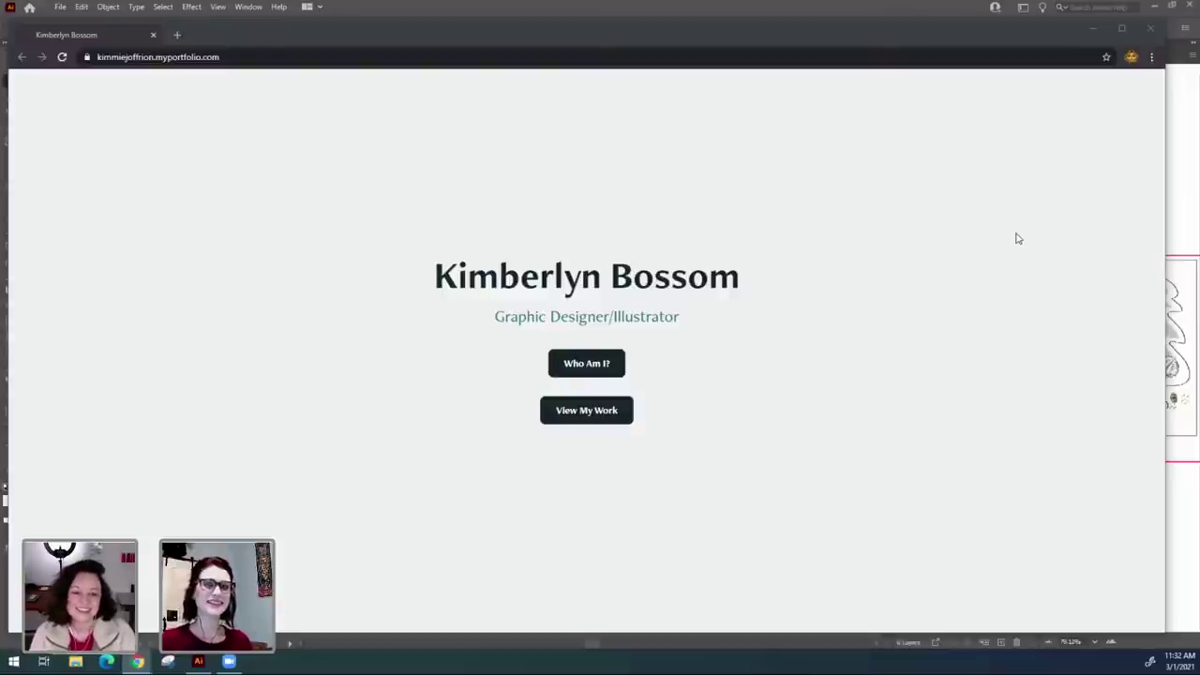
# Open the portfolio's work gallery and look through the project thumbnails.
pyautogui.click(616, 420)
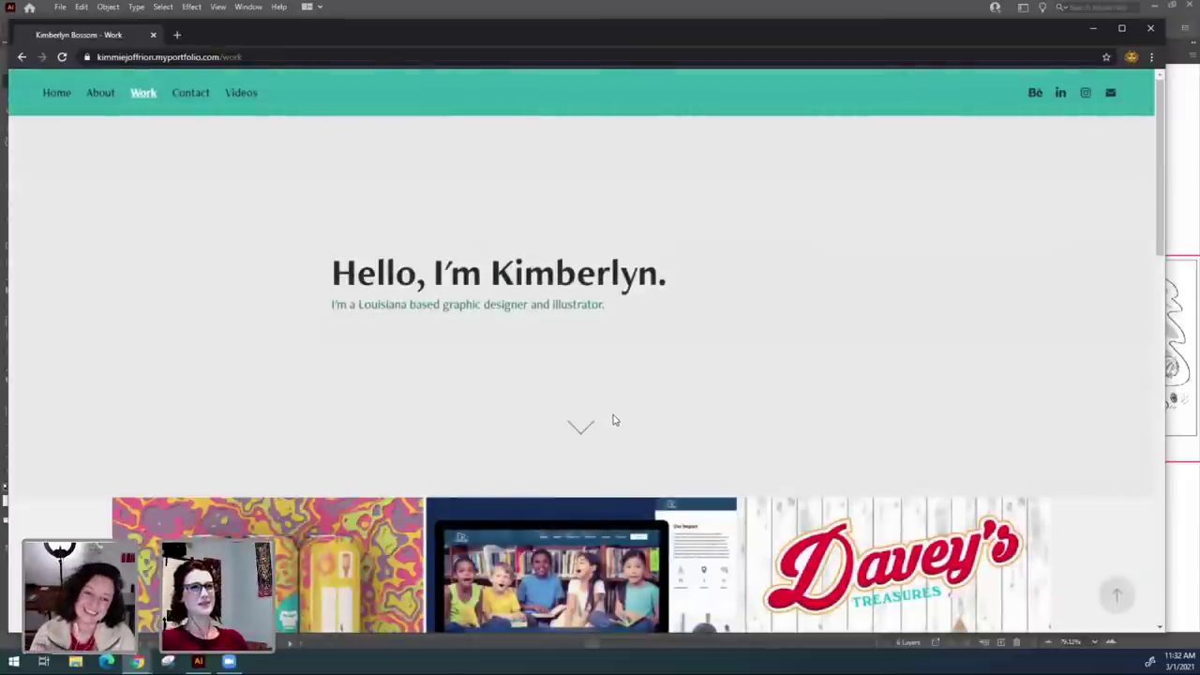
pyautogui.scroll(-1, 619, 407)
pyautogui.scroll(-1, 619, 407)
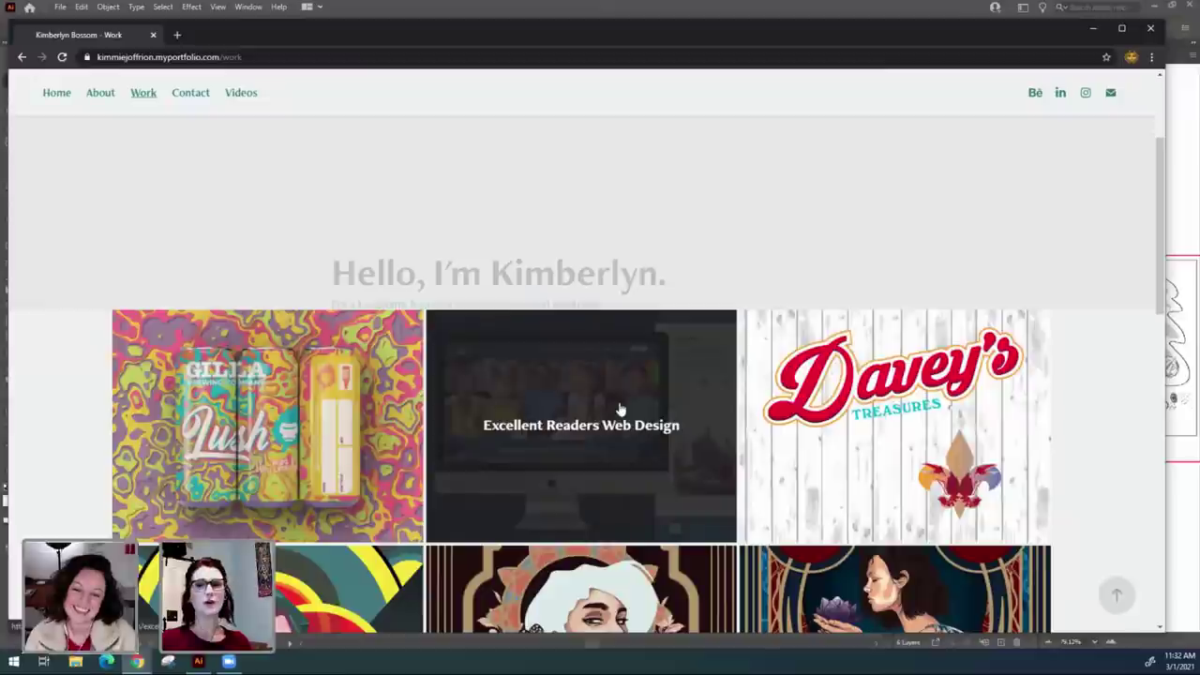
pyautogui.scroll(-1, 619, 409)
pyautogui.scroll(-2, 618, 409)
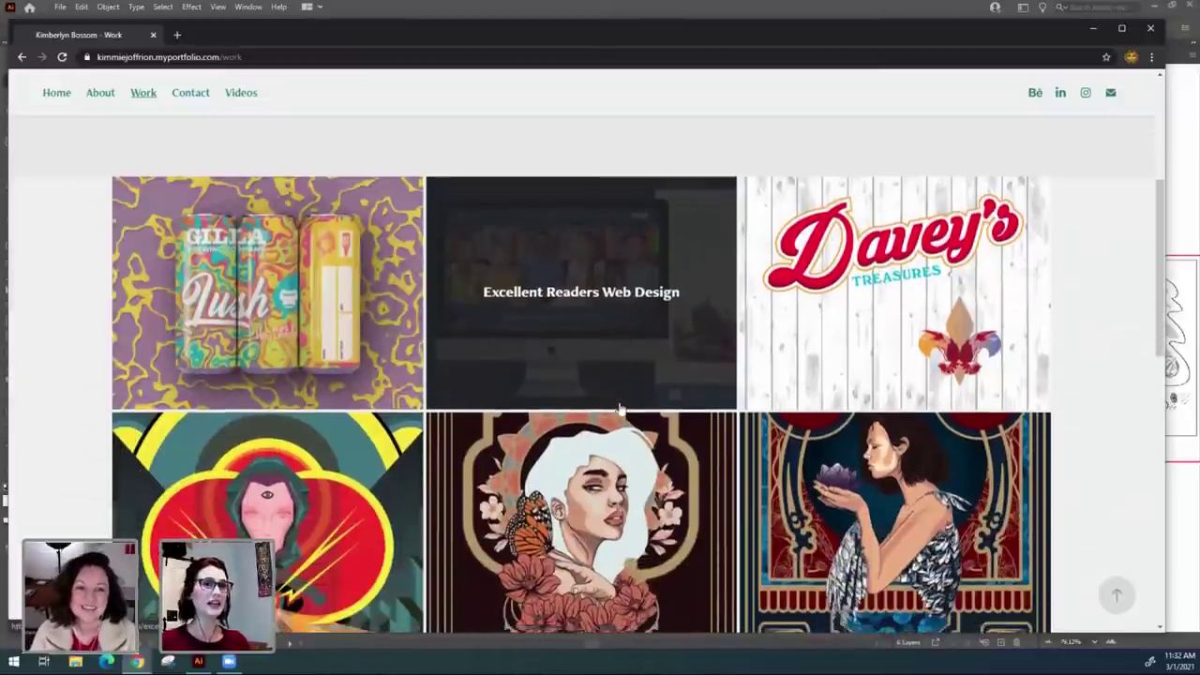
pyautogui.scroll(-3, 619, 409)
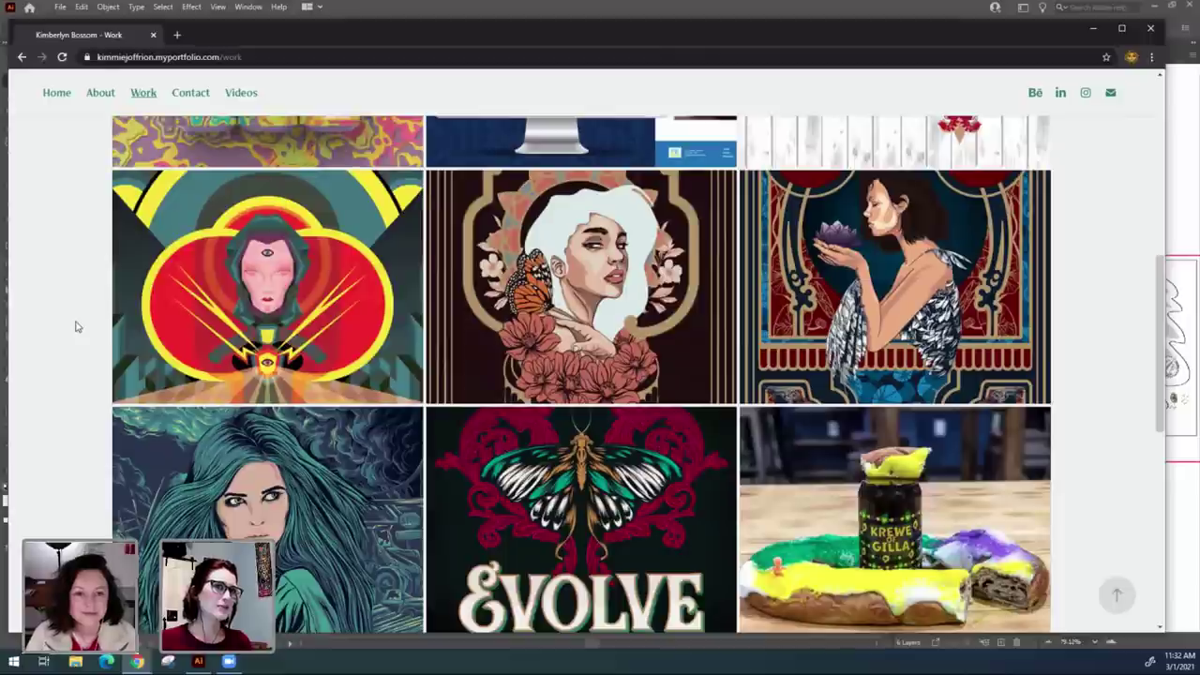
pyautogui.scroll(-4, 77, 326)
pyautogui.scroll(-2, 76, 326)
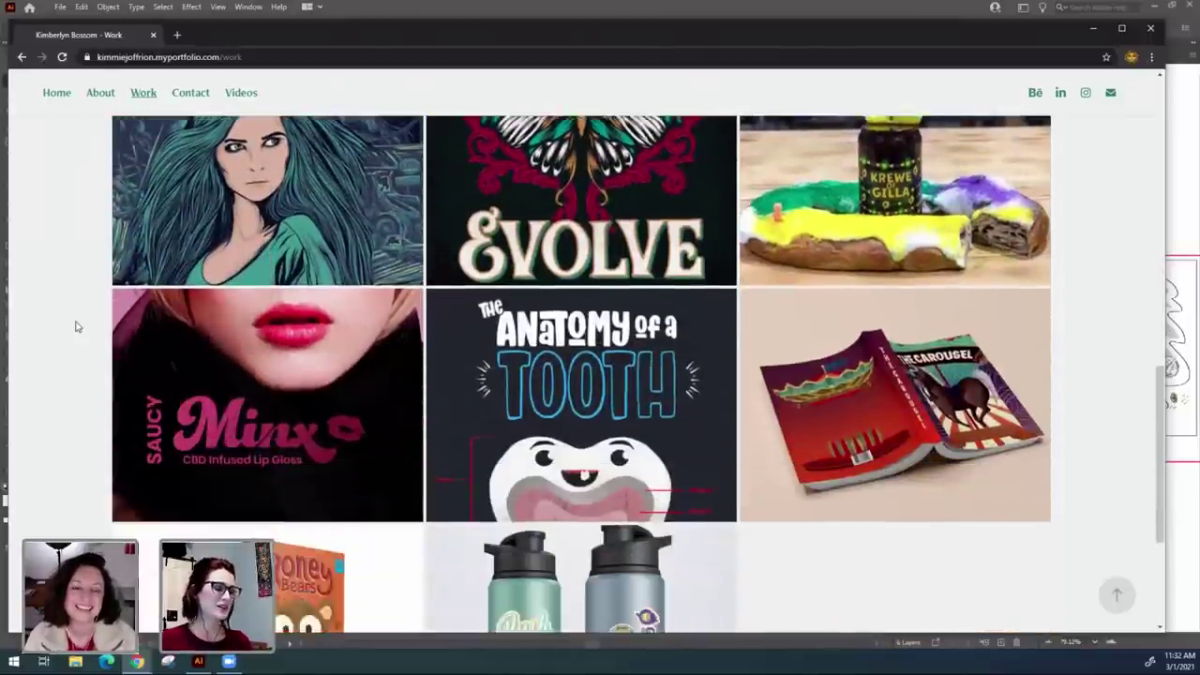
pyautogui.scroll(3, 77, 326)
pyautogui.scroll(10, 77, 326)
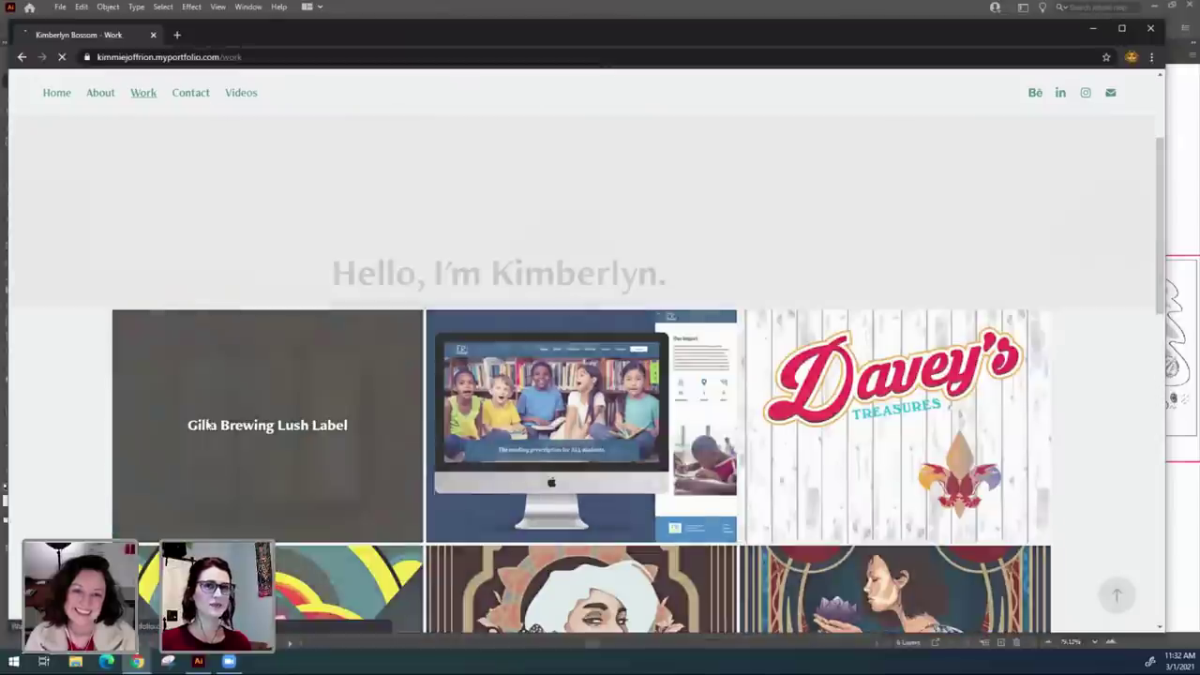
# Open the Gilla Brewing Lush Label project and examine its can mockups and flat label artwork.
pyautogui.click(206, 425)
pyautogui.scroll(-6, 202, 425)
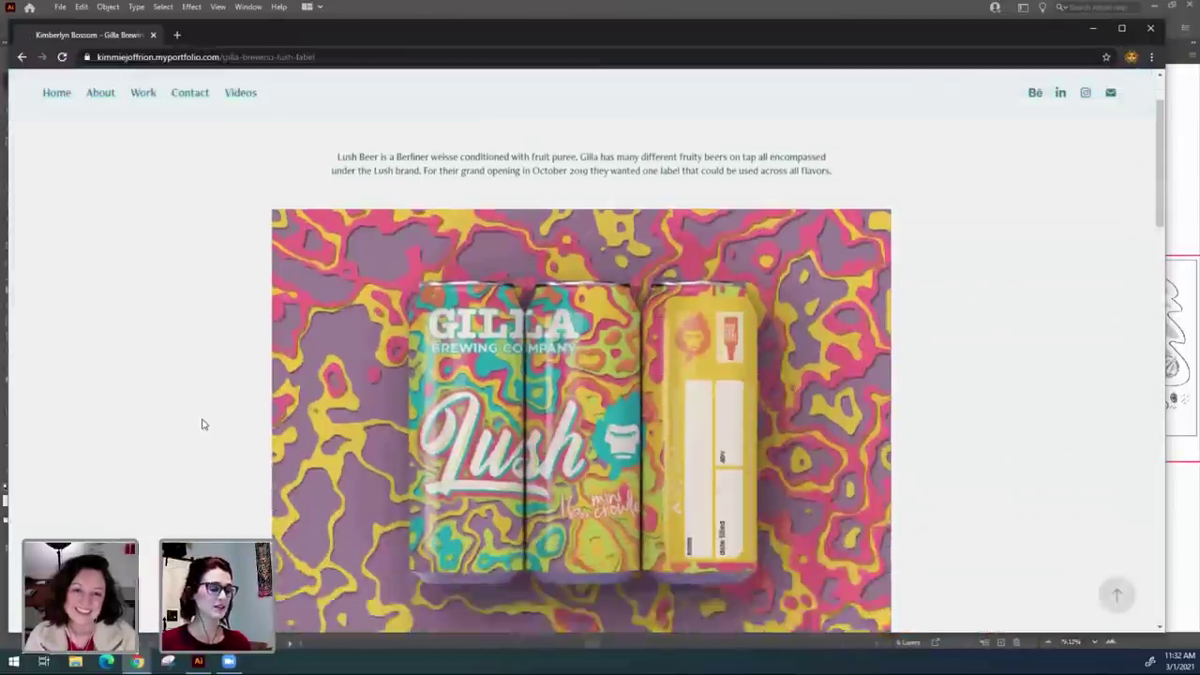
pyautogui.scroll(-6, 202, 425)
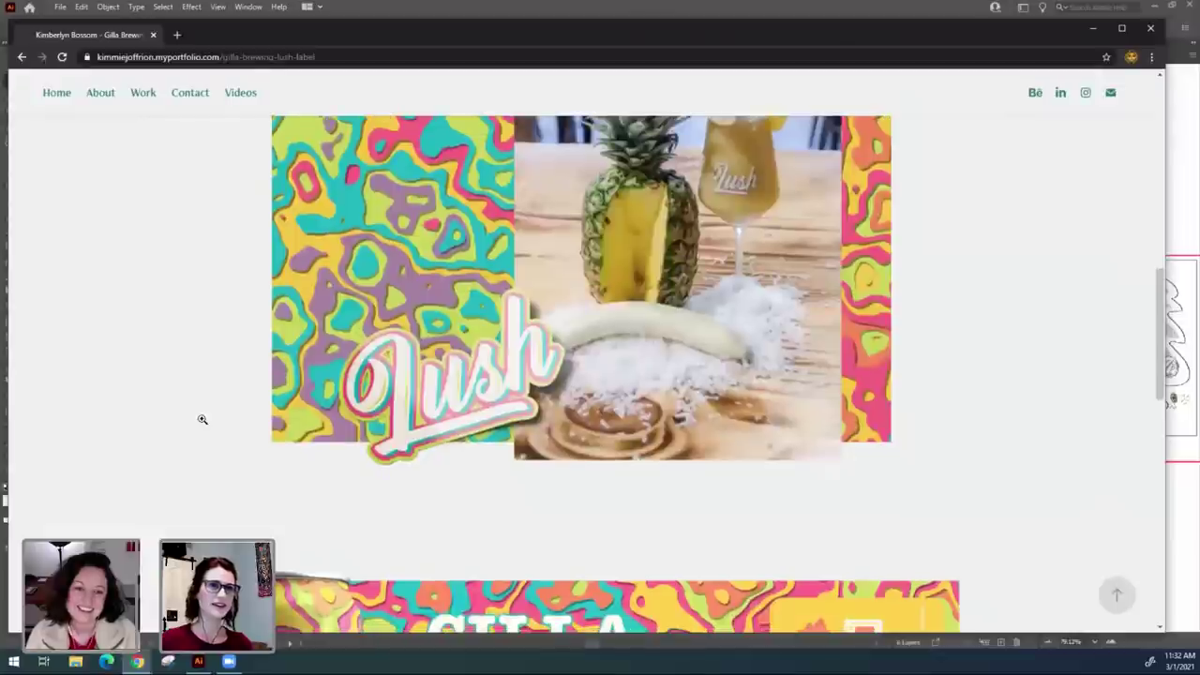
pyautogui.scroll(-1, 201, 419)
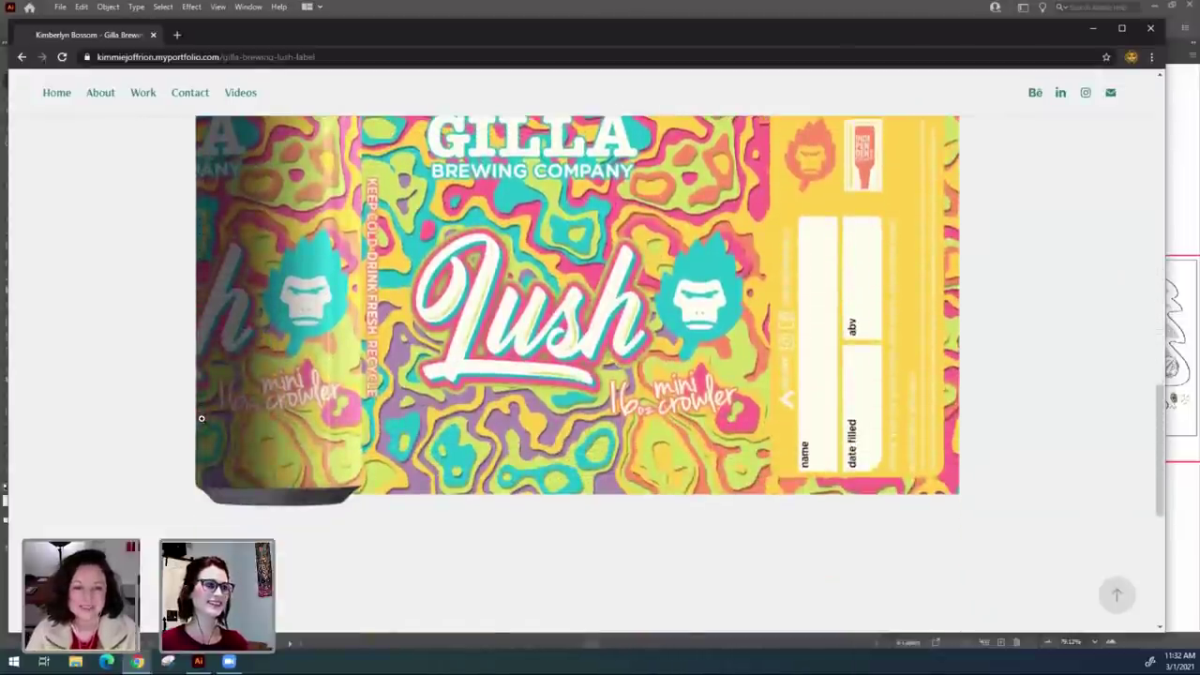
pyautogui.scroll(-1, 202, 419)
pyautogui.scroll(5, 202, 419)
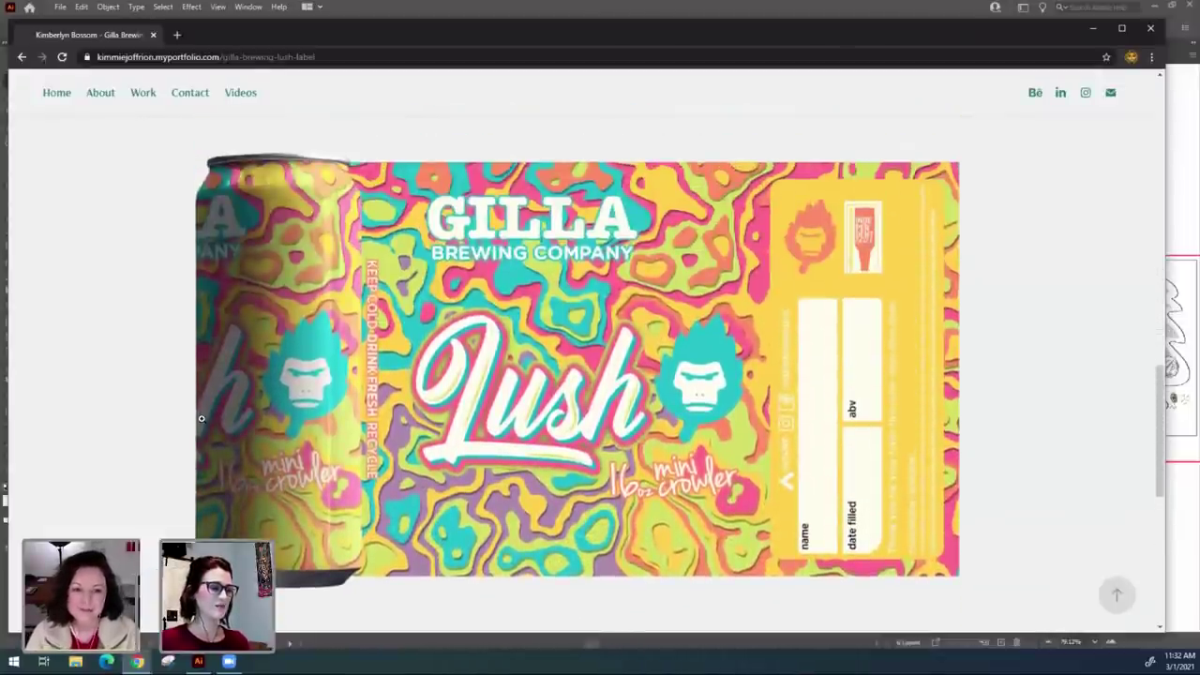
pyautogui.scroll(5, 202, 423)
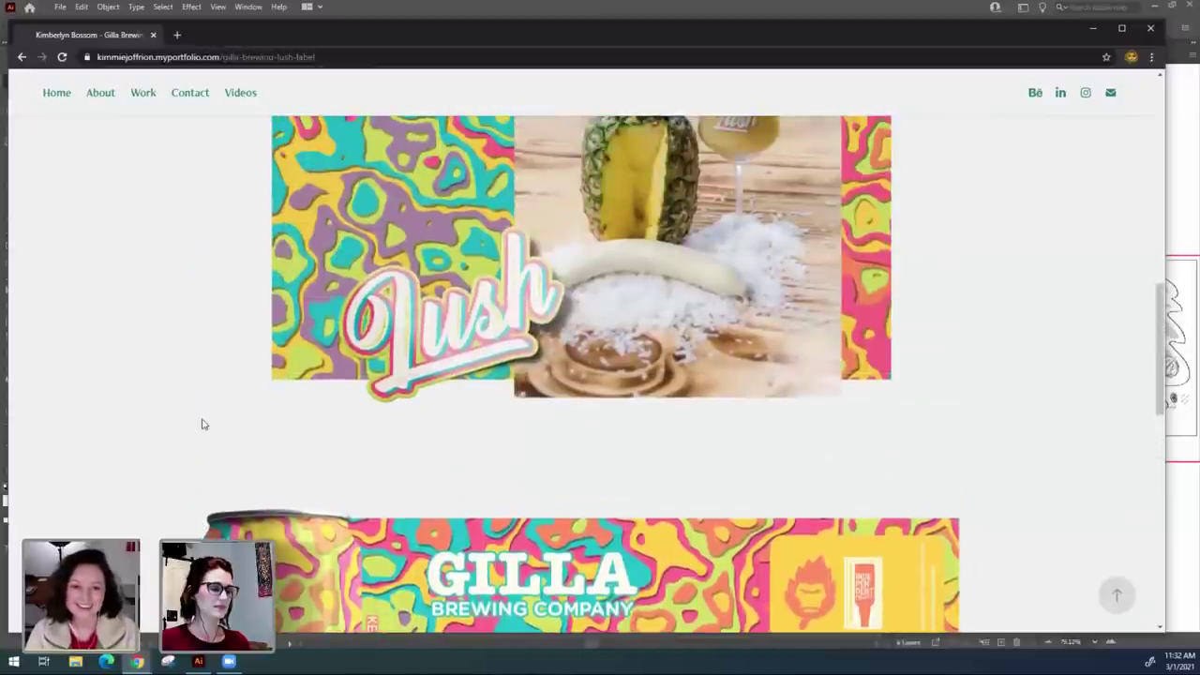
pyautogui.scroll(5, 202, 424)
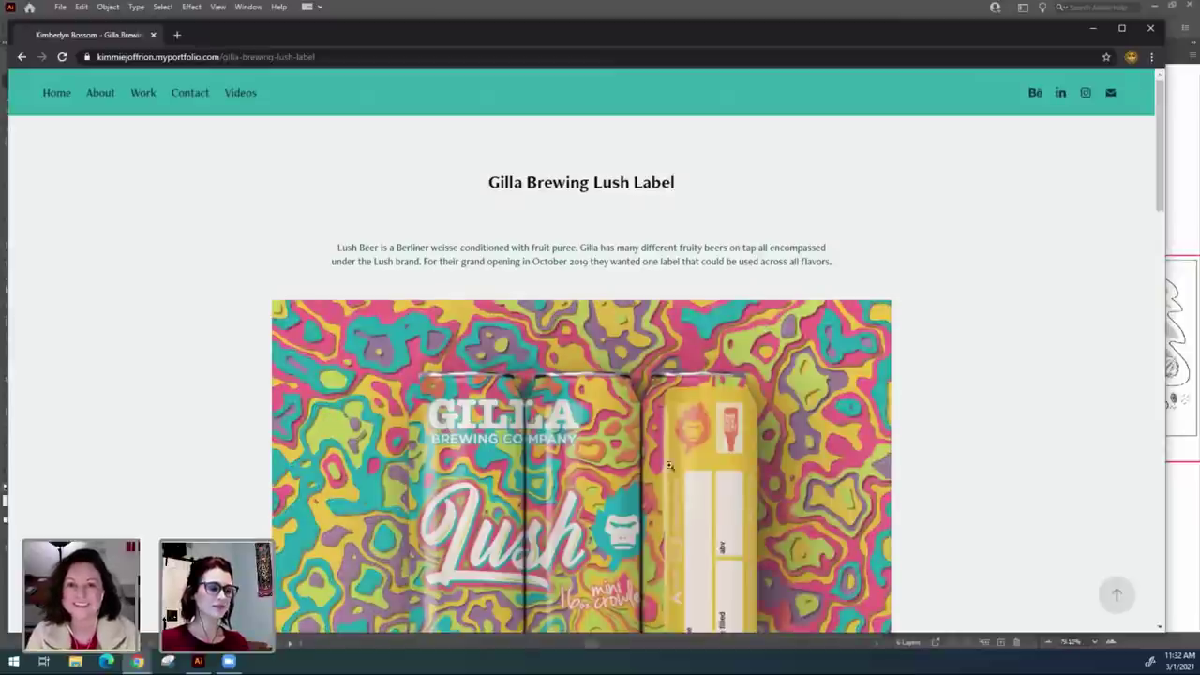
pyautogui.scroll(-2, 670, 466)
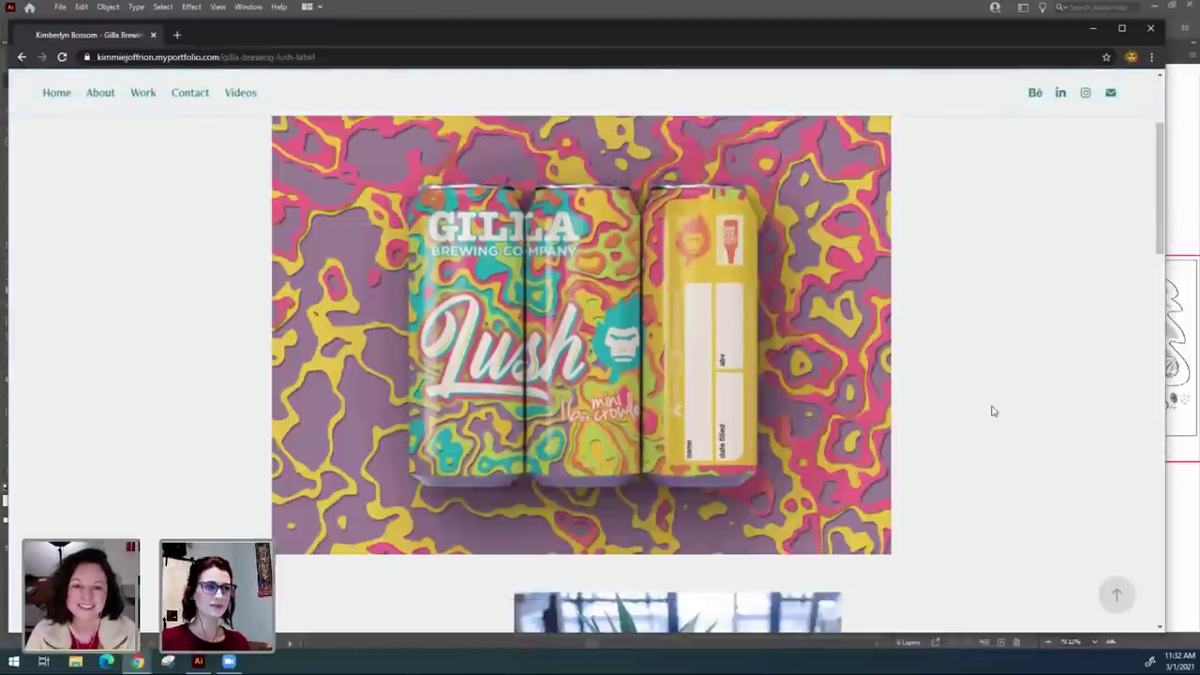
# Open the portfolio's Videos page, look through the recorded streams on Behance, and close the browser to return to Illustrator.
pyautogui.click(238, 93)
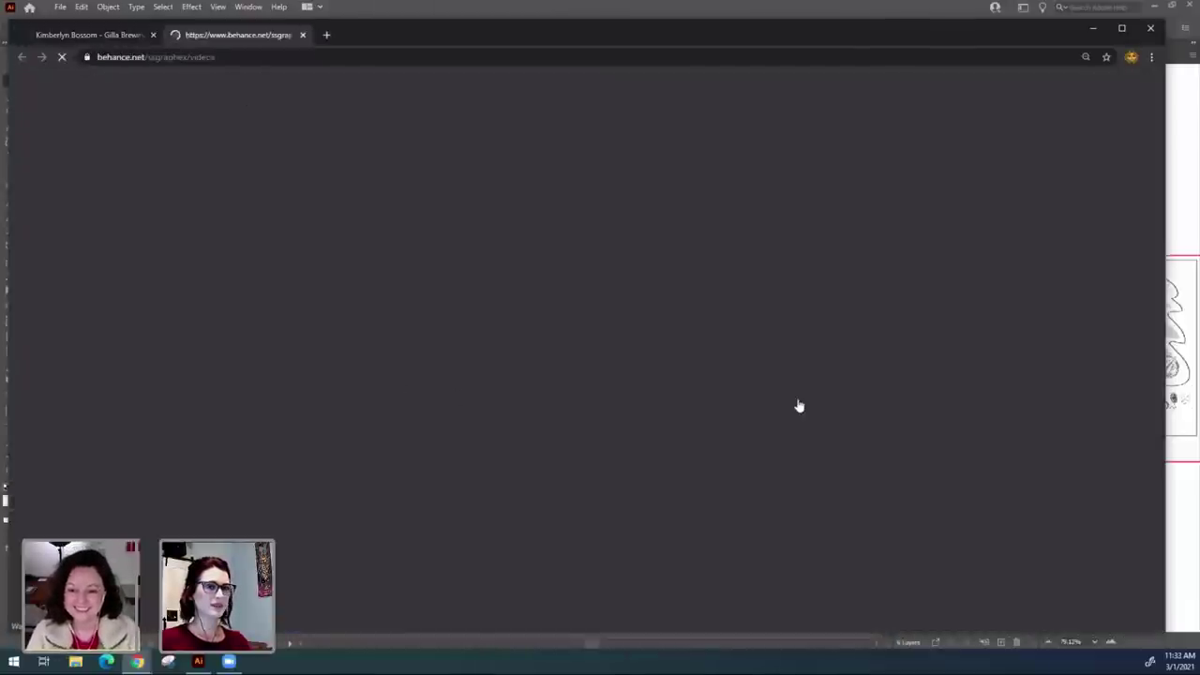
pyautogui.scroll(-4, 804, 405)
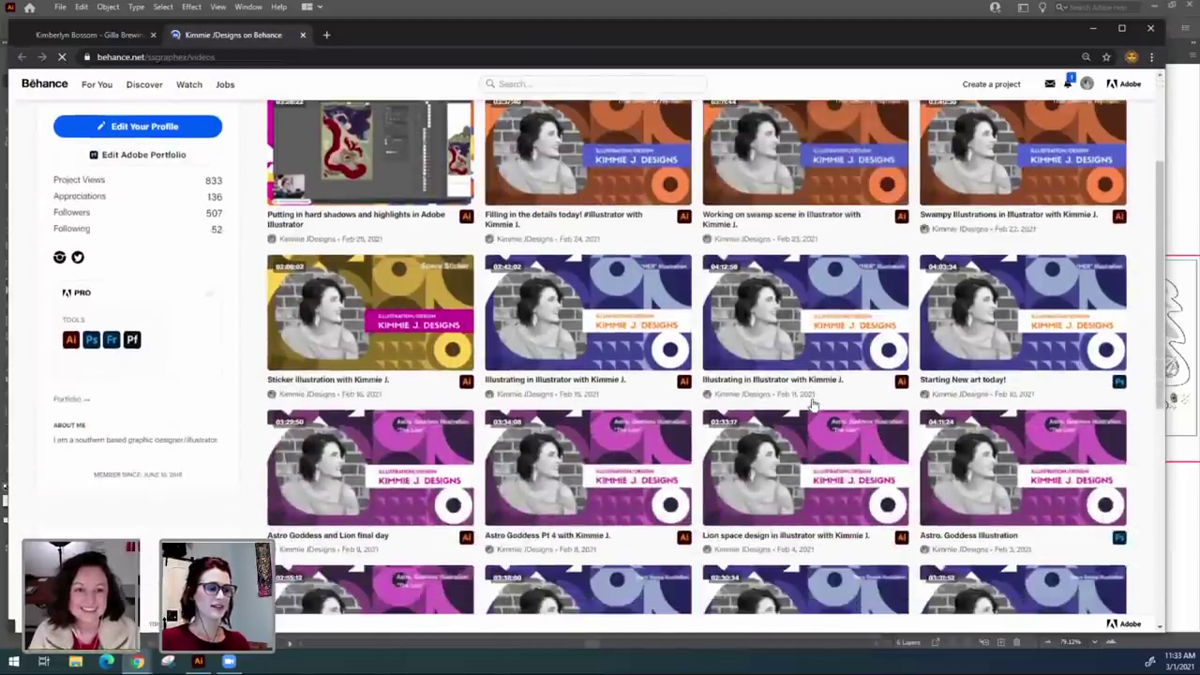
pyautogui.scroll(-4, 813, 405)
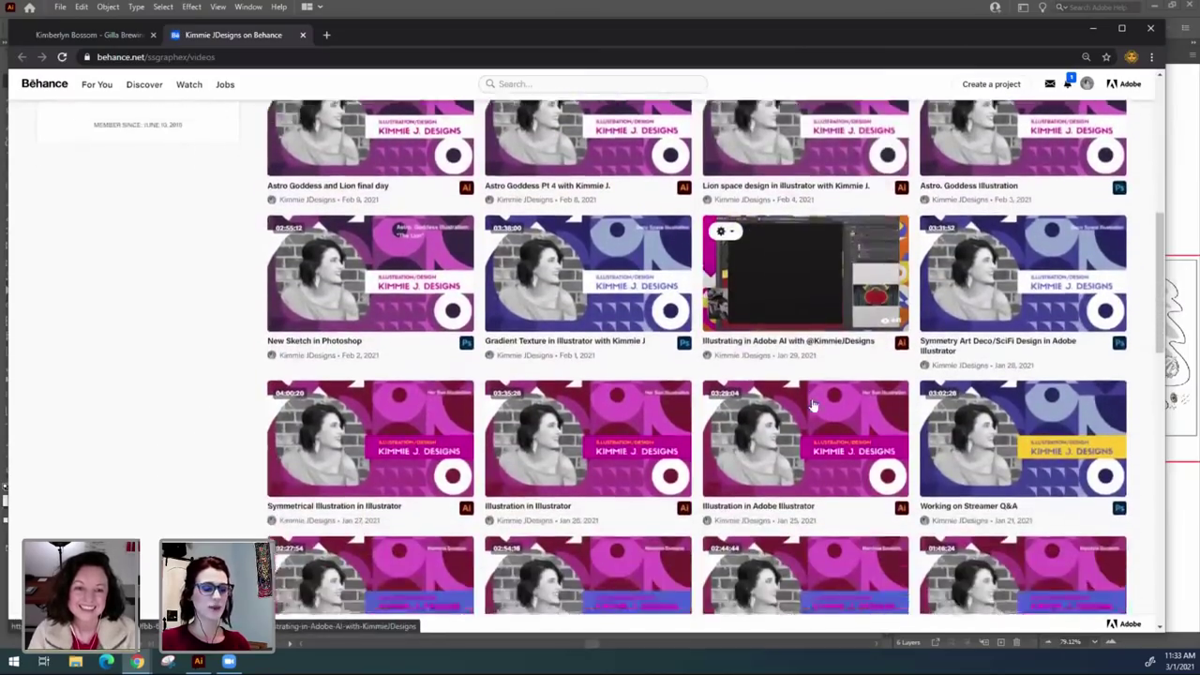
pyautogui.scroll(-2, 657, 394)
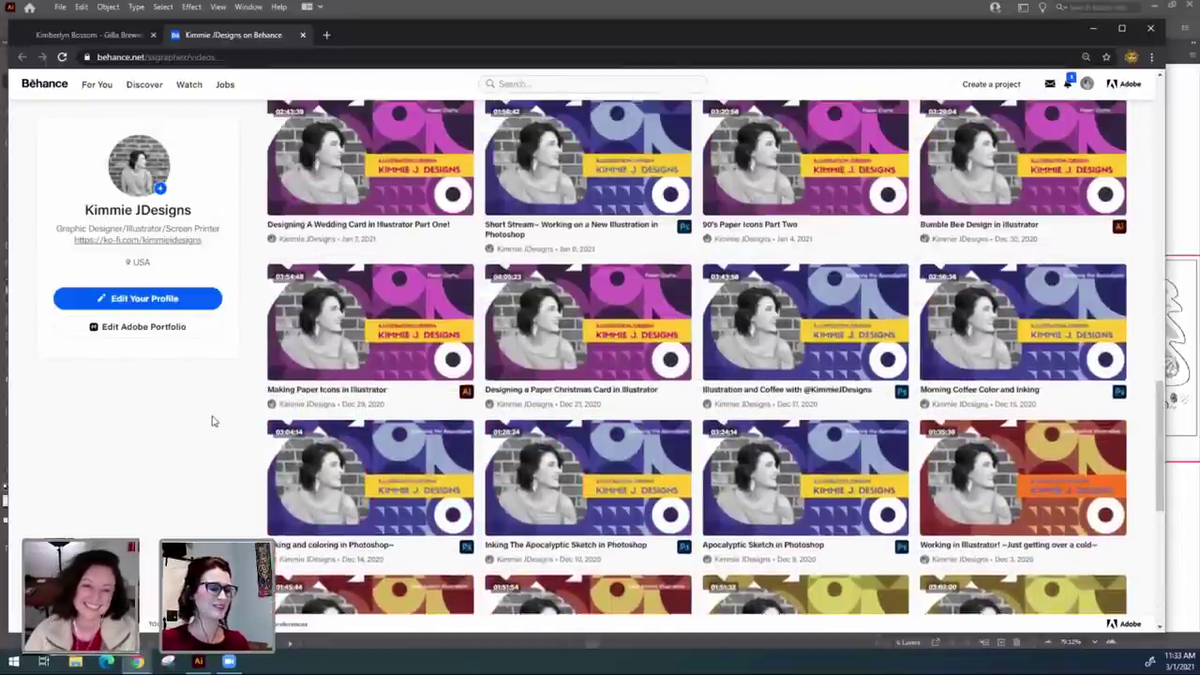
pyautogui.scroll(2, 212, 421)
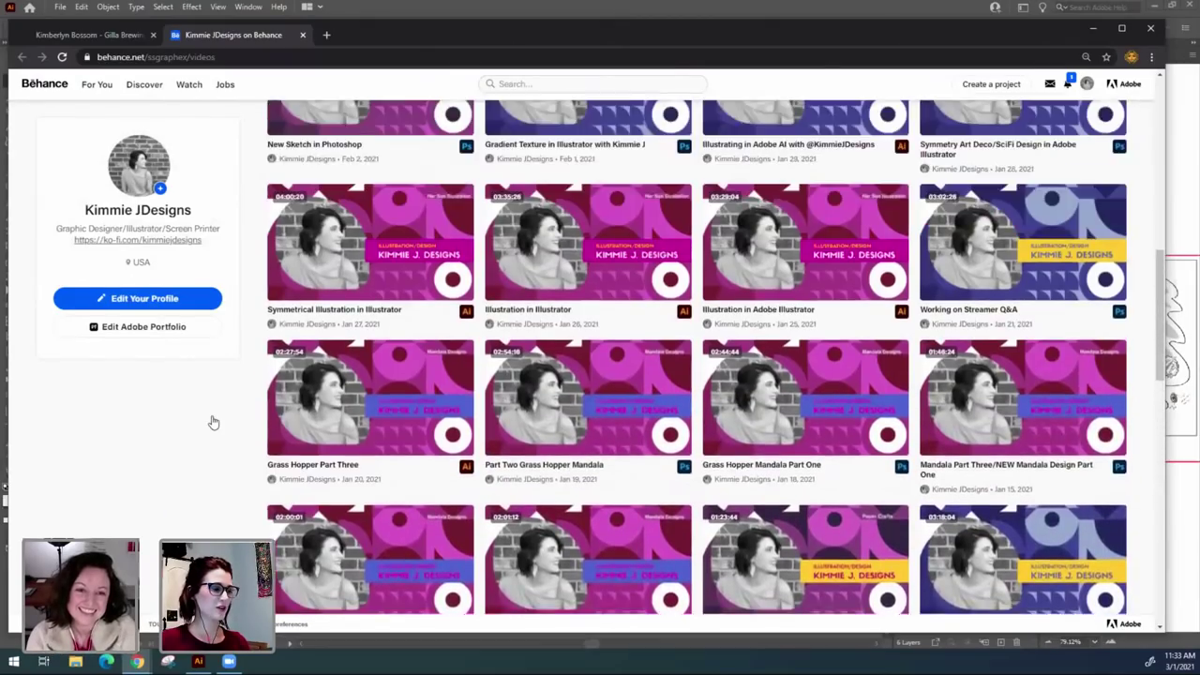
pyautogui.scroll(6, 212, 421)
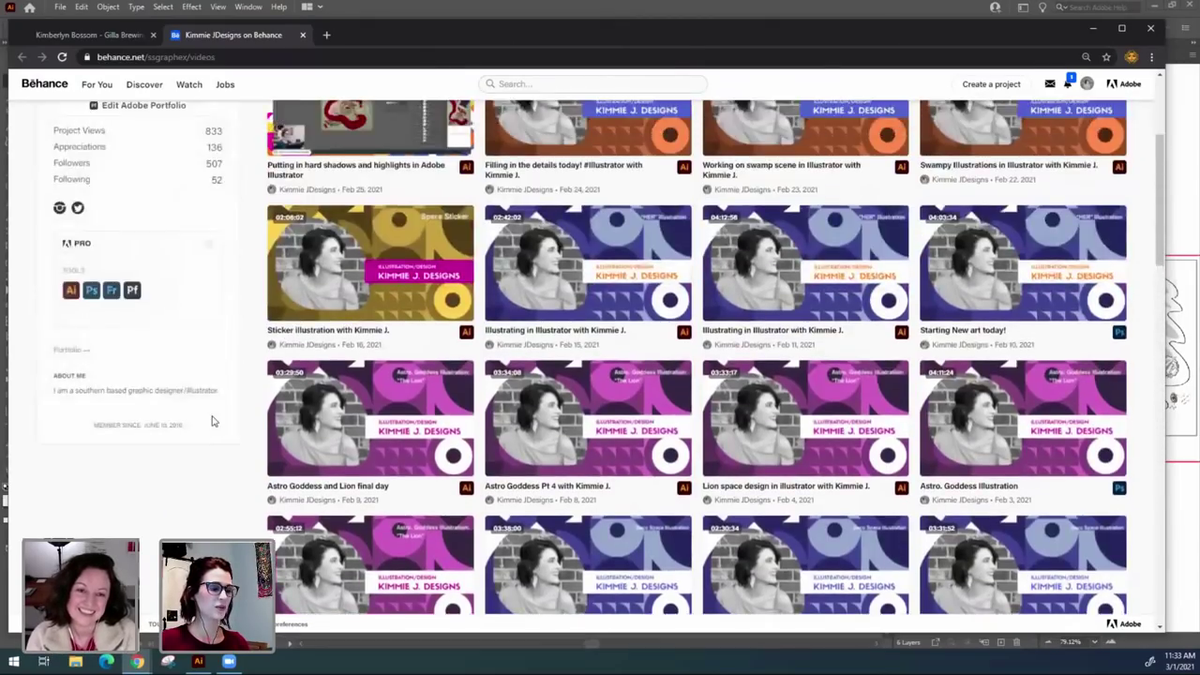
pyautogui.scroll(-2, 212, 421)
pyautogui.scroll(-6, 212, 421)
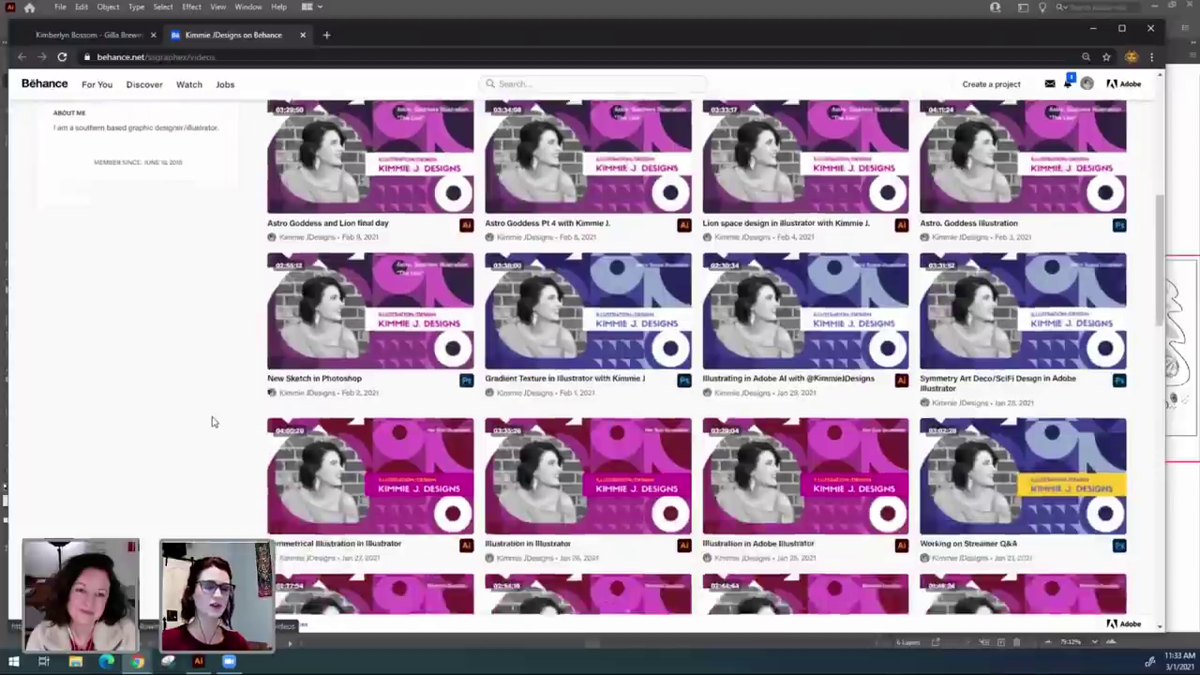
pyautogui.scroll(-2, 1022, 376)
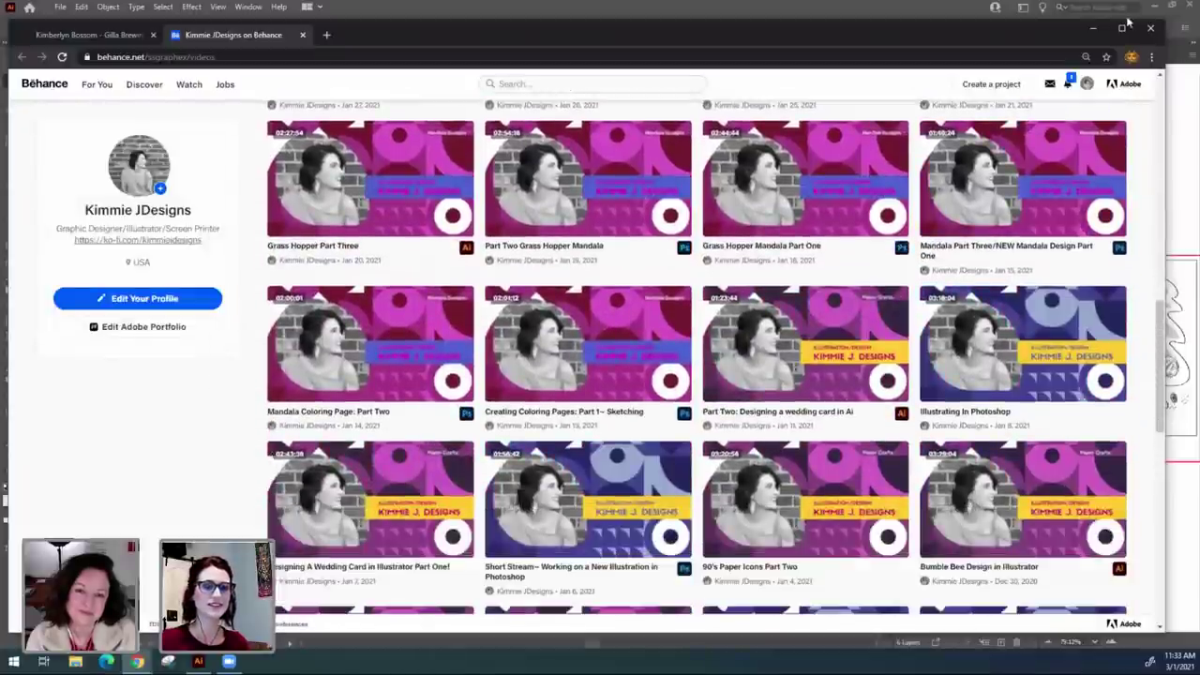
pyautogui.scroll(-4, 696, 356)
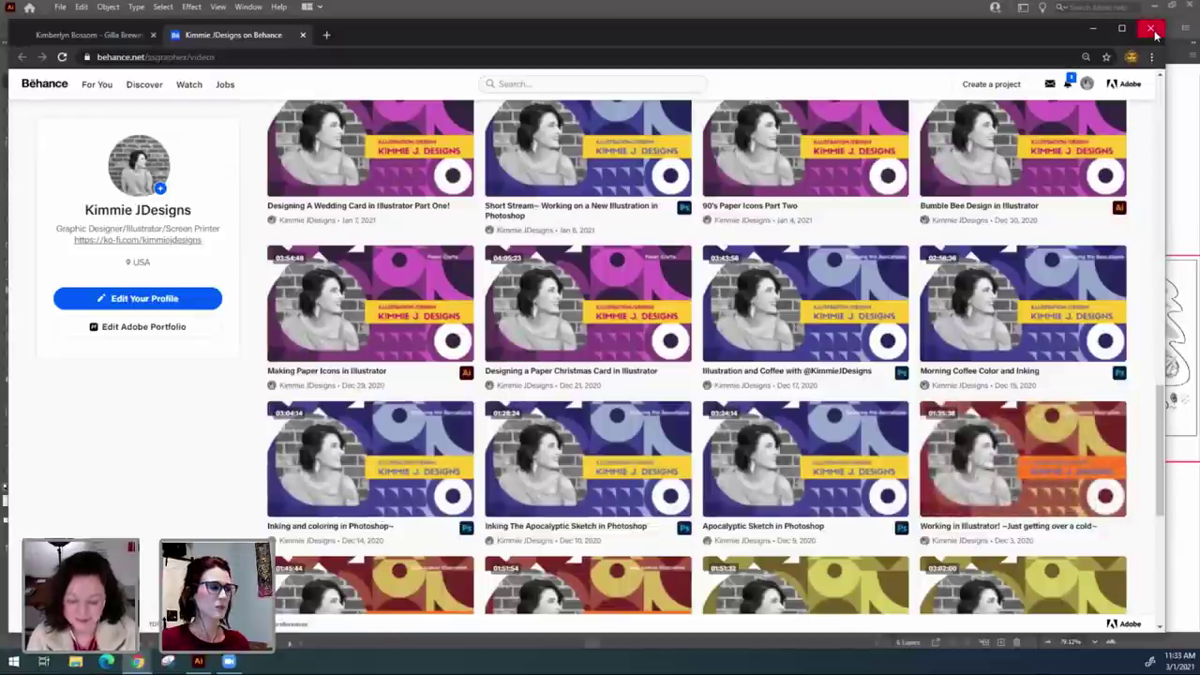
pyautogui.click(1152, 29)
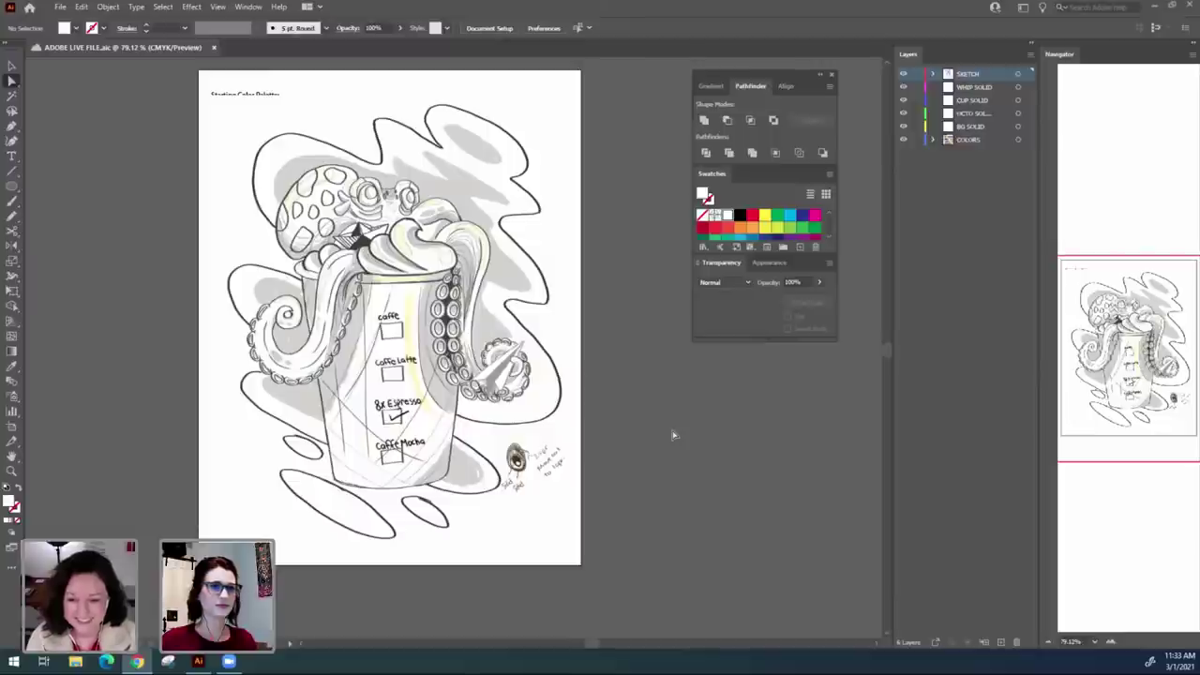
pyautogui.click(648, 446)
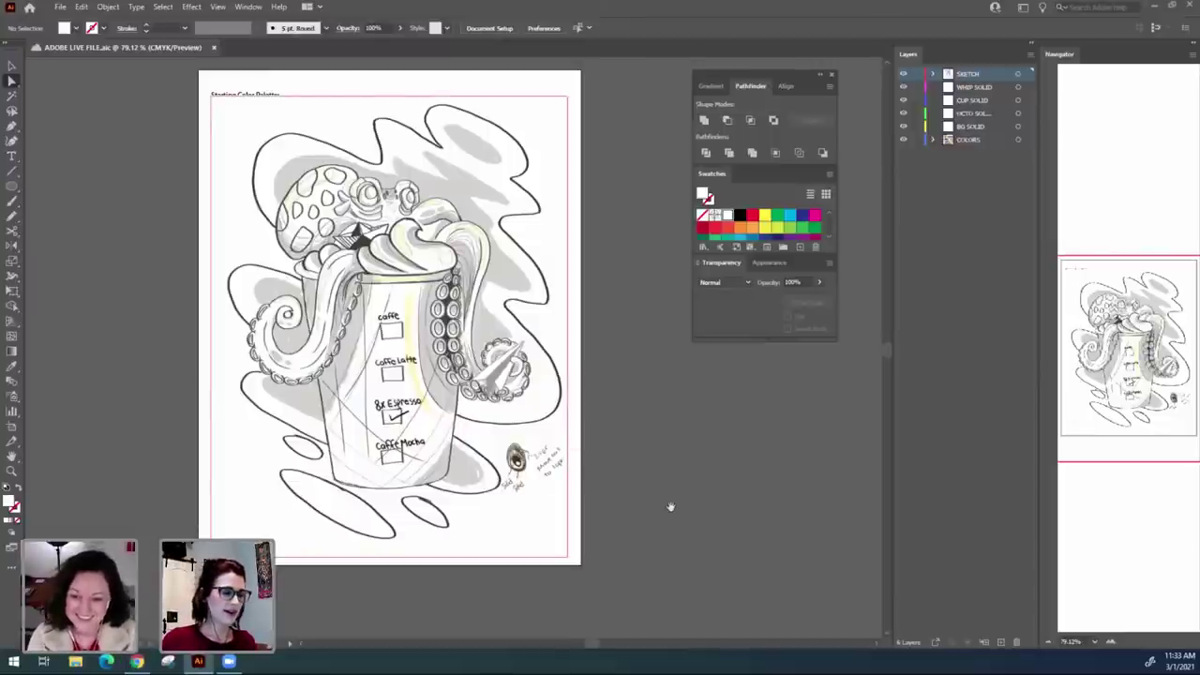
pyautogui.moveTo(606, 260); pyautogui.dragTo(637, 266)
pyautogui.moveTo(671, 609); pyautogui.dragTo(689, 583)
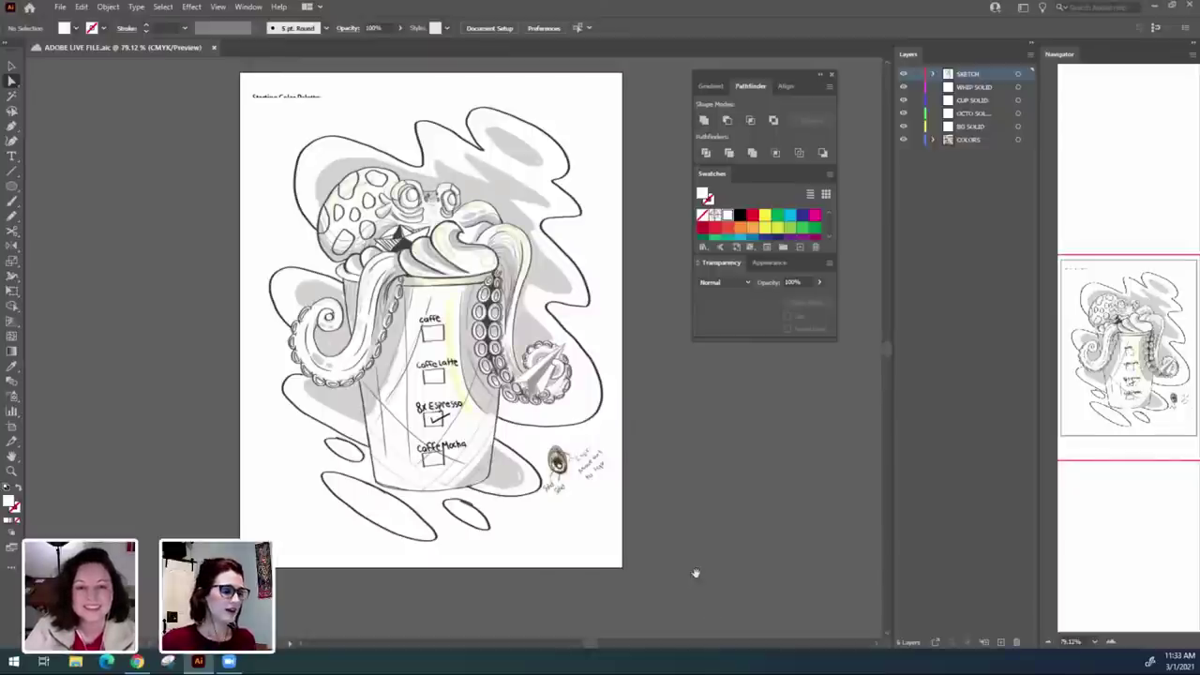
pyautogui.moveTo(697, 578); pyautogui.dragTo(701, 579)
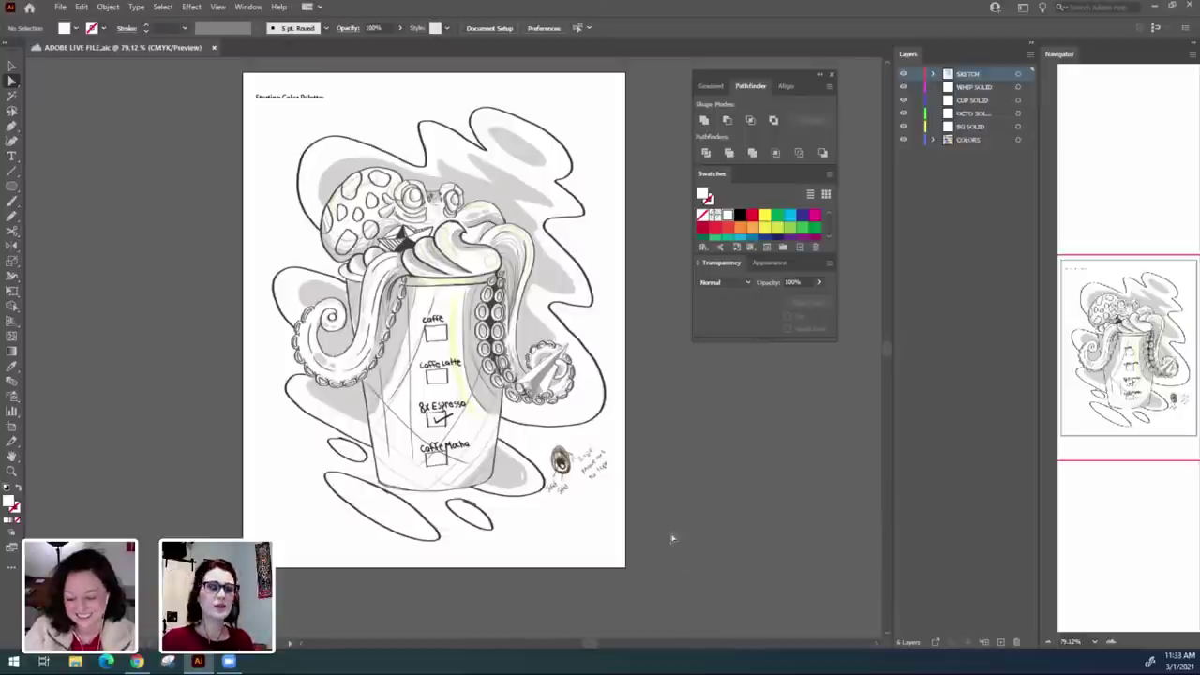
pyautogui.moveTo(676, 556); pyautogui.dragTo(682, 559)
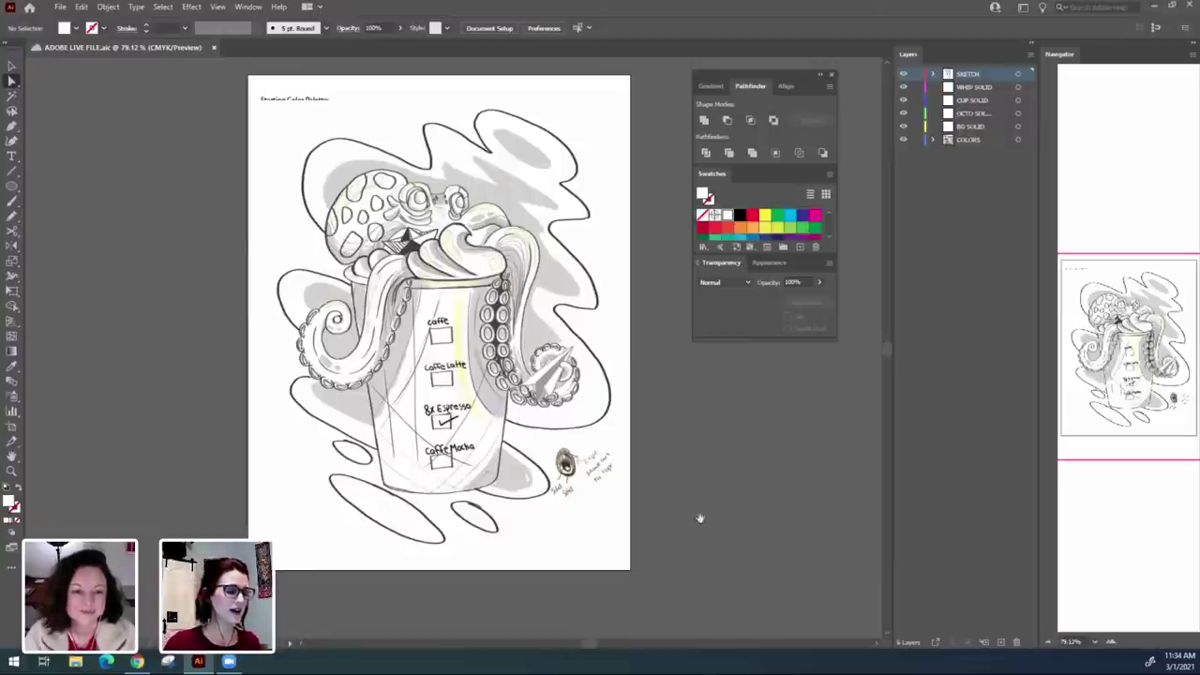
pyautogui.moveTo(701, 522); pyautogui.dragTo(693, 527)
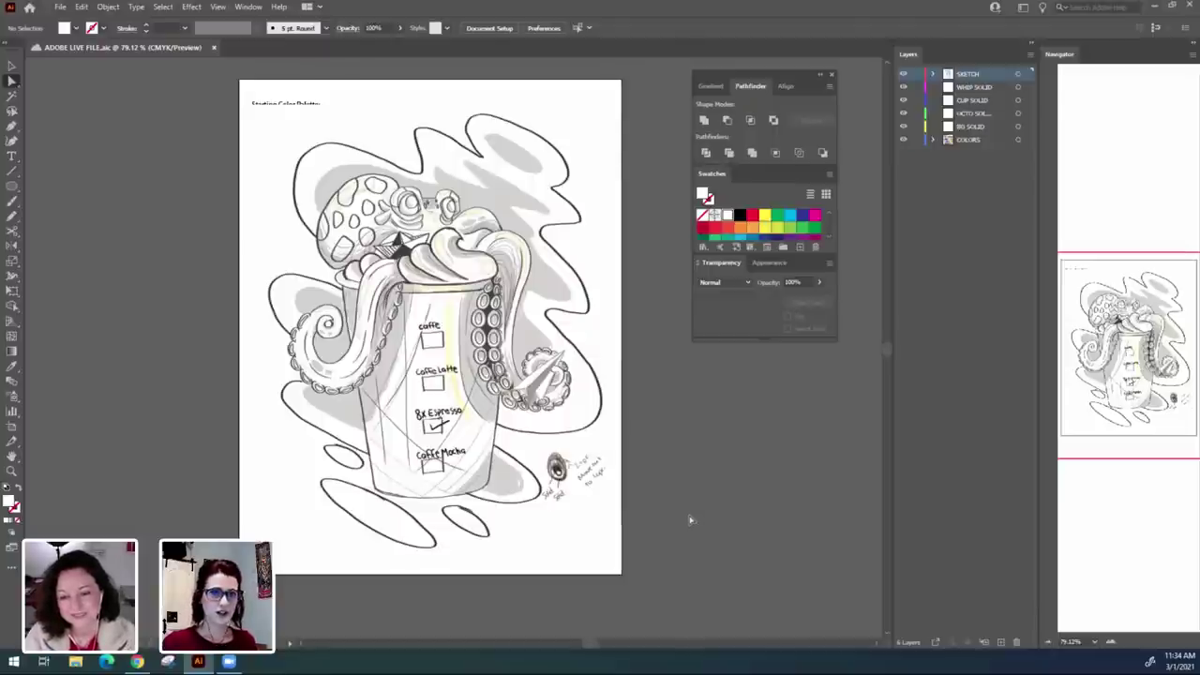
pyautogui.moveTo(687, 516); pyautogui.dragTo(695, 527)
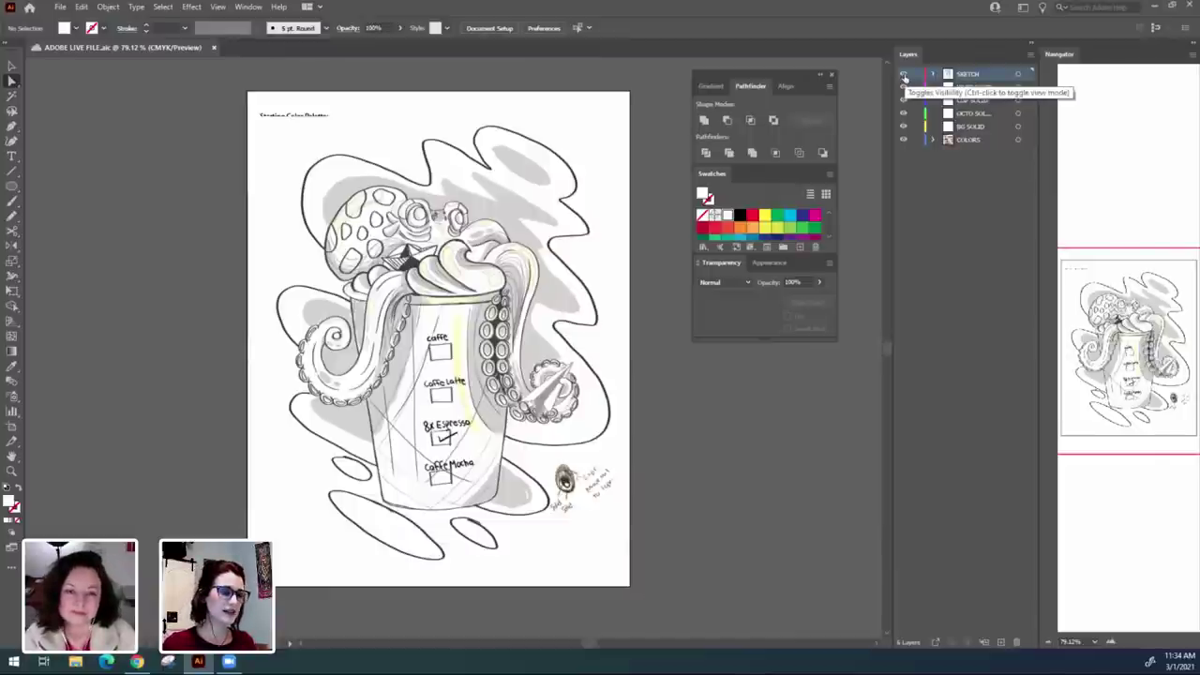
# Hide the SKETCH layer to reveal the starting color palettes and shift the floating Pathfinder and Swatches panel group away from them.
pyautogui.click(904, 74)
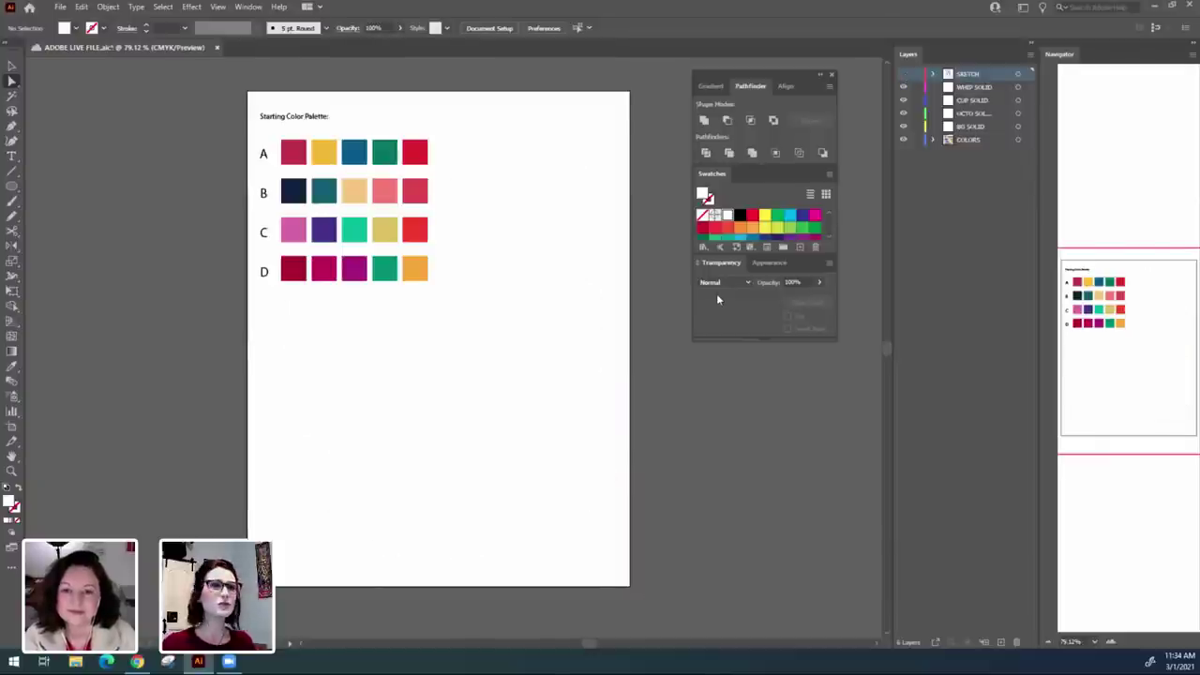
pyautogui.moveTo(464, 287); pyautogui.dragTo(602, 284)
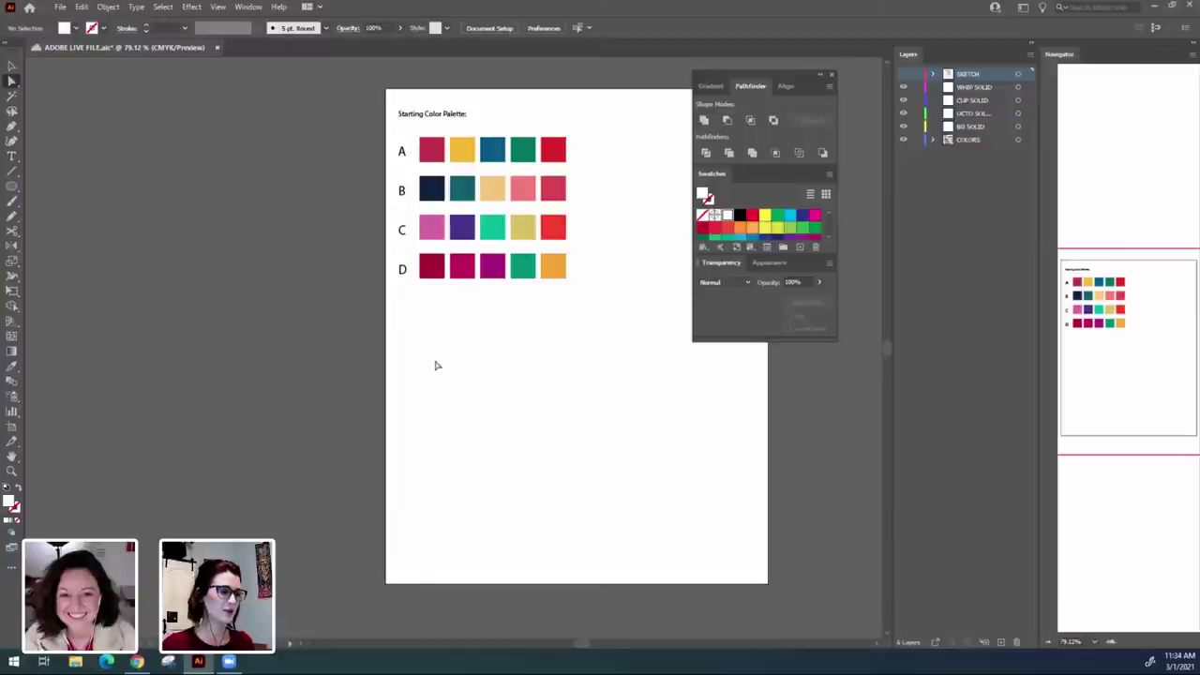
pyautogui.moveTo(442, 363); pyautogui.dragTo(444, 368)
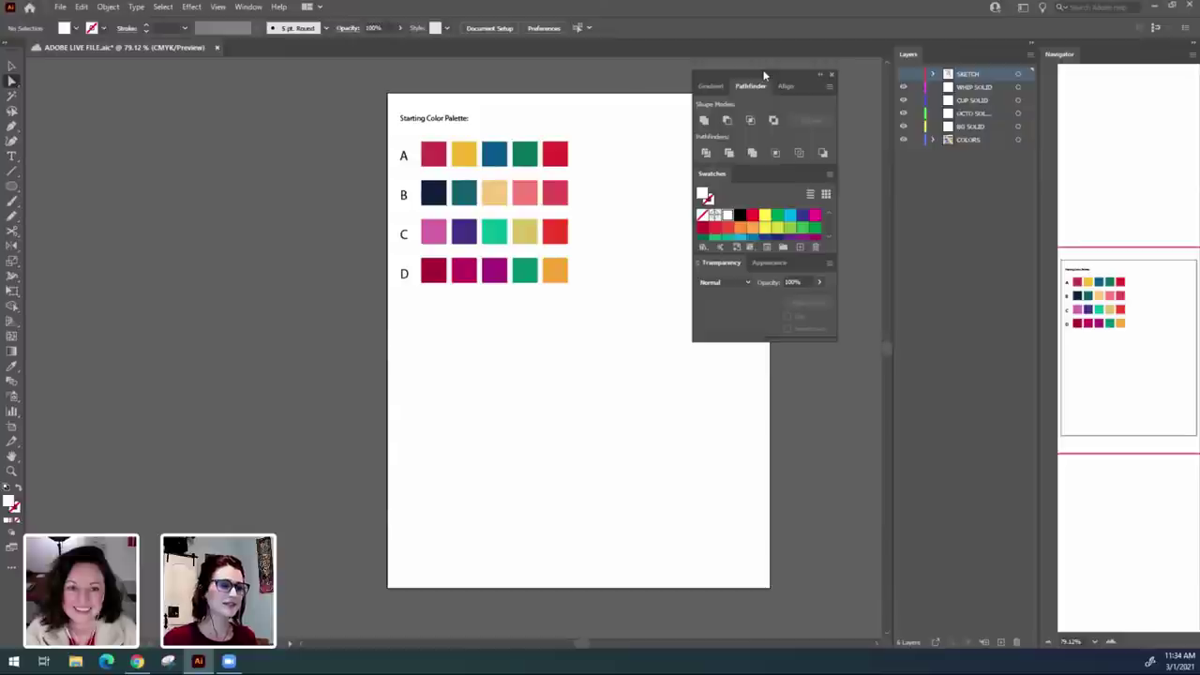
pyautogui.moveTo(768, 81); pyautogui.dragTo(807, 70)
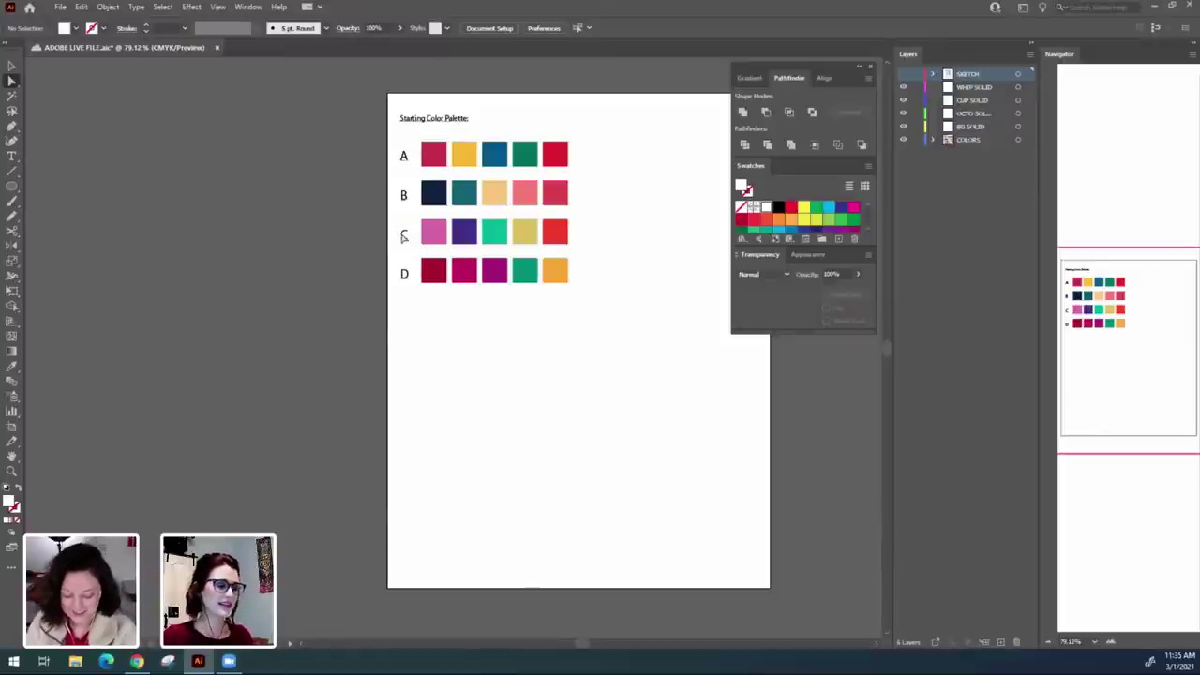
pyautogui.press('v')
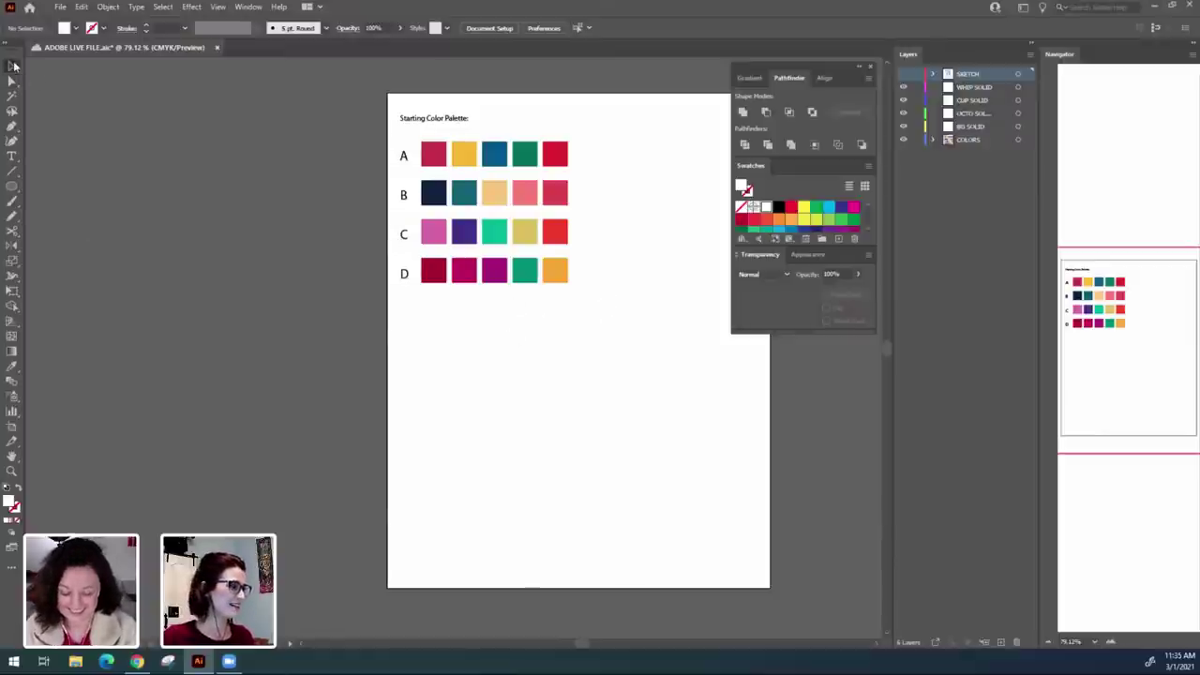
pyautogui.moveTo(621, 346); pyautogui.dragTo(358, 263)
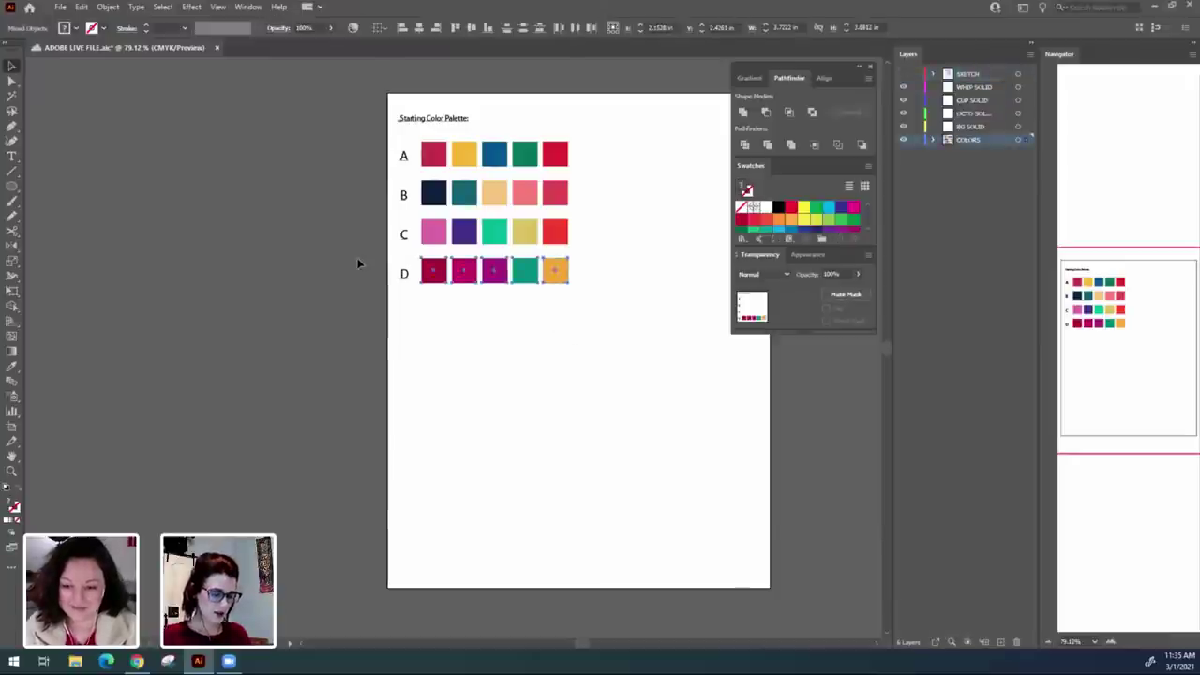
pyautogui.press('Delete')
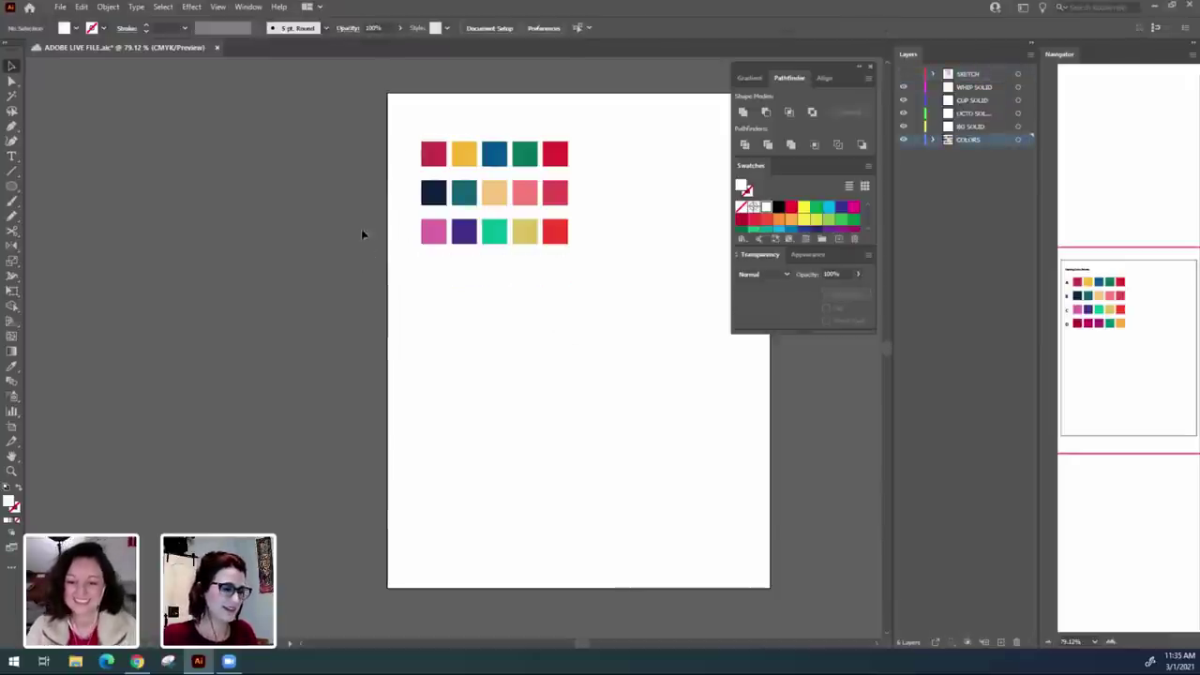
pyautogui.hotkey('ctrl', 'z')
pyautogui.hotkey('ctrl', 'z')
pyautogui.hotkey('ctrl', 'z')
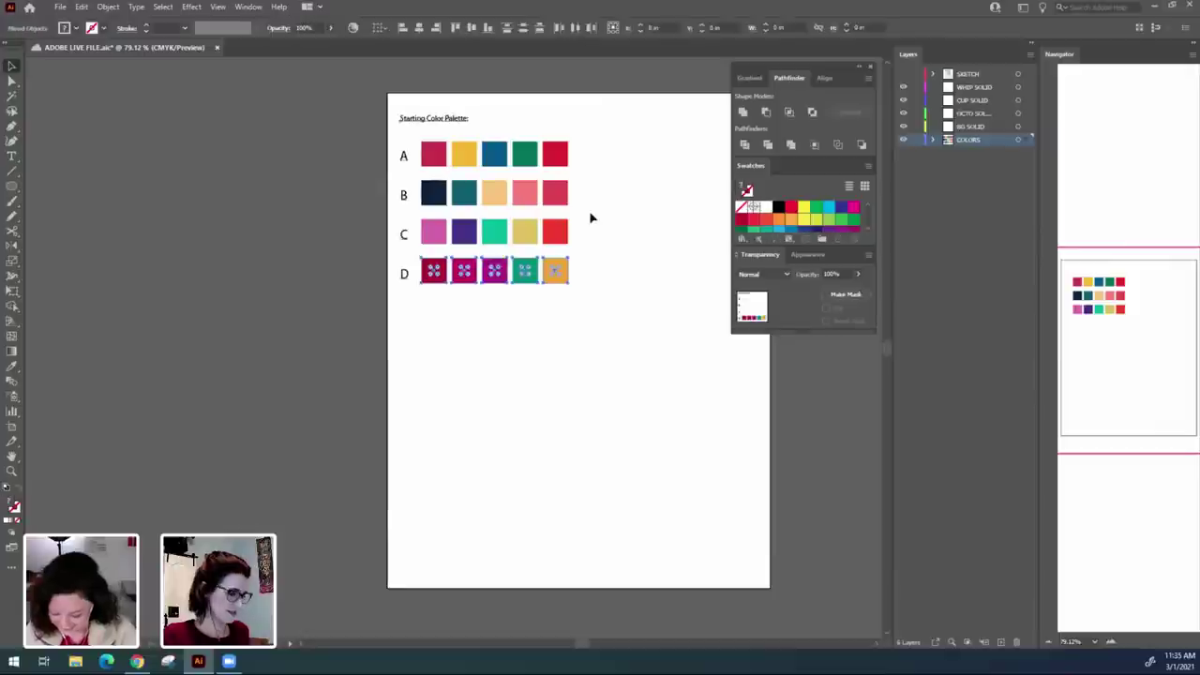
# Delete the color squares of palette rows D, A and B, keeping only row C on the artboard.
pyautogui.moveTo(601, 299); pyautogui.dragTo(420, 265)
pyautogui.press('Delete')
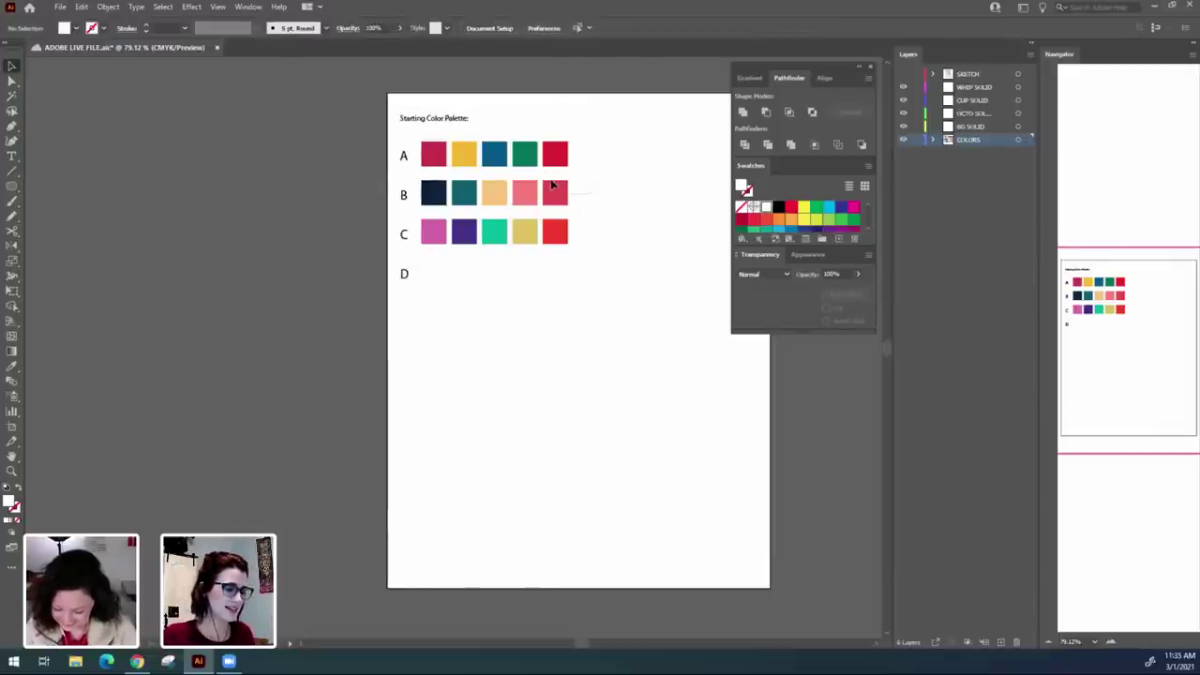
pyautogui.moveTo(436, 139); pyautogui.dragTo(419, 137)
pyautogui.press('Delete')
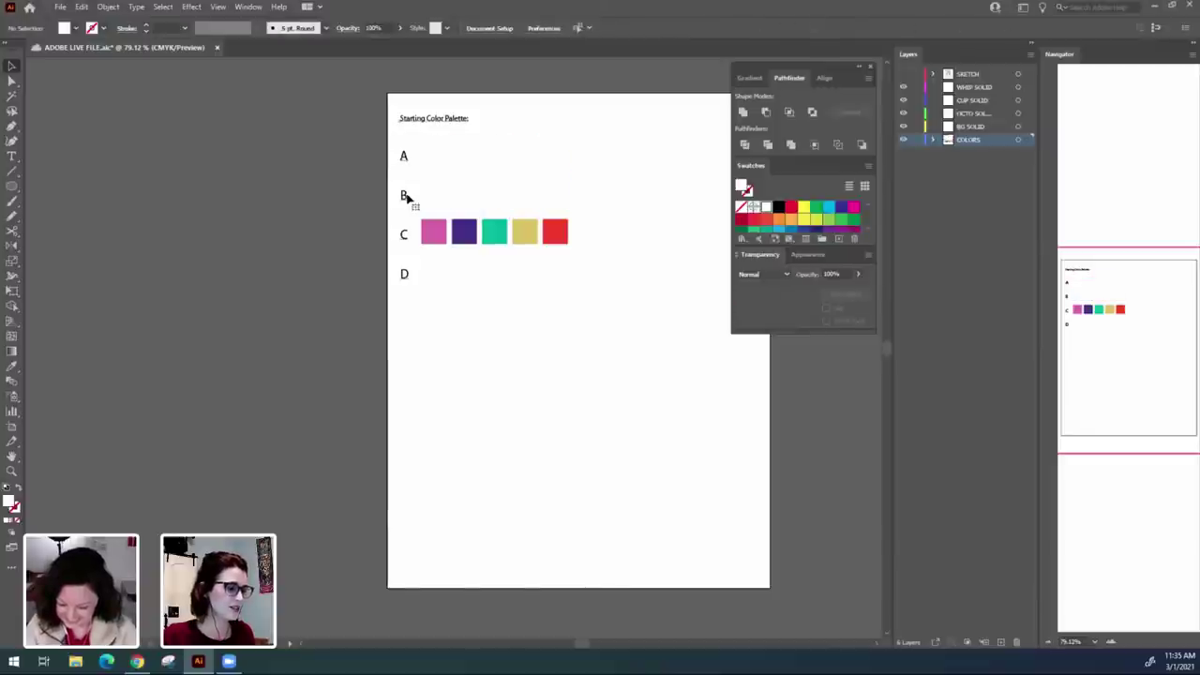
# Delete the row letters and the Starting Color Palette heading, leaving only the five row C squares.
pyautogui.press('t')
pyautogui.moveTo(411, 201); pyautogui.dragTo(397, 150)
pyautogui.press('BackSpace')
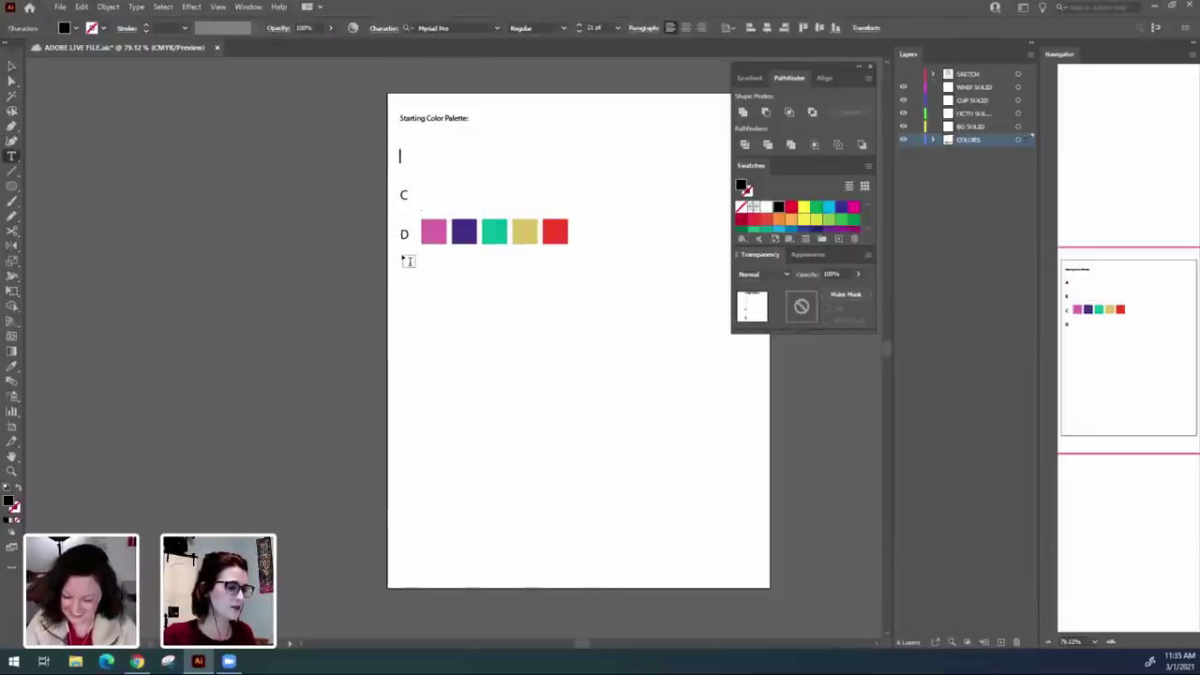
pyautogui.moveTo(410, 235); pyautogui.dragTo(401, 235)
pyautogui.press('BackSpace')
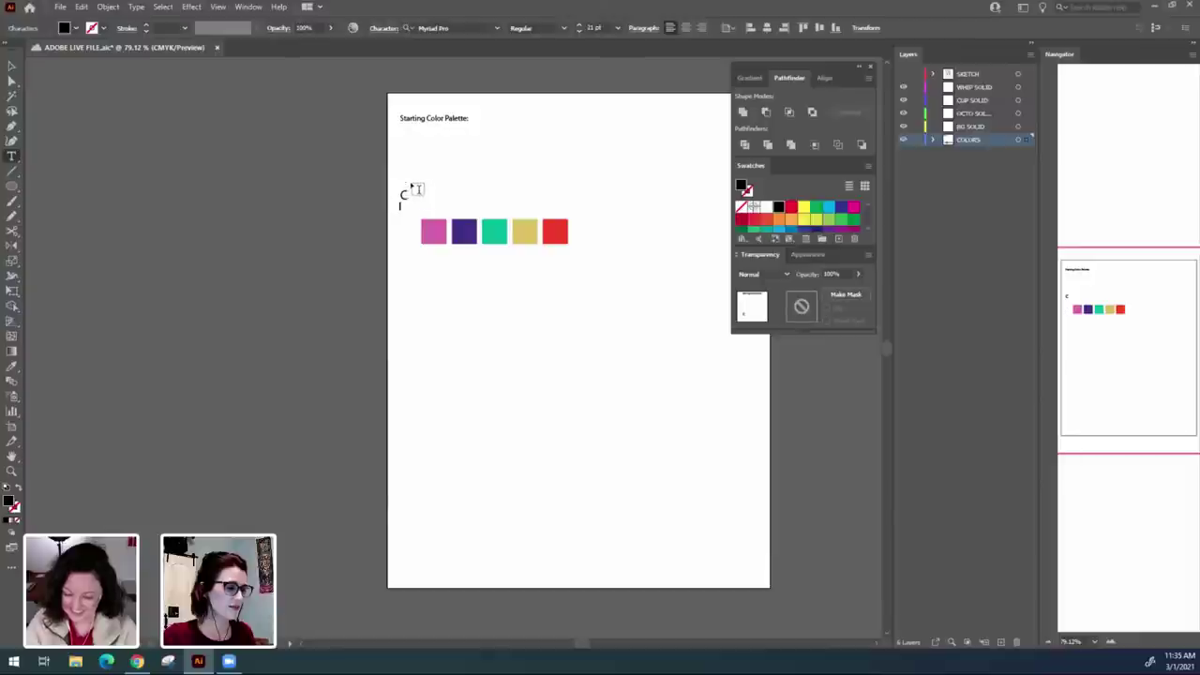
pyautogui.click(13, 67)
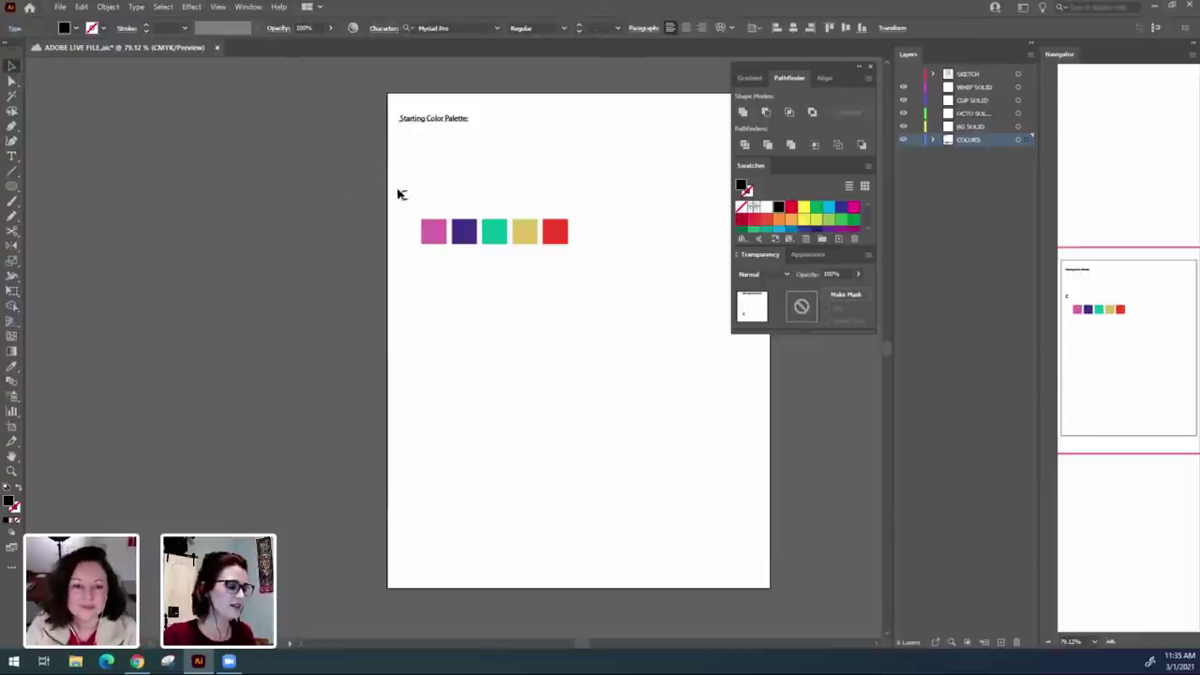
pyautogui.press('Delete')
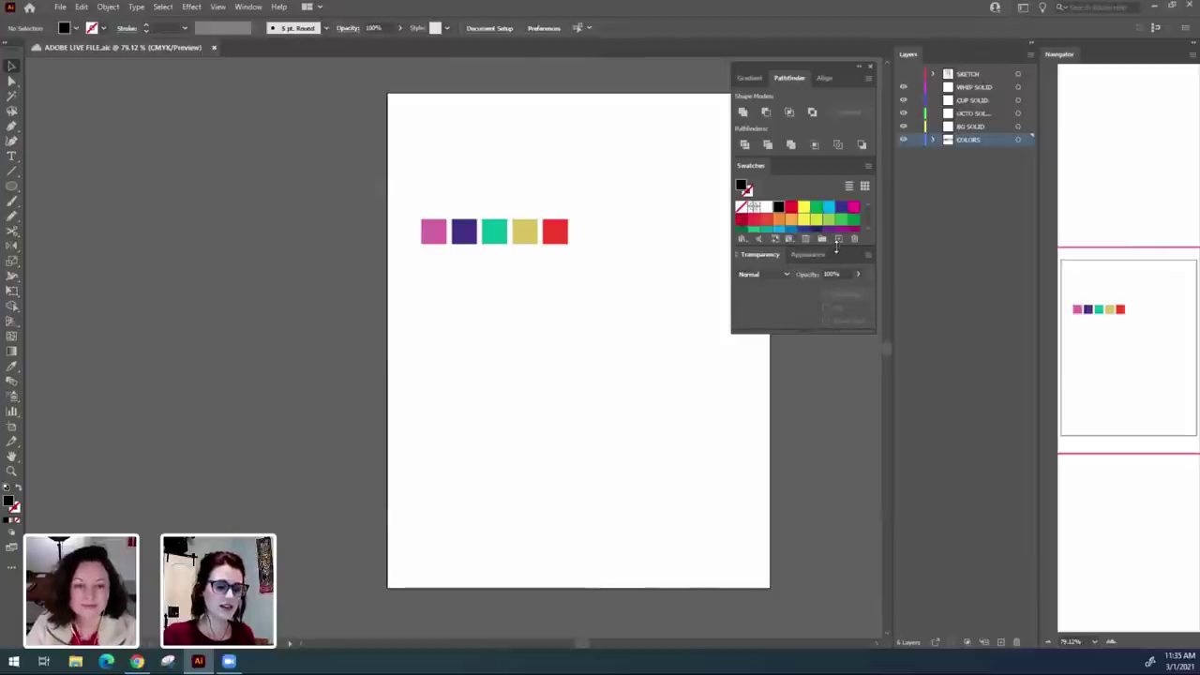
# Enlarge the Swatches panel and delete all unused swatches from the document.
pyautogui.moveTo(837, 245); pyautogui.dragTo(842, 378)
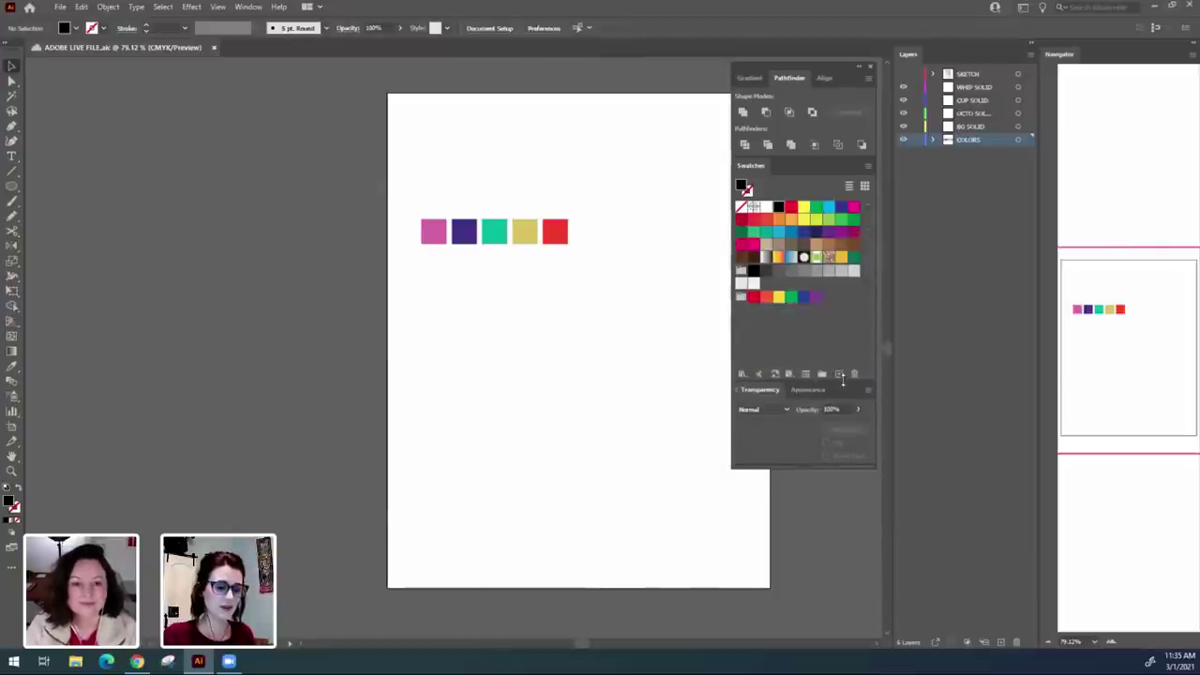
pyautogui.click(869, 167)
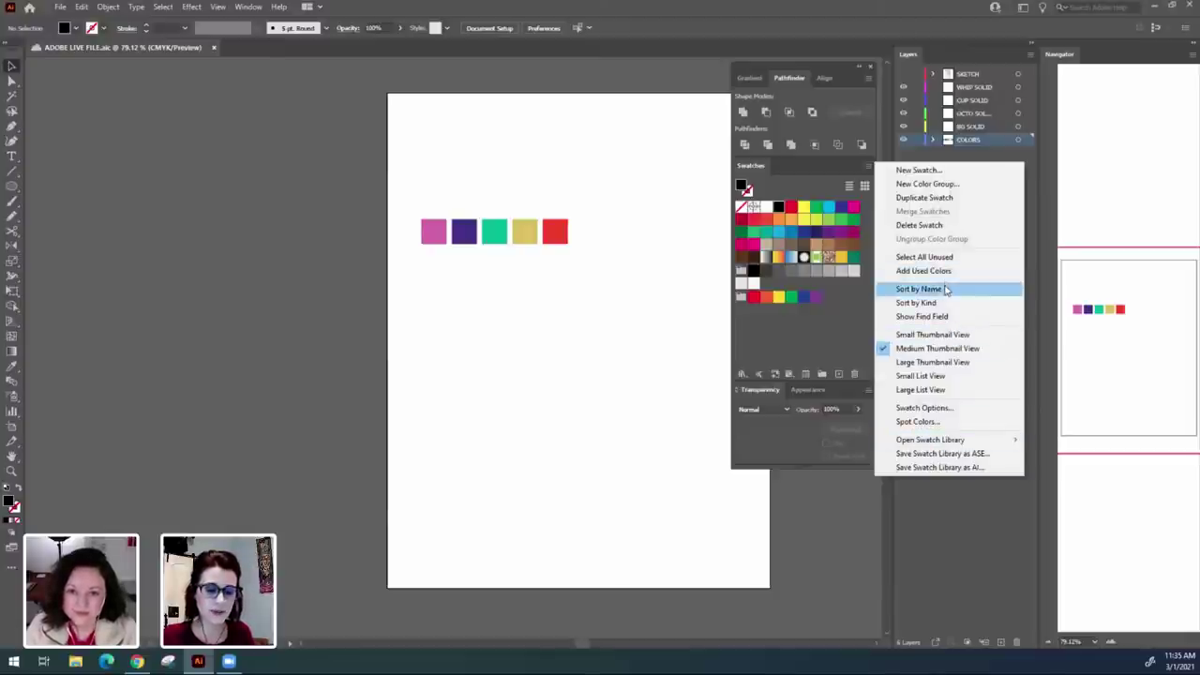
pyautogui.click(984, 259)
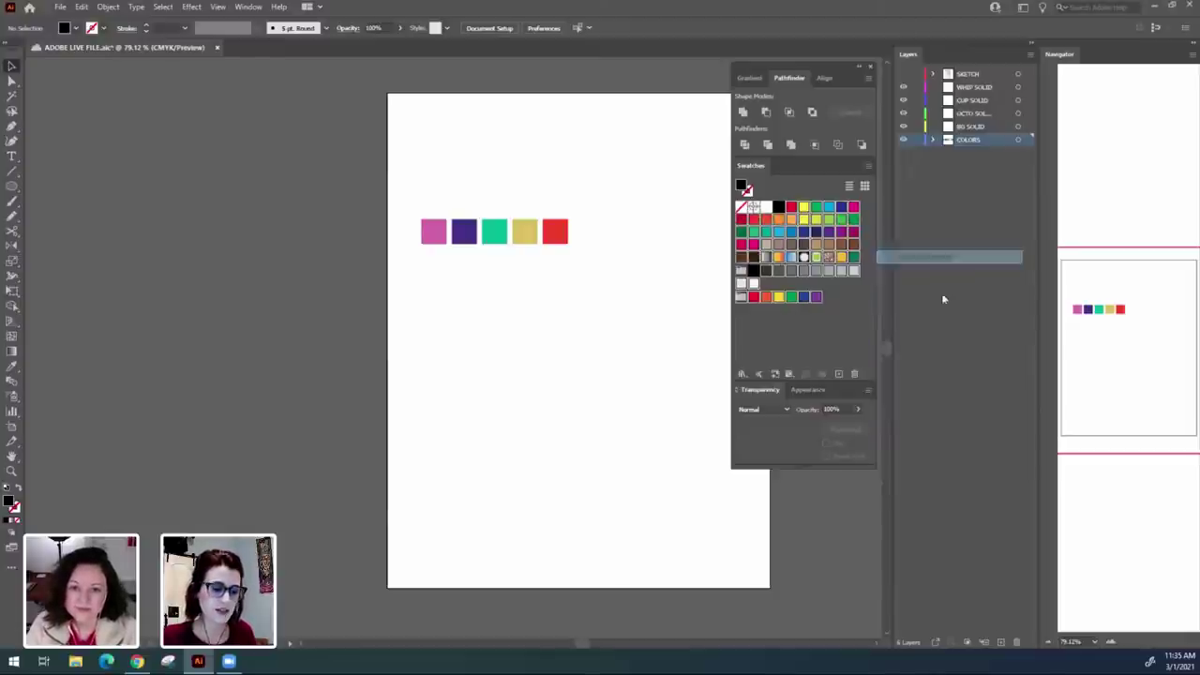
pyautogui.click(854, 373)
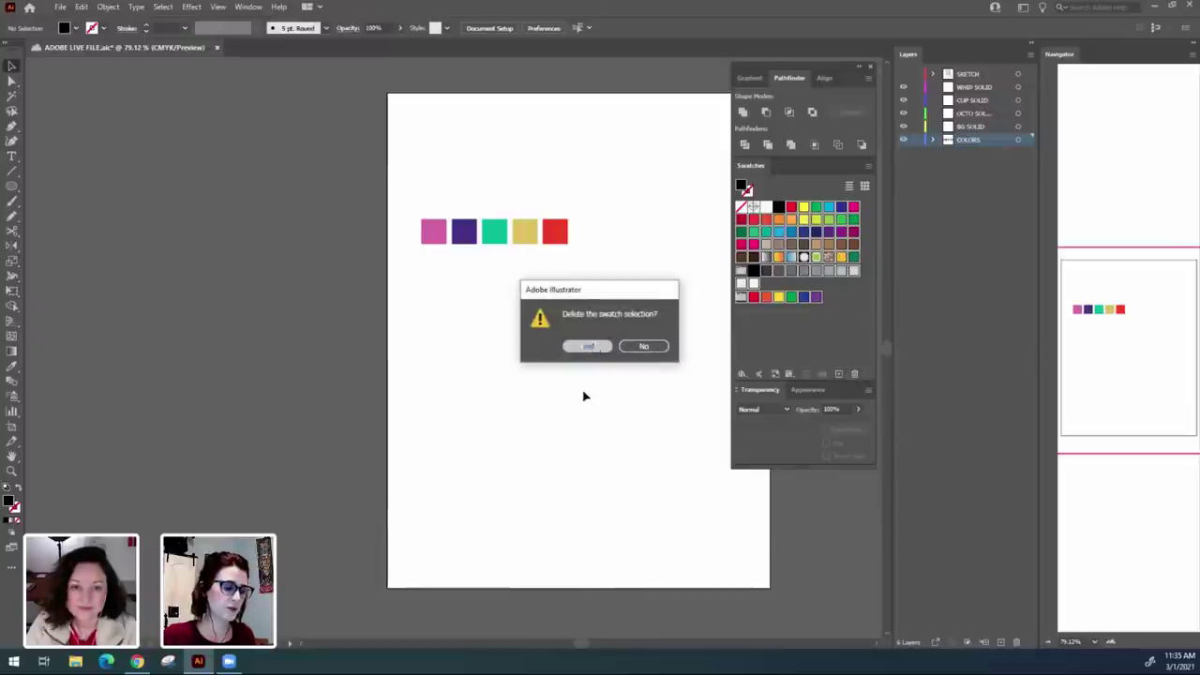
pyautogui.press('Return')
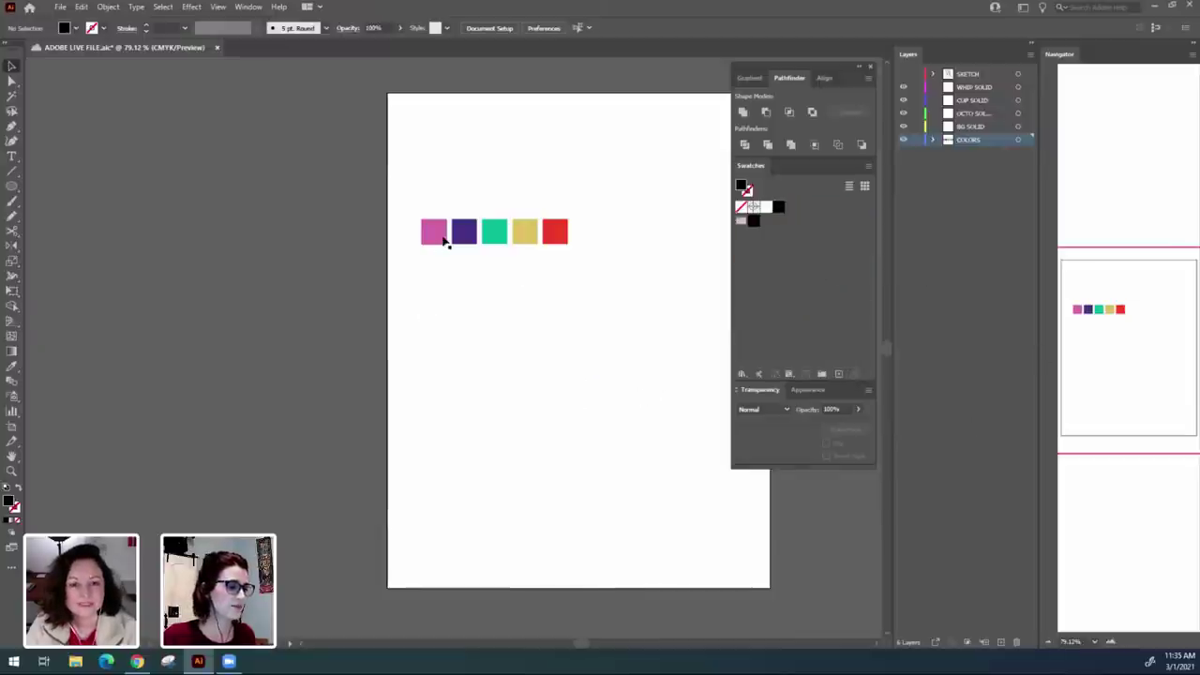
# Save the fills of the pink and purple squares as new global CMYK process swatches.
pyautogui.click(433, 235)
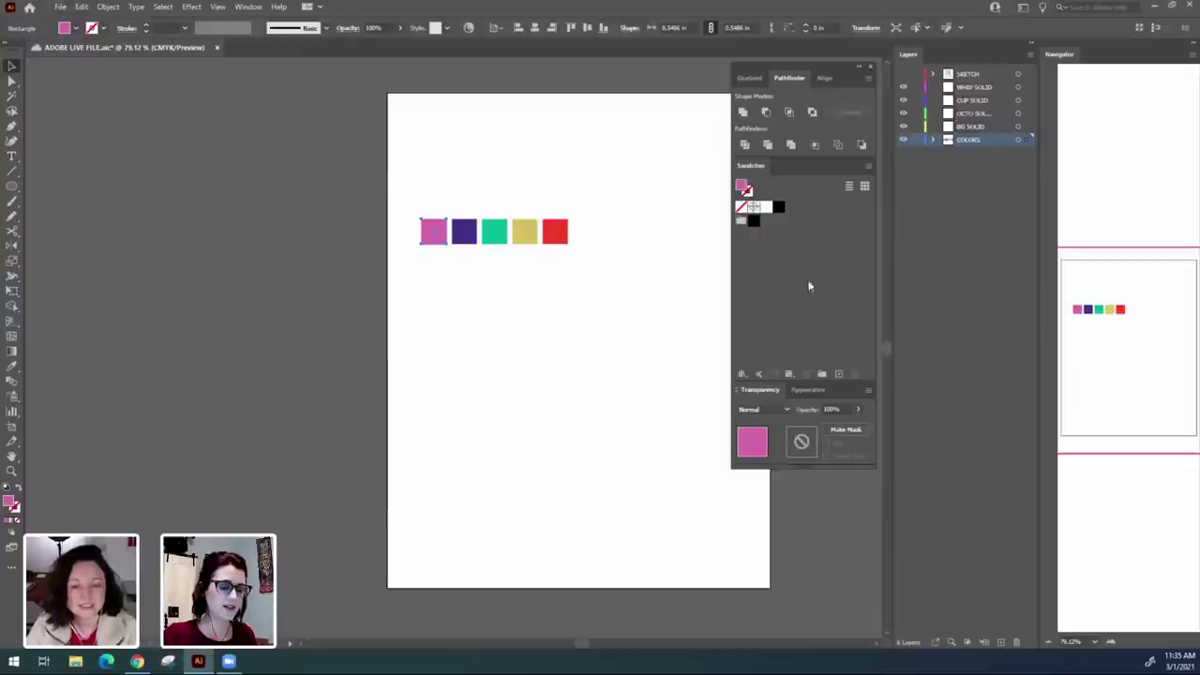
pyautogui.click(839, 374)
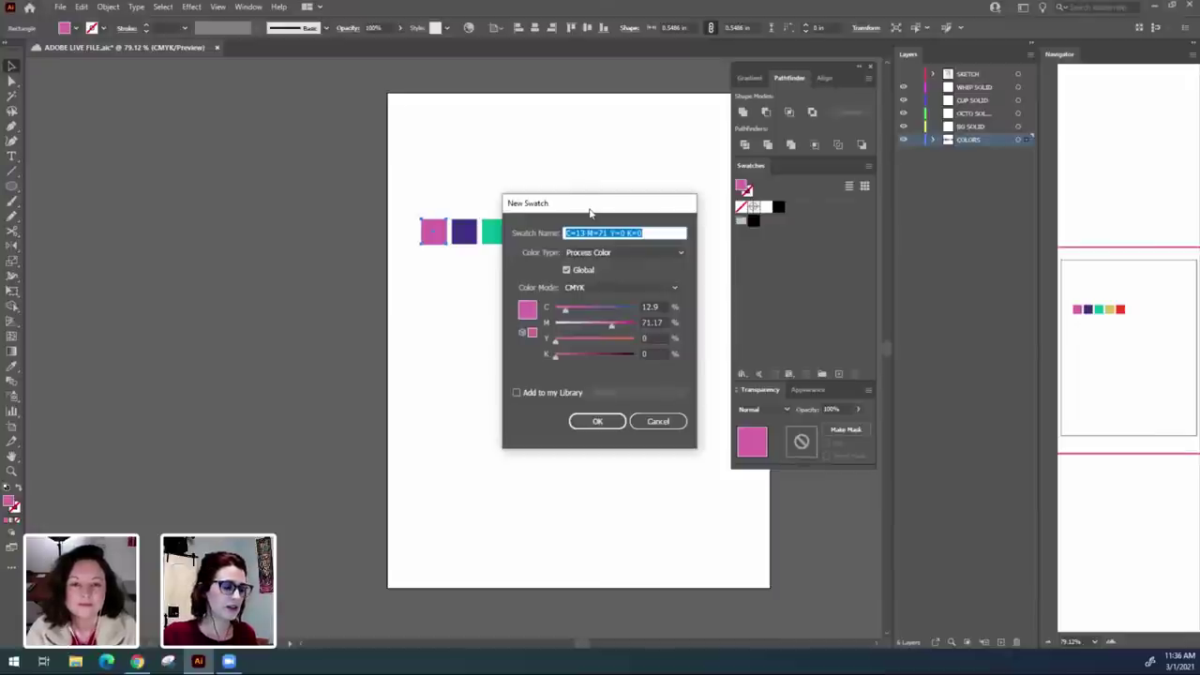
pyautogui.moveTo(590, 213); pyautogui.dragTo(595, 268)
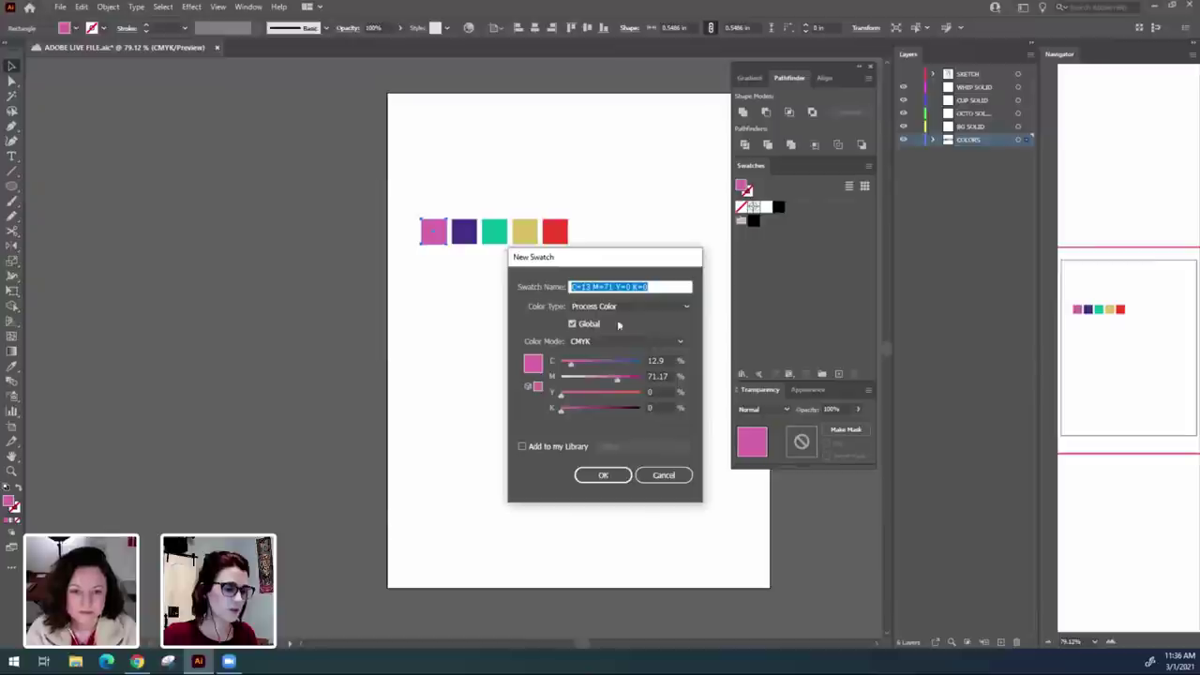
pyautogui.click(603, 476)
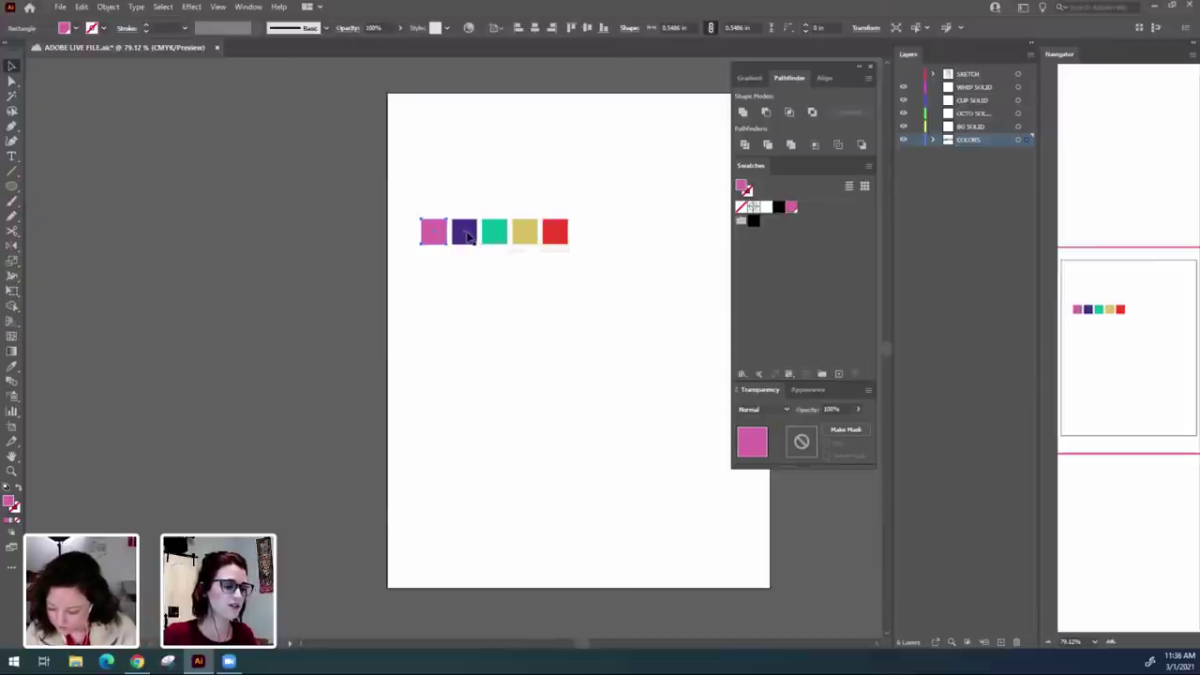
pyautogui.click(469, 236)
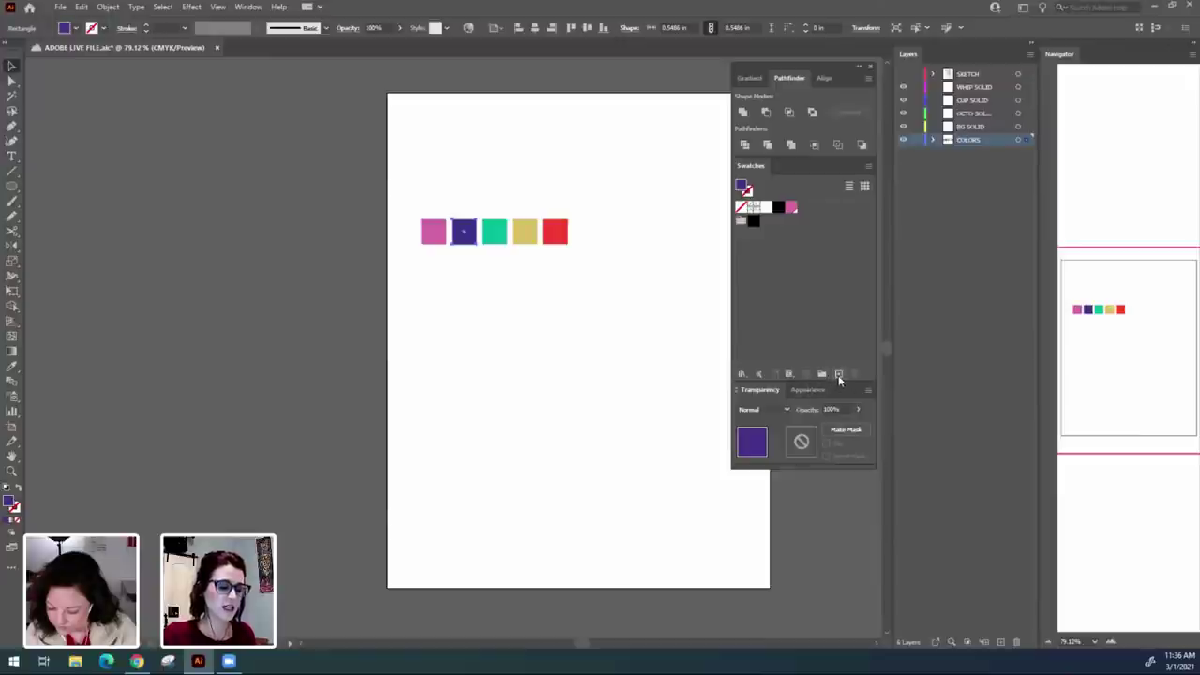
pyautogui.click(822, 374)
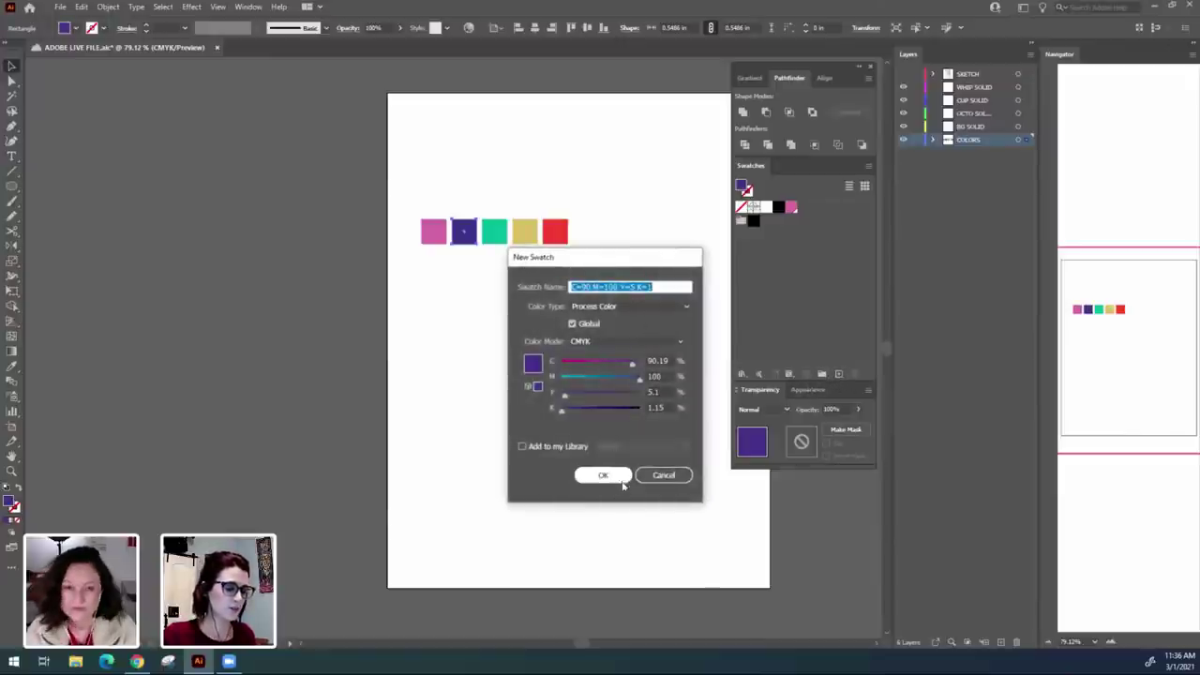
pyautogui.click(603, 475)
# Save the fills of the green, gold and red squares as new global CMYK process swatches.
pyautogui.click(499, 236)
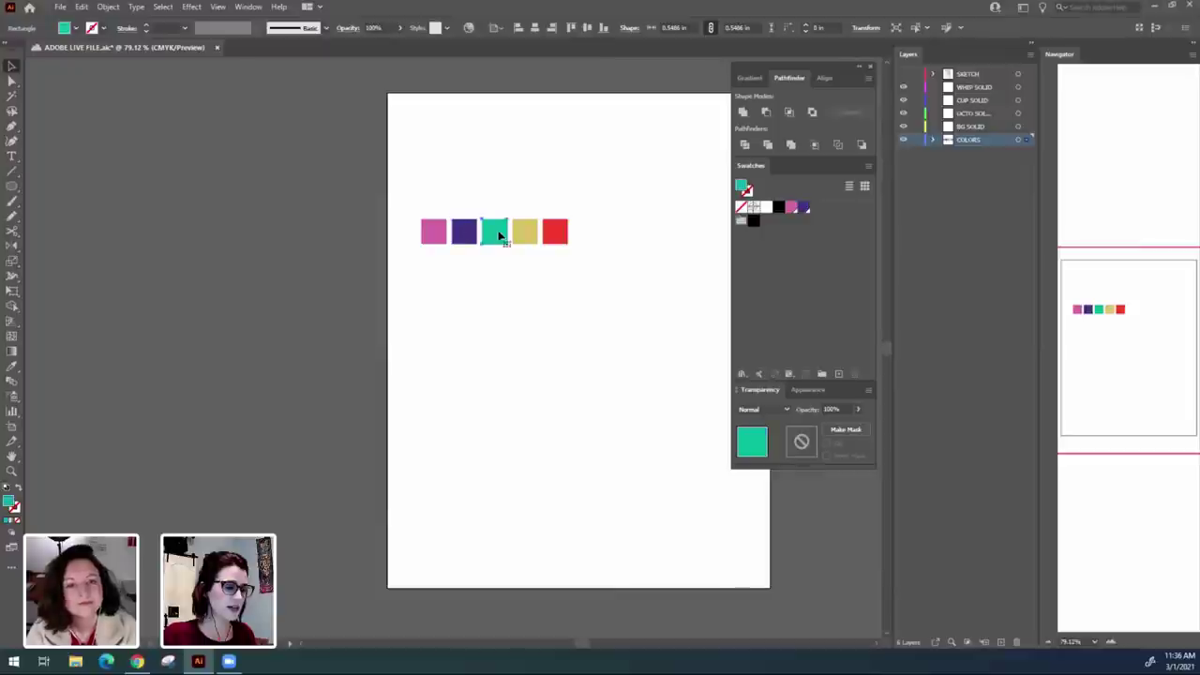
pyautogui.click(838, 376)
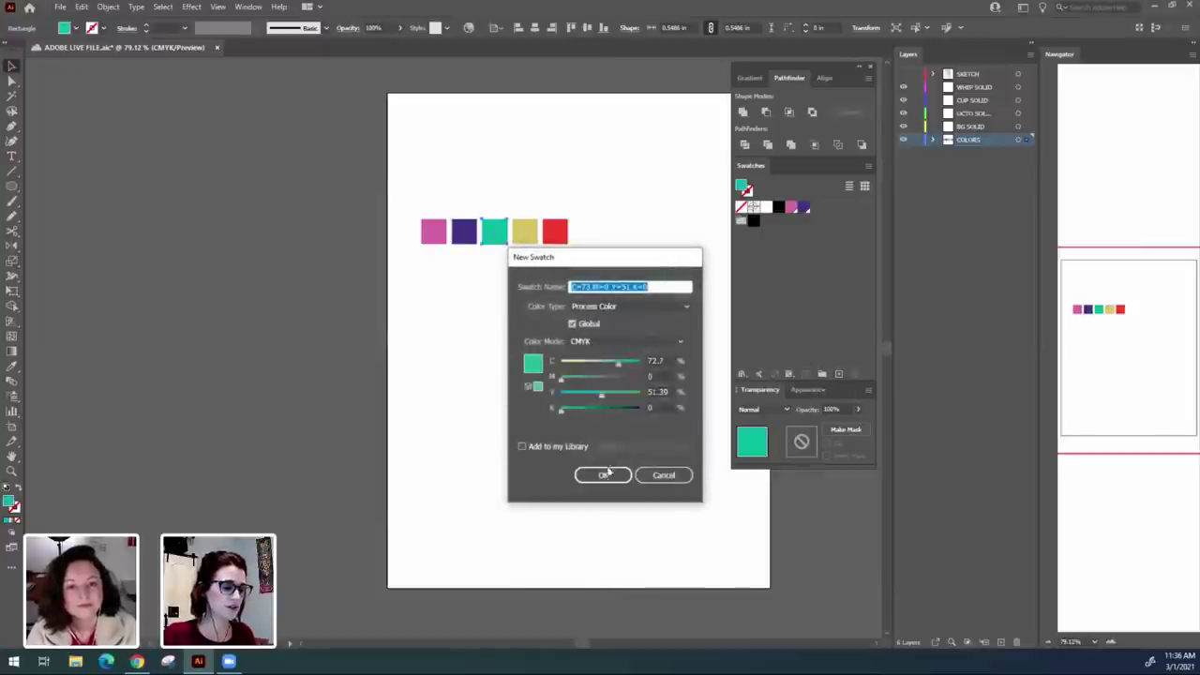
pyautogui.press('Return')
pyautogui.click(526, 232)
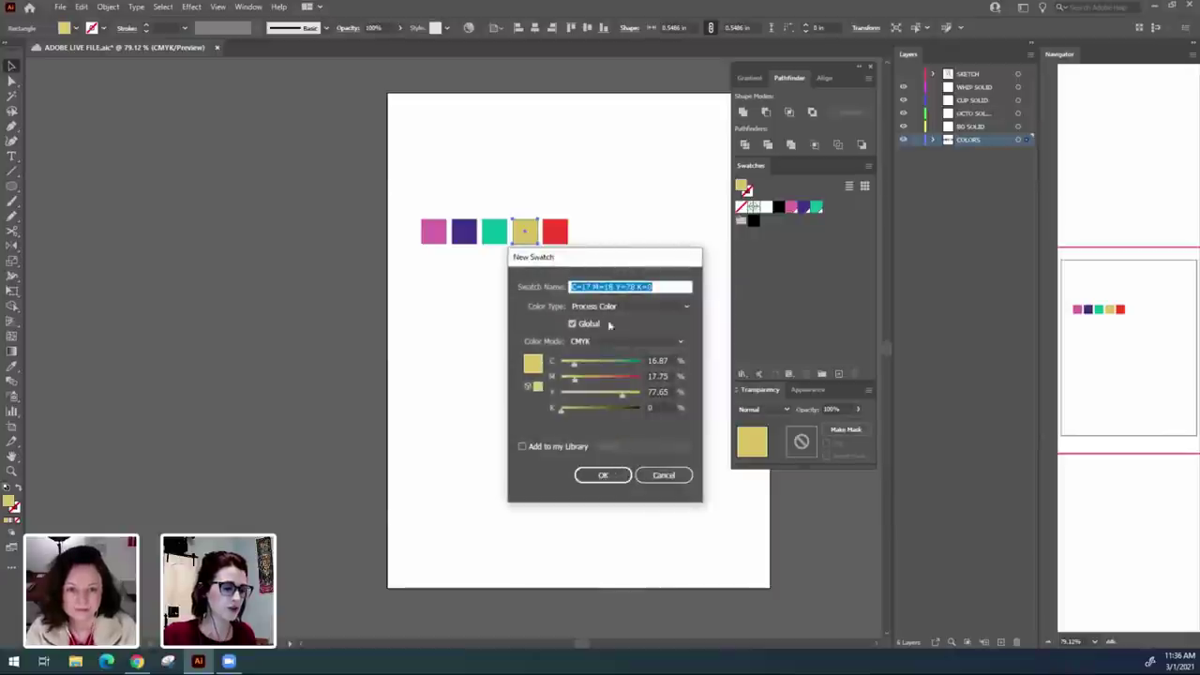
pyautogui.click(609, 474)
pyautogui.click(565, 236)
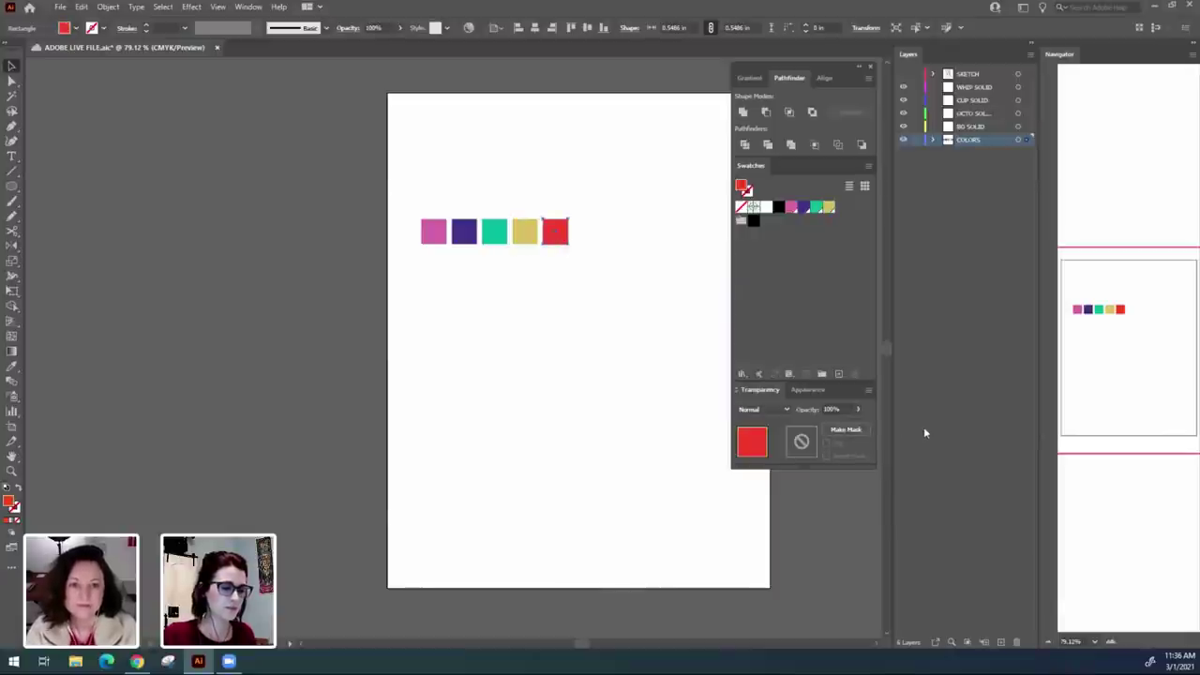
pyautogui.click(840, 374)
pyautogui.click(605, 475)
pyautogui.click(621, 479)
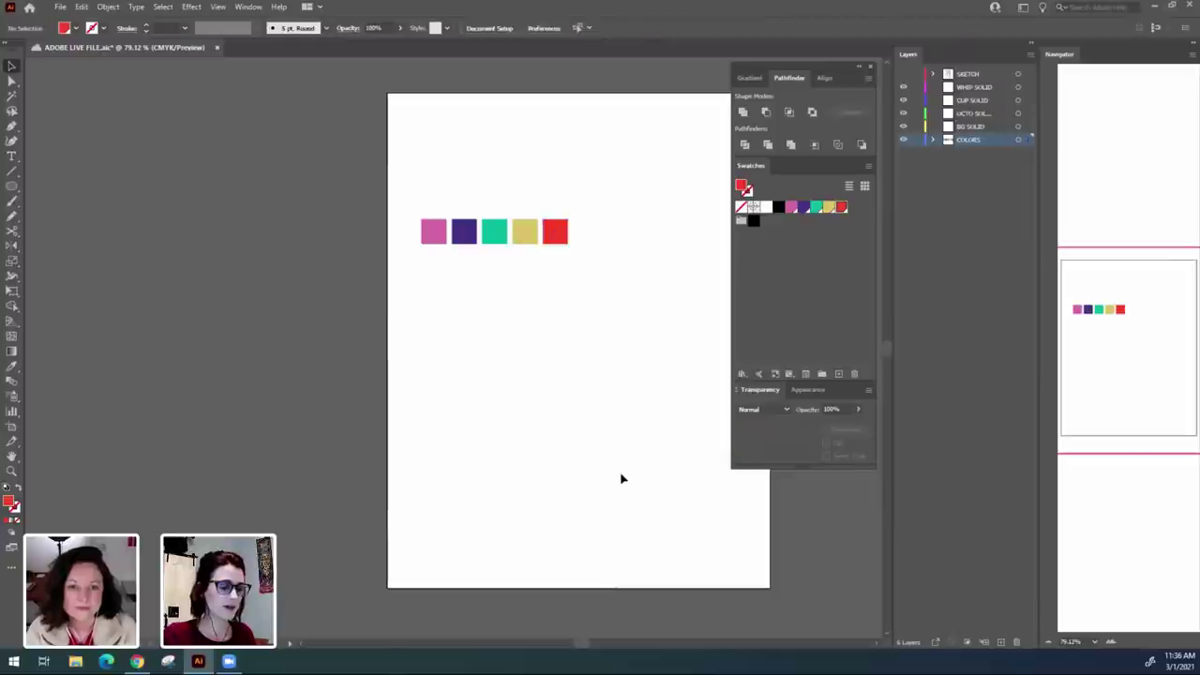
# Delete the five palette squares from the artboard and make the SKETCH layer visible again.
pyautogui.moveTo(597, 402); pyautogui.dragTo(445, 227)
pyautogui.press('Delete')
pyautogui.press('Delete')
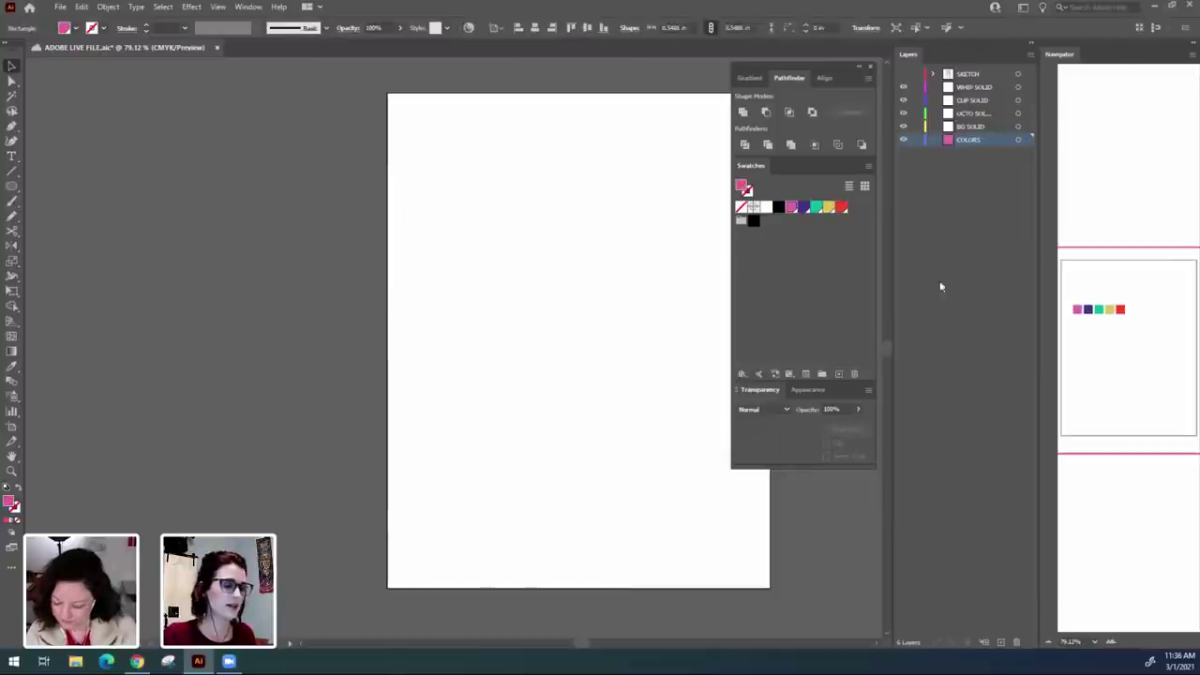
pyautogui.click(903, 74)
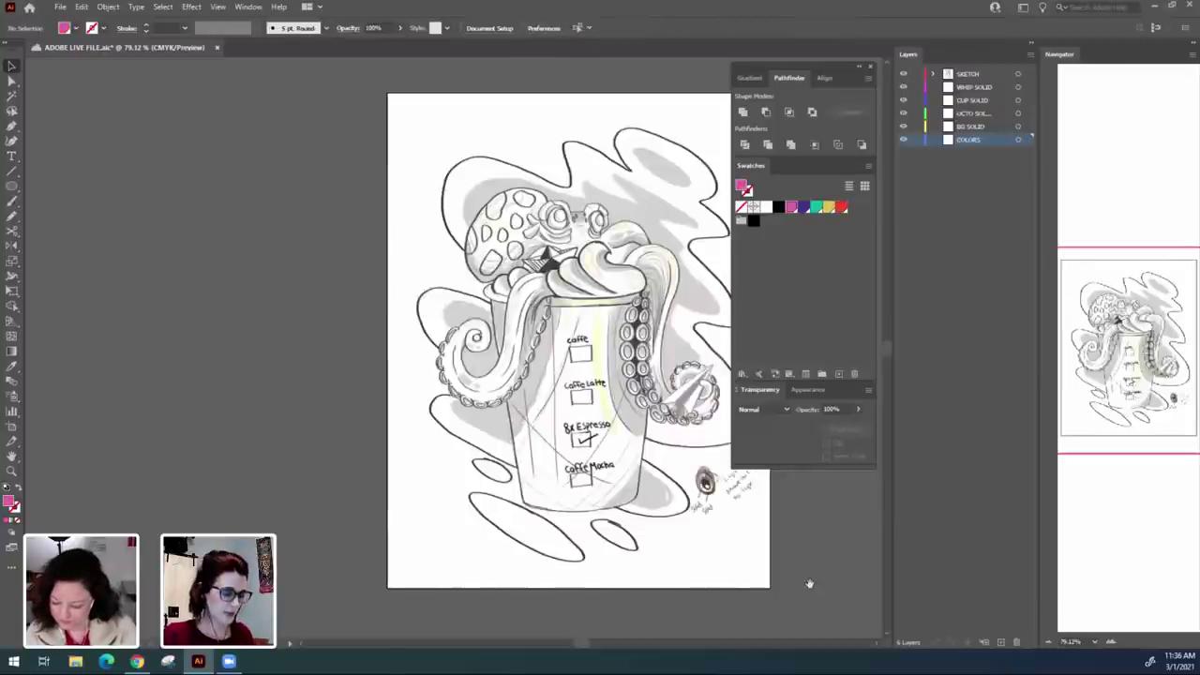
pyautogui.moveTo(808, 581)
pyautogui.mouseDown()
pyautogui.moveTo(463, 546)
pyautogui.moveTo(679, 595)
pyautogui.moveTo(768, 595)
pyautogui.mouseUp()
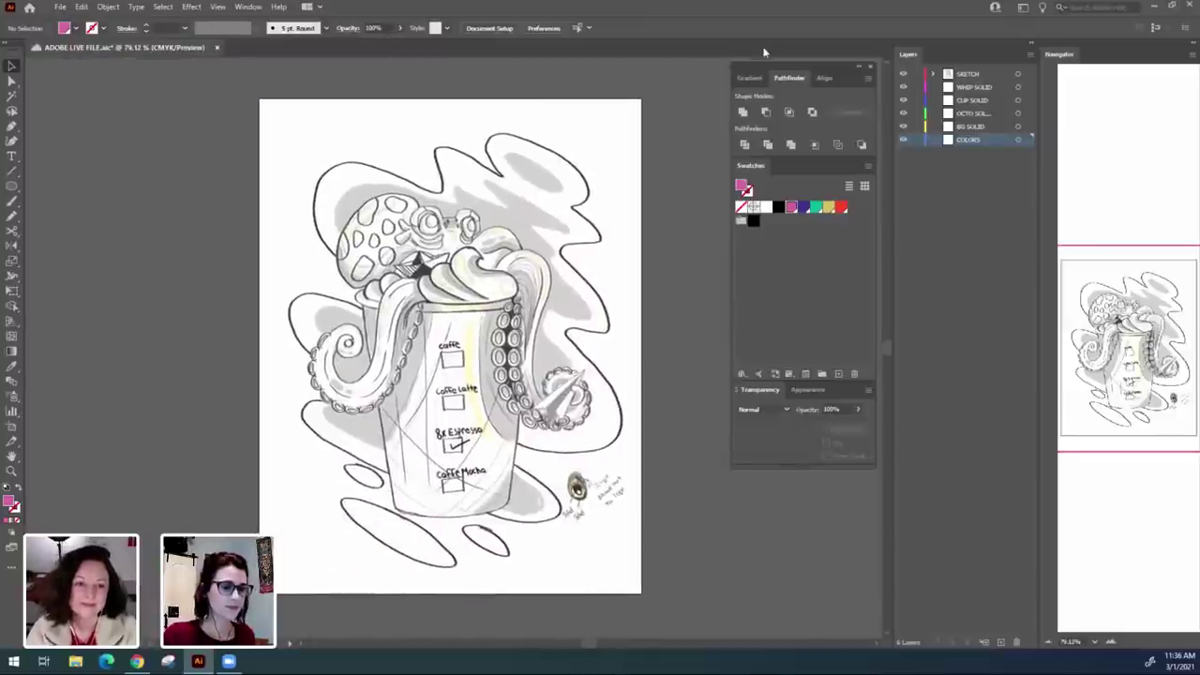
pyautogui.moveTo(633, 251); pyautogui.dragTo(645, 253)
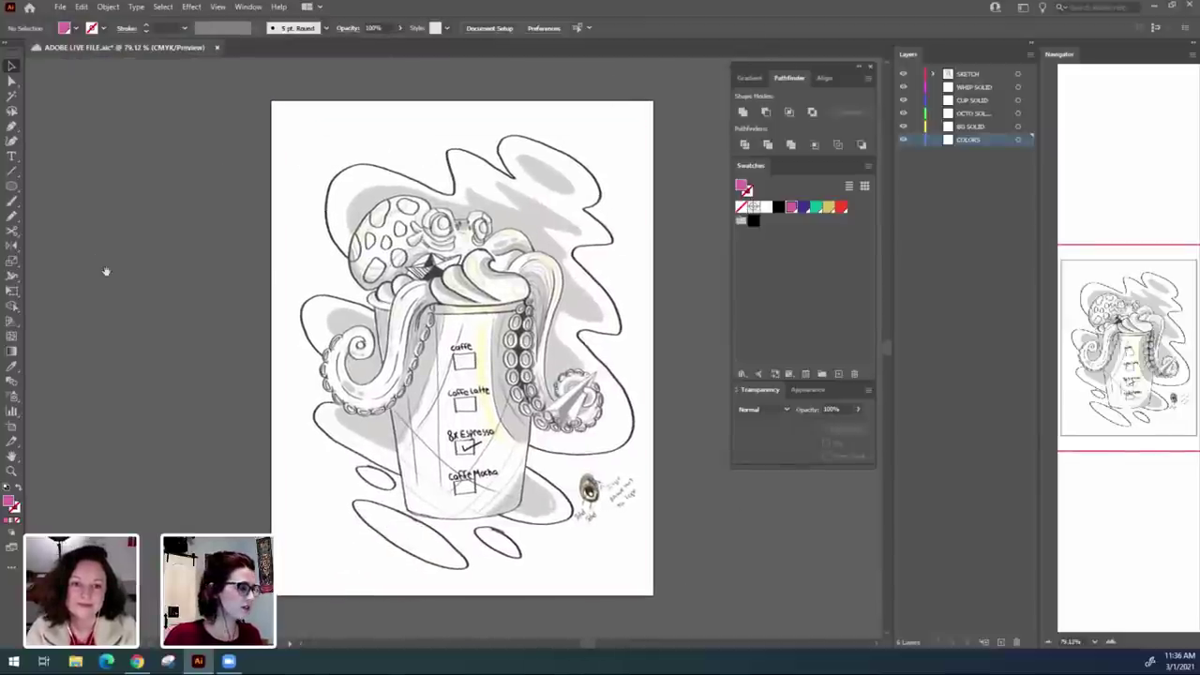
# Delete the empty COLORS layer.
pyautogui.click(941, 238)
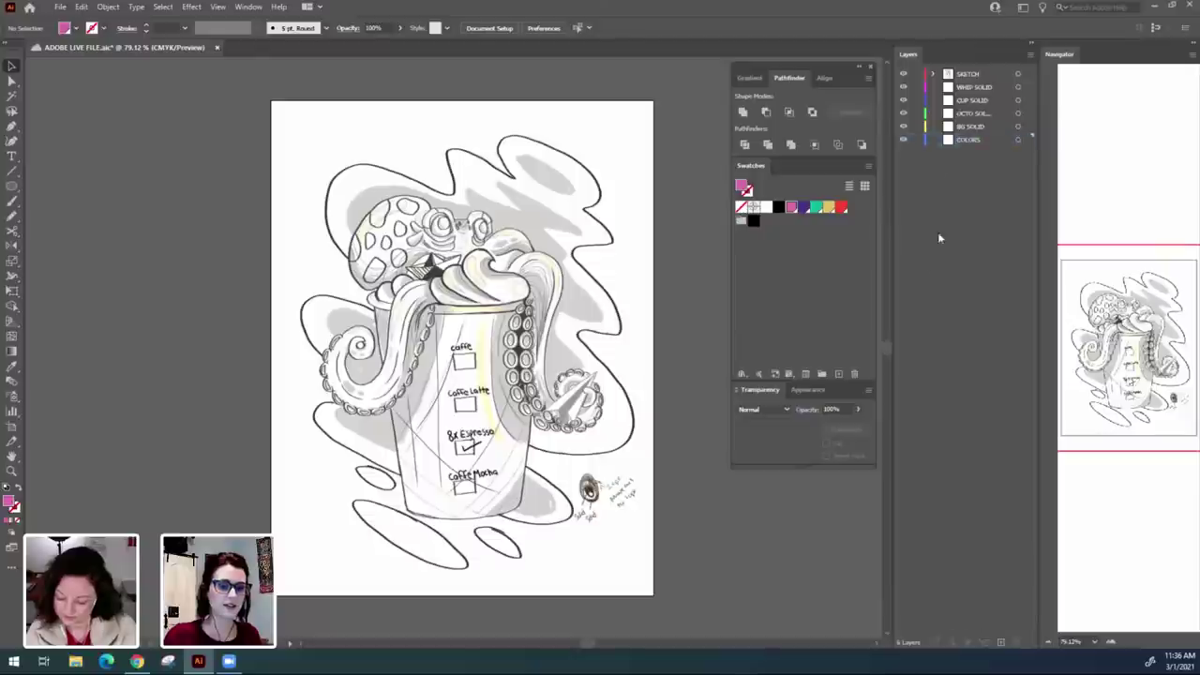
pyautogui.click(944, 140)
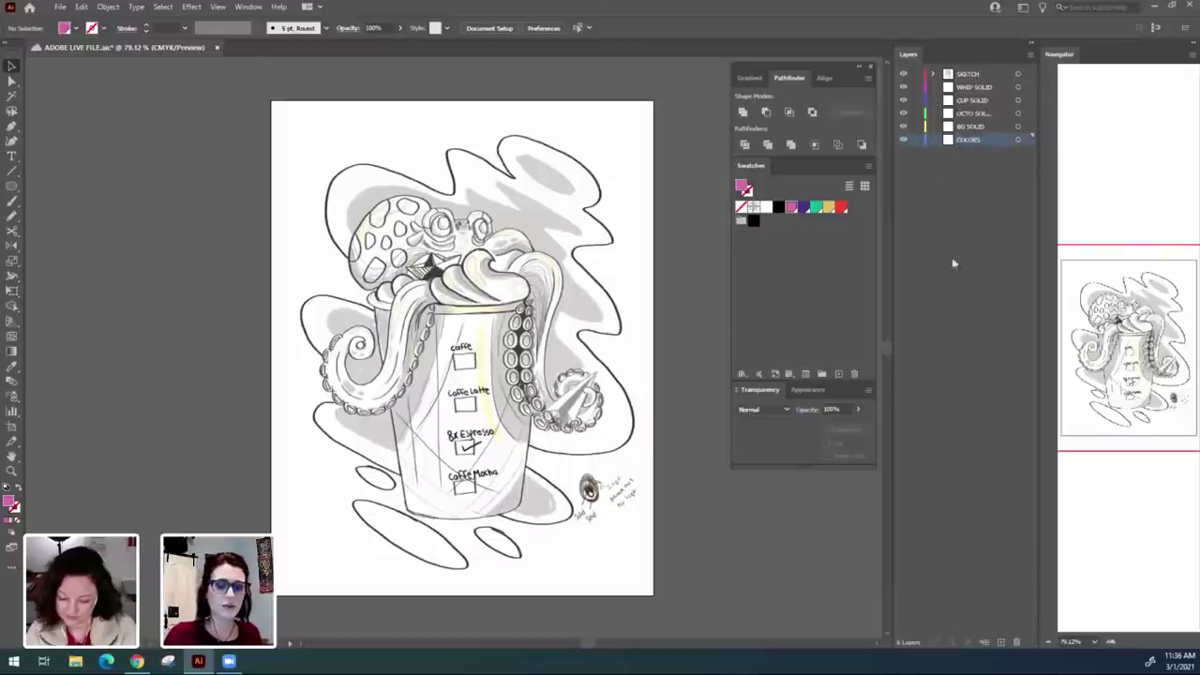
pyautogui.click(1017, 642)
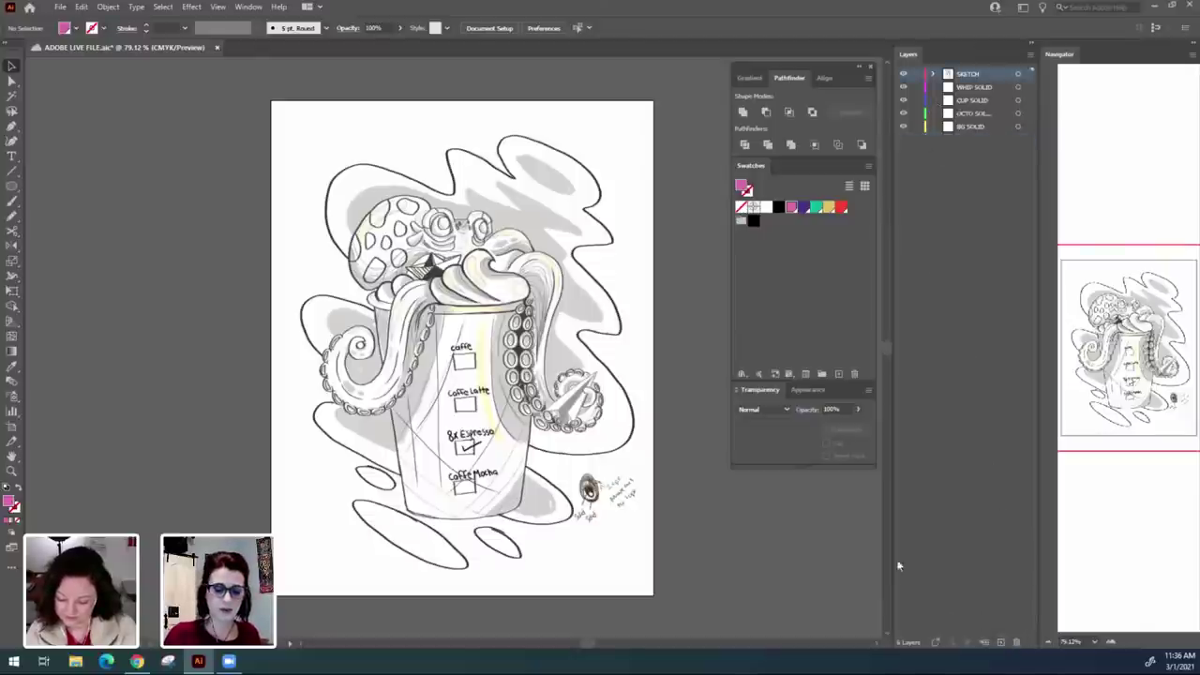
pyautogui.click(992, 339)
# Move the octopus cup sketch slightly upward on the artboard.
pyautogui.moveTo(701, 582); pyautogui.dragTo(710, 576)
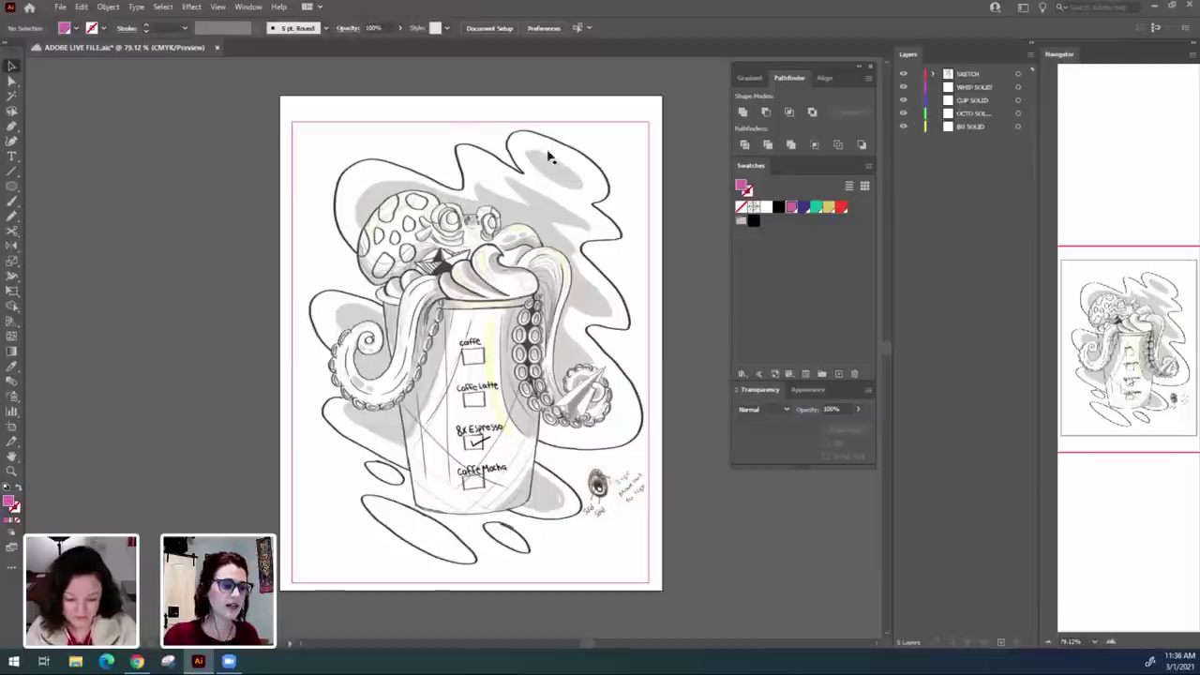
pyautogui.moveTo(603, 254); pyautogui.dragTo(608, 239)
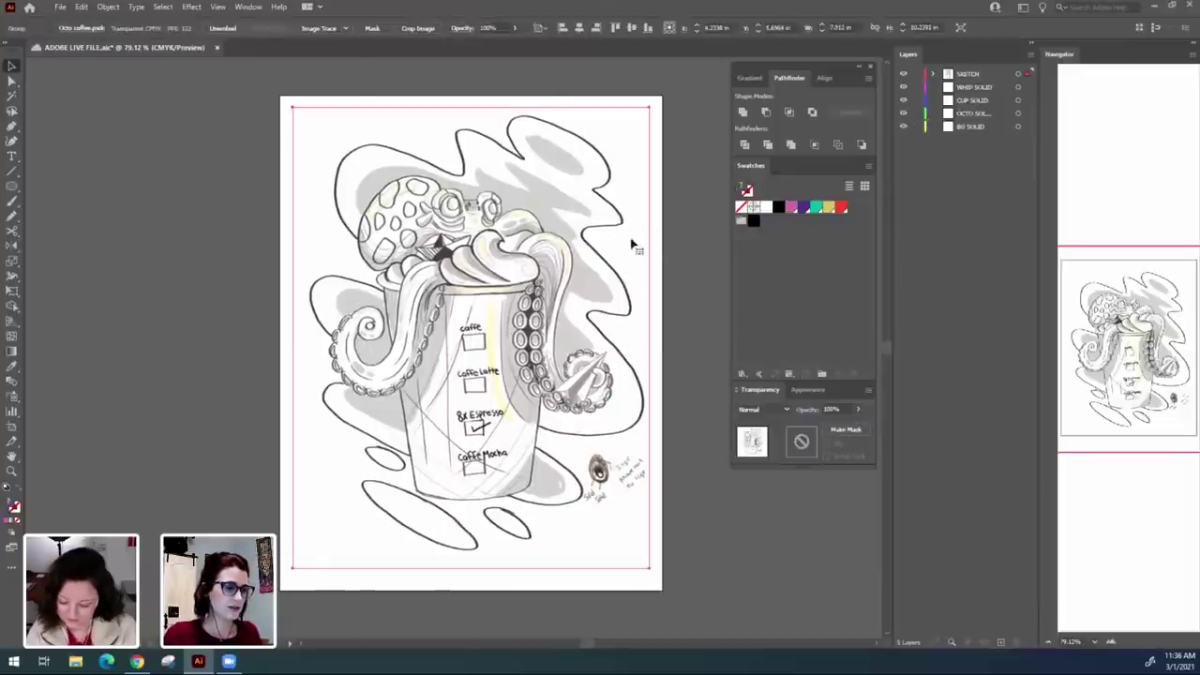
# Change the octopus cup sketch's blending mode to Multiply.
pyautogui.click(684, 255)
pyautogui.click(605, 281)
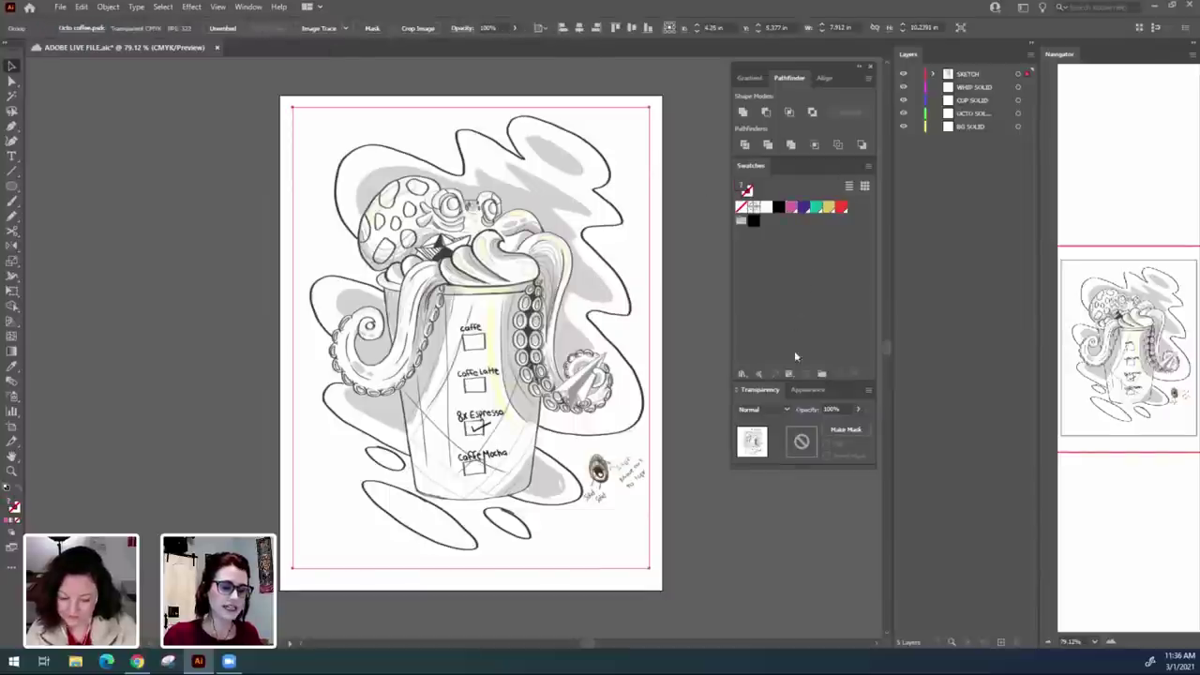
pyautogui.click(784, 410)
pyautogui.click(783, 202)
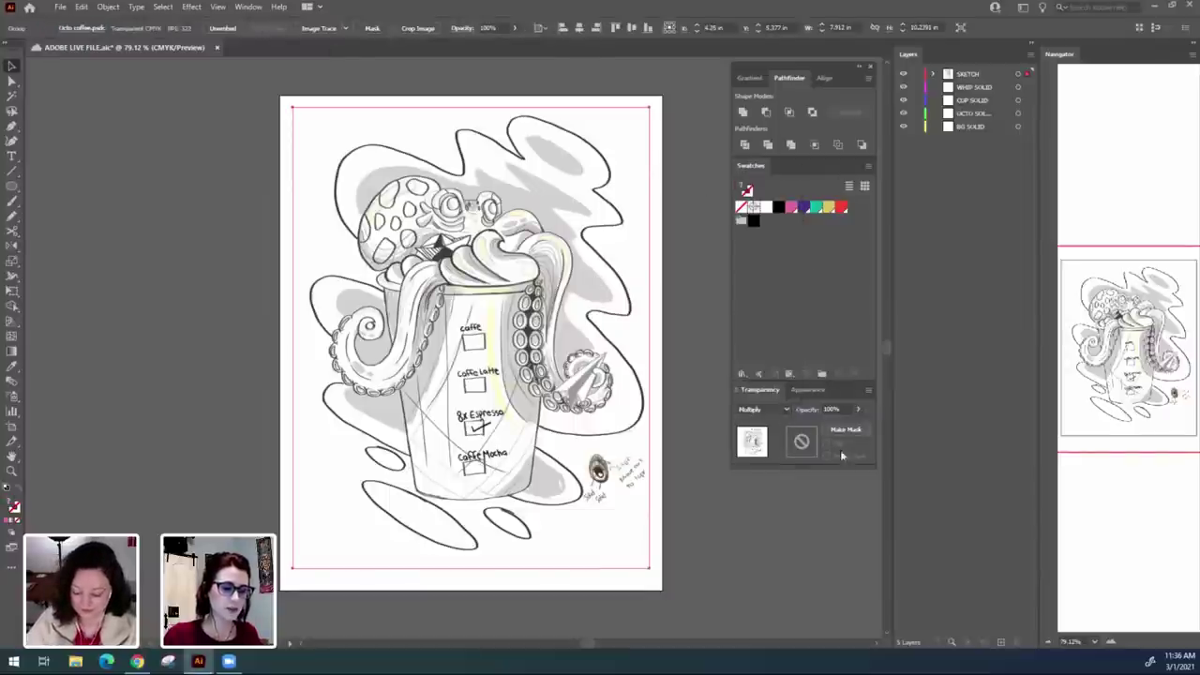
# Lower the sketch's opacity to 40% and lock the SKETCH layer.
pyautogui.moveTo(848, 410); pyautogui.dragTo(779, 409)
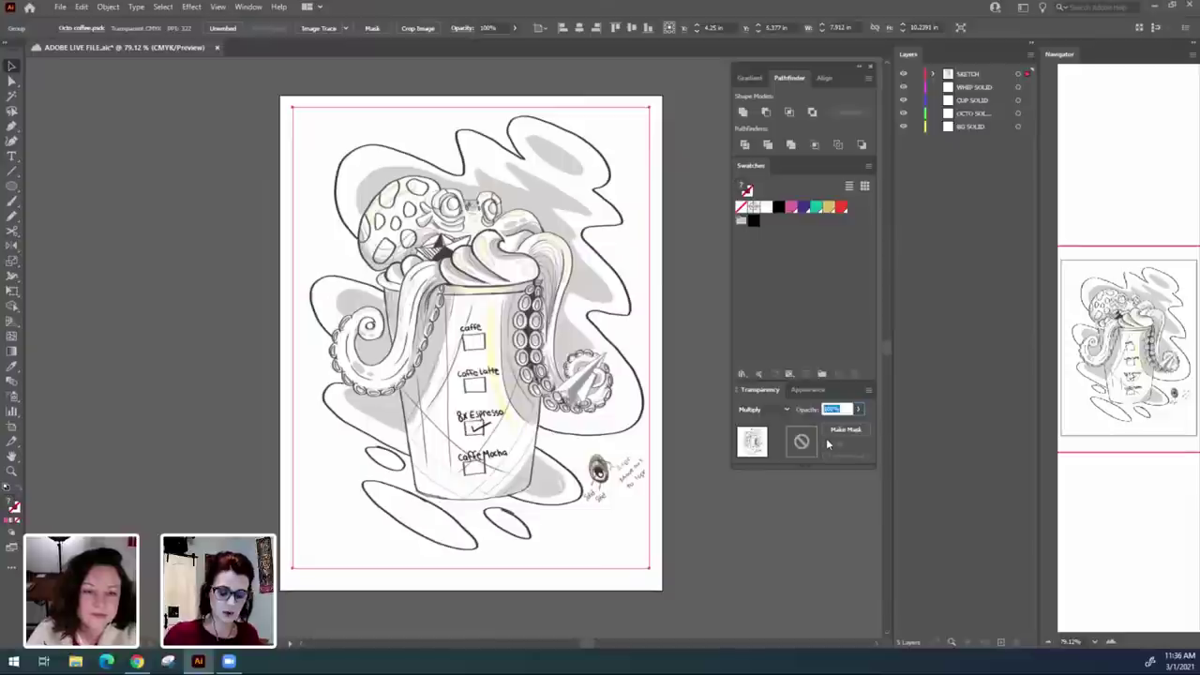
pyautogui.write('60')
pyautogui.press('Return')
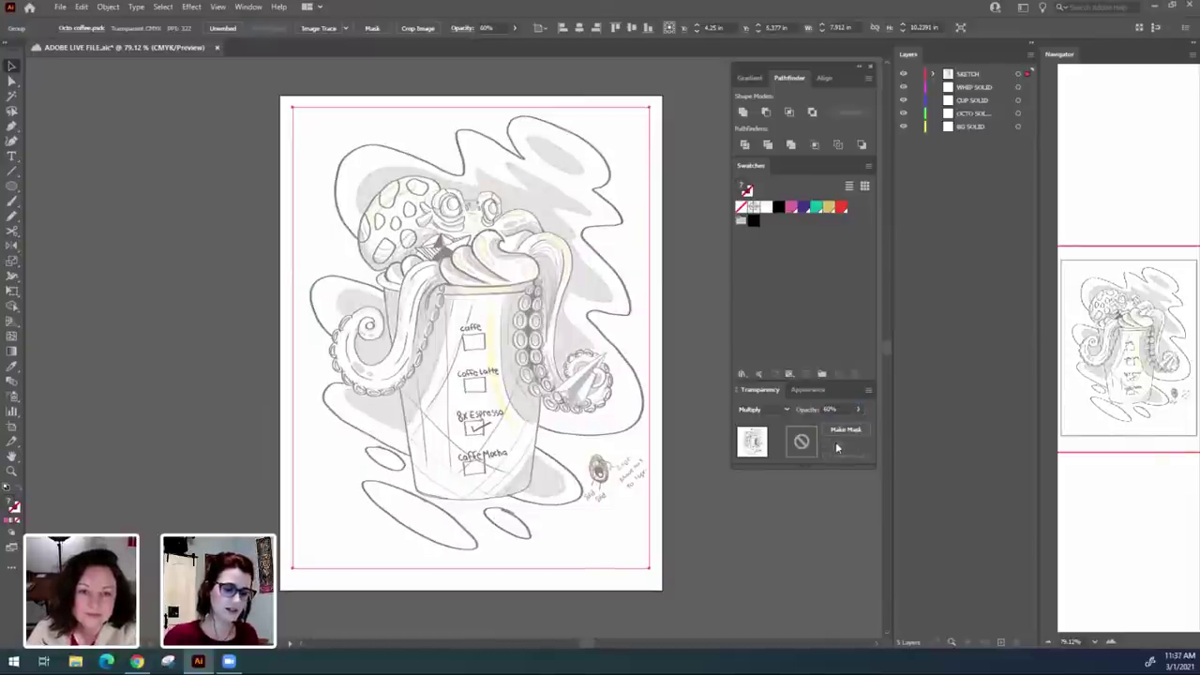
pyautogui.doubleClick(830, 409)
pyautogui.write('40')
pyautogui.press('Return')
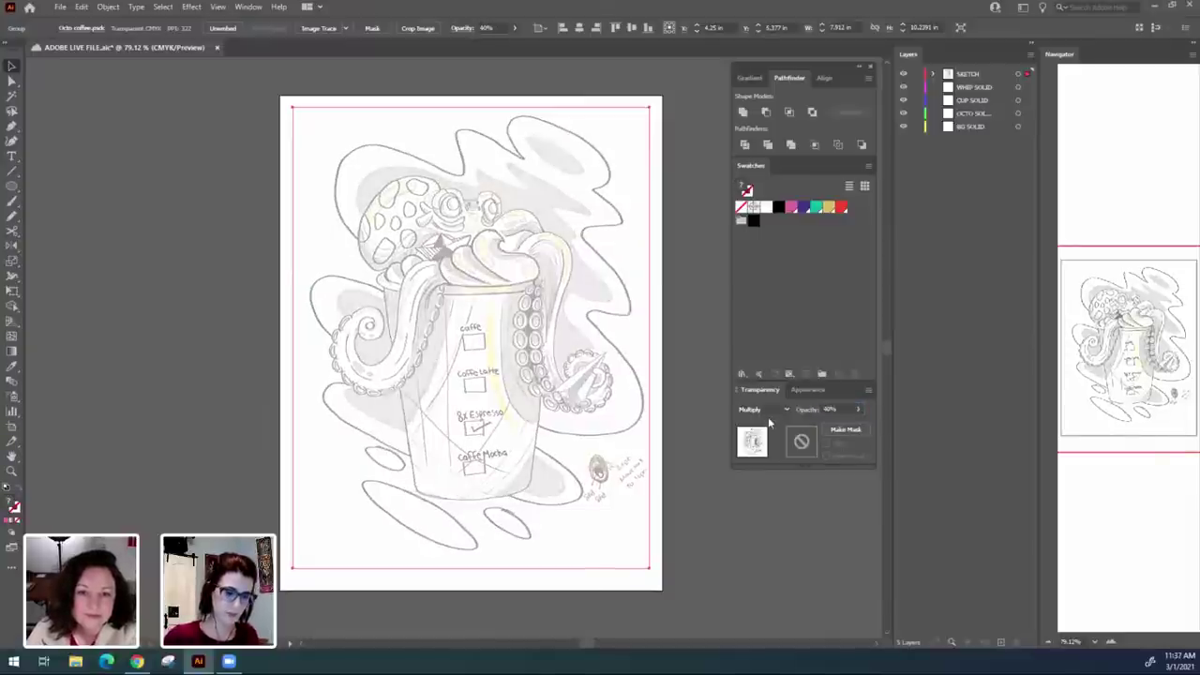
pyautogui.click(812, 540)
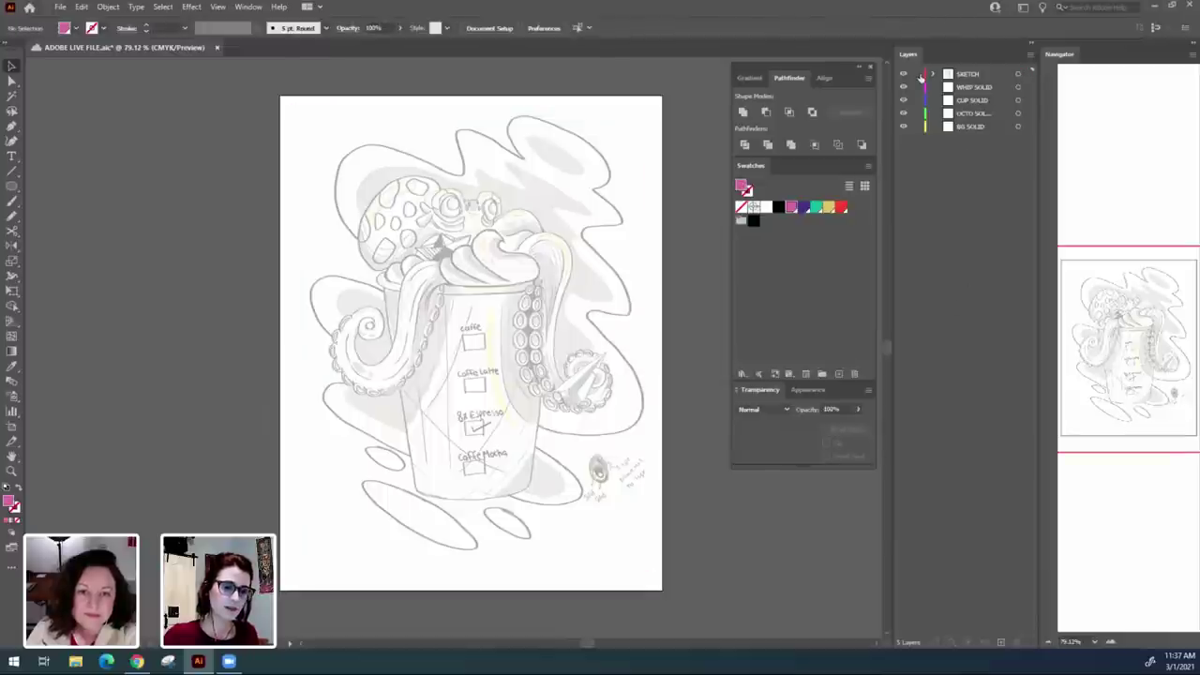
pyautogui.click(917, 74)
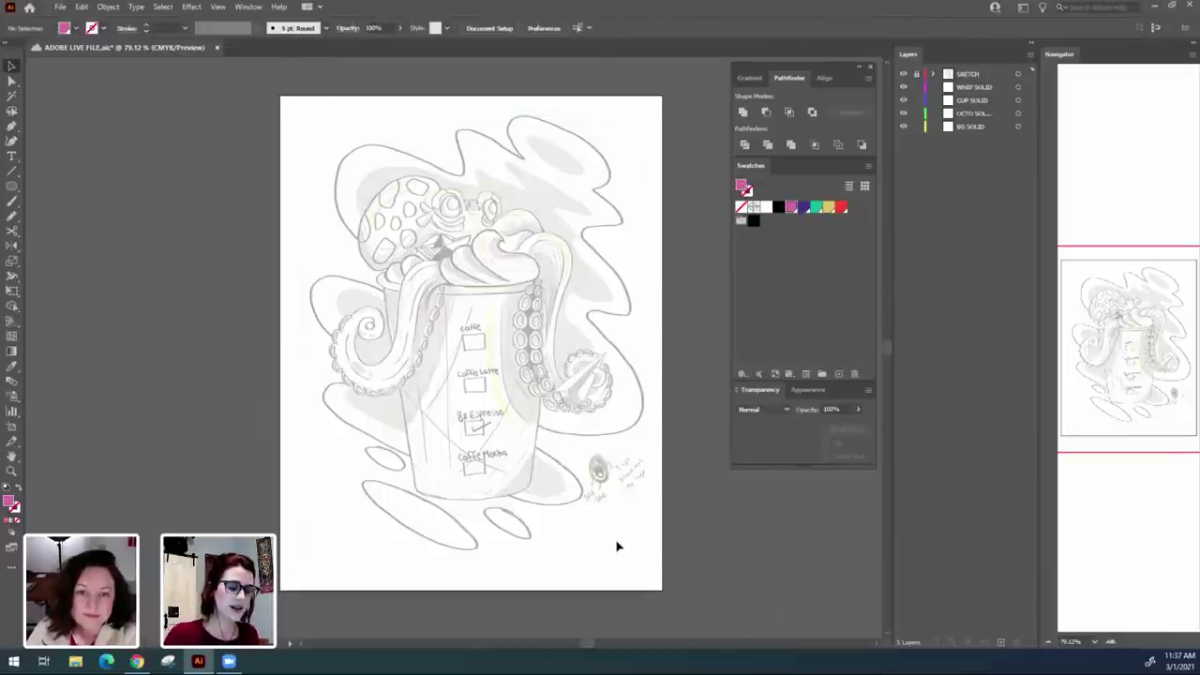
# Make the octopus solid layer active and set the fill to the purple swatch.
pyautogui.hotkey('ctrl', '=')
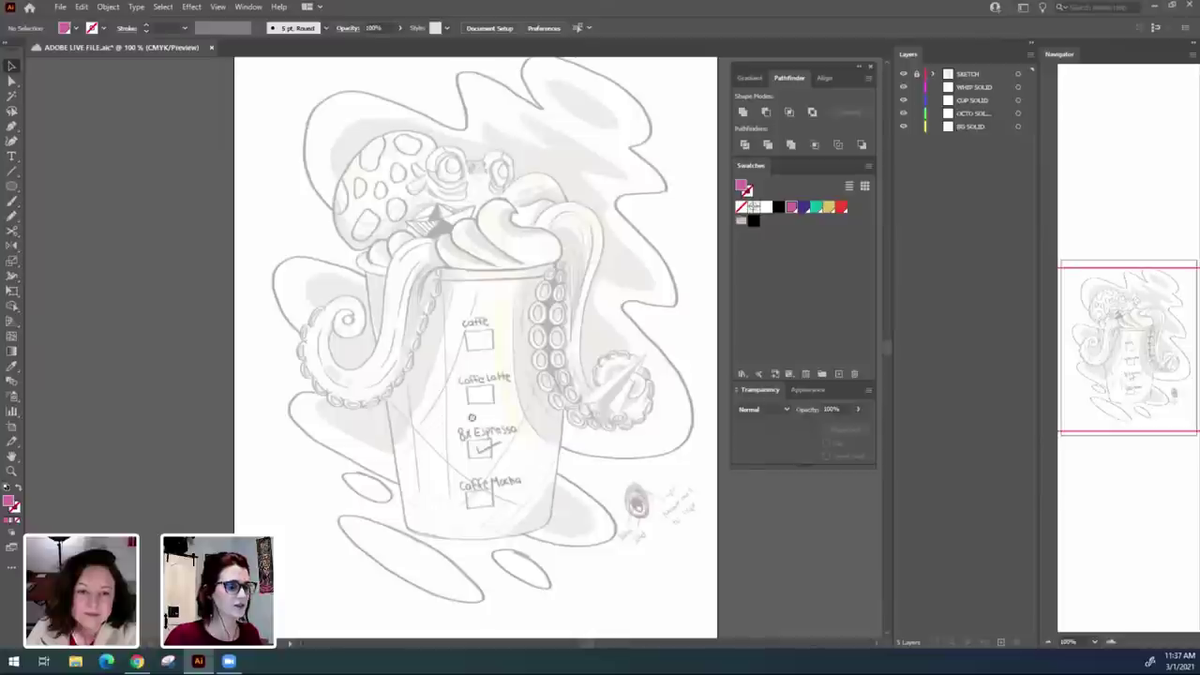
pyautogui.moveTo(441, 387); pyautogui.dragTo(477, 427)
pyautogui.hotkey('ctrl', '+')
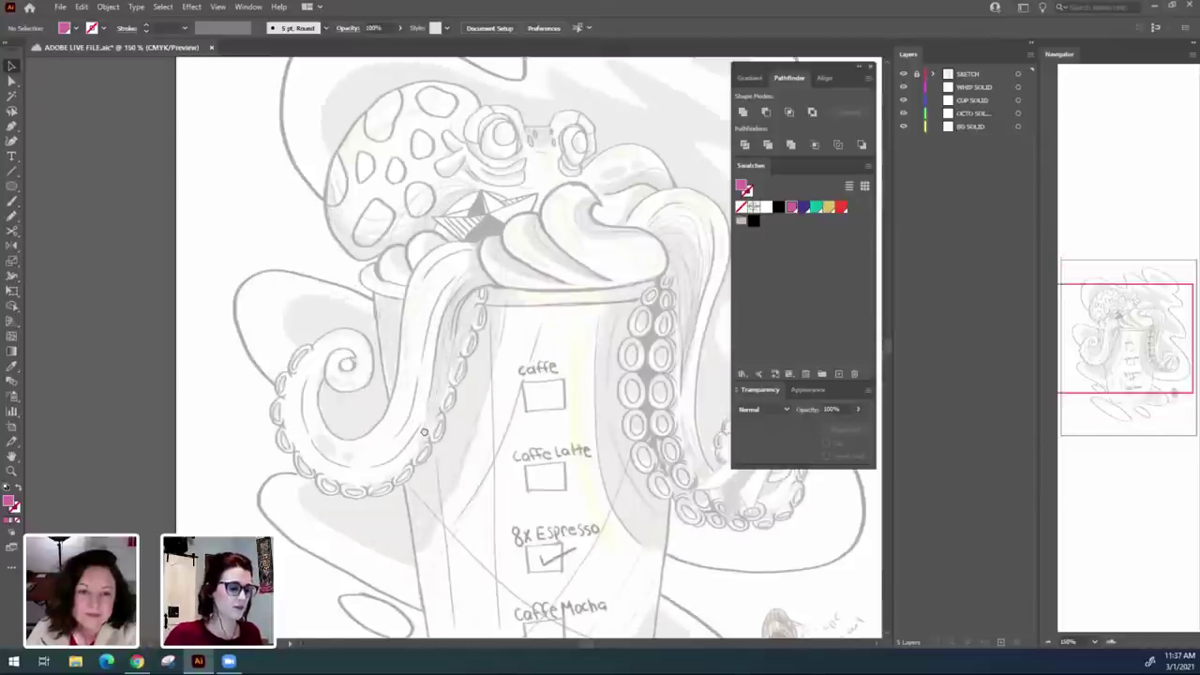
pyautogui.hscroll(2, 424, 433)
pyautogui.hotkey('ctrl', '-')
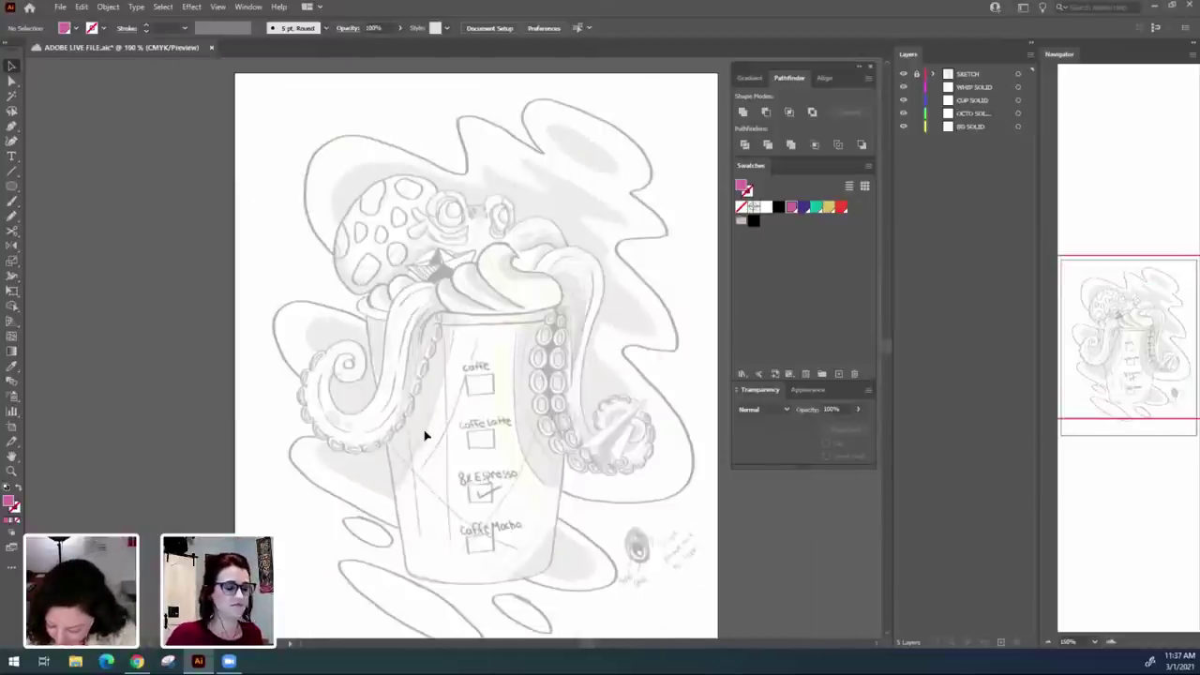
pyautogui.scroll(-2, 536, 403)
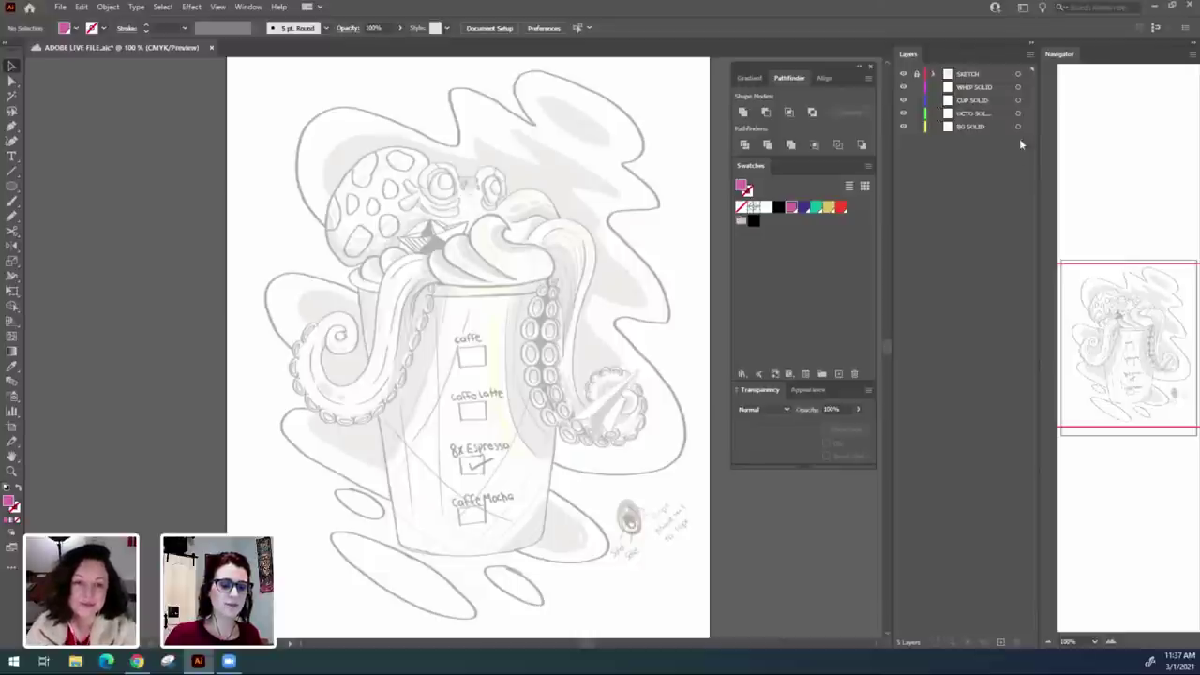
pyautogui.click(978, 116)
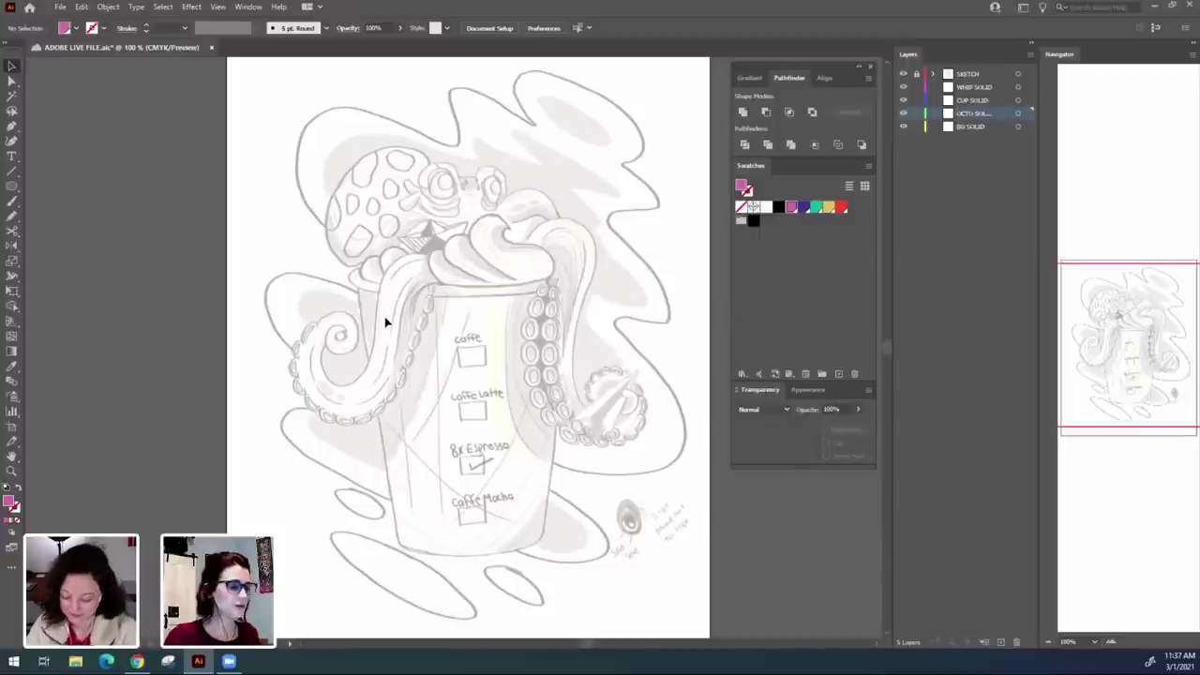
pyautogui.click(802, 208)
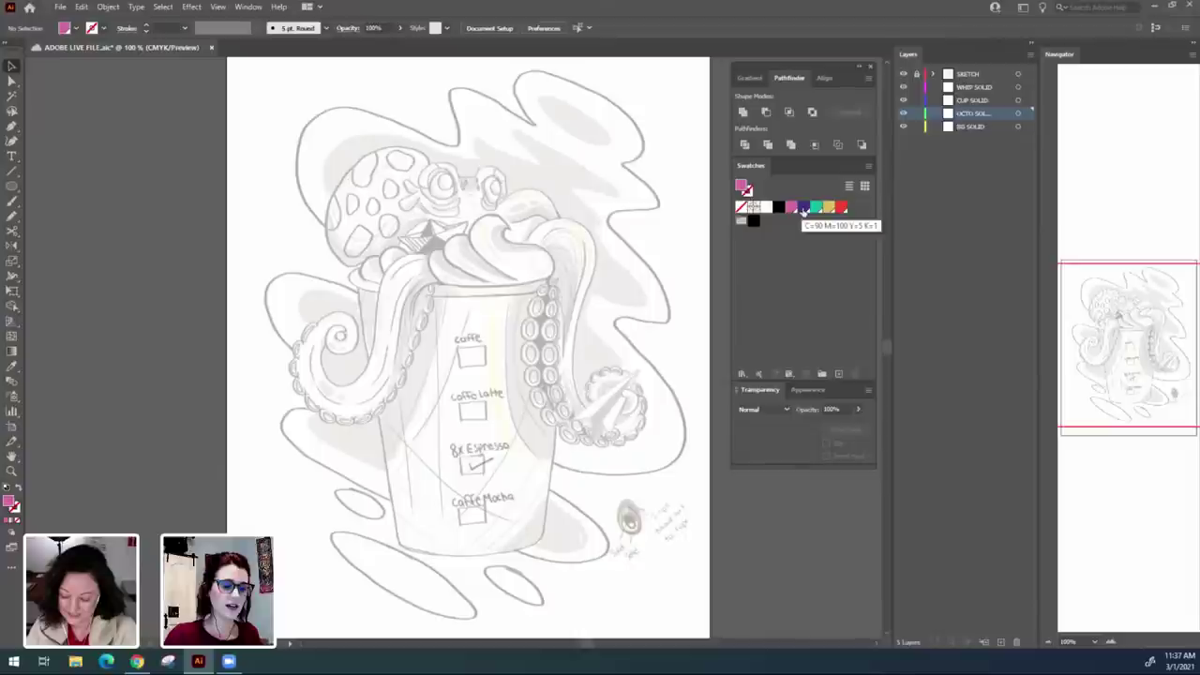
# Darken the purple fill to a deep navy and draw a circle about 2.58 in wide over the left tentacle.
pyautogui.moveTo(462, 417); pyautogui.dragTo(511, 410)
pyautogui.hotkey('ctrl', '=')
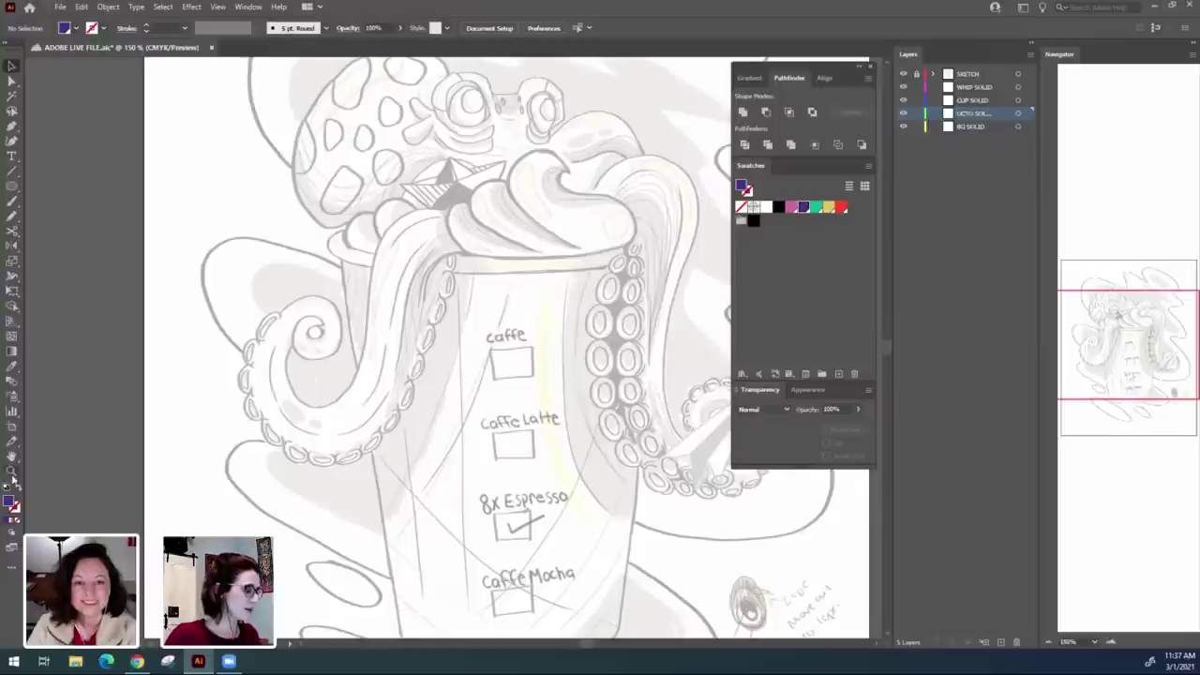
pyautogui.doubleClick(11, 504)
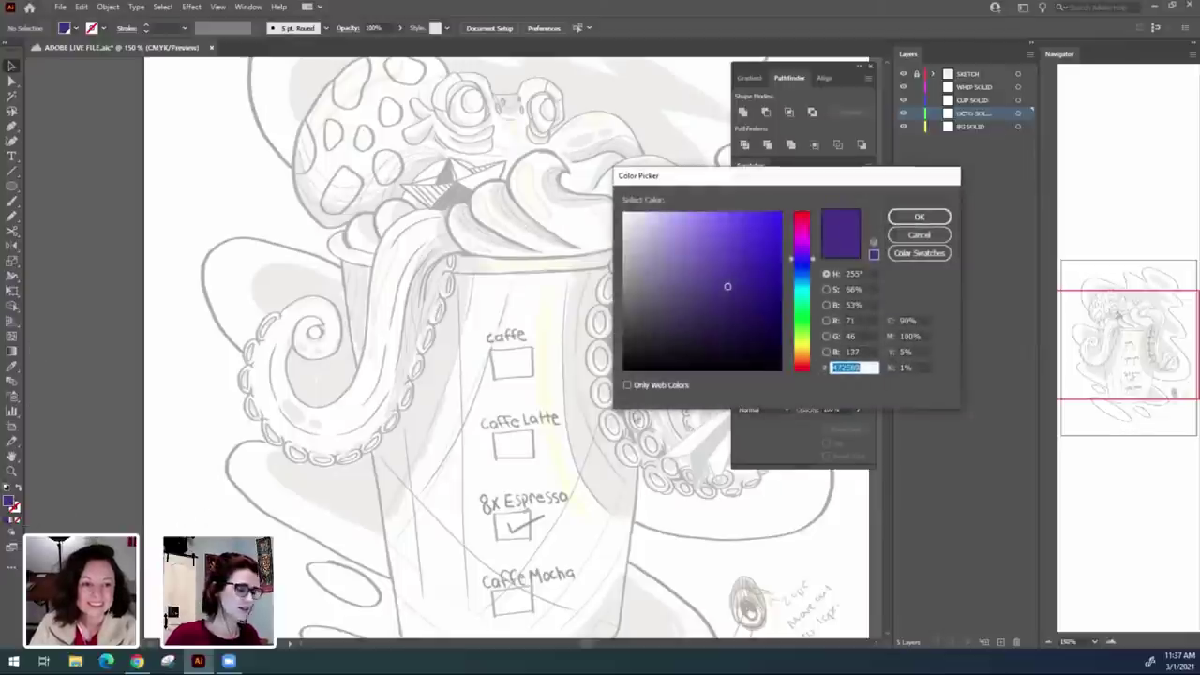
pyautogui.moveTo(744, 327); pyautogui.dragTo(724, 325)
pyautogui.click(919, 217)
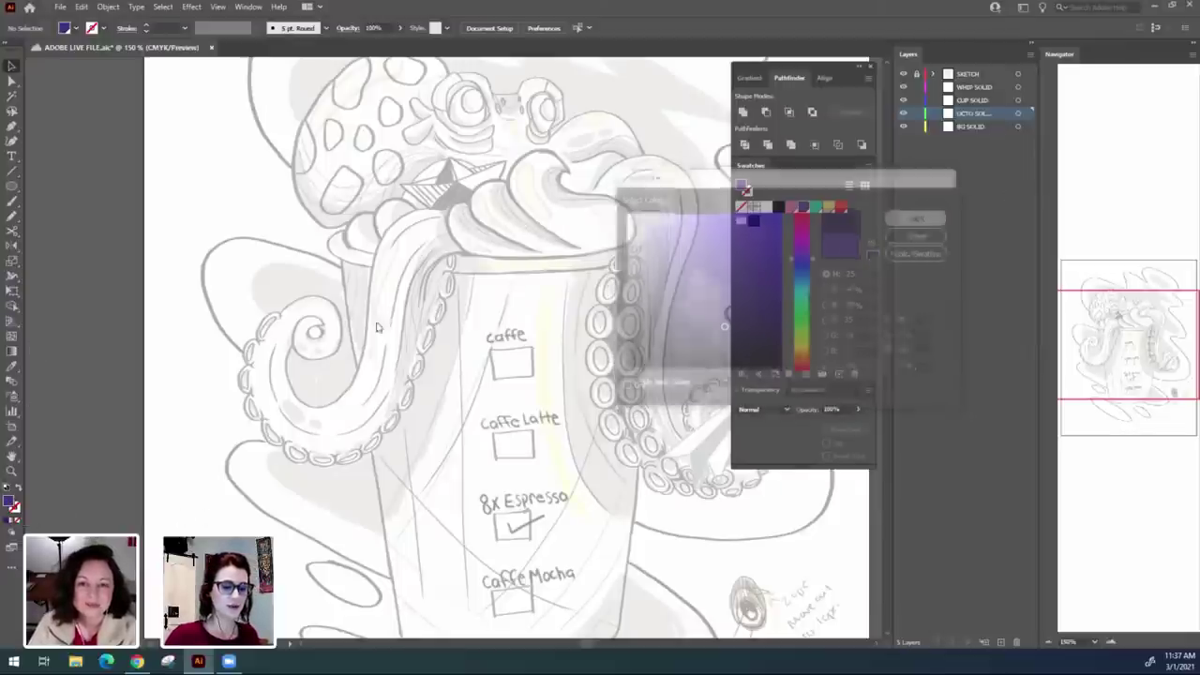
pyautogui.click(12, 186)
pyautogui.moveTo(400, 333); pyautogui.dragTo(512, 445)
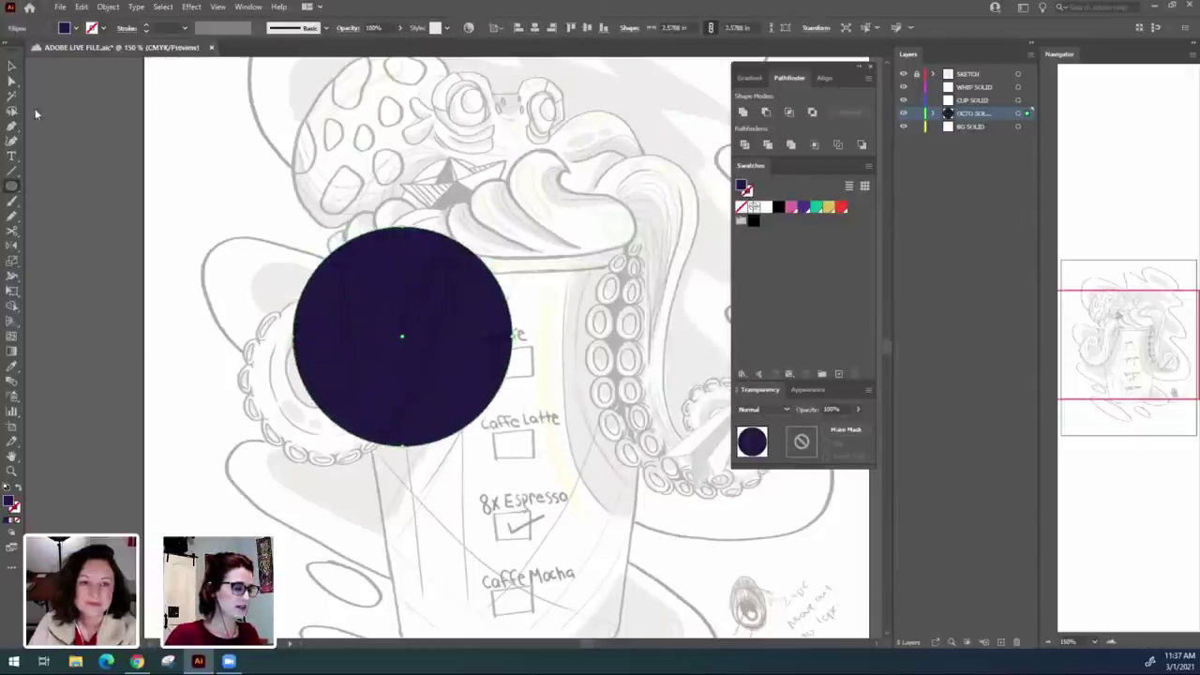
pyautogui.click(12, 66)
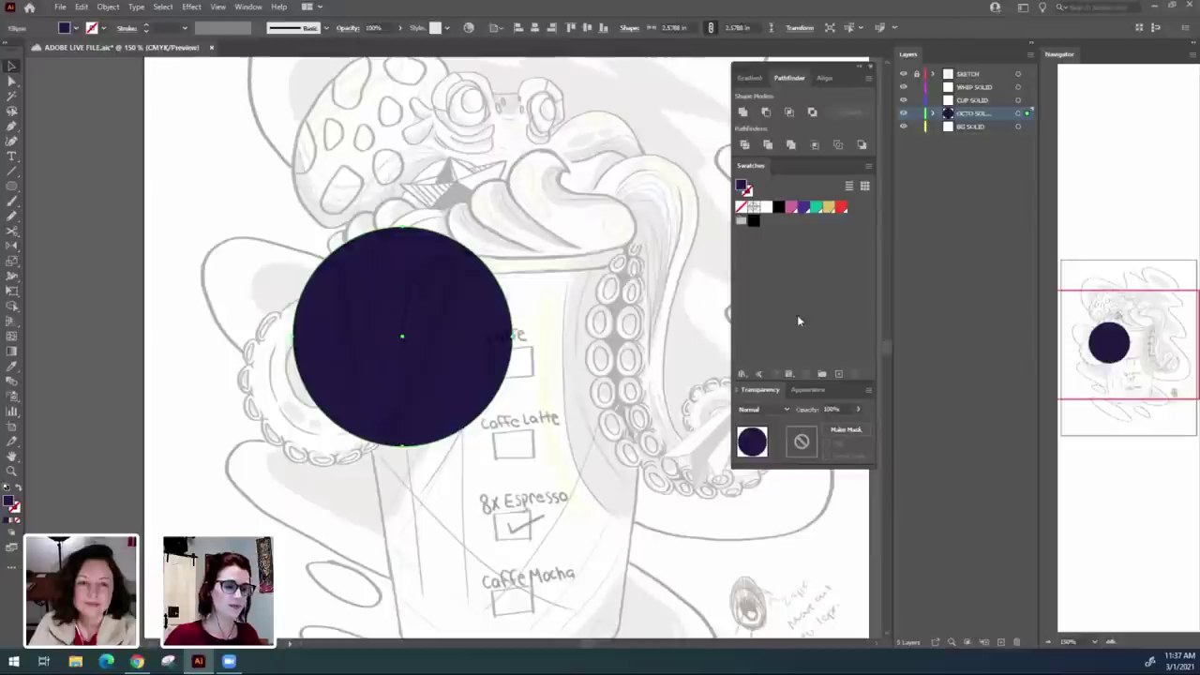
# Save the circle's navy fill as a new global process swatch, and edit its magenta to 45% and yellow to 60%.
pyautogui.click(838, 373)
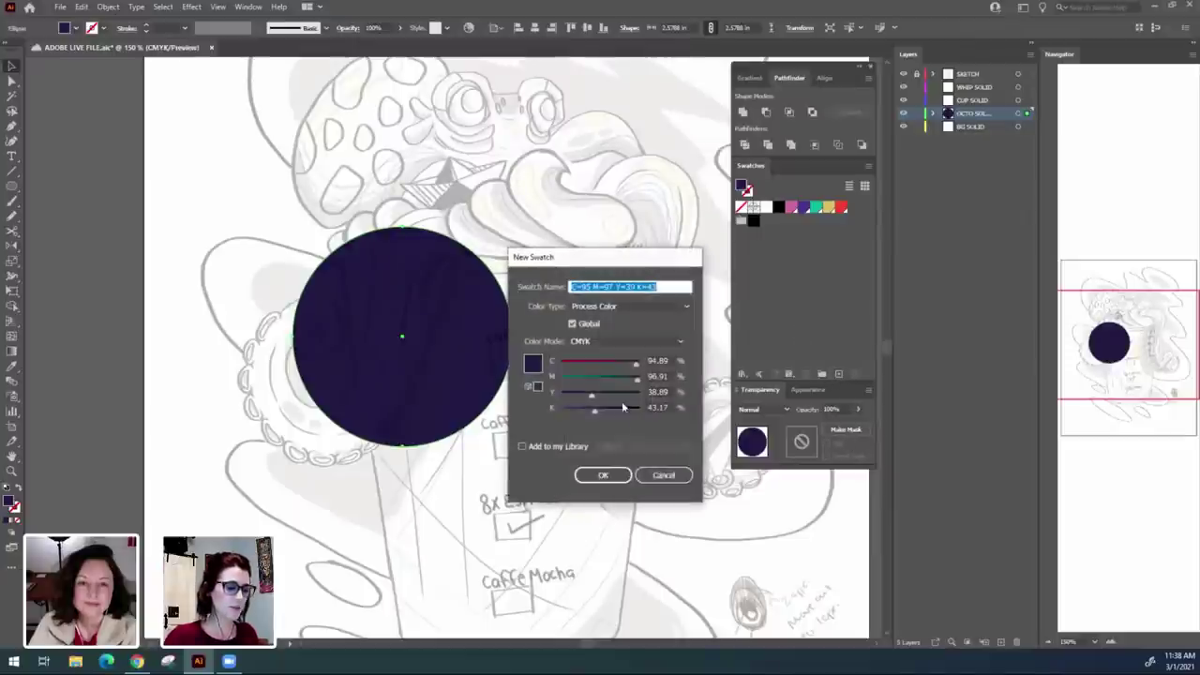
pyautogui.click(623, 474)
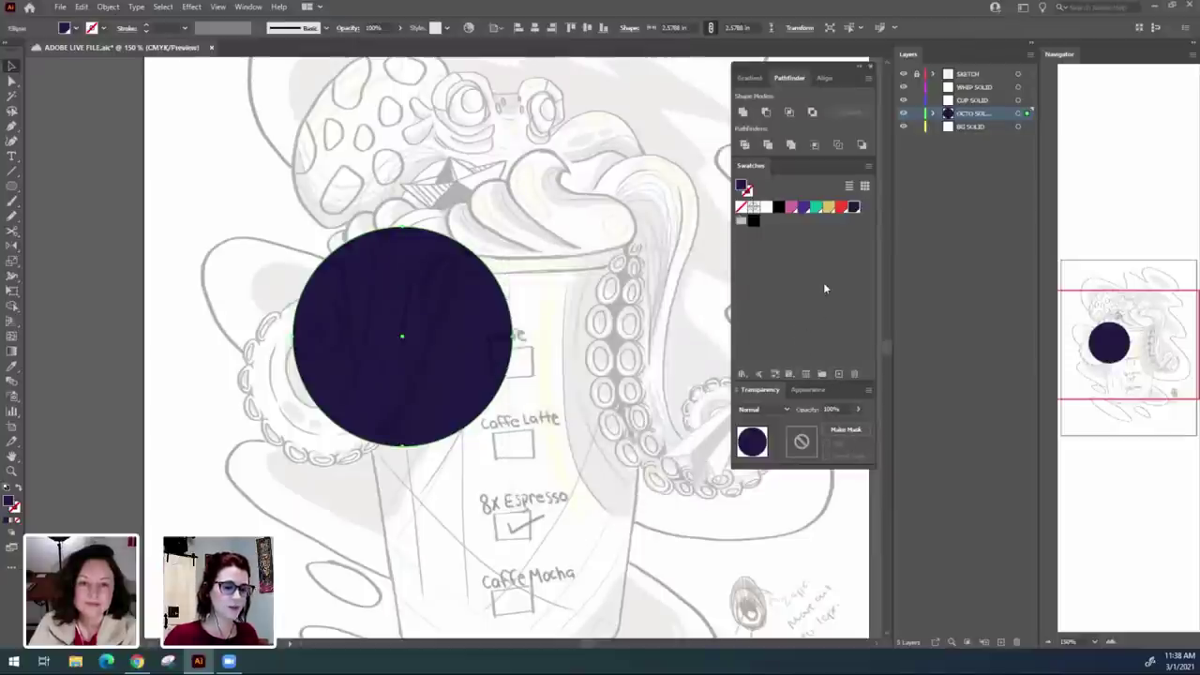
pyautogui.doubleClick(853, 207)
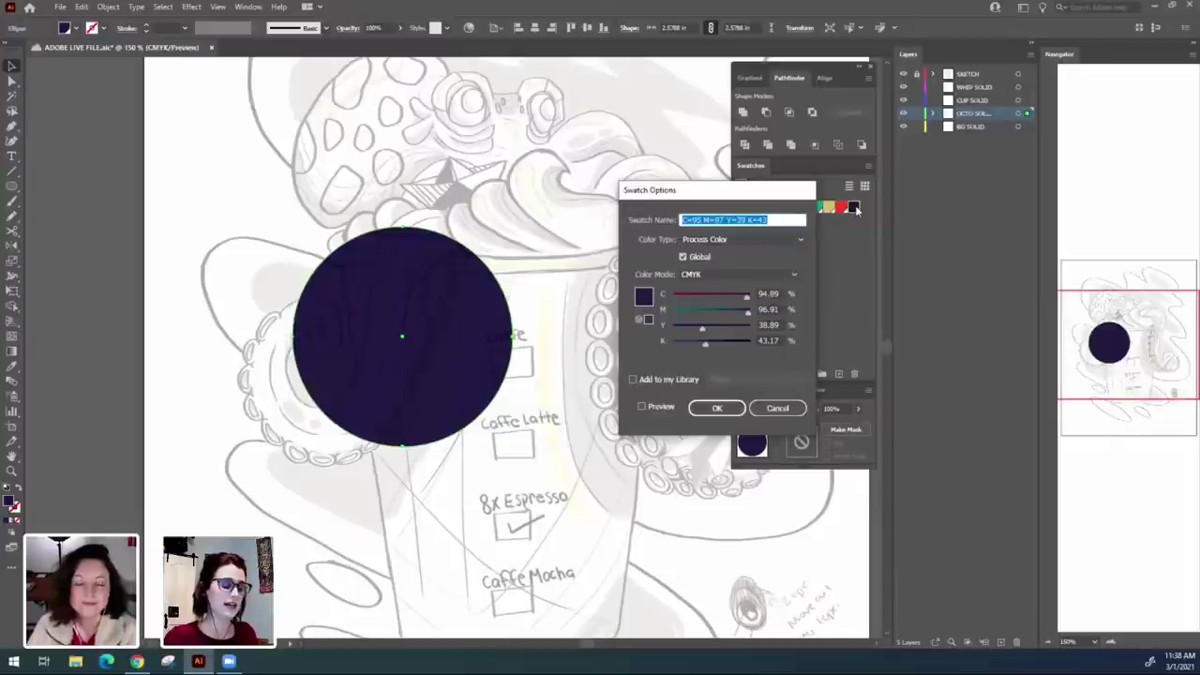
pyautogui.click(719, 328)
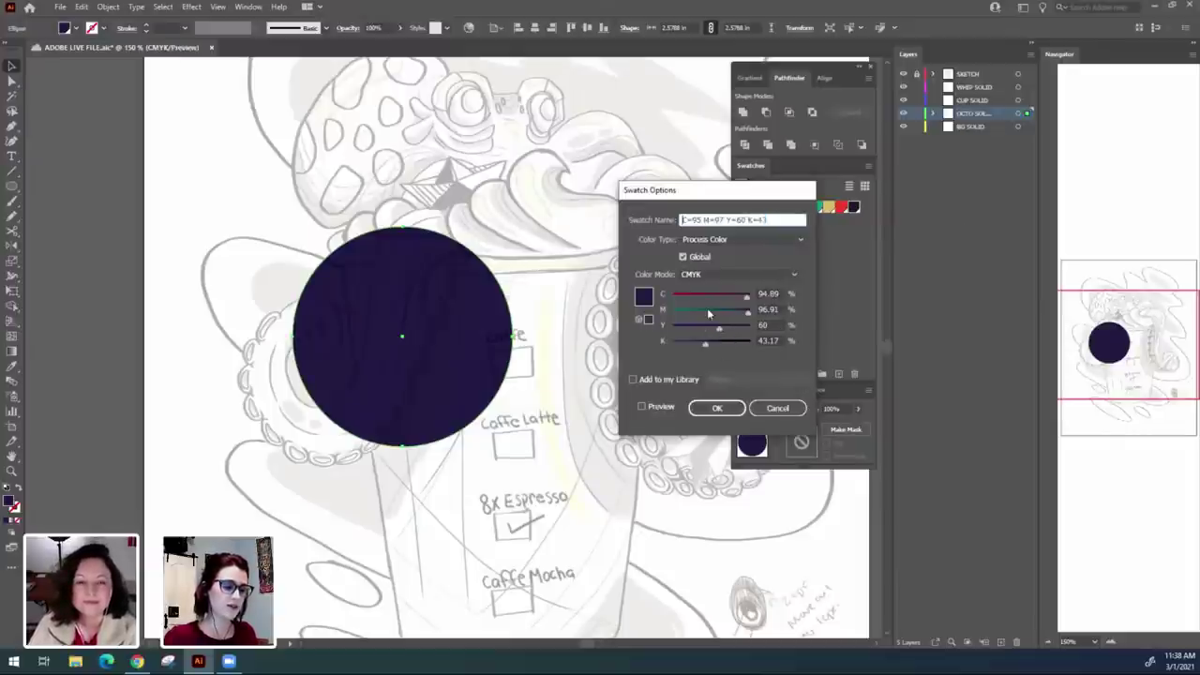
pyautogui.click(708, 313)
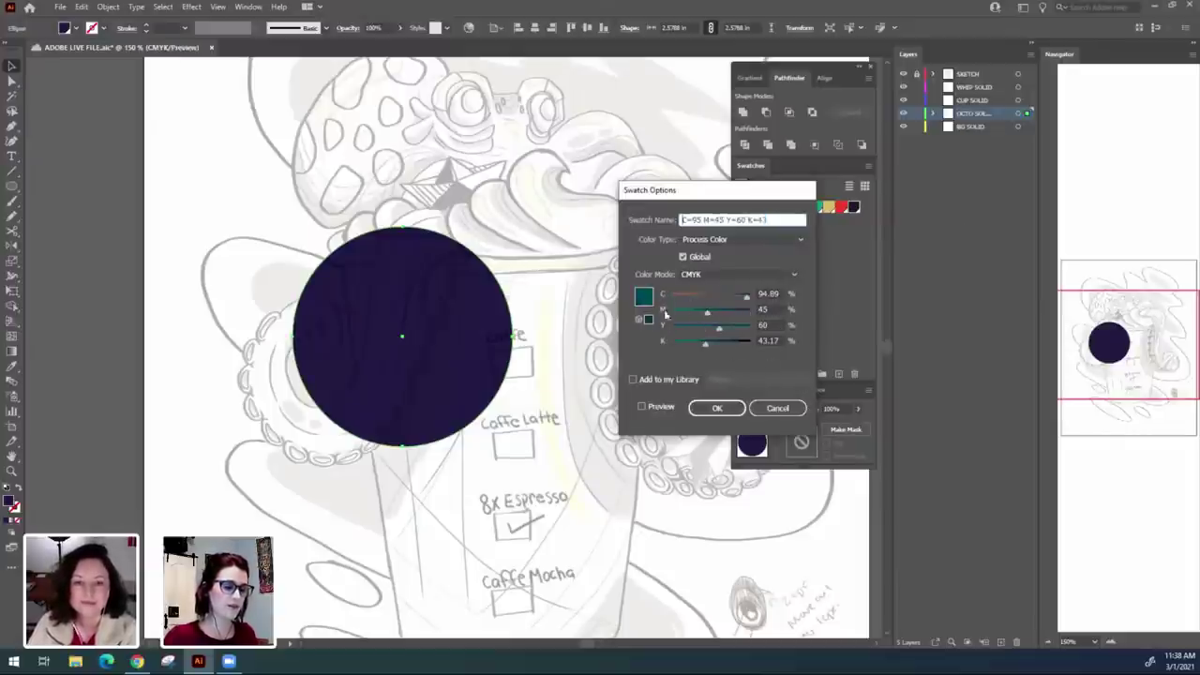
pyautogui.click(718, 409)
pyautogui.click(629, 397)
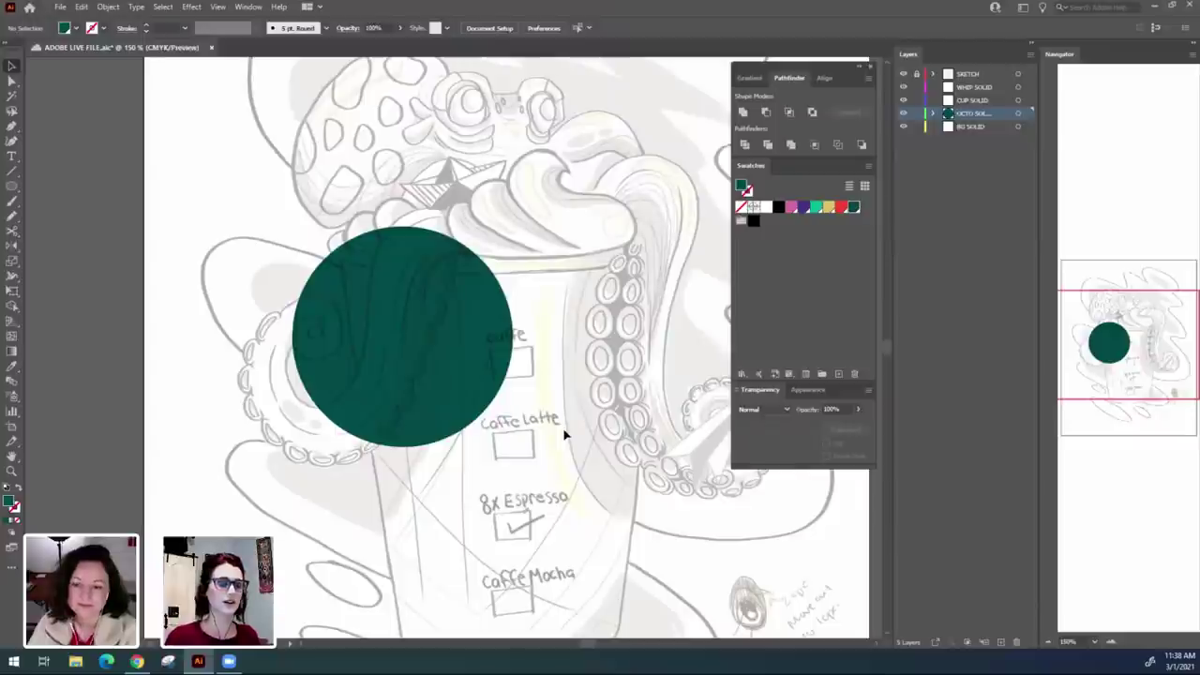
# Delete the test circle and its dark green swatch.
pyautogui.click(441, 315)
pyautogui.press('Delete')
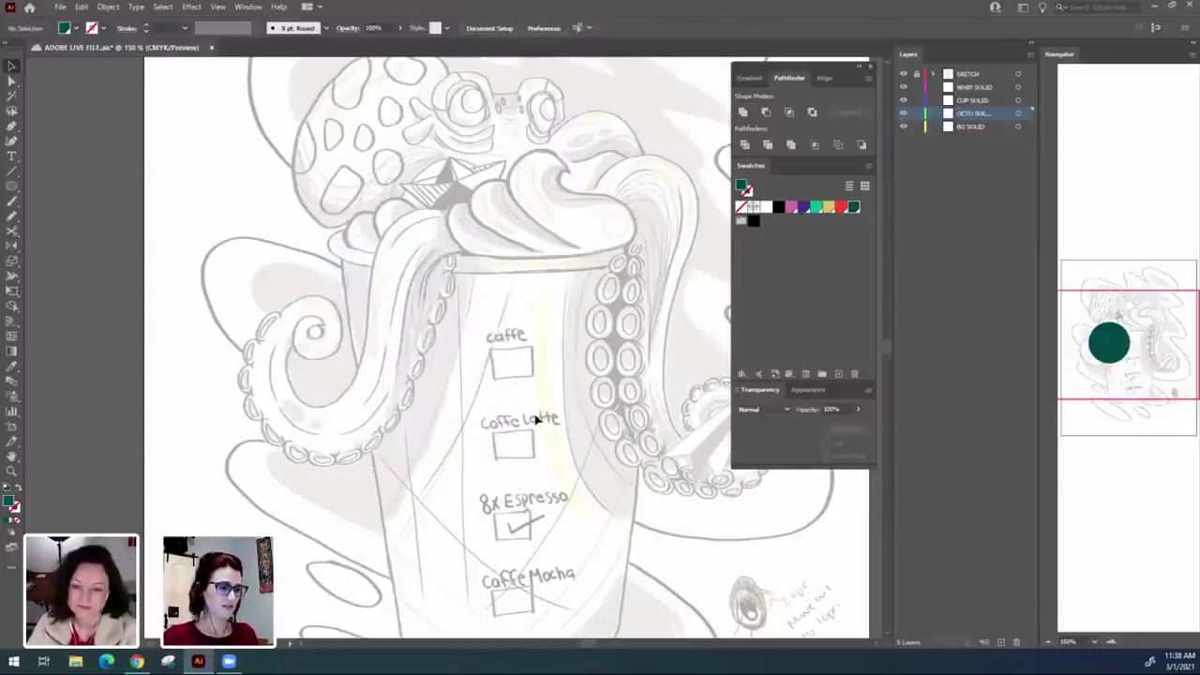
pyautogui.click(854, 373)
pyautogui.click(605, 348)
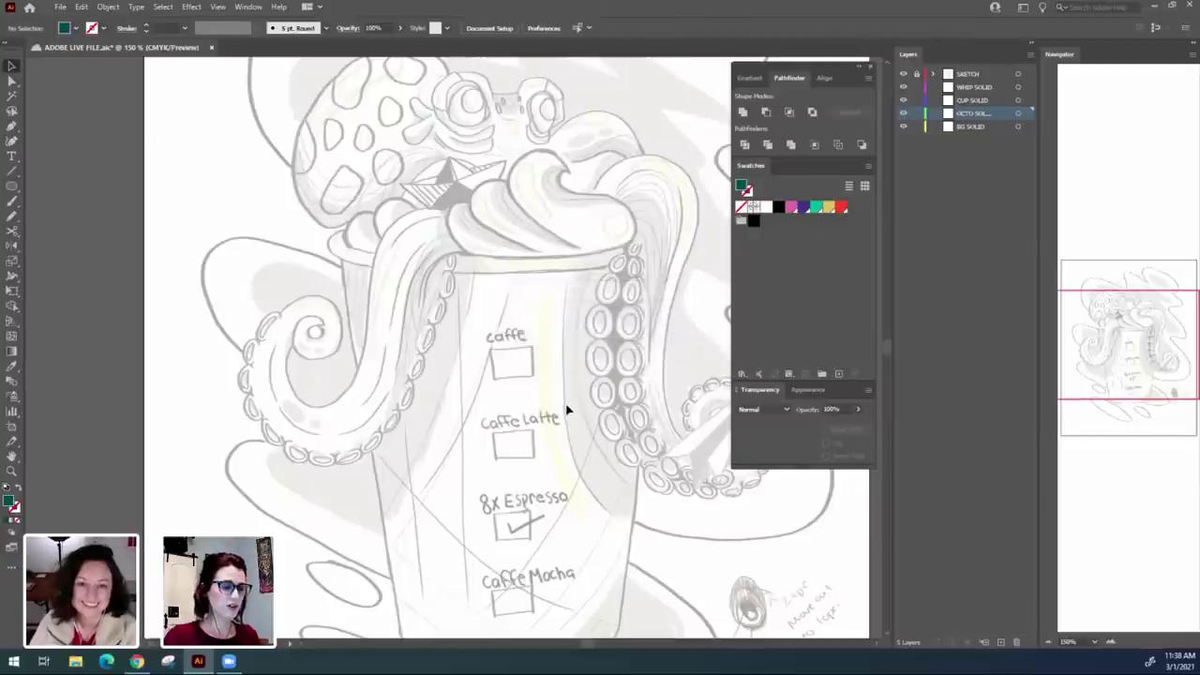
# Trace the left tentacle's inner edge with the Pen tool, from beside the whipped cream down to the base of the curl.
pyautogui.hscroll(1, 582, 514)
pyautogui.scroll(-1, 582, 514)
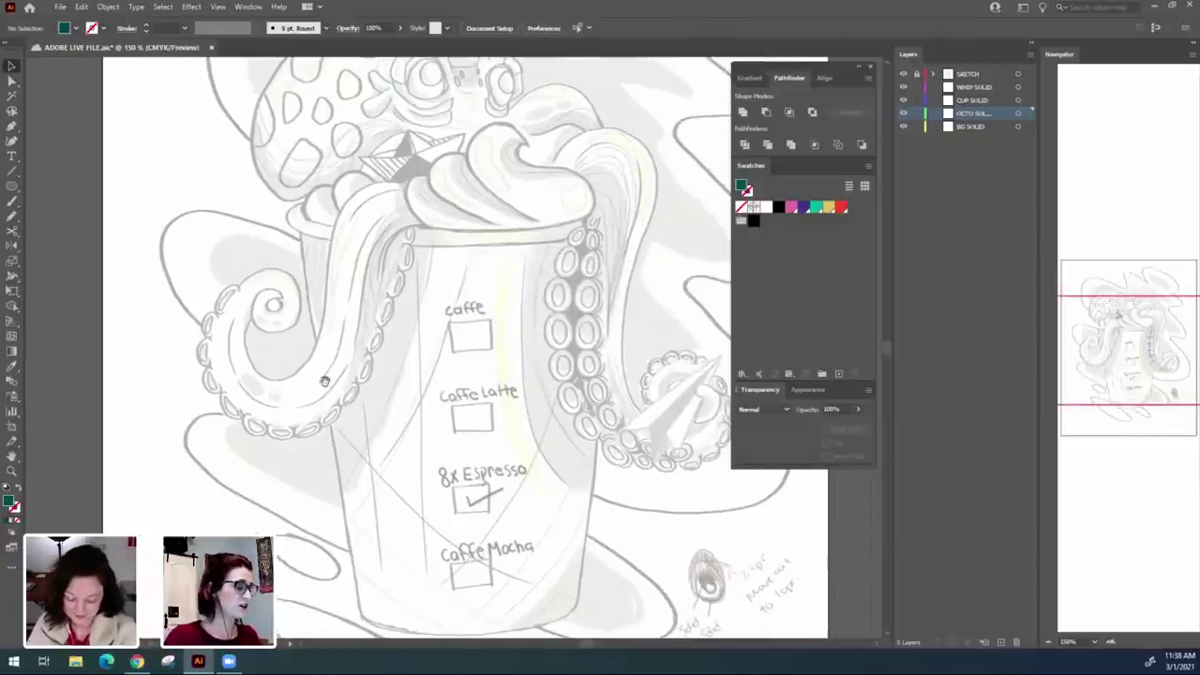
pyautogui.hscroll(-1, 324, 392)
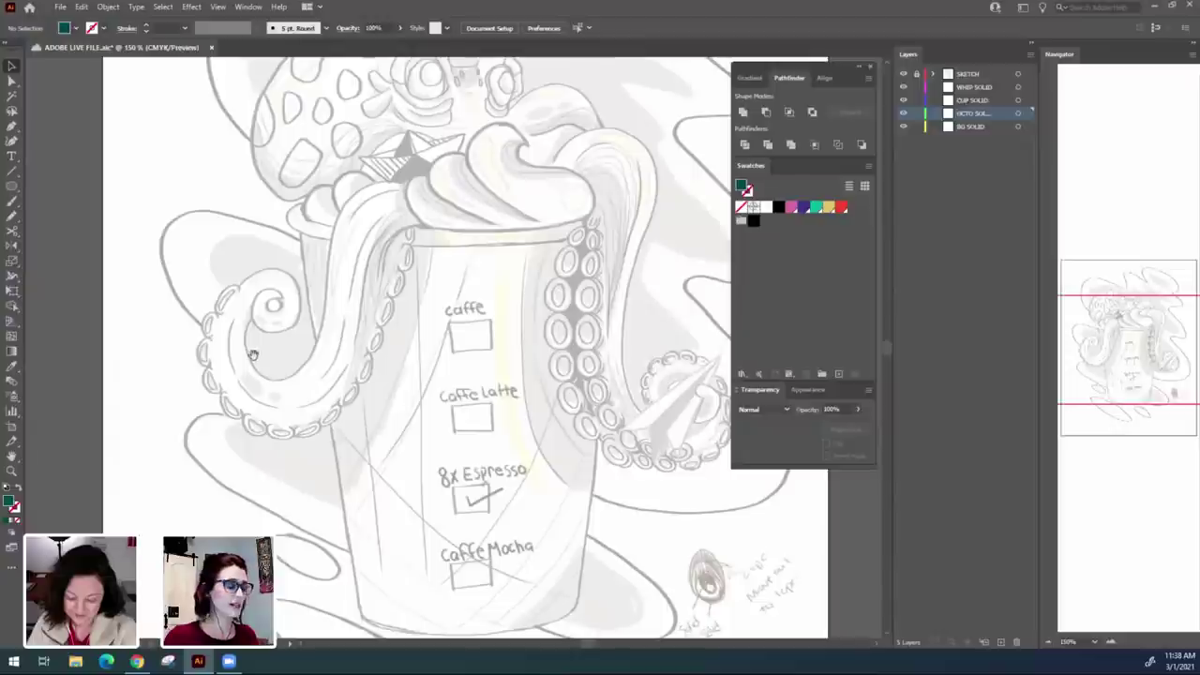
pyautogui.scroll(1, 178, 316)
pyautogui.hscroll(-1, 178, 316)
pyautogui.click(12, 125)
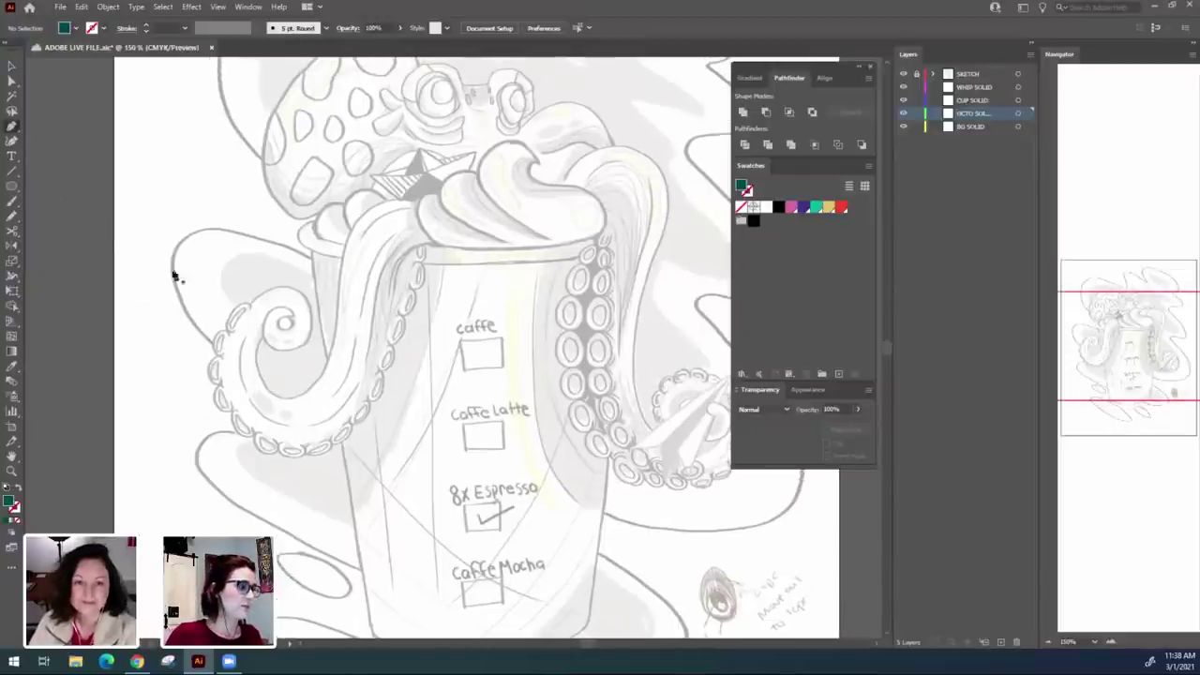
pyautogui.moveTo(217, 256); pyautogui.dragTo(244, 332)
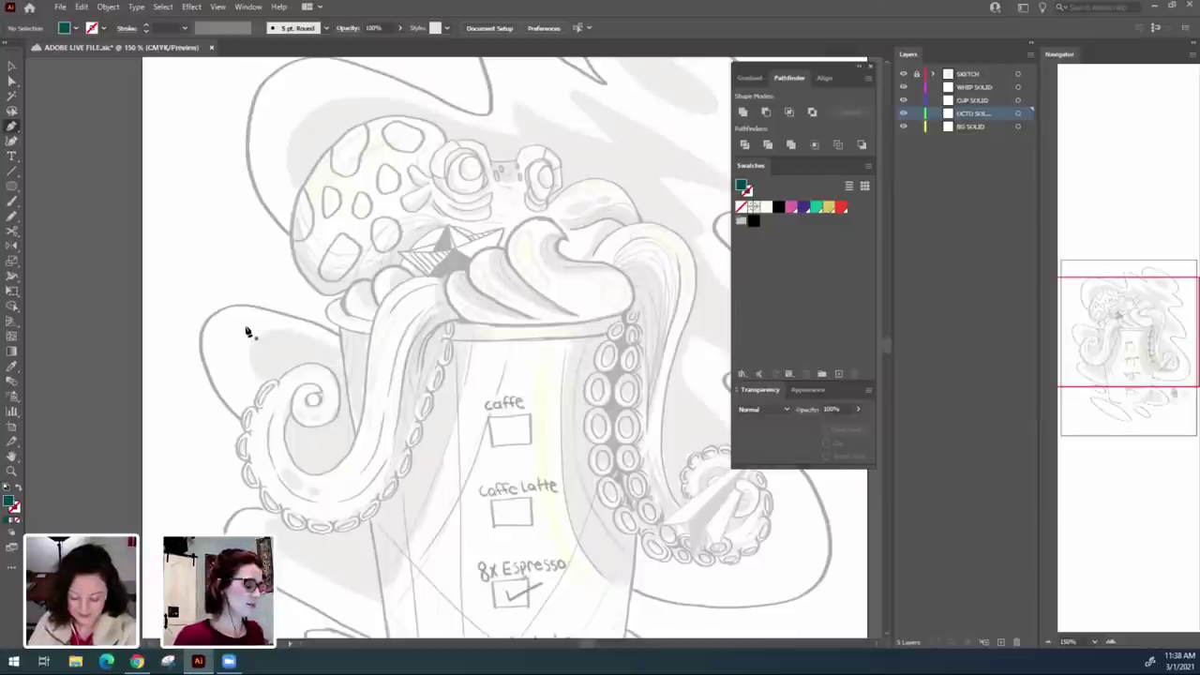
pyautogui.moveTo(503, 375); pyautogui.dragTo(525, 330)
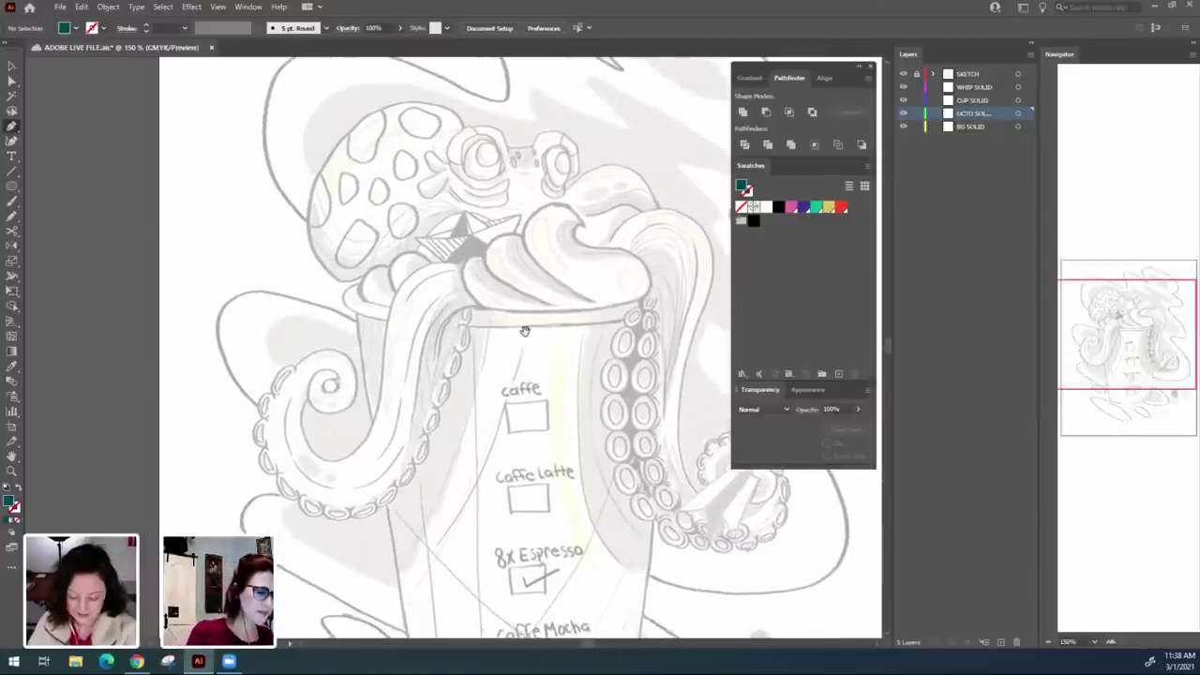
pyautogui.click(459, 266)
pyautogui.moveTo(385, 330)
pyautogui.mouseDown()
pyautogui.moveTo(373, 438)
pyautogui.moveTo(330, 464)
pyautogui.moveTo(275, 471)
pyautogui.mouseUp()
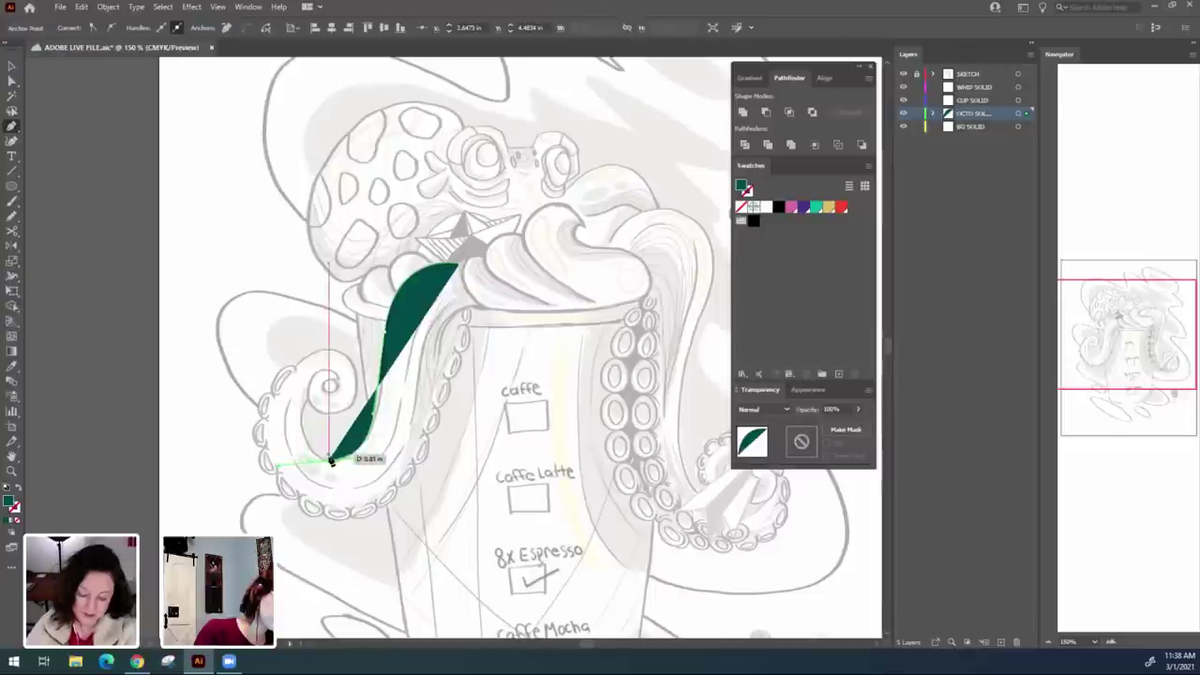
pyautogui.click(331, 459)
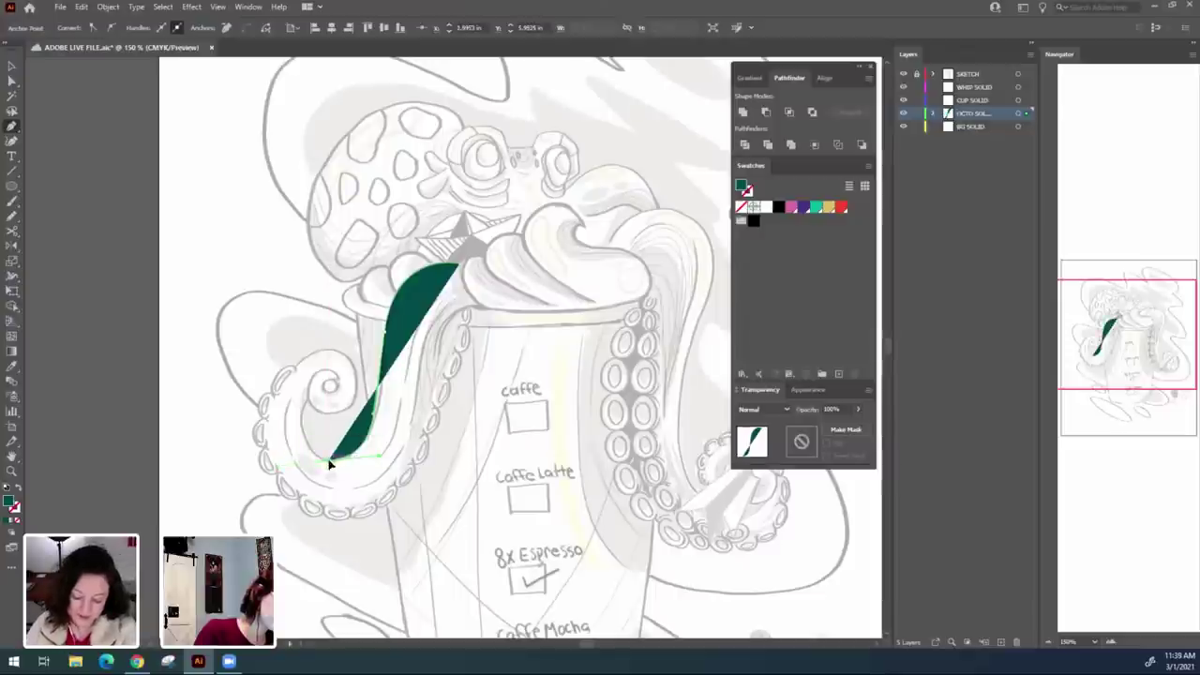
# Continue the tentacle's outline around the spiral tip and along the scalloped sucker edge, back up to its starting point.
pyautogui.moveTo(328, 355); pyautogui.dragTo(373, 522)
pyautogui.click(308, 403)
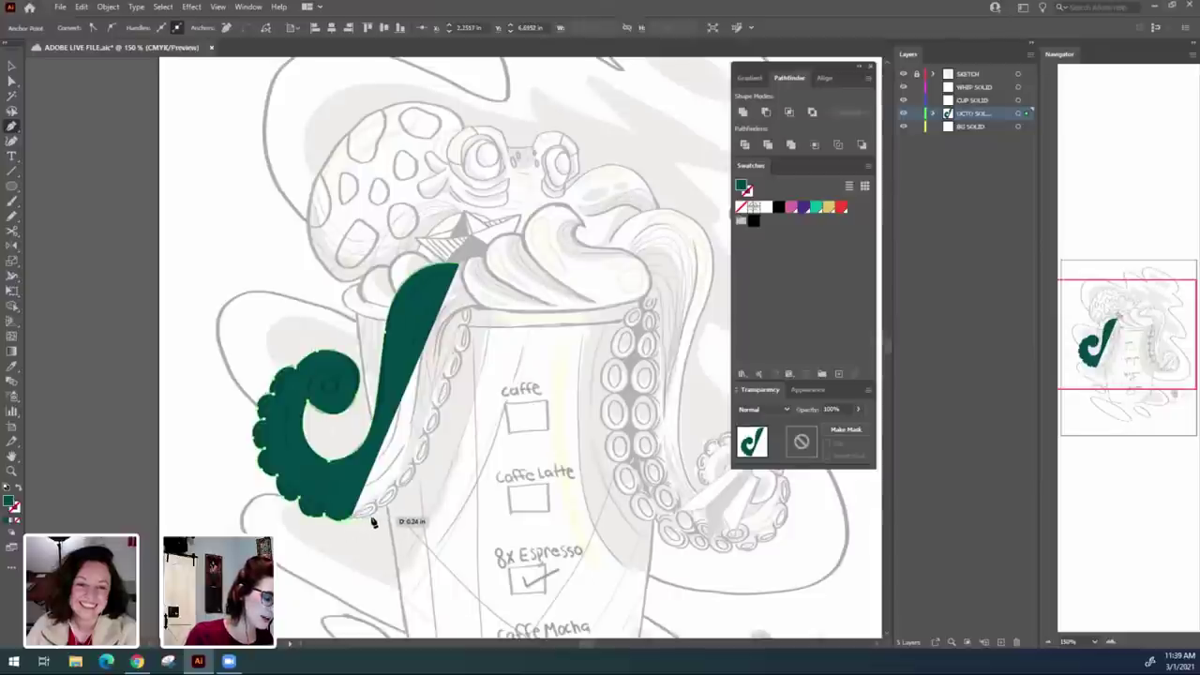
pyautogui.moveTo(372, 522); pyautogui.dragTo(418, 471)
pyautogui.moveTo(443, 429); pyautogui.dragTo(463, 274)
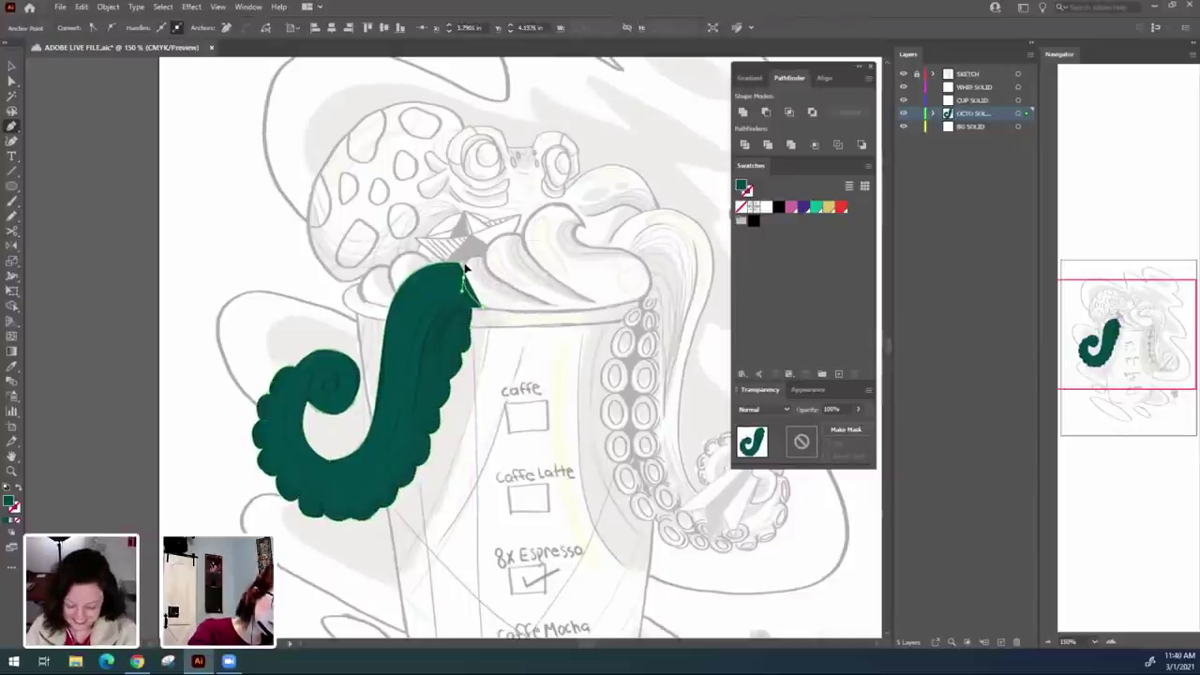
# Close the tentacle's outline beside the whipped cream and recolour the shape with the purple swatch.
pyautogui.click(465, 268)
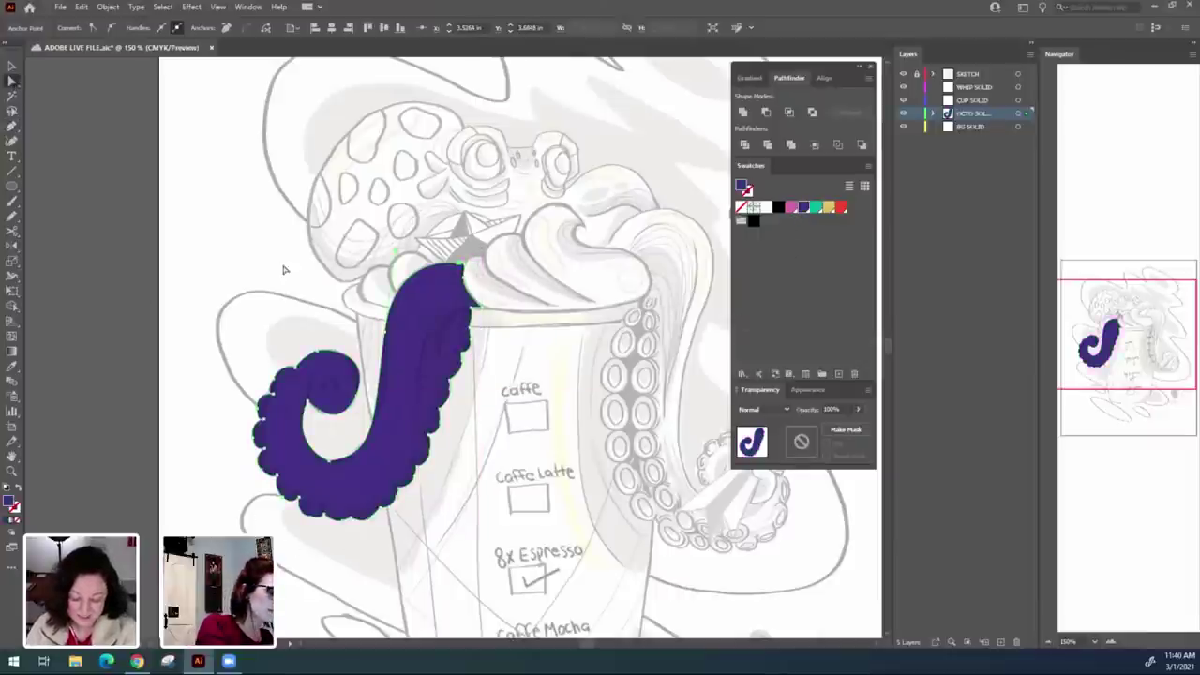
pyautogui.click(472, 532)
pyautogui.moveTo(472, 532); pyautogui.dragTo(589, 460)
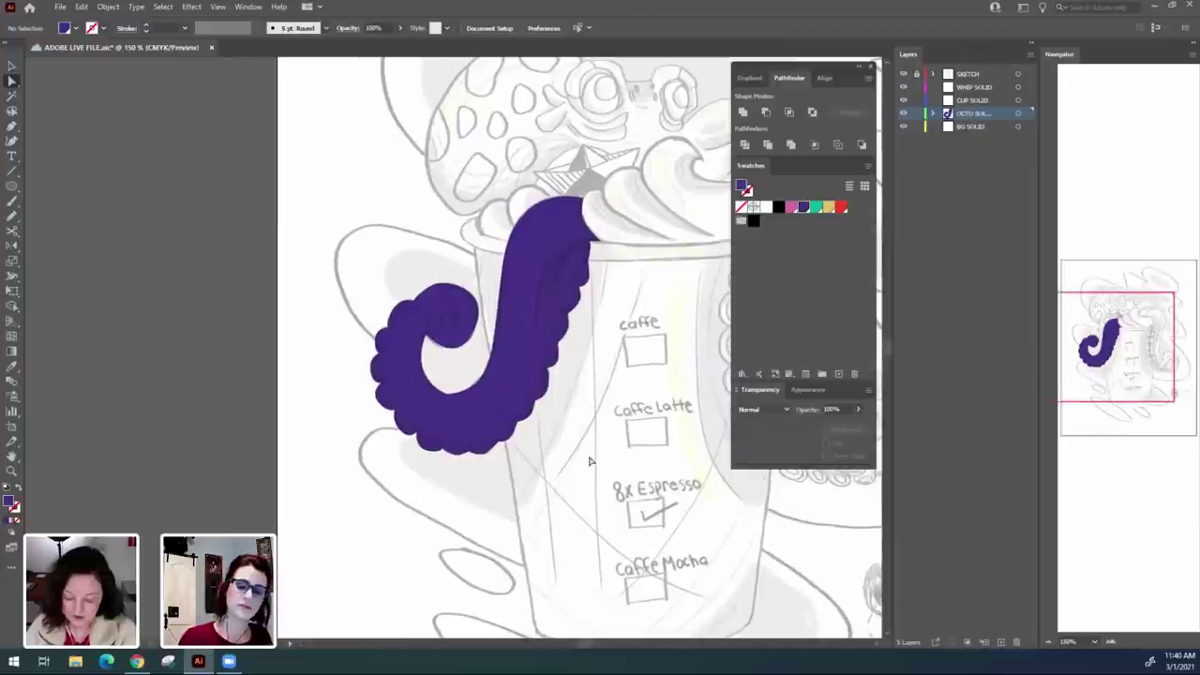
# Adjust the curve handles on the upper and right edges of the tentacle's spiral tip to follow the sketch.
pyautogui.hotkey('ctrl', '=')
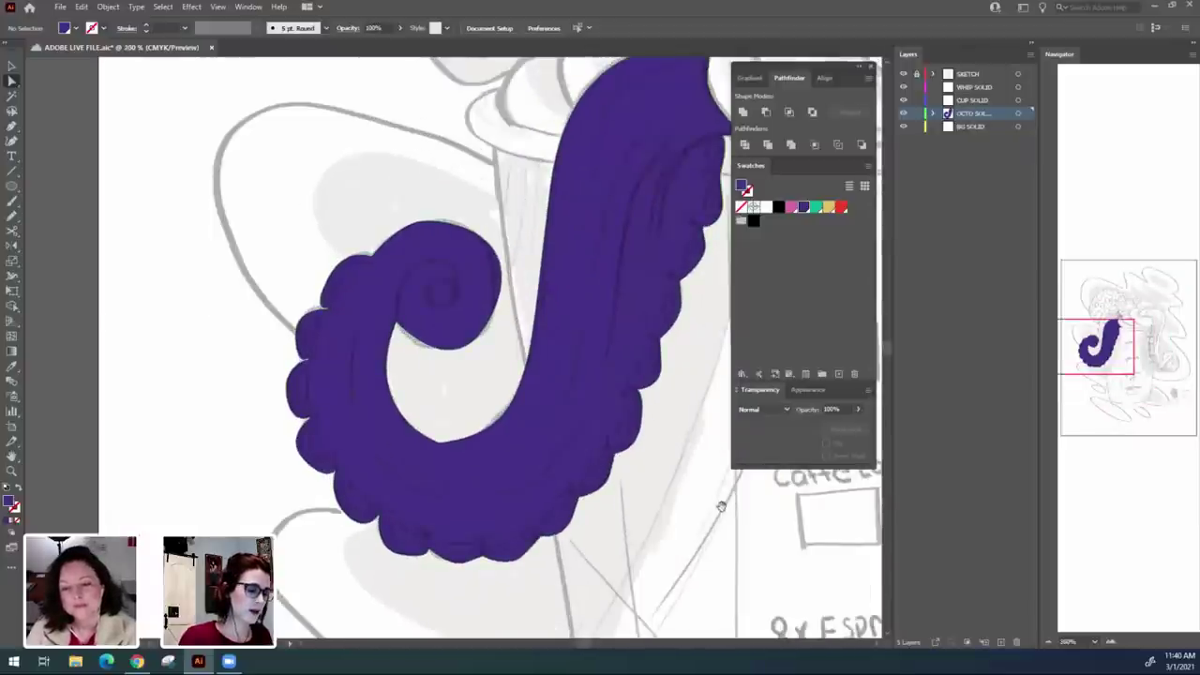
pyautogui.moveTo(658, 502); pyautogui.dragTo(704, 501)
pyautogui.moveTo(501, 455); pyautogui.dragTo(522, 489)
pyautogui.click(525, 404)
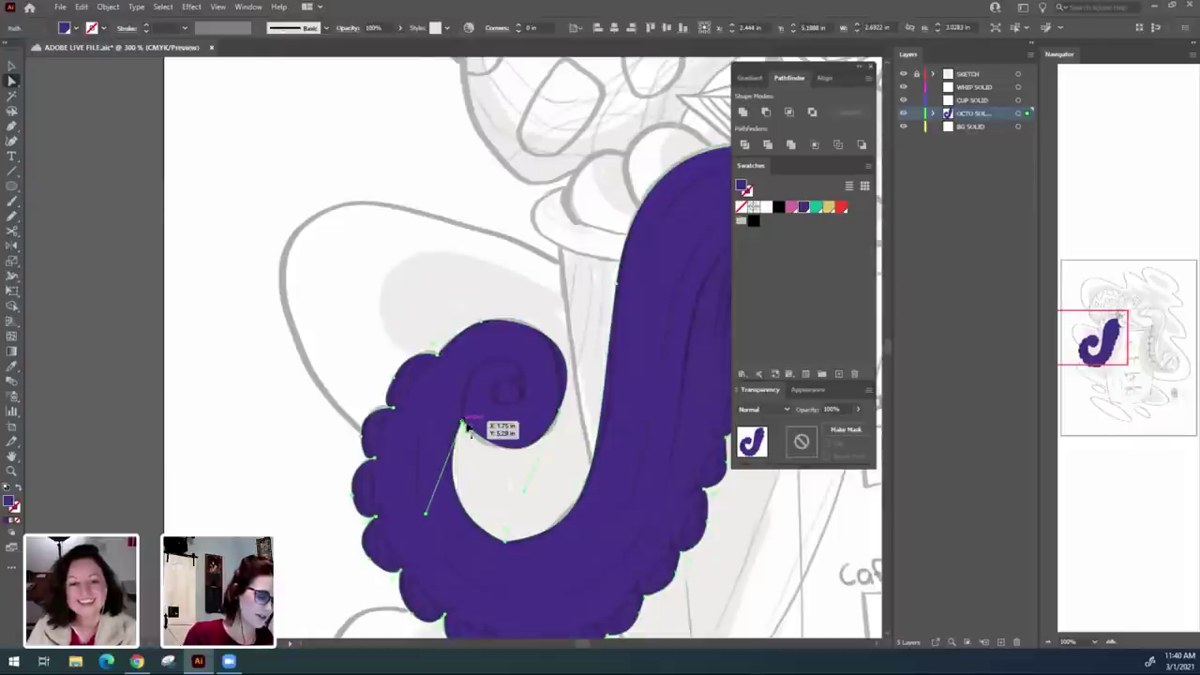
pyautogui.click(464, 427)
pyautogui.moveTo(525, 498); pyautogui.dragTo(522, 497)
pyautogui.moveTo(560, 412); pyautogui.dragTo(560, 413)
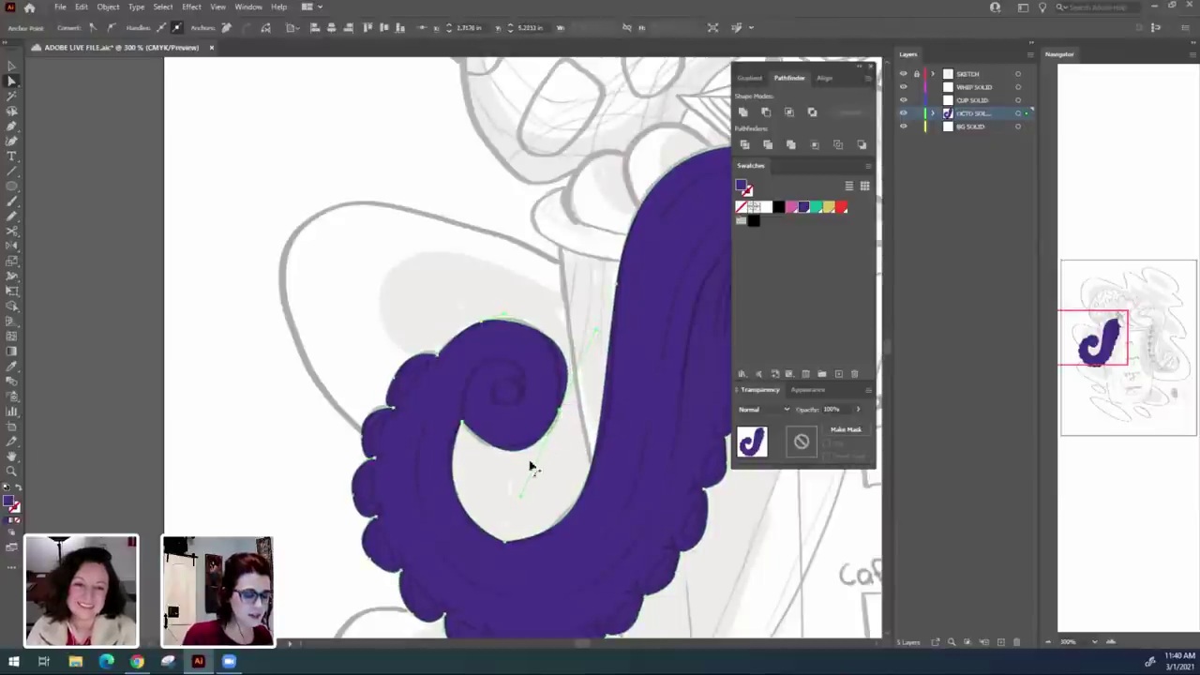
pyautogui.click(501, 321)
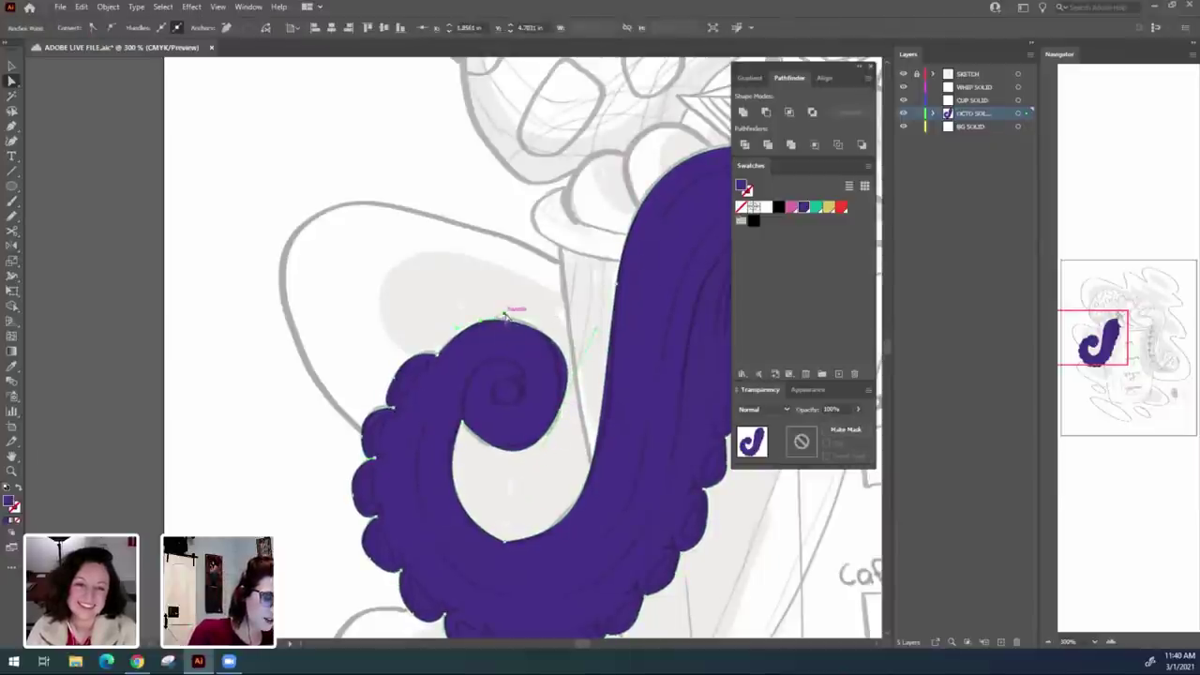
pyautogui.moveTo(504, 314); pyautogui.dragTo(521, 309)
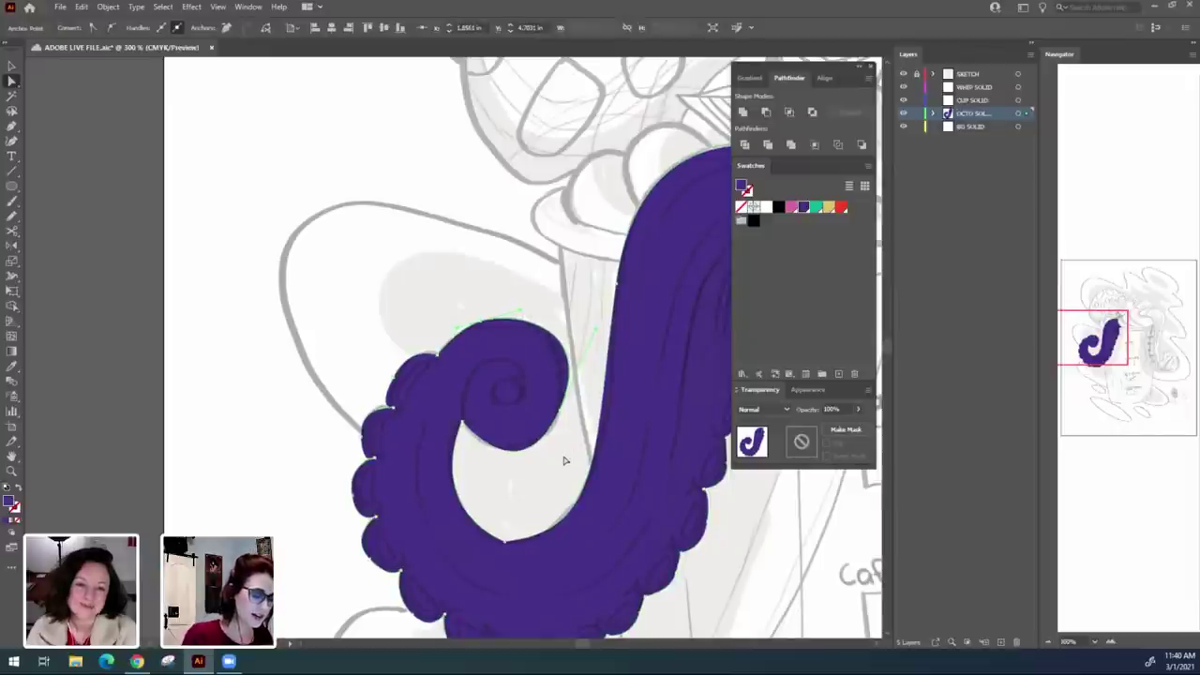
# Reposition the anchor point on the spiral tip's right side and reshape the adjoining curves with its handles.
pyautogui.moveTo(562, 416); pyautogui.dragTo(551, 424)
pyautogui.moveTo(512, 506); pyautogui.dragTo(525, 484)
pyautogui.moveTo(555, 422); pyautogui.dragTo(563, 418)
pyautogui.moveTo(590, 337); pyautogui.dragTo(585, 368)
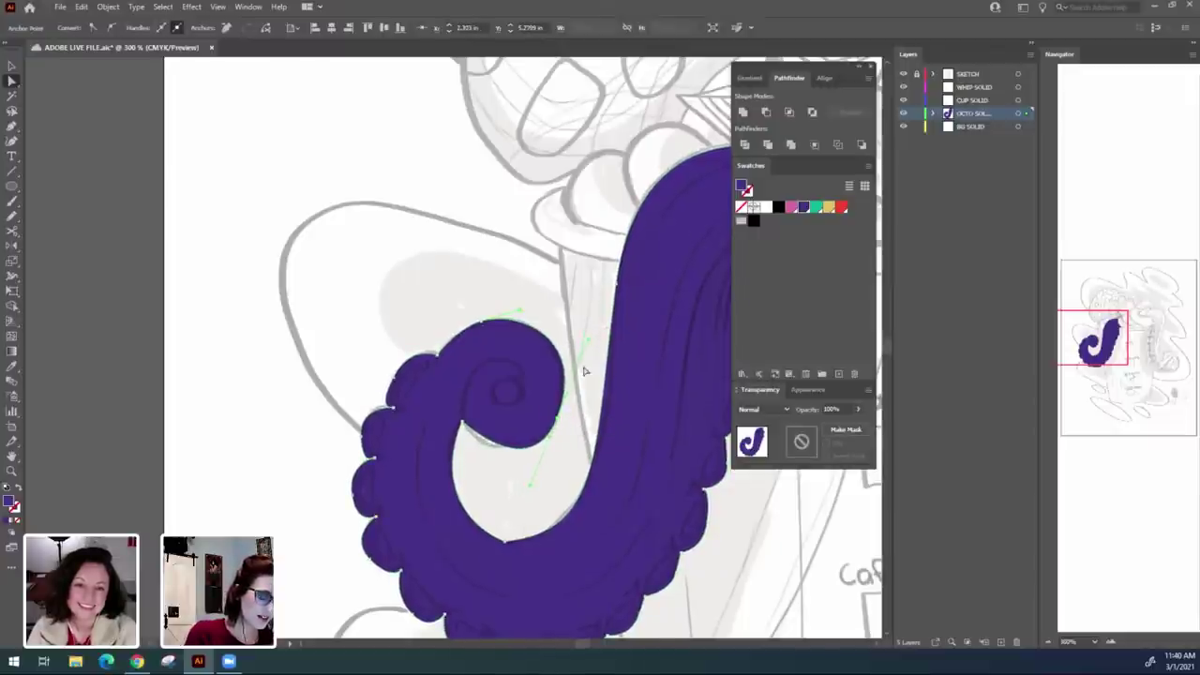
pyautogui.click(558, 454)
pyautogui.click(471, 426)
pyautogui.click(462, 426)
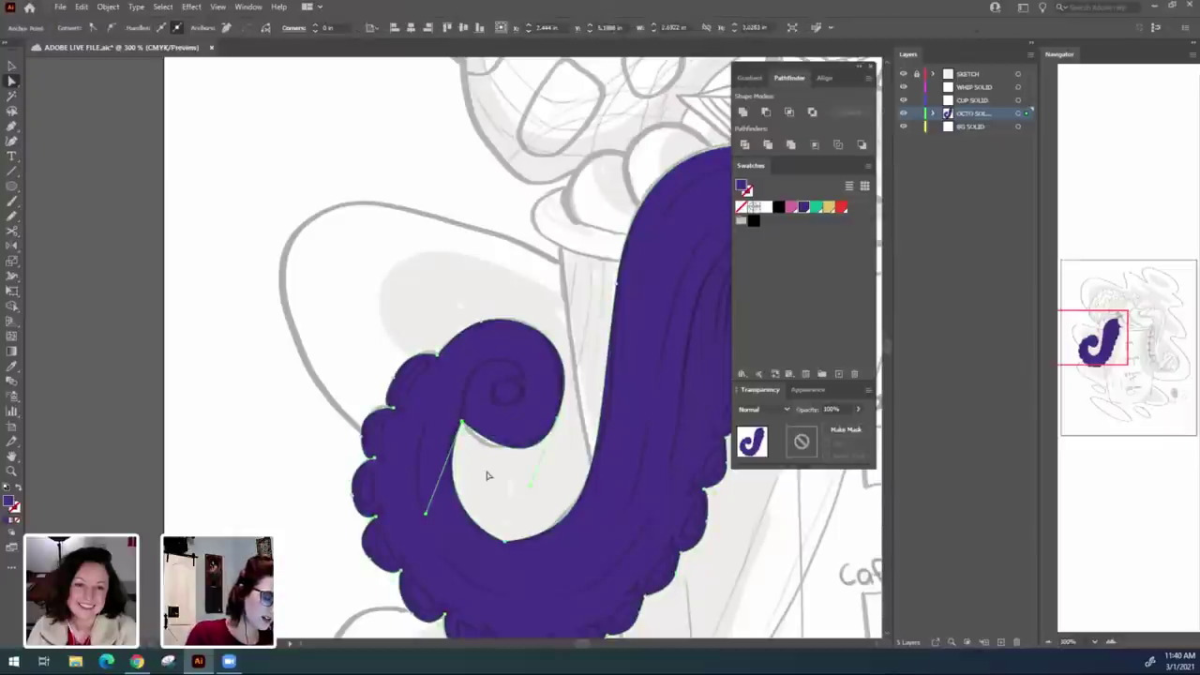
pyautogui.moveTo(529, 487); pyautogui.dragTo(558, 457)
pyautogui.click(554, 493)
# Round out the first sucker scallop beside the spiral tip by adjusting its anchor point's handle.
pyautogui.click(416, 317)
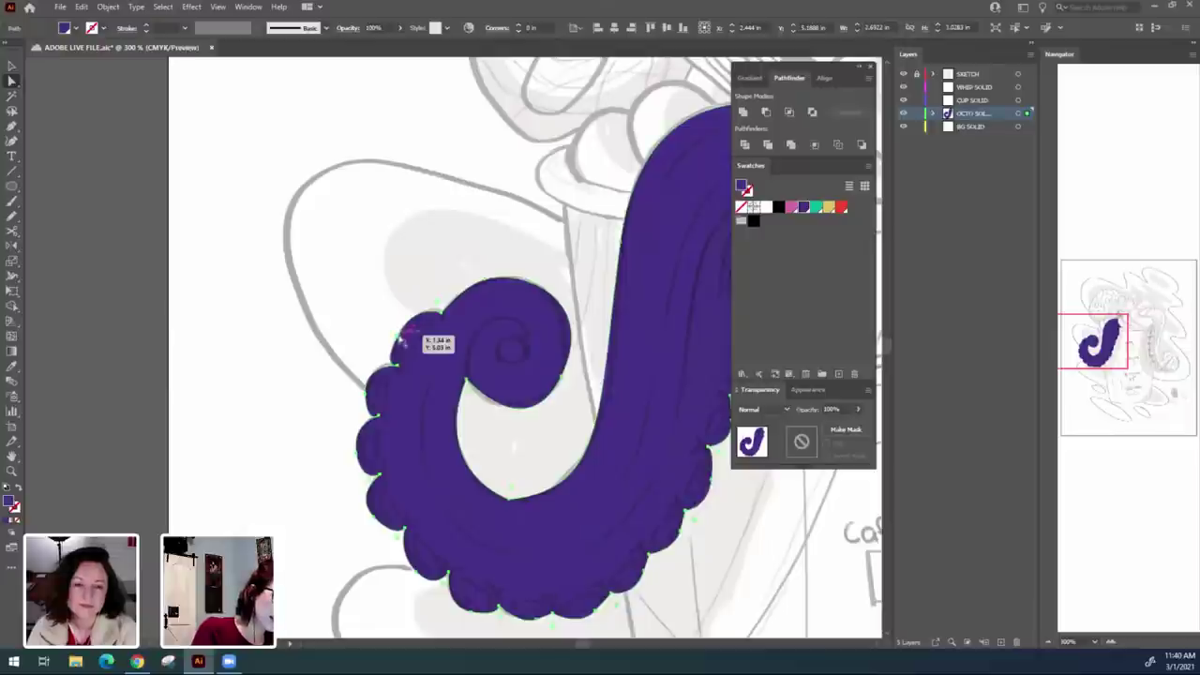
pyautogui.click(406, 335)
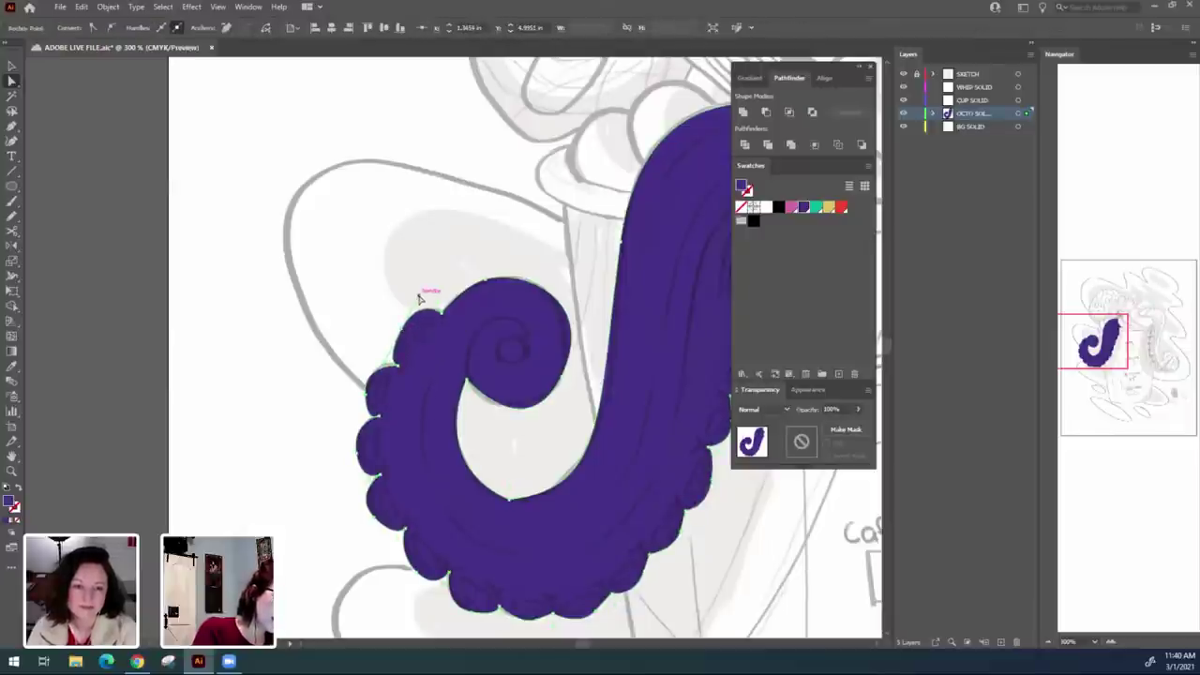
pyautogui.moveTo(418, 296); pyautogui.dragTo(417, 298)
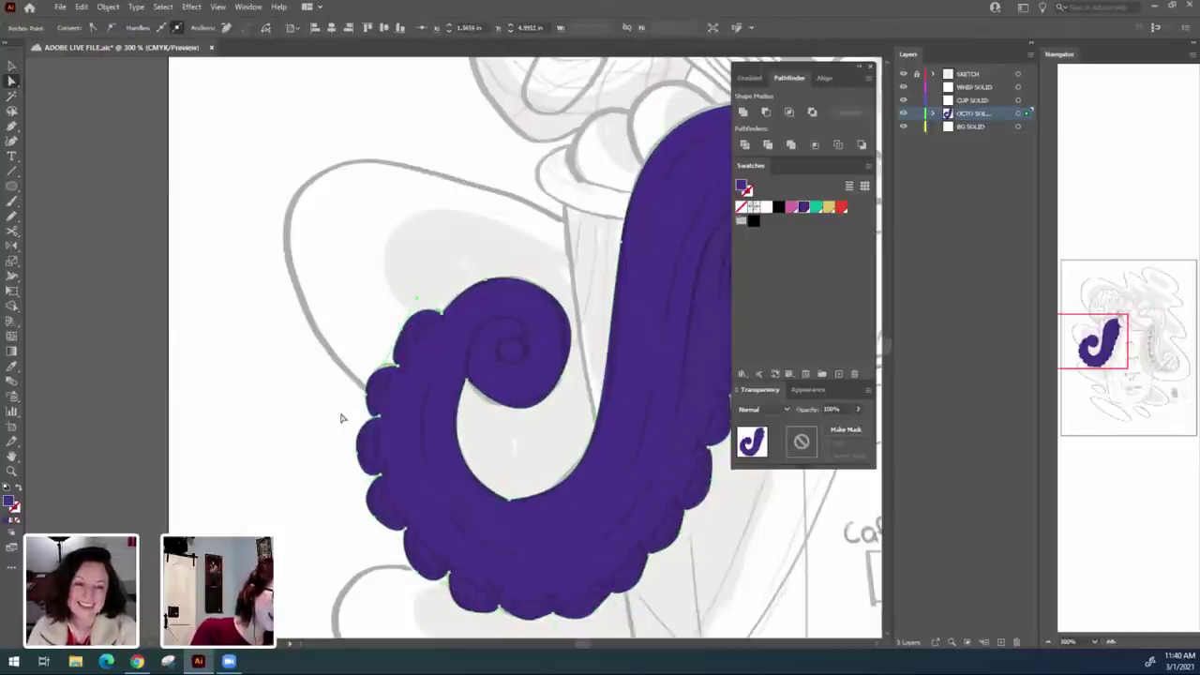
pyautogui.moveTo(366, 336); pyautogui.dragTo(306, 311)
# Reshape the second sucker scallop on the curl's outer edge by adjusting its anchor point and handles.
pyautogui.click(279, 453)
pyautogui.moveTo(279, 453); pyautogui.dragTo(377, 435)
pyautogui.click(424, 362)
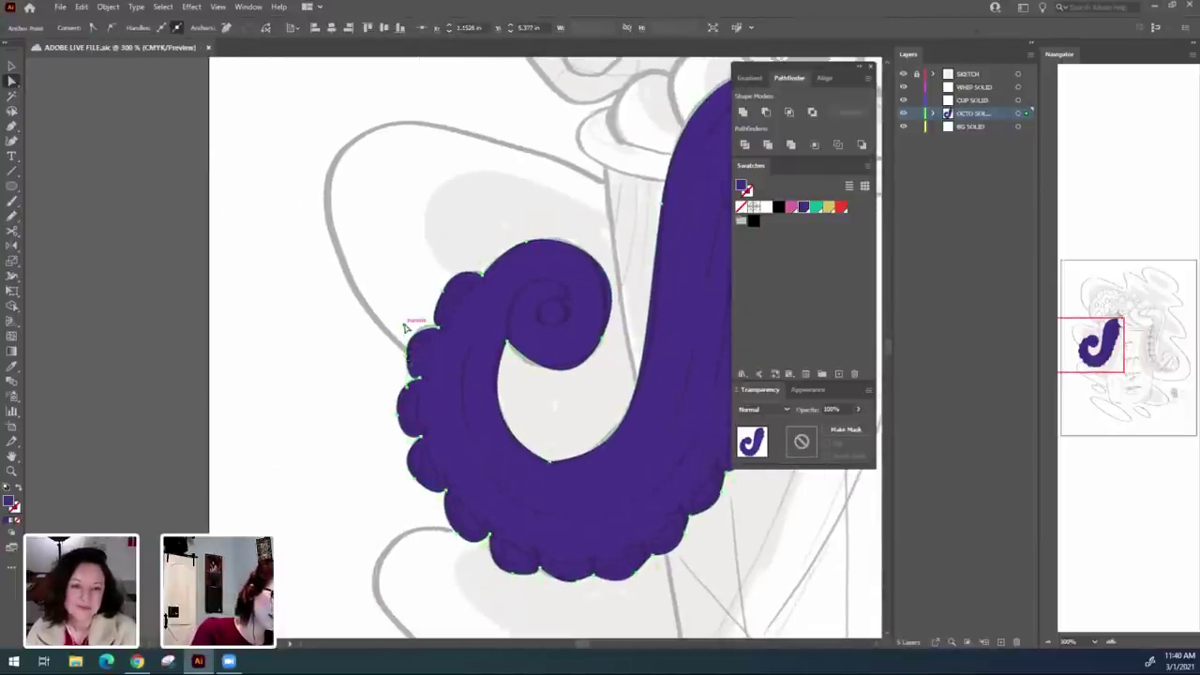
pyautogui.click(411, 326)
pyautogui.moveTo(407, 357); pyautogui.dragTo(406, 354)
pyautogui.click(378, 400)
pyautogui.moveTo(362, 421); pyautogui.dragTo(282, 411)
# Check the whole tentacle against the sketch and refine the spiral tip's right-hand curve with its direction handles.
pyautogui.hotkey('ctrl', '-')
pyautogui.hotkey('ctrl', '-')
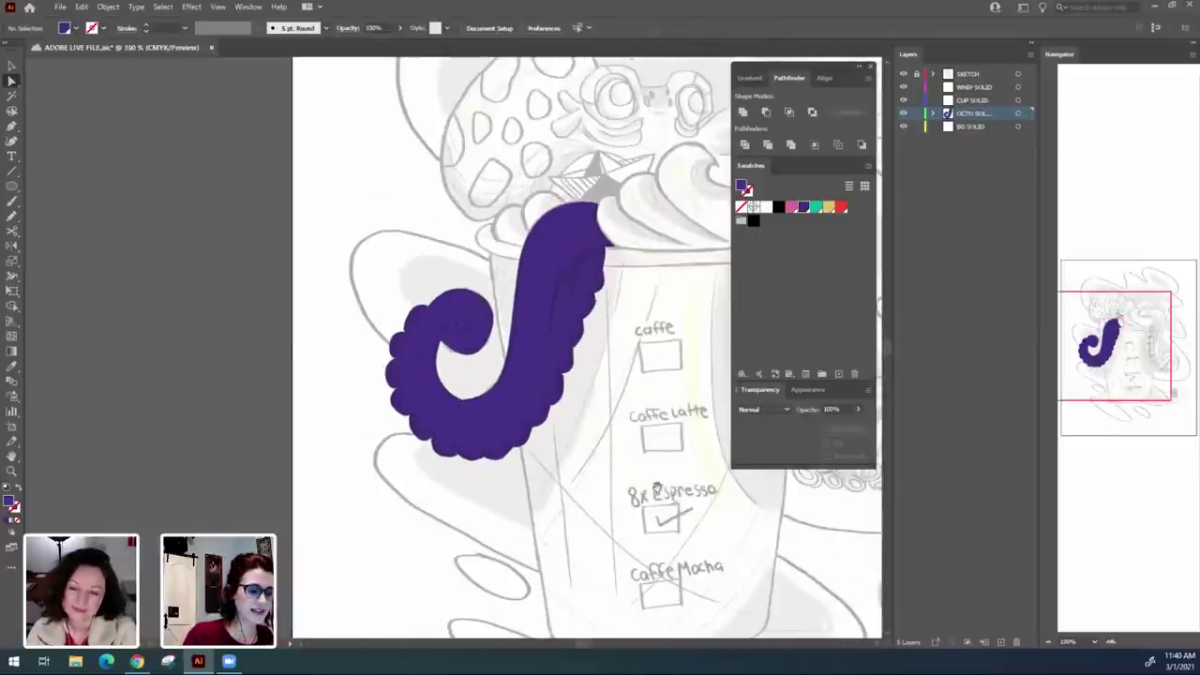
pyautogui.moveTo(605, 471); pyautogui.dragTo(531, 473)
pyautogui.hscroll(2, 551, 440)
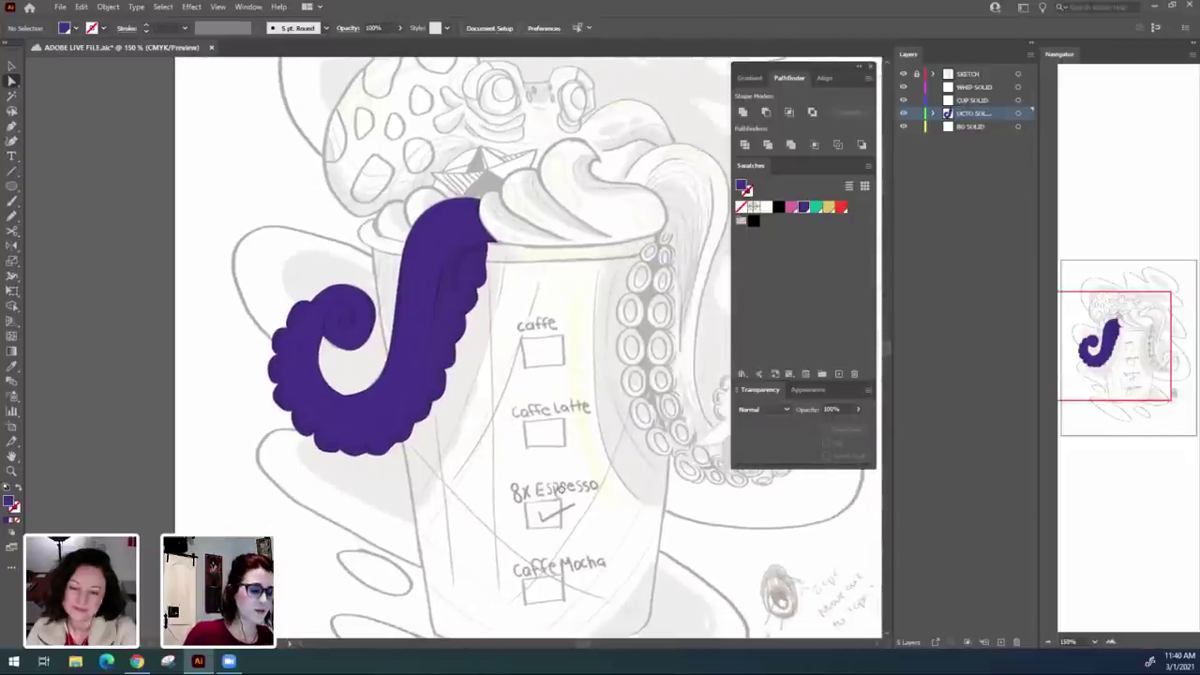
pyautogui.scroll(-1, 518, 198)
pyautogui.hscroll(1, 506, 350)
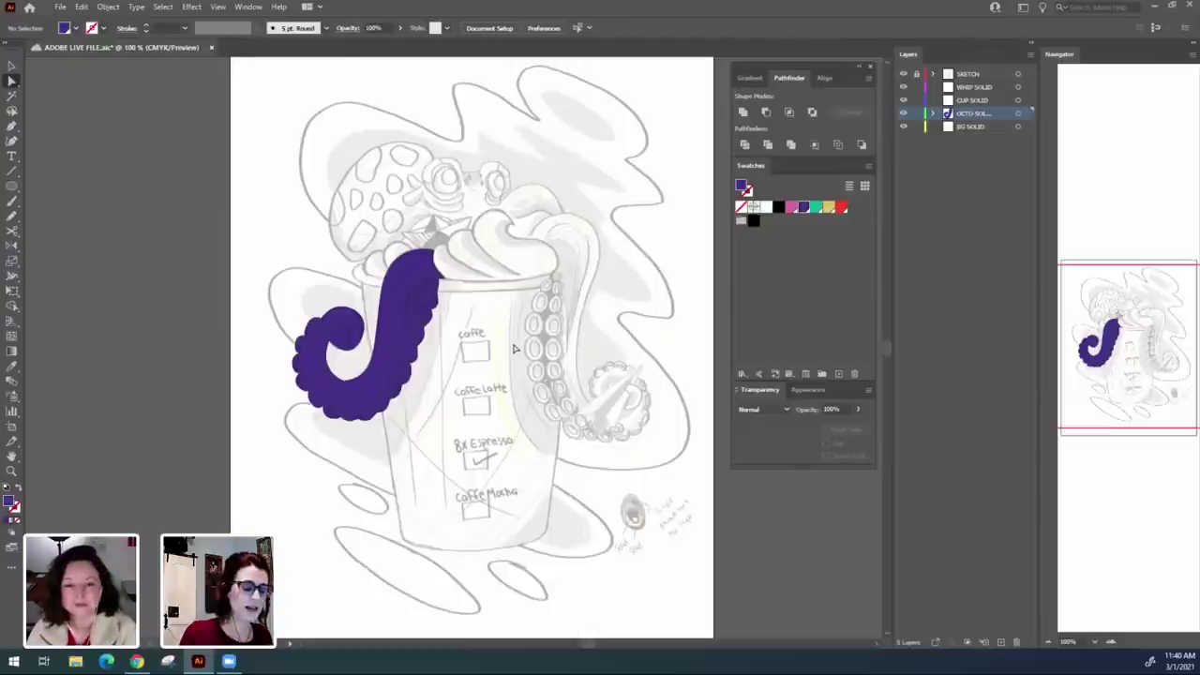
pyautogui.scroll(3, 514, 349)
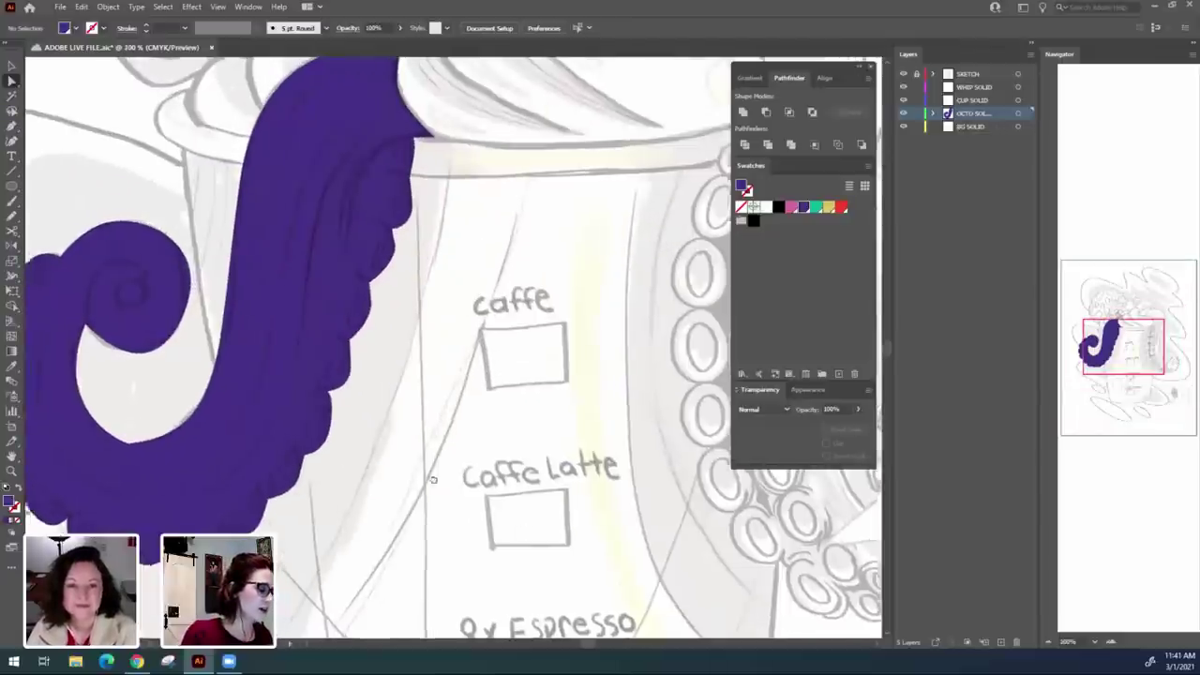
pyautogui.hscroll(-5, 429, 394)
pyautogui.click(384, 342)
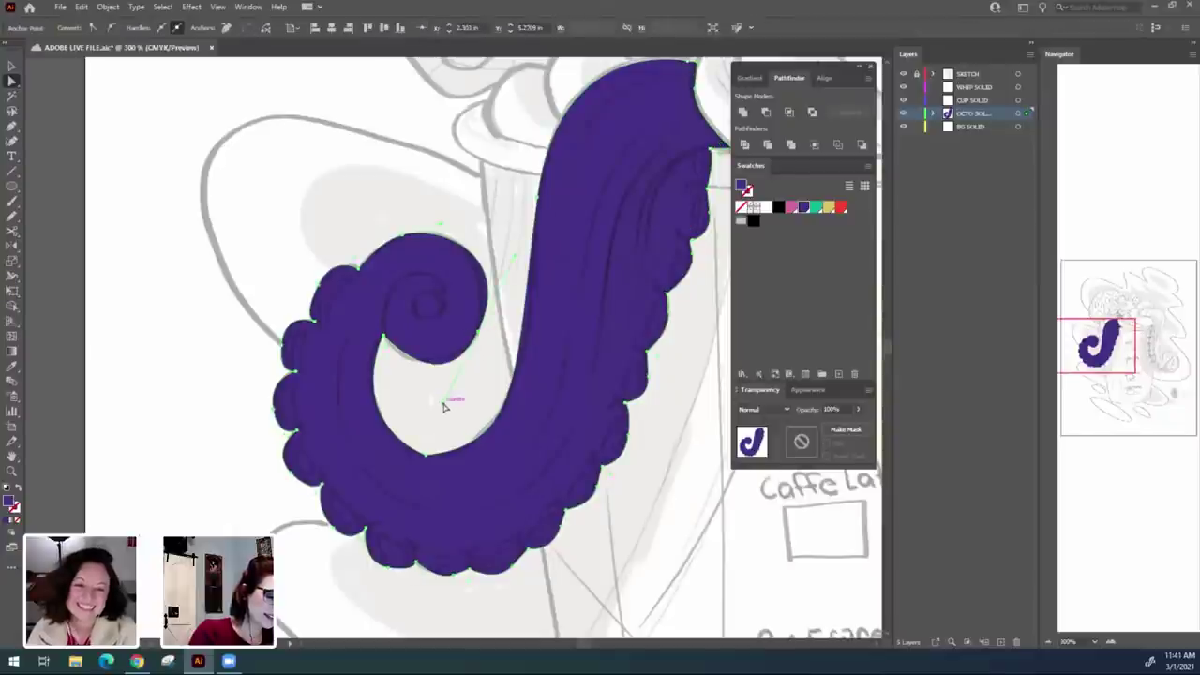
pyautogui.click(447, 404)
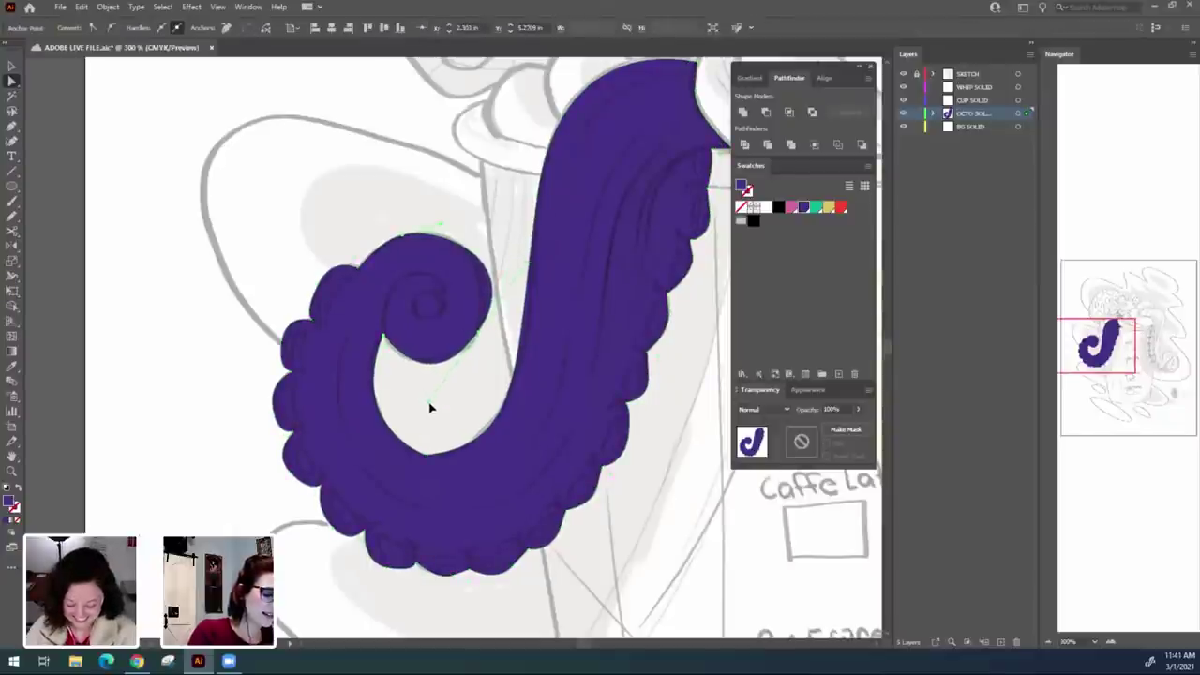
pyautogui.moveTo(527, 267); pyautogui.dragTo(519, 268)
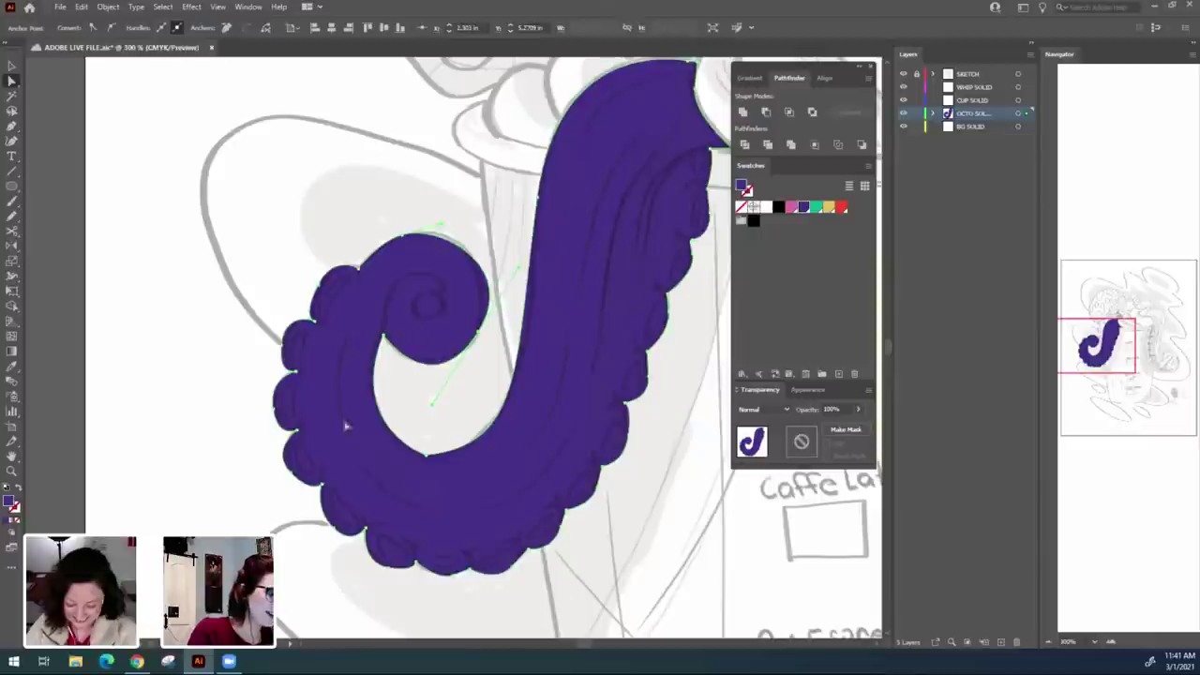
pyautogui.click(236, 451)
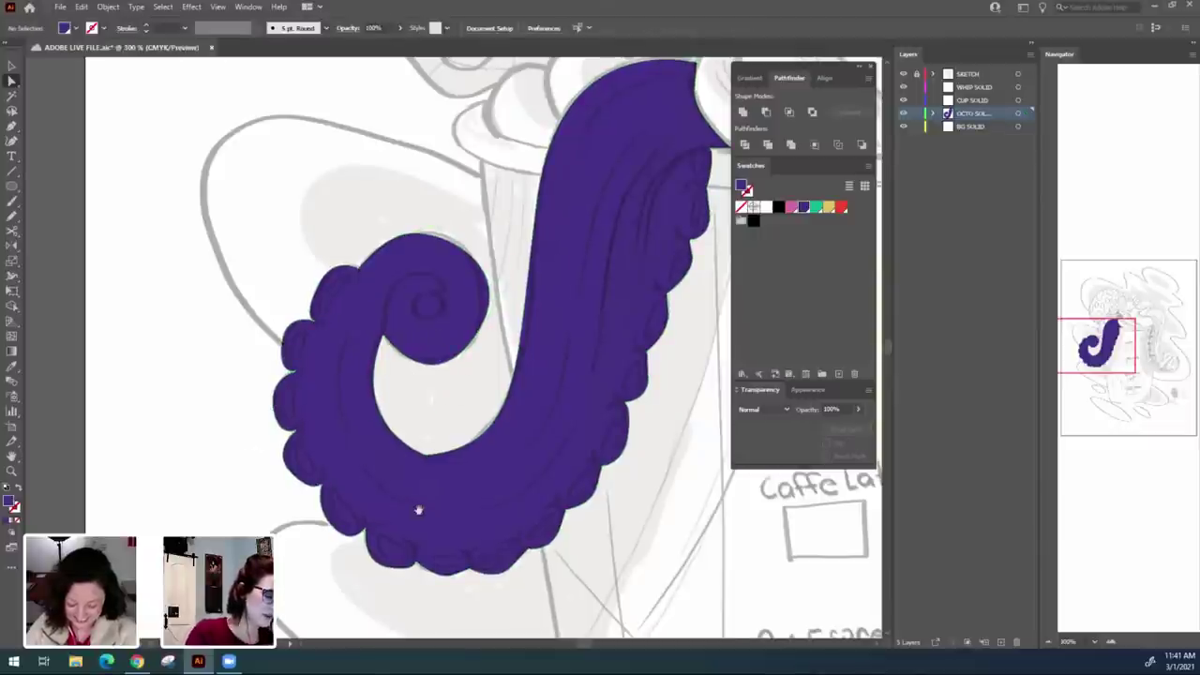
# Fit the sucker scallop on the curl's lower-left outer edge to the sketch by adjusting its anchor handle.
pyautogui.moveTo(419, 510); pyautogui.dragTo(459, 407)
pyautogui.click(342, 378)
pyautogui.click(328, 387)
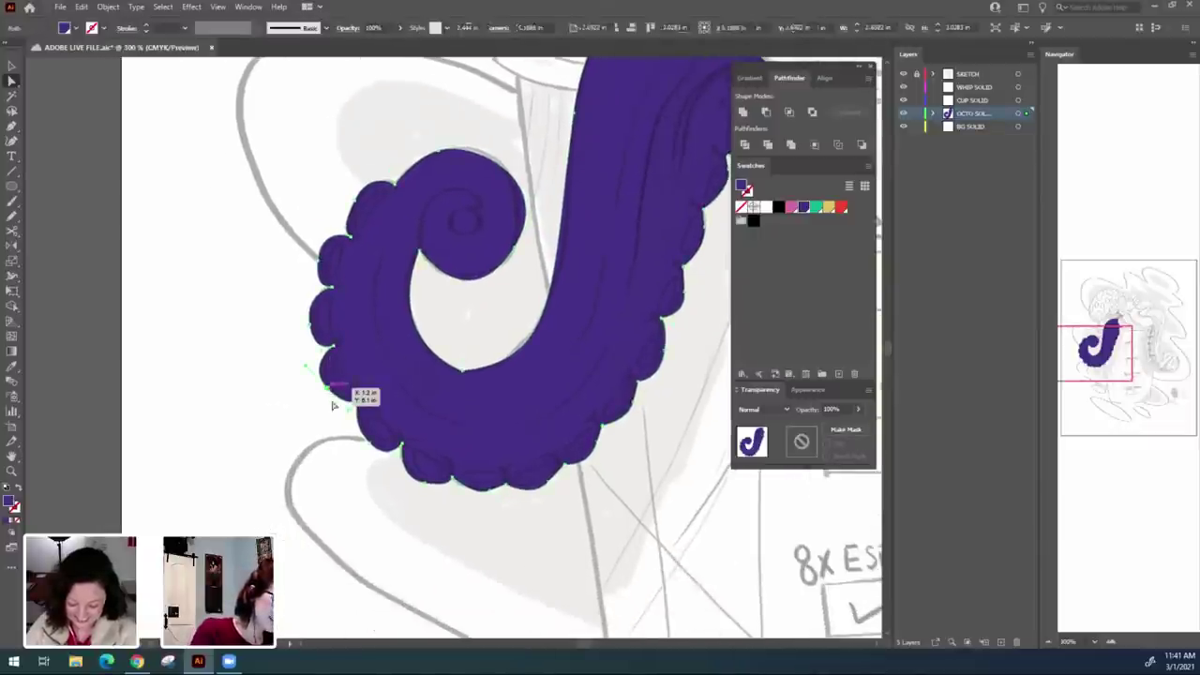
pyautogui.moveTo(349, 410); pyautogui.dragTo(343, 413)
pyautogui.click(348, 439)
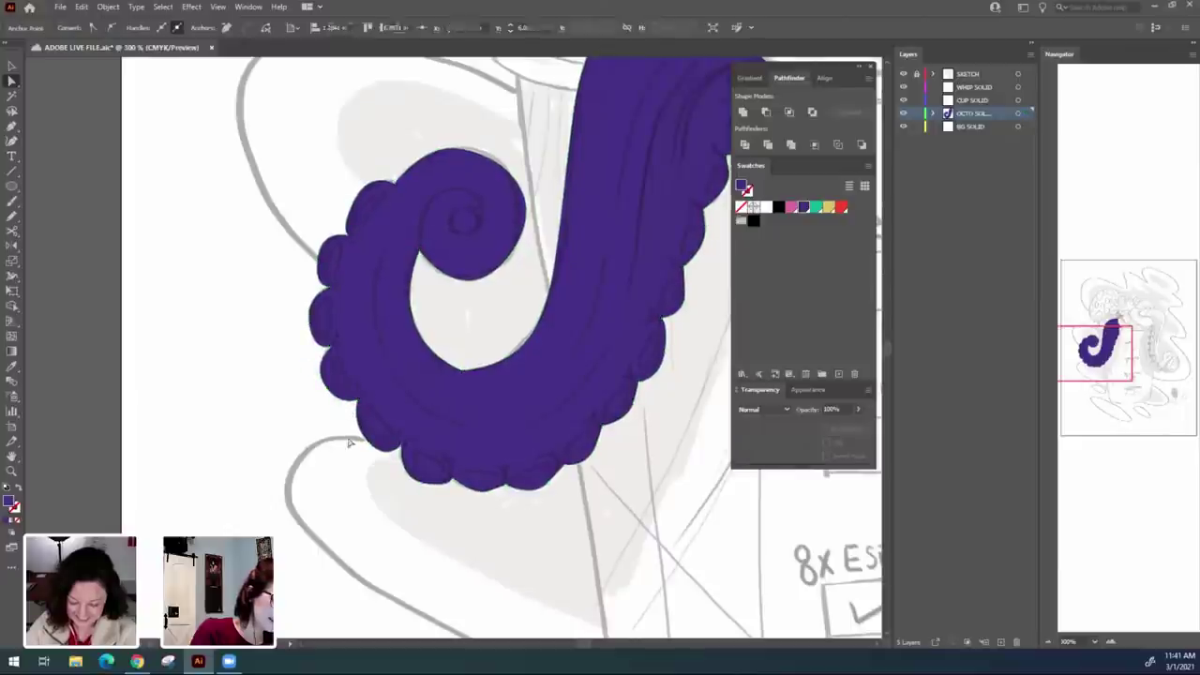
# Reshape the next two scallops towards the curl's underside by adjusting their anchor points and handles.
pyautogui.click(383, 444)
pyautogui.click(370, 442)
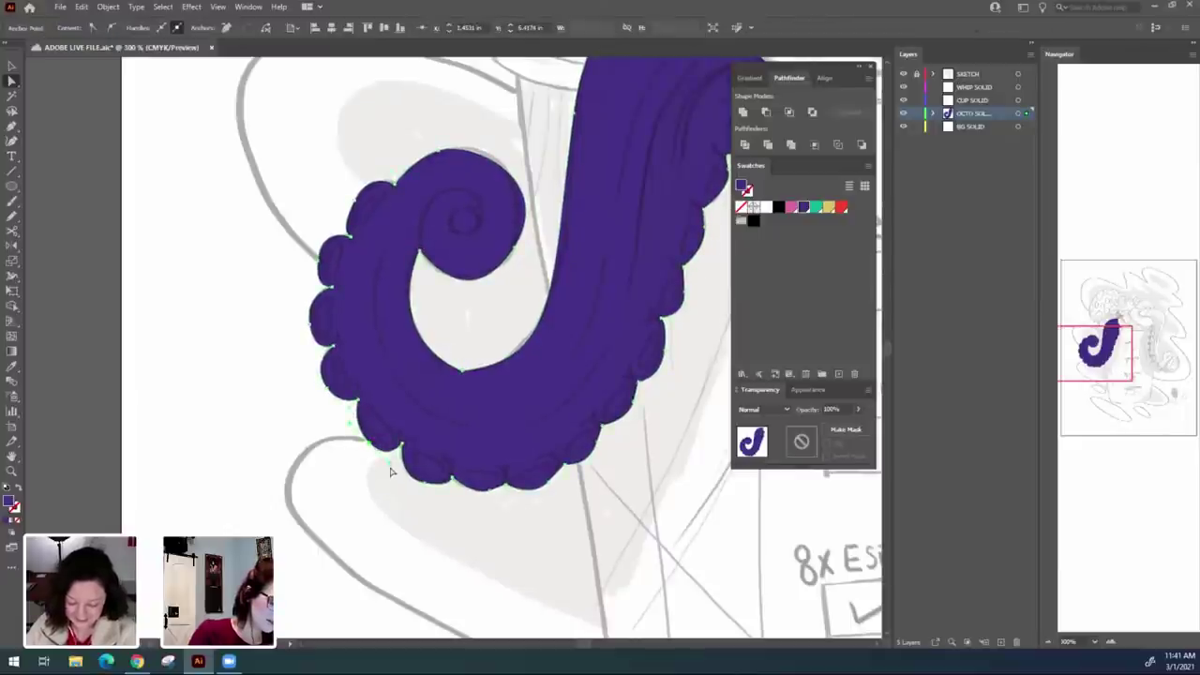
pyautogui.moveTo(374, 448); pyautogui.dragTo(400, 479)
pyautogui.click(374, 475)
pyautogui.click(438, 474)
pyautogui.click(426, 484)
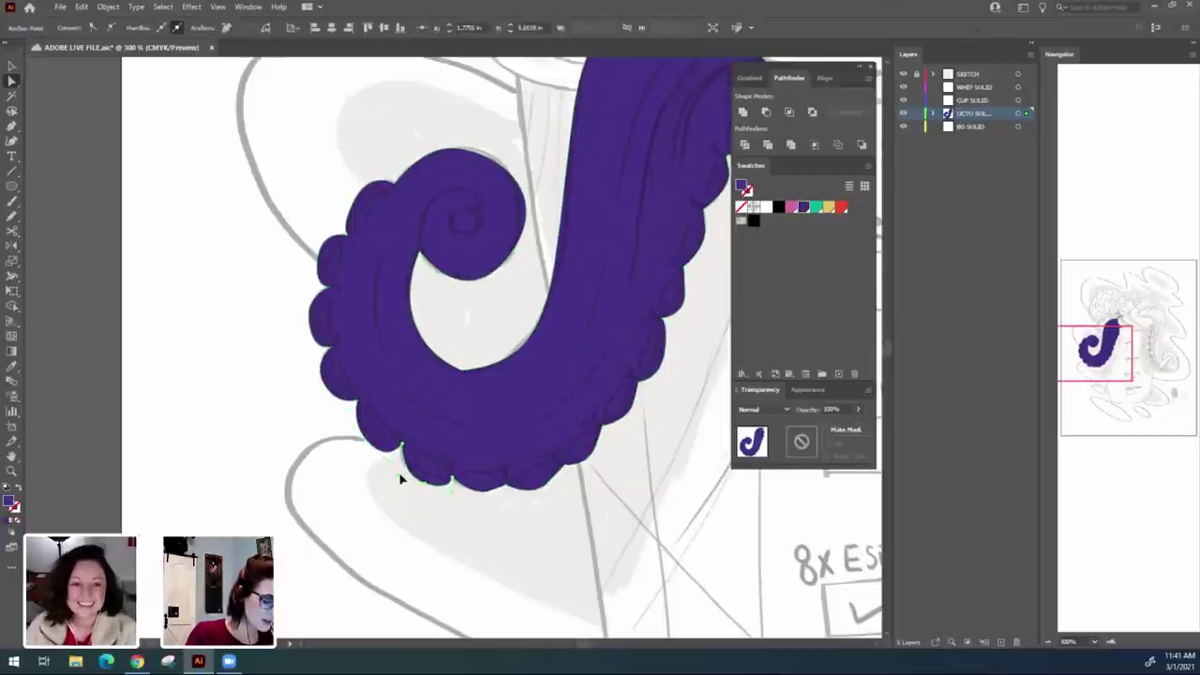
pyautogui.click(459, 507)
# Smooth the lowest scallop on the curl's underside by shifting its anchor point and handles to match the sketch.
pyautogui.scroll(-1, 511, 519)
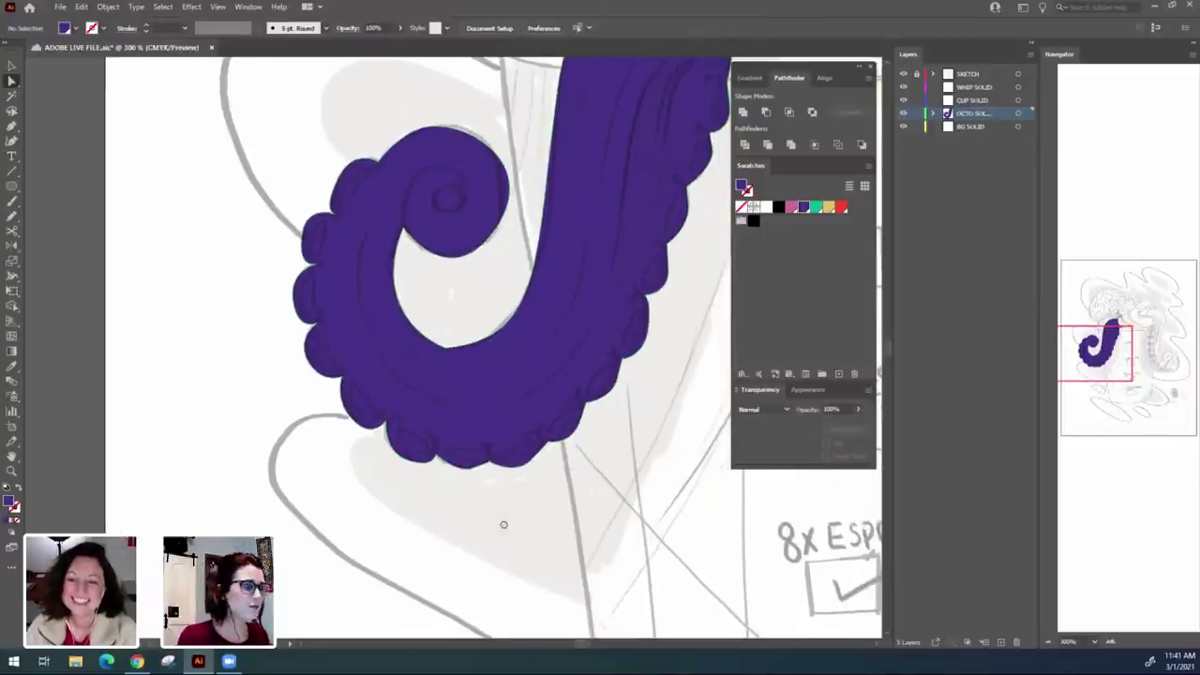
pyautogui.click(466, 474)
pyautogui.click(477, 474)
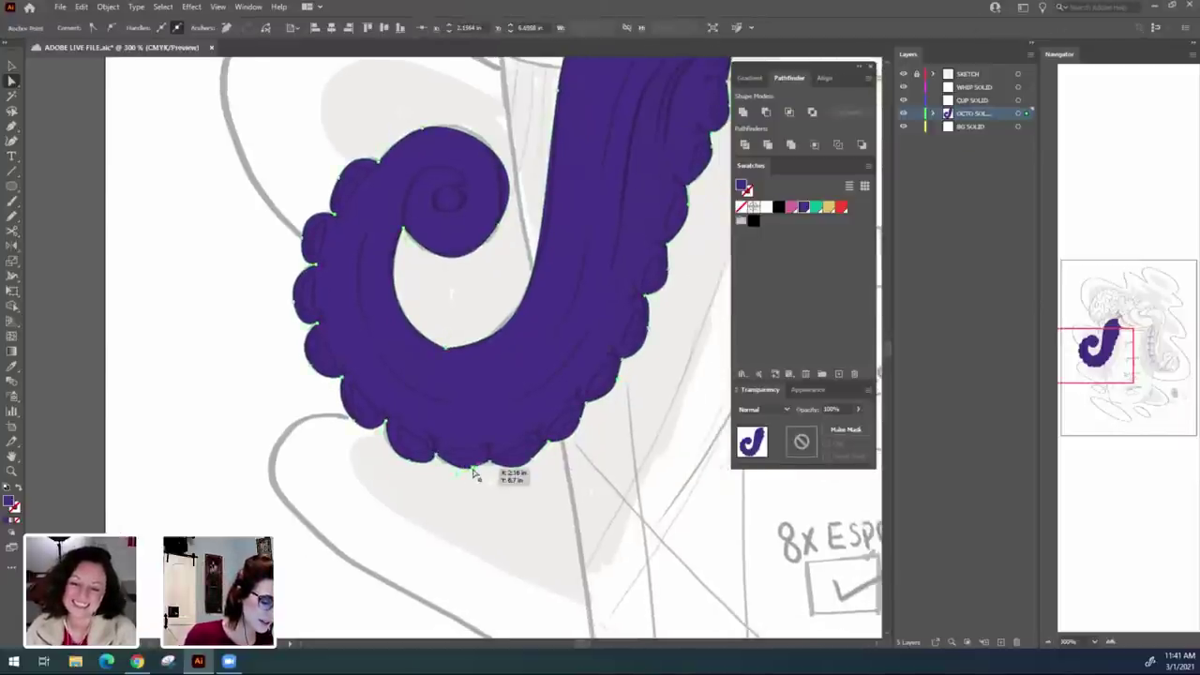
pyautogui.moveTo(477, 474); pyautogui.dragTo(484, 474)
pyautogui.click(476, 495)
pyautogui.click(469, 475)
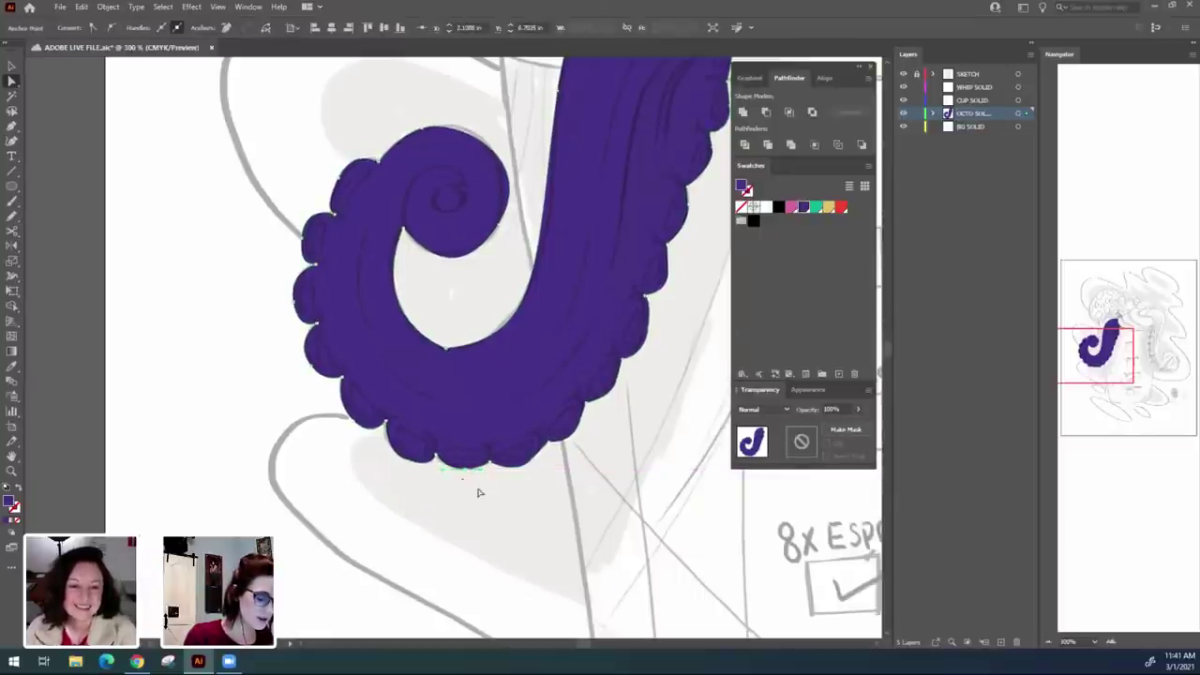
# Adjust the handle of the scallop just right of the tentacle's lowest point to match the sketch.
pyautogui.click(531, 465)
pyautogui.click(531, 464)
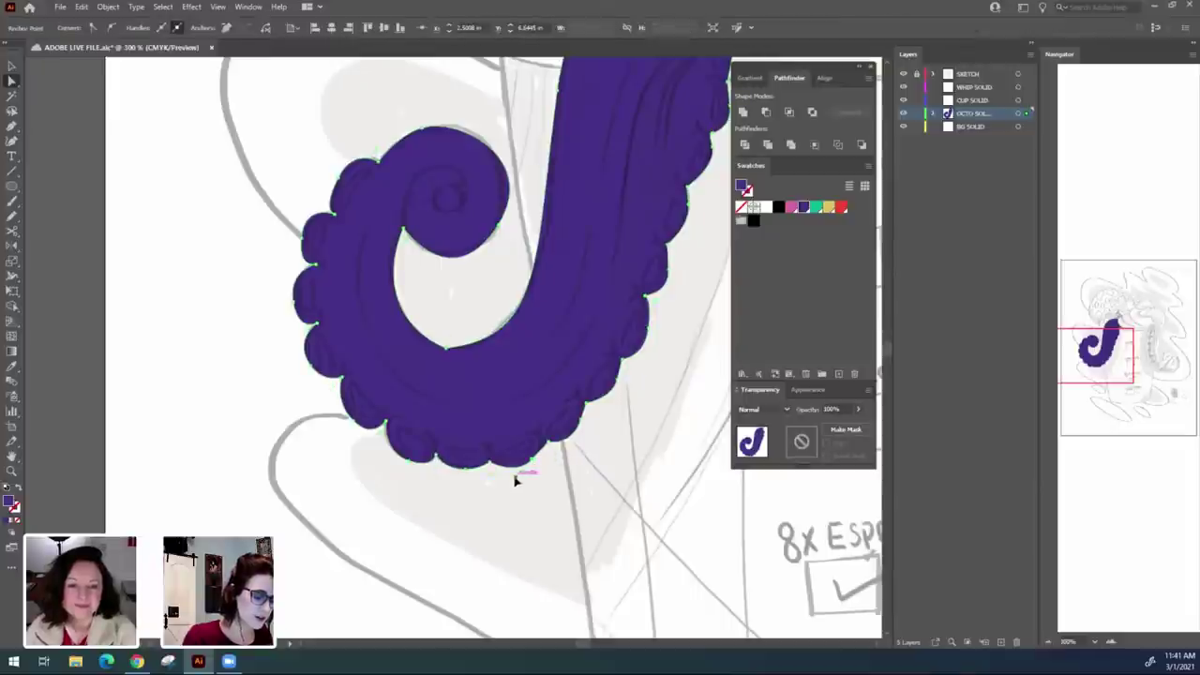
pyautogui.moveTo(515, 477); pyautogui.dragTo(488, 485)
pyautogui.click(614, 440)
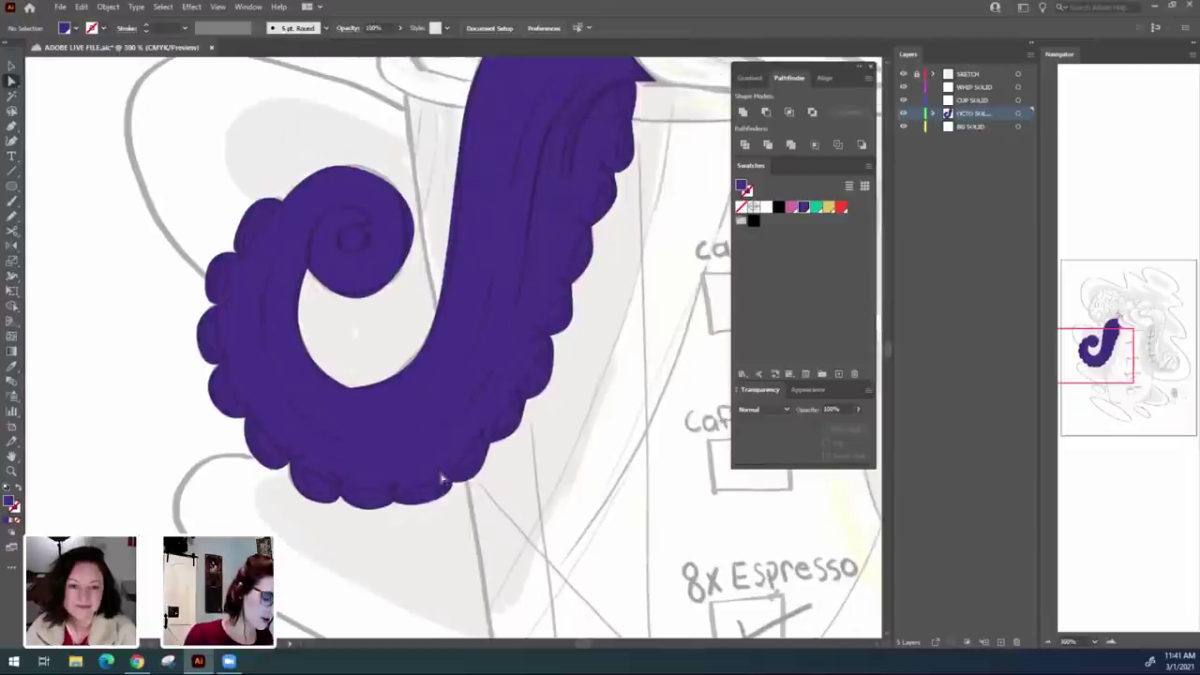
# Reshape the scallop on the tentacle's lower-right edge, where it starts rising across the cup, using its anchor point and handles.
pyautogui.click(462, 449)
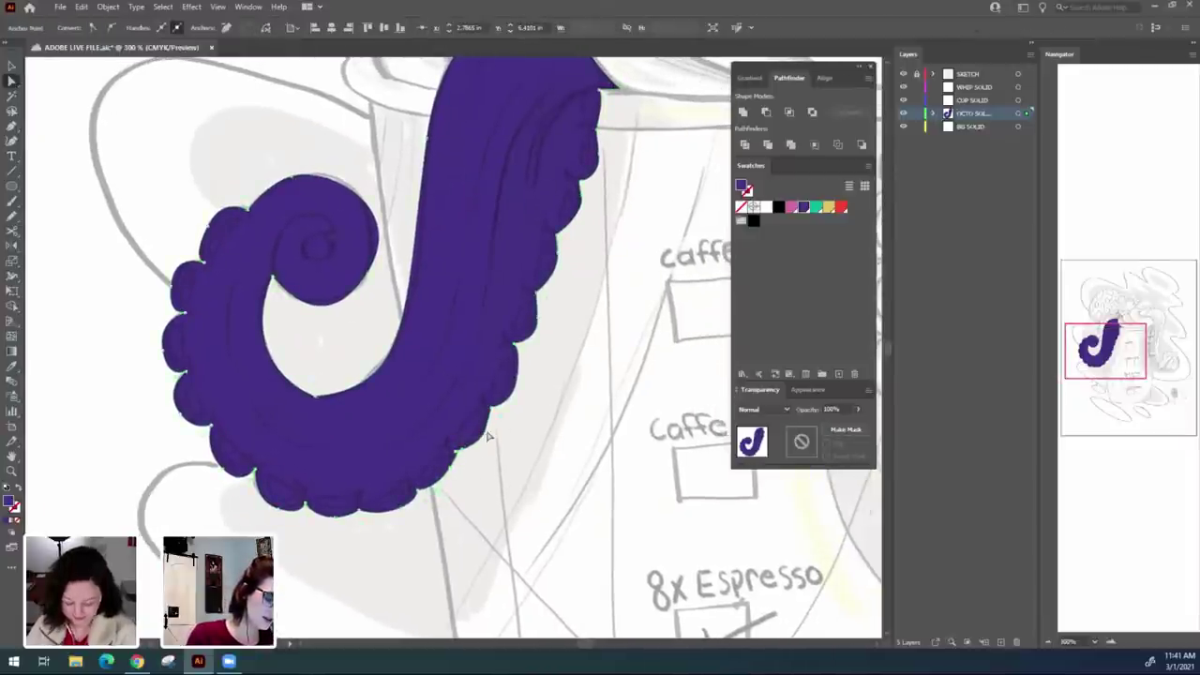
pyautogui.click(489, 438)
pyautogui.click(480, 439)
pyautogui.moveTo(484, 460); pyautogui.dragTo(478, 453)
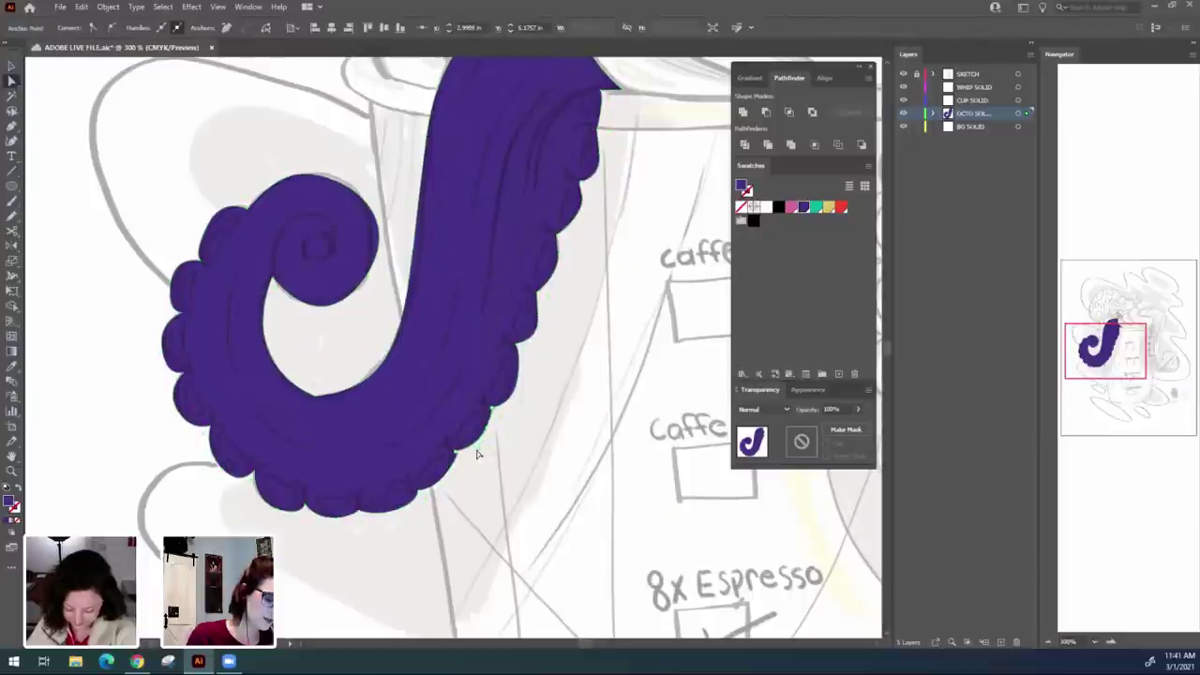
pyautogui.click(532, 409)
pyautogui.moveTo(549, 390); pyautogui.dragTo(495, 464)
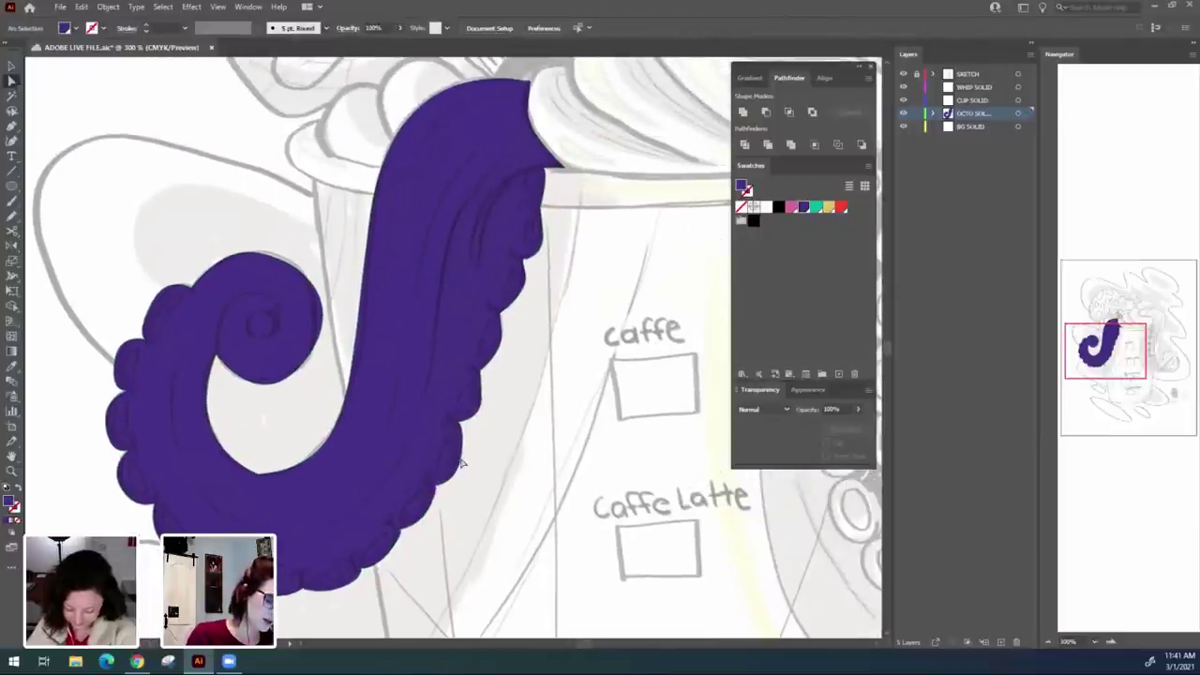
# Reshape the scallop halfway up the tentacle's right edge by adjusting its anchor point and handle to match the sketch.
pyautogui.click(454, 491)
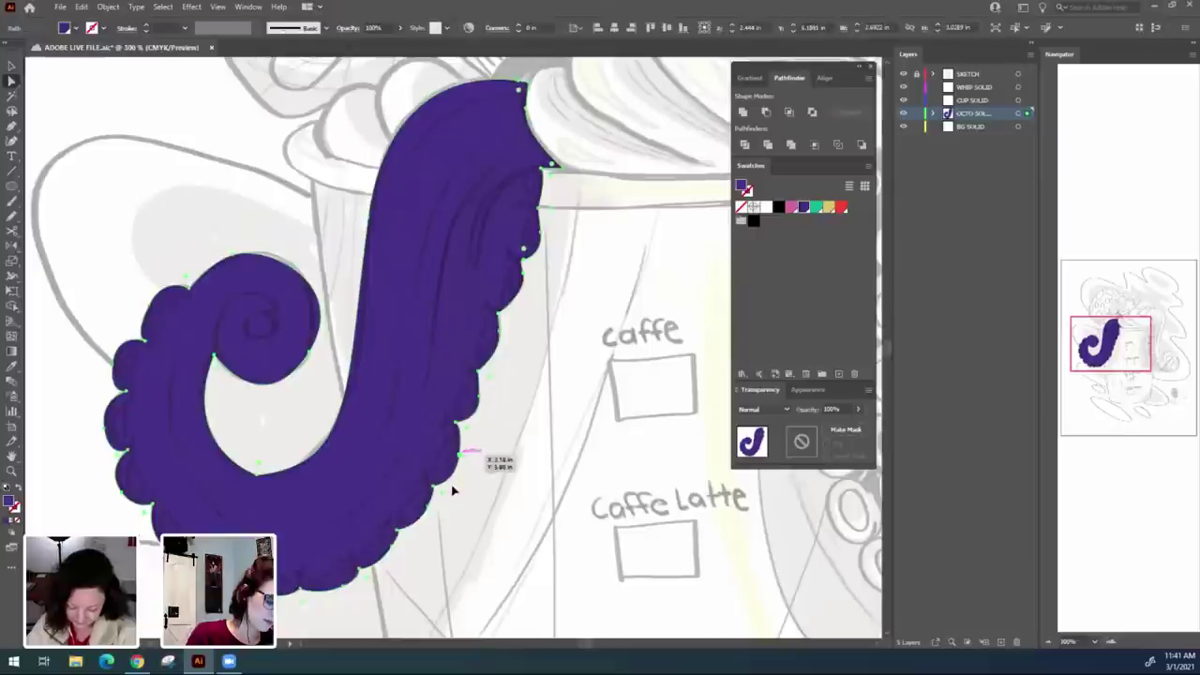
pyautogui.click(488, 460)
pyautogui.click(453, 477)
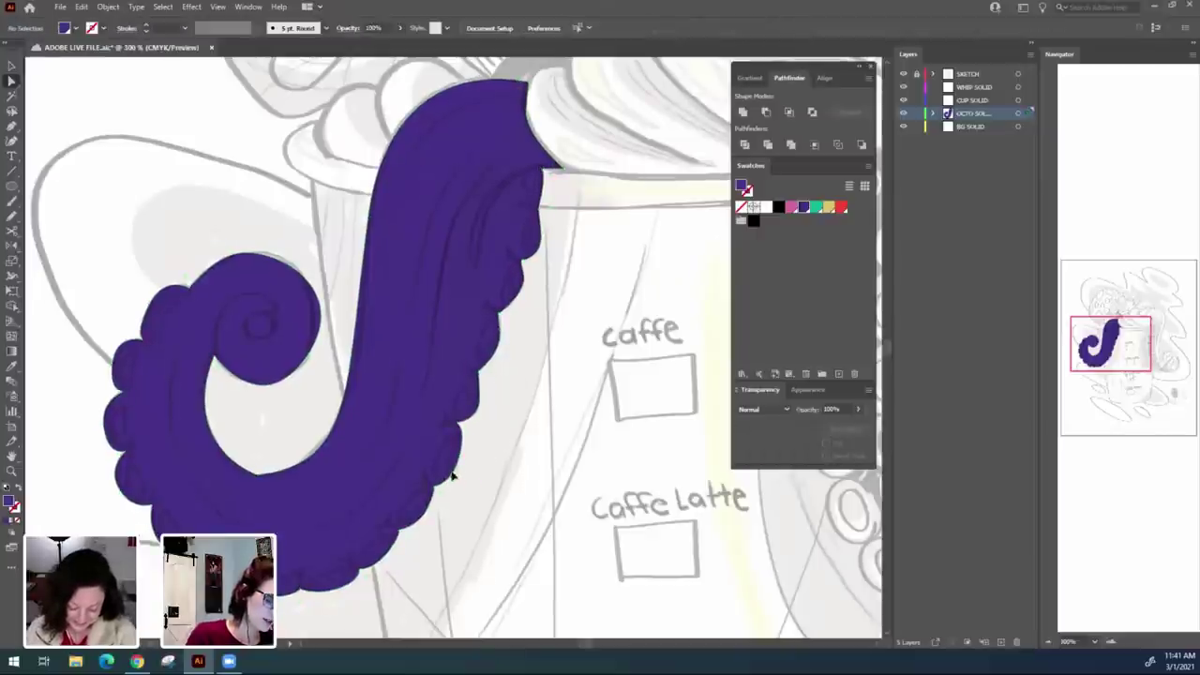
pyautogui.moveTo(455, 478); pyautogui.dragTo(448, 499)
pyautogui.scroll(4, 448, 499)
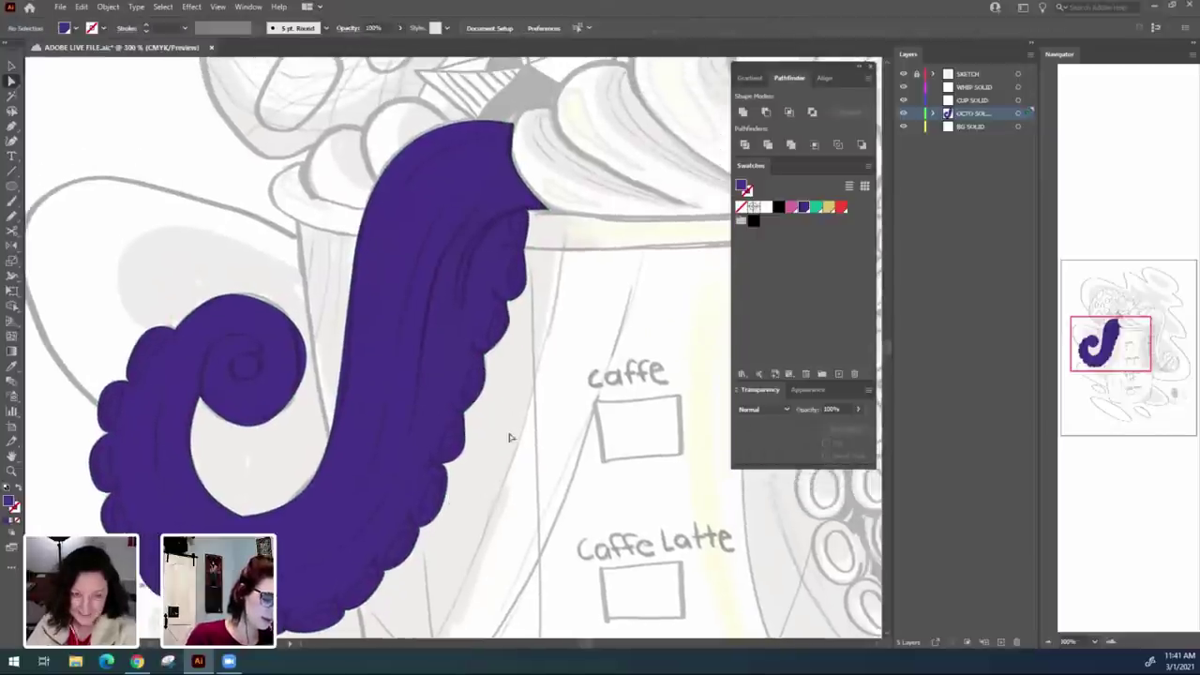
# Adjust the anchor point and handle of the next scallop up the tentacle's right edge.
pyautogui.scroll(5, 447, 492)
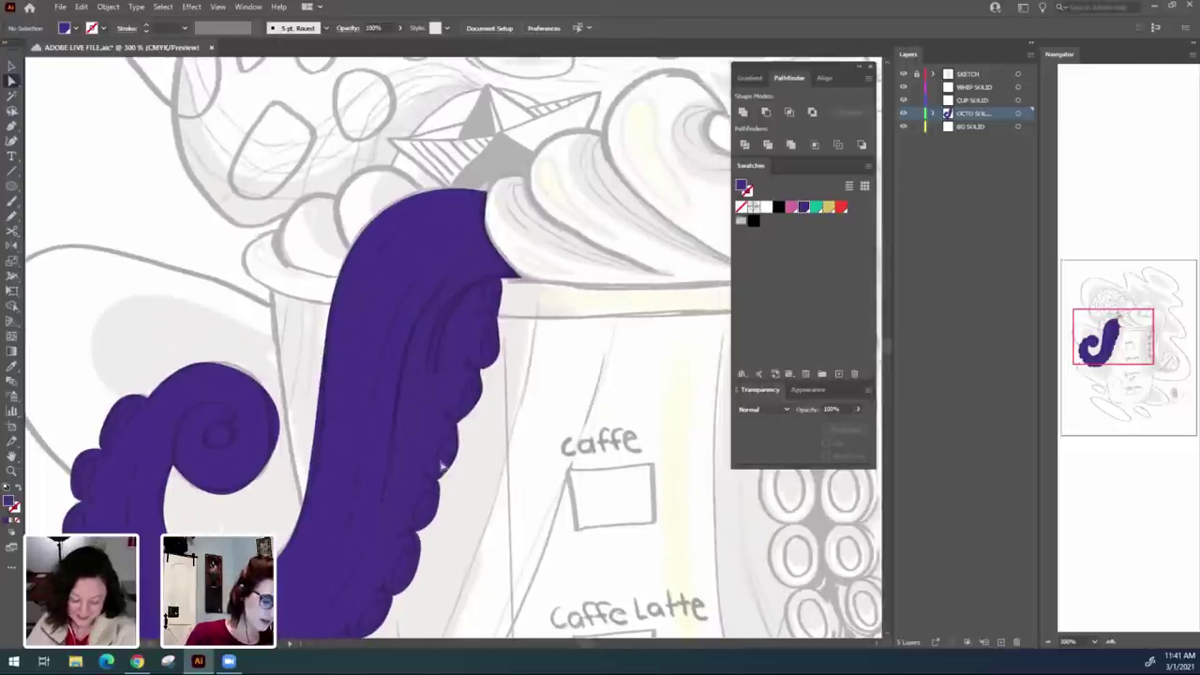
pyautogui.click(444, 477)
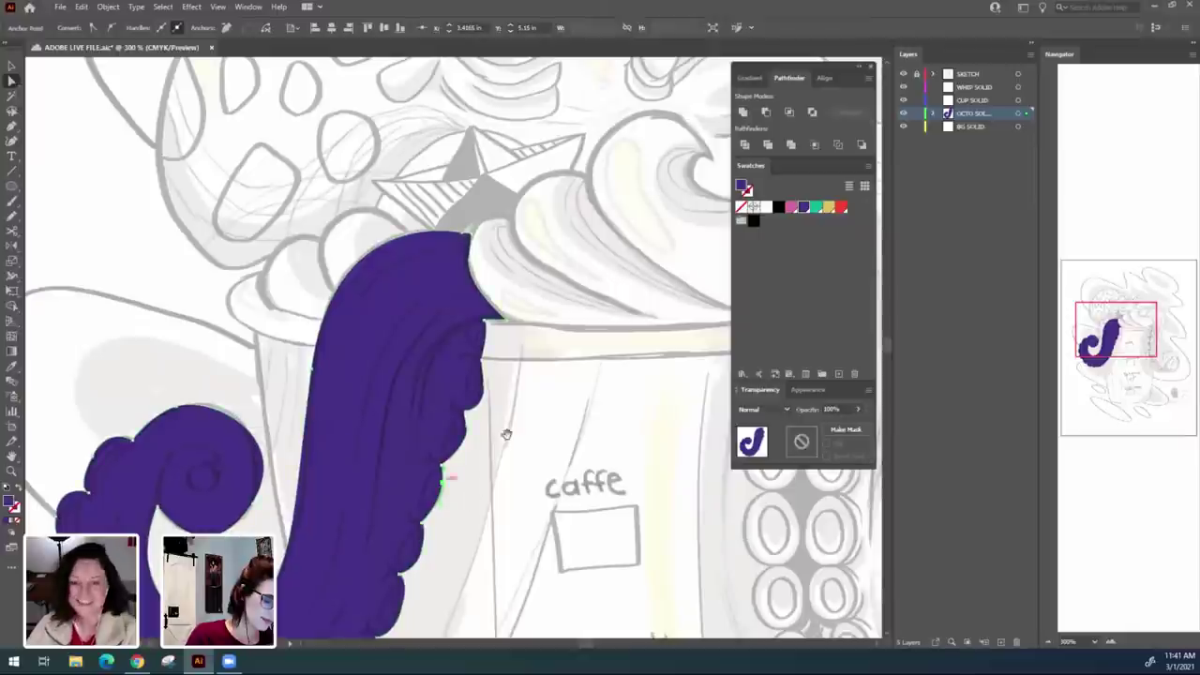
pyautogui.moveTo(438, 465); pyautogui.dragTo(434, 502)
pyautogui.click(453, 473)
# Refine the notch between the two upper scallops on the tentacle's right edge to follow the sketch.
pyautogui.scroll(3, 440, 506)
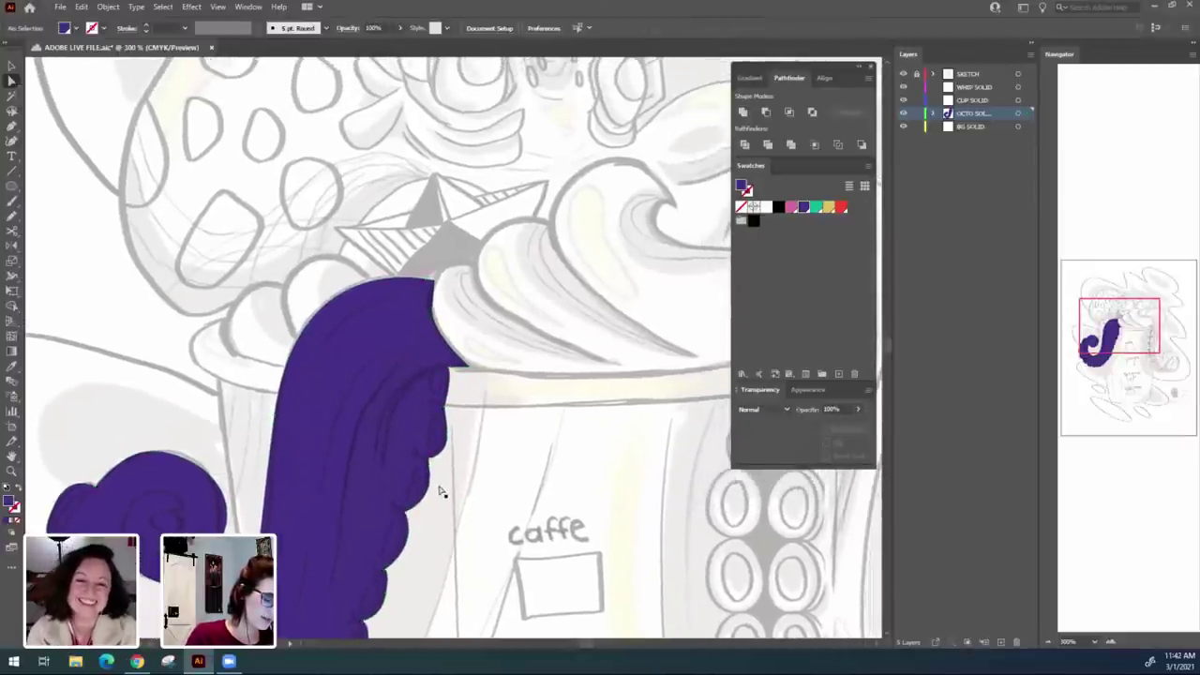
pyautogui.scroll(1, 448, 517)
pyautogui.click(451, 504)
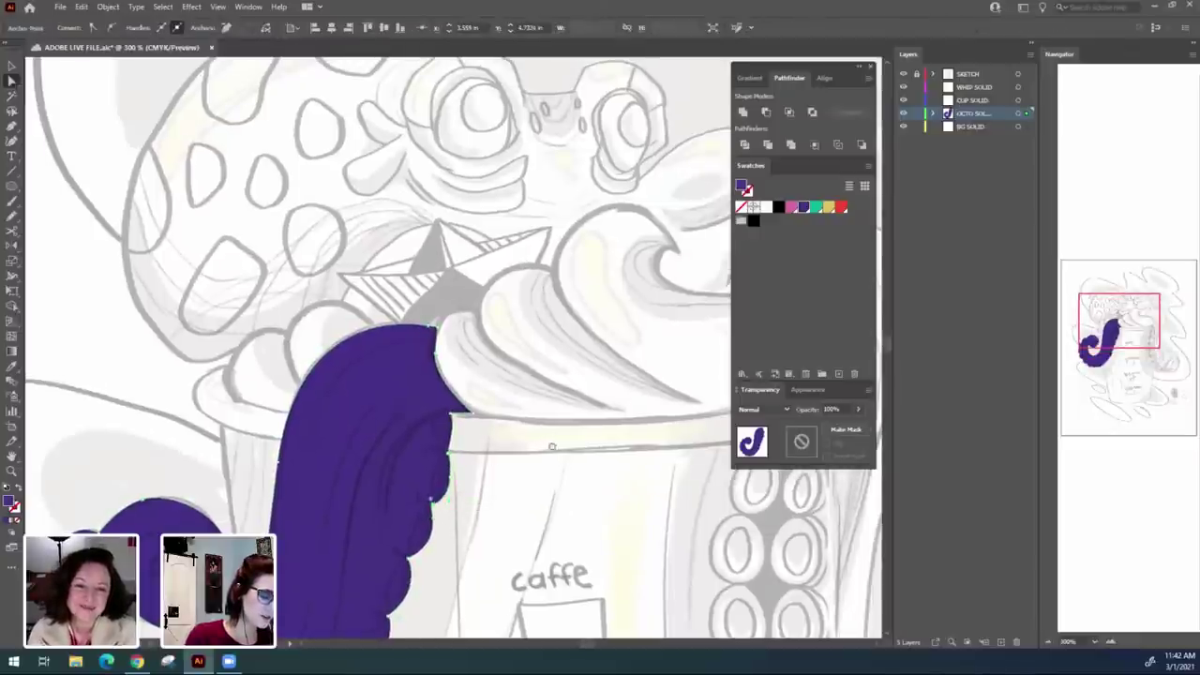
pyautogui.click(511, 459)
pyautogui.hscroll(-2, 522, 461)
pyautogui.hscroll(-2, 528, 476)
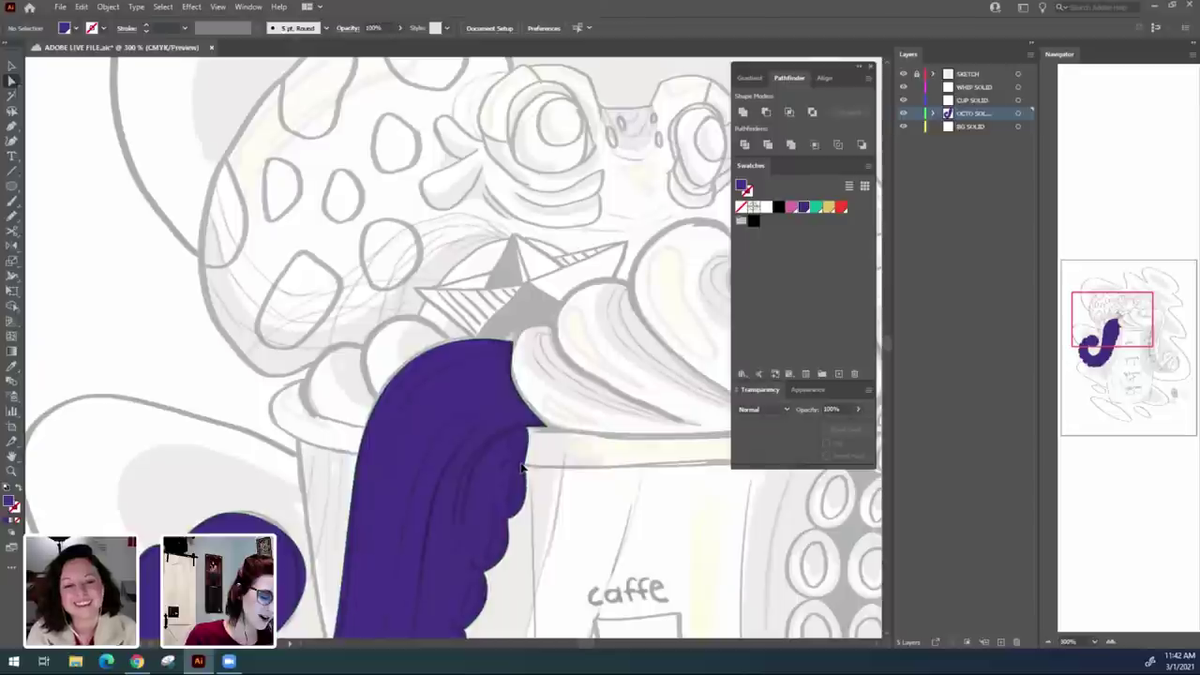
# Adjust the anchor point of the topmost scallop, just below the cup's rim, to match the sketch.
pyautogui.click(525, 466)
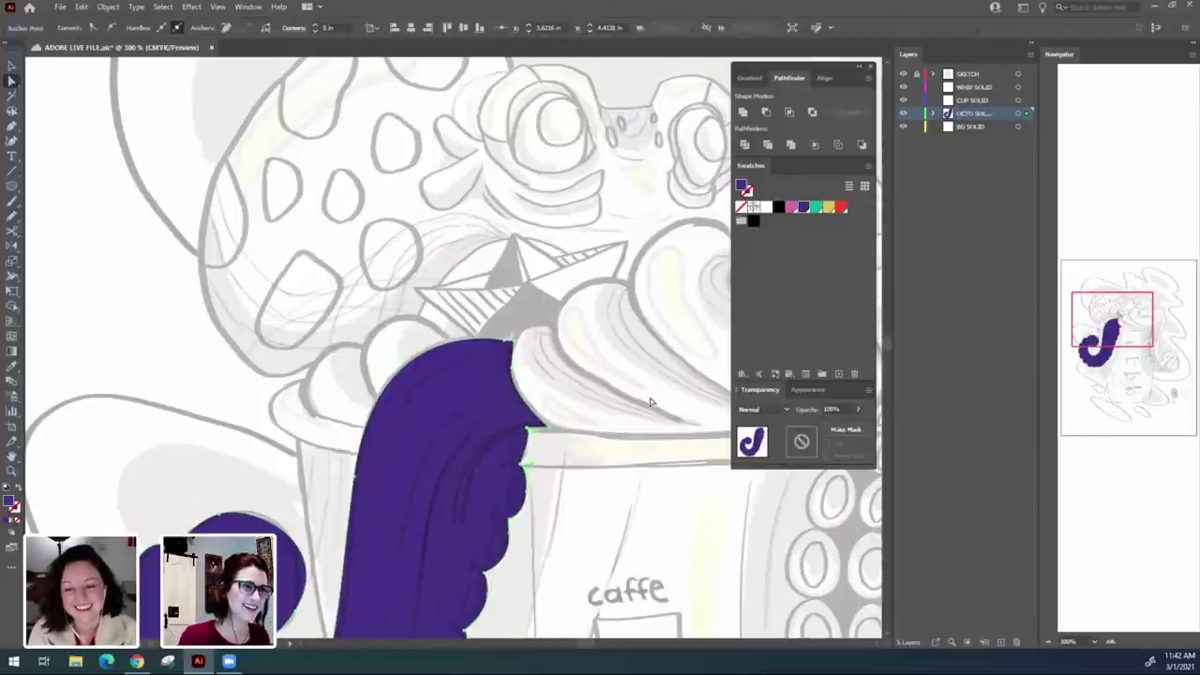
pyautogui.scroll(-2, 650, 402)
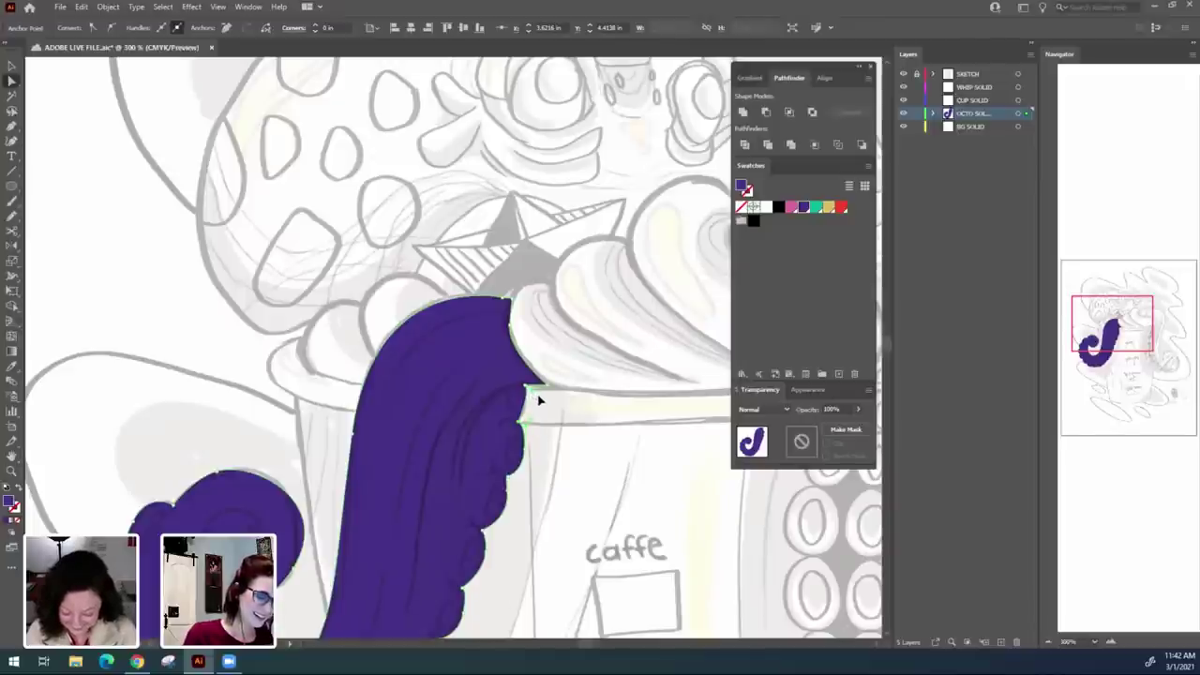
pyautogui.click(566, 454)
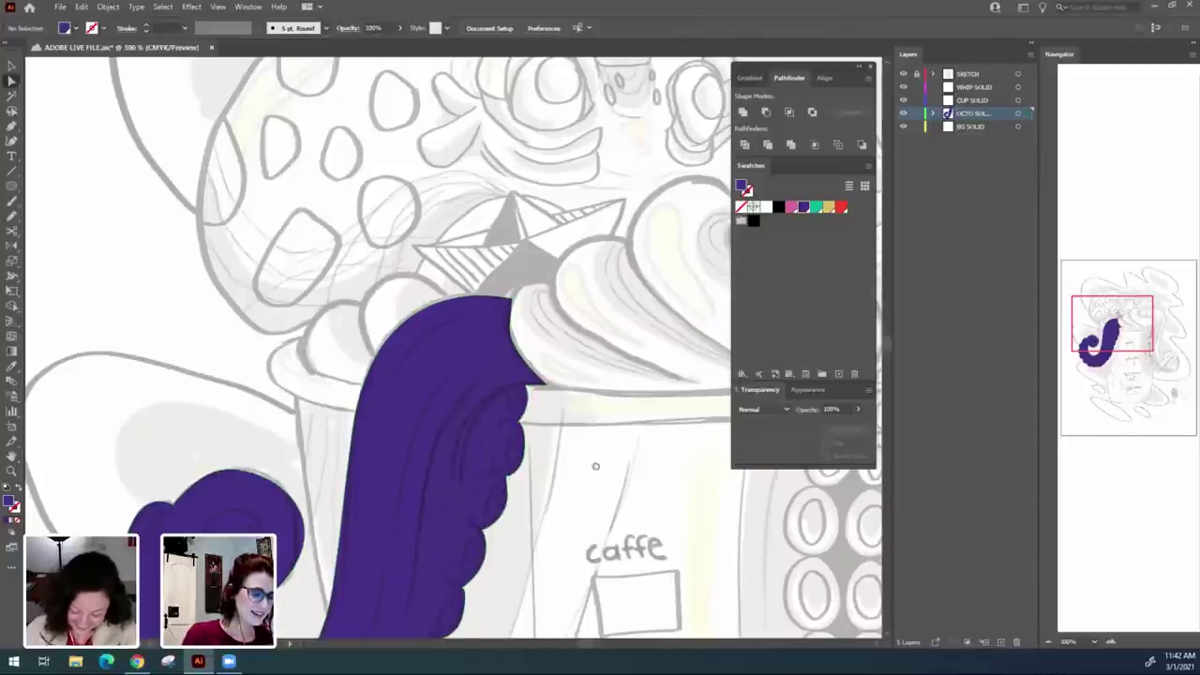
# Reshape the tentacle's edge against the whipped cream using the handle of its upper corner anchor point.
pyautogui.scroll(-1, 547, 296)
pyautogui.hscroll(-1, 546, 296)
pyautogui.click(547, 312)
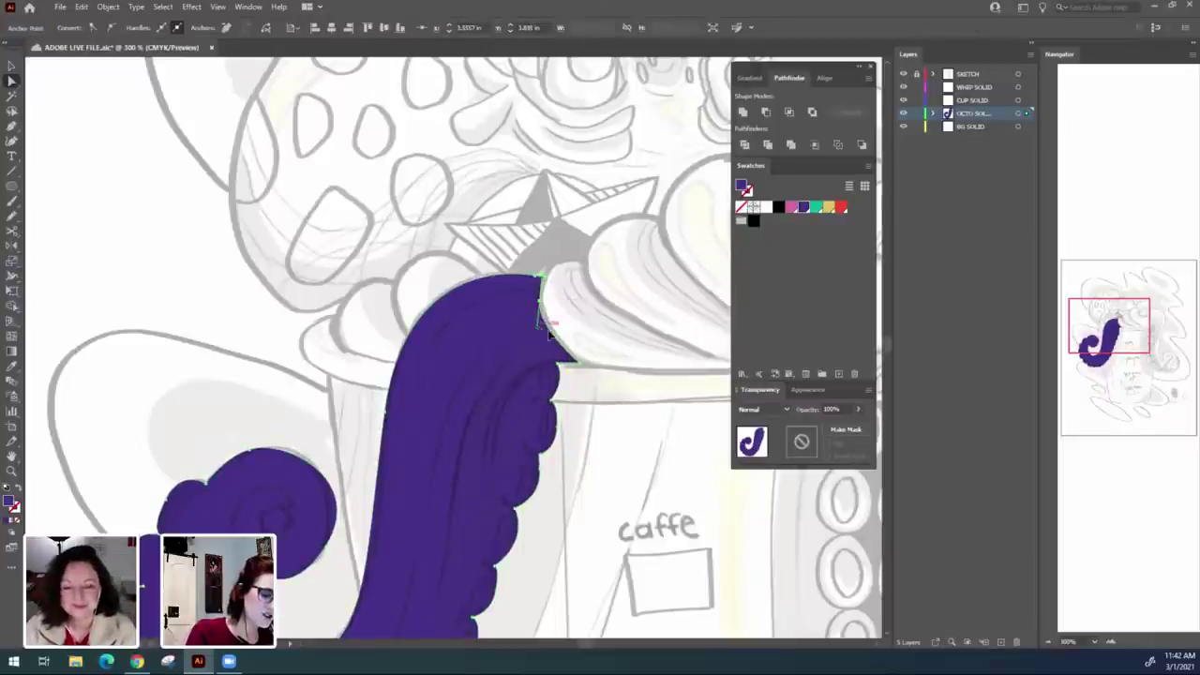
pyautogui.moveTo(543, 308); pyautogui.dragTo(548, 316)
pyautogui.click(616, 390)
pyautogui.moveTo(590, 391); pyautogui.dragTo(624, 415)
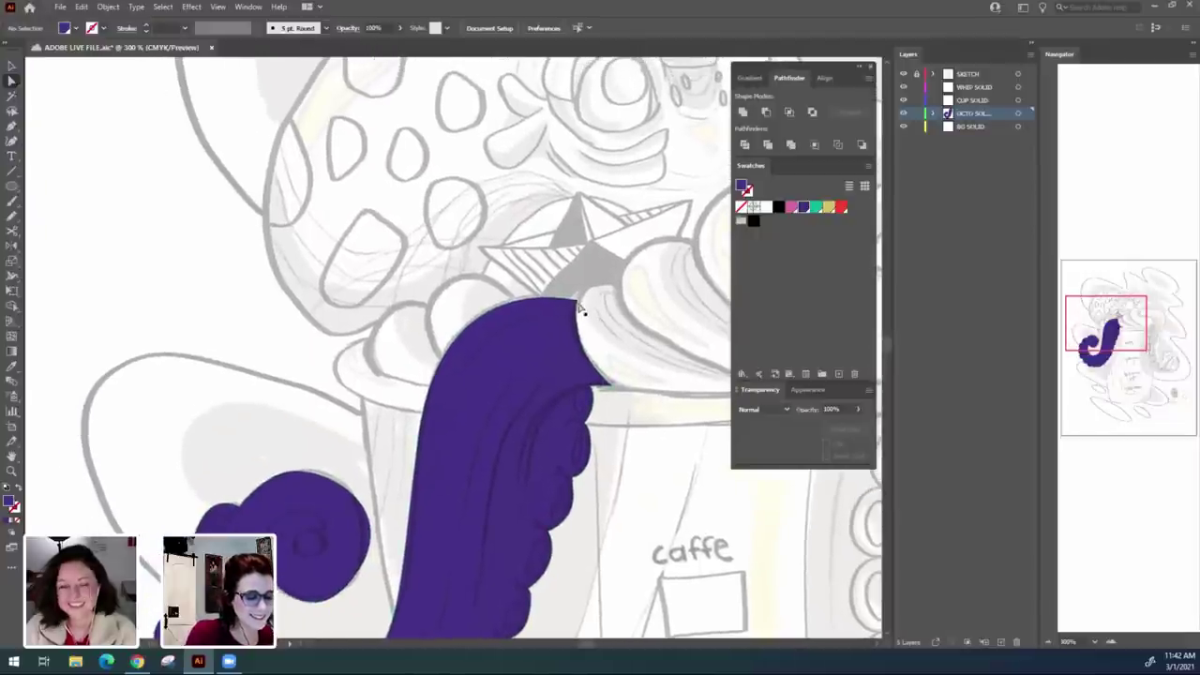
pyautogui.click(578, 317)
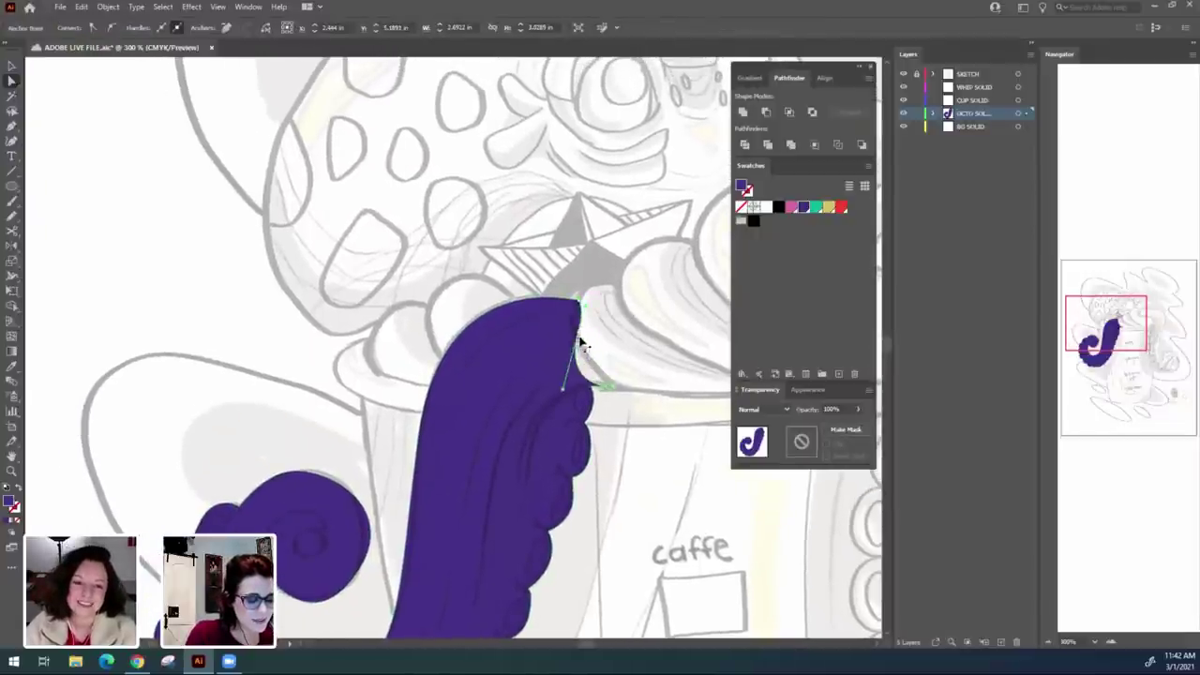
pyautogui.click(651, 441)
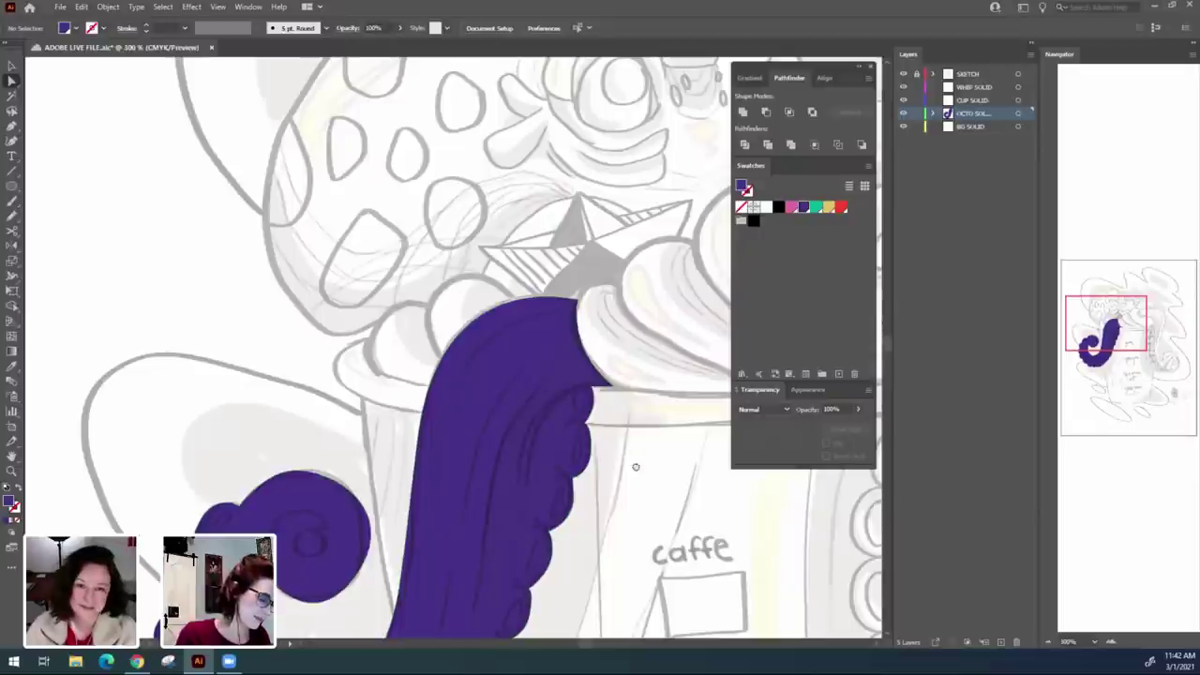
# Refine the curl's outline at its upper-left scallop and extend the handle shaping the arc over its top.
pyautogui.scroll(-3, 630, 464)
pyautogui.scroll(-1, 315, 421)
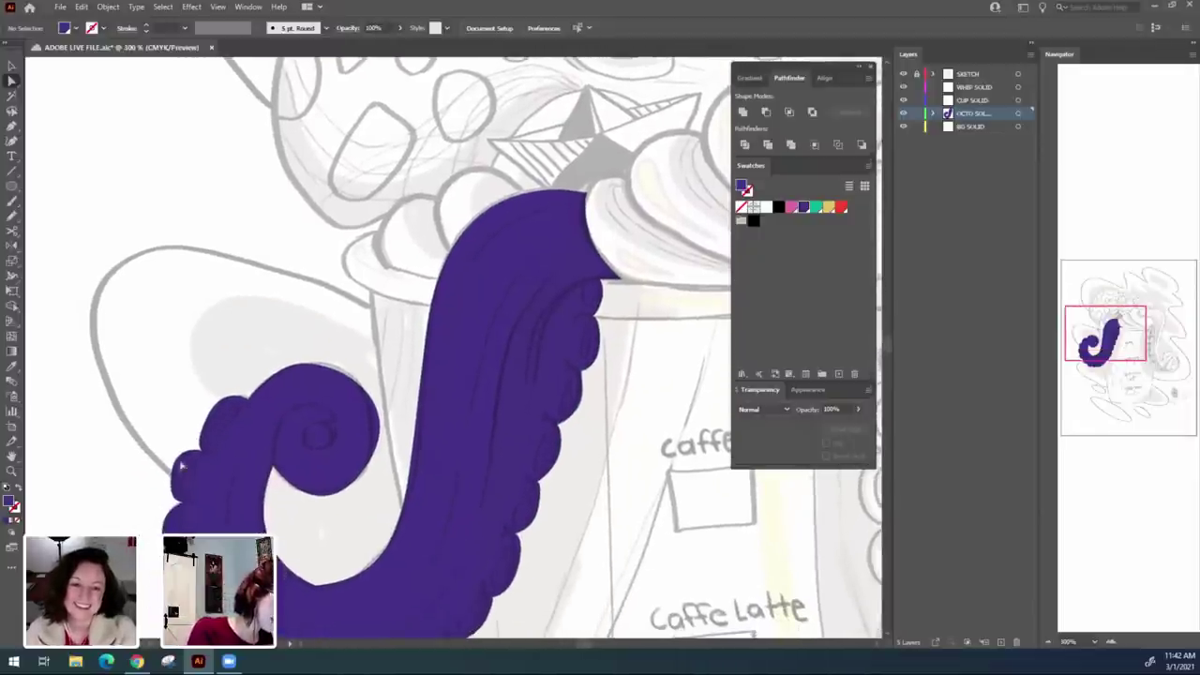
pyautogui.click(175, 478)
pyautogui.click(198, 393)
pyautogui.click(220, 412)
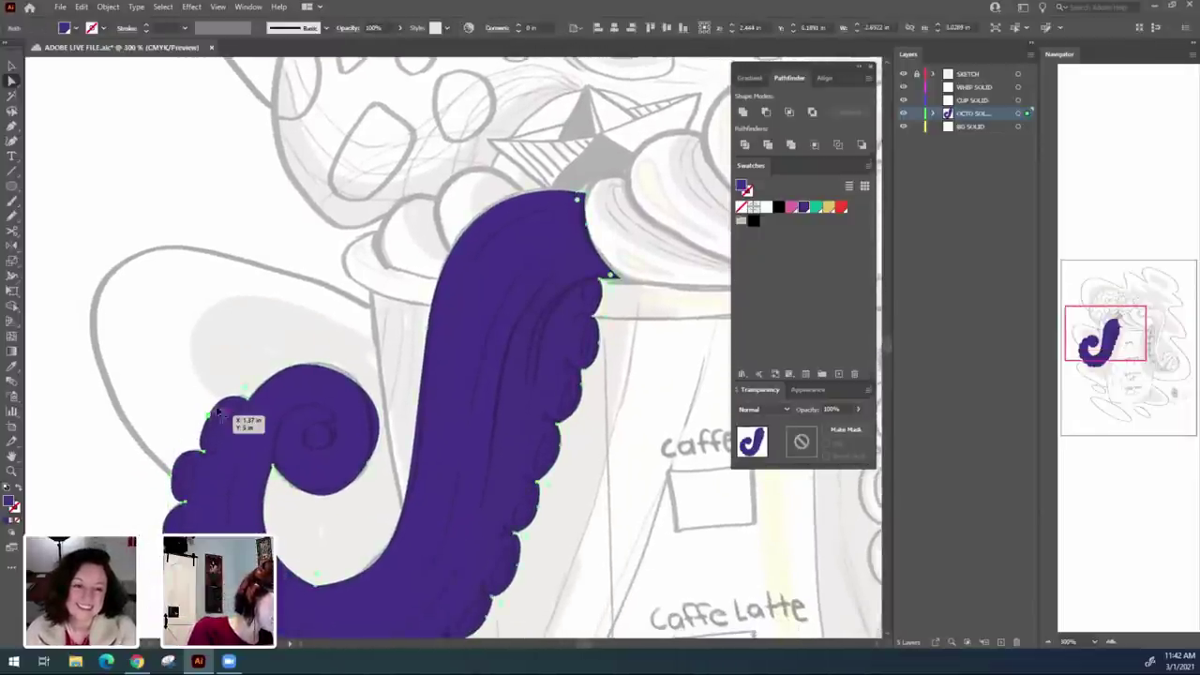
pyautogui.click(328, 356)
pyautogui.click(350, 386)
pyautogui.click(344, 365)
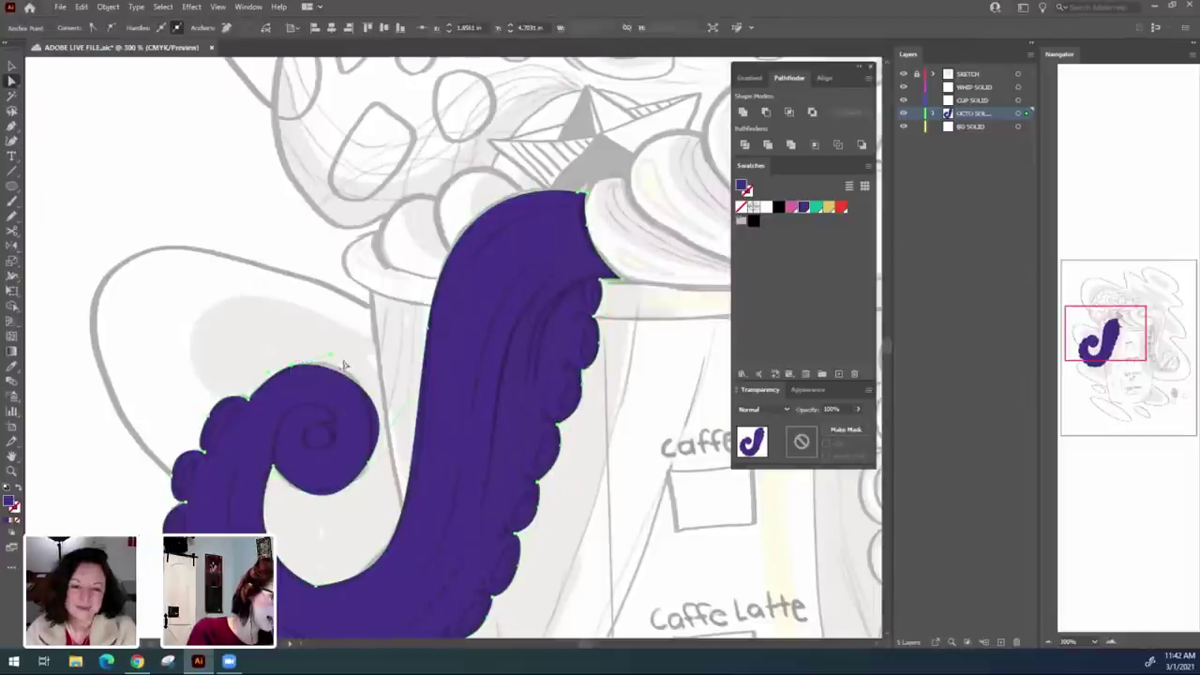
pyautogui.click(422, 328)
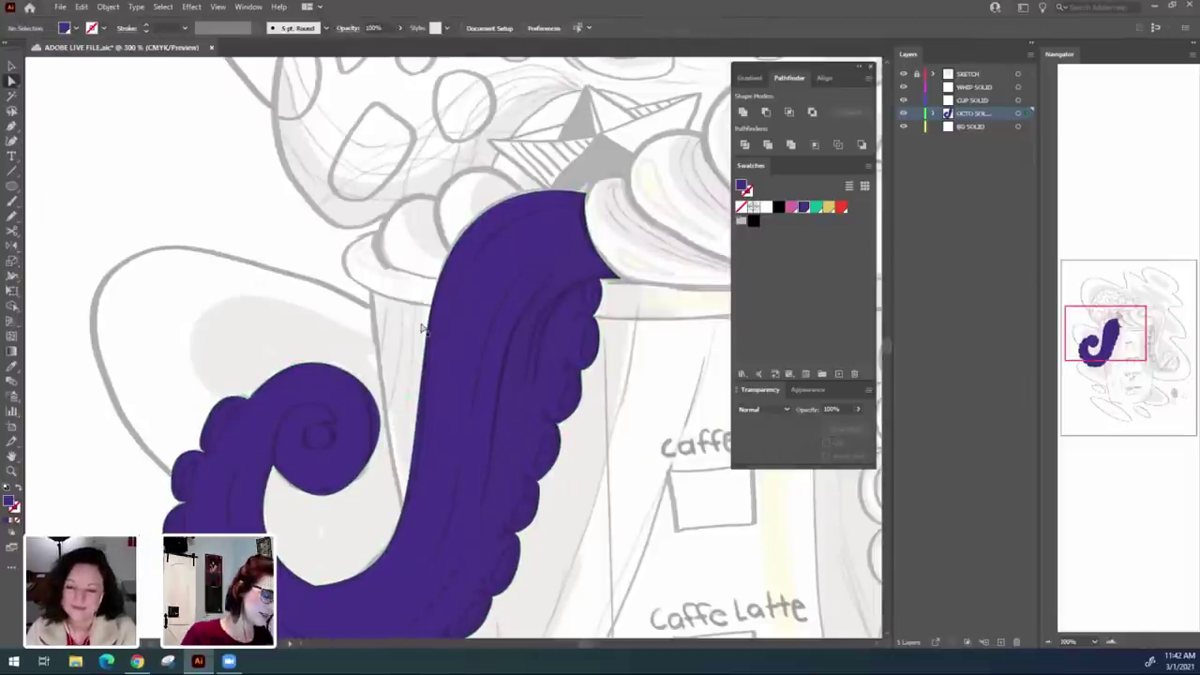
# Shift the anchor point on the curl's lower-right edge and adjust both of its handles to round the spiral tip.
pyautogui.click(402, 509)
pyautogui.click(368, 468)
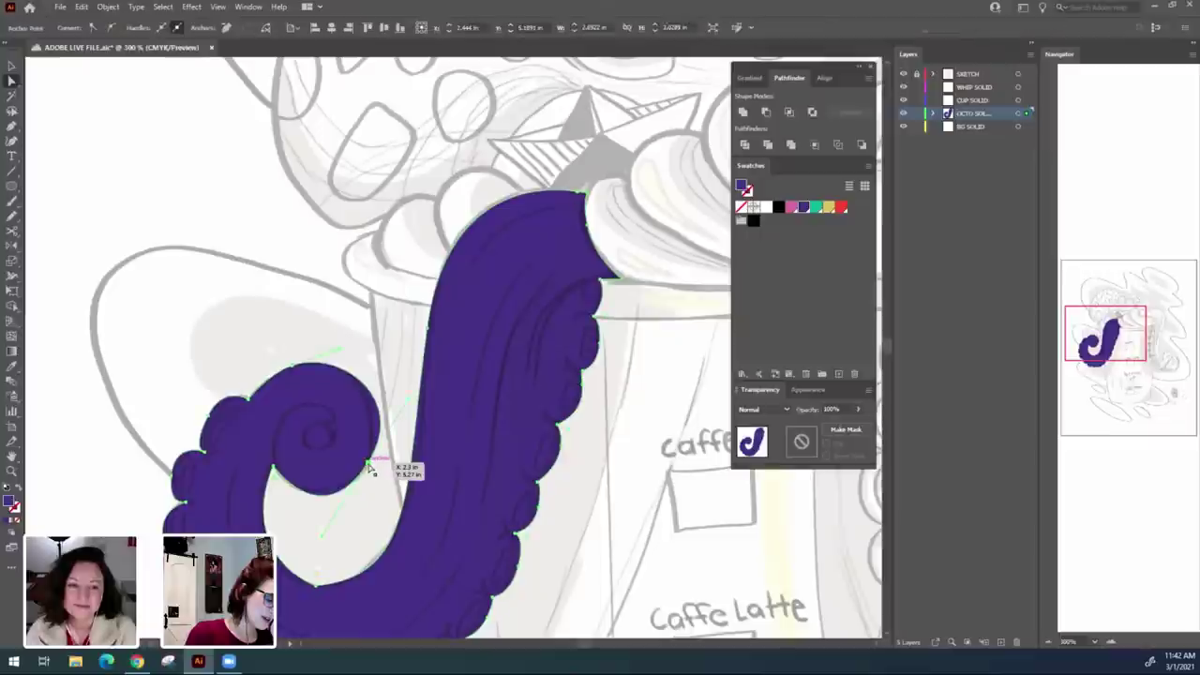
pyautogui.moveTo(369, 468); pyautogui.dragTo(366, 467)
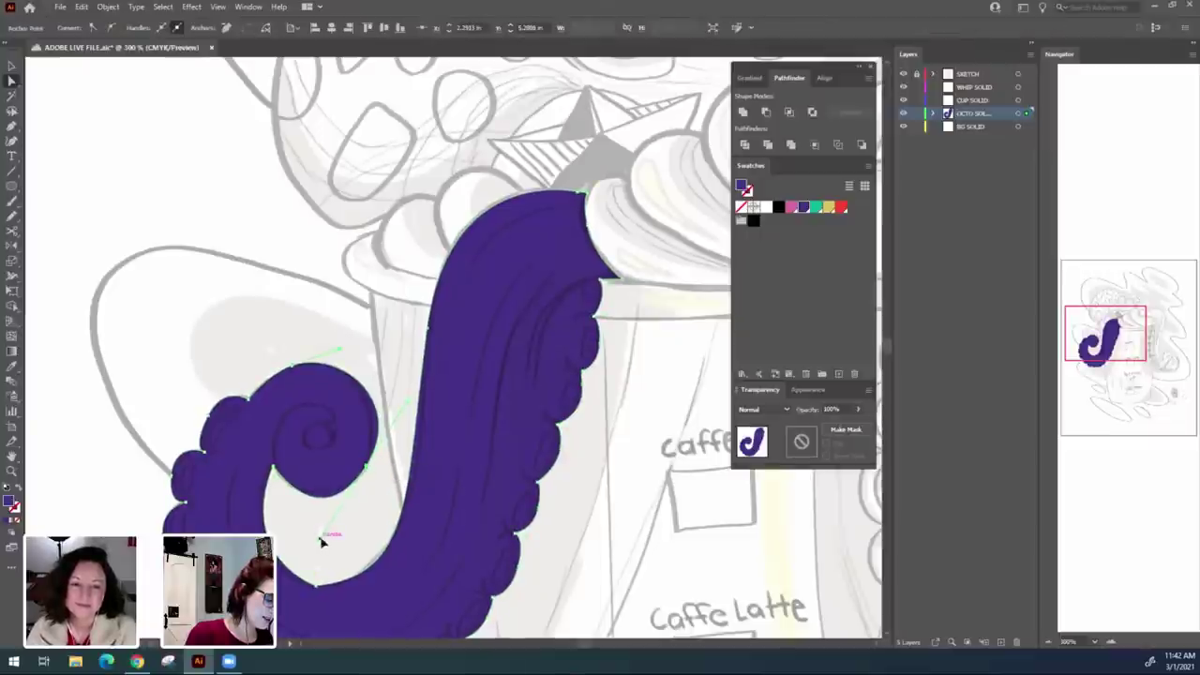
pyautogui.moveTo(321, 539); pyautogui.dragTo(325, 533)
pyautogui.moveTo(407, 403); pyautogui.dragTo(407, 395)
pyautogui.click(610, 294)
# Fine-tune the curve where the tentacle meets the whipped cream using the upper corner's handle.
pyautogui.moveTo(611, 370); pyautogui.dragTo(575, 407)
pyautogui.scroll(1, 530, 312)
pyautogui.hscroll(1, 530, 312)
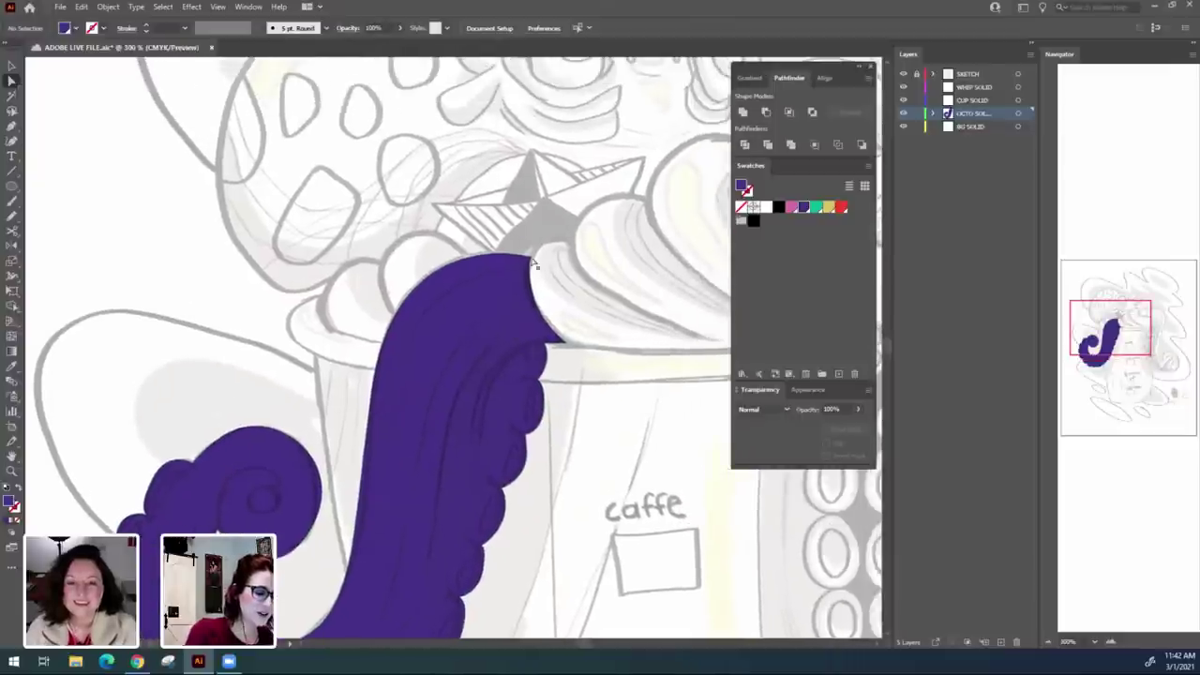
pyautogui.click(525, 261)
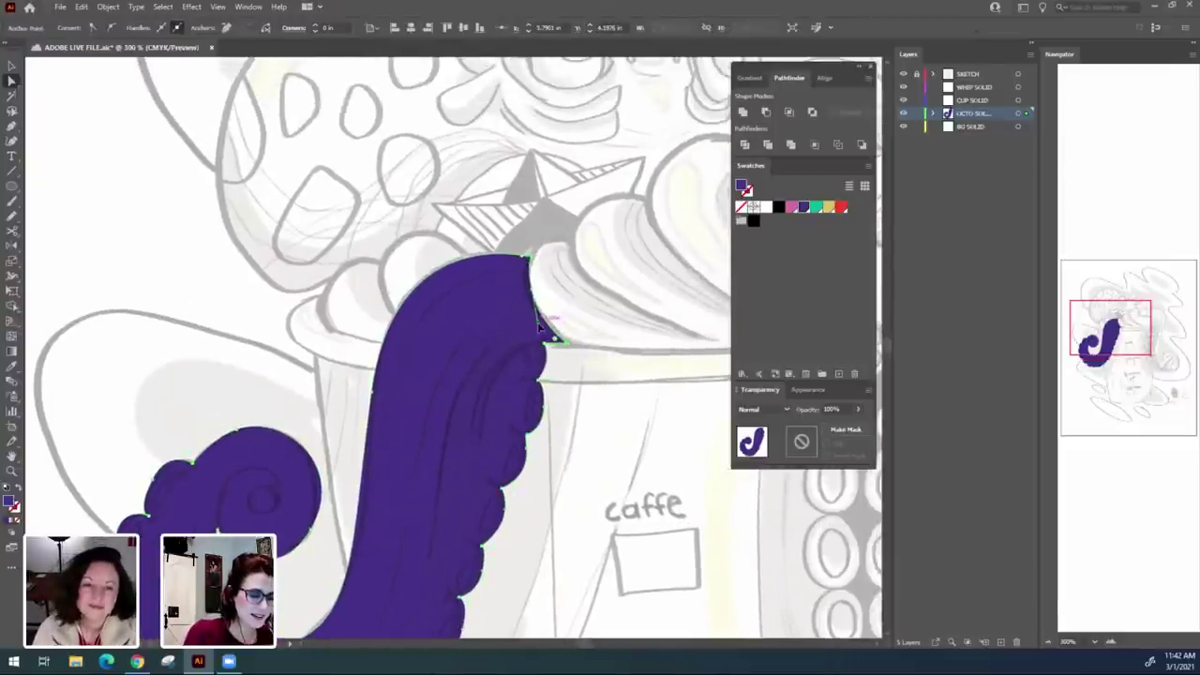
pyautogui.click(580, 326)
# Start a new Pen tool path where the right tentacle emerges from behind the whipped cream.
pyautogui.hscroll(3, 580, 327)
pyautogui.scroll(-1, 580, 327)
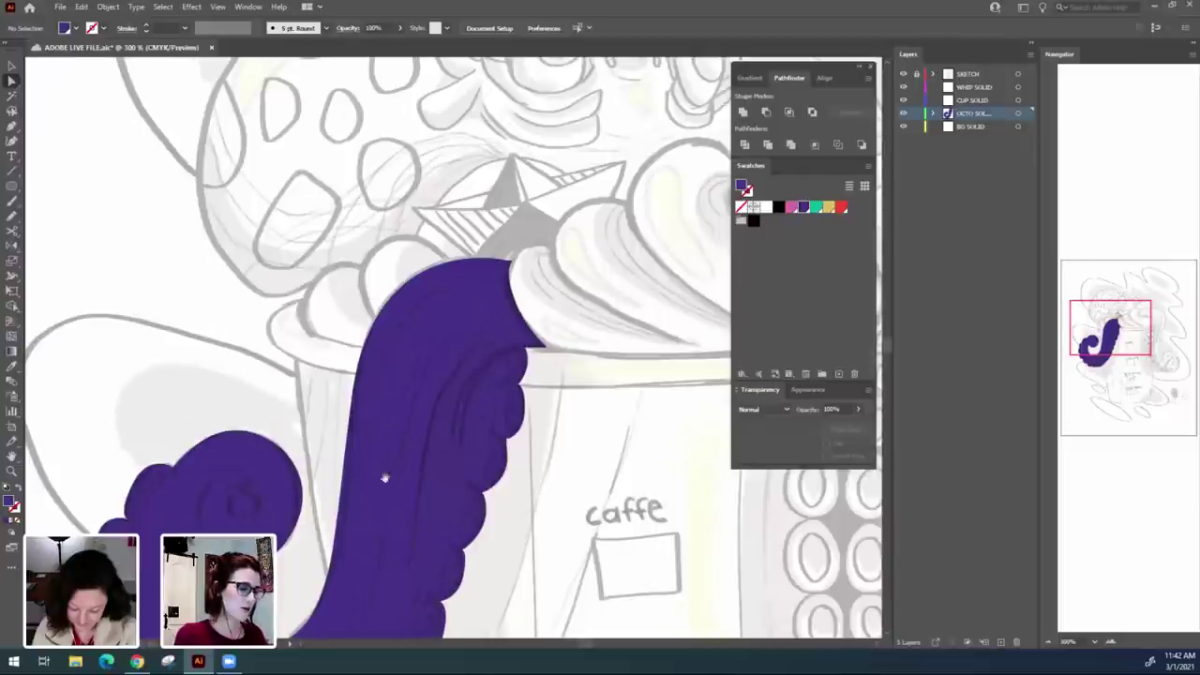
pyautogui.hscroll(3, 666, 430)
pyautogui.scroll(-1, 666, 431)
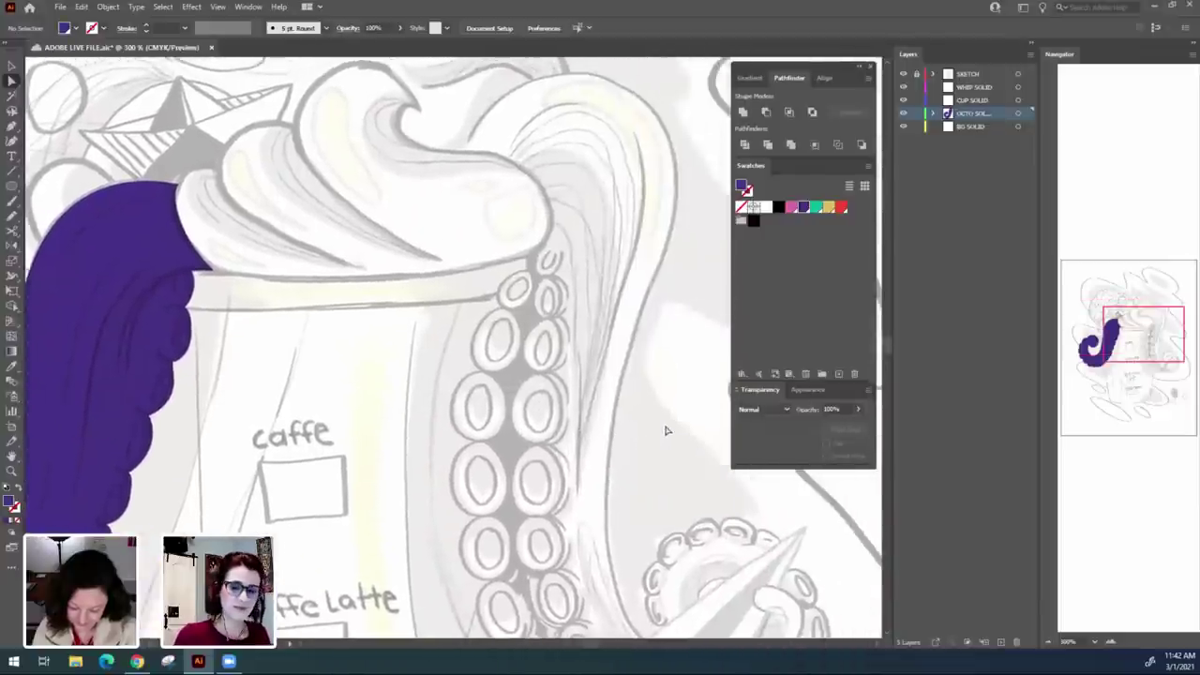
pyautogui.hotkey('ctrl', '-')
pyautogui.hscroll(2, 348, 166)
pyautogui.scroll(-1, 348, 166)
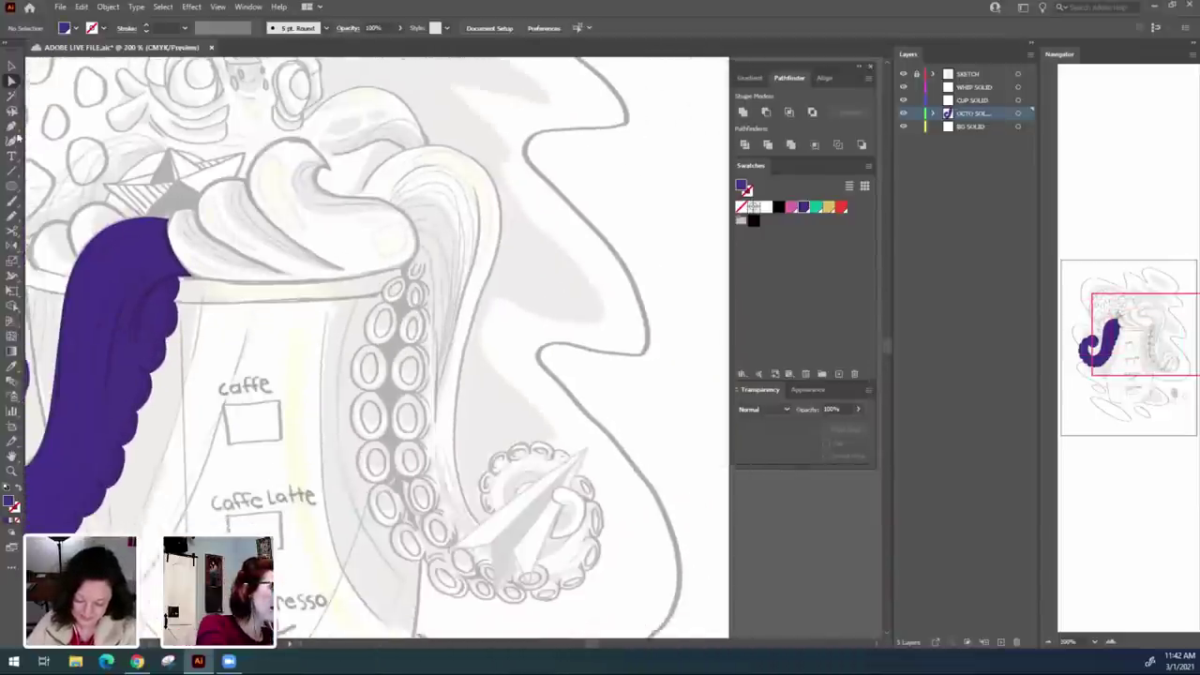
pyautogui.scroll(2, 497, 310)
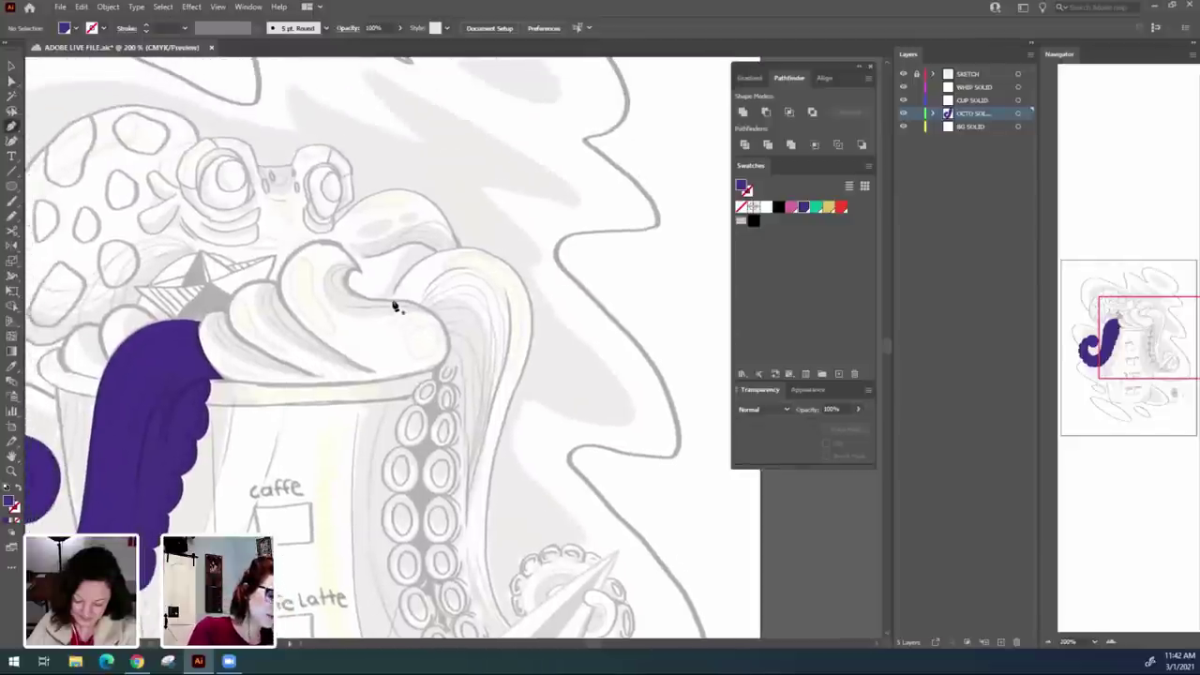
pyautogui.click(393, 305)
pyautogui.moveTo(511, 271); pyautogui.dragTo(592, 323)
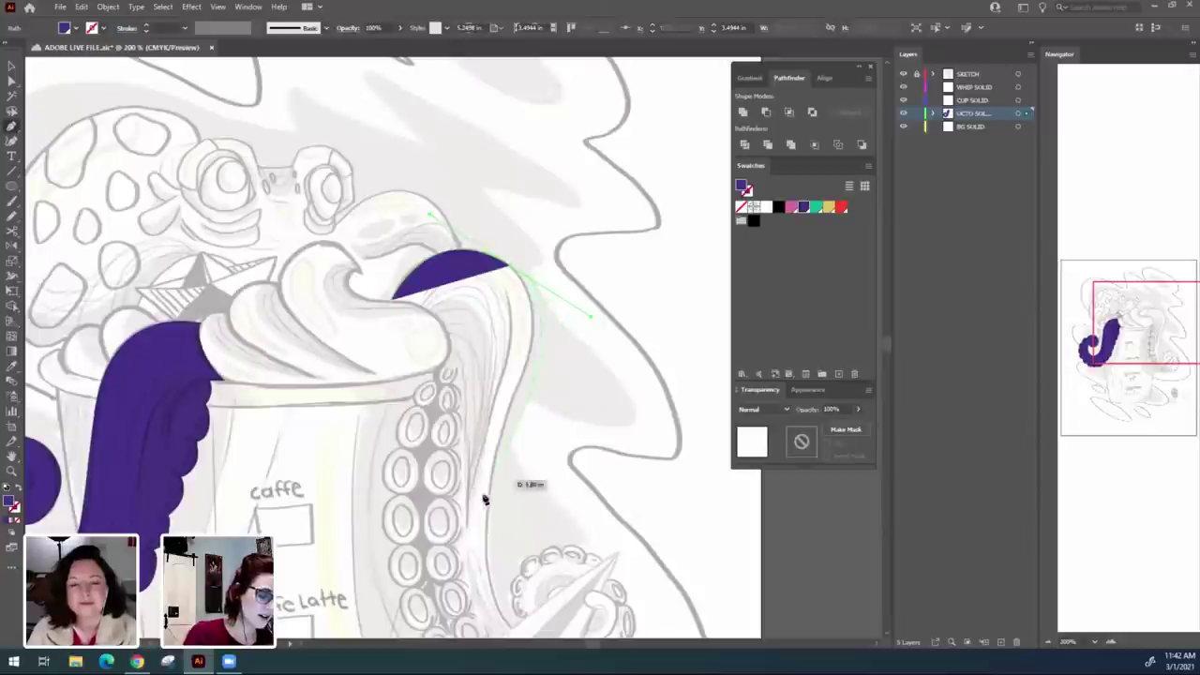
pyautogui.click(511, 271)
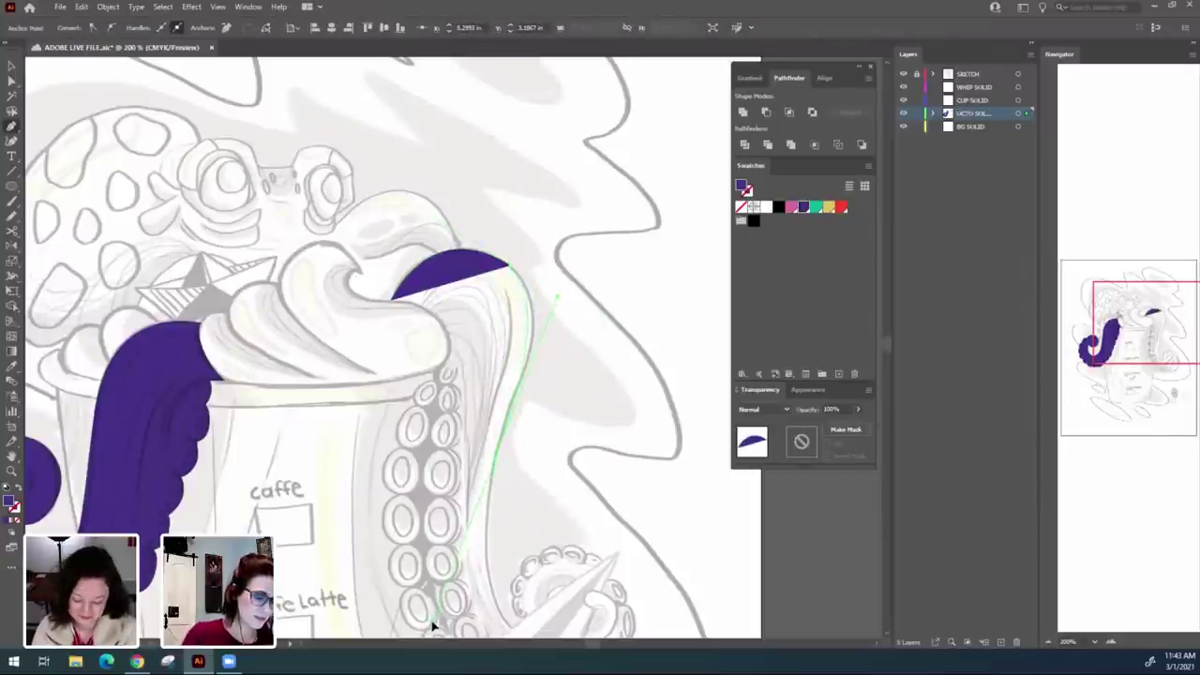
pyautogui.scroll(-3, 425, 638)
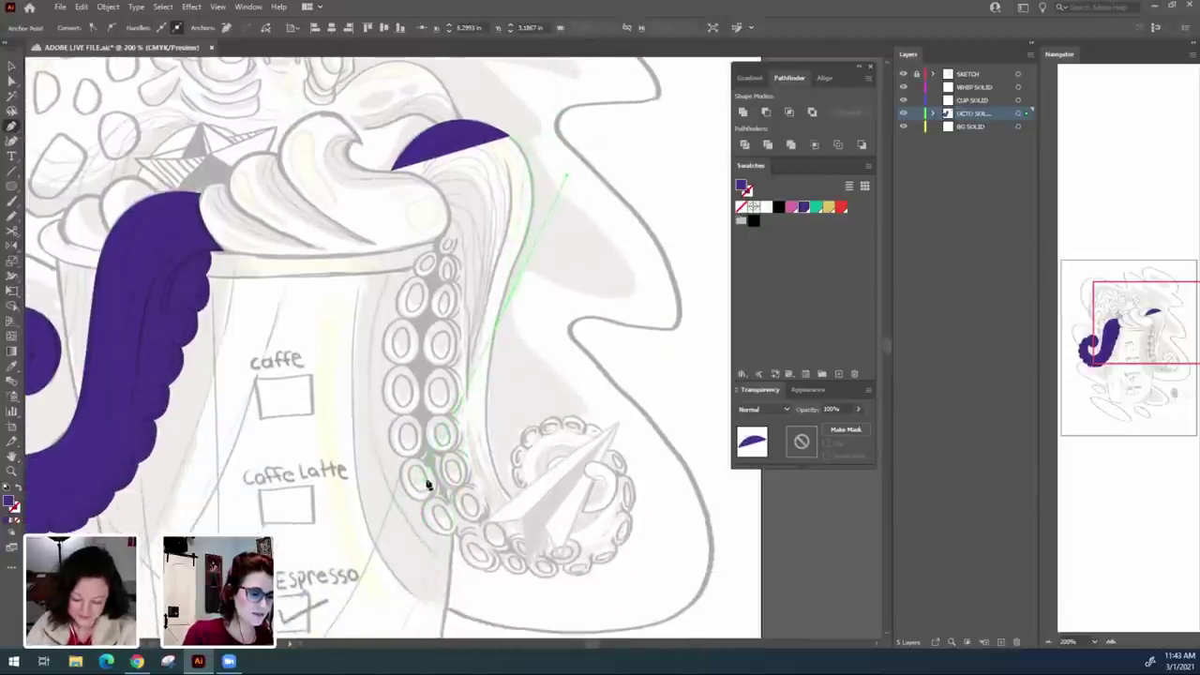
pyautogui.moveTo(428, 485); pyautogui.dragTo(428, 483)
pyautogui.hotkey('ctrl', 'z')
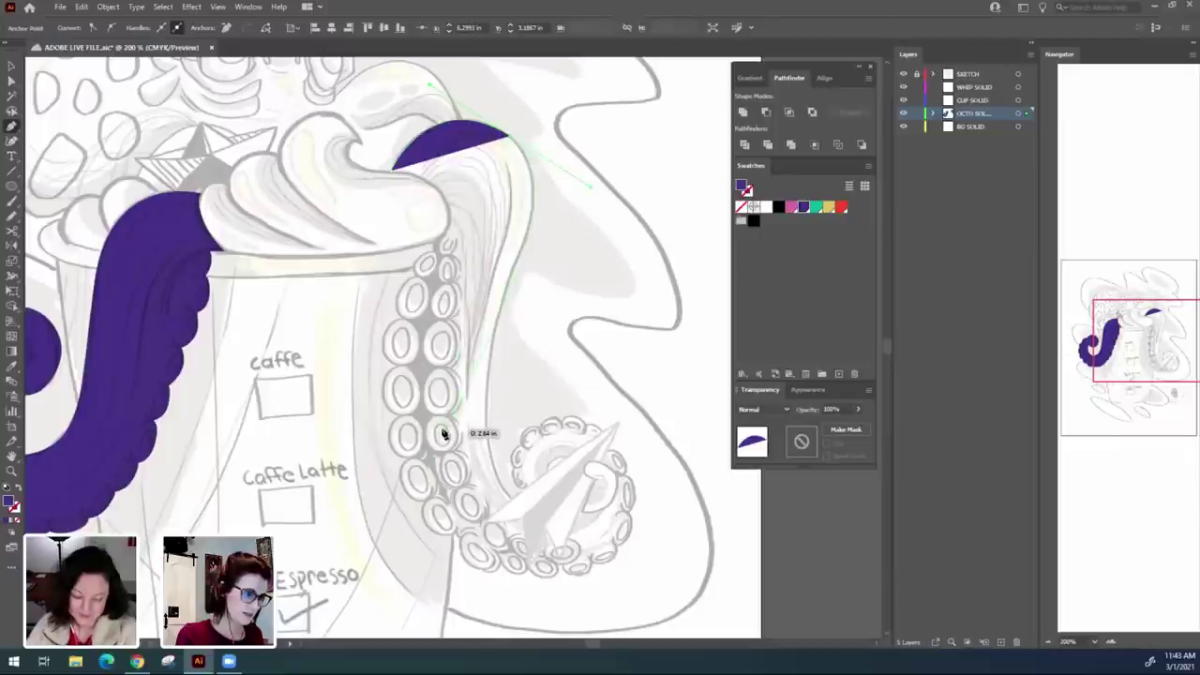
pyautogui.hotkey('ctrl', 'z')
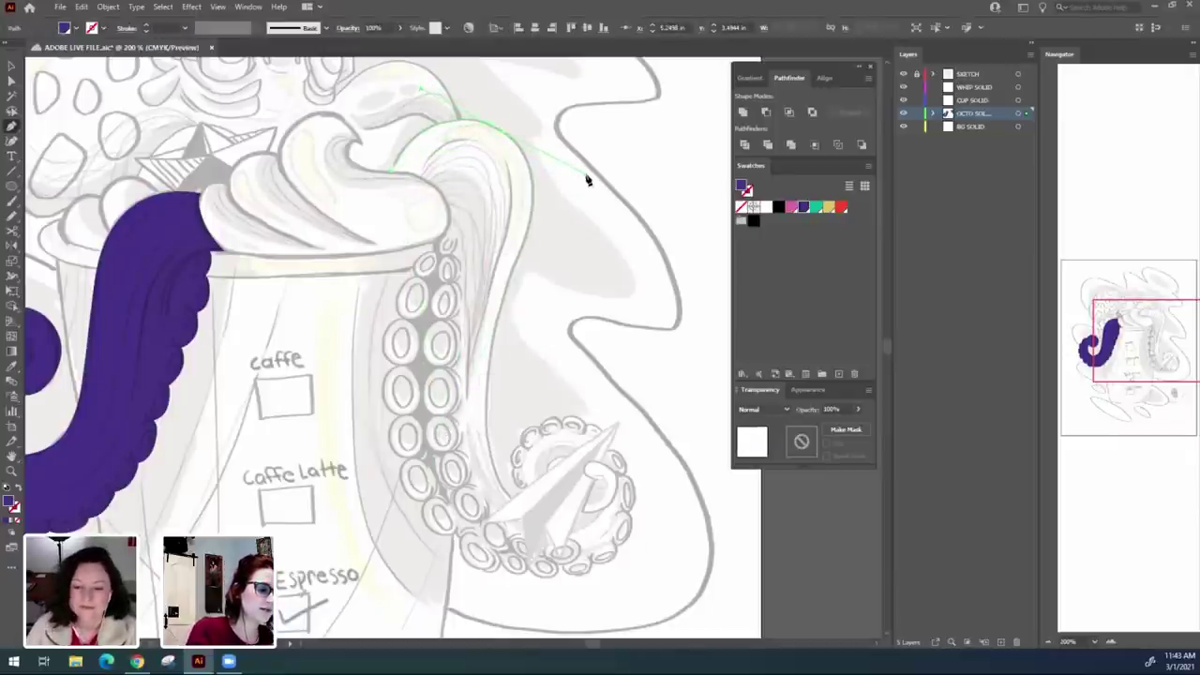
# Trace the right tentacle's smooth outer edge from the whipped cream over its arch and down to the star's base.
pyautogui.moveTo(586, 175); pyautogui.dragTo(586, 173)
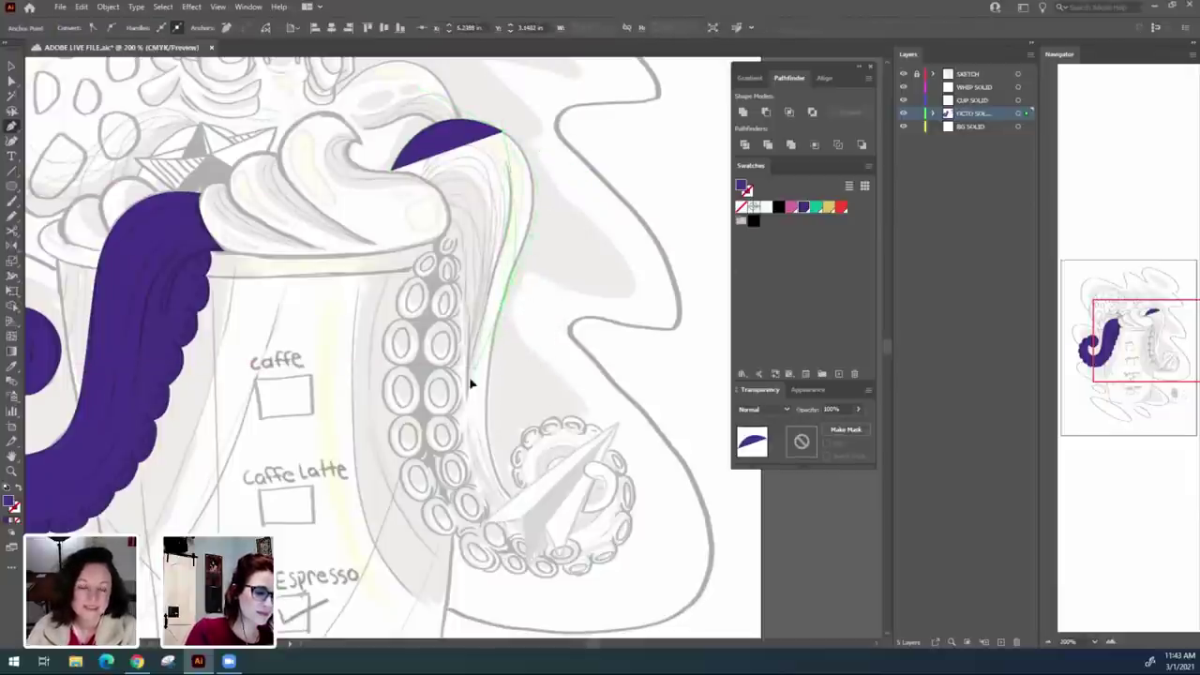
pyautogui.moveTo(438, 458); pyautogui.dragTo(438, 456)
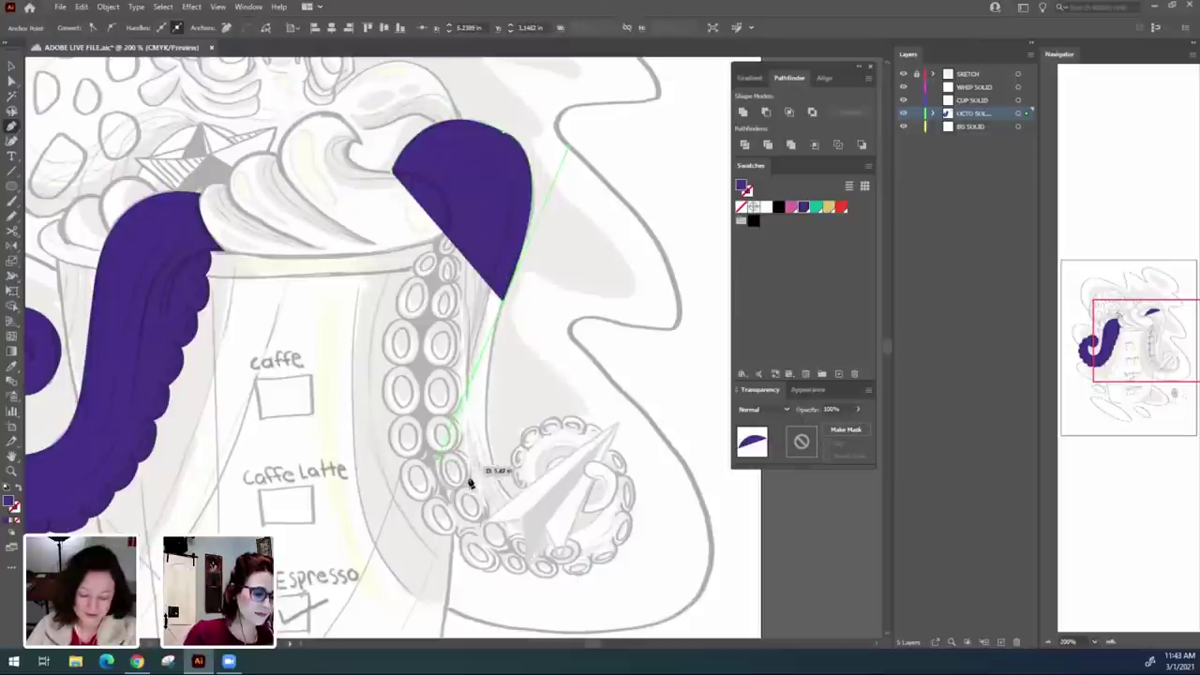
pyautogui.click(504, 300)
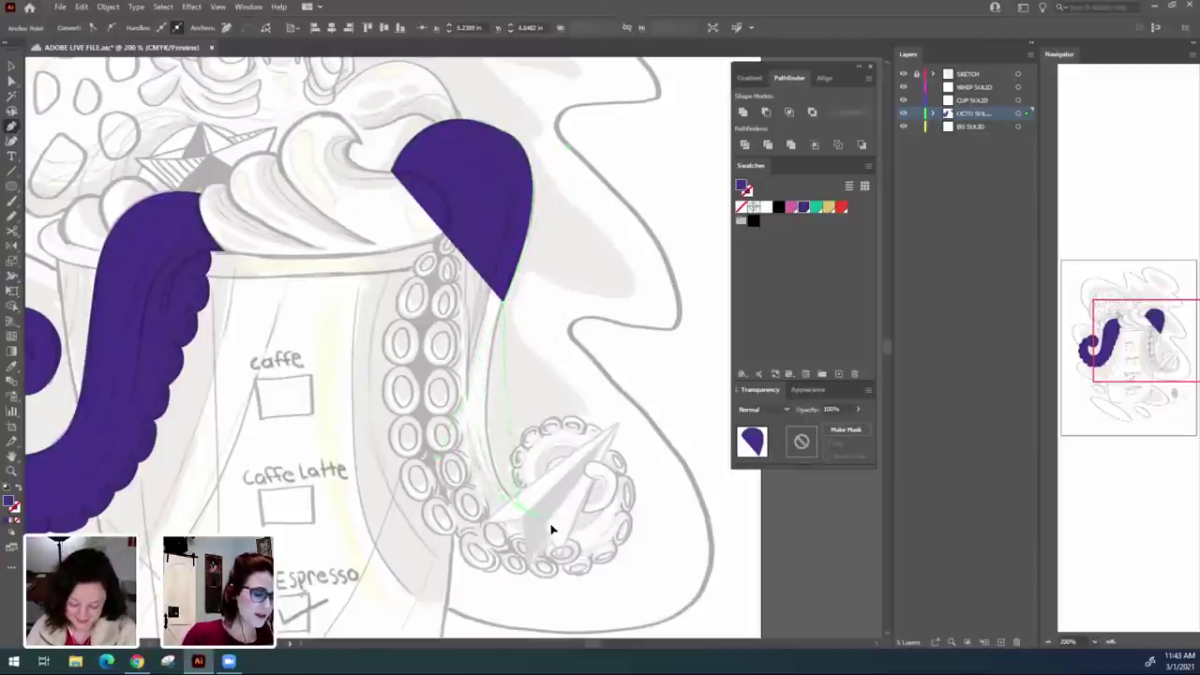
pyautogui.moveTo(588, 553); pyautogui.dragTo(586, 551)
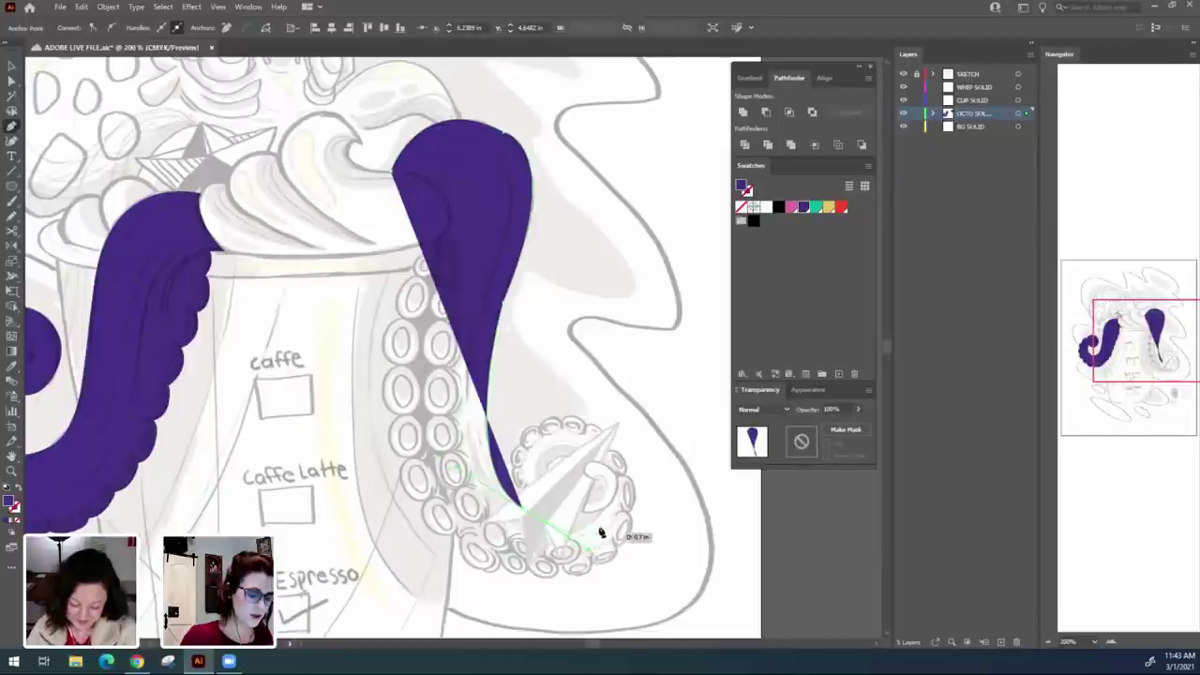
pyautogui.click(523, 509)
pyautogui.moveTo(524, 509); pyautogui.dragTo(582, 519)
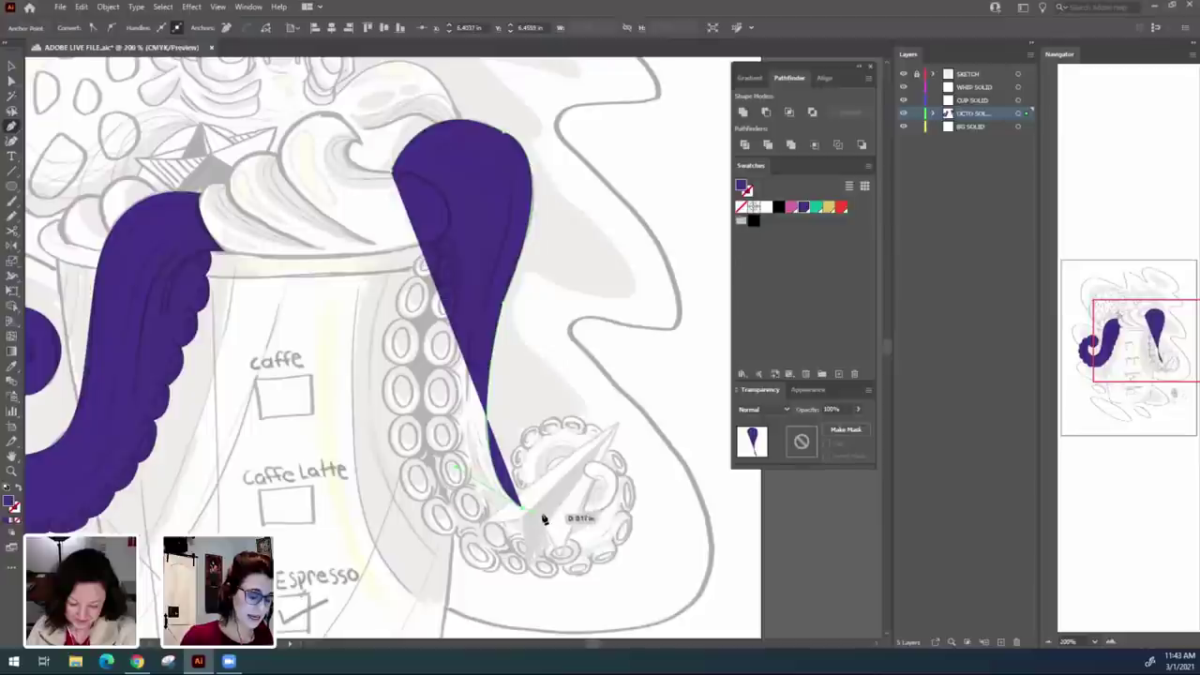
# Continue the path around the tentacle's curled tip, following its scalloped edge onto the underside of the bend.
pyautogui.click(555, 517)
pyautogui.moveTo(529, 487); pyautogui.dragTo(570, 359)
pyautogui.click(568, 356)
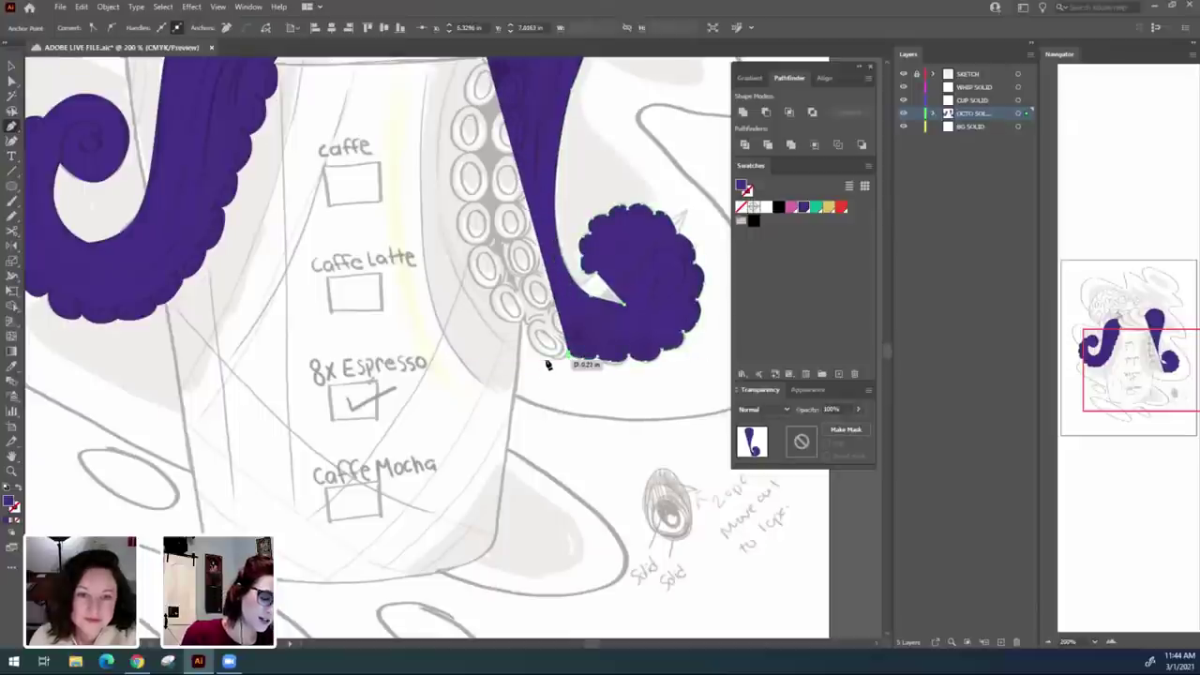
# Trace the scalloped sucker edge up the cup side of the right tentacle and close the path at the whipped cream.
pyautogui.moveTo(626, 220); pyautogui.dragTo(564, 230)
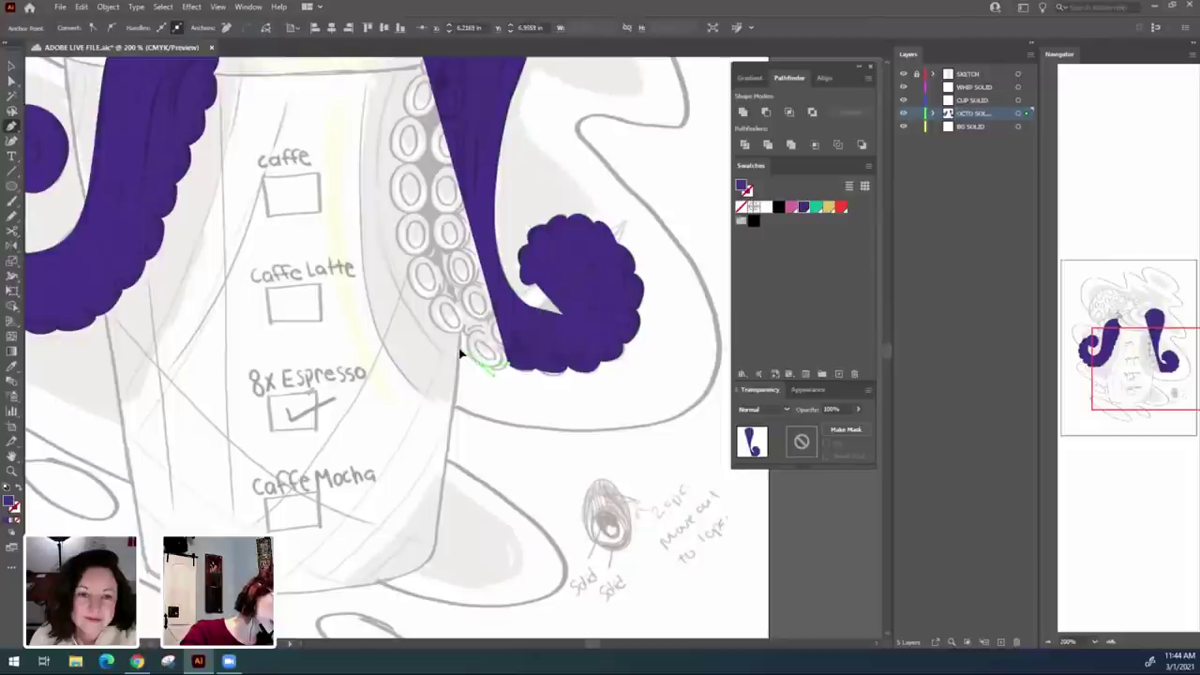
pyautogui.moveTo(459, 348); pyautogui.dragTo(395, 180)
pyautogui.click(400, 231)
pyautogui.click(406, 162)
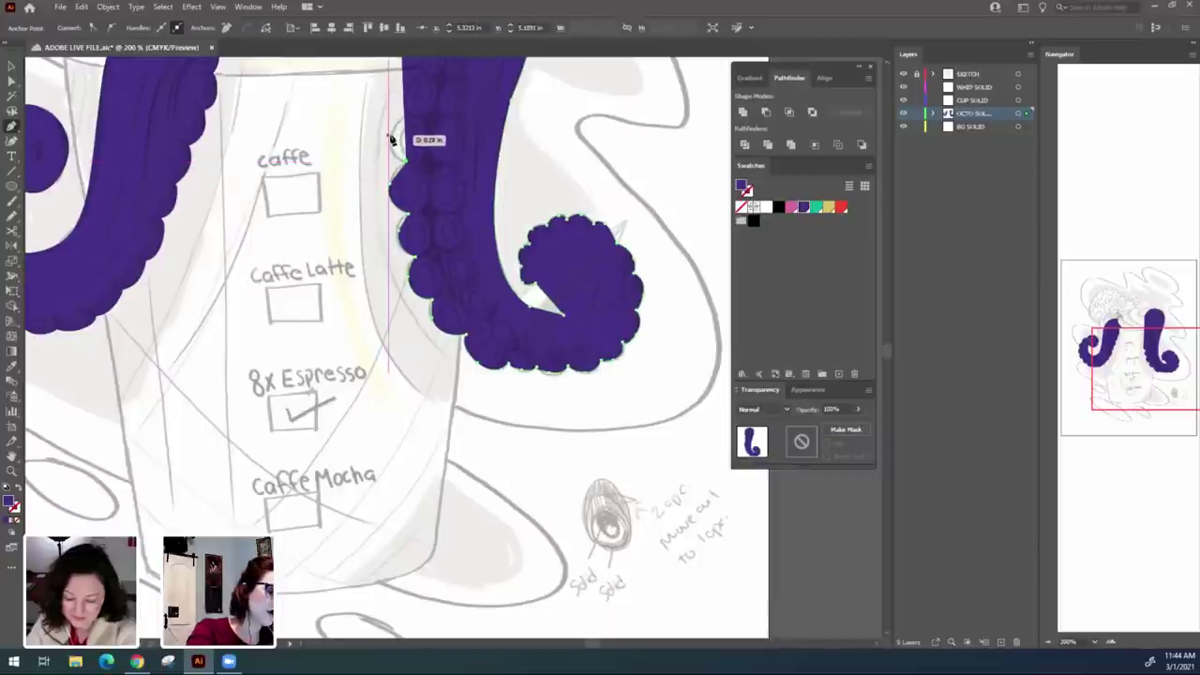
pyautogui.moveTo(389, 136); pyautogui.dragTo(528, 325)
pyautogui.click(409, 118)
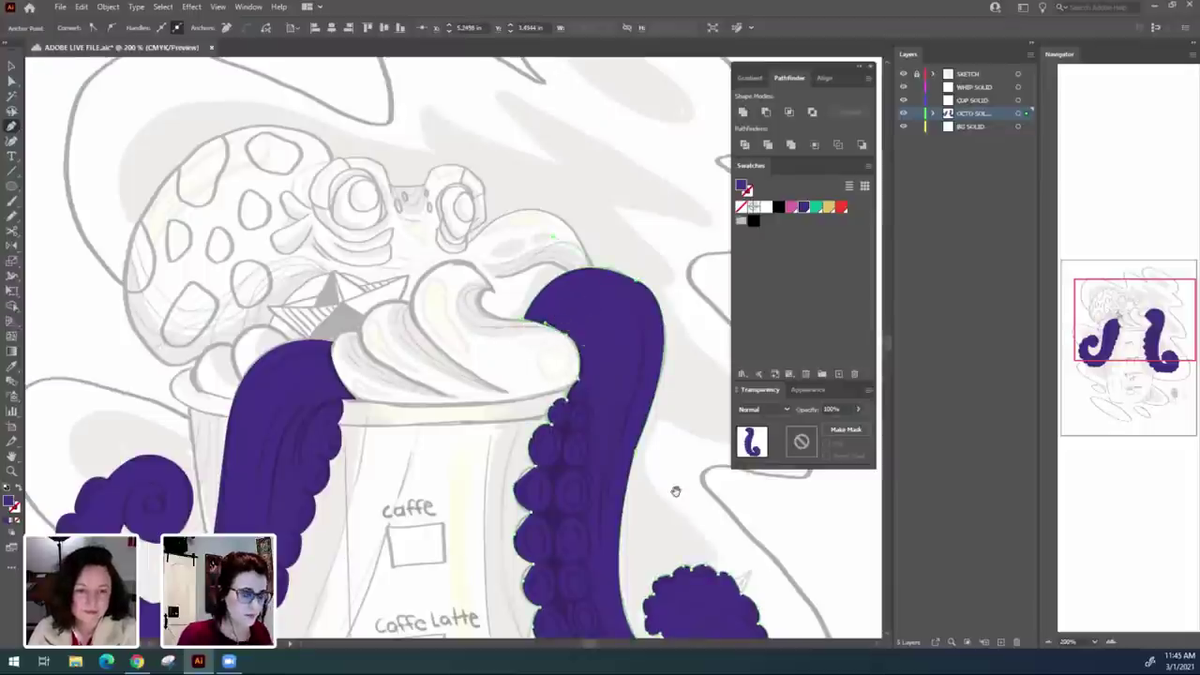
# Convert the corner anchor on the third sucker scallop below the cup rim to a smooth point with Direct Selection.
pyautogui.scroll(-5, 675, 491)
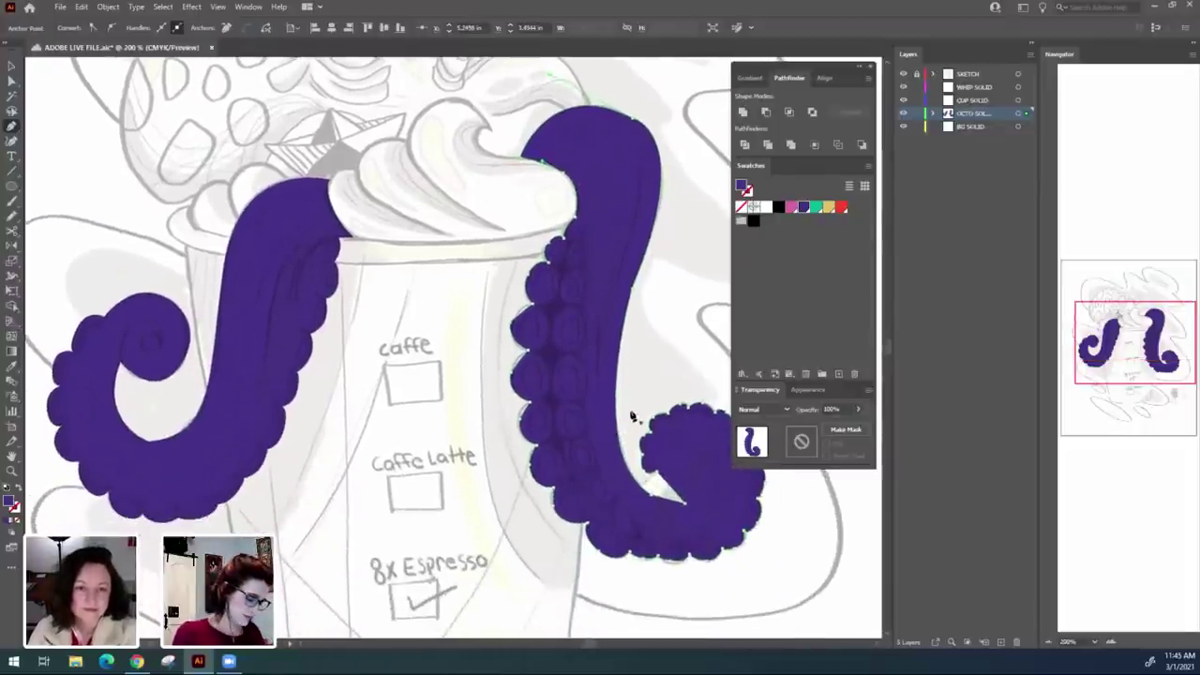
pyautogui.press('a')
pyautogui.click(513, 324)
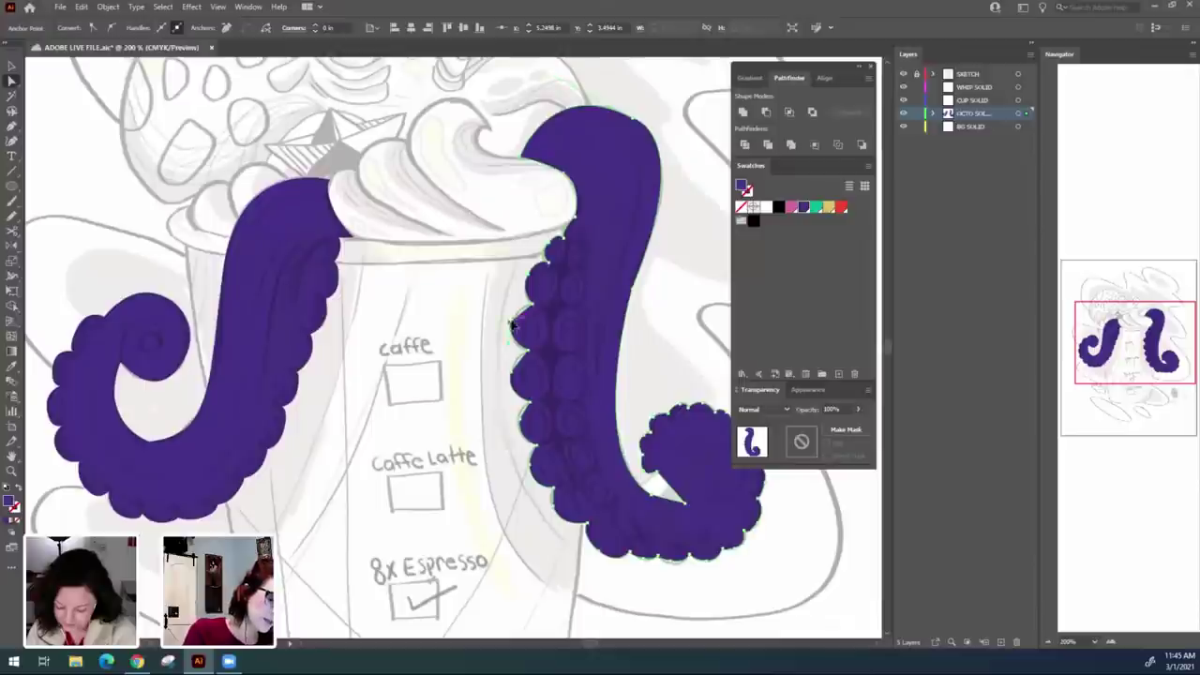
pyautogui.click(113, 29)
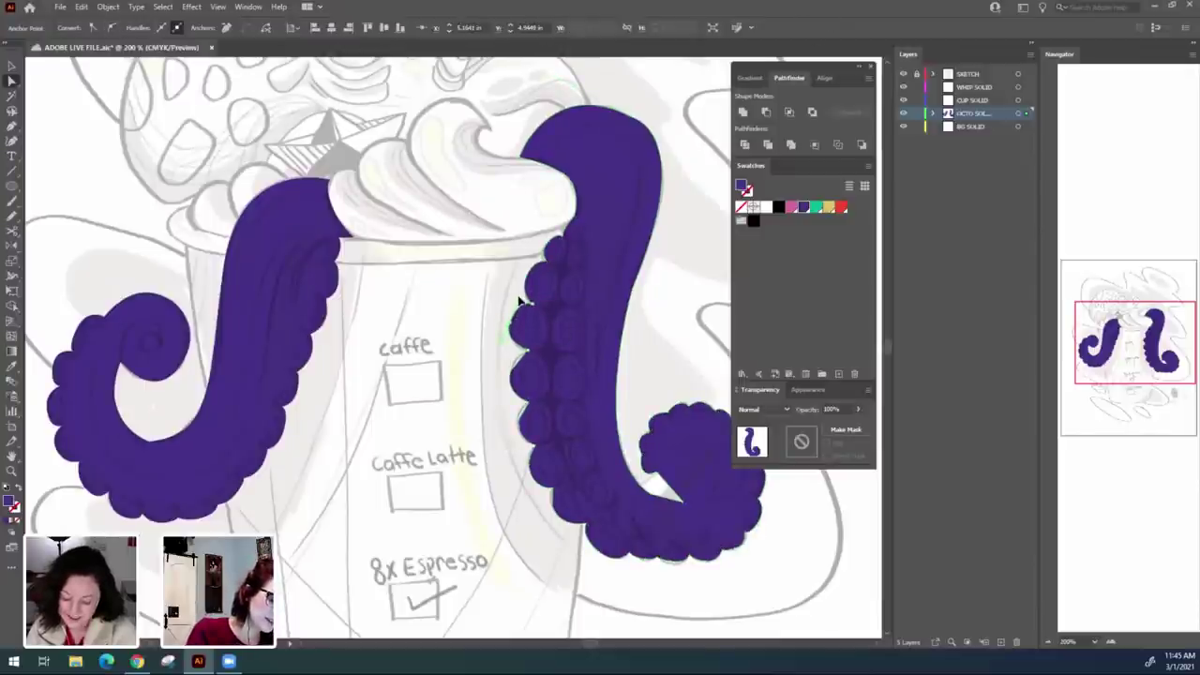
# Convert the anchor on the fourth sucker scallop below the rim to smooth and adjust it to the sketched curve.
pyautogui.moveTo(501, 490); pyautogui.dragTo(473, 427)
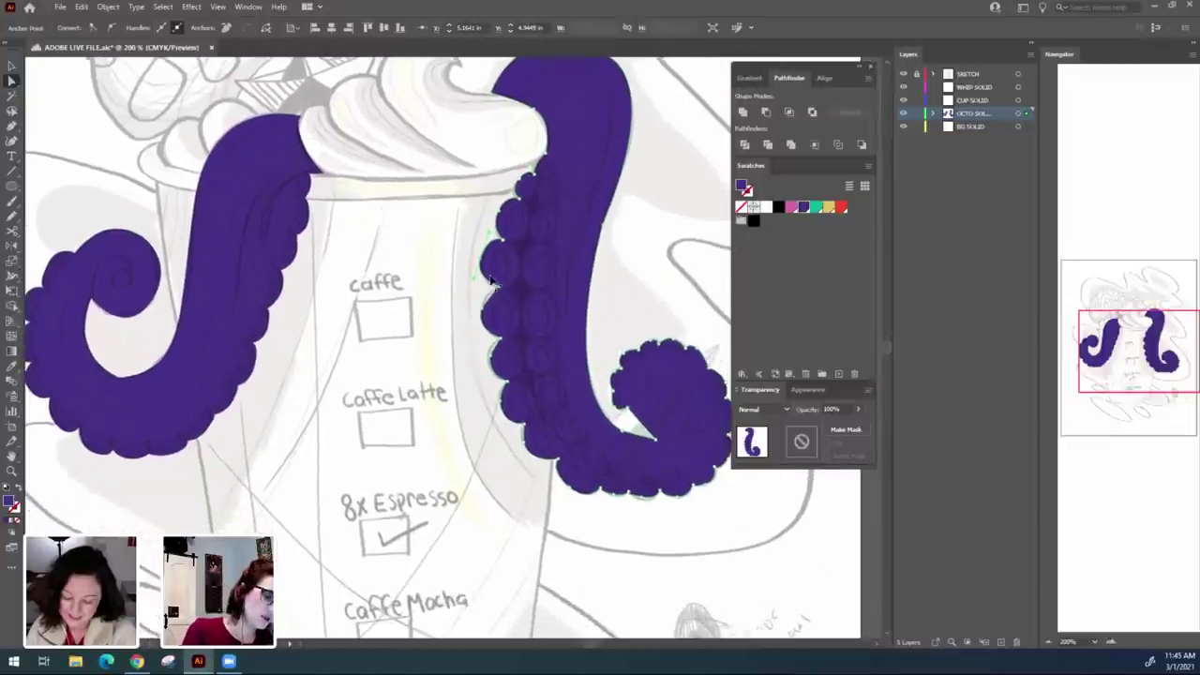
pyautogui.click(489, 303)
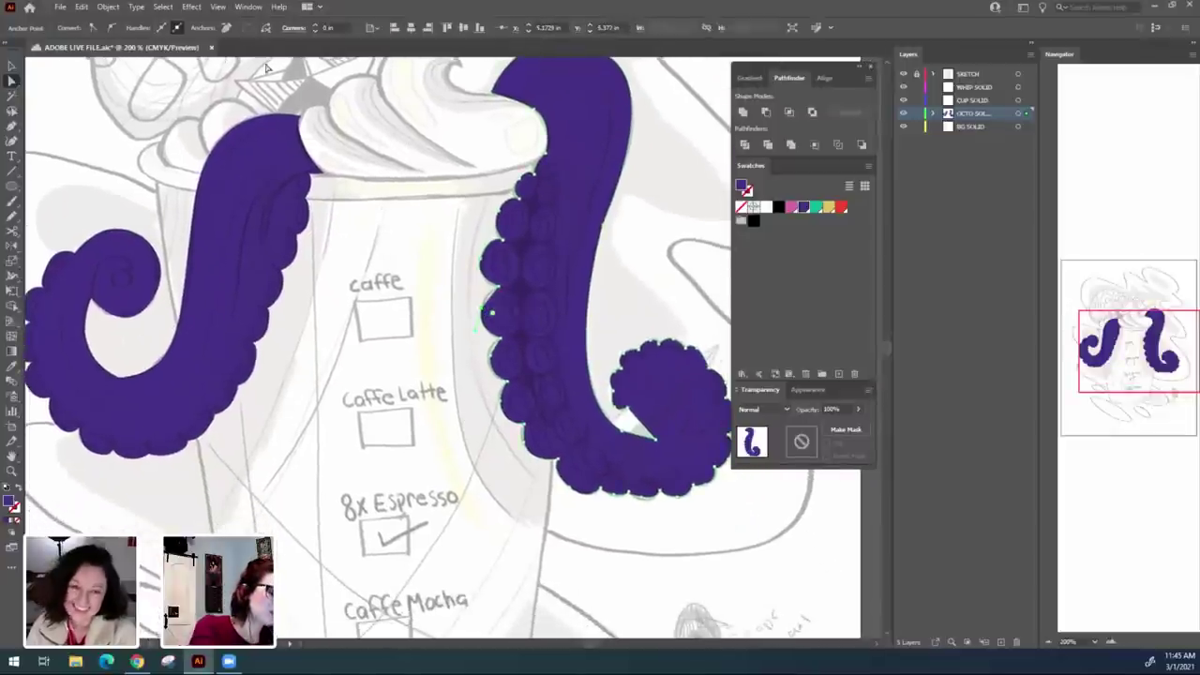
pyautogui.click(112, 27)
pyautogui.click(487, 300)
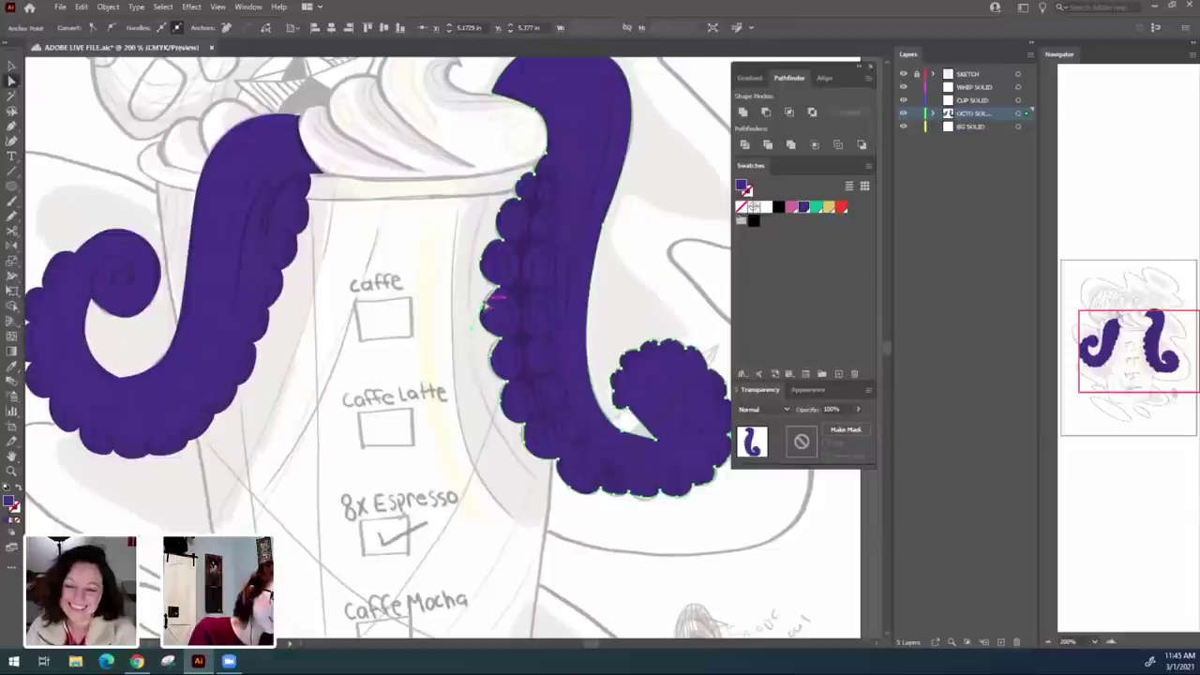
pyautogui.click(485, 297)
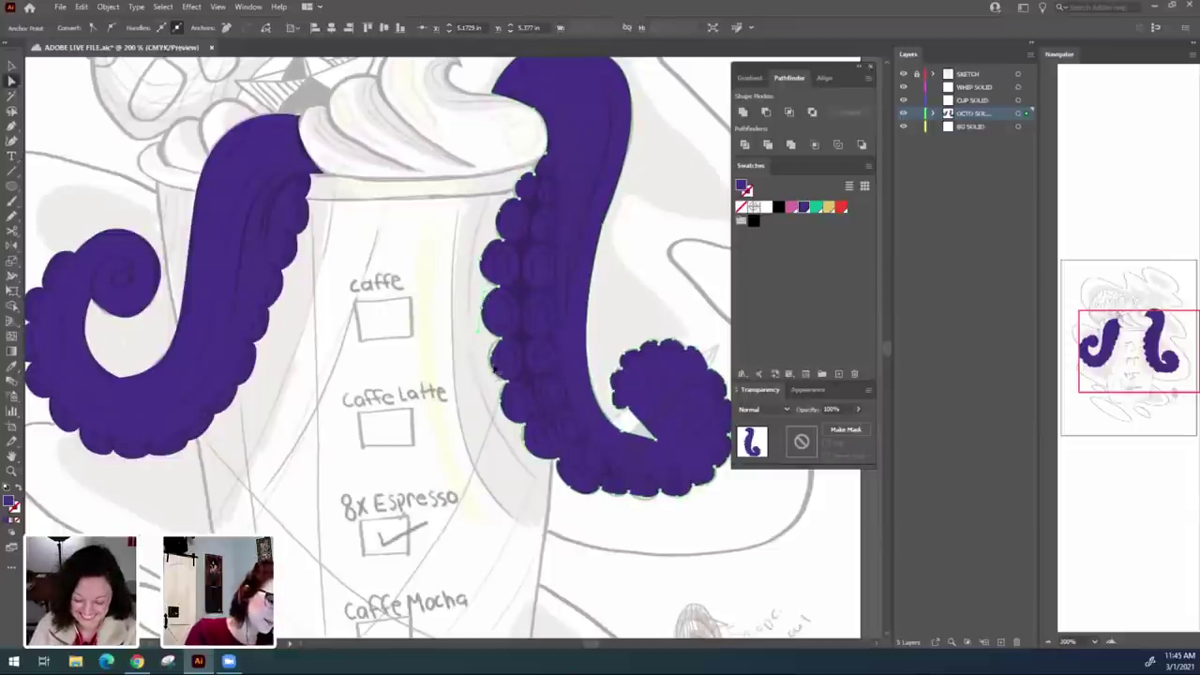
# Reshape the fifth sucker scallop below the rim by adjusting its anchor and handles, leaving the tentacle deselected.
pyautogui.click(502, 357)
pyautogui.click(495, 337)
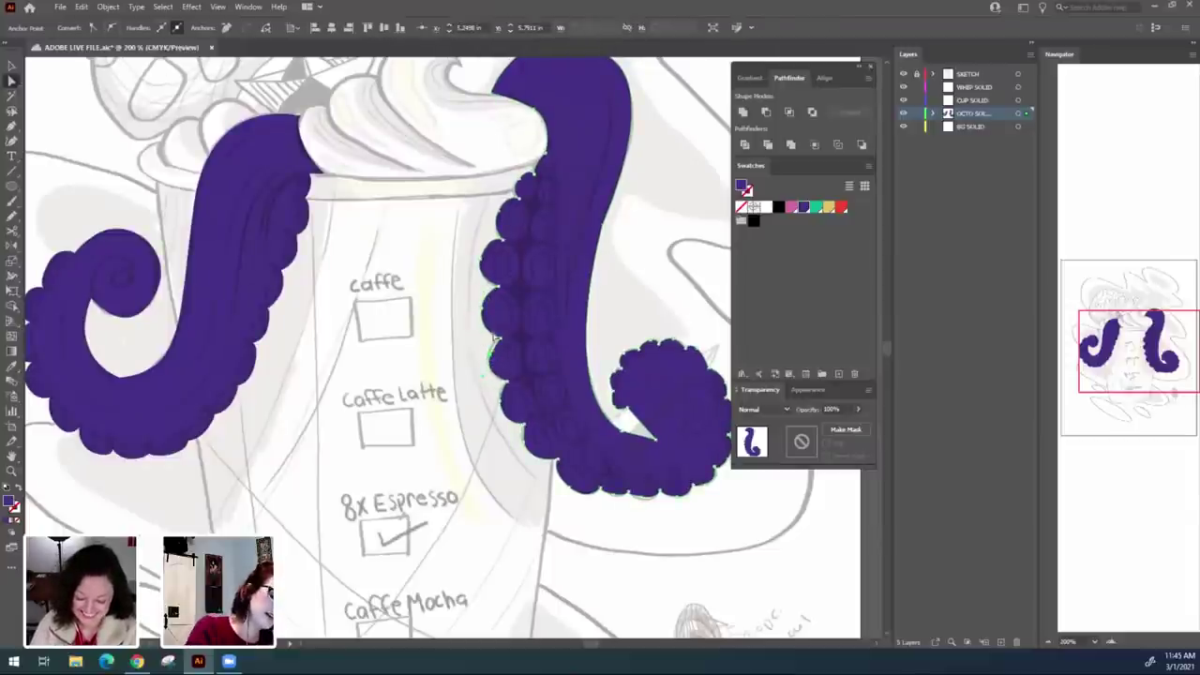
pyautogui.moveTo(493, 352)
pyautogui.mouseDown()
pyautogui.moveTo(492, 340)
pyautogui.moveTo(490, 369)
pyautogui.mouseUp()
pyautogui.click(509, 506)
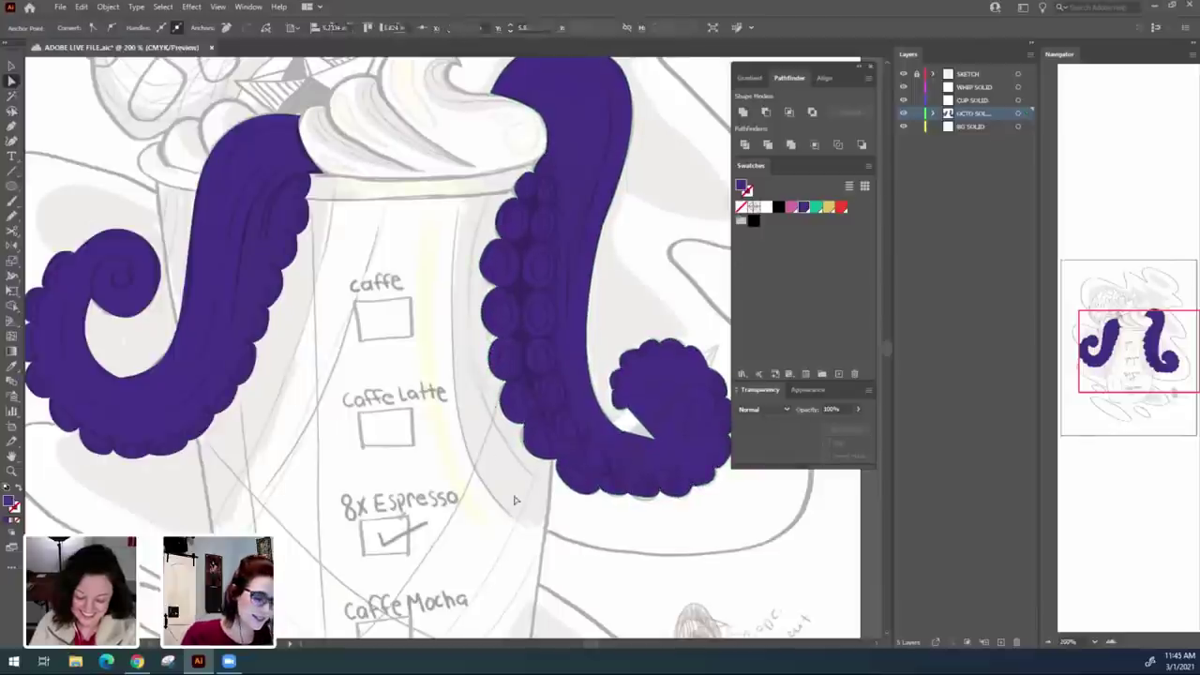
# Convert the anchor on the seventh sucker scallop, near the tentacle's bend, to smooth and refine its curve against the sketch.
pyautogui.click(524, 439)
pyautogui.click(120, 29)
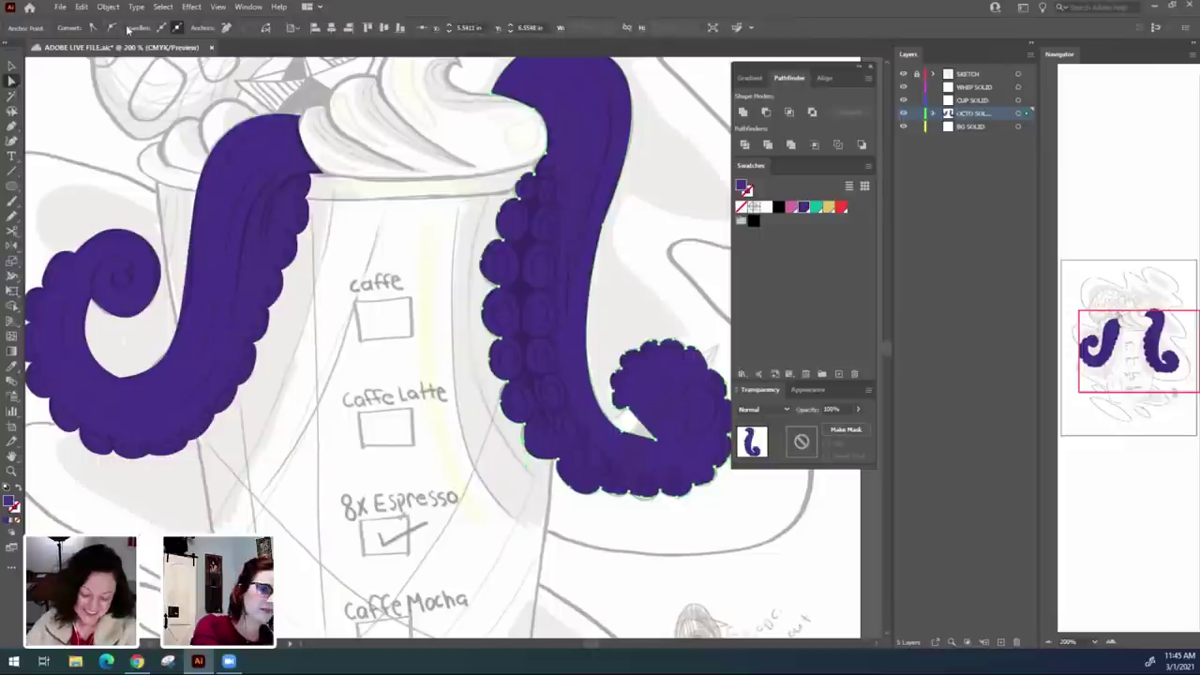
pyautogui.moveTo(522, 563); pyautogui.dragTo(477, 527)
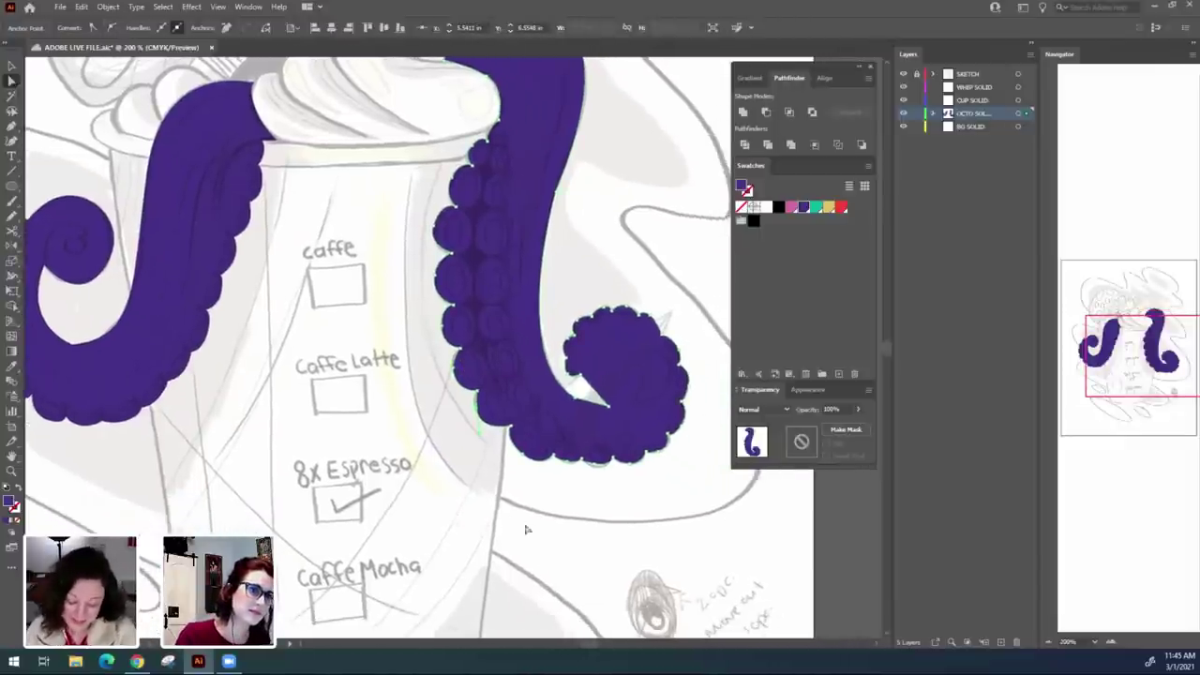
pyautogui.moveTo(448, 462); pyautogui.dragTo(473, 479)
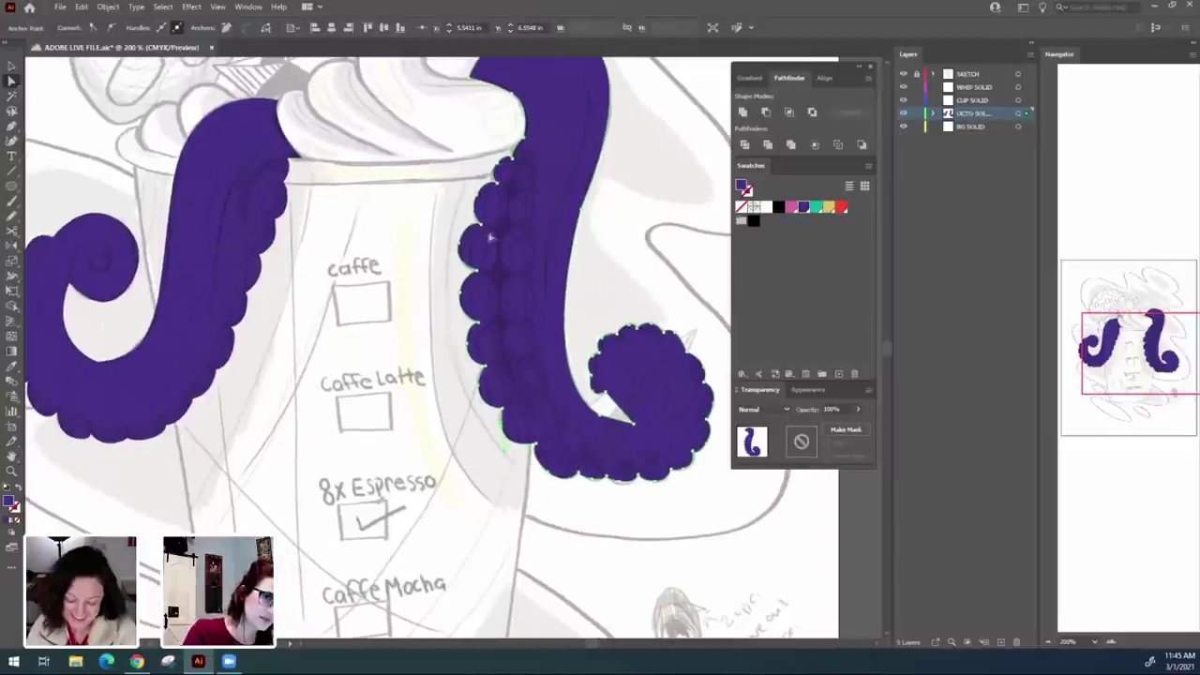
pyautogui.click(486, 380)
pyautogui.moveTo(481, 377); pyautogui.dragTo(478, 375)
pyautogui.click(488, 448)
pyautogui.click(503, 421)
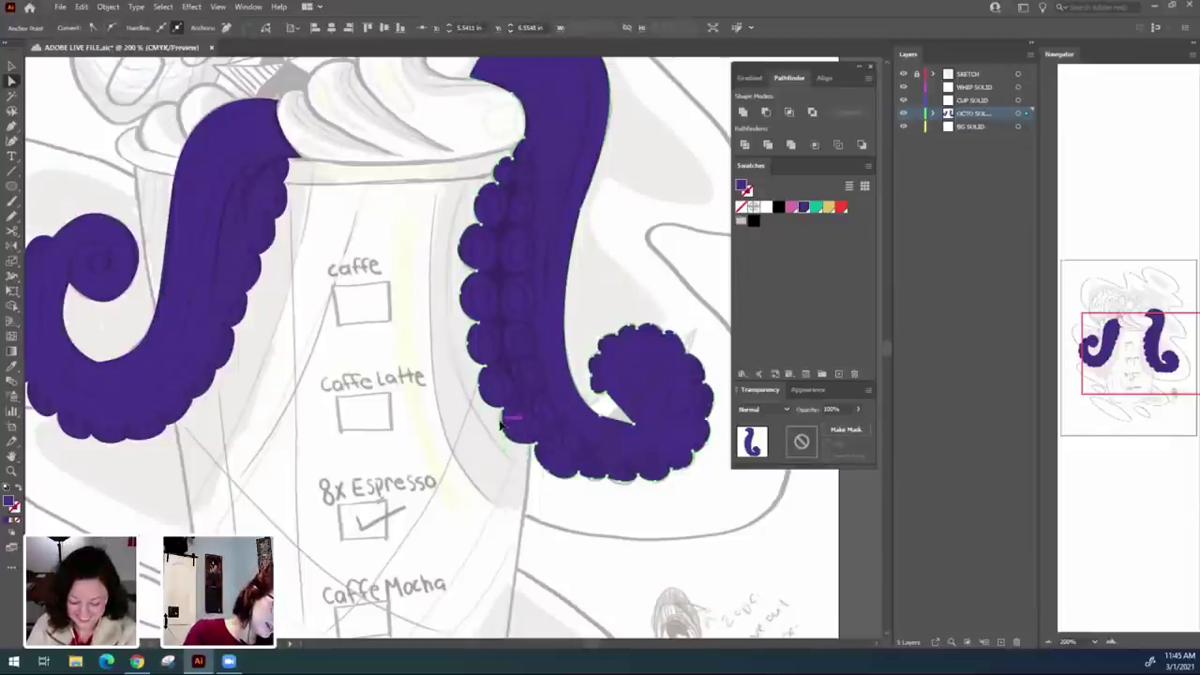
pyautogui.moveTo(500, 424); pyautogui.dragTo(497, 421)
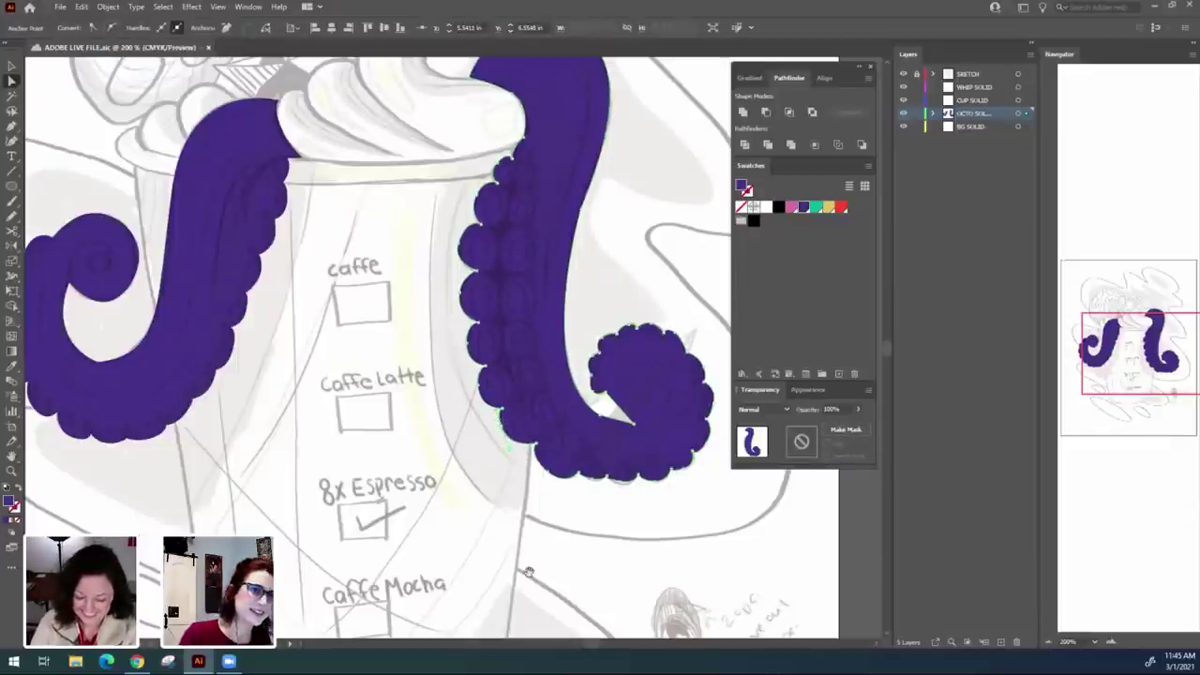
# Extend the scallop on the underside of the tentacle's bend slightly downward to match the sketch, and deselect the shape.
pyautogui.scroll(-1, 530, 574)
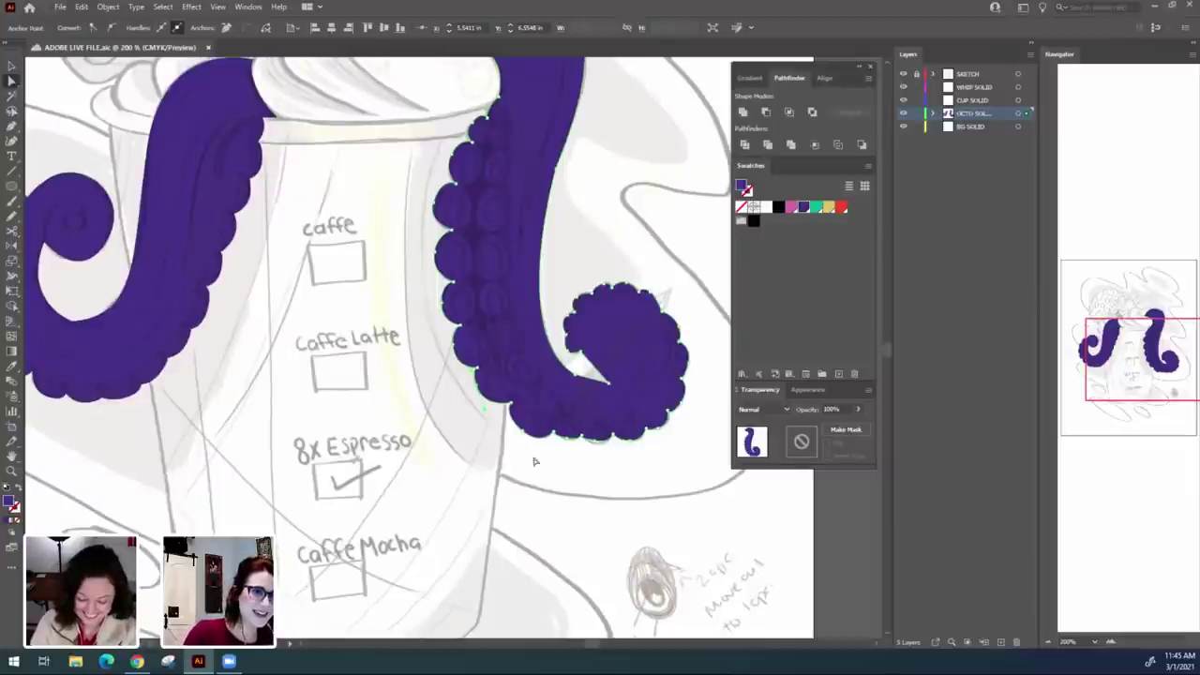
pyautogui.scroll(1, 525, 453)
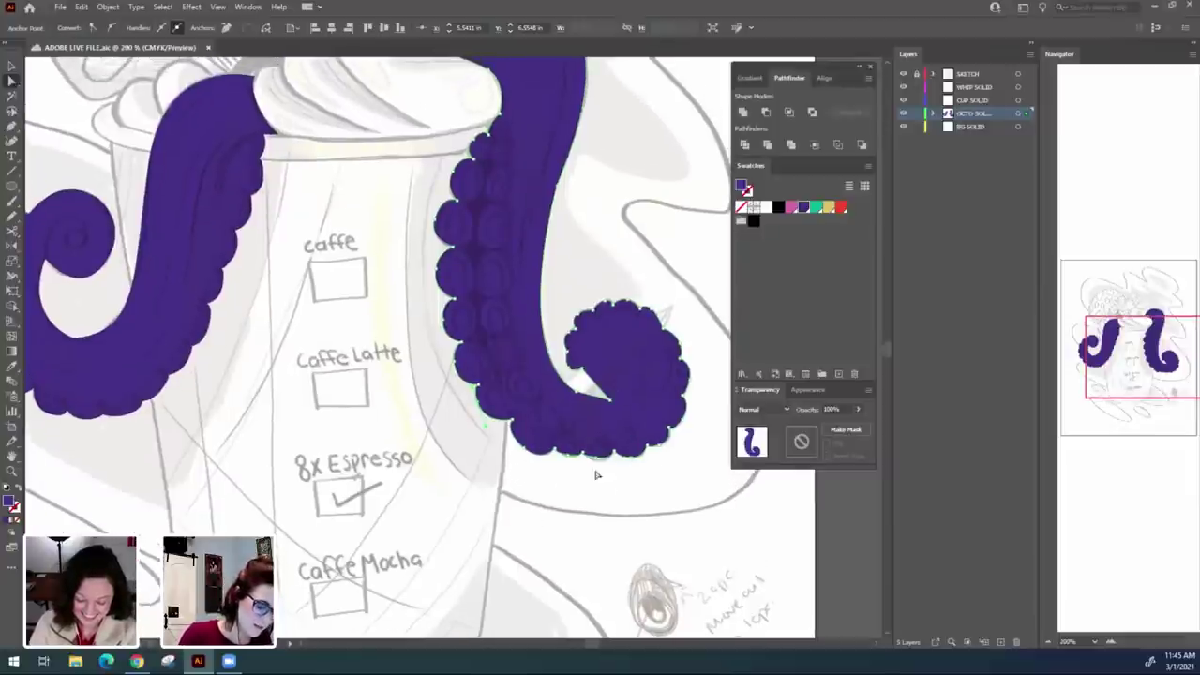
pyautogui.moveTo(572, 456); pyautogui.dragTo(571, 461)
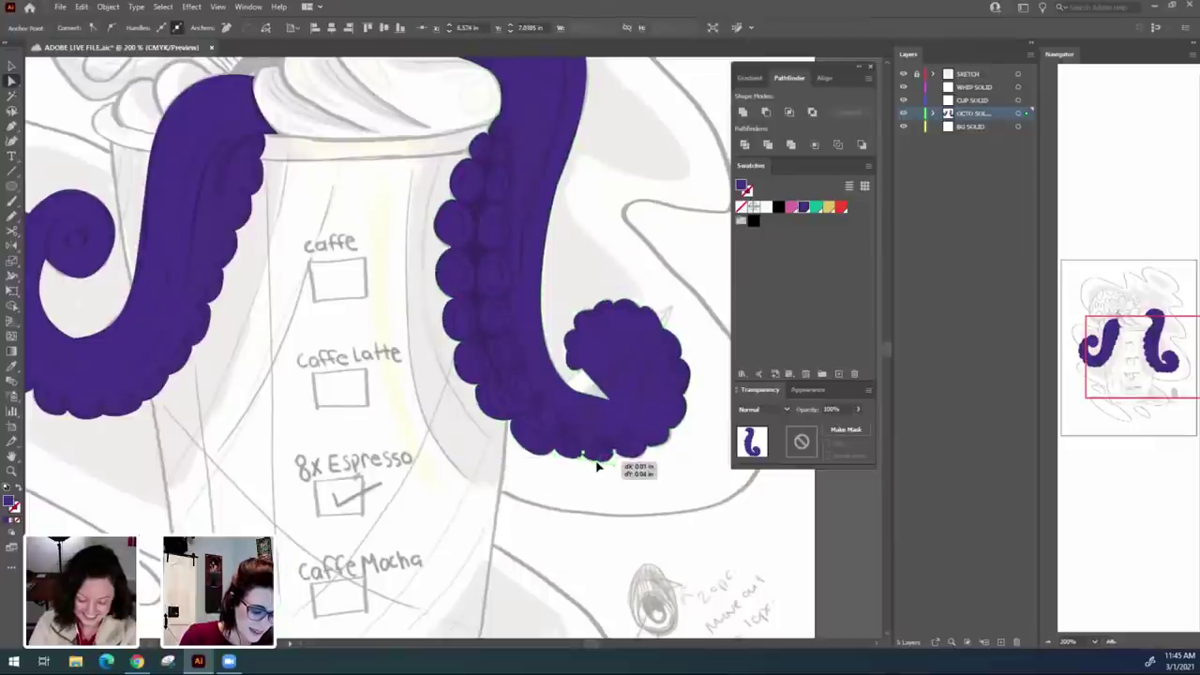
pyautogui.click(630, 475)
# Fine-tune the upper handle of the third sucker scallop below the cup rim to round its outline.
pyautogui.scroll(1, 662, 497)
pyautogui.scroll(2, 662, 497)
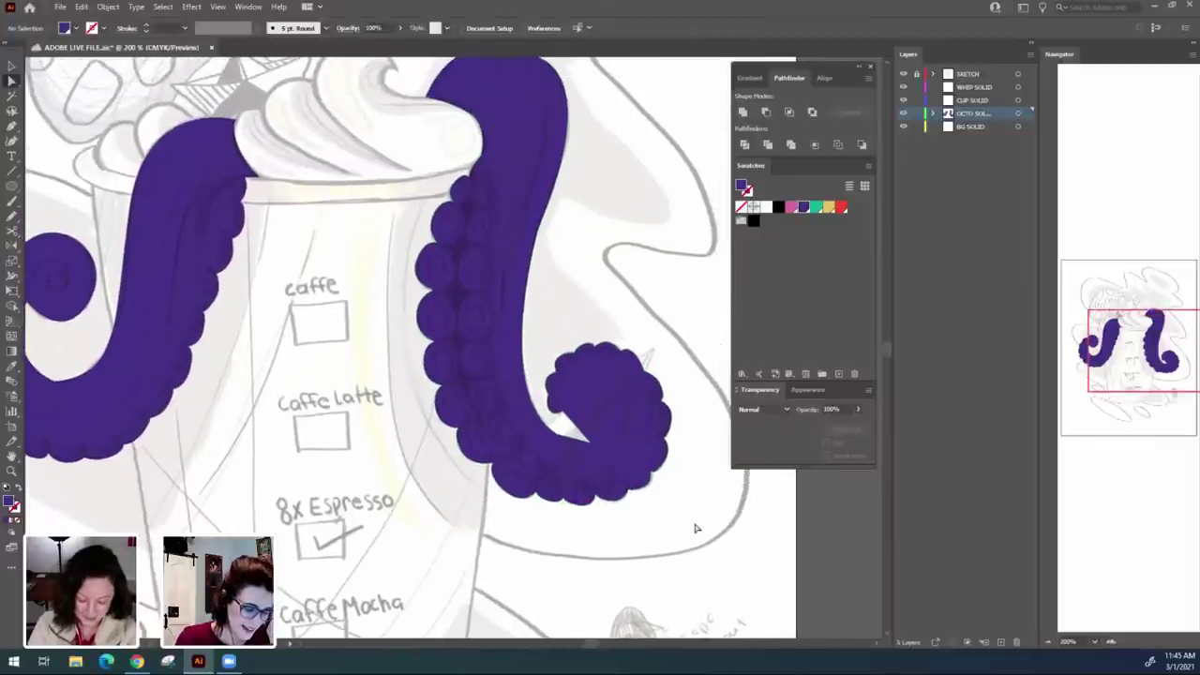
pyautogui.scroll(4, 668, 490)
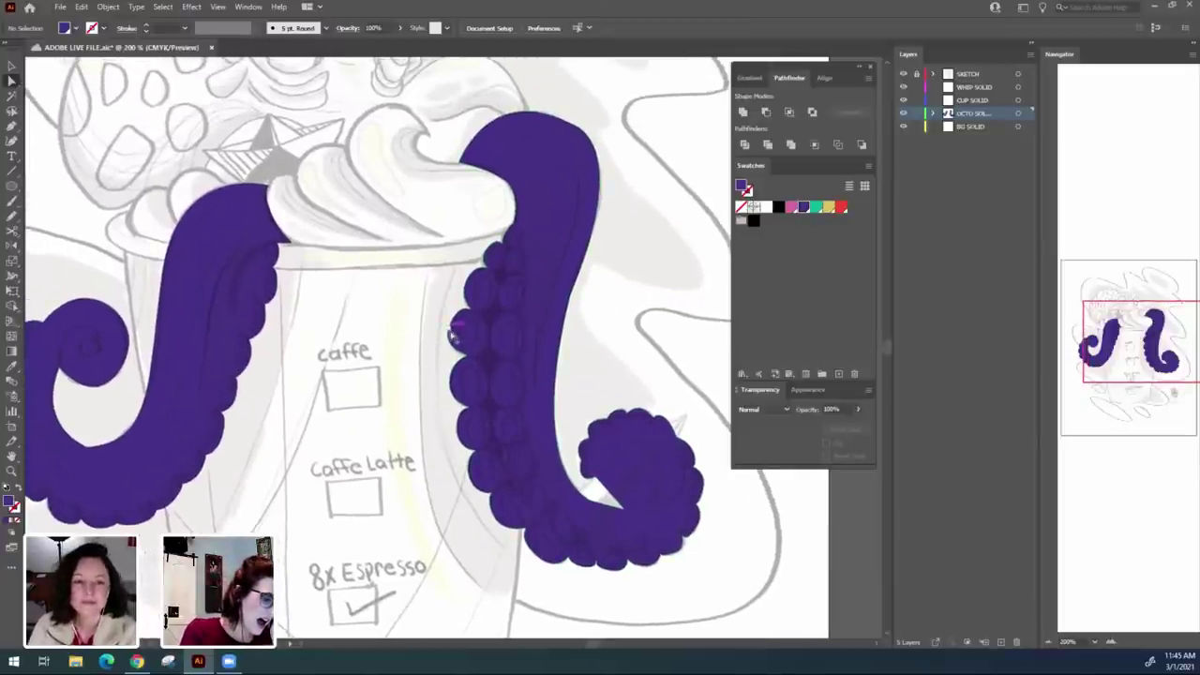
pyautogui.click(461, 362)
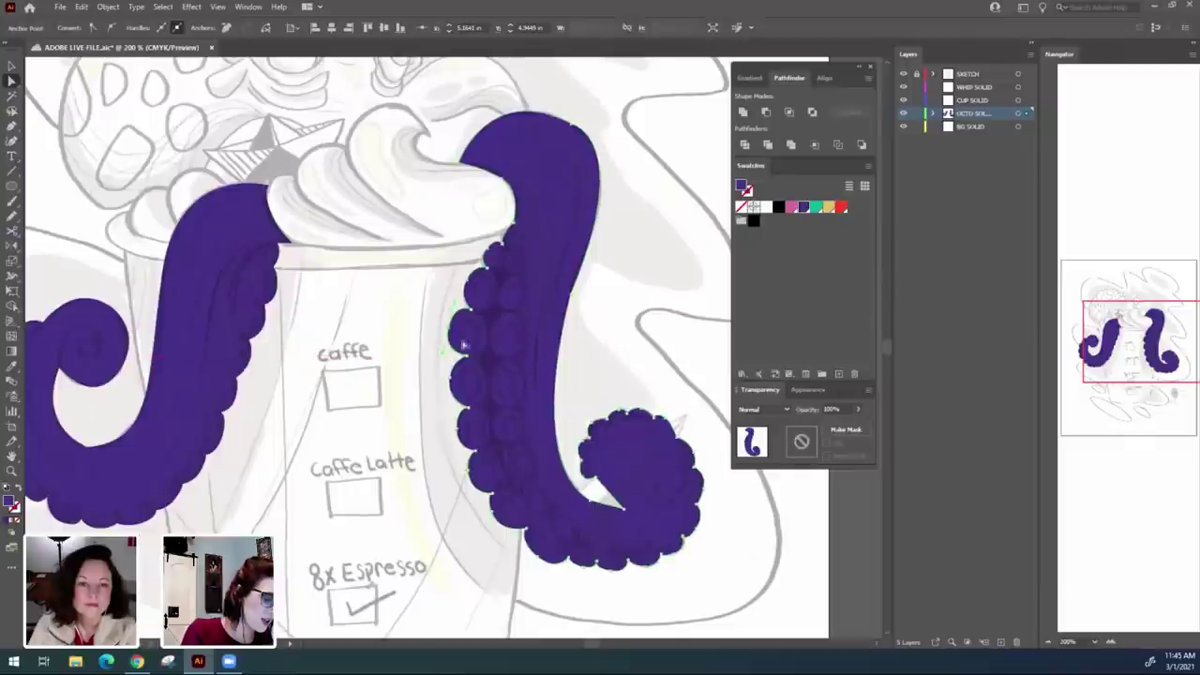
pyautogui.moveTo(382, 542); pyautogui.dragTo(478, 443)
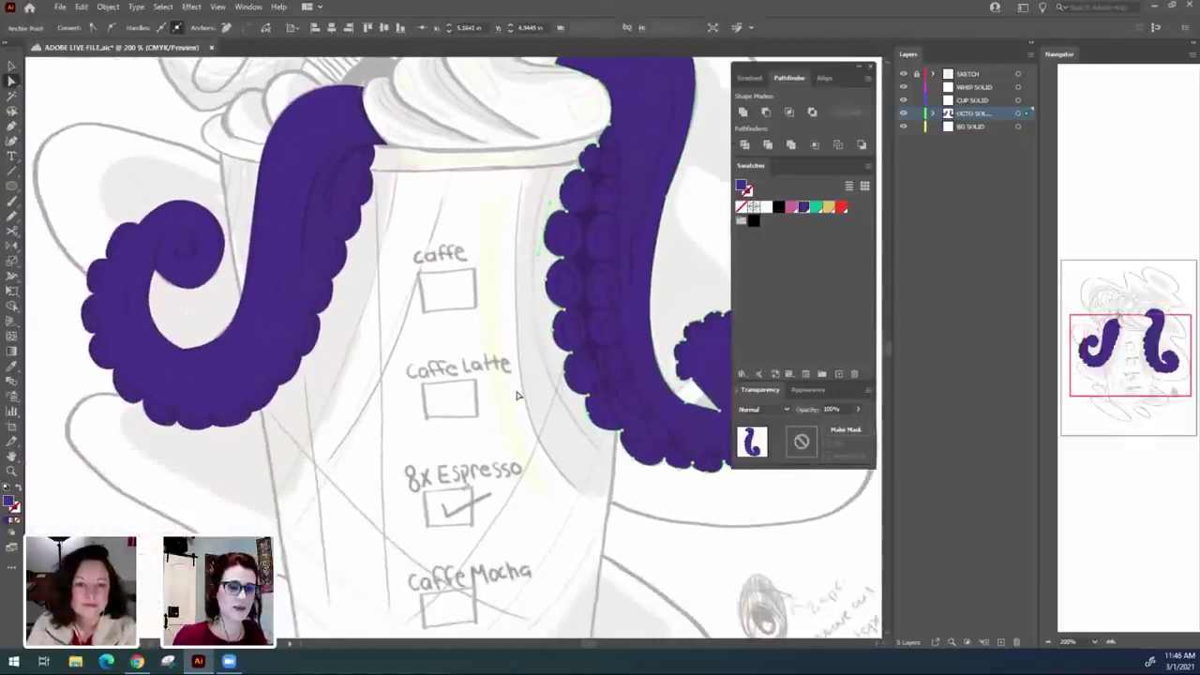
pyautogui.scroll(-1, 517, 395)
pyautogui.click(657, 474)
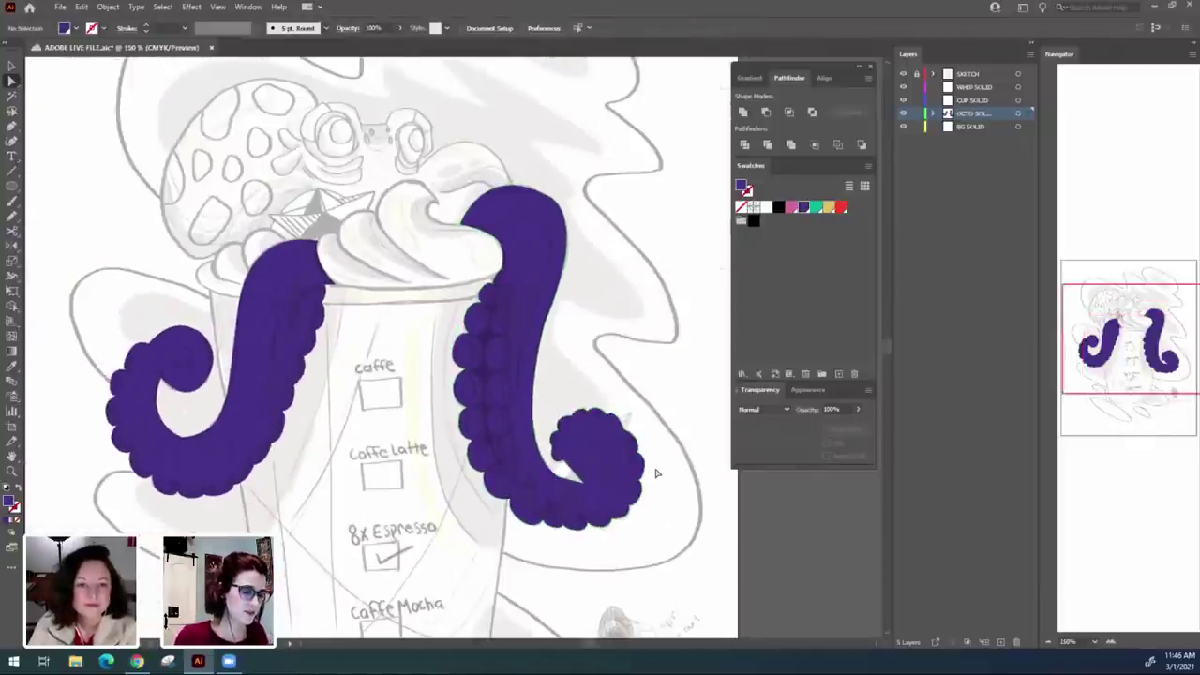
pyautogui.scroll(1, 565, 316)
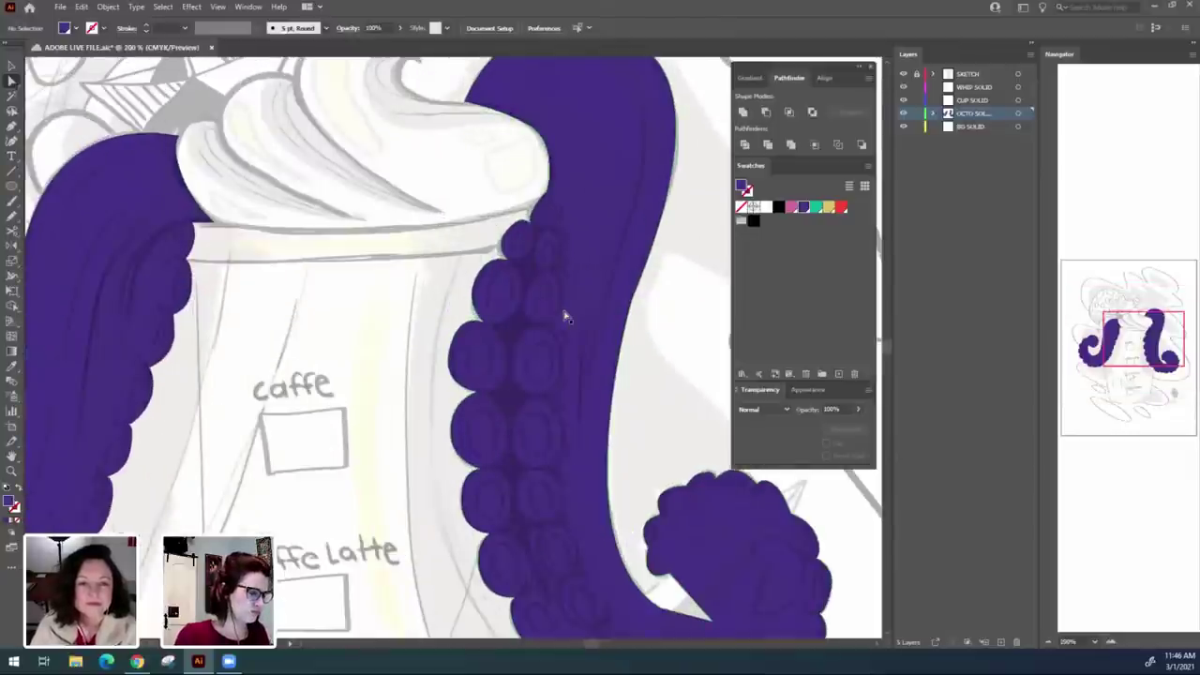
pyautogui.moveTo(407, 555); pyautogui.dragTo(446, 516)
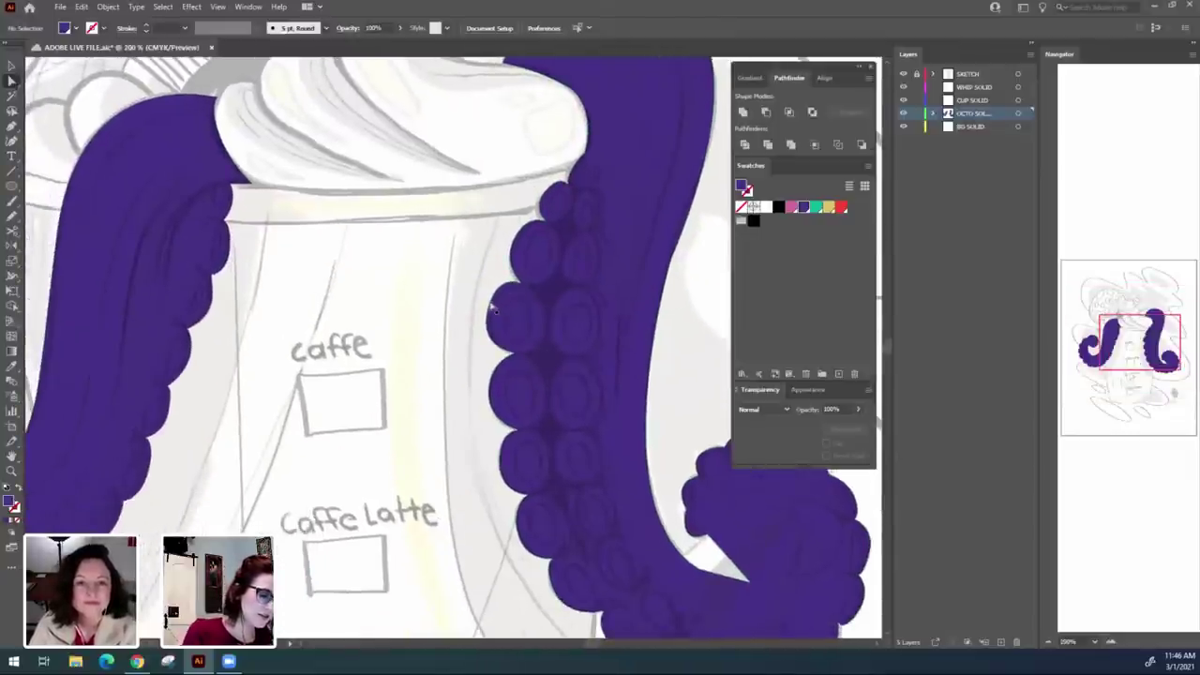
pyautogui.click(495, 316)
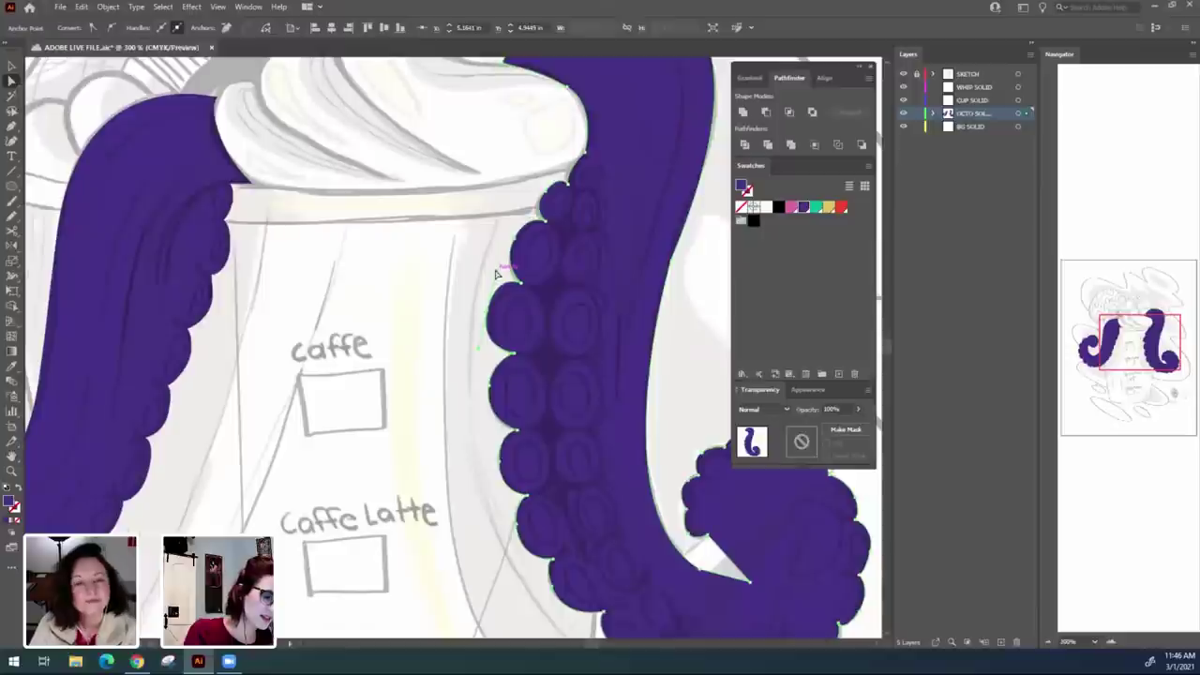
pyautogui.click(496, 278)
pyautogui.moveTo(494, 273); pyautogui.dragTo(494, 277)
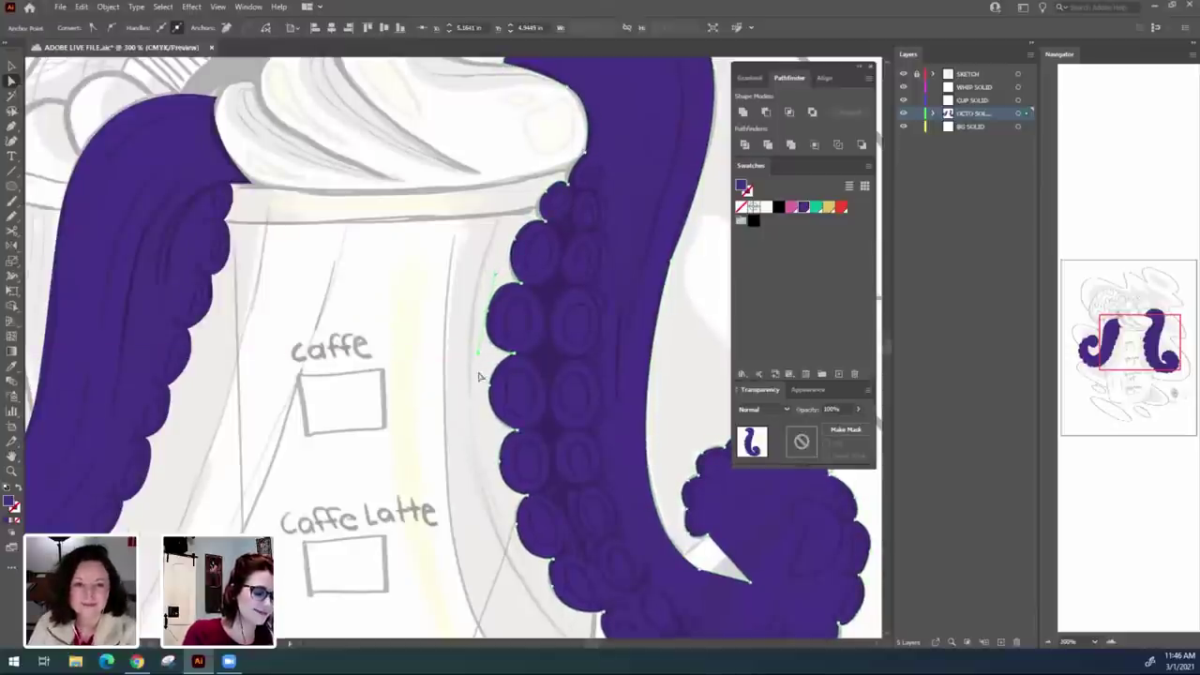
# Deselect the tentacle and begin a purple Pen tool shape at the right eye's base, following the raised arm's arch into the right tentacle.
pyautogui.click(455, 418)
pyautogui.hotkey('ctrl', '-')
pyautogui.hotkey('ctrl', '-')
pyautogui.hotkey('ctrl', '-')
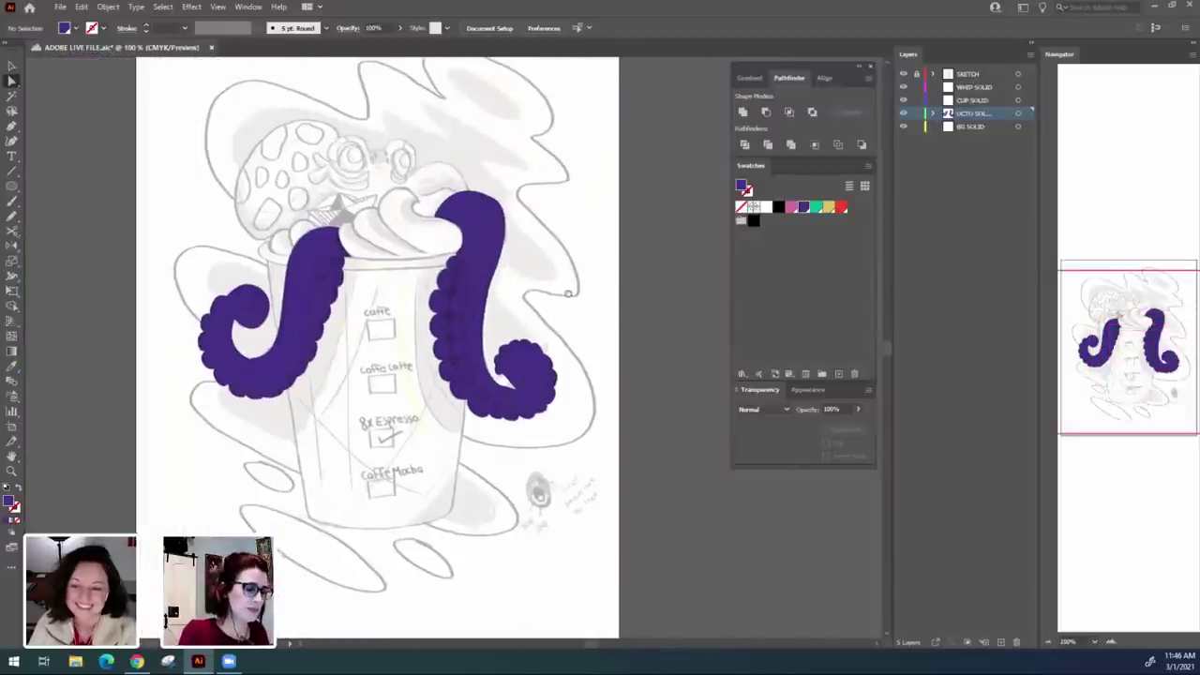
pyautogui.moveTo(575, 243); pyautogui.dragTo(722, 341)
pyautogui.hotkey('ctrl', '+')
pyautogui.hotkey('ctrl', '+')
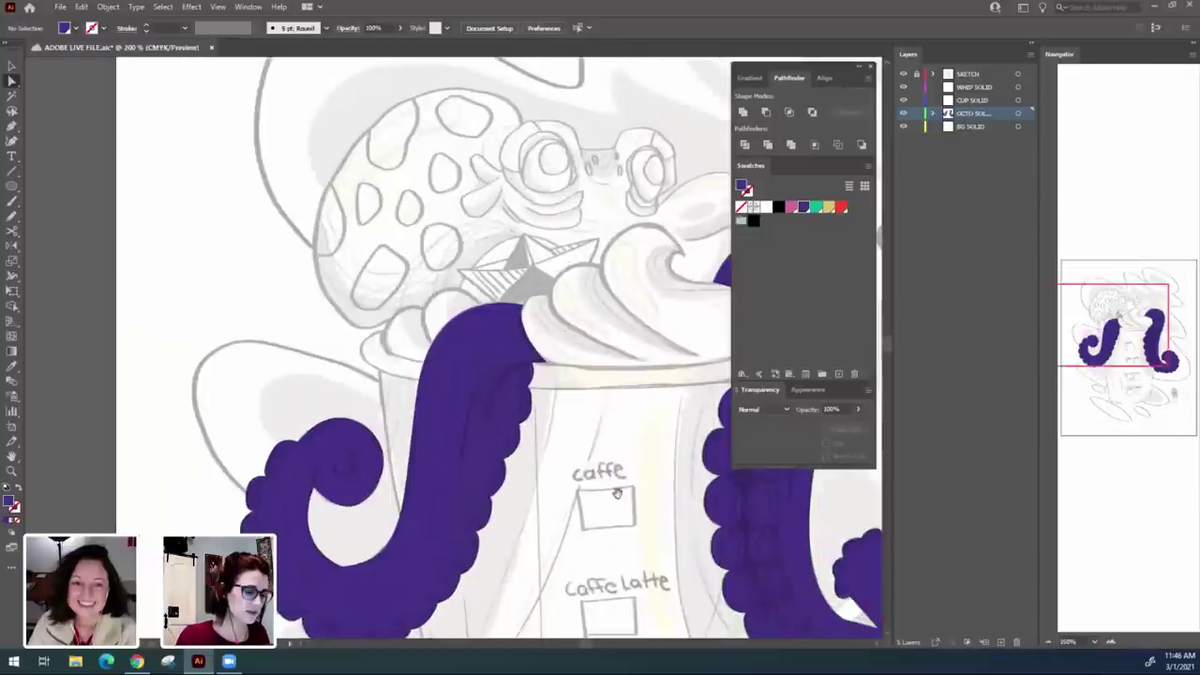
pyautogui.moveTo(665, 399); pyautogui.dragTo(384, 513)
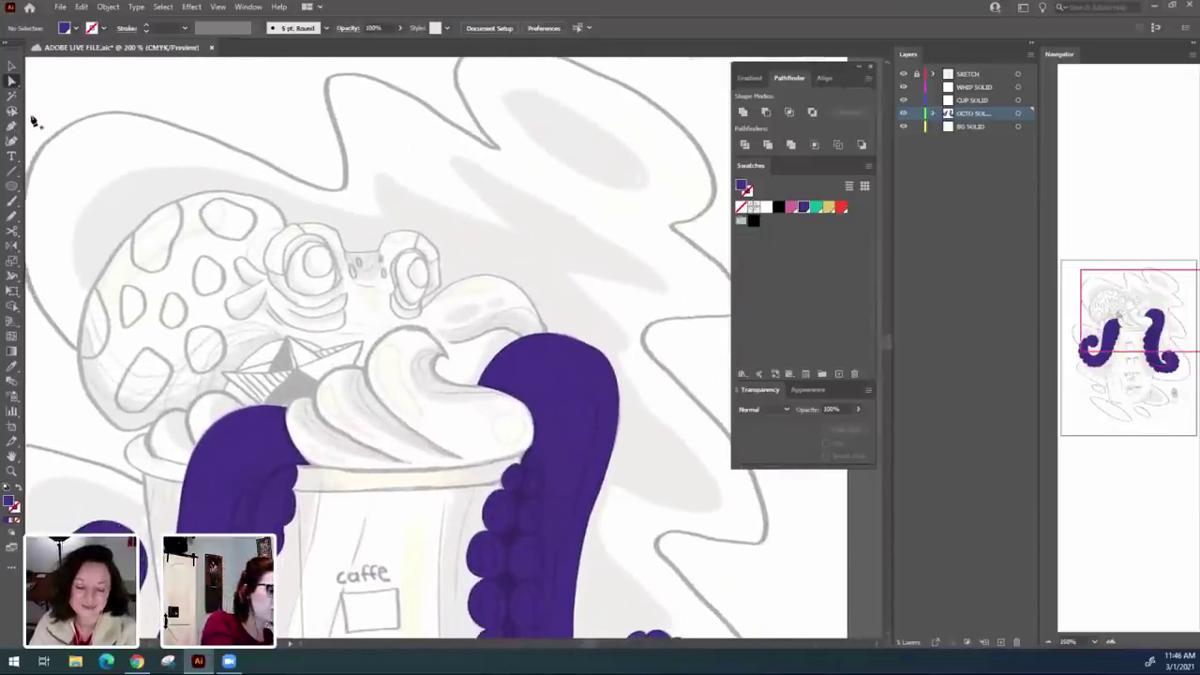
pyautogui.click(13, 126)
pyautogui.click(424, 314)
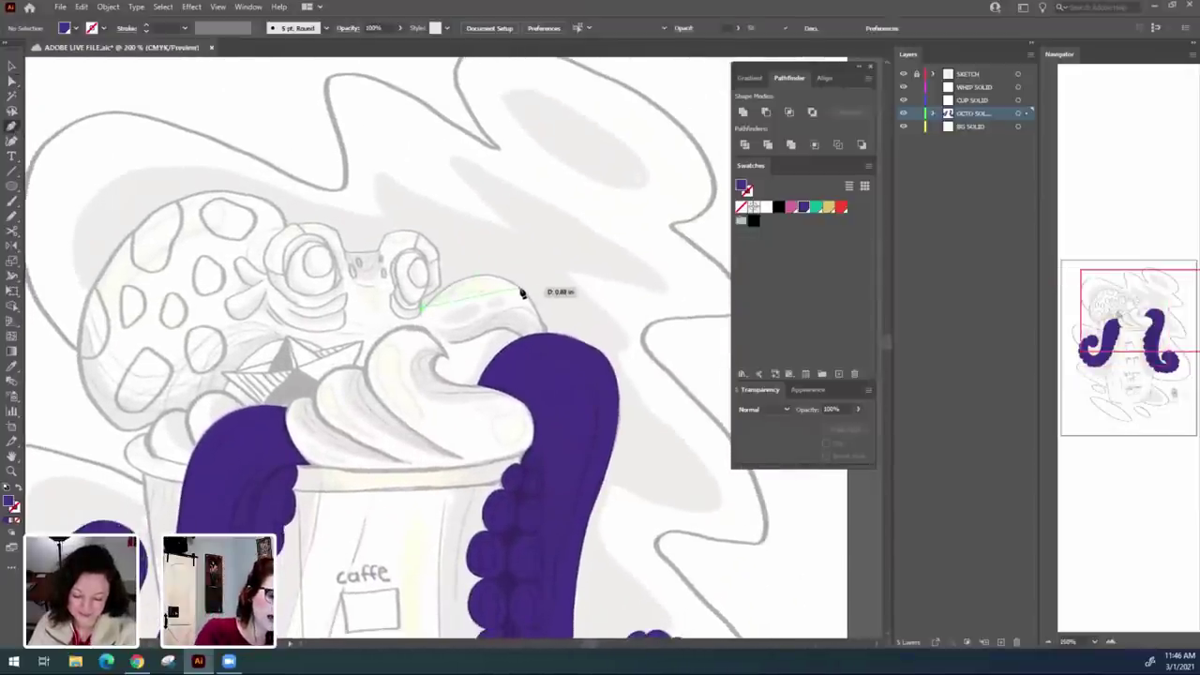
pyautogui.moveTo(522, 288); pyautogui.dragTo(562, 371)
pyautogui.click(556, 385)
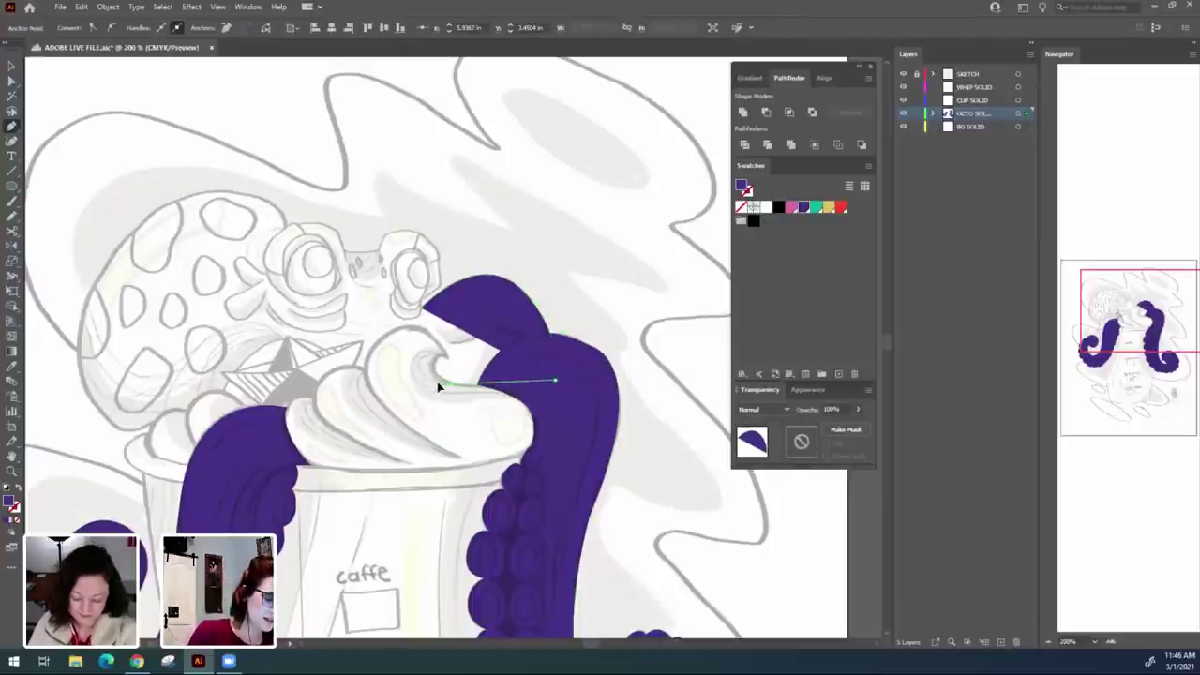
# Continue the purple outline around the whipped cream's swirl and along the tops of its folds to the left tentacle.
pyautogui.moveTo(423, 377); pyautogui.dragTo(317, 413)
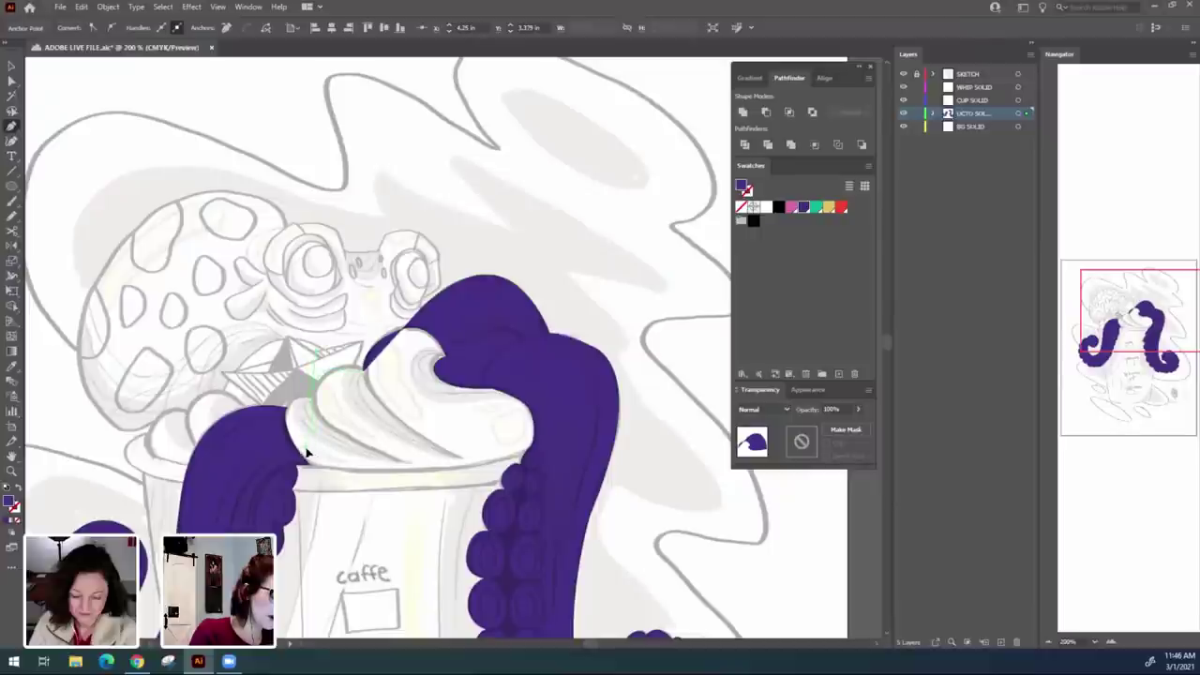
pyautogui.click(310, 403)
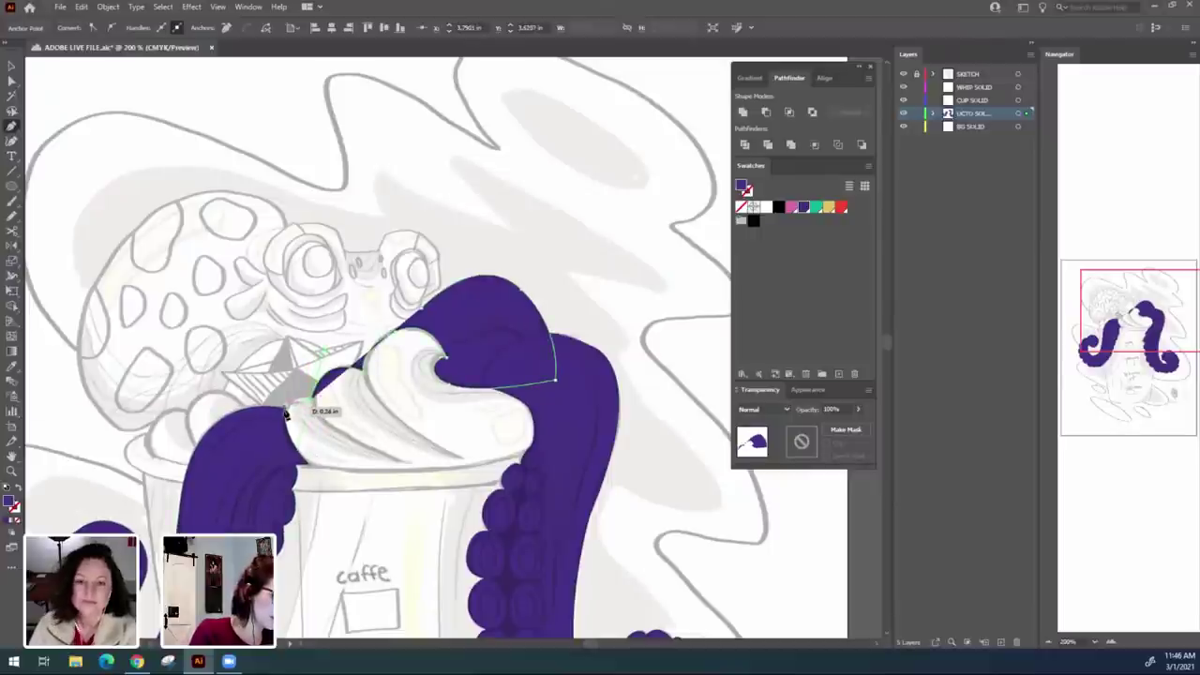
pyautogui.click(280, 410)
pyautogui.click(275, 435)
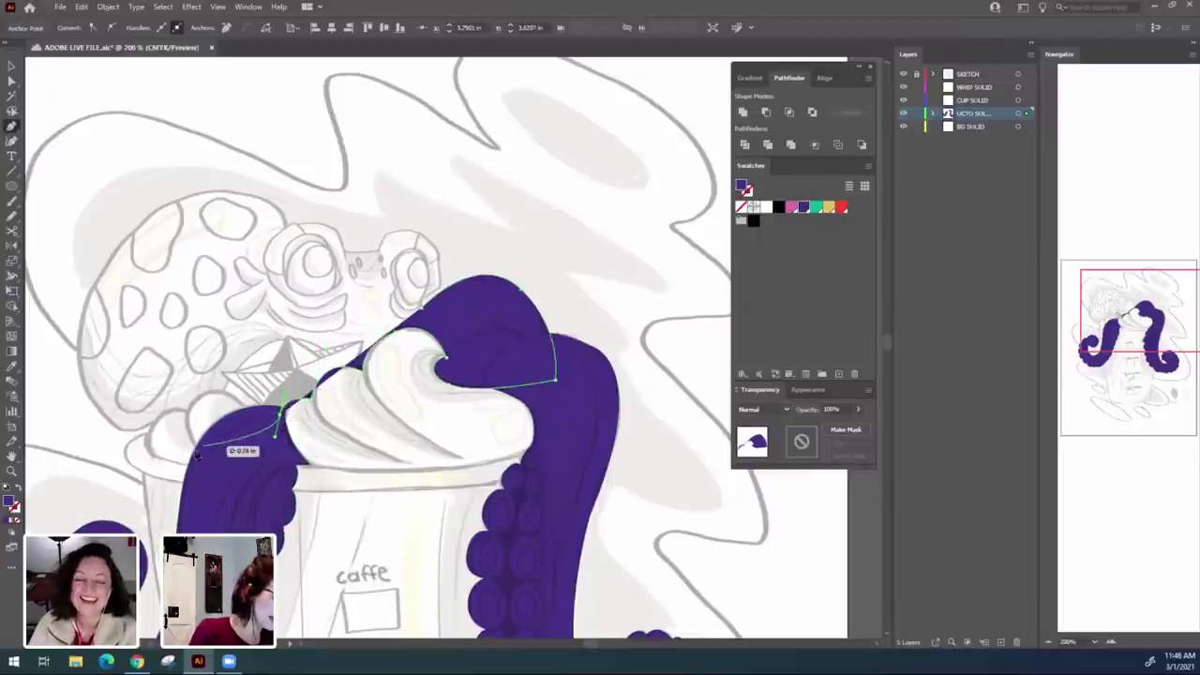
# Extend the outline beneath the octopus's head, around its rounded back and over the crown toward the left eye.
pyautogui.click(153, 423)
pyautogui.moveTo(85, 392); pyautogui.dragTo(60, 305)
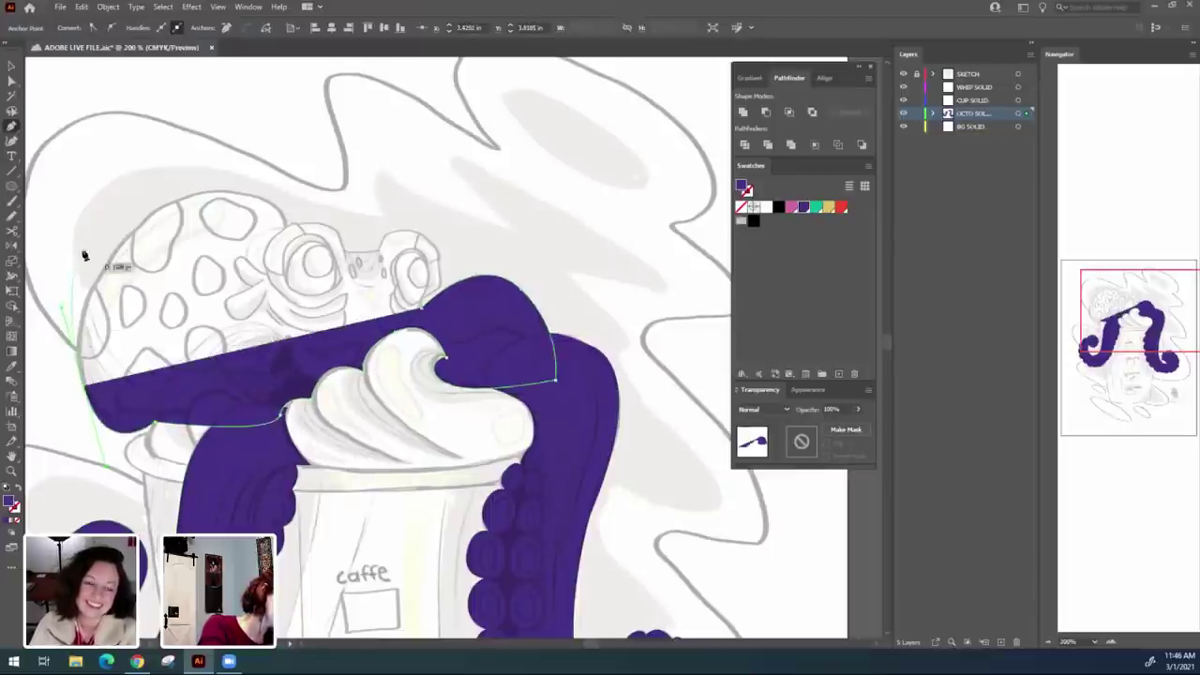
pyautogui.moveTo(259, 199); pyautogui.dragTo(396, 237)
pyautogui.click(260, 200)
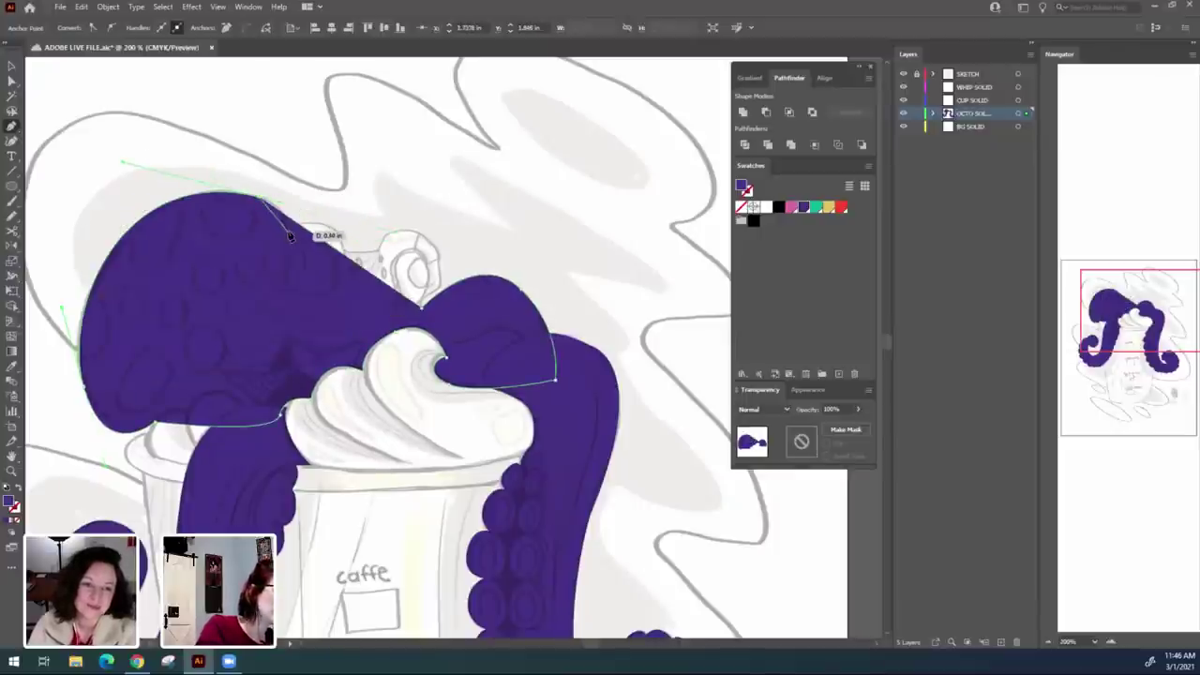
# Trace the two eye bumps and the dip between them, finish the head outline at the arm's start, and deselect it.
pyautogui.moveTo(287, 232); pyautogui.dragTo(359, 296)
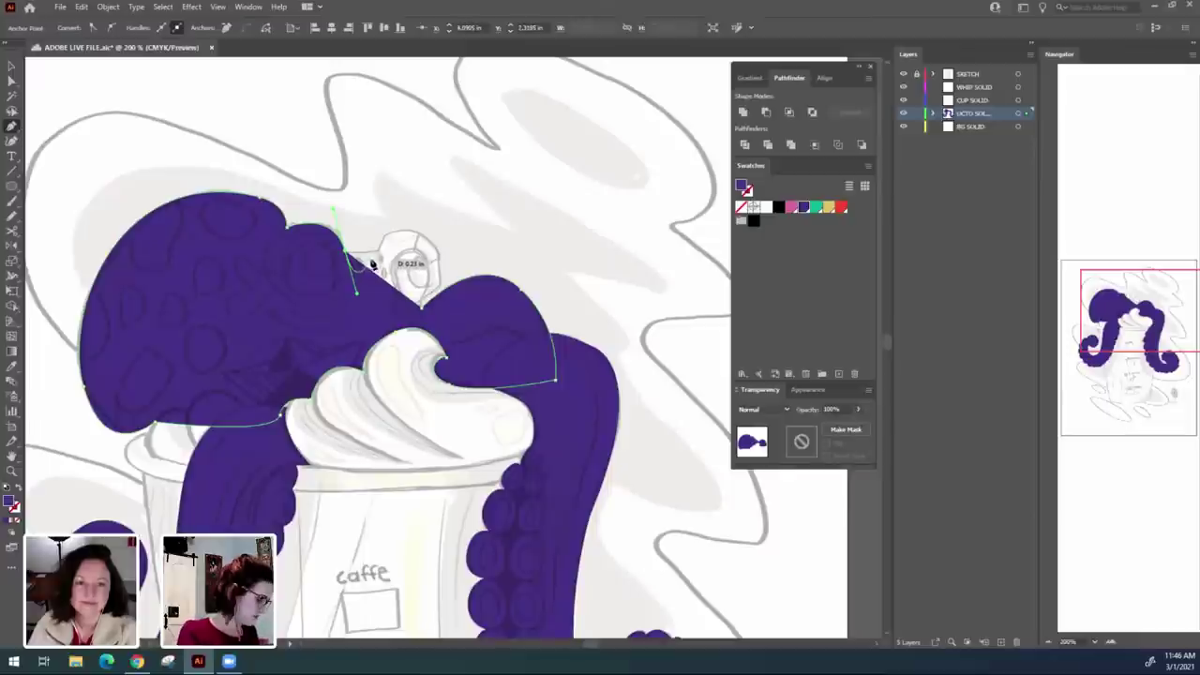
pyautogui.hotkey('ctrl', 'z')
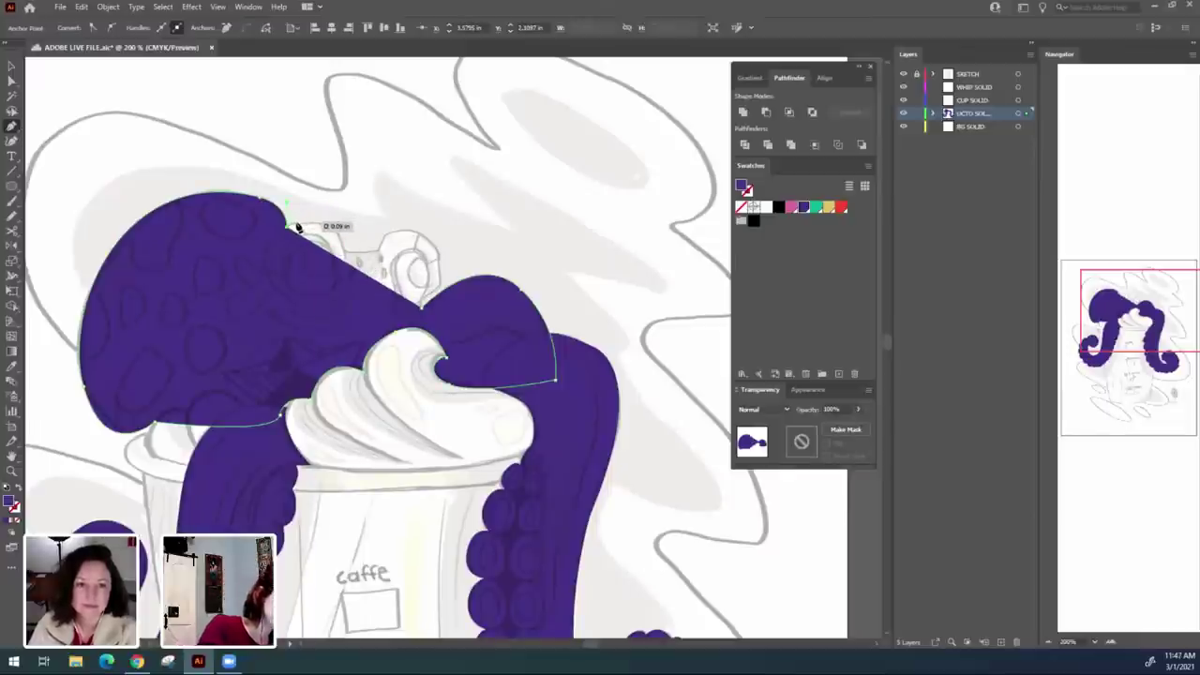
pyautogui.moveTo(296, 226); pyautogui.dragTo(442, 265)
pyautogui.click(379, 250)
pyautogui.click(439, 280)
pyautogui.click(427, 297)
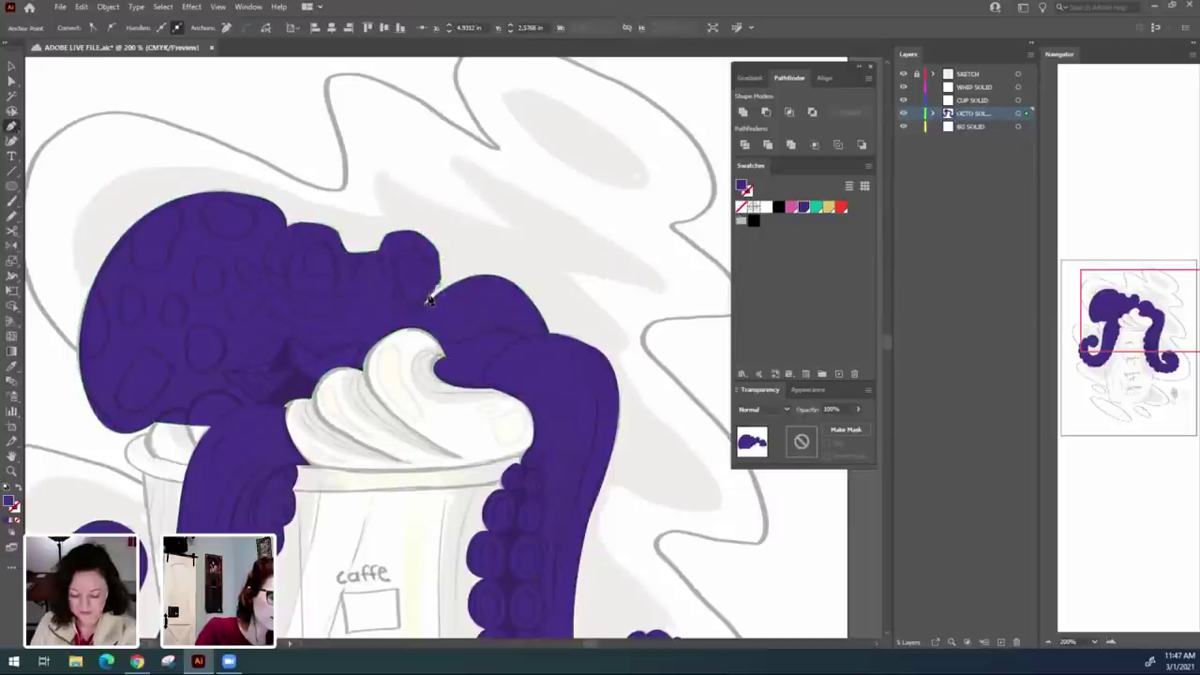
pyautogui.click(419, 304)
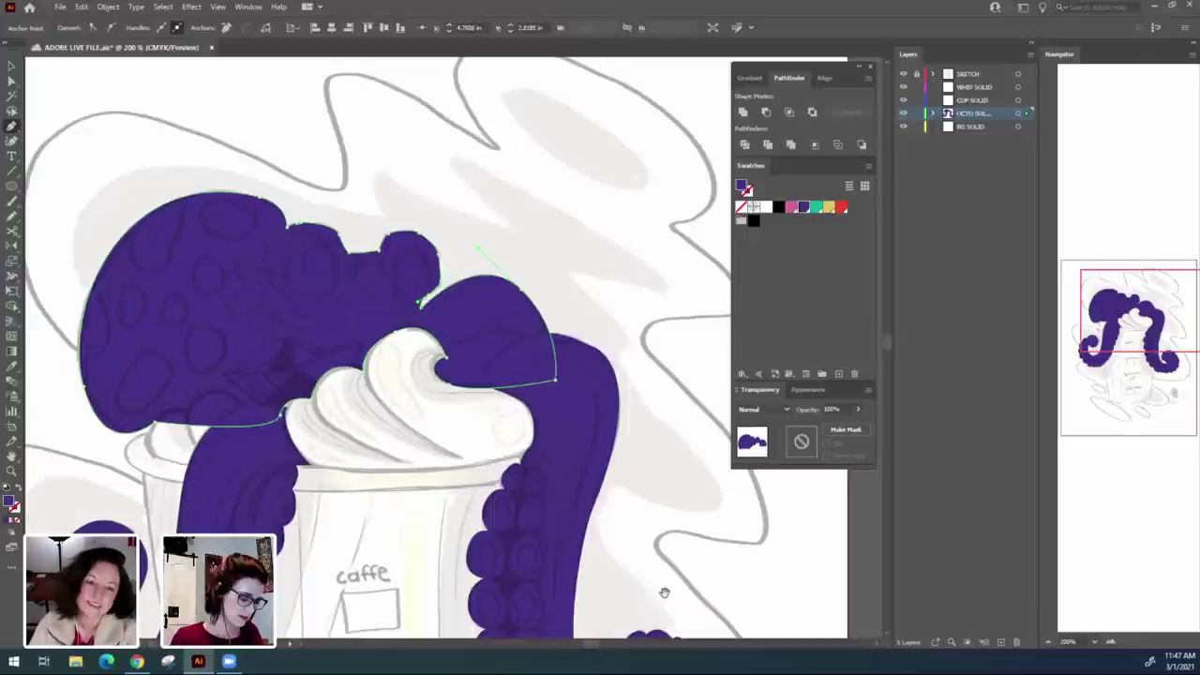
pyautogui.moveTo(664, 590); pyautogui.dragTo(731, 509)
pyautogui.press('v')
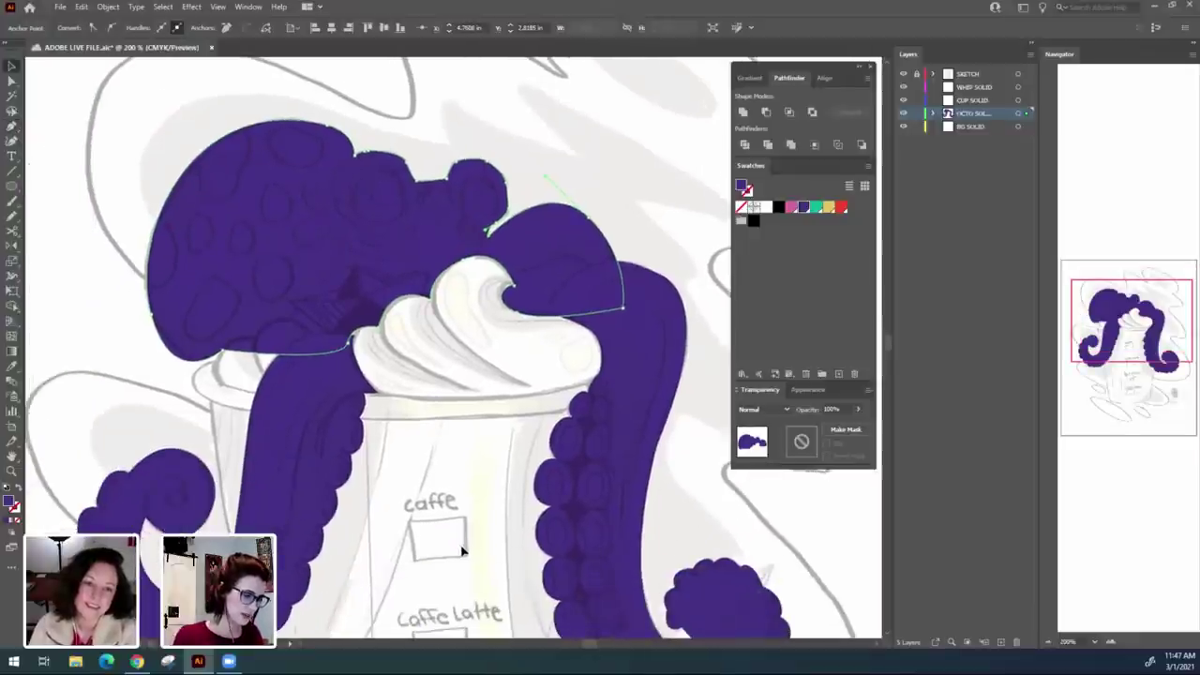
pyautogui.click(503, 497)
# Fine-tune the curve at the anchor on the head's lower back edge against the sketch, and deselect the shape.
pyautogui.hotkey('ctrl', '-')
pyautogui.hotkey('ctrl', '-')
pyautogui.hotkey('ctrl', '=')
pyautogui.hotkey('ctrl', '=')
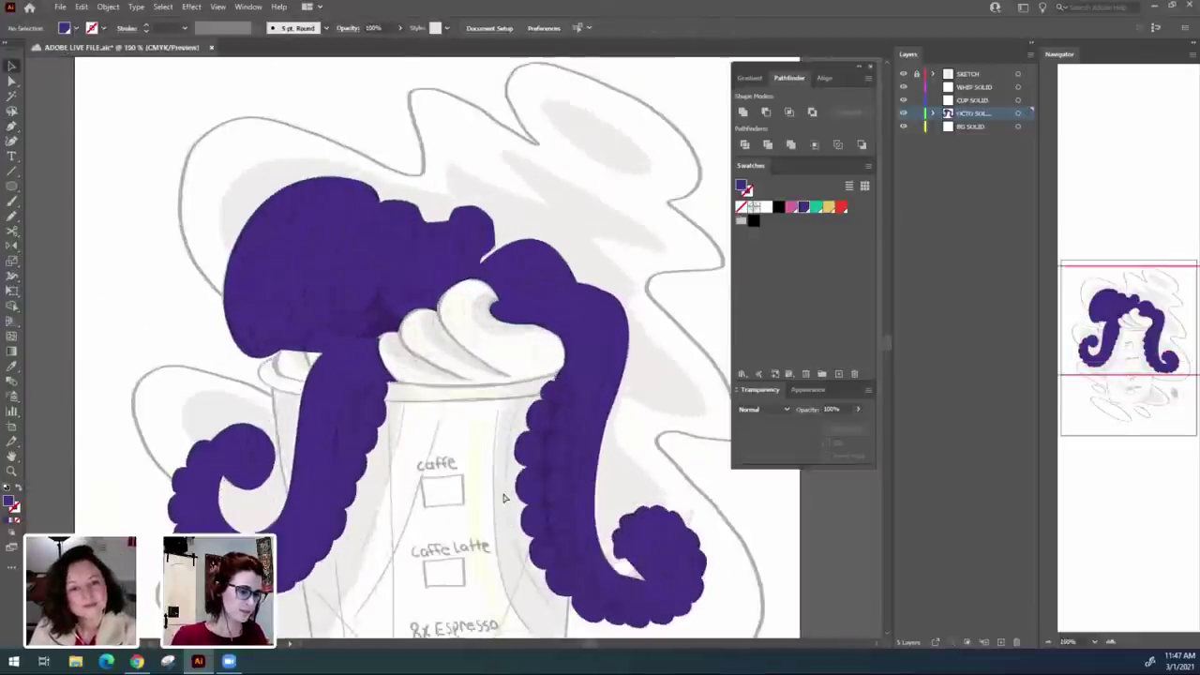
pyautogui.moveTo(659, 181); pyautogui.dragTo(592, 222)
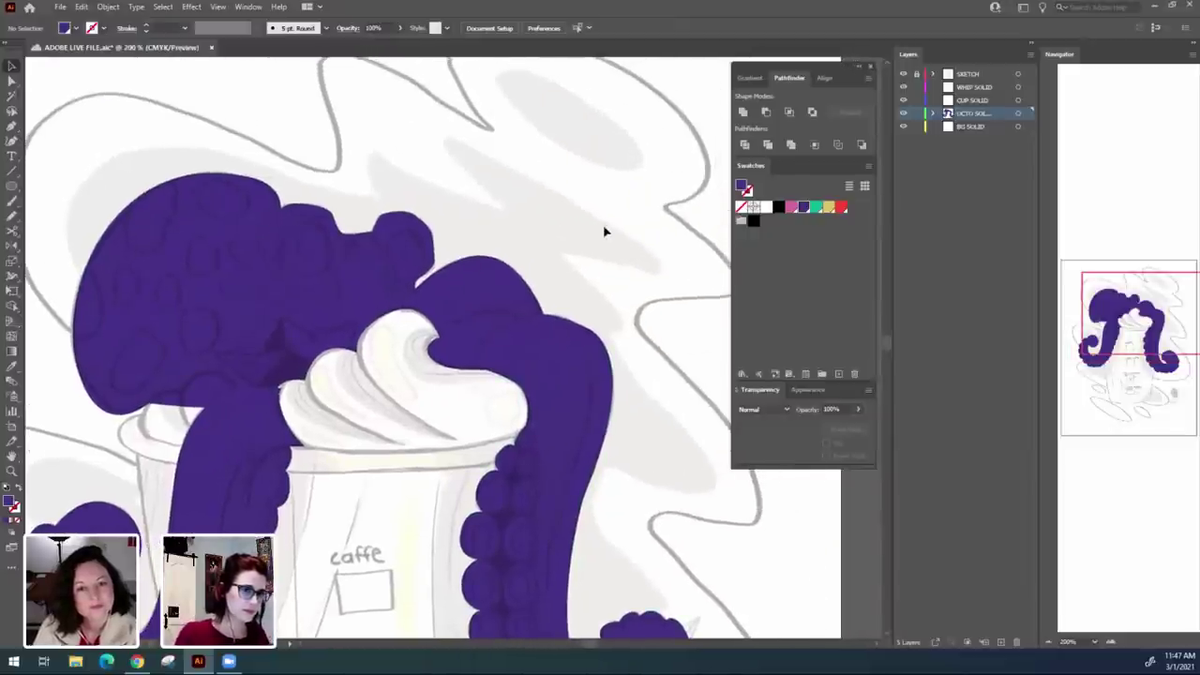
pyautogui.scroll(2, 605, 231)
pyautogui.scroll(2, 397, 503)
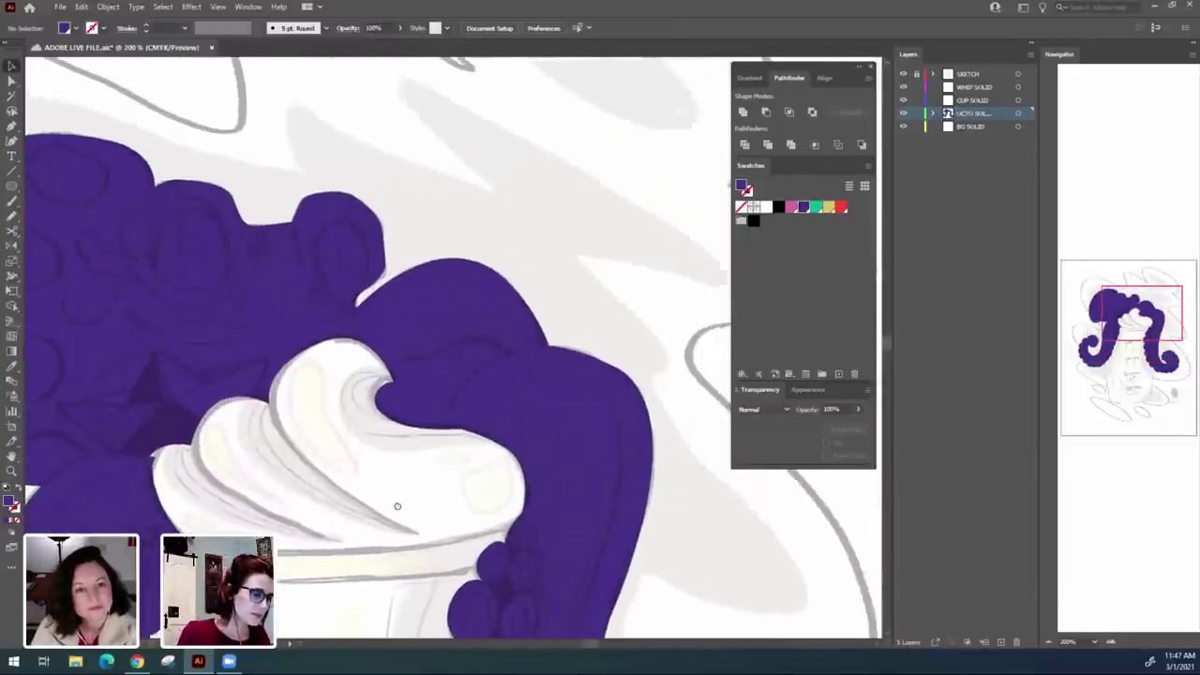
pyautogui.scroll(3, 380, 533)
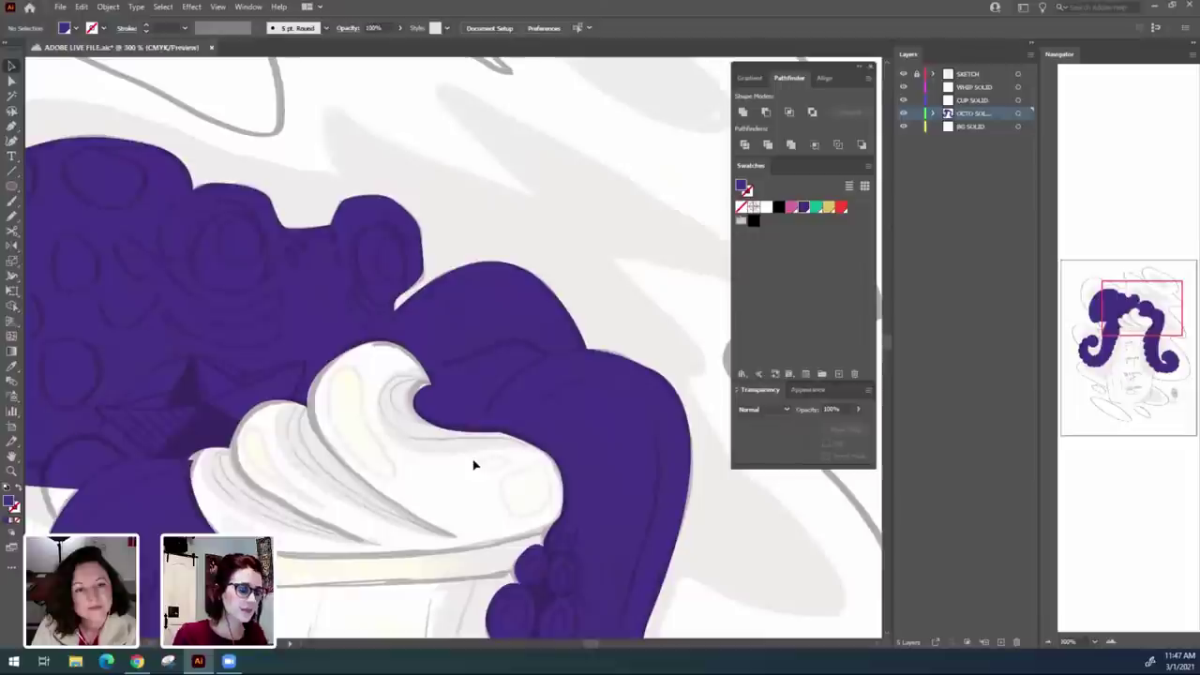
pyautogui.press('a')
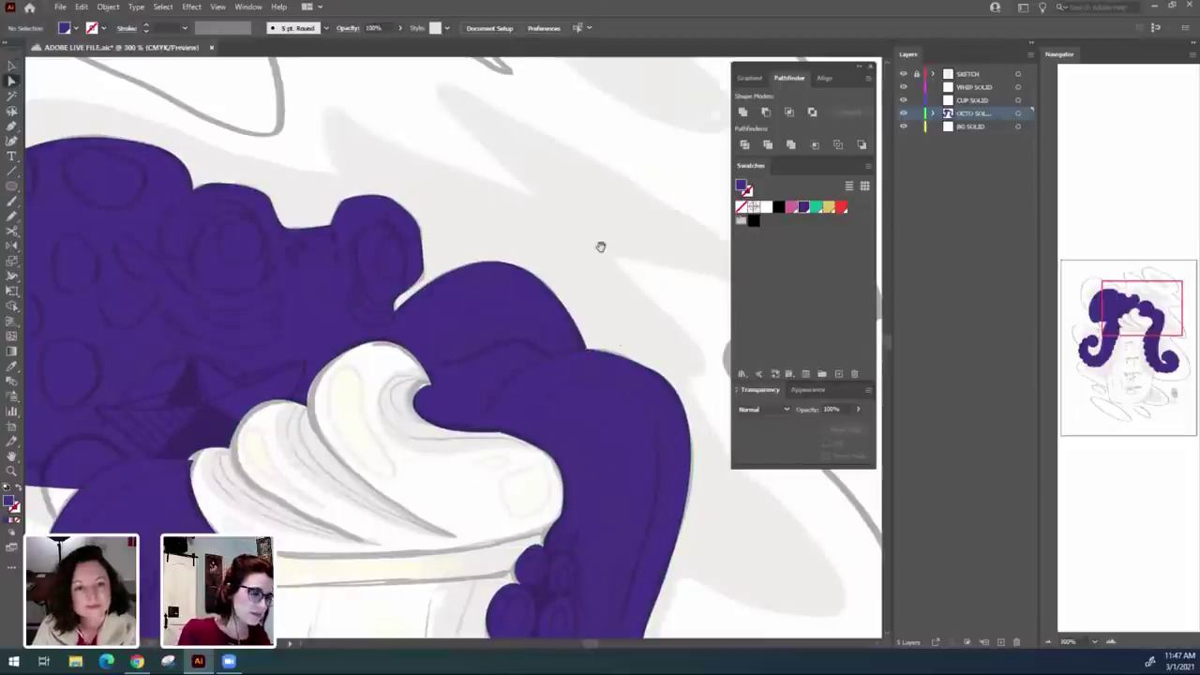
pyautogui.moveTo(575, 246); pyautogui.dragTo(588, 245)
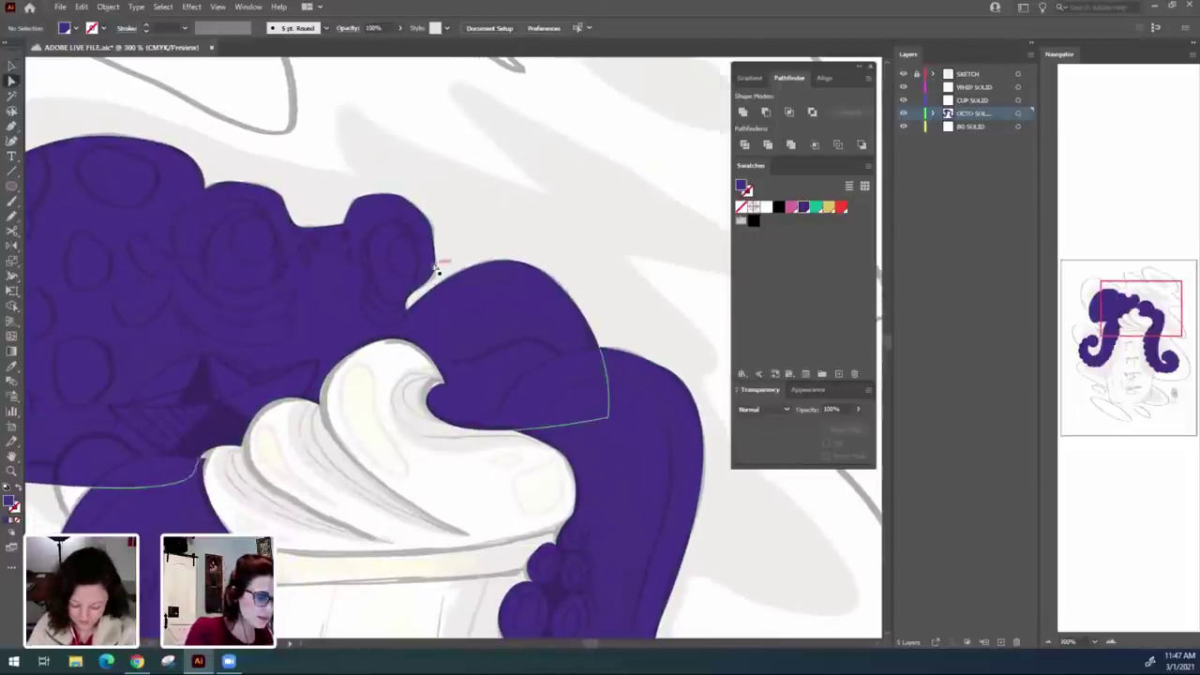
pyautogui.moveTo(476, 223); pyautogui.dragTo(650, 171)
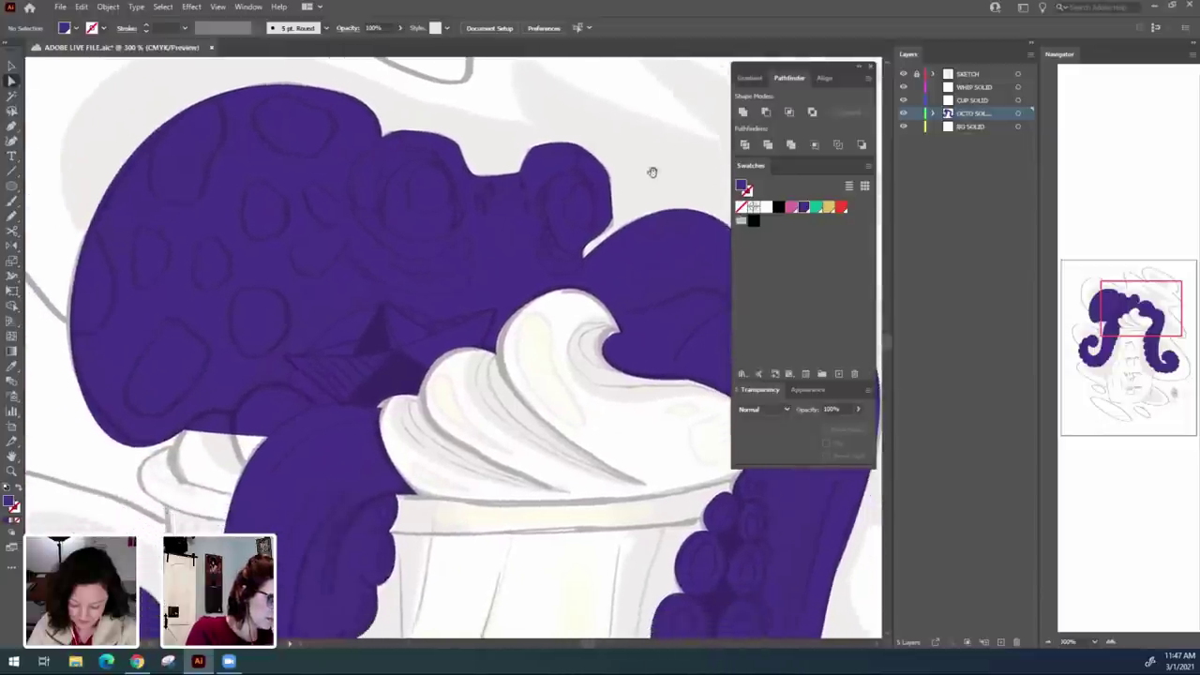
pyautogui.click(195, 444)
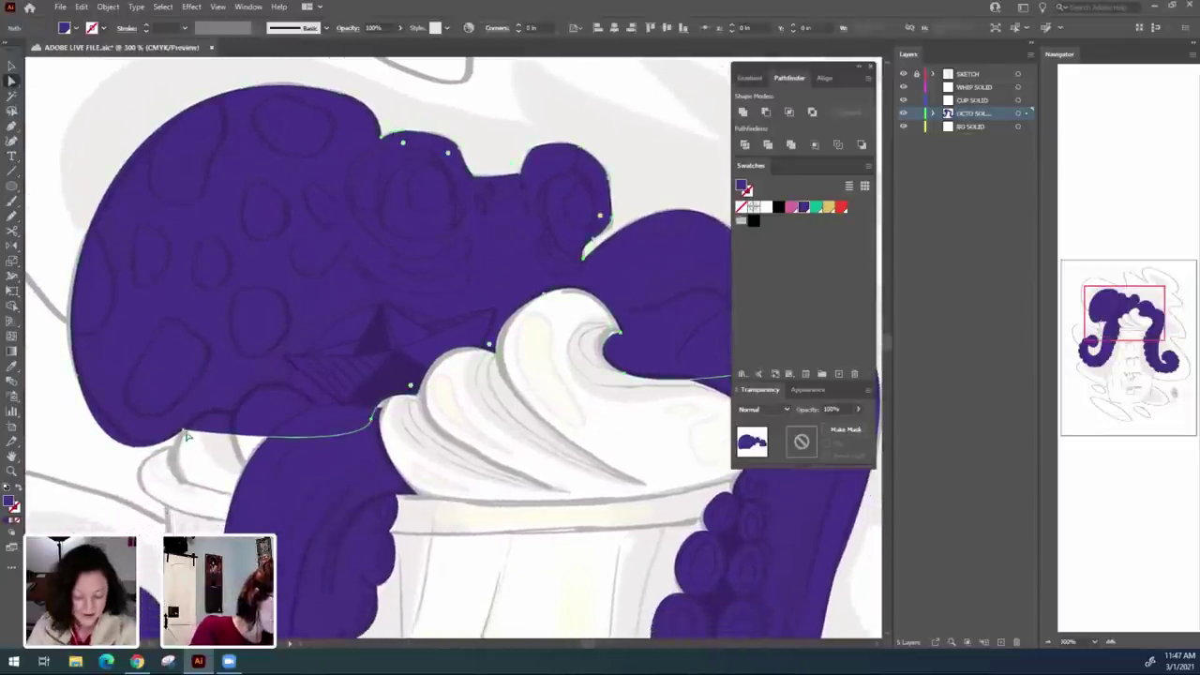
pyautogui.click(78, 376)
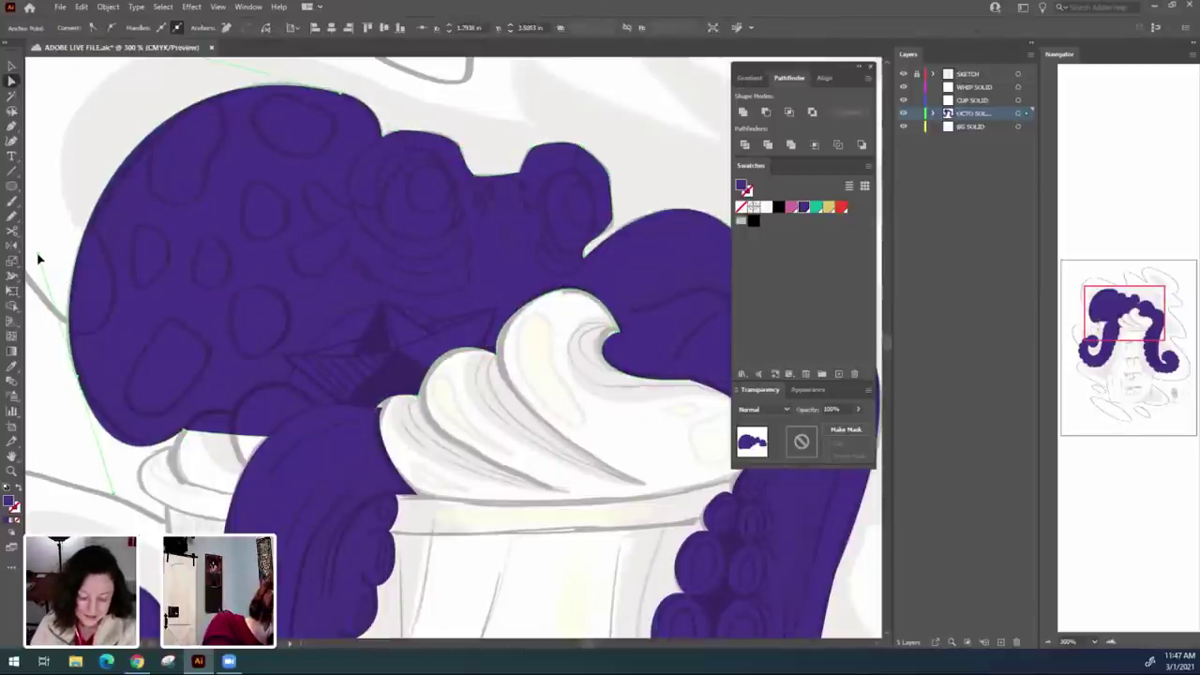
pyautogui.click(73, 438)
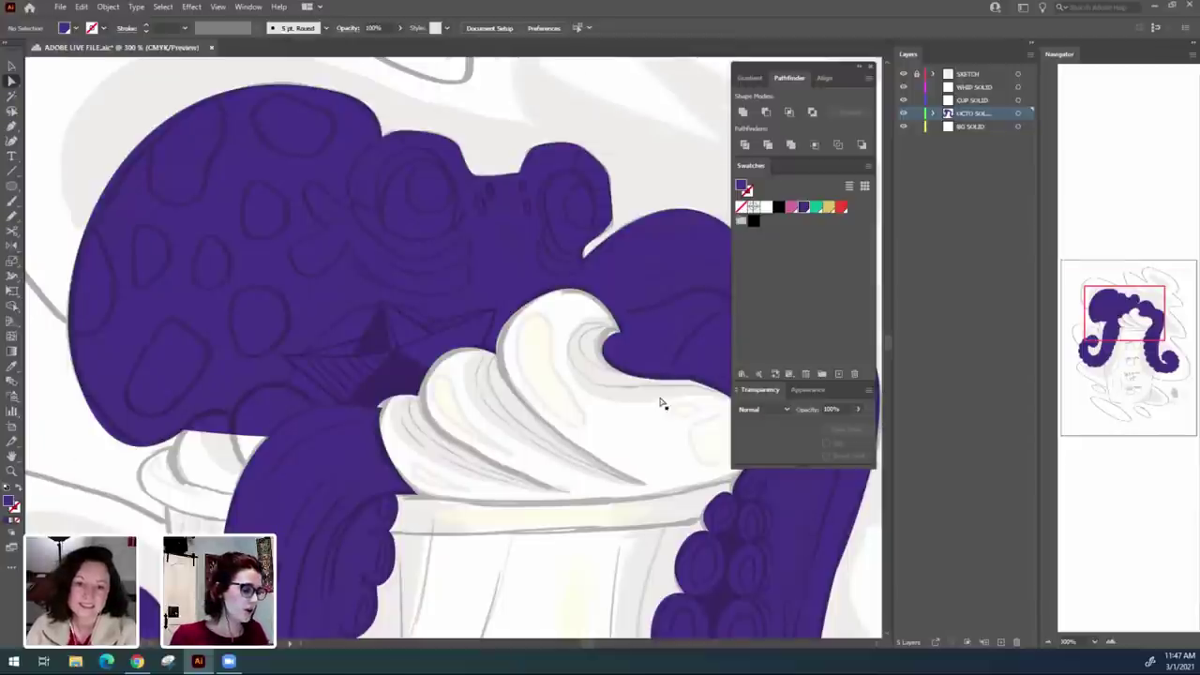
# Review the complete purple octopus silhouette against the sketch and lock the octopus solid layer.
pyautogui.hotkey('ctrl', '-')
pyautogui.hotkey('ctrl', '-')
pyautogui.moveTo(528, 585); pyautogui.dragTo(463, 503)
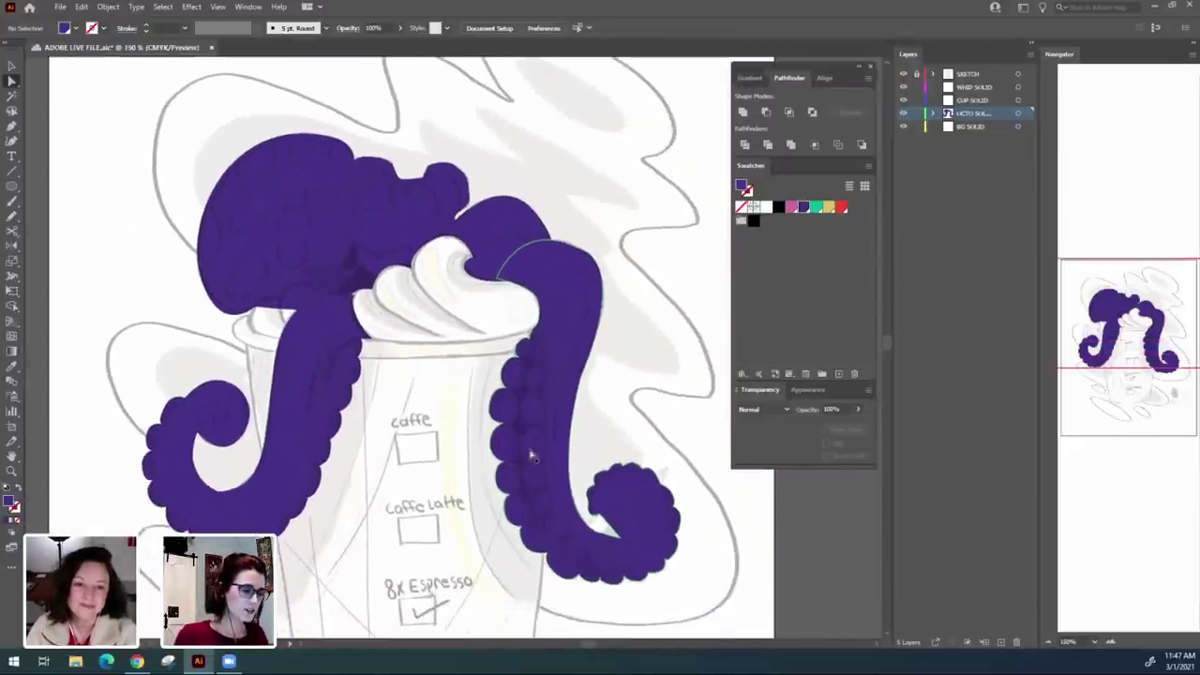
pyautogui.scroll(-1, 531, 456)
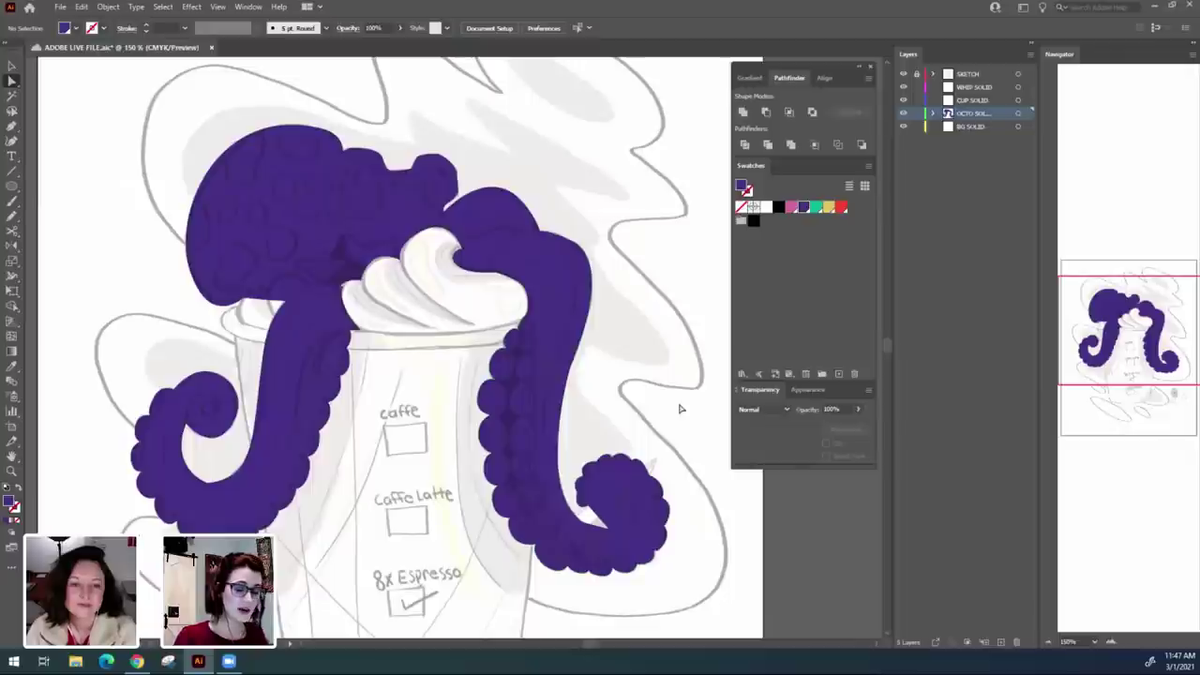
pyautogui.hotkey('ctrl', '-')
pyautogui.scroll(-1, 570, 574)
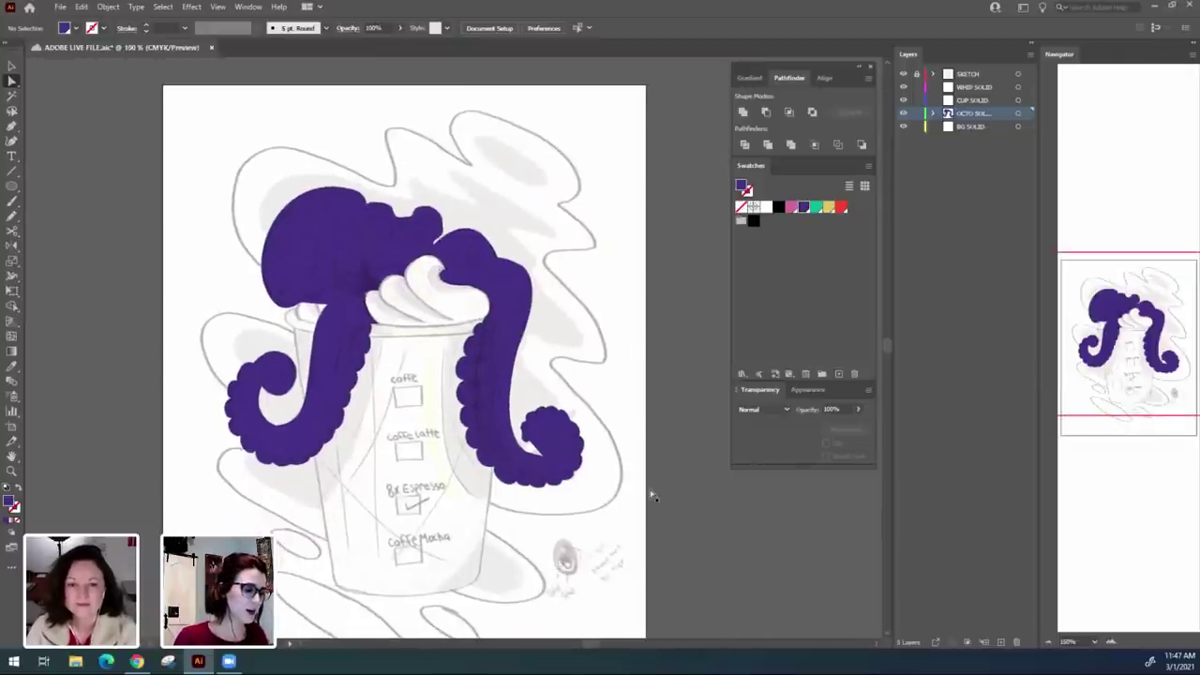
pyautogui.hotkey('ctrl', '+')
pyautogui.hscroll(1, 743, 502)
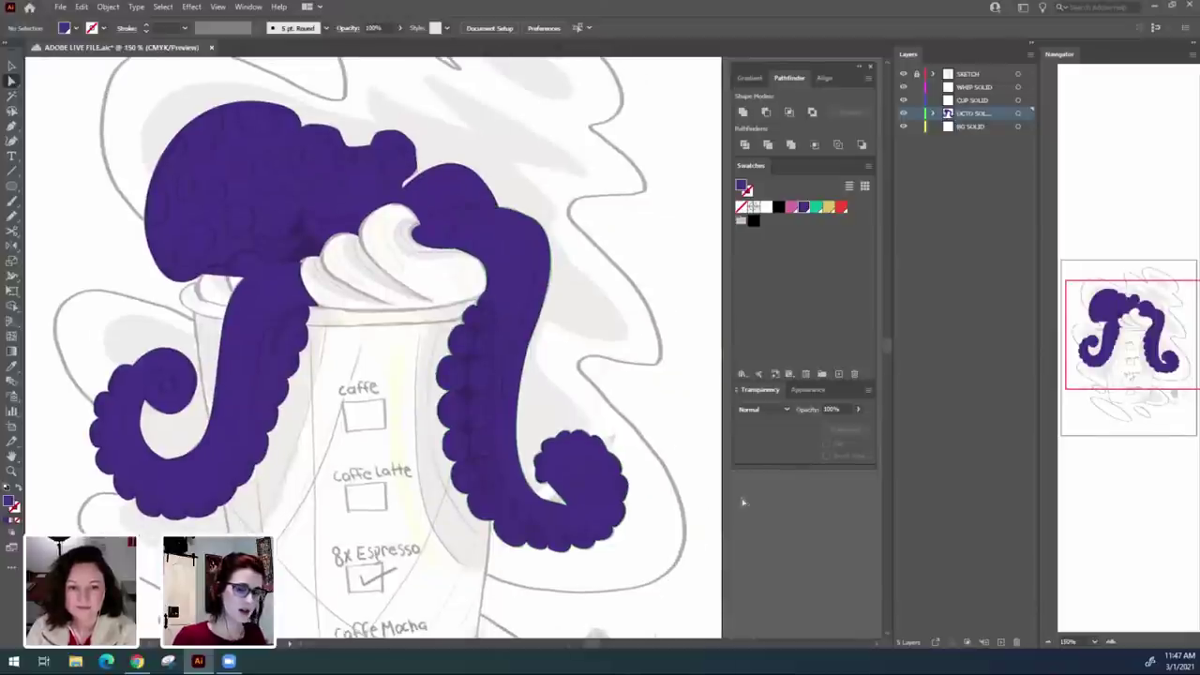
pyautogui.hotkey('ctrl', '-')
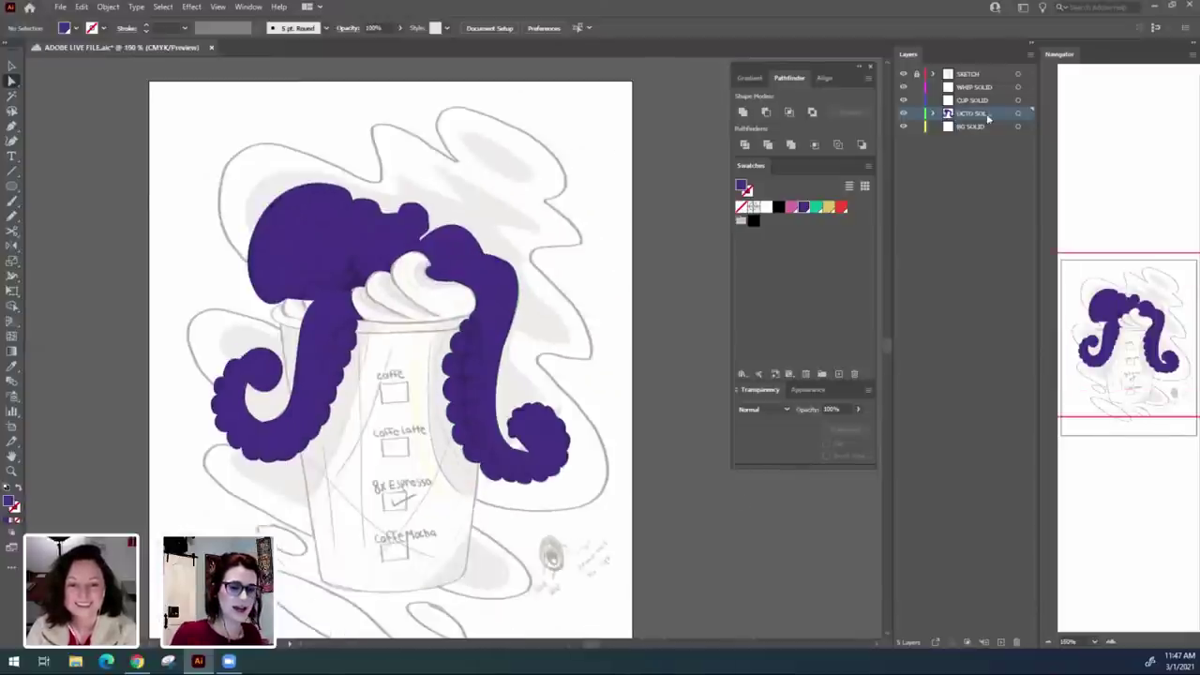
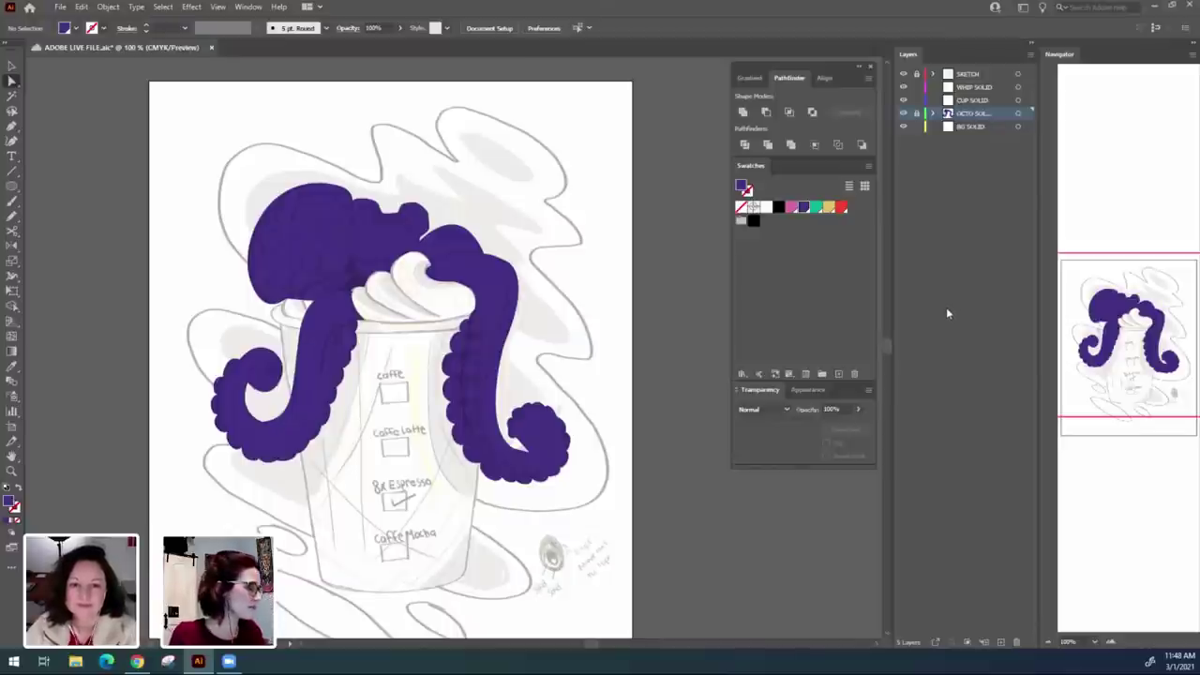
# Set the fill colour to the red swatch with nothing selected, keeping the stroke at none.
pyautogui.moveTo(541, 518); pyautogui.dragTo(637, 469)
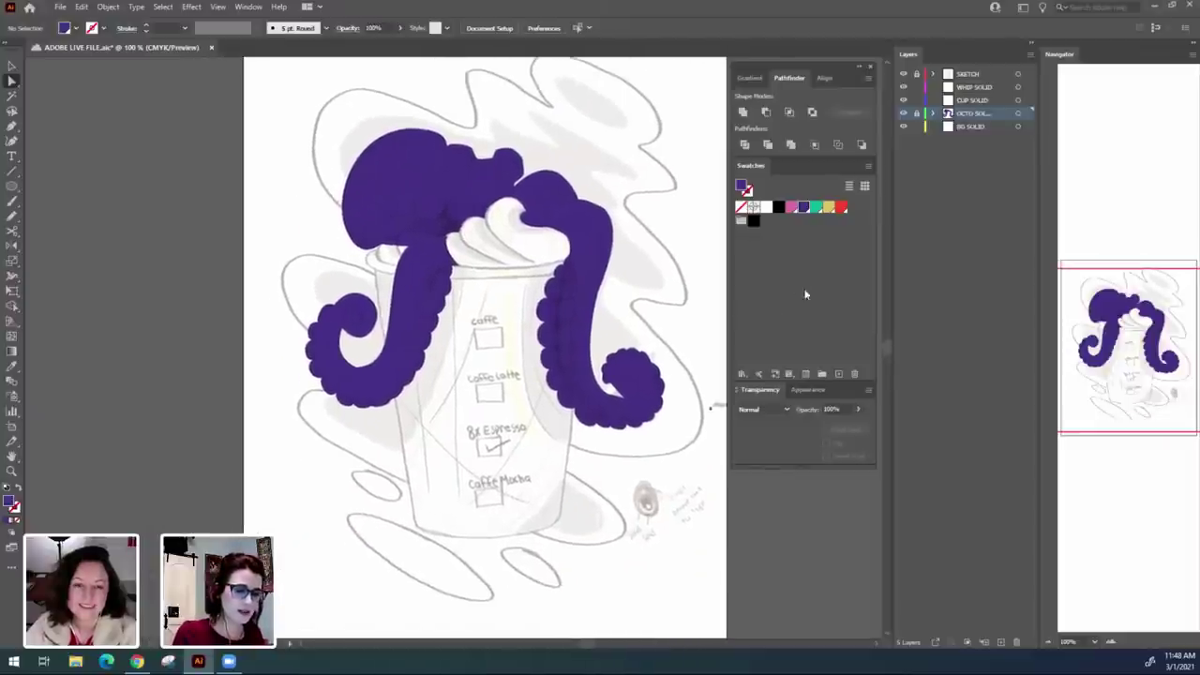
pyautogui.moveTo(637, 542); pyautogui.dragTo(624, 504)
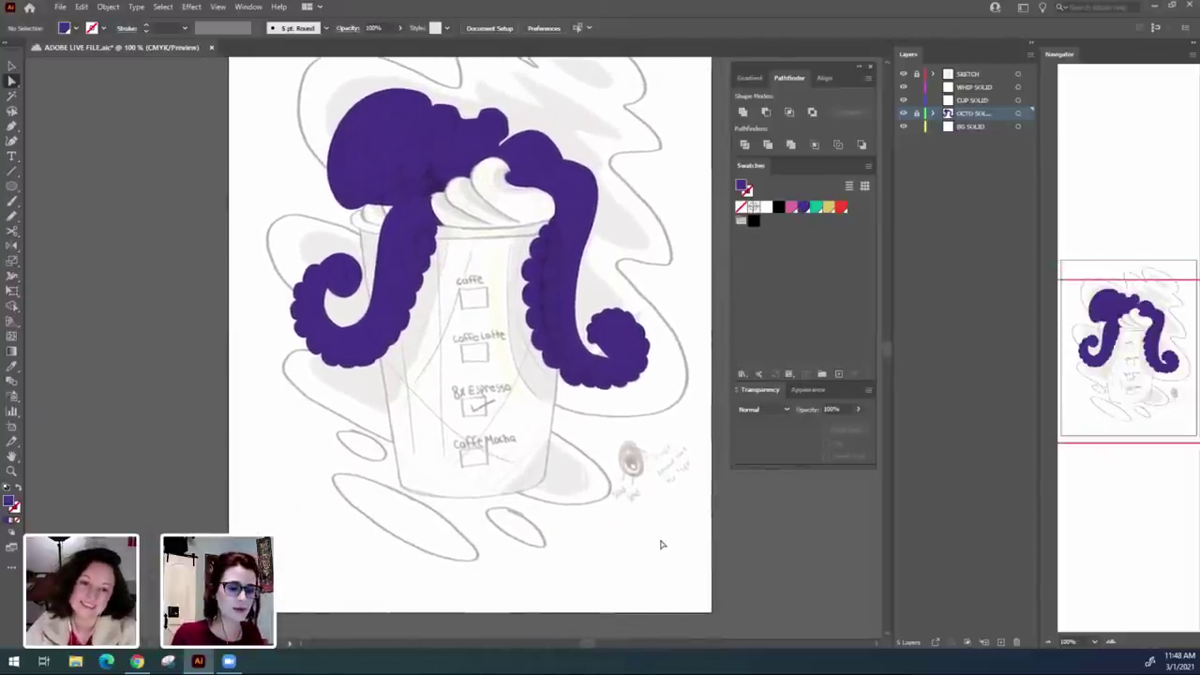
pyautogui.click(805, 209)
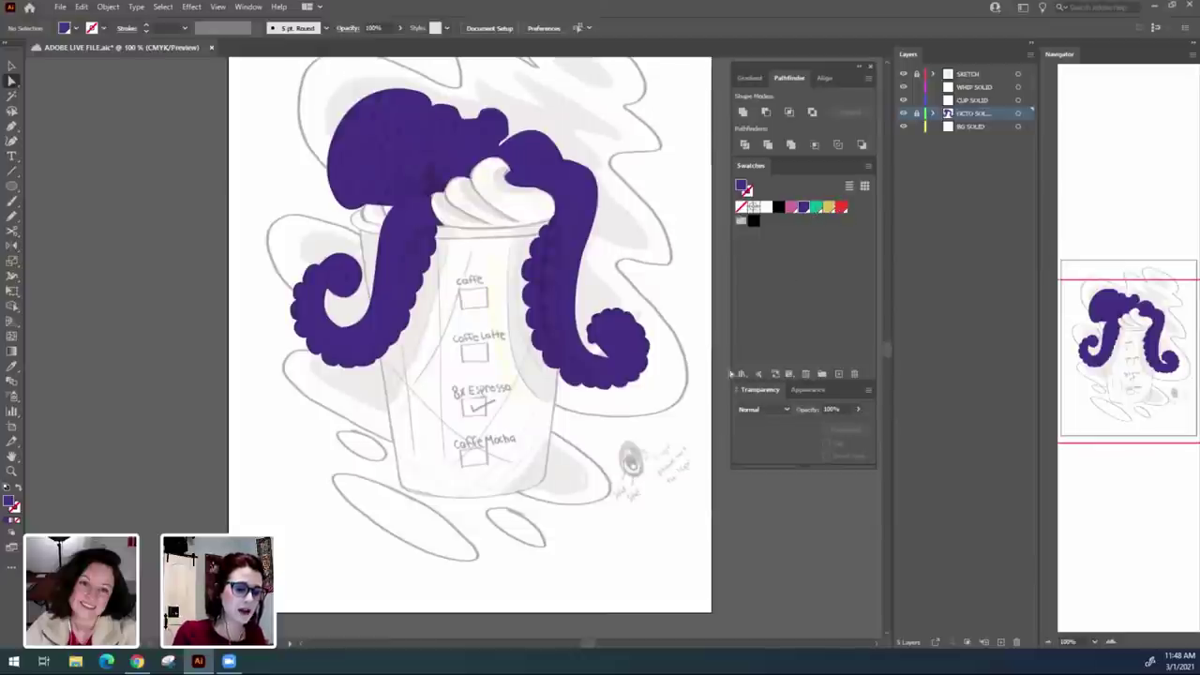
pyautogui.click(843, 207)
pyautogui.moveTo(526, 520); pyautogui.dragTo(554, 482)
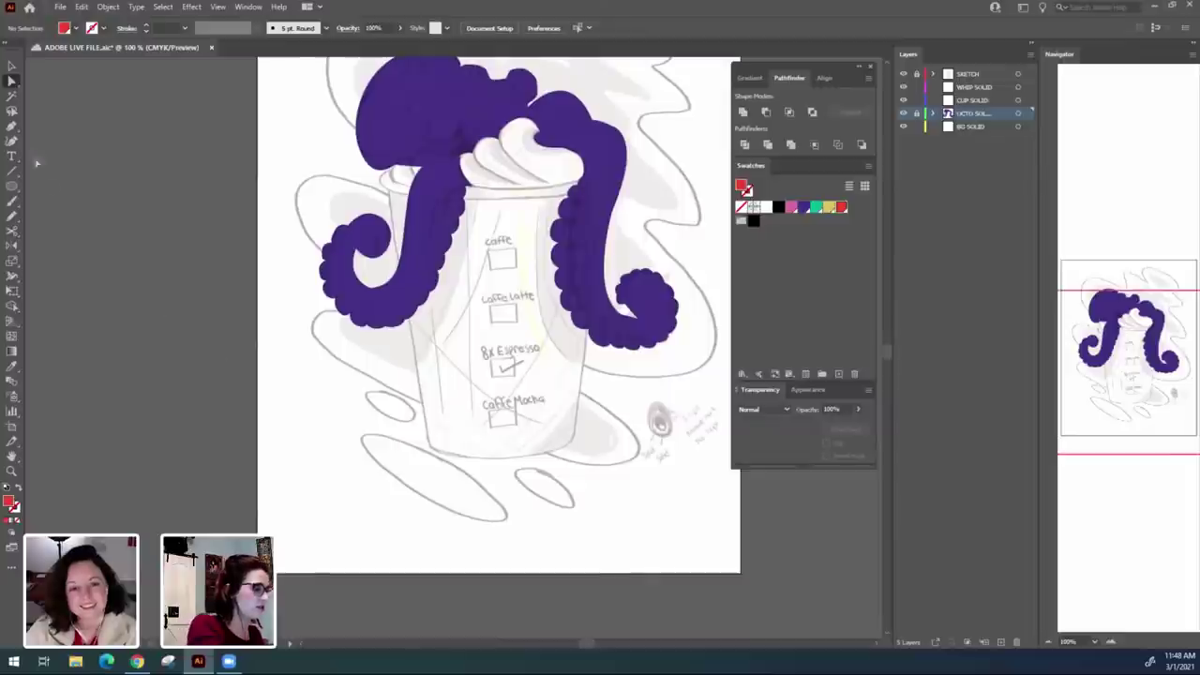
# Make the CUP SOLID layer active with the Pen tool ready for the cup shape.
pyautogui.click(12, 125)
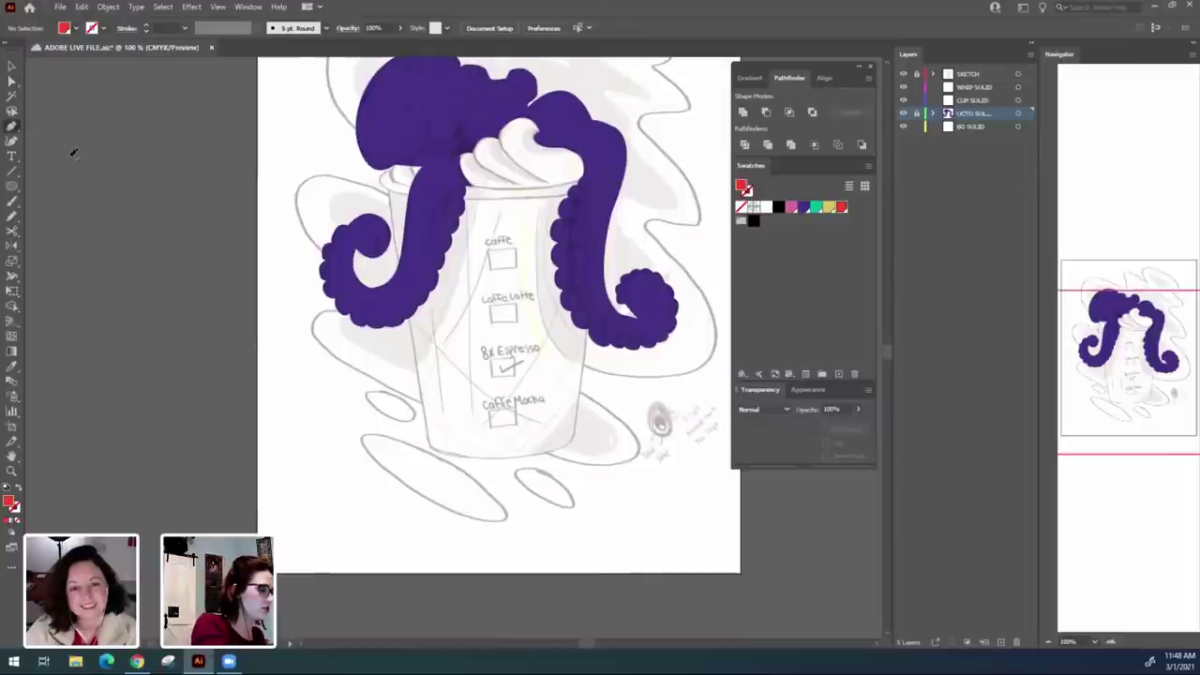
pyautogui.click(1001, 101)
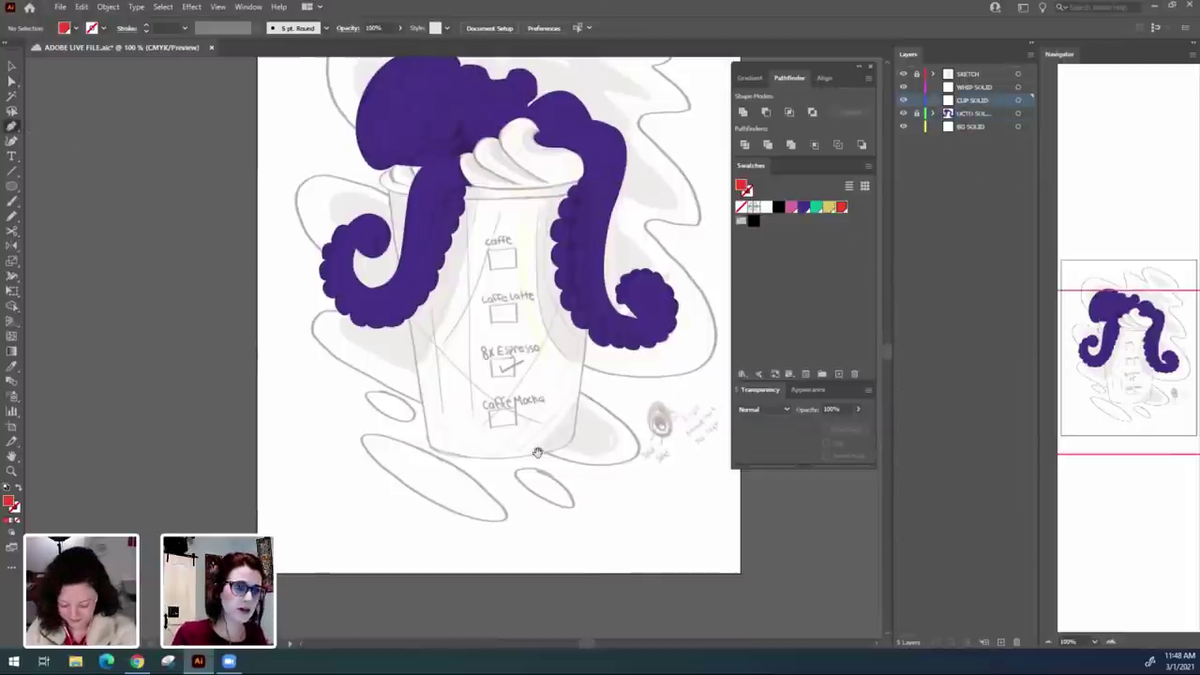
pyautogui.moveTo(537, 453); pyautogui.dragTo(560, 470)
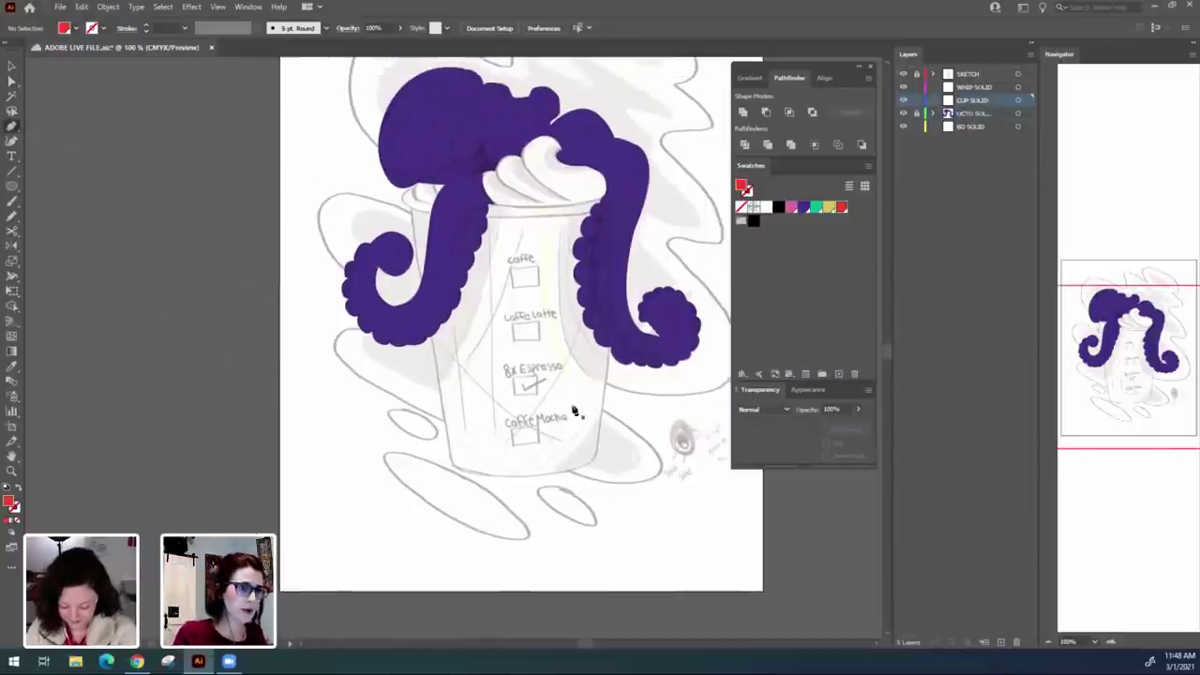
pyautogui.click(410, 206)
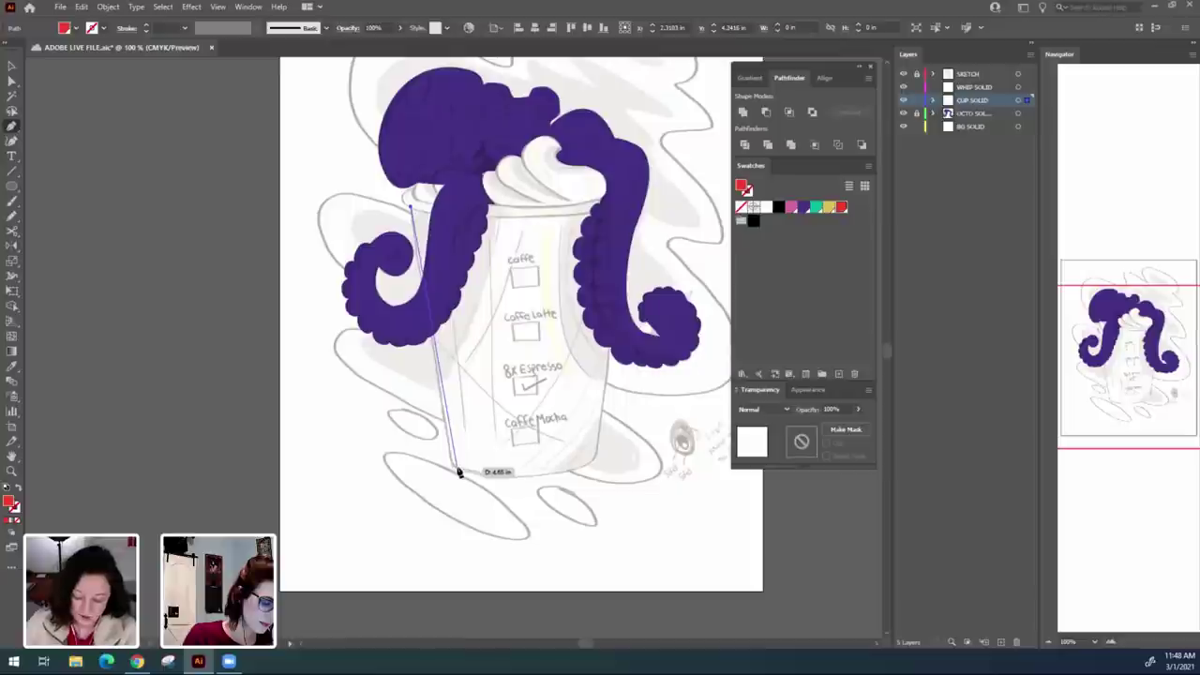
pyautogui.click(455, 468)
pyautogui.moveTo(464, 472); pyautogui.dragTo(468, 475)
pyautogui.hotkey('ctrl', 'z')
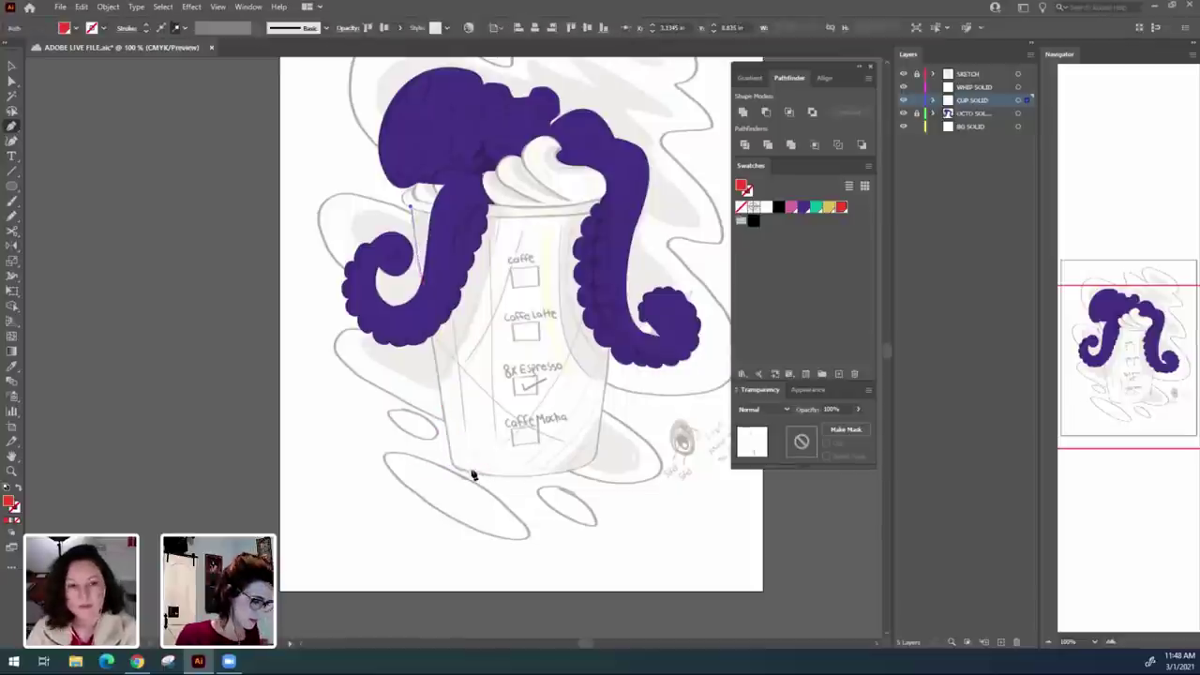
pyautogui.hotkey('ctrl', 'z')
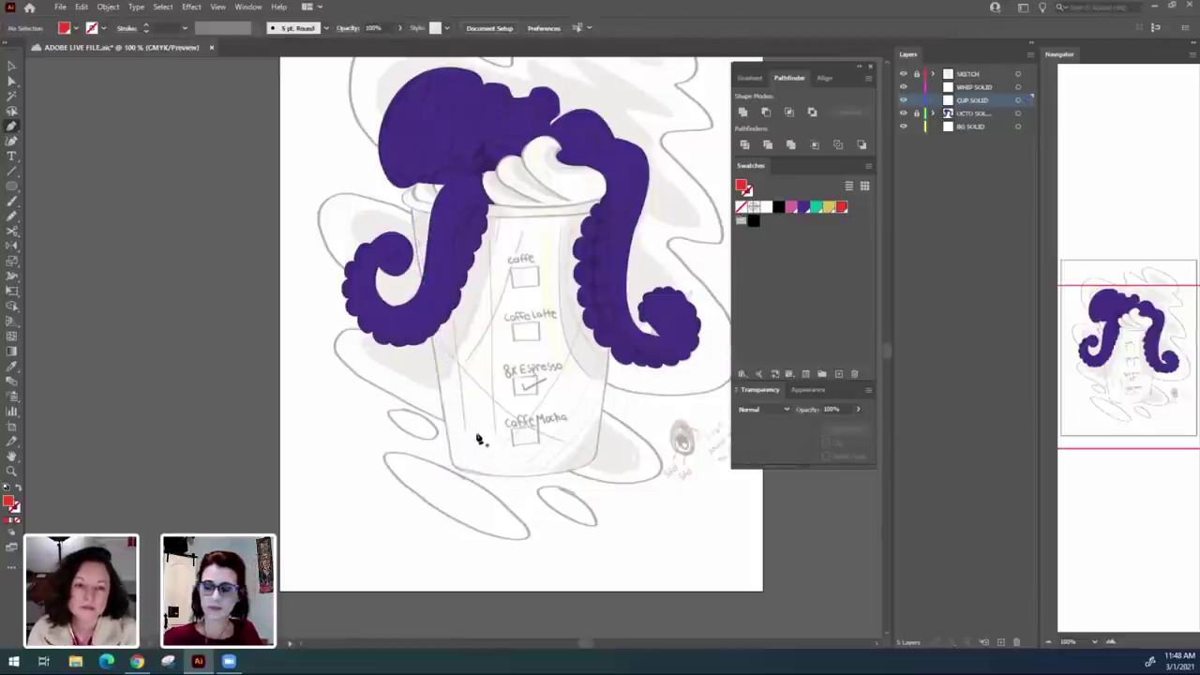
# Draw a red rectangle about 1.93 by 4.73 in from the cup's left rim corner to its base, covering the left half.
pyautogui.moveTo(577, 506); pyautogui.dragTo(530, 451)
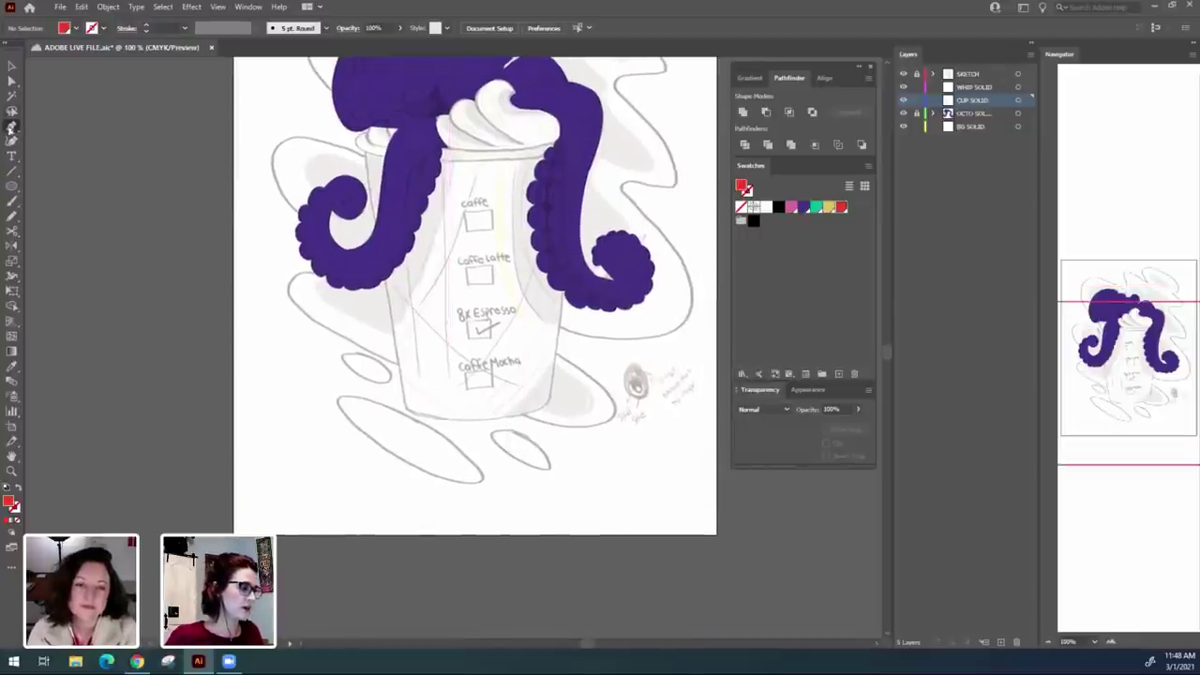
pyautogui.click(12, 185)
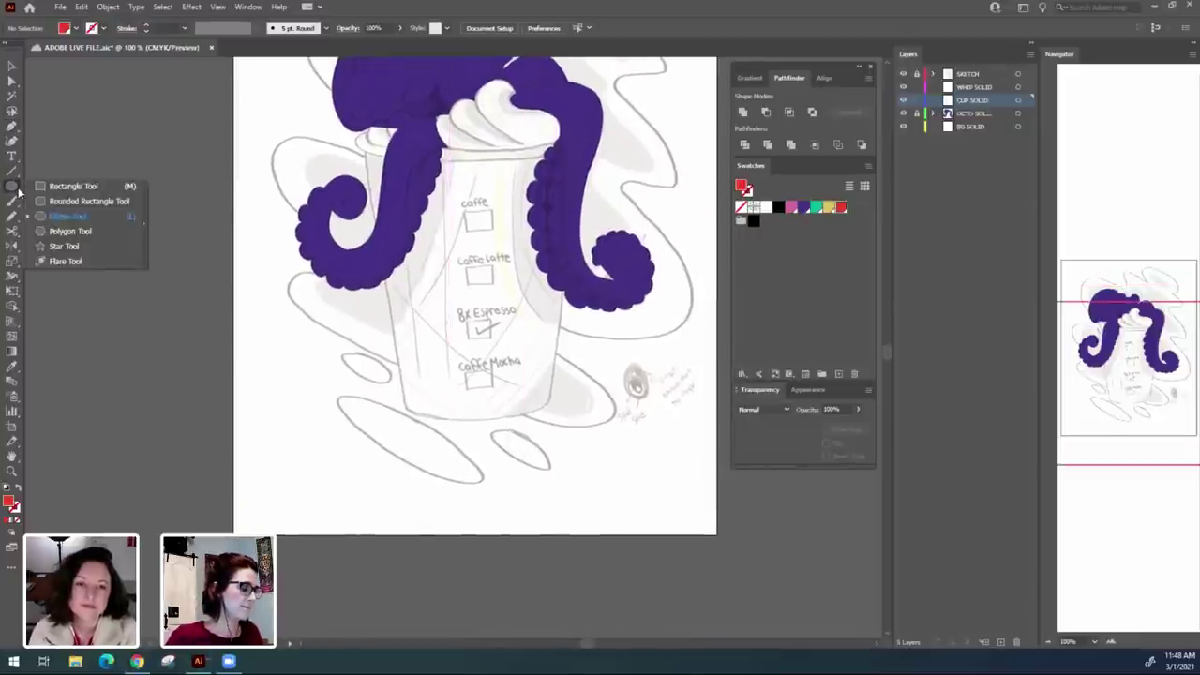
pyautogui.click(72, 190)
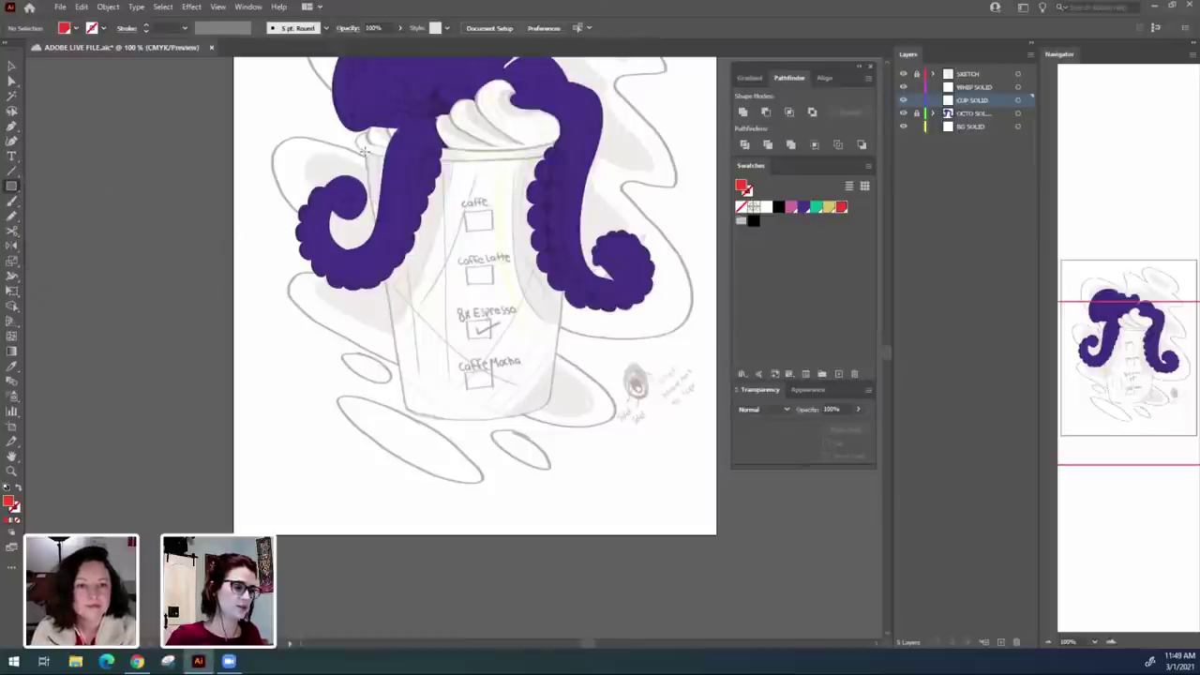
pyautogui.moveTo(365, 149); pyautogui.dragTo(475, 421)
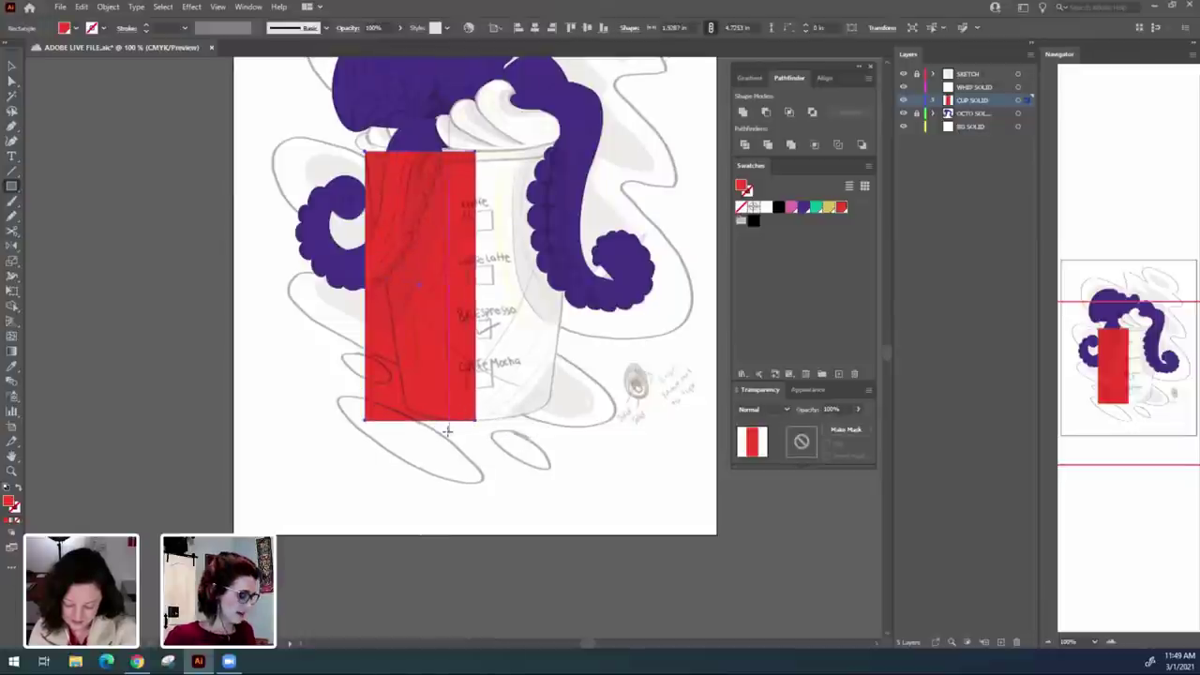
# Move the rectangle's lower outer corner inward to follow the cup's slanted side in the sketch, and deselect the shape.
pyautogui.press('a')
pyautogui.click(367, 421)
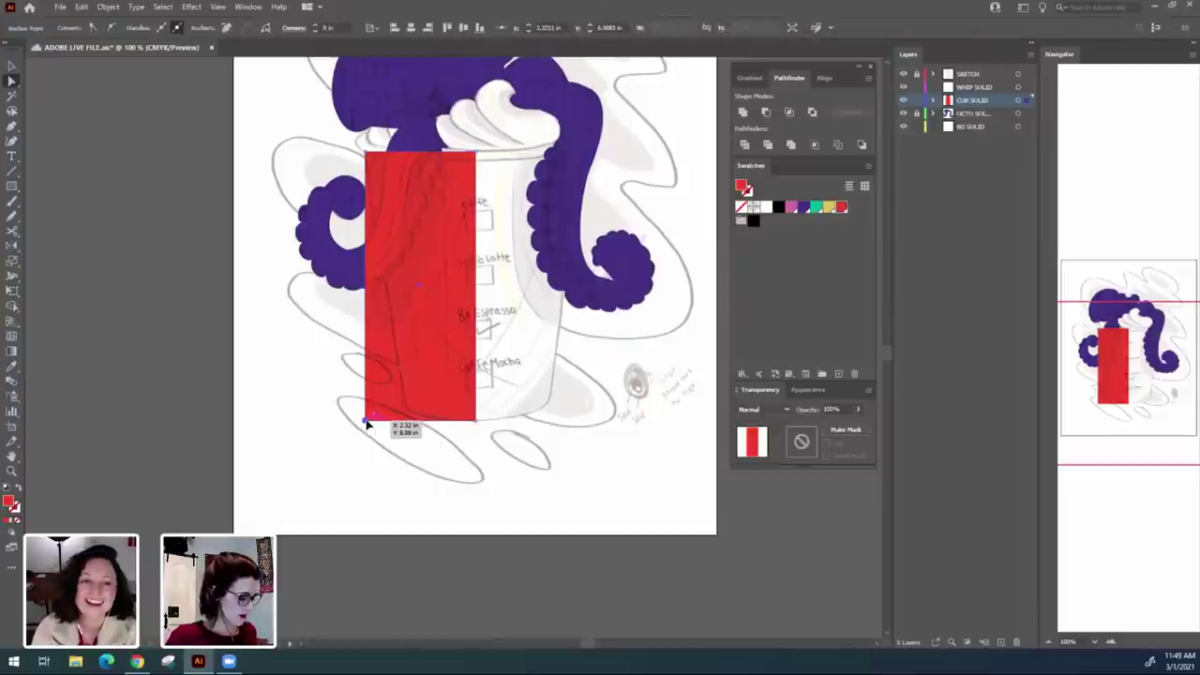
pyautogui.moveTo(366, 423); pyautogui.dragTo(406, 424)
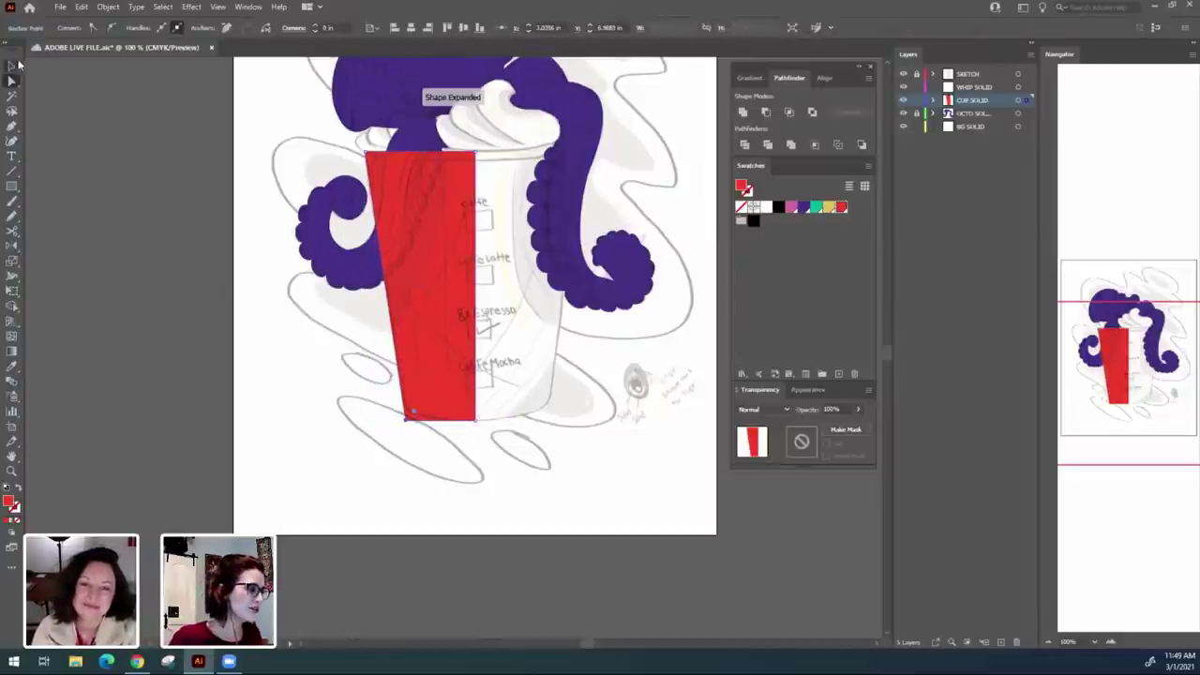
pyautogui.click(13, 66)
pyautogui.click(145, 350)
pyautogui.moveTo(551, 527); pyautogui.dragTo(498, 511)
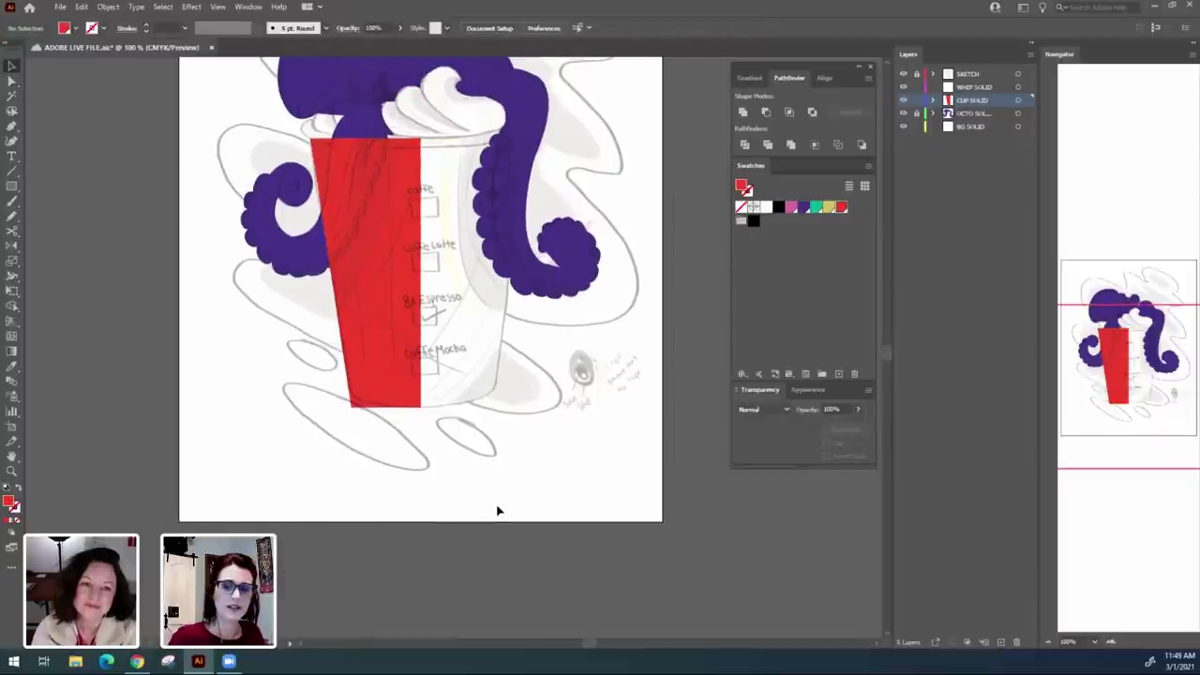
pyautogui.hotkey('ctrl', '-')
pyautogui.hotkey('ctrl', '+')
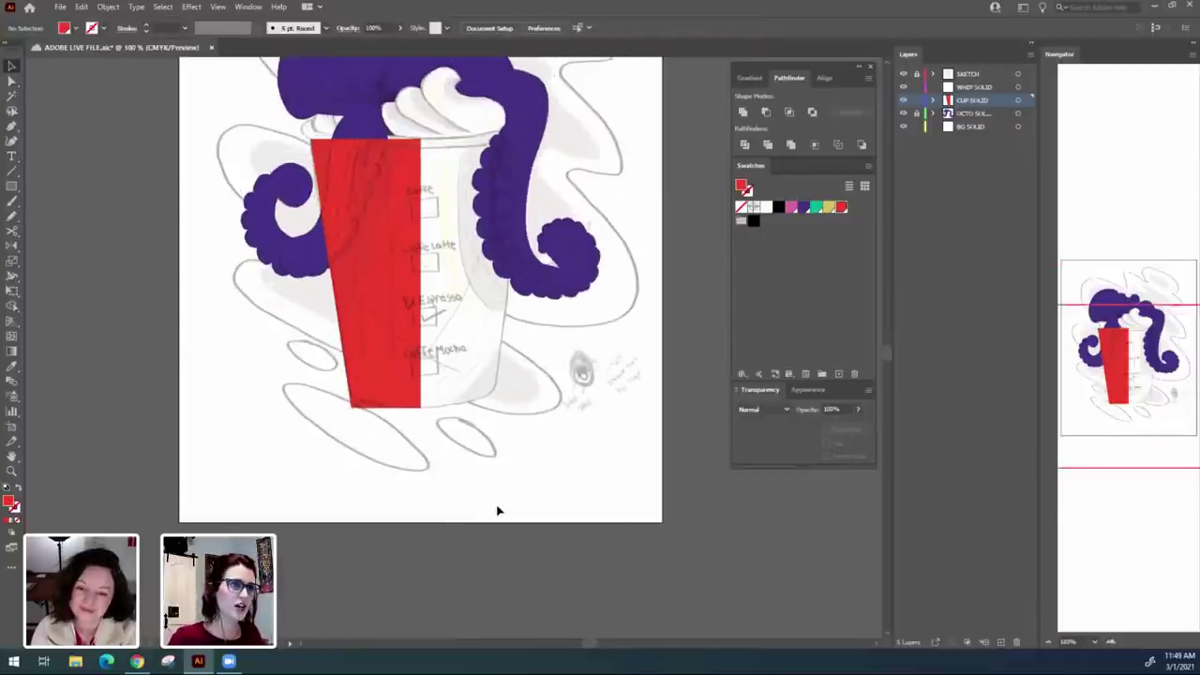
pyautogui.moveTo(502, 478); pyautogui.dragTo(495, 521)
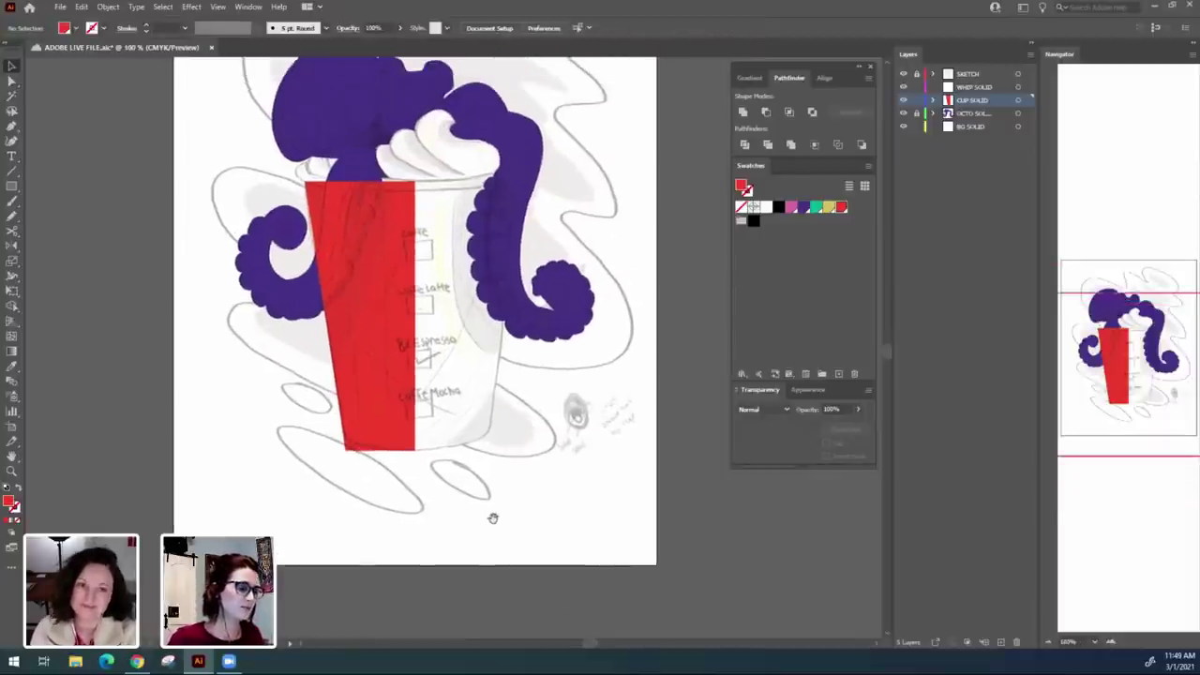
pyautogui.click(354, 289)
pyautogui.click(446, 515)
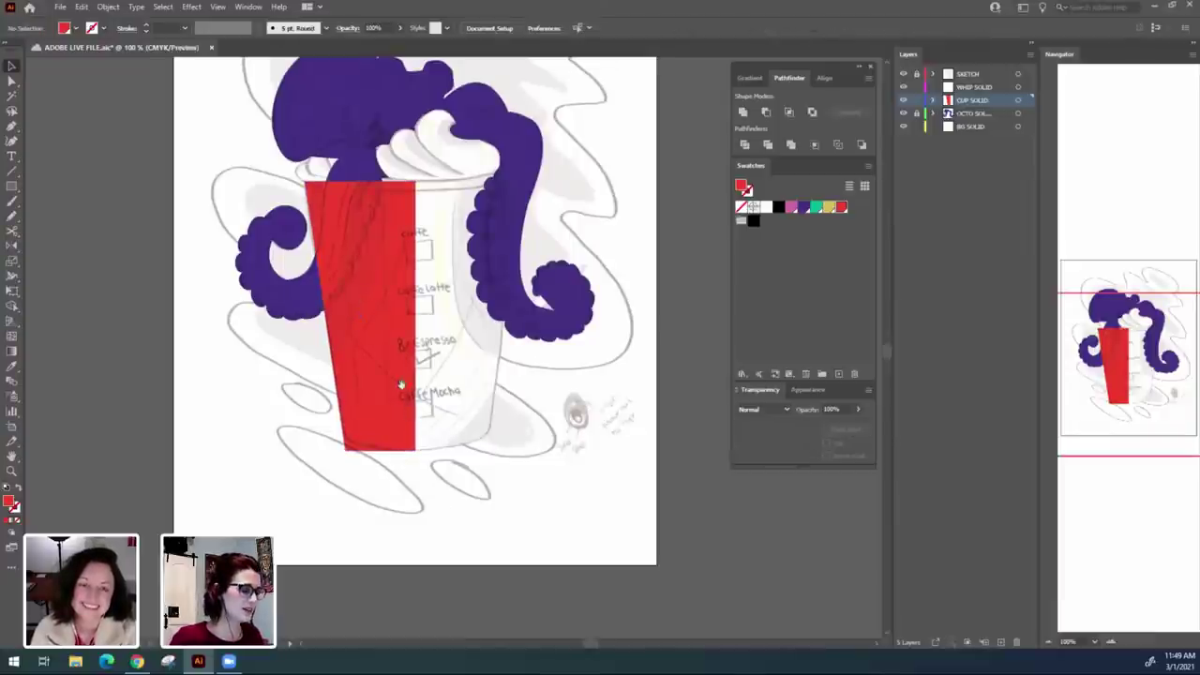
pyautogui.moveTo(402, 385); pyautogui.dragTo(405, 385)
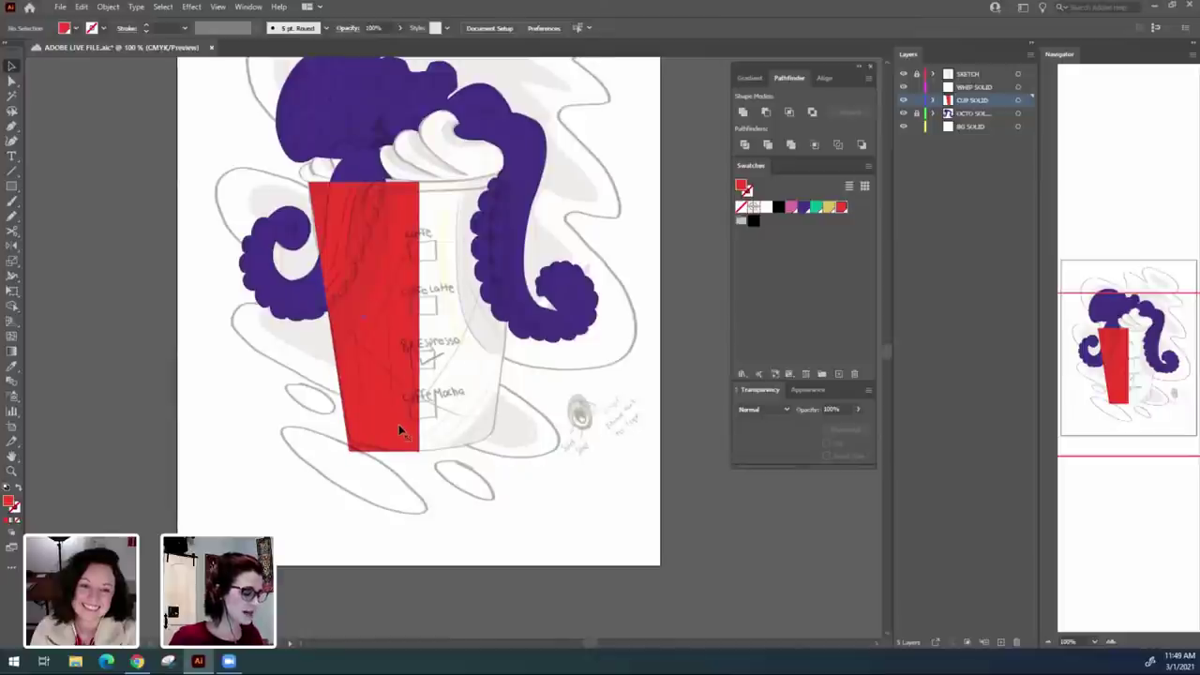
# Duplicate the red half cup, reflect the copy across the vertical axis, and place it over the sketch's right half.
pyautogui.click(401, 431)
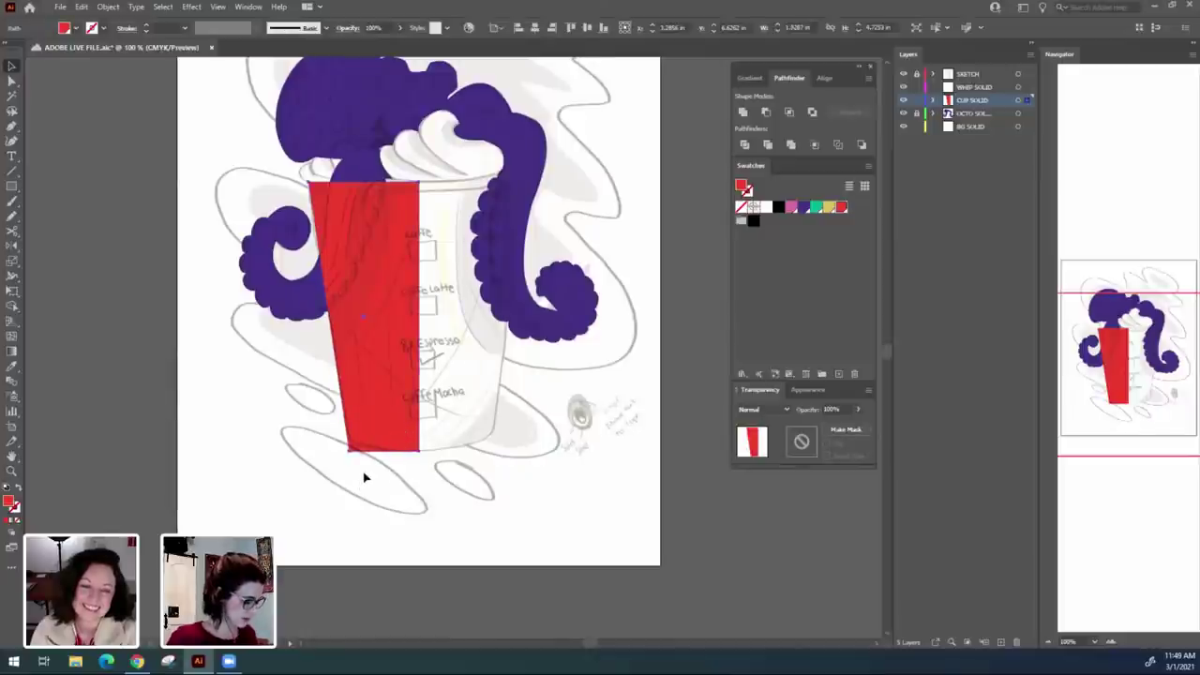
pyautogui.click(363, 517)
pyautogui.hotkey('ctrl', 'a')
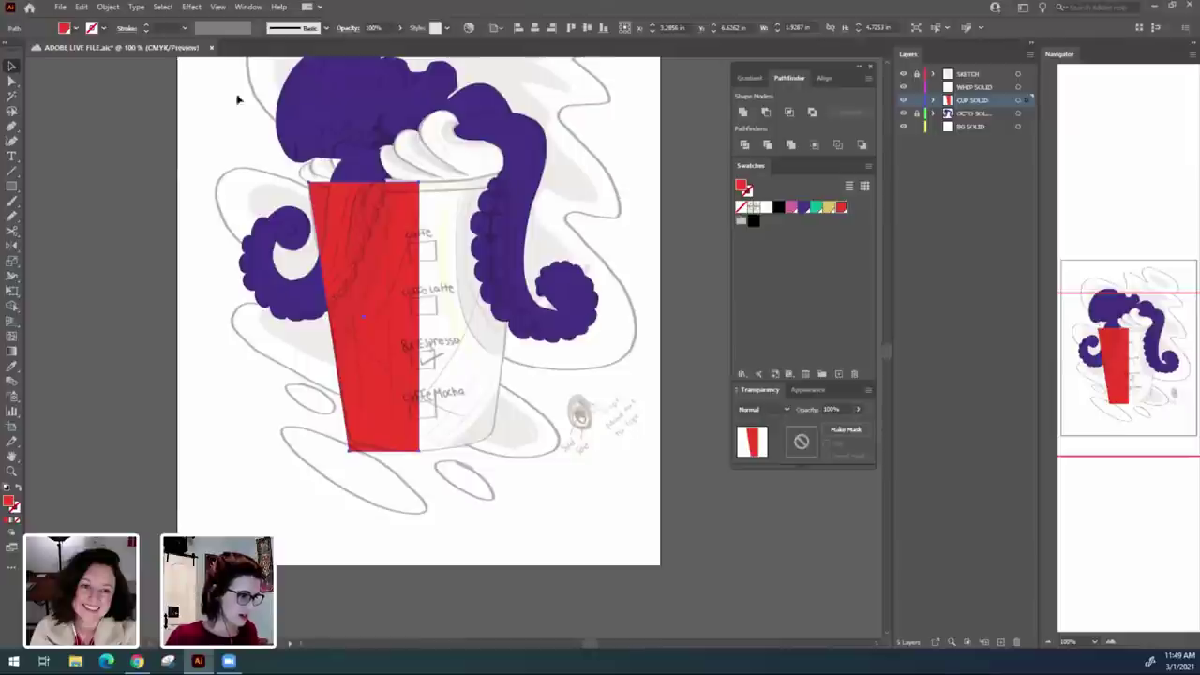
pyautogui.click(107, 7)
pyautogui.moveTo(158, 20)
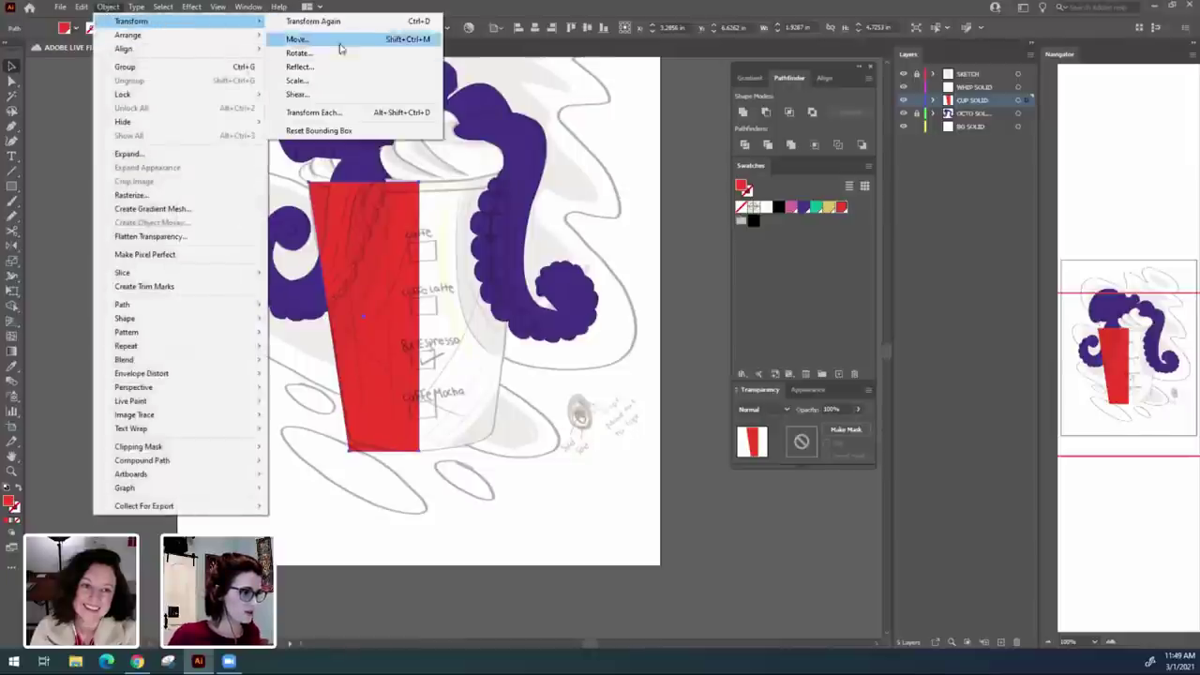
pyautogui.click(361, 72)
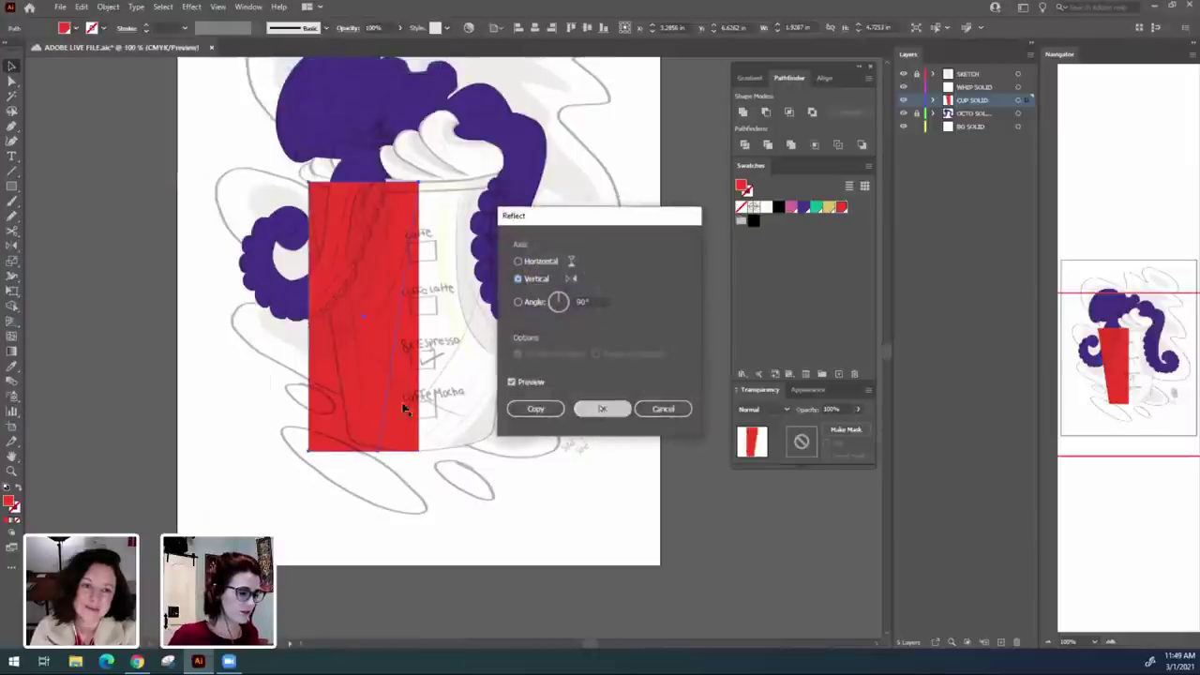
pyautogui.press('Return')
pyautogui.moveTo(484, 380); pyautogui.dragTo(475, 380)
pyautogui.click(570, 487)
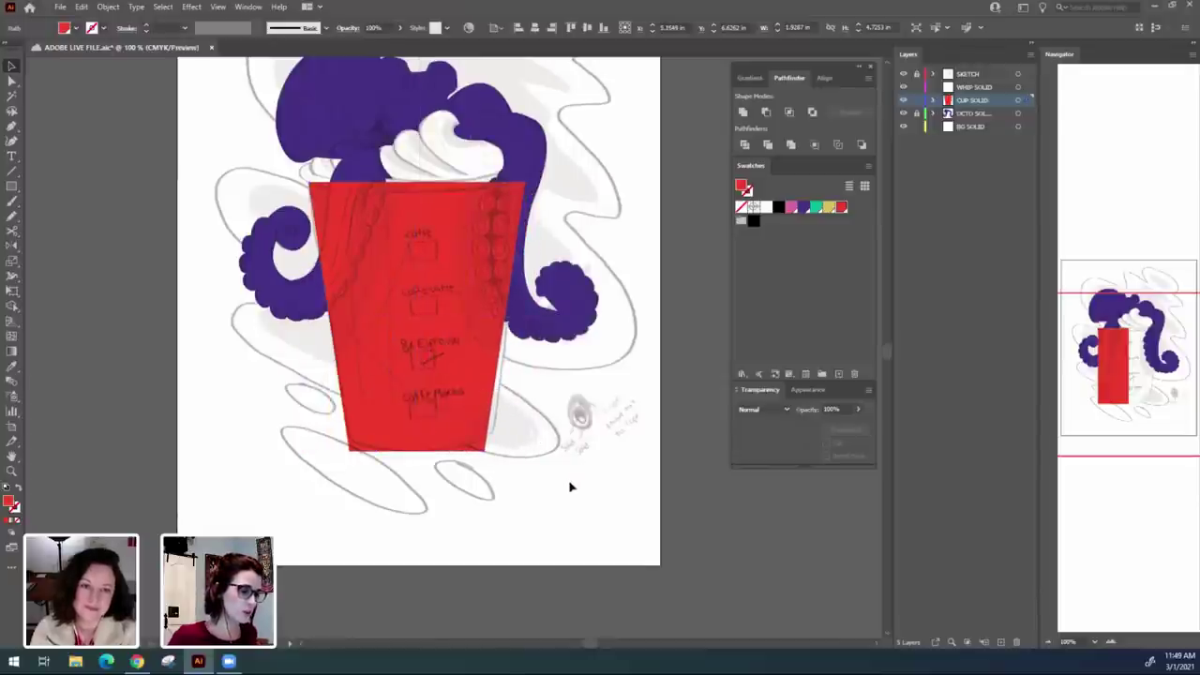
# Shift the mirrored half slightly outward to compare it with the sketch, and delete it.
pyautogui.click(395, 422)
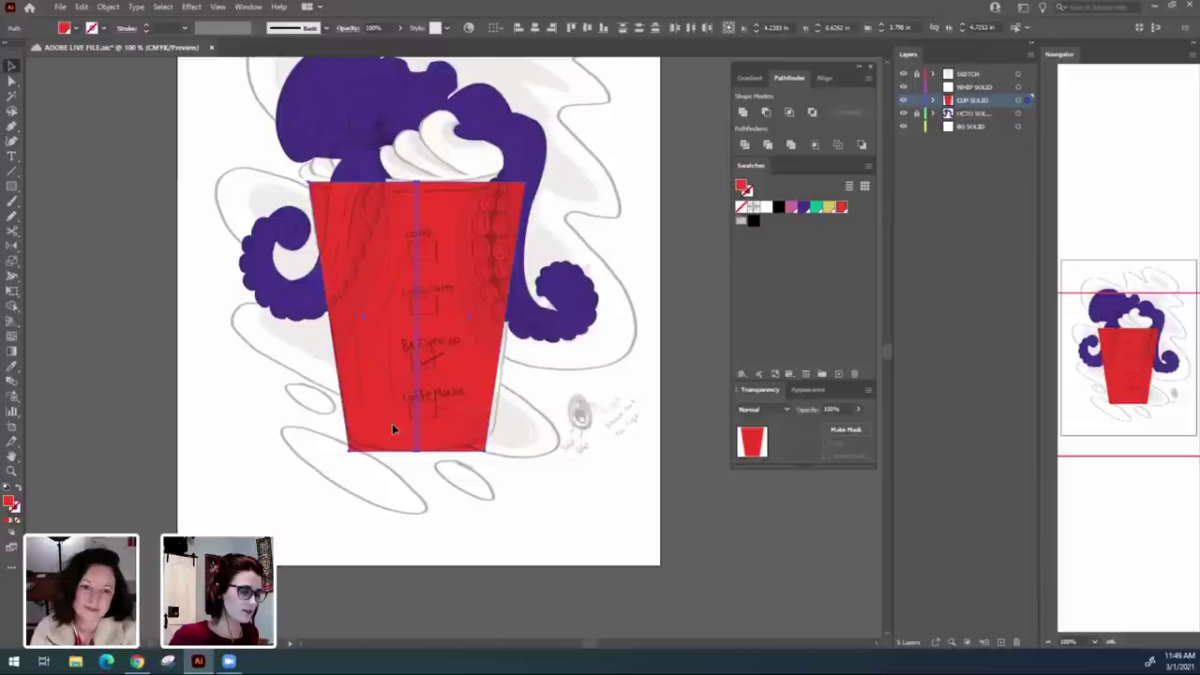
pyautogui.moveTo(392, 423); pyautogui.dragTo(465, 427)
pyautogui.click(523, 441)
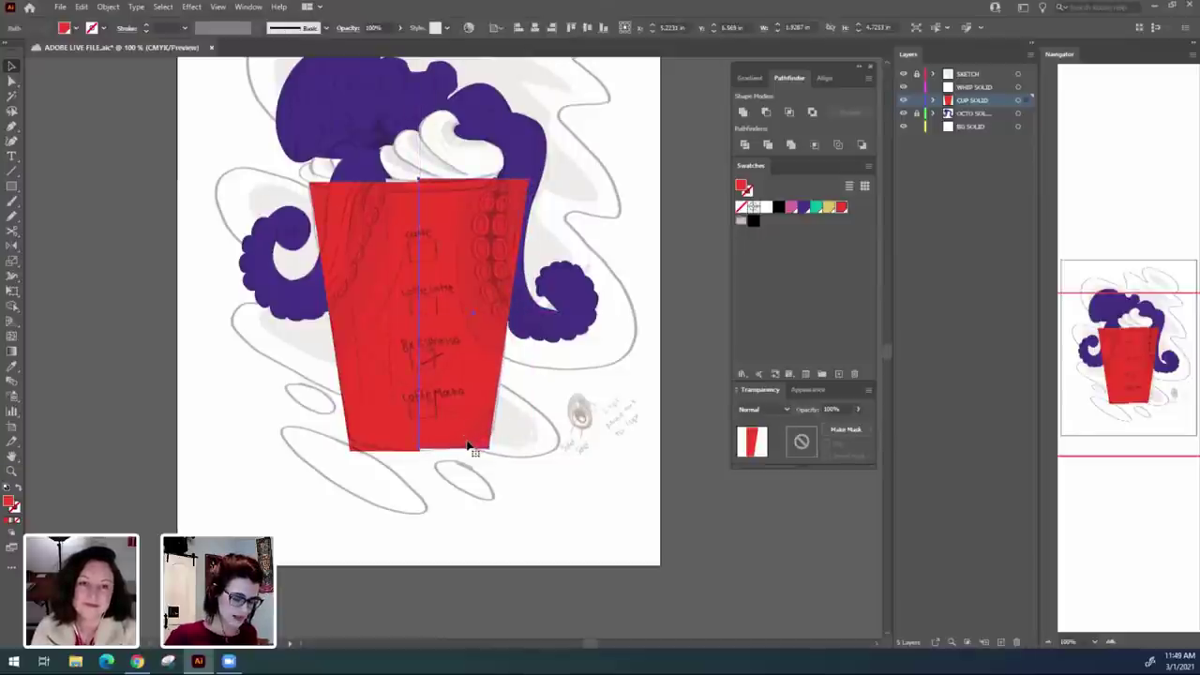
pyautogui.press('Delete')
# Nudge the two anchors on the half cup's straight inner edge outward, widening the shape to about 2.01 in.
pyautogui.click(396, 423)
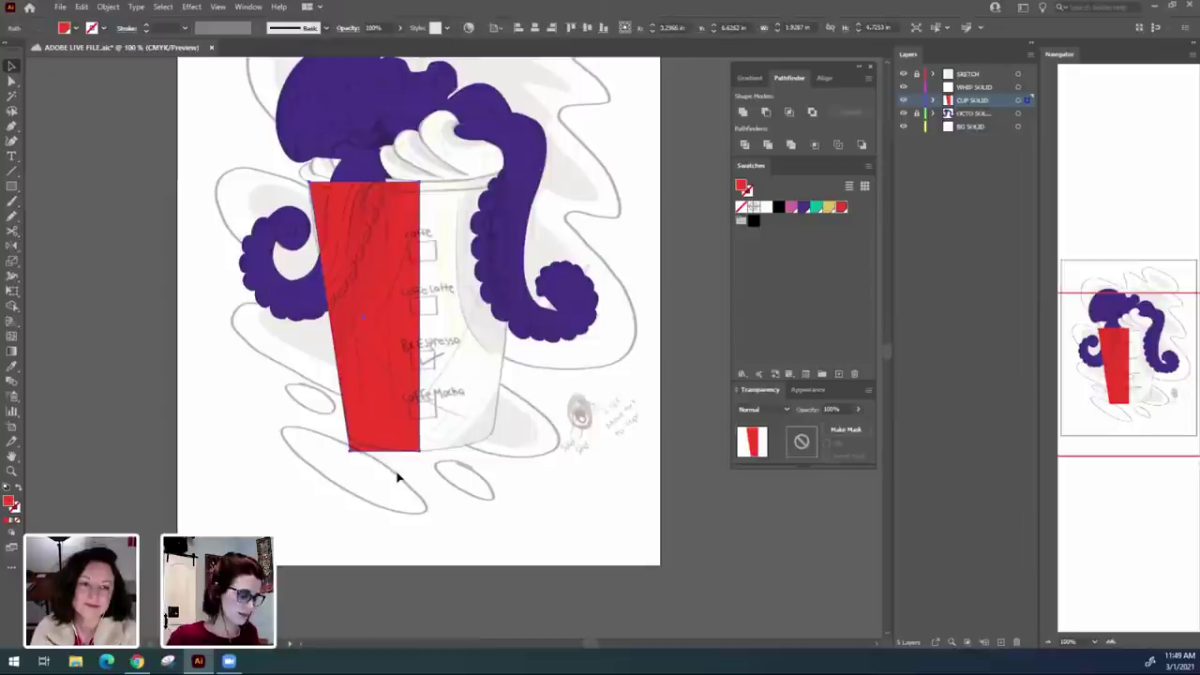
pyautogui.click(11, 82)
pyautogui.click(411, 189)
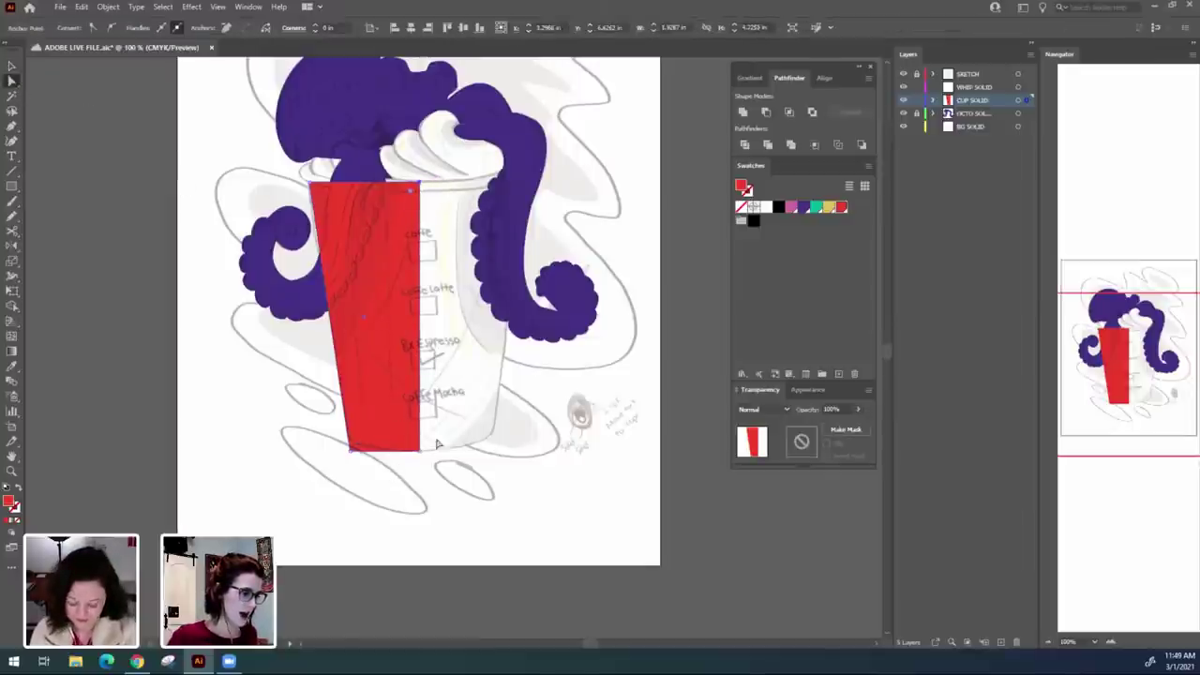
pyautogui.keyDown('shift'); pyautogui.click(420, 451); pyautogui.keyUp('shift')
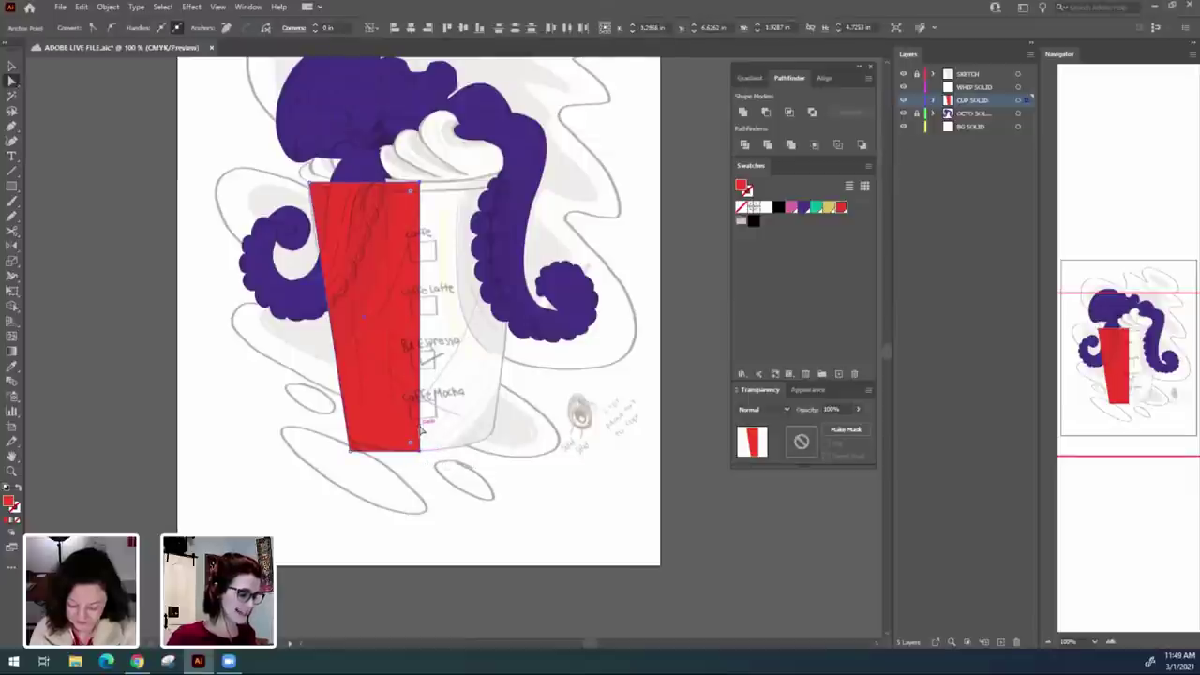
pyautogui.press('Right')
pyautogui.press('Right')
pyautogui.press('Right')
pyautogui.press('Right')
pyautogui.press('Right')
pyautogui.press('Right')
pyautogui.press('Right')
pyautogui.press('Right')
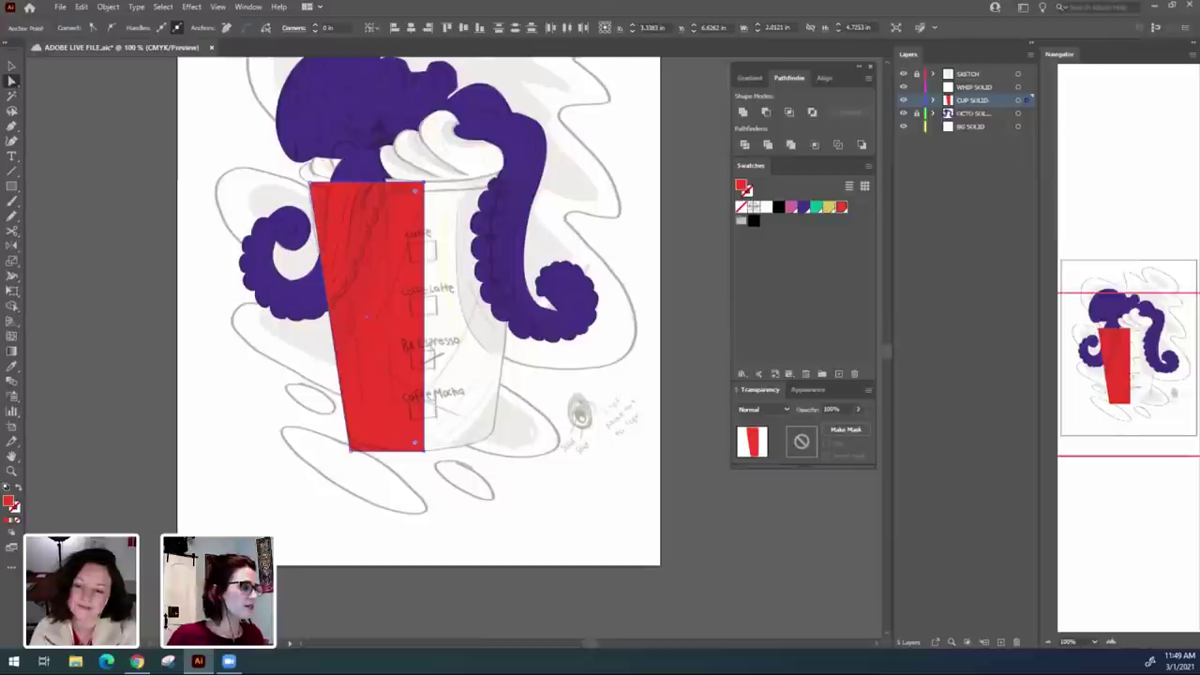
# Duplicate the widened half cup in place and reflect the copy across the vertical axis.
pyautogui.click(17, 65)
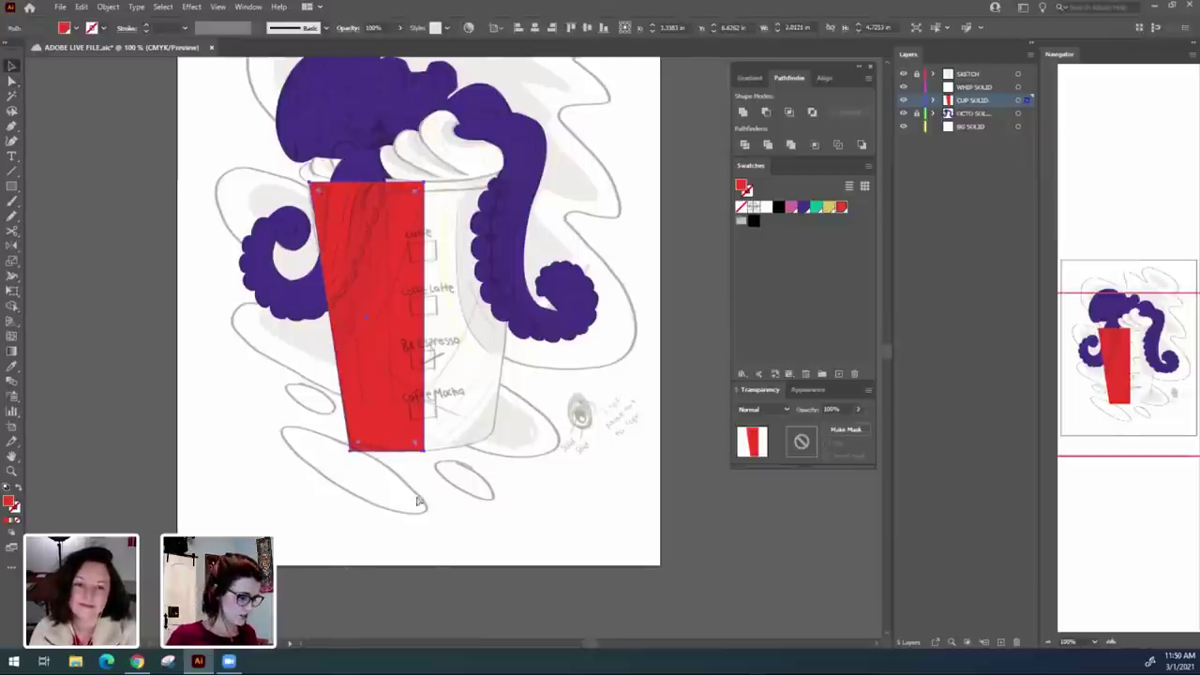
pyautogui.click(440, 538)
pyautogui.hotkey('ctrl', 'a')
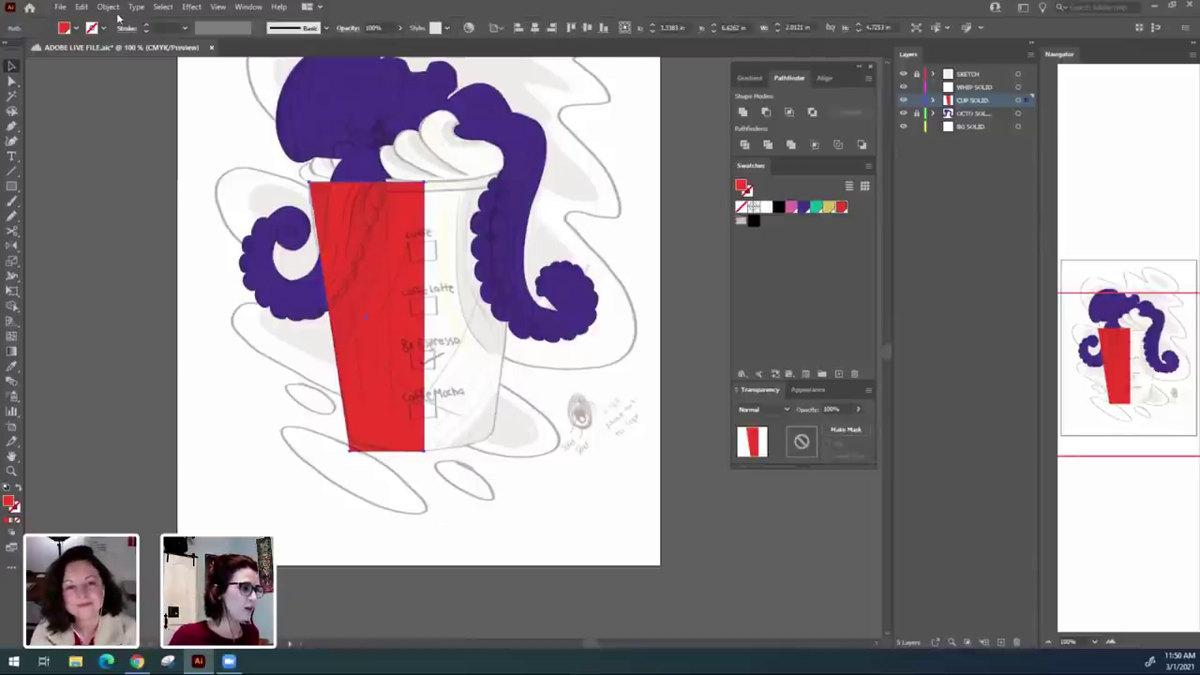
pyautogui.click(108, 7)
pyautogui.moveTo(148, 26)
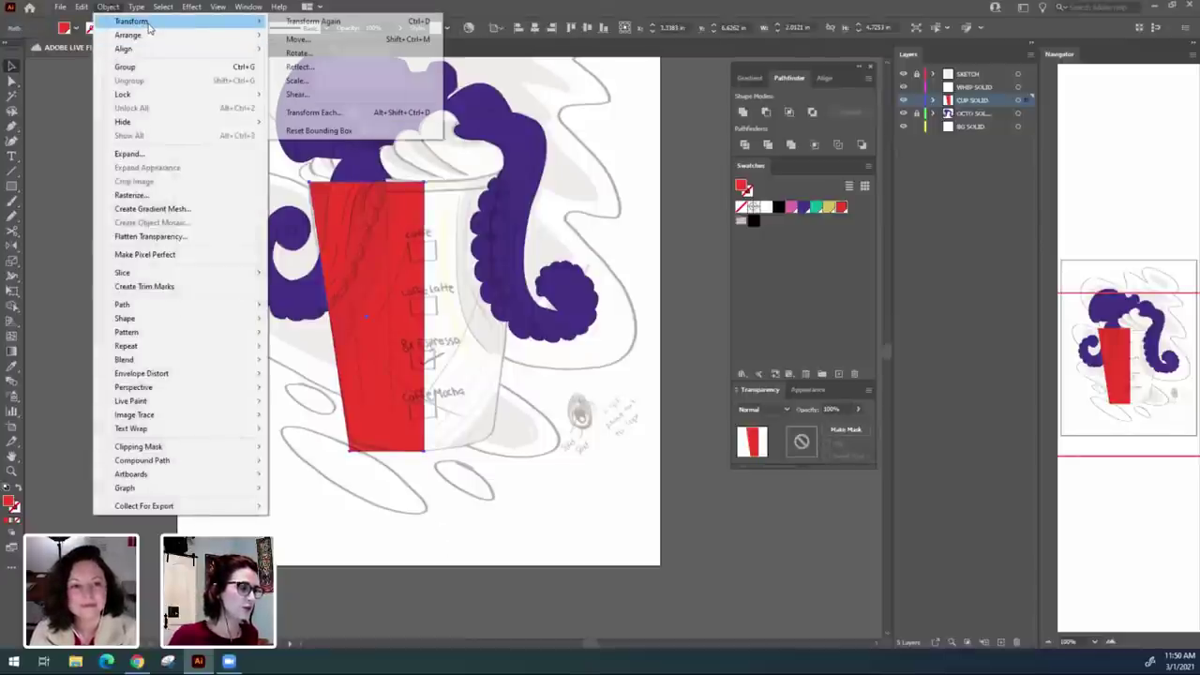
pyautogui.click(325, 69)
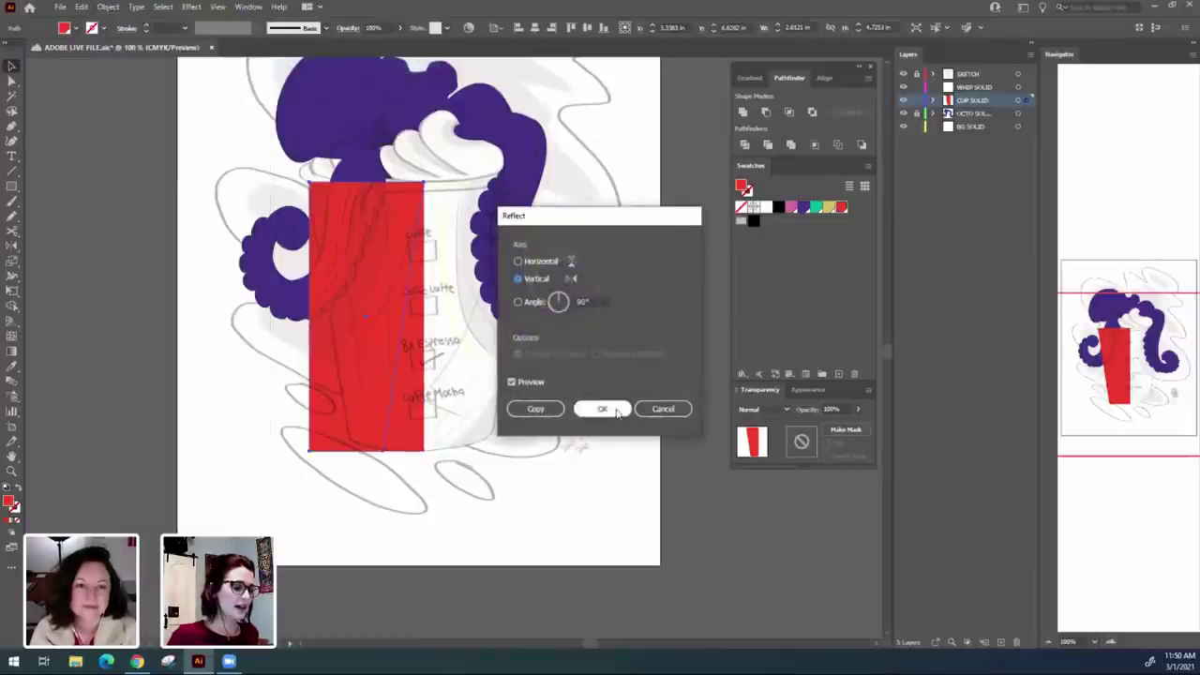
pyautogui.click(600, 409)
# Move the mirrored half over the cup's right side, nudge it inward to overlap the original half, and deselect it.
pyautogui.moveTo(372, 367); pyautogui.dragTo(482, 363)
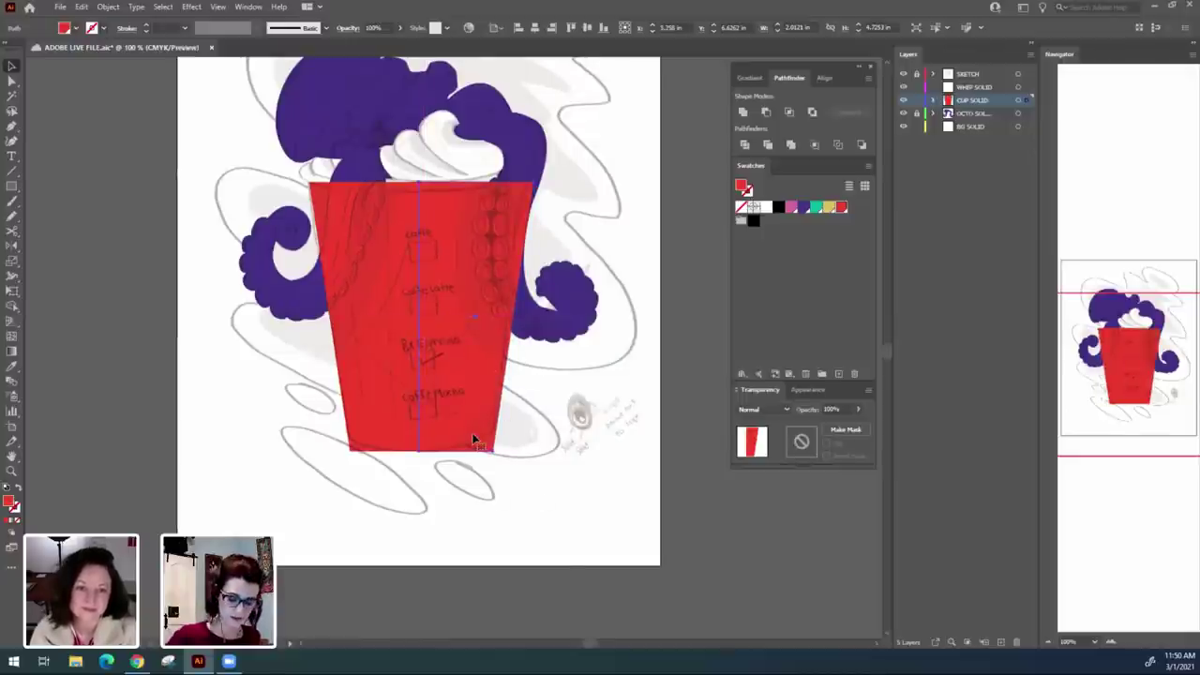
pyautogui.press('Left')
pyautogui.press('Left')
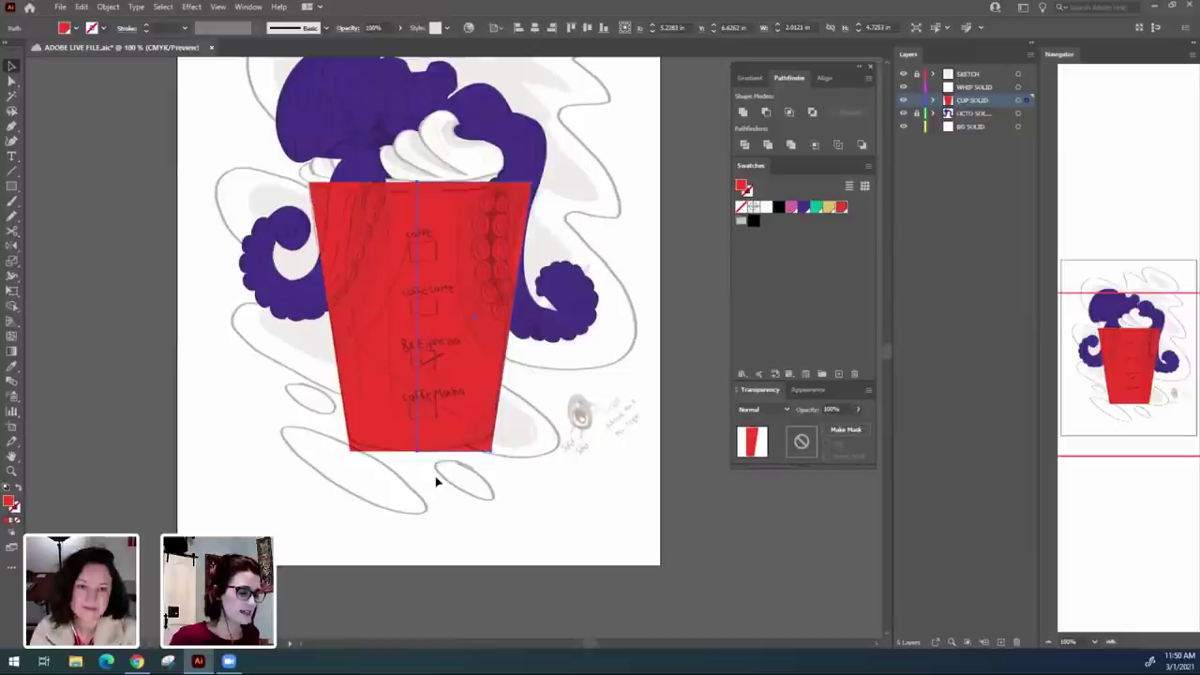
pyautogui.click(442, 483)
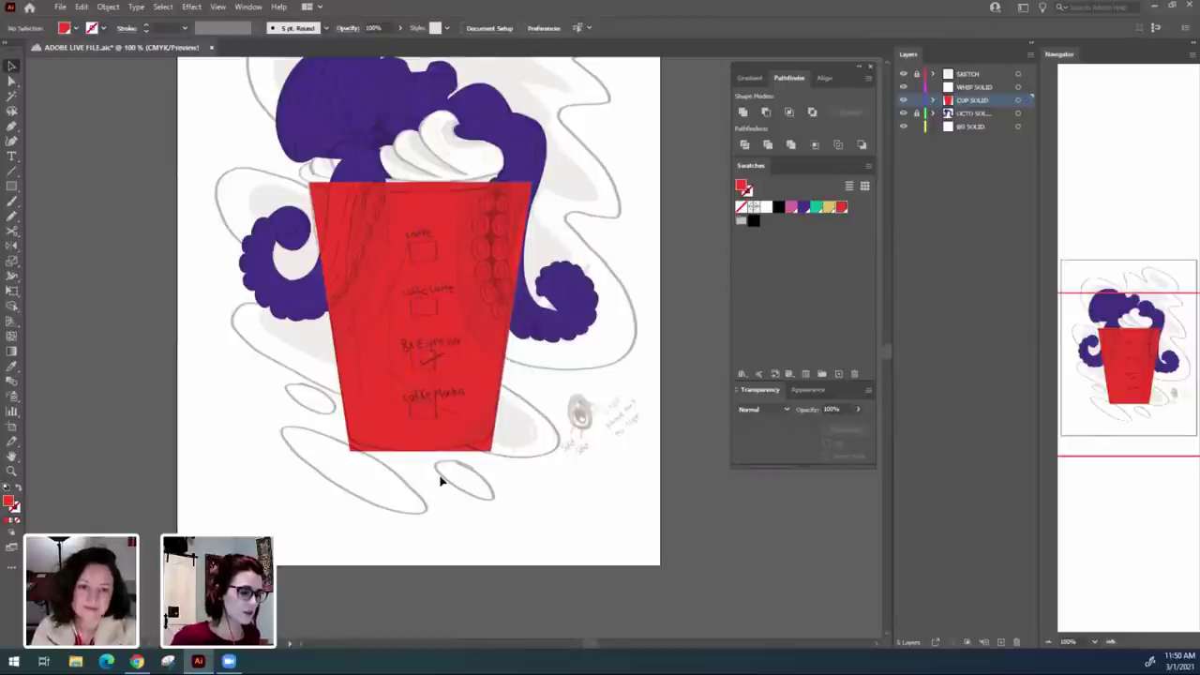
# Unite the two overlapping red cup halves into a single shape, and deselect it.
pyautogui.click(389, 430)
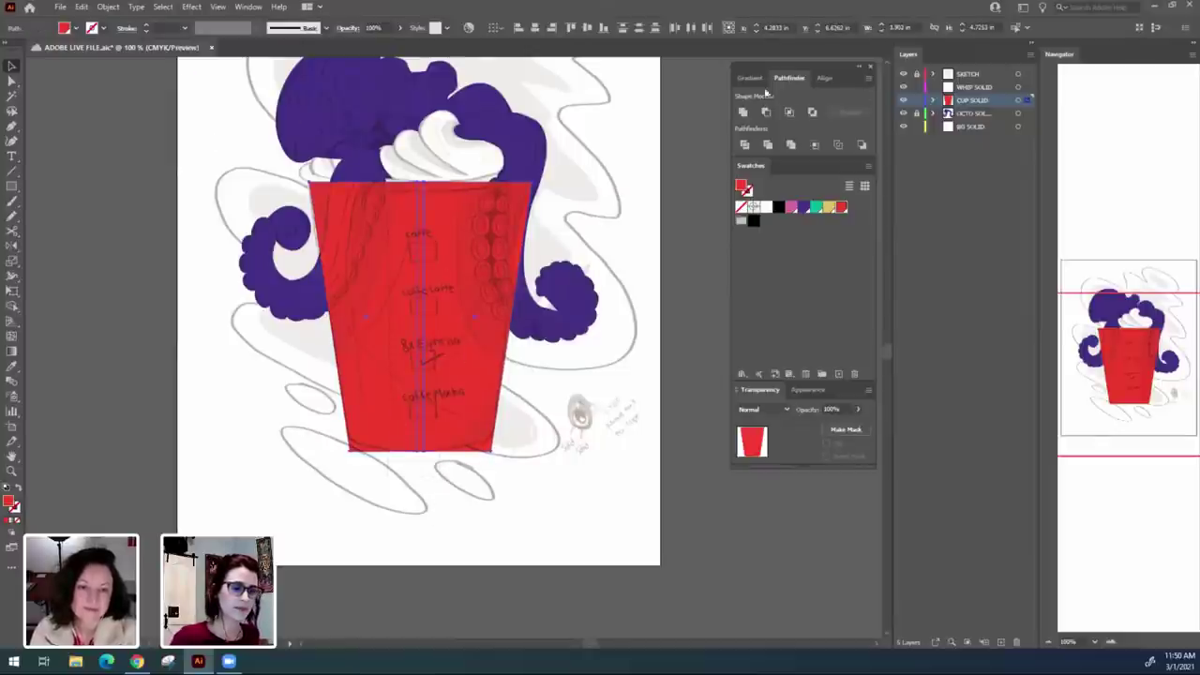
pyautogui.click(611, 531)
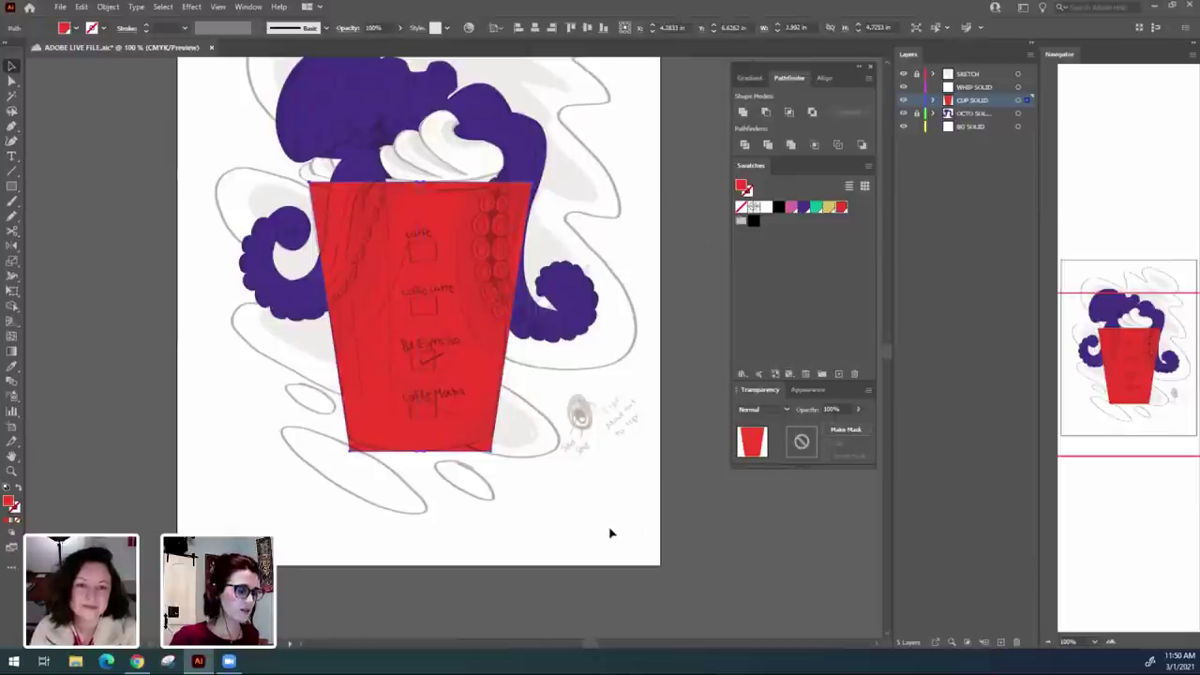
pyautogui.click(394, 370)
pyautogui.click(519, 514)
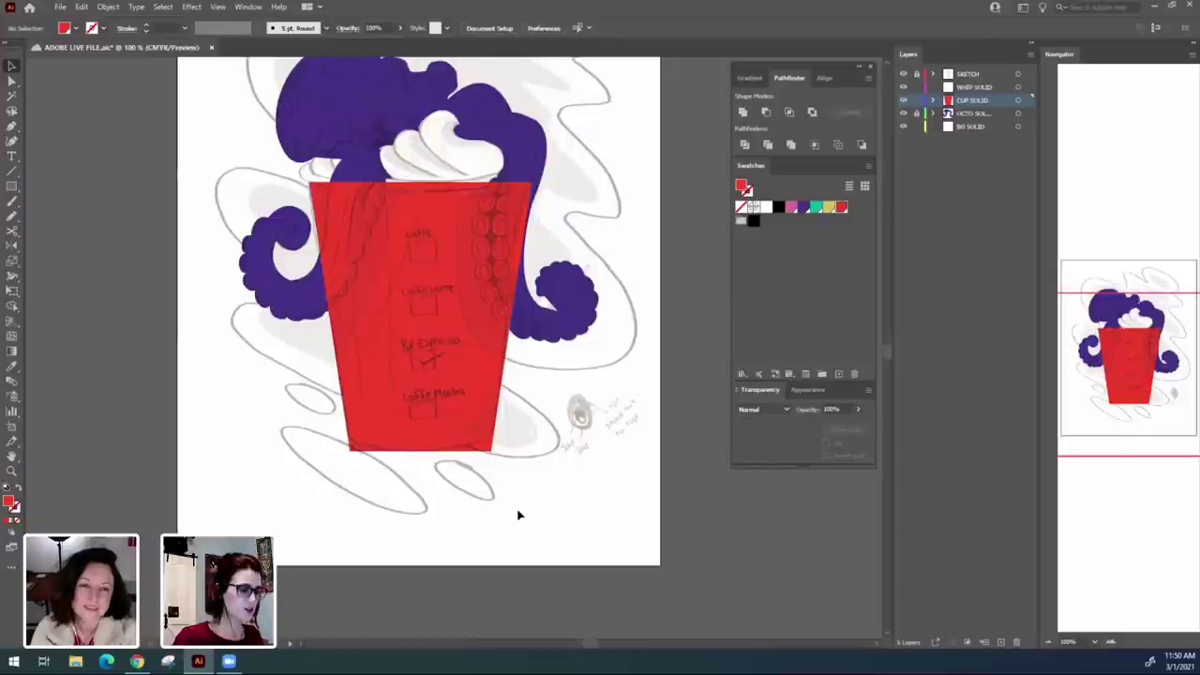
# Remove the leftover anchor points at the middle of the united cup's top and bottom edges, and deselect it.
pyautogui.hotkey('ctrl', '=')
pyautogui.click(416, 495)
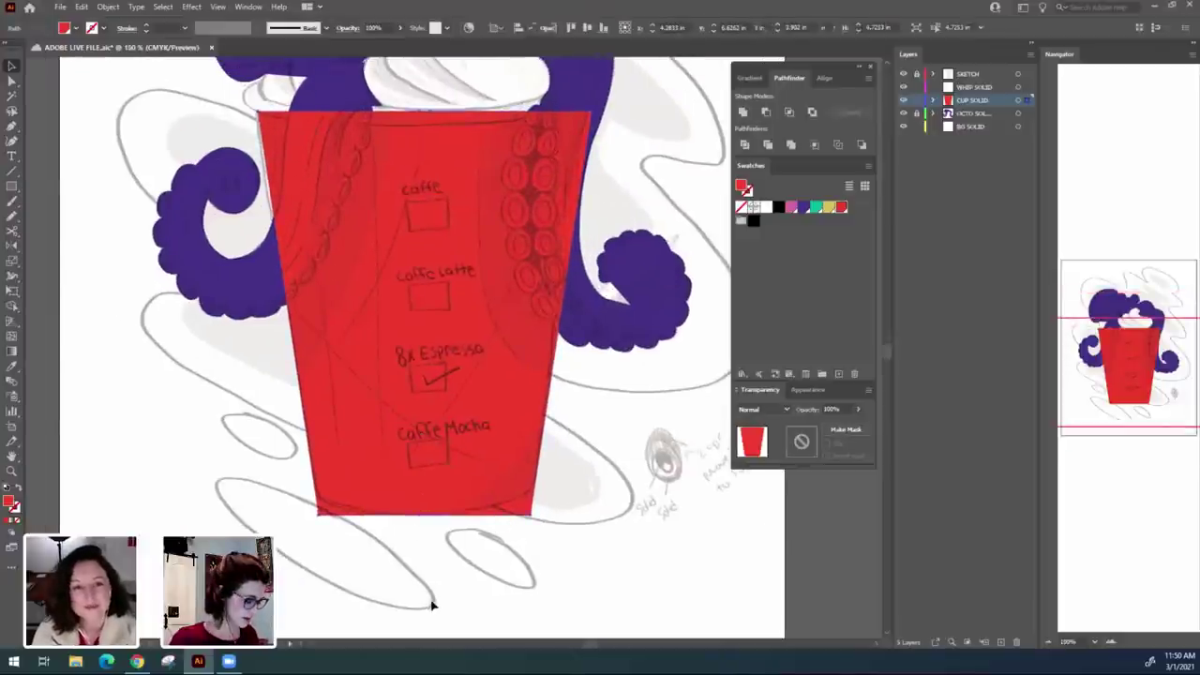
pyautogui.press('a')
pyautogui.click(420, 517)
pyautogui.keyDown('shift'); pyautogui.click(431, 517); pyautogui.keyUp('shift')
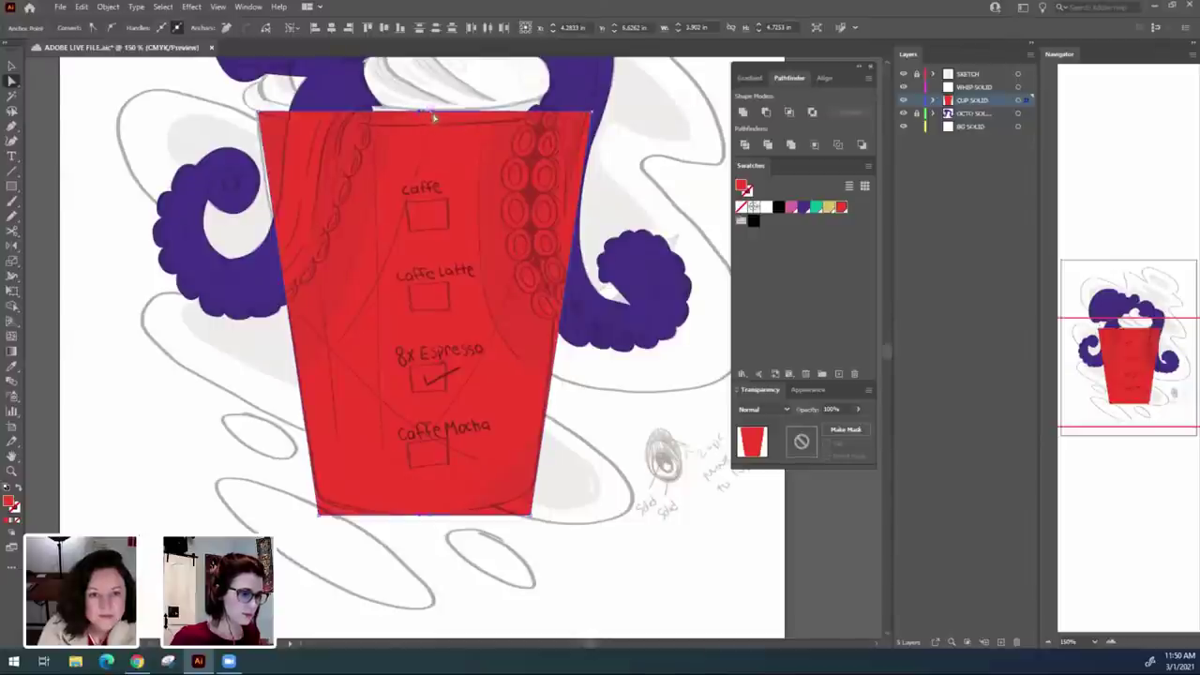
pyautogui.click(226, 28)
pyautogui.click(252, 486)
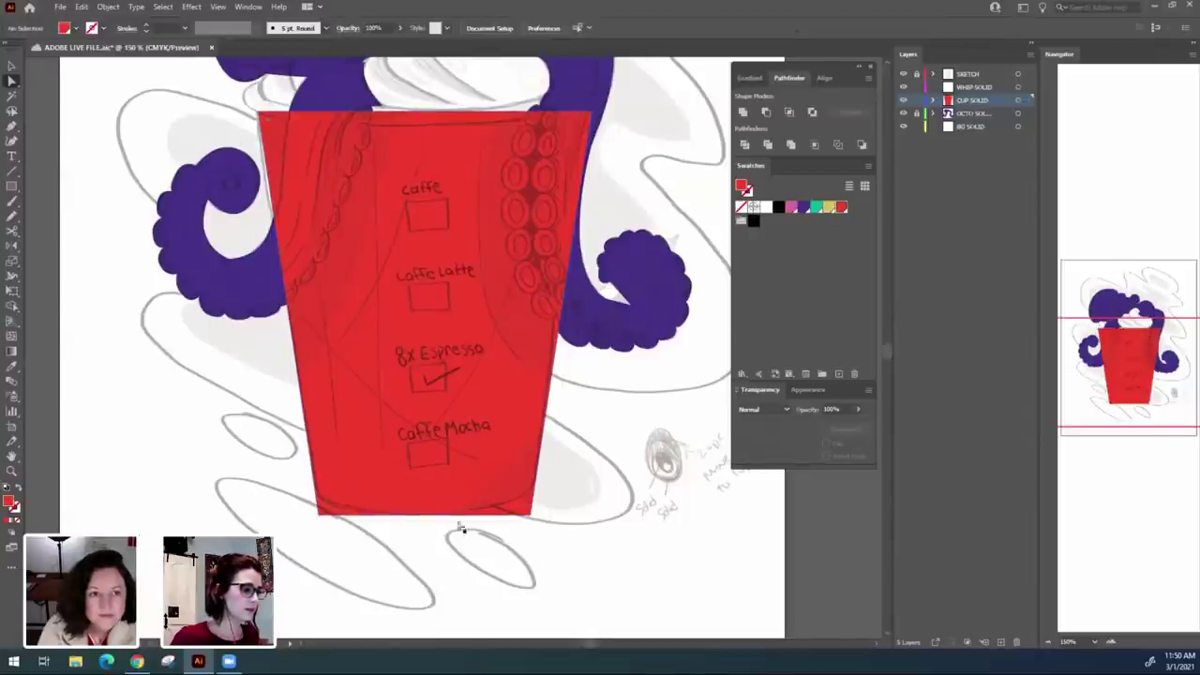
# Shift the red cup slightly to the left over the sketch, and save the file.
pyautogui.moveTo(619, 467); pyautogui.dragTo(668, 528)
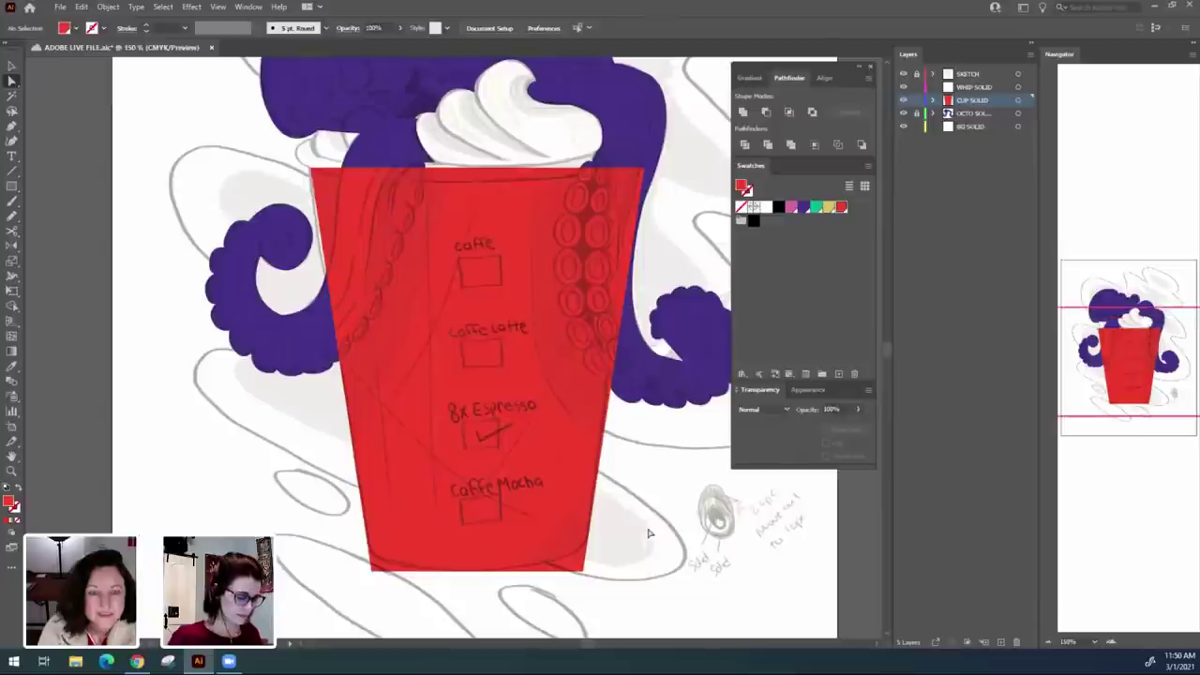
pyautogui.press('v')
pyautogui.moveTo(541, 525); pyautogui.dragTo(540, 525)
pyautogui.click(643, 567)
pyautogui.moveTo(651, 488); pyautogui.dragTo(653, 509)
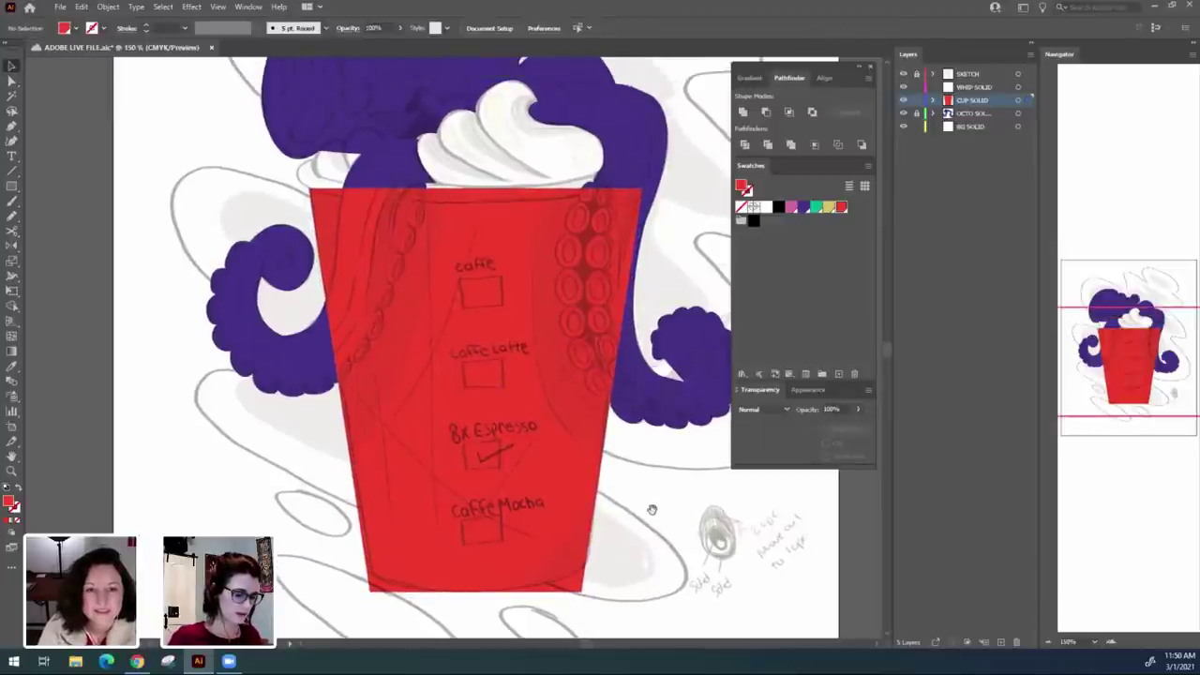
pyautogui.click(530, 579)
pyautogui.click(619, 579)
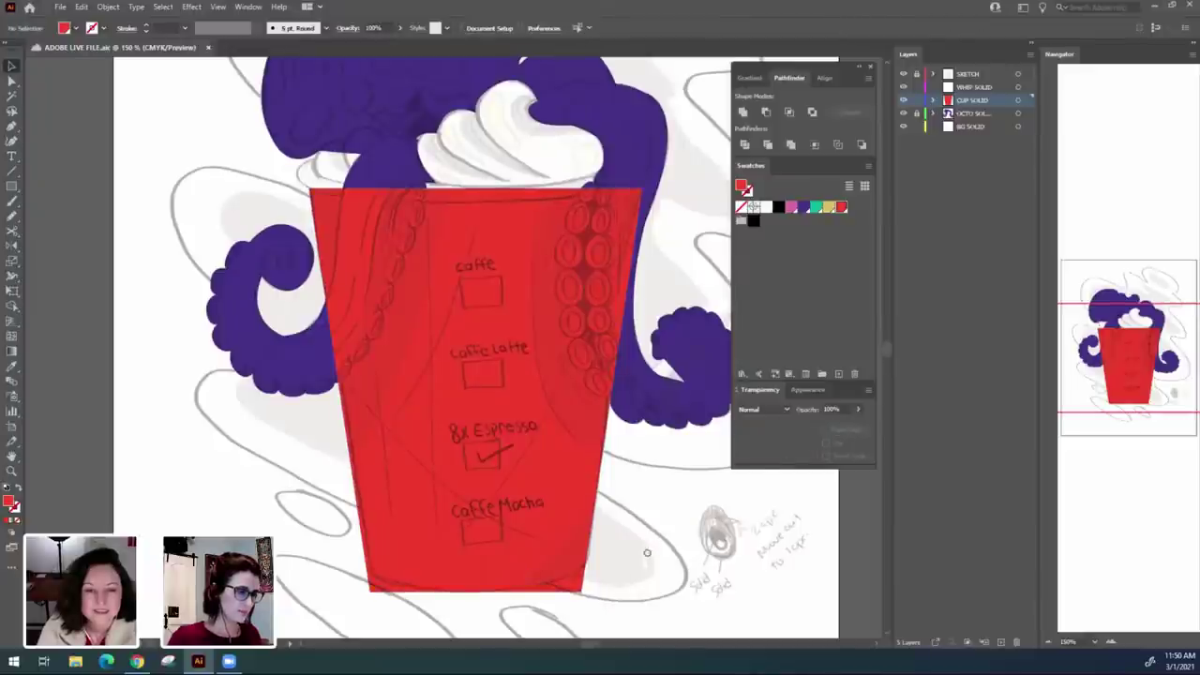
pyautogui.scroll(1, 643, 550)
pyautogui.scroll(-5, 489, 330)
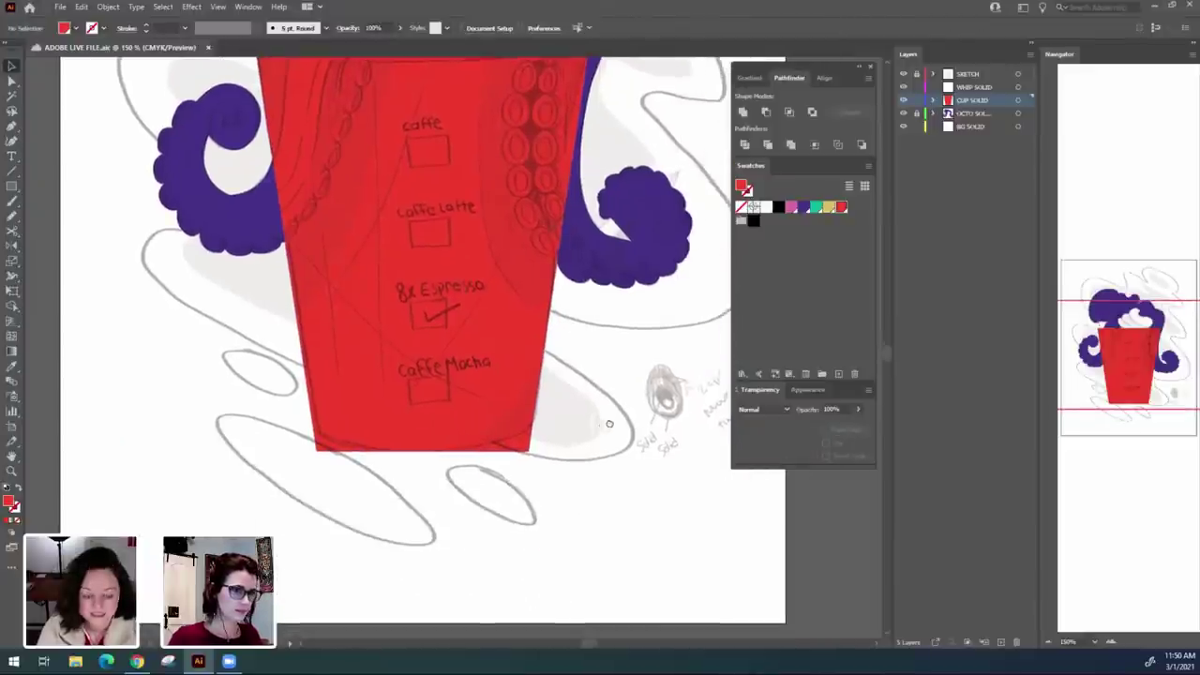
# Round the cup's two bottom corners to a radius of about 0.49 in, and hide the SKETCH layer to view the solid shapes.
pyautogui.click(489, 329)
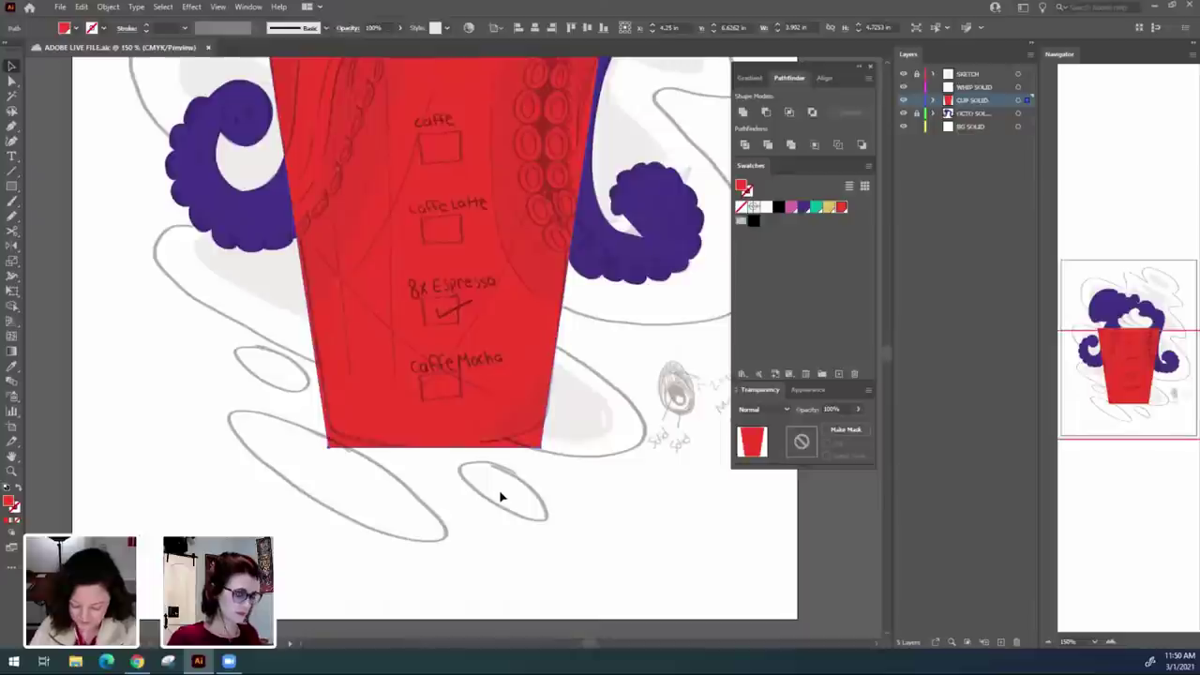
pyautogui.press('a')
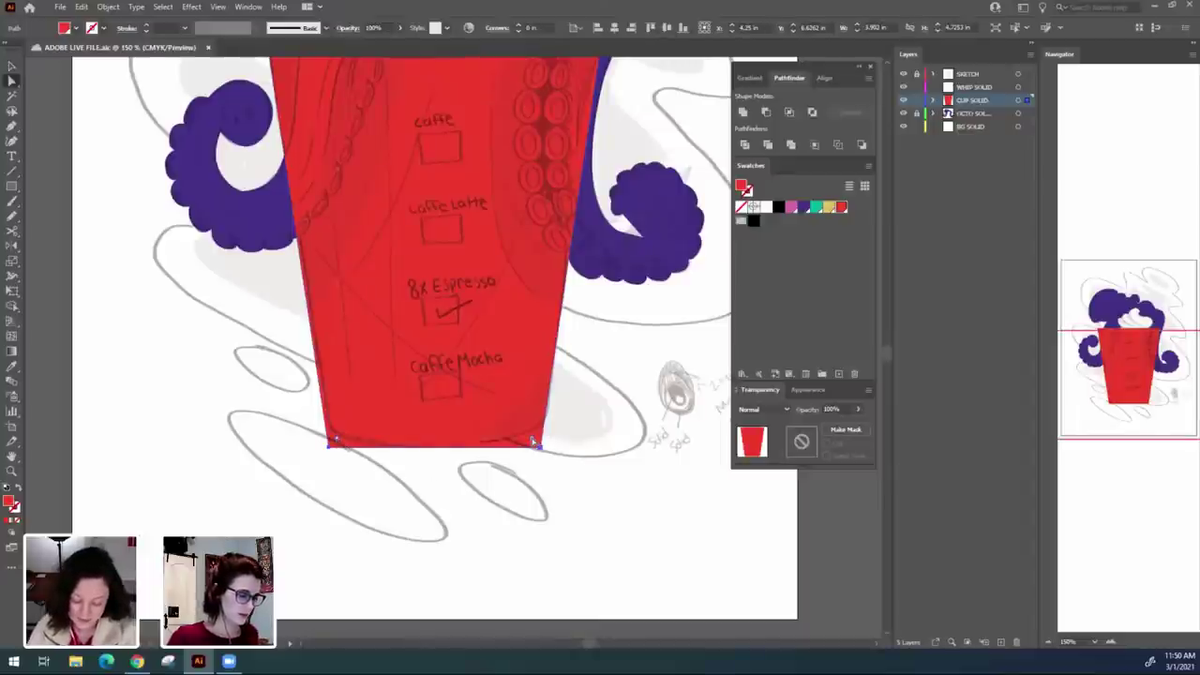
pyautogui.moveTo(532, 440); pyautogui.dragTo(517, 401)
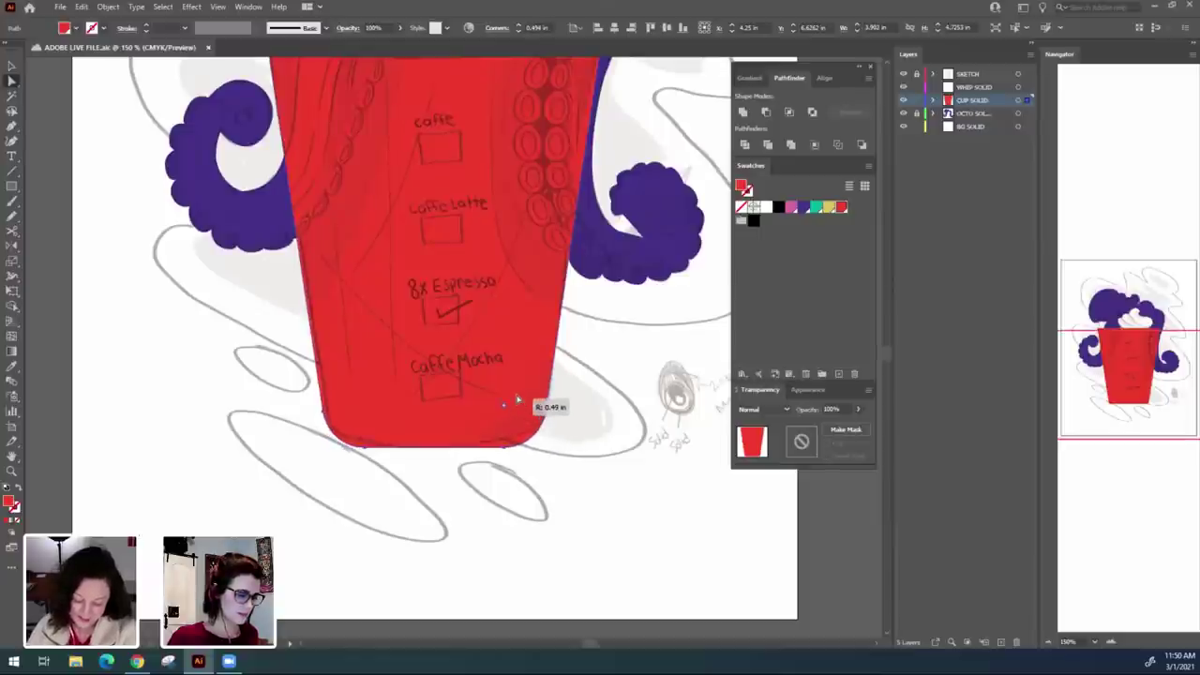
pyautogui.click(544, 500)
pyautogui.moveTo(633, 353); pyautogui.dragTo(623, 462)
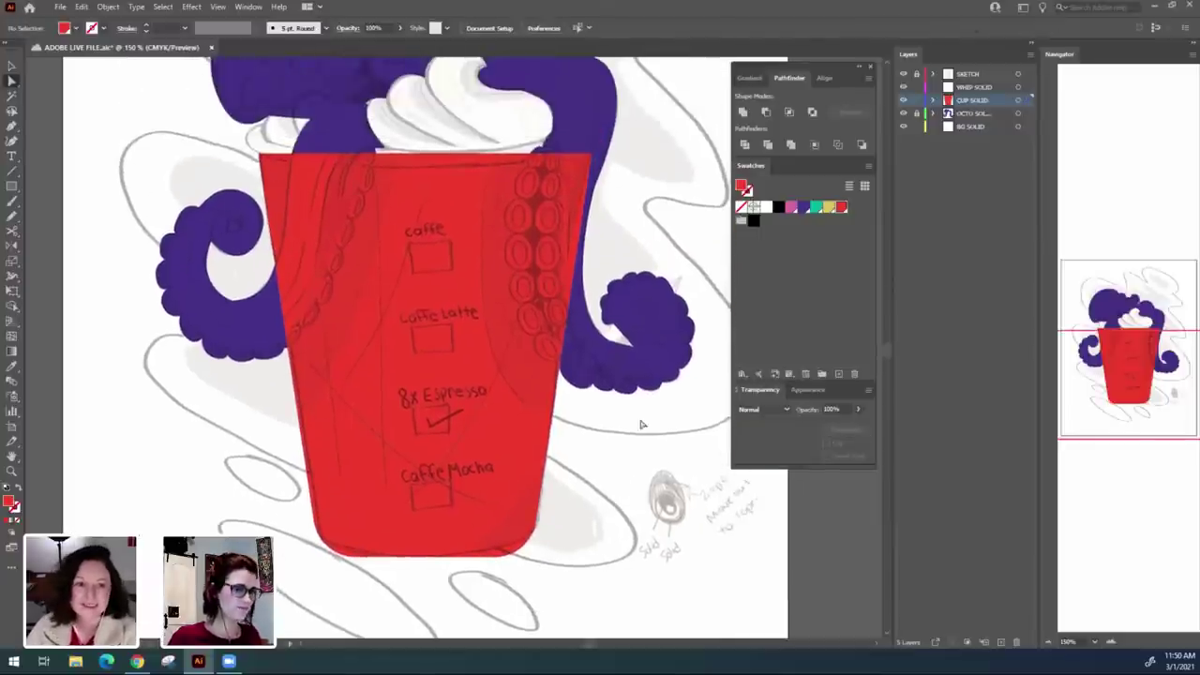
pyautogui.click(902, 74)
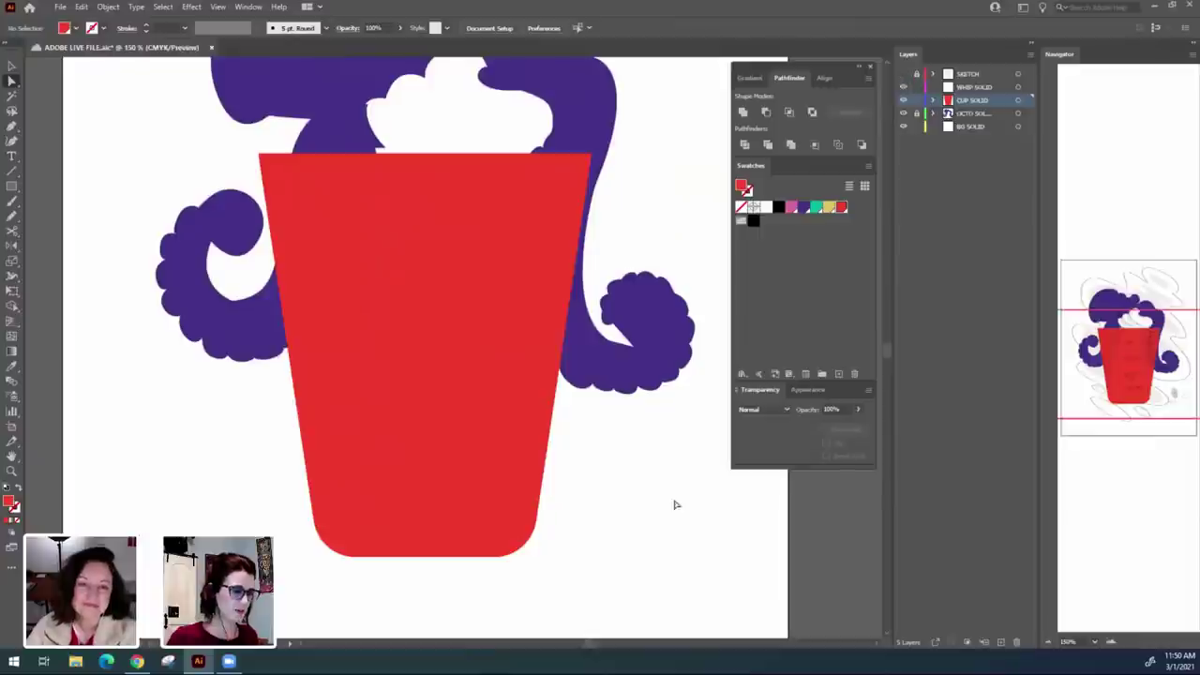
pyautogui.hotkey('ctrl', '-')
pyautogui.hotkey('ctrl', '-')
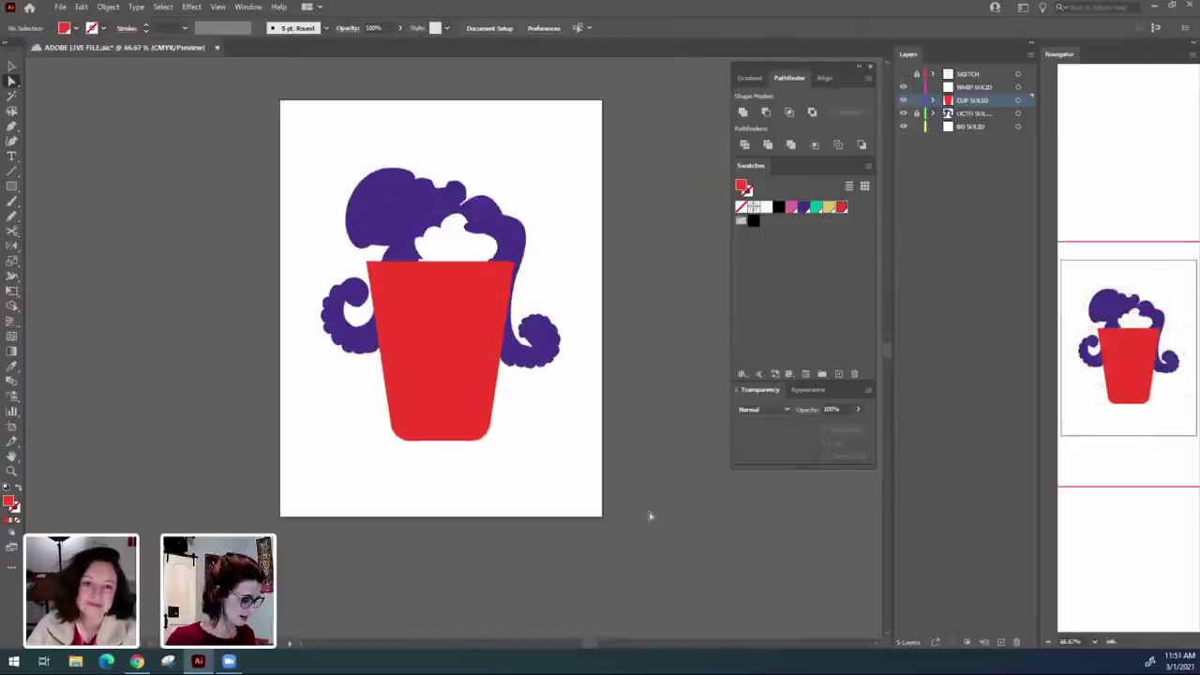
# Undo the sketch hiding, the corner rounding and the cup's shift, and deselect the cup.
pyautogui.hotkey('ctrl', 'z')
pyautogui.hotkey('ctrl', 'z')
pyautogui.hotkey('ctrl', 'z')
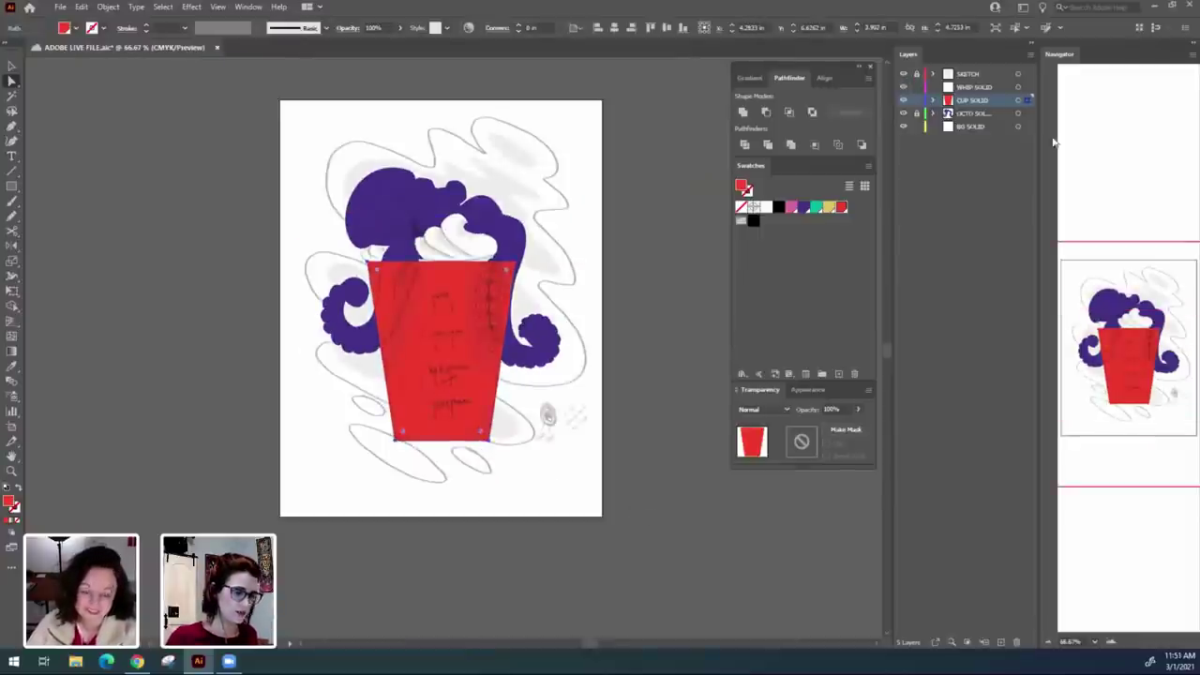
pyautogui.click(957, 260)
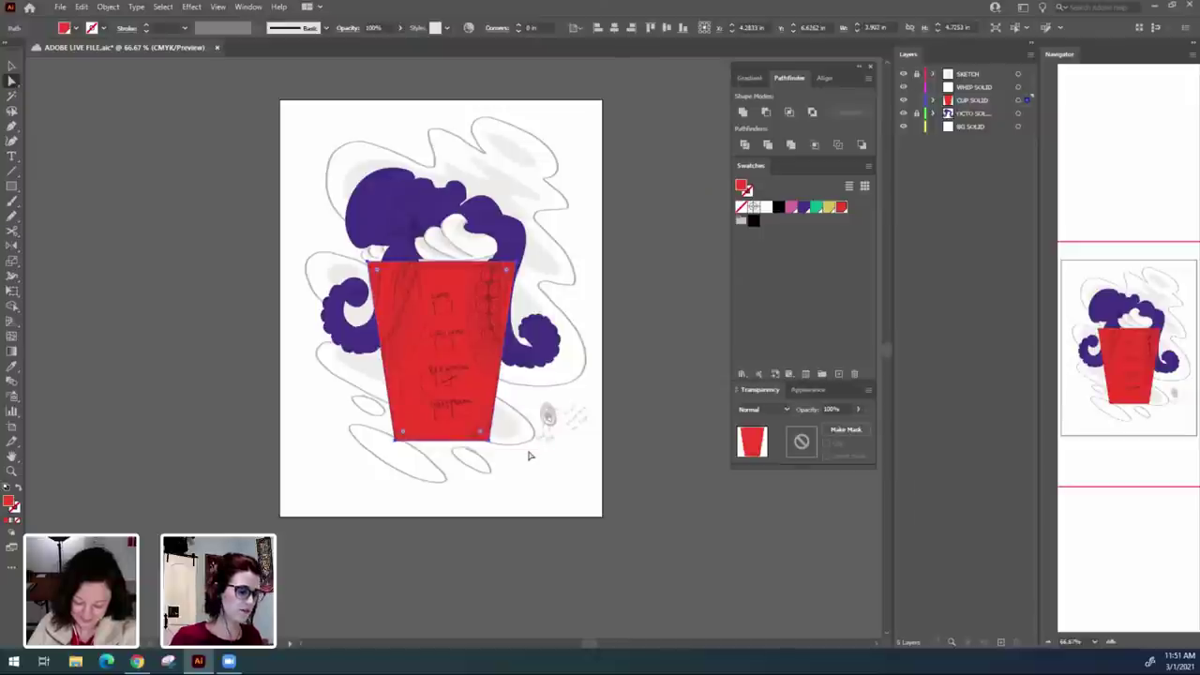
pyautogui.scroll(2, 529, 455)
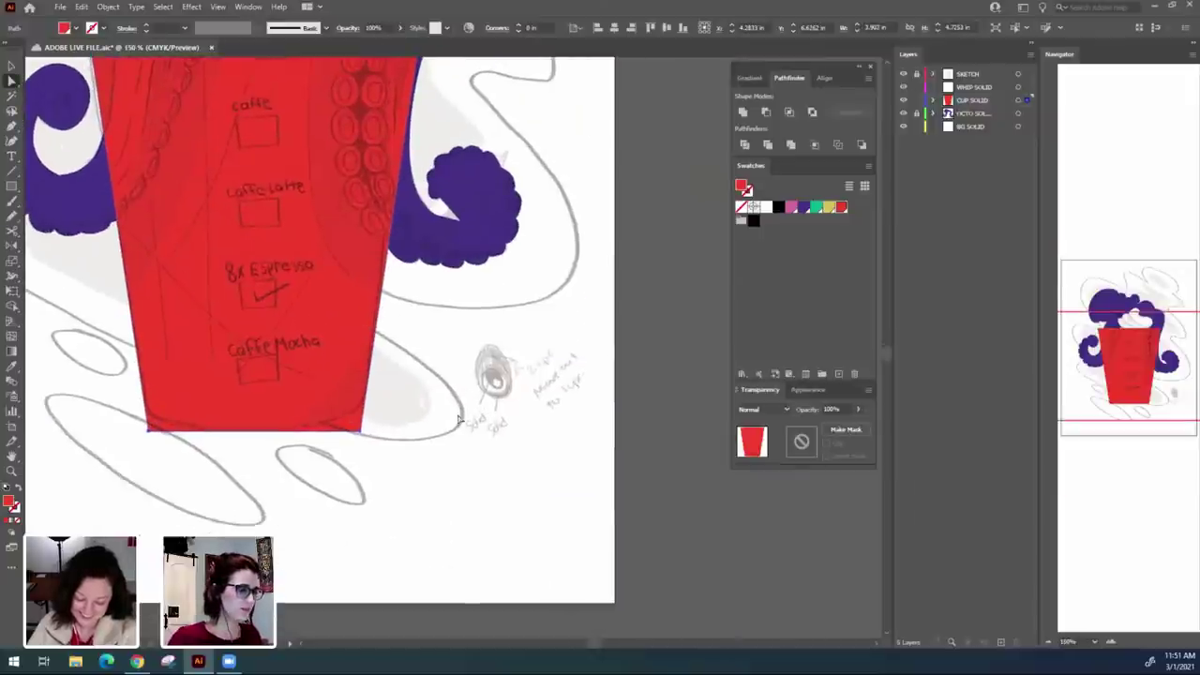
pyautogui.click(459, 420)
pyautogui.moveTo(450, 297); pyautogui.dragTo(502, 393)
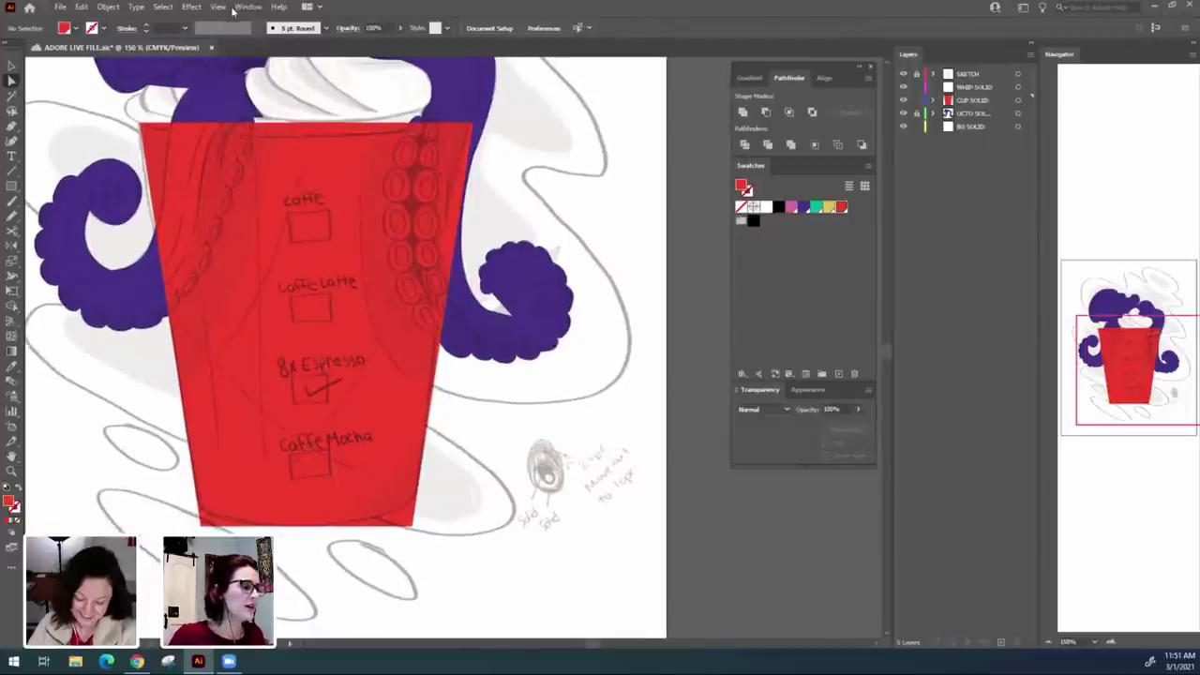
pyautogui.click(220, 7)
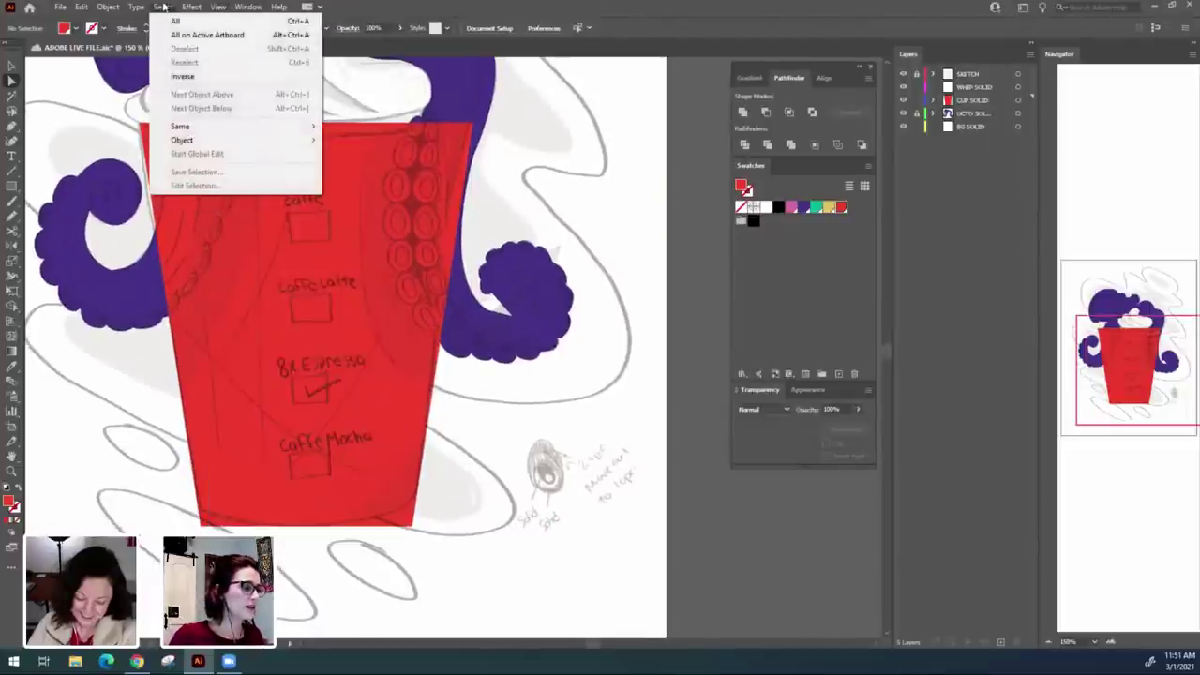
pyautogui.click(590, 539)
# Show the red cup's appearance attributes, enlarge their display to fit the full list, and deselect the cup.
pyautogui.press('v')
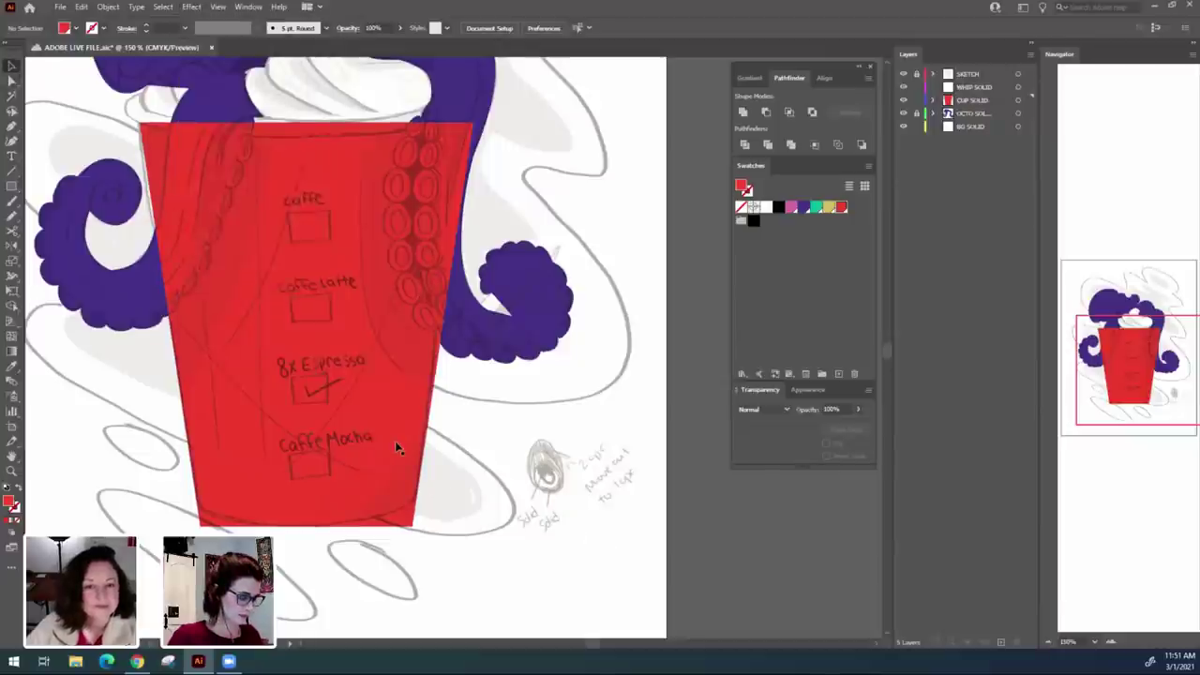
pyautogui.click(395, 441)
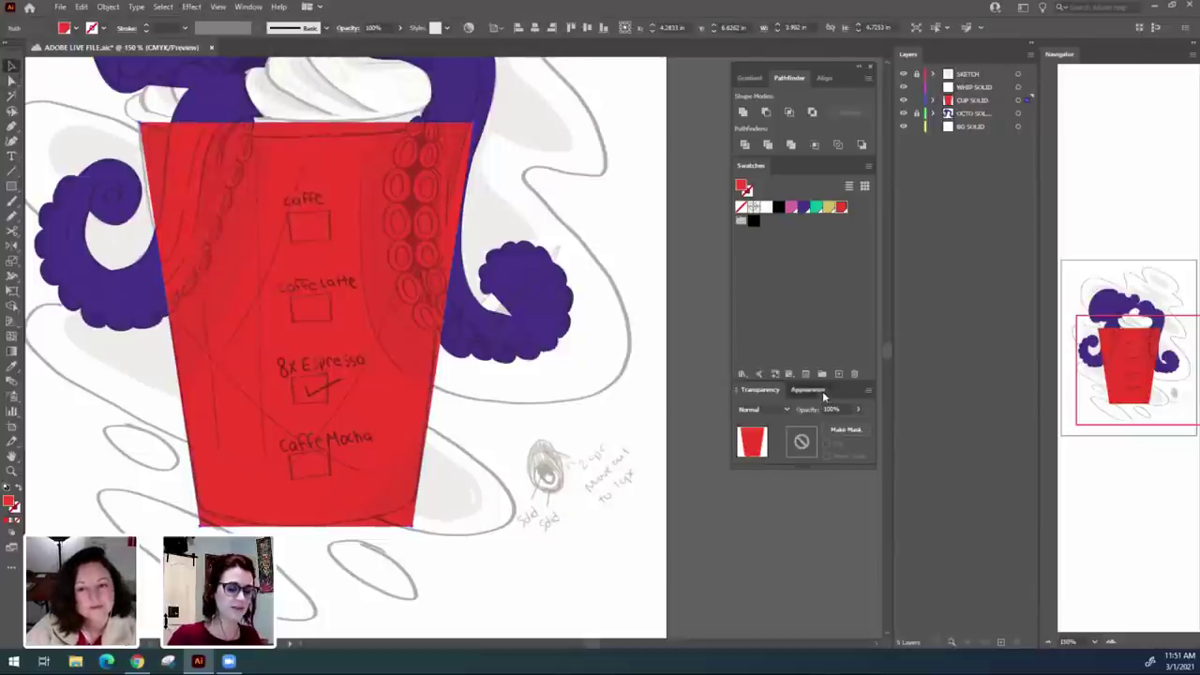
pyautogui.click(821, 390)
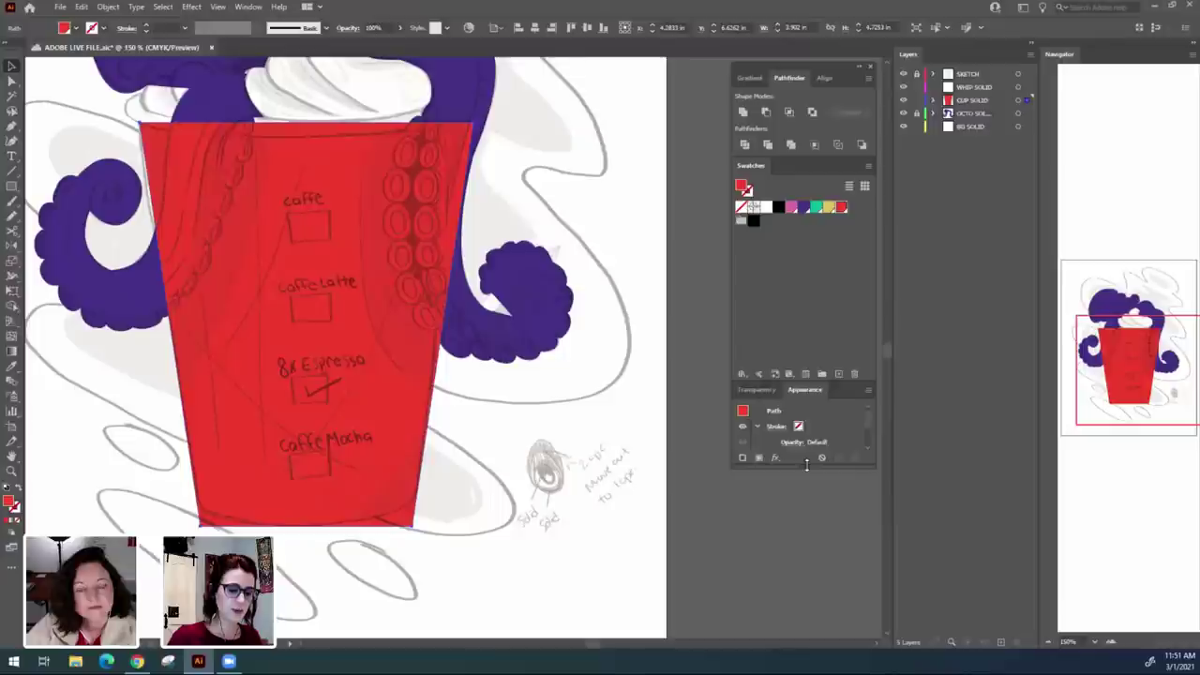
pyautogui.moveTo(806, 464); pyautogui.dragTo(806, 614)
pyautogui.click(719, 562)
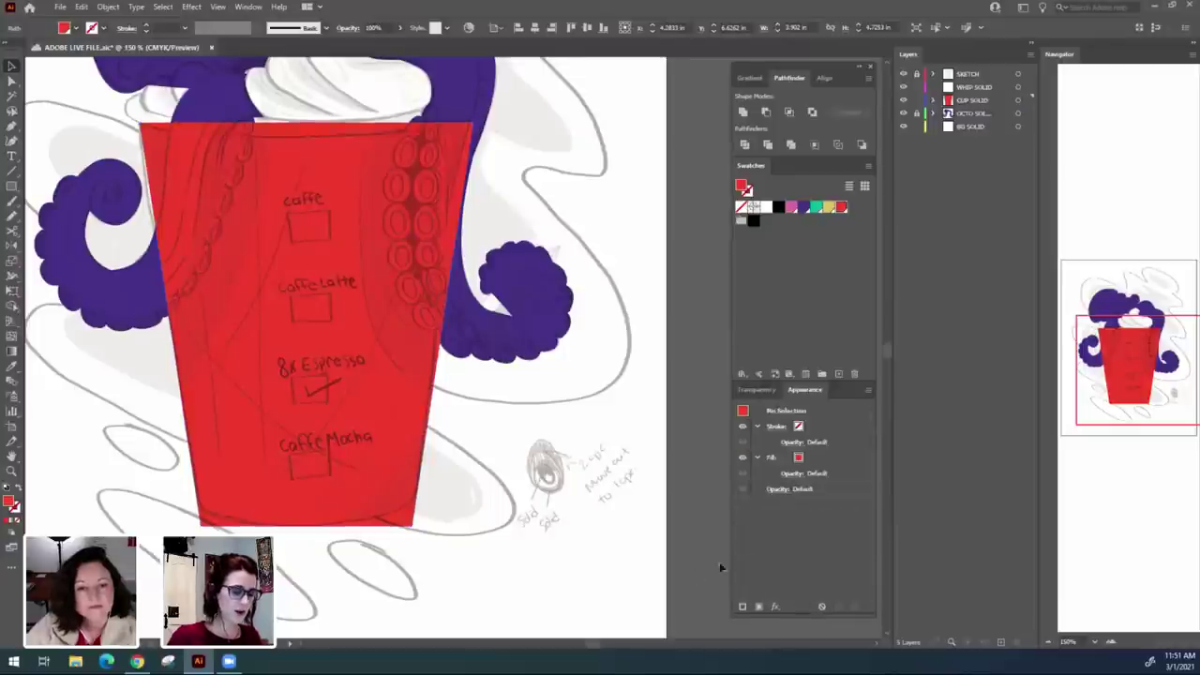
# Start a live Warp effect on the red cup, trying the Arc and Arc Upper styles with a -6% horizontal bend.
pyautogui.click(383, 429)
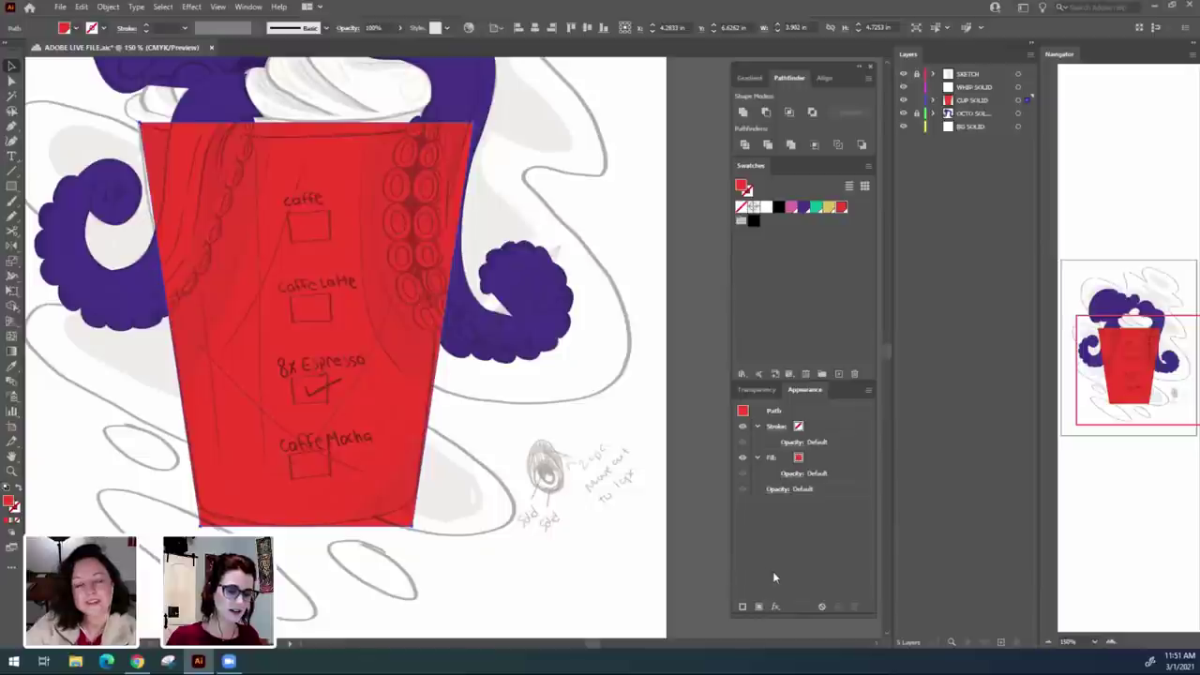
pyautogui.click(776, 607)
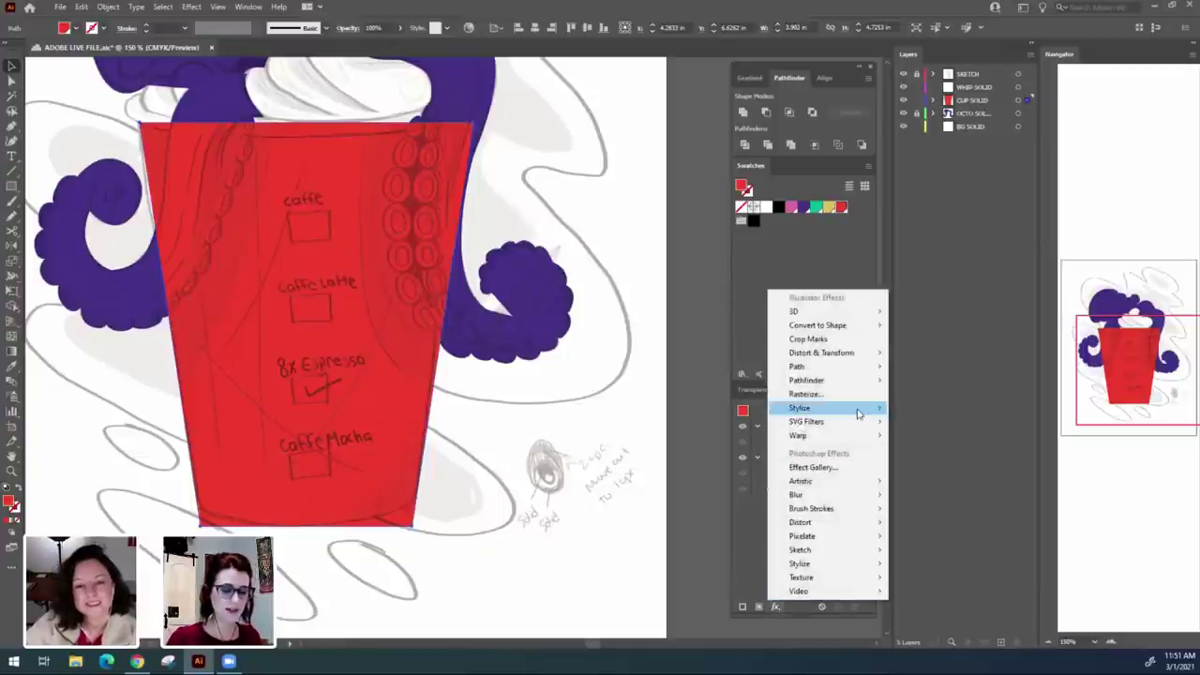
pyautogui.moveTo(867, 437)
pyautogui.click(914, 436)
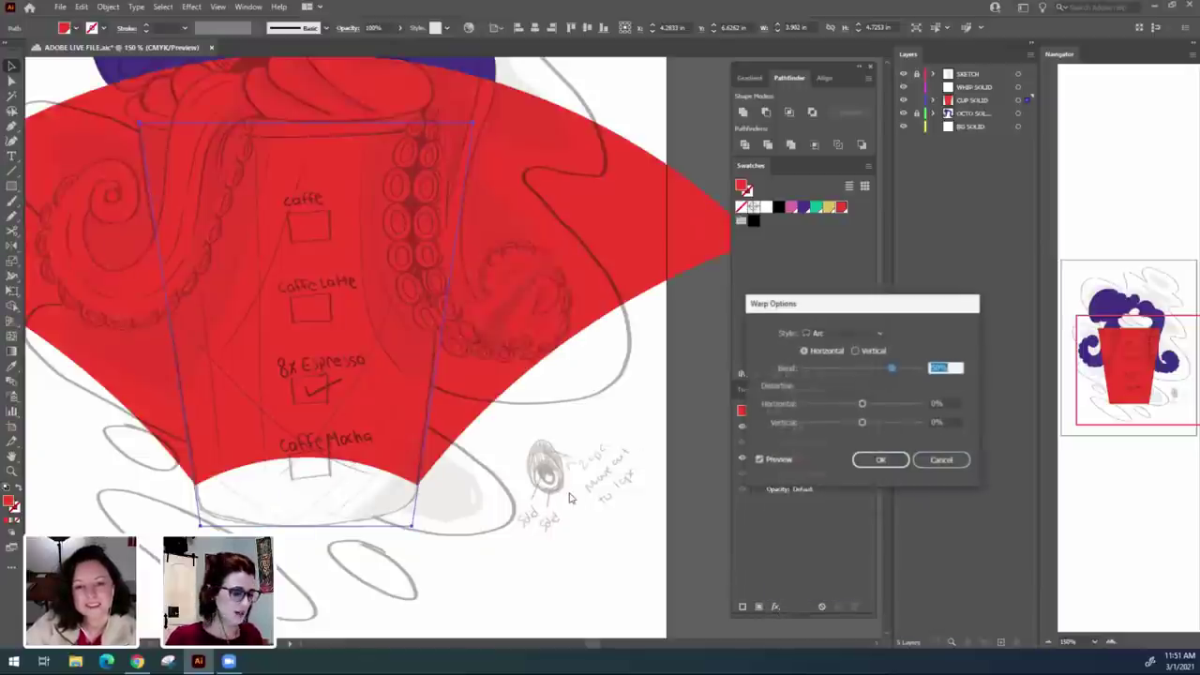
pyautogui.moveTo(874, 367); pyautogui.dragTo(861, 369)
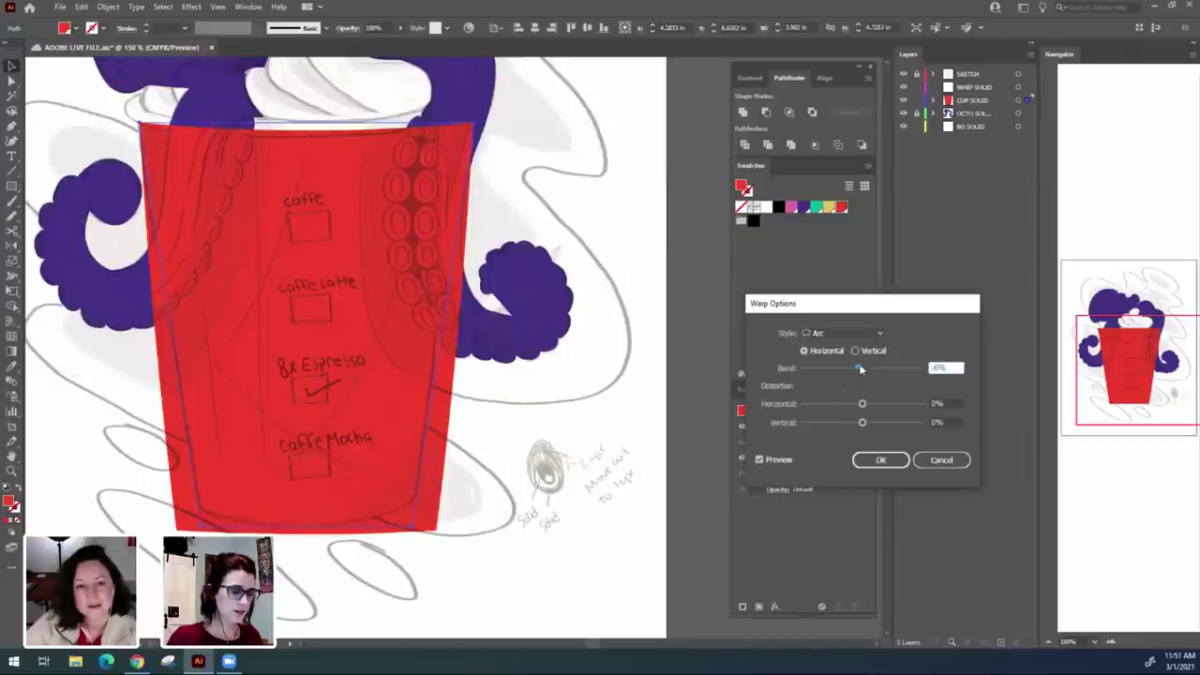
pyautogui.click(844, 333)
pyautogui.click(858, 381)
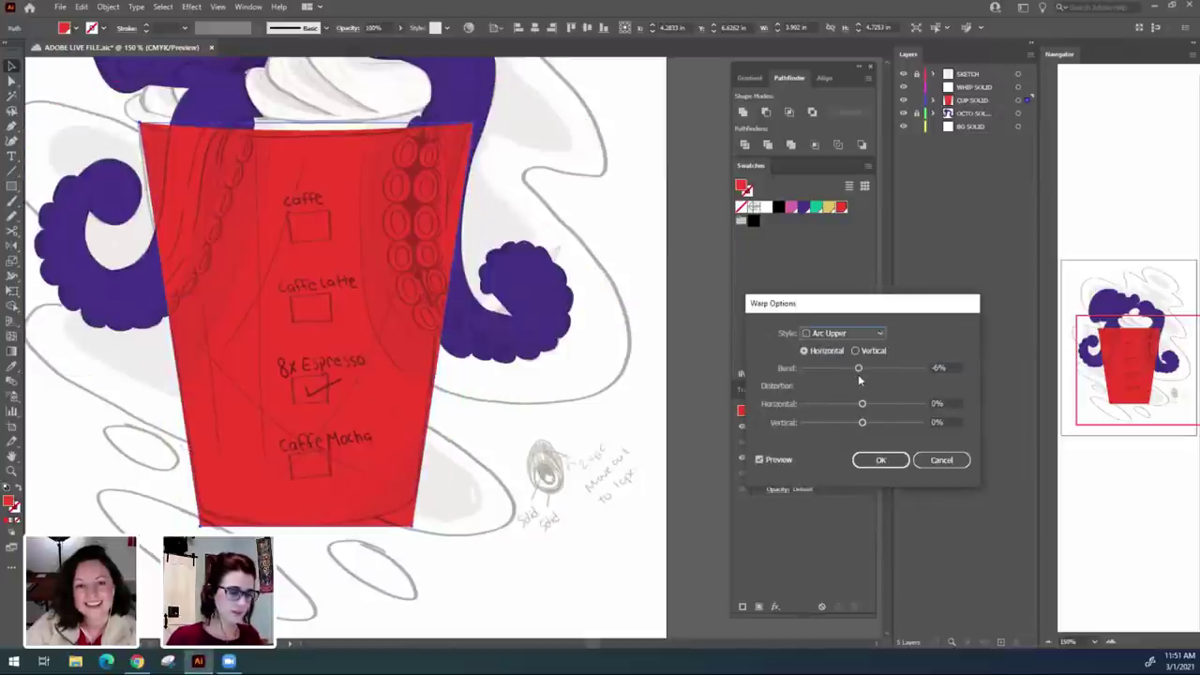
# Change the warp style to Arc Lower with a positive bend that curves the cup's bottom edge downward, apply it, and deselect the cup.
pyautogui.click(857, 336)
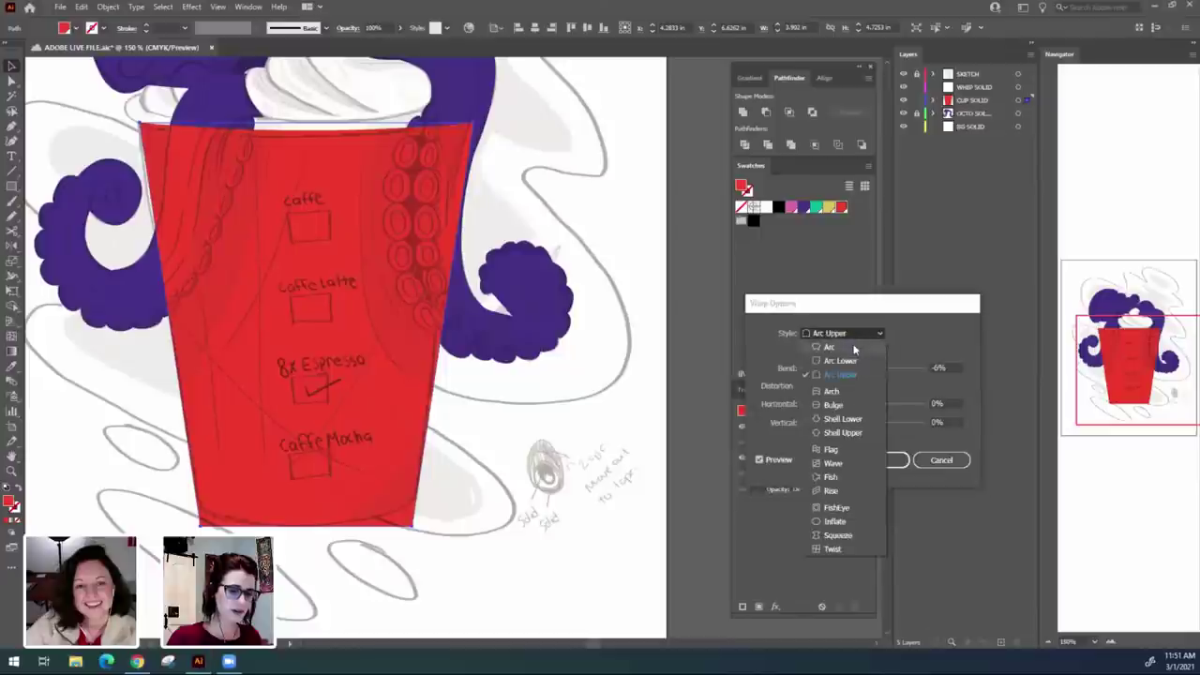
pyautogui.click(858, 362)
pyautogui.moveTo(859, 368); pyautogui.dragTo(872, 370)
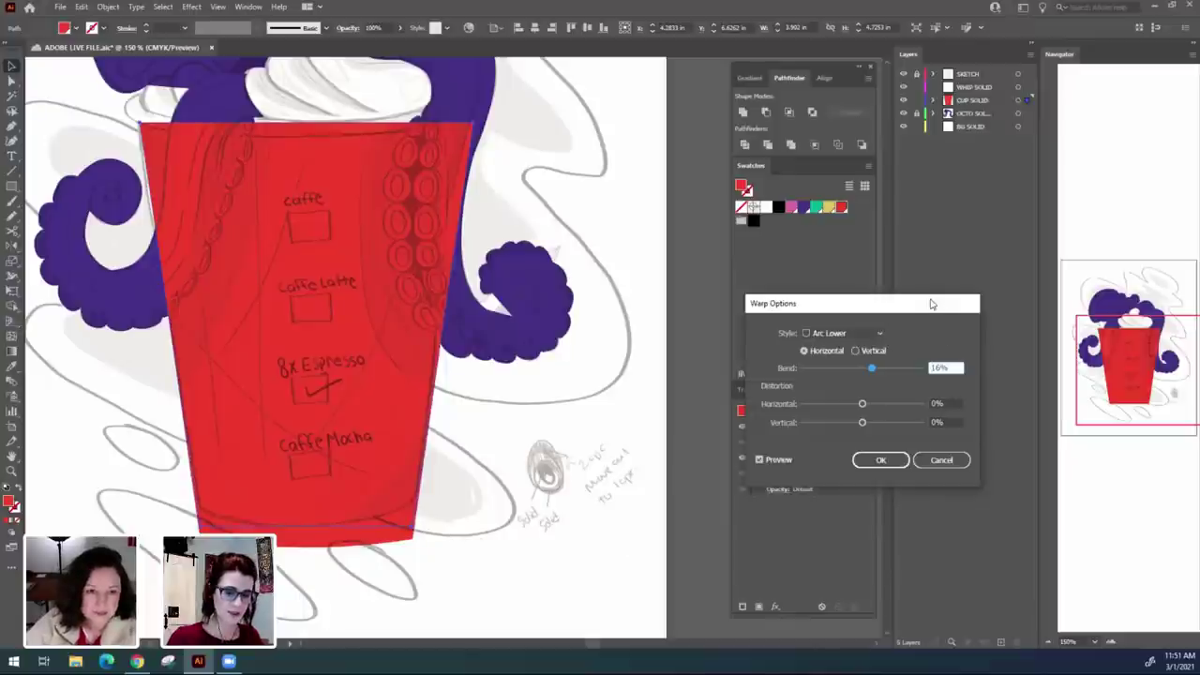
pyautogui.moveTo(928, 296); pyautogui.dragTo(847, 113)
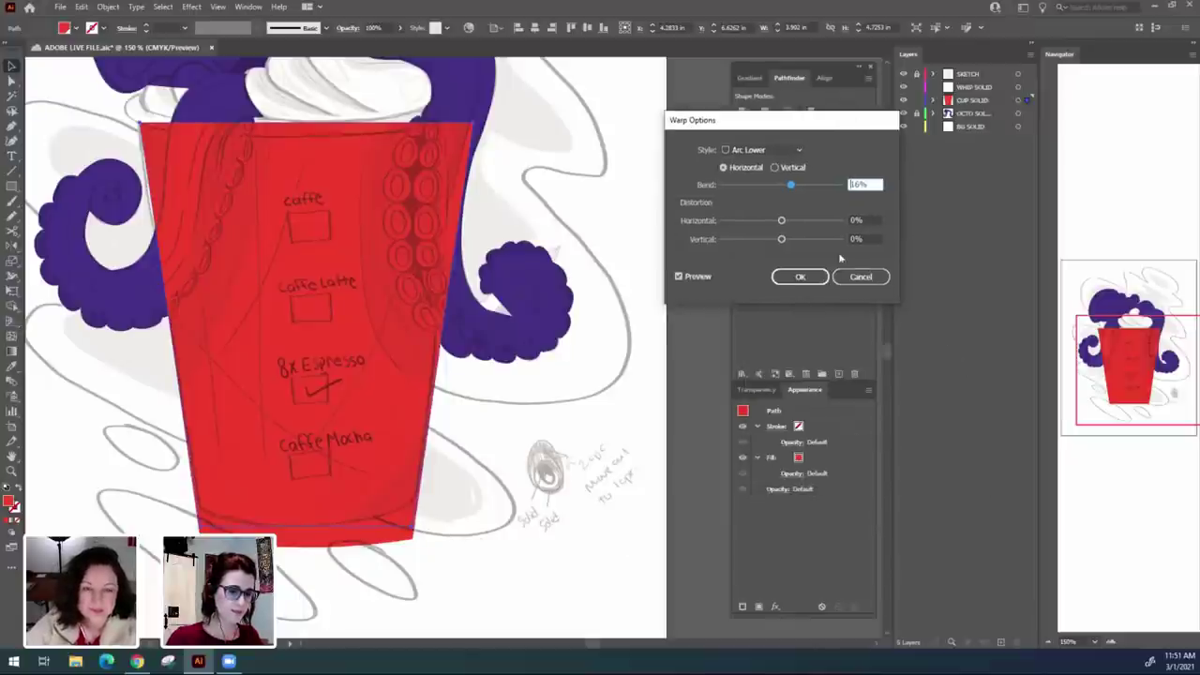
pyautogui.click(798, 187)
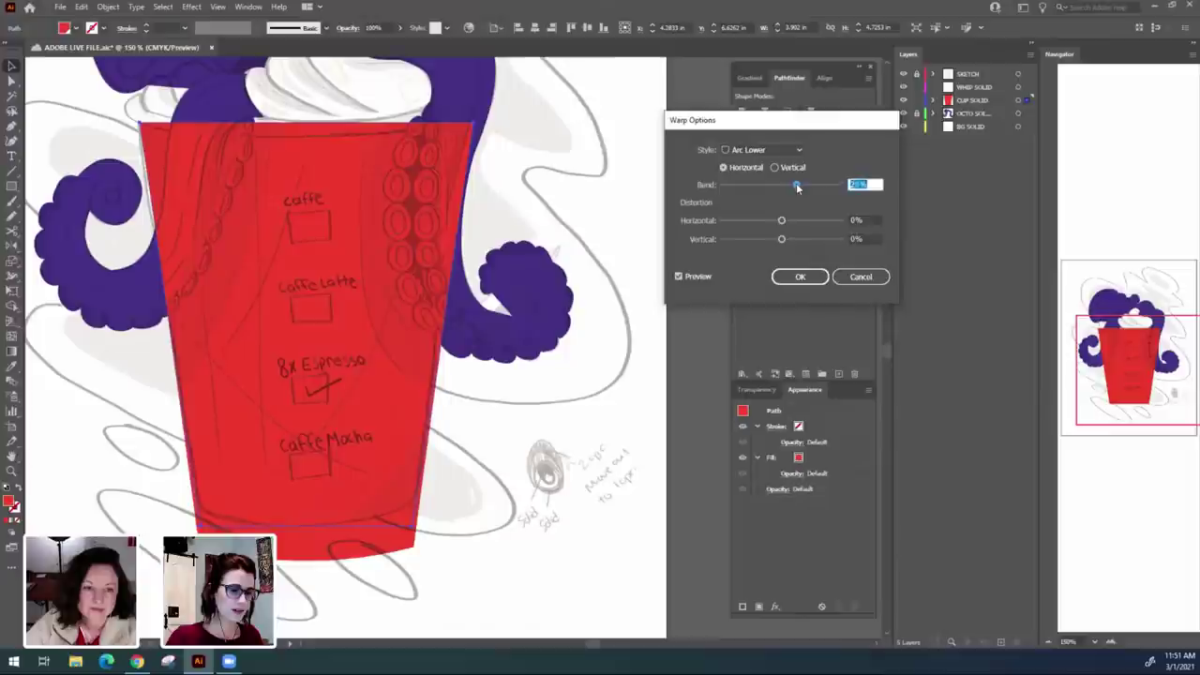
pyautogui.click(800, 277)
pyautogui.click(554, 567)
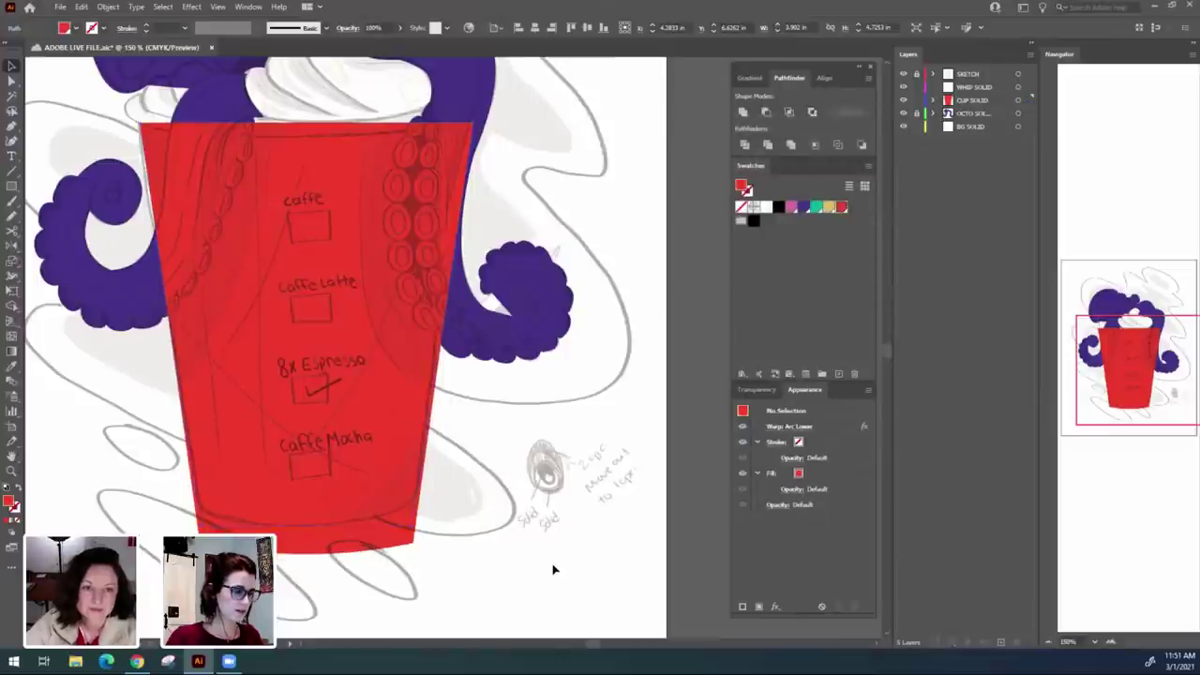
# Toggle the red cup's Arc Lower warp effect off and back on to compare, and deselect the cup.
pyautogui.hotkey('ctrl', '0')
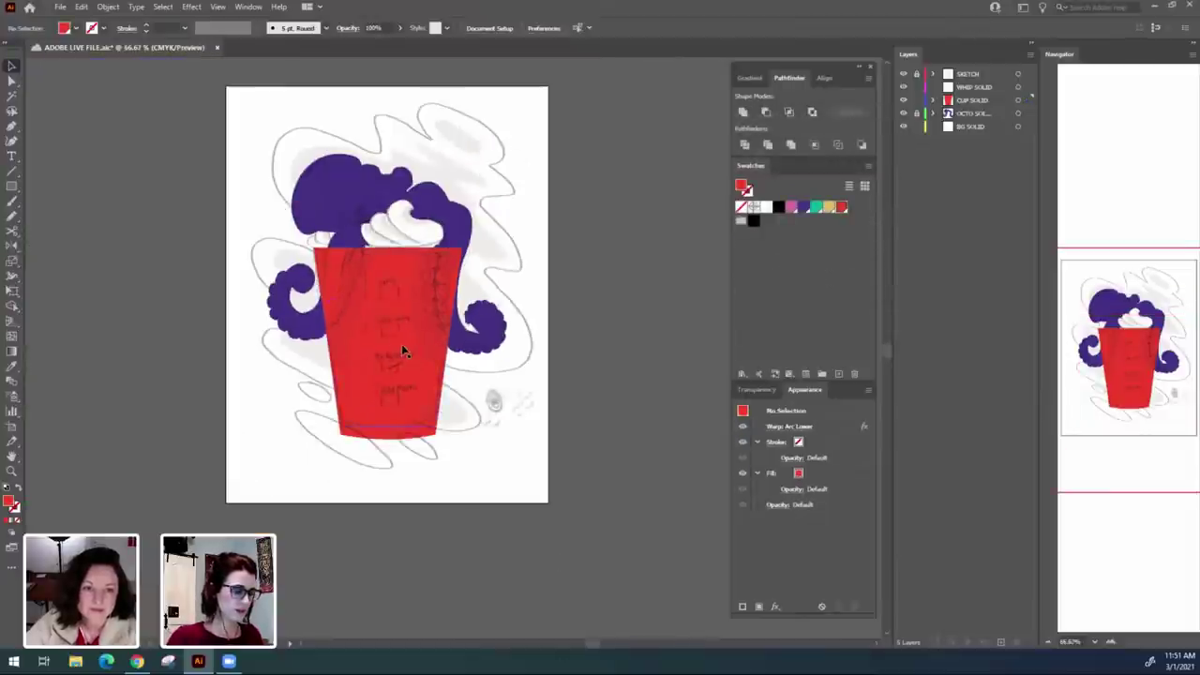
pyautogui.click(398, 344)
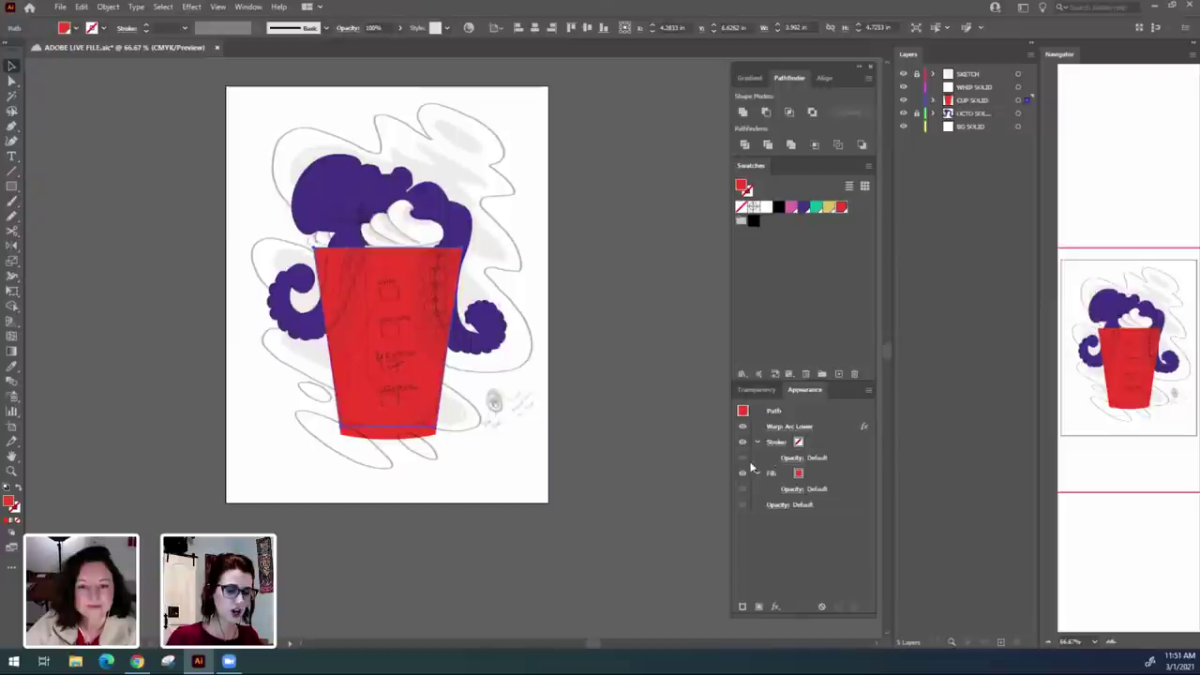
pyautogui.click(743, 427)
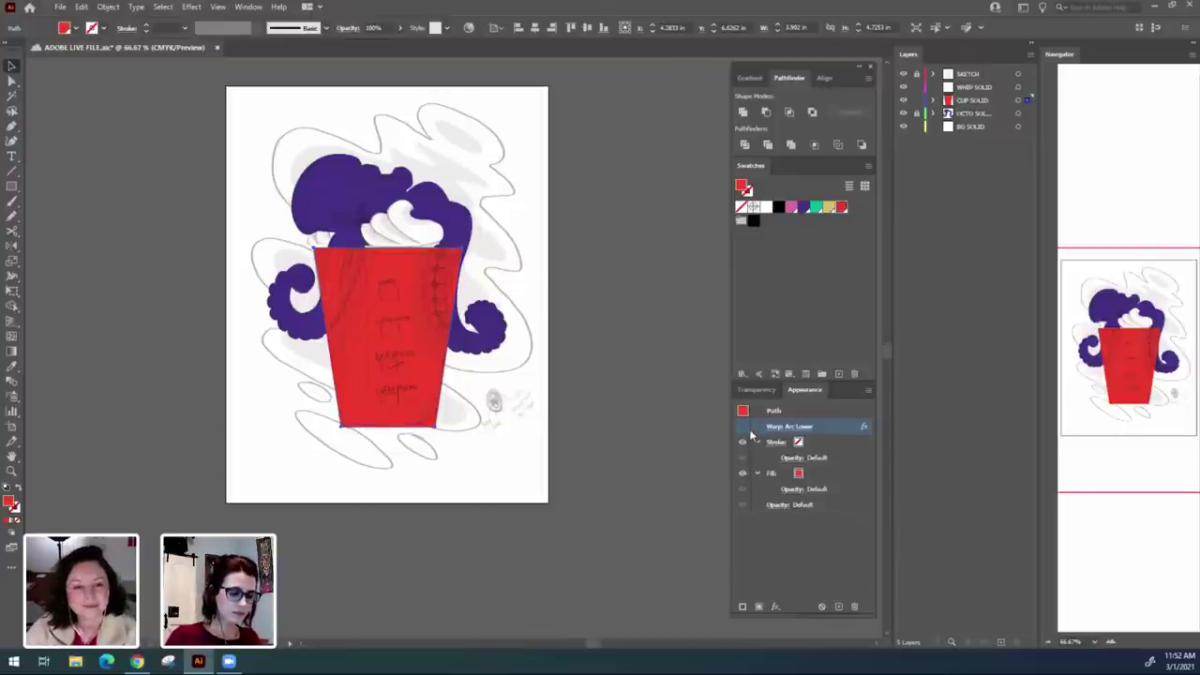
pyautogui.click(742, 427)
pyautogui.click(628, 482)
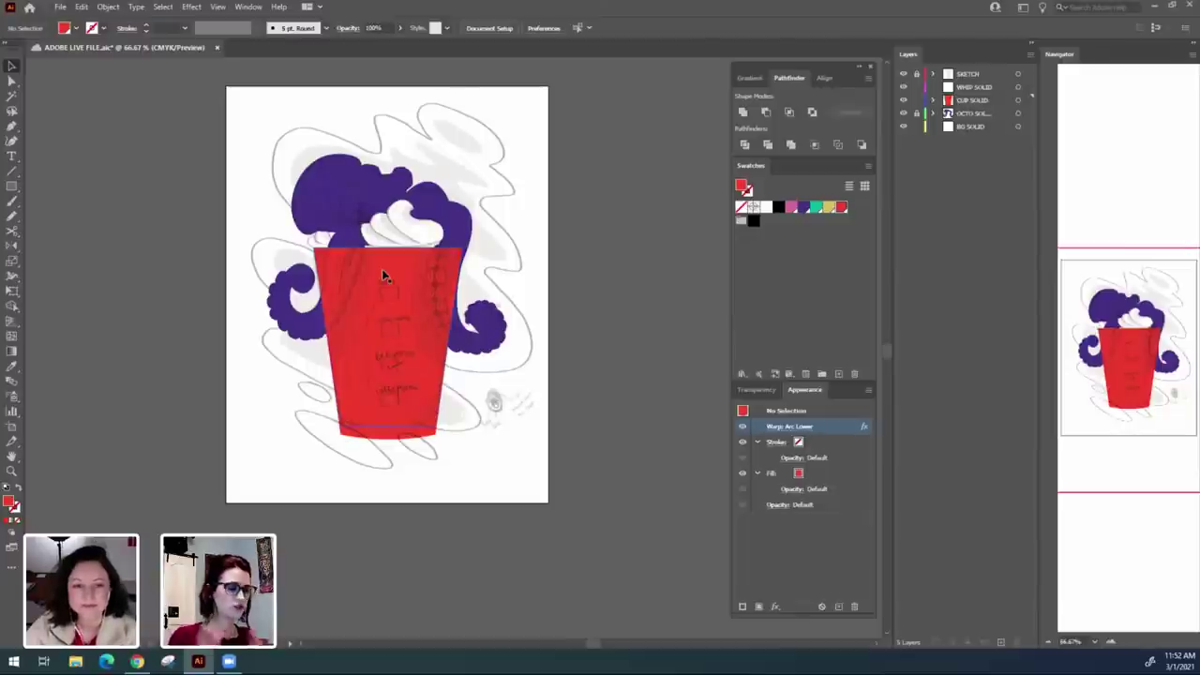
# Shorten the red cup with Free Transform so that its curved bottom edge meets the bottom line of the sketched cup.
pyautogui.moveTo(404, 527); pyautogui.dragTo(417, 539)
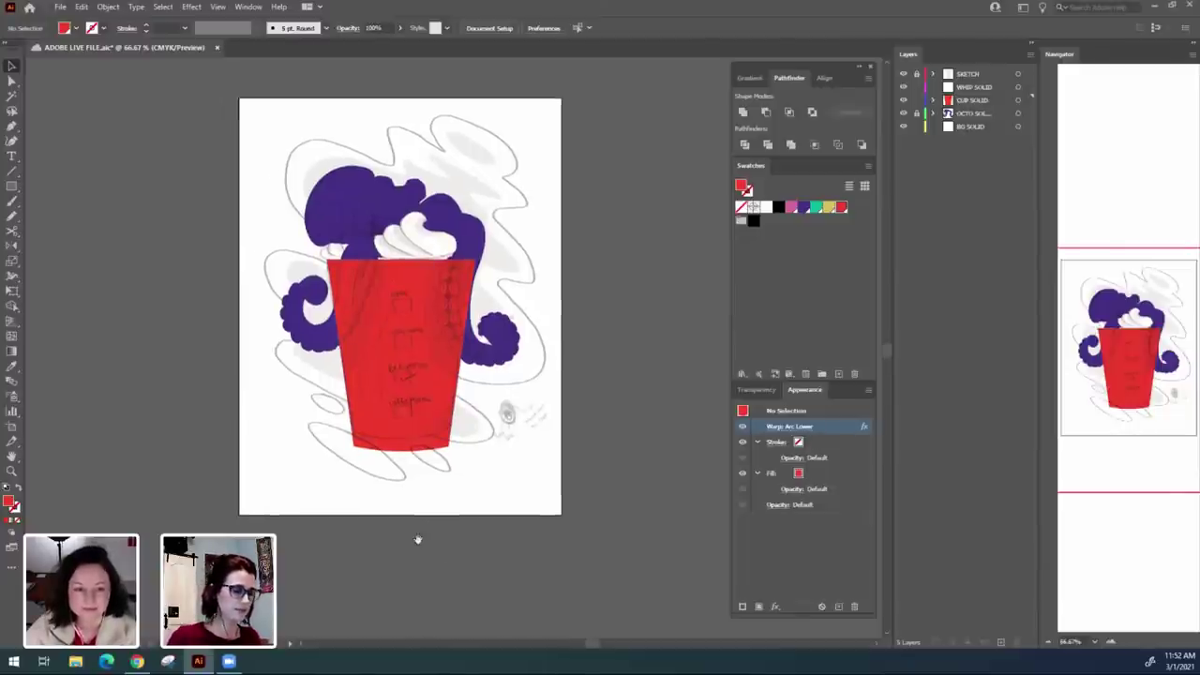
pyautogui.hotkey('ctrl', '=')
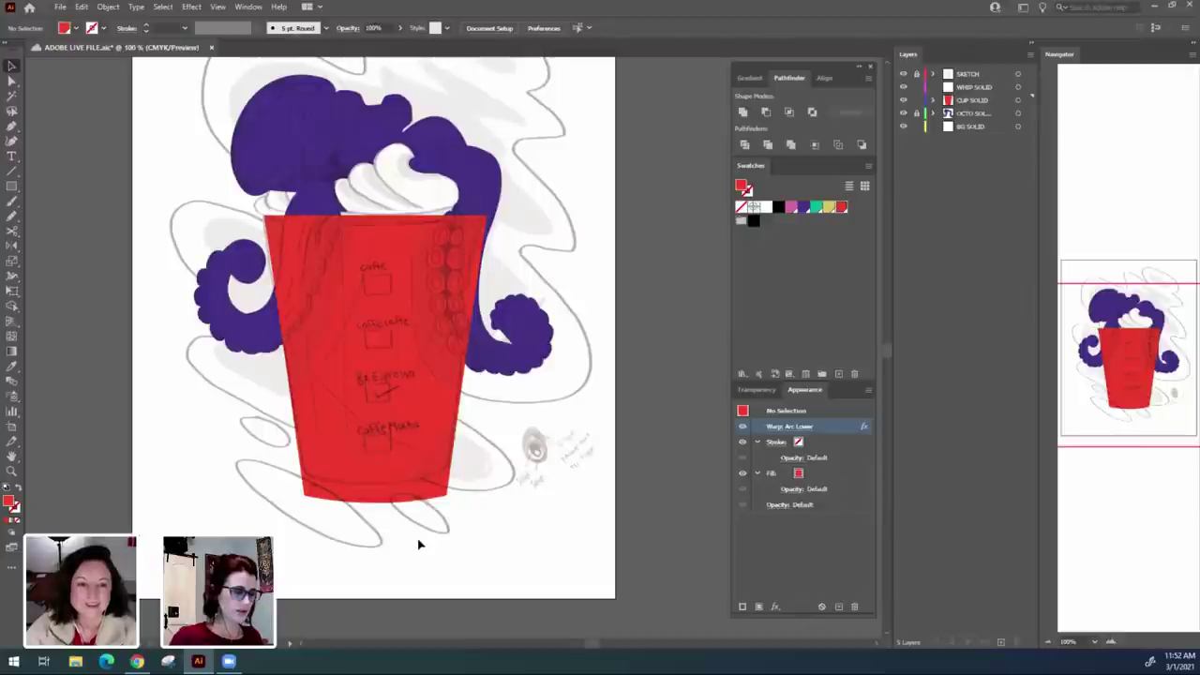
pyautogui.moveTo(401, 584); pyautogui.dragTo(447, 554)
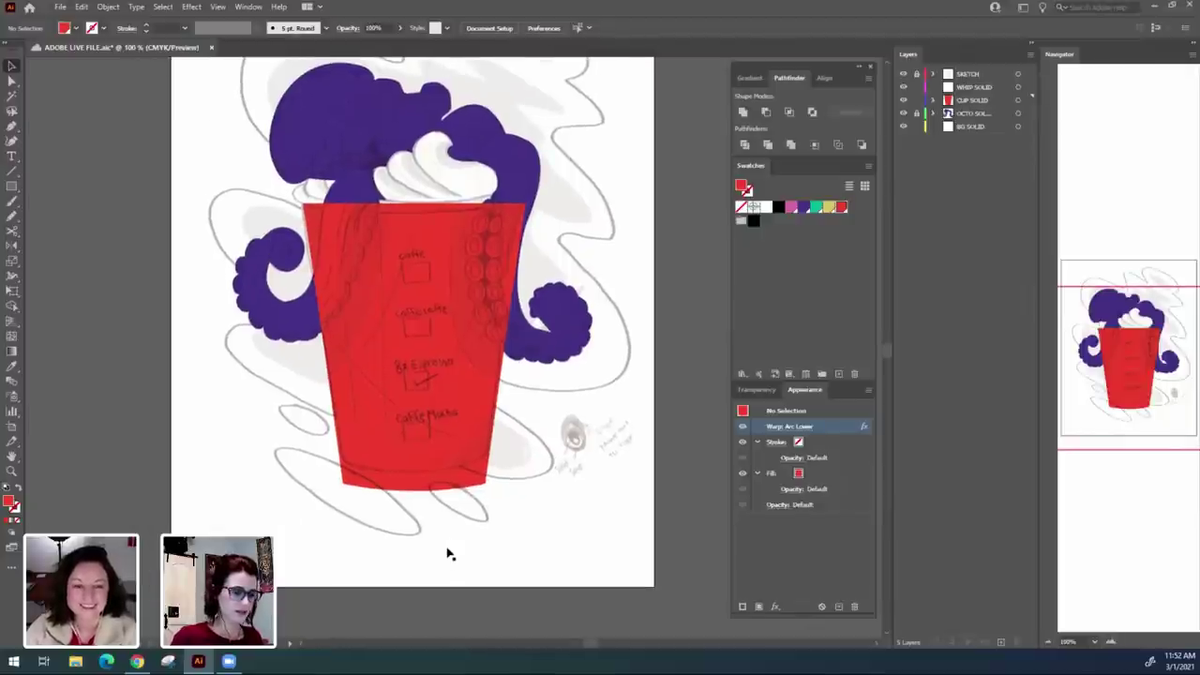
pyautogui.hotkey('ctrl', '=')
pyautogui.click(412, 422)
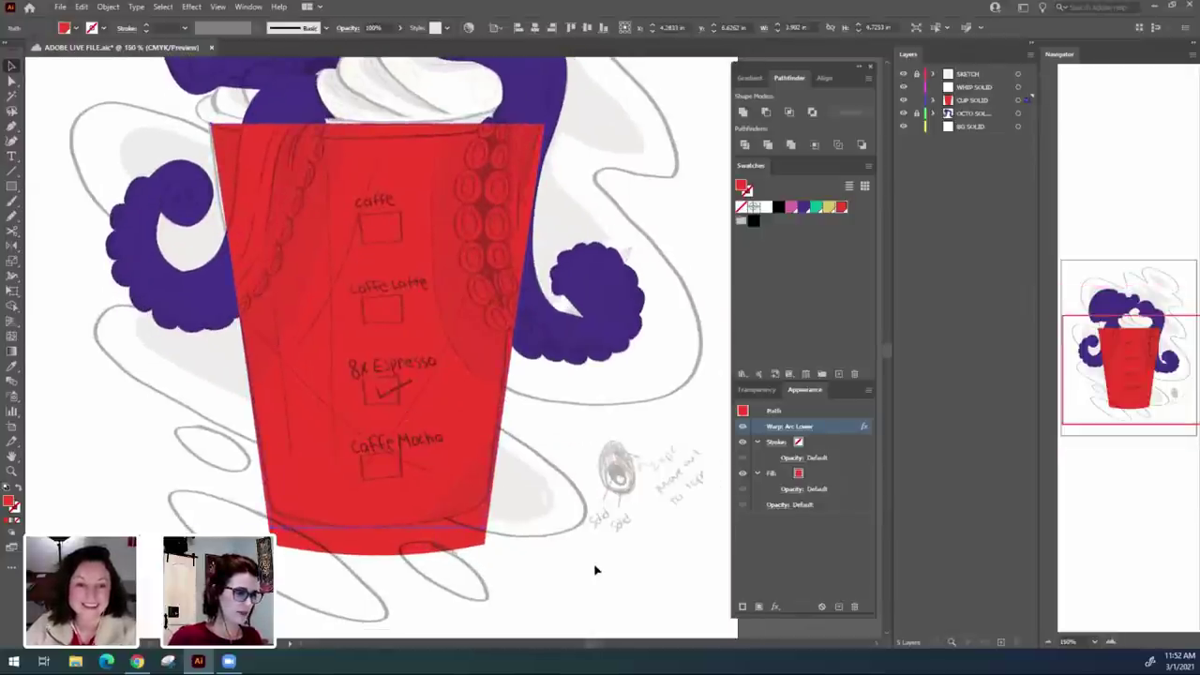
pyautogui.press('e')
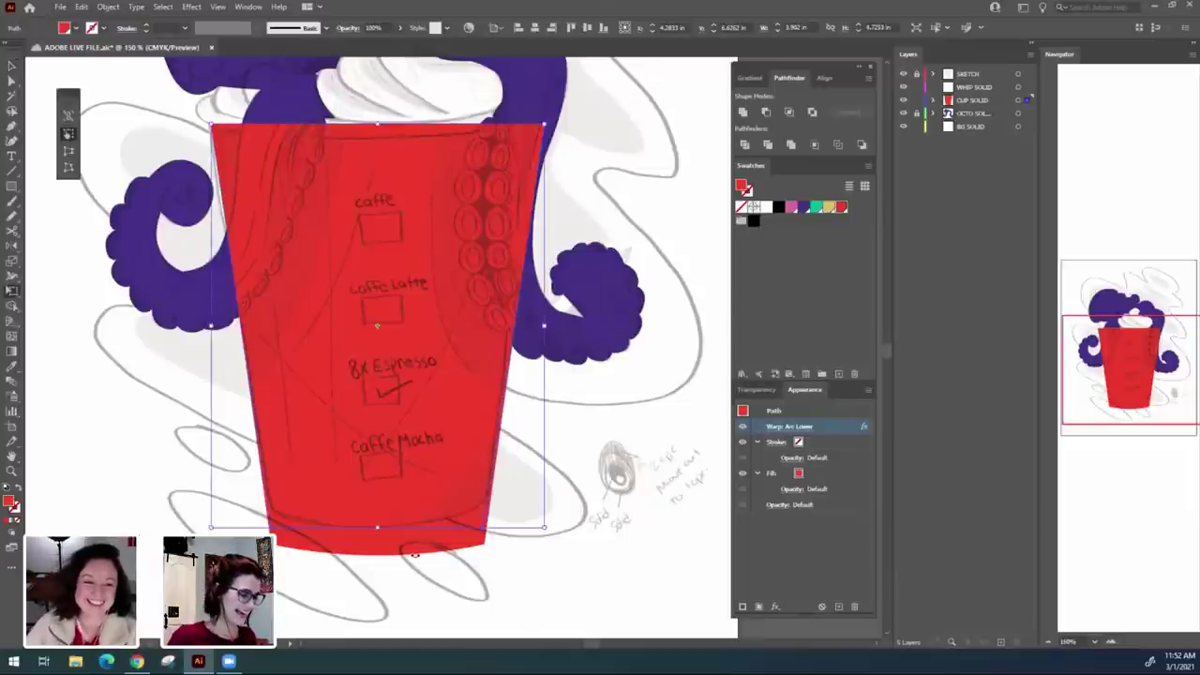
pyautogui.moveTo(378, 527); pyautogui.dragTo(378, 497)
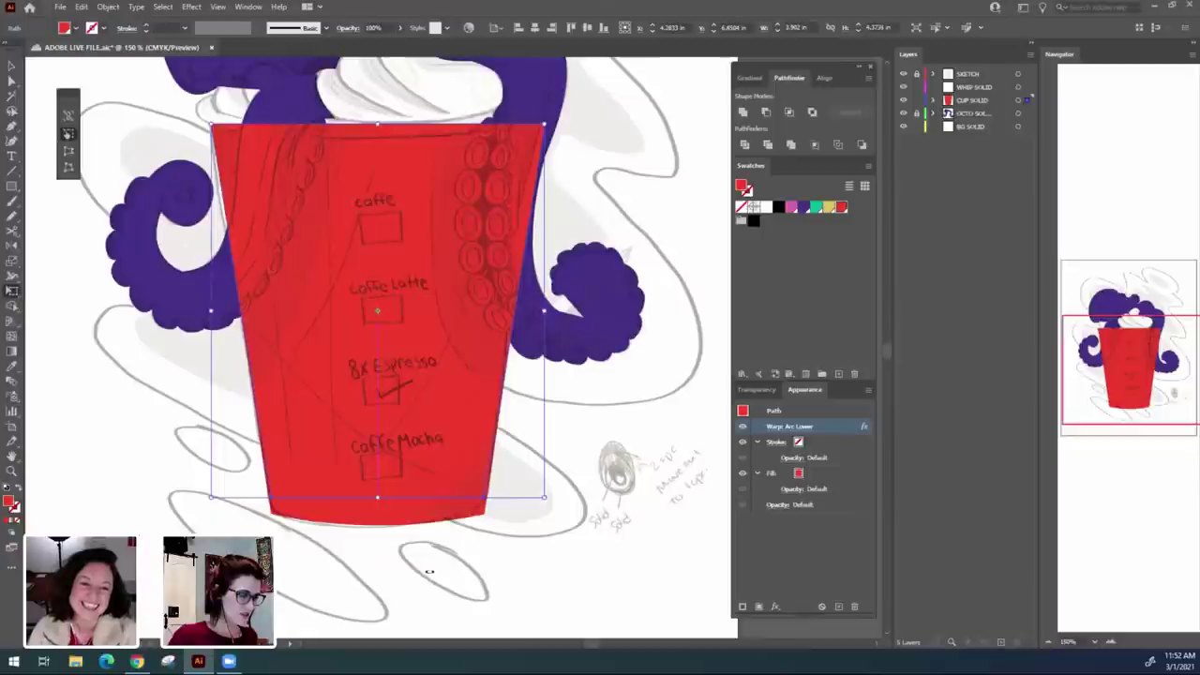
pyautogui.press('v')
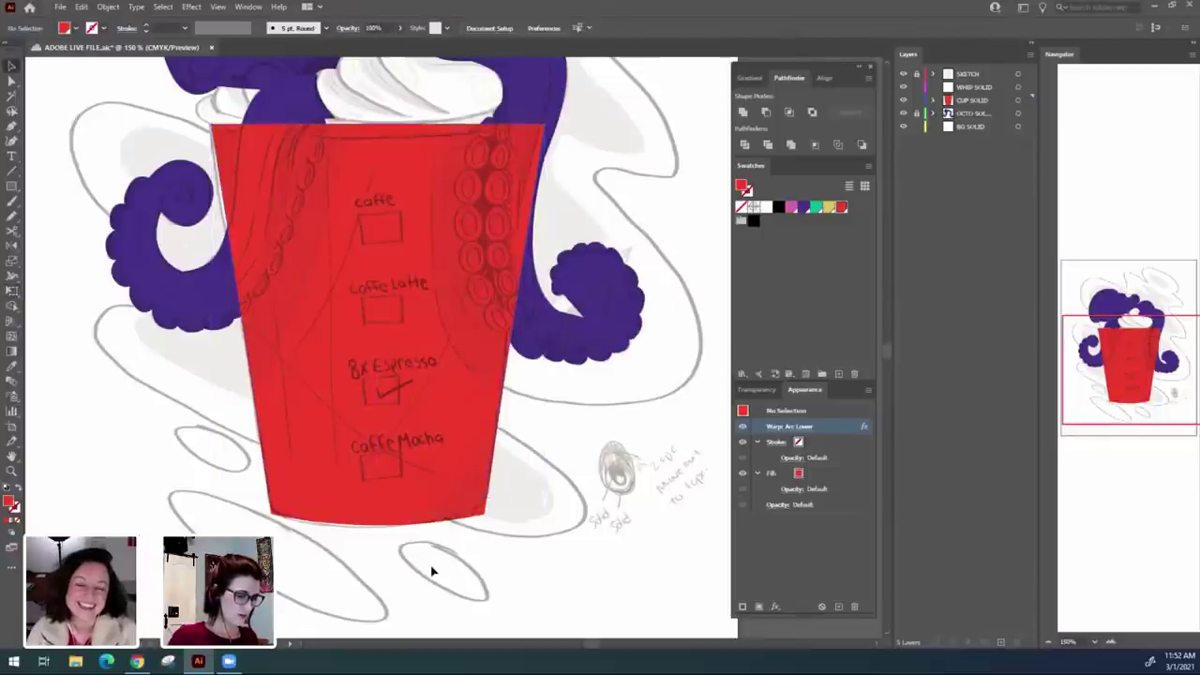
# Expand the appearance of the red cup so its warp becomes part of the actual path, and deselect it.
pyautogui.click(109, 6)
pyautogui.click(176, 168)
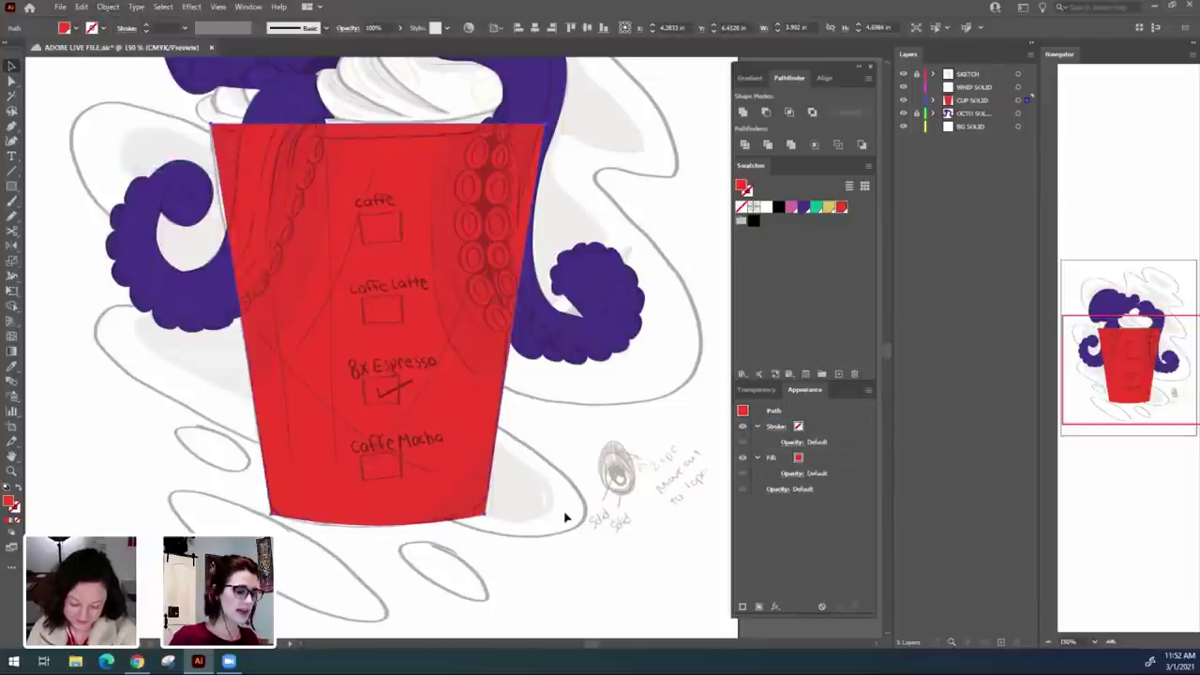
pyautogui.click(629, 542)
pyautogui.click(547, 566)
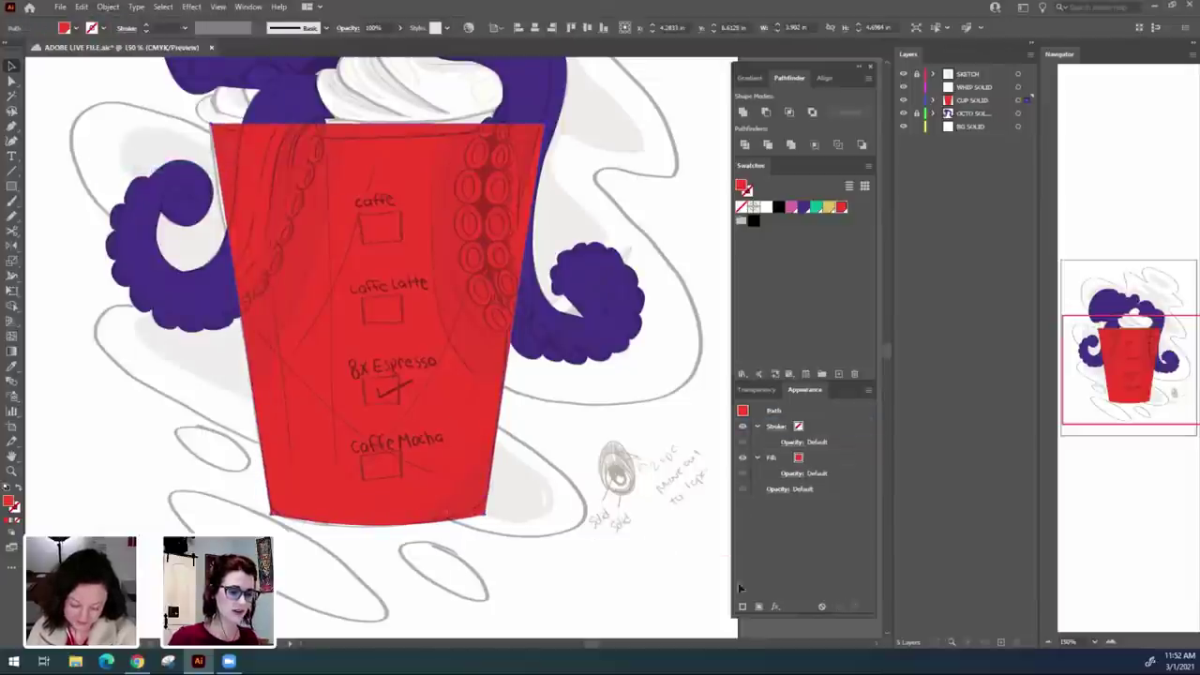
pyautogui.moveTo(452, 581); pyautogui.dragTo(469, 602)
pyautogui.click(464, 585)
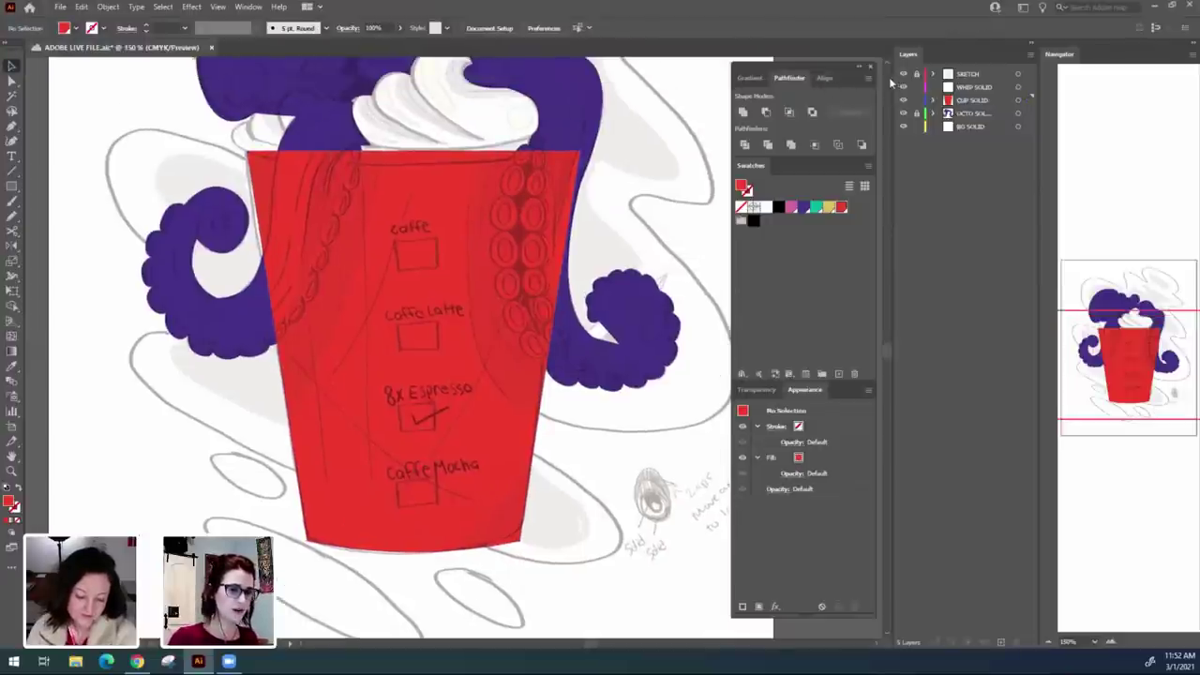
# Check the cup's shape with the sketch layer hidden and shown again, and inspect the expanded path's anchor points.
pyautogui.click(904, 74)
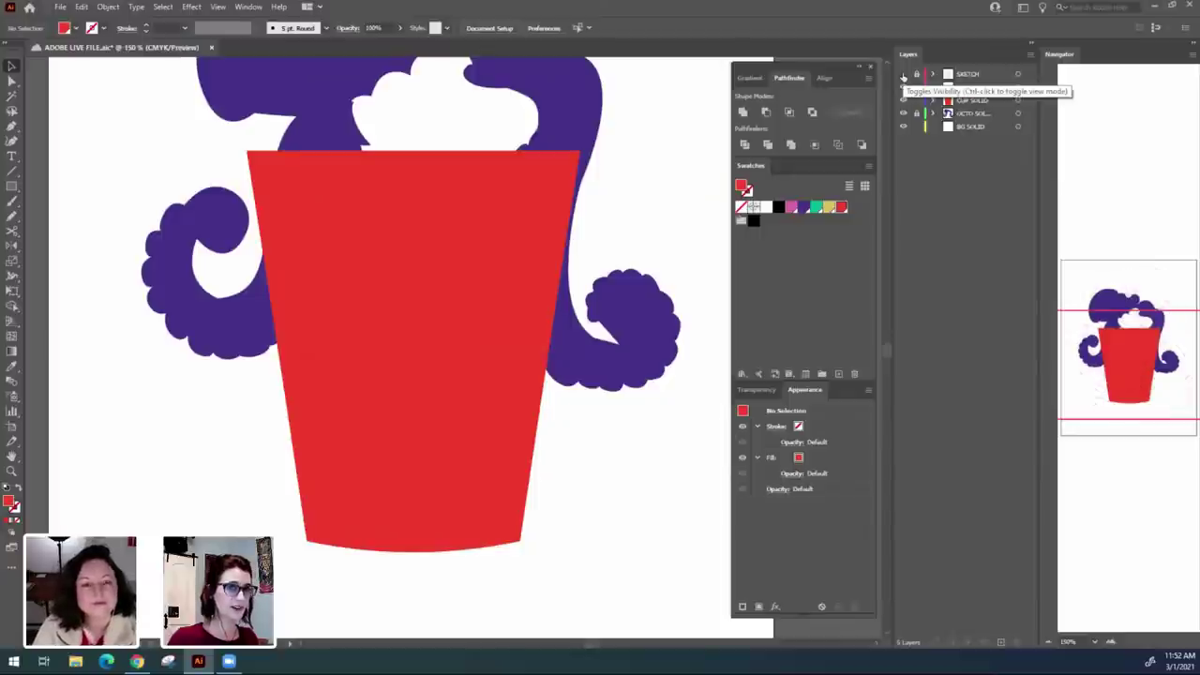
pyautogui.click(904, 74)
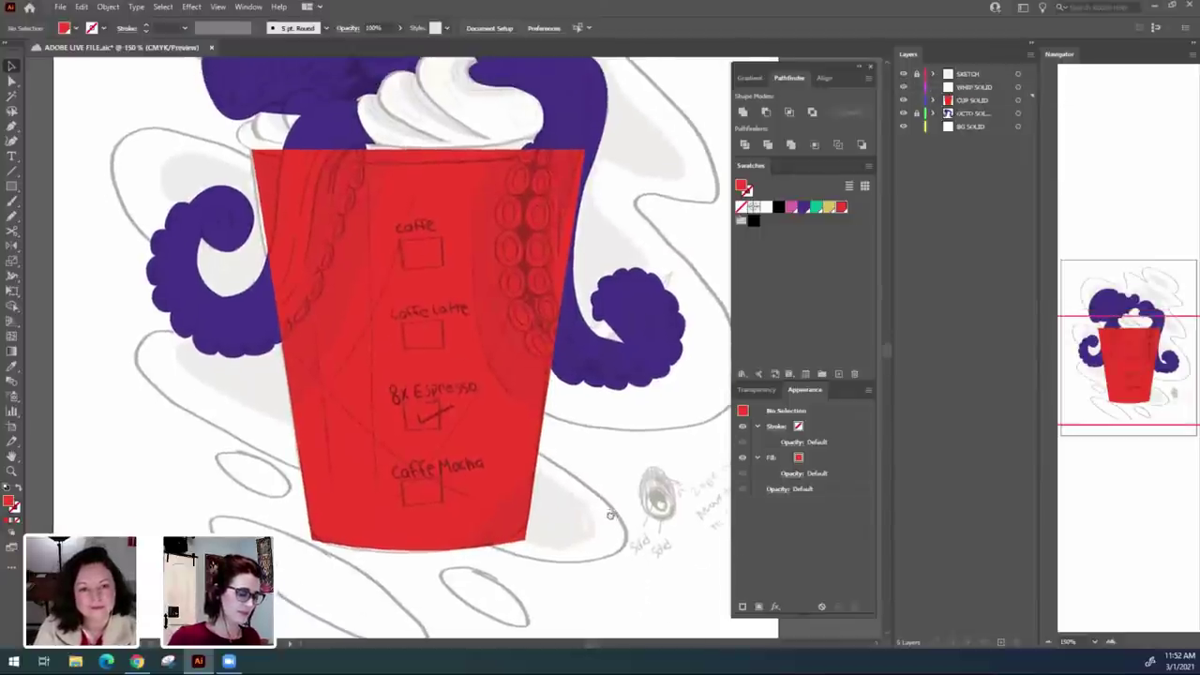
pyautogui.click(364, 537)
pyautogui.press('a')
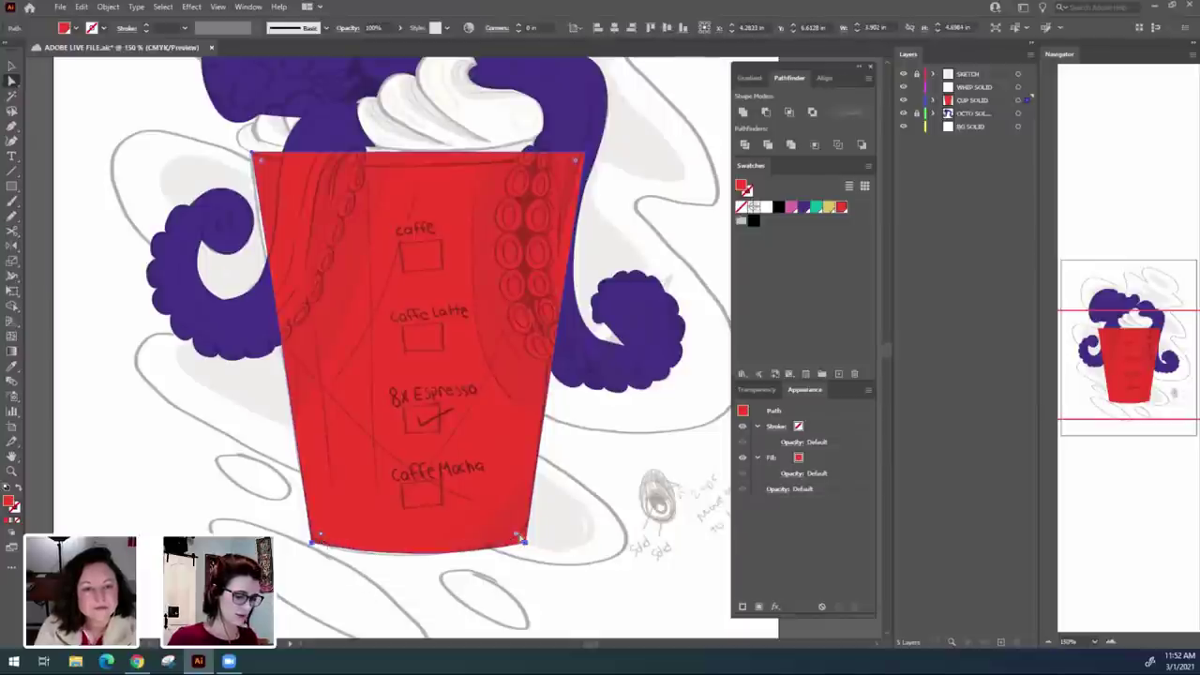
pyautogui.click(559, 561)
pyautogui.press('v')
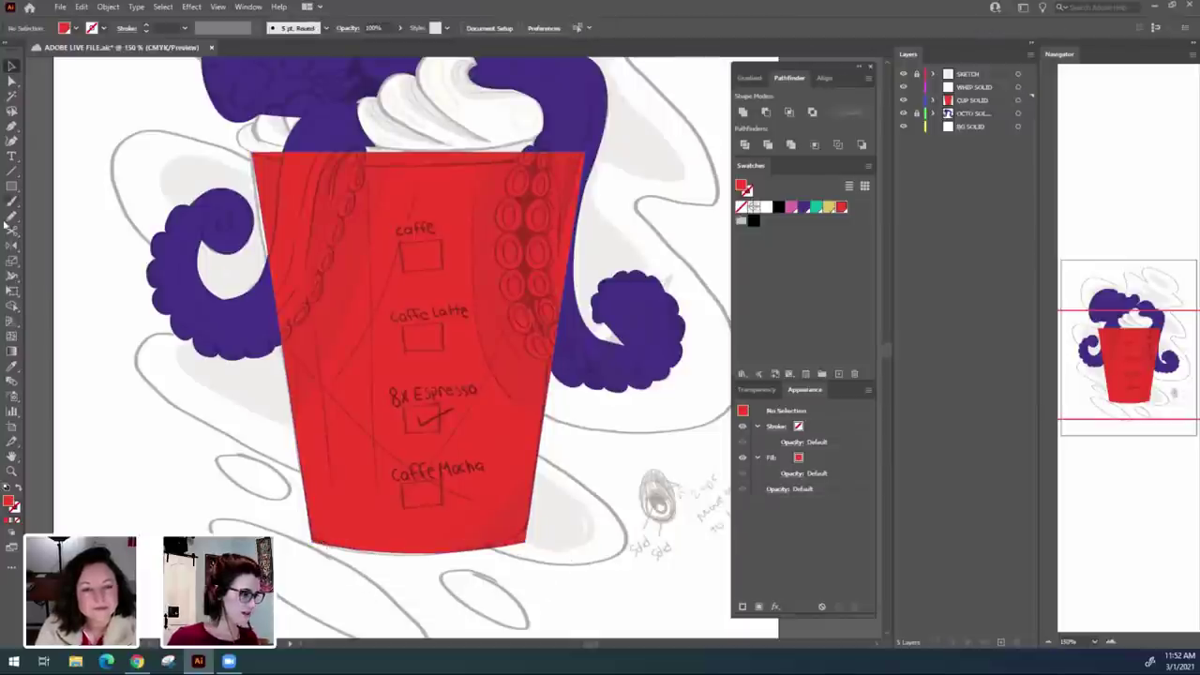
# Draw a red rim rectangle about 4.32 by 0.45 in across the cup's top edge, slightly overhanging both sides.
pyautogui.click(16, 186)
pyautogui.scroll(2, 169, 184)
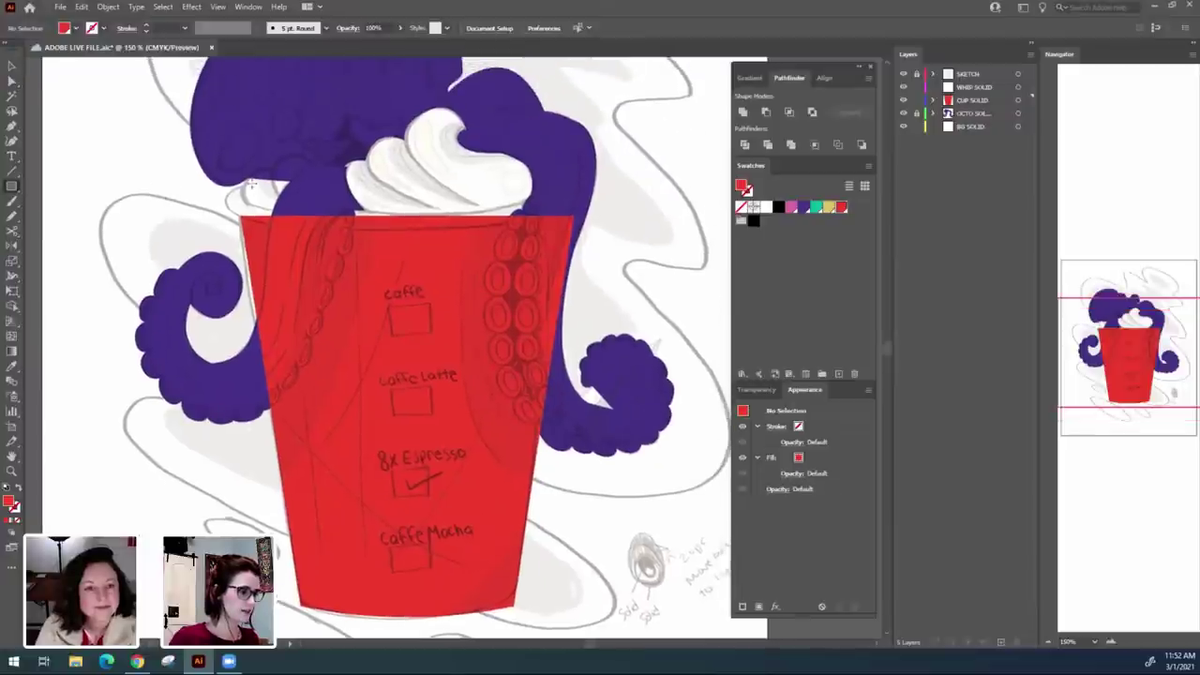
pyautogui.moveTo(216, 180); pyautogui.dragTo(586, 218)
pyautogui.press('v')
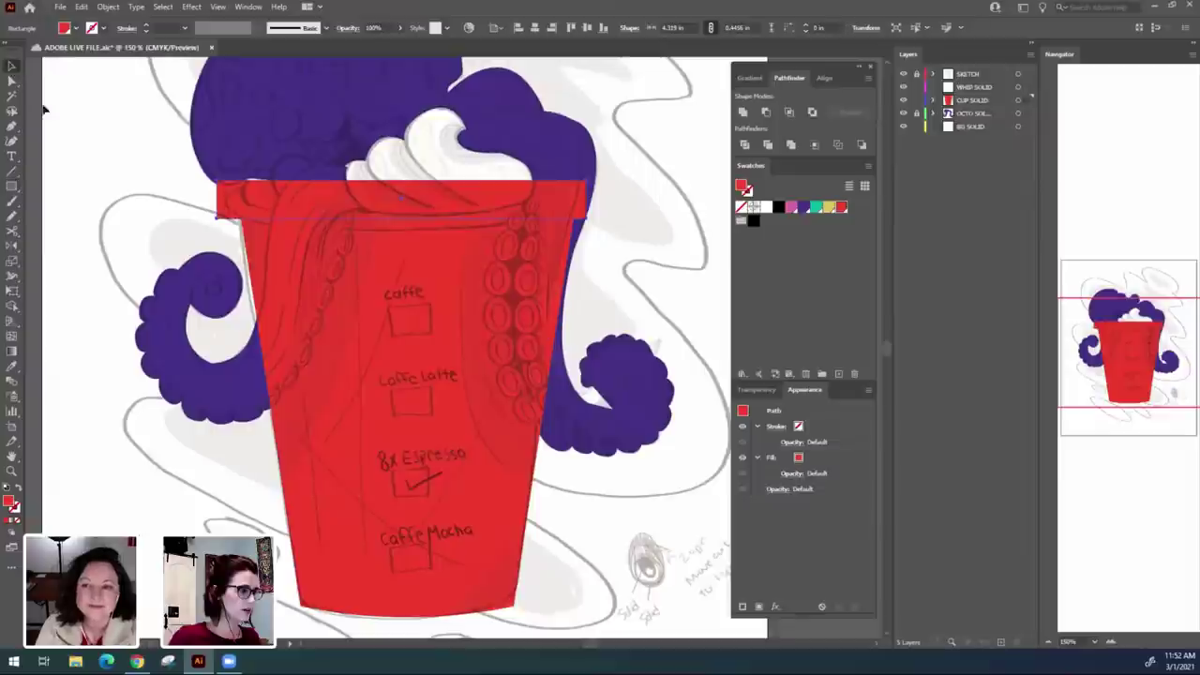
pyautogui.moveTo(616, 594); pyautogui.dragTo(566, 550)
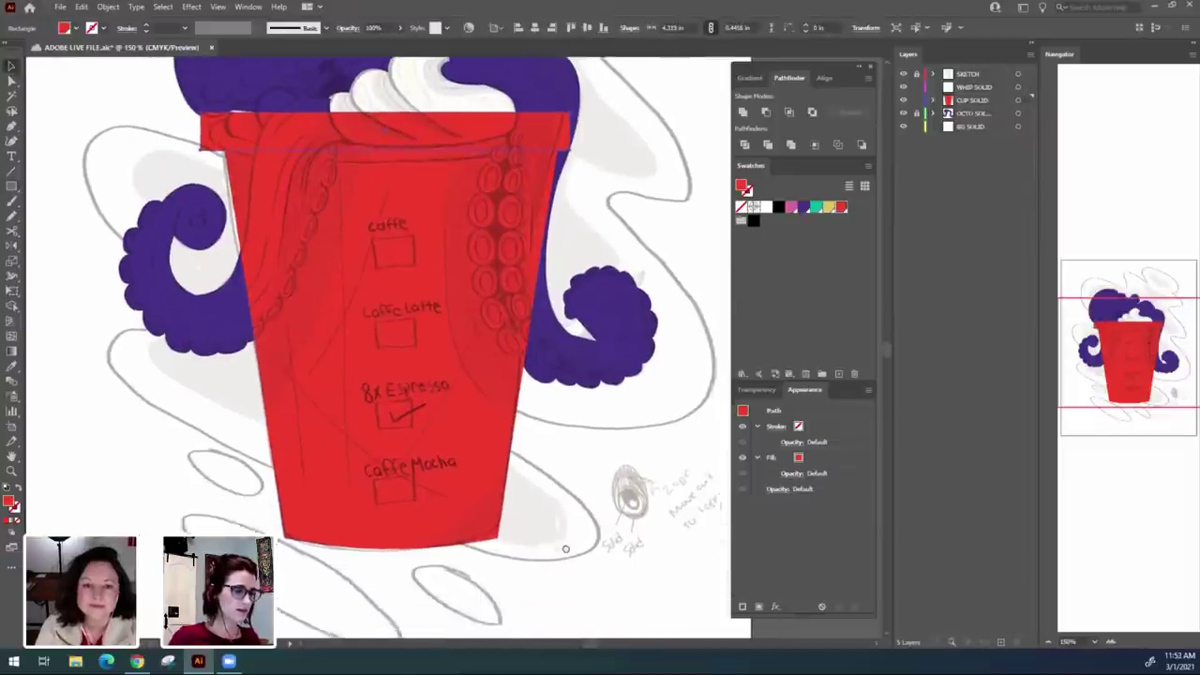
pyautogui.click(773, 608)
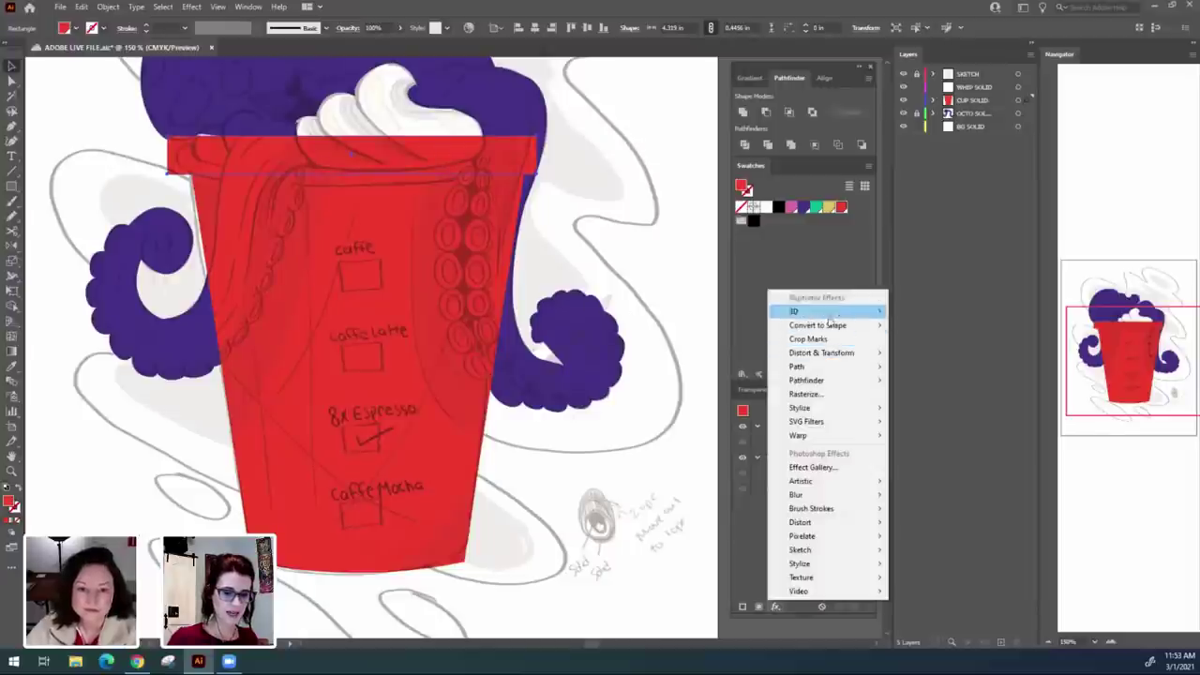
pyautogui.moveTo(854, 439)
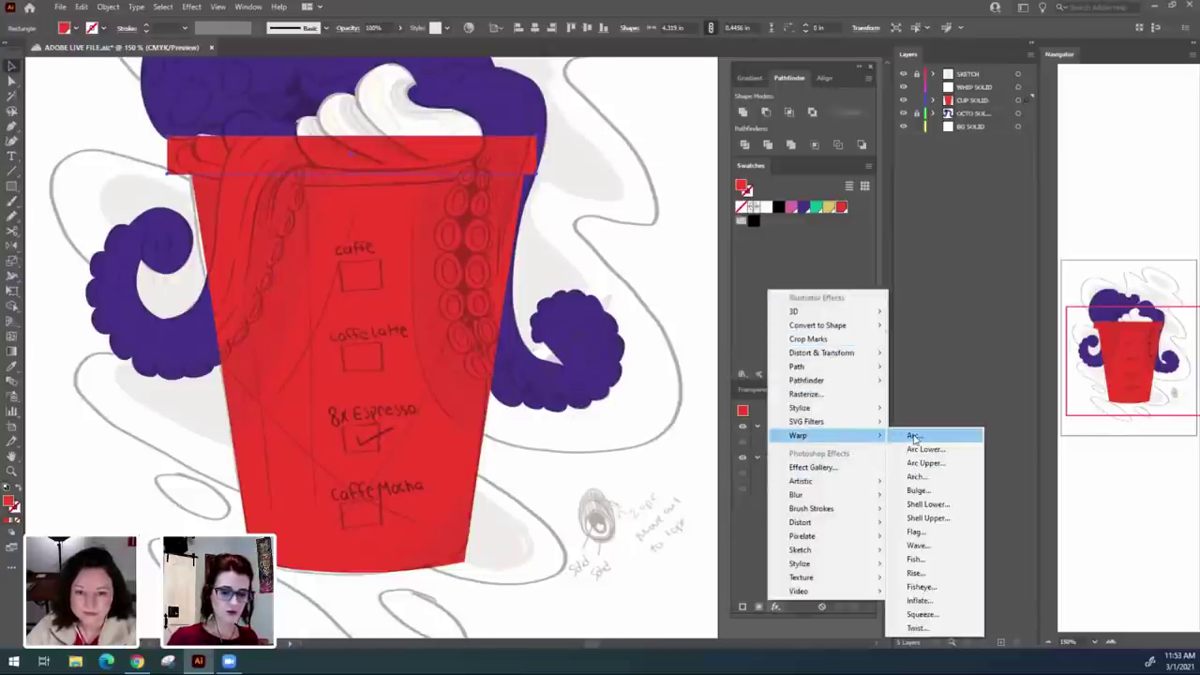
pyautogui.click(902, 435)
pyautogui.click(769, 185)
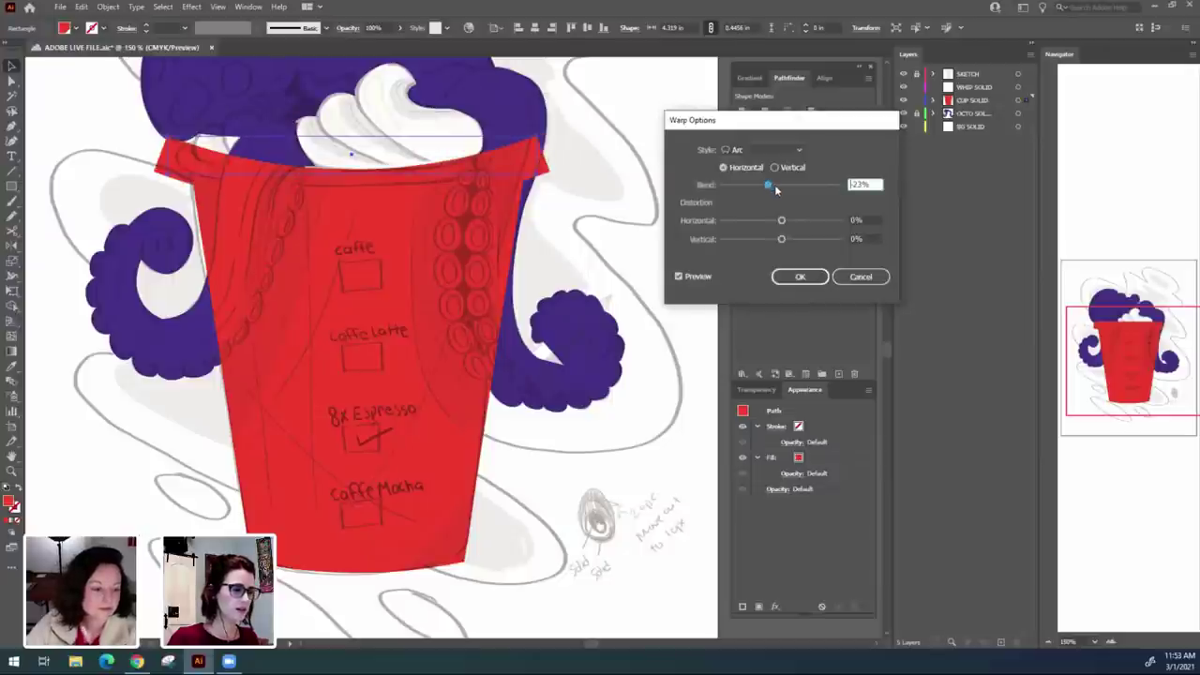
pyautogui.click(859, 276)
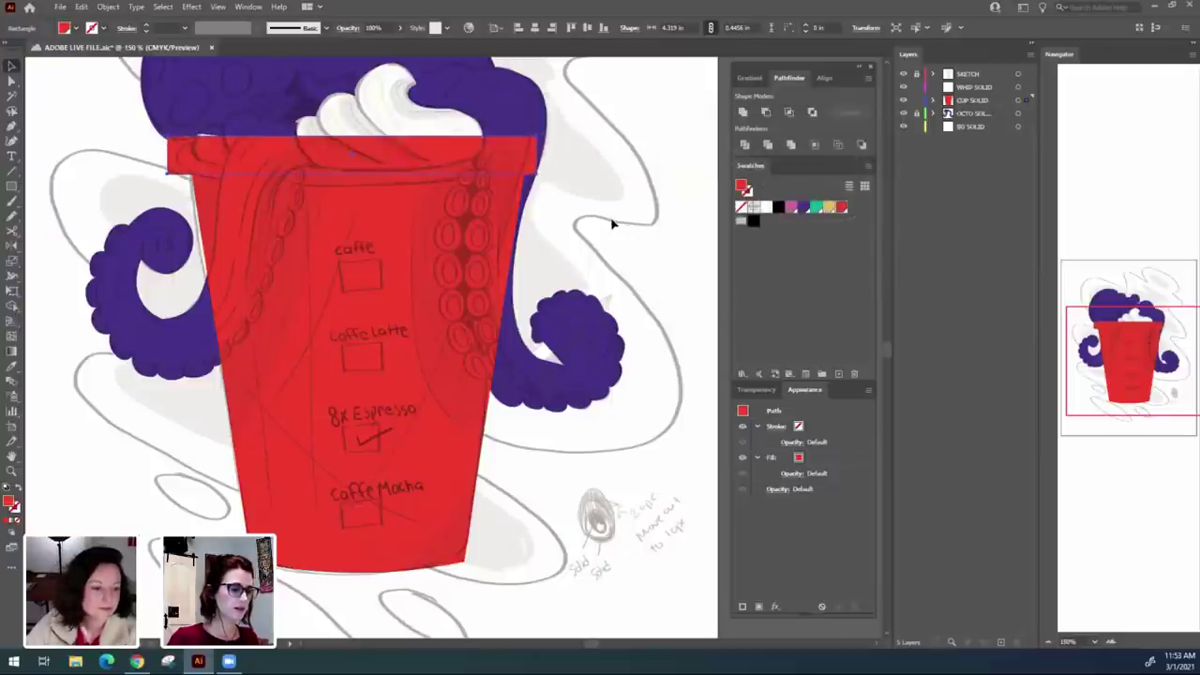
# Round all four corners of the rim rectangle to about 0.22 in, giving it fully rounded ends, and keep it selected.
pyautogui.press('a')
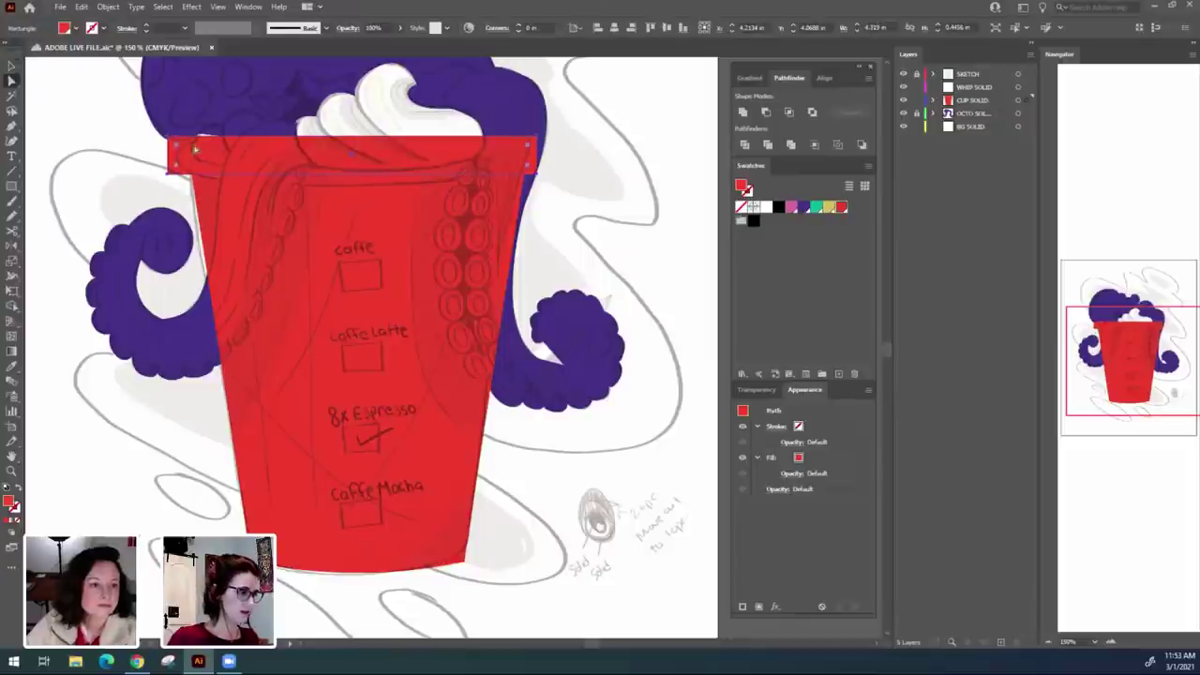
pyautogui.moveTo(194, 148); pyautogui.dragTo(189, 164)
pyautogui.click(12, 66)
pyautogui.click(61, 101)
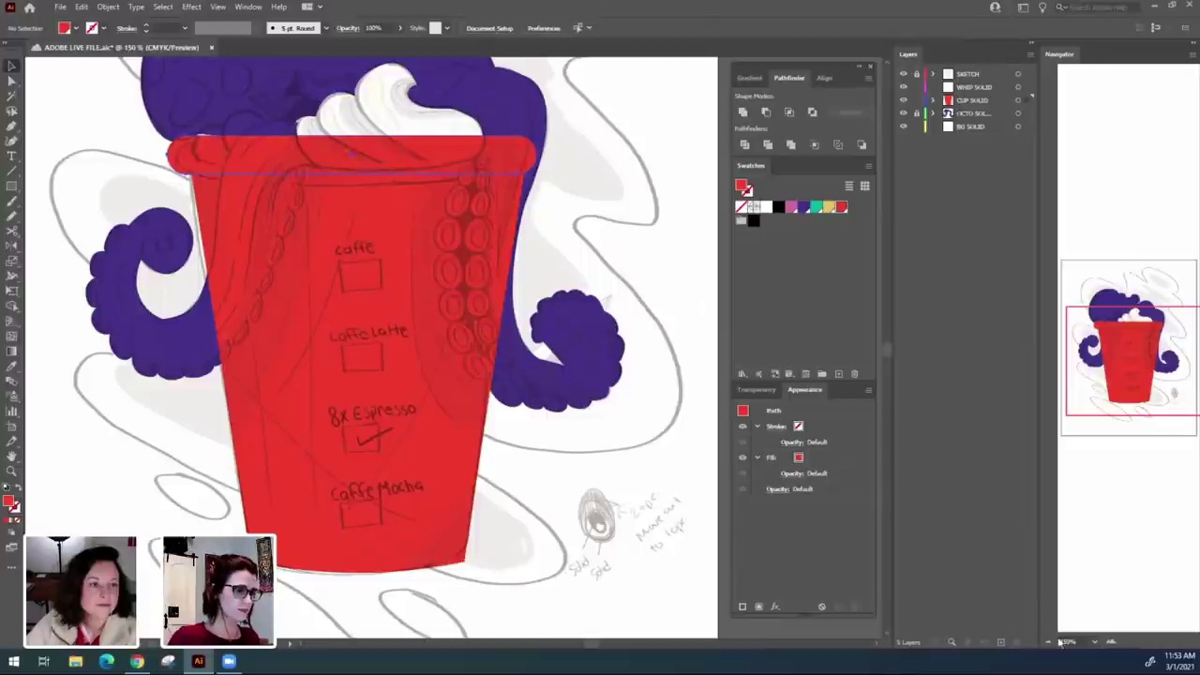
pyautogui.hotkey('ctrl', 'z')
# Apply a live Arc warp with a -12% horizontal bend to the rounded rim, and deselect it.
pyautogui.click(775, 608)
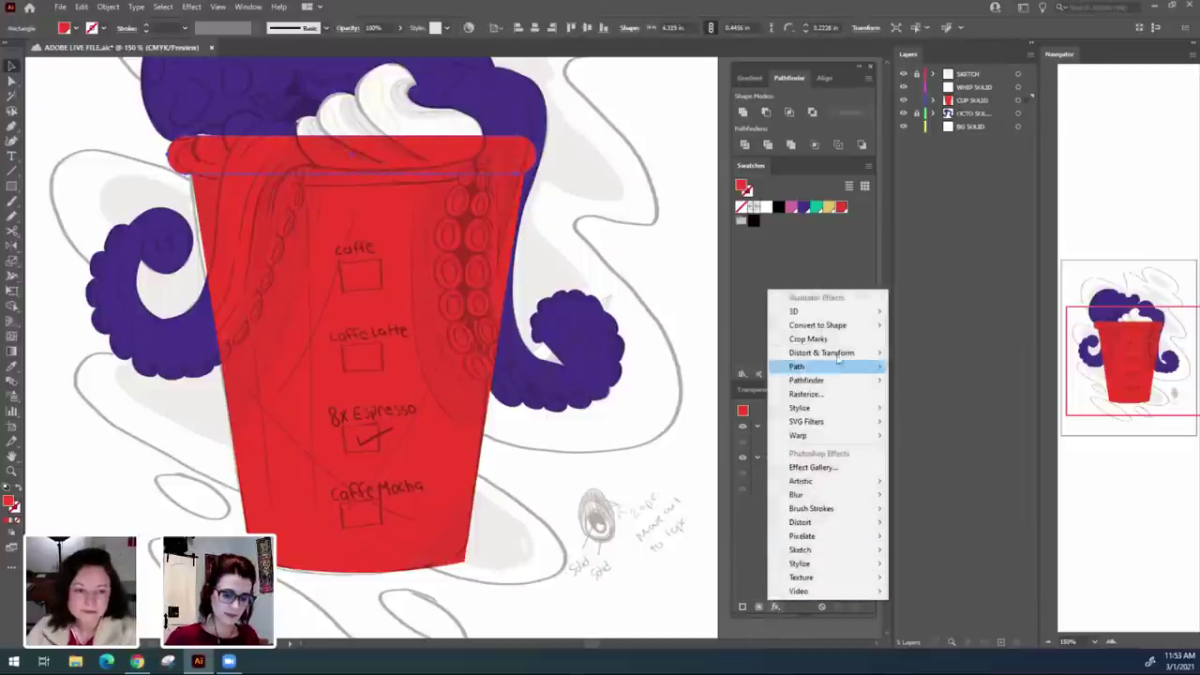
pyautogui.moveTo(853, 438)
pyautogui.click(914, 435)
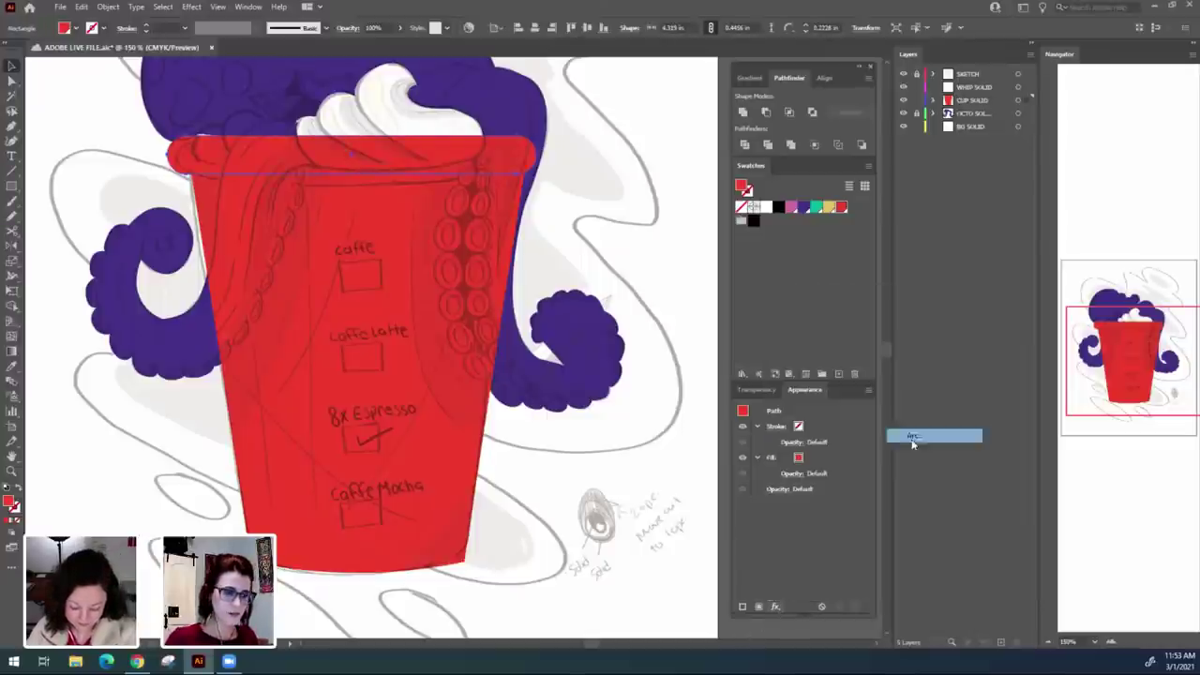
pyautogui.moveTo(782, 190)
pyautogui.mouseDown()
pyautogui.moveTo(767, 187)
pyautogui.moveTo(779, 187)
pyautogui.mouseUp()
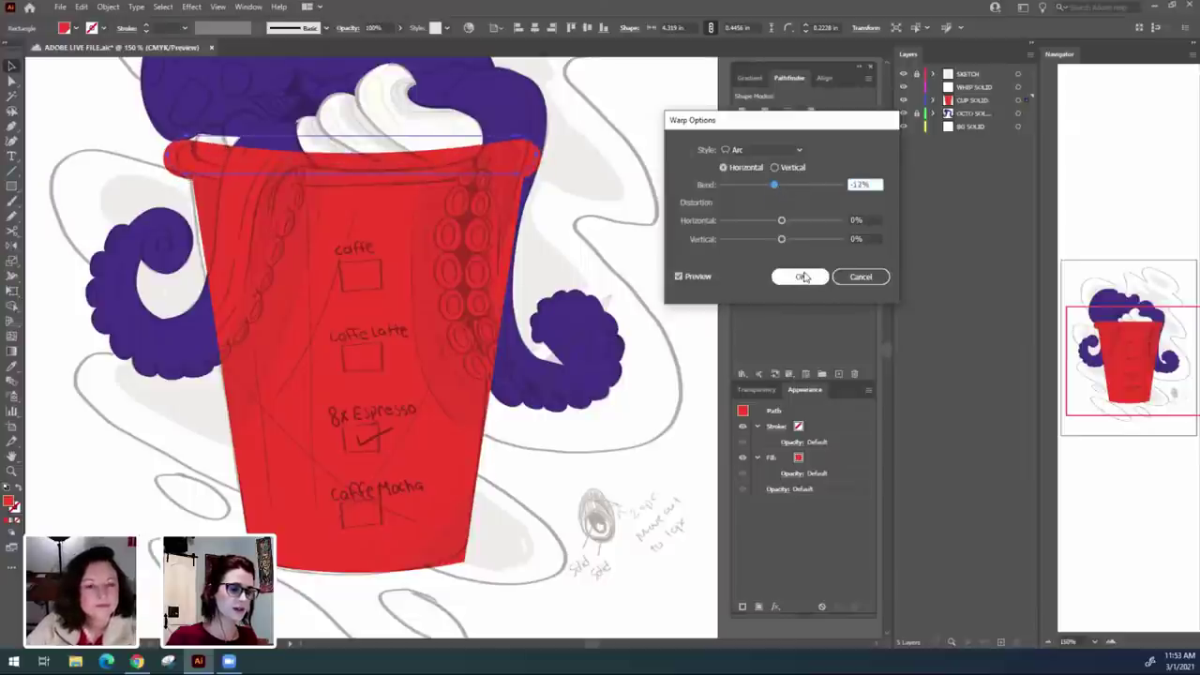
pyautogui.click(799, 277)
pyautogui.click(611, 246)
# Check the curved rim against the sketch, and hide the sketch layer to view the whole solid-colour artwork.
pyautogui.moveTo(659, 225); pyautogui.dragTo(712, 263)
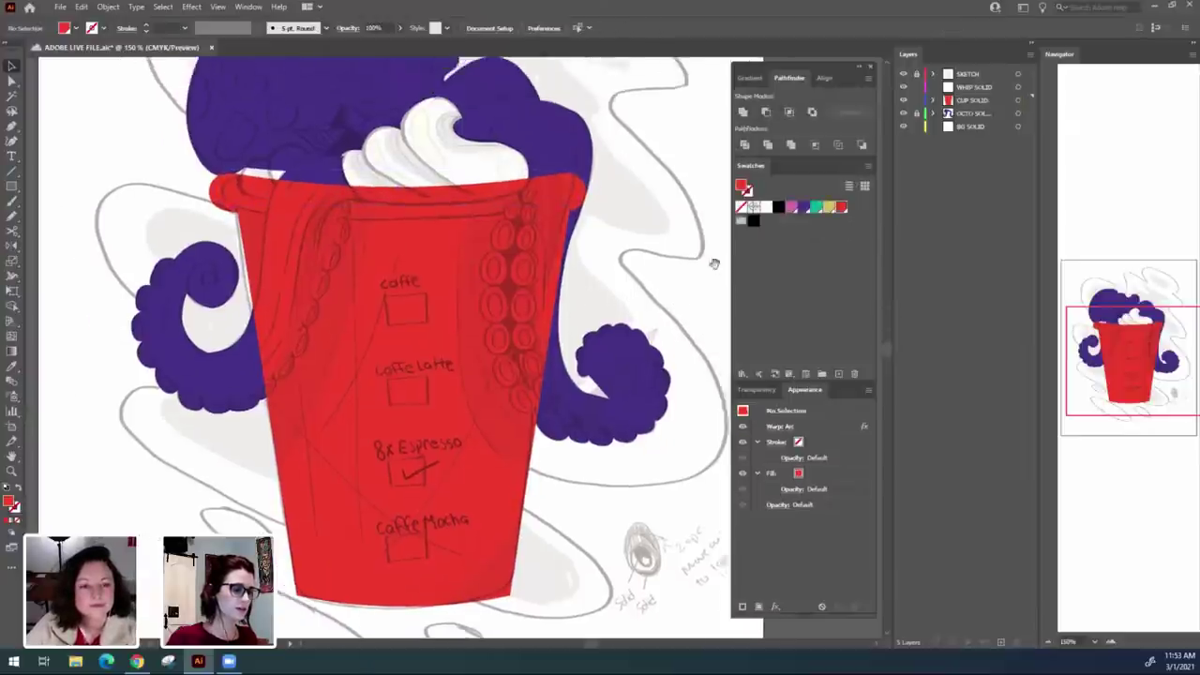
pyautogui.click(551, 202)
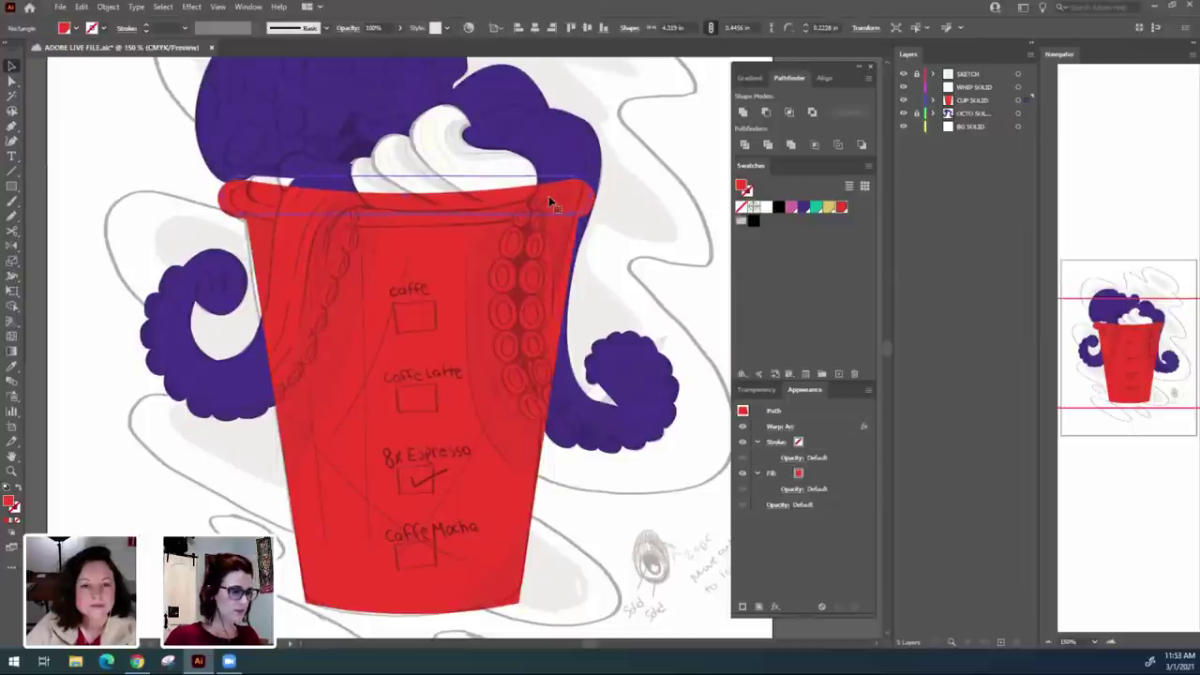
pyautogui.click(643, 257)
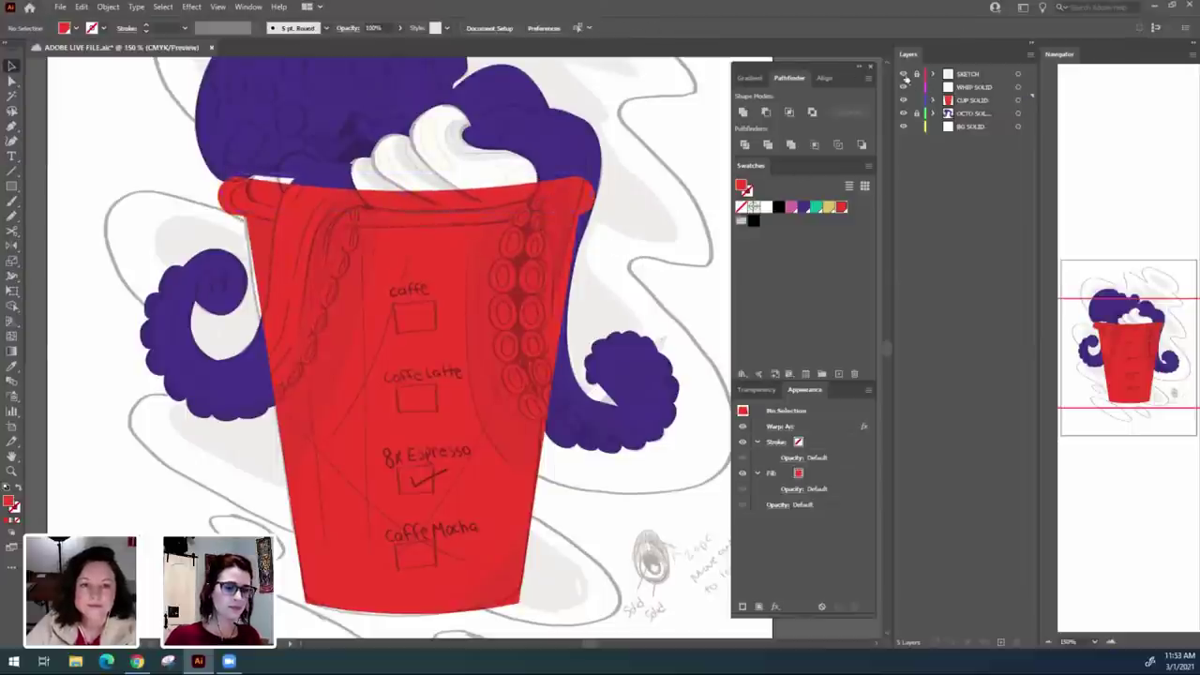
pyautogui.click(904, 74)
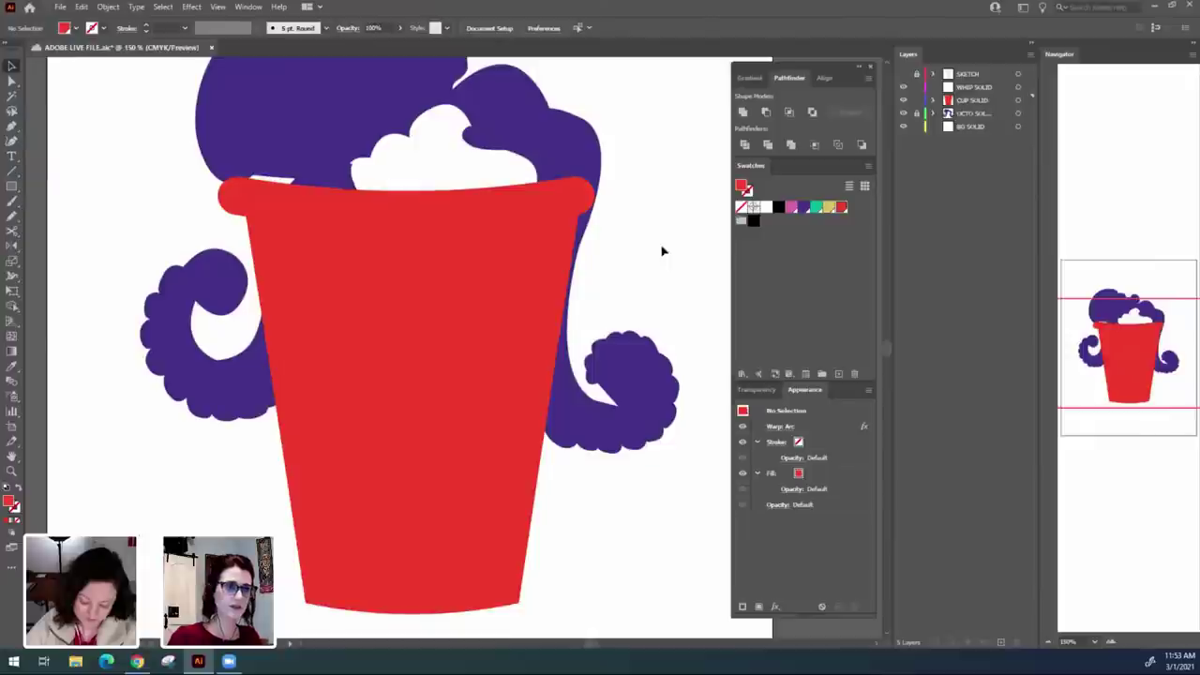
pyautogui.hotkey('ctrl', '-')
pyautogui.hotkey('ctrl', '-')
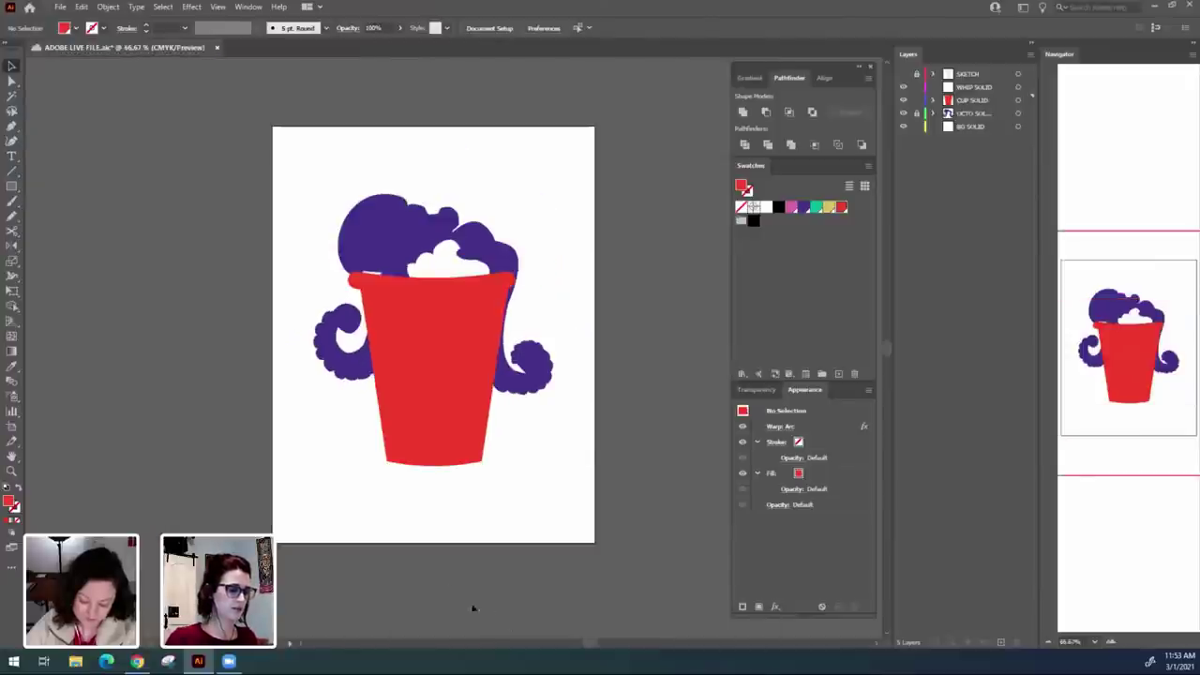
# Align the cup body and the rim to each other by their horizontal centres, and deselect them.
pyautogui.moveTo(404, 548); pyautogui.dragTo(507, 539)
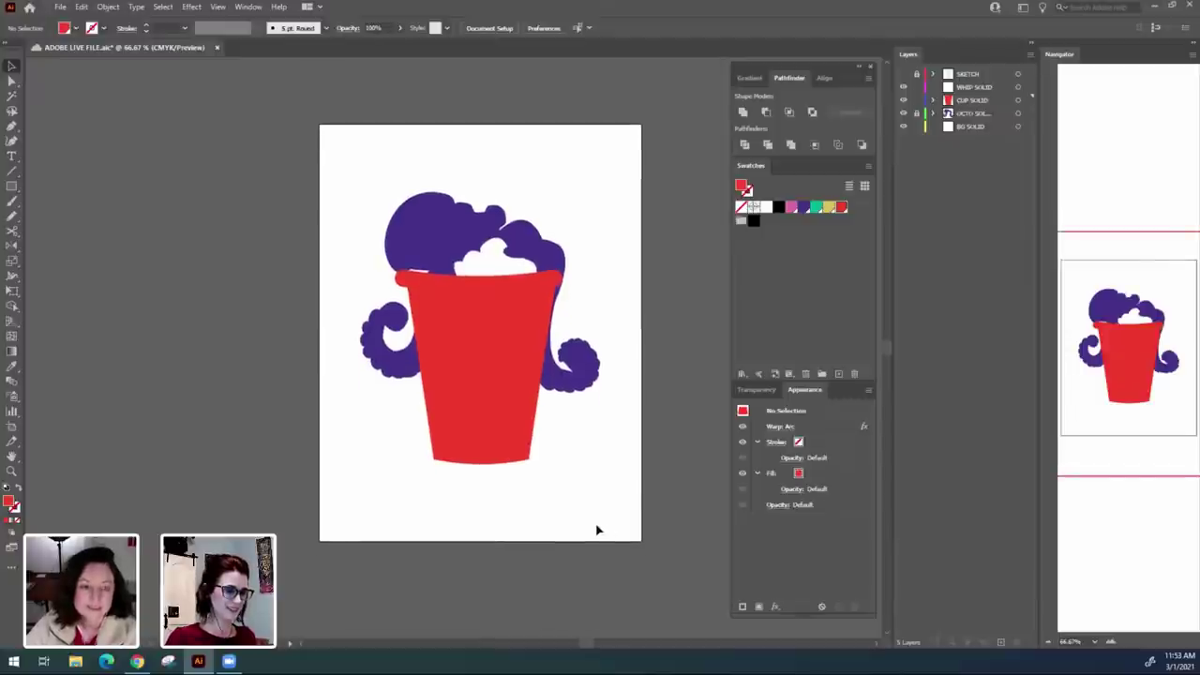
pyautogui.hotkey('ctrl', '1')
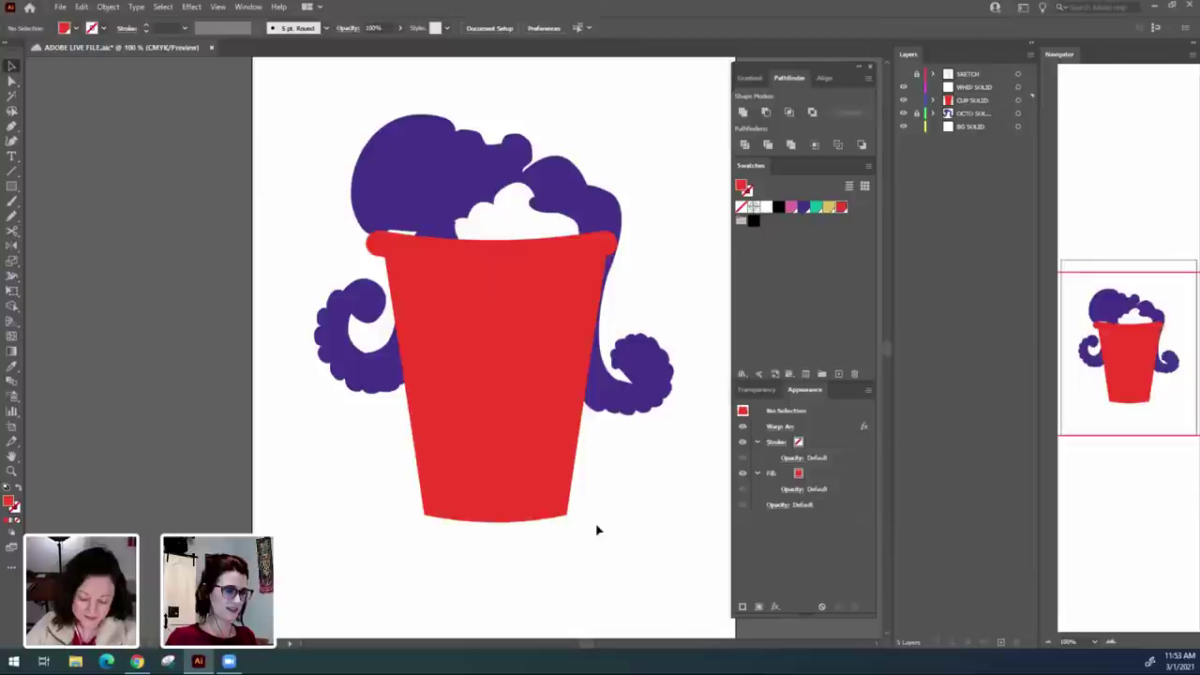
pyautogui.moveTo(605, 535); pyautogui.dragTo(565, 523)
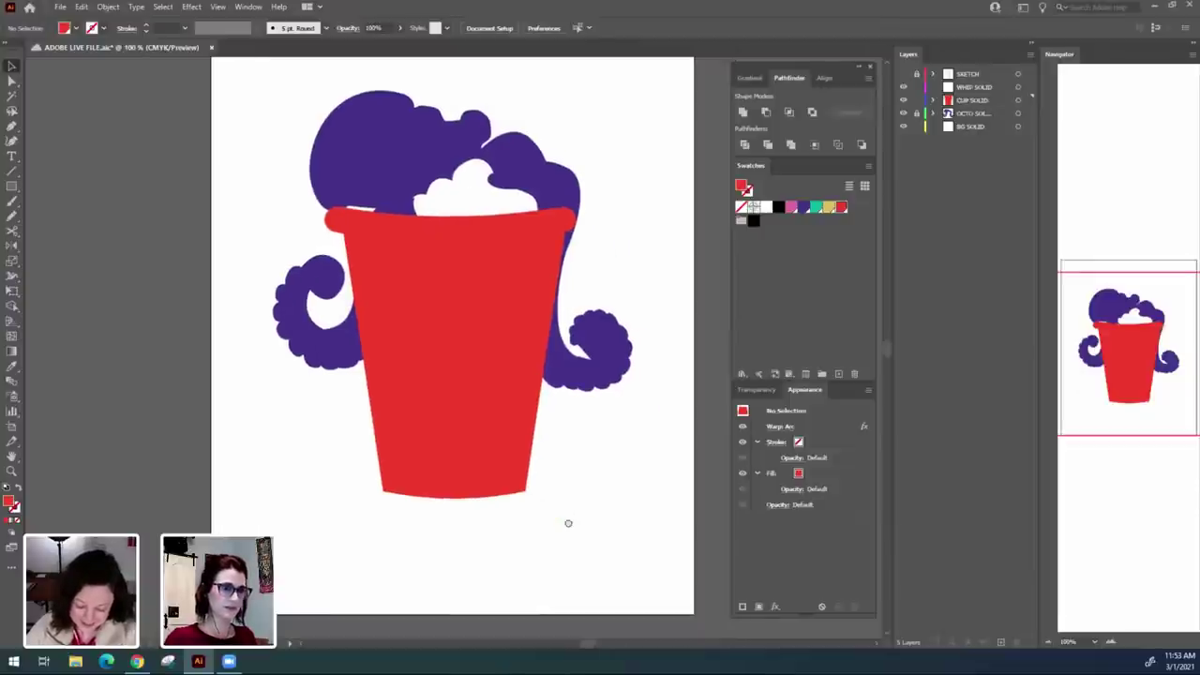
pyautogui.click(454, 438)
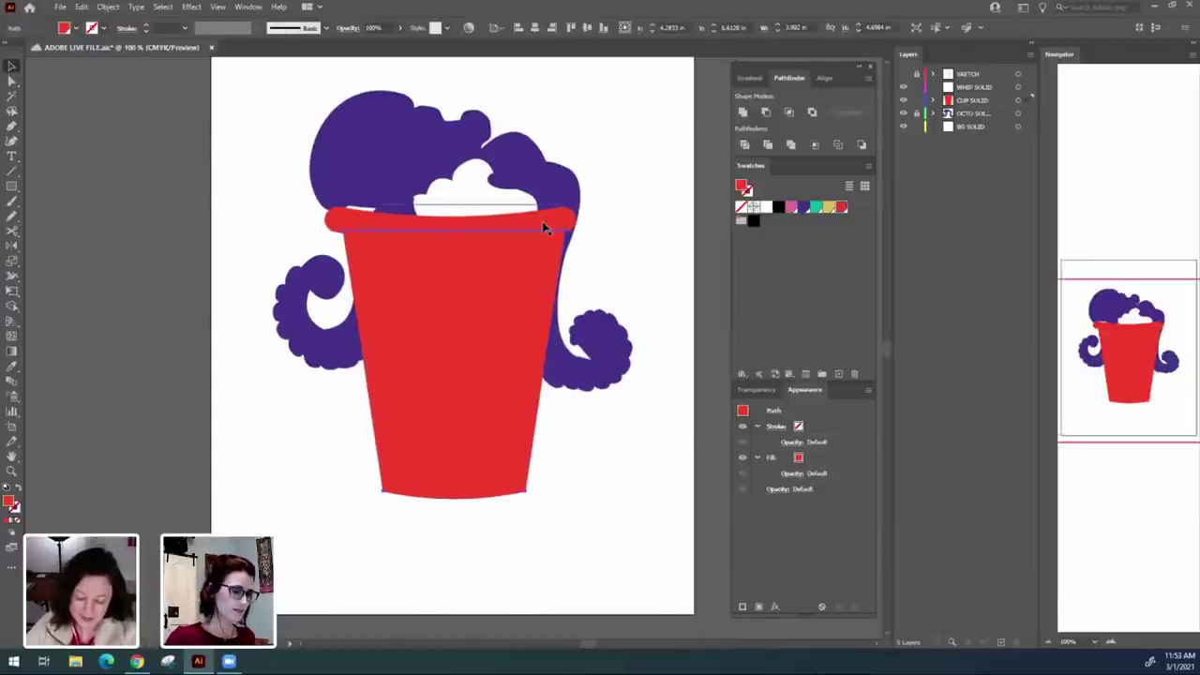
pyautogui.keyDown('shift'); pyautogui.click(542, 222); pyautogui.keyUp('shift')
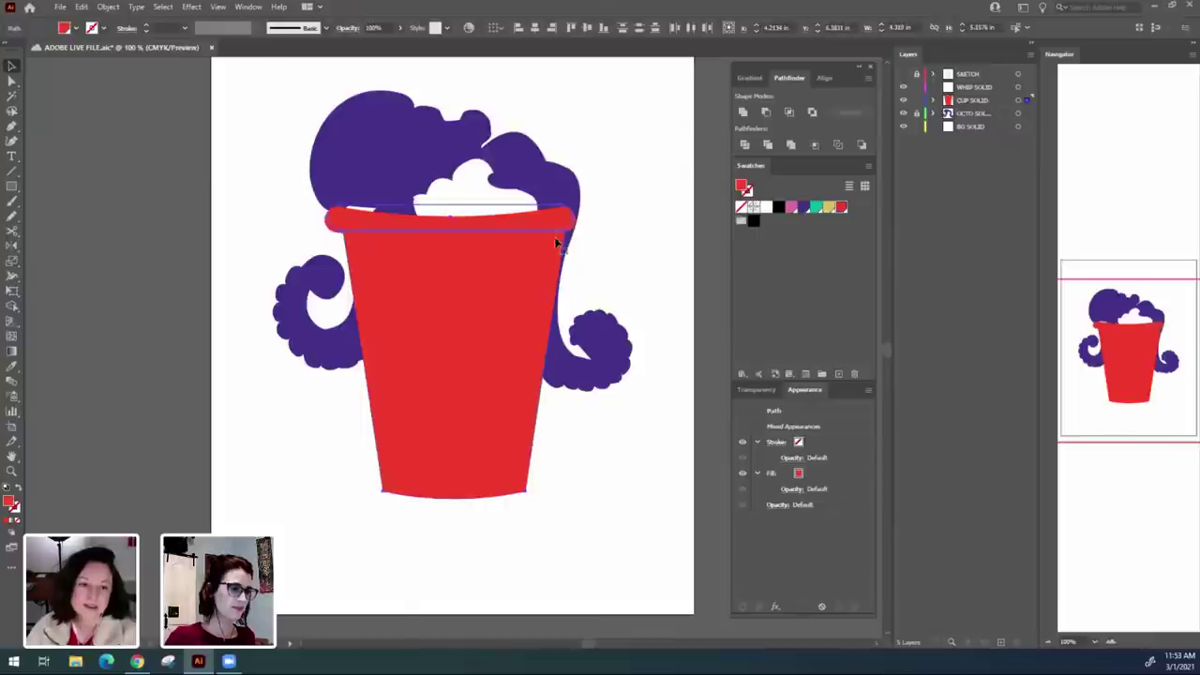
pyautogui.click(535, 27)
pyautogui.click(660, 228)
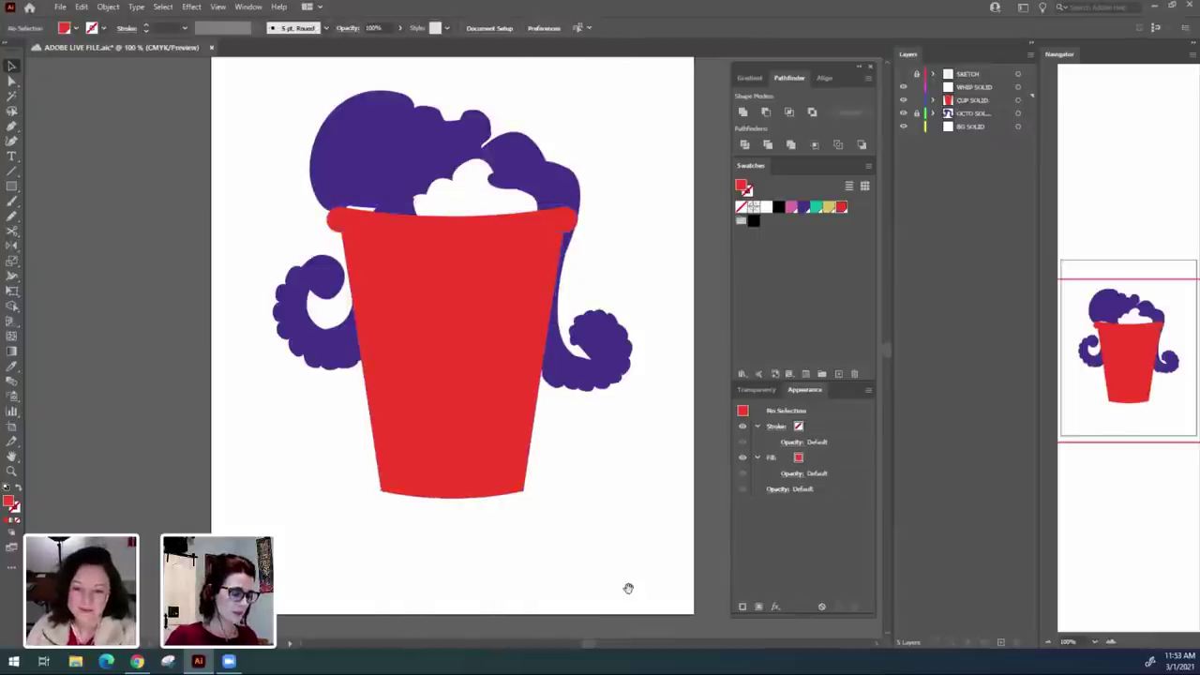
# Select the cup's rim and expand its appearance so the Arc warp becomes an editable path.
pyautogui.moveTo(628, 574); pyautogui.dragTo(610, 563)
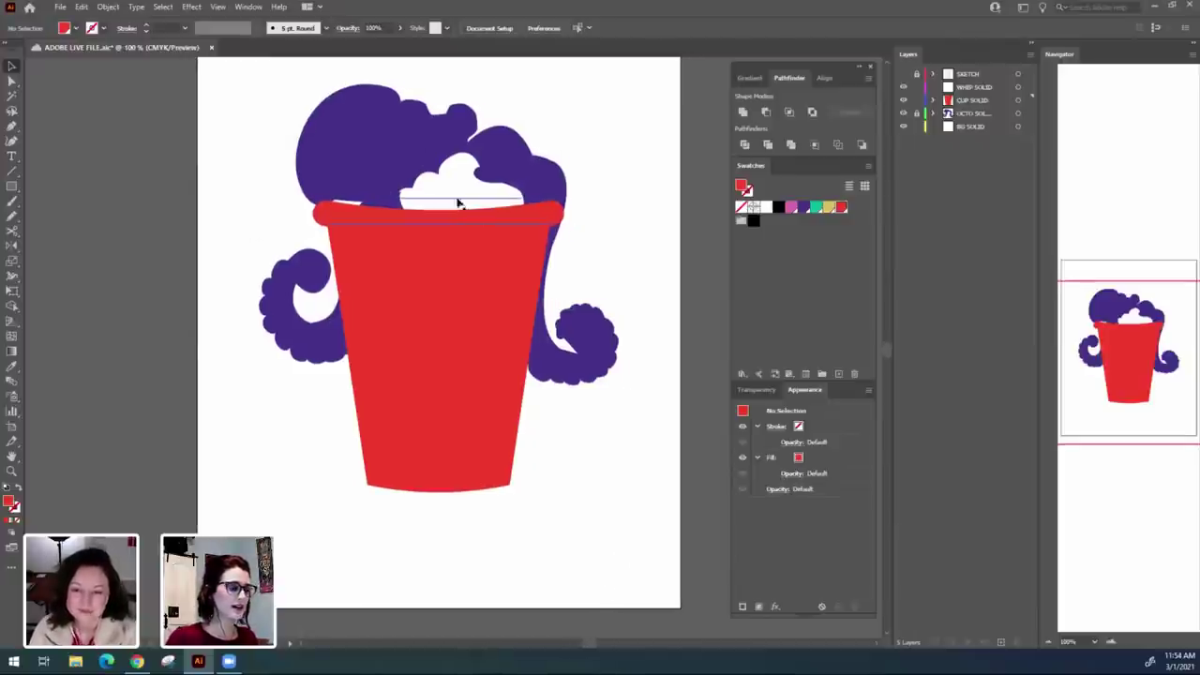
pyautogui.click(482, 218)
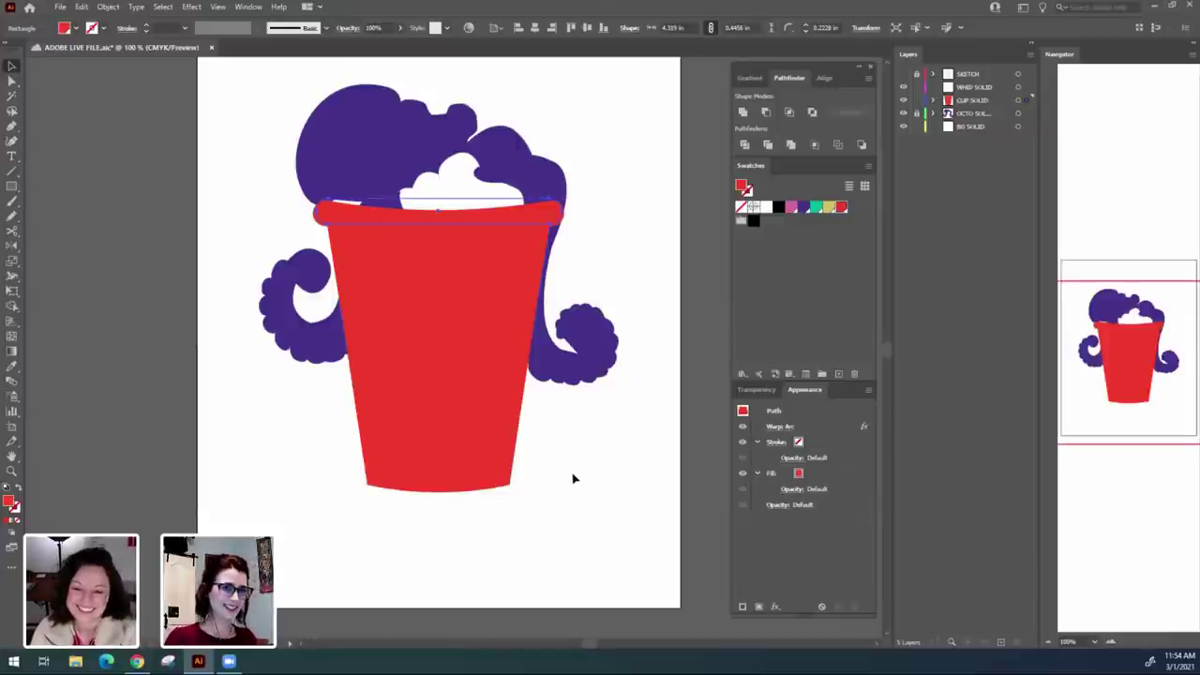
pyautogui.click(201, 188)
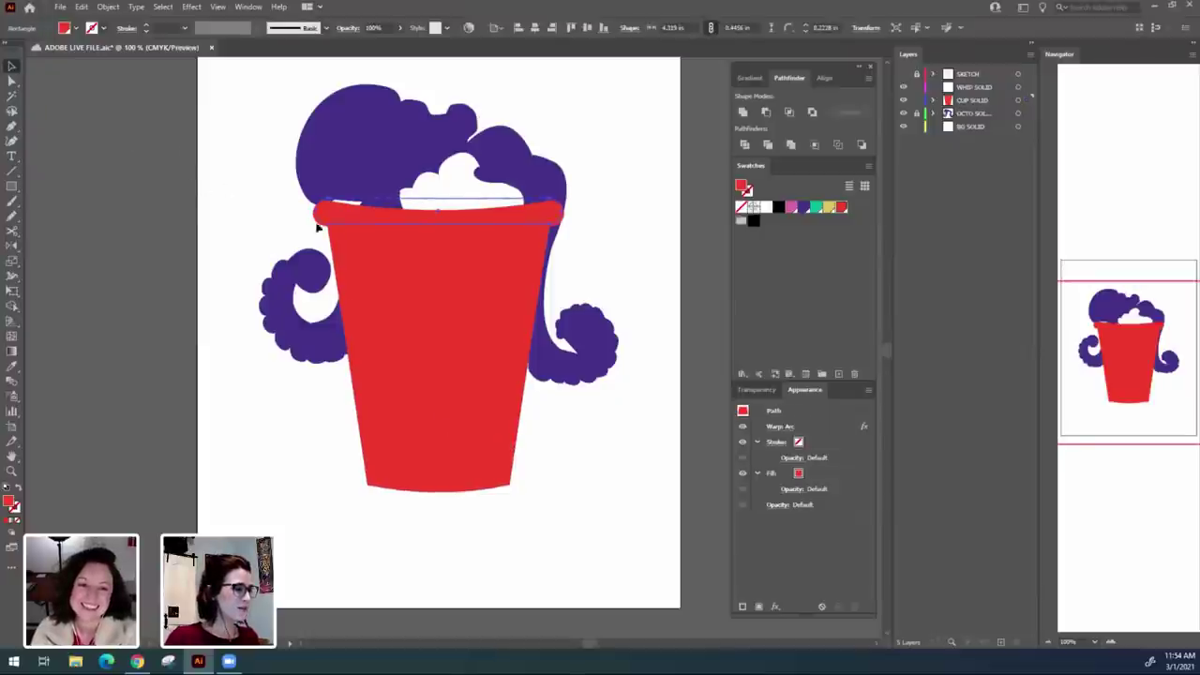
pyautogui.click(503, 217)
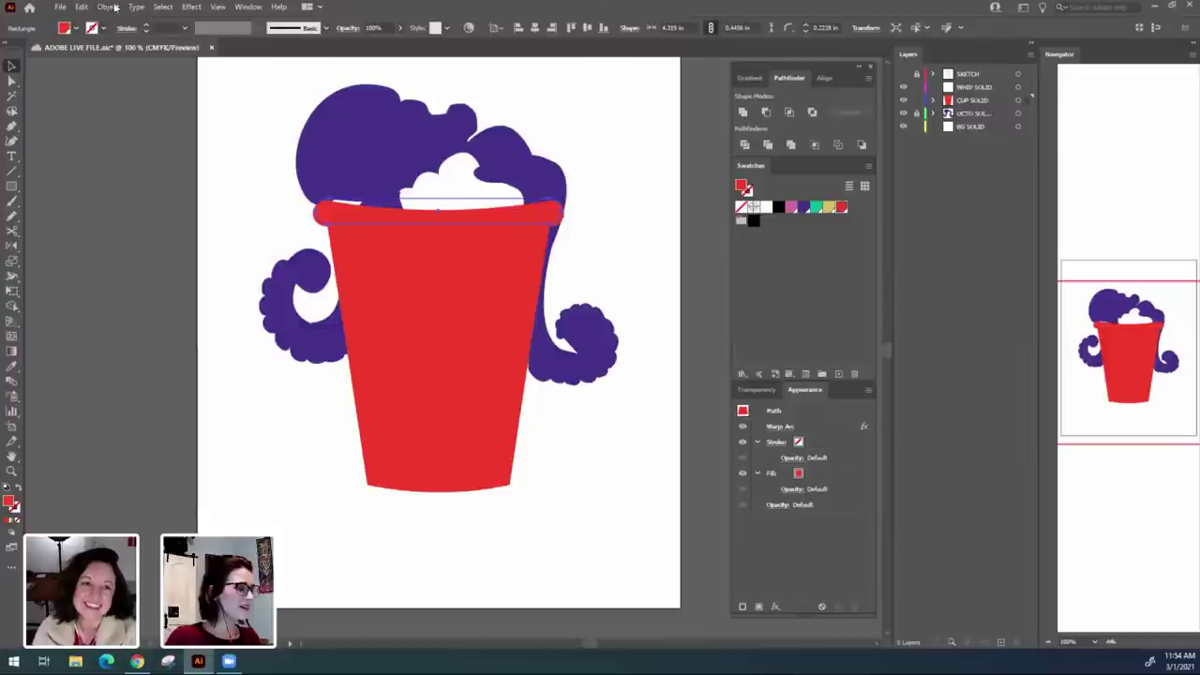
pyautogui.click(108, 7)
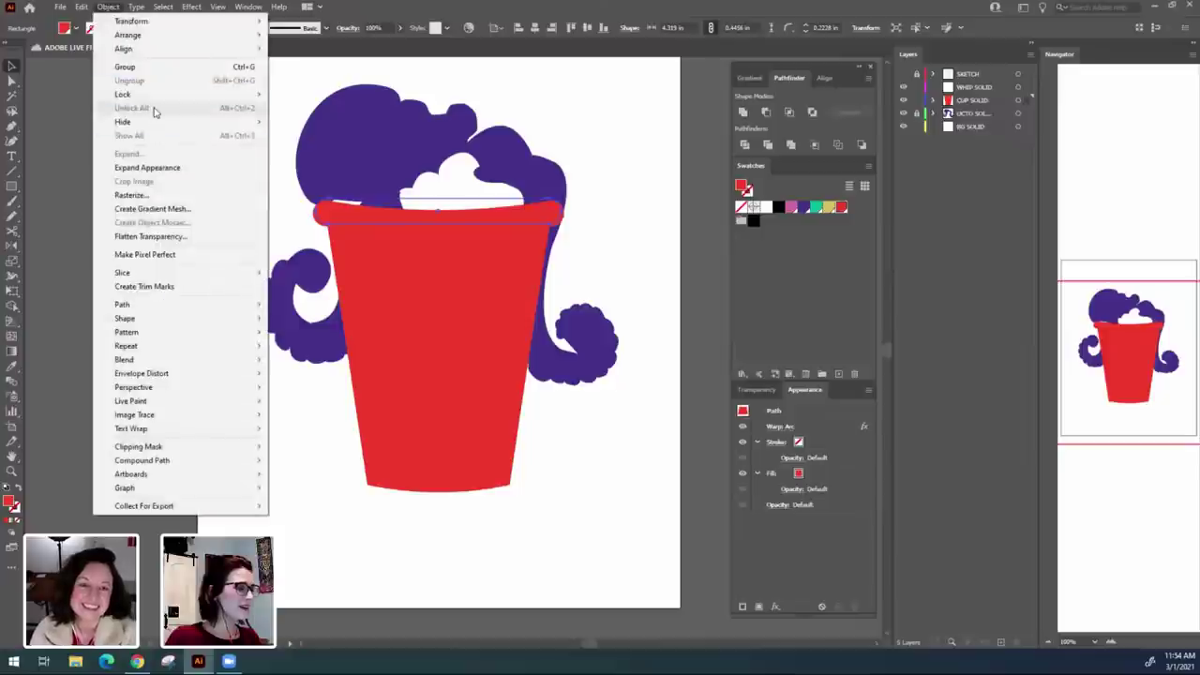
pyautogui.click(187, 169)
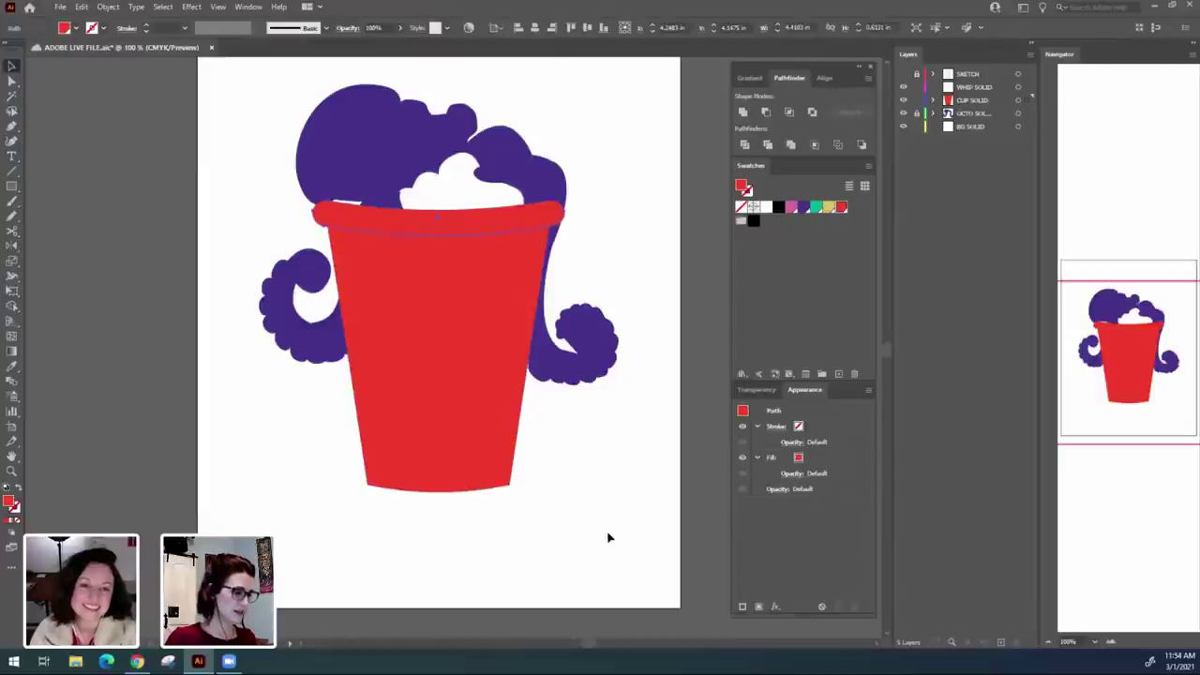
# Round the two bottom corners of the red cup body slightly with the Direct Selection tool, and deselect it.
pyautogui.hotkey('ctrl', '=')
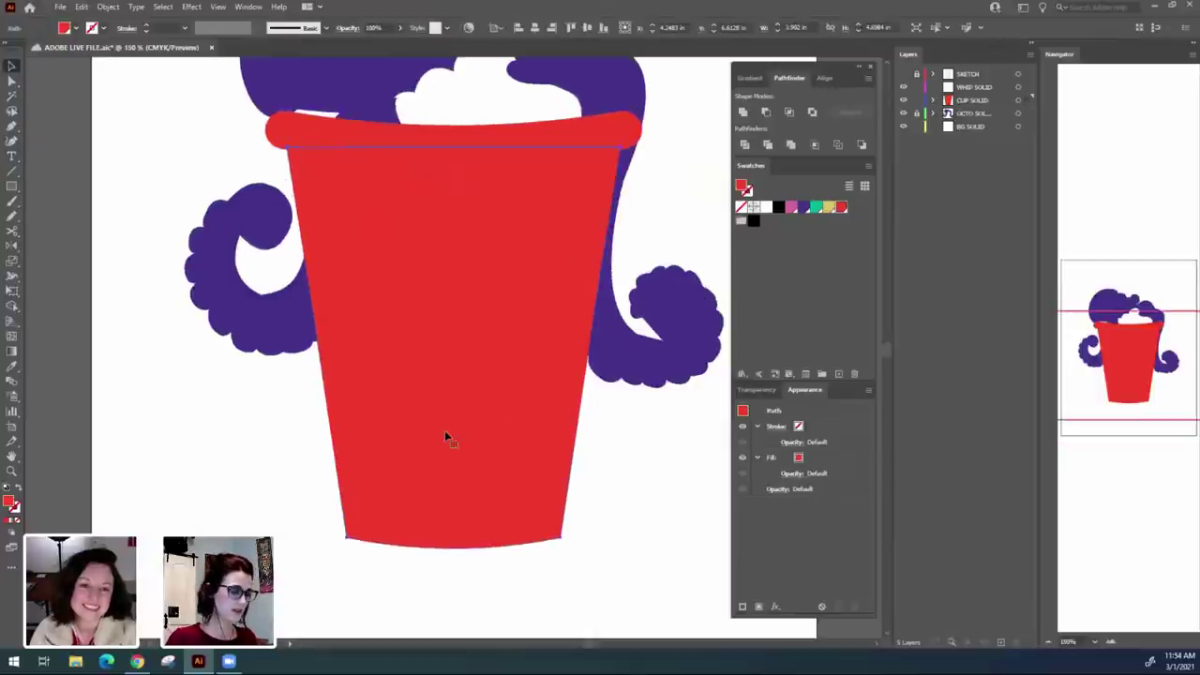
pyautogui.moveTo(656, 517); pyautogui.dragTo(649, 464)
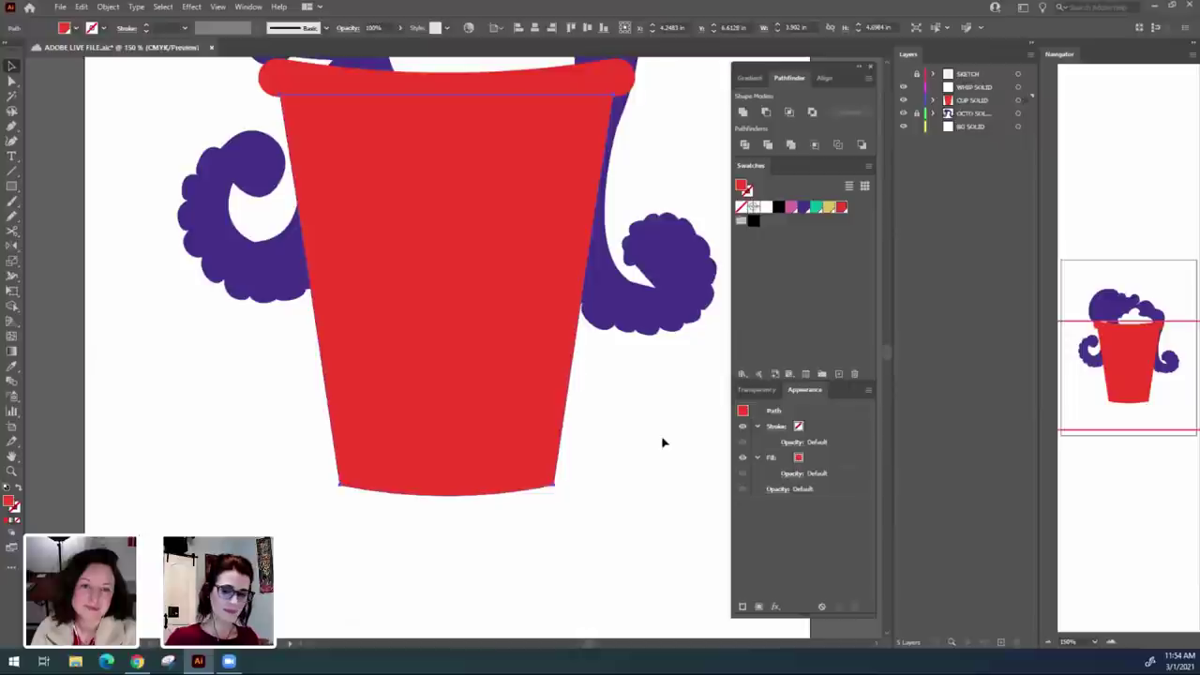
pyautogui.moveTo(656, 513); pyautogui.dragTo(668, 469)
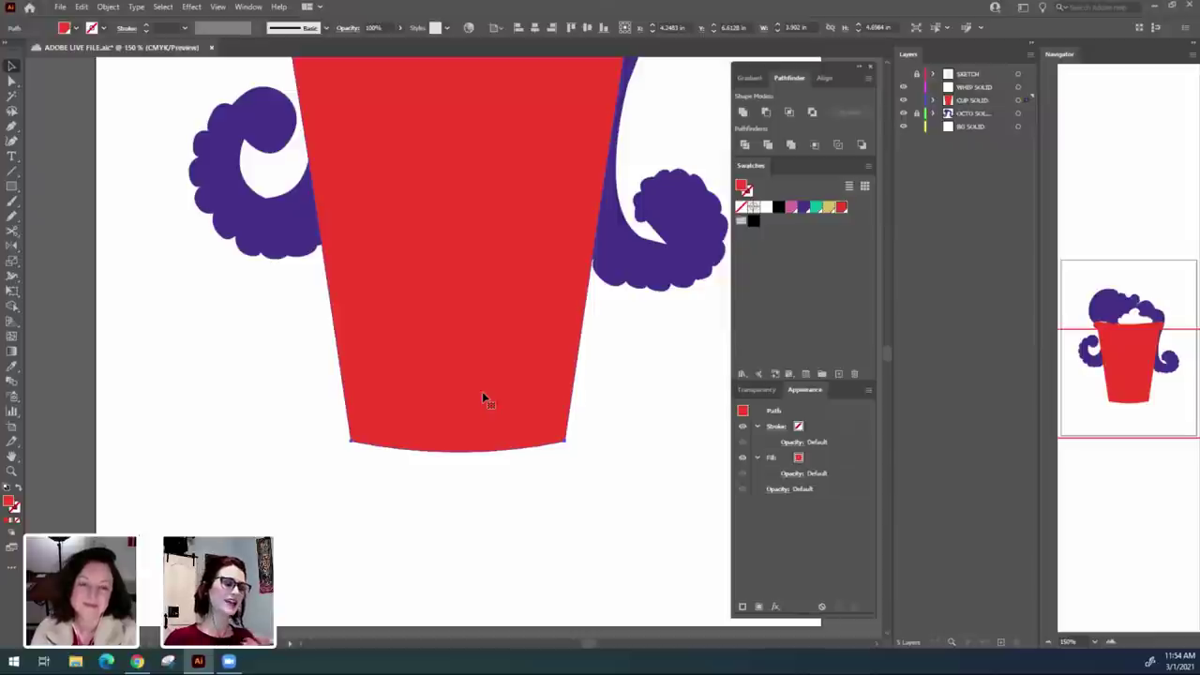
pyautogui.hotkey('ctrl', '-')
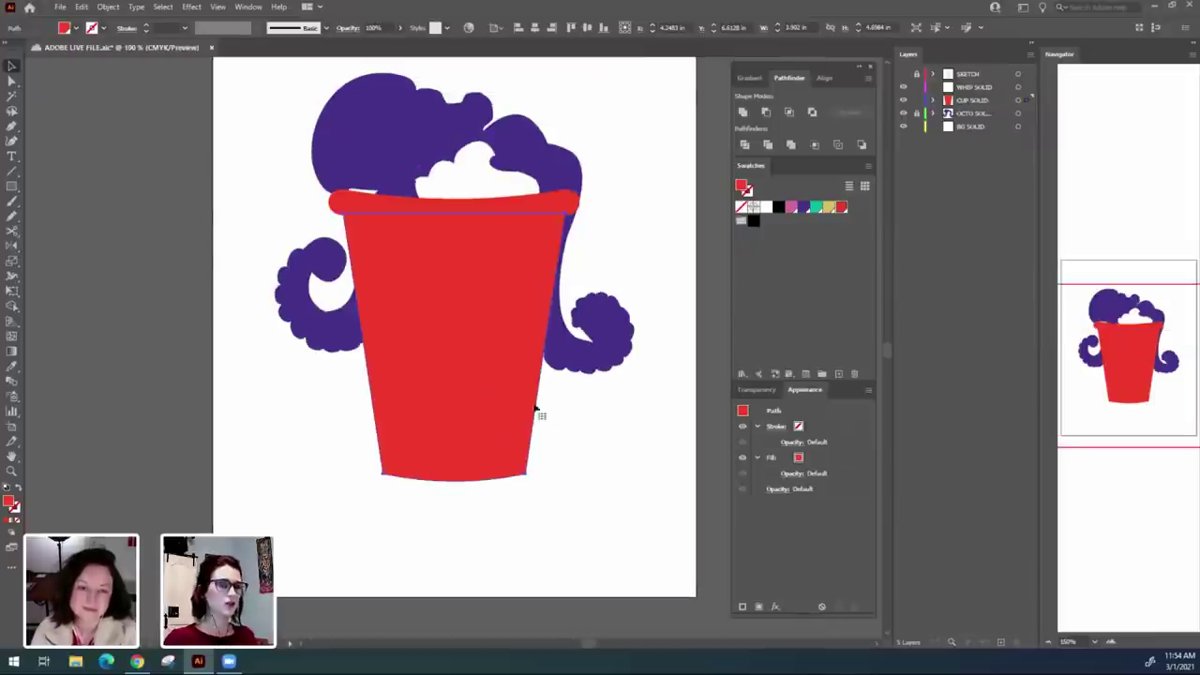
pyautogui.click(12, 82)
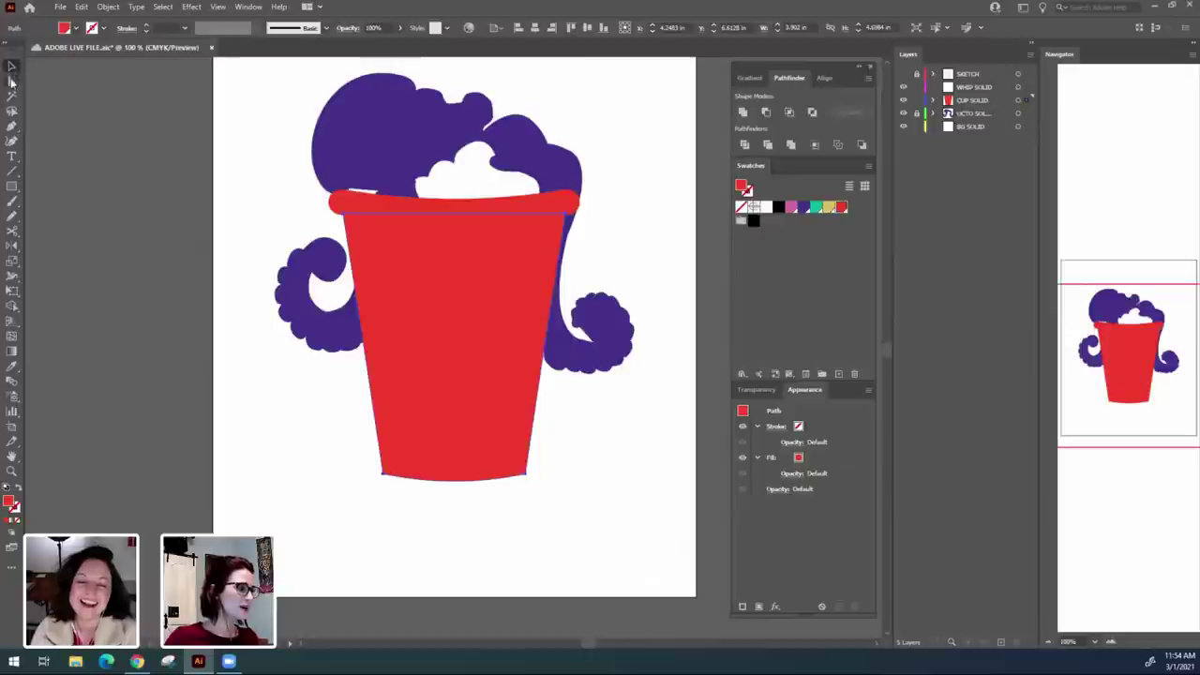
pyautogui.hotkey('ctrl', '+')
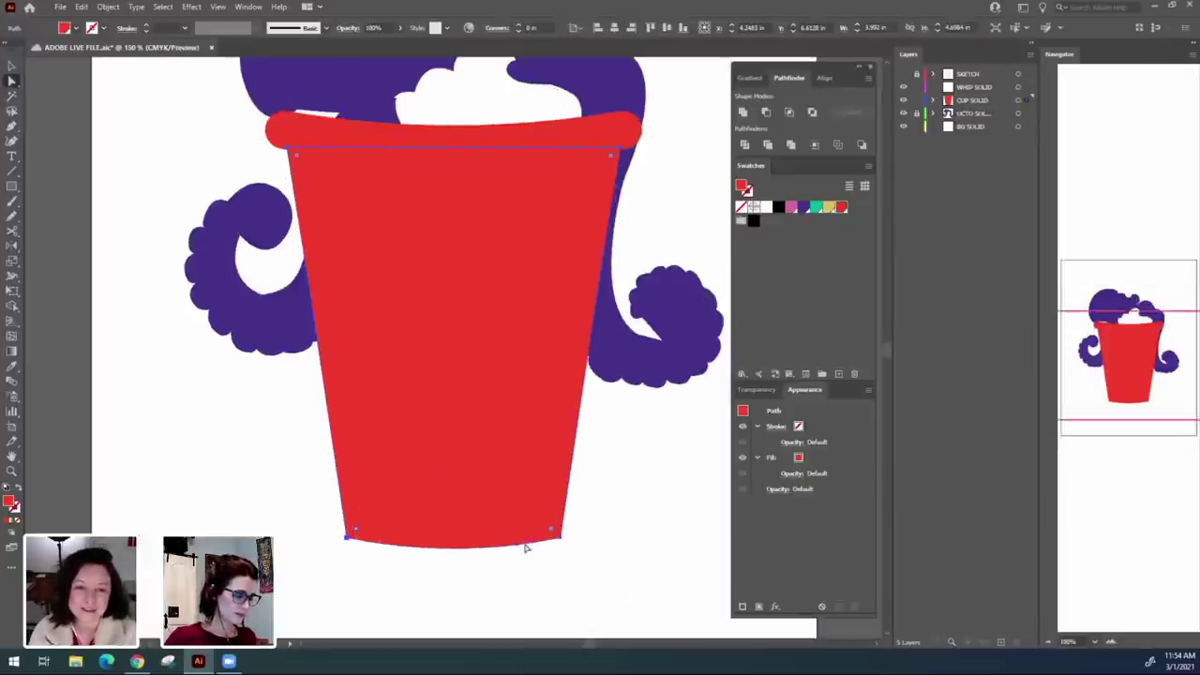
pyautogui.moveTo(553, 532); pyautogui.dragTo(549, 525)
pyautogui.click(606, 549)
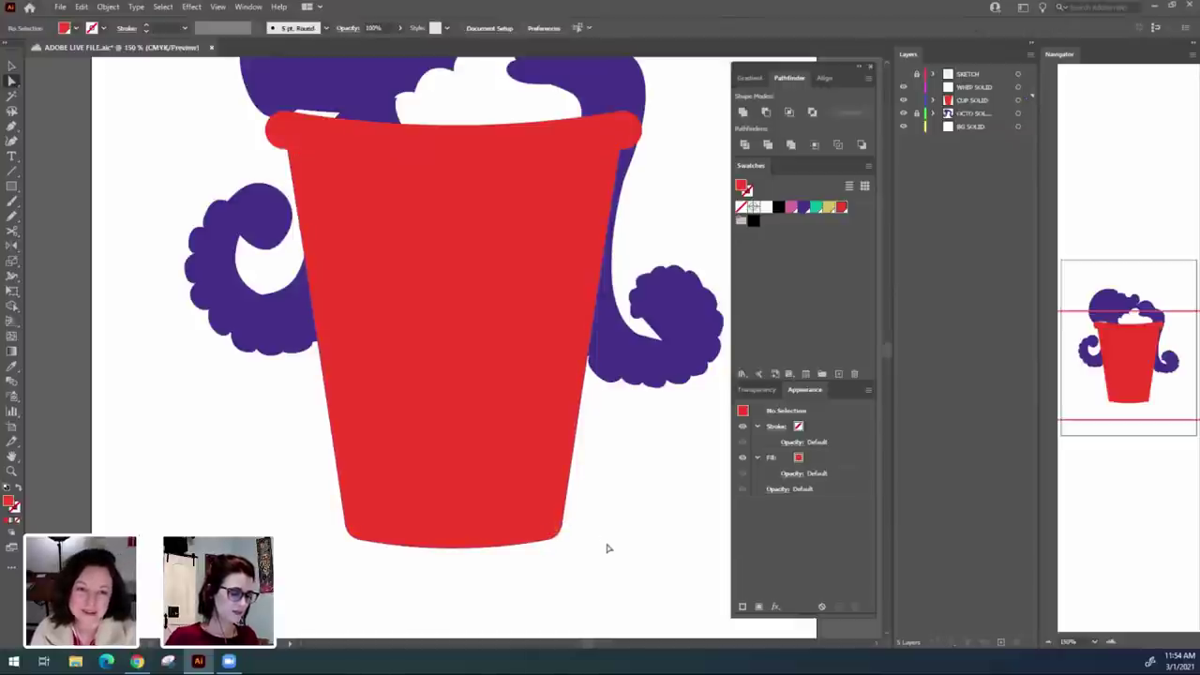
pyautogui.hotkey('ctrl', '-')
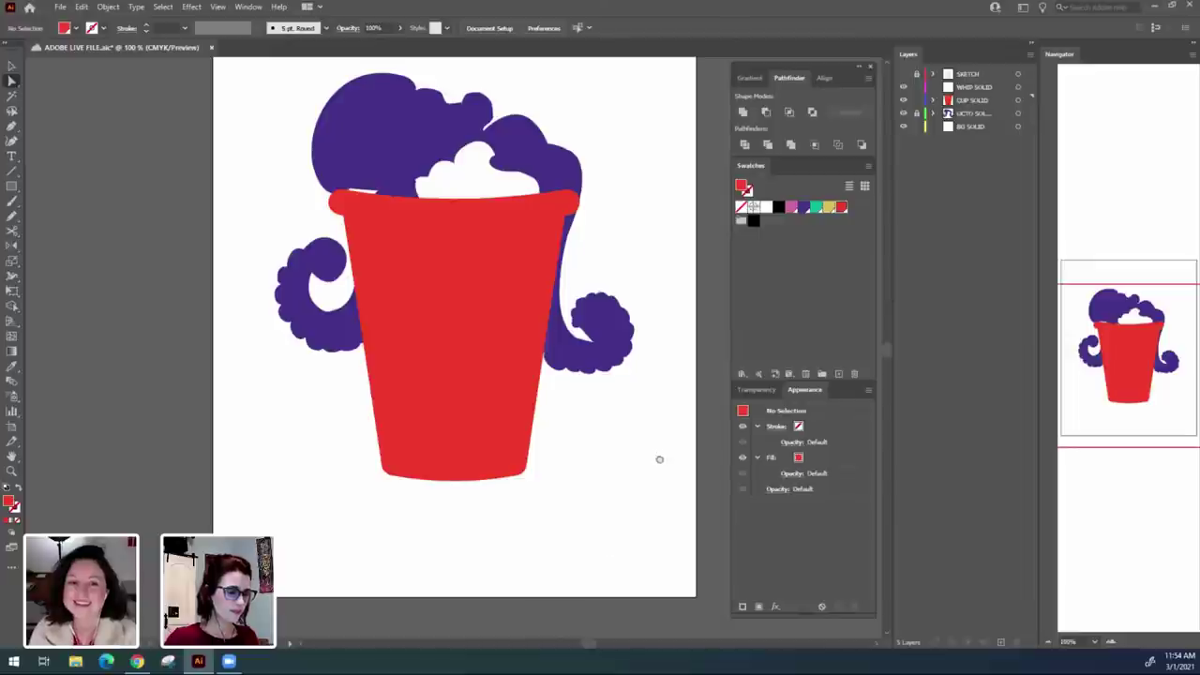
pyautogui.moveTo(656, 459); pyautogui.dragTo(644, 539)
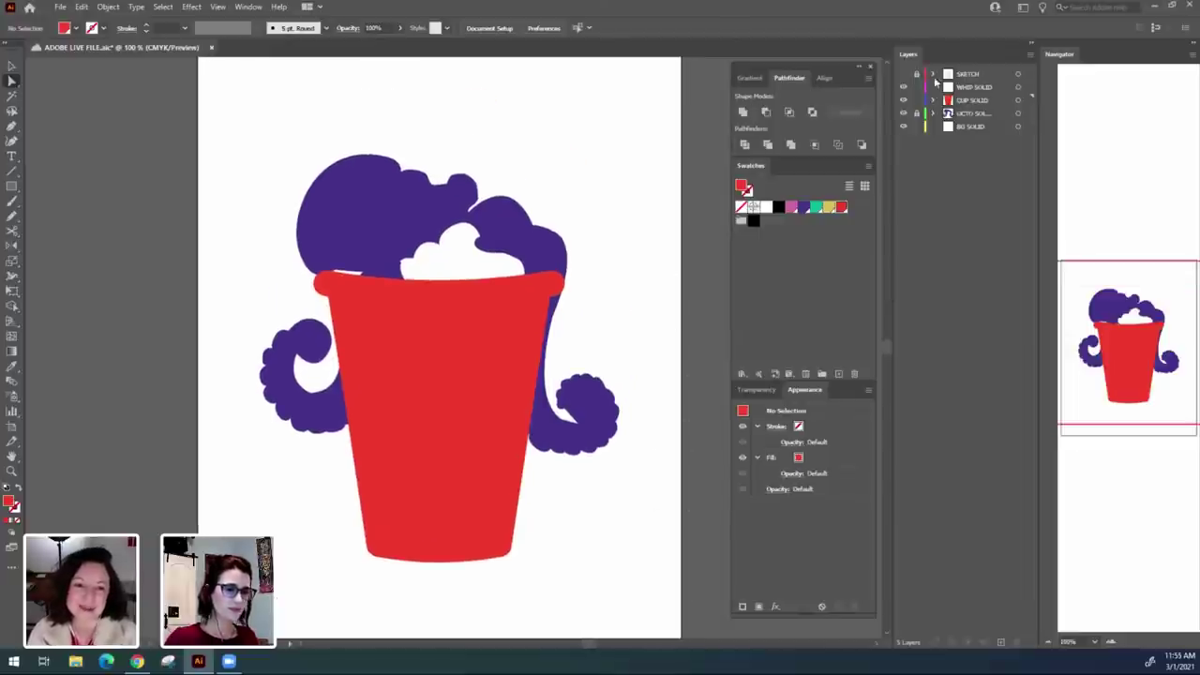
# Show the sketch layer over the solid-colour artwork, and select the cup's curved rim with the Selection tool.
pyautogui.click(904, 74)
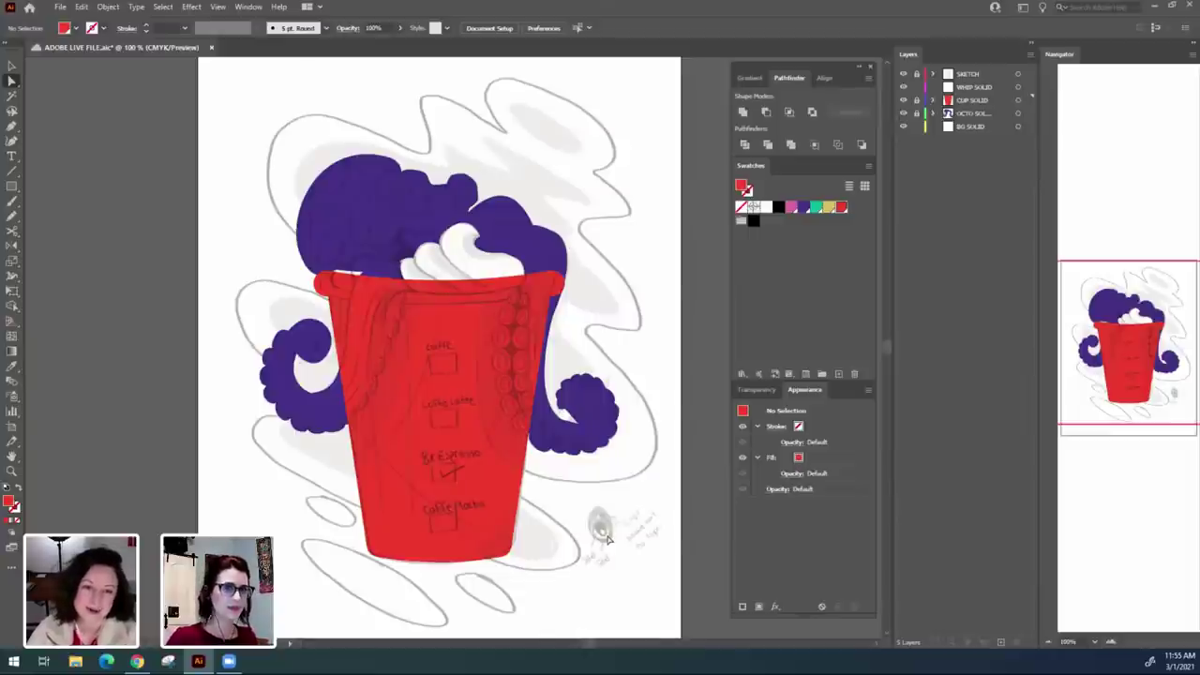
pyautogui.hotkey('ctrl', '=')
pyautogui.moveTo(624, 573); pyautogui.dragTo(623, 481)
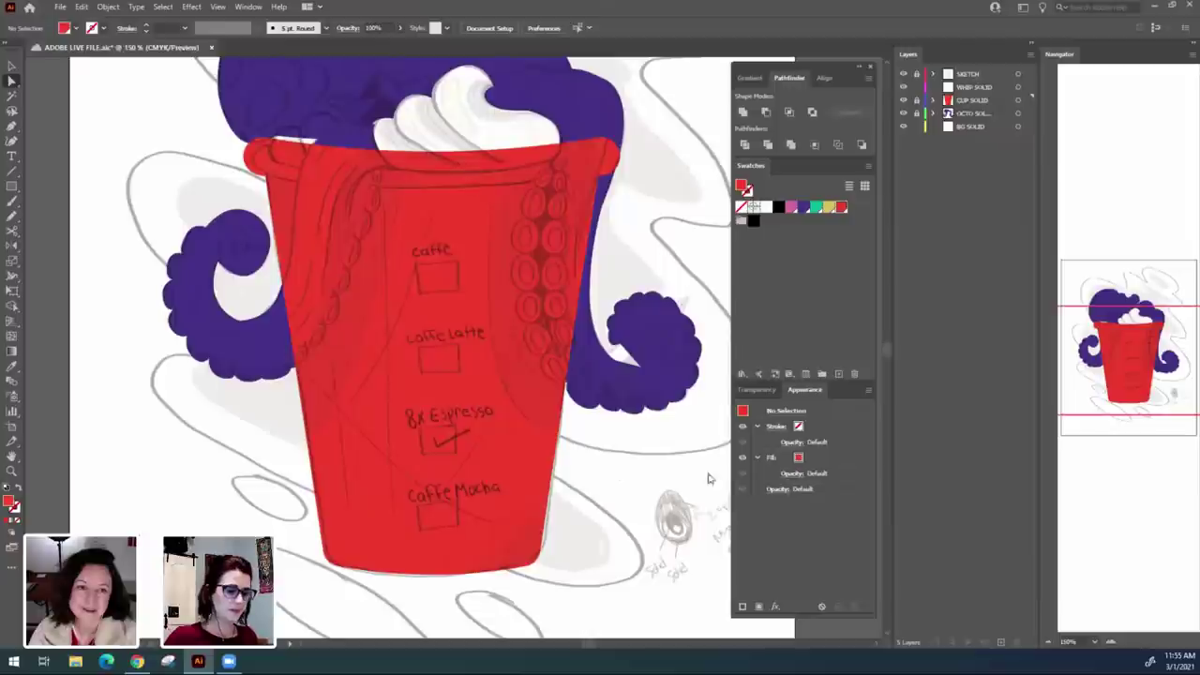
pyautogui.press('v')
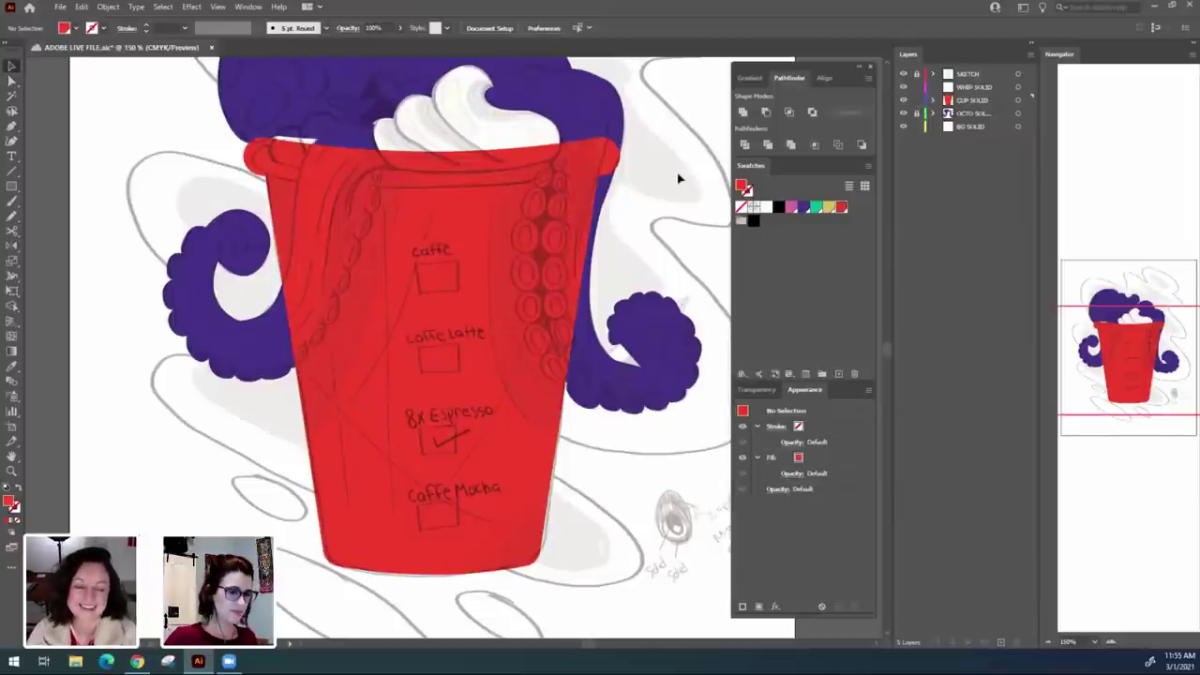
pyautogui.click(514, 161)
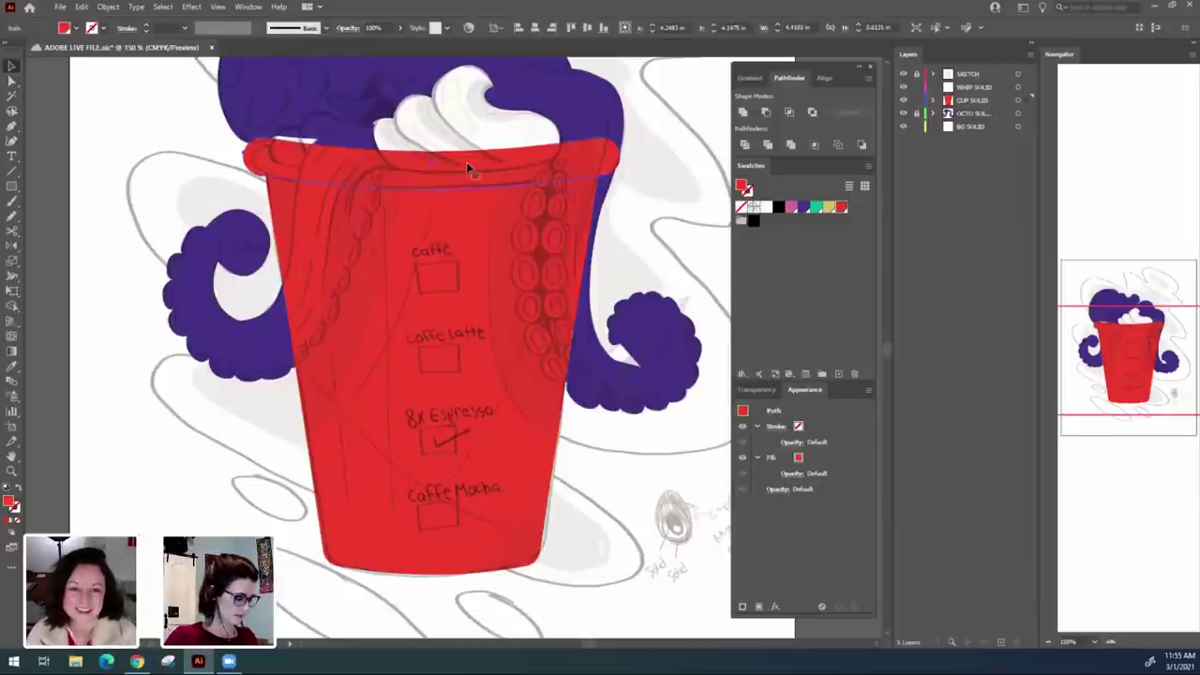
# Squash the red cup rim shape from its upper edge to about 0.498 in high and deselect it.
pyautogui.press('e')
pyautogui.moveTo(430, 137); pyautogui.dragTo(432, 147)
pyautogui.press('c')
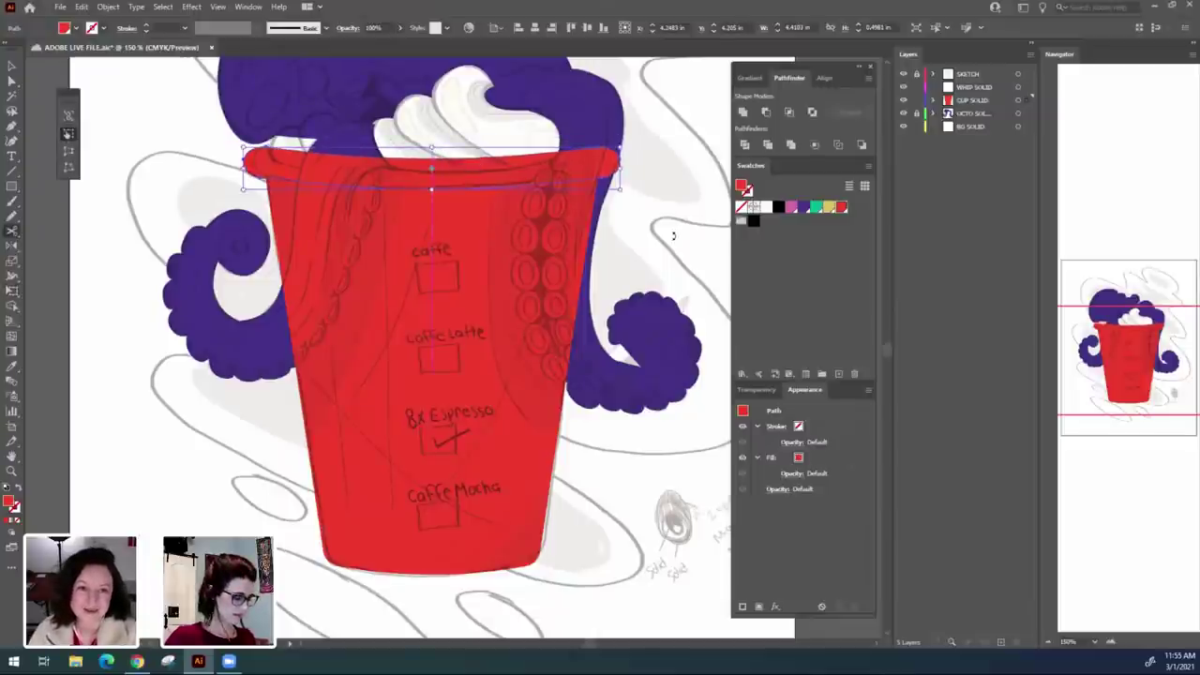
pyautogui.press('v')
pyautogui.click(676, 240)
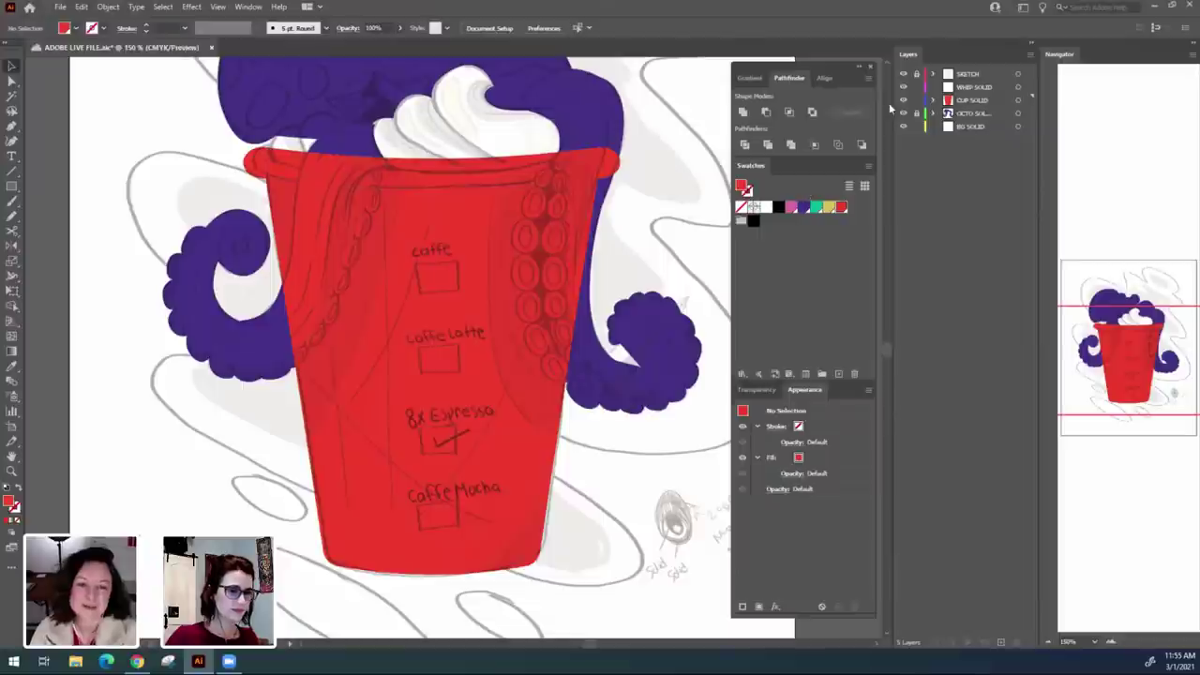
# Hide and reshow the SKETCH layer to check the solid cup and octopus shapes, and view the whole artwork.
pyautogui.click(903, 75)
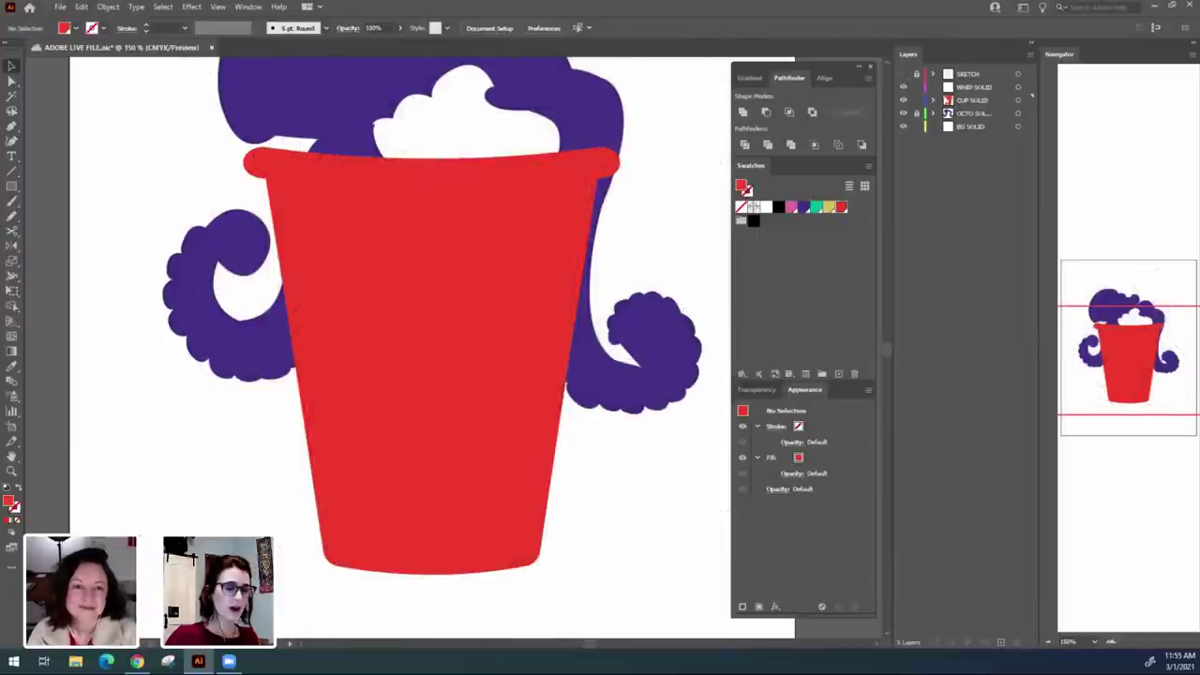
pyautogui.click(903, 77)
pyautogui.scroll(1, 702, 179)
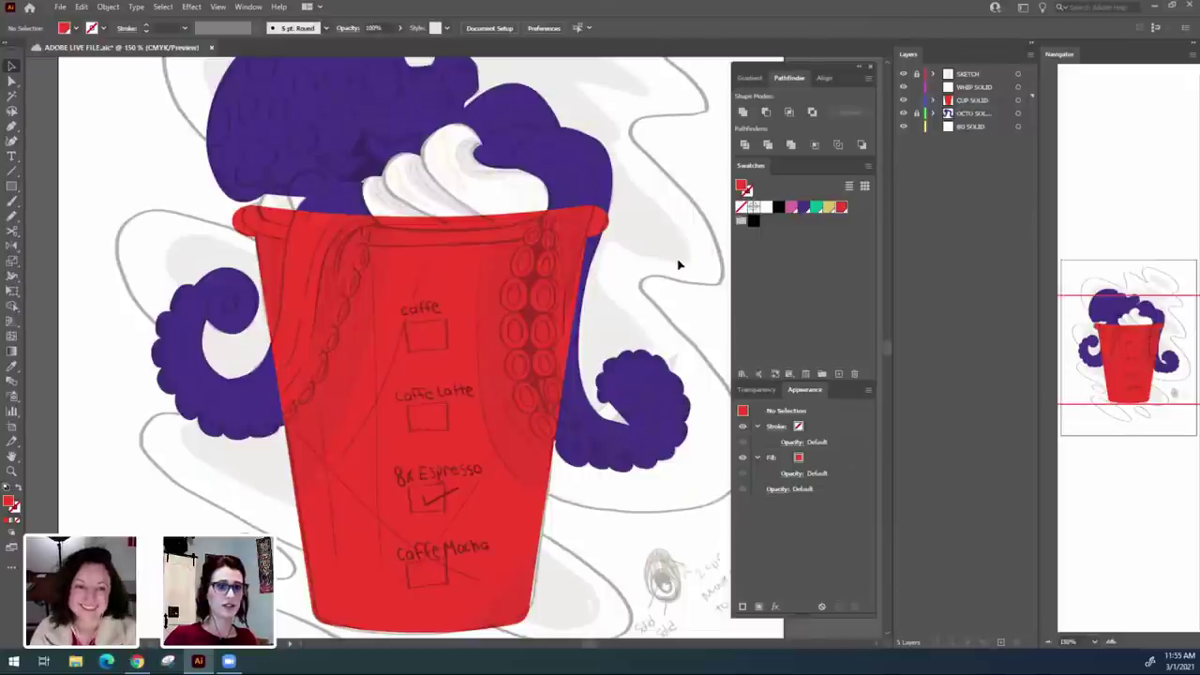
pyautogui.scroll(-1, 681, 235)
pyautogui.hotkey('ctrl', '0')
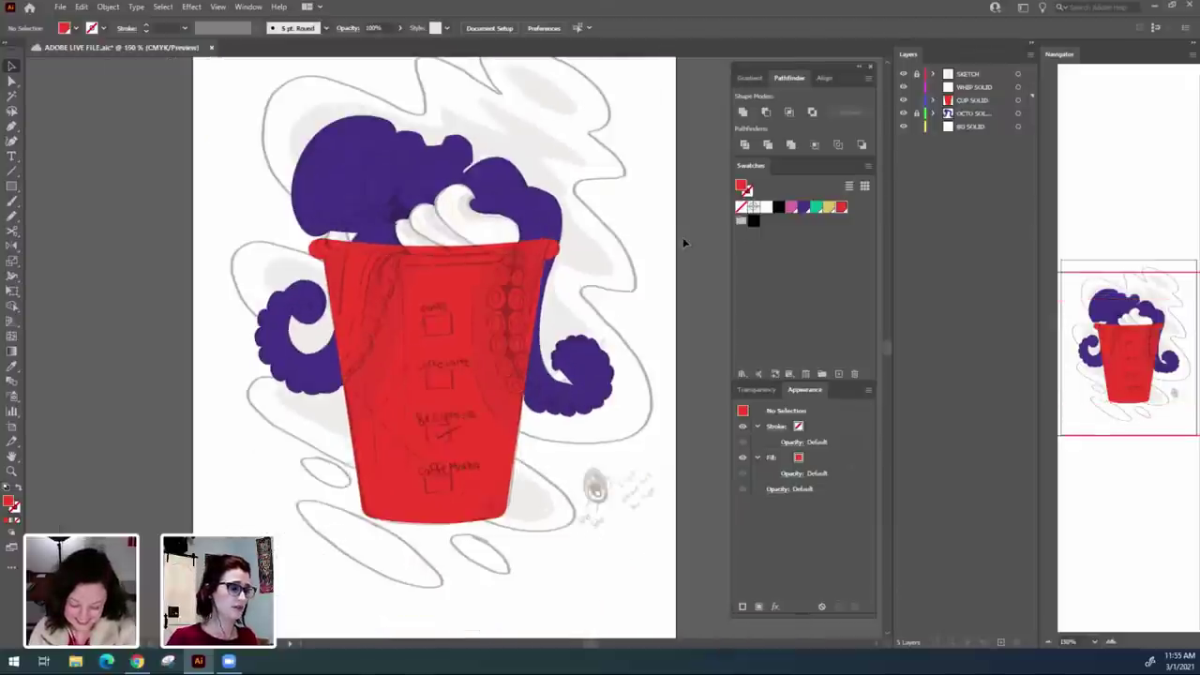
pyautogui.moveTo(646, 259); pyautogui.dragTo(663, 256)
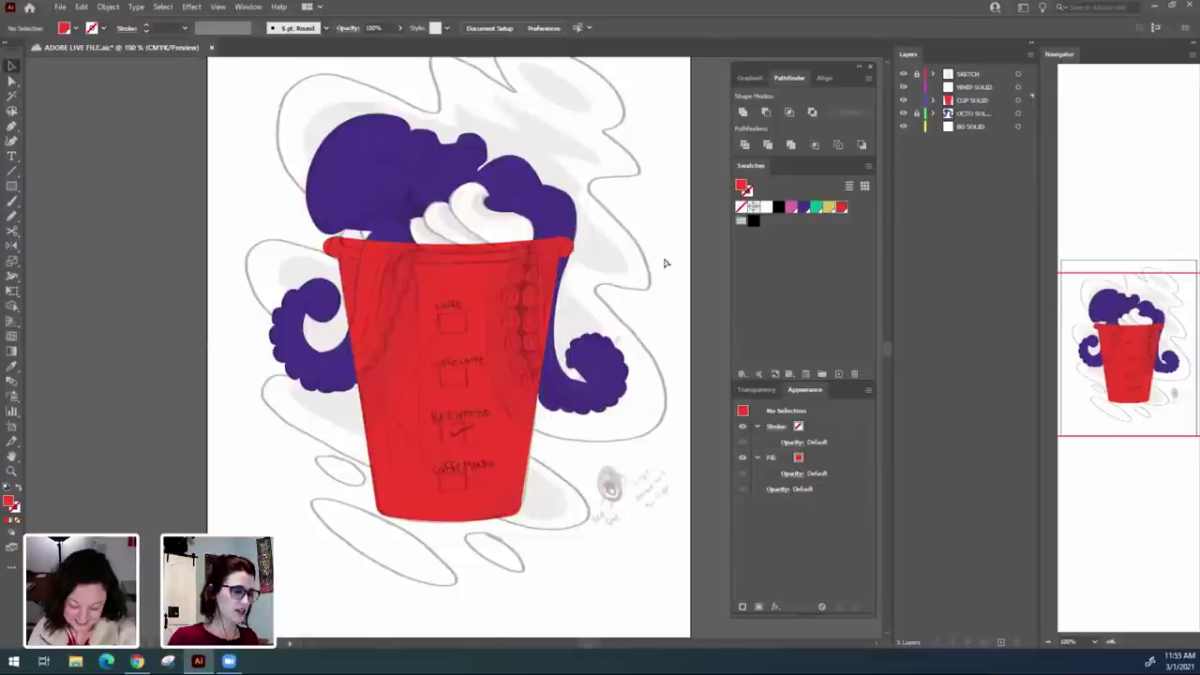
# Move the CUP SOLID layer beneath the octopus solid layer so the tentacles overlap the cup, and lock it.
pyautogui.hotkey('ctrl', '+')
pyautogui.moveTo(959, 109); pyautogui.dragTo(964, 120)
pyautogui.moveTo(686, 170); pyautogui.dragTo(685, 214)
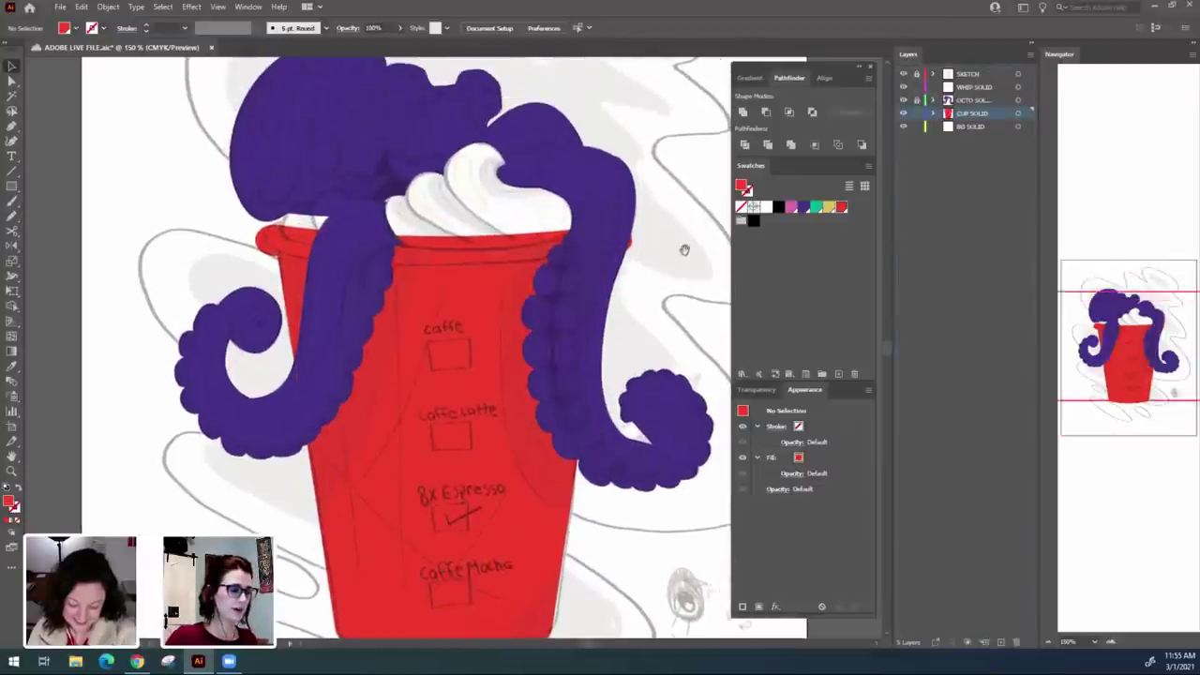
pyautogui.hotkey('ctrl', '+')
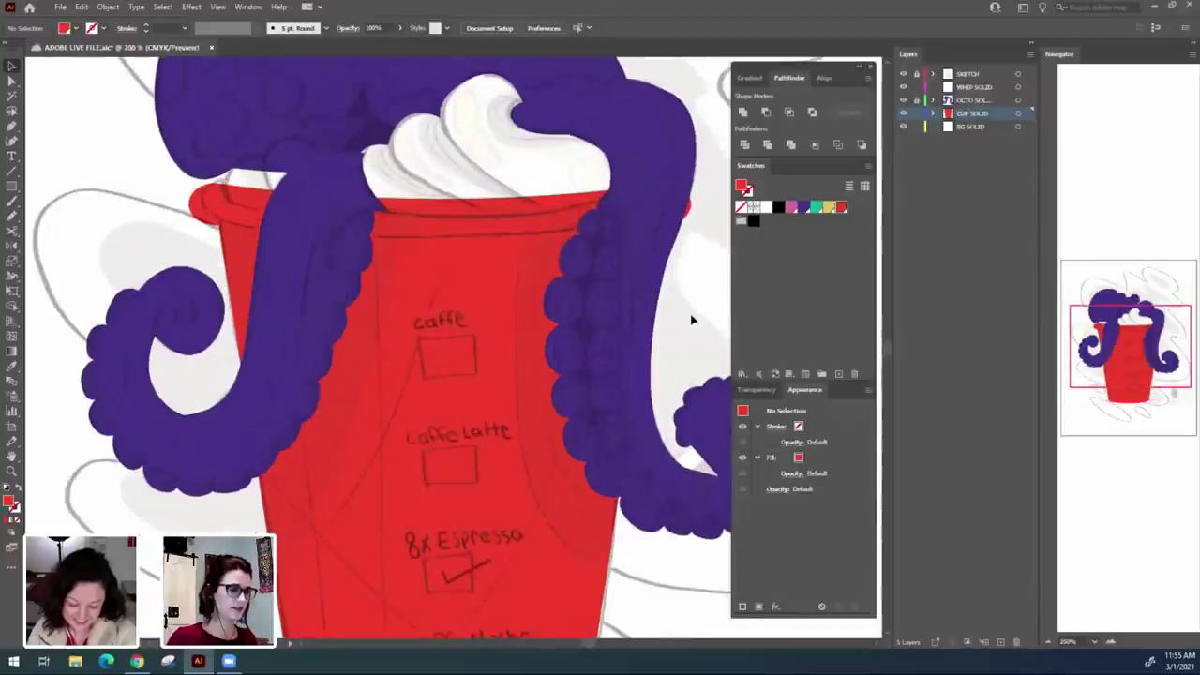
pyautogui.hotkey('ctrl', '-')
pyautogui.moveTo(635, 267); pyautogui.dragTo(620, 282)
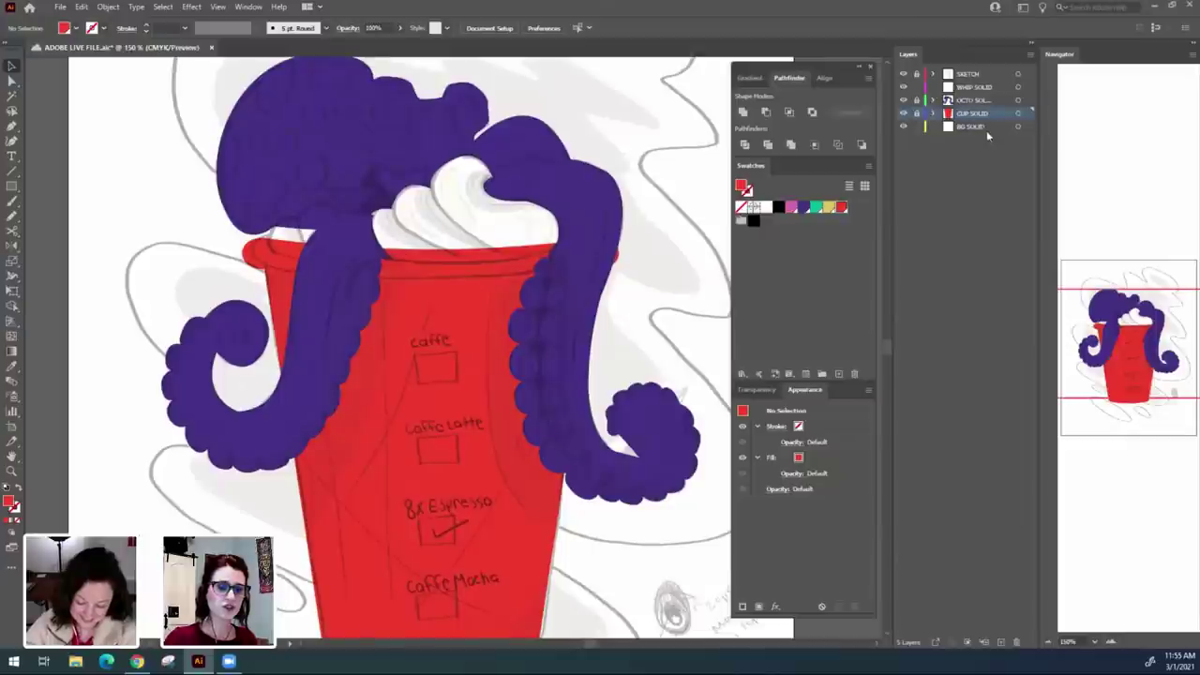
# Make WHIP SOLID the active layer and set the fill to the gold swatch.
pyautogui.click(980, 90)
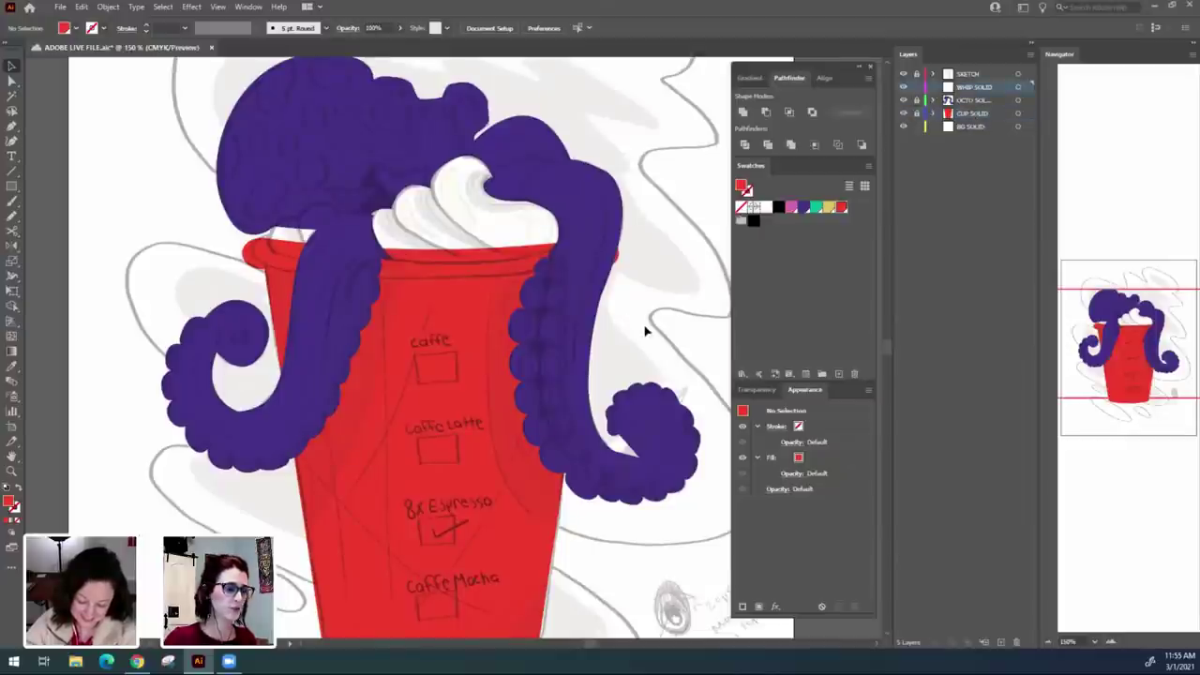
pyautogui.hscroll(-1, 648, 322)
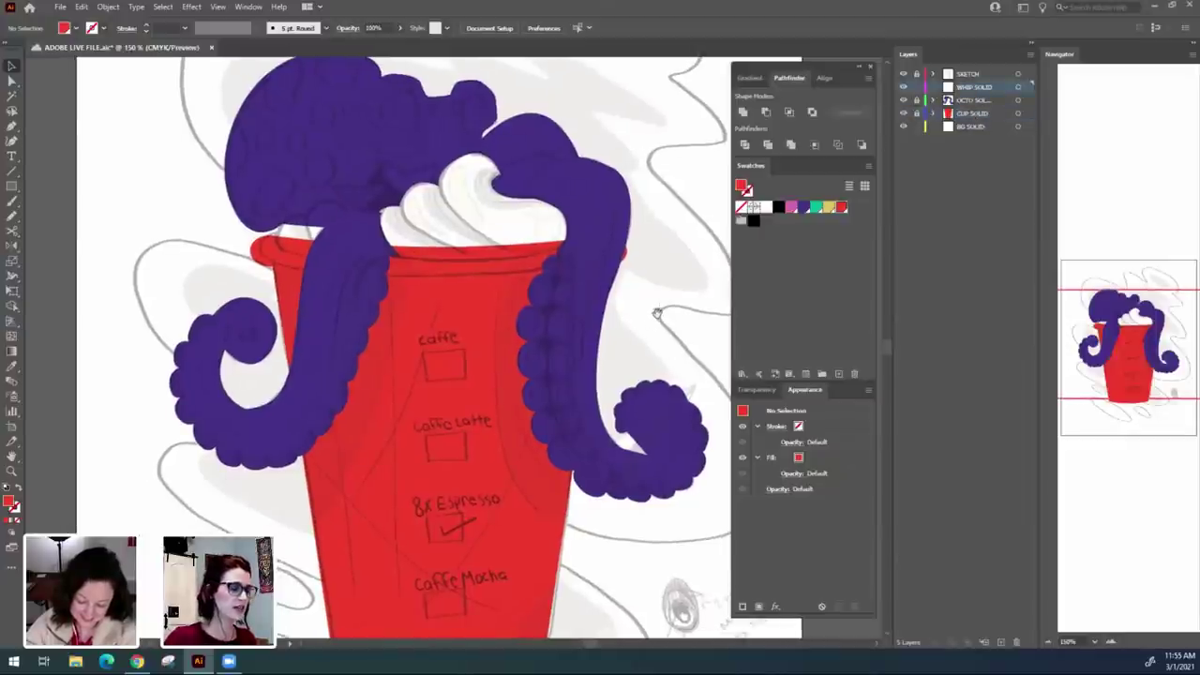
pyautogui.click(792, 206)
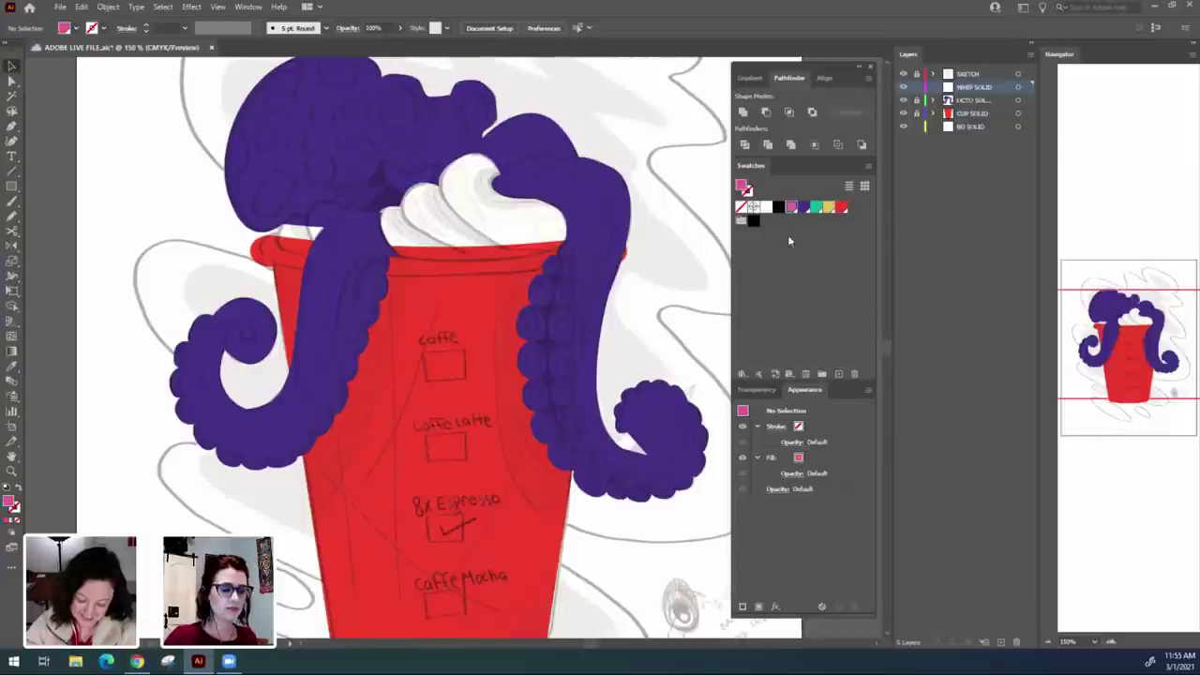
pyautogui.click(828, 206)
pyautogui.moveTo(684, 300); pyautogui.dragTo(649, 315)
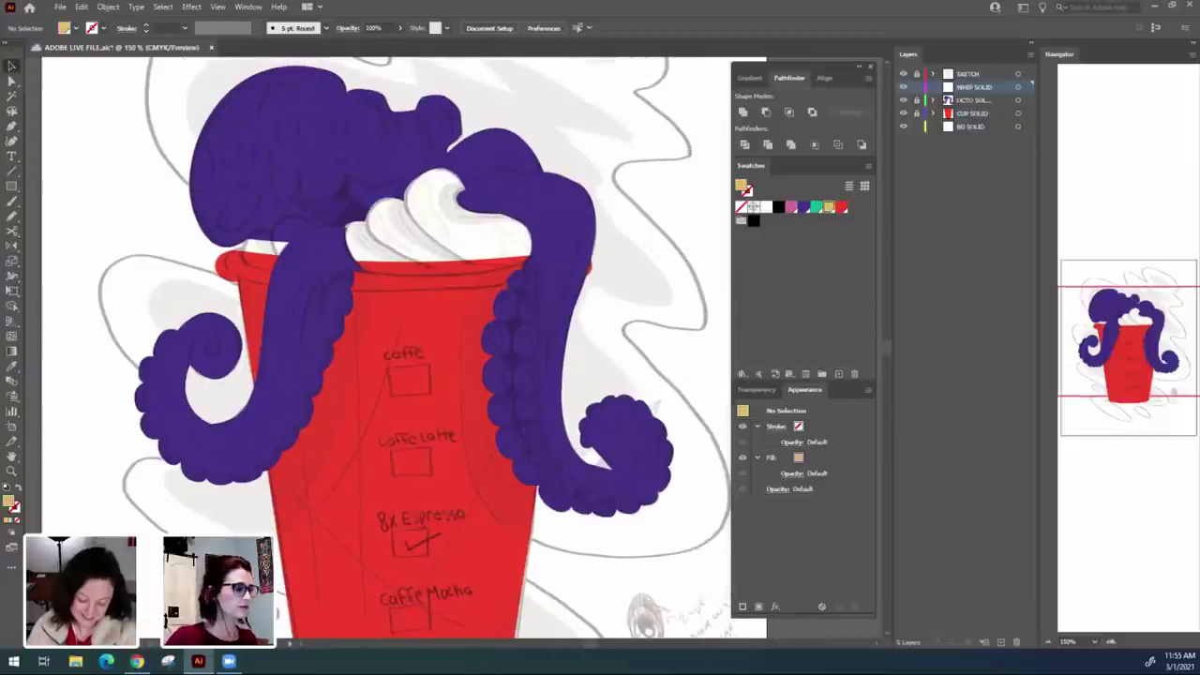
# Start outlining the large whipped-cream swirl with the Pen tool, from the cup rim up over its peak to the curled tip.
pyautogui.press('p')
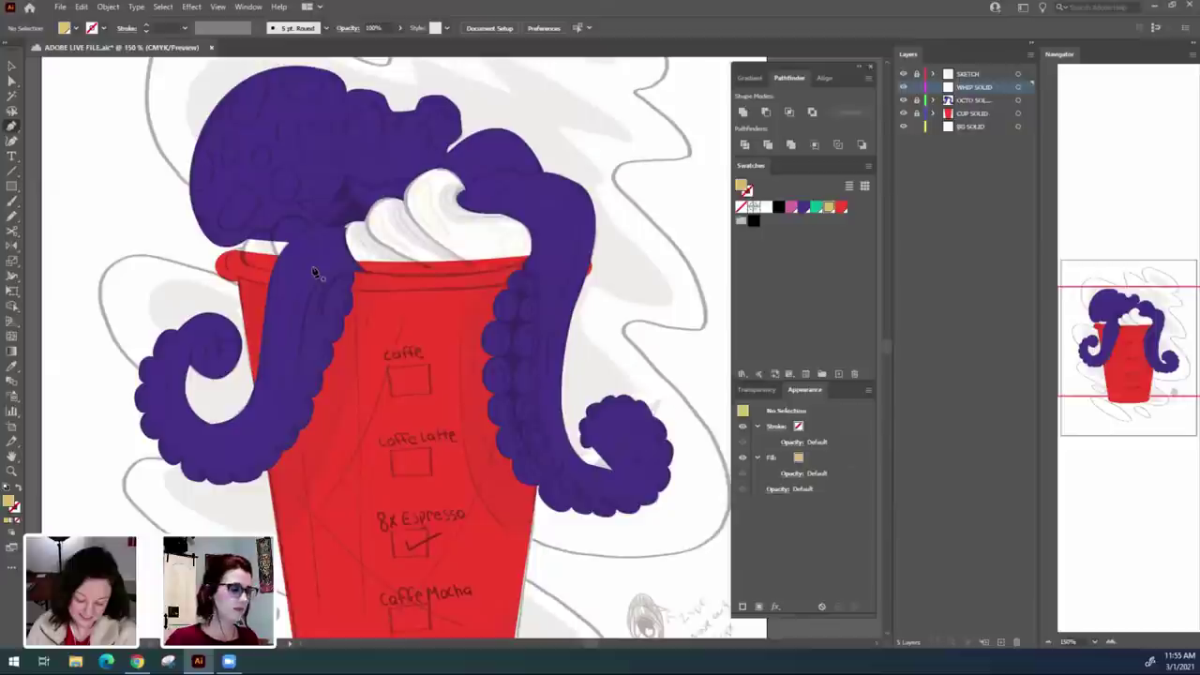
pyautogui.moveTo(421, 255); pyautogui.dragTo(430, 316)
pyautogui.hotkey('ctrl', '=')
pyautogui.hotkey('ctrl', '=')
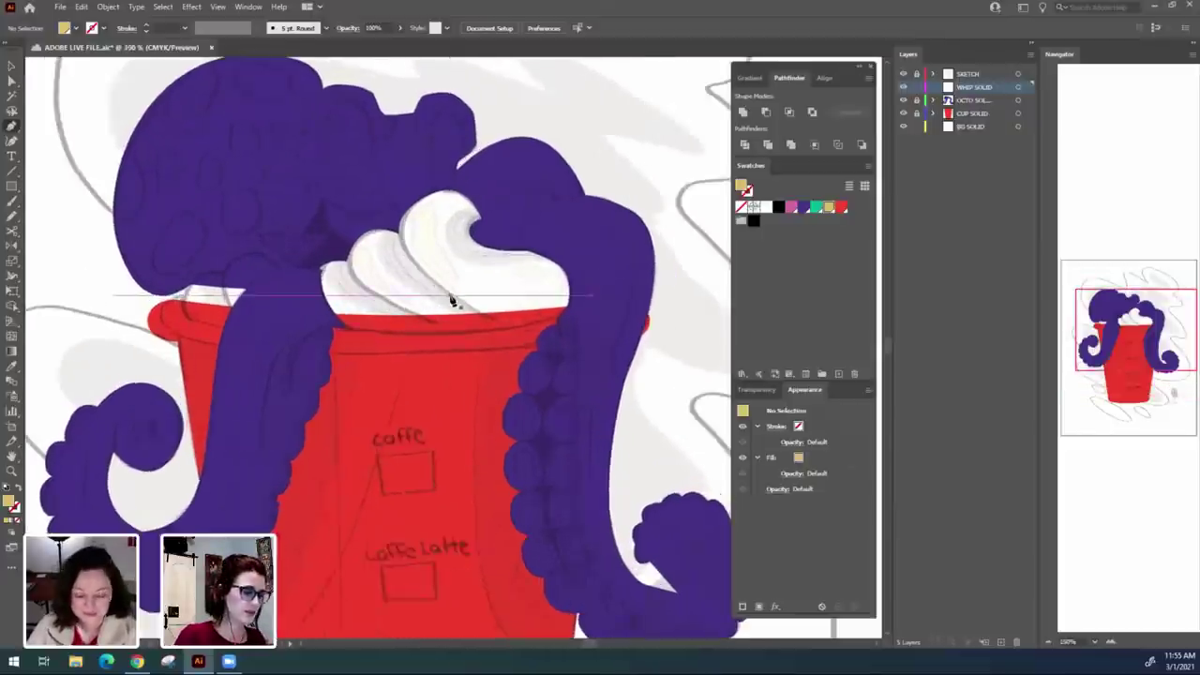
pyautogui.moveTo(587, 249); pyautogui.dragTo(501, 367)
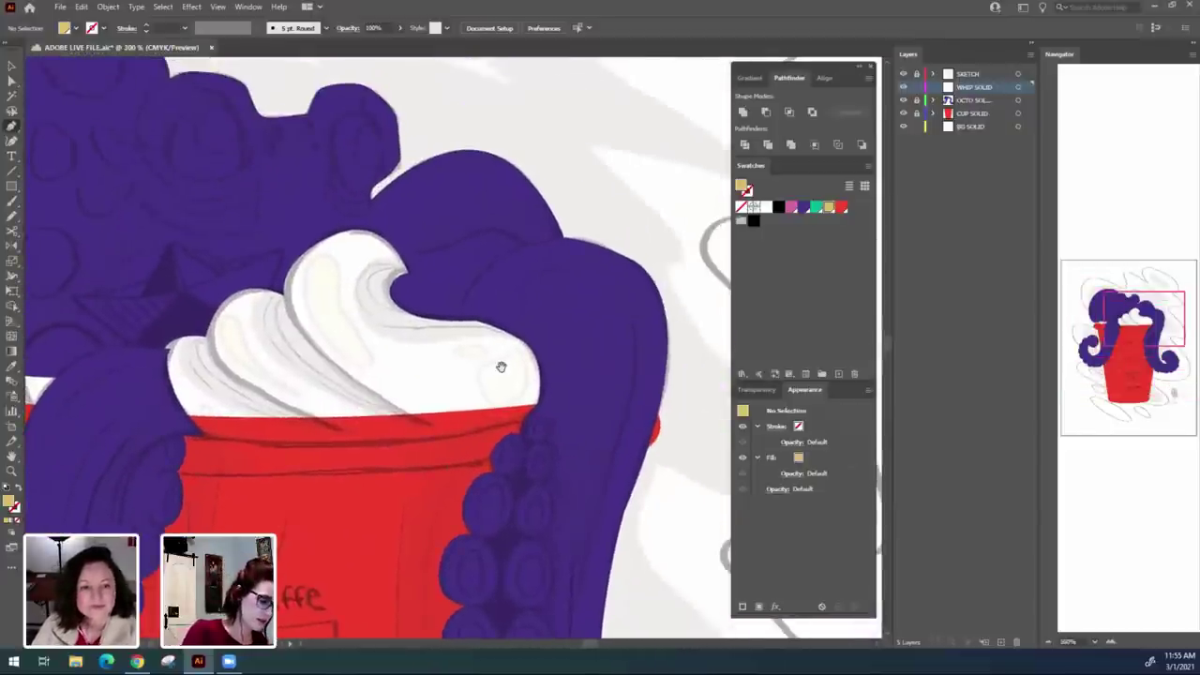
pyautogui.click(407, 413)
pyautogui.moveTo(334, 231); pyautogui.dragTo(477, 153)
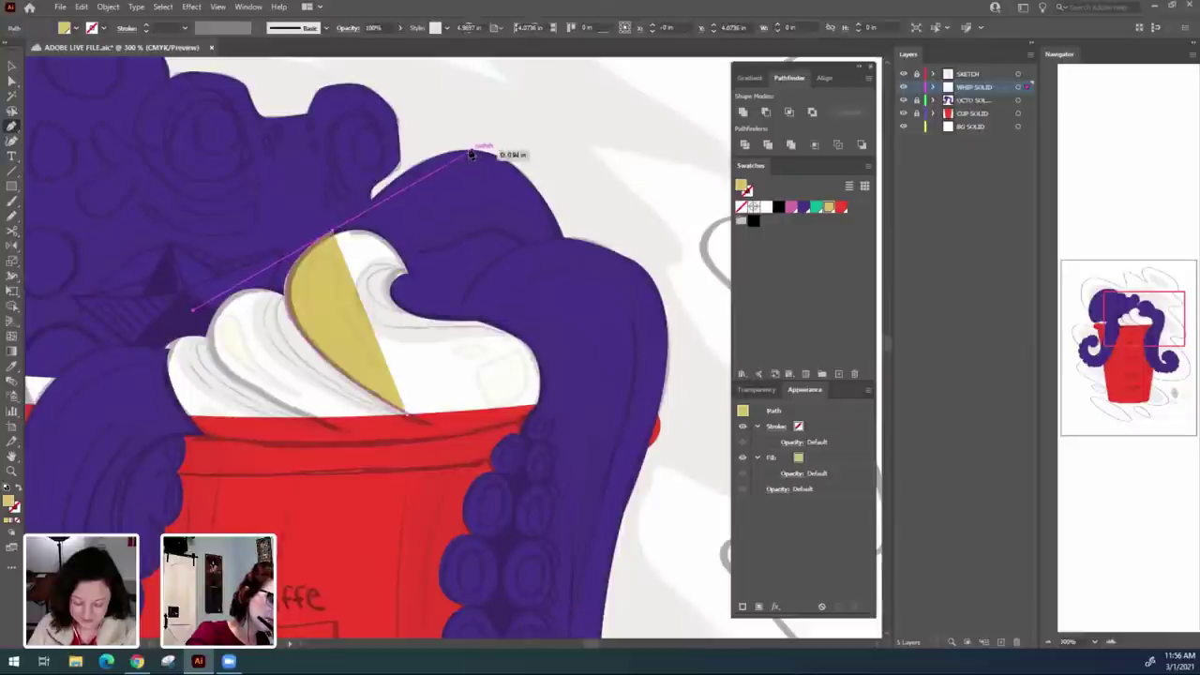
pyautogui.click(340, 229)
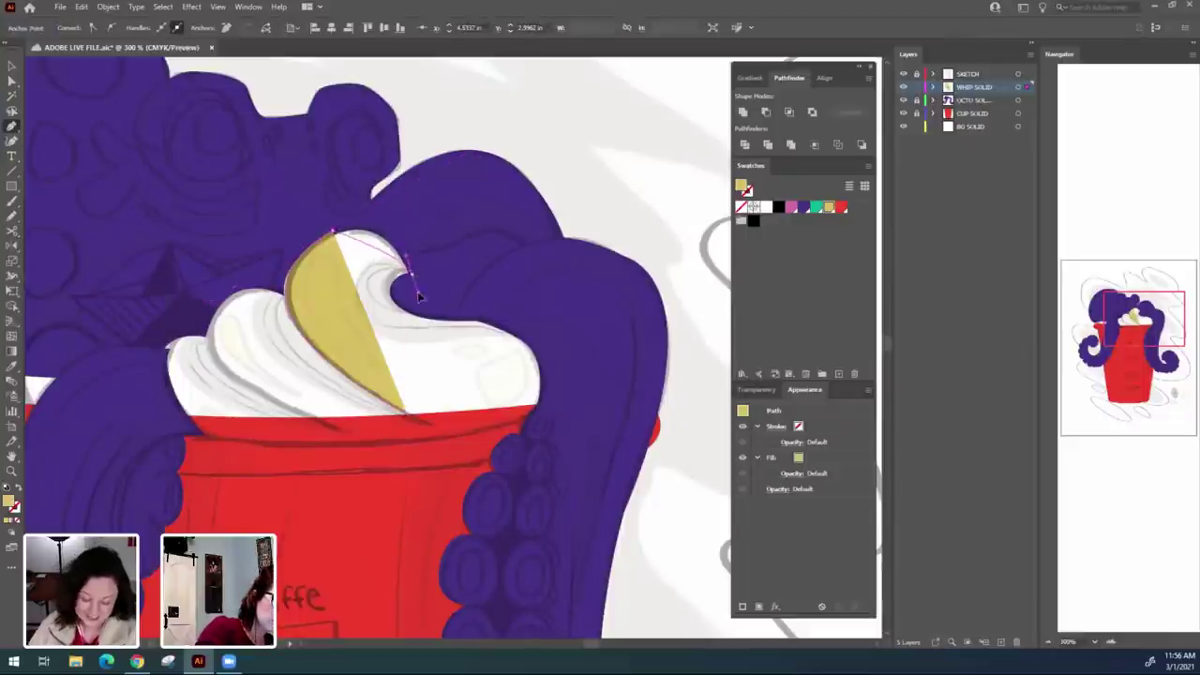
pyautogui.moveTo(410, 276); pyautogui.dragTo(434, 344)
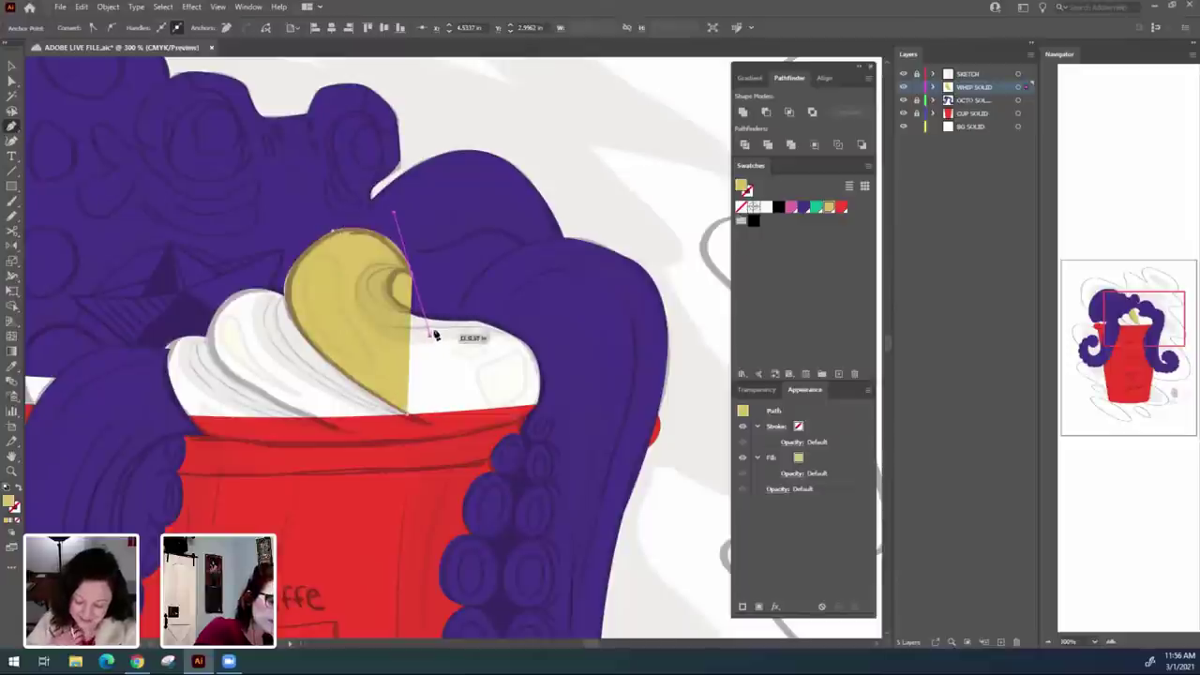
pyautogui.click(411, 276)
# Continue the large swirl's outline around the inner curl and down its right side, closing it along the cup rim.
pyautogui.click(394, 294)
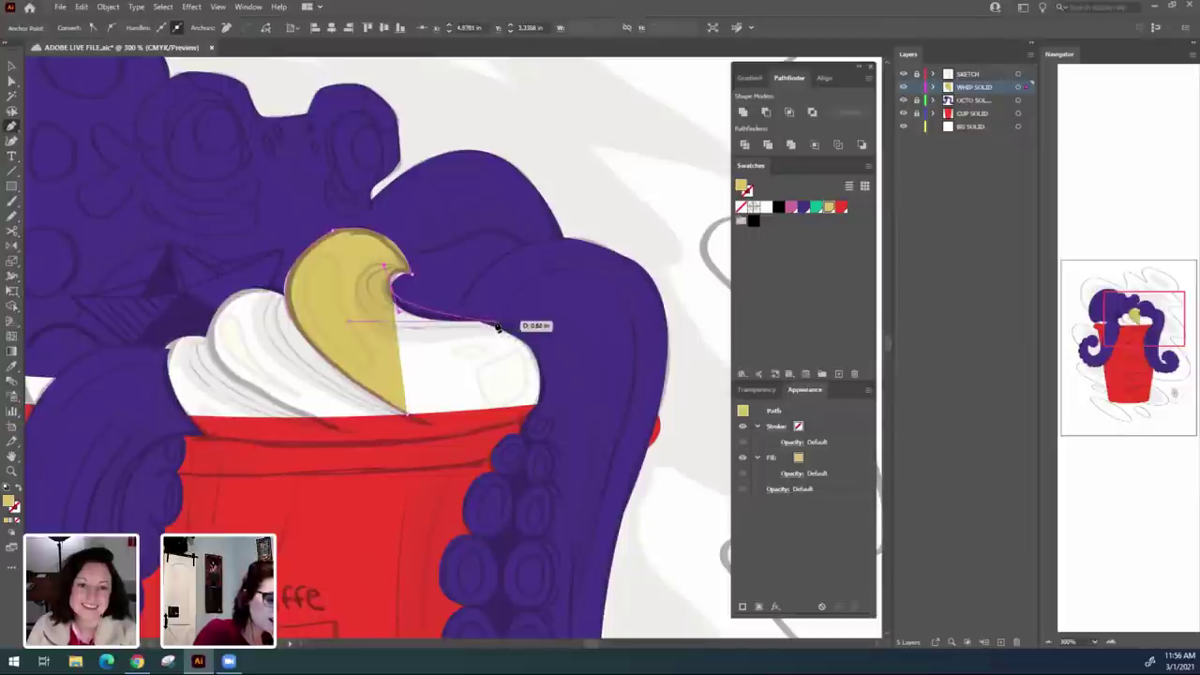
pyautogui.hotkey('ctrl', 'z')
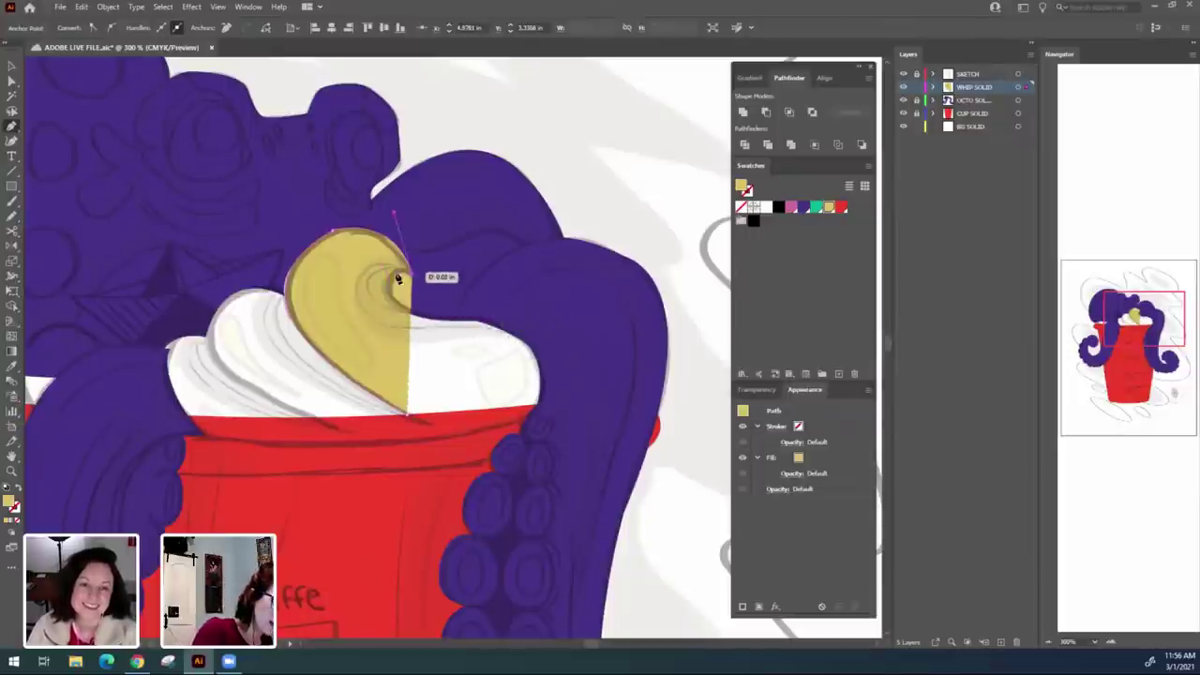
pyautogui.click(390, 287)
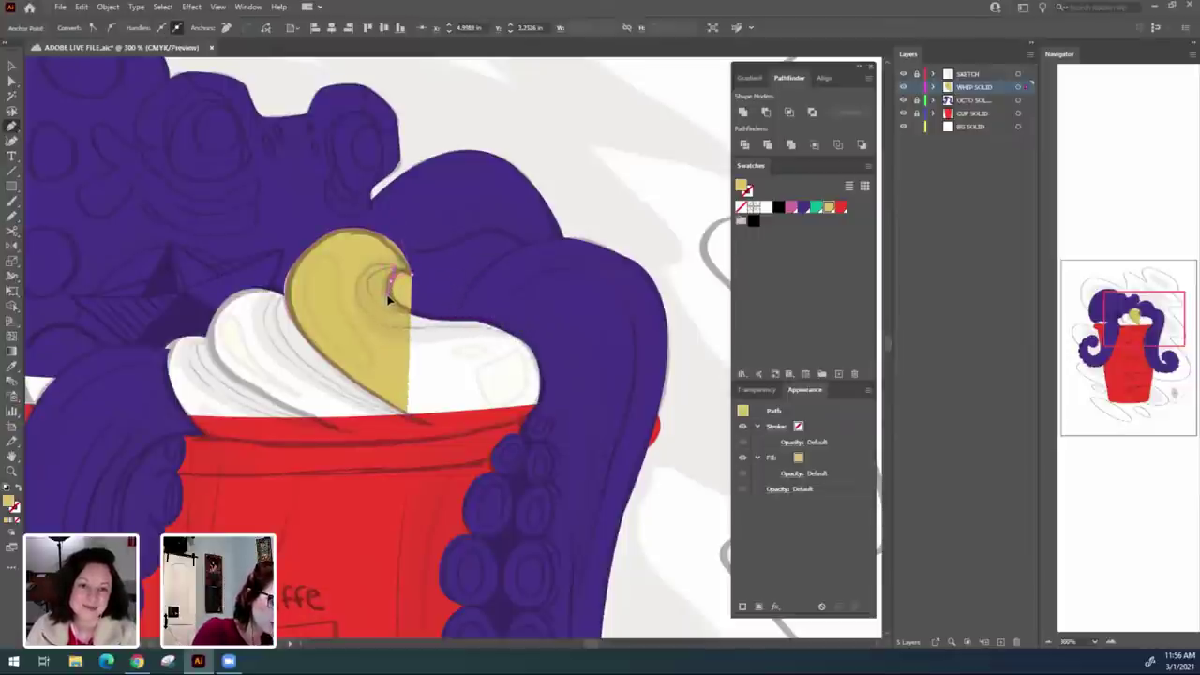
pyautogui.moveTo(471, 322); pyautogui.dragTo(517, 315)
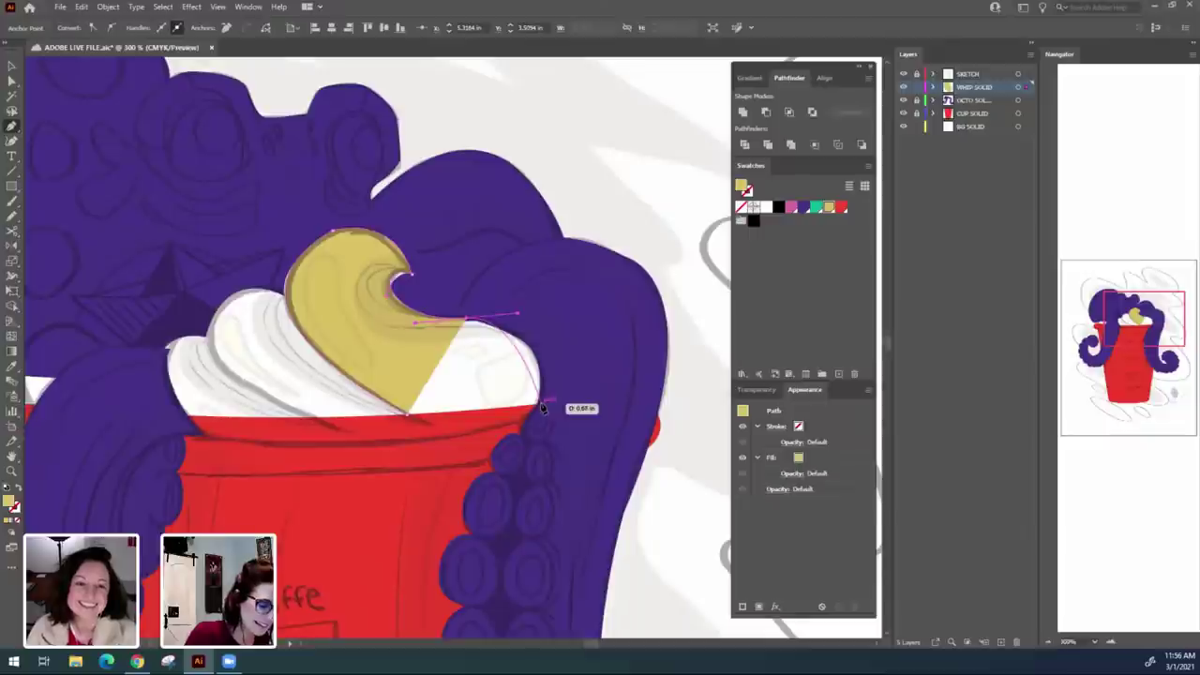
pyautogui.moveTo(542, 403); pyautogui.dragTo(507, 443)
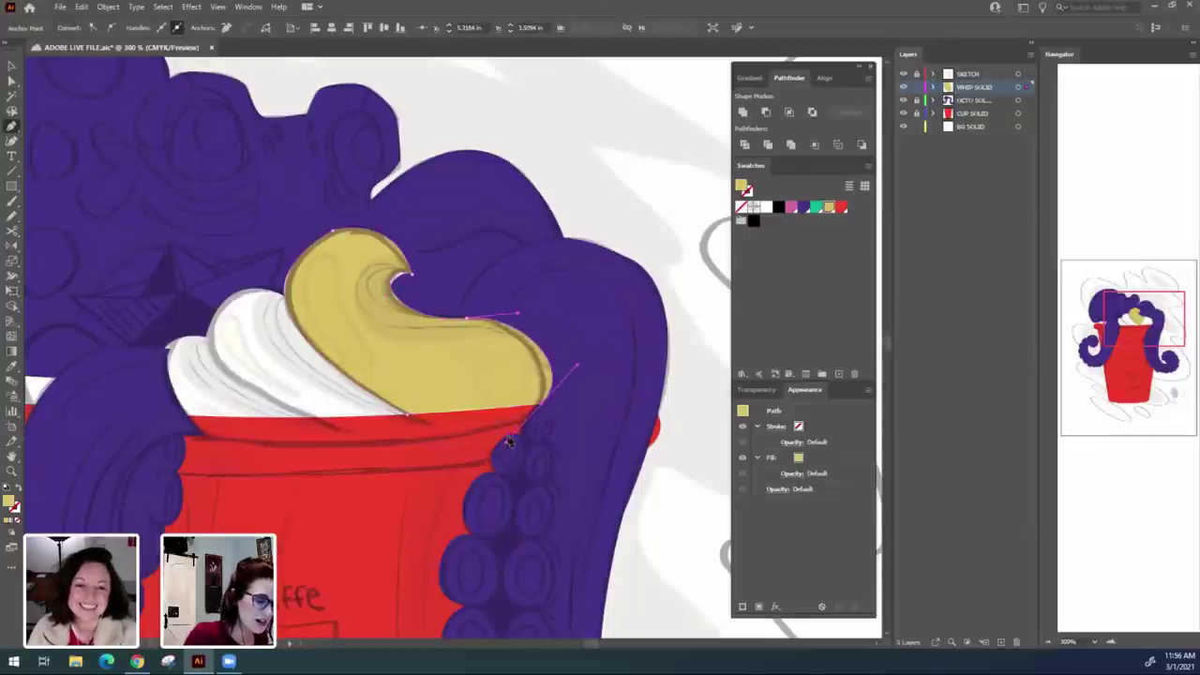
pyautogui.click(542, 407)
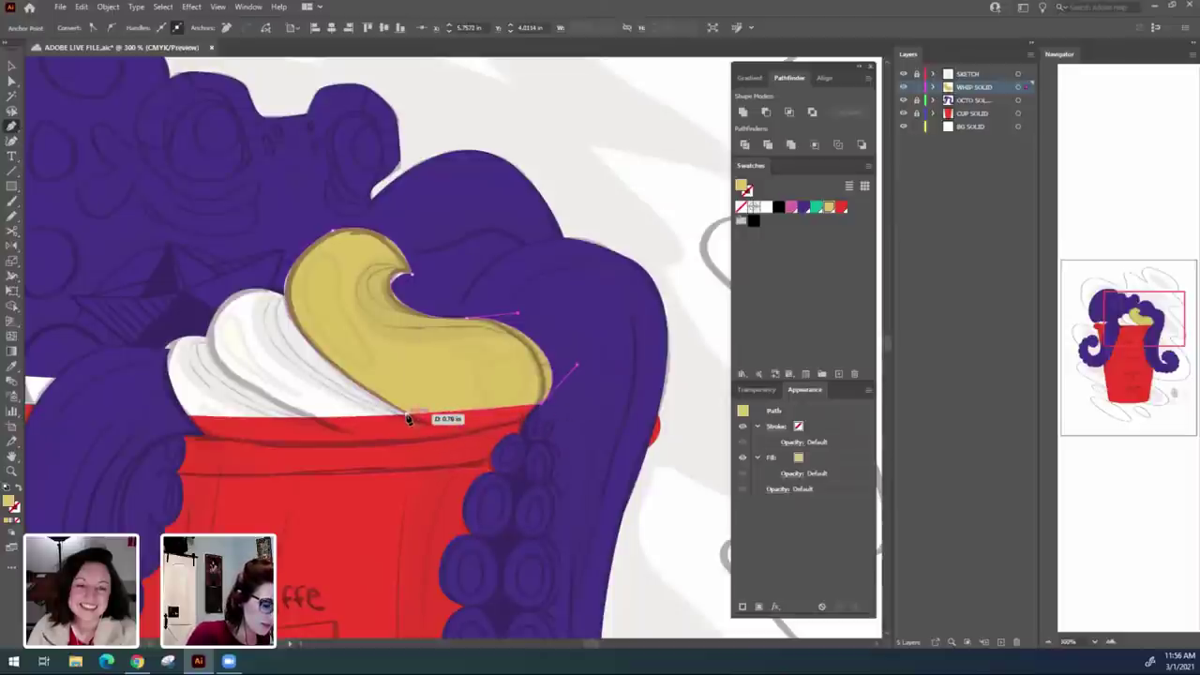
pyautogui.click(407, 415)
pyautogui.press('a')
pyautogui.click(690, 508)
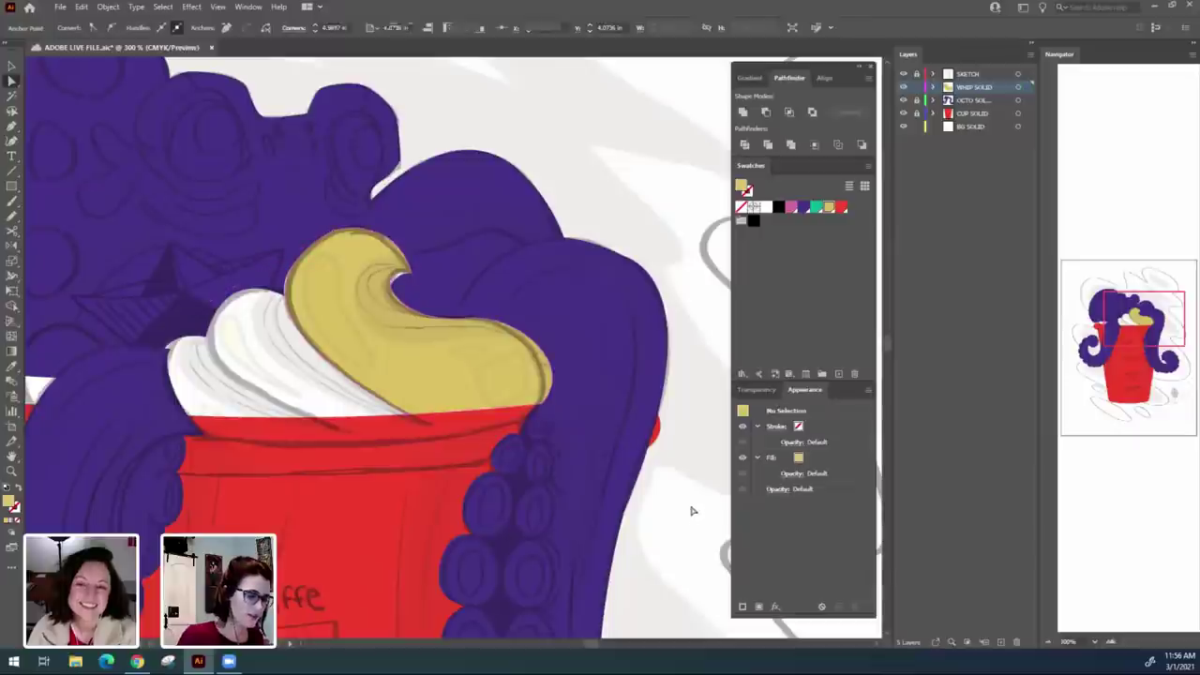
# Try tracing the middle whipped-cream swirl as a closed gold shape beside the large swirl.
pyautogui.moveTo(381, 470); pyautogui.dragTo(438, 460)
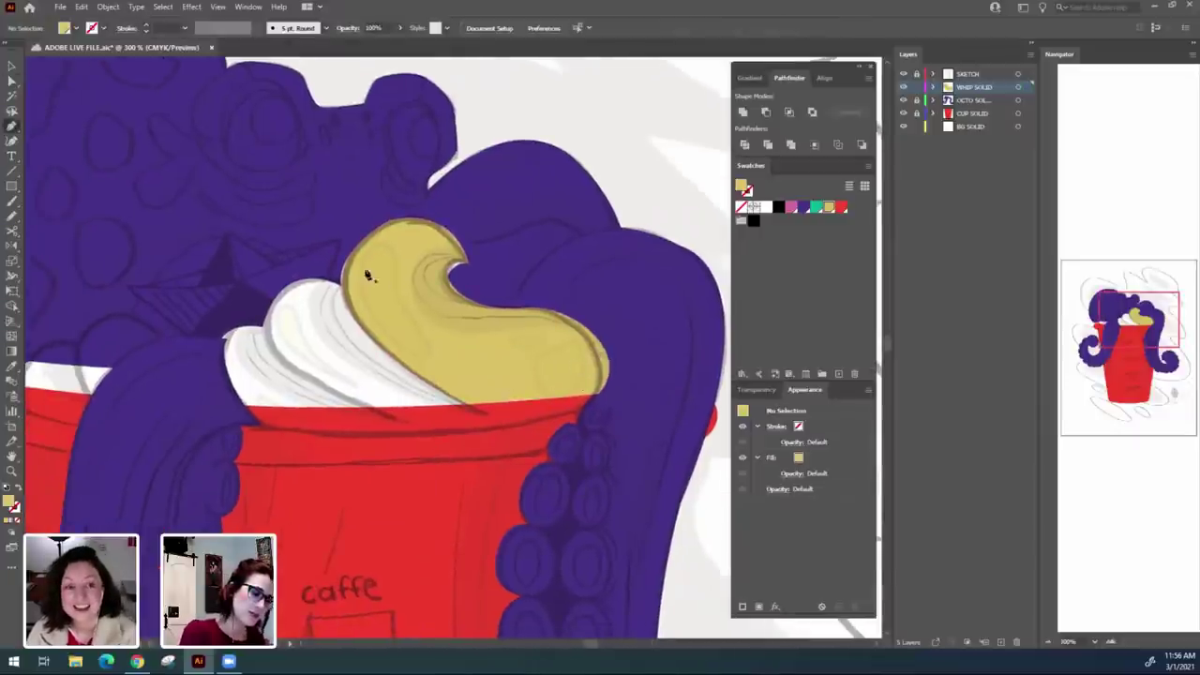
pyautogui.click(344, 287)
pyautogui.moveTo(263, 328); pyautogui.dragTo(249, 412)
pyautogui.click(262, 329)
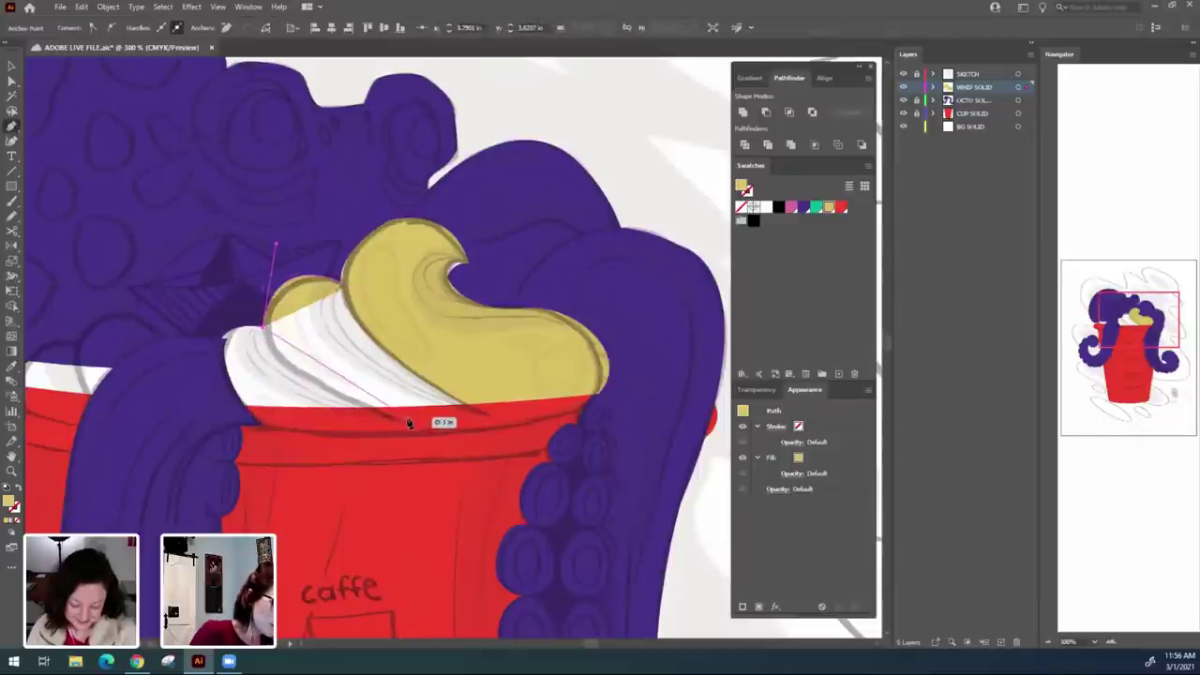
pyautogui.moveTo(408, 419); pyautogui.dragTo(501, 431)
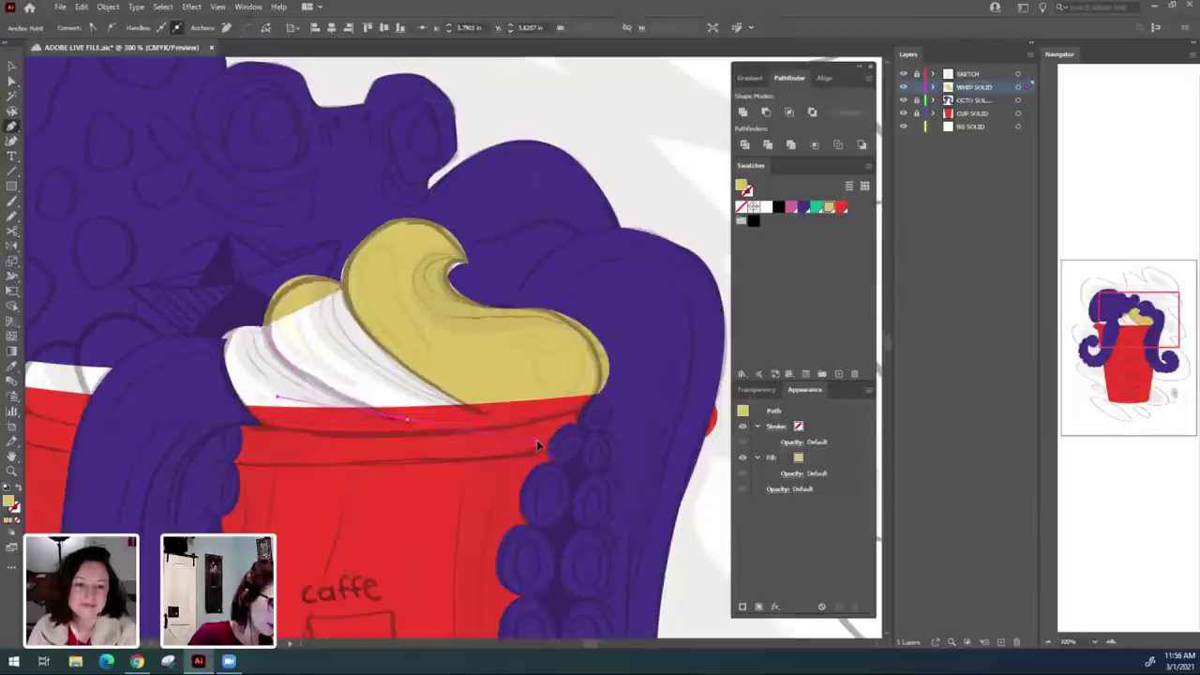
pyautogui.moveTo(405, 415); pyautogui.dragTo(388, 346)
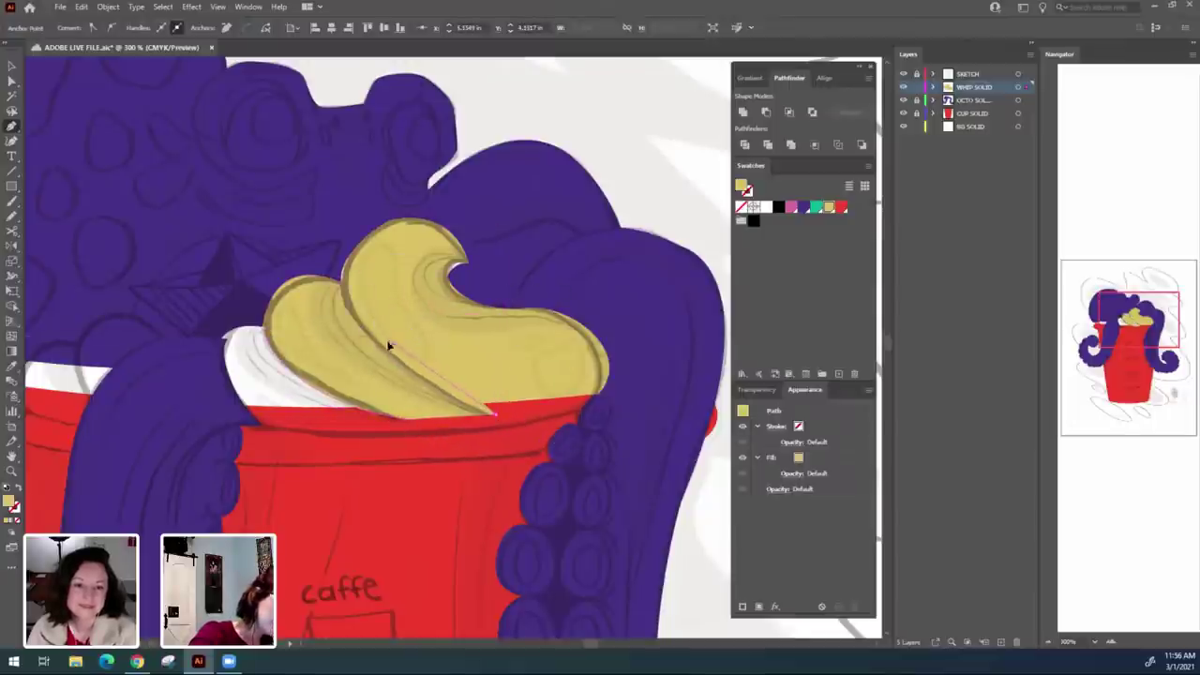
pyautogui.moveTo(355, 289); pyautogui.dragTo(338, 289)
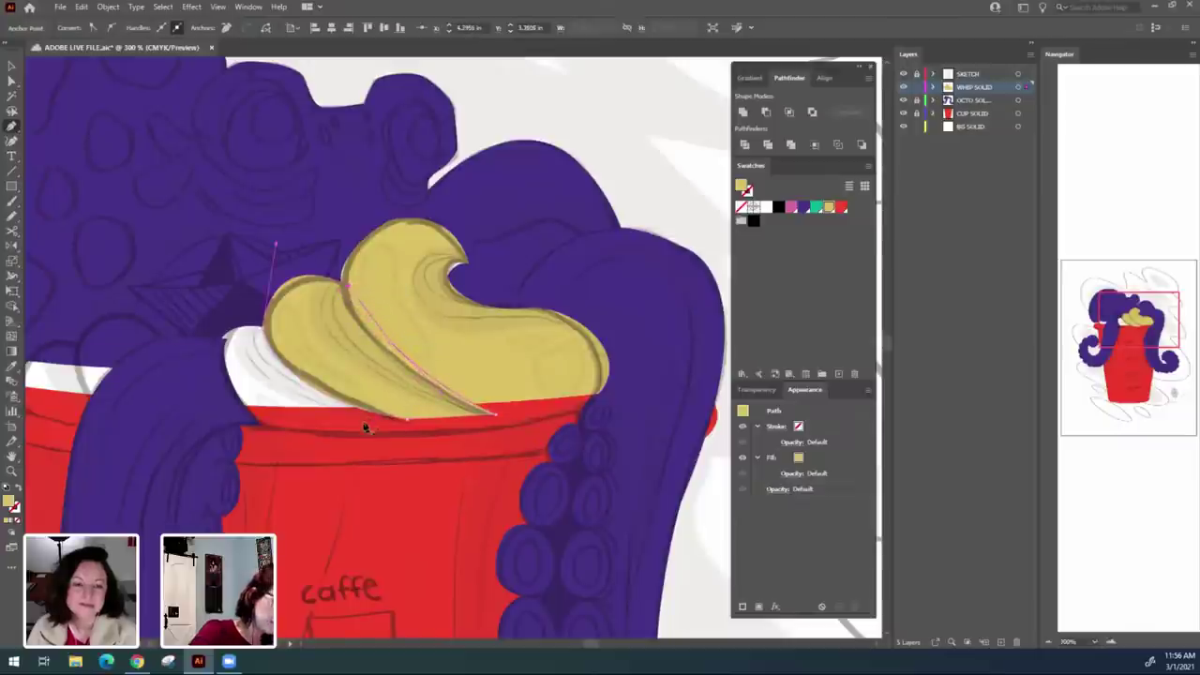
# Undo the traced middle swirl shape.
pyautogui.moveTo(316, 418); pyautogui.dragTo(496, 434)
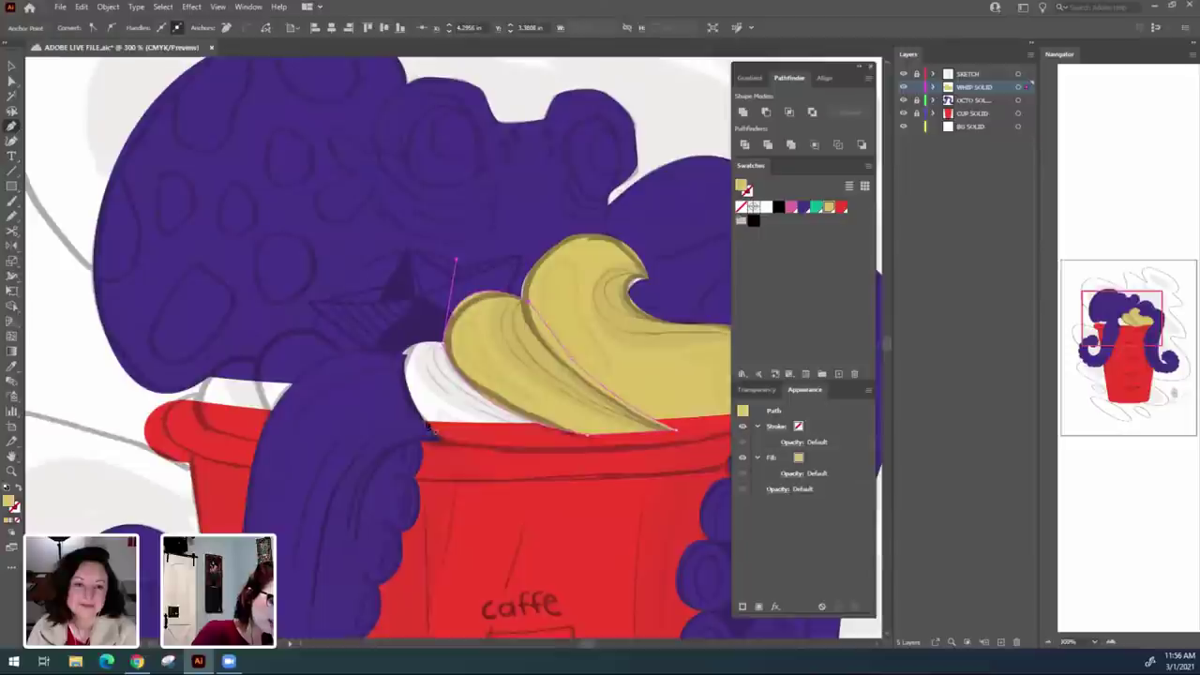
pyautogui.hscroll(2, 626, 532)
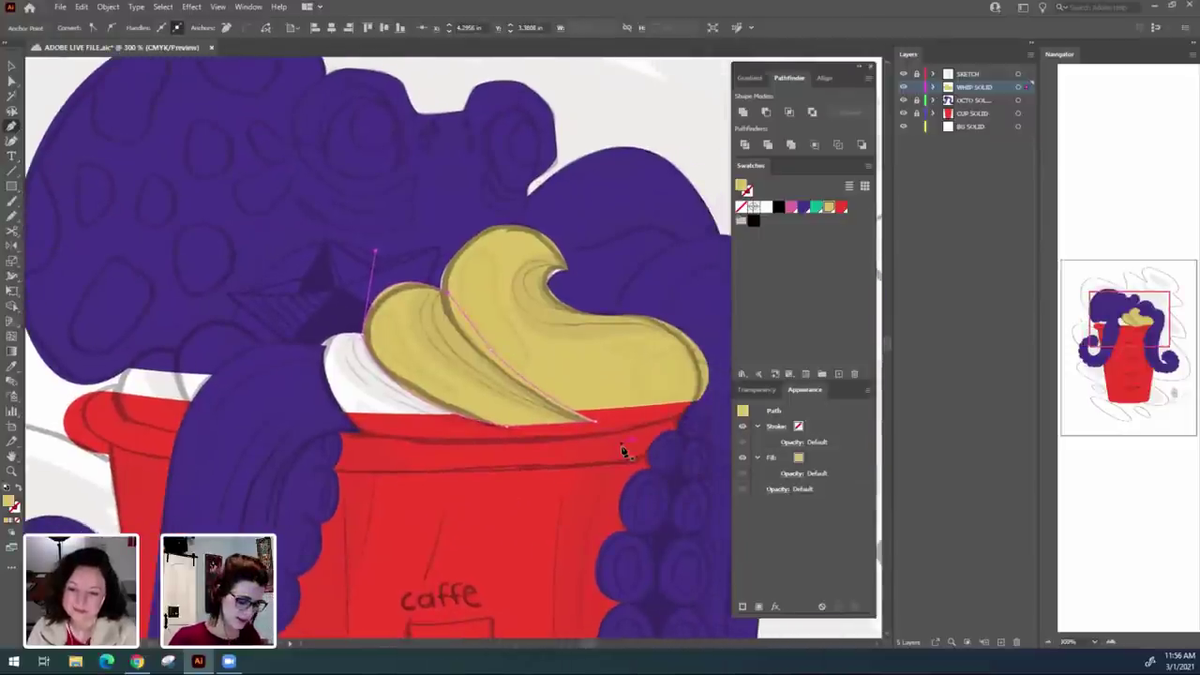
pyautogui.hotkey('ctrl', 'z')
pyautogui.hotkey('ctrl', 'z')
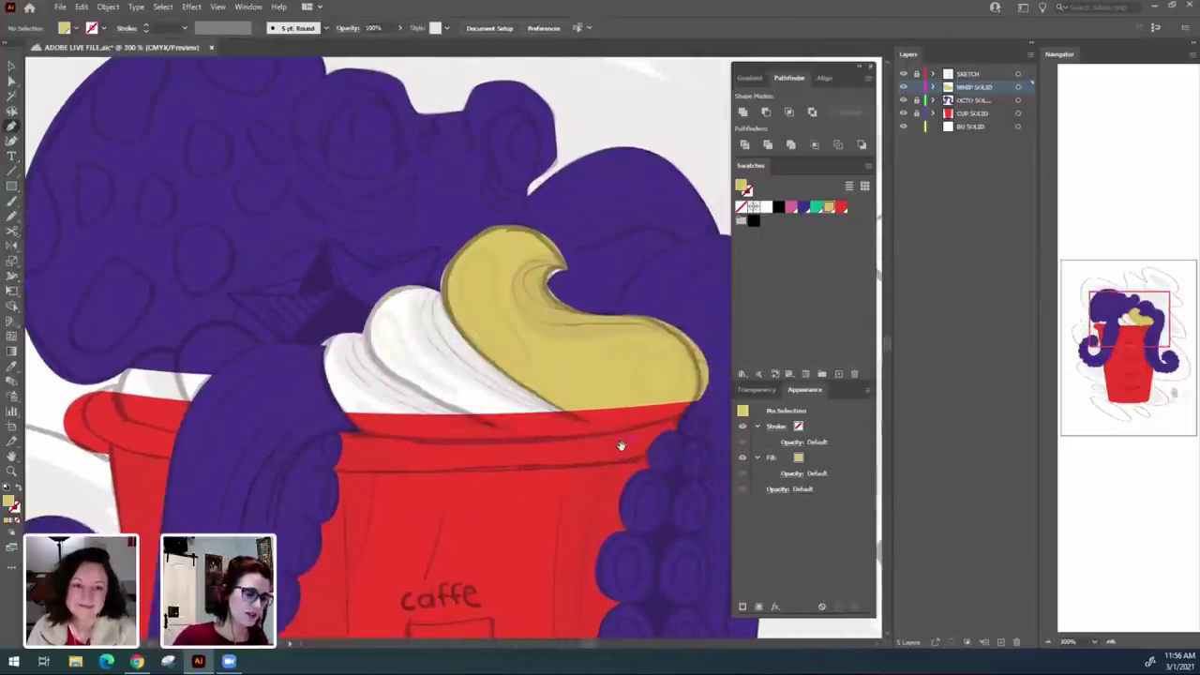
pyautogui.hscroll(1, 589, 465)
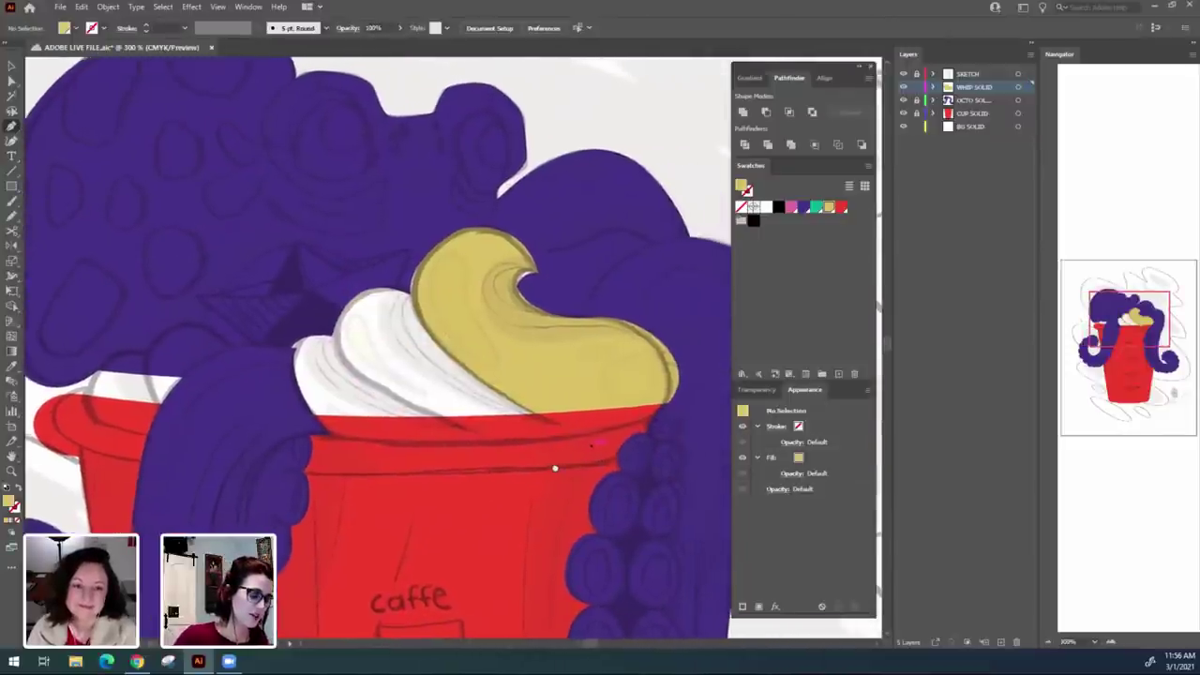
# Trace the middle whipped-cream swirl with the Pen tool as a closed gold shape, from the large swirl's edge down along the cup rim.
pyautogui.click(413, 300)
pyautogui.moveTo(339, 319); pyautogui.dragTo(318, 367)
pyautogui.moveTo(421, 417); pyautogui.dragTo(452, 424)
pyautogui.click(451, 419)
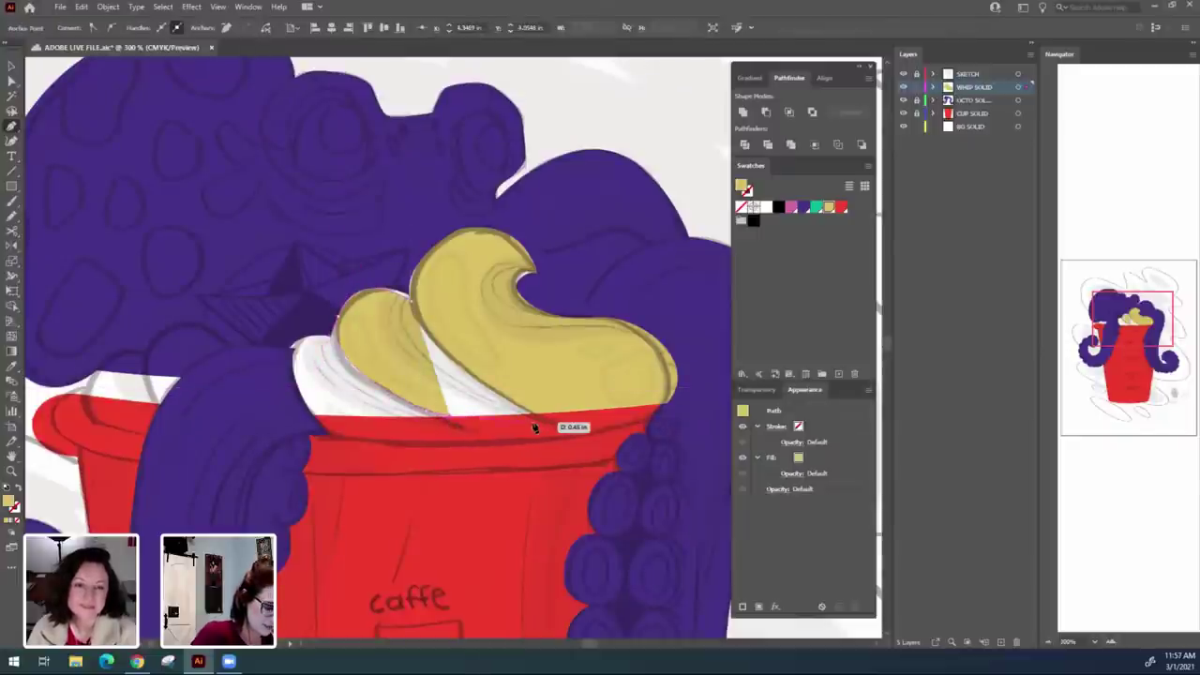
pyautogui.click(545, 413)
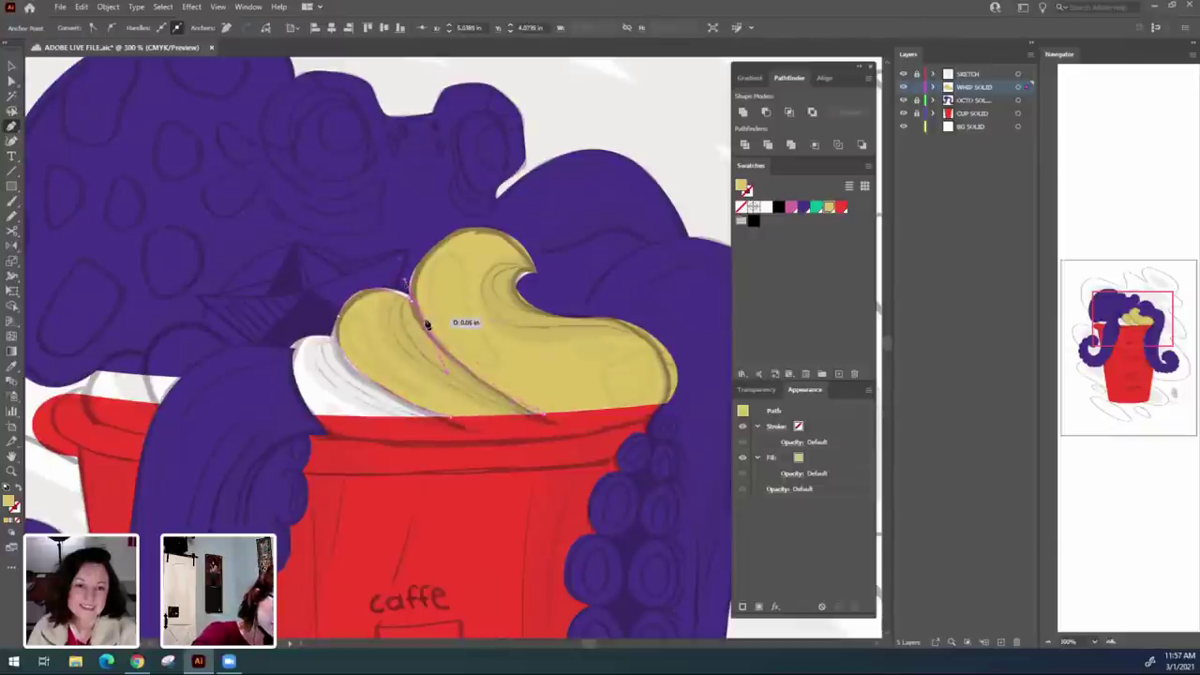
pyautogui.click(414, 285)
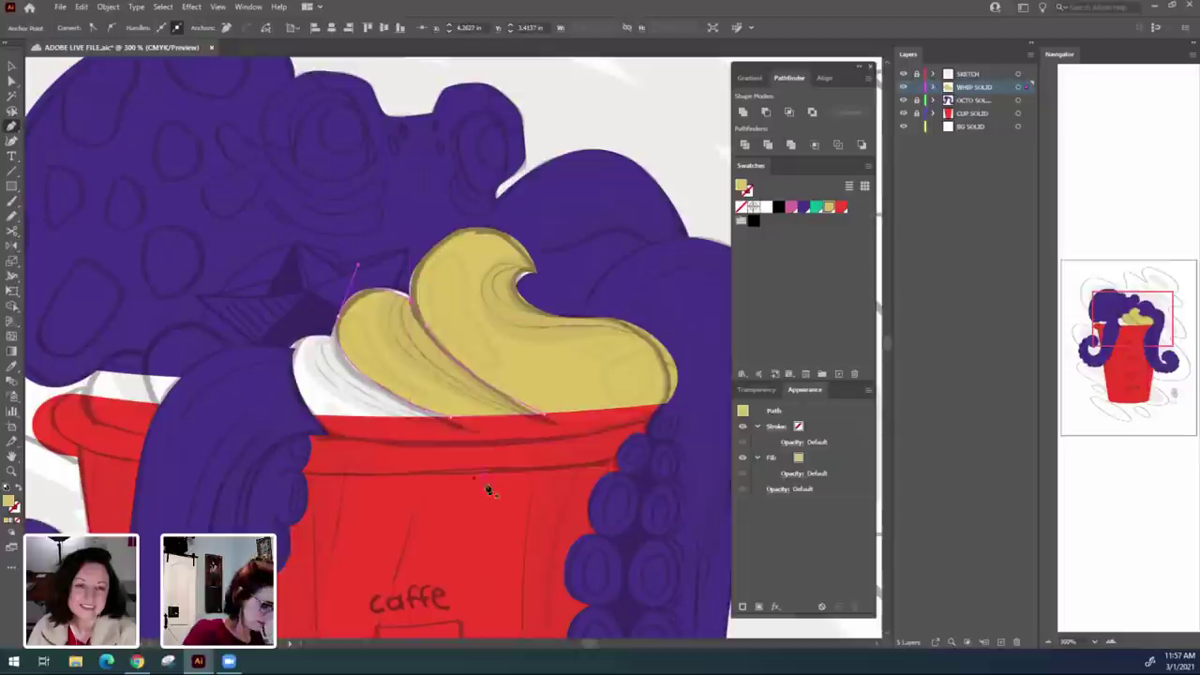
# Fine-tune the middle swirl's top anchor, curve handle and lower rim corner to follow the sketch lines.
pyautogui.press('a')
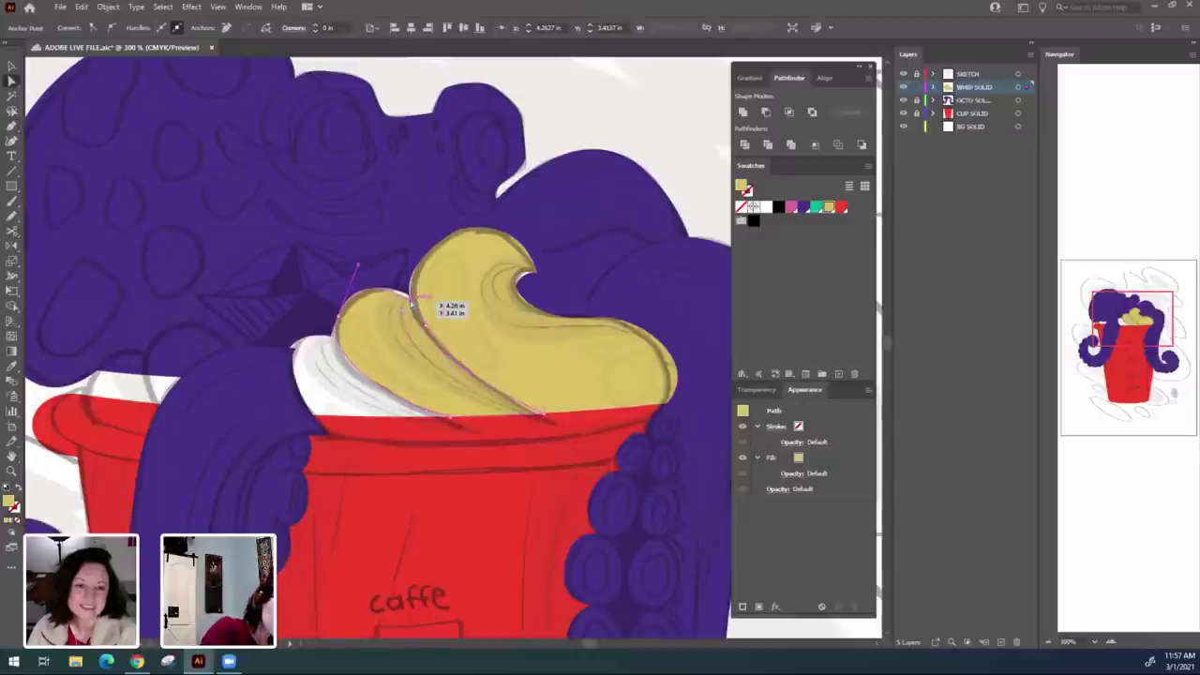
pyautogui.moveTo(412, 299); pyautogui.dragTo(413, 297)
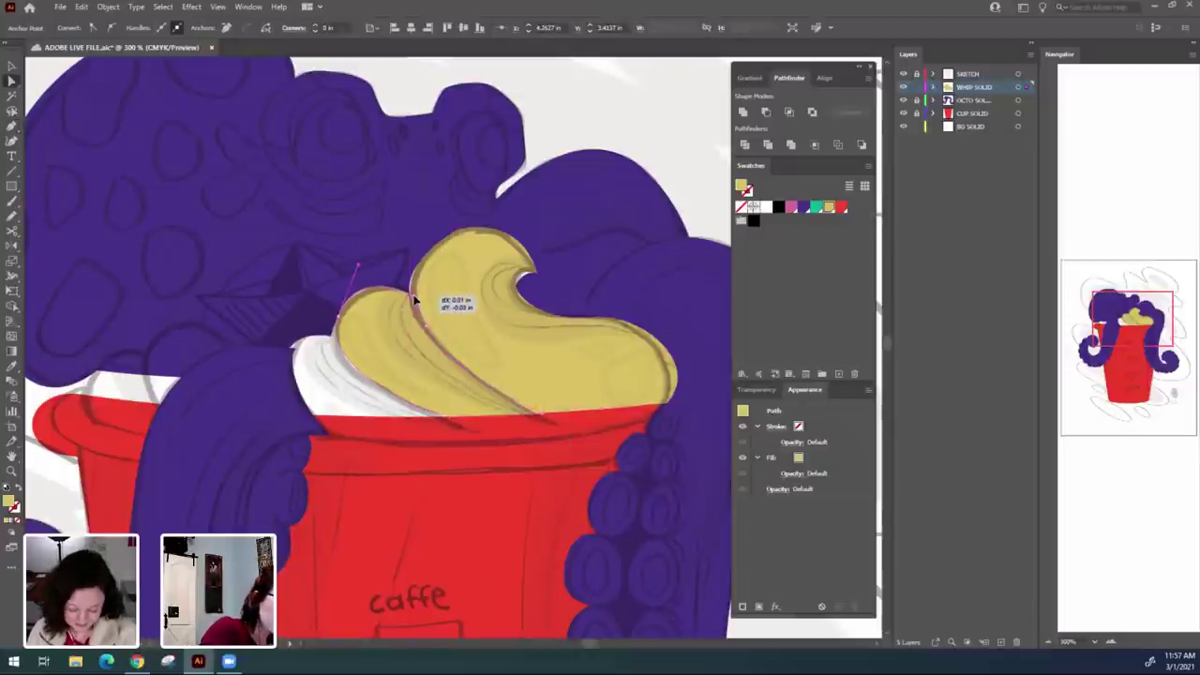
pyautogui.moveTo(359, 265); pyautogui.dragTo(364, 267)
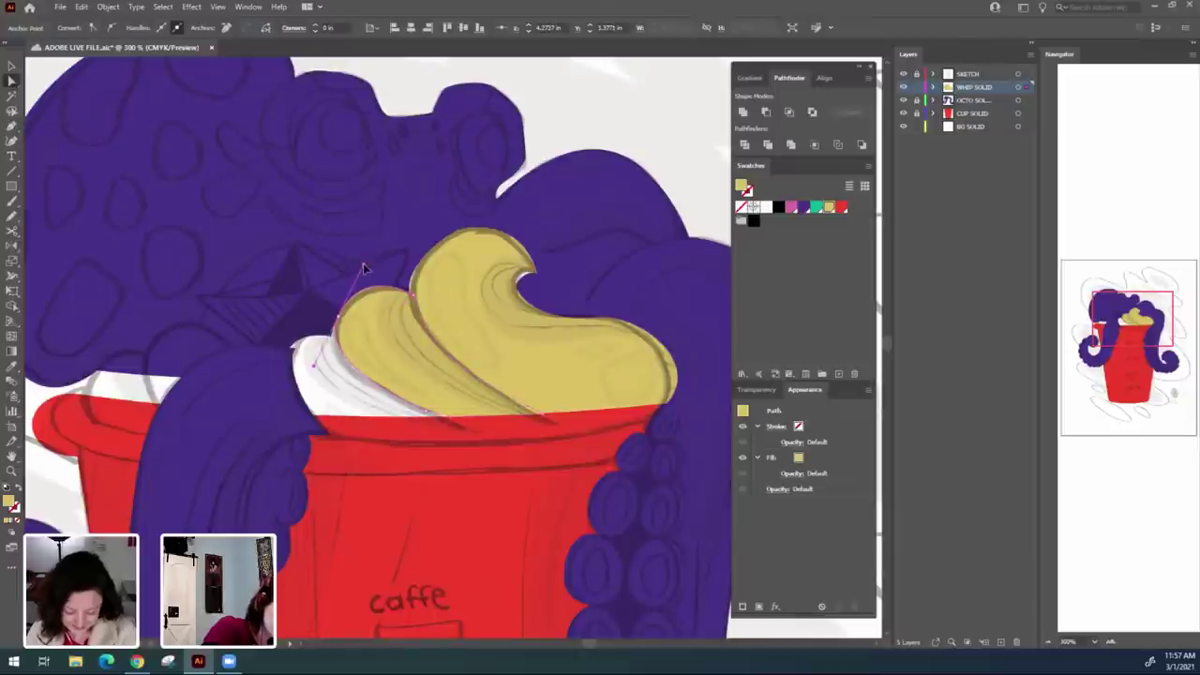
pyautogui.click(498, 533)
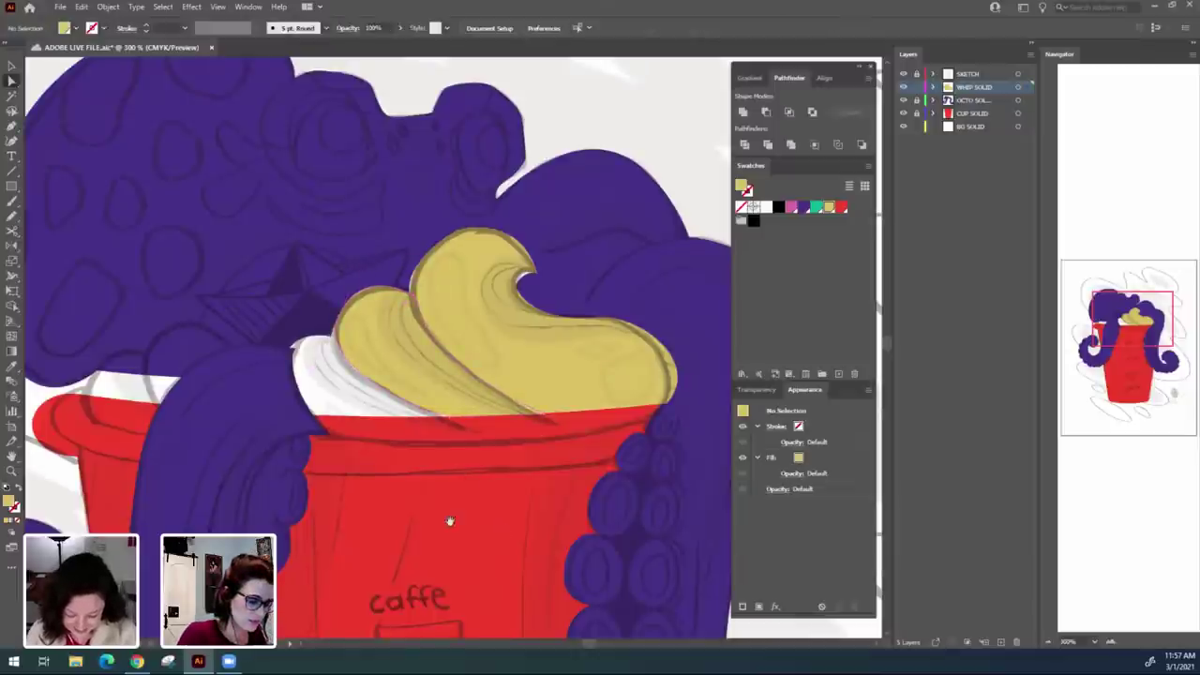
pyautogui.moveTo(449, 521); pyautogui.dragTo(515, 531)
pyautogui.click(481, 399)
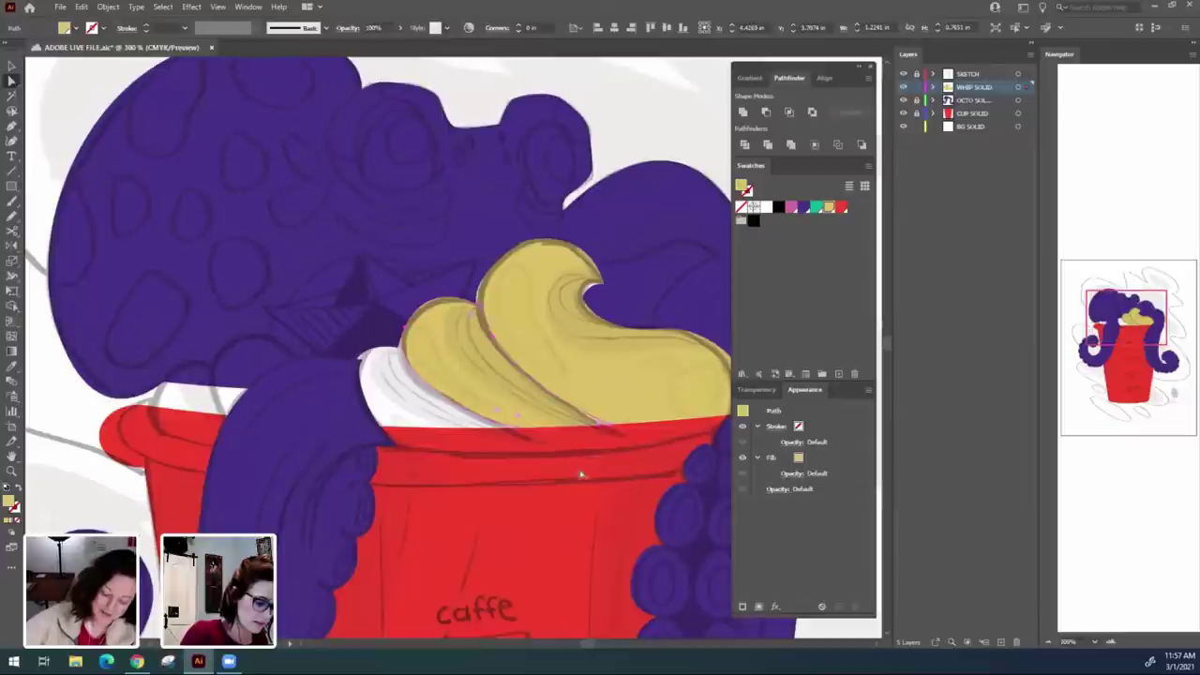
pyautogui.moveTo(610, 433); pyautogui.dragTo(617, 428)
pyautogui.hotkey('ctrl', 'shift', 'a')
# Adjust the large swirl's two bottom corner anchors so its lower edge meets the cup rim.
pyautogui.moveTo(623, 501); pyautogui.dragTo(530, 507)
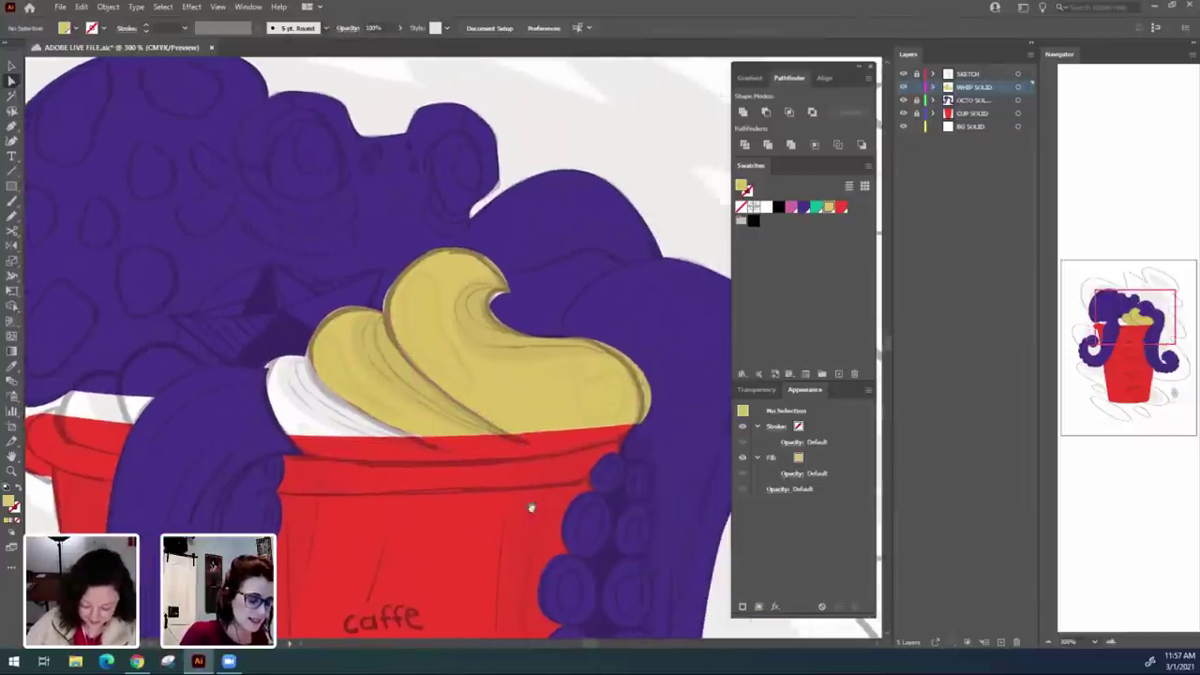
pyautogui.moveTo(511, 433); pyautogui.dragTo(527, 437)
pyautogui.click(589, 420)
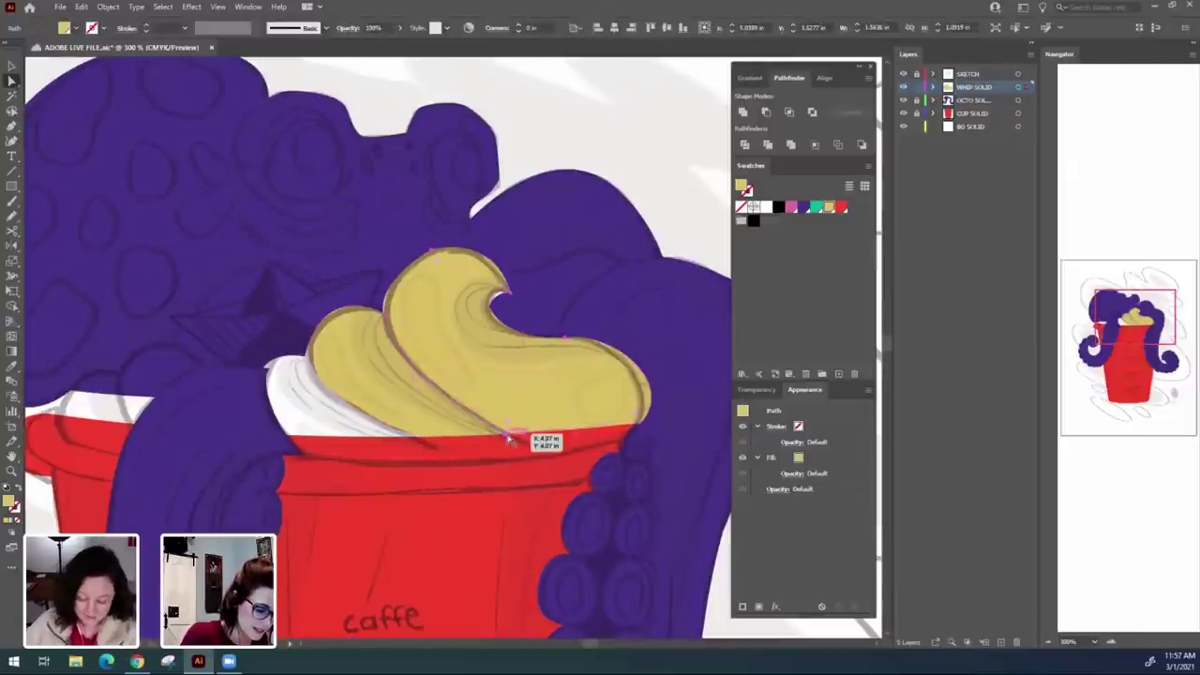
pyautogui.click(505, 435)
pyautogui.moveTo(640, 427); pyautogui.dragTo(642, 430)
pyautogui.click(479, 541)
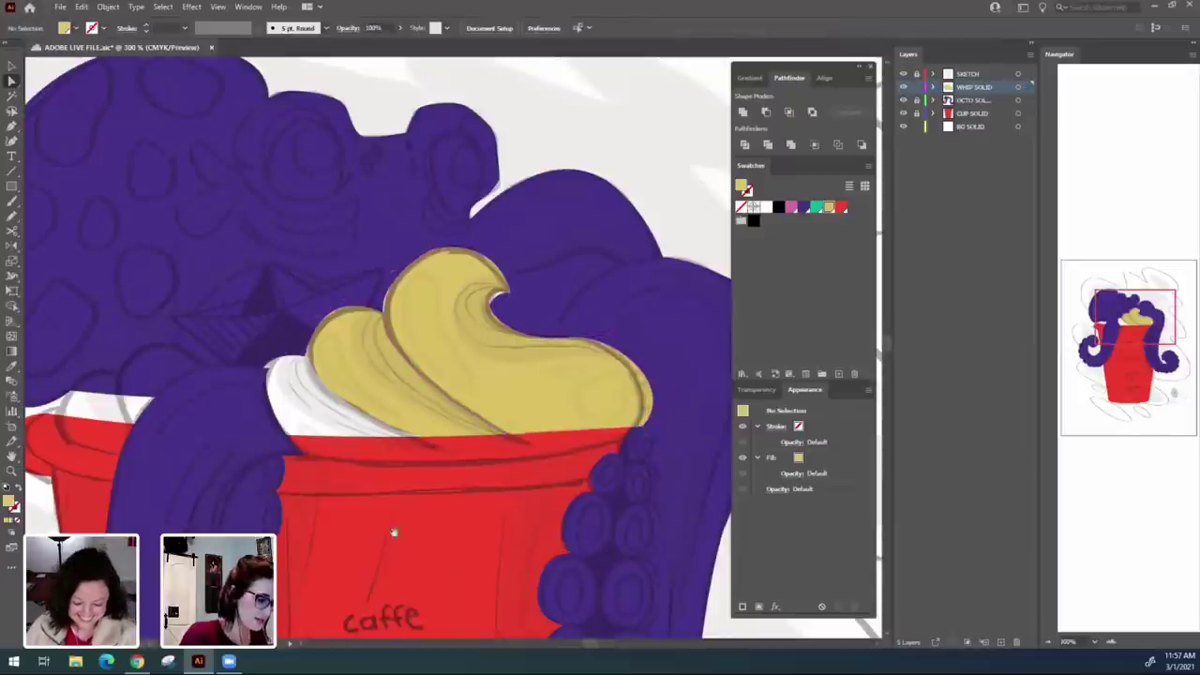
# Trace the small whipped-cream swirl between the middle swirl and the front tentacle as a closed gold shape.
pyautogui.moveTo(387, 529); pyautogui.dragTo(500, 523)
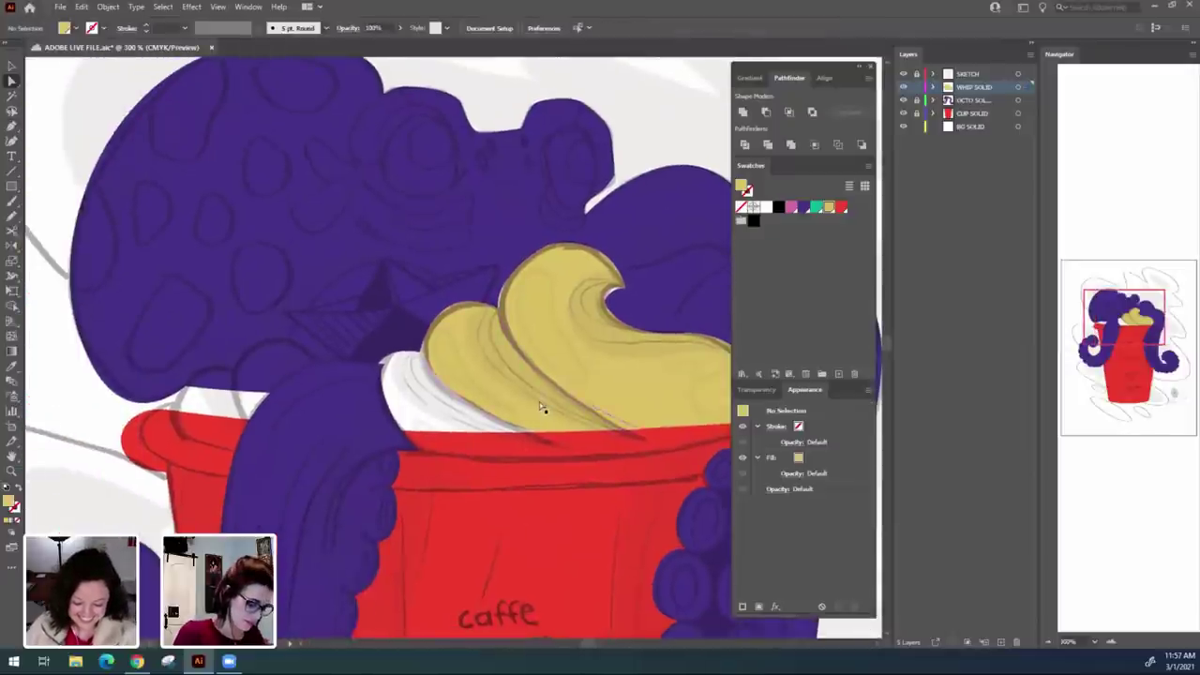
pyautogui.click(429, 357)
pyautogui.moveTo(374, 376); pyautogui.dragTo(366, 417)
pyautogui.click(403, 431)
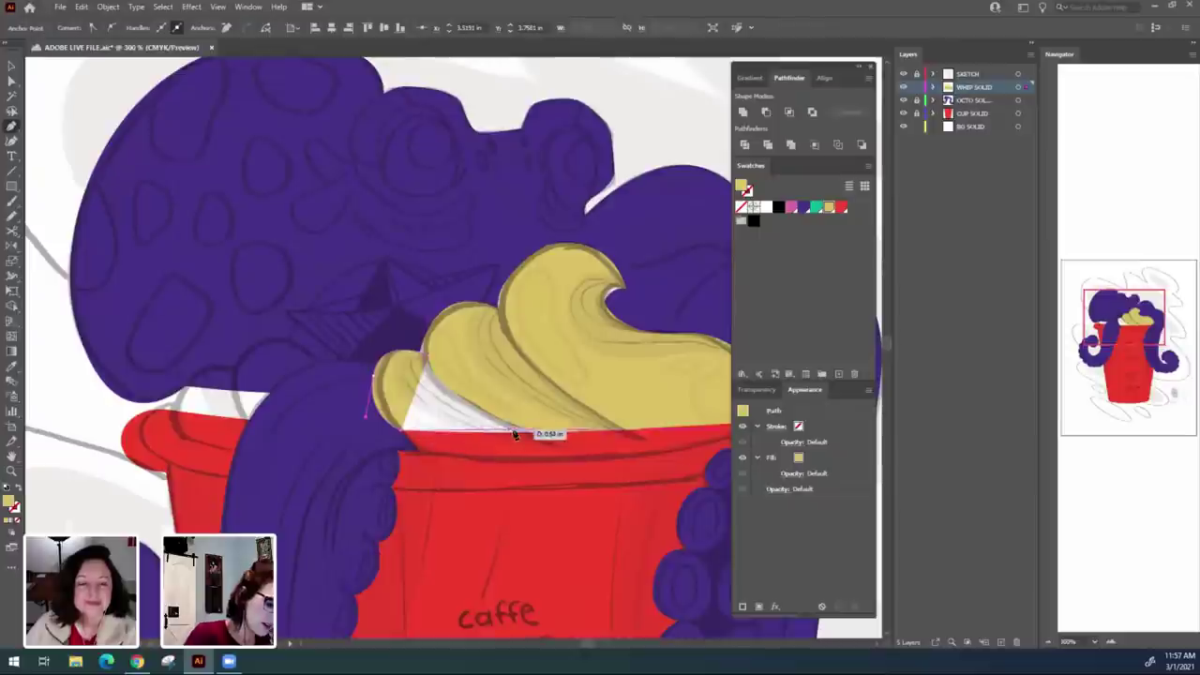
pyautogui.click(551, 437)
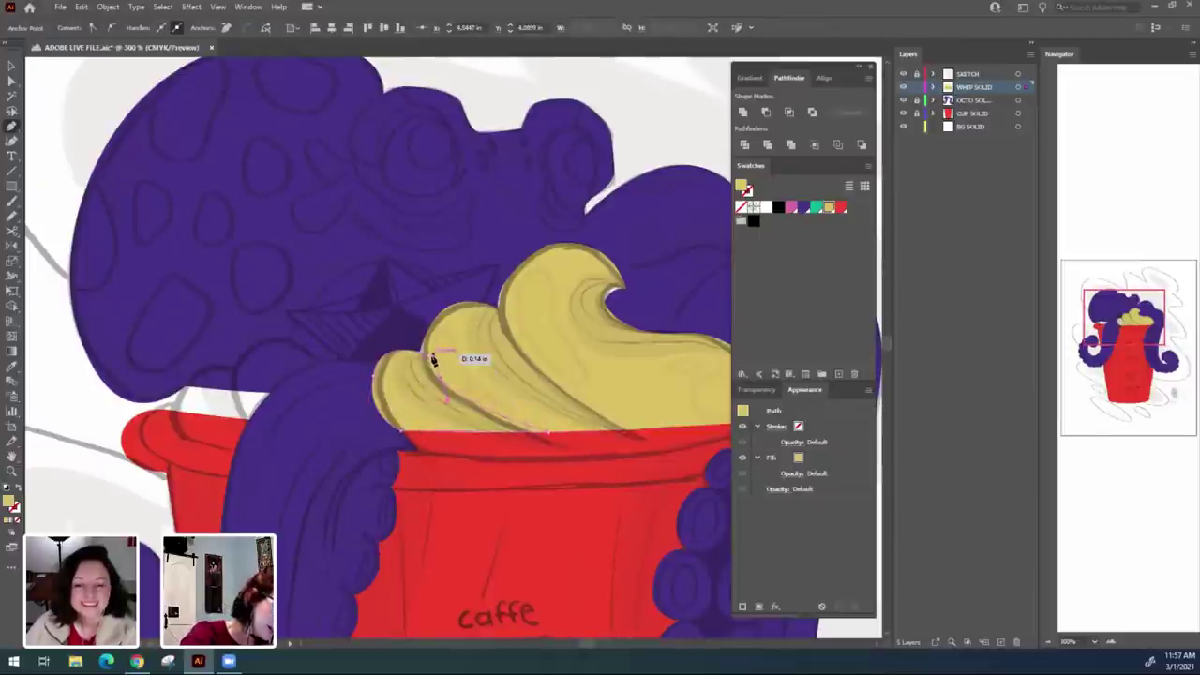
pyautogui.click(439, 377)
pyautogui.click(430, 356)
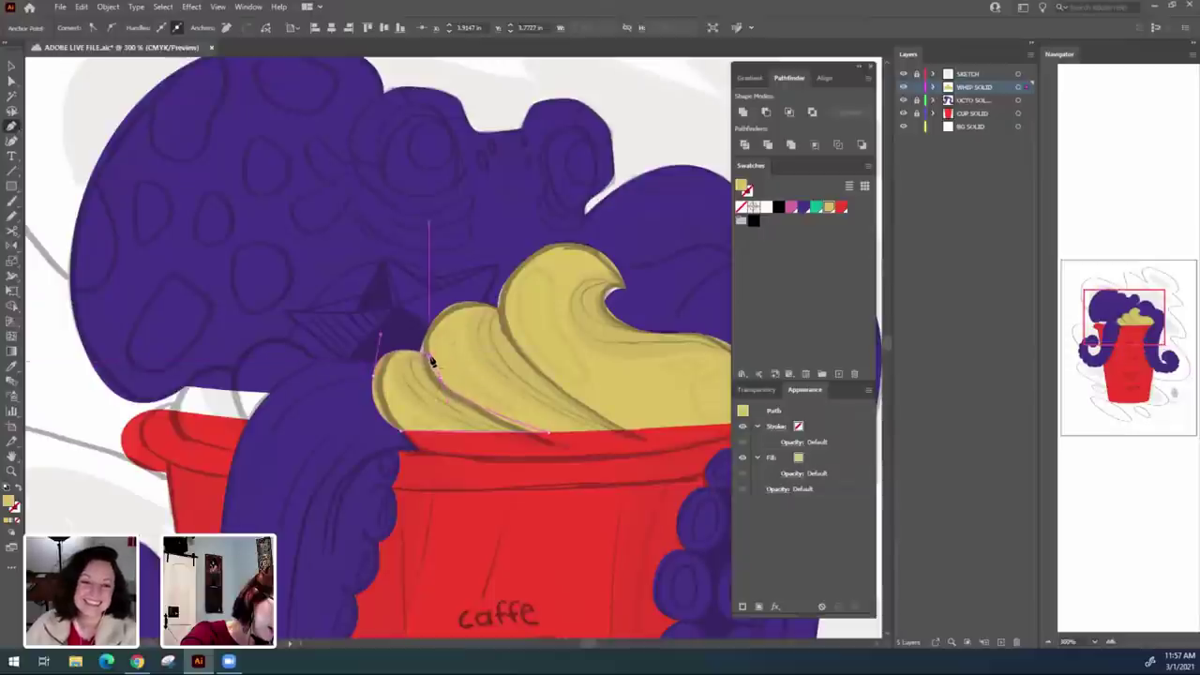
# Refine the small swirl's edge bordering the middle swirl by moving its anchor points onto the sketch line.
pyautogui.press('a')
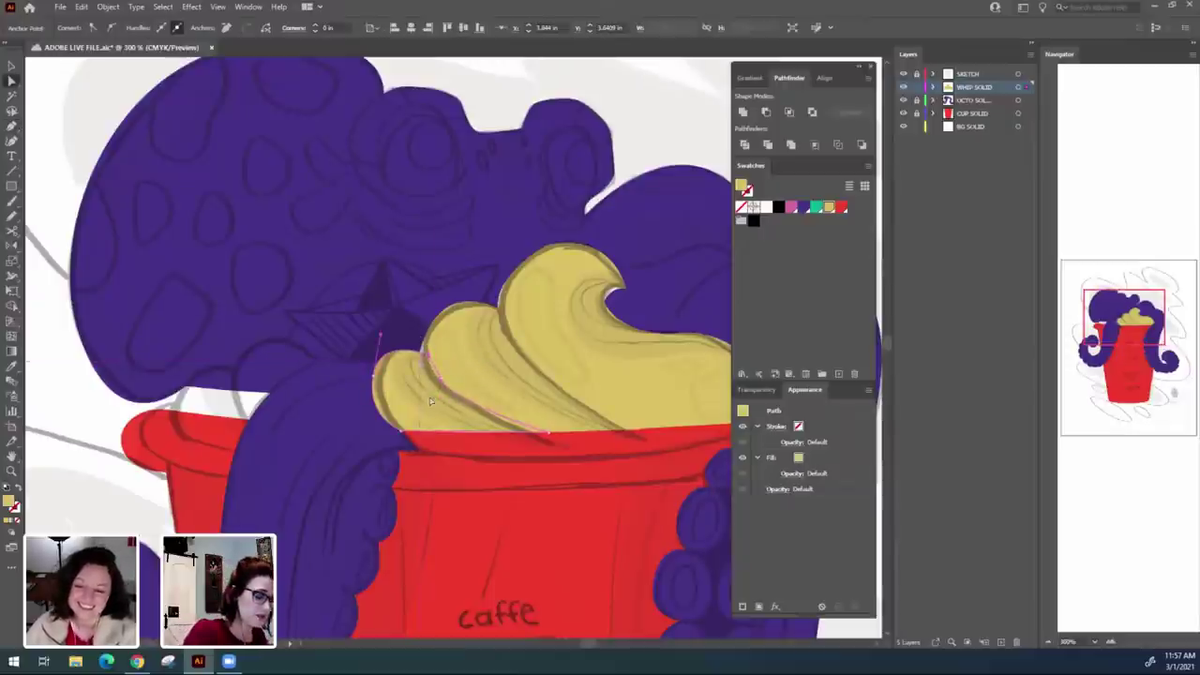
pyautogui.click(424, 401)
pyautogui.moveTo(690, 496); pyautogui.dragTo(617, 483)
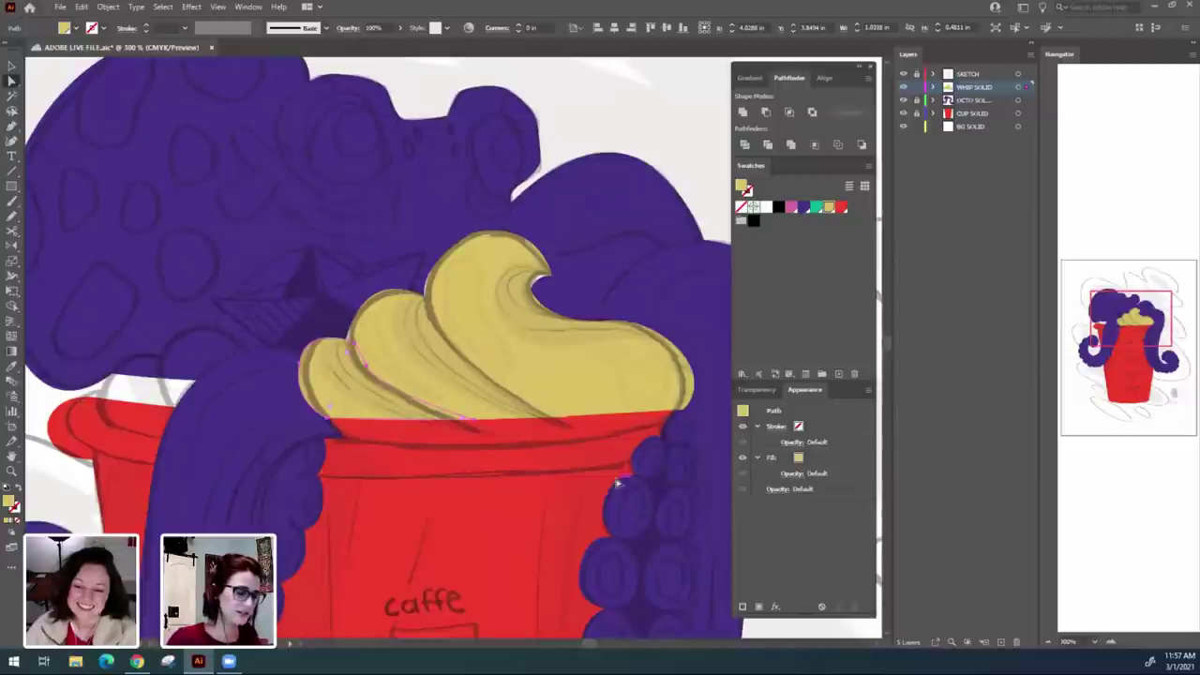
pyautogui.hotkey('ctrl', '-')
pyautogui.hotkey('ctrl', '-')
pyautogui.hotkey('ctrl', '=')
pyautogui.hotkey('ctrl', '=')
pyautogui.moveTo(572, 395); pyautogui.dragTo(495, 451)
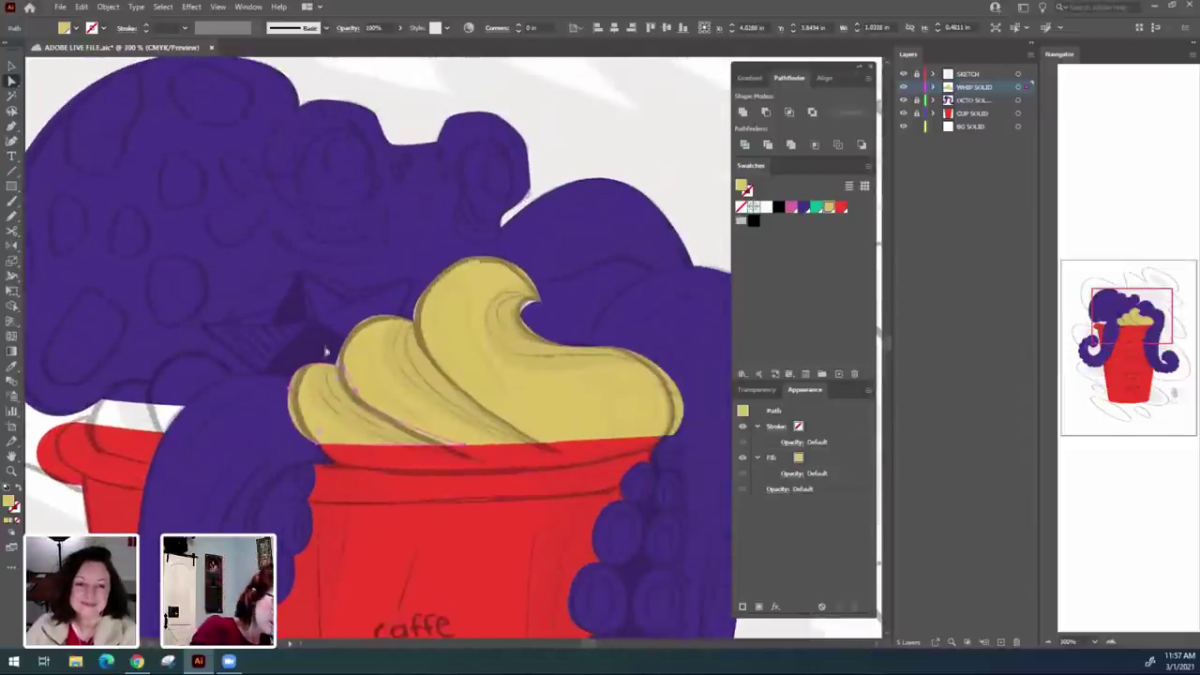
pyautogui.moveTo(347, 375); pyautogui.dragTo(356, 394)
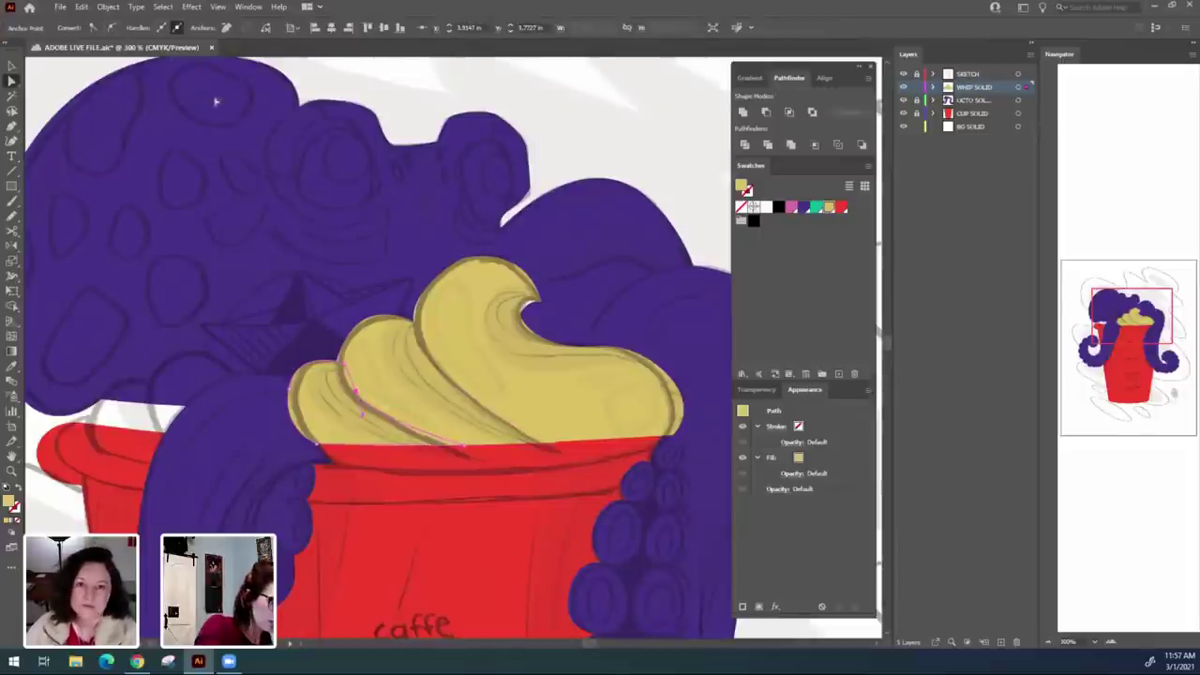
pyautogui.moveTo(354, 388); pyautogui.dragTo(350, 388)
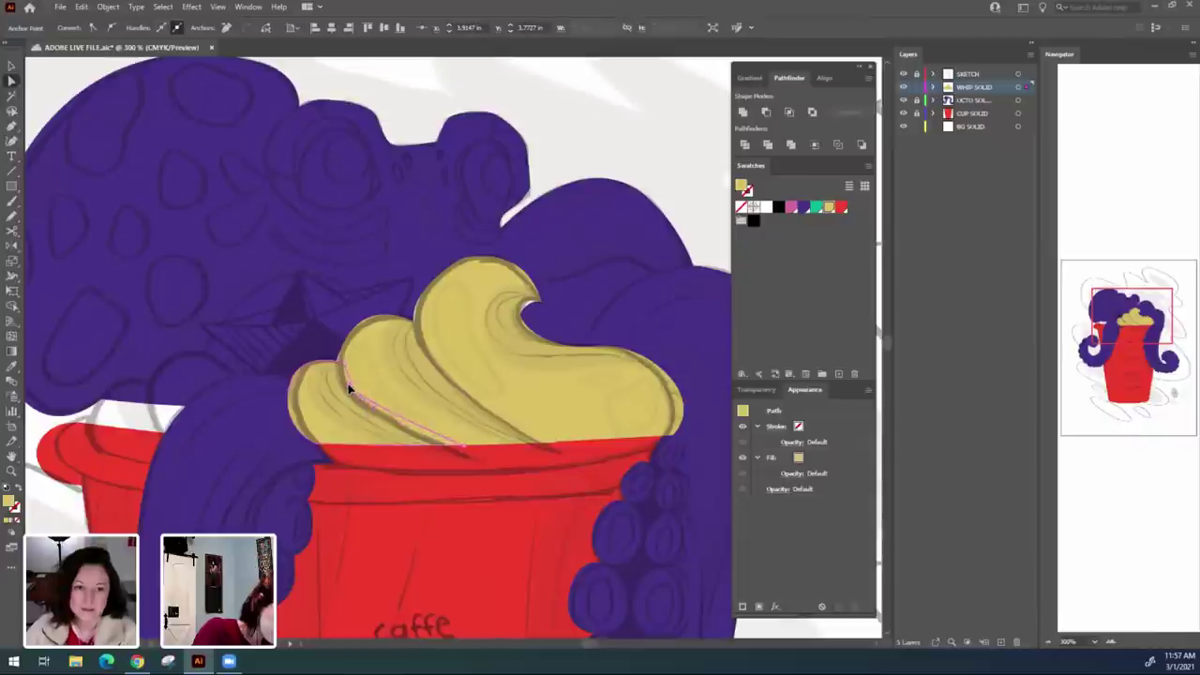
pyautogui.click(453, 528)
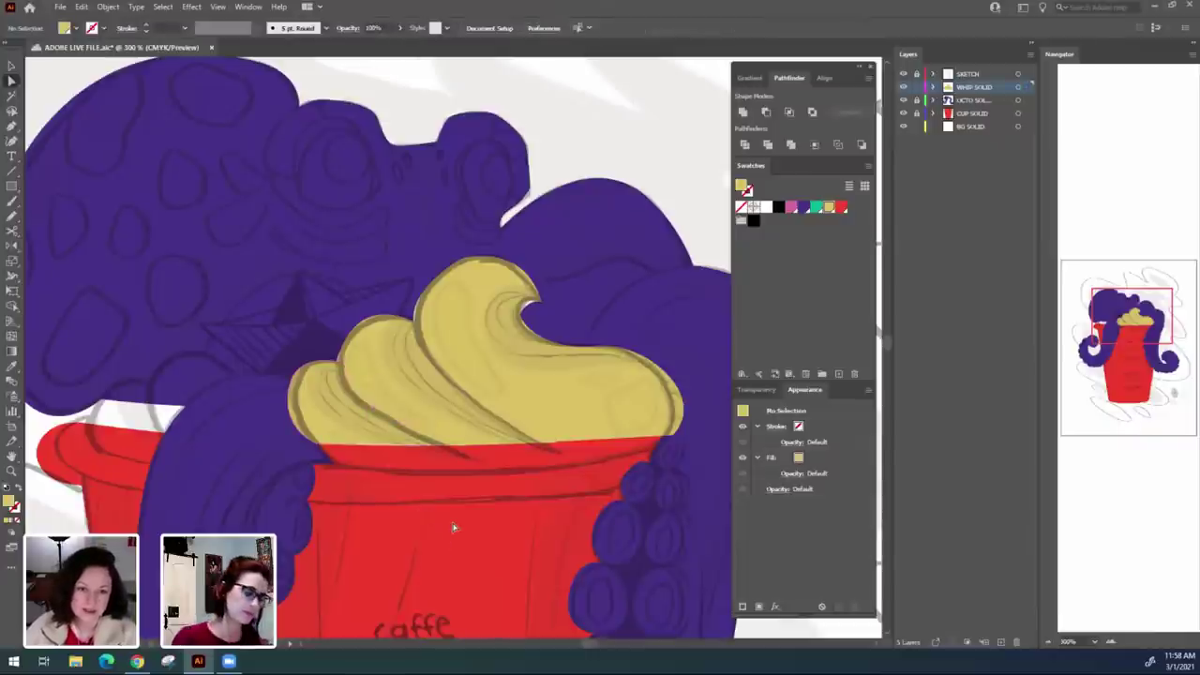
pyautogui.hotkey('ctrl', '-')
pyautogui.hotkey('ctrl', '-')
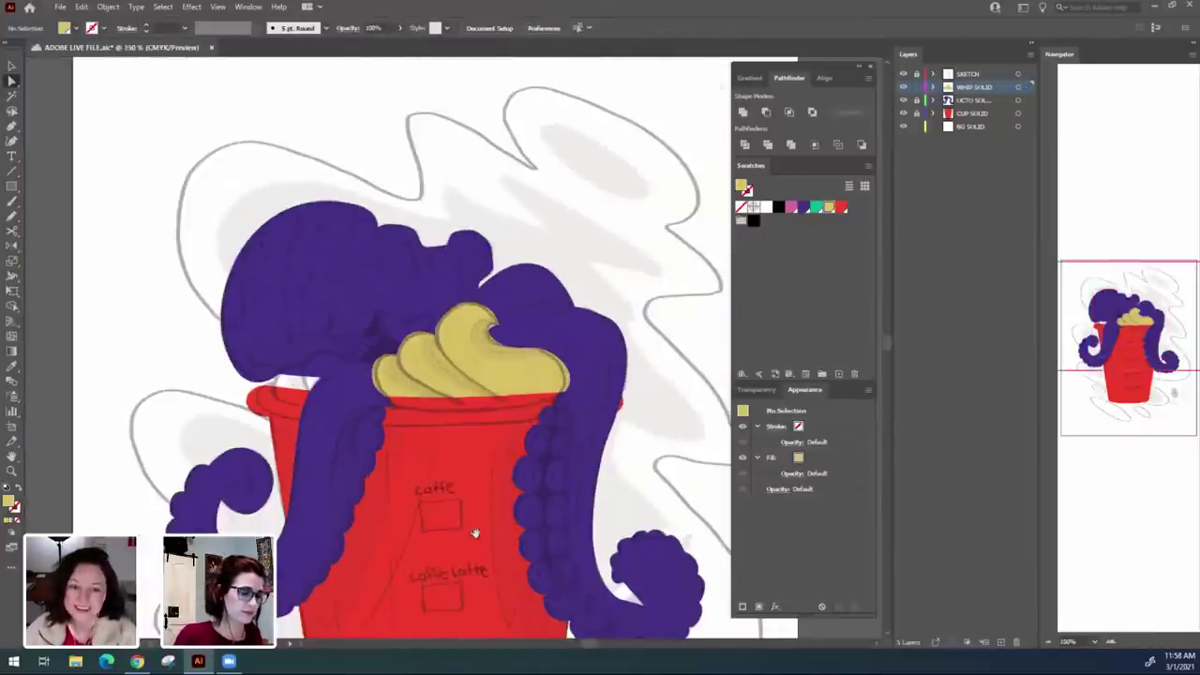
pyautogui.moveTo(474, 533); pyautogui.dragTo(486, 541)
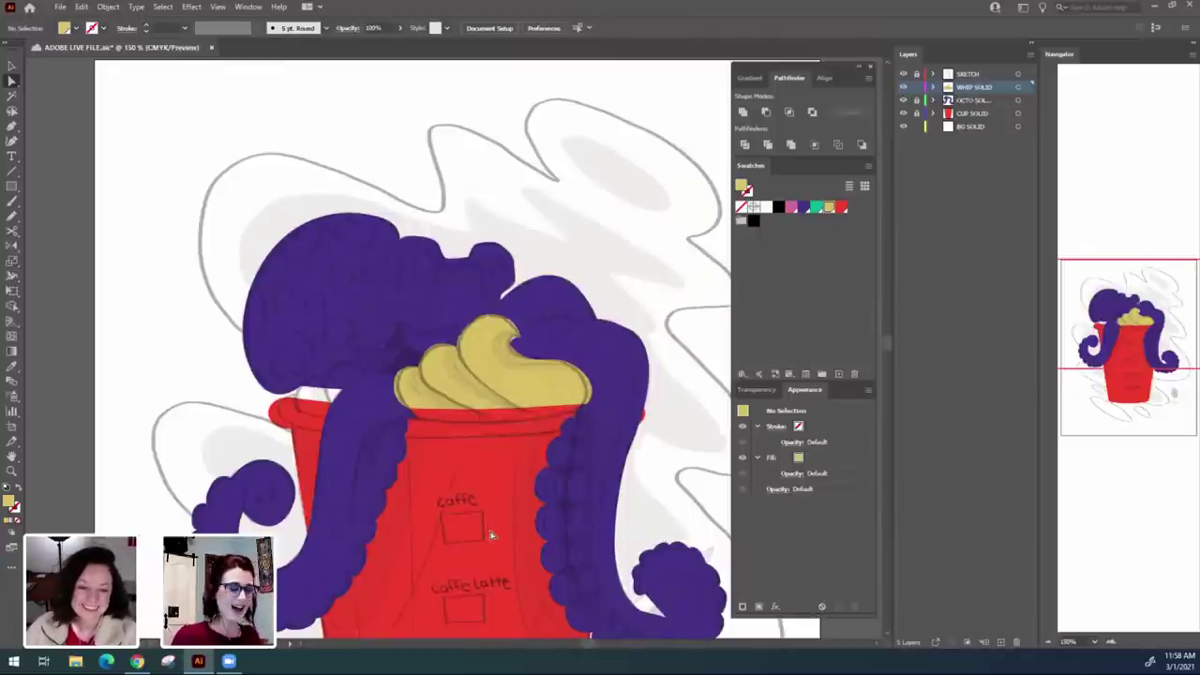
pyautogui.moveTo(662, 491); pyautogui.dragTo(655, 408)
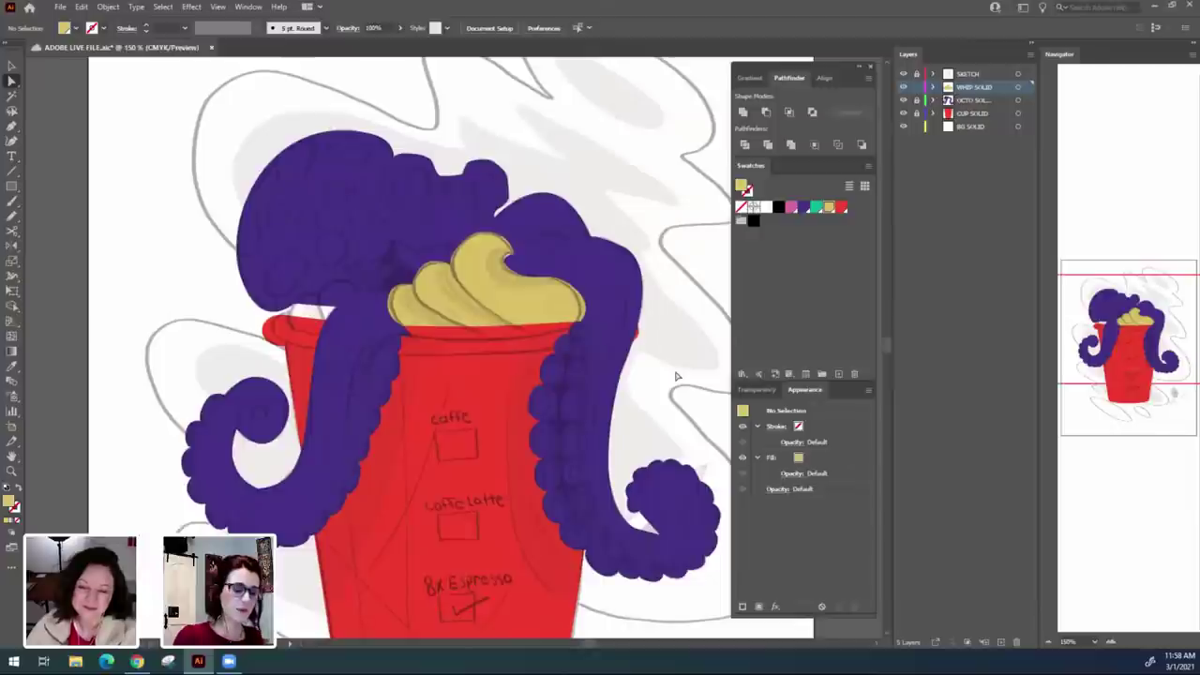
# Trace the whipped-cream puff behind the upper edge of the front tentacle as a closed gold shape, undoing the extra handle change.
pyautogui.hotkey('ctrl', '+')
pyautogui.hscroll(-3, 513, 552)
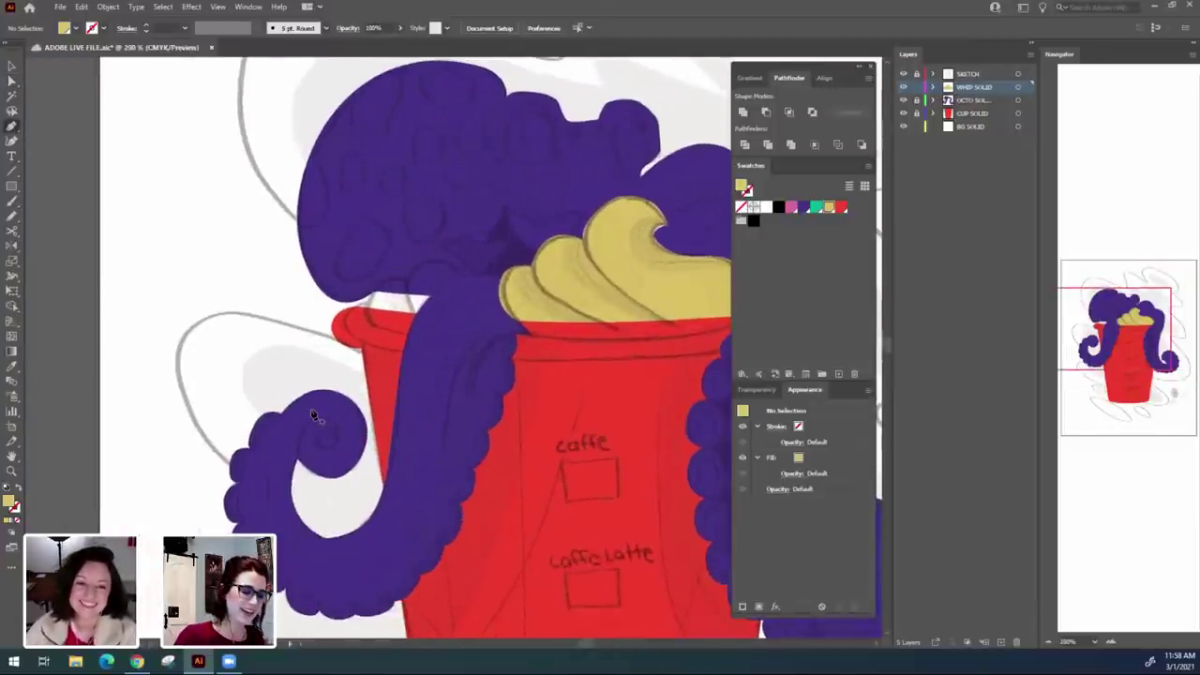
pyautogui.hotkey('ctrl', '+')
pyautogui.scroll(3, 645, 369)
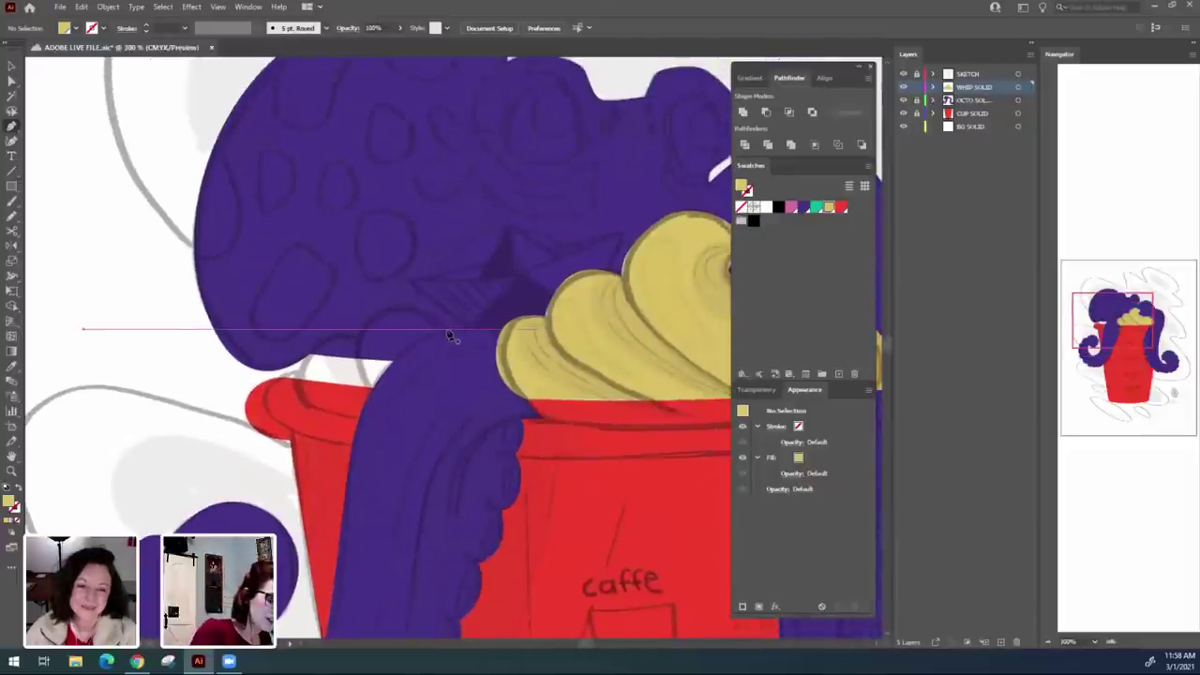
pyautogui.click(449, 333)
pyautogui.moveTo(354, 349); pyautogui.dragTo(373, 398)
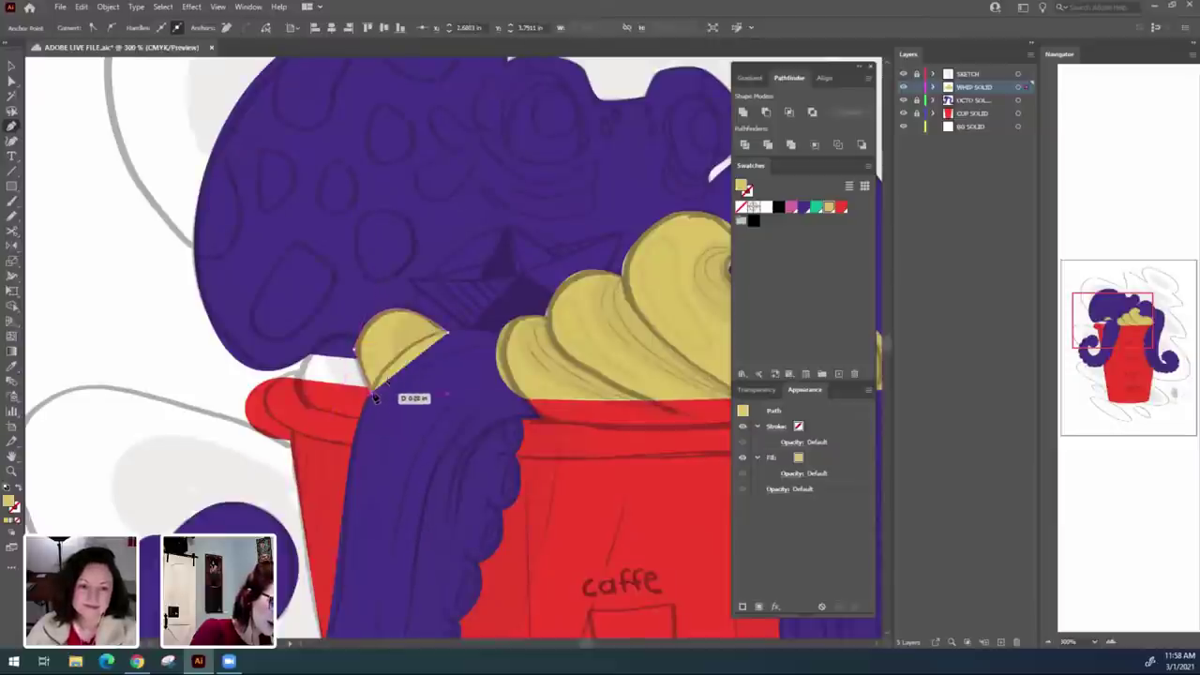
pyautogui.click(448, 334)
pyautogui.moveTo(394, 548); pyautogui.dragTo(563, 525)
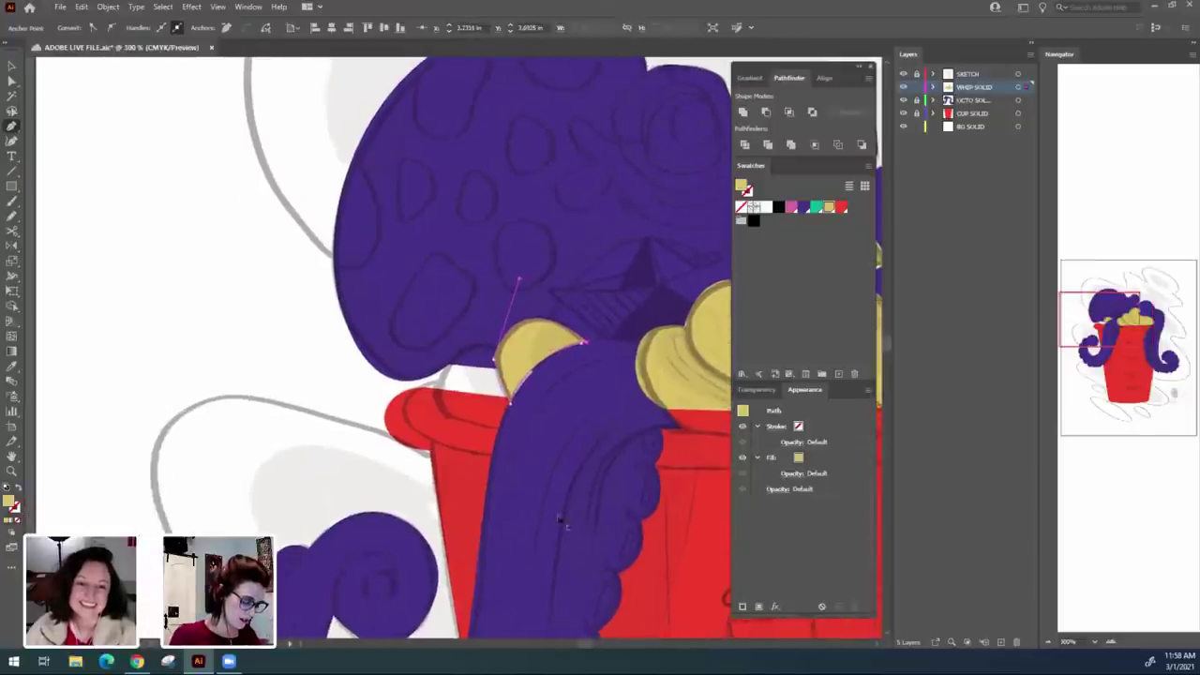
pyautogui.click(499, 346)
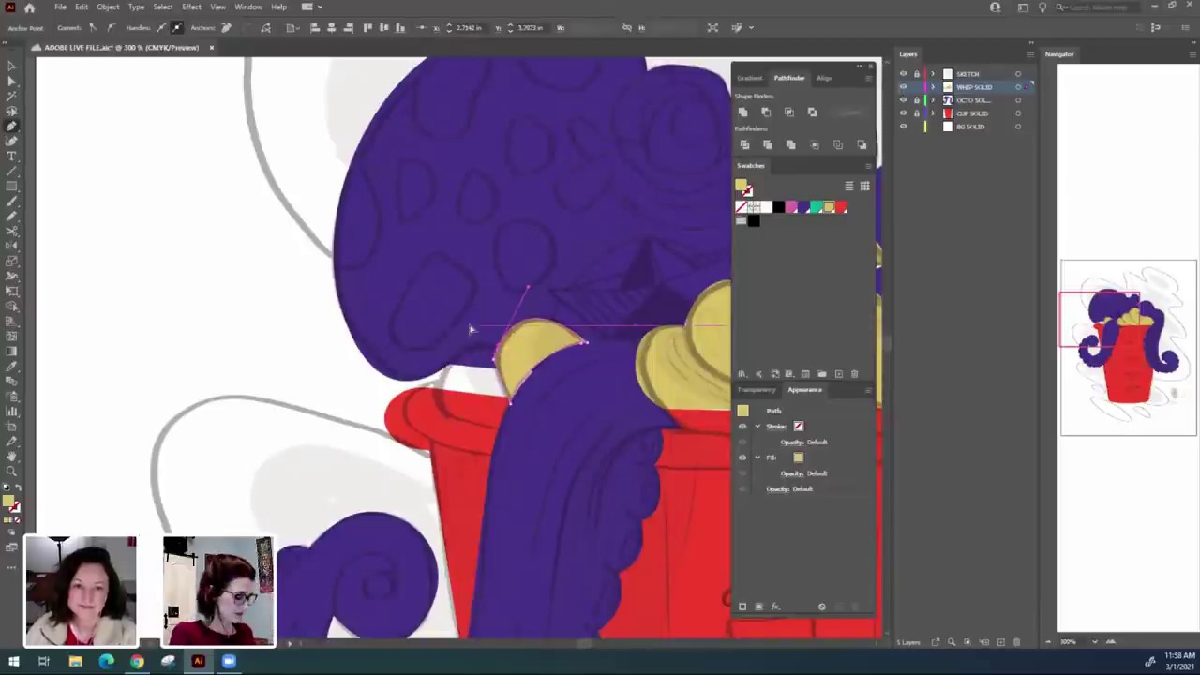
pyautogui.hotkey('ctrl', 'z')
# Trace the outermost whipped-cream puff beside the cup's curled rim as a closed gold shape, then deselect it.
pyautogui.click(446, 417)
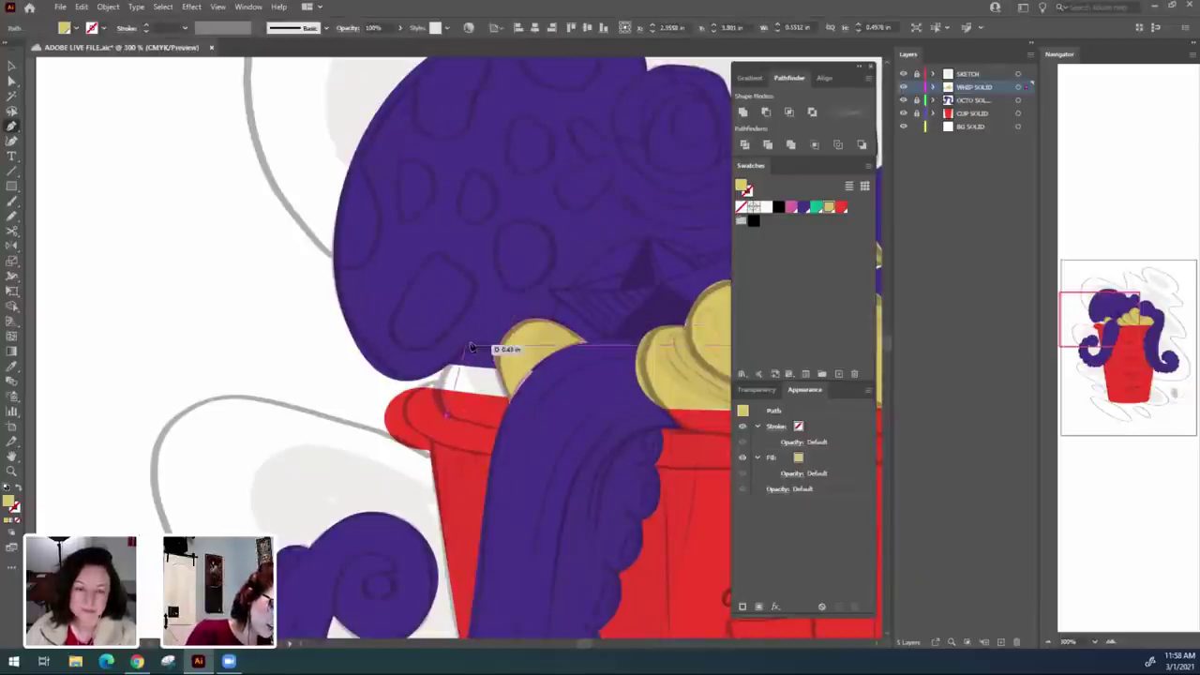
pyautogui.moveTo(473, 345); pyautogui.dragTo(451, 421)
pyautogui.moveTo(671, 583); pyautogui.dragTo(552, 563)
pyautogui.press('a')
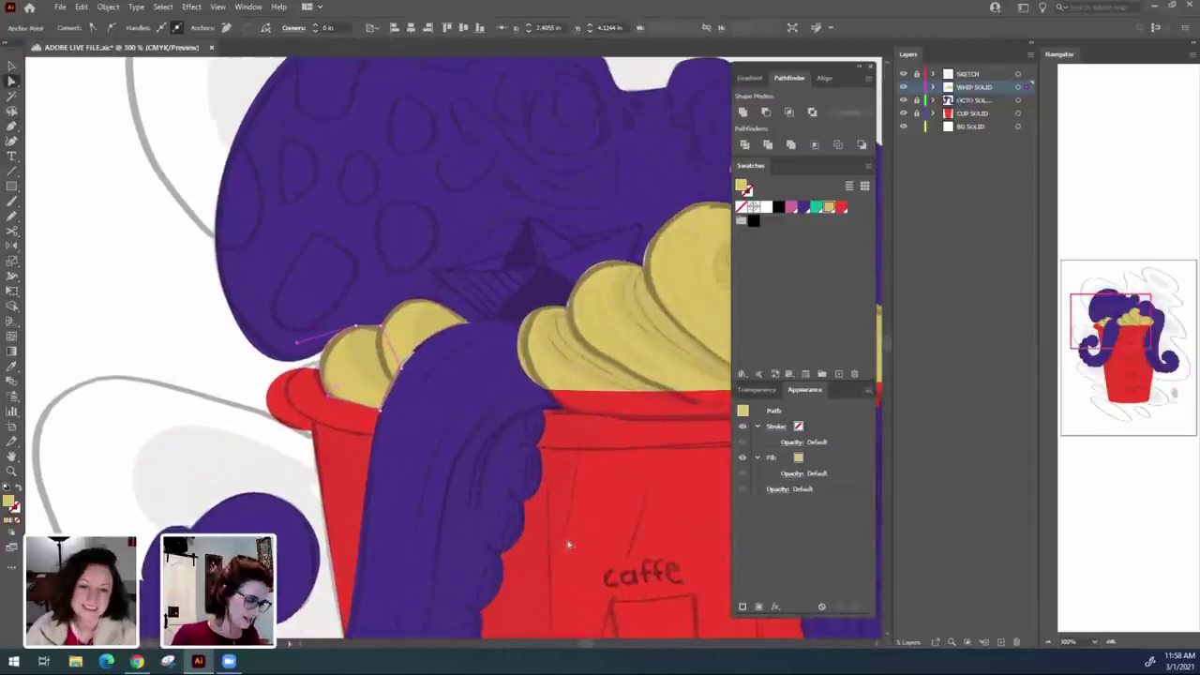
pyautogui.click(598, 509)
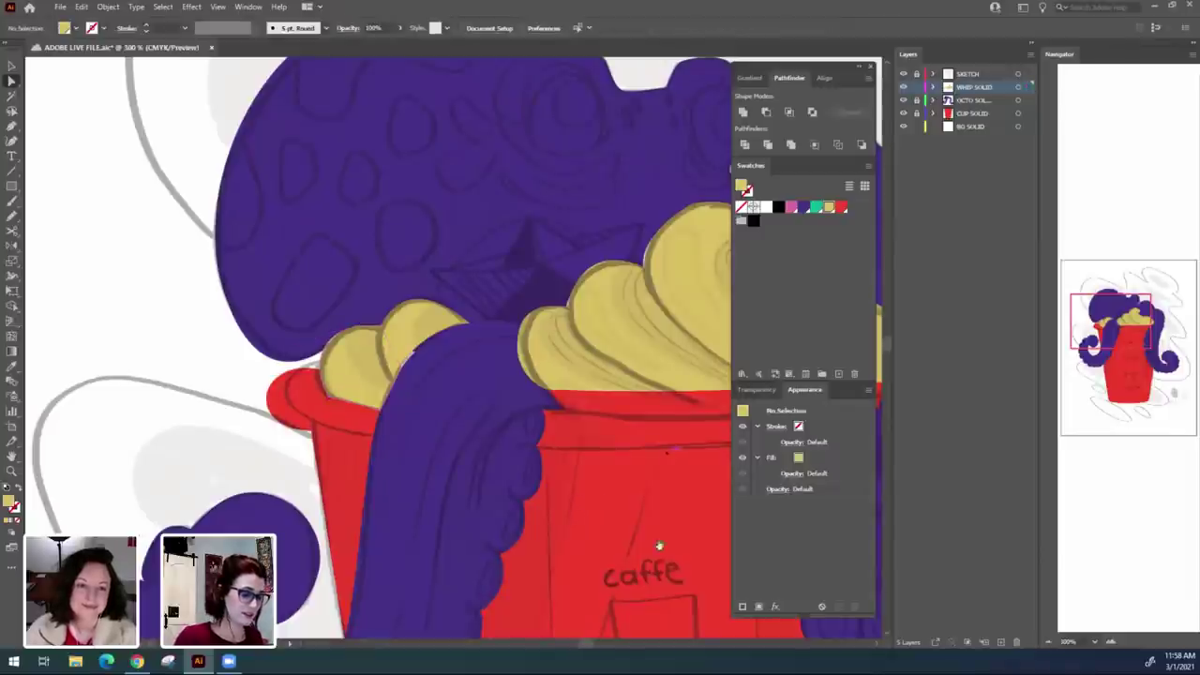
# Round the top corner of the outermost puff to about 0.21 in so its outline follows the sketch, then deselect it.
pyautogui.moveTo(659, 546); pyautogui.dragTo(516, 566)
pyautogui.moveTo(421, 461); pyautogui.dragTo(614, 496)
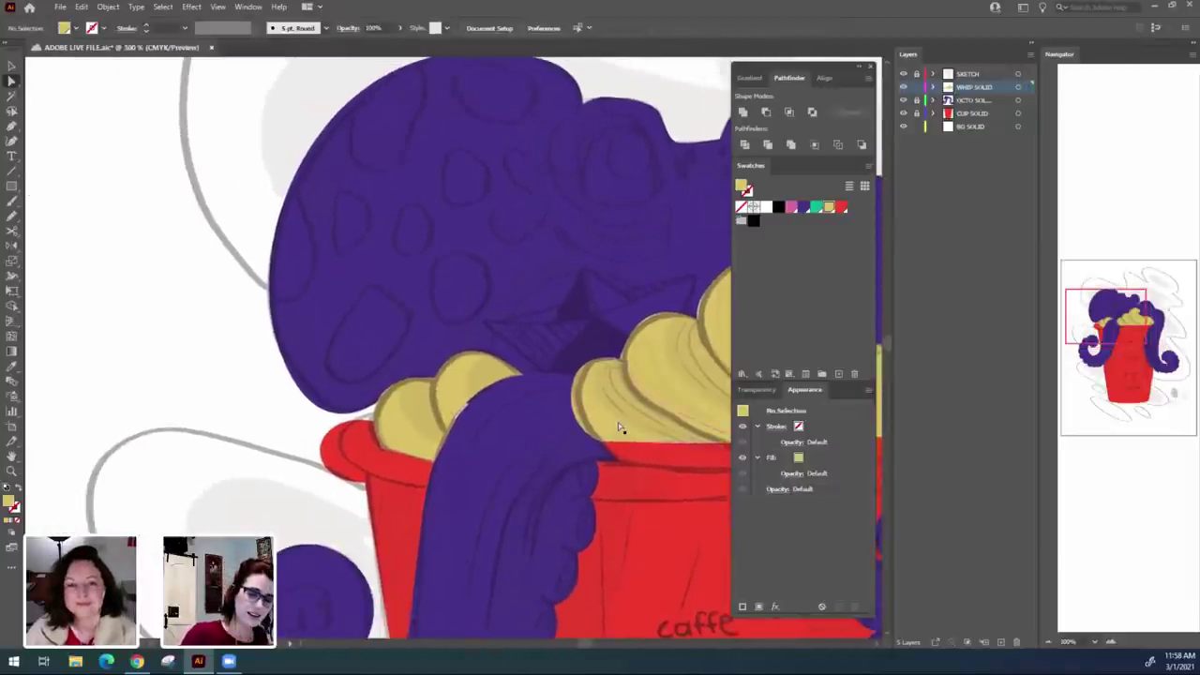
pyautogui.scroll(1, 619, 428)
pyautogui.hotkey('ctrl', '+')
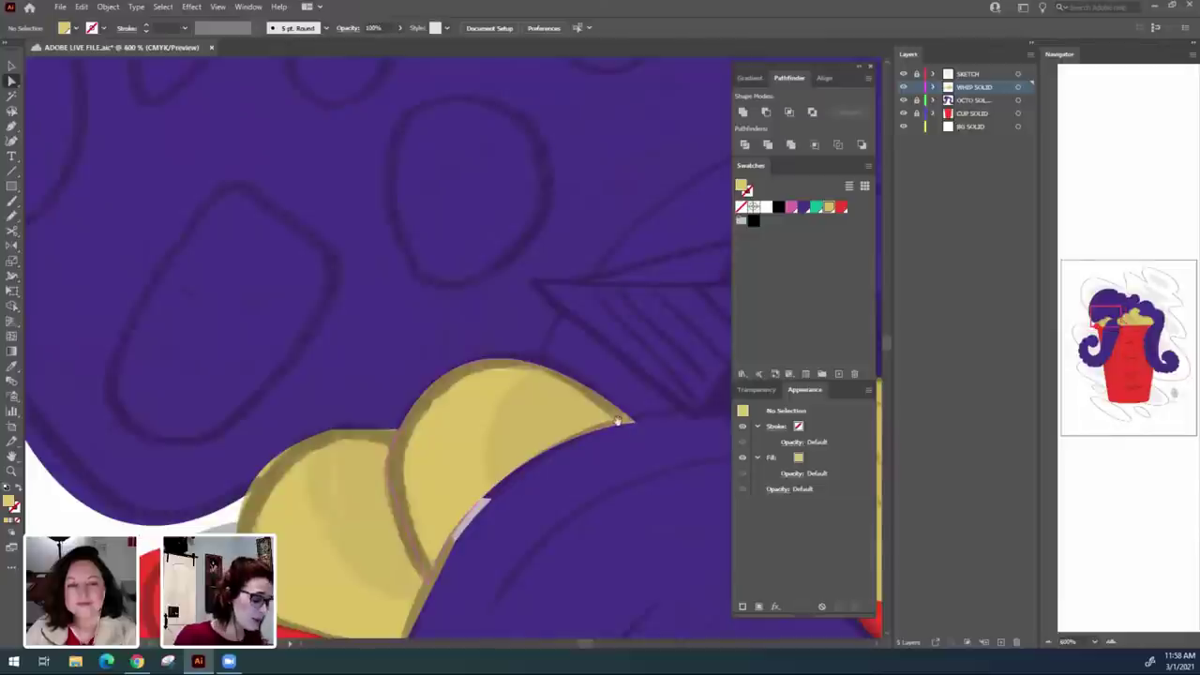
pyautogui.moveTo(363, 566); pyautogui.dragTo(420, 495)
pyautogui.click(383, 365)
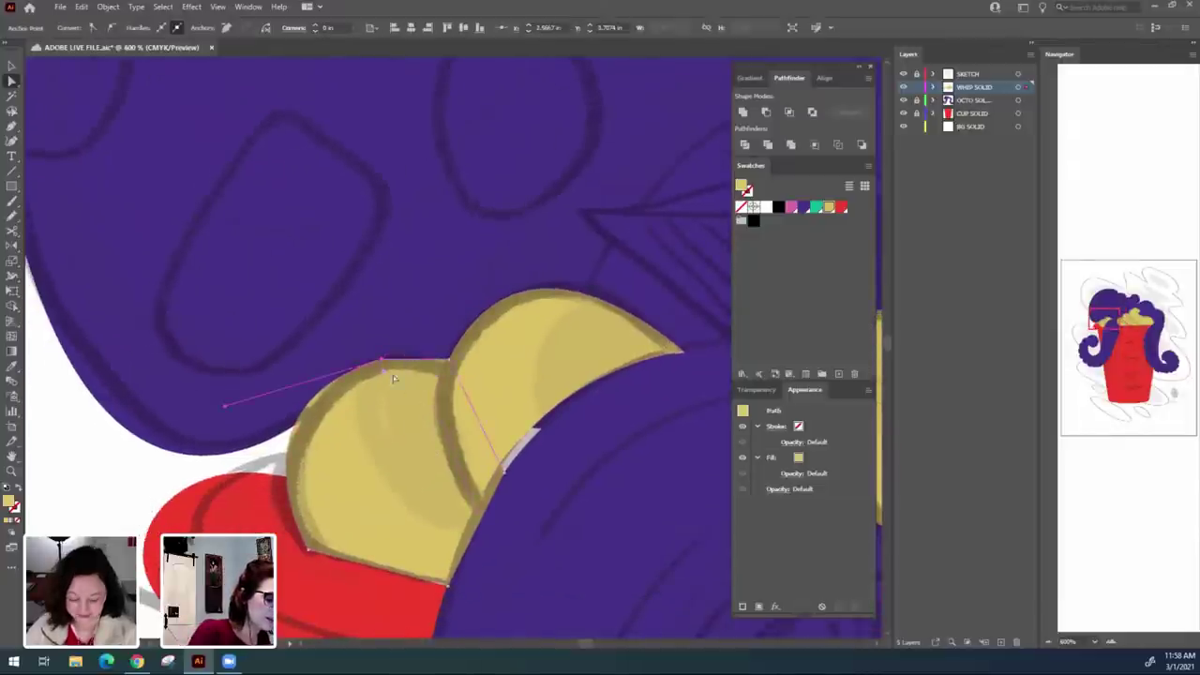
pyautogui.moveTo(384, 377); pyautogui.dragTo(417, 600)
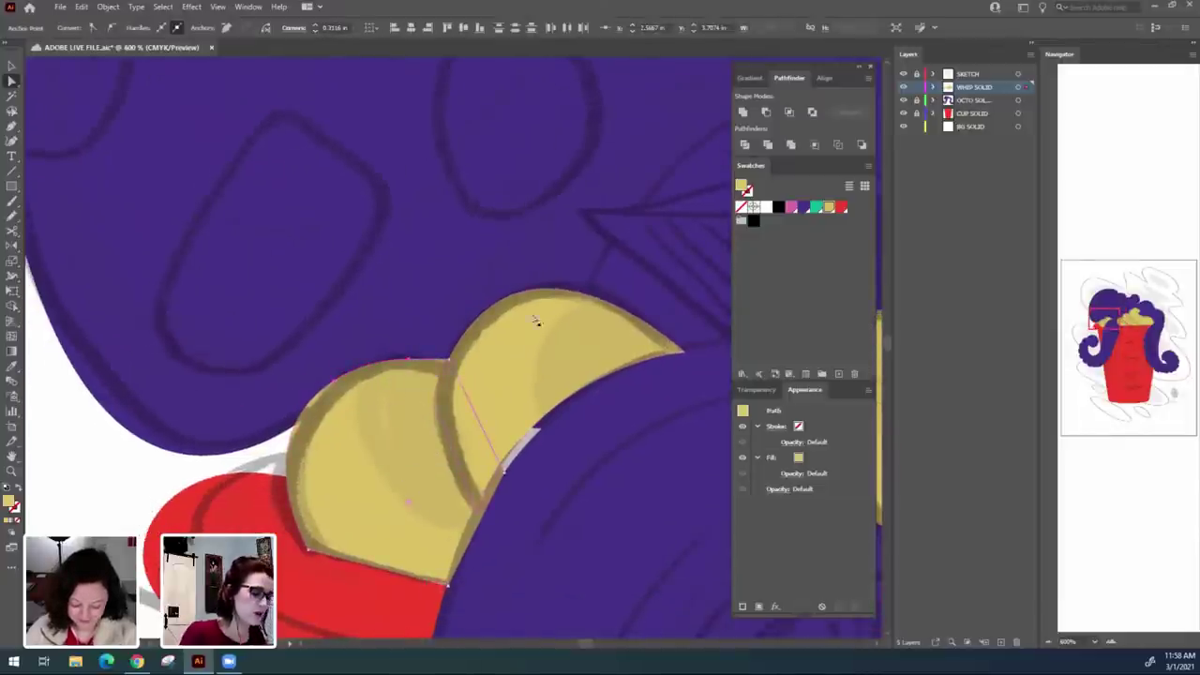
pyautogui.click(619, 375)
# Adjust the anchors and curve of the puff behind the front tentacle so its lower edge closes the gap along the tentacle.
pyautogui.moveTo(614, 553); pyautogui.dragTo(520, 487)
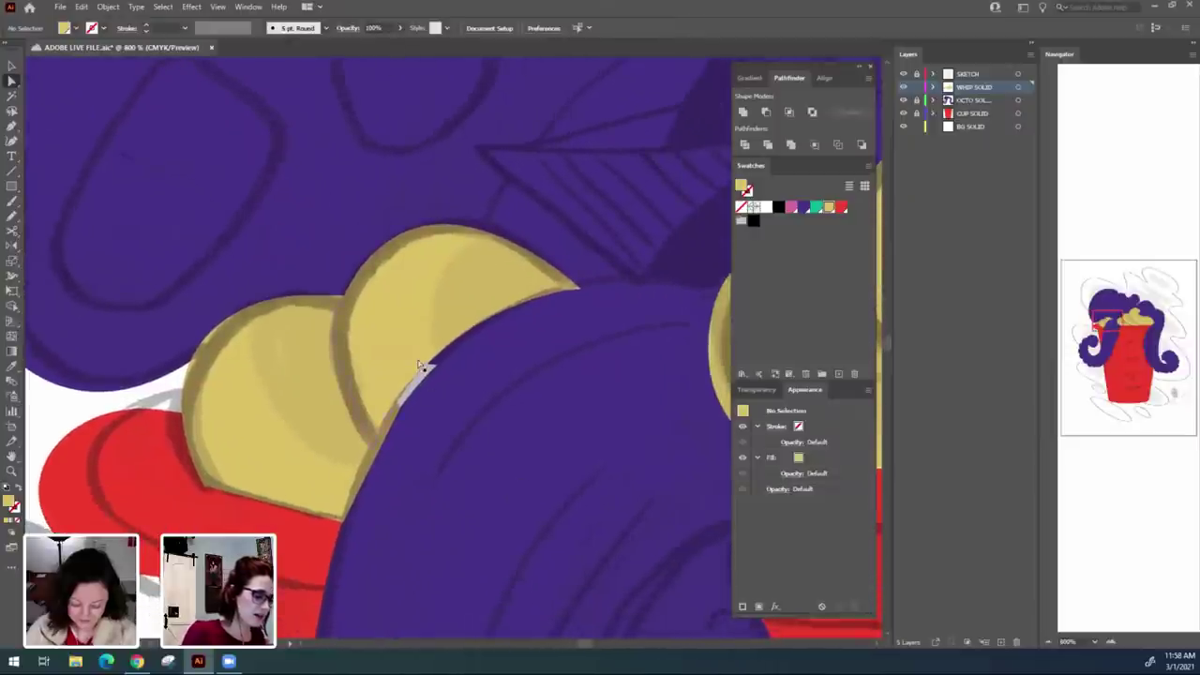
pyautogui.click(395, 450)
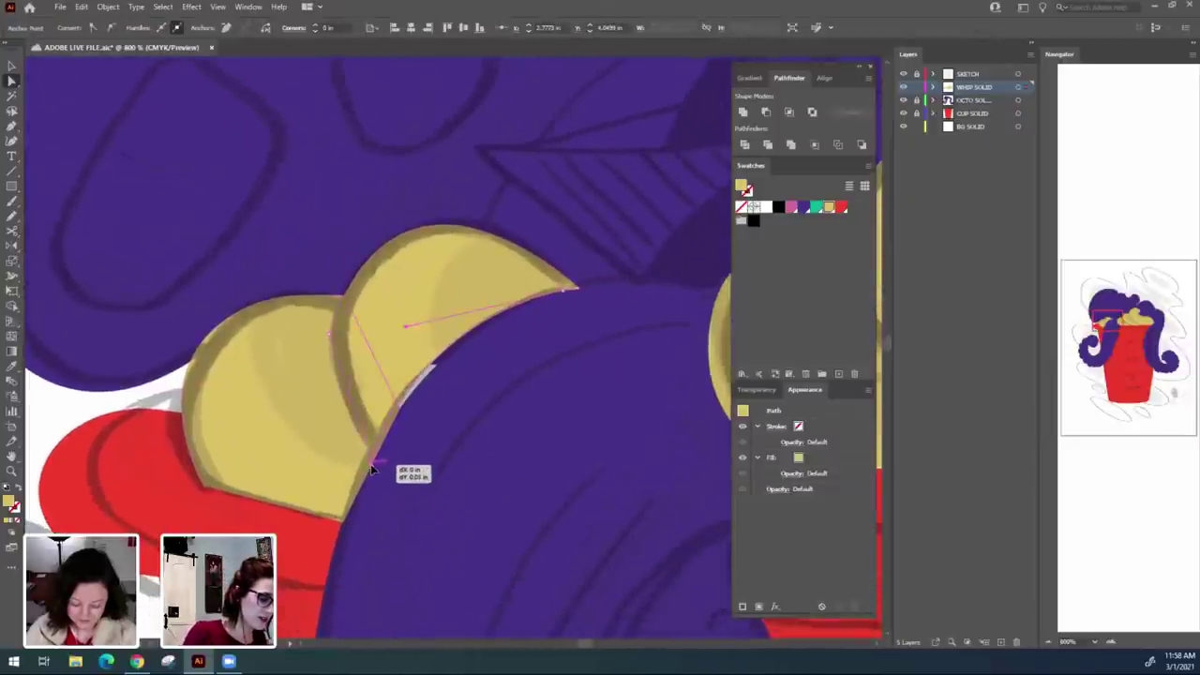
pyautogui.moveTo(406, 326); pyautogui.dragTo(416, 334)
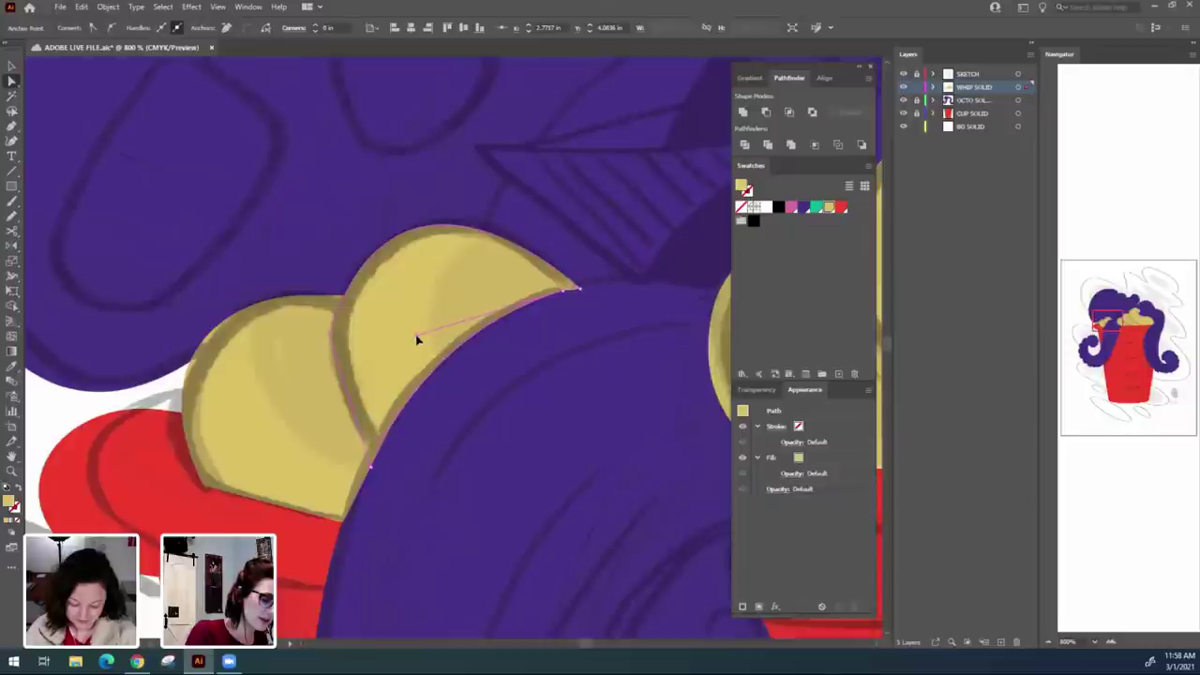
pyautogui.moveTo(579, 289); pyautogui.dragTo(586, 290)
pyautogui.click(566, 391)
# Stretch the three large whipped-cream swirls together downward onto the cup's rim with Free Transform, undoing the sideways move made first.
pyautogui.moveTo(628, 595); pyautogui.dragTo(456, 531)
pyautogui.moveTo(656, 478); pyautogui.dragTo(314, 456)
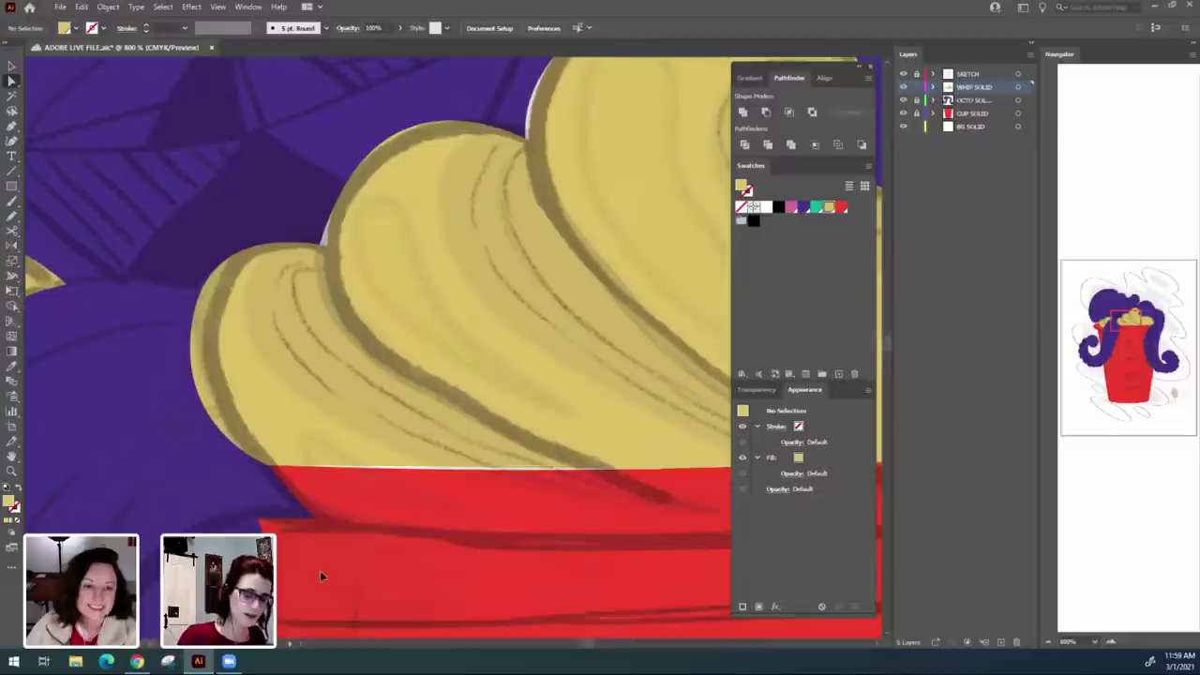
pyautogui.hotkey('ctrl', '-')
pyautogui.hotkey('ctrl', '-')
pyautogui.hotkey('ctrl', '-')
pyautogui.moveTo(537, 552); pyautogui.dragTo(485, 498)
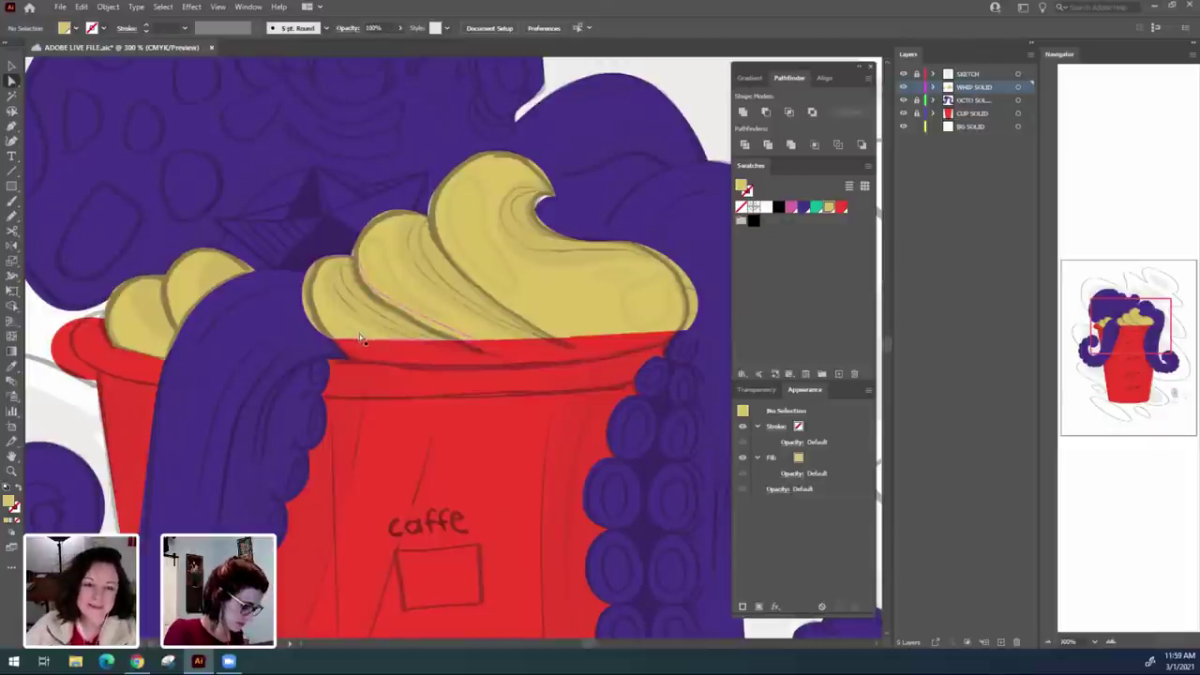
pyautogui.press('v')
pyautogui.click(451, 308)
pyautogui.moveTo(565, 285); pyautogui.dragTo(572, 285)
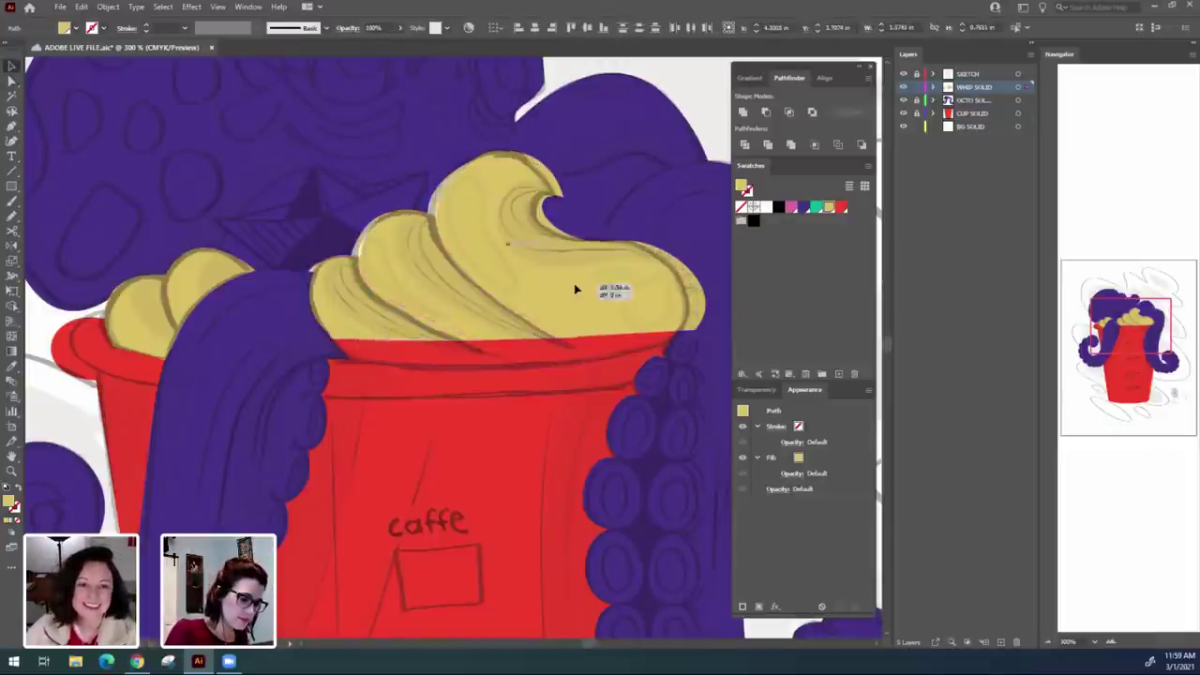
pyautogui.hotkey('ctrl', 'z')
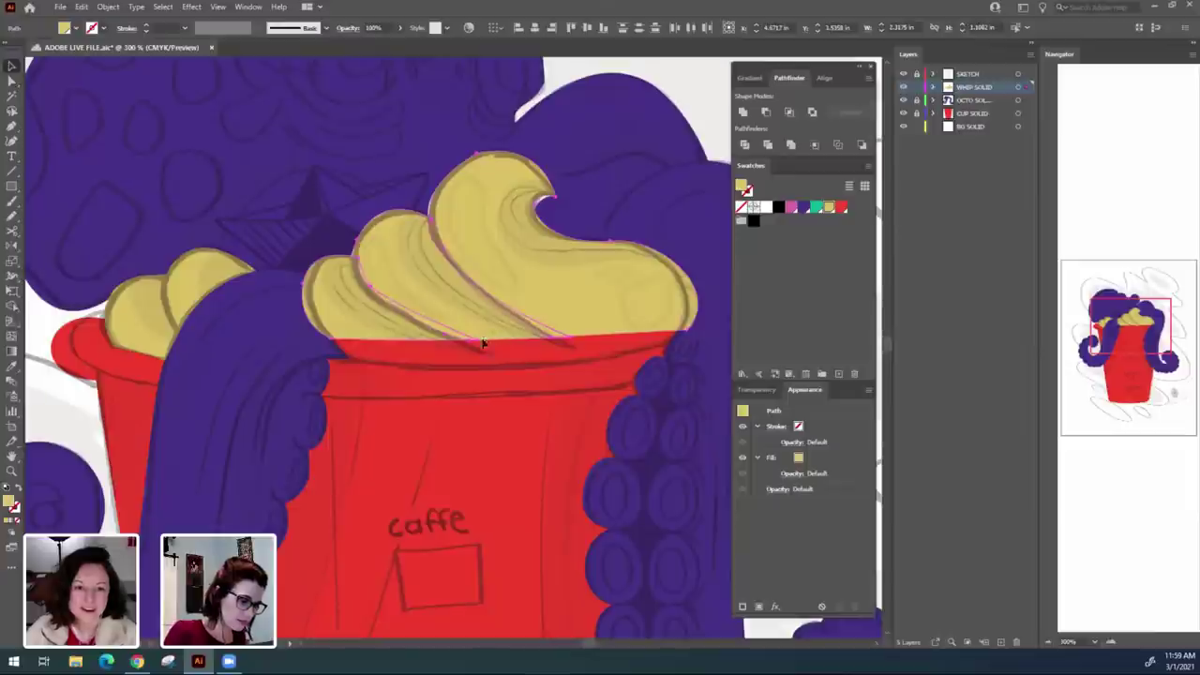
pyautogui.moveTo(500, 343); pyautogui.dragTo(502, 356)
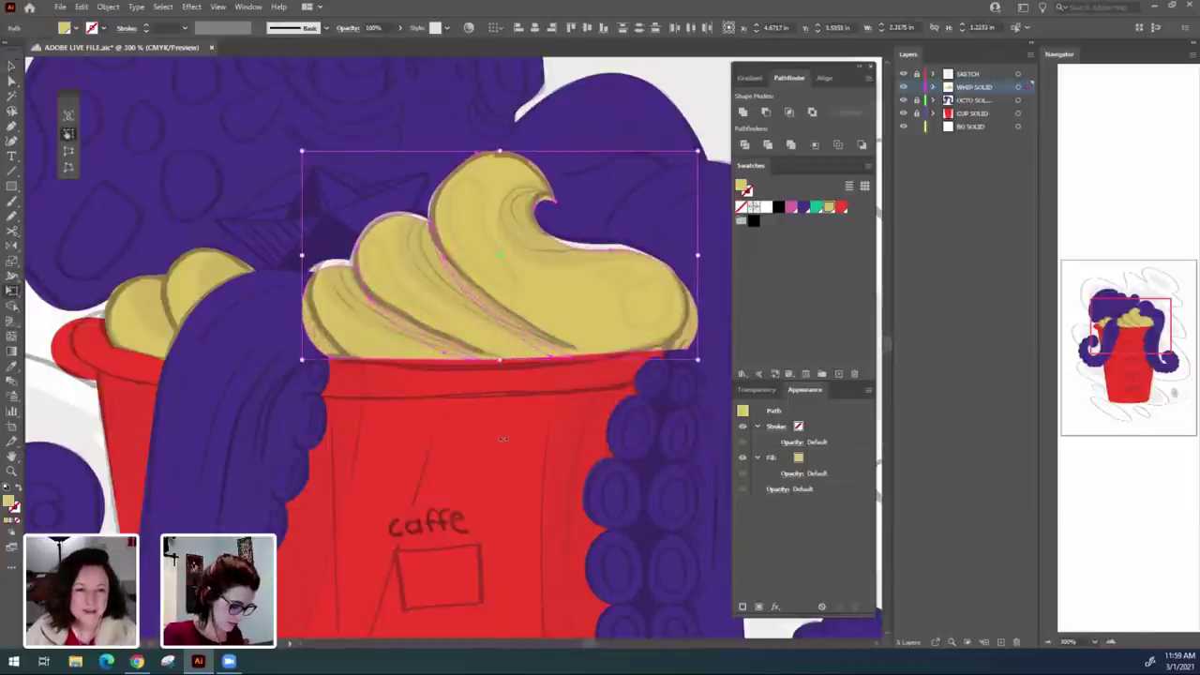
pyautogui.press('v')
pyautogui.click(466, 441)
# Move the small swirl's upper anchors up onto the sketch outline and adjust its lower corner where the tentacle meets the rim.
pyautogui.moveTo(466, 427); pyautogui.dragTo(518, 499)
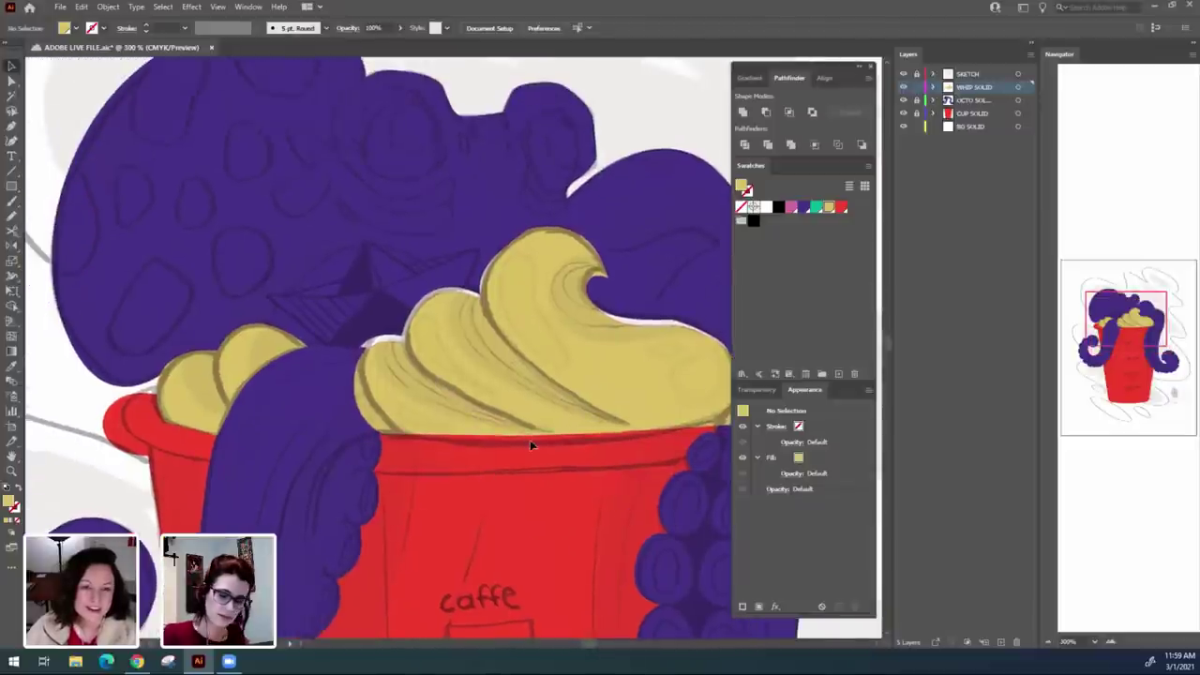
pyautogui.hotkey('ctrl', '+')
pyautogui.hotkey('ctrl', '+')
pyautogui.press('a')
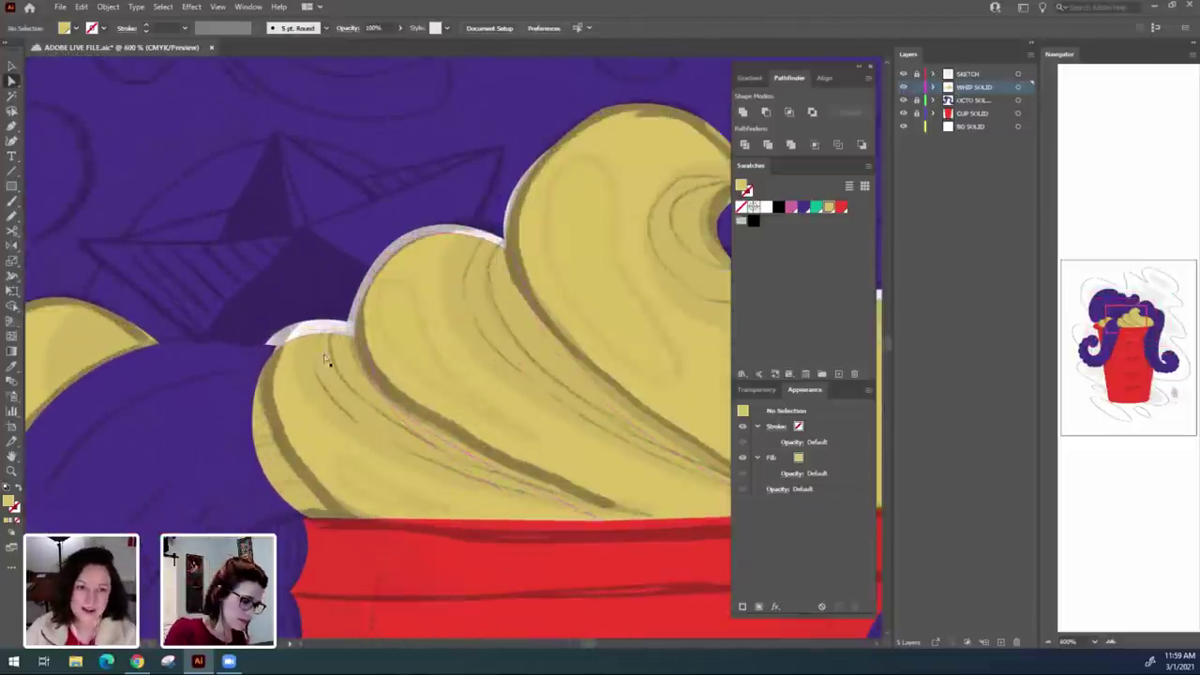
pyautogui.click(257, 397)
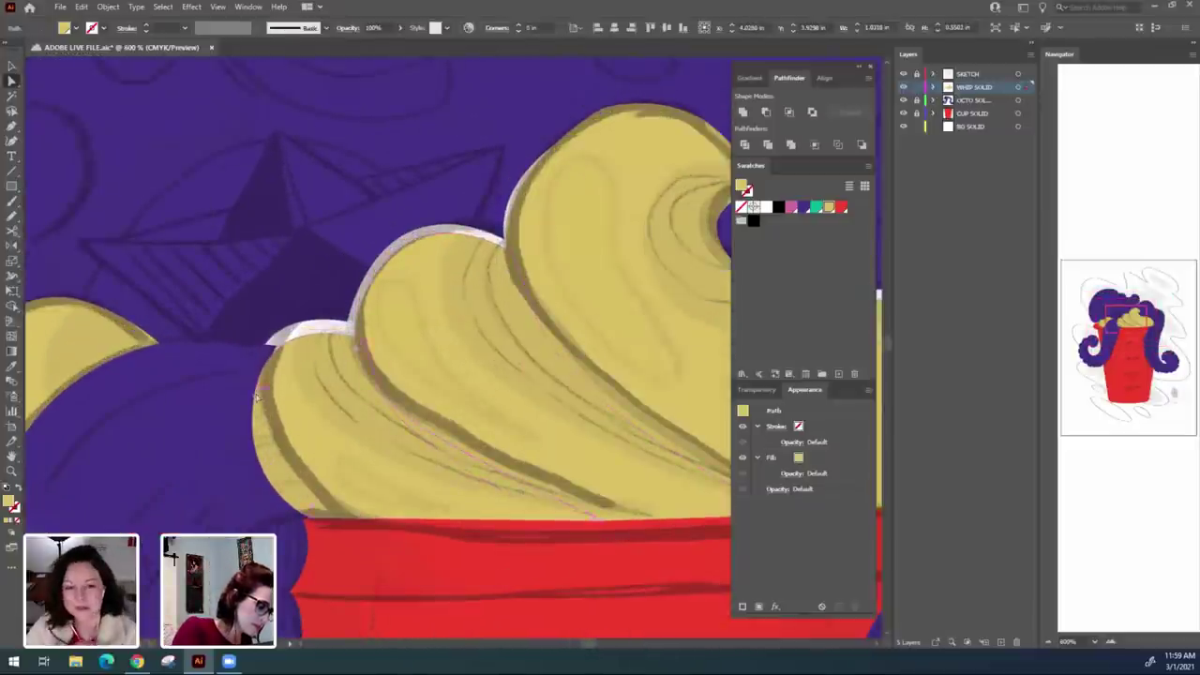
pyautogui.click(365, 343)
pyautogui.moveTo(297, 340); pyautogui.dragTo(331, 321)
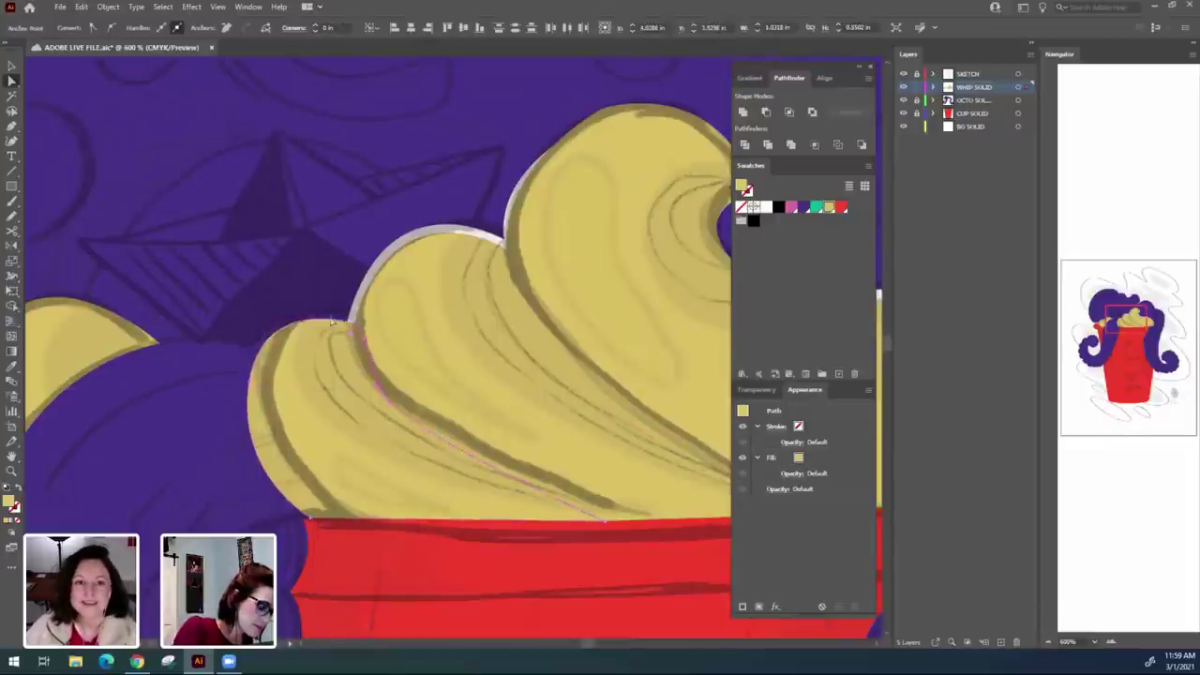
pyautogui.click(487, 597)
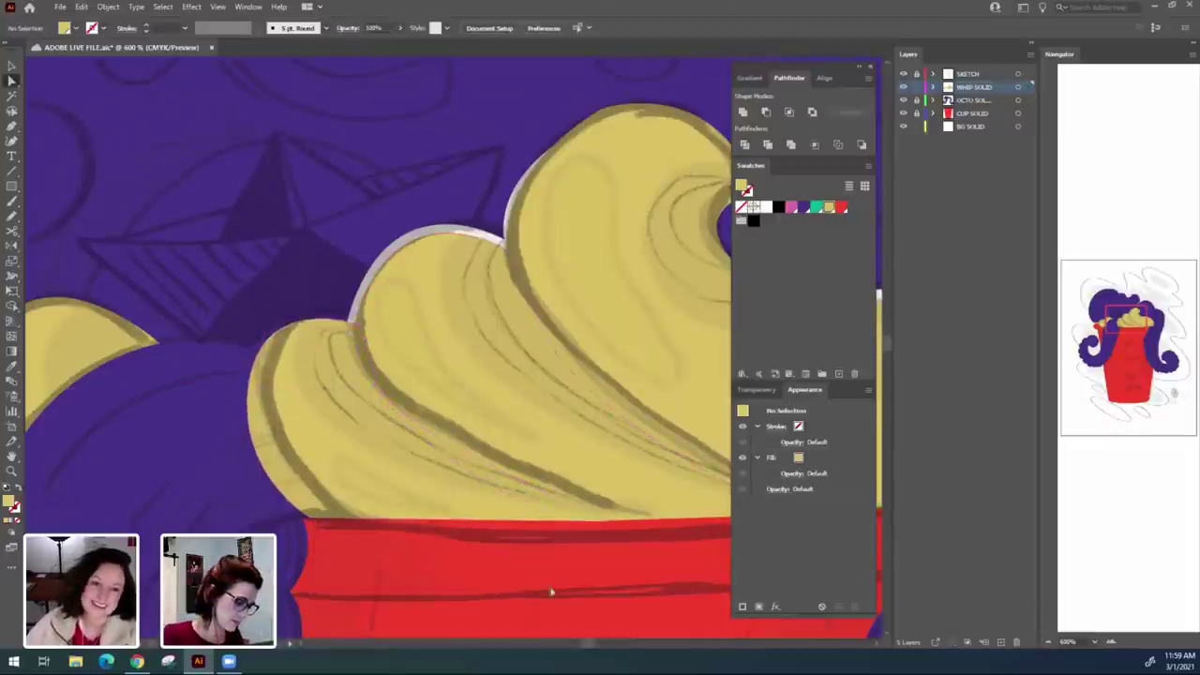
pyautogui.click(410, 574)
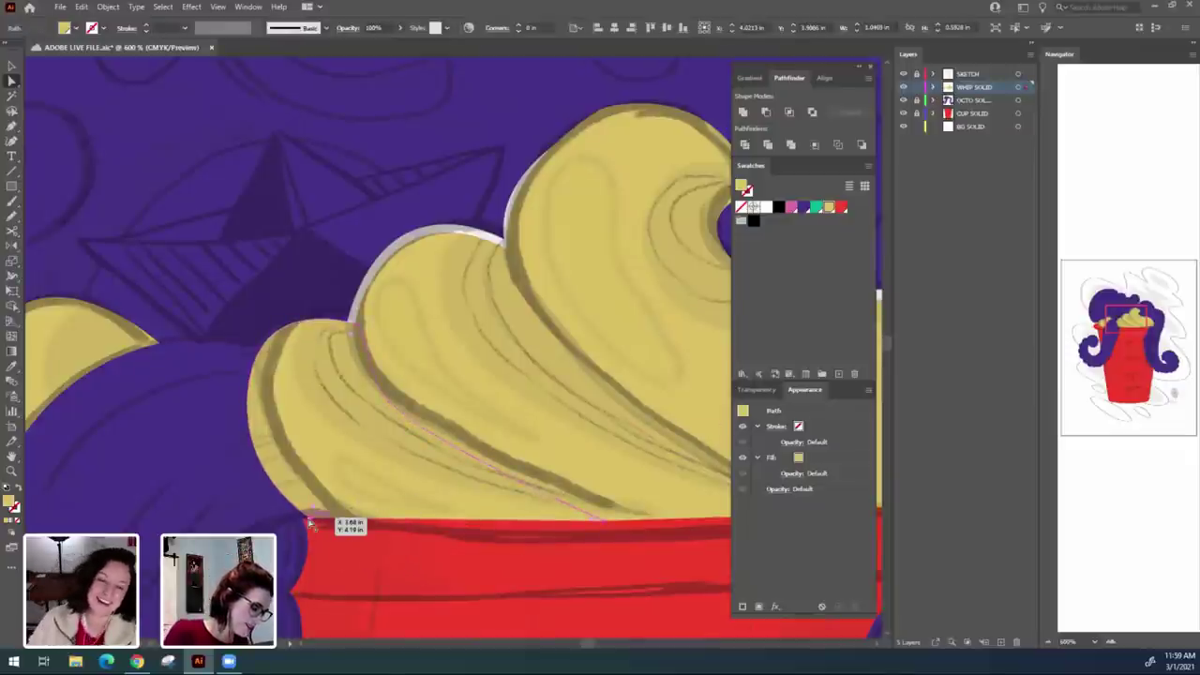
pyautogui.moveTo(311, 525); pyautogui.dragTo(312, 524)
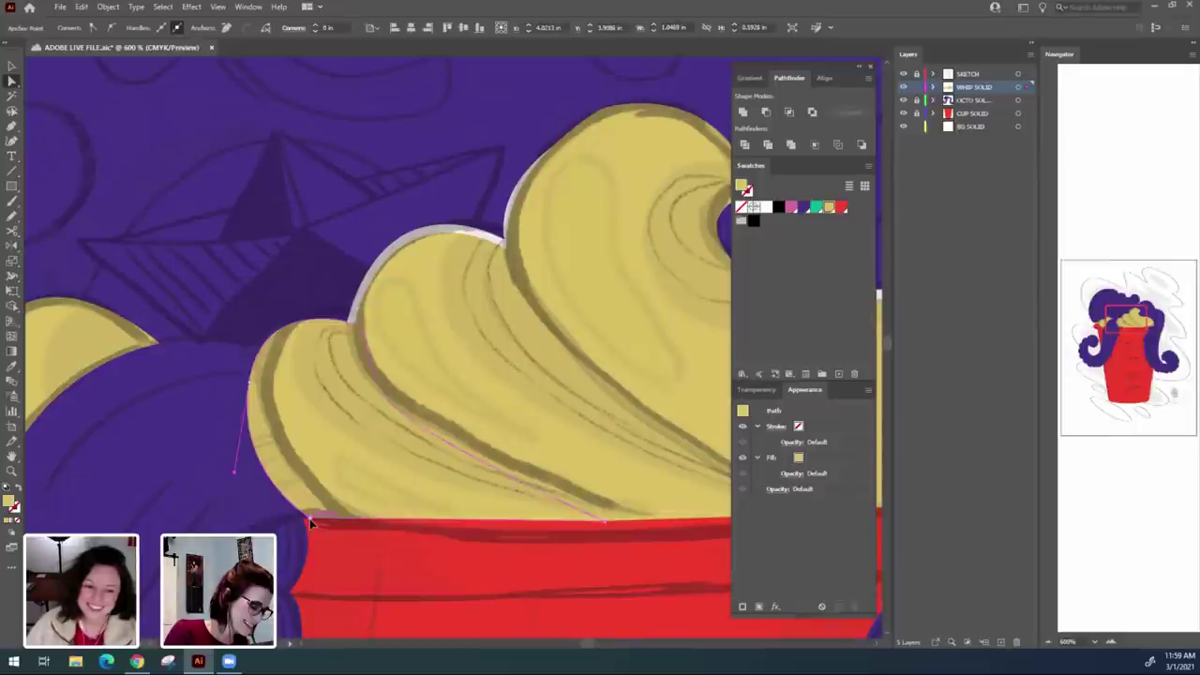
pyautogui.click(457, 578)
# Reposition the middle swirl's two upper anchors and adjust the curve handle so its top edge covers the sketch line.
pyautogui.moveTo(652, 568); pyautogui.dragTo(544, 595)
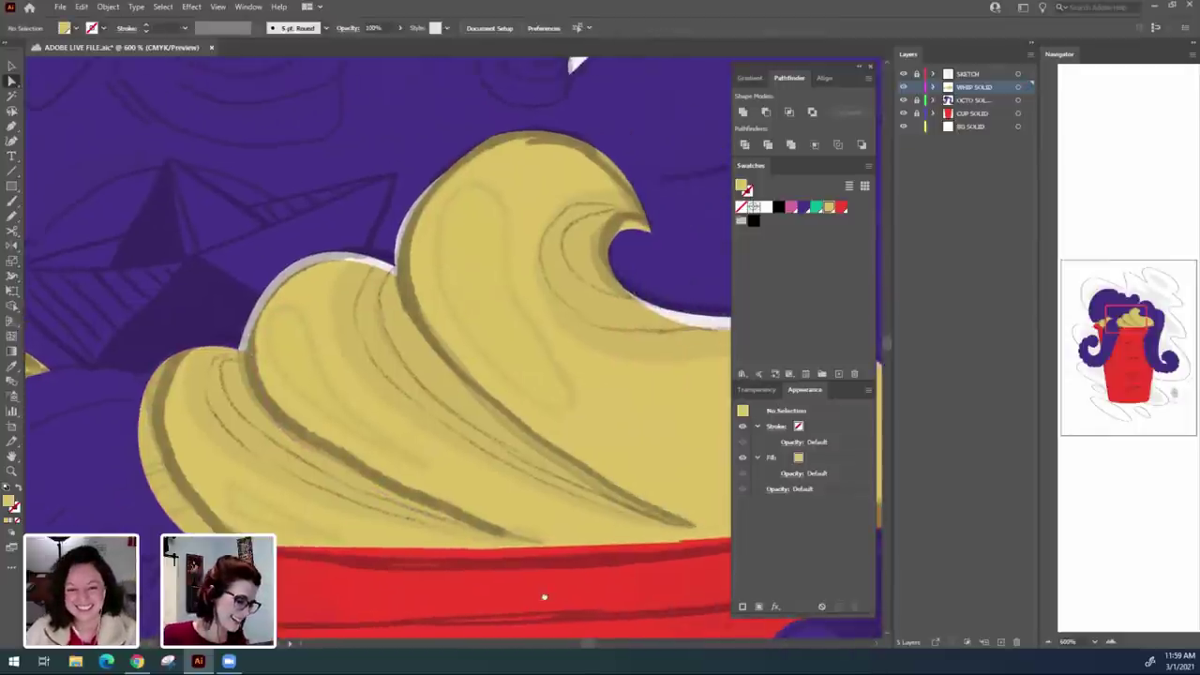
pyautogui.click(255, 328)
pyautogui.moveTo(254, 326); pyautogui.dragTo(242, 335)
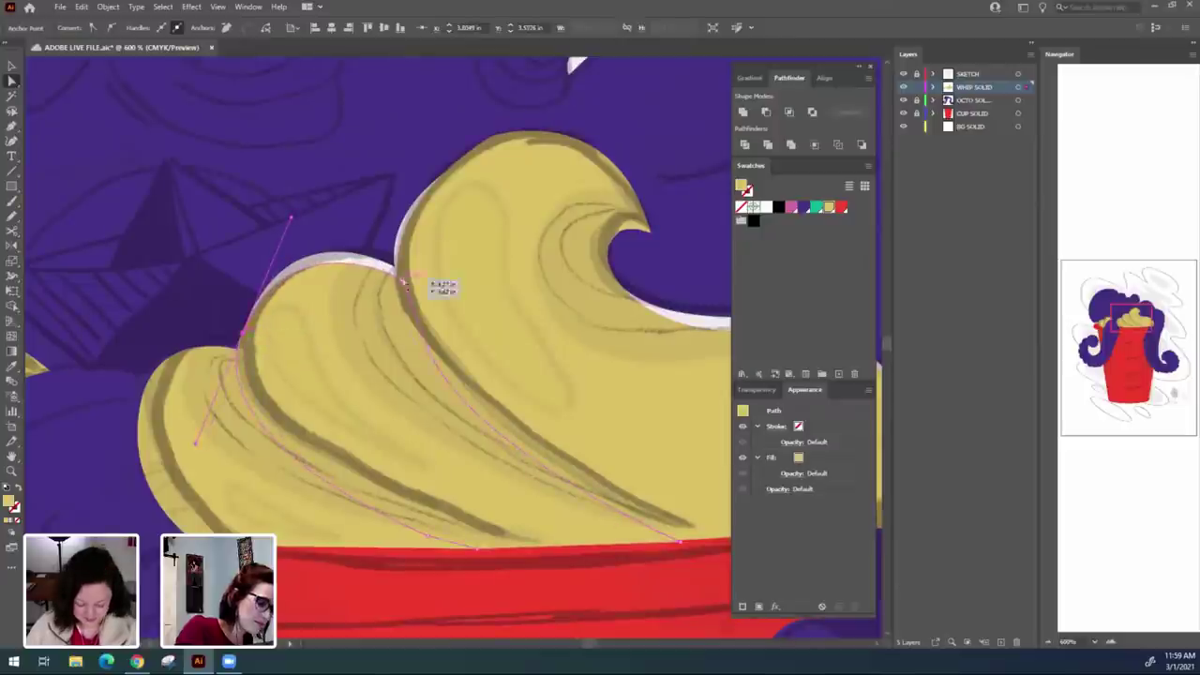
pyautogui.moveTo(403, 281); pyautogui.dragTo(400, 272)
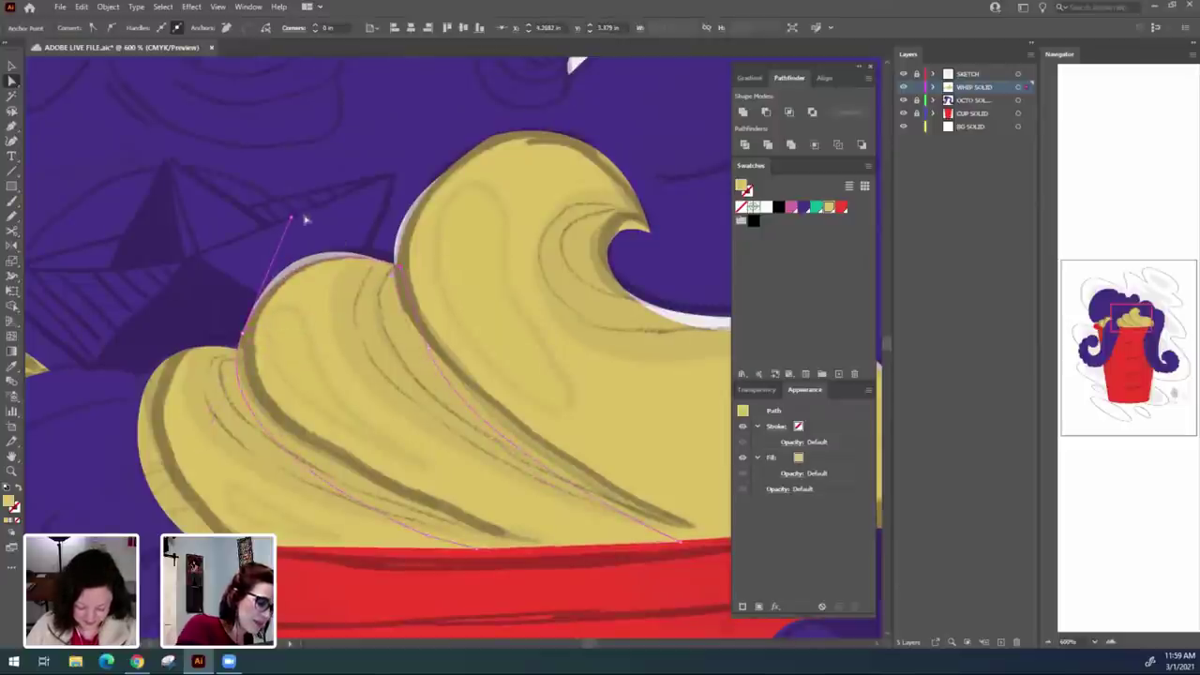
pyautogui.moveTo(291, 218); pyautogui.dragTo(282, 209)
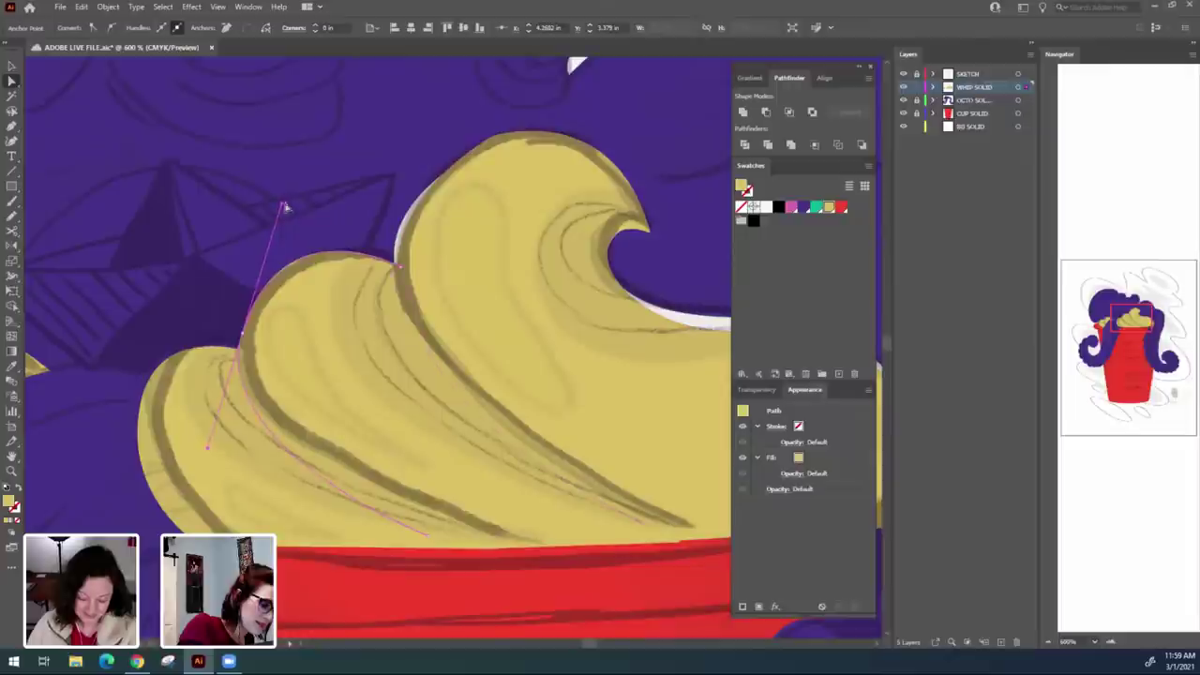
pyautogui.click(516, 613)
# Extend the curve handle from the large swirl's top anchor so its outer edge covers the gap beside the middle swirl.
pyautogui.moveTo(619, 584); pyautogui.dragTo(516, 629)
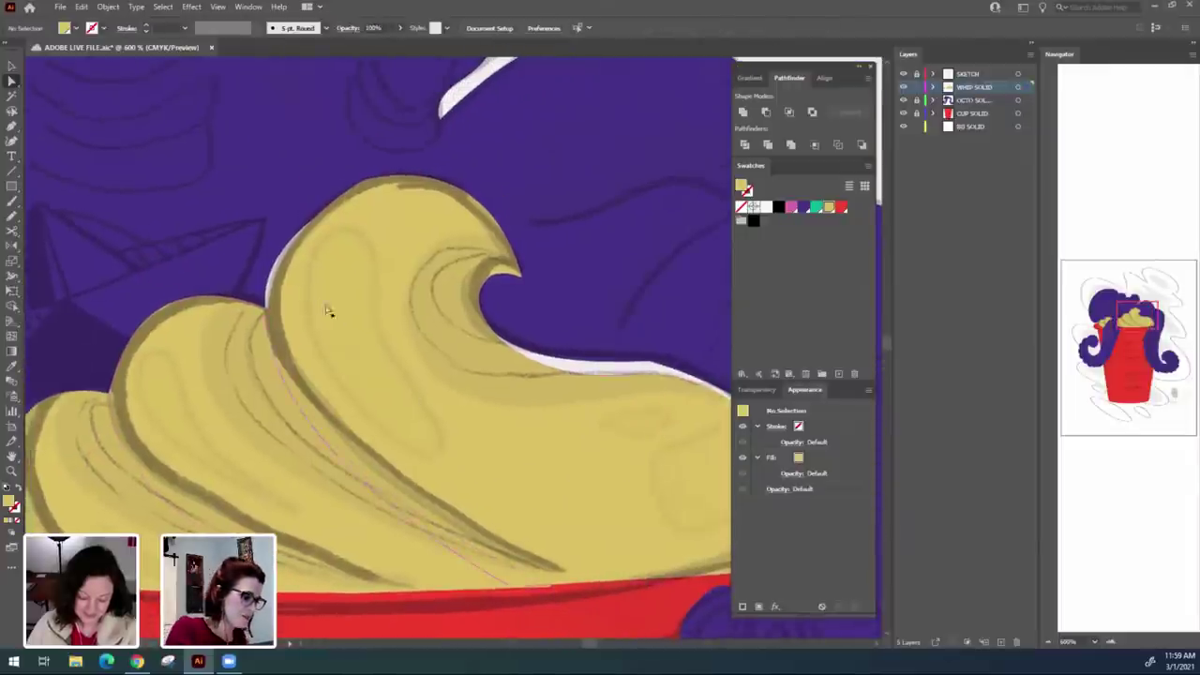
pyautogui.click(343, 311)
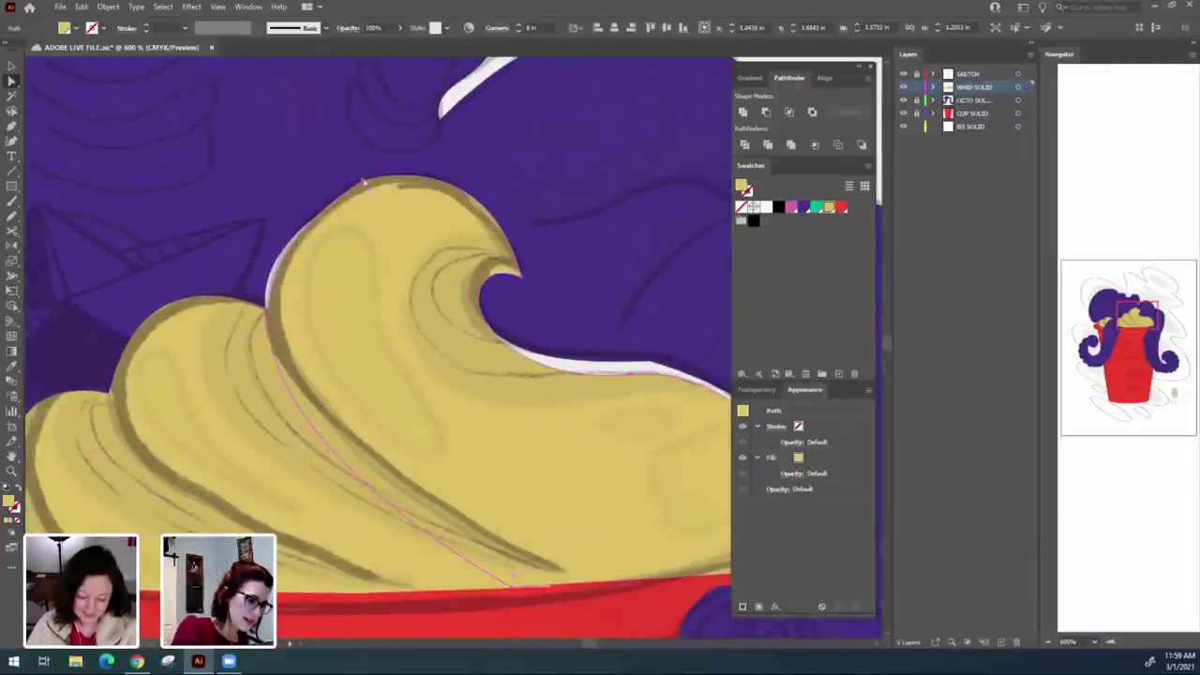
pyautogui.click(364, 182)
pyautogui.moveTo(83, 360); pyautogui.dragTo(70, 351)
pyautogui.click(610, 627)
# Try to round the corners of the whole large swirl, then undo the rounding.
pyautogui.moveTo(613, 338); pyautogui.dragTo(575, 415)
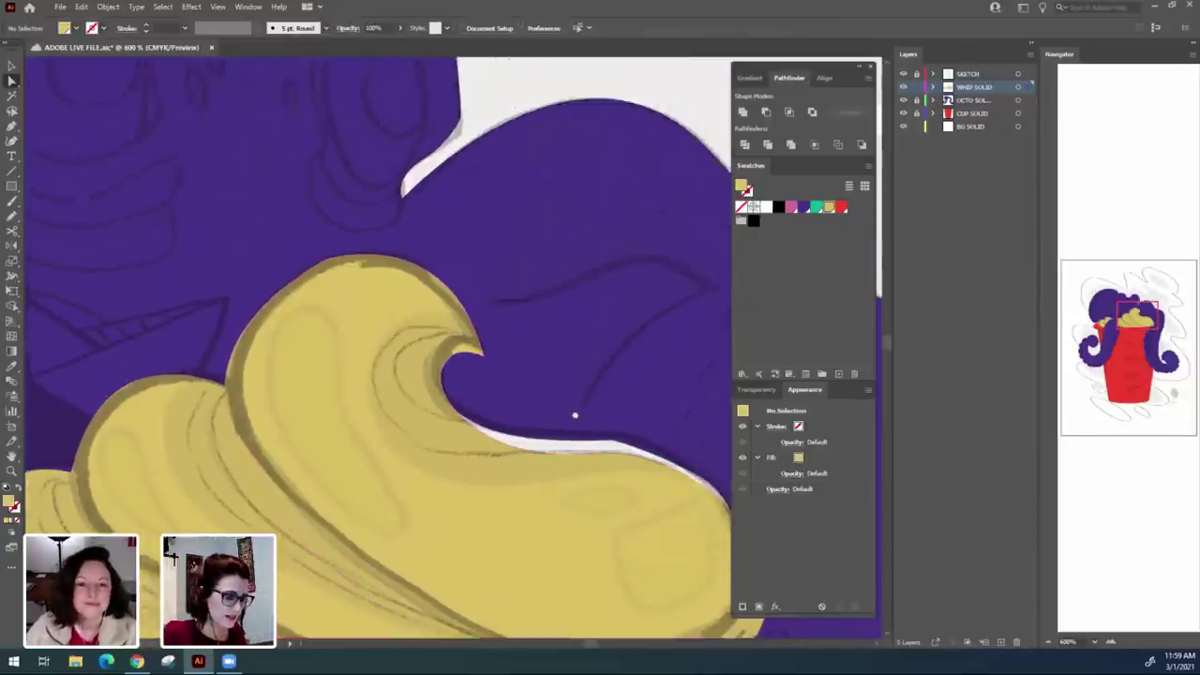
pyautogui.scroll(2, 575, 415)
pyautogui.click(322, 328)
pyautogui.moveTo(316, 328); pyautogui.dragTo(333, 367)
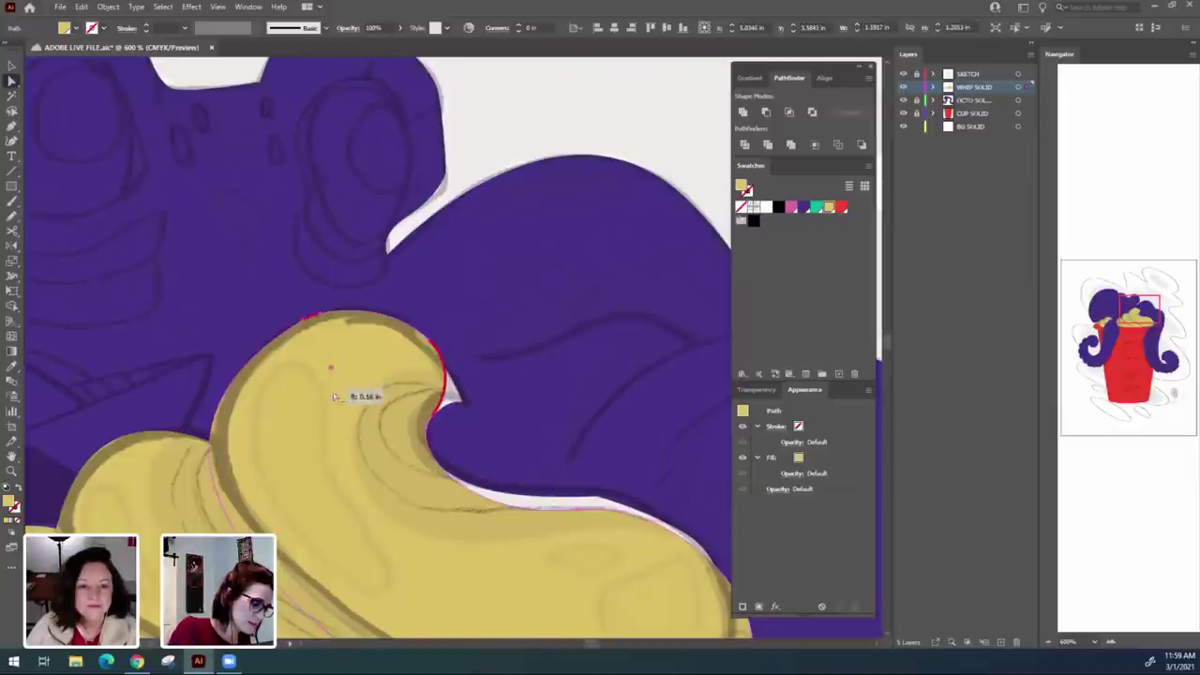
pyautogui.hotkey('ctrl', 'z')
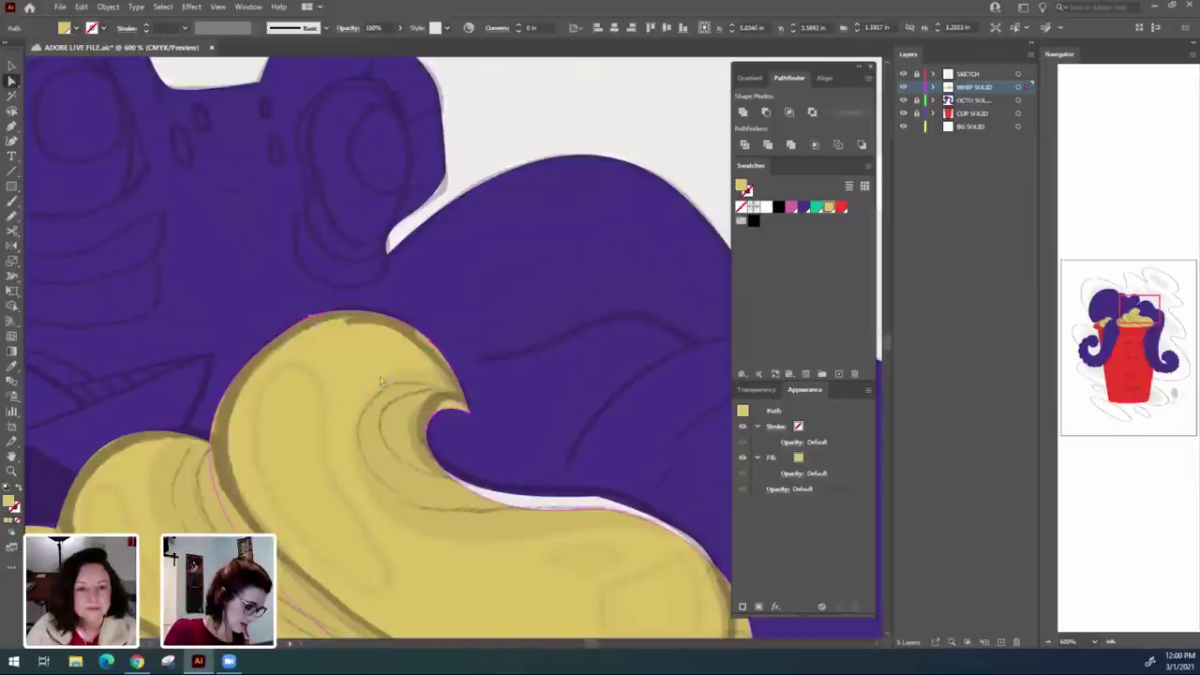
# Adjust the curve handle at the large swirl's top anchor and round only that corner to about 0.37 in.
pyautogui.click(316, 332)
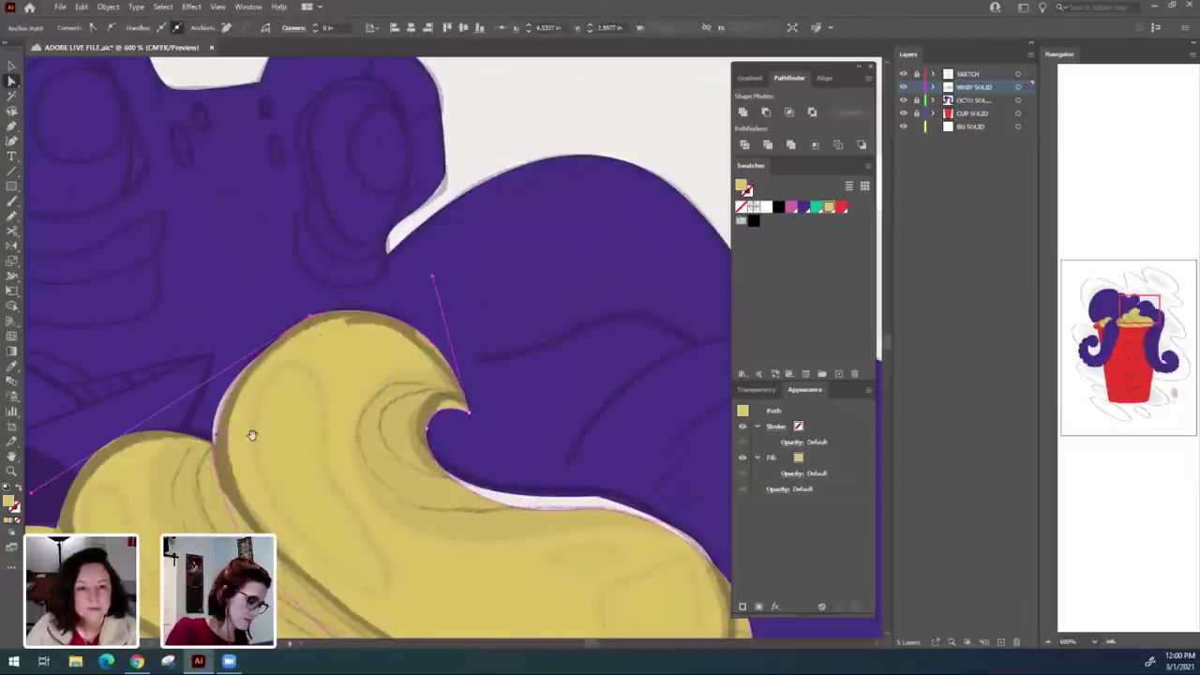
pyautogui.moveTo(252, 436); pyautogui.dragTo(466, 369)
pyautogui.moveTo(245, 427)
pyautogui.mouseDown()
pyautogui.moveTo(220, 429)
pyautogui.moveTo(231, 416)
pyautogui.mouseUp()
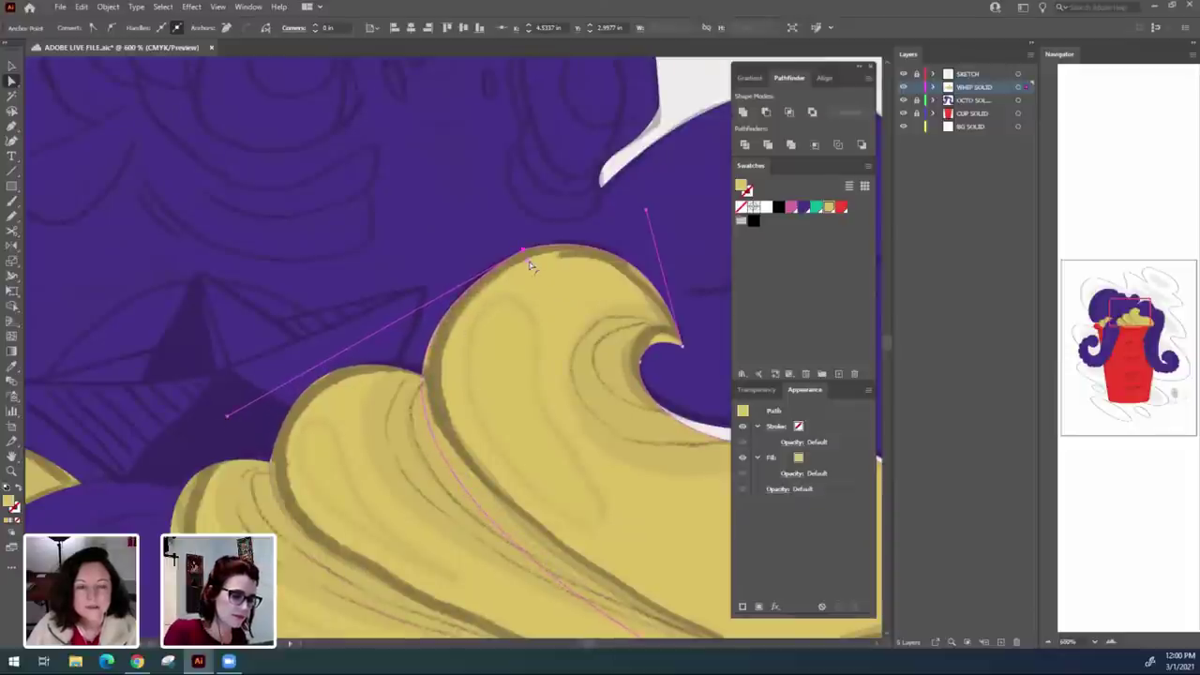
pyautogui.moveTo(529, 262); pyautogui.dragTo(615, 414)
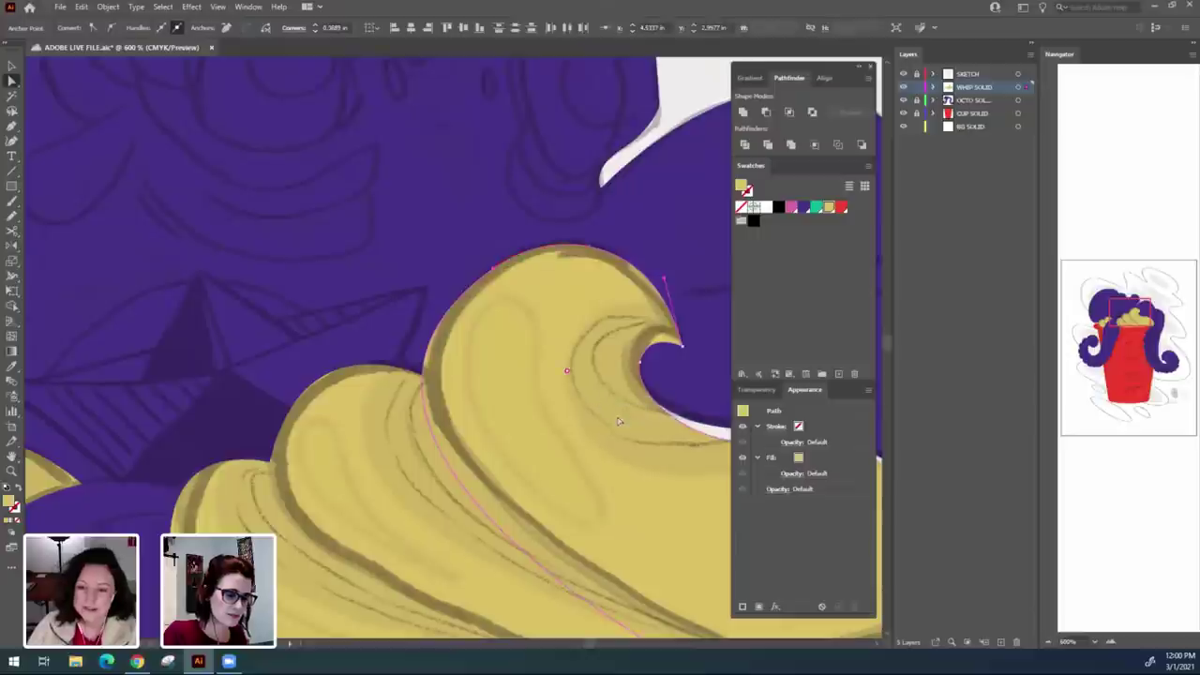
pyautogui.moveTo(598, 499); pyautogui.dragTo(320, 450)
pyautogui.click(691, 123)
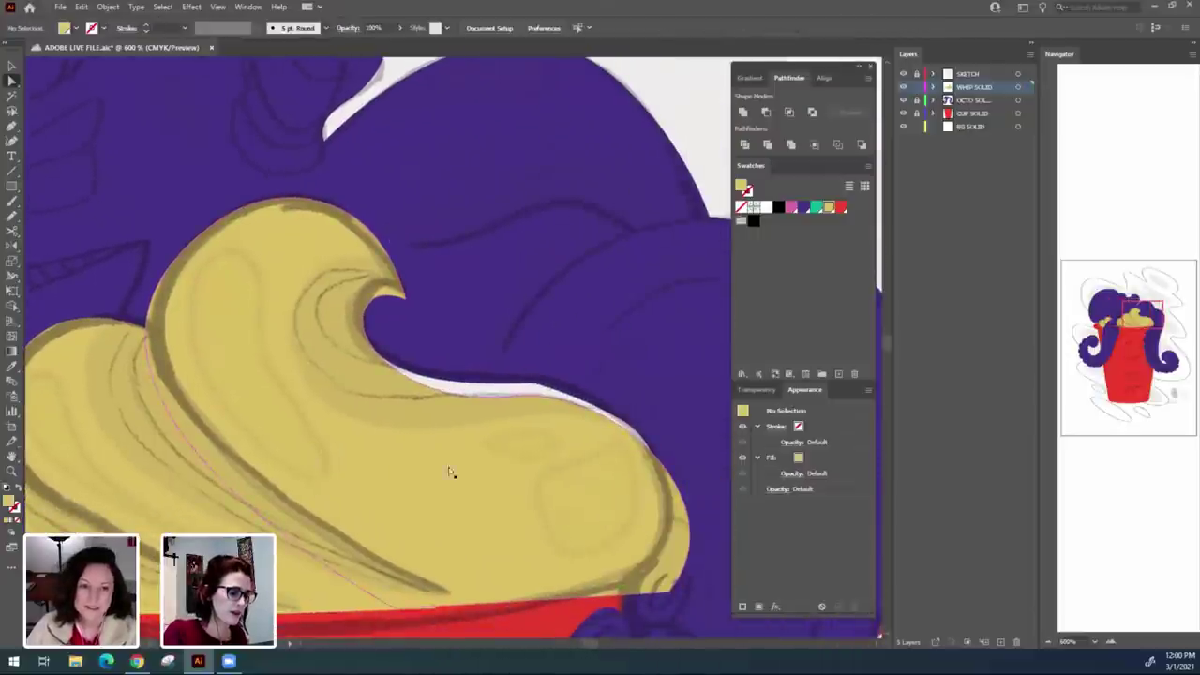
# Move the anchor at the large swirl's curled tip onto the sketched point, then deselect the shape.
pyautogui.moveTo(453, 454); pyautogui.dragTo(452, 455)
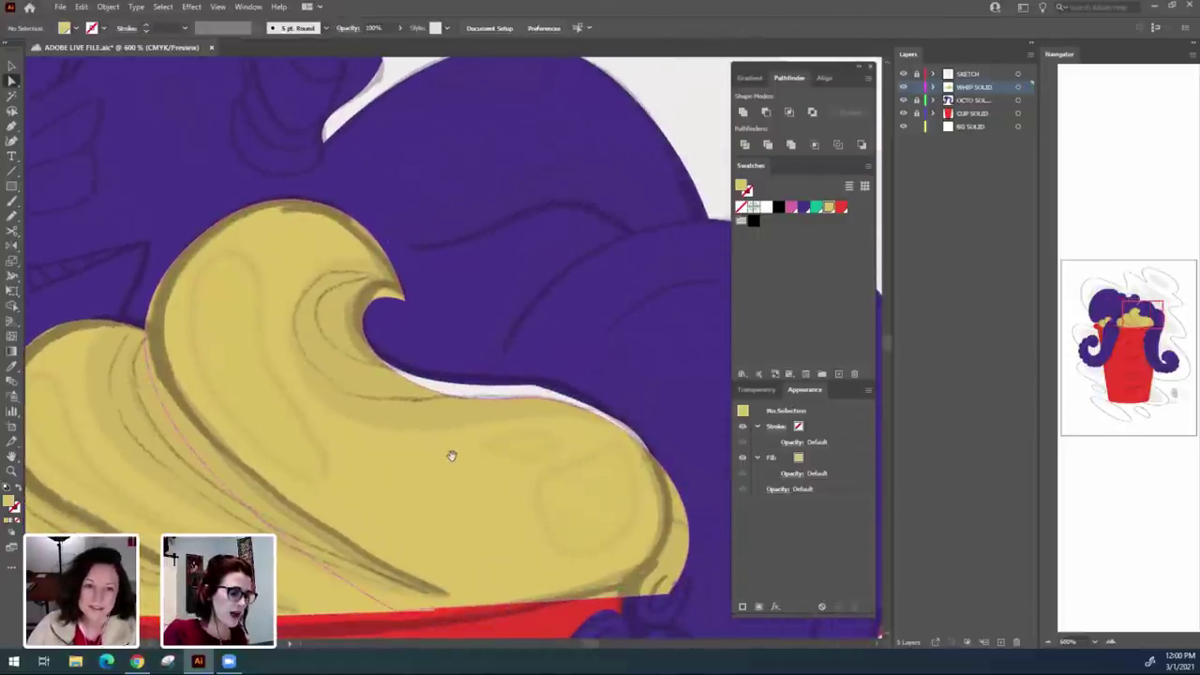
pyautogui.click(406, 303)
pyautogui.moveTo(406, 303); pyautogui.dragTo(409, 297)
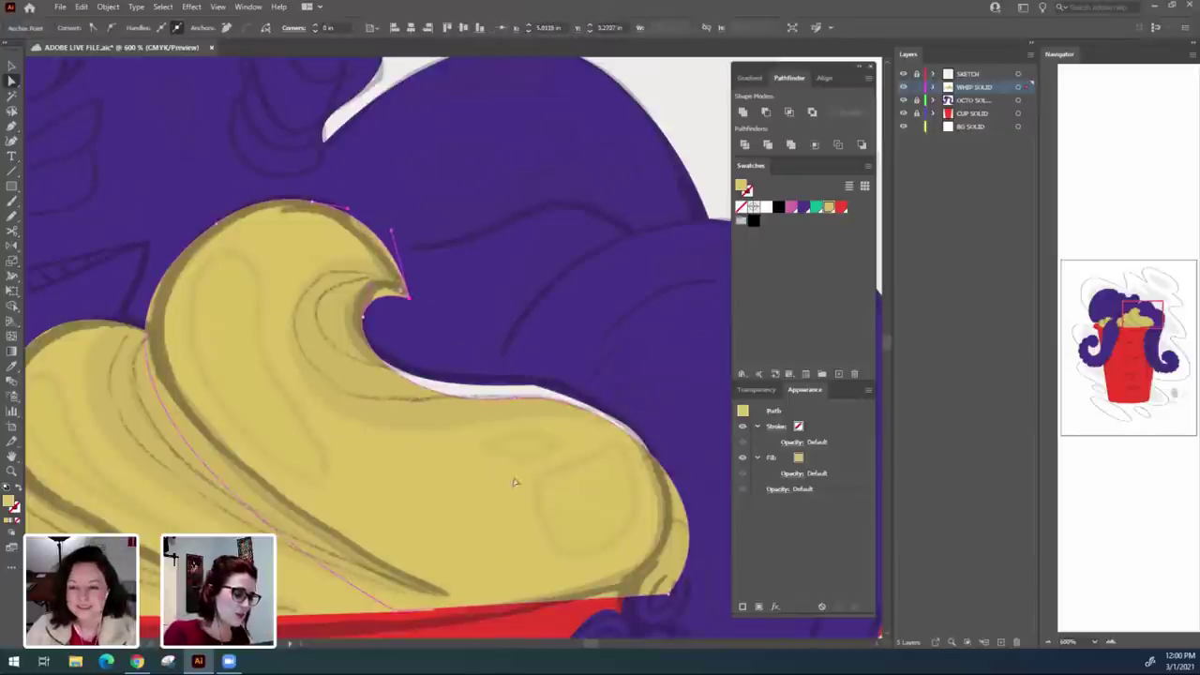
pyautogui.click(706, 186)
pyautogui.moveTo(576, 526); pyautogui.dragTo(507, 446)
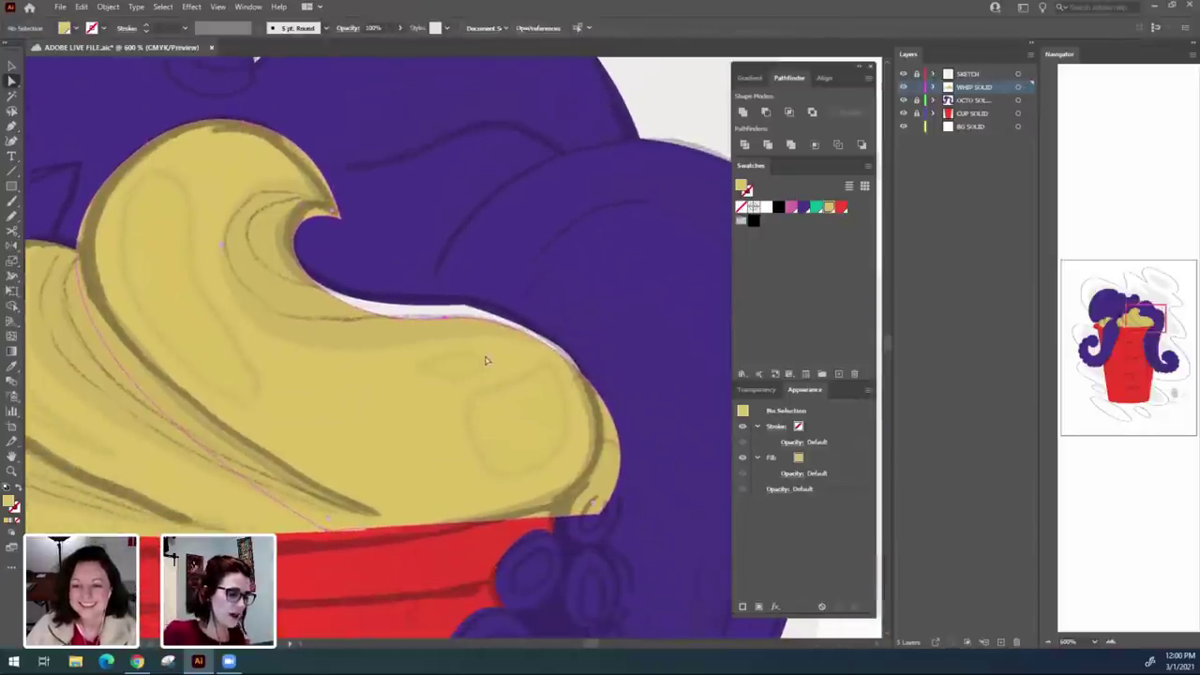
# Raise the anchor in the dip of the large swirl's outer edge and adjust its curve handle to close the white gap.
pyautogui.click(487, 348)
pyautogui.click(448, 317)
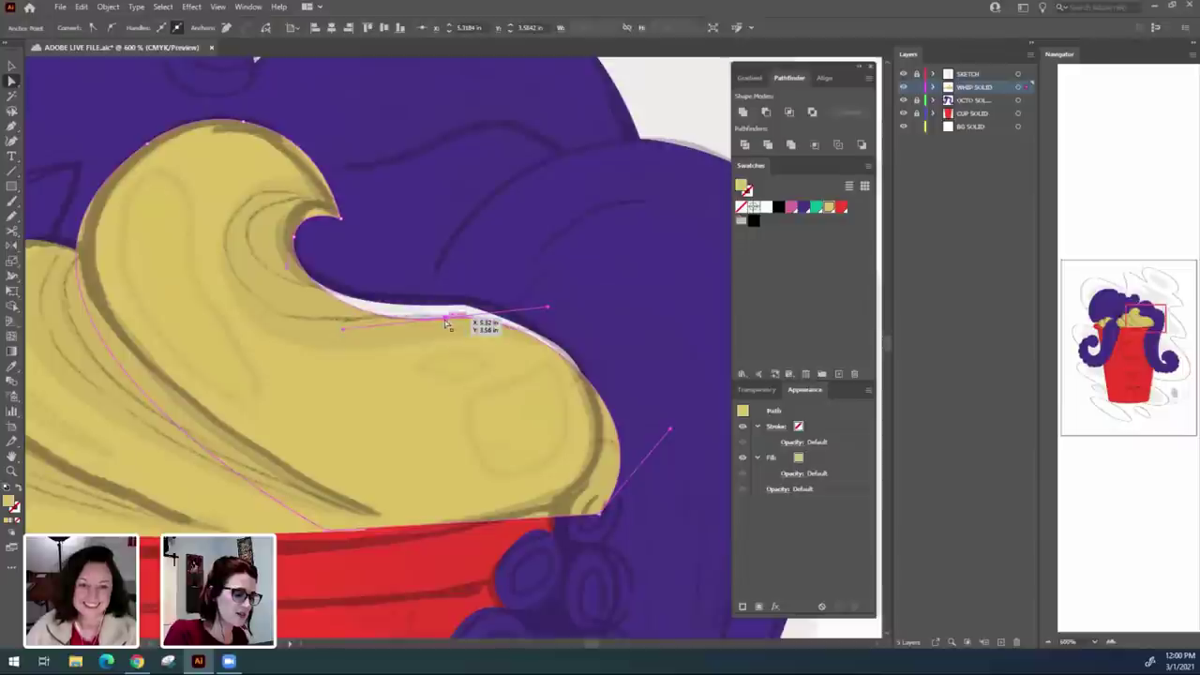
pyautogui.moveTo(448, 323); pyautogui.dragTo(463, 306)
pyautogui.moveTo(561, 293)
pyautogui.mouseDown()
pyautogui.moveTo(570, 285)
pyautogui.moveTo(569, 301)
pyautogui.mouseUp()
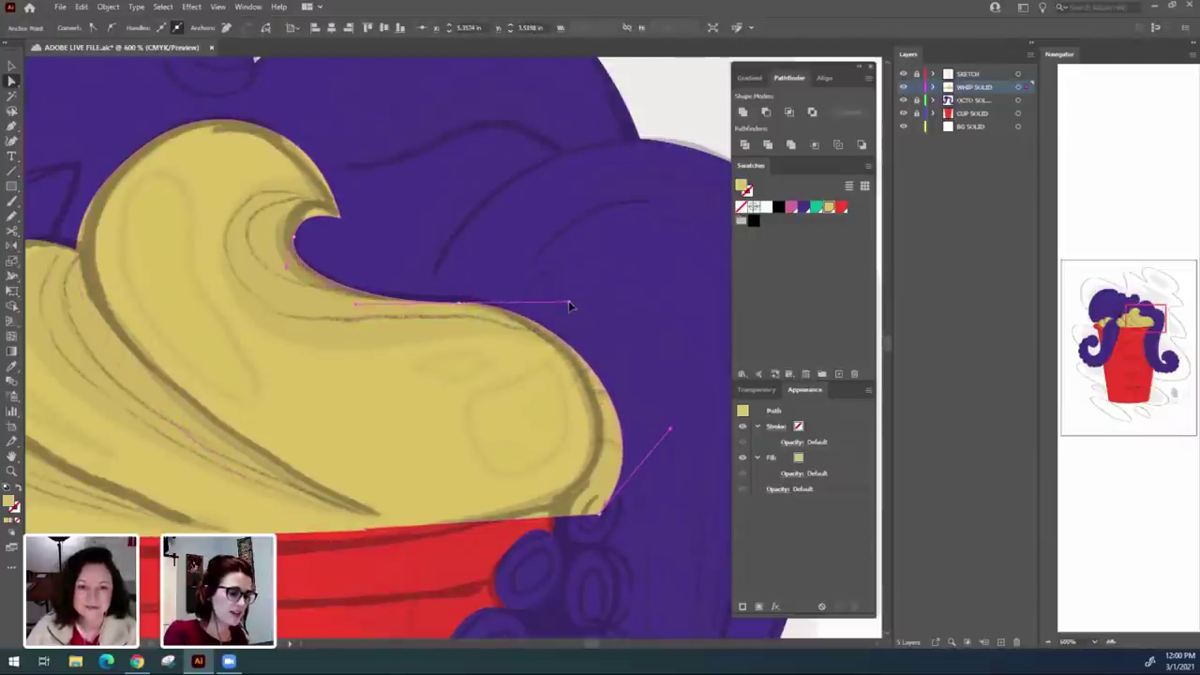
pyautogui.moveTo(675, 271); pyautogui.dragTo(619, 226)
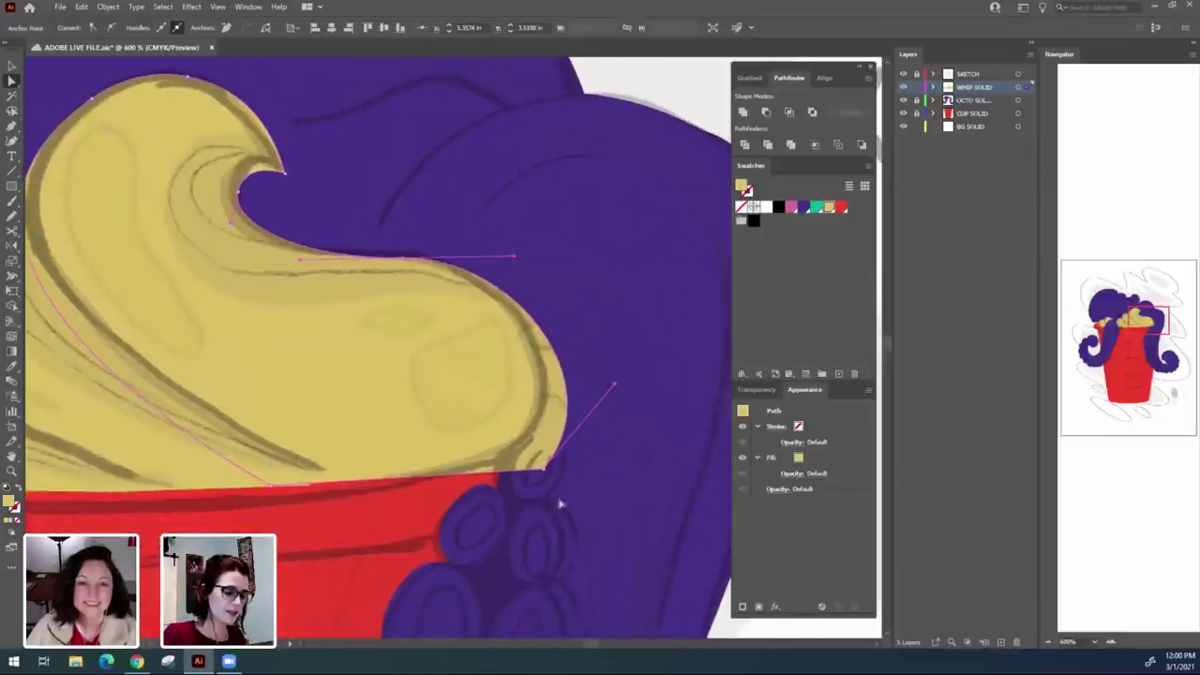
pyautogui.moveTo(639, 582); pyautogui.dragTo(486, 418)
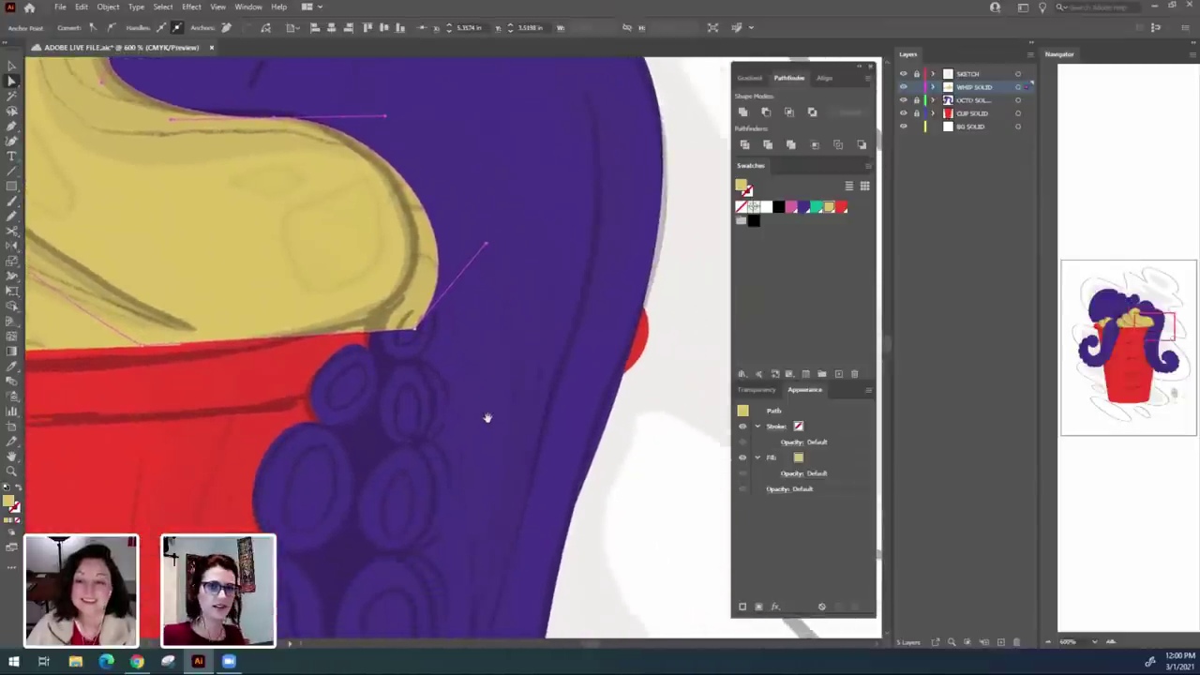
pyautogui.click(609, 567)
# Move the large swirl's outer base anchor onto the sketched corner and touch up its inner base anchor along the cup rim.
pyautogui.moveTo(191, 484); pyautogui.dragTo(544, 482)
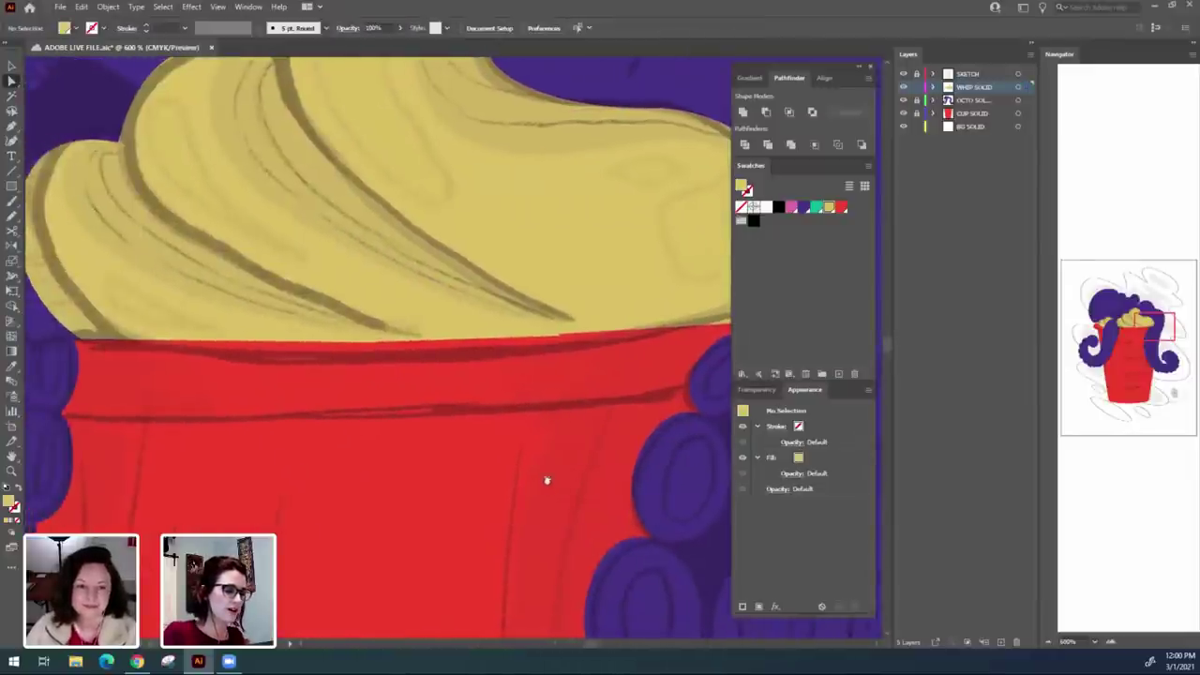
pyautogui.click(559, 340)
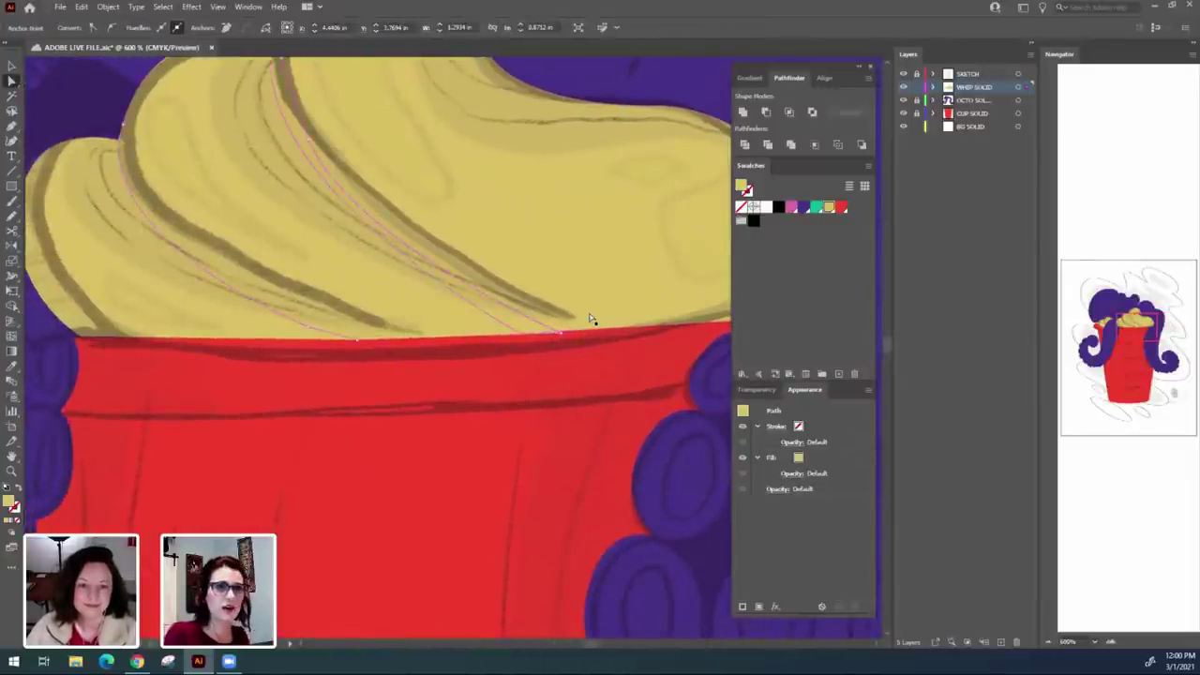
pyautogui.moveTo(580, 488); pyautogui.dragTo(411, 536)
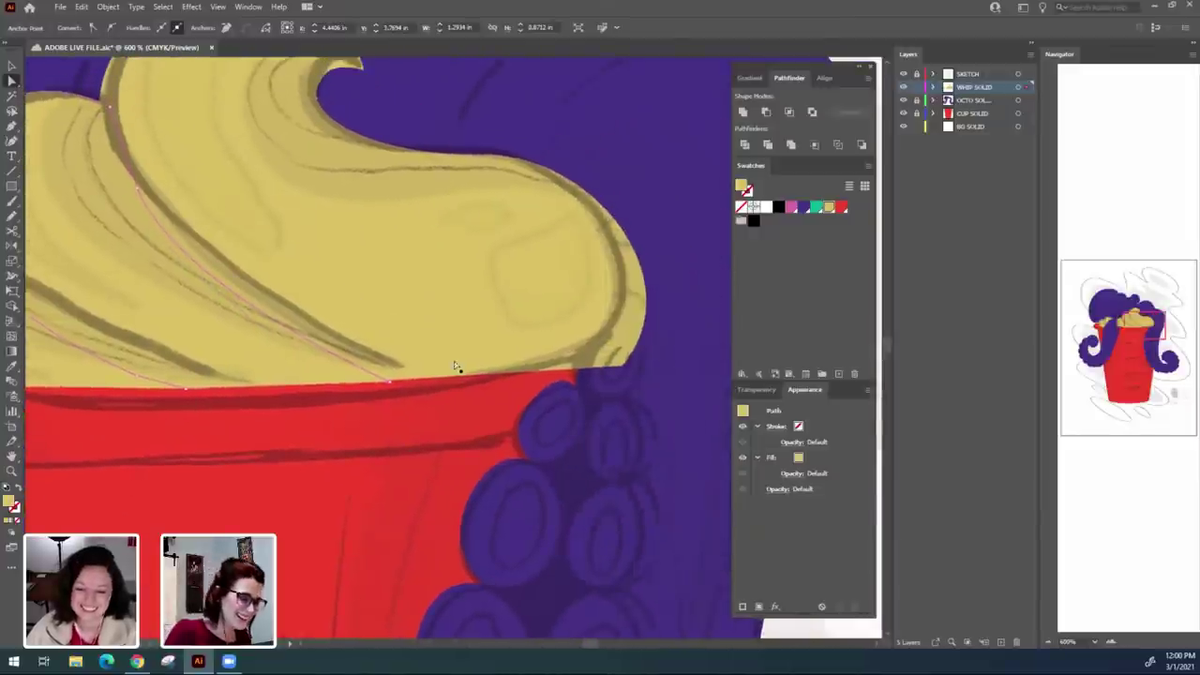
pyautogui.click(352, 379)
pyautogui.click(351, 383)
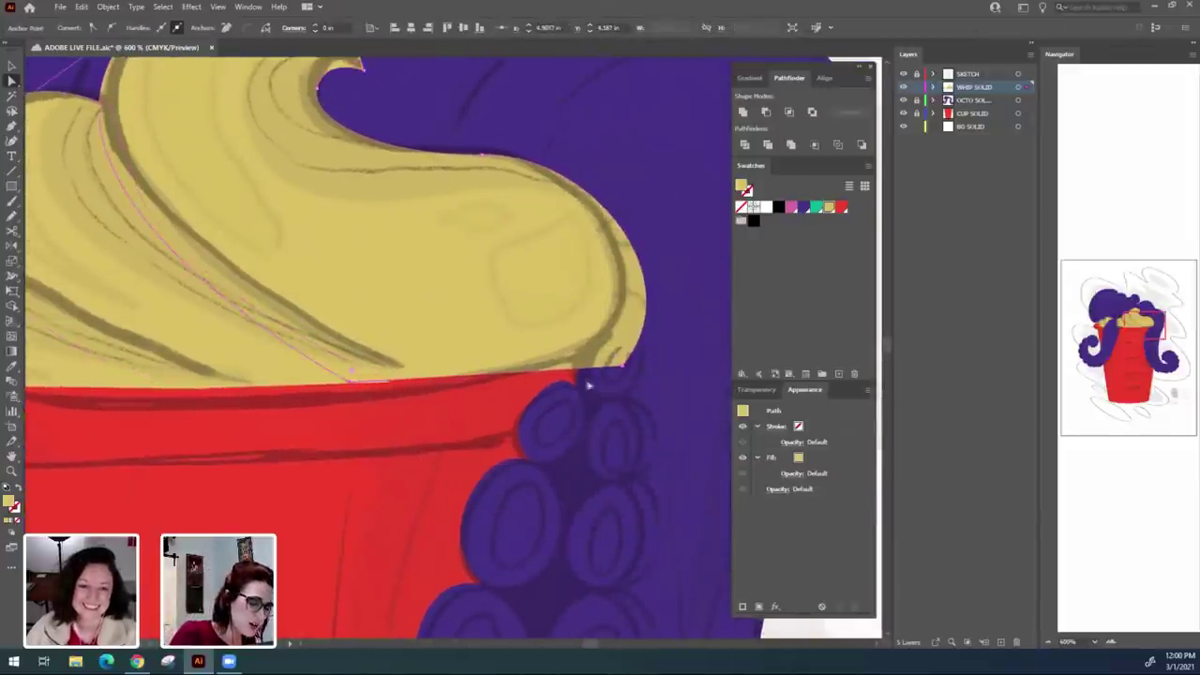
pyautogui.moveTo(627, 372); pyautogui.dragTo(594, 363)
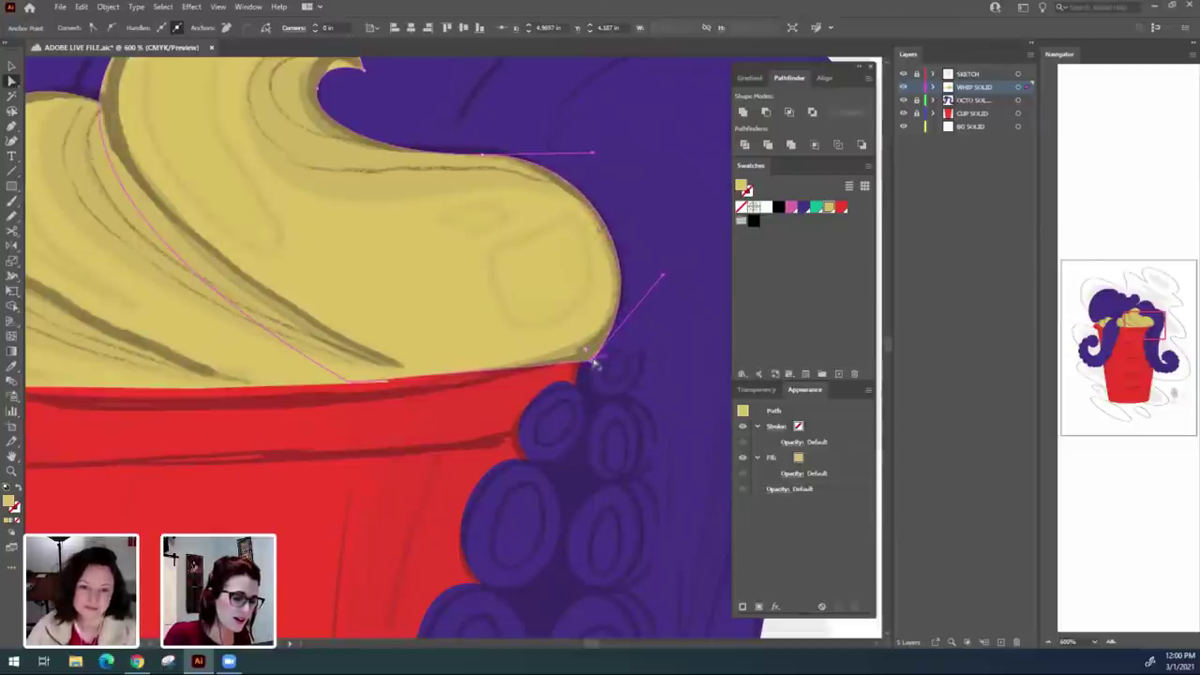
pyautogui.moveTo(391, 383)
pyautogui.mouseDown()
pyautogui.moveTo(349, 386)
pyautogui.moveTo(391, 383)
pyautogui.mouseUp()
pyautogui.click(365, 384)
pyautogui.click(400, 464)
pyautogui.click(402, 412)
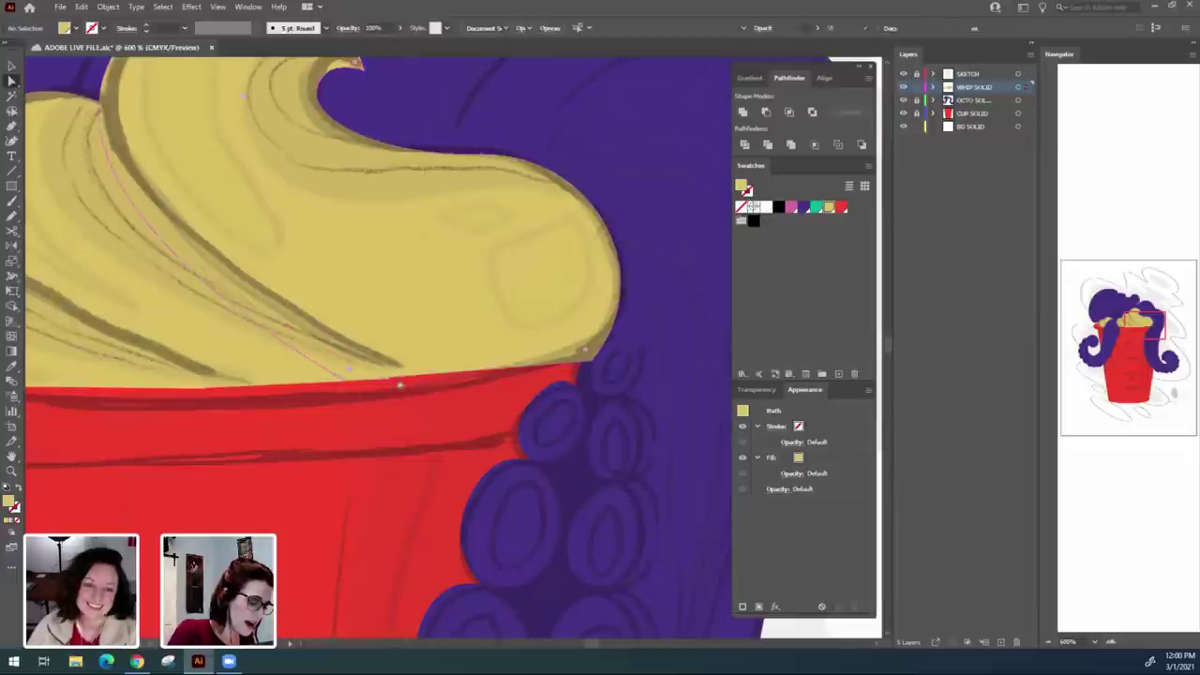
pyautogui.click(354, 353)
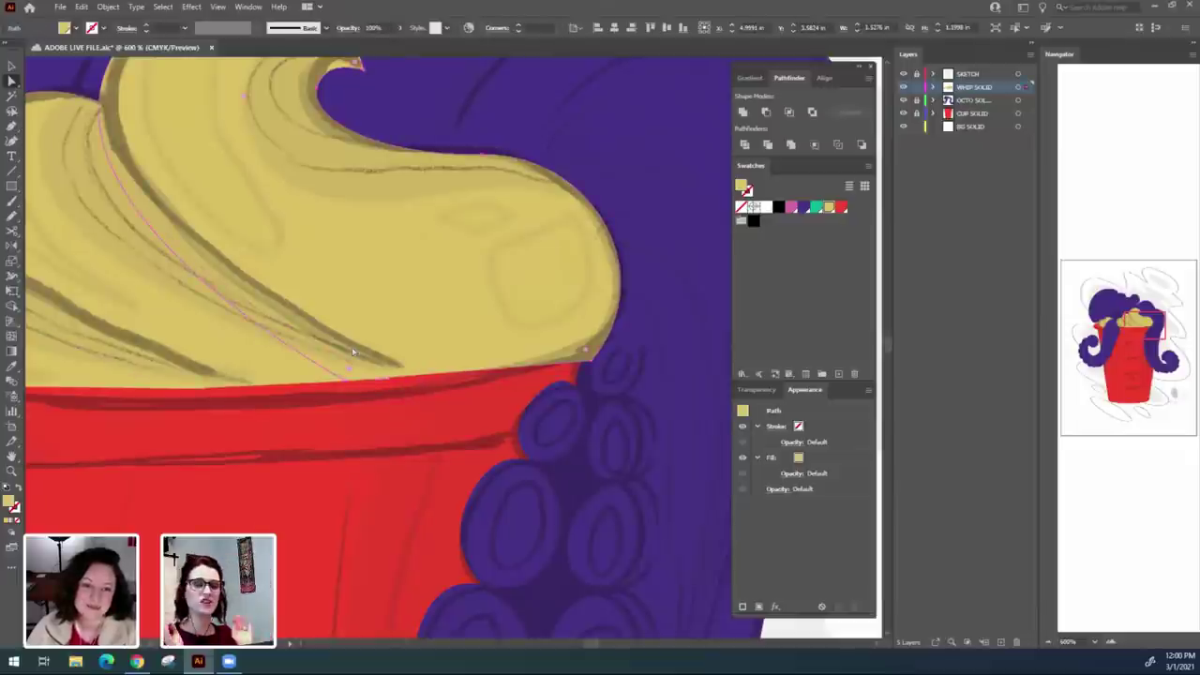
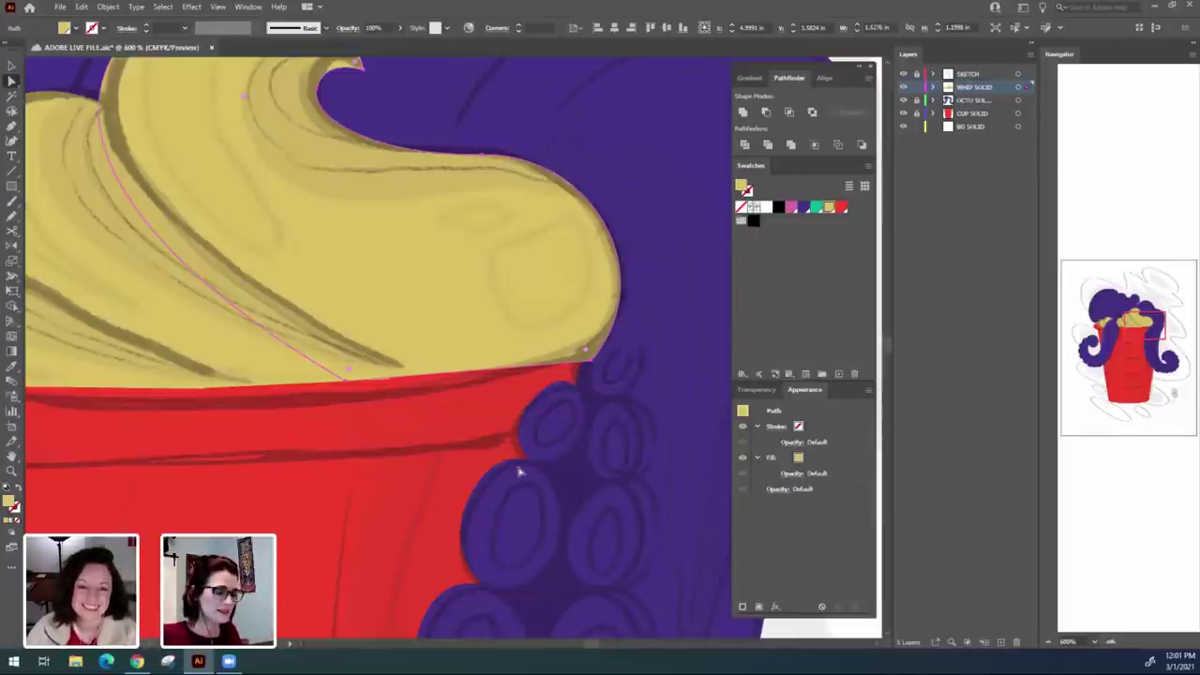
# Examine the whole illustration for how the gold swirls sit with the octopus and the cup.
pyautogui.hotkey('ctrl', '-')
pyautogui.hotkey('ctrl', '-')
pyautogui.hotkey('ctrl', '-')
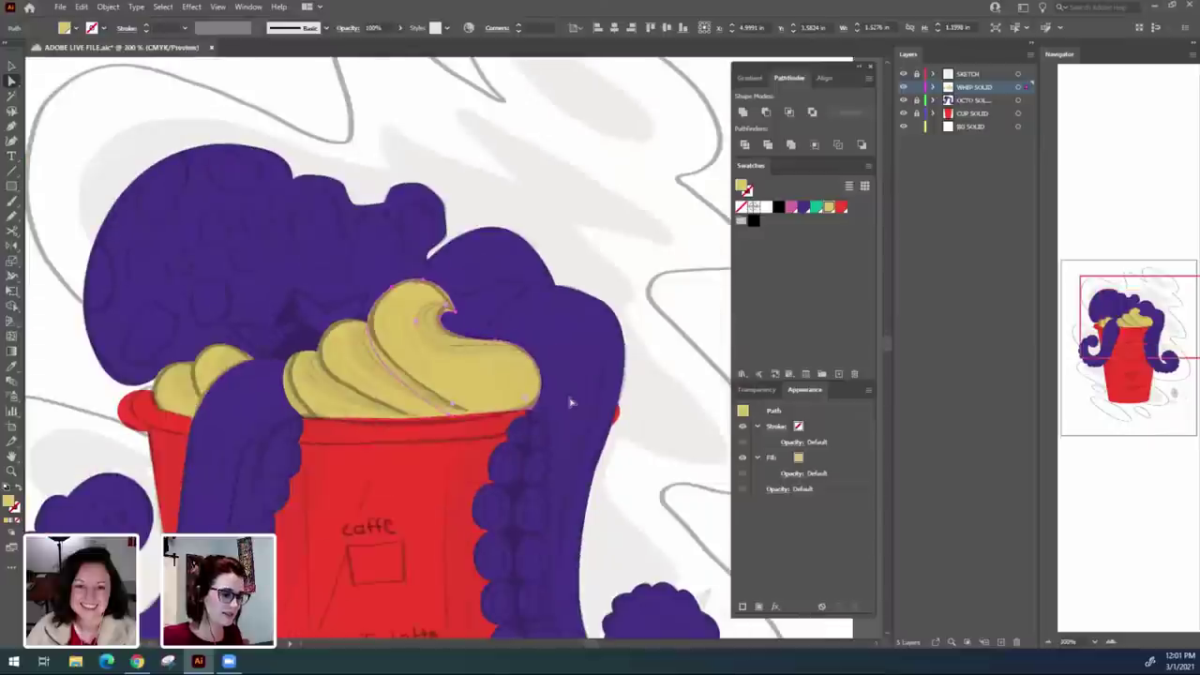
pyautogui.click(636, 483)
pyautogui.moveTo(328, 586); pyautogui.dragTo(423, 515)
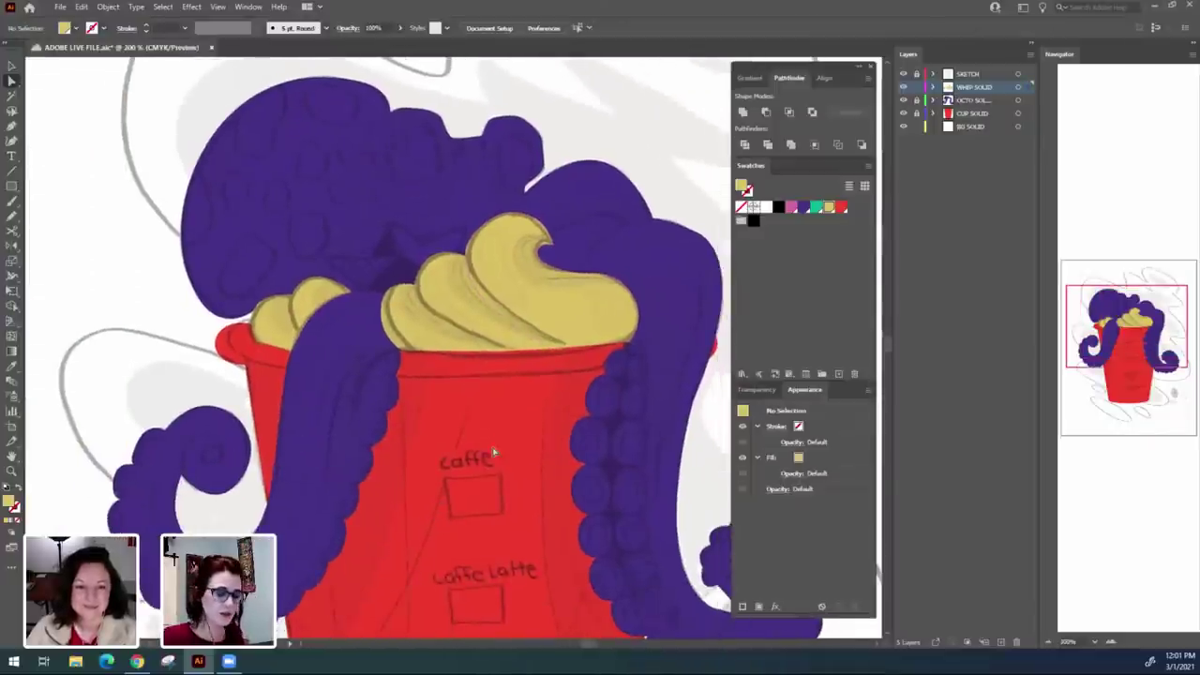
pyautogui.hotkey('ctrl', '-')
pyautogui.moveTo(536, 565); pyautogui.dragTo(478, 531)
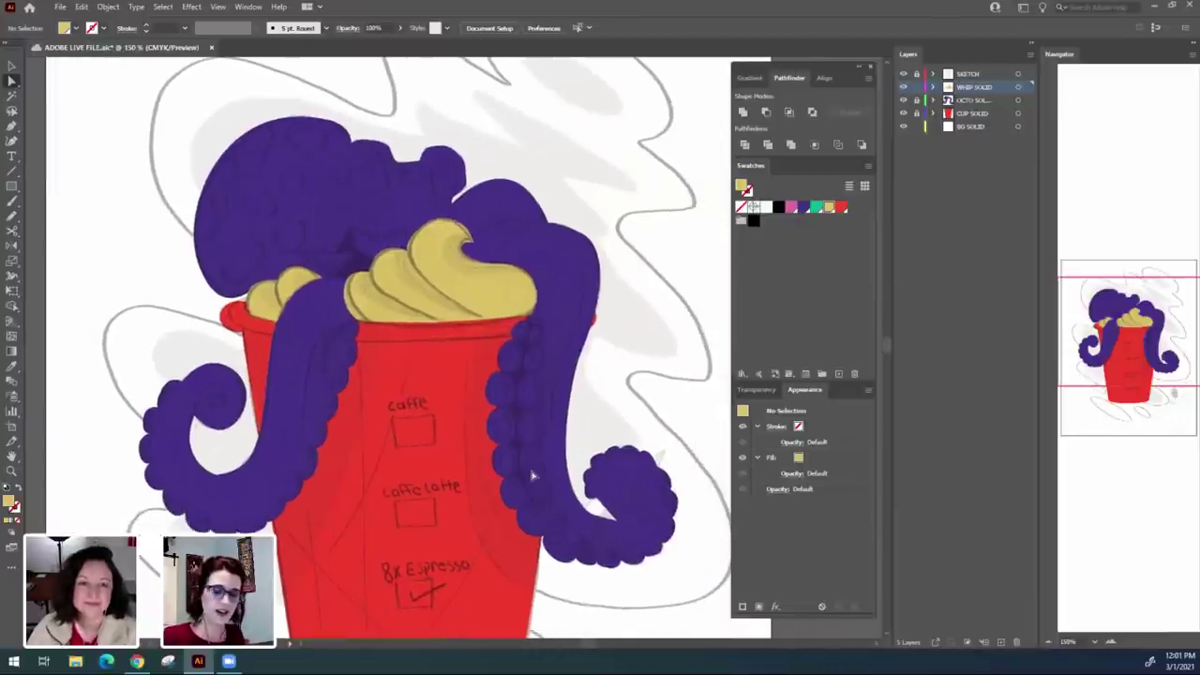
pyautogui.hotkey('ctrl', '-')
pyautogui.hotkey('ctrl', '-')
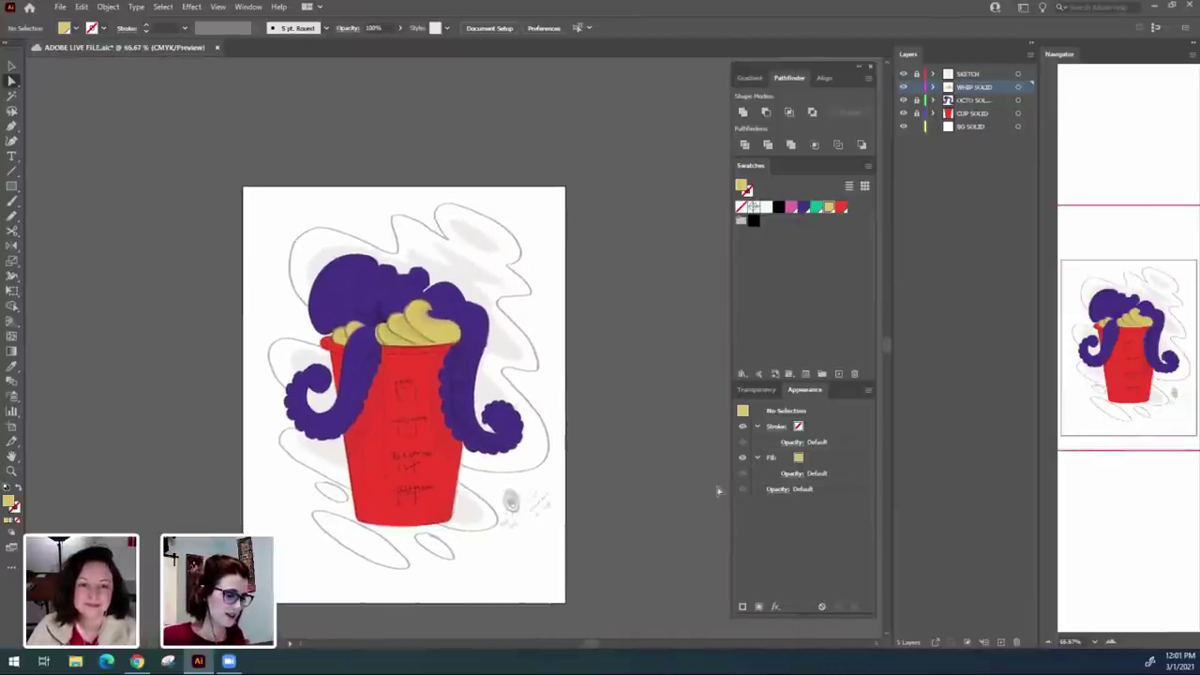
pyautogui.hotkey('ctrl', '+')
pyautogui.hotkey('ctrl', '+')
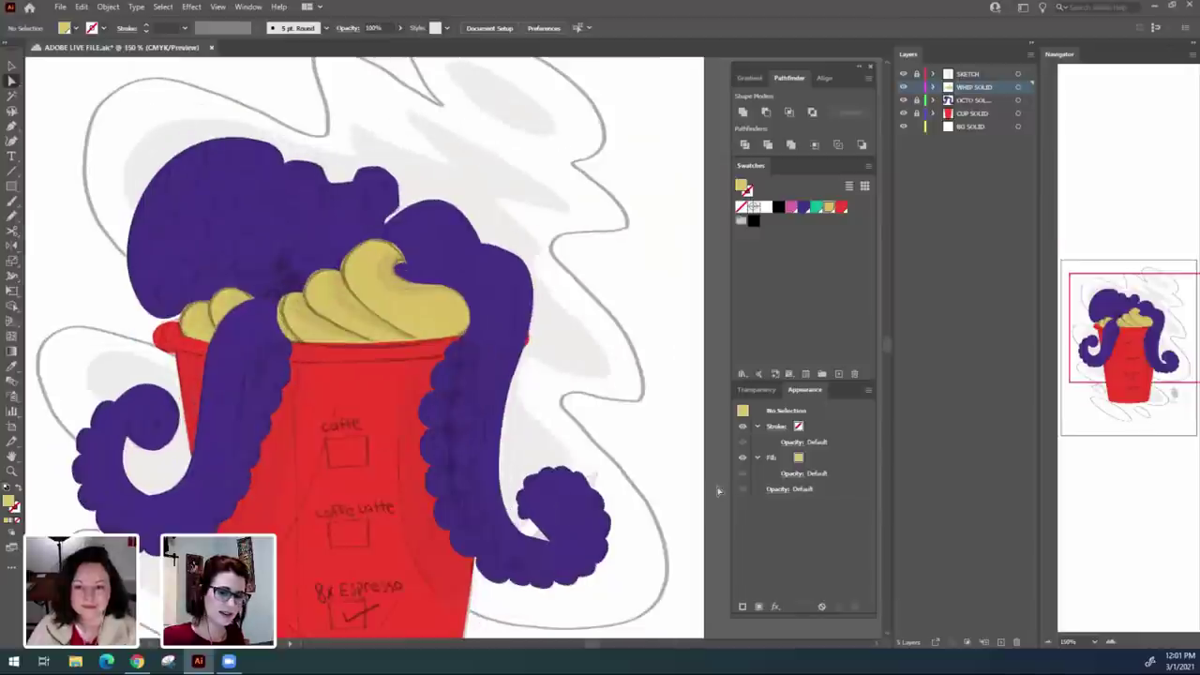
pyautogui.moveTo(606, 387); pyautogui.dragTo(626, 405)
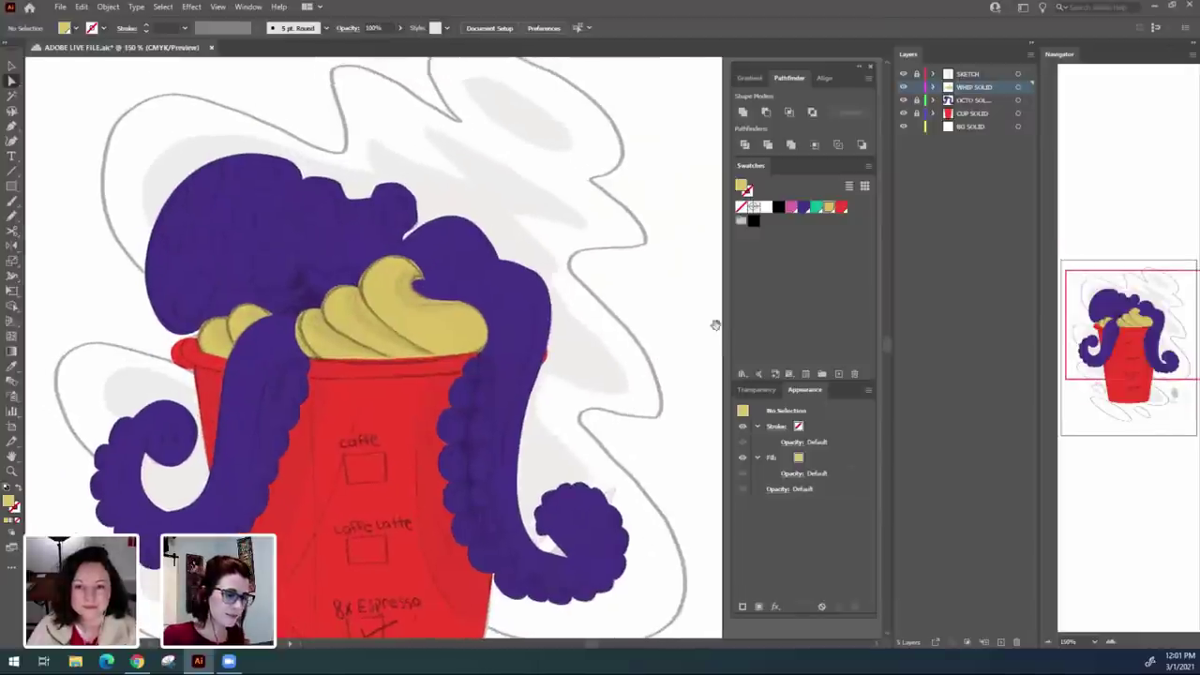
# Create a new layer directly above the WHIP SOLID layer and name it BOAT.
pyautogui.click(1000, 641)
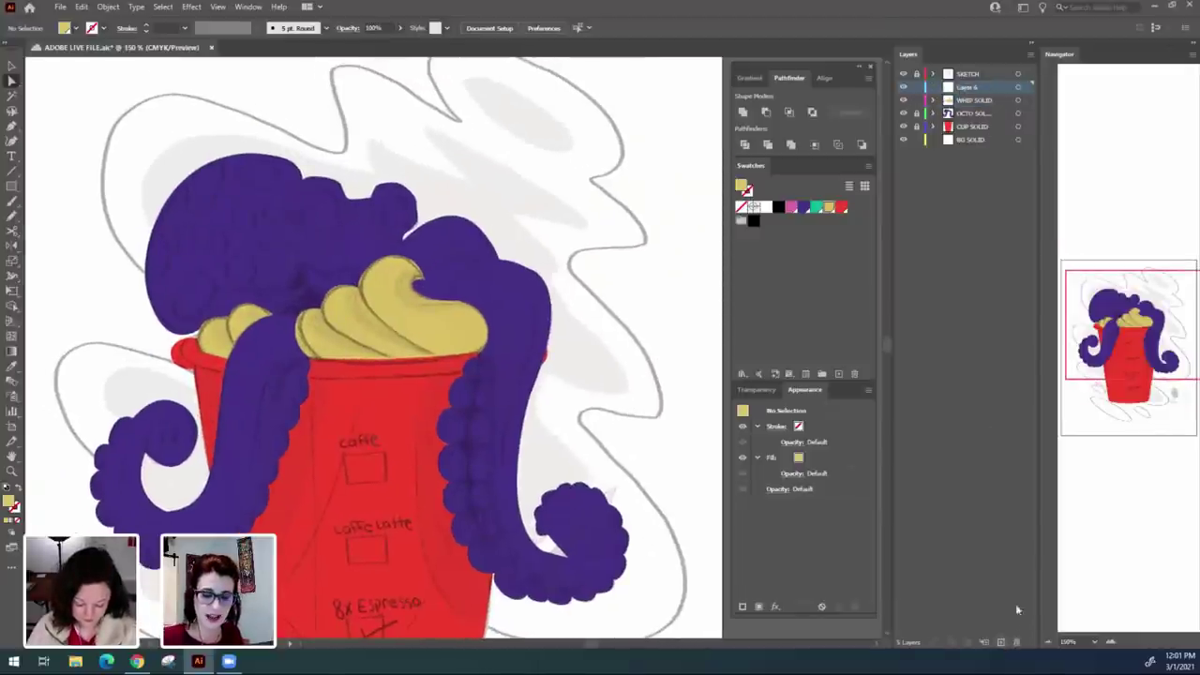
pyautogui.doubleClick(979, 88)
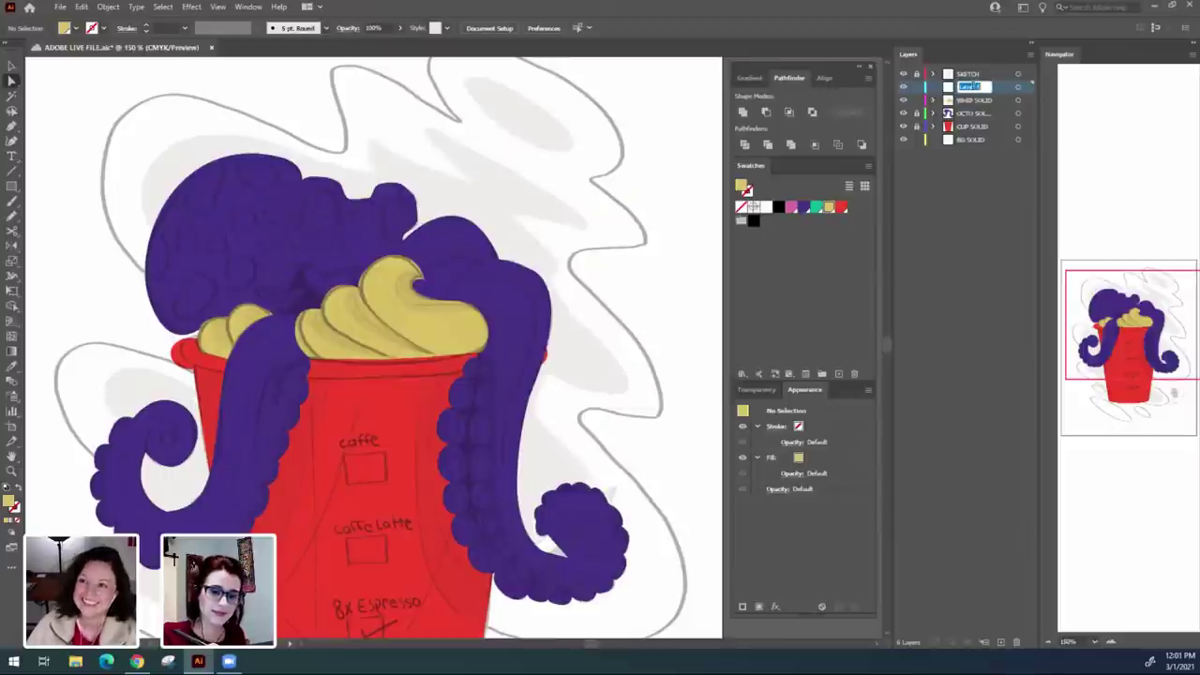
pyautogui.press('BackSpace')
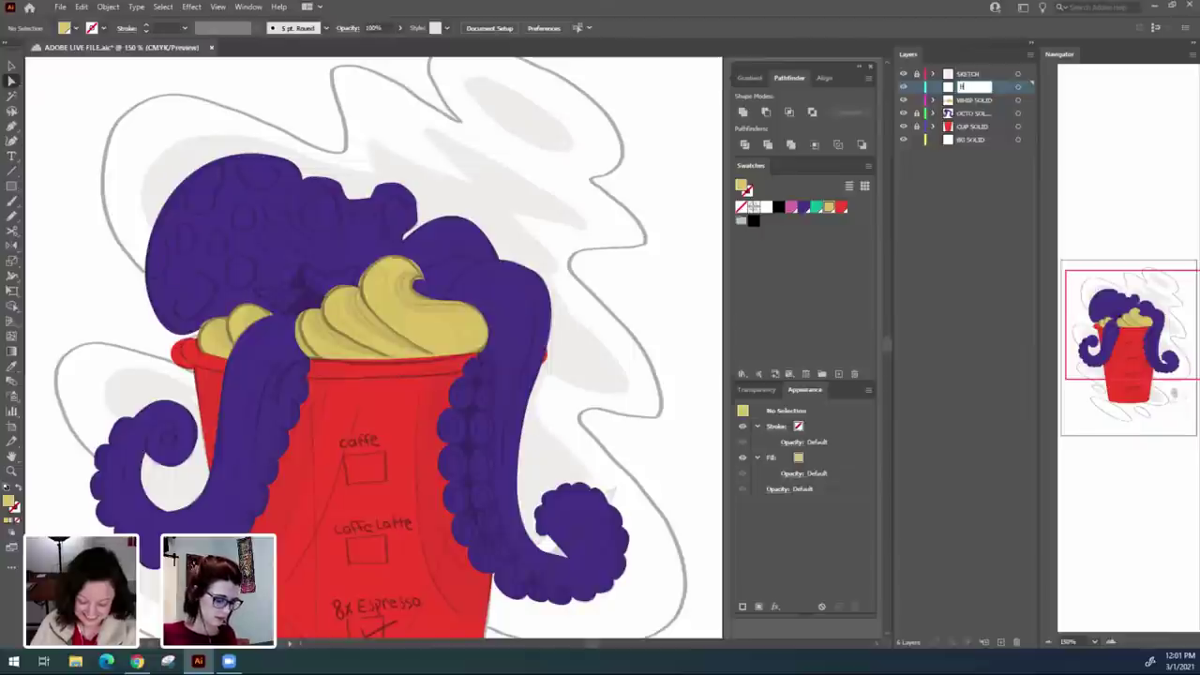
pyautogui.write('BOAT')
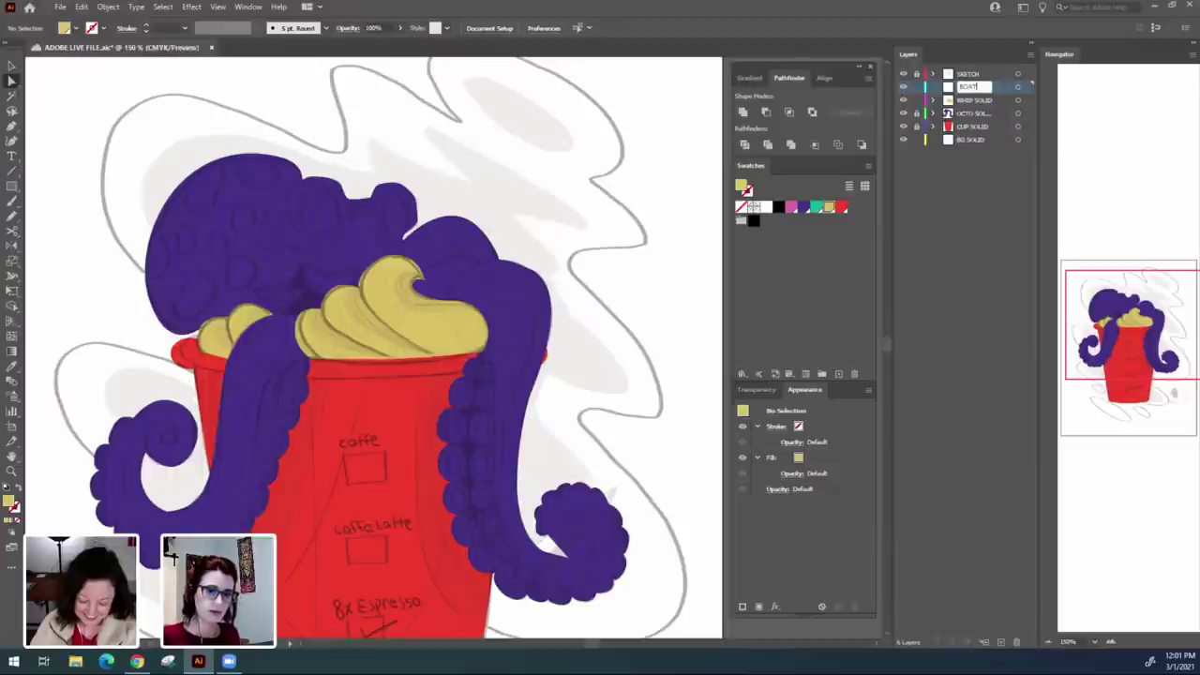
pyautogui.press('Return')
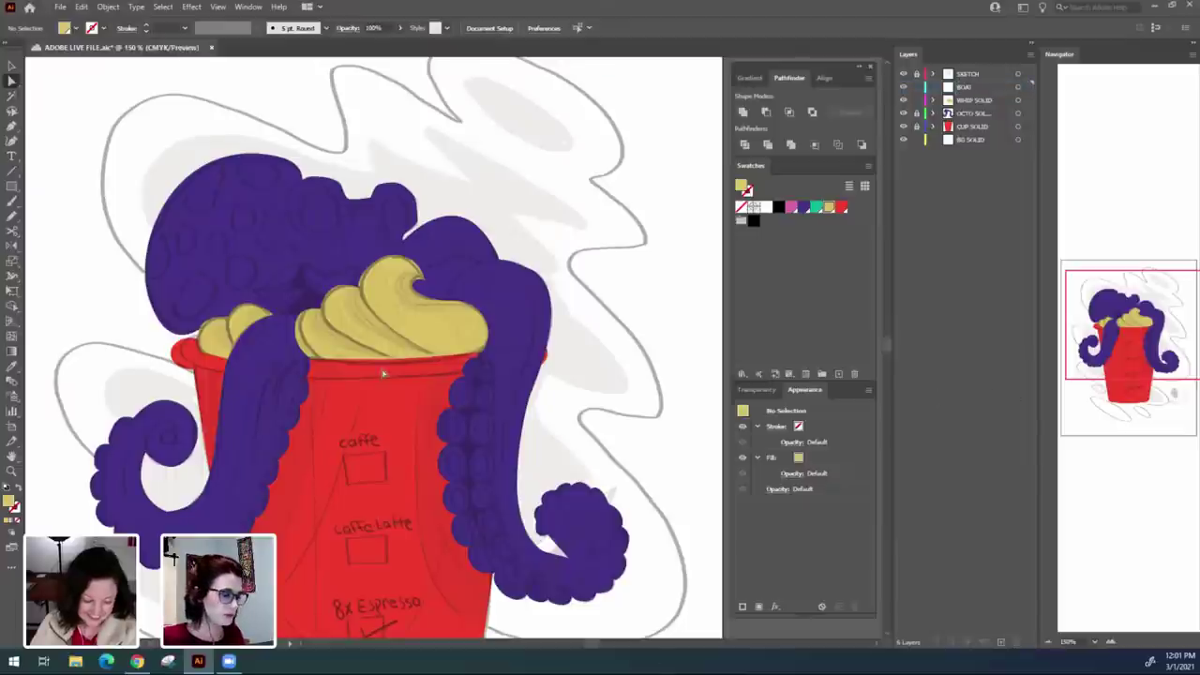
# Draw a closed four-point shape with the Pen tool over the sketched paper boat's central peak.
pyautogui.scroll(1, 345, 357)
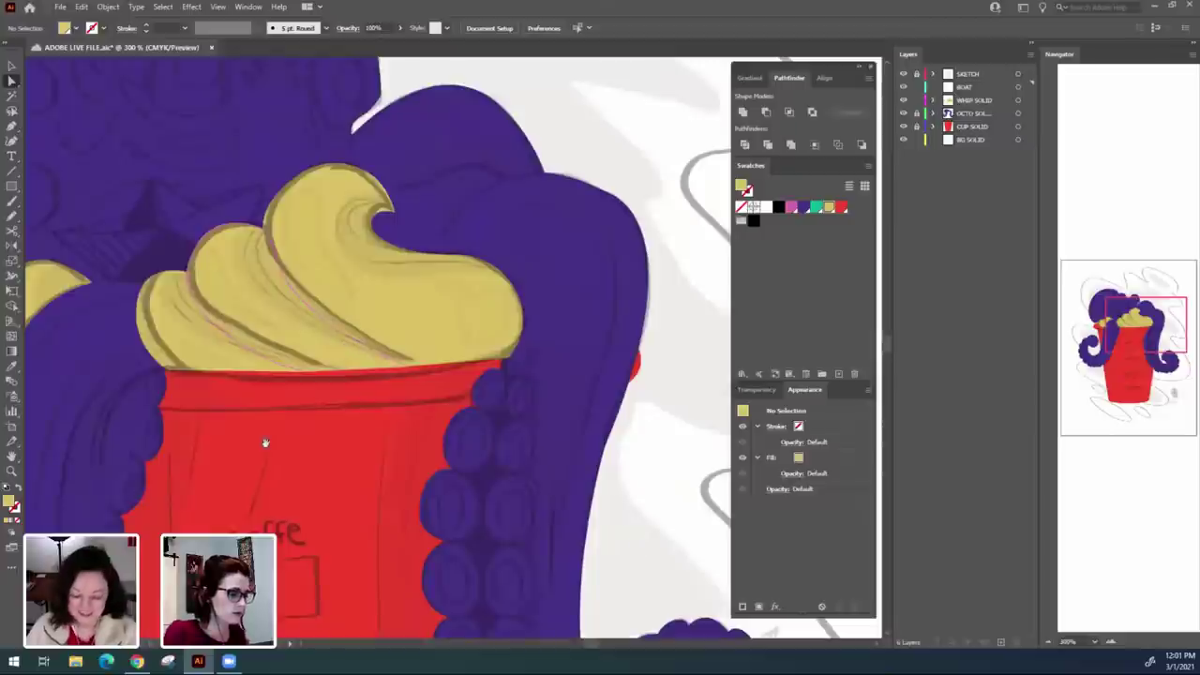
pyautogui.scroll(1, 347, 487)
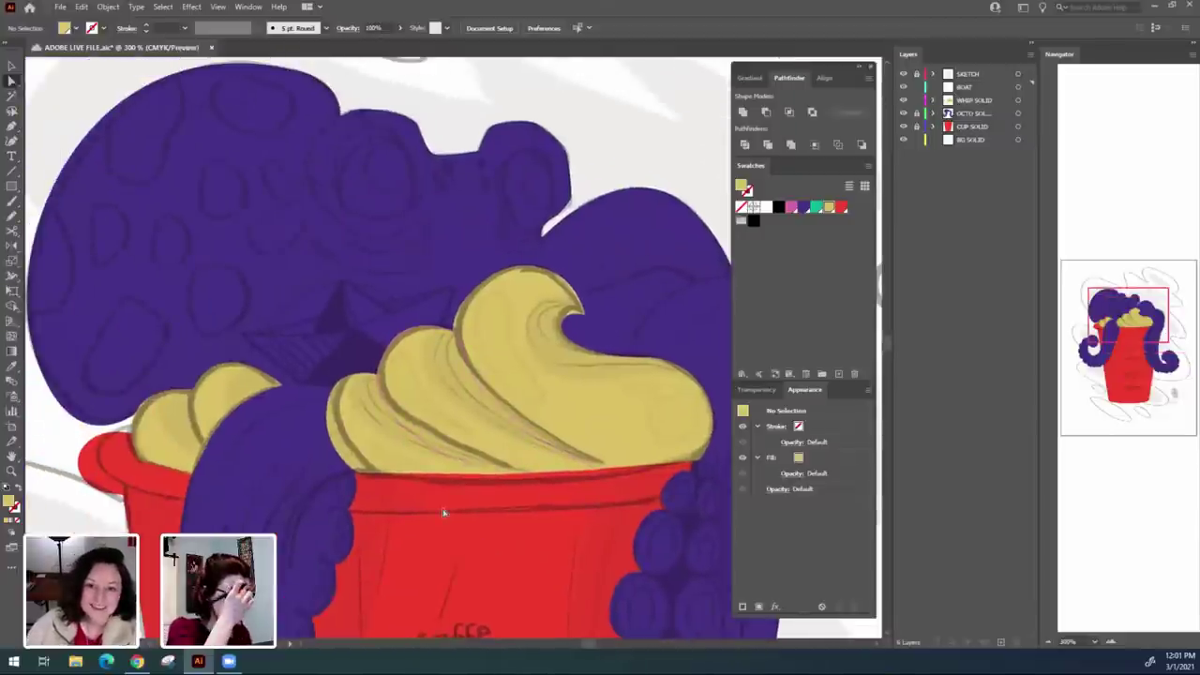
pyautogui.click(11, 125)
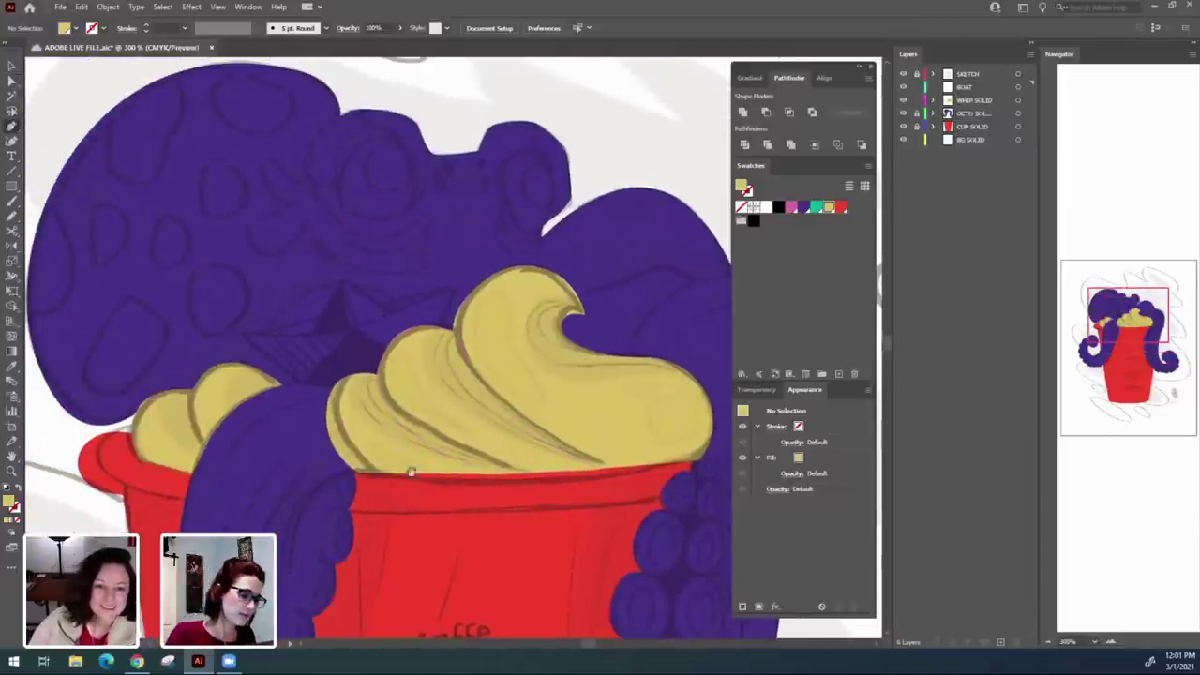
pyautogui.moveTo(374, 442)
pyautogui.mouseDown()
pyautogui.moveTo(506, 514)
pyautogui.moveTo(398, 439)
pyautogui.mouseUp()
pyautogui.hotkey('ctrl', '=')
pyautogui.hotkey('ctrl', '=')
pyautogui.hotkey('ctrl', '=')
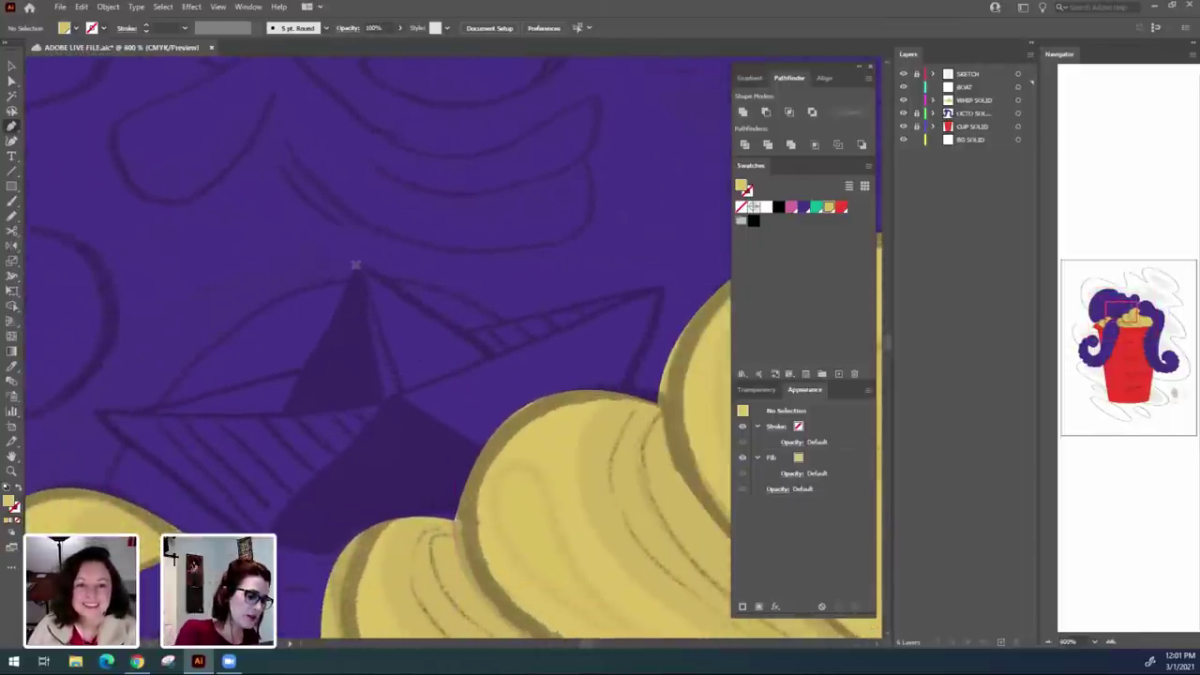
pyautogui.click(357, 267)
pyautogui.click(278, 413)
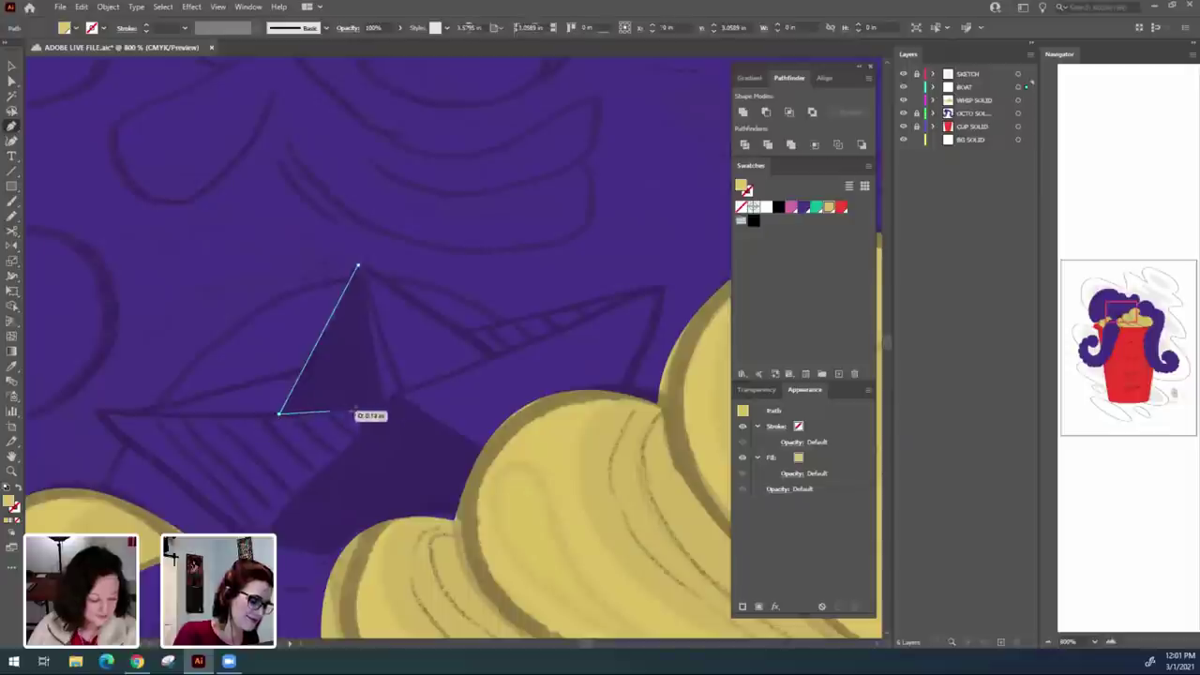
pyautogui.click(388, 401)
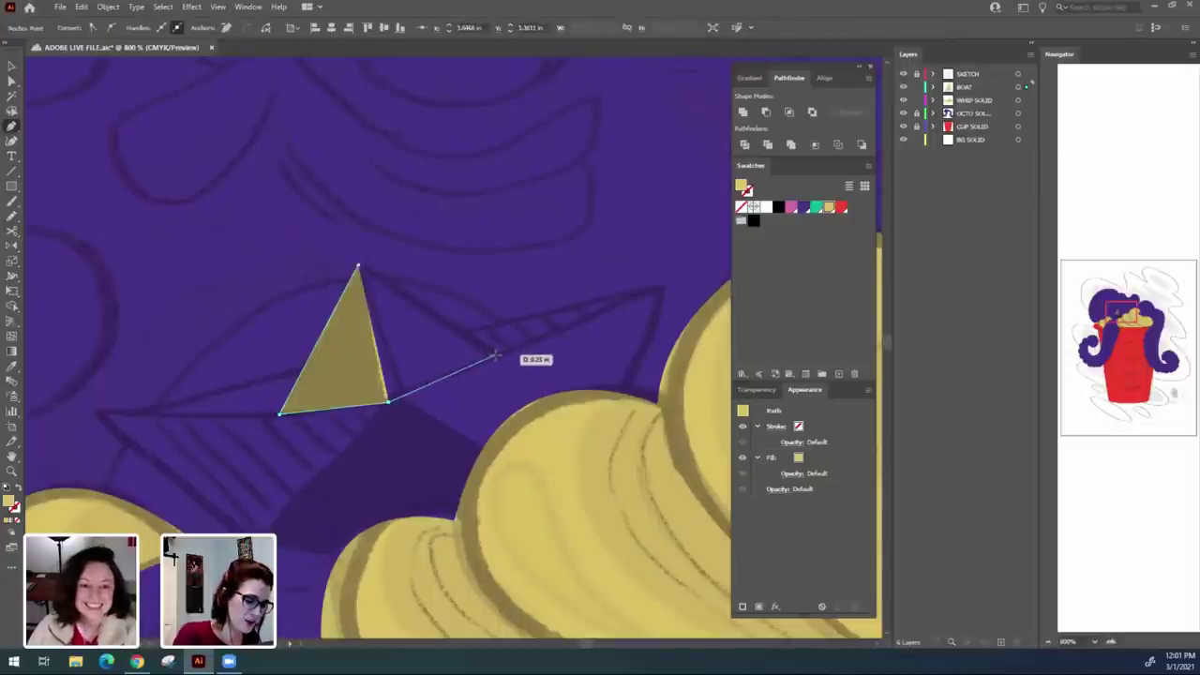
pyautogui.click(497, 356)
pyautogui.click(356, 266)
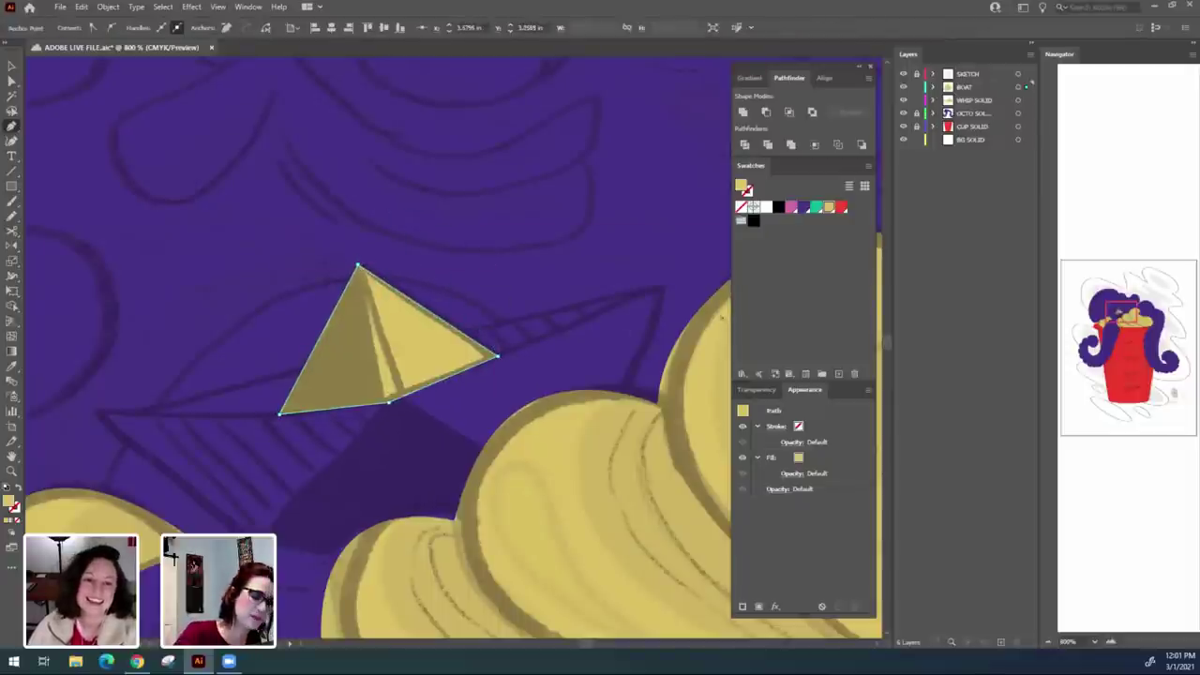
# Try the green swatch on the boat's peak shape, recolour it with the pink swatch, and deselect it.
pyautogui.click(817, 207)
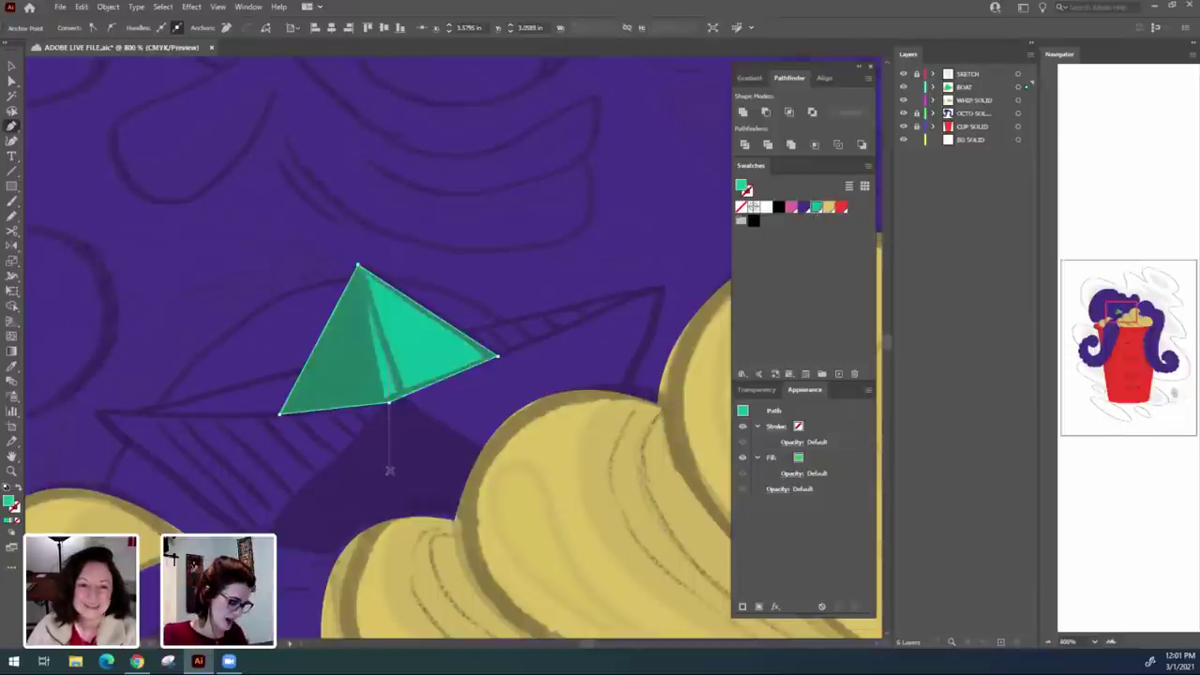
pyautogui.press('v')
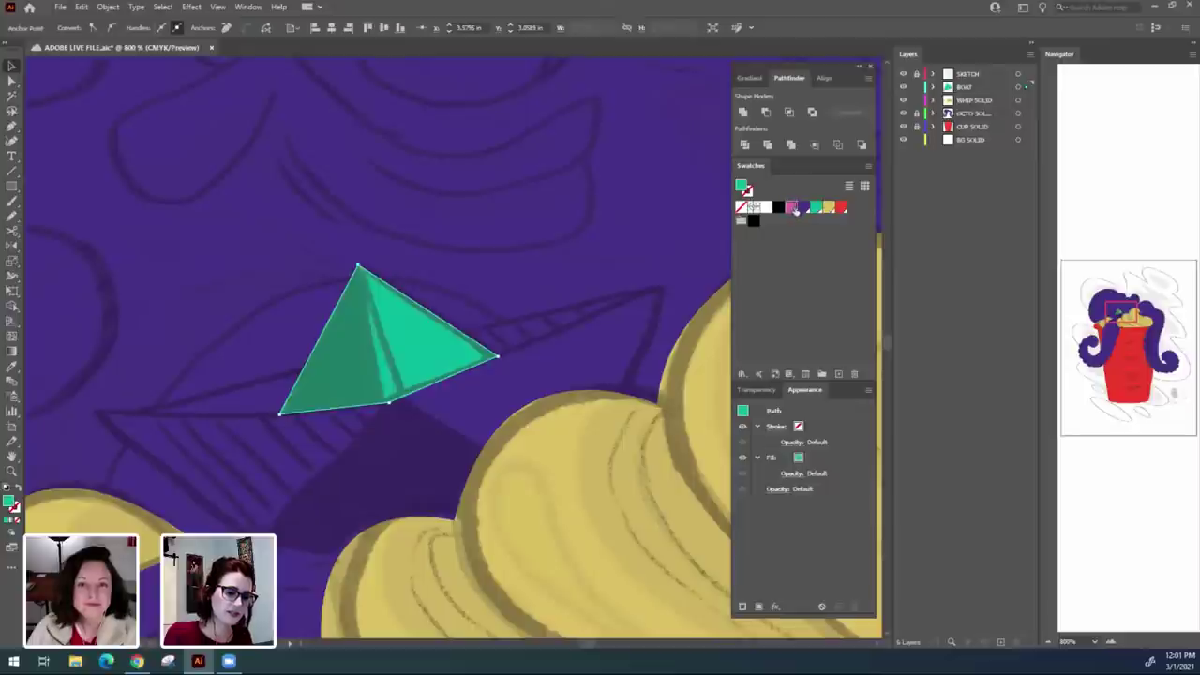
pyautogui.click(792, 206)
pyautogui.click(583, 335)
pyautogui.scroll(-1, 459, 468)
pyautogui.scroll(1, 459, 468)
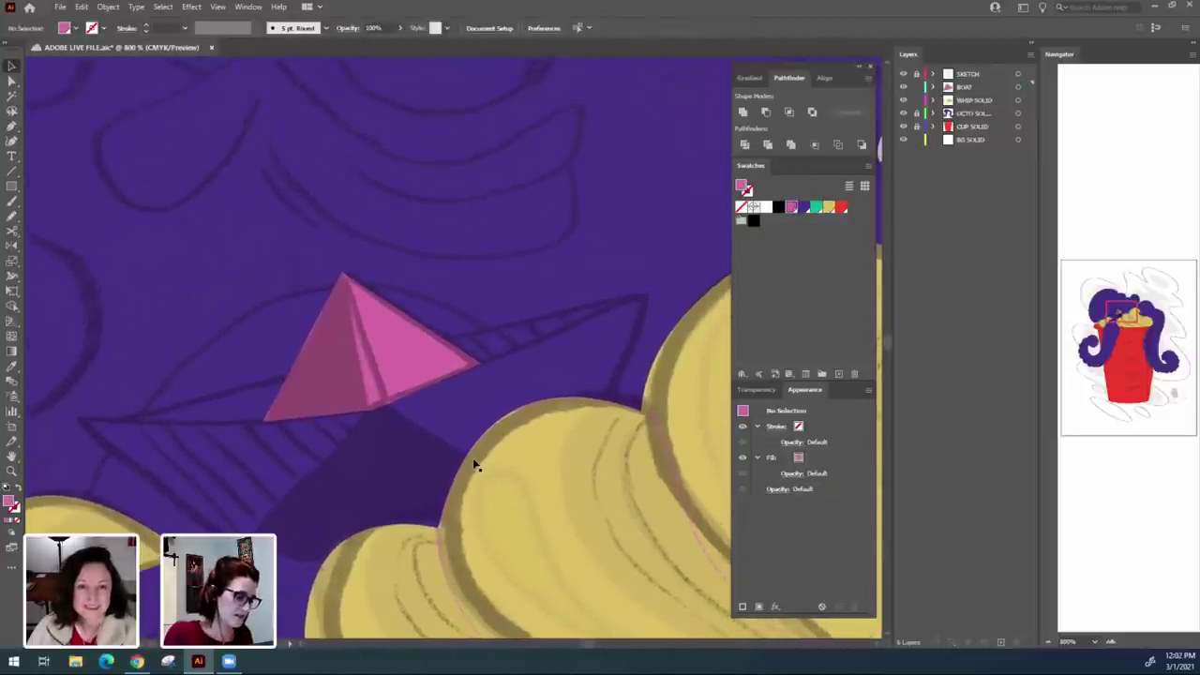
# Delete the pink peak shape from the BOAT layer.
pyautogui.hotkey('ctrl', '-')
pyautogui.hotkey('ctrl', '-')
pyautogui.hotkey('ctrl', '-')
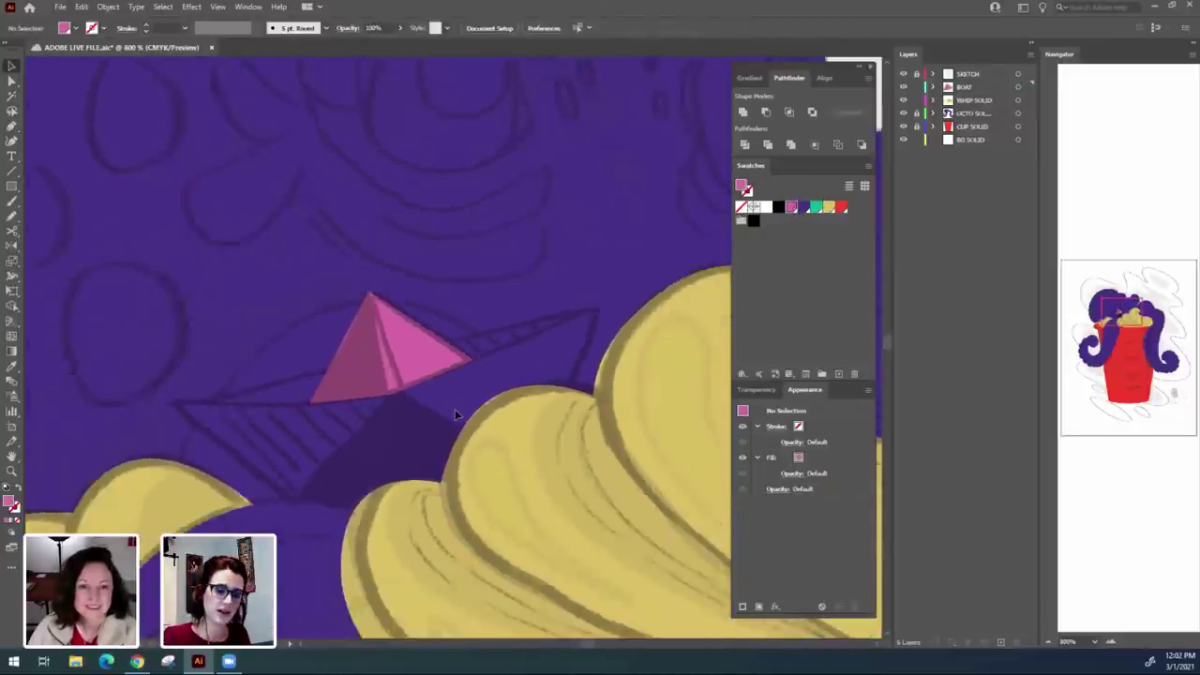
pyautogui.click(412, 355)
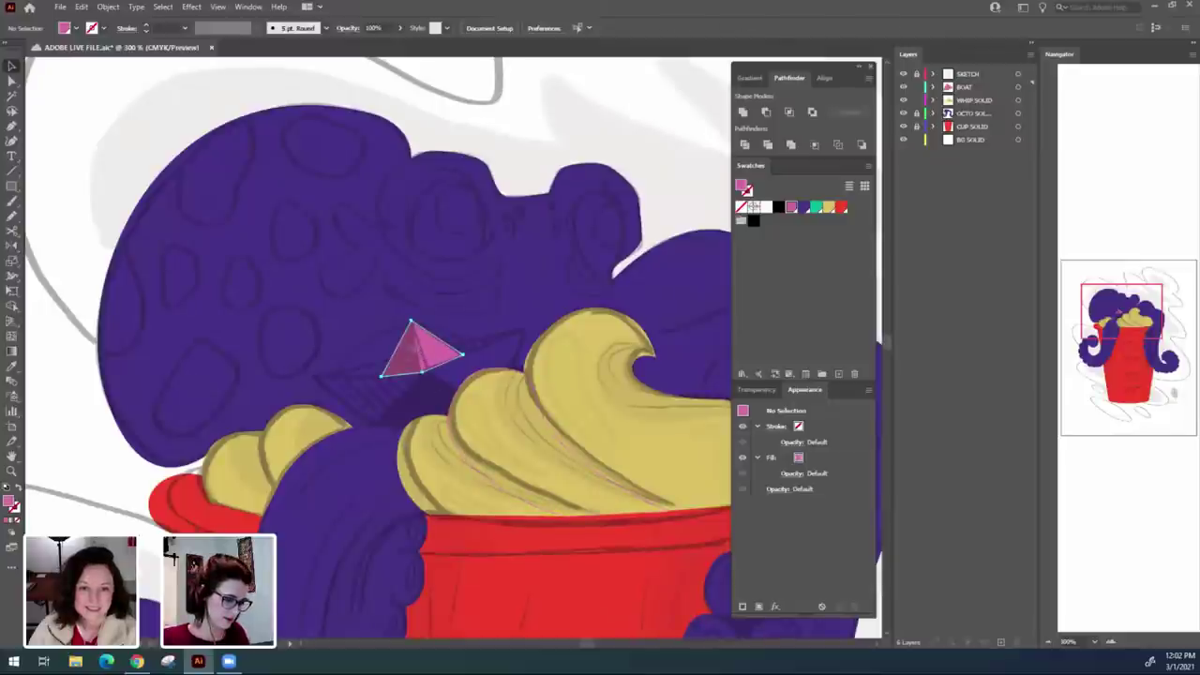
pyautogui.press('Delete')
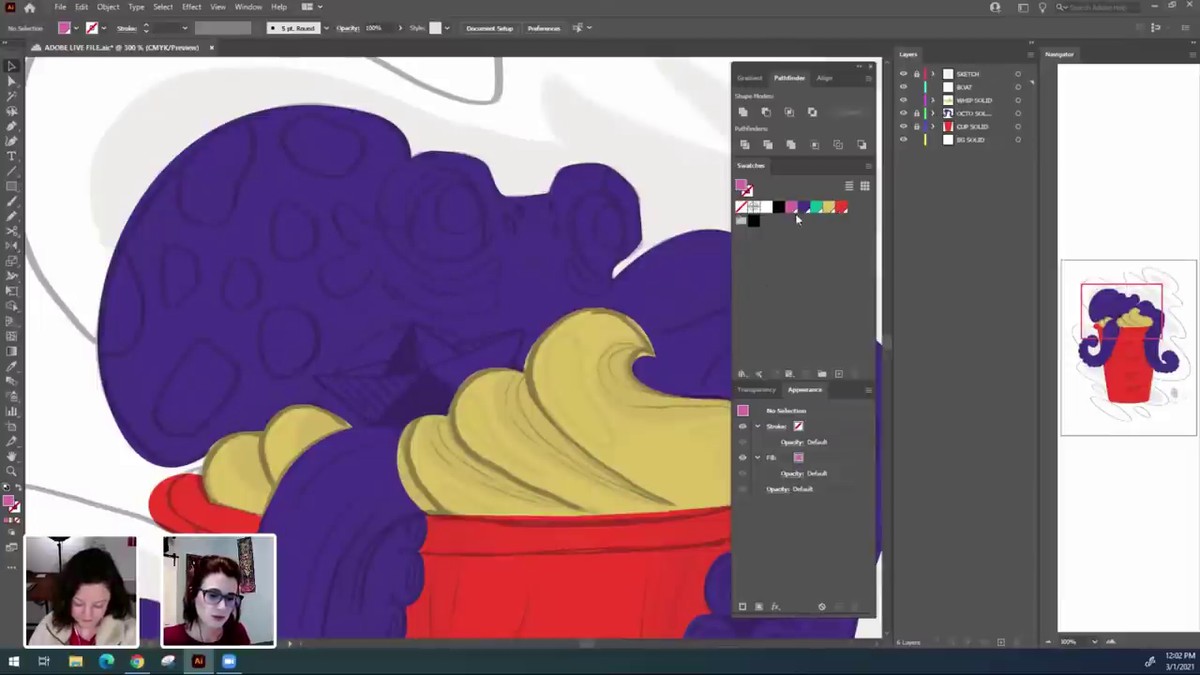
# Shift the green swatch colour to a blue with hue 201° and save it as a global process swatch, C=80 M=36 Y=12 K=0.
pyautogui.click(818, 208)
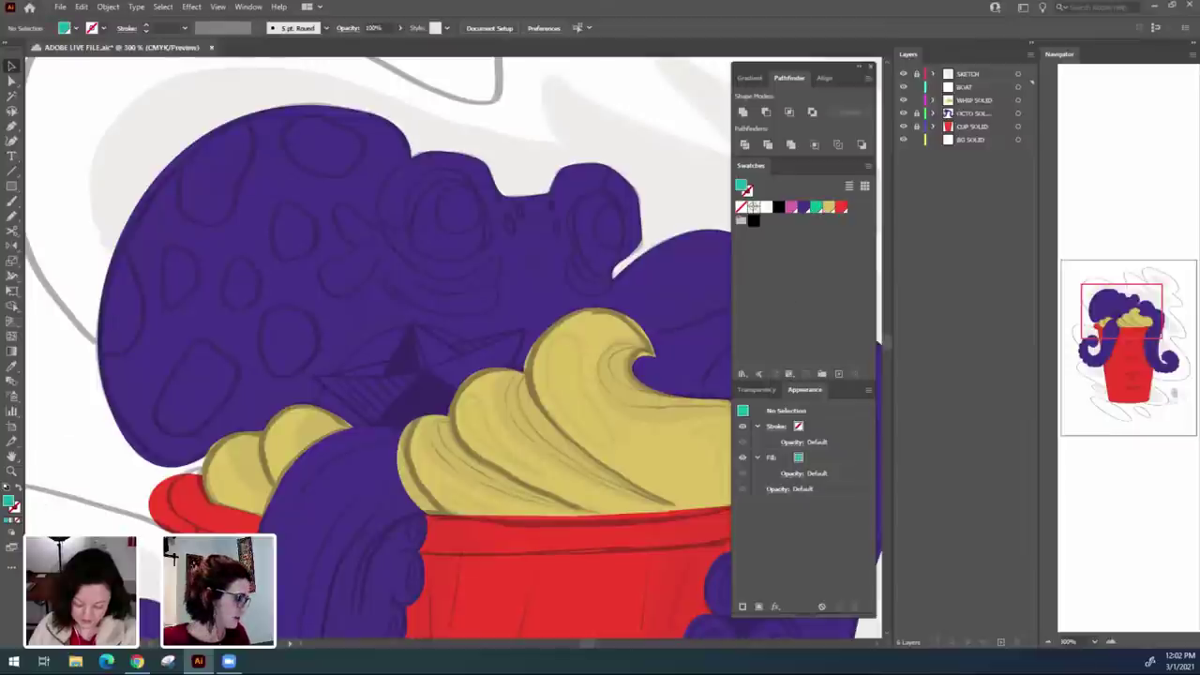
pyautogui.doubleClick(12, 505)
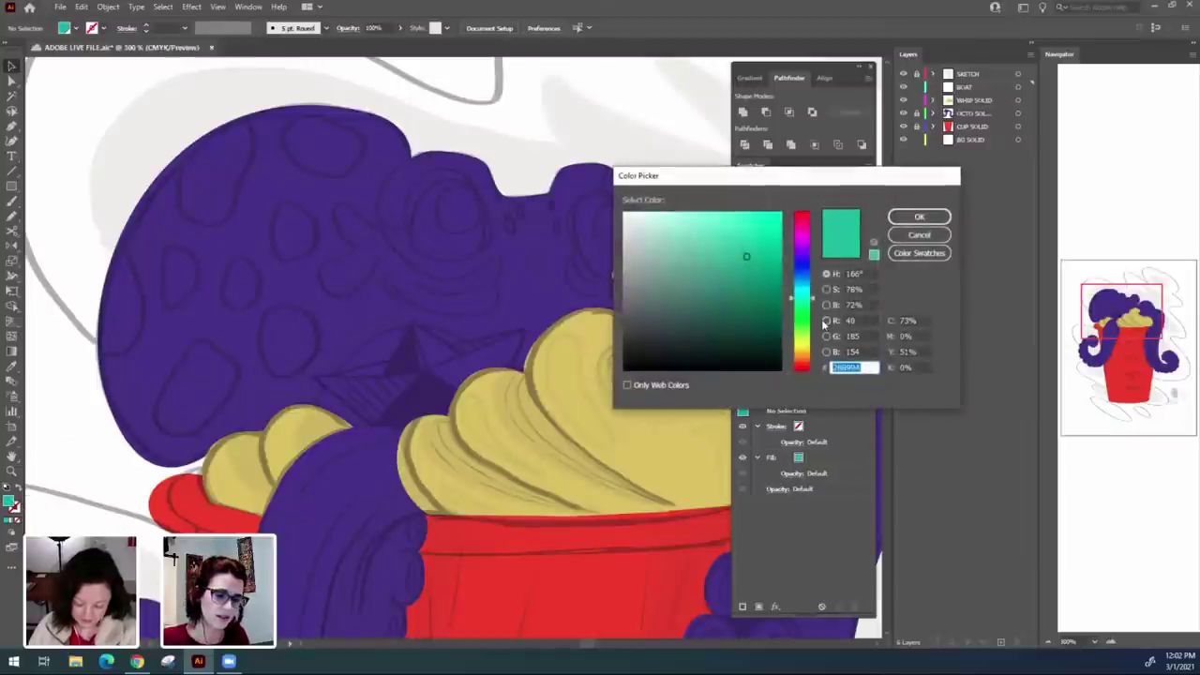
pyautogui.moveTo(814, 300); pyautogui.dragTo(814, 283)
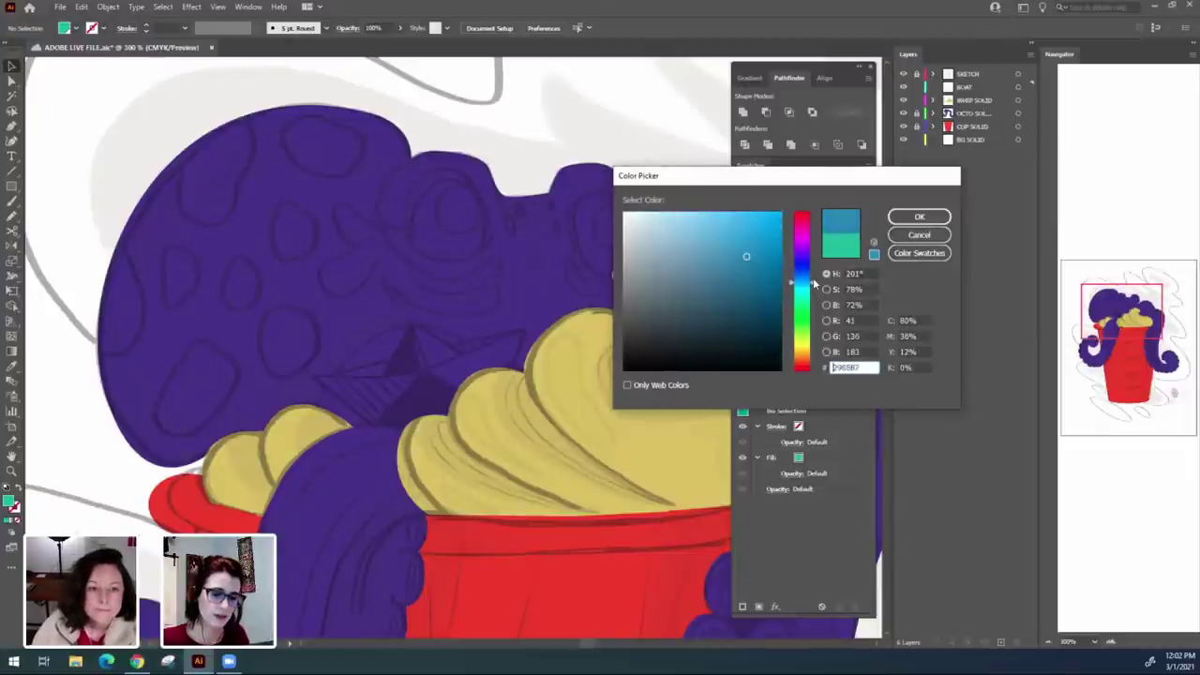
pyautogui.click(919, 217)
pyautogui.click(838, 374)
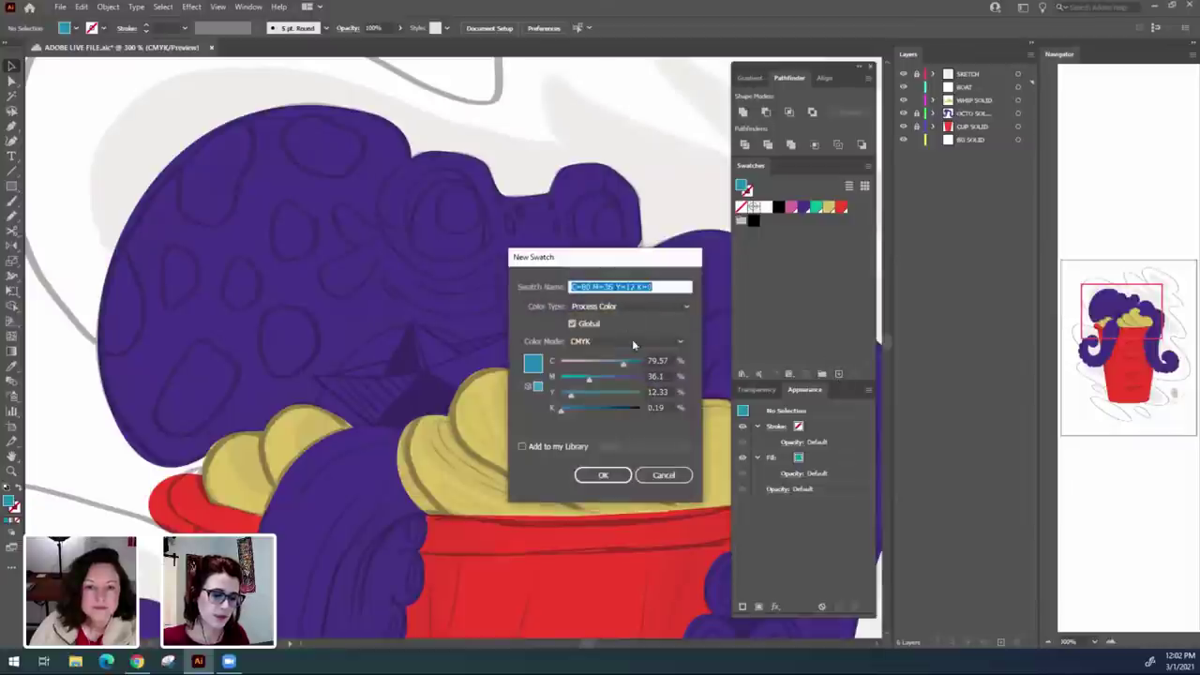
pyautogui.click(612, 474)
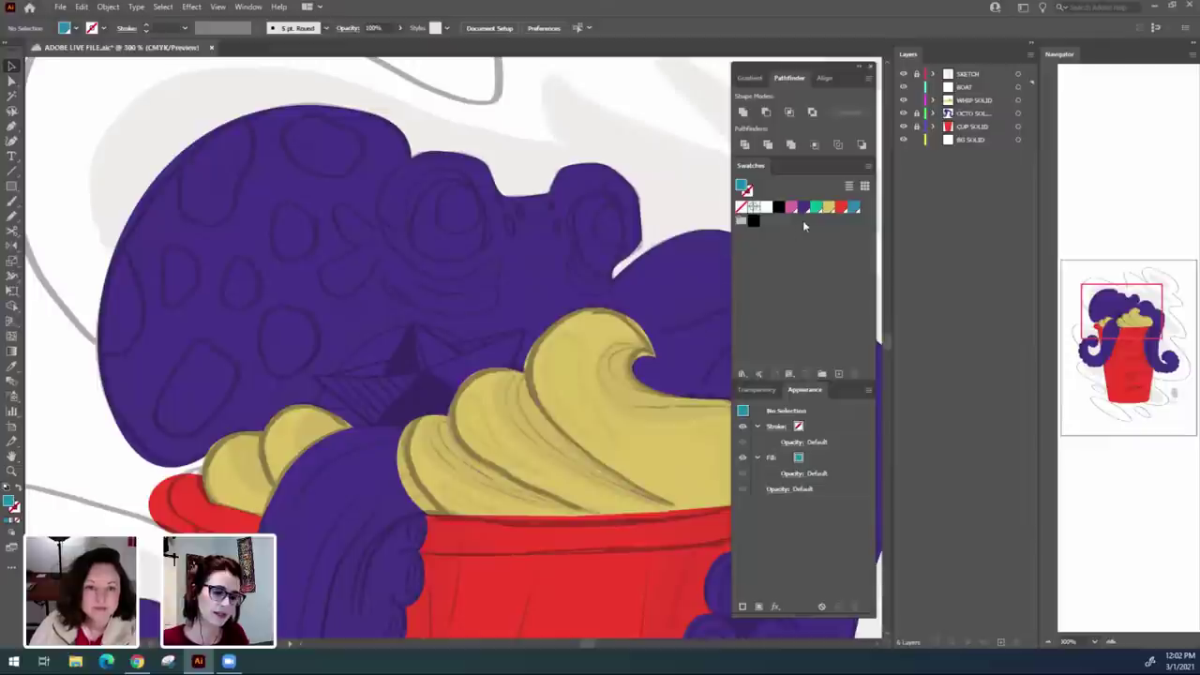
pyautogui.doubleClick(849, 210)
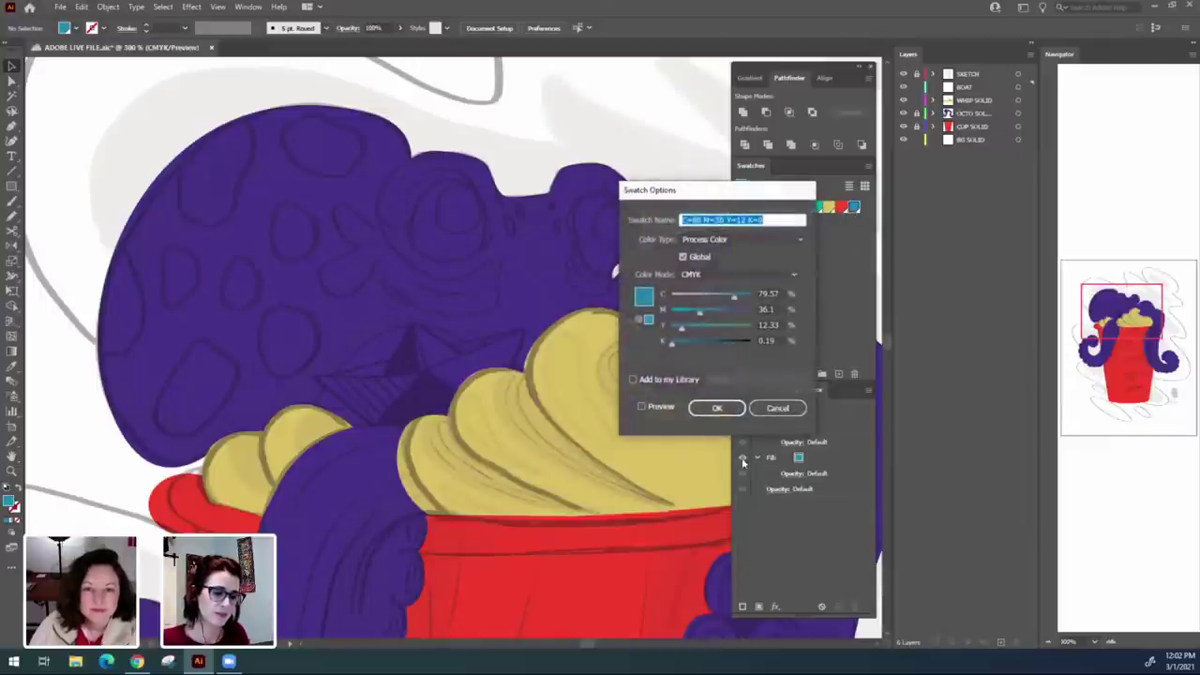
pyautogui.click(734, 417)
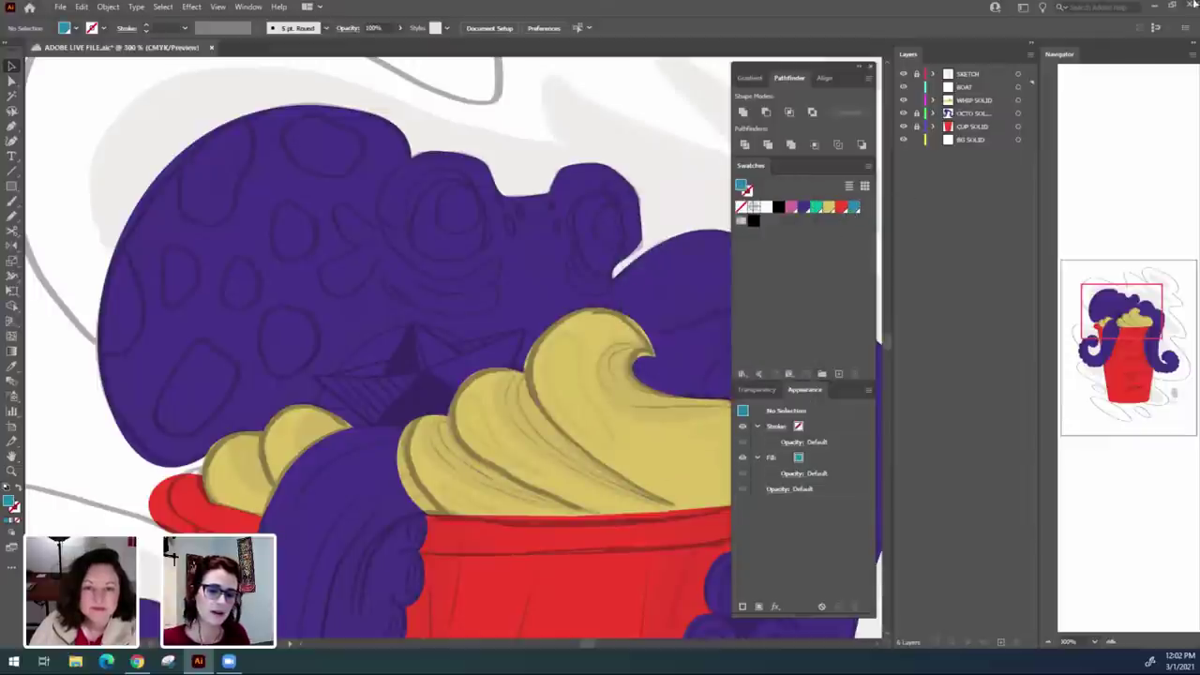
pyautogui.click(1031, 55)
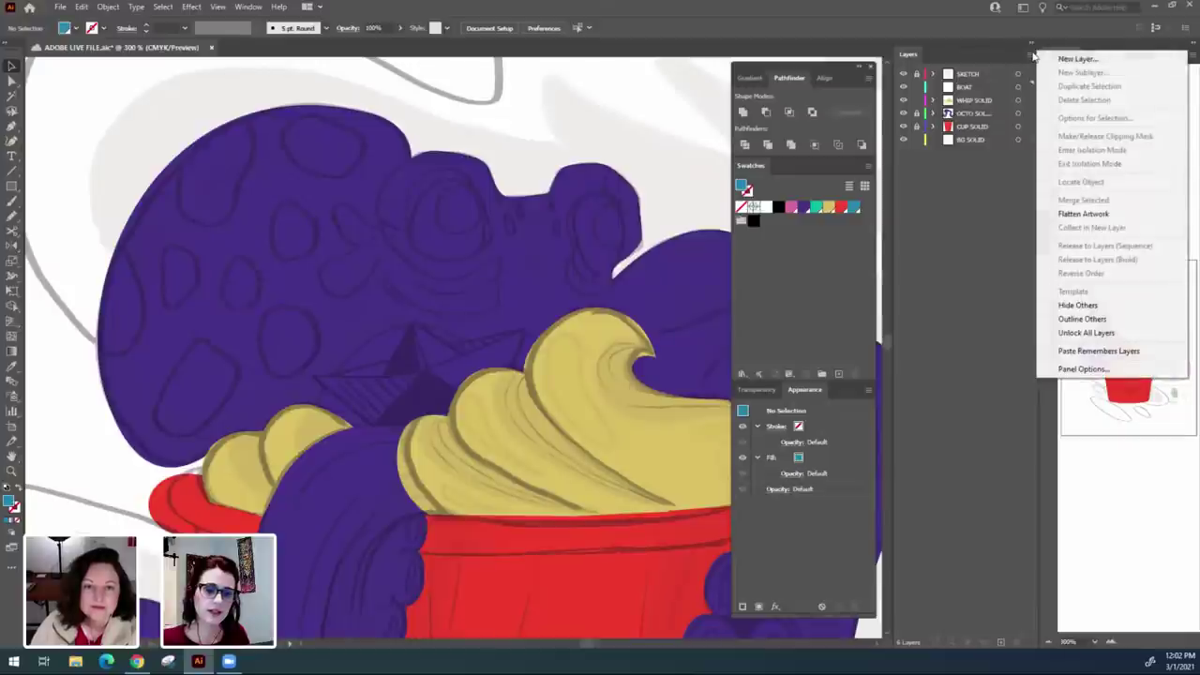
pyautogui.click(1003, 295)
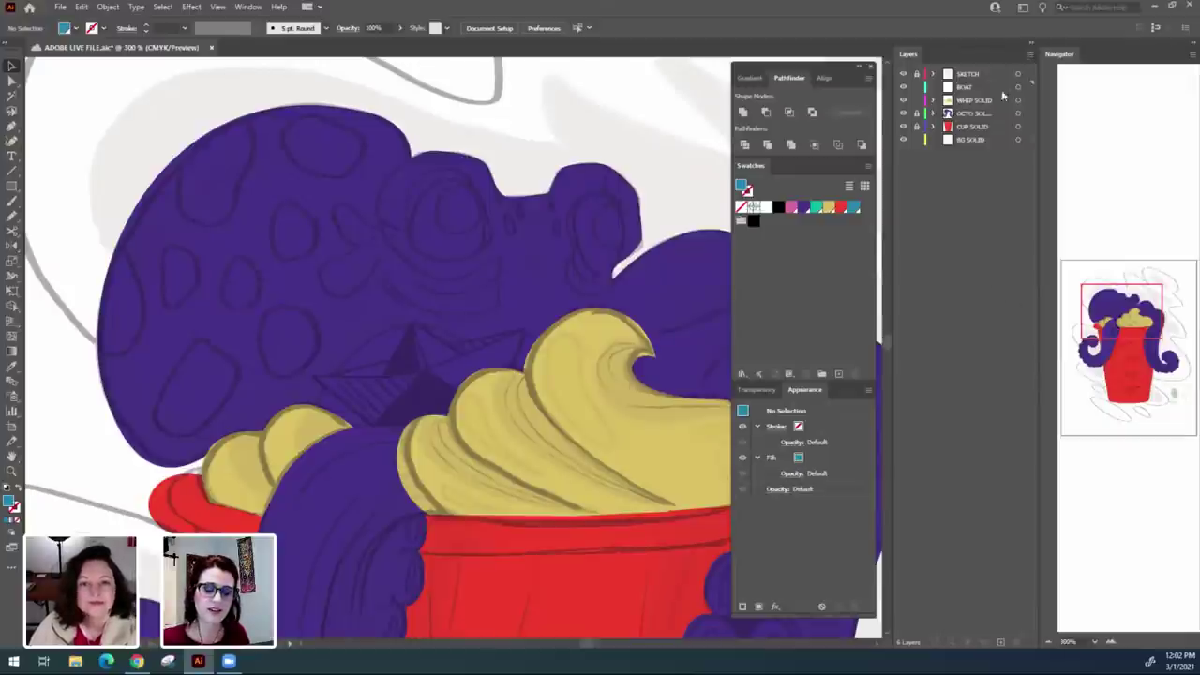
pyautogui.click(1031, 57)
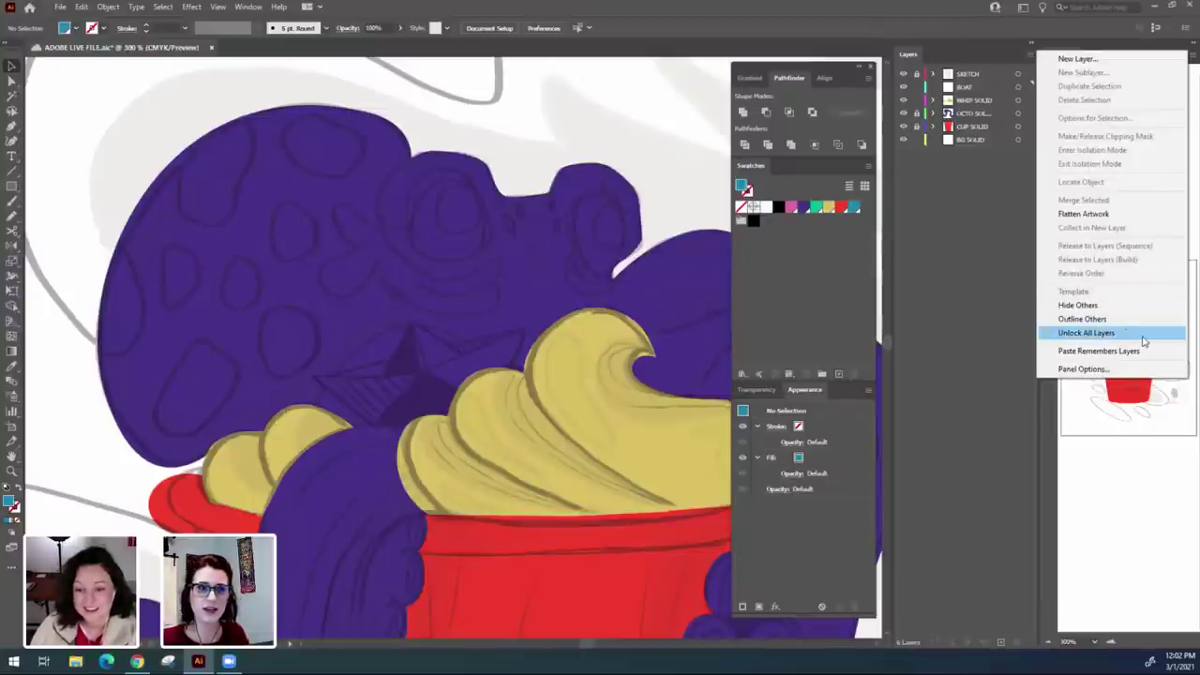
pyautogui.click(980, 298)
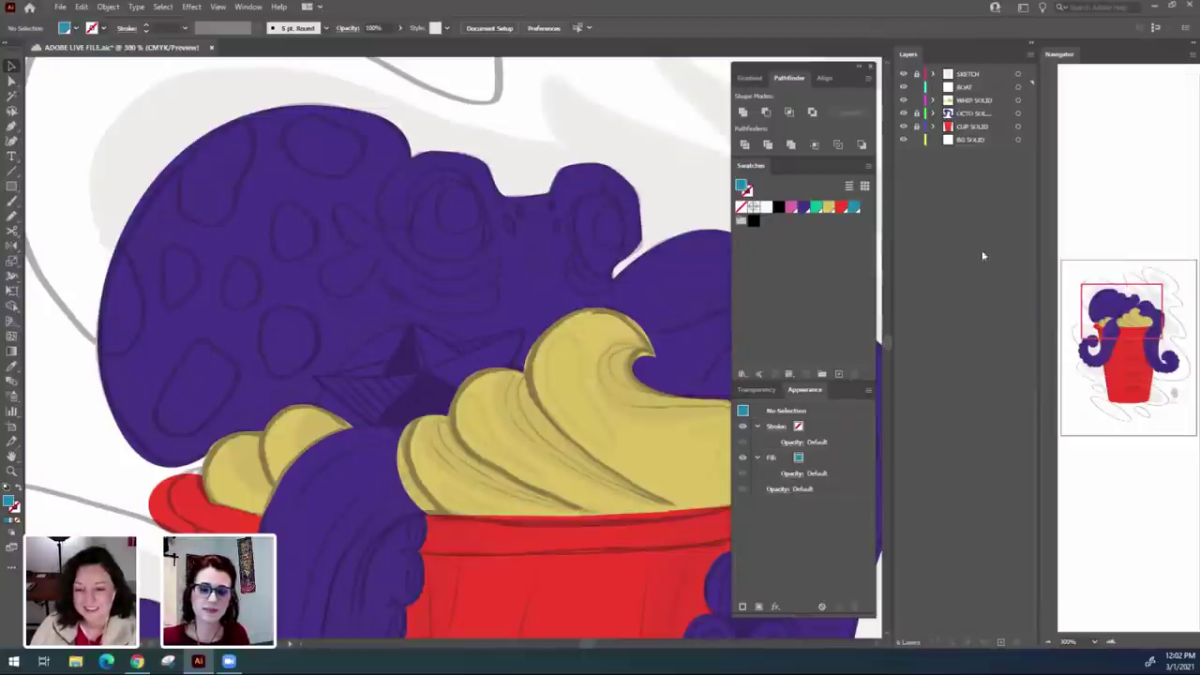
# Show the Color Guide, place it over the swatches and layers area, and enlarge it to widen its colour variations.
pyautogui.click(248, 7)
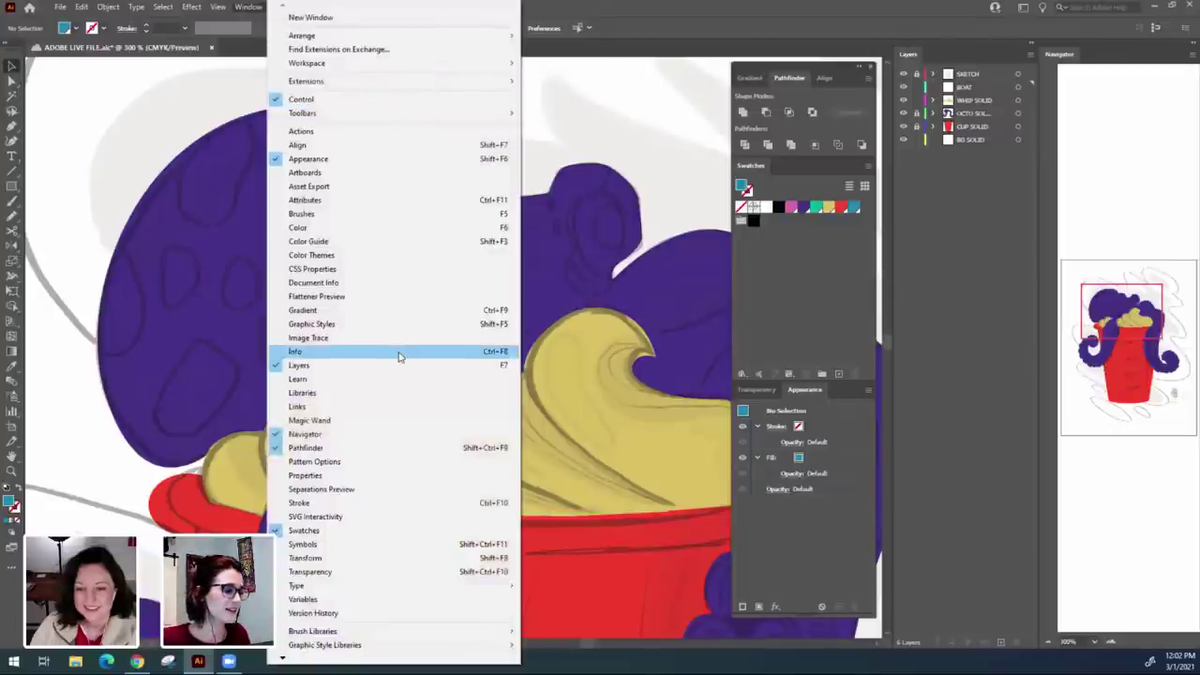
pyautogui.click(400, 242)
pyautogui.moveTo(190, 118); pyautogui.dragTo(869, 242)
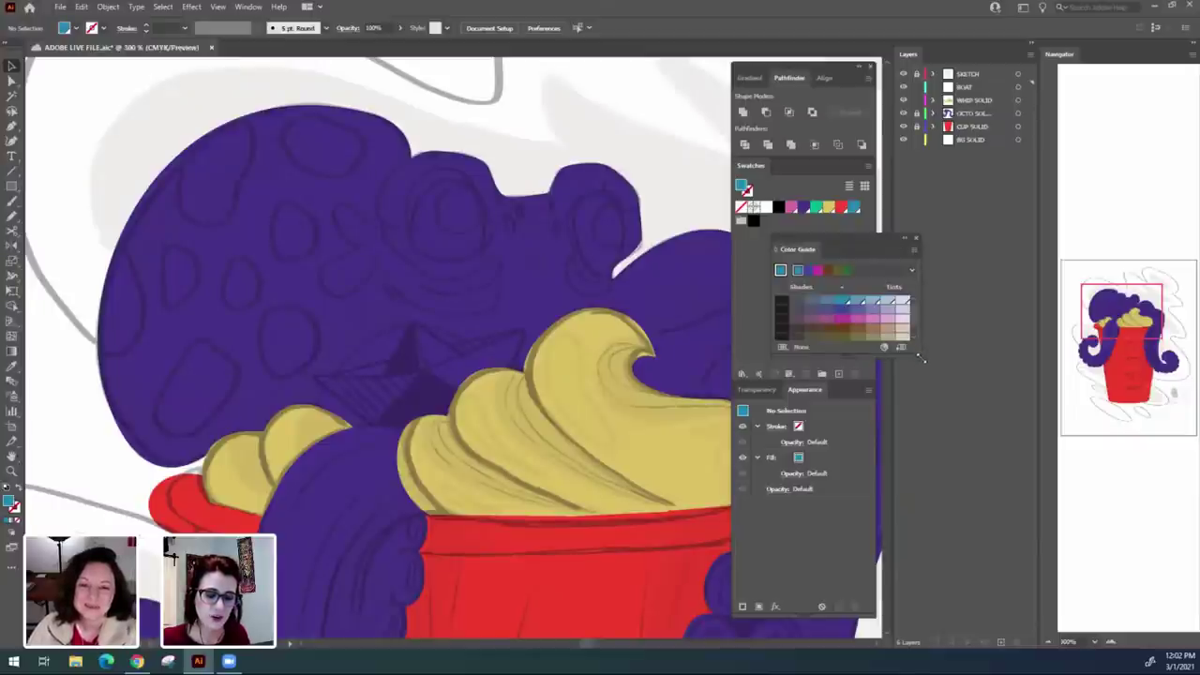
pyautogui.moveTo(920, 357); pyautogui.dragTo(1071, 519)
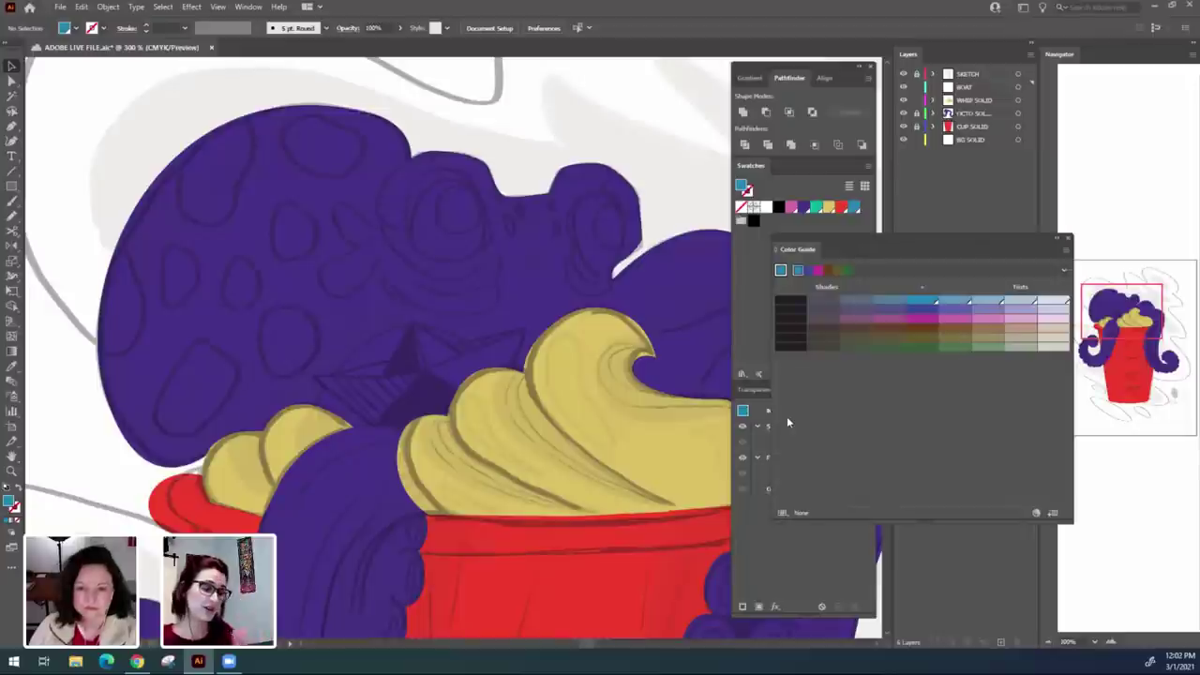
pyautogui.click(752, 314)
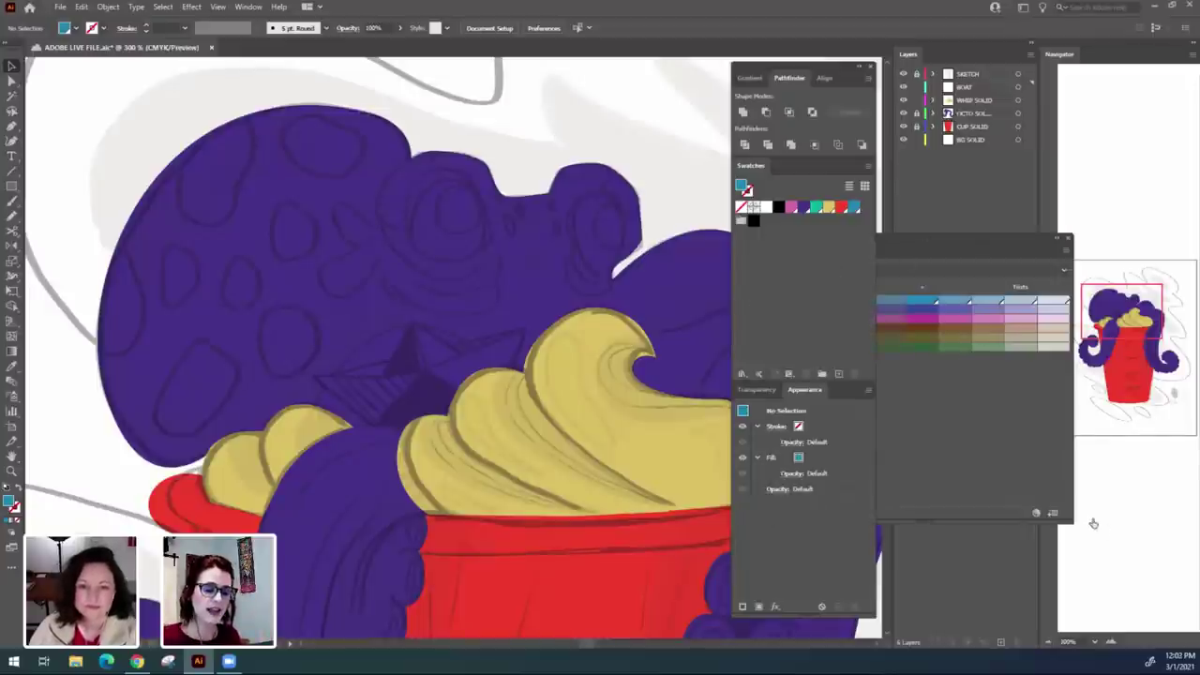
pyautogui.click(987, 456)
pyautogui.moveTo(964, 245); pyautogui.dragTo(951, 249)
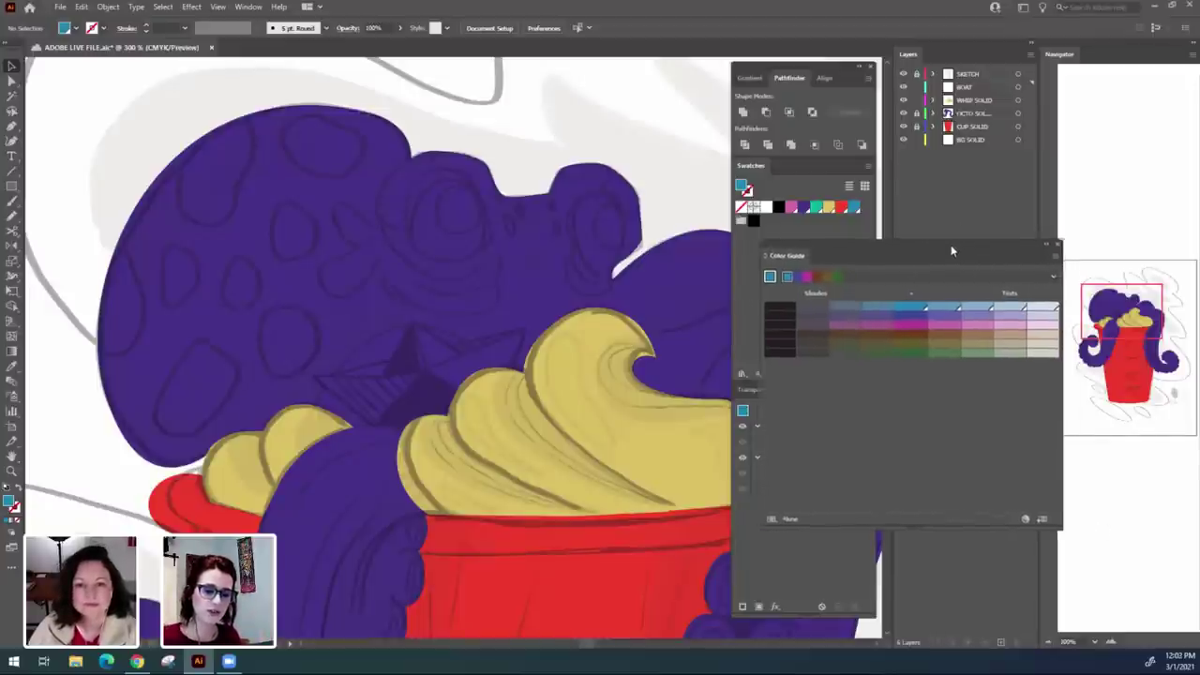
# Switch the Color Guide to warm/cool variations and pick a cool variation of the blue.
pyautogui.click(1052, 253)
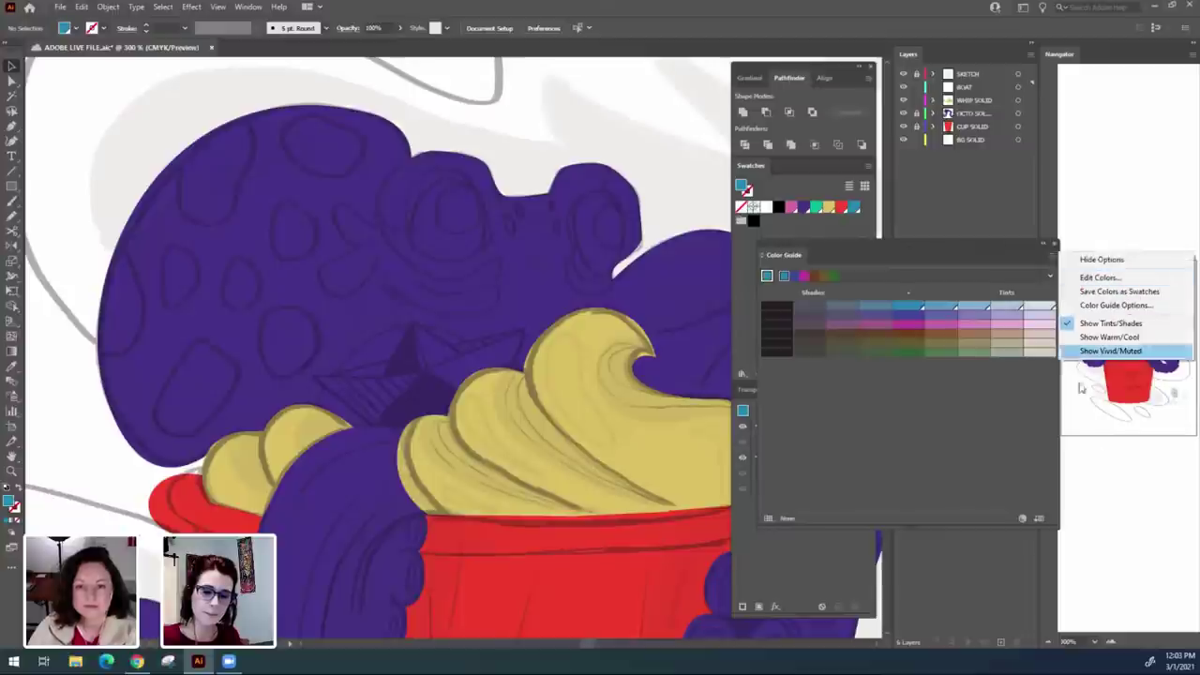
pyautogui.click(1088, 337)
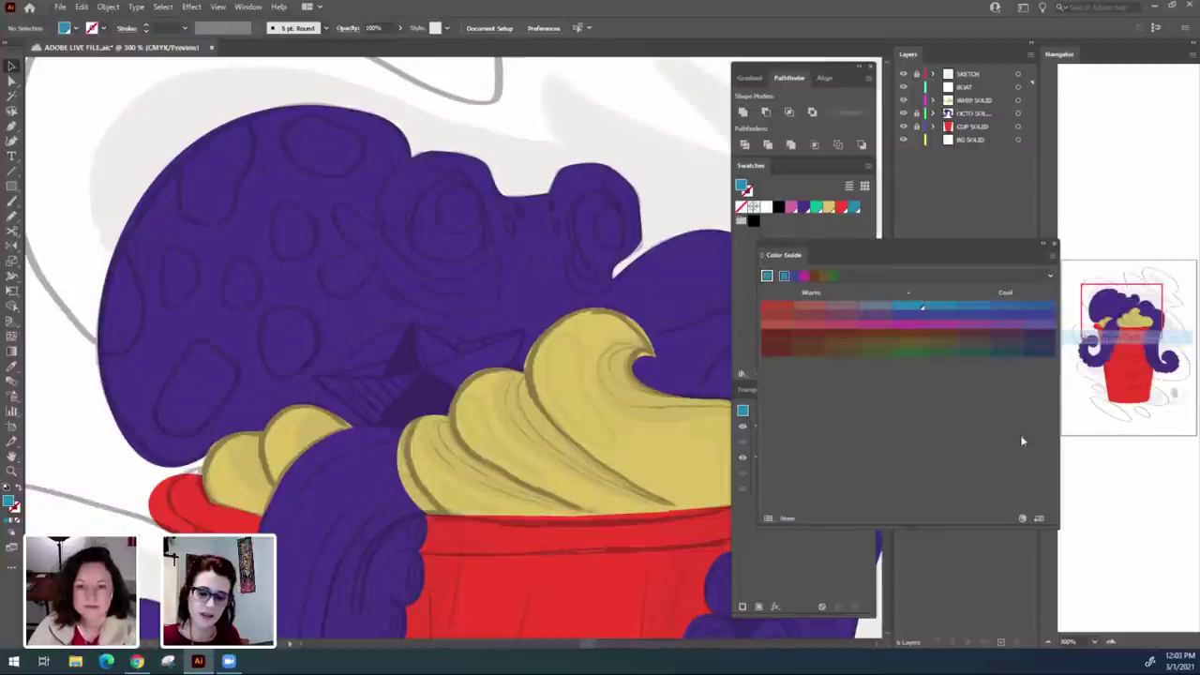
pyautogui.click(1009, 307)
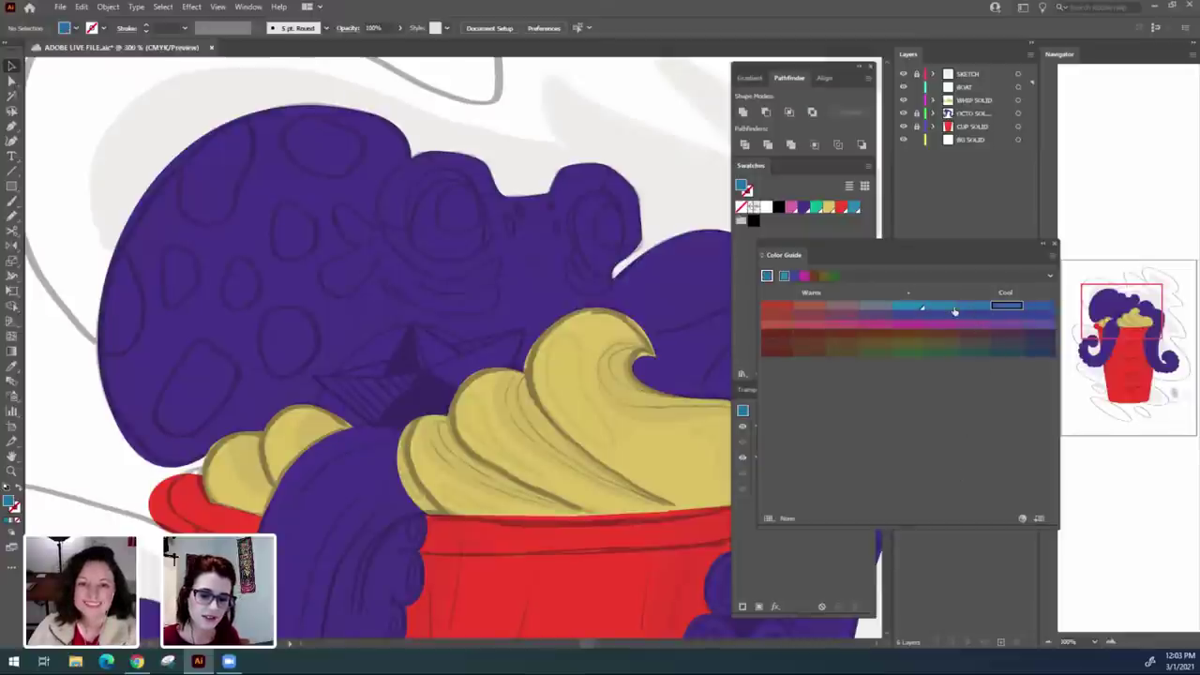
# Pick the most vivid blue from the Color Guide's vivid/muted variations and save it as a global CMYK swatch, C=85 M=43 Y=7 K=0.
pyautogui.click(1051, 261)
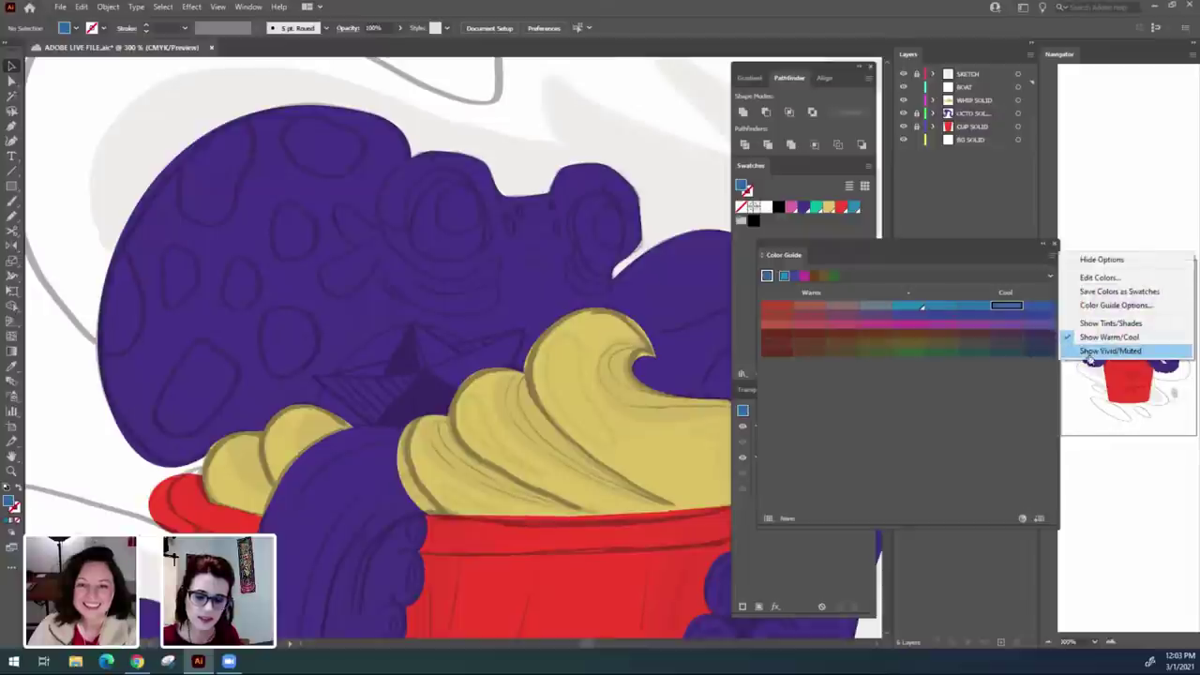
pyautogui.click(1087, 355)
pyautogui.click(1039, 310)
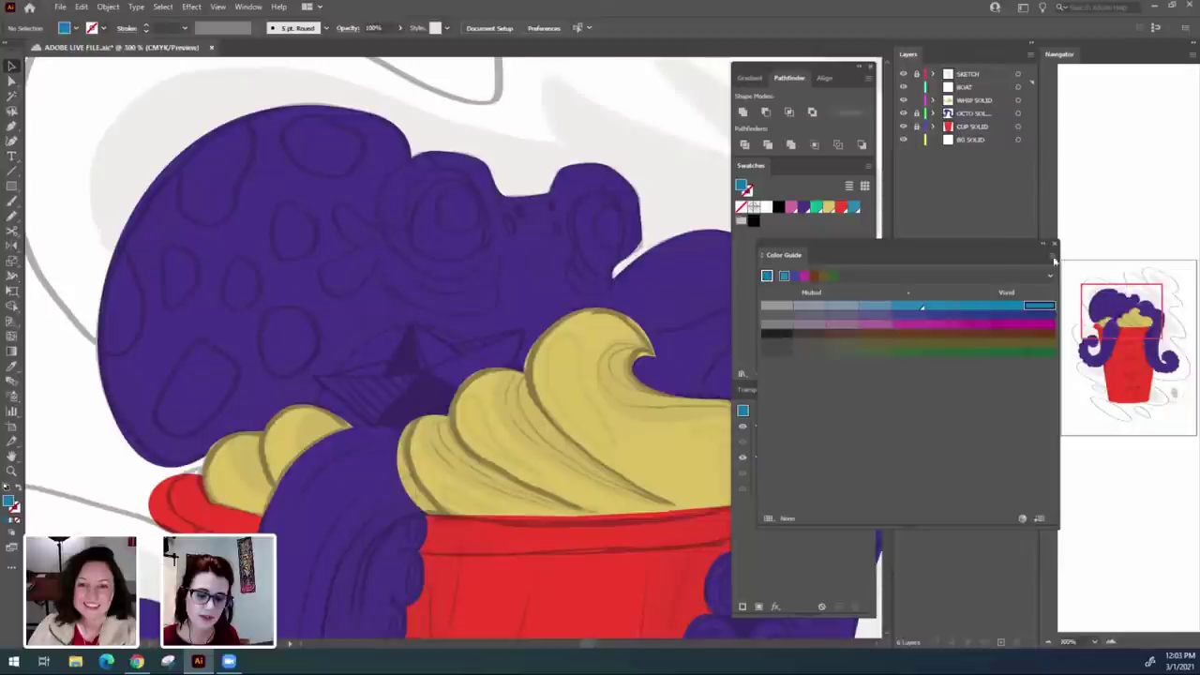
pyautogui.click(1054, 244)
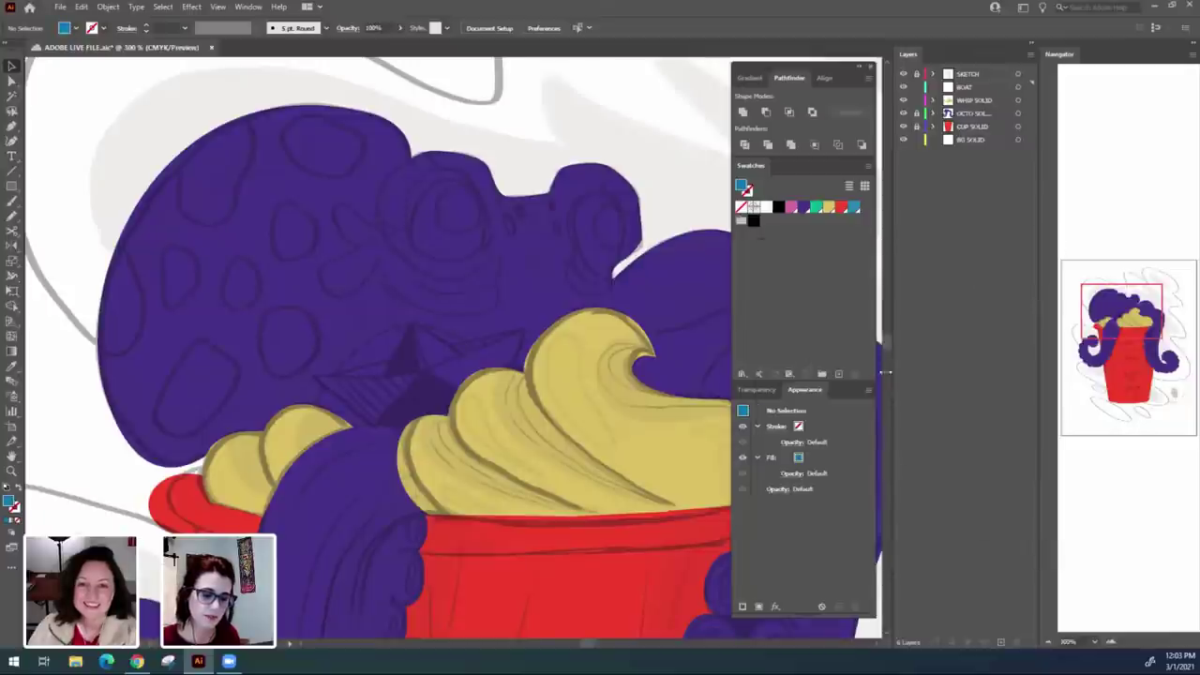
pyautogui.click(839, 374)
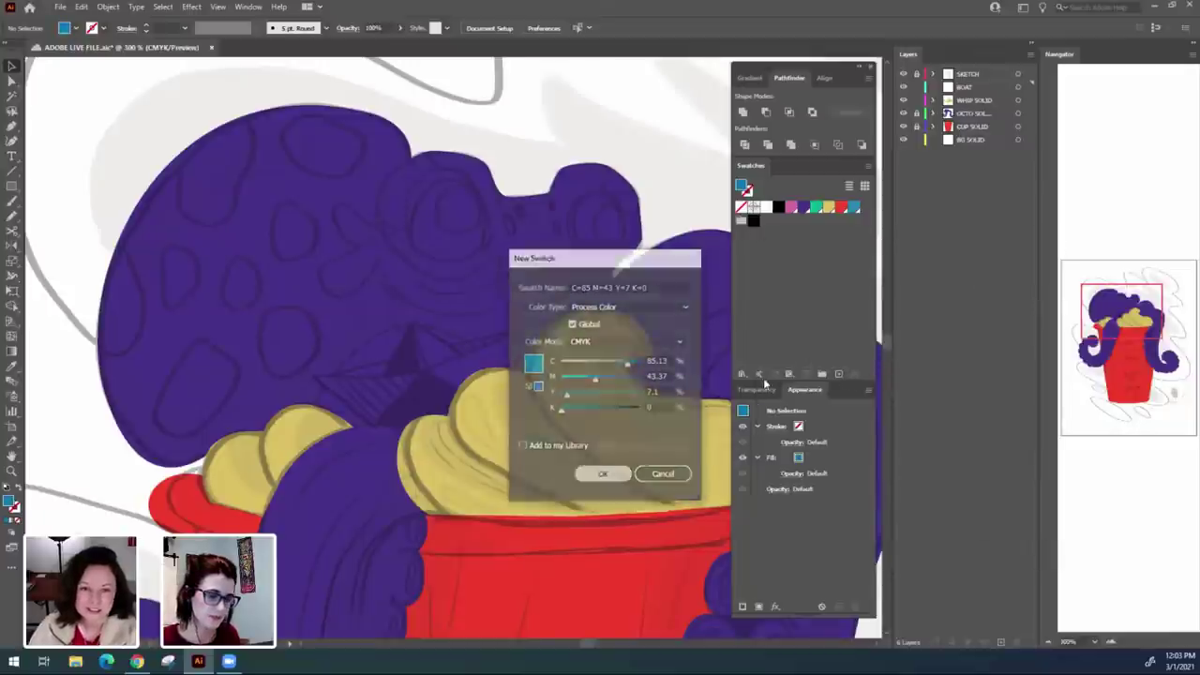
pyautogui.click(604, 475)
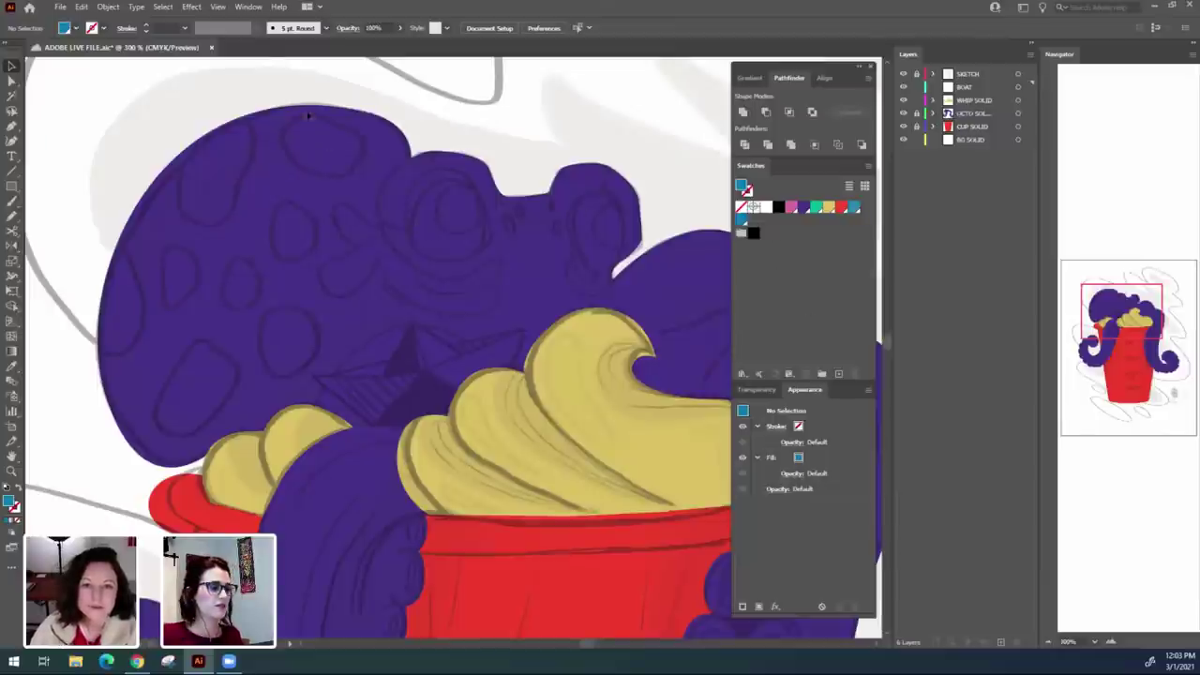
# Reopen the Color Guide and review its available variation options.
pyautogui.click(248, 6)
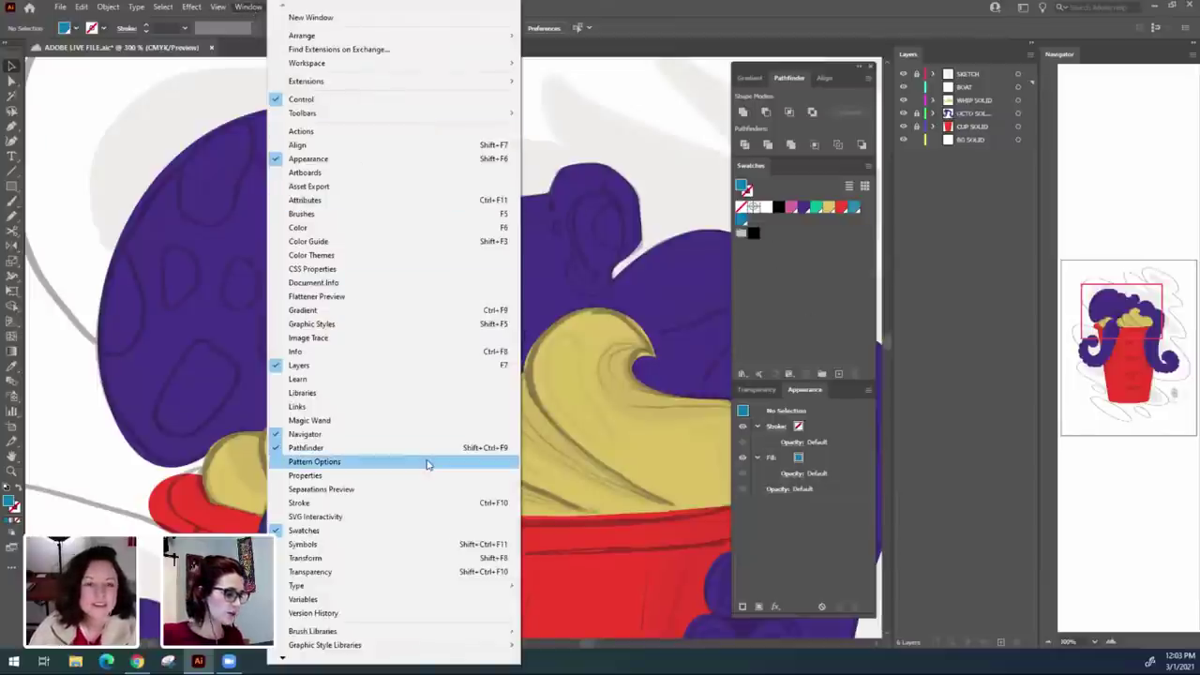
pyautogui.click(388, 245)
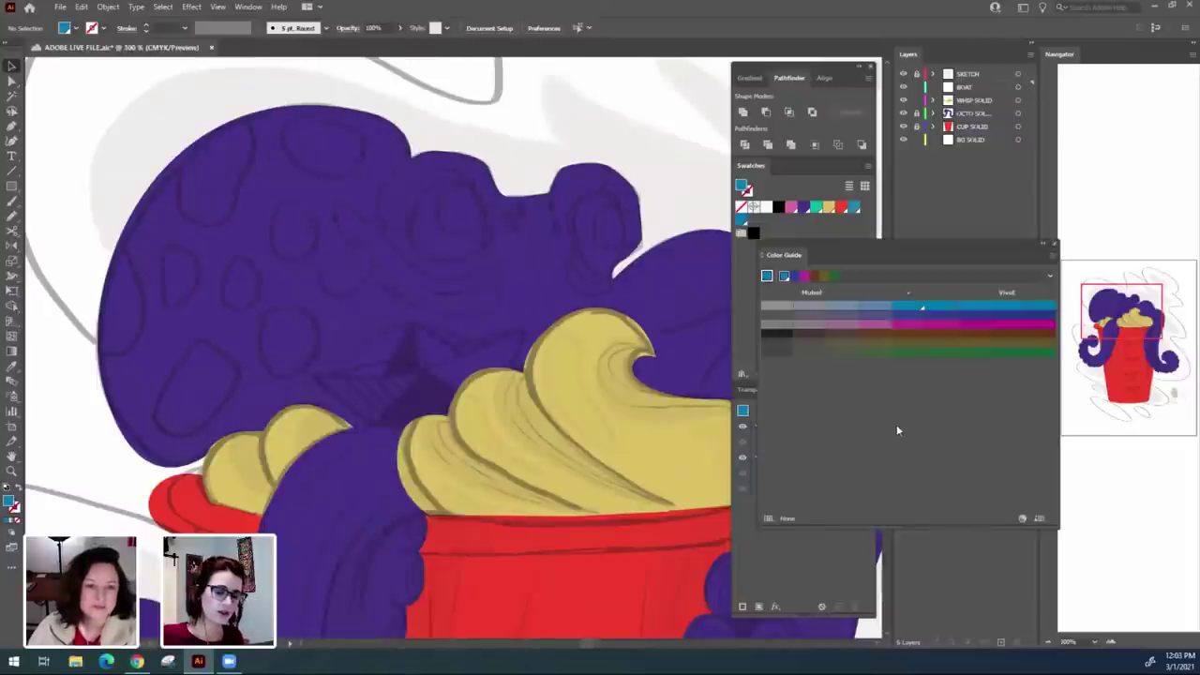
pyautogui.click(1051, 255)
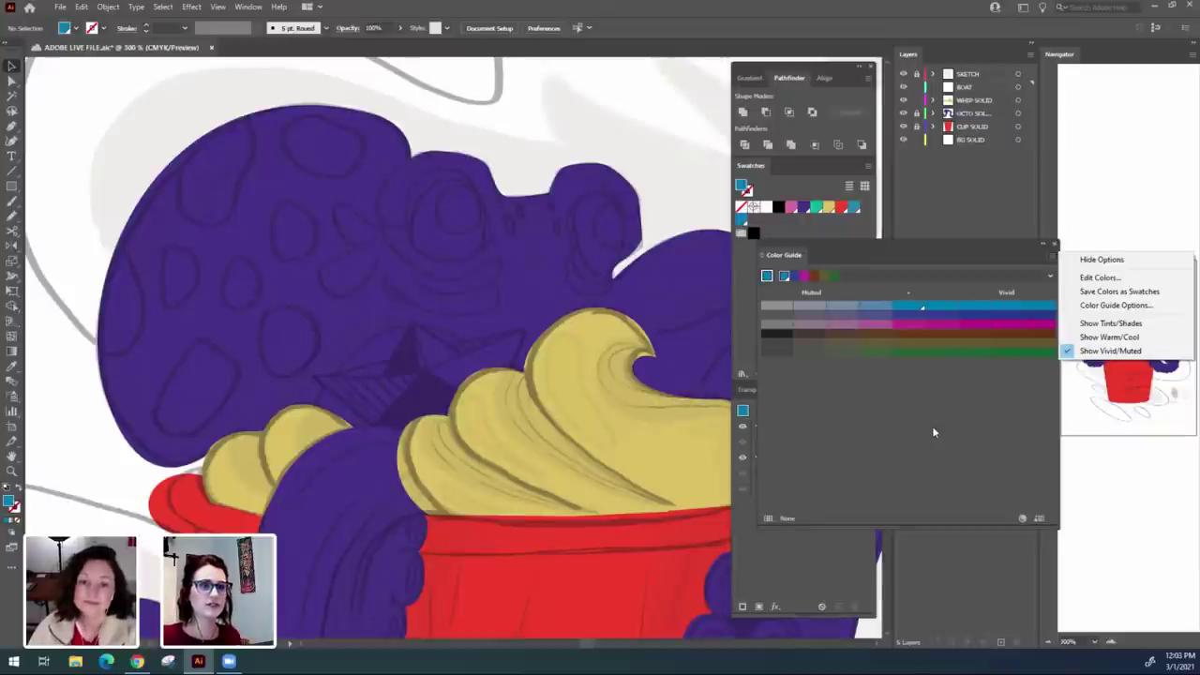
pyautogui.click(844, 234)
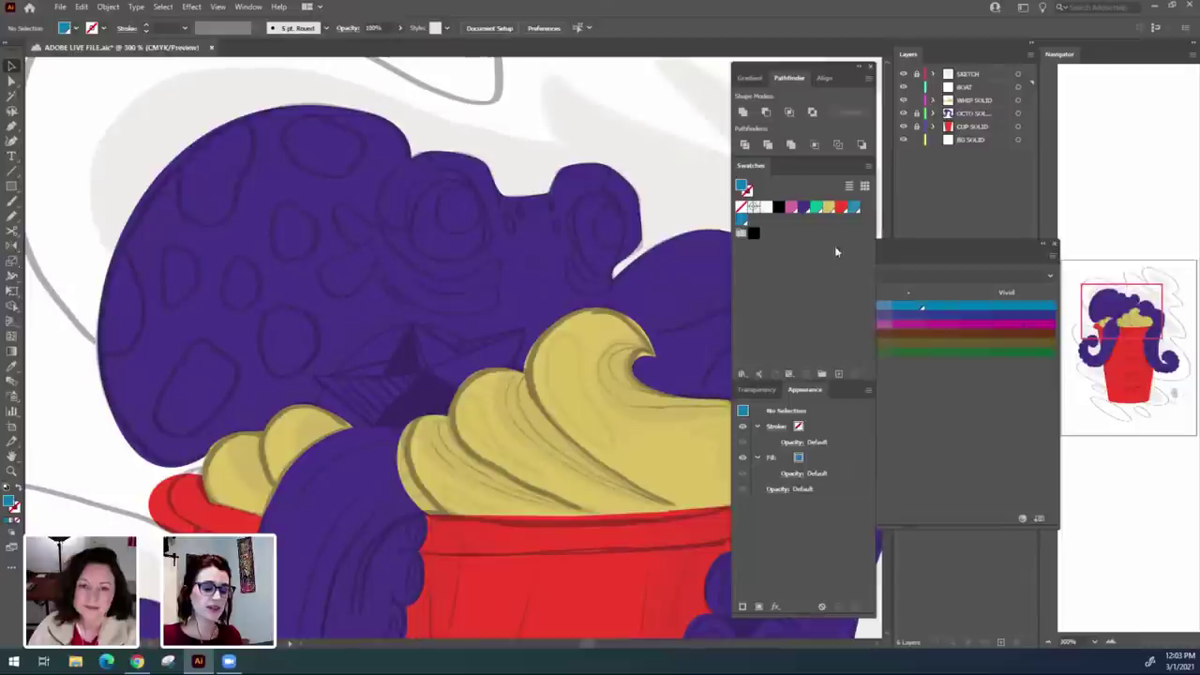
# Open Adobe Color Themes and browse the most popular public themes for palette ideas.
pyautogui.click(761, 374)
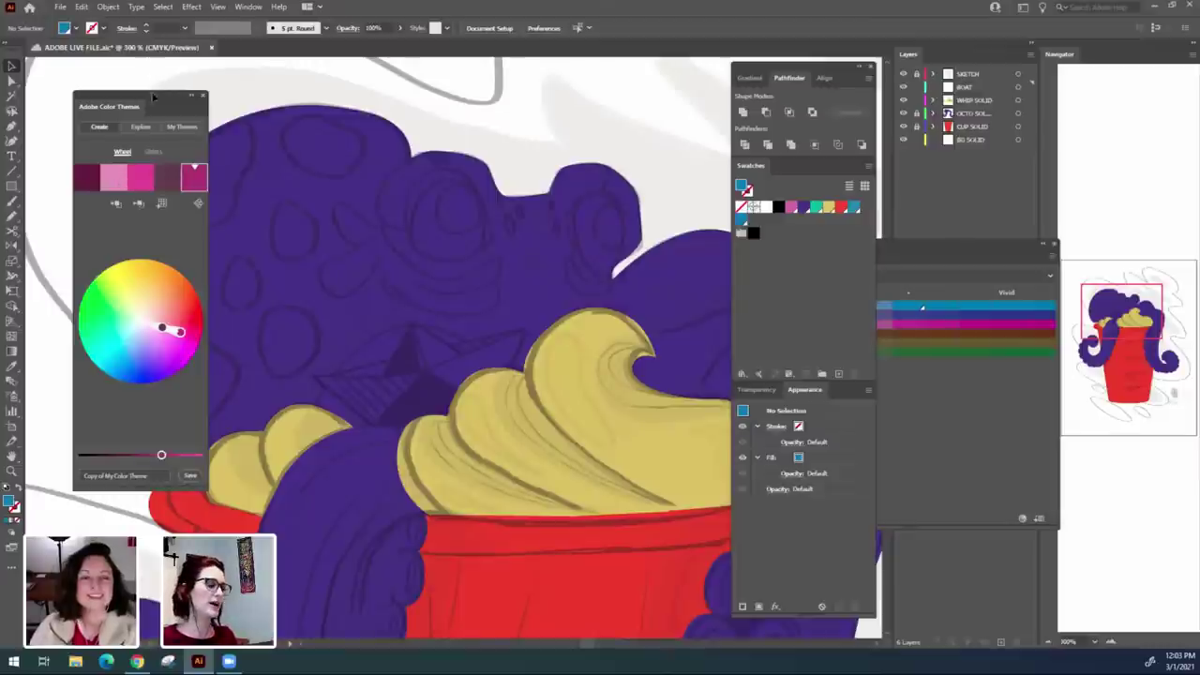
pyautogui.click(135, 128)
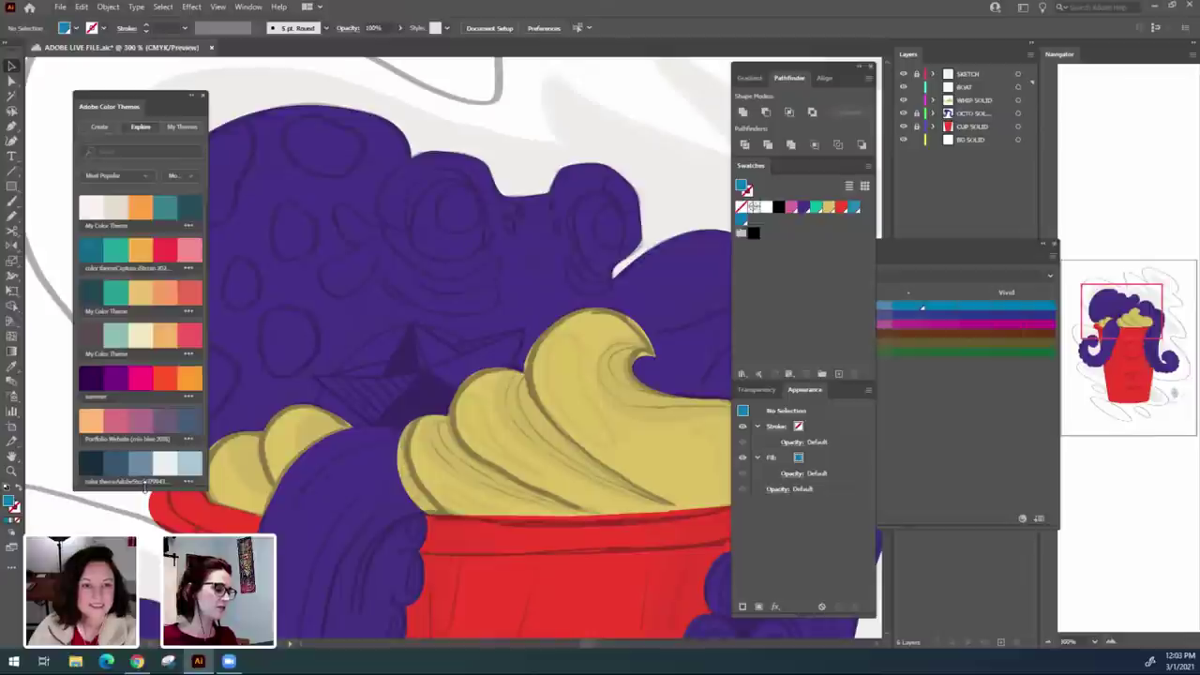
pyautogui.scroll(-10, 159, 441)
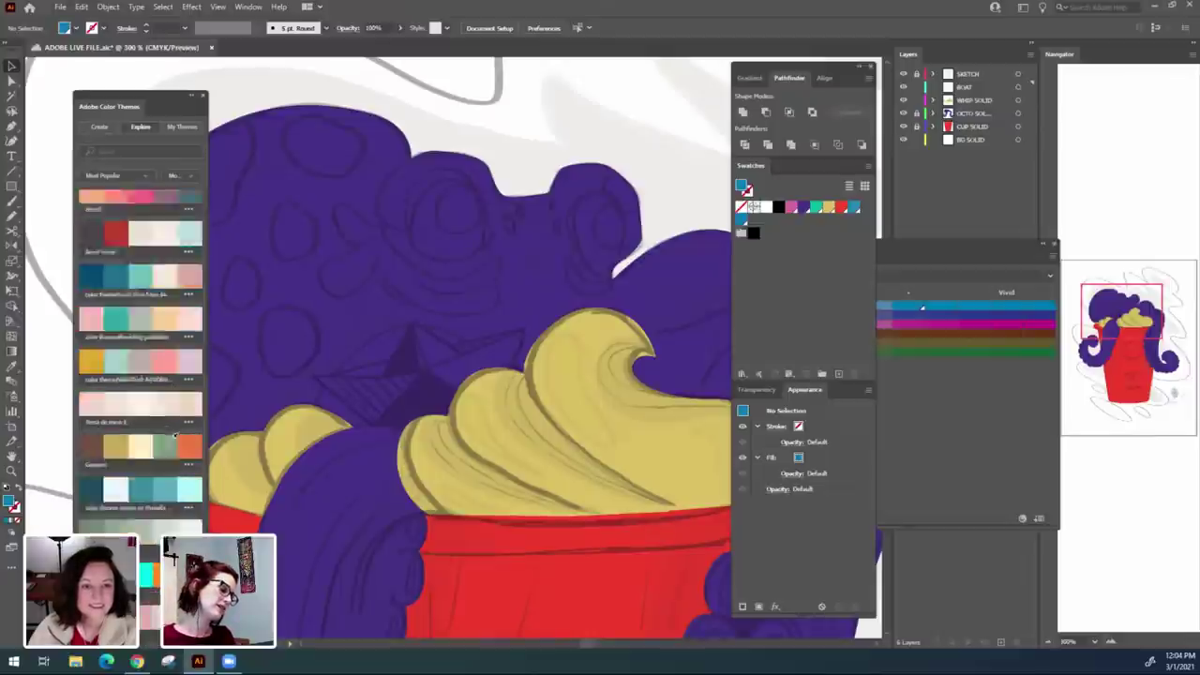
pyautogui.scroll(-10, 174, 429)
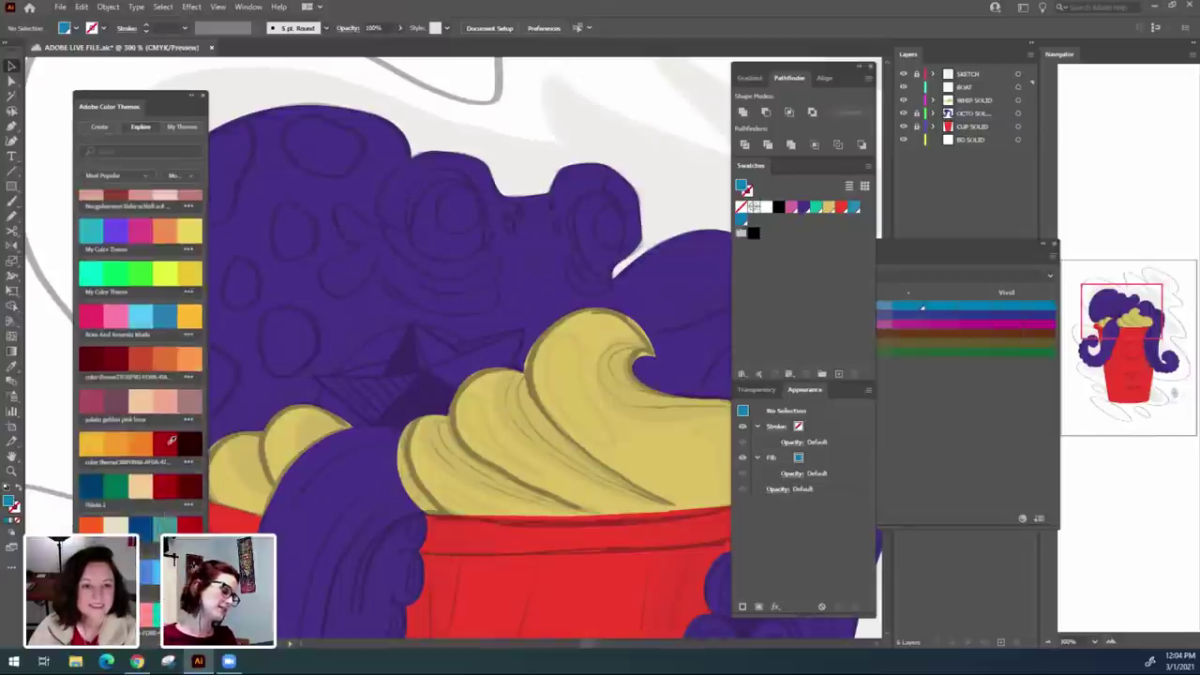
# Browse further down the most popular public colour themes and close Adobe Color Themes.
pyautogui.scroll(-5, 168, 448)
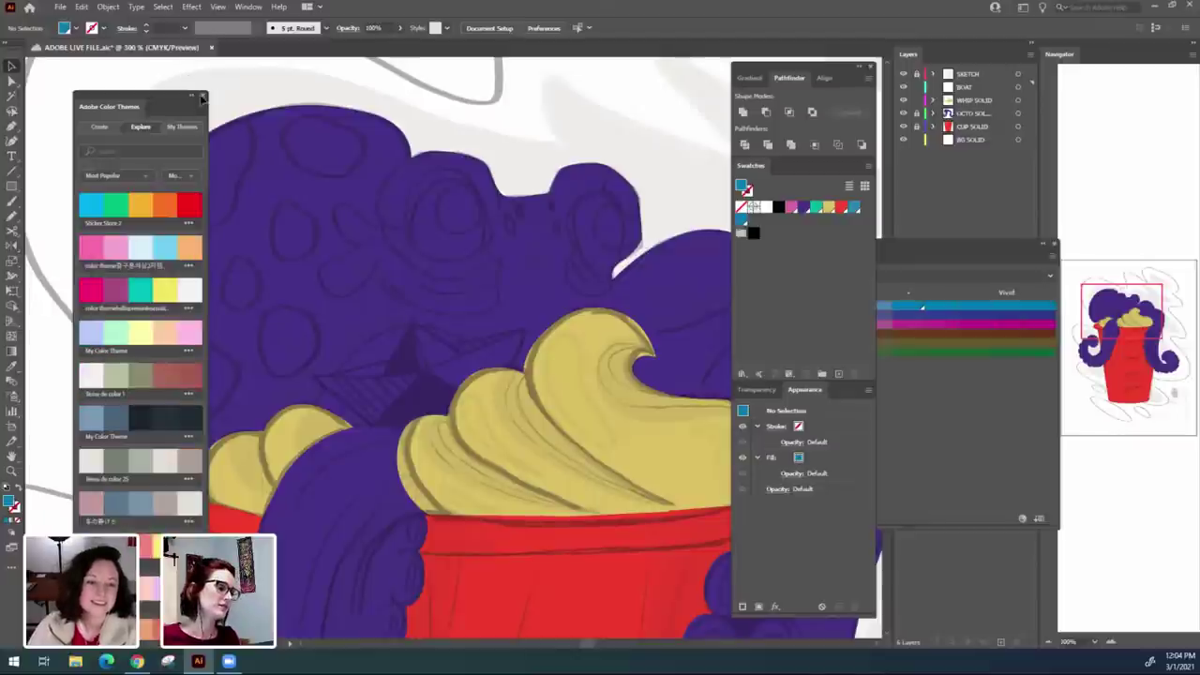
pyautogui.click(202, 97)
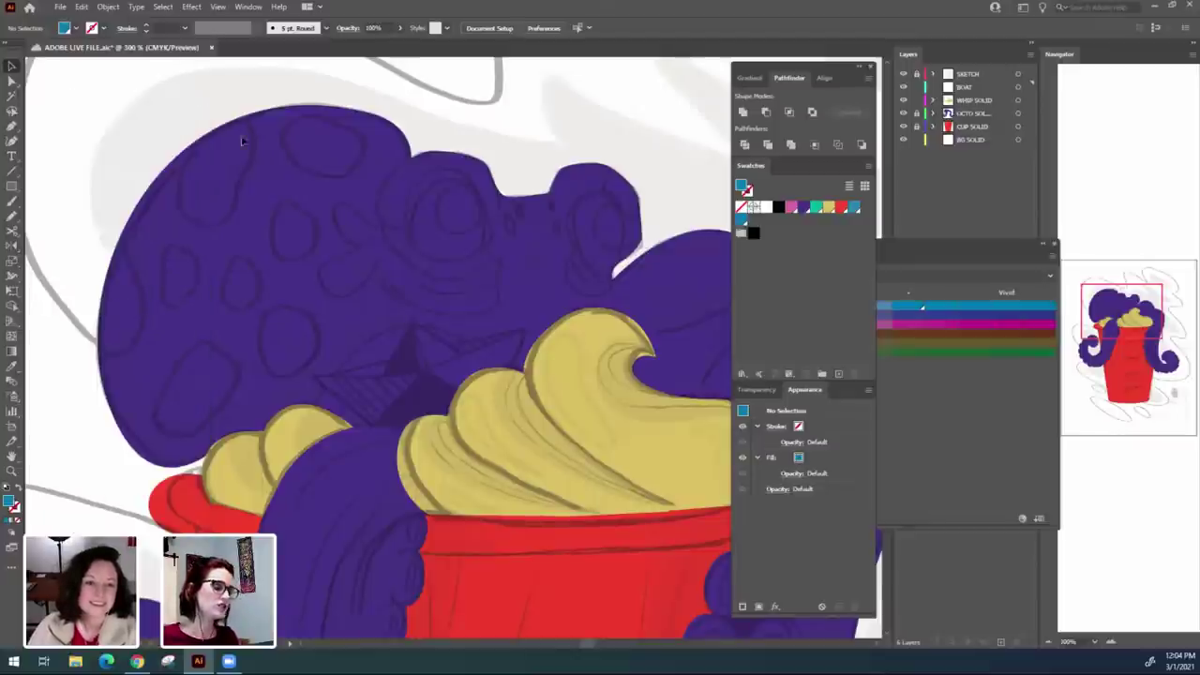
# Retune the newest global blue swatch to a teal with C=72, M=24, Y=30 and K=0.
pyautogui.doubleClick(742, 219)
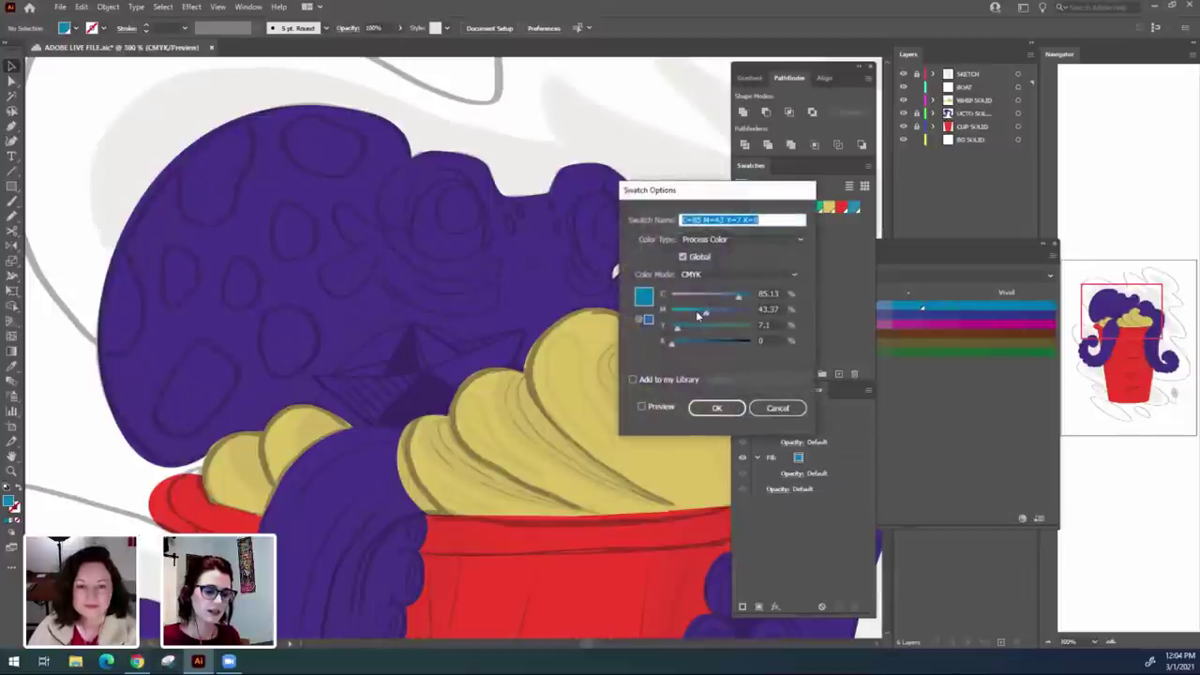
pyautogui.moveTo(698, 316); pyautogui.dragTo(692, 312)
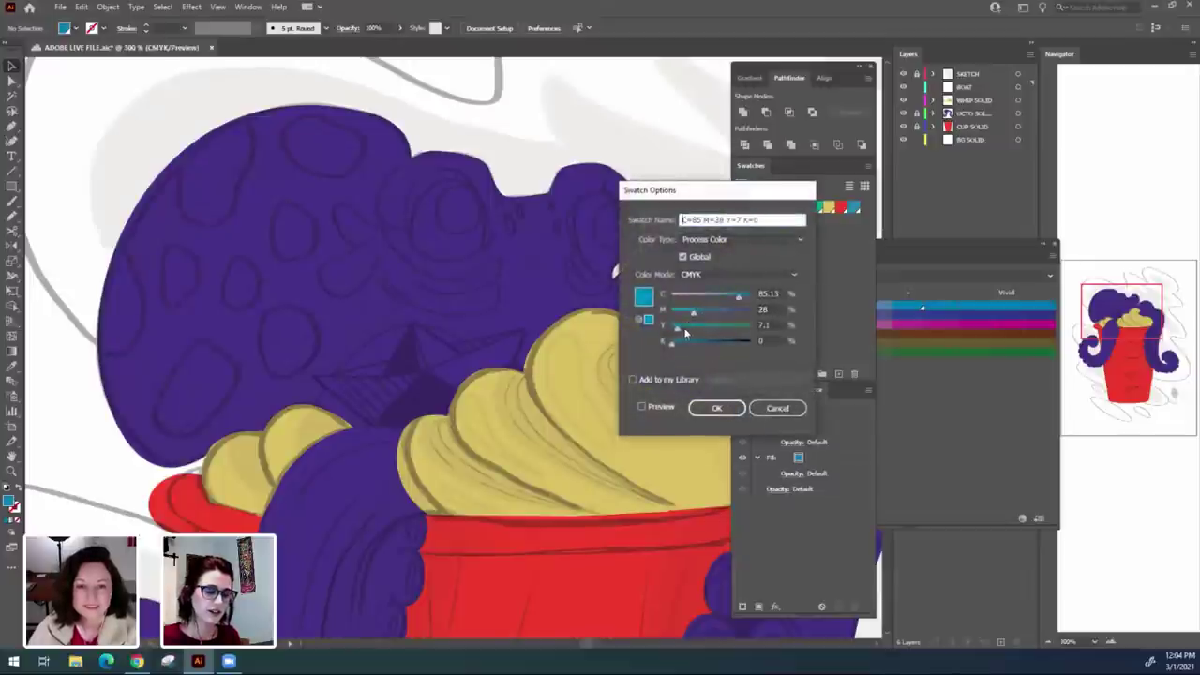
pyautogui.moveTo(737, 295); pyautogui.dragTo(728, 296)
pyautogui.click(716, 408)
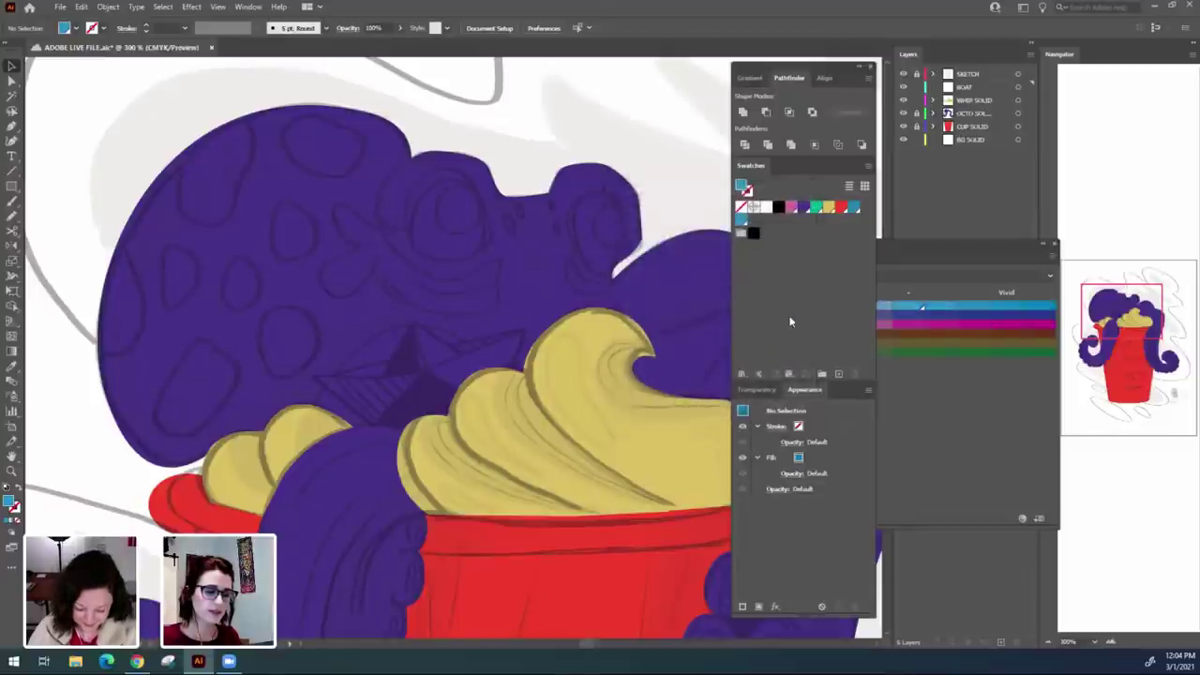
pyautogui.doubleClick(741, 220)
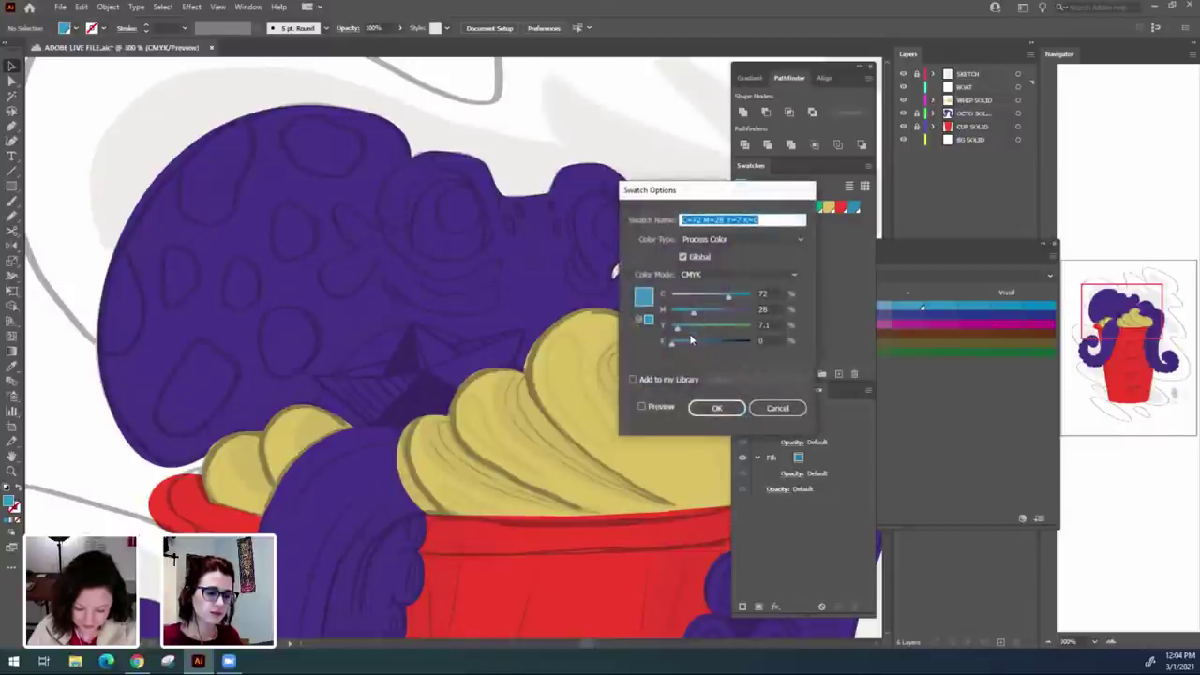
pyautogui.moveTo(712, 330); pyautogui.dragTo(710, 330)
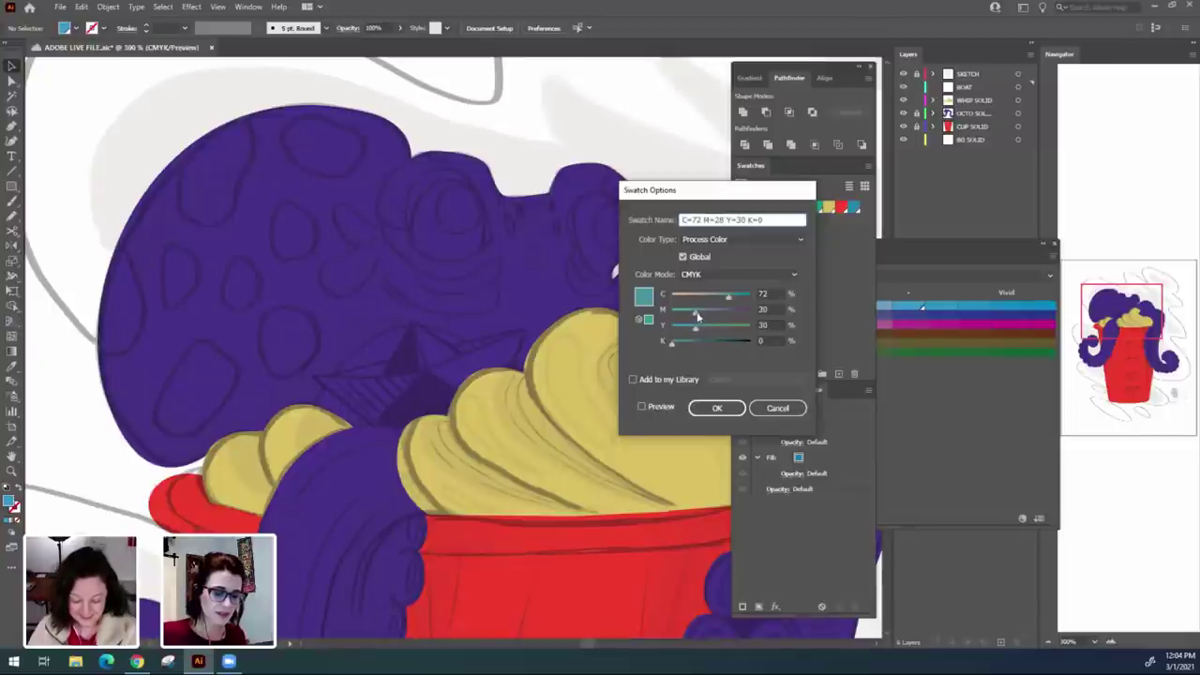
pyautogui.moveTo(697, 317); pyautogui.dragTo(699, 315)
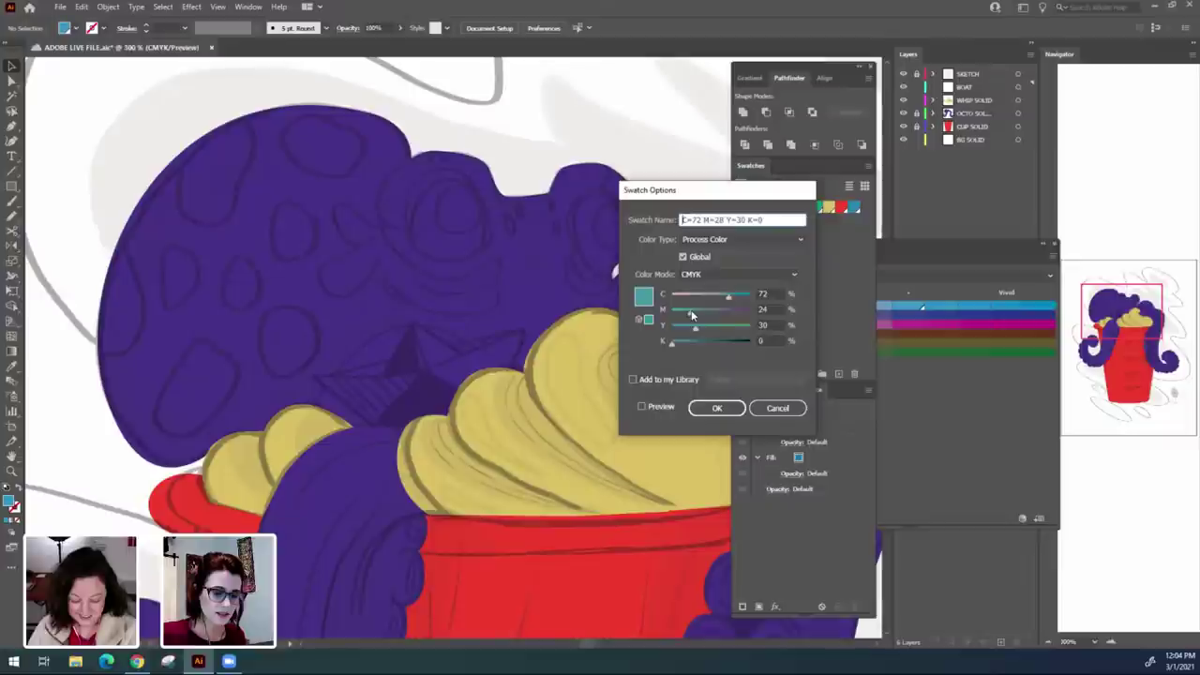
pyautogui.click(717, 408)
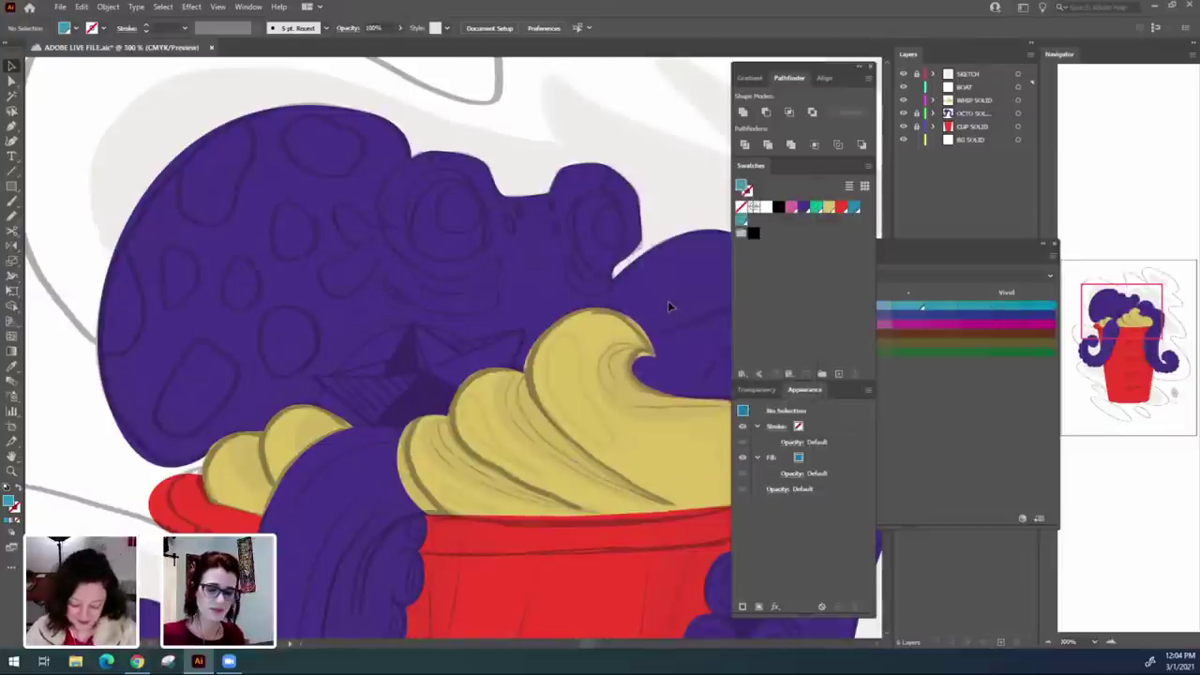
# Draw the left half of the paper boat in the teal swatch with the Pen tool, from the sail peak around the left tip to the hull's base.
pyautogui.scroll(1, 670, 306)
pyautogui.moveTo(619, 572); pyautogui.dragTo(520, 541)
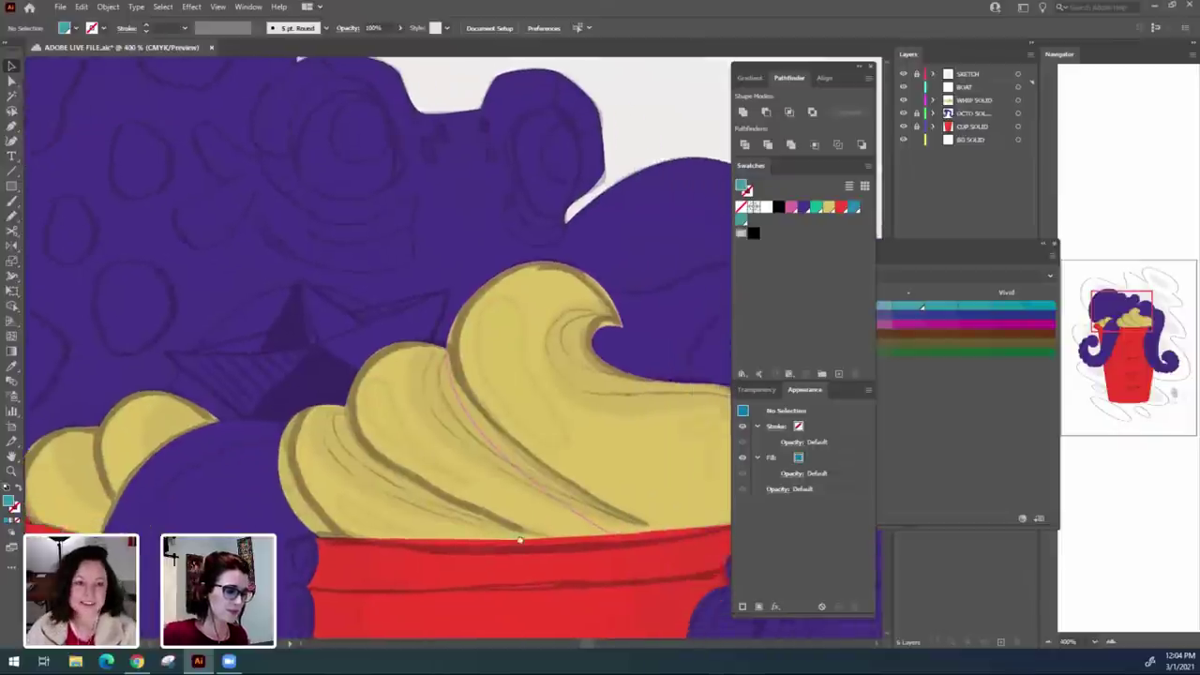
pyautogui.moveTo(484, 594); pyautogui.dragTo(526, 595)
pyautogui.click(743, 221)
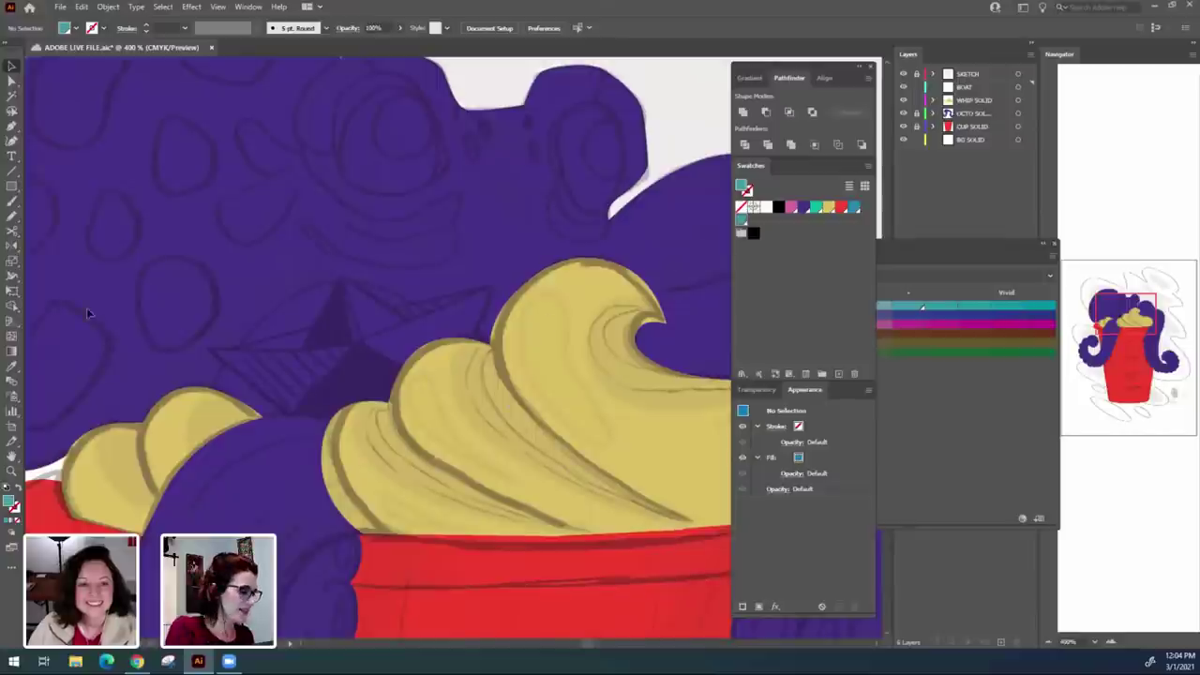
pyautogui.click(12, 125)
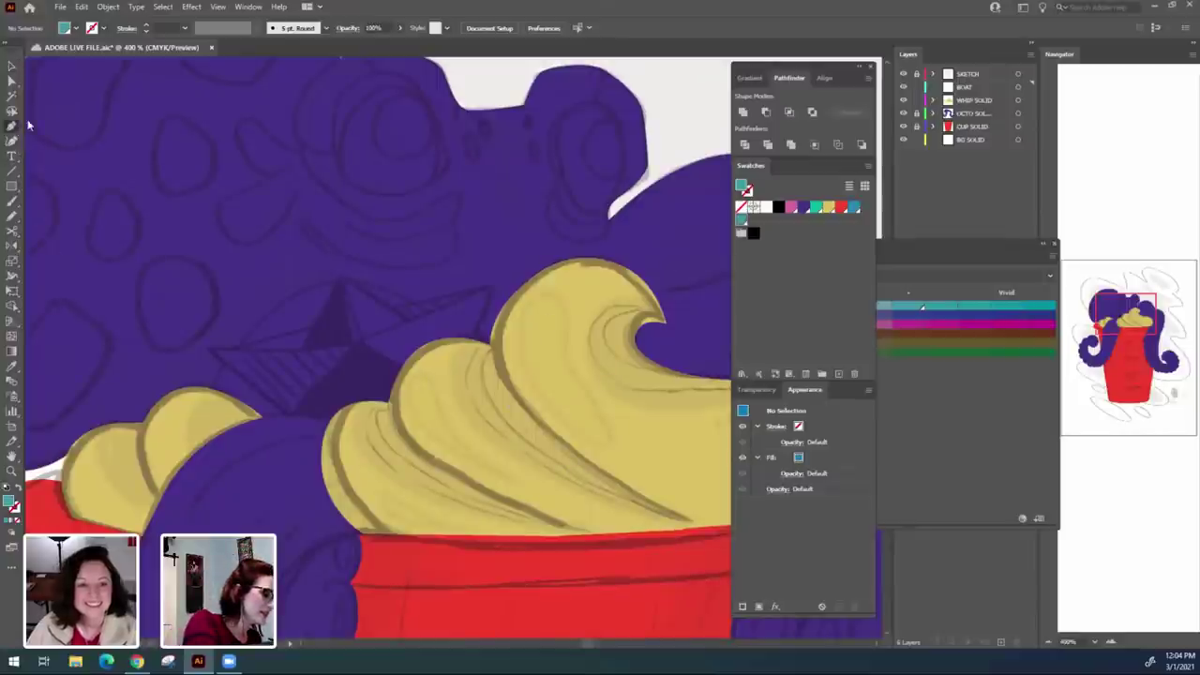
pyautogui.click(339, 277)
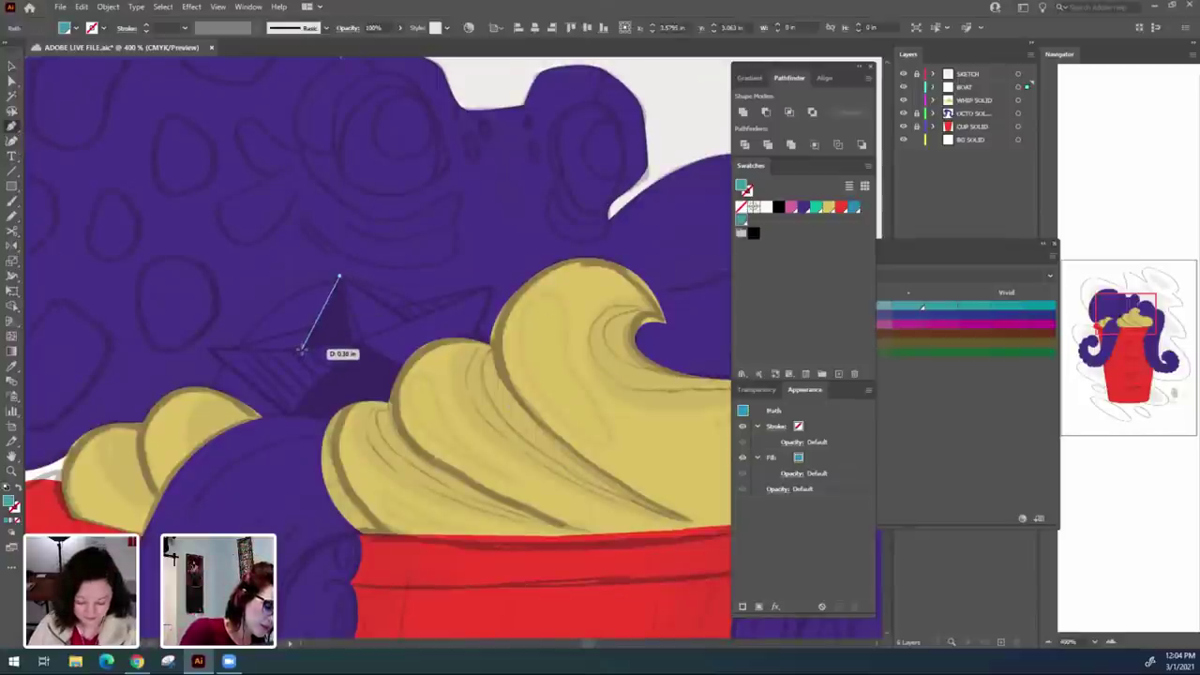
pyautogui.click(312, 326)
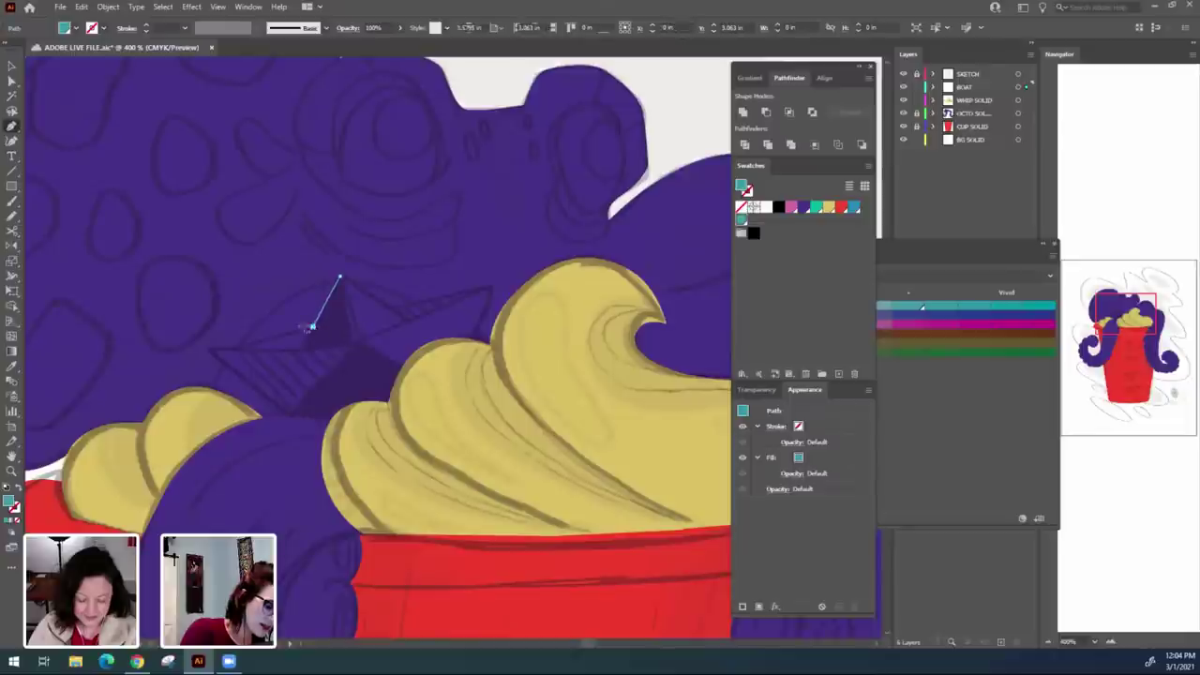
pyautogui.click(208, 348)
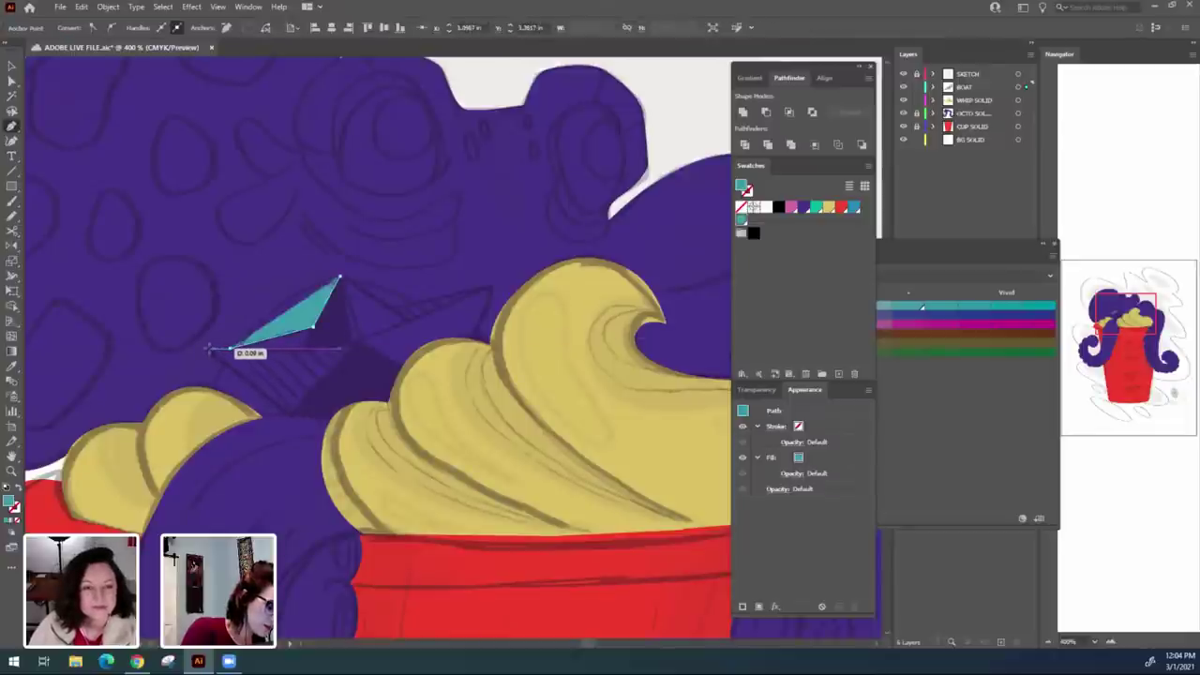
pyautogui.click(289, 414)
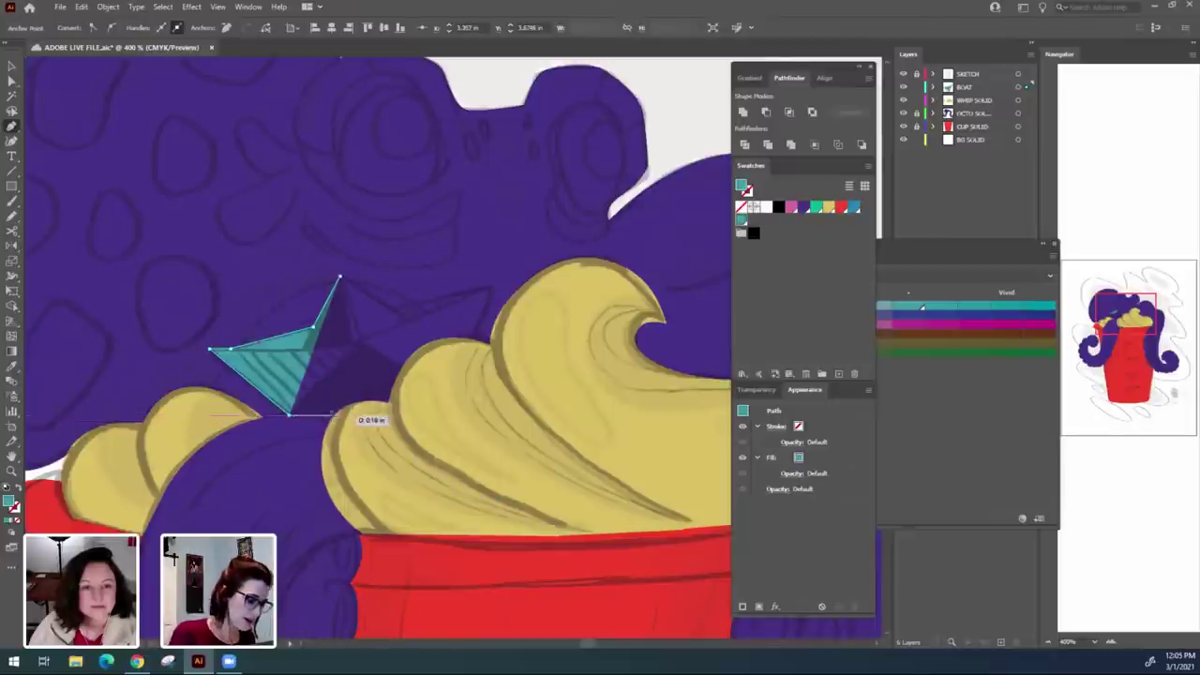
pyautogui.click(328, 415)
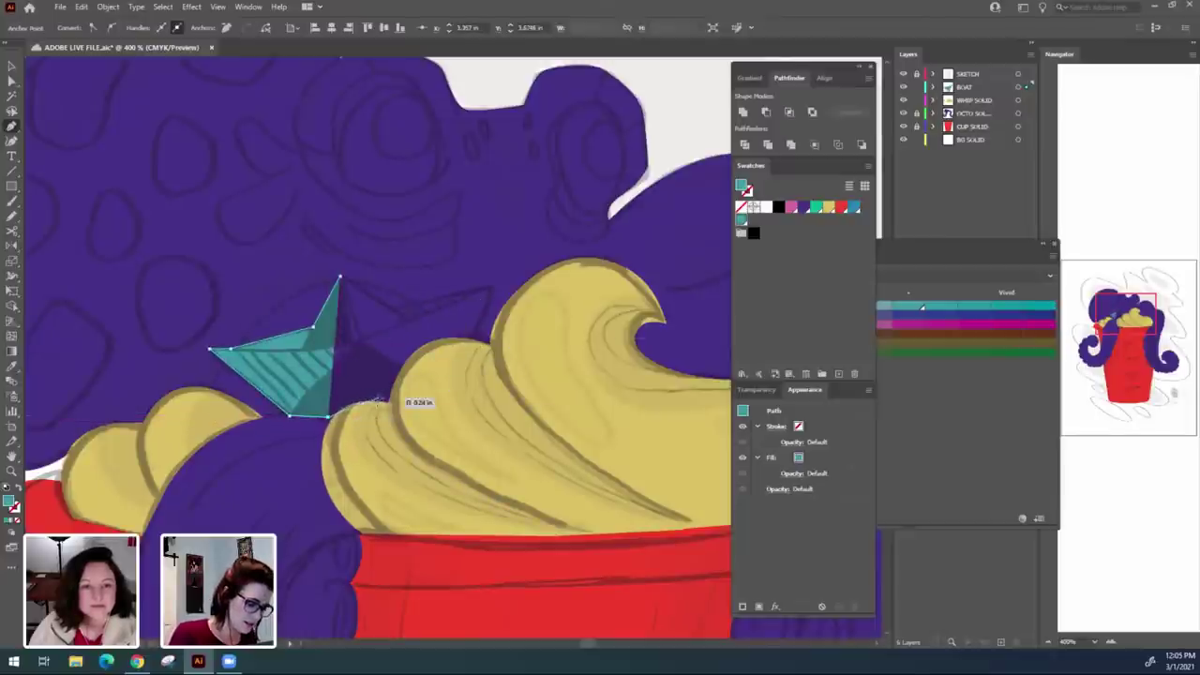
pyautogui.moveTo(388, 403); pyautogui.dragTo(422, 413)
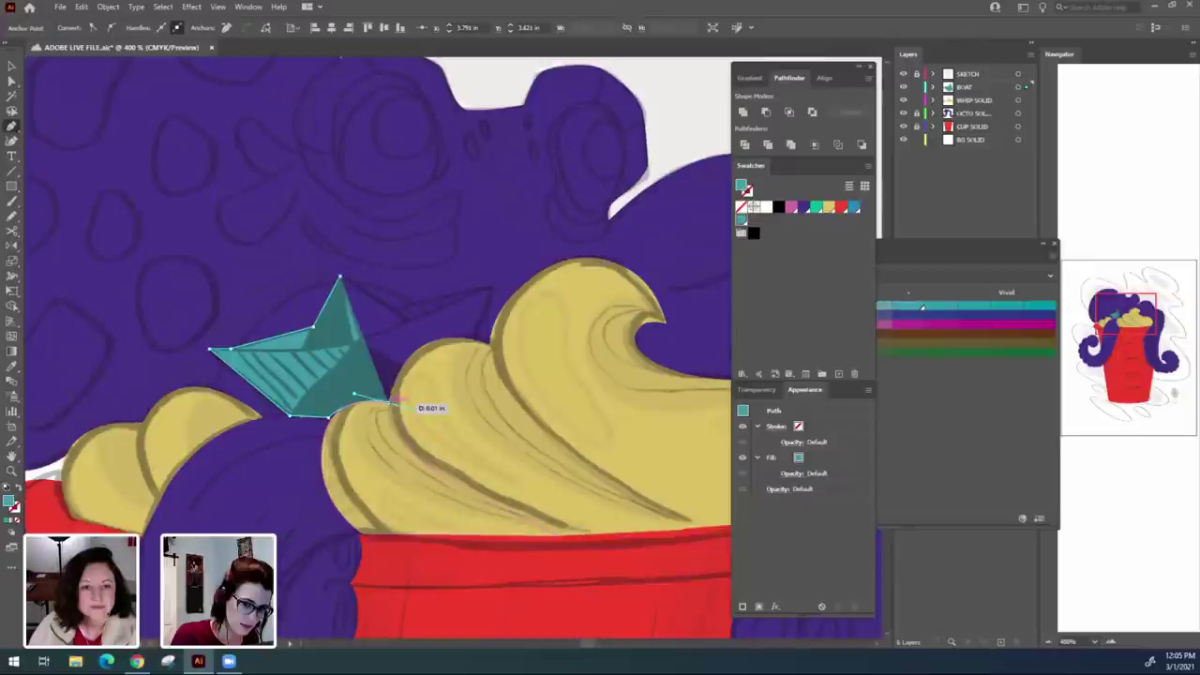
pyautogui.moveTo(977, 95); pyautogui.dragTo(975, 106)
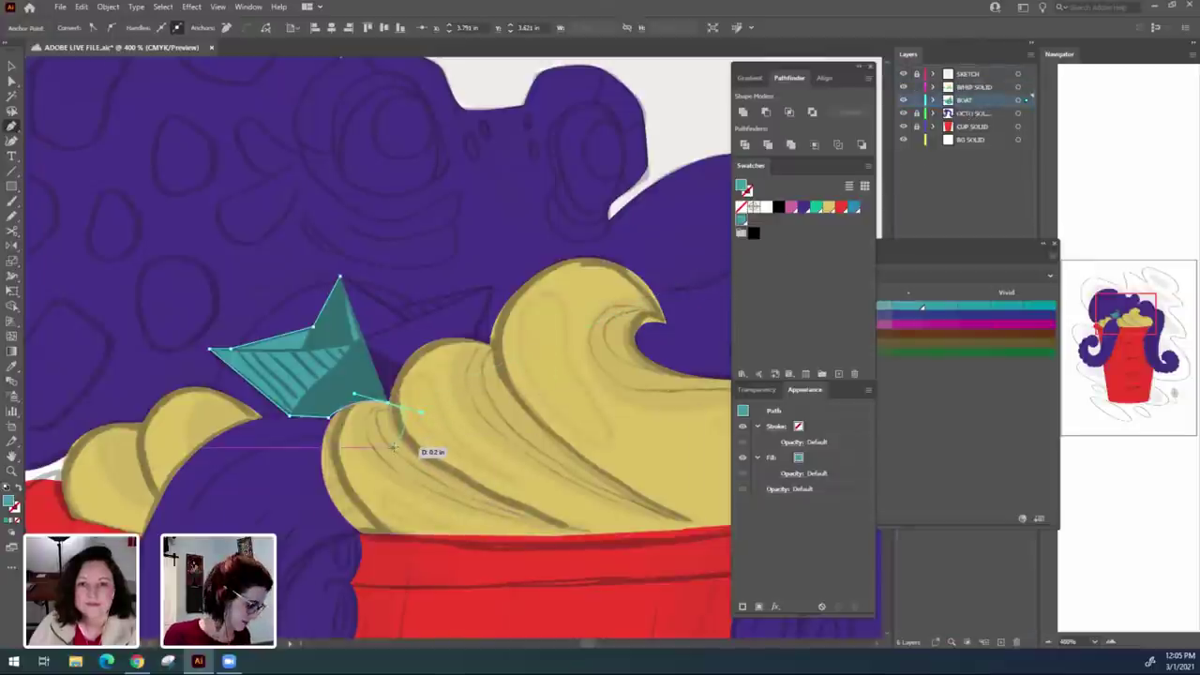
pyautogui.hotkey('ctrl', 'z')
pyautogui.hotkey('ctrl', 'z')
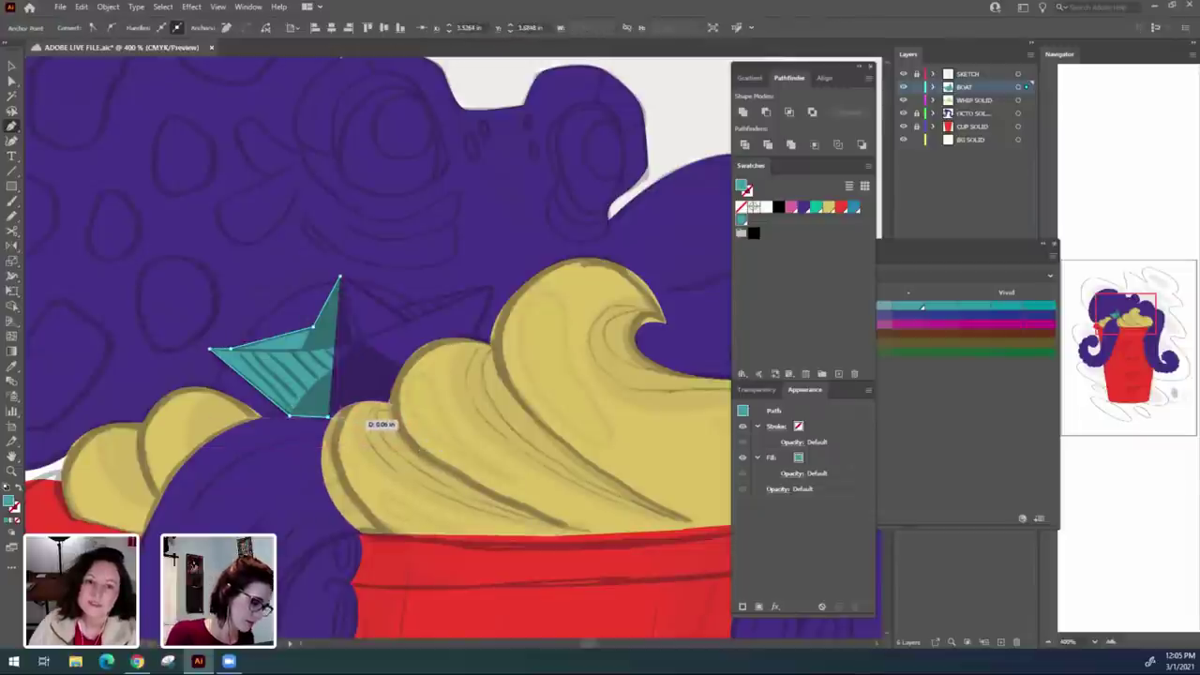
# Complete the boat's right side, close the outline at the sail peak, move the BOAT layer below WHIP SOLID, and deselect the shape.
pyautogui.click(473, 346)
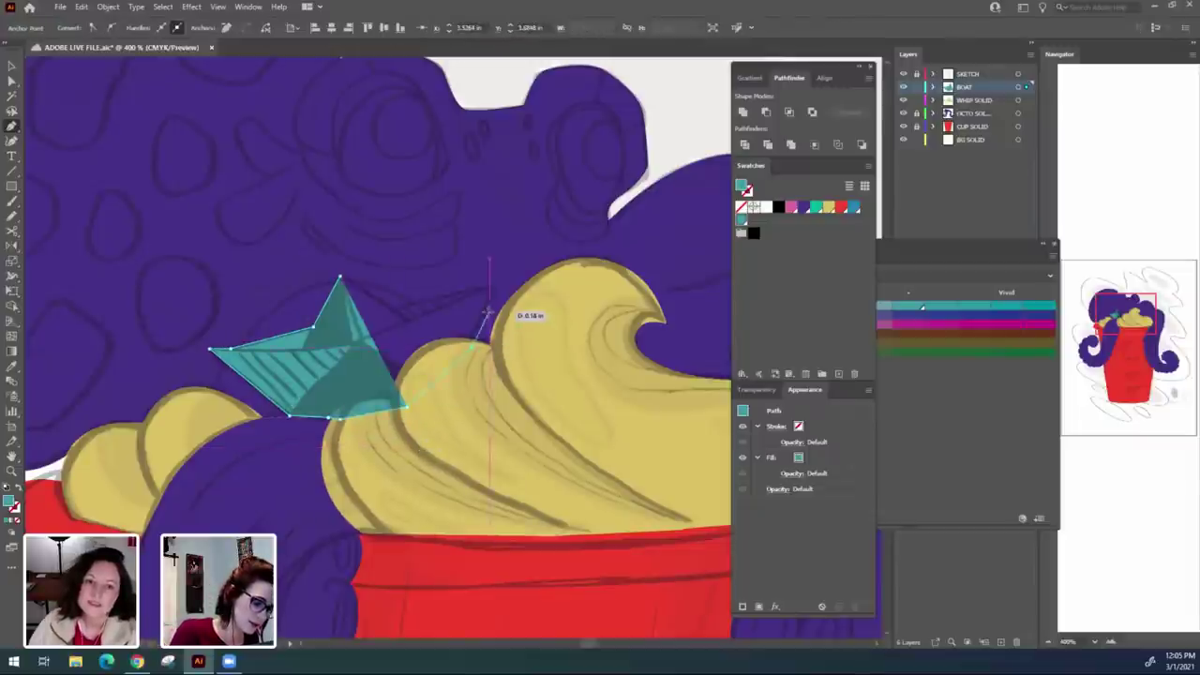
pyautogui.click(491, 286)
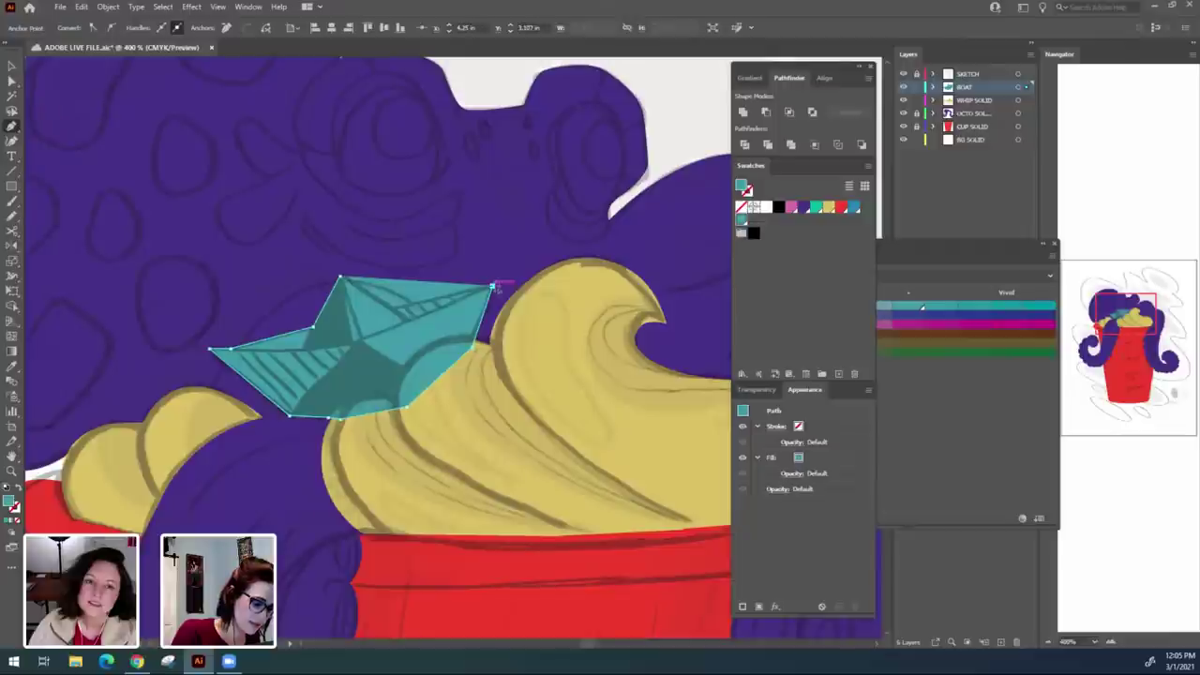
pyautogui.moveTo(976, 88); pyautogui.dragTo(980, 106)
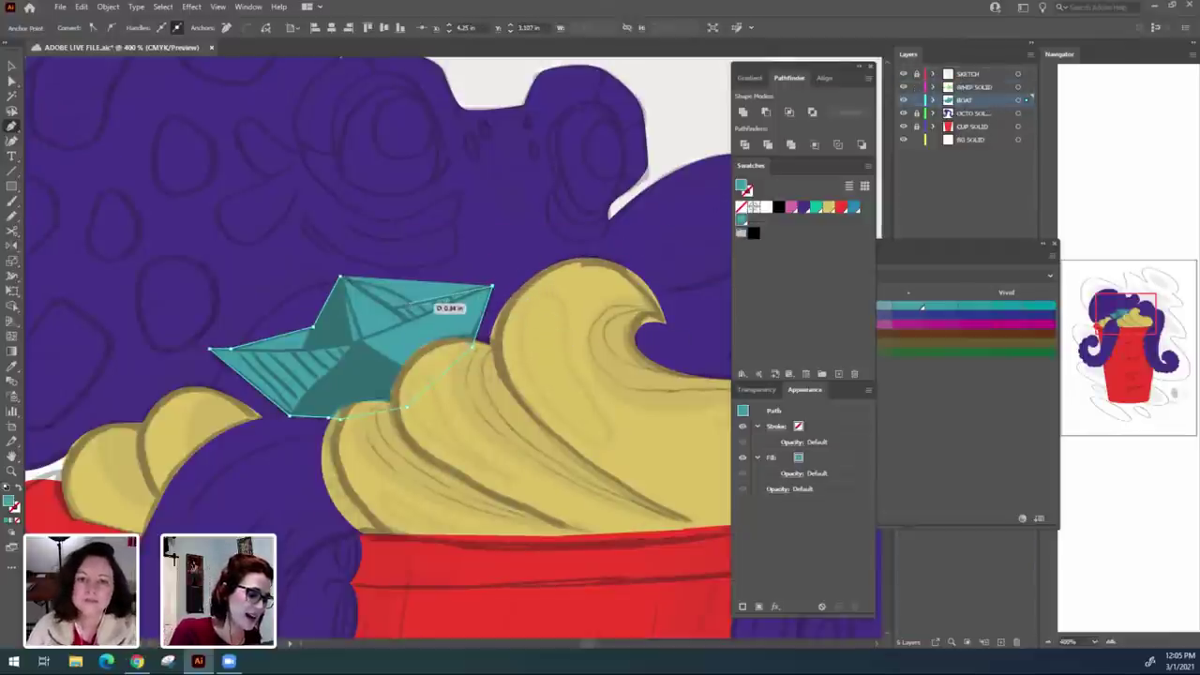
pyautogui.click(393, 307)
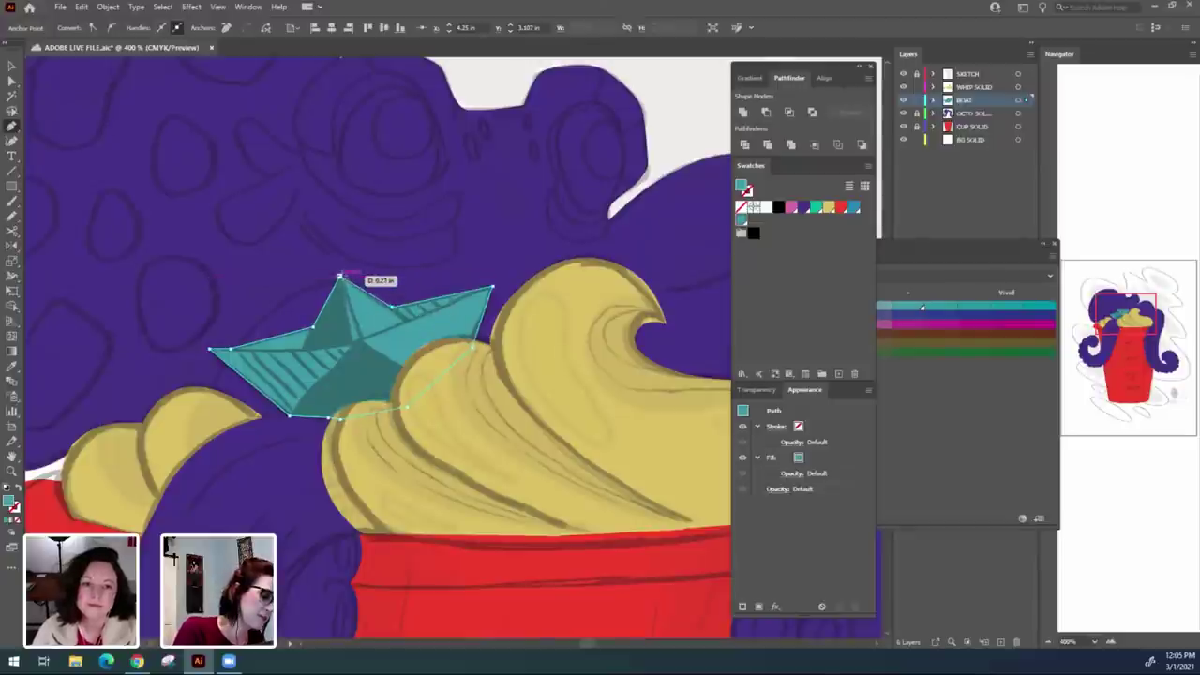
pyautogui.click(340, 276)
pyautogui.hotkey('ctrl', '-')
pyautogui.hotkey('ctrl', '-')
pyautogui.hotkey('ctrl', '-')
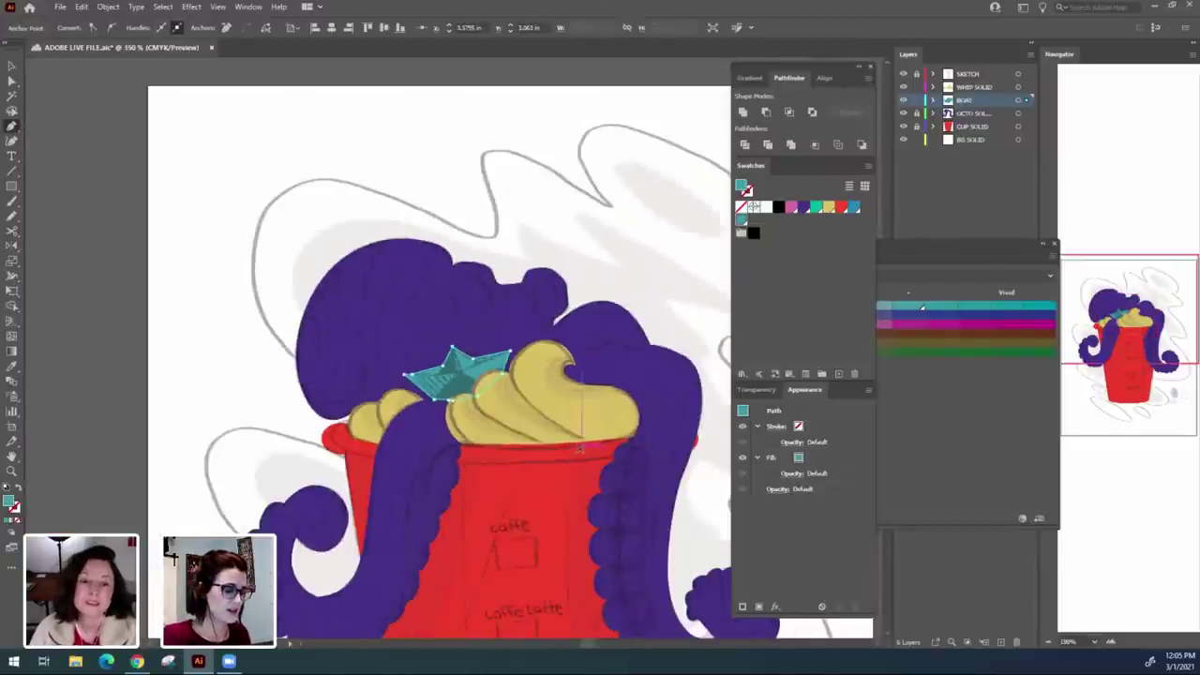
pyautogui.moveTo(676, 297); pyautogui.dragTo(586, 233)
pyautogui.press('v')
pyautogui.click(664, 405)
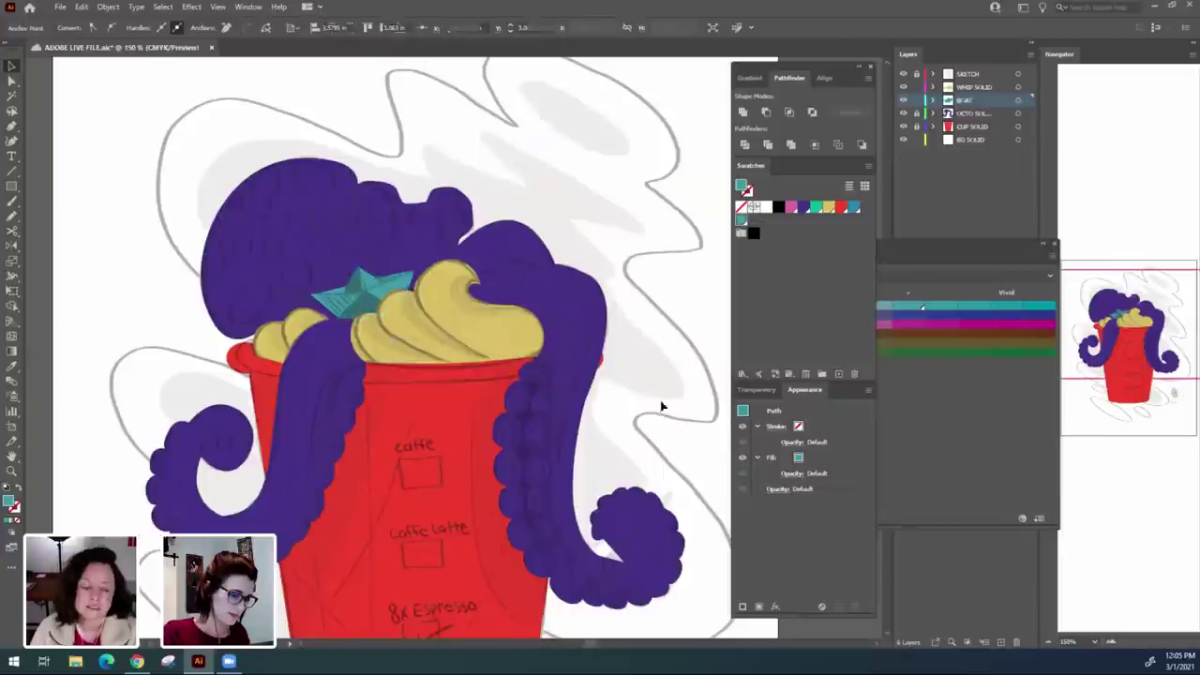
# Close the Color Guide and add a new layer directly above CUP SOLID.
pyautogui.moveTo(659, 477); pyautogui.dragTo(635, 436)
pyautogui.scroll(-1, 640, 415)
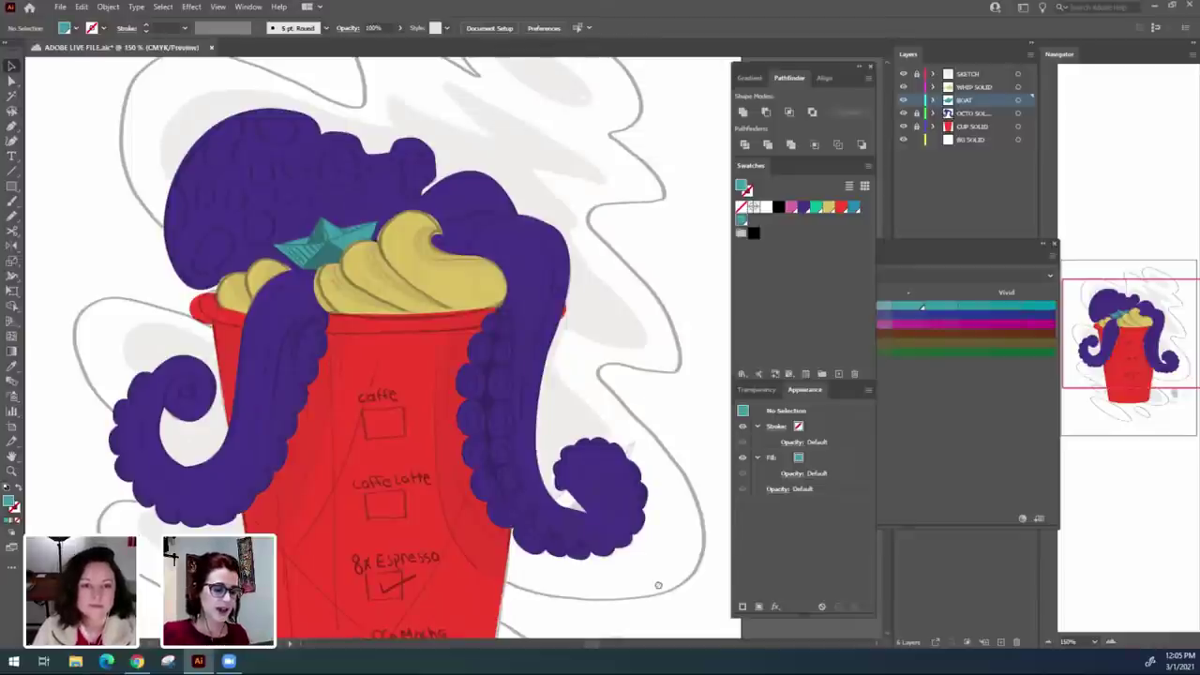
pyautogui.scroll(-5, 614, 450)
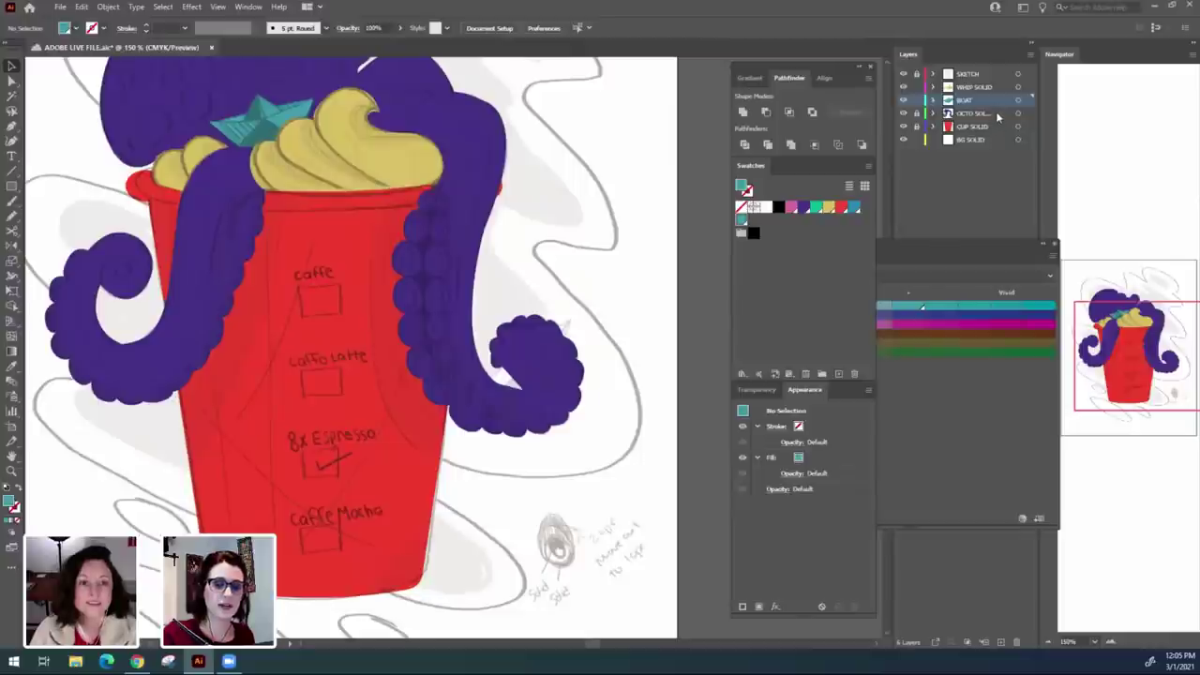
pyautogui.click(997, 127)
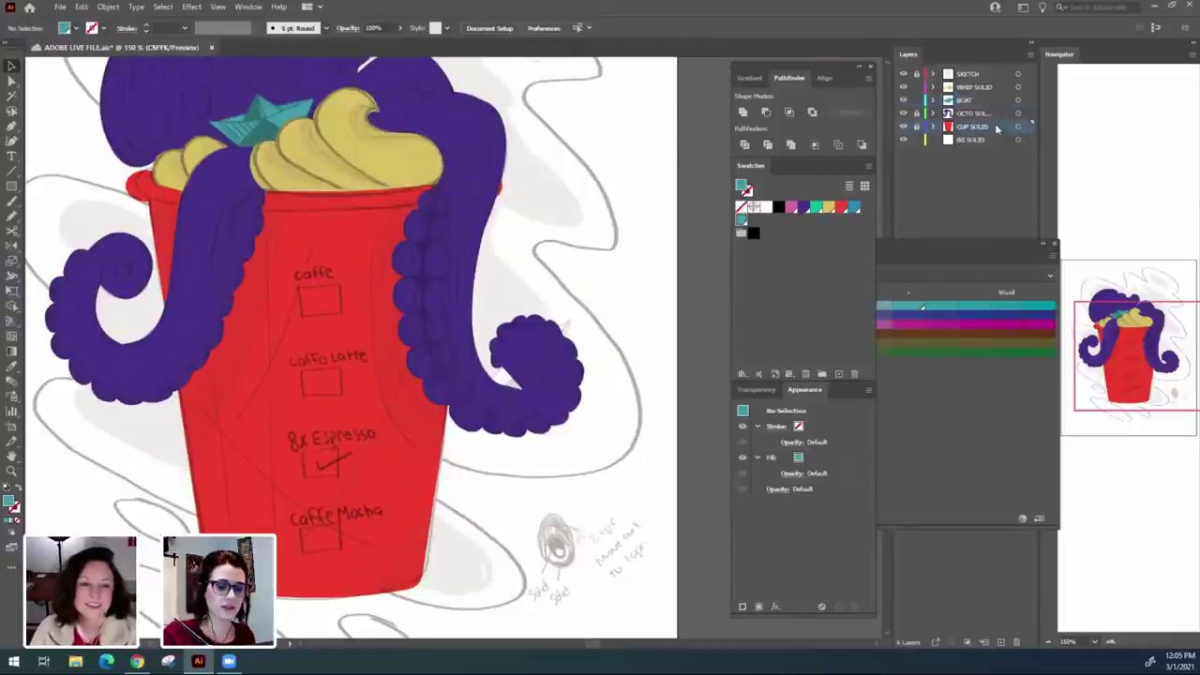
pyautogui.click(1051, 244)
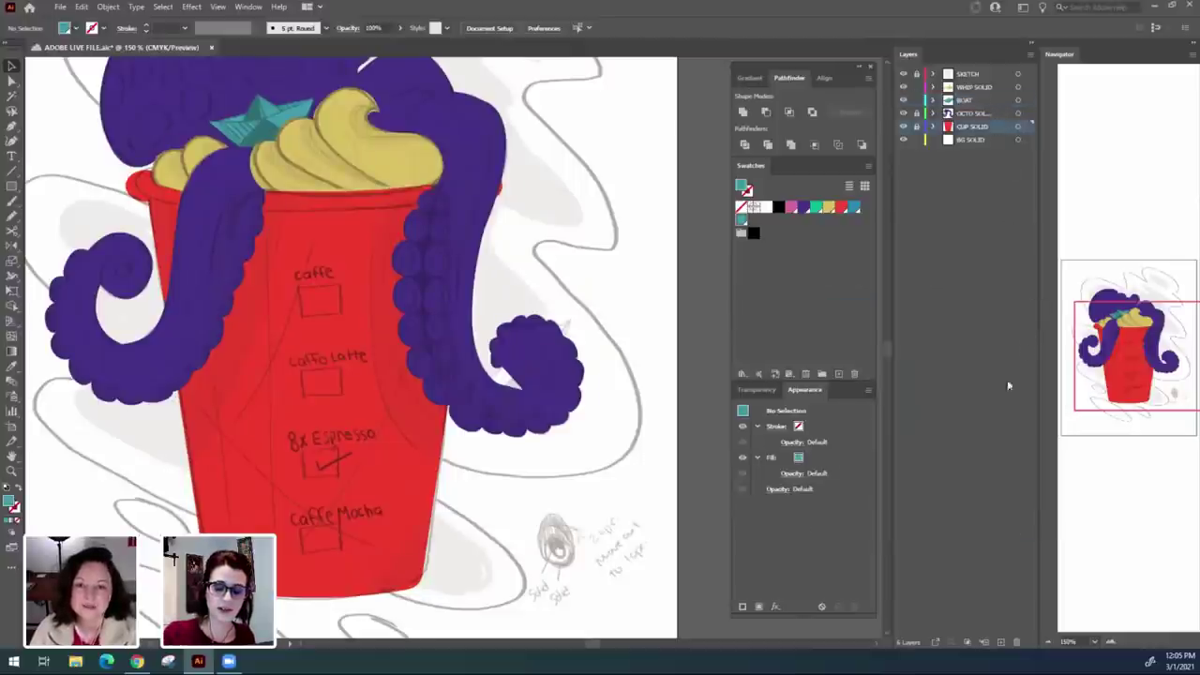
pyautogui.click(1000, 643)
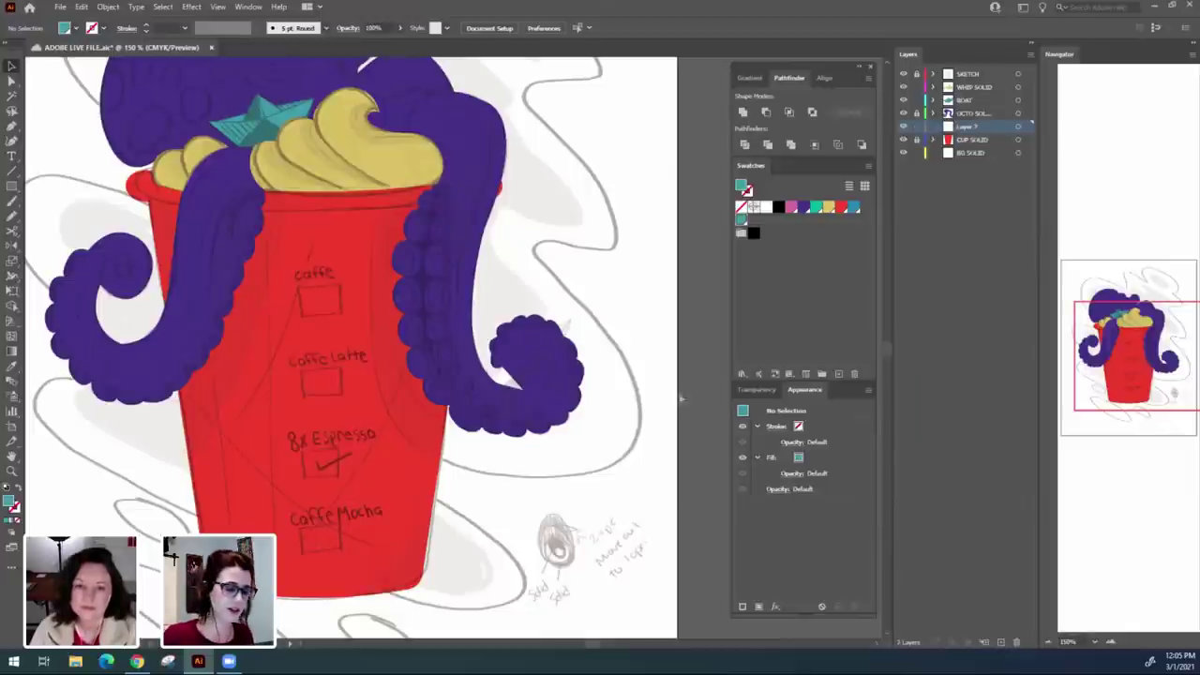
# Hide the OCTO SOLID layer to expose the sketched paper plane in the right tentacle's curl, with the Pen tool ready.
pyautogui.scroll(2, 680, 399)
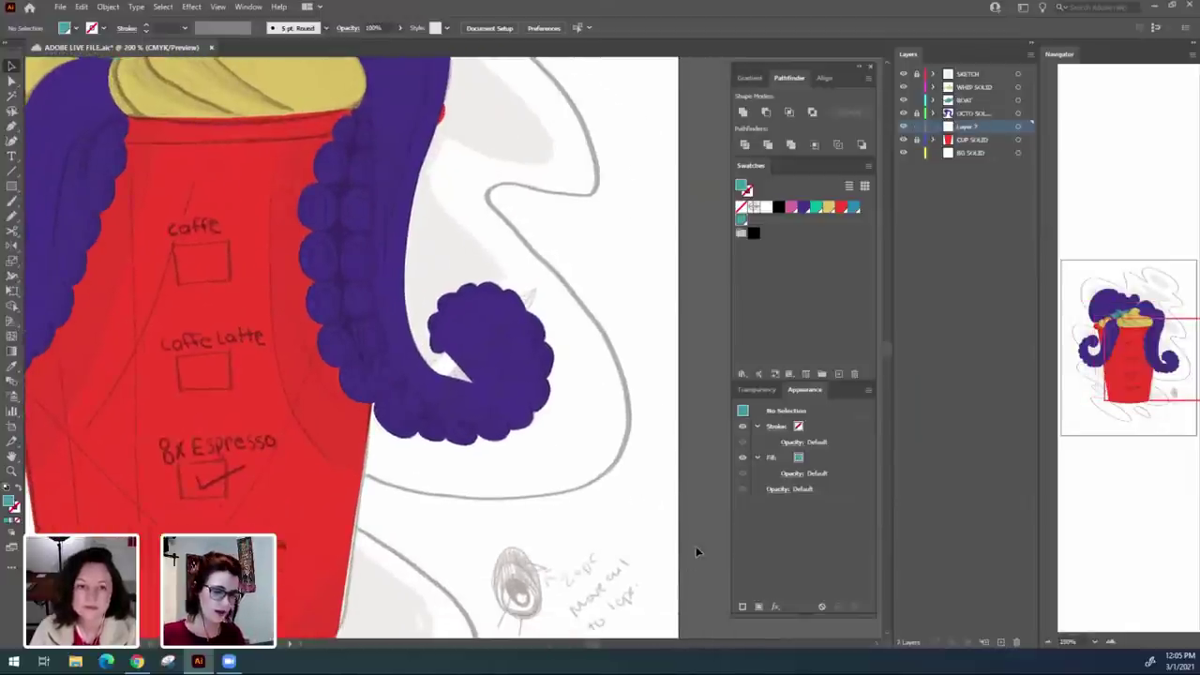
pyautogui.hotkey('shift', 'b')
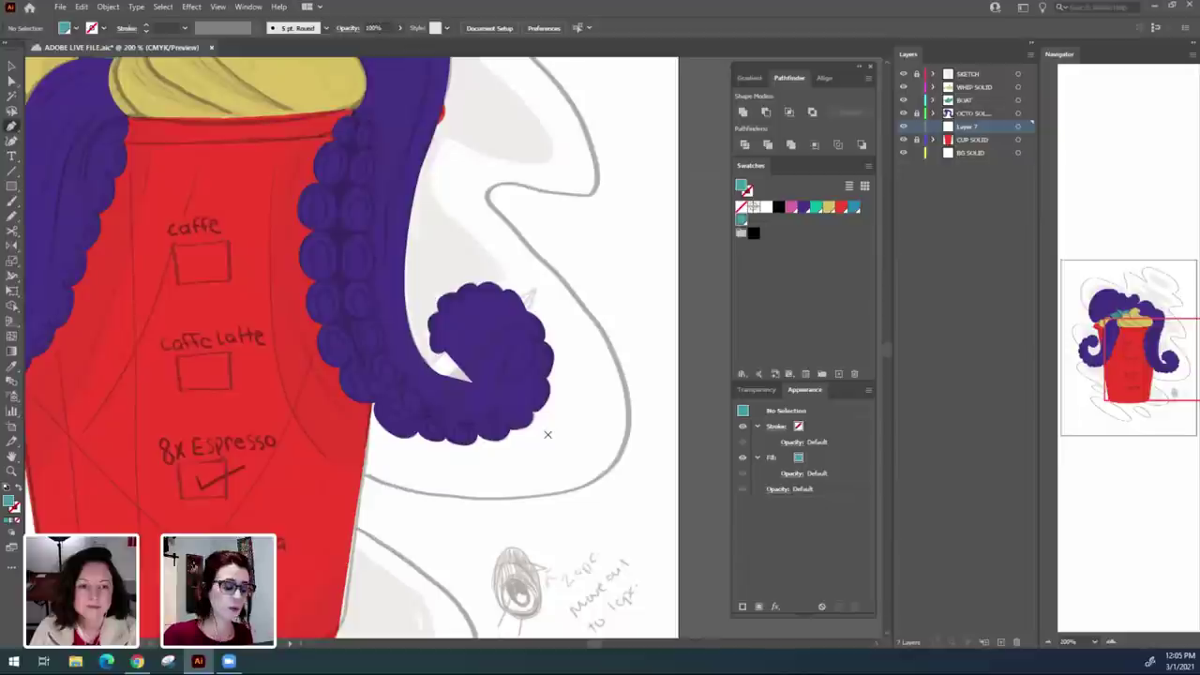
pyautogui.hotkey('ctrl', '+')
pyautogui.moveTo(580, 525); pyautogui.dragTo(543, 508)
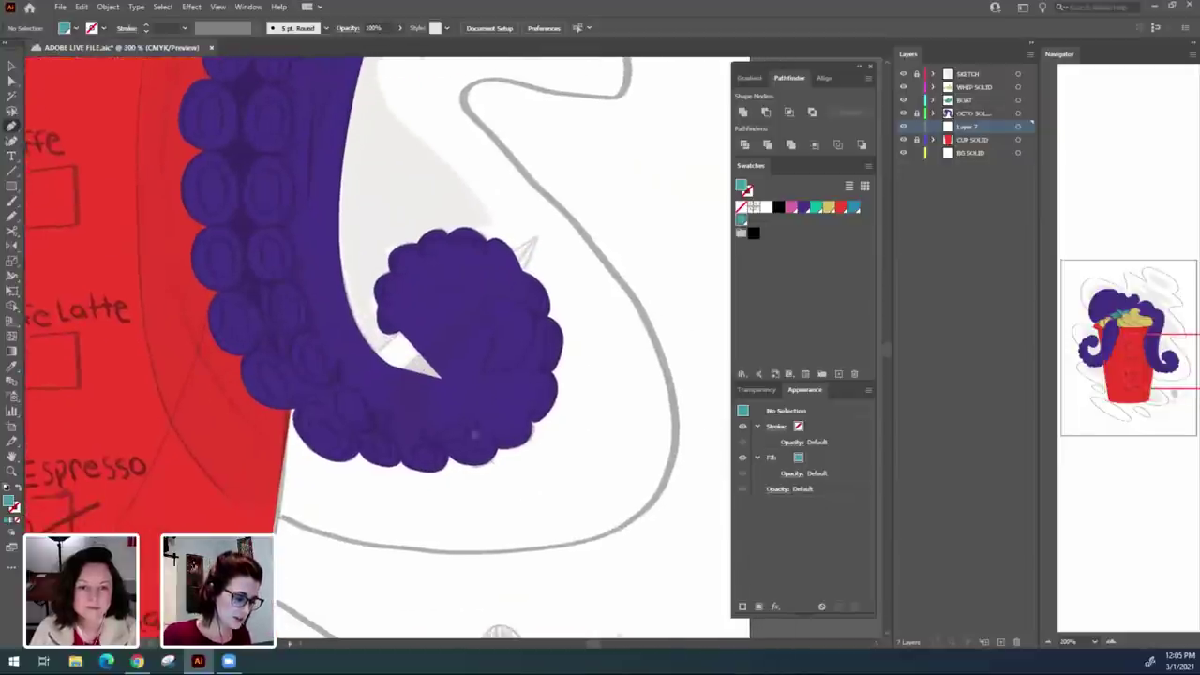
pyautogui.click(902, 113)
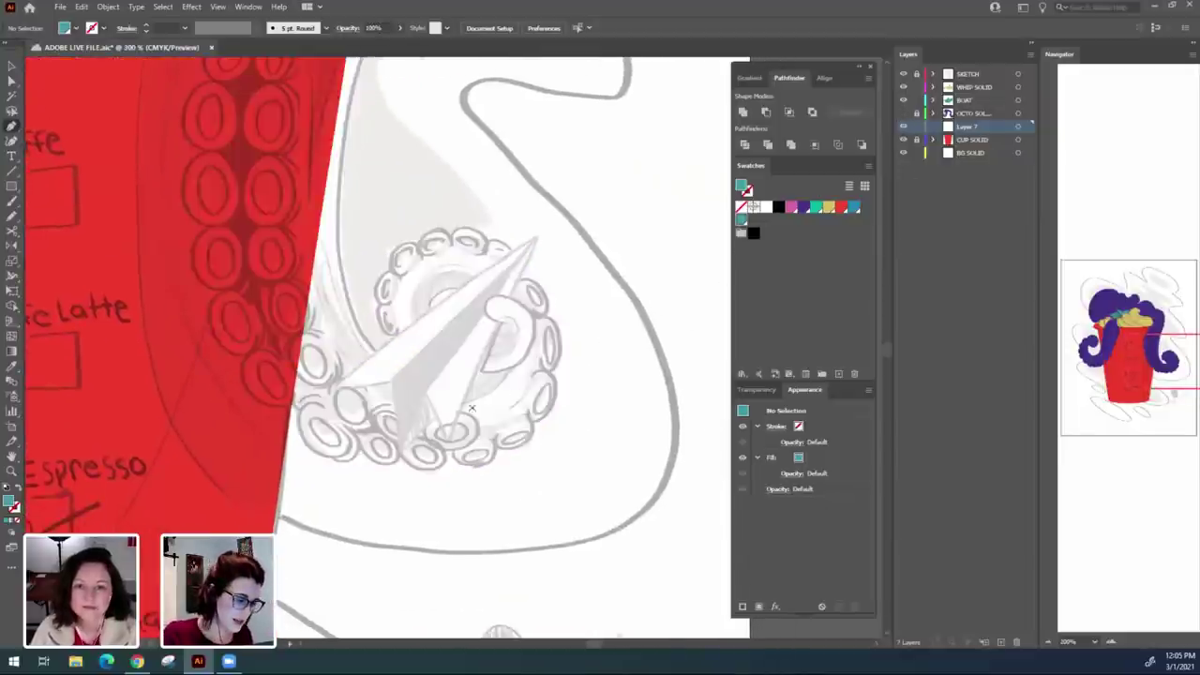
# Trace the paper plane as one closed teal shape with the Pen tool, from its nose around the wing and tail points.
pyautogui.moveTo(531, 238); pyautogui.dragTo(345, 381)
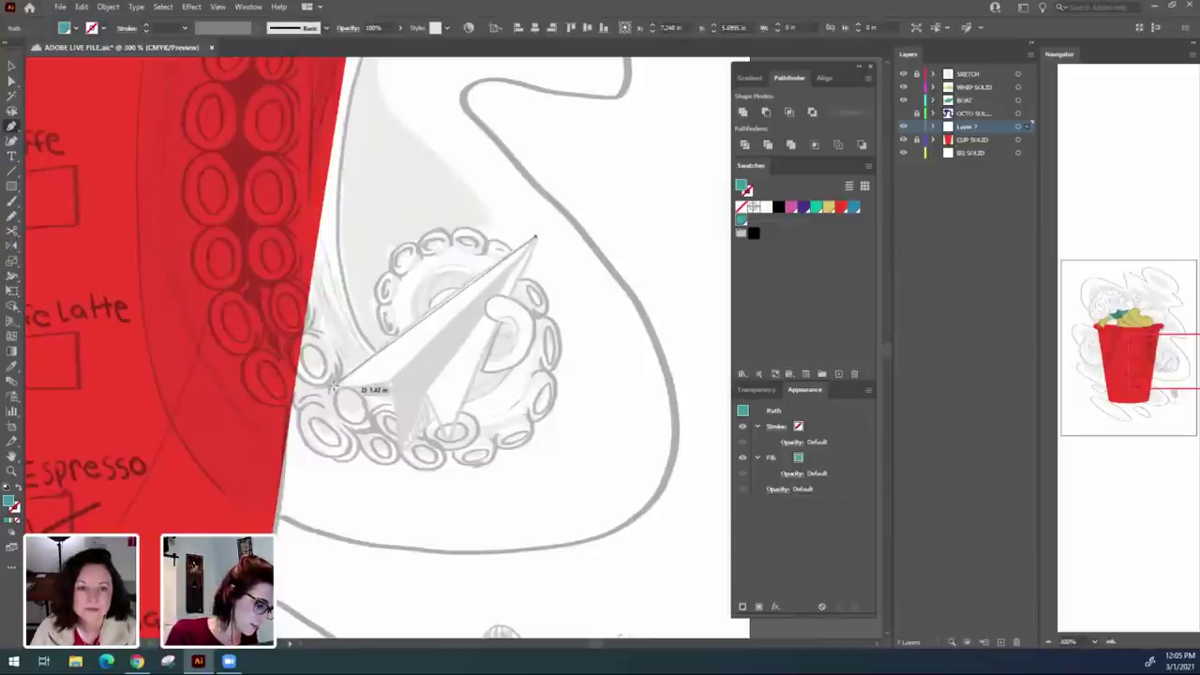
pyautogui.click(333, 386)
pyautogui.click(393, 383)
pyautogui.click(393, 385)
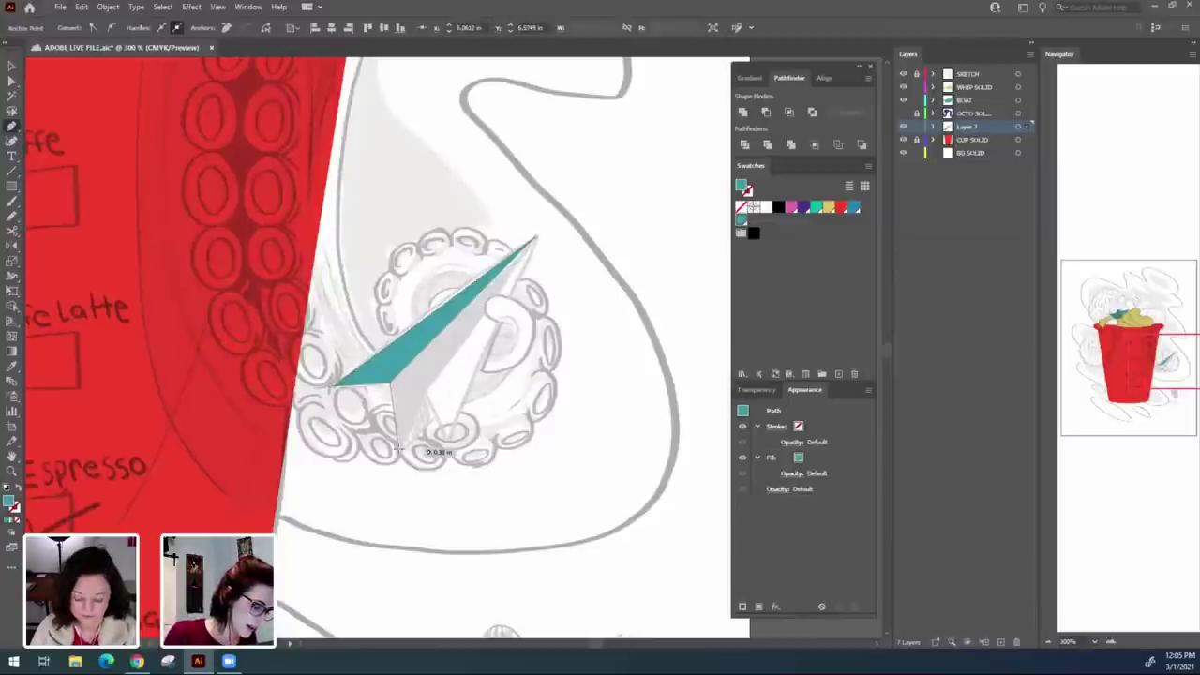
pyautogui.click(401, 450)
pyautogui.click(433, 418)
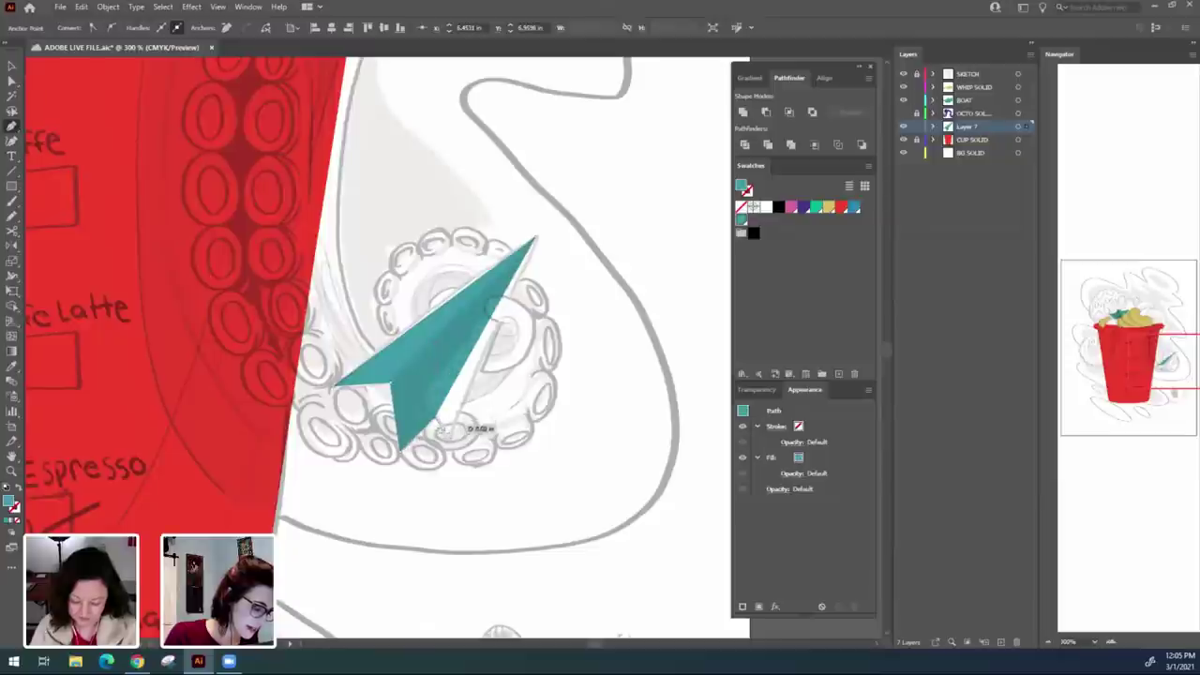
pyautogui.click(448, 440)
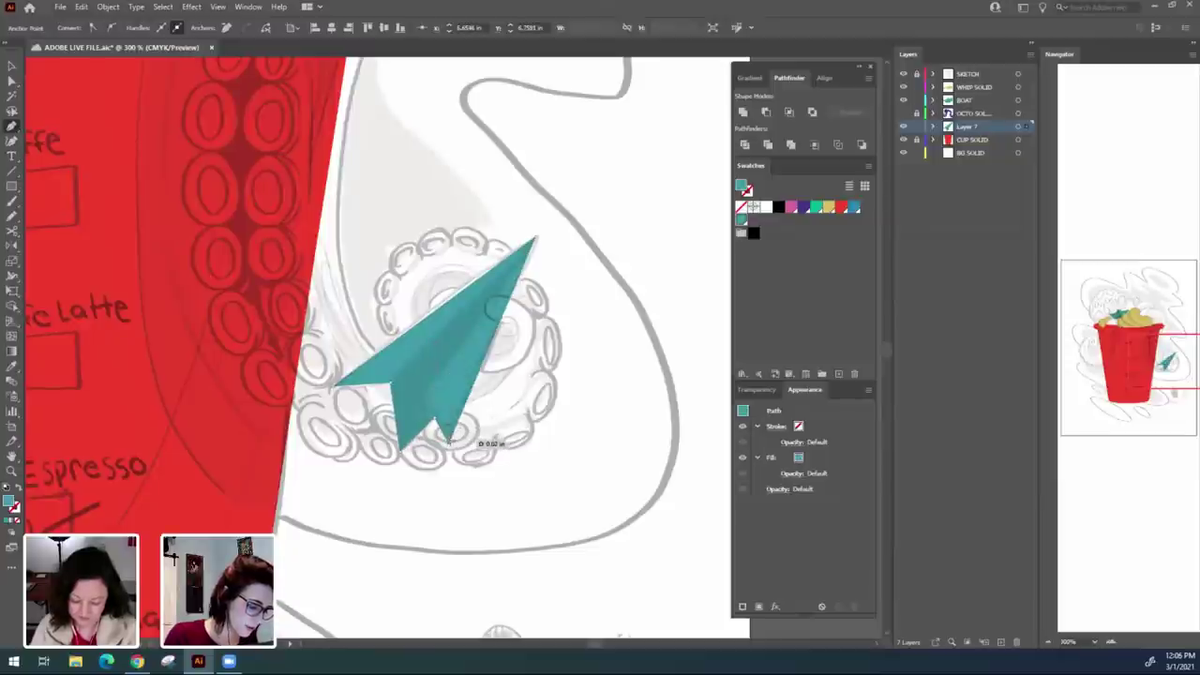
pyautogui.click(535, 237)
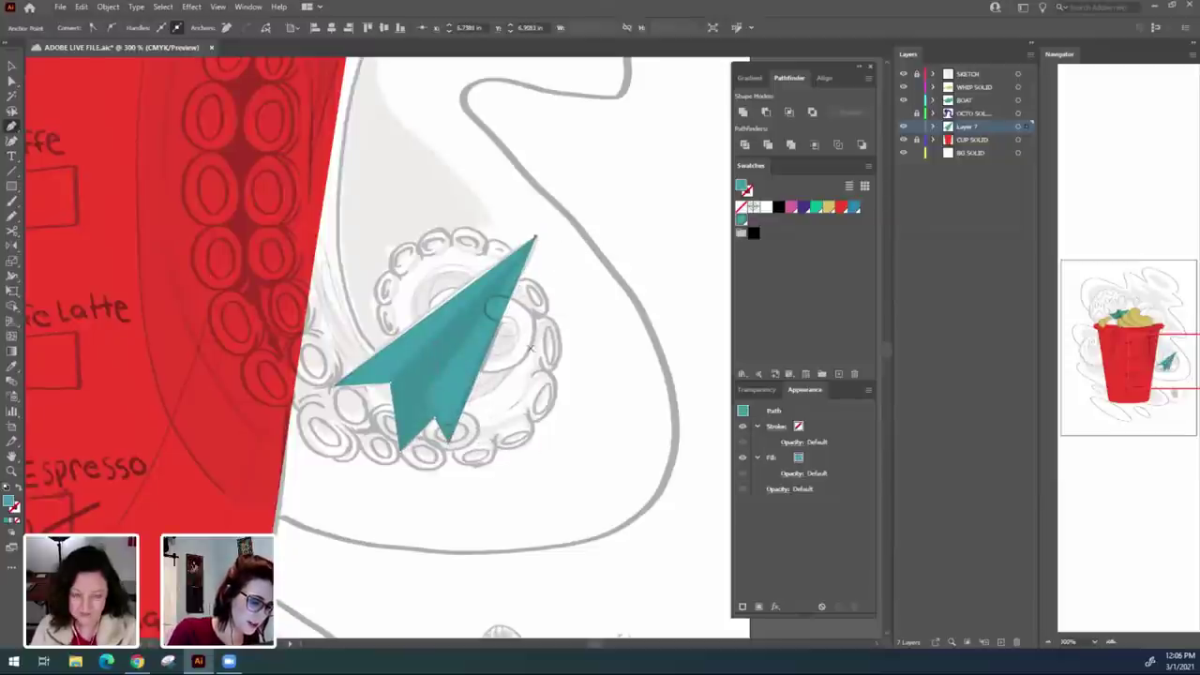
# Rename the paper plane's layer PLANE SOLID.
pyautogui.doubleClick(985, 129)
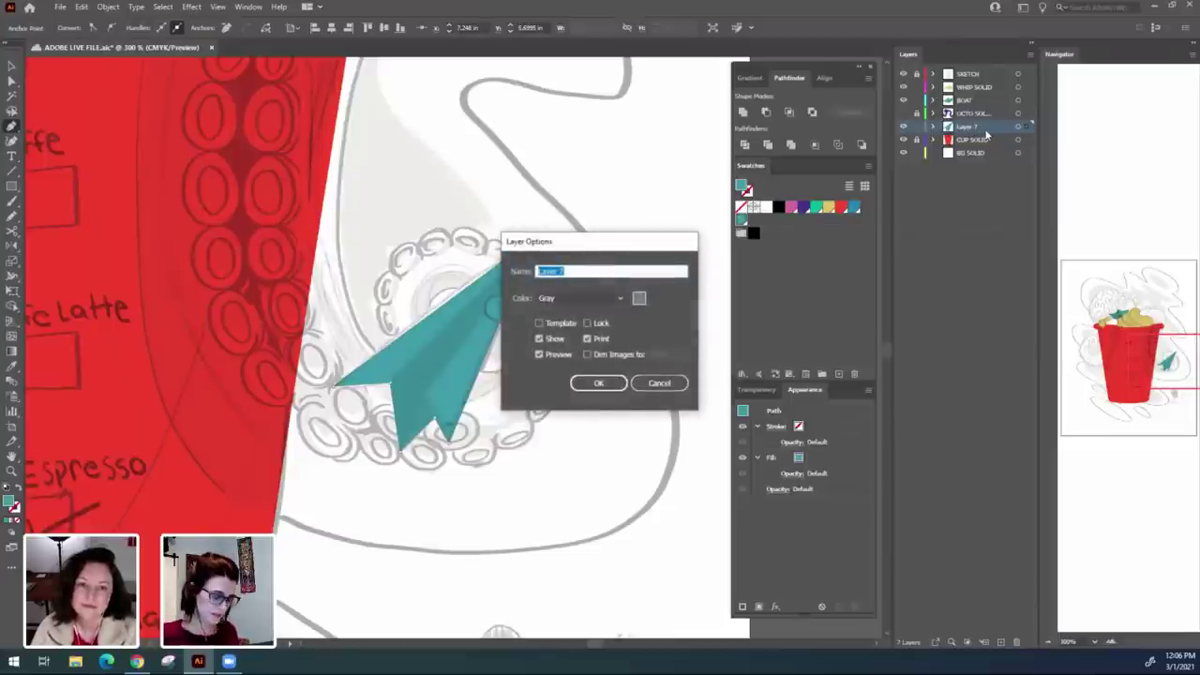
pyautogui.write('PLANE SOLID')
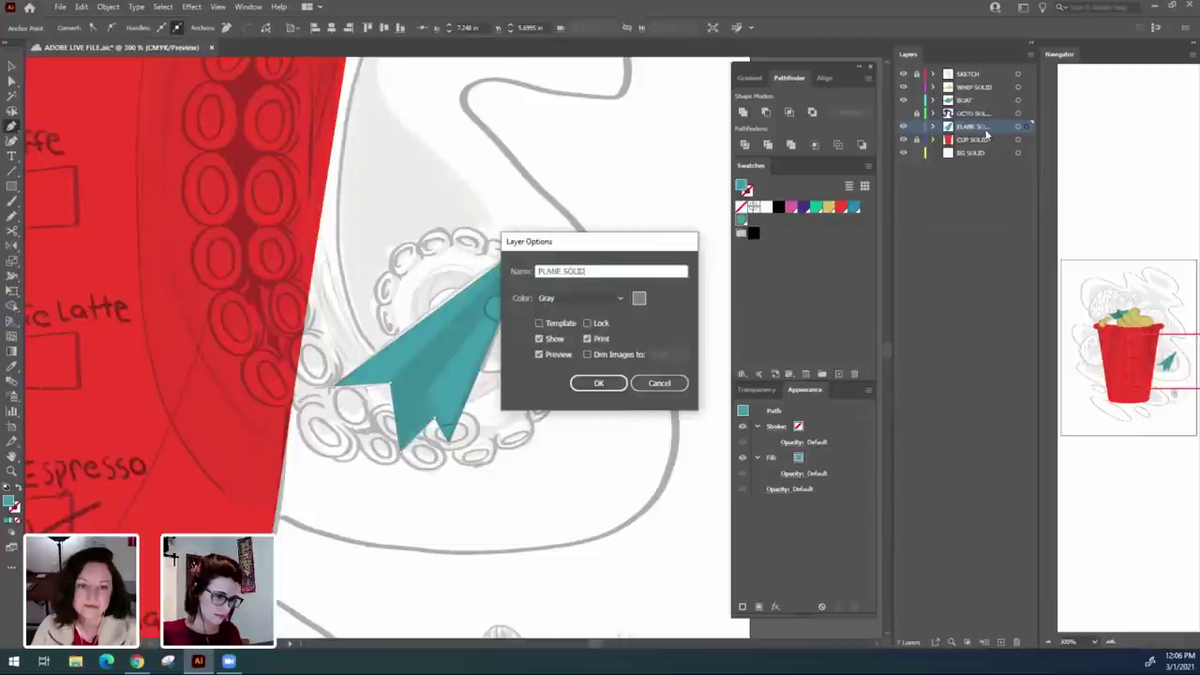
pyautogui.press('Return')
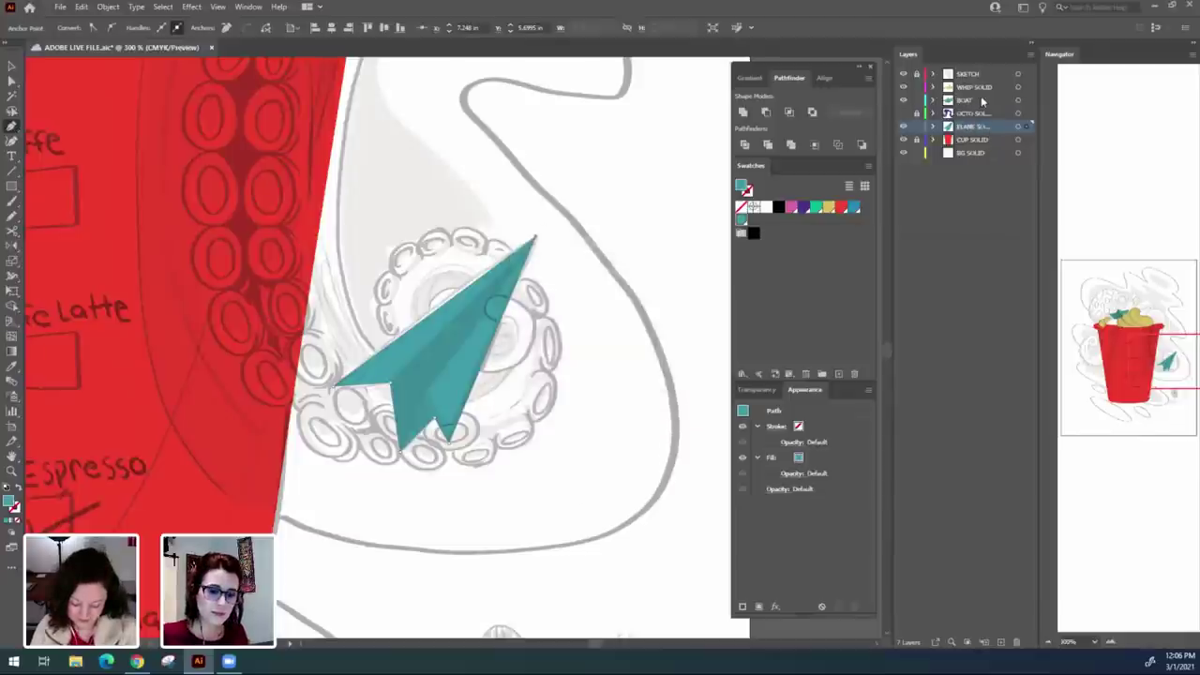
# Rename the BOAT layer BOAT SOLID and deselect the plane shape.
pyautogui.doubleClick(982, 100)
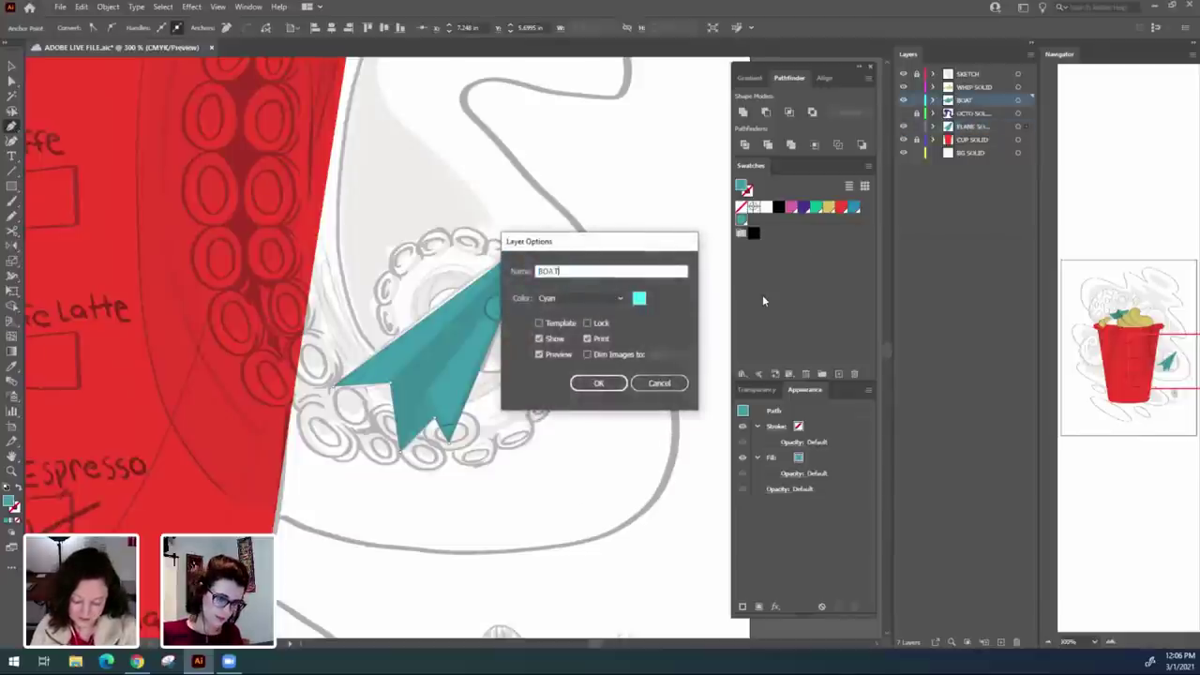
pyautogui.write('SOLID')
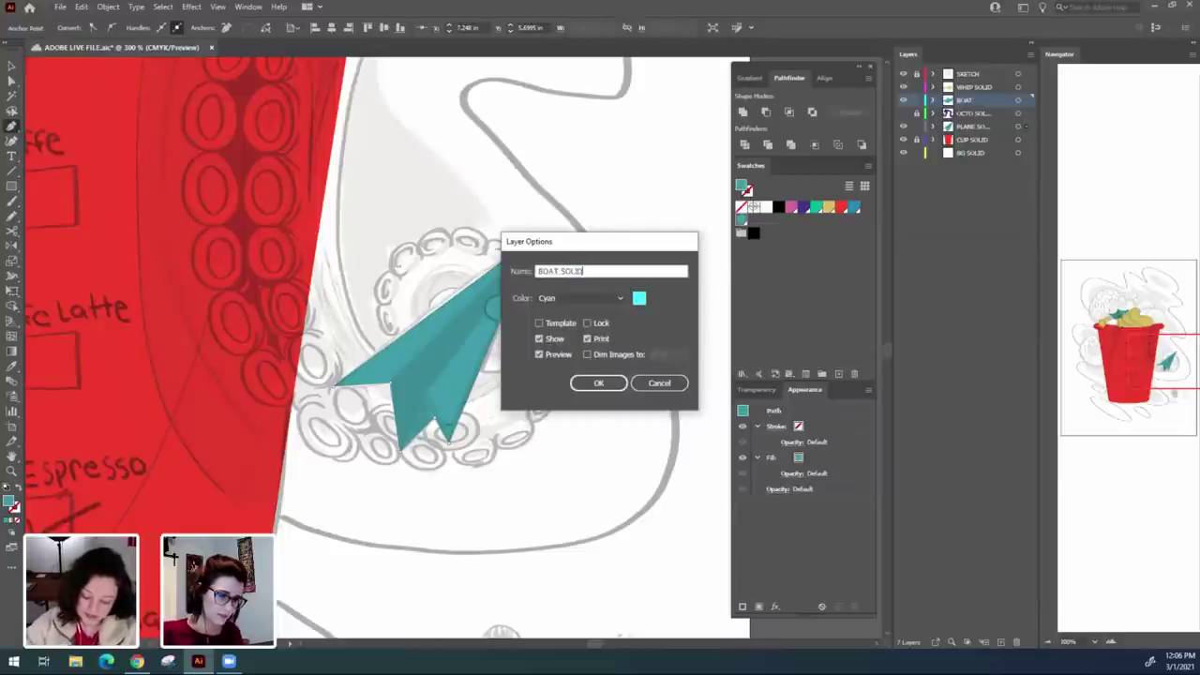
pyautogui.press('Return')
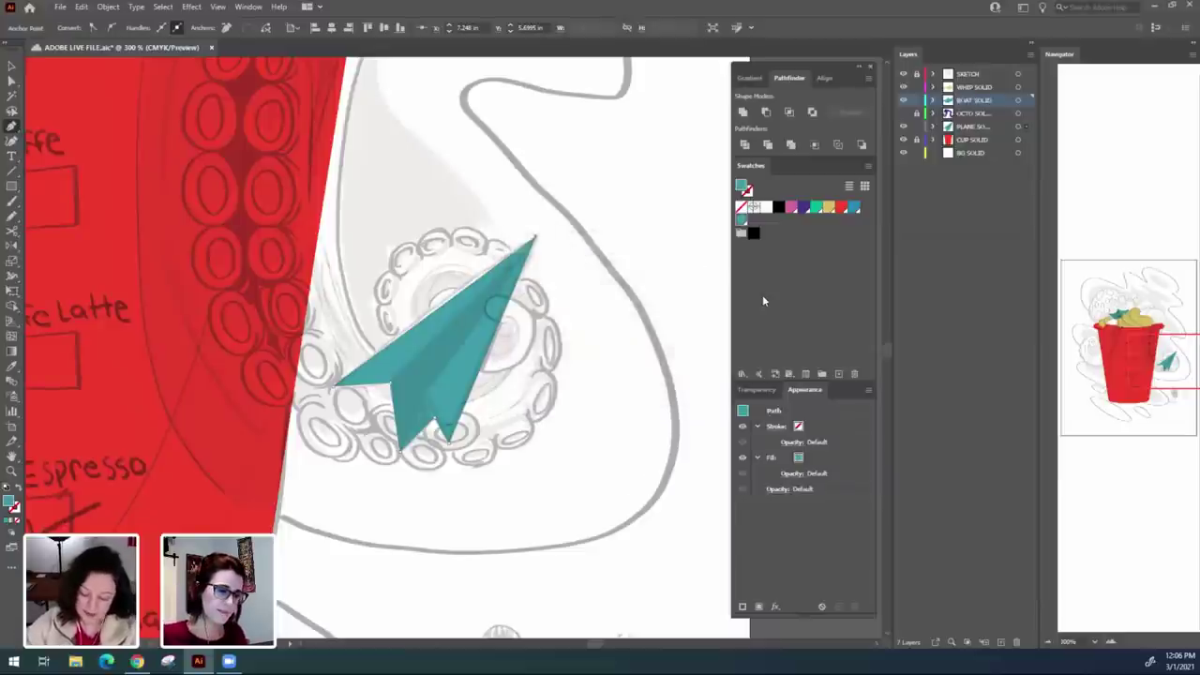
pyautogui.press('v')
pyautogui.click(674, 517)
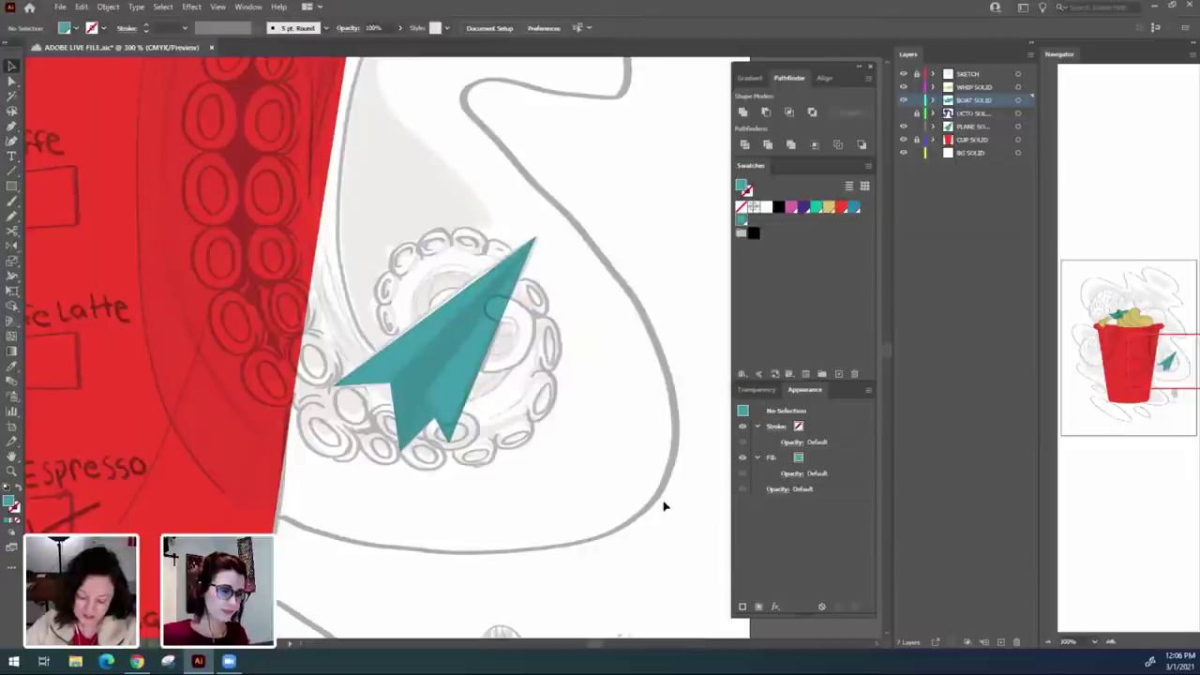
# Show the OCTO SOLID layer again and move PLANE SOLID directly above it so the plane sits over the tentacle.
pyautogui.hotkey('ctrl', '-')
pyautogui.hotkey('ctrl', '-')
pyautogui.hotkey('ctrl', '-')
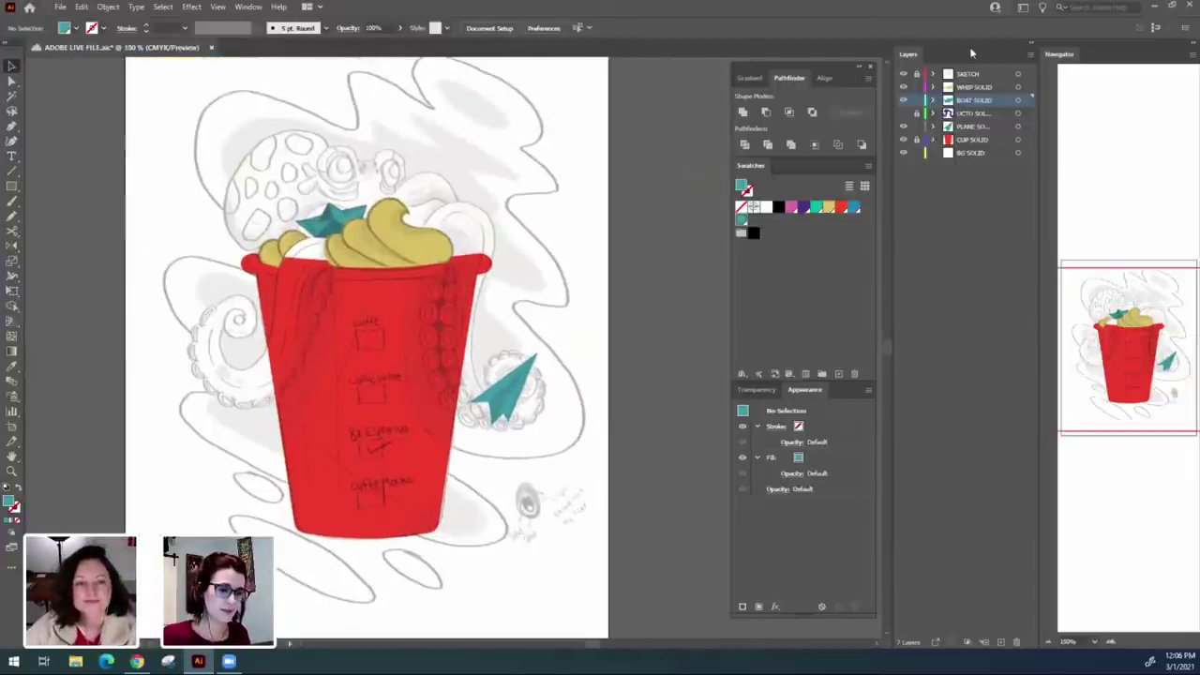
pyautogui.click(904, 113)
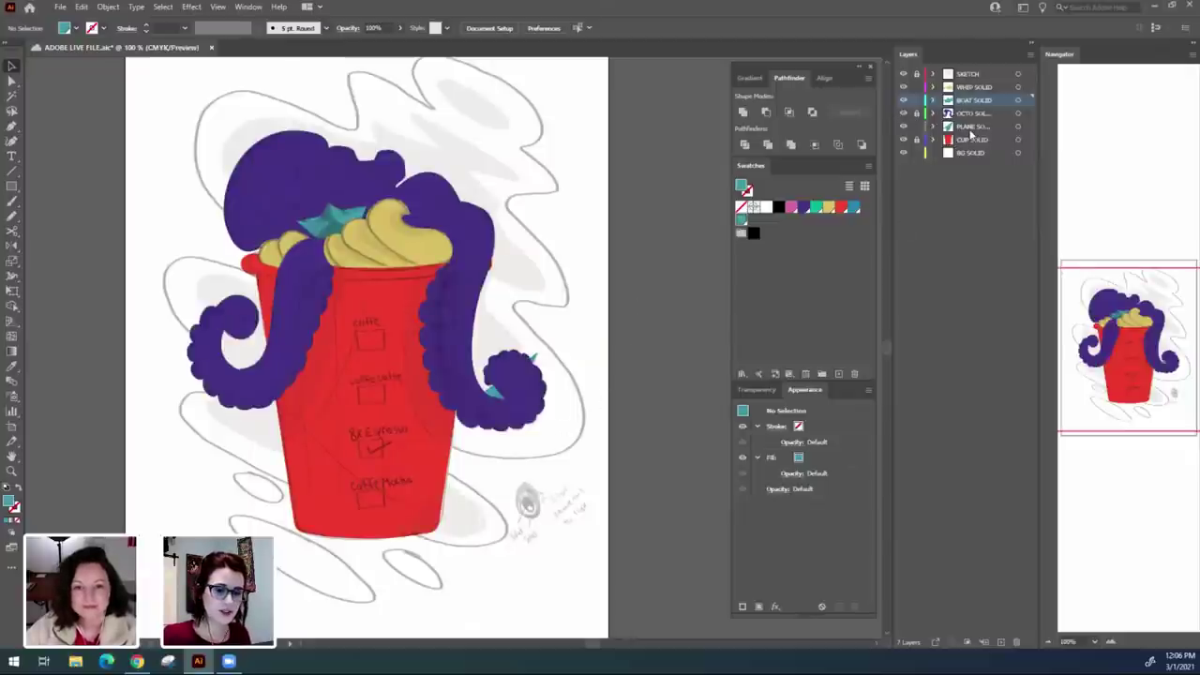
pyautogui.moveTo(972, 130); pyautogui.dragTo(972, 108)
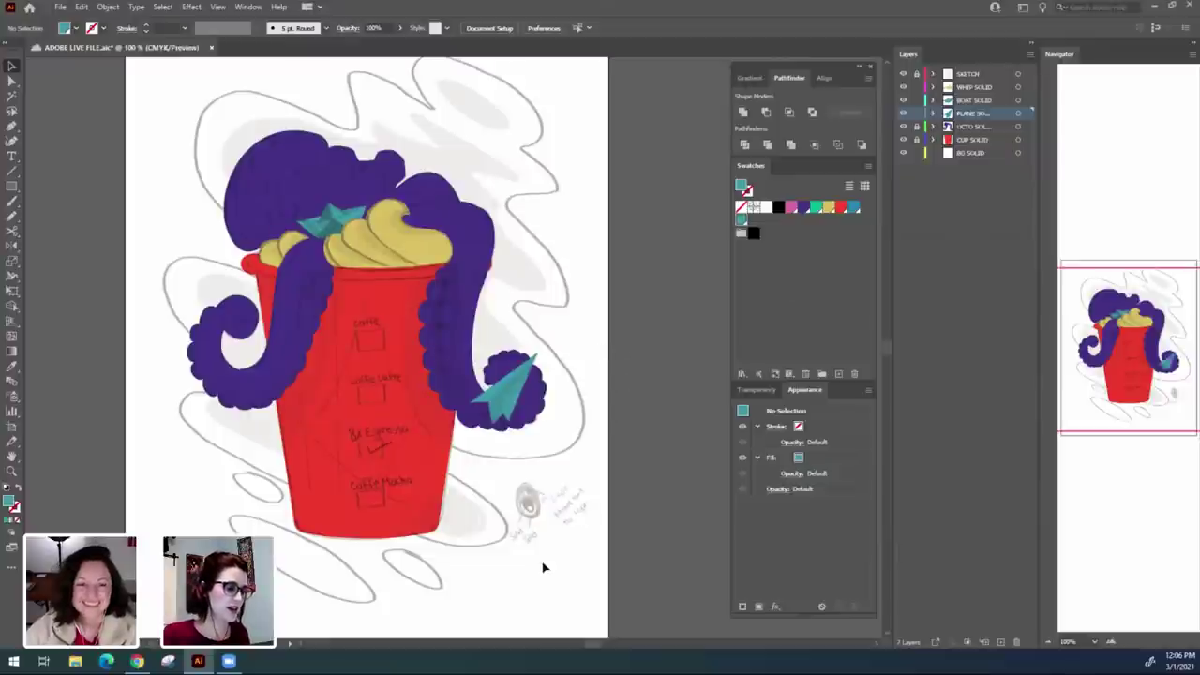
pyautogui.hotkey('ctrl', '=')
pyautogui.hotkey('ctrl', '=')
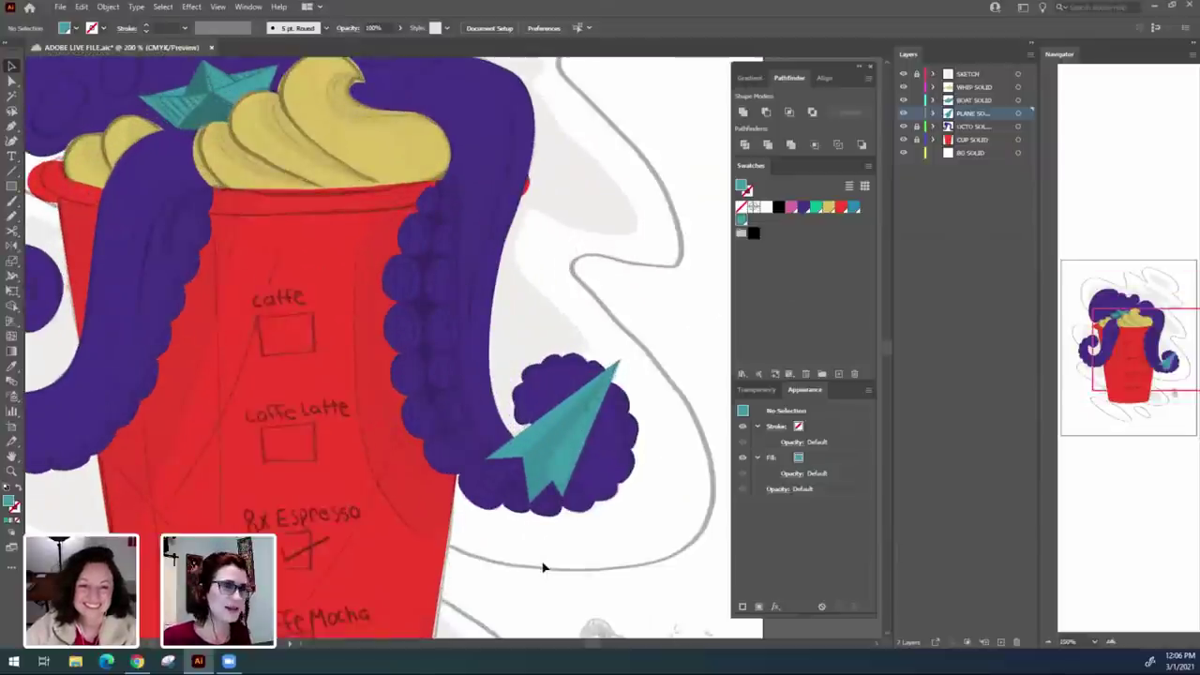
pyautogui.hotkey('ctrl', '=')
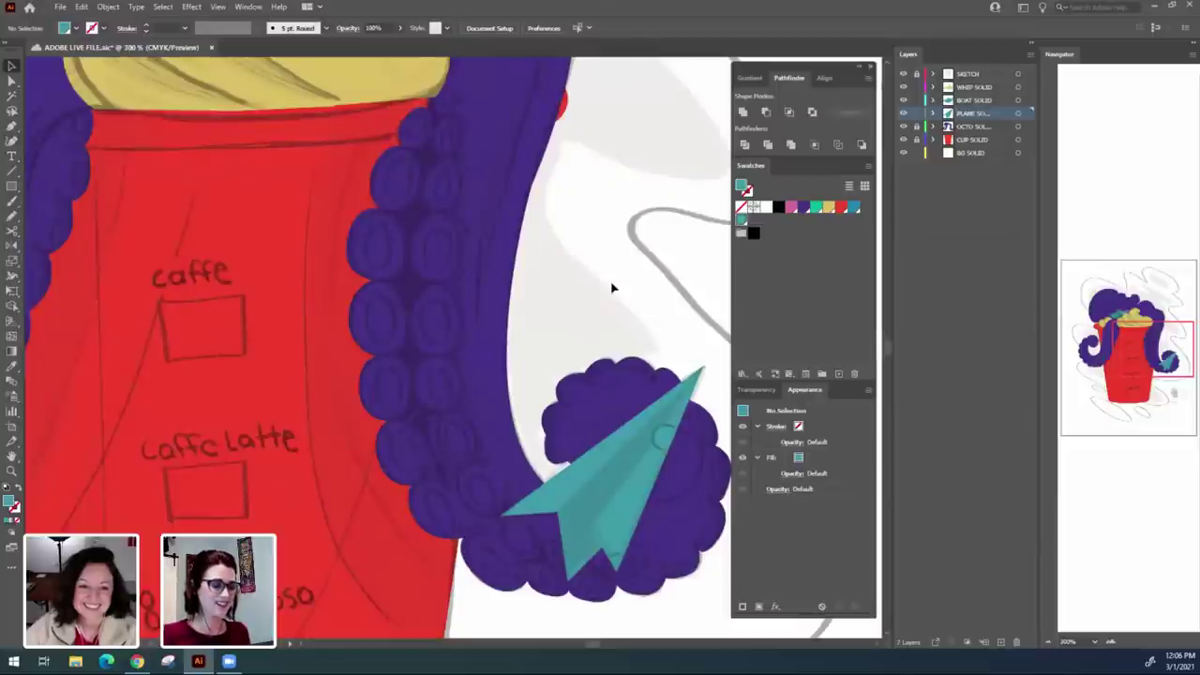
pyautogui.hotkey('ctrl', '-')
pyautogui.hotkey('ctrl', '-')
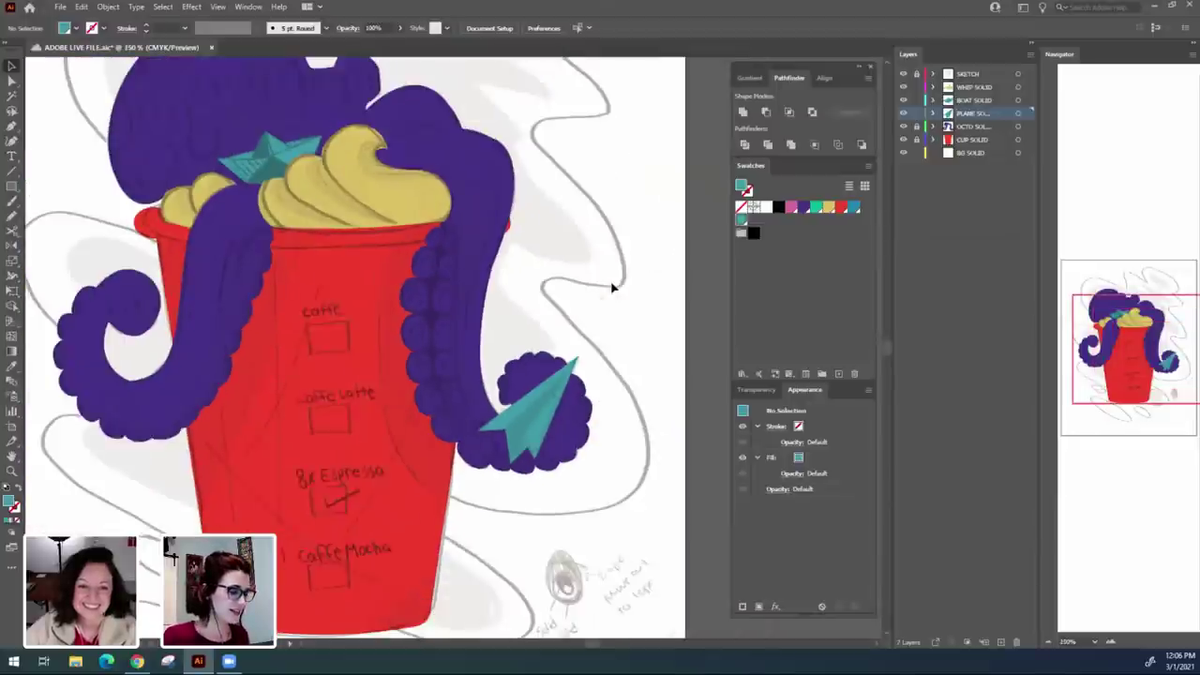
pyautogui.moveTo(610, 283); pyautogui.dragTo(646, 198)
# Make BG SOLID the active layer with the layers above it locked, and delete the unused blue swatch.
pyautogui.hotkey('ctrl', '-')
pyautogui.hotkey('ctrl', '-')
pyautogui.click(967, 154)
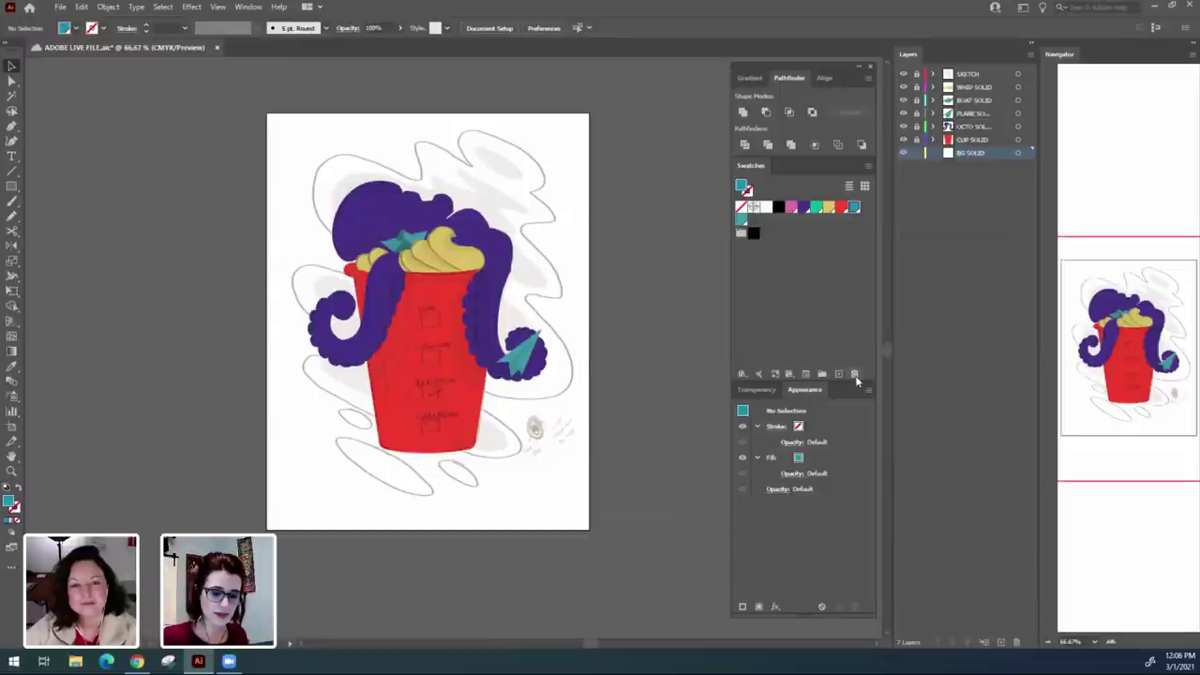
pyautogui.click(854, 375)
pyautogui.click(599, 347)
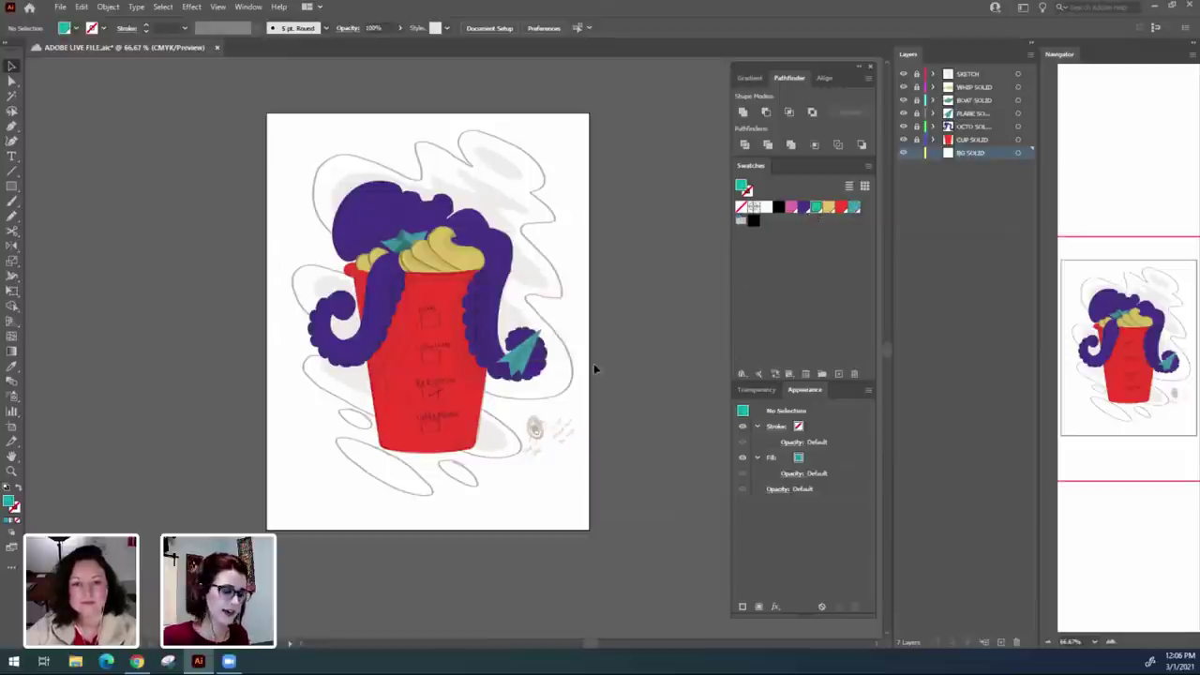
# Draw a green ellipse over the uppermost lobe of the background squiggle and rotate it to follow the lobe's slant.
pyautogui.hotkey('ctrl', '+')
pyautogui.moveTo(643, 274); pyautogui.dragTo(598, 398)
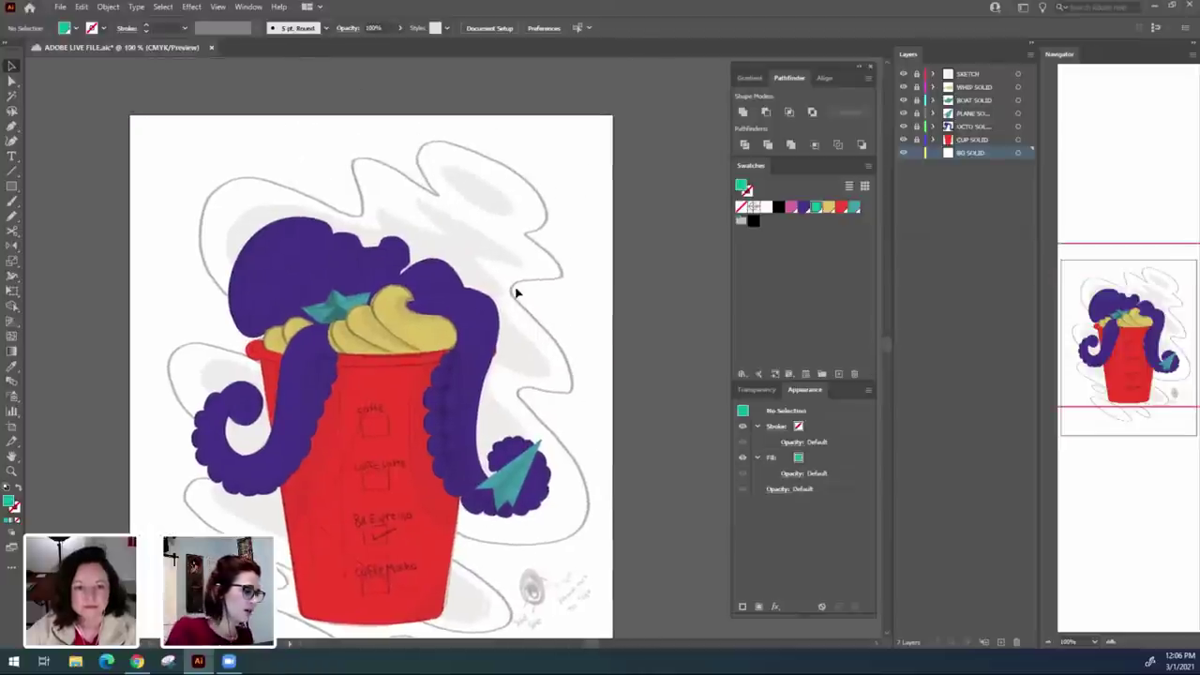
pyautogui.moveTo(19, 187); pyautogui.dragTo(85, 212)
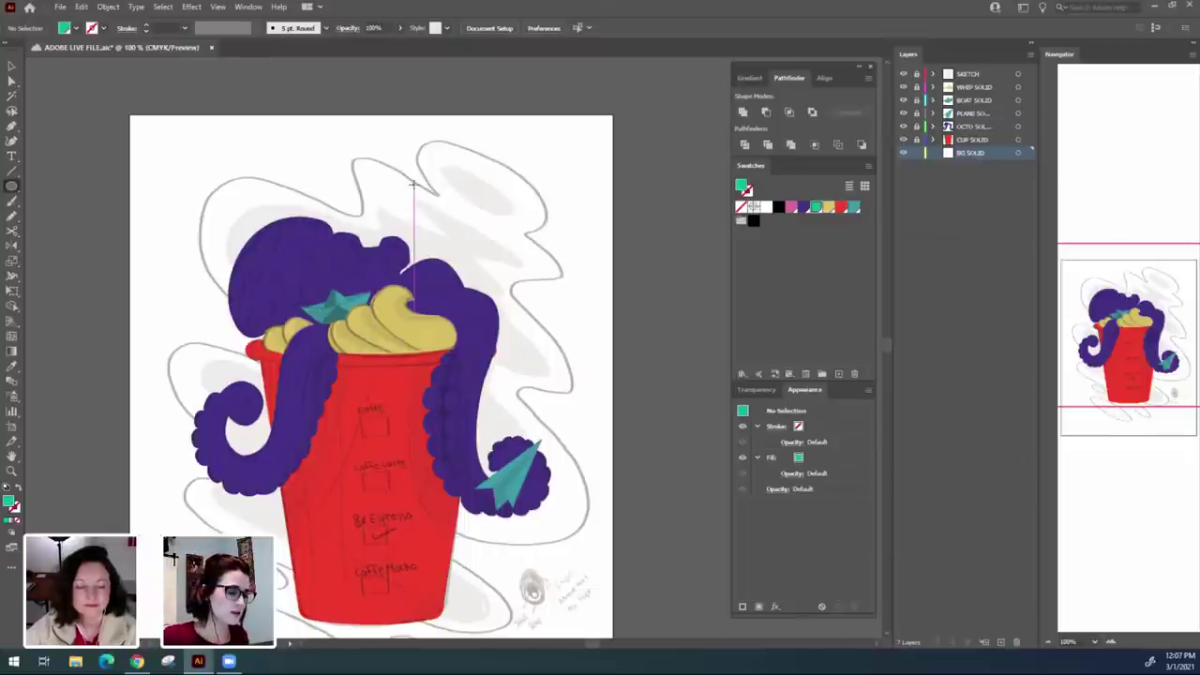
pyautogui.moveTo(414, 185); pyautogui.dragTo(627, 295)
pyautogui.press('e')
pyautogui.moveTo(553, 250); pyautogui.dragTo(472, 216)
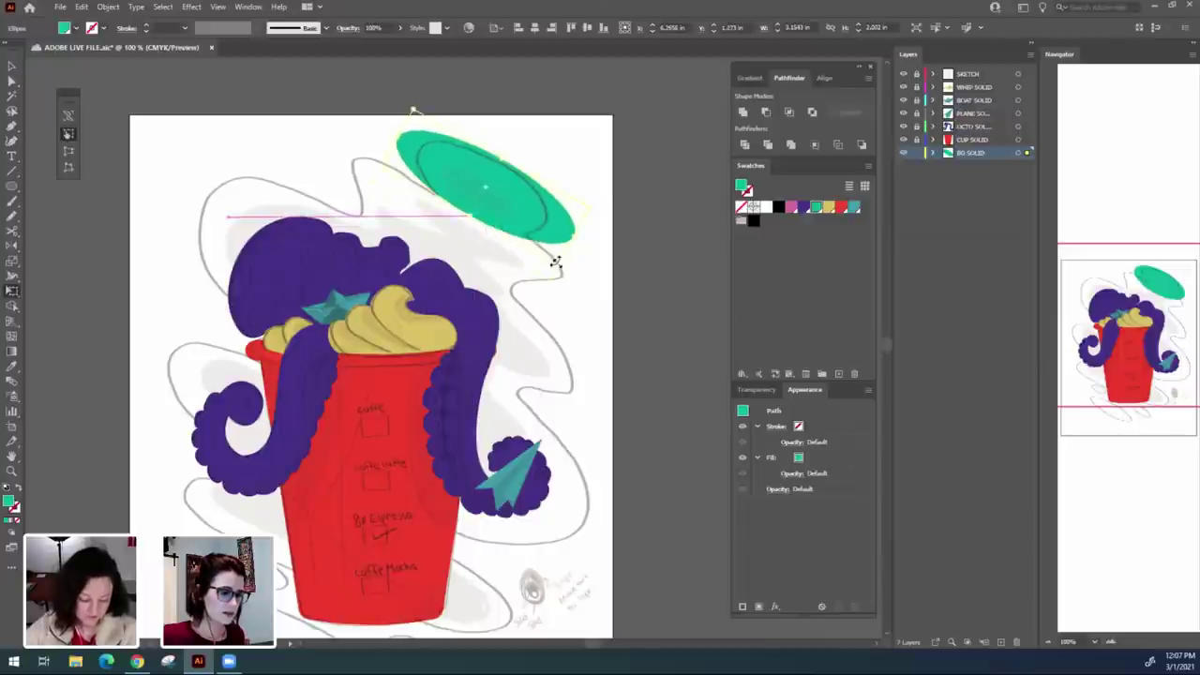
# Resize and nudge the tilted ellipse with Free Transform to about 2.69 by 1.21 in, fitting the sketched lobe's outline.
pyautogui.moveTo(557, 265); pyautogui.dragTo(469, 207)
pyautogui.moveTo(533, 227); pyautogui.dragTo(559, 232)
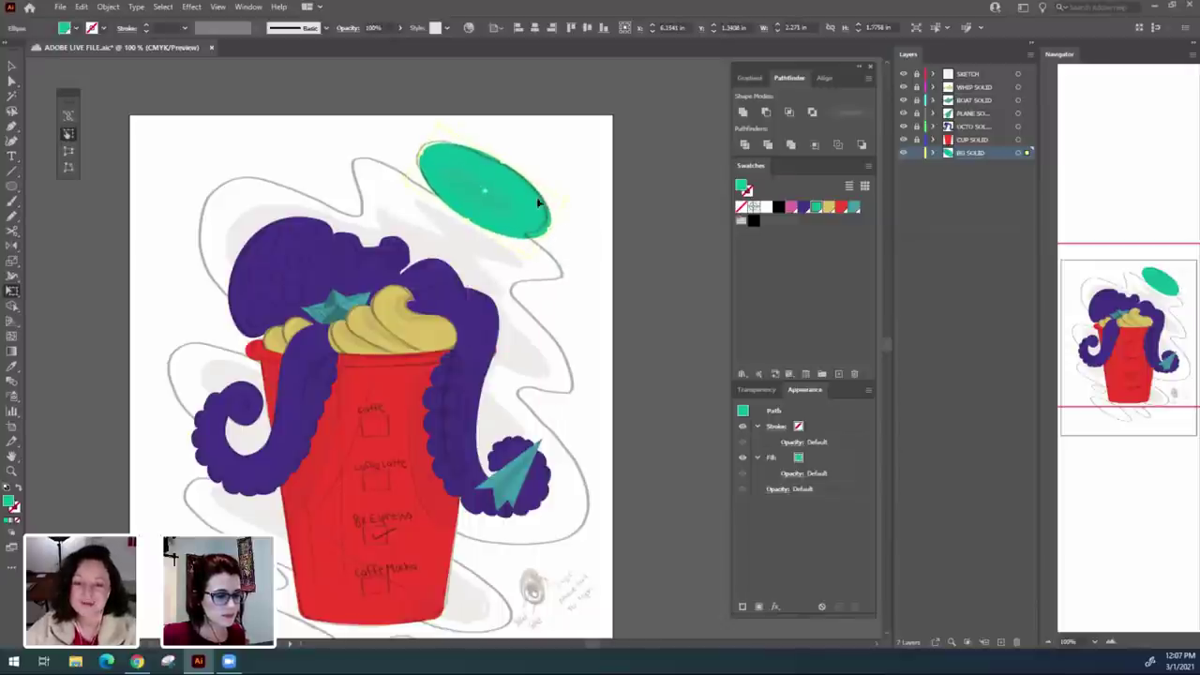
pyautogui.moveTo(503, 163); pyautogui.dragTo(503, 163)
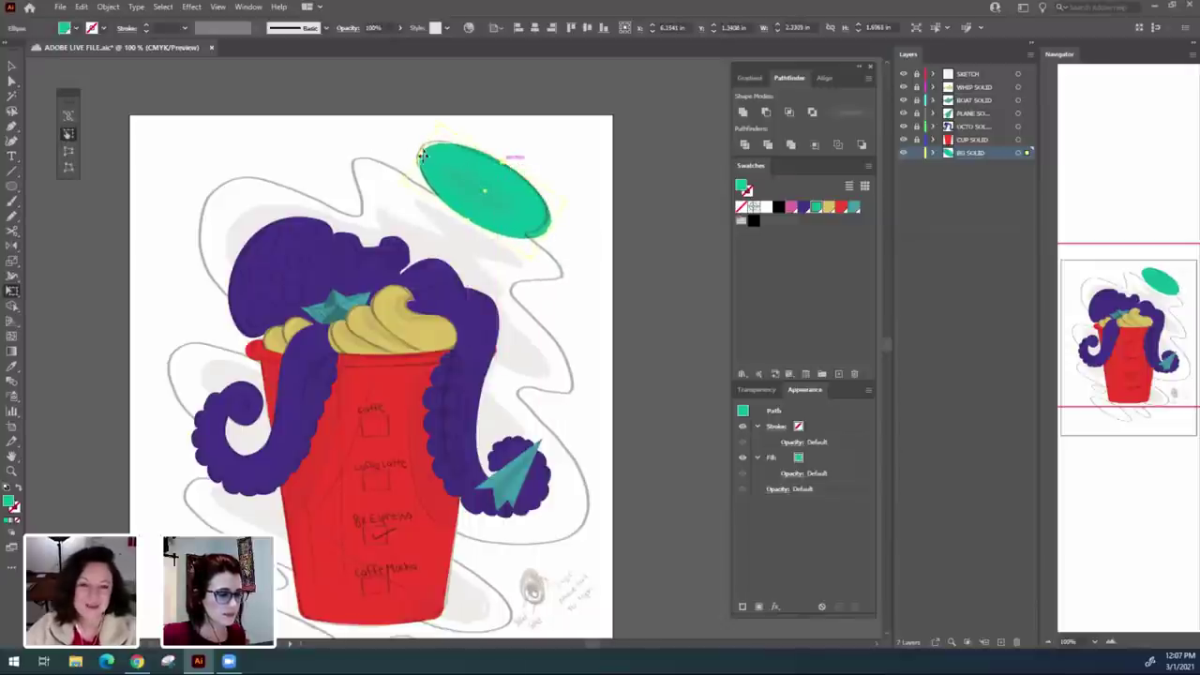
pyautogui.moveTo(418, 151); pyautogui.dragTo(416, 142)
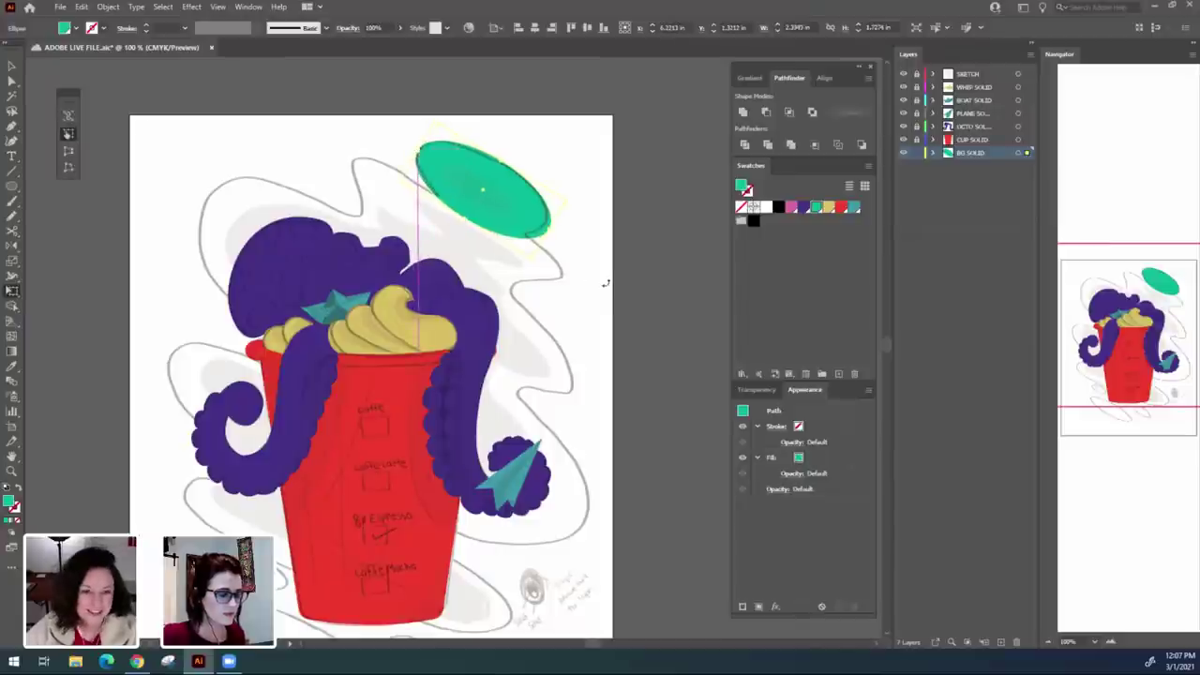
pyautogui.press('v')
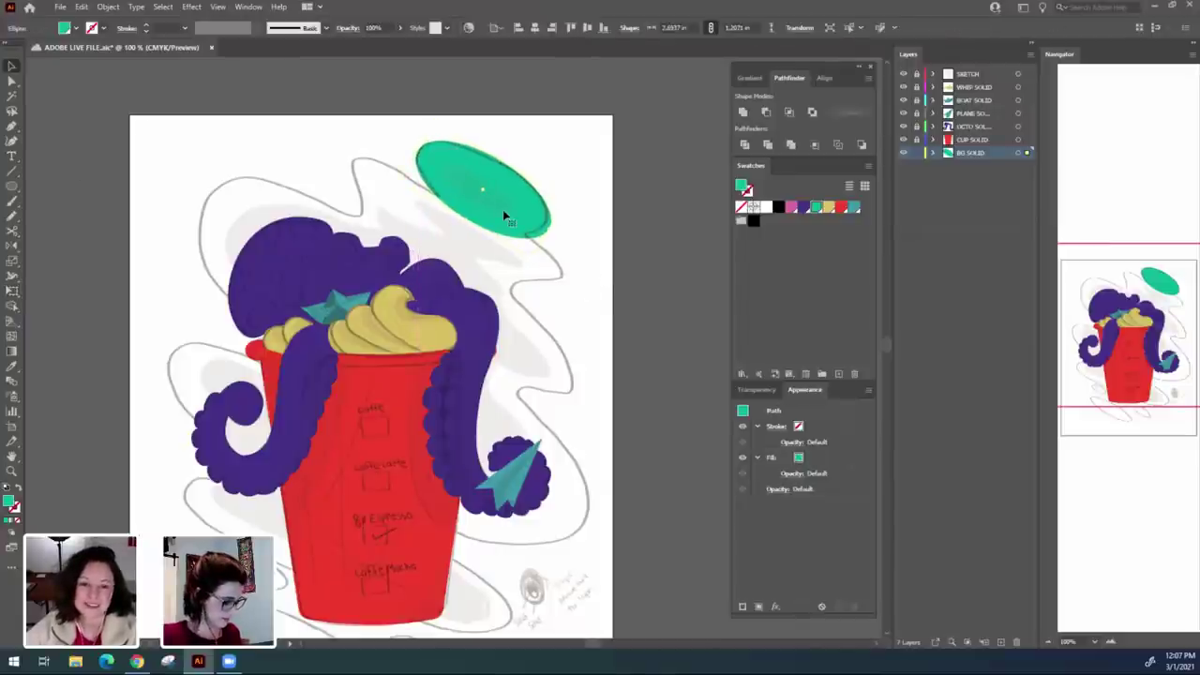
# Duplicate the green ellipse onto the next lobe below and stretch the copy to about 2.85 in long.
pyautogui.moveTo(502, 216); pyautogui.dragTo(457, 261)
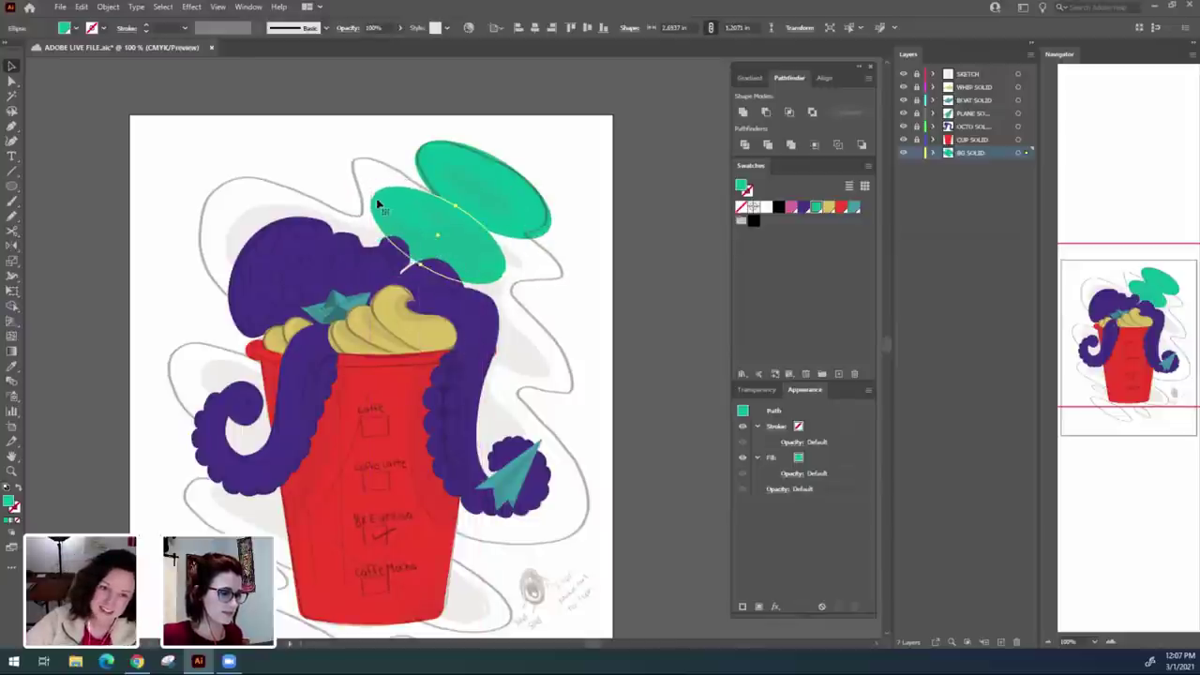
pyautogui.press('e')
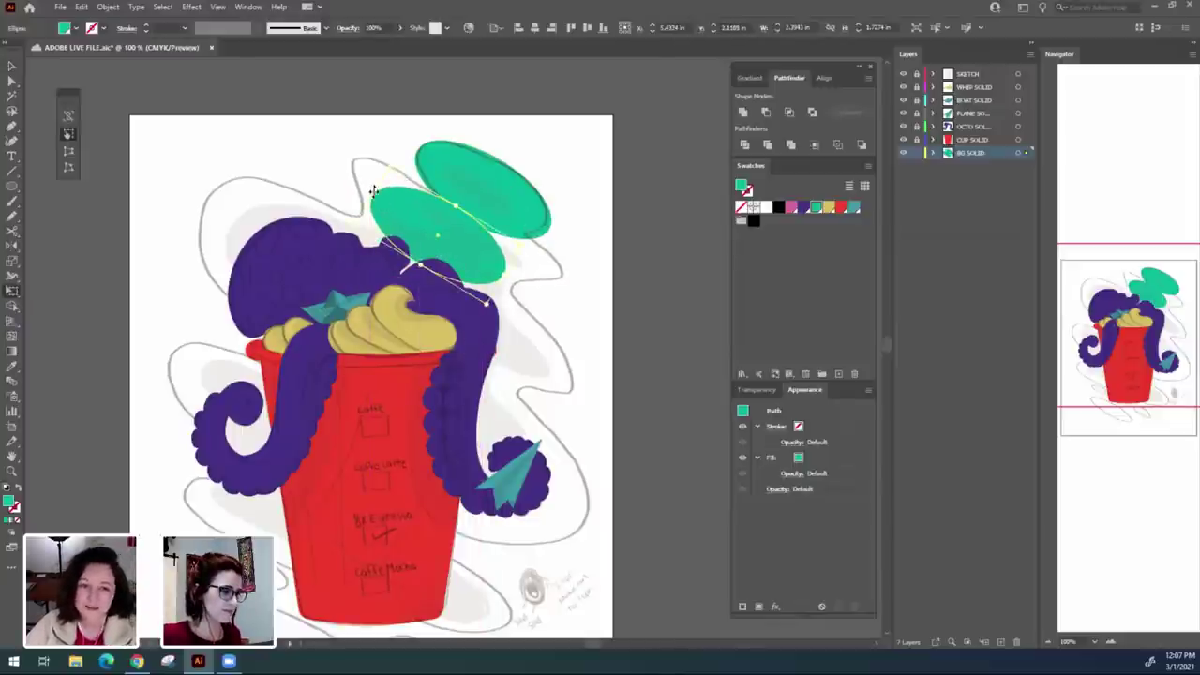
pyautogui.moveTo(372, 194); pyautogui.dragTo(363, 187)
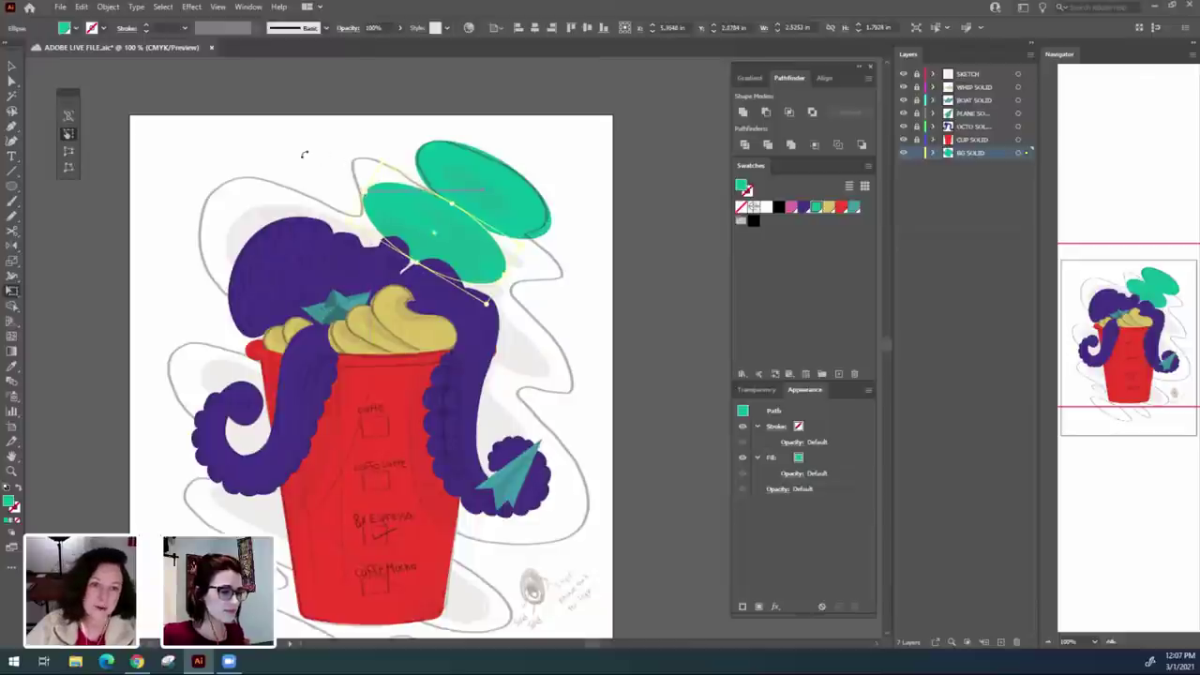
pyautogui.press('v')
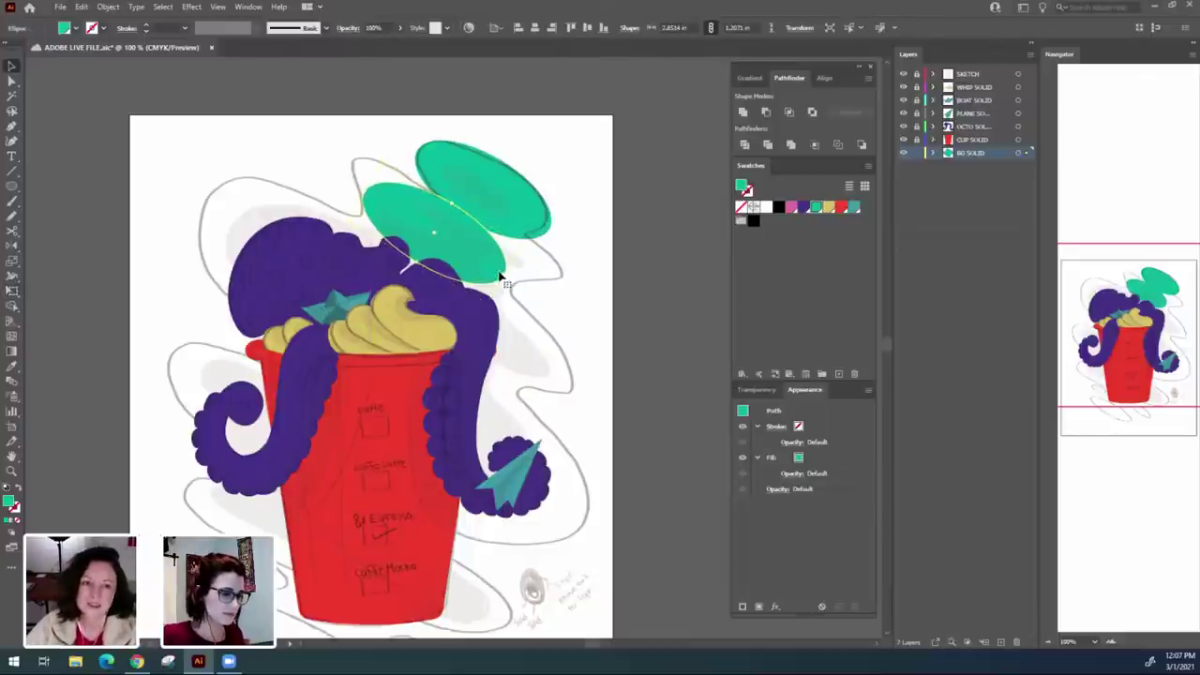
# Pull both end anchor points of the second green ellipse outward so its outline matches the sketched lobe's two tips.
pyautogui.press('a')
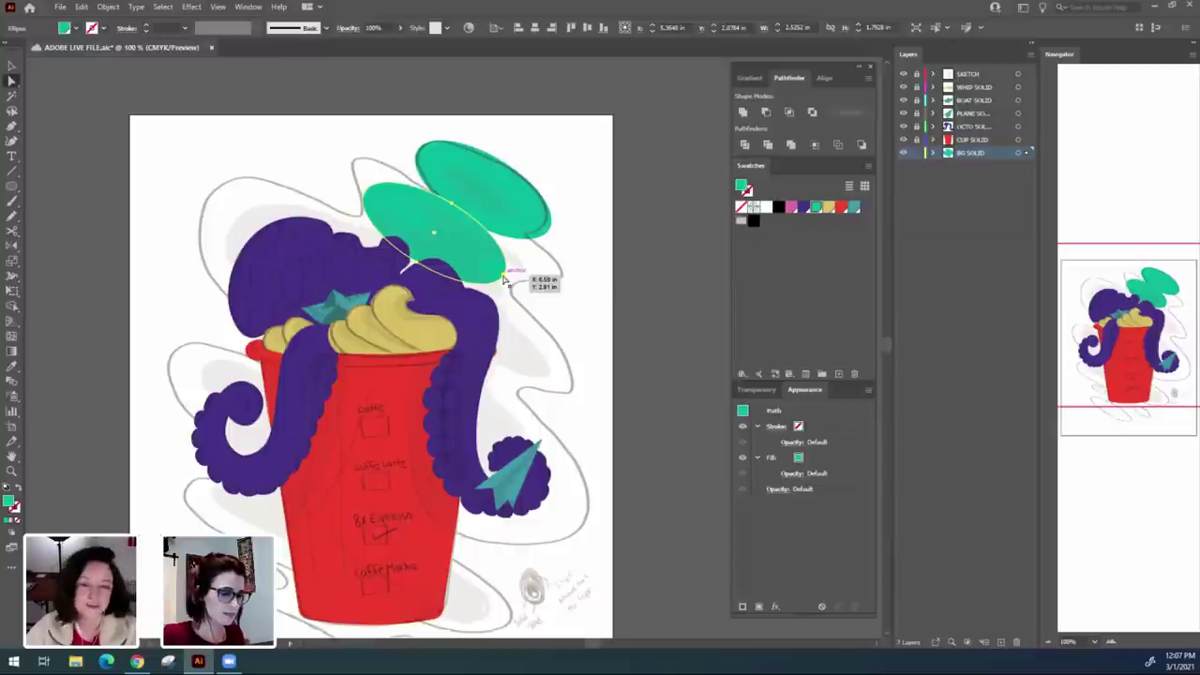
pyautogui.click(503, 279)
pyautogui.moveTo(503, 278); pyautogui.dragTo(563, 271)
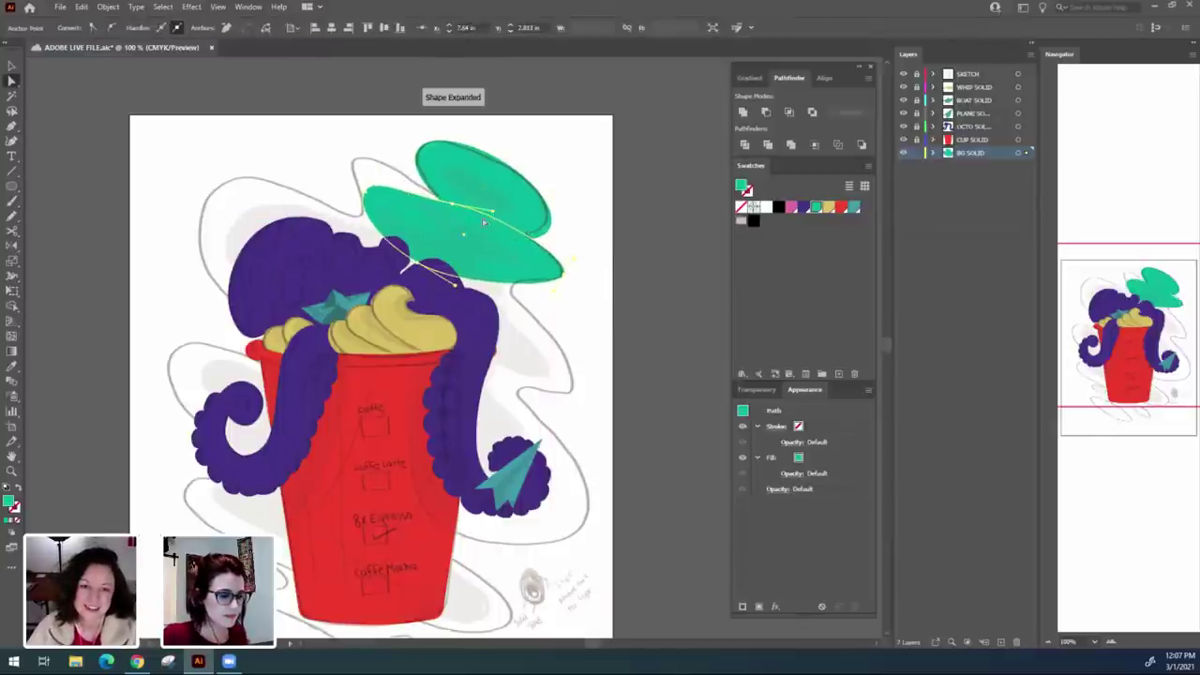
pyautogui.moveTo(367, 197); pyautogui.dragTo(403, 178)
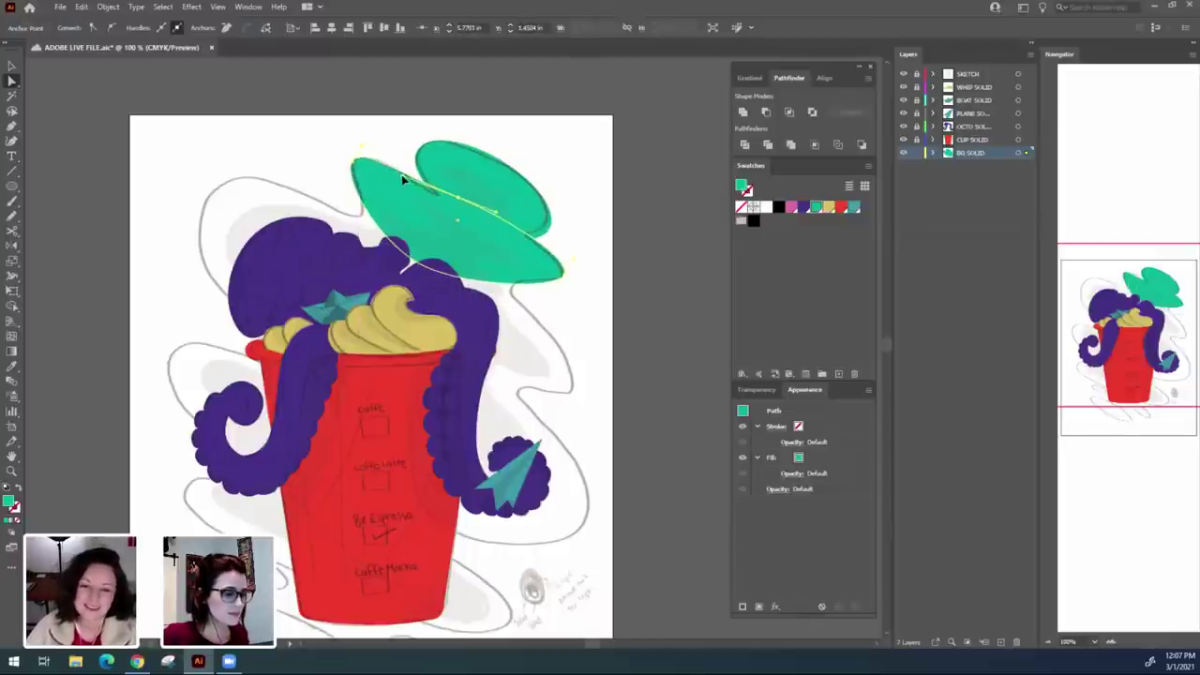
pyautogui.click(616, 244)
# Try covering the squiggle lobe behind the octopus's head with a green ellipse, rotated and shifted to follow the sketch.
pyautogui.moveTo(559, 391); pyautogui.dragTo(524, 333)
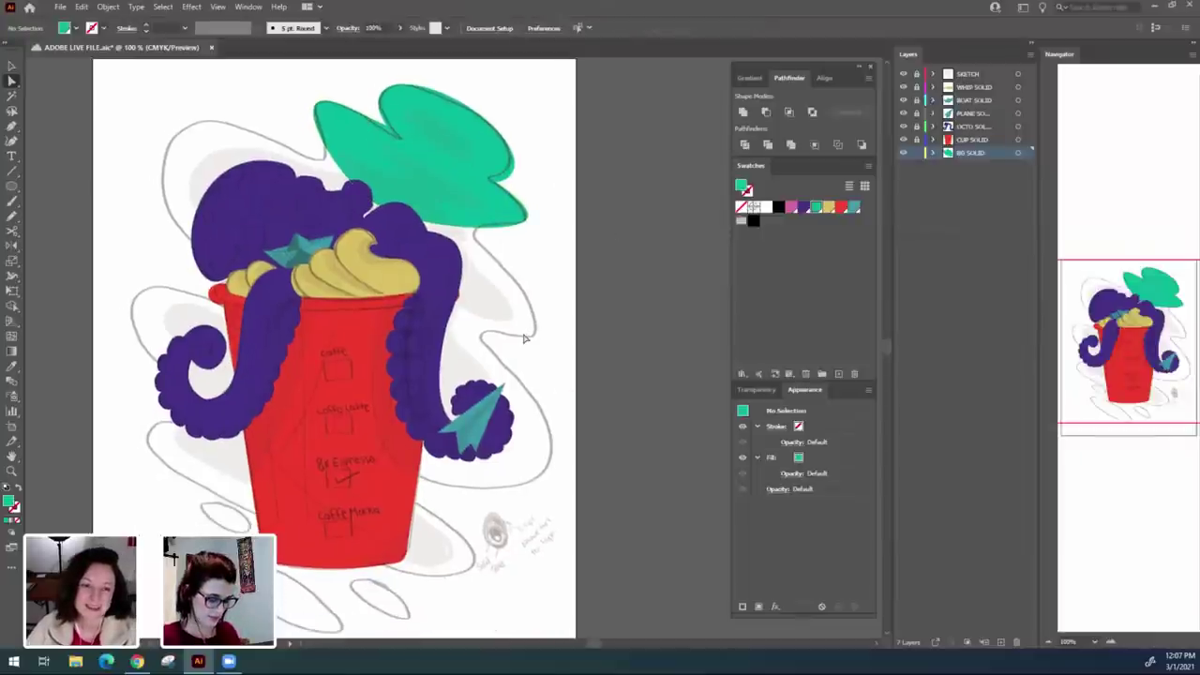
pyautogui.press('v')
pyautogui.click(452, 220)
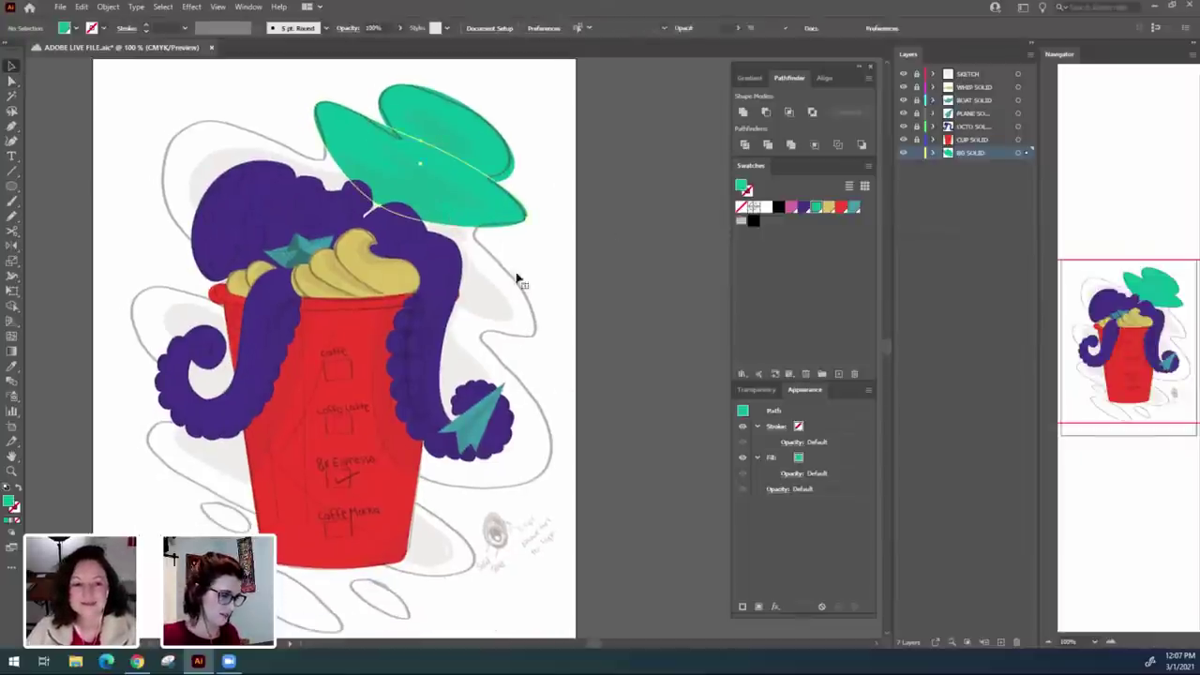
pyautogui.click(458, 300)
pyautogui.moveTo(437, 284); pyautogui.dragTo(465, 317)
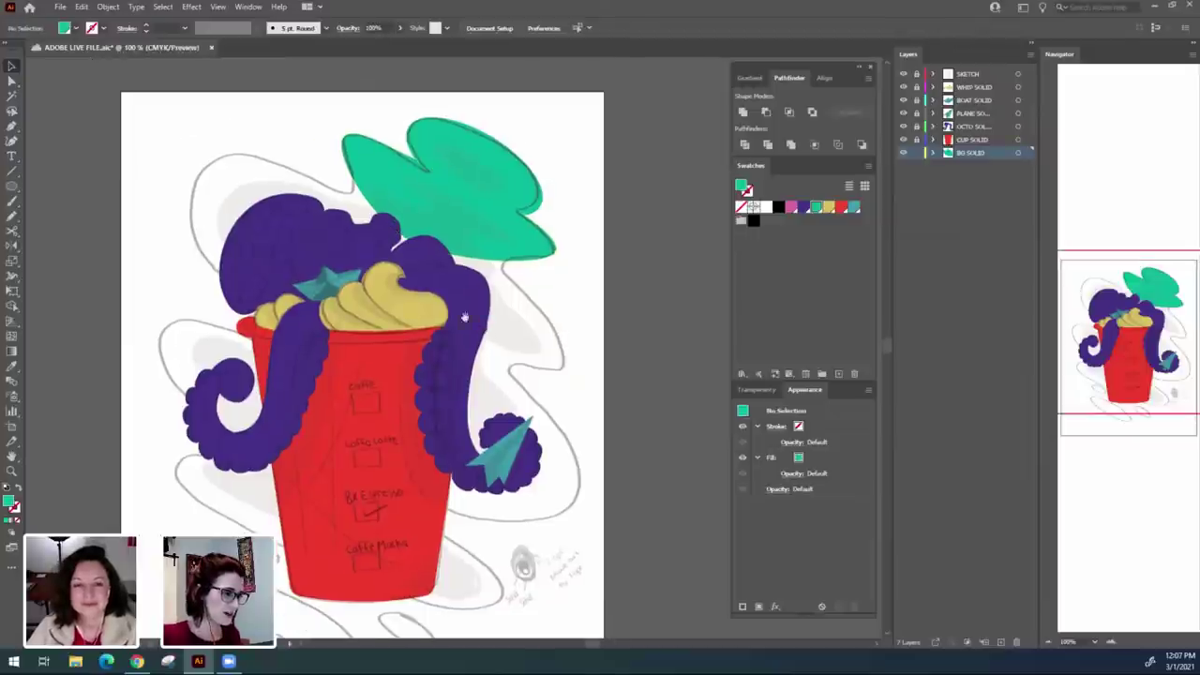
pyautogui.press('l')
pyautogui.moveTo(217, 176); pyautogui.dragTo(444, 315)
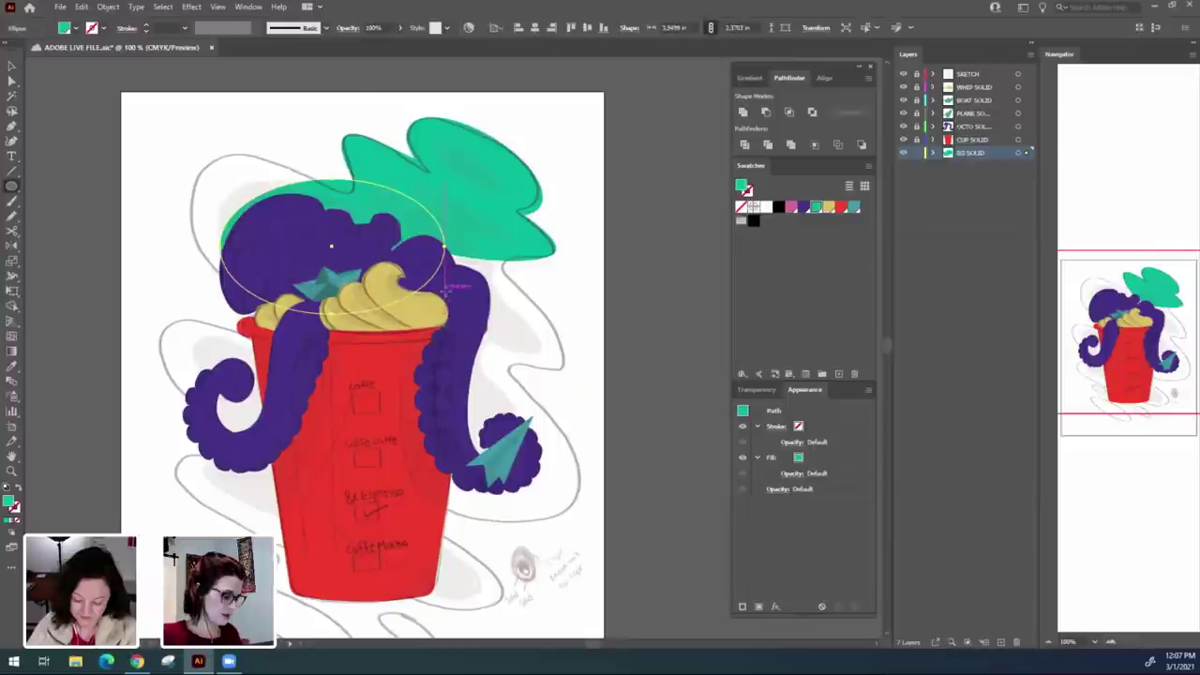
pyautogui.press('e')
pyautogui.moveTo(457, 258); pyautogui.dragTo(469, 334)
pyautogui.moveTo(347, 200)
pyautogui.mouseDown()
pyautogui.moveTo(298, 184)
pyautogui.moveTo(328, 204)
pyautogui.mouseUp()
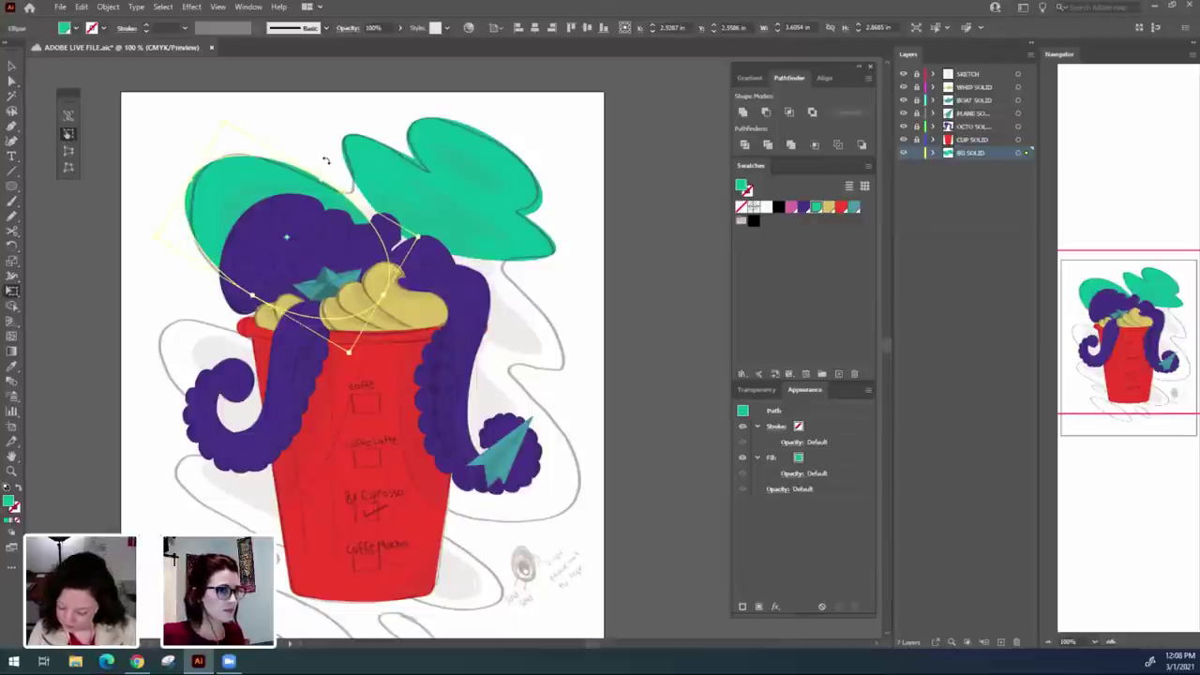
pyautogui.moveTo(267, 185); pyautogui.dragTo(193, 184)
# Try adjusting the anchor points and handles of the ellipse behind the octopus's head to match the sketched lobe.
pyautogui.press('a')
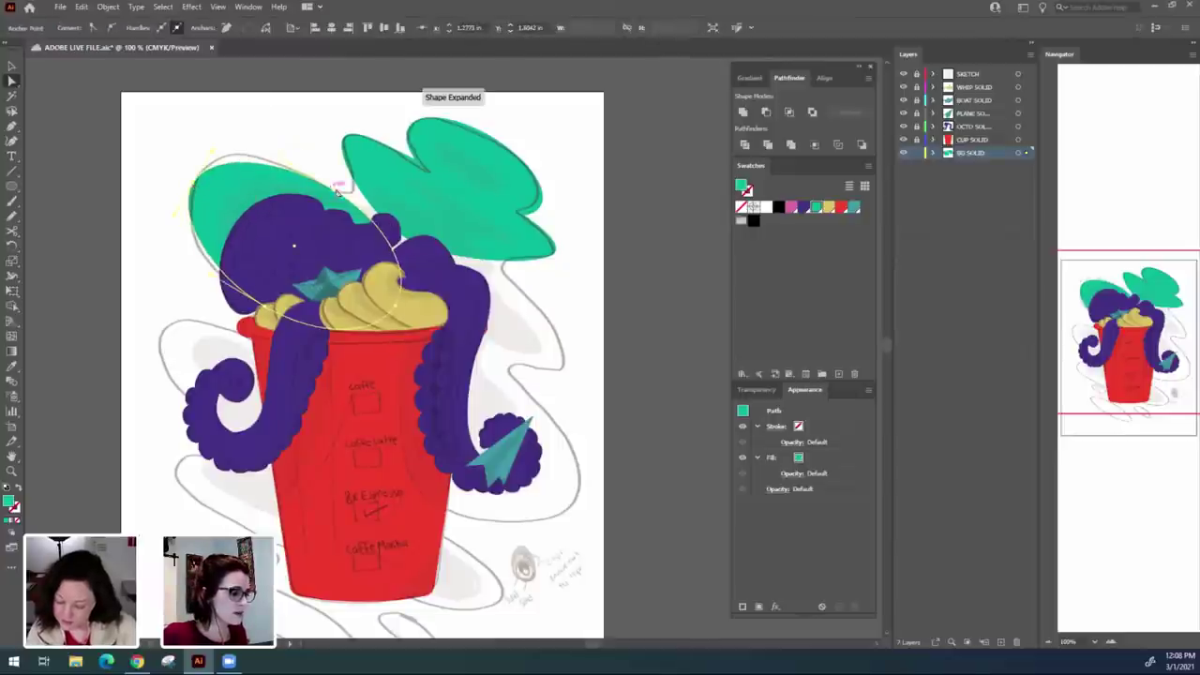
pyautogui.click(340, 197)
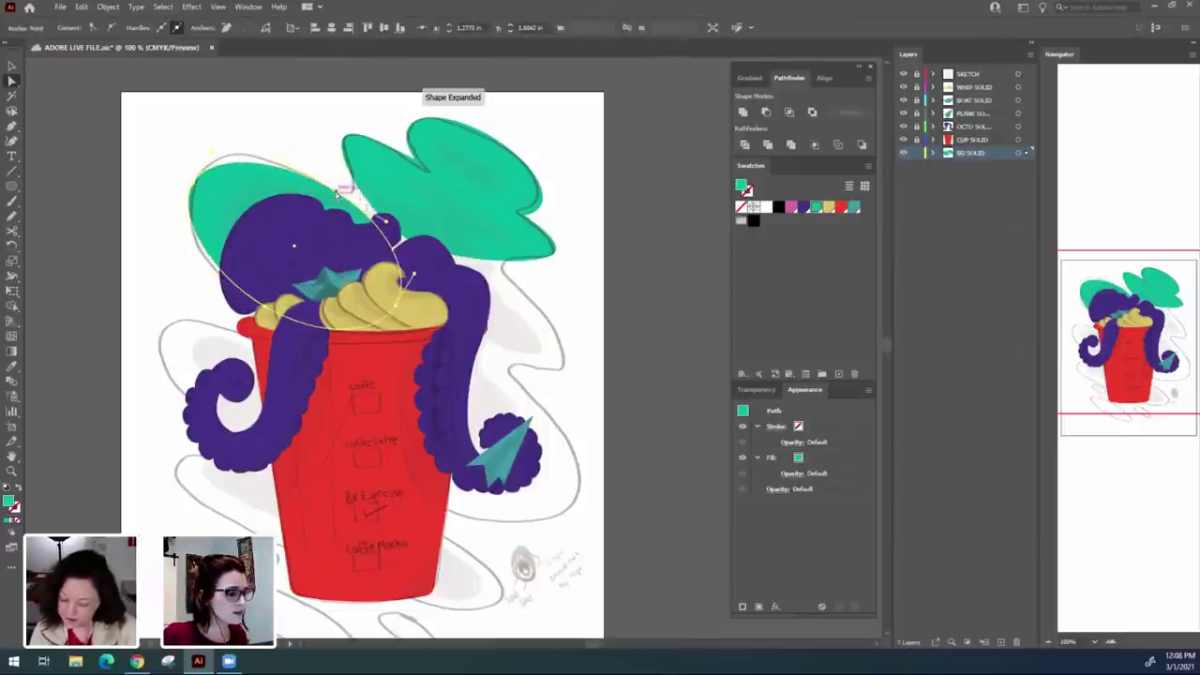
pyautogui.click(253, 152)
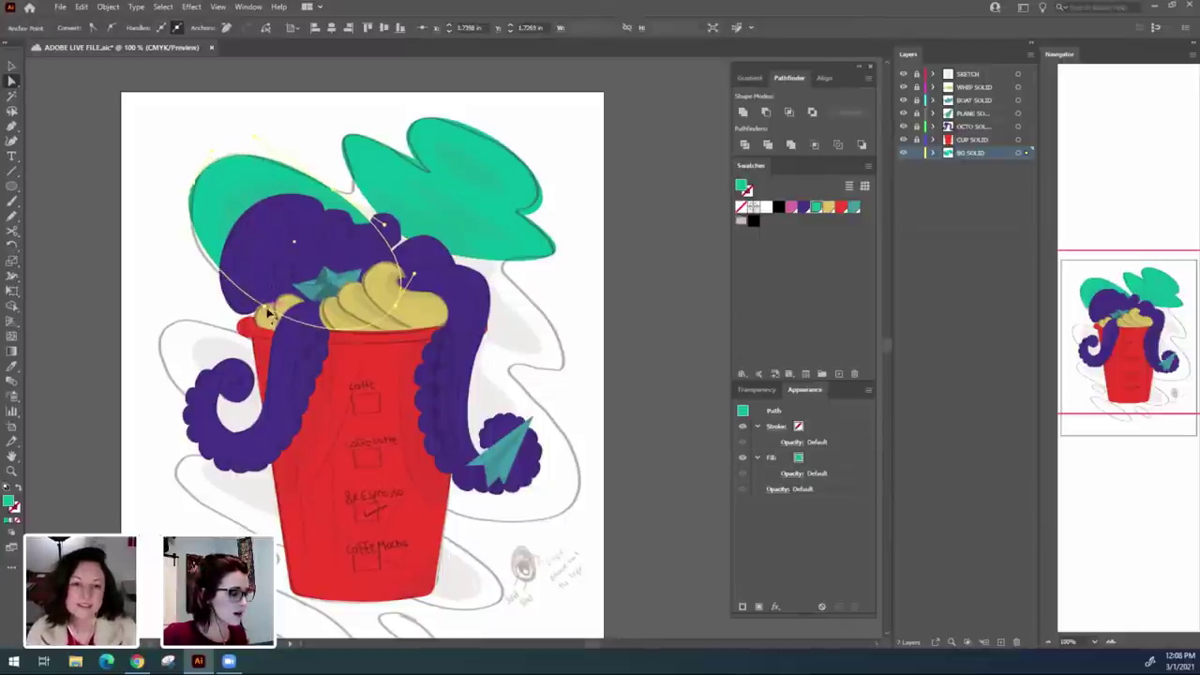
pyautogui.moveTo(266, 307); pyautogui.dragTo(284, 328)
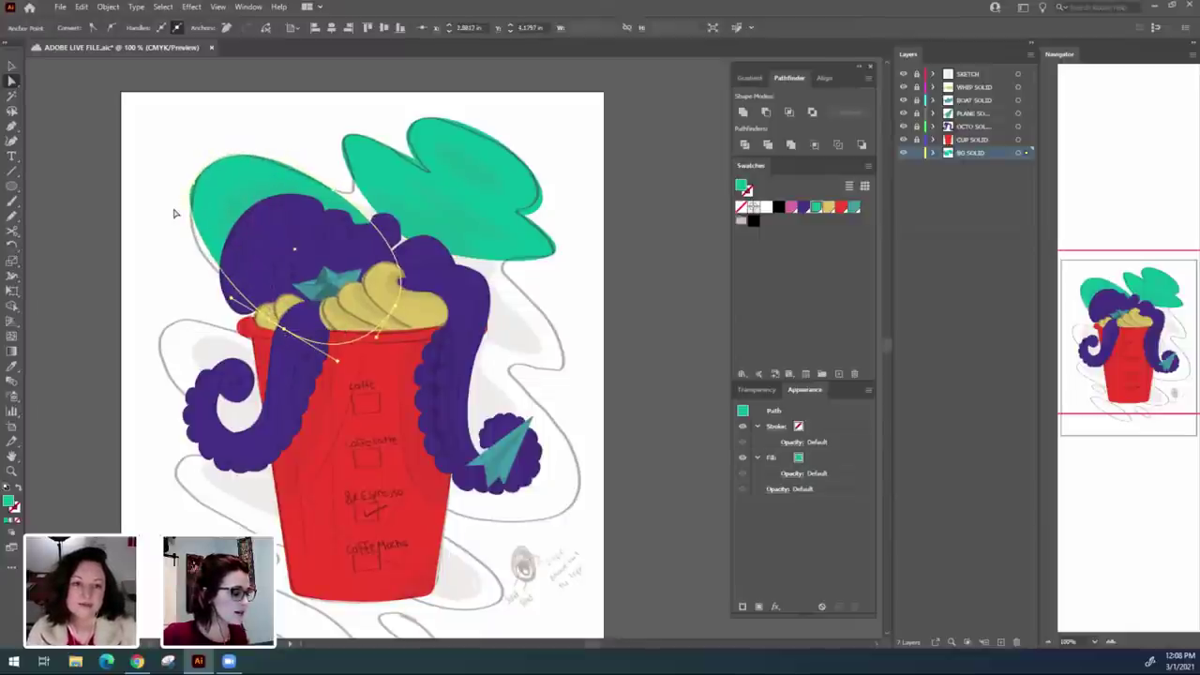
pyautogui.moveTo(176, 217); pyautogui.dragTo(171, 229)
pyautogui.hotkey('ctrl', 'z')
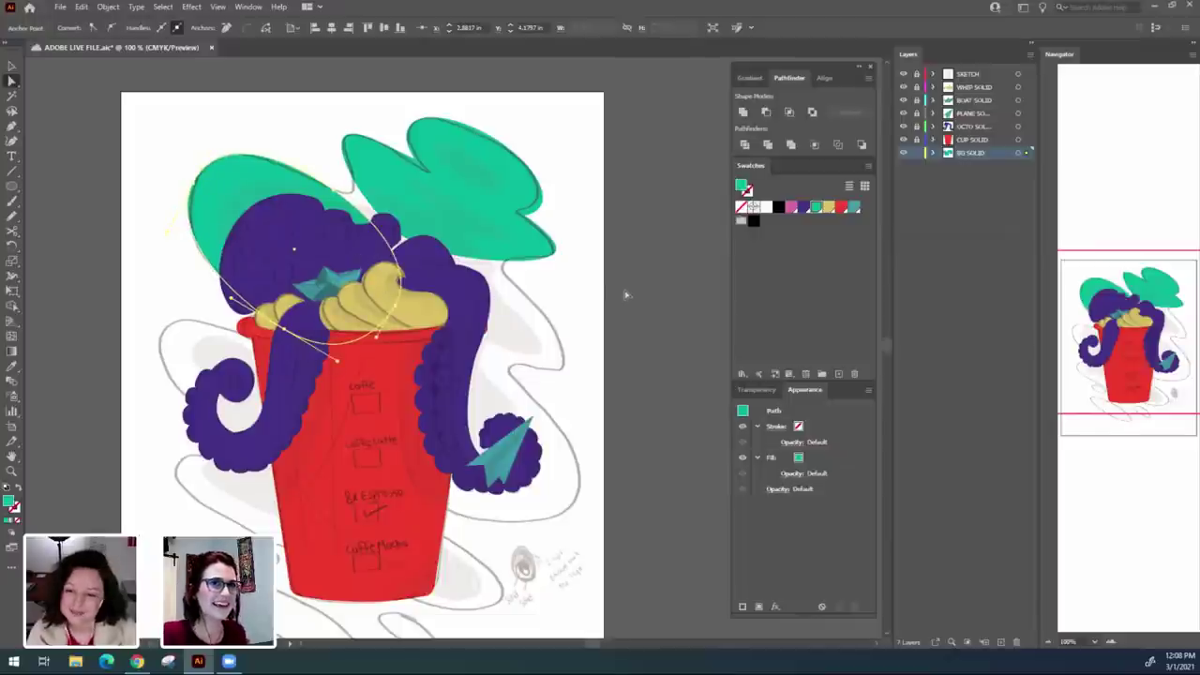
pyautogui.press('v')
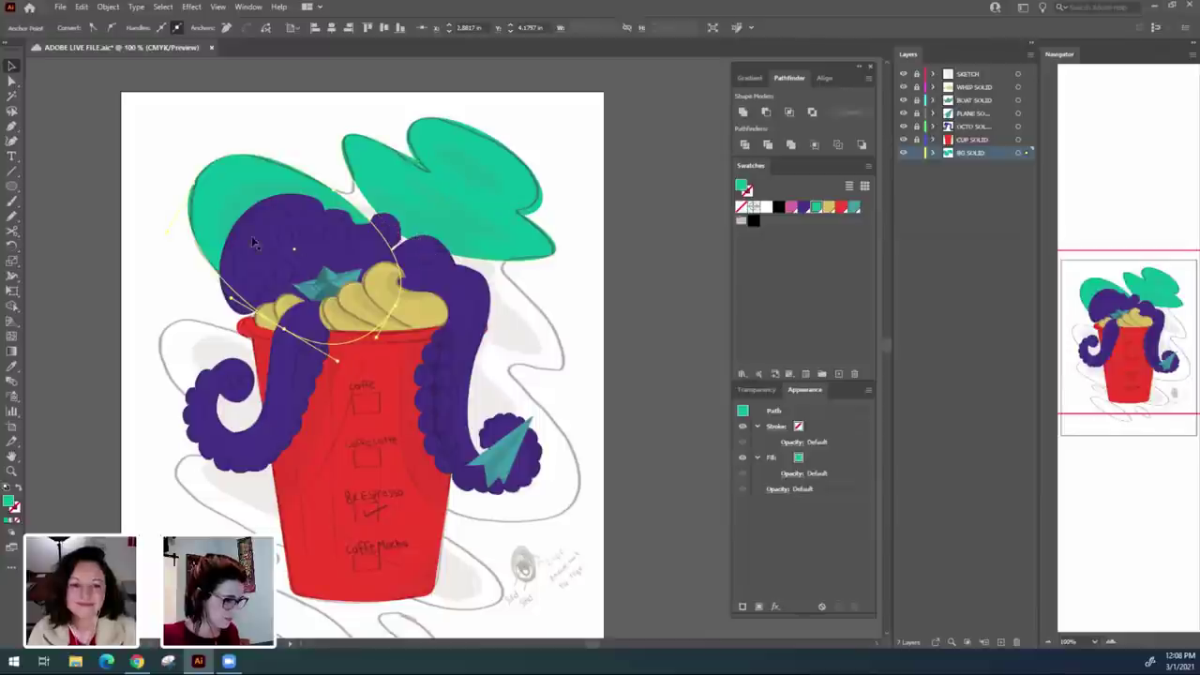
pyautogui.click(164, 211)
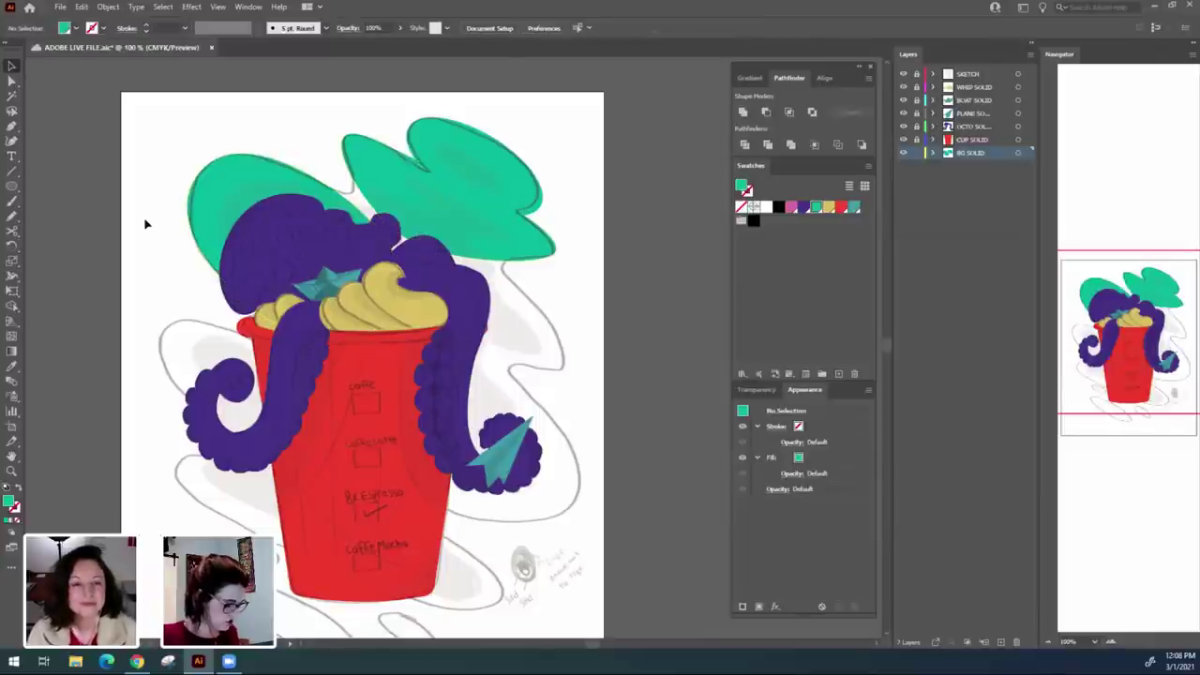
# Delete the entire green shape behind the octopus's head, including the remaining partial path.
pyautogui.moveTo(221, 169); pyautogui.dragTo(370, 214)
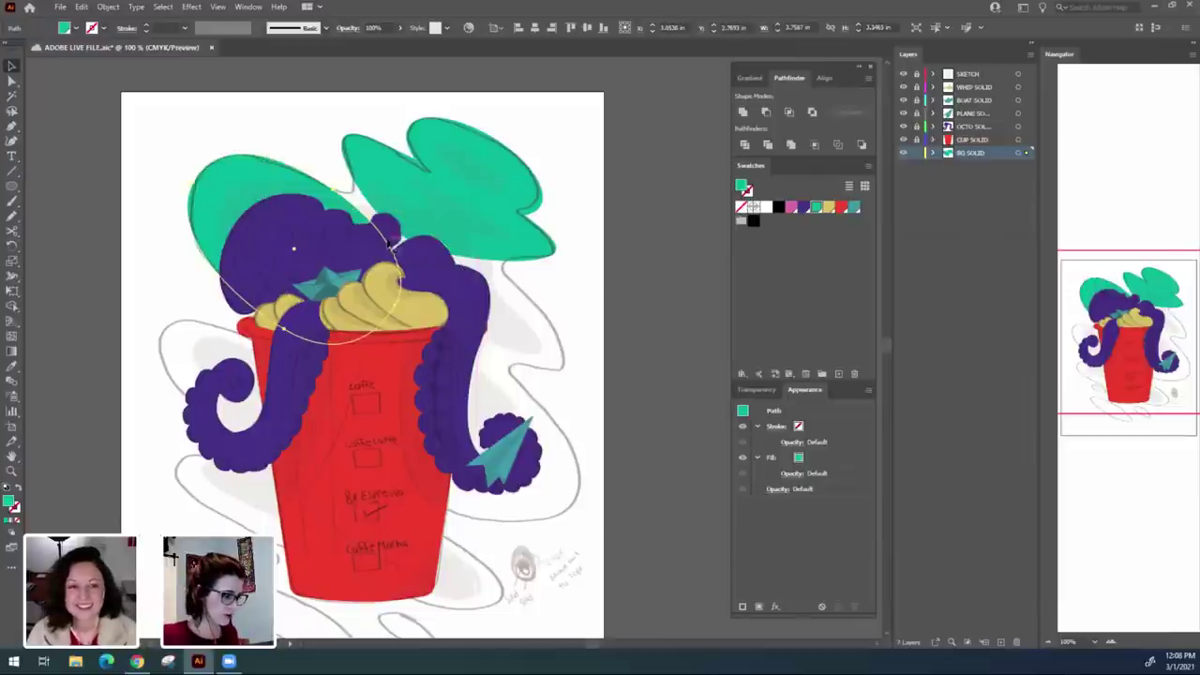
pyautogui.press('Delete')
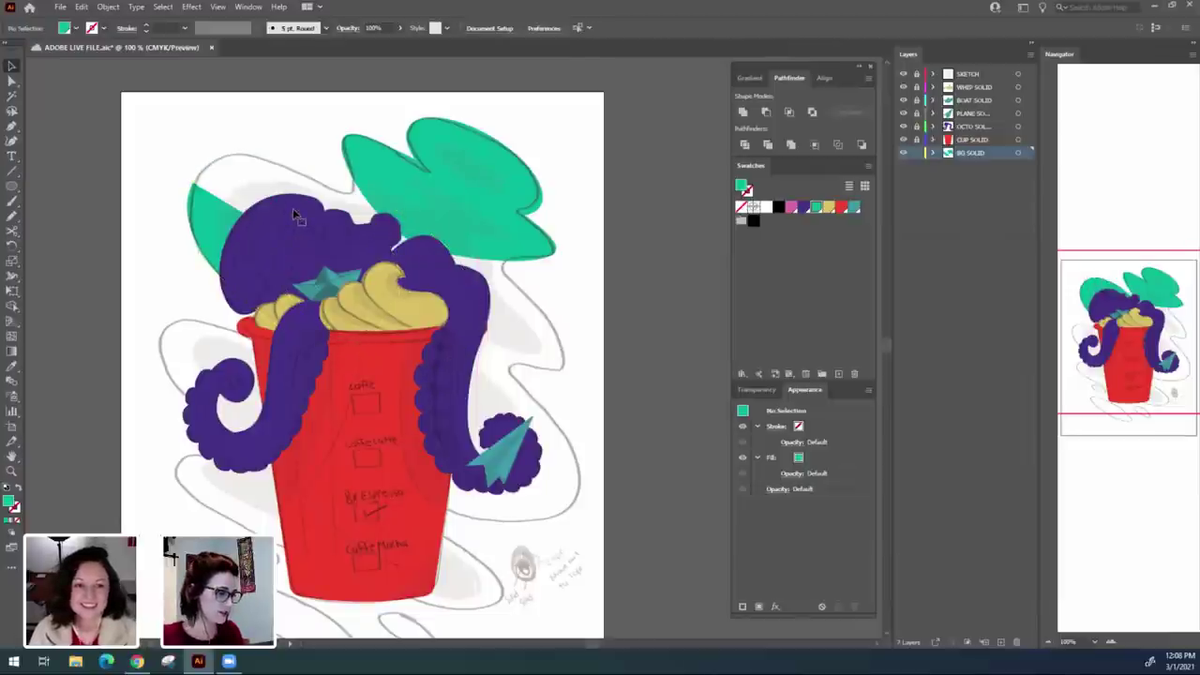
pyautogui.click(227, 223)
pyautogui.press('Delete')
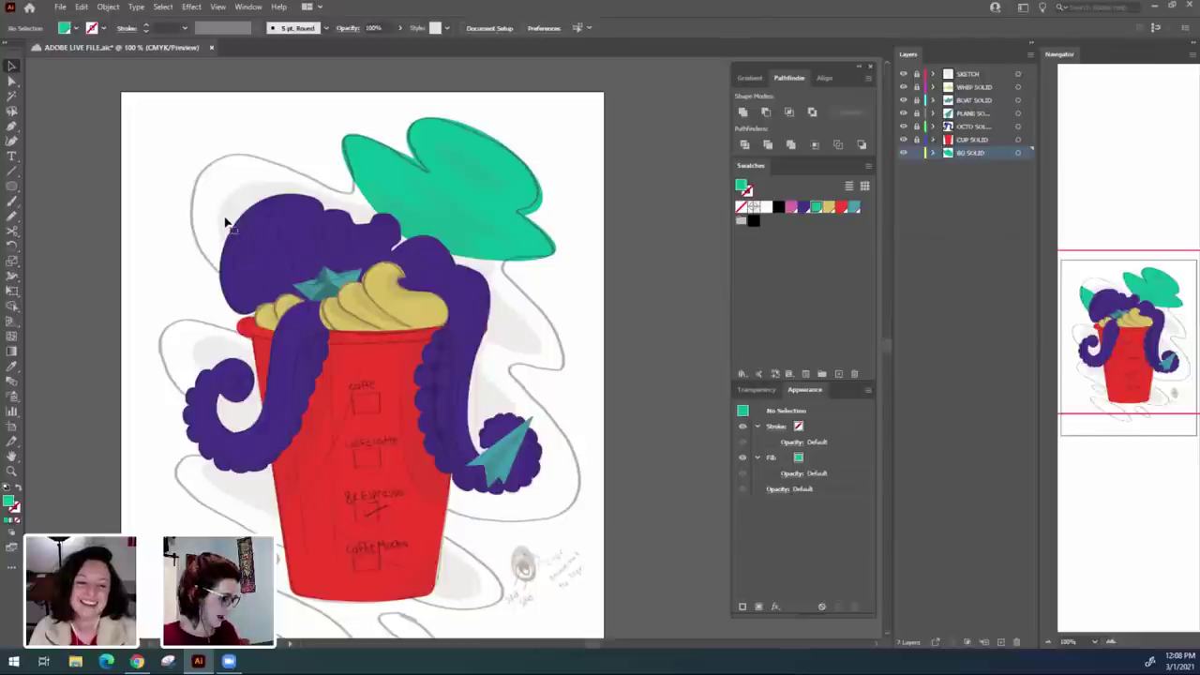
pyautogui.hotkey('ctrl', 'z')
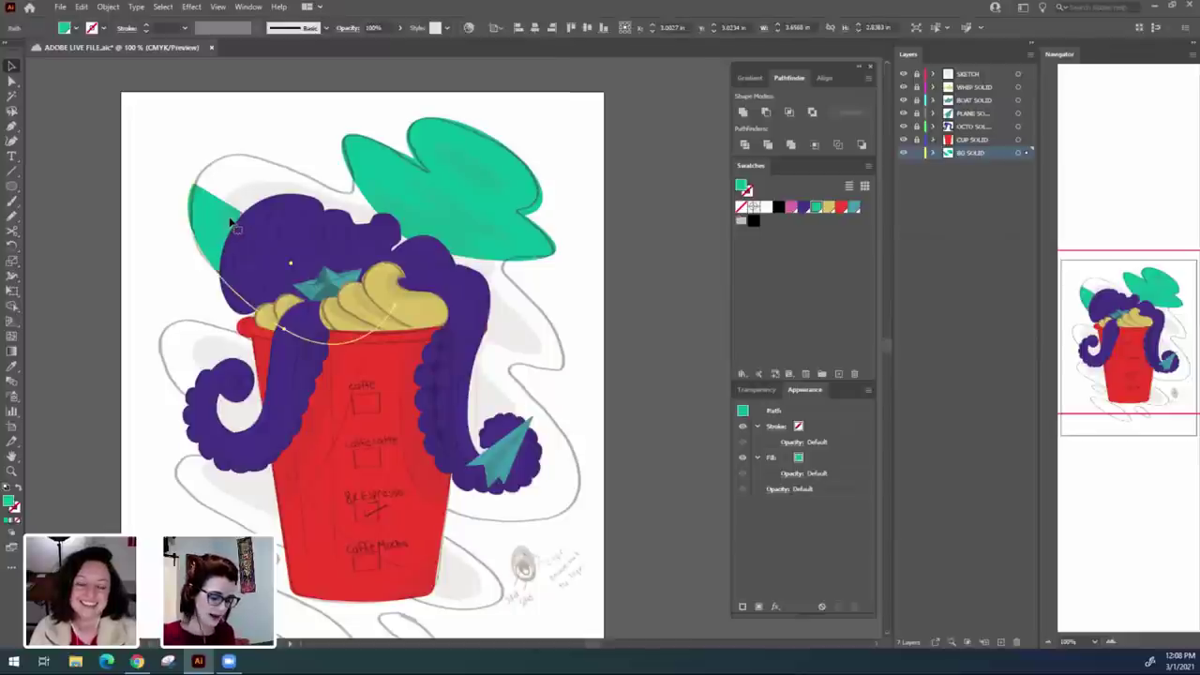
pyautogui.press('Delete')
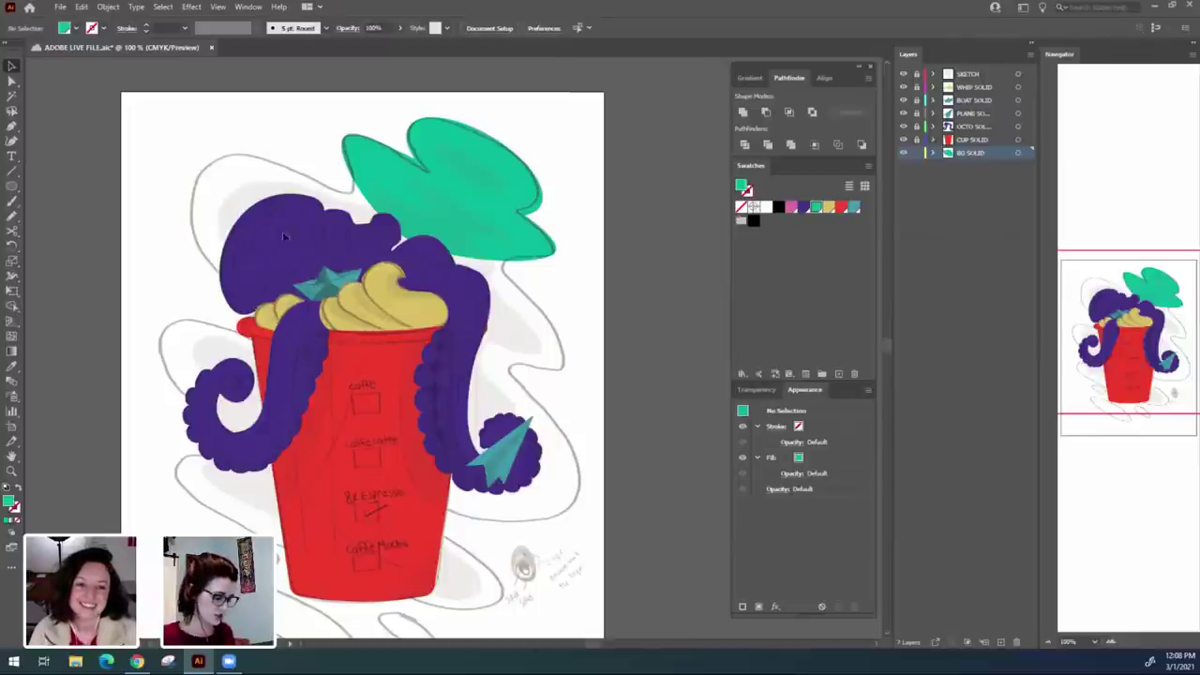
# Draw a green ellipse about 4.54 in wide behind the octopus's head, and rotate and shift it along the lobe's slant.
pyautogui.press('l')
pyautogui.moveTo(218, 176); pyautogui.dragTo(478, 323)
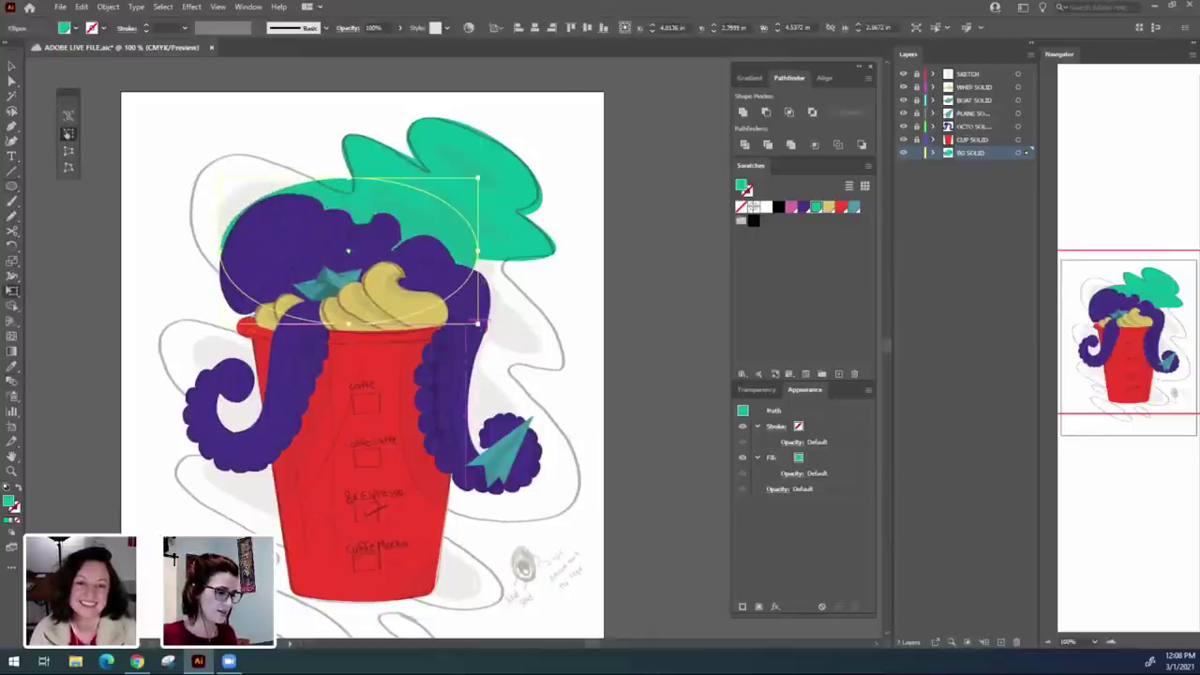
pyautogui.moveTo(483, 252); pyautogui.dragTo(475, 310)
pyautogui.moveTo(421, 229); pyautogui.dragTo(383, 233)
# Move the head-side ellipse's outer anchor point and extend its handle so the curve follows the lobe's sketched upper edge.
pyautogui.press('a')
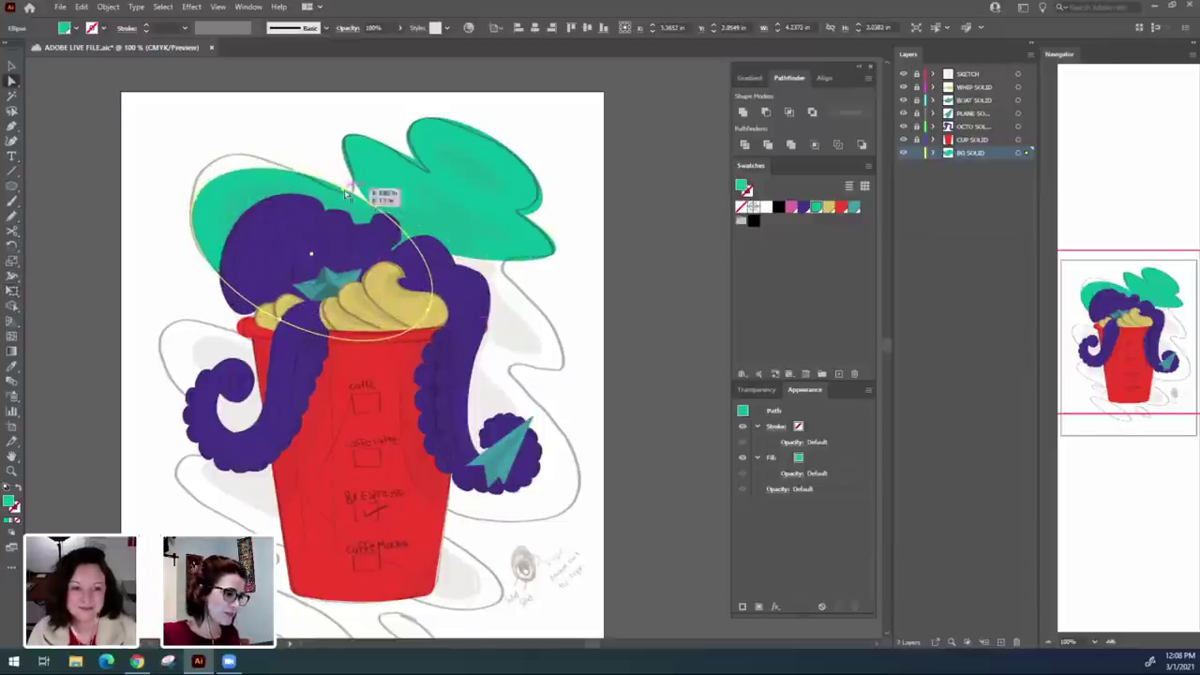
pyautogui.click(345, 192)
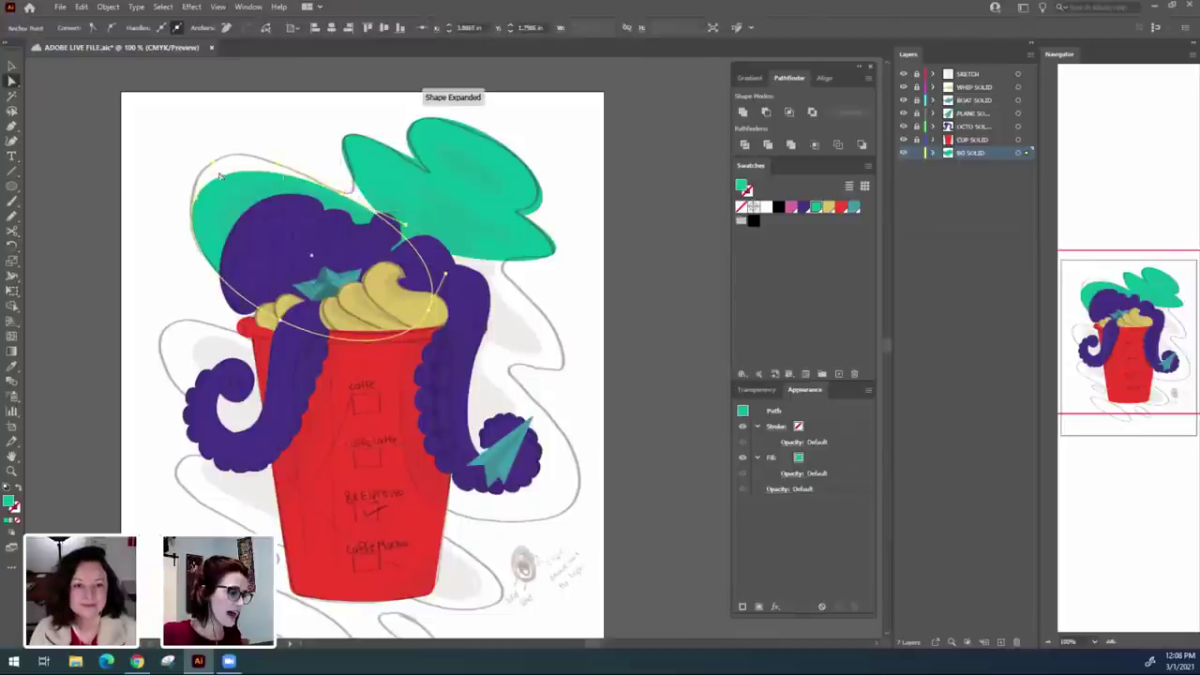
pyautogui.moveTo(195, 198); pyautogui.dragTo(191, 191)
pyautogui.moveTo(277, 165); pyautogui.dragTo(238, 130)
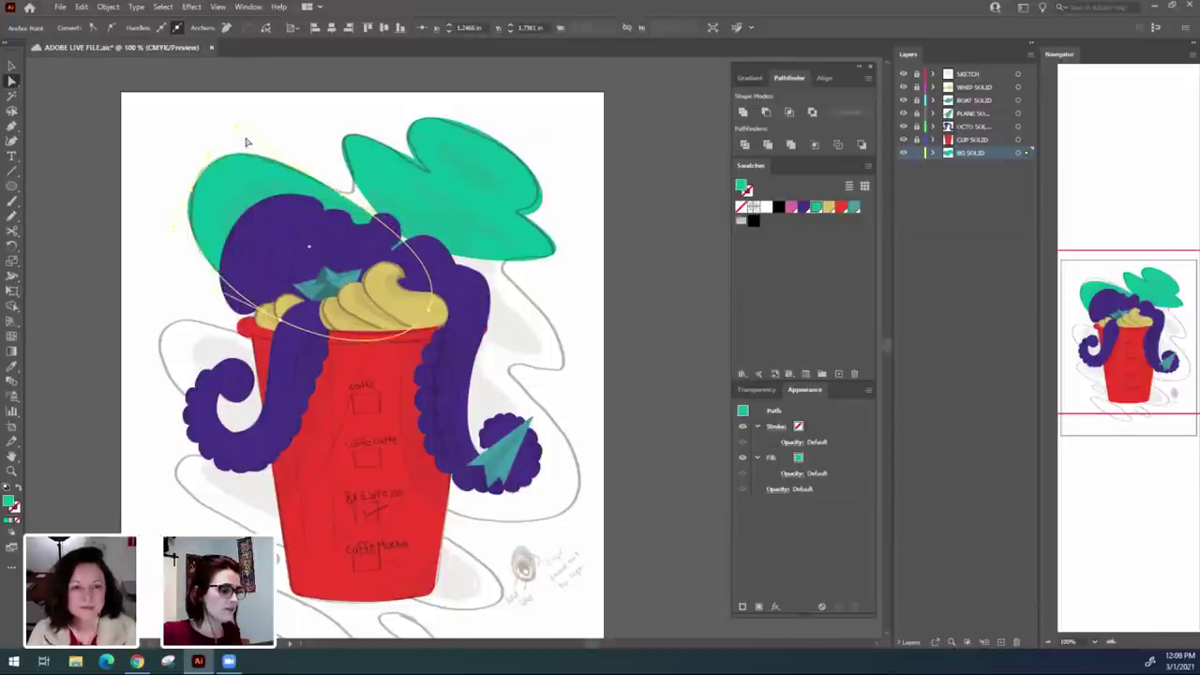
pyautogui.click(297, 134)
# Draw a green ellipse over the lobe beside the raised tentacle, rotate it to the sketch's slant and fit it to the outline.
pyautogui.moveTo(644, 358); pyautogui.dragTo(527, 310)
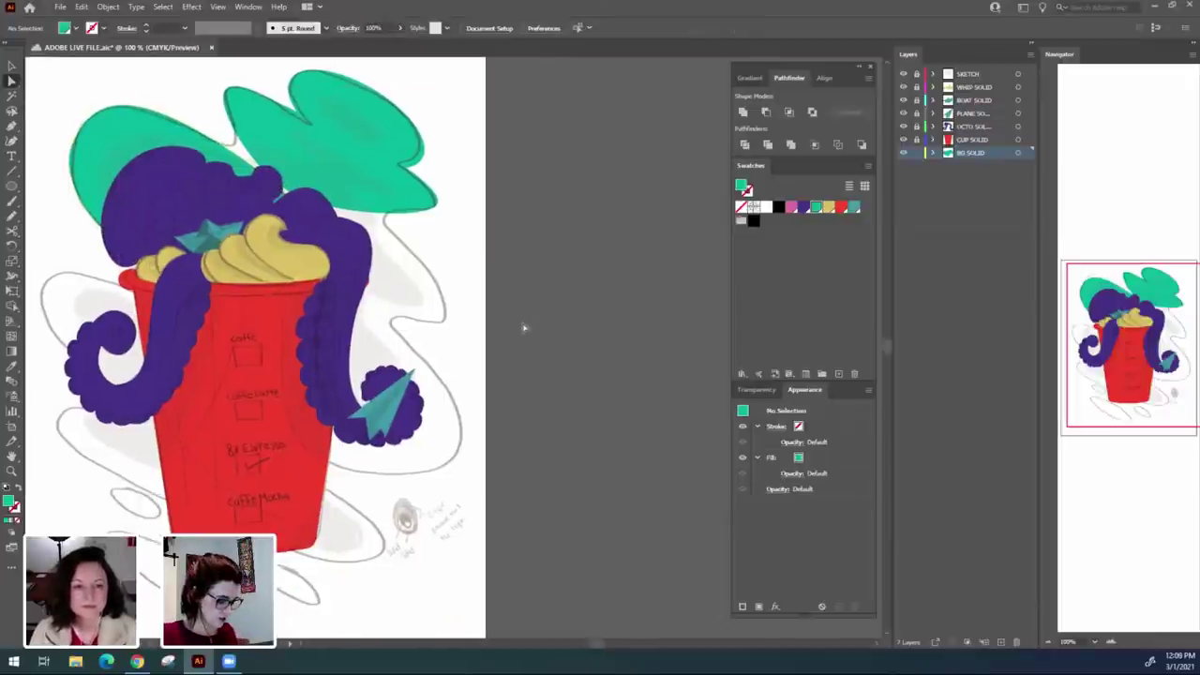
pyautogui.hotkey('shift', 'm')
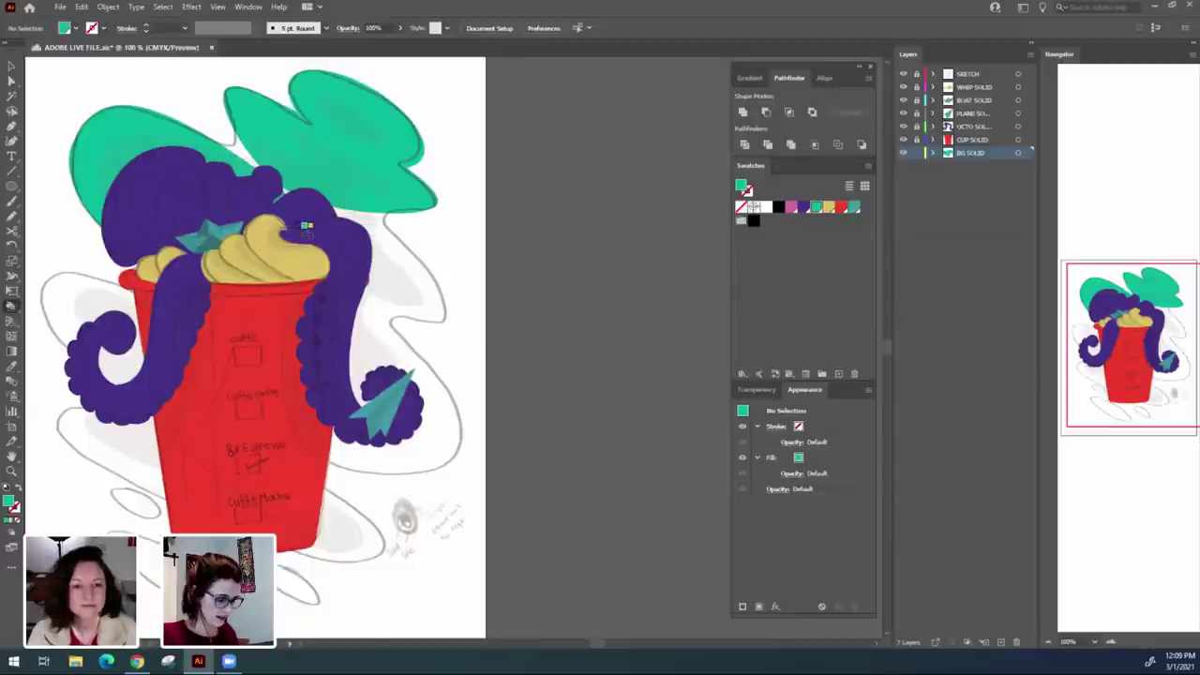
pyautogui.press('p')
pyautogui.press('l')
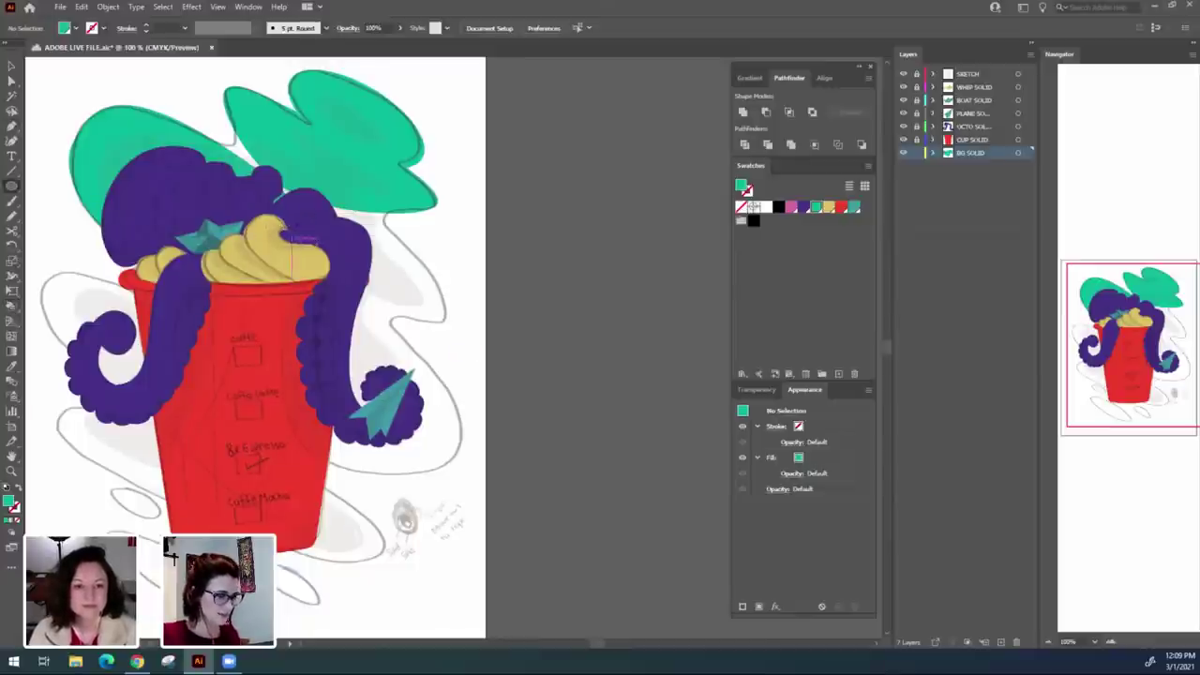
pyautogui.moveTo(259, 205); pyautogui.dragTo(449, 311)
pyautogui.moveTo(464, 270); pyautogui.dragTo(450, 333)
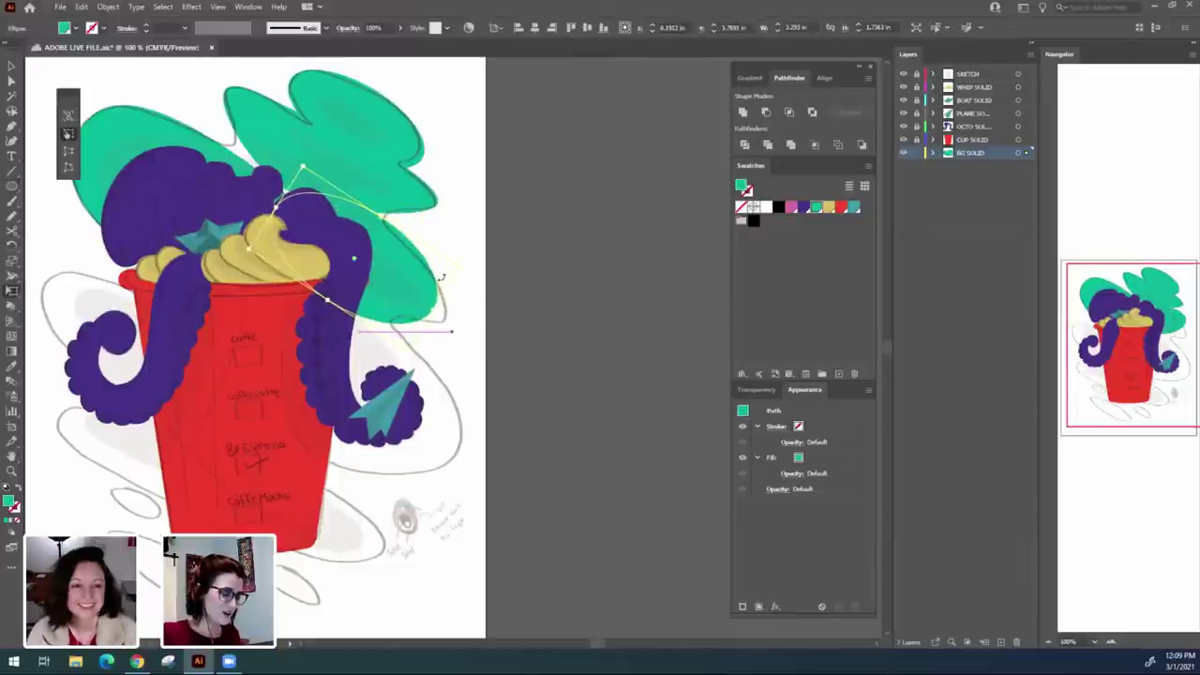
pyautogui.moveTo(404, 289); pyautogui.dragTo(339, 289)
pyautogui.press('a')
pyautogui.click(526, 396)
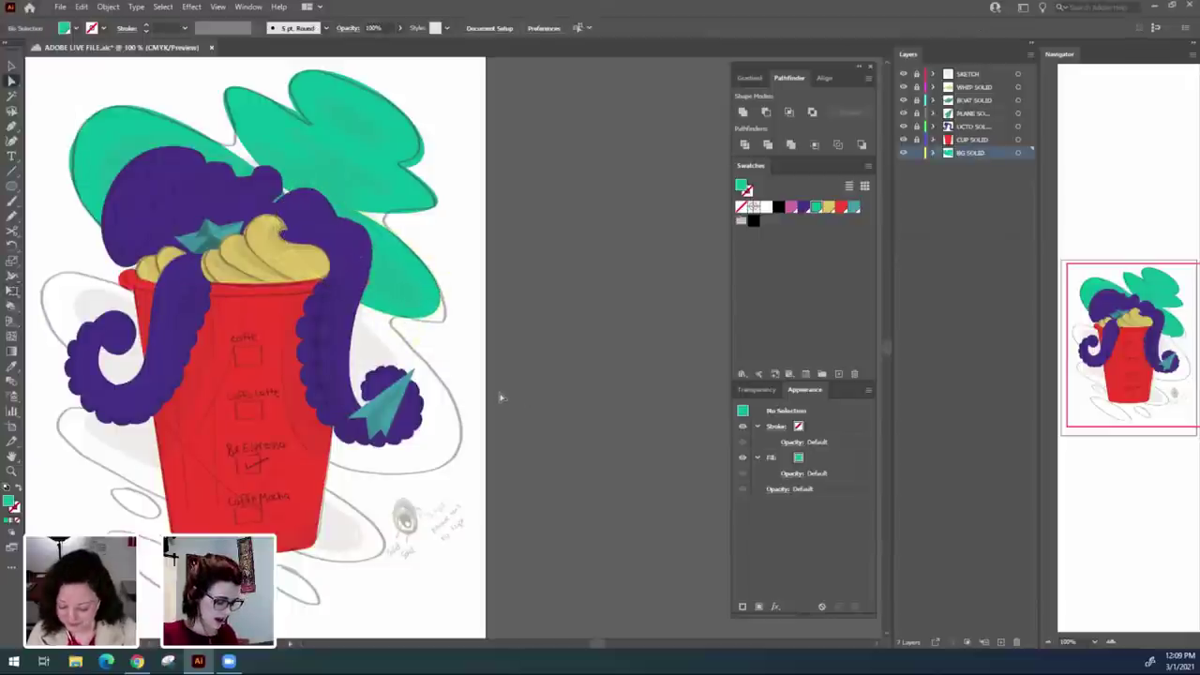
# Refine the tentacle-side ellipse by moving its lower tip anchor to the sketched point and adjusting its upper edge.
pyautogui.press('p')
pyautogui.press('a')
pyautogui.click(437, 312)
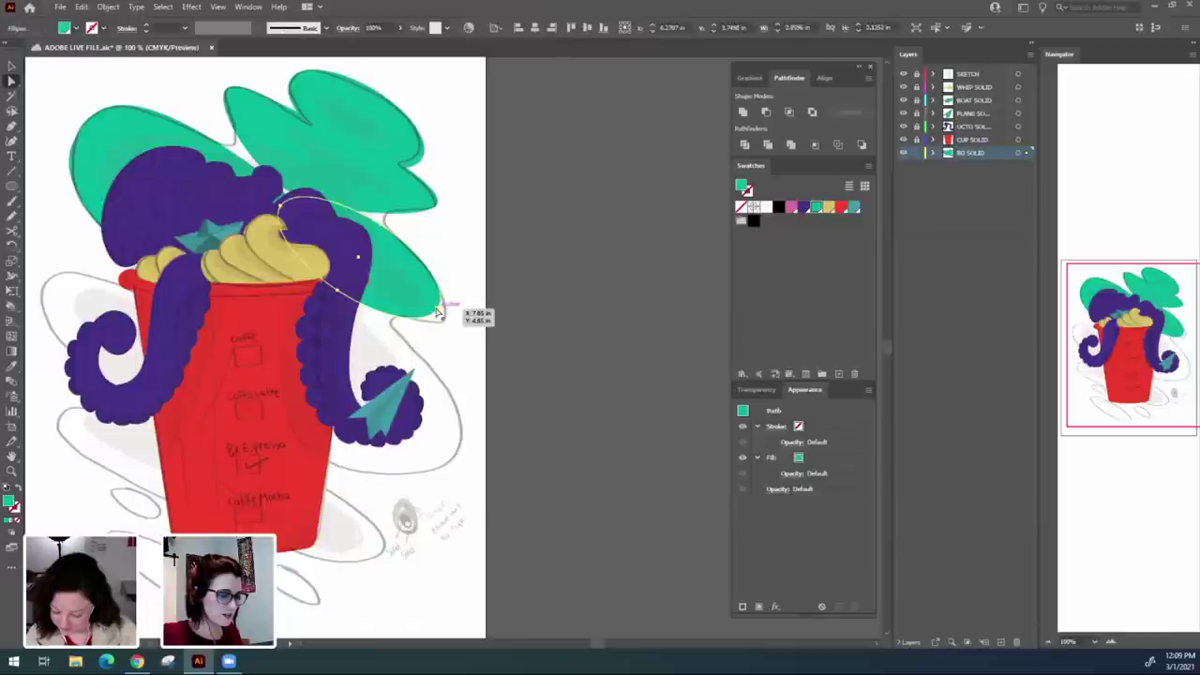
pyautogui.moveTo(437, 313); pyautogui.dragTo(447, 321)
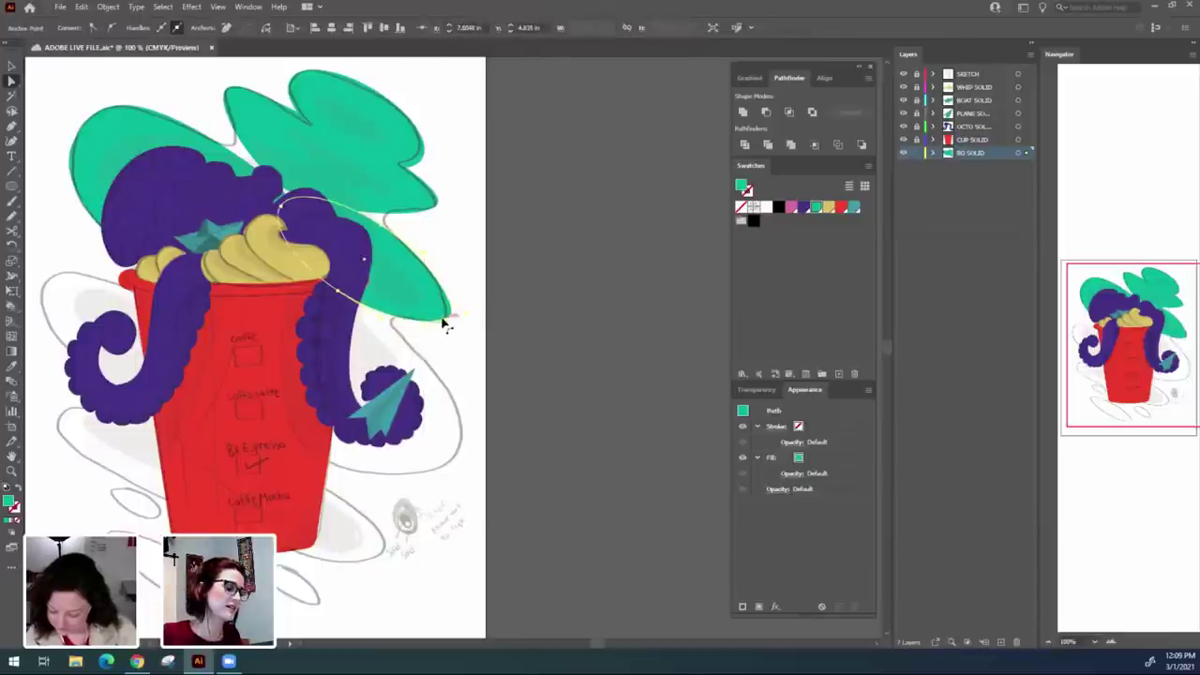
pyautogui.moveTo(446, 320); pyautogui.dragTo(443, 322)
pyautogui.hotkey('ctrl', 'z')
pyautogui.click(461, 347)
pyautogui.click(459, 372)
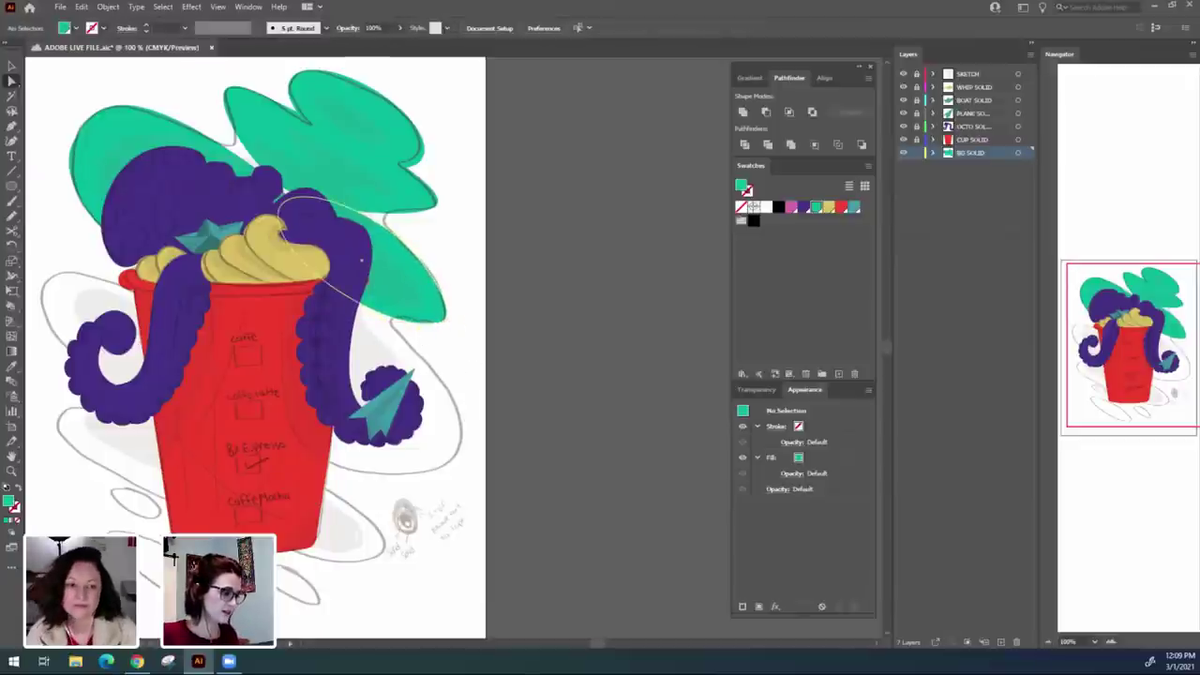
pyautogui.click(406, 238)
pyautogui.moveTo(376, 215)
pyautogui.mouseDown()
pyautogui.moveTo(363, 203)
pyautogui.moveTo(379, 225)
pyautogui.mouseUp()
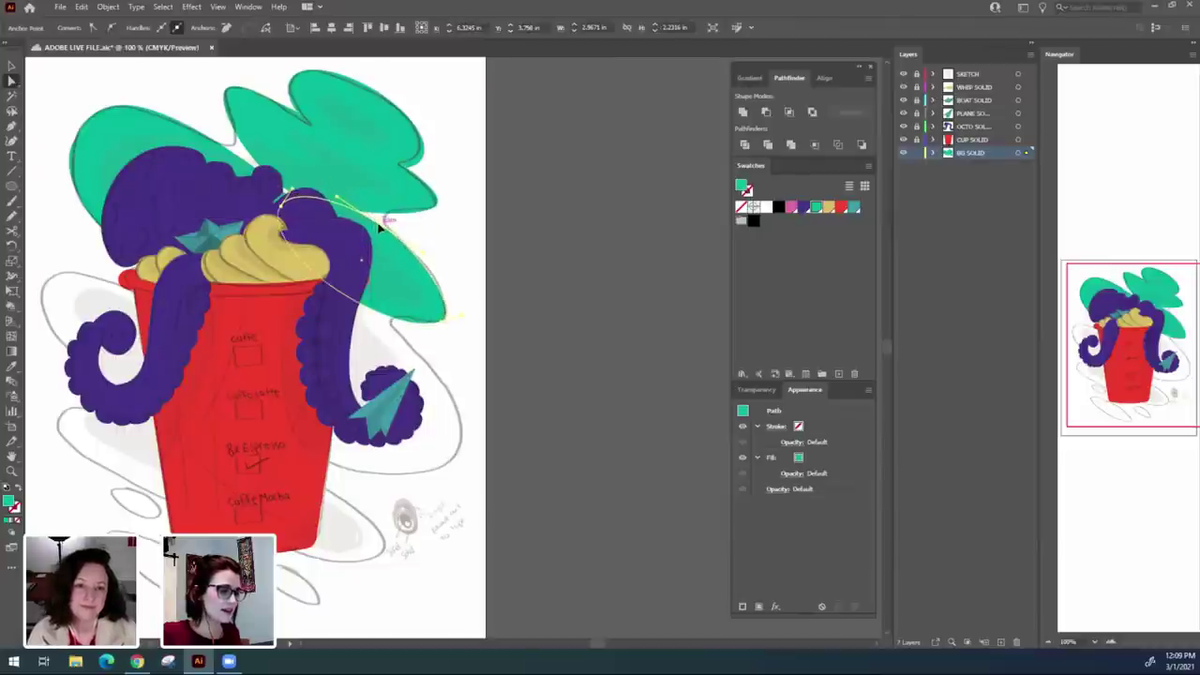
pyautogui.click(509, 310)
# Draw a closed green Pen shape that fills the sketched notch between the head-side lobe and the neighbouring middle lobe.
pyautogui.moveTo(174, 279); pyautogui.dragTo(294, 397)
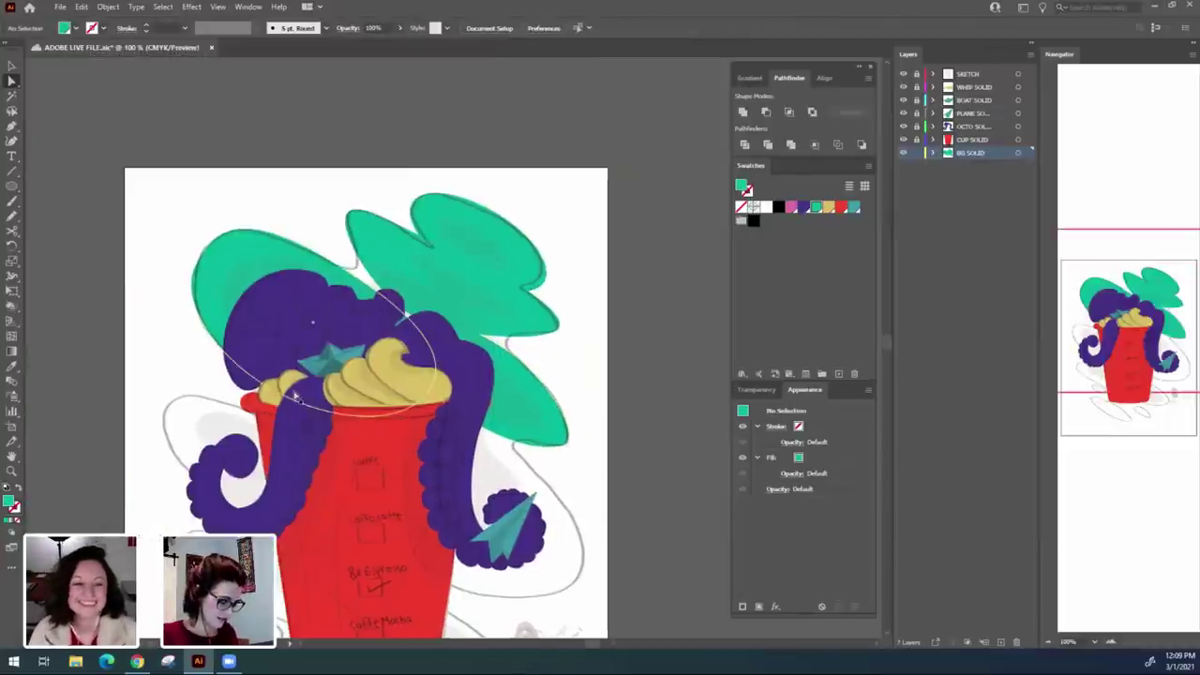
pyautogui.press('p')
pyautogui.click(349, 234)
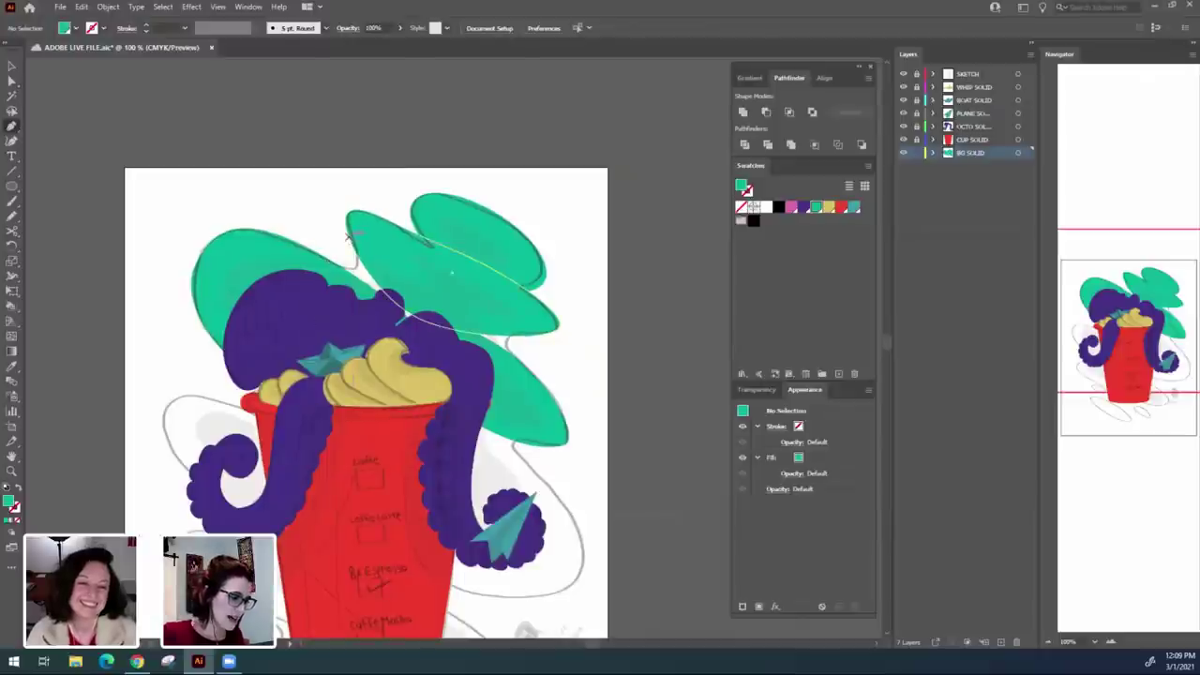
pyautogui.click(362, 268)
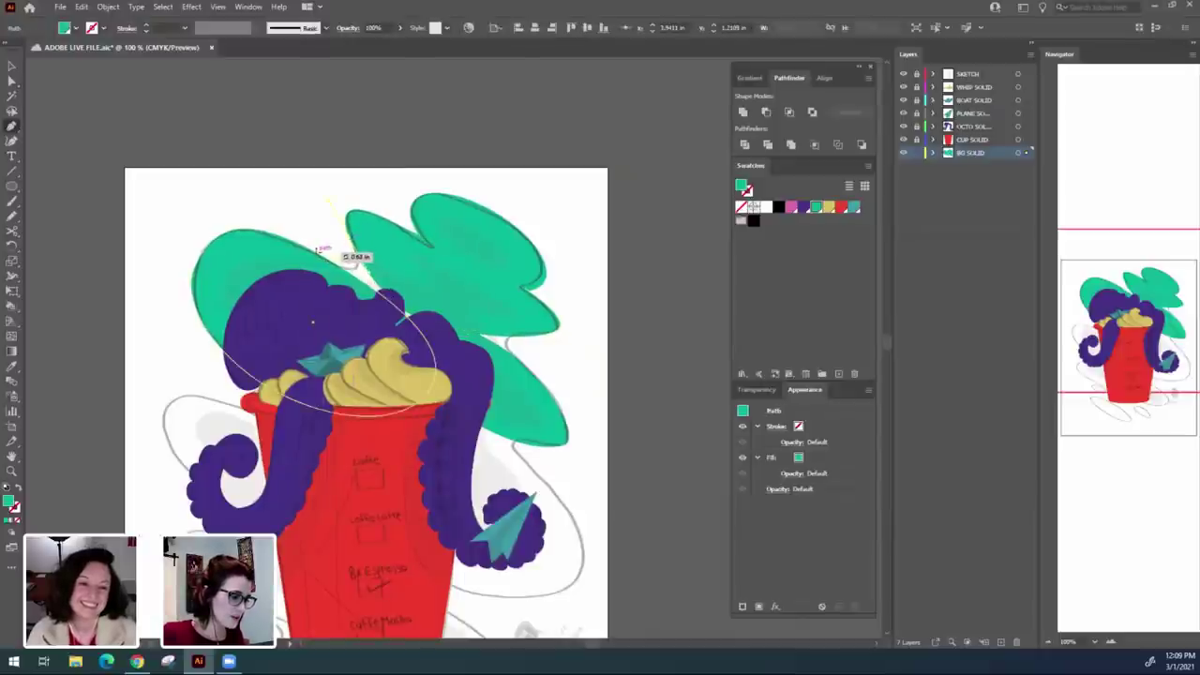
pyautogui.moveTo(273, 225); pyautogui.dragTo(272, 225)
pyautogui.click(336, 304)
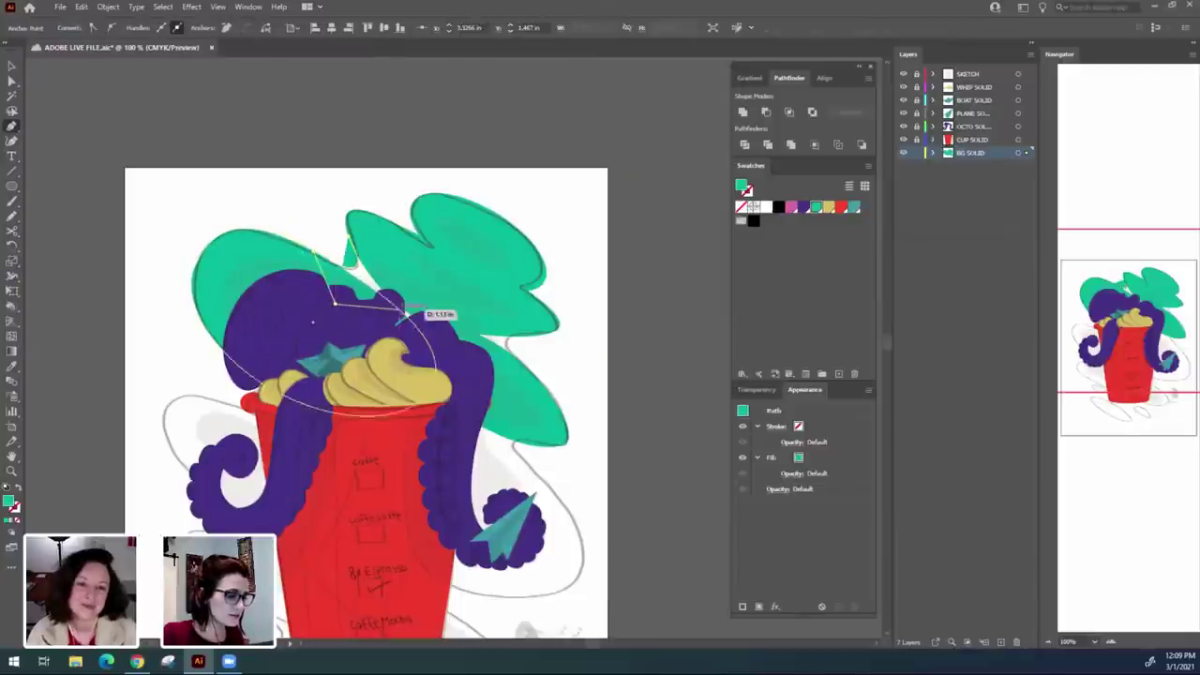
pyautogui.click(401, 307)
pyautogui.click(403, 268)
pyautogui.click(349, 237)
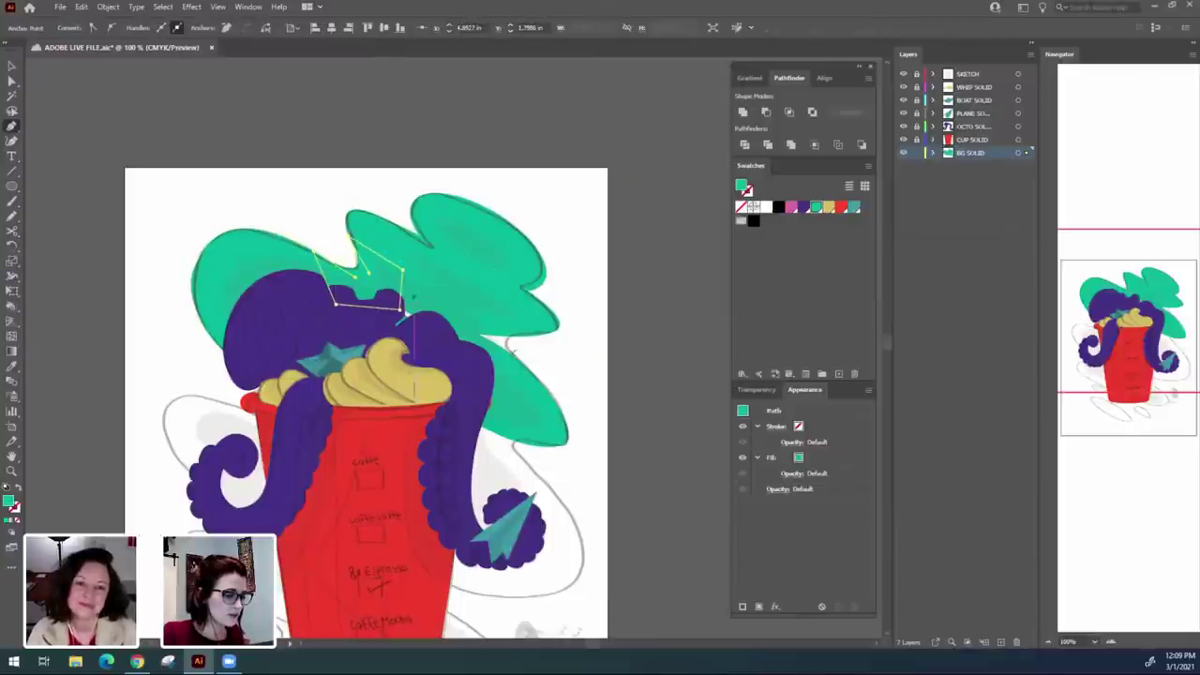
# Draw a closed green Pen shape with a curved outer edge filling the notch between the middle lobe and the raised tentacle's lobe.
pyautogui.keyDown('ctrl'); pyautogui.click(513, 339); pyautogui.keyUp('ctrl')
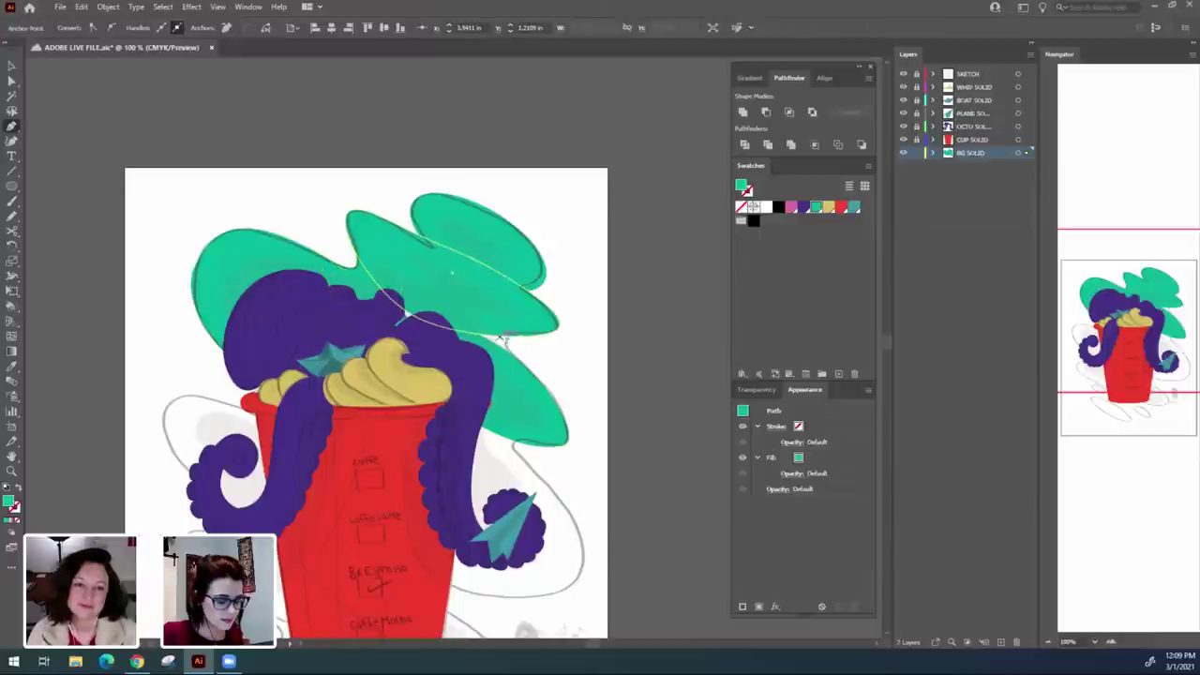
pyautogui.click(502, 337)
pyautogui.moveTo(531, 373); pyautogui.dragTo(555, 393)
pyautogui.click(531, 373)
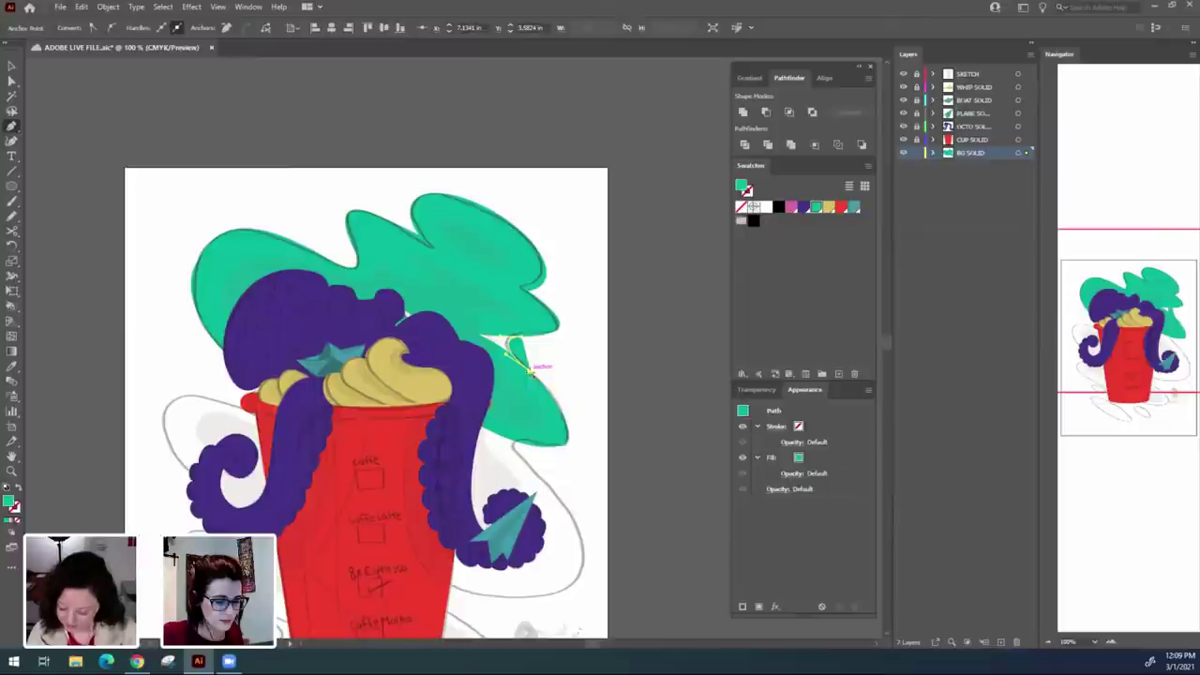
pyautogui.click(508, 397)
pyautogui.click(453, 346)
pyautogui.click(452, 317)
pyautogui.click(508, 317)
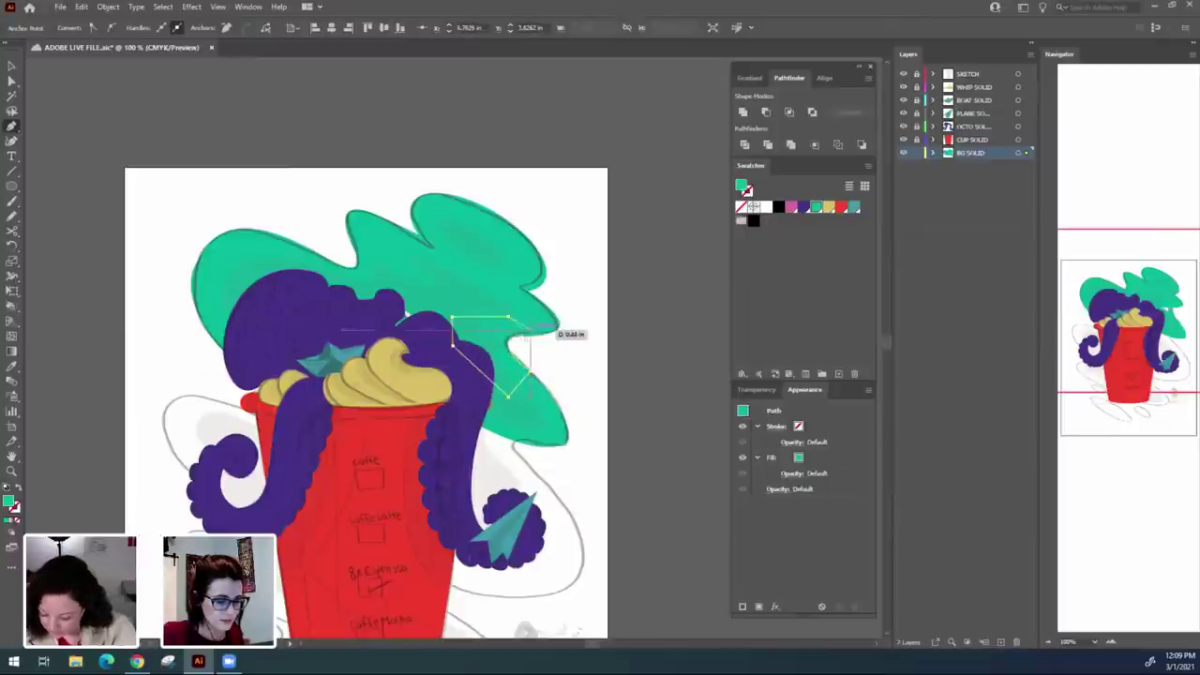
# Draw a green ellipse about 3.09 in wide behind the curled tentacle holding the paper plane and rotate it to the lobe's slant.
pyautogui.scroll(-3, 529, 343)
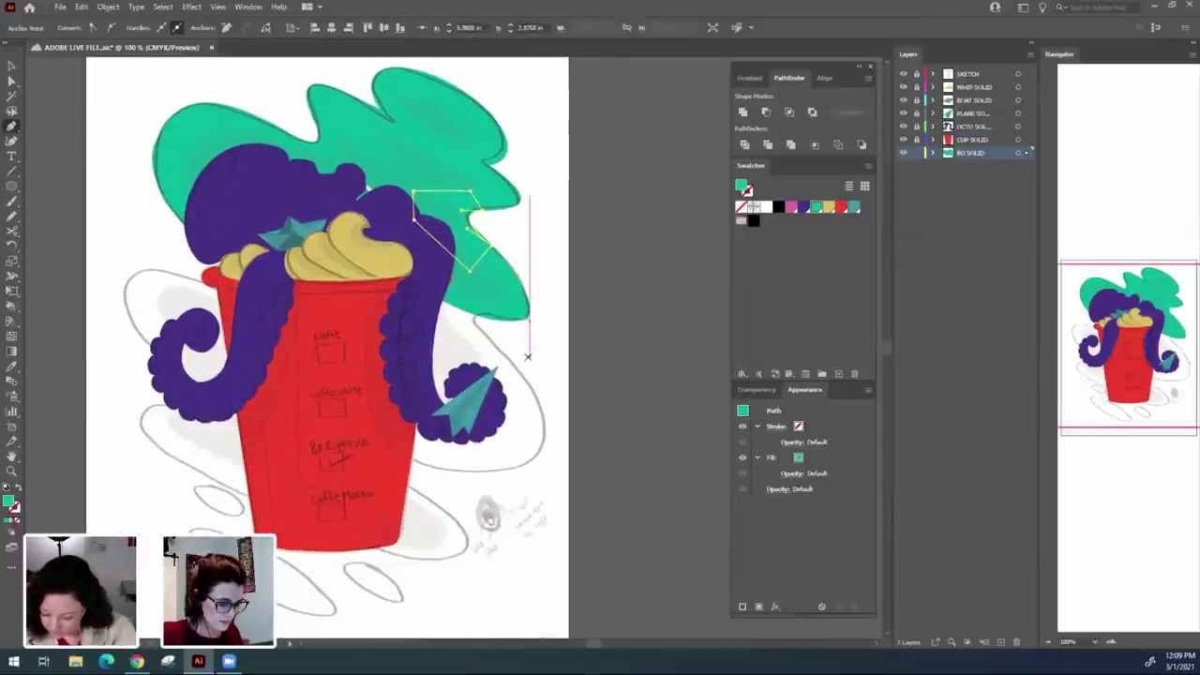
pyautogui.press('l')
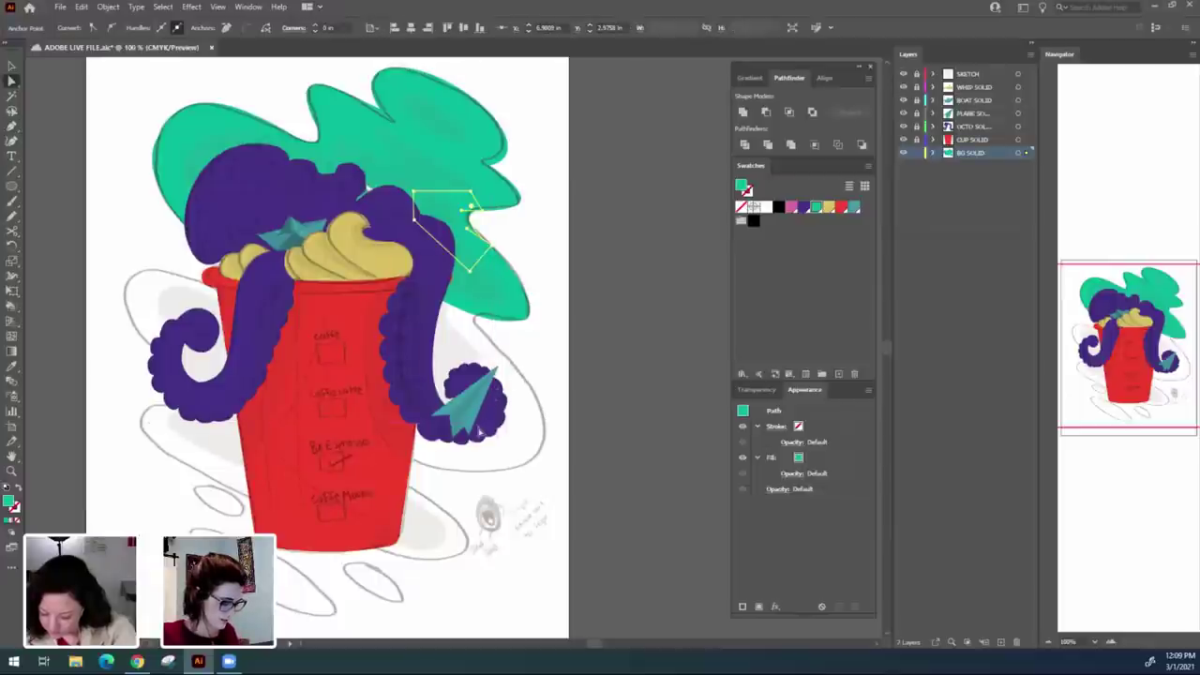
pyautogui.click(587, 369)
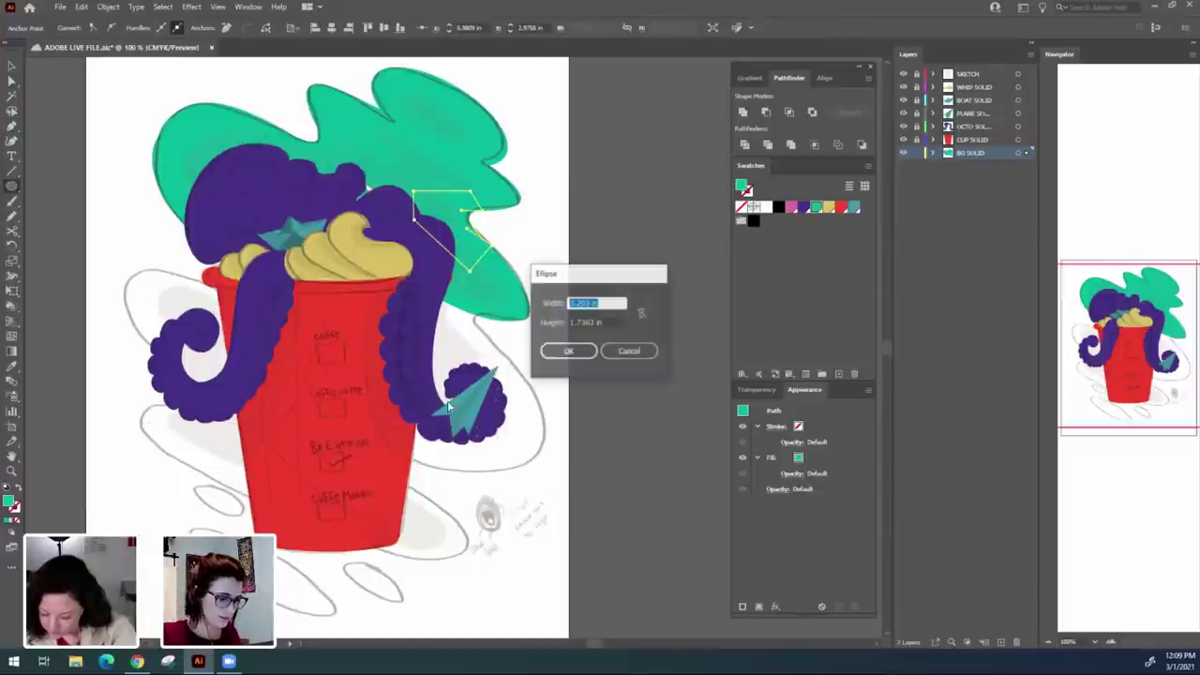
pyautogui.click(629, 351)
pyautogui.moveTo(372, 332); pyautogui.dragTo(545, 458)
pyautogui.press('v')
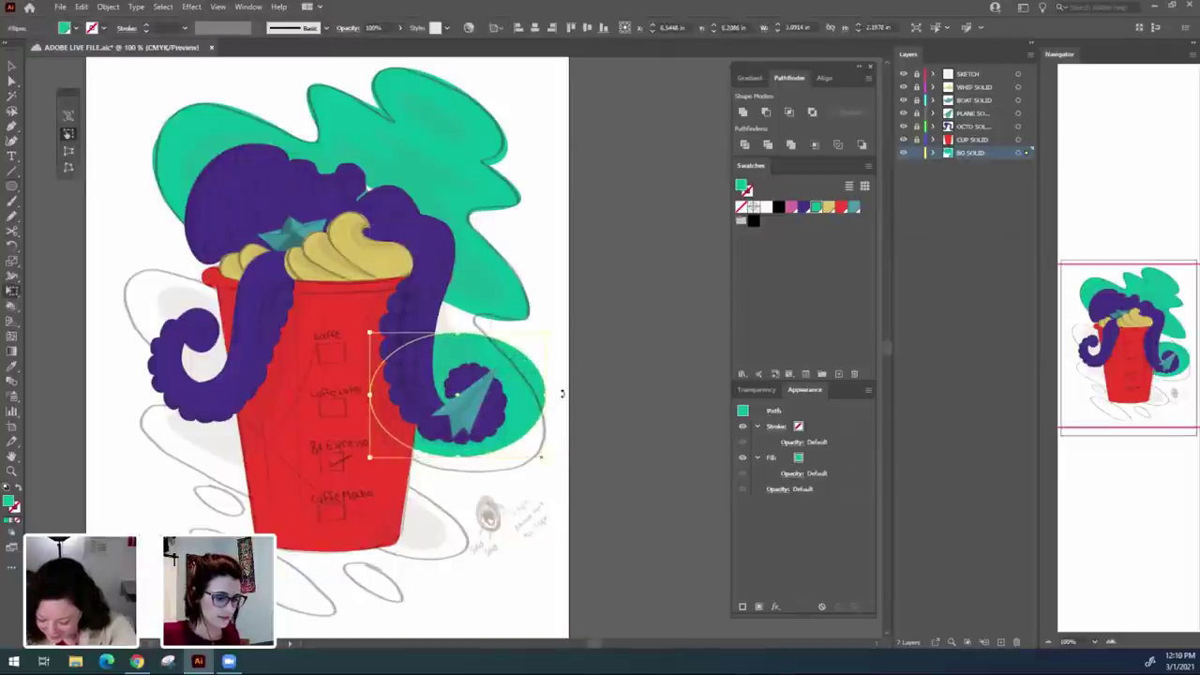
pyautogui.moveTo(559, 394)
pyautogui.mouseDown()
pyautogui.moveTo(546, 453)
pyautogui.moveTo(523, 439)
pyautogui.moveTo(550, 453)
pyautogui.moveTo(508, 434)
pyautogui.mouseUp()
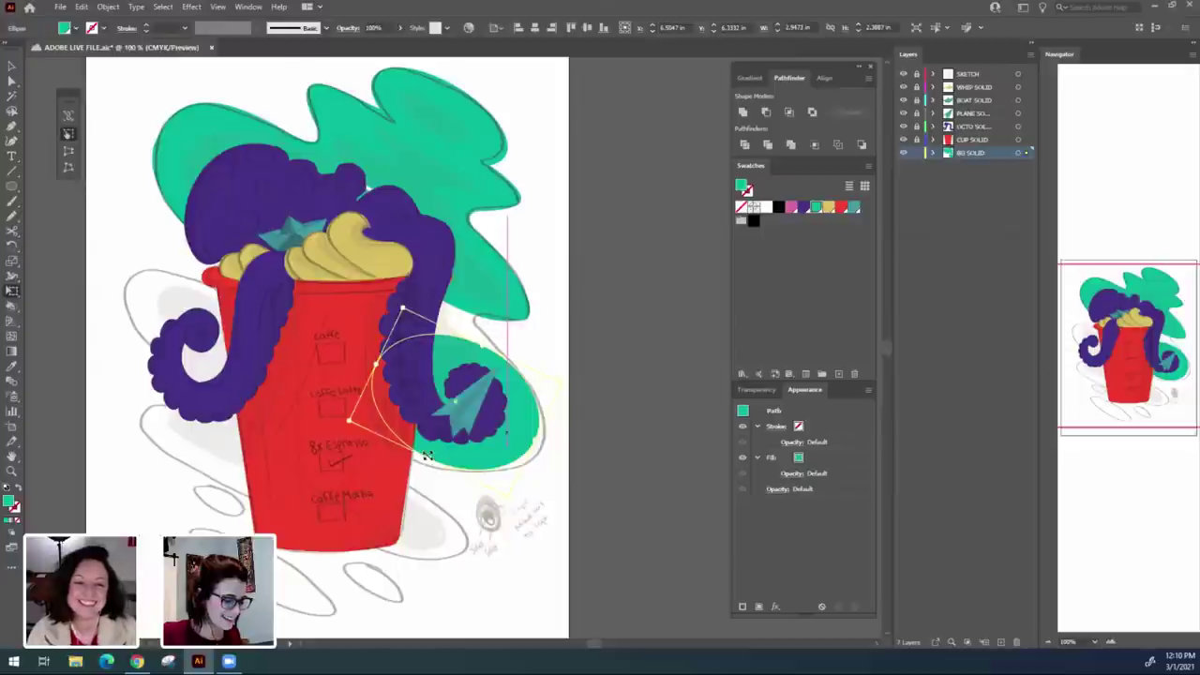
# Stretch and nudge the ellipse behind the paper plane until its lower and outer edges match the sketched lobe.
pyautogui.moveTo(418, 459); pyautogui.dragTo(424, 457)
pyautogui.moveTo(532, 448); pyautogui.dragTo(544, 449)
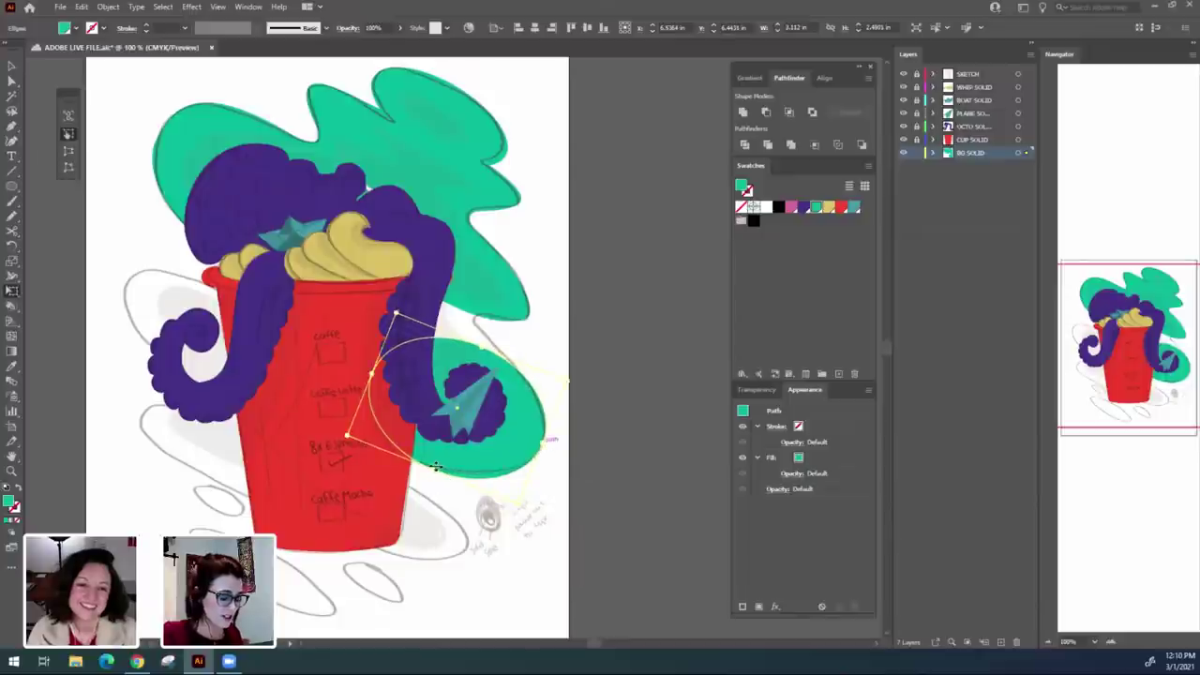
pyautogui.moveTo(435, 465); pyautogui.dragTo(424, 460)
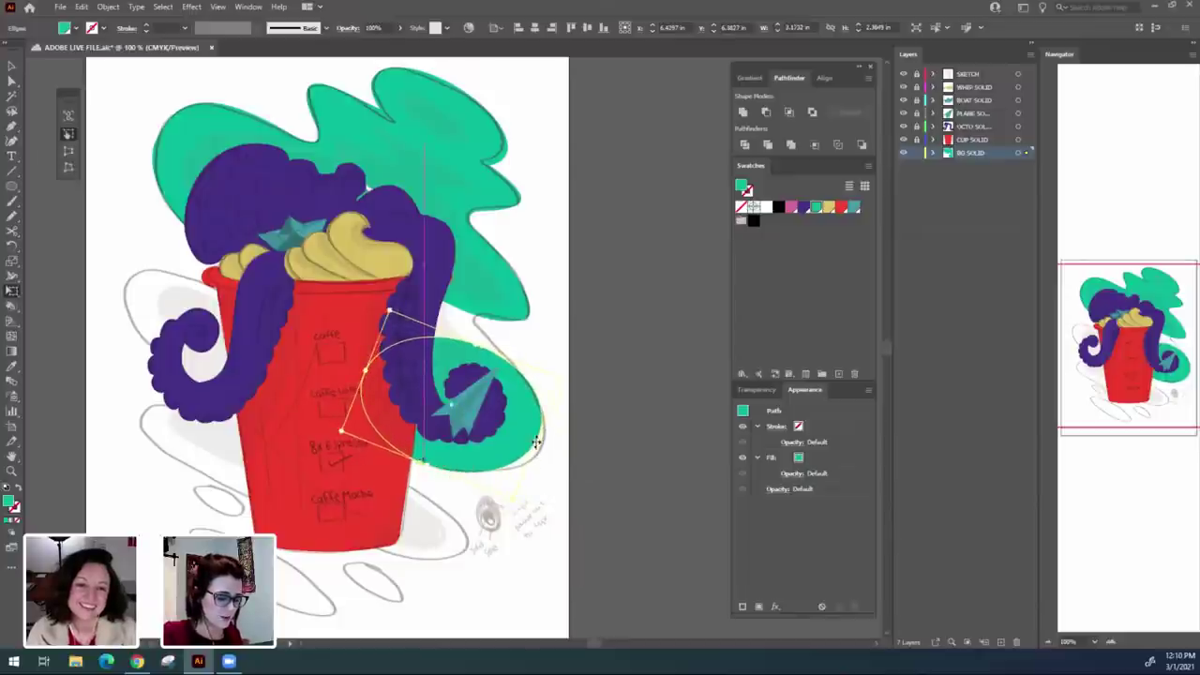
pyautogui.moveTo(536, 443); pyautogui.dragTo(545, 447)
pyautogui.moveTo(521, 504); pyautogui.dragTo(522, 501)
pyautogui.moveTo(364, 369); pyautogui.dragTo(356, 365)
# Reshape the paper-plane ellipse by moving its outer tip anchor and pulling its upper edge up to the lobe above.
pyautogui.press('a')
pyautogui.moveTo(542, 450); pyautogui.dragTo(548, 456)
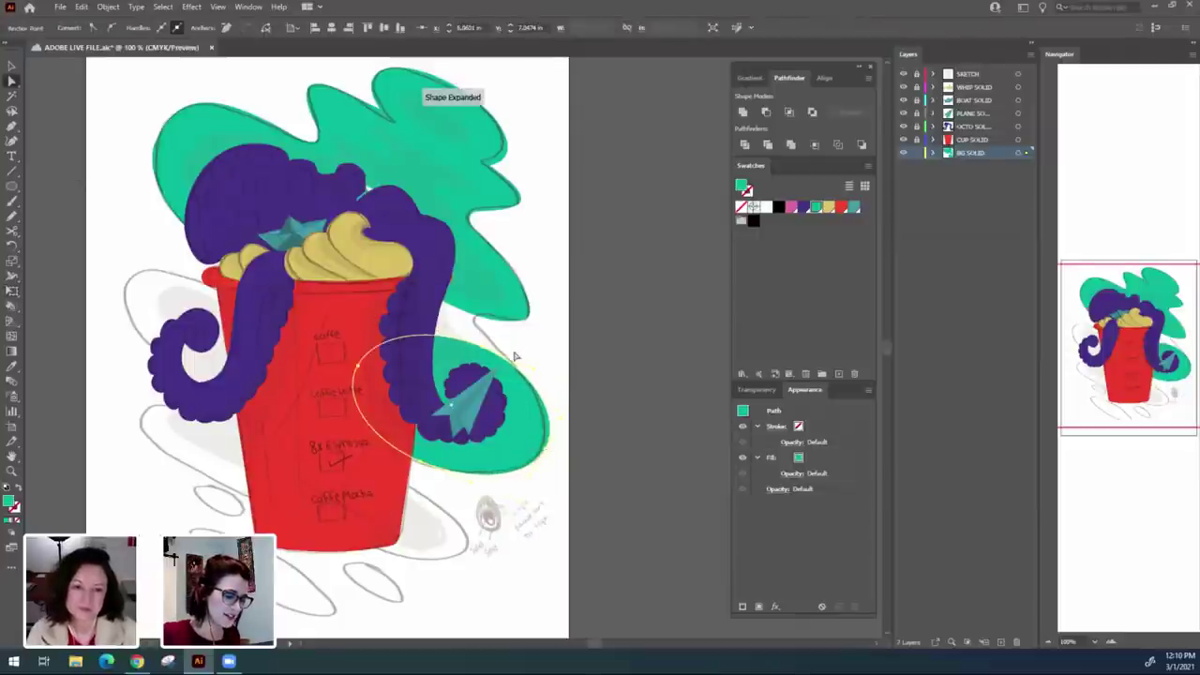
pyautogui.moveTo(483, 353); pyautogui.dragTo(441, 298)
pyautogui.click(552, 381)
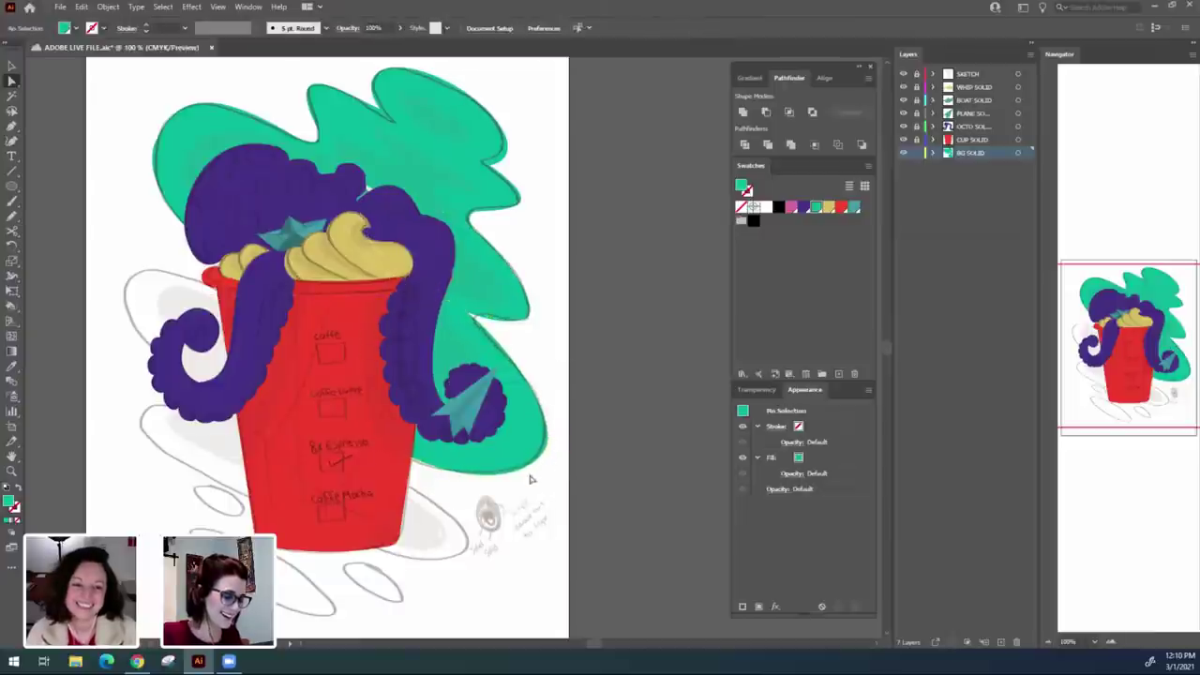
# Draw a closed green Pen shape filling the notch between the raised tentacle's lobe and the paper-plane lobe, and deselect it.
pyautogui.press('p')
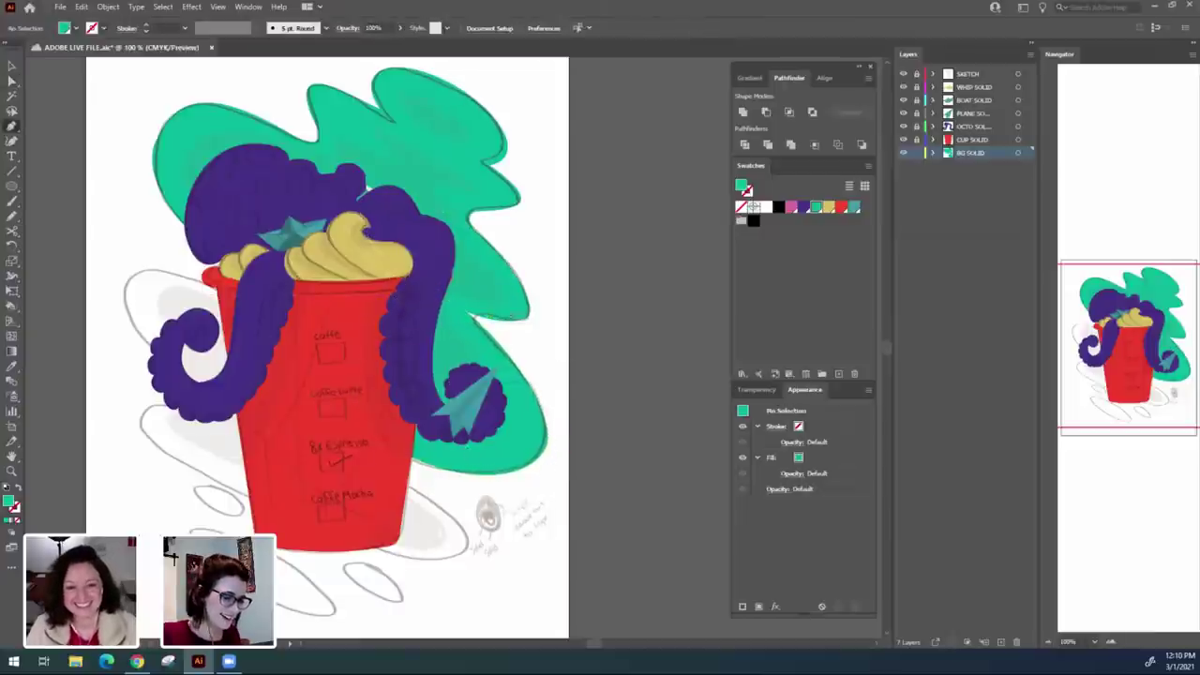
pyautogui.moveTo(480, 313); pyautogui.dragTo(507, 349)
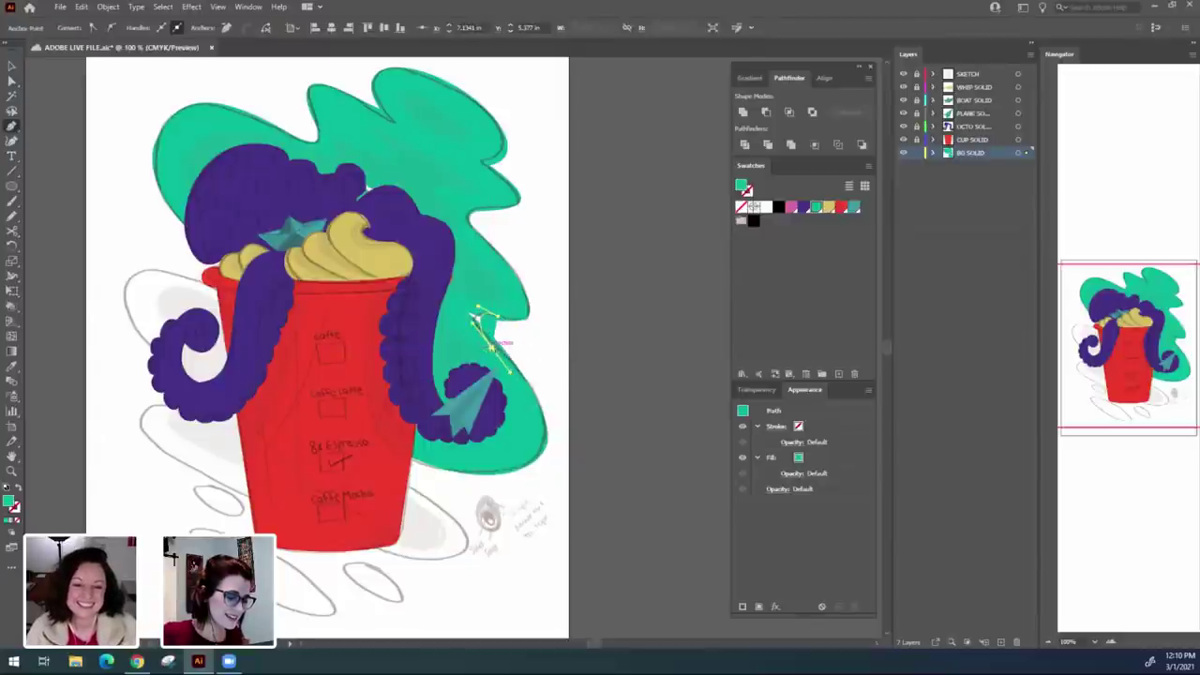
pyautogui.click(491, 346)
pyautogui.click(440, 337)
pyautogui.click(455, 275)
pyautogui.moveTo(487, 277); pyautogui.dragTo(502, 319)
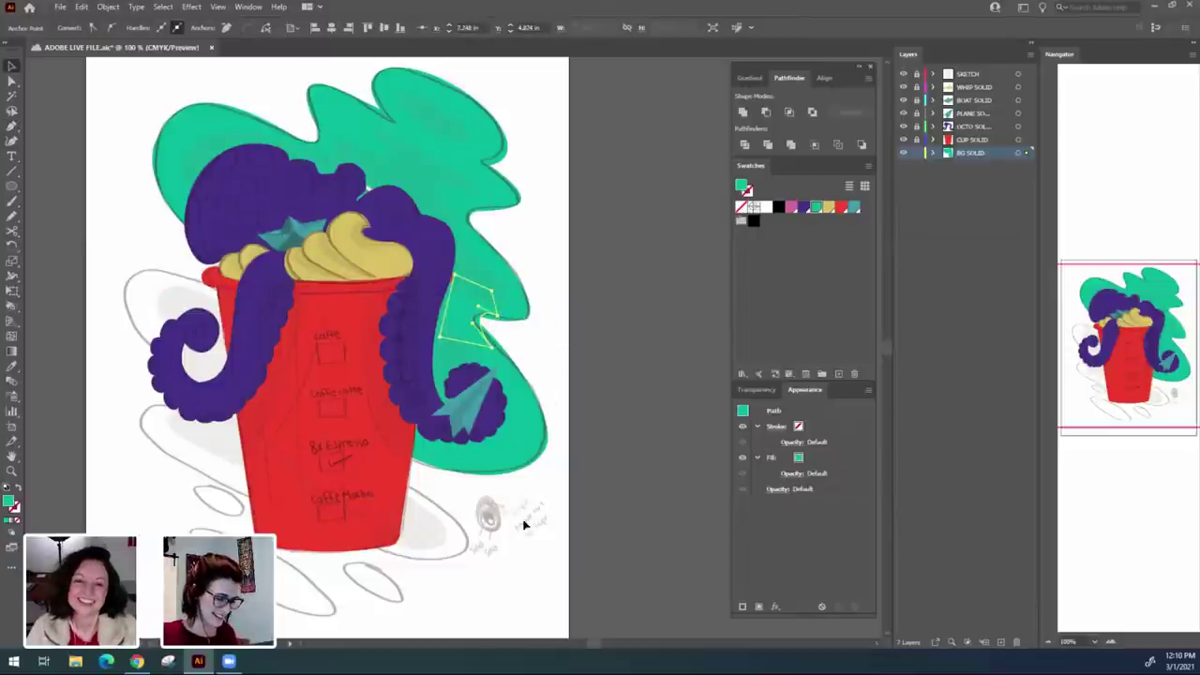
pyautogui.click(512, 514)
# Draw a green ellipse behind the curled tentacle on the cup's left side, rotate it and shift it onto the sketched lobe.
pyautogui.moveTo(421, 567); pyautogui.dragTo(502, 513)
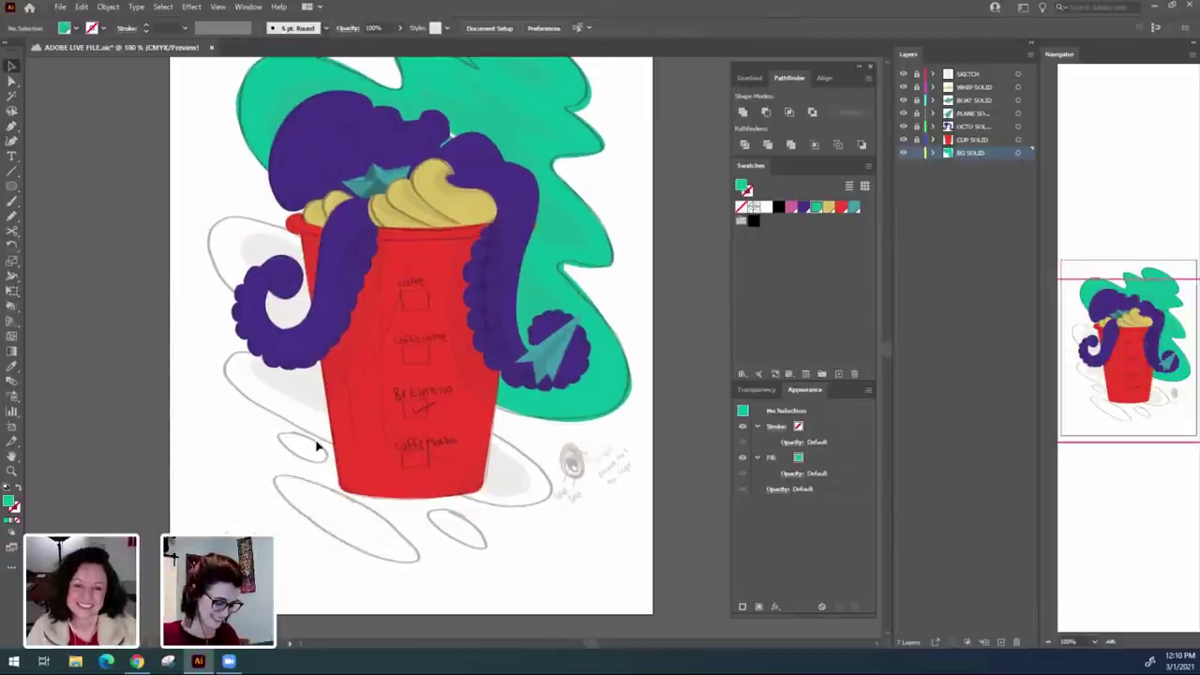
pyautogui.press('l')
pyautogui.moveTo(210, 220); pyautogui.dragTo(405, 318)
pyautogui.press('e')
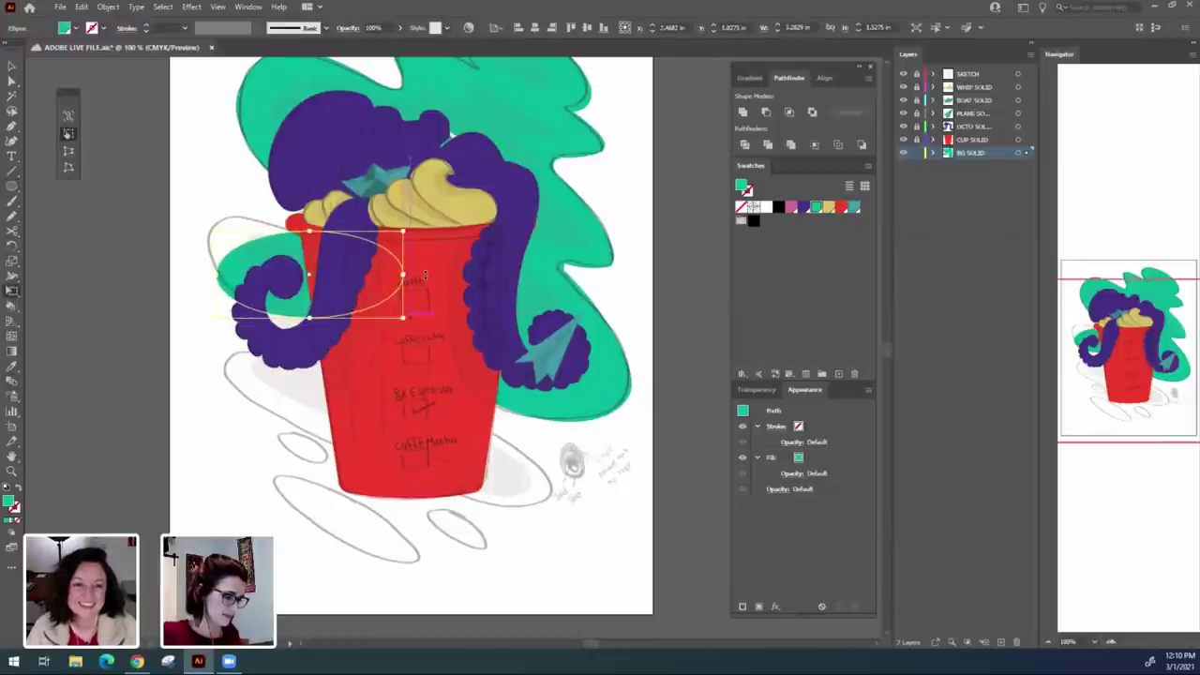
pyautogui.moveTo(425, 277); pyautogui.dragTo(415, 329)
pyautogui.moveTo(364, 297); pyautogui.dragTo(352, 302)
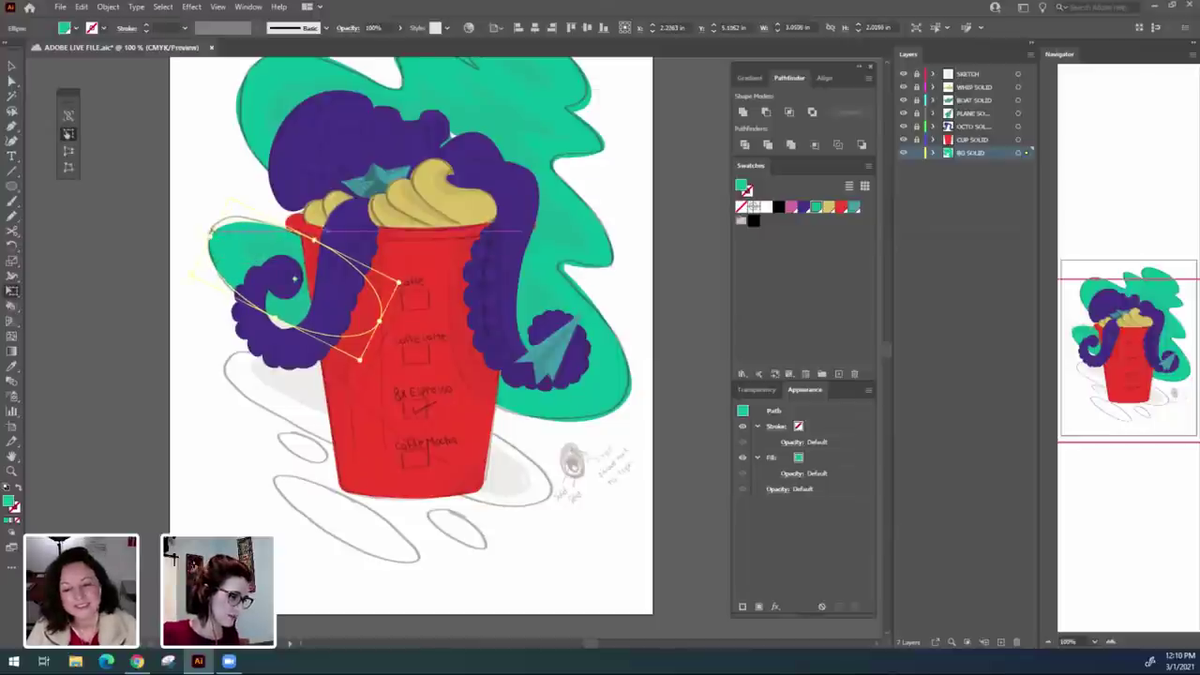
# Reshape the outer end of the left tentacle's ellipse by adjusting its tip anchor to follow the sketched outline.
pyautogui.press('a')
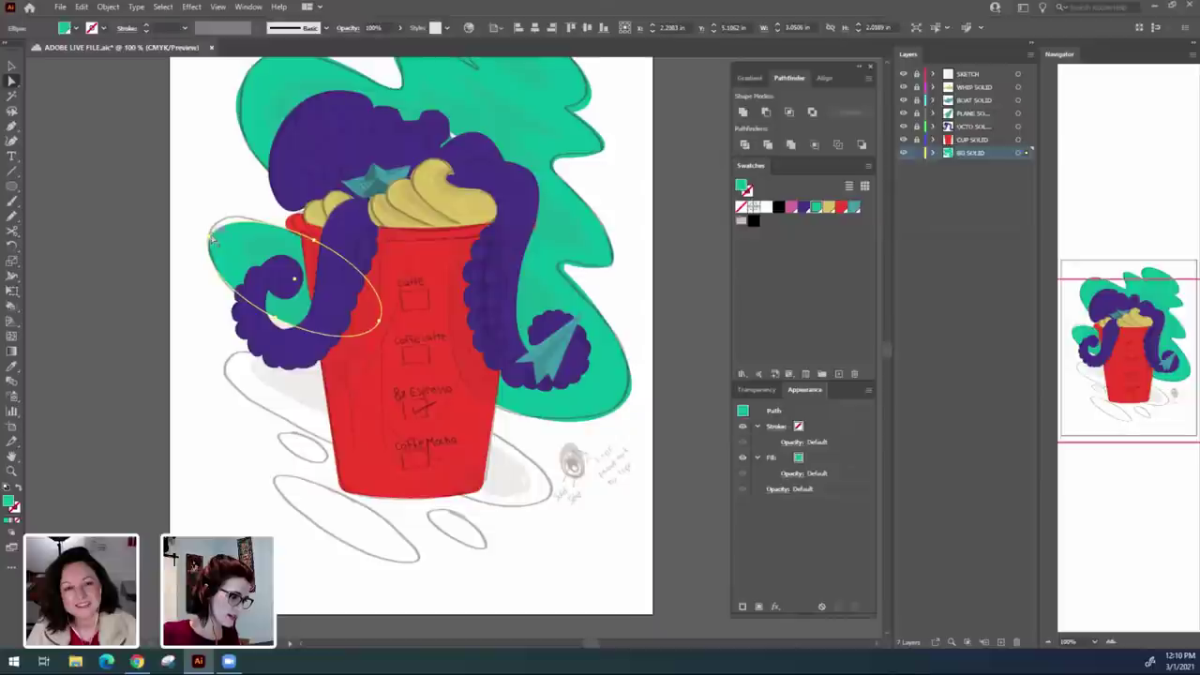
pyautogui.click(238, 216)
pyautogui.moveTo(222, 219); pyautogui.dragTo(212, 241)
pyautogui.click(198, 341)
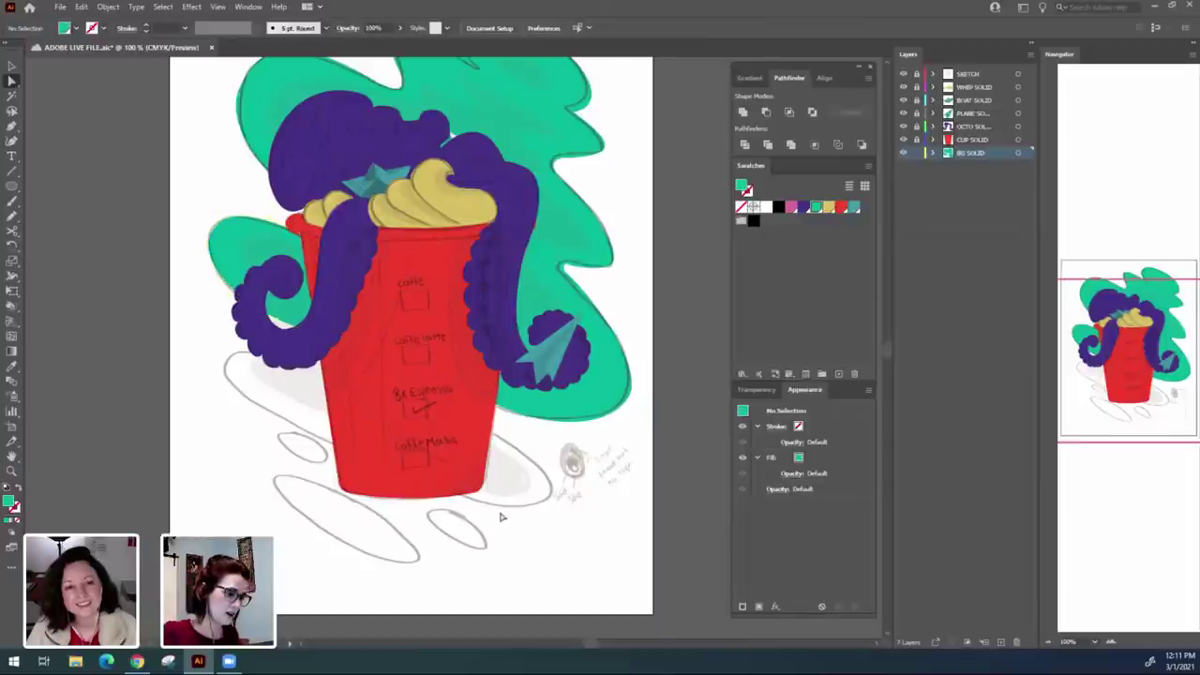
# Draw a green ellipse about 2.53 in wide over the small lobe at the cup's lower right, tilted to the sketch.
pyautogui.moveTo(512, 520); pyautogui.dragTo(351, 394)
pyautogui.press('p')
pyautogui.press('l')
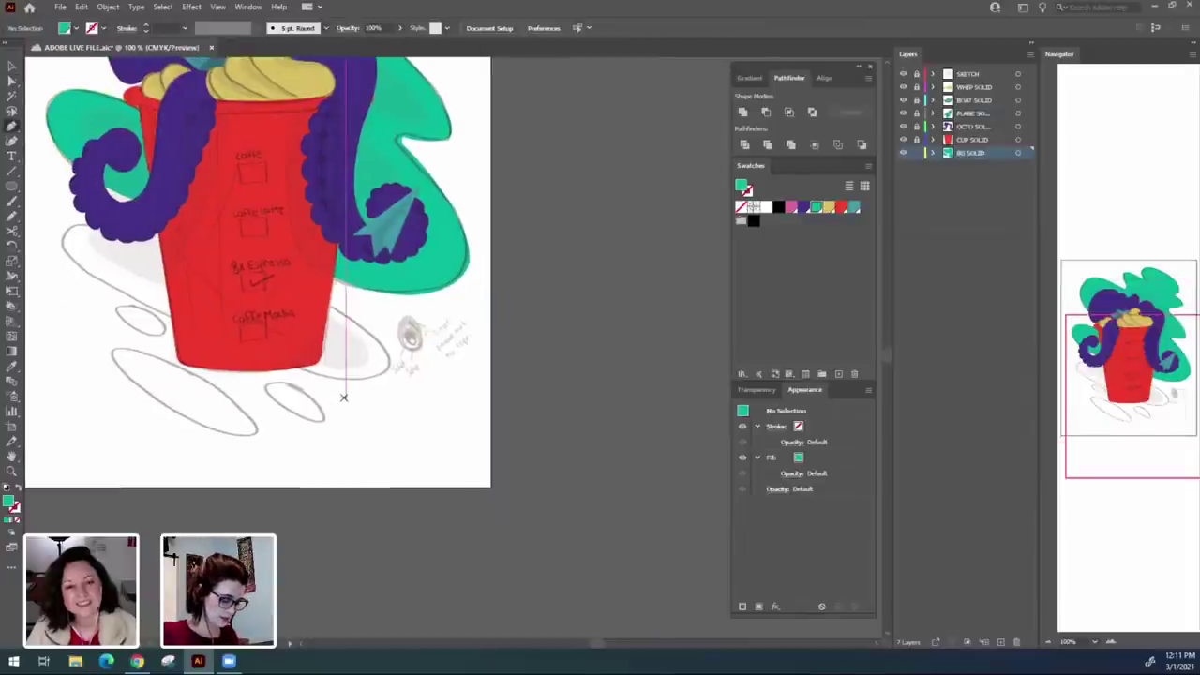
pyautogui.moveTo(249, 312)
pyautogui.mouseDown()
pyautogui.moveTo(387, 384)
pyautogui.moveTo(405, 378)
pyautogui.moveTo(402, 367)
pyautogui.moveTo(395, 400)
pyautogui.moveTo(342, 359)
pyautogui.mouseUp()
pyautogui.press('e')
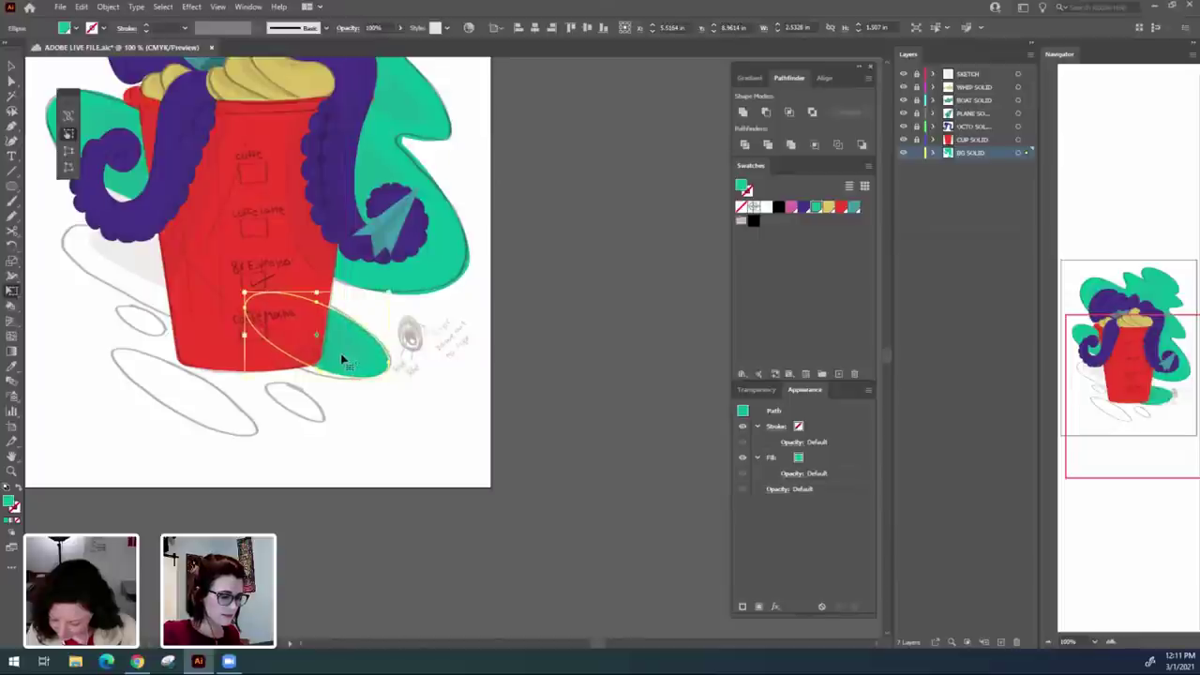
pyautogui.press('space')
pyautogui.moveTo(351, 401); pyautogui.dragTo(454, 433)
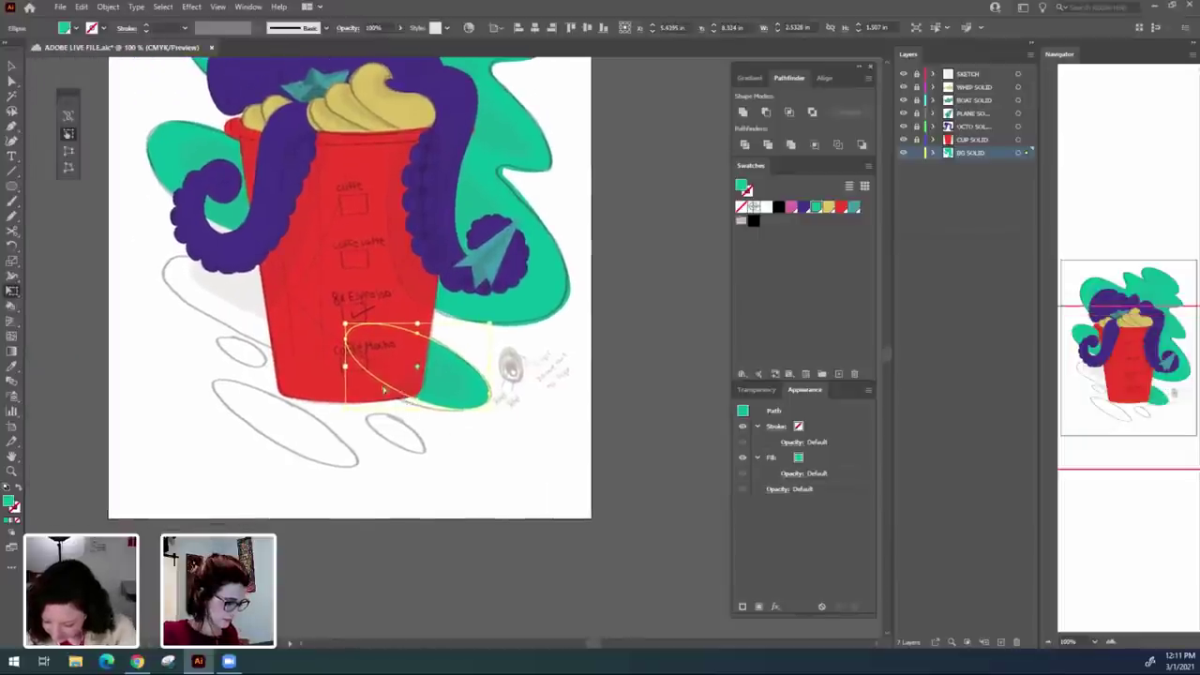
# Extend the lower-right ellipse's inner end further behind the cup and adjust its lower edge to the sketched outline.
pyautogui.press('a')
pyautogui.moveTo(343, 340); pyautogui.dragTo(293, 321)
pyautogui.moveTo(420, 404); pyautogui.dragTo(410, 404)
pyautogui.click(461, 459)
# Draw a green ellipse over the lobe below the left tentacle, tilt it and fit it to the outline, about 3.69 in wide.
pyautogui.moveTo(244, 393); pyautogui.dragTo(345, 437)
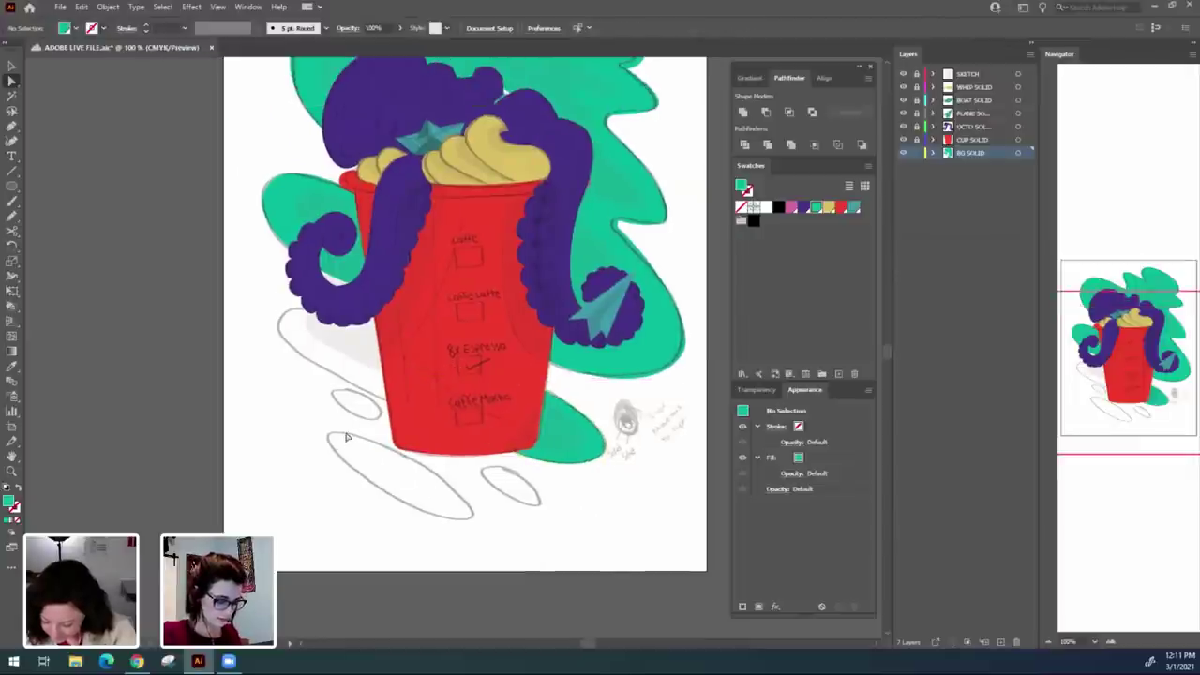
pyautogui.press('l')
pyautogui.moveTo(308, 312); pyautogui.dragTo(551, 431)
pyautogui.press('e')
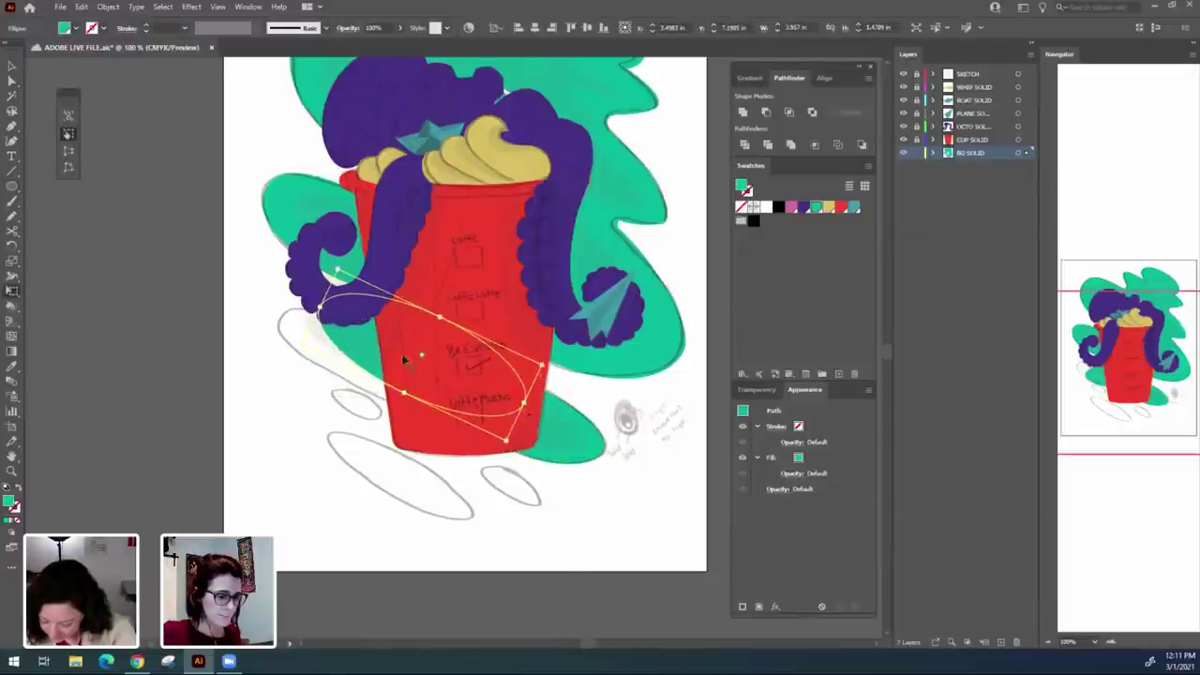
pyautogui.moveTo(424, 367); pyautogui.dragTo(383, 384)
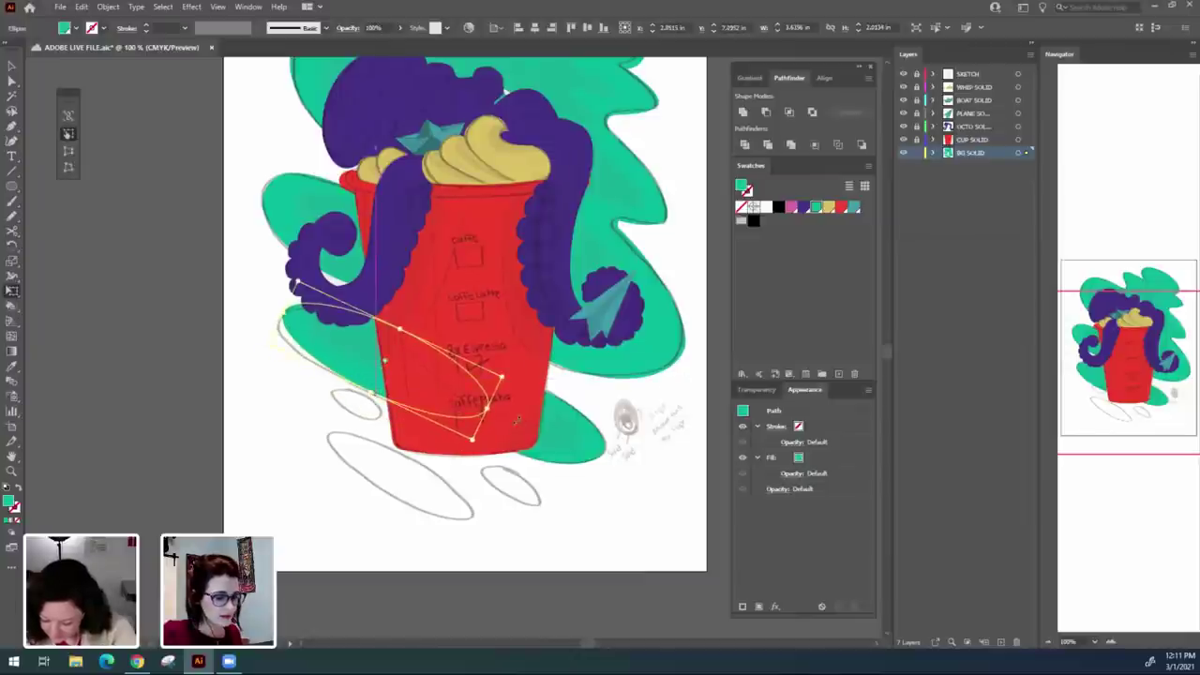
pyautogui.moveTo(517, 421); pyautogui.dragTo(520, 415)
pyautogui.moveTo(413, 359); pyautogui.dragTo(409, 361)
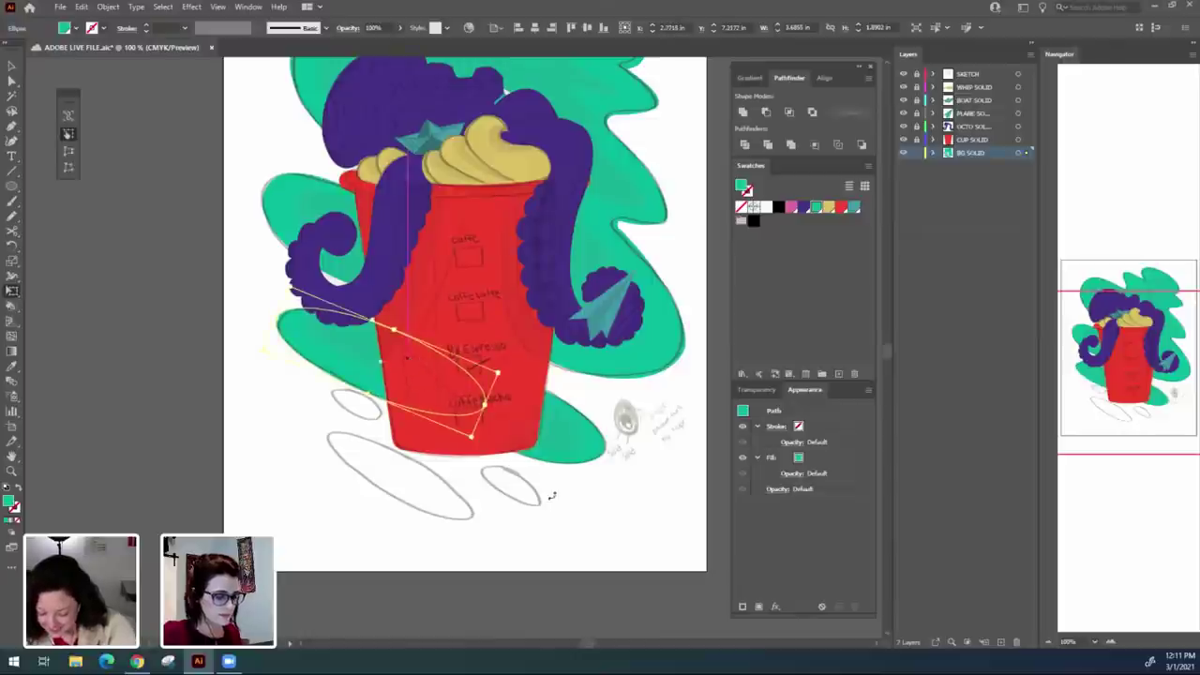
pyautogui.press('v')
pyautogui.click(645, 540)
pyautogui.moveTo(650, 540); pyautogui.dragTo(611, 541)
pyautogui.click(548, 447)
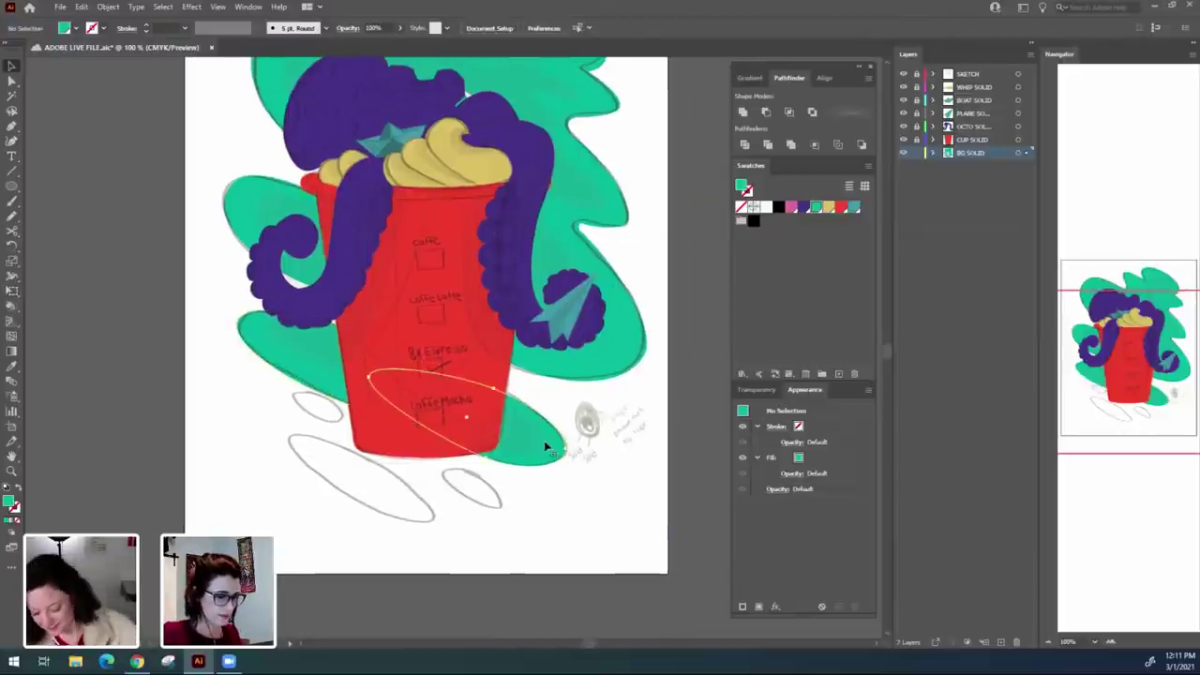
pyautogui.press('a')
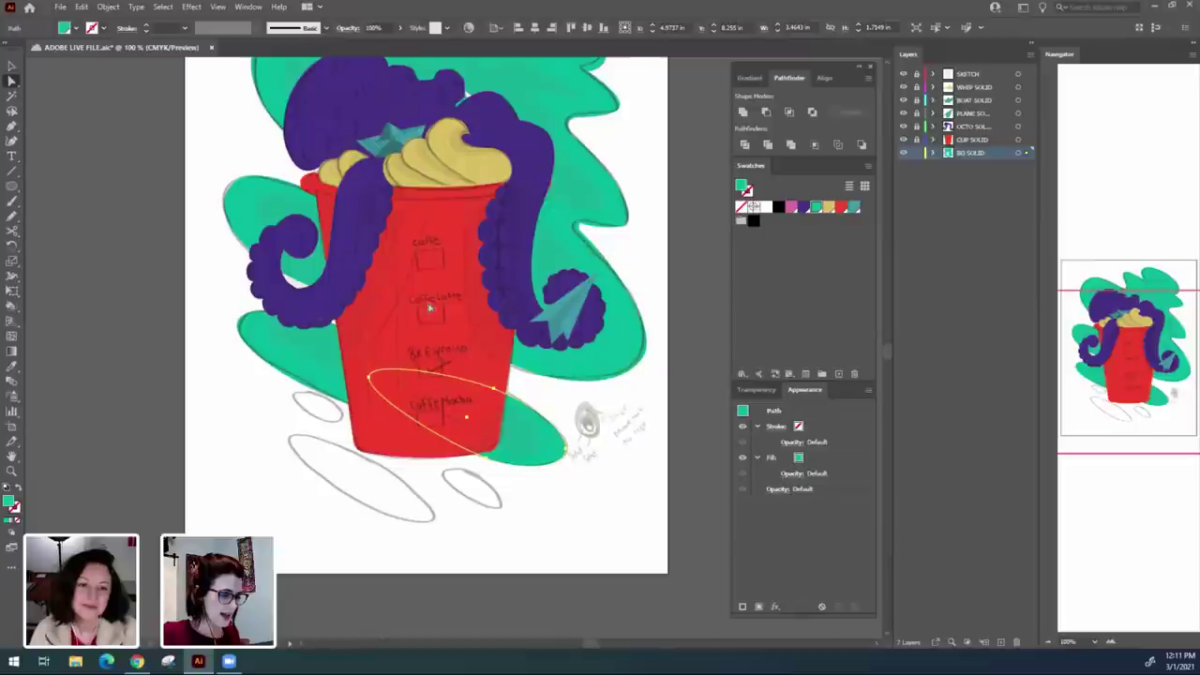
pyautogui.click(536, 511)
pyautogui.press('p')
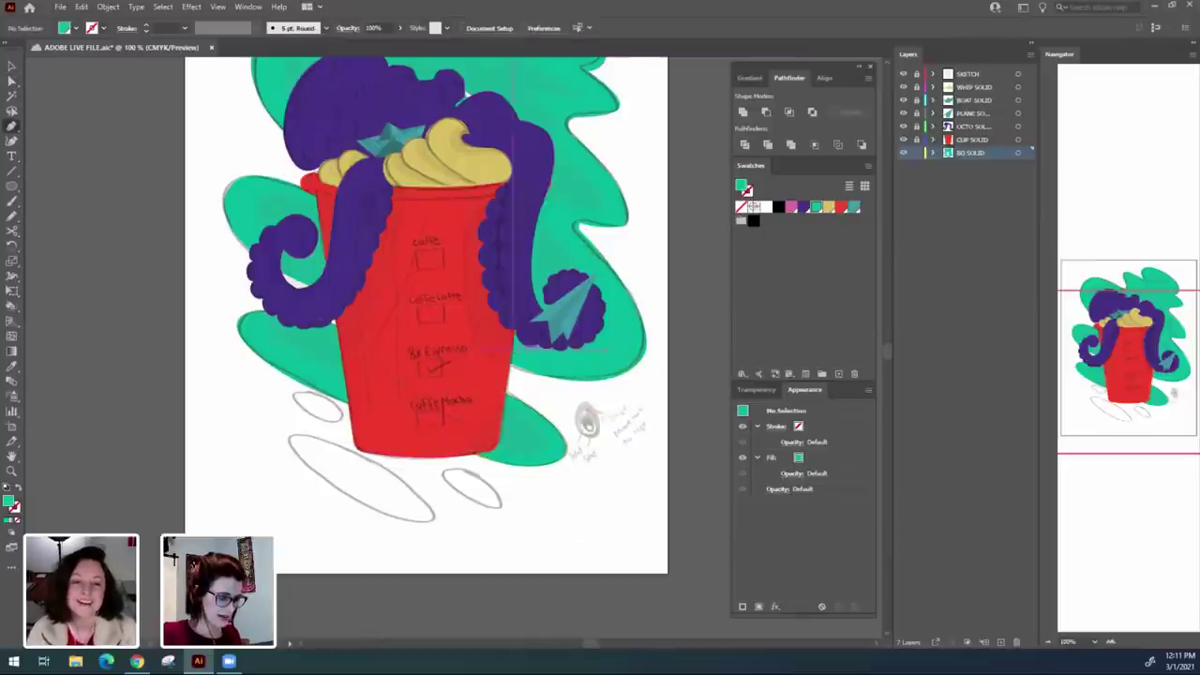
# Draw a closed green Pen shape behind the cup that bridges the surrounding background lobes.
pyautogui.moveTo(379, 292); pyautogui.dragTo(389, 305)
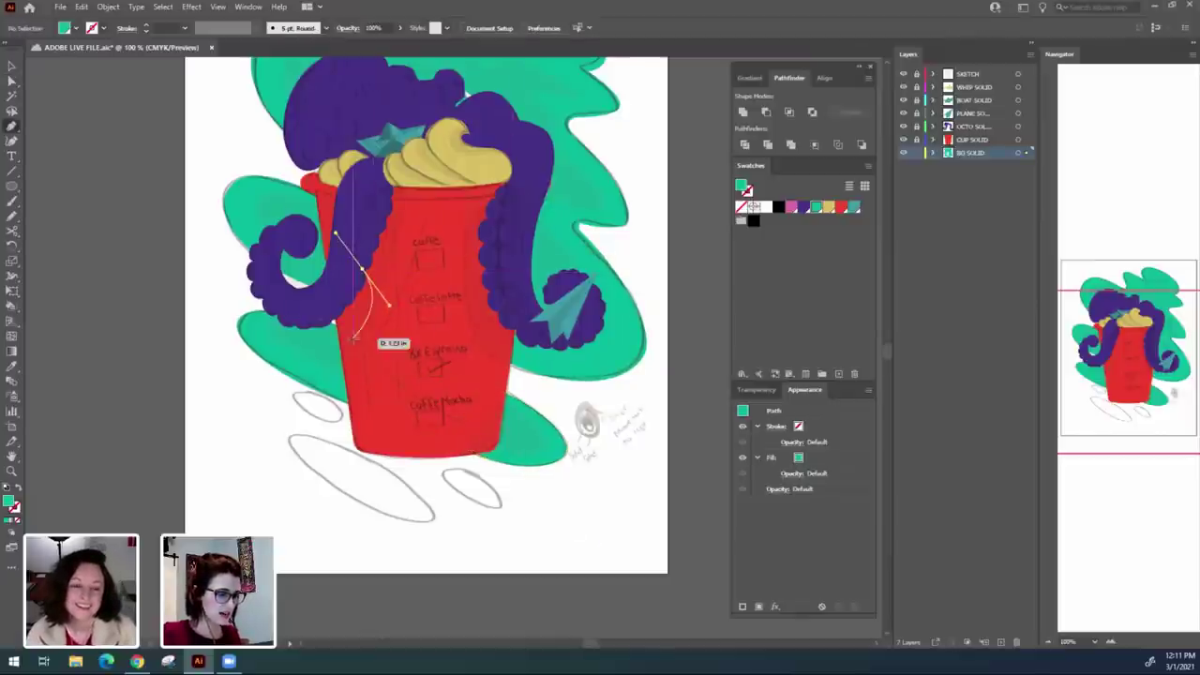
pyautogui.moveTo(337, 352)
pyautogui.mouseDown()
pyautogui.moveTo(359, 402)
pyautogui.moveTo(324, 348)
pyautogui.mouseUp()
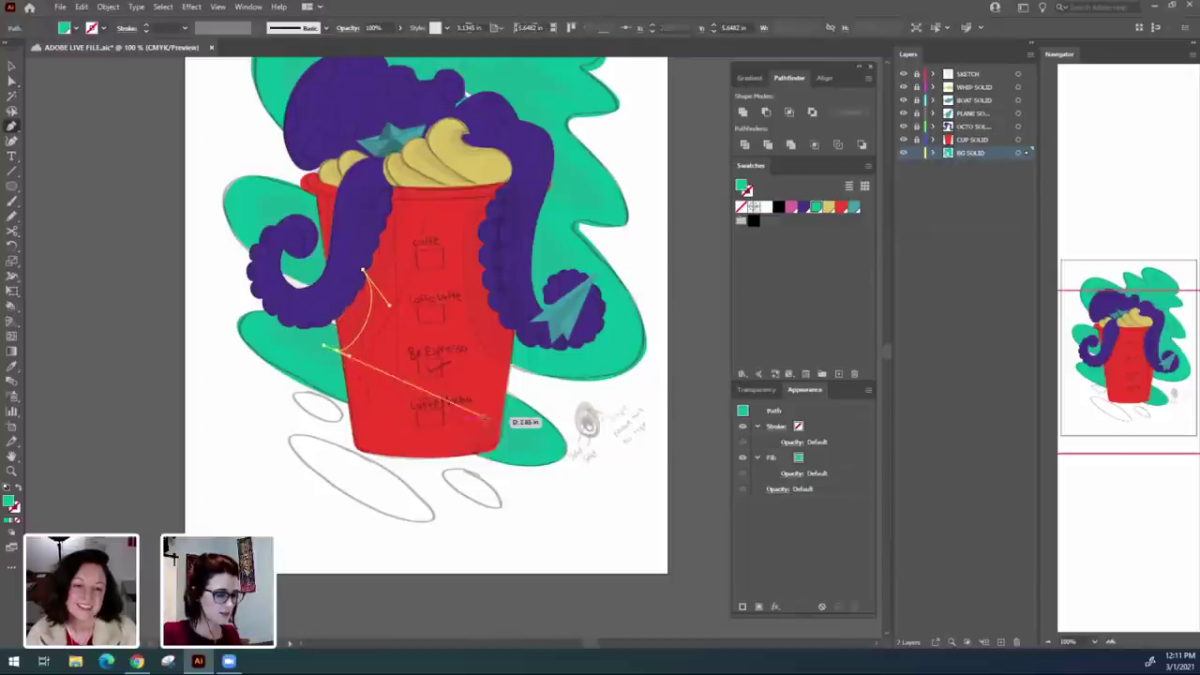
pyautogui.moveTo(493, 403); pyautogui.dragTo(487, 441)
pyautogui.moveTo(481, 295); pyautogui.dragTo(517, 293)
pyautogui.moveTo(488, 158); pyautogui.dragTo(277, 214)
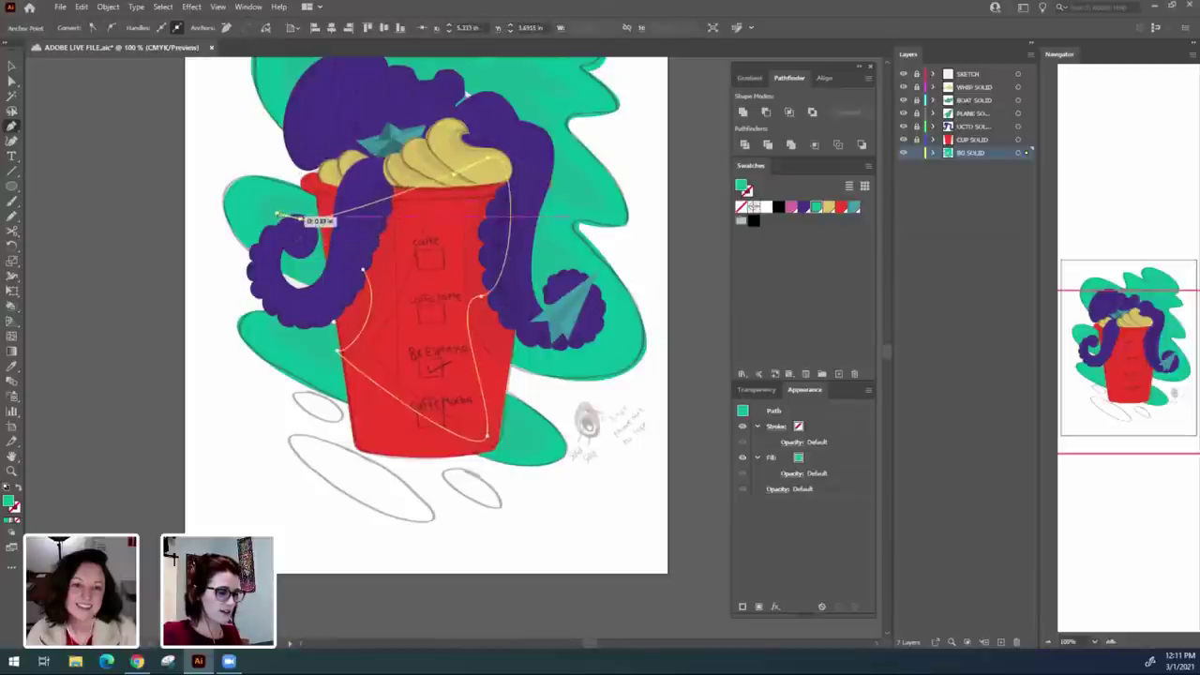
pyautogui.moveTo(337, 268); pyautogui.dragTo(364, 273)
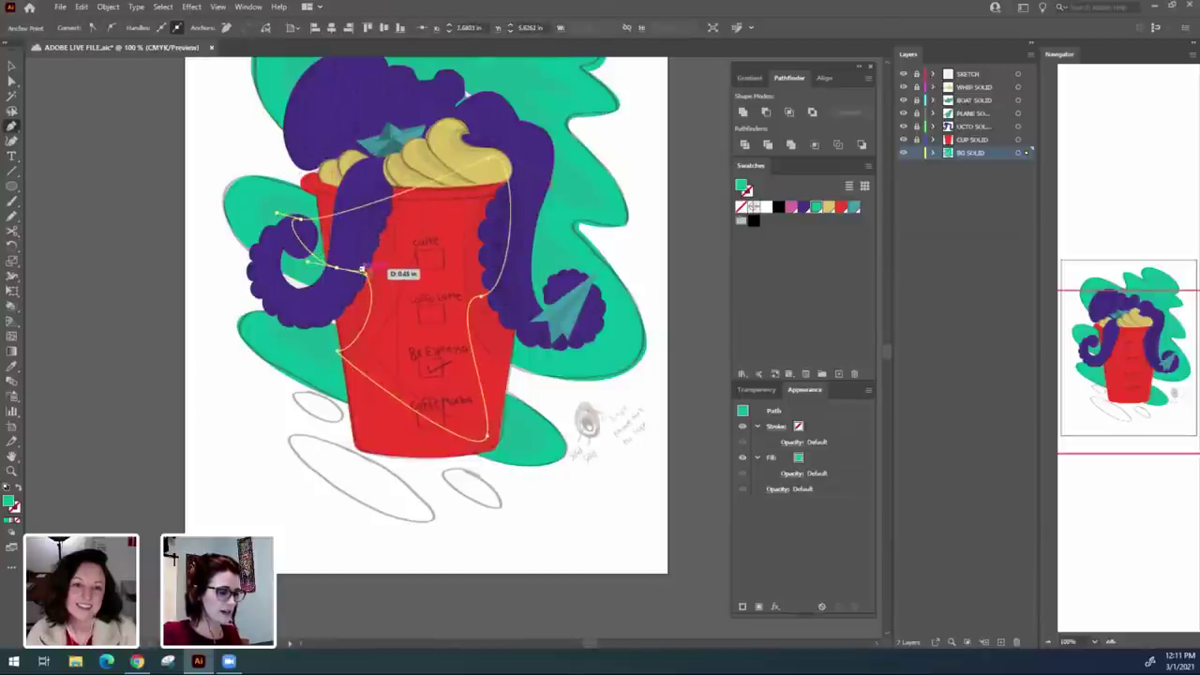
pyautogui.click(363, 271)
pyautogui.press('v')
pyautogui.click(535, 523)
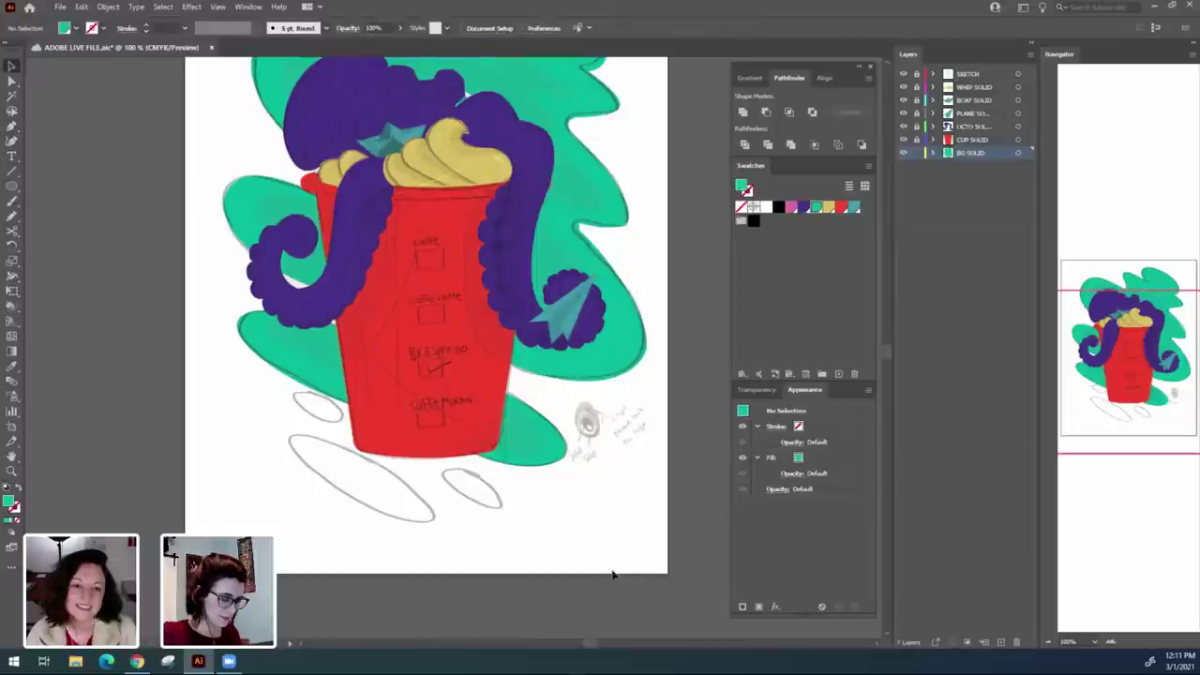
# Extend the large ellipse behind the octopus head by moving its lower-right anchor outward to close the gap beside the head.
pyautogui.hotkey('ctrl', '-')
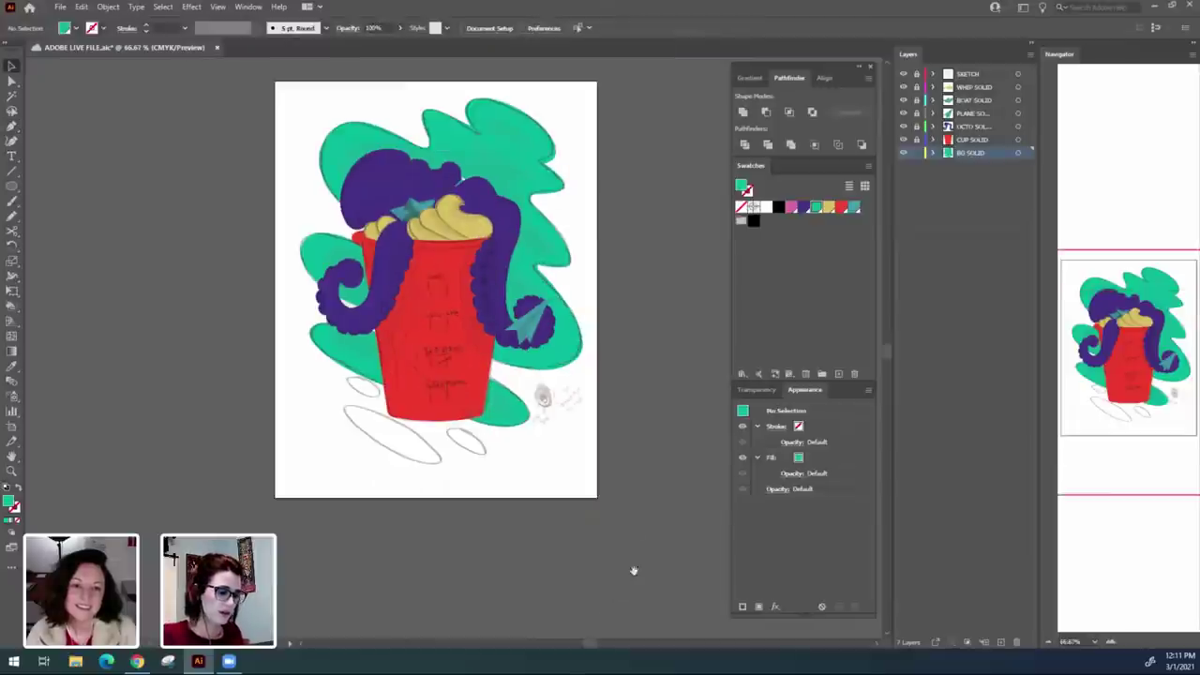
pyautogui.moveTo(619, 541); pyautogui.dragTo(605, 583)
pyautogui.scroll(2, 527, 351)
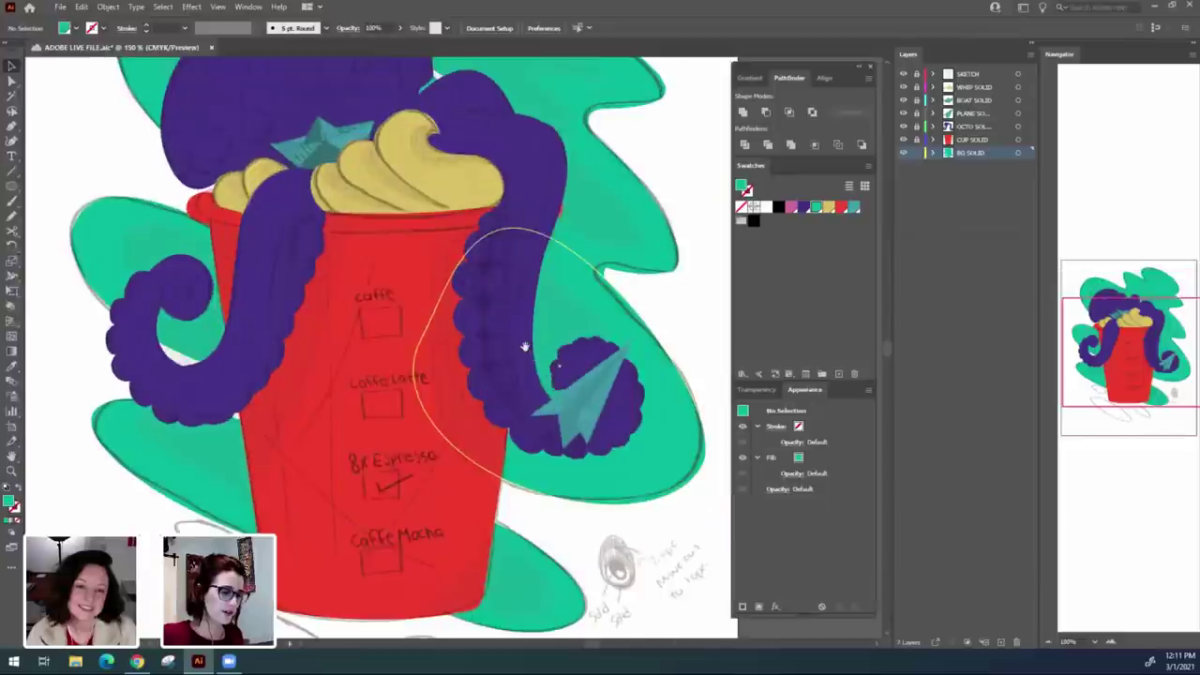
pyautogui.scroll(5, 415, 401)
pyautogui.click(385, 349)
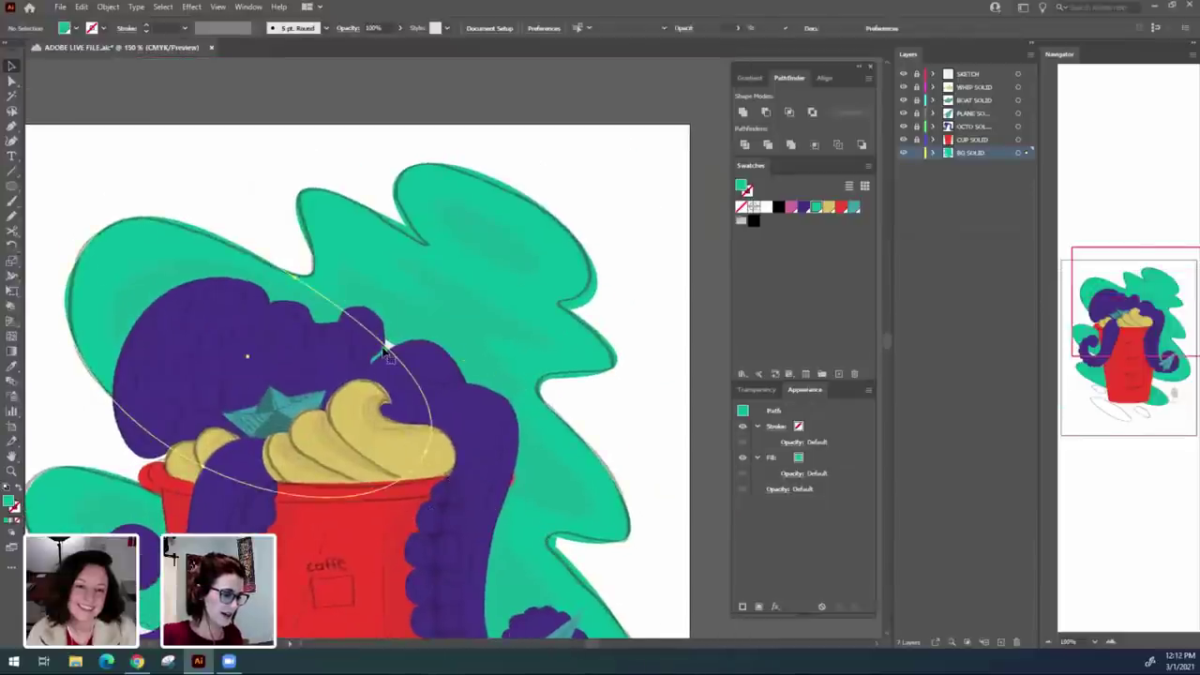
pyautogui.press('a')
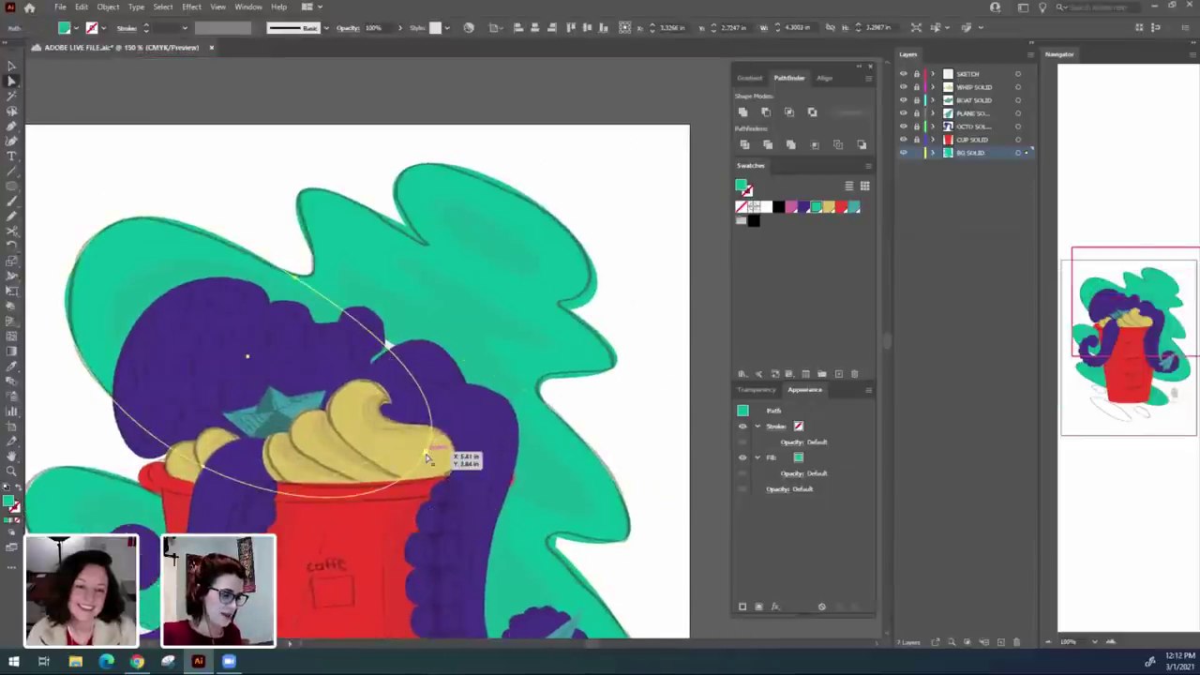
pyautogui.click(427, 455)
pyautogui.moveTo(427, 455); pyautogui.dragTo(454, 432)
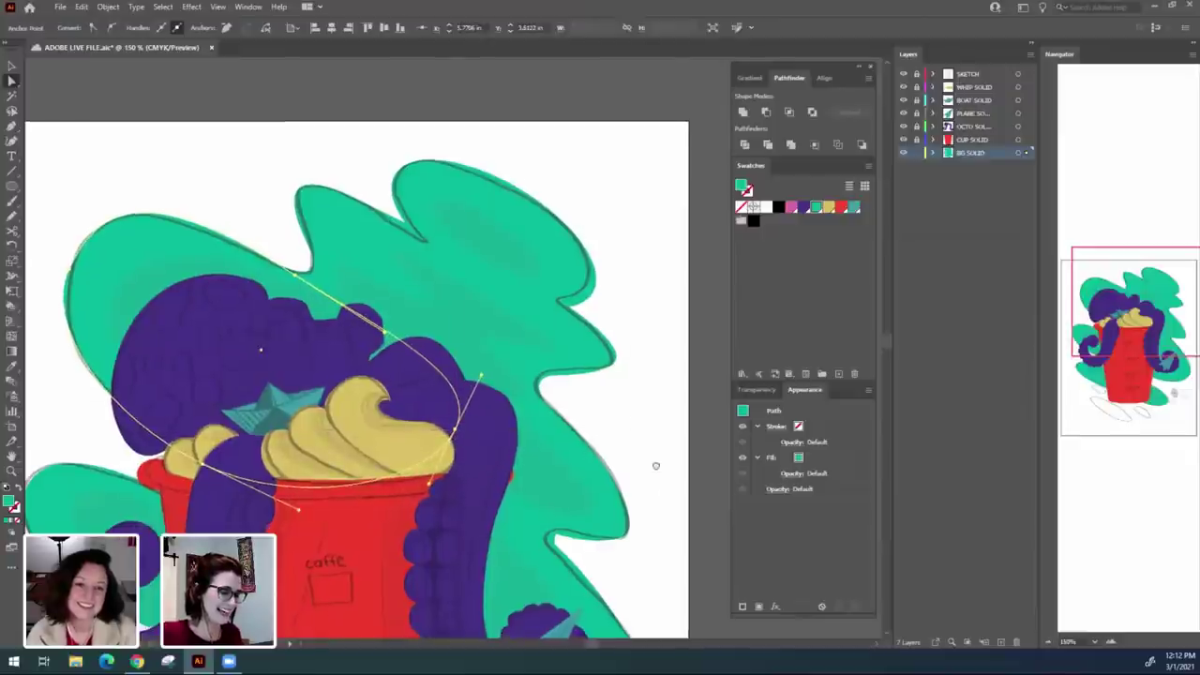
# Select all the green background shapes on BG SOLID and merge them into one with Pathfinder Unite.
pyautogui.scroll(-3, 619, 401)
pyautogui.scroll(-1, 618, 402)
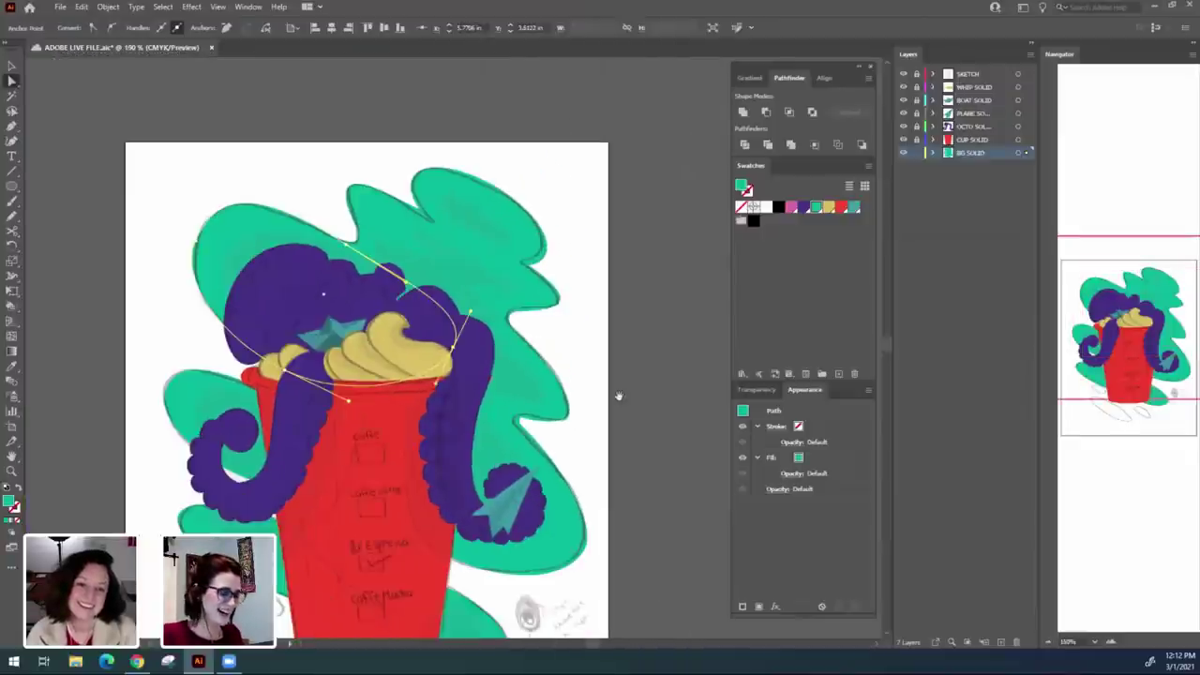
pyautogui.scroll(-1, 616, 367)
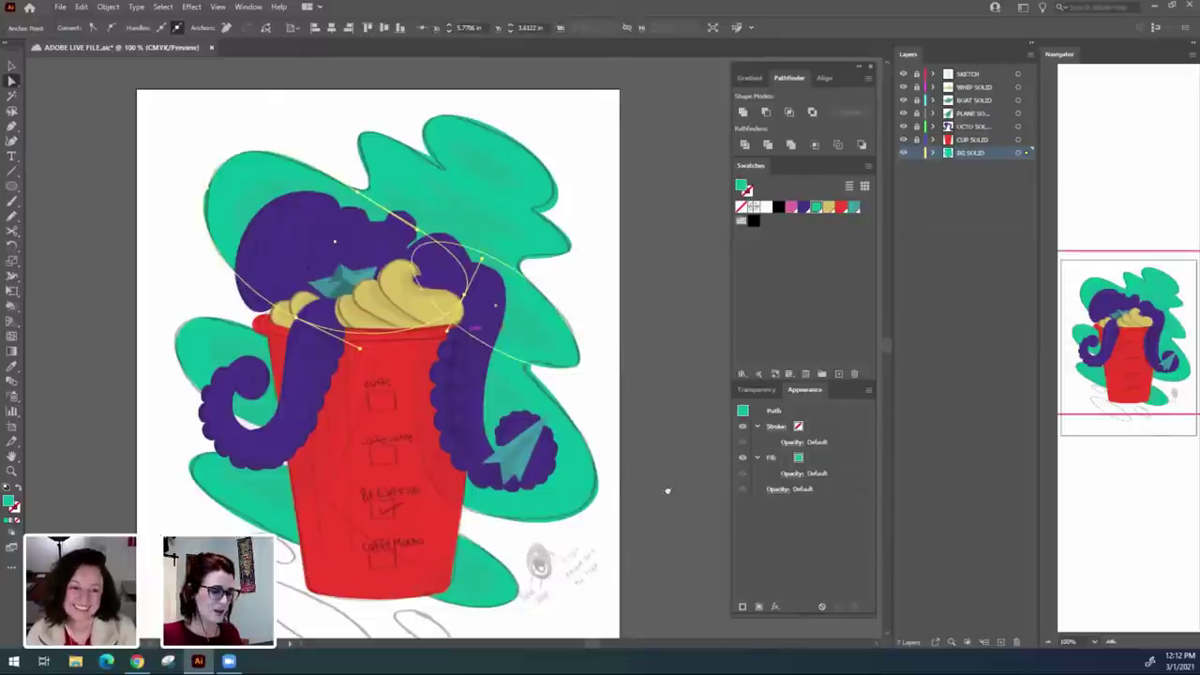
pyautogui.hotkey('ctrl', '-')
pyautogui.scroll(-3, 677, 453)
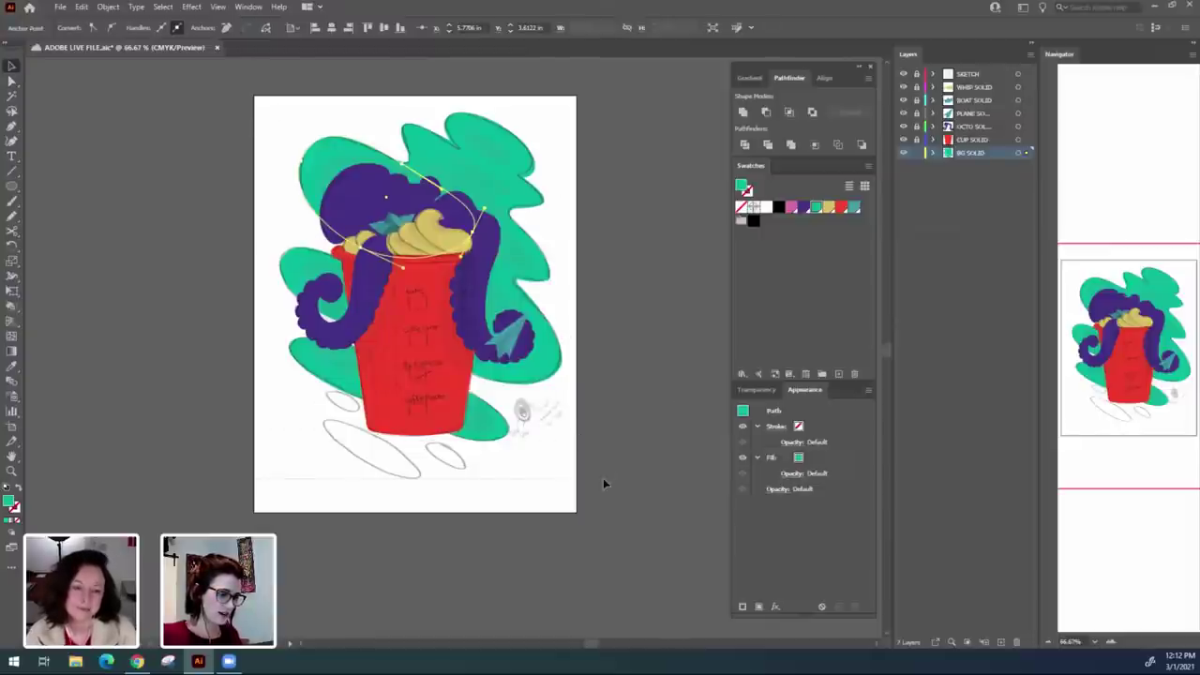
pyautogui.hotkey('ctrl', 'a')
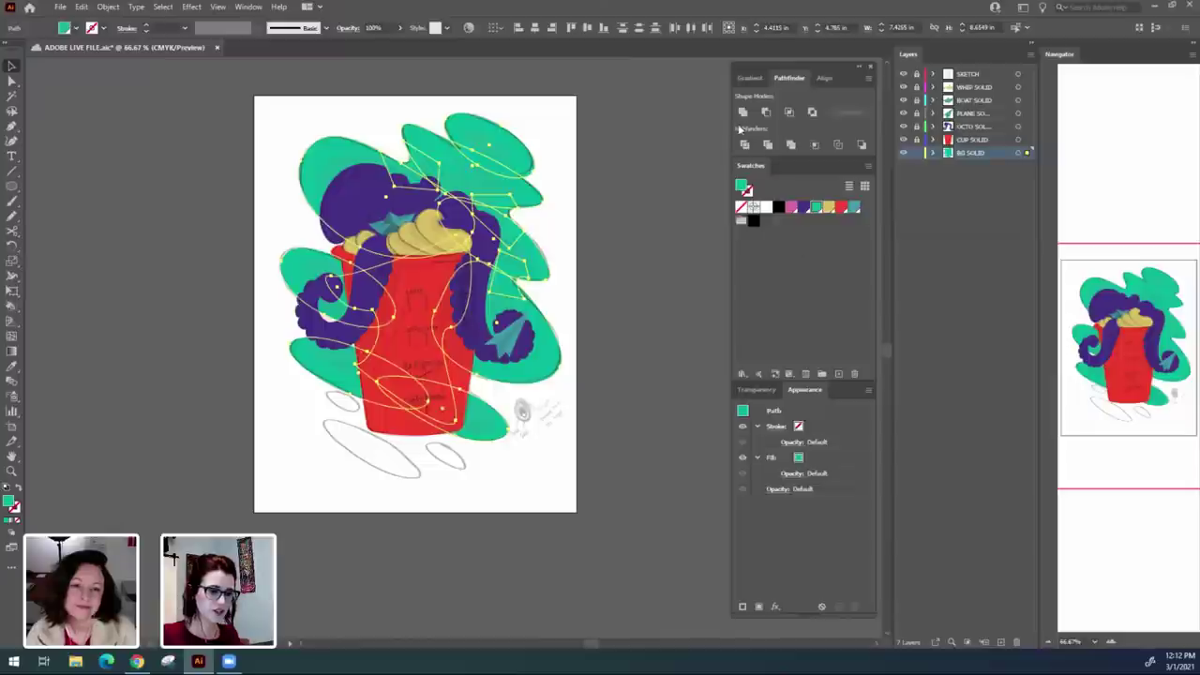
pyautogui.click(743, 113)
pyautogui.click(628, 487)
# Trace the small sketched oval below the cup's right side as a closed green Pen shape.
pyautogui.hotkey('ctrl', '=')
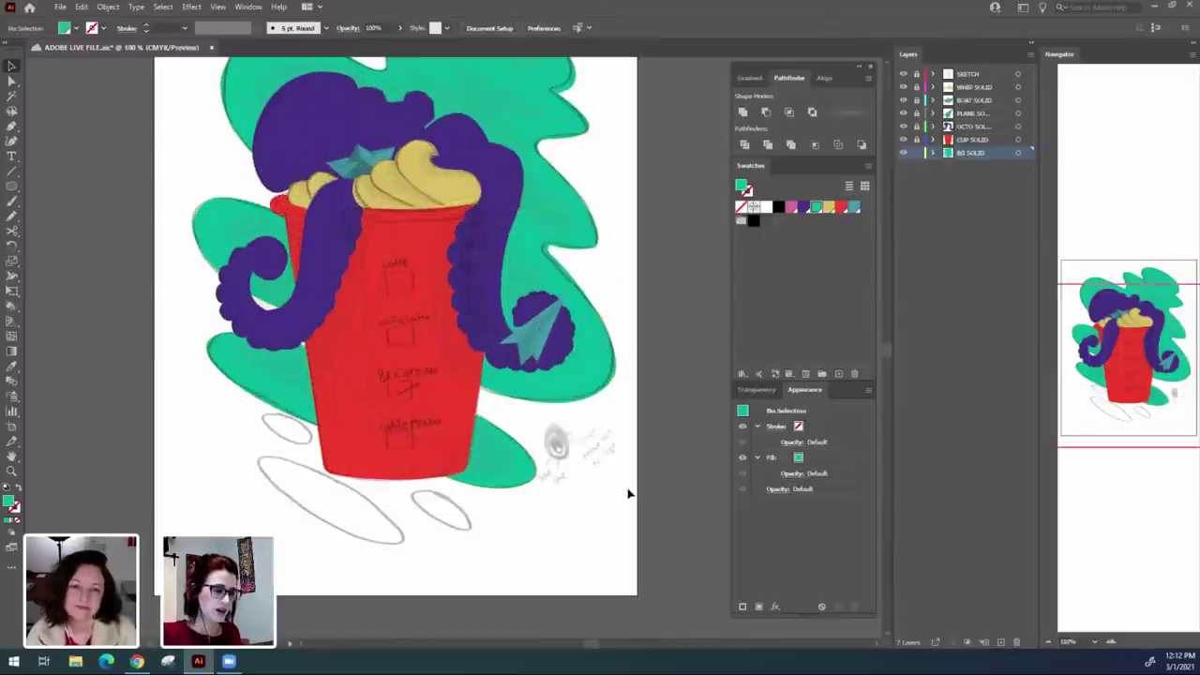
pyautogui.moveTo(631, 509); pyautogui.dragTo(665, 359)
pyautogui.hotkey('ctrl', '=')
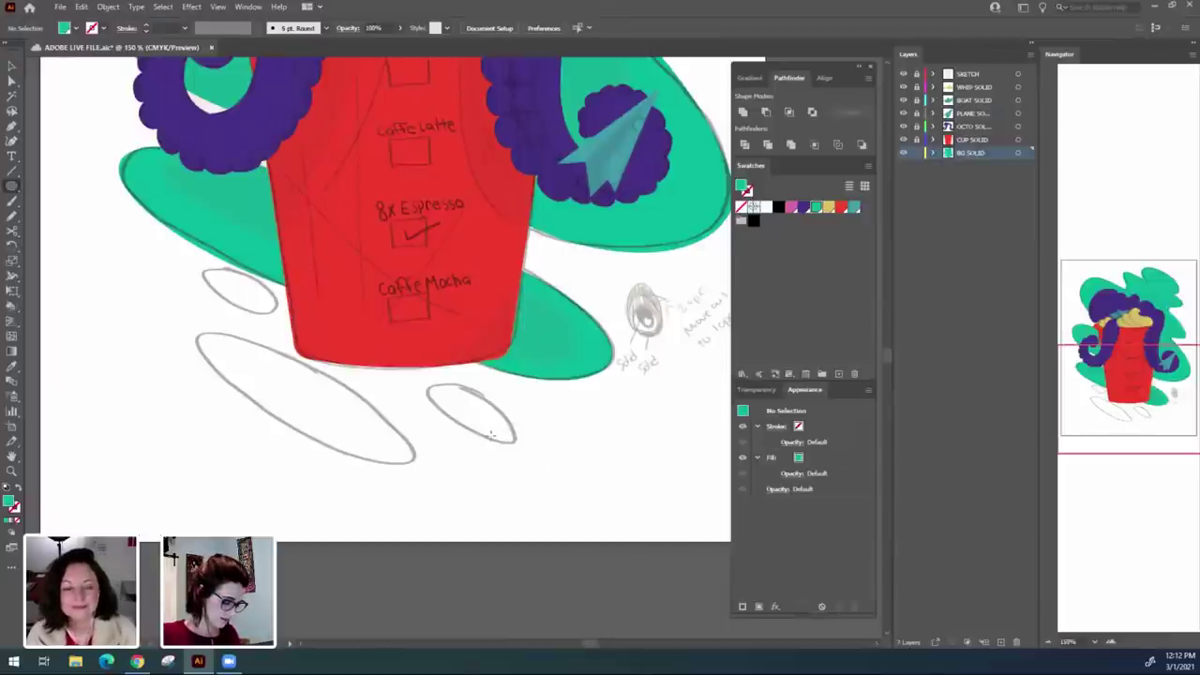
pyautogui.press('a')
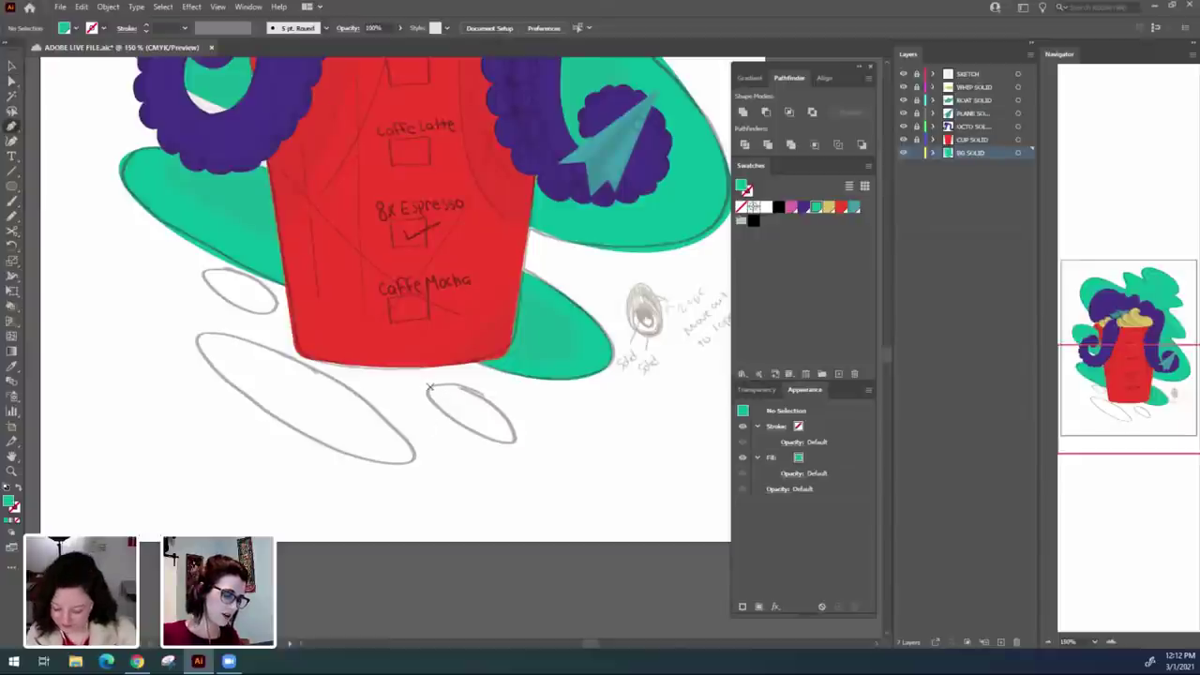
pyautogui.moveTo(491, 424); pyautogui.dragTo(520, 457)
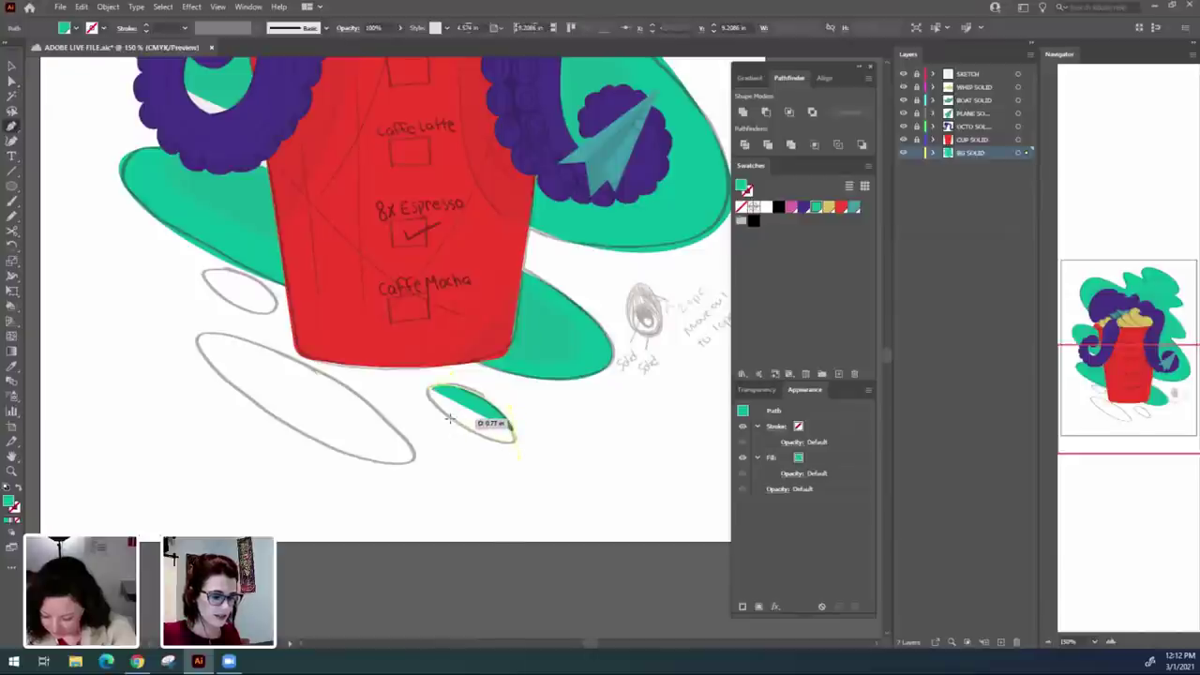
pyautogui.moveTo(451, 421); pyautogui.dragTo(436, 388)
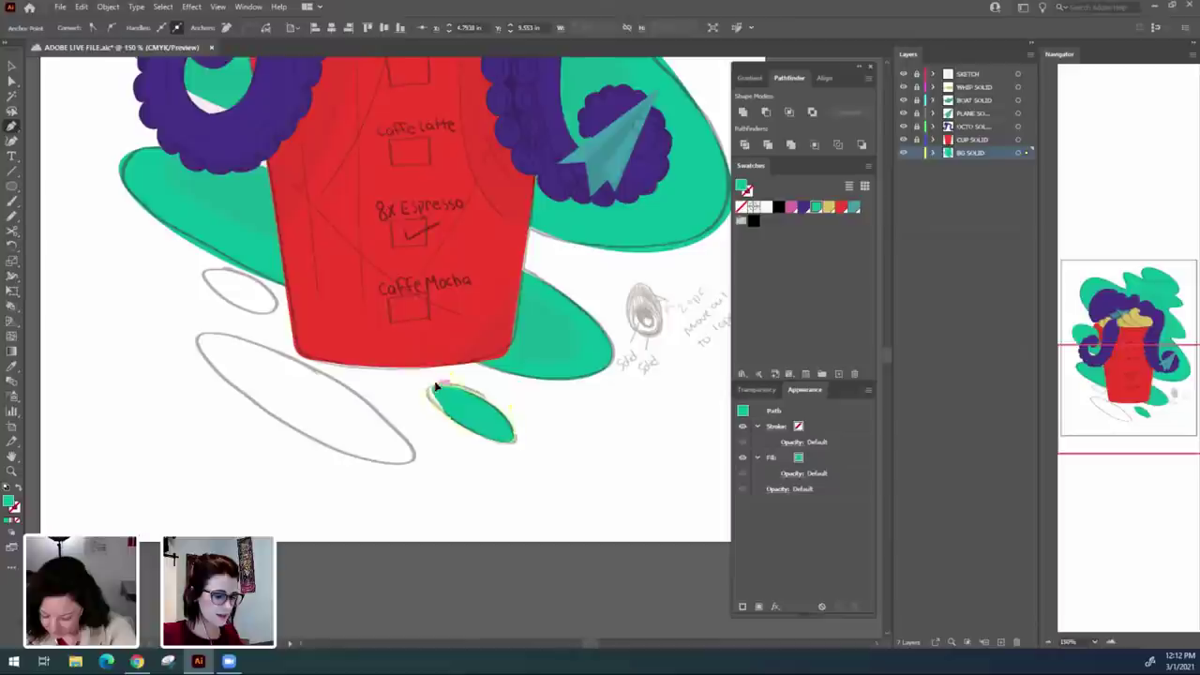
pyautogui.keyDown('ctrl'); pyautogui.click(404, 496); pyautogui.keyUp('ctrl')
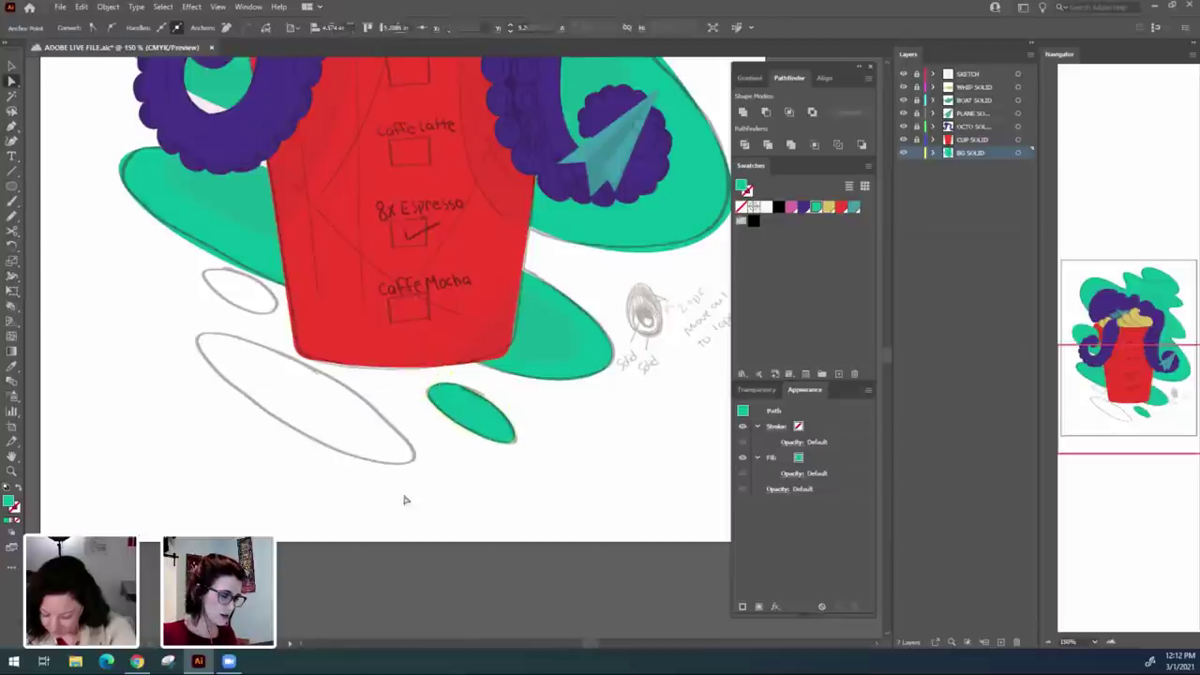
# Trace the long tilted oval below the cup's lower-left edge as a closed green Pen shape.
pyautogui.moveTo(323, 456); pyautogui.dragTo(391, 478)
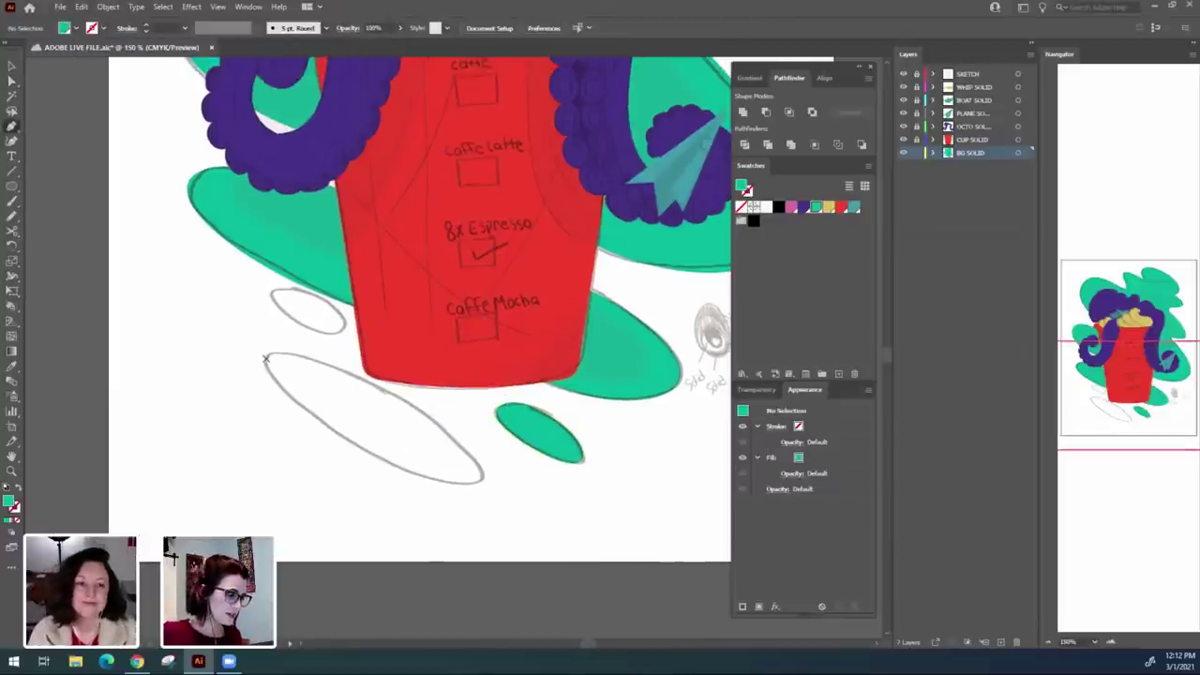
pyautogui.moveTo(265, 356); pyautogui.dragTo(274, 335)
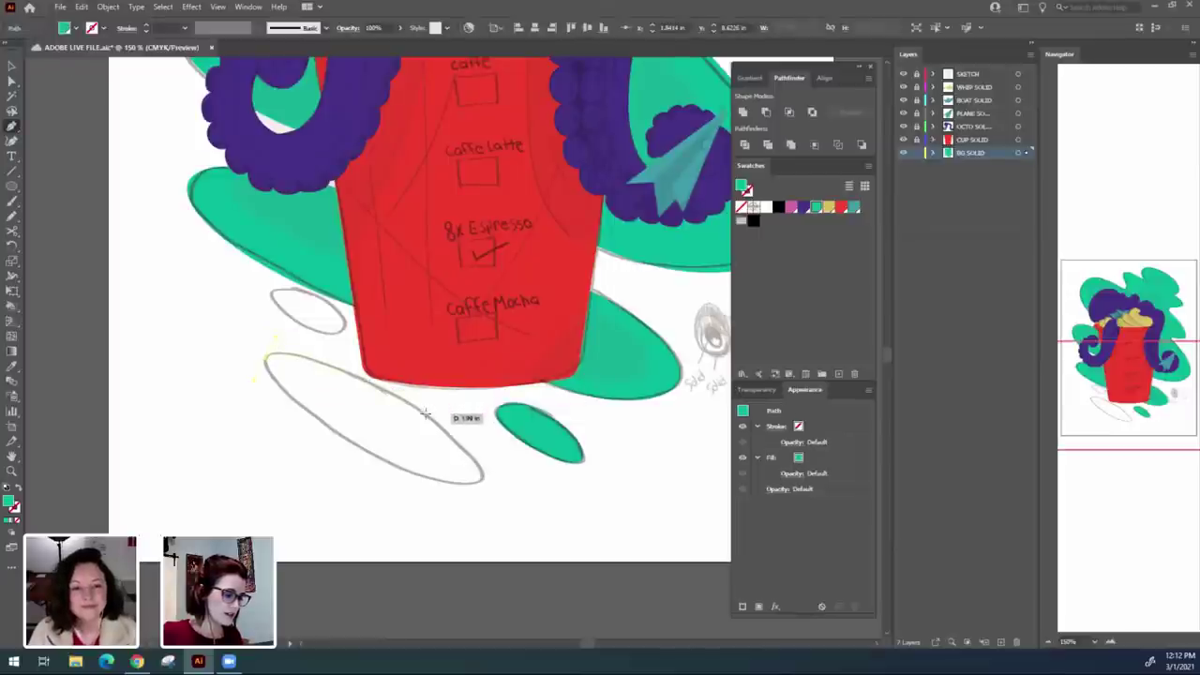
pyautogui.click(473, 480)
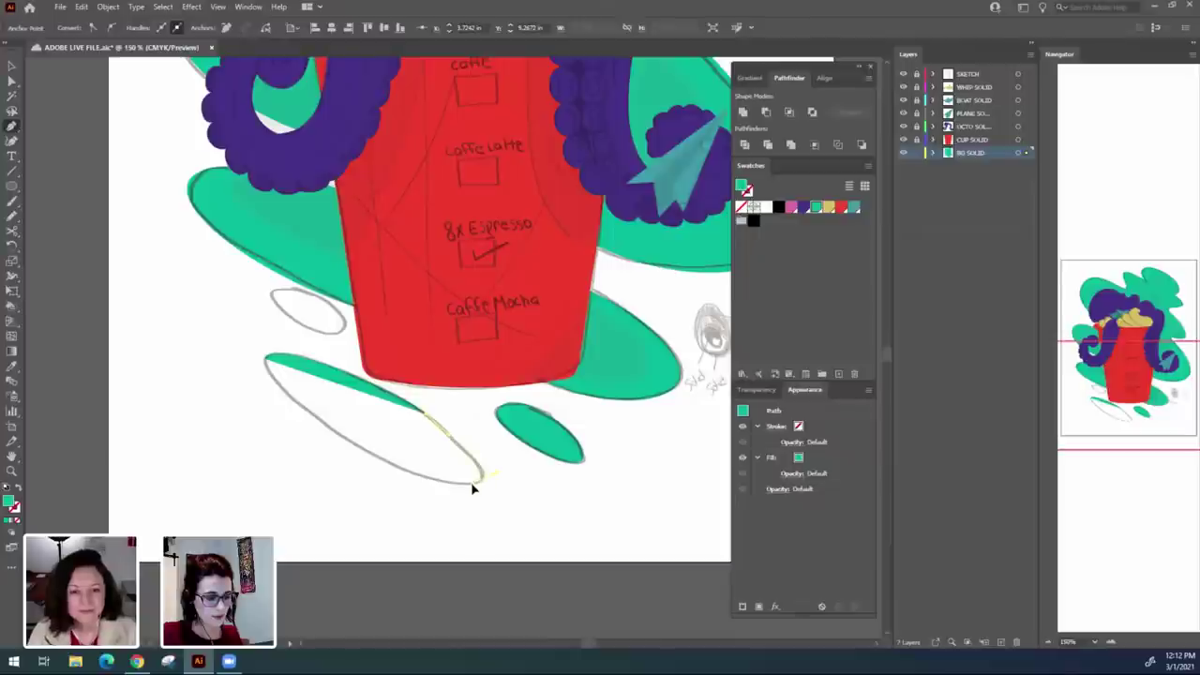
pyautogui.moveTo(475, 488); pyautogui.dragTo(477, 487)
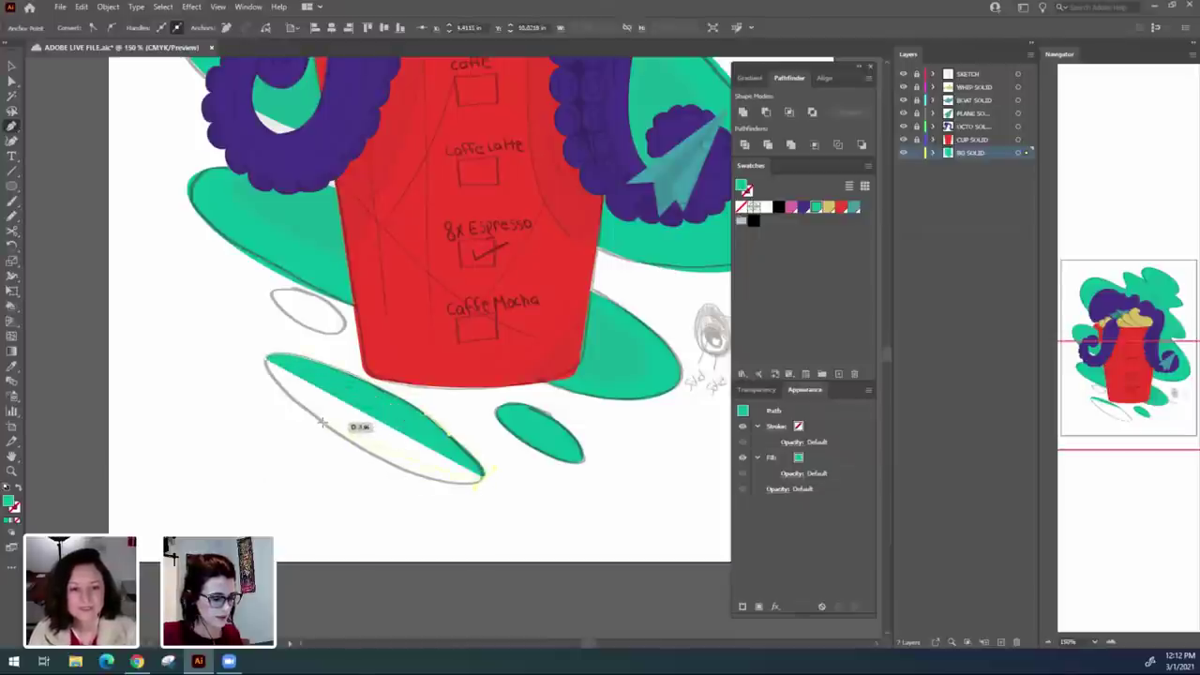
pyautogui.click(266, 357)
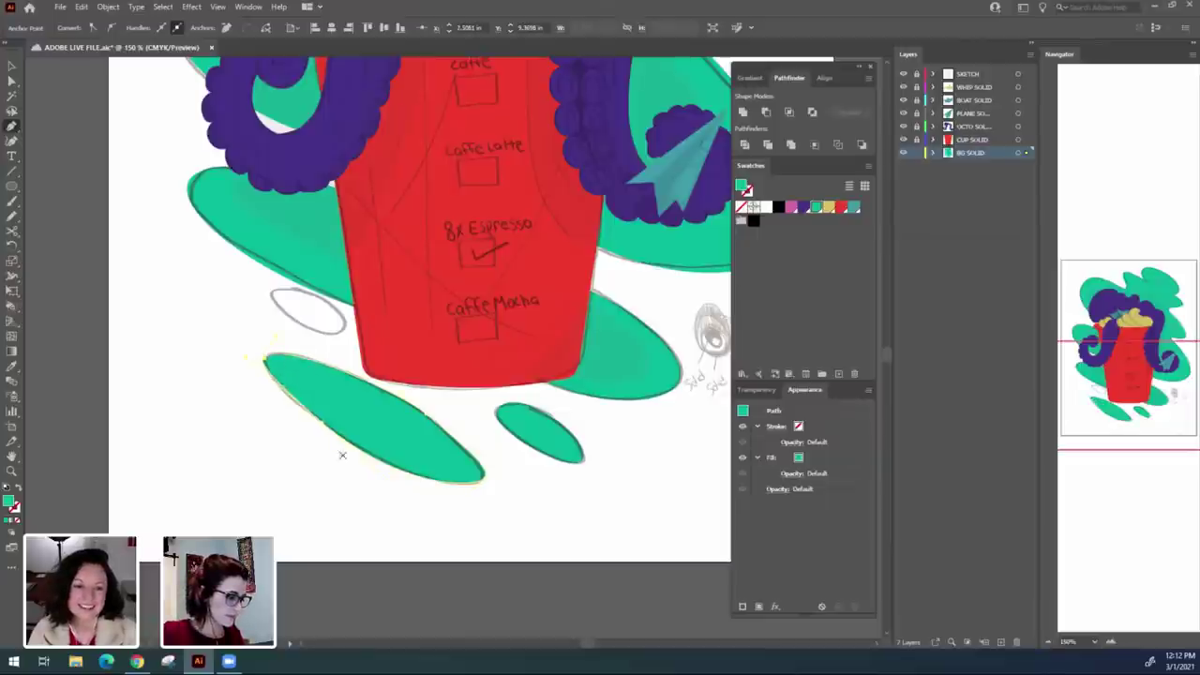
# Convert the anchor at the long green oval's upper-left tip to fit the sketched outline.
pyautogui.press('a')
pyautogui.click(291, 408)
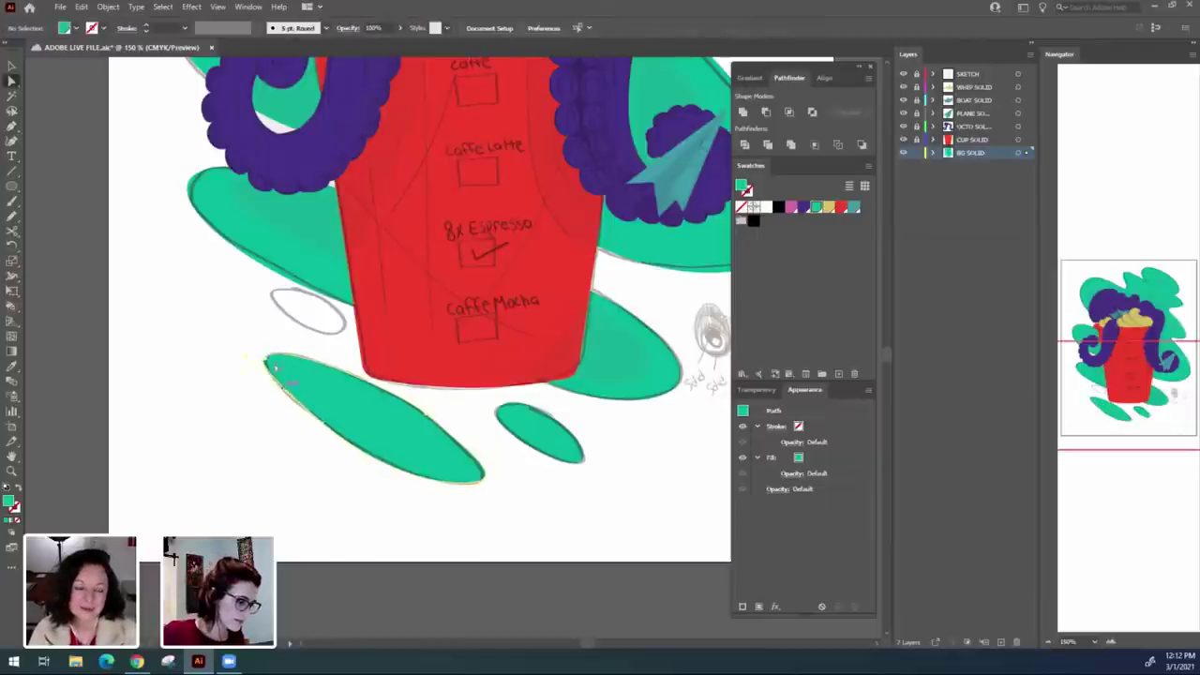
pyautogui.click(263, 356)
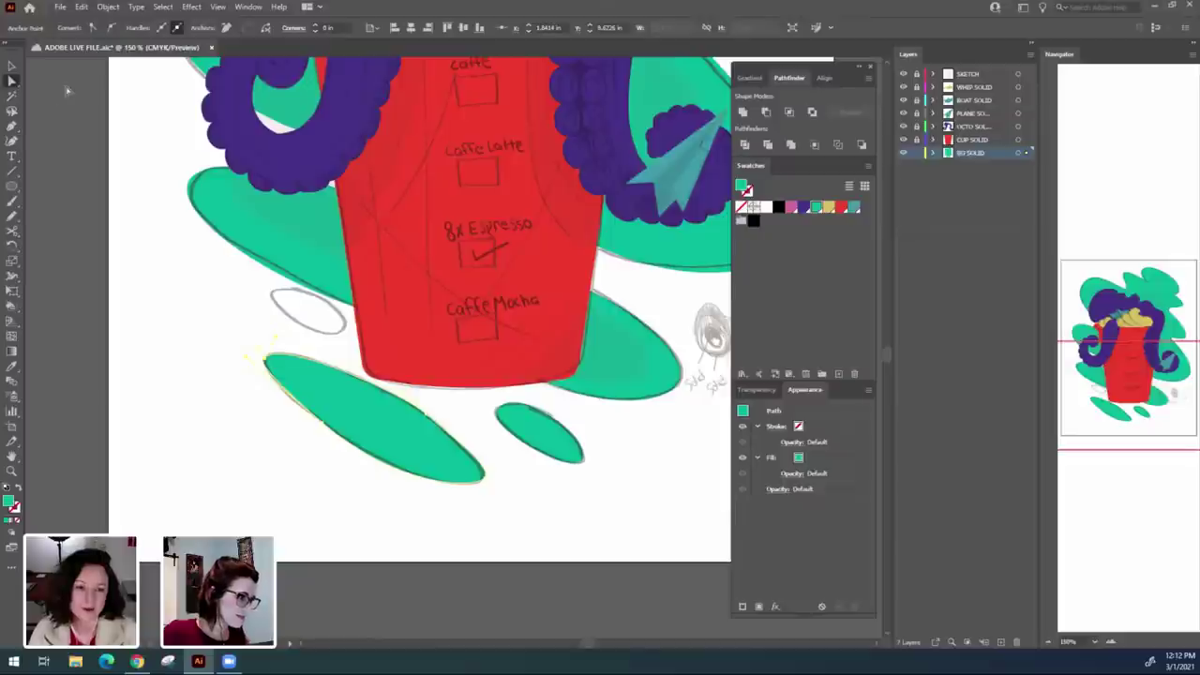
pyautogui.click(91, 28)
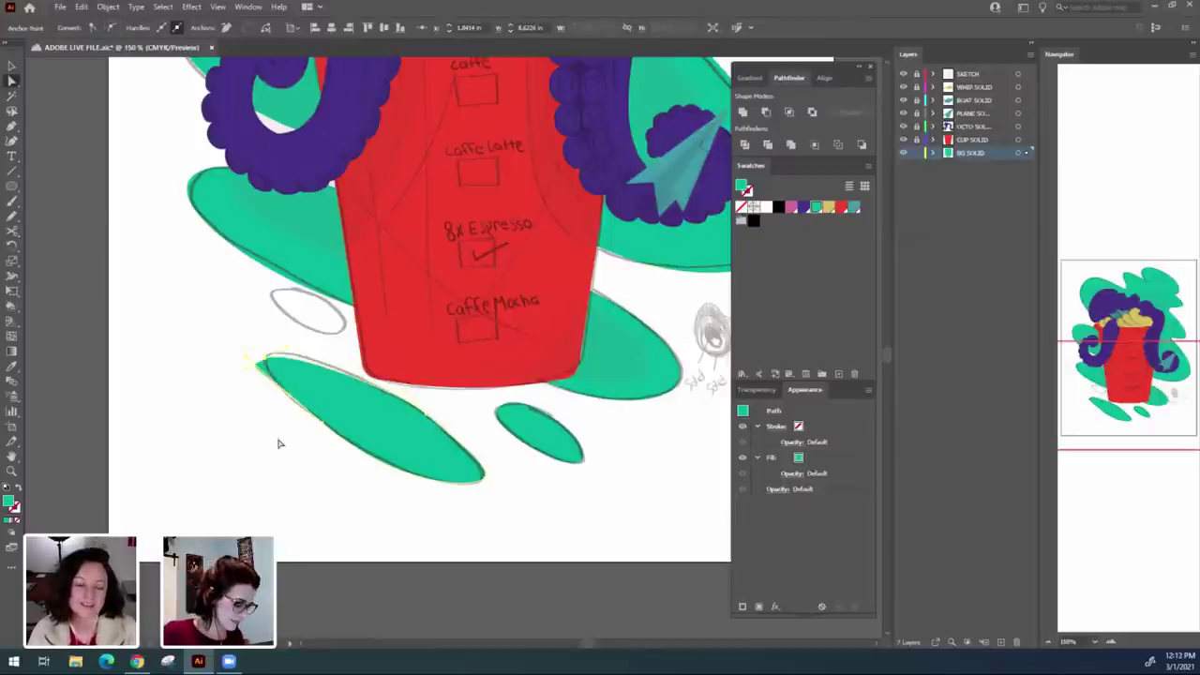
pyautogui.click(279, 444)
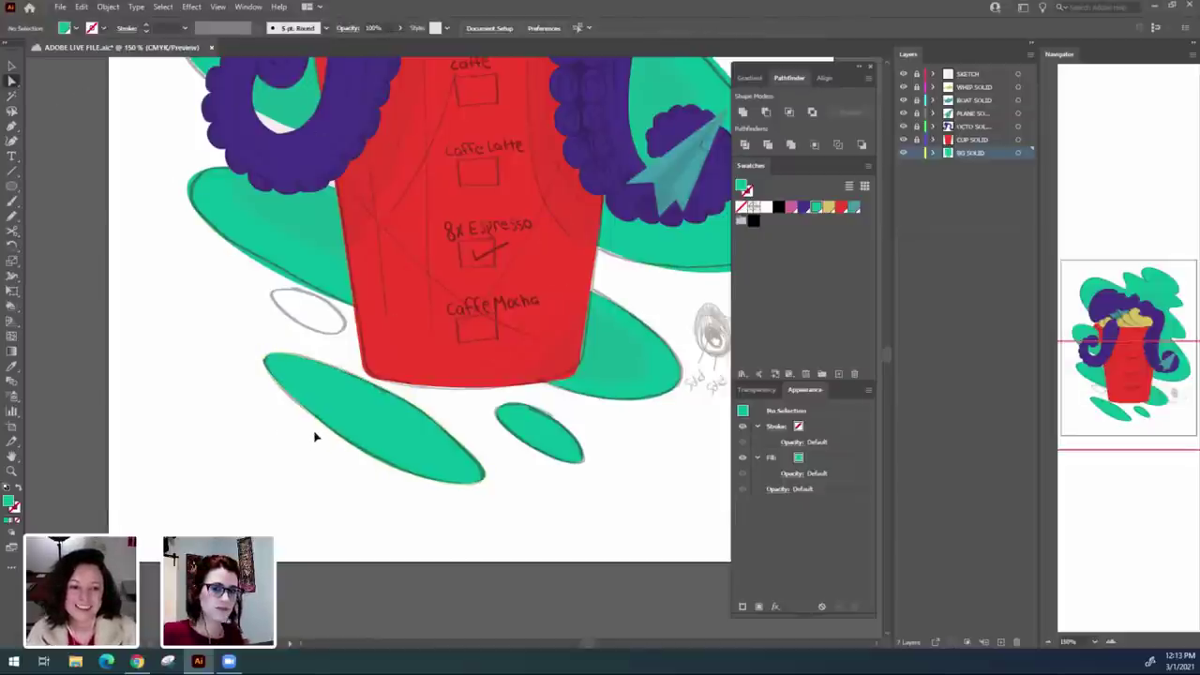
# Nudge the long oval's upper-left tip anchor, convert it to a smooth point and undo the last change to it.
pyautogui.scroll(1, 315, 436)
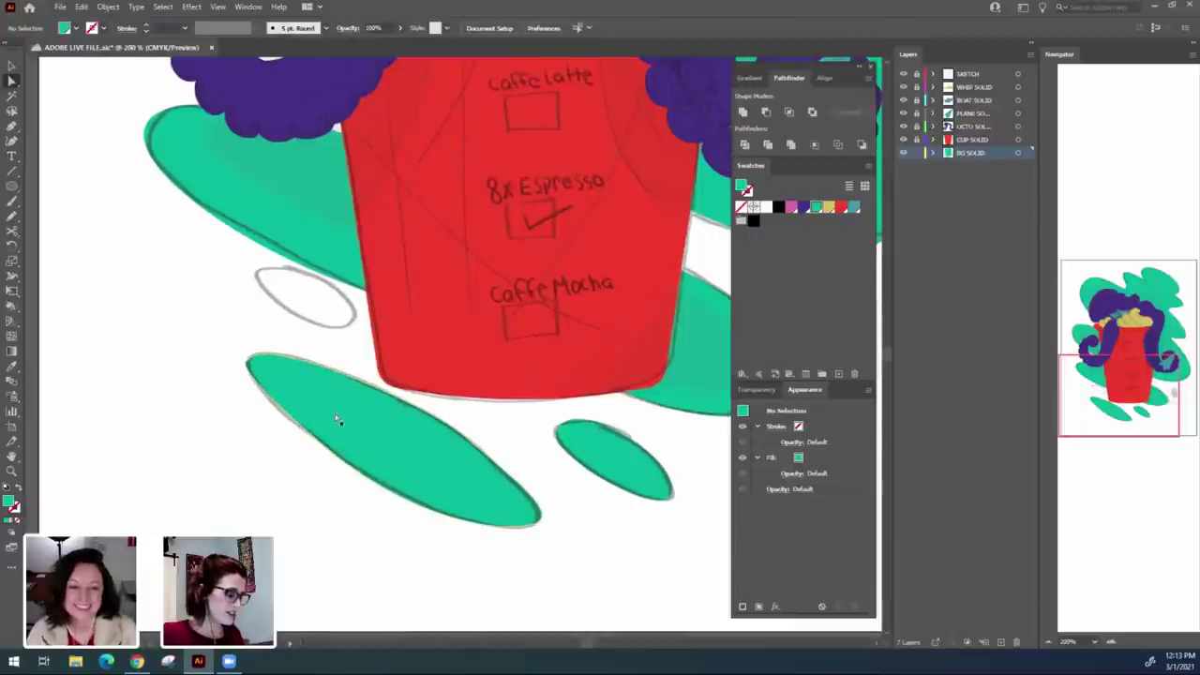
pyautogui.click(338, 419)
pyautogui.moveTo(247, 364); pyautogui.dragTo(250, 360)
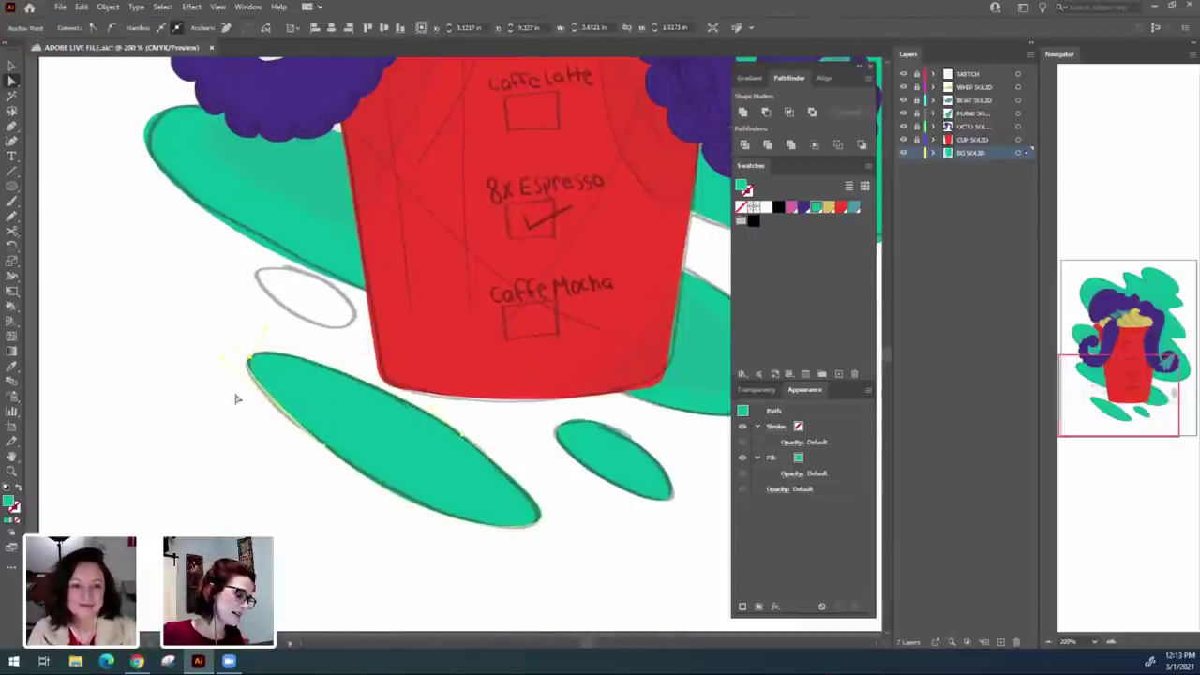
pyautogui.click(108, 29)
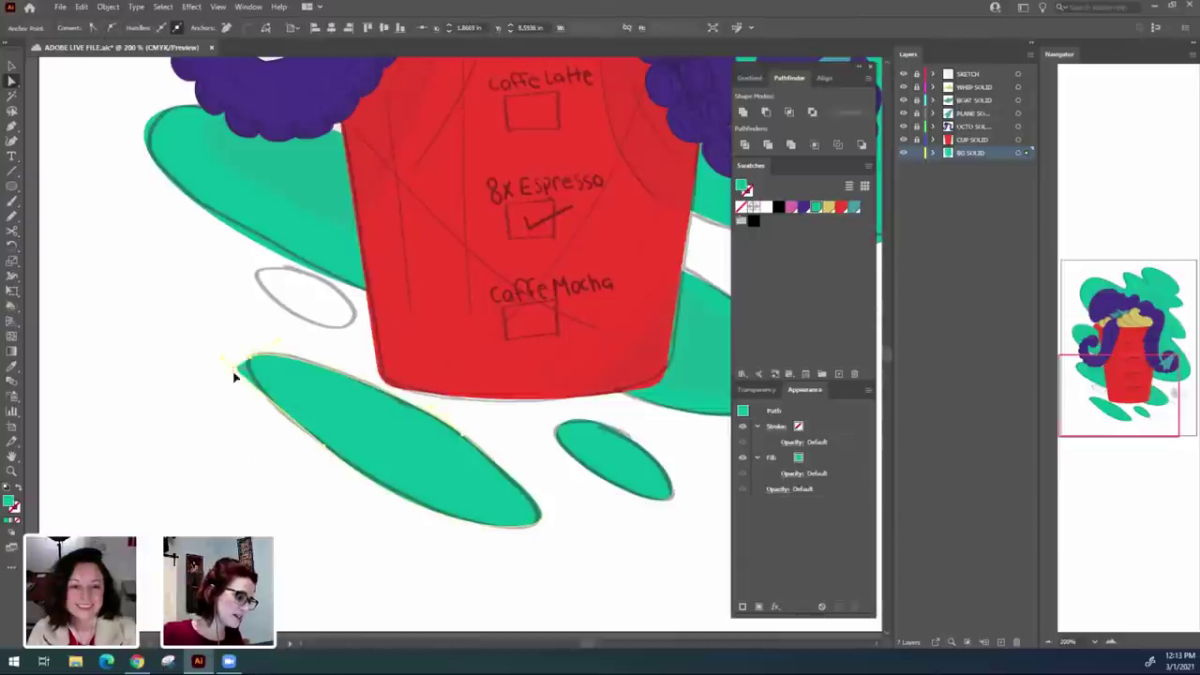
pyautogui.hotkey('ctrl', 'z')
pyautogui.click(258, 454)
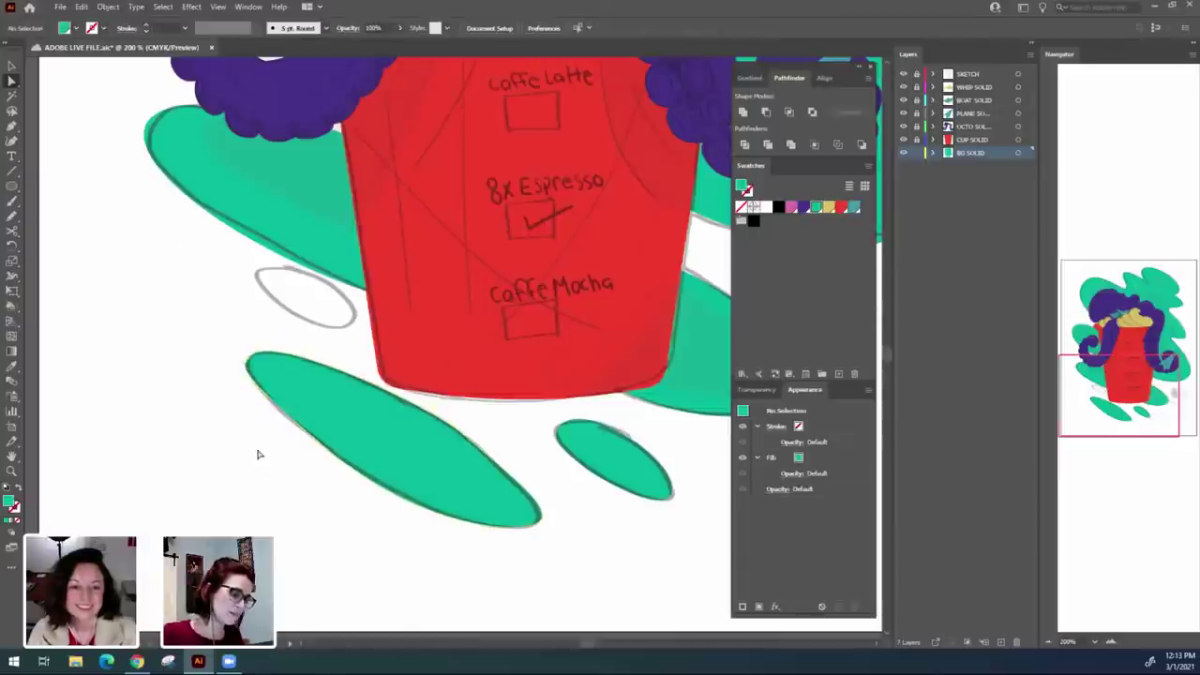
# Reposition the anchor at the long green oval's upper-left tip so the outline follows the sketch.
pyautogui.hotkey('ctrl', '+')
pyautogui.moveTo(170, 440); pyautogui.dragTo(255, 445)
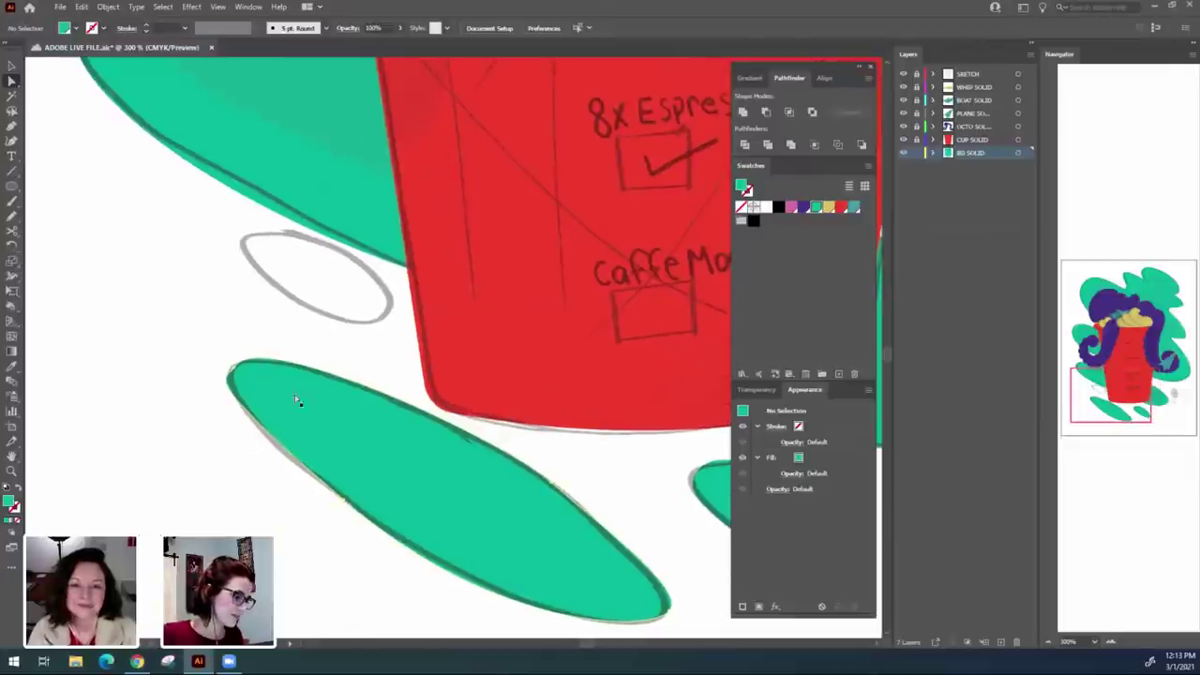
pyautogui.click(231, 370)
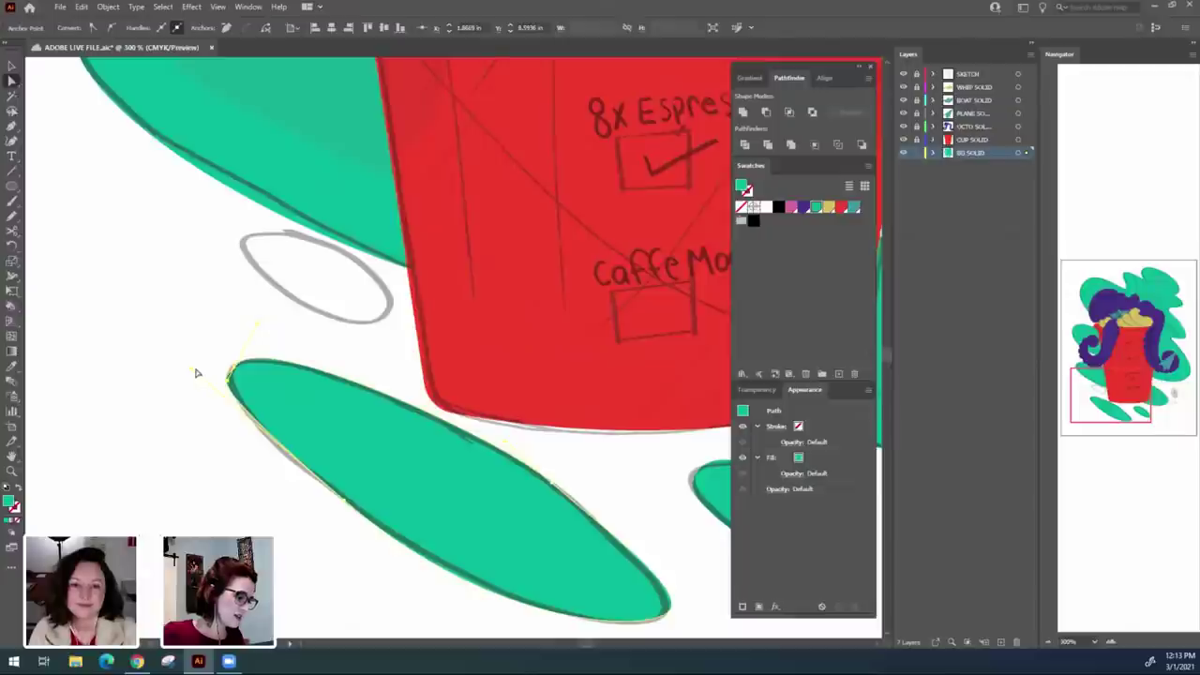
pyautogui.click(236, 450)
pyautogui.moveTo(220, 482); pyautogui.dragTo(275, 522)
pyautogui.click(298, 413)
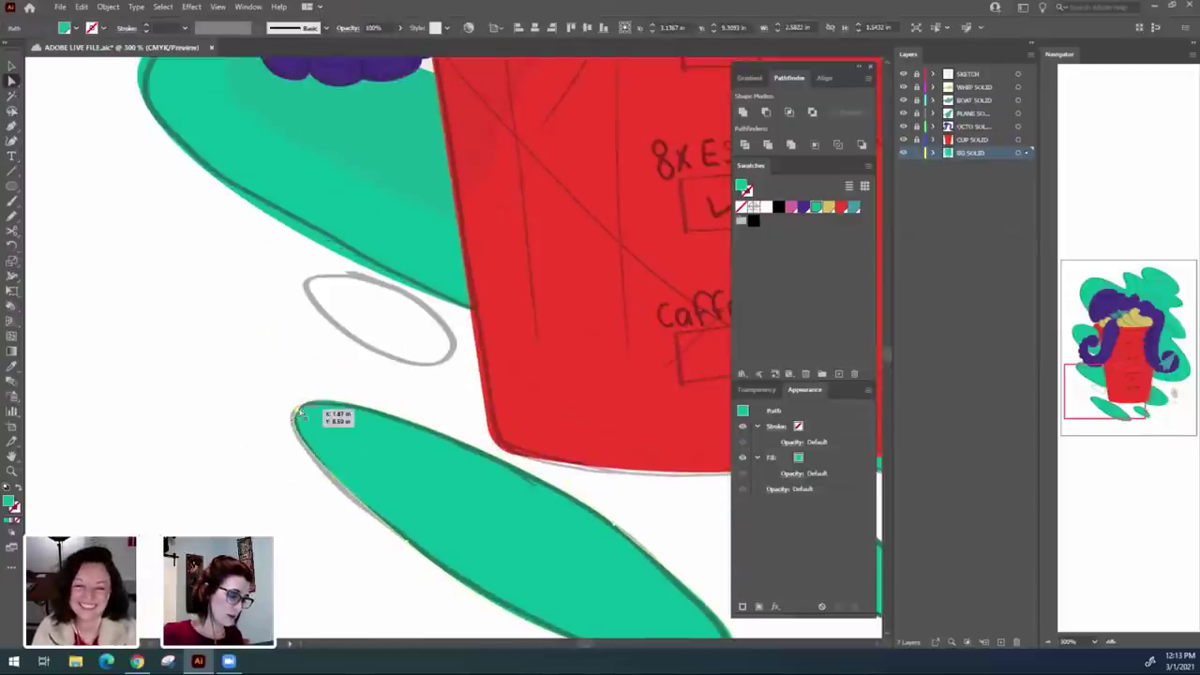
pyautogui.moveTo(299, 412); pyautogui.dragTo(294, 409)
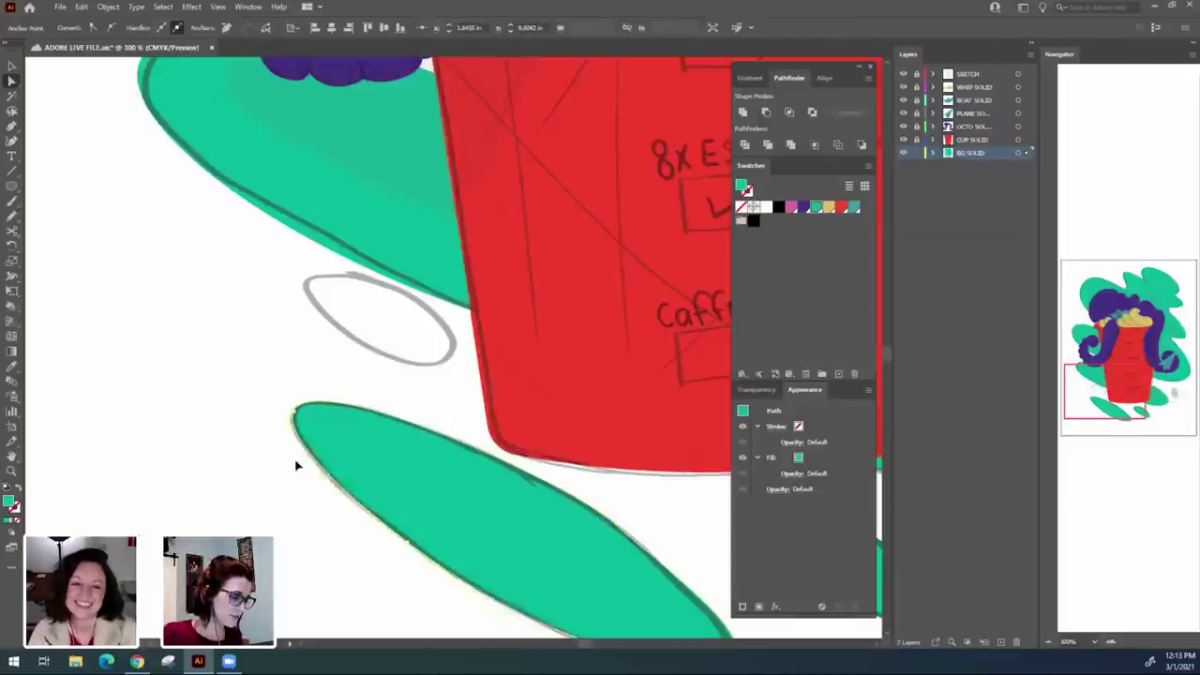
pyautogui.click(215, 447)
# Draw a green ellipse over the small sketched oval beside the cup's lower-left edge.
pyautogui.moveTo(194, 357); pyautogui.dragTo(267, 440)
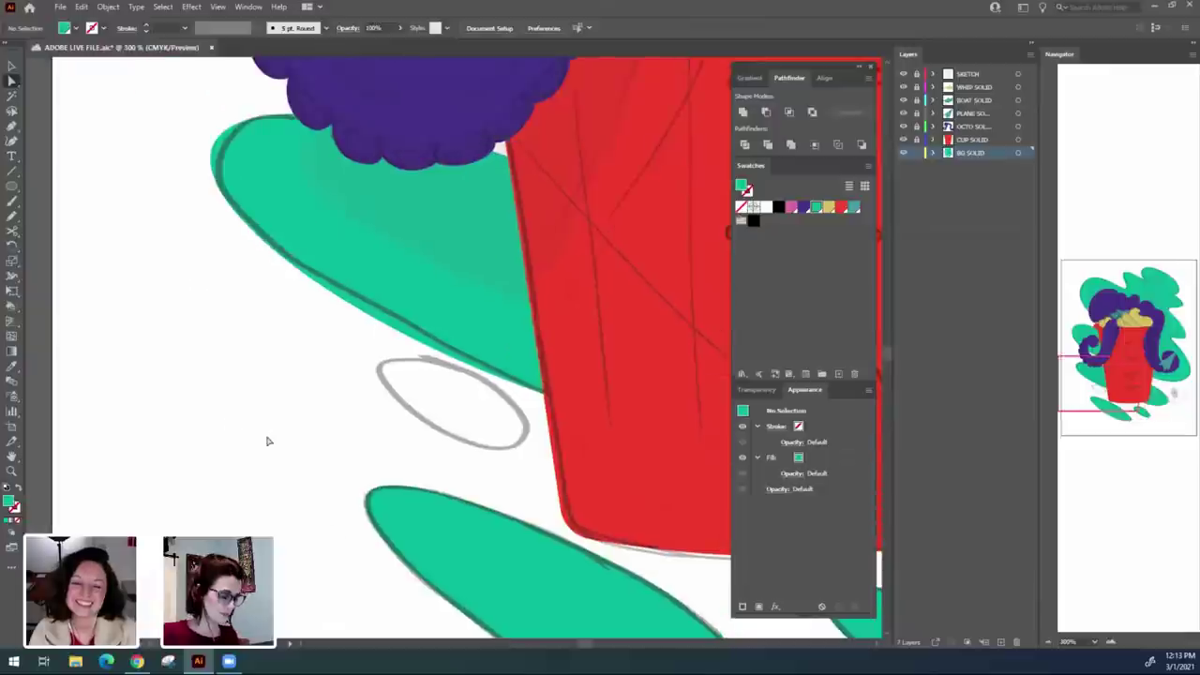
pyautogui.press('p')
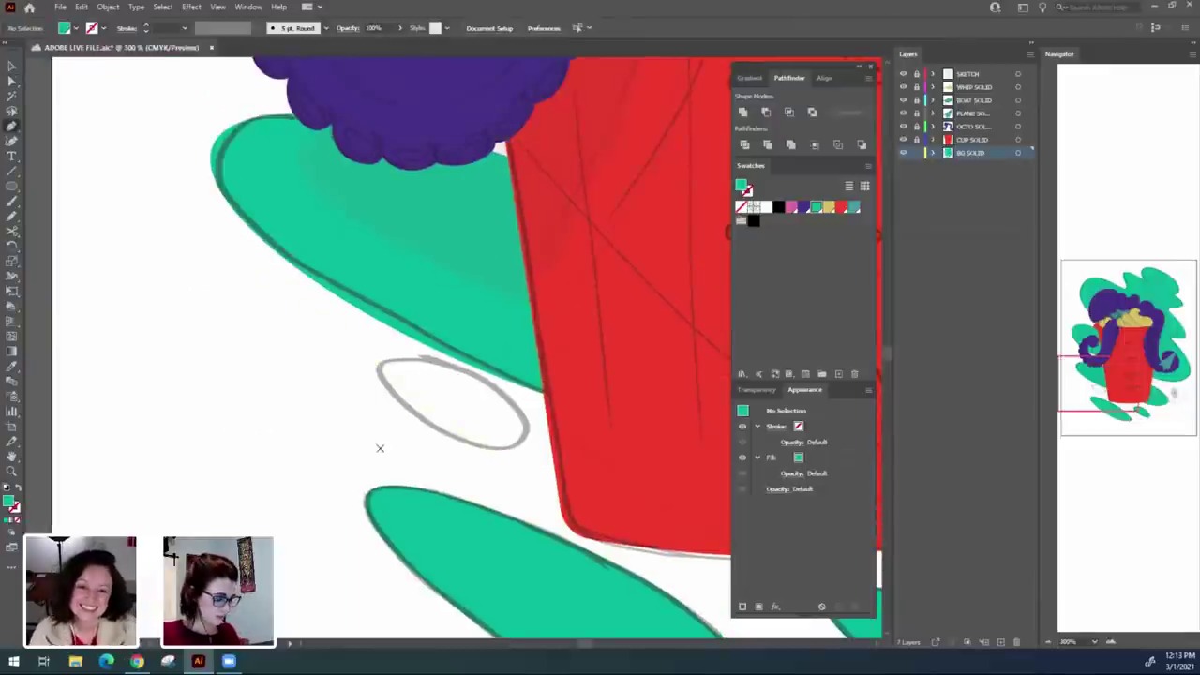
pyautogui.press('l')
pyautogui.moveTo(279, 345)
pyautogui.mouseDown()
pyautogui.moveTo(419, 437)
pyautogui.moveTo(431, 423)
pyautogui.moveTo(445, 436)
pyautogui.mouseUp()
# Rotate, move and resize the new green ellipse to match the tilt and outline of the sketched oval.
pyautogui.press('r')
pyautogui.press('v')
pyautogui.moveTo(382, 391)
pyautogui.mouseDown()
pyautogui.moveTo(485, 415)
pyautogui.moveTo(469, 410)
pyautogui.mouseUp()
pyautogui.moveTo(432, 444); pyautogui.dragTo(437, 438)
pyautogui.moveTo(381, 368); pyautogui.dragTo(380, 366)
pyautogui.moveTo(523, 430); pyautogui.dragTo(532, 438)
pyautogui.press('v')
pyautogui.click(326, 414)
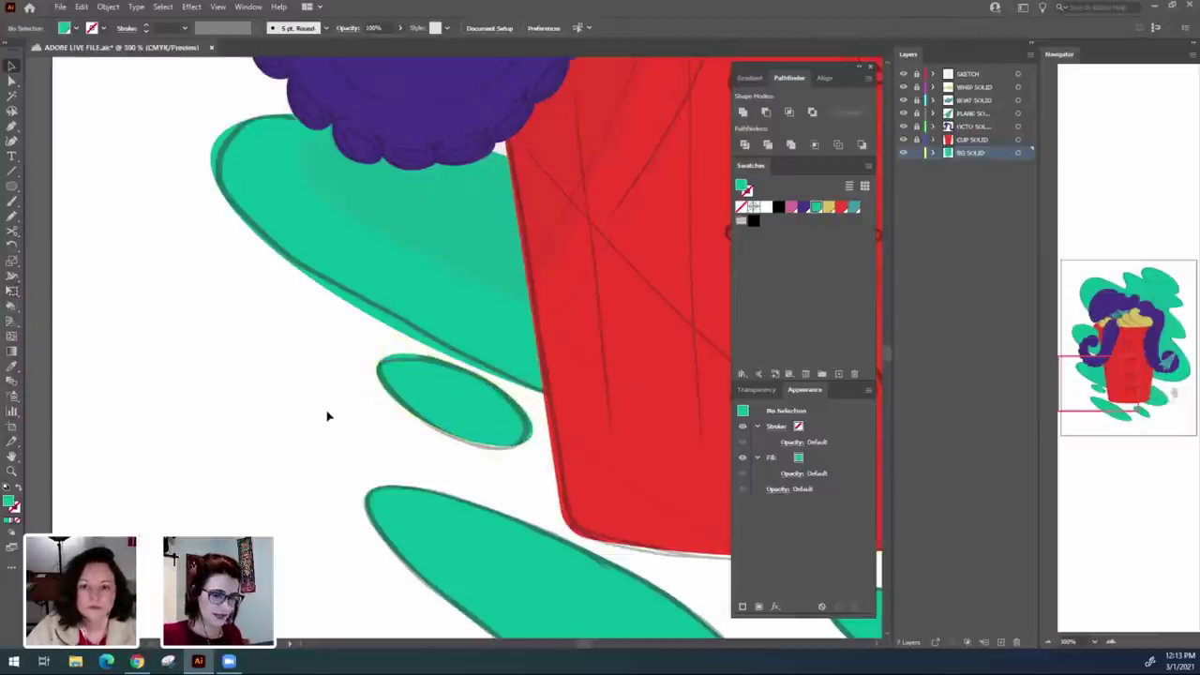
# Examine the complete artwork and the outlines of all green background shapes, including the notches along the right edge.
pyautogui.hotkey('ctrl', '-')
pyautogui.hotkey('ctrl', '-')
pyautogui.hotkey('ctrl', '-')
pyautogui.hotkey('ctrl', '-')
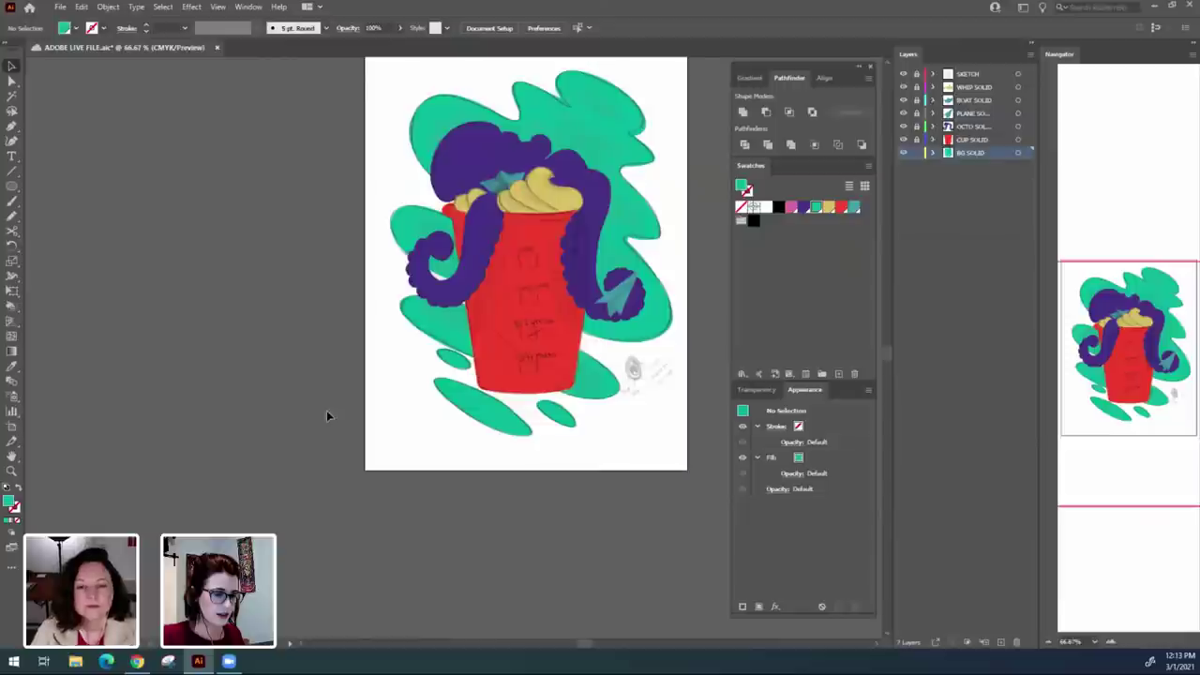
pyautogui.moveTo(470, 433); pyautogui.dragTo(393, 479)
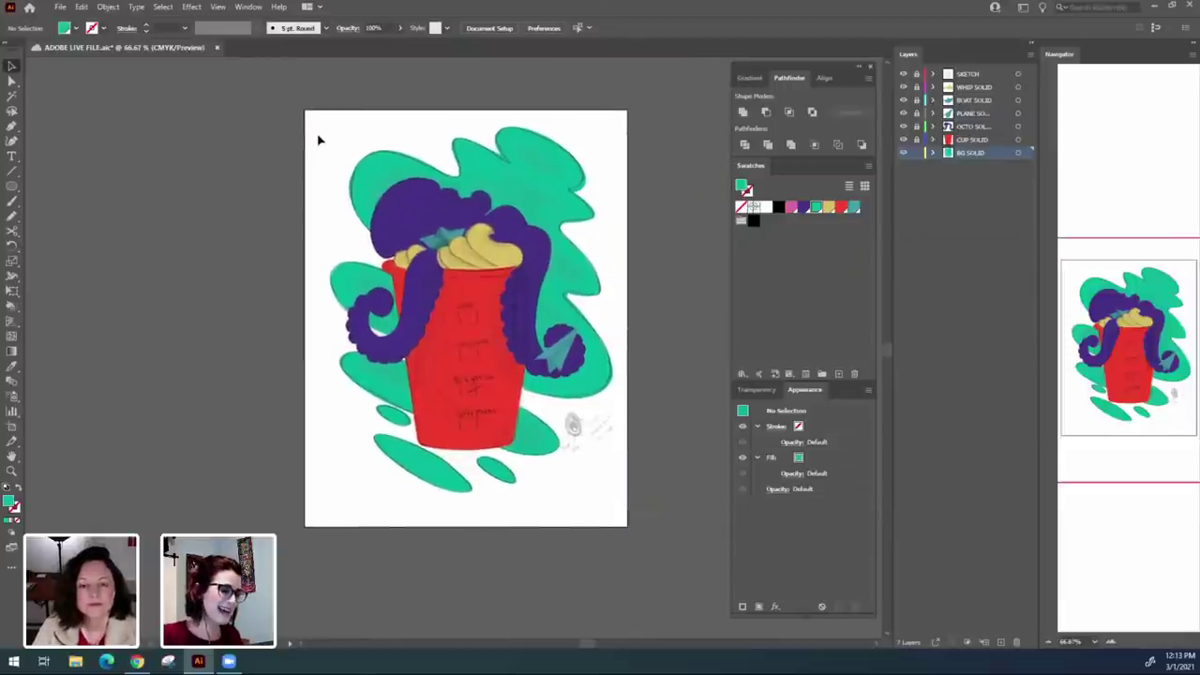
pyautogui.moveTo(317, 140); pyautogui.dragTo(620, 567)
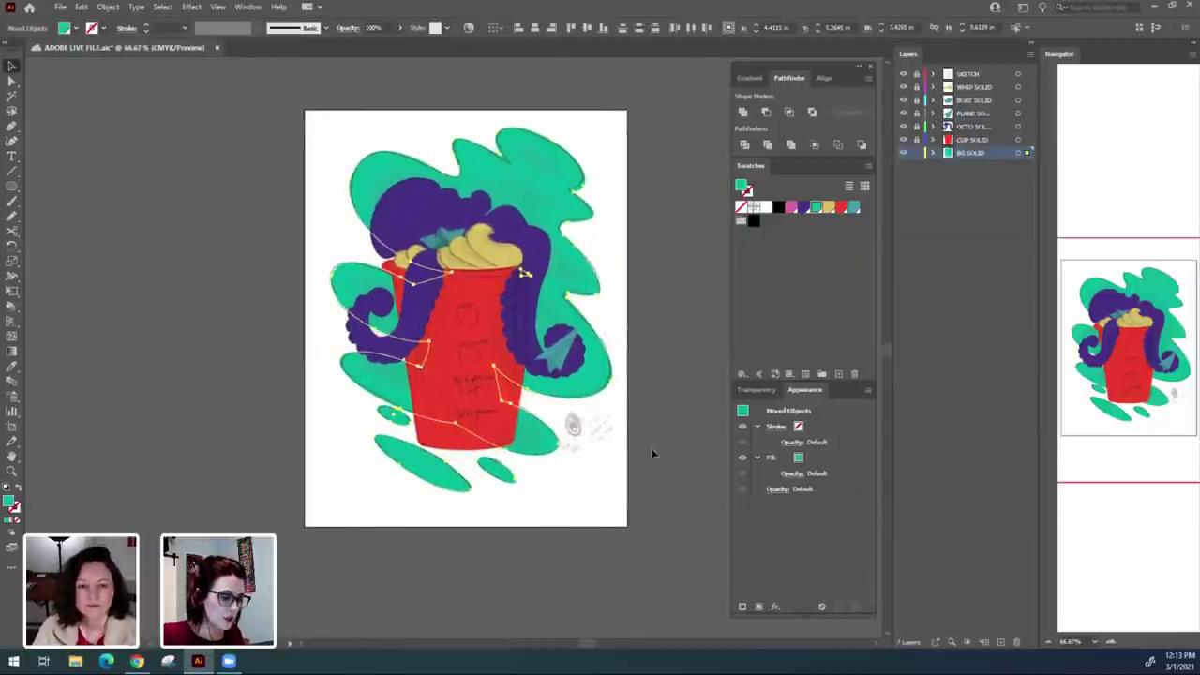
pyautogui.click(637, 307)
pyautogui.hotkey('ctrl', '+')
pyautogui.hotkey('ctrl', '+')
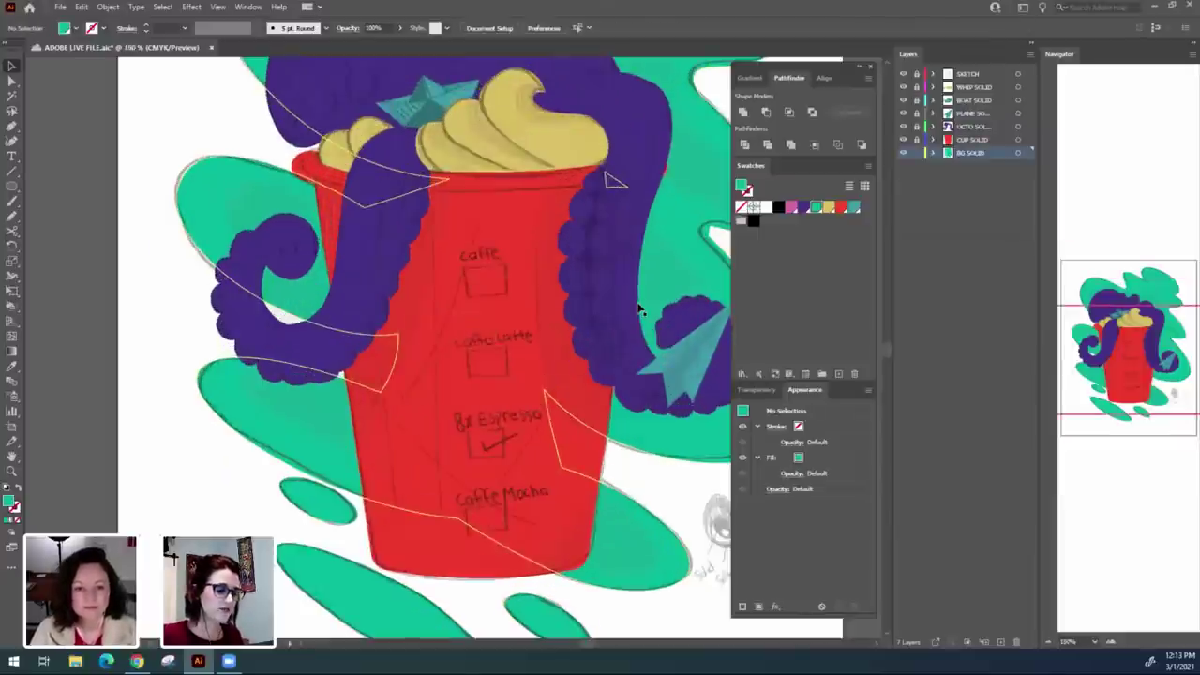
pyautogui.moveTo(476, 471); pyautogui.dragTo(439, 526)
pyautogui.moveTo(715, 323); pyautogui.dragTo(597, 531)
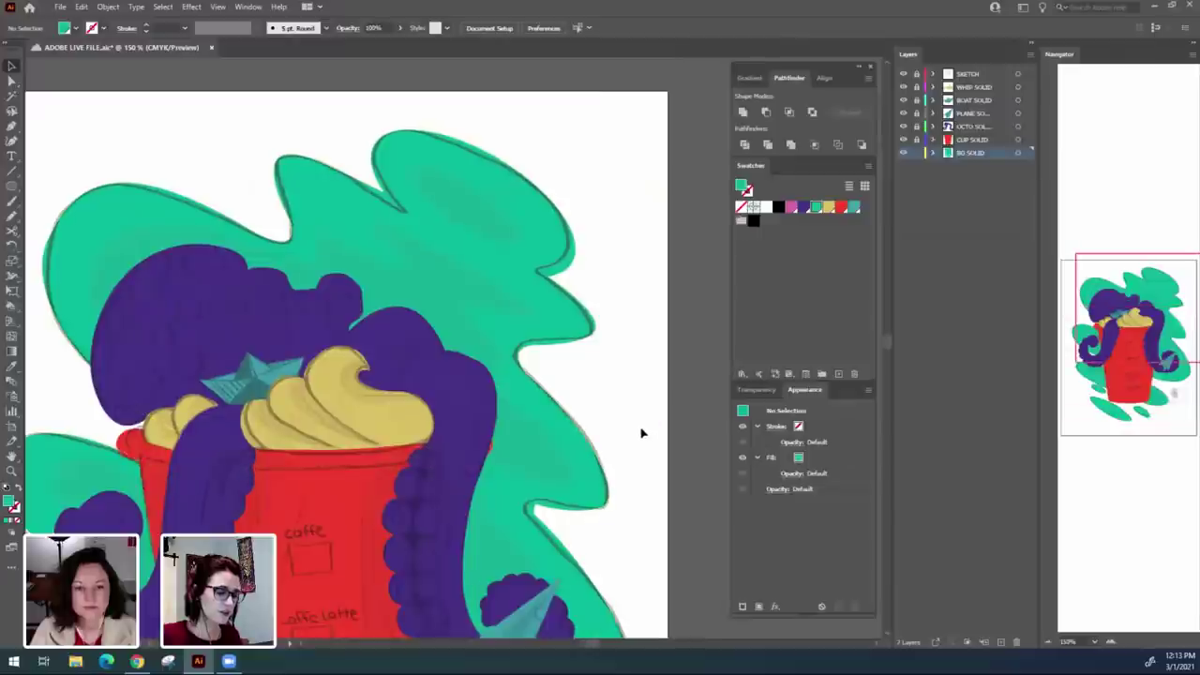
pyautogui.scroll(2, 605, 509)
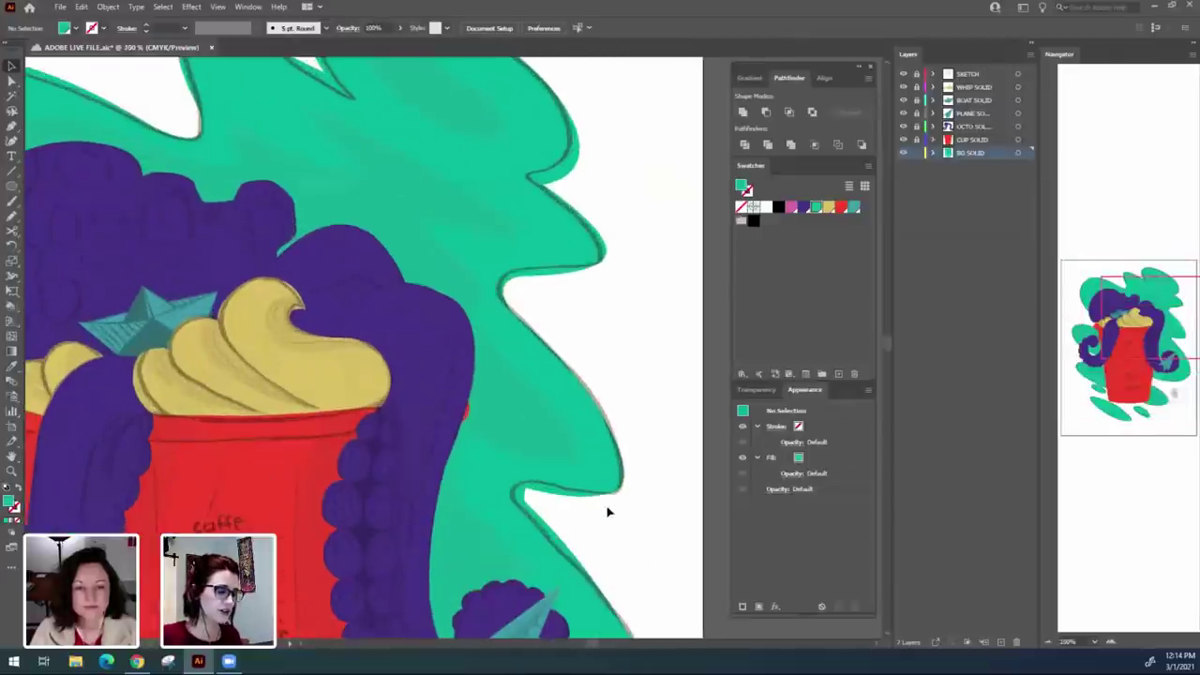
pyautogui.scroll(-5, 578, 421)
pyautogui.hscroll(2, 549, 375)
# Round the upper corner of the green background's notch above the paper plane.
pyautogui.click(523, 323)
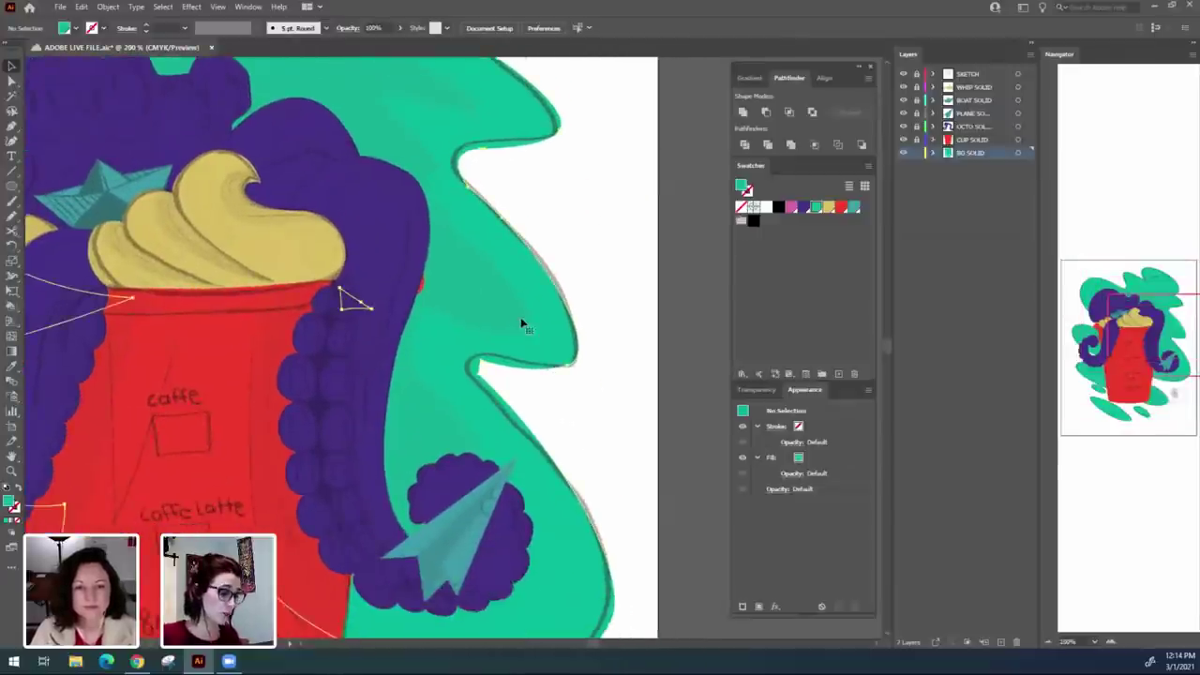
pyautogui.press('a')
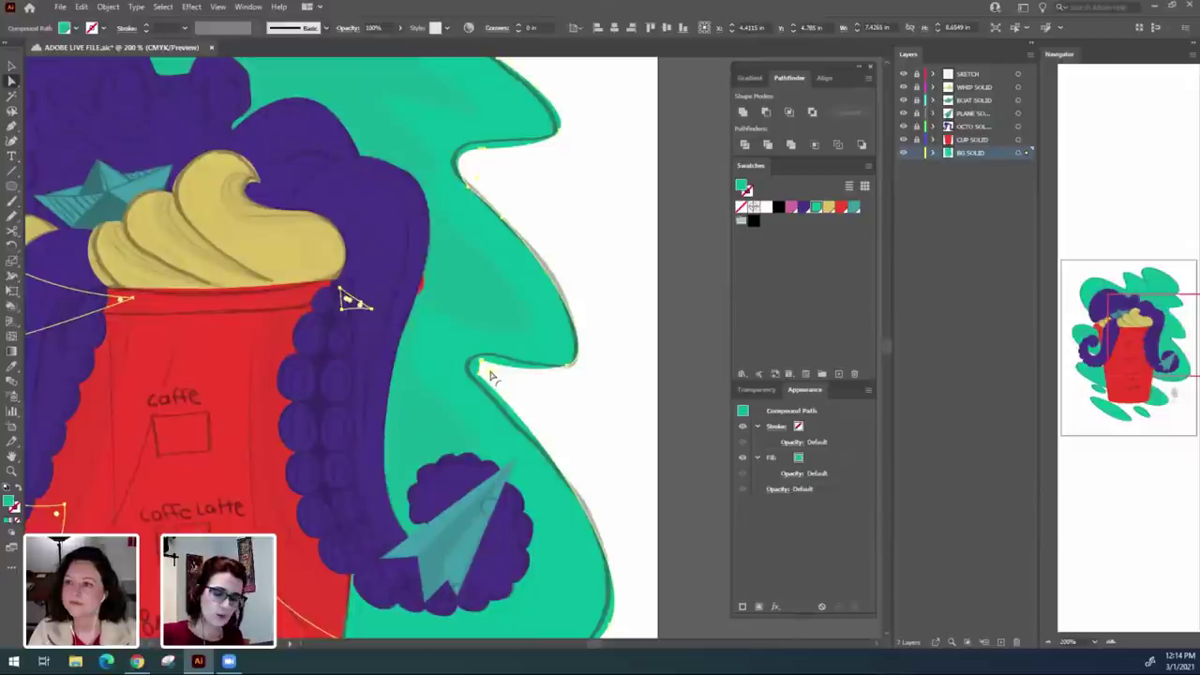
pyautogui.hotkey('ctrl', '+')
pyautogui.hotkey('ctrl', '+')
pyautogui.hotkey('ctrl', '+')
pyautogui.moveTo(465, 372); pyautogui.dragTo(249, 348)
pyautogui.moveTo(656, 349); pyautogui.dragTo(231, 368)
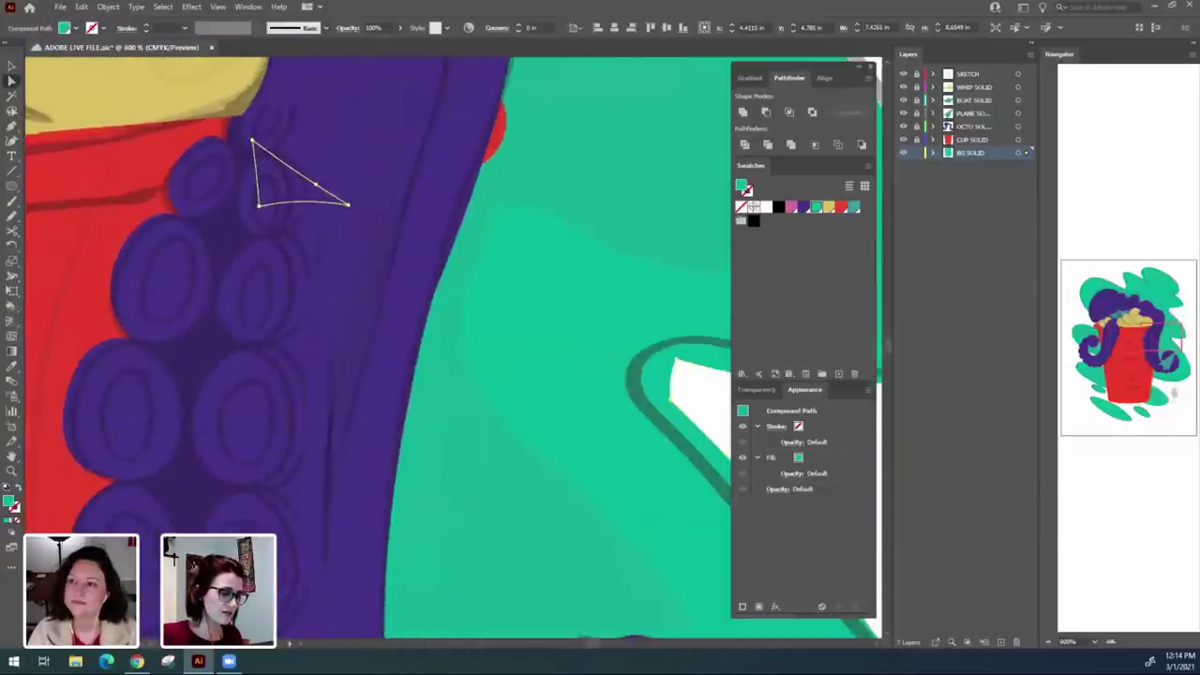
pyautogui.hscroll(5, 500, 518)
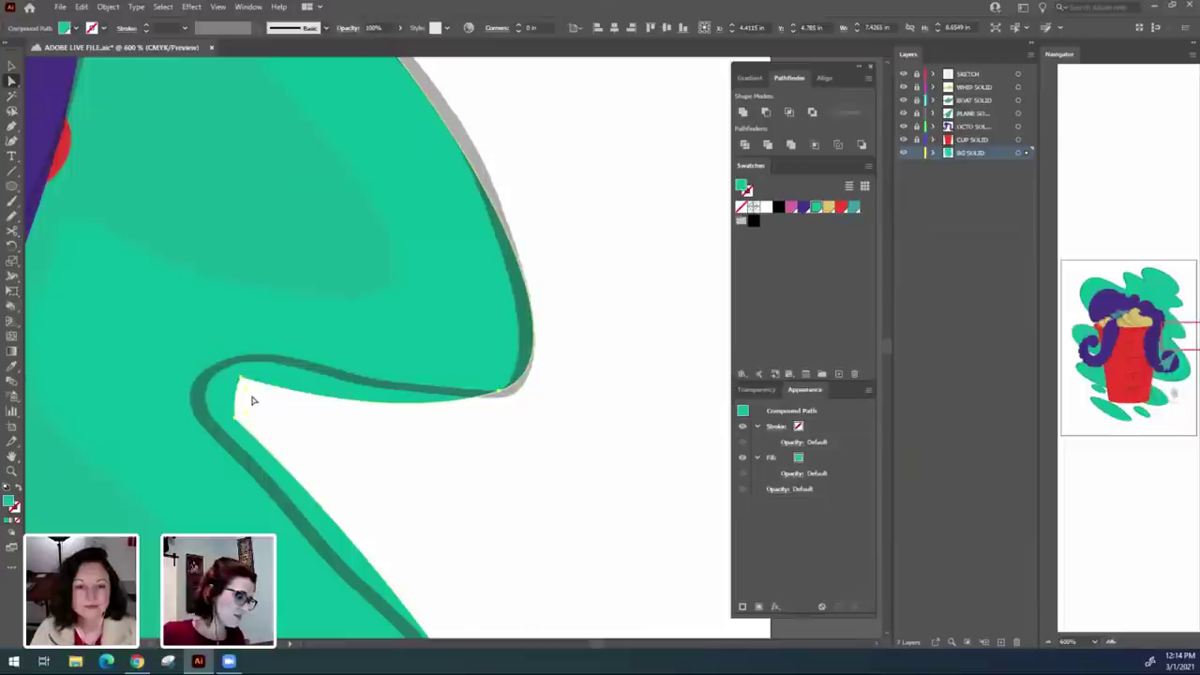
pyautogui.moveTo(247, 396); pyautogui.dragTo(360, 414)
pyautogui.click(350, 458)
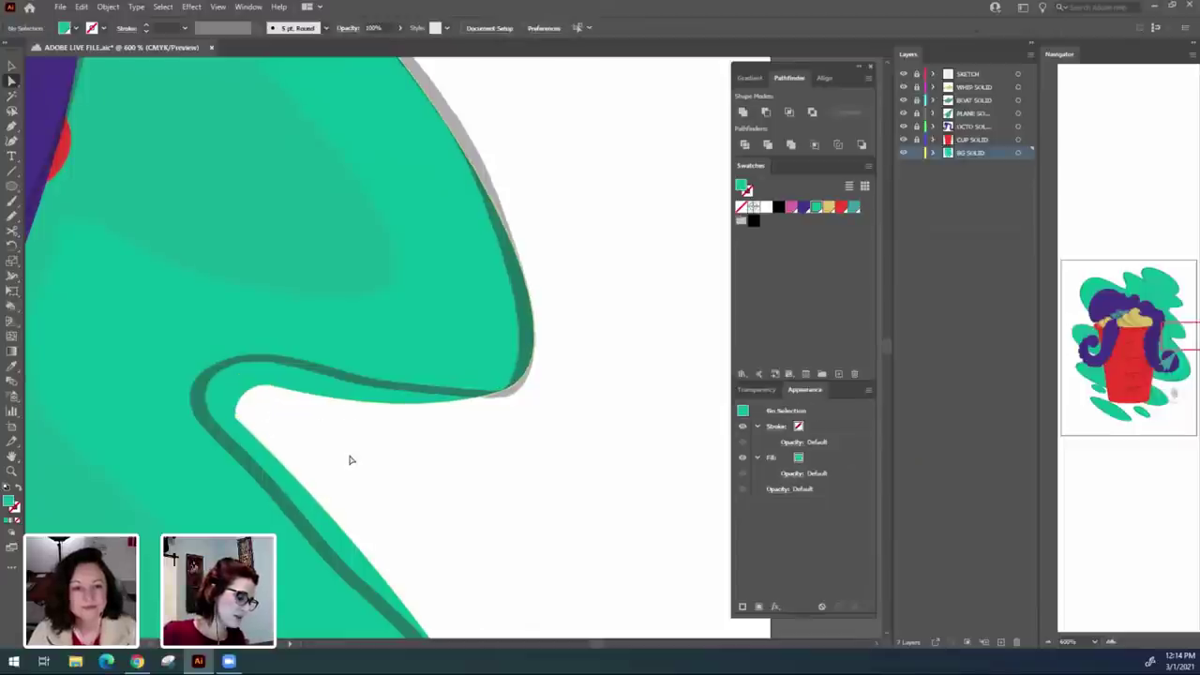
# Adjust and round the lower corner of the same notch above the paper plane into a smooth curve.
pyautogui.hotkey('ctrl', '+')
pyautogui.hotkey('ctrl', '+')
pyautogui.moveTo(246, 585); pyautogui.dragTo(466, 441)
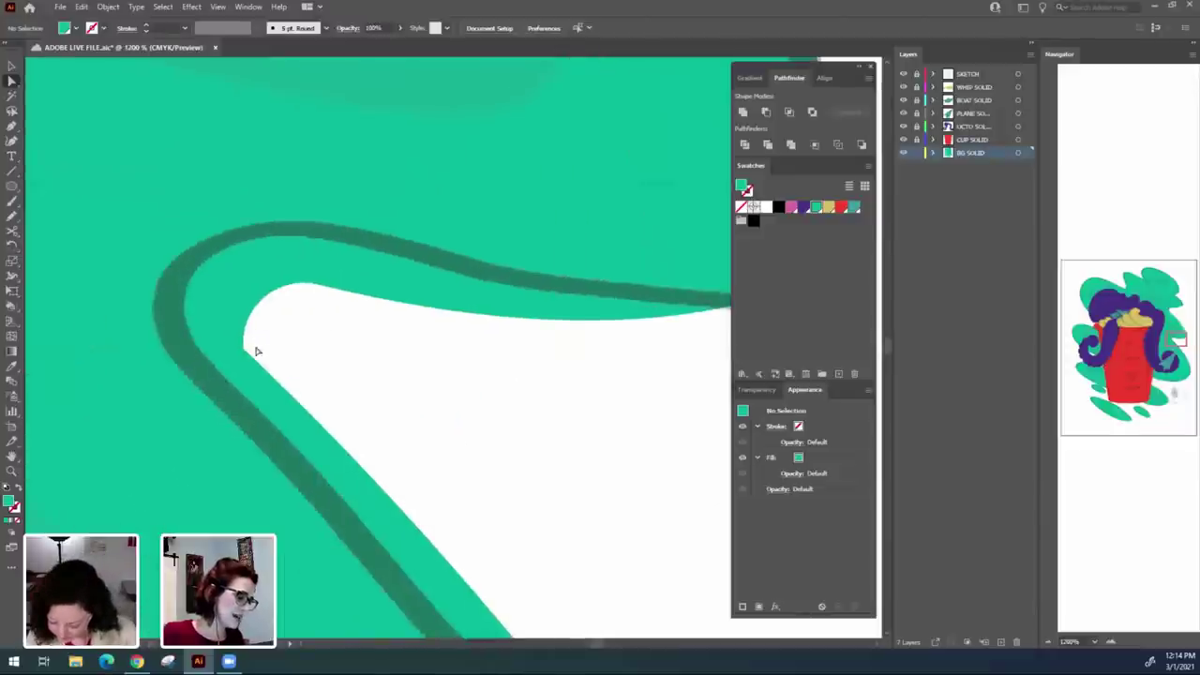
pyautogui.click(243, 349)
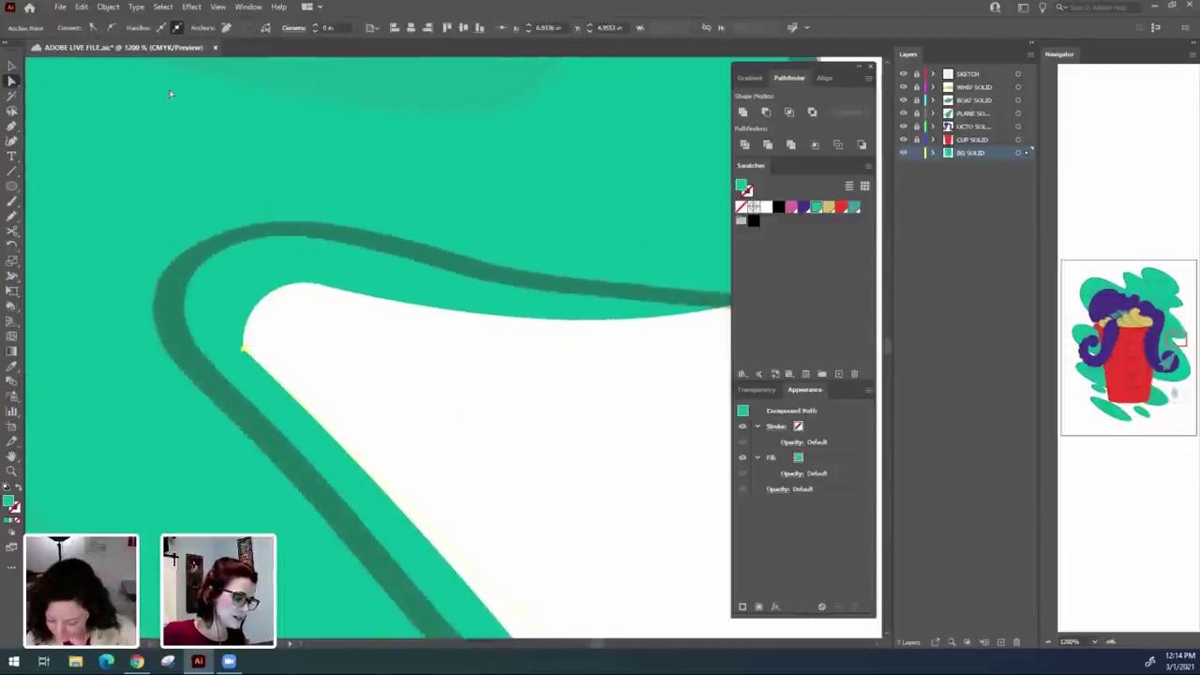
pyautogui.moveTo(249, 351); pyautogui.dragTo(340, 346)
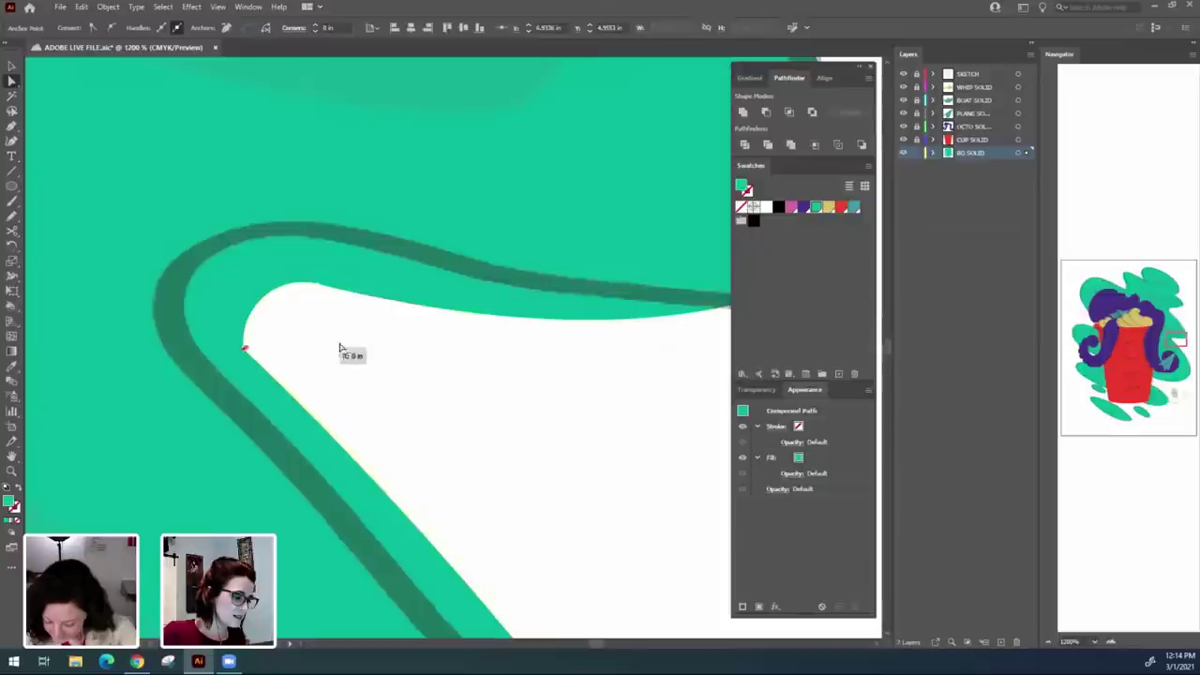
pyautogui.click(229, 357)
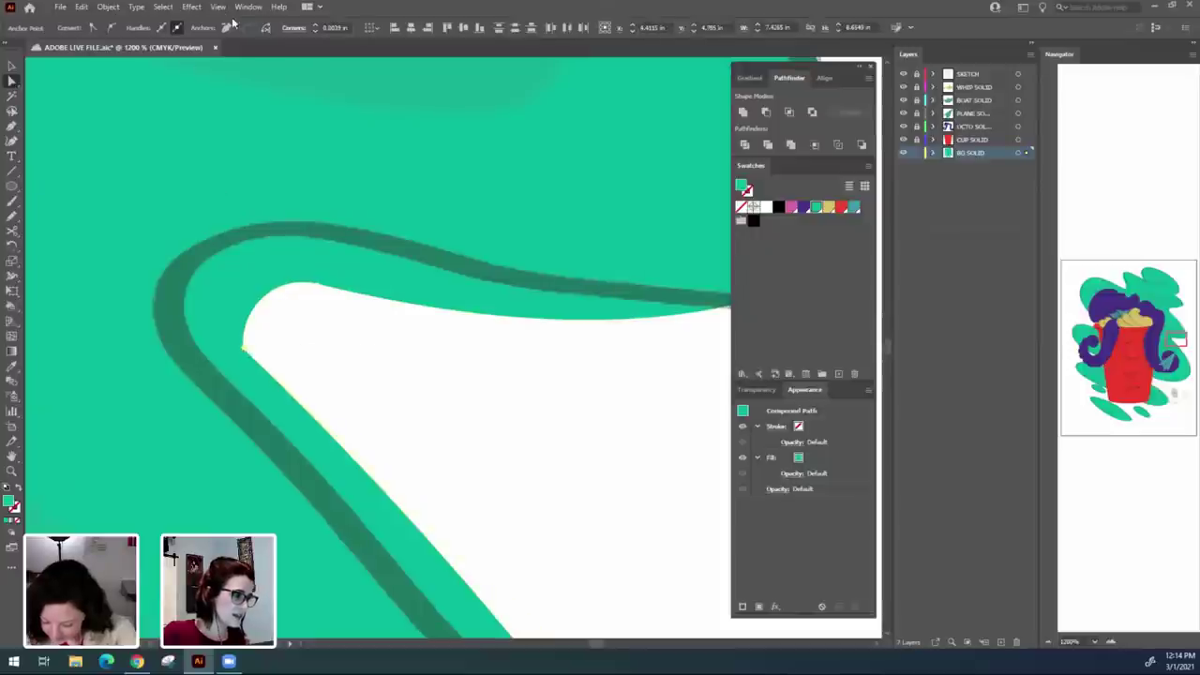
pyautogui.click(243, 350)
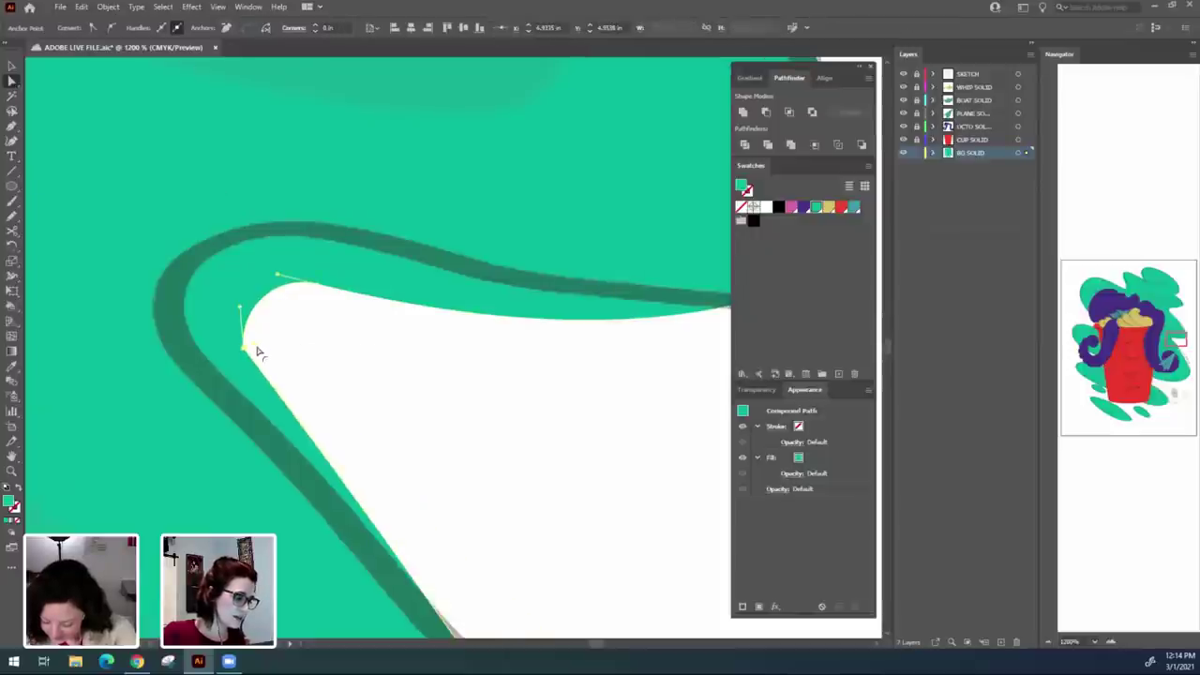
pyautogui.moveTo(279, 358); pyautogui.dragTo(455, 411)
pyautogui.click(456, 411)
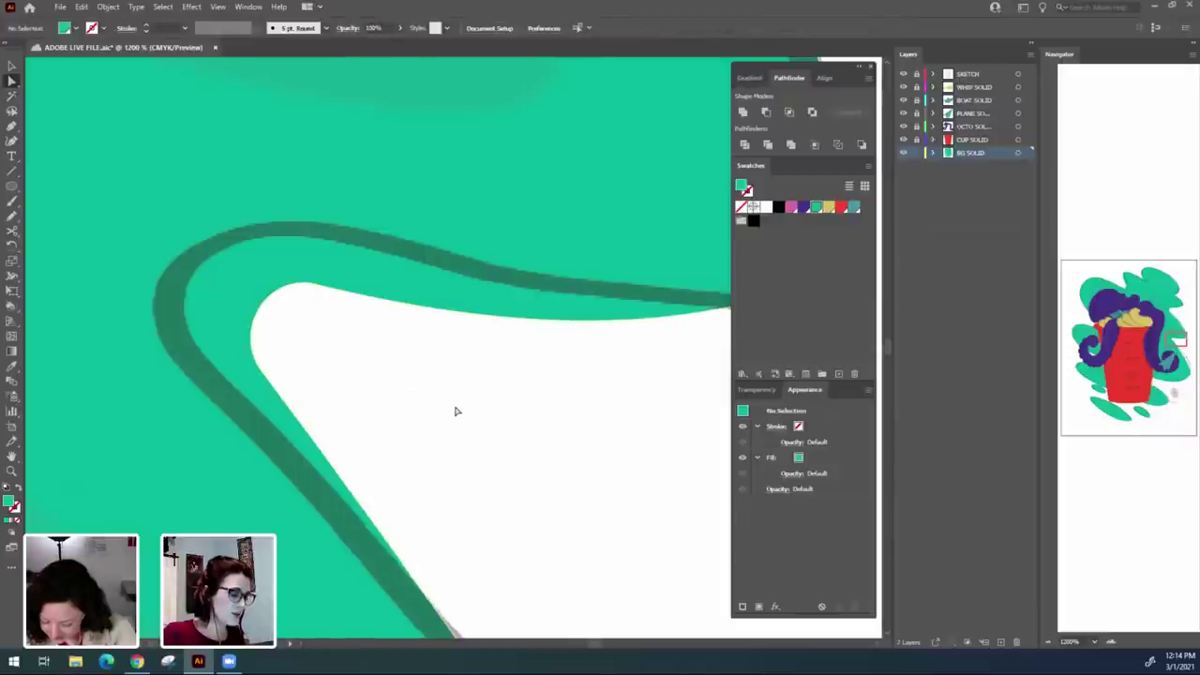
# Smooth the slight corner on the lower side of the next notch up along the green background's right edge.
pyautogui.hotkey('ctrl', '-')
pyautogui.hotkey('ctrl', '-')
pyautogui.hotkey('ctrl', '-')
pyautogui.hotkey('ctrl', '-')
pyautogui.hotkey('ctrl', '-')
pyautogui.hotkey('ctrl', '-')
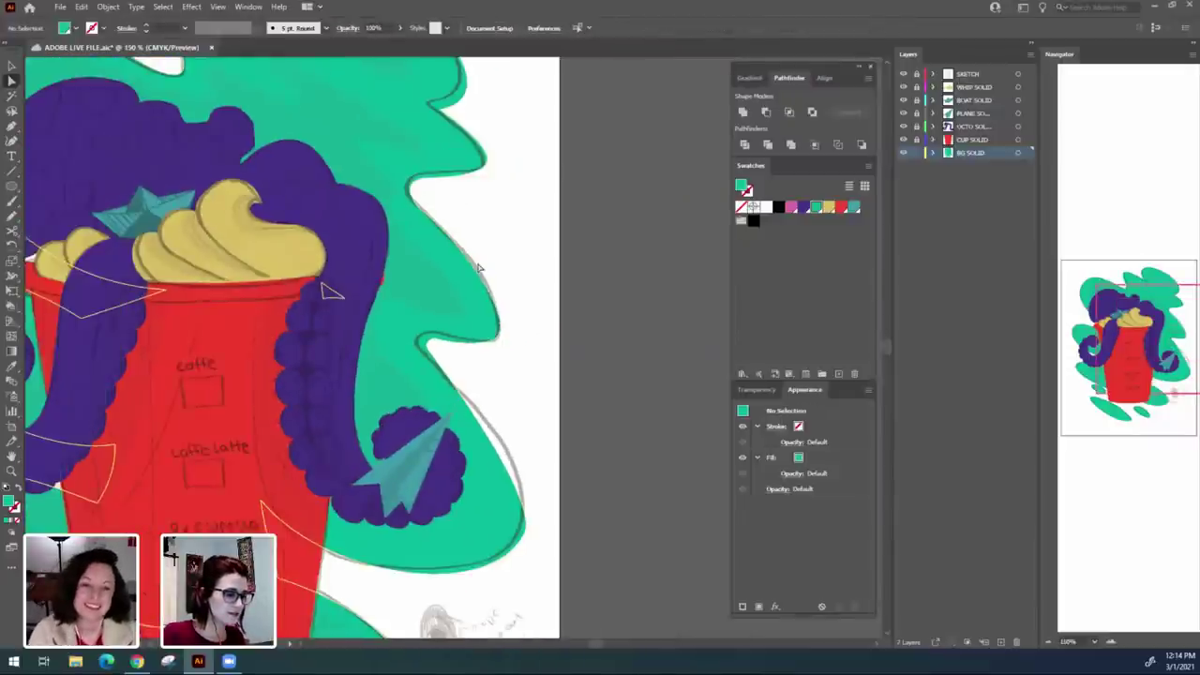
pyautogui.scroll(5, 471, 315)
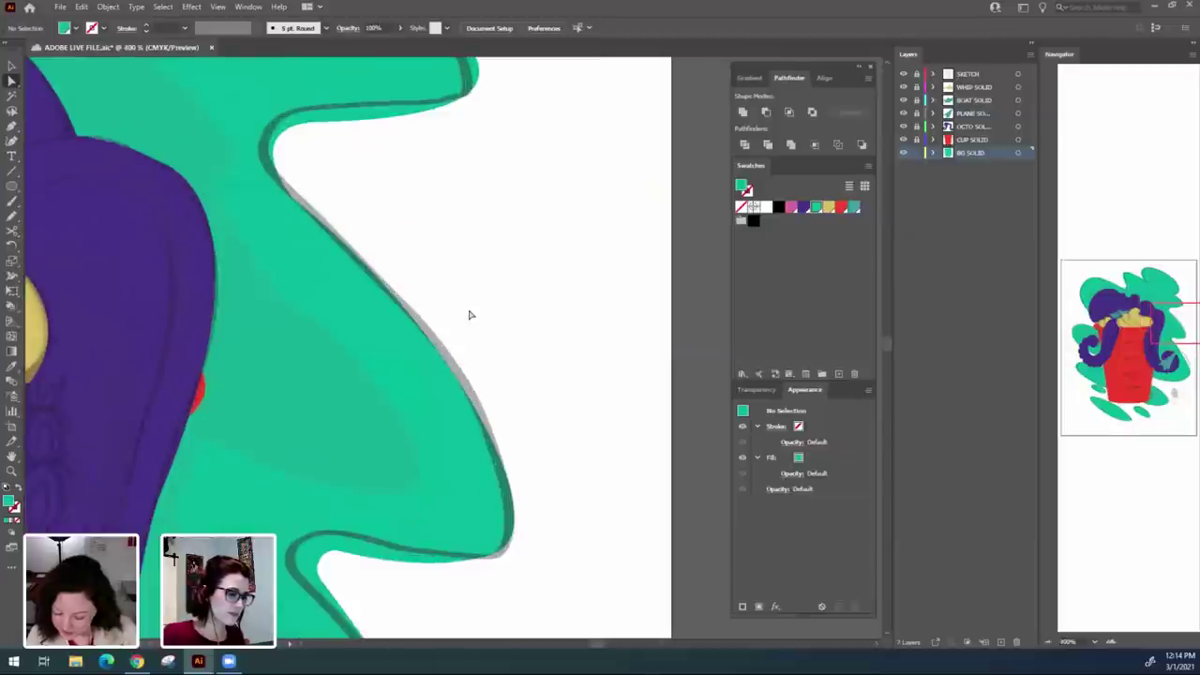
pyautogui.moveTo(332, 163); pyautogui.dragTo(718, 215)
pyautogui.click(381, 320)
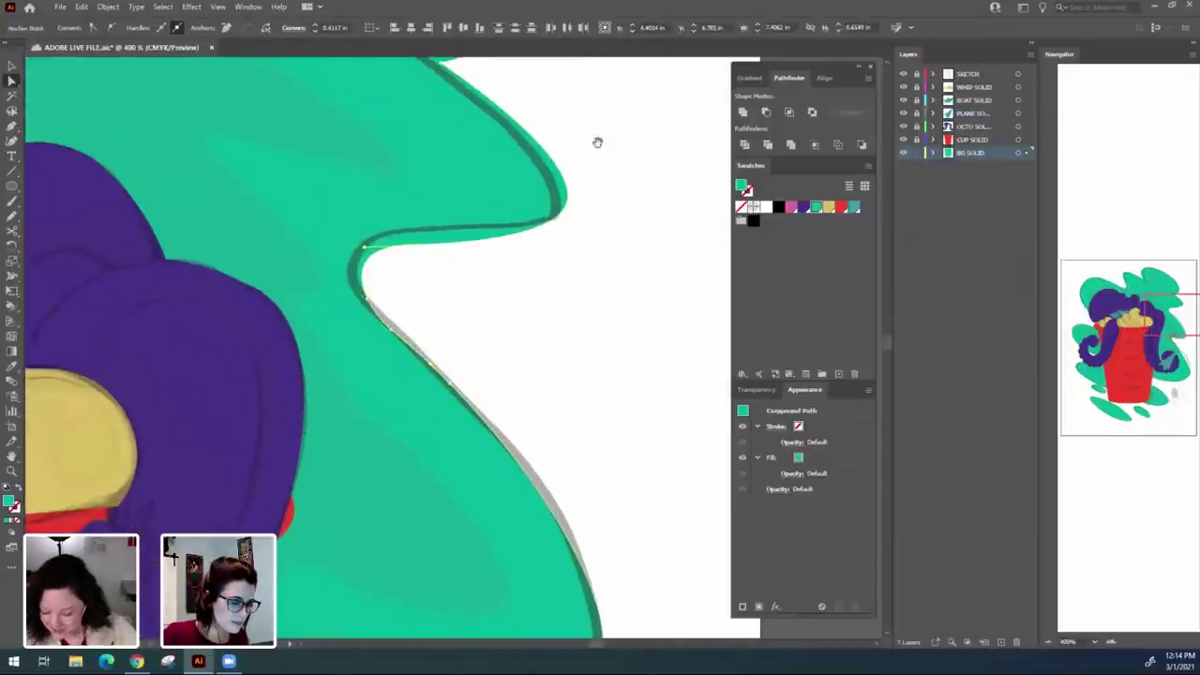
# Round the sharp notch directly beneath the large upper-right lobe of the green background.
pyautogui.moveTo(598, 141); pyautogui.dragTo(598, 494)
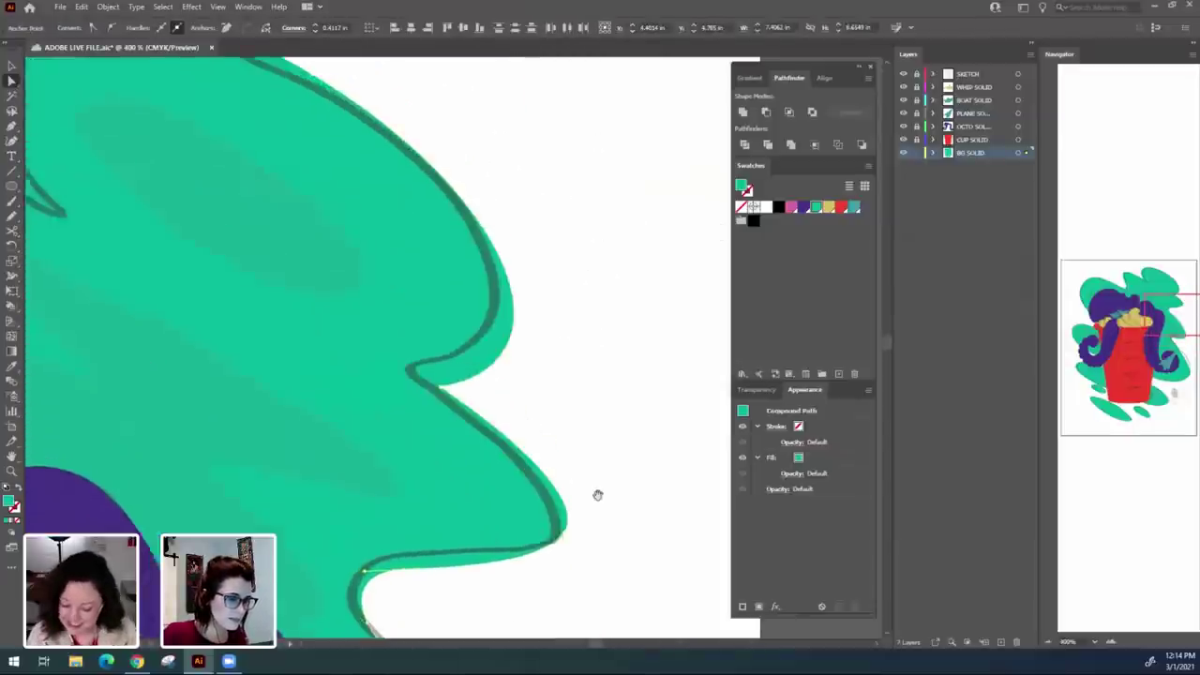
pyautogui.click(443, 417)
pyautogui.moveTo(456, 425); pyautogui.dragTo(489, 430)
pyautogui.moveTo(631, 468); pyautogui.dragTo(802, 509)
# Round the sharp notch between the two top lobes of the green background.
pyautogui.moveTo(290, 300); pyautogui.dragTo(485, 442)
pyautogui.click(374, 372)
pyautogui.click(367, 372)
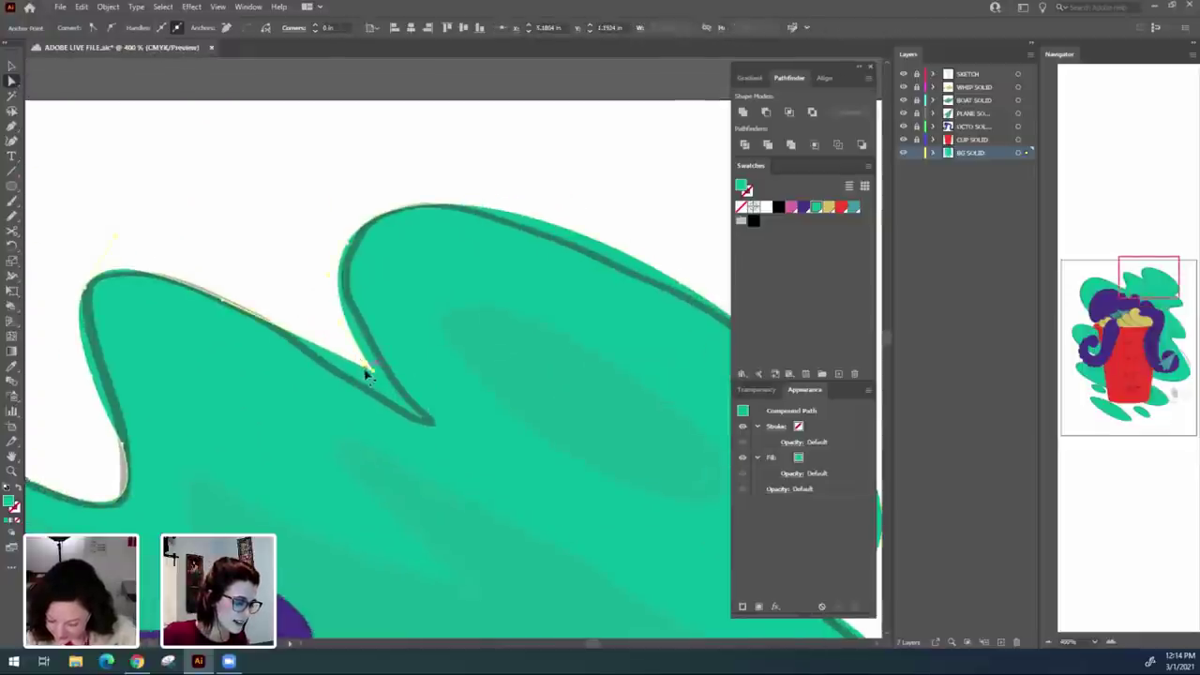
pyautogui.moveTo(359, 361); pyautogui.dragTo(347, 351)
pyautogui.click(317, 324)
pyautogui.moveTo(230, 466); pyautogui.dragTo(481, 373)
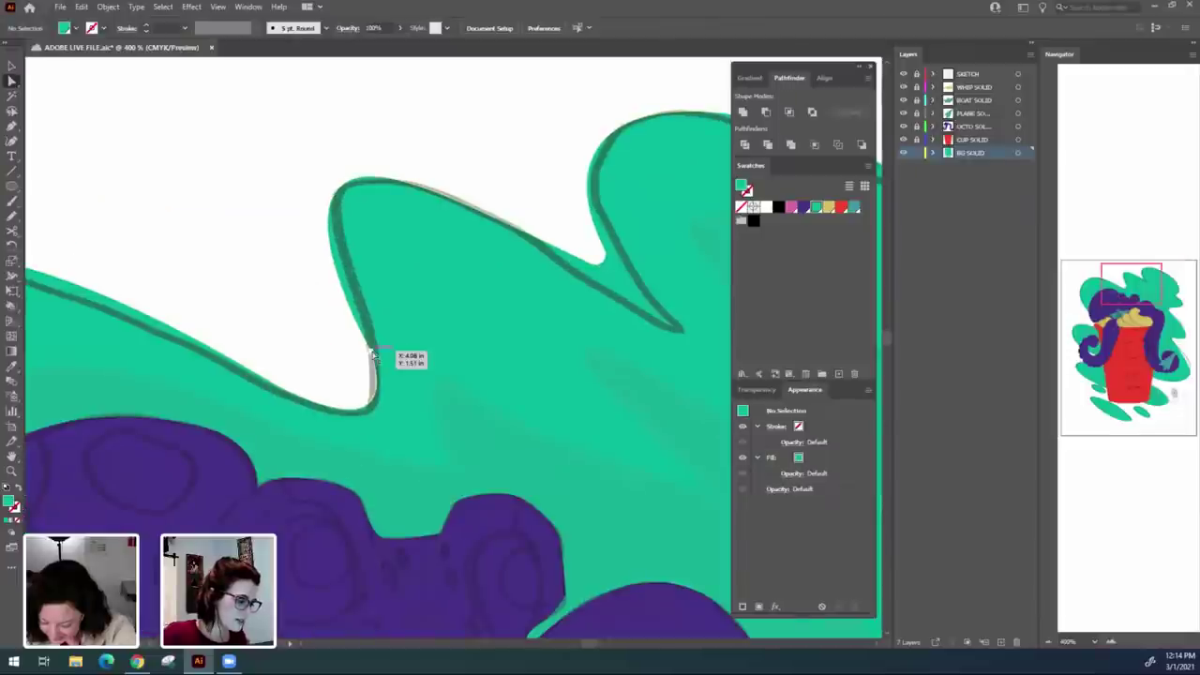
# Adjust the corner rounding of the green background's notch above the octopus's eyes to follow the sketch line.
pyautogui.click(371, 350)
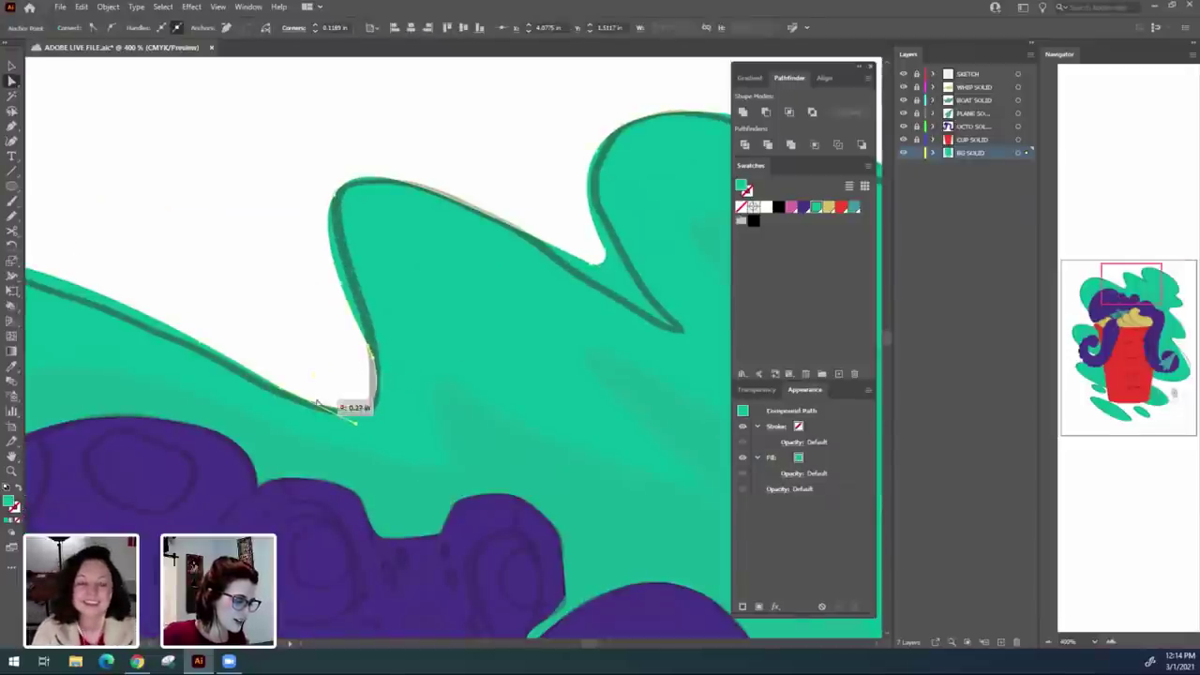
pyautogui.hotkey('ctrl', 'shift', 'a')
pyautogui.moveTo(282, 406); pyautogui.dragTo(345, 358)
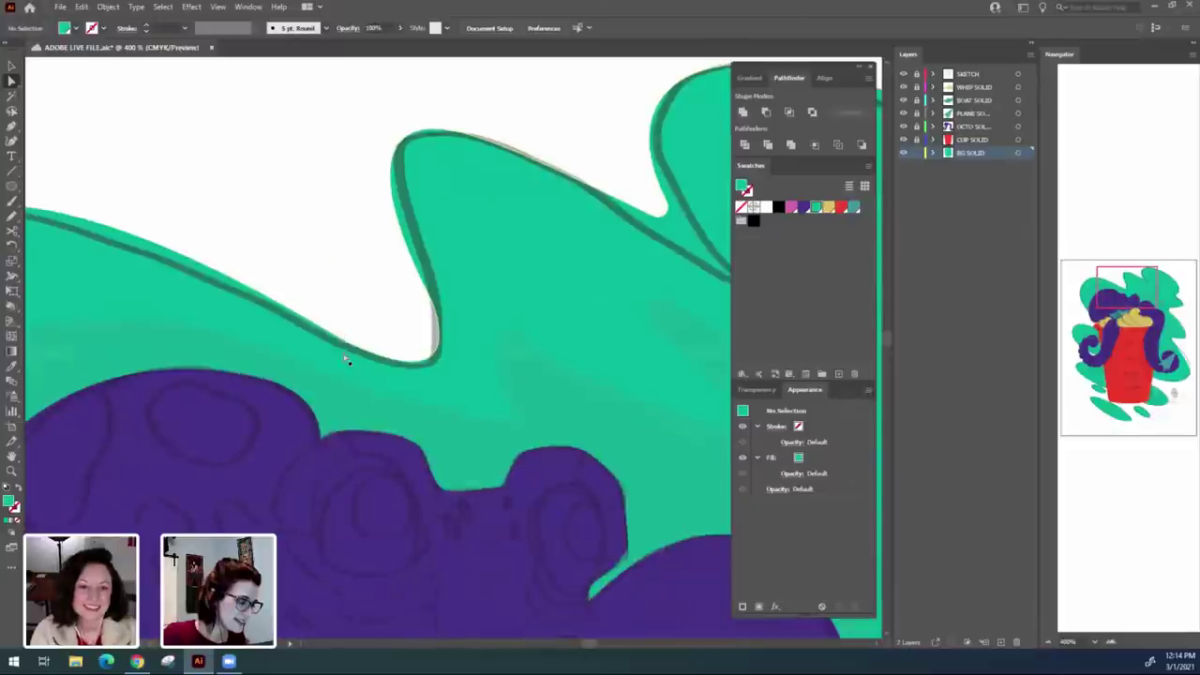
pyautogui.click(347, 348)
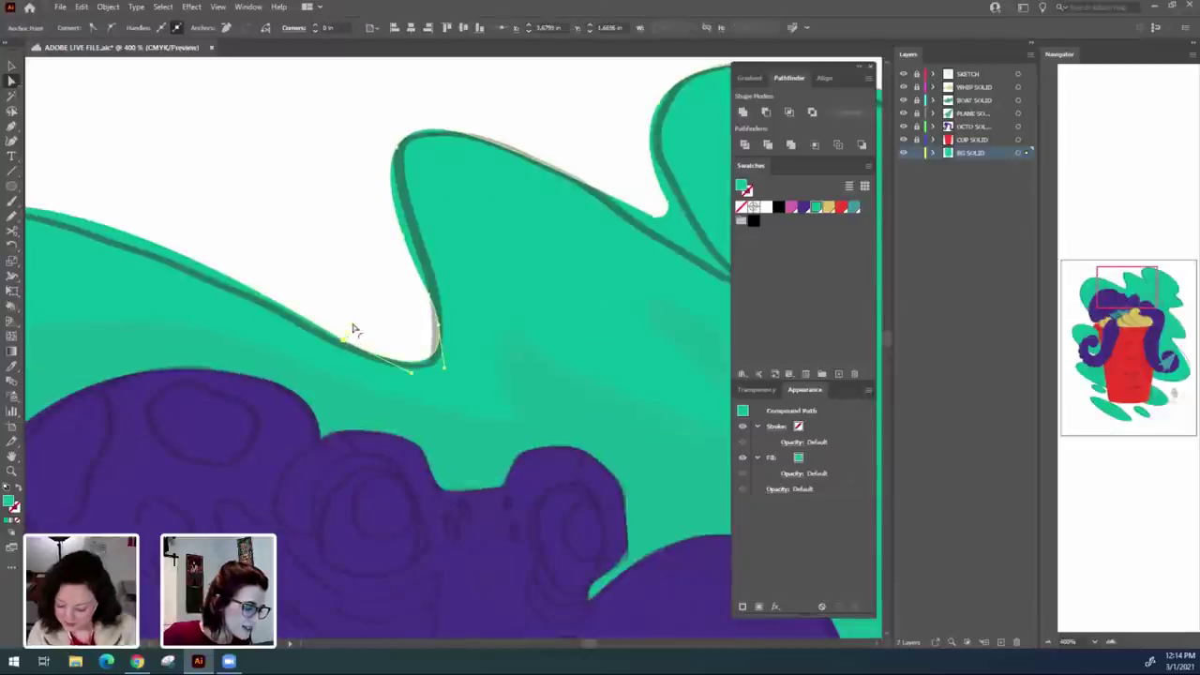
# Reshape the upper curve of the green lobe behind the octopus's head to follow the sketch outline.
pyautogui.moveTo(263, 247); pyautogui.dragTo(610, 344)
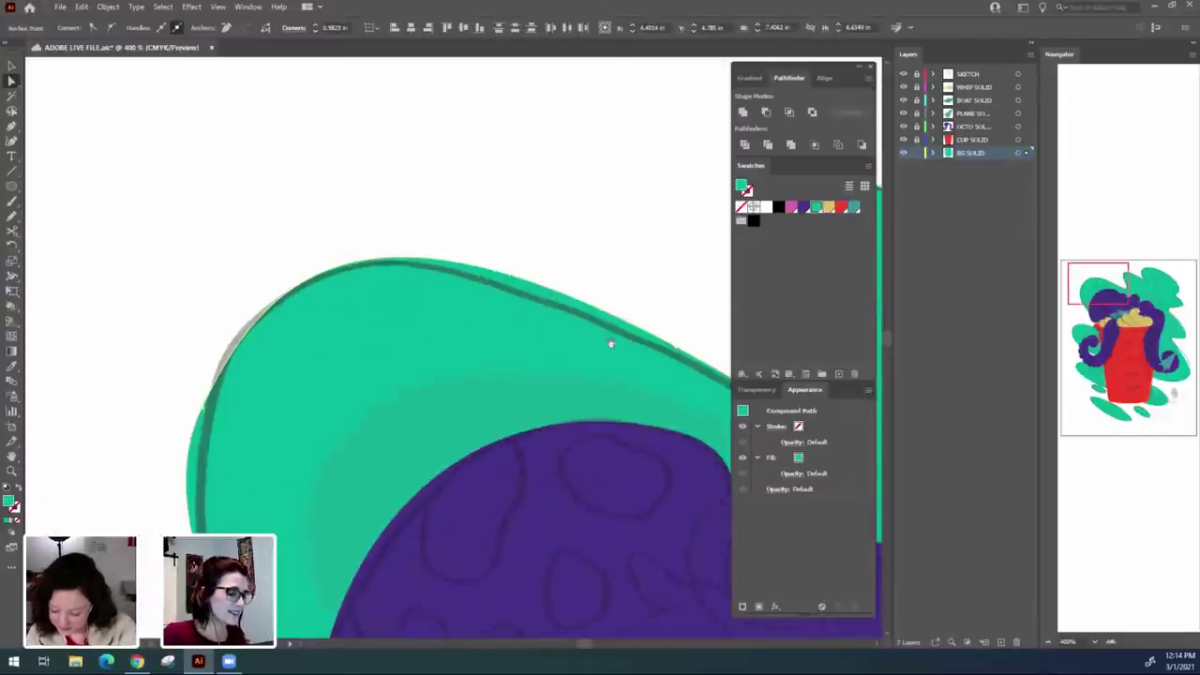
pyautogui.moveTo(457, 430); pyautogui.dragTo(504, 77)
pyautogui.click(228, 380)
pyautogui.moveTo(169, 171); pyautogui.dragTo(212, 435)
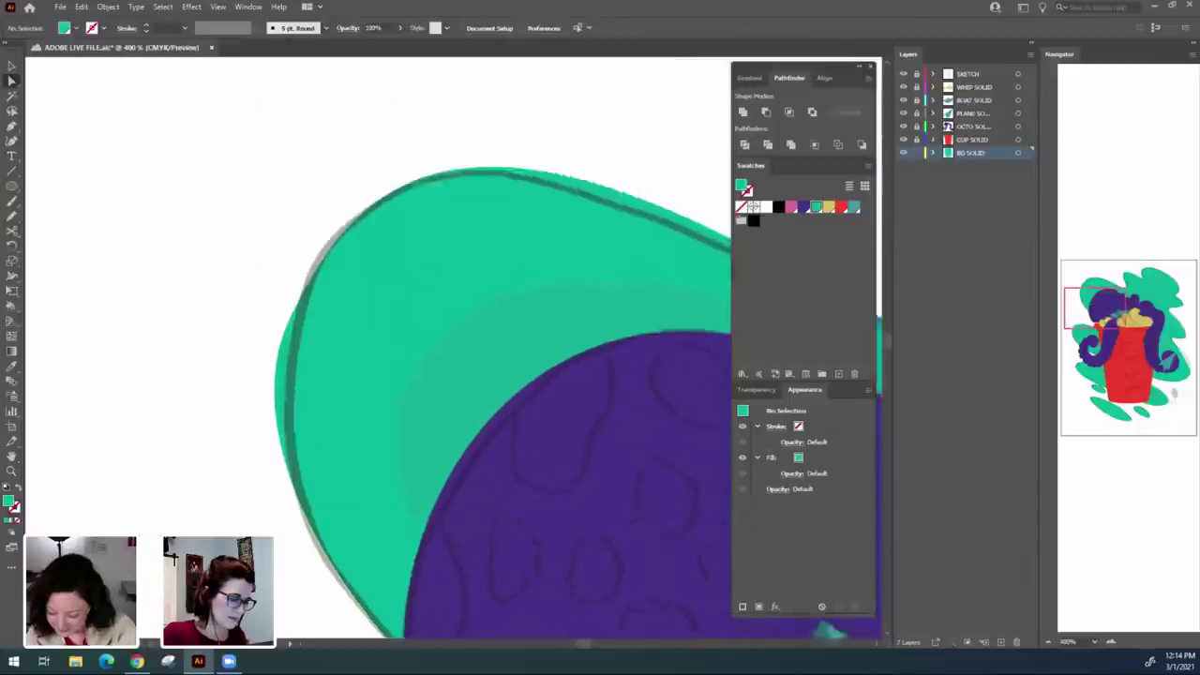
pyautogui.scroll(3, 343, 522)
pyautogui.click(305, 451)
pyautogui.moveTo(308, 450); pyautogui.dragTo(312, 425)
pyautogui.moveTo(373, 294); pyautogui.dragTo(345, 347)
pyautogui.click(249, 456)
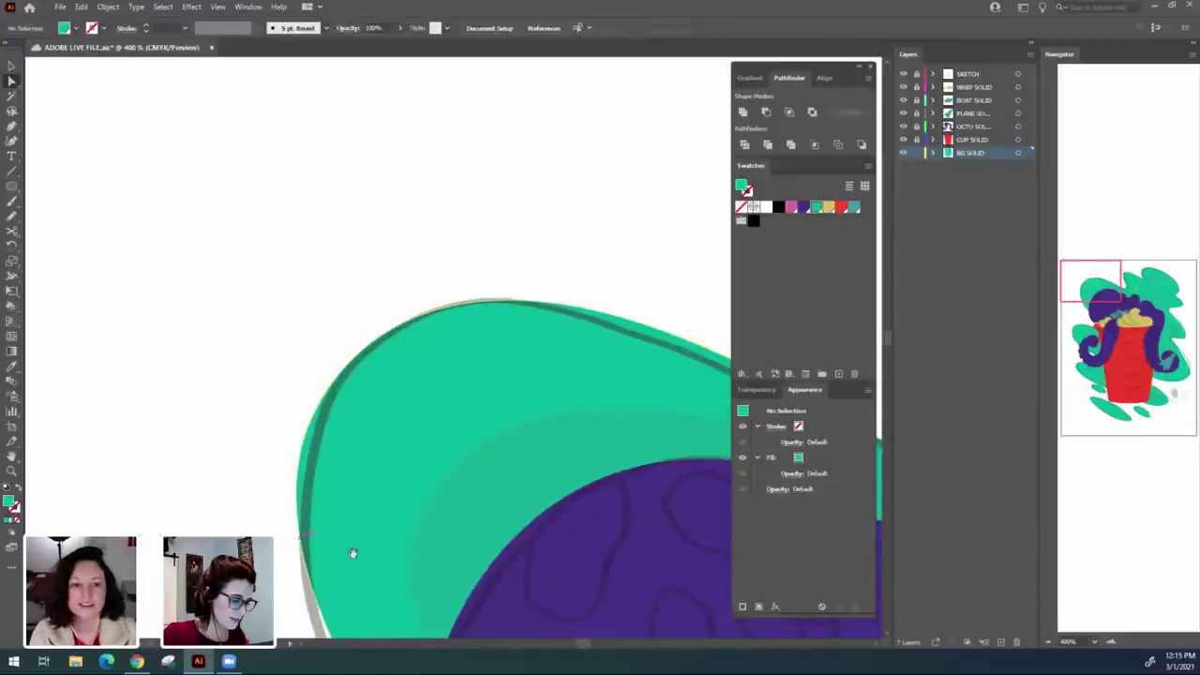
# Adjust the direction handle of the anchor on the lobe's outer side so its lower edge follows the sketch.
pyautogui.moveTo(353, 596); pyautogui.dragTo(298, 442)
pyautogui.click(253, 291)
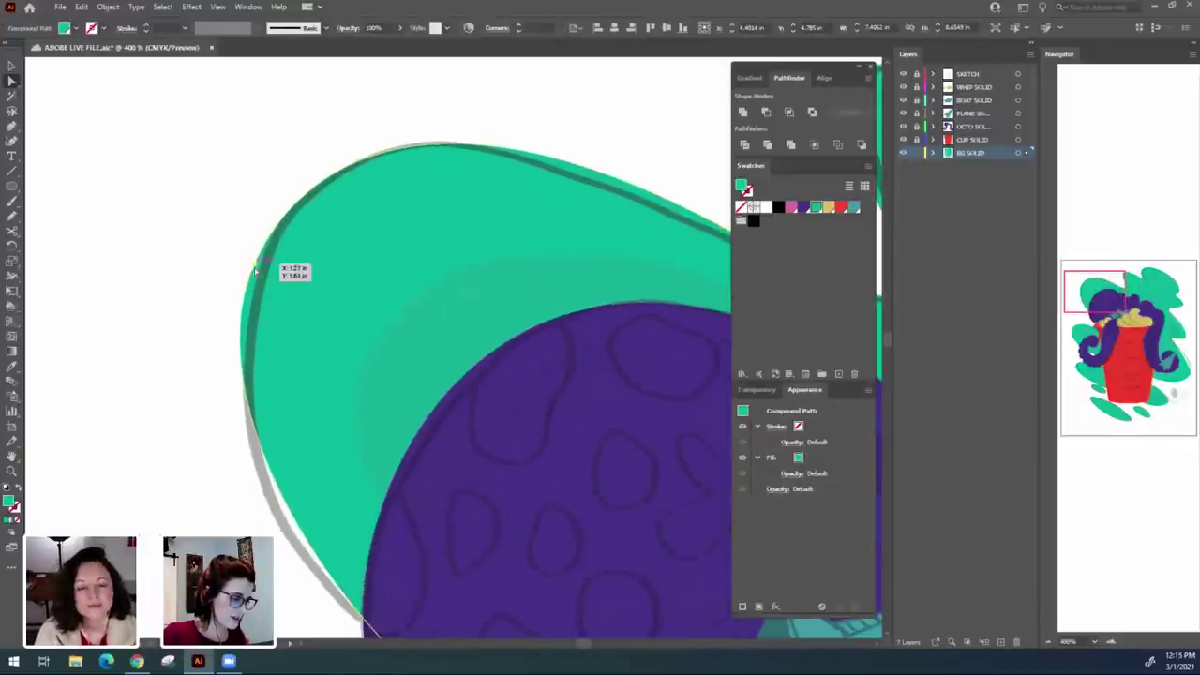
pyautogui.hotkey('ctrl', '-')
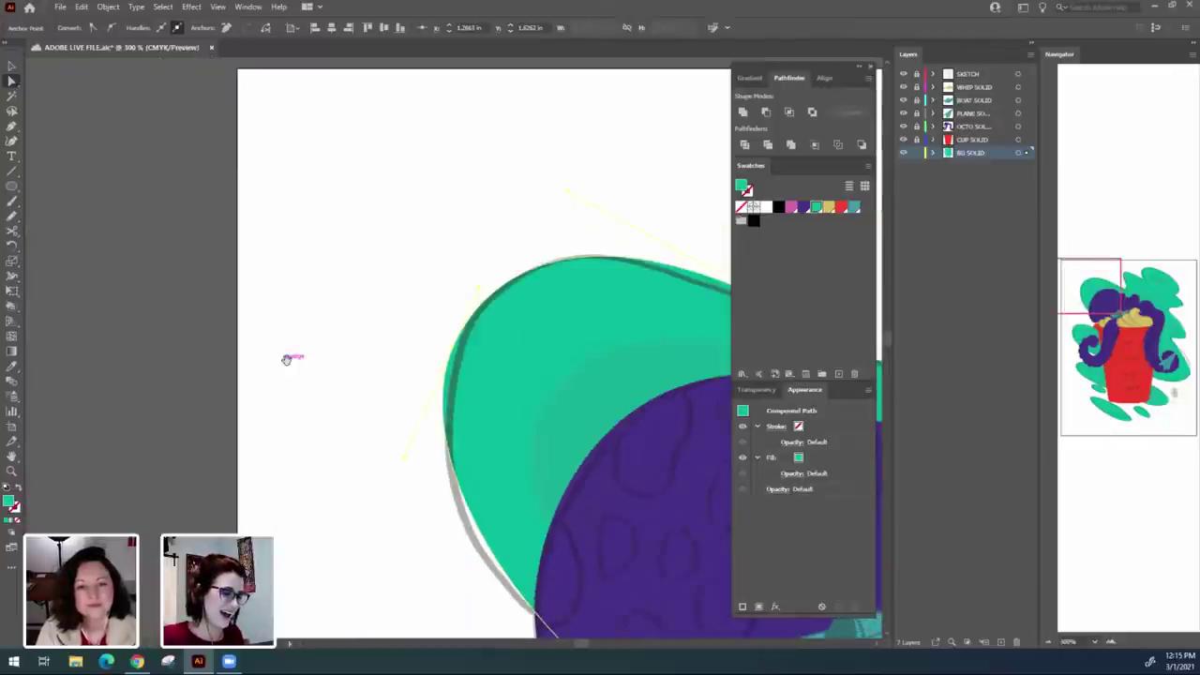
pyautogui.moveTo(287, 359); pyautogui.dragTo(208, 319)
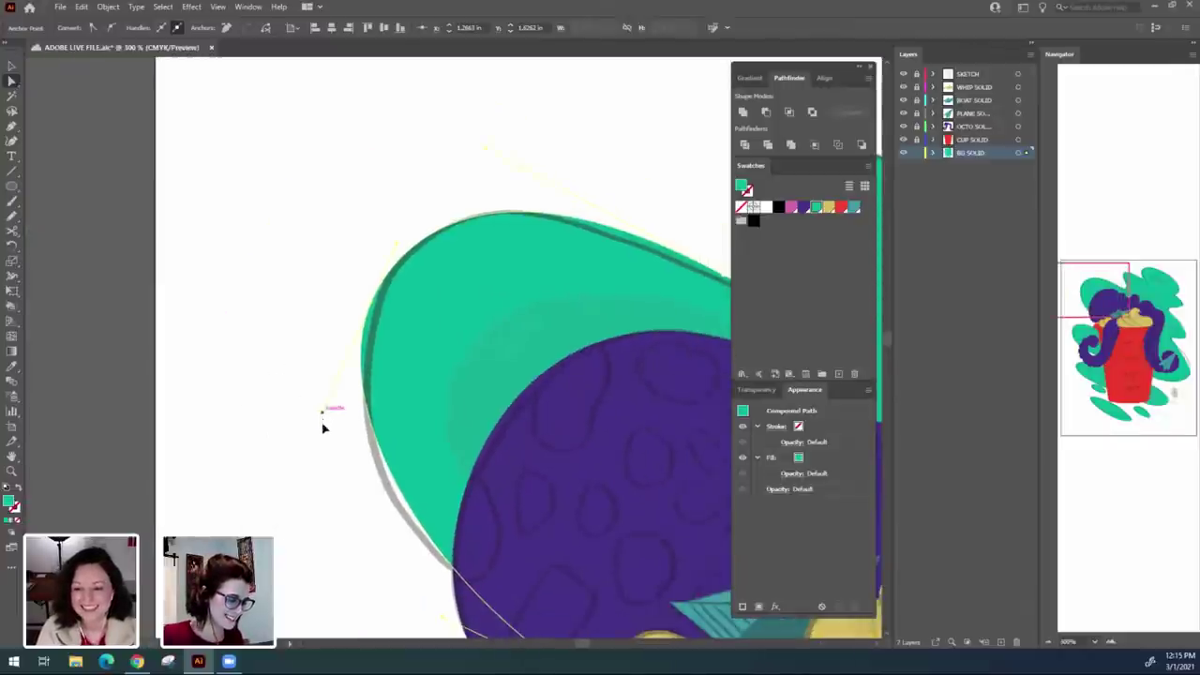
pyautogui.click(284, 316)
# Move the anchor on the inner slope of the background's middle peak inward toward the sketch line.
pyautogui.moveTo(517, 158); pyautogui.dragTo(385, 219)
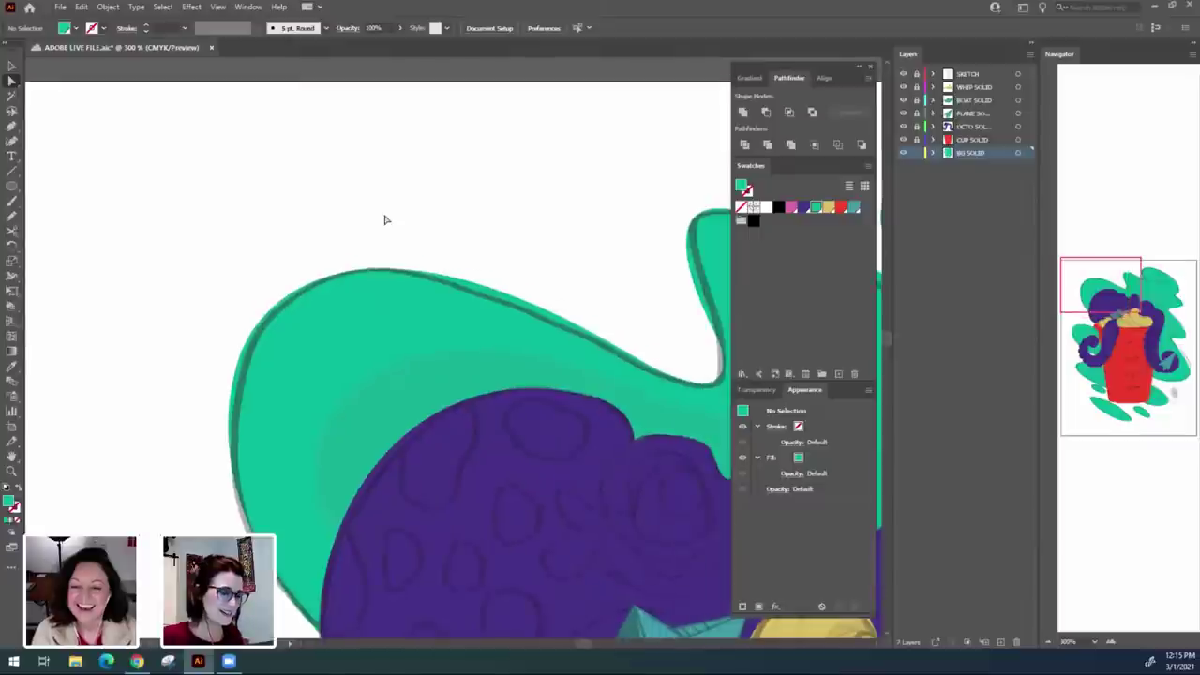
pyautogui.hotkey('ctrl', '-')
pyautogui.moveTo(577, 339); pyautogui.dragTo(369, 342)
pyautogui.hotkey('ctrl', '+')
pyautogui.hotkey('ctrl', '+')
pyautogui.hotkey('ctrl', '+')
pyautogui.moveTo(254, 236); pyautogui.dragTo(426, 350)
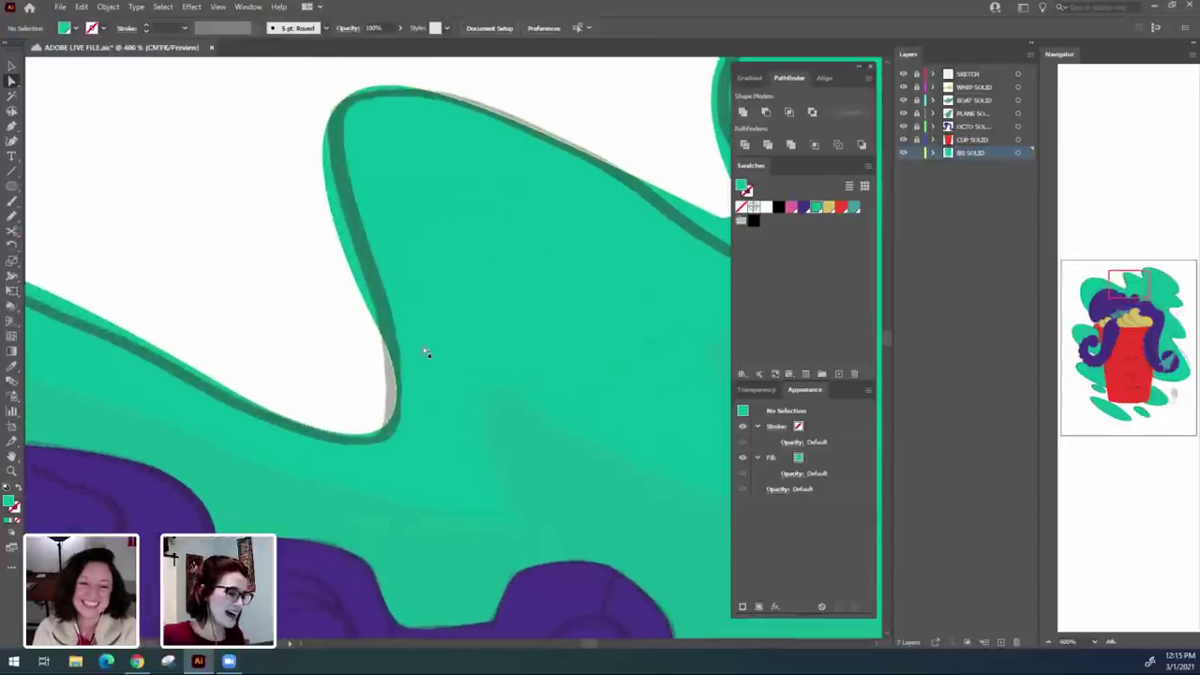
pyautogui.click(429, 354)
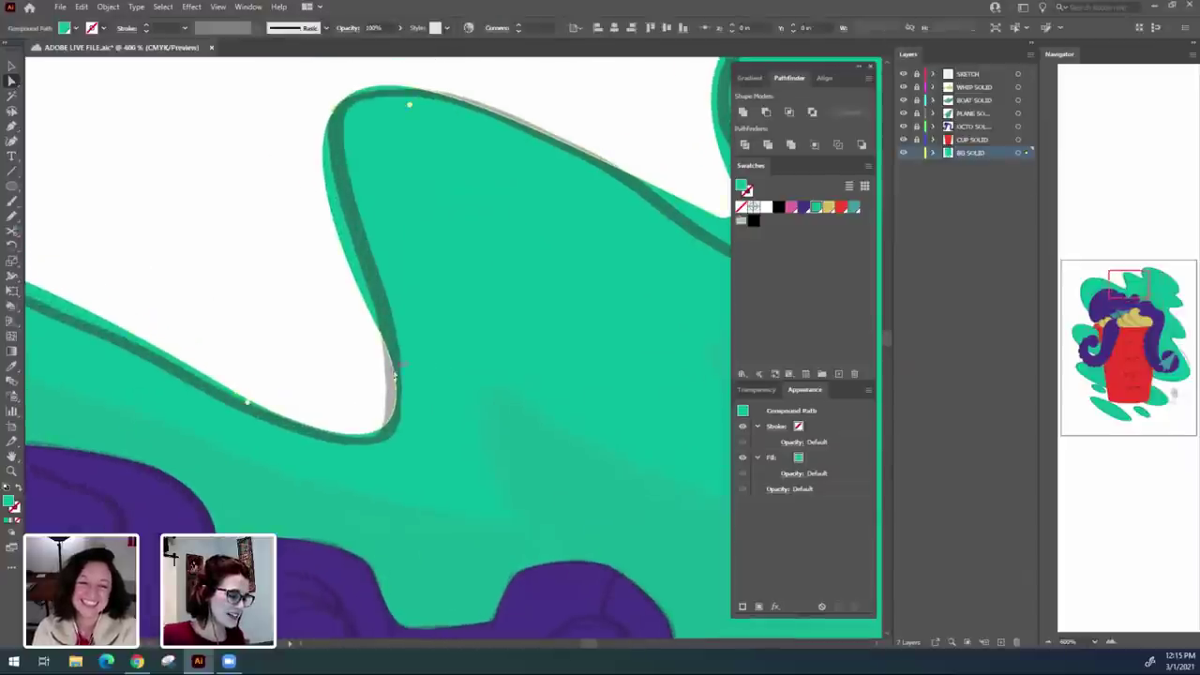
pyautogui.click(342, 246)
pyautogui.moveTo(341, 246); pyautogui.dragTo(349, 246)
pyautogui.click(233, 31)
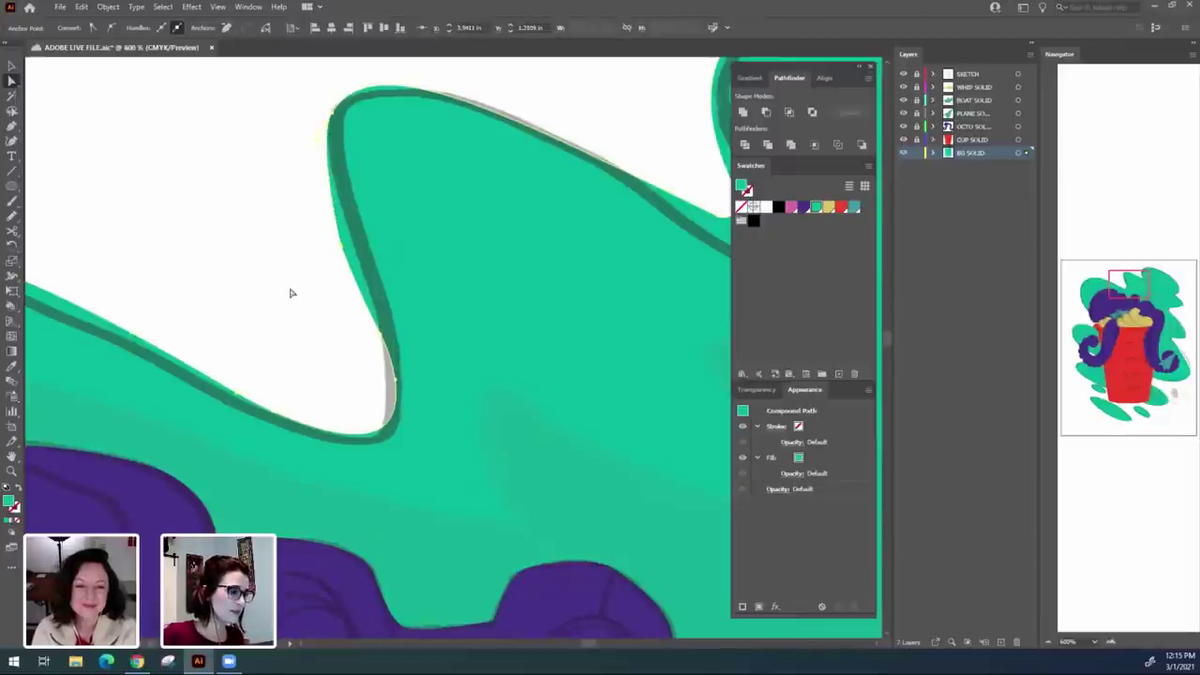
# Nudge the same slope anchor on the middle peak outward, remove it to smooth the edge, and clear the selection.
pyautogui.click(291, 289)
pyautogui.click(341, 248)
pyautogui.moveTo(342, 251); pyautogui.dragTo(339, 251)
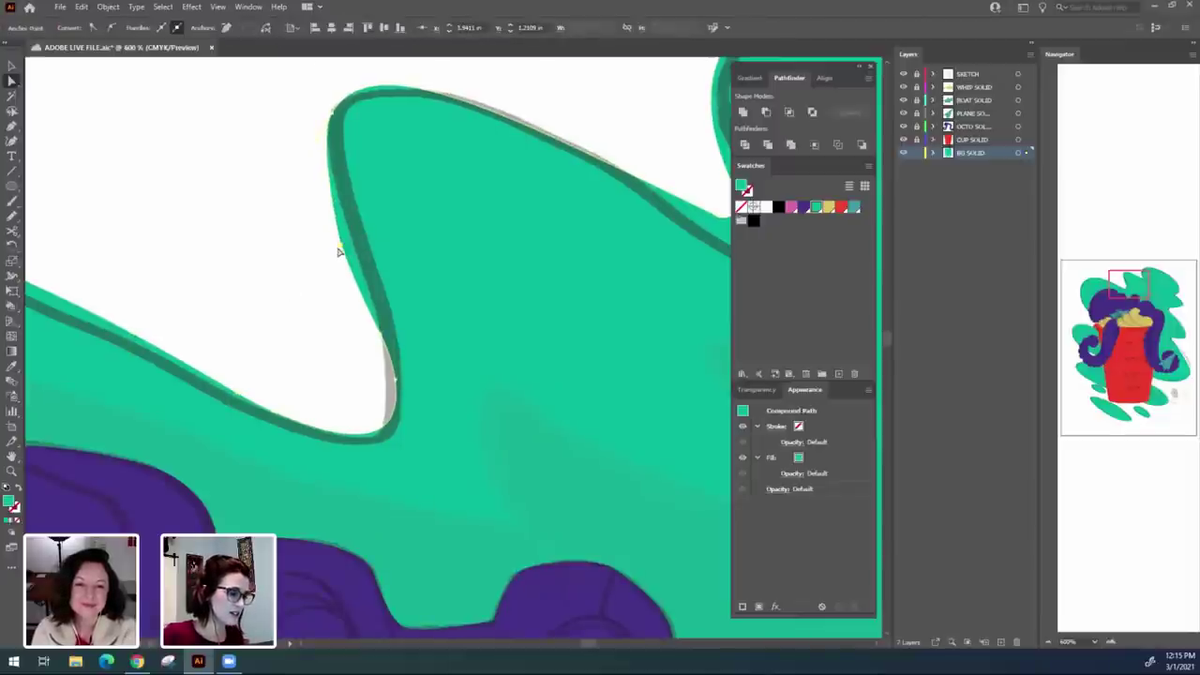
pyautogui.click(225, 29)
pyautogui.moveTo(355, 241); pyautogui.dragTo(849, 113)
pyautogui.click(272, 312)
pyautogui.click(272, 312)
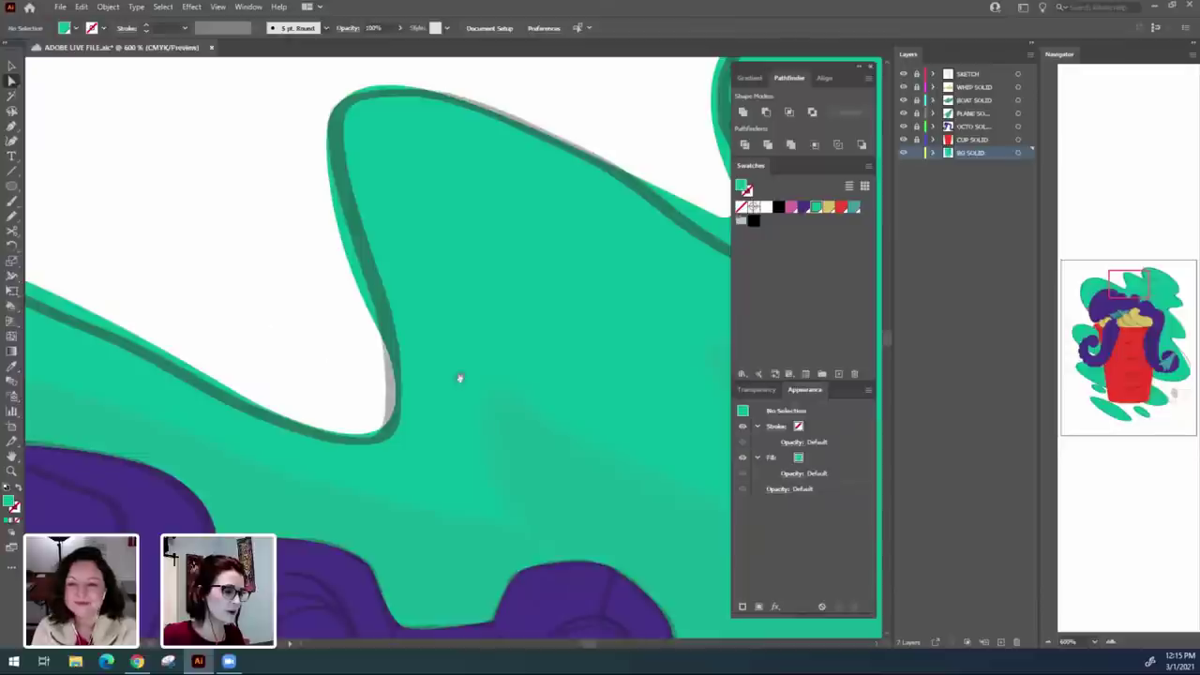
# Check the background's remaining waves and the blobs around the cup against the sketch, and save the document.
pyautogui.moveTo(608, 380); pyautogui.dragTo(90, 344)
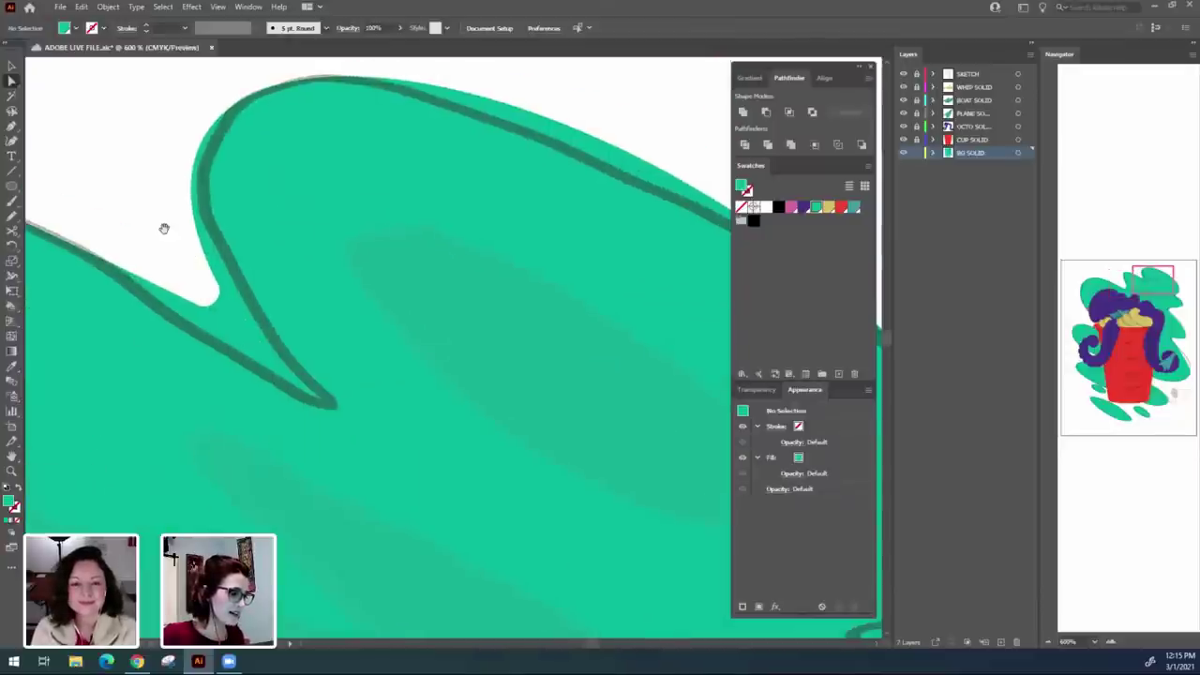
pyautogui.moveTo(167, 232); pyautogui.dragTo(368, 194)
pyautogui.hotkey('ctrl', '-')
pyautogui.hotkey('ctrl', '-')
pyautogui.hotkey('ctrl', '-')
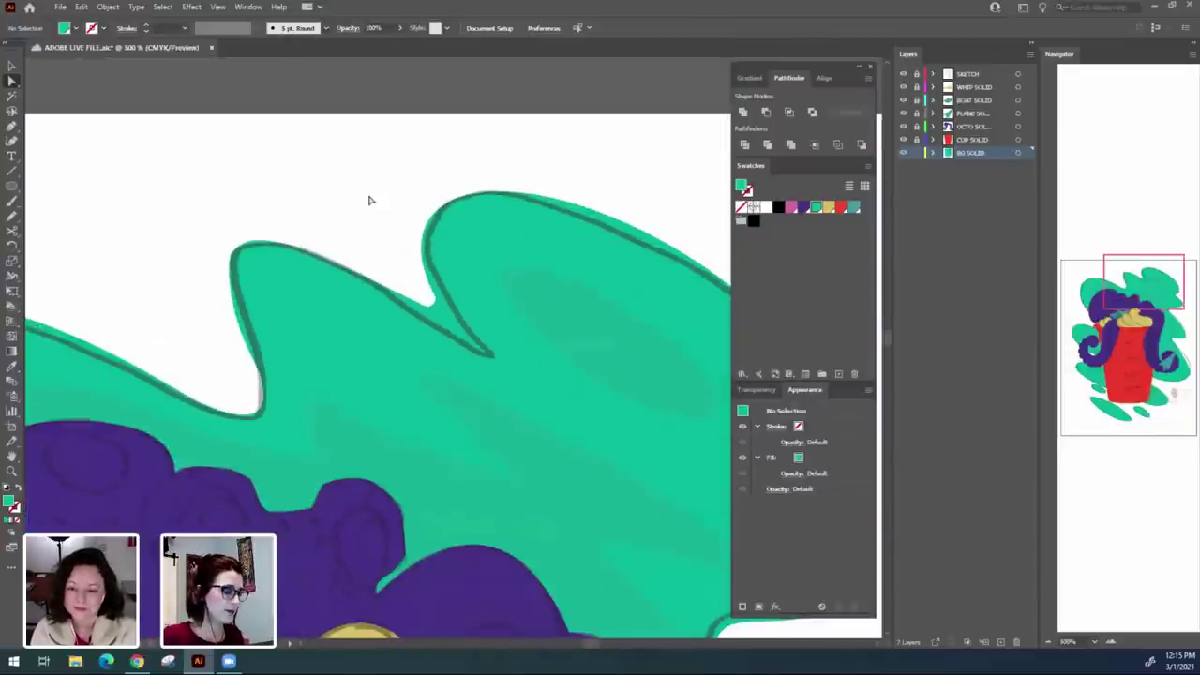
pyautogui.moveTo(287, 483); pyautogui.dragTo(530, 28)
pyautogui.moveTo(350, 564); pyautogui.dragTo(302, 471)
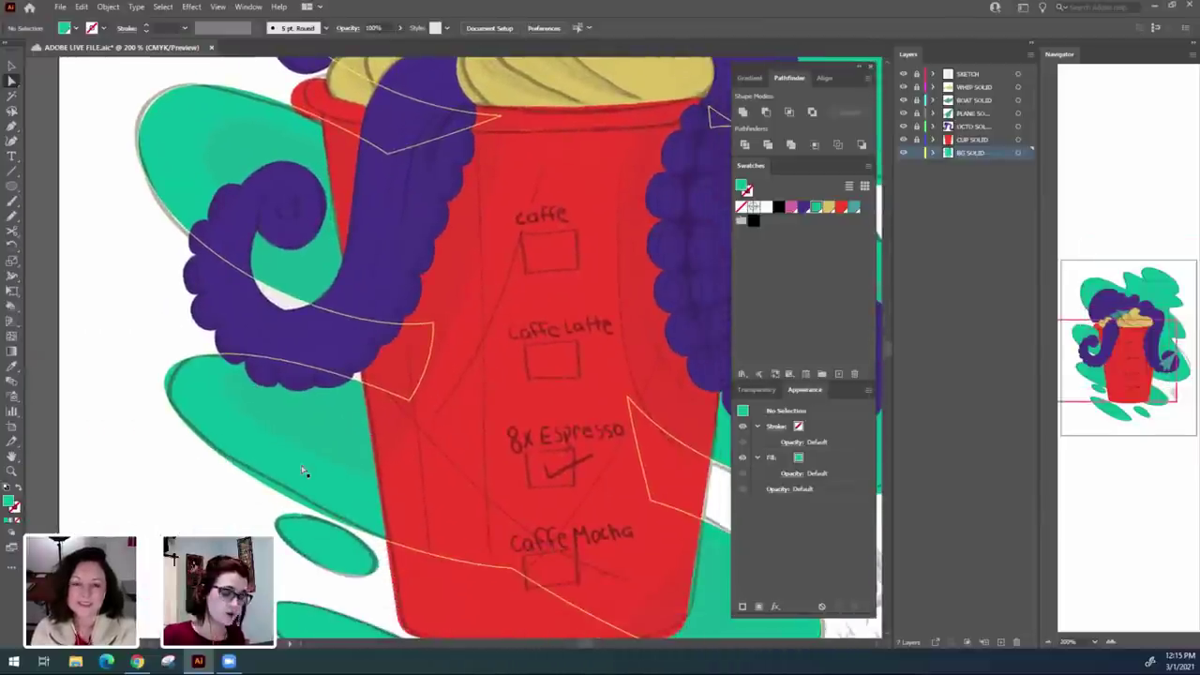
pyautogui.hotkey('ctrl', '+')
pyautogui.moveTo(252, 511); pyautogui.dragTo(389, 300)
pyautogui.moveTo(506, 518); pyautogui.dragTo(300, 279)
pyautogui.scroll(-2, 300, 279)
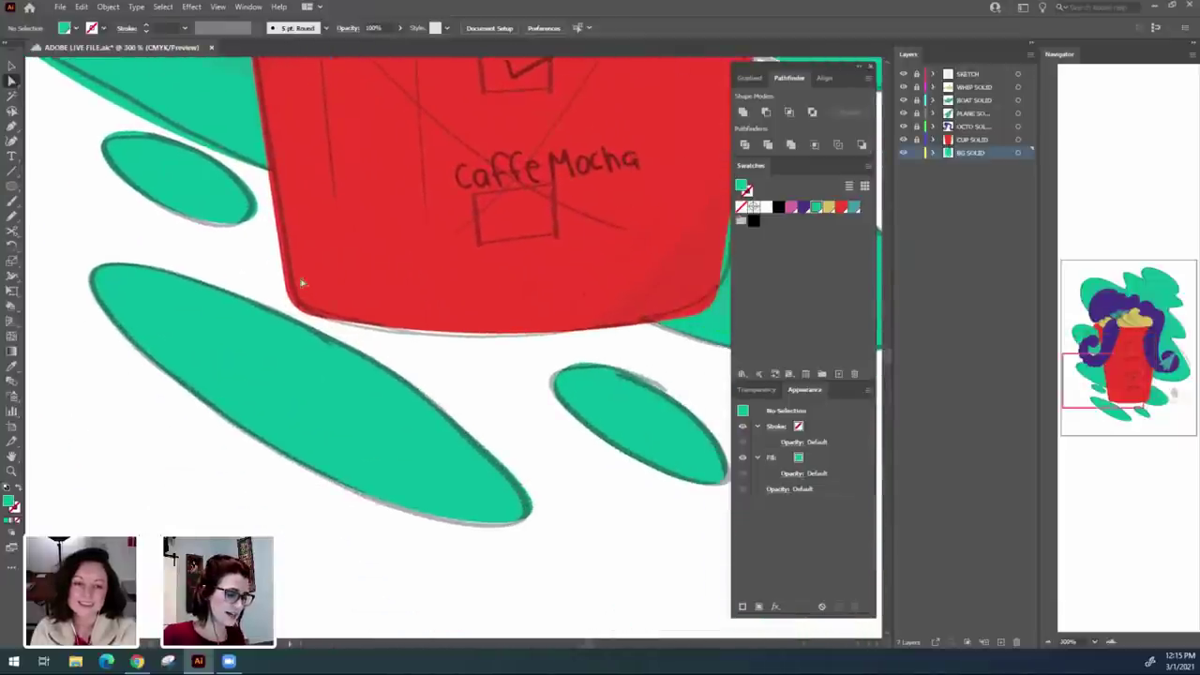
pyautogui.hscroll(3, 601, 544)
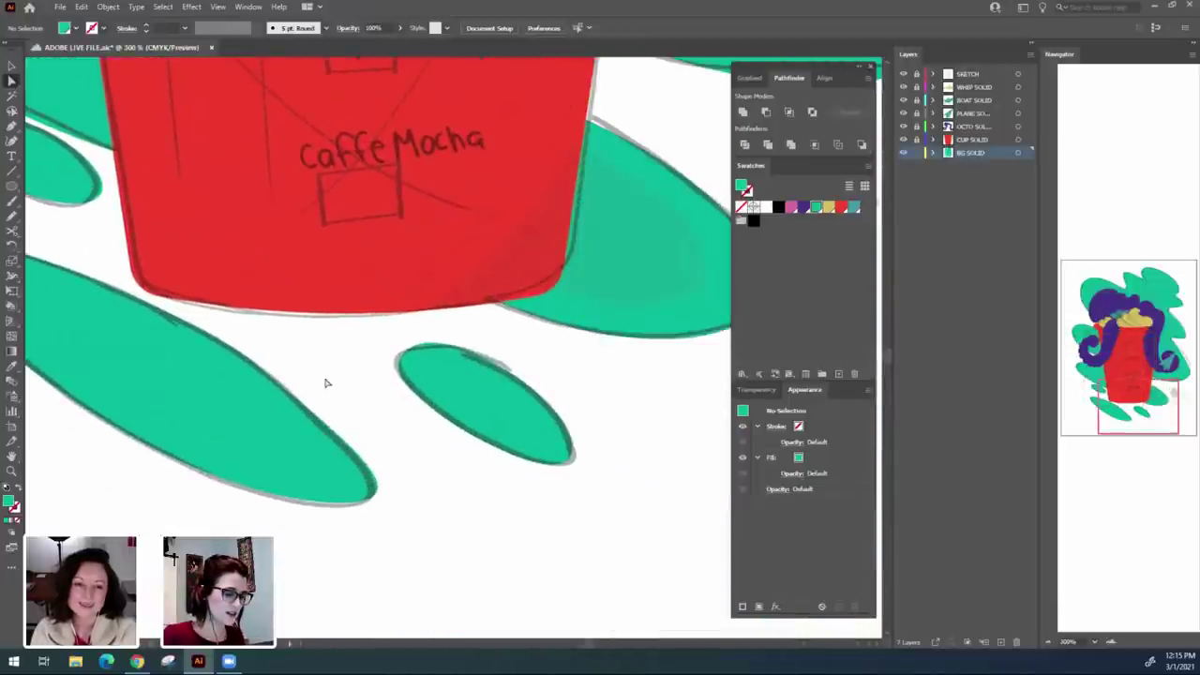
pyautogui.hotkey('ctrl', 's')
# Examine the green background shapes around the cup and tentacles close up, and review the whole artboard.
pyautogui.moveTo(305, 340); pyautogui.dragTo(266, 485)
pyautogui.scroll(3, 375, 347)
pyautogui.hscroll(1, 375, 347)
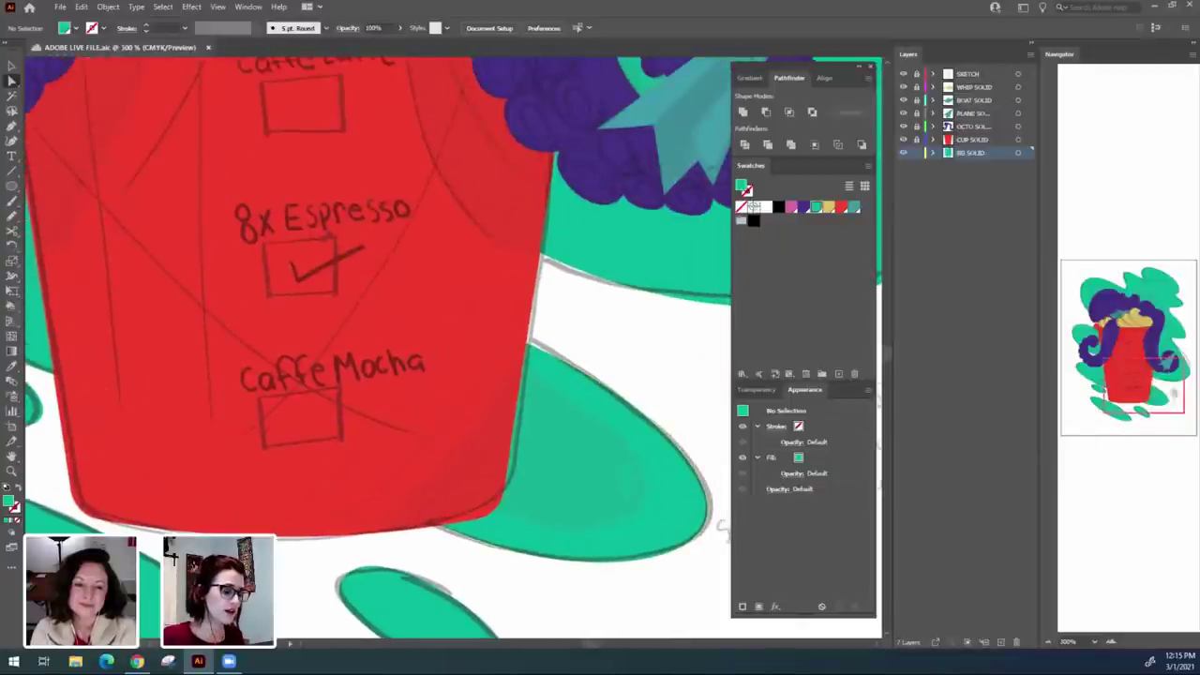
pyautogui.scroll(-3, 455, 343)
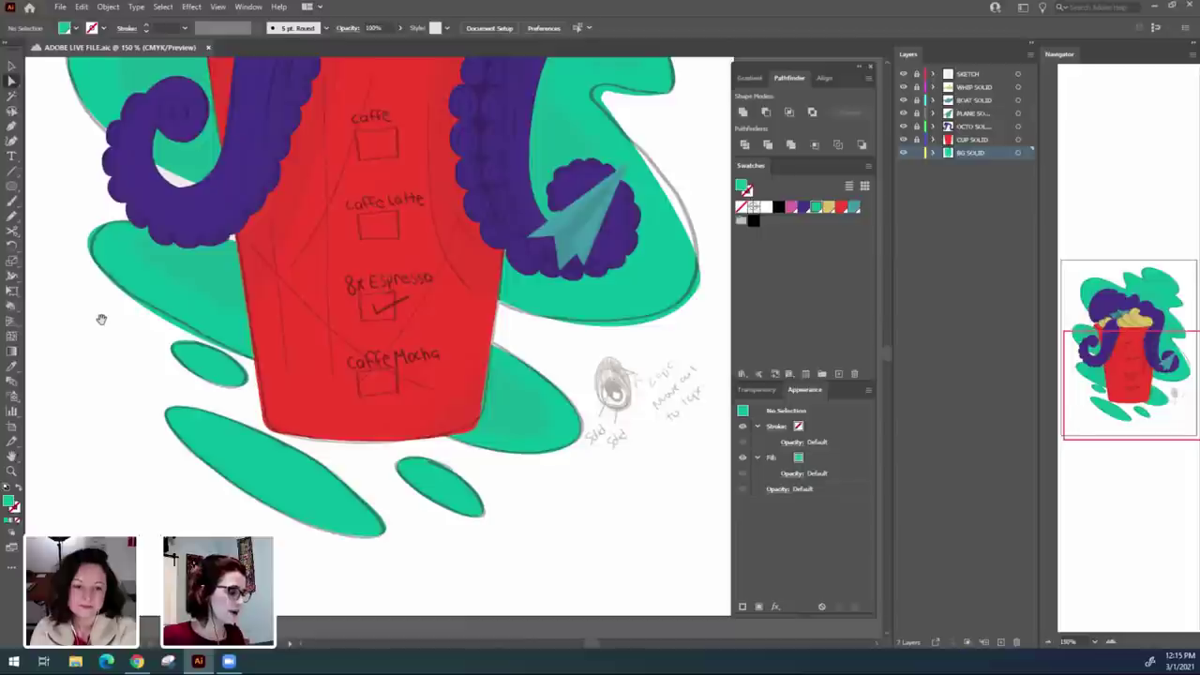
pyautogui.scroll(8, 197, 441)
pyautogui.hscroll(-3, 197, 440)
pyautogui.scroll(-4, 164, 433)
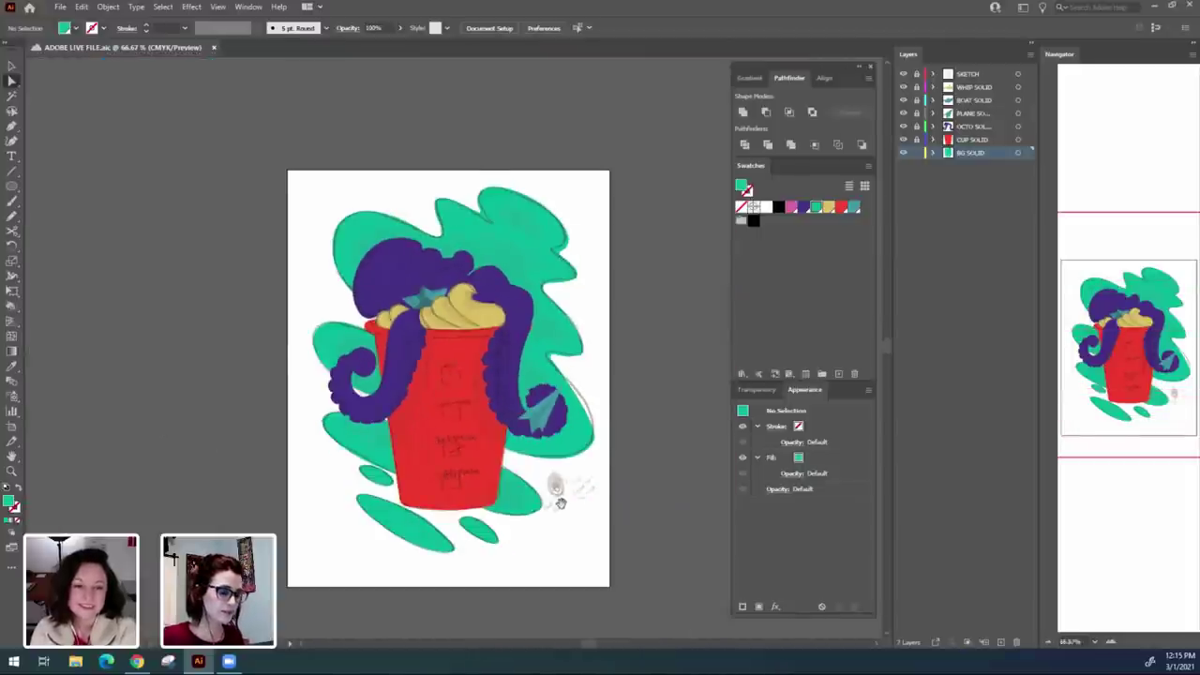
pyautogui.moveTo(560, 504); pyautogui.dragTo(526, 540)
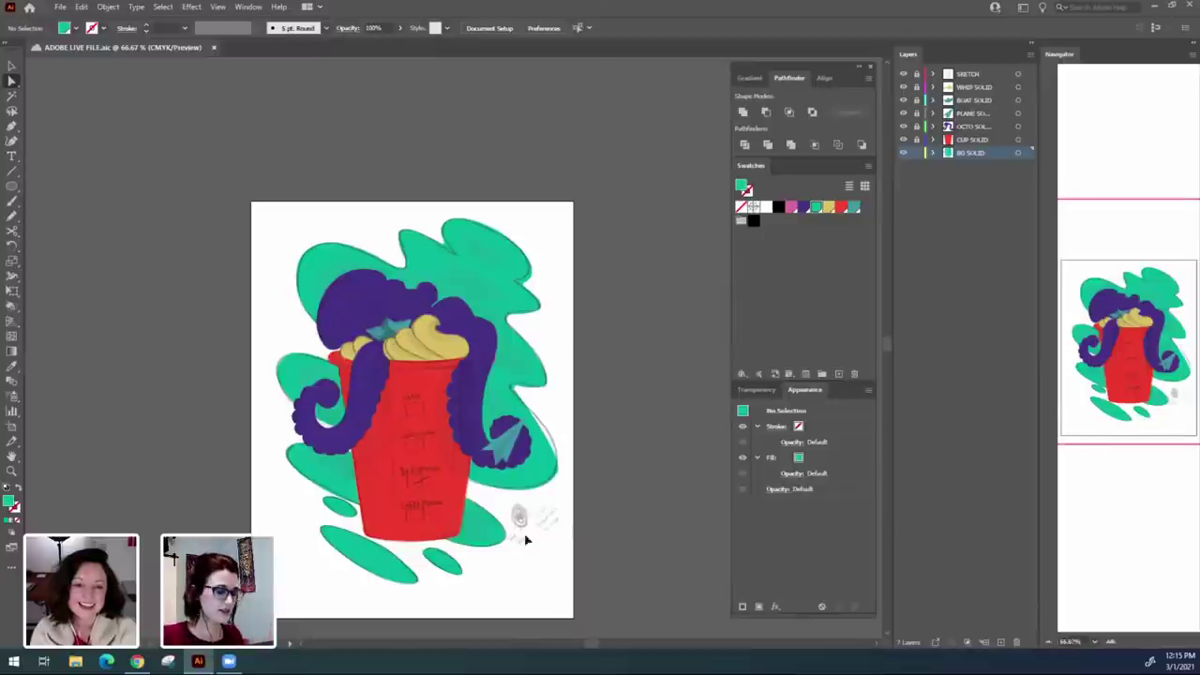
pyautogui.hotkey('ctrl', '1')
pyautogui.moveTo(690, 581); pyautogui.dragTo(680, 486)
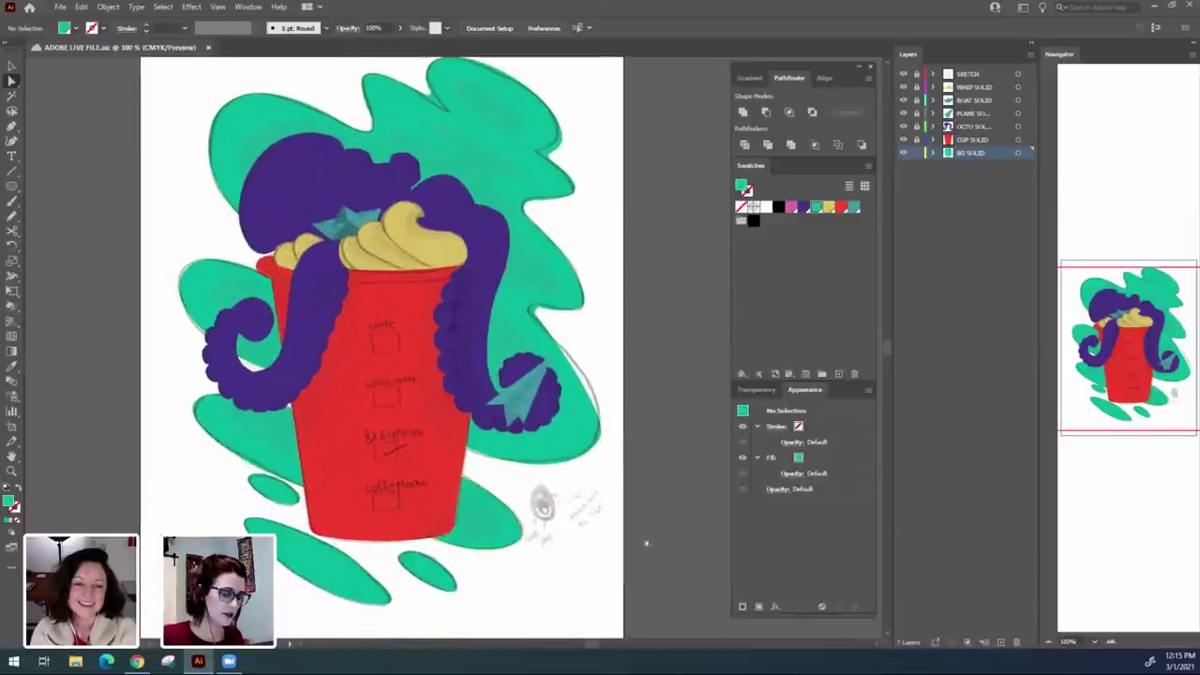
pyautogui.moveTo(659, 541); pyautogui.dragTo(611, 544)
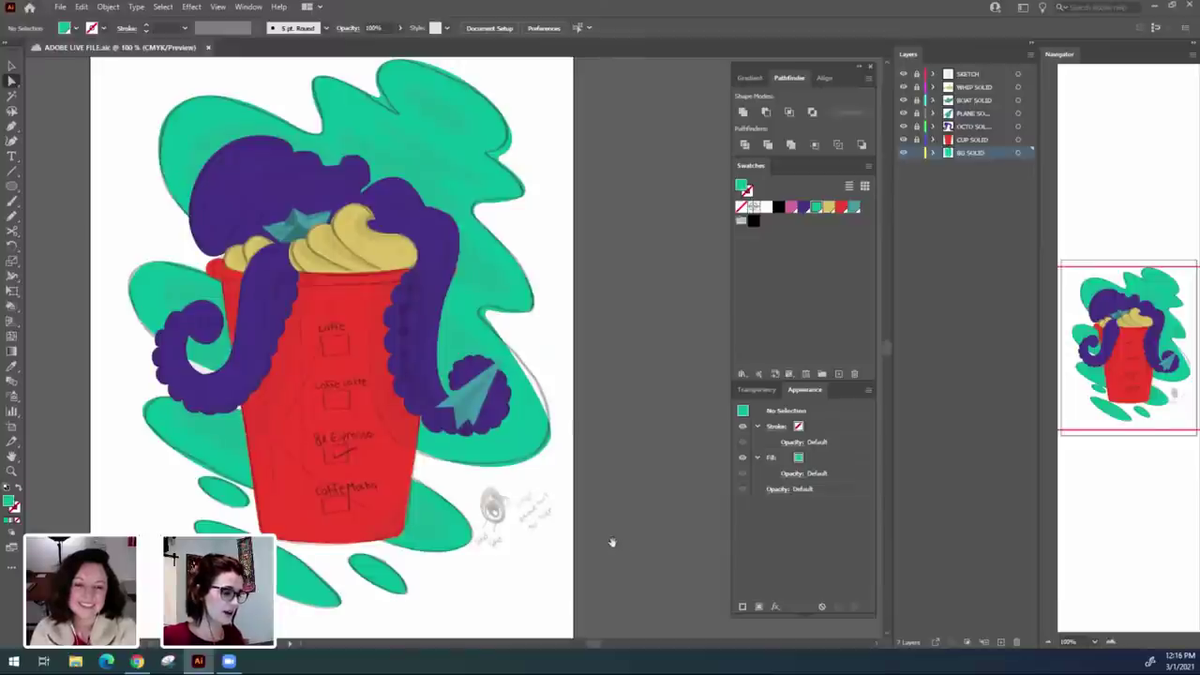
pyautogui.moveTo(612, 542); pyautogui.dragTo(597, 549)
# Lock the BG SOLID layer and check the cup's rim path on the CUP SOLID layer, leaving nothing selected.
pyautogui.click(11, 67)
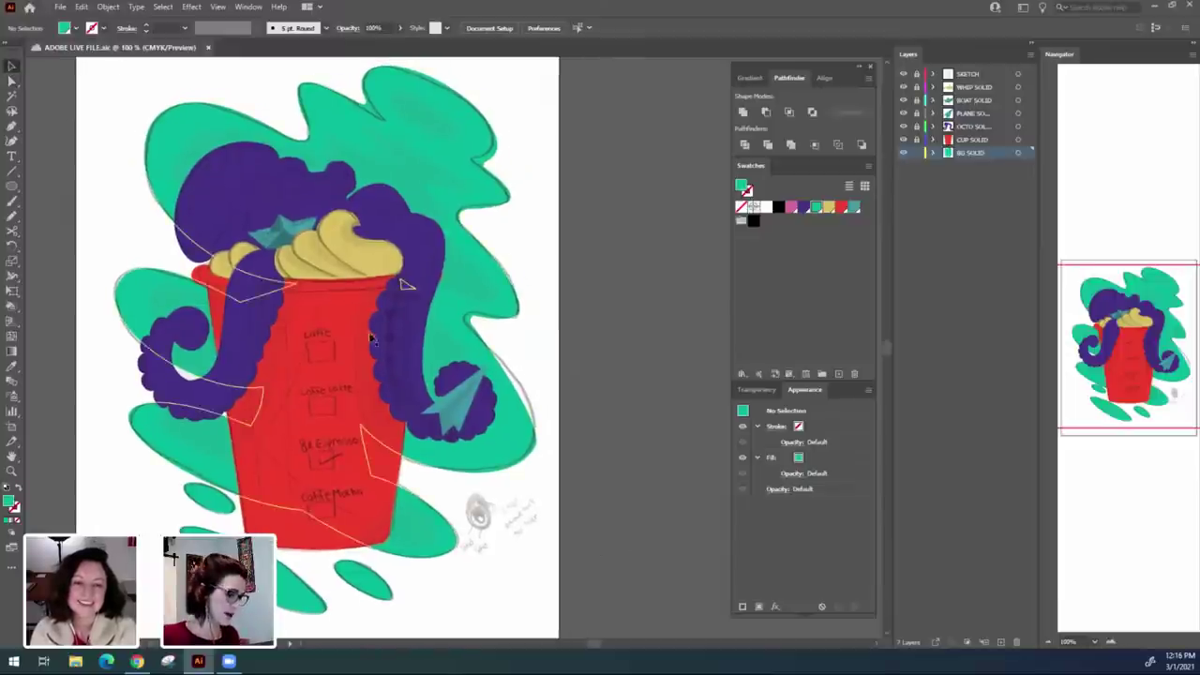
pyautogui.click(343, 285)
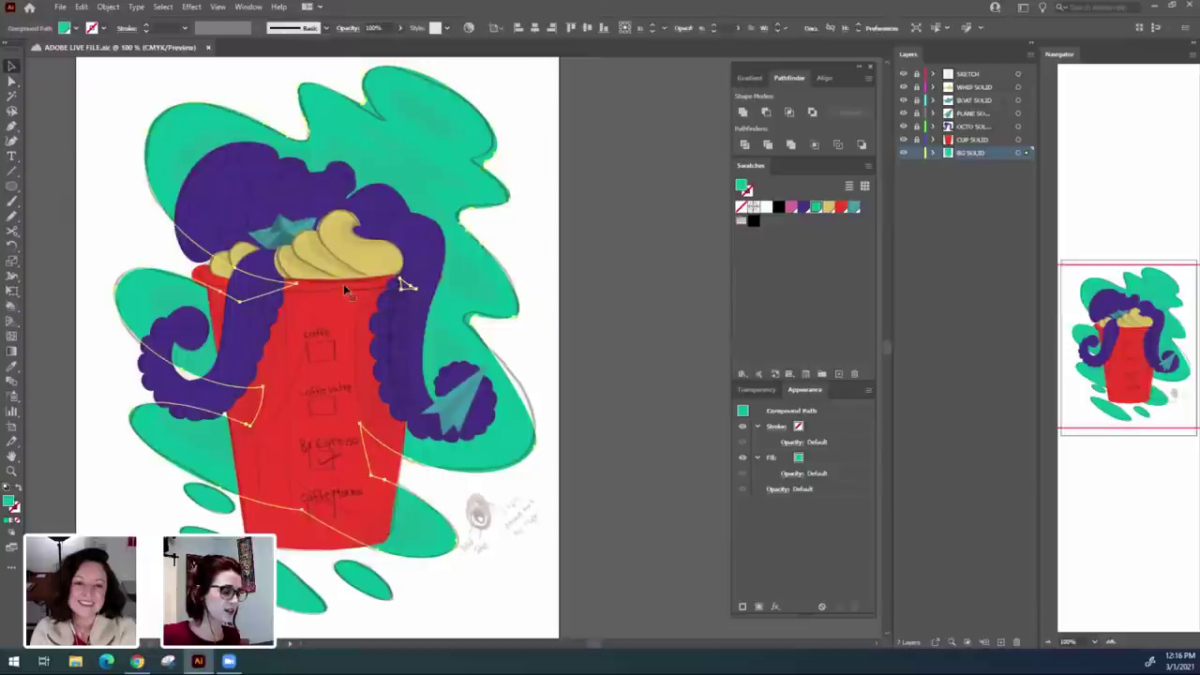
pyautogui.click(693, 424)
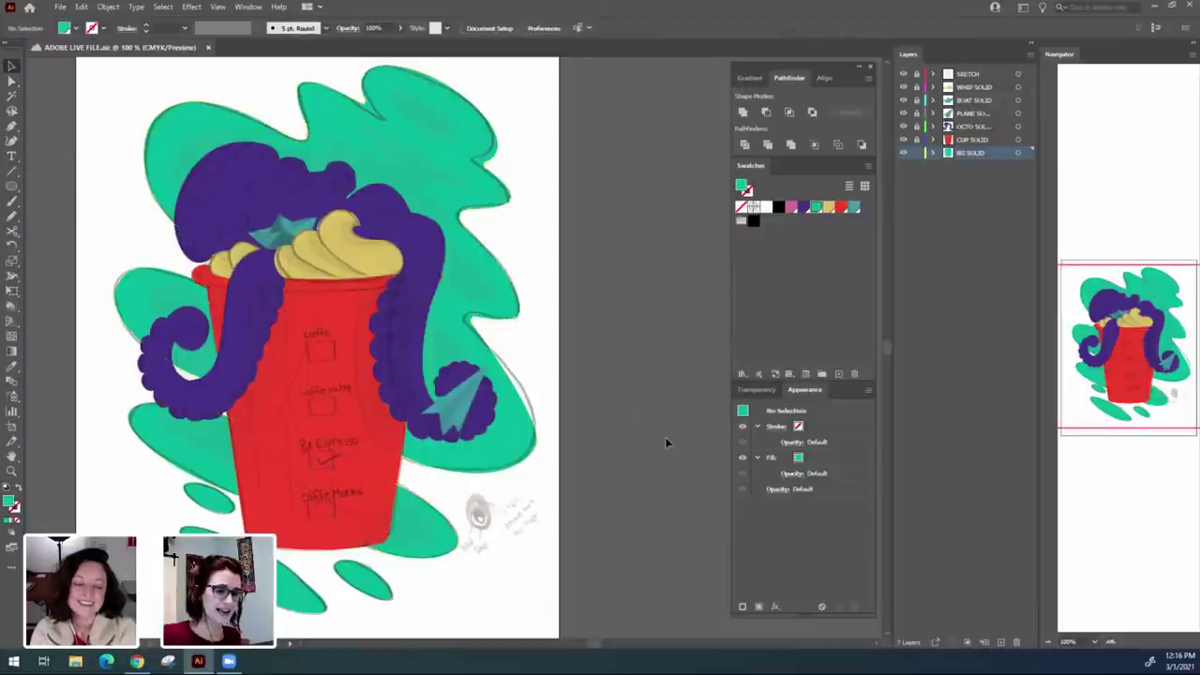
pyautogui.click(916, 153)
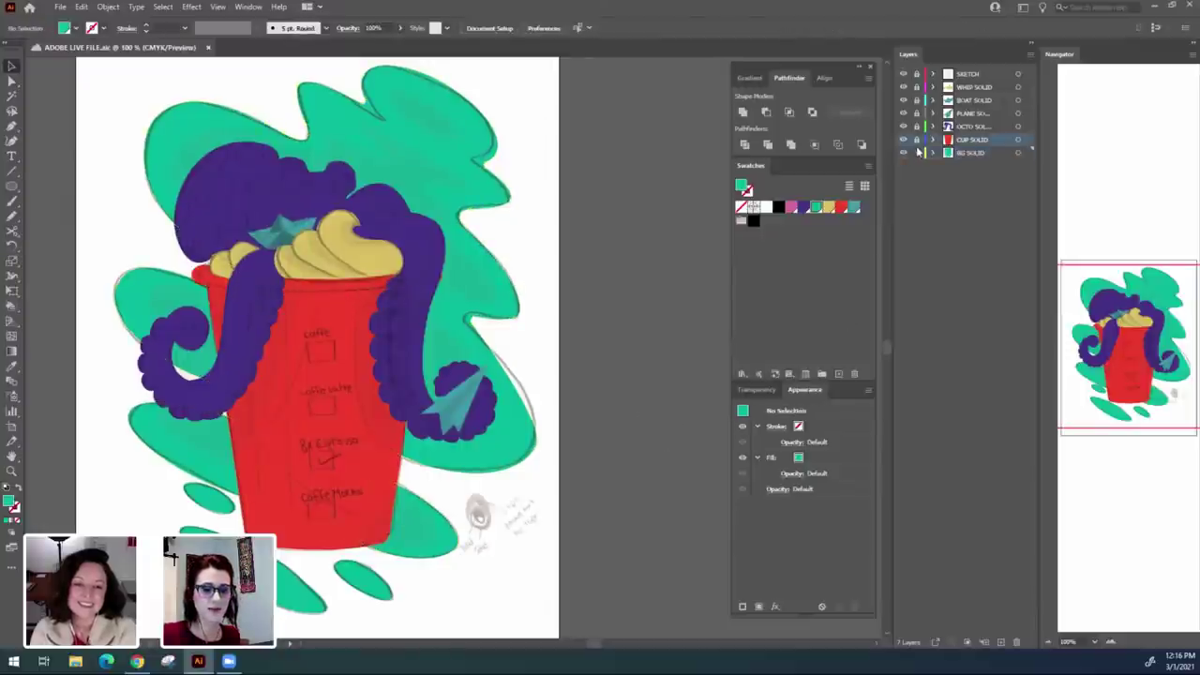
pyautogui.click(371, 296)
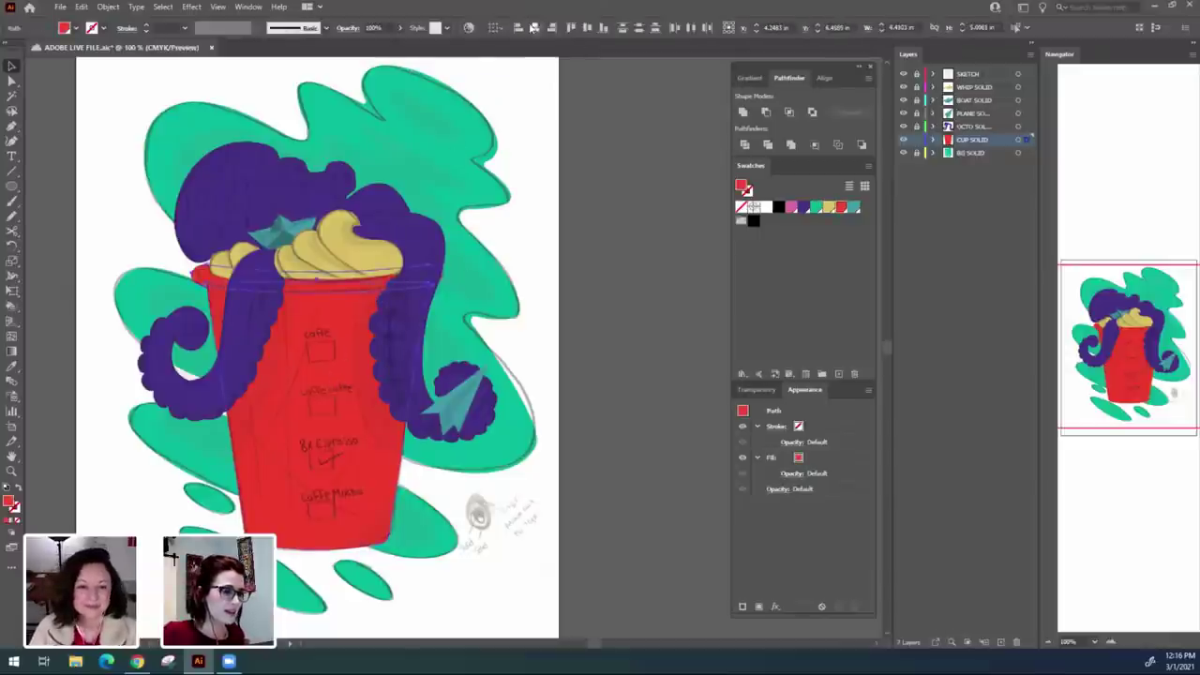
pyautogui.click(652, 288)
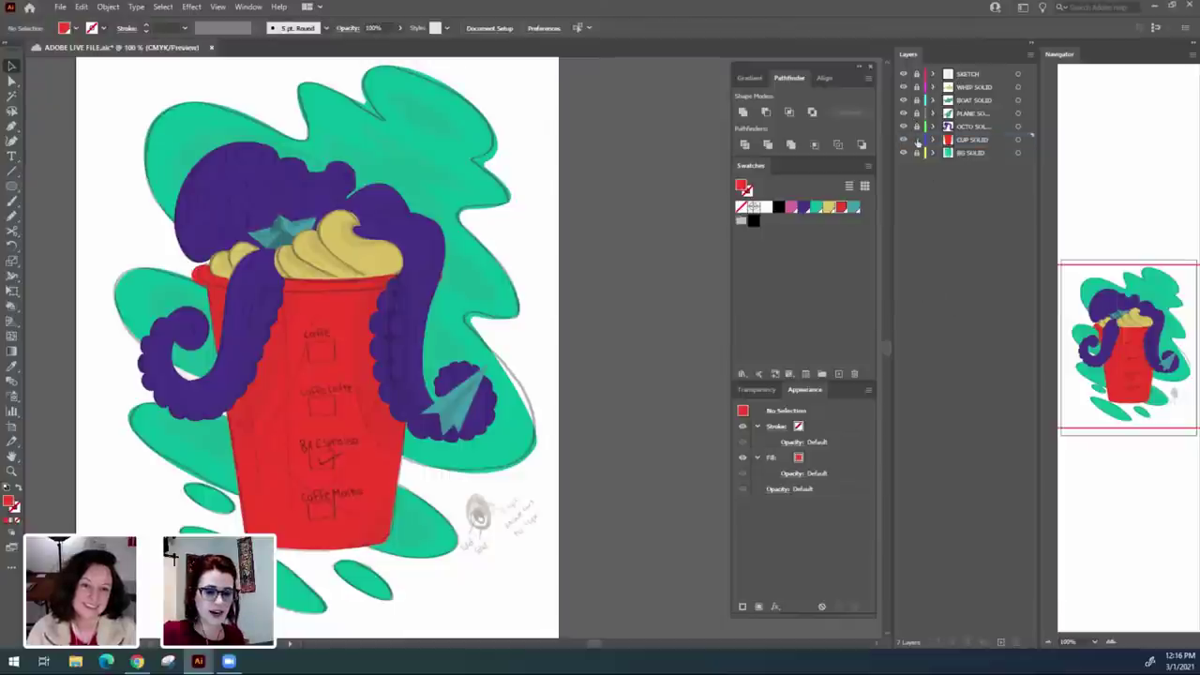
# Recolour the global teal swatch used by the boat and plane to pink, with C=13, M=64, Y=32 and K=17.
pyautogui.moveTo(665, 379); pyautogui.dragTo(720, 359)
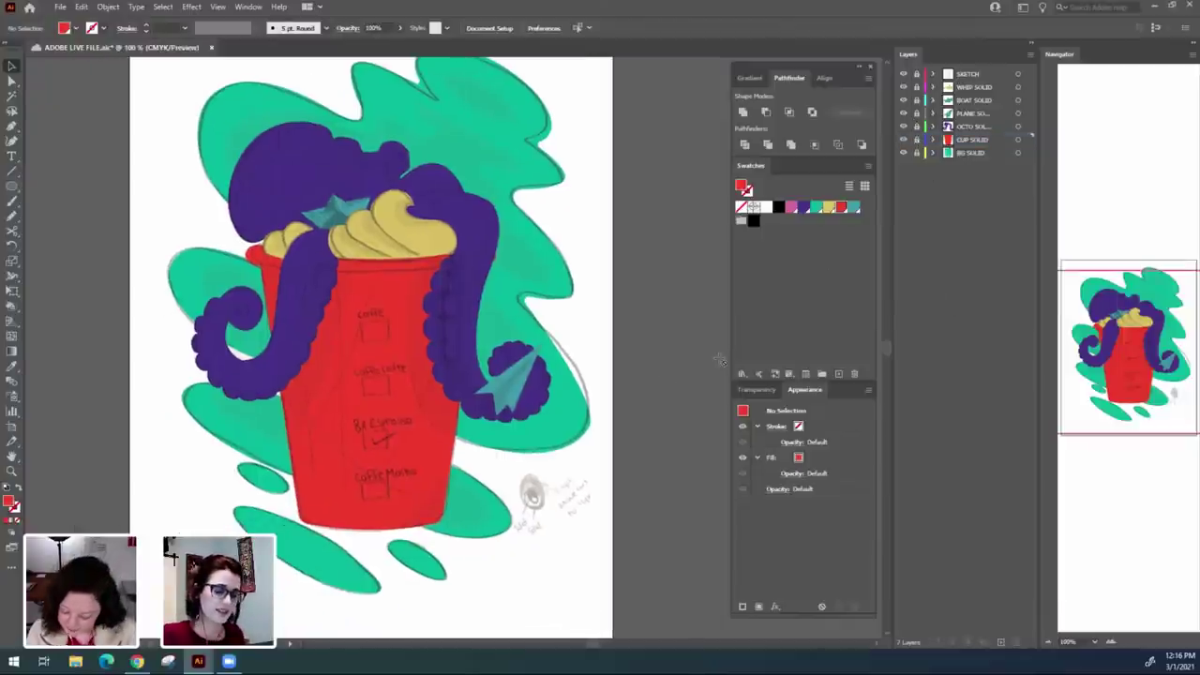
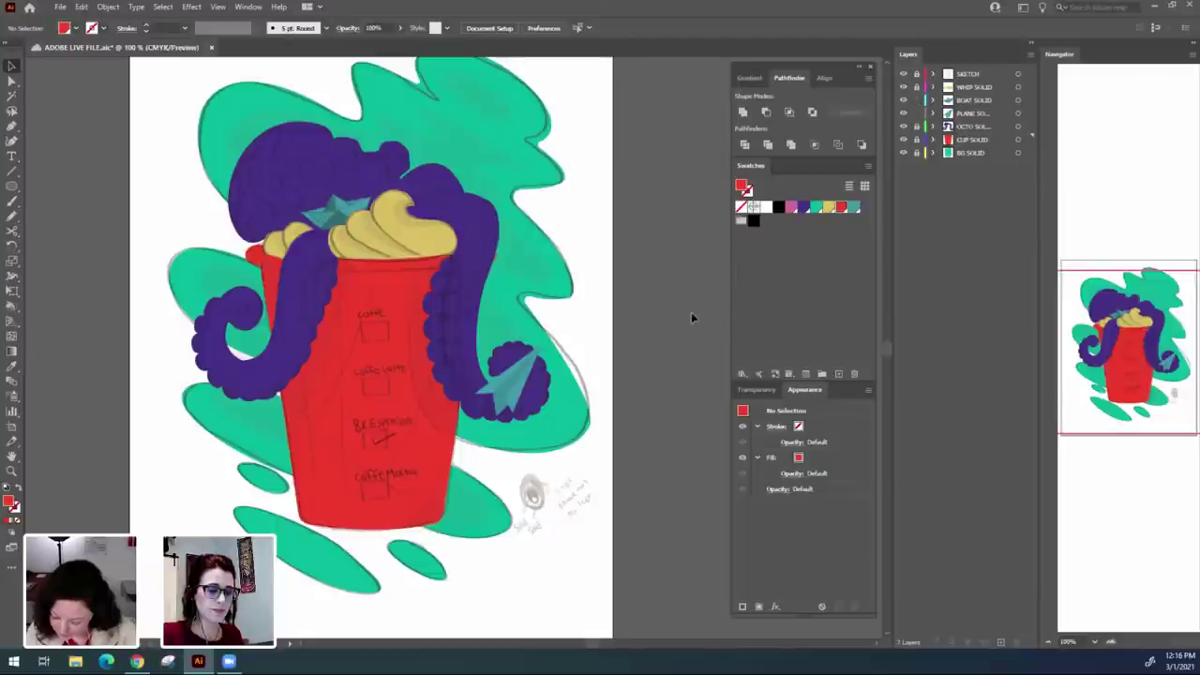
pyautogui.moveTo(652, 384); pyautogui.dragTo(599, 365)
pyautogui.click(443, 365)
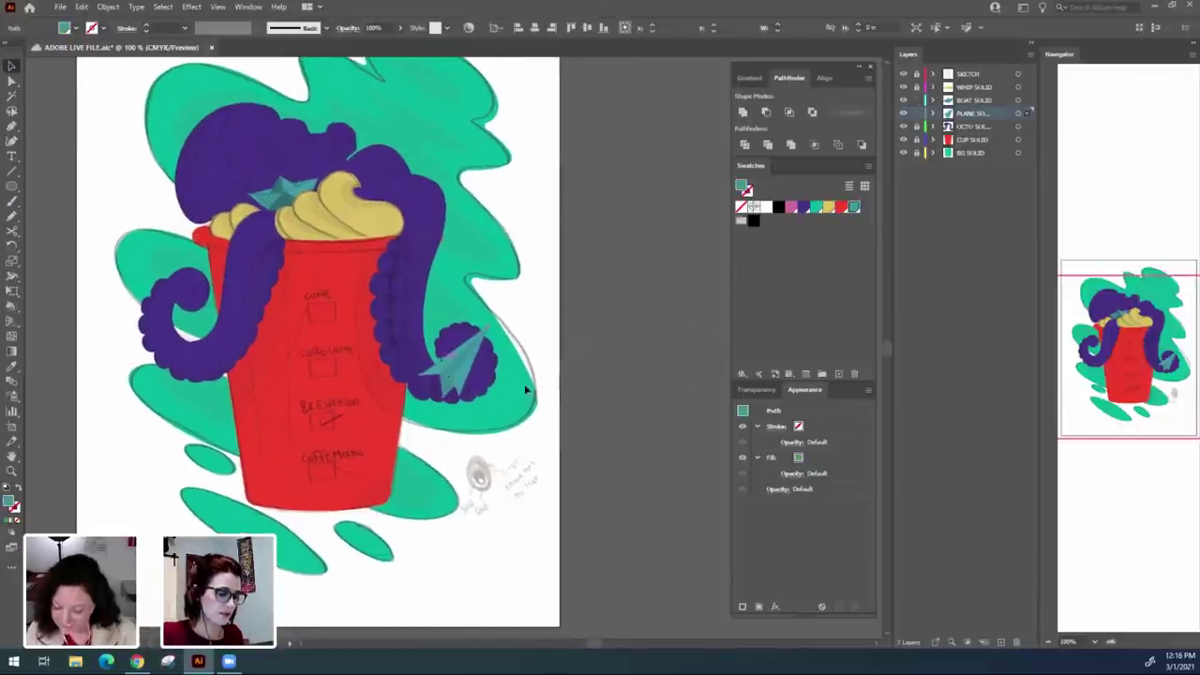
pyautogui.doubleClick(854, 208)
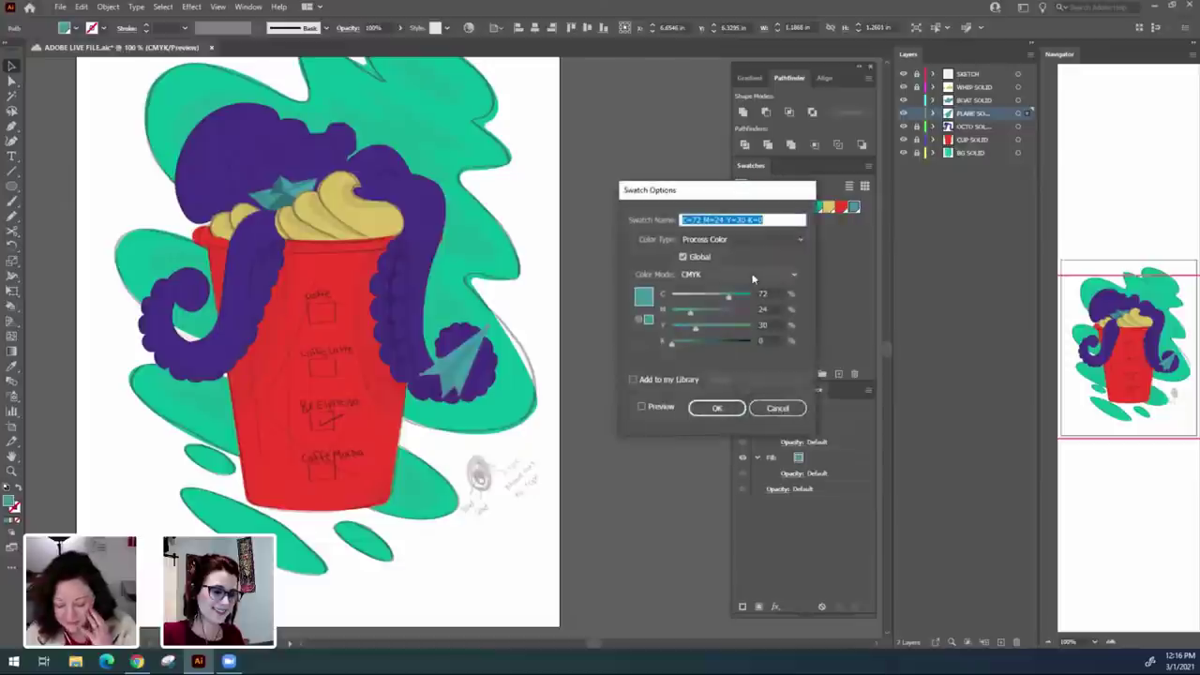
pyautogui.moveTo(732, 180); pyautogui.dragTo(722, 82)
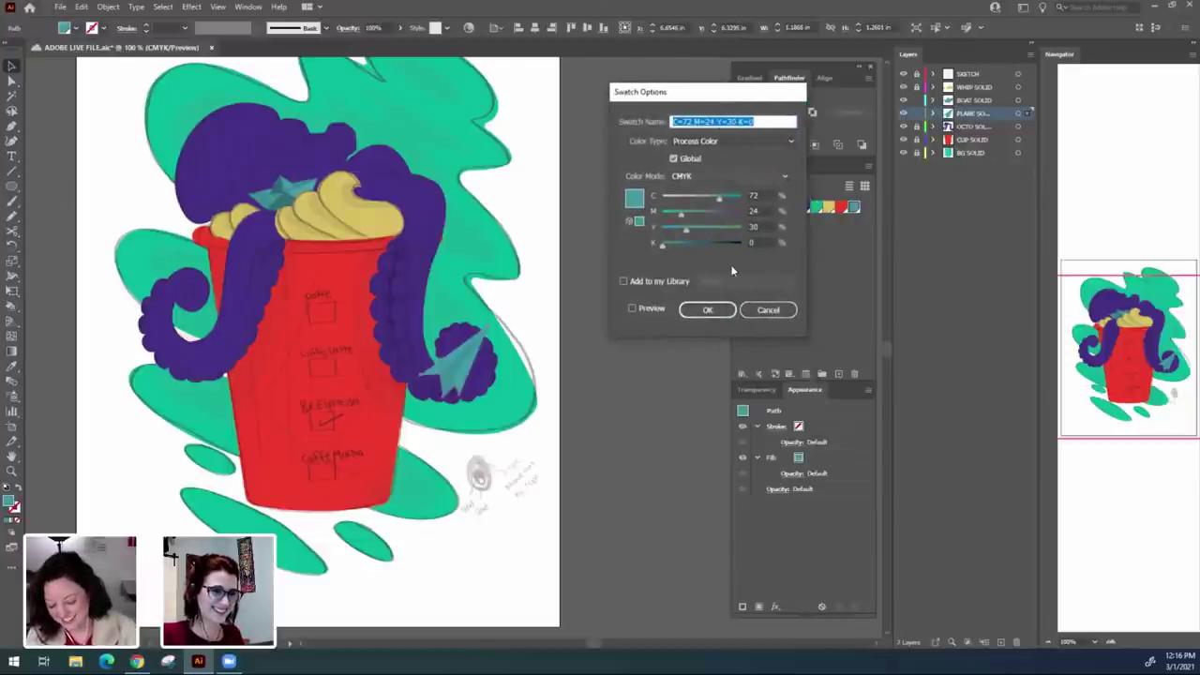
pyautogui.click(704, 201)
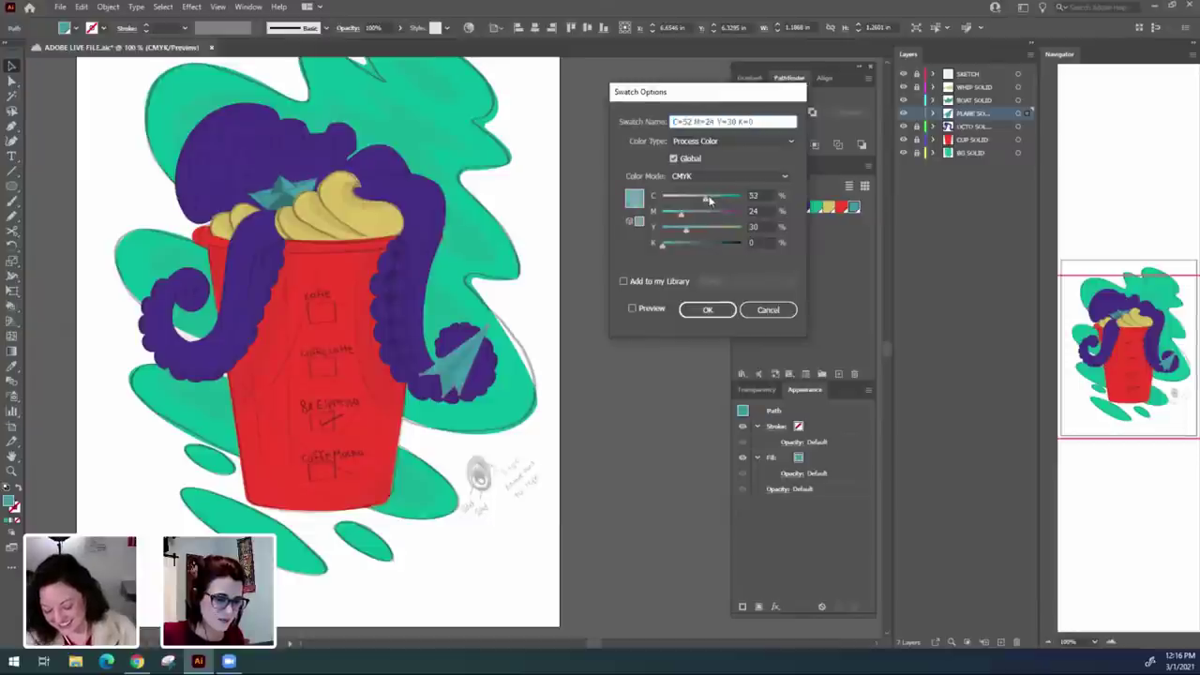
pyautogui.moveTo(709, 200); pyautogui.dragTo(690, 239)
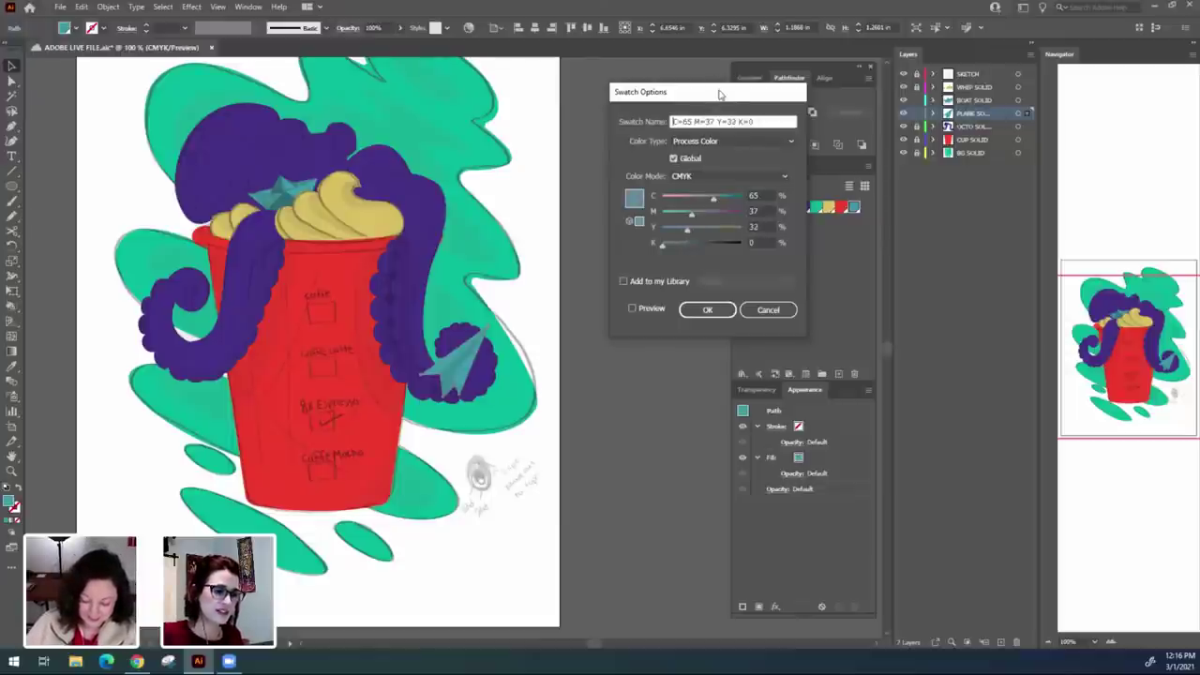
pyautogui.moveTo(716, 94); pyautogui.dragTo(666, 79)
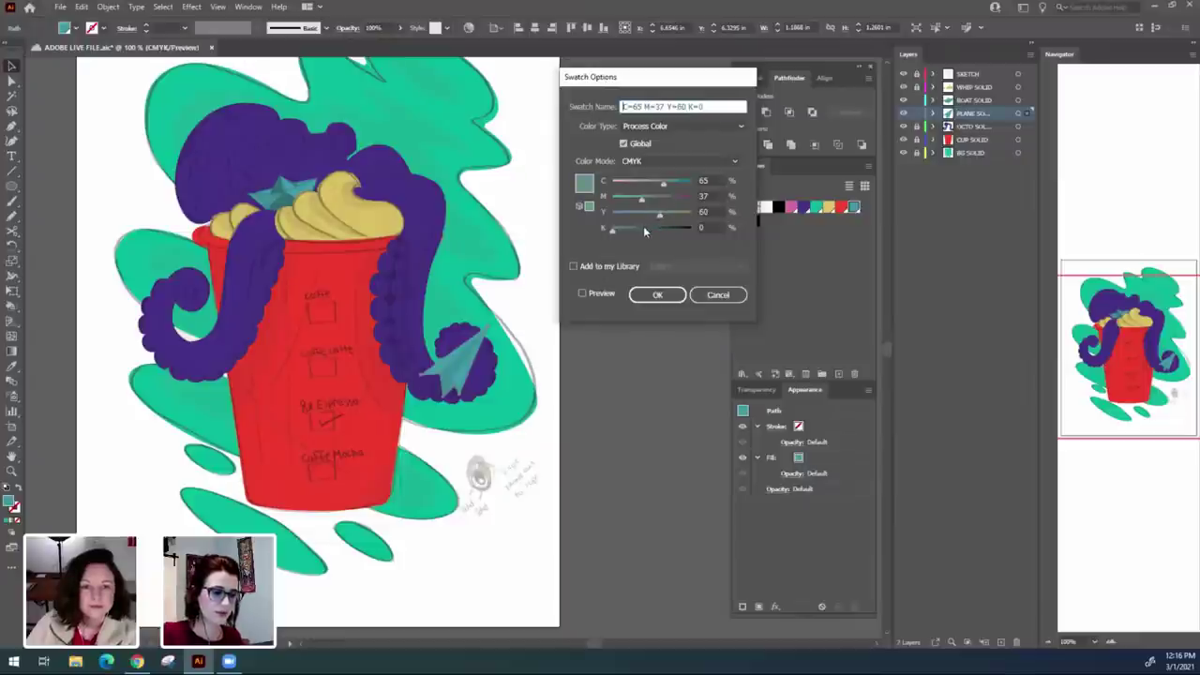
pyautogui.click(644, 230)
pyautogui.click(628, 231)
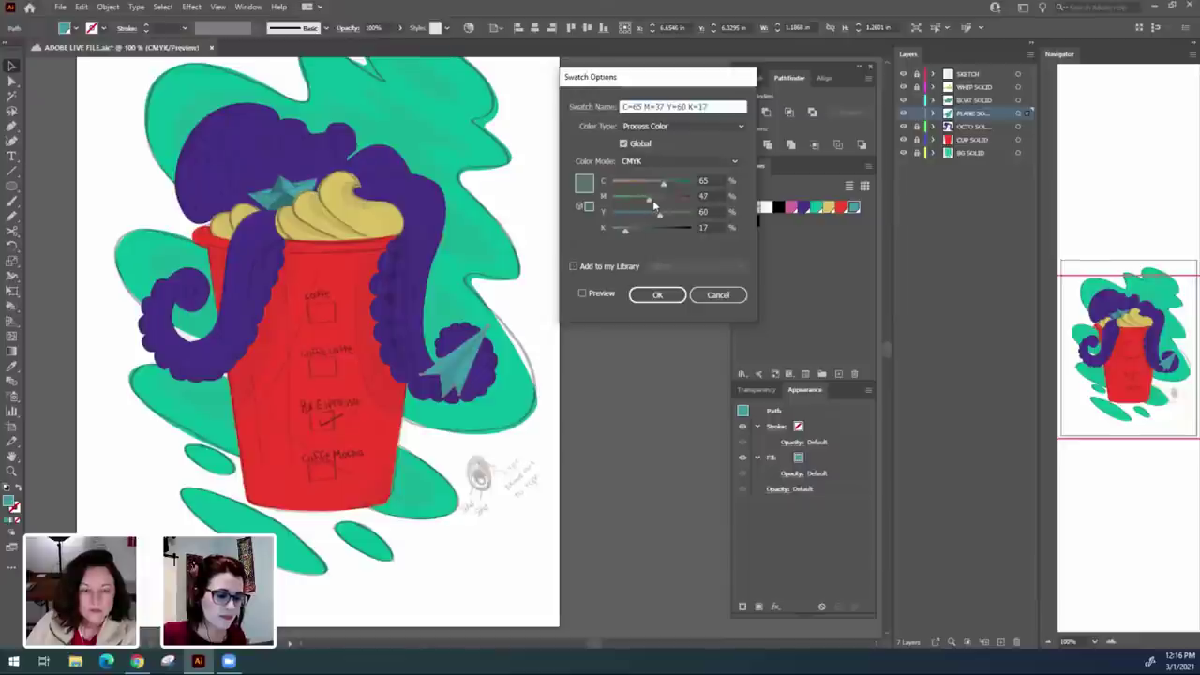
pyautogui.moveTo(662, 189); pyautogui.dragTo(624, 188)
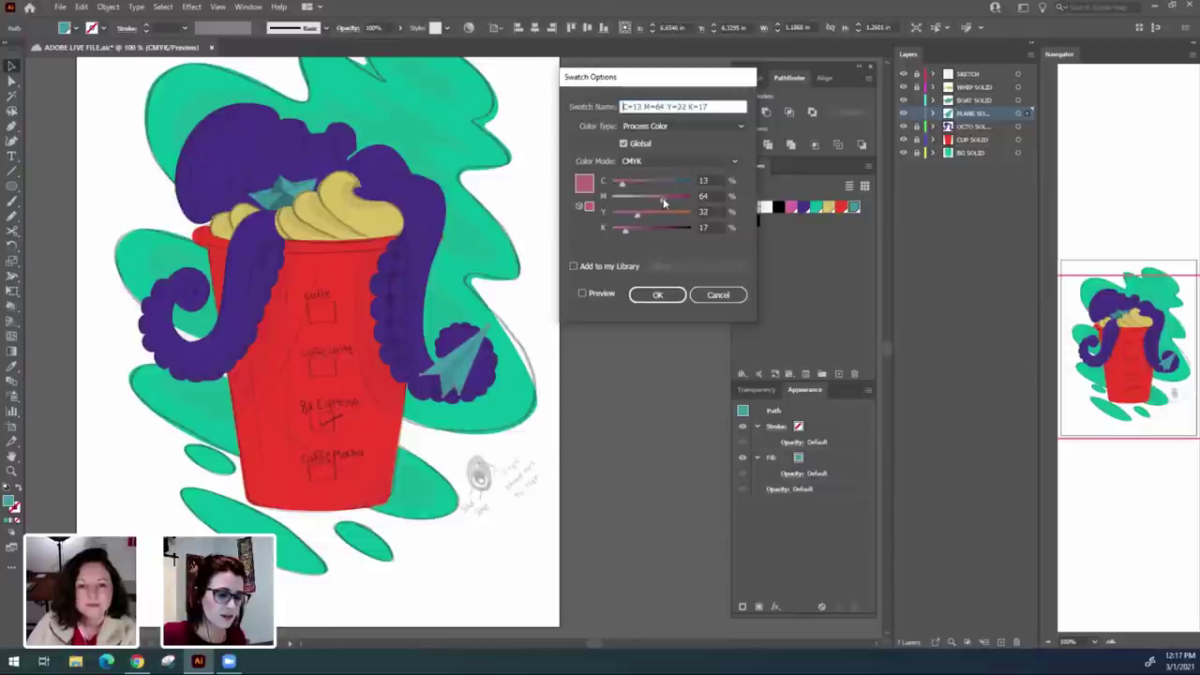
pyautogui.click(657, 295)
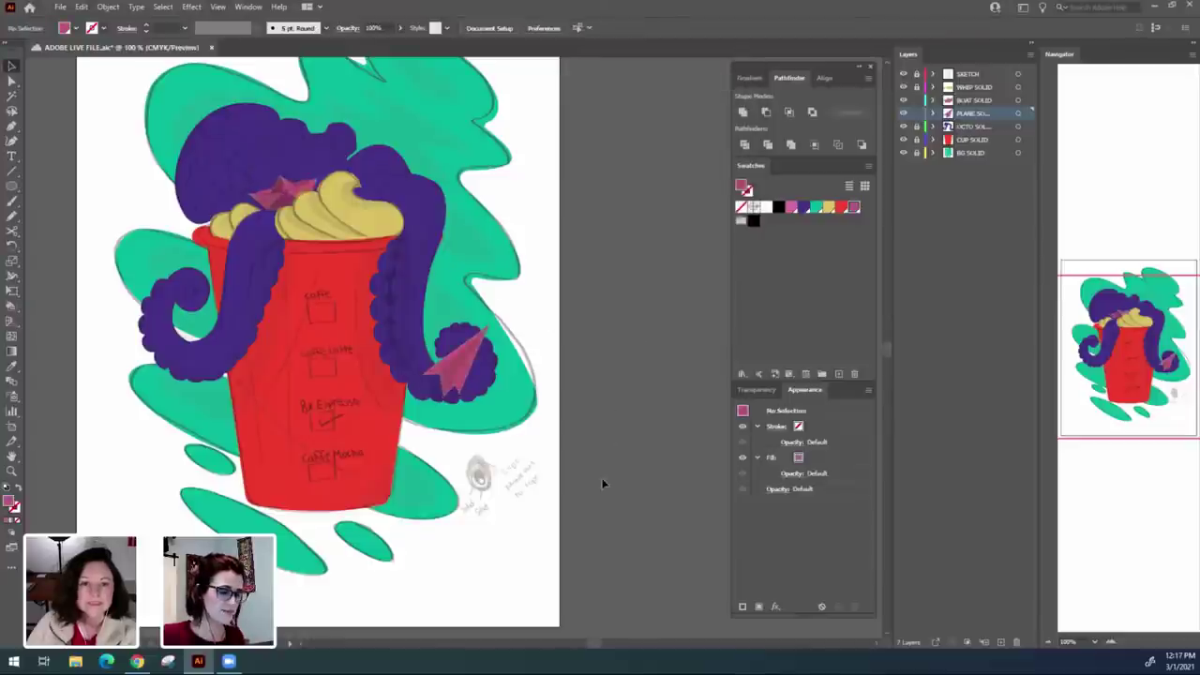
# Hide the SKETCH layer and review the recoloured boat and plane against the rest of the solid shapes.
pyautogui.hotkey('ctrl', '-')
pyautogui.hotkey('ctrl', '-')
pyautogui.hotkey('ctrl', '+')
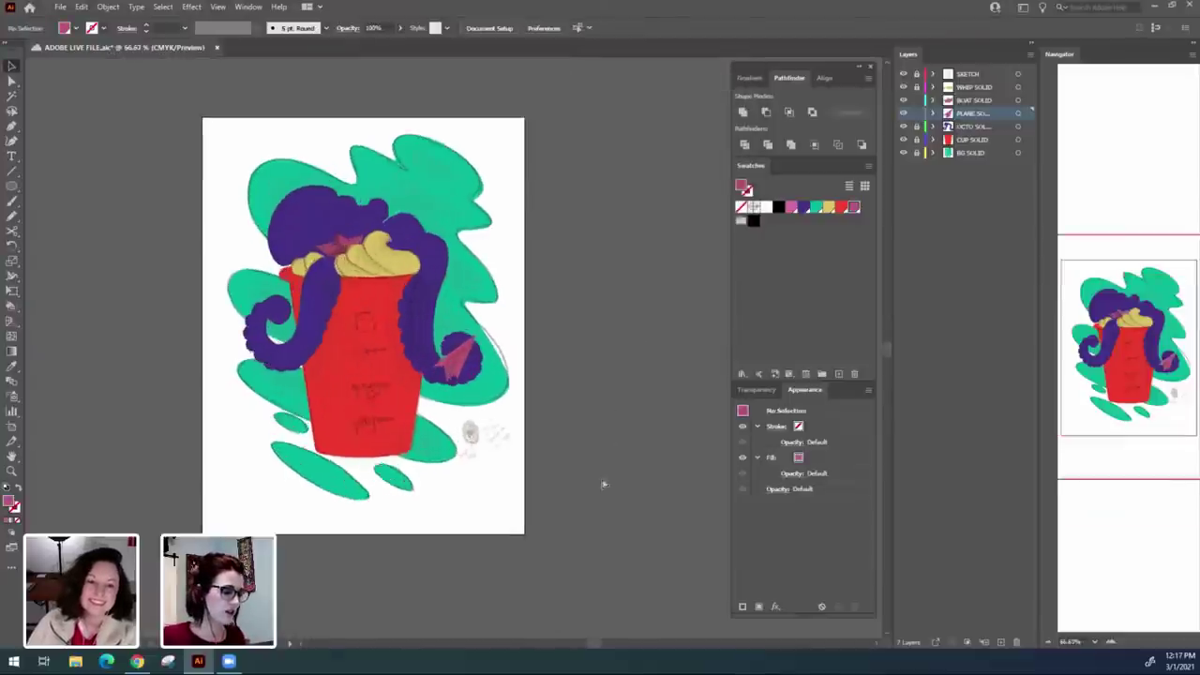
pyautogui.hotkey('ctrl', '+')
pyautogui.moveTo(572, 526); pyautogui.dragTo(620, 542)
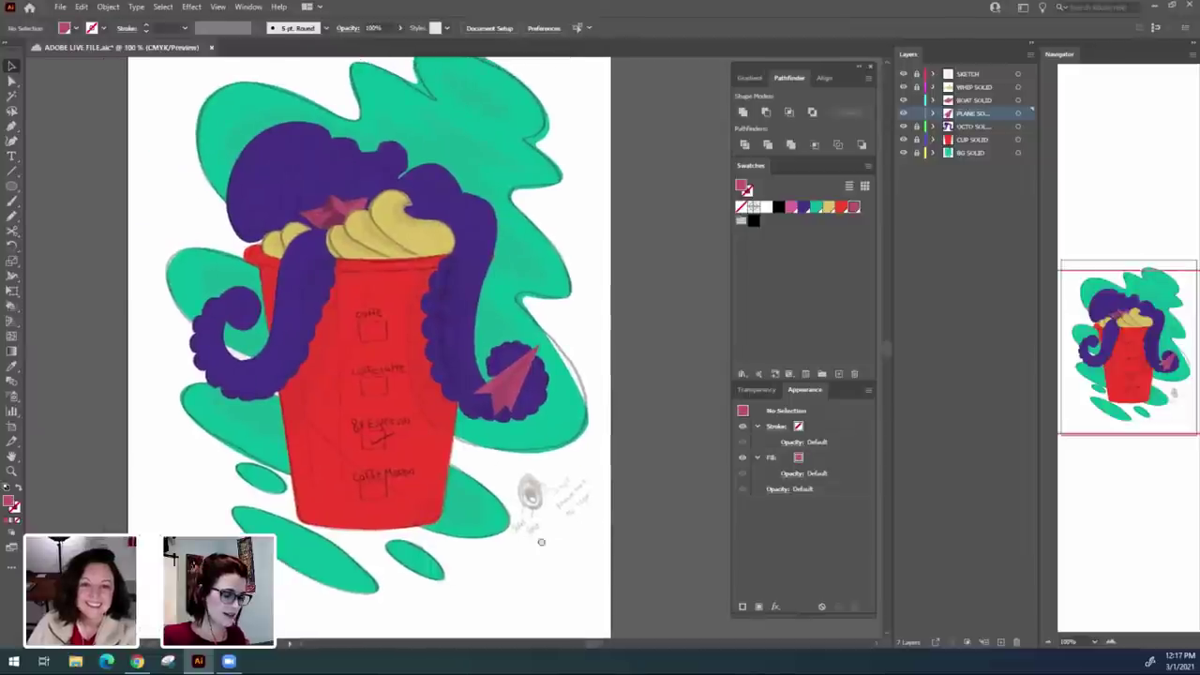
pyautogui.moveTo(530, 544); pyautogui.dragTo(599, 544)
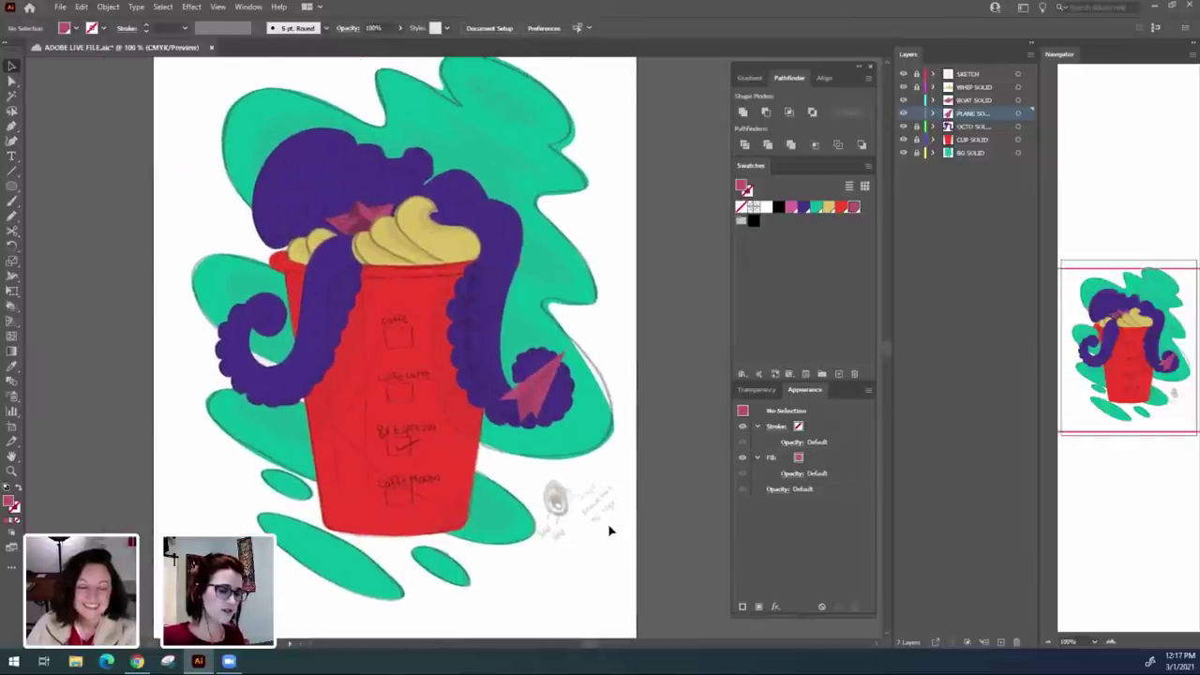
pyautogui.click(904, 74)
pyautogui.hotkey('ctrl', '-')
pyautogui.hotkey('ctrl', '-')
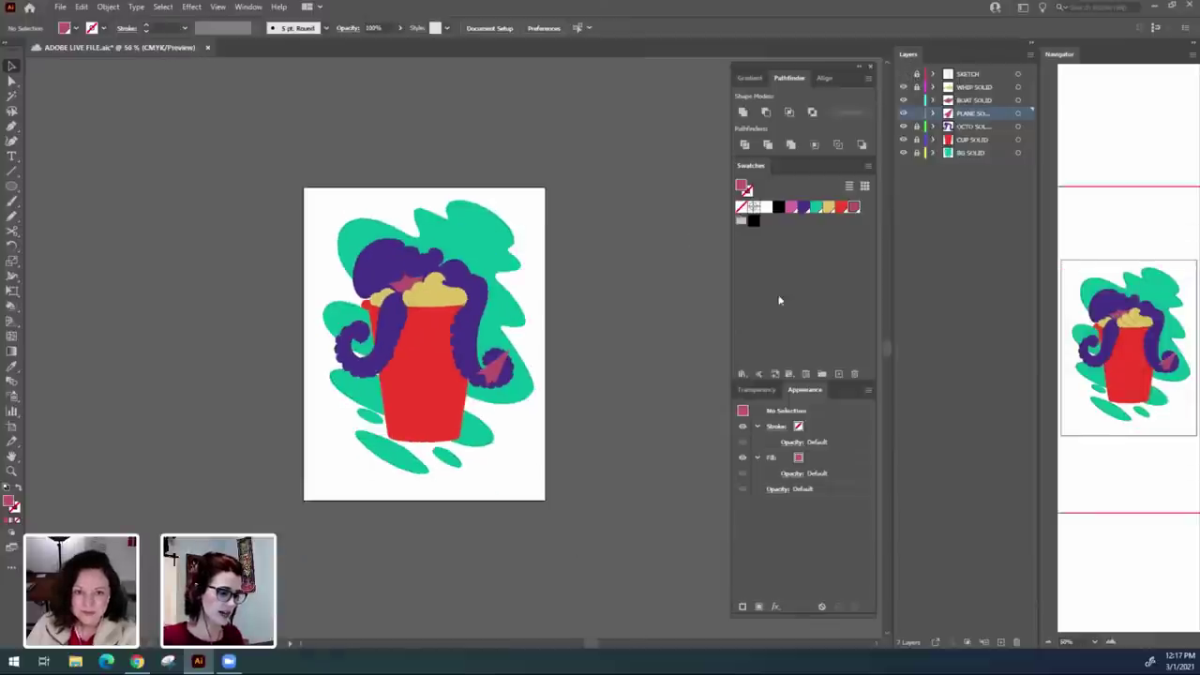
pyautogui.hotkey('ctrl', '+')
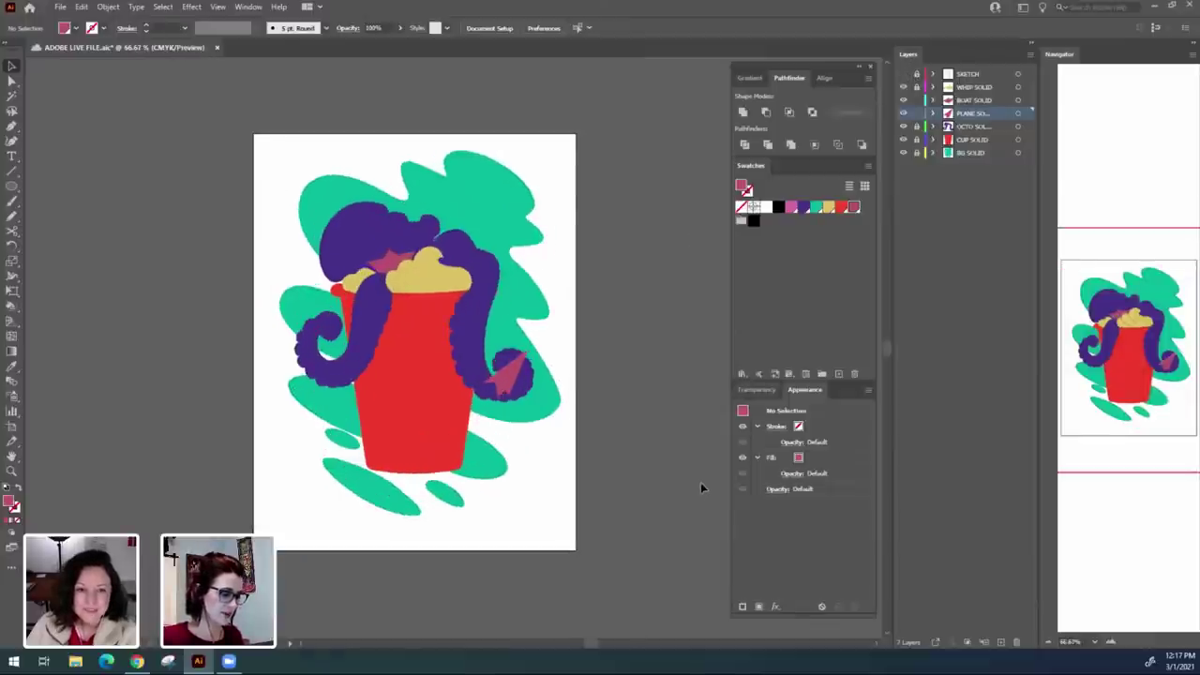
pyautogui.hotkey('ctrl', '+')
pyautogui.moveTo(619, 453); pyautogui.dragTo(643, 469)
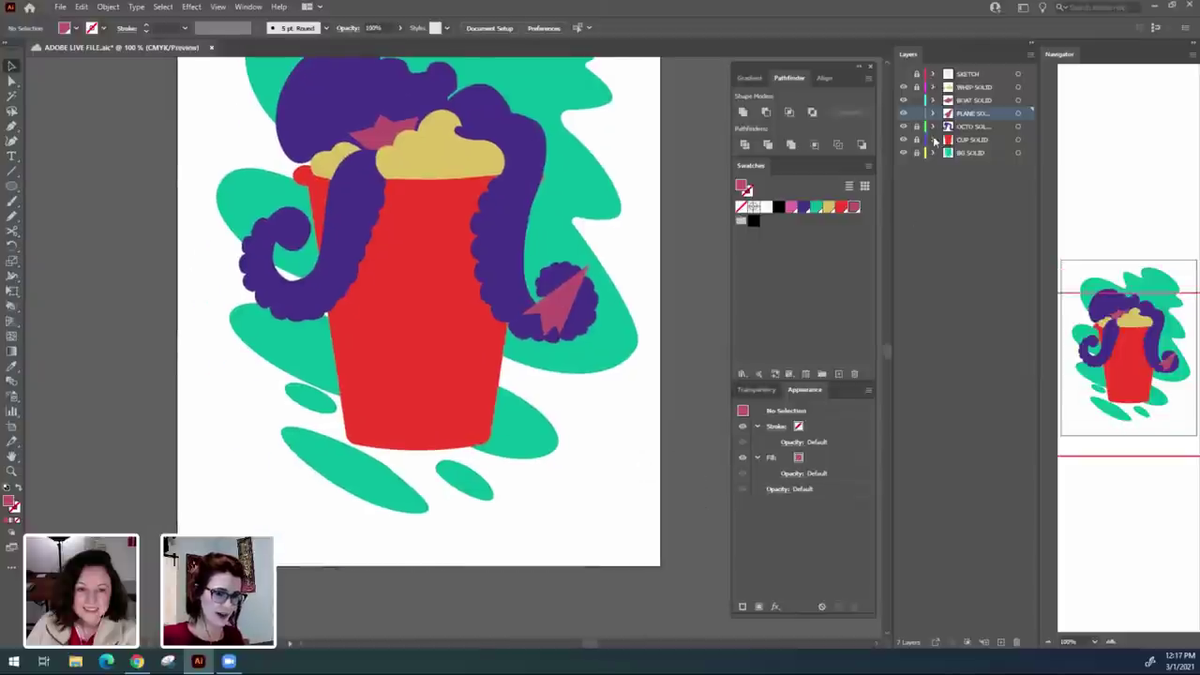
# Unlock the BG SOLID layer and directly select the upper edge of the large green blob beneath the cup.
pyautogui.click(917, 154)
pyautogui.moveTo(581, 507); pyautogui.dragTo(632, 485)
pyautogui.hotkey('ctrl', '+')
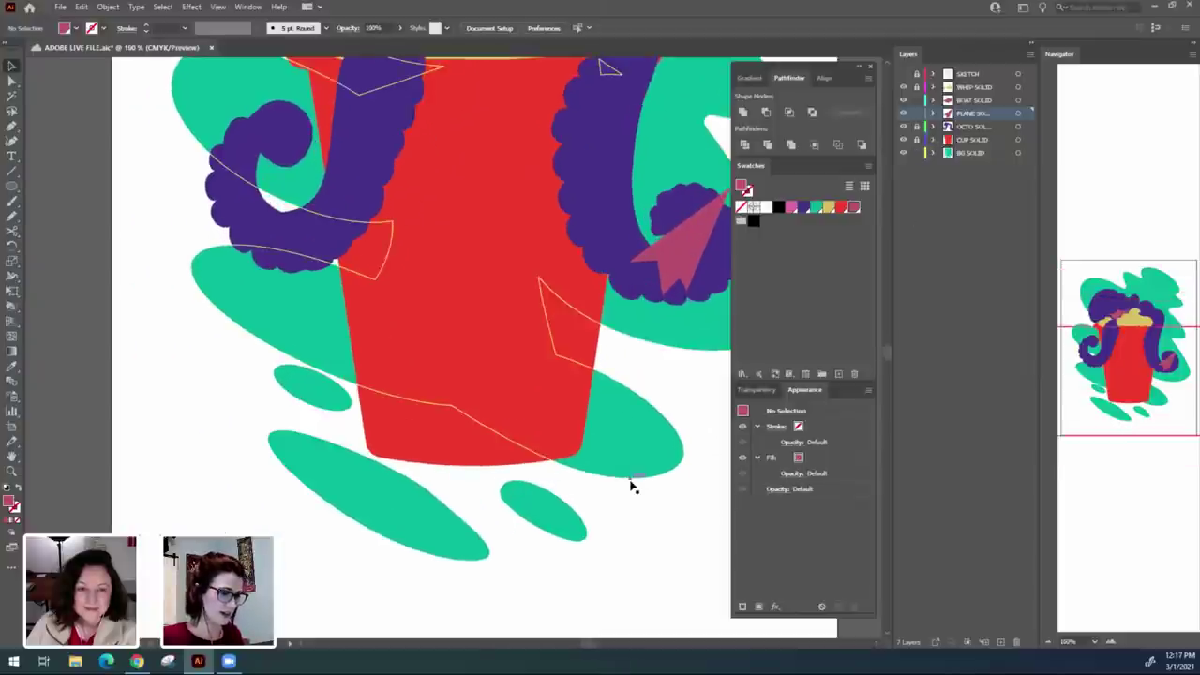
pyautogui.press('a')
pyautogui.click(480, 535)
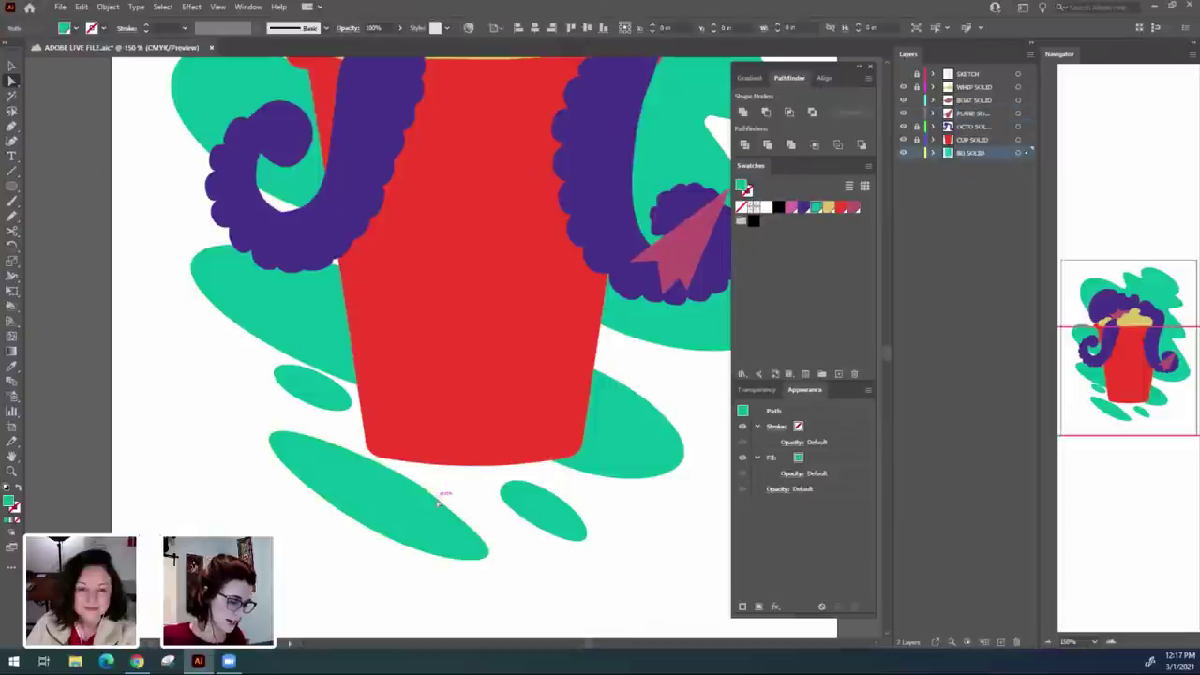
pyautogui.click(429, 496)
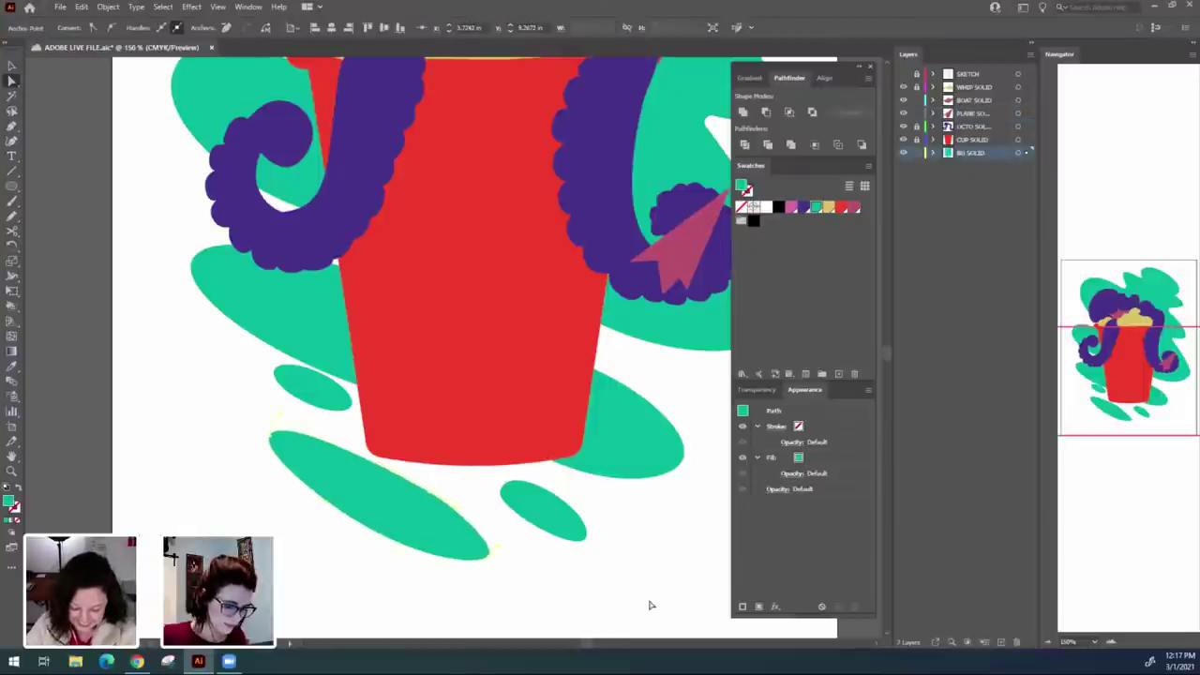
# Examine the path and anchors of the green background's right-hand waves close up, from the plane to the upper peaks.
pyautogui.moveTo(571, 596); pyautogui.dragTo(389, 621)
pyautogui.moveTo(629, 456); pyautogui.dragTo(572, 575)
pyautogui.moveTo(593, 538); pyautogui.dragTo(519, 673)
pyautogui.click(545, 474)
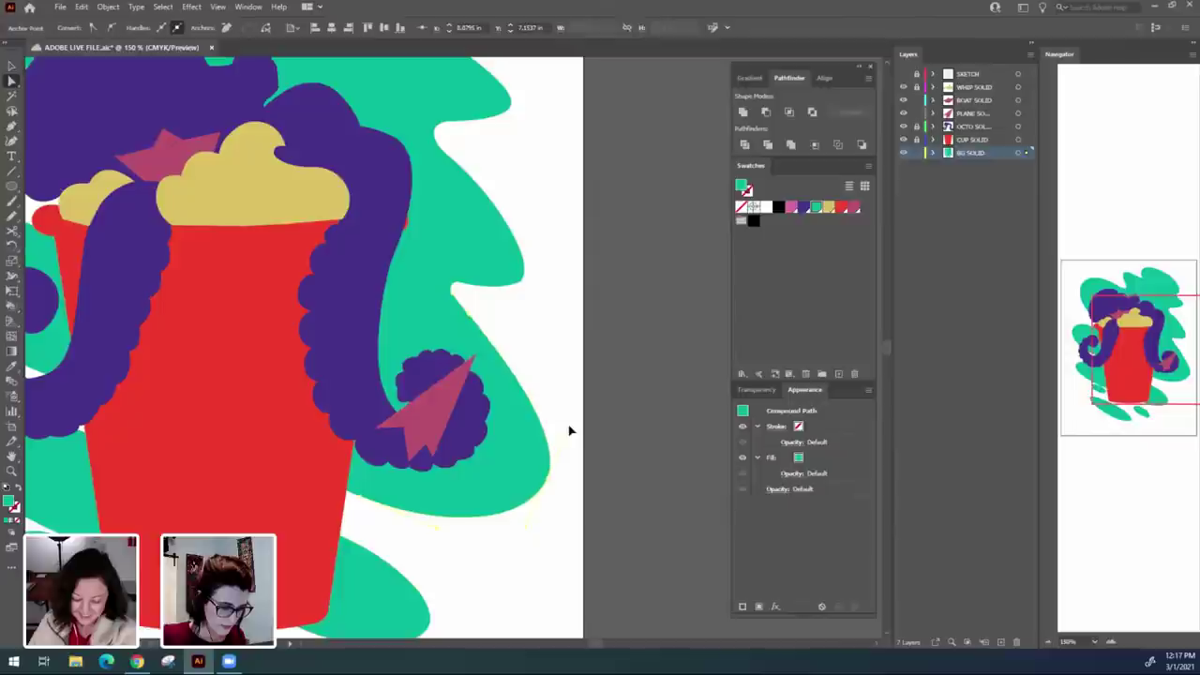
pyautogui.click(566, 527)
pyautogui.scroll(5, 581, 491)
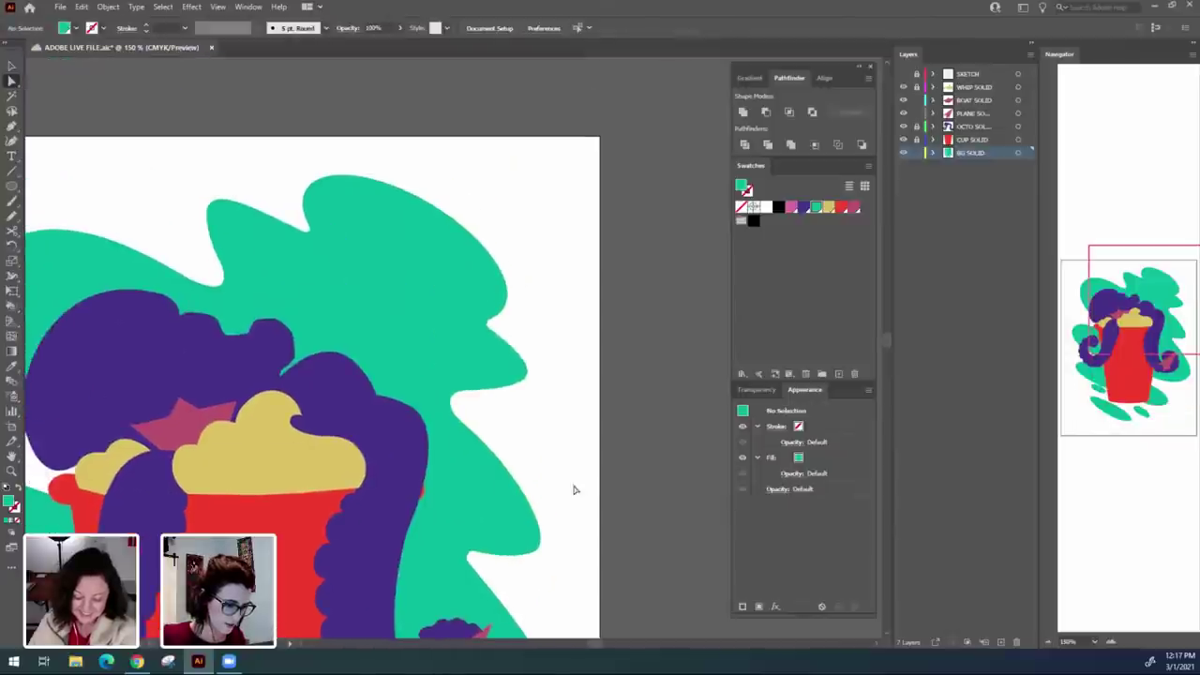
pyautogui.click(483, 446)
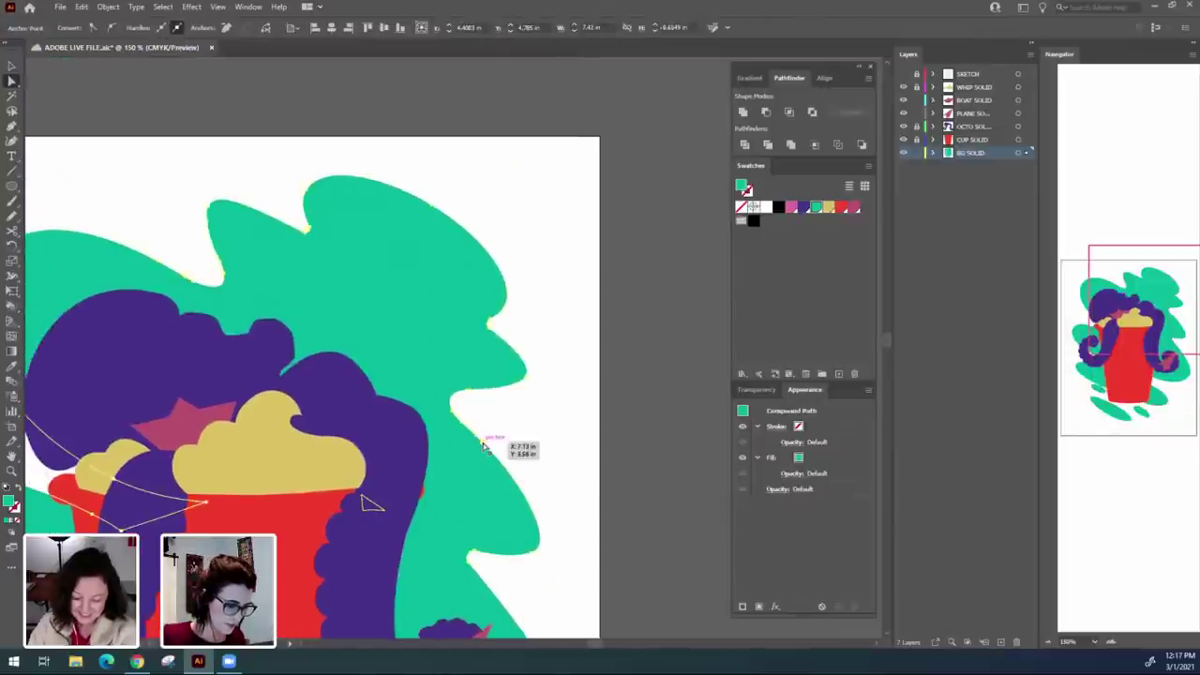
pyautogui.scroll(3, 571, 431)
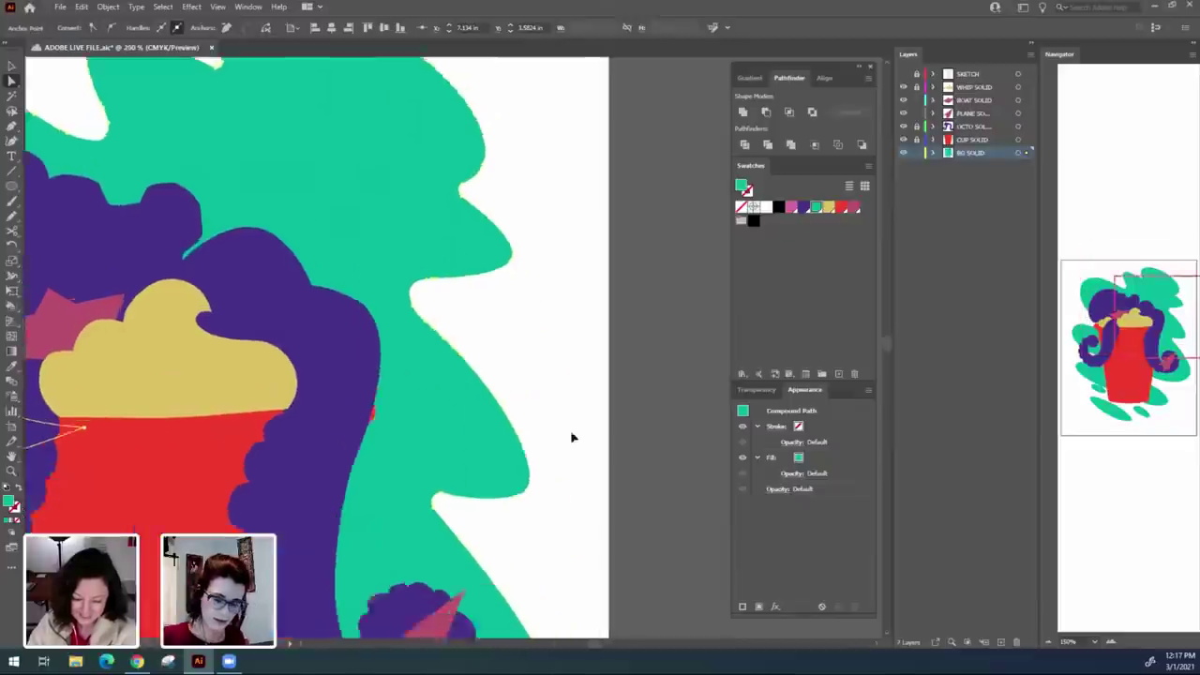
pyautogui.moveTo(546, 386); pyautogui.dragTo(554, 414)
pyautogui.click(475, 289)
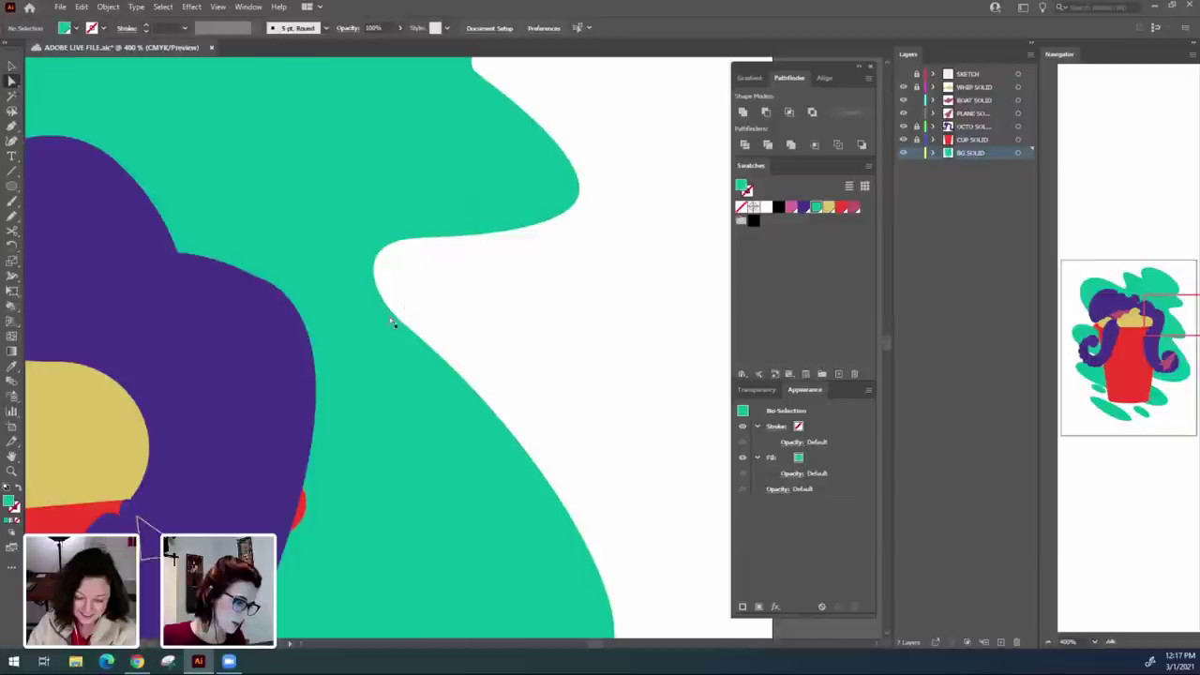
# Remove the anchor at the upper side of the valley beside the raised tentacle on the green background's right edge.
pyautogui.click(426, 343)
pyautogui.hotkey('ctrl', '=')
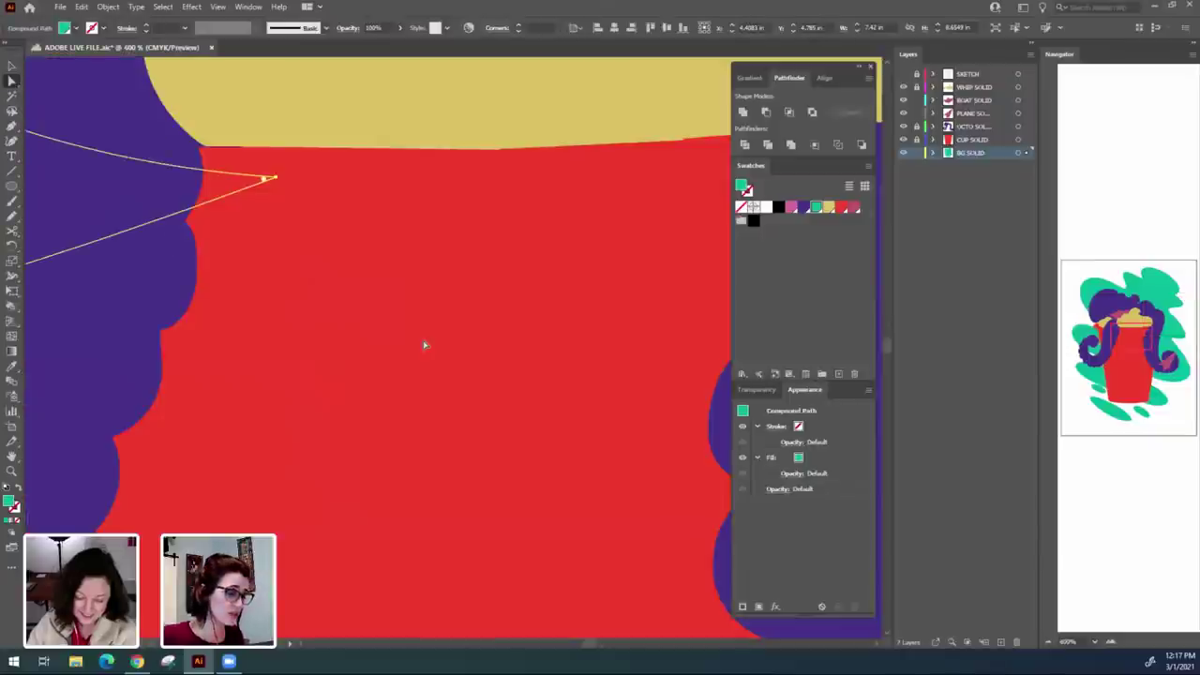
pyautogui.scroll(-5, 424, 345)
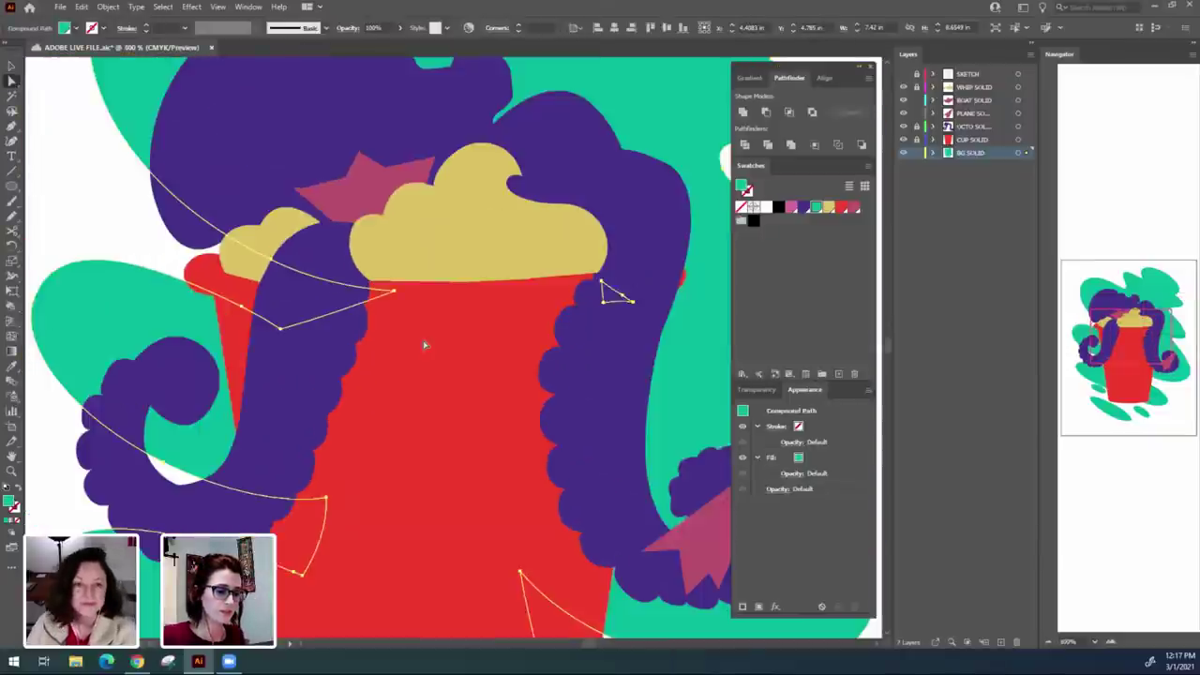
pyautogui.hotkey('ctrl', '-')
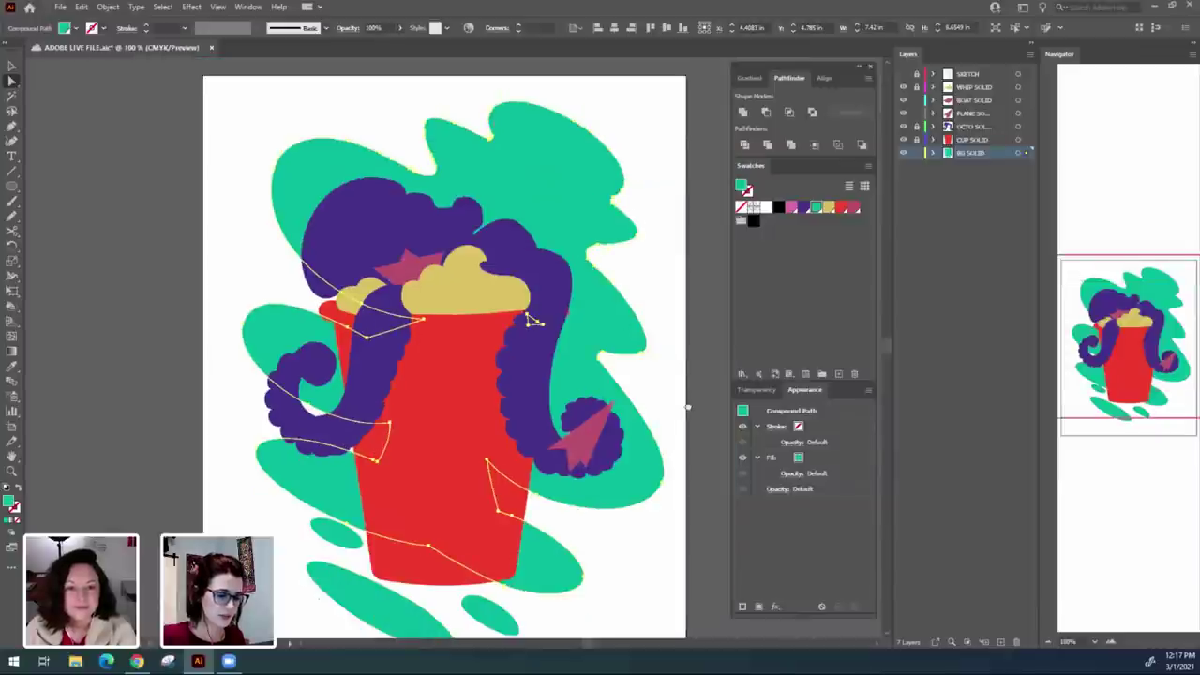
pyautogui.moveTo(689, 407); pyautogui.dragTo(546, 538)
pyautogui.scroll(2, 483, 384)
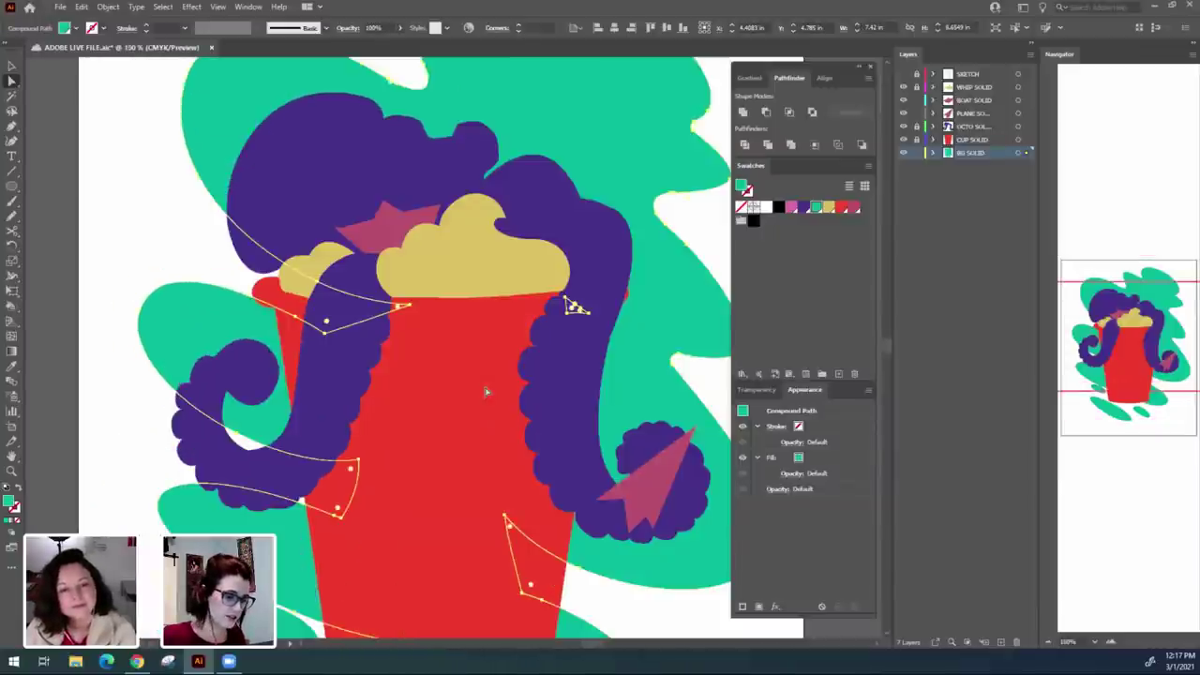
pyautogui.scroll(2, 457, 382)
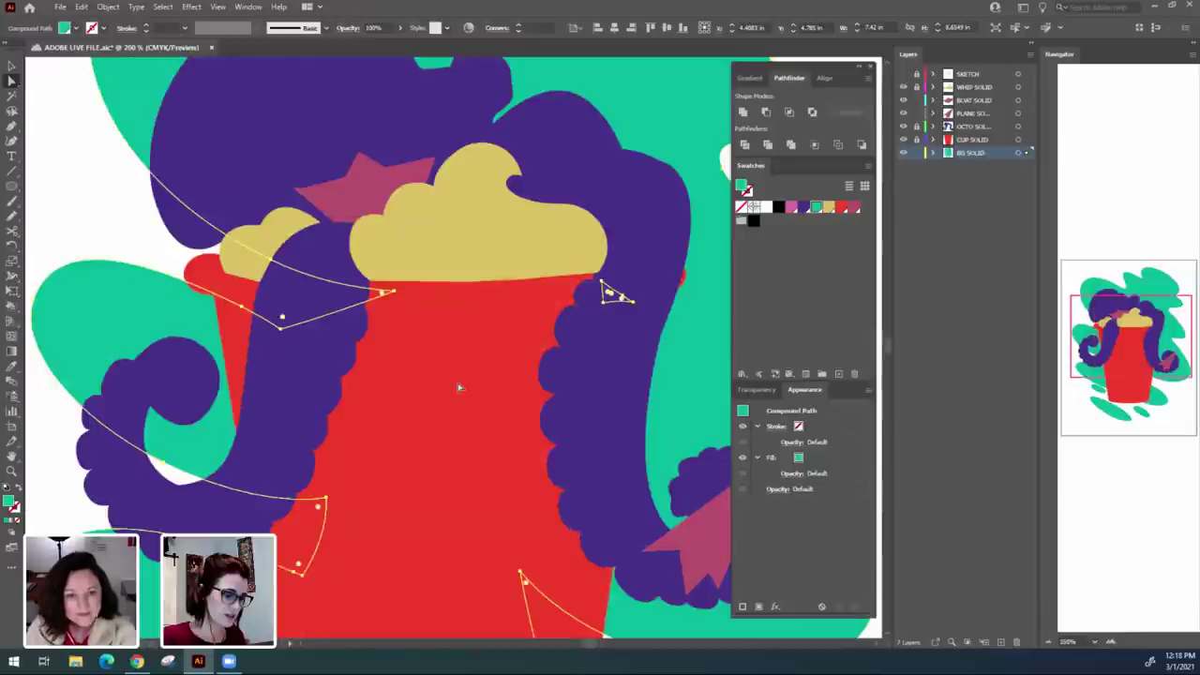
pyautogui.moveTo(611, 288); pyautogui.dragTo(180, 460)
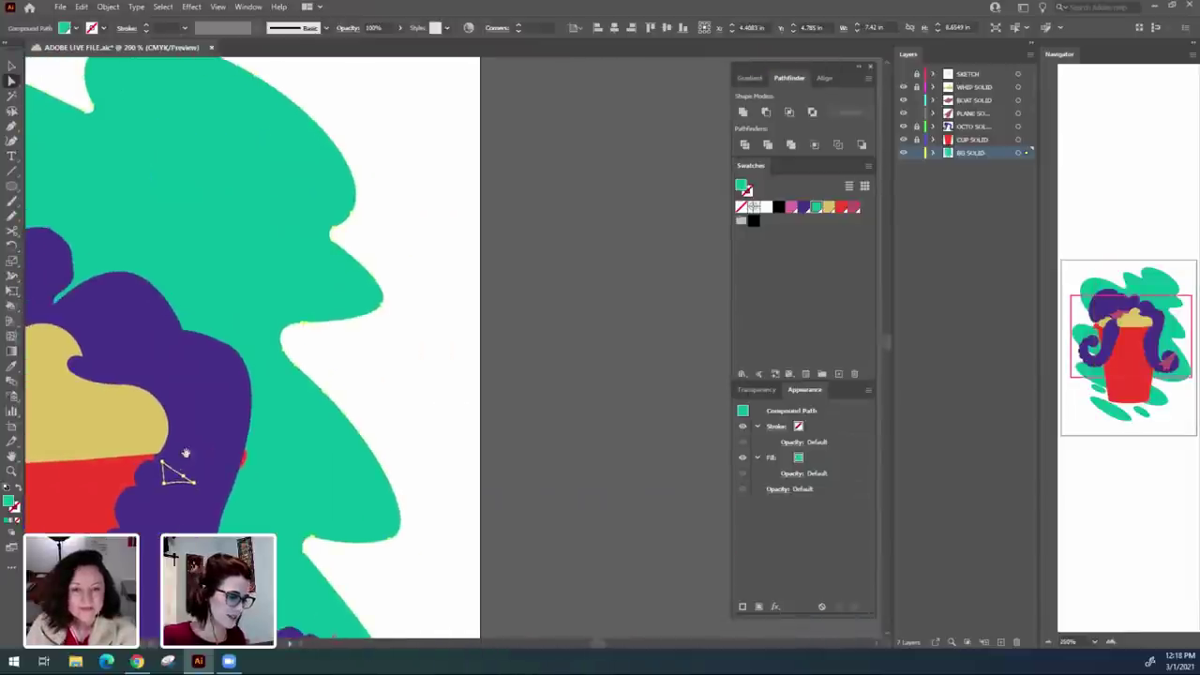
pyautogui.hotkey('ctrl', '=')
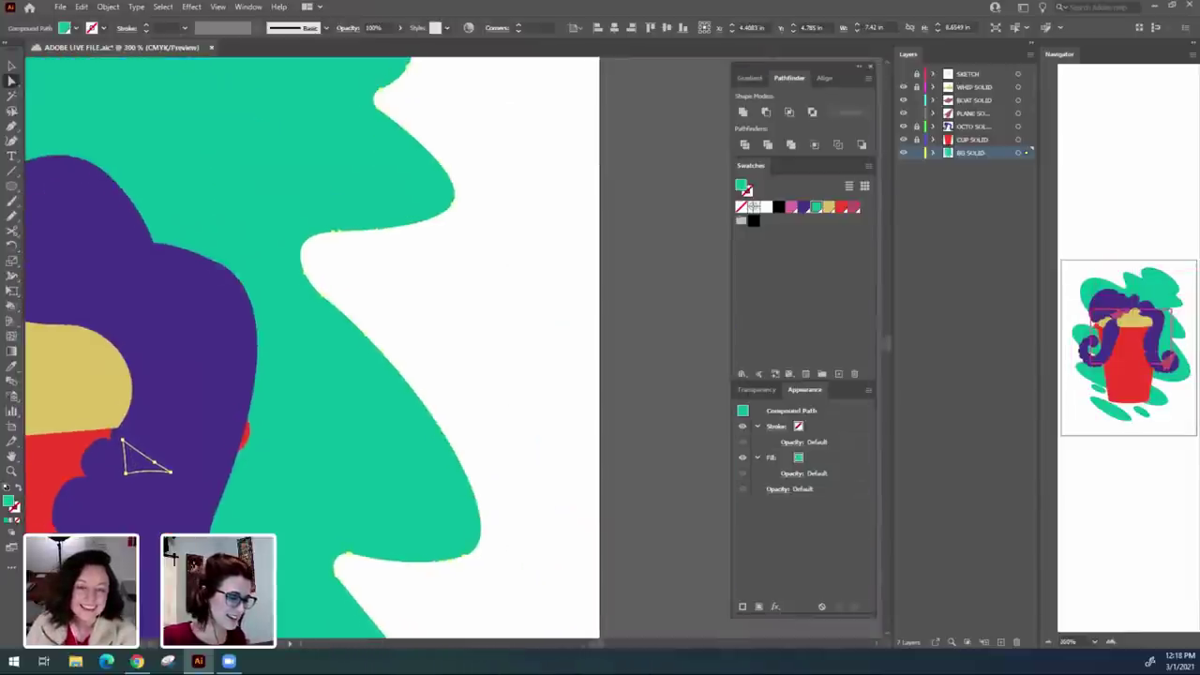
pyautogui.click(420, 328)
pyautogui.click(317, 295)
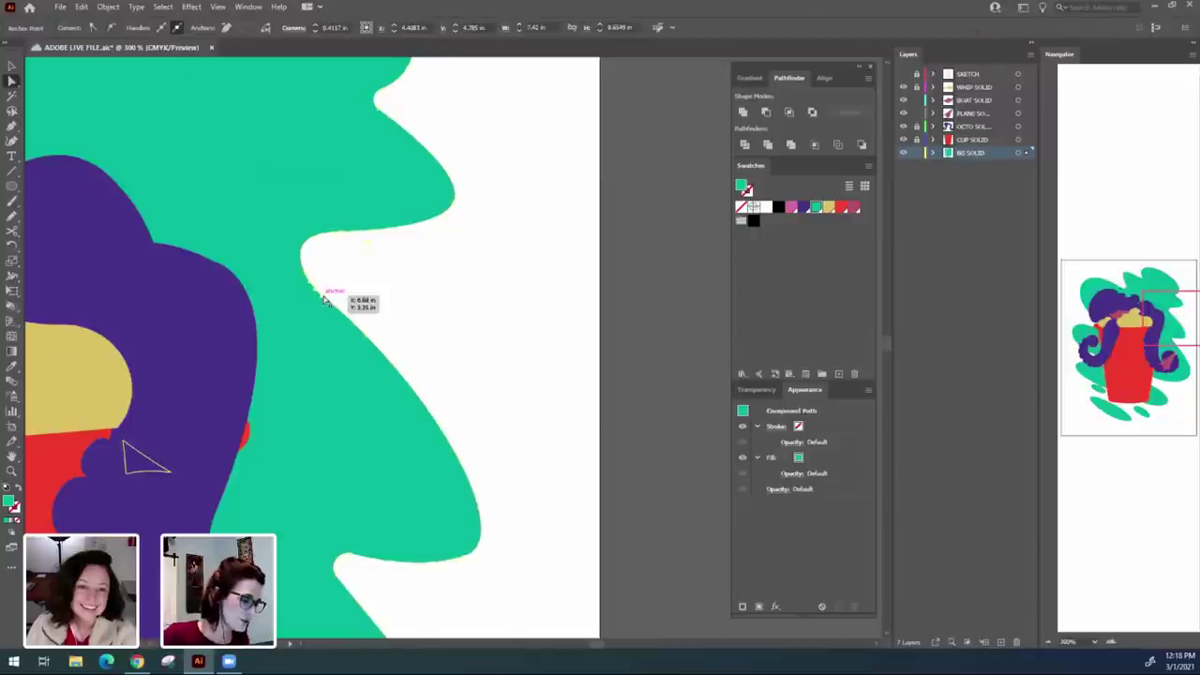
pyautogui.click(334, 235)
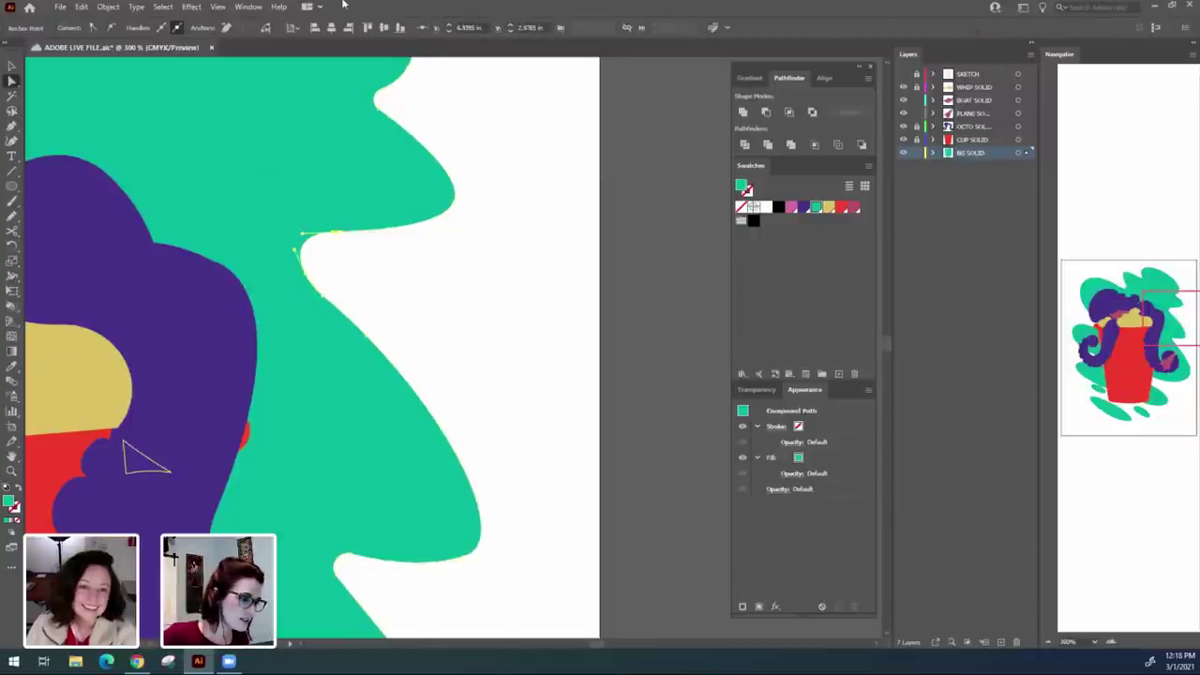
pyautogui.click(227, 26)
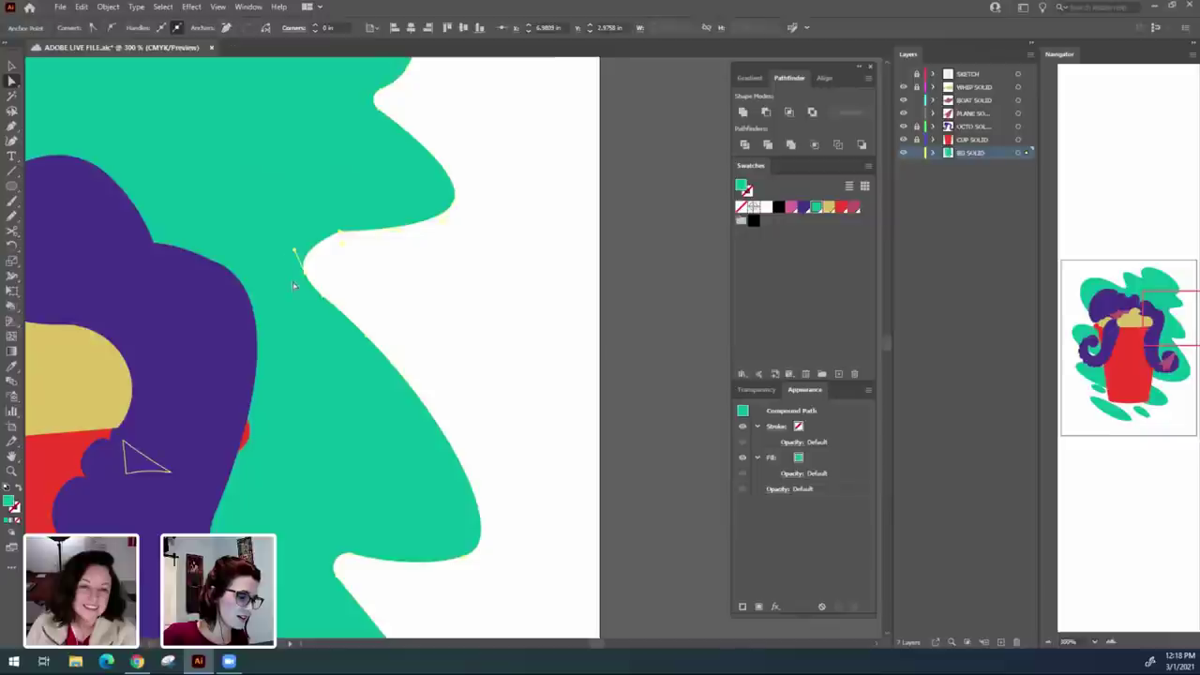
# Remove the extra anchor in the valley beside the raised tentacle and reshape the green edge into a smooth curve with the remaining handle.
pyautogui.click(318, 291)
pyautogui.click(228, 28)
pyautogui.click(229, 32)
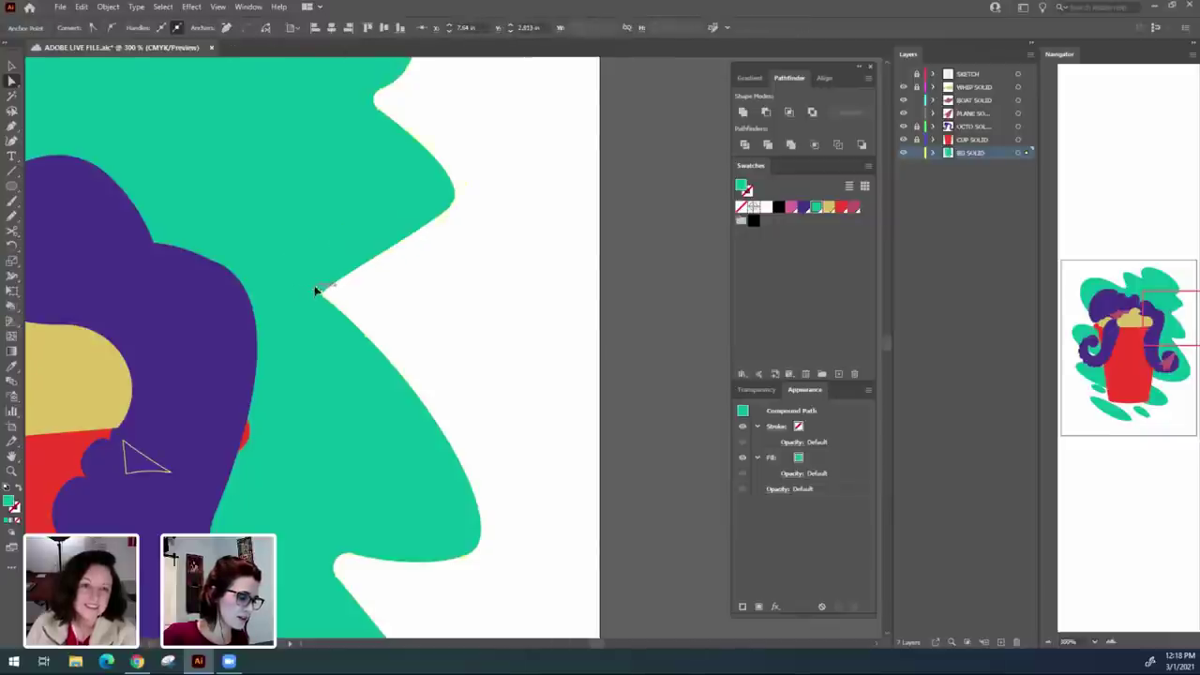
pyautogui.moveTo(315, 291); pyautogui.dragTo(235, 201)
pyautogui.click(452, 354)
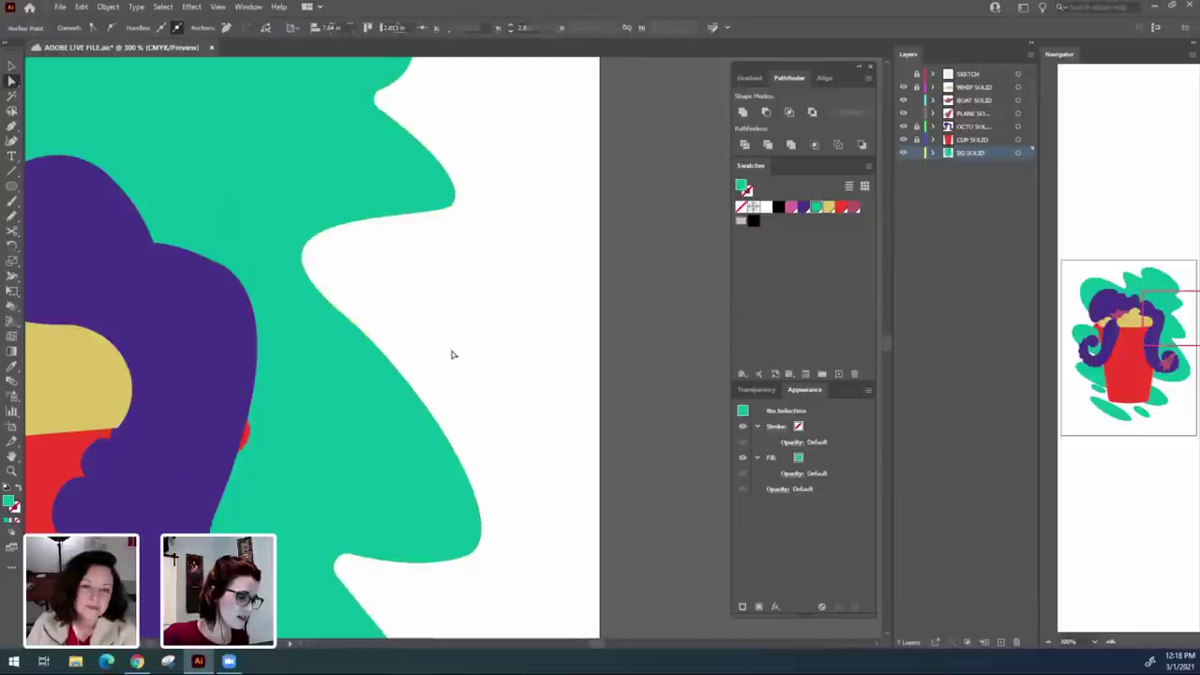
# Remove the extra anchor in the small notch below the tallest green peak and smooth the notch's curve.
pyautogui.moveTo(394, 292); pyautogui.dragTo(450, 469)
pyautogui.click(427, 296)
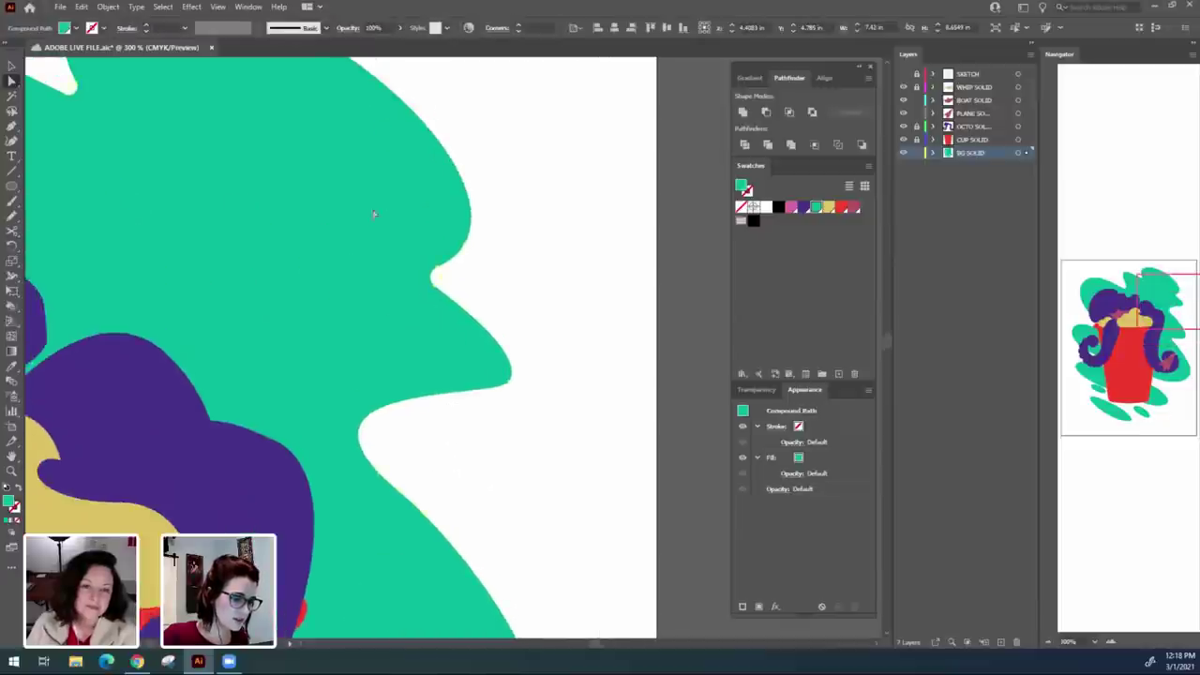
pyautogui.click(433, 278)
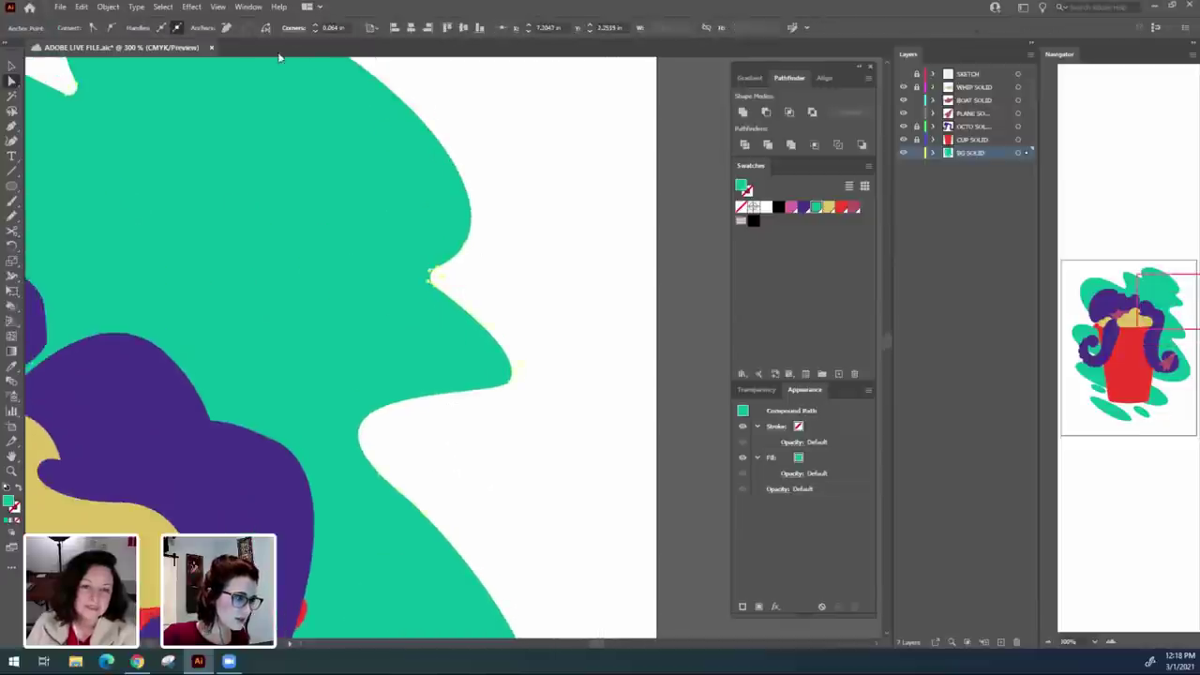
pyautogui.click(225, 28)
pyautogui.moveTo(431, 274); pyautogui.dragTo(621, 416)
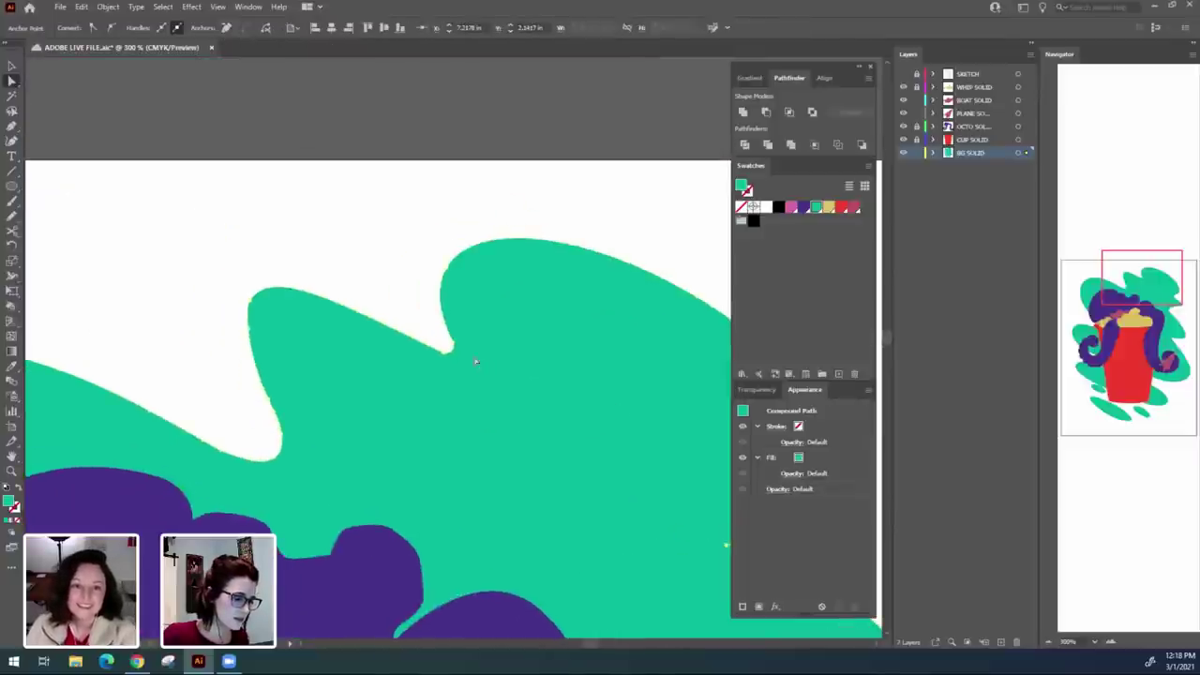
# Remove the extra anchor in the notch between the two upper green peaks and extend the remaining handle to smooth it.
pyautogui.click(445, 352)
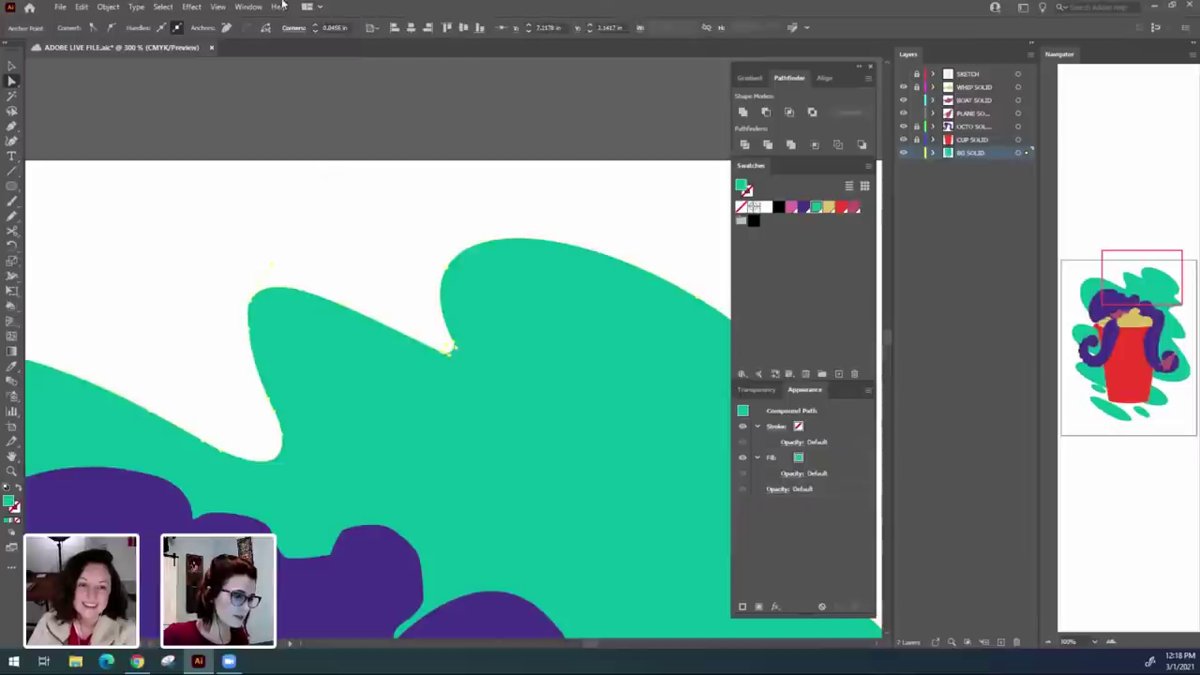
pyautogui.click(226, 28)
pyautogui.moveTo(456, 353); pyautogui.dragTo(500, 421)
pyautogui.hscroll(-1, 194, 331)
pyautogui.moveTo(193, 331); pyautogui.dragTo(287, 292)
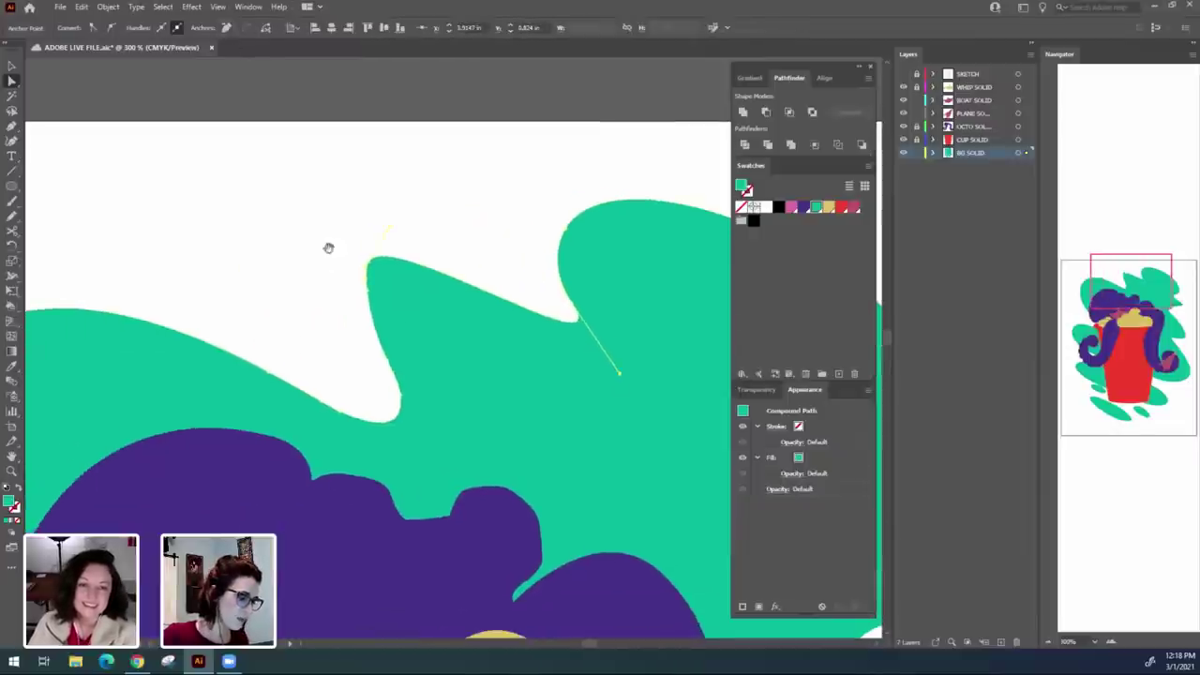
# Remove the extra anchor on the long green slope above the octopus's head and adjust the handle to restore its gentle curve.
pyautogui.click(325, 405)
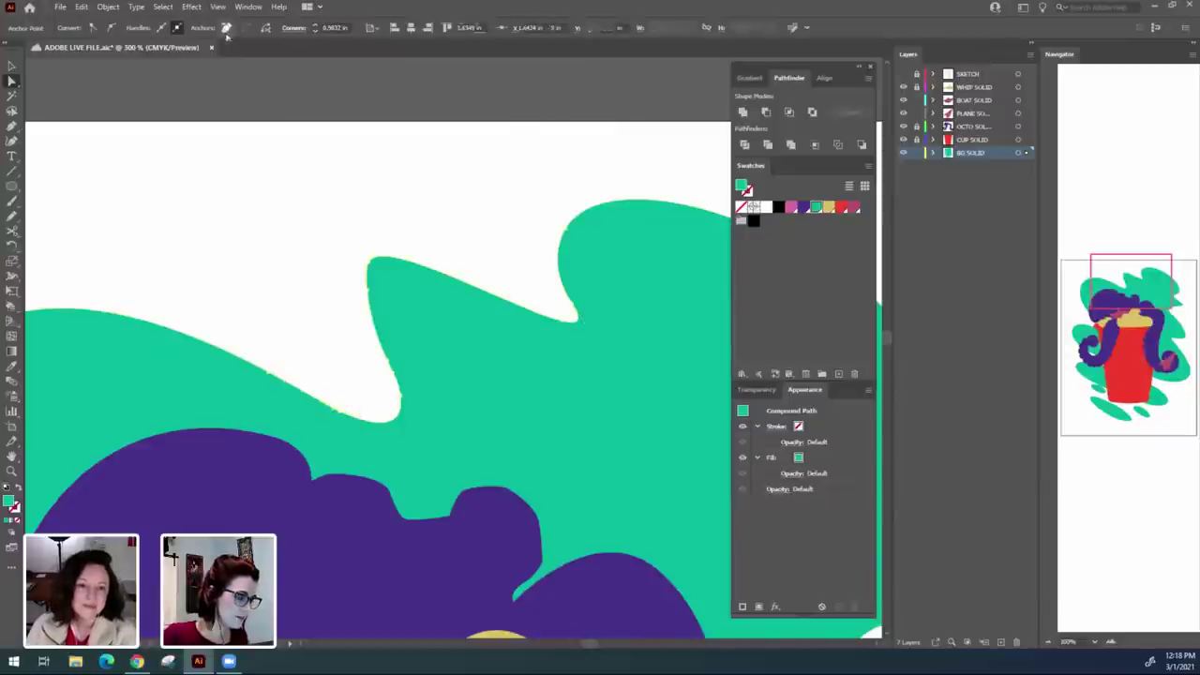
pyautogui.click(226, 28)
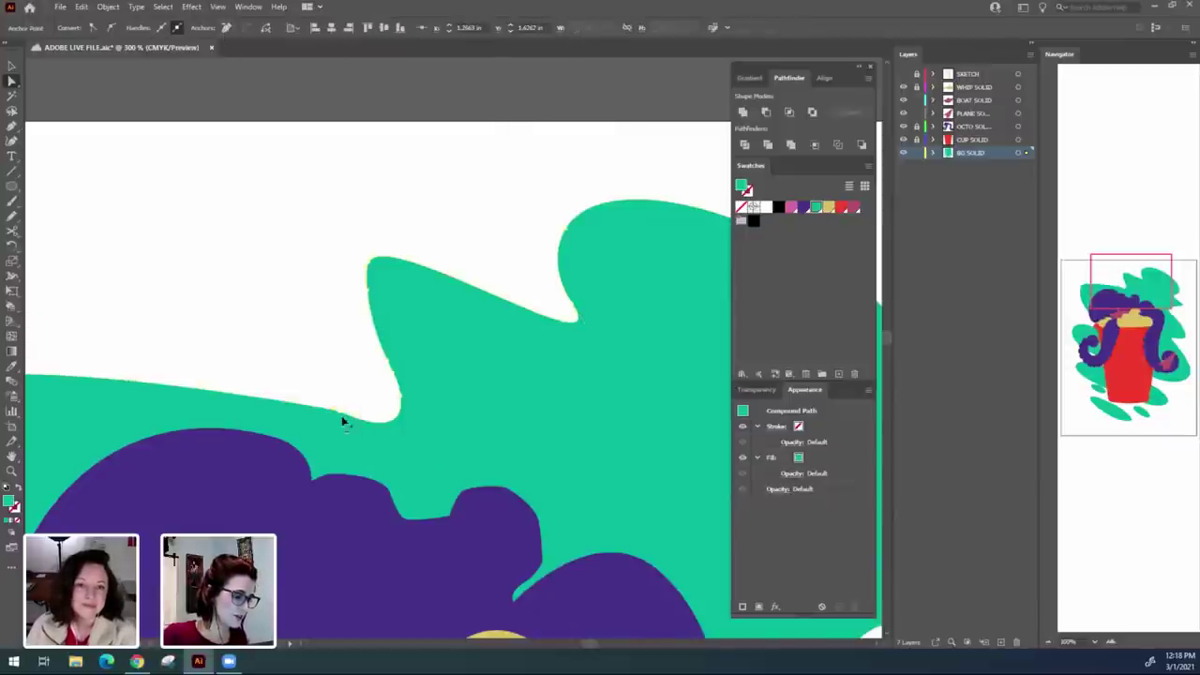
pyautogui.click(310, 401)
pyautogui.moveTo(310, 401); pyautogui.dragTo(182, 356)
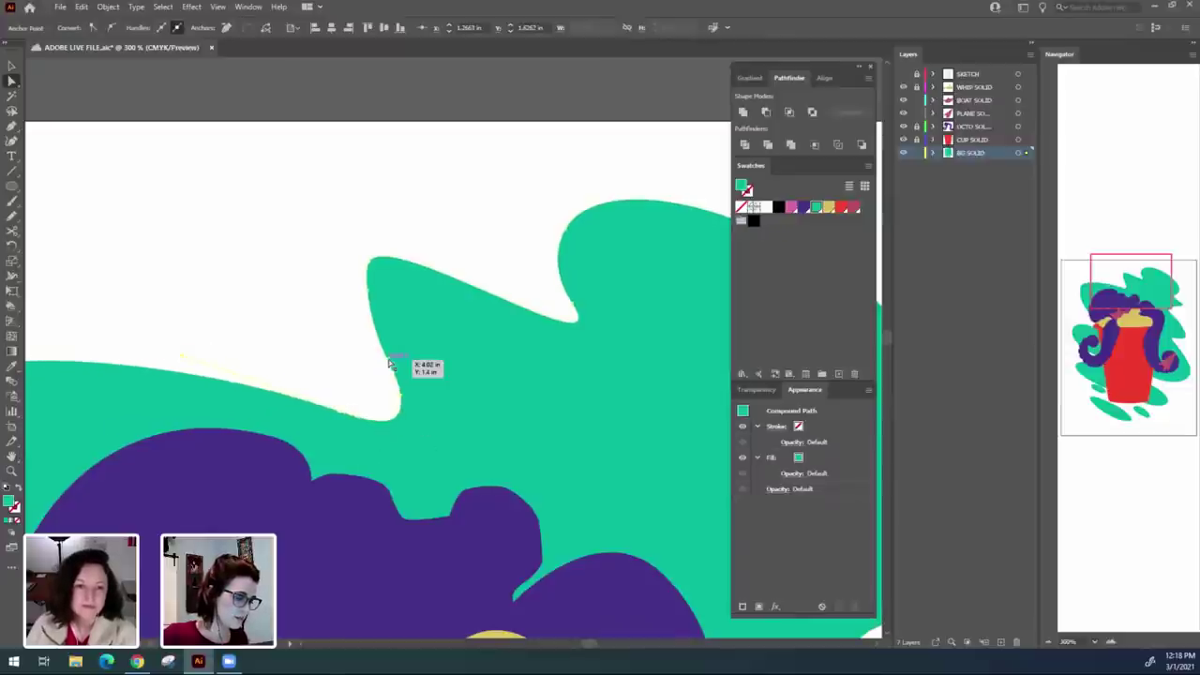
# Remove the extra anchor on the right side of the valley above the octopus's head and round the valley with the handle.
pyautogui.click(364, 320)
pyautogui.click(225, 27)
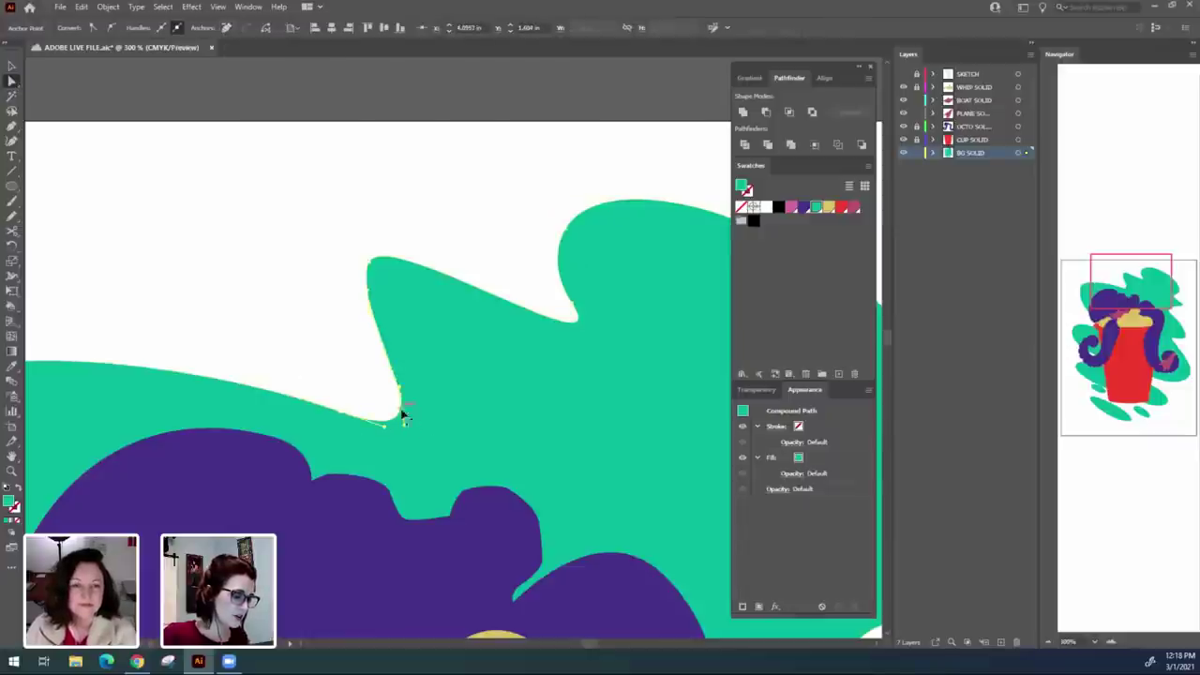
pyautogui.moveTo(402, 413); pyautogui.dragTo(423, 435)
pyautogui.click(343, 289)
# Remove the extra anchor on the left side of the smaller upper peak and reshape its tip with the handle.
pyautogui.click(367, 290)
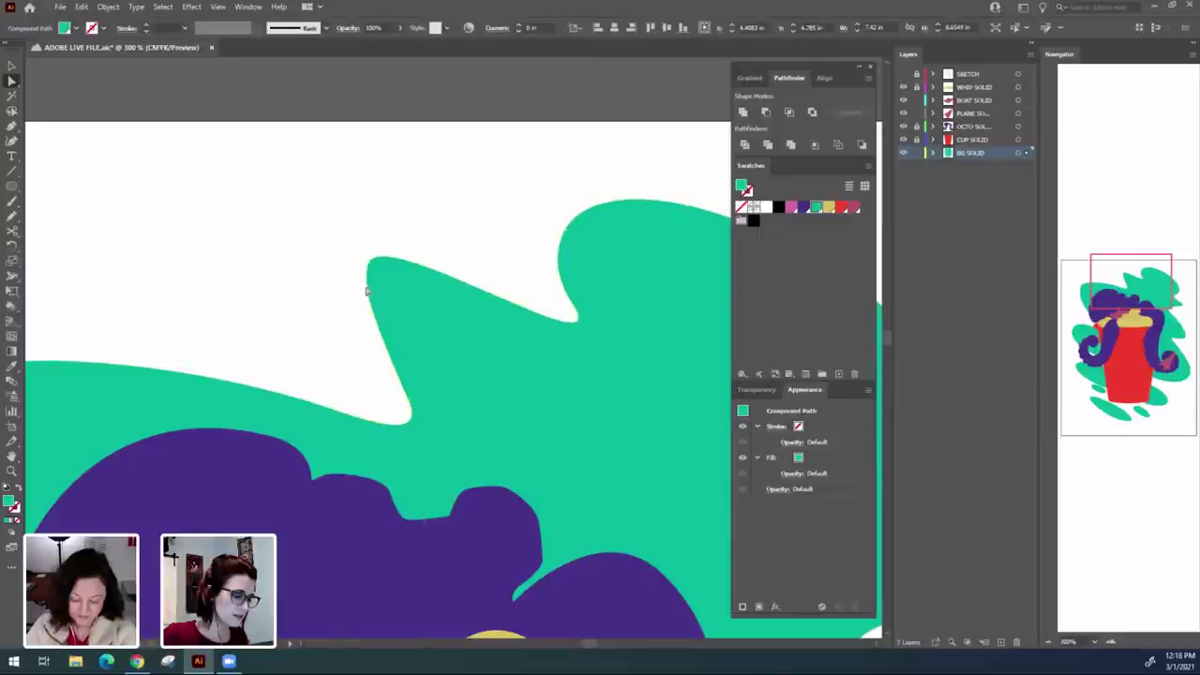
pyautogui.click(365, 292)
pyautogui.click(227, 28)
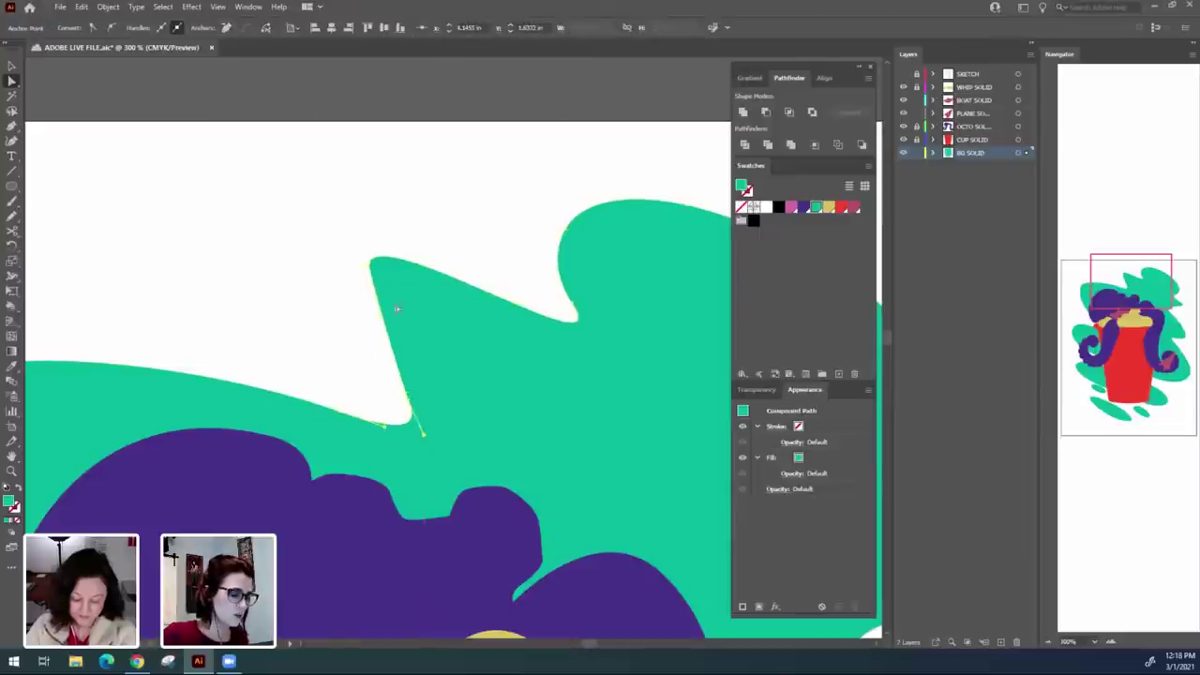
pyautogui.moveTo(367, 270); pyautogui.dragTo(351, 298)
pyautogui.click(351, 303)
# Adjust the direction handles at the upper-left corner of the green background to smooth the lobe behind the octopus's head.
pyautogui.moveTo(619, 477); pyautogui.dragTo(836, 308)
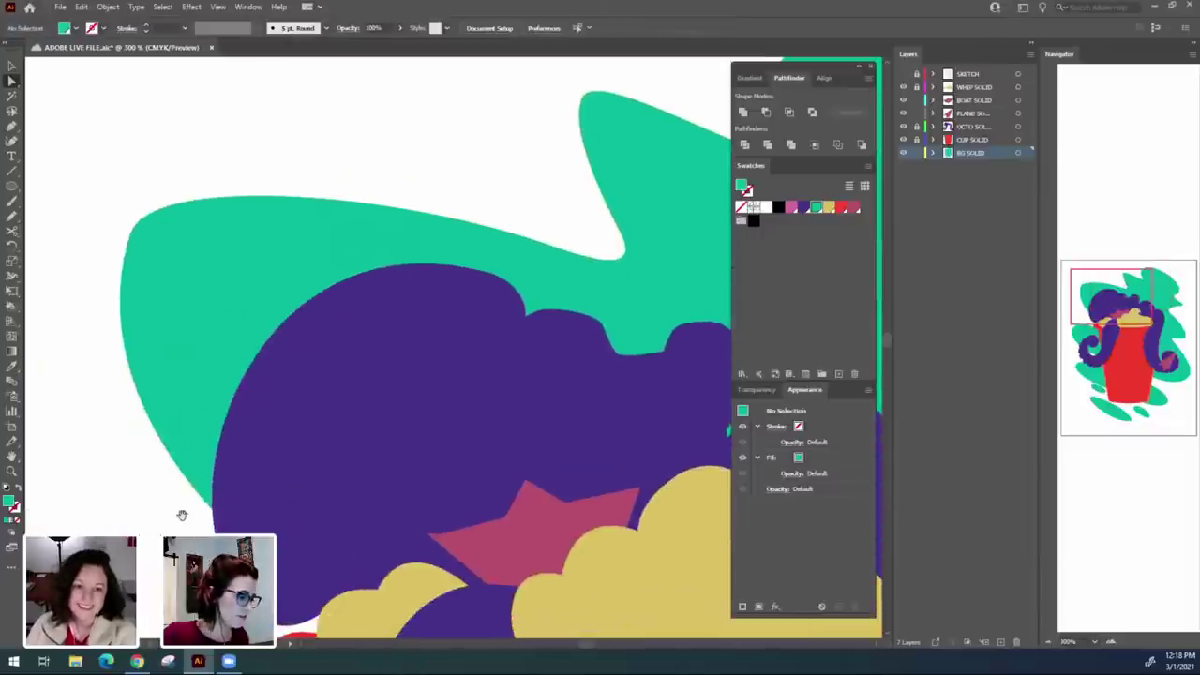
pyautogui.moveTo(182, 515); pyautogui.dragTo(233, 452)
pyautogui.click(249, 257)
pyautogui.moveTo(187, 166); pyautogui.dragTo(185, 167)
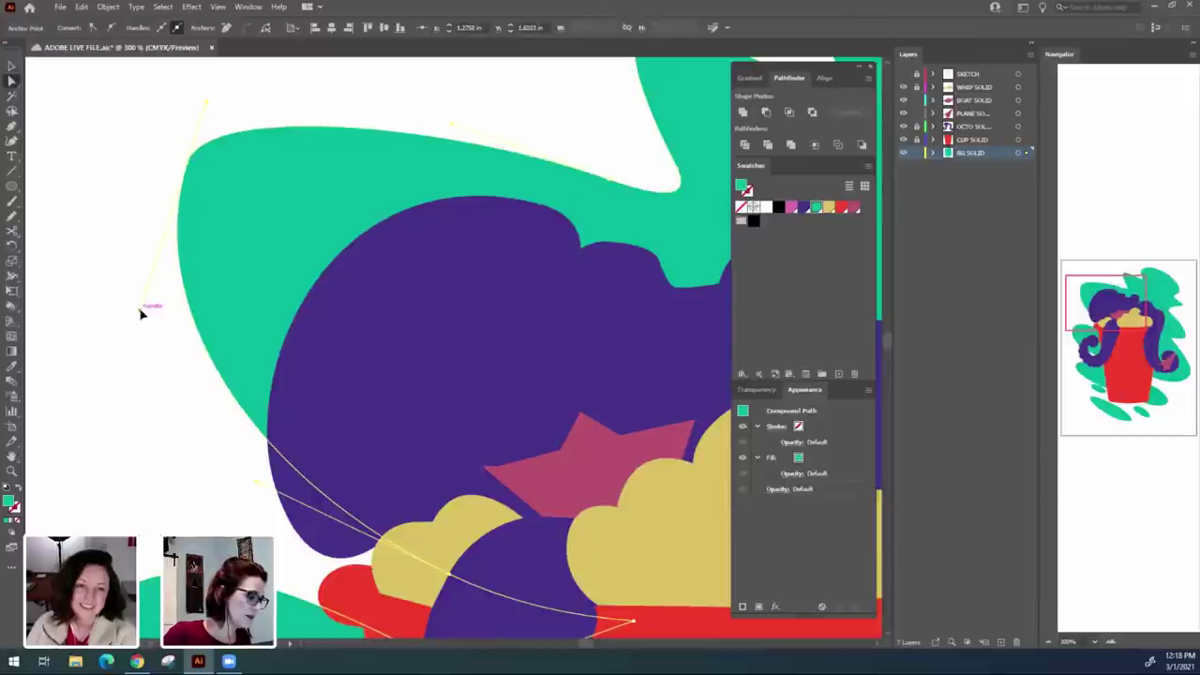
pyautogui.moveTo(142, 311); pyautogui.dragTo(186, 336)
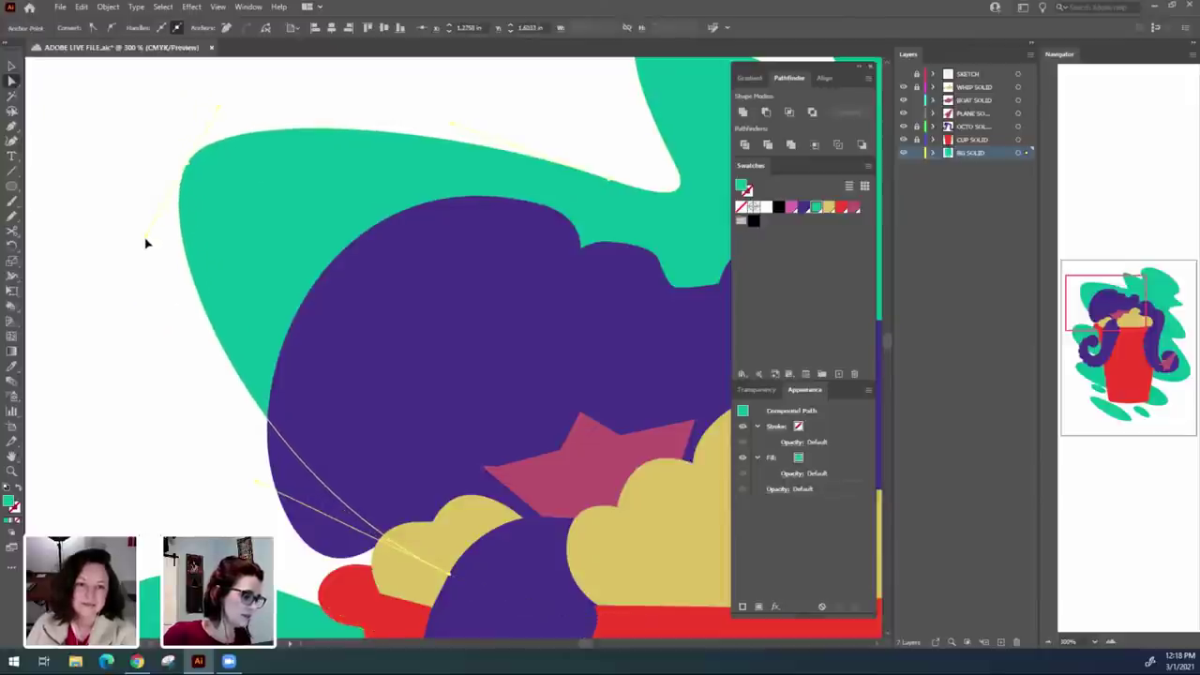
pyautogui.click(193, 410)
# Examine the edges of the green shapes down the left side of the cup, from the curled tentacle to the cup's base.
pyautogui.moveTo(193, 410); pyautogui.dragTo(179, 137)
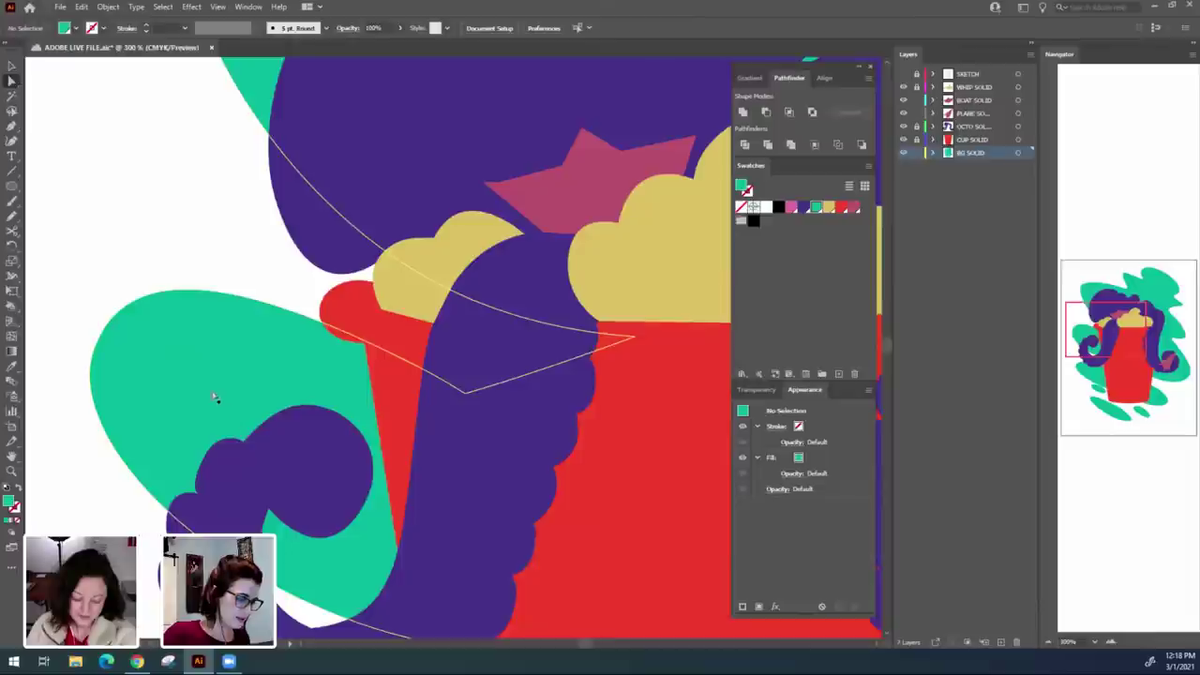
pyautogui.click(147, 448)
pyautogui.moveTo(147, 447); pyautogui.dragTo(165, 233)
pyautogui.click(116, 460)
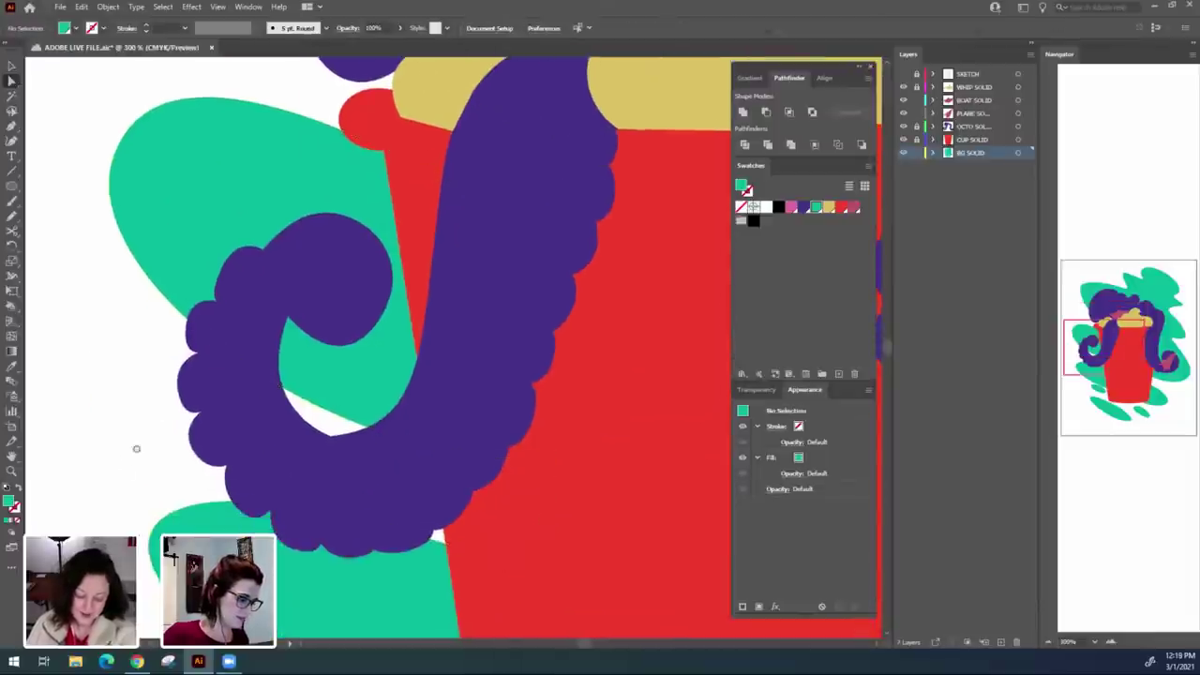
pyautogui.moveTo(138, 450); pyautogui.dragTo(166, 259)
pyautogui.moveTo(444, 596); pyautogui.dragTo(347, 428)
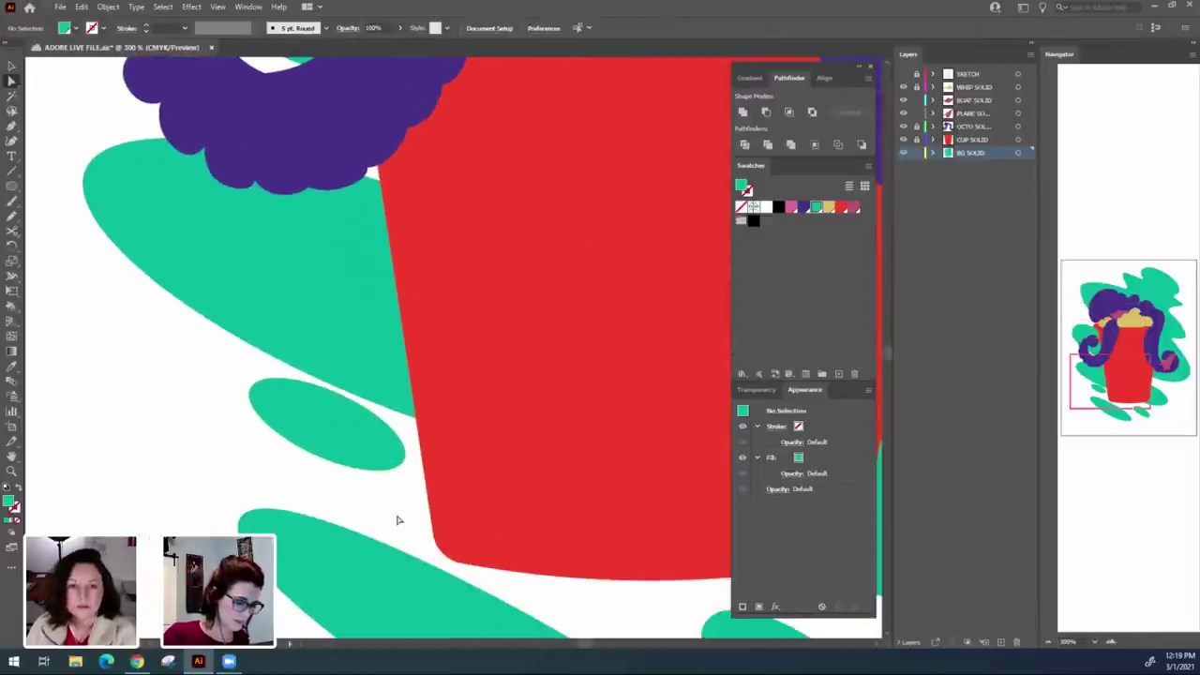
pyautogui.hotkey('ctrl', '1')
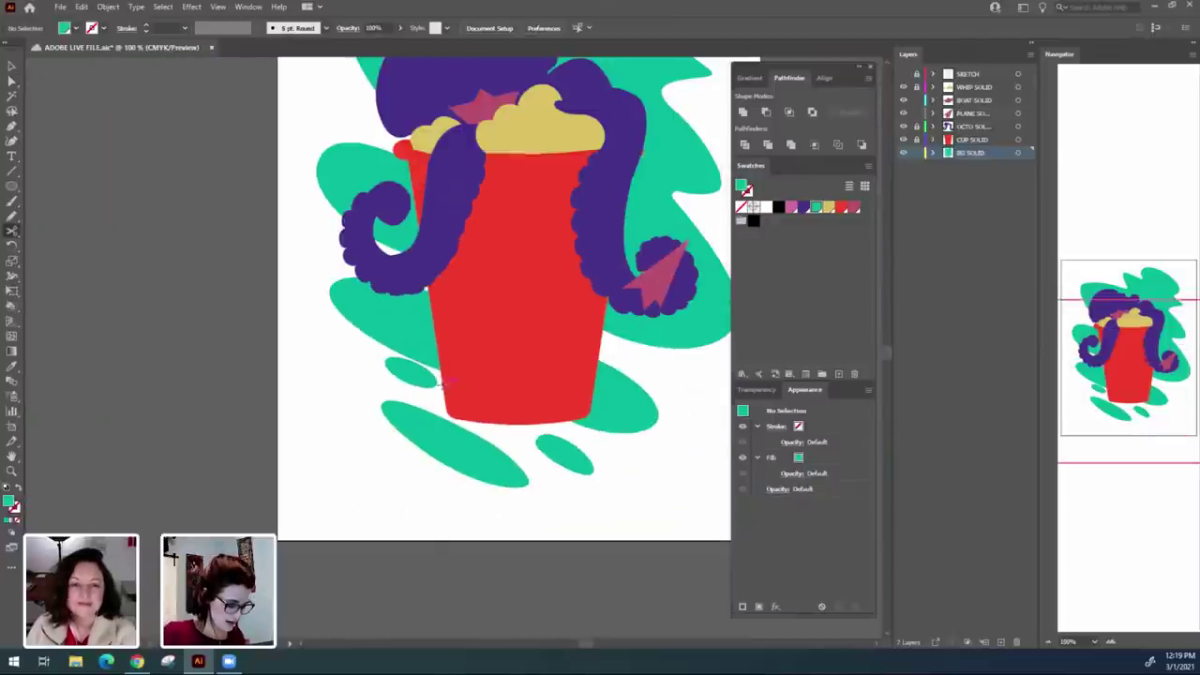
# Move the small green ellipse left of the cup's base slightly down.
pyautogui.press('v')
pyautogui.moveTo(418, 379); pyautogui.dragTo(420, 386)
pyautogui.moveTo(714, 461); pyautogui.dragTo(600, 535)
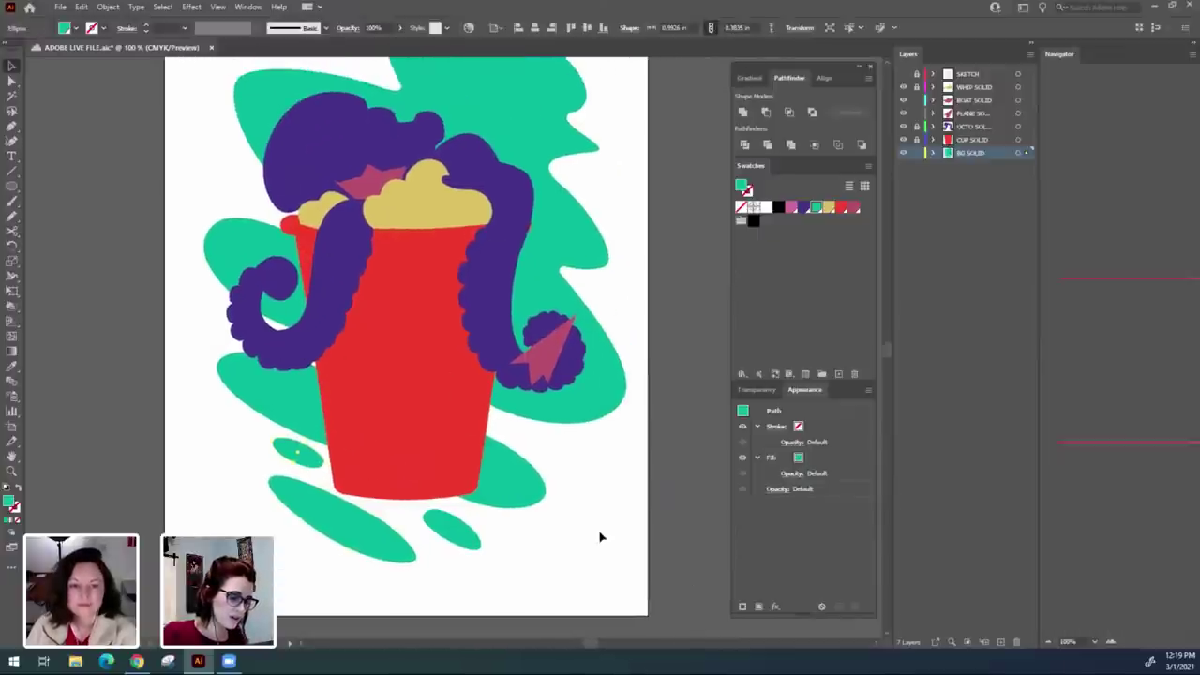
pyautogui.click(600, 536)
# Delete the stray triangular piece of the green compound path hidden behind the right-hand tentacle.
pyautogui.scroll(2, 587, 567)
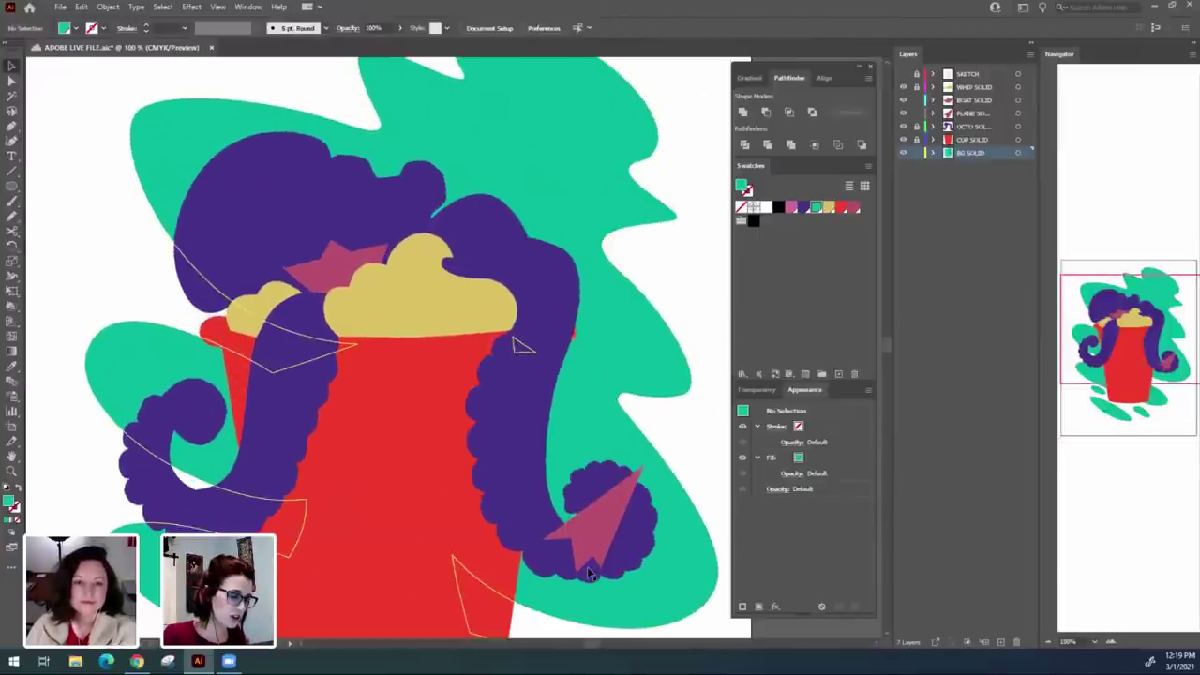
pyautogui.moveTo(587, 395); pyautogui.dragTo(558, 427)
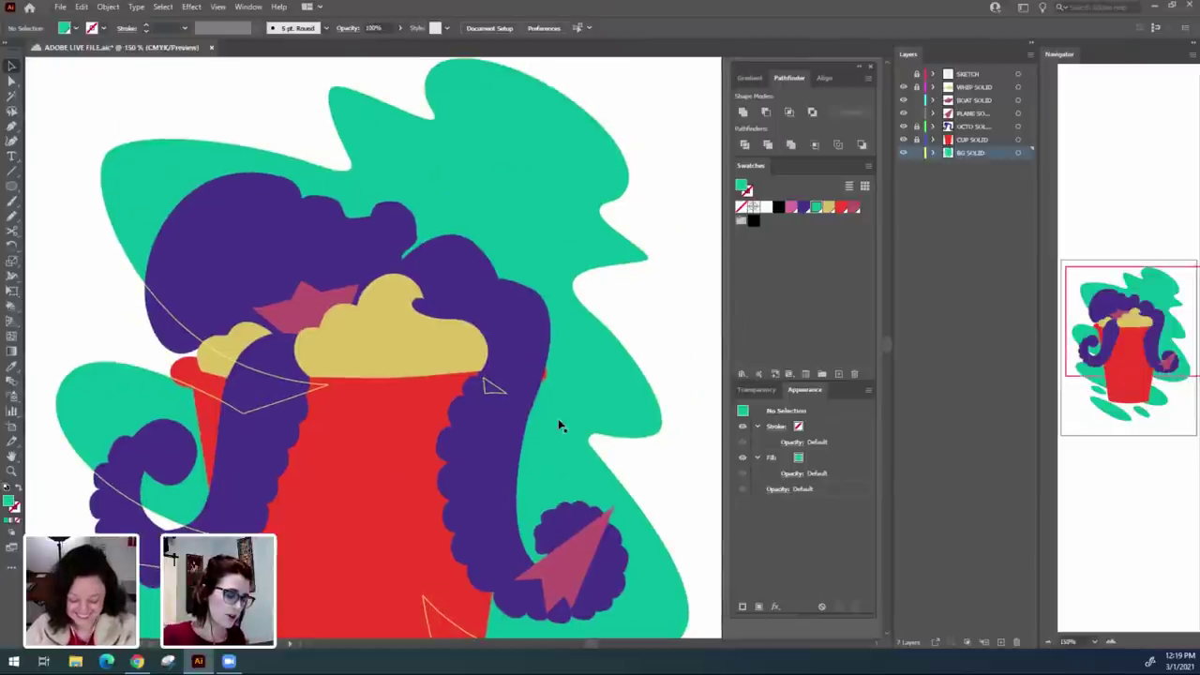
pyautogui.scroll(4, 559, 427)
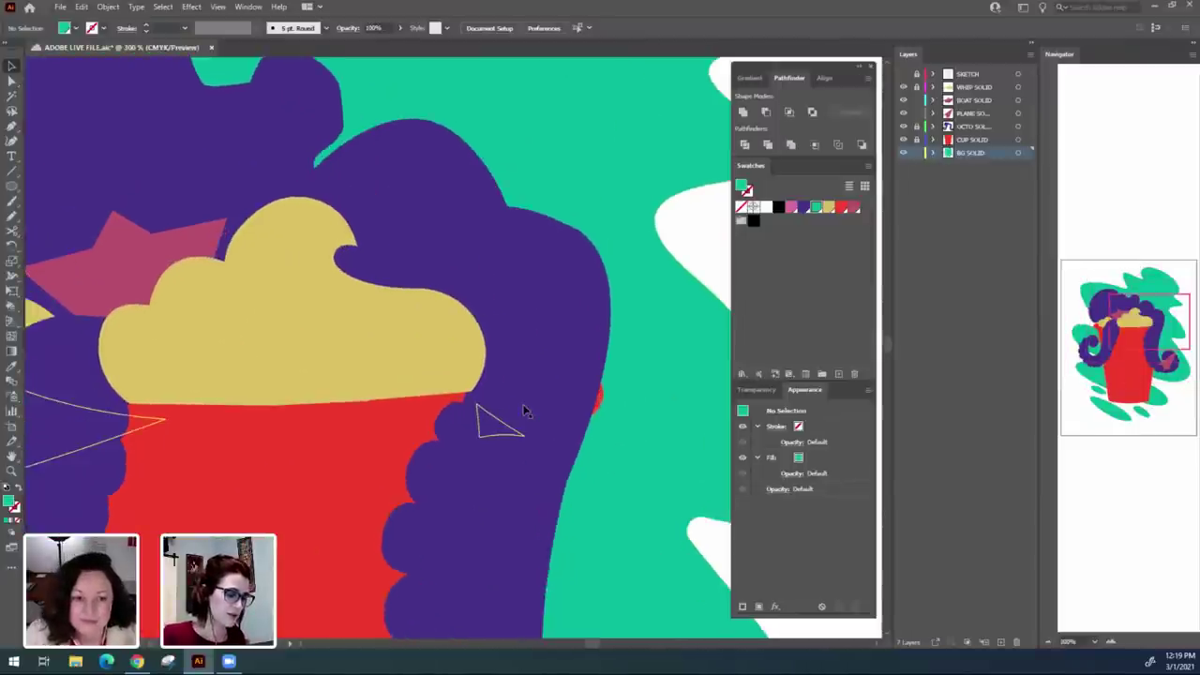
pyautogui.moveTo(515, 402); pyautogui.dragTo(455, 402)
pyautogui.press('a')
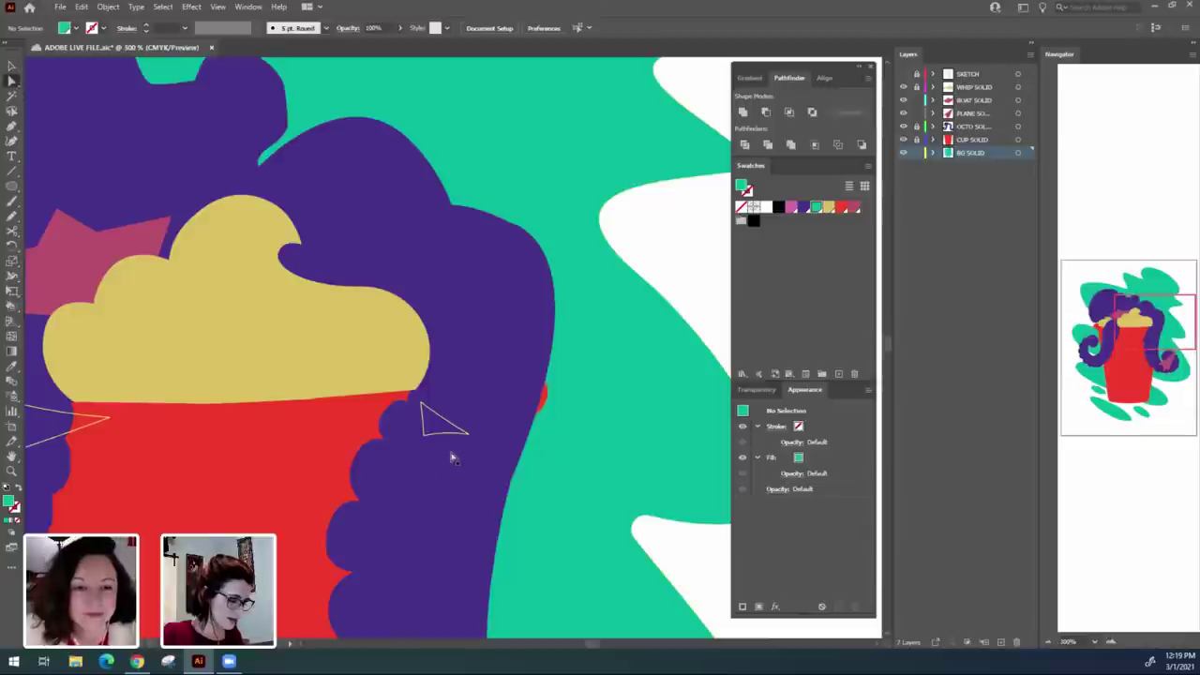
pyautogui.click(468, 433)
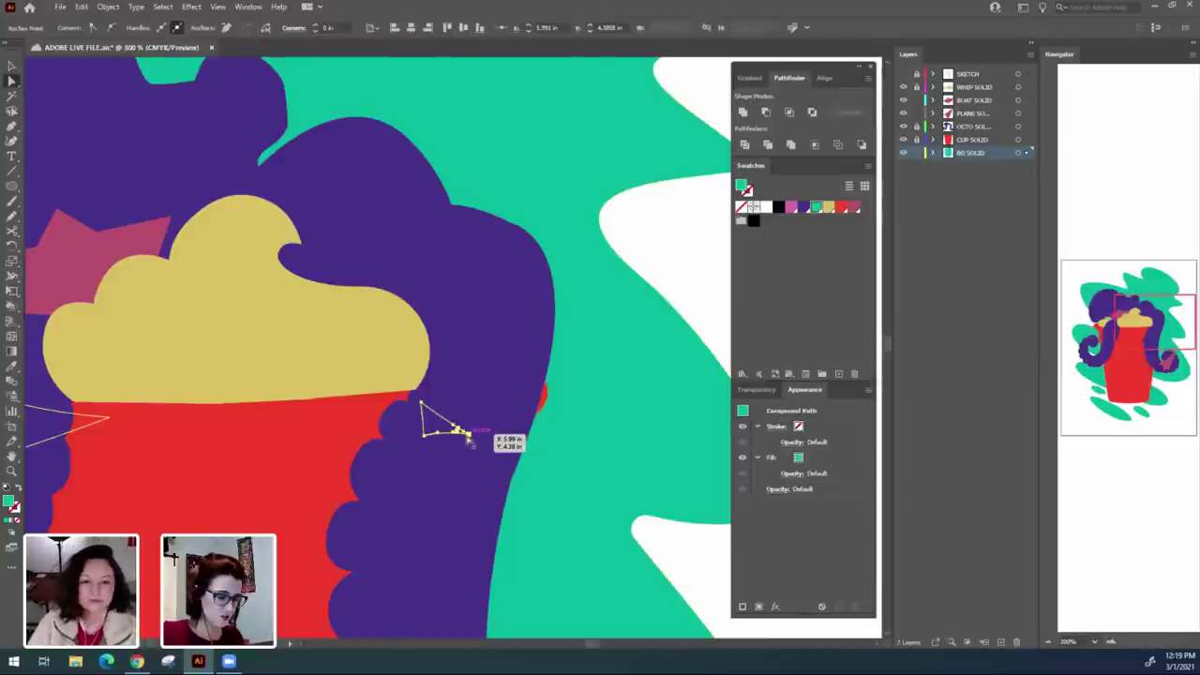
pyautogui.press('Delete')
pyautogui.press('Delete')
# Review the cleaned-up green background against the whole illustration, at full-artboard view and at 100%.
pyautogui.moveTo(279, 485); pyautogui.dragTo(798, 429)
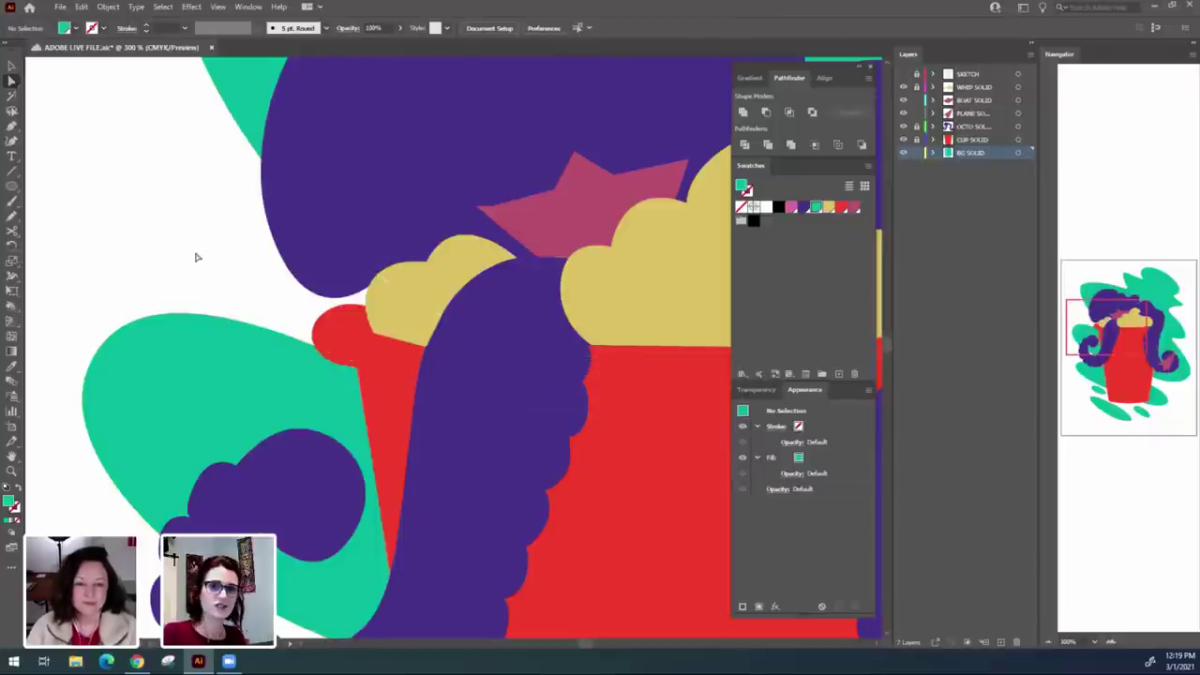
pyautogui.hotkey('ctrl', '0')
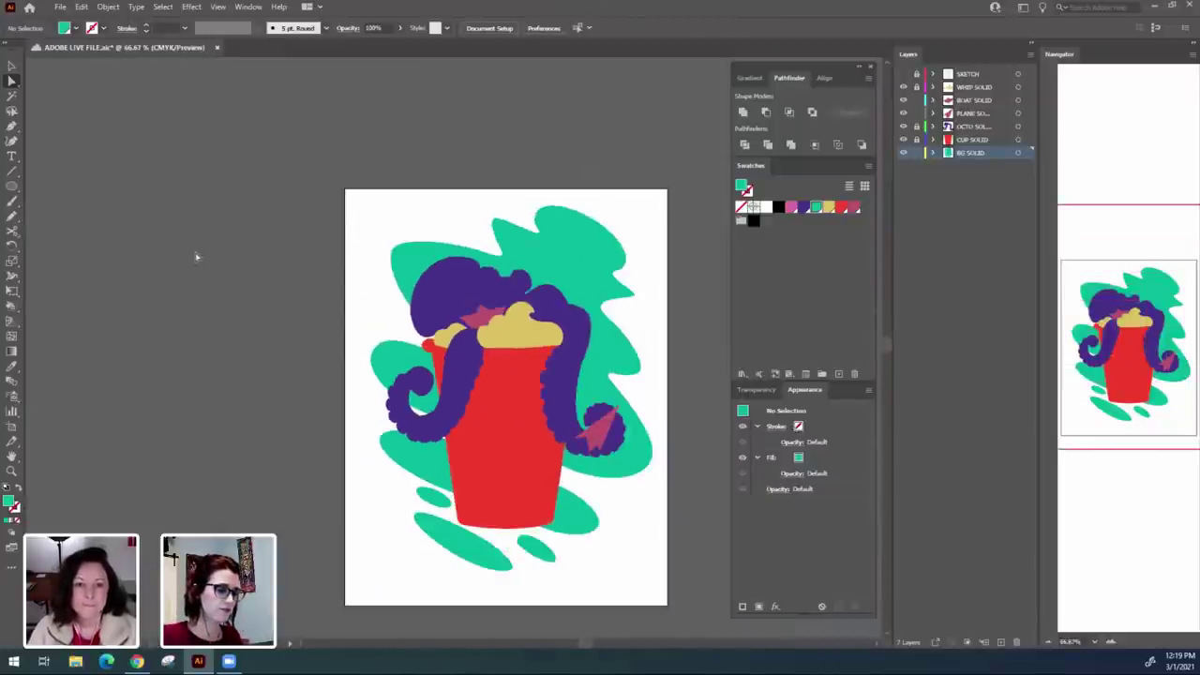
pyautogui.moveTo(635, 570); pyautogui.dragTo(544, 568)
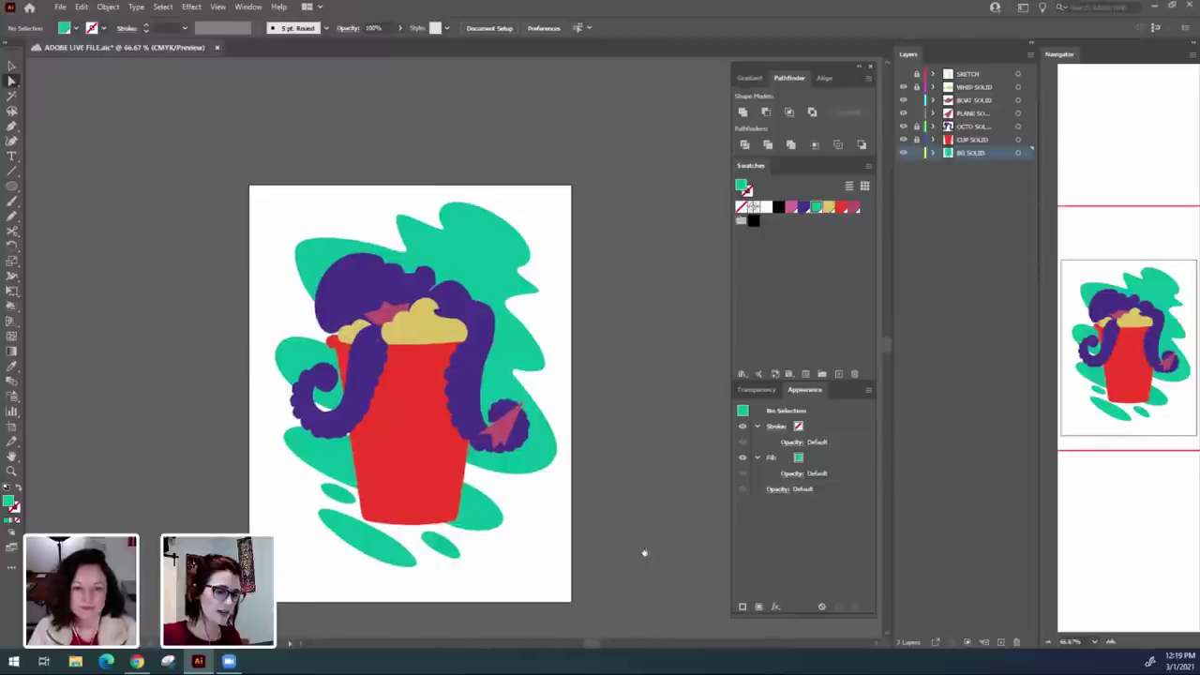
pyautogui.moveTo(643, 554); pyautogui.dragTo(630, 558)
pyautogui.hotkey('ctrl', '1')
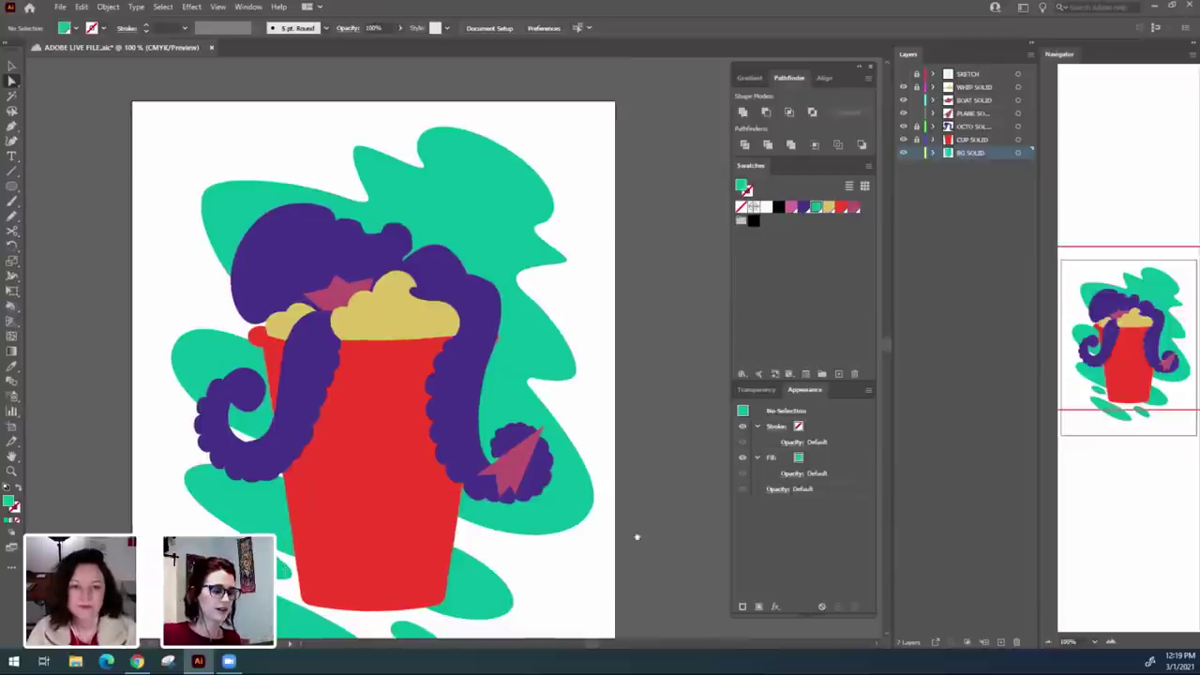
pyautogui.scroll(-2, 635, 535)
pyautogui.scroll(2, 541, 155)
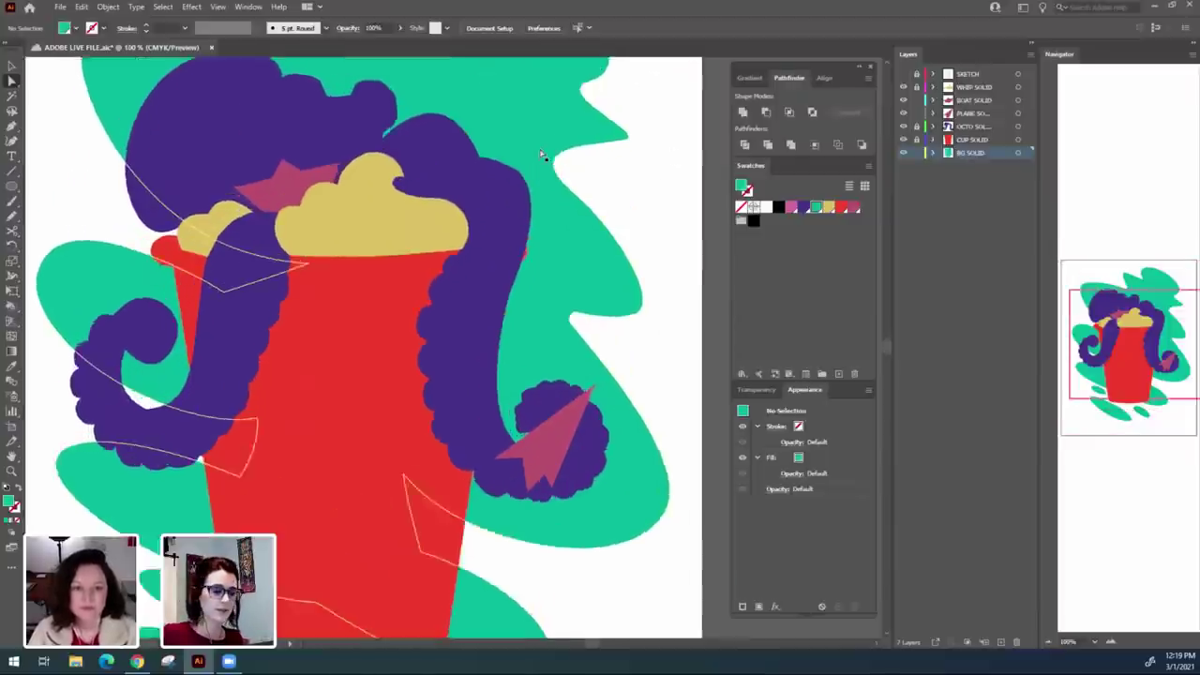
# Remove another anchor beside the notch below the tallest green peak and pull the remaining handle inward to deepen and smooth the notch.
pyautogui.moveTo(460, 365); pyautogui.dragTo(388, 670)
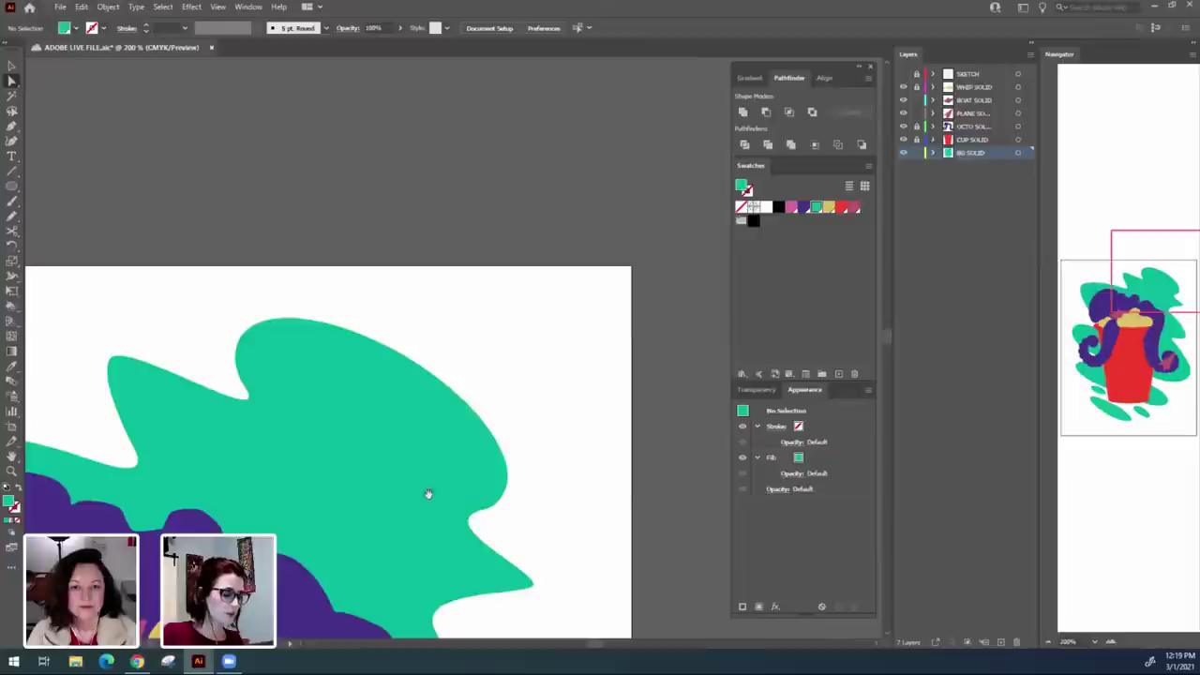
pyautogui.moveTo(430, 496); pyautogui.dragTo(477, 426)
pyautogui.hotkey('ctrl', '=')
pyautogui.click(558, 479)
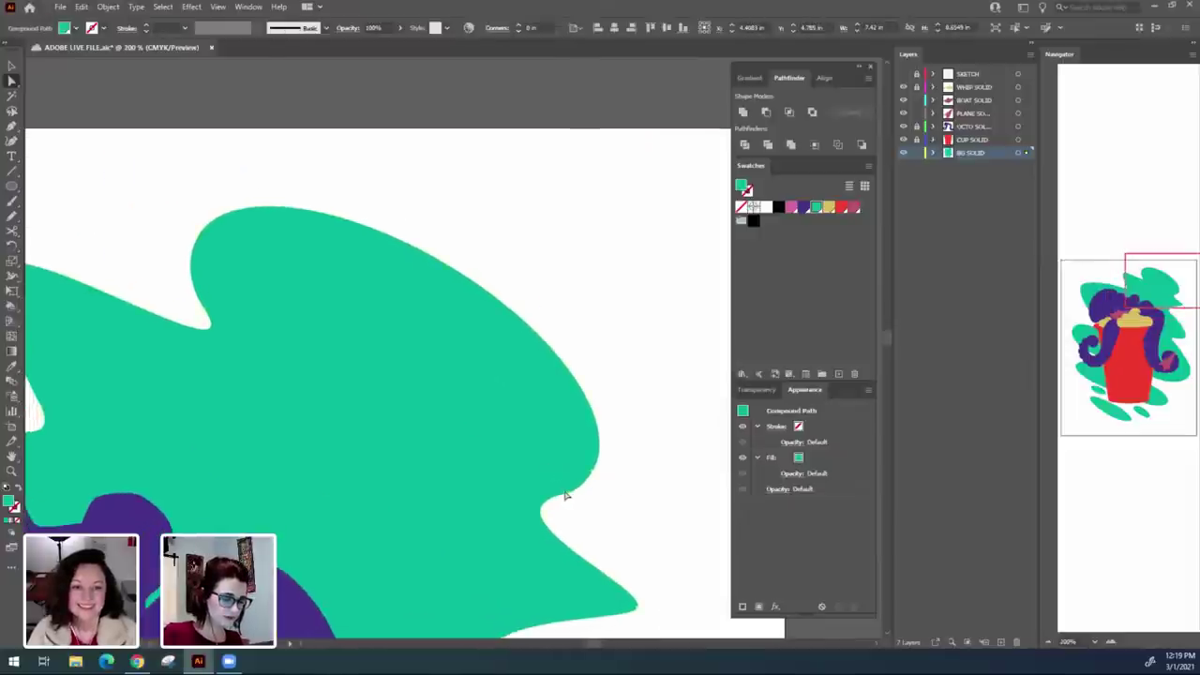
pyautogui.click(565, 493)
pyautogui.click(226, 28)
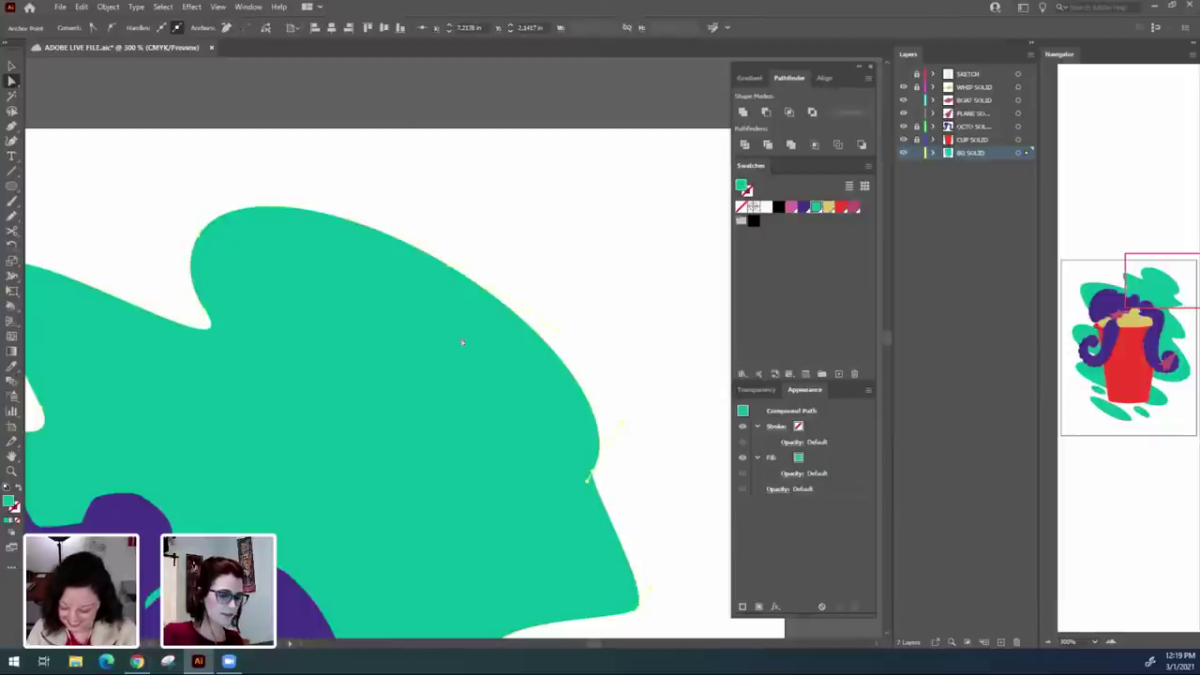
pyautogui.moveTo(590, 479); pyautogui.dragTo(372, 473)
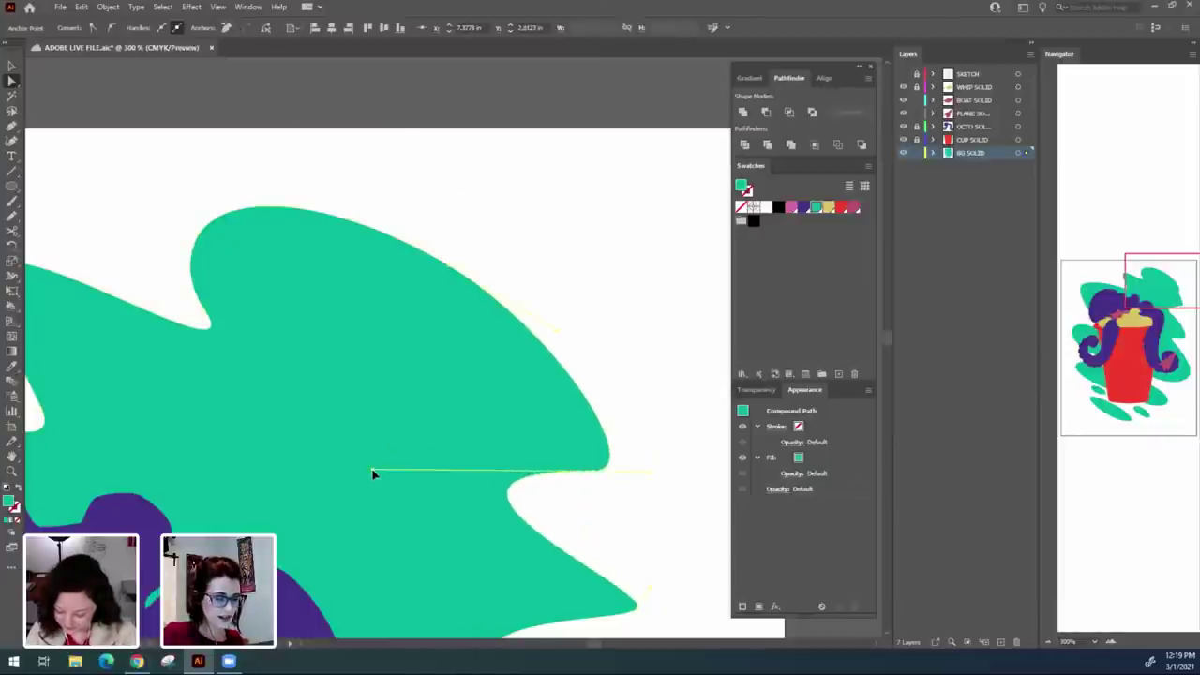
# Remove the anchor in the notch left of the tallest green peak and pull the remaining handle down and inward to restore a deep curved notch.
pyautogui.click(209, 323)
pyautogui.click(225, 28)
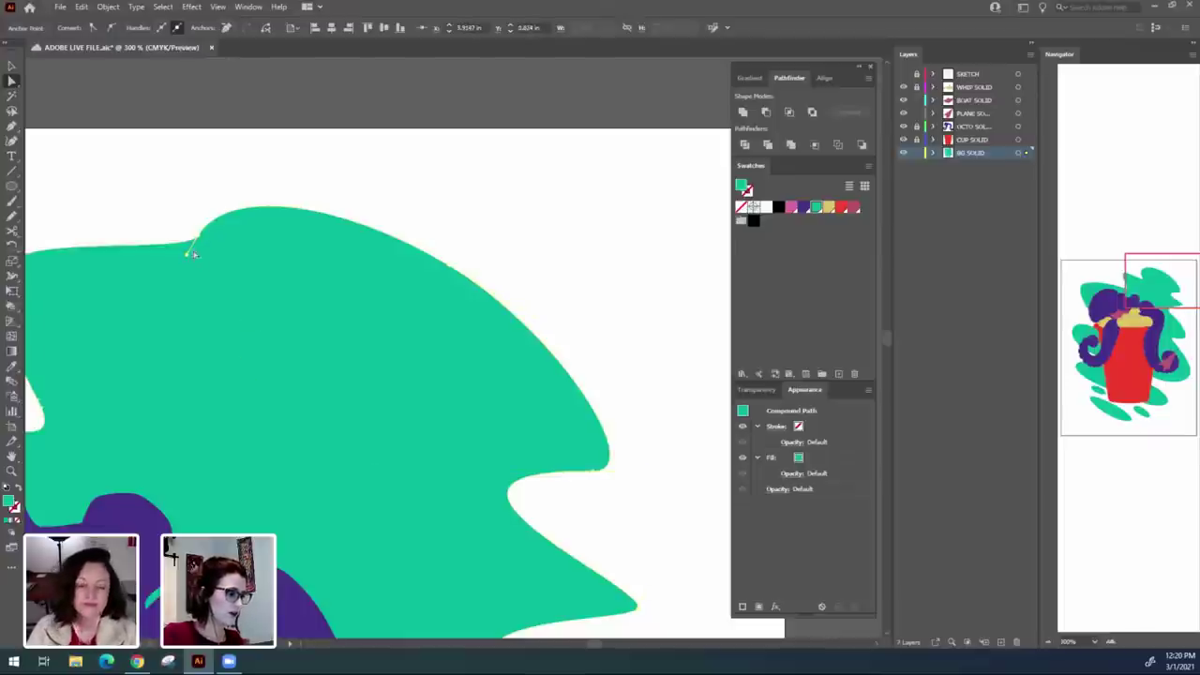
pyautogui.moveTo(190, 252); pyautogui.dragTo(300, 390)
pyautogui.click(608, 302)
pyautogui.moveTo(614, 572); pyautogui.dragTo(666, 416)
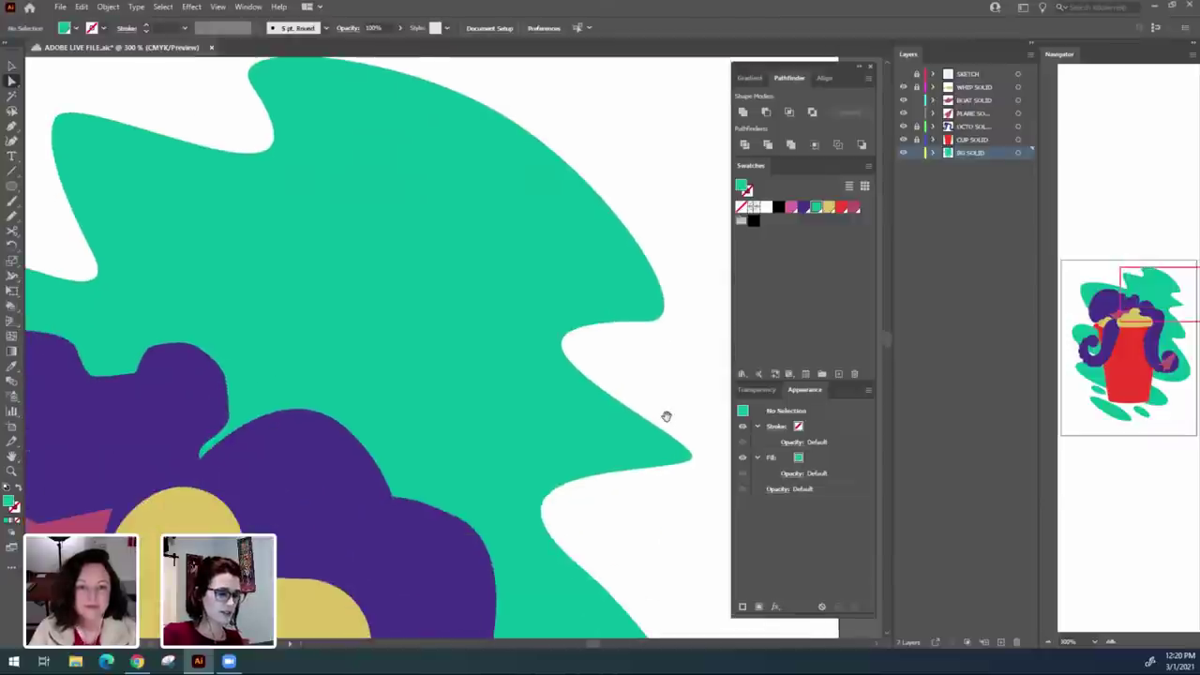
# Round off the pointed tip of the green spike below the tallest peak by lengthening both of its anchor's direction handles.
pyautogui.hotkey('ctrl', '1')
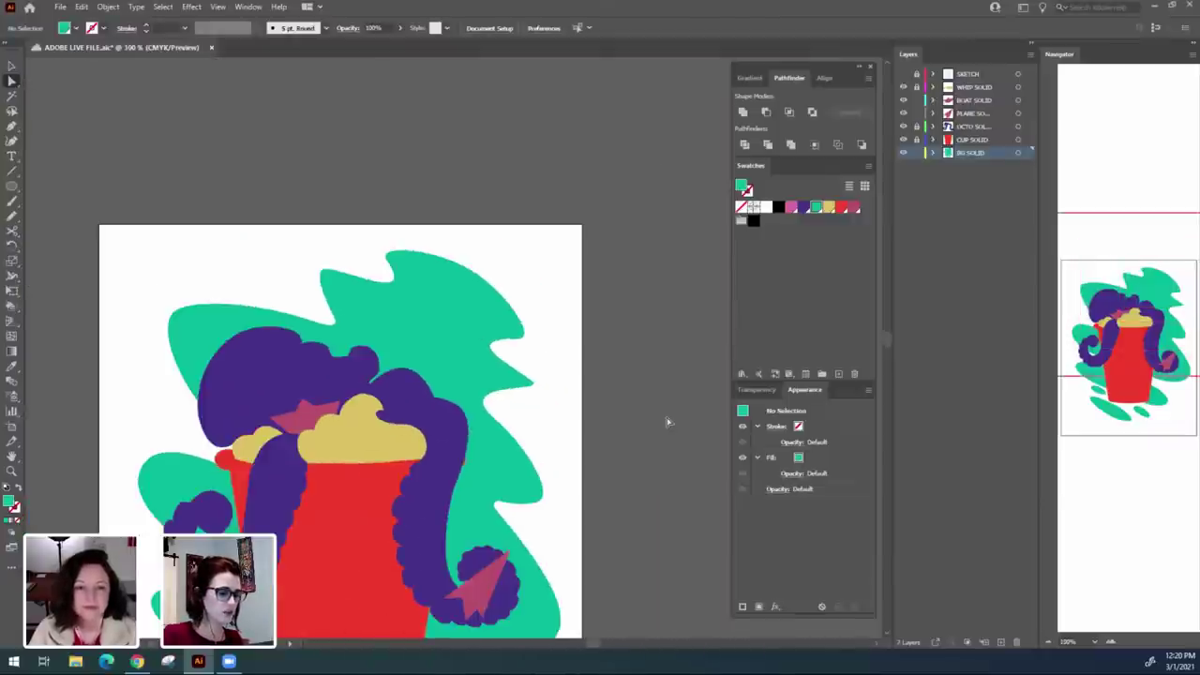
pyautogui.hotkey('ctrl', '=')
pyautogui.hotkey('ctrl', '=')
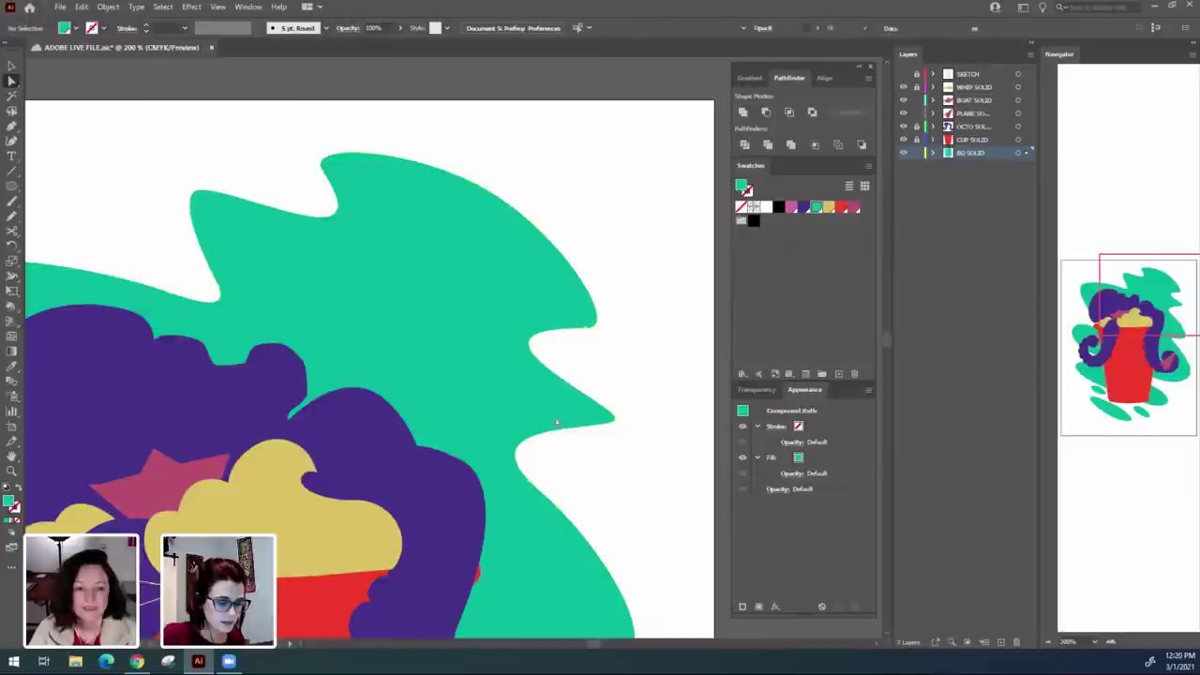
pyautogui.click(615, 420)
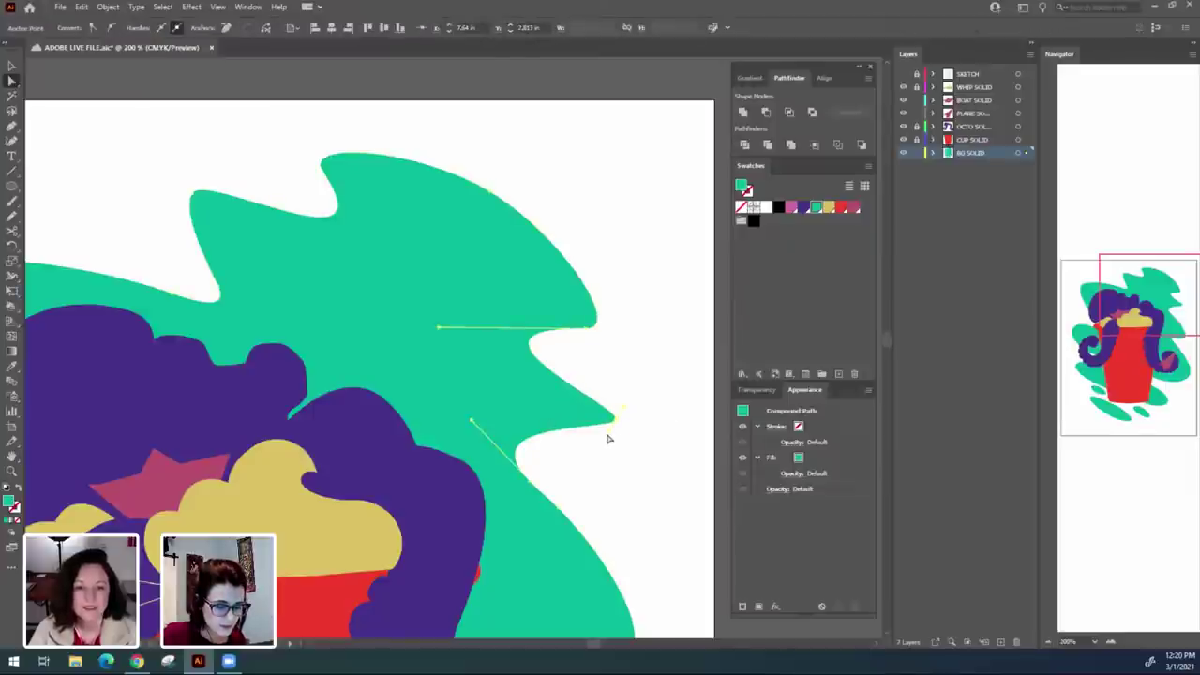
pyautogui.moveTo(606, 434); pyautogui.dragTo(580, 470)
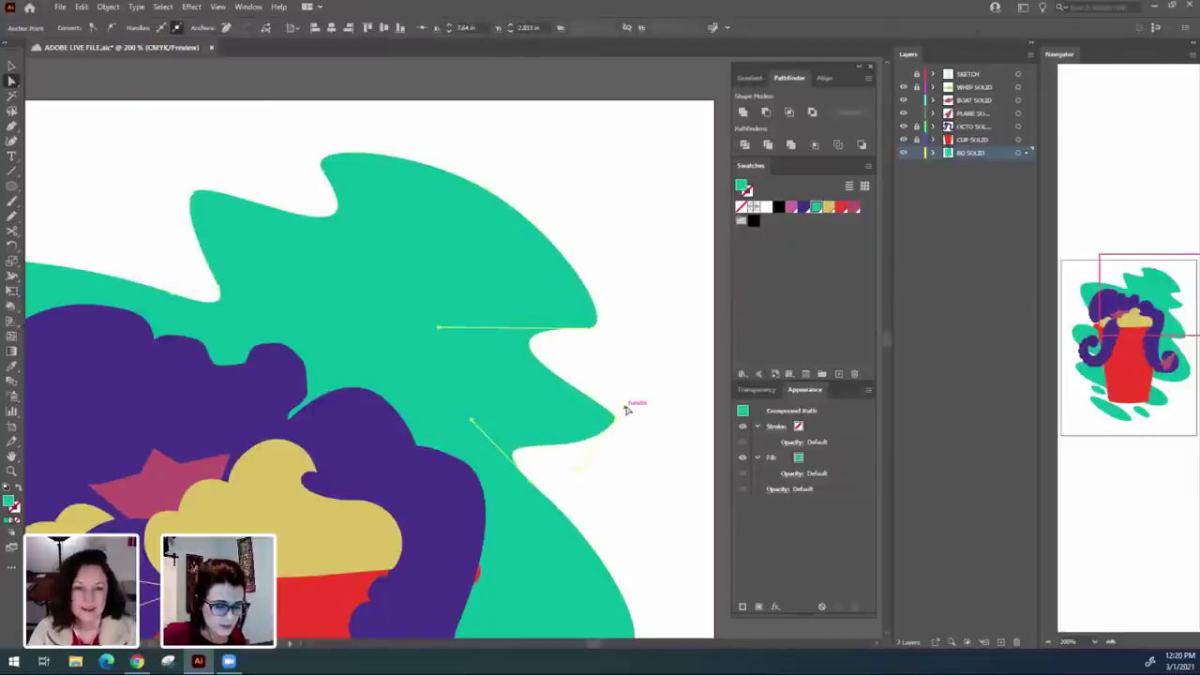
pyautogui.moveTo(626, 409); pyautogui.dragTo(640, 383)
pyautogui.click(647, 489)
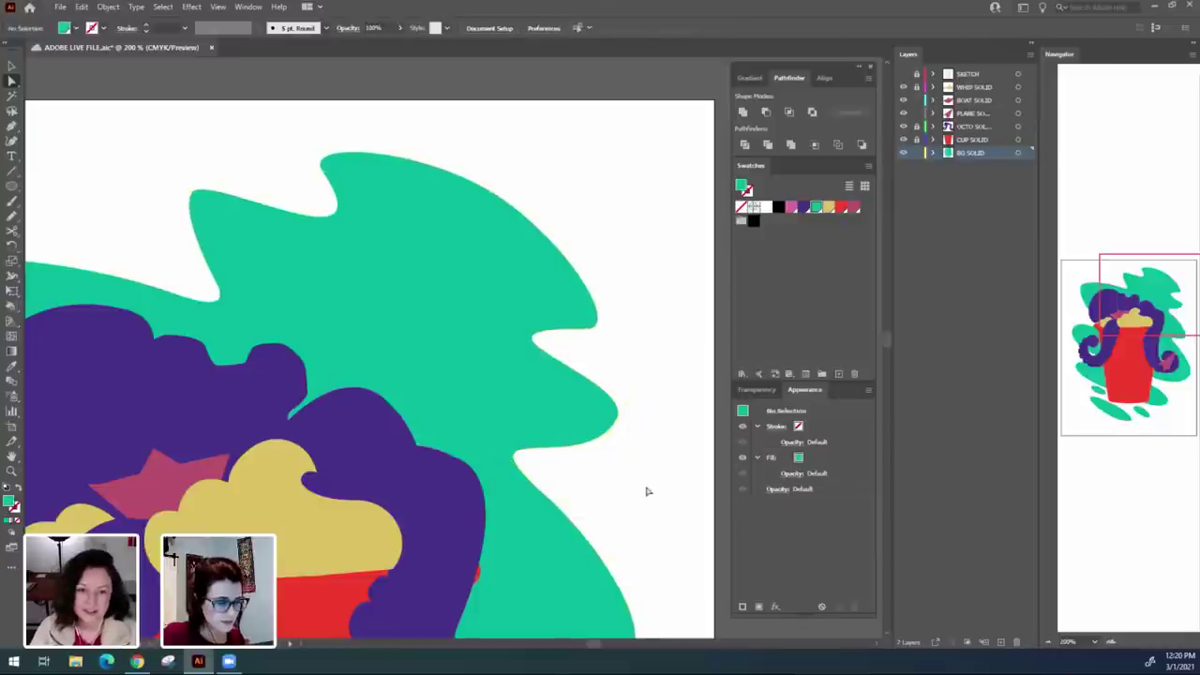
# Back up the green background by pasting a copy in place on a new layer below BG SOLID, and lock and hide that layer.
pyautogui.moveTo(636, 524)
pyautogui.mouseDown()
pyautogui.moveTo(660, 438)
pyautogui.moveTo(672, 276)
pyautogui.mouseUp()
pyautogui.hotkey('ctrl', '1')
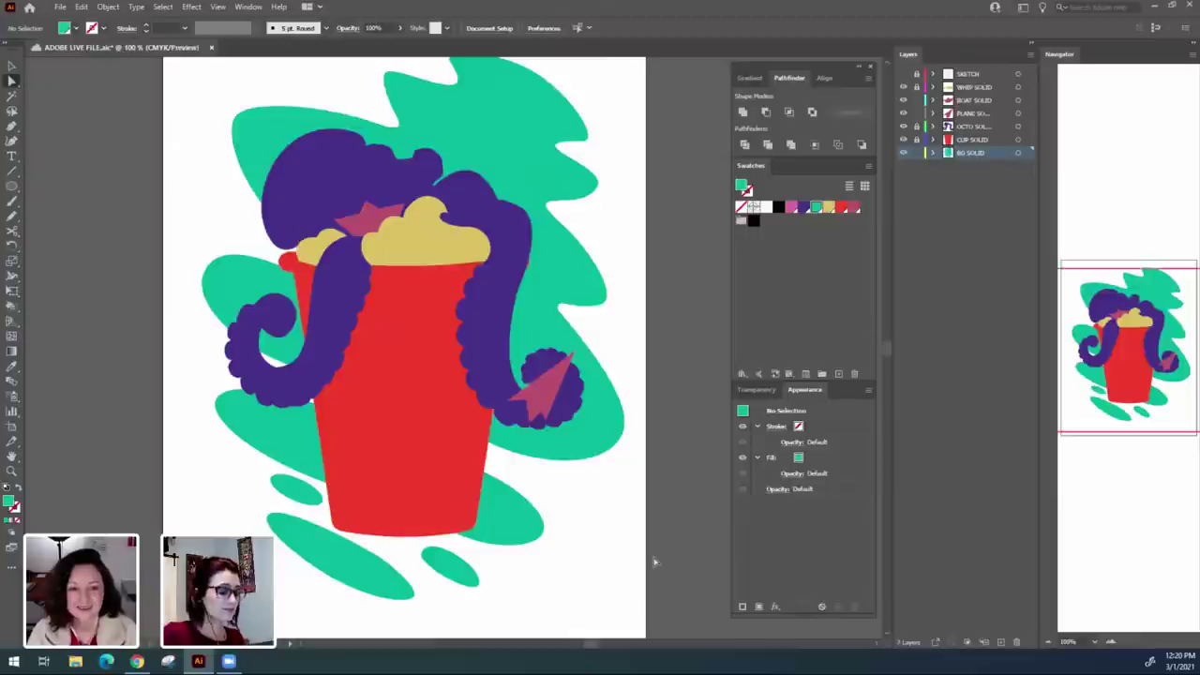
pyautogui.hotkey('ctrl', '-')
pyautogui.moveTo(653, 558); pyautogui.dragTo(628, 568)
pyautogui.click(12, 67)
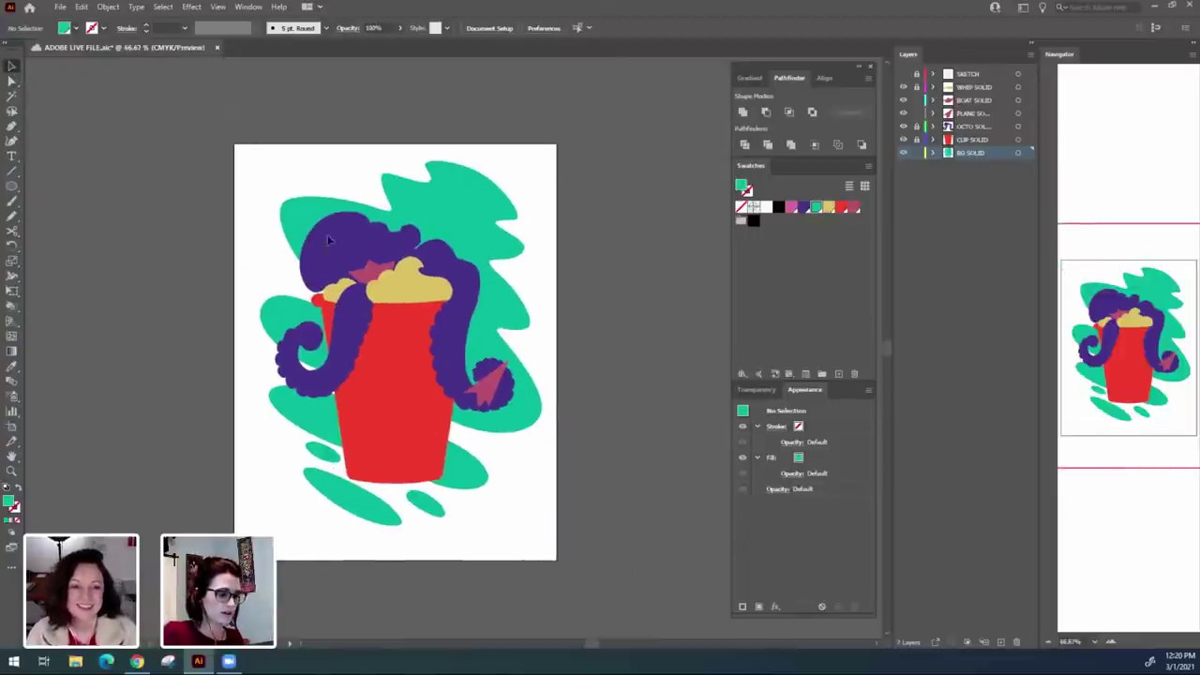
pyautogui.hotkey('ctrl', 'a')
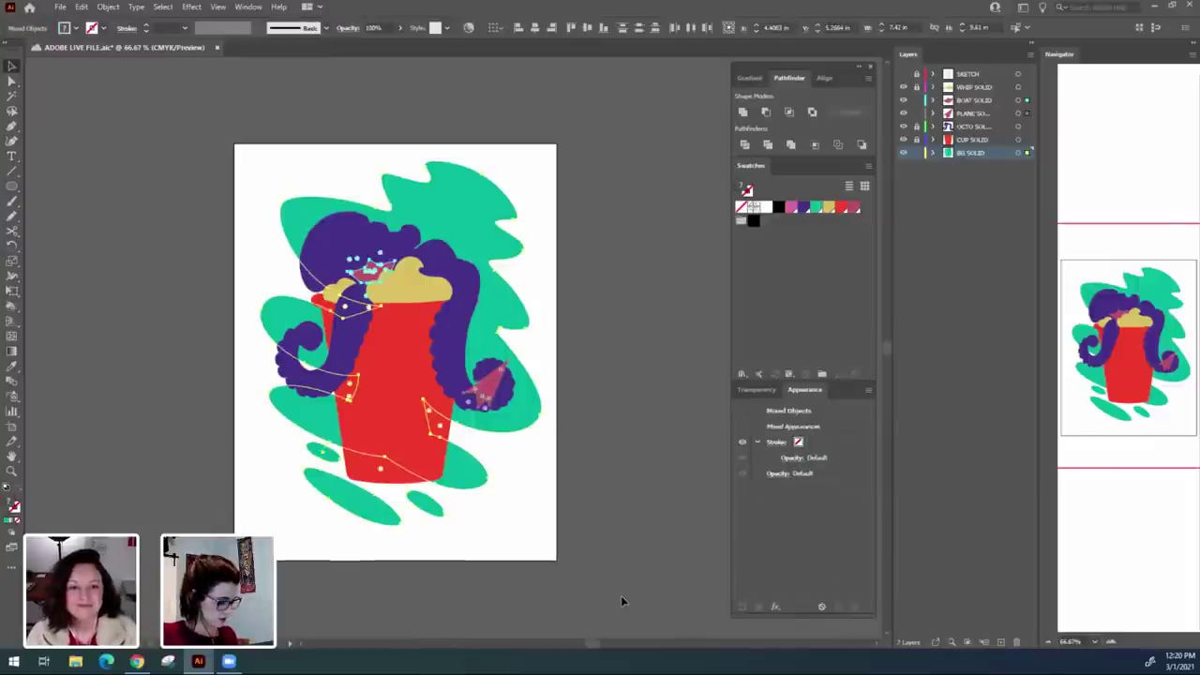
pyautogui.click(629, 594)
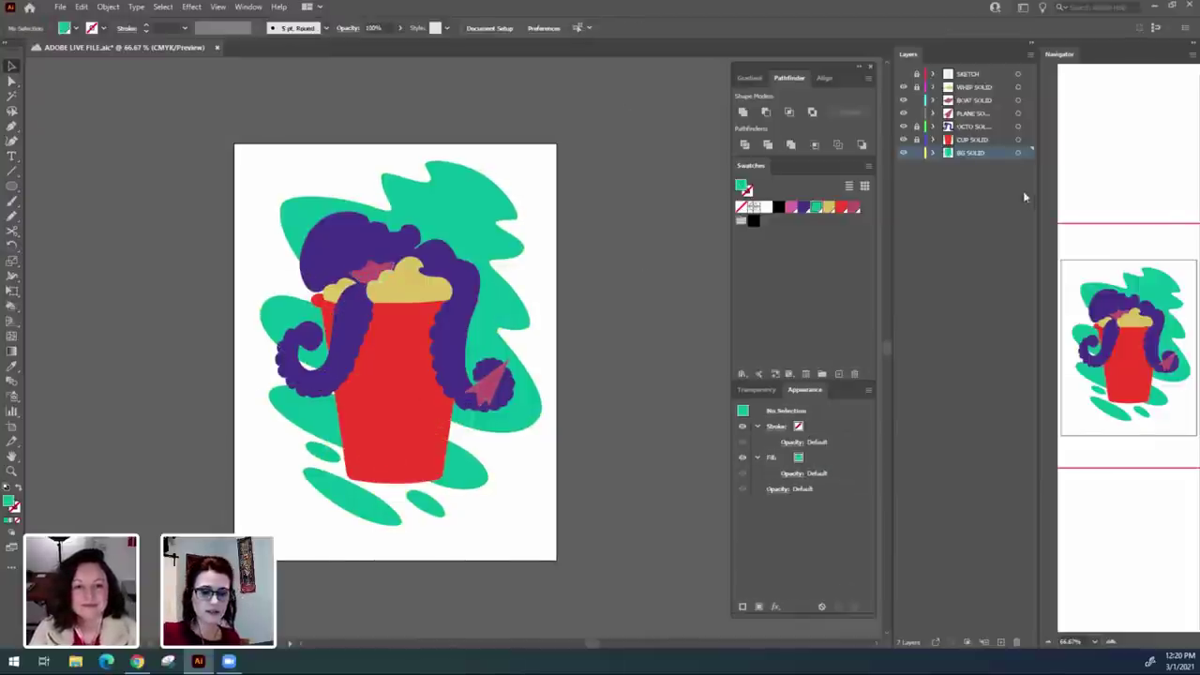
pyautogui.click(1000, 643)
pyautogui.moveTo(958, 157)
pyautogui.mouseDown()
pyautogui.moveTo(959, 183)
pyautogui.moveTo(961, 173)
pyautogui.mouseUp()
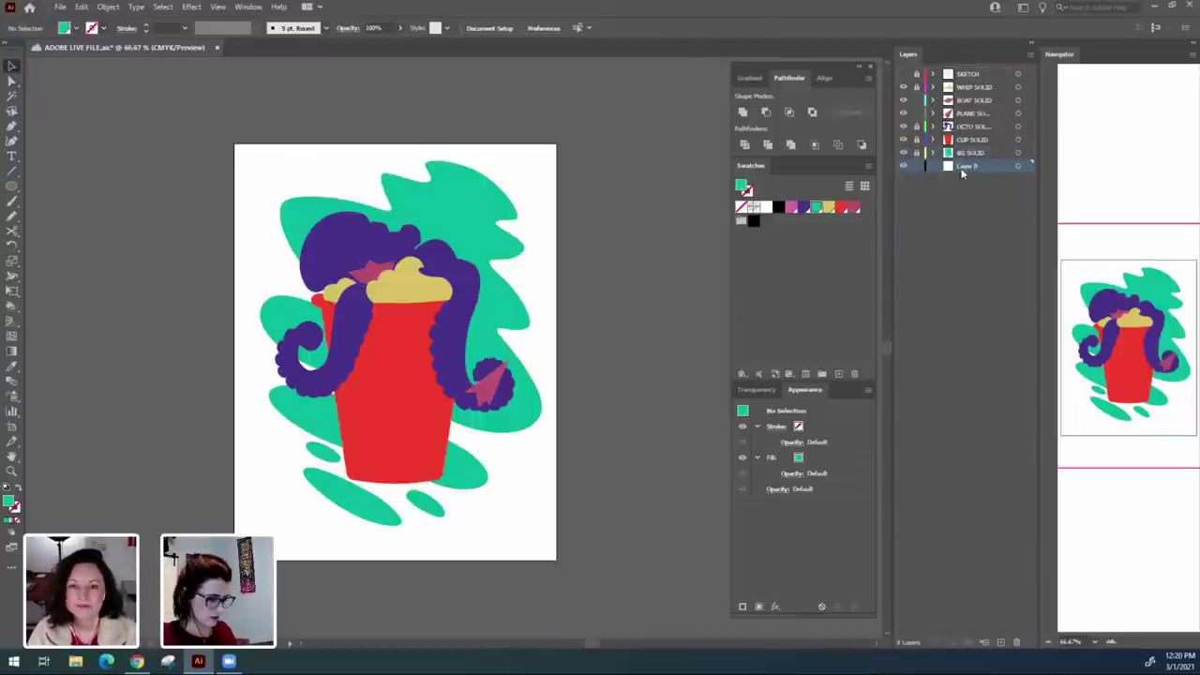
pyautogui.hotkey('ctrl', 'f')
pyautogui.click(917, 167)
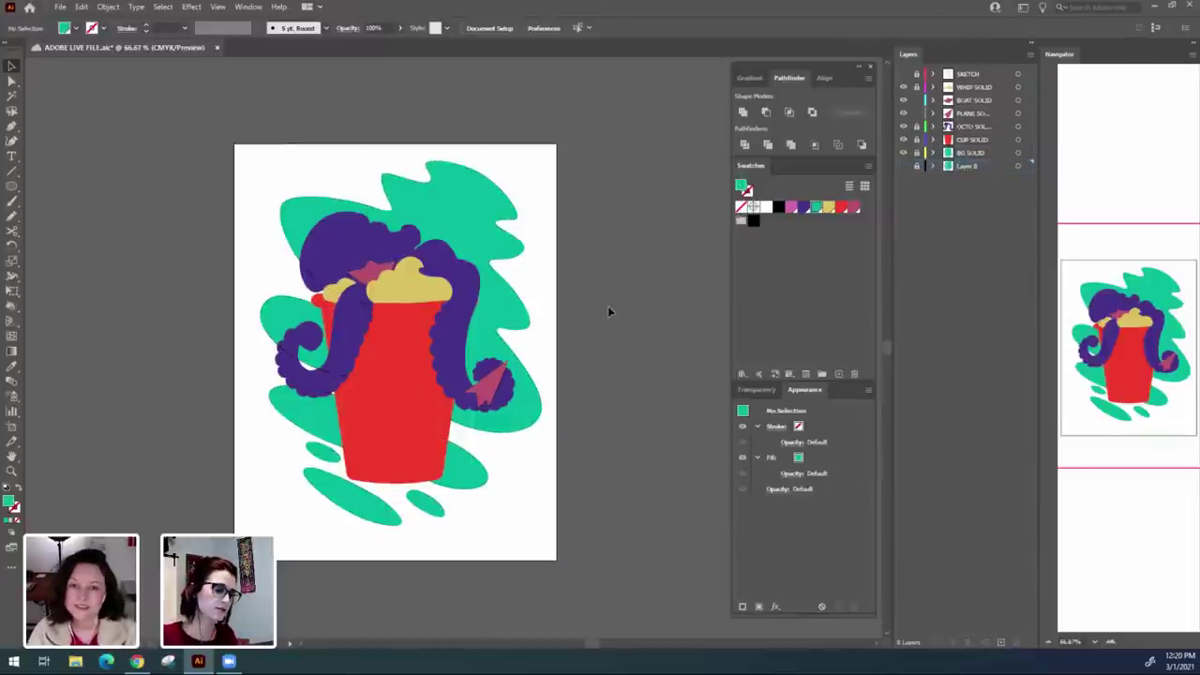
# Unlock only the WHIP SOLID layer, lock the boat and plane layers, and show the SKETCH layer over the artwork.
pyautogui.hotkey('ctrl', '1')
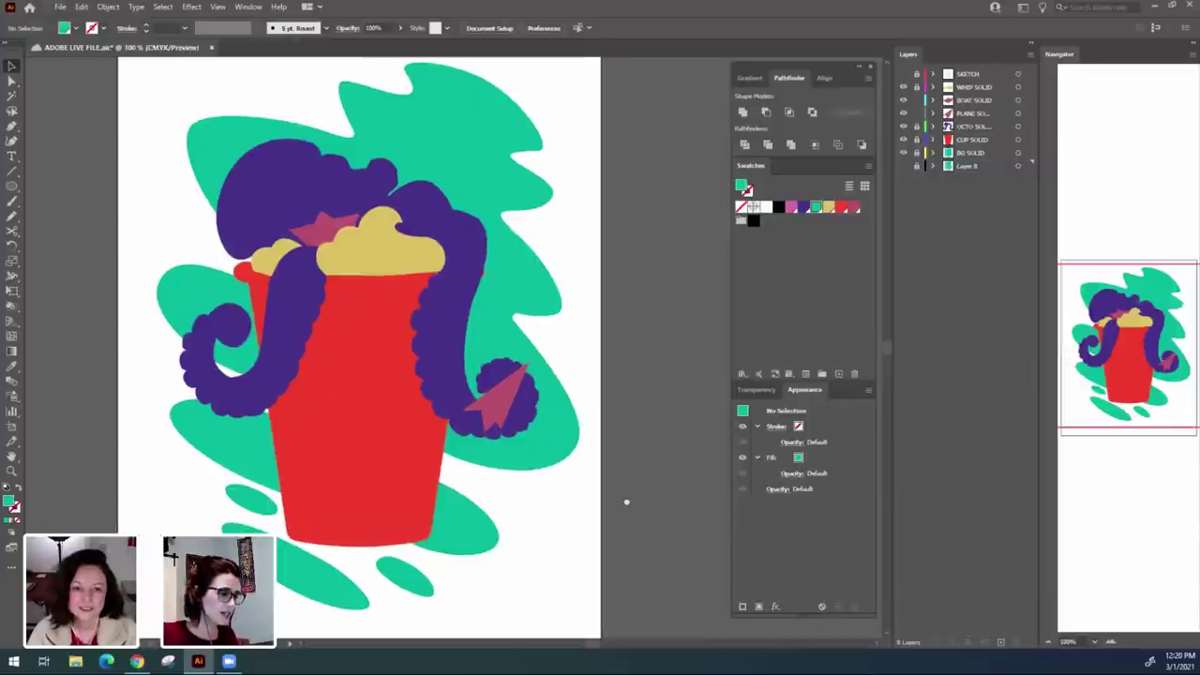
pyautogui.hotkey('ctrl', '=')
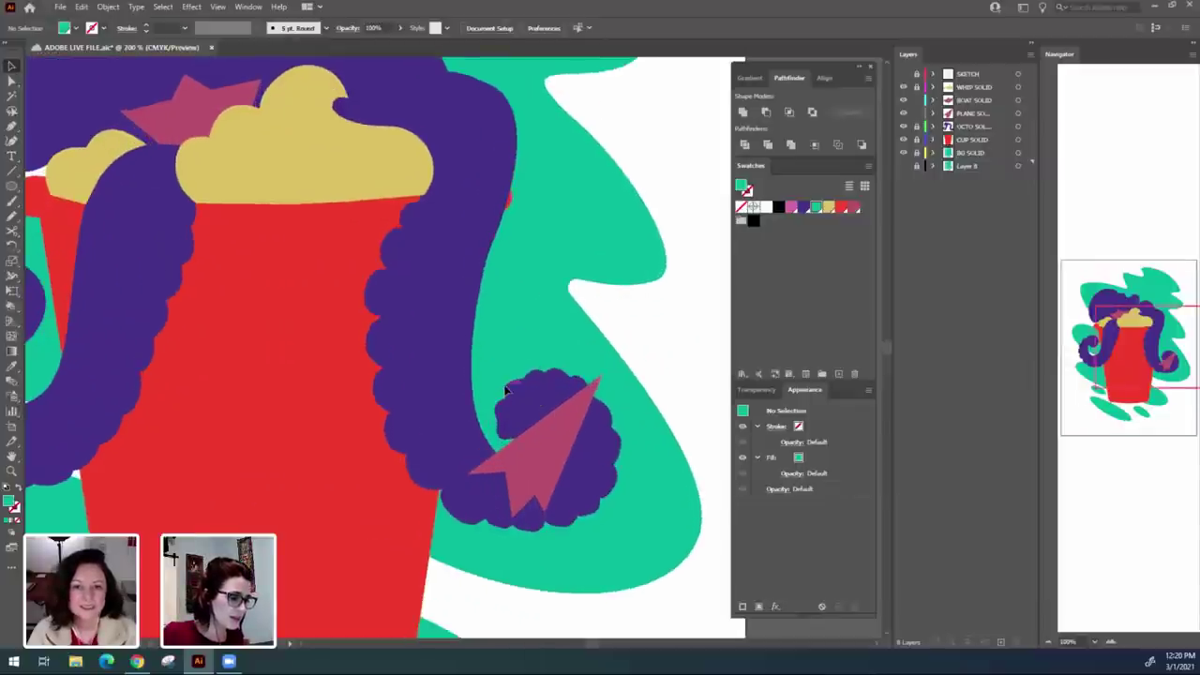
pyautogui.moveTo(379, 222); pyautogui.dragTo(506, 309)
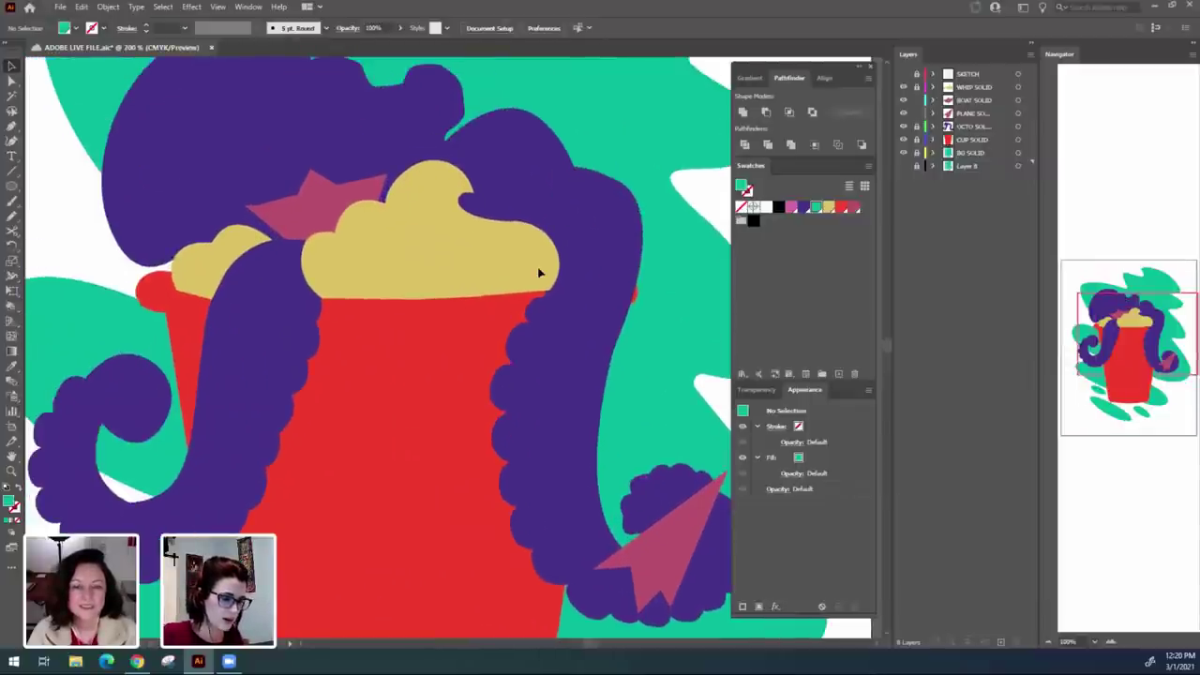
pyautogui.scroll(2, 539, 272)
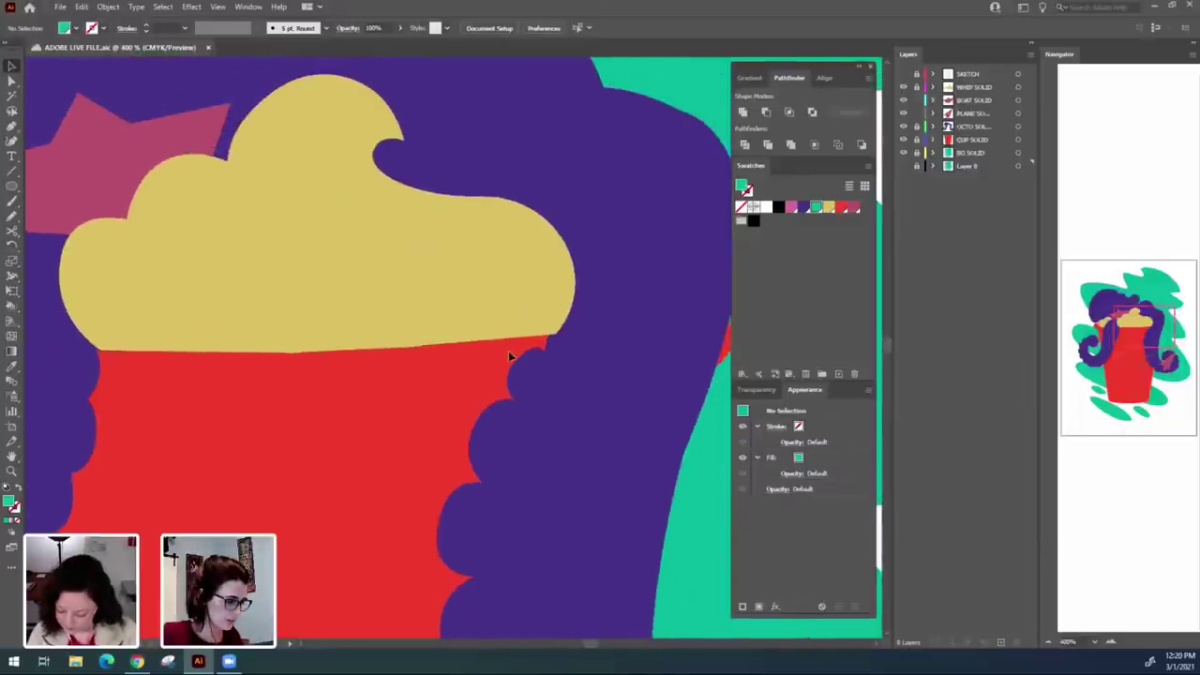
pyautogui.press('a')
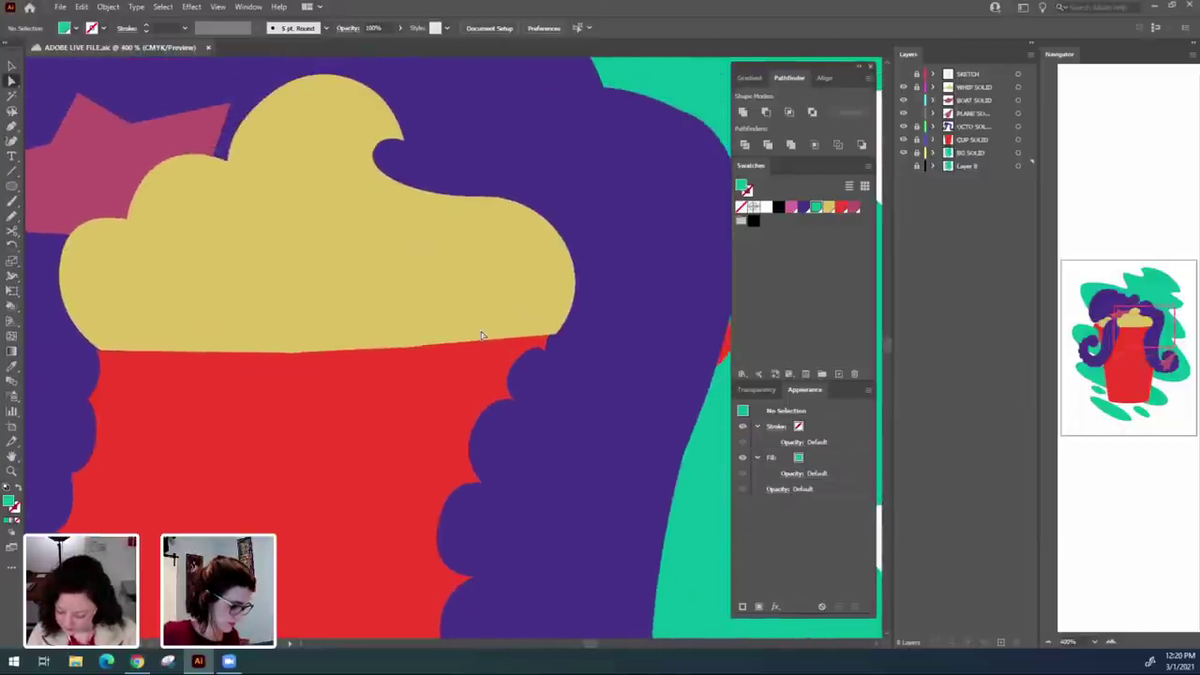
pyautogui.press('v')
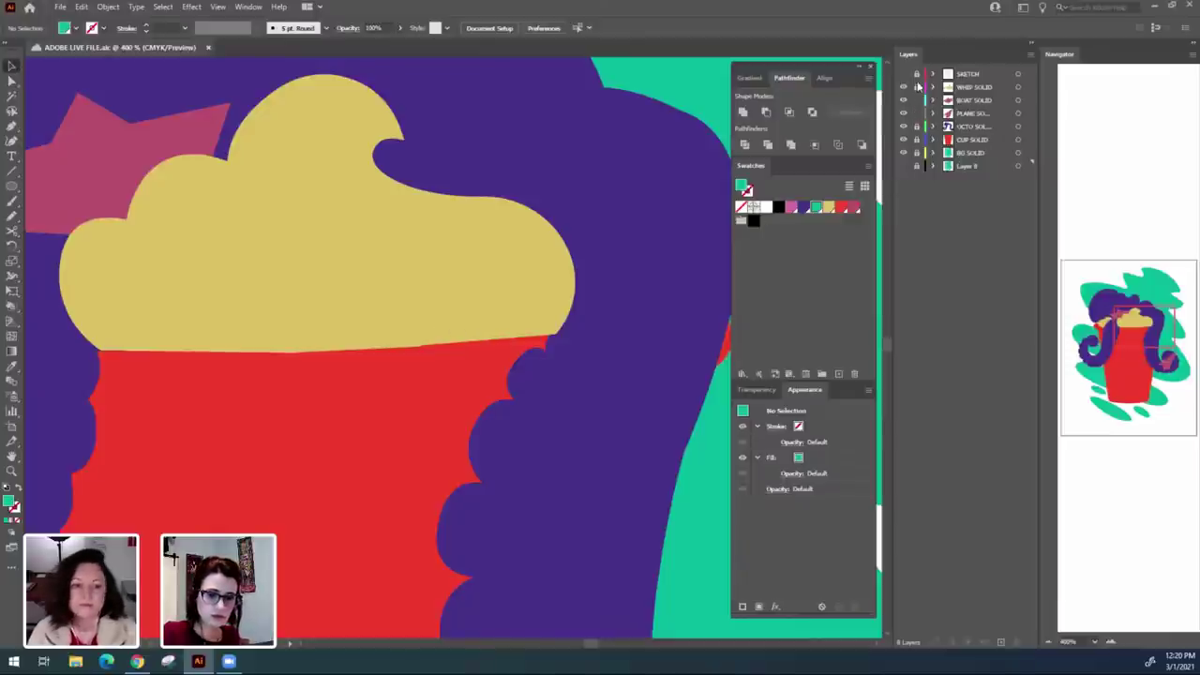
pyautogui.click(917, 113)
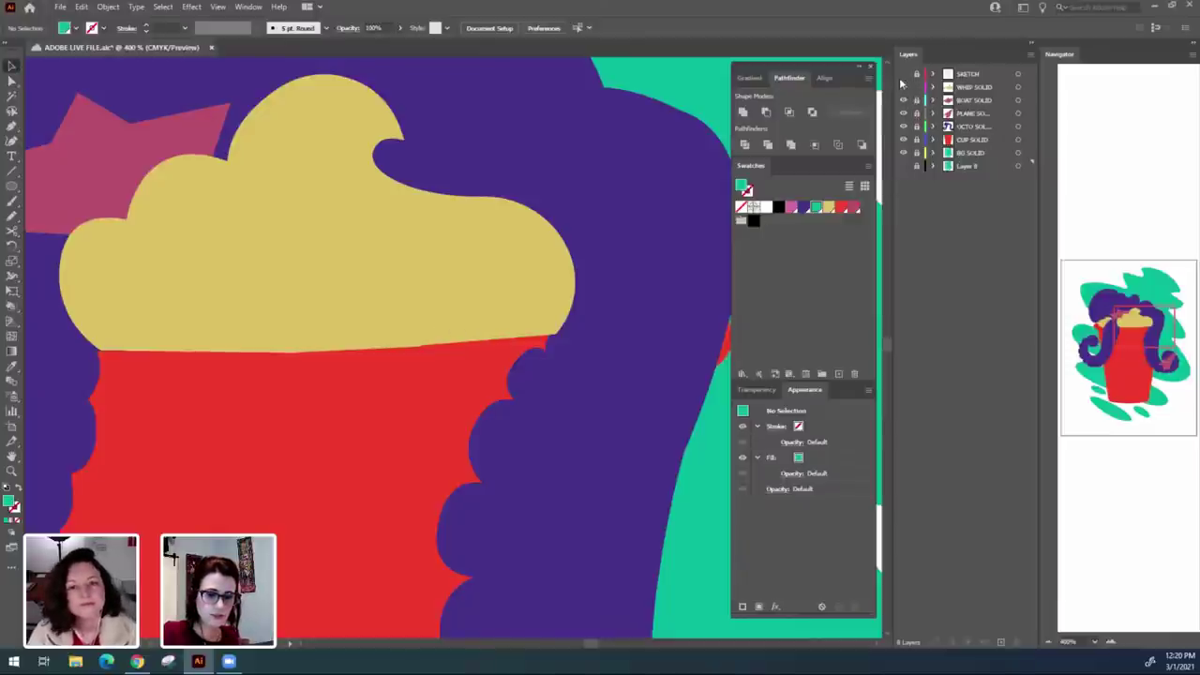
pyautogui.click(903, 74)
# Inspect the individual whipped-cream paths and how their lower edges overlap along the cup's rim.
pyautogui.click(333, 341)
pyautogui.click(235, 340)
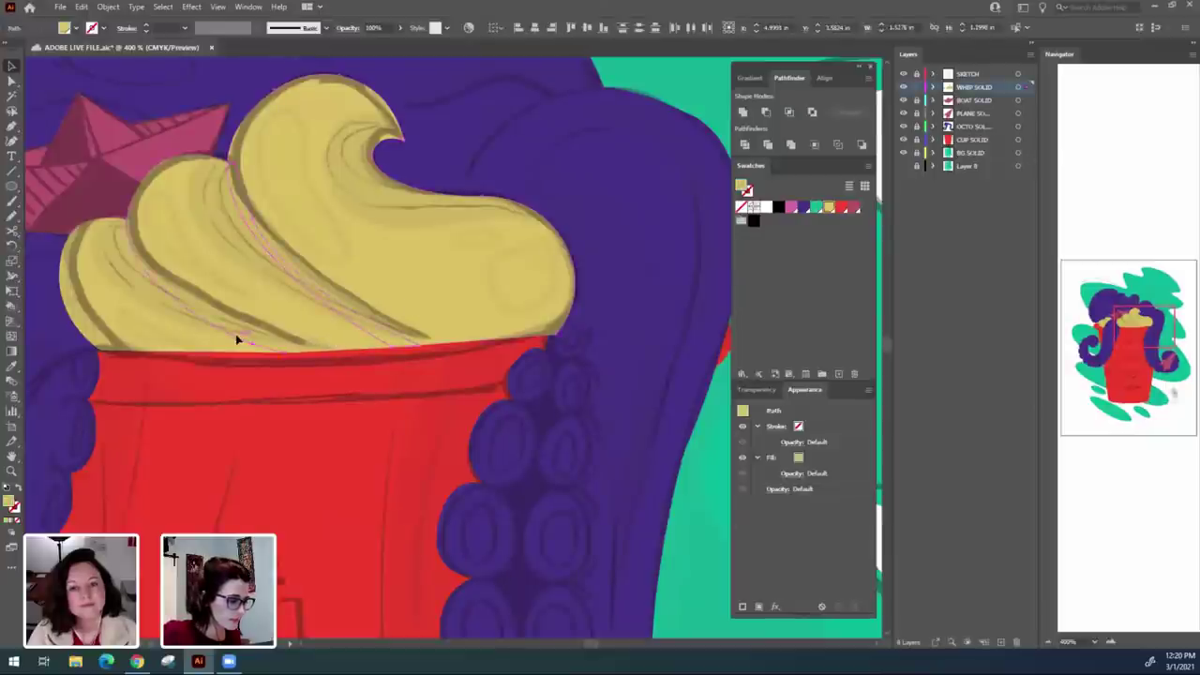
pyautogui.click(231, 341)
pyautogui.keyDown('shift'); pyautogui.click(426, 305); pyautogui.keyUp('shift')
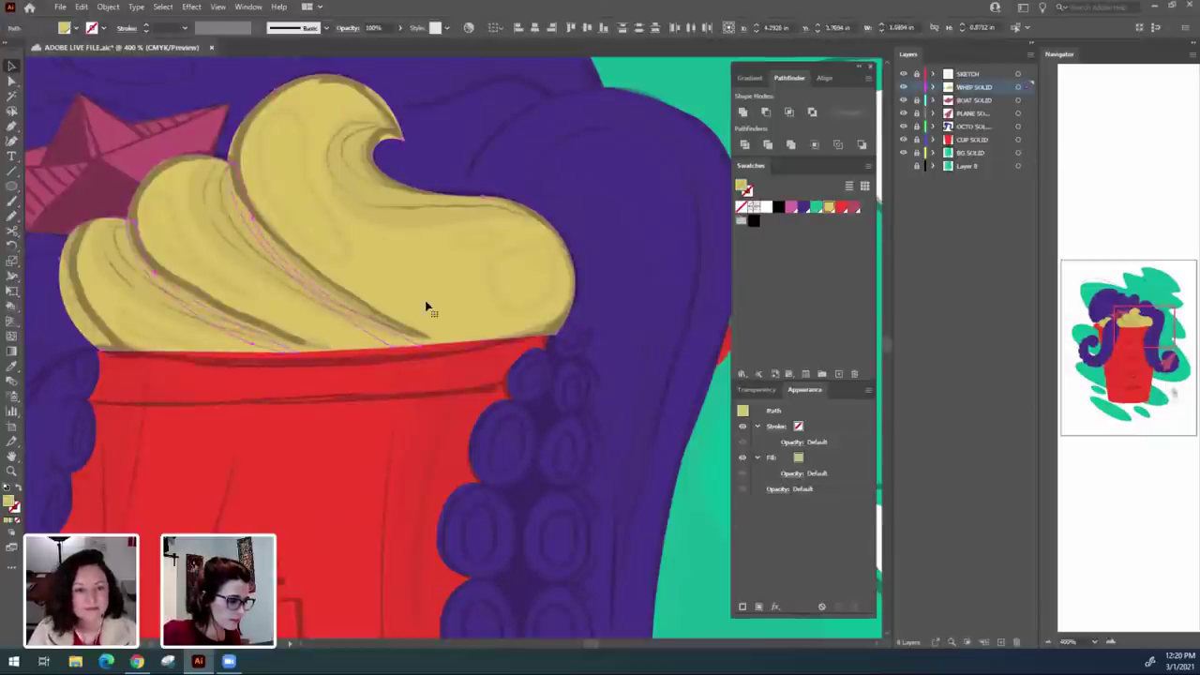
pyautogui.click(603, 27)
pyautogui.click(400, 475)
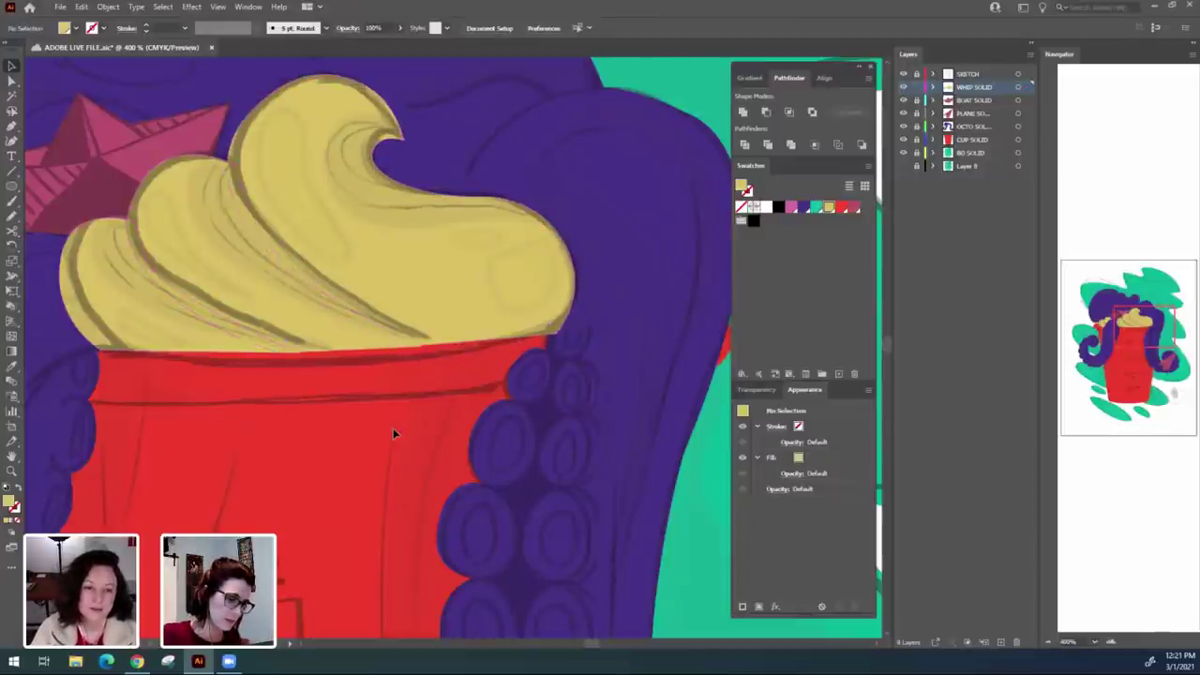
# Move the lower-right anchor of the left whipped-cream section slightly up and left so its base follows the cup's rim.
pyautogui.hotkey('ctrl', '=')
pyautogui.hotkey('ctrl', '=')
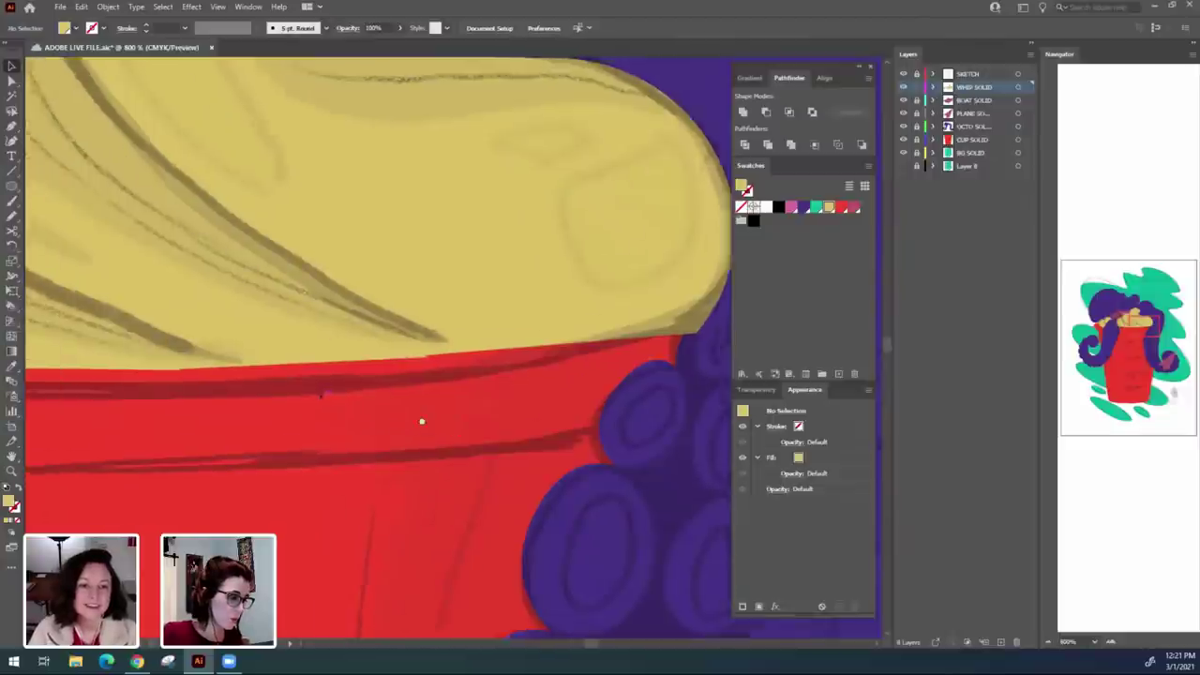
pyautogui.hotkey('ctrl', '=')
pyautogui.press('a')
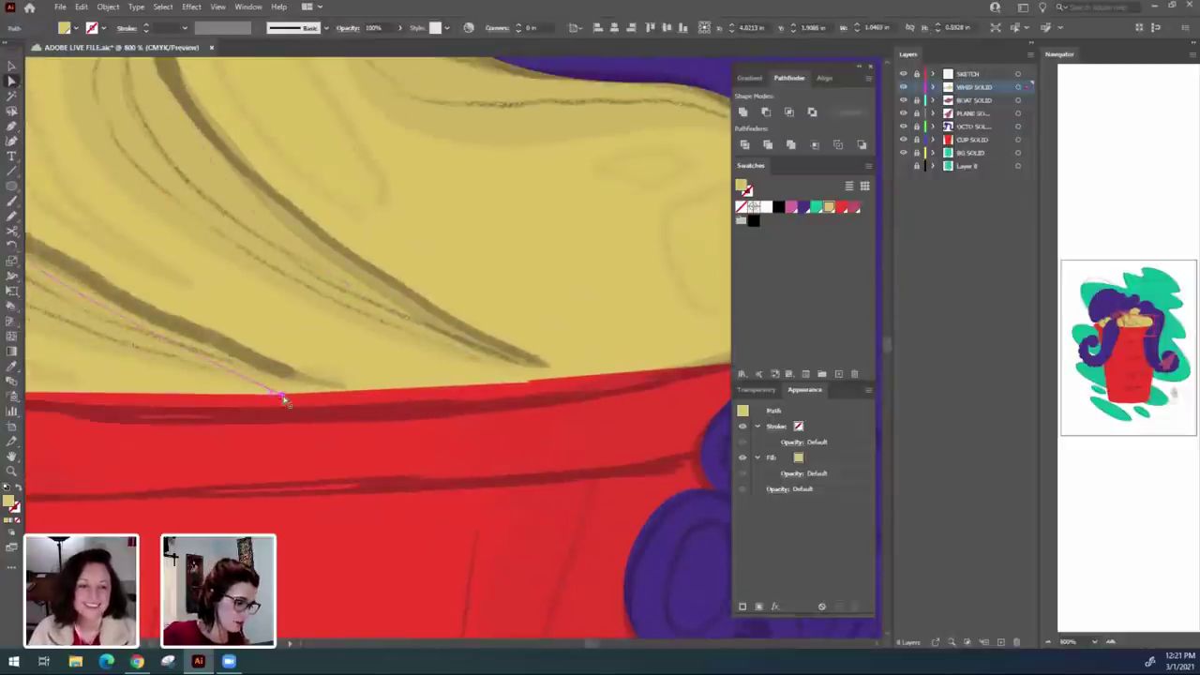
pyautogui.click(283, 399)
pyautogui.click(314, 394)
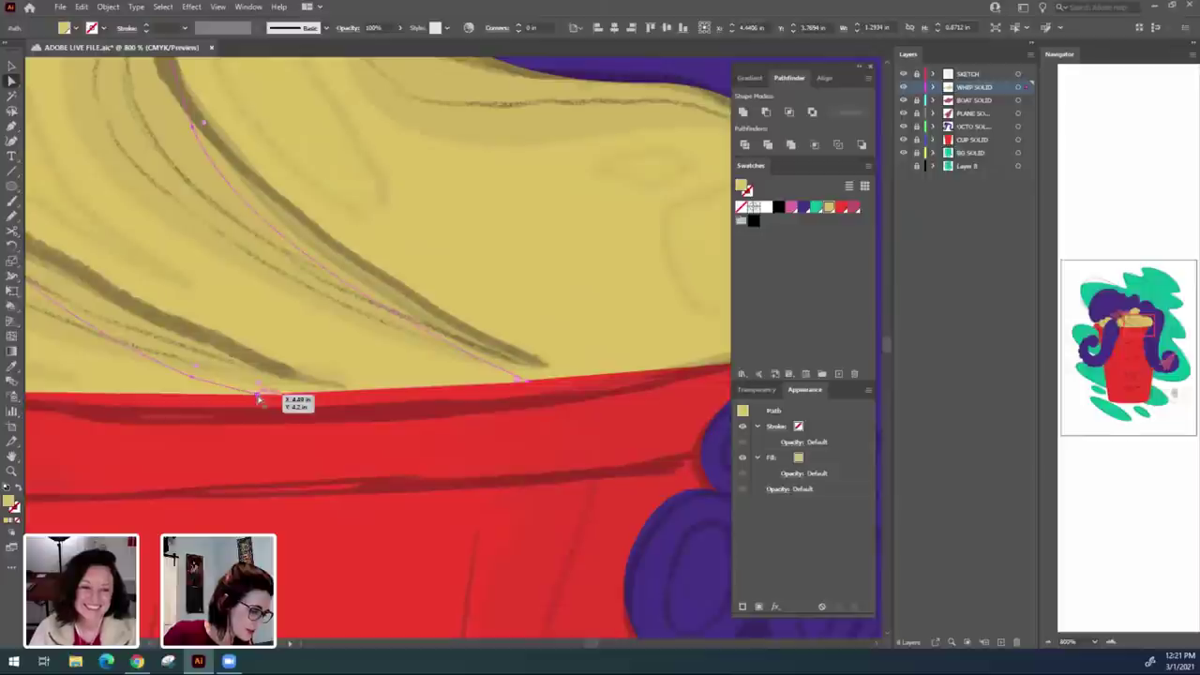
pyautogui.click(283, 397)
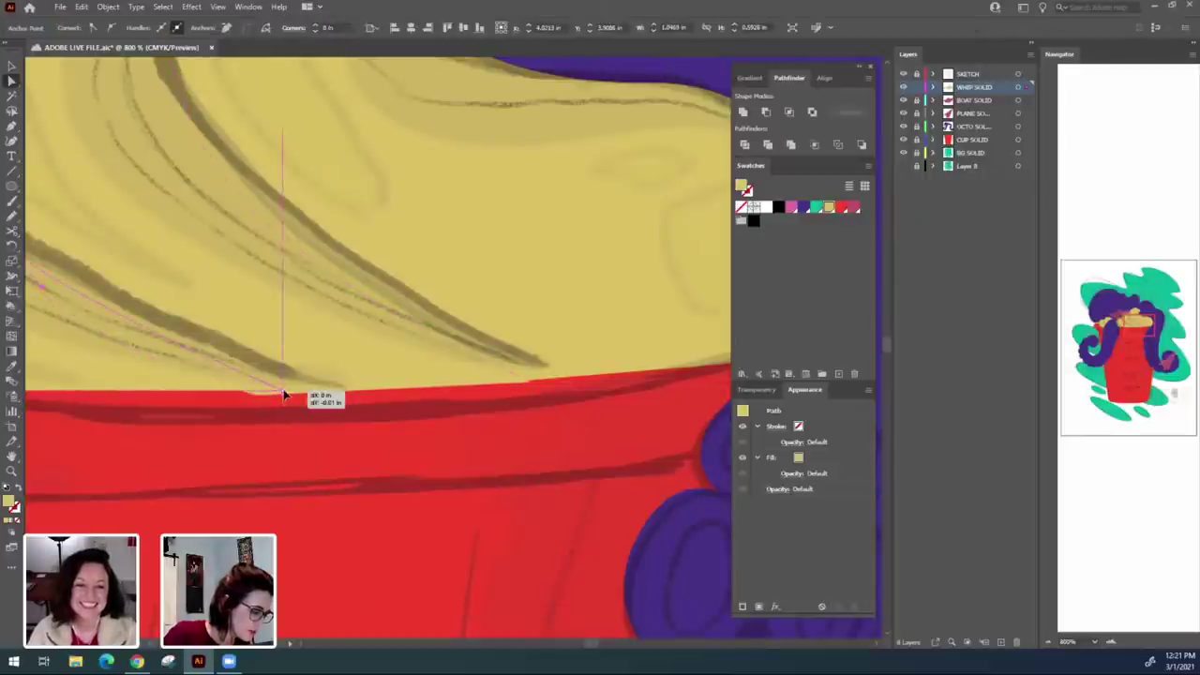
pyautogui.moveTo(283, 398); pyautogui.dragTo(260, 394)
pyautogui.click(321, 428)
# Slide the lower-right anchor of the middle whipped-cream section left along the cup's rim to even out the bottom edge.
pyautogui.moveTo(536, 460); pyautogui.dragTo(217, 402)
pyautogui.click(258, 402)
pyautogui.click(274, 439)
pyautogui.moveTo(520, 375); pyautogui.dragTo(387, 402)
pyautogui.click(392, 417)
pyautogui.moveTo(484, 287); pyautogui.dragTo(507, 310)
pyautogui.hotkey('ctrl', 'shift', 'a')
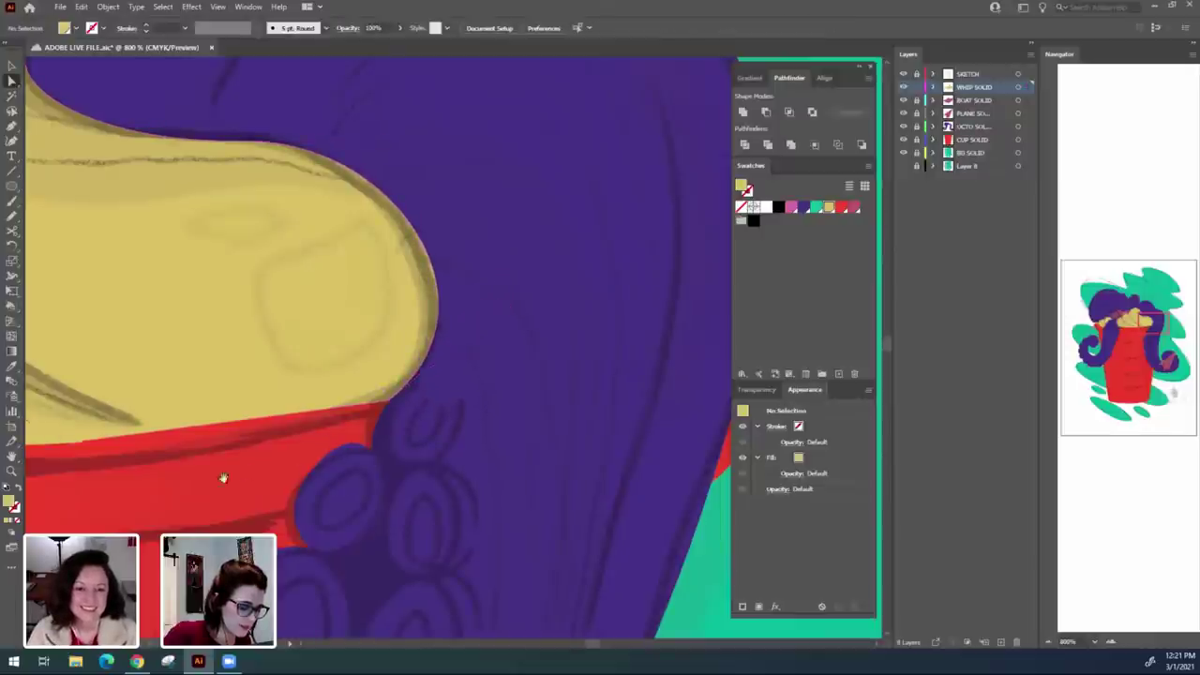
pyautogui.moveTo(223, 477); pyautogui.dragTo(489, 443)
pyautogui.click(365, 410)
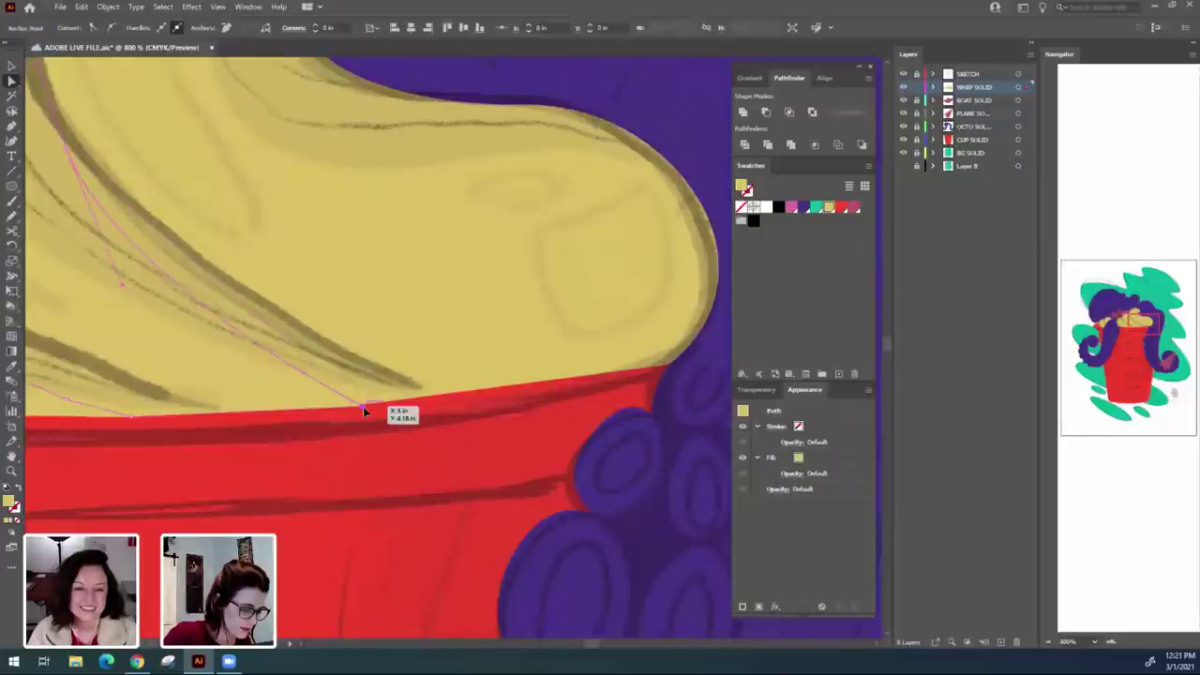
pyautogui.moveTo(366, 407)
pyautogui.mouseDown()
pyautogui.moveTo(329, 408)
pyautogui.moveTo(349, 409)
pyautogui.mouseUp()
pyautogui.click(347, 447)
pyautogui.click(352, 444)
# Review the adjusted whipped cream and the whole illustration against the sketch, including a closer look at the cup and tentacles.
pyautogui.moveTo(280, 473); pyautogui.dragTo(521, 474)
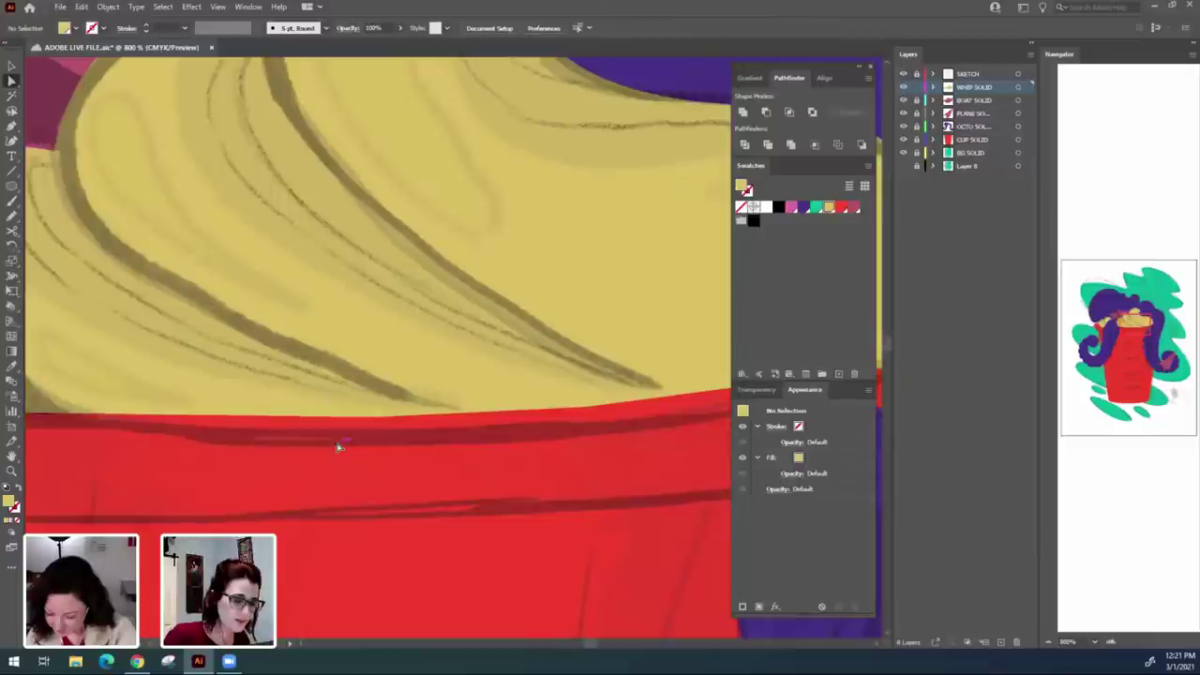
pyautogui.hotkey('ctrl', '-')
pyautogui.hotkey('ctrl', '-')
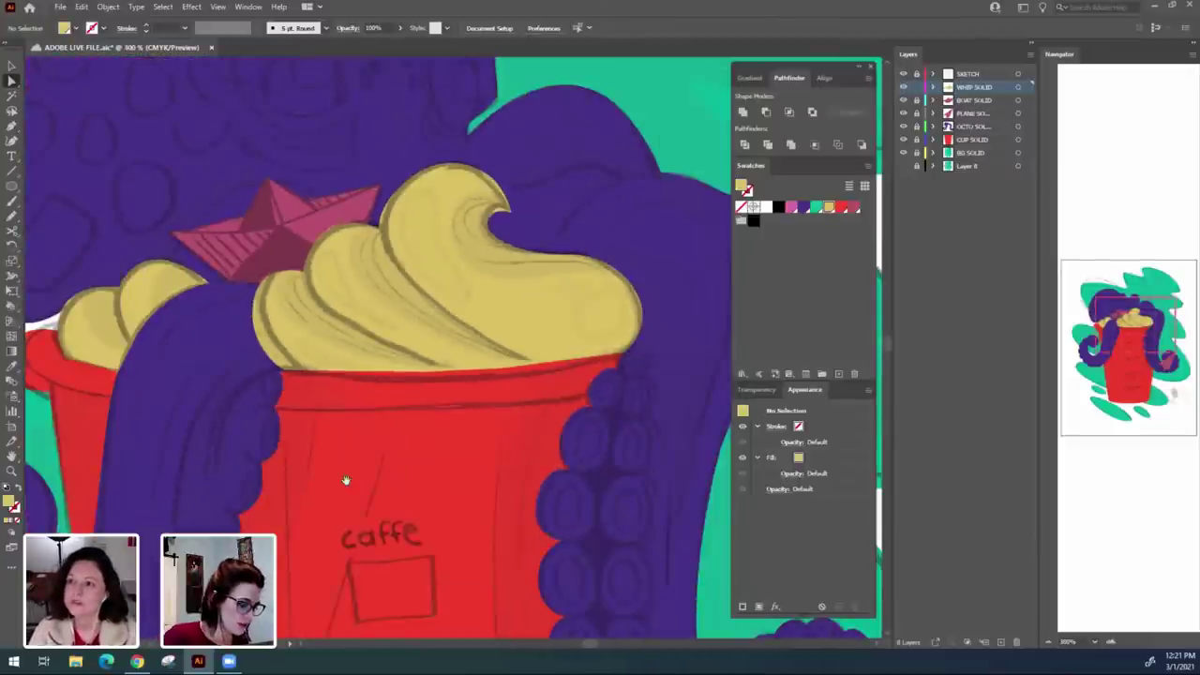
pyautogui.moveTo(346, 481); pyautogui.dragTo(448, 421)
pyautogui.hotkey('ctrl', '0')
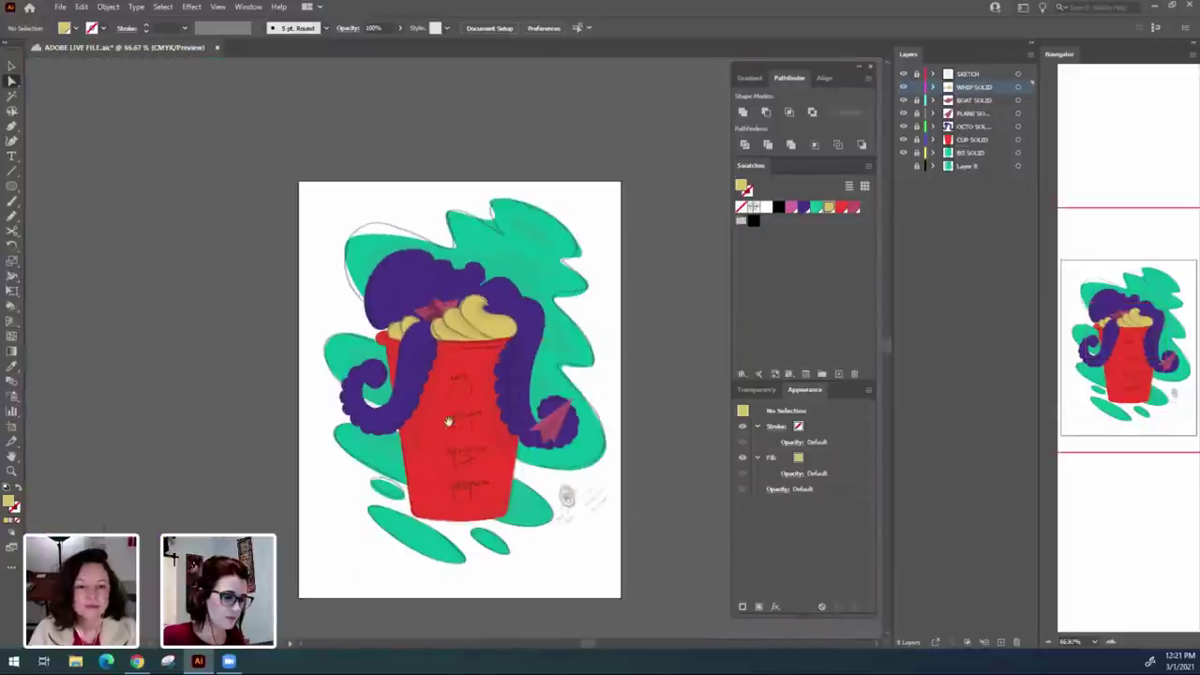
pyautogui.moveTo(678, 565); pyautogui.dragTo(601, 557)
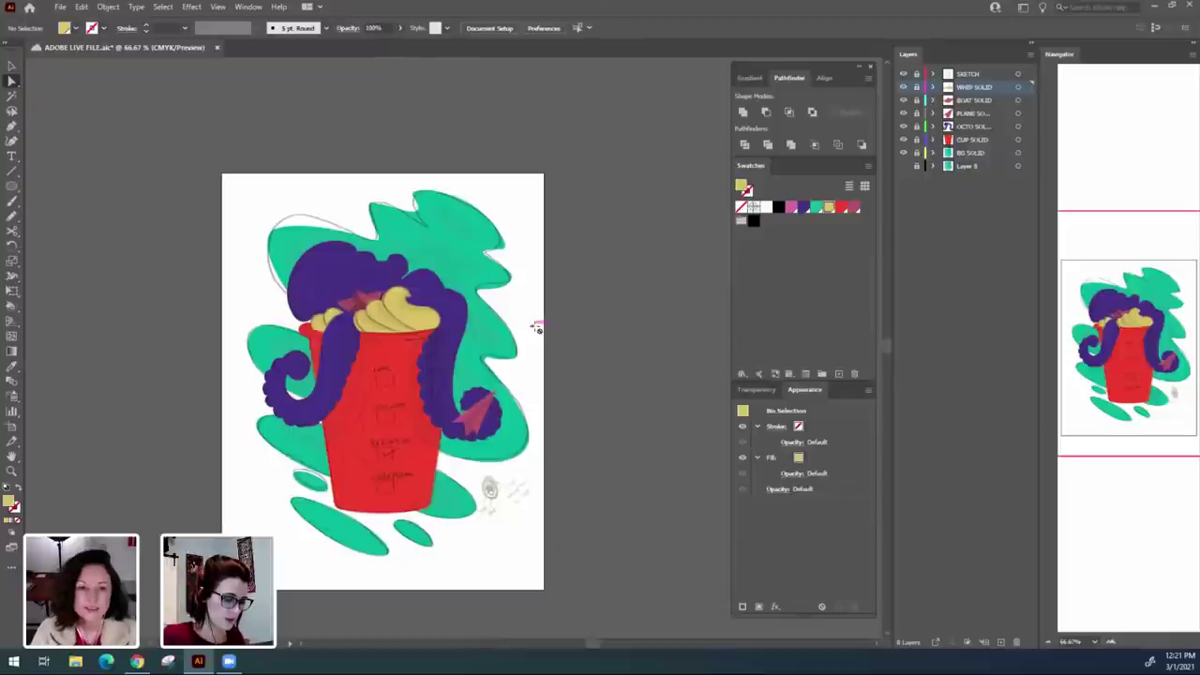
pyautogui.scroll(2, 537, 329)
pyautogui.moveTo(544, 413); pyautogui.dragTo(604, 271)
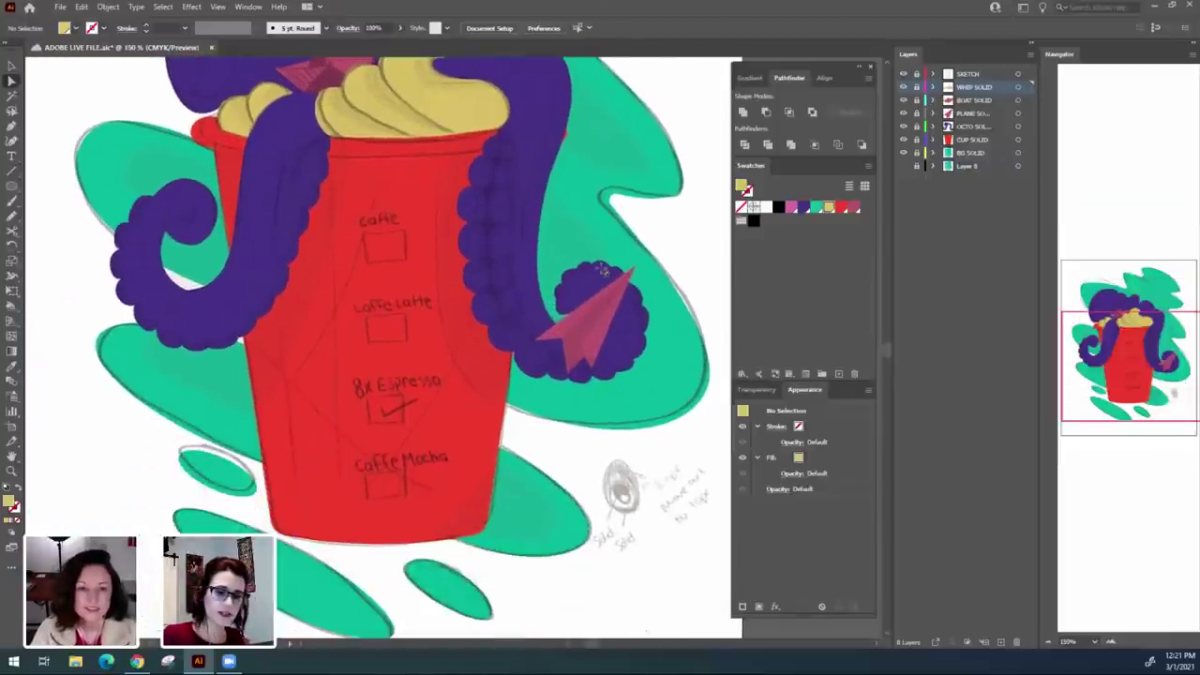
pyautogui.moveTo(617, 447); pyautogui.dragTo(560, 479)
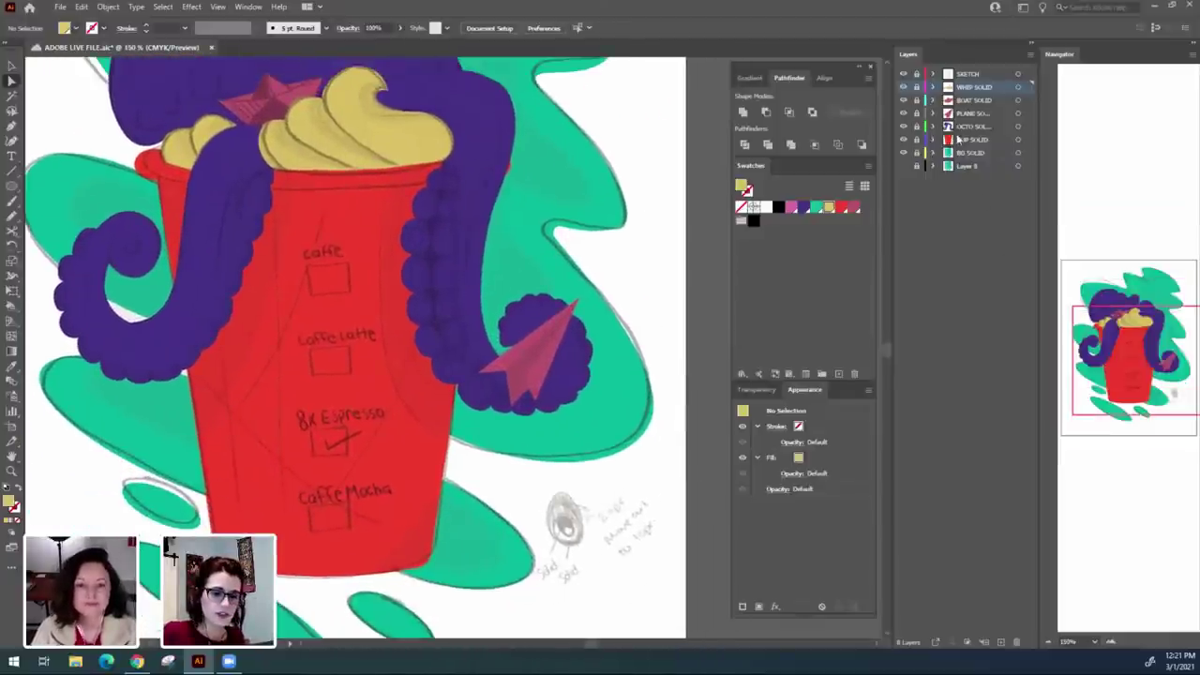
# Create a layer named CUP SHADOWS directly above the CUP SOLID layer, with Medium Blue as its layer colour.
pyautogui.click(956, 139)
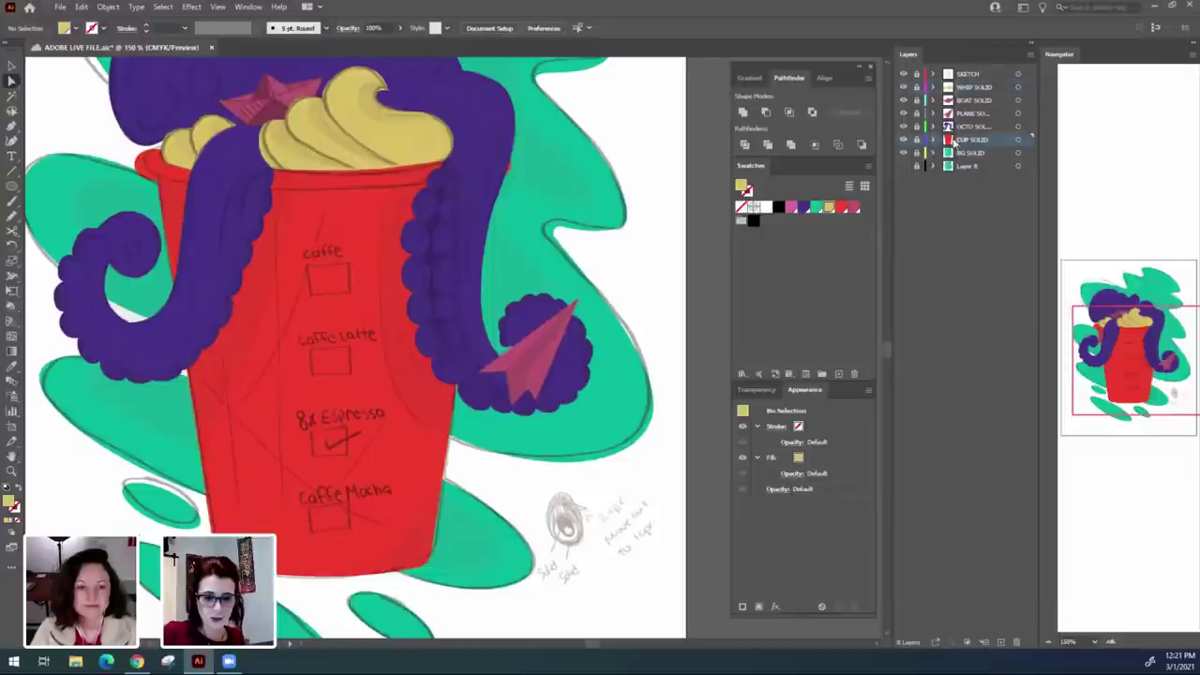
pyautogui.click(1002, 643)
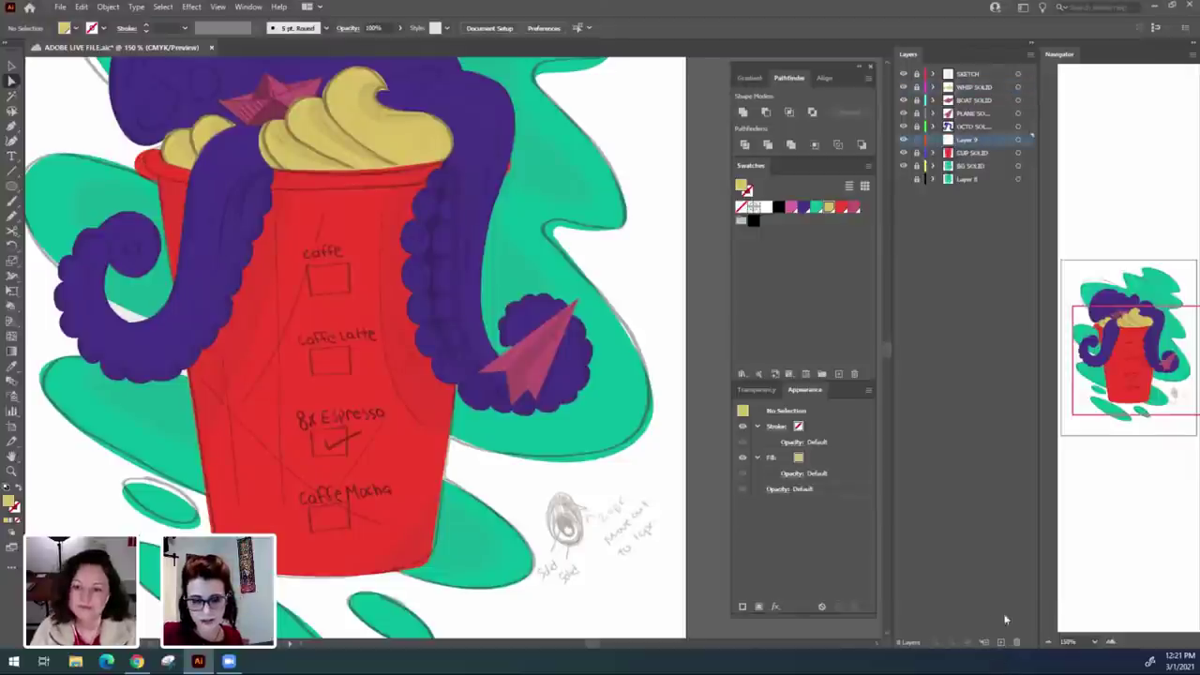
pyautogui.doubleClick(985, 141)
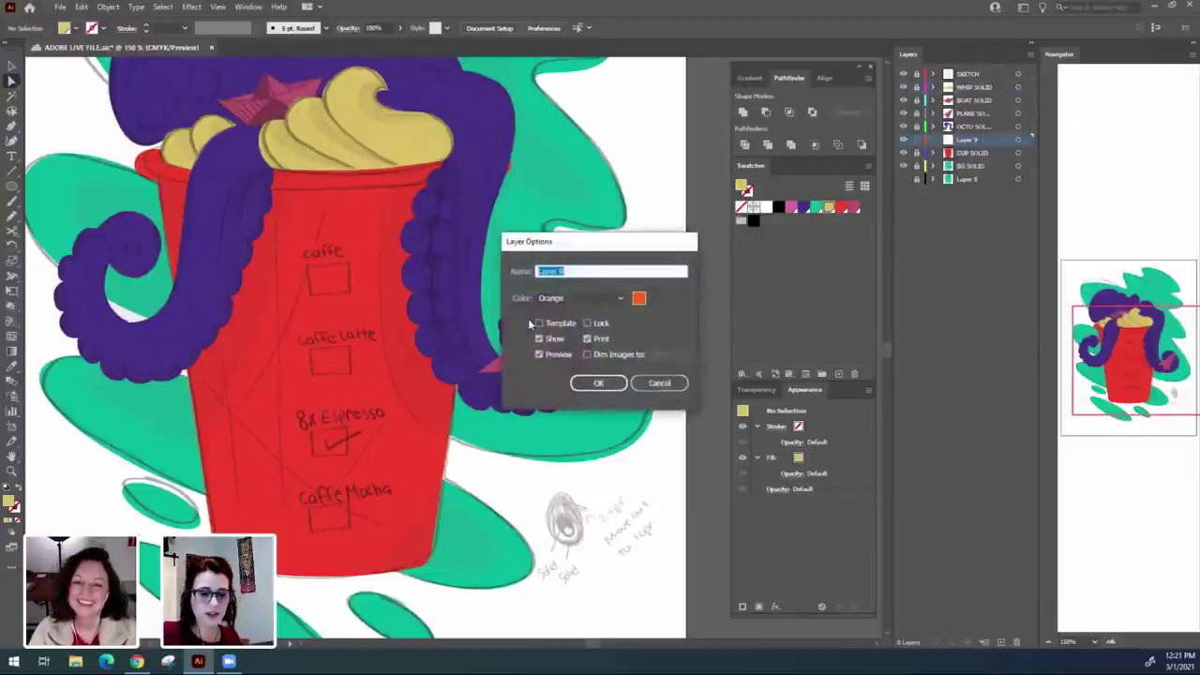
pyautogui.click(576, 301)
pyautogui.click(616, 325)
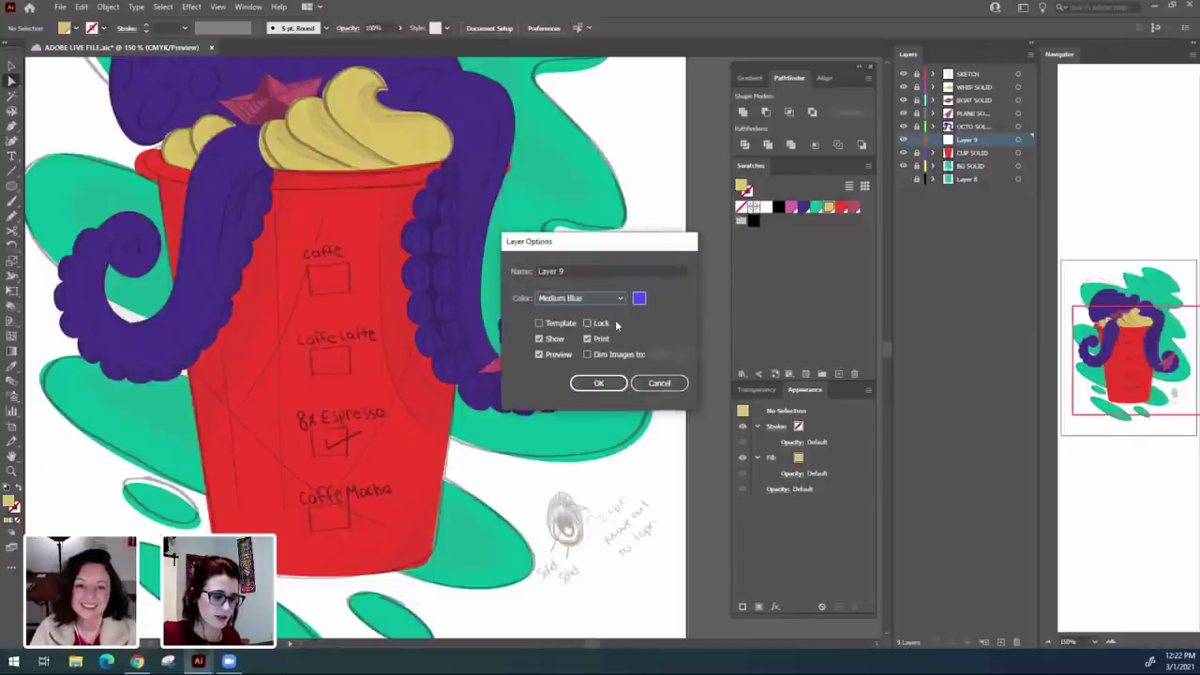
pyautogui.click(582, 271)
pyautogui.write('c')
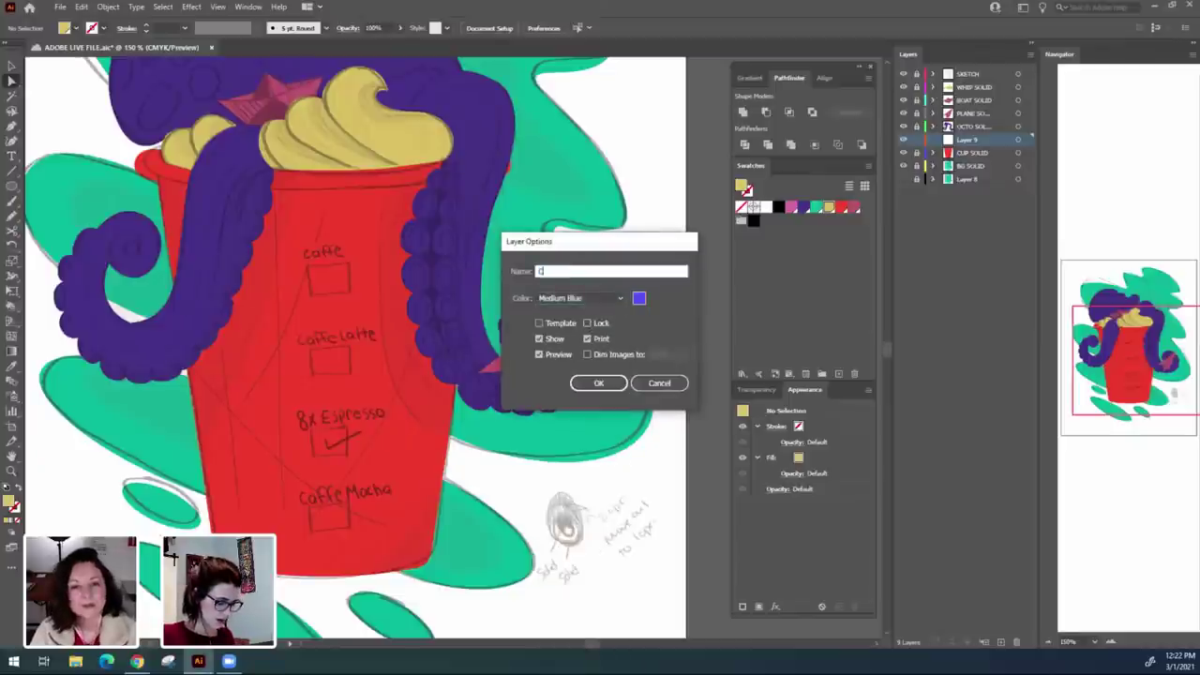
pyautogui.write('UP SHADOWS')
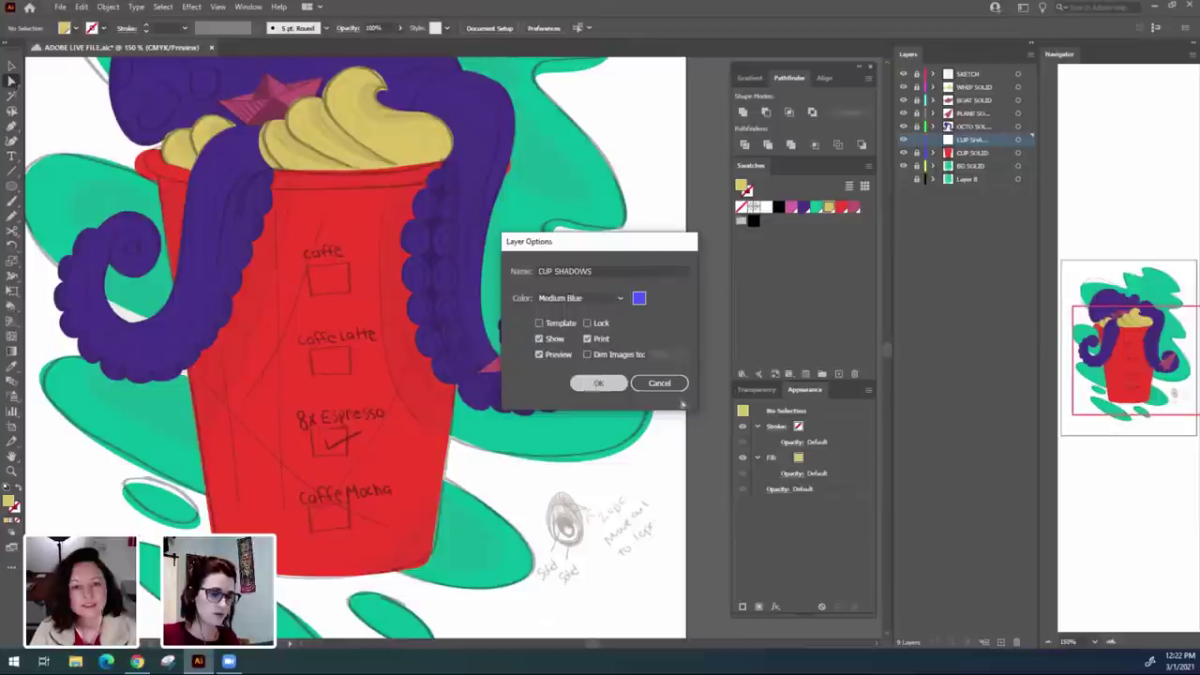
pyautogui.click(598, 383)
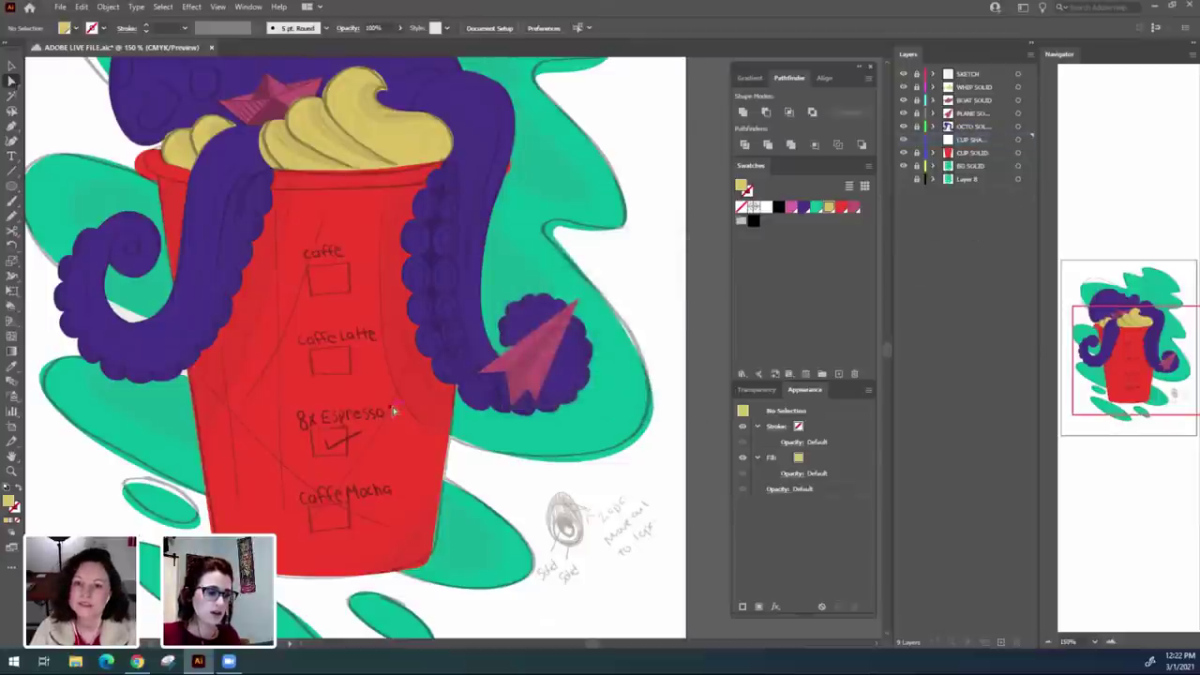
# Pick the cup's red swatch as the fill for the Pen tool and bring up the transparency settings.
pyautogui.moveTo(394, 410); pyautogui.dragTo(386, 355)
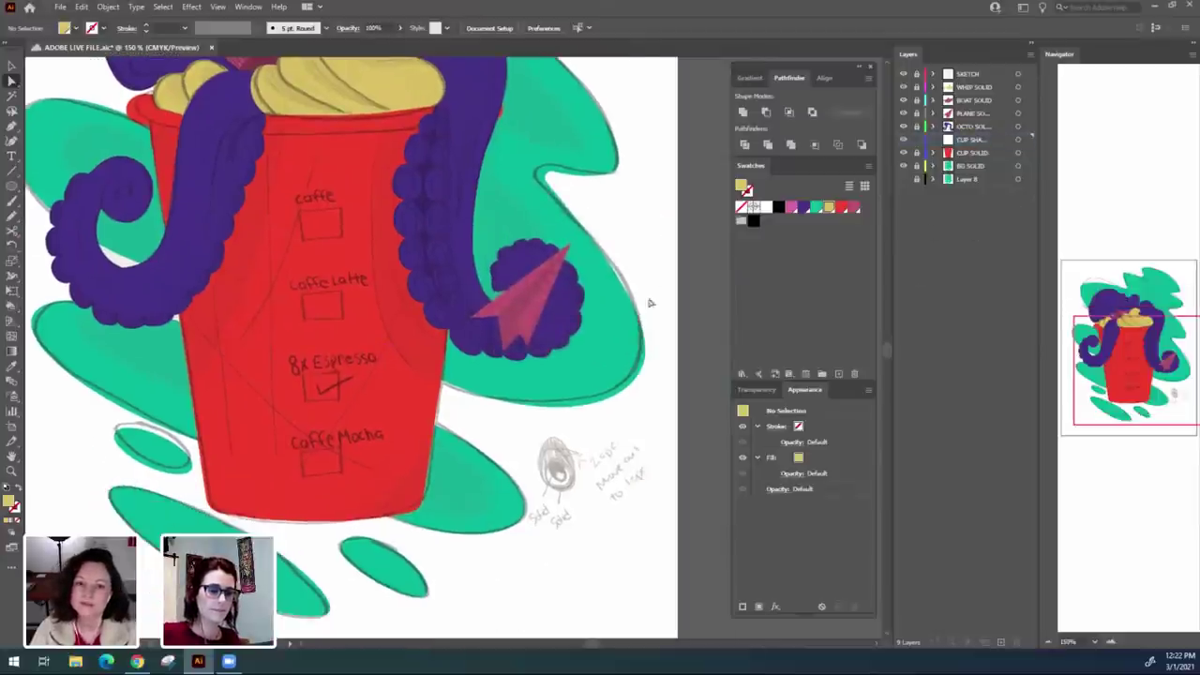
pyautogui.click(840, 206)
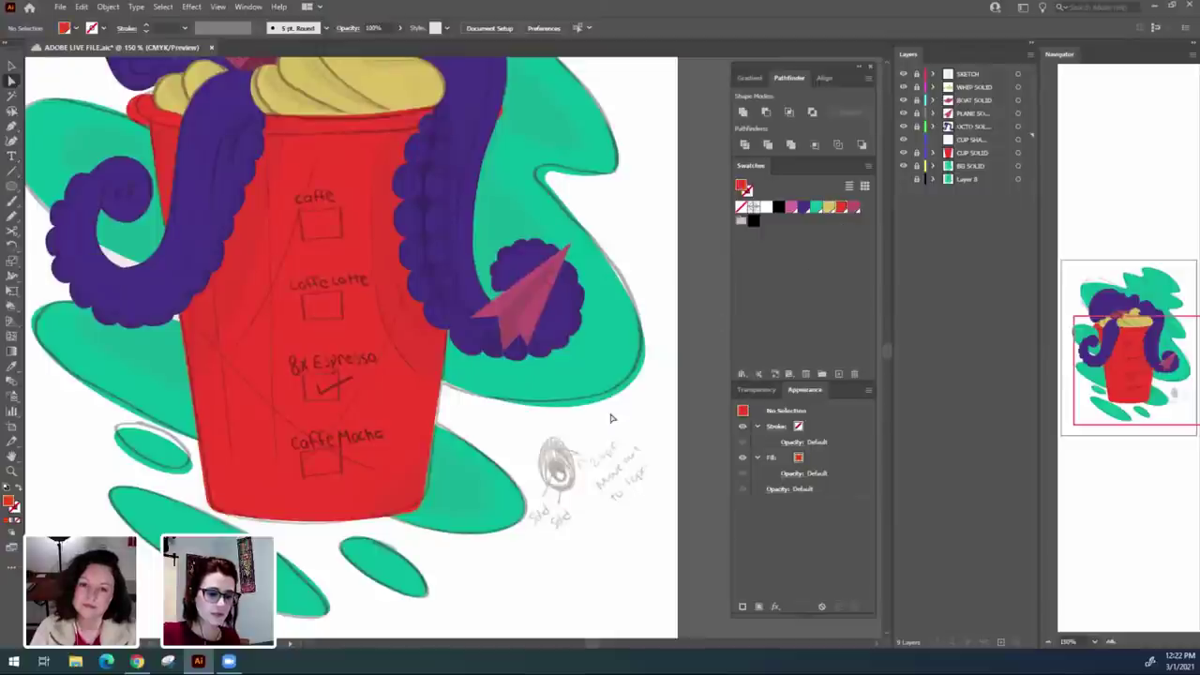
pyautogui.moveTo(107, 277); pyautogui.dragTo(138, 290)
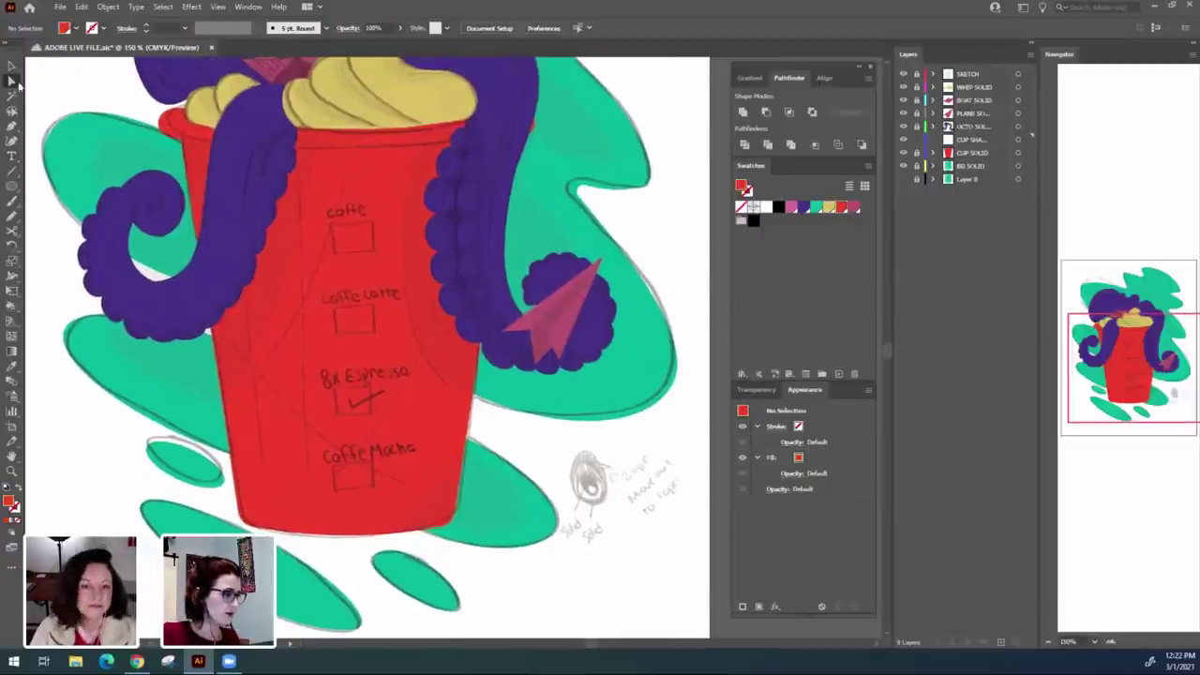
pyautogui.moveTo(452, 437); pyautogui.dragTo(493, 463)
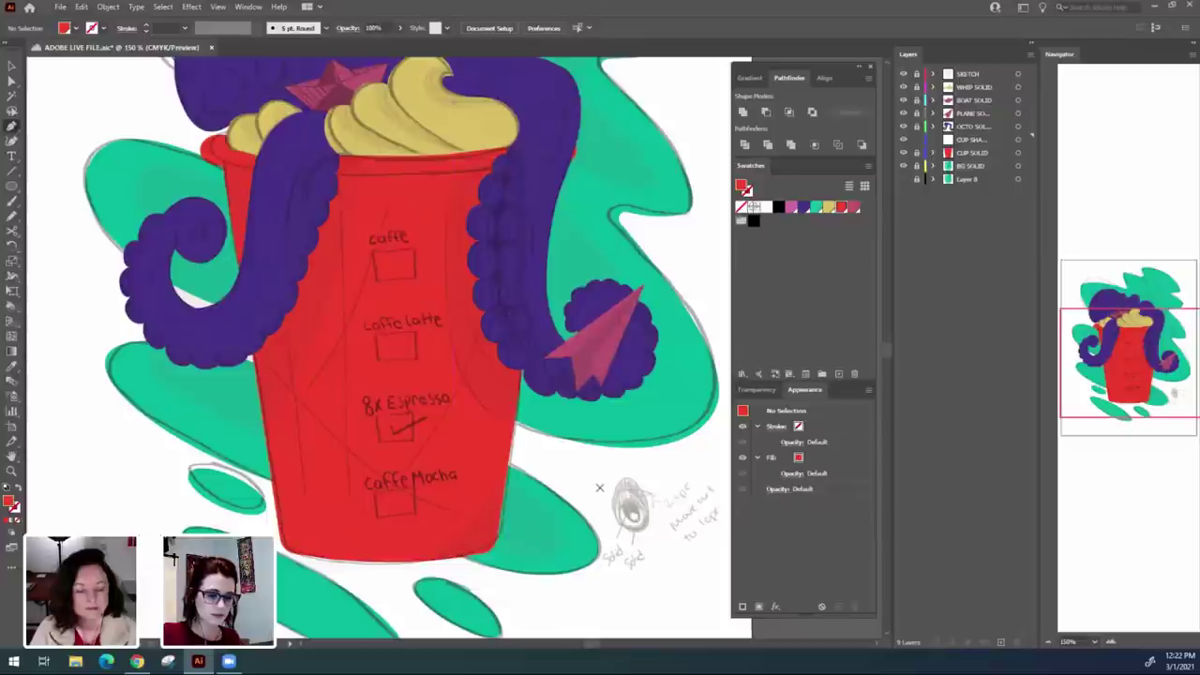
pyautogui.click(758, 389)
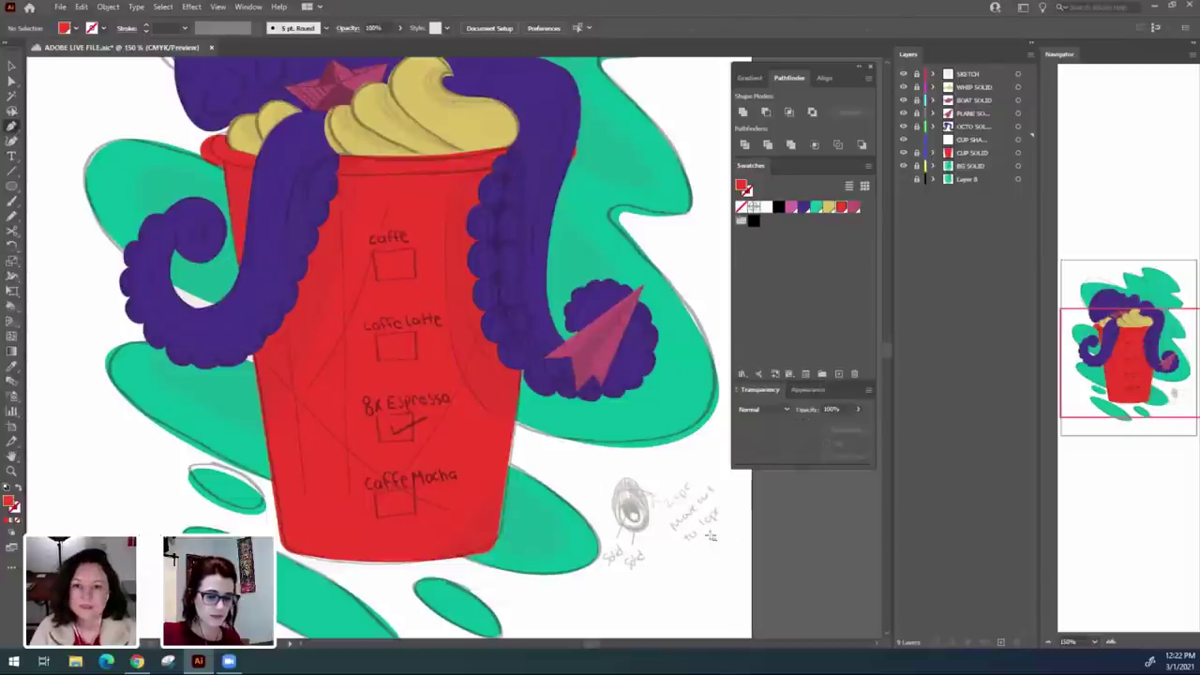
pyautogui.click(711, 537)
pyautogui.click(590, 453)
pyautogui.hotkey('ctrl', 'z')
pyautogui.hotkey('ctrl', 'z')
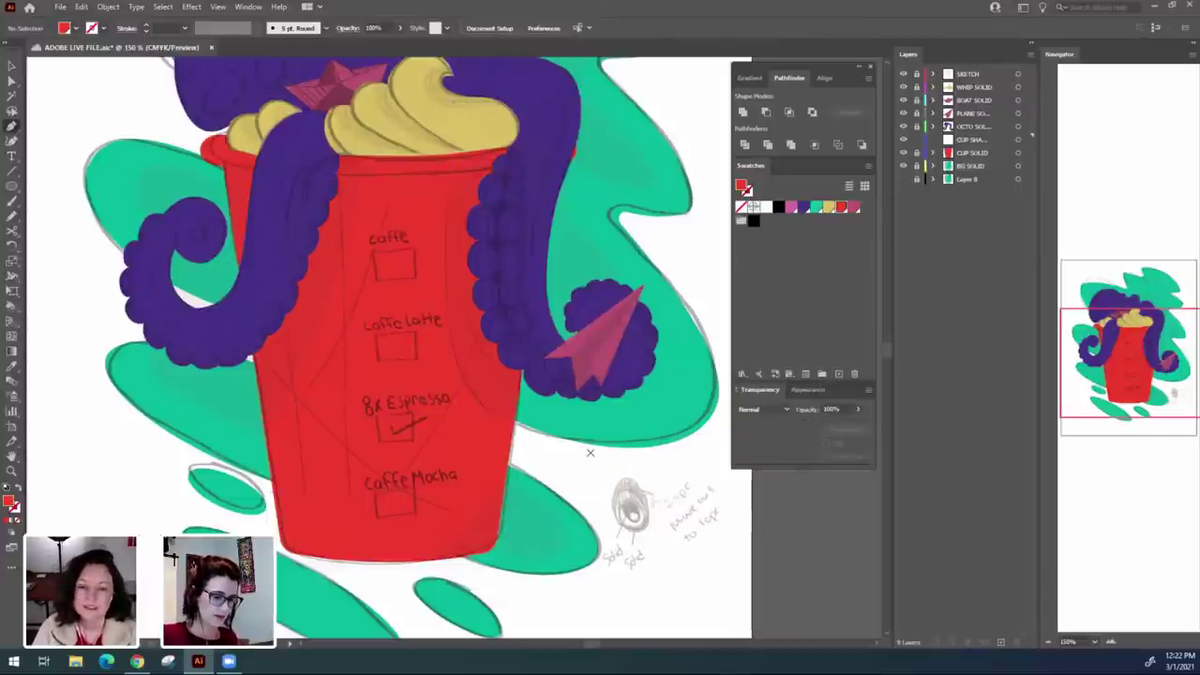
# Draw a closed red shadow shape with the Pen tool on the CUP SHADOWS layer, curving from the whipped cream past the cup's left edge.
pyautogui.moveTo(562, 447); pyautogui.dragTo(597, 495)
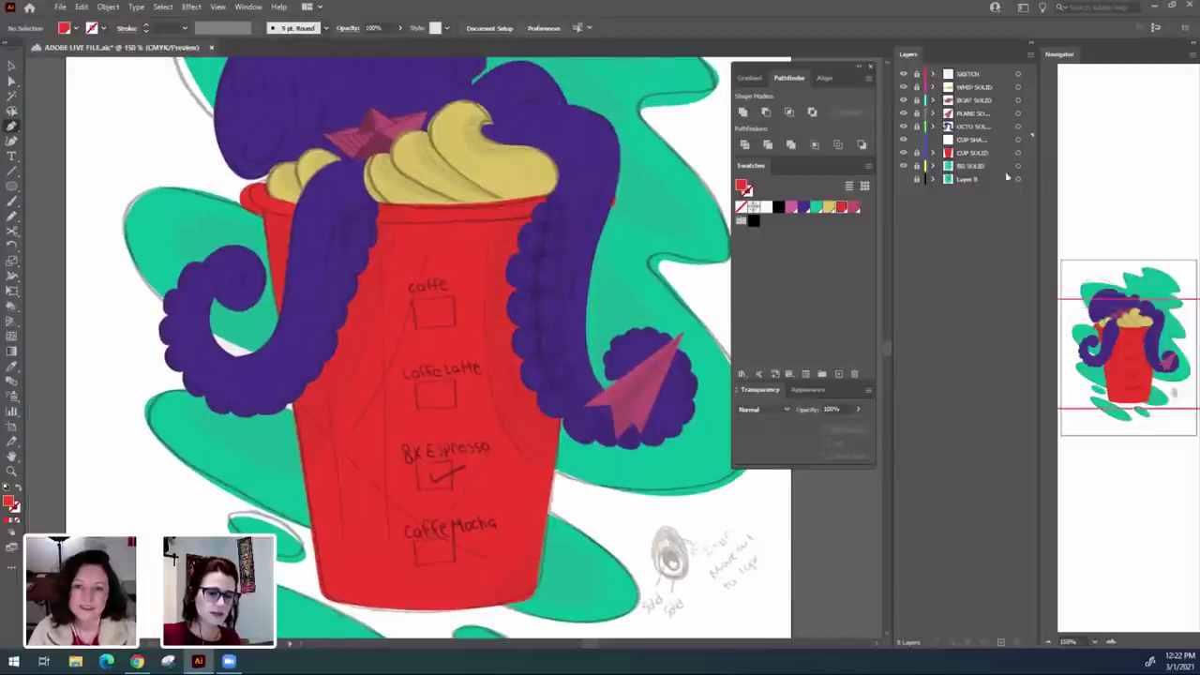
pyautogui.click(980, 139)
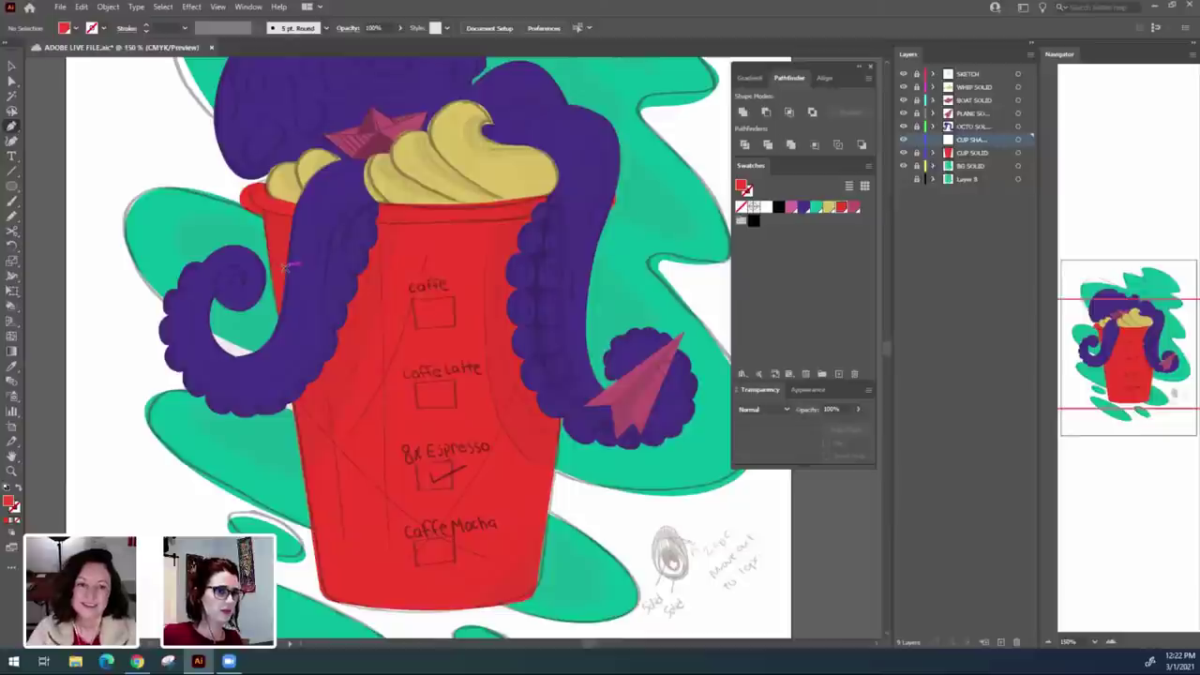
pyautogui.moveTo(389, 458); pyautogui.dragTo(395, 495)
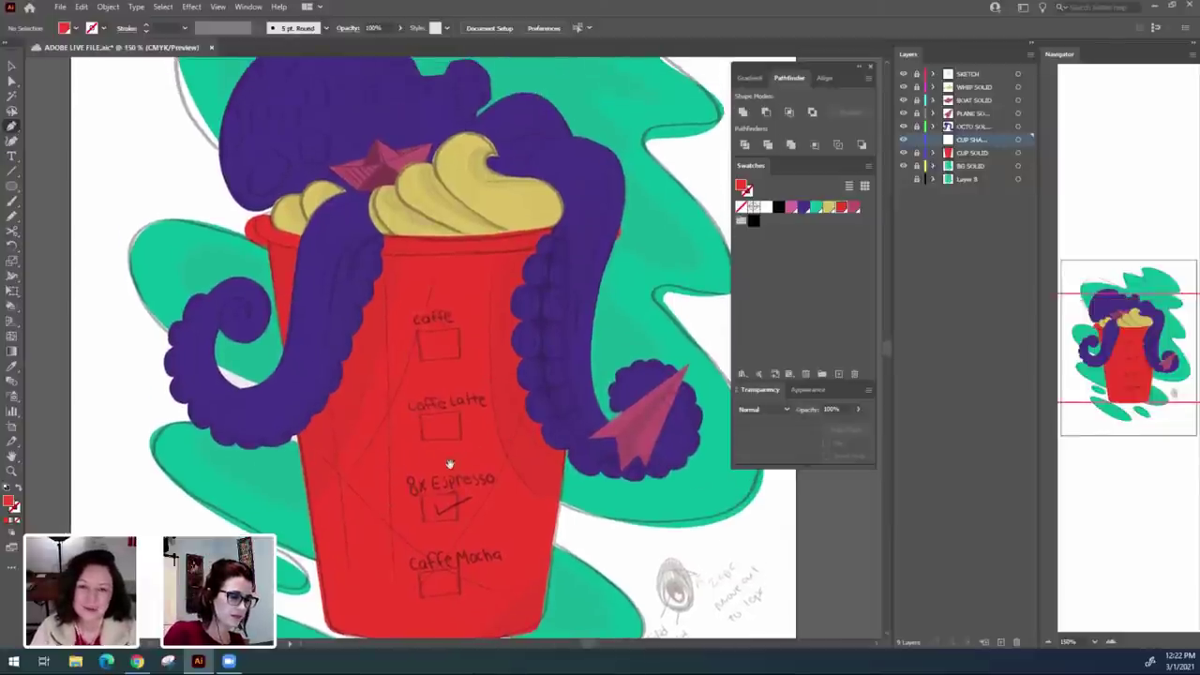
pyautogui.scroll(-1, 449, 464)
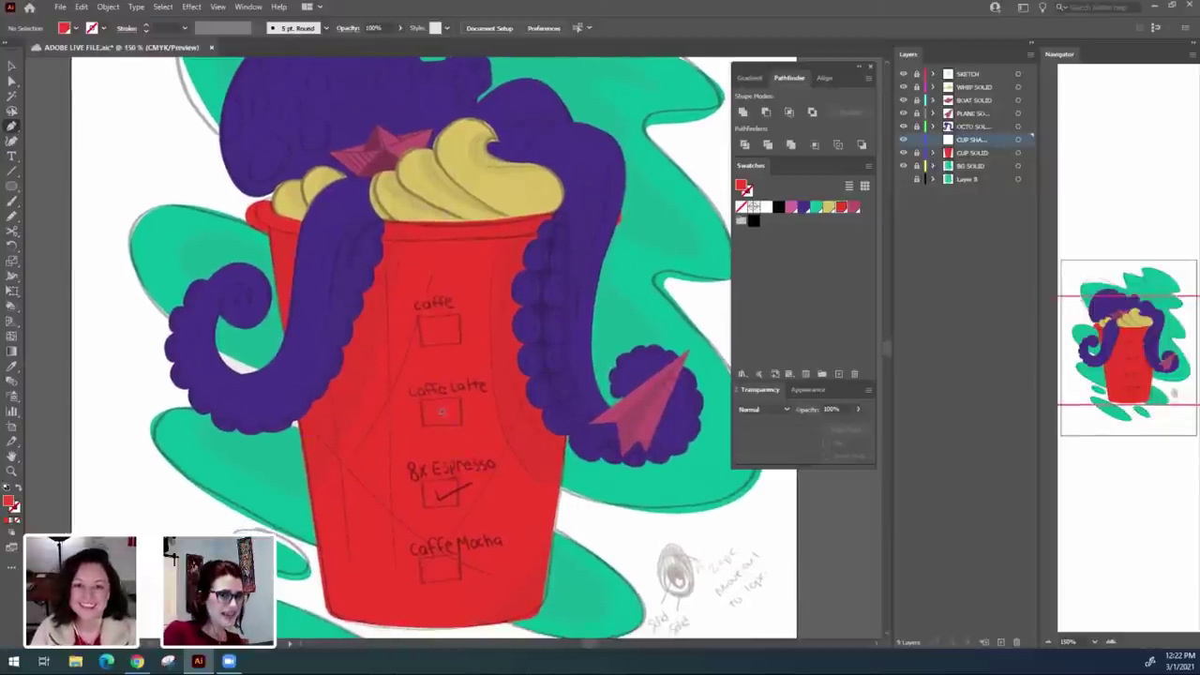
pyautogui.moveTo(442, 412); pyautogui.dragTo(456, 427)
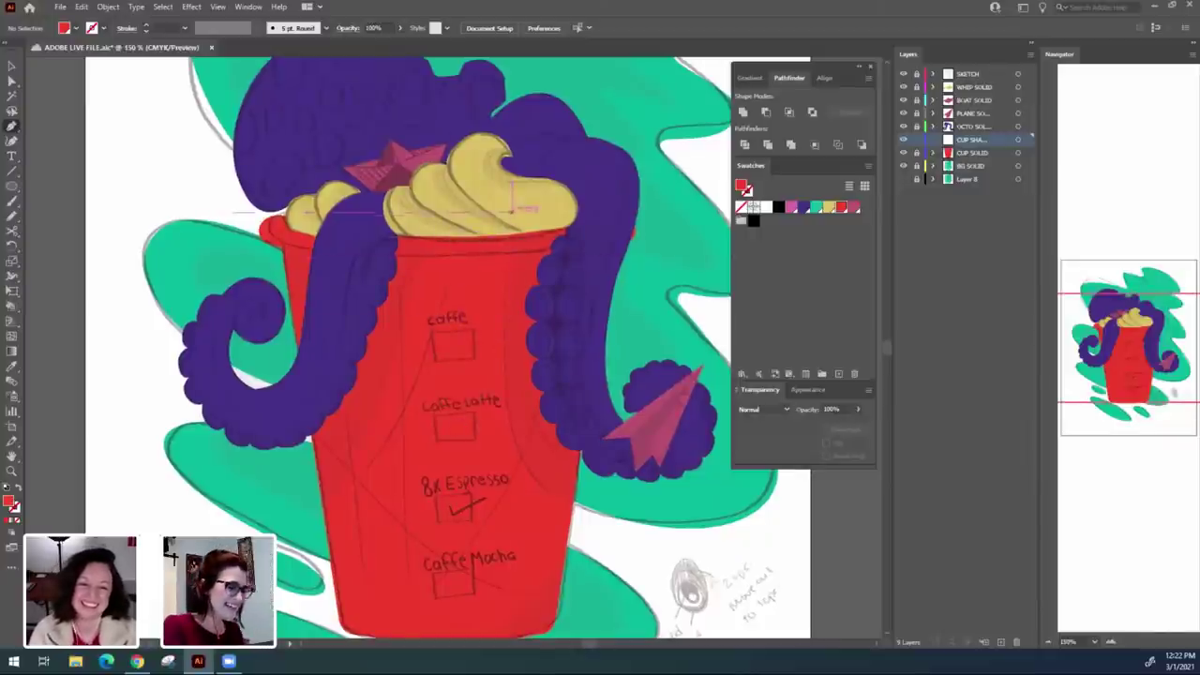
pyautogui.moveTo(537, 464); pyautogui.dragTo(537, 405)
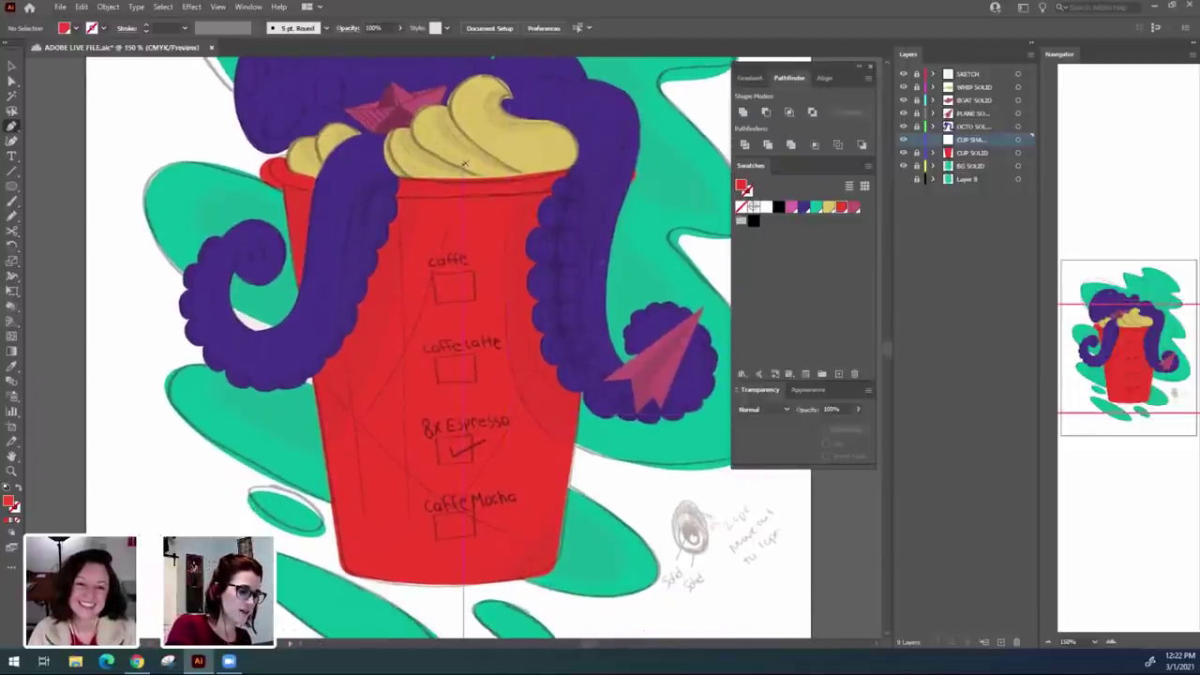
pyautogui.click(293, 501)
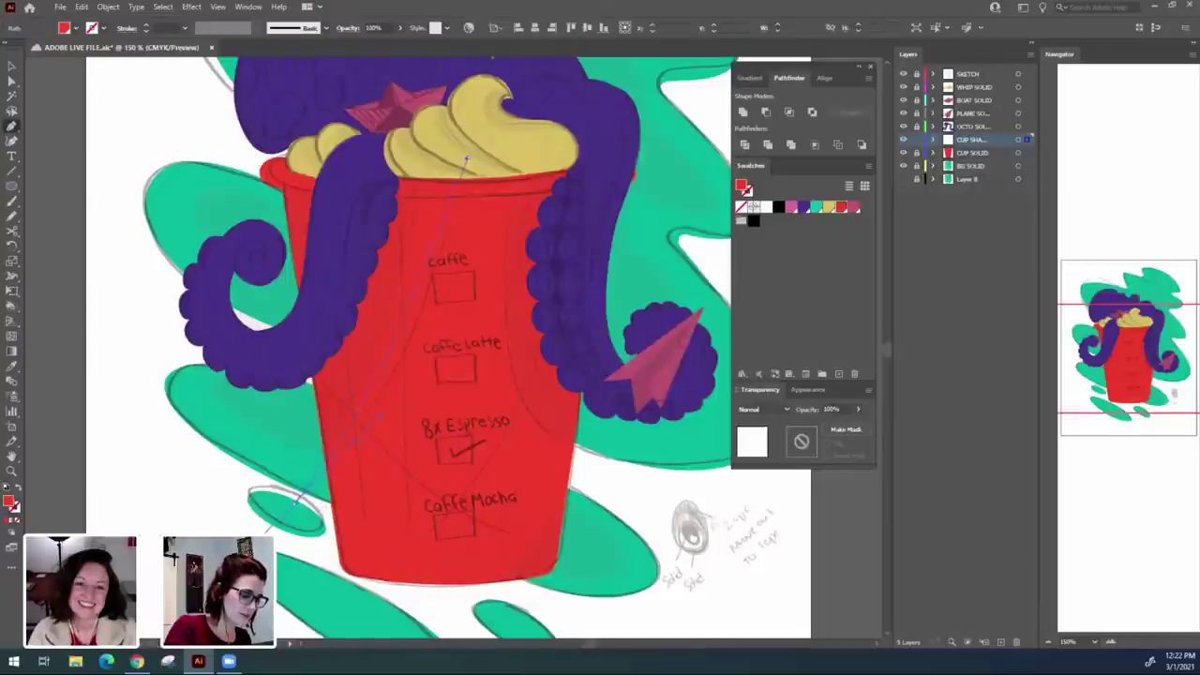
pyautogui.moveTo(167, 582); pyautogui.dragTo(165, 584)
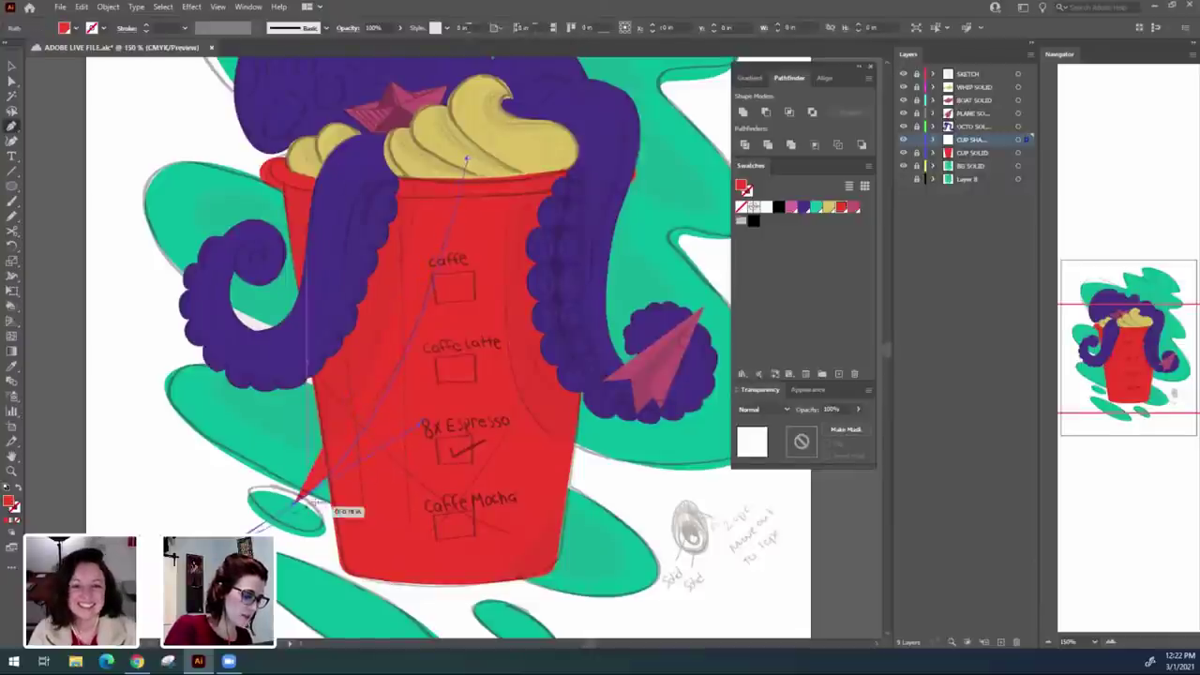
pyautogui.click(294, 503)
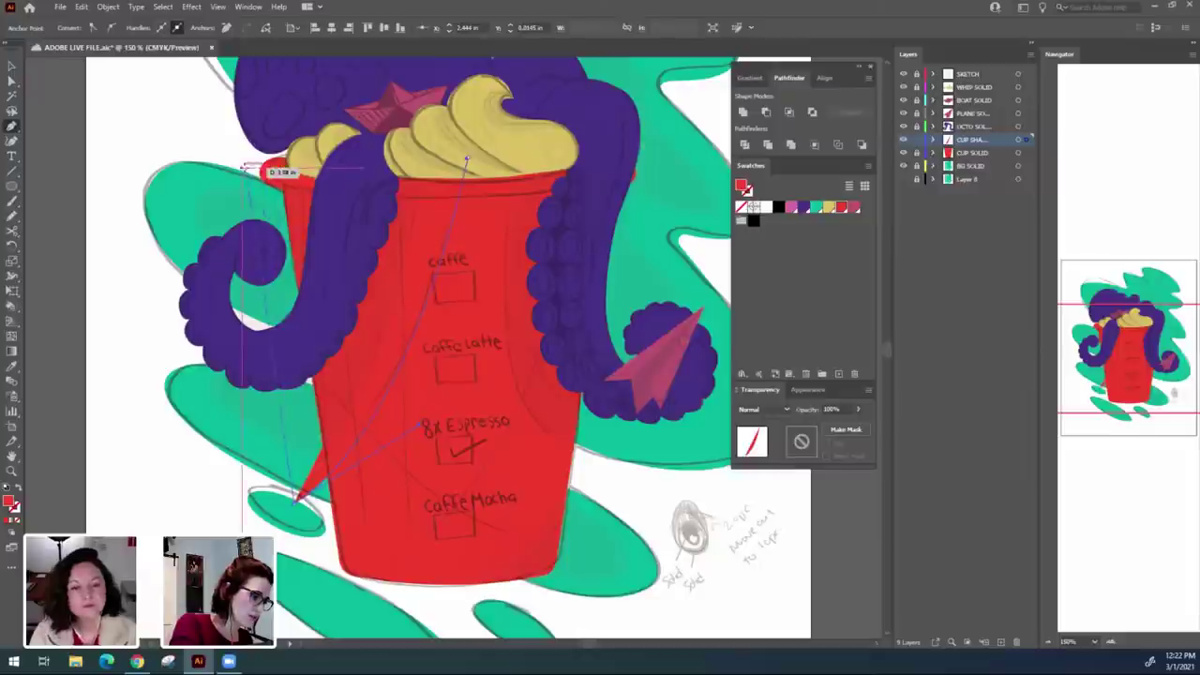
pyautogui.click(242, 166)
pyautogui.click(469, 152)
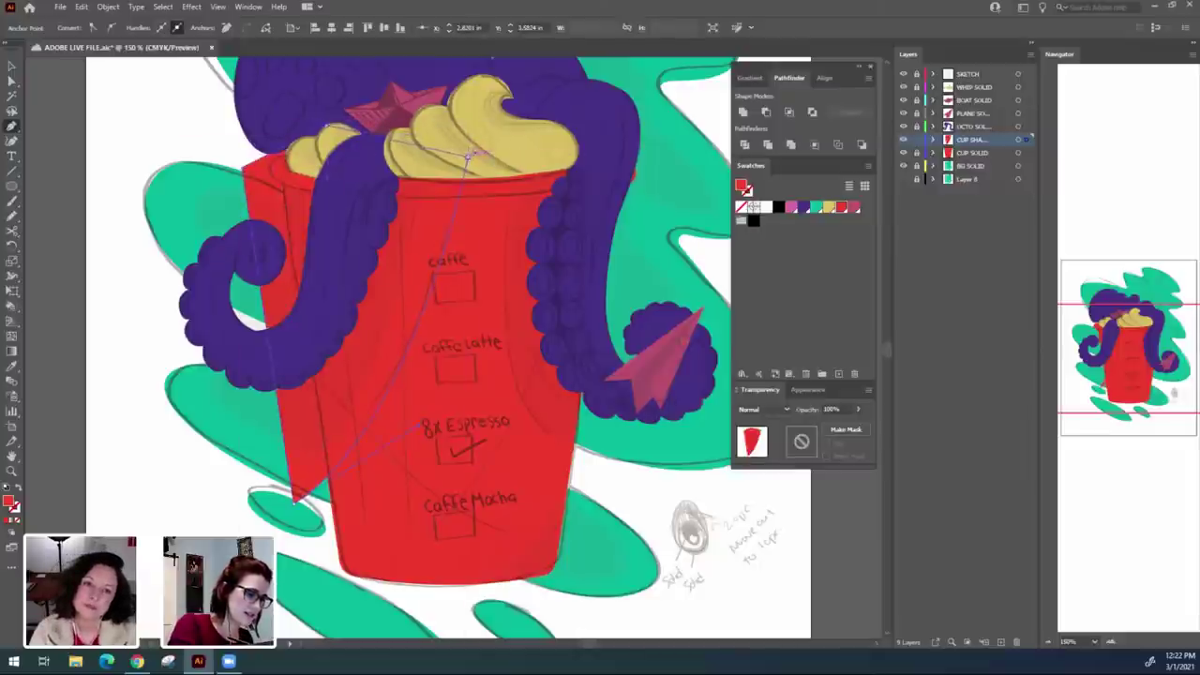
pyautogui.hscroll(3, 617, 467)
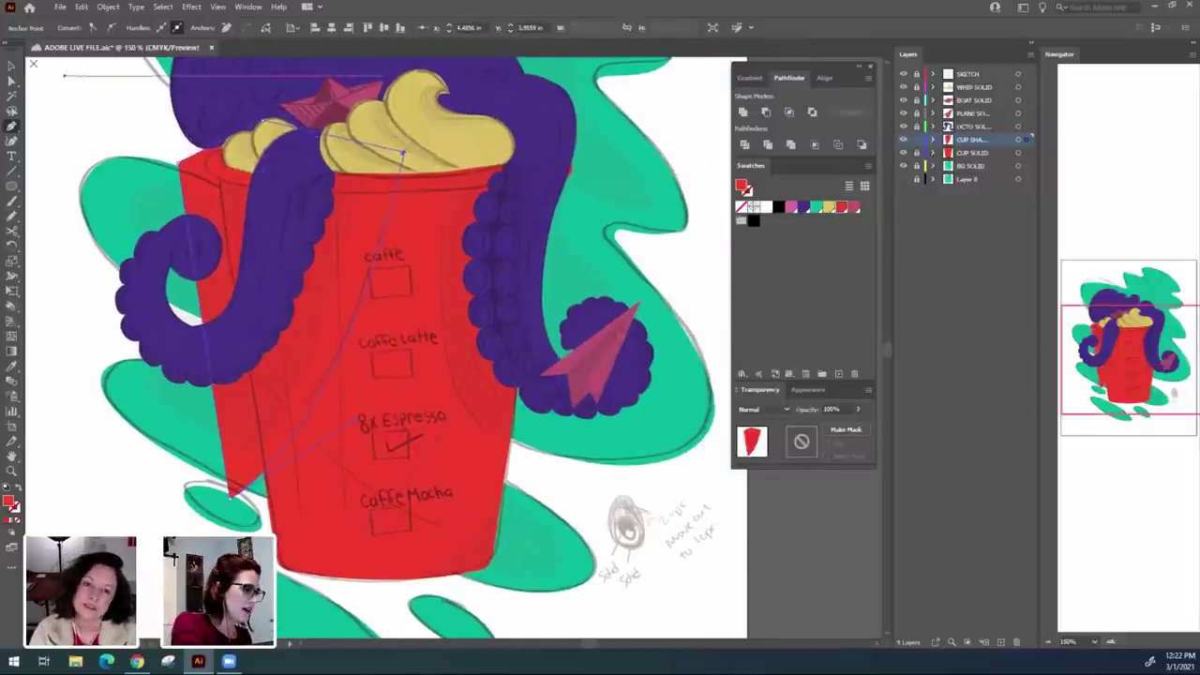
pyautogui.press('v')
pyautogui.press('Escape')
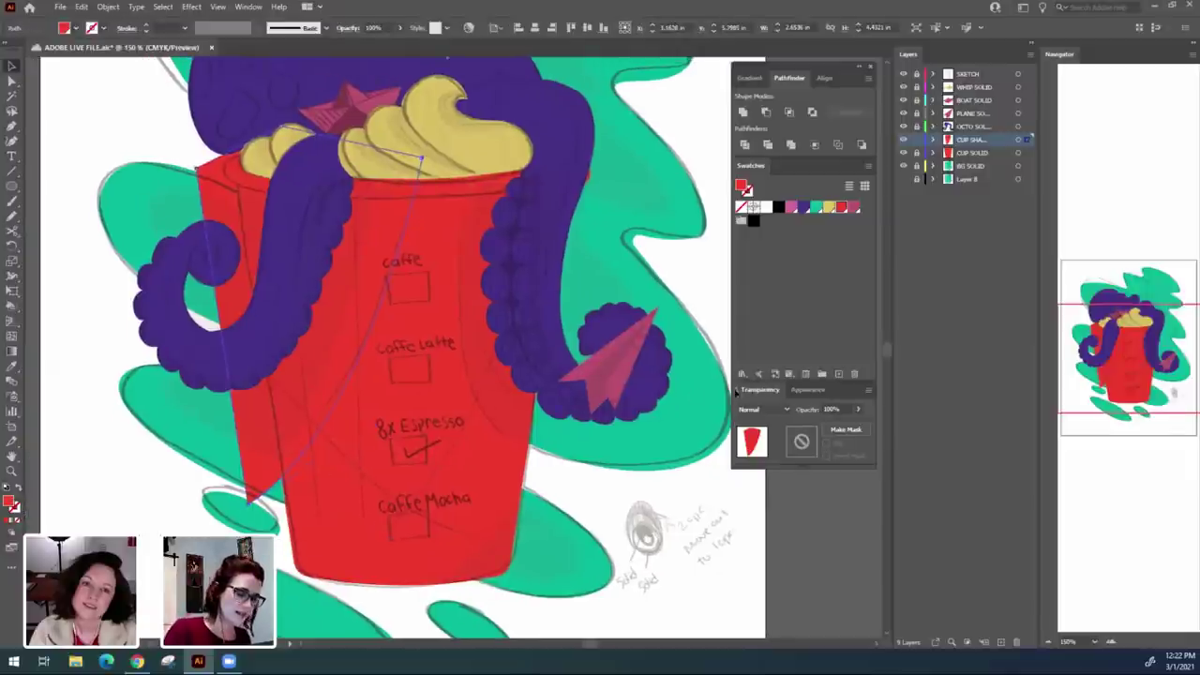
# Set the cup shadow's blend mode to Multiply and its opacity to 30%.
pyautogui.click(777, 413)
pyautogui.click(778, 204)
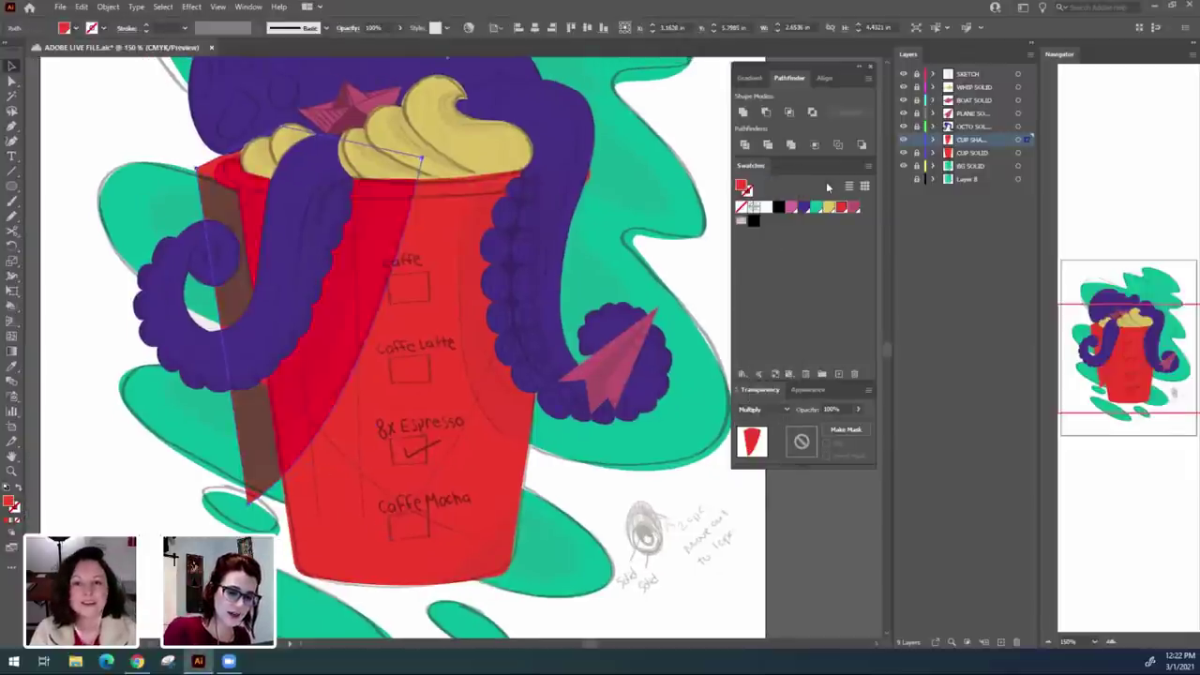
pyautogui.moveTo(843, 409); pyautogui.dragTo(753, 411)
pyautogui.write('30')
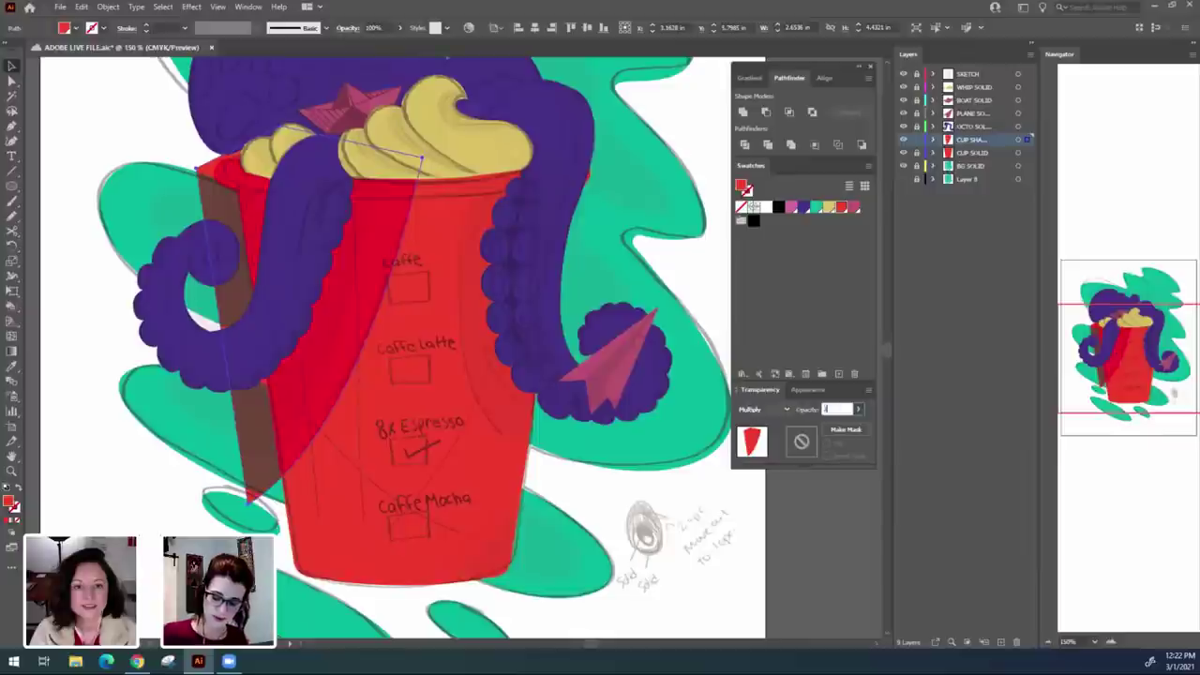
pyautogui.press('Return')
pyautogui.moveTo(609, 523); pyautogui.dragTo(621, 519)
pyautogui.click(658, 489)
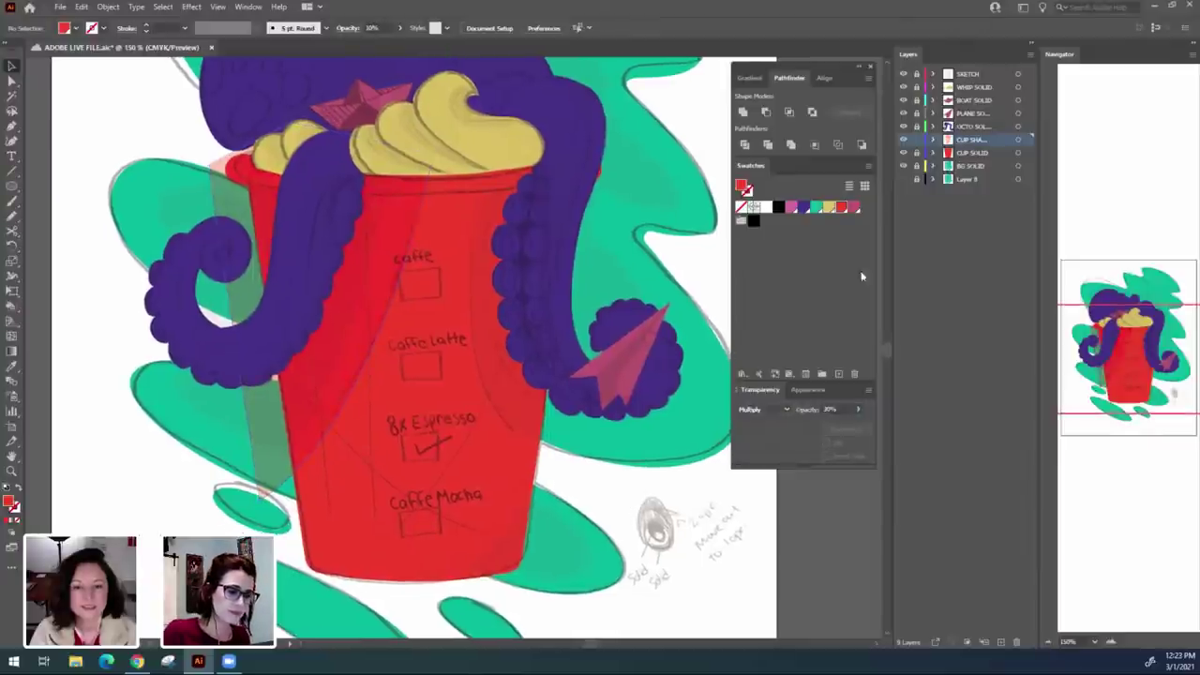
# Hide the SKETCH layer, then duplicate the cup shadow in place and narrow one version by shifting its upper-right and bottom anchors slightly left.
pyautogui.click(904, 74)
pyautogui.moveTo(525, 573); pyautogui.dragTo(557, 552)
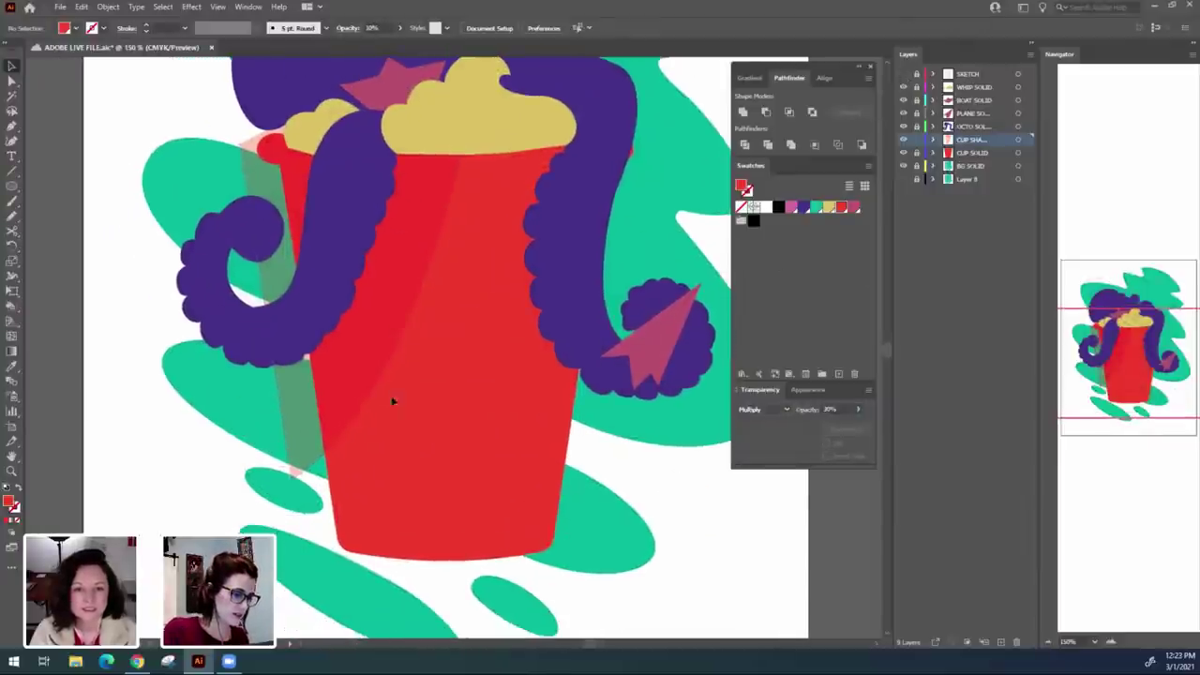
pyautogui.click(374, 377)
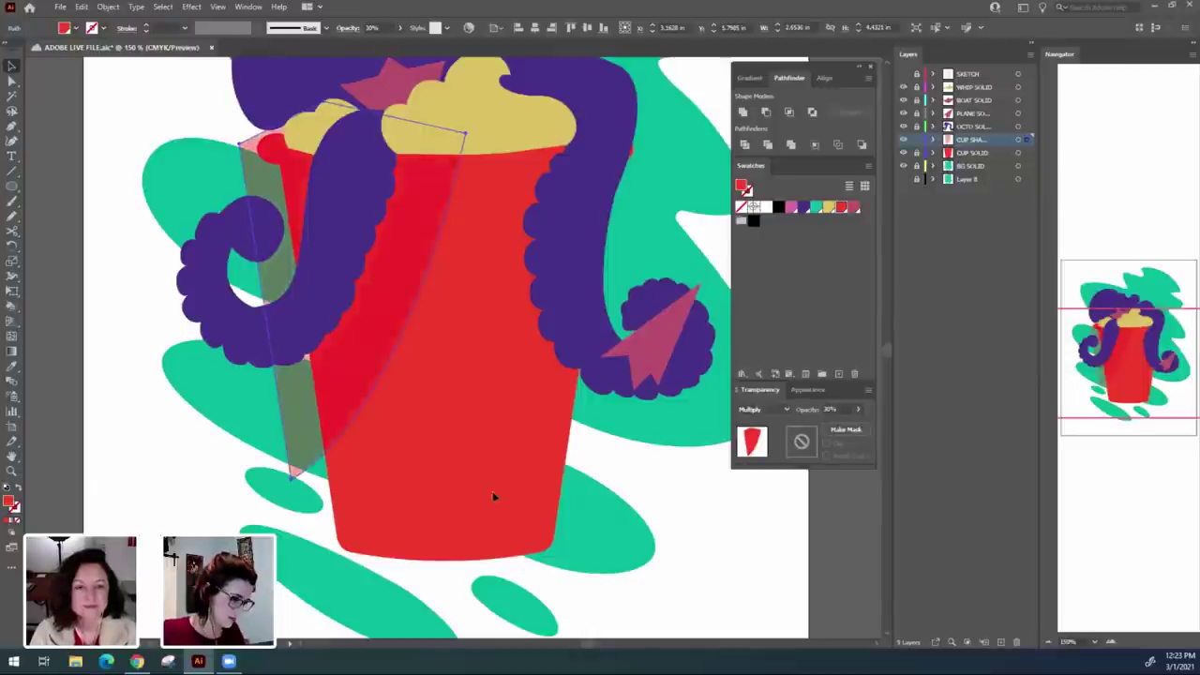
pyautogui.press('a')
pyautogui.moveTo(465, 137); pyautogui.dragTo(446, 133)
pyautogui.moveTo(292, 472); pyautogui.dragTo(282, 482)
pyautogui.moveTo(404, 404); pyautogui.dragTo(394, 389)
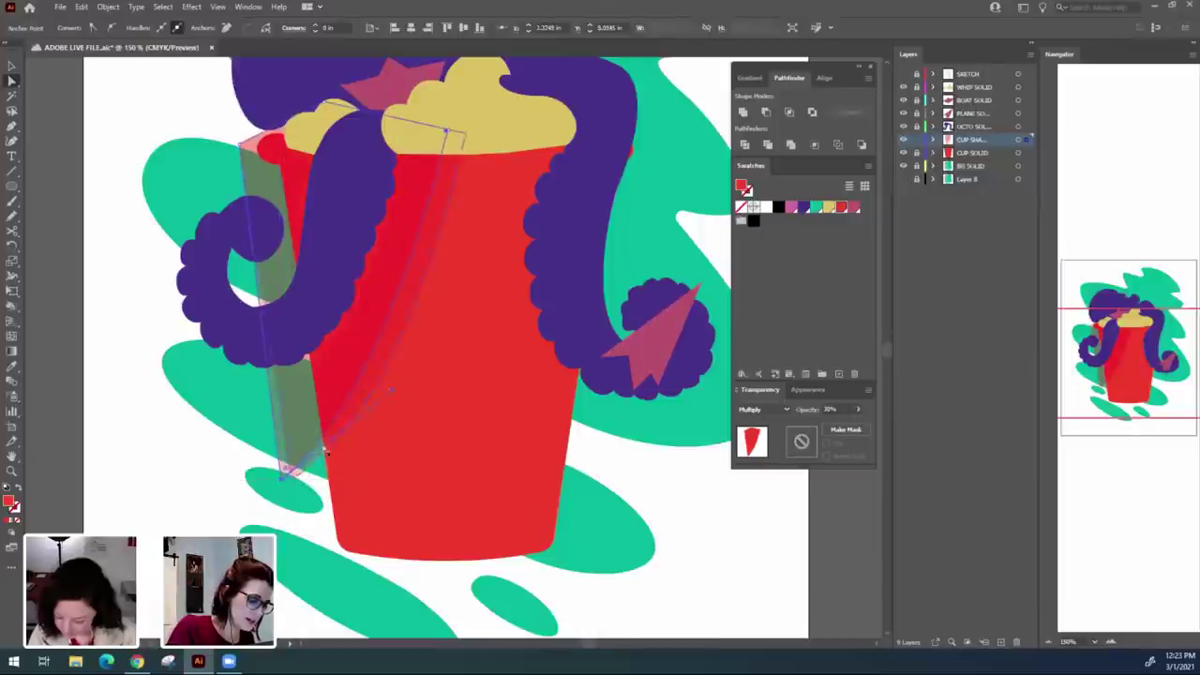
# Move the wider cup shadow's bottom anchor slightly down and right, and adjust its handle to smooth the inner curve.
pyautogui.moveTo(292, 482)
pyautogui.mouseDown()
pyautogui.moveTo(314, 500)
pyautogui.moveTo(302, 499)
pyautogui.mouseUp()
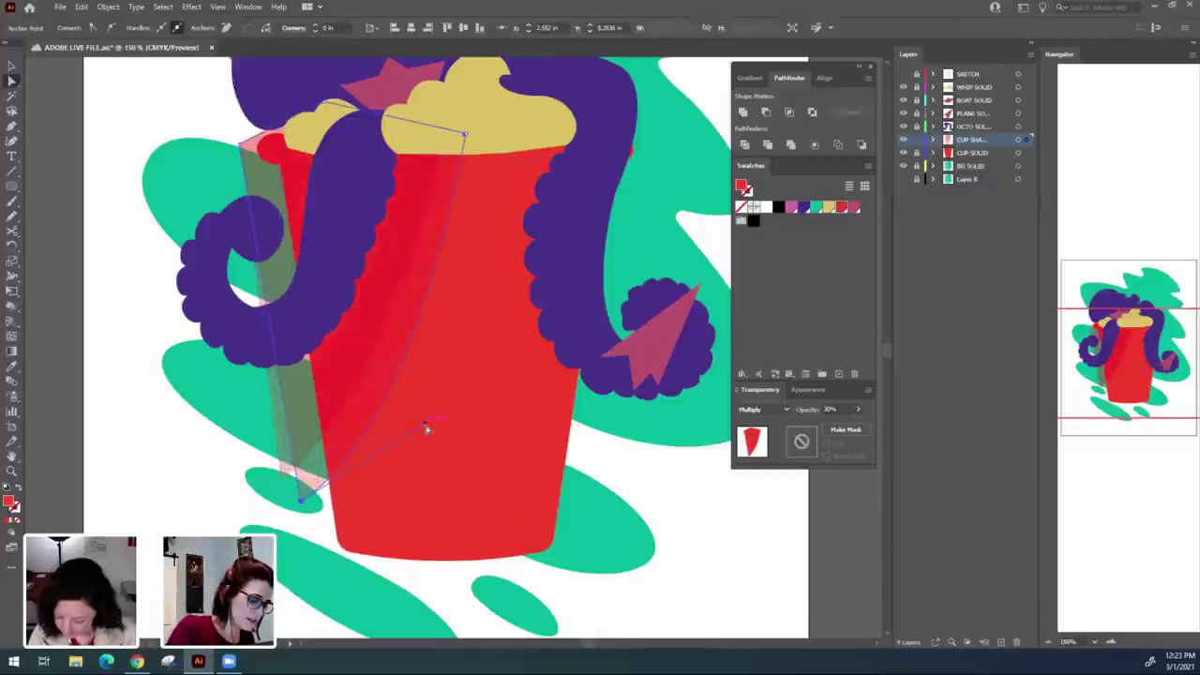
pyautogui.moveTo(413, 416); pyautogui.dragTo(406, 410)
pyautogui.click(326, 534)
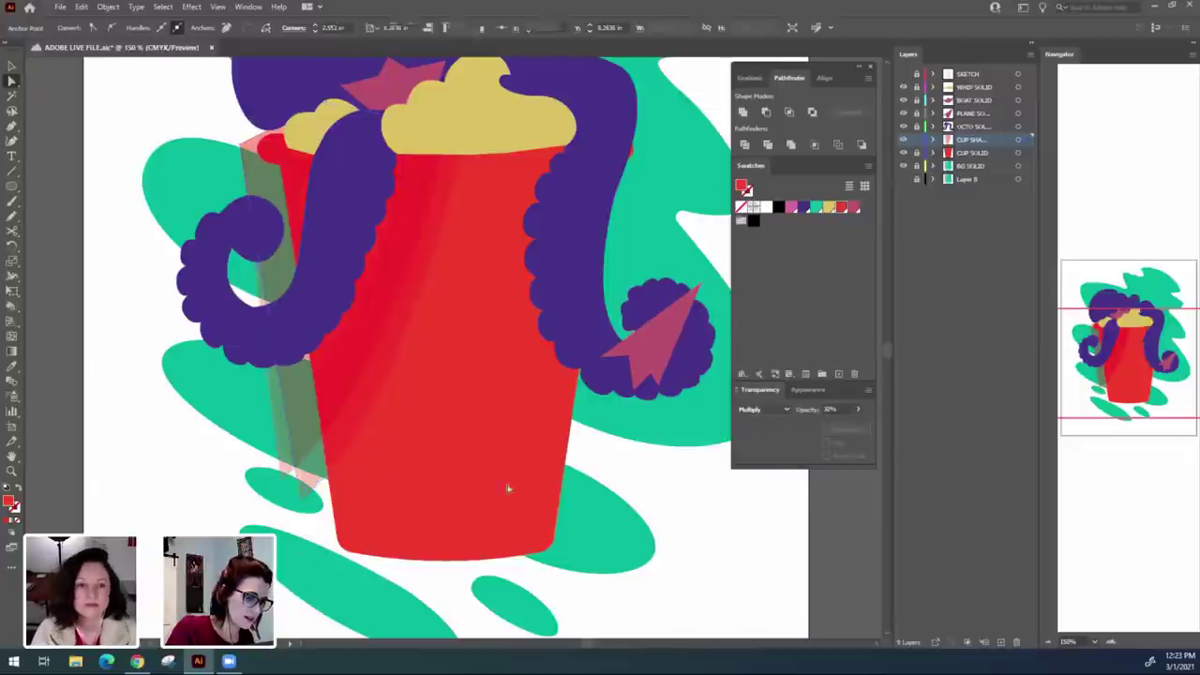
# Set the wider cup shadow's opacity to 60% so it differs from the narrower shadow, leaving nothing selected.
pyautogui.moveTo(641, 495); pyautogui.dragTo(639, 485)
pyautogui.click(323, 421)
pyautogui.press('v')
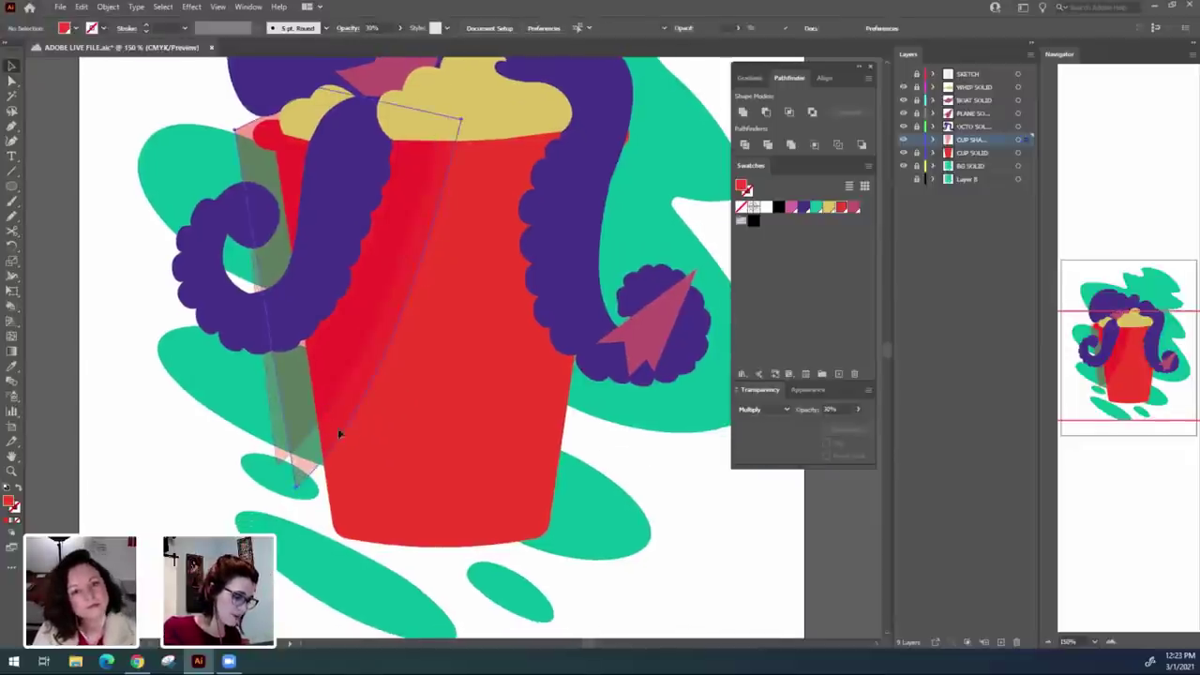
pyautogui.doubleClick(831, 409)
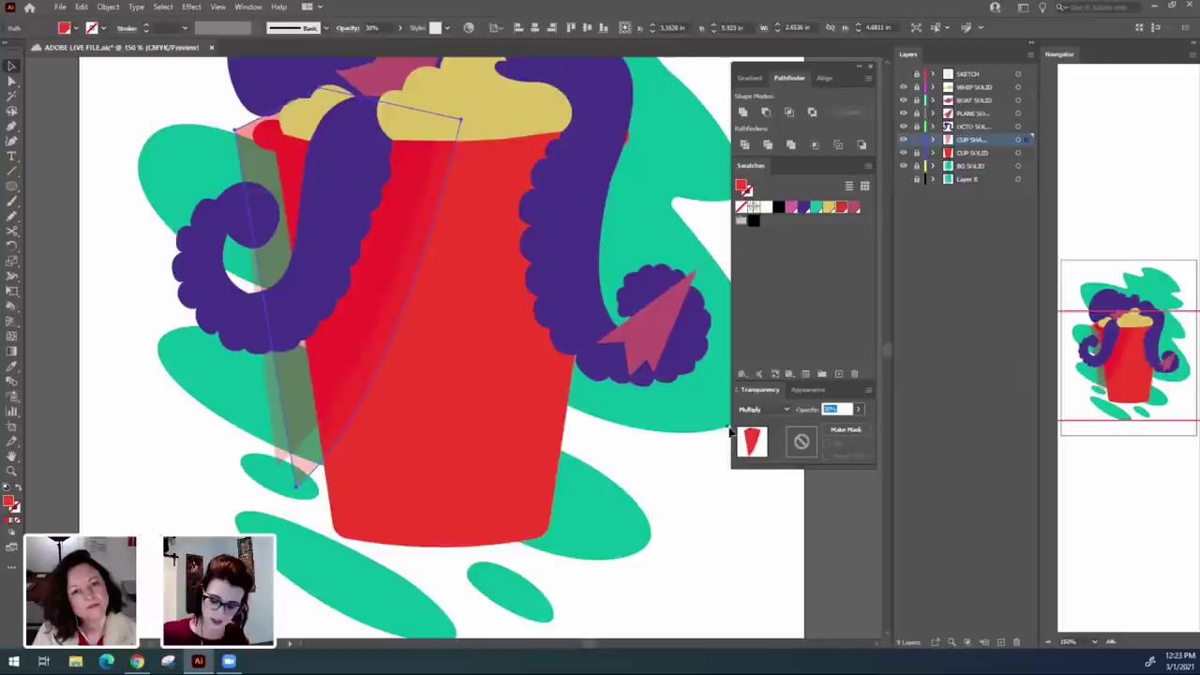
pyautogui.write('60')
pyautogui.press('Return')
pyautogui.click(654, 518)
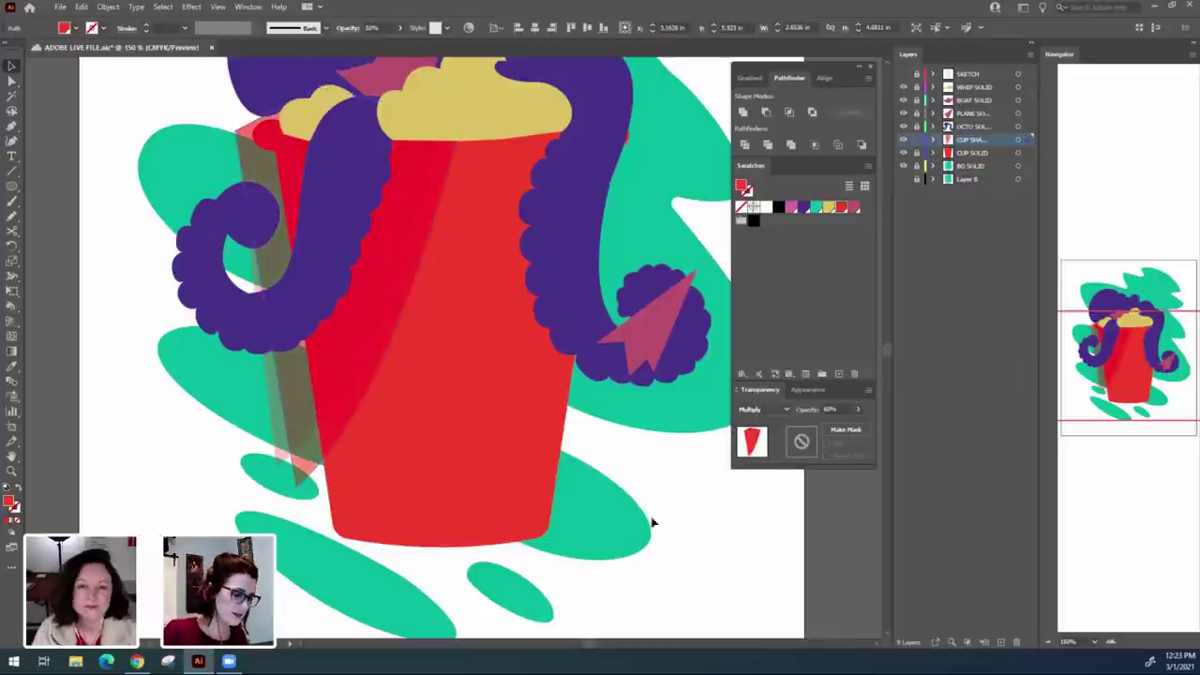
pyautogui.click(283, 457)
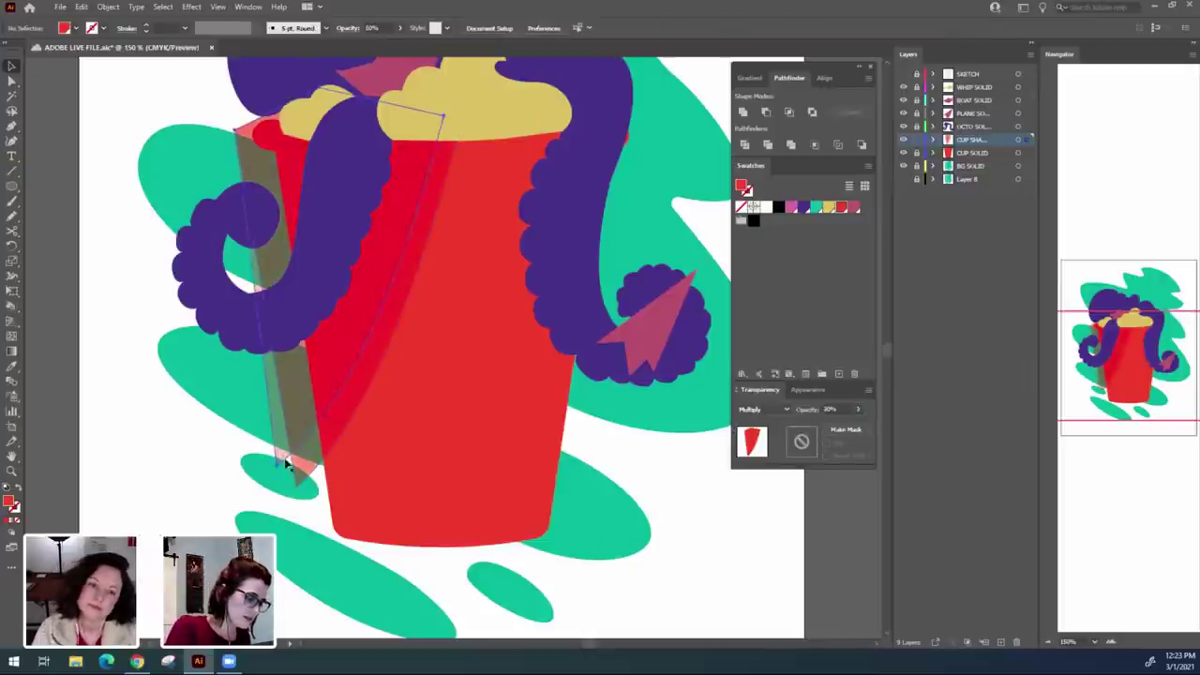
pyautogui.click(722, 514)
pyautogui.moveTo(681, 511)
pyautogui.mouseDown()
pyautogui.moveTo(668, 538)
pyautogui.moveTo(668, 511)
pyautogui.mouseUp()
# Add a new layer directly above CUP SOLID, named CUP GRADE, with Medium Blue as its layer colour.
pyautogui.click(992, 154)
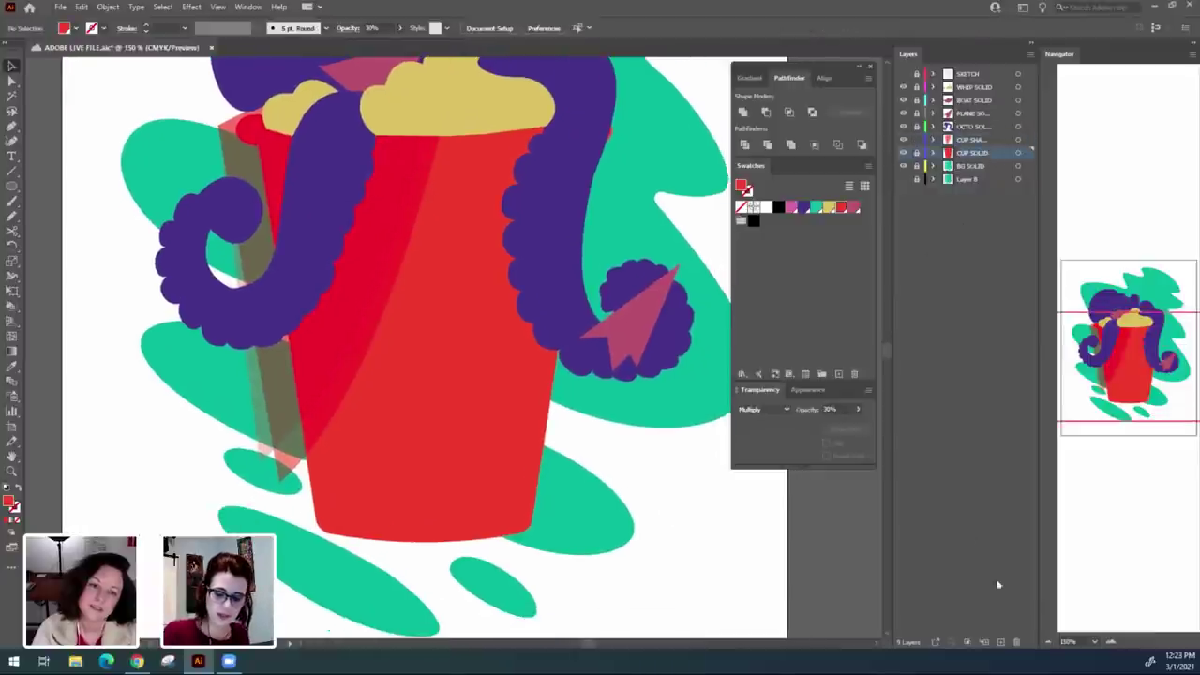
pyautogui.click(1001, 642)
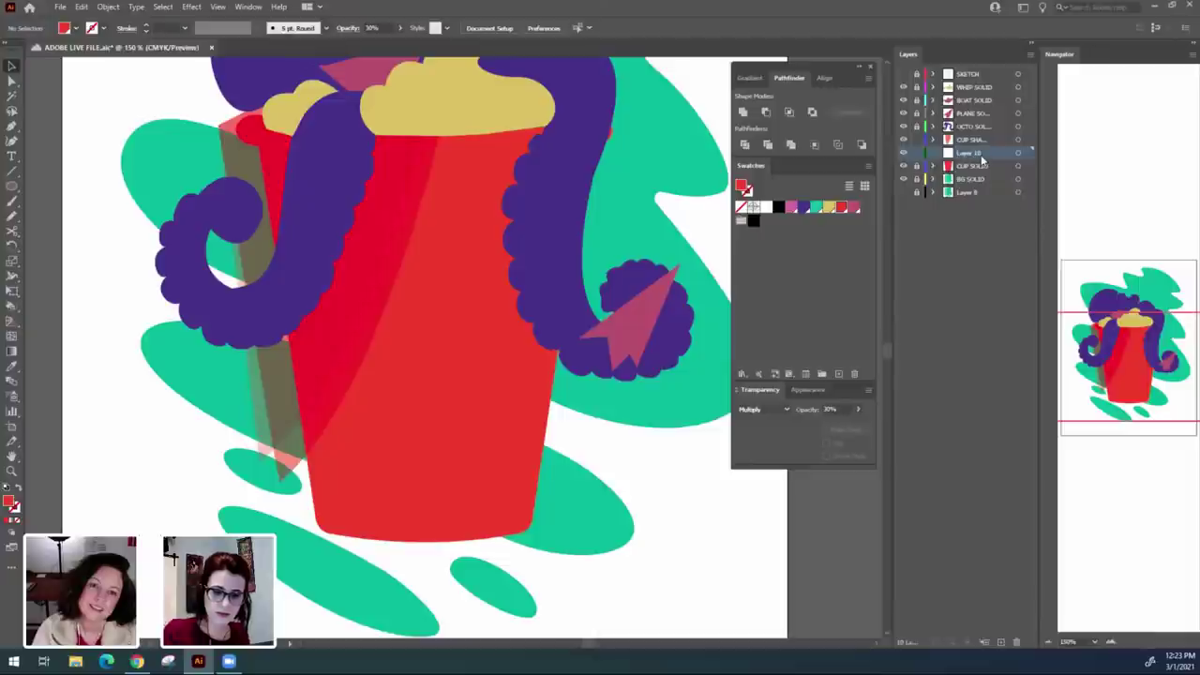
pyautogui.doubleClick(976, 154)
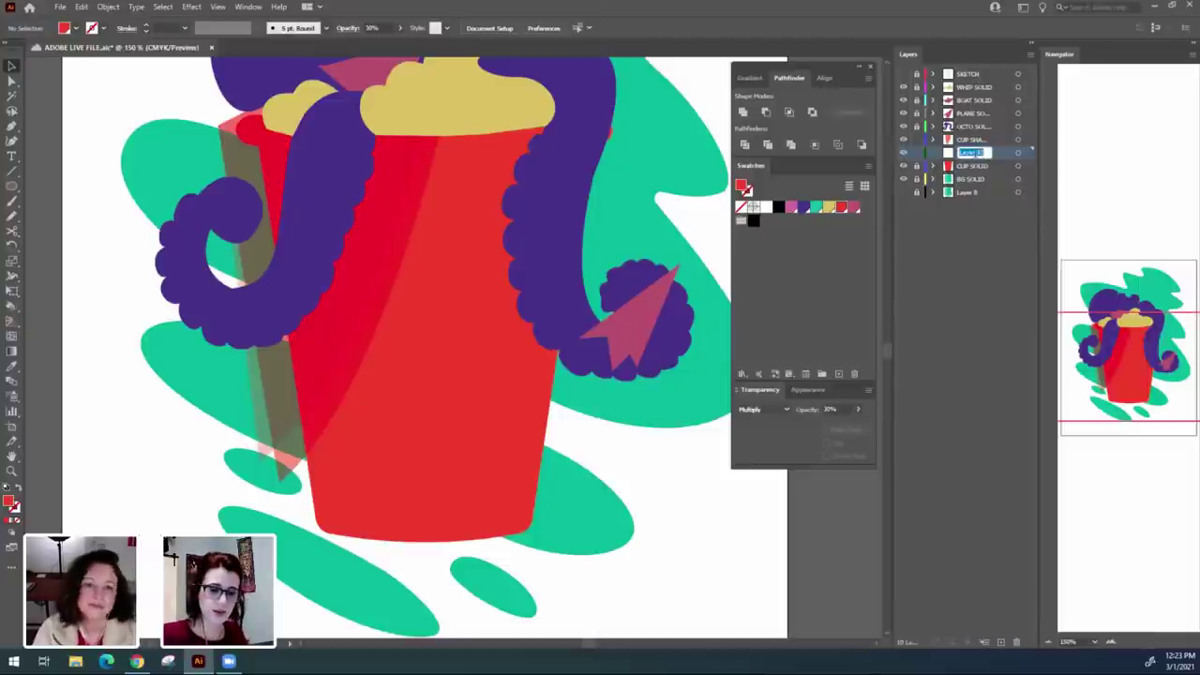
pyautogui.click(918, 142)
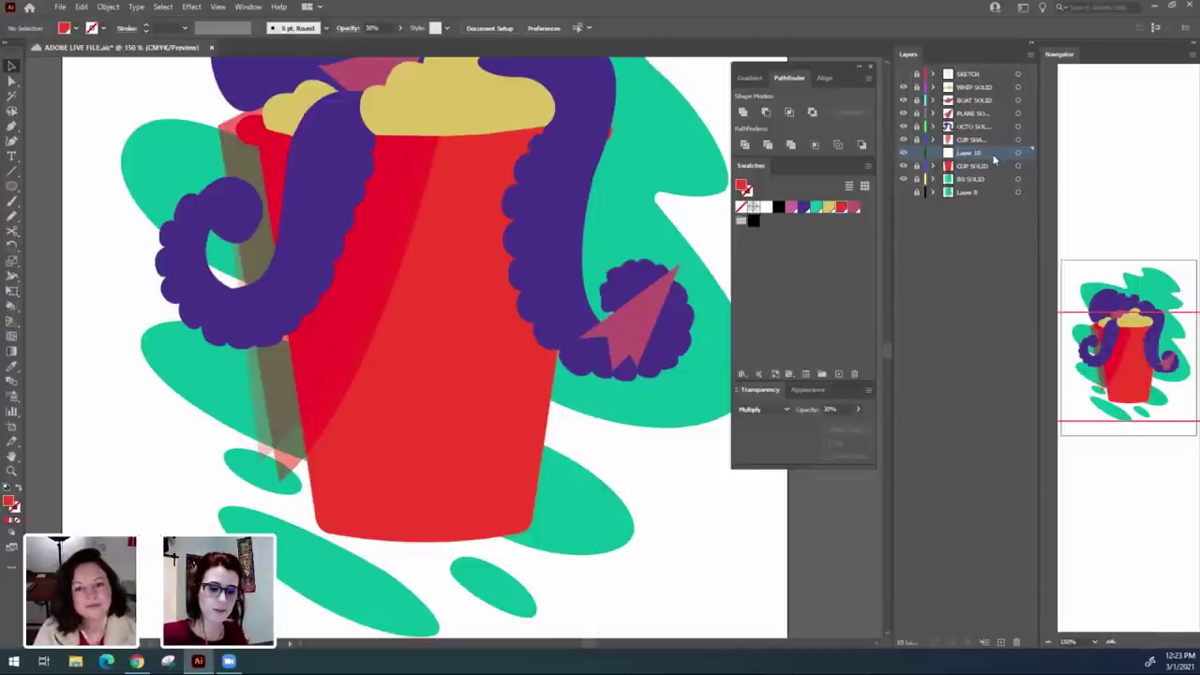
pyautogui.doubleClick(994, 156)
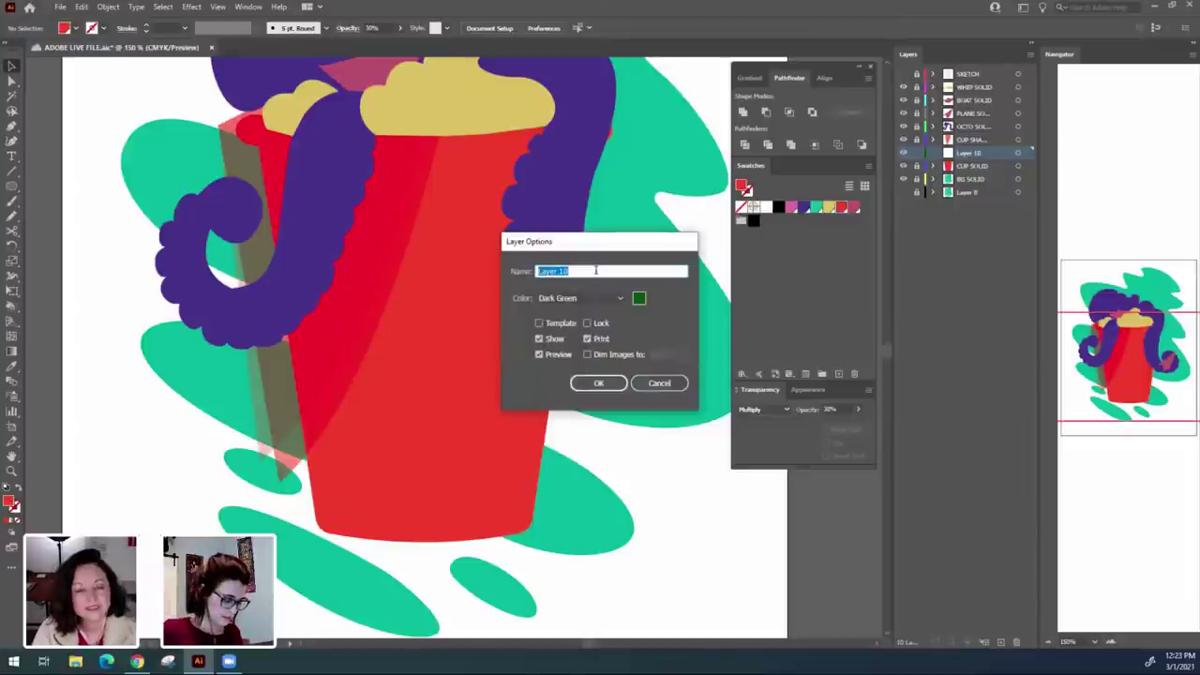
pyautogui.write('CU')
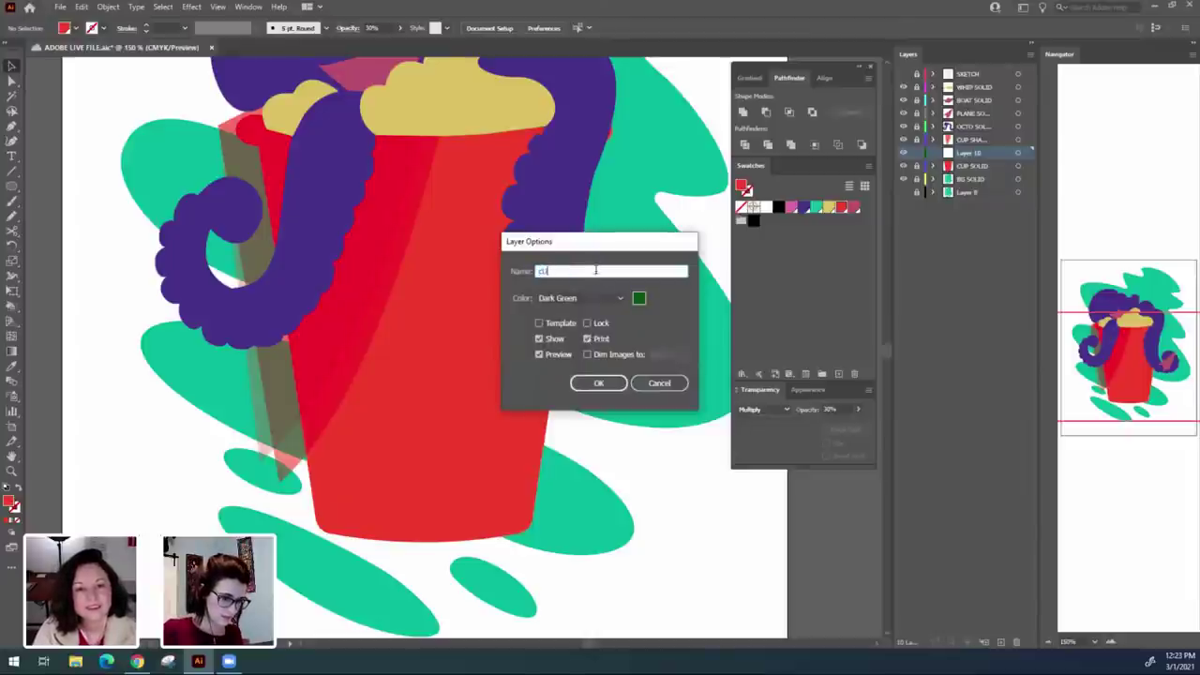
pyautogui.write('P C')
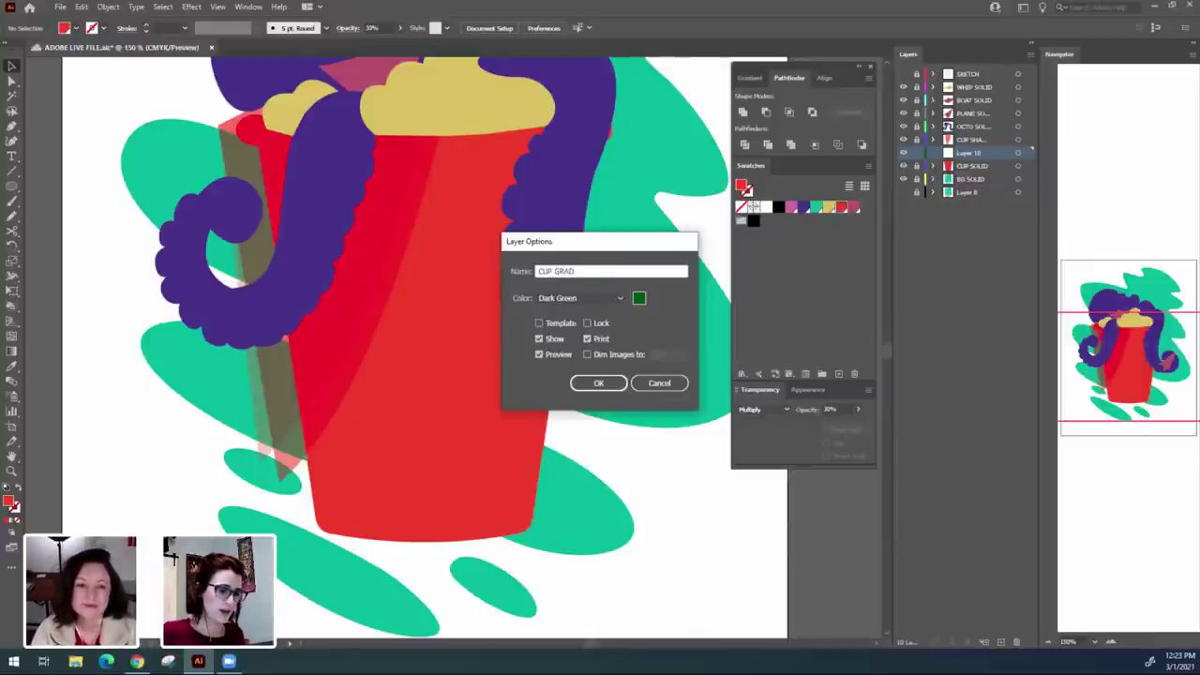
pyautogui.click(614, 300)
pyautogui.click(607, 323)
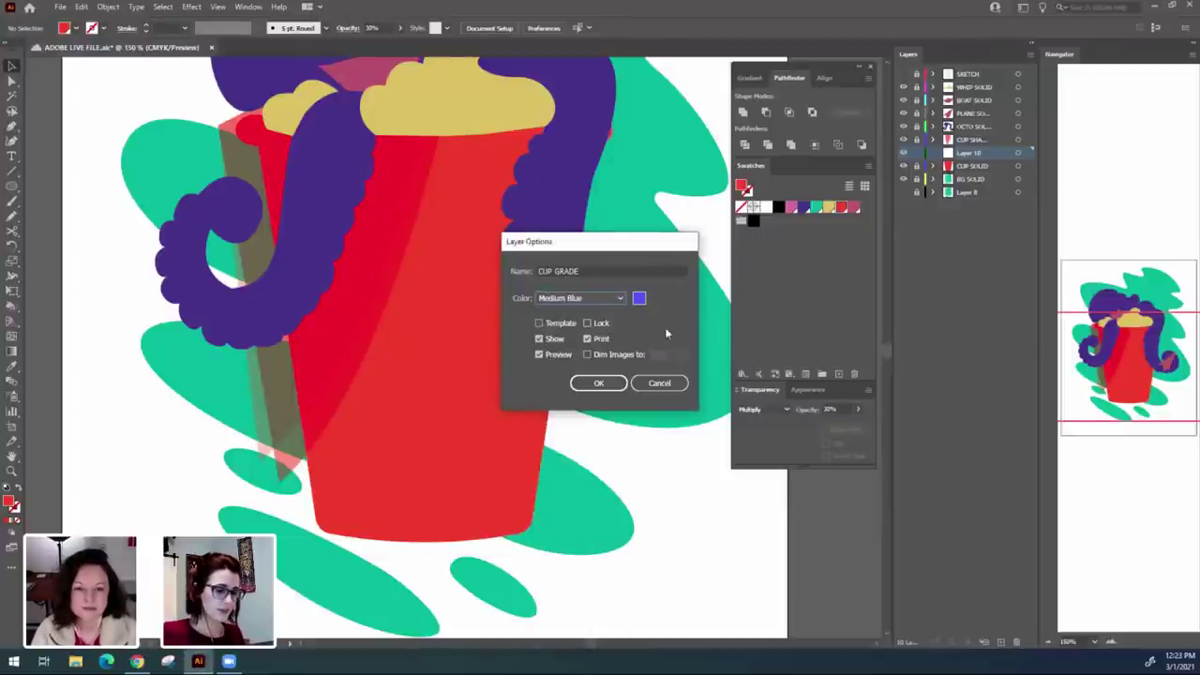
pyautogui.click(600, 383)
# Copy the red cup body from CUP SOLID, relock that layer, and paste the copy in place on CUP GRADE.
pyautogui.moveTo(607, 469); pyautogui.dragTo(638, 498)
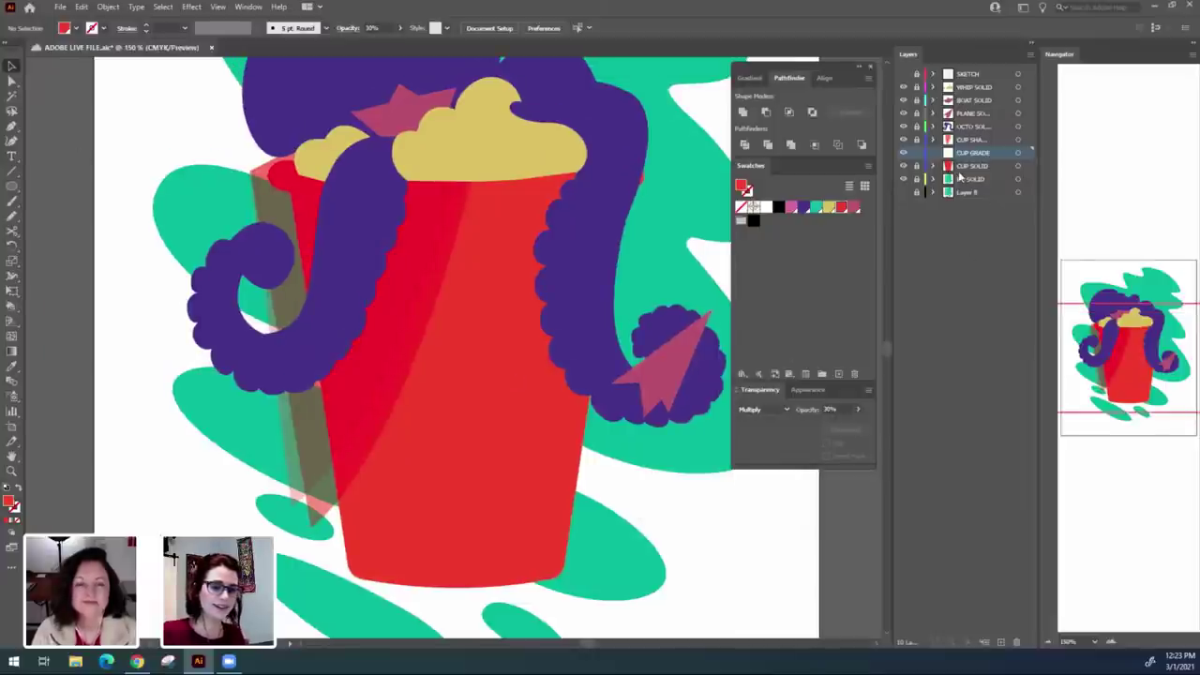
pyautogui.click(541, 424)
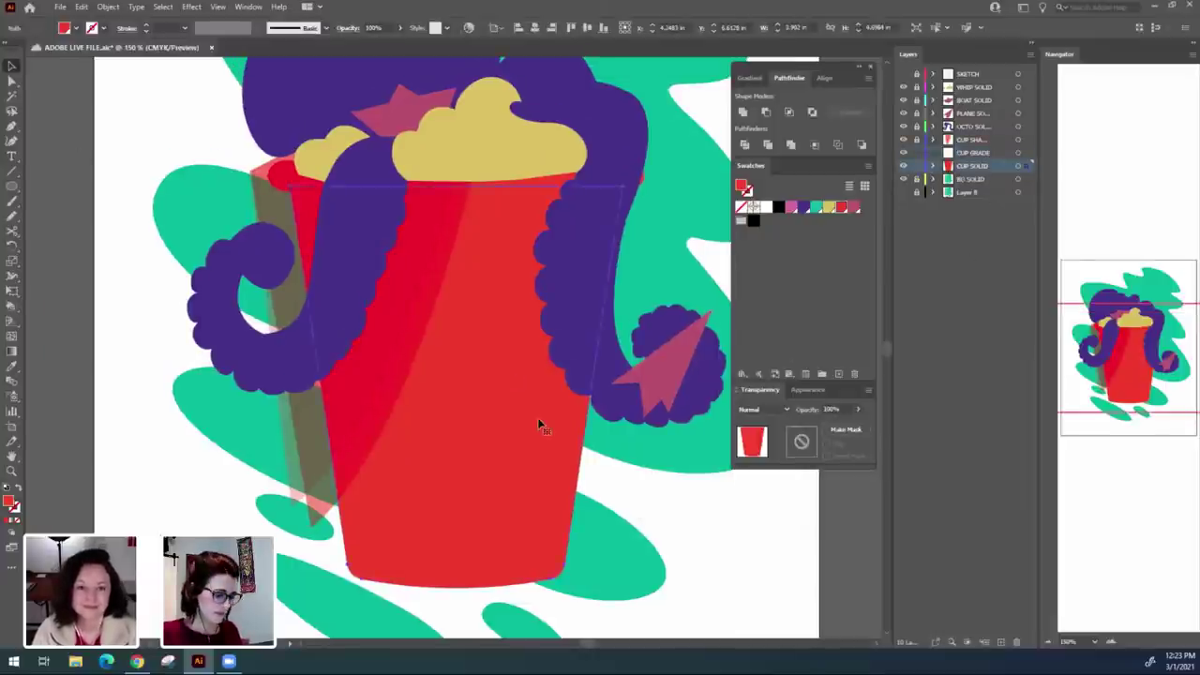
pyautogui.click(917, 166)
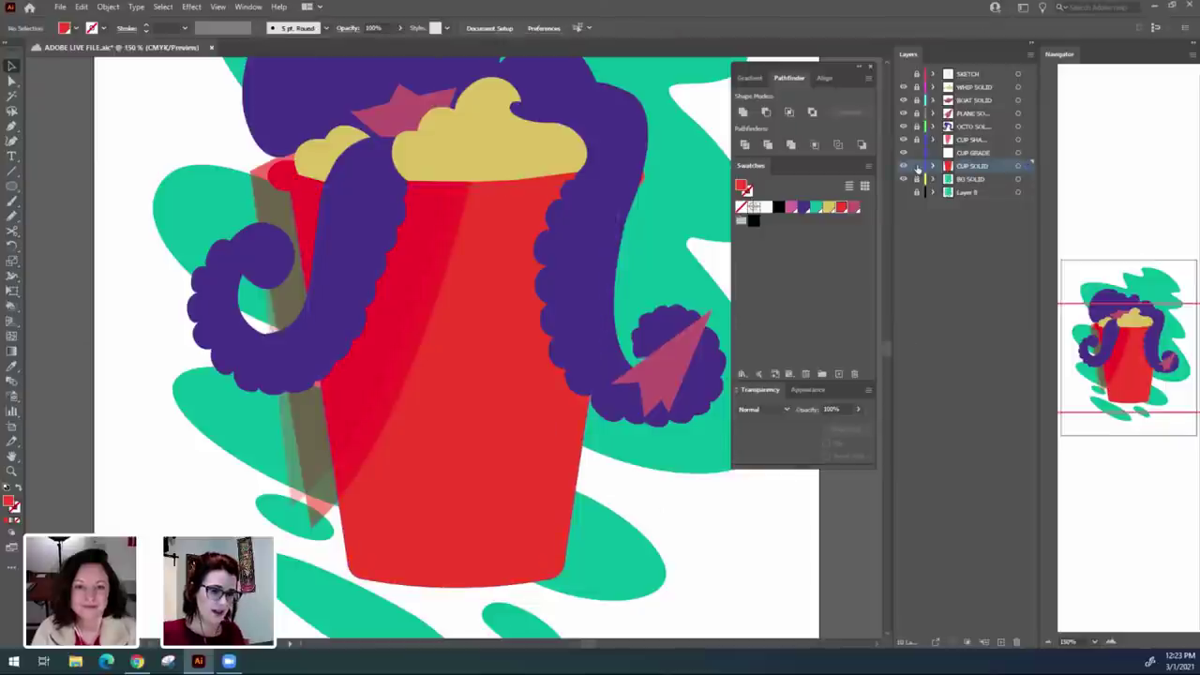
pyautogui.click(989, 156)
pyautogui.hotkey('ctrl', 'a')
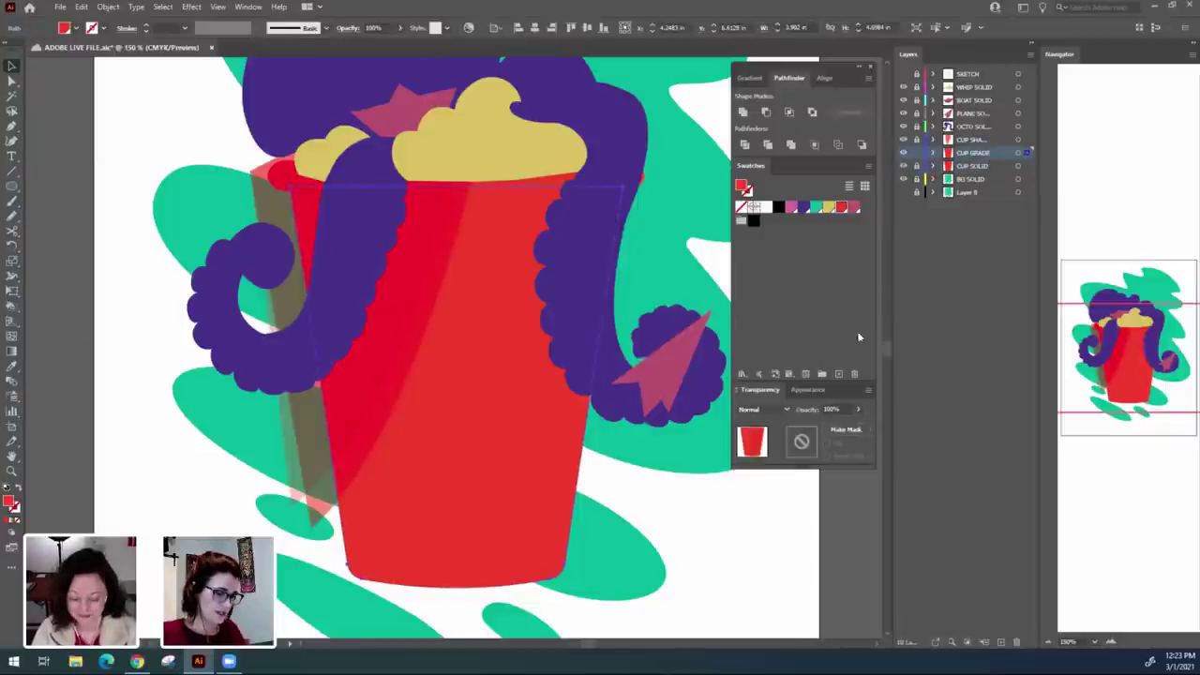
pyautogui.click(660, 476)
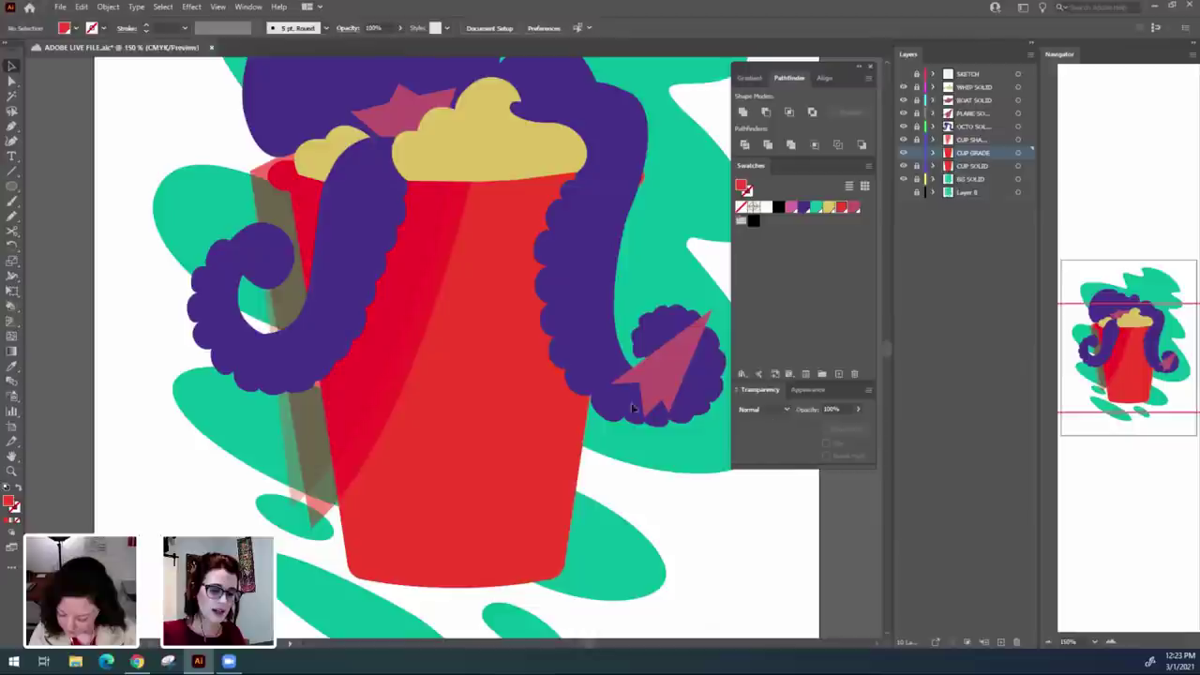
# Apply a freeform gradient in Points mode to the cup body copy on the CUP GRADE layer.
pyautogui.click(533, 426)
pyautogui.click(759, 80)
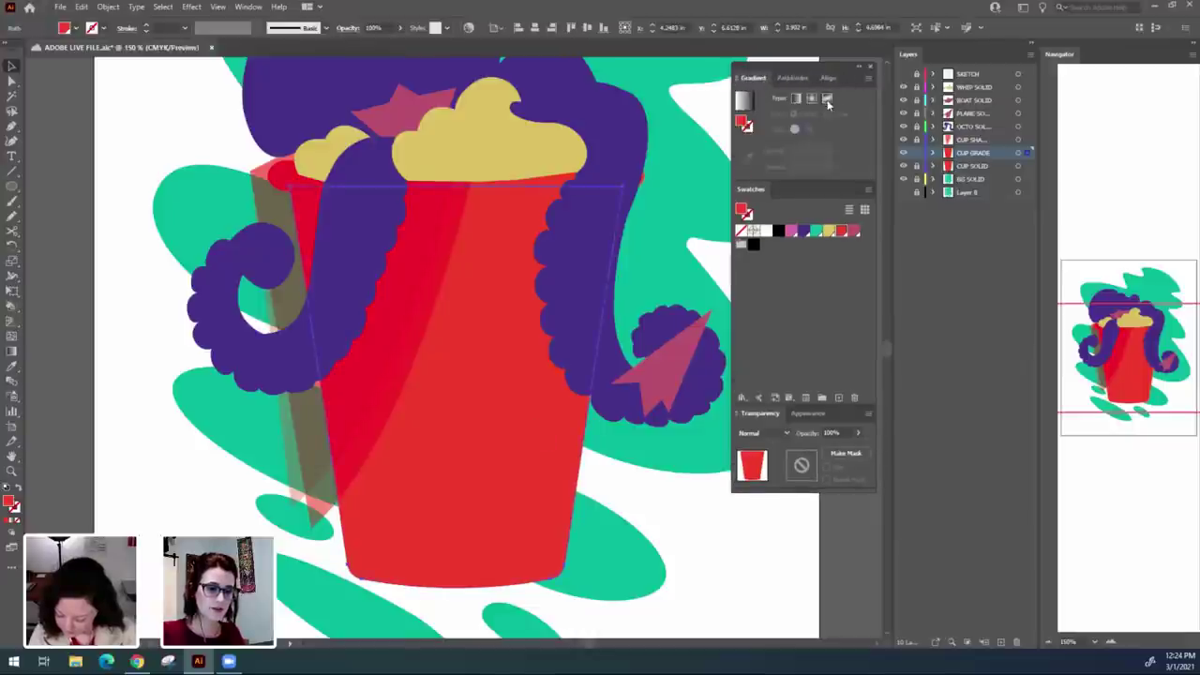
pyautogui.press('g')
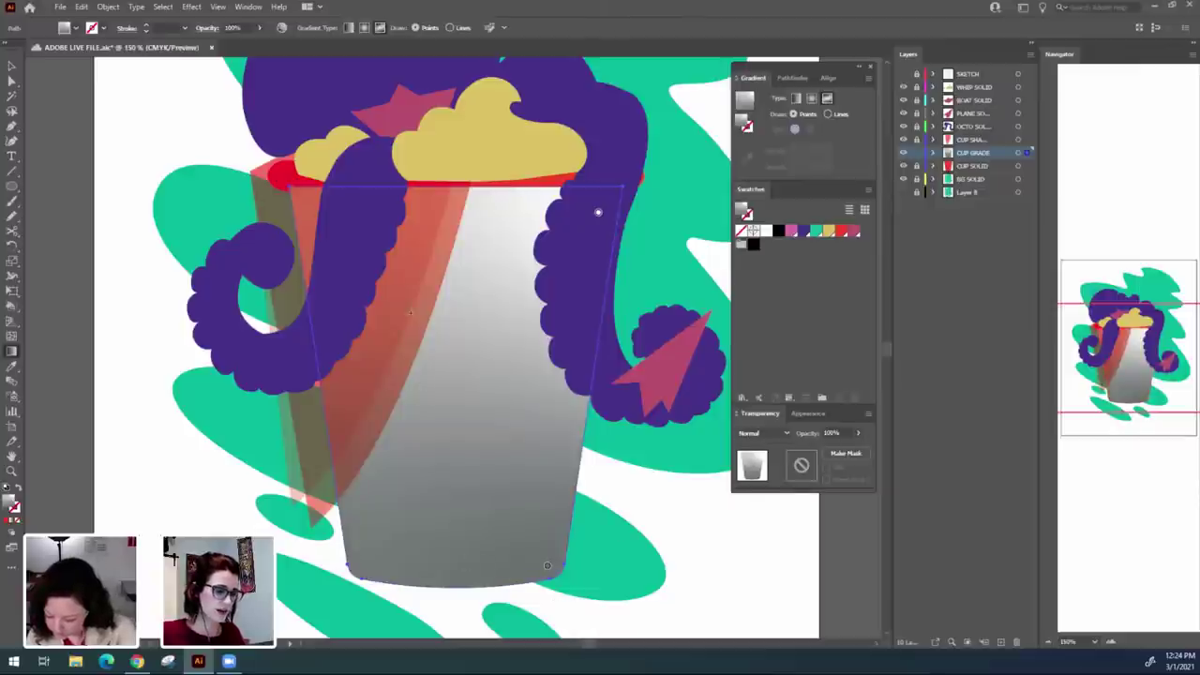
# Add a yellow colour stop at the cup's upper left, move the upper-right stop inward, and colour both right-hand stops red.
pyautogui.click(351, 265)
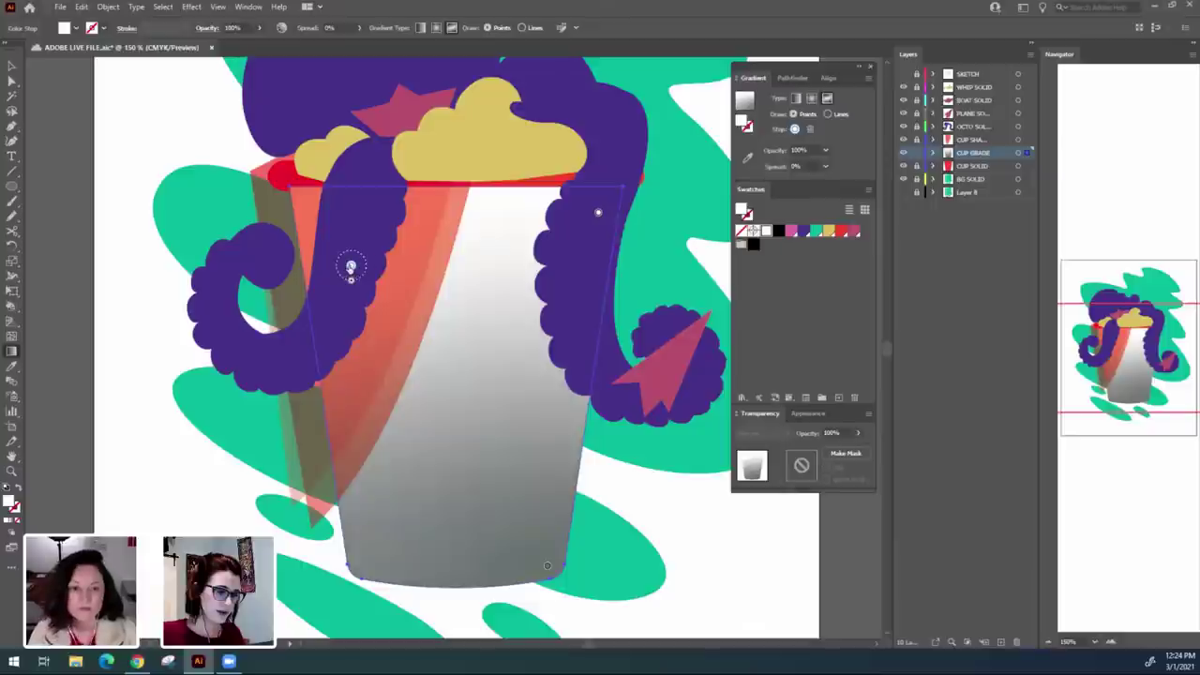
pyautogui.moveTo(351, 266); pyautogui.dragTo(348, 245)
pyautogui.click(831, 232)
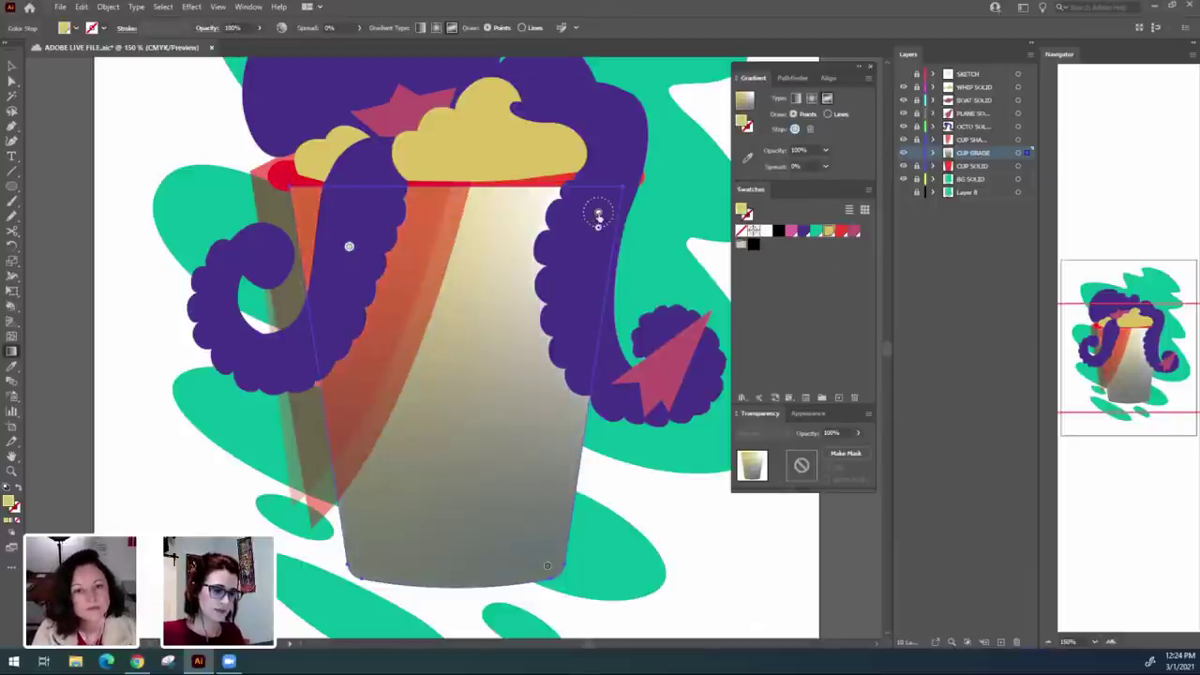
pyautogui.moveTo(599, 212); pyautogui.dragTo(530, 318)
pyautogui.click(841, 231)
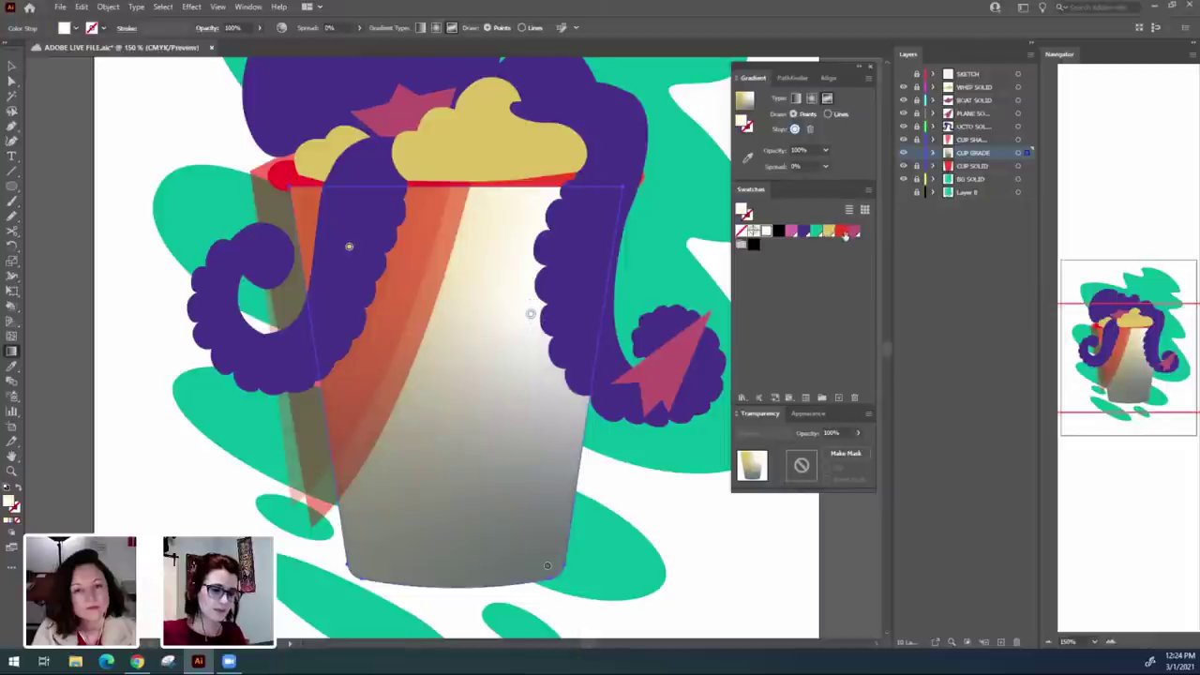
pyautogui.click(543, 553)
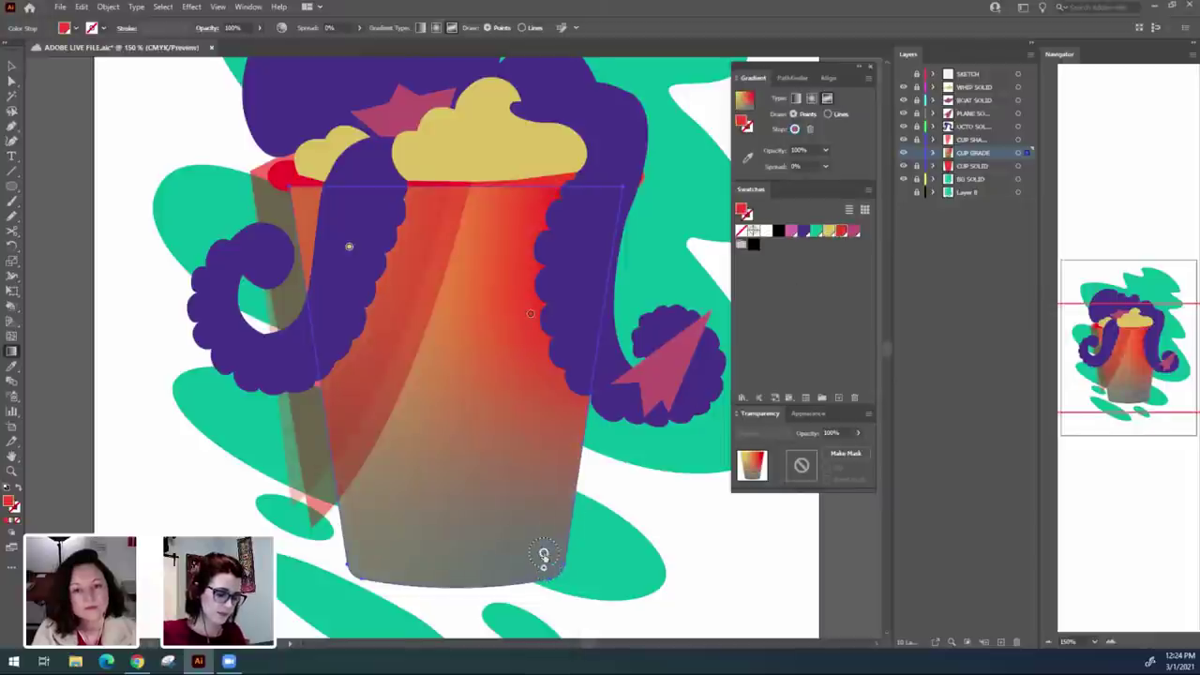
pyautogui.click(841, 234)
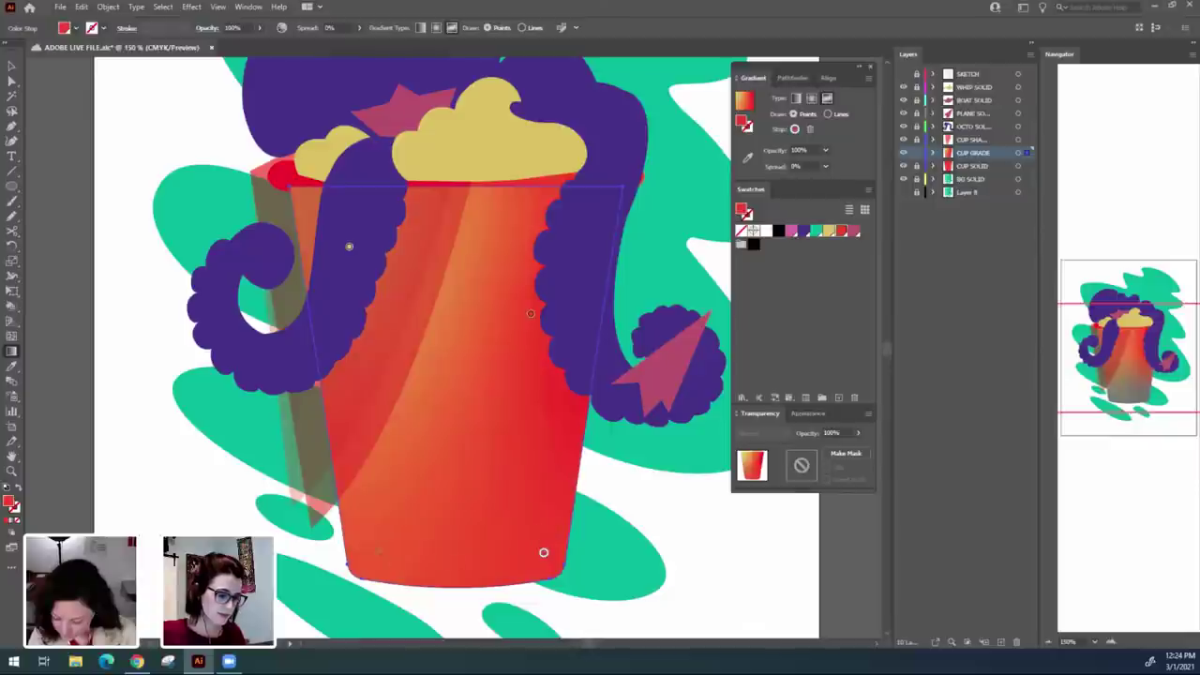
# Move the yellow stop to the cup's centre and add a red stop beside the left tentacle.
pyautogui.moveTo(347, 249); pyautogui.dragTo(488, 357)
pyautogui.click(383, 283)
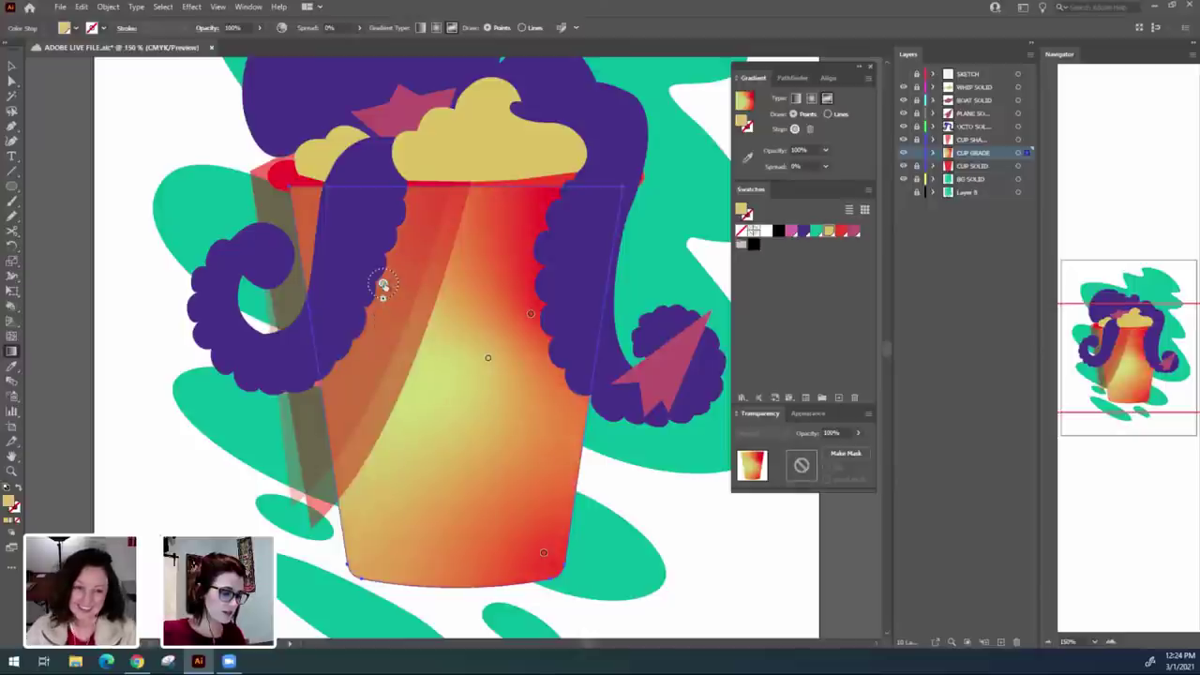
pyautogui.moveTo(383, 284); pyautogui.dragTo(386, 311)
pyautogui.doubleClick(387, 311)
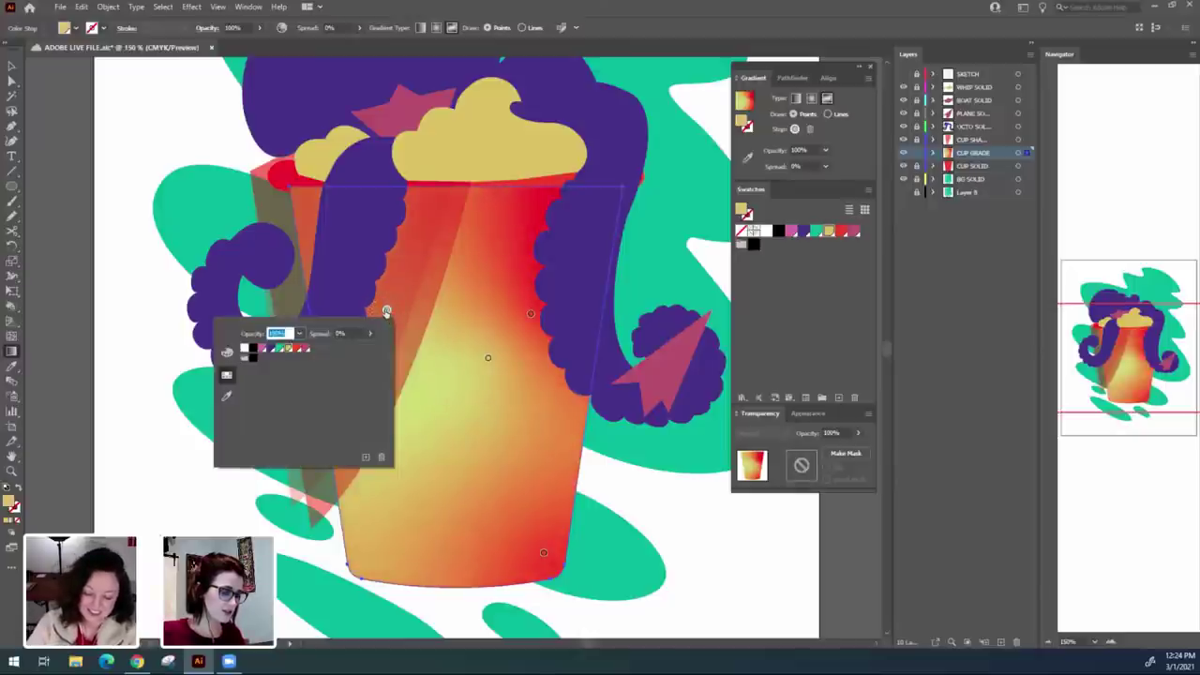
pyautogui.click(296, 348)
pyautogui.click(386, 311)
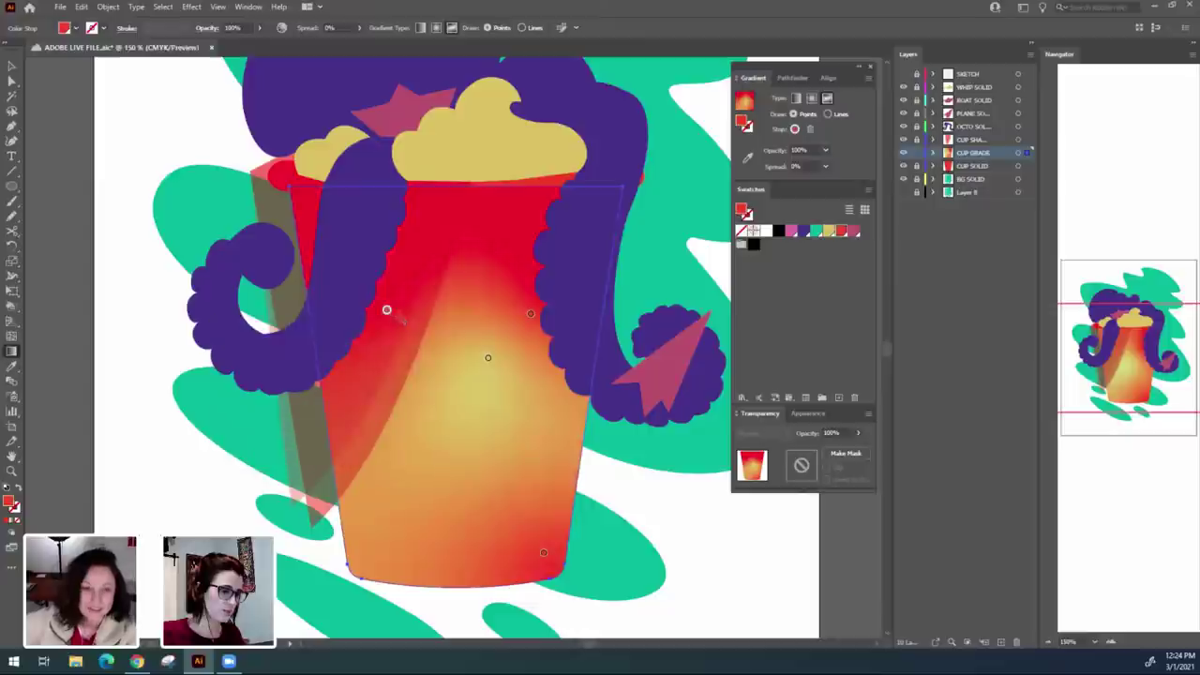
pyautogui.moveTo(386, 310); pyautogui.dragTo(373, 346)
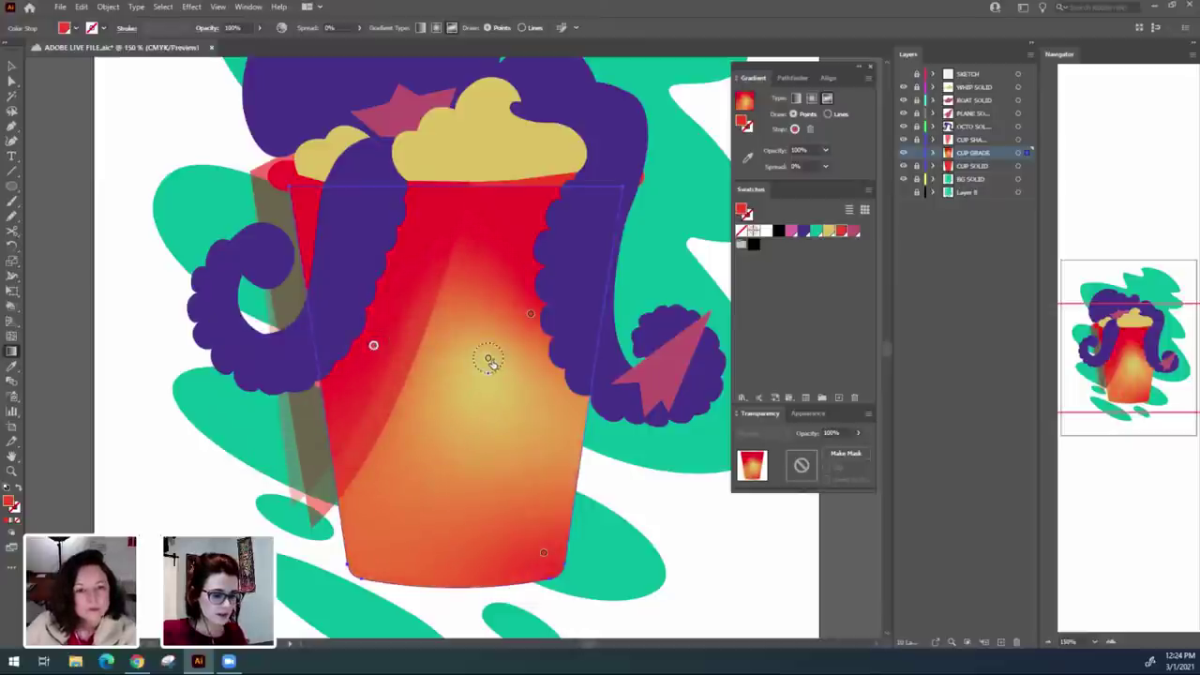
# Shift the upper-right red stop outward, move the yellow stop slightly down and left, and widen the yellow stop's spread.
pyautogui.moveTo(487, 359); pyautogui.dragTo(481, 393)
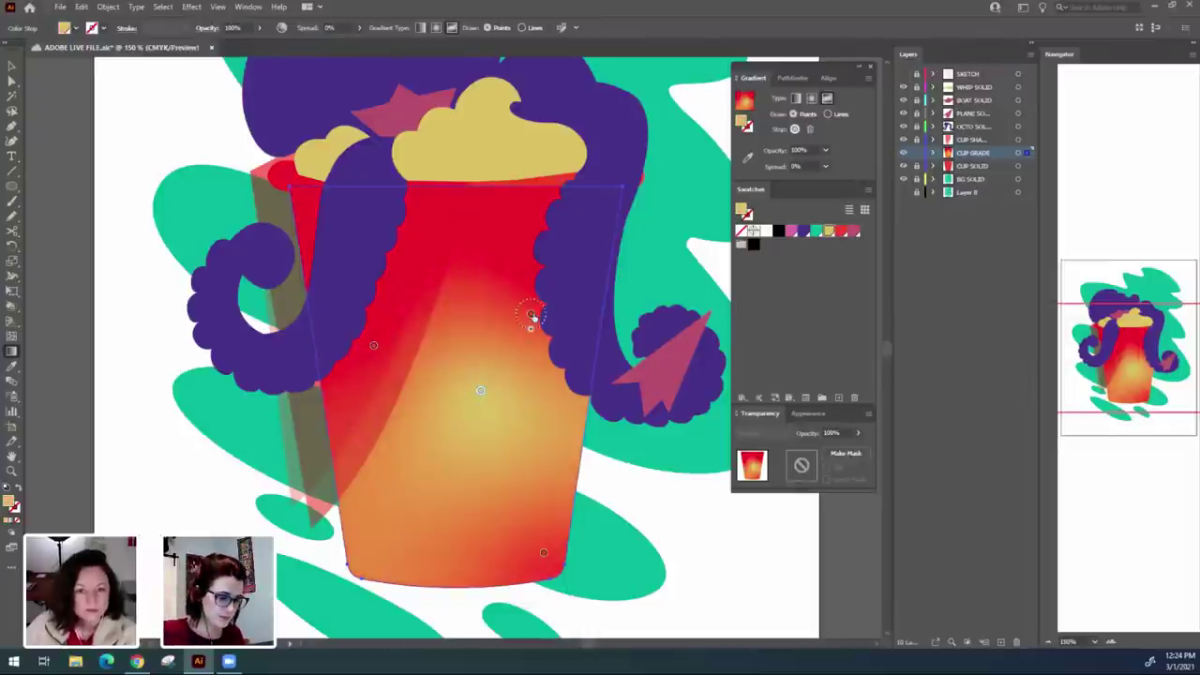
pyautogui.moveTo(541, 335); pyautogui.dragTo(543, 333)
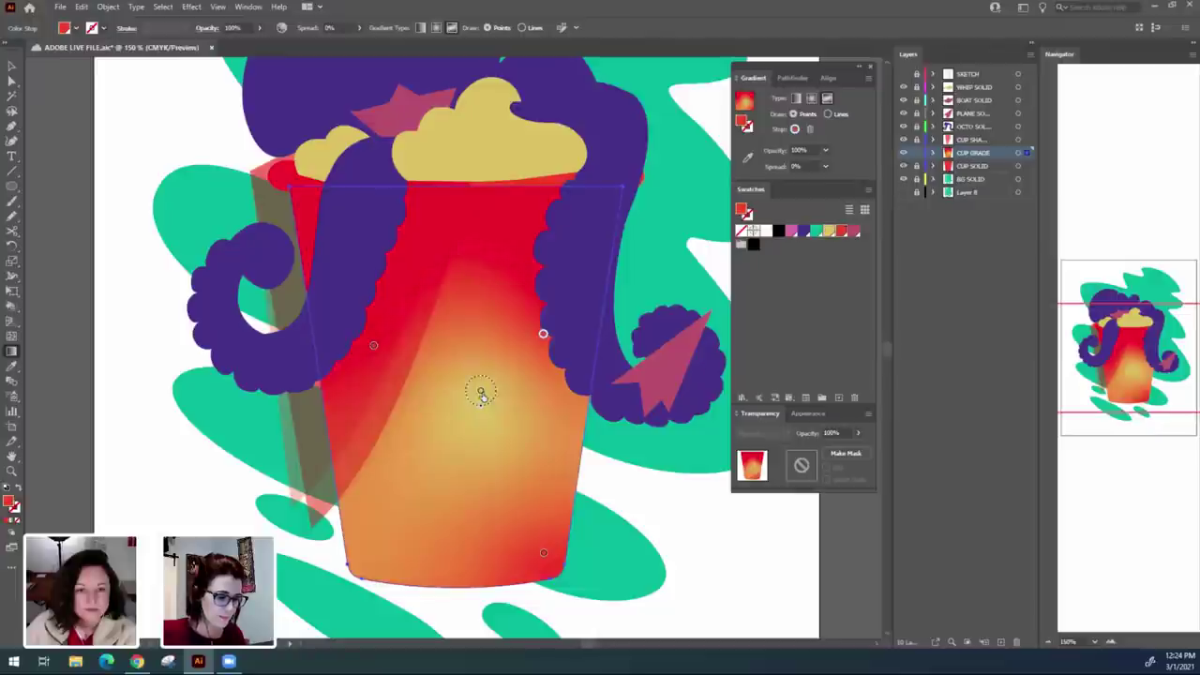
pyautogui.moveTo(478, 391); pyautogui.dragTo(471, 384)
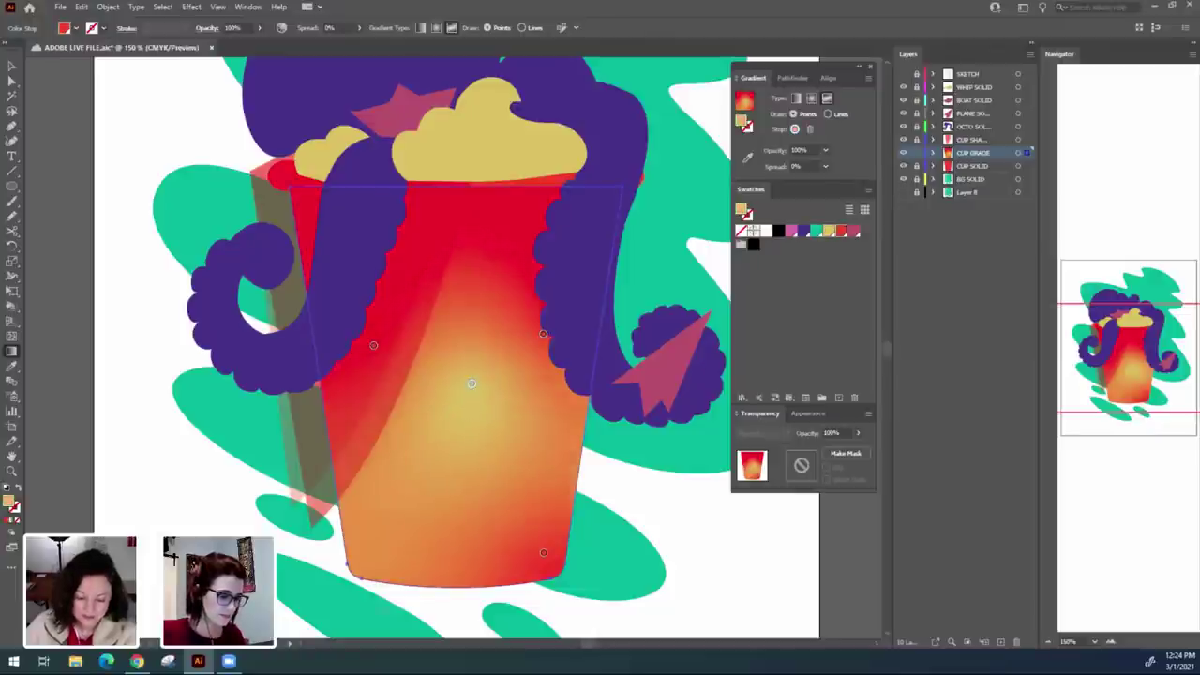
pyautogui.moveTo(472, 400)
pyautogui.mouseDown()
pyautogui.moveTo(470, 423)
pyautogui.moveTo(460, 406)
pyautogui.mouseUp()
# Lower the upper-right red stop along the right tentacle, then shift the yellow stop slightly left and up and reduce its spread.
pyautogui.click(543, 332)
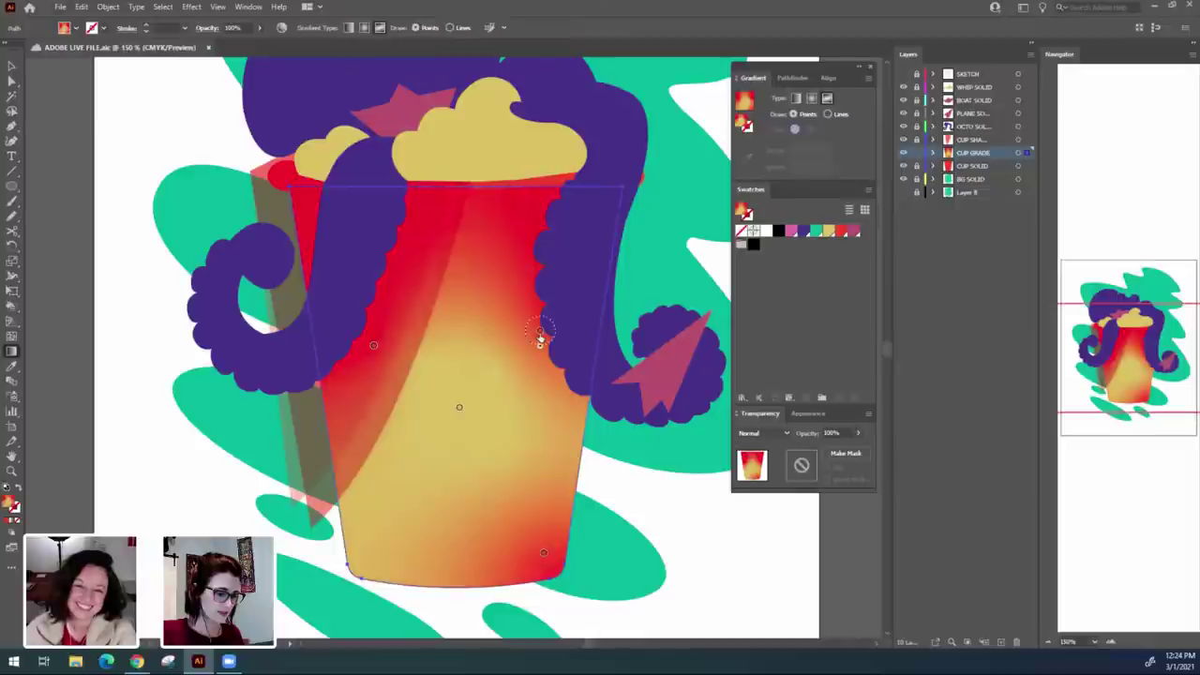
pyautogui.moveTo(541, 335); pyautogui.dragTo(539, 326)
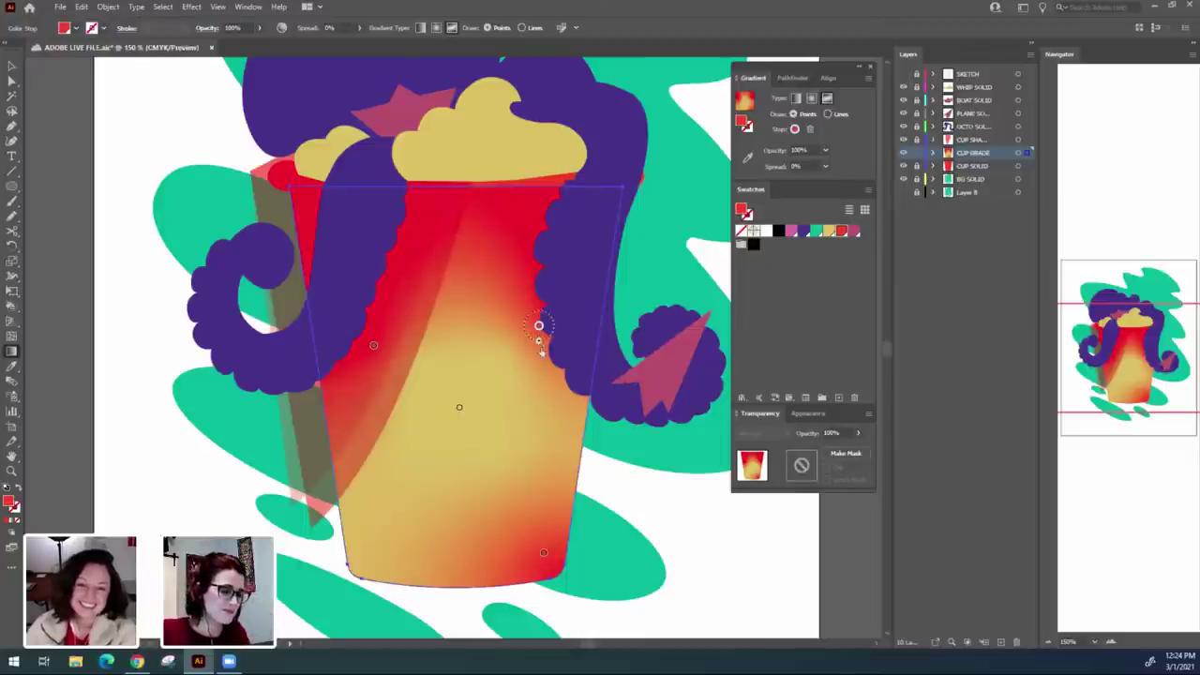
pyautogui.moveTo(540, 339); pyautogui.dragTo(554, 362)
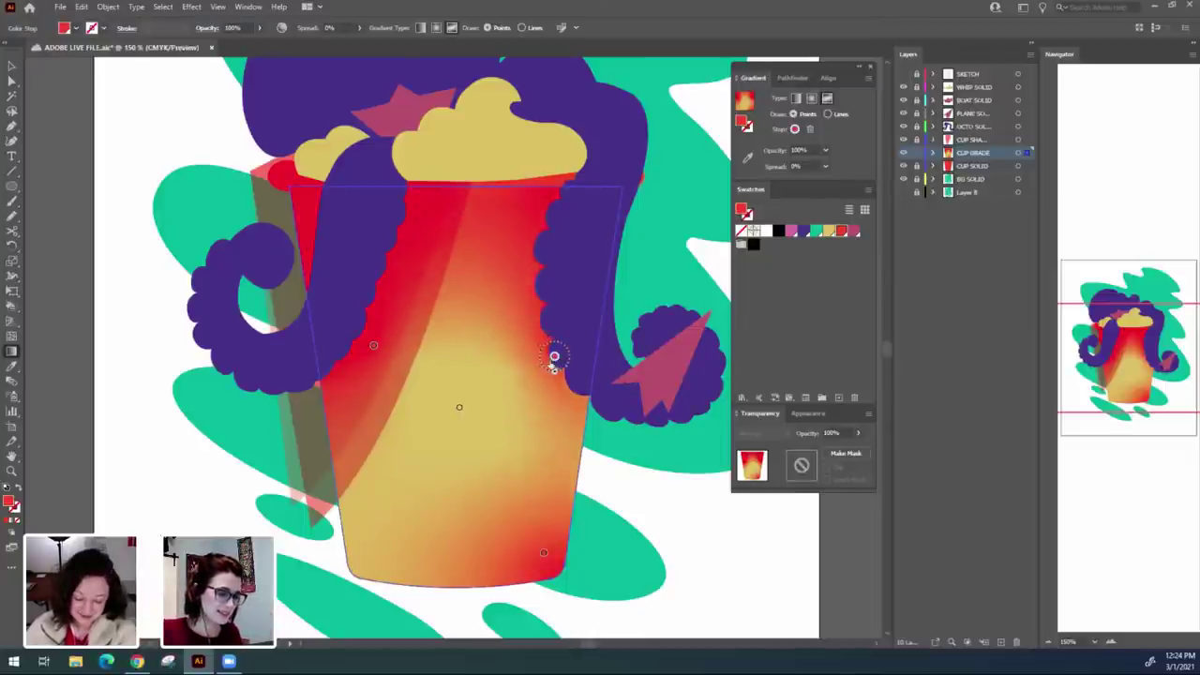
pyautogui.click(461, 407)
pyautogui.moveTo(460, 407)
pyautogui.mouseDown()
pyautogui.moveTo(453, 391)
pyautogui.moveTo(453, 410)
pyautogui.mouseUp()
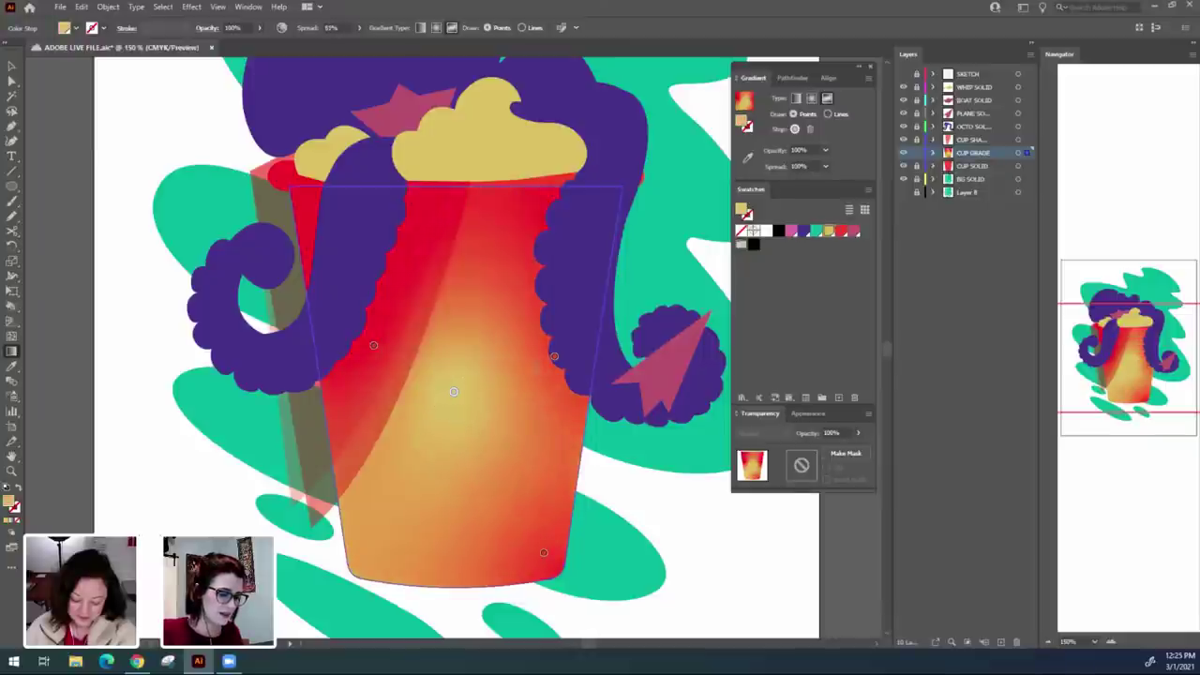
# Move the upper-right red stop slightly up and inward, and shift the yellow stop slightly down and left.
pyautogui.moveTo(554, 356); pyautogui.dragTo(549, 350)
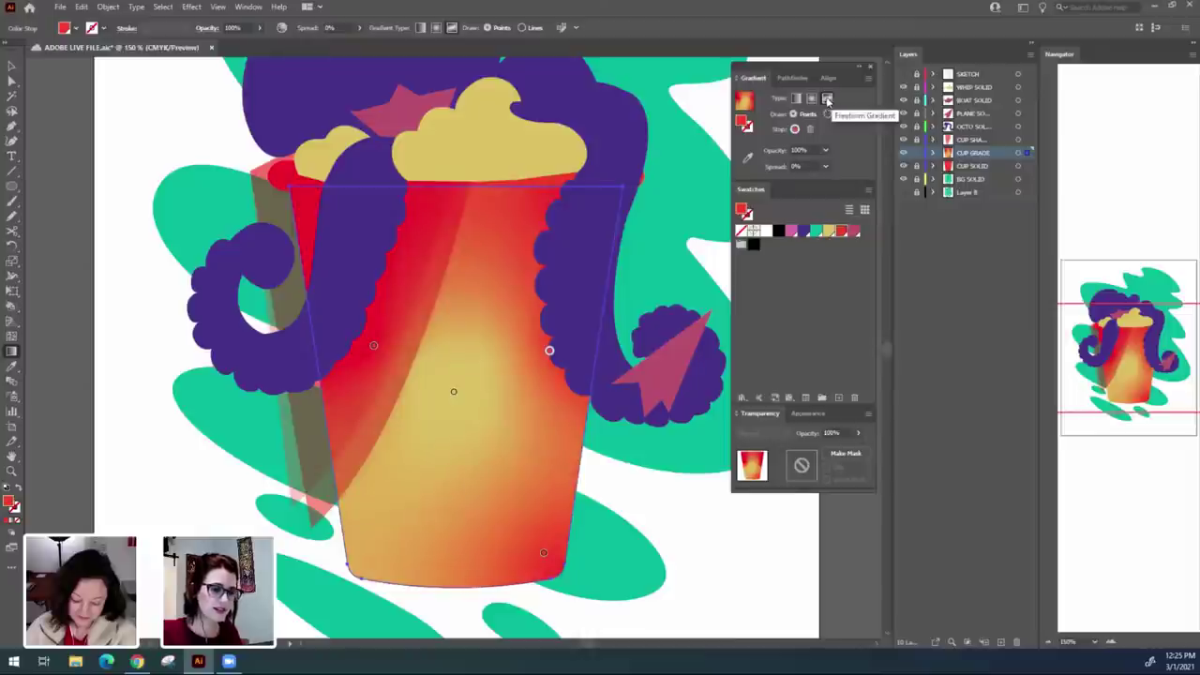
pyautogui.click(453, 399)
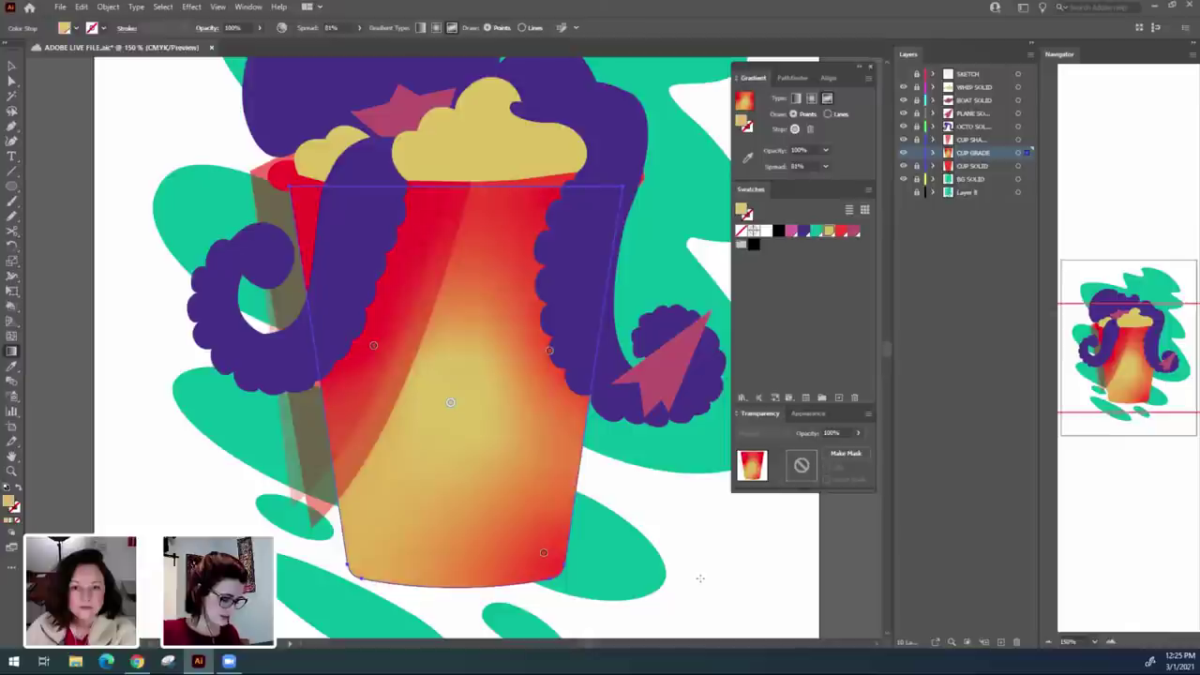
pyautogui.press('v')
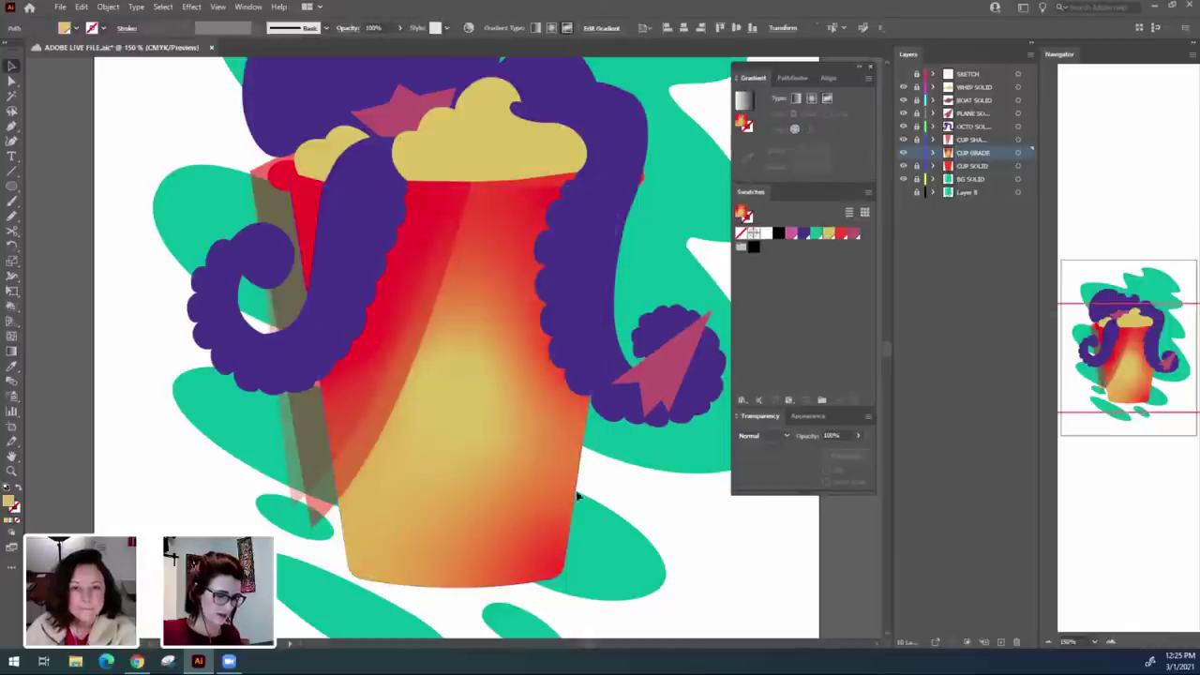
# Try the Multiply blending mode at 10% opacity on the cup's gradient shape.
pyautogui.click(428, 460)
pyautogui.click(764, 435)
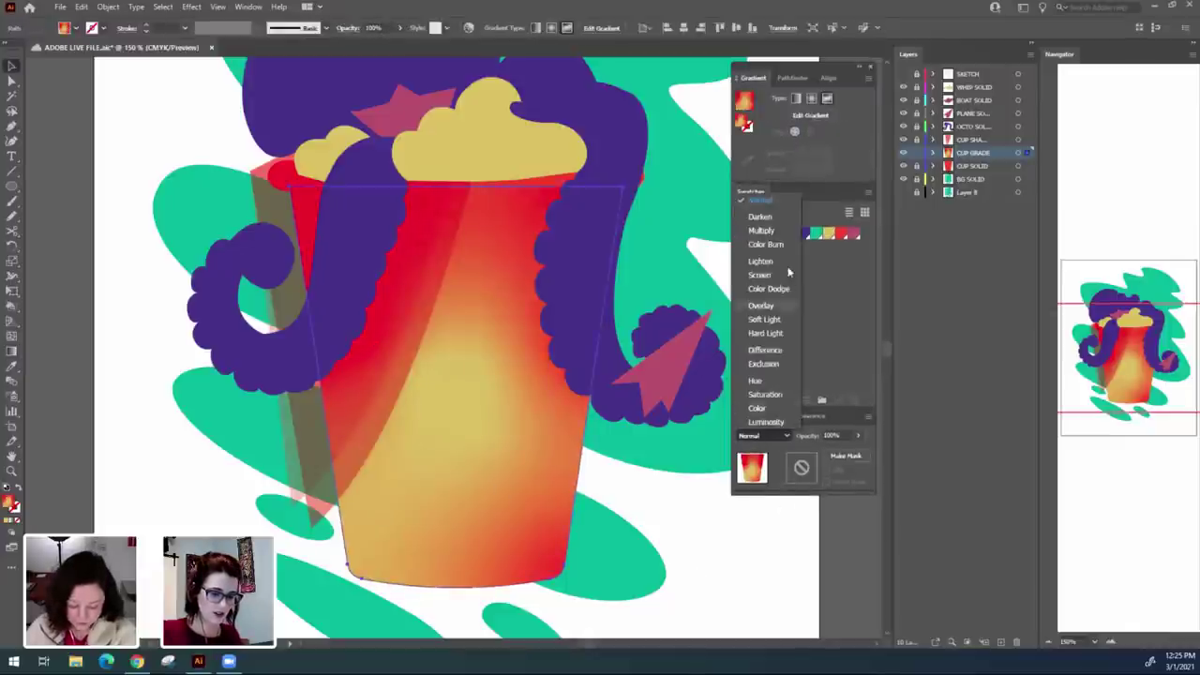
pyautogui.click(761, 230)
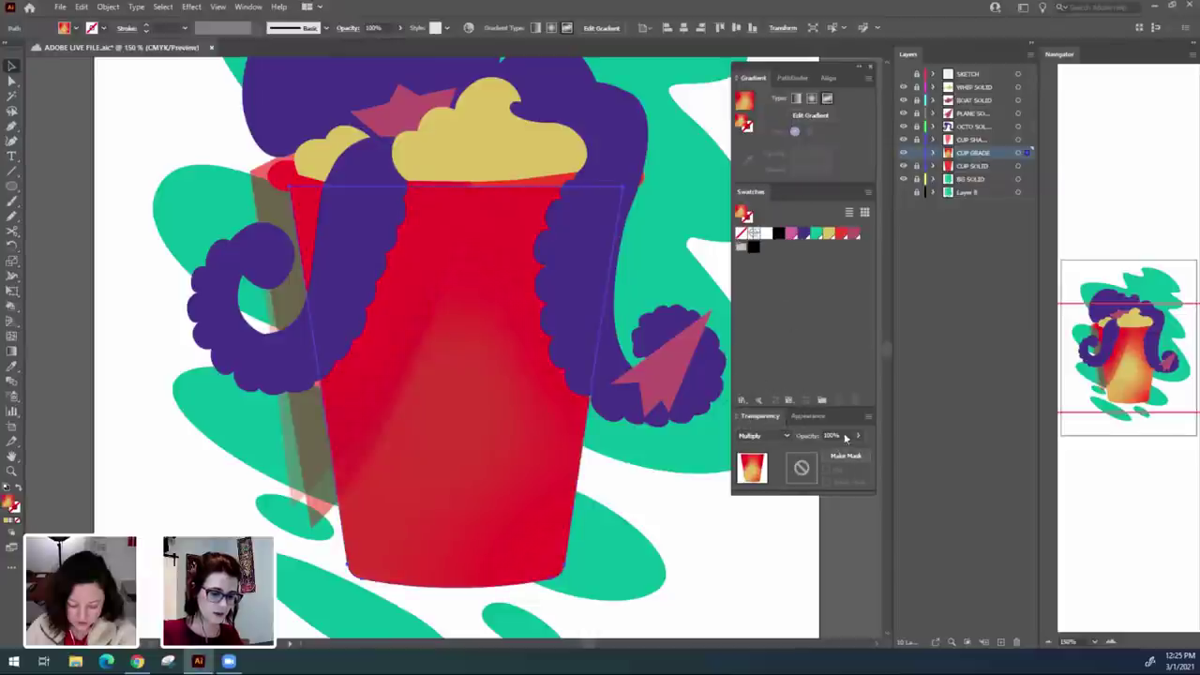
pyautogui.click(794, 440)
pyautogui.write('10')
pyautogui.press('Return')
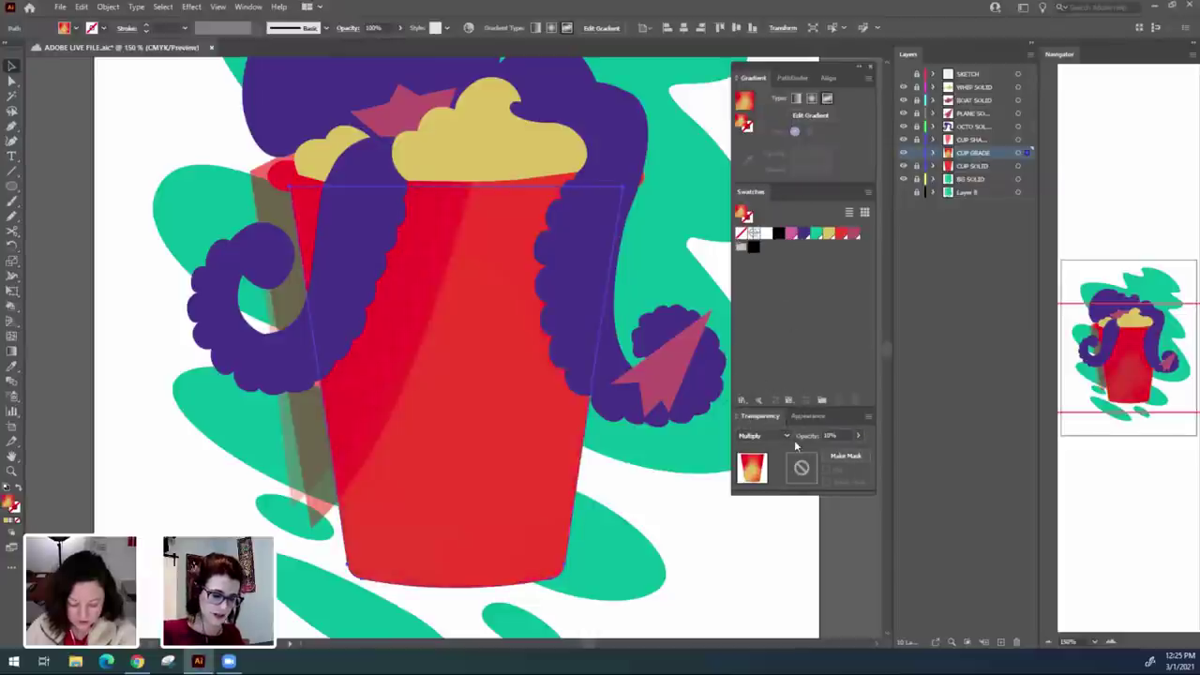
pyautogui.click(709, 572)
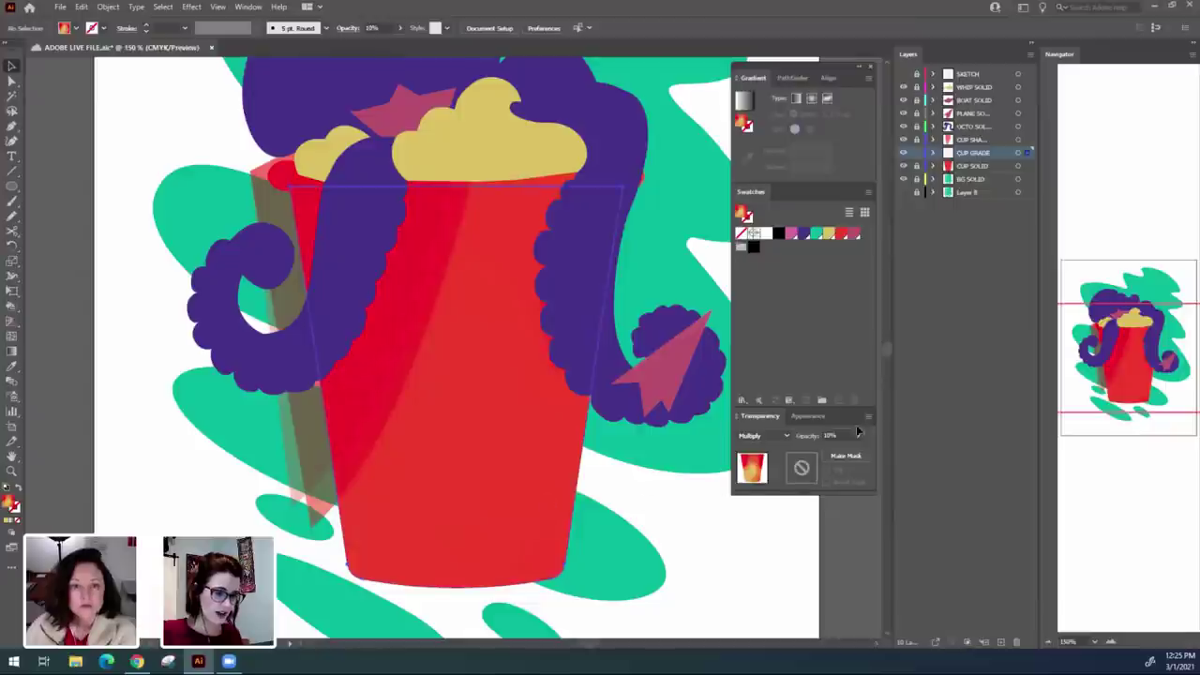
# Set the cup gradient shape's blending mode to Lighten and its opacity to 30%.
pyautogui.hotkey('ctrl', 'z')
pyautogui.click(764, 435)
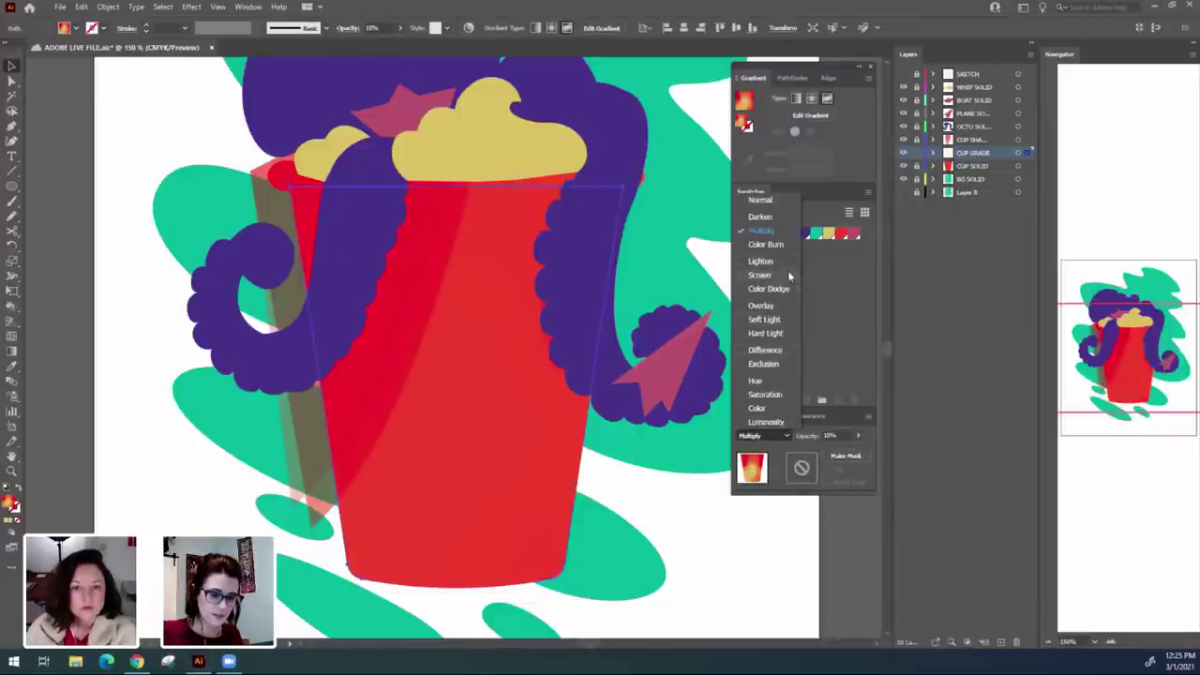
pyautogui.click(787, 262)
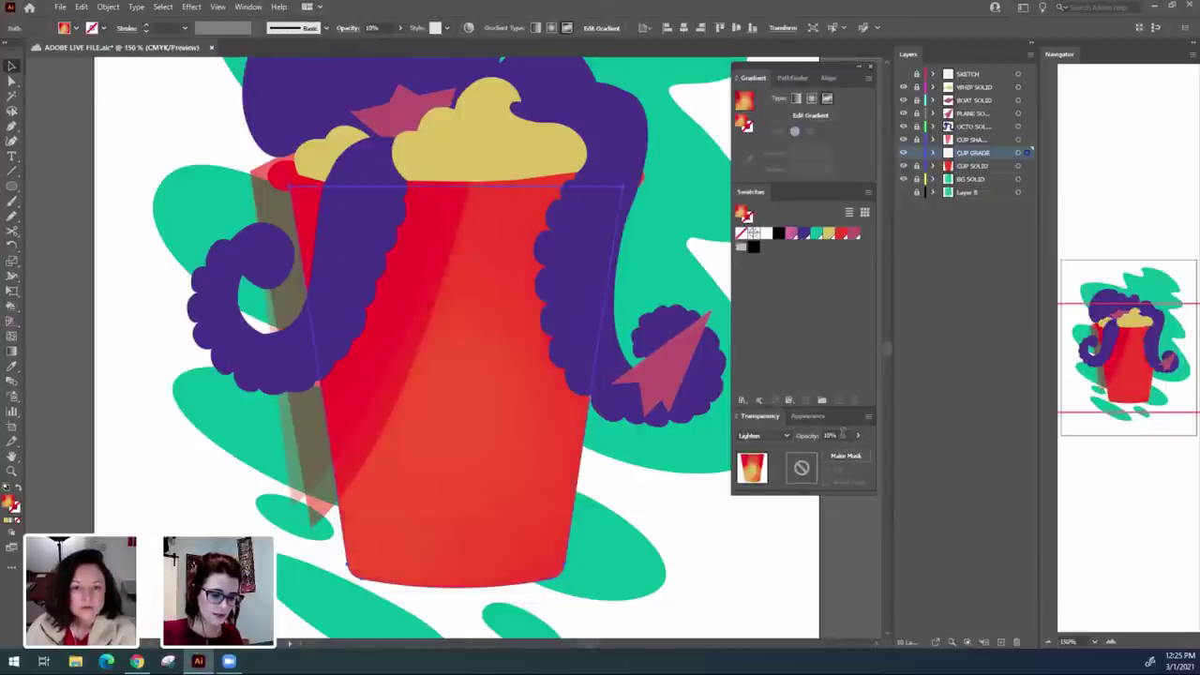
pyautogui.moveTo(842, 436); pyautogui.dragTo(809, 441)
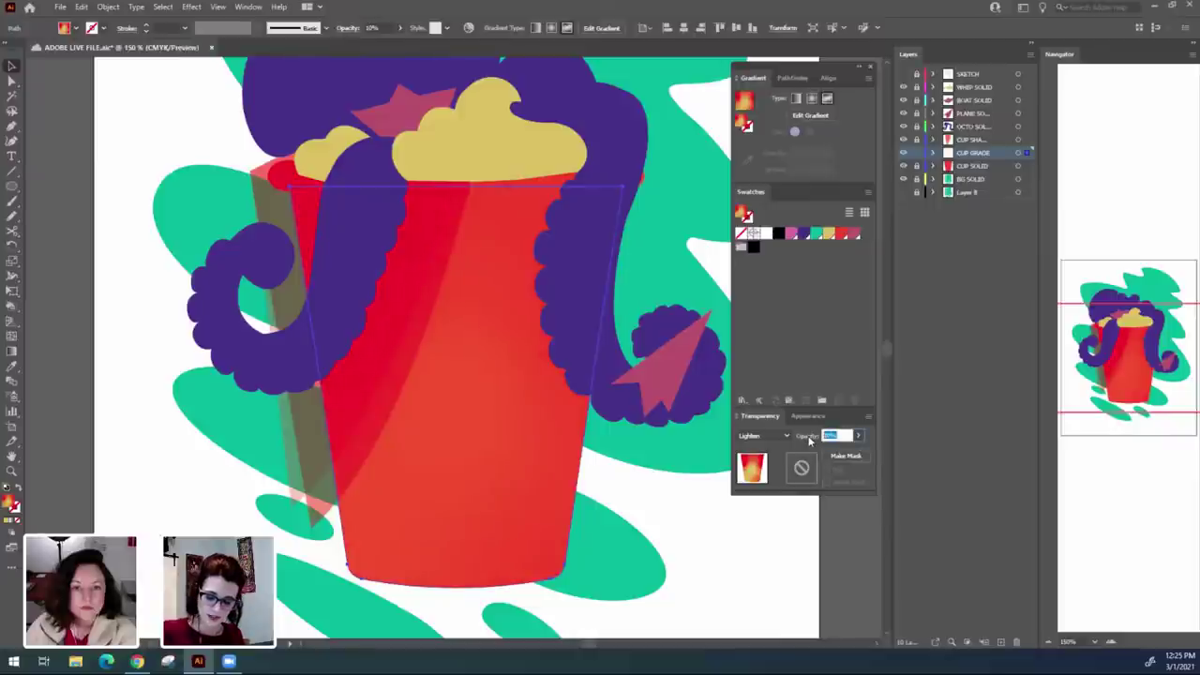
pyautogui.write('30')
pyautogui.press('Return')
pyautogui.click(798, 570)
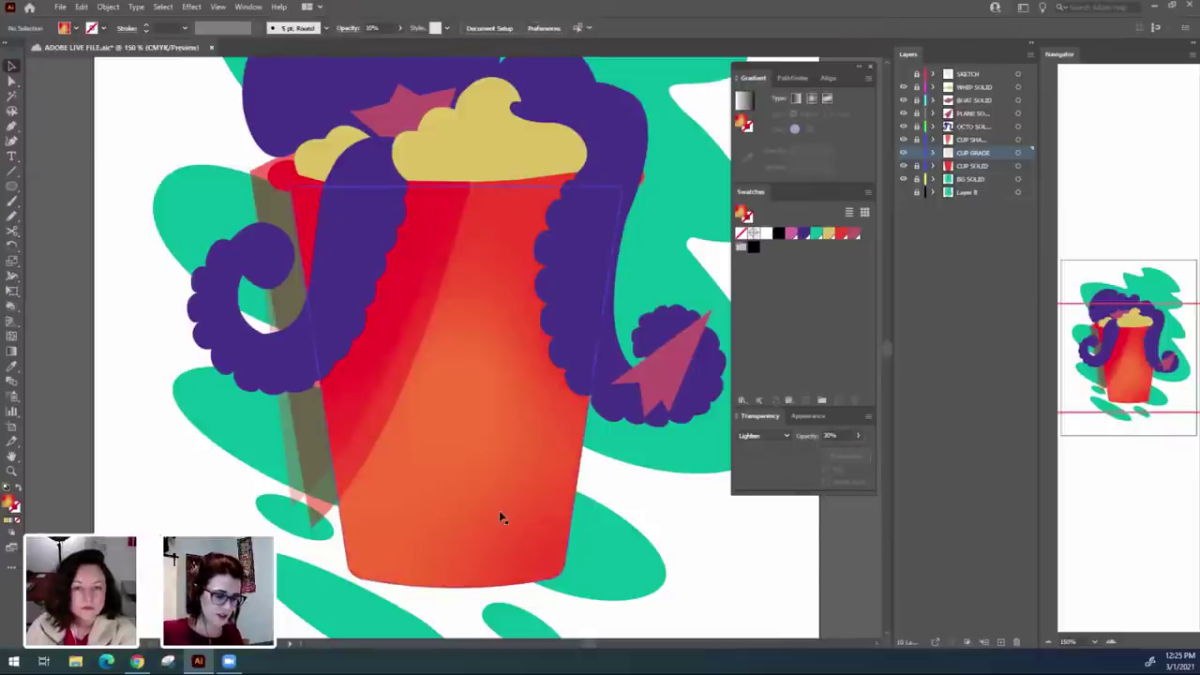
# Set the cup gradient shape's opacity to 60% and deselect it to judge the blend.
pyautogui.click(498, 518)
pyautogui.moveTo(842, 436); pyautogui.dragTo(789, 438)
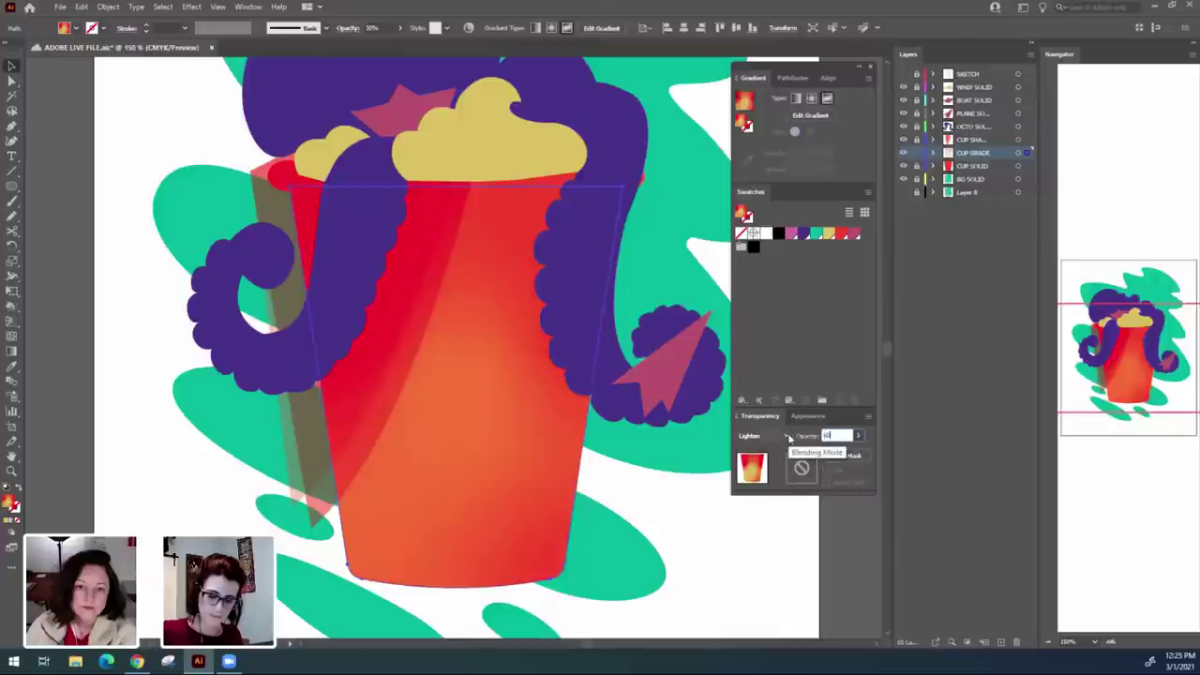
pyautogui.write('60')
pyautogui.press('Return')
pyautogui.click(775, 570)
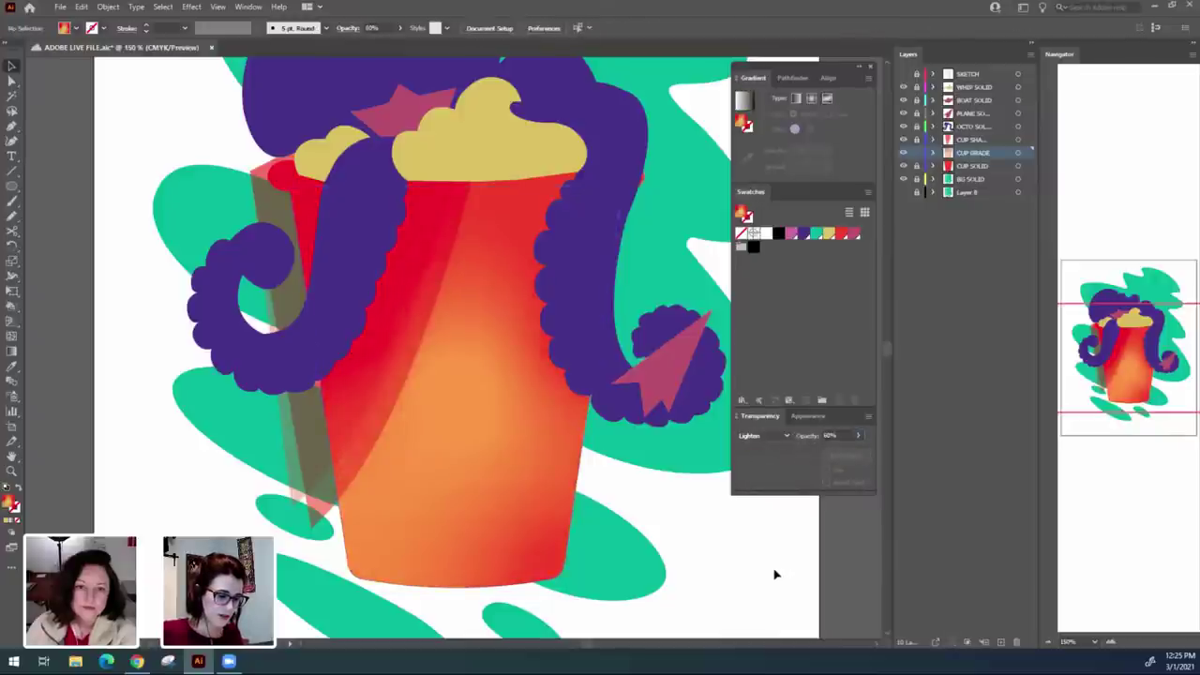
pyautogui.hotkey('ctrl', 'z')
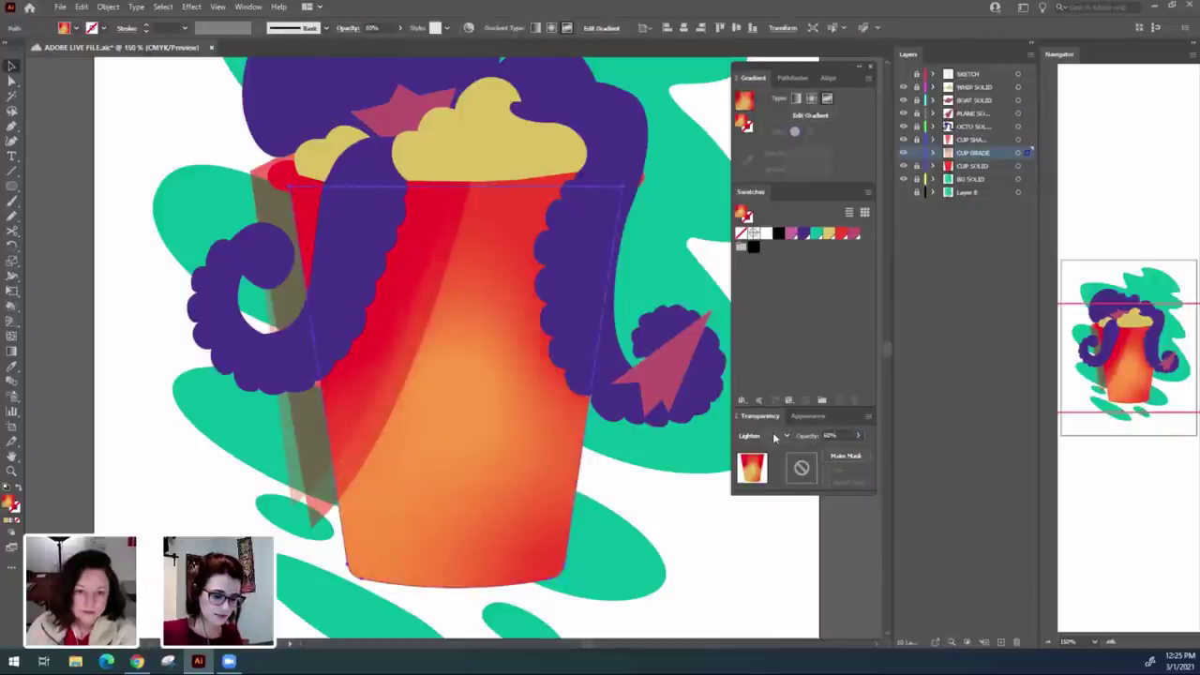
pyautogui.click(735, 590)
pyautogui.click(474, 478)
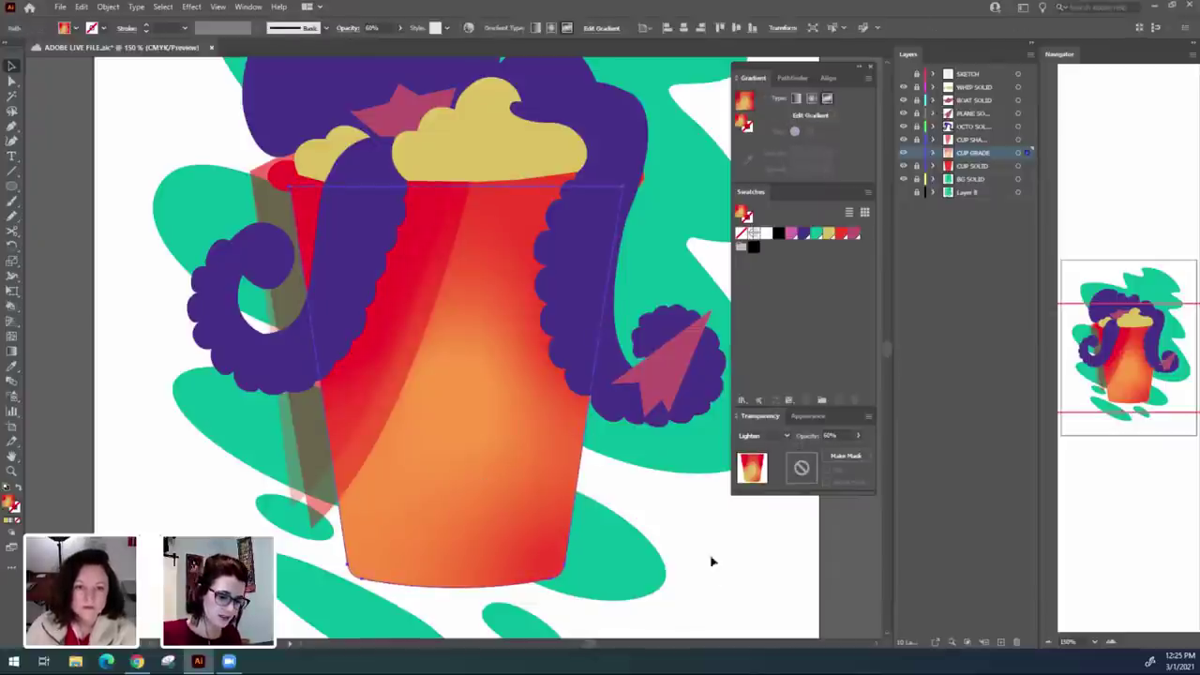
pyautogui.click(729, 570)
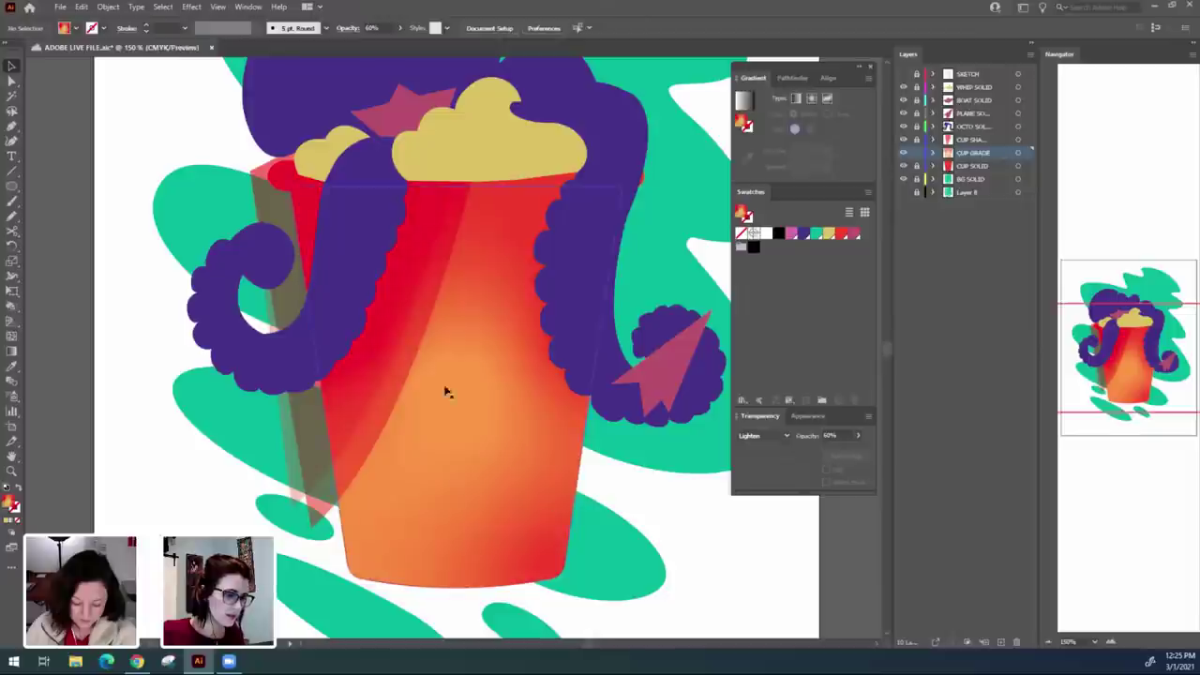
# Lock the CUP GRADE layer, unlock the cup shadow layer above it, and set the wider shadow shape's opacity to 30%.
pyautogui.click(917, 153)
pyautogui.click(917, 140)
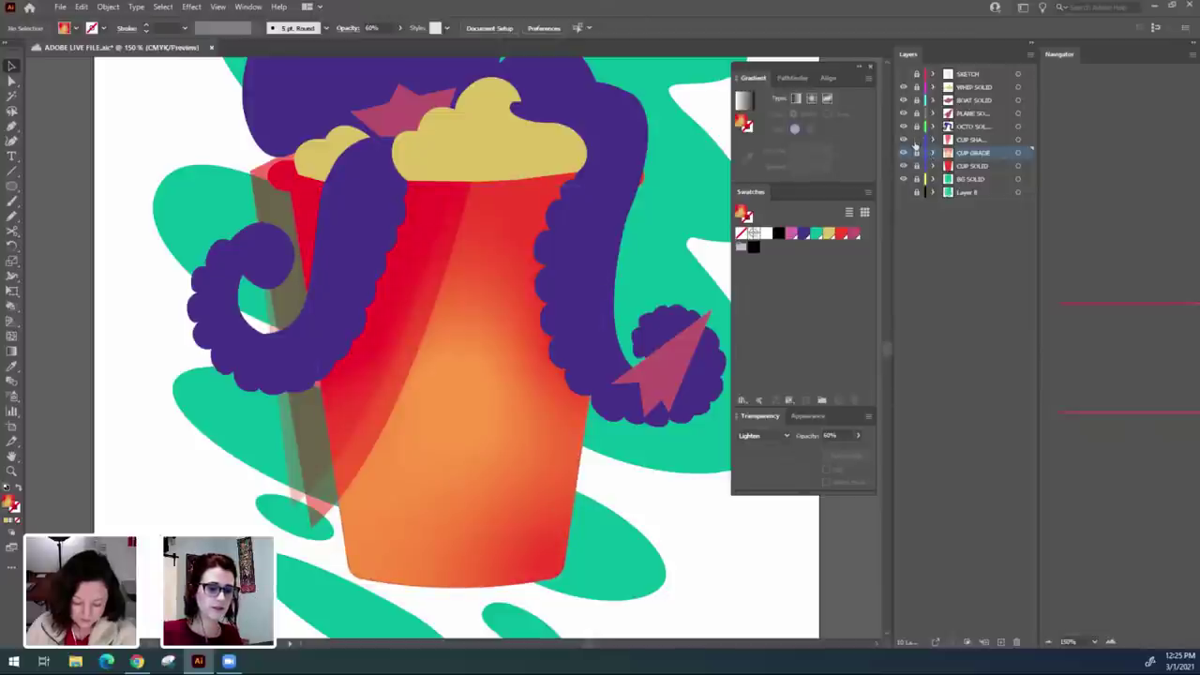
pyautogui.click(423, 423)
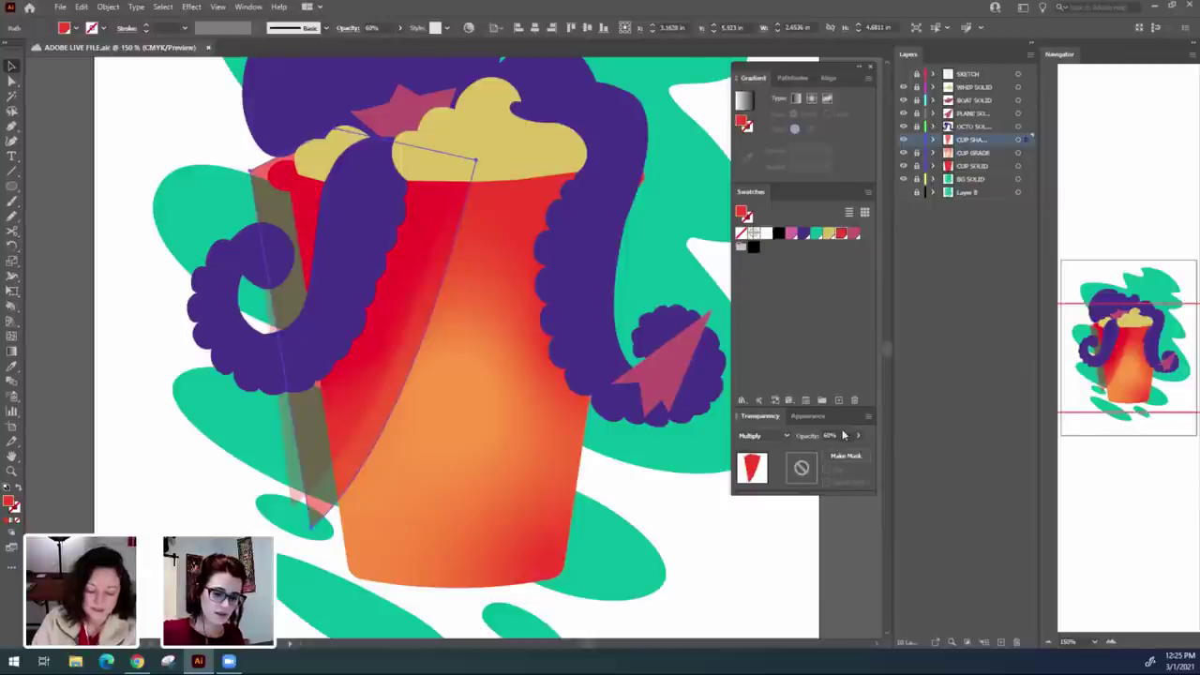
pyautogui.write('50')
pyautogui.press('Return')
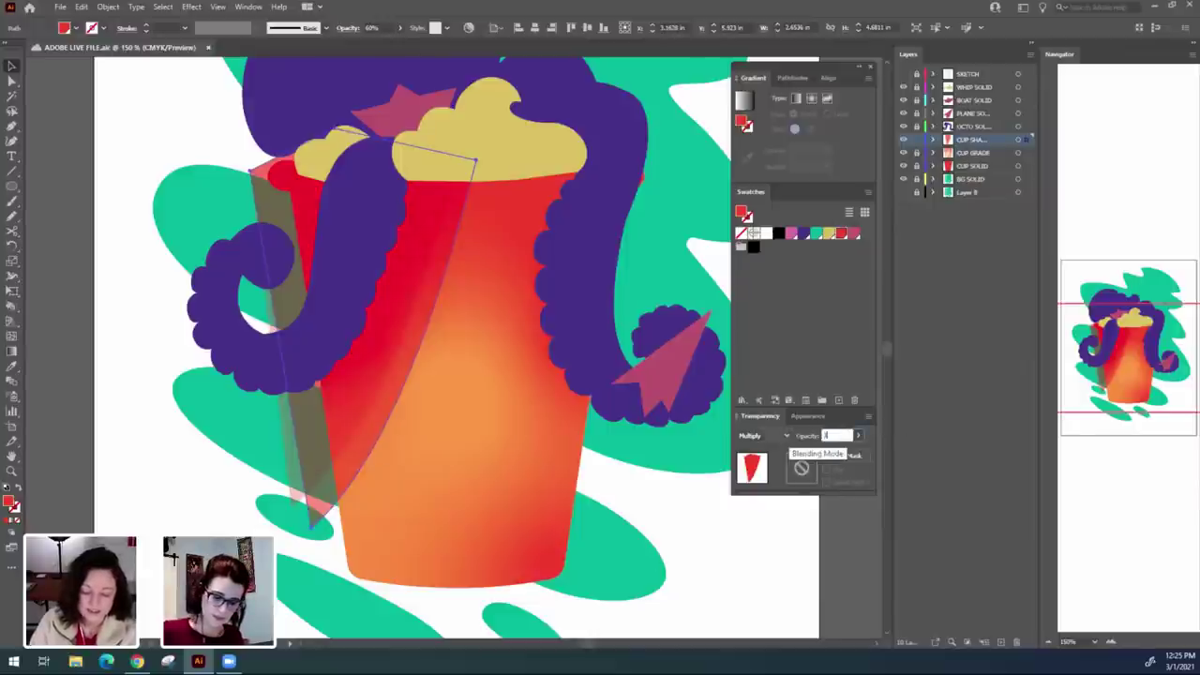
pyautogui.click(715, 574)
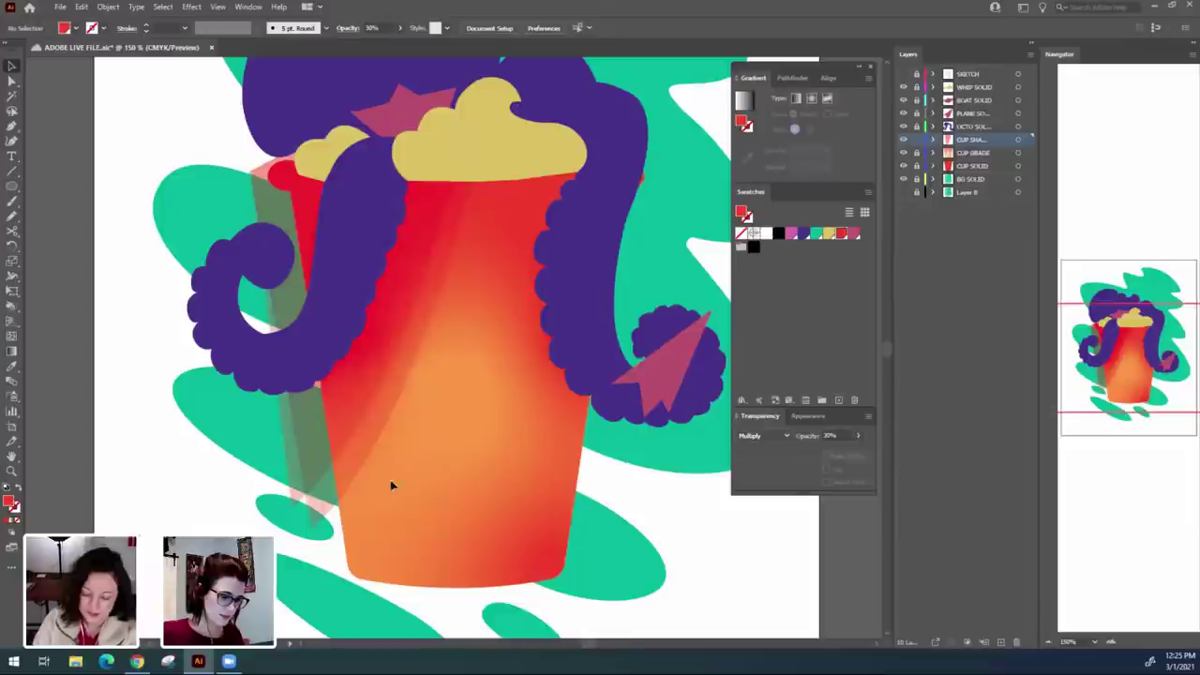
# Set the narrower cup shadow shape's opacity to 20%.
pyautogui.click(290, 469)
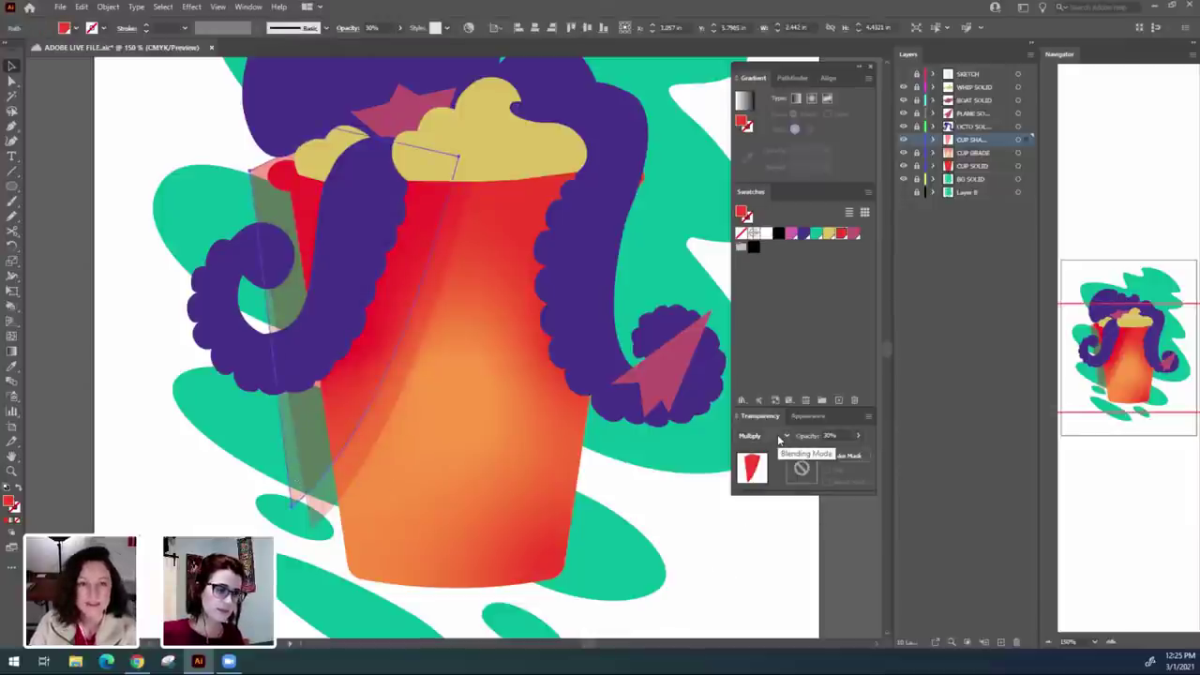
pyautogui.click(829, 435)
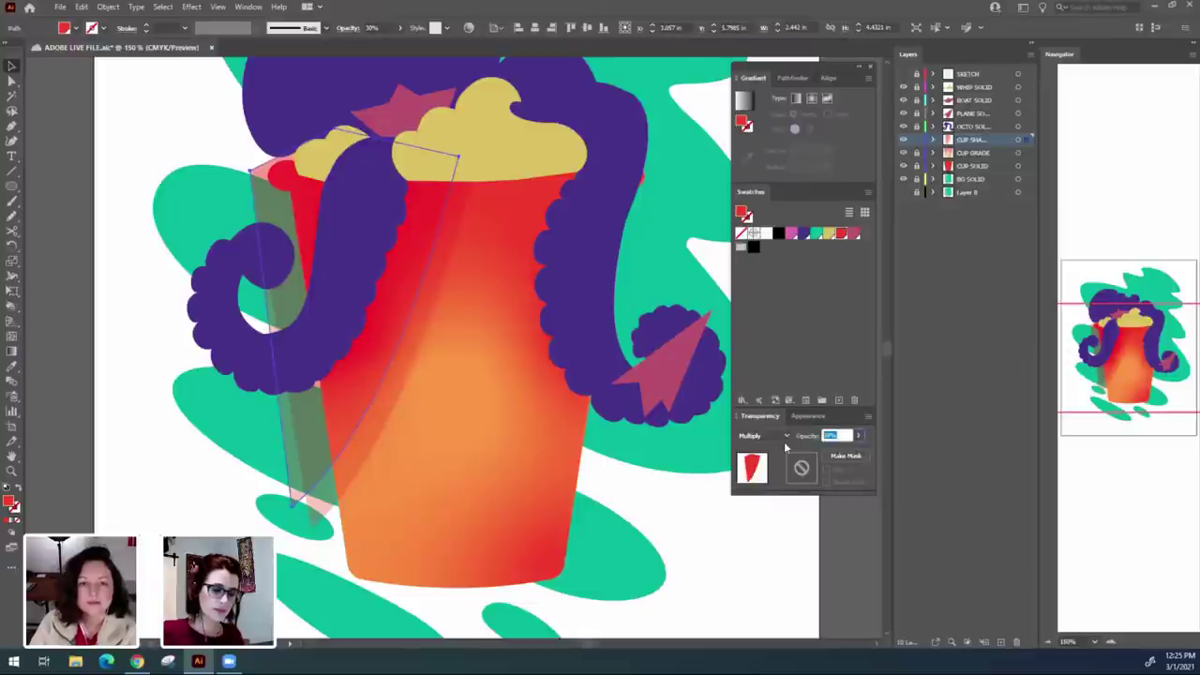
pyautogui.write('20')
pyautogui.press('Return')
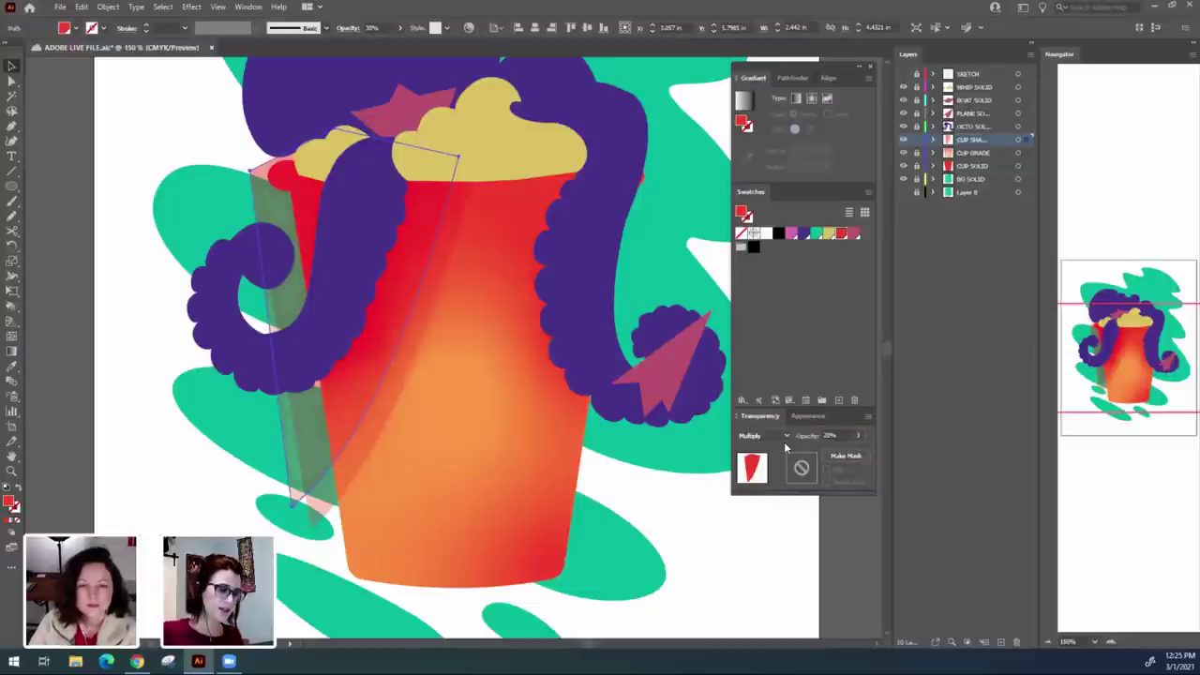
pyautogui.click(748, 540)
pyautogui.hscroll(-1, 647, 539)
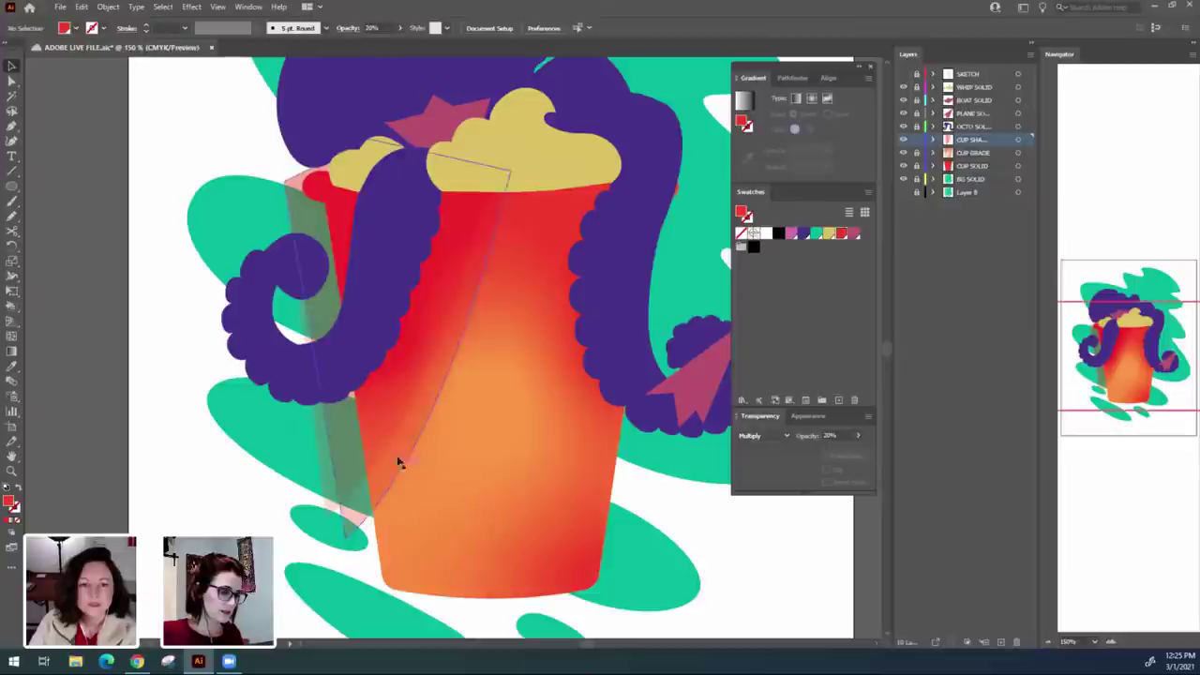
pyautogui.click(373, 486)
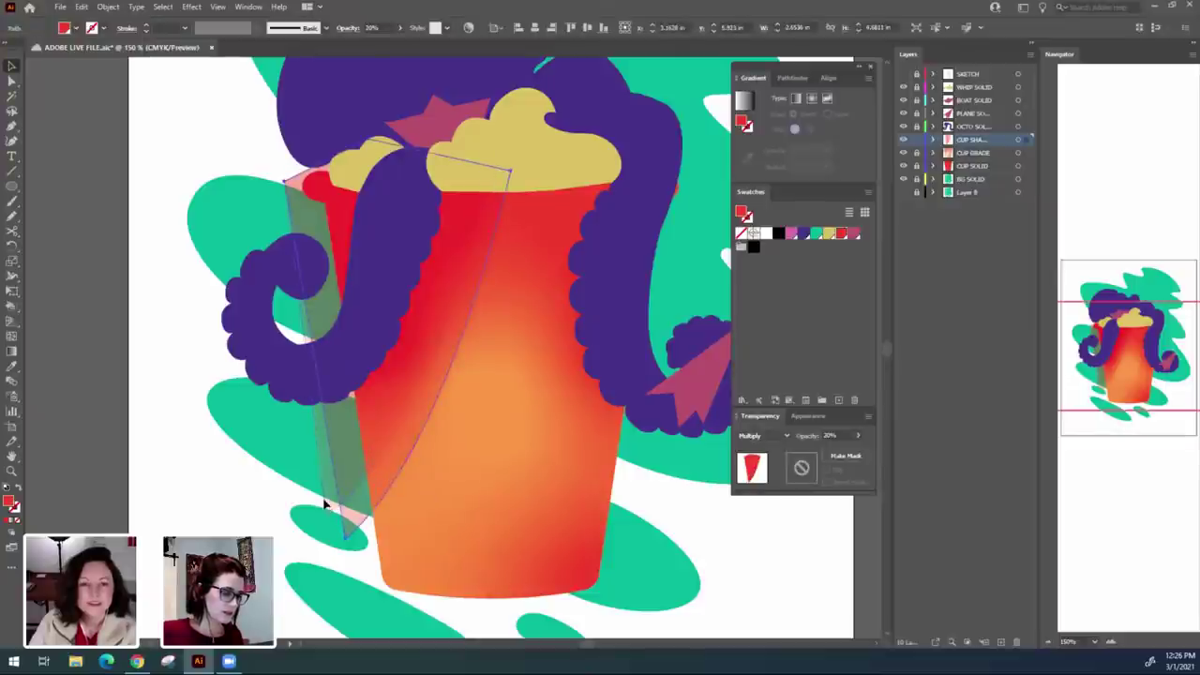
pyautogui.click(745, 611)
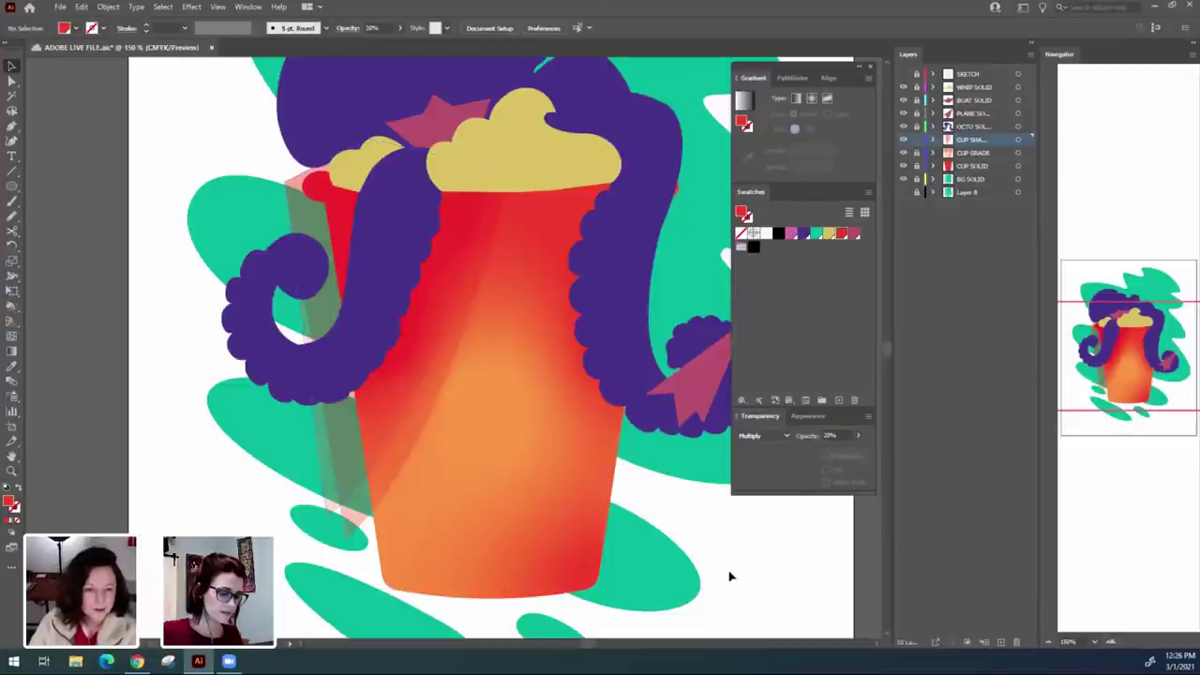
pyautogui.moveTo(776, 578); pyautogui.dragTo(757, 574)
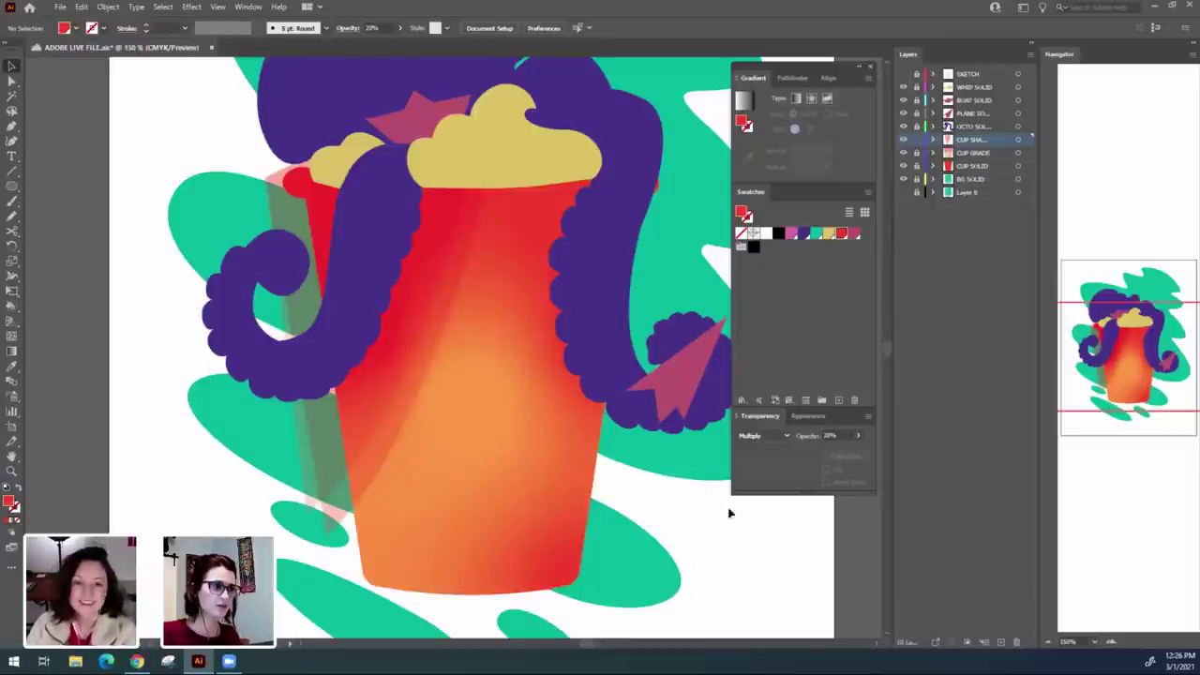
# Try changing the red global swatch's yellow component to 33%.
pyautogui.doubleClick(842, 234)
pyautogui.click(639, 216)
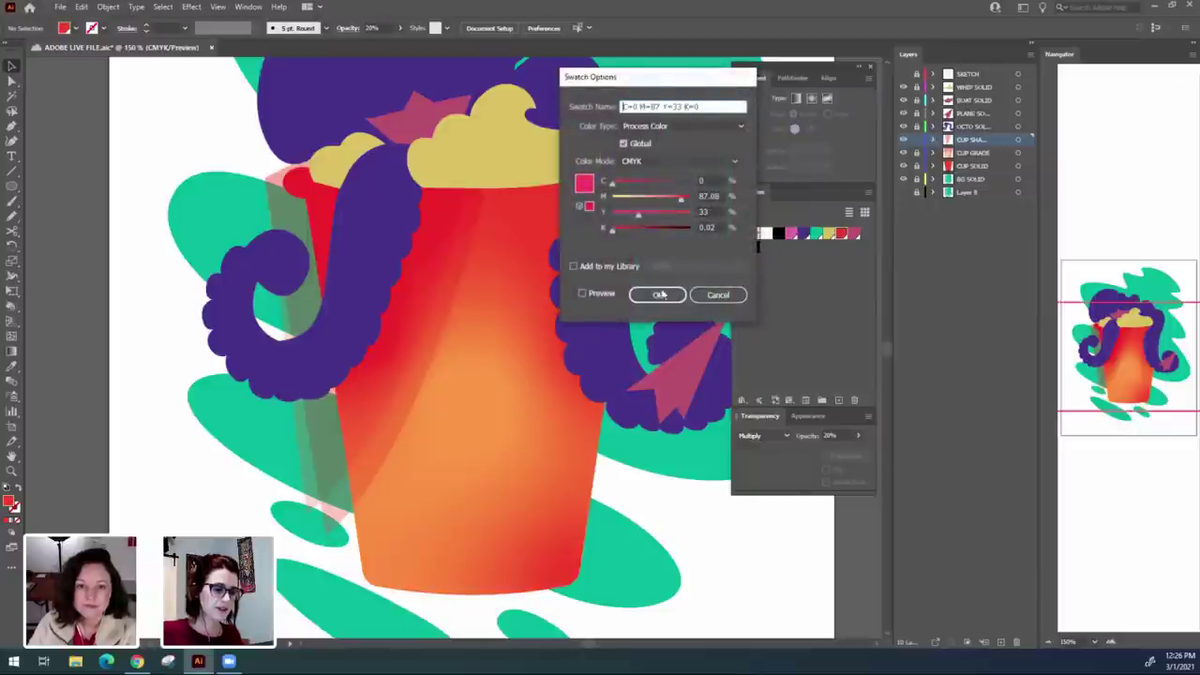
pyautogui.click(658, 295)
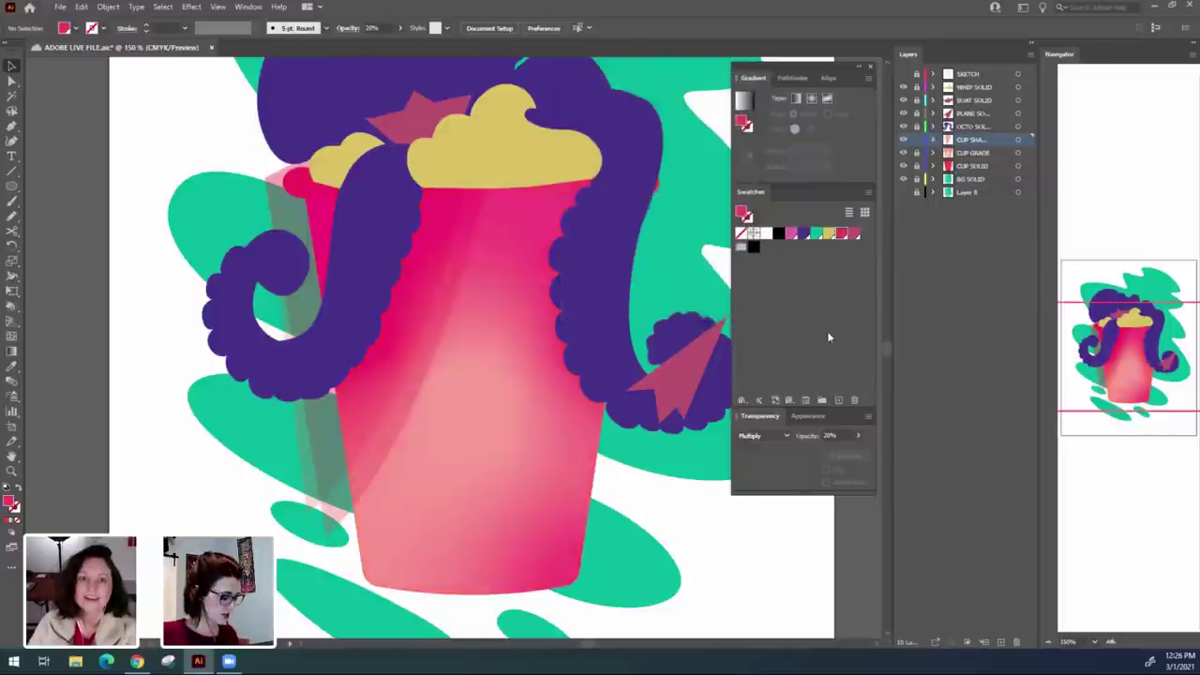
pyautogui.hotkey('ctrl', 'z')
# Show the SKETCH layer and draw another closed red shadow shape with the Pen tool, curving from the whipped cream past the cup's left edge.
pyautogui.moveTo(443, 413); pyautogui.dragTo(456, 410)
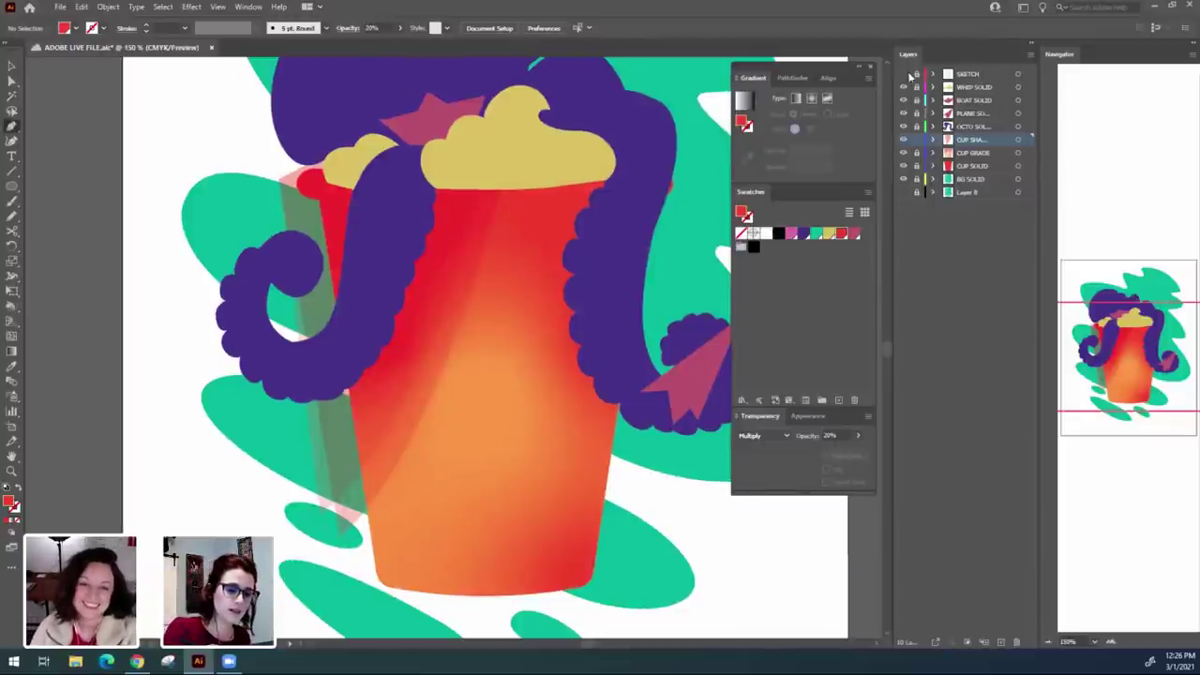
pyautogui.click(904, 74)
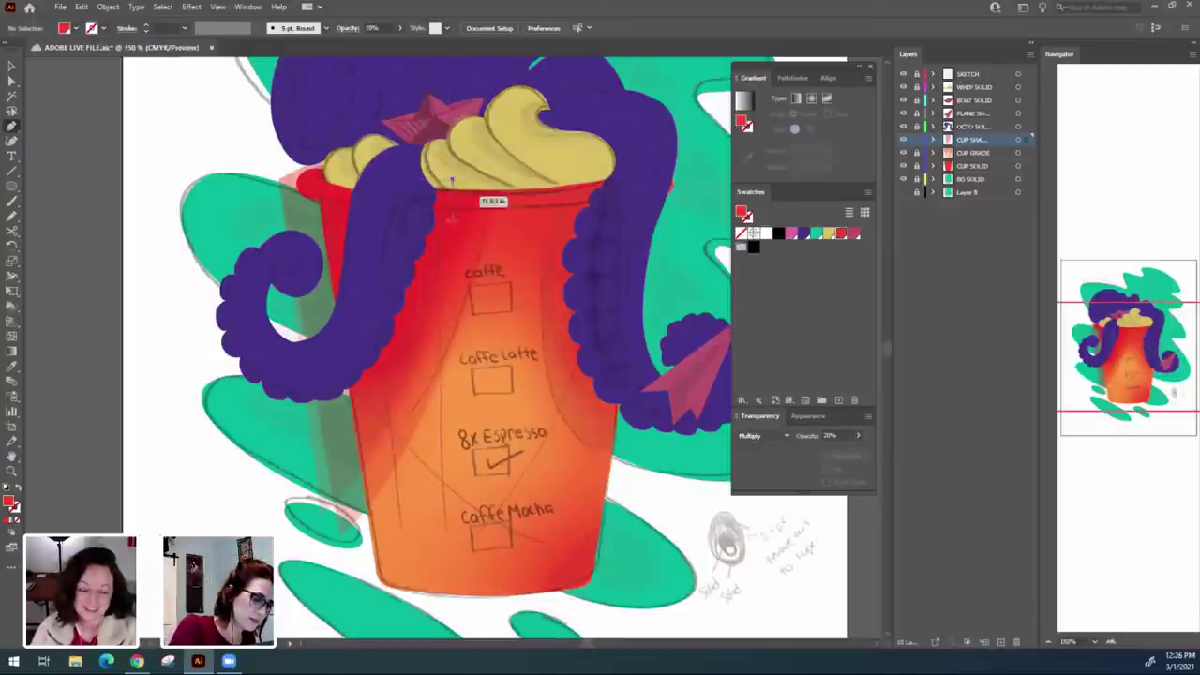
pyautogui.click(356, 440)
pyautogui.moveTo(302, 492); pyautogui.dragTo(259, 519)
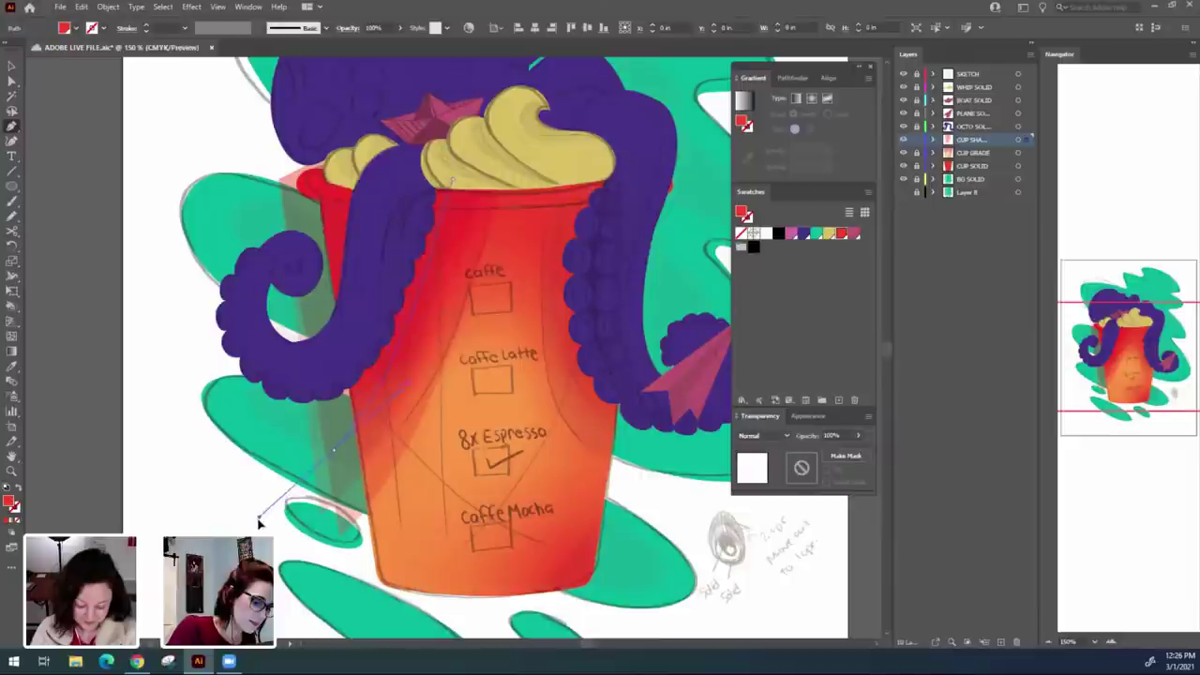
pyautogui.click(334, 445)
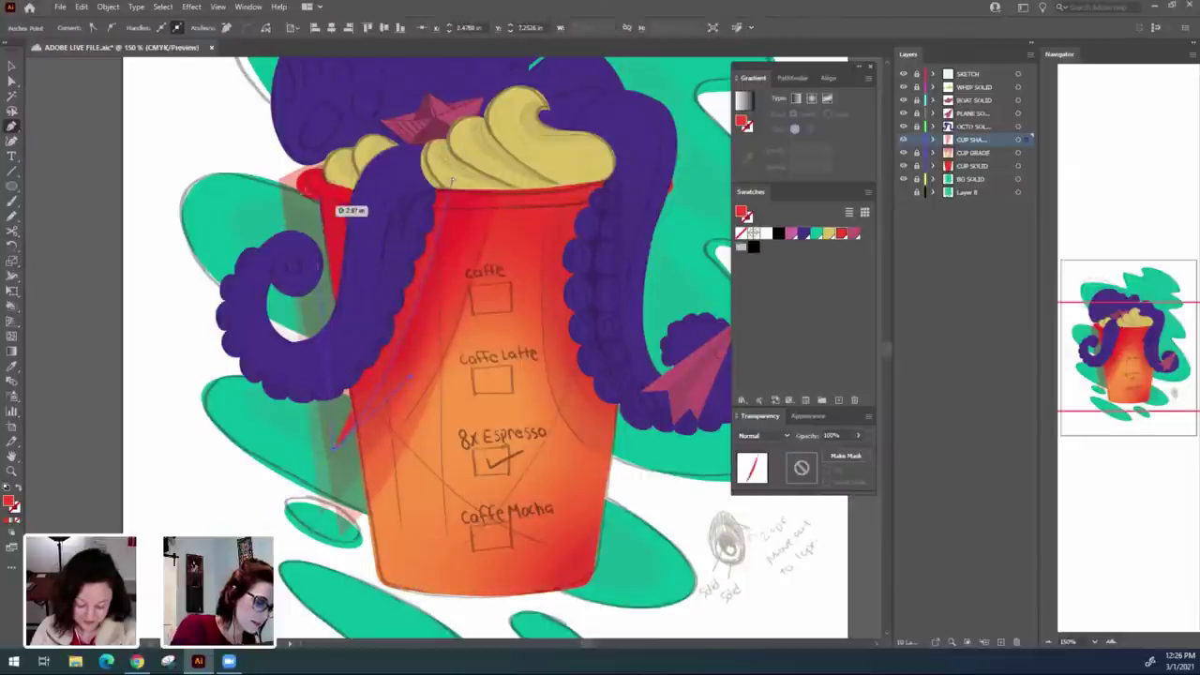
pyautogui.click(291, 174)
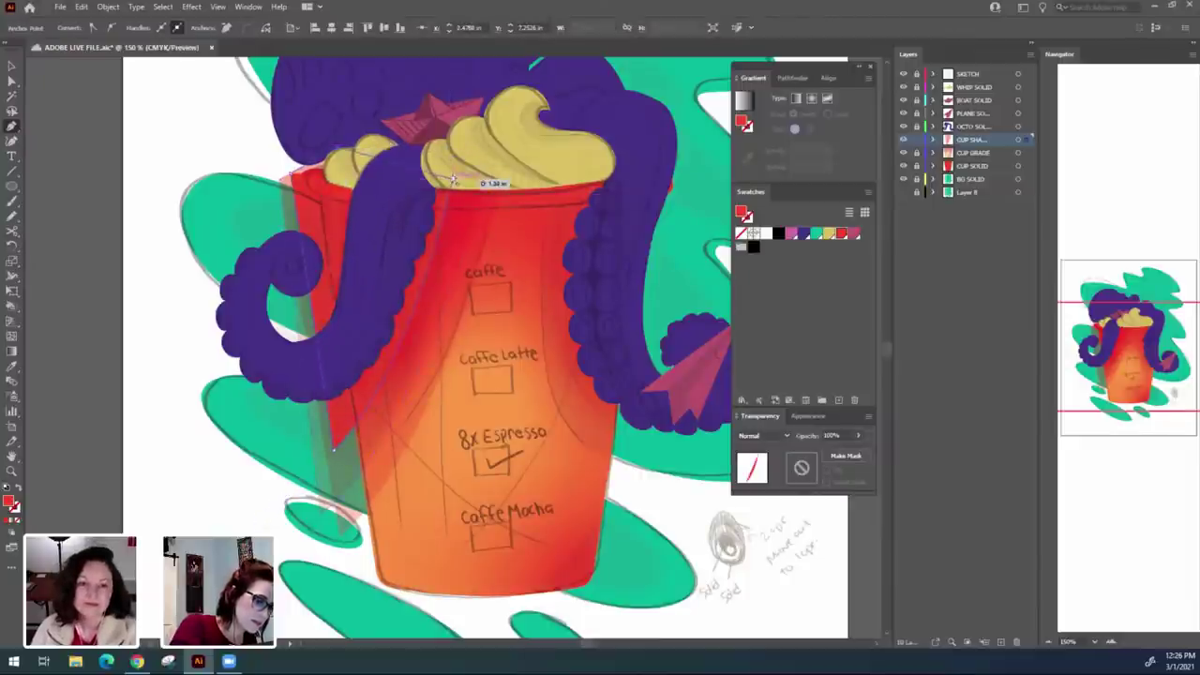
pyautogui.click(453, 180)
# Set the new closed shadow shape's blending mode to Multiply and its opacity to 10%, leaving it deselected.
pyautogui.click(765, 437)
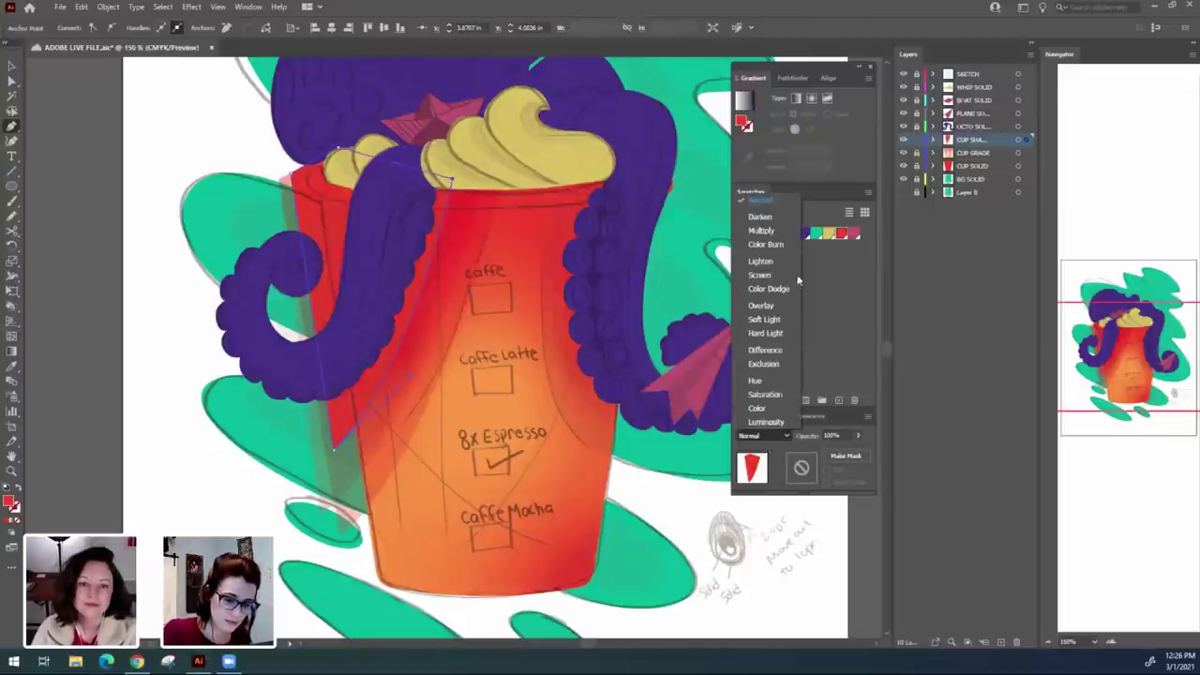
pyautogui.click(782, 231)
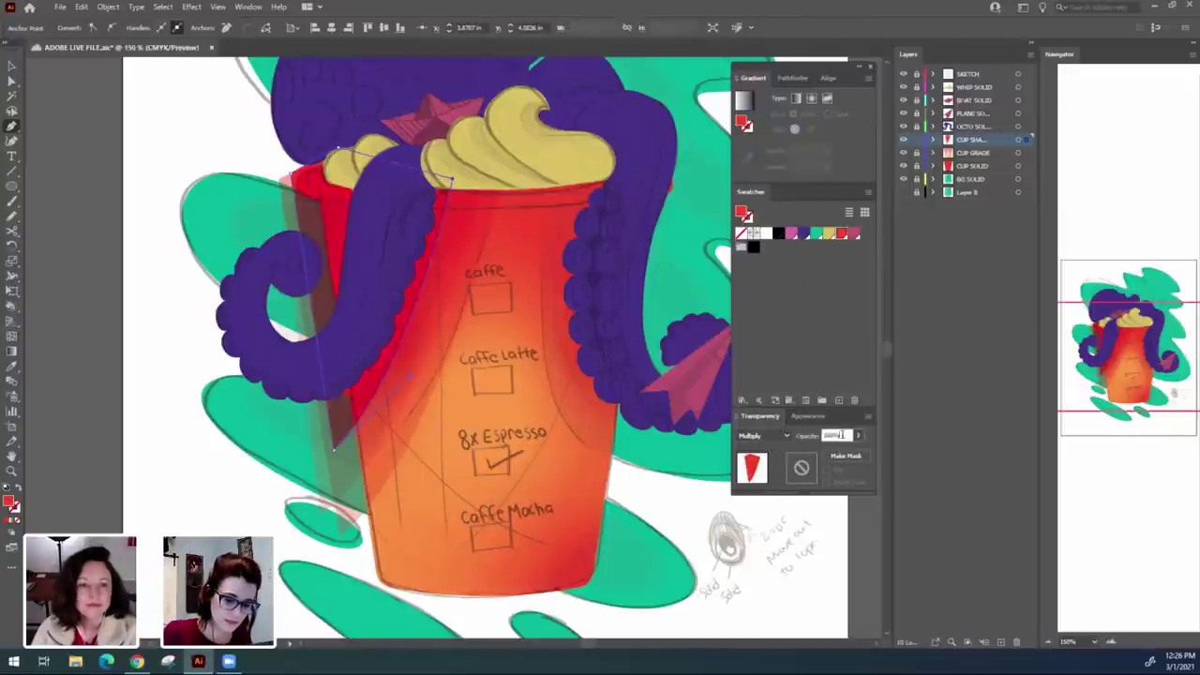
pyautogui.write('10')
pyautogui.press('Return')
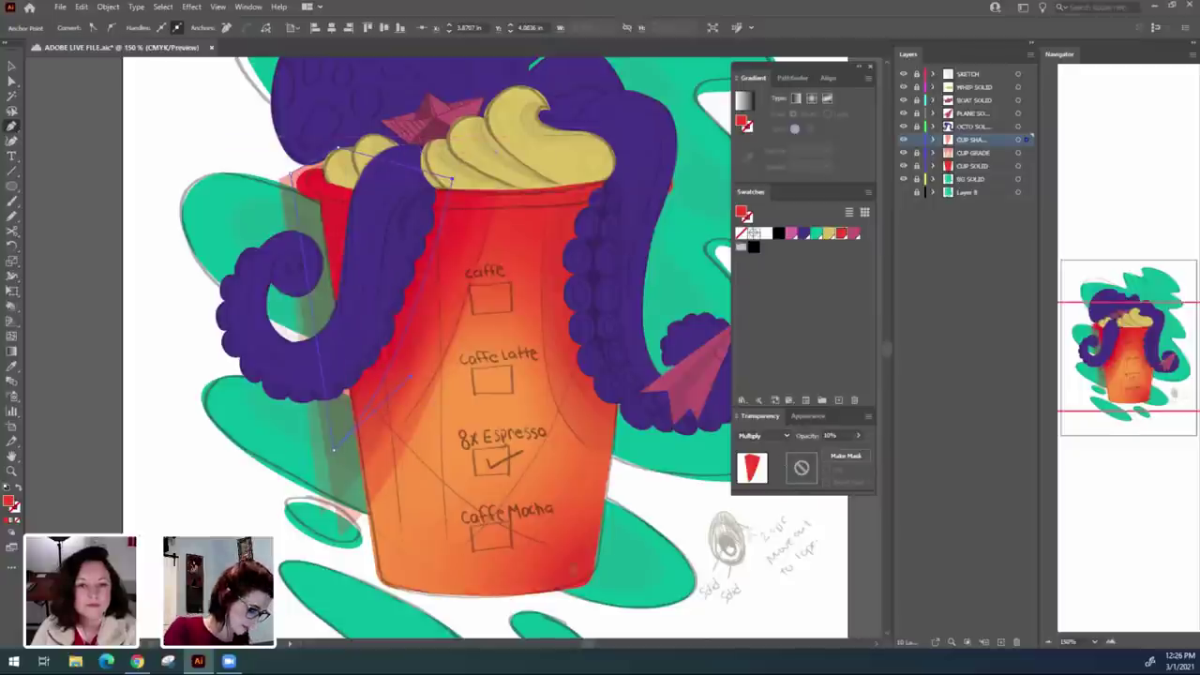
pyautogui.press('v')
pyautogui.click(664, 590)
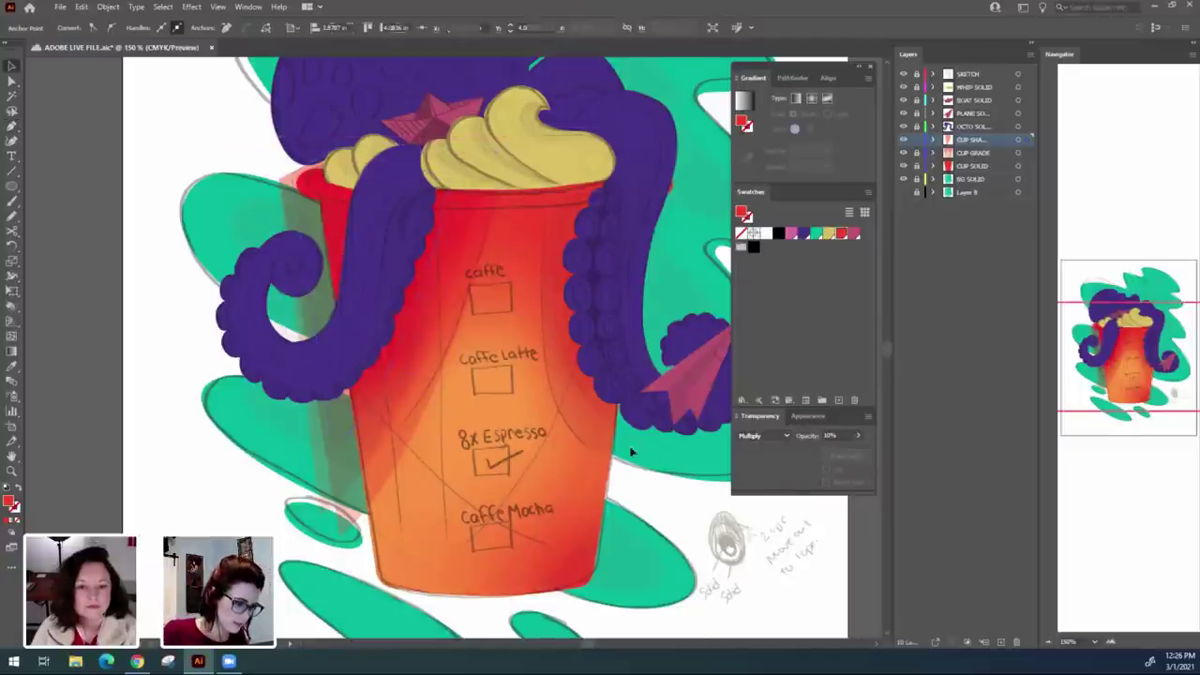
pyautogui.click(333, 411)
pyautogui.click(679, 539)
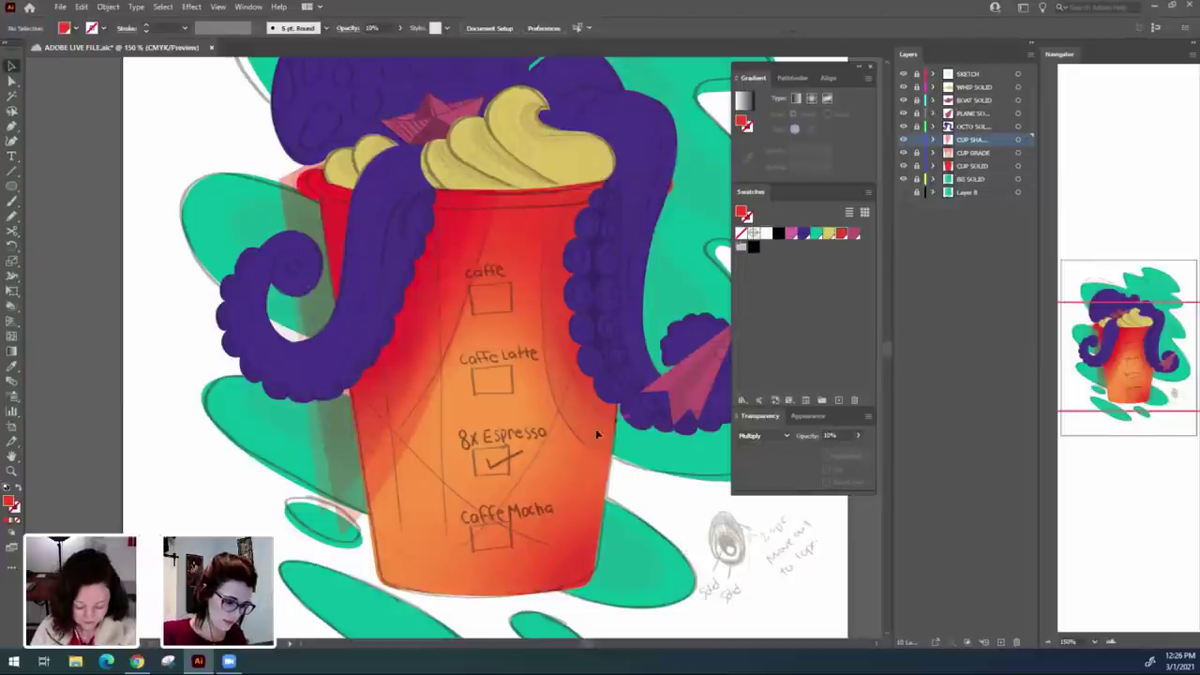
# Draw a closed red strip with the Pen tool along the cup's left side, from above the rim to just below the base.
pyautogui.press('p')
pyautogui.click(357, 125)
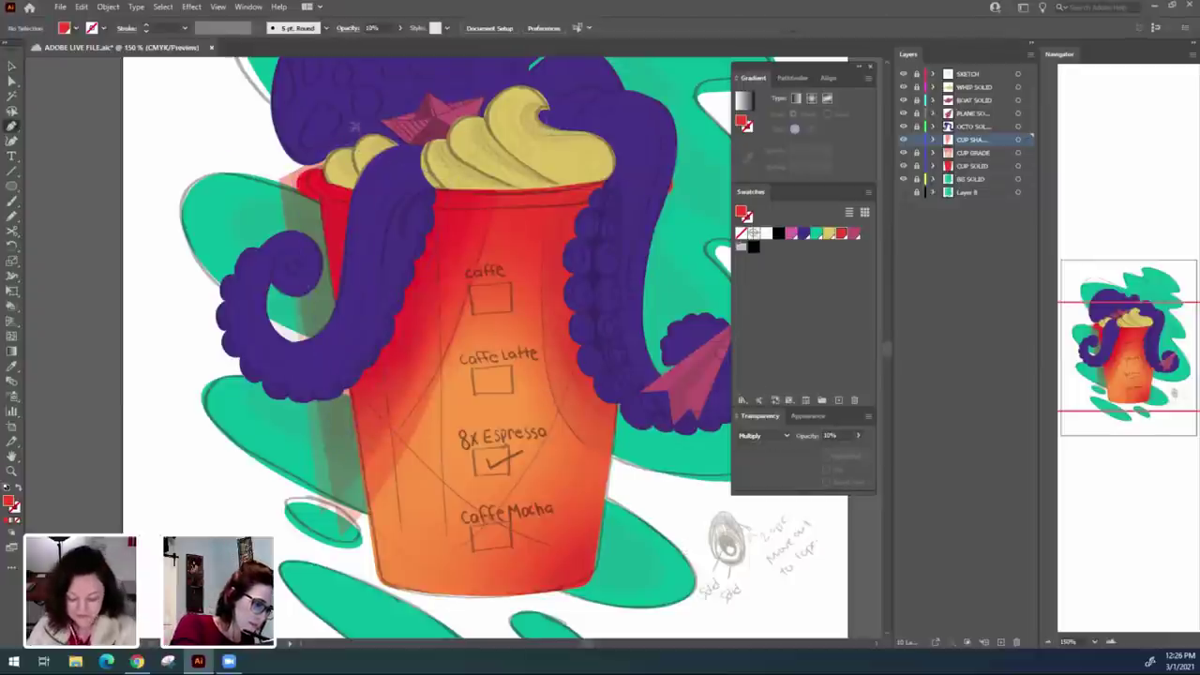
pyautogui.click(408, 593)
pyautogui.moveTo(404, 621); pyautogui.dragTo(406, 611)
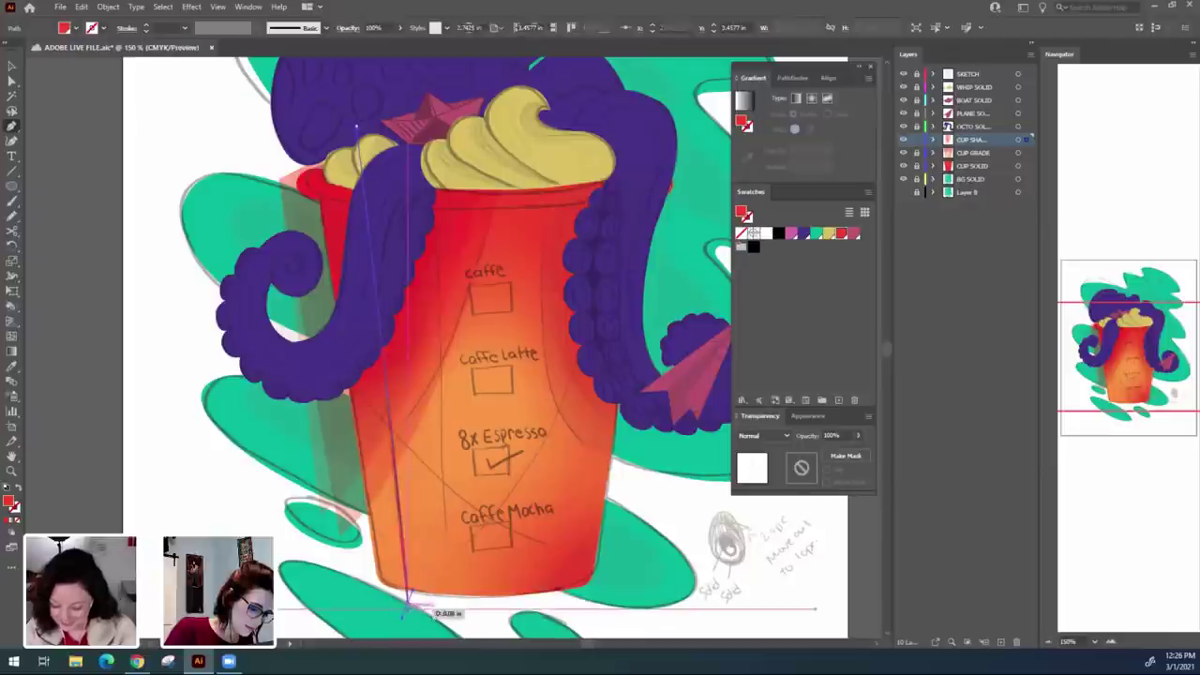
pyautogui.click(407, 603)
pyautogui.click(356, 600)
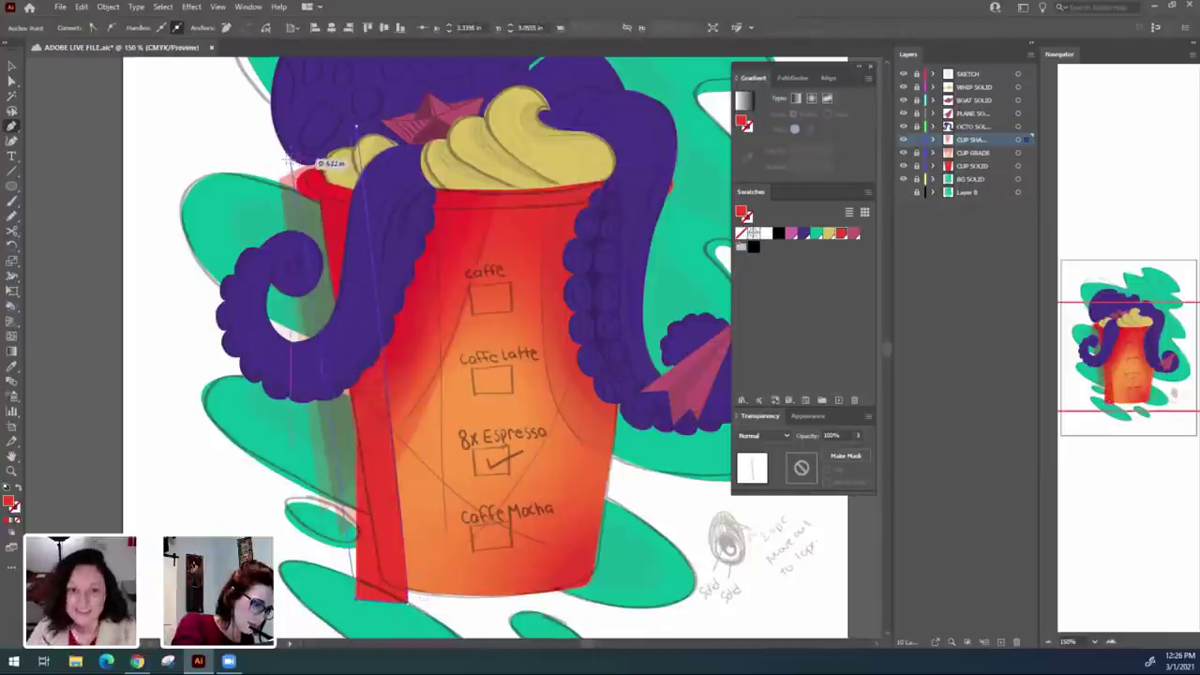
pyautogui.click(286, 158)
pyautogui.click(356, 125)
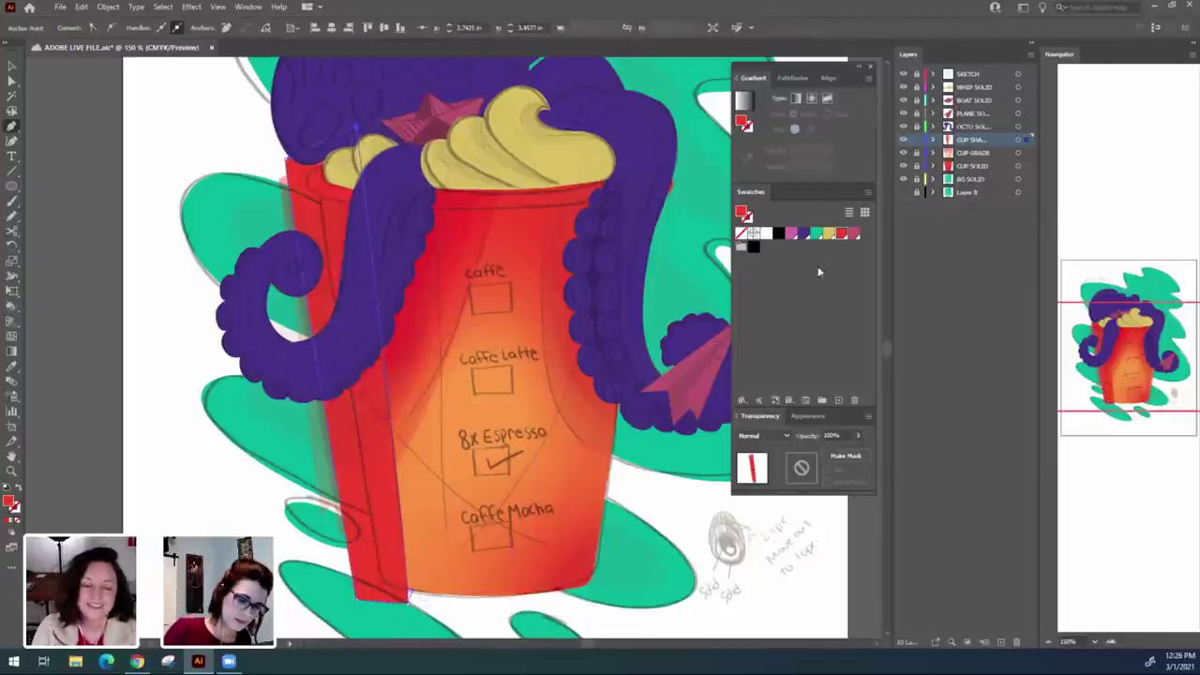
# Set the full-height shadow strip's blending mode to Multiply and its opacity to 20%, leaving it deselected.
pyautogui.click(764, 435)
pyautogui.click(780, 234)
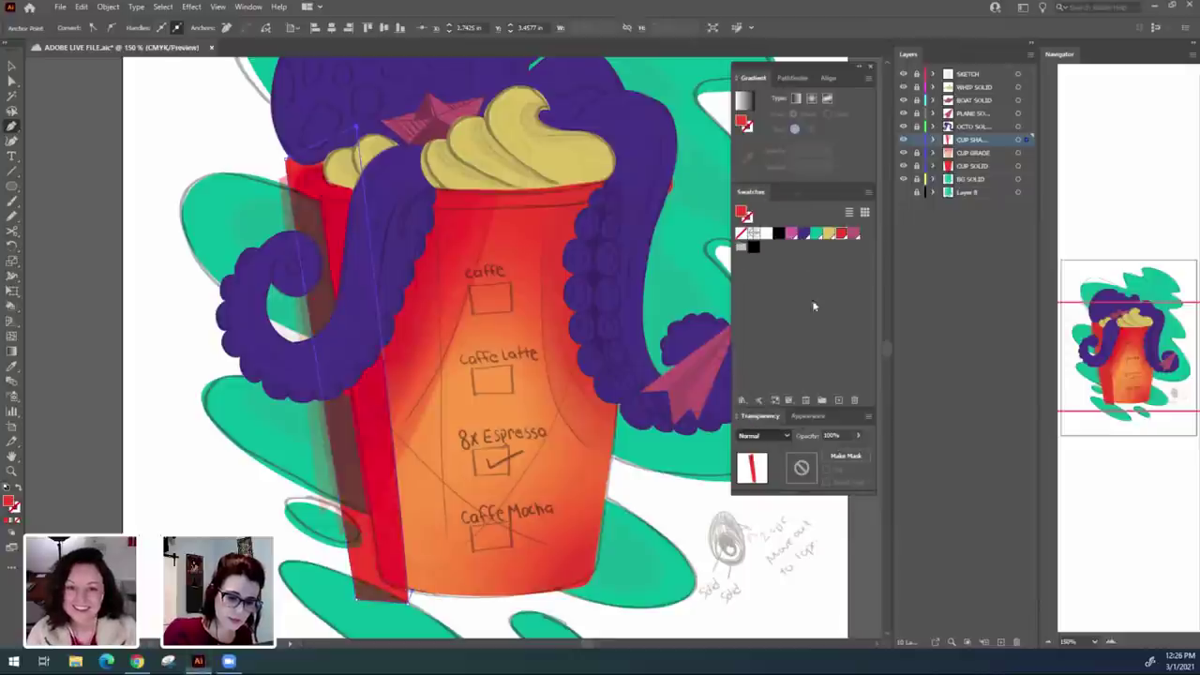
pyautogui.click(833, 435)
pyautogui.write('2')
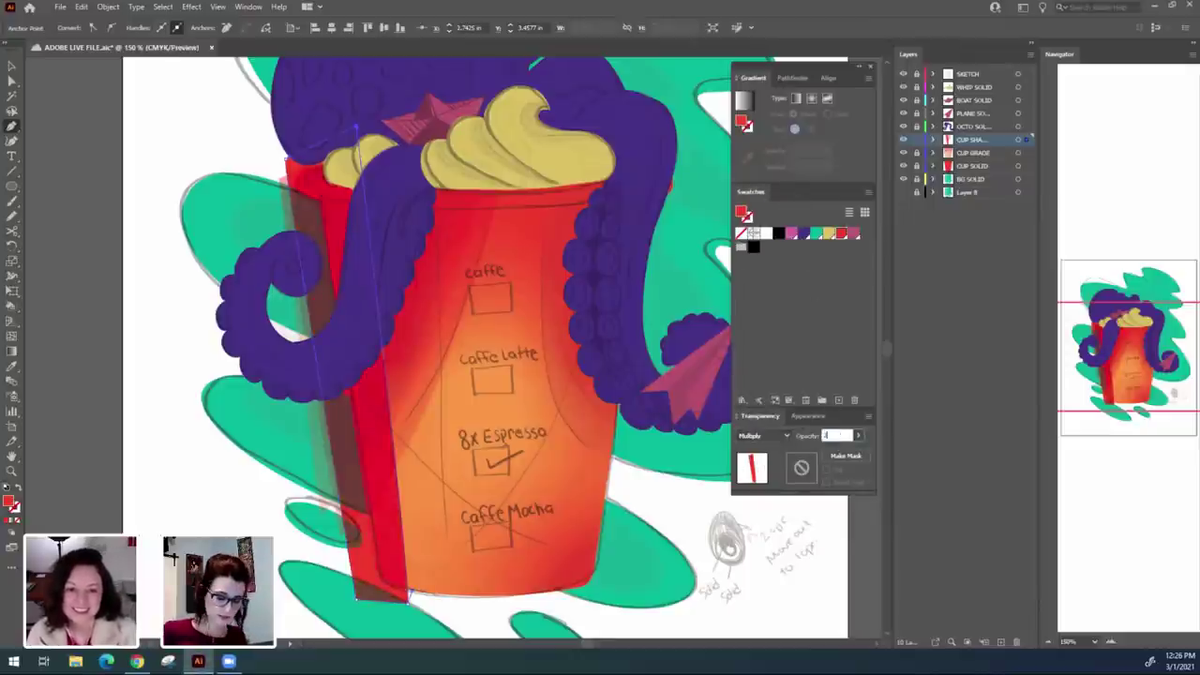
pyautogui.write('0')
pyautogui.press('Return')
pyautogui.moveTo(650, 568); pyautogui.dragTo(635, 497)
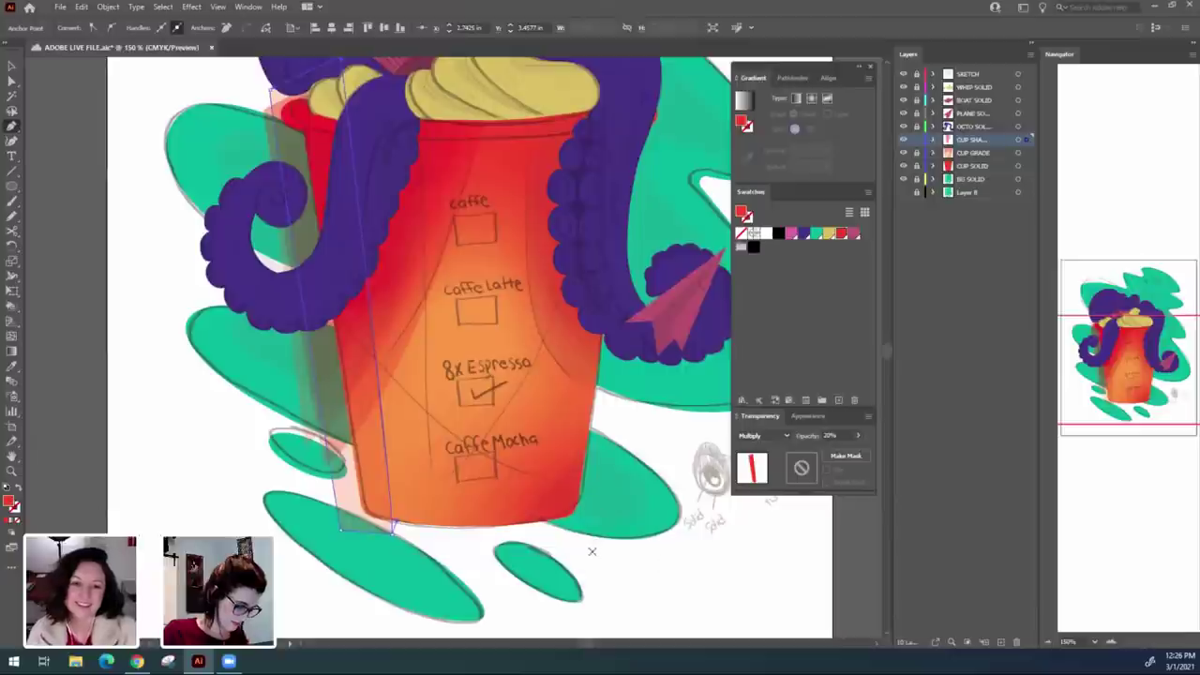
pyautogui.press('v')
pyautogui.click(667, 493)
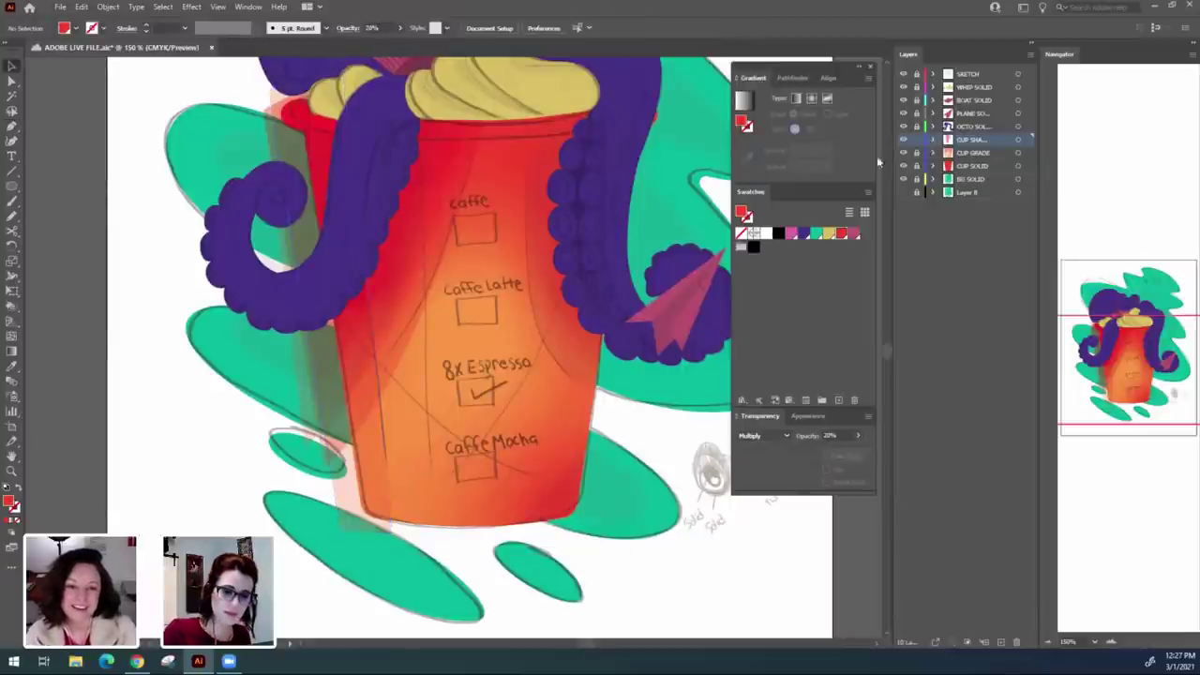
# Hide the SKETCH layer and draw a narrower closed red strip with the Pen tool along the cup's left edge, extending below the base.
pyautogui.click(903, 74)
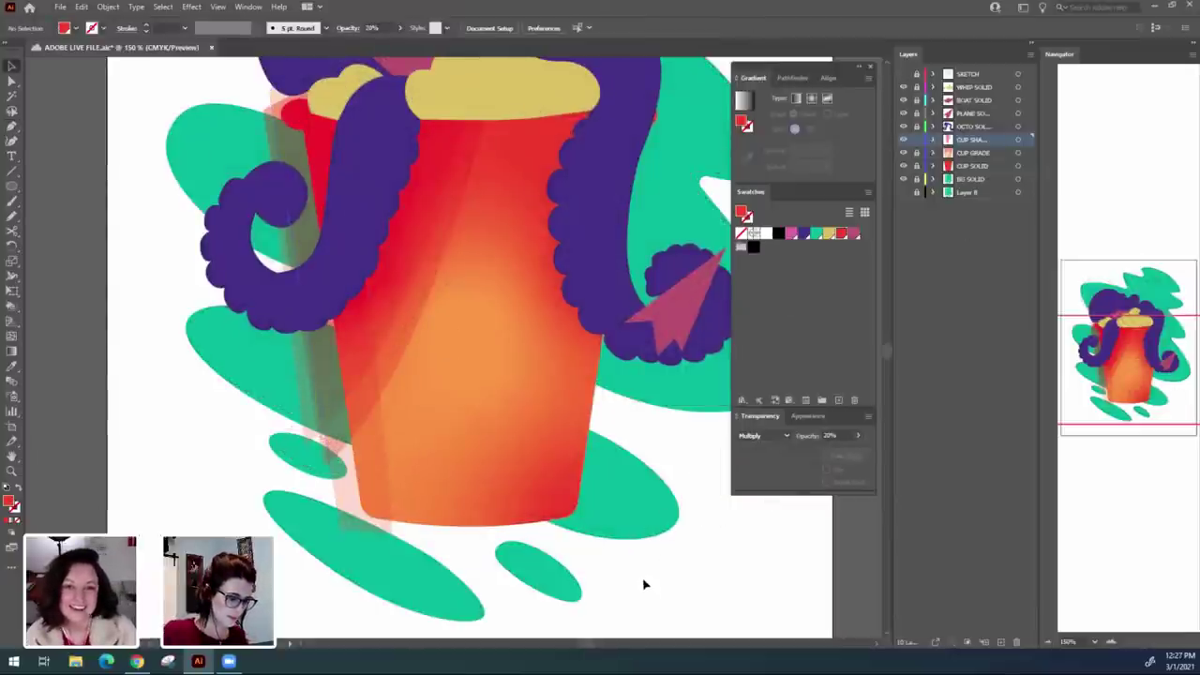
pyautogui.press('p')
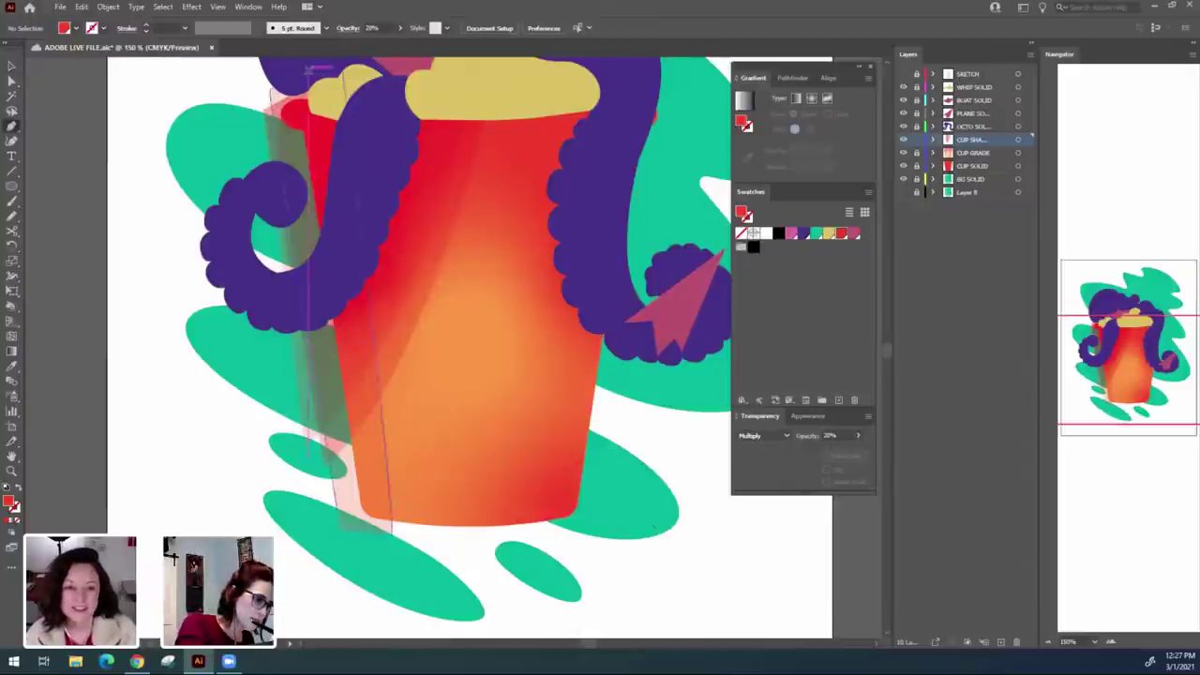
pyautogui.click(310, 86)
pyautogui.click(375, 559)
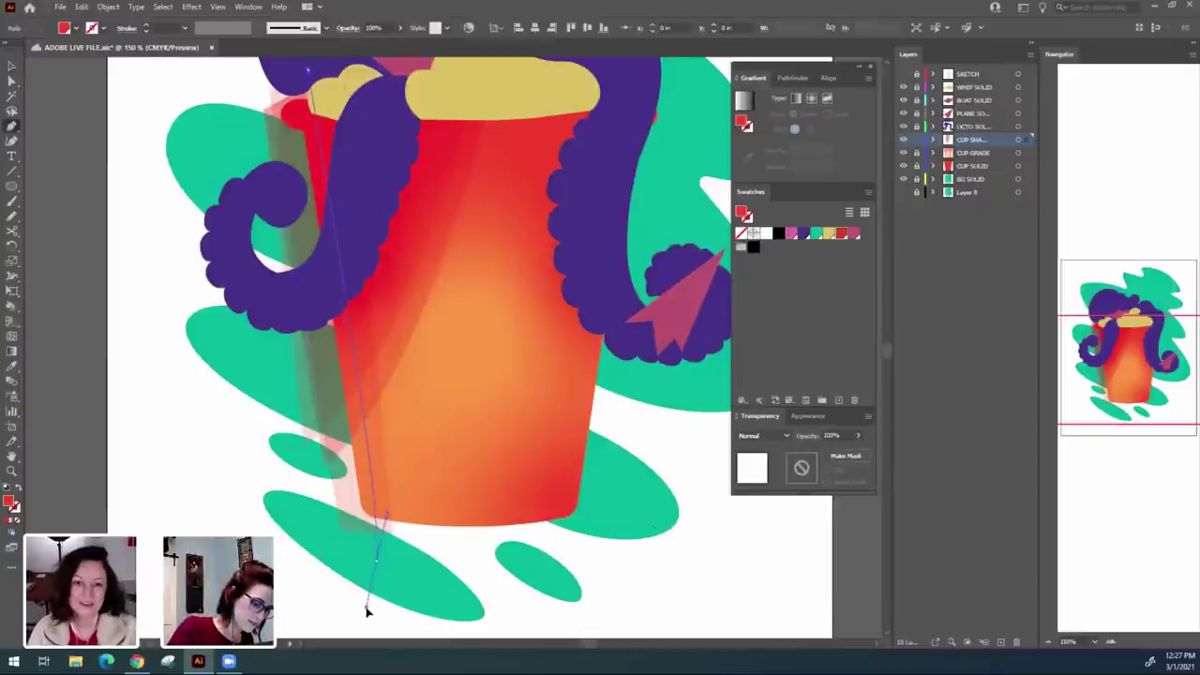
pyautogui.click(349, 551)
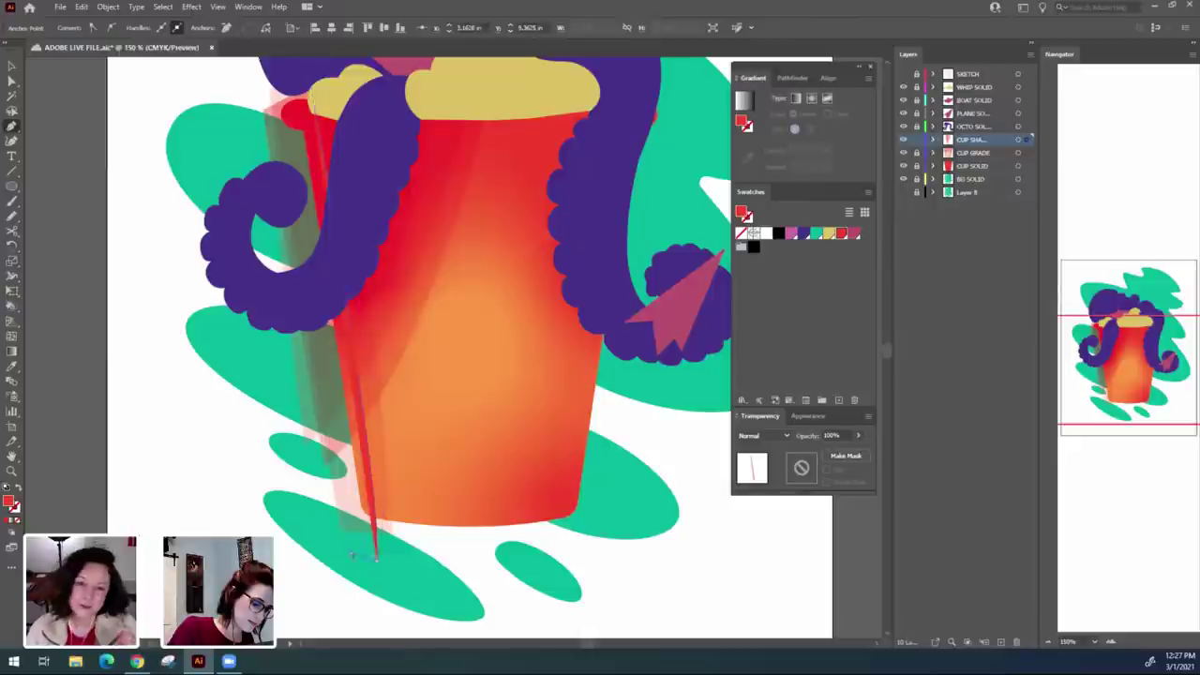
pyautogui.moveTo(284, 222); pyautogui.dragTo(307, 353)
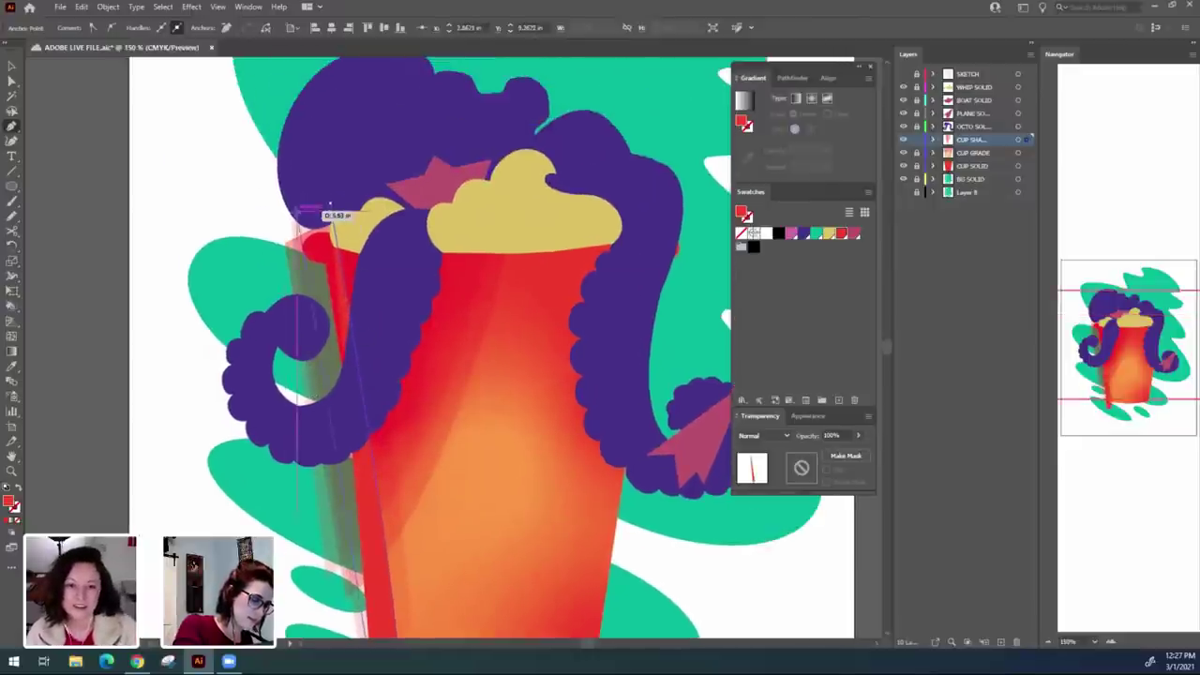
pyautogui.click(289, 216)
pyautogui.click(330, 204)
# Set the narrower edge strip's blending mode to Multiply and its opacity to 10%, leaving it deselected.
pyautogui.moveTo(476, 491); pyautogui.dragTo(447, 241)
pyautogui.click(765, 436)
pyautogui.click(762, 229)
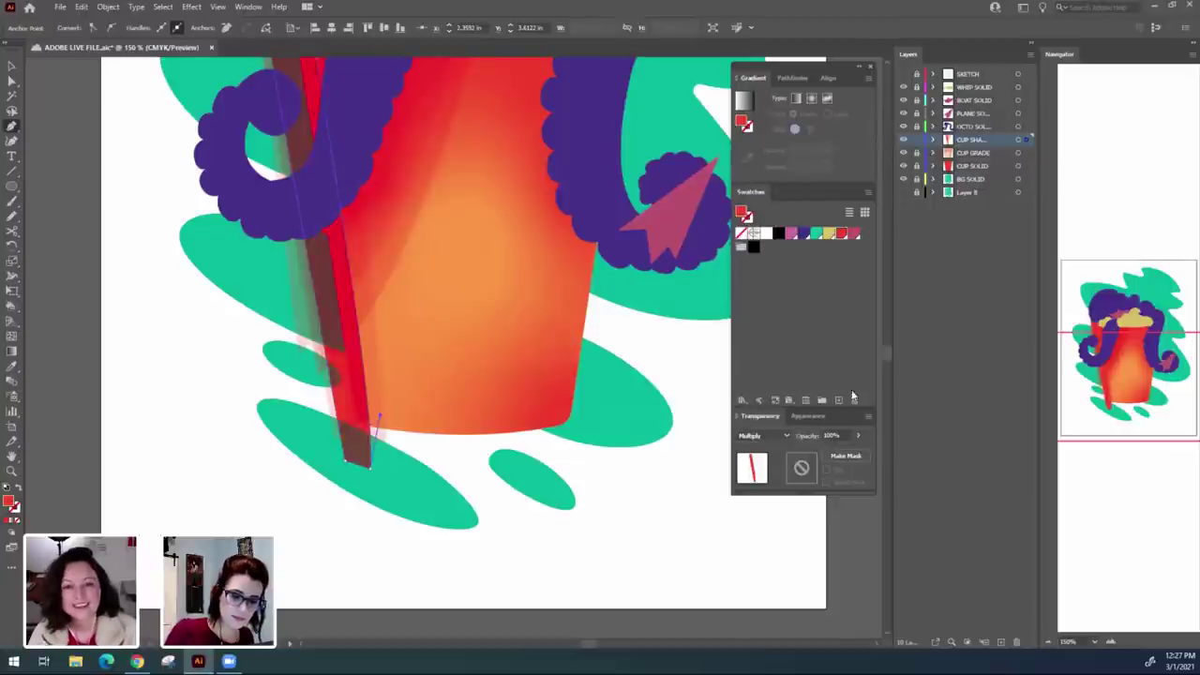
pyautogui.click(844, 435)
pyautogui.write('10')
pyautogui.press('Return')
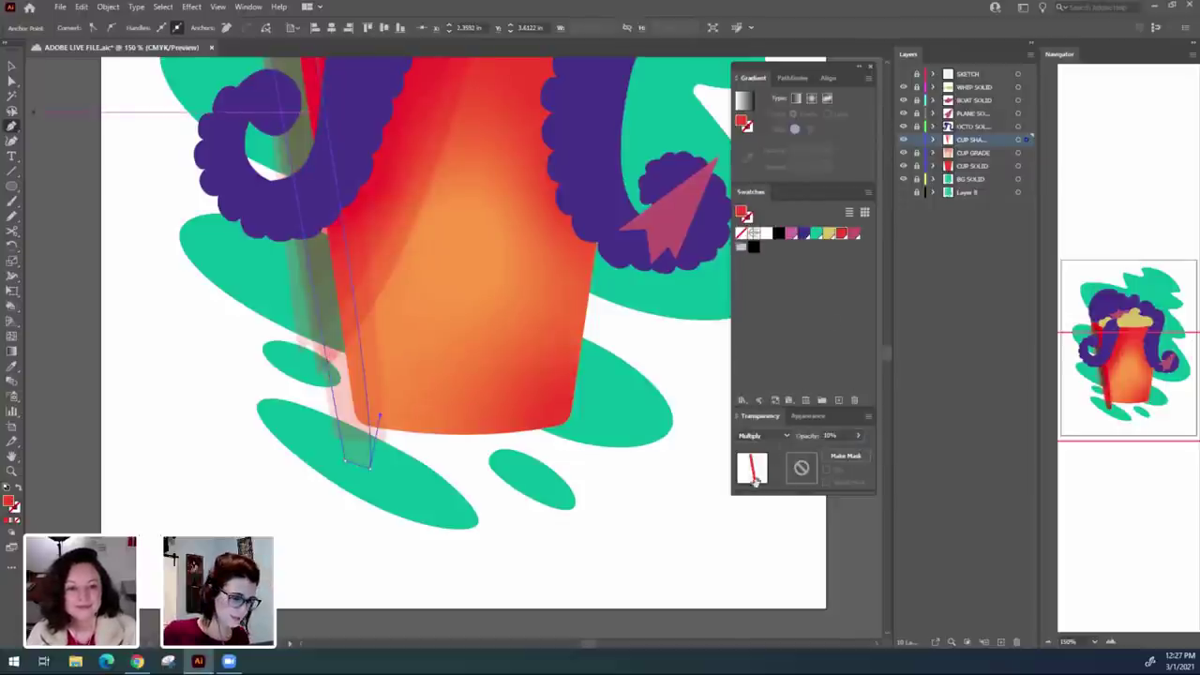
pyautogui.scroll(3, 656, 372)
pyautogui.hotkey('ctrl', '-')
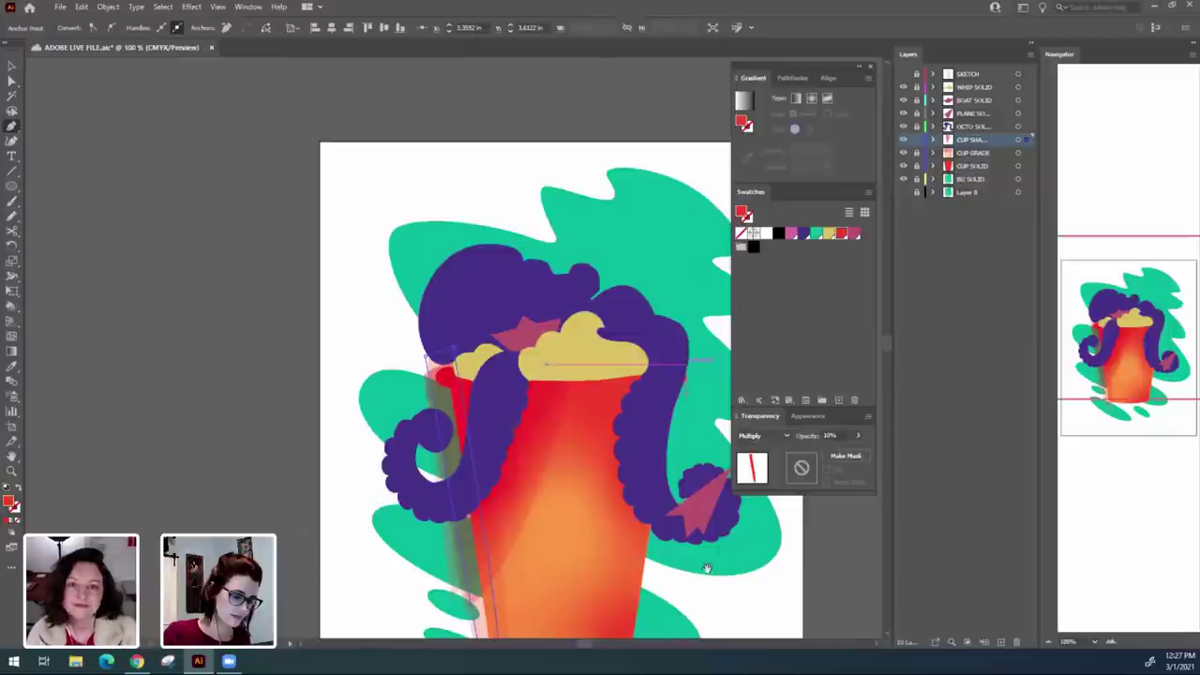
pyautogui.moveTo(707, 568); pyautogui.dragTo(603, 392)
pyautogui.press('v')
pyautogui.click(565, 509)
pyautogui.click(393, 552)
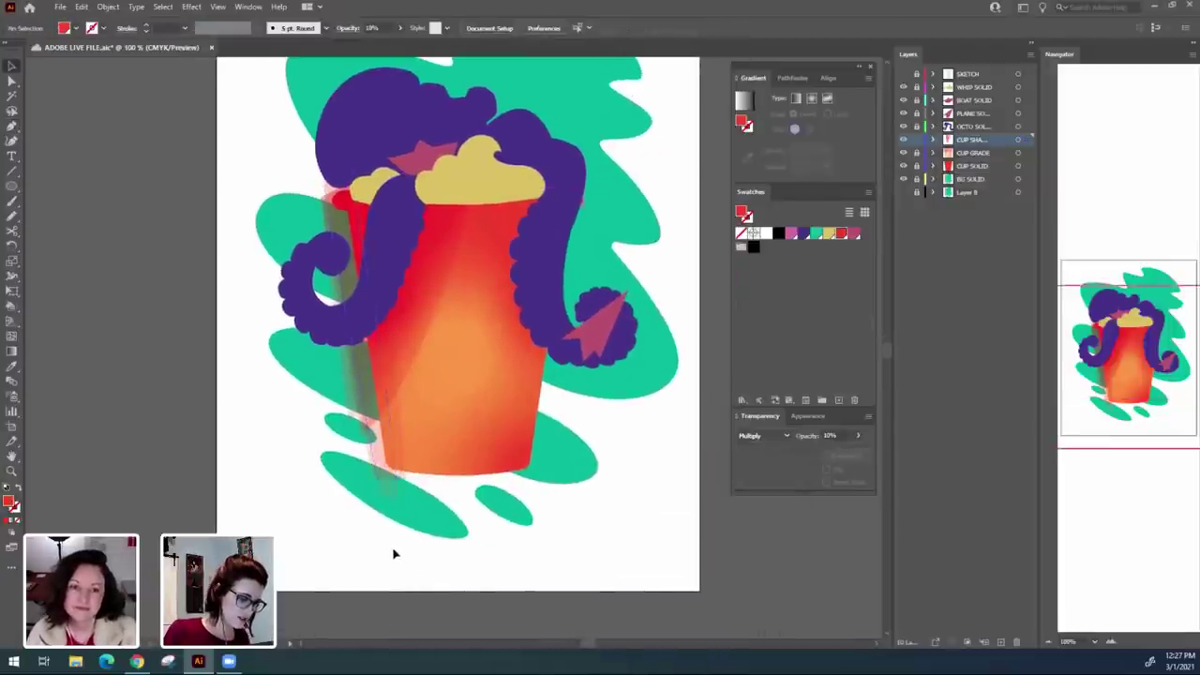
# Raise the narrower edge strip's opacity to 20% and deselect it.
pyautogui.moveTo(394, 545); pyautogui.dragTo(416, 547)
pyautogui.click(408, 490)
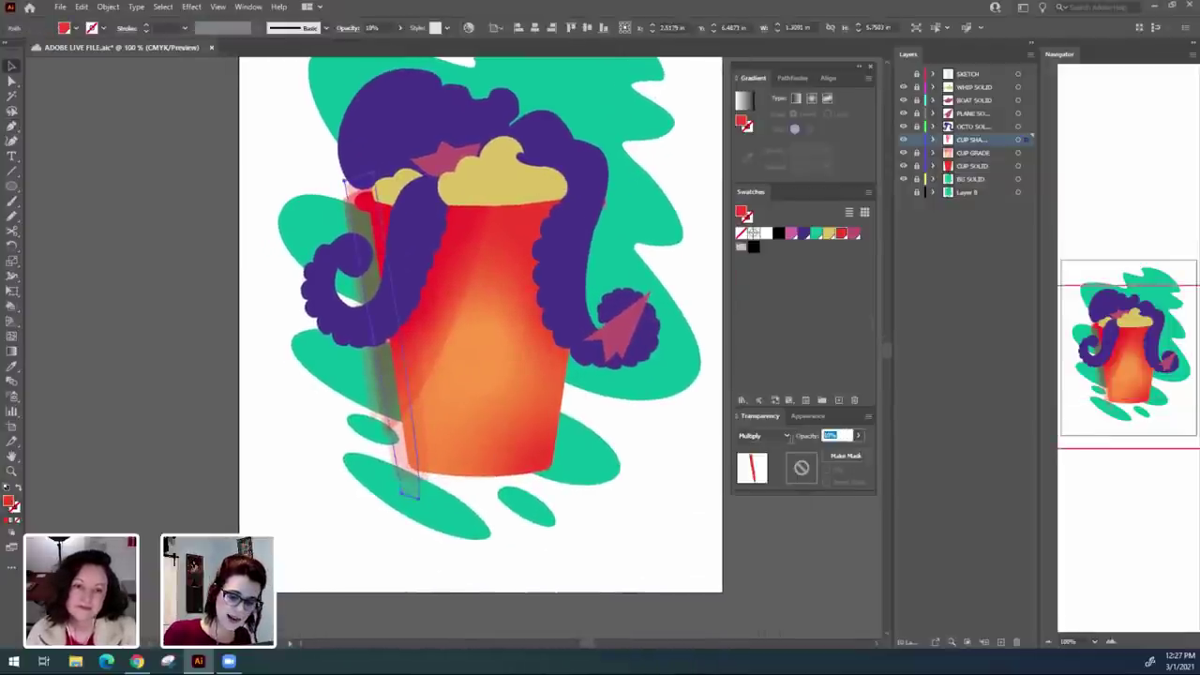
pyautogui.write('20')
pyautogui.press('Return')
pyautogui.moveTo(610, 519); pyautogui.dragTo(604, 516)
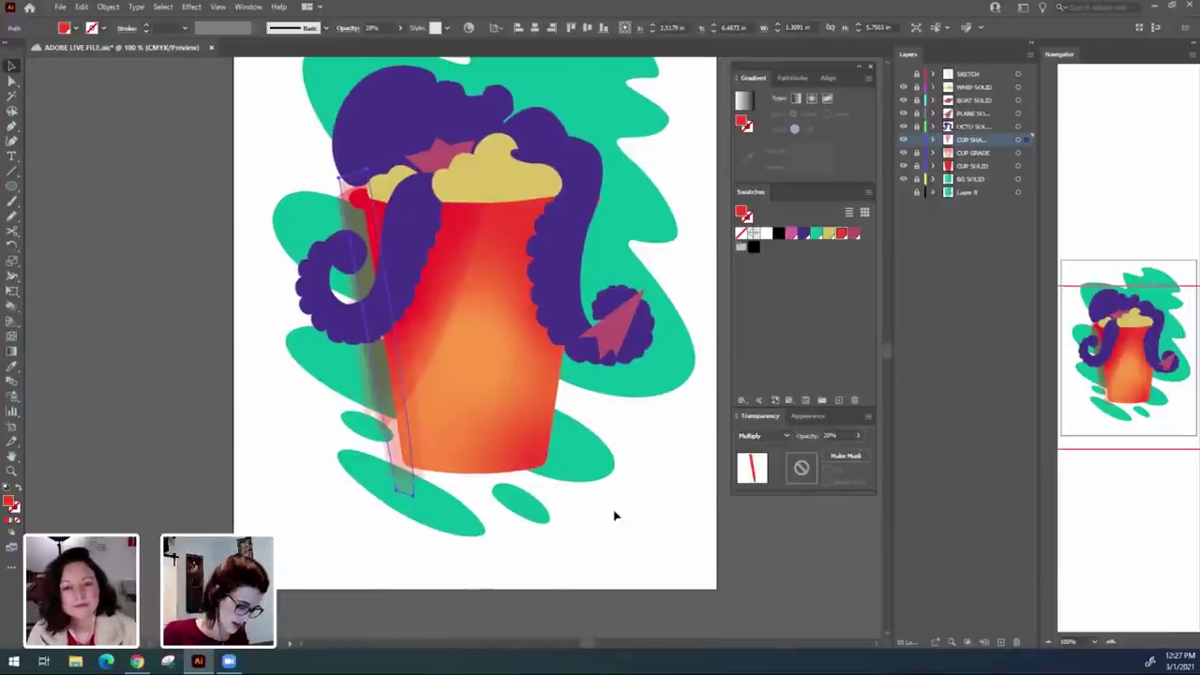
pyautogui.click(601, 566)
# Draw a closed red strip with the Pen tool down the cup's left side, with its inner edge curving out toward the base.
pyautogui.moveTo(514, 546); pyautogui.dragTo(533, 560)
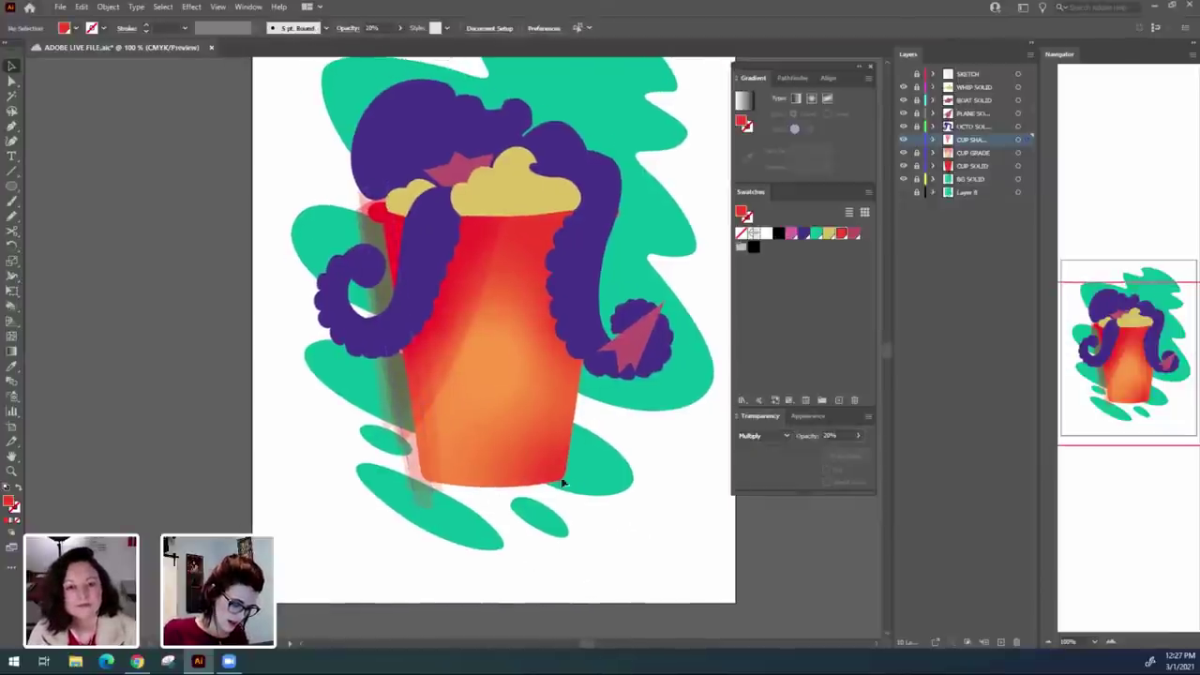
pyautogui.press('p')
pyautogui.click(376, 181)
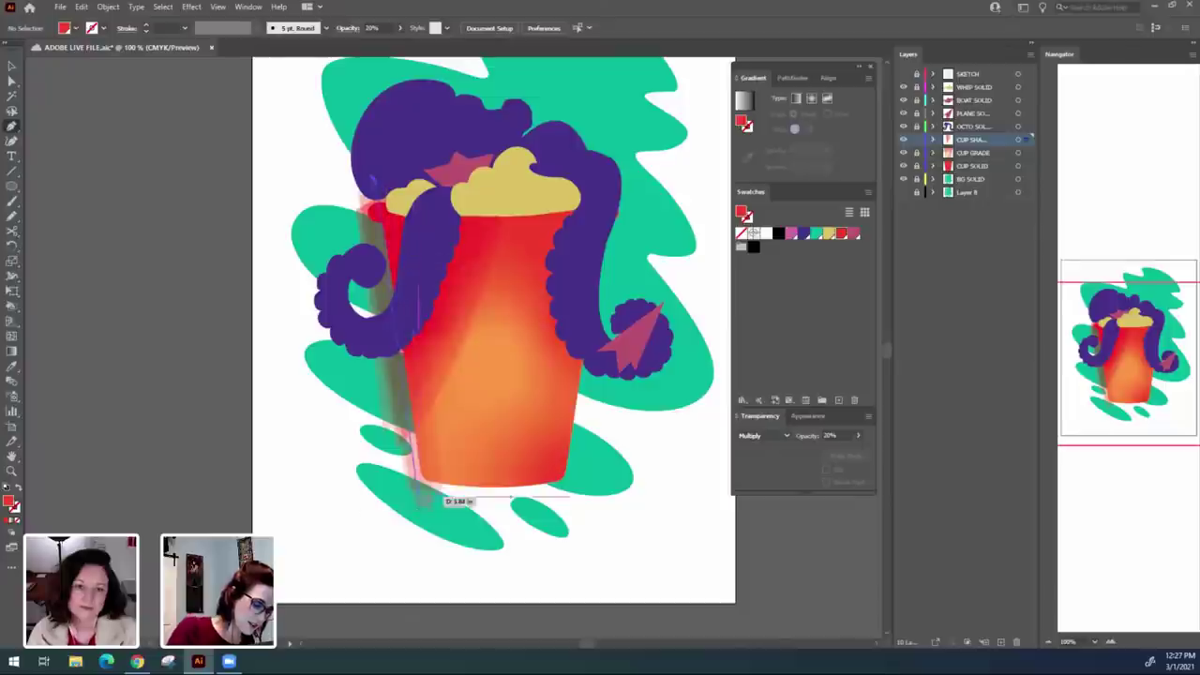
pyautogui.moveTo(447, 490); pyautogui.dragTo(449, 605)
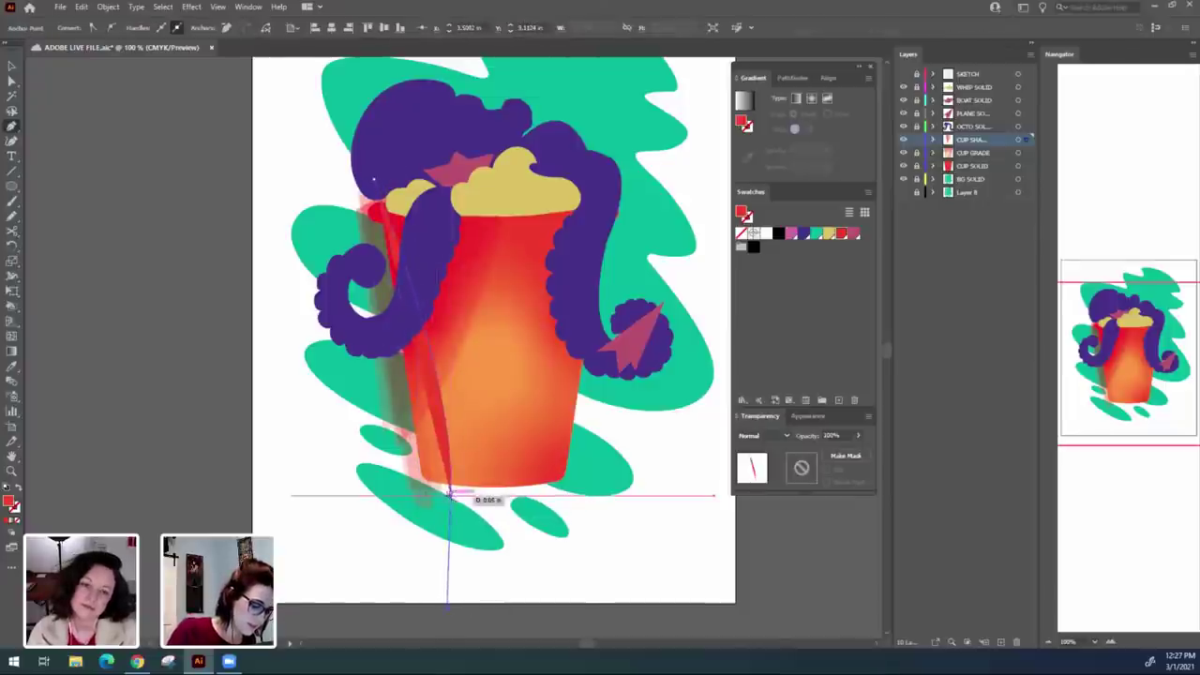
pyautogui.click(450, 492)
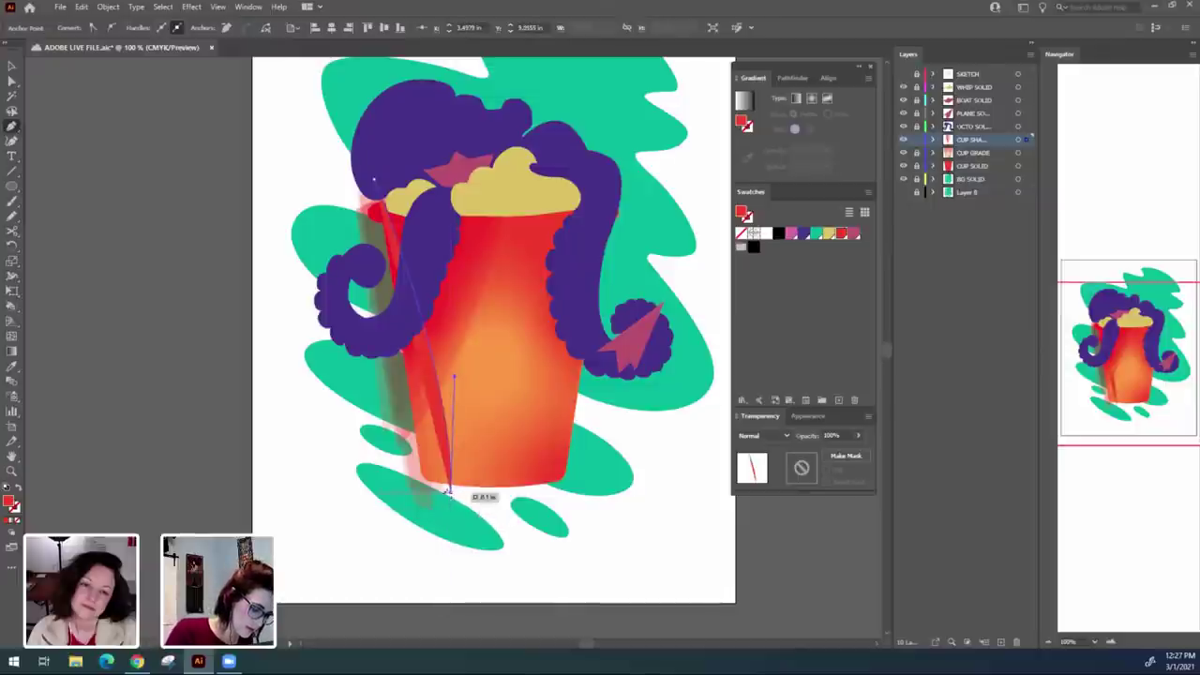
pyautogui.click(414, 495)
pyautogui.click(361, 186)
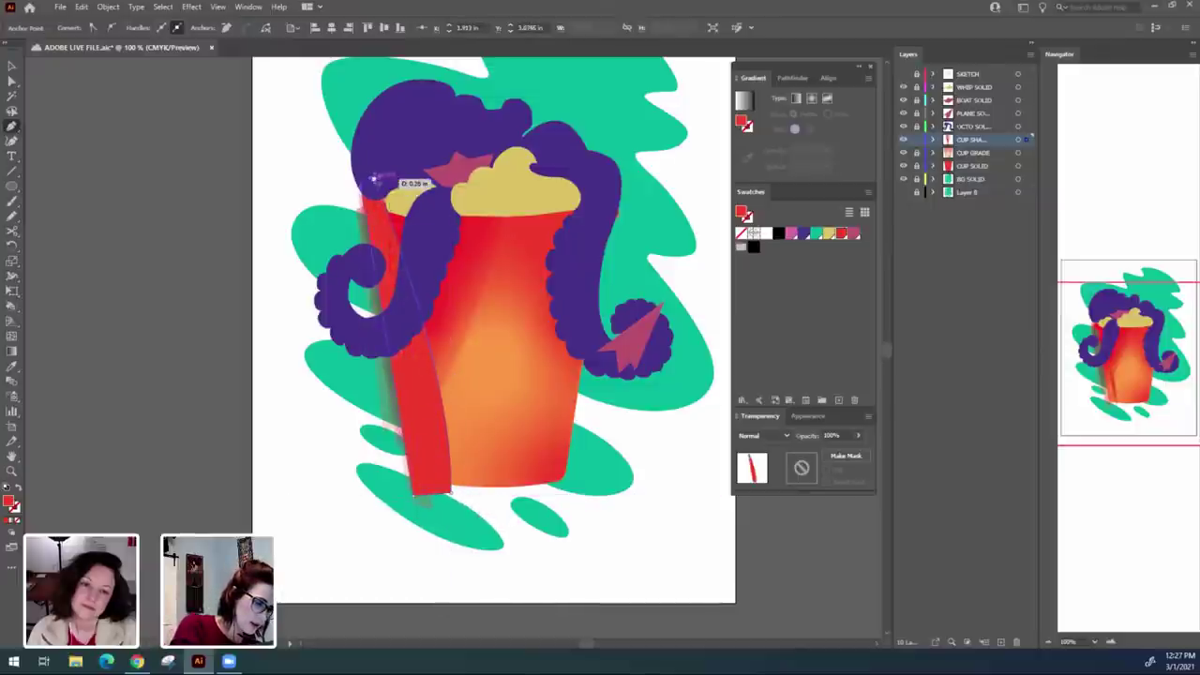
pyautogui.click(375, 182)
# Set the curved shadow strip's blending mode to Multiply and its opacity to 20%, leaving it deselected.
pyautogui.moveTo(607, 531); pyautogui.dragTo(596, 535)
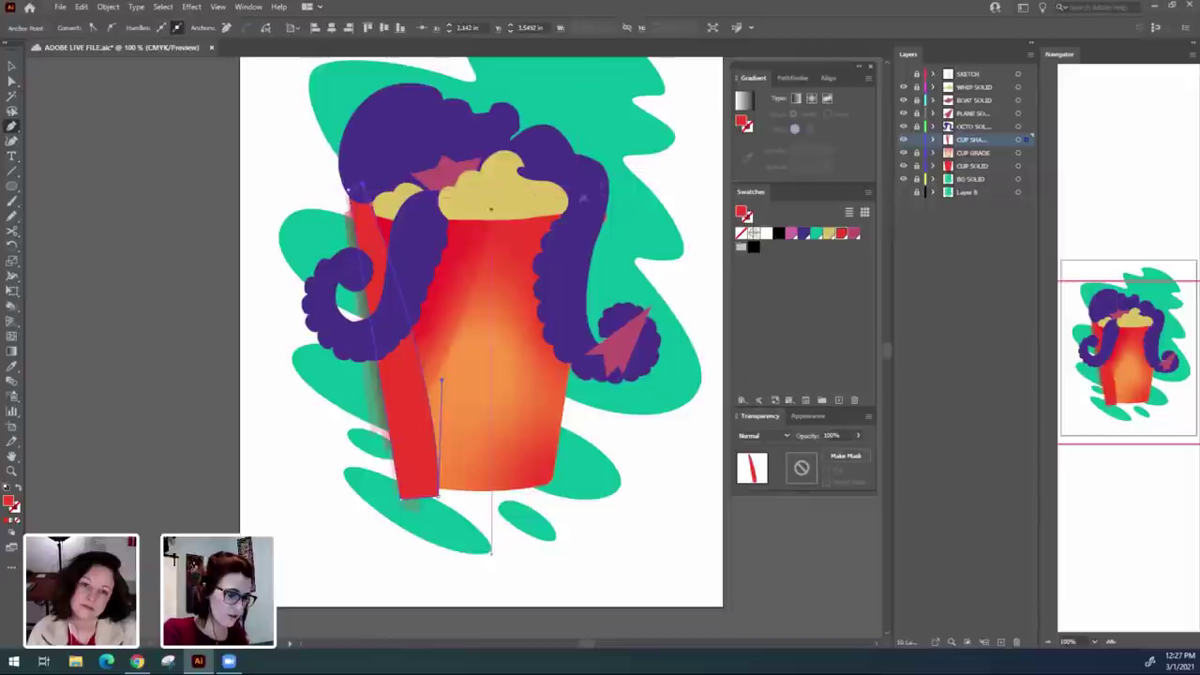
pyautogui.click(764, 435)
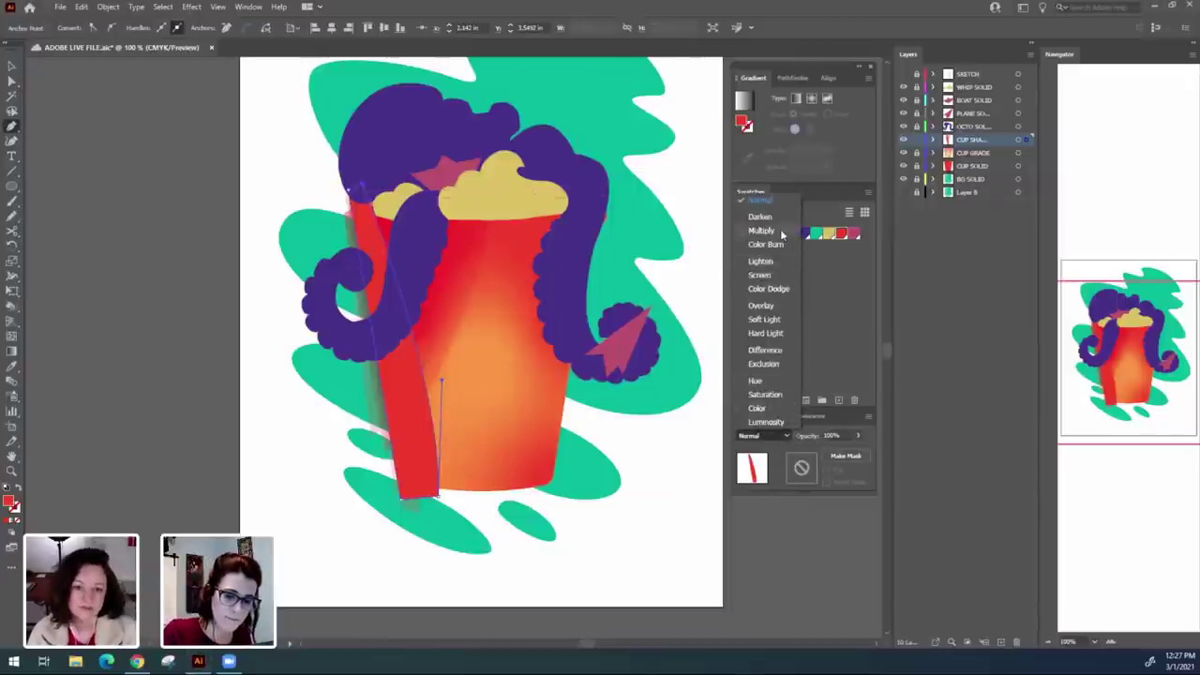
pyautogui.click(782, 231)
pyautogui.write('2')
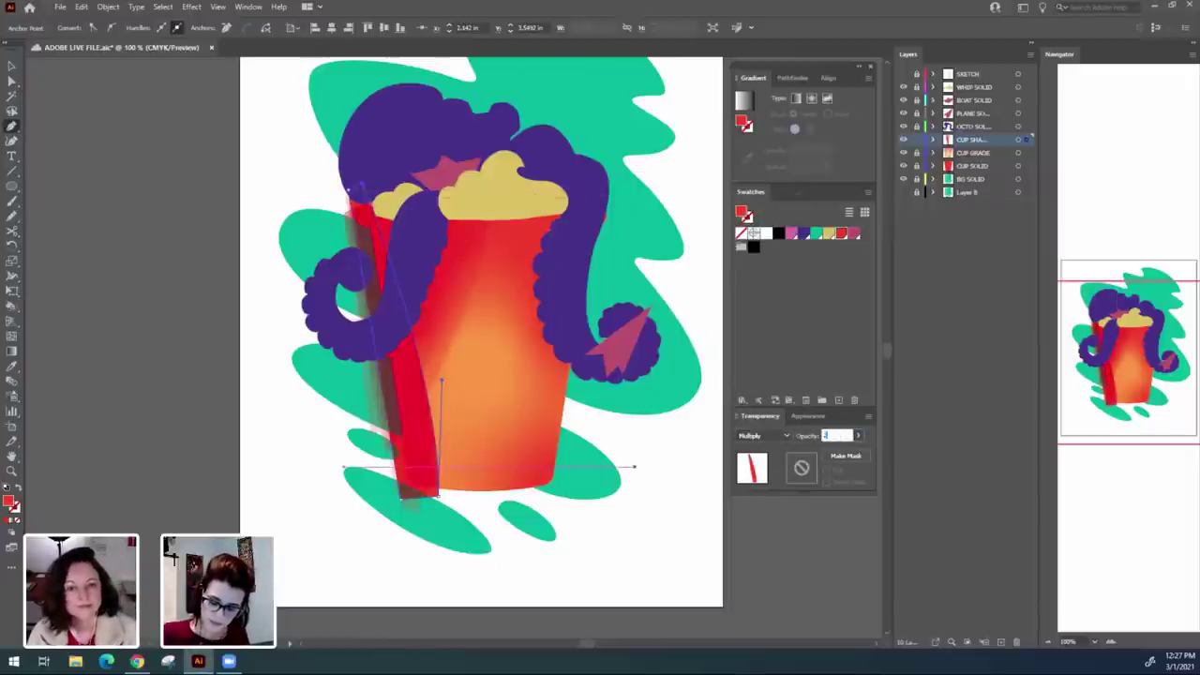
pyautogui.write('0')
pyautogui.press('Return')
pyautogui.moveTo(657, 525); pyautogui.dragTo(640, 532)
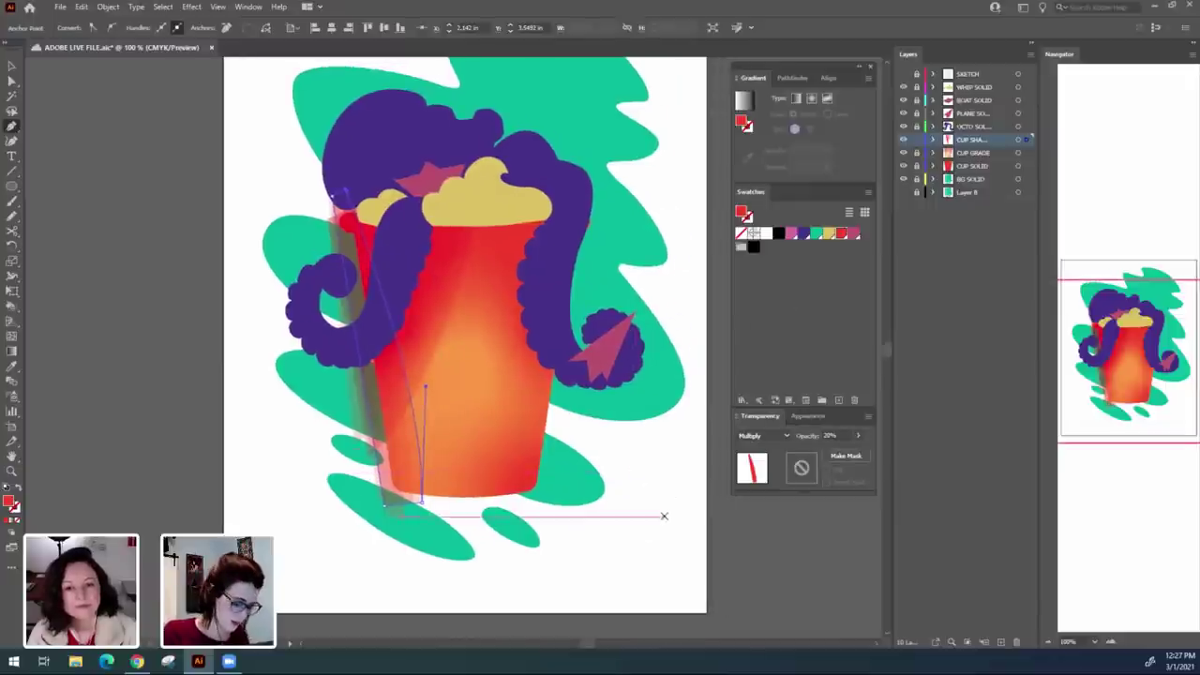
pyautogui.press('v')
pyautogui.click(694, 534)
# Widen the curved shadow strip by moving its upper inner corner and inner-edge curve handle toward the cup's centre, leaving it deselected.
pyautogui.moveTo(591, 581); pyautogui.dragTo(599, 564)
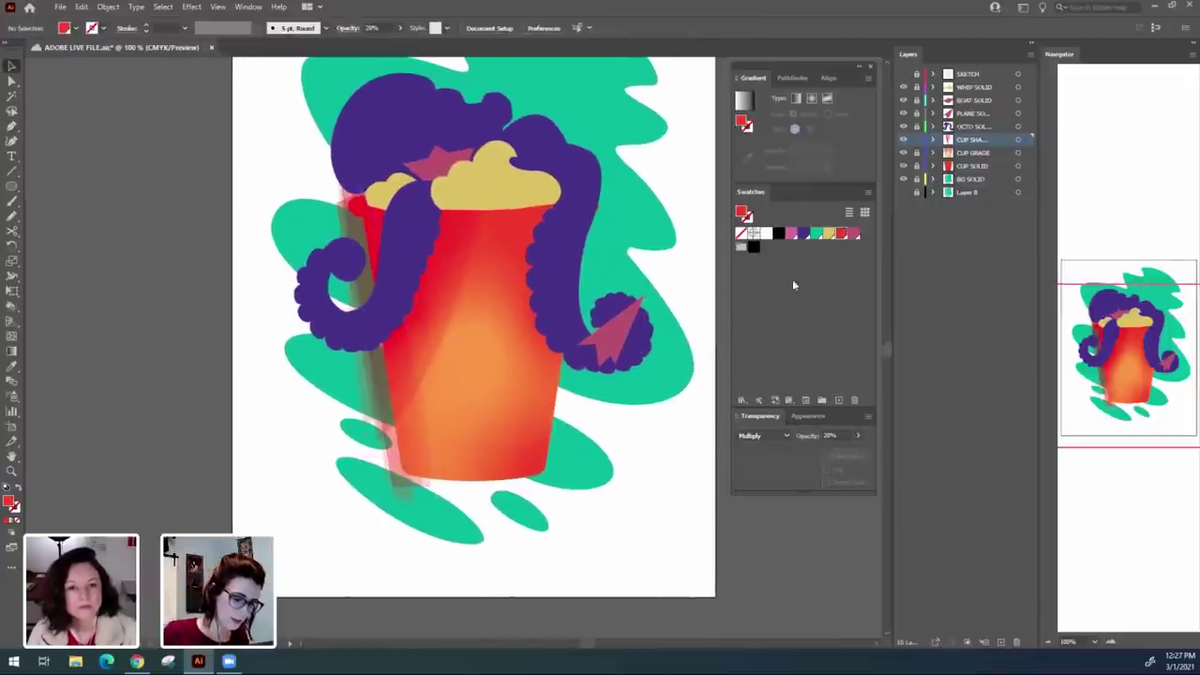
pyautogui.click(429, 437)
pyautogui.press('a')
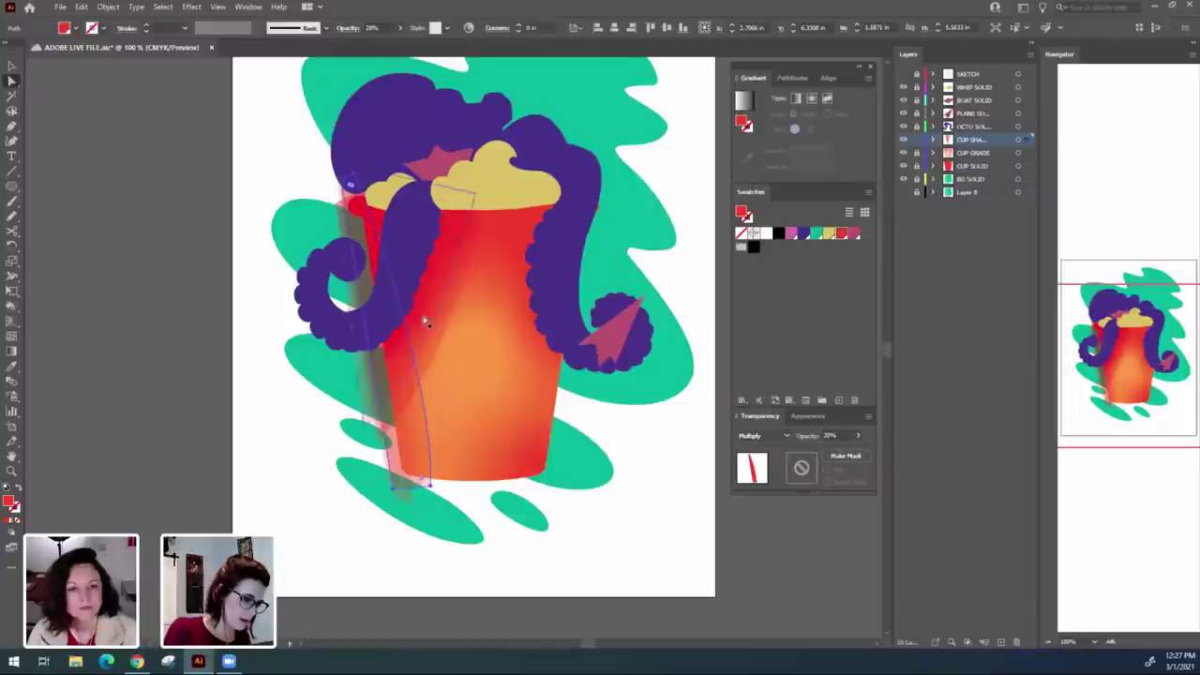
pyautogui.click(354, 175)
pyautogui.moveTo(354, 176); pyautogui.dragTo(374, 177)
pyautogui.moveTo(435, 373); pyautogui.dragTo(452, 376)
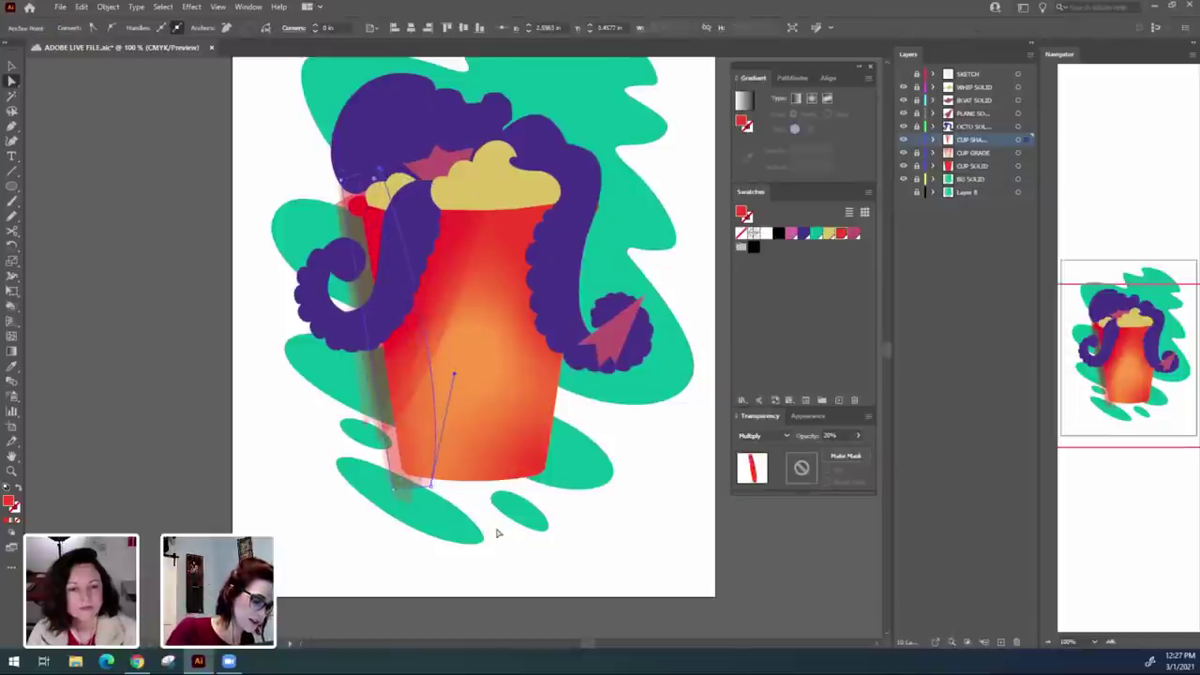
pyautogui.click(638, 570)
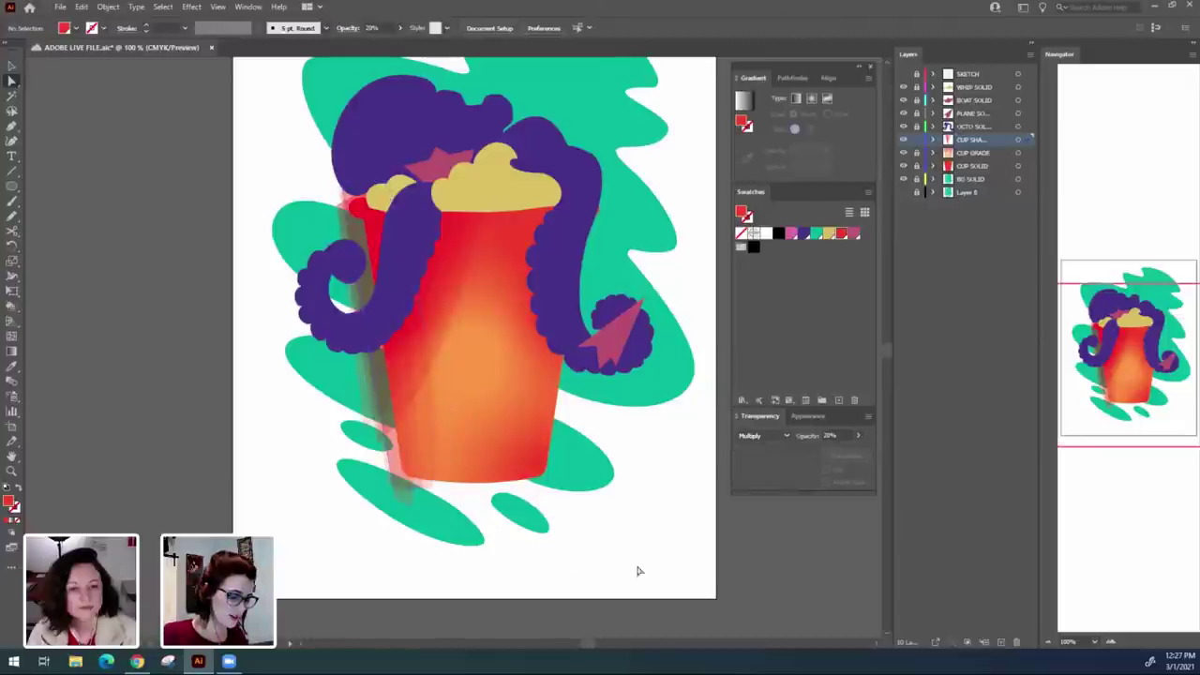
# Straighten the curved strip's inner edge slightly and move its lower inner corner about 0.12 in right and 0.12 in down, leaving it deselected.
pyautogui.click(440, 474)
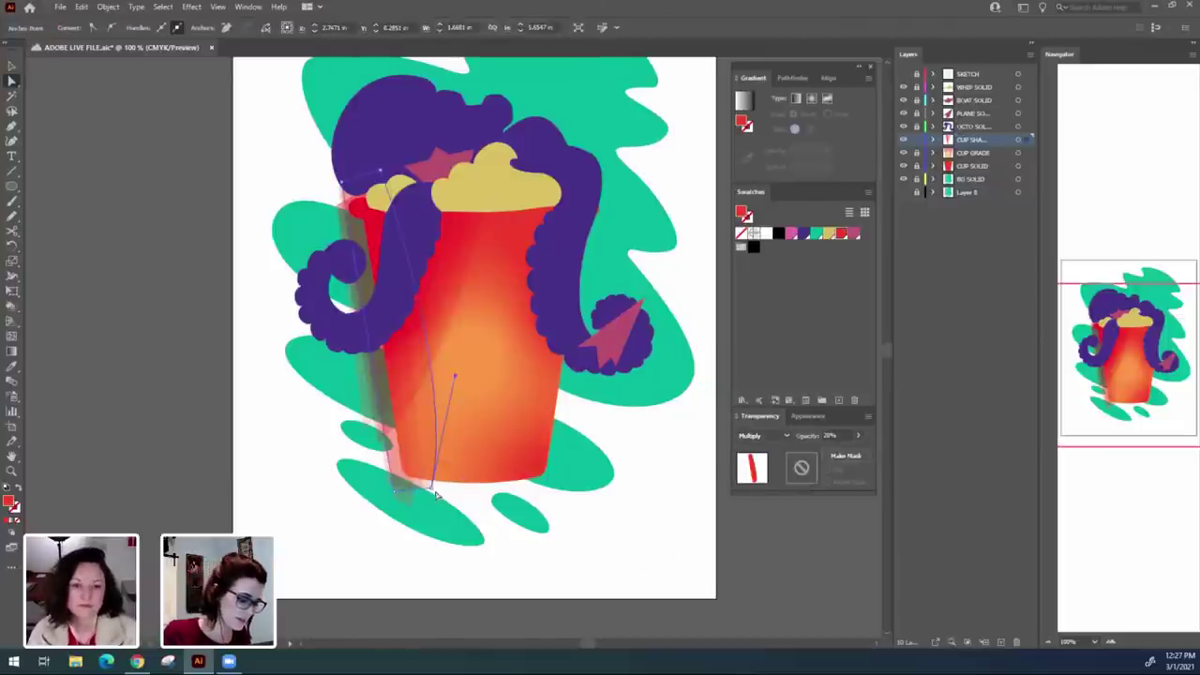
pyautogui.click(553, 569)
pyautogui.moveTo(667, 554); pyautogui.dragTo(616, 539)
pyautogui.hscroll(-2, 496, 541)
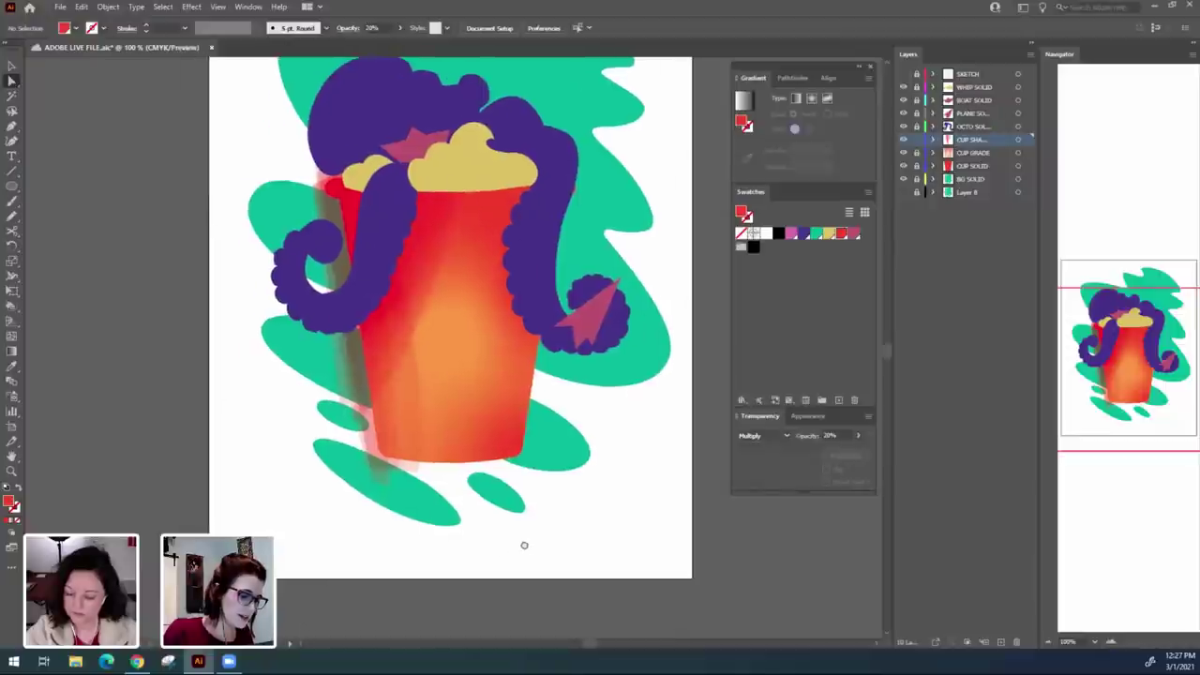
pyautogui.click(417, 461)
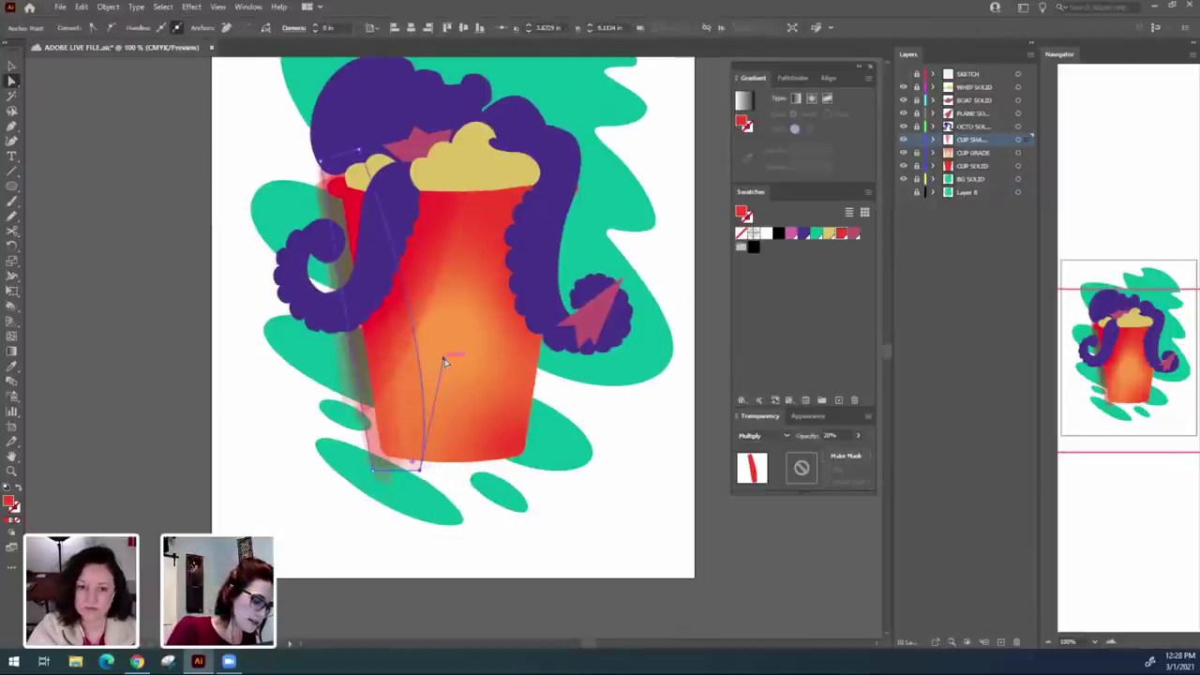
pyautogui.moveTo(444, 359); pyautogui.dragTo(432, 359)
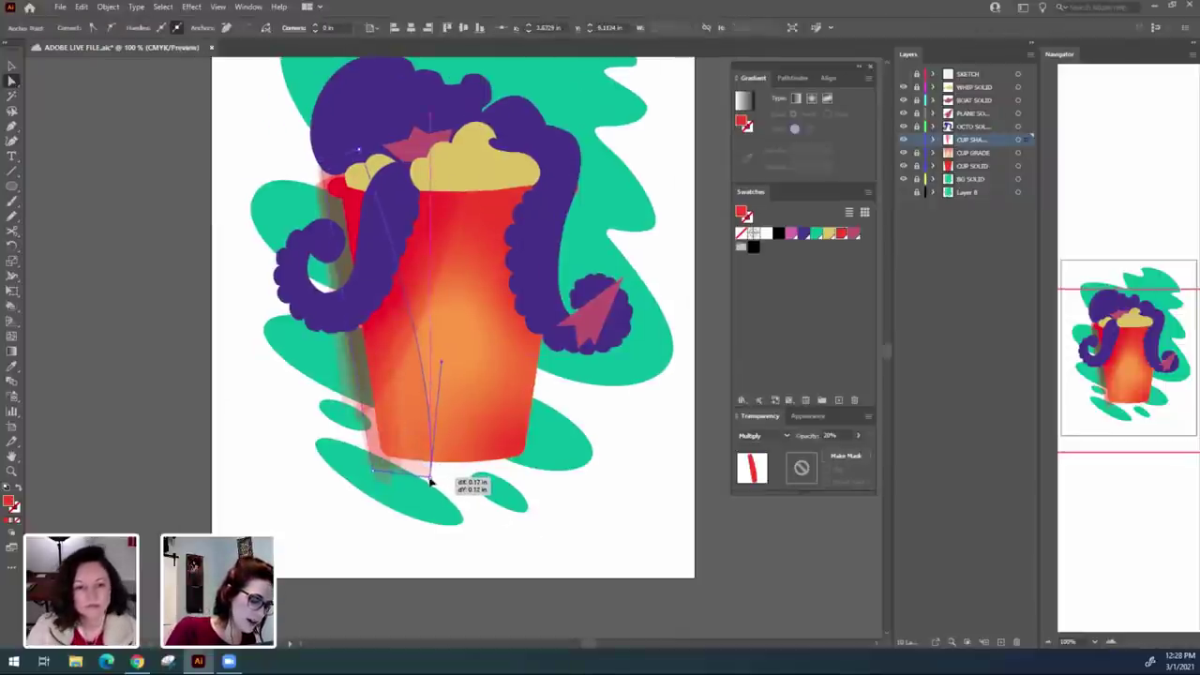
pyautogui.click(602, 541)
pyautogui.moveTo(602, 541); pyautogui.dragTo(599, 542)
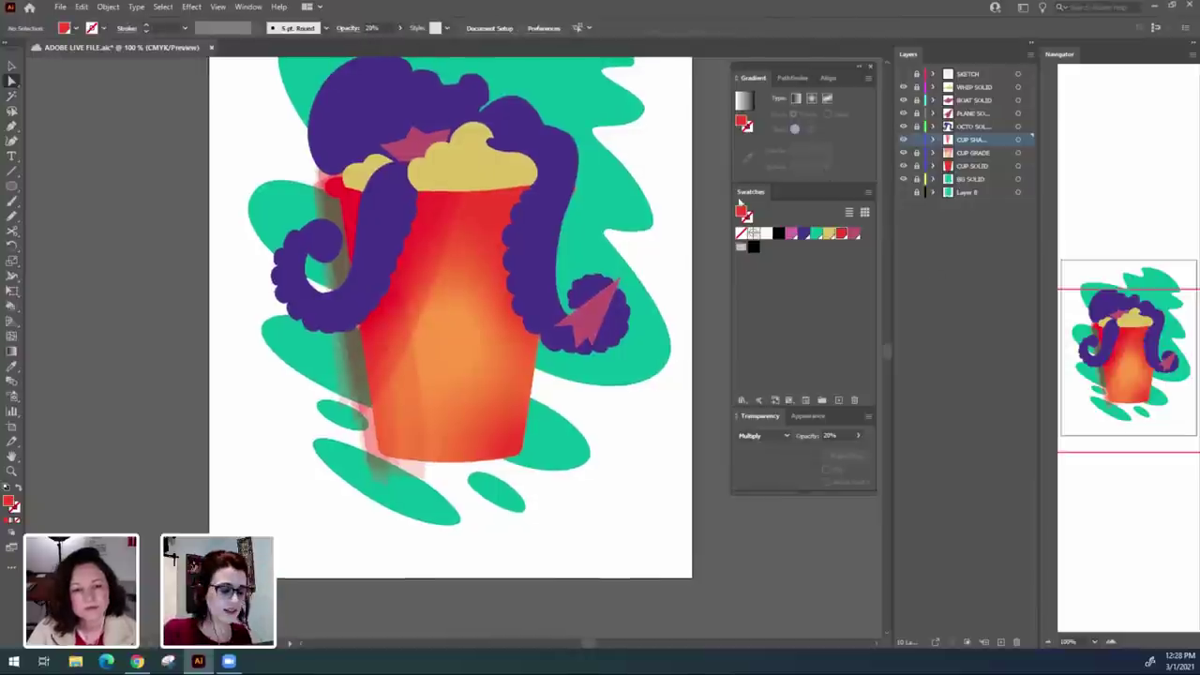
# Reshape the wide 30% shadow shape by moving its bottom tip slightly down and its inner top corner up into the whipped cream.
pyautogui.click(422, 316)
pyautogui.moveTo(356, 421); pyautogui.dragTo(357, 437)
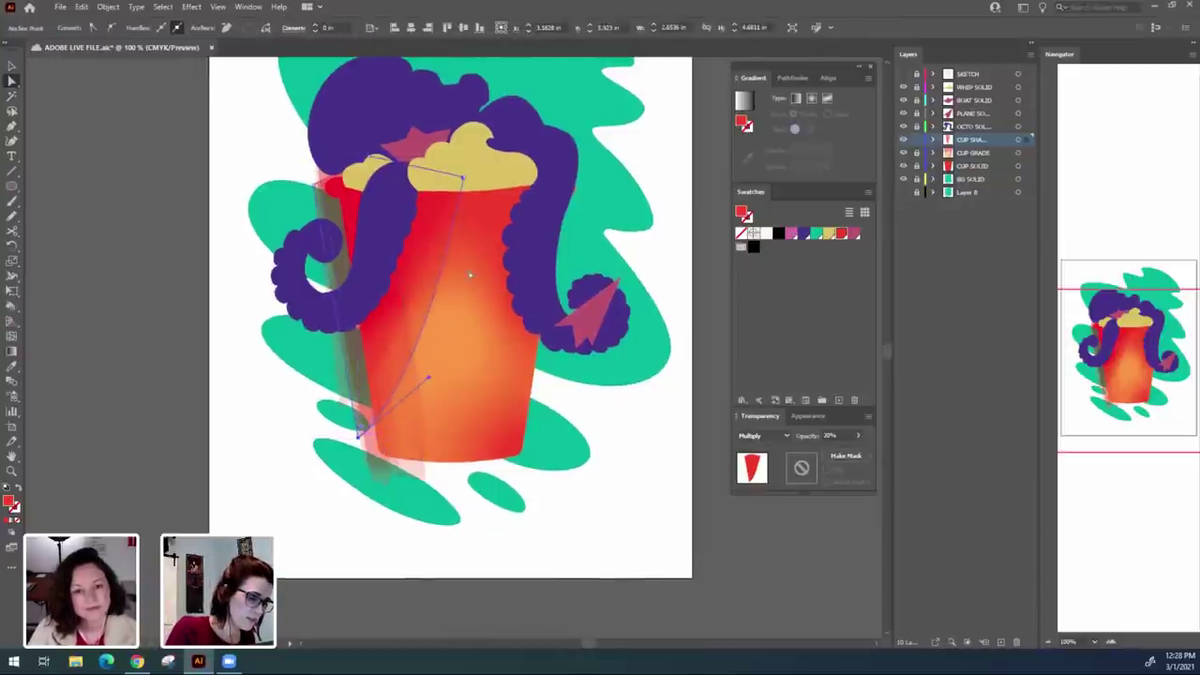
pyautogui.moveTo(462, 176); pyautogui.dragTo(469, 161)
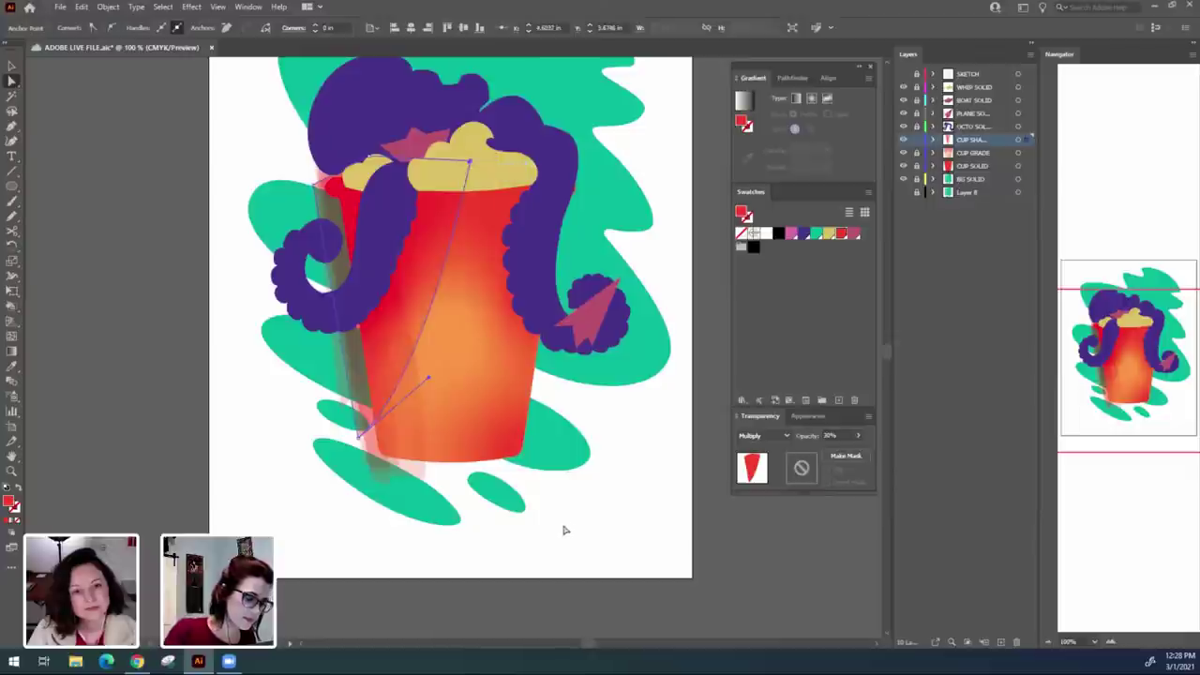
pyautogui.click(565, 531)
pyautogui.scroll(1, 409, 588)
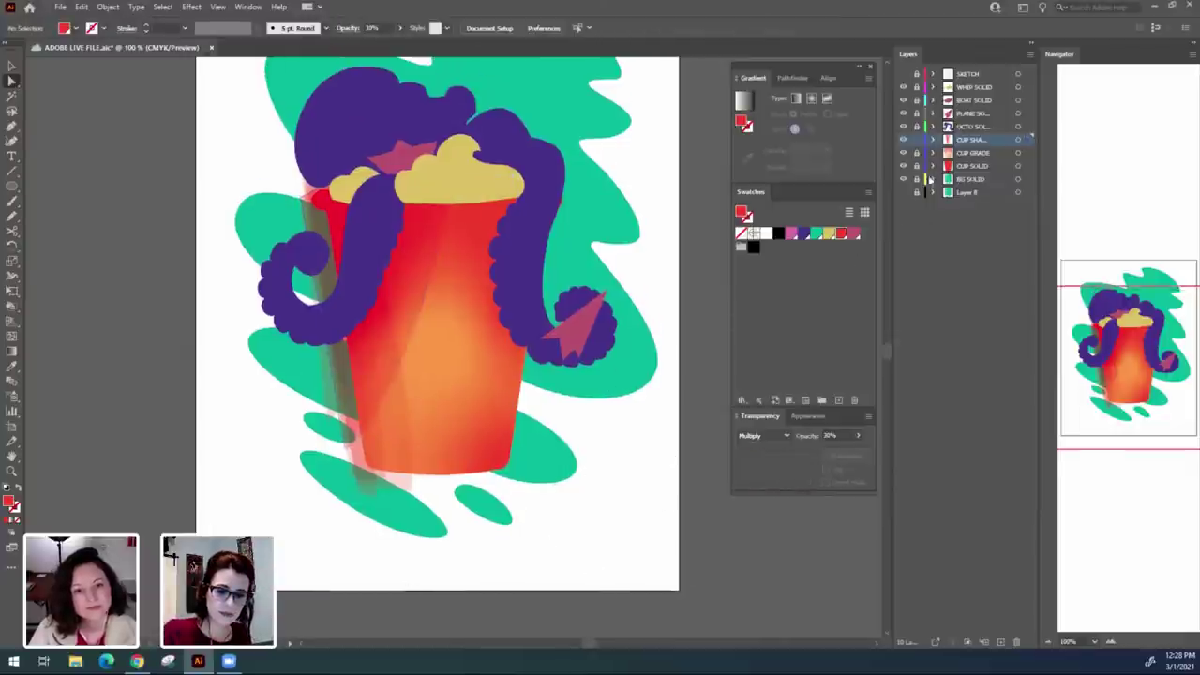
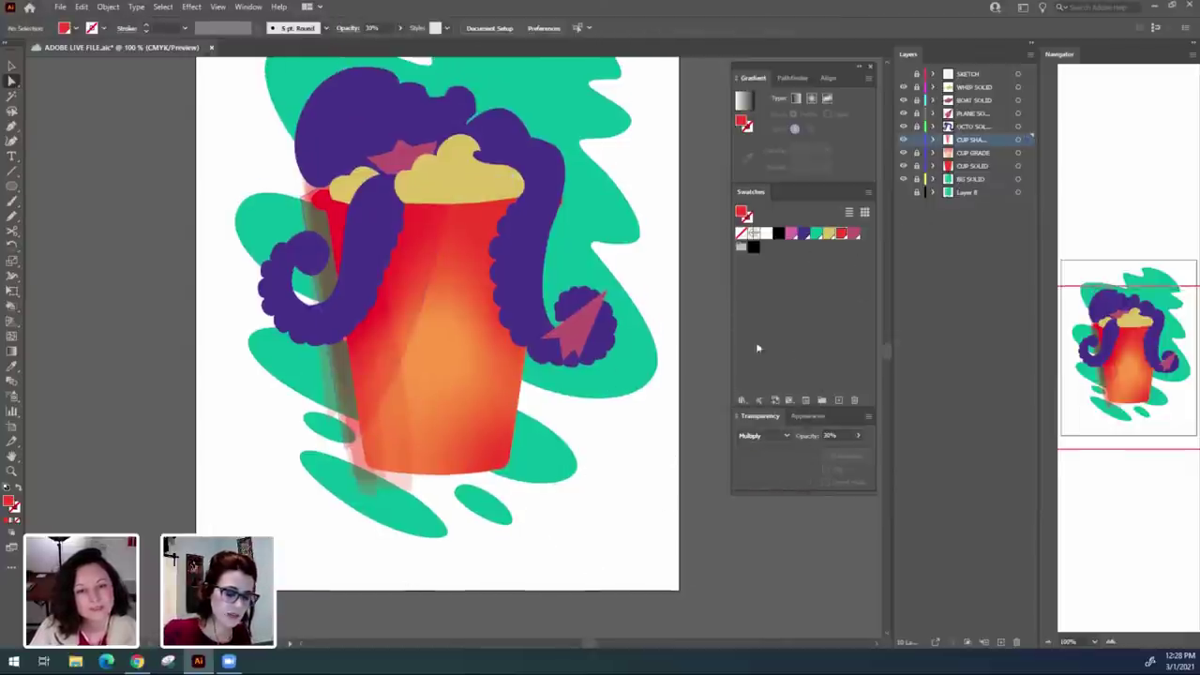
# Make the SKETCH layer visible over the artwork.
pyautogui.click(905, 73)
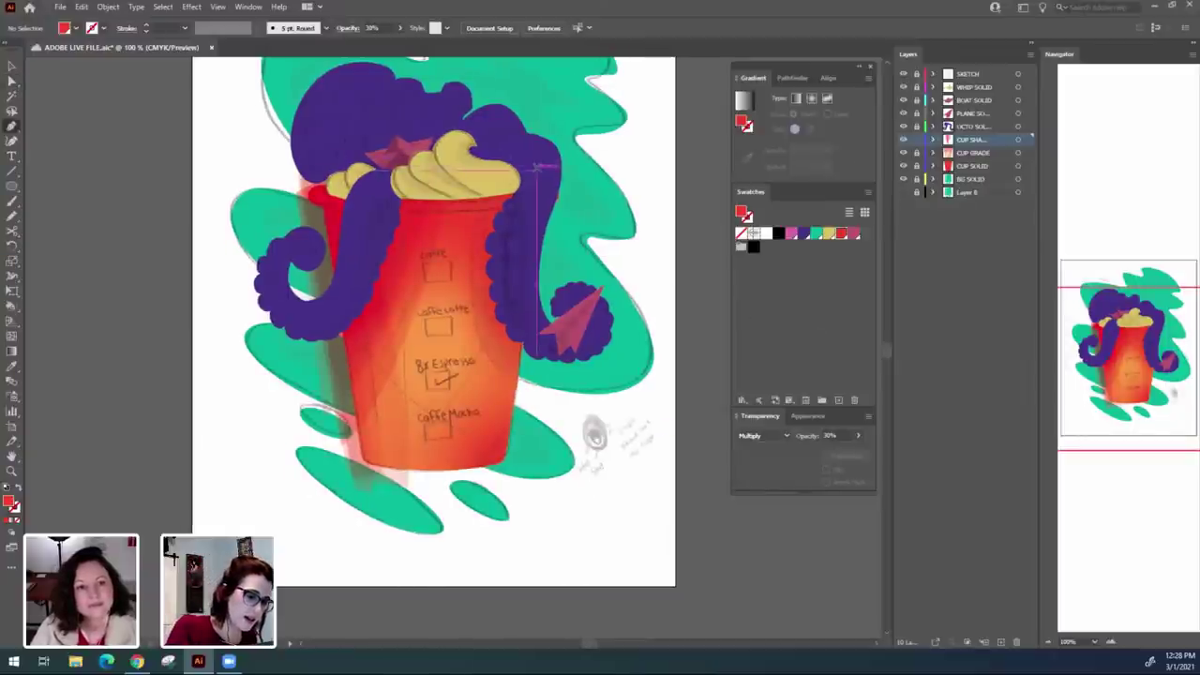
pyautogui.click(545, 161)
pyautogui.moveTo(533, 363); pyautogui.dragTo(608, 498)
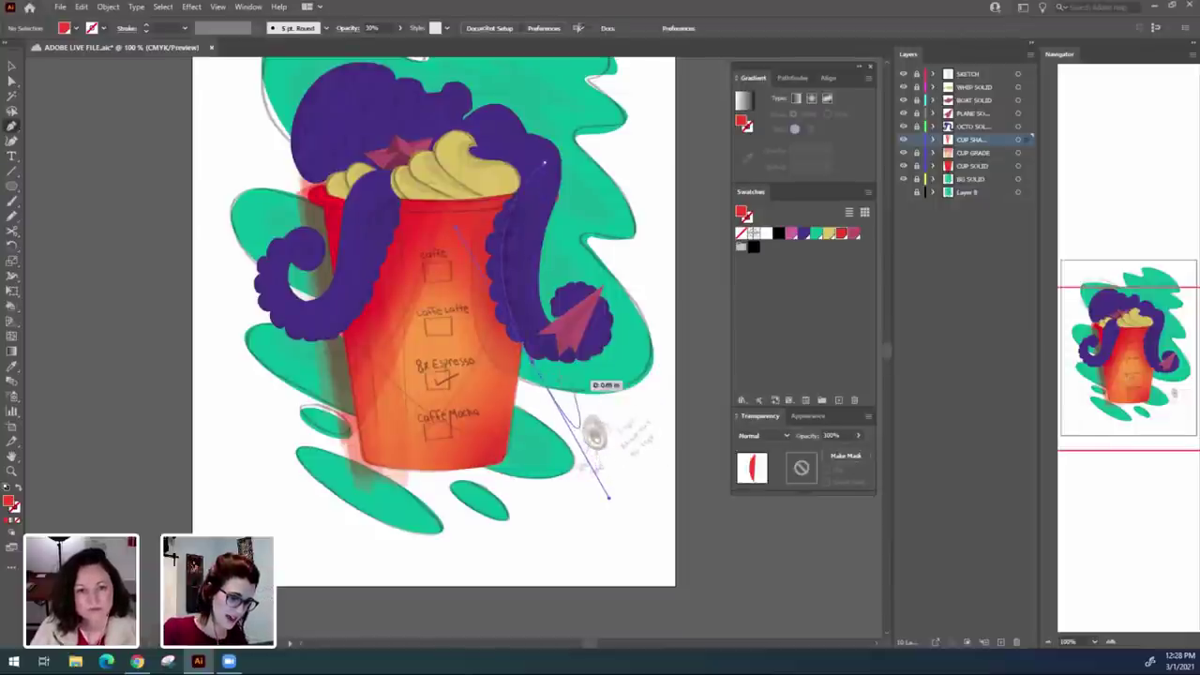
pyautogui.click(561, 362)
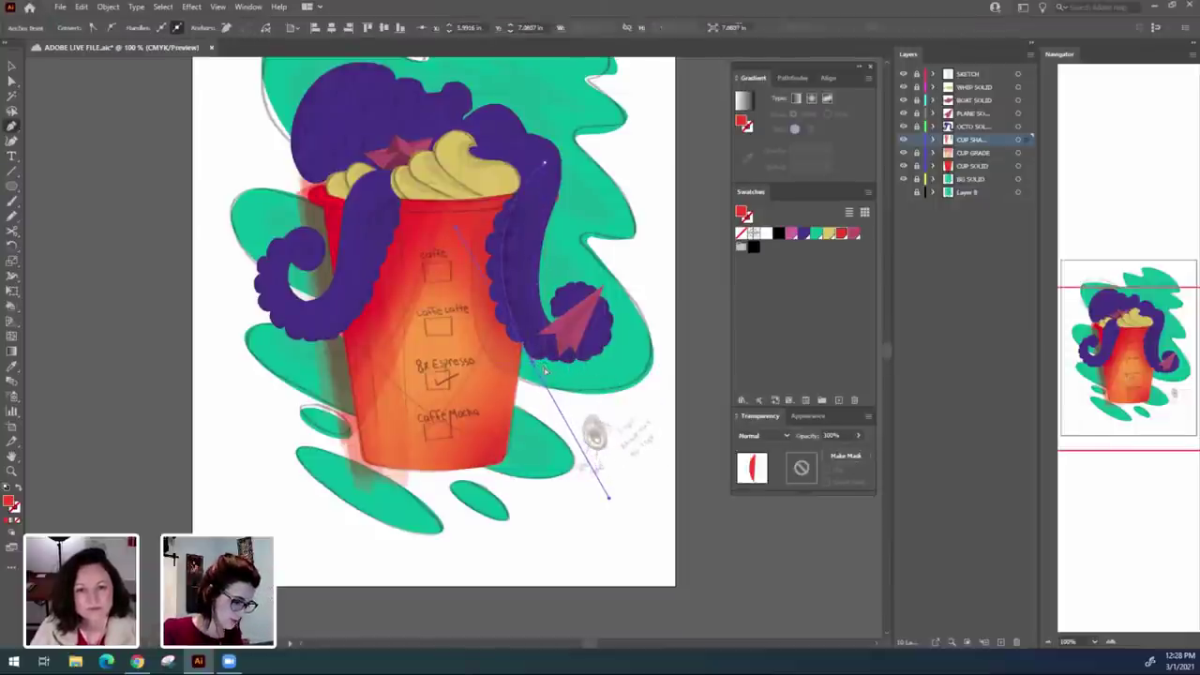
pyautogui.hotkey('ctrl', 'z')
pyautogui.hotkey('ctrl', 'z')
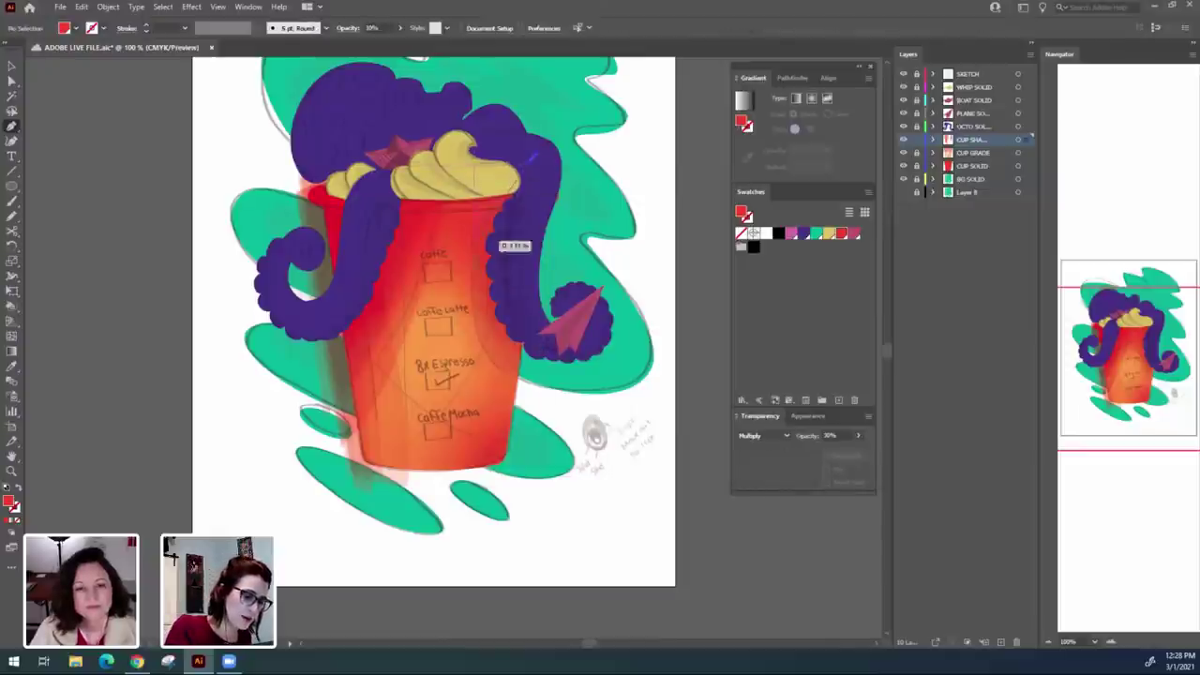
# Draw a closed red shadow shape with the Pen tool behind the right tentacle, nudging its inner-edge anchor slightly down and outward over the cup.
pyautogui.moveTo(485, 286); pyautogui.dragTo(510, 373)
pyautogui.click(546, 372)
pyautogui.click(570, 173)
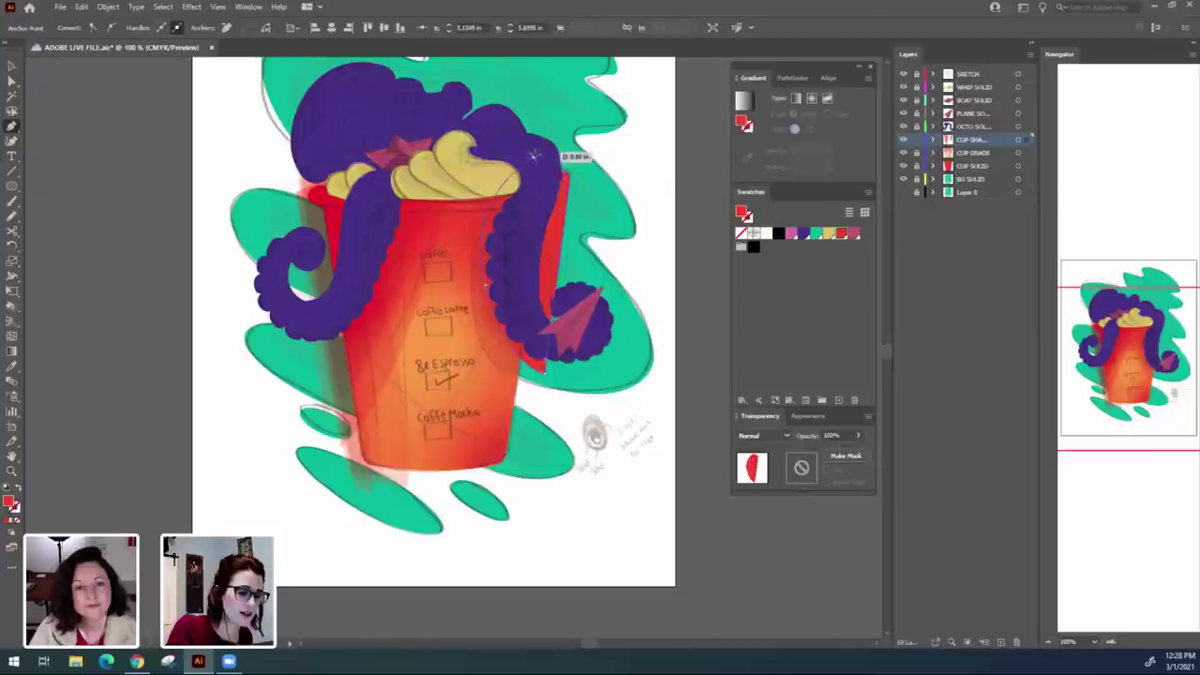
pyautogui.press('a')
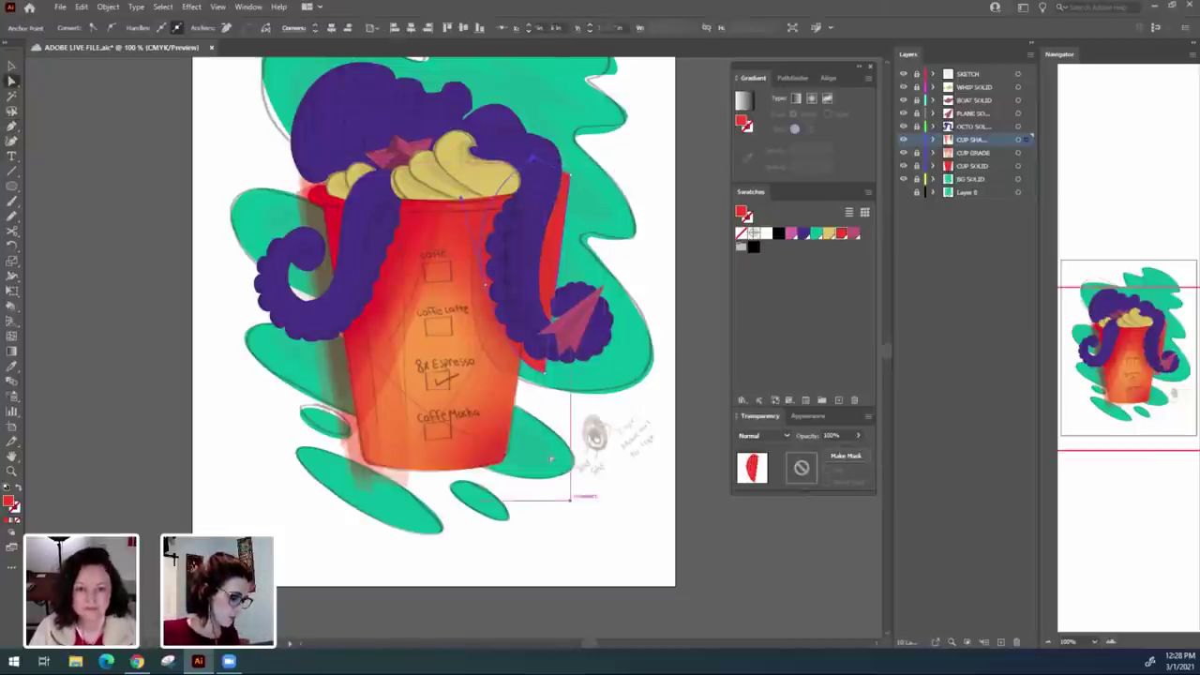
pyautogui.moveTo(487, 291); pyautogui.dragTo(482, 301)
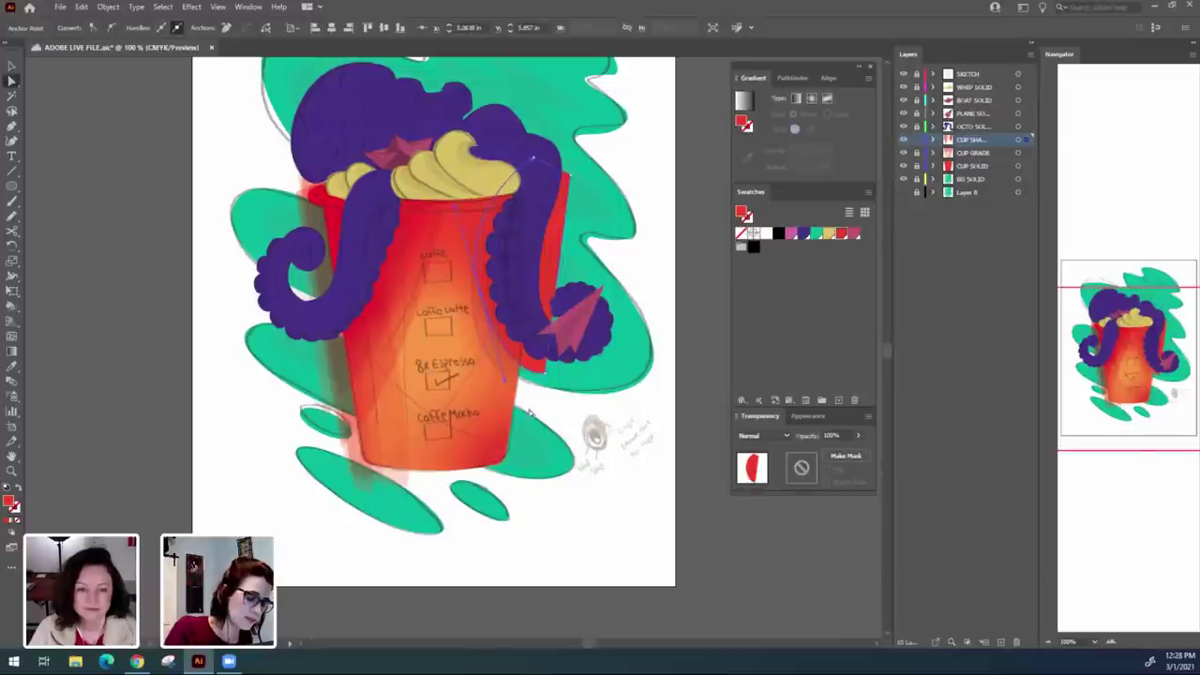
# Set the tentacle shadow's blending mode to Multiply and its opacity to 50%, leaving it deselected.
pyautogui.click(771, 437)
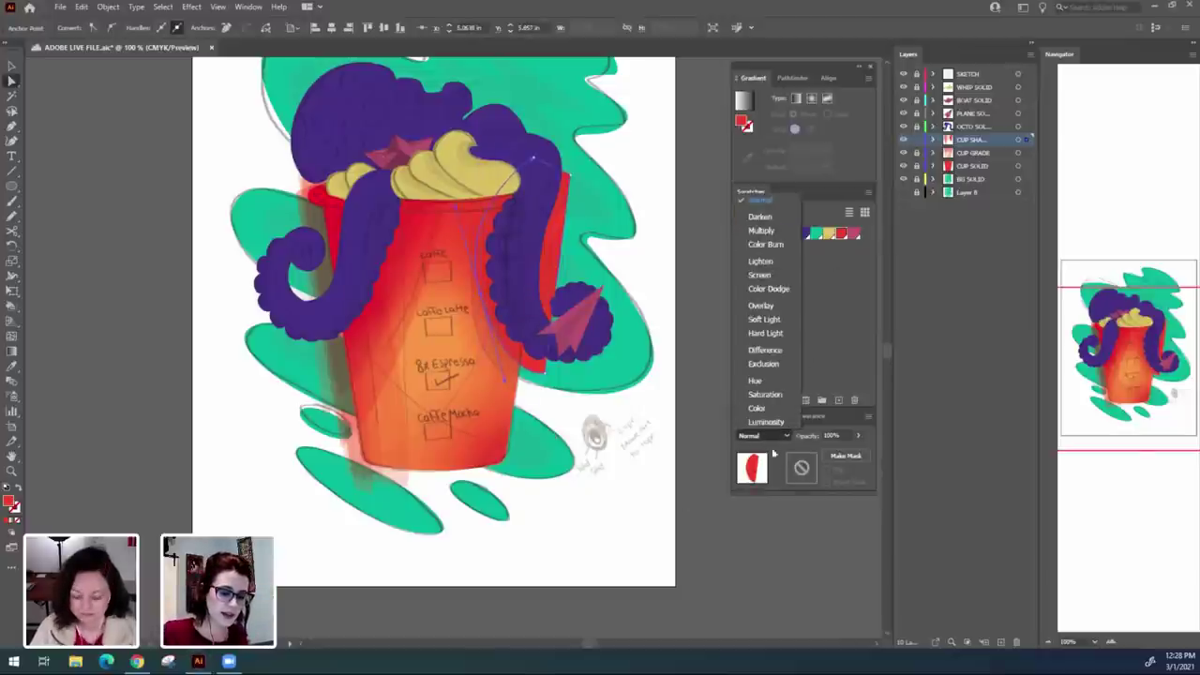
pyautogui.click(761, 230)
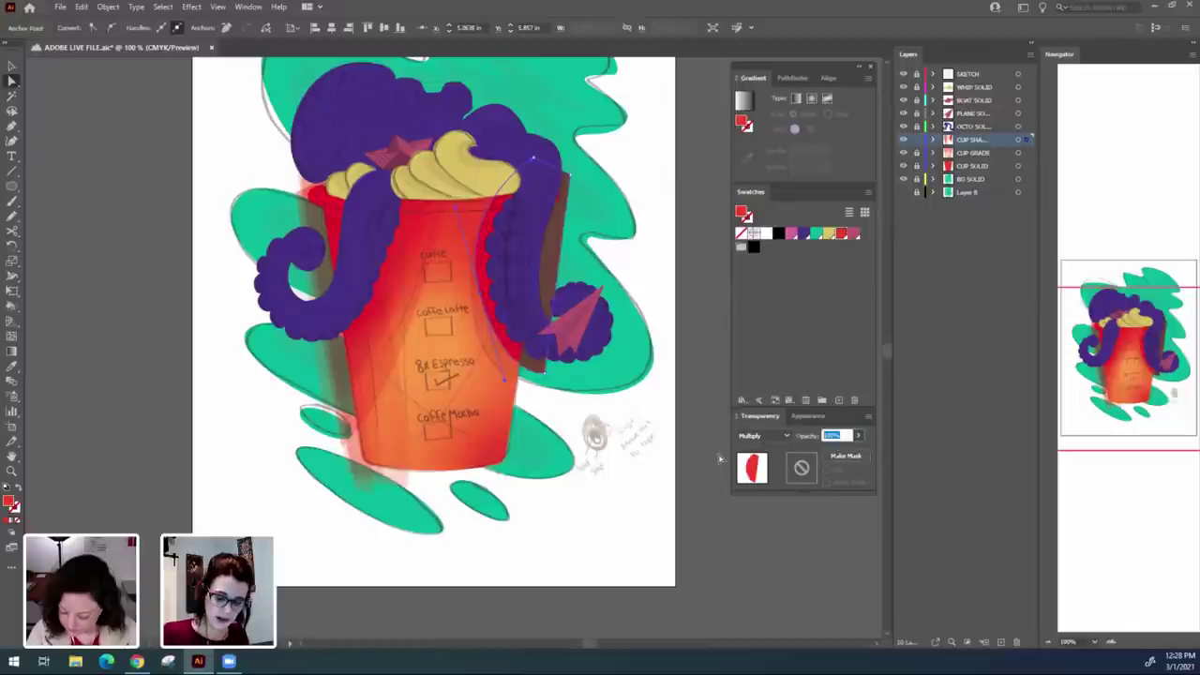
pyautogui.press('Return')
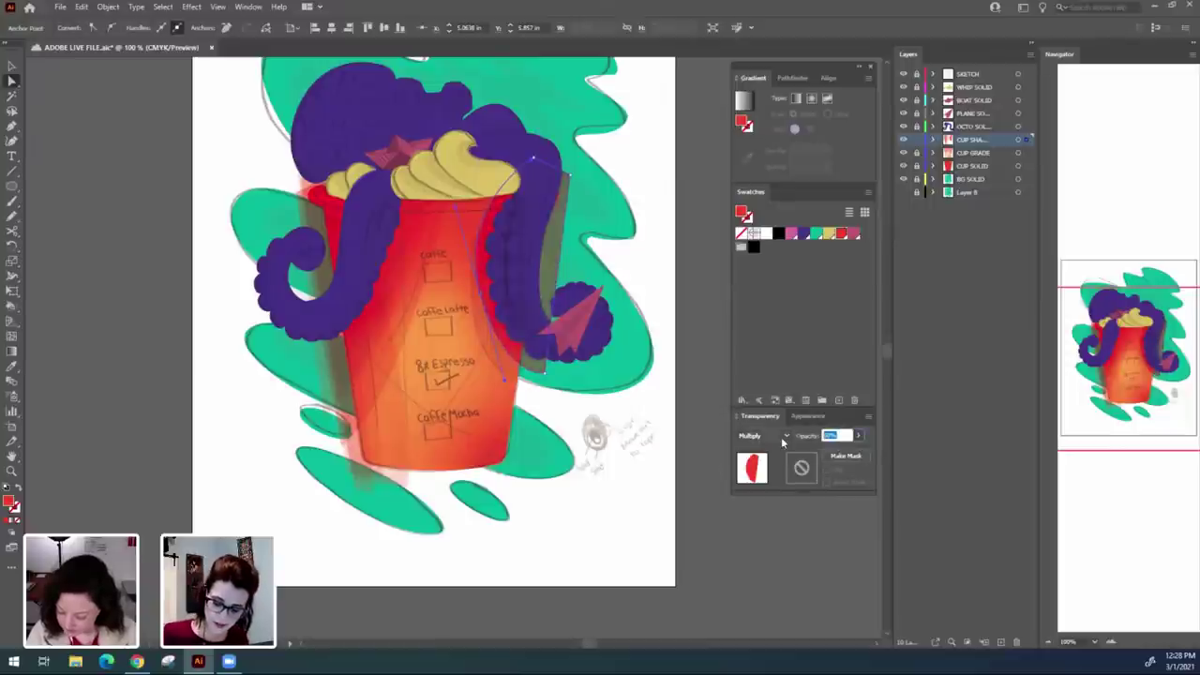
pyautogui.write('5')
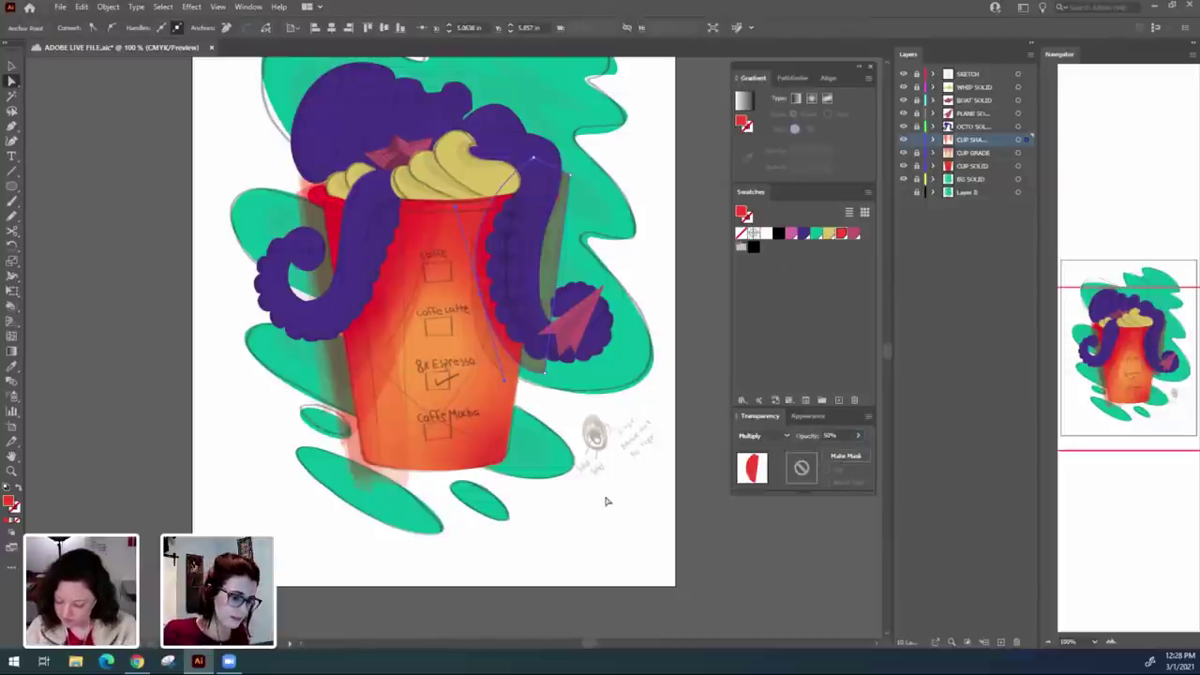
pyautogui.click(605, 498)
# Draw a larger closed red shape with the Pen tool around the right tentacle's shadow, curving its inner edge further across the cup.
pyautogui.press('p')
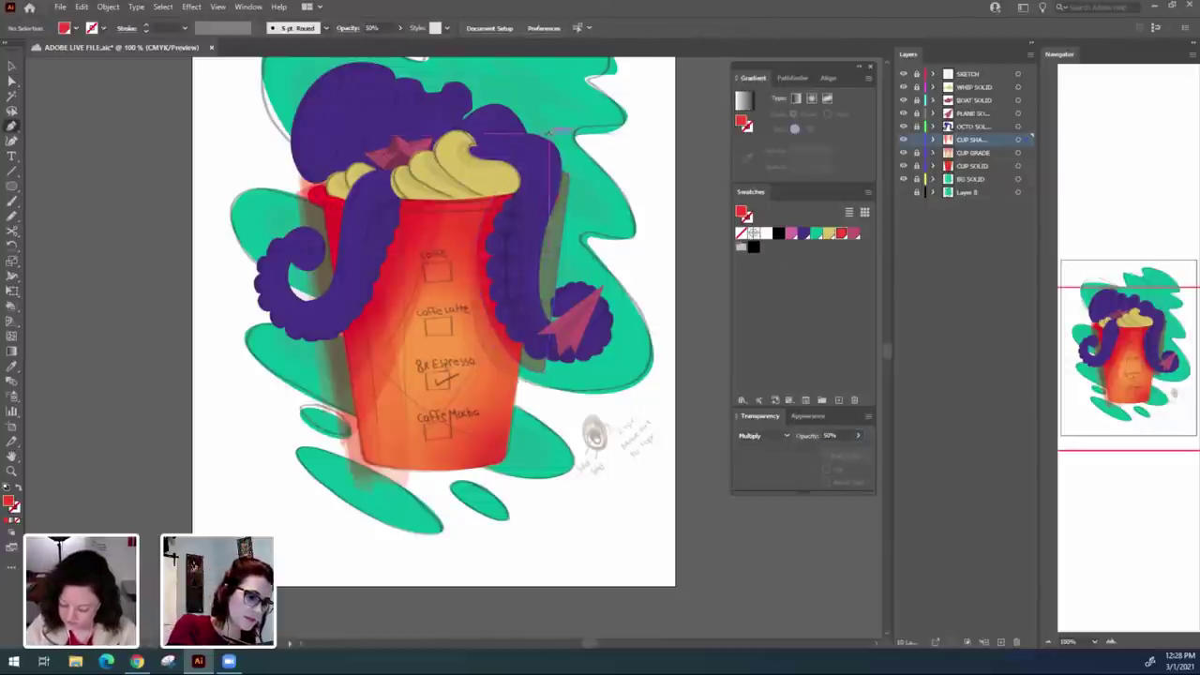
pyautogui.click(549, 135)
pyautogui.moveTo(473, 311); pyautogui.dragTo(511, 454)
pyautogui.click(473, 311)
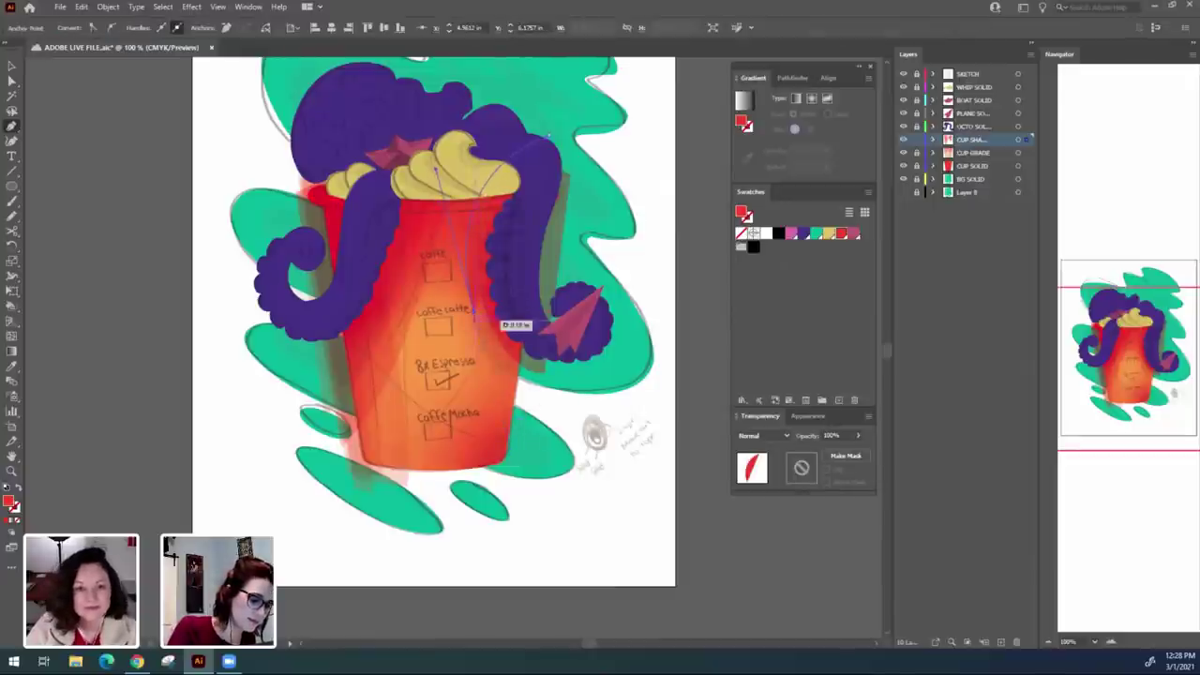
pyautogui.click(521, 393)
pyautogui.moveTo(569, 421); pyautogui.dragTo(565, 419)
pyautogui.click(531, 398)
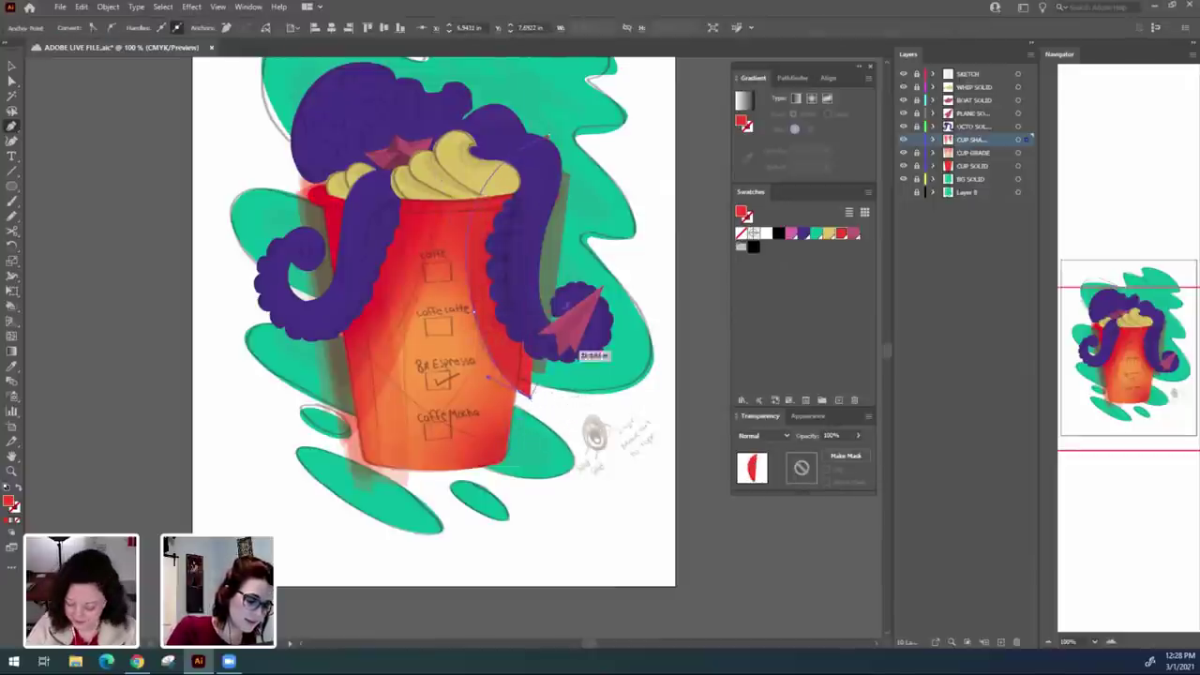
pyautogui.click(583, 233)
pyautogui.click(576, 137)
pyautogui.click(550, 136)
# Move the larger tentacle shadow's inner-edge anchor slightly down to smooth its curve.
pyautogui.press('a')
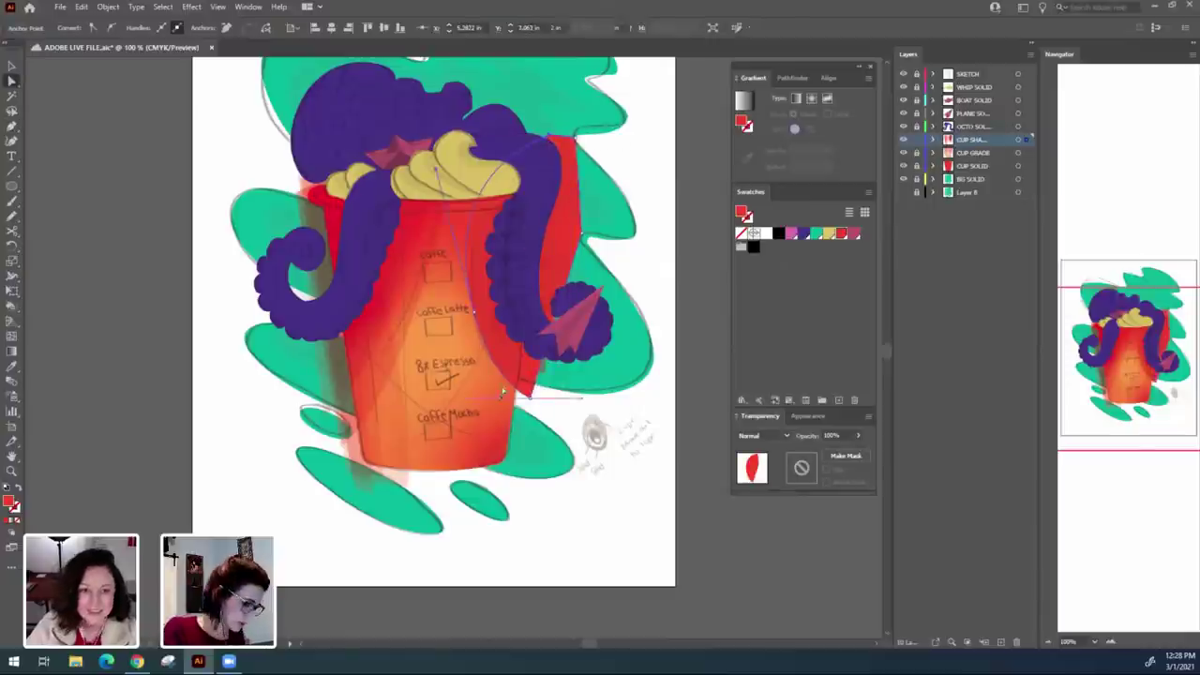
pyautogui.click(475, 313)
pyautogui.moveTo(474, 315); pyautogui.dragTo(475, 324)
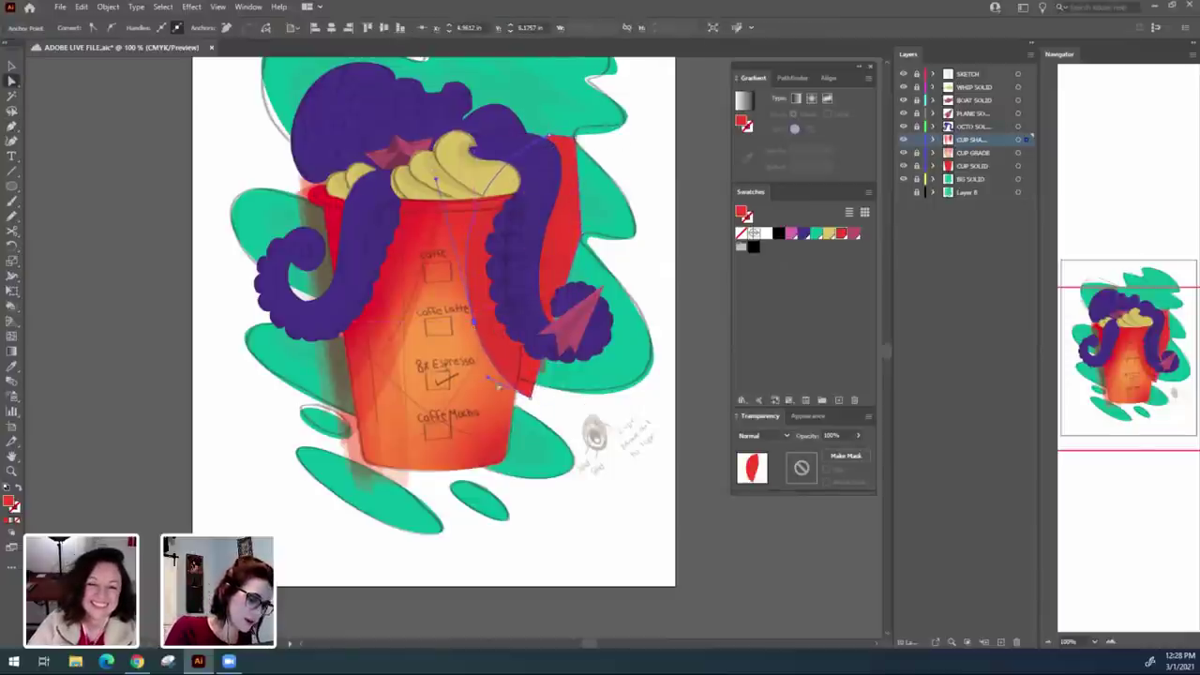
# Set the larger tentacle shadow's blending mode to Multiply and its opacity to 10%.
pyautogui.click(774, 436)
pyautogui.click(779, 249)
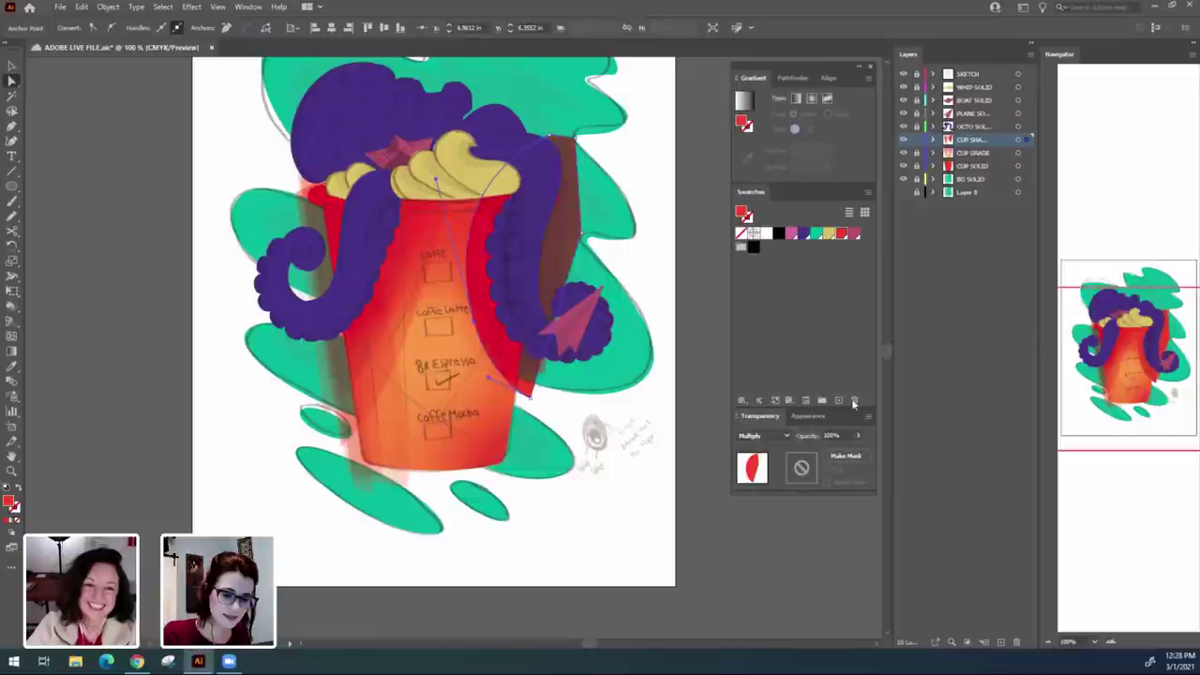
pyautogui.write('10')
pyautogui.press('Return')
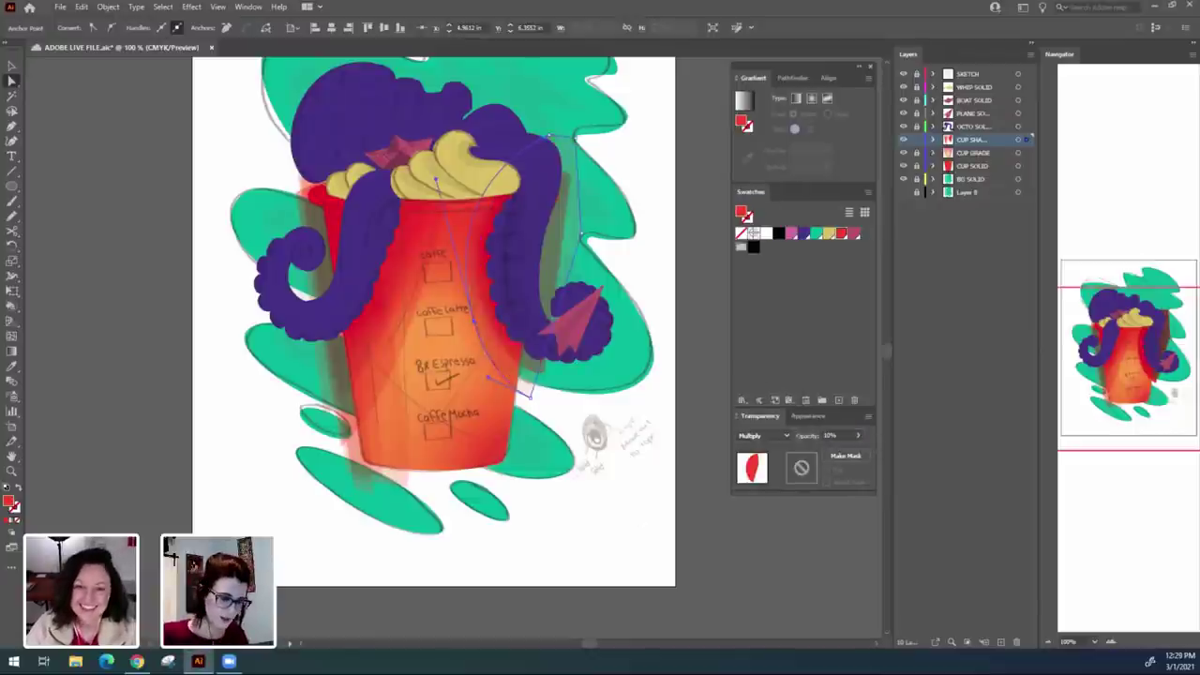
# Set the smaller tentacle shadow's opacity to 40% and deselect it.
pyautogui.click(551, 346)
pyautogui.click(546, 373)
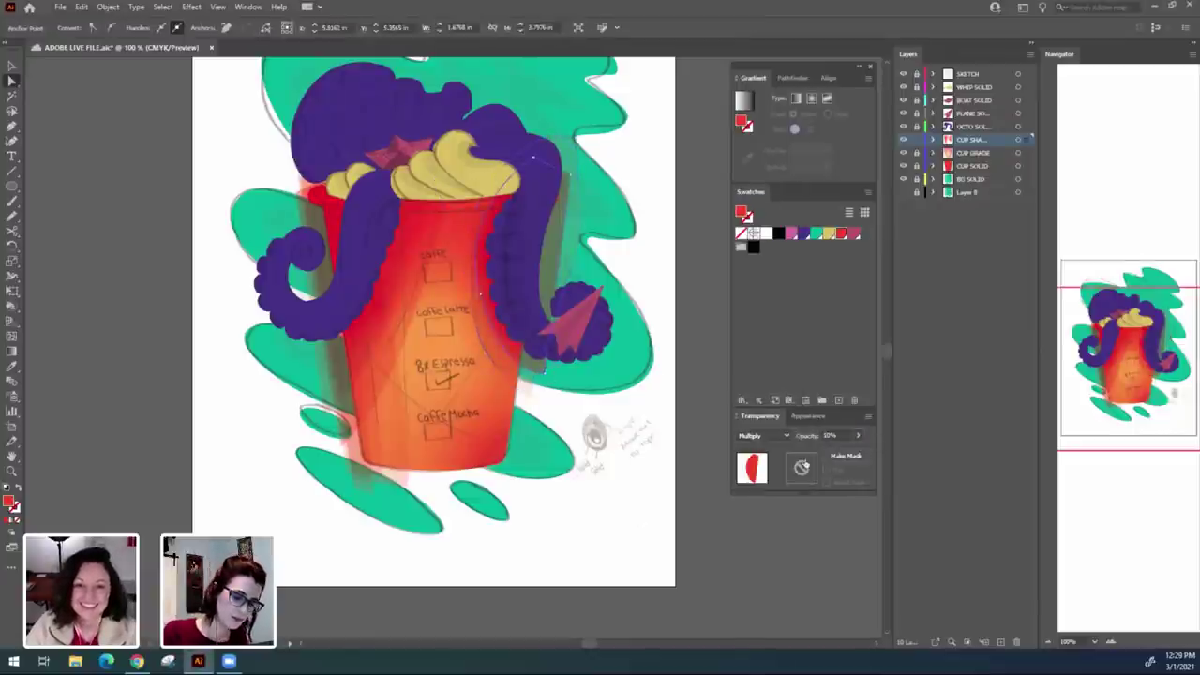
pyautogui.click(776, 436)
pyautogui.click(847, 436)
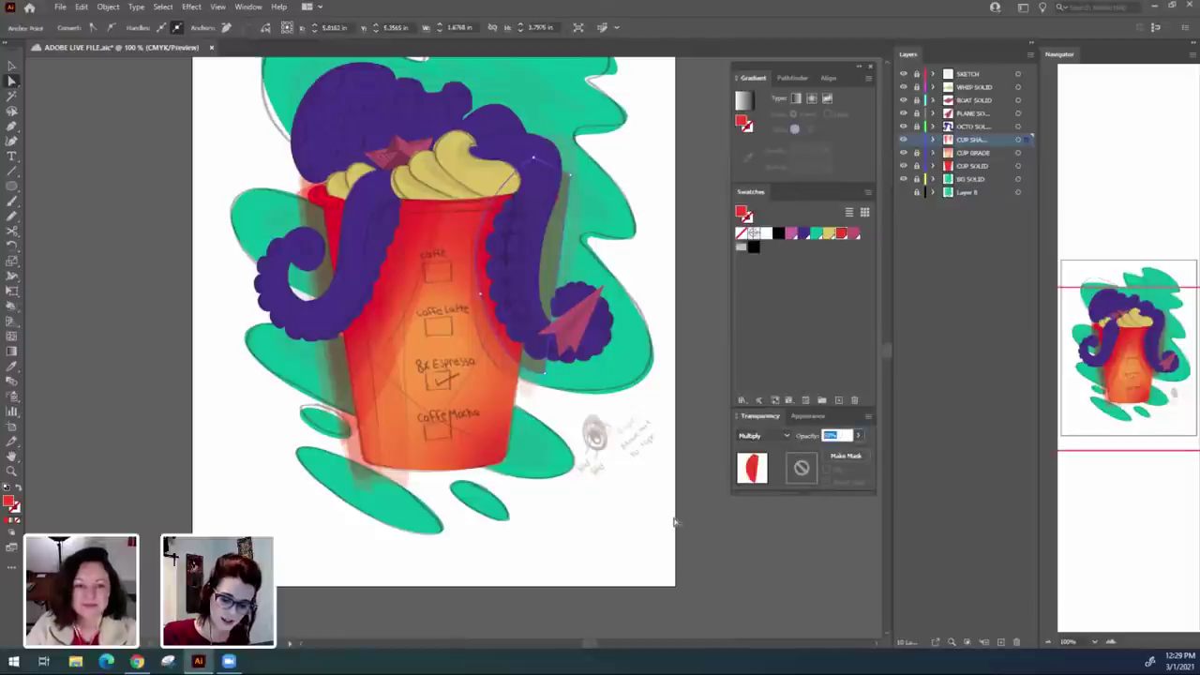
pyautogui.write('40')
pyautogui.press('Return')
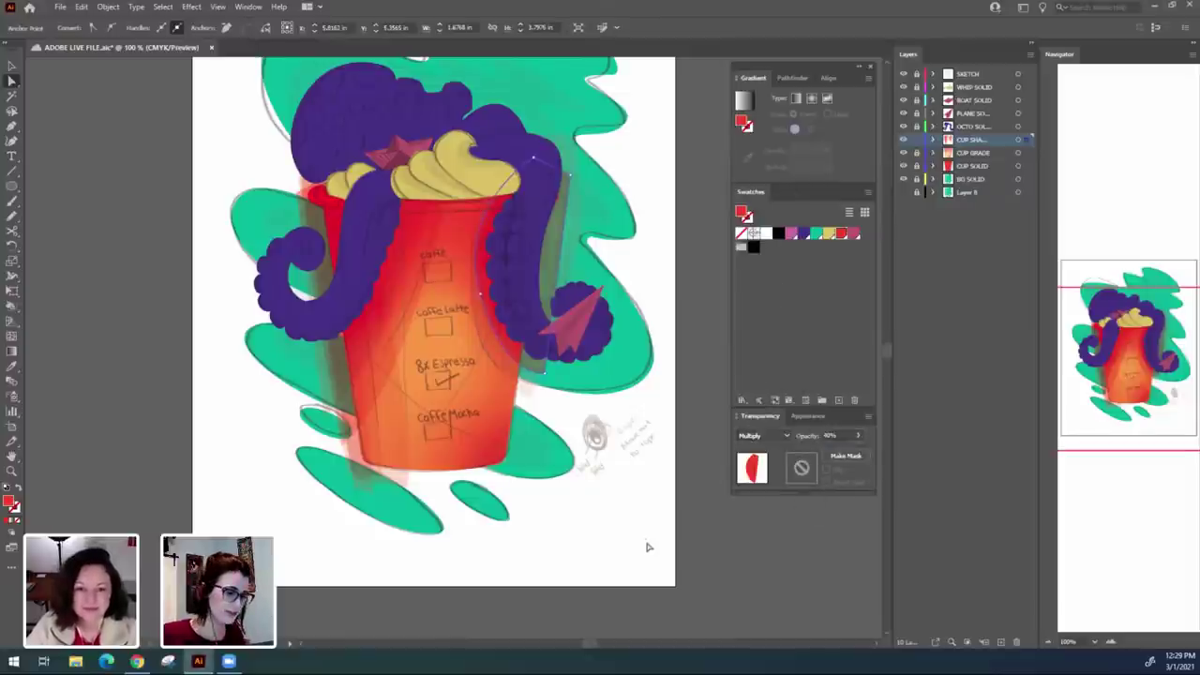
pyautogui.click(647, 546)
pyautogui.press('b')
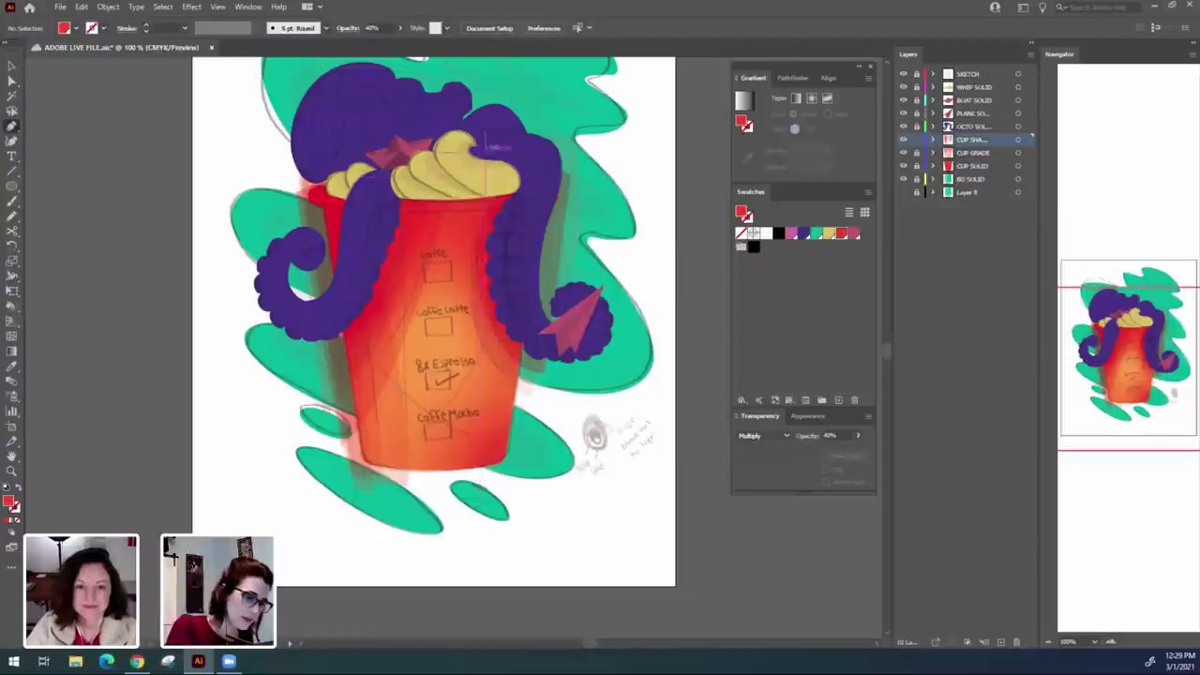
# Draw a closed red shape with the Pen tool behind the right tentacle, with a curved inner edge tapering down to the cup's lower right side.
pyautogui.moveTo(492, 411)
pyautogui.mouseDown()
pyautogui.moveTo(574, 573)
pyautogui.moveTo(582, 555)
pyautogui.moveTo(544, 432)
pyautogui.moveTo(522, 416)
pyautogui.moveTo(562, 424)
pyautogui.moveTo(591, 271)
pyautogui.moveTo(590, 150)
pyautogui.moveTo(506, 142)
pyautogui.mouseUp()
pyautogui.press('a')
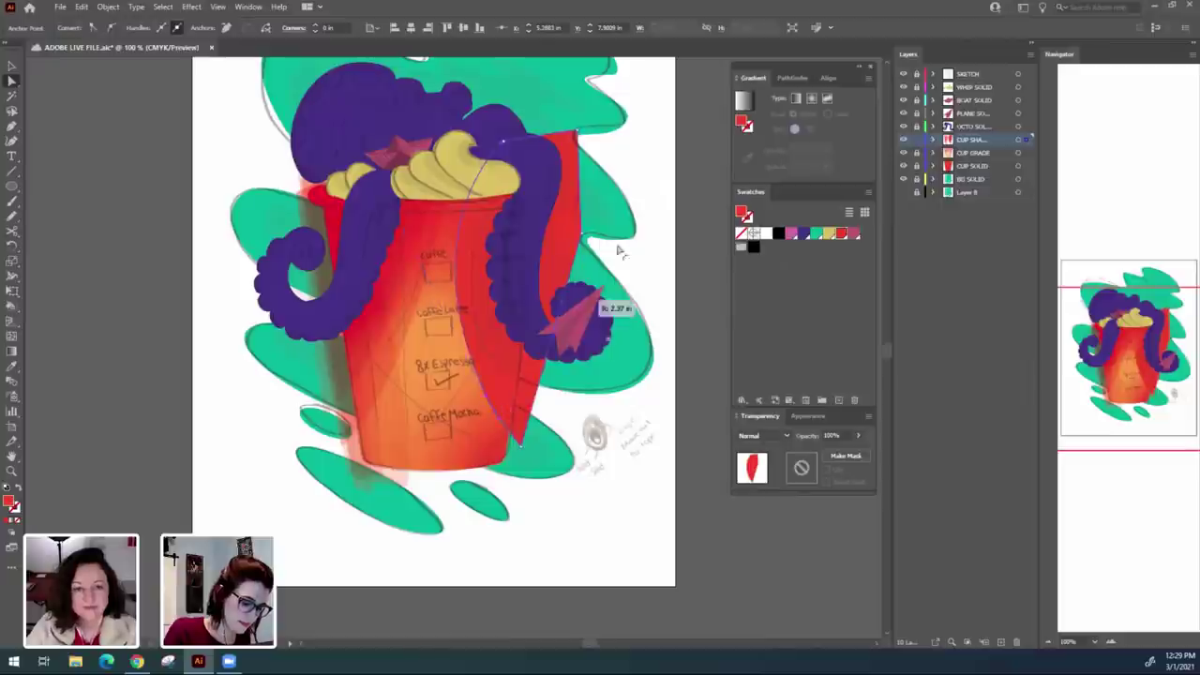
pyautogui.click(590, 550)
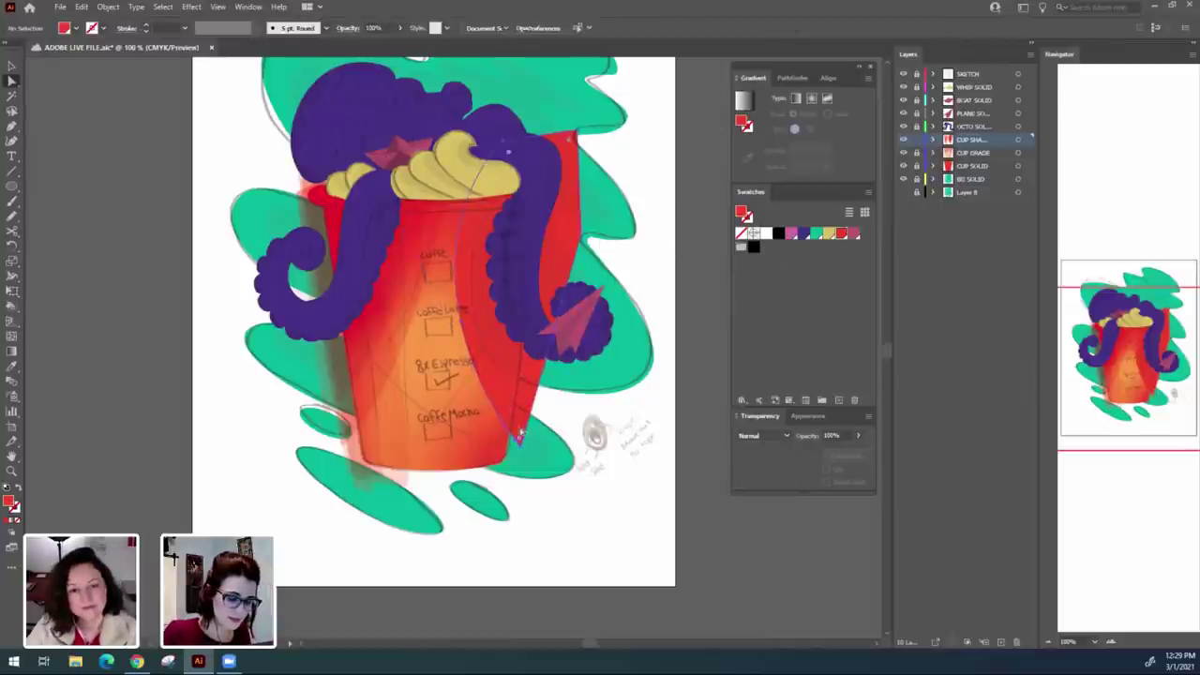
# Set the new curved tentacle shadow's blending mode to Multiply and its opacity to 20%.
pyautogui.click(521, 433)
pyautogui.click(774, 438)
pyautogui.click(762, 231)
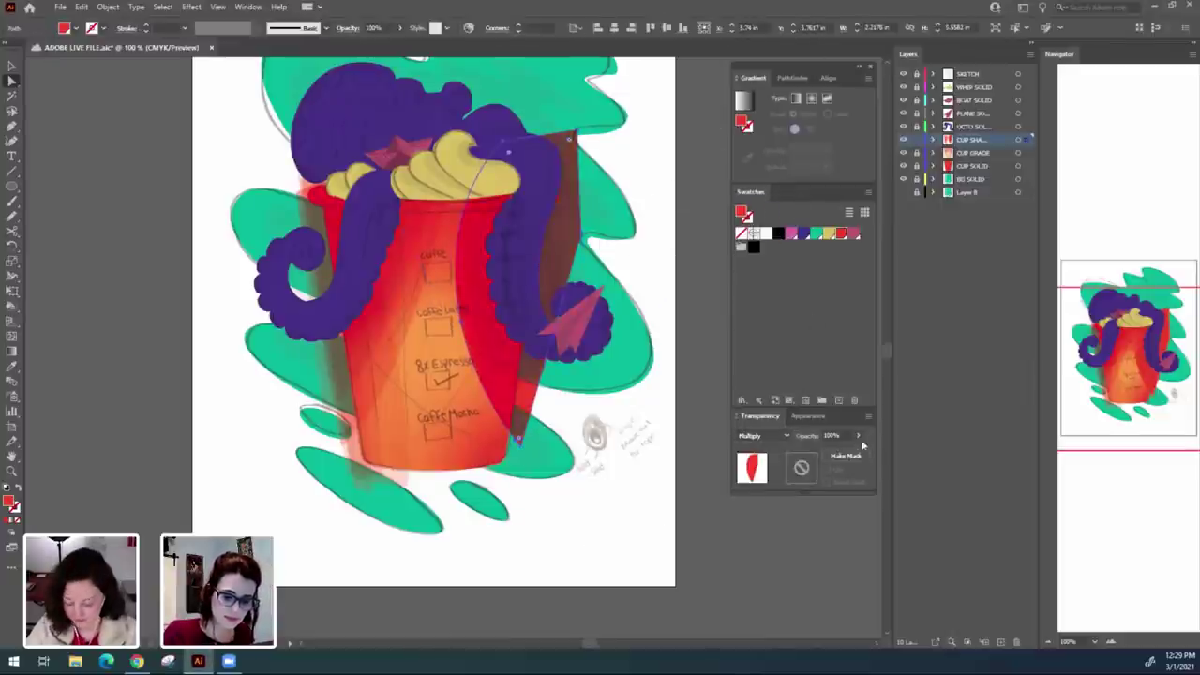
pyautogui.click(832, 436)
pyautogui.write('20')
pyautogui.press('Return')
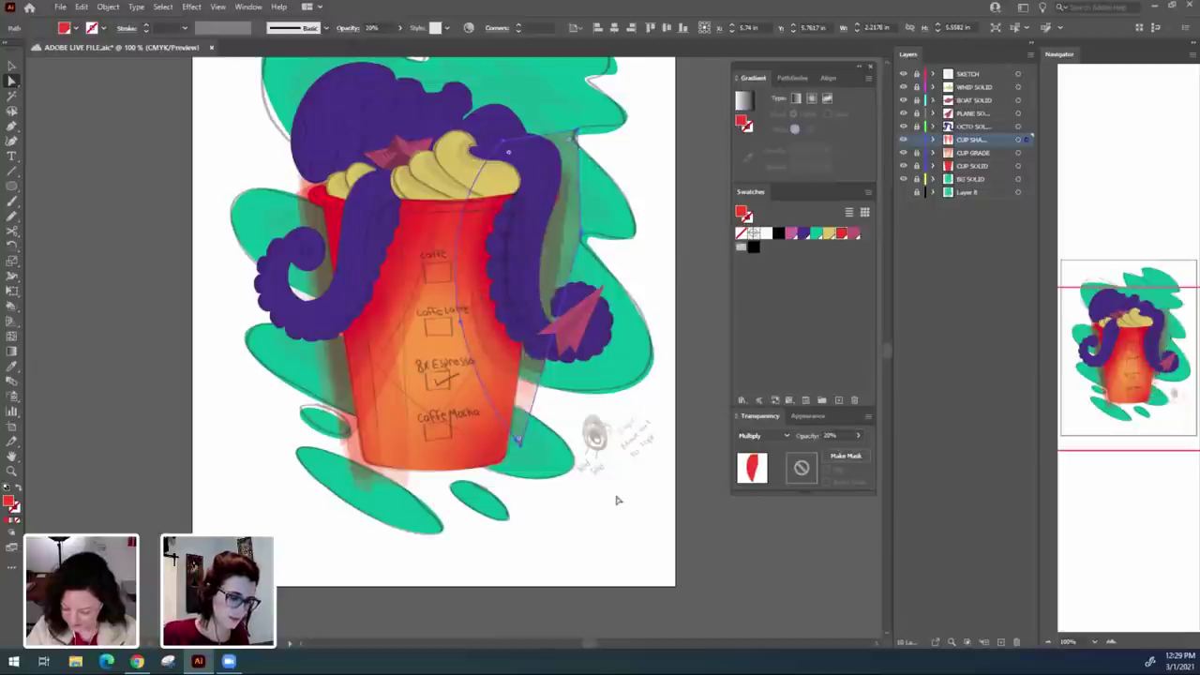
pyautogui.click(530, 509)
# Draw a narrow closed red shape with the Pen tool from the right tentacle's top to just below the cup's lower right corner.
pyautogui.press('p')
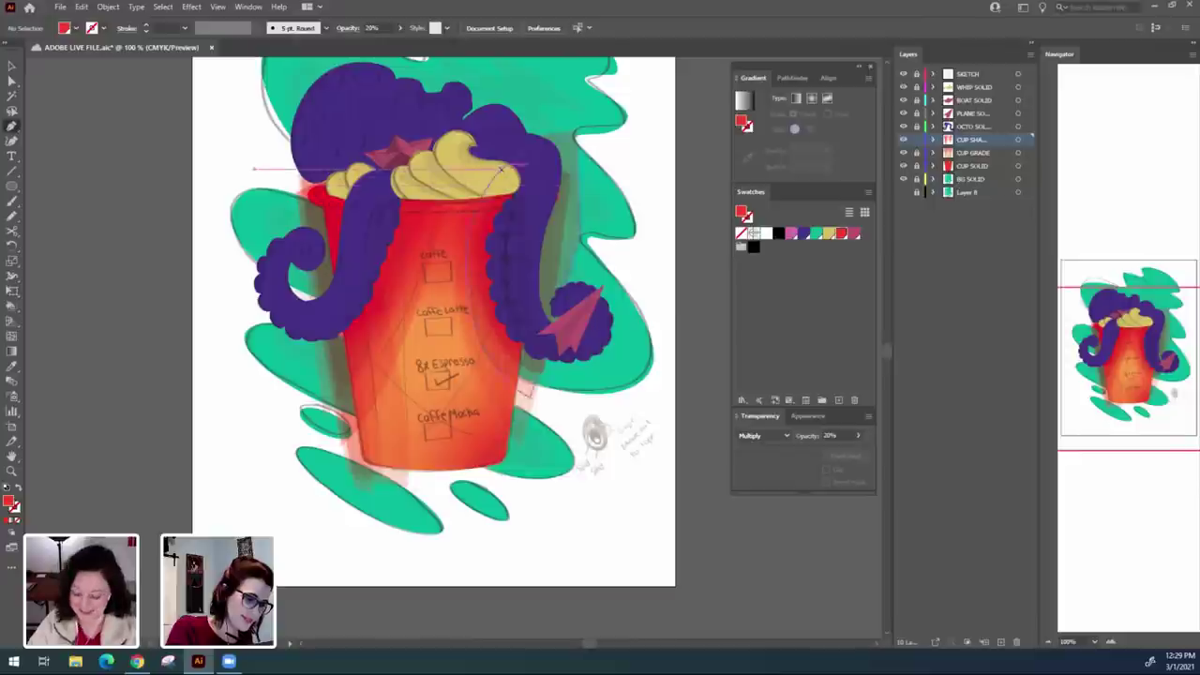
pyautogui.click(509, 151)
pyautogui.moveTo(513, 494); pyautogui.dragTo(555, 583)
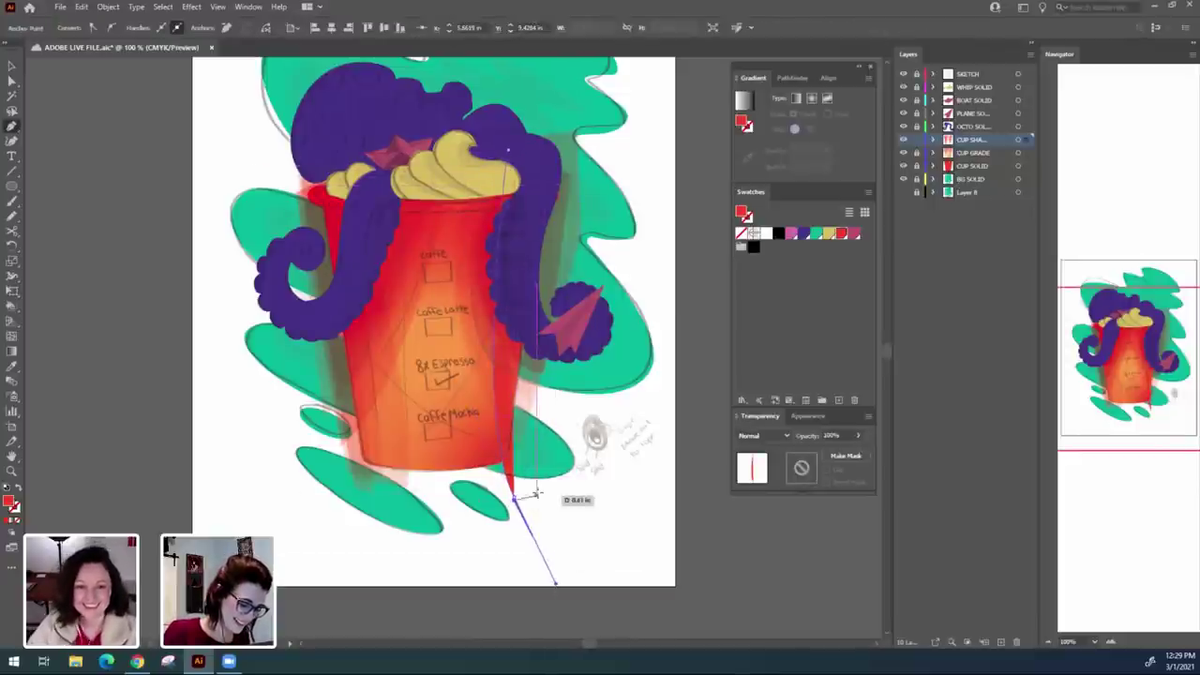
pyautogui.click(554, 457)
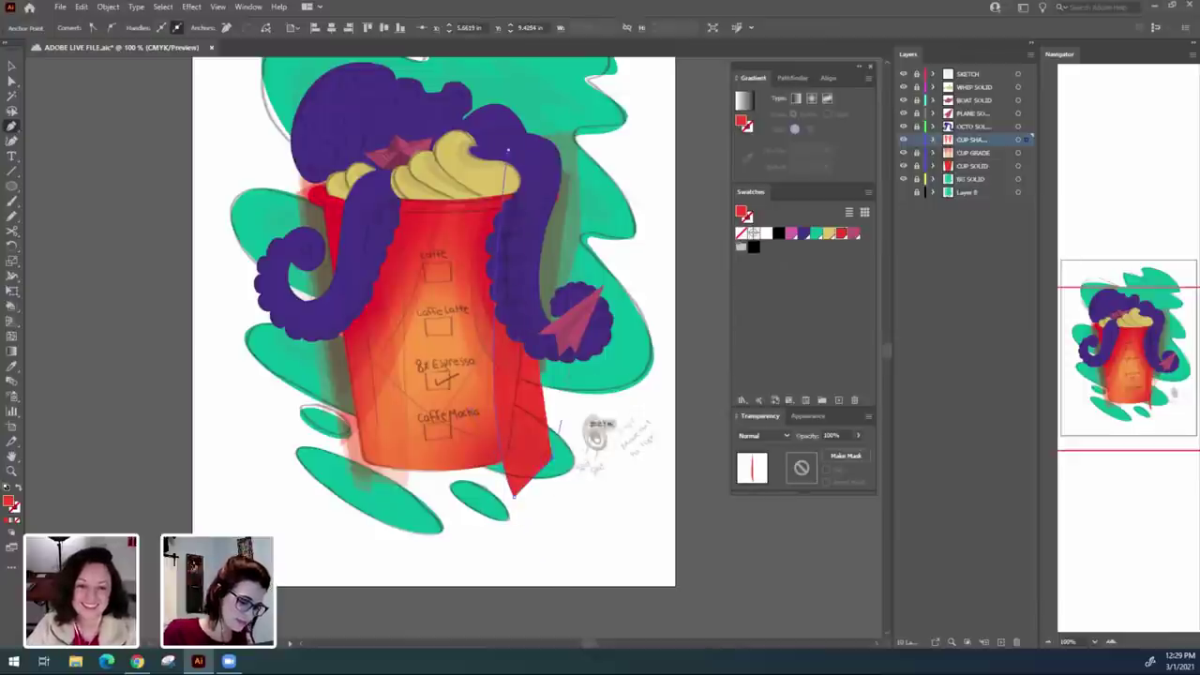
pyautogui.click(568, 148)
pyautogui.click(509, 149)
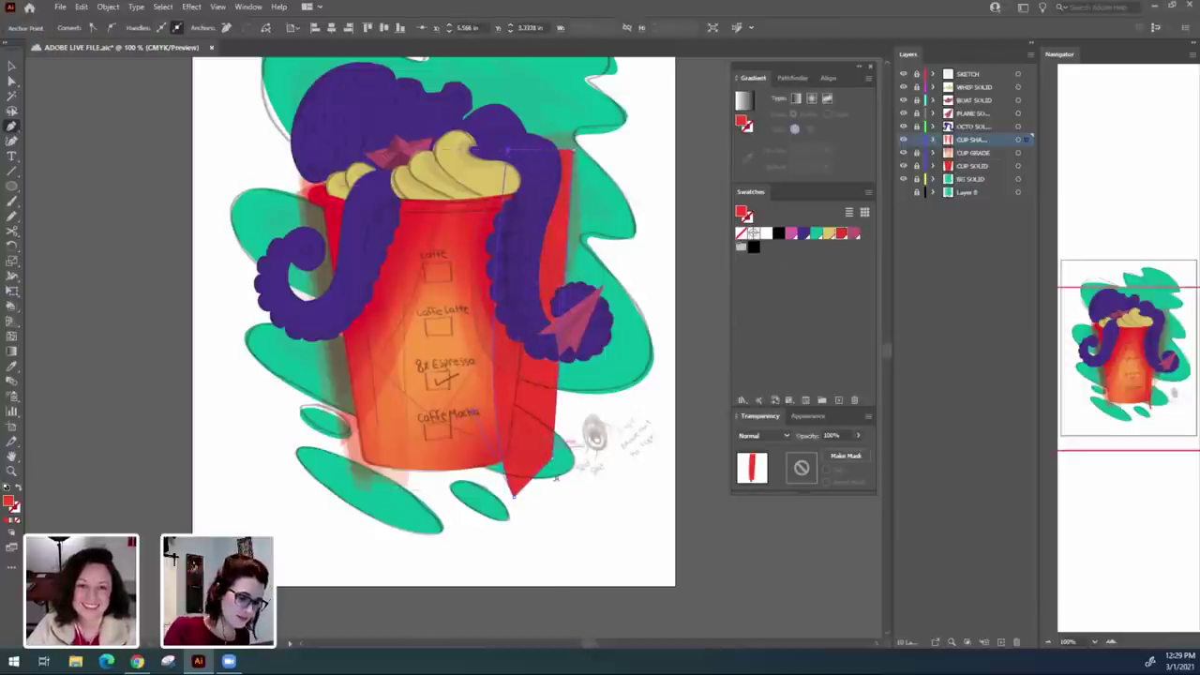
# Adjust the narrow shadow's bottom tip and upper inner anchor slightly to refine its inner edge.
pyautogui.press('a')
pyautogui.moveTo(514, 497); pyautogui.dragTo(508, 488)
pyautogui.moveTo(507, 151); pyautogui.dragTo(510, 159)
pyautogui.keyDown('ctrl'); pyautogui.click(614, 537); pyautogui.keyUp('ctrl')
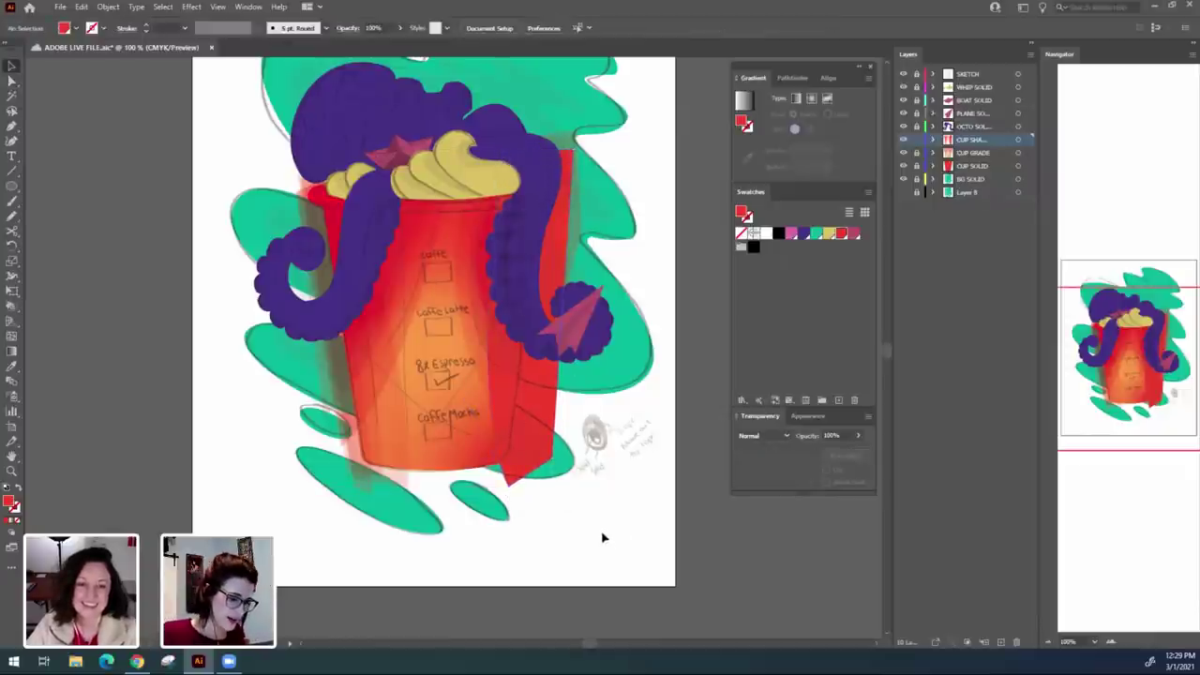
# Set the narrow shadow's blending mode to Multiply and its opacity to 20%.
pyautogui.click(539, 442)
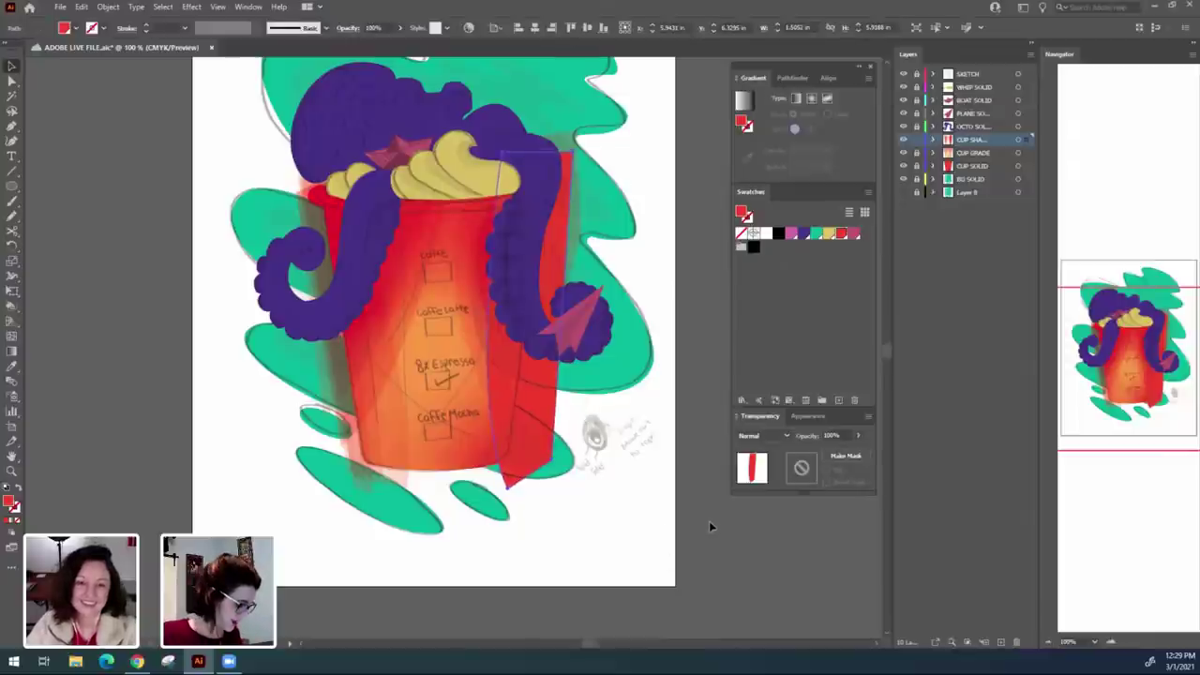
pyautogui.click(780, 437)
pyautogui.click(791, 232)
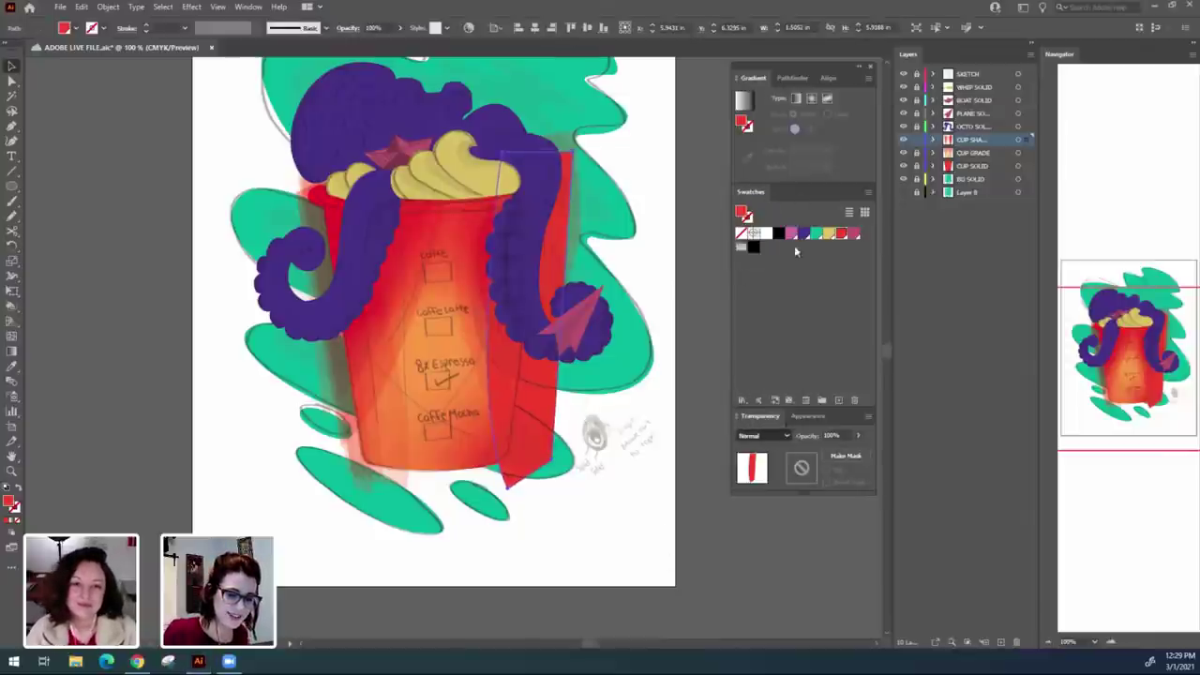
pyautogui.moveTo(842, 436); pyautogui.dragTo(687, 572)
pyautogui.write('20')
pyautogui.press('Return')
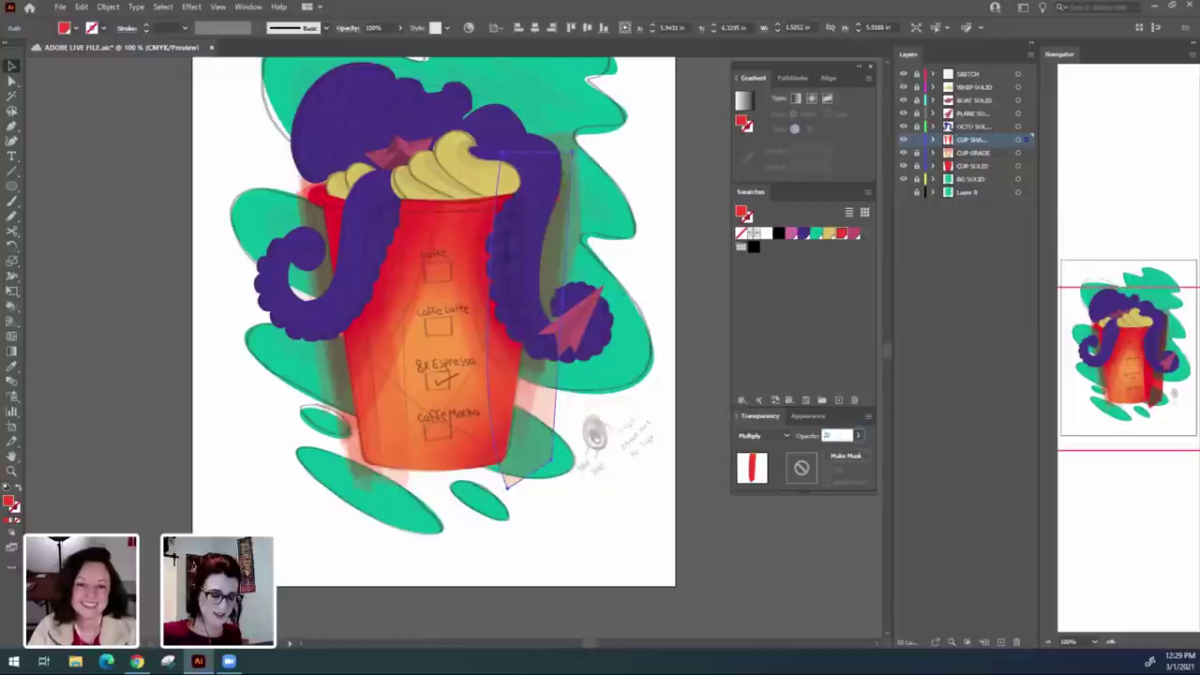
pyautogui.click(634, 464)
pyautogui.click(545, 461)
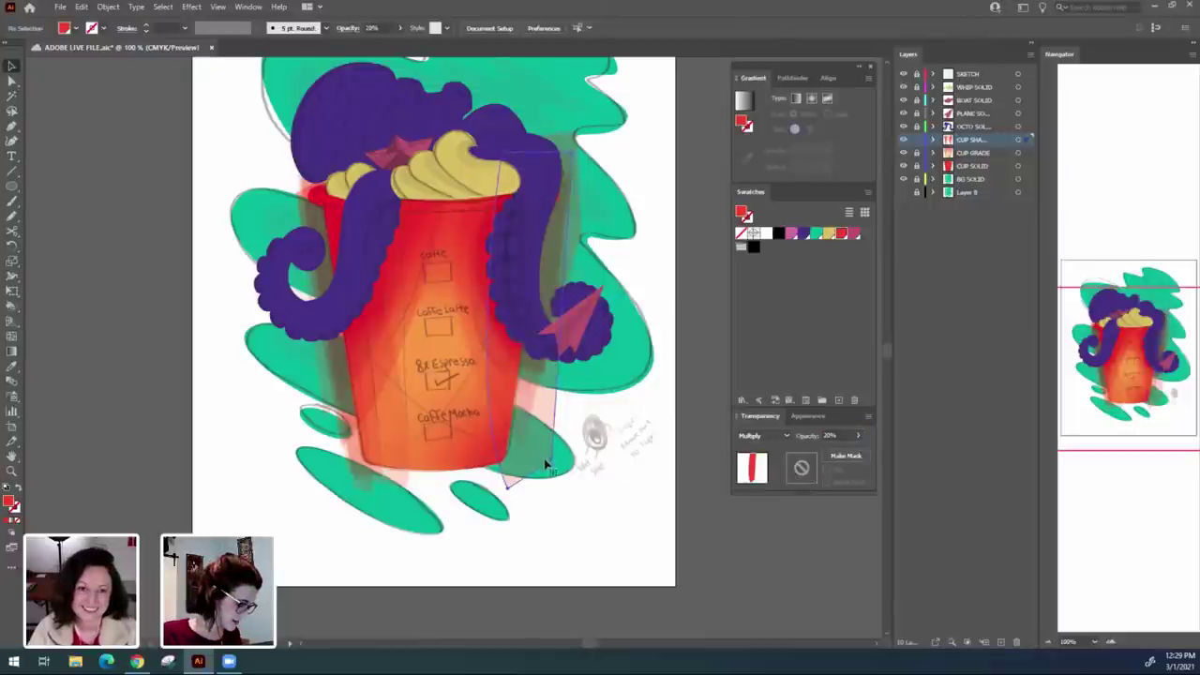
pyautogui.click(566, 521)
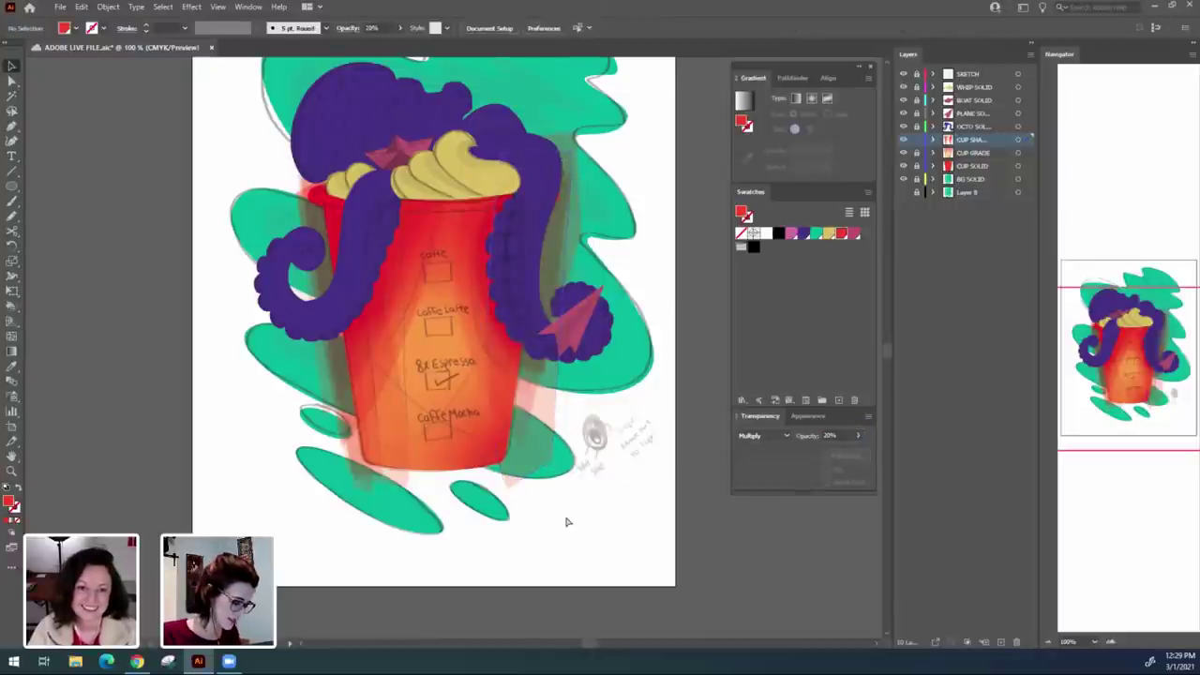
# Duplicate the narrow shadow slightly further inward across the cup and pull the copy's upper inner anchor toward the whipped cream.
pyautogui.click(550, 465)
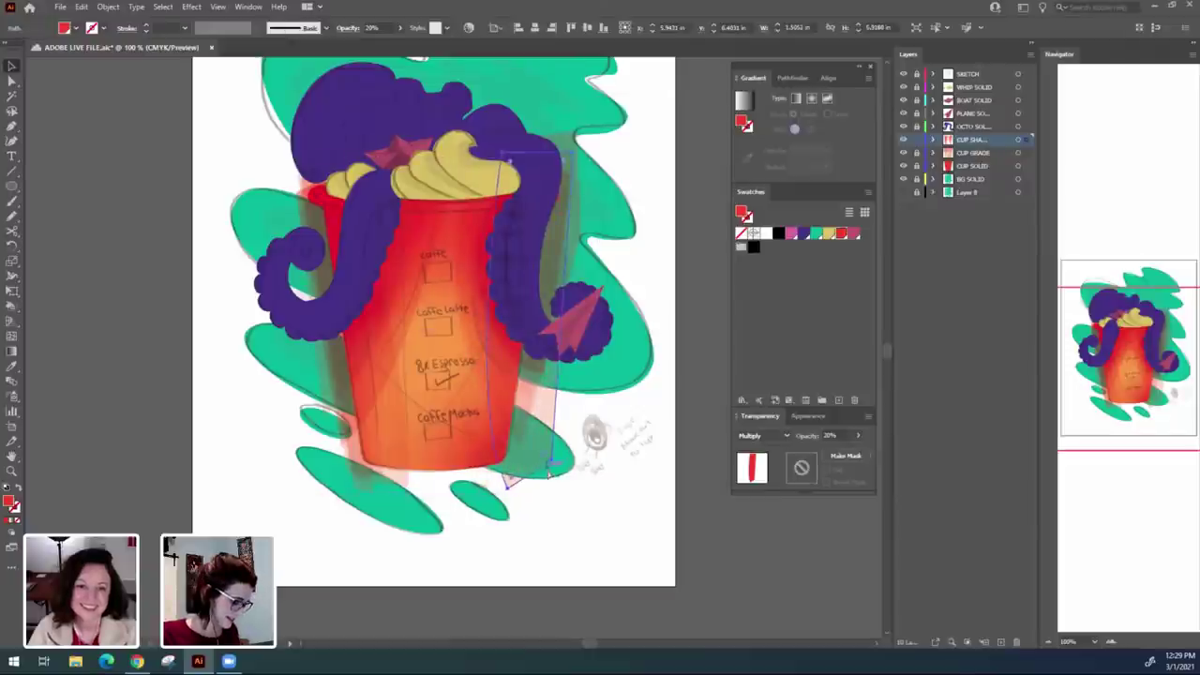
pyautogui.moveTo(550, 476); pyautogui.dragTo(508, 467)
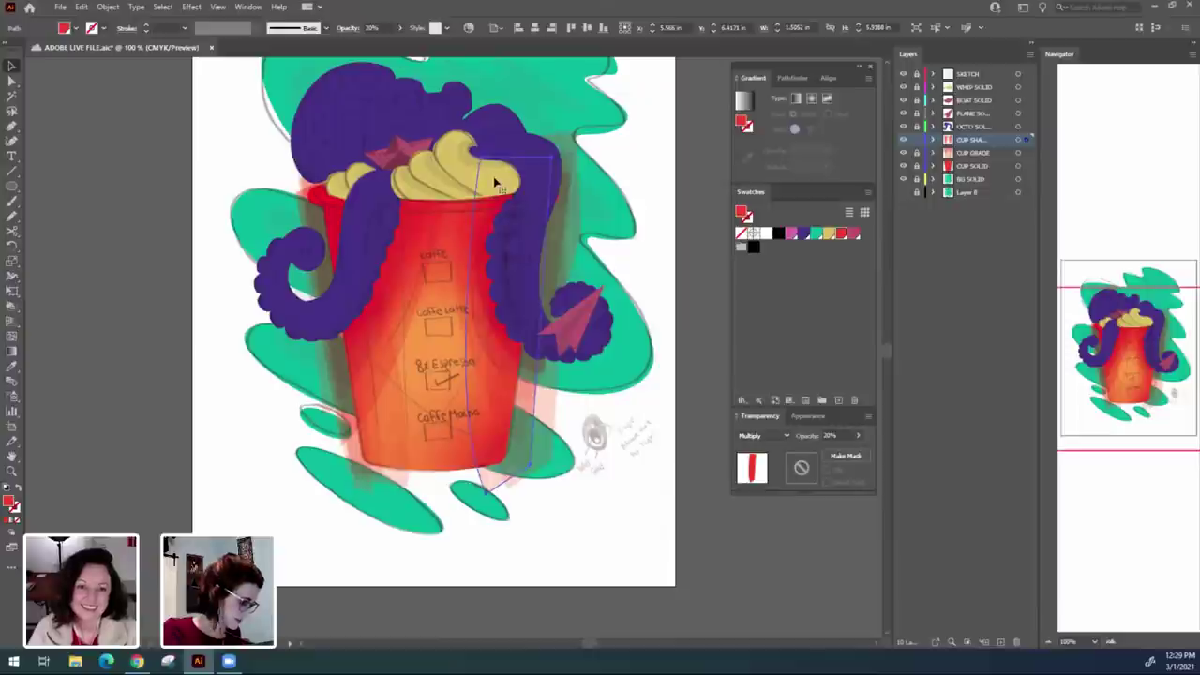
pyautogui.press('a')
pyautogui.moveTo(480, 158); pyautogui.dragTo(459, 160)
pyautogui.click(550, 607)
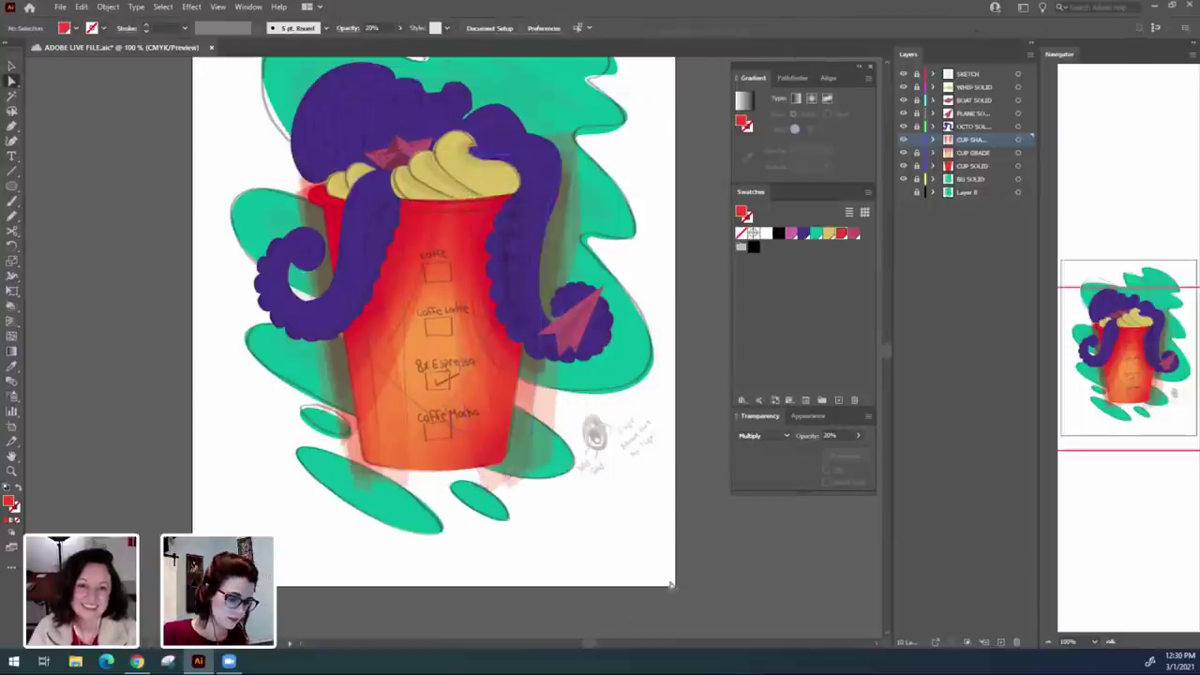
# Draw a wide closed red shape with the Pen tool, curving from the right tentacle down to the cup's lower left corner and around its base.
pyautogui.press('b')
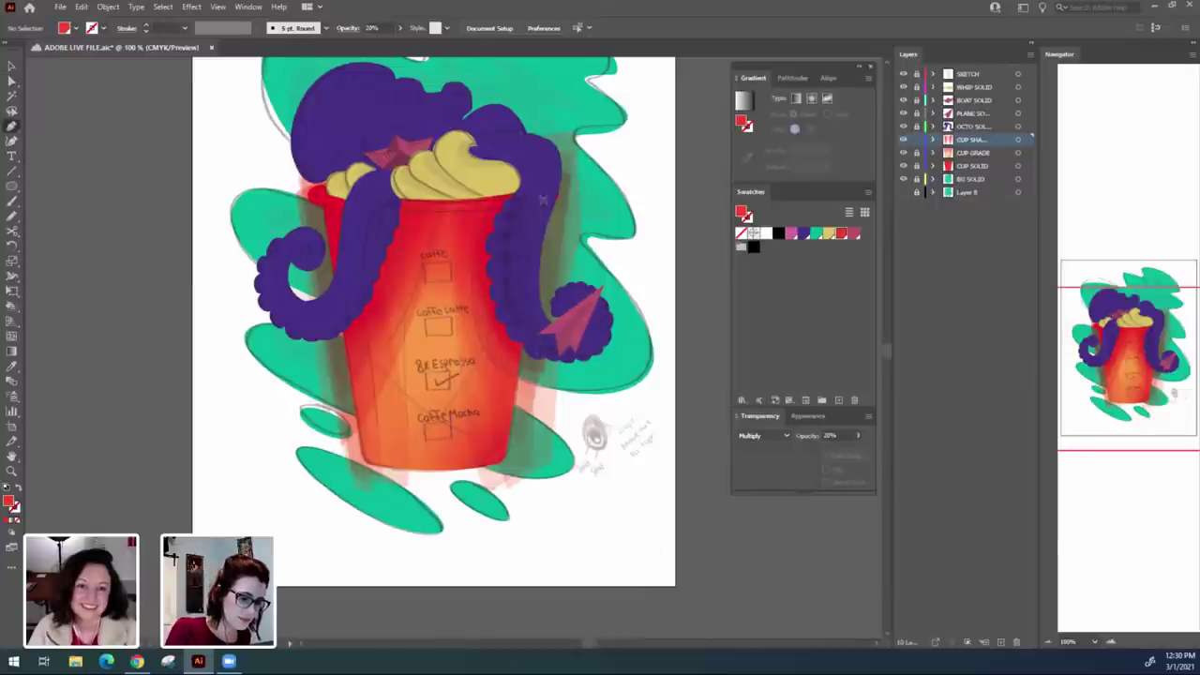
pyautogui.click(544, 199)
pyautogui.moveTo(335, 467); pyautogui.dragTo(169, 507)
pyautogui.click(335, 467)
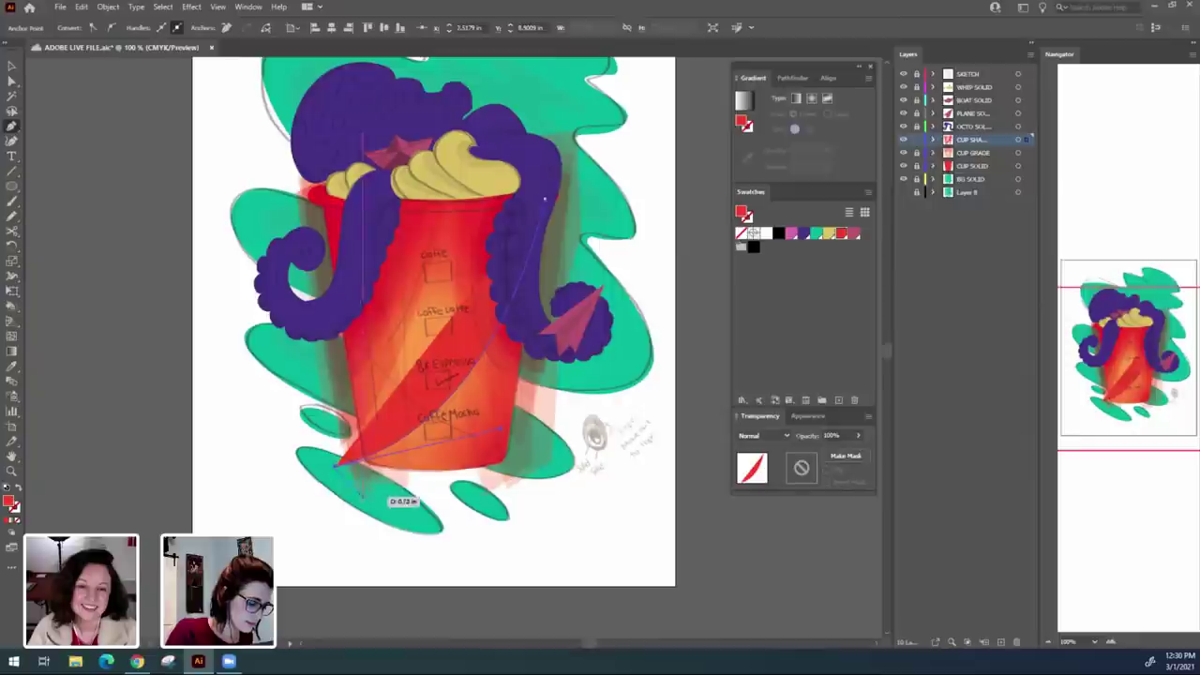
pyautogui.moveTo(418, 497); pyautogui.dragTo(569, 174)
pyautogui.click(573, 162)
pyautogui.click(544, 198)
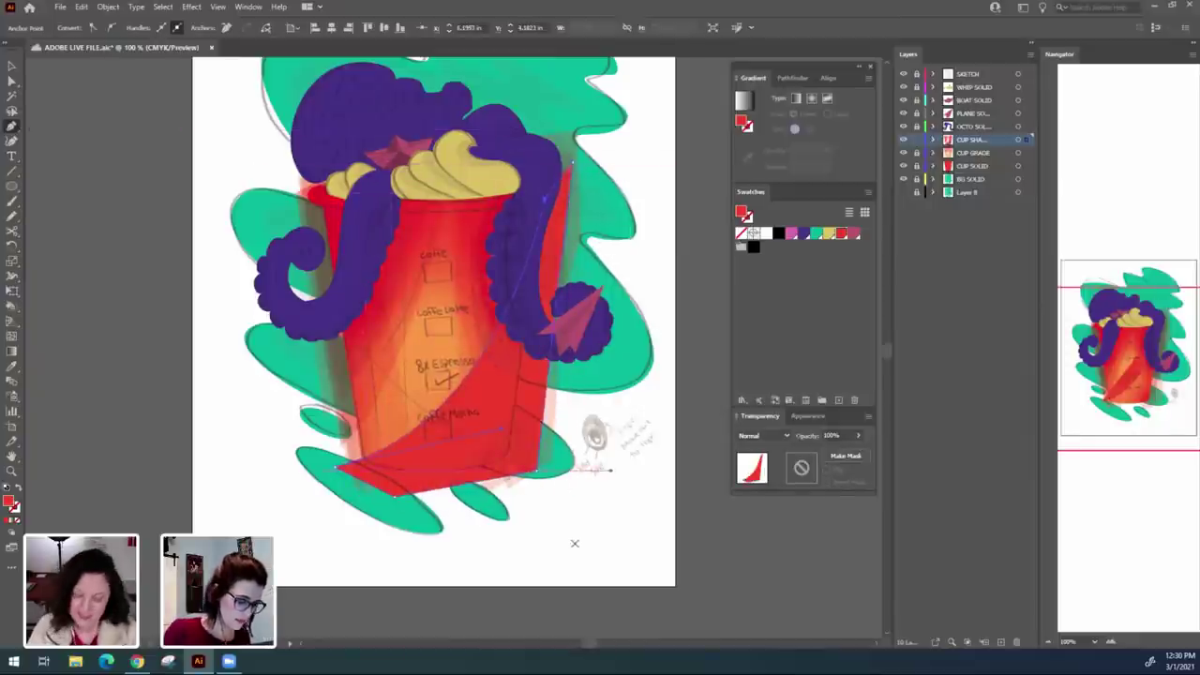
# Set the wide base shadow's blending mode to Multiply and its opacity to 20%.
pyautogui.press('v')
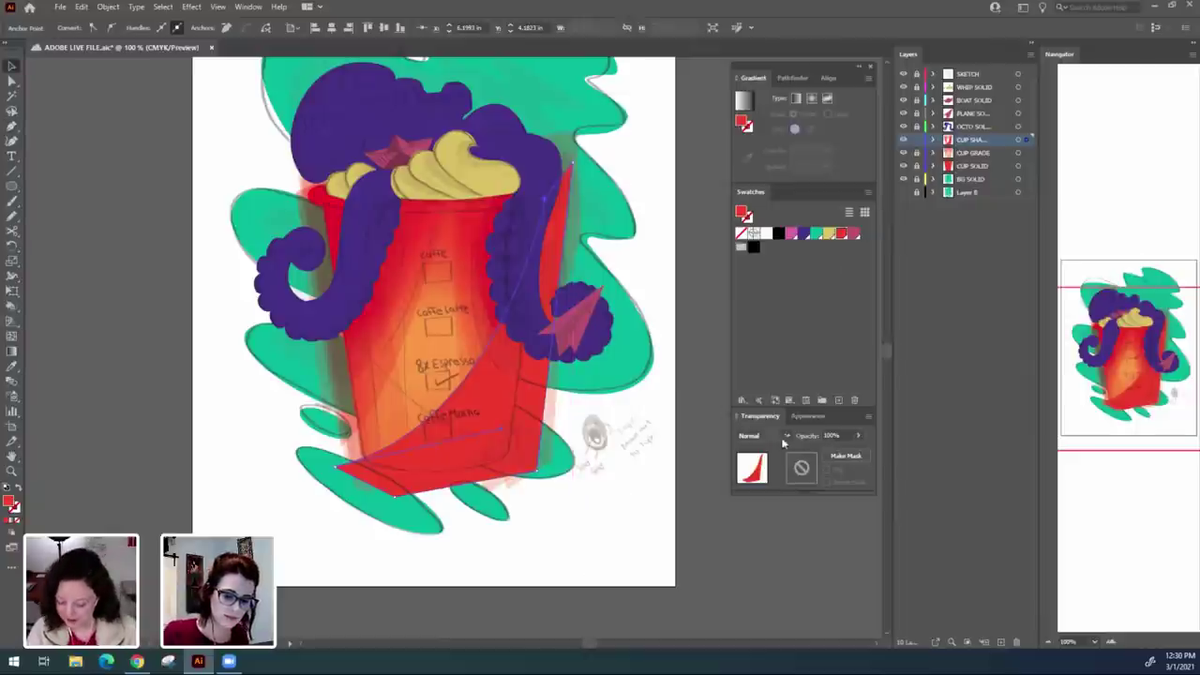
pyautogui.click(785, 436)
pyautogui.click(788, 231)
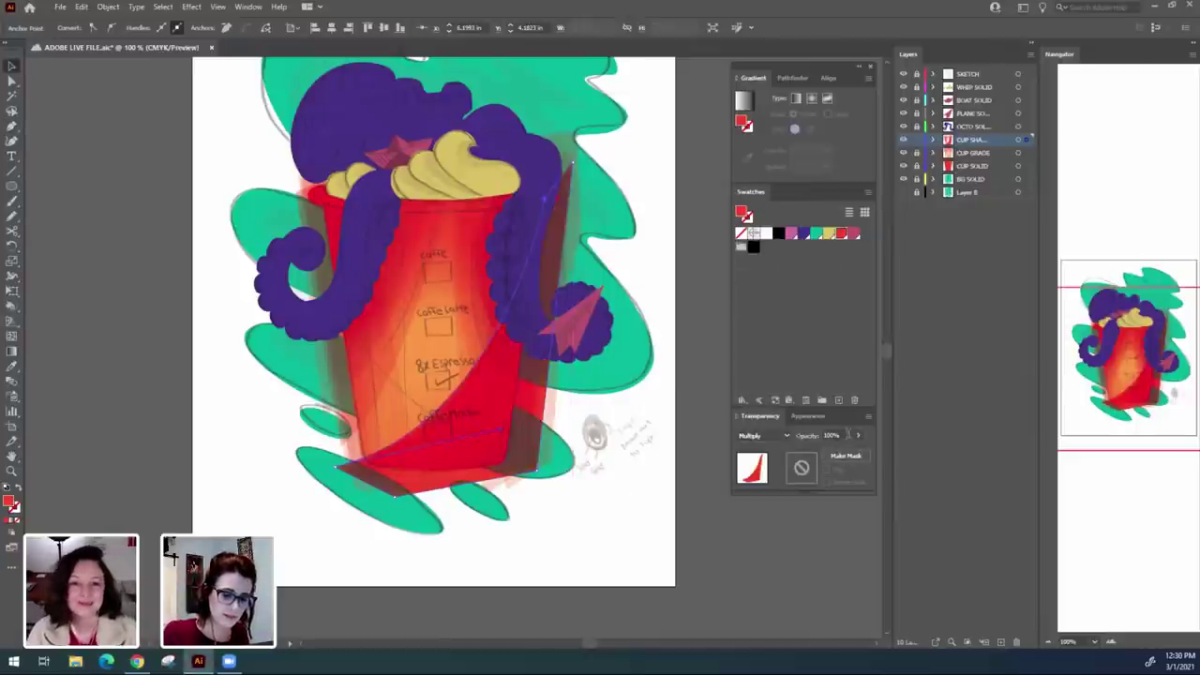
pyautogui.press('Tab')
pyautogui.write('20')
pyautogui.press('Return')
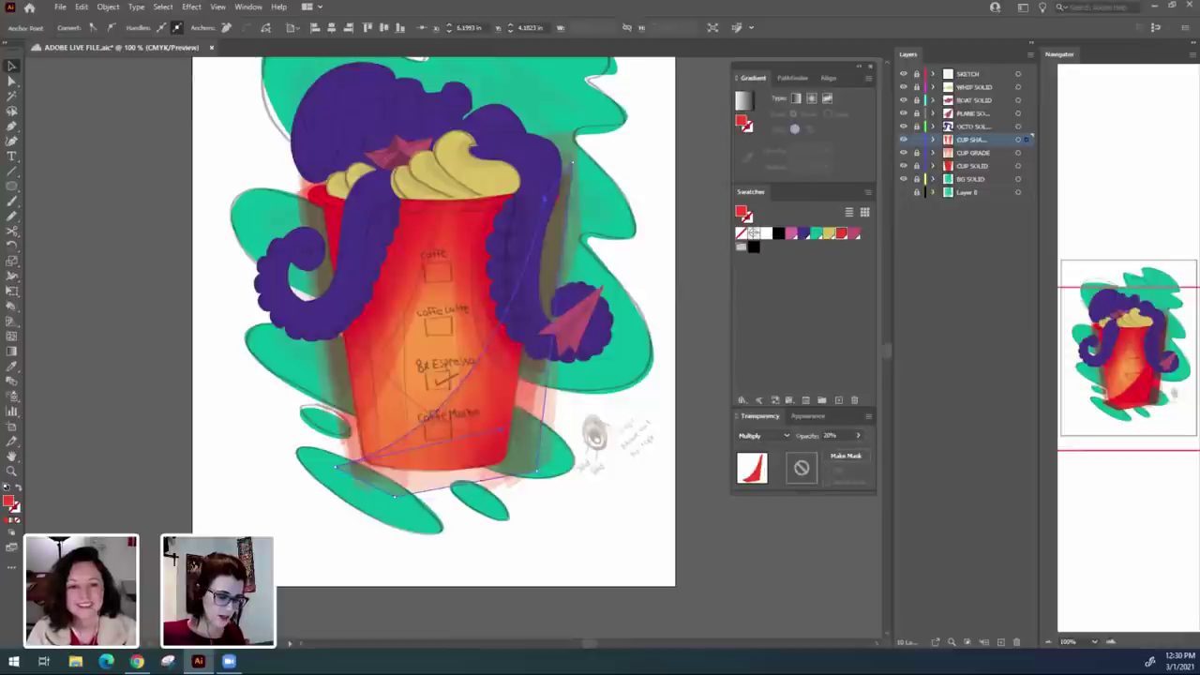
pyautogui.click(619, 498)
# Examine the wide base shadow's blending mode options and the two end anchors that shape its curved edge.
pyautogui.click(478, 472)
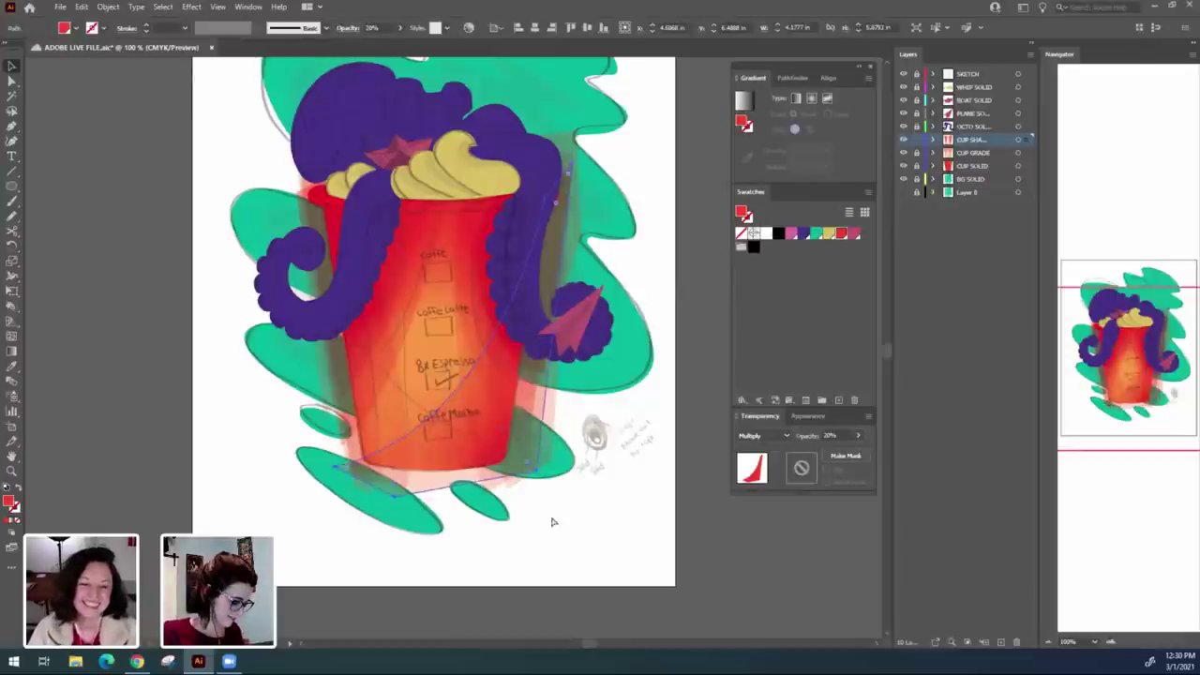
pyautogui.click(566, 567)
pyautogui.click(566, 561)
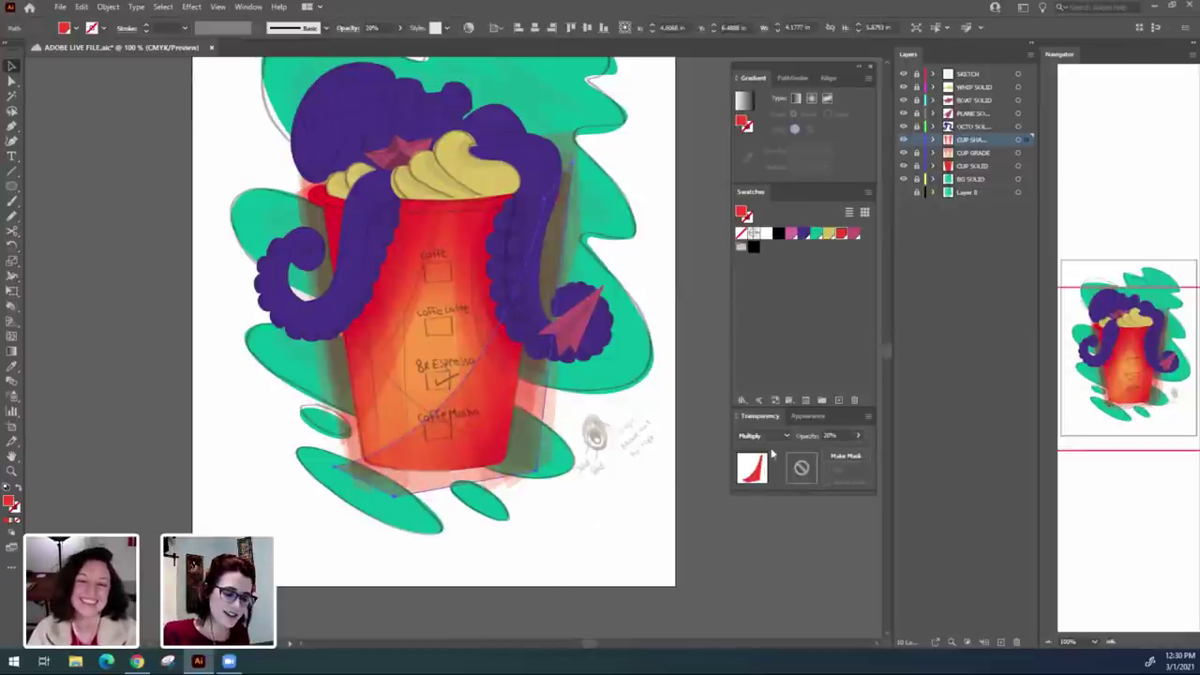
pyautogui.click(764, 435)
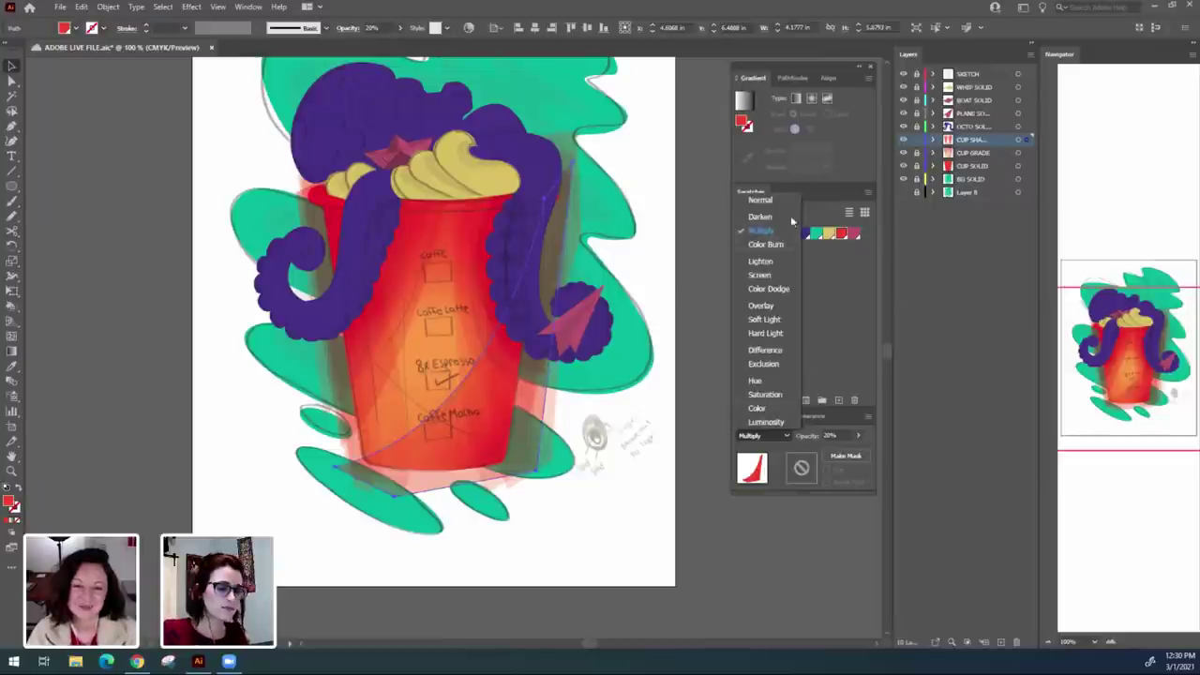
pyautogui.click(860, 441)
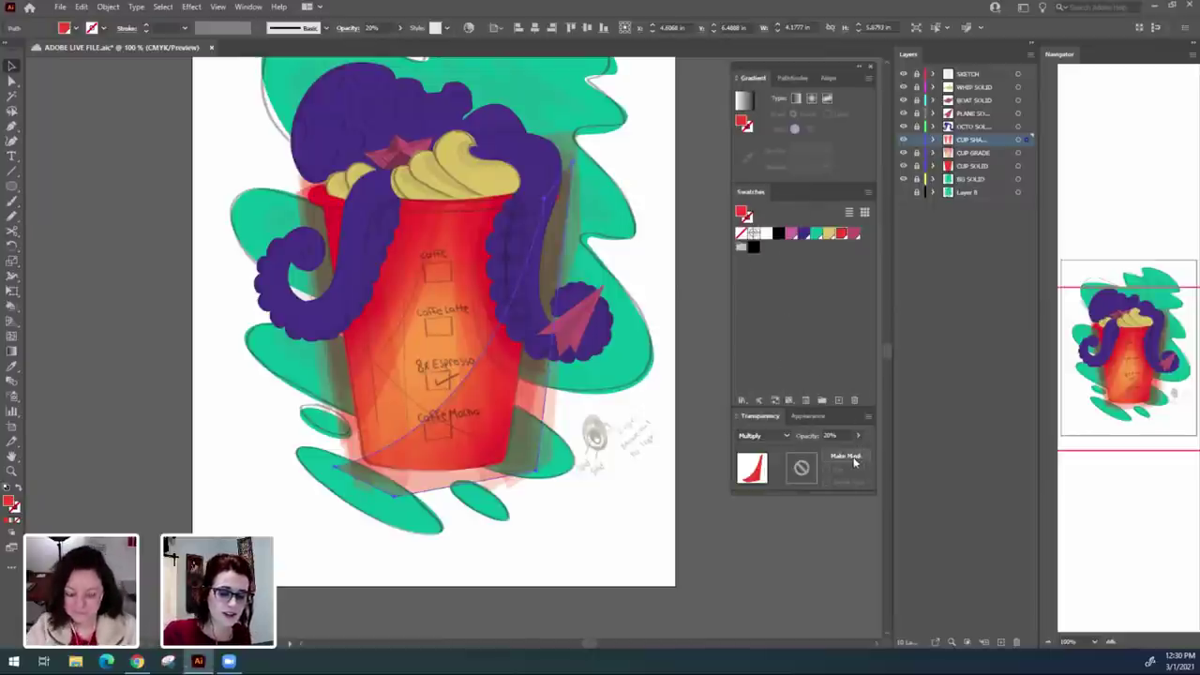
pyautogui.press('a')
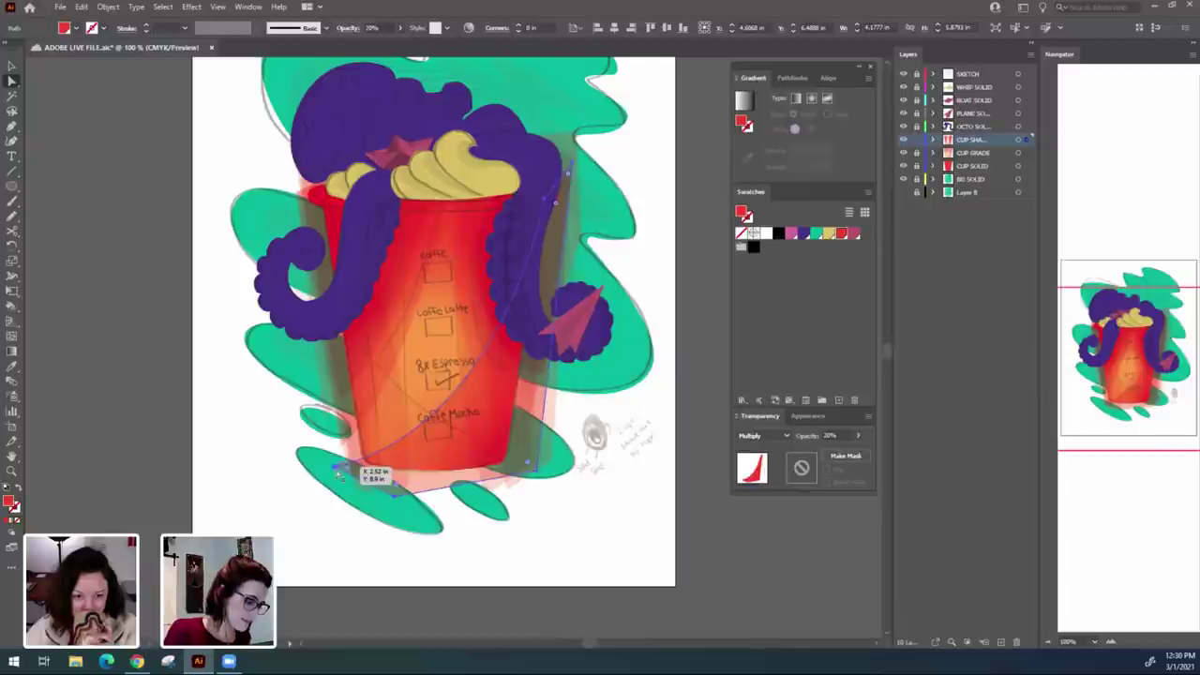
pyautogui.click(336, 467)
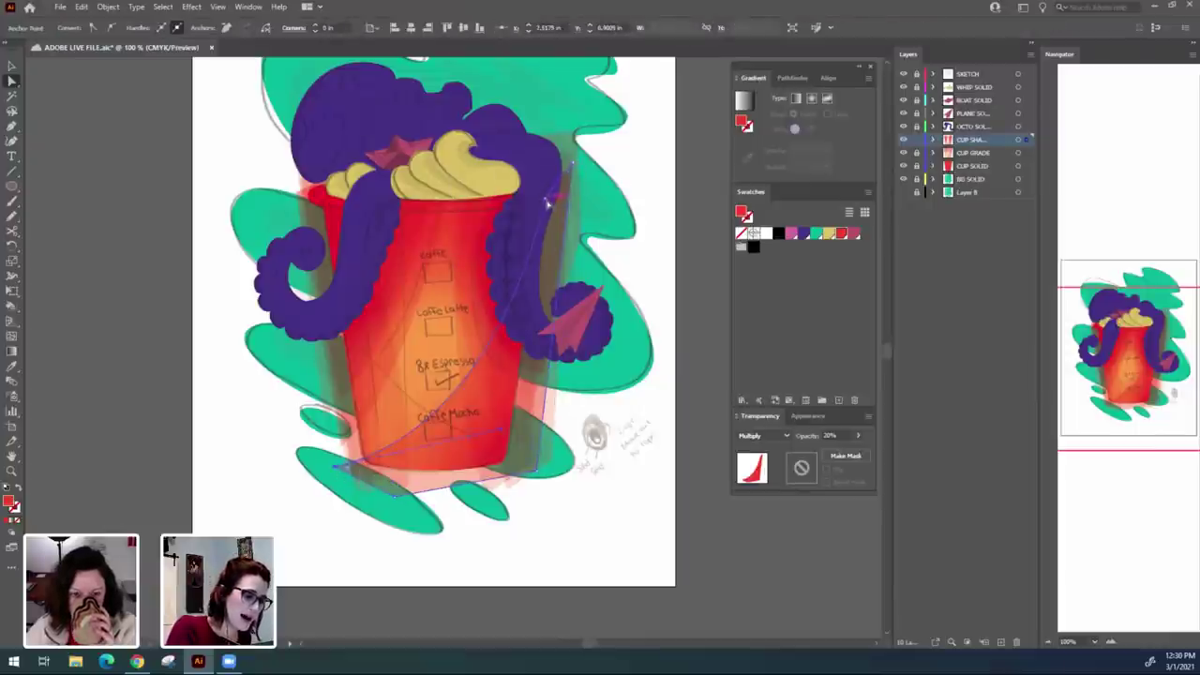
pyautogui.click(550, 202)
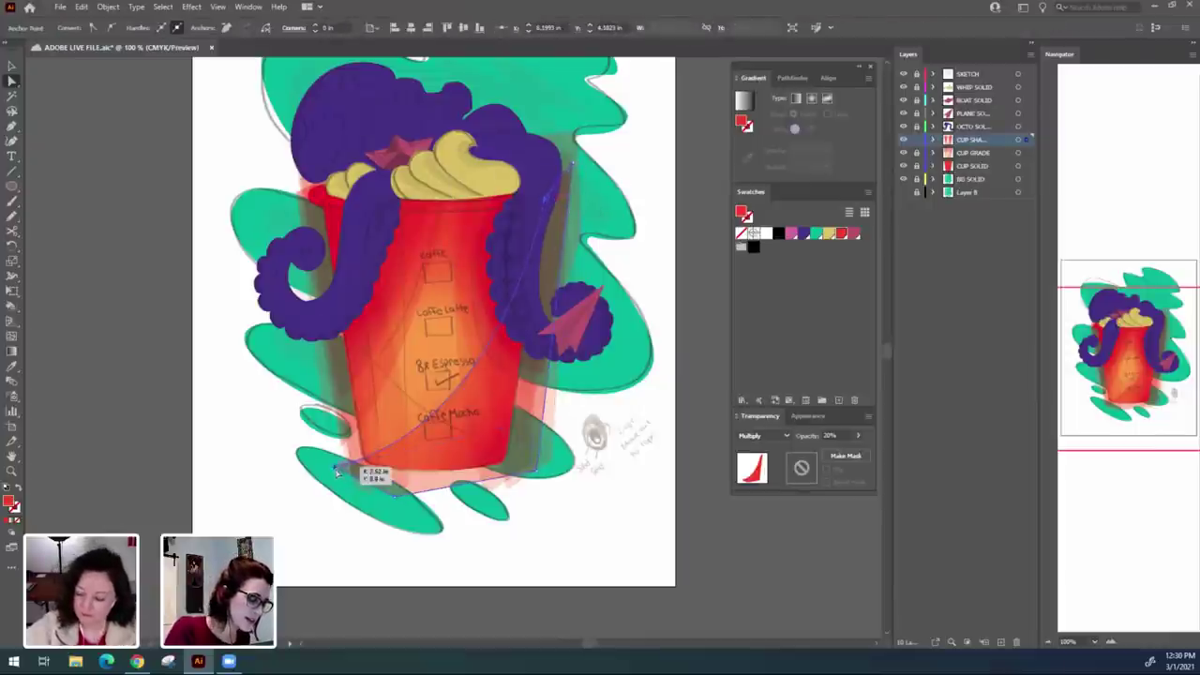
pyautogui.keyDown('shift'); pyautogui.click(336, 467); pyautogui.keyUp('shift')
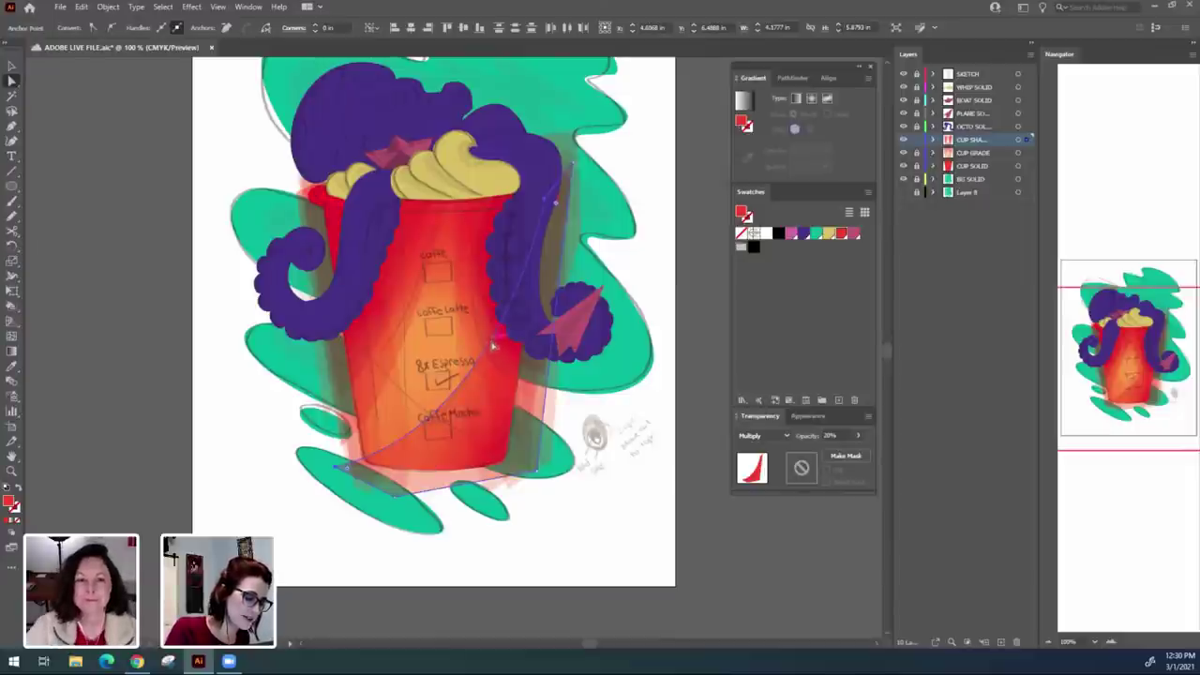
pyautogui.hotkey('ctrl', 'h')
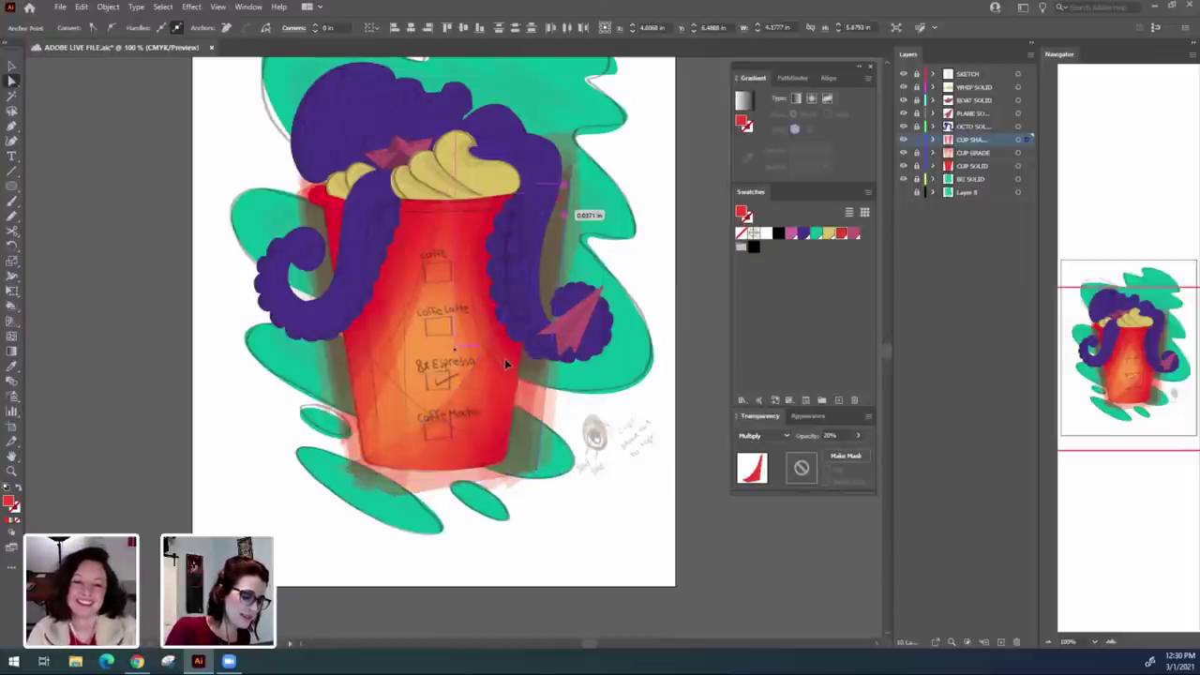
pyautogui.click(549, 528)
# Draw a closed red shape with the Pen tool, curving from behind the right tentacle to below the cup's base, and adjust its curve.
pyautogui.press('p')
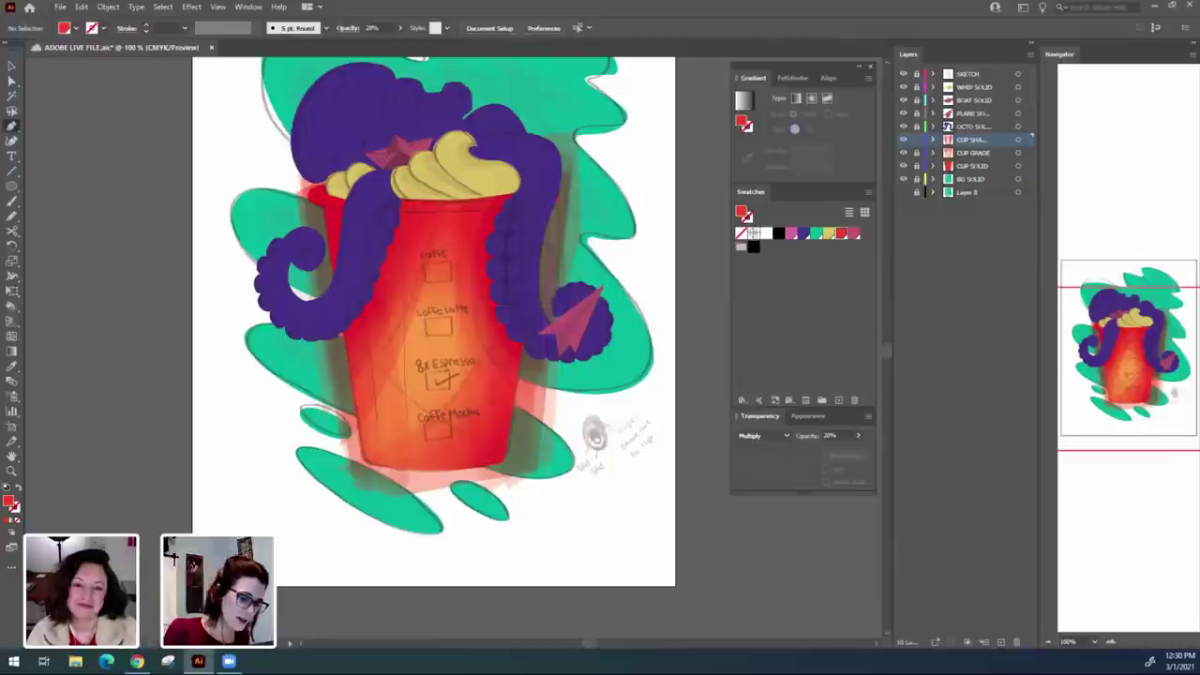
pyautogui.click(559, 244)
pyautogui.moveTo(409, 485); pyautogui.dragTo(290, 557)
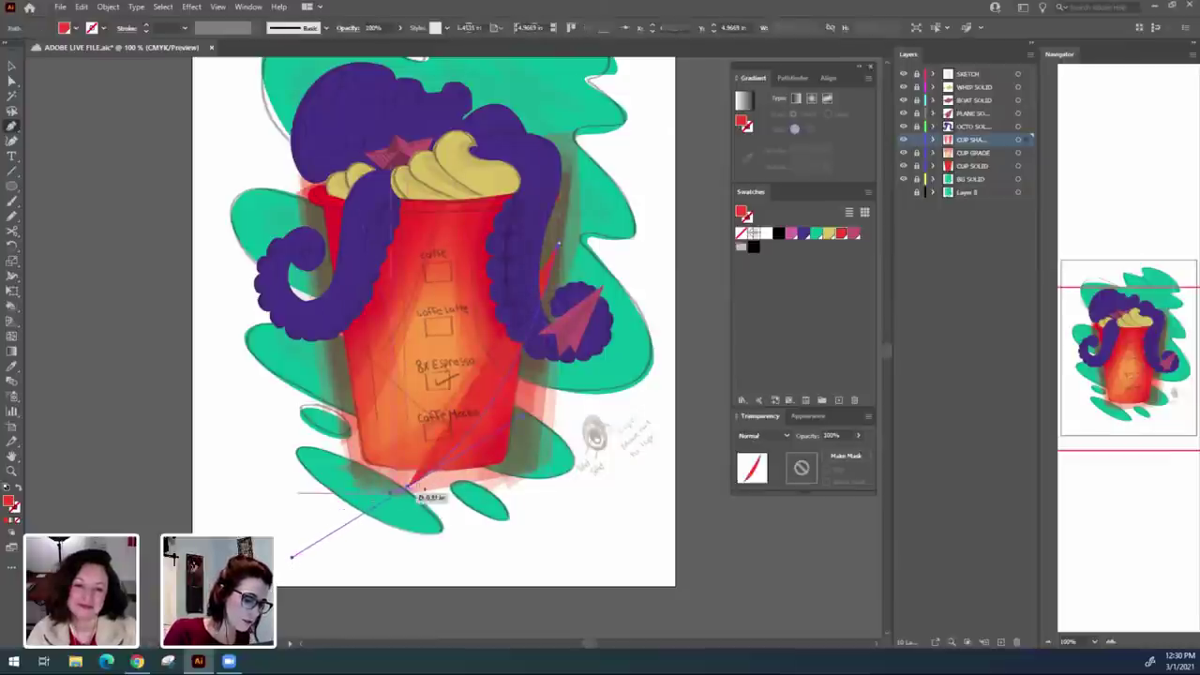
pyautogui.click(410, 486)
pyautogui.click(523, 479)
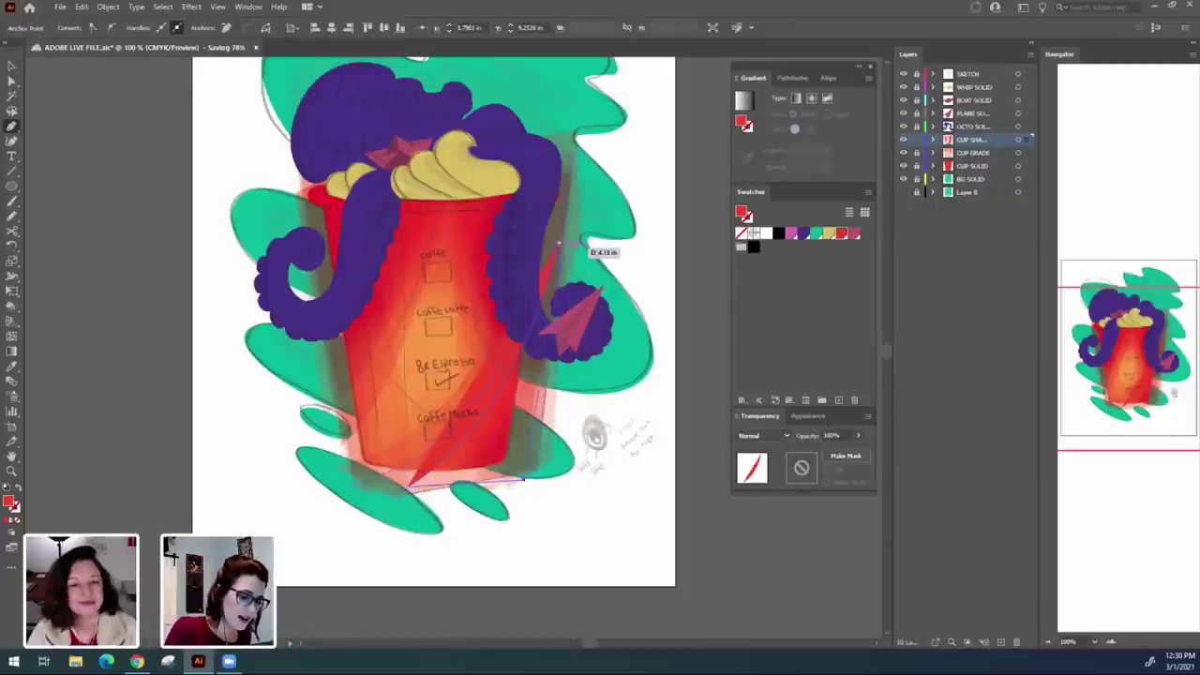
pyautogui.click(559, 244)
pyautogui.press('a')
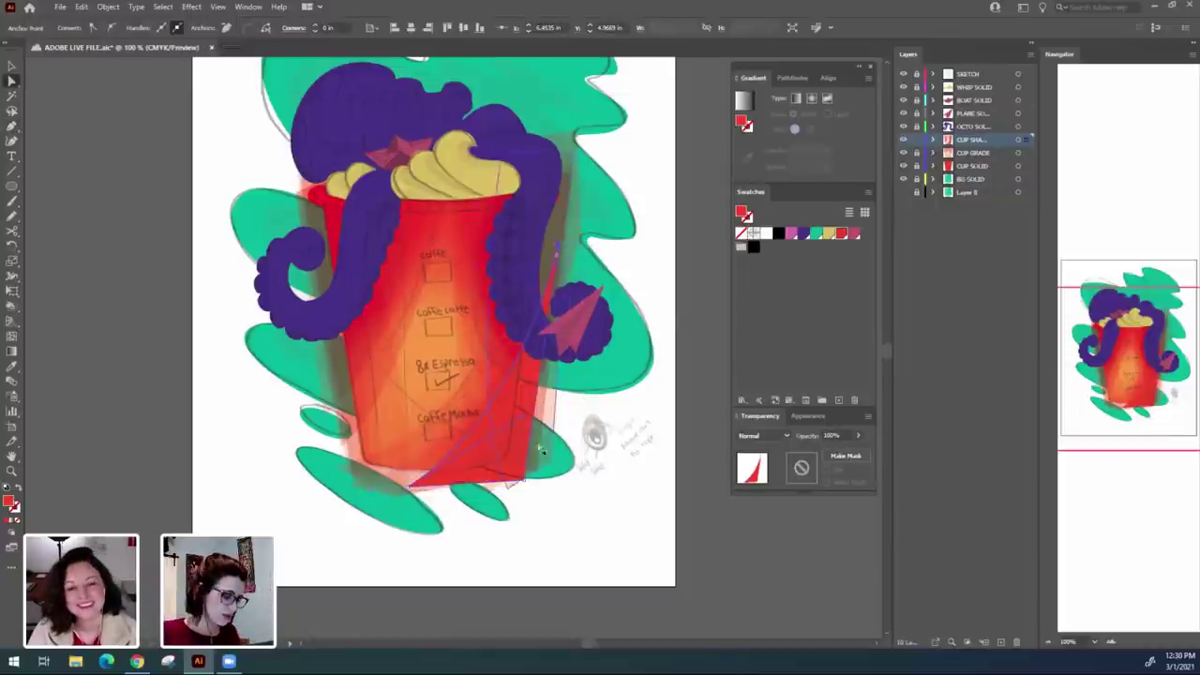
pyautogui.moveTo(550, 410); pyautogui.dragTo(551, 406)
# Set the new curved shape's blending mode to Multiply and its opacity to 20%.
pyautogui.click(786, 436)
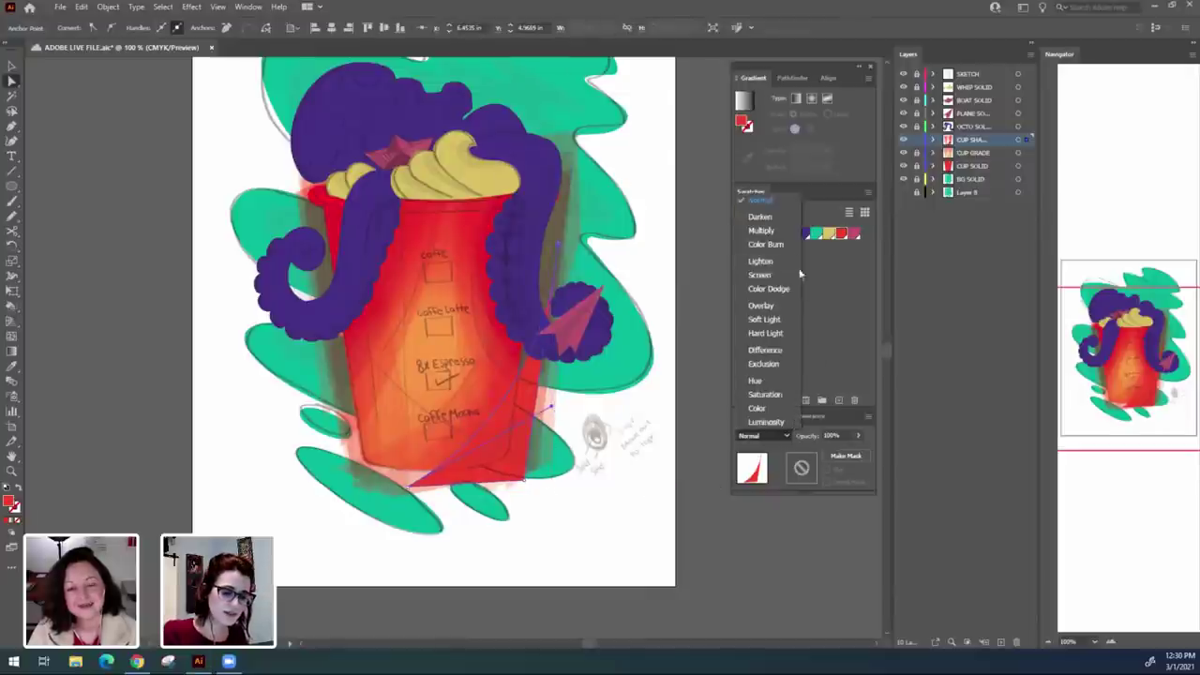
pyautogui.click(777, 231)
pyautogui.write('20')
pyautogui.press('Return')
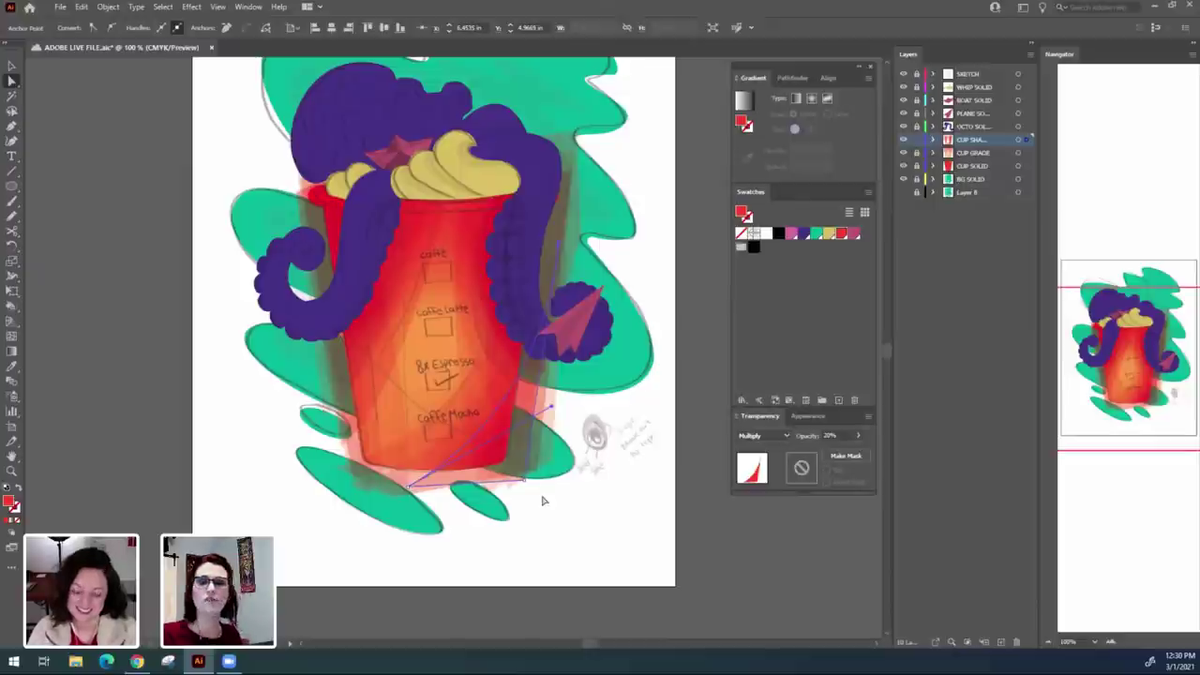
pyautogui.click(593, 531)
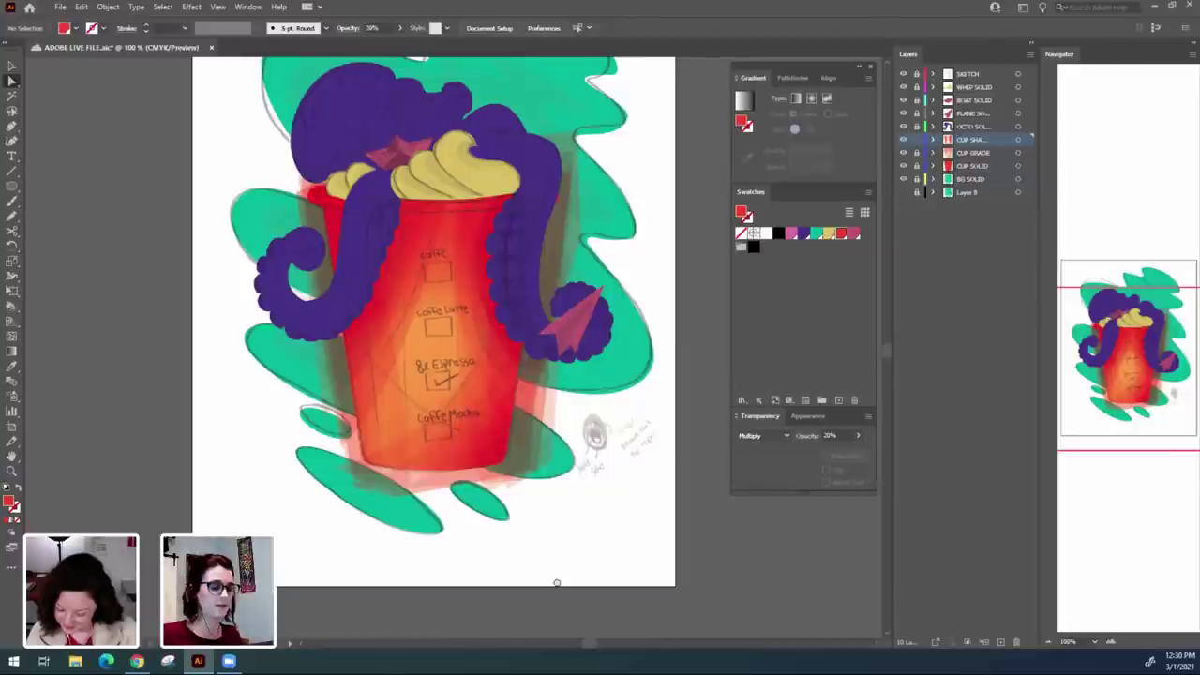
# Hide the SKETCH layer.
pyautogui.moveTo(556, 579); pyautogui.dragTo(559, 565)
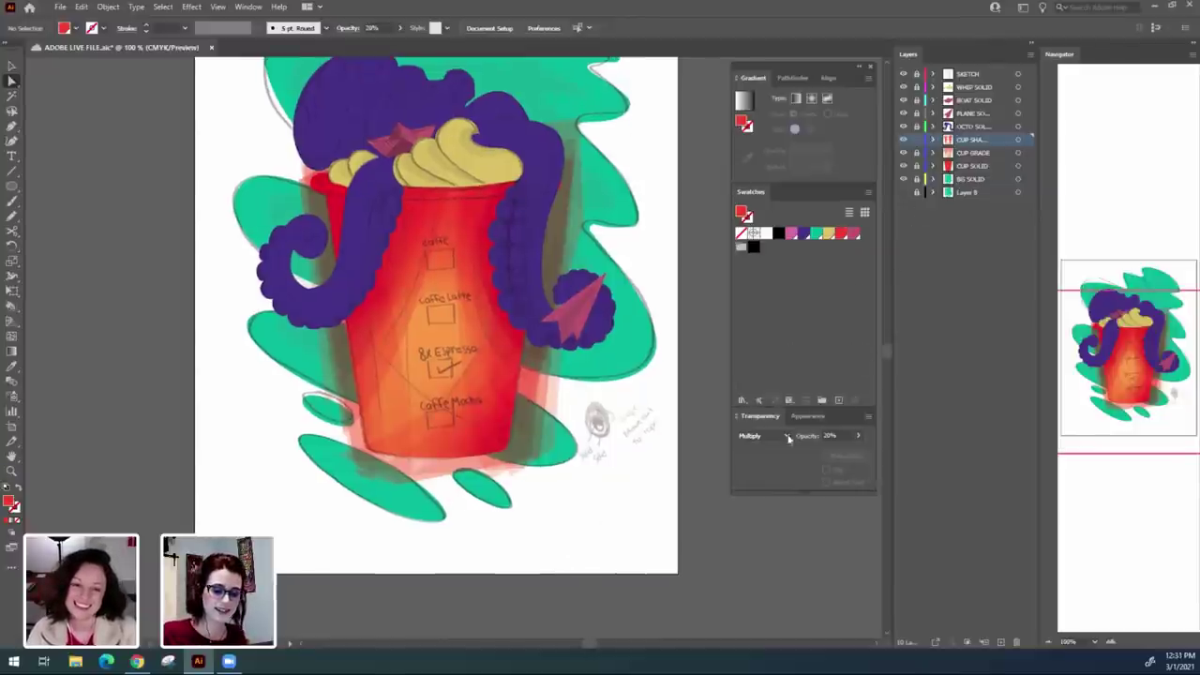
pyautogui.click(903, 74)
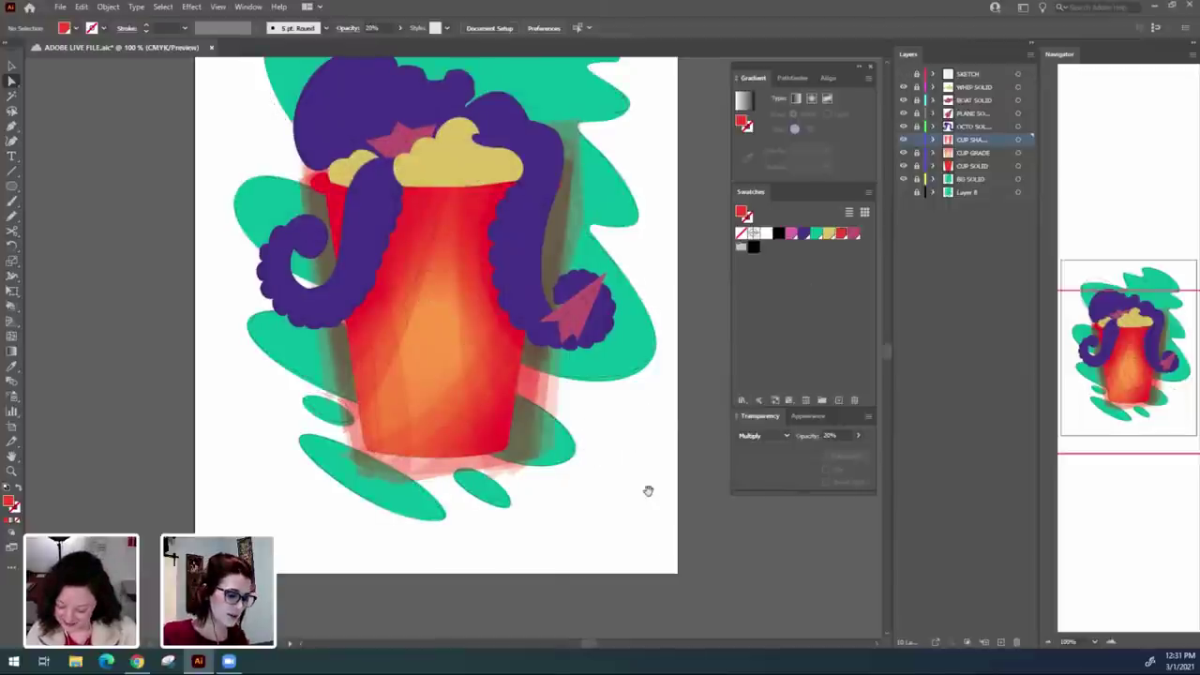
pyautogui.scroll(1, 648, 490)
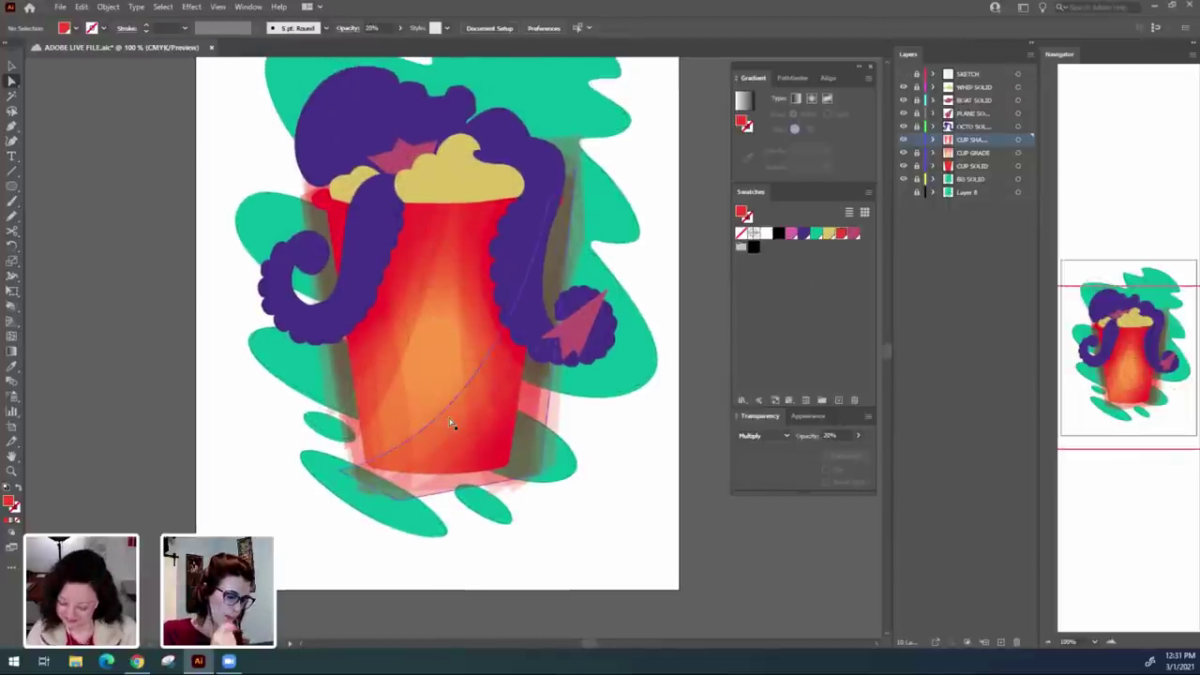
# Pull the wide base shadow's upper inner anchor from the right tentacle to the top of the whipped cream.
pyautogui.click(446, 433)
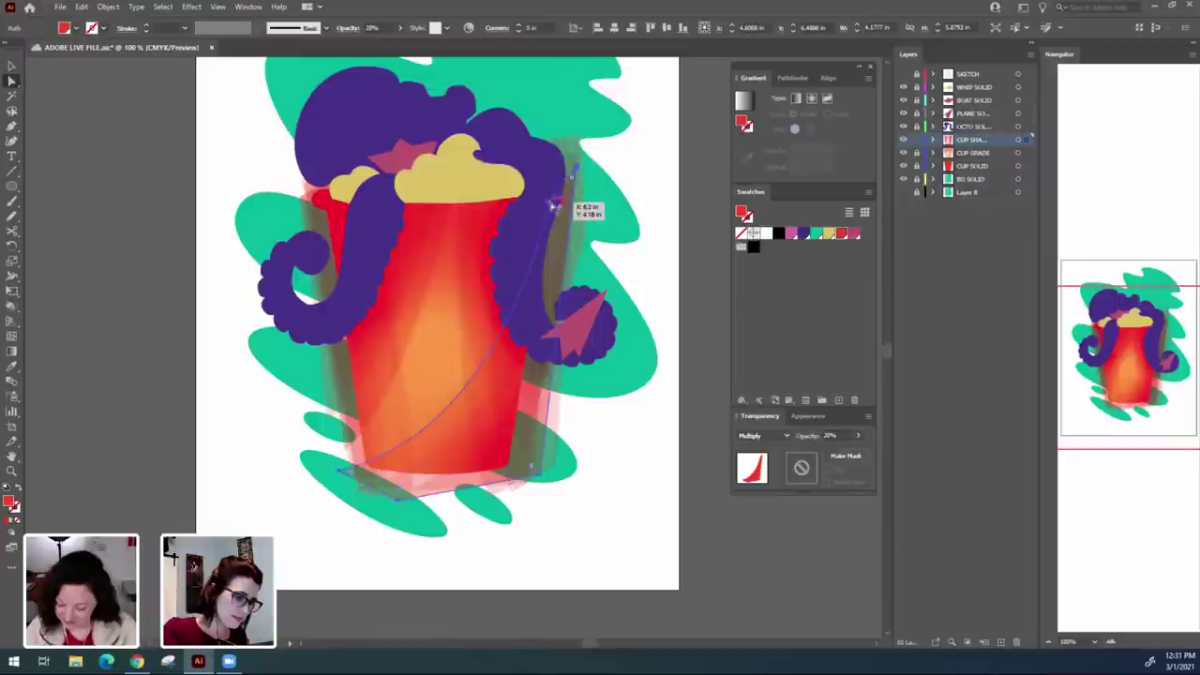
pyautogui.moveTo(555, 199)
pyautogui.mouseDown()
pyautogui.moveTo(511, 170)
pyautogui.moveTo(509, 156)
pyautogui.mouseUp()
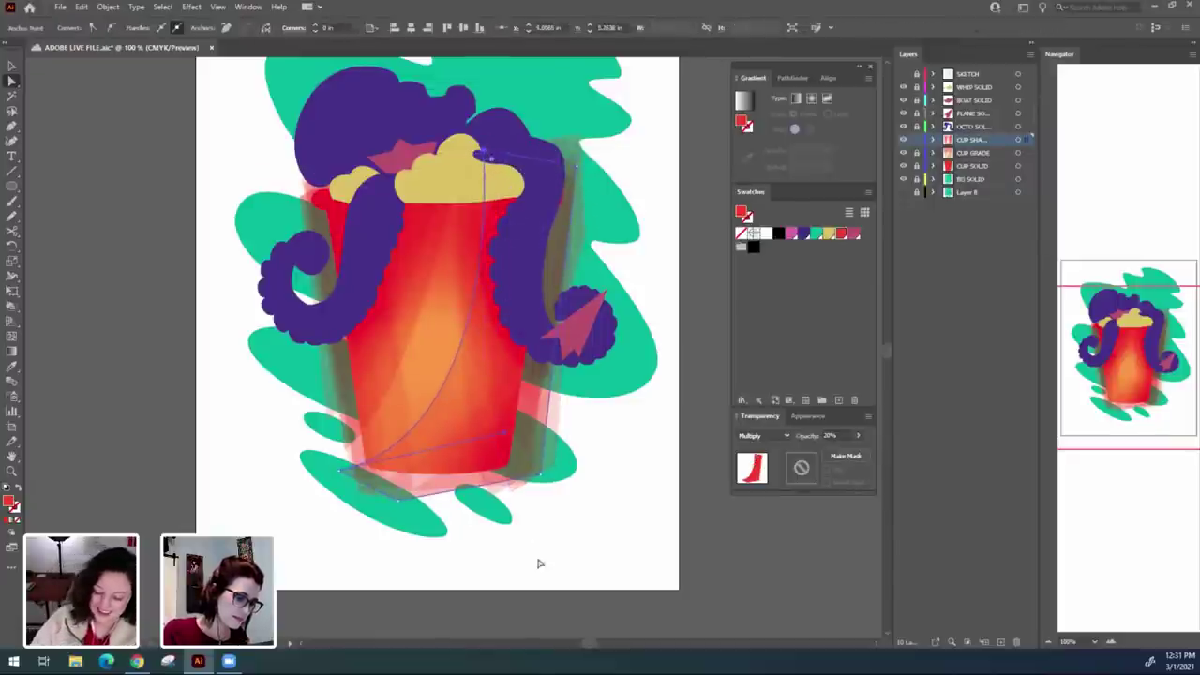
pyautogui.click(535, 560)
# Pull the upper inner anchors of two shadows on the cup's left side across toward the whipped cream.
pyautogui.click(407, 401)
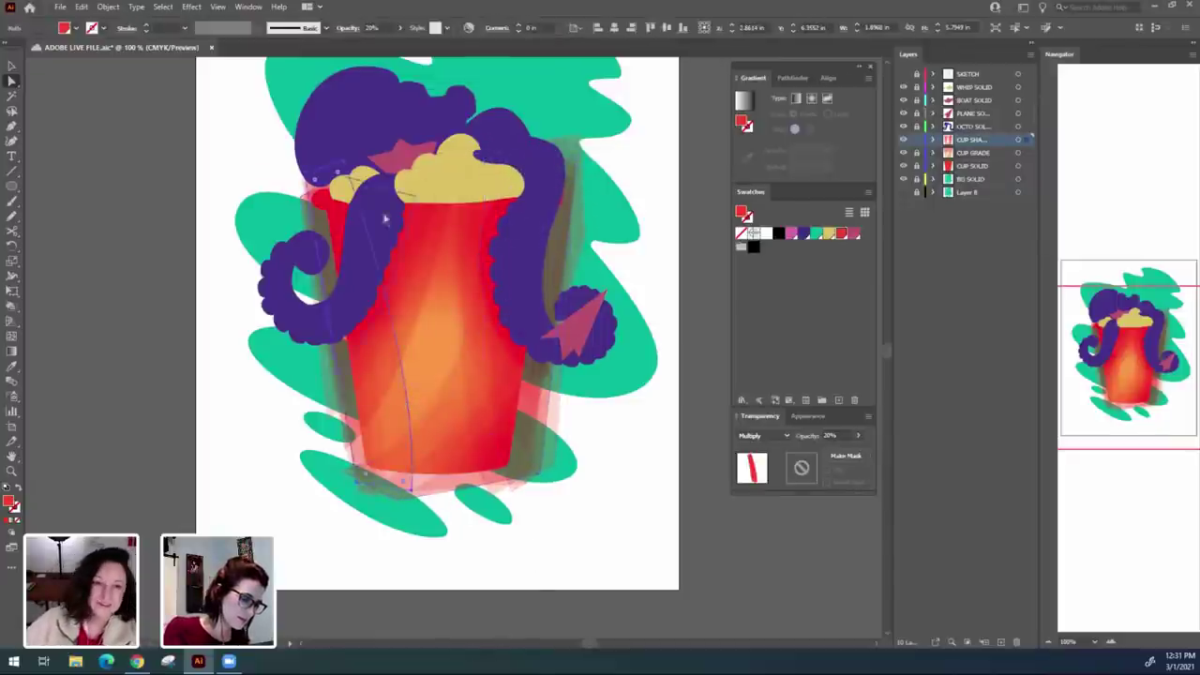
pyautogui.click(346, 161)
pyautogui.click(395, 152)
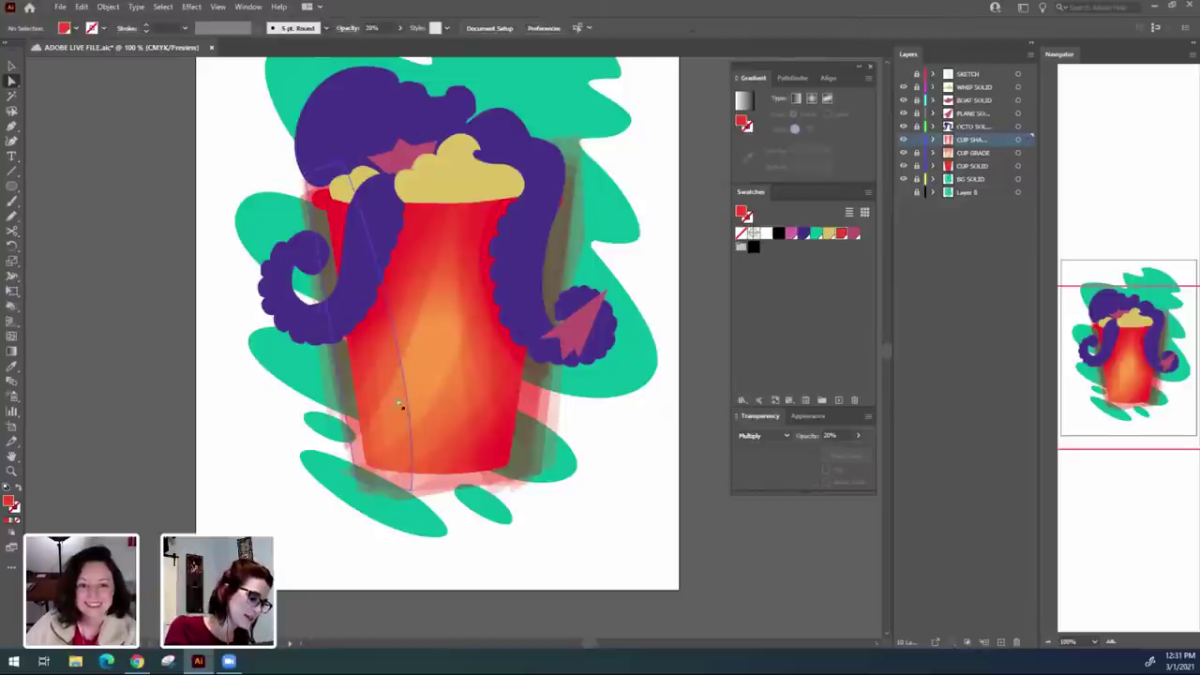
pyautogui.click(405, 406)
pyautogui.moveTo(346, 162)
pyautogui.mouseDown()
pyautogui.moveTo(439, 147)
pyautogui.moveTo(493, 194)
pyautogui.mouseUp()
pyautogui.click(538, 587)
pyautogui.click(441, 236)
pyautogui.click(457, 176)
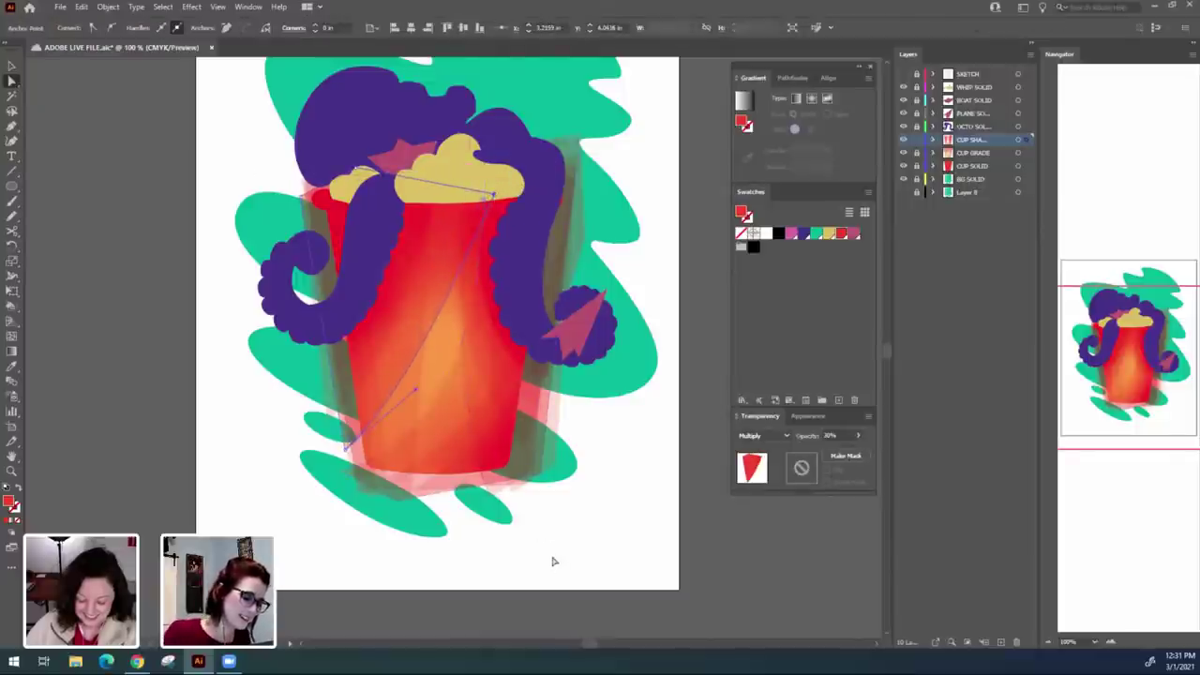
pyautogui.click(553, 561)
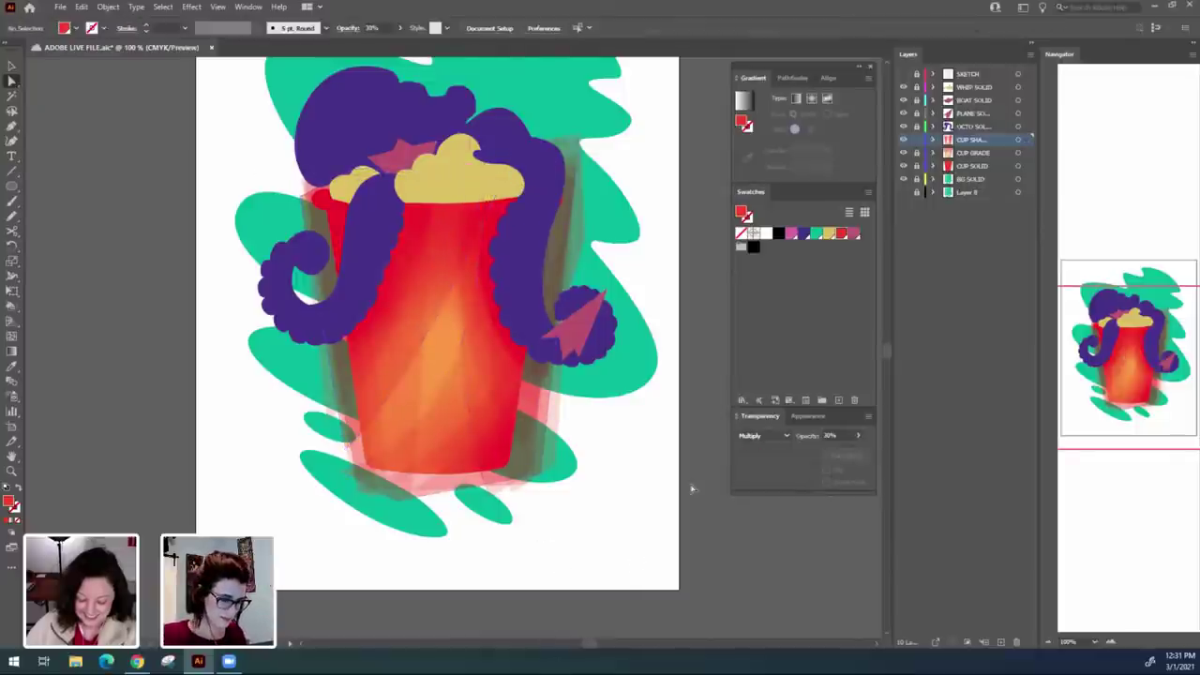
# Set the opacity of the tall shadow along the cup's right half to 10%.
pyautogui.press('v')
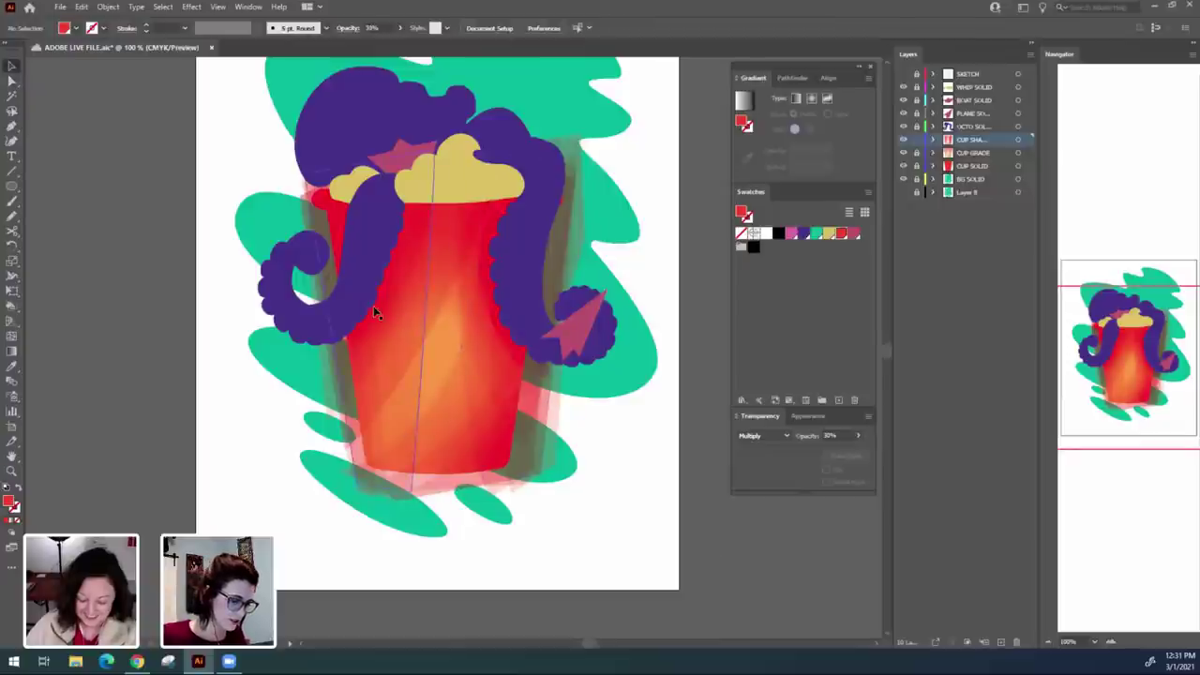
pyautogui.click(505, 301)
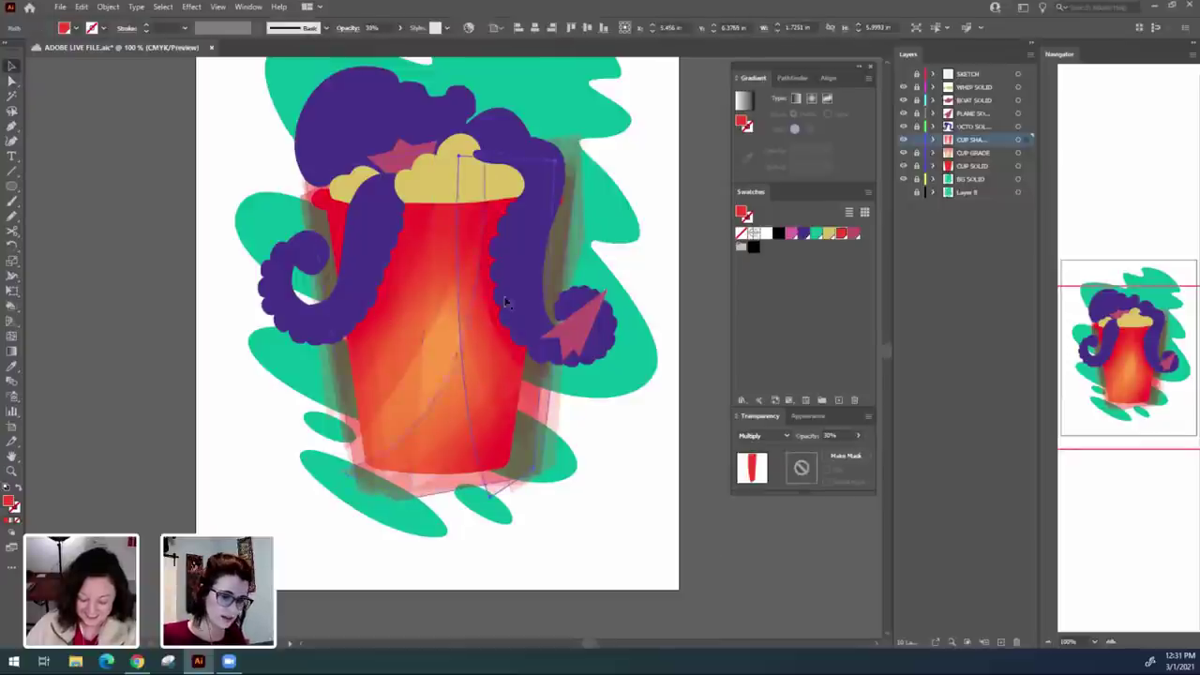
pyautogui.click(834, 435)
pyautogui.write('10')
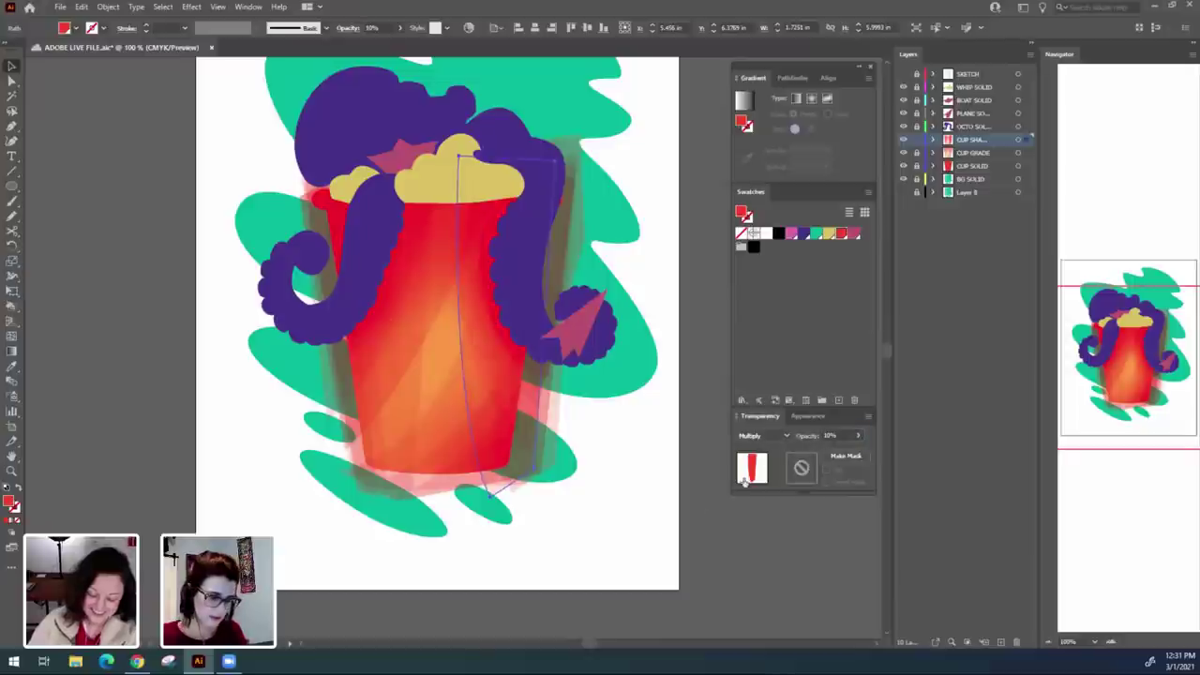
pyautogui.click(611, 491)
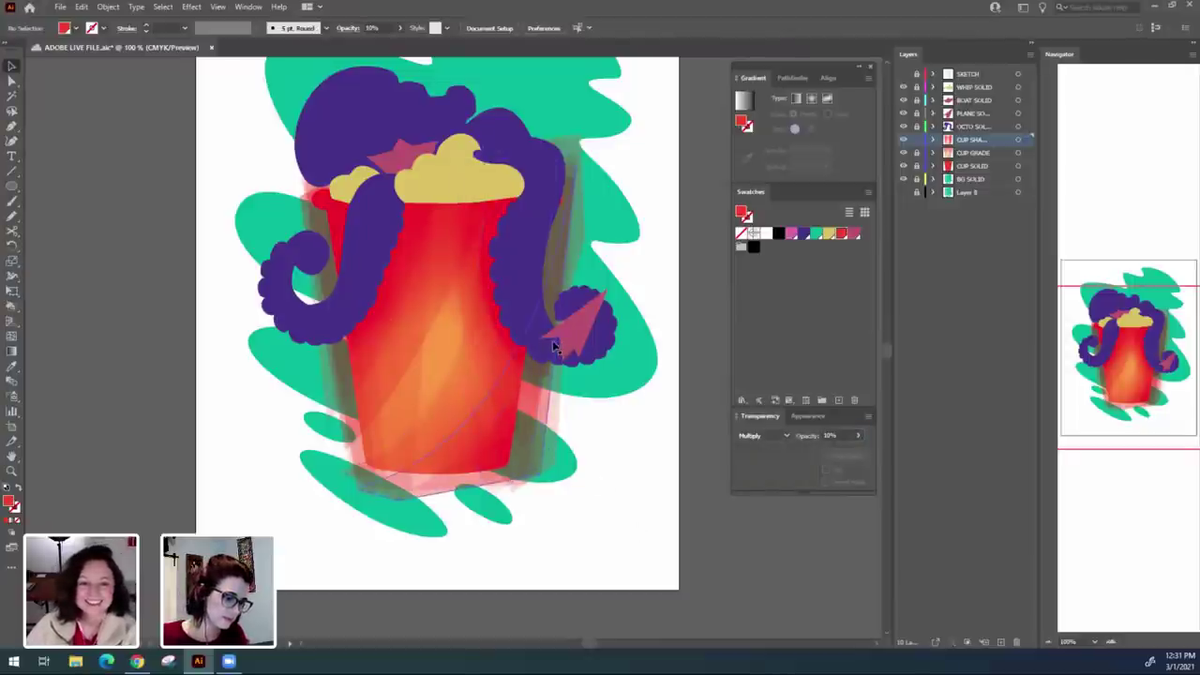
# Change the opacity of the curved shadow that sweeps from the right tentacle around the cup's base.
pyautogui.click(571, 363)
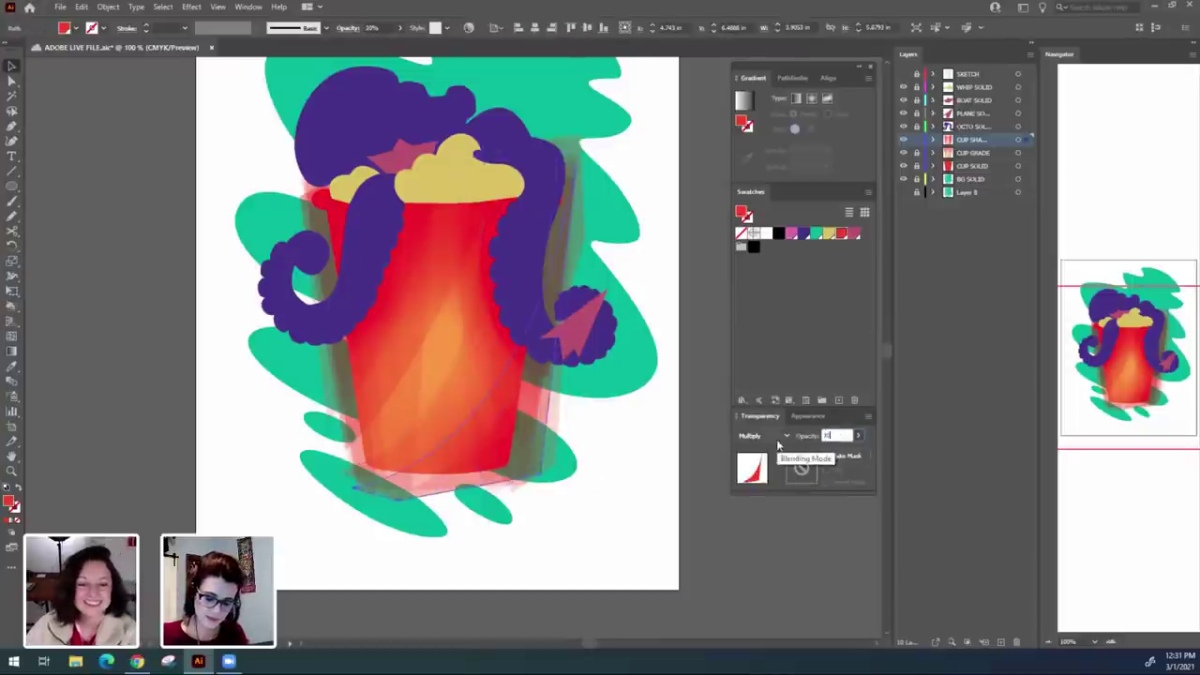
pyautogui.click(614, 521)
pyautogui.click(559, 448)
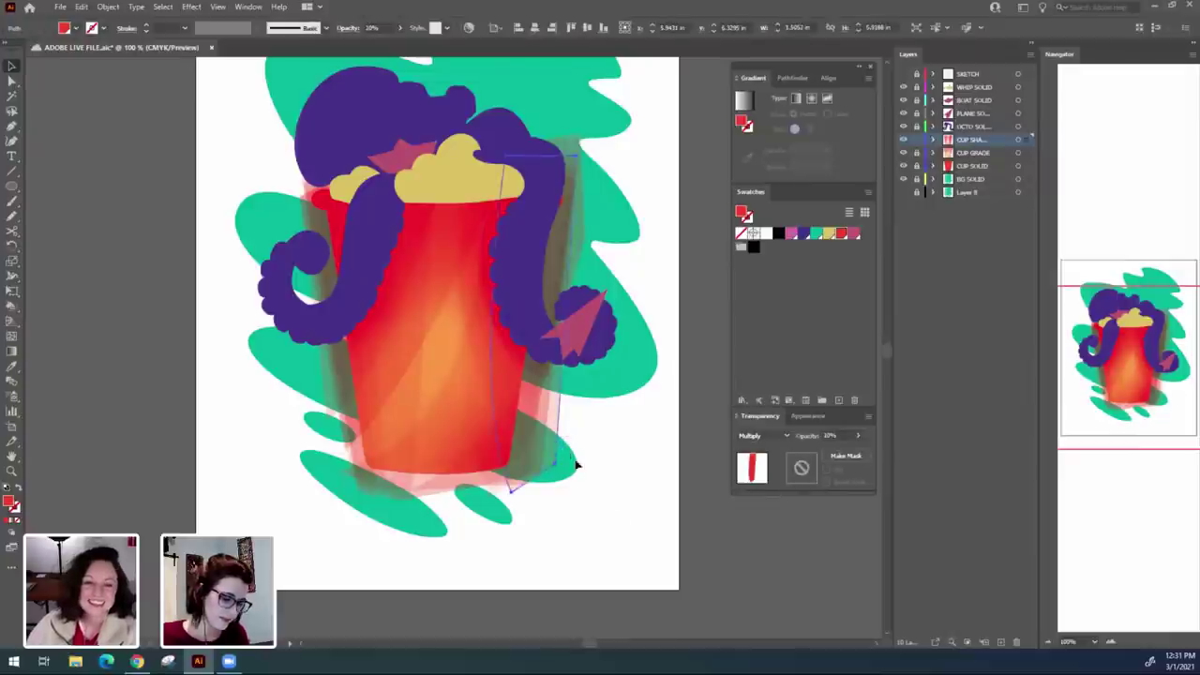
pyautogui.click(579, 467)
# Set the opacity of the leaf-shaped shadow behind the right tentacle to 10%.
pyautogui.click(577, 154)
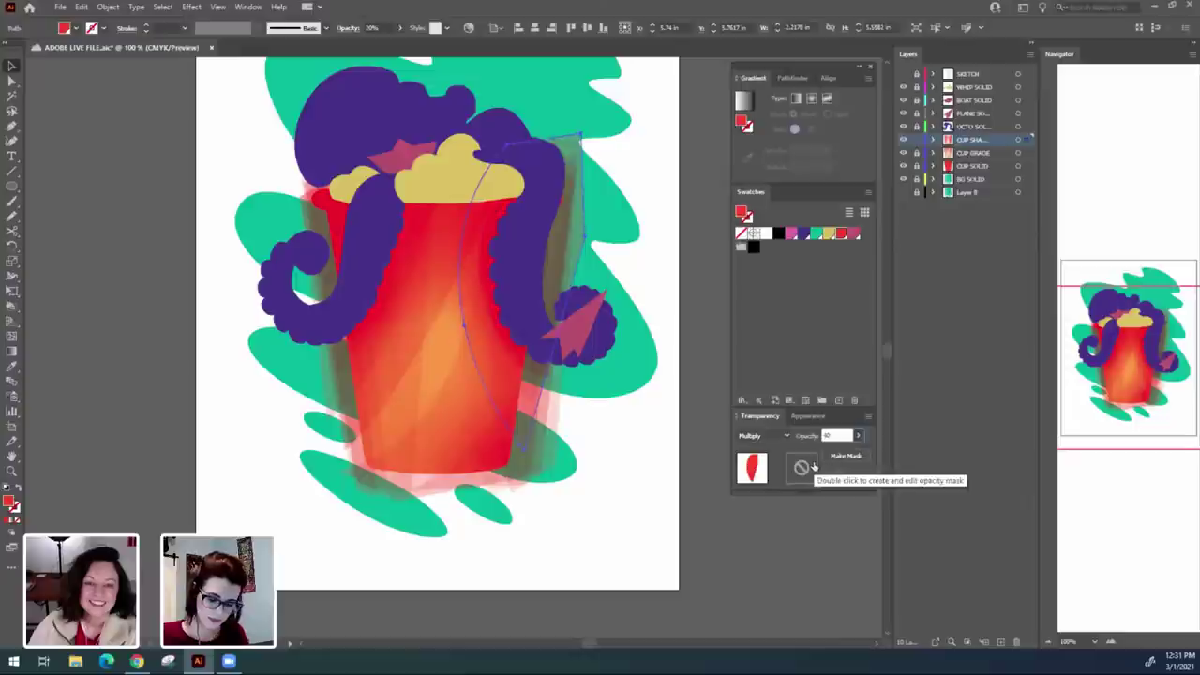
pyautogui.press('Return')
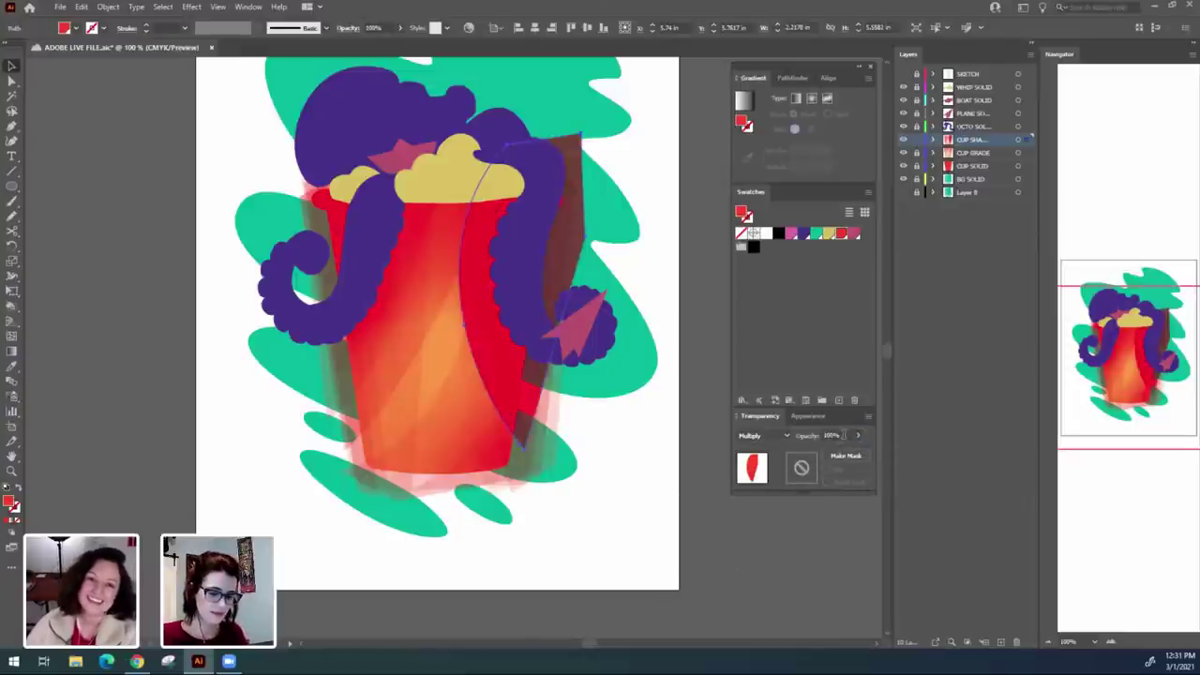
pyautogui.write('10')
pyautogui.press('Return')
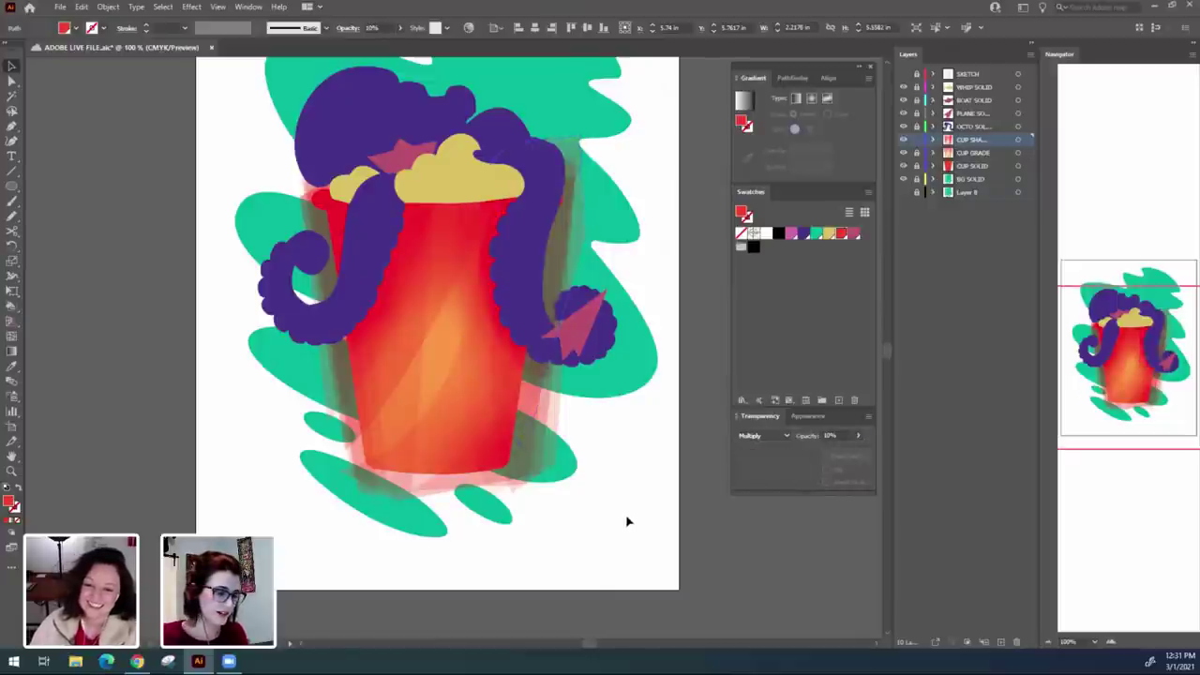
pyautogui.click(628, 521)
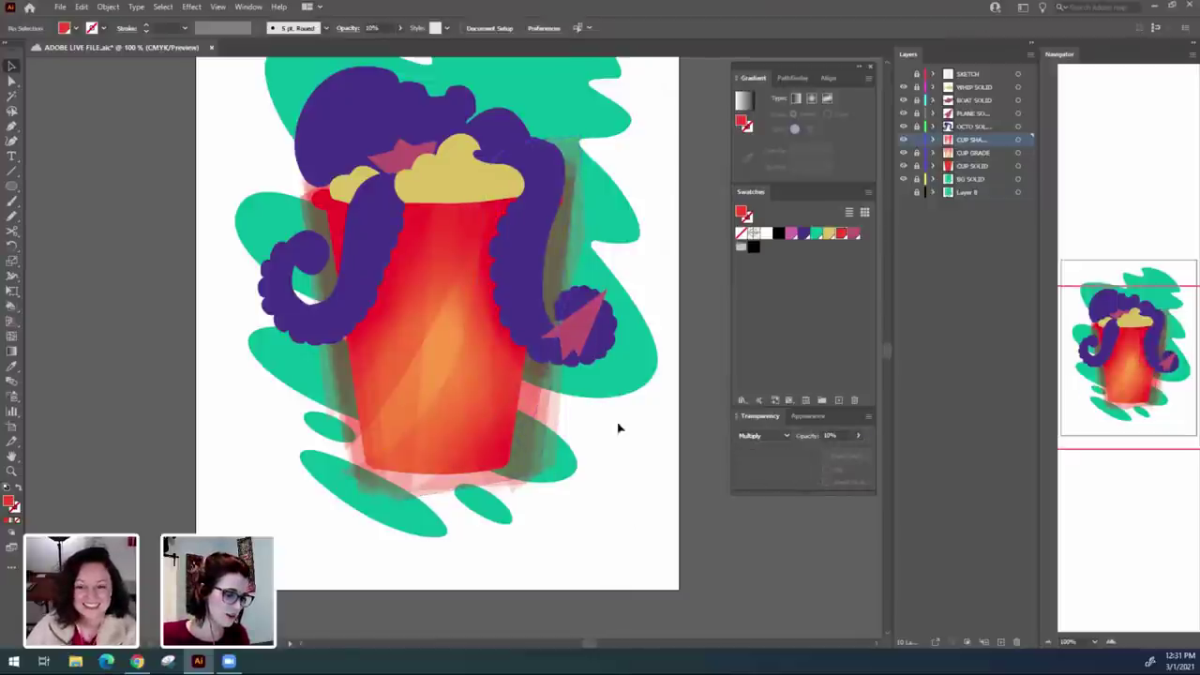
# Shift the narrow shadow at the cup's right edge slightly outward.
pyautogui.click(560, 442)
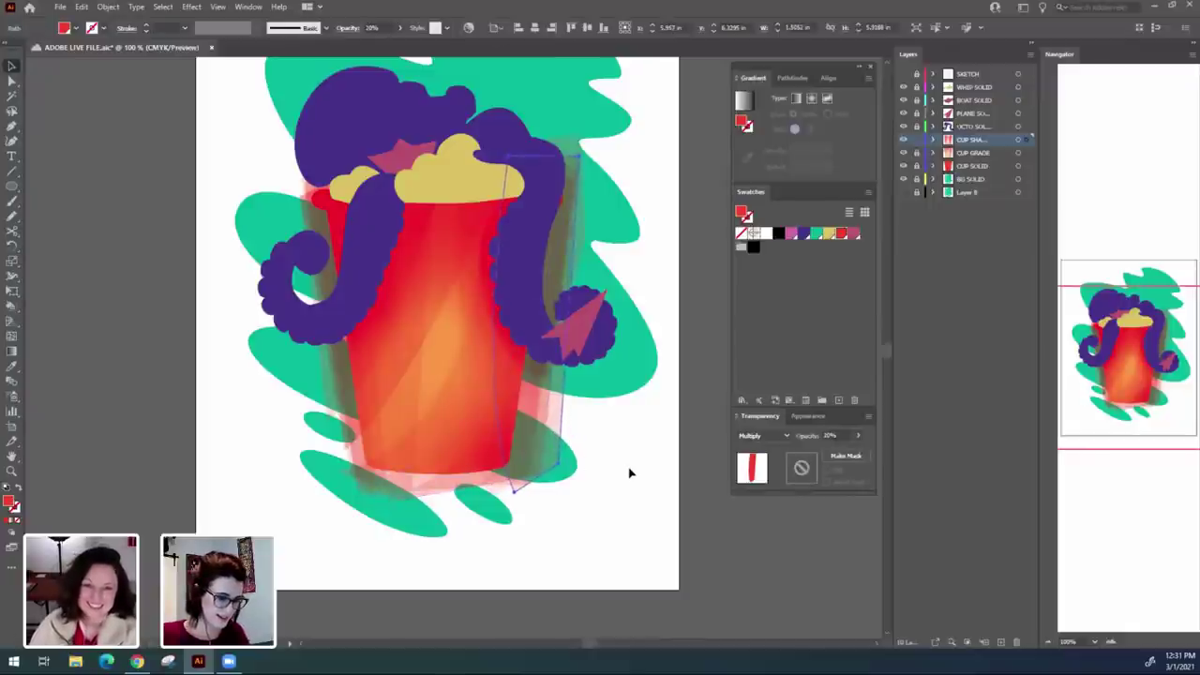
pyautogui.click(581, 541)
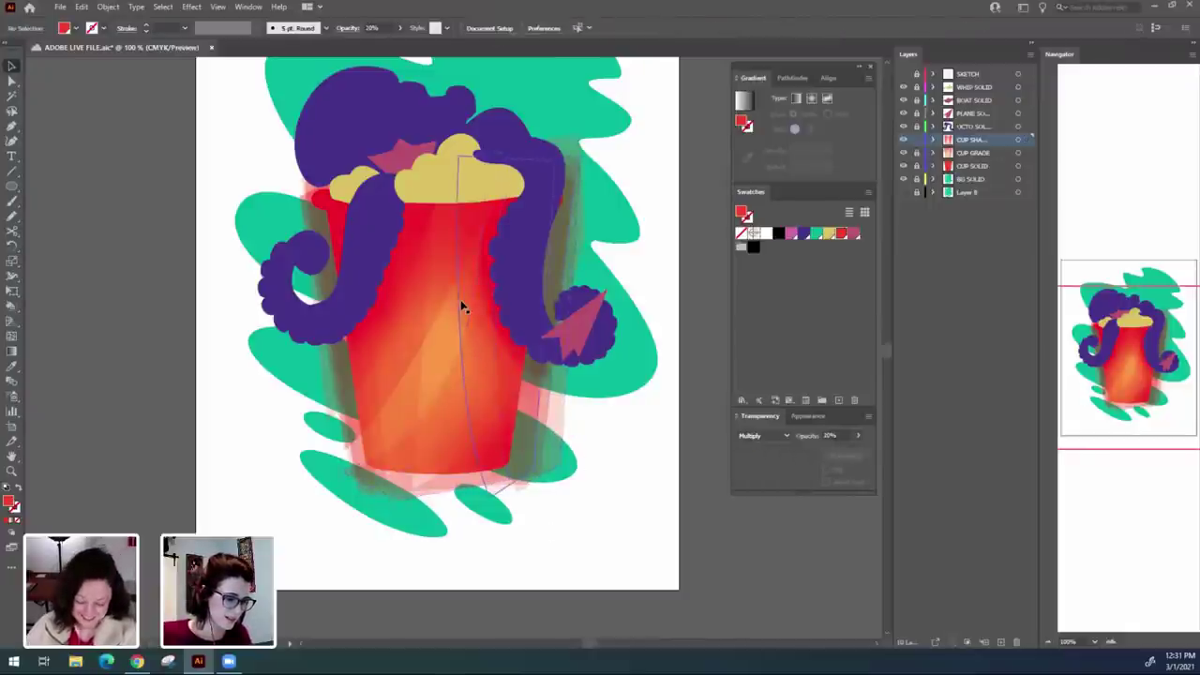
# Move the upper-left anchor of the curved right-hand cup shading shape left to beside the whipped cream's tallest peak.
pyautogui.click(422, 436)
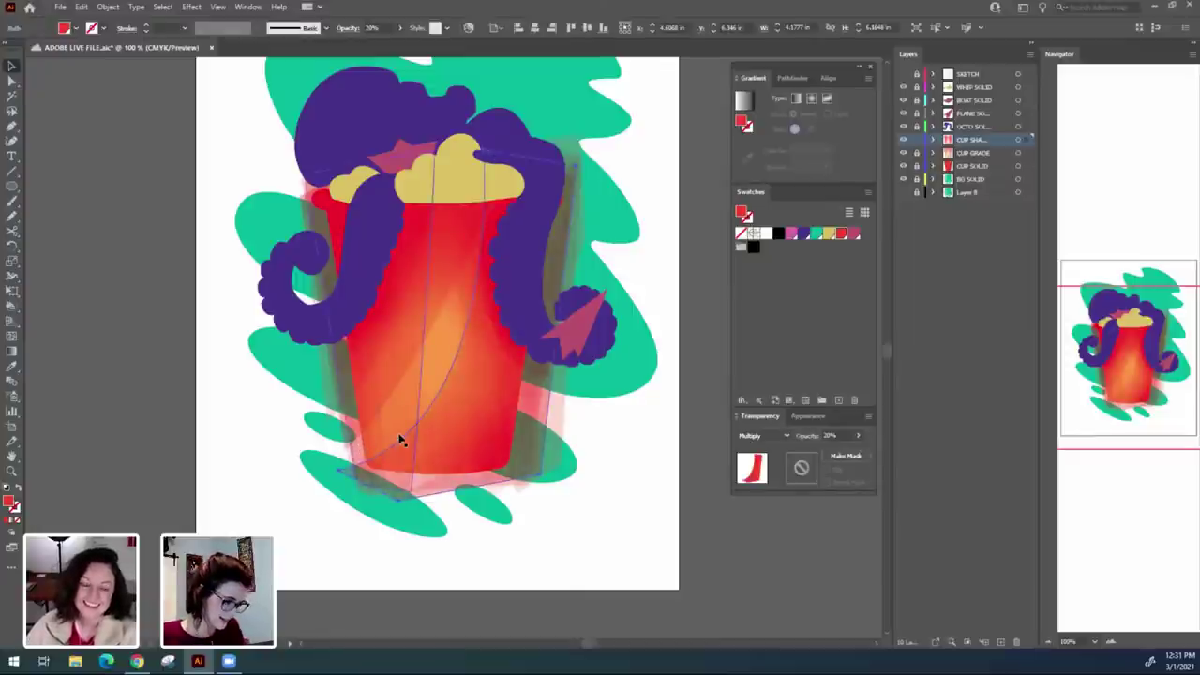
pyautogui.press('a')
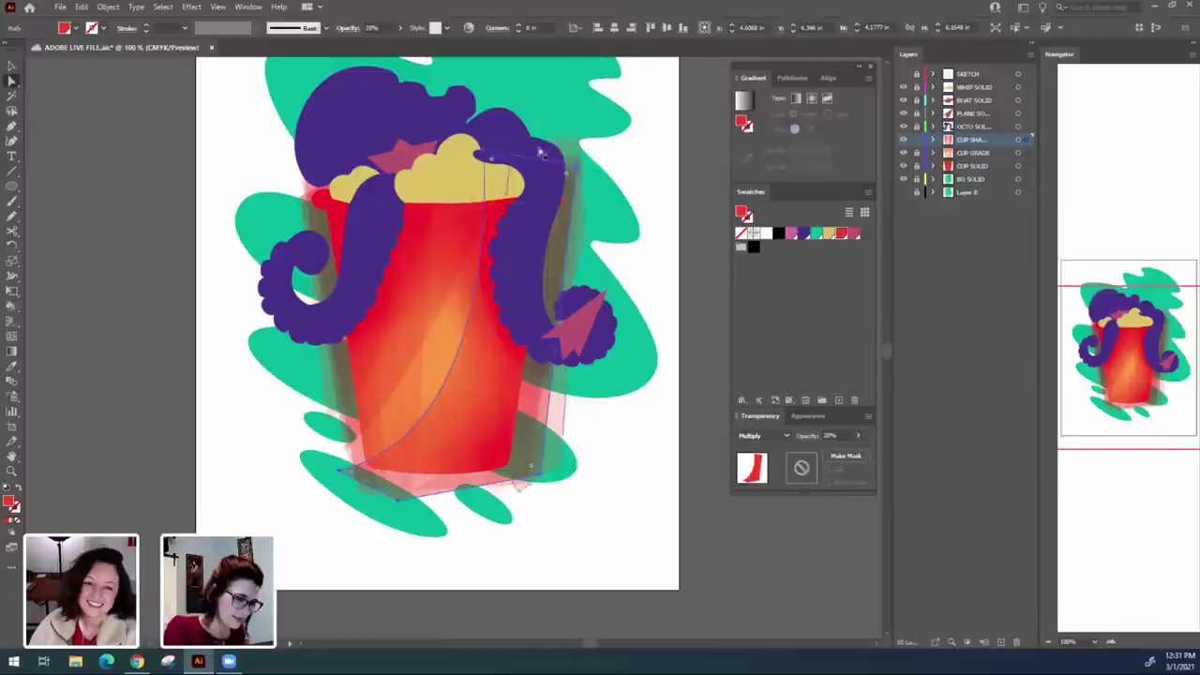
pyautogui.moveTo(485, 154); pyautogui.dragTo(354, 143)
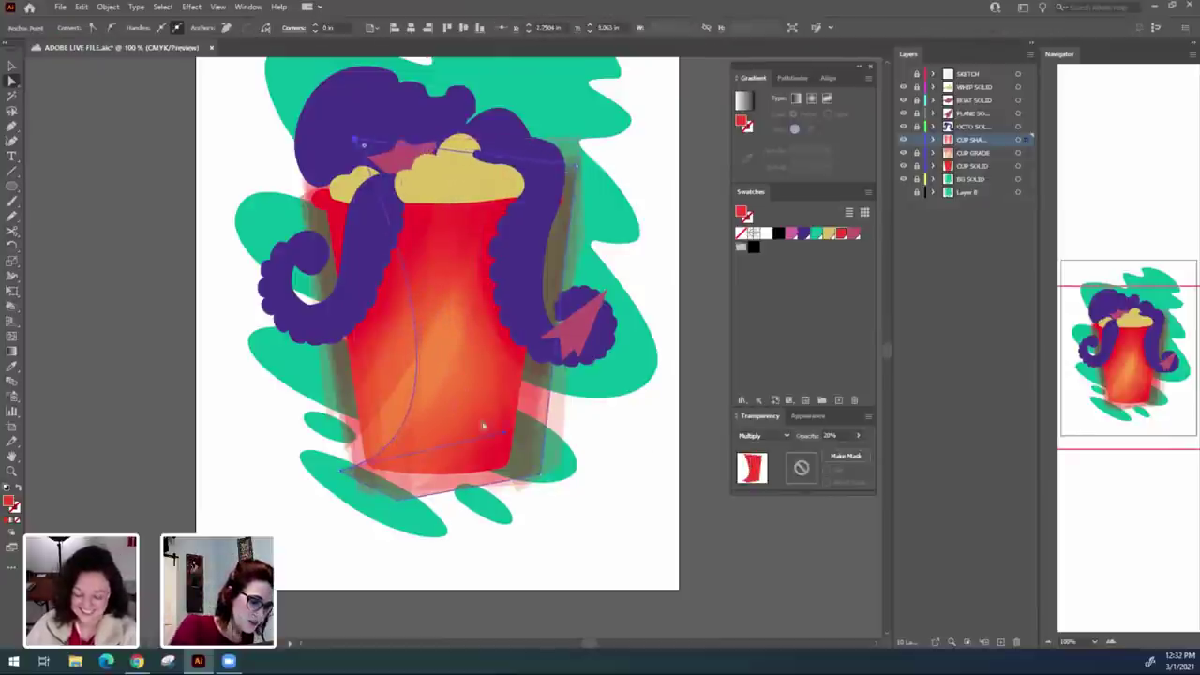
pyautogui.click(579, 555)
pyautogui.hotkey('ctrl', 'z')
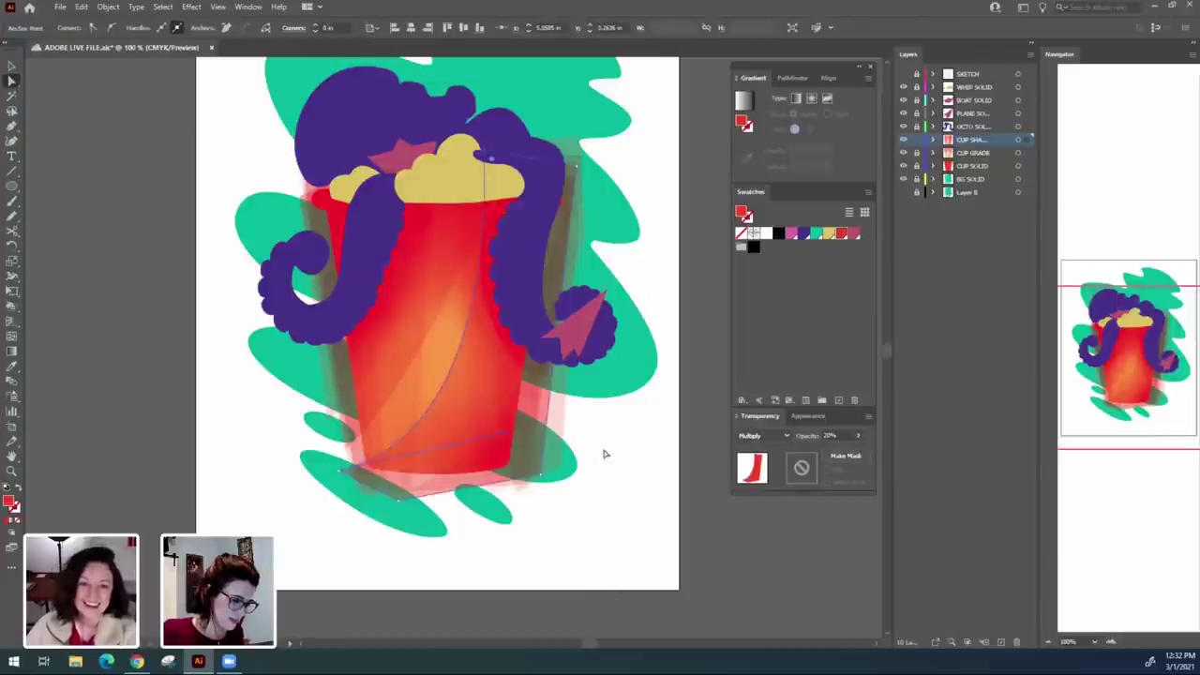
pyautogui.moveTo(487, 150); pyautogui.dragTo(436, 140)
pyautogui.click(597, 547)
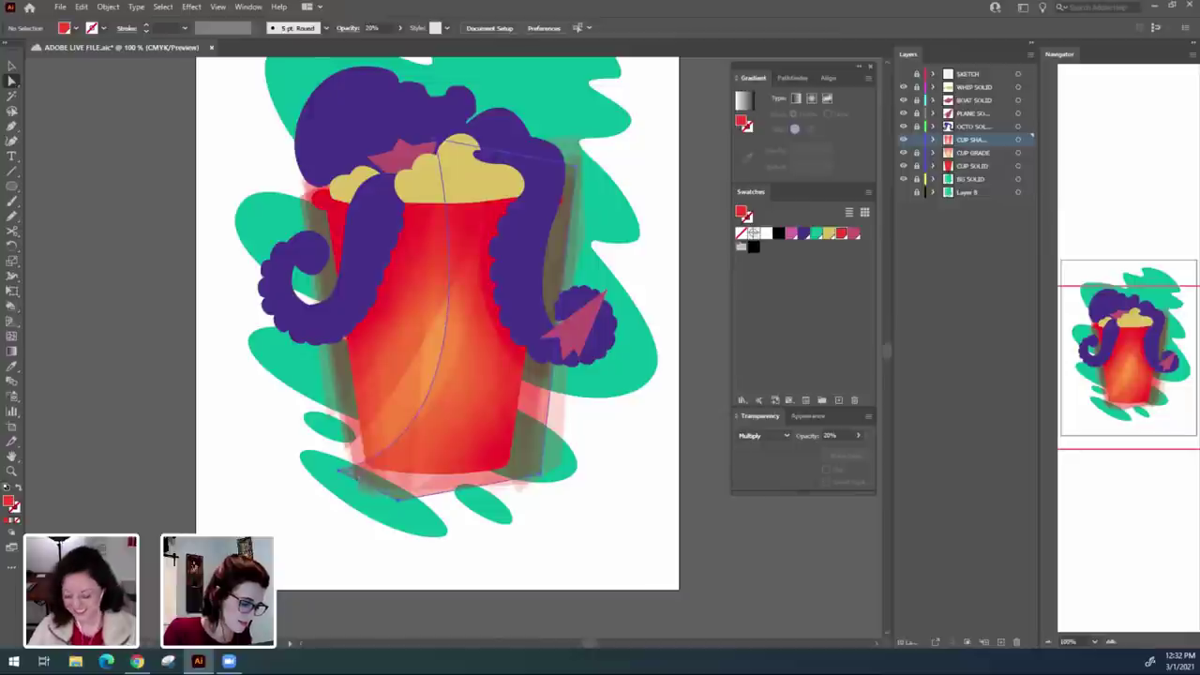
# Try to pull the lower-left anchor of the curved shading shape farther left, and undo it.
pyautogui.moveTo(362, 479); pyautogui.dragTo(314, 476)
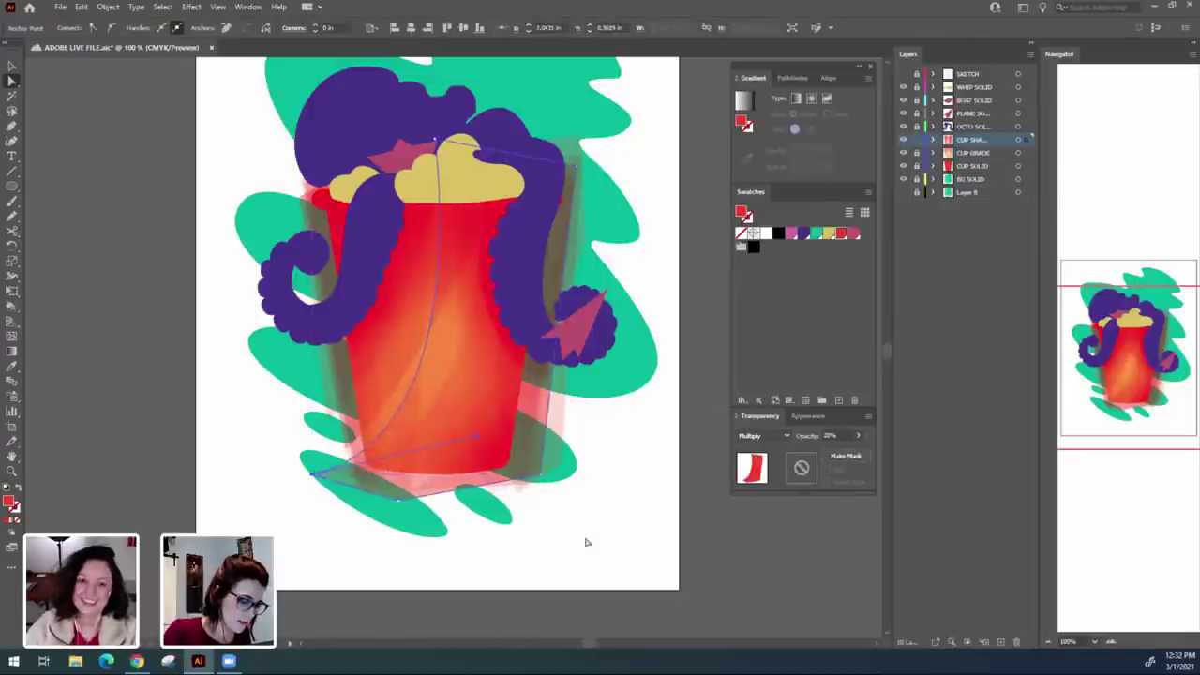
pyautogui.click(638, 569)
pyautogui.hotkey('ctrl', 'z')
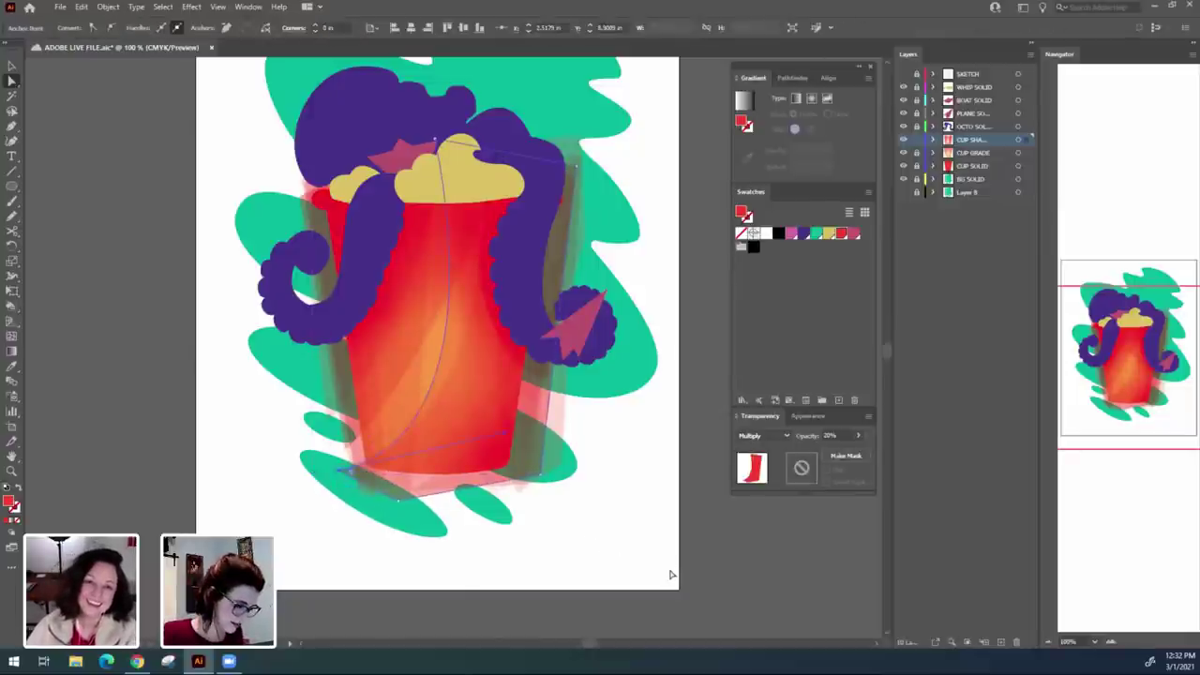
pyautogui.click(843, 513)
pyautogui.click(853, 511)
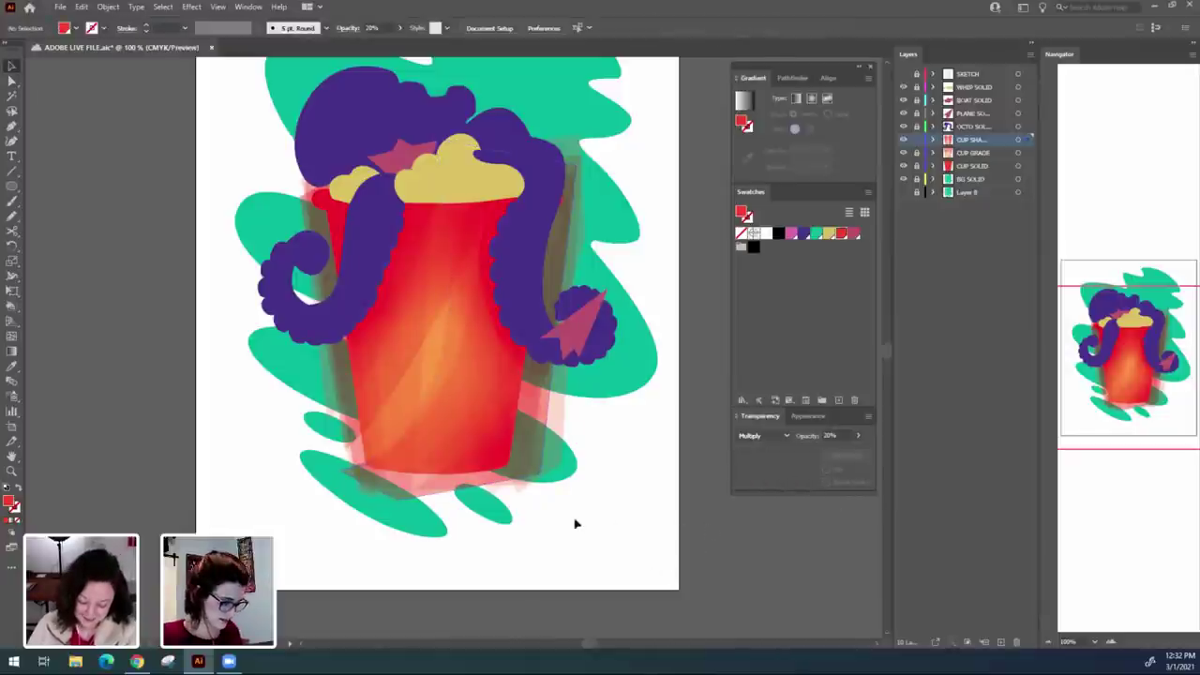
# Move the whole curved shading shape slightly to the right, farther past the cup's right edge.
pyautogui.doubleClick(517, 454)
pyautogui.click(582, 482)
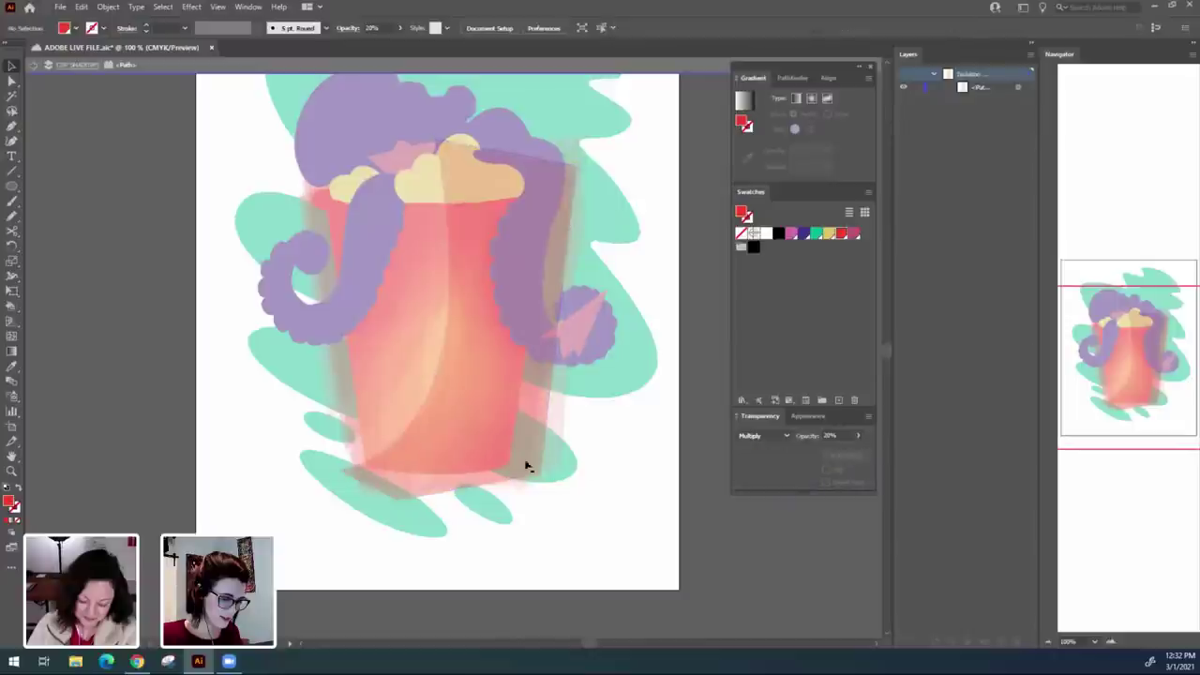
pyautogui.doubleClick(626, 493)
pyautogui.moveTo(522, 453); pyautogui.dragTo(552, 452)
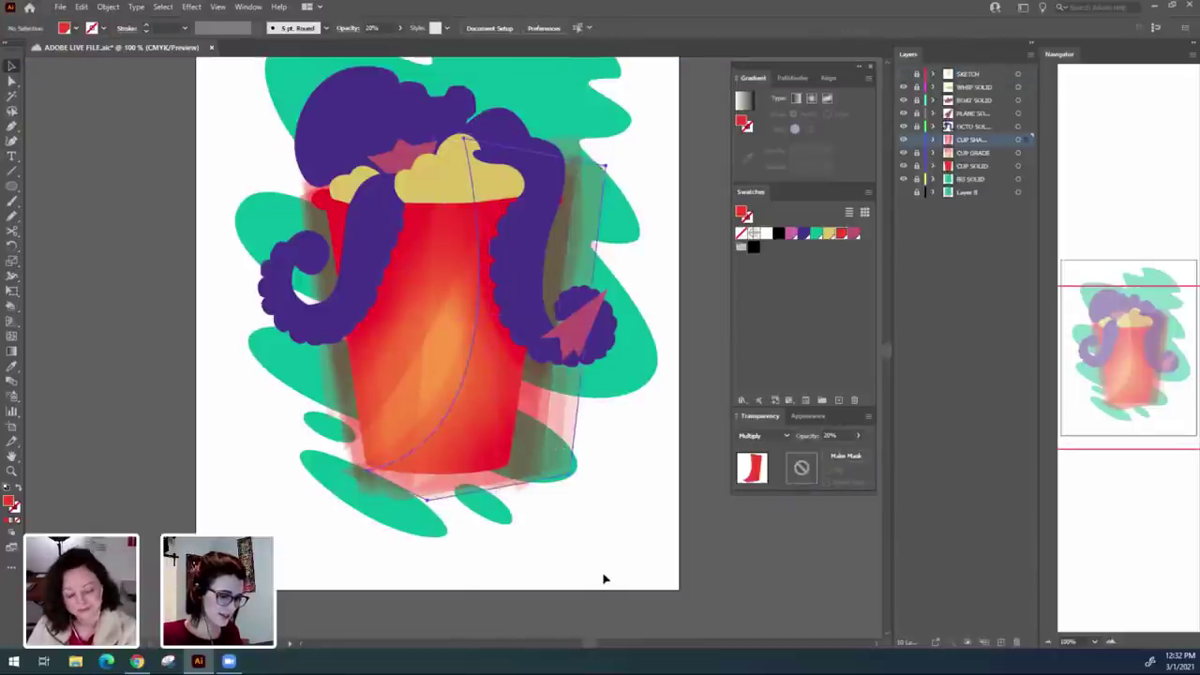
pyautogui.click(554, 565)
# Move the upper-right anchor of a left cup shading shape right, to where the whipped cream meets the right tentacle.
pyautogui.click(421, 403)
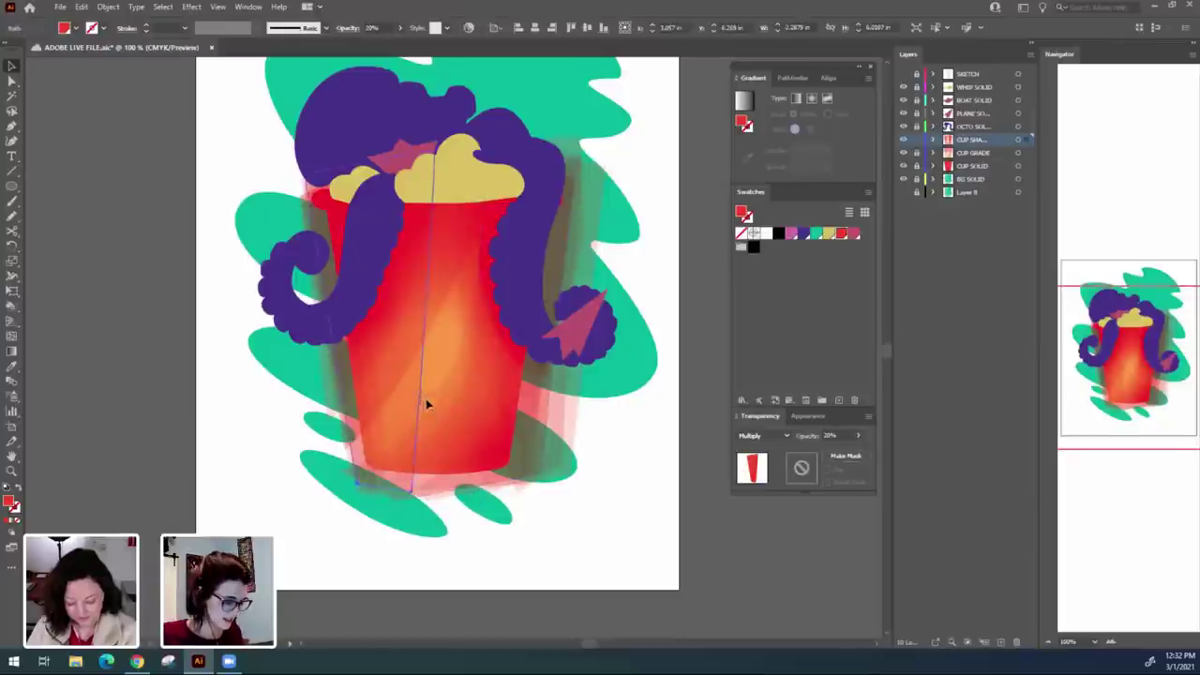
pyautogui.click(554, 529)
pyautogui.click(571, 534)
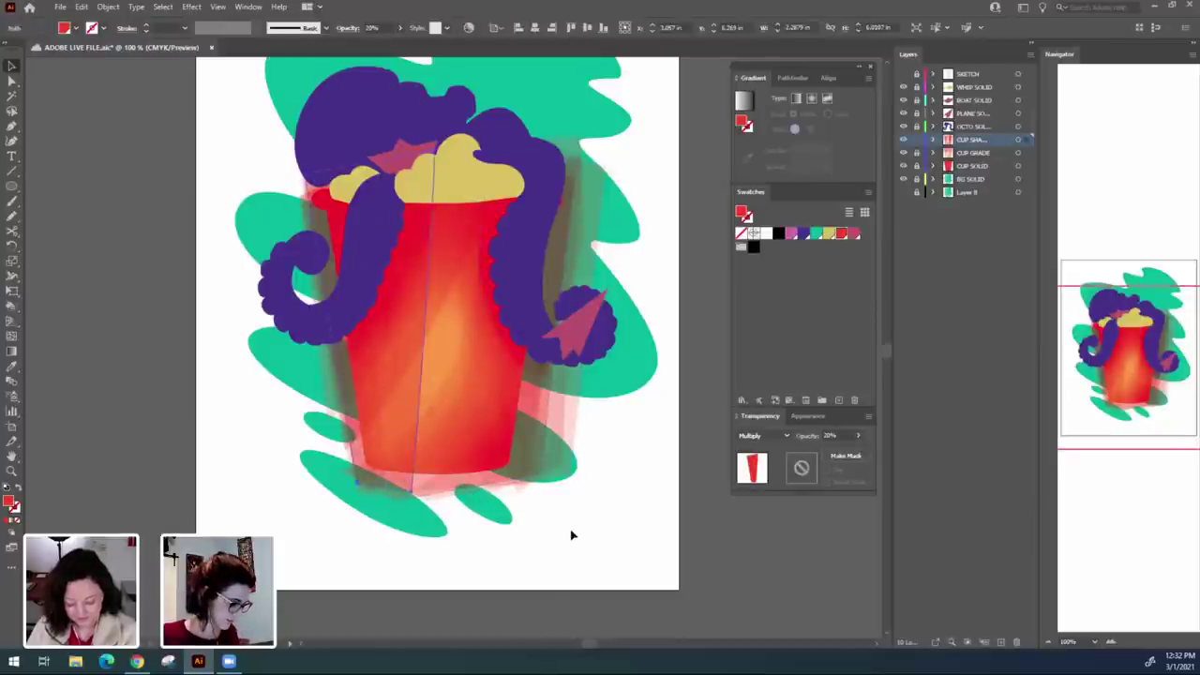
pyautogui.press('a')
pyautogui.click(437, 152)
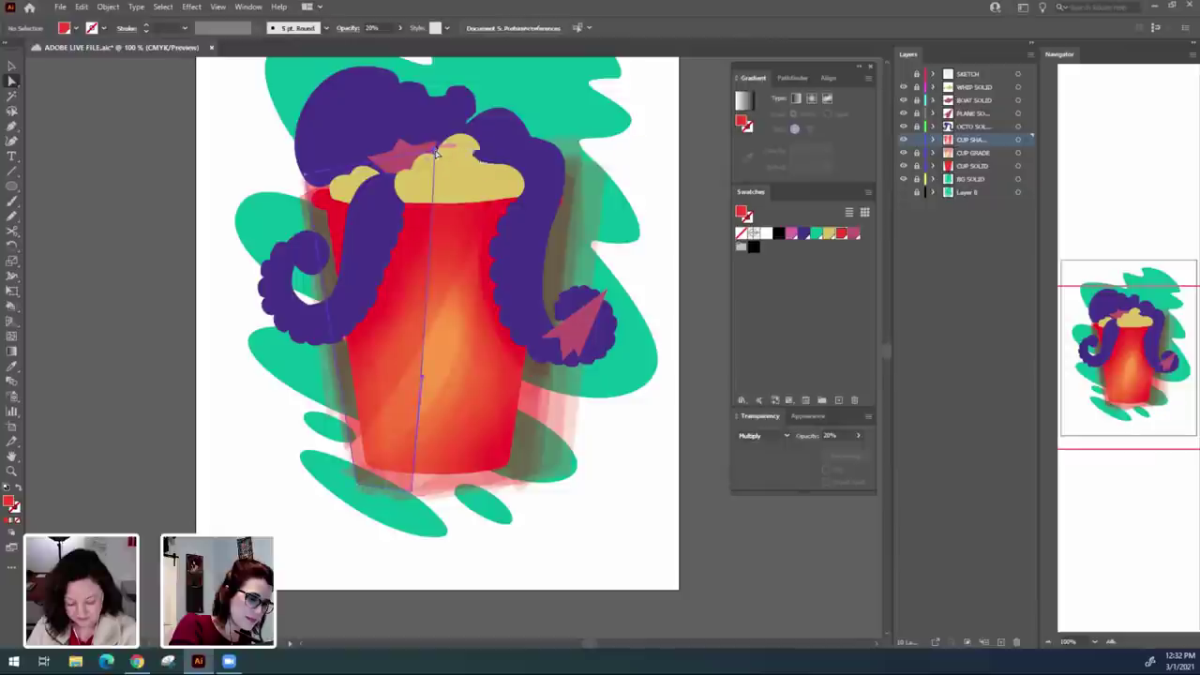
pyautogui.moveTo(438, 153); pyautogui.dragTo(485, 155)
pyautogui.click(685, 576)
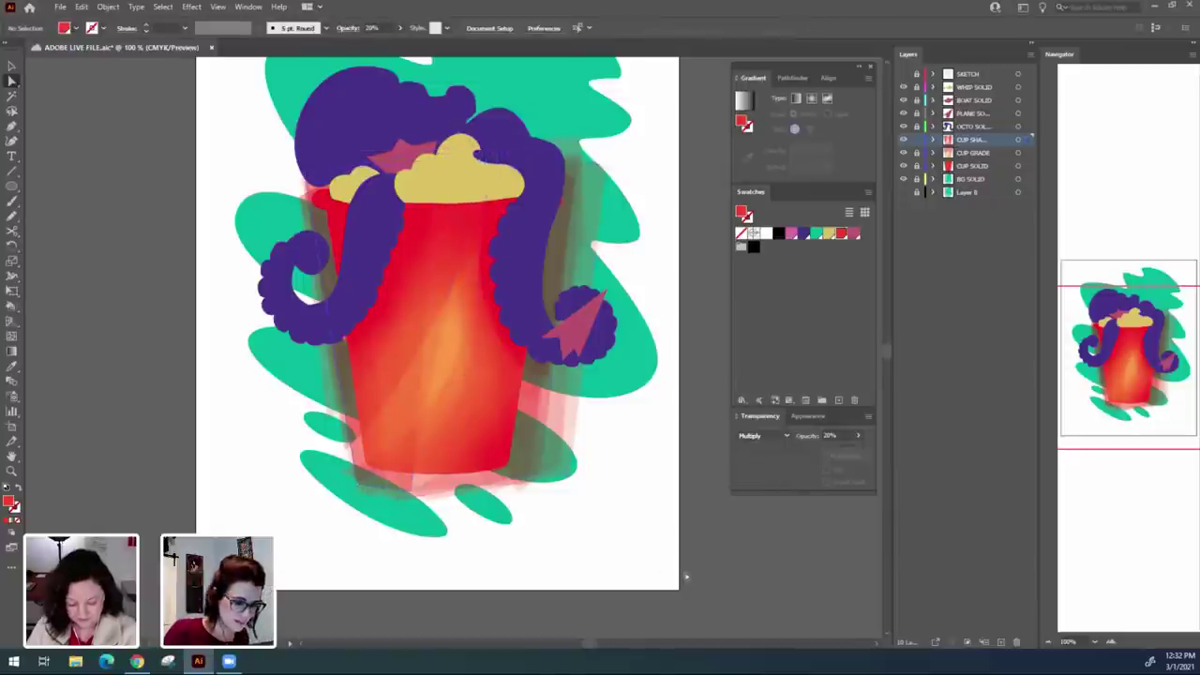
# Widen the other left shading shape by moving its upper-right anchor to the cream's right end and its lower-right anchor slightly right.
pyautogui.click(440, 351)
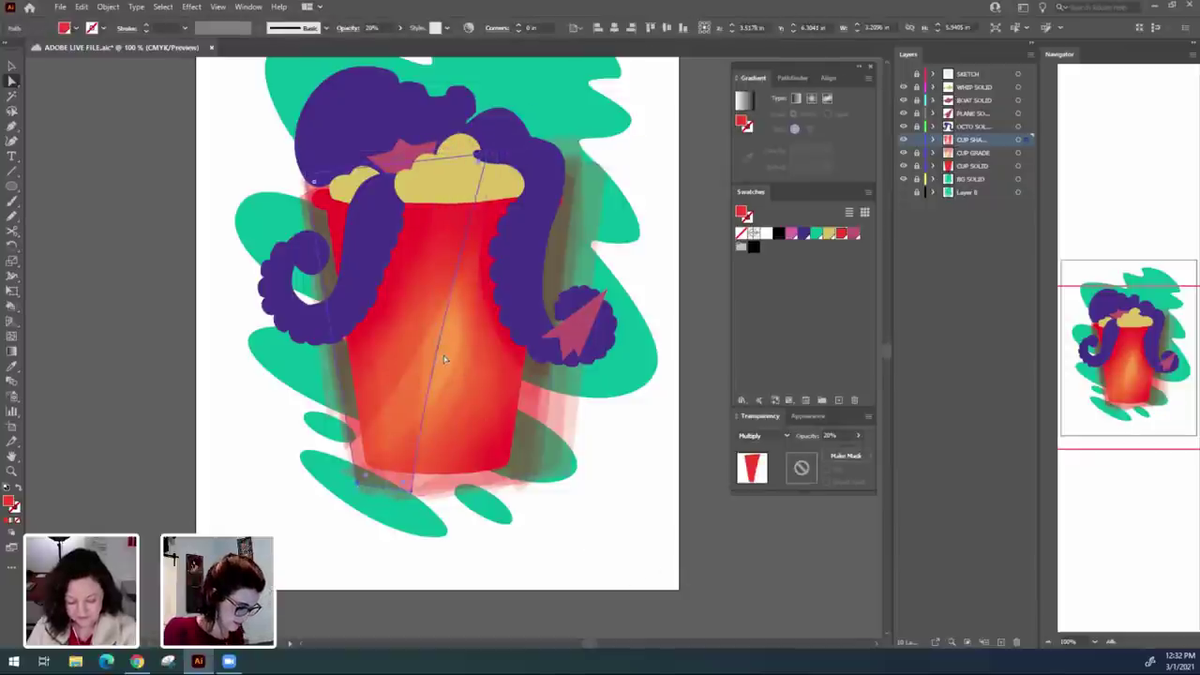
pyautogui.click(526, 567)
pyautogui.click(422, 382)
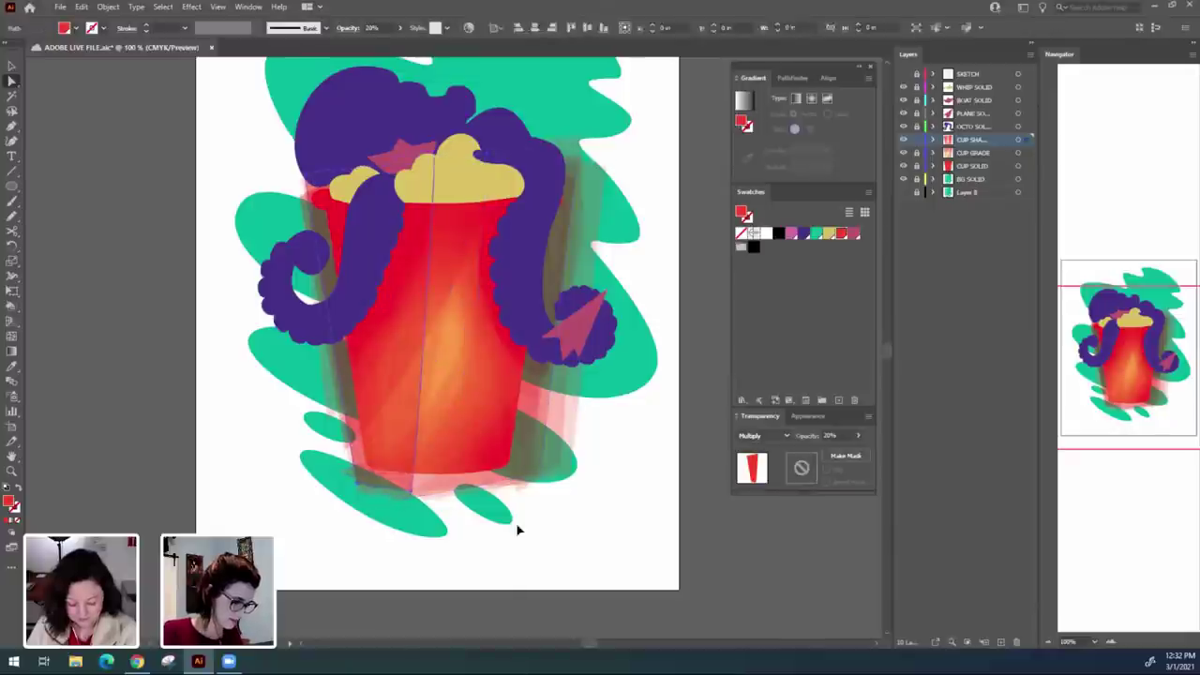
pyautogui.moveTo(439, 155)
pyautogui.mouseDown()
pyautogui.moveTo(528, 169)
pyautogui.moveTo(517, 173)
pyautogui.mouseUp()
pyautogui.moveTo(412, 492); pyautogui.dragTo(423, 495)
pyautogui.click(540, 583)
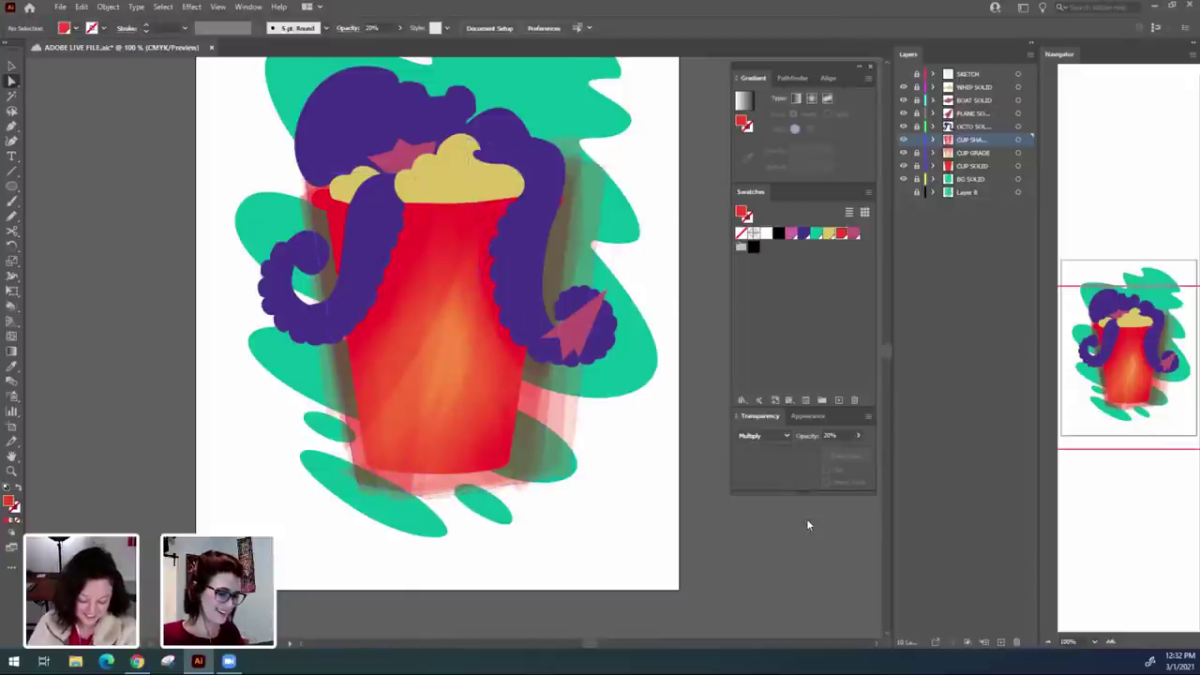
# Flatten the inner curve of the right-hand shading shape by adjusting it at its lower-left anchor.
pyautogui.click(472, 370)
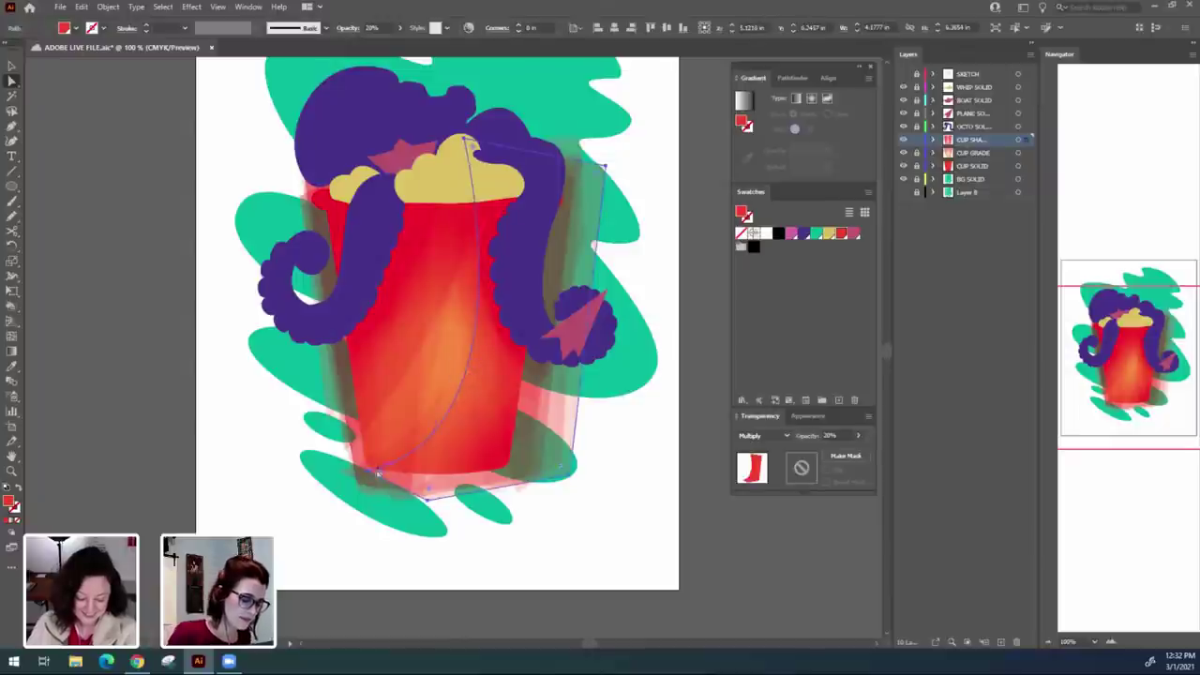
pyautogui.click(378, 474)
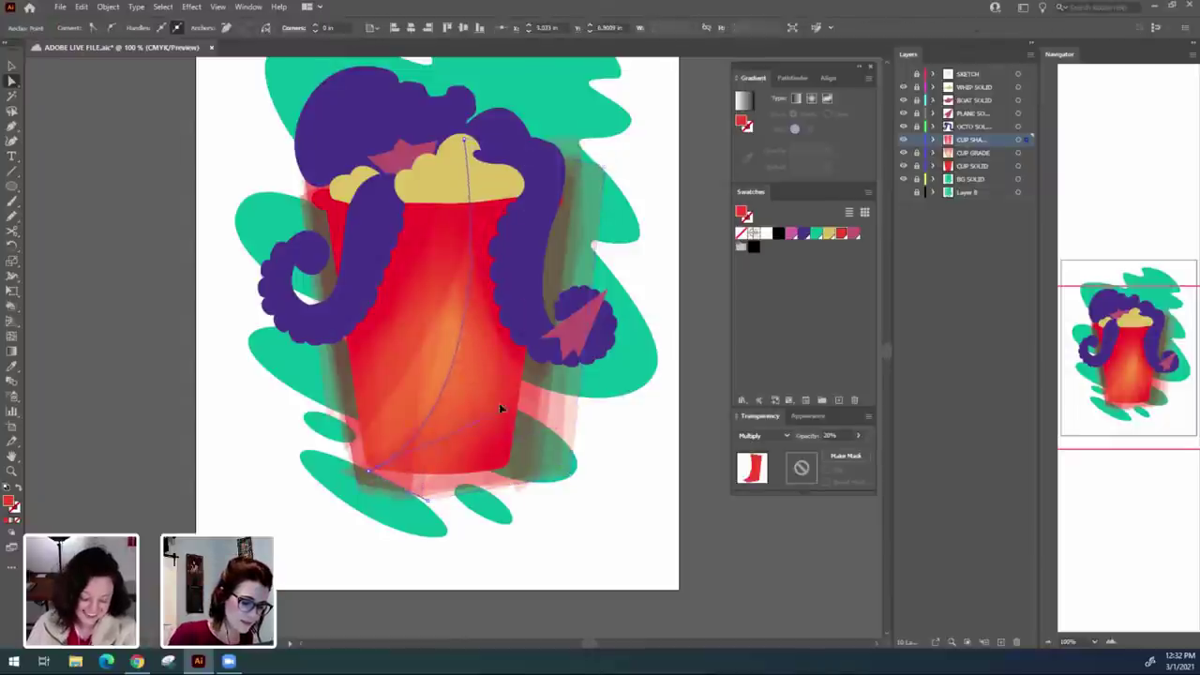
pyautogui.click(749, 507)
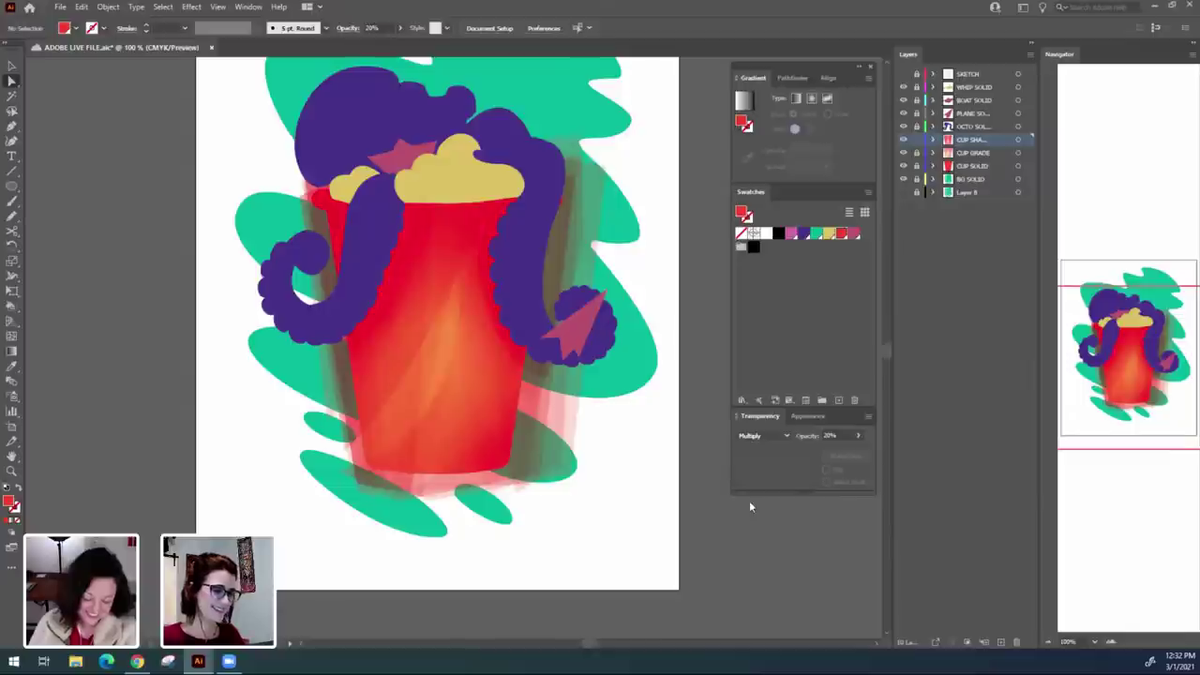
pyautogui.hotkey('ctrl', '-')
pyautogui.hotkey('ctrl', '-')
pyautogui.hotkey('ctrl', '-')
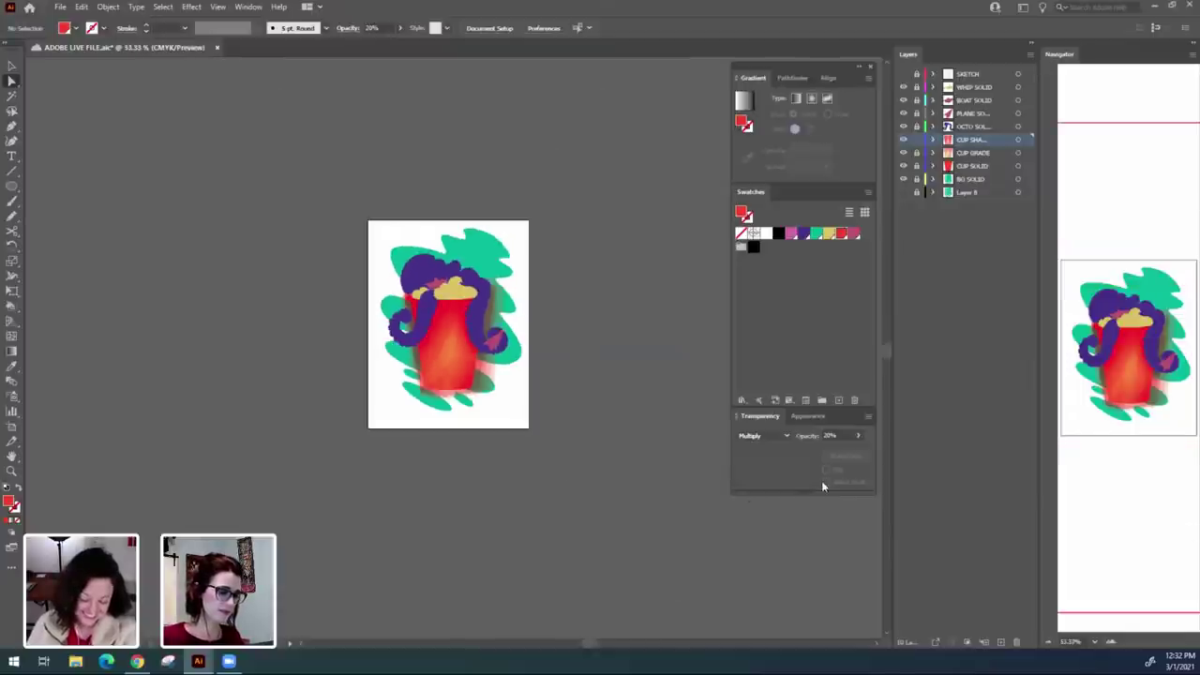
pyautogui.hotkey('ctrl', '-')
pyautogui.hotkey('ctrl', '1')
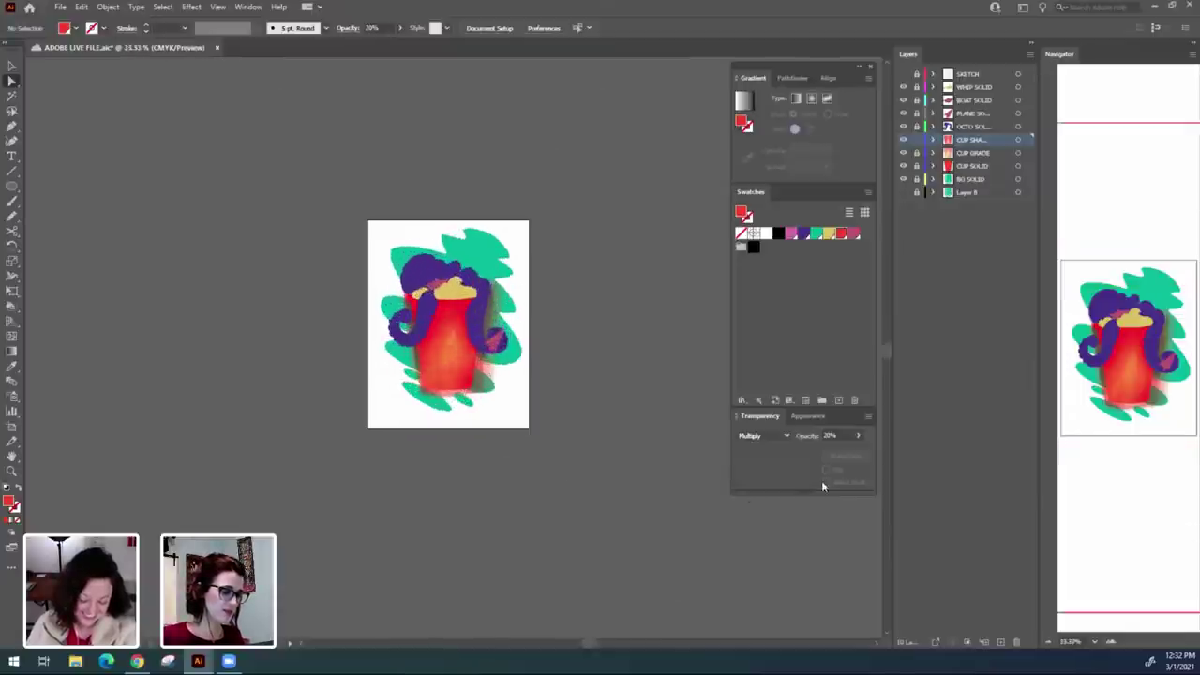
pyautogui.hotkey('ctrl', '-')
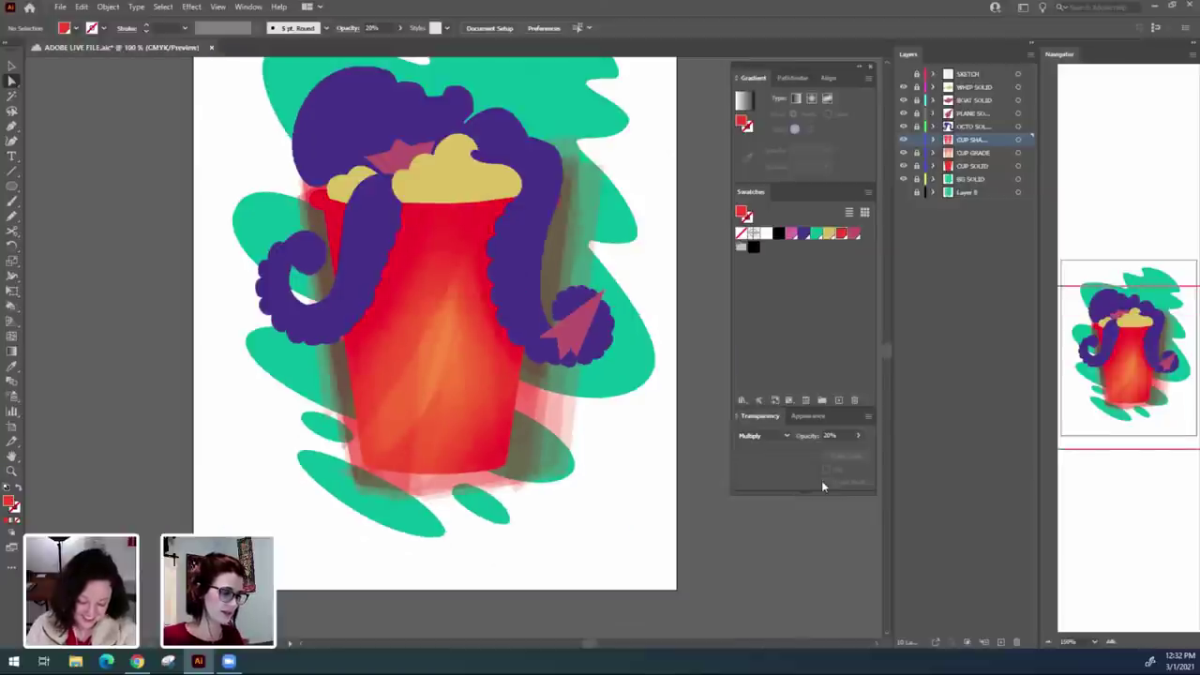
# Send the widest left cup shading shape to the back of its layer.
pyautogui.press('v')
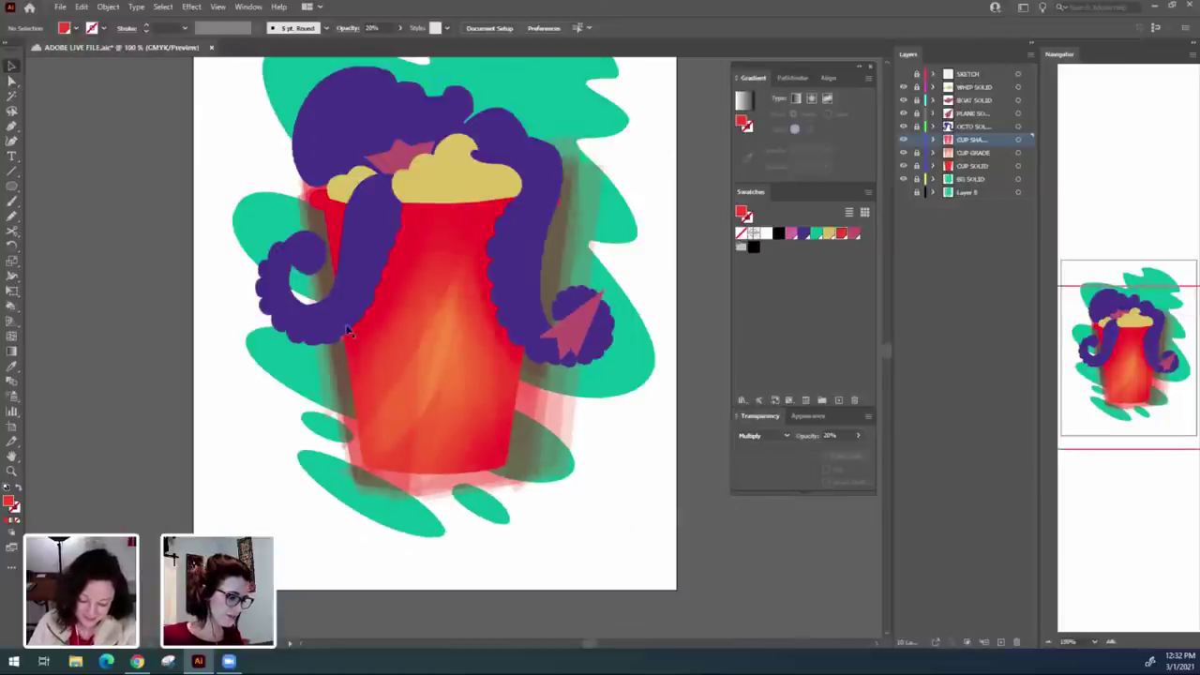
pyautogui.click(351, 333)
pyautogui.rightClick(349, 344)
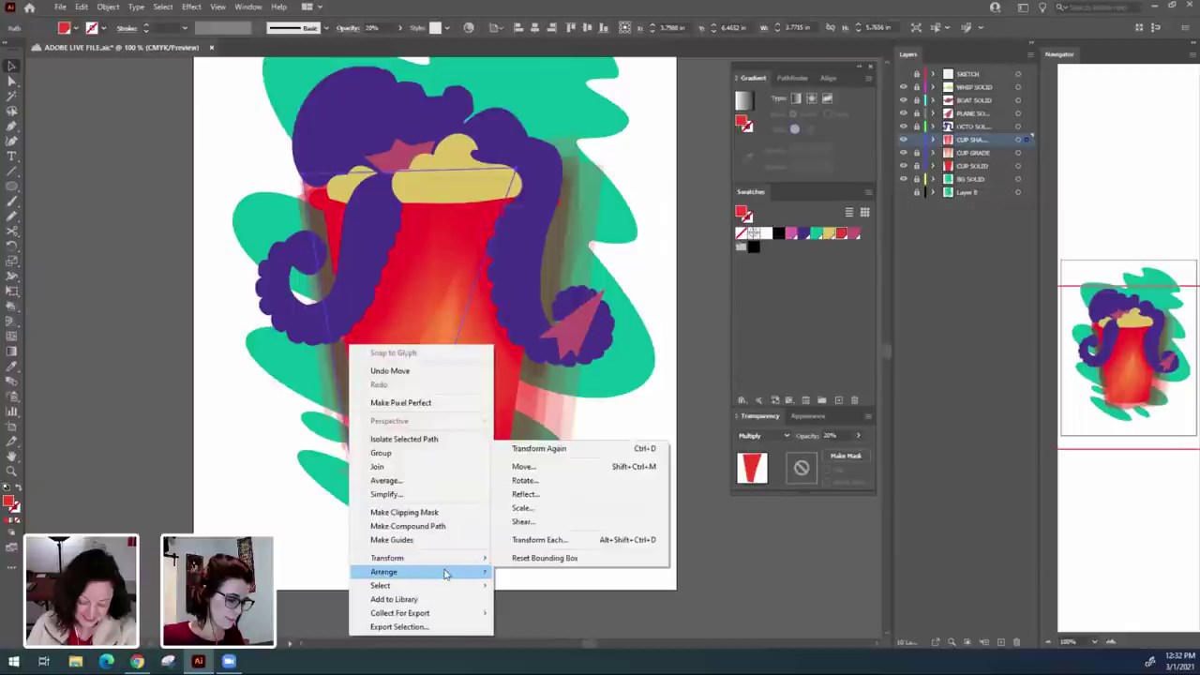
pyautogui.moveTo(450, 571)
pyautogui.click(532, 612)
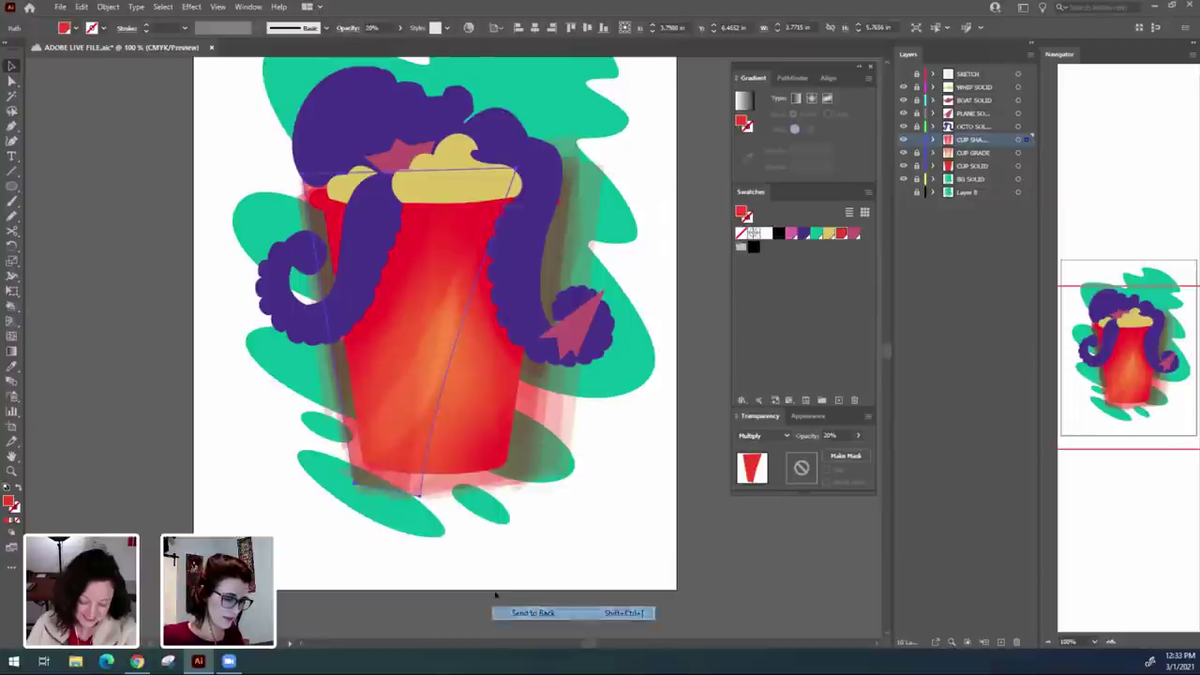
pyautogui.rightClick(359, 355)
pyautogui.click(313, 466)
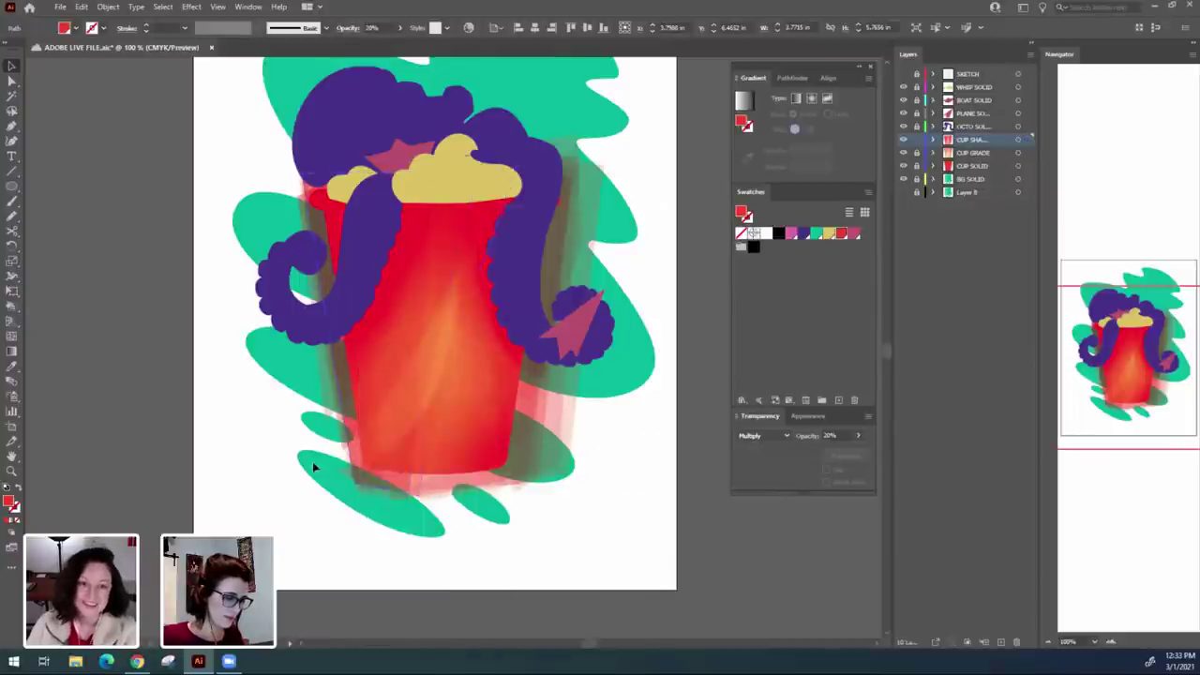
# Send the two narrower left cup shading shapes to the back of the layer, one after the other.
pyautogui.rightClick(369, 465)
pyautogui.moveTo(430, 414)
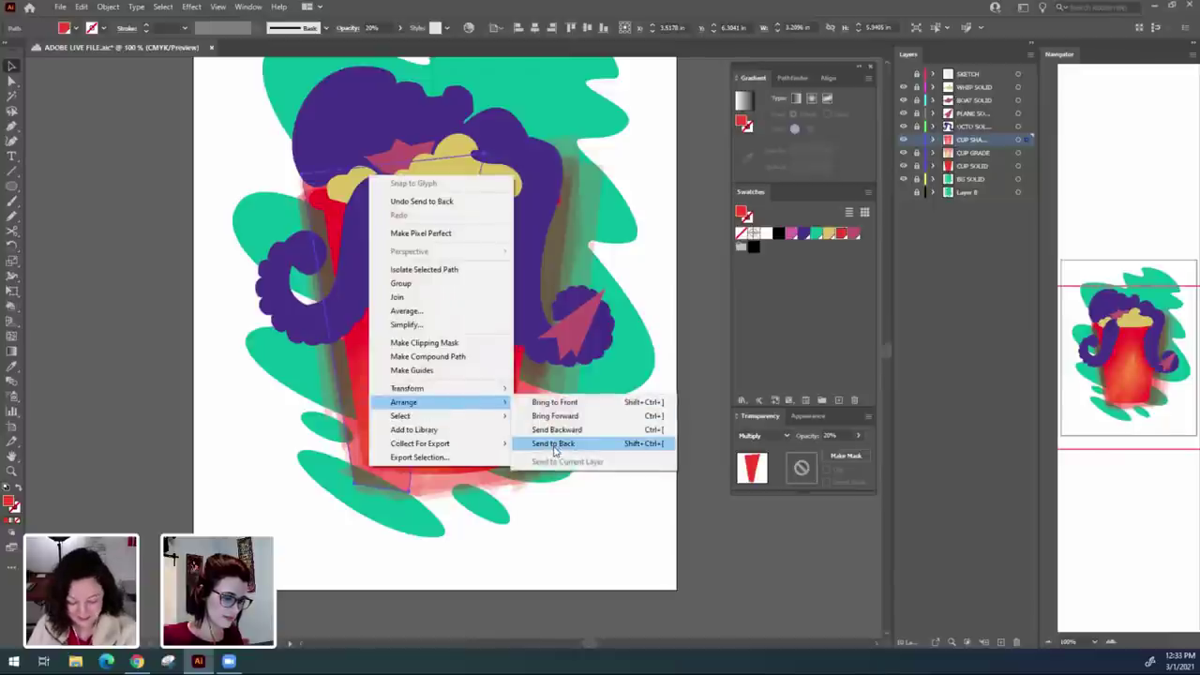
pyautogui.click(539, 460)
pyautogui.click(412, 603)
pyautogui.rightClick(367, 431)
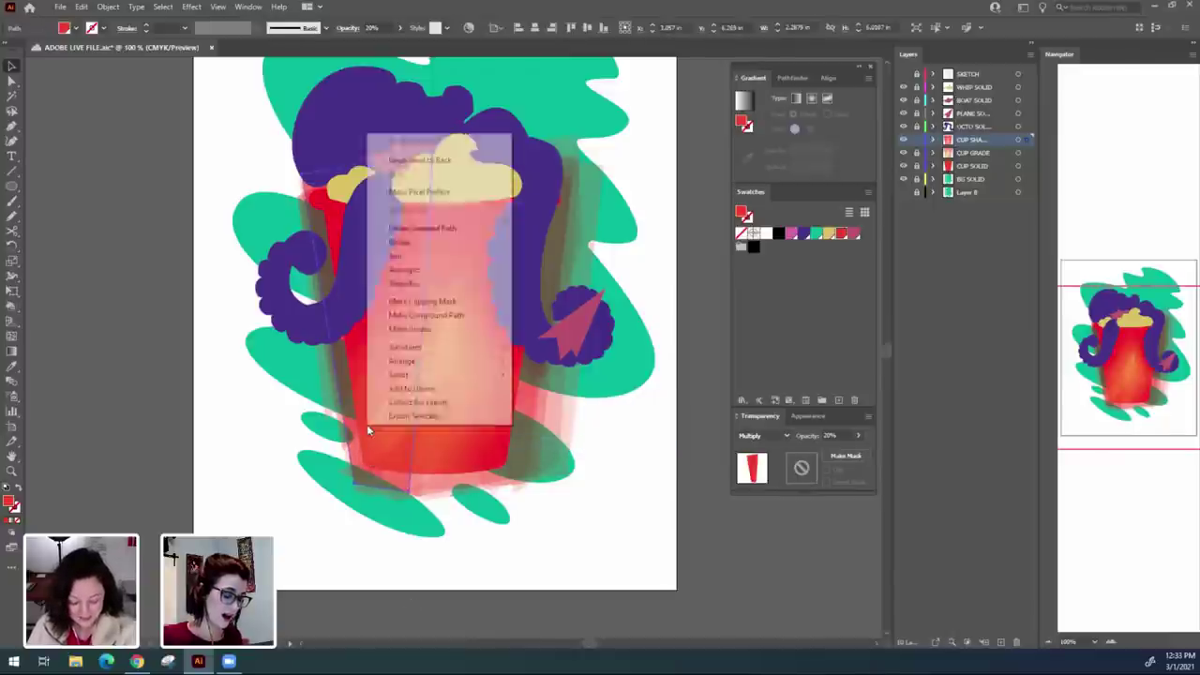
pyautogui.moveTo(452, 364)
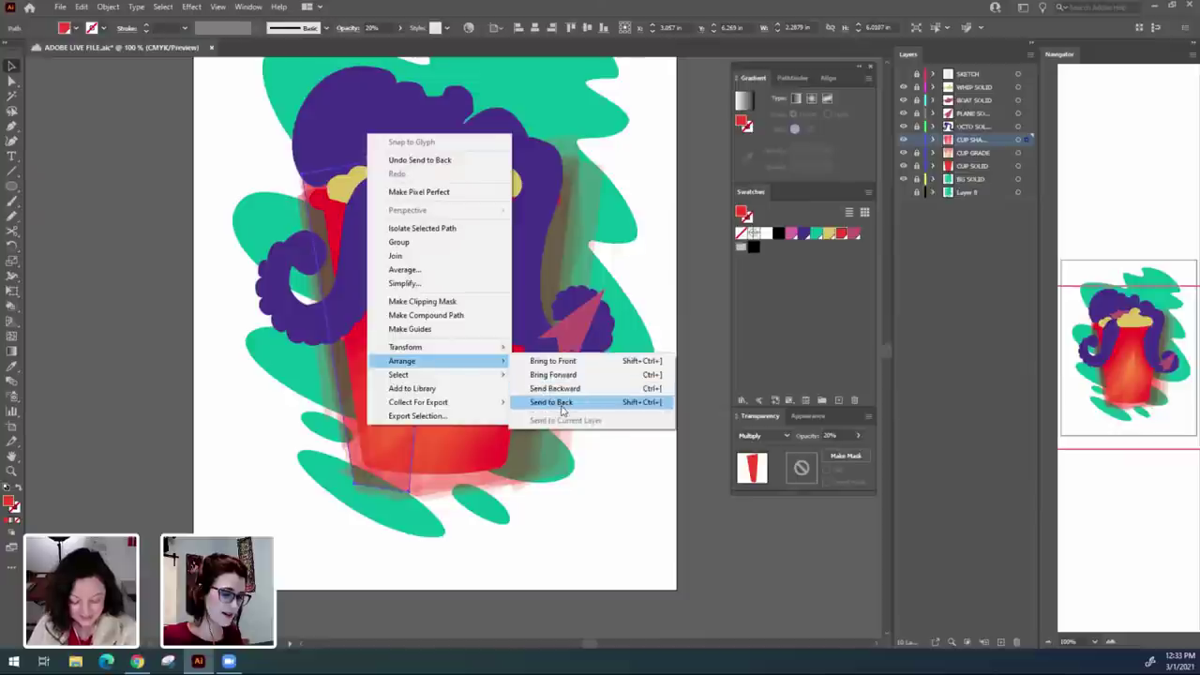
pyautogui.click(560, 406)
pyautogui.click(254, 437)
# Send the widest left shading shape to the back again, behind the two narrower ones.
pyautogui.click(398, 409)
pyautogui.rightClick(398, 407)
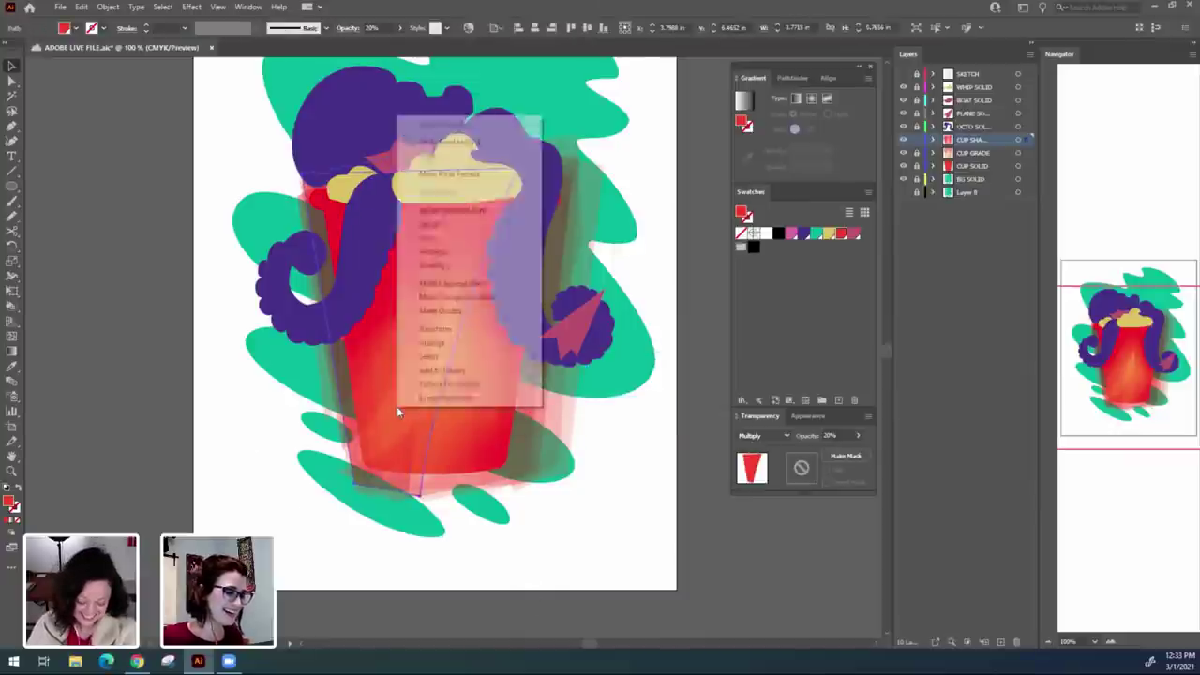
pyautogui.moveTo(482, 347)
pyautogui.click(589, 384)
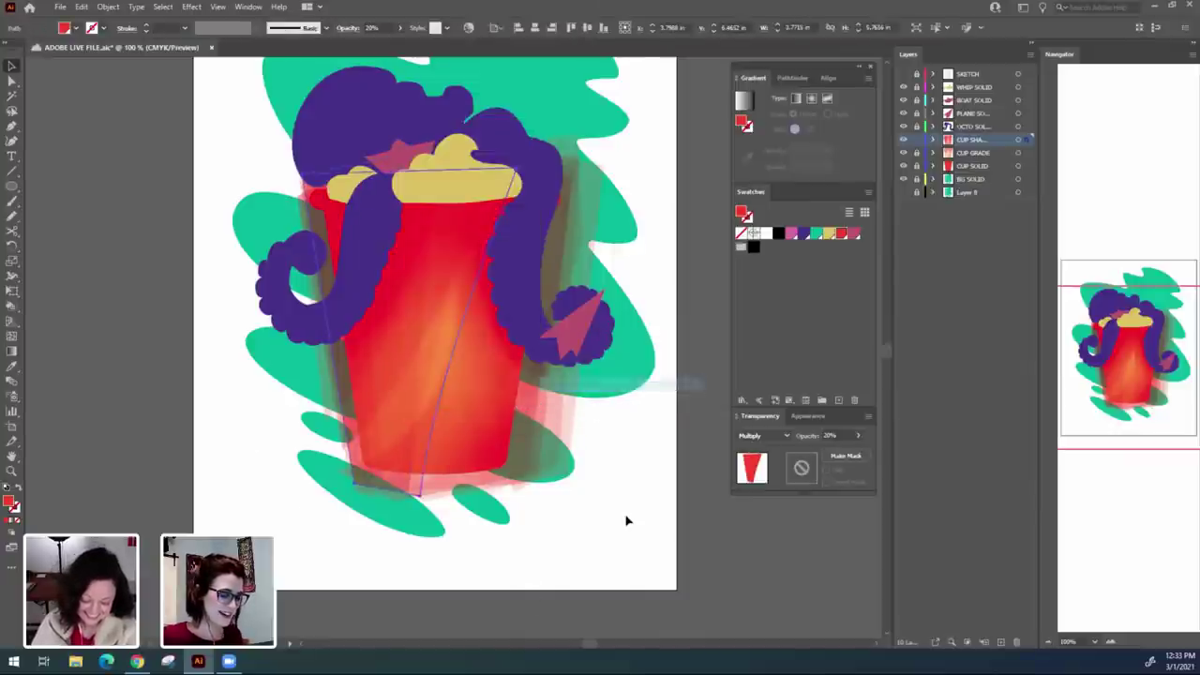
pyautogui.click(627, 517)
# Select the diagonal shading wedge across the cup's upper left and set its opacity to 10%.
pyautogui.click(366, 407)
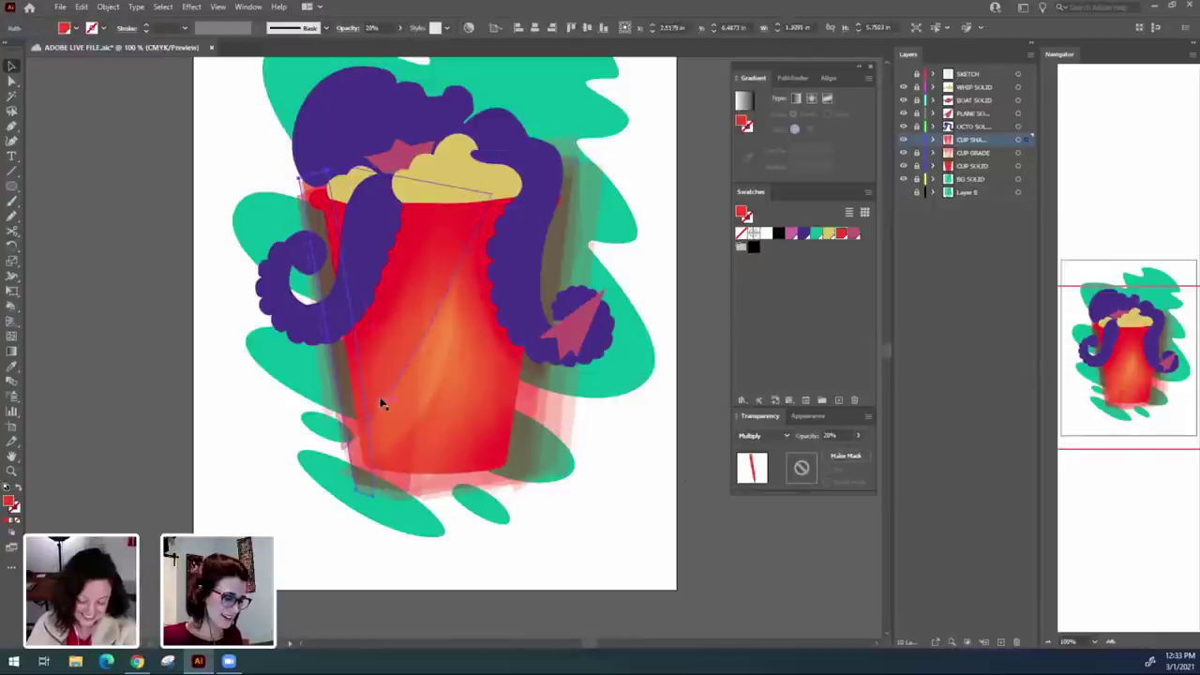
pyautogui.click(378, 371)
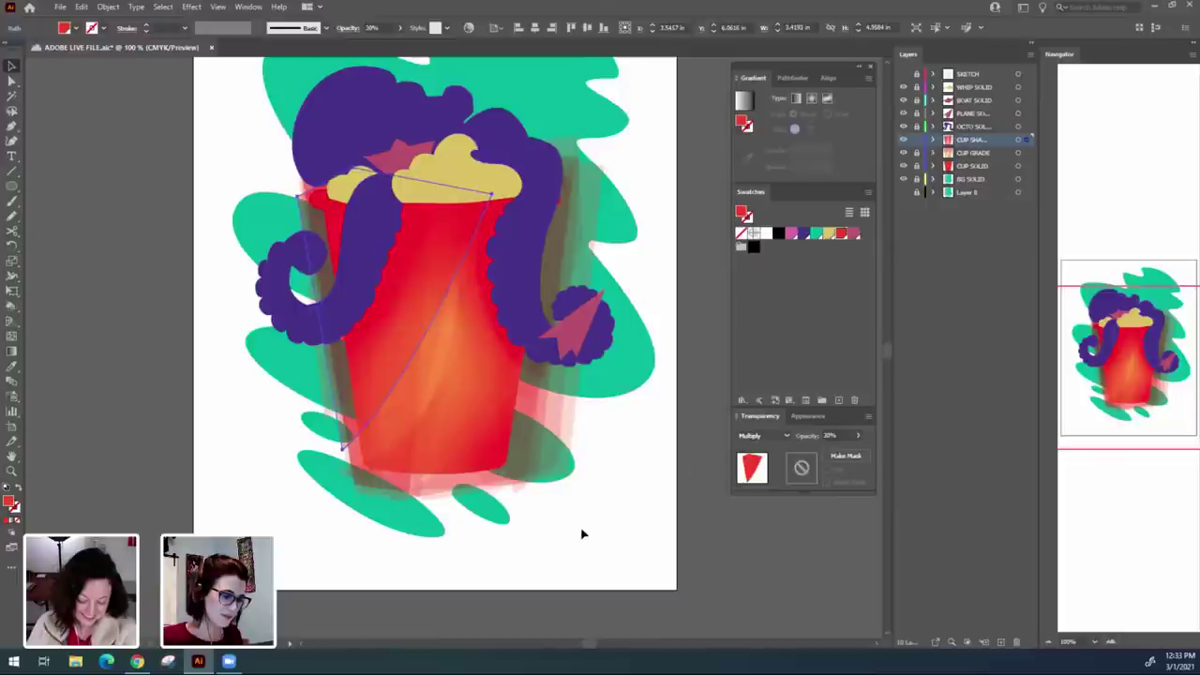
pyautogui.click(669, 482)
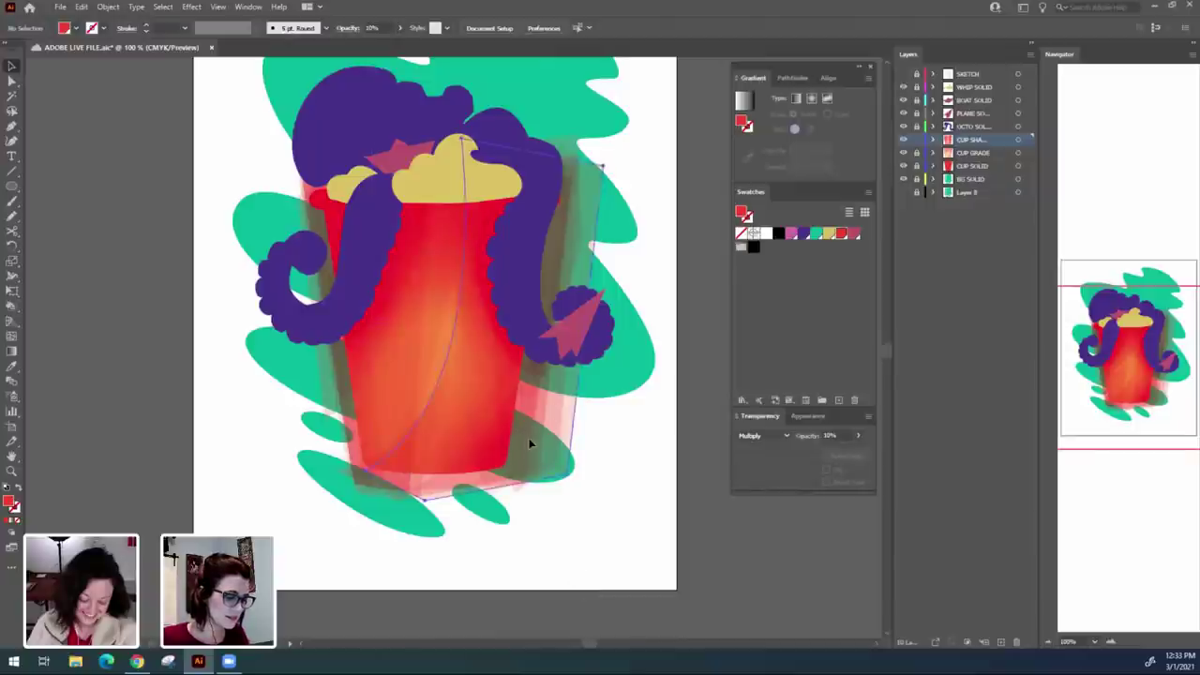
# Pull the two large curved translucent shading shapes off the cup, one at a time, and delete each.
pyautogui.moveTo(530, 443); pyautogui.dragTo(592, 485)
pyautogui.press('Delete')
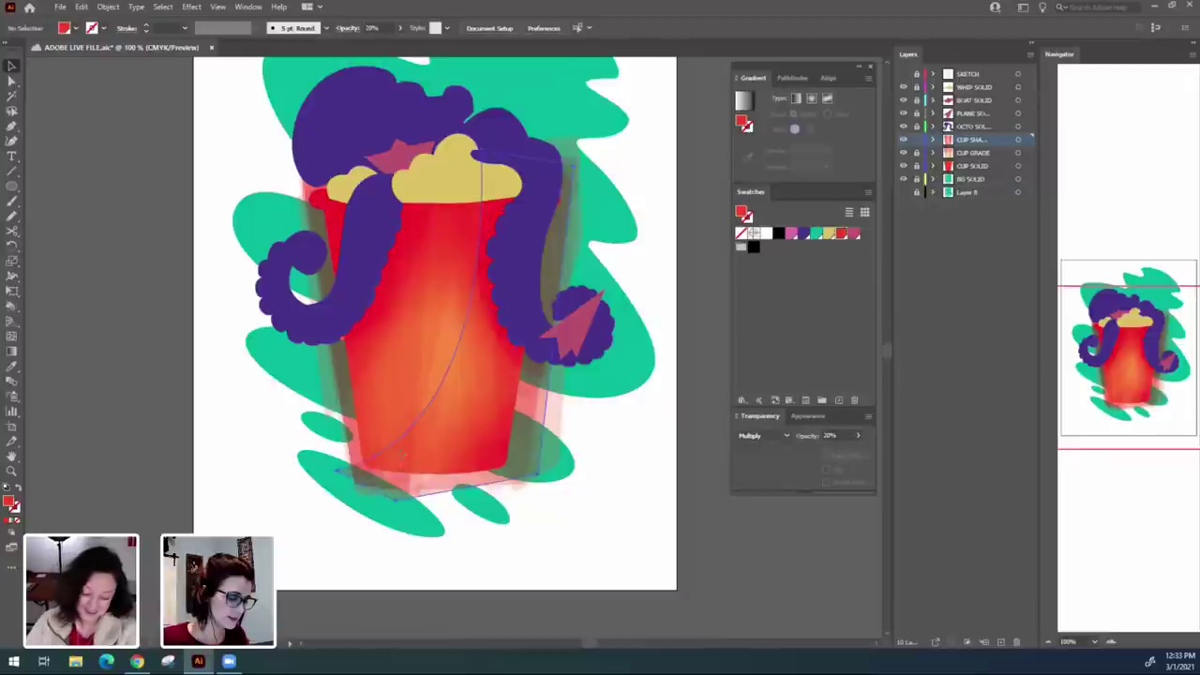
pyautogui.moveTo(403, 457); pyautogui.dragTo(530, 533)
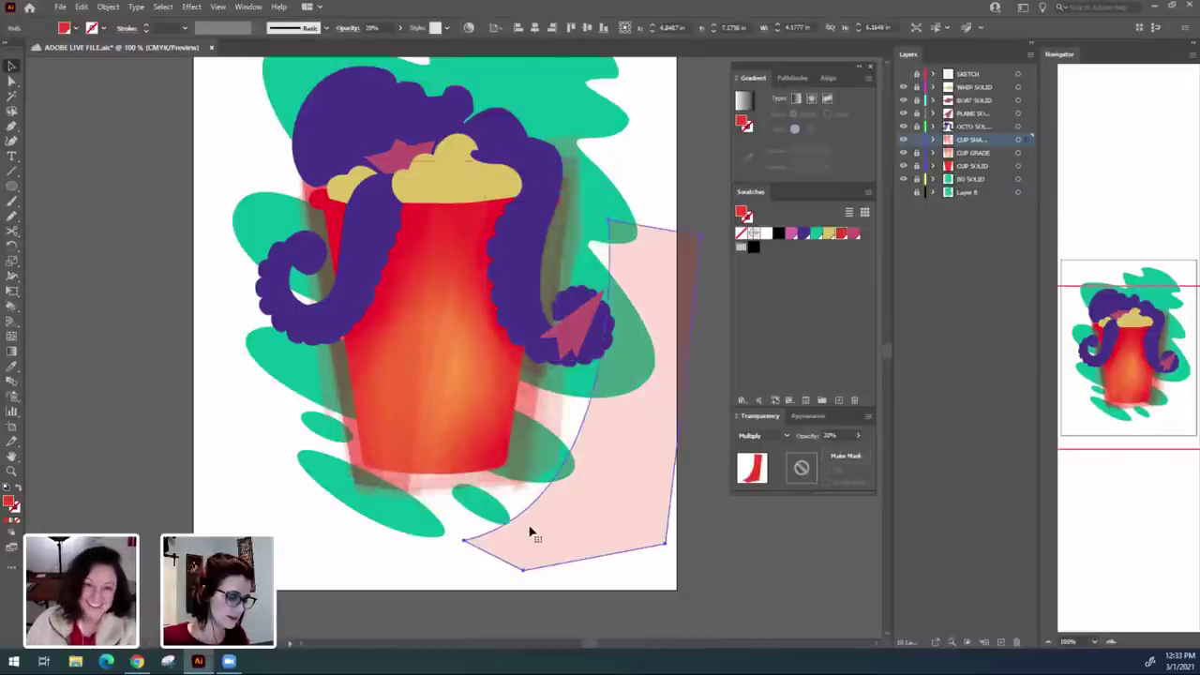
pyautogui.press('Delete')
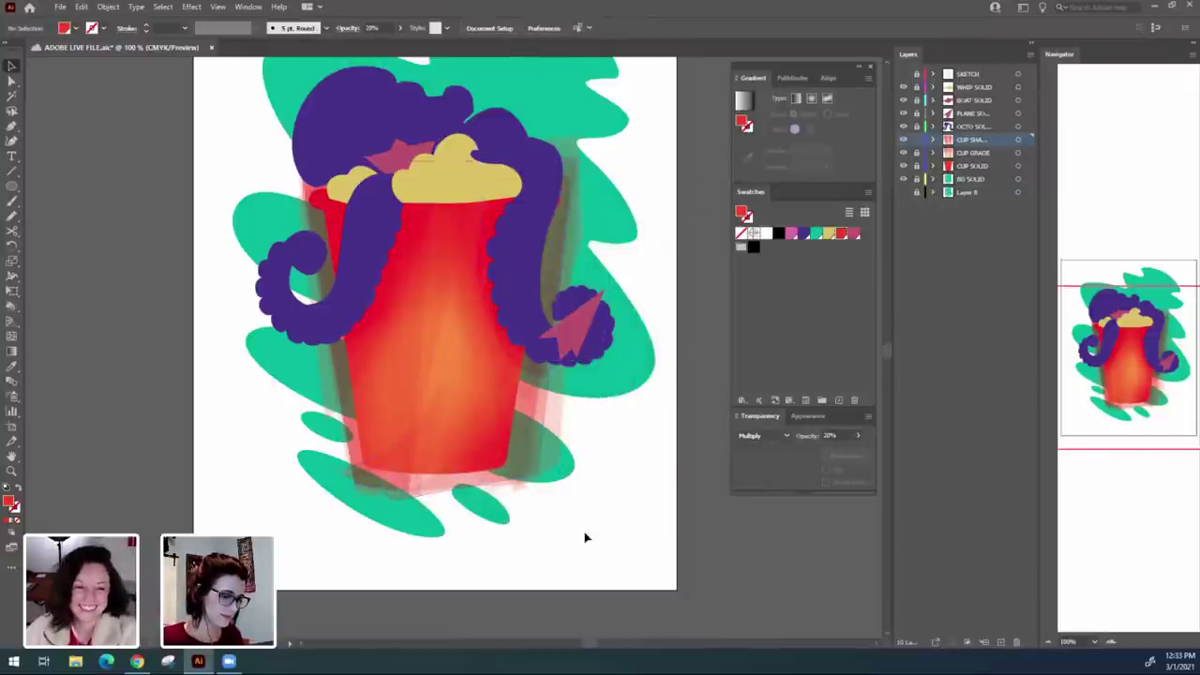
# Reshape the curved 20% opacity shading shape by moving its lower-left edge up and inward across the cup.
pyautogui.click(479, 412)
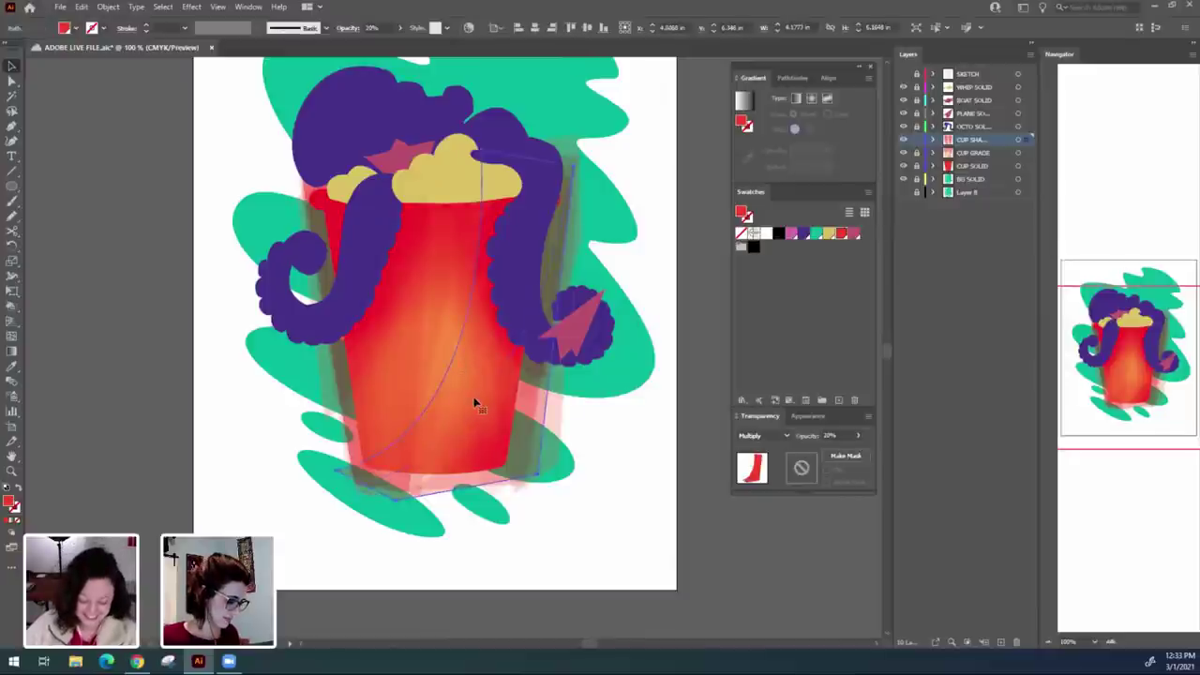
pyautogui.press('a')
pyautogui.click(339, 470)
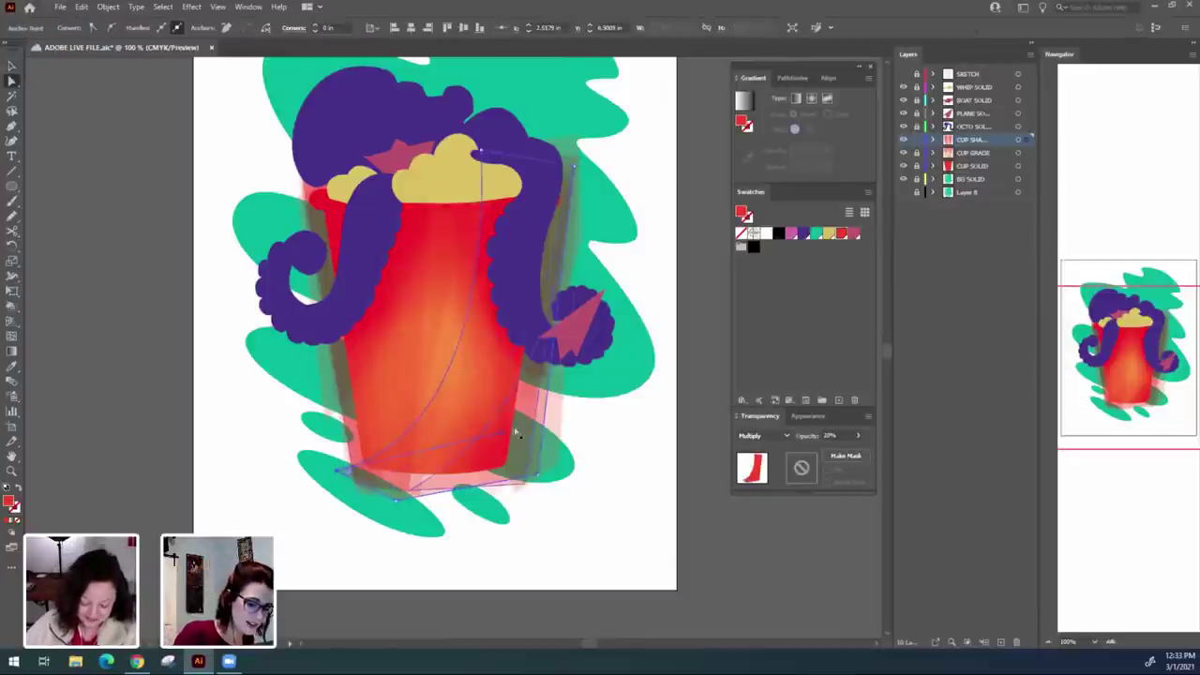
pyautogui.moveTo(376, 482); pyautogui.dragTo(490, 409)
pyautogui.click(557, 544)
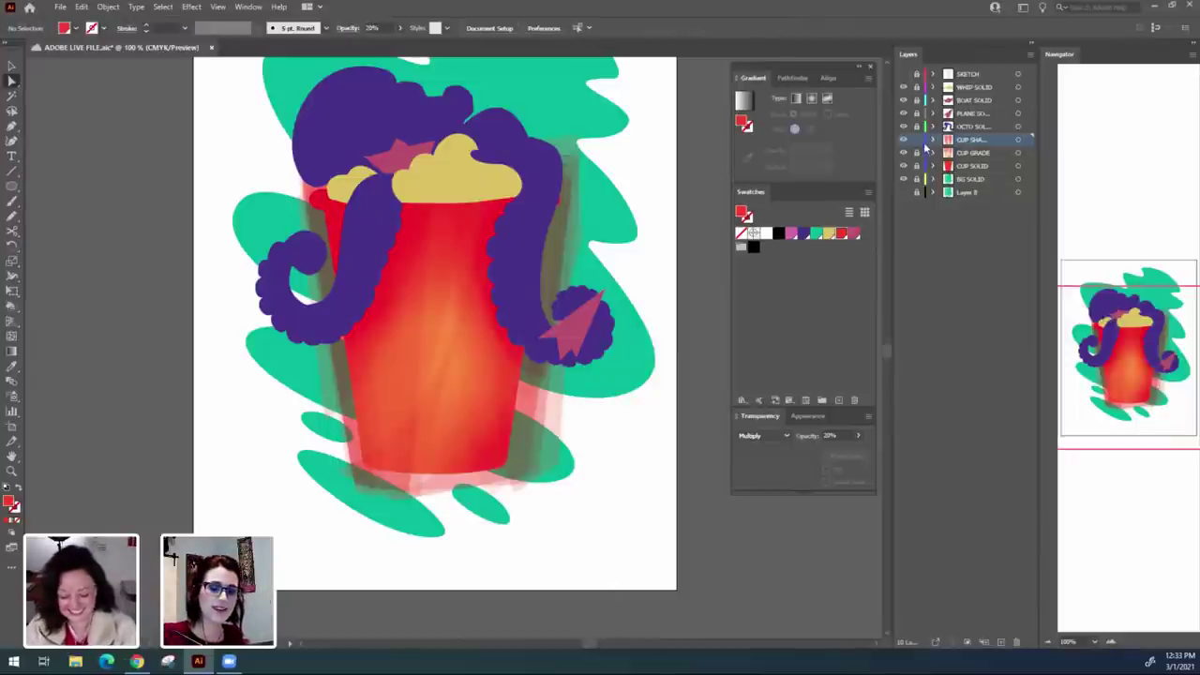
# Show the SKETCH layer and move a cup shading shape straight down about 0.16 in.
pyautogui.click(904, 74)
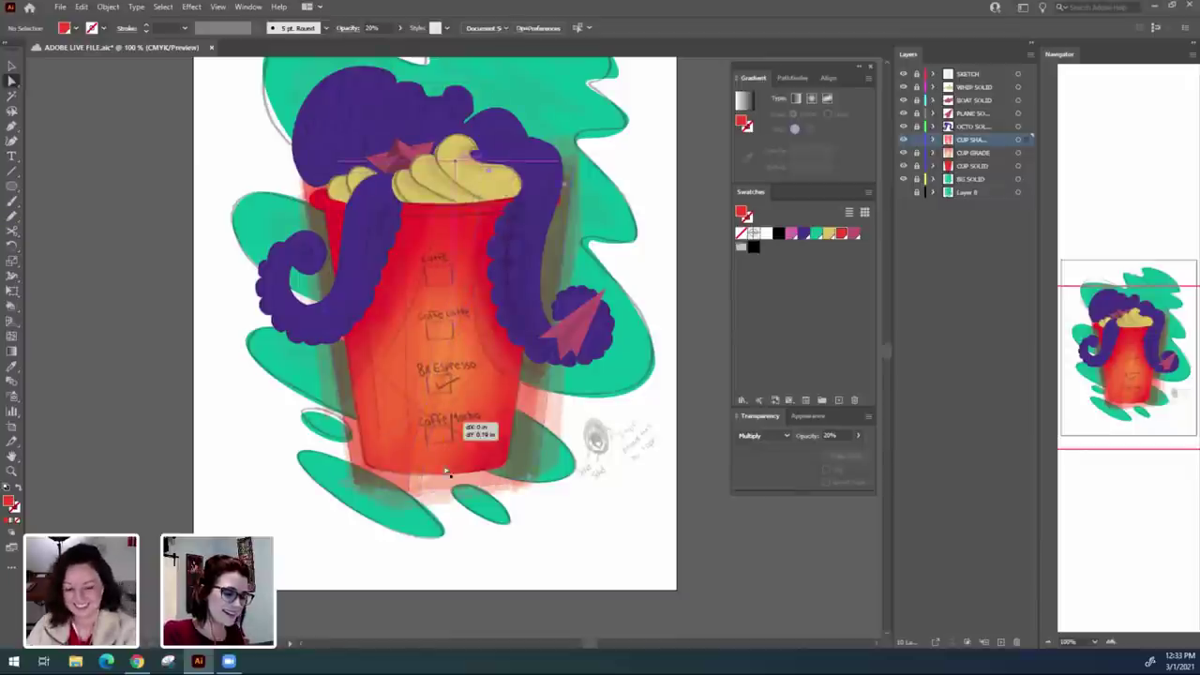
pyautogui.click(441, 480)
# Lock the cup shading layer and copy the solid red cup body from the CUP SOLID layer.
pyautogui.click(917, 140)
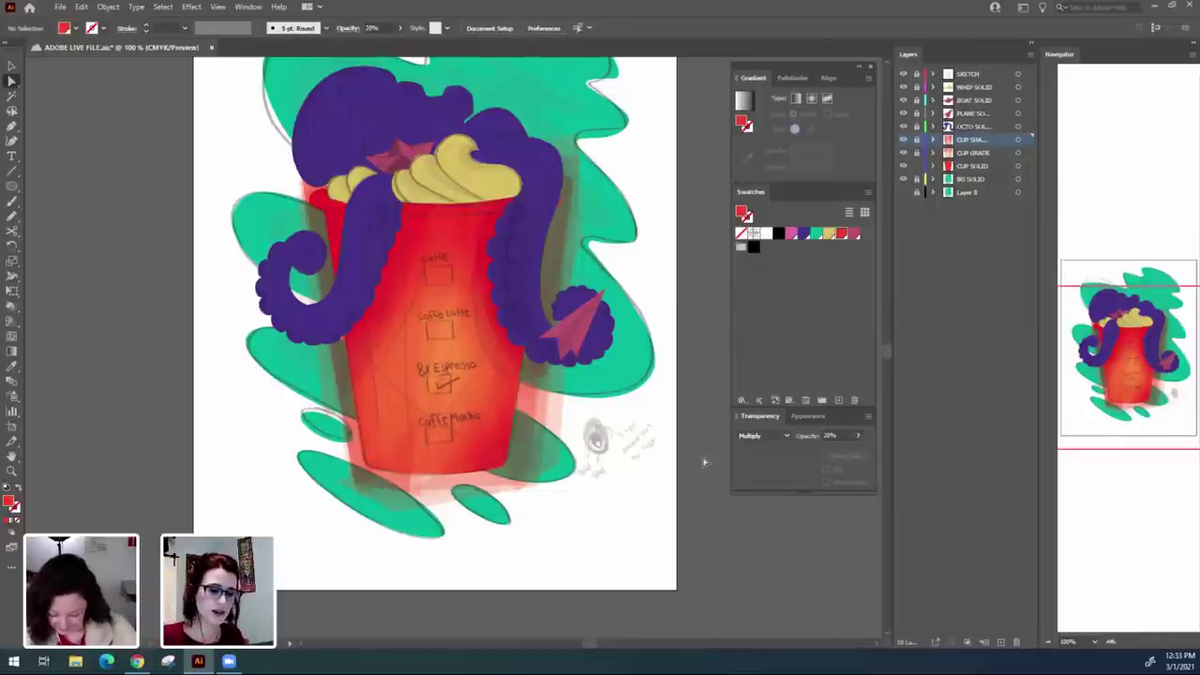
pyautogui.click(510, 437)
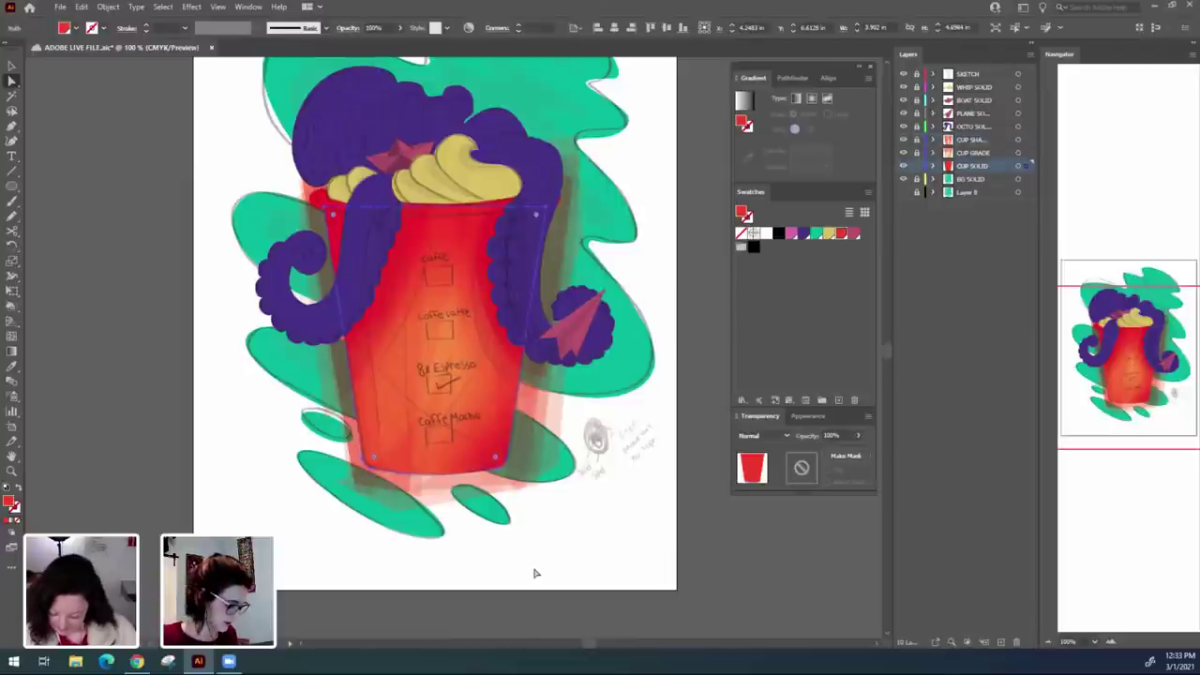
pyautogui.press('v')
pyautogui.click(540, 596)
pyautogui.click(460, 440)
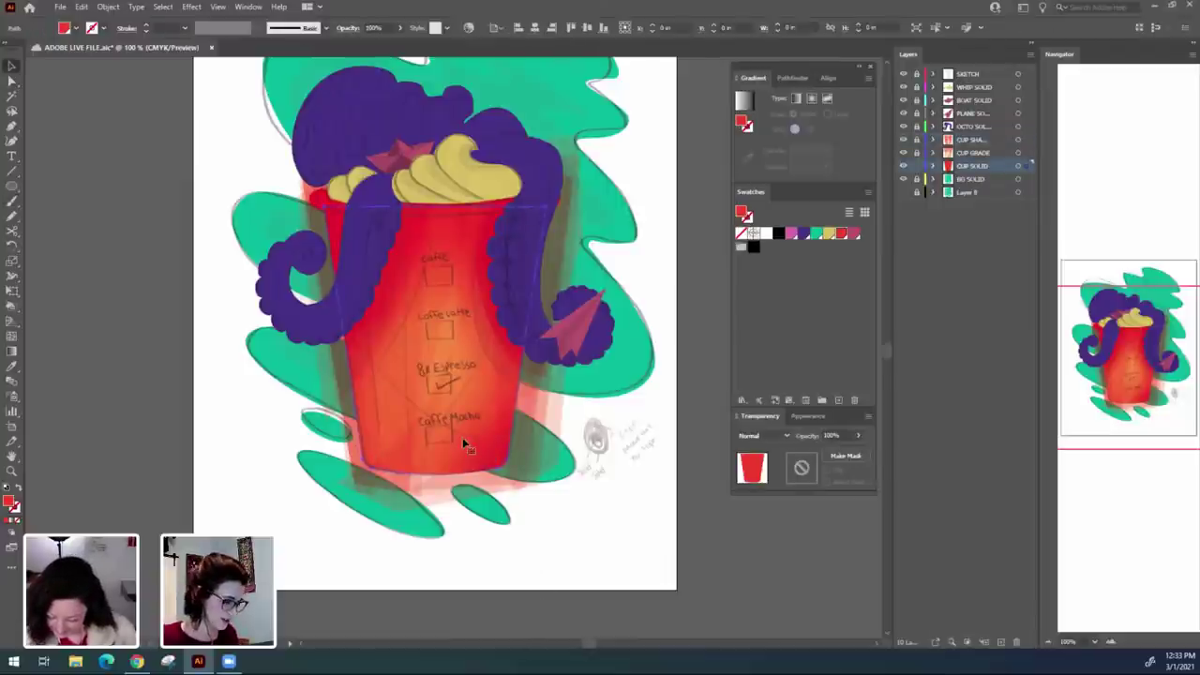
pyautogui.click(535, 500)
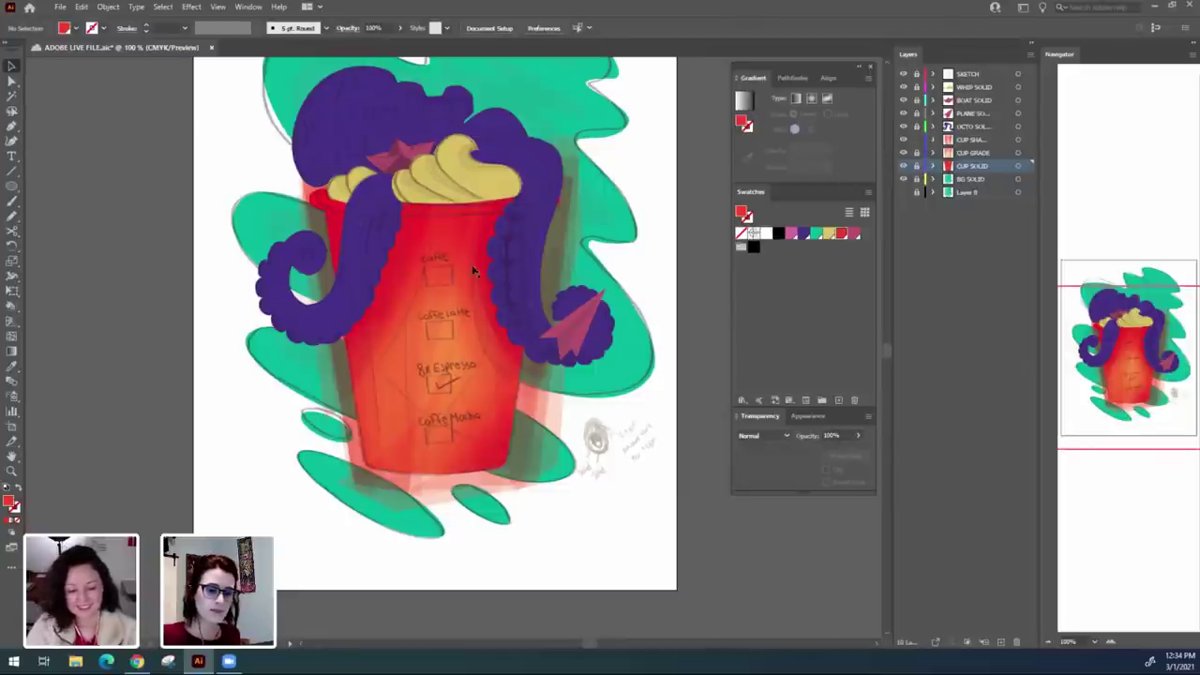
# Group all the shapes on the cup shading layer and paste the copied cup body in front of them.
pyautogui.click(629, 556)
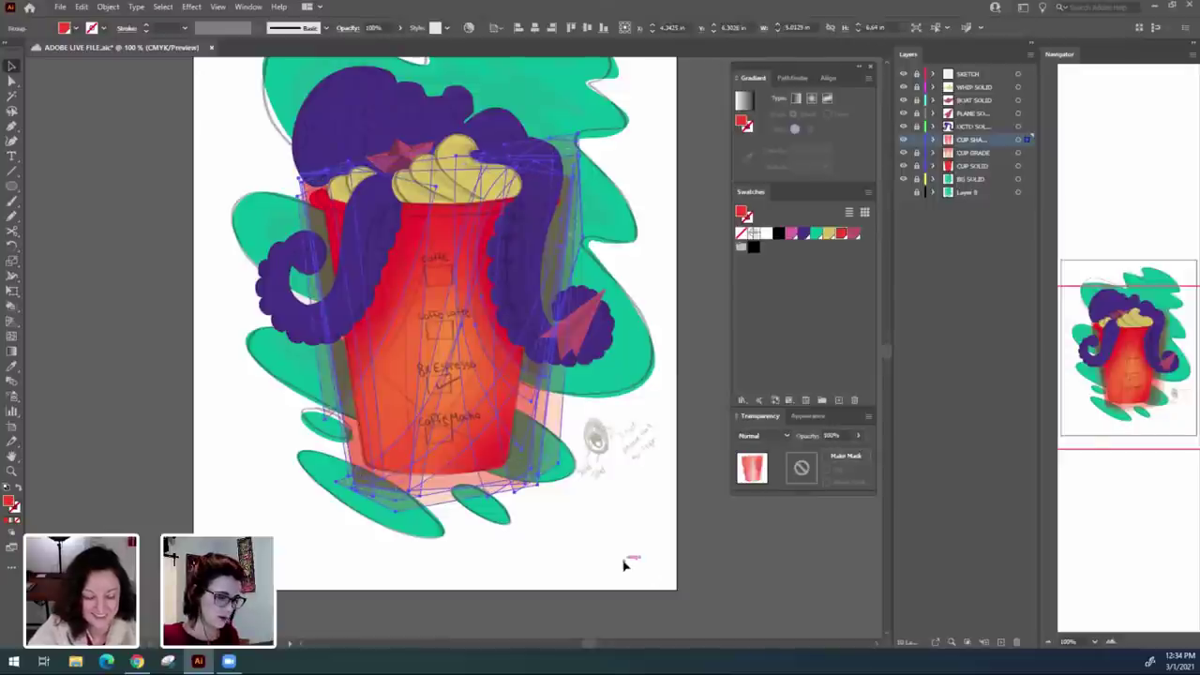
pyautogui.click(660, 528)
pyautogui.hotkey('ctrl', 'f')
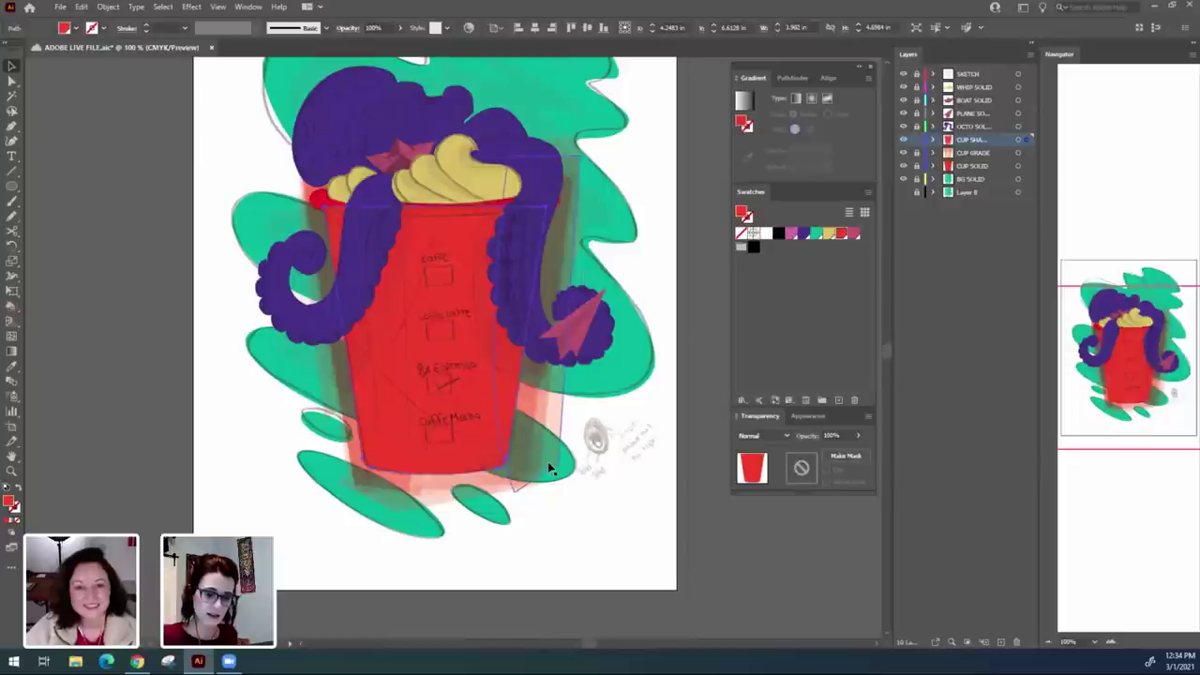
# Make a clipping mask from the pasted cup body and the shading group, and hide the SKETCH layer.
pyautogui.hotkey('ctrl', 'a')
pyautogui.click(109, 7)
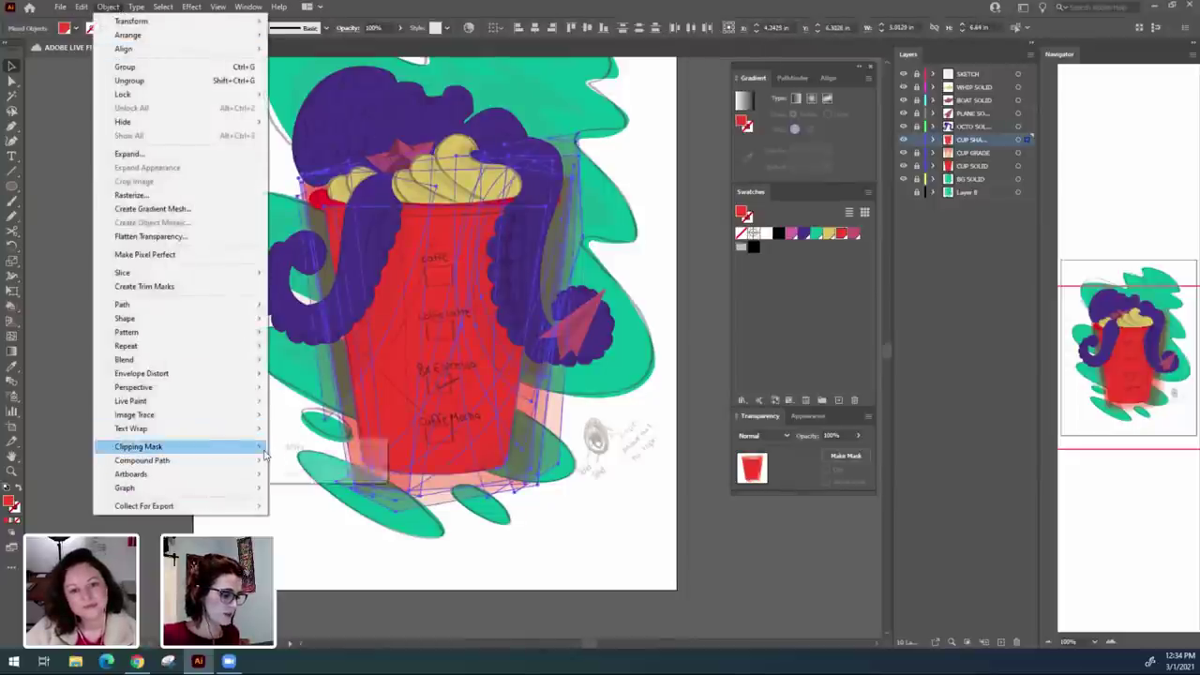
pyautogui.click(295, 446)
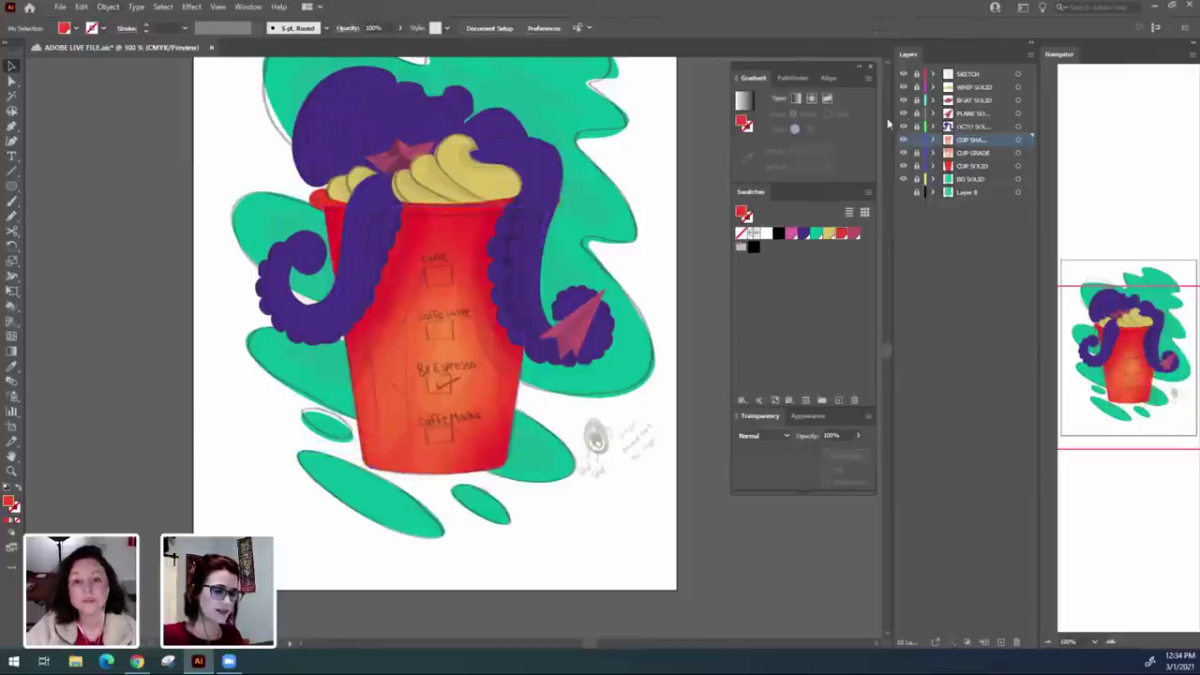
pyautogui.click(904, 74)
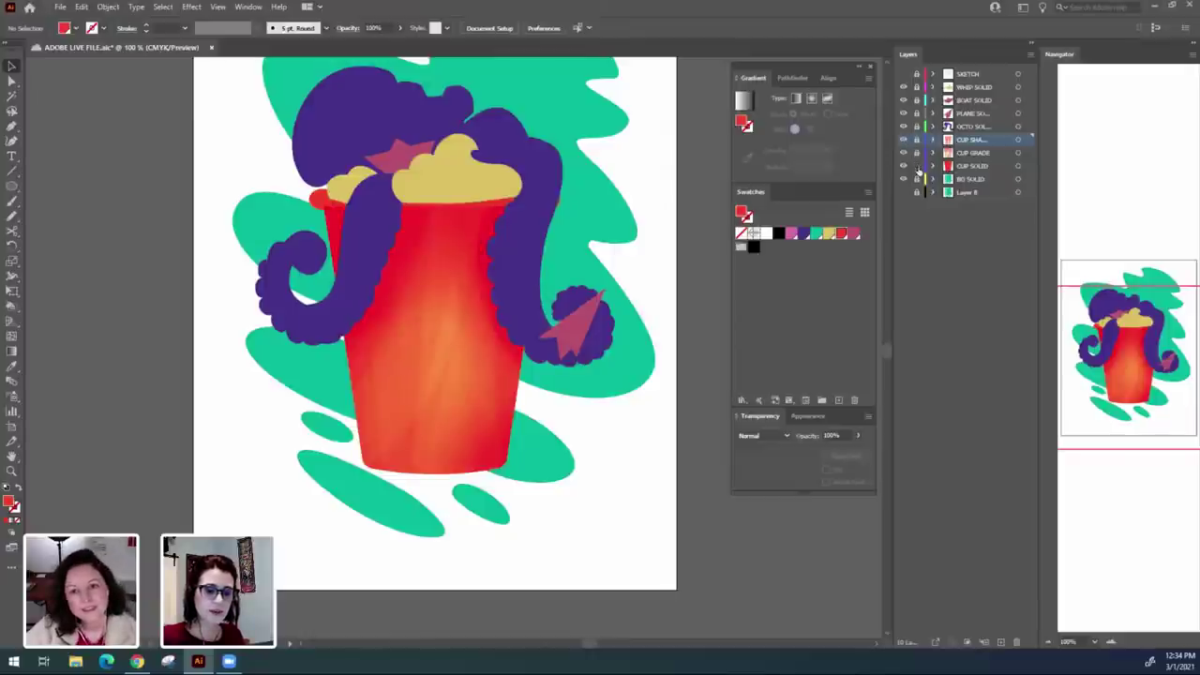
# Bring the cup's rim shape to the front of the CUP SOLID layer.
pyautogui.click(308, 225)
pyautogui.rightClick(325, 198)
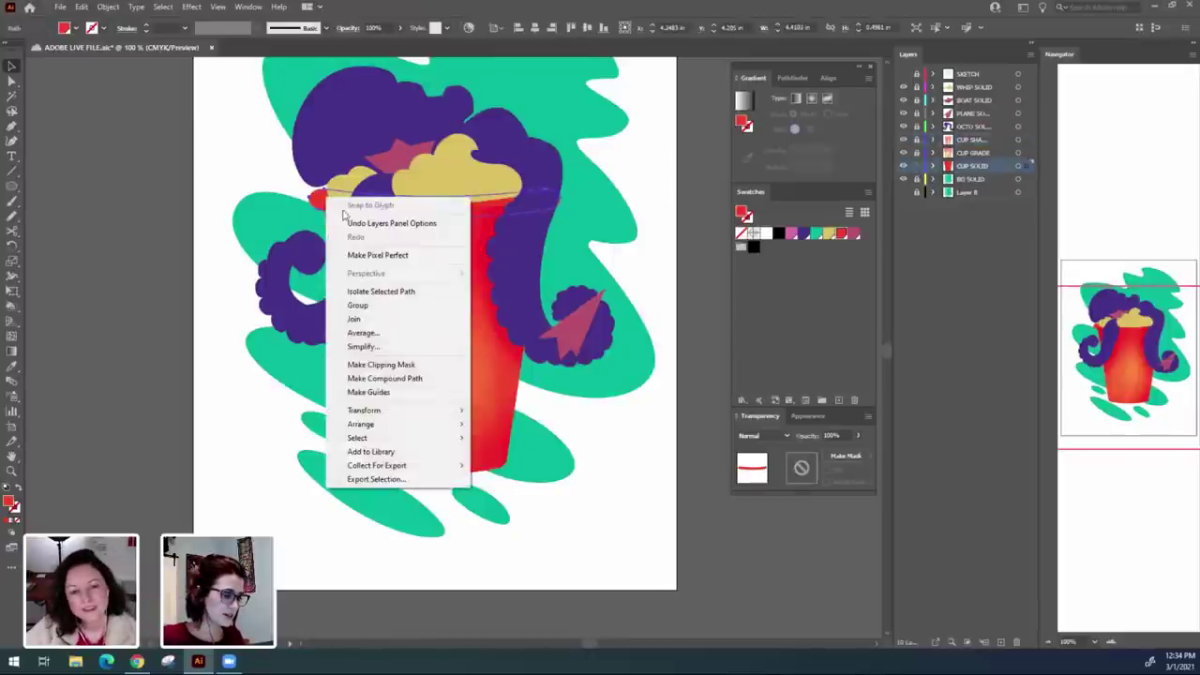
pyautogui.moveTo(436, 428)
pyautogui.click(500, 423)
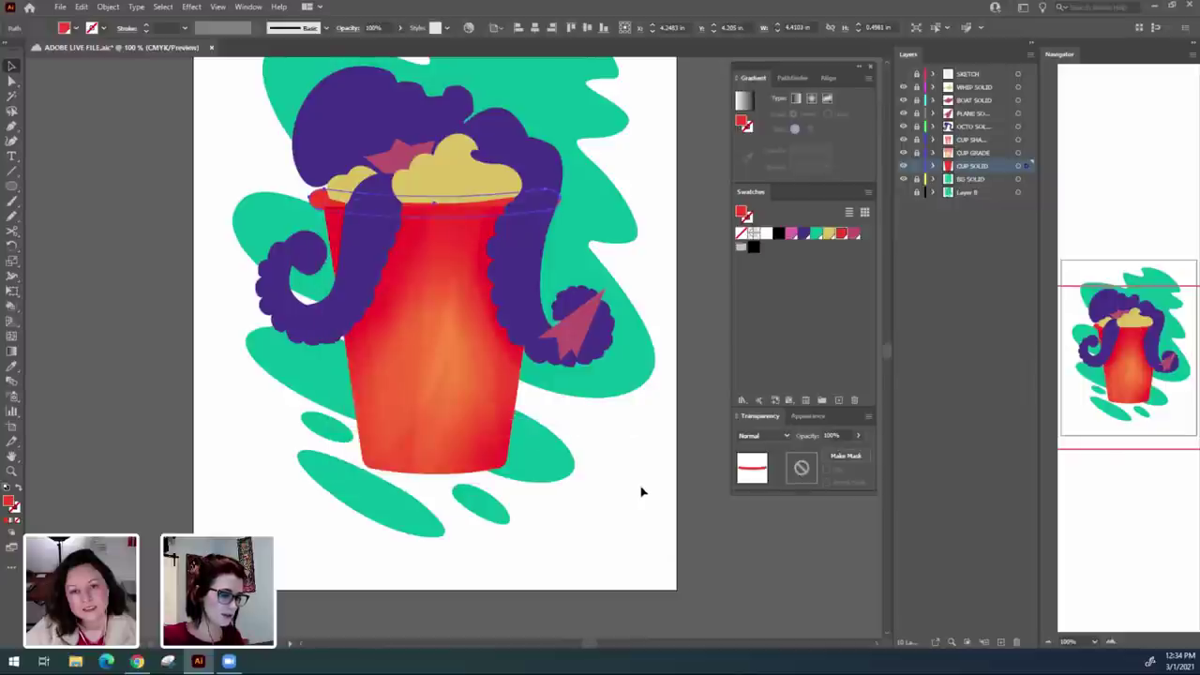
pyautogui.click(499, 489)
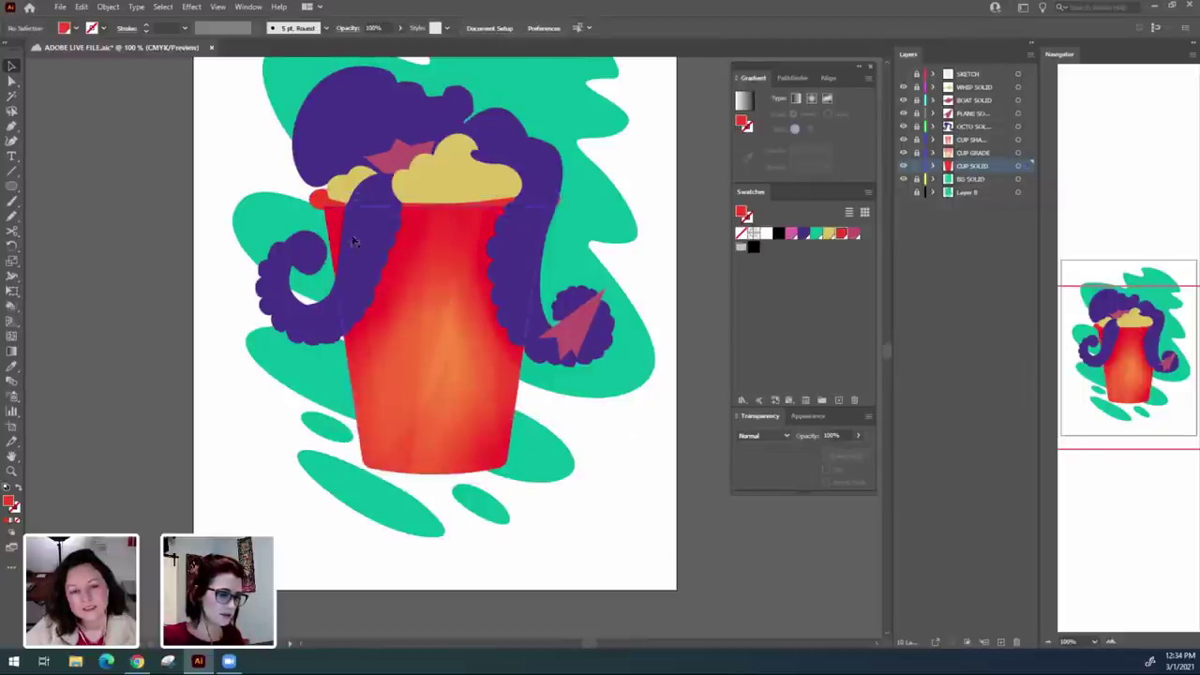
# Send the cup's rim shape to the back of the CUP SOLID layer.
pyautogui.rightClick(327, 201)
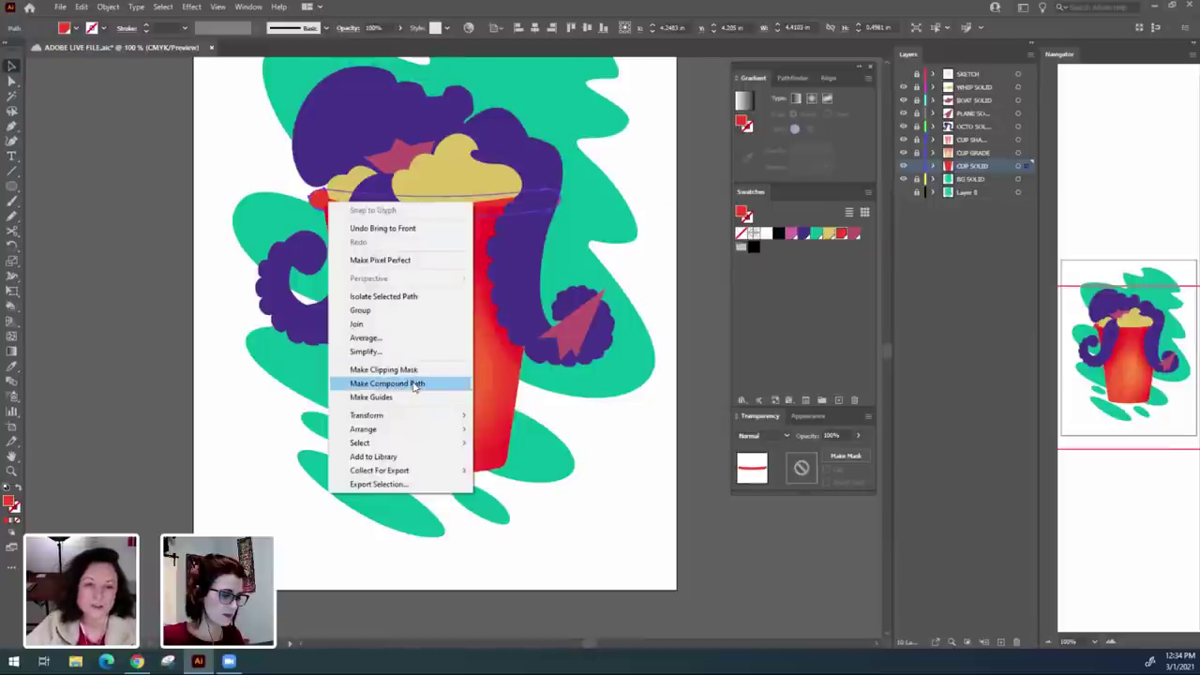
pyautogui.moveTo(427, 429)
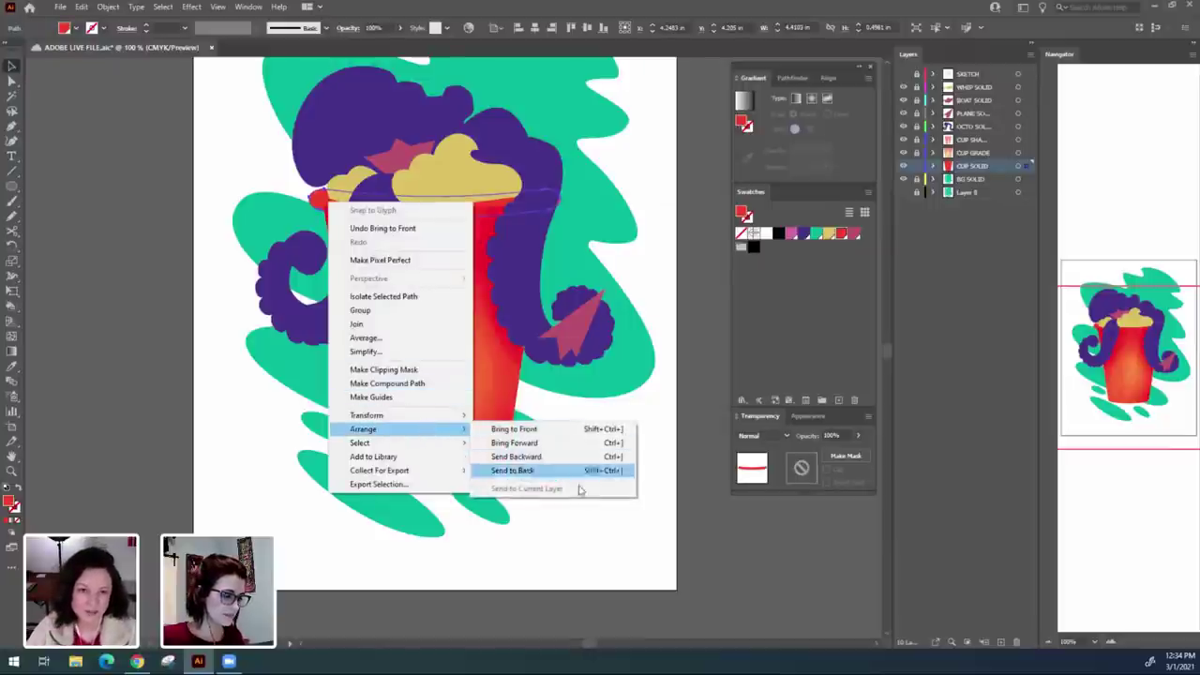
pyautogui.click(512, 469)
pyautogui.click(623, 525)
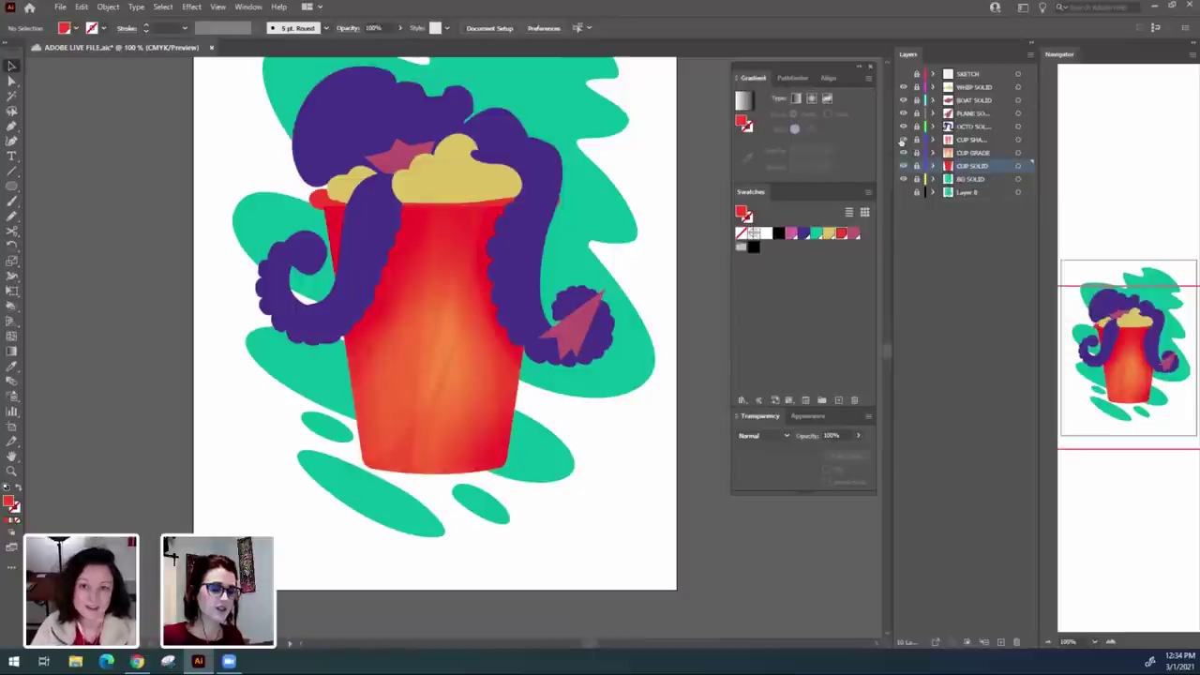
# Toggle the visibility of the cup shading, CUP GRADE and CUP SOLID layers in turn to examine what each contributes.
pyautogui.click(904, 140)
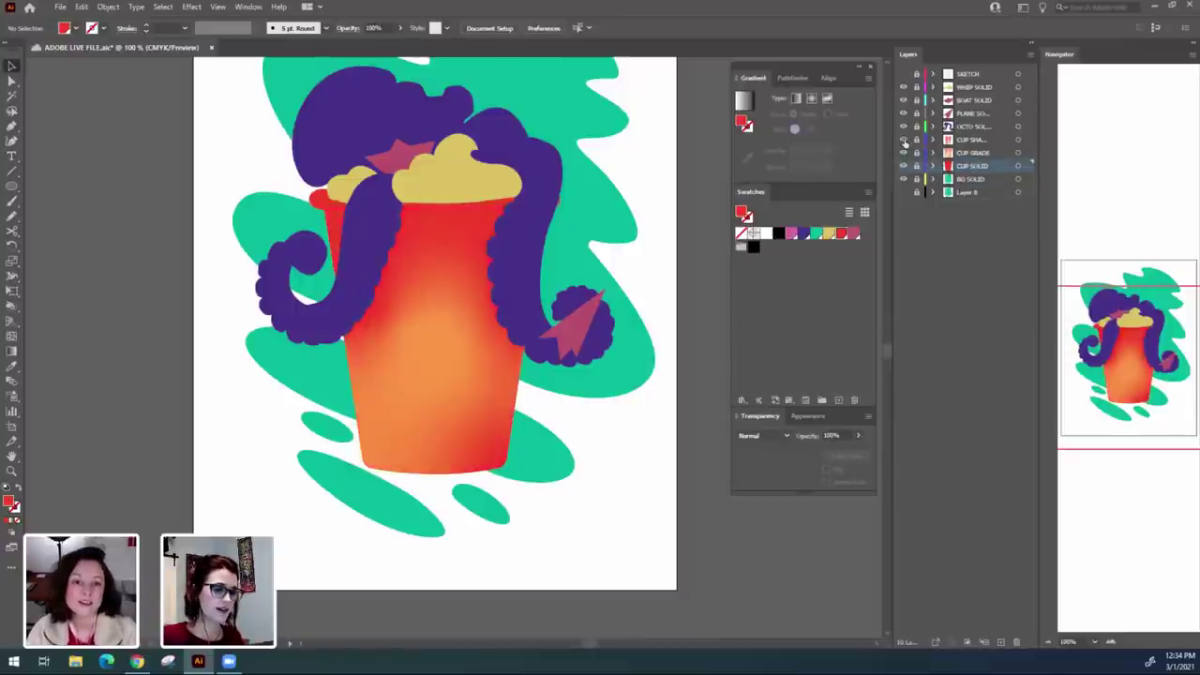
pyautogui.click(904, 152)
pyautogui.click(904, 152)
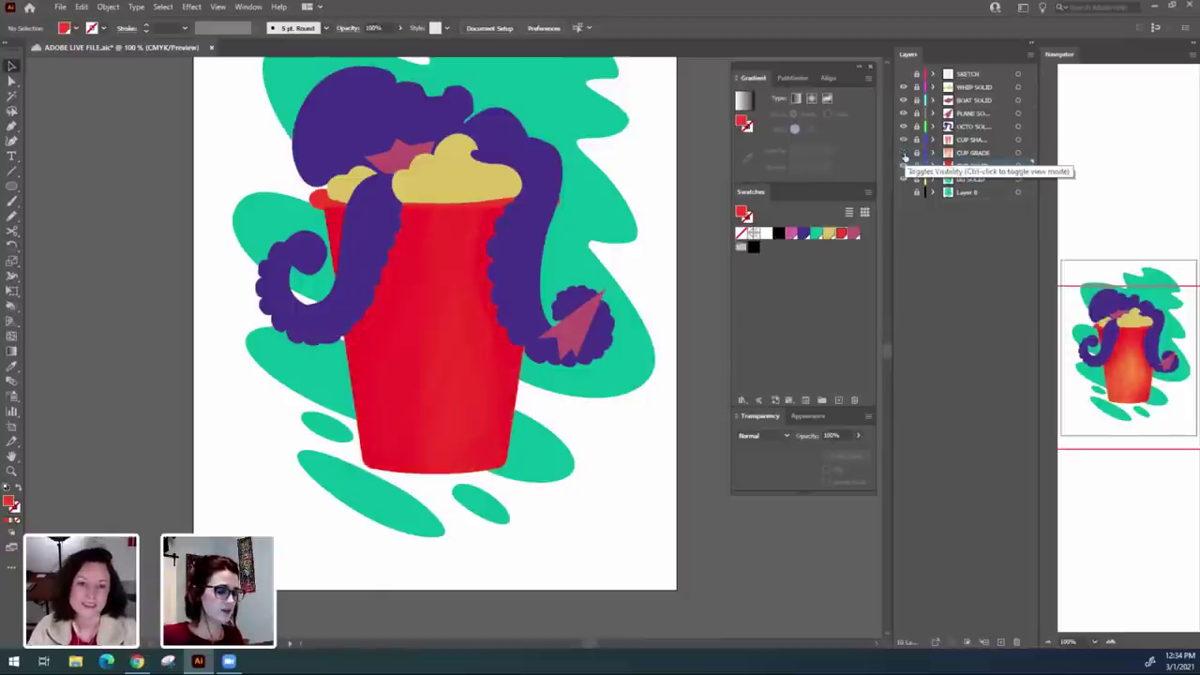
pyautogui.click(904, 153)
pyautogui.click(904, 166)
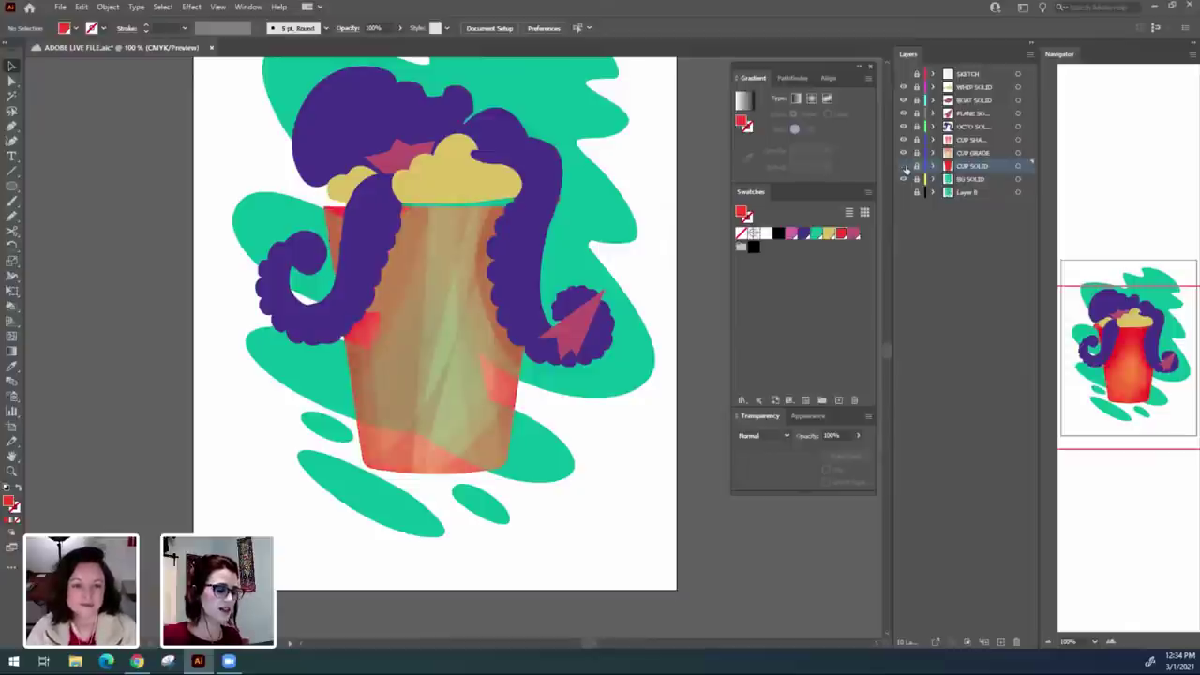
pyautogui.click(904, 166)
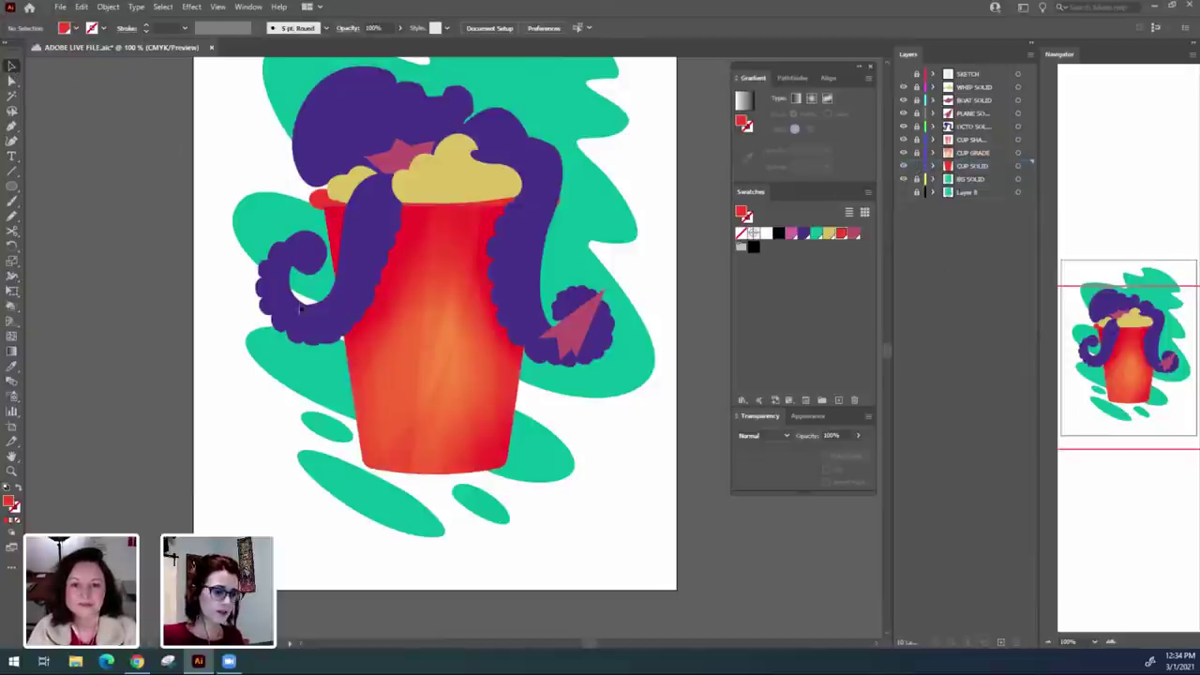
# Select the cup's rim shape on the CUP SOLID layer and copy it.
pyautogui.click(318, 204)
pyautogui.rightClick(319, 204)
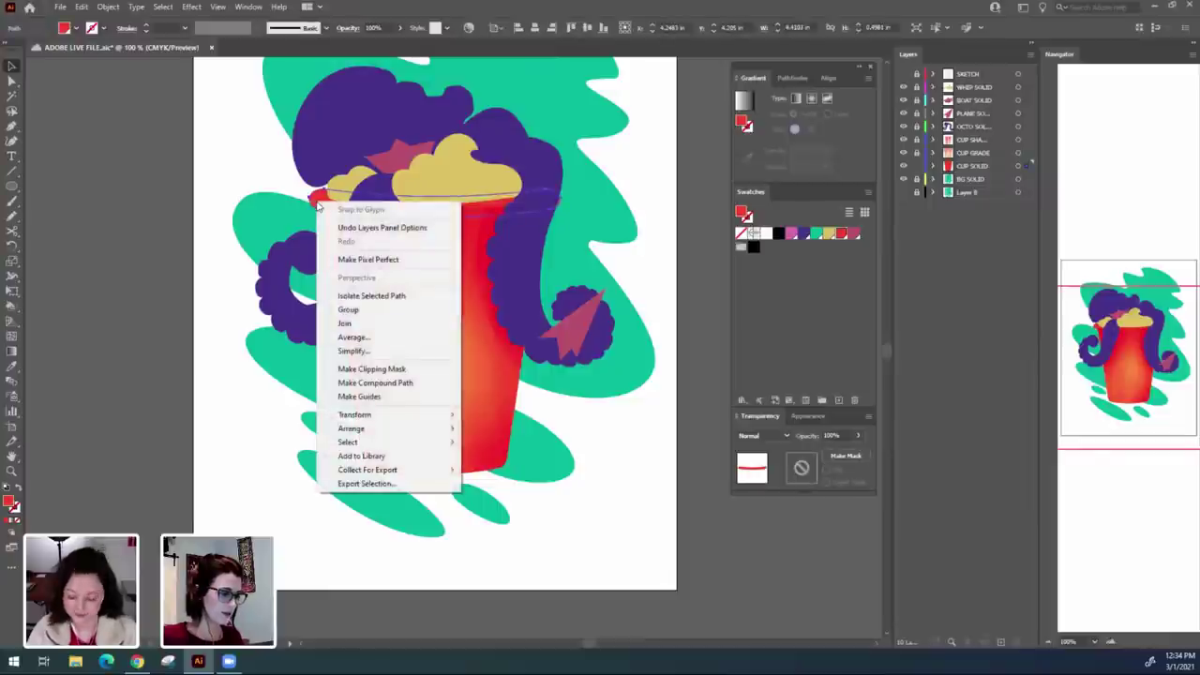
pyautogui.click(228, 270)
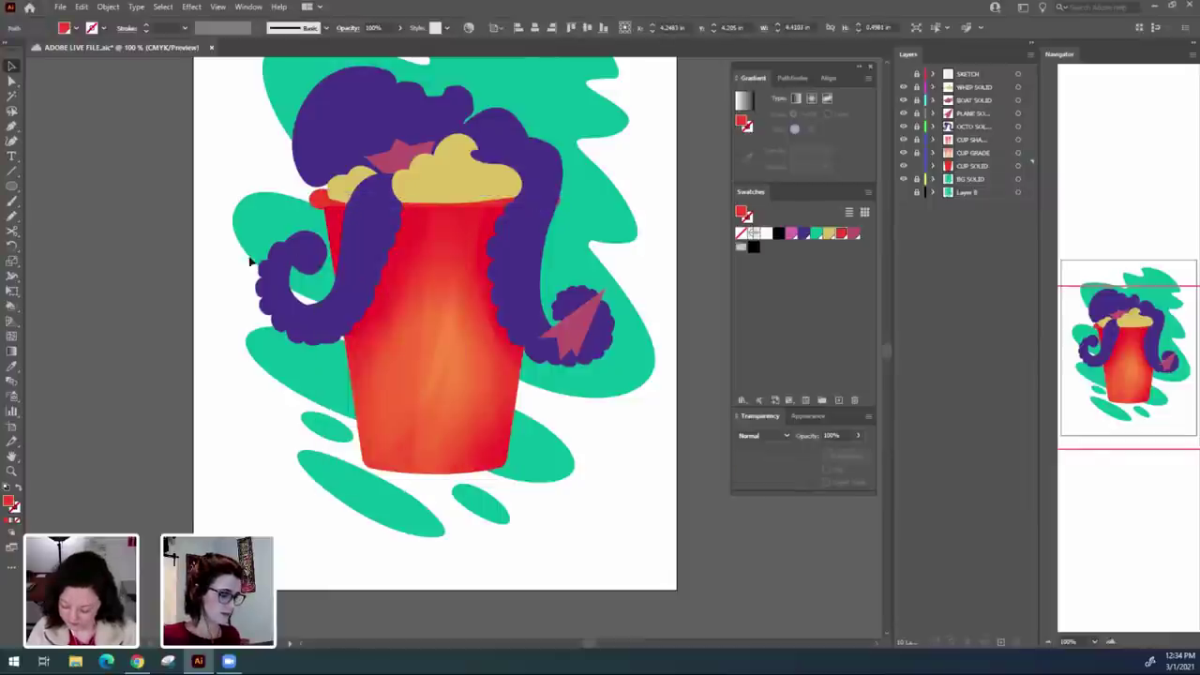
pyautogui.click(322, 196)
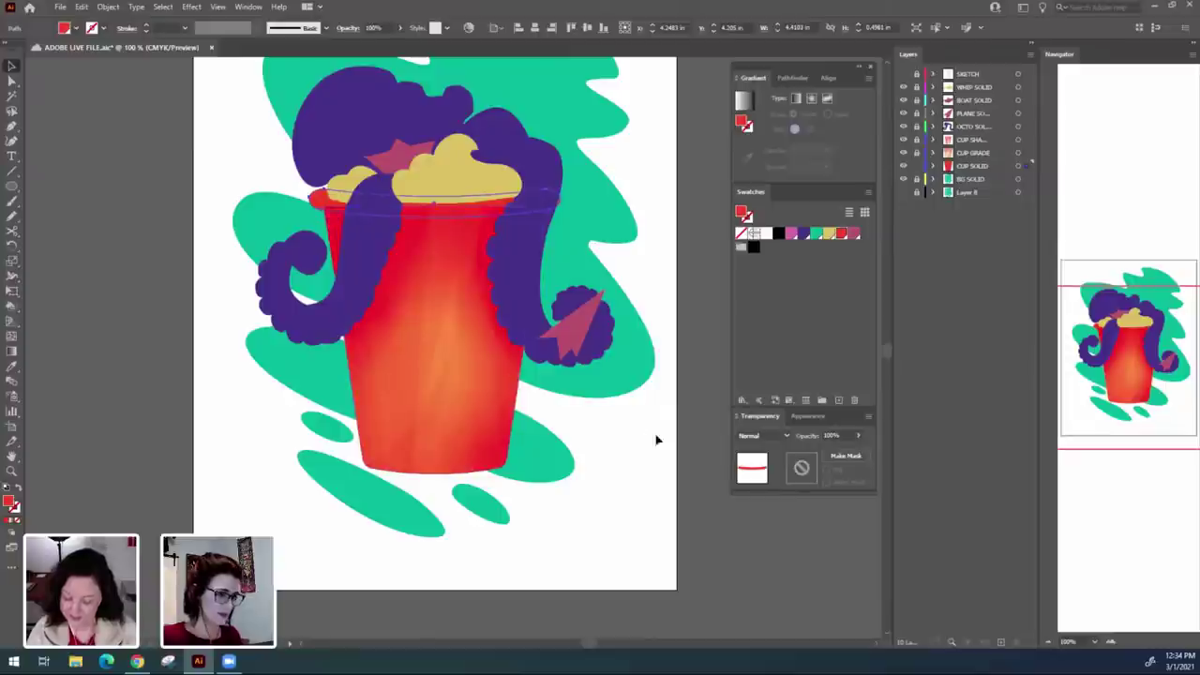
pyautogui.click(611, 443)
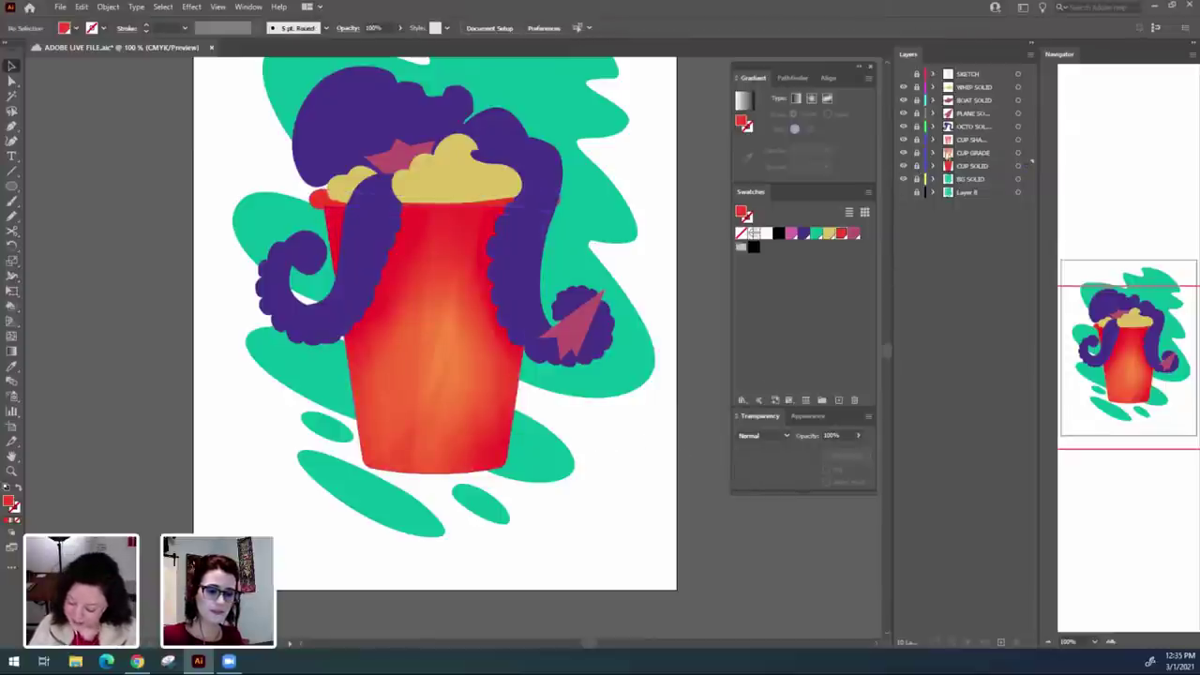
# Create a new layer above the cup shading layer and paste the copied rim in place on it.
pyautogui.click(971, 140)
pyautogui.click(1001, 642)
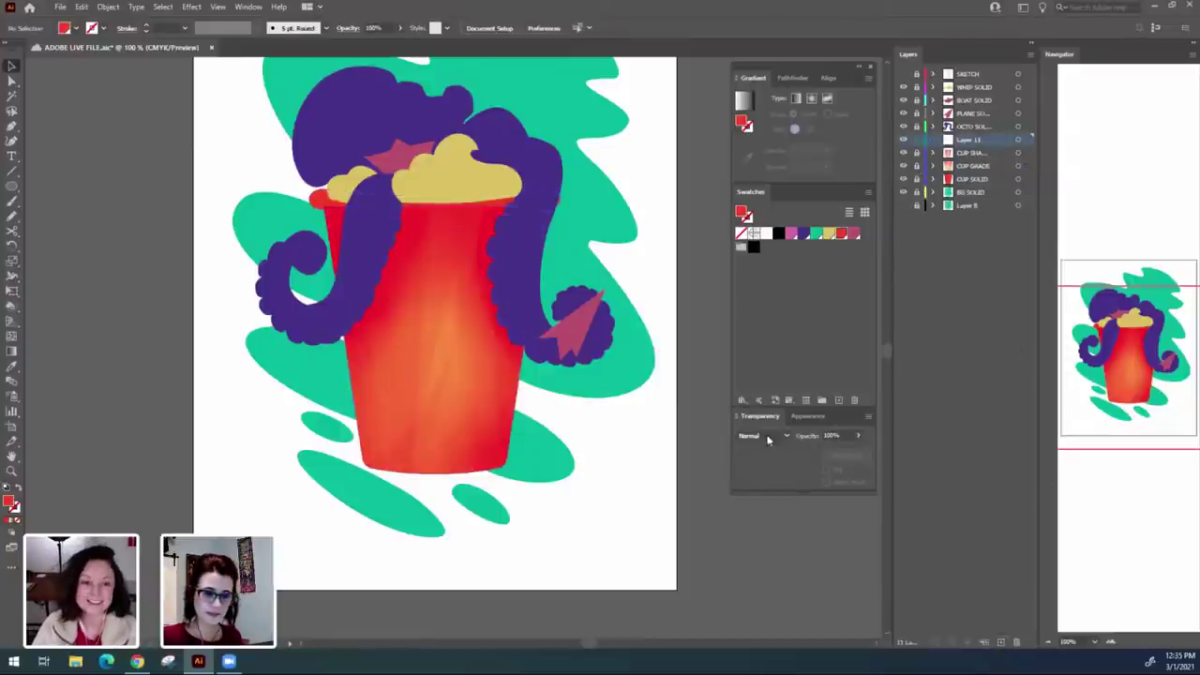
pyautogui.hotkey('ctrl', 'f')
pyautogui.click(605, 495)
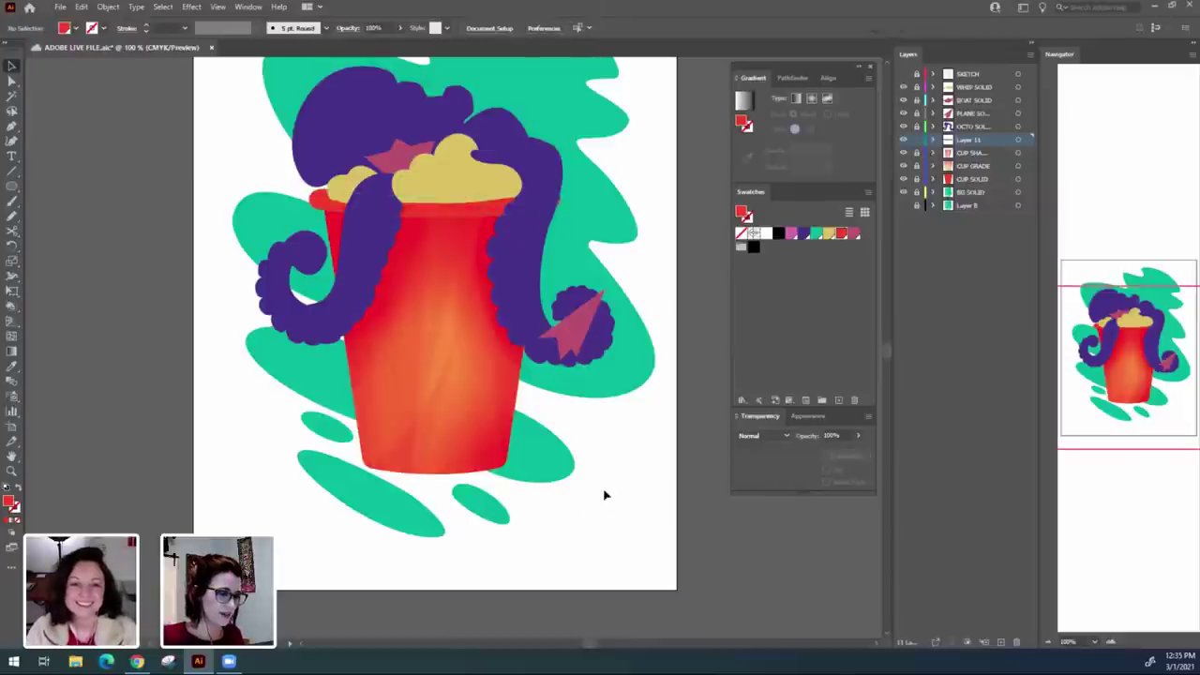
pyautogui.click(460, 235)
pyautogui.click(622, 475)
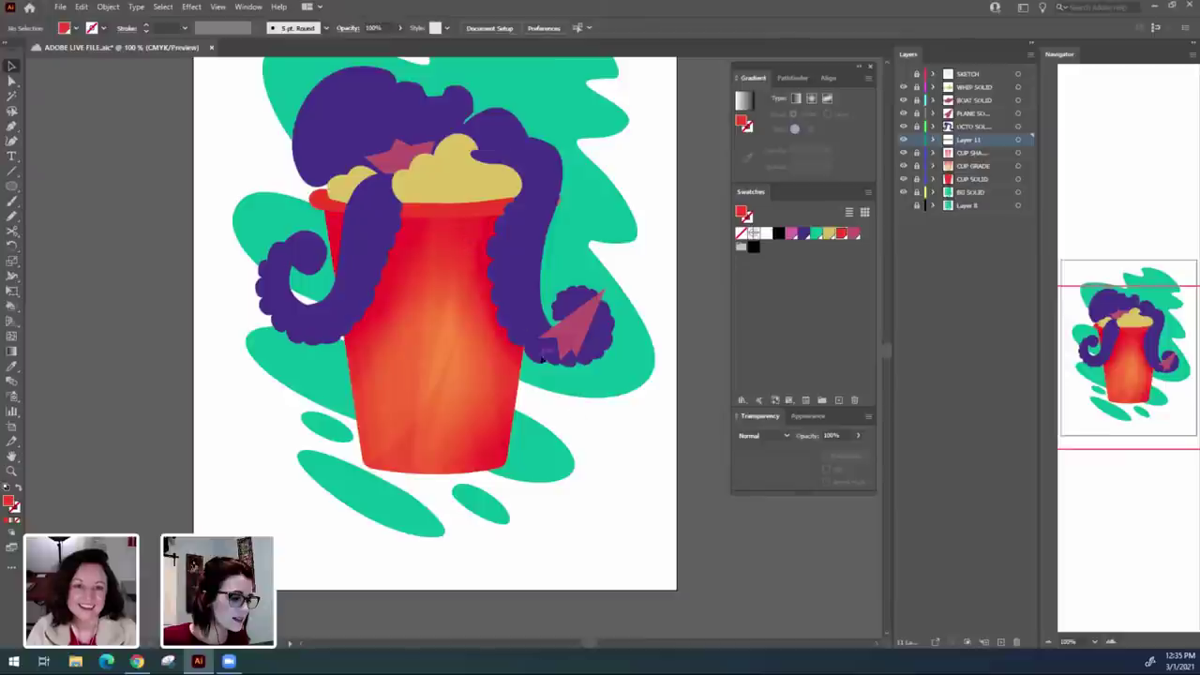
# Rename the new layer holding the copied rim as CUP LIP SOLID.
pyautogui.doubleClick(971, 140)
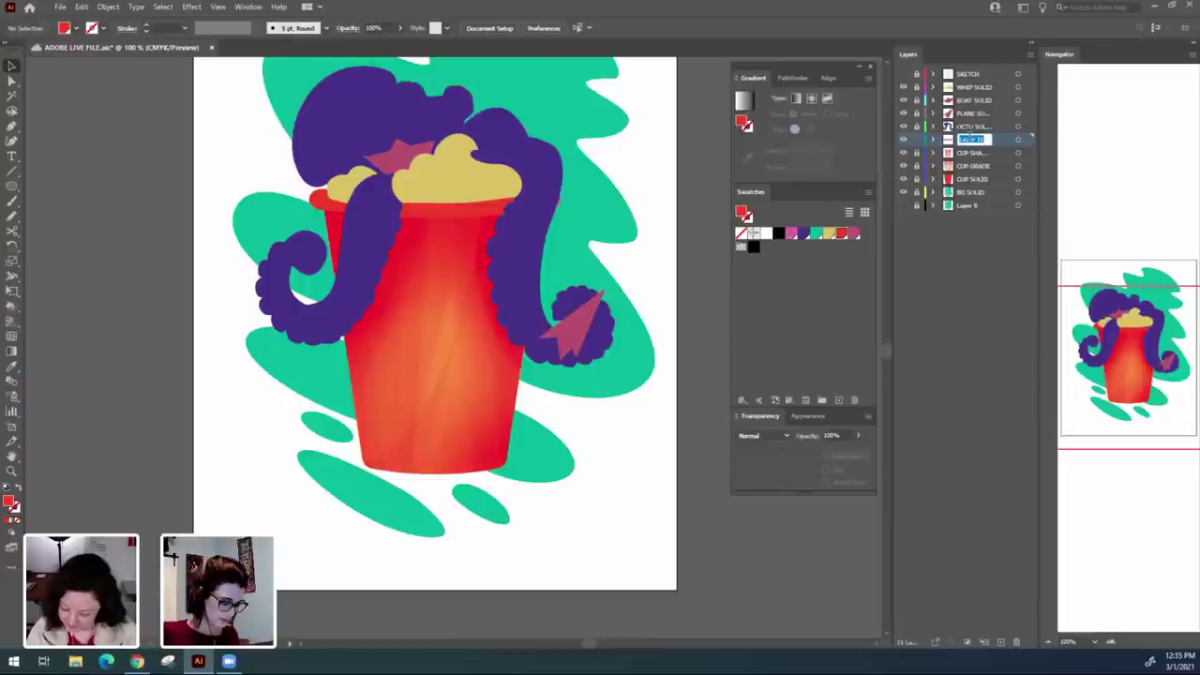
pyautogui.write('CUP')
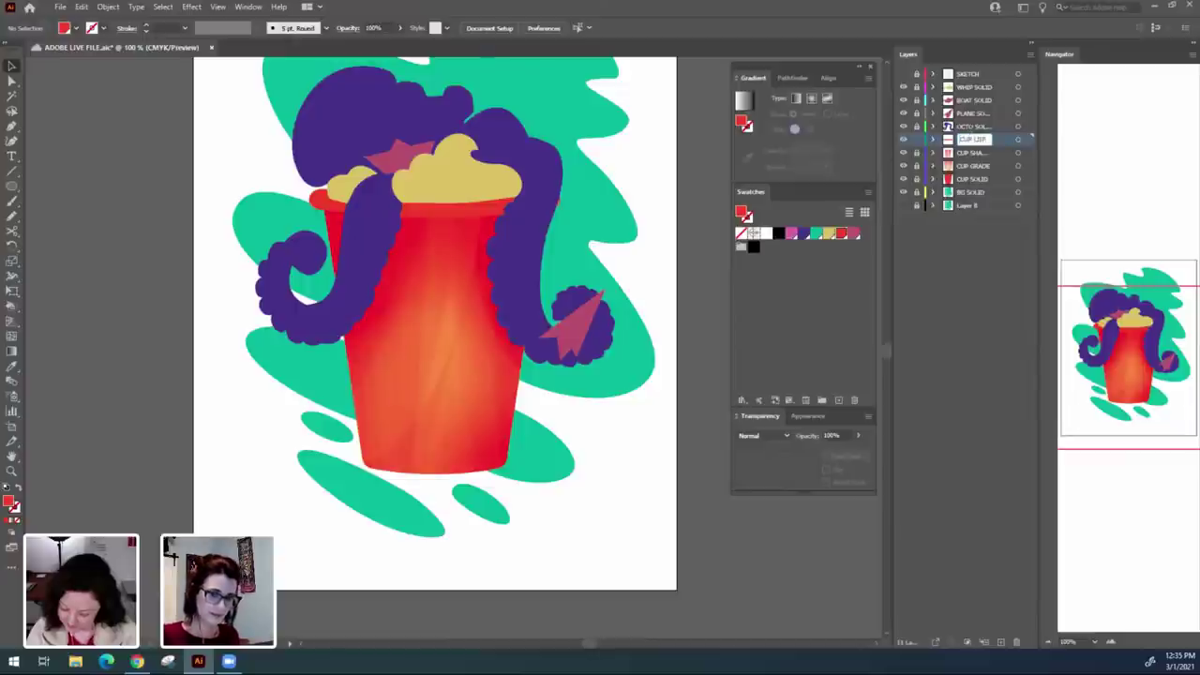
pyautogui.write(' LIP')
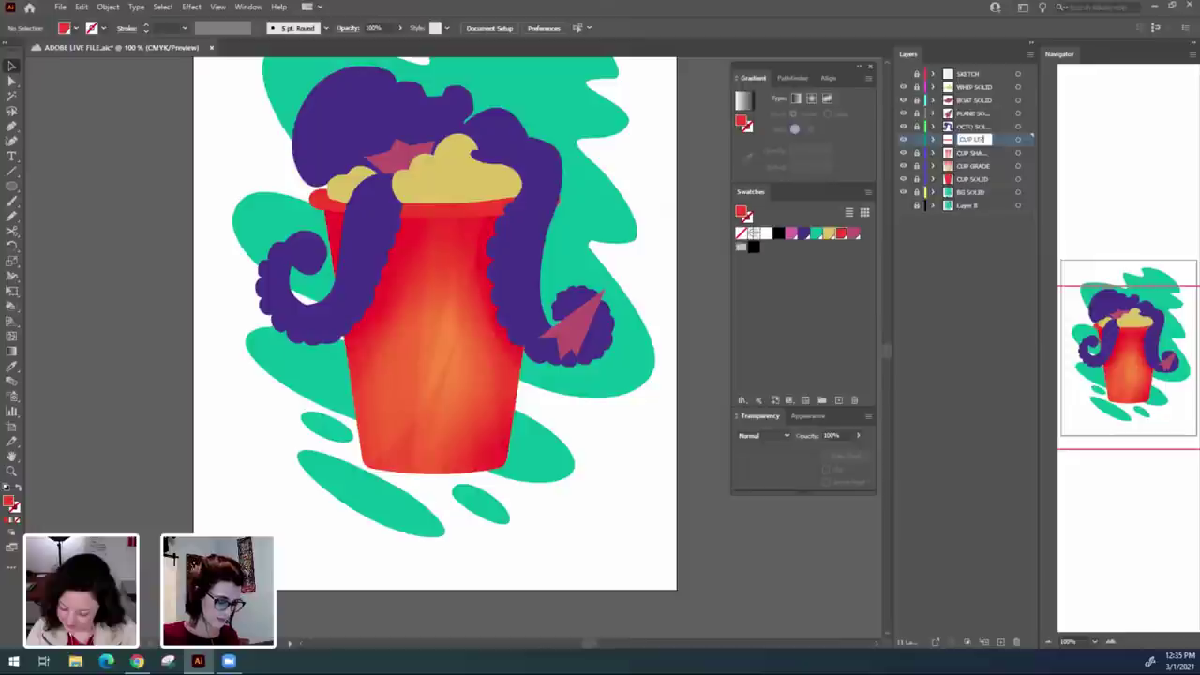
pyautogui.write(' SOLID')
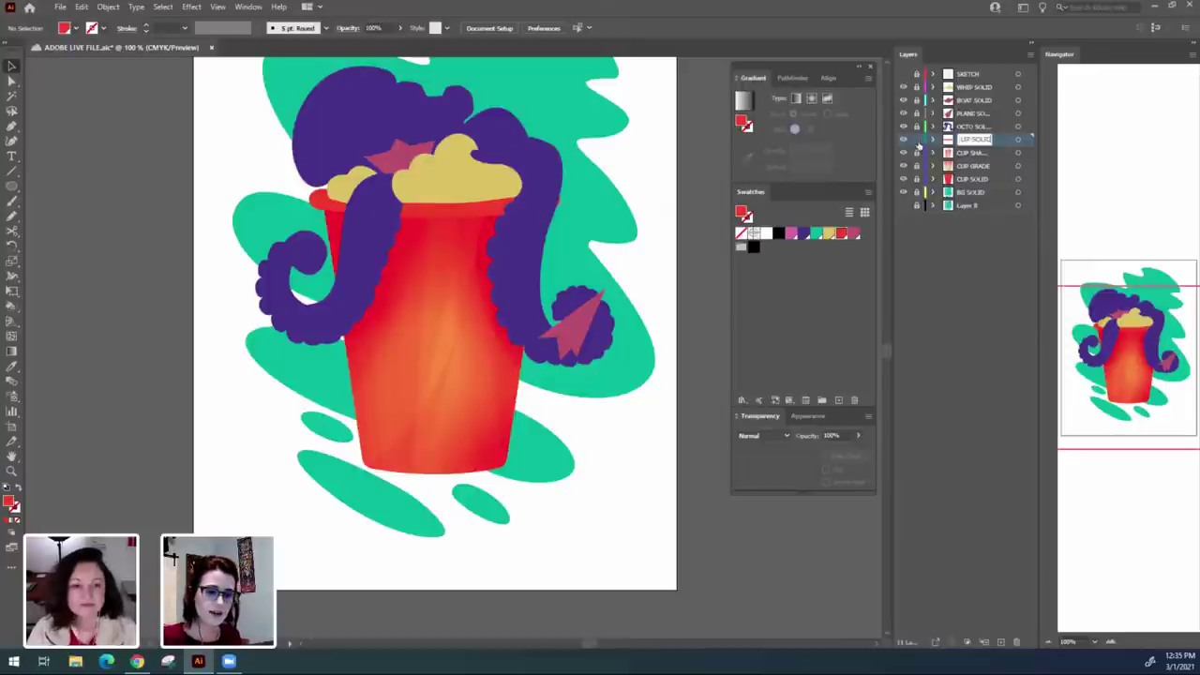
pyautogui.press('Return')
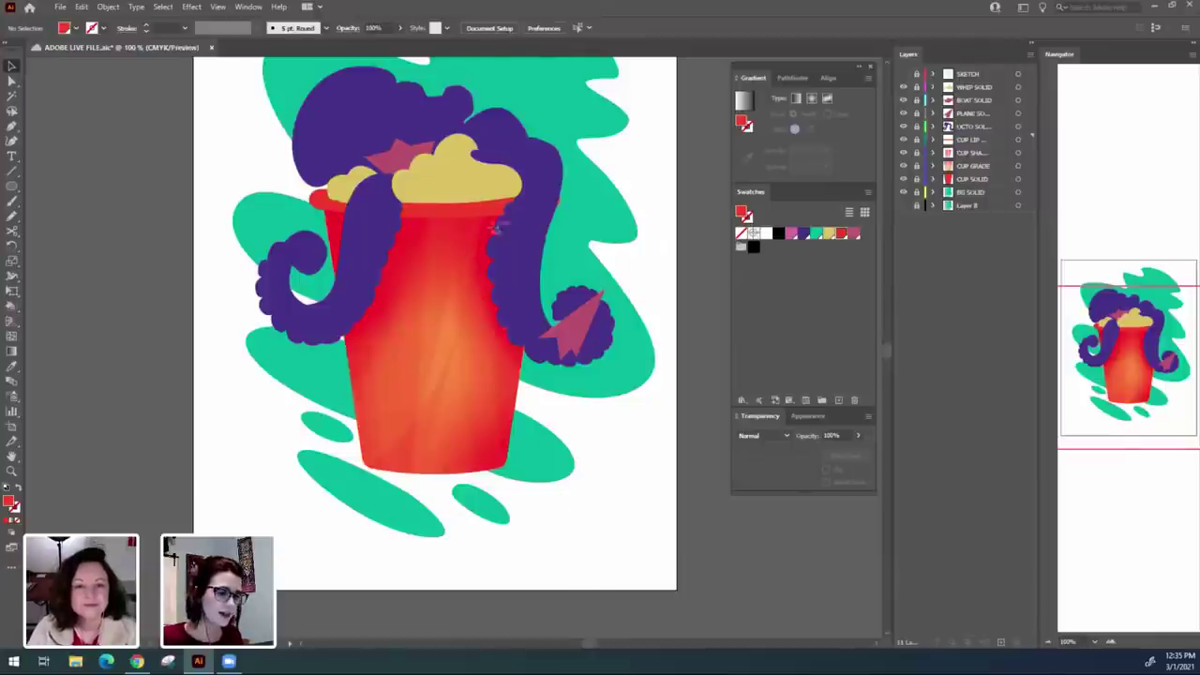
# Create an empty layer directly above the CUP LIP SOLID layer.
pyautogui.click(964, 140)
pyautogui.click(1000, 642)
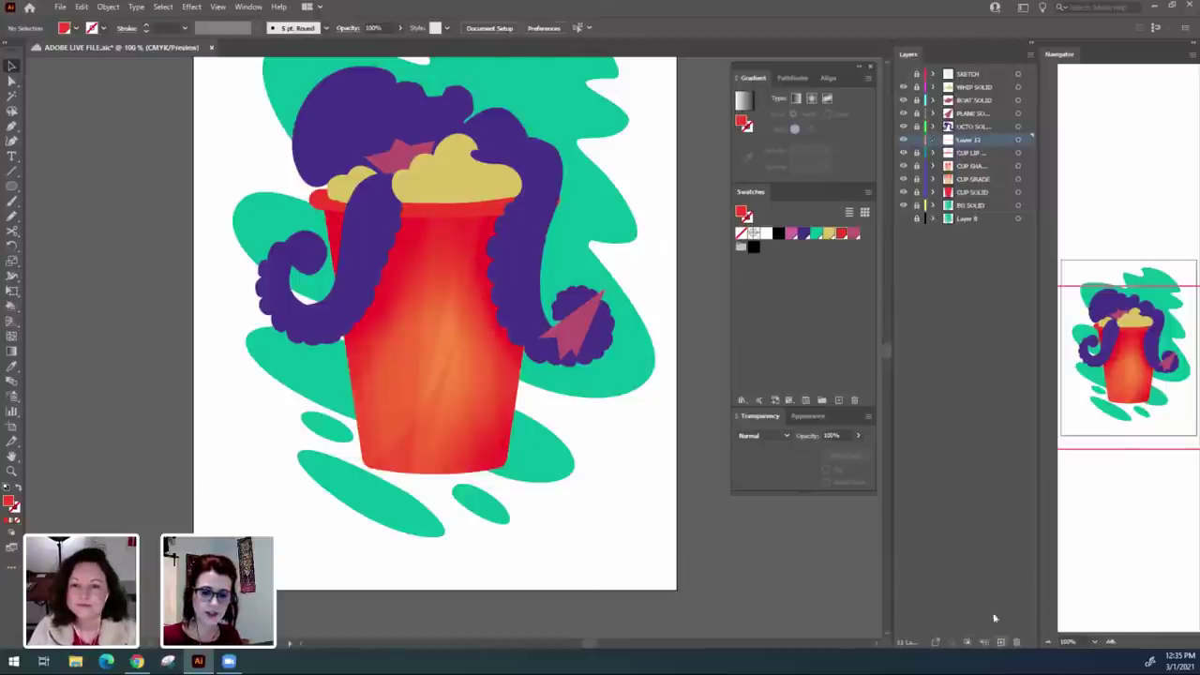
pyautogui.press('p')
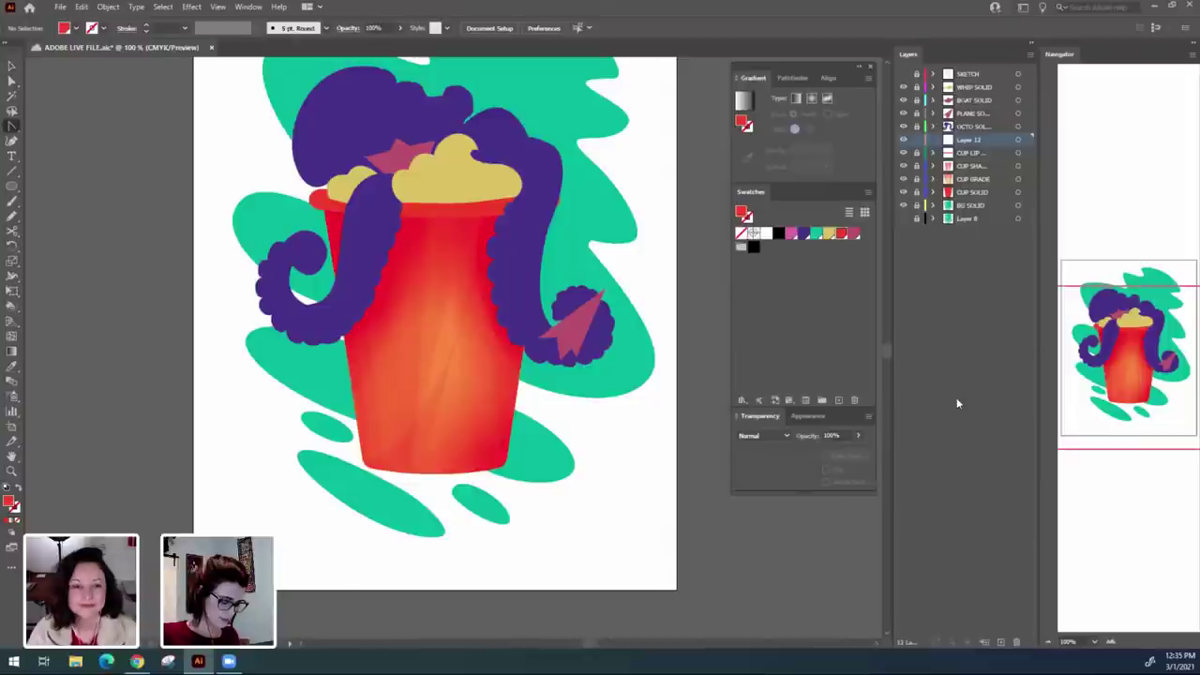
pyautogui.press('l')
pyautogui.press('p')
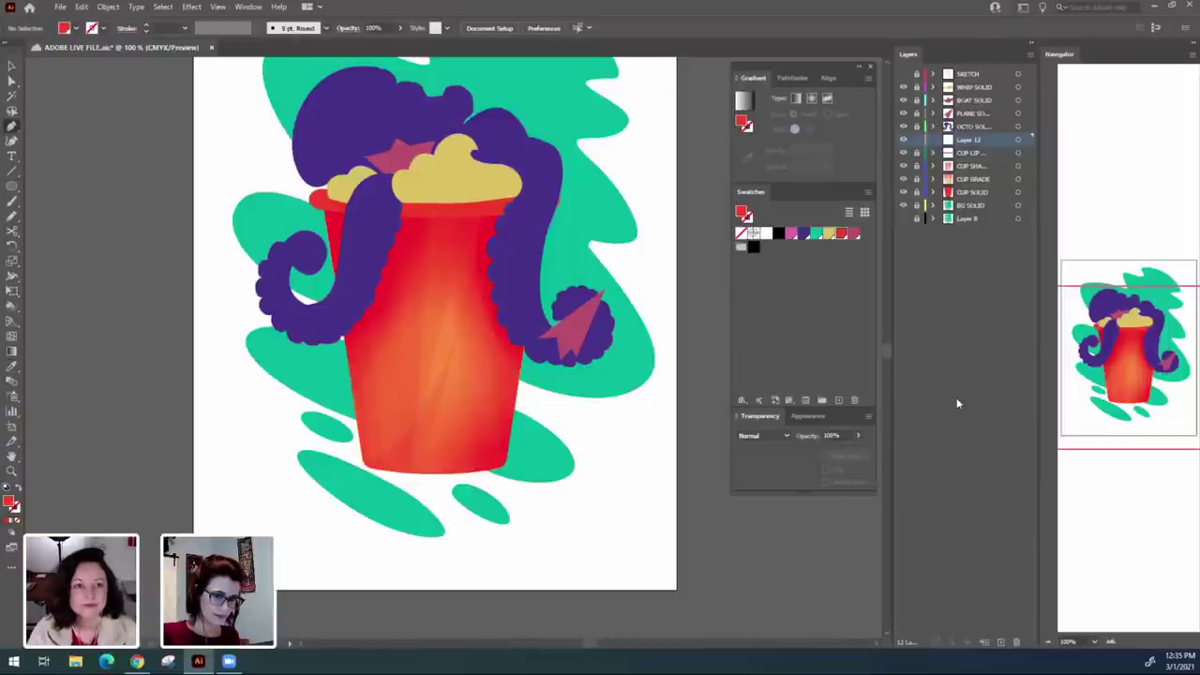
# Set the layer color of CUP LIP SOLID to Medium Blue.
pyautogui.doubleClick(996, 151)
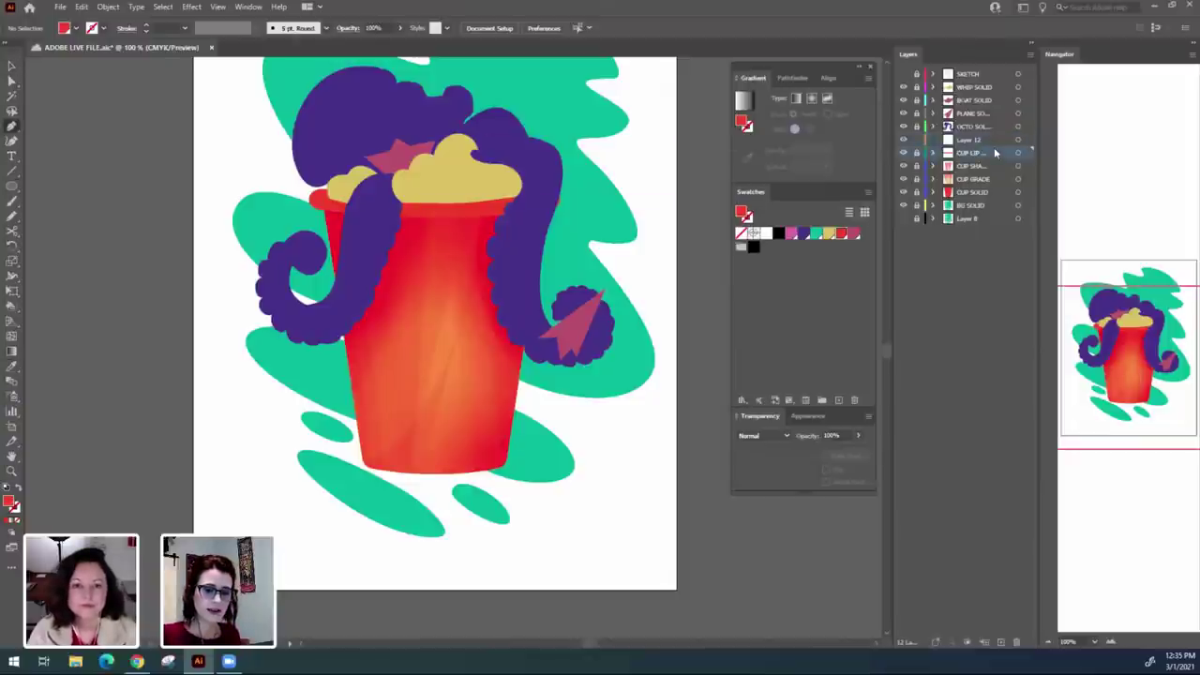
pyautogui.click(615, 299)
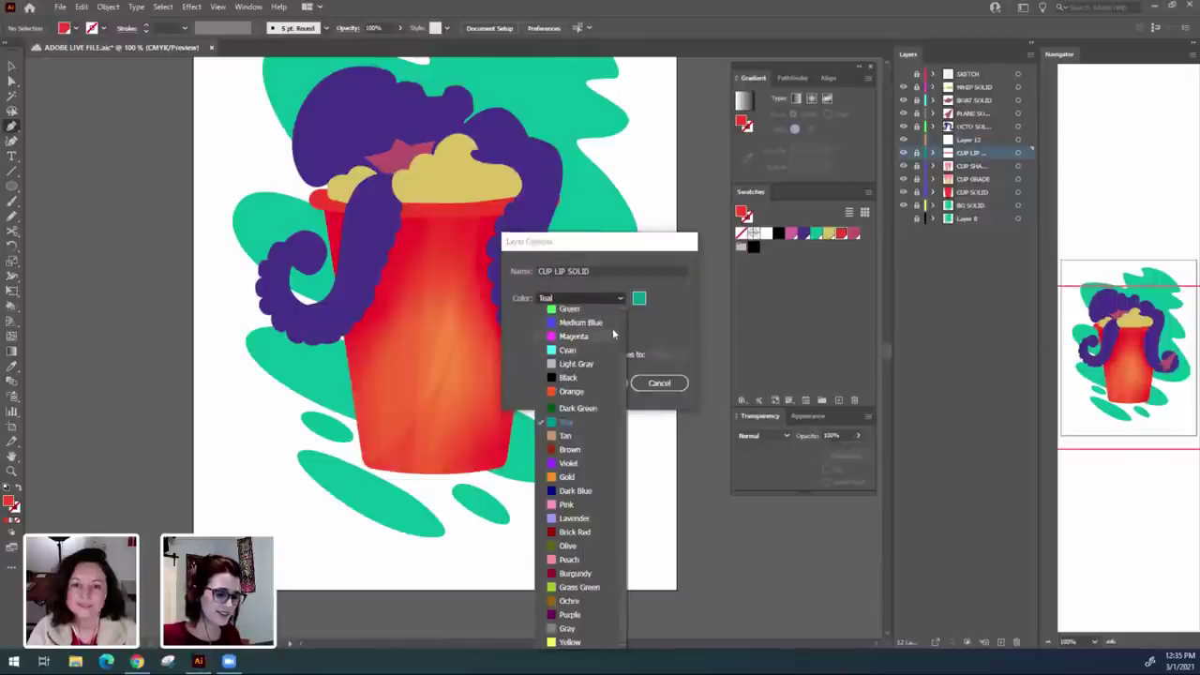
pyautogui.click(609, 323)
pyautogui.click(605, 382)
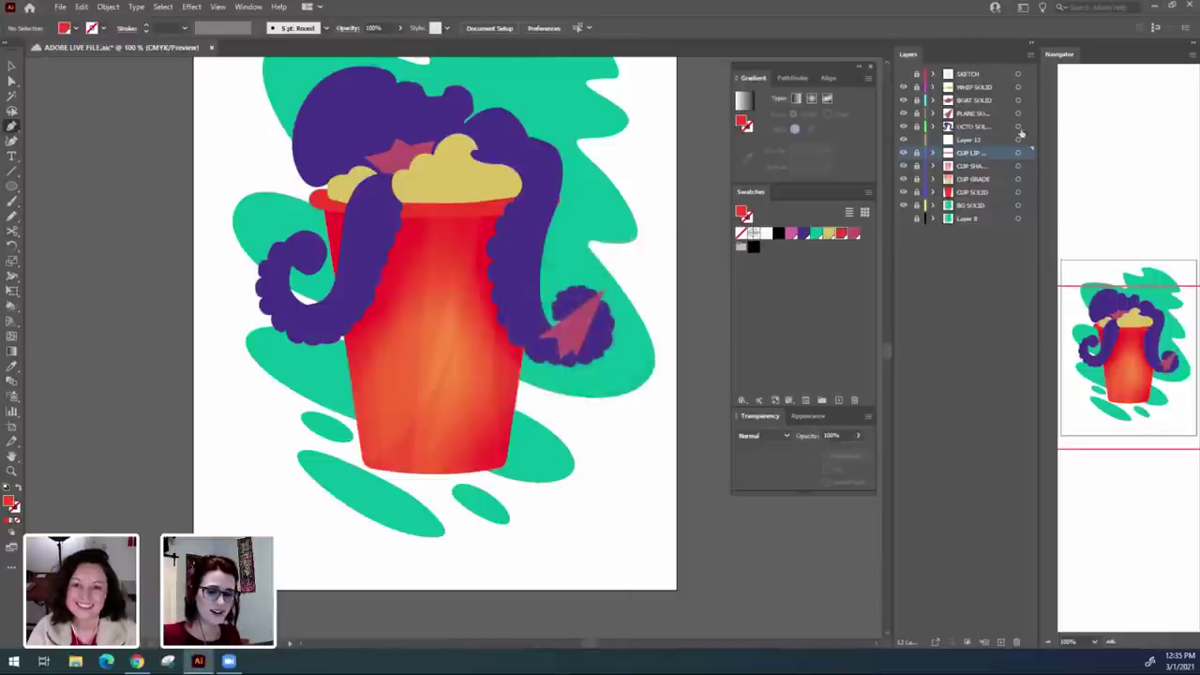
# Name the empty layer above CUP LIP SOLID as LIP GRADE and set its layer color to Medium Blue.
pyautogui.doubleClick(1003, 141)
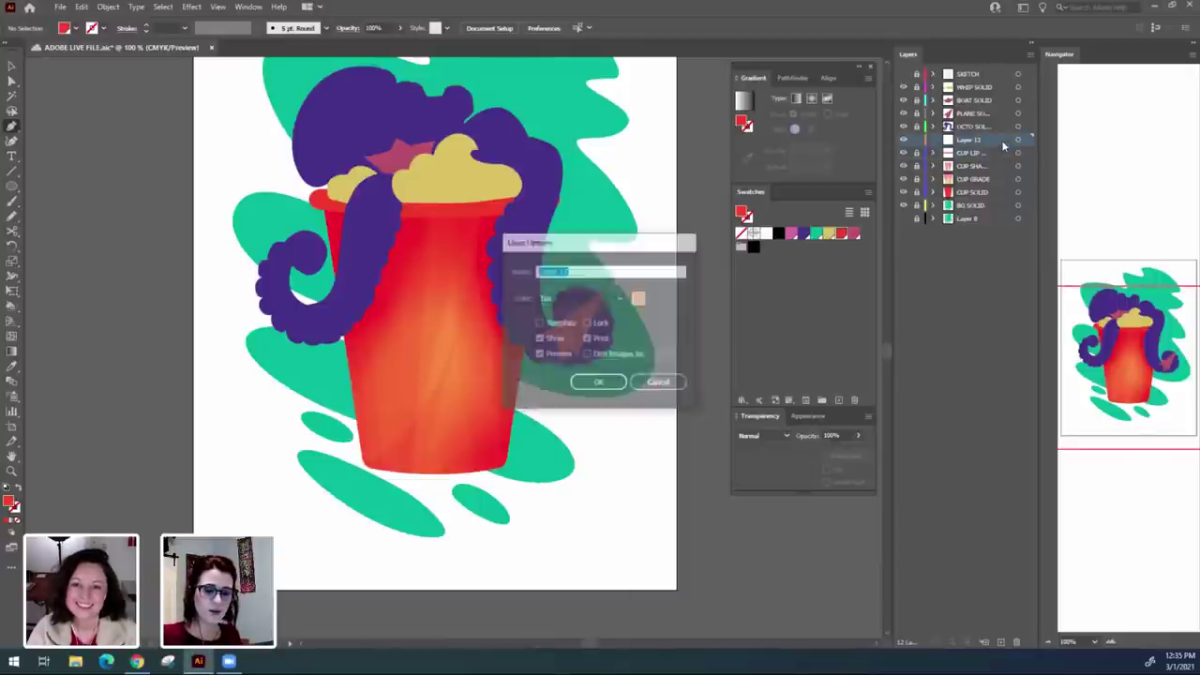
pyautogui.click(619, 298)
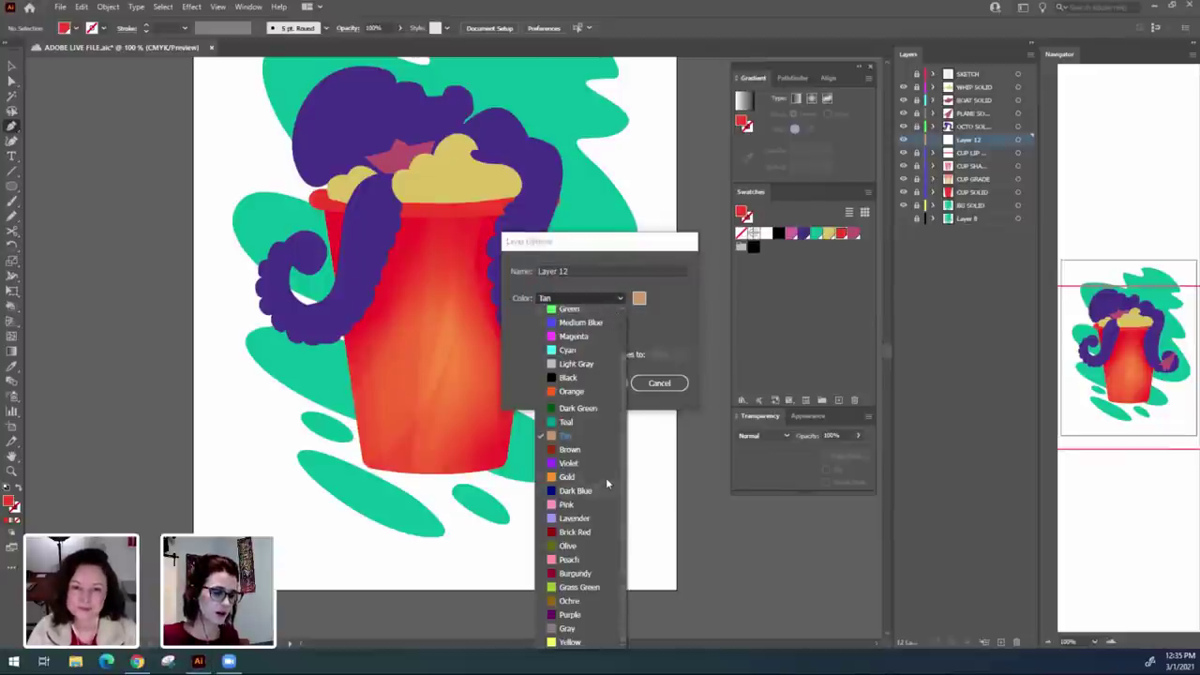
pyautogui.click(586, 323)
pyautogui.click(593, 270)
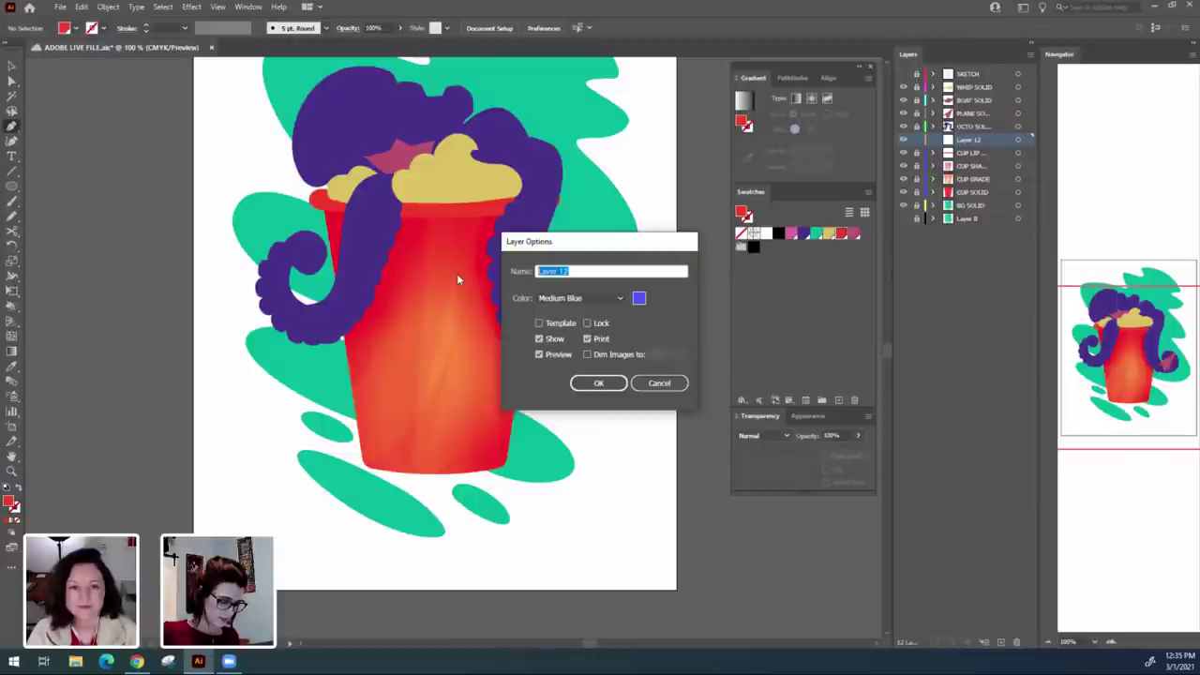
pyautogui.write('Lil')
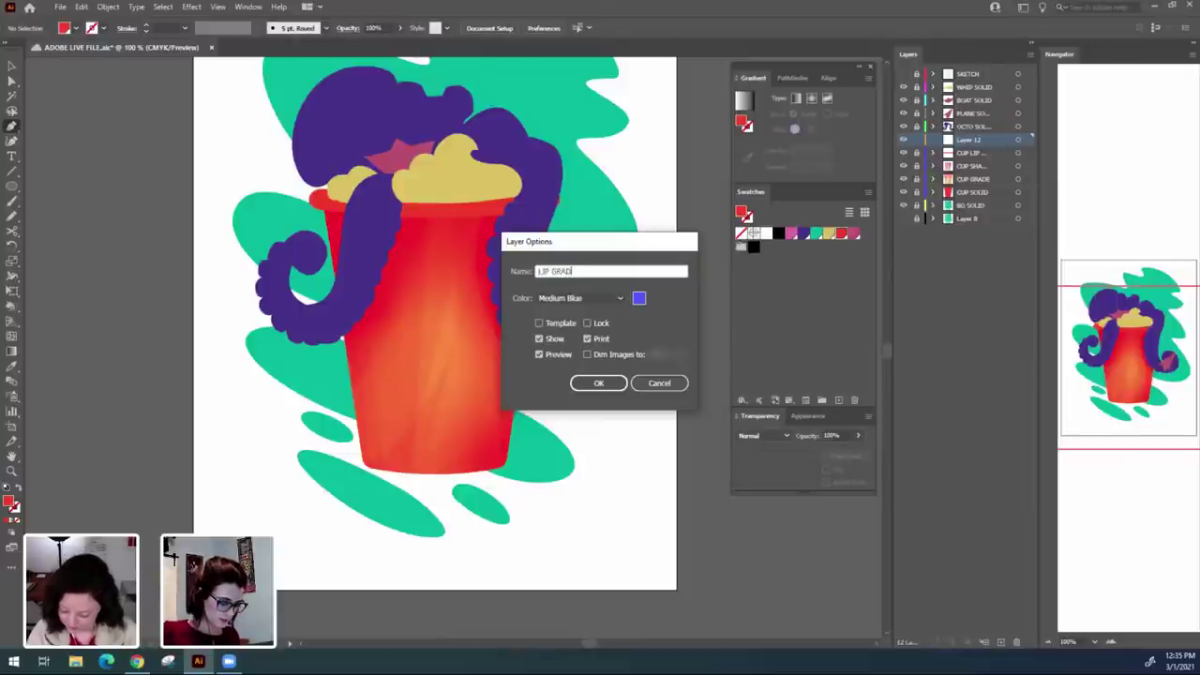
pyautogui.press('Return')
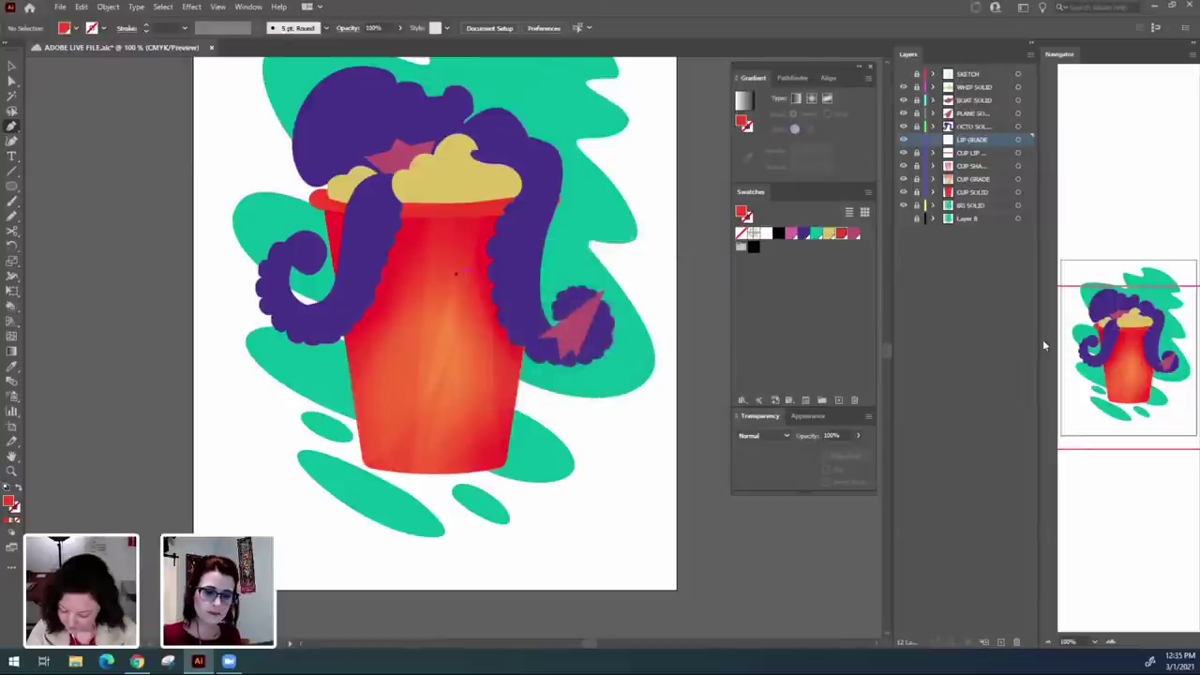
# Paste the copied rim in place on the LIP GRADE layer and fill it with a freeform gradient in Points mode.
pyautogui.click(1019, 139)
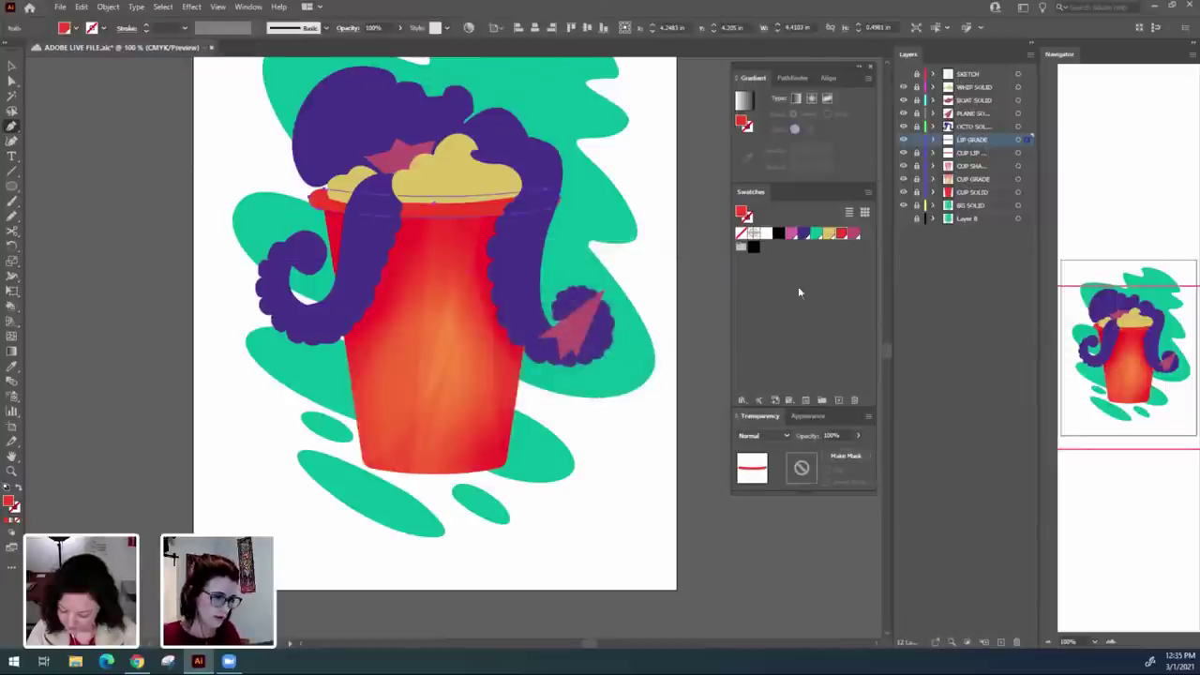
pyautogui.click(13, 67)
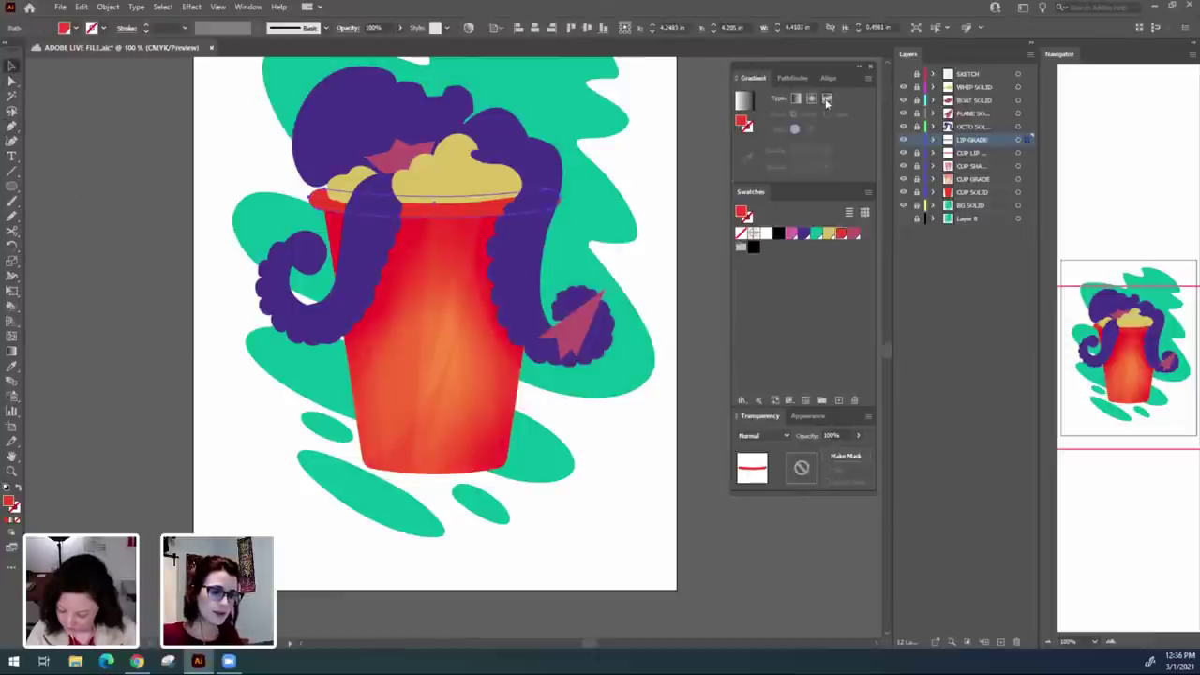
pyautogui.press('g')
pyautogui.press('.')
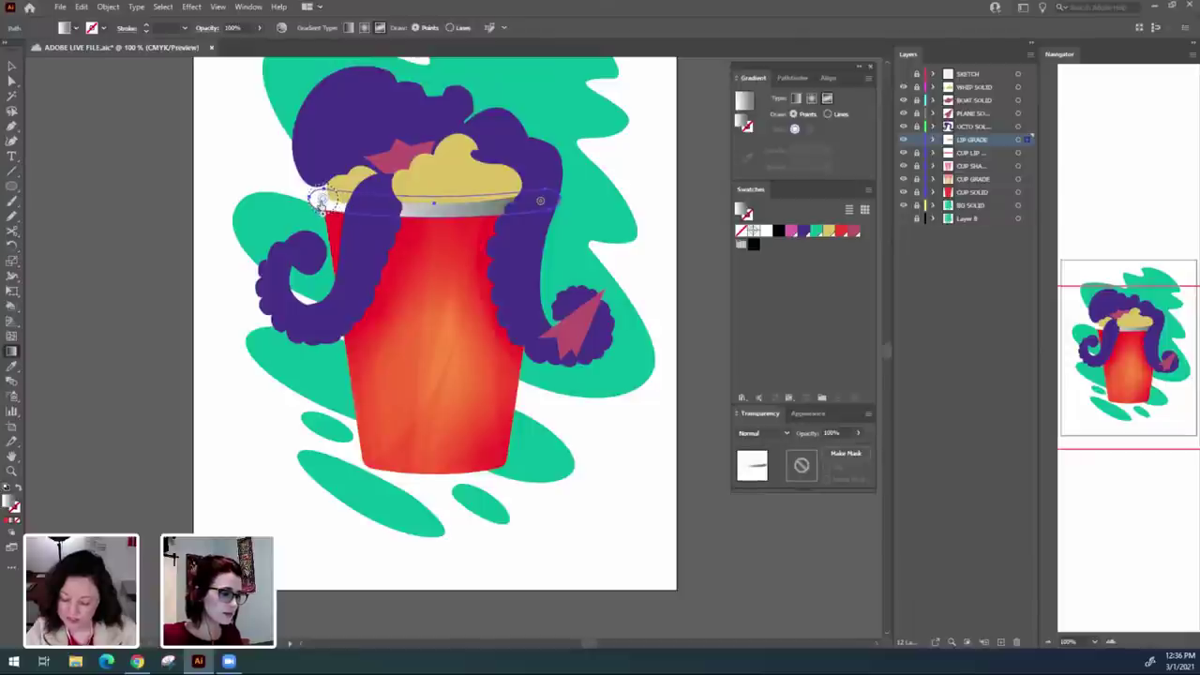
# Set the gradient point at the rim's left end to the yellow swatch and deselect the rim.
pyautogui.click(322, 202)
pyautogui.doubleClick(321, 202)
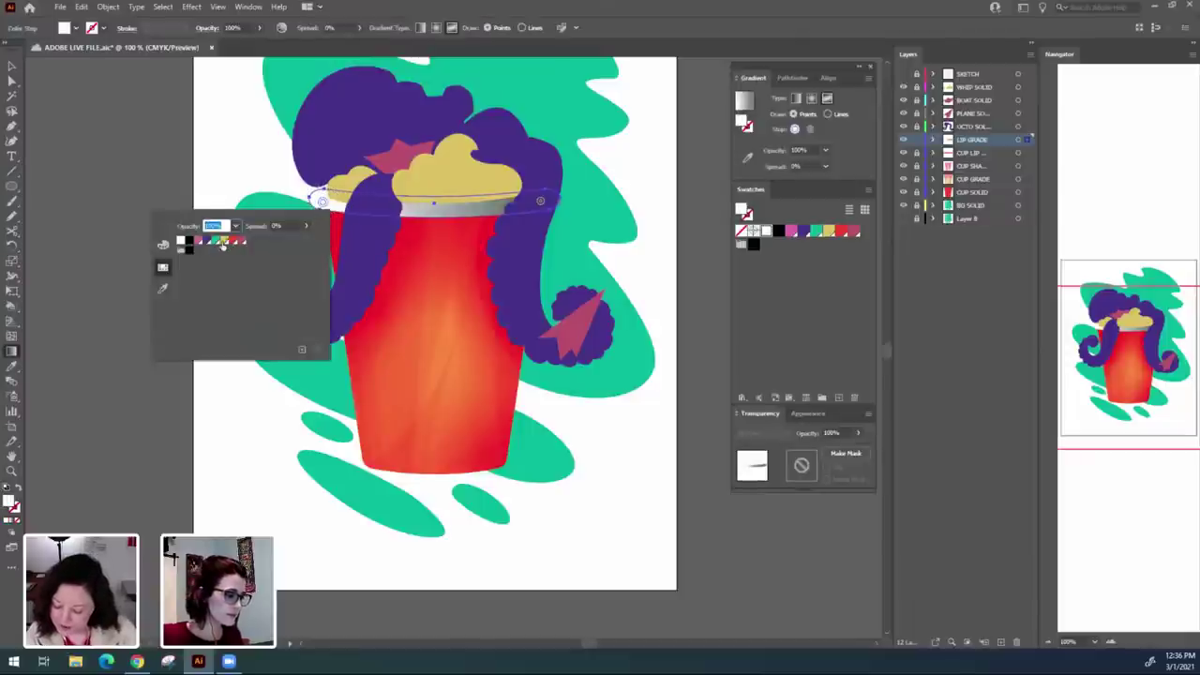
pyautogui.click(225, 241)
pyautogui.click(93, 280)
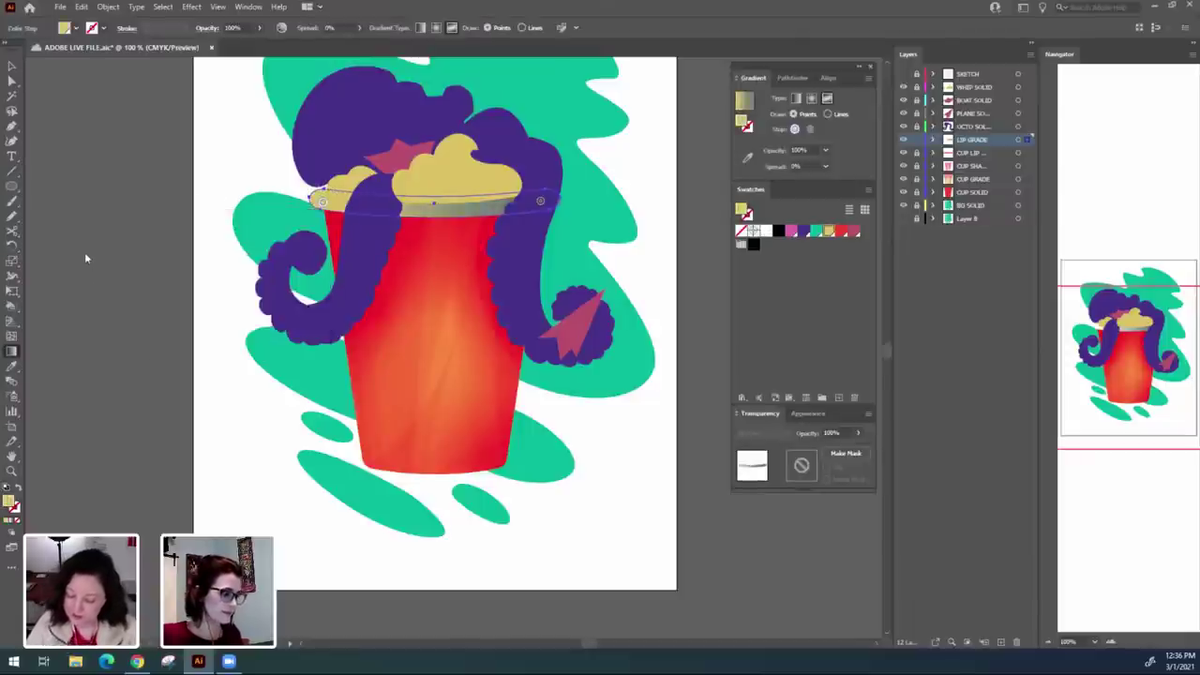
pyautogui.click(11, 67)
pyautogui.click(75, 131)
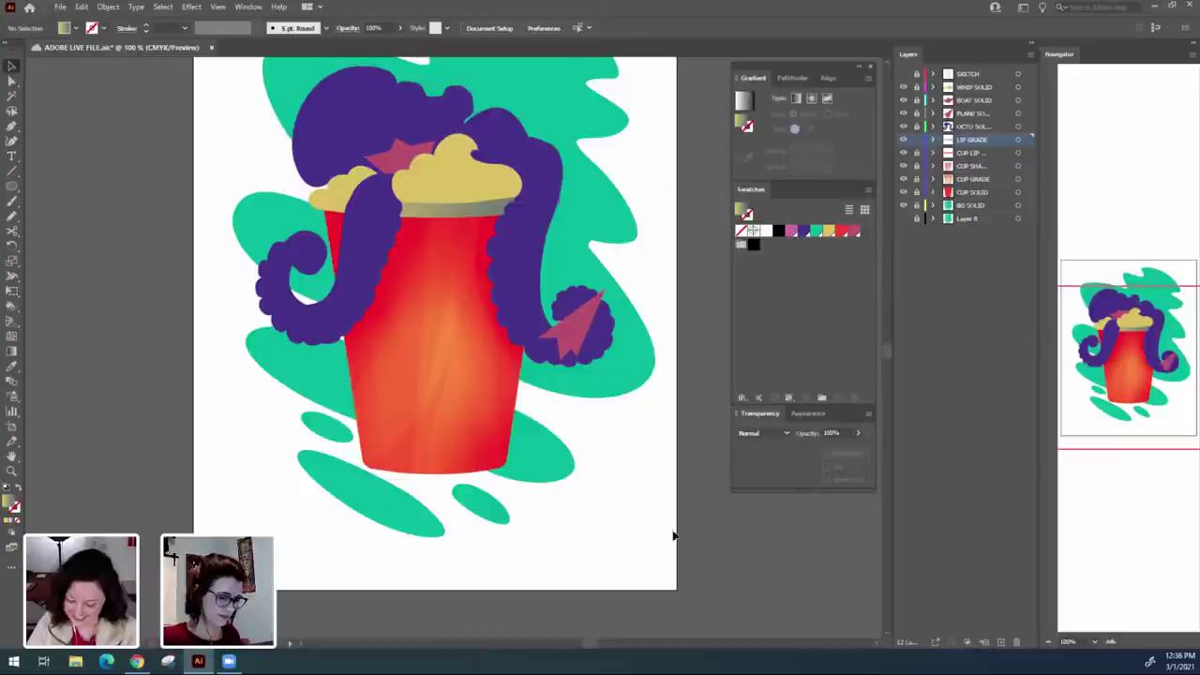
# Reopen the rim's gradient for editing and set the point at its right end to the red swatch.
pyautogui.click(444, 215)
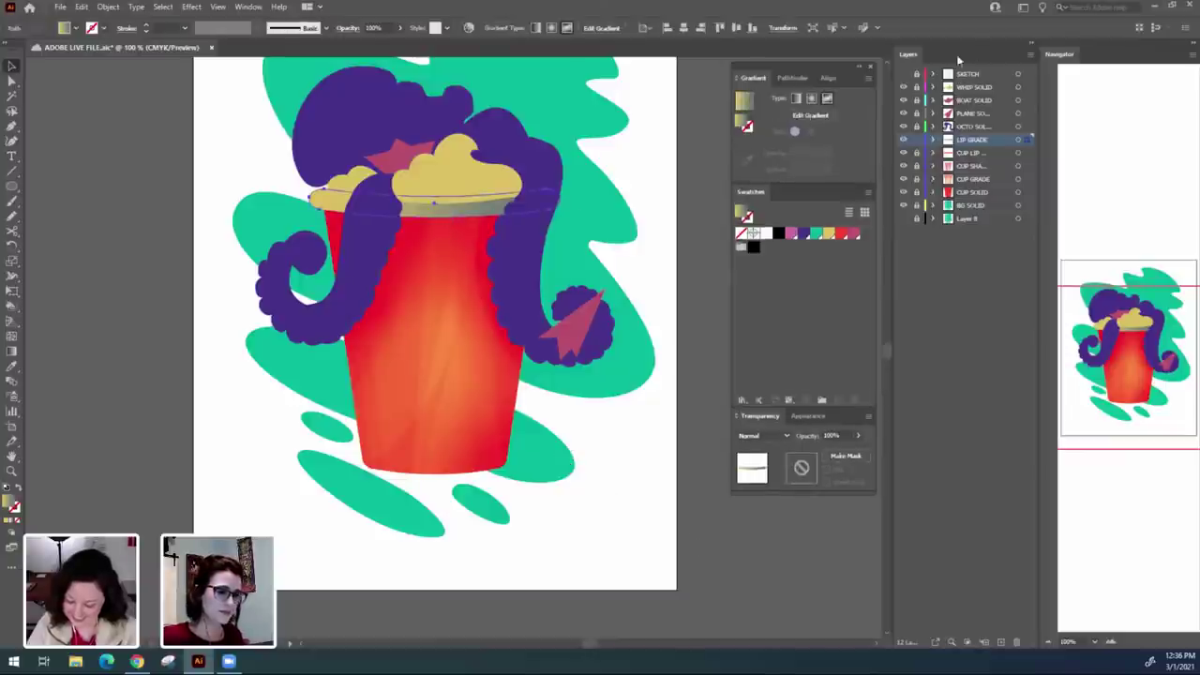
pyautogui.click(805, 119)
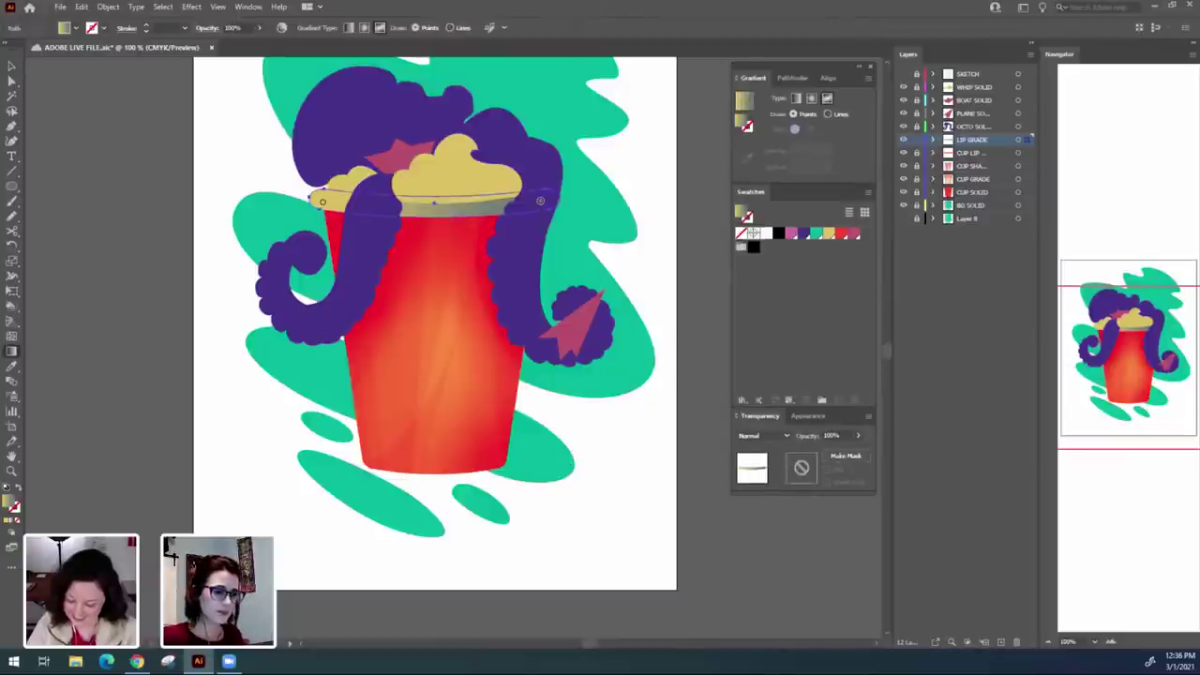
pyautogui.doubleClick(541, 201)
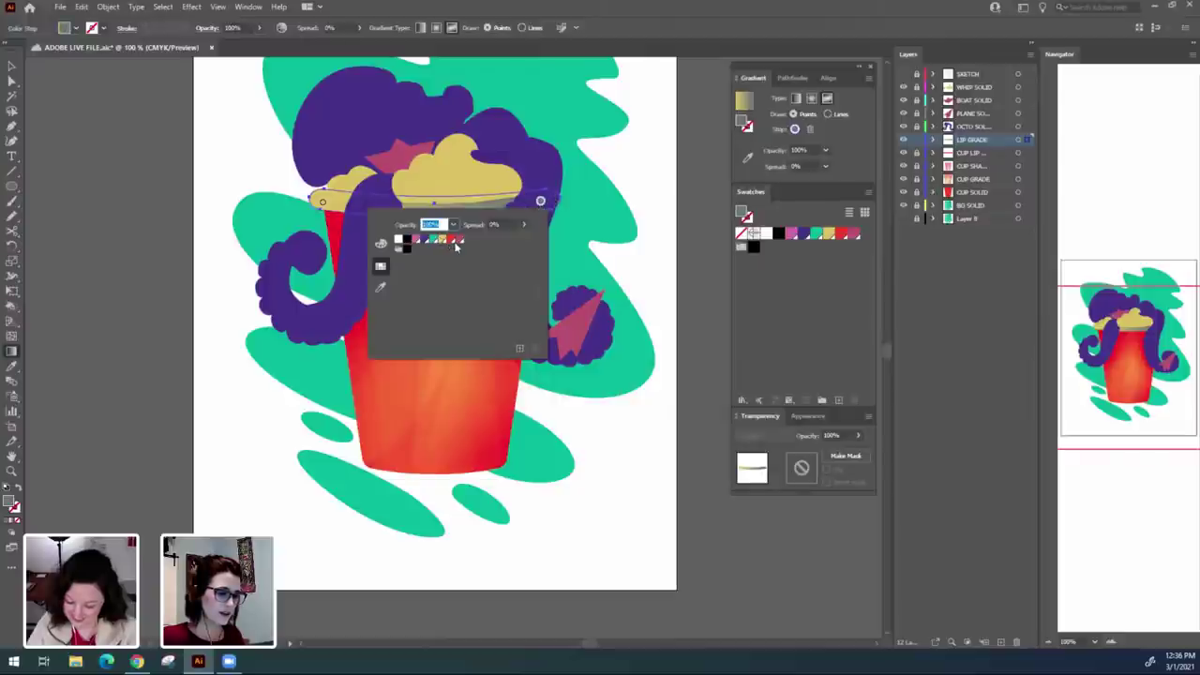
pyautogui.click(451, 241)
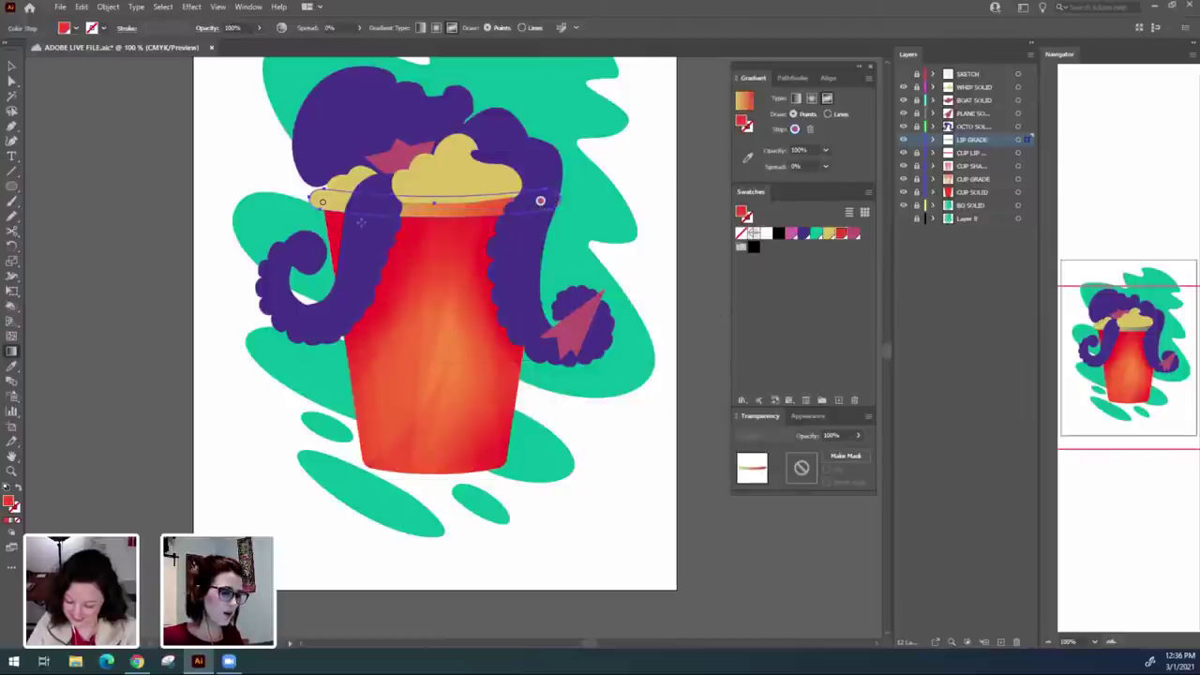
# Add a red gradient point on the rim behind the left tentacle and a yellow one just before the right tentacle.
pyautogui.click(370, 207)
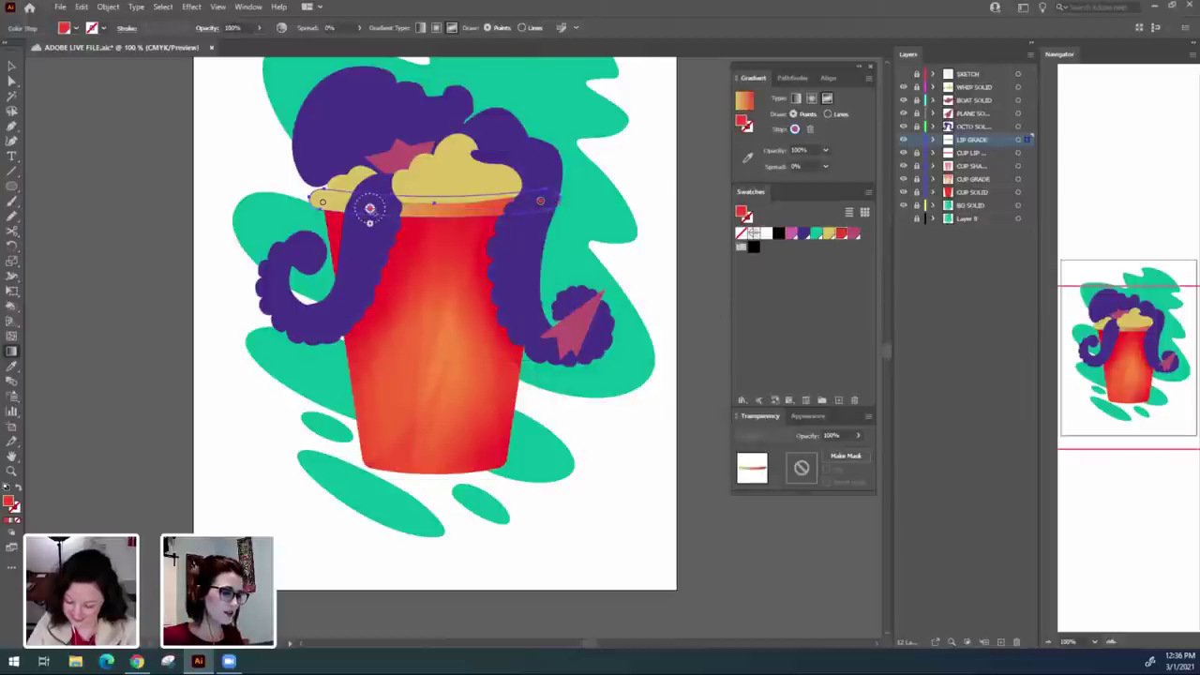
pyautogui.click(481, 210)
pyautogui.doubleClick(481, 210)
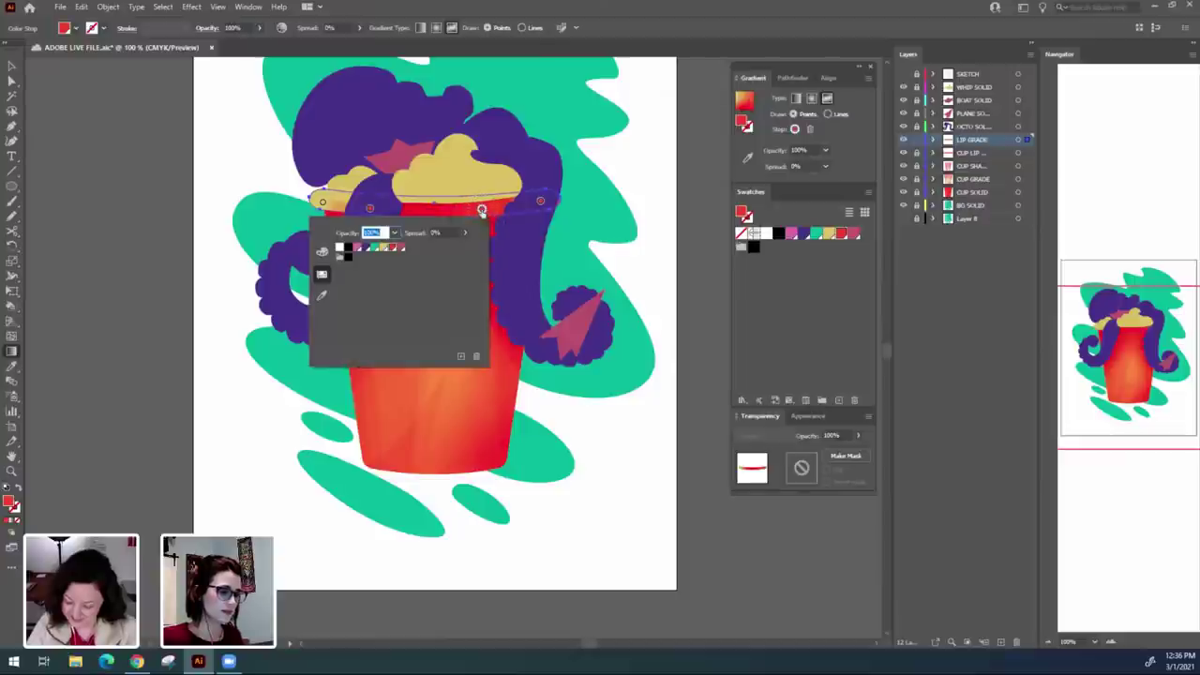
pyautogui.click(380, 248)
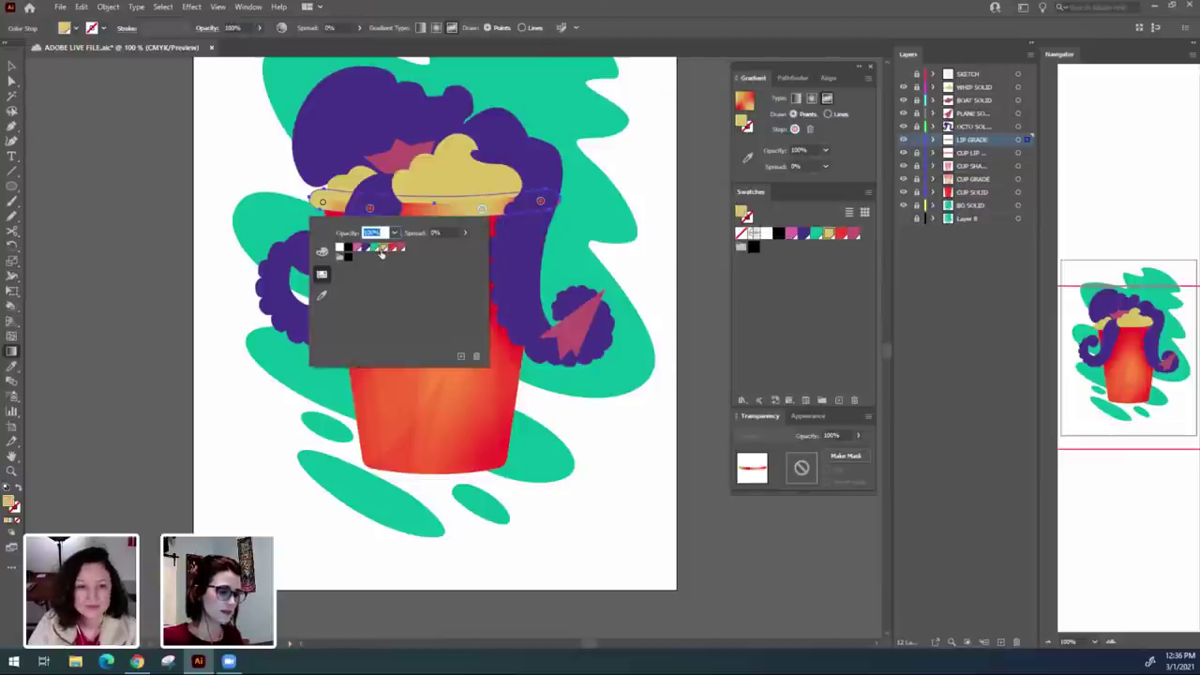
pyautogui.click(96, 175)
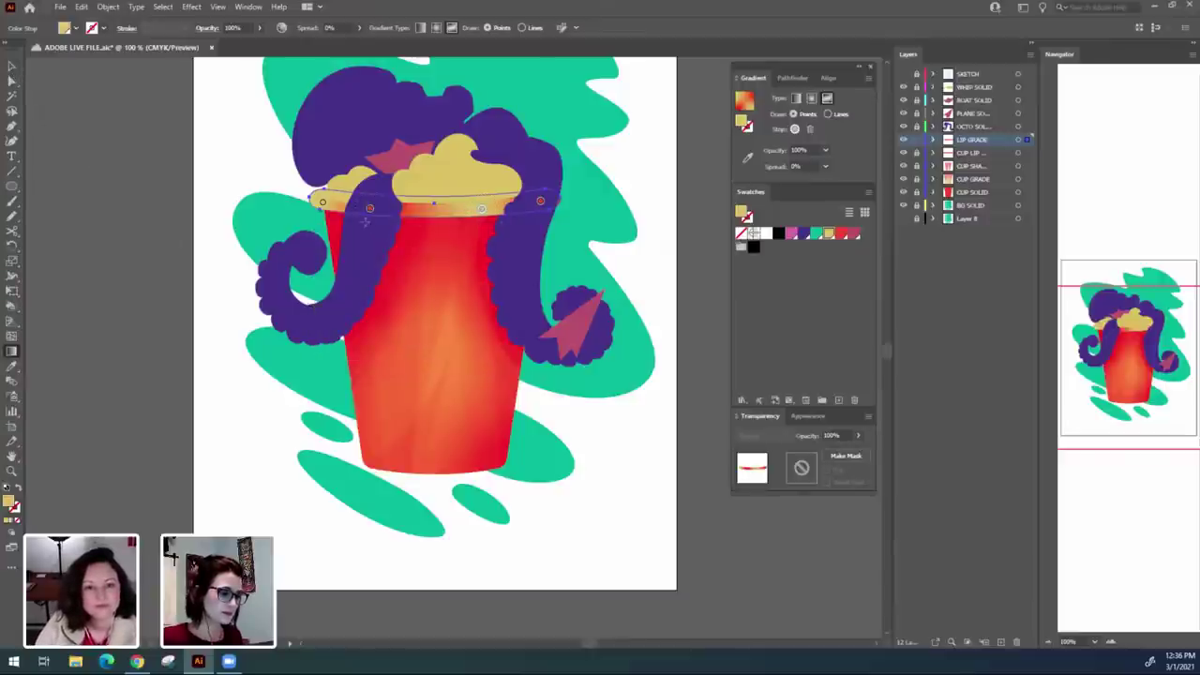
# Widen the spread of the red point behind the left tentacle and nudge it and the right-end point slightly right.
pyautogui.moveTo(370, 225)
pyautogui.mouseDown()
pyautogui.moveTo(374, 244)
pyautogui.moveTo(370, 230)
pyautogui.mouseUp()
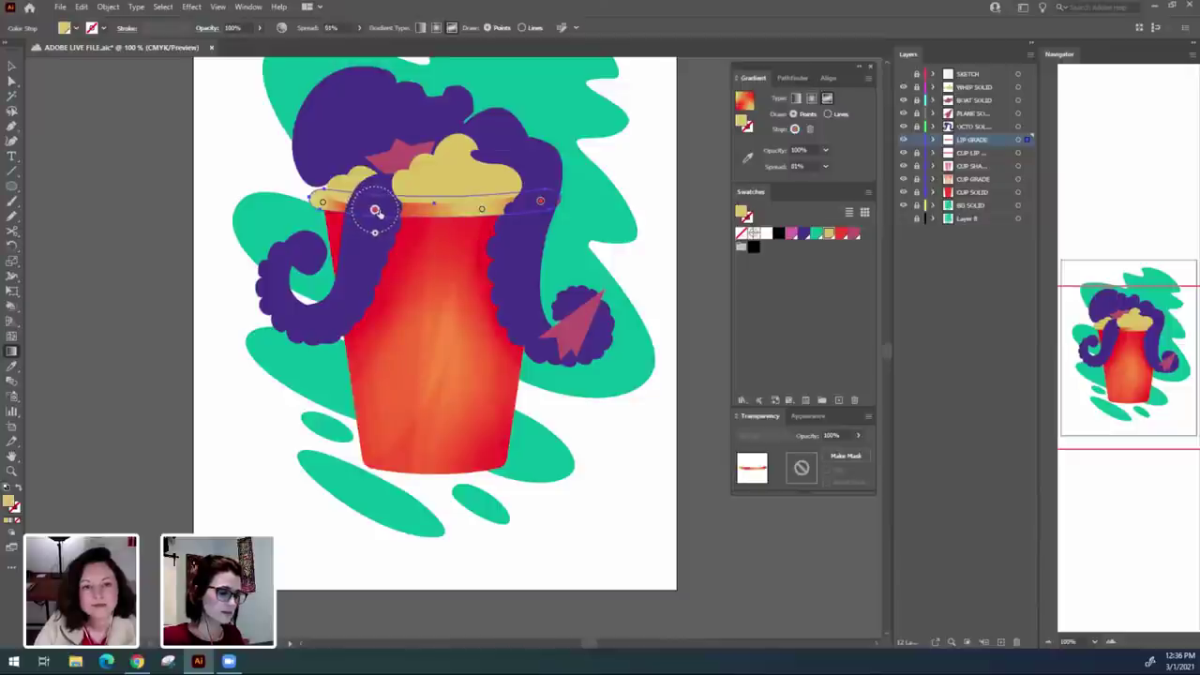
pyautogui.click(541, 201)
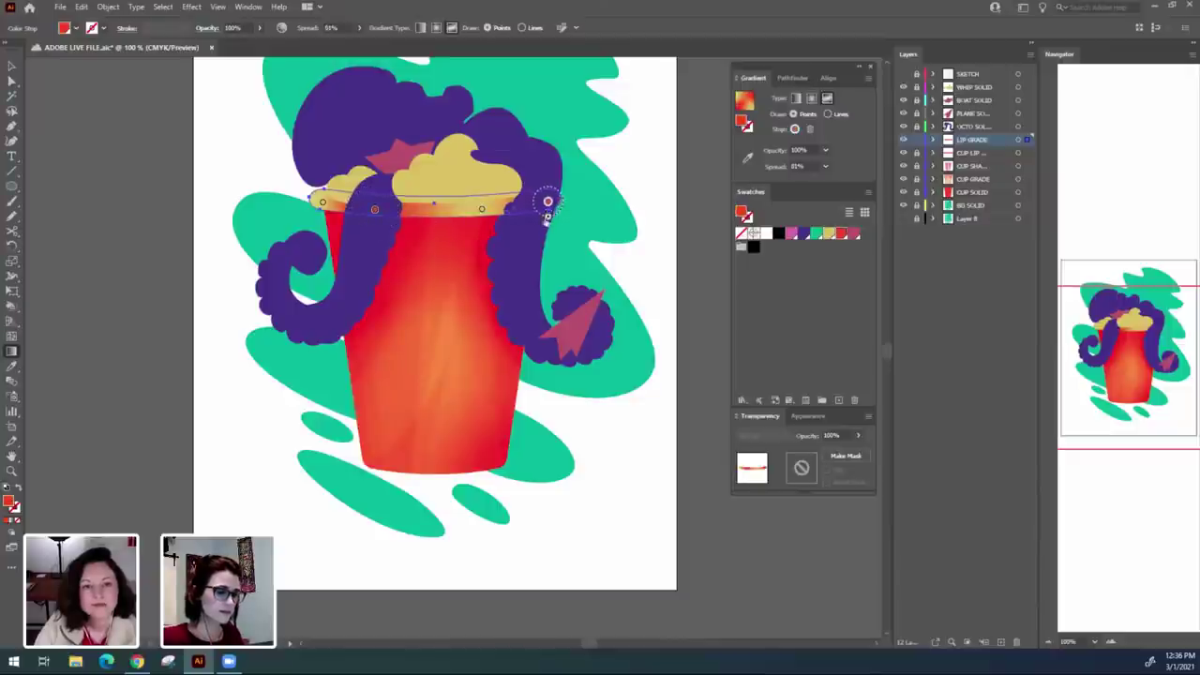
pyautogui.press('v')
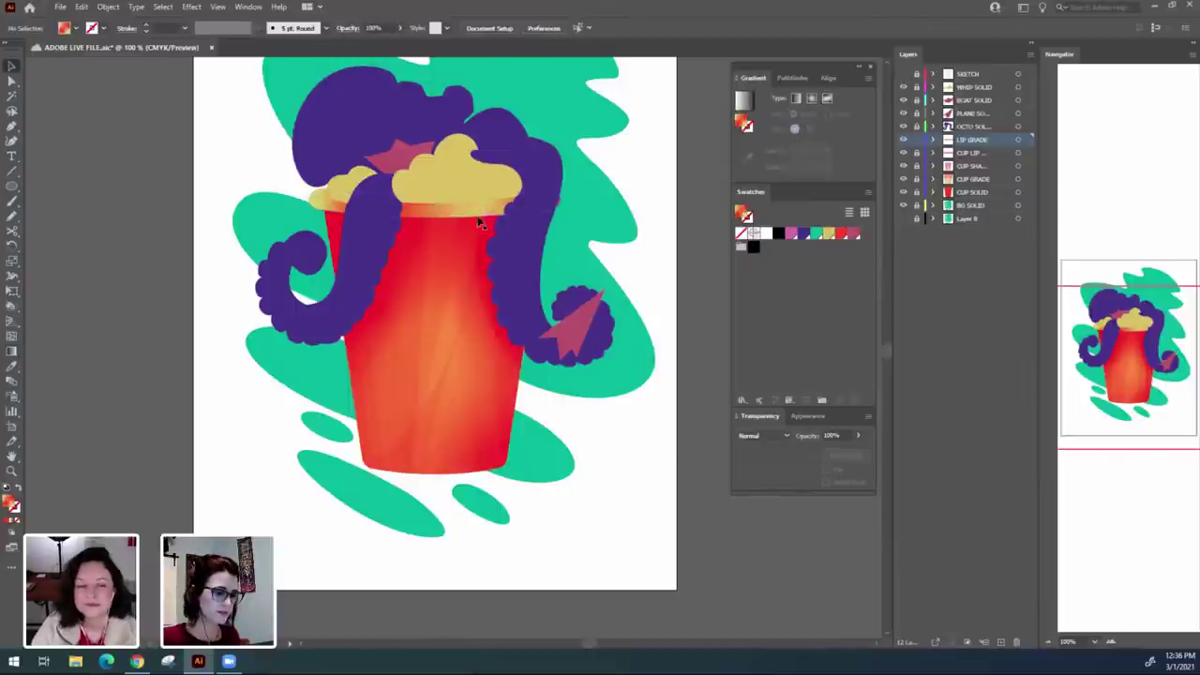
# Set the rim gradient's blending mode to Lighten with 50% opacity and deselect it.
pyautogui.click(765, 435)
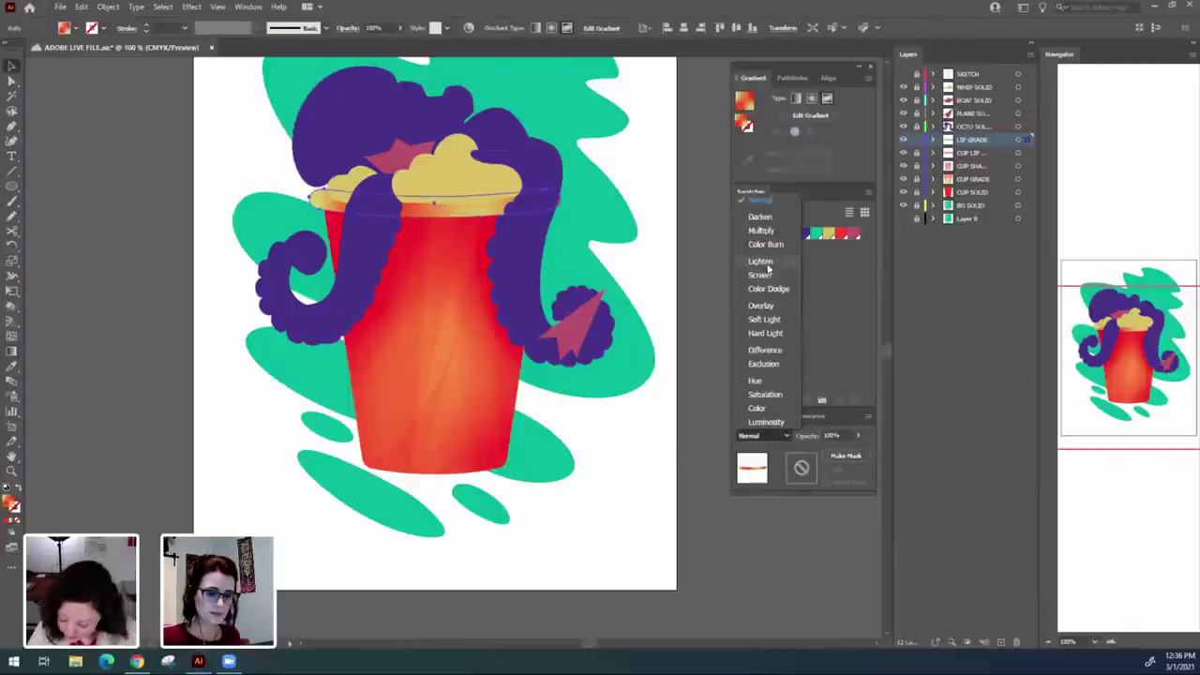
pyautogui.click(761, 262)
pyautogui.click(841, 434)
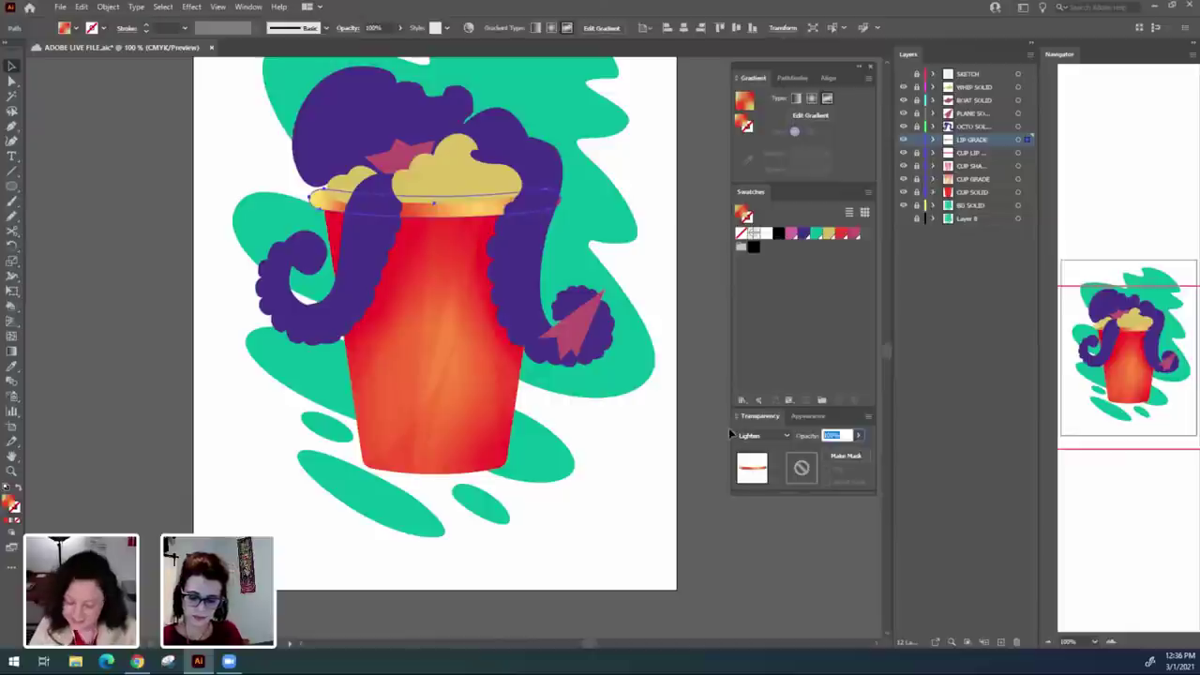
pyautogui.write('50')
pyautogui.press('Return')
pyautogui.click(644, 489)
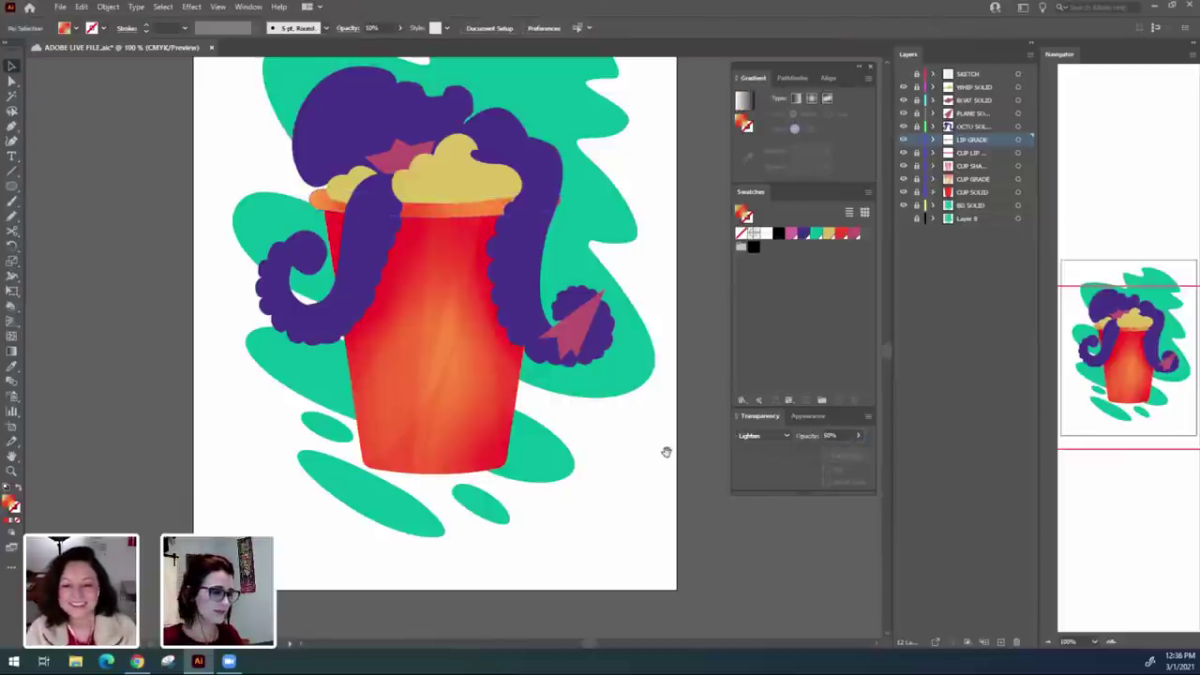
pyautogui.moveTo(665, 452); pyautogui.dragTo(600, 507)
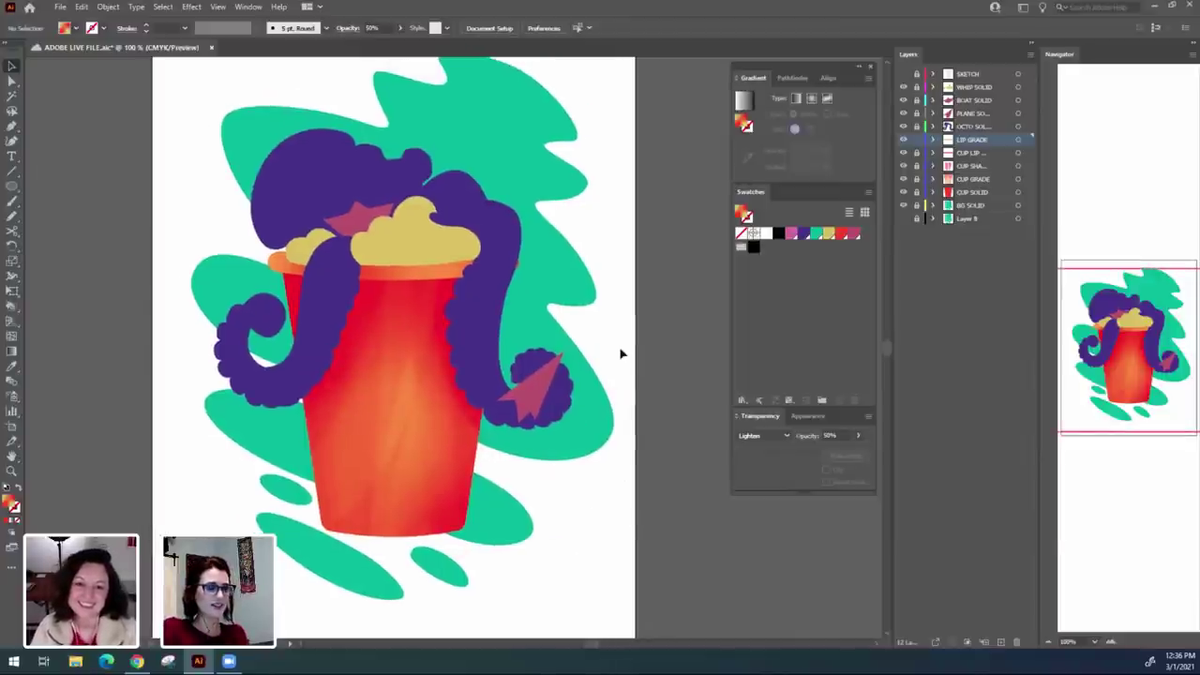
pyautogui.moveTo(587, 319); pyautogui.dragTo(619, 308)
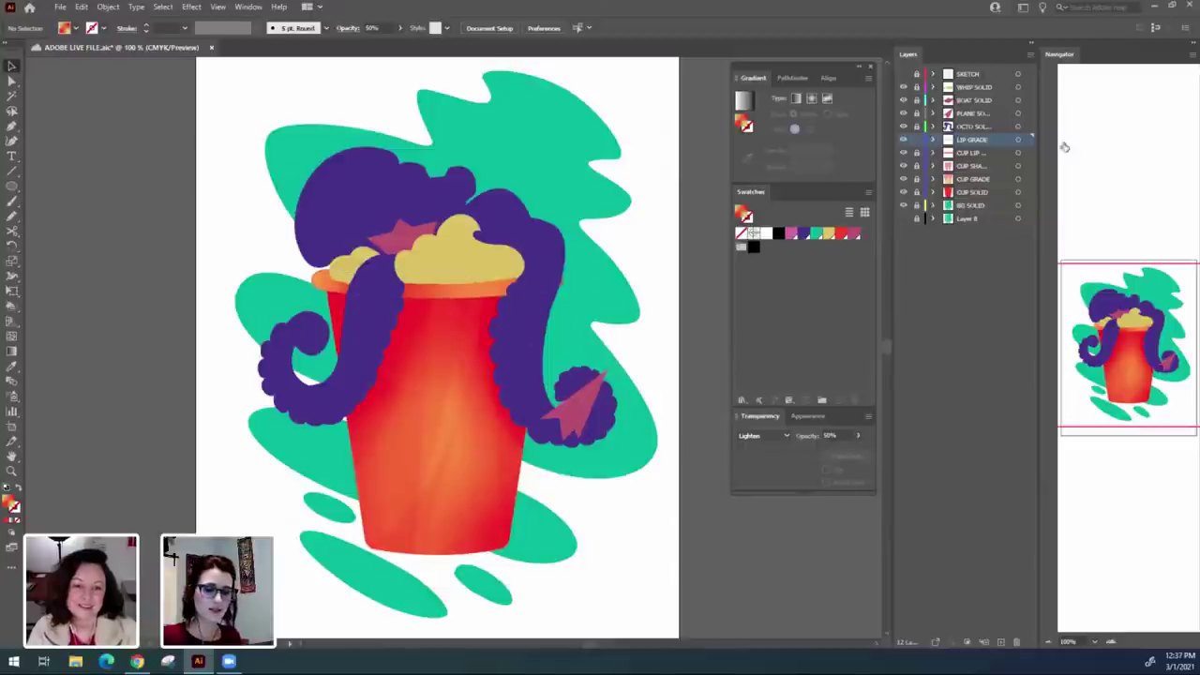
# Add a new layer above the LIP GRADE layer and set its layer color to Medium Blue.
pyautogui.click(933, 139)
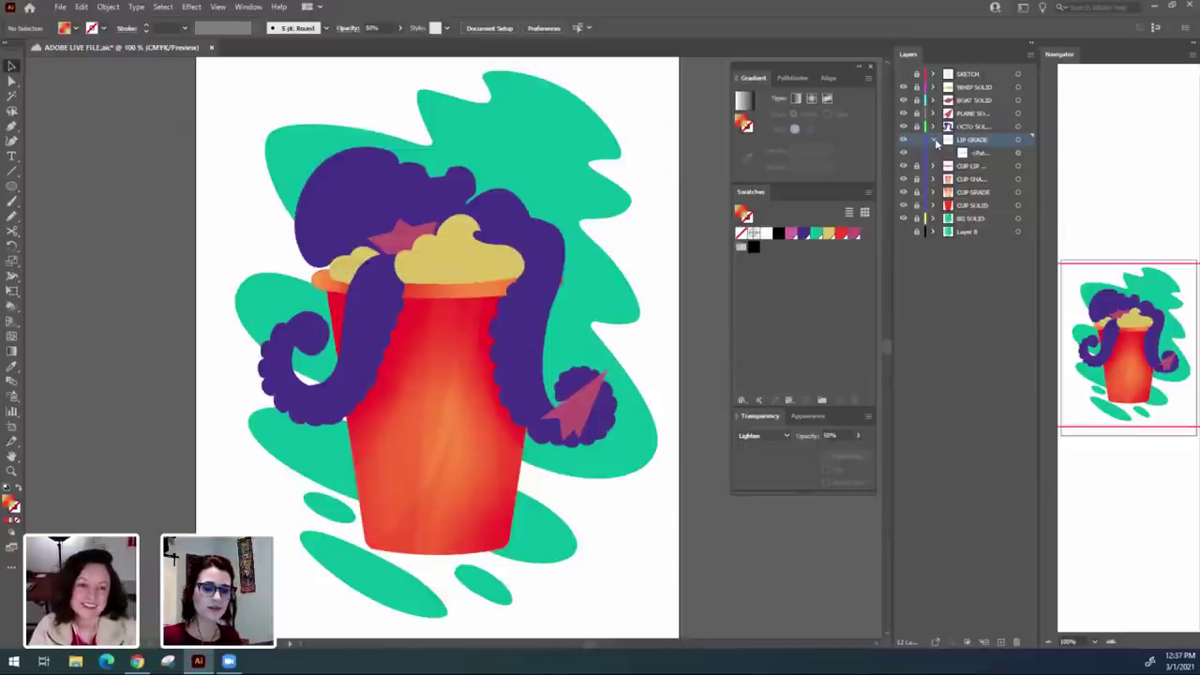
pyautogui.click(933, 139)
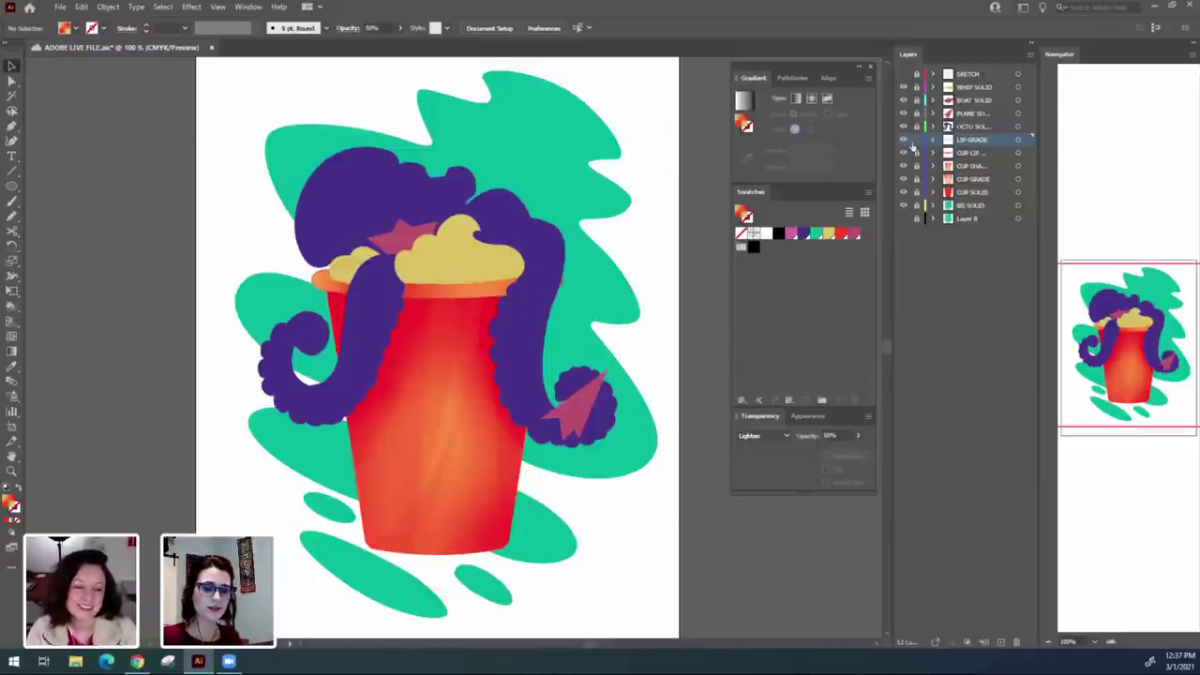
pyautogui.click(1000, 642)
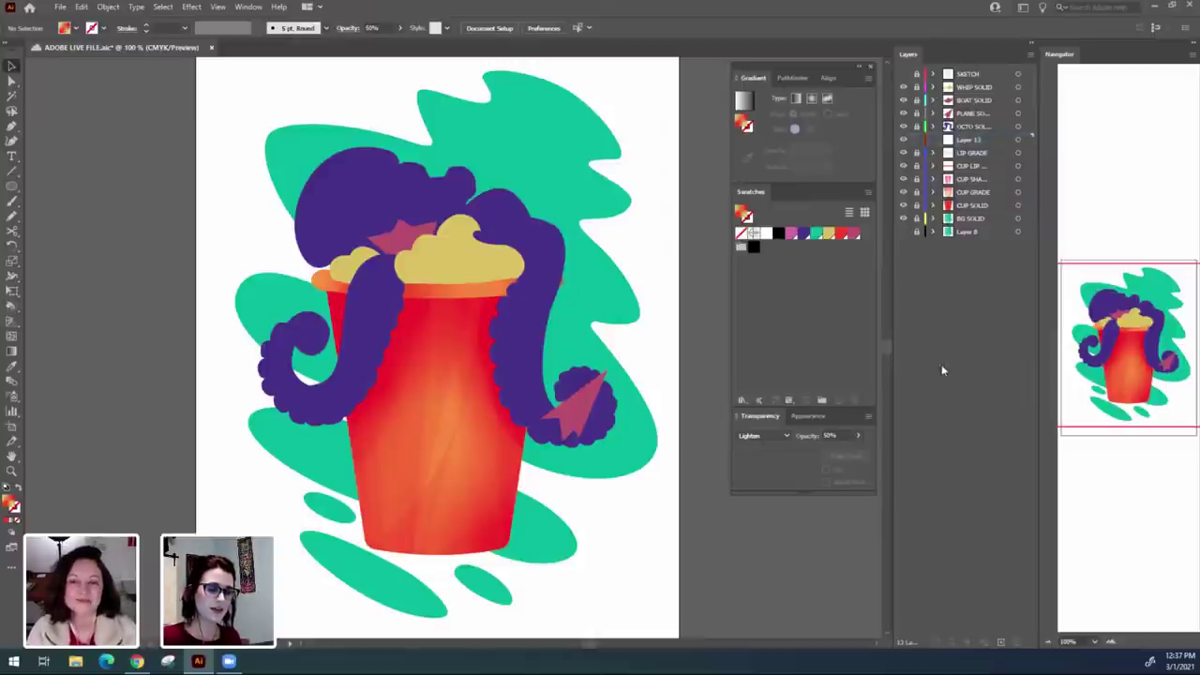
pyautogui.click(981, 138)
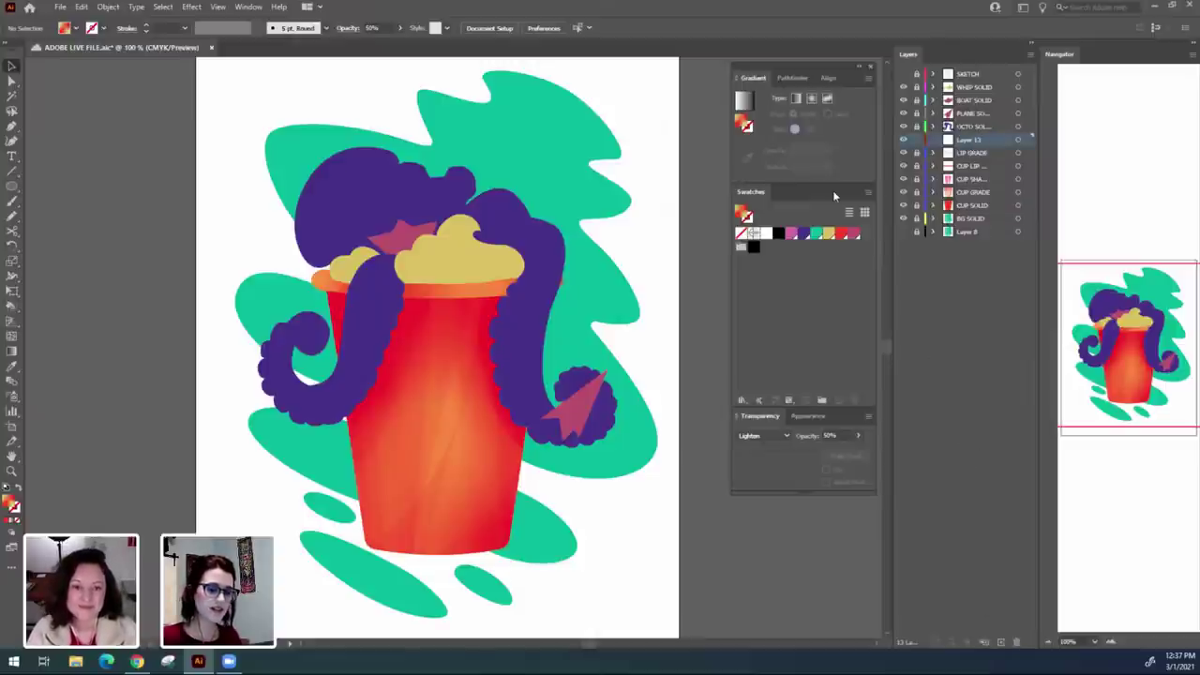
pyautogui.doubleClick(983, 141)
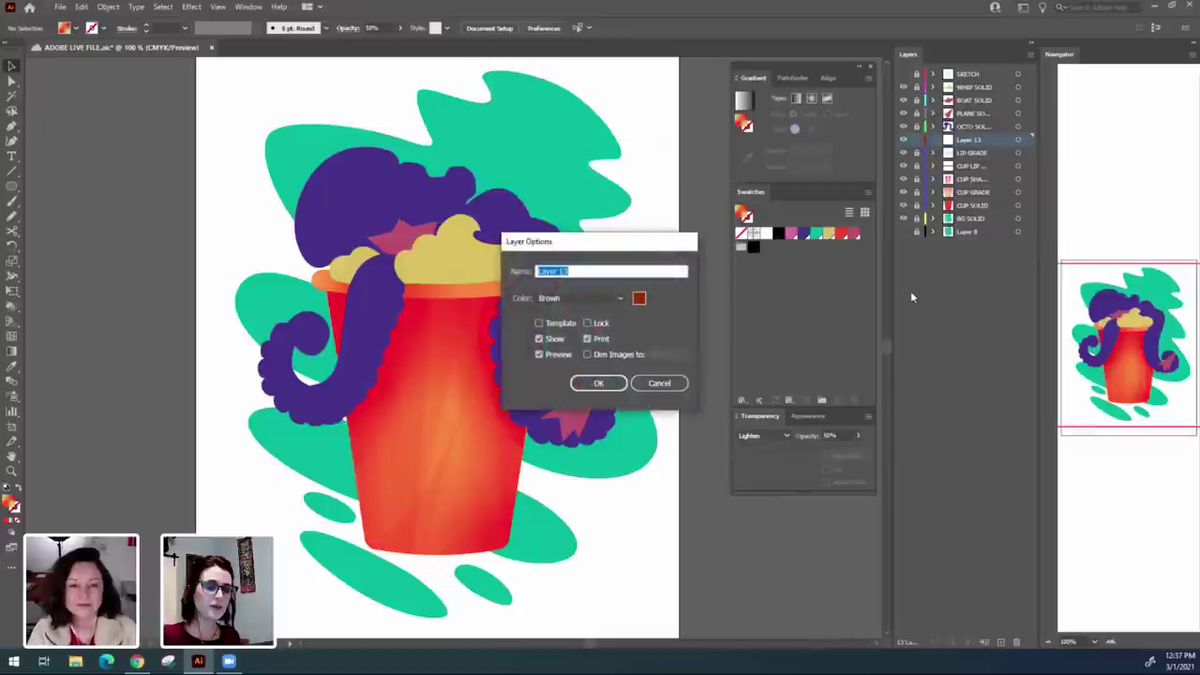
pyautogui.click(614, 299)
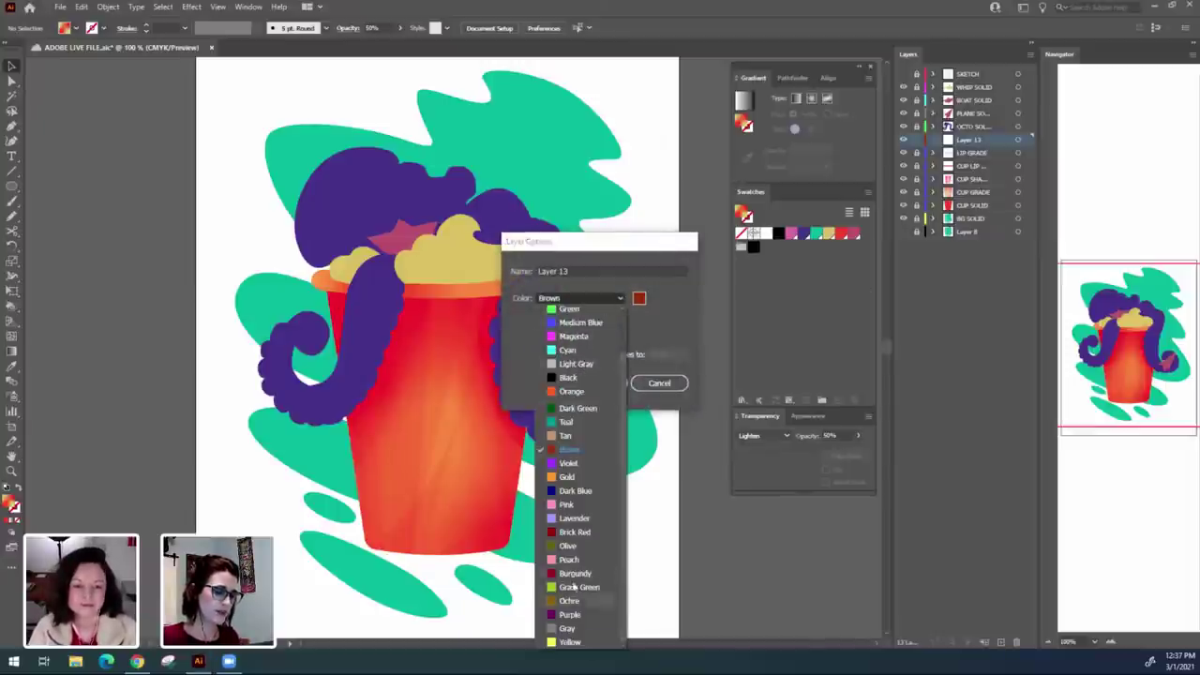
pyautogui.scroll(2, 573, 581)
pyautogui.scroll(-1, 610, 502)
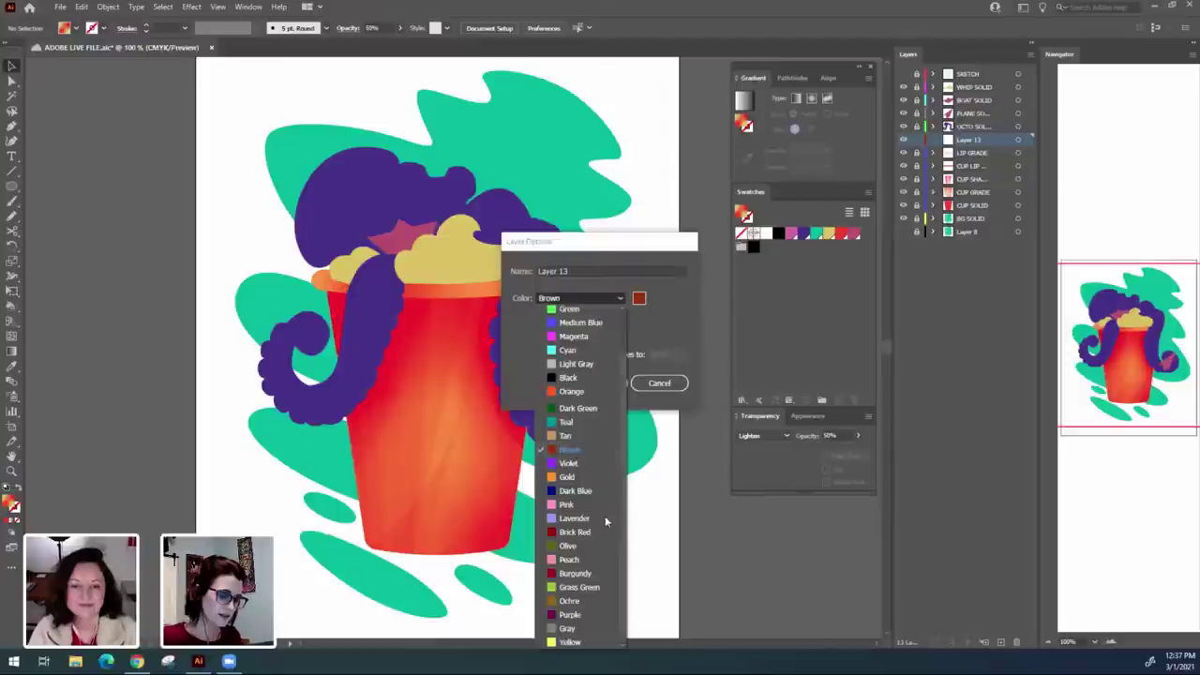
pyautogui.scroll(1, 596, 516)
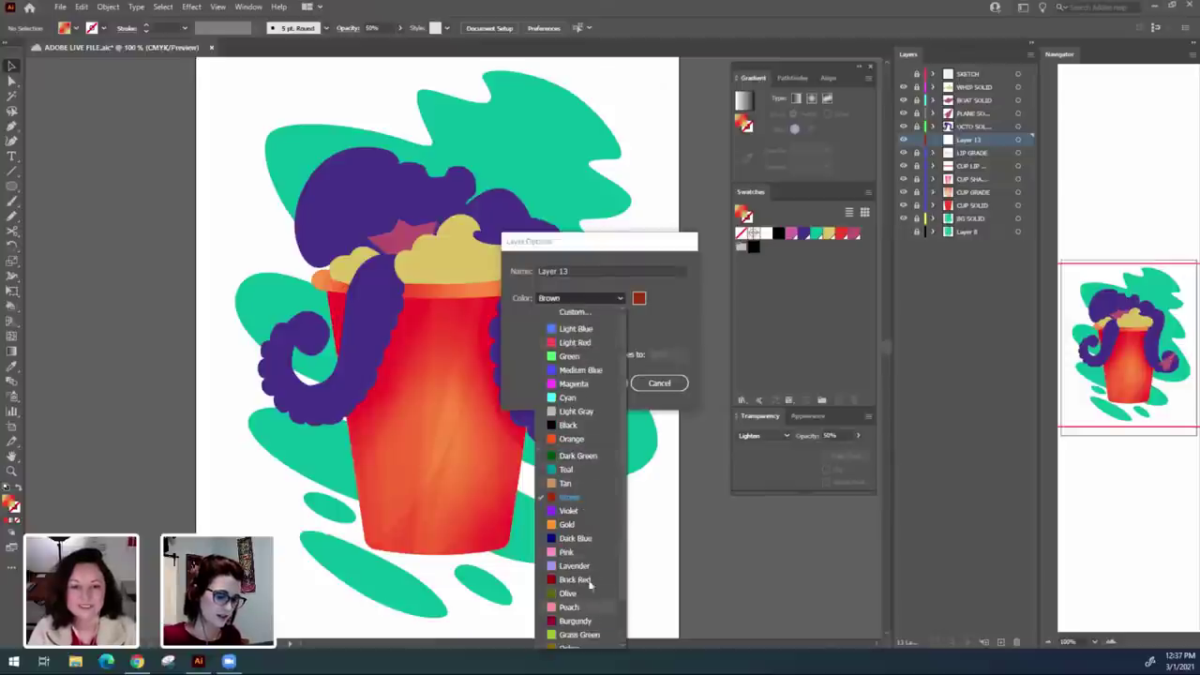
pyautogui.scroll(-1, 605, 558)
pyautogui.scroll(1, 585, 530)
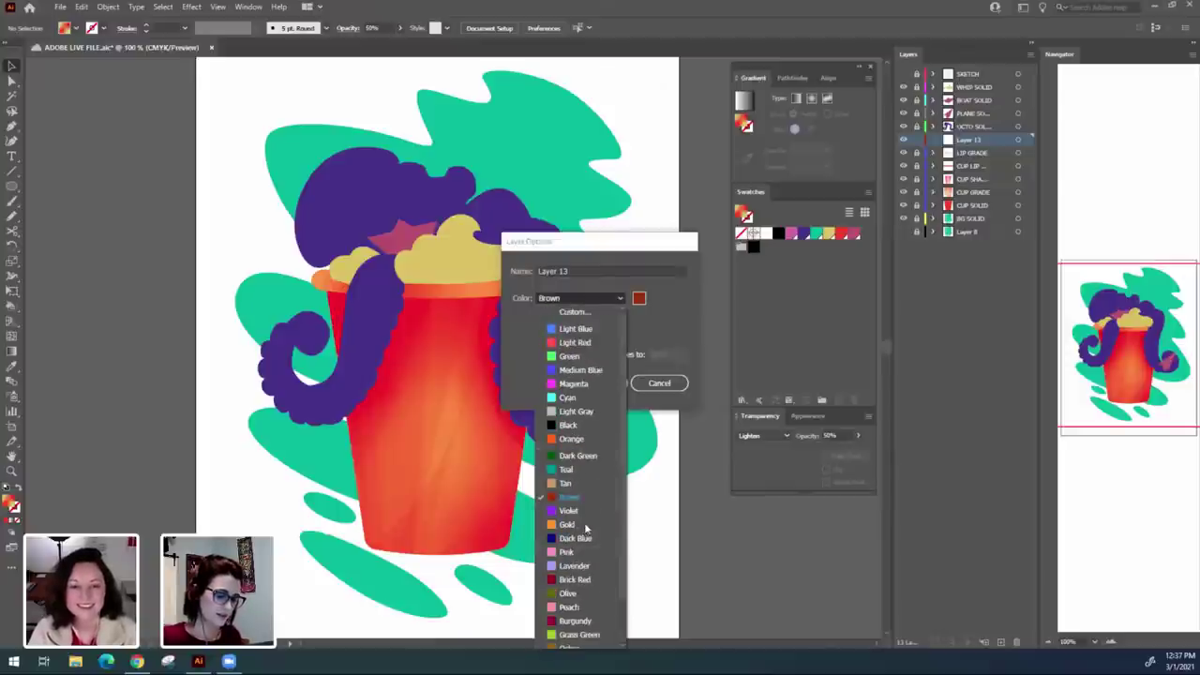
pyautogui.click(589, 371)
# Name the new layer LIP SHADE and apply its layer options.
pyautogui.click(589, 270)
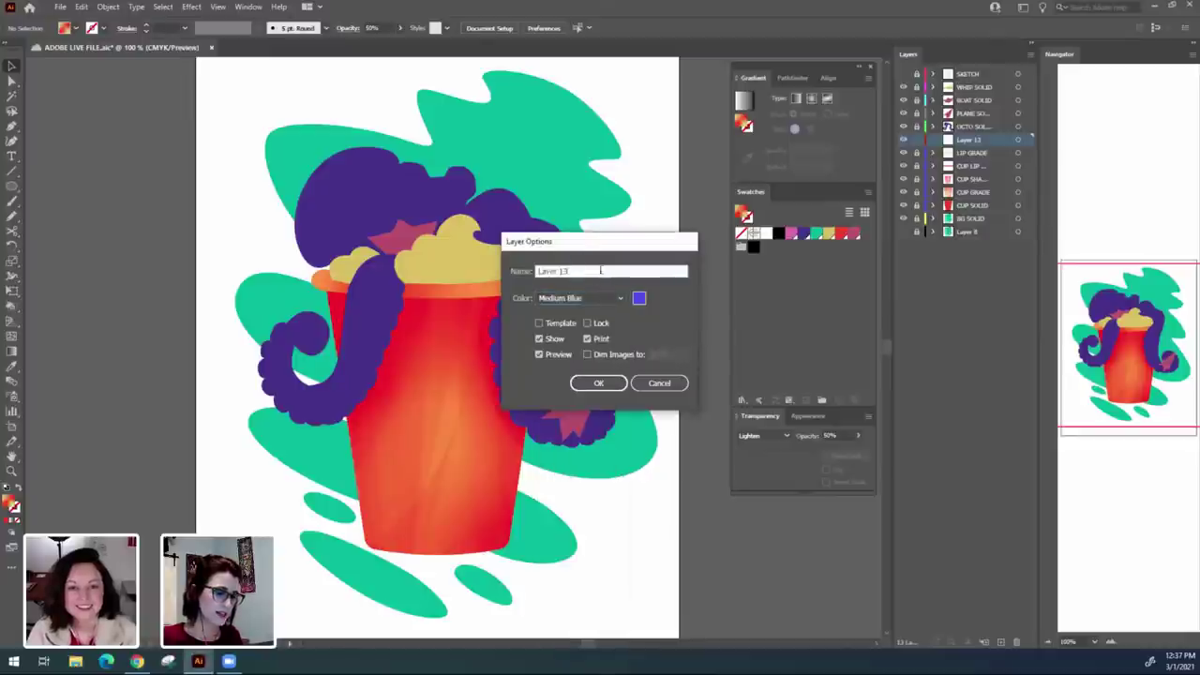
pyautogui.moveTo(600, 270); pyautogui.dragTo(333, 272)
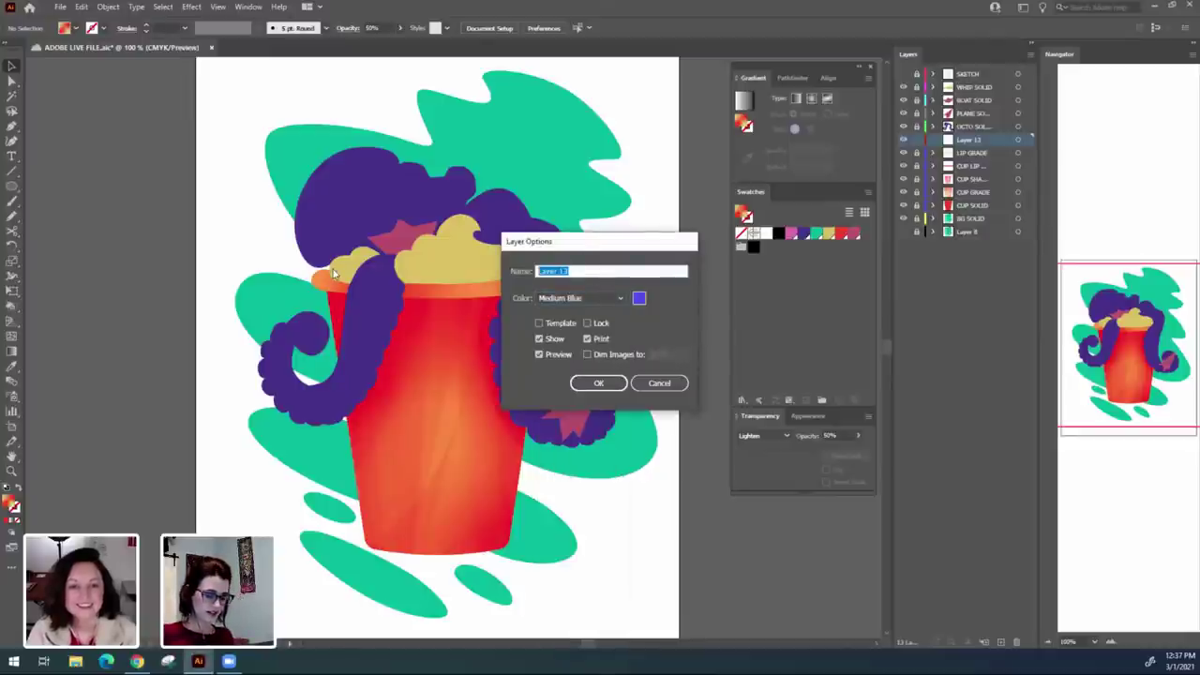
pyautogui.press('BackSpace')
pyautogui.write('LIP SHA')
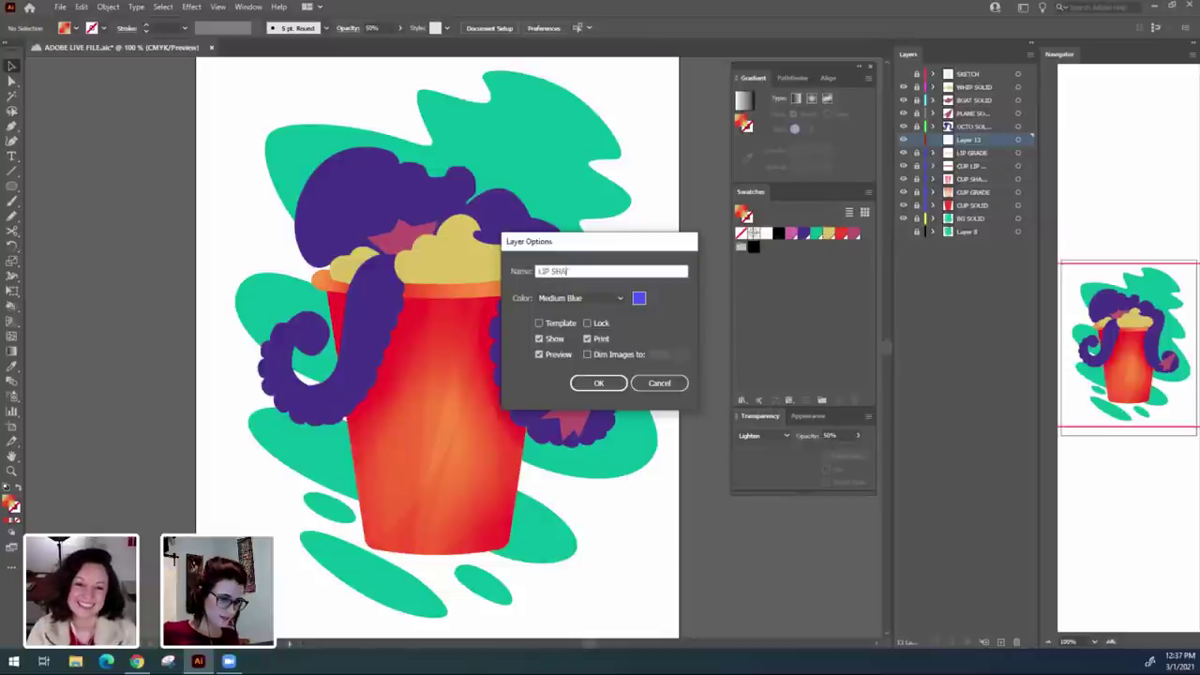
pyautogui.press('BackSpace')
pyautogui.press('BackSpace')
pyautogui.press('BackSpace')
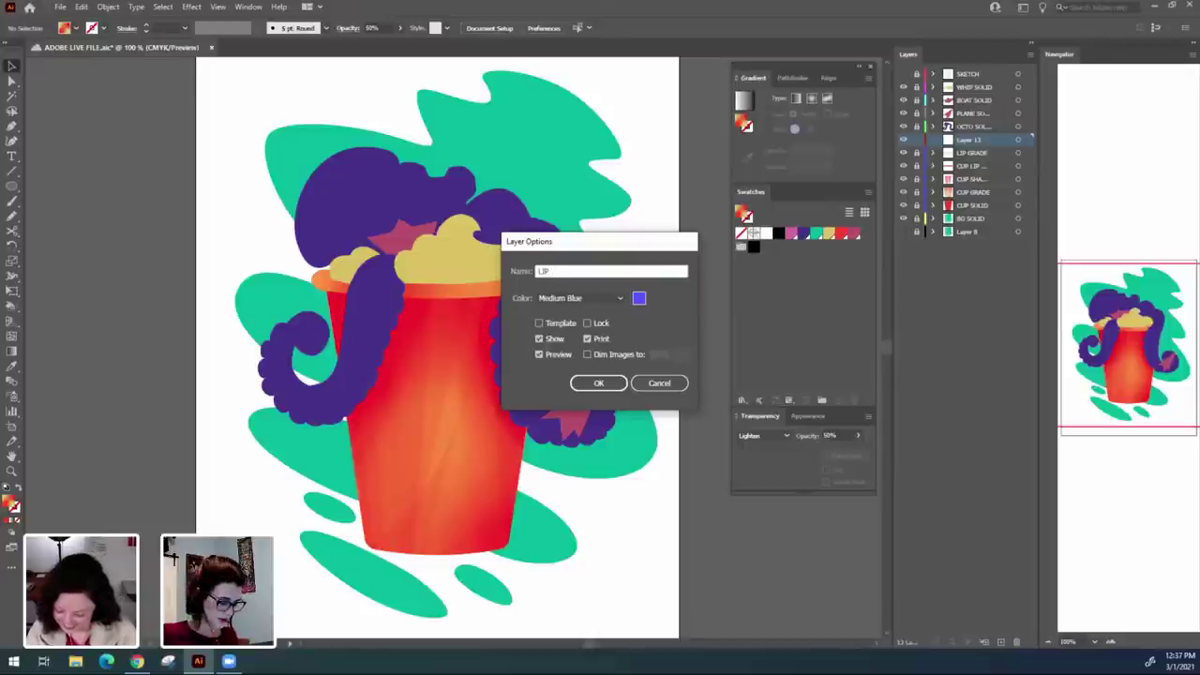
pyautogui.write('HADE')
pyautogui.press('Return')
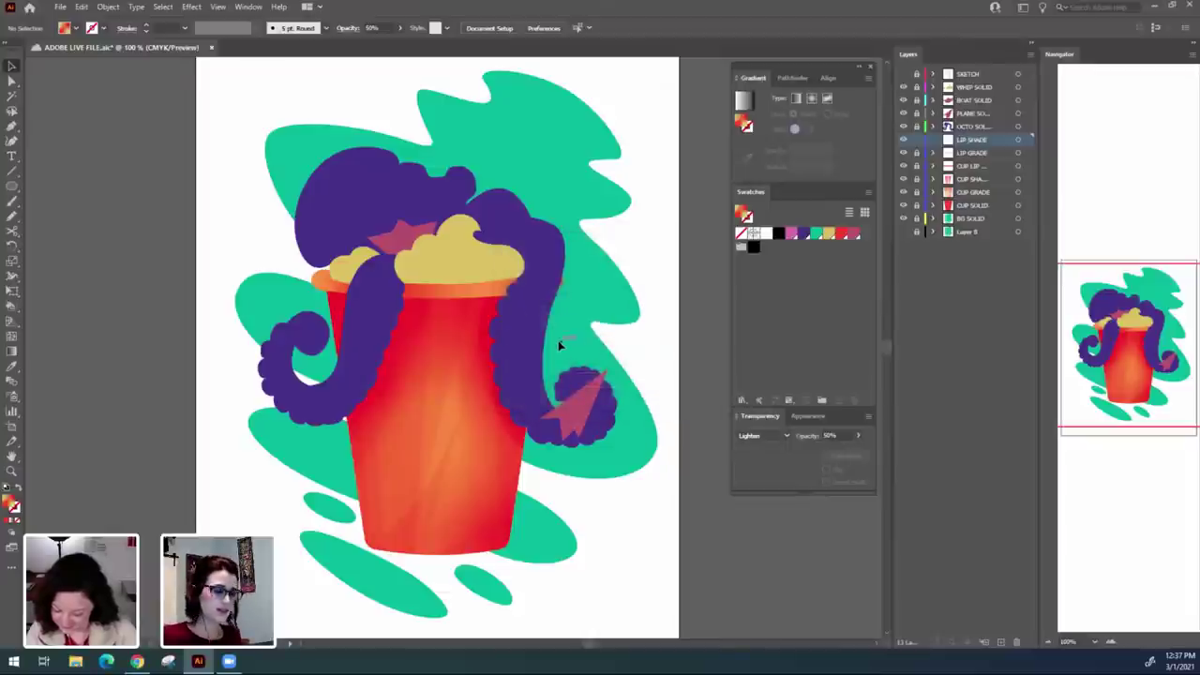
# Try drawing a small closed Pen tool shape over the left end of the cup rim on the LIP SHADE layer.
pyautogui.hotkey('ctrl', '=')
pyautogui.hotkey('ctrl', '=')
pyautogui.moveTo(428, 301); pyautogui.dragTo(442, 393)
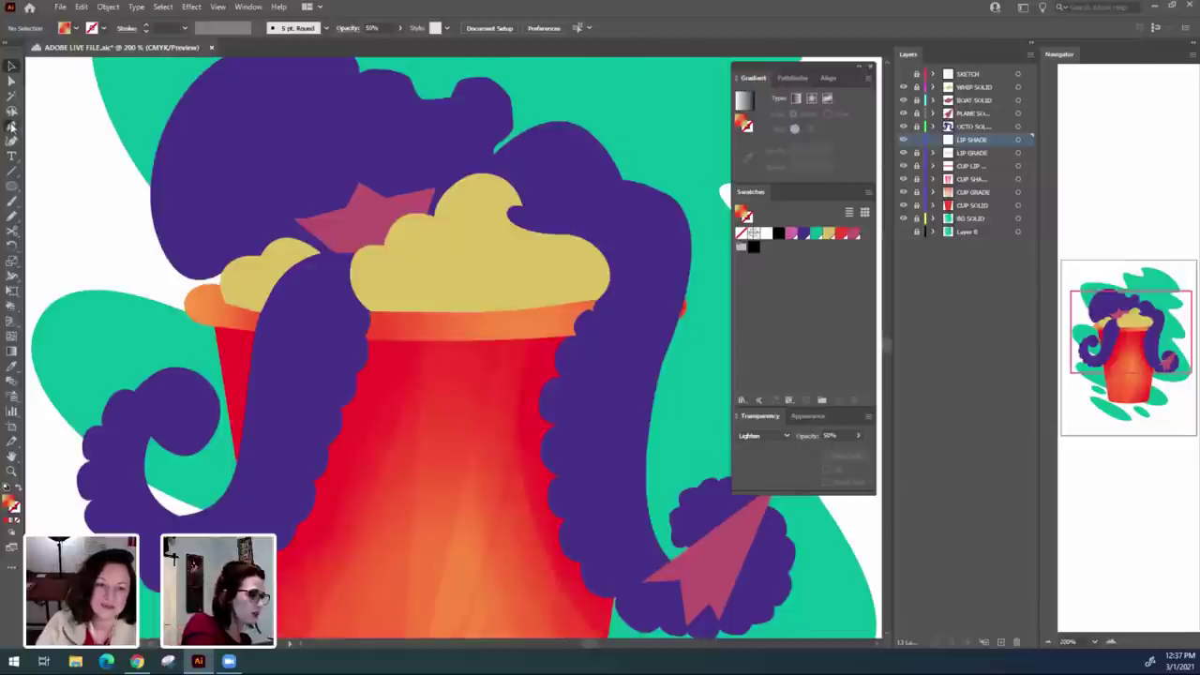
pyautogui.click(12, 125)
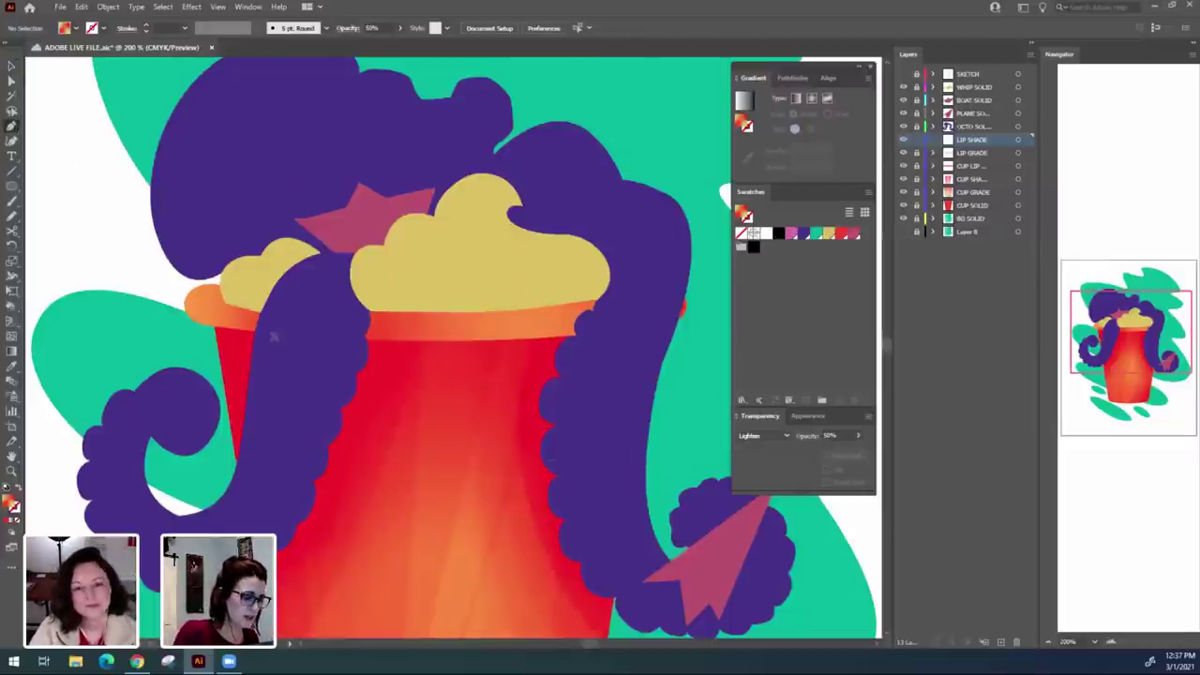
pyautogui.click(204, 273)
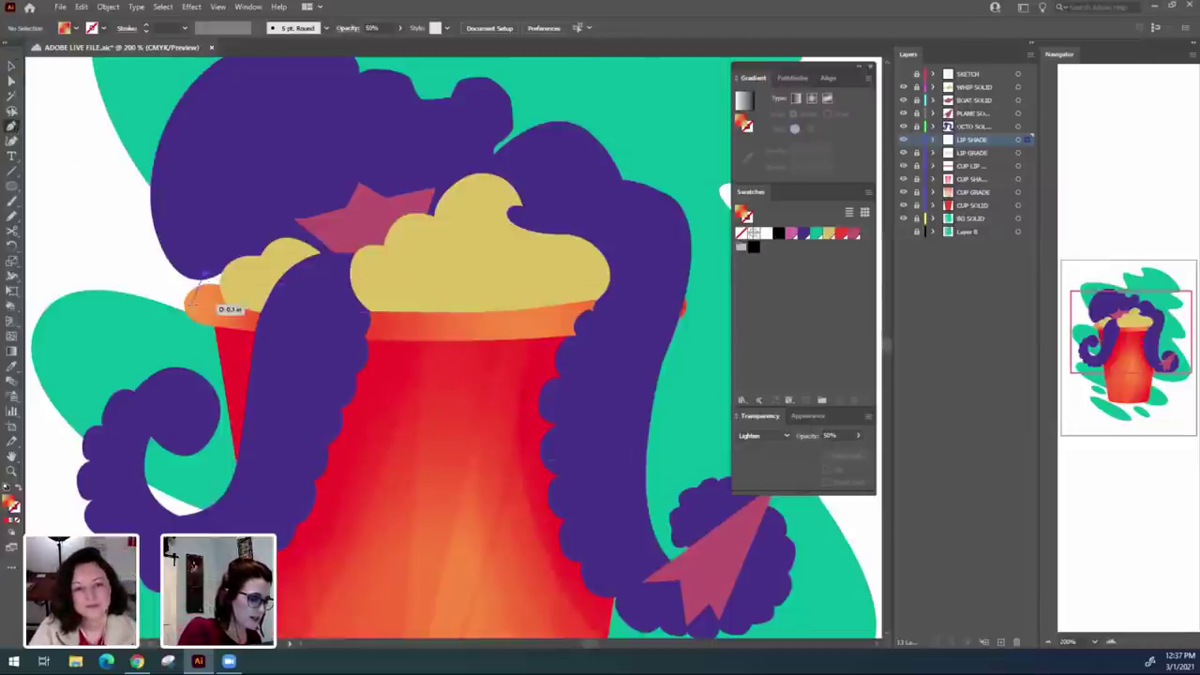
pyautogui.moveTo(197, 304); pyautogui.dragTo(218, 319)
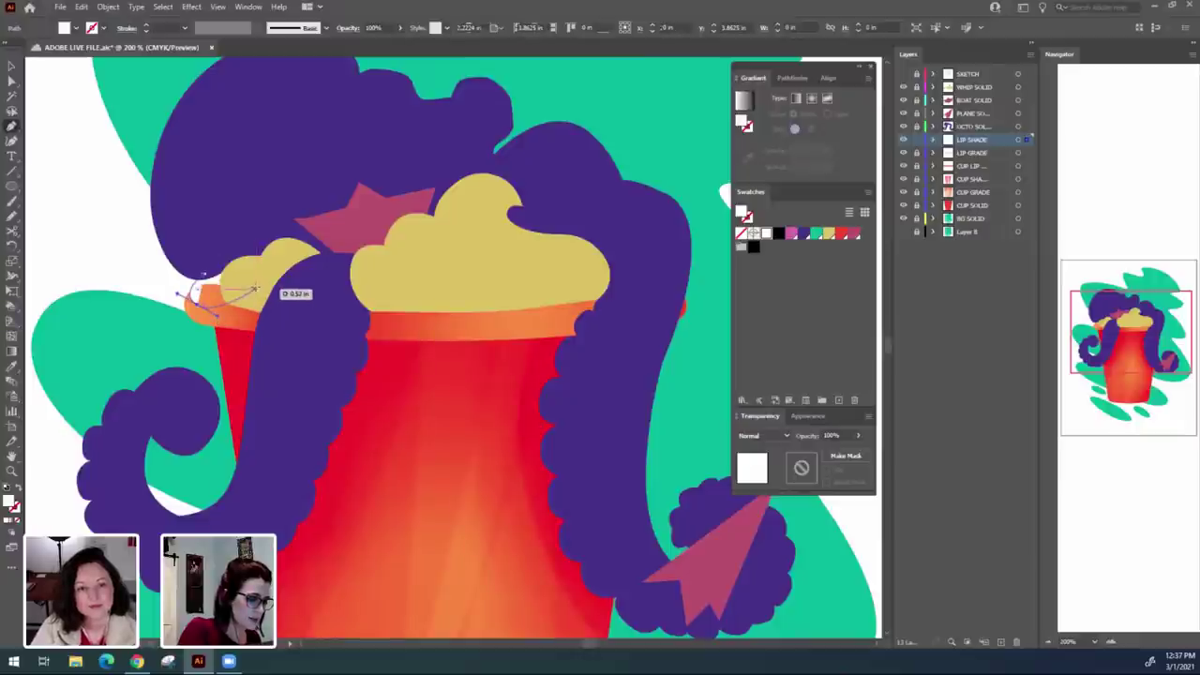
pyautogui.click(257, 286)
pyautogui.click(228, 266)
pyautogui.click(205, 273)
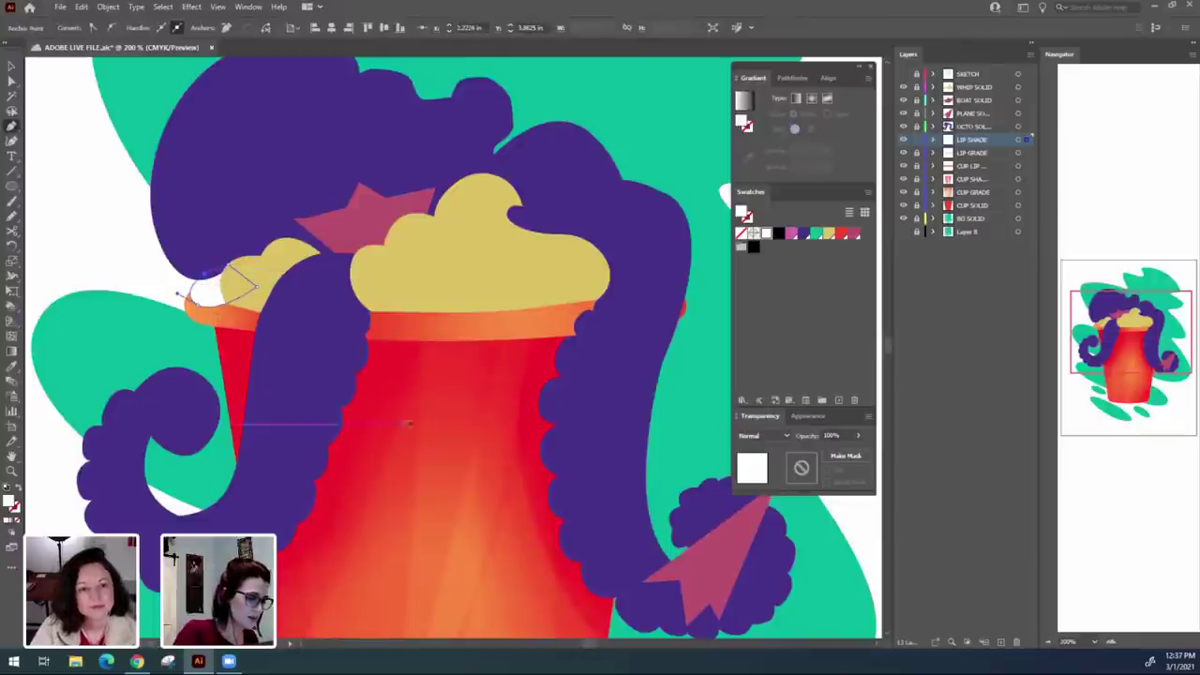
# Fill the small rim shade shape with the red swatch and set it to Multiply at 20% opacity.
pyautogui.moveTo(472, 500); pyautogui.dragTo(447, 468)
pyautogui.click(840, 235)
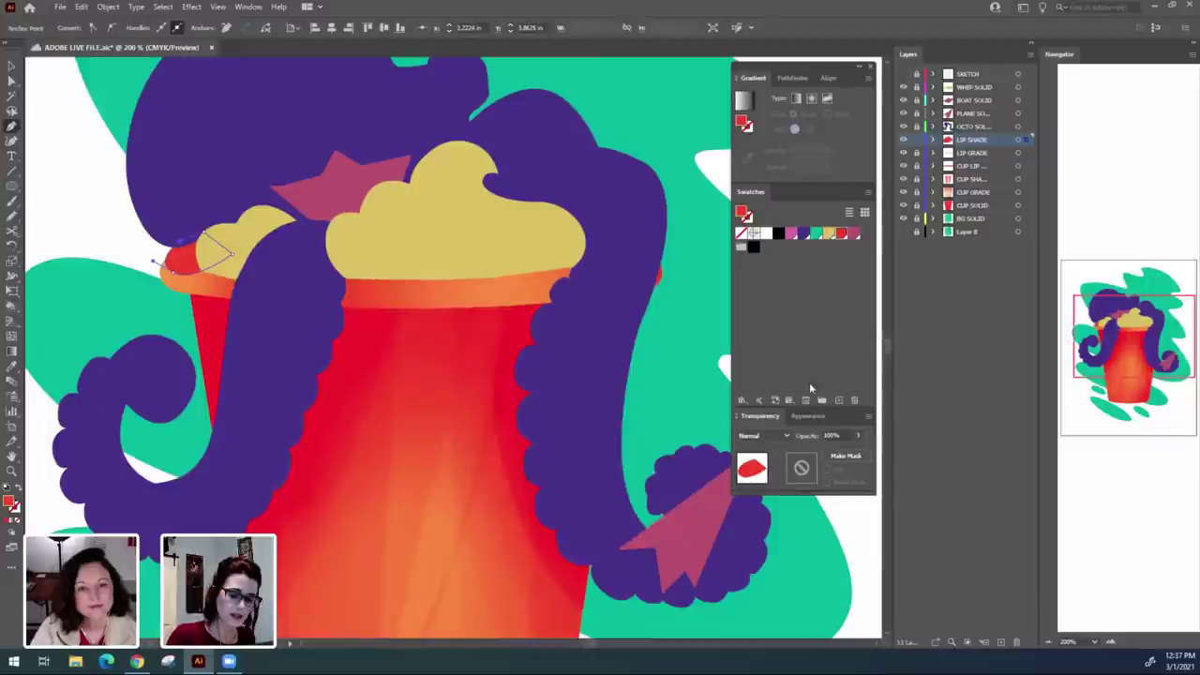
pyautogui.click(786, 436)
pyautogui.click(764, 240)
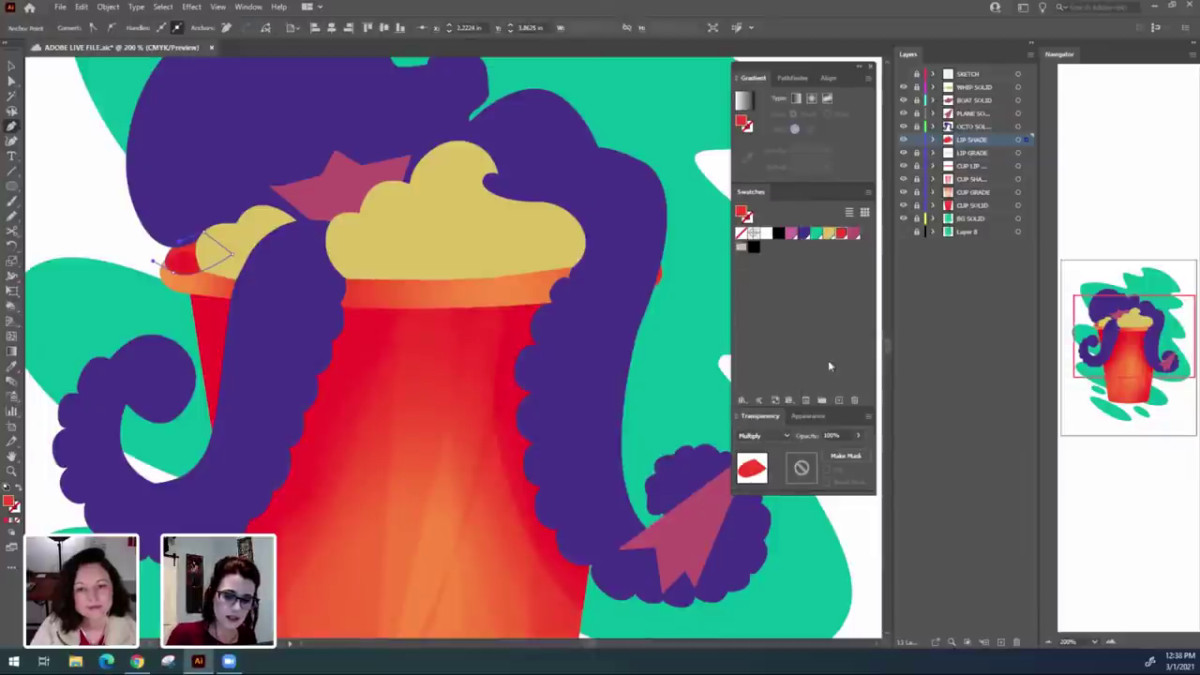
pyautogui.click(839, 435)
pyautogui.moveTo(845, 434); pyautogui.dragTo(649, 519)
pyautogui.write('20')
pyautogui.press('Return')
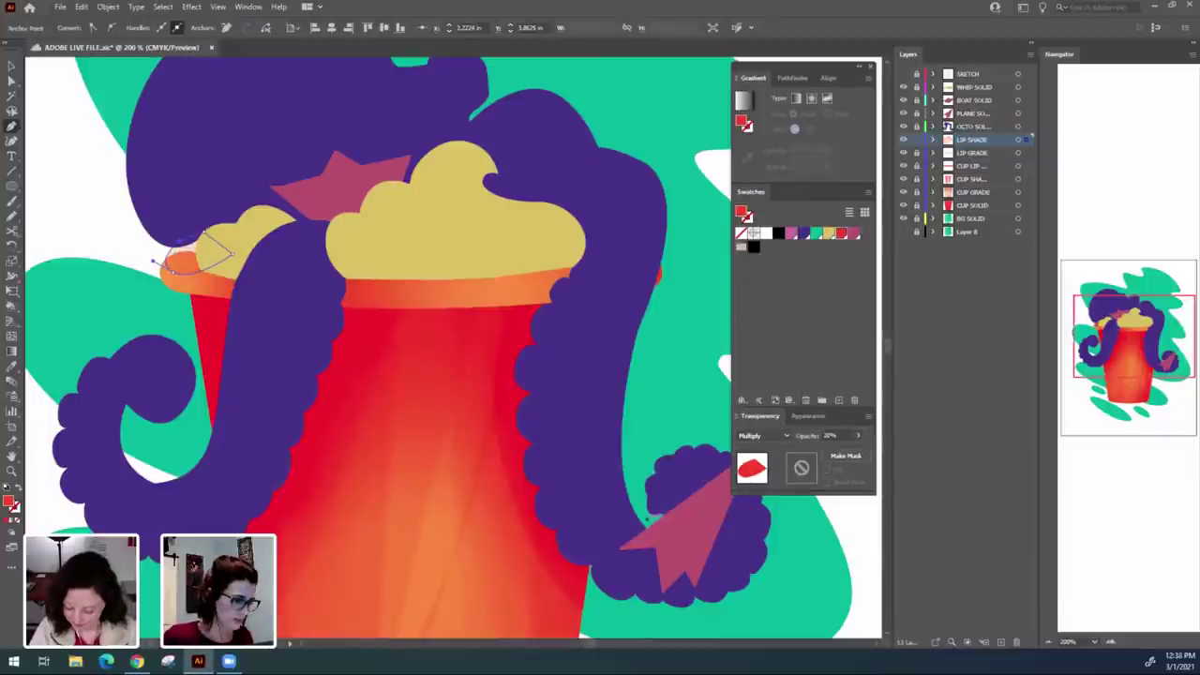
# Try a wider closed shade shape from the rim's left end to behind the left tentacle.
pyautogui.click(206, 213)
pyautogui.moveTo(171, 256); pyautogui.dragTo(182, 268)
pyautogui.moveTo(257, 279); pyautogui.dragTo(327, 279)
pyautogui.click(301, 213)
pyautogui.click(205, 213)
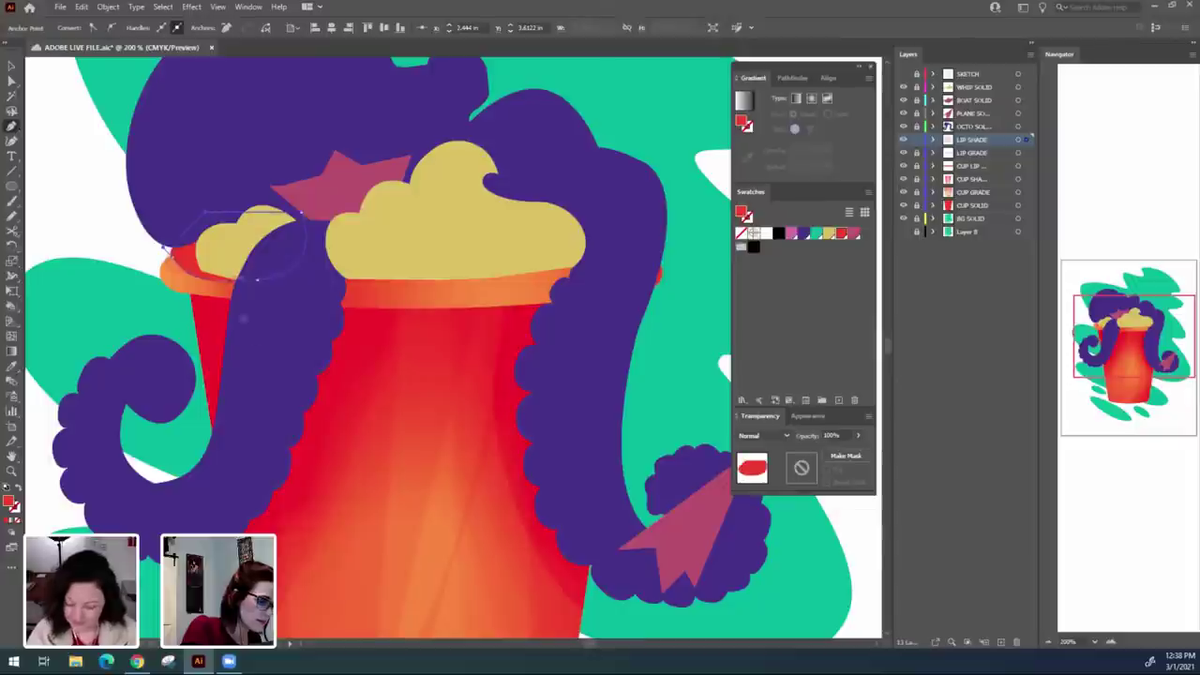
# Set the wider rim shade shape to Multiply blending with 20% opacity.
pyautogui.click(786, 435)
pyautogui.click(761, 234)
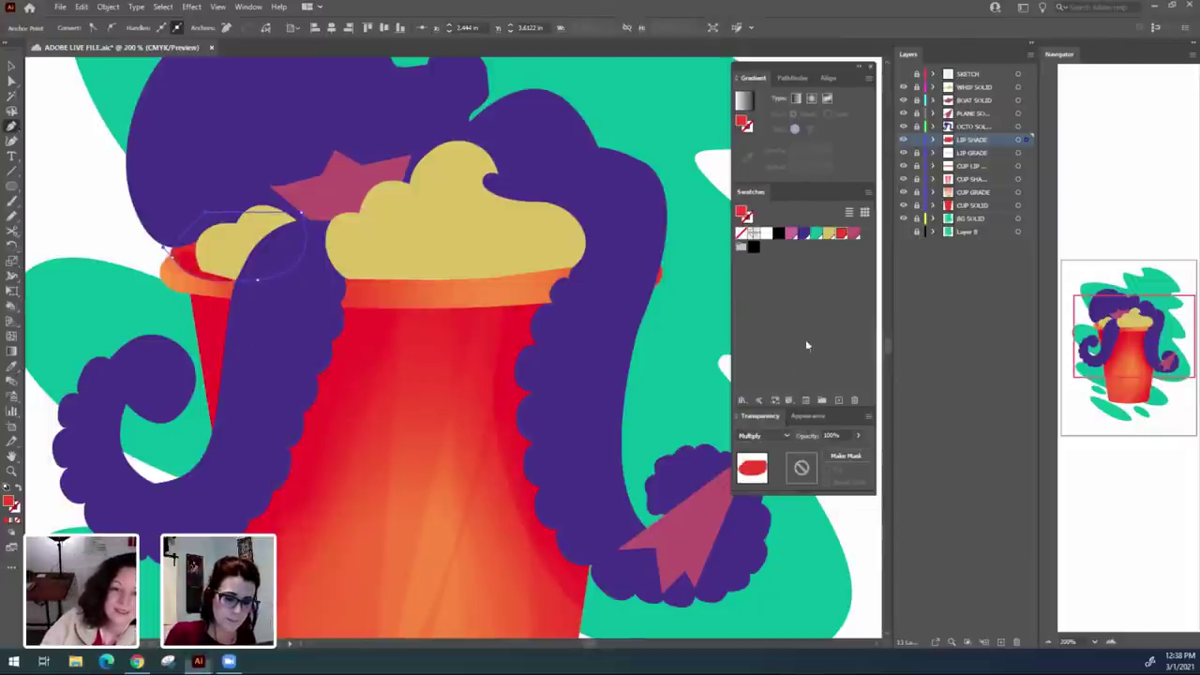
pyautogui.click(833, 435)
pyautogui.write('20')
pyautogui.press('Return')
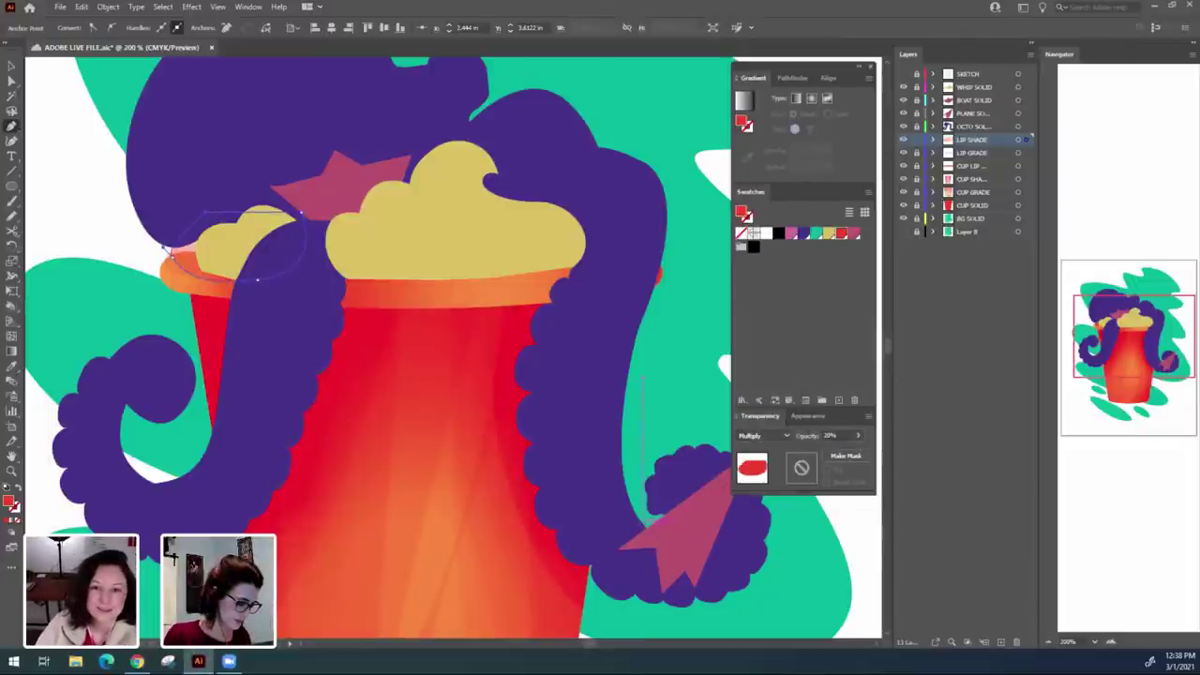
# Start a red shade path above the rim's left end and curve it around the edge to the rim's middle.
pyautogui.click(243, 215)
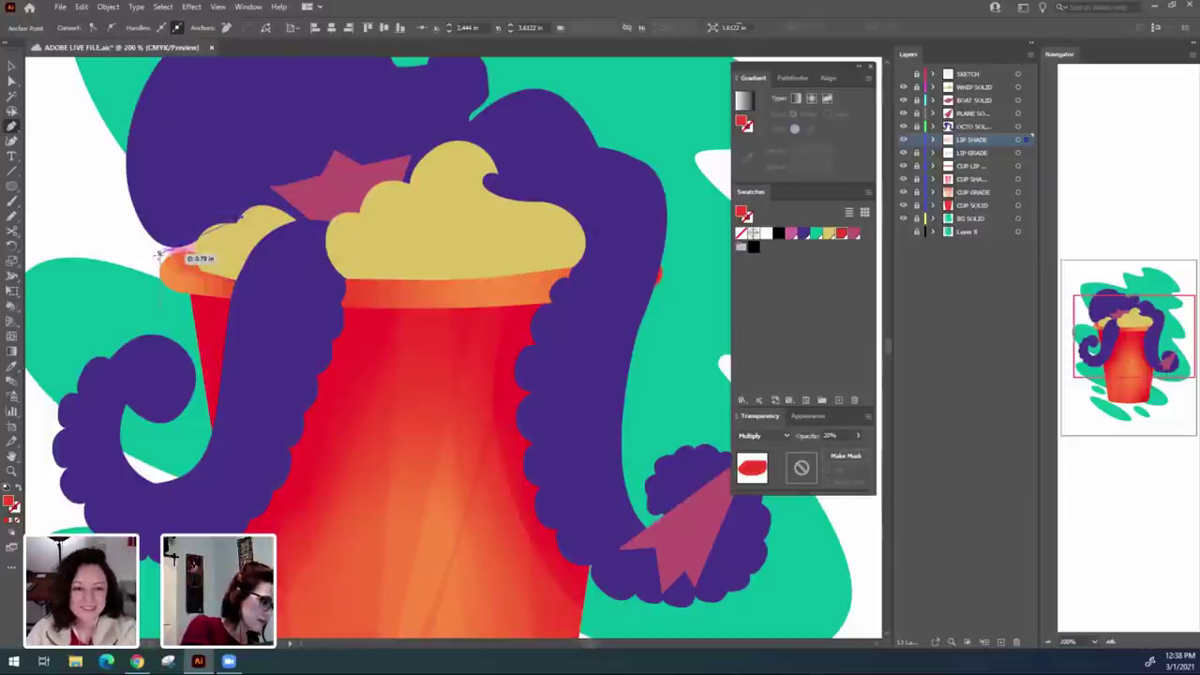
pyautogui.moveTo(157, 257); pyautogui.dragTo(162, 269)
pyautogui.moveTo(442, 286); pyautogui.dragTo(673, 258)
# Adjust the shade path's middle anchor and the curve handles so it follows the rim, bulging slightly past the left edge.
pyautogui.press('a')
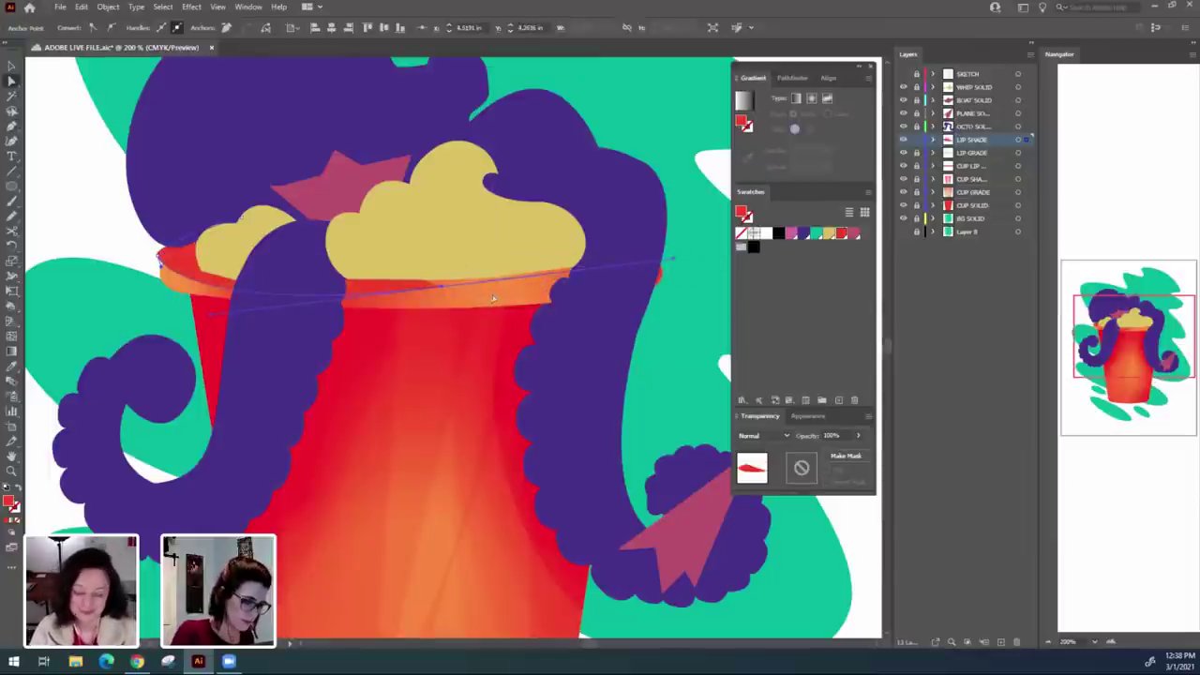
pyautogui.moveTo(672, 263); pyautogui.dragTo(673, 286)
pyautogui.moveTo(451, 294); pyautogui.dragTo(442, 297)
pyautogui.moveTo(172, 272); pyautogui.dragTo(150, 255)
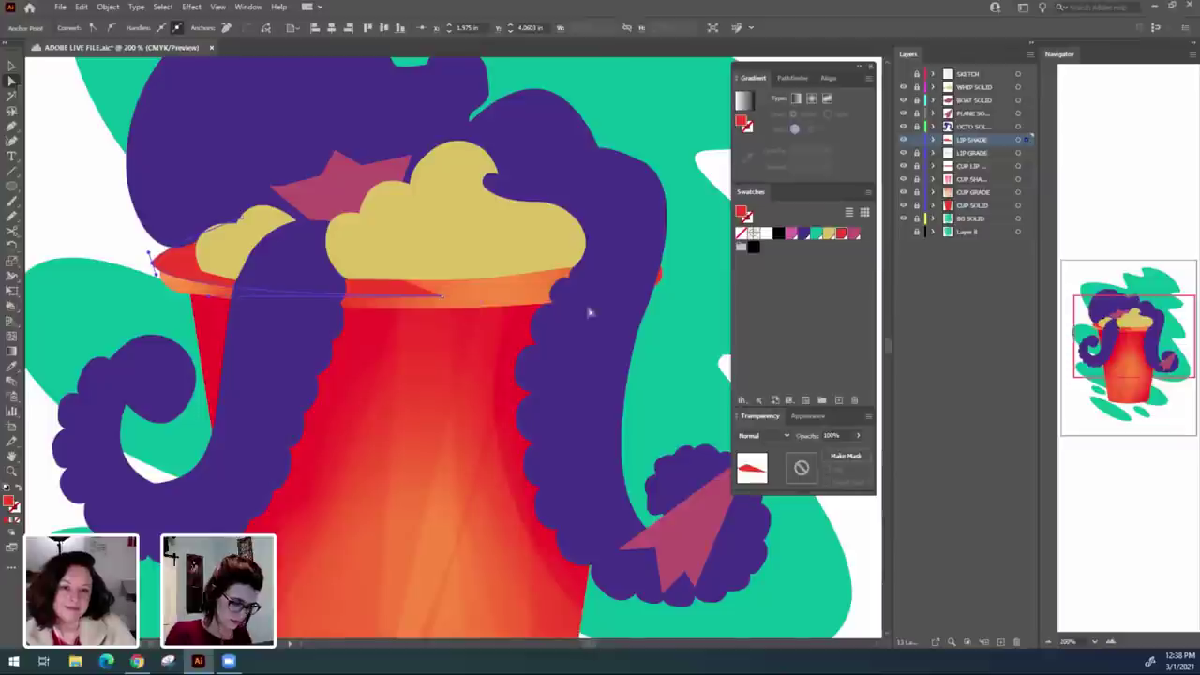
# Continue the red shade path around the rim's right end and close it across the whipped cream at its starting anchor.
pyautogui.press('p')
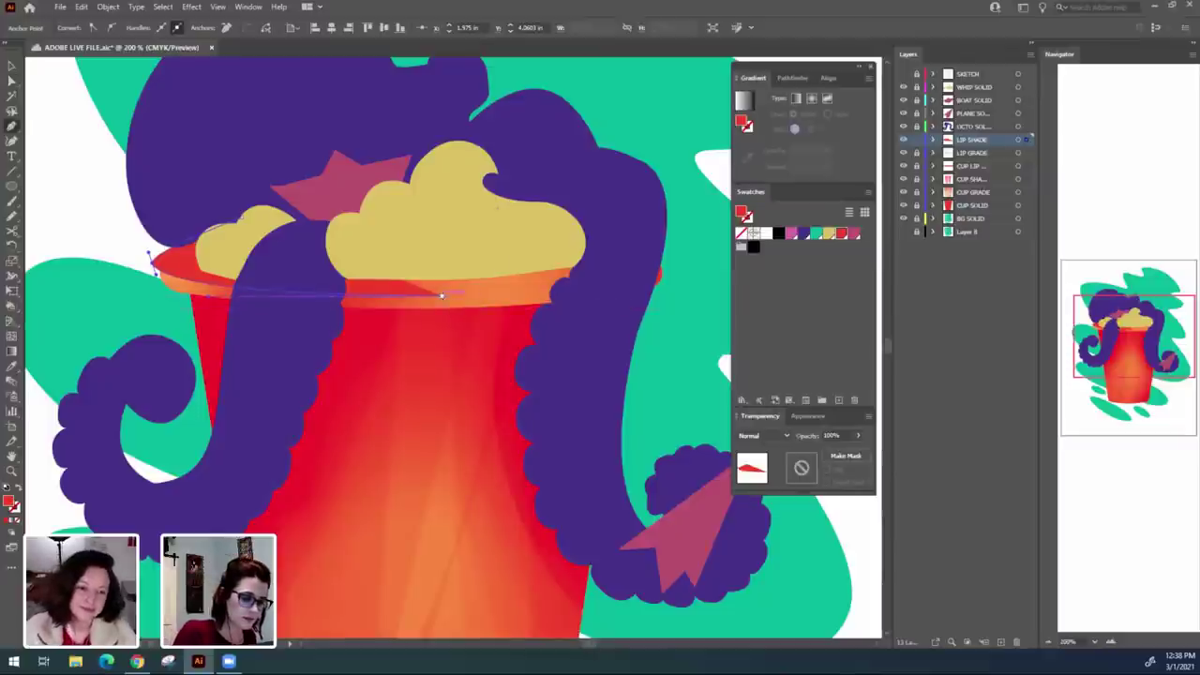
pyautogui.click(442, 297)
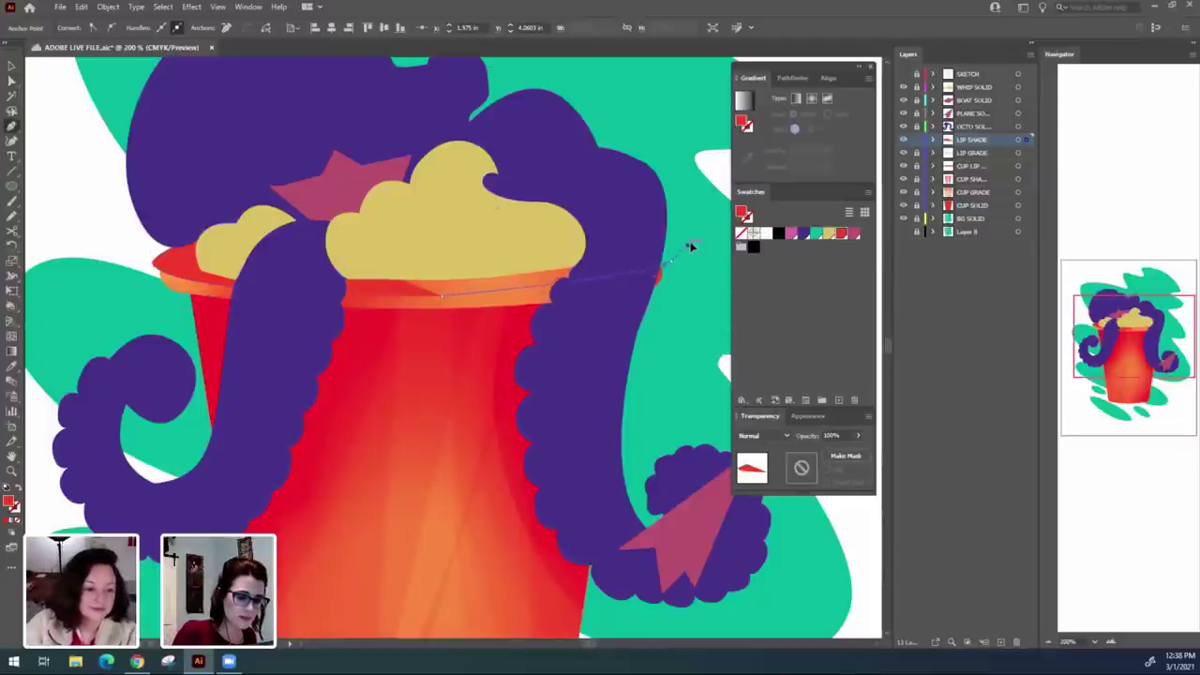
pyautogui.moveTo(690, 240); pyautogui.dragTo(247, 216)
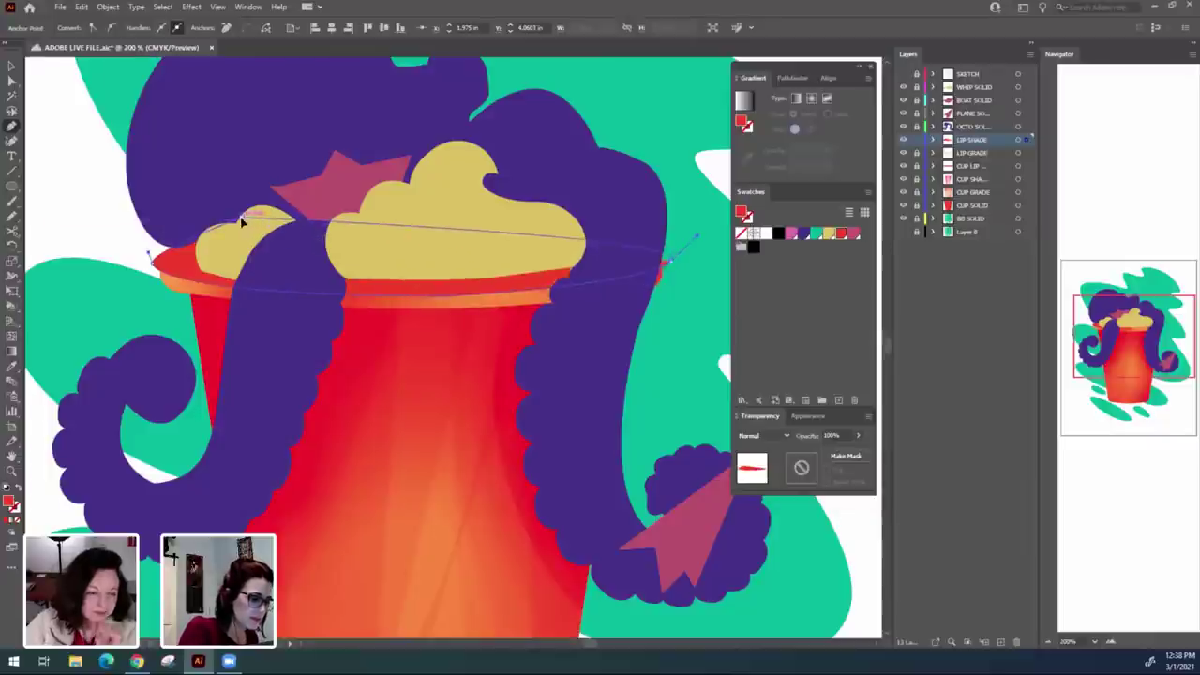
pyautogui.press('v')
pyautogui.click(478, 293)
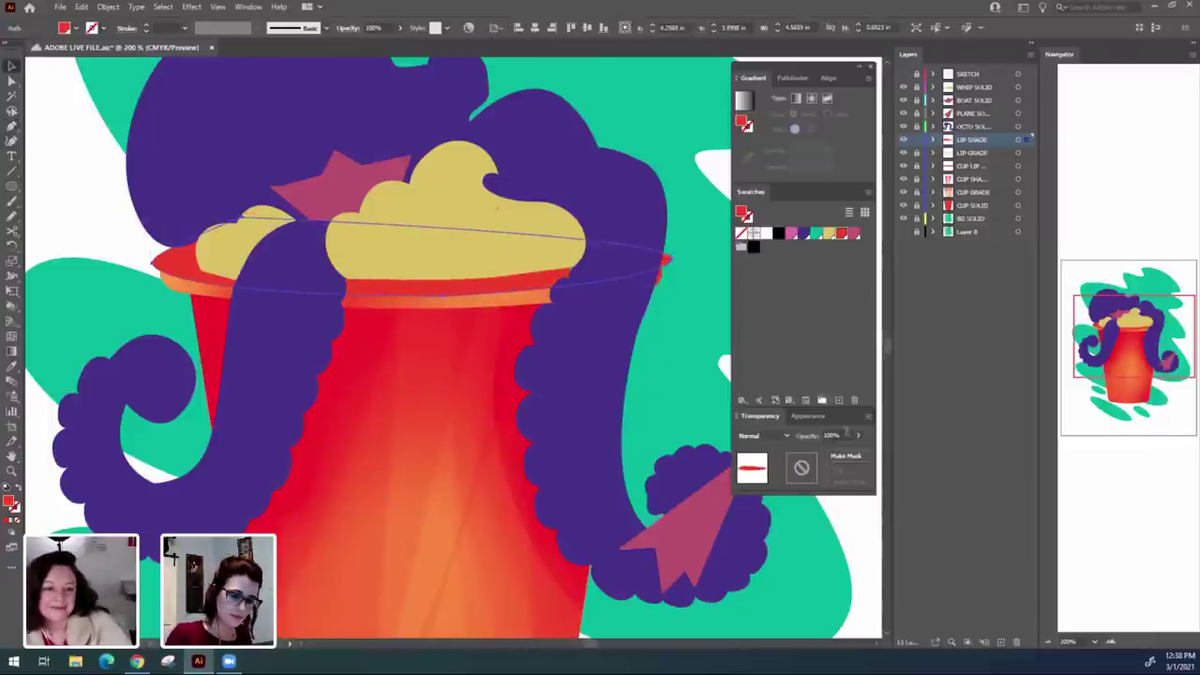
# Set the full-width rim shade shape to Multiply blending with 20% opacity.
pyautogui.click(764, 435)
pyautogui.click(777, 234)
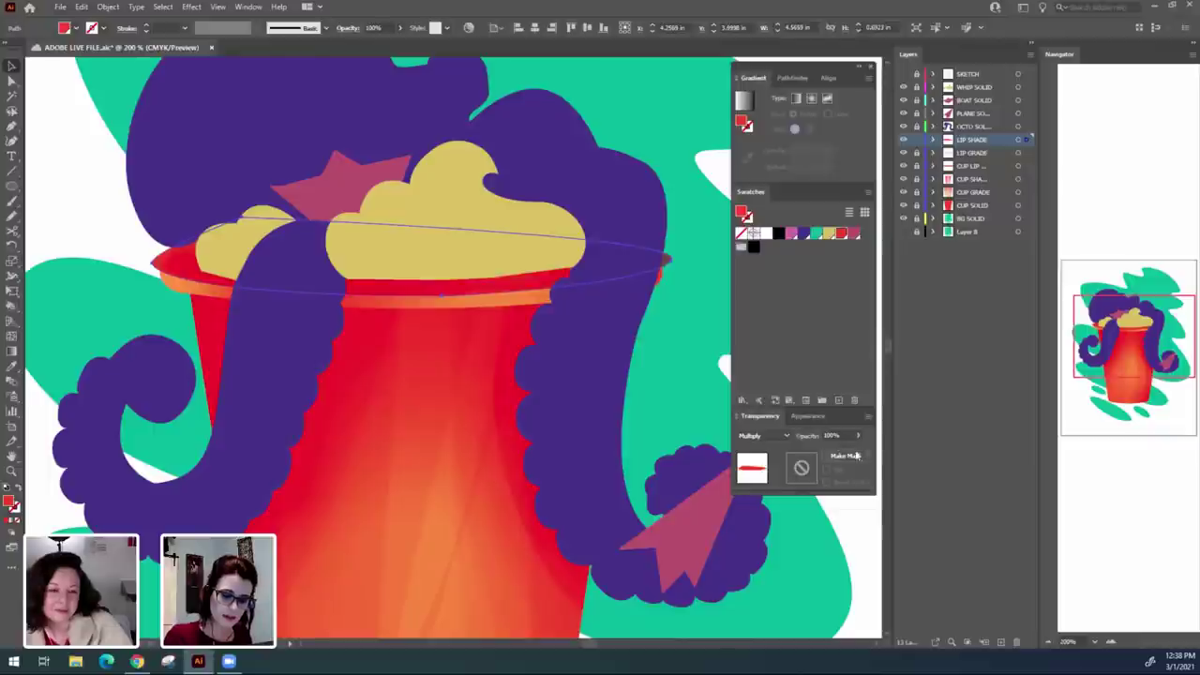
pyautogui.click(830, 436)
pyautogui.write('20')
pyautogui.press('Return')
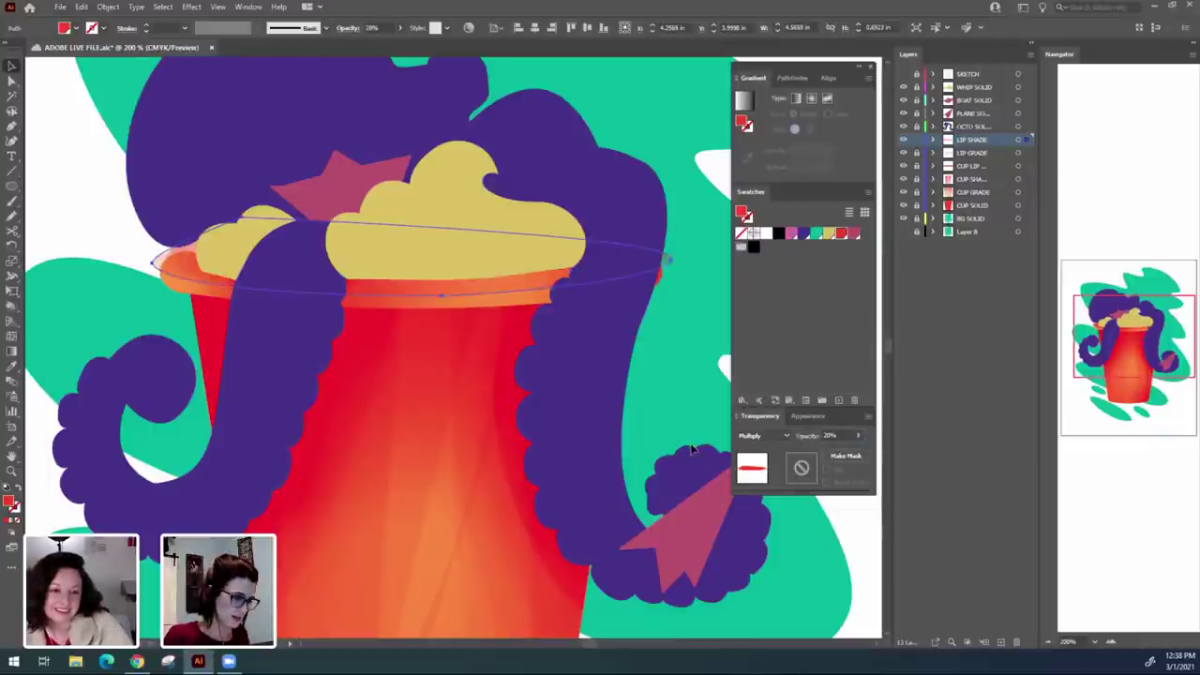
pyautogui.click(304, 475)
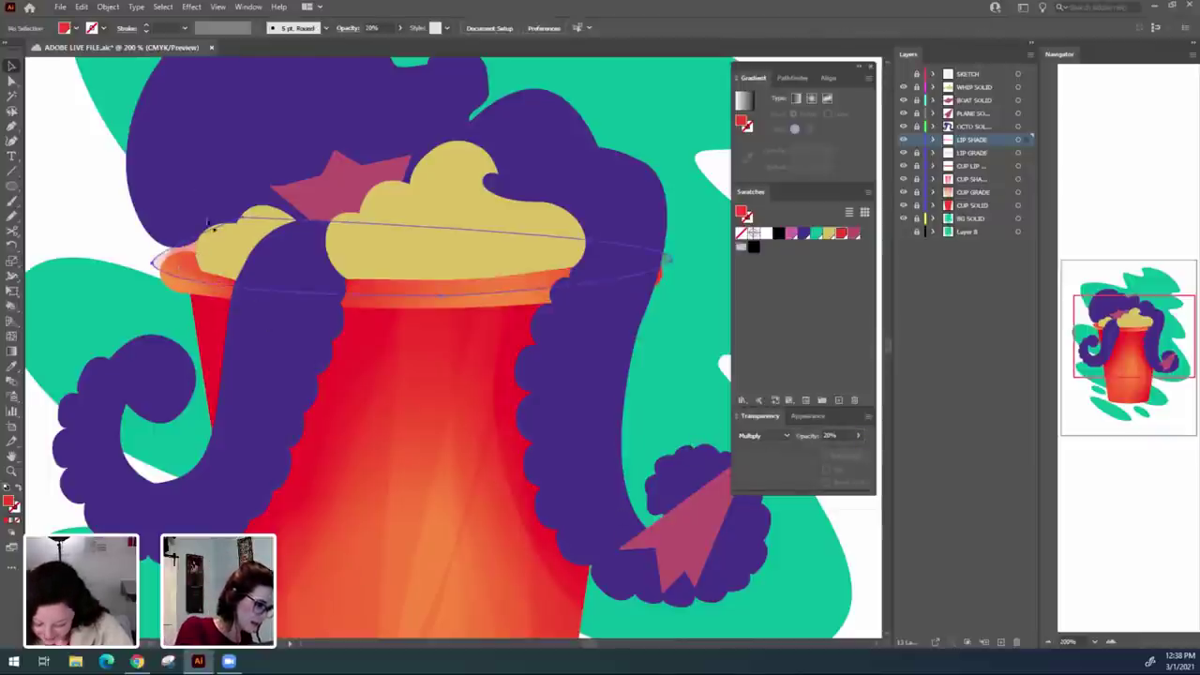
# Send the selected rim shade shape one level backward in the stacking order.
pyautogui.click(210, 225)
pyautogui.click(108, 7)
pyautogui.moveTo(264, 35)
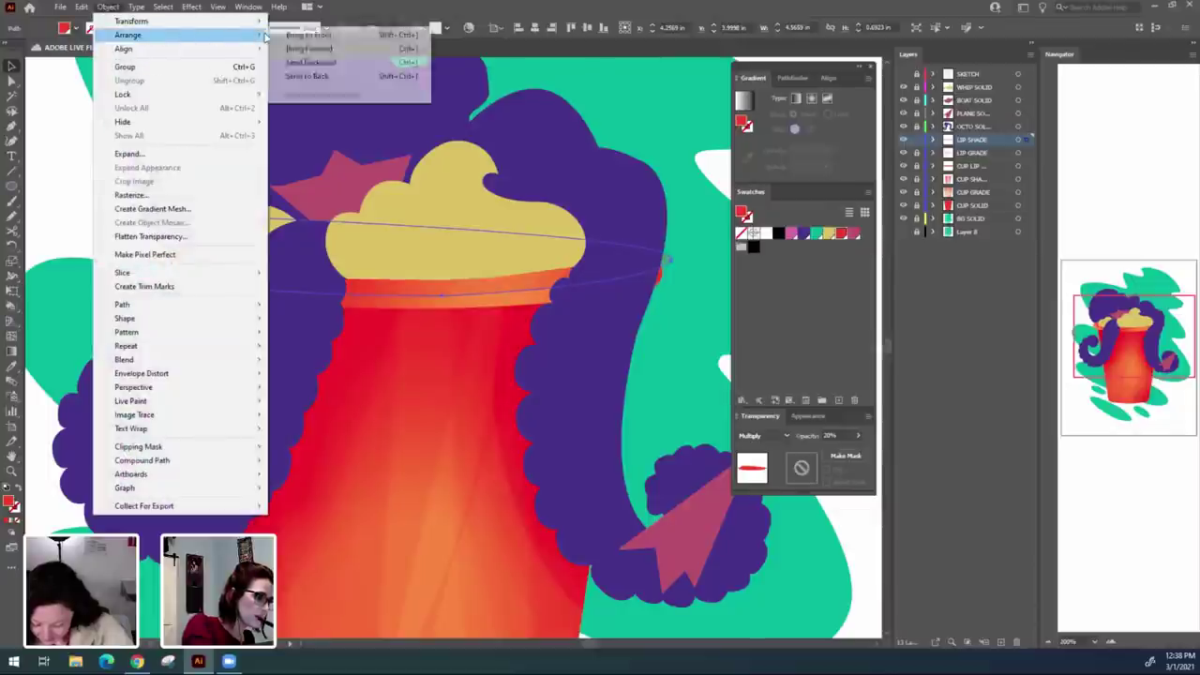
pyautogui.click(309, 62)
pyautogui.hotkey('ctrl', 'shift', 'a')
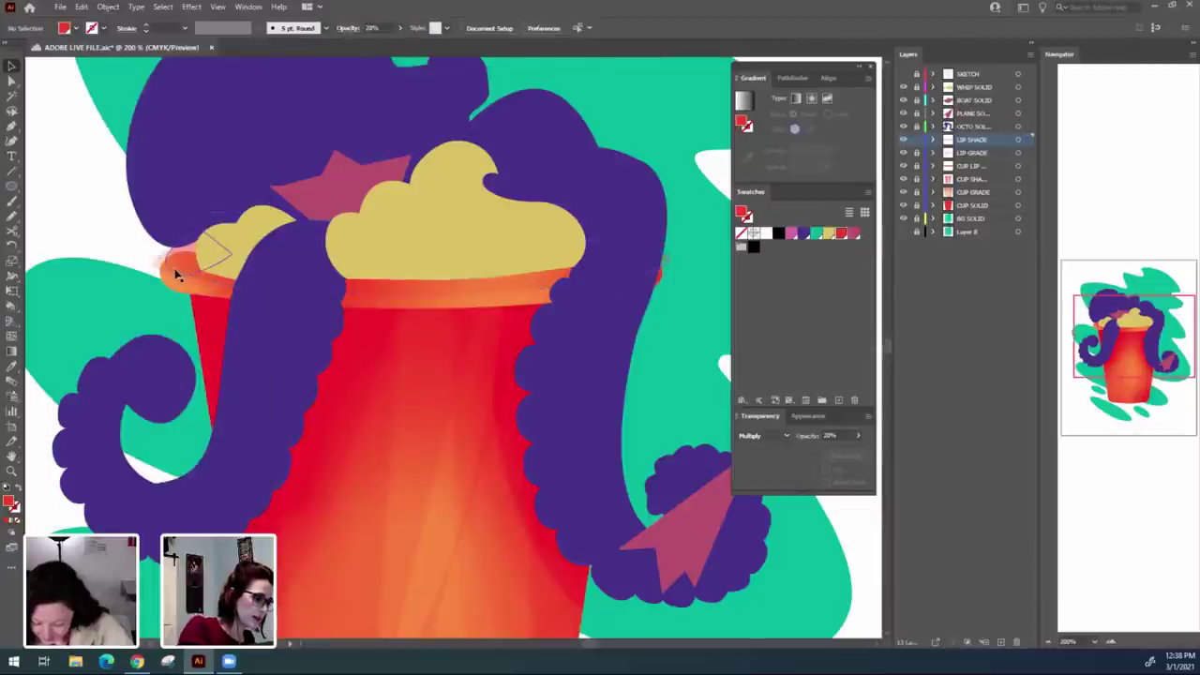
# Extend the smallest rim shade shape by moving its inner anchor beneath the left tentacle.
pyautogui.click(176, 274)
pyautogui.press('a')
pyautogui.moveTo(226, 251); pyautogui.dragTo(283, 276)
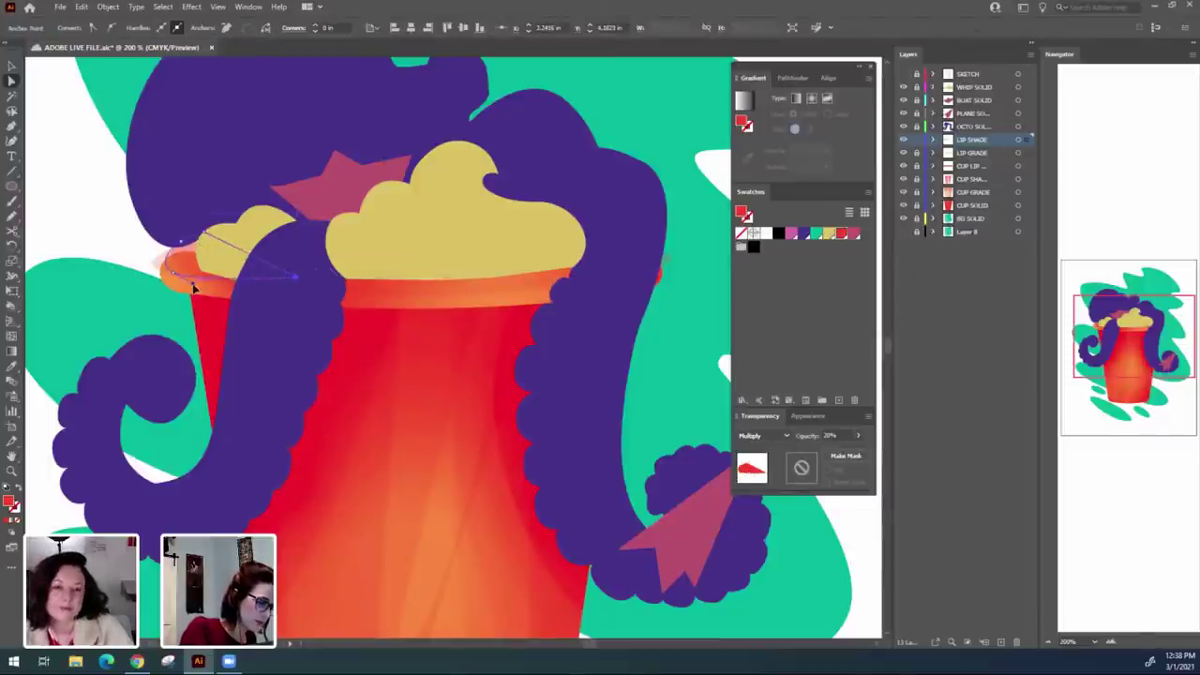
pyautogui.click(219, 265)
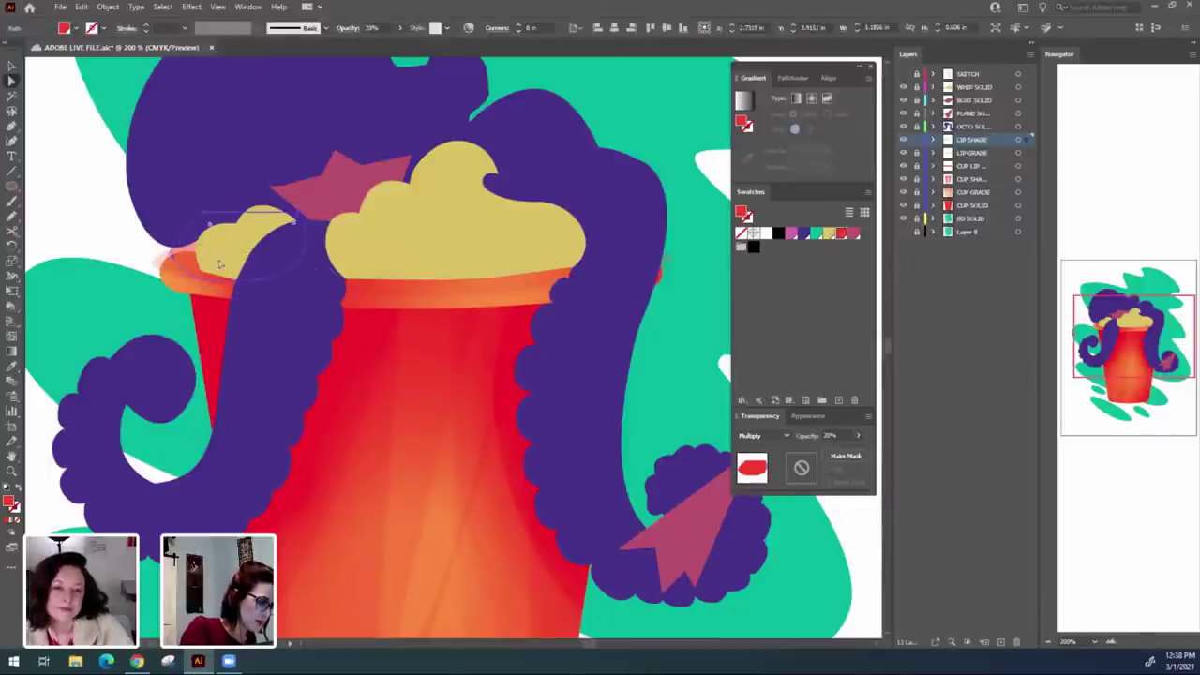
# Widen the mid-sized shade shape by moving its bottom anchor further under the left tentacle and its left anchor outward past the rim.
pyautogui.click(168, 251)
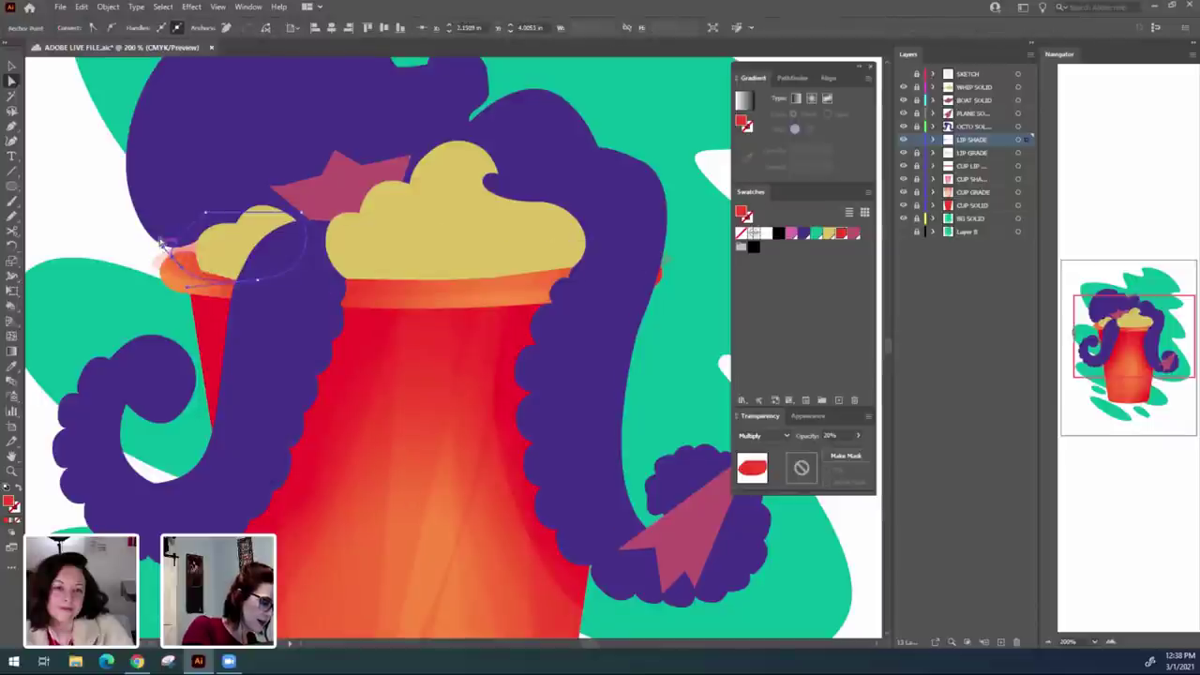
pyautogui.click(161, 245)
pyautogui.click(279, 263)
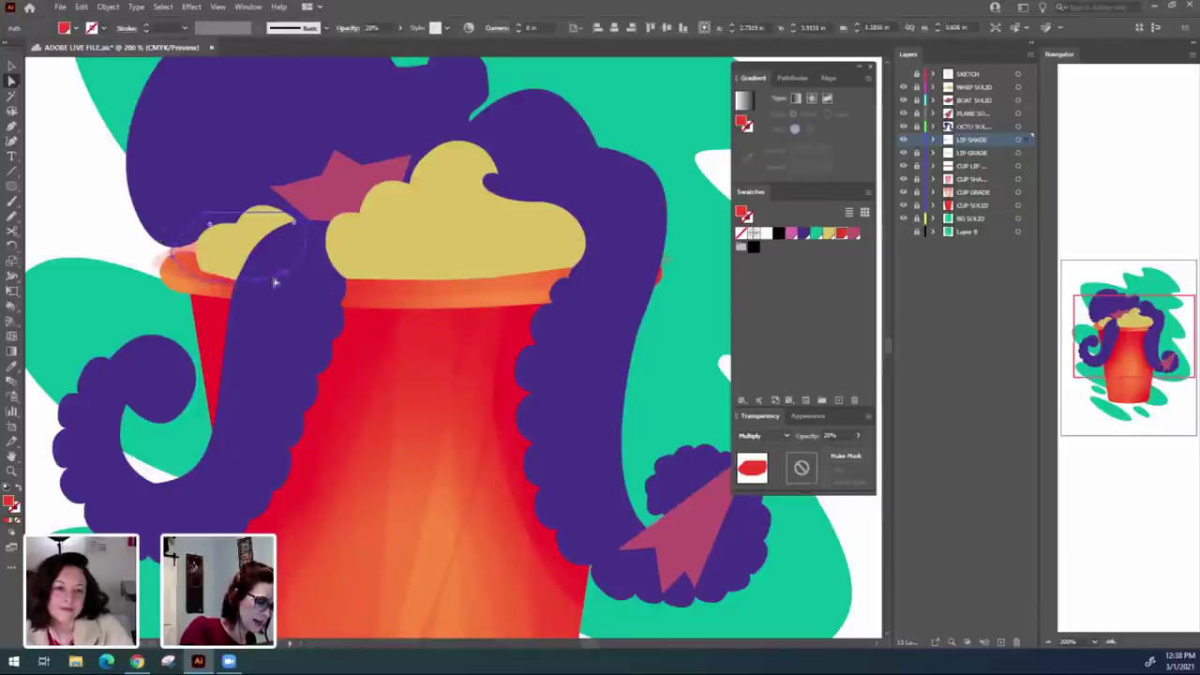
pyautogui.moveTo(260, 281); pyautogui.dragTo(291, 284)
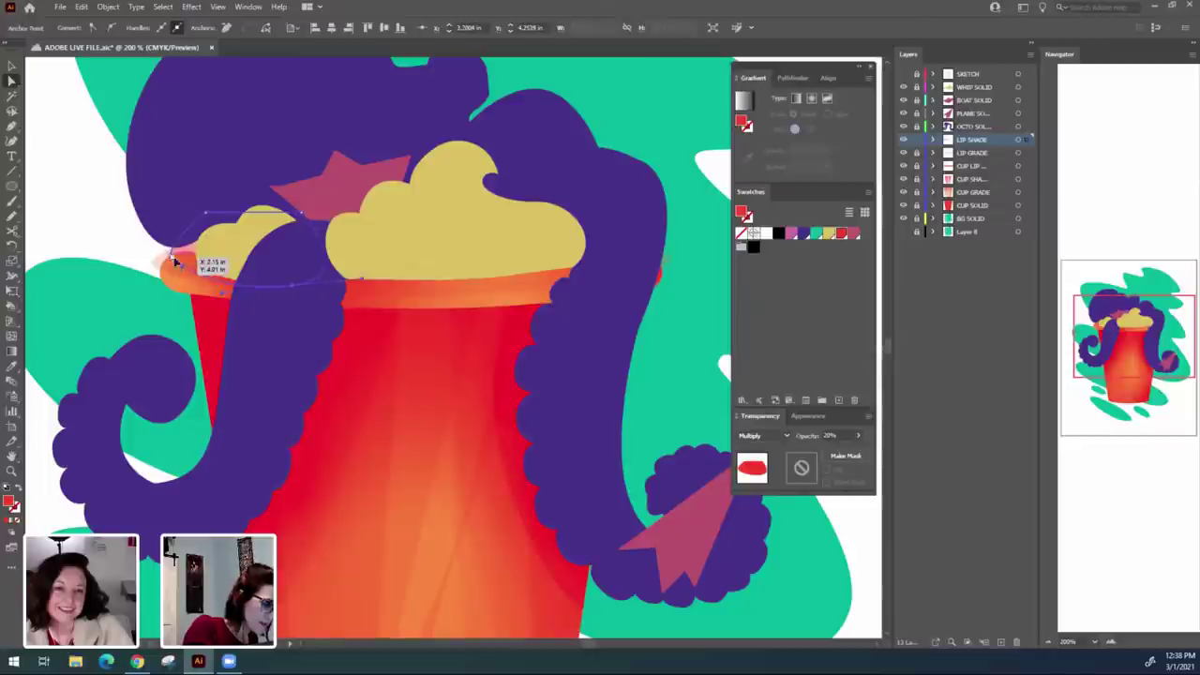
pyautogui.moveTo(172, 257); pyautogui.dragTo(156, 235)
pyautogui.click(315, 416)
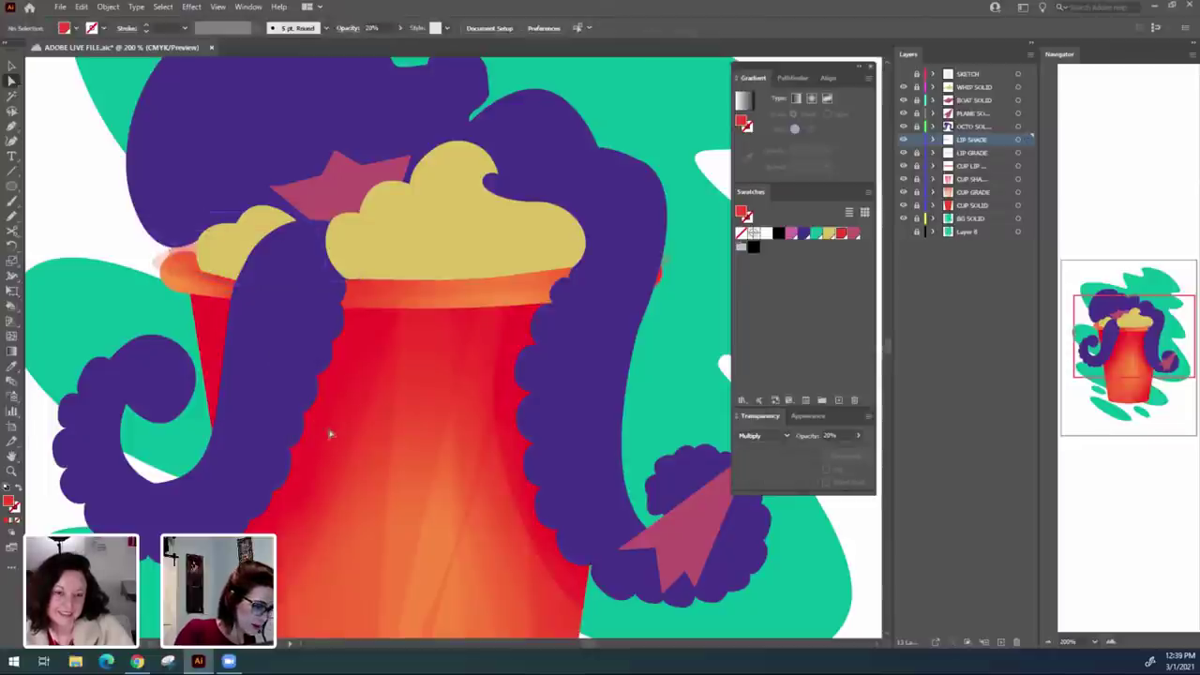
# Set the full-width rim shade shape's opacity to 10%.
pyautogui.click(173, 278)
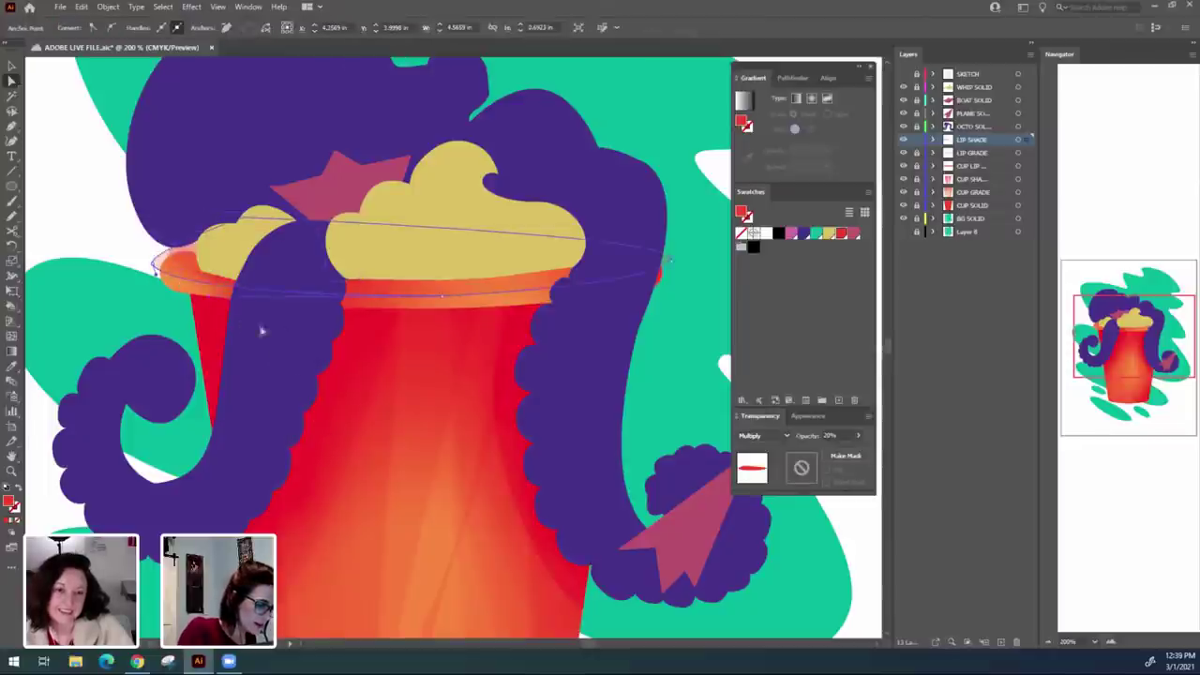
pyautogui.click(819, 438)
pyautogui.write('10')
pyautogui.press('Return')
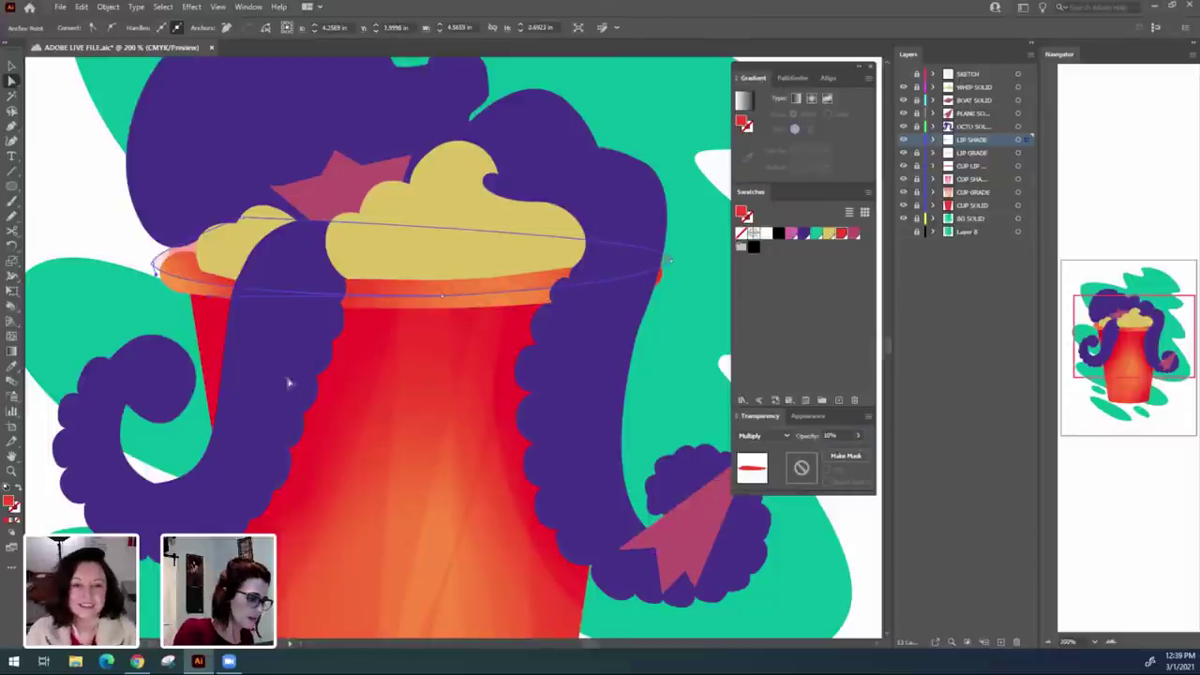
pyautogui.click(289, 383)
# Move the full-width shade shape's left anchor slightly inward and down to follow the rim's left edge.
pyautogui.click(178, 276)
pyautogui.click(153, 264)
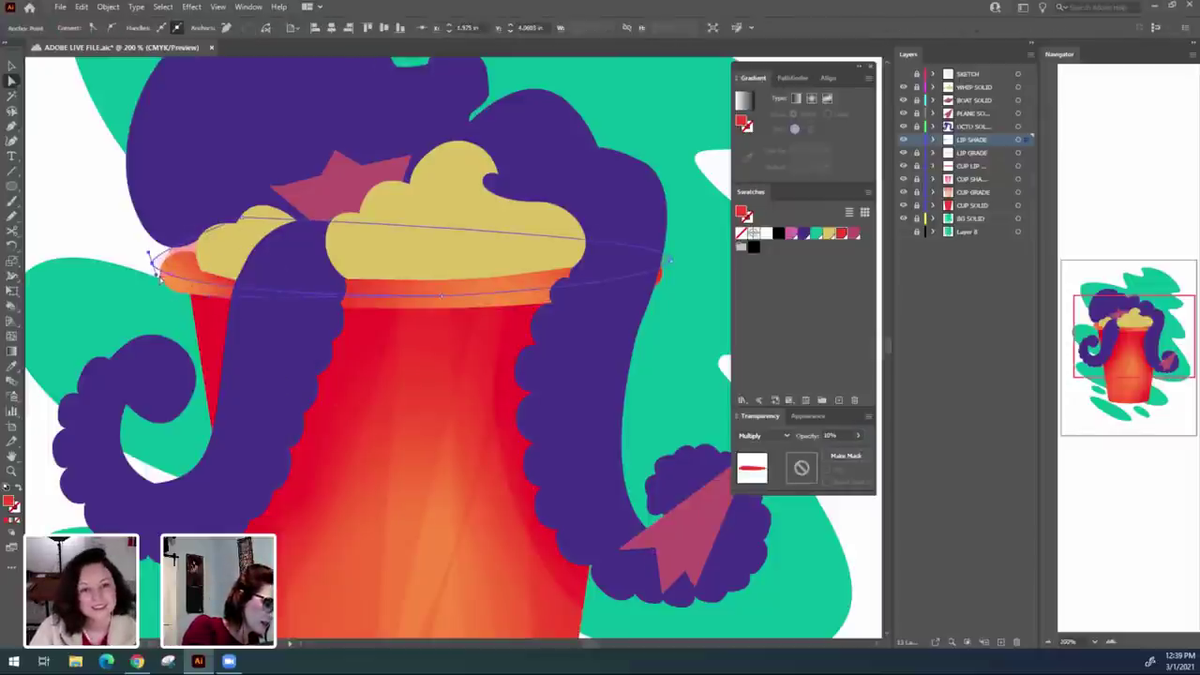
pyautogui.click(162, 290)
pyautogui.moveTo(152, 263); pyautogui.dragTo(161, 278)
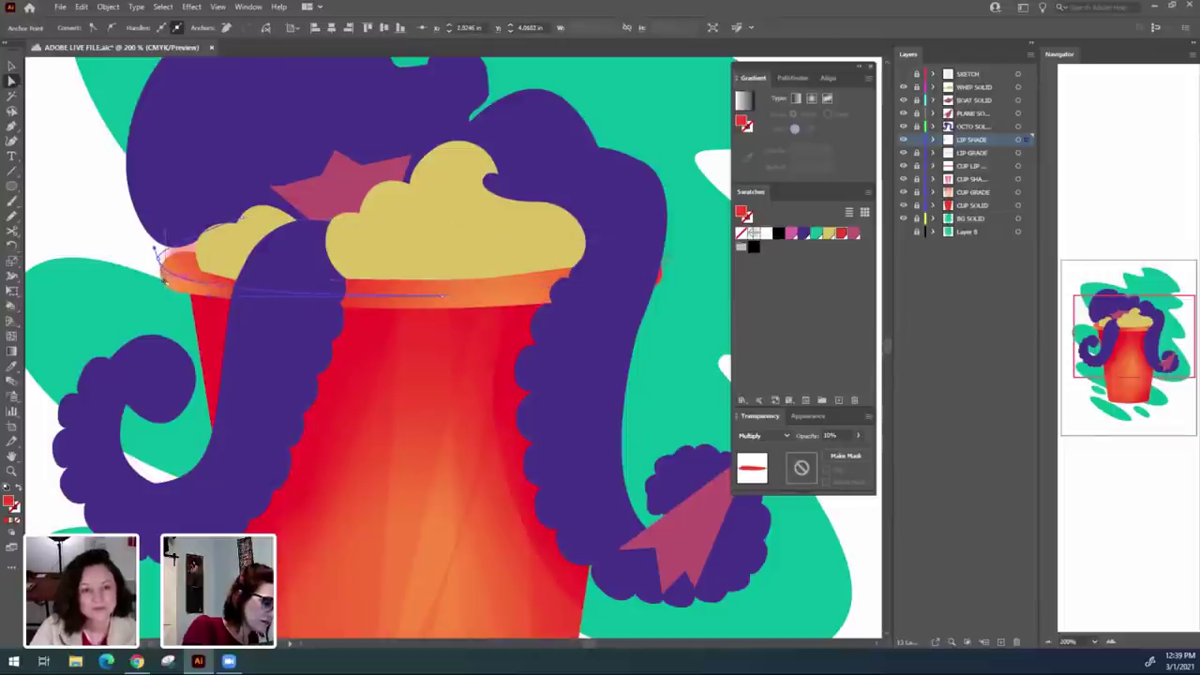
pyautogui.click(188, 279)
pyautogui.click(382, 441)
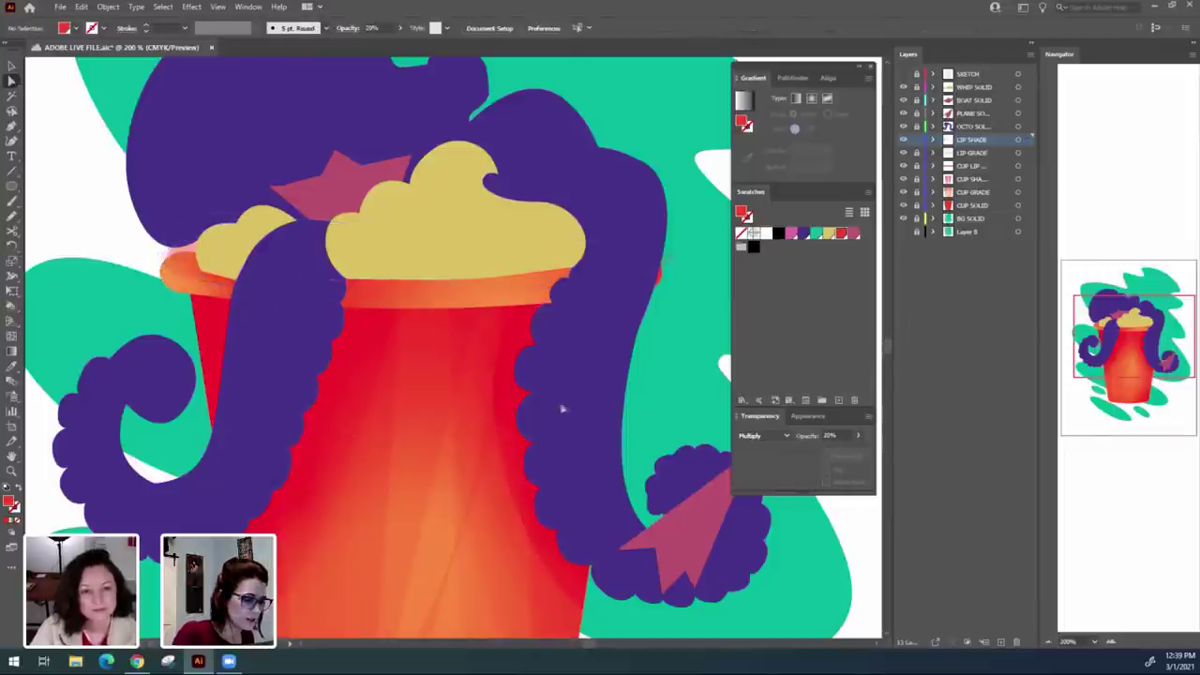
# Examine the rim shading in the whole illustration and up close at the rim's left end.
pyautogui.hotkey('ctrl', '-')
pyautogui.hotkey('ctrl', '-')
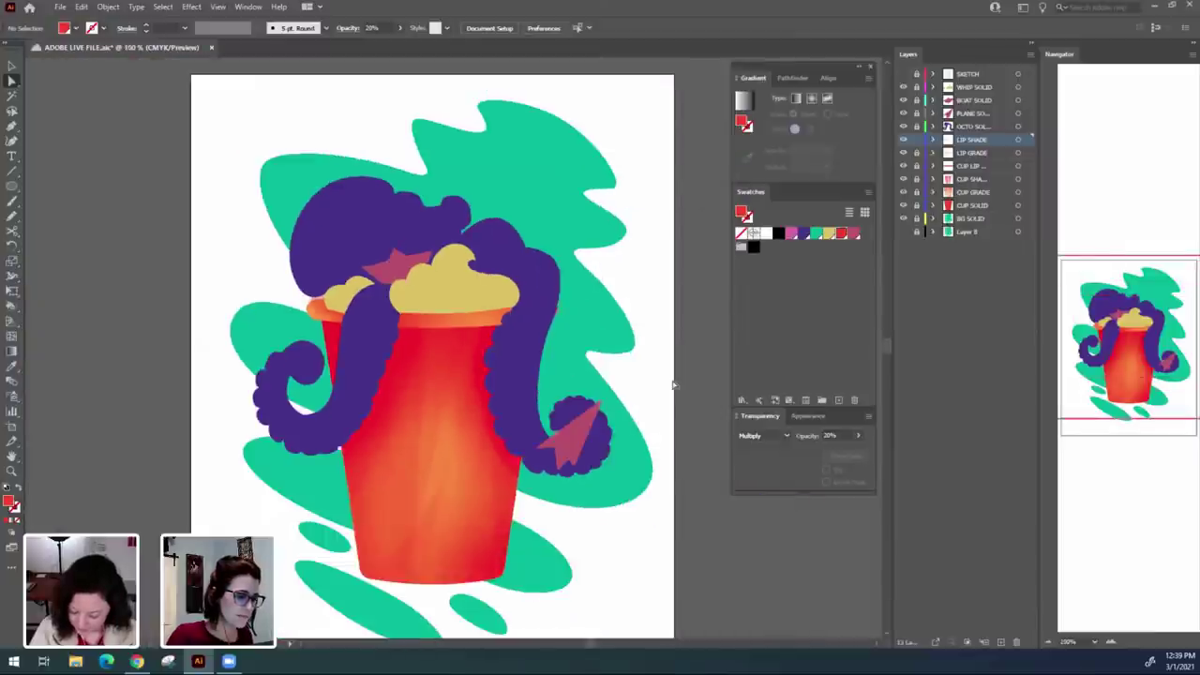
pyautogui.moveTo(672, 380); pyautogui.dragTo(622, 401)
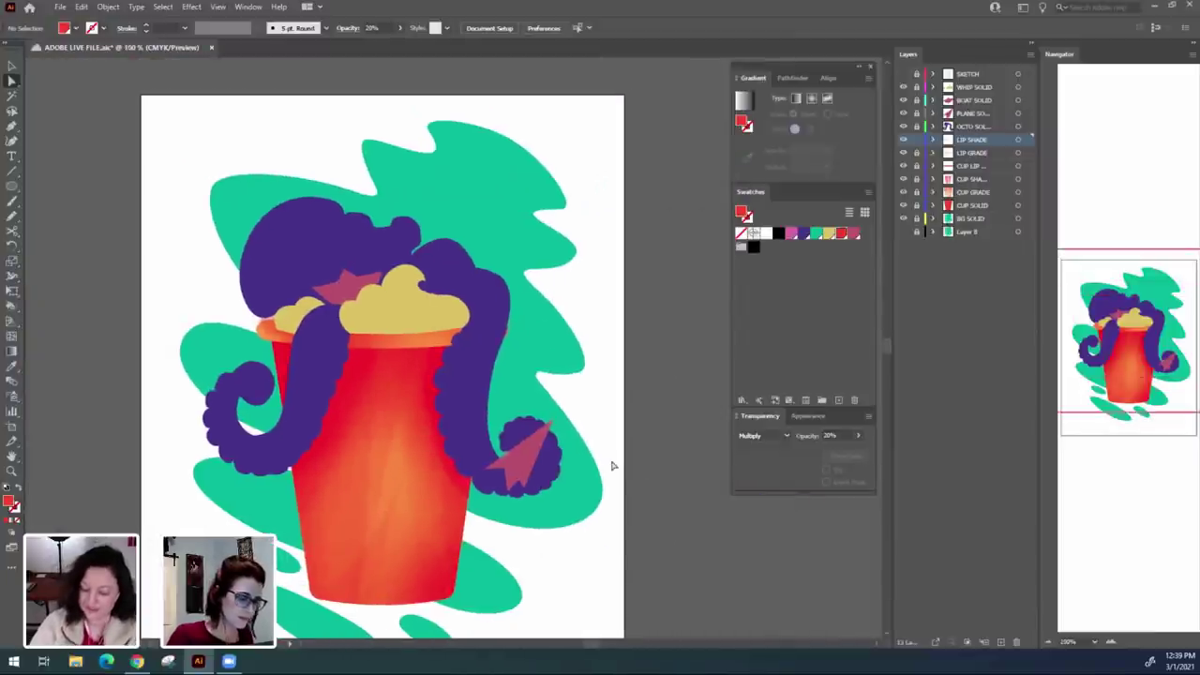
pyautogui.hotkey('ctrl', '+')
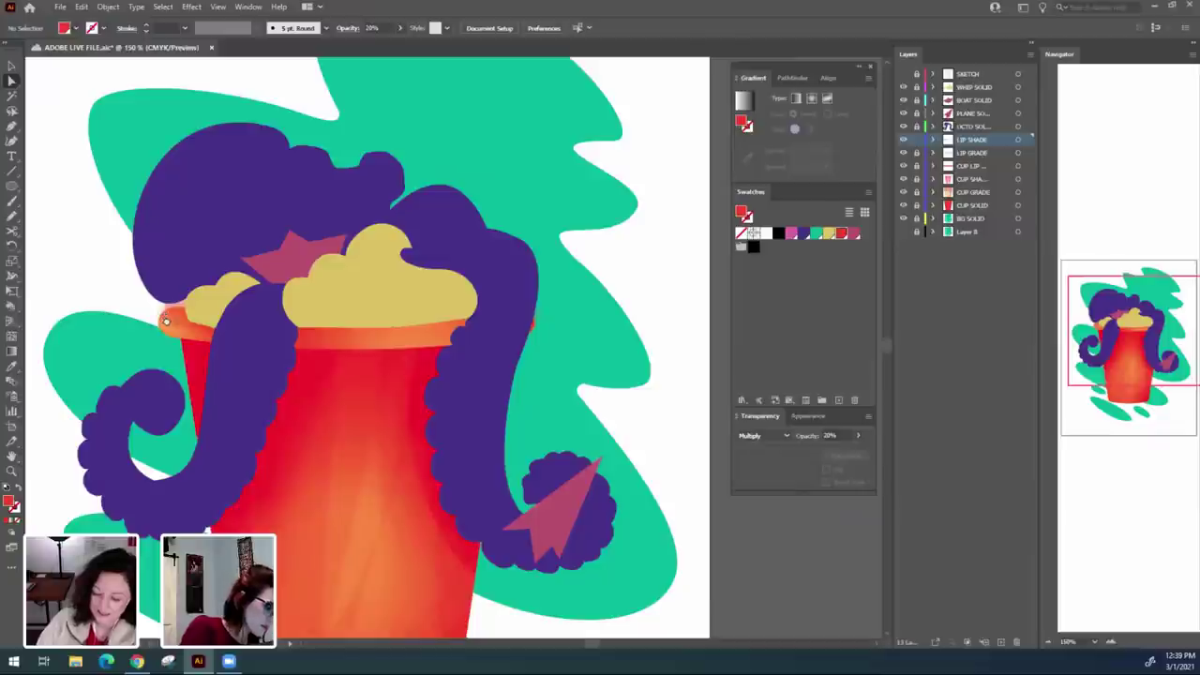
pyautogui.moveTo(194, 323); pyautogui.dragTo(156, 280)
pyautogui.click(171, 305)
pyautogui.click(162, 303)
pyautogui.click(236, 396)
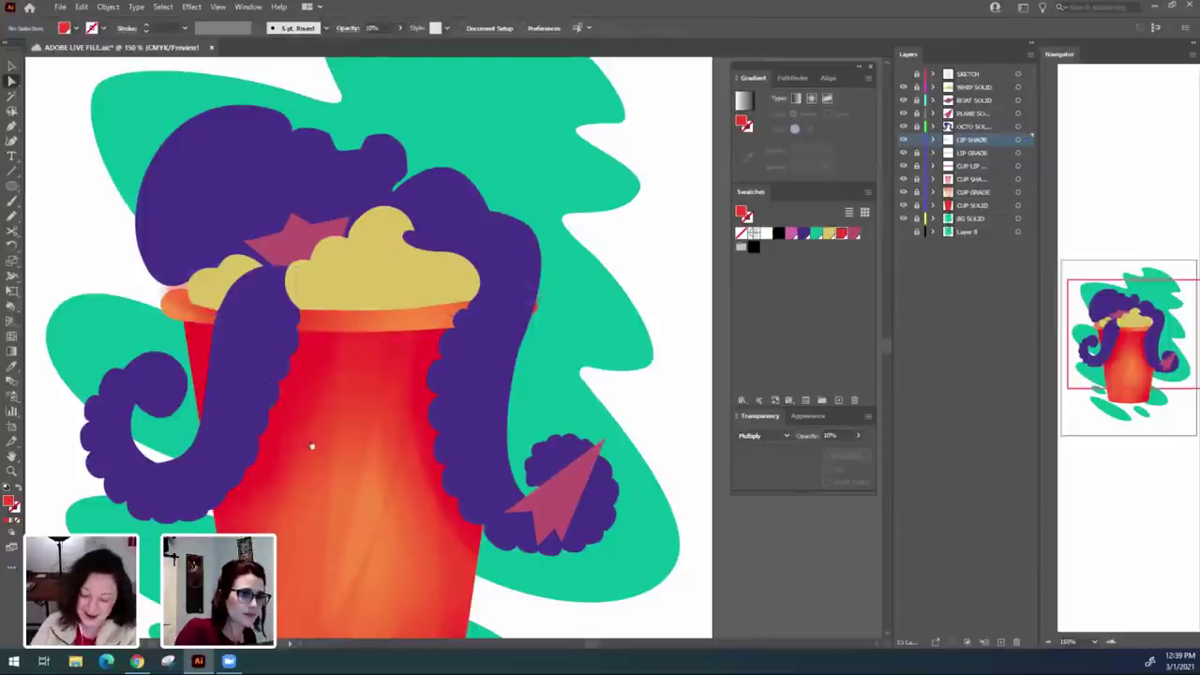
pyautogui.scroll(-1, 313, 447)
pyautogui.hscroll(1, 312, 447)
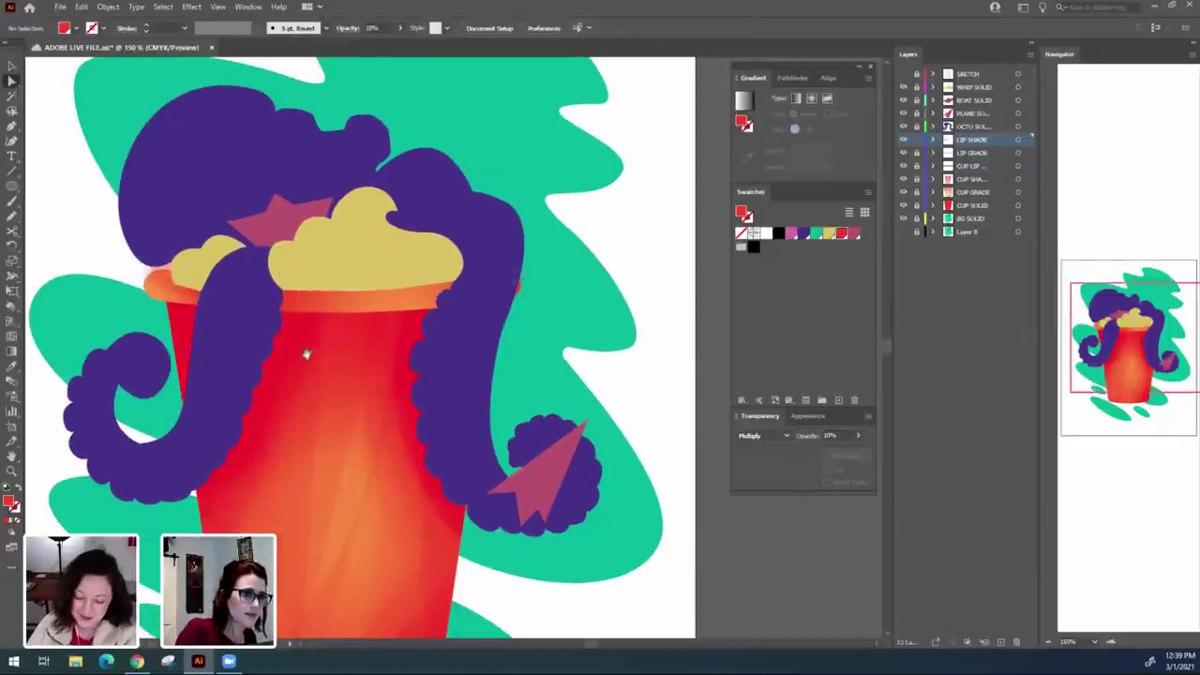
pyautogui.click(176, 289)
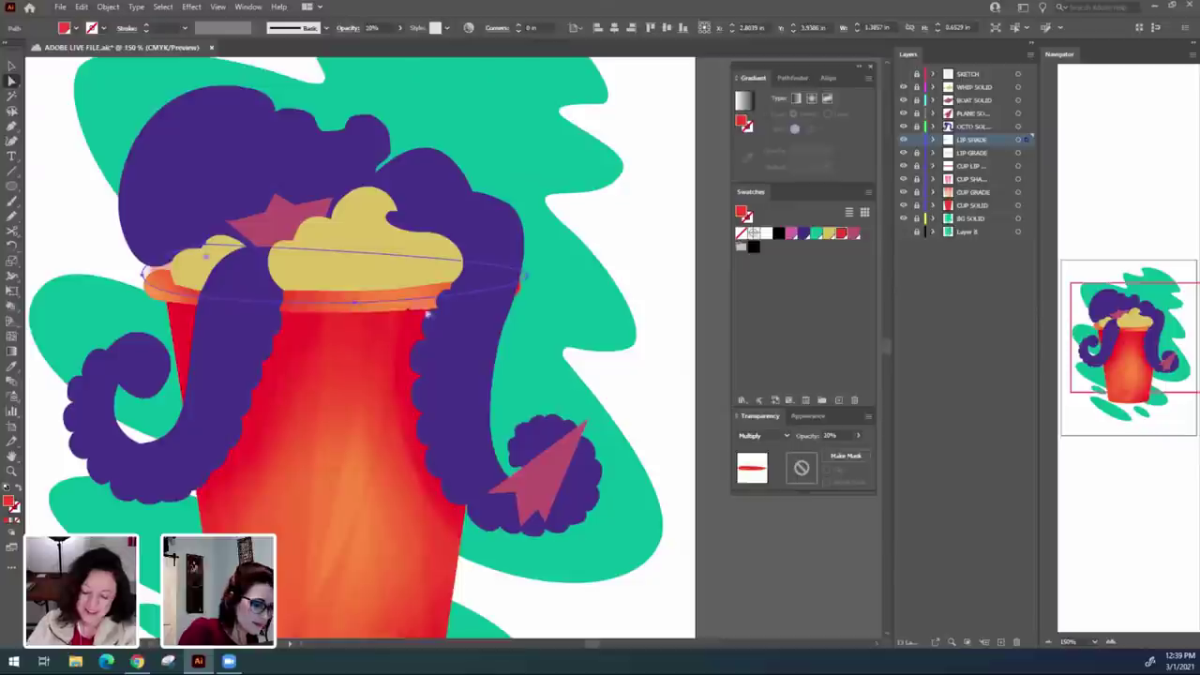
pyautogui.hotkey('ctrl', 'shift', 'a')
pyautogui.scroll(-2, 438, 476)
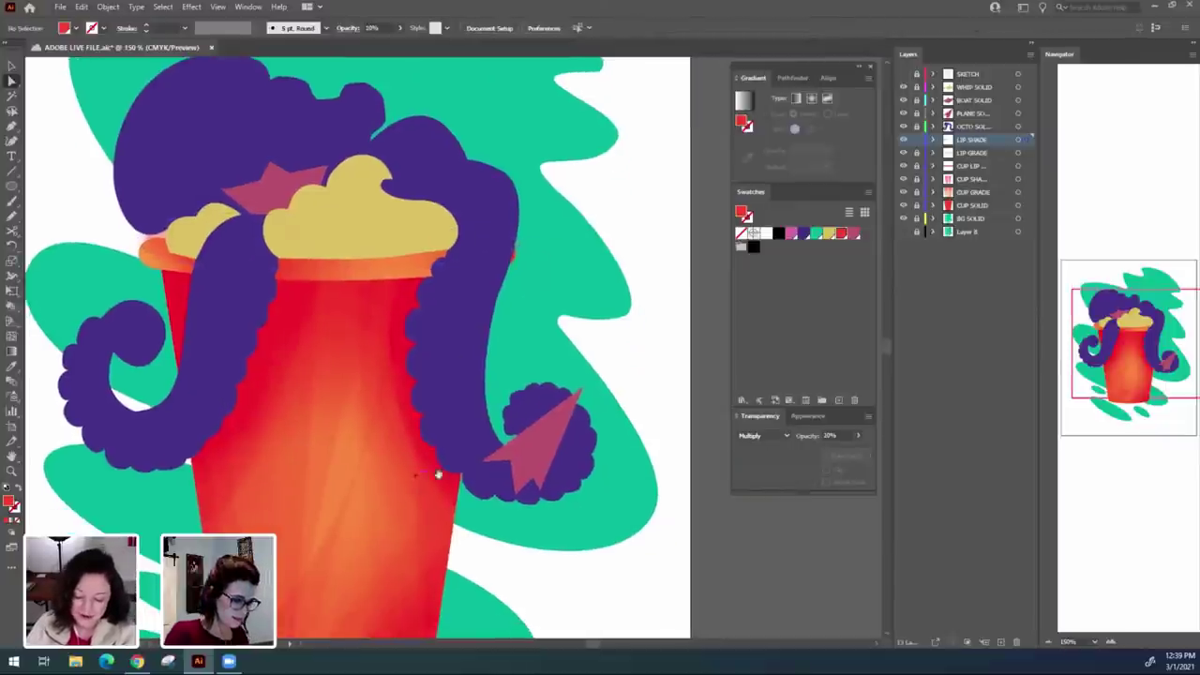
# Draw a thin closed red shade shape along the rim from its right end to the left end, just below the whipped cream.
pyautogui.press('p')
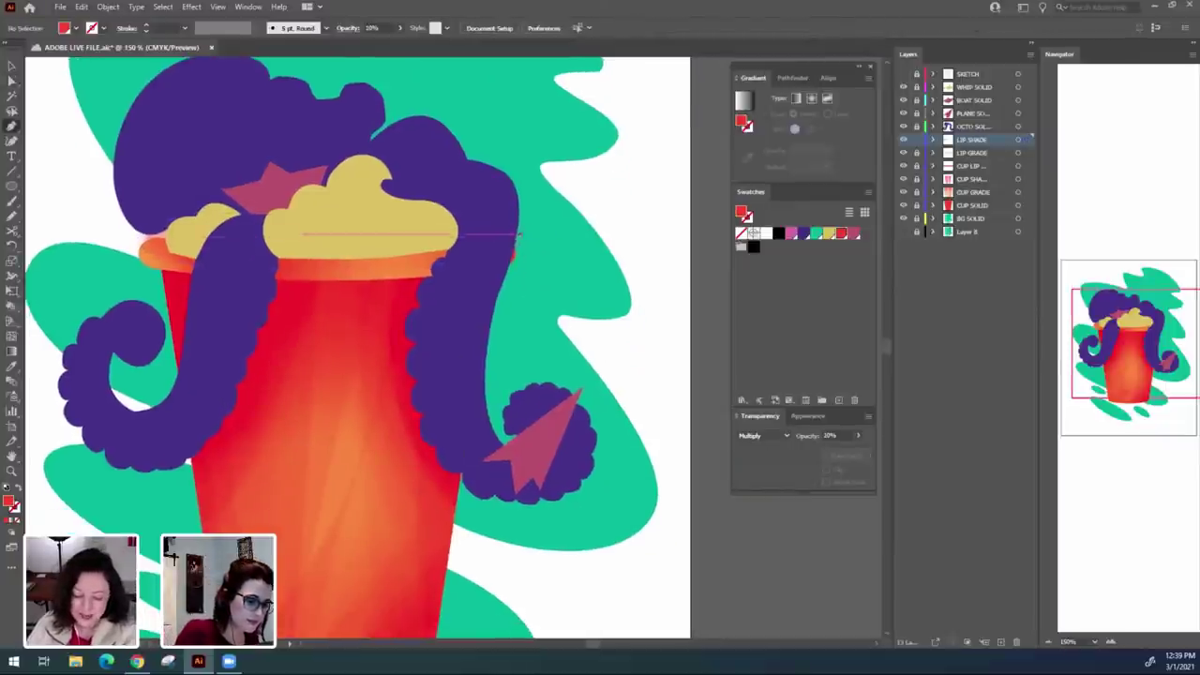
pyautogui.moveTo(519, 228); pyautogui.dragTo(380, 266)
pyautogui.click(380, 268)
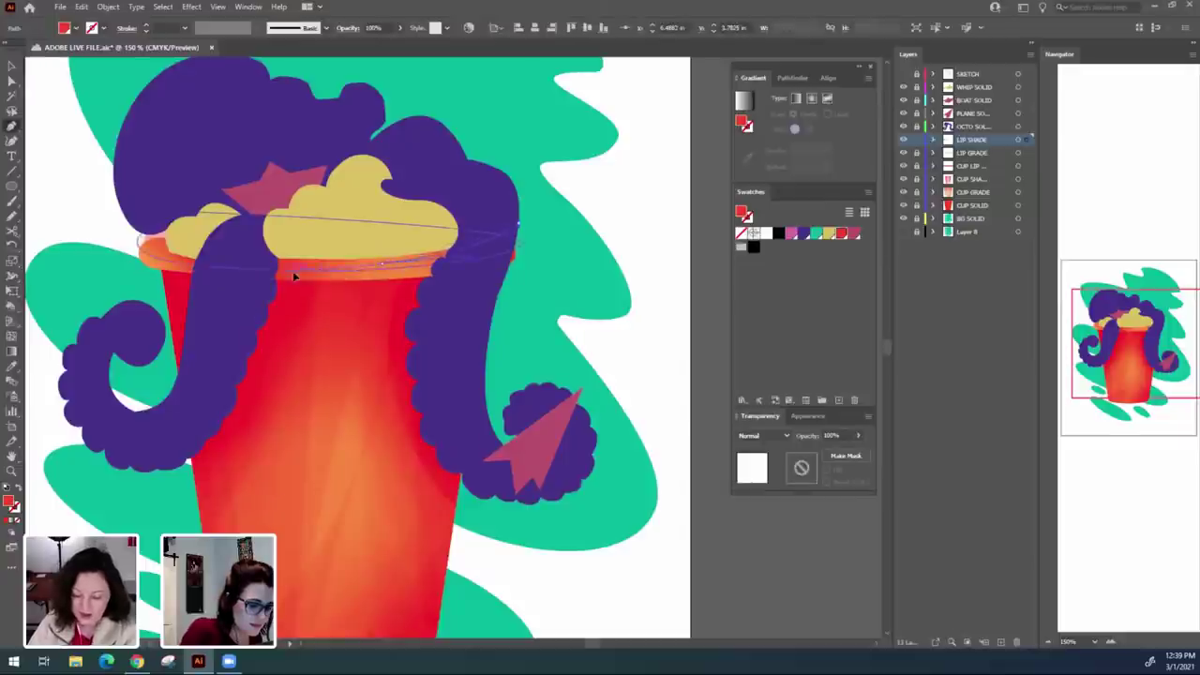
pyautogui.moveTo(250, 268); pyautogui.dragTo(515, 225)
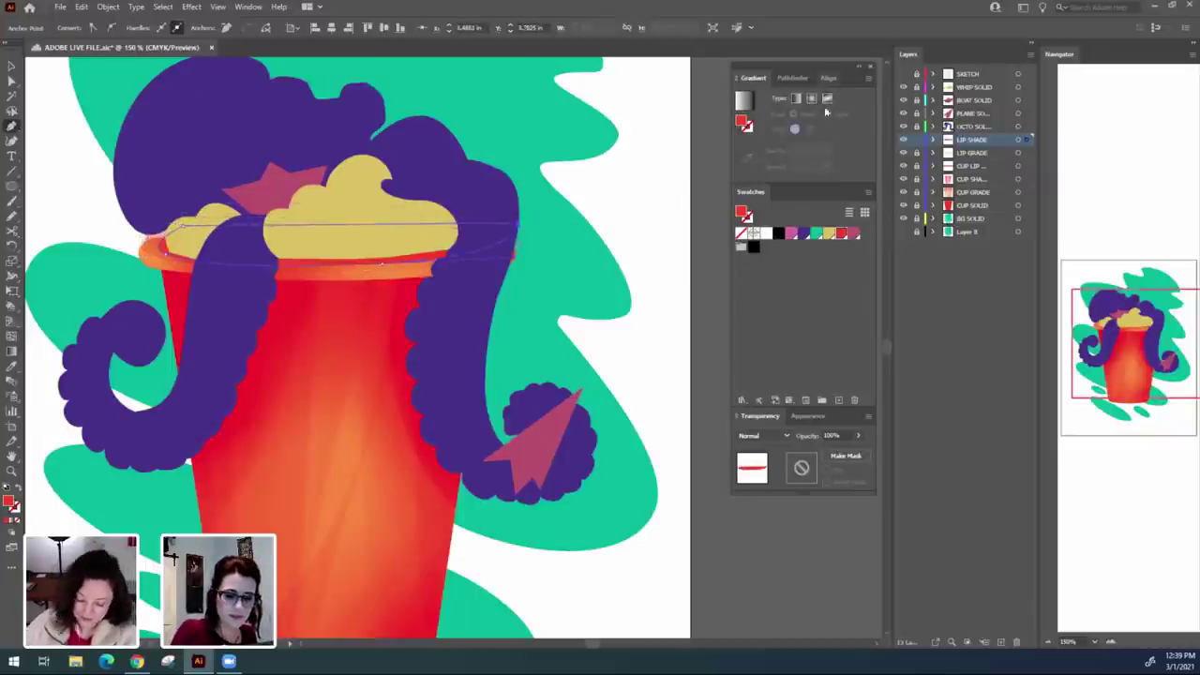
# Set the thin shade shape below the whipped cream to Multiply blending with 20% opacity.
pyautogui.click(769, 436)
pyautogui.click(774, 240)
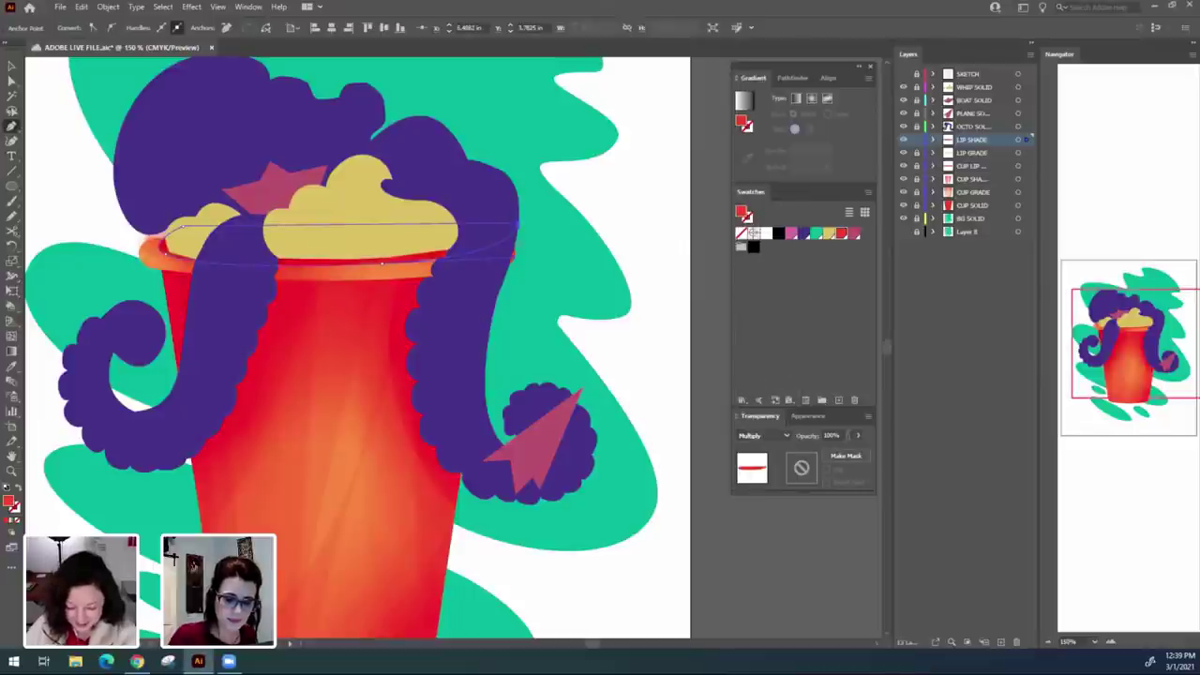
pyautogui.moveTo(842, 436); pyautogui.dragTo(694, 460)
pyautogui.write('20')
pyautogui.press('Return')
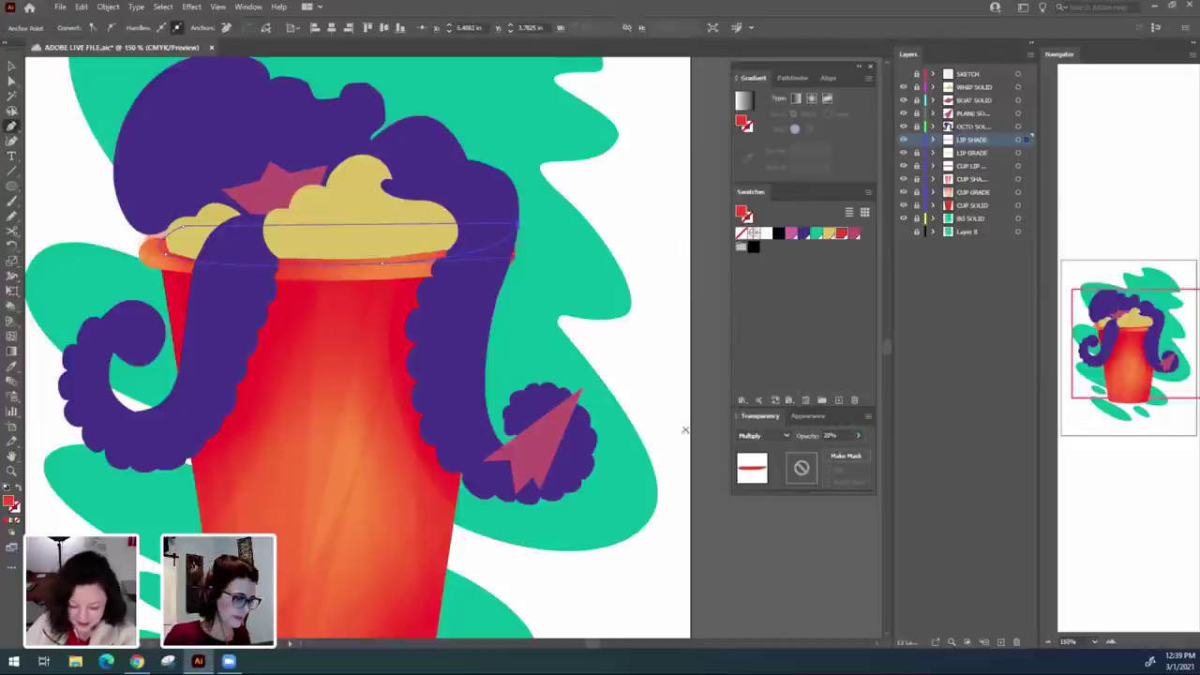
pyautogui.press('a')
pyautogui.click(698, 536)
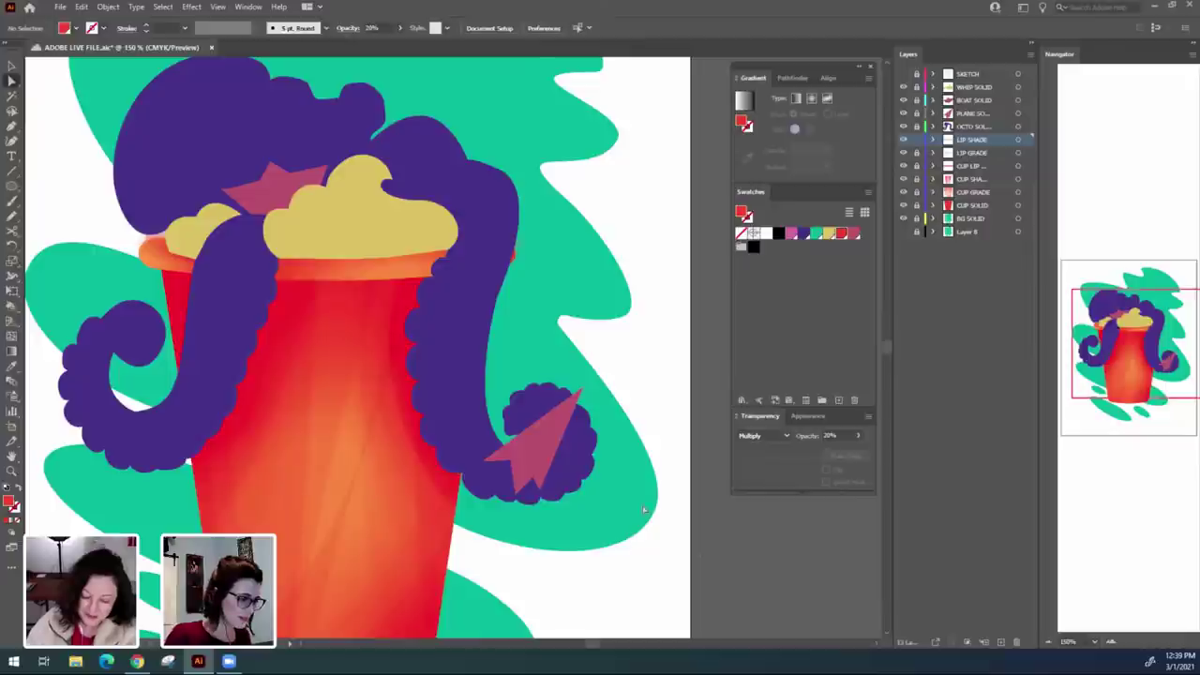
# Adjust the thin shade shape's anchors at its left end beside the whipped cream.
pyautogui.click(168, 246)
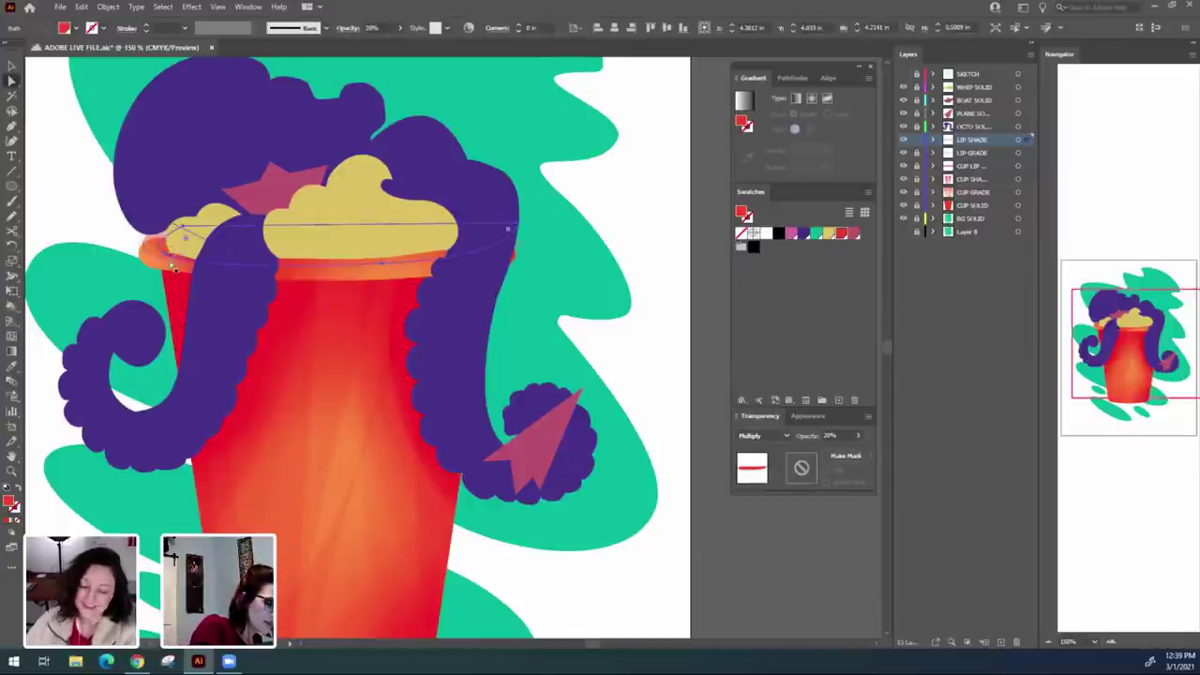
pyautogui.click(165, 253)
pyautogui.moveTo(186, 230); pyautogui.dragTo(179, 218)
pyautogui.click(446, 392)
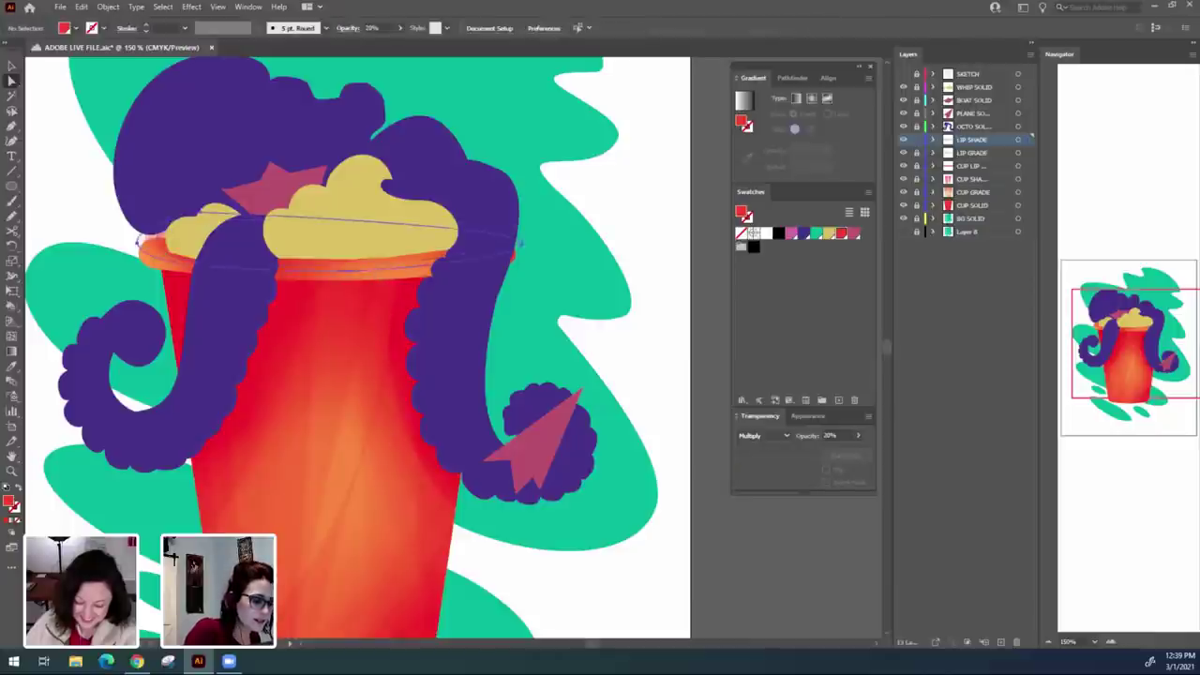
# Move the lower middle anchor of the large rim shade shape slightly down to the cup lip's bottom edge.
pyautogui.click(373, 271)
pyautogui.click(350, 273)
pyautogui.moveTo(349, 273); pyautogui.dragTo(351, 275)
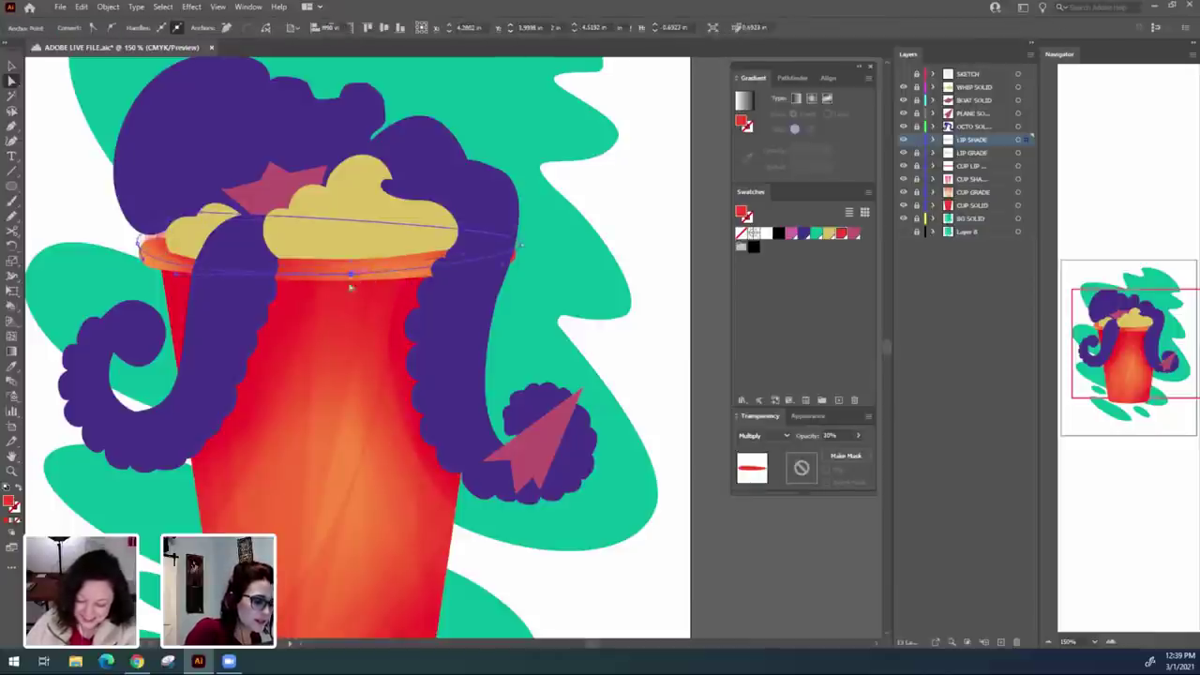
pyautogui.click(507, 356)
# Examine the rim shading up close and in the whole illustration.
pyautogui.moveTo(609, 385); pyautogui.dragTo(628, 351)
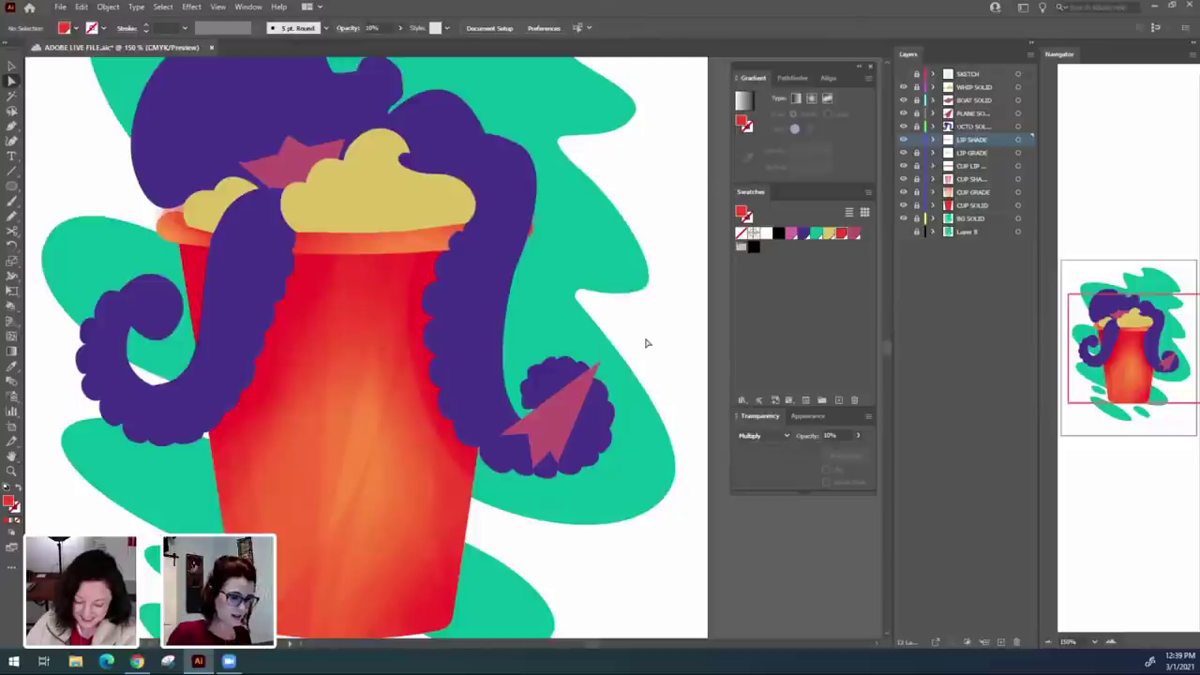
pyautogui.moveTo(542, 544); pyautogui.dragTo(550, 530)
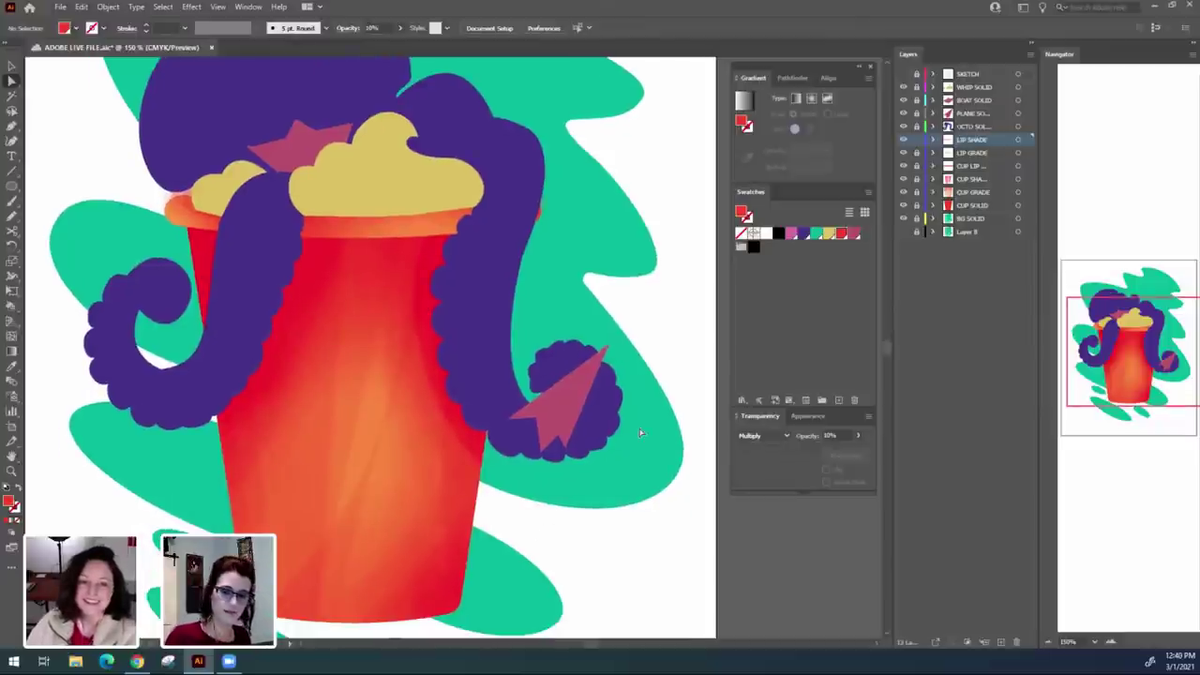
pyautogui.hotkey('ctrl', '-')
pyautogui.hotkey('ctrl', '-')
pyautogui.hotkey('ctrl', '-')
pyautogui.hotkey('ctrl', '=')
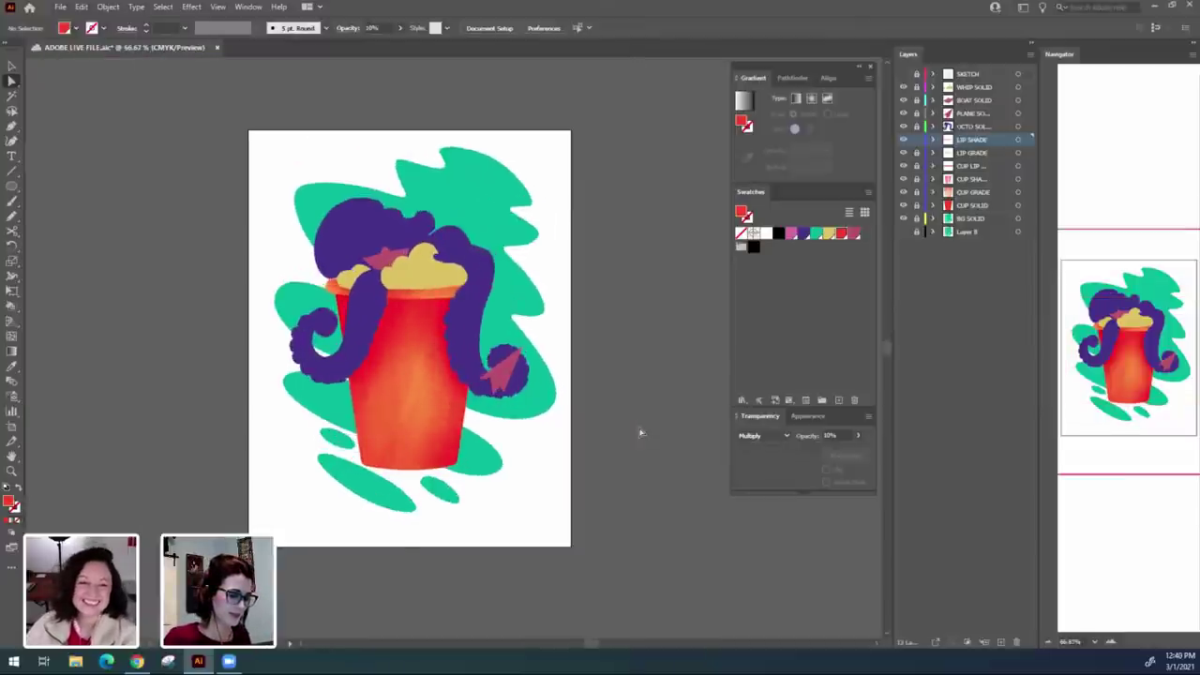
pyautogui.hotkey('ctrl', '=')
pyautogui.hotkey('ctrl', '=')
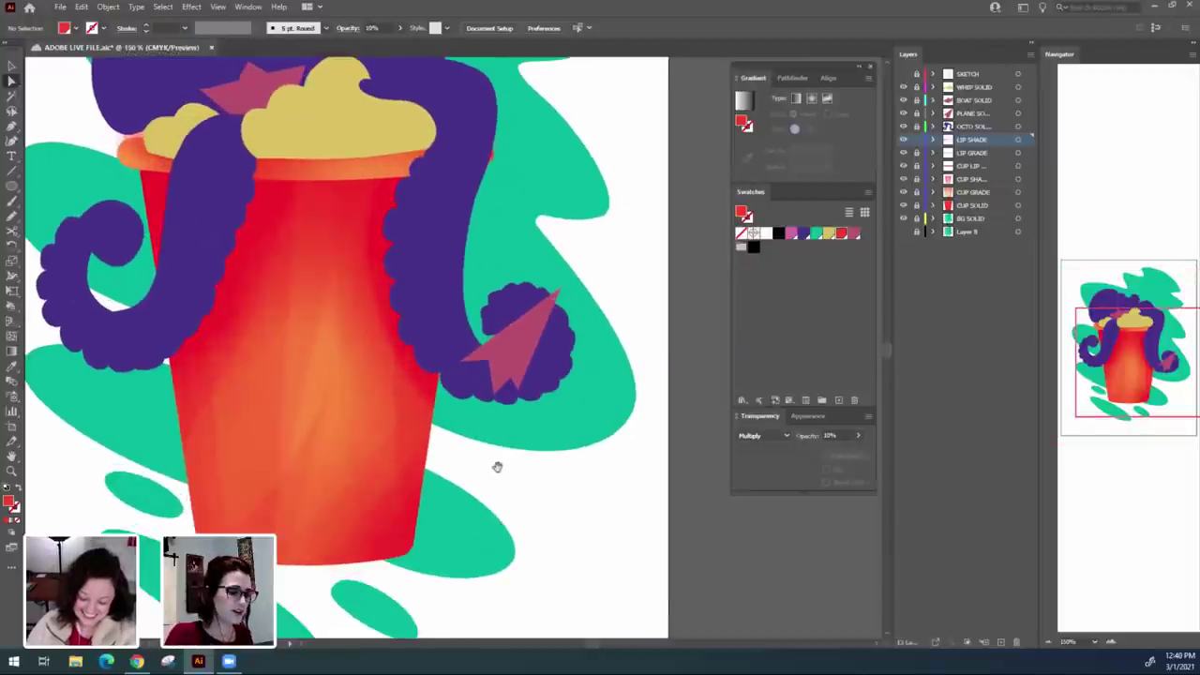
pyautogui.moveTo(496, 466); pyautogui.dragTo(543, 513)
pyautogui.click(548, 213)
pyautogui.moveTo(544, 191); pyautogui.dragTo(585, 168)
pyautogui.click(544, 285)
pyautogui.moveTo(374, 316); pyautogui.dragTo(434, 337)
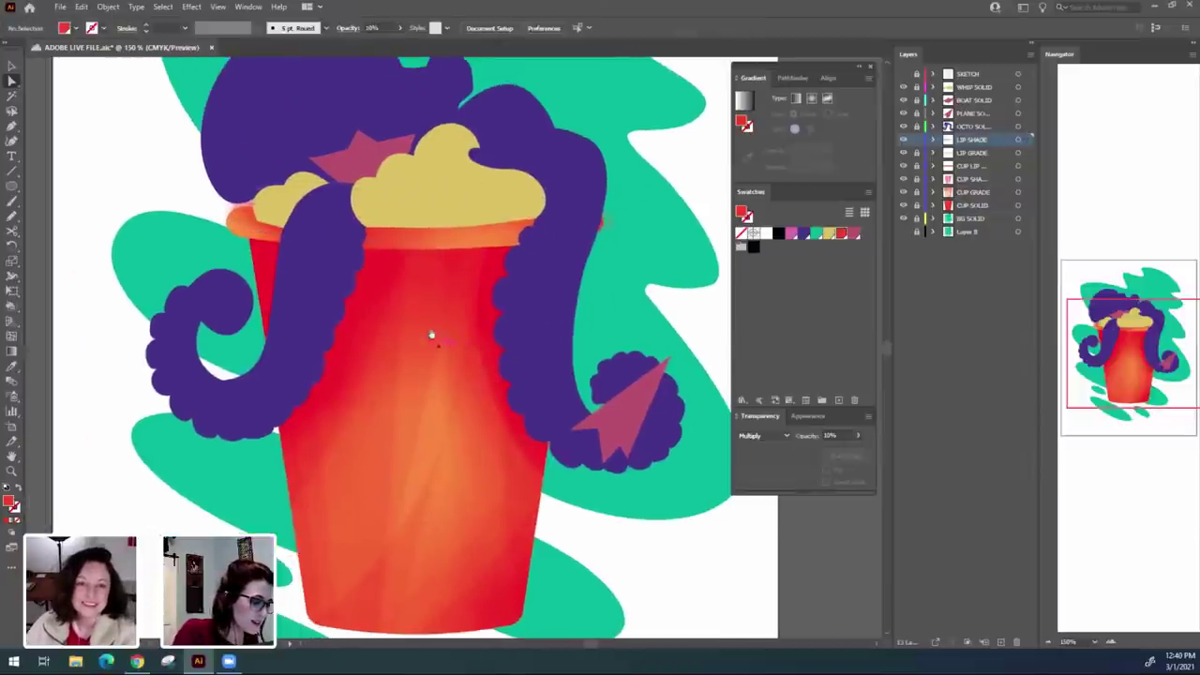
pyautogui.moveTo(546, 496); pyautogui.dragTo(531, 466)
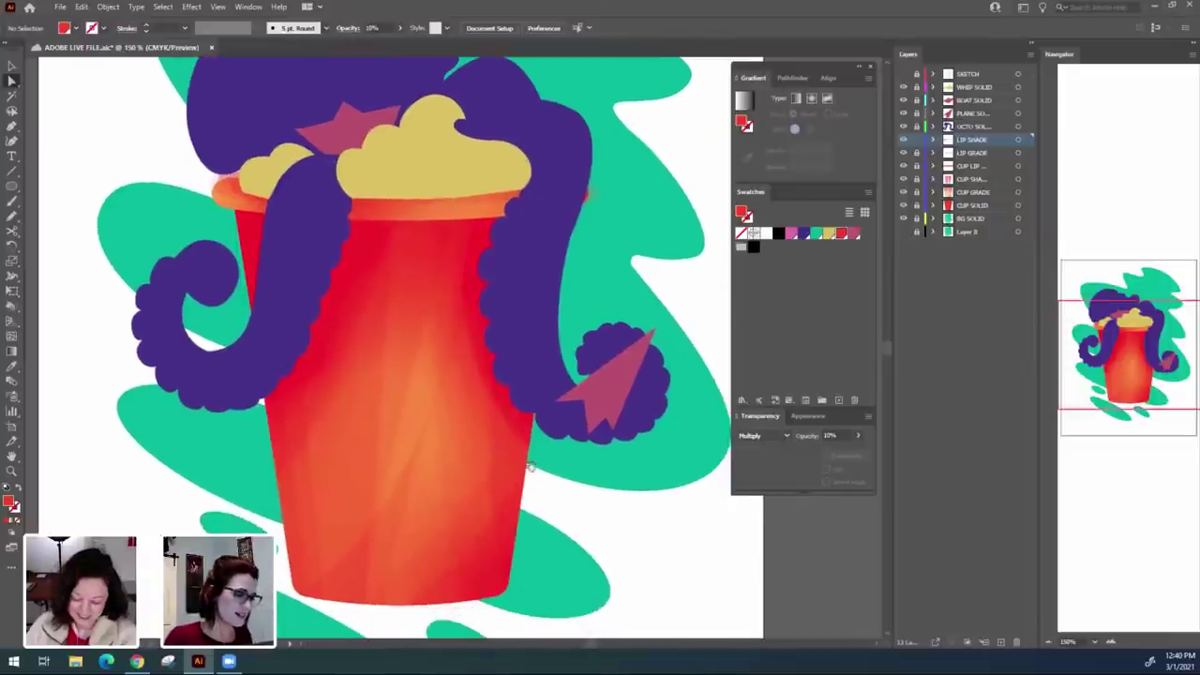
pyautogui.hotkey('ctrl', '-')
pyautogui.hotkey('ctrl', '-')
pyautogui.moveTo(443, 309); pyautogui.dragTo(406, 321)
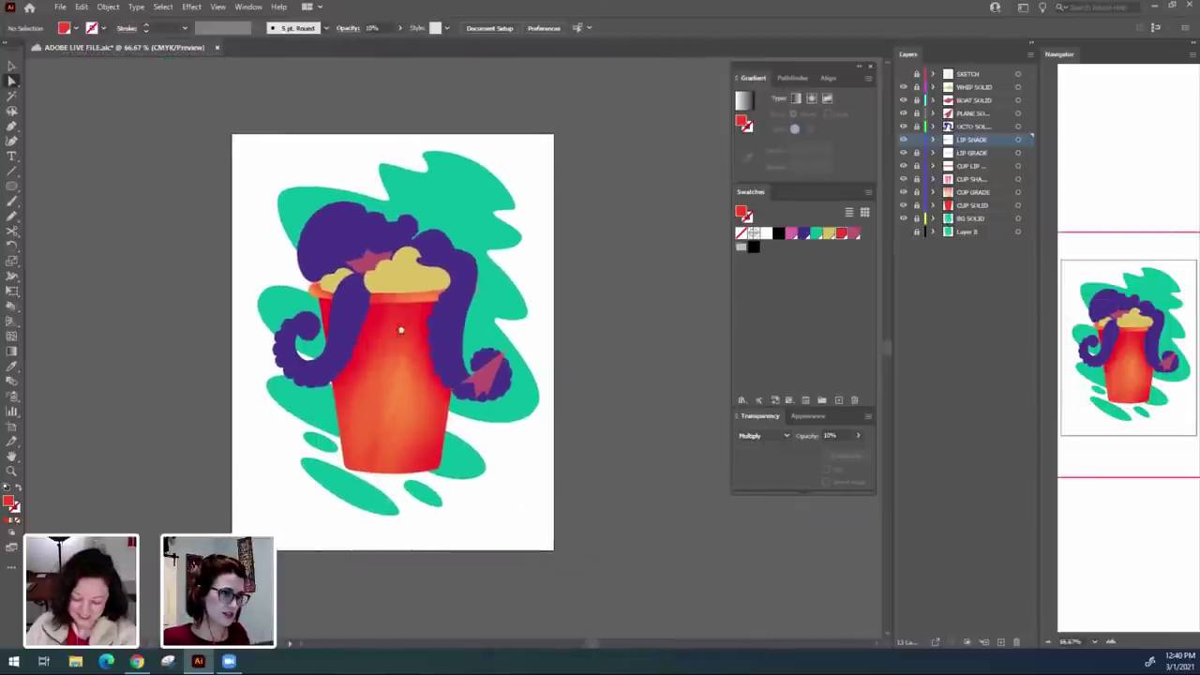
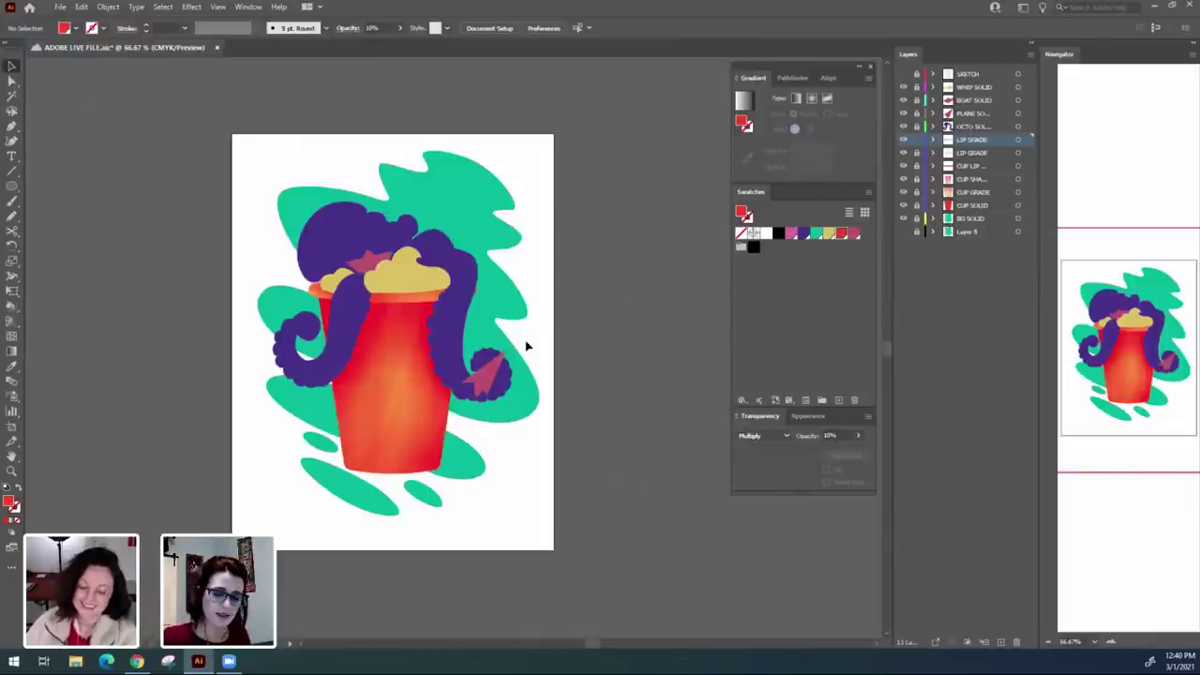
pyautogui.hotkey('ctrl', '+')
pyautogui.moveTo(527, 342); pyautogui.dragTo(551, 318)
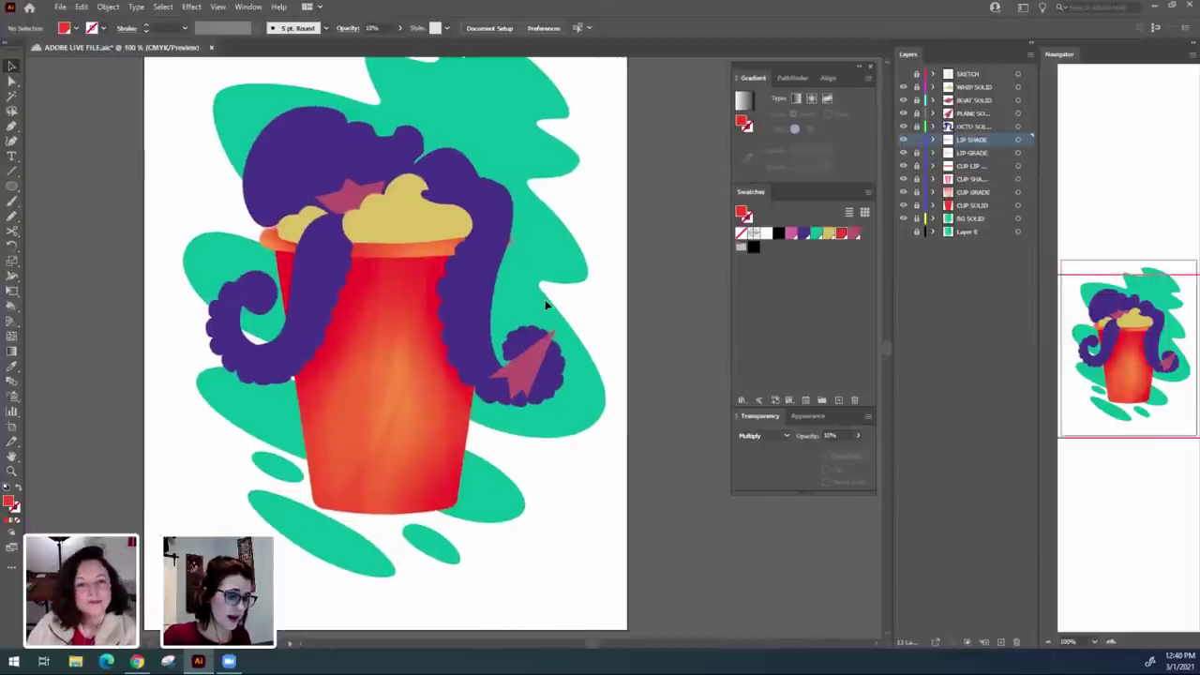
pyautogui.scroll(-1, 581, 403)
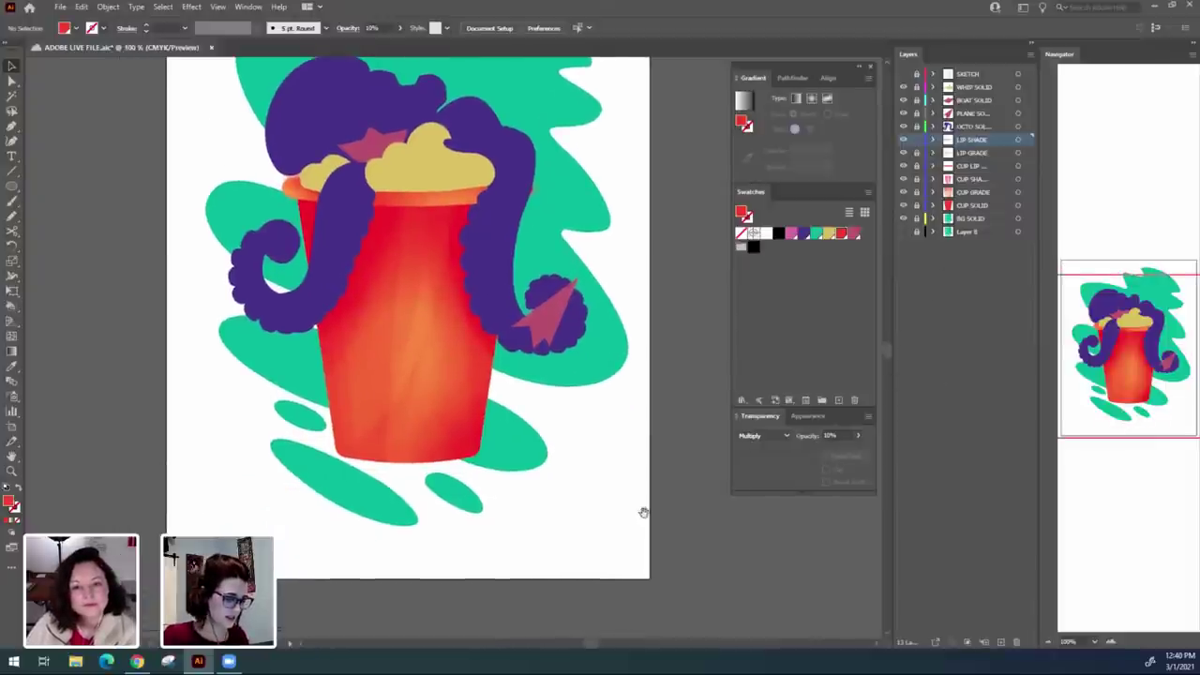
pyautogui.scroll(1, 637, 468)
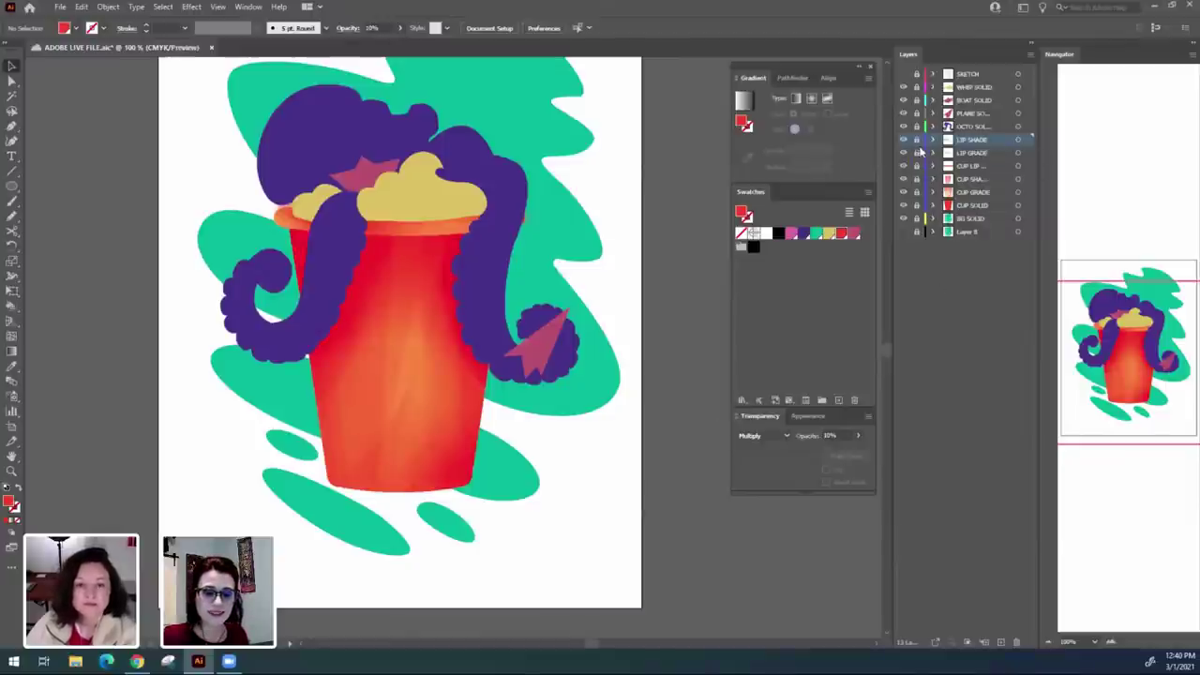
# Copy the cup lip shape in place onto the LIP SHADE layer, in front of the shade shapes.
pyautogui.moveTo(270, 152); pyautogui.dragTo(718, 325)
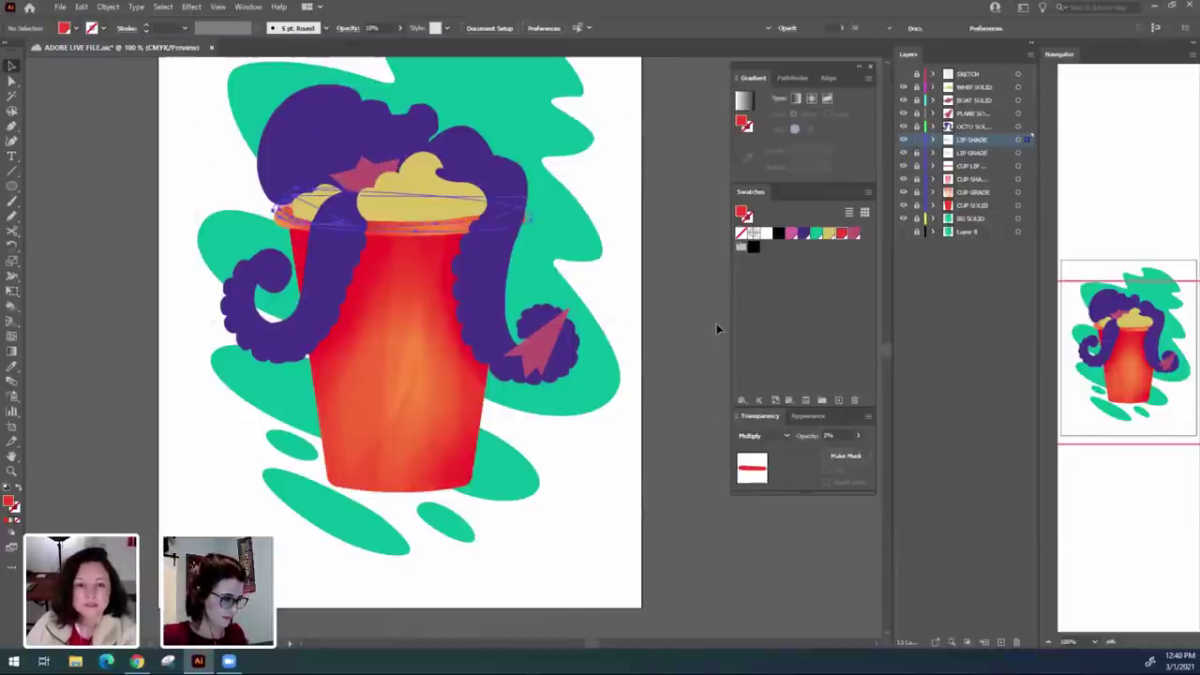
pyautogui.click(696, 410)
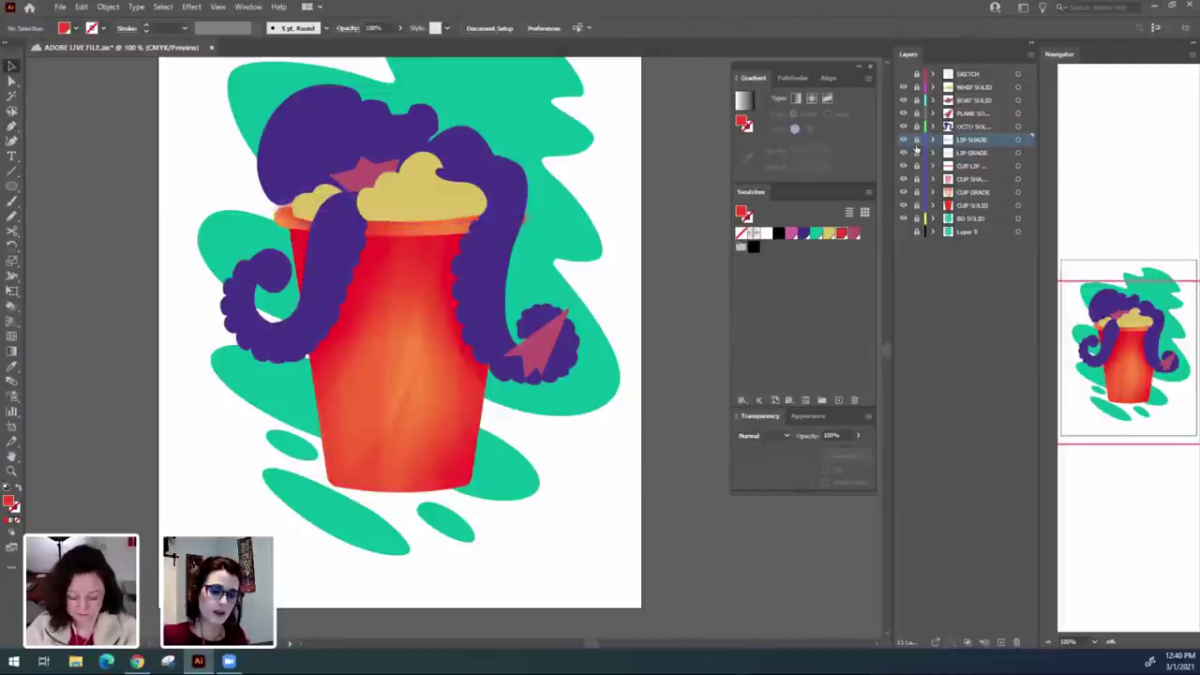
pyautogui.click(424, 227)
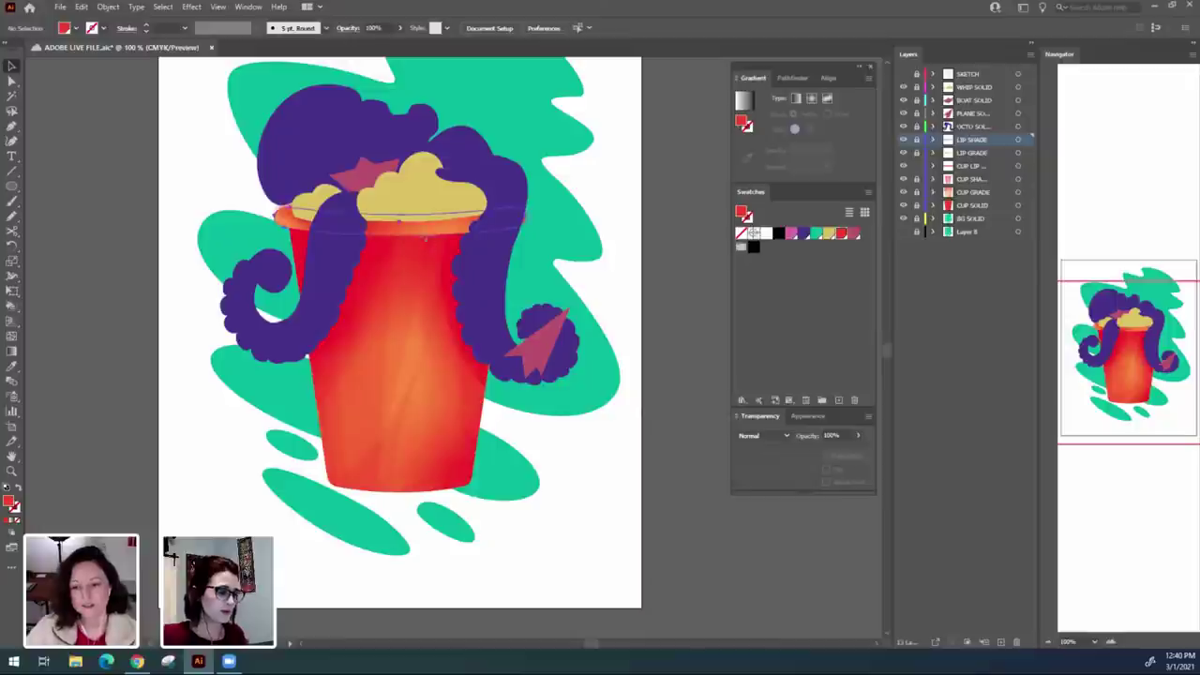
pyautogui.click(705, 311)
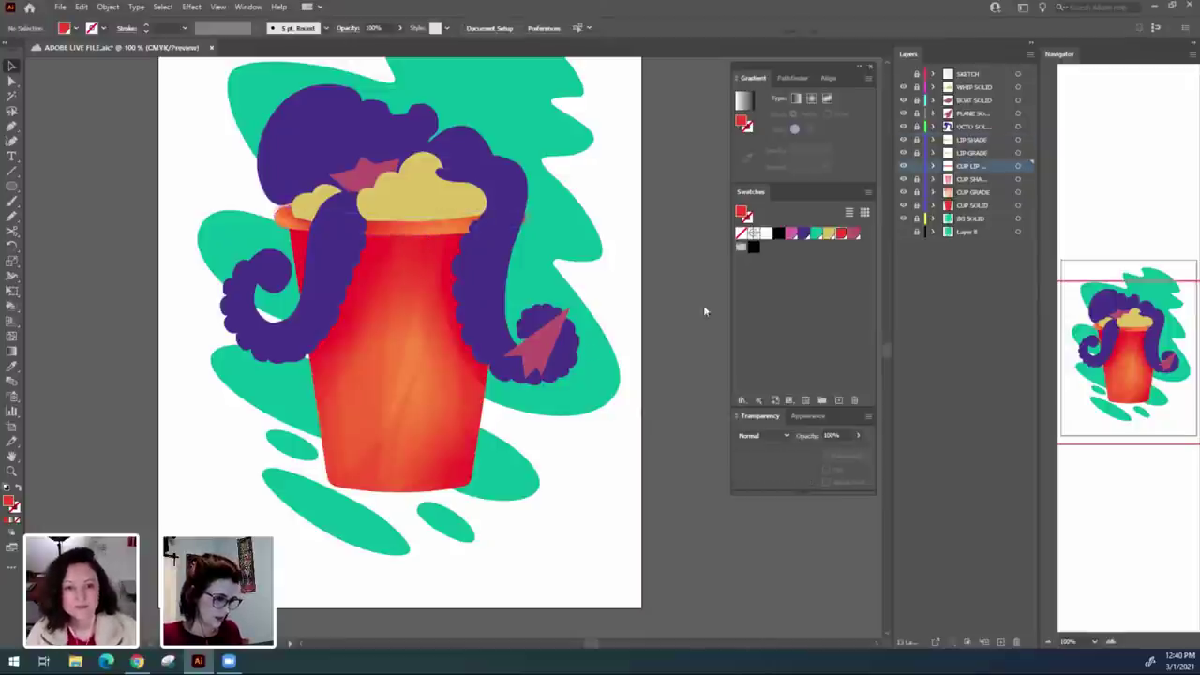
pyautogui.click(978, 140)
pyautogui.click(424, 235)
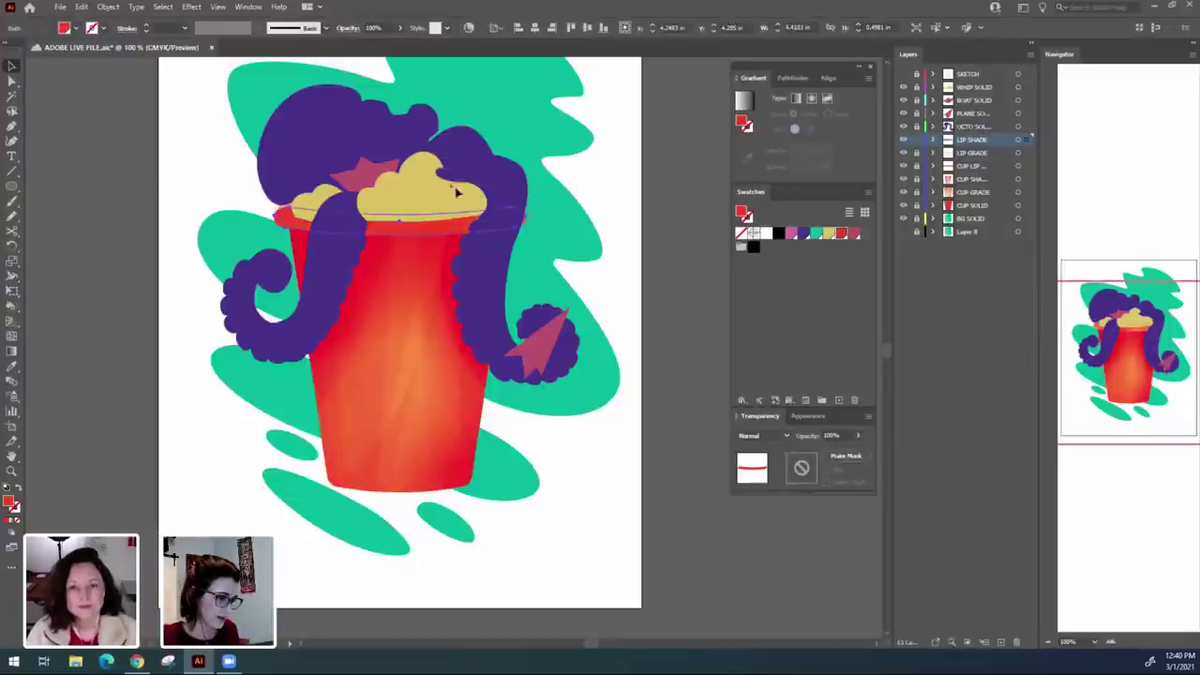
# Clip all the rim shade shapes on the LIP SHADE layer with a clipping mask made from the copied lip shape.
pyautogui.keyDown('shift'); pyautogui.click(279, 204); pyautogui.keyUp('shift')
pyautogui.click(118, 7)
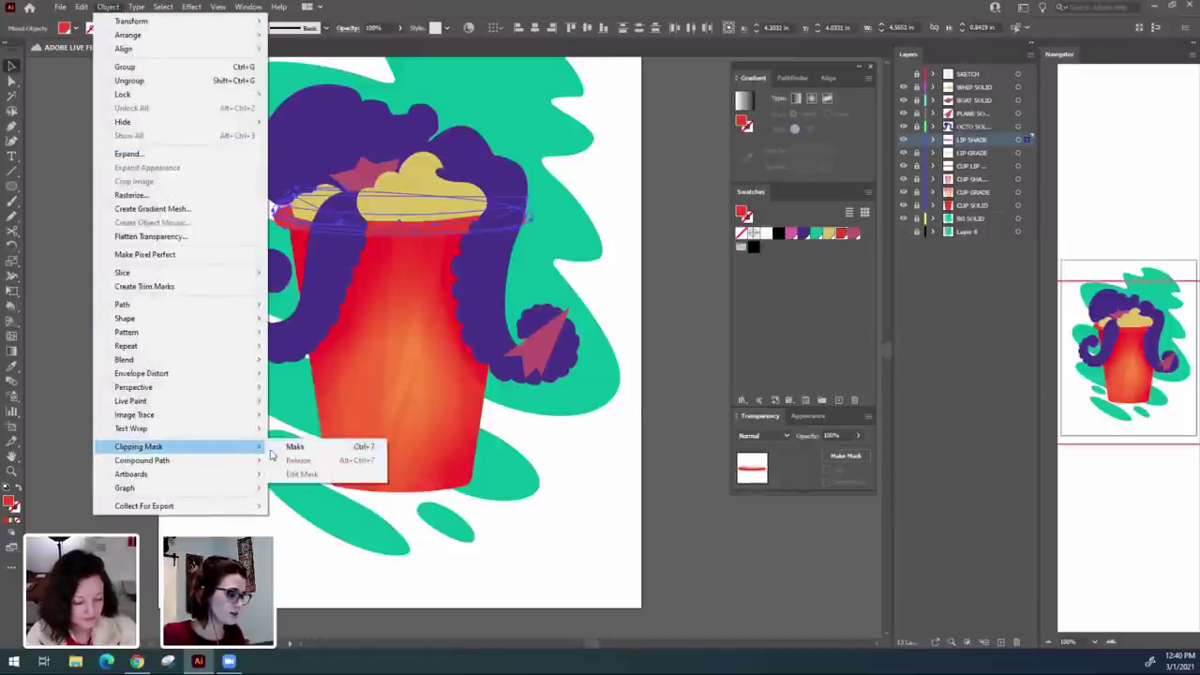
pyautogui.click(293, 447)
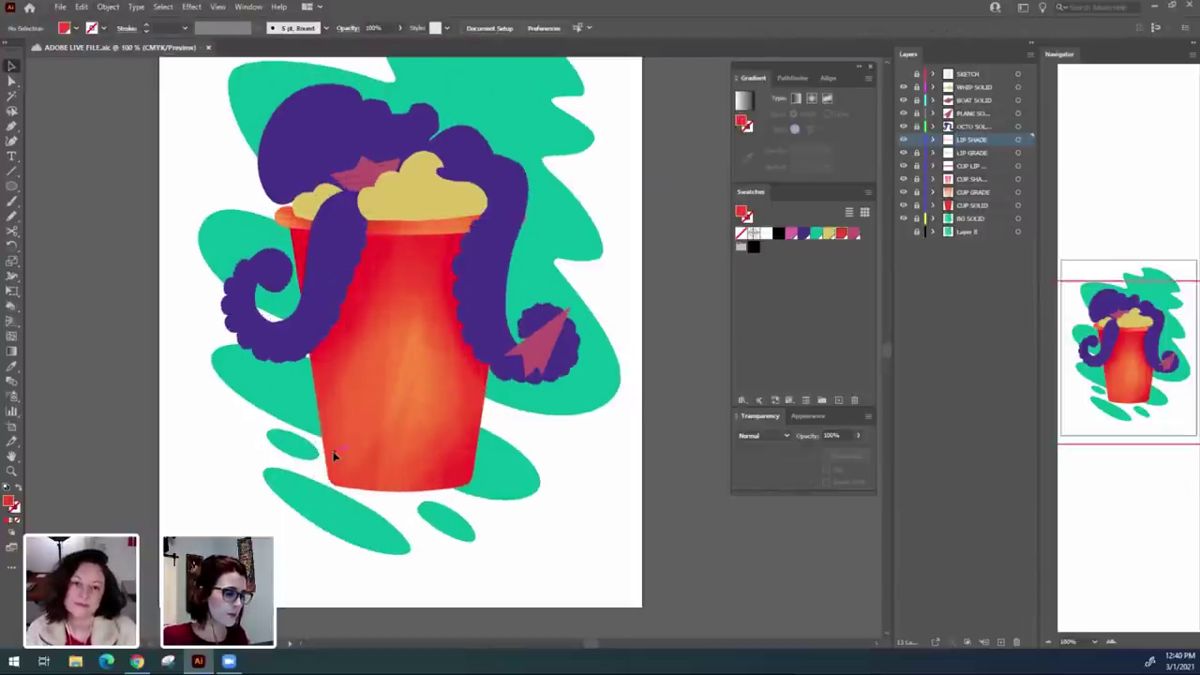
pyautogui.hotkey('ctrl', '=')
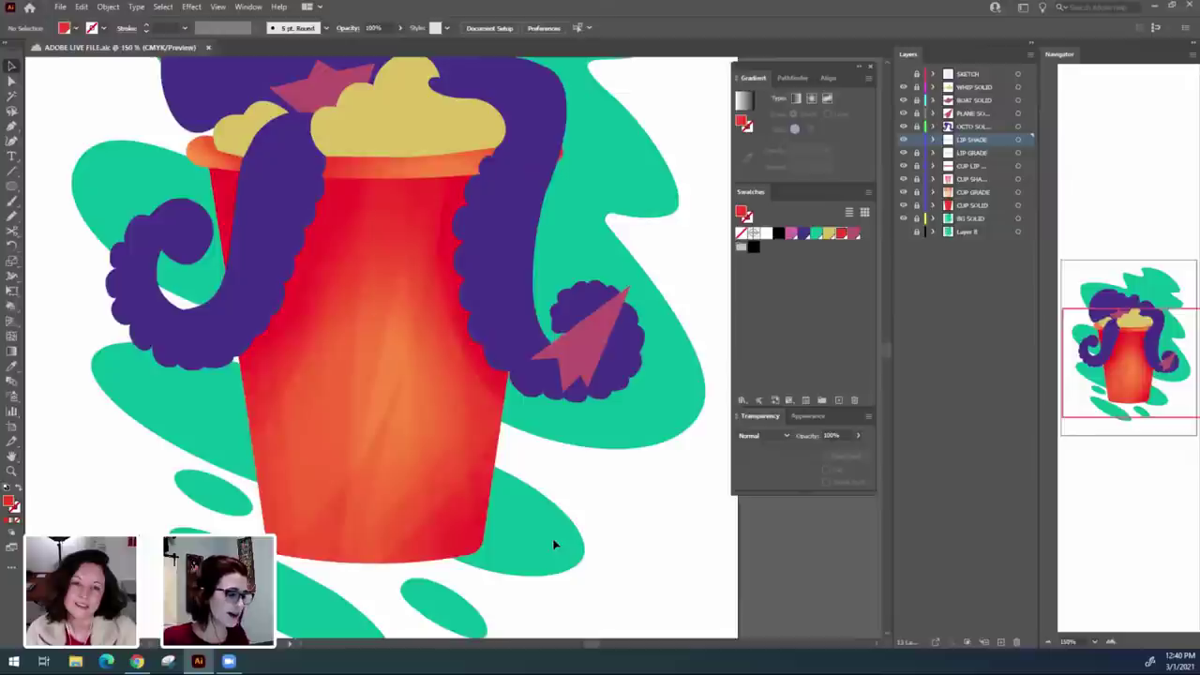
pyautogui.hotkey('ctrl', '-')
pyautogui.moveTo(613, 545); pyautogui.dragTo(593, 553)
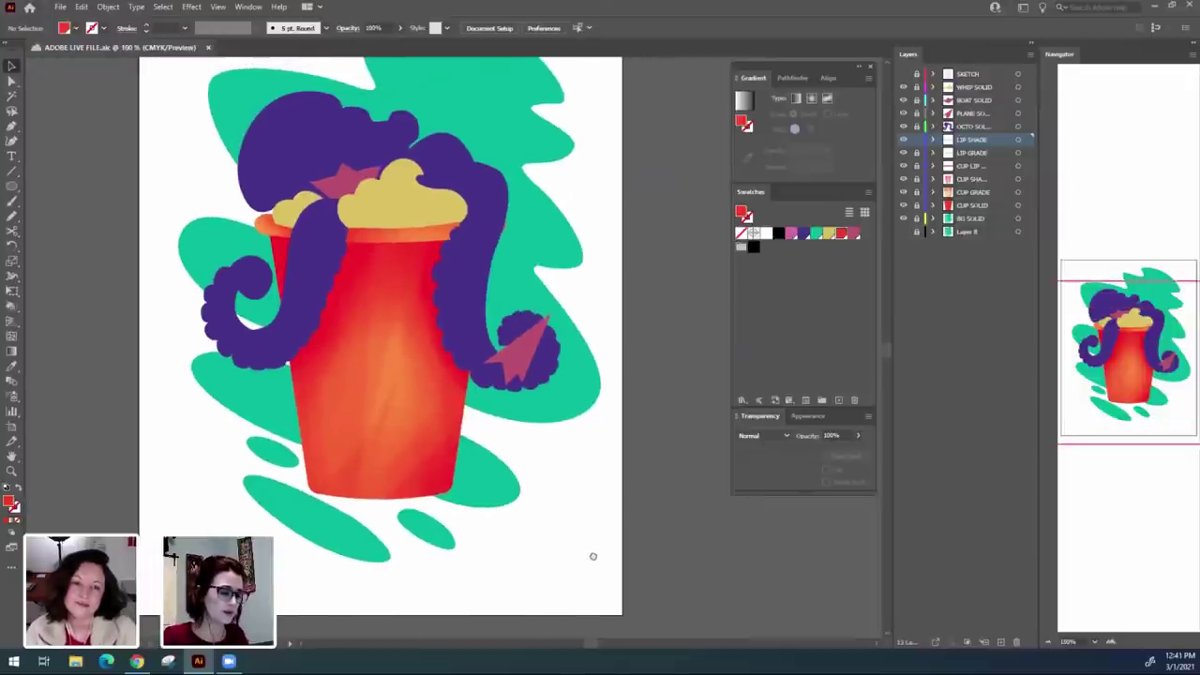
# Unlock and activate the cup shade layer, and set the Pen tool's fill to the yellow swatch.
pyautogui.click(920, 165)
pyautogui.click(917, 180)
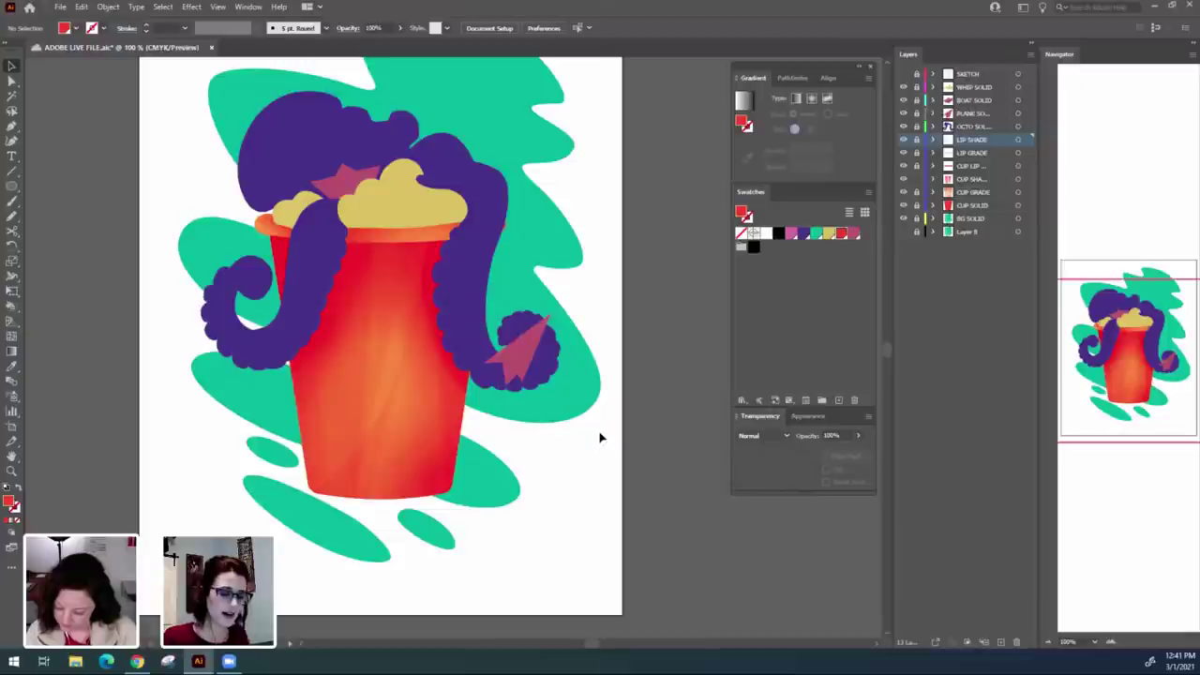
pyautogui.scroll(-3, 599, 432)
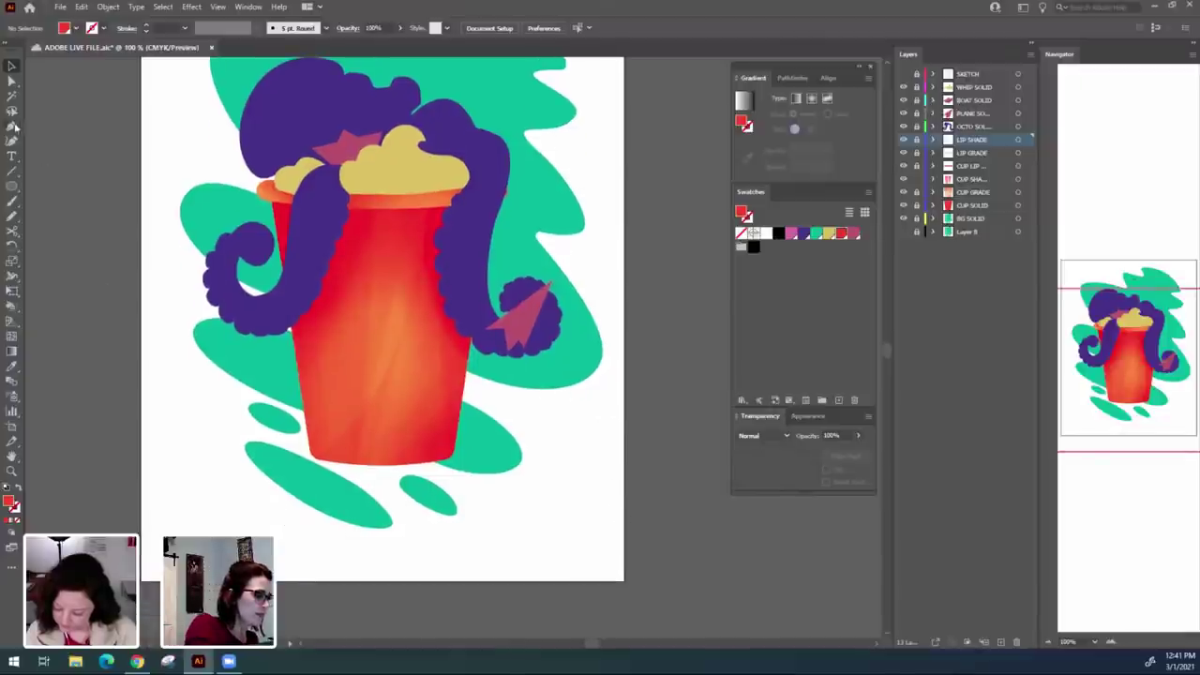
pyautogui.press('p')
pyautogui.click(829, 234)
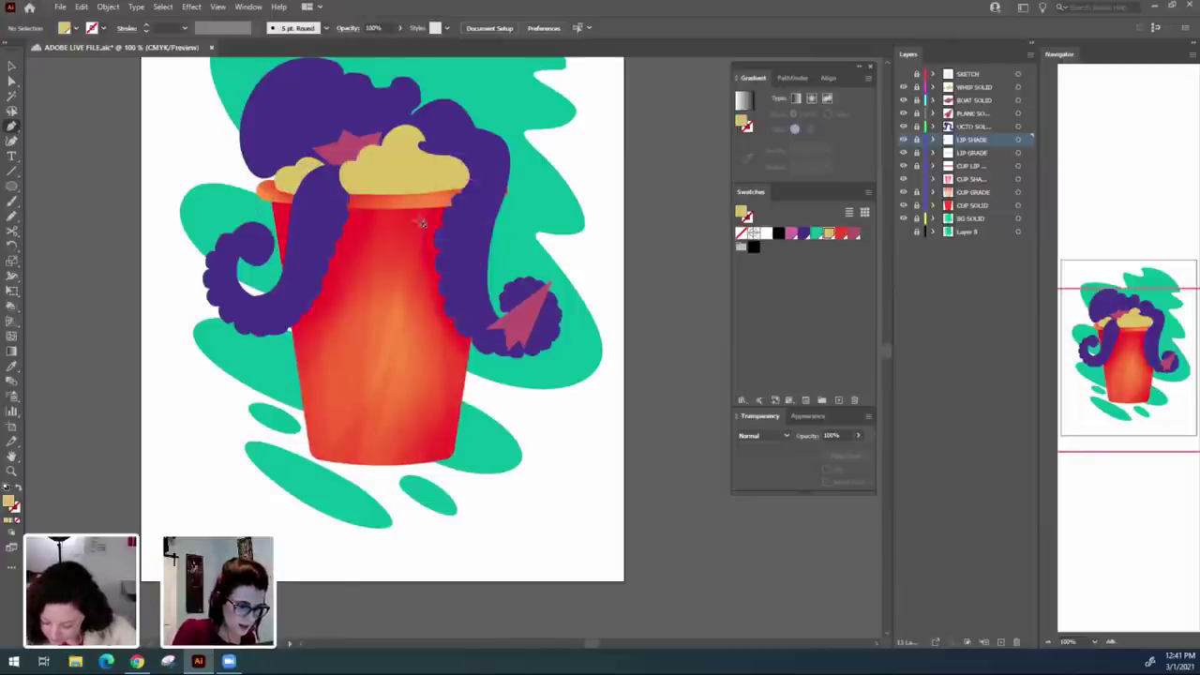
pyautogui.click(965, 178)
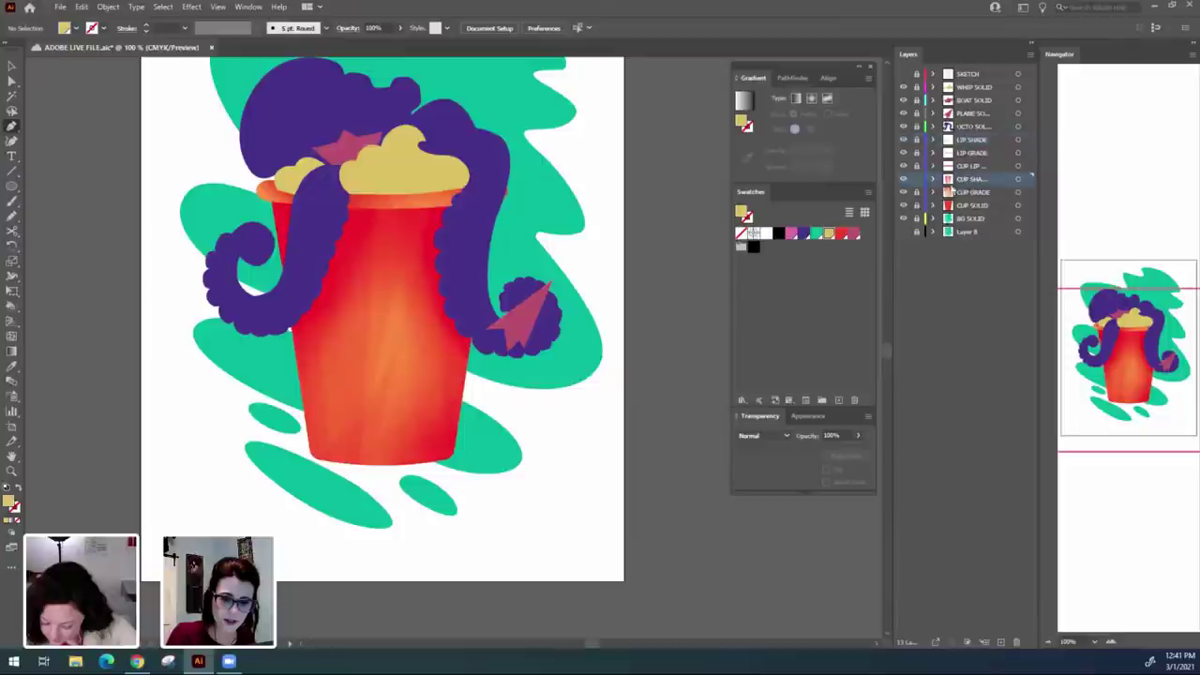
# Draw a tall, narrow closed yellow strip on the cup's right side, from the rim to just below the base.
pyautogui.click(420, 203)
pyautogui.click(402, 477)
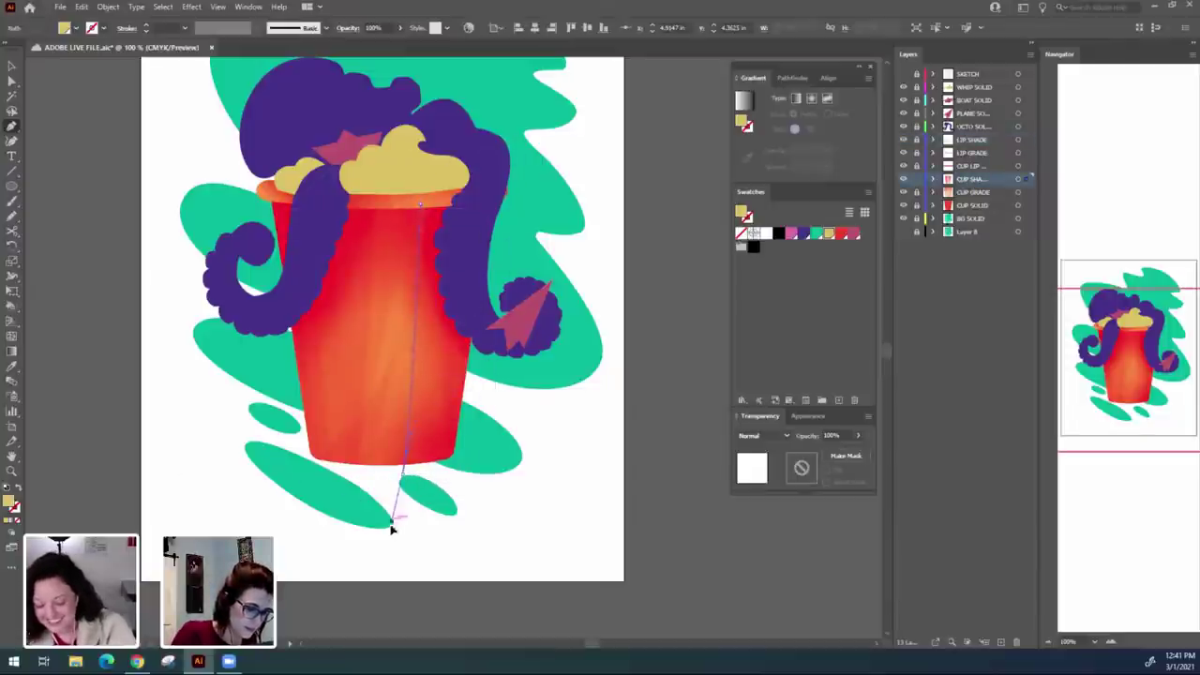
pyautogui.moveTo(392, 521); pyautogui.dragTo(377, 556)
pyautogui.click(404, 474)
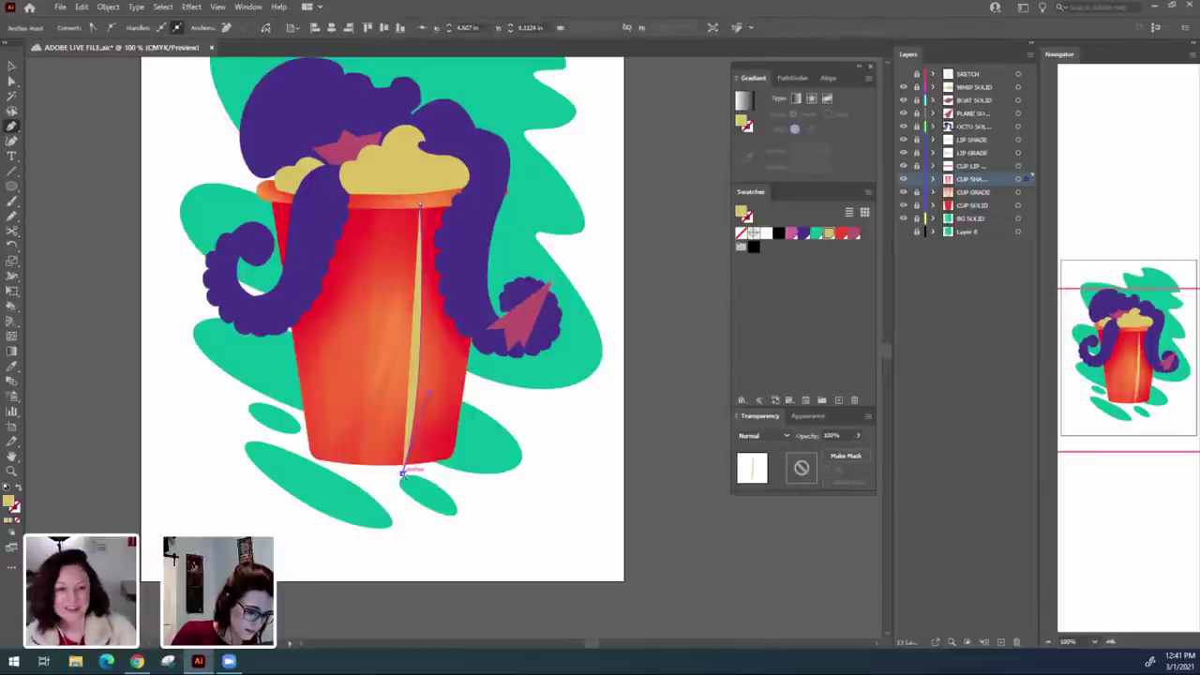
pyautogui.click(428, 474)
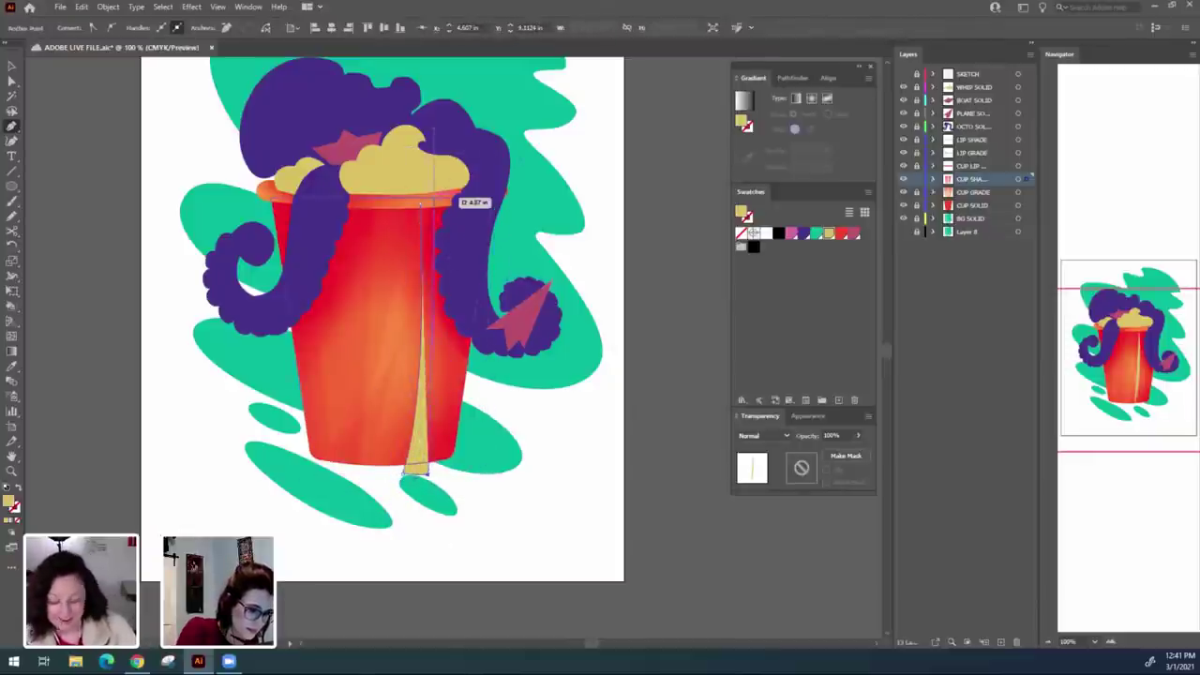
pyautogui.click(438, 201)
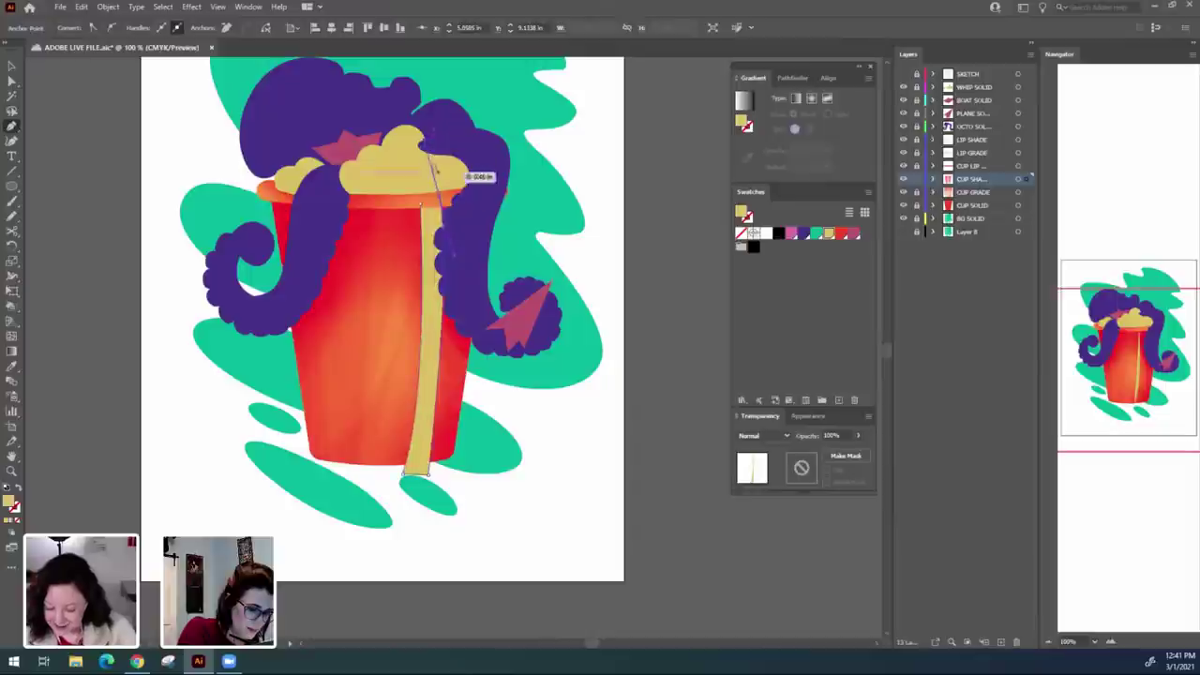
pyautogui.moveTo(429, 152); pyautogui.dragTo(428, 148)
pyautogui.click(440, 200)
pyautogui.click(420, 203)
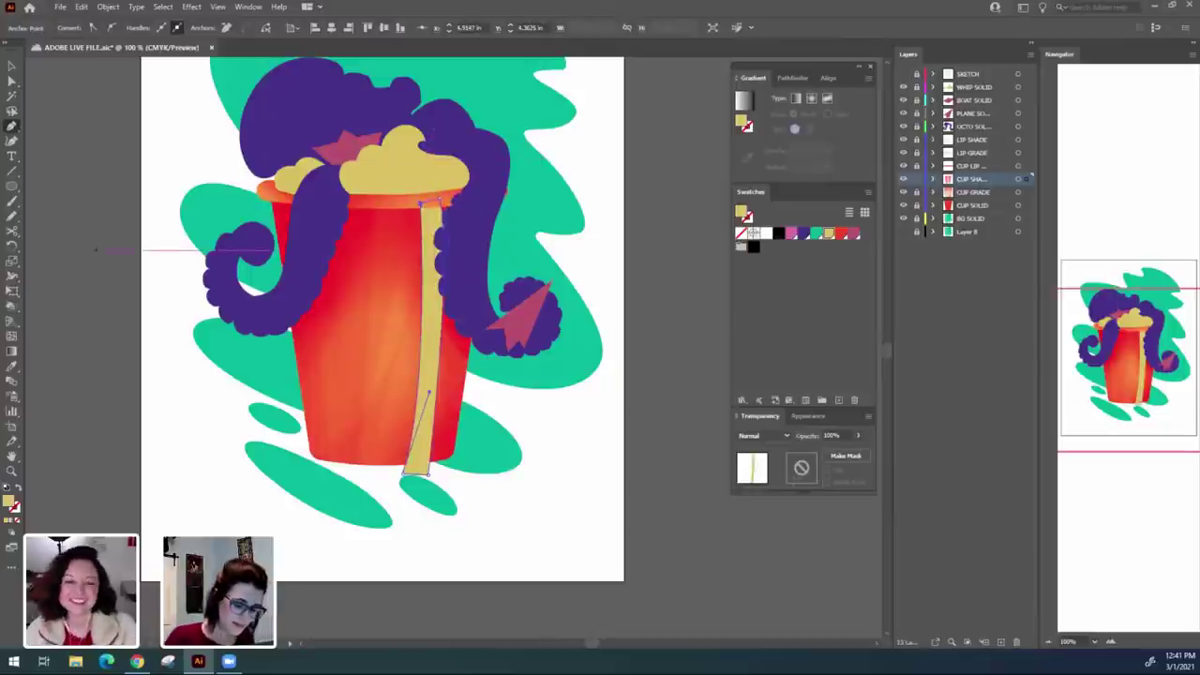
# Set the yellow strip to Lighten blending with 10% opacity.
pyautogui.click(760, 437)
pyautogui.click(784, 282)
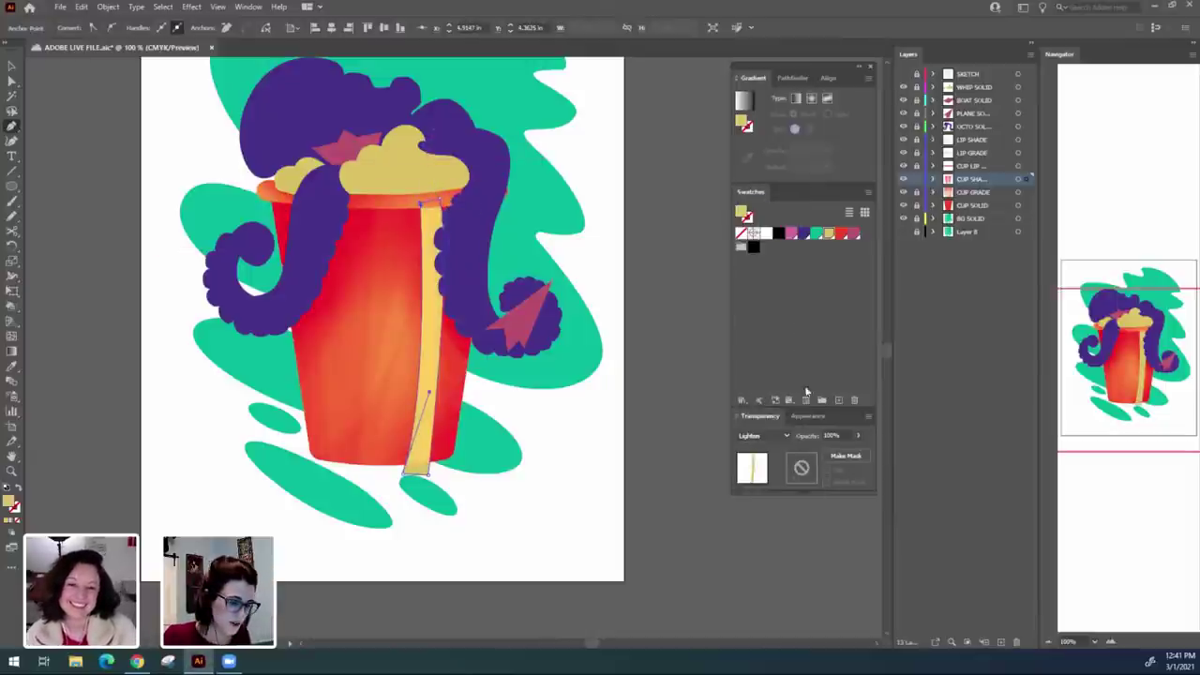
pyautogui.click(844, 435)
pyautogui.write('1')
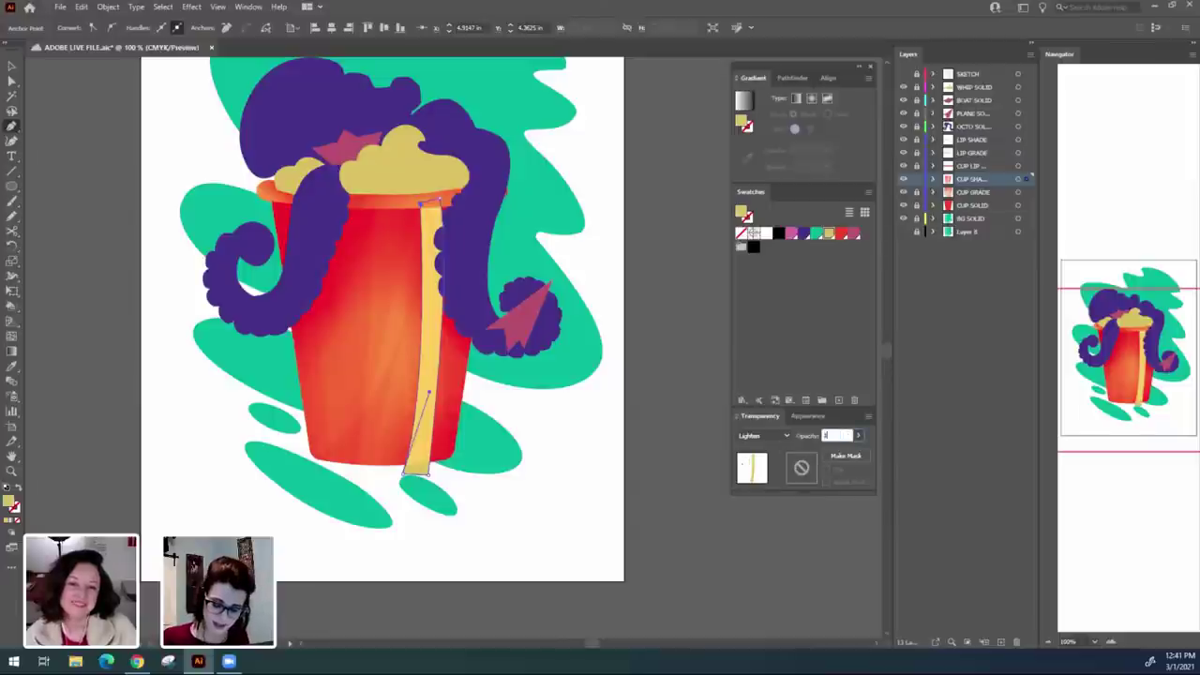
pyautogui.write('0')
pyautogui.press('Return')
pyautogui.press('a')
pyautogui.click(648, 568)
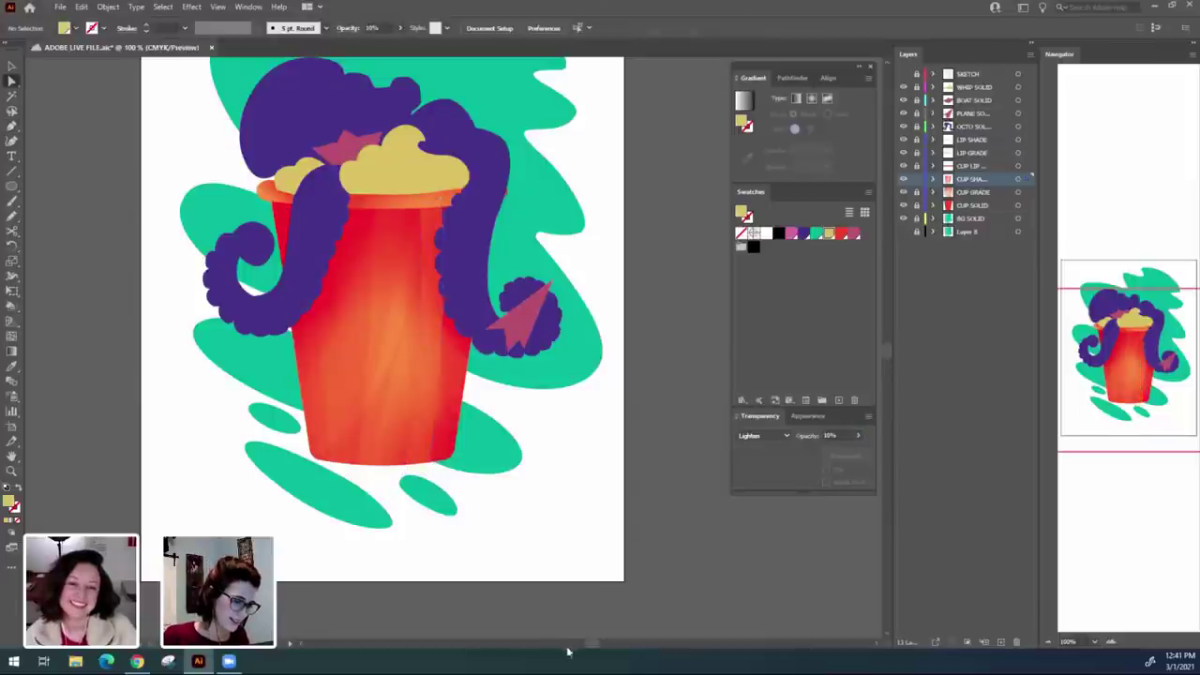
# Widen the yellow strip into a broad panel extending from the cup's middle past its right edge by moving its corner points.
pyautogui.click(424, 455)
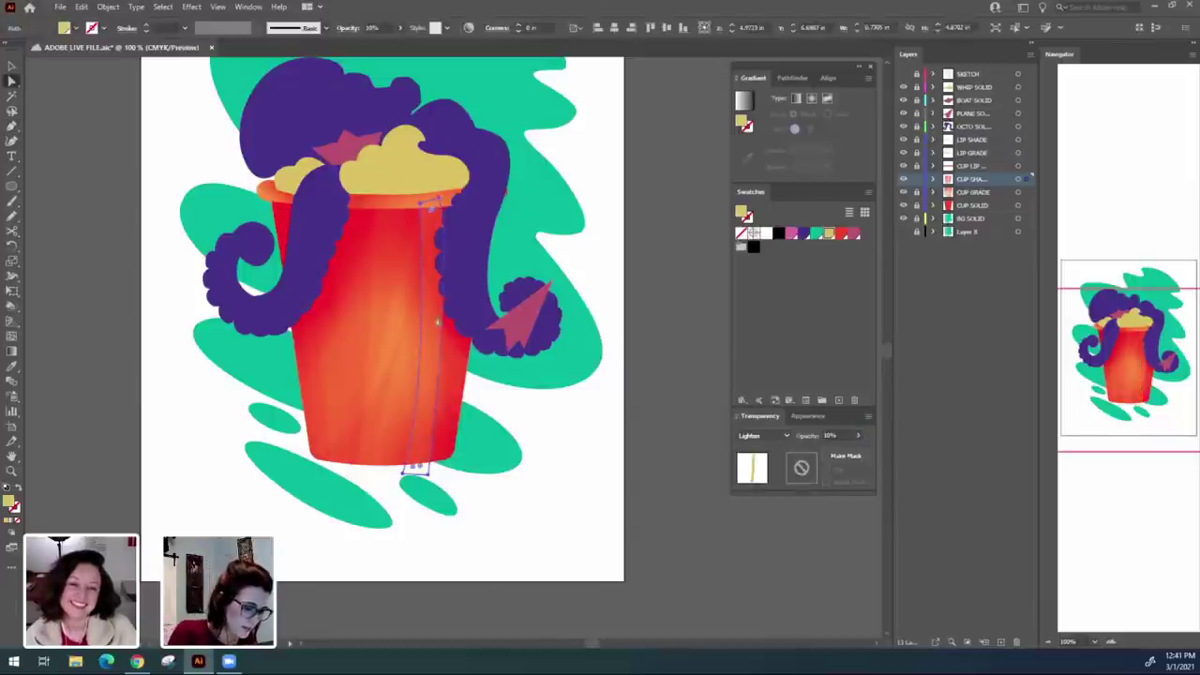
pyautogui.click(420, 204)
pyautogui.moveTo(420, 204); pyautogui.dragTo(404, 201)
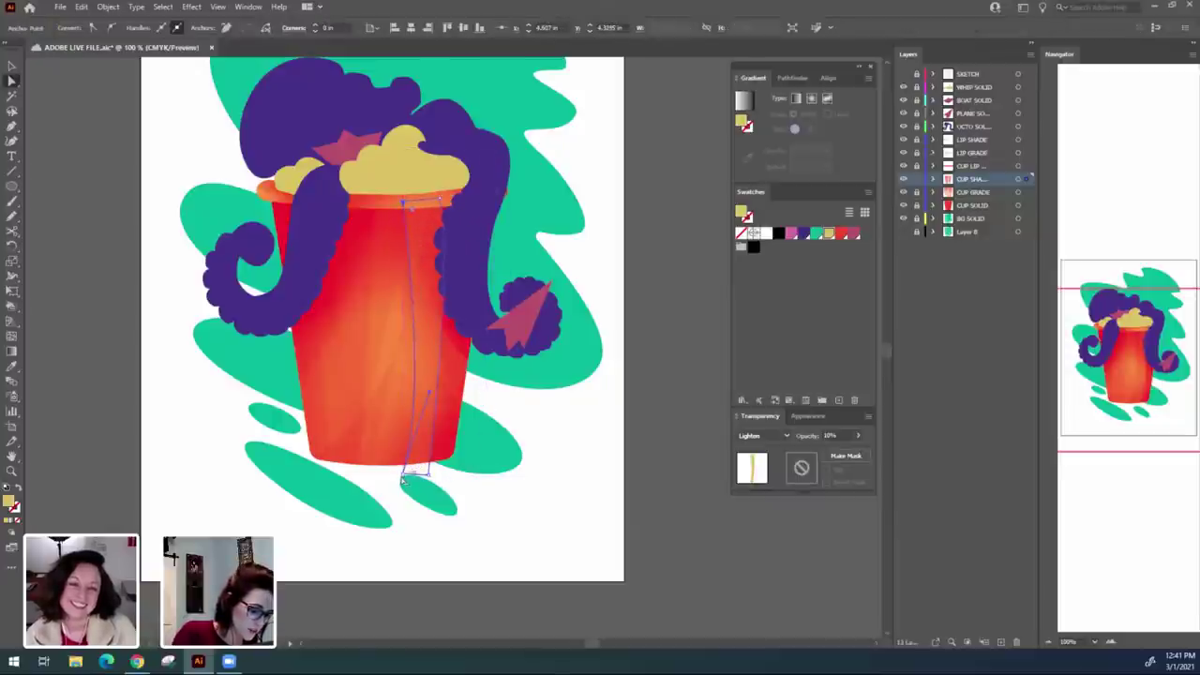
pyautogui.moveTo(407, 472); pyautogui.dragTo(467, 436)
pyautogui.moveTo(441, 199); pyautogui.dragTo(490, 195)
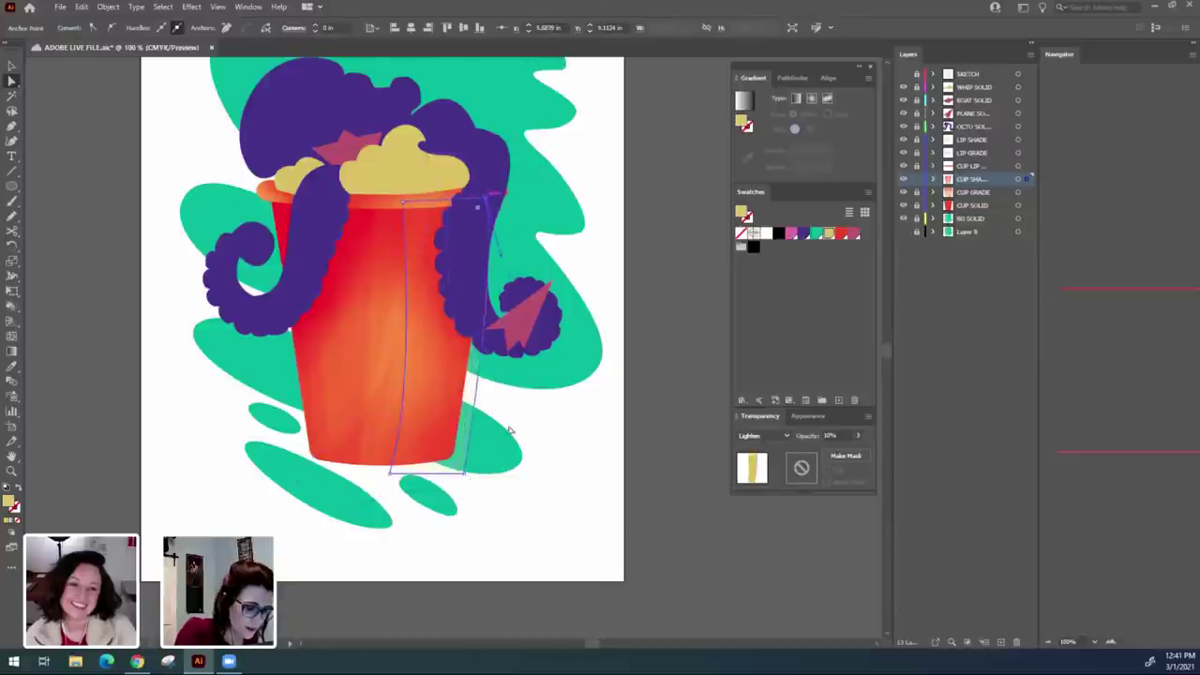
pyautogui.click(668, 537)
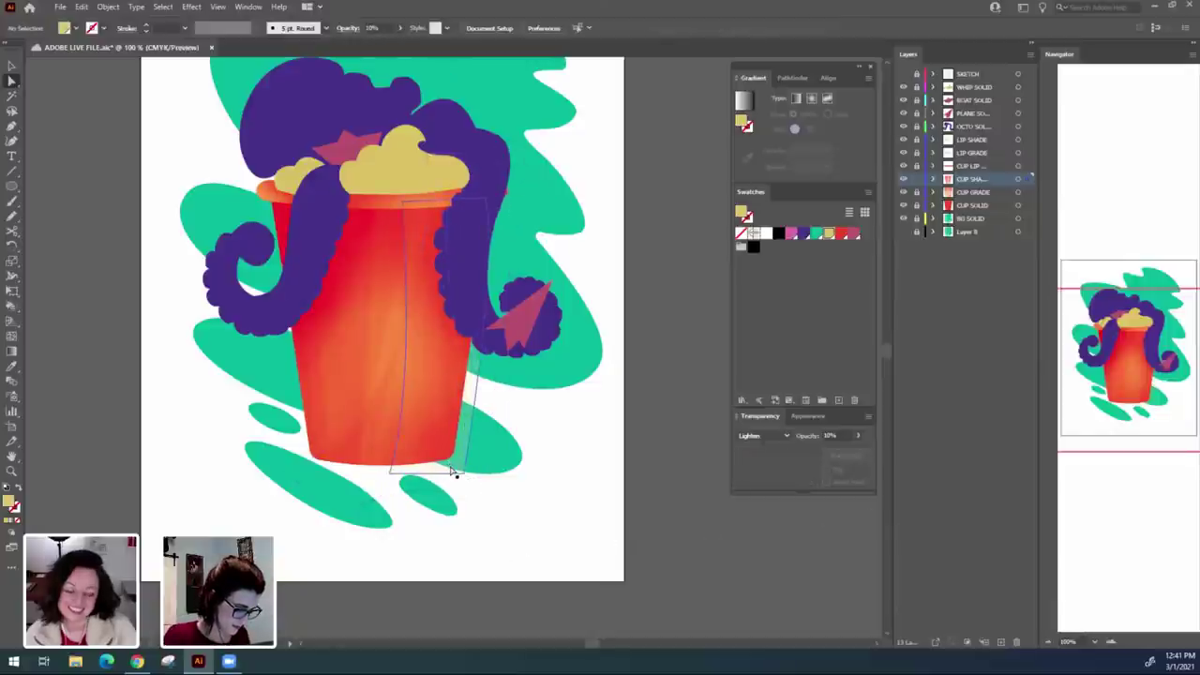
# Set the widened yellow panel's opacity to 30%.
pyautogui.press('v')
pyautogui.click(456, 474)
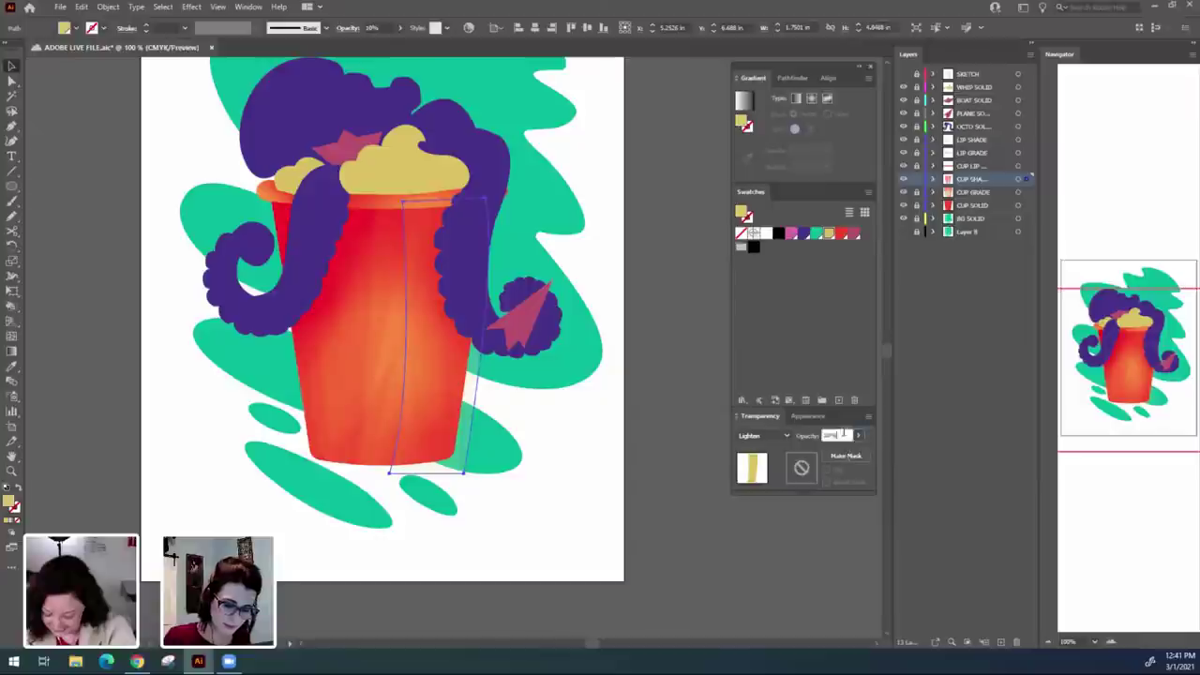
pyautogui.write('30')
pyautogui.press('Return')
pyautogui.click(670, 546)
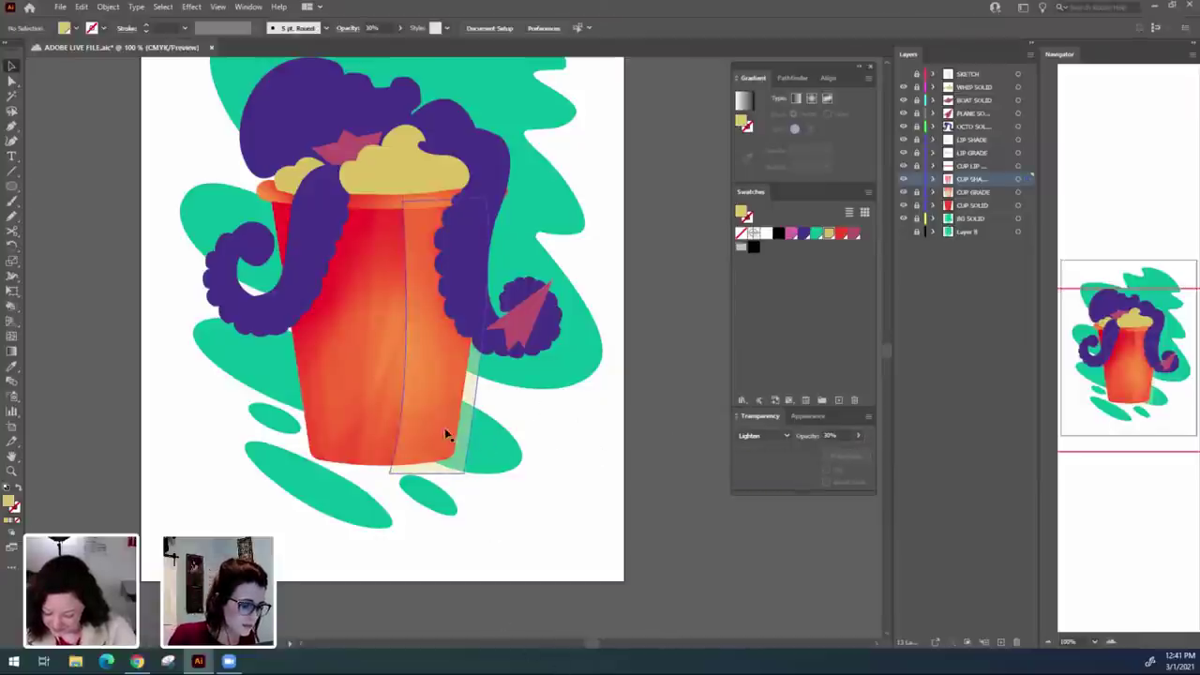
# Reduce the yellow panel's opacity to 20%.
pyautogui.click(447, 435)
pyautogui.click(830, 435)
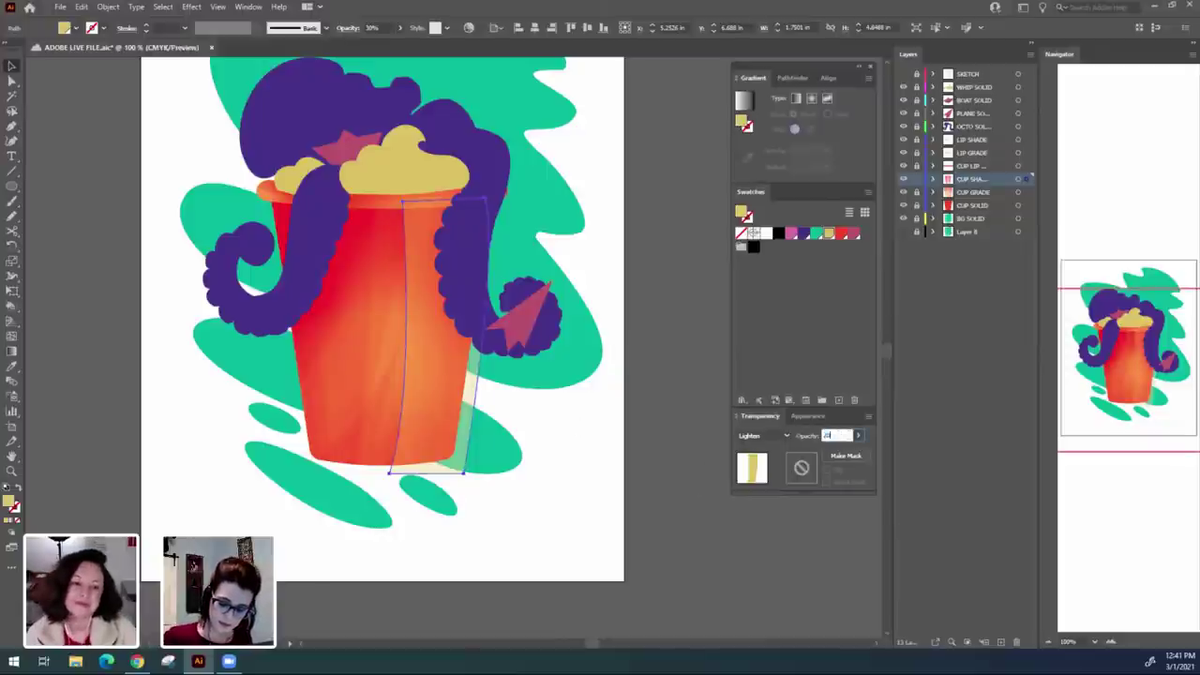
pyautogui.write('20')
pyautogui.press('Return')
pyautogui.click(651, 509)
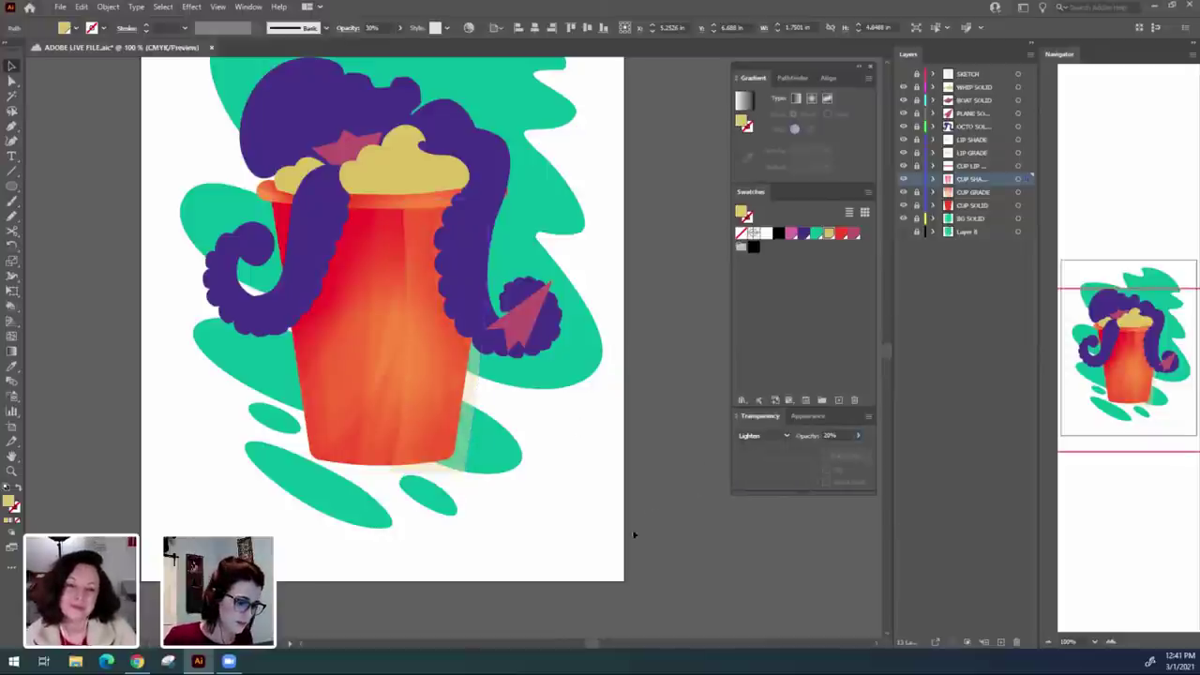
# Pull the panel's right corners inward and its lower-left corner outward, then curve its left edge so it sweeps toward the base.
pyautogui.click(444, 428)
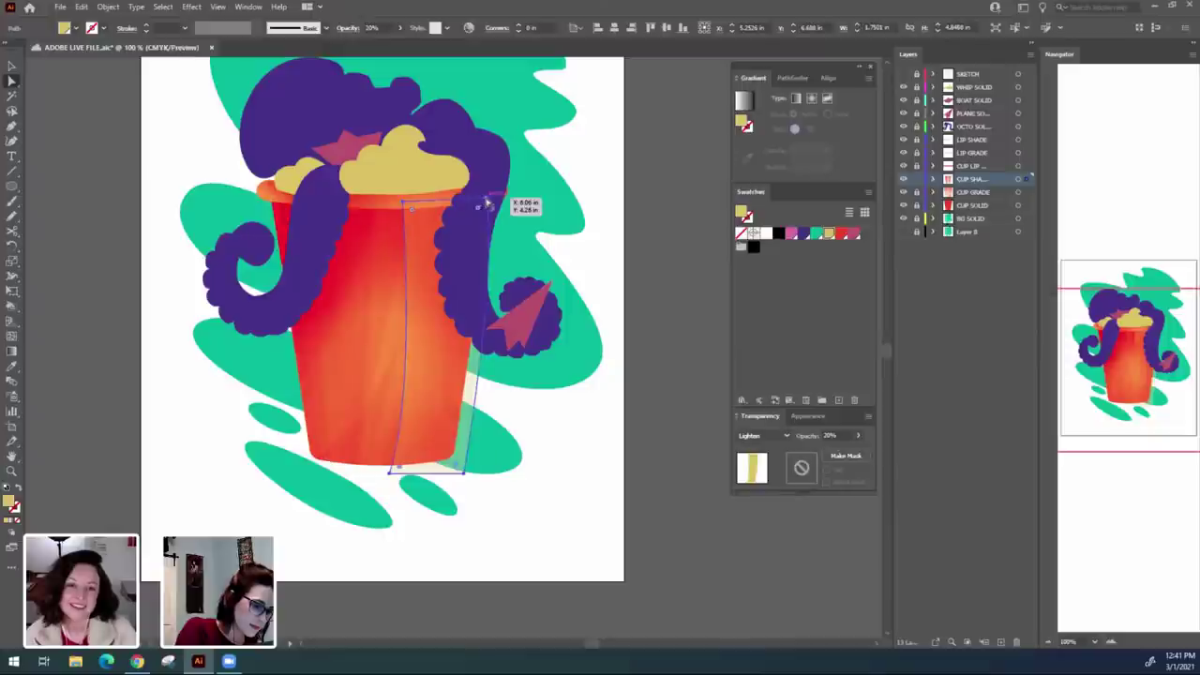
pyautogui.moveTo(487, 199); pyautogui.dragTo(462, 200)
pyautogui.moveTo(468, 479); pyautogui.dragTo(362, 481)
pyautogui.moveTo(388, 399); pyautogui.dragTo(427, 388)
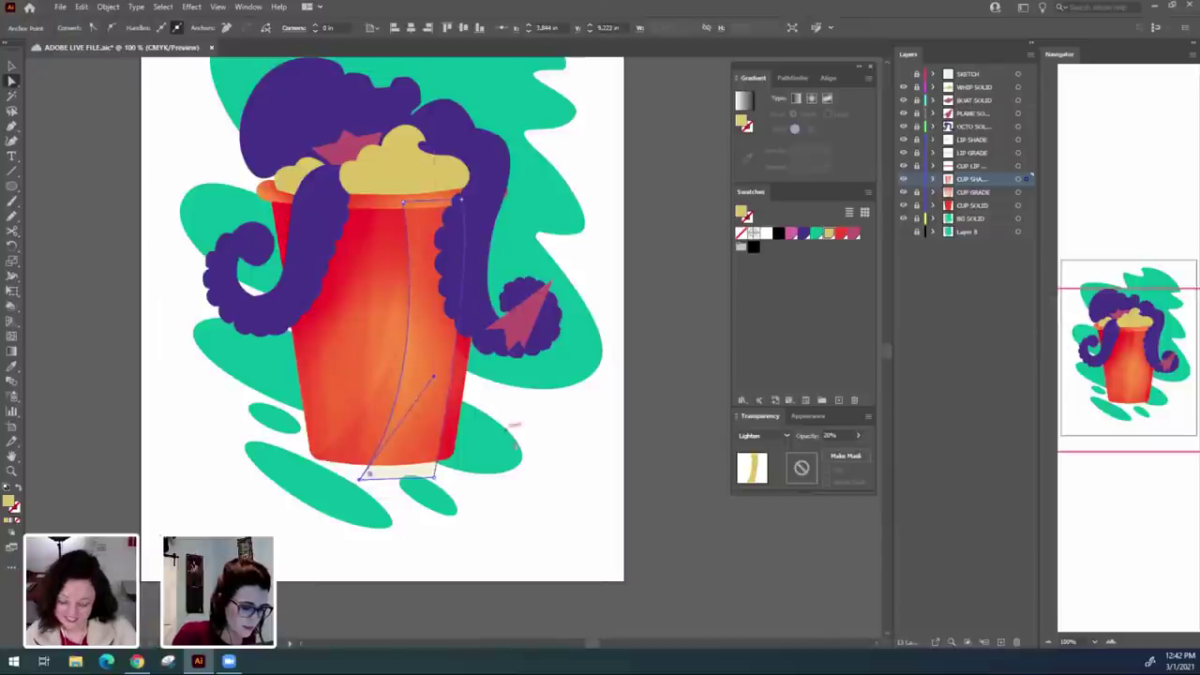
pyautogui.click(555, 597)
# Delete the translucent yellow highlight panel from the right side of the cup.
pyautogui.moveTo(562, 601); pyautogui.dragTo(571, 584)
pyautogui.hotkey('ctrl', '-')
pyautogui.hotkey('ctrl', '-')
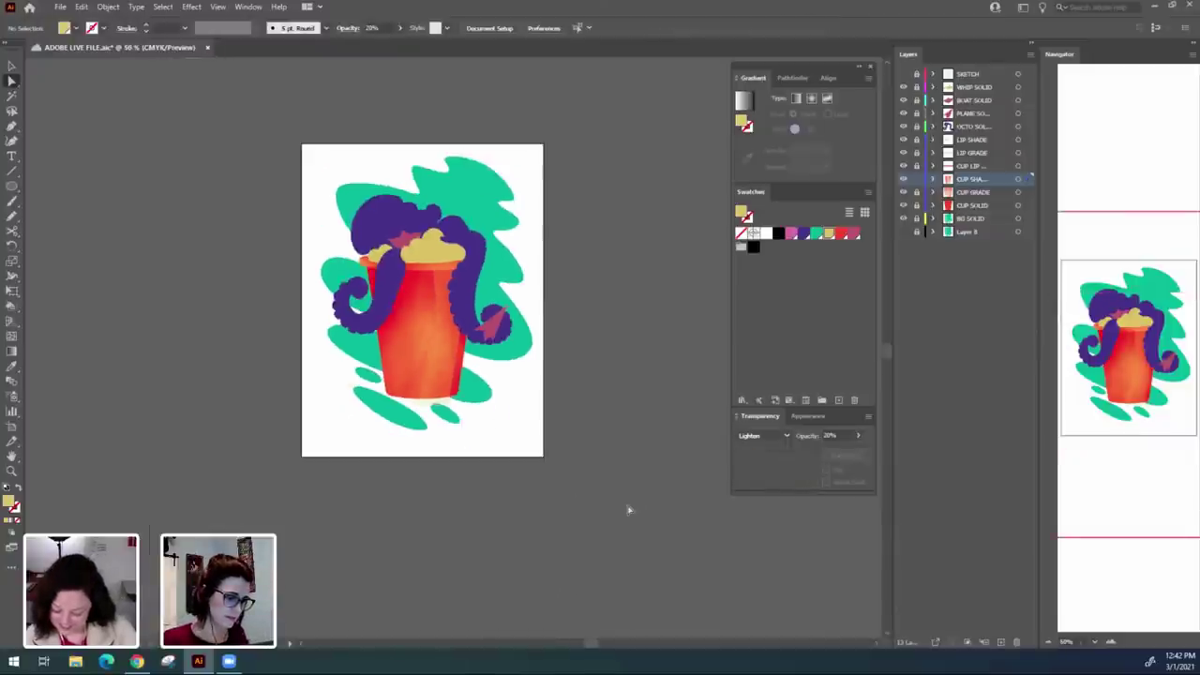
pyautogui.hotkey('ctrl', '+')
pyautogui.hotkey('ctrl', '+')
pyautogui.hotkey('ctrl', '+')
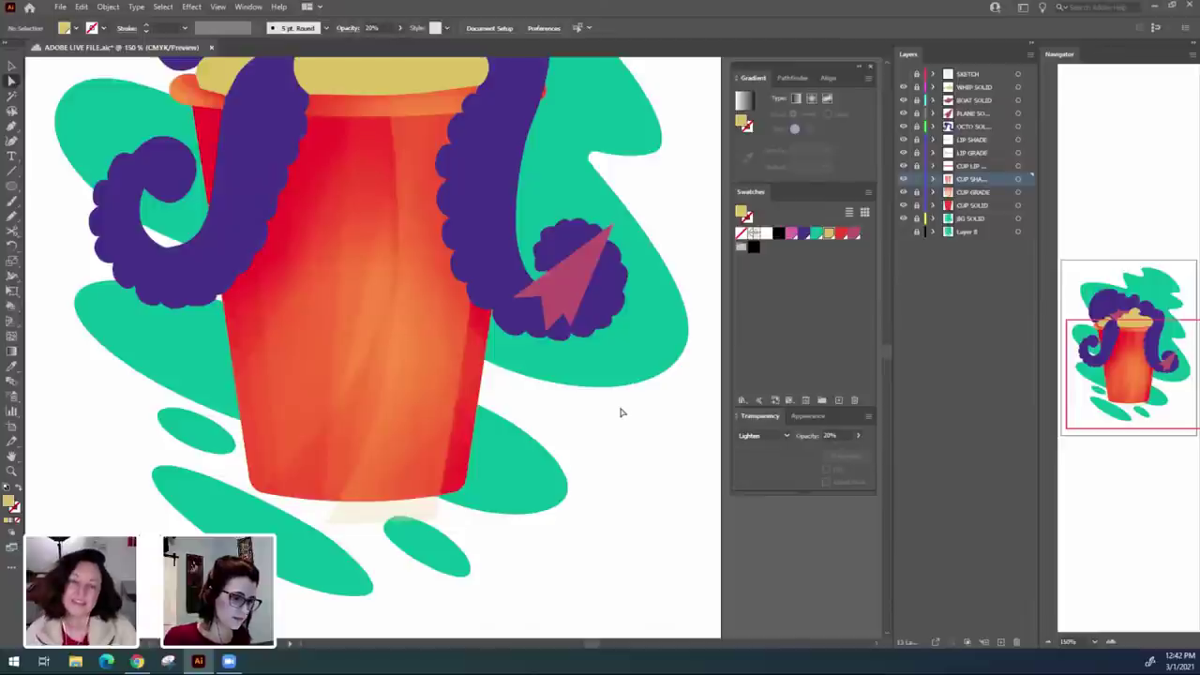
pyautogui.hotkey('ctrl', '-')
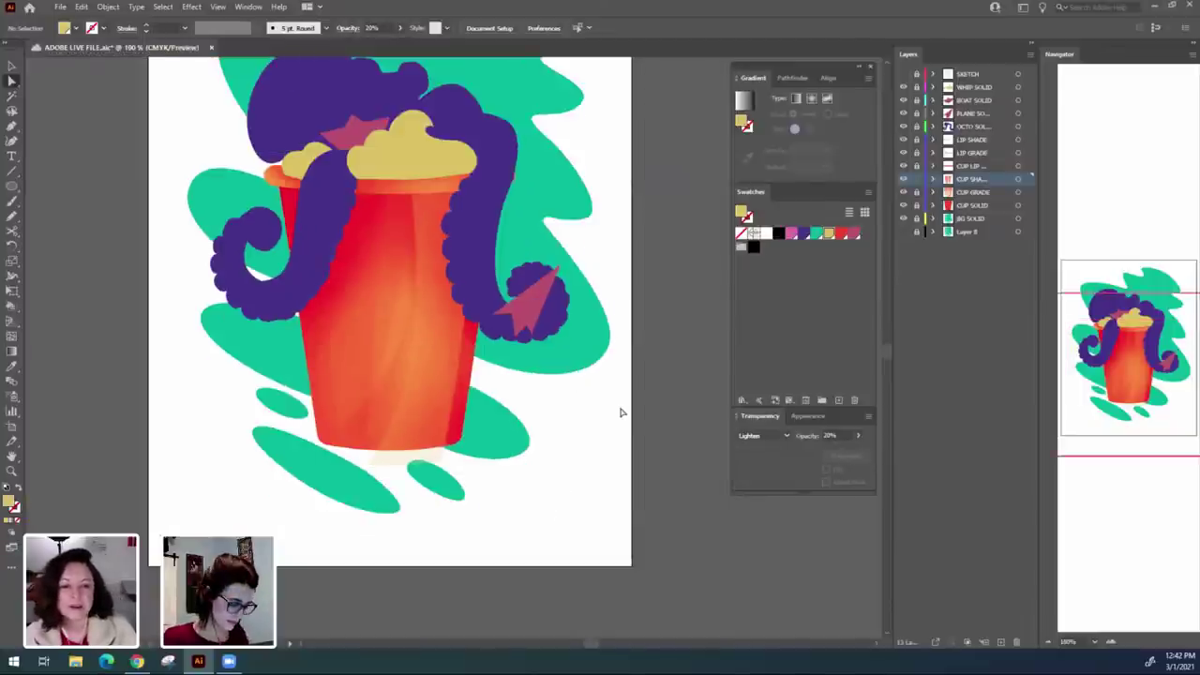
pyautogui.press('v')
pyautogui.click(439, 456)
pyautogui.press('\\')
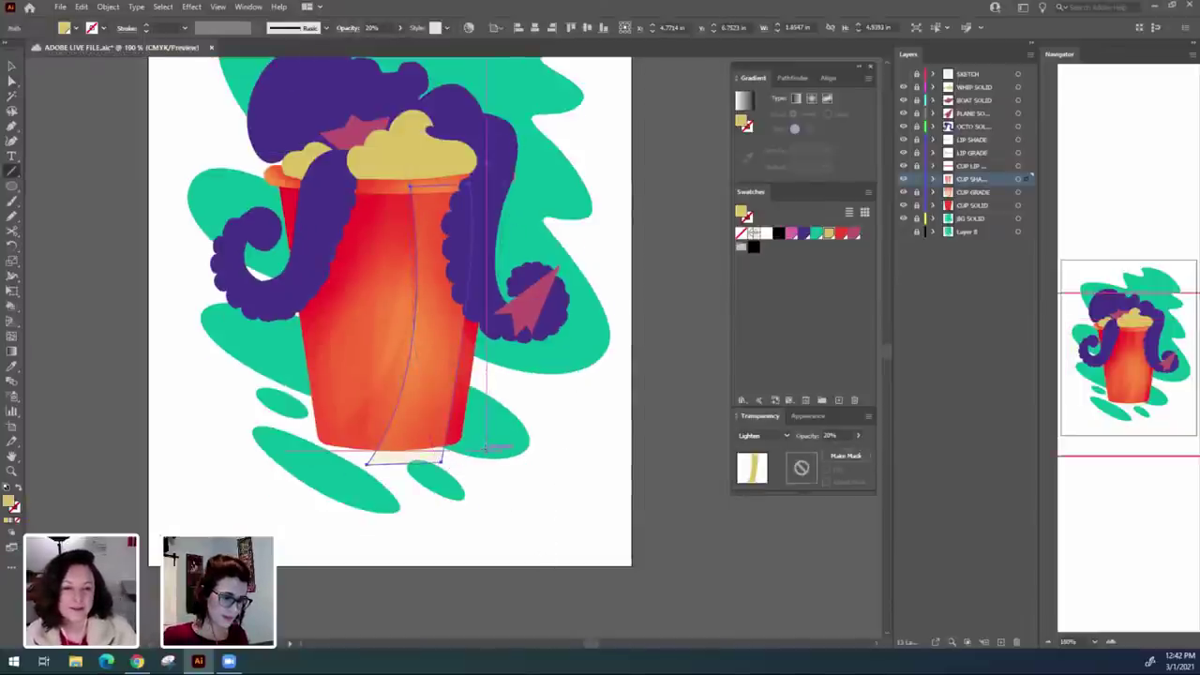
pyautogui.press('Delete')
# Draw a closed, curved yellow strip with the Pen tool just left of the cup's centre, from above the rim to below the base.
pyautogui.moveTo(628, 574); pyautogui.dragTo(647, 565)
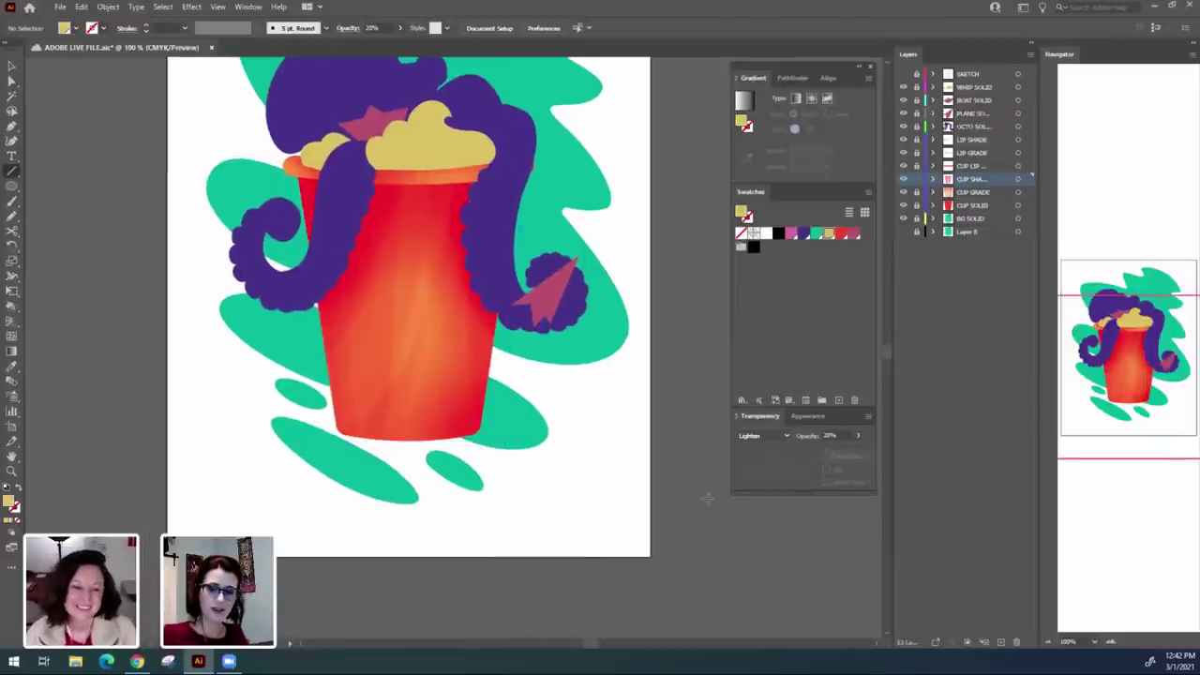
pyautogui.press('p')
pyautogui.click(415, 158)
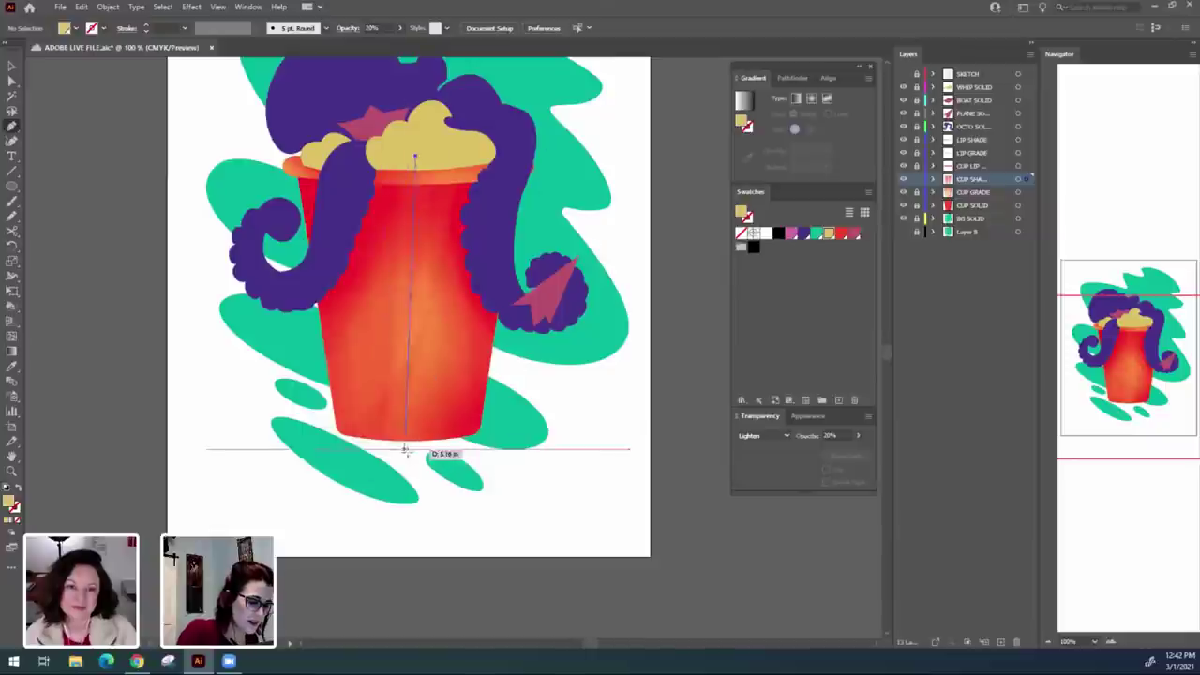
pyautogui.moveTo(409, 460); pyautogui.dragTo(451, 539)
pyautogui.click(403, 451)
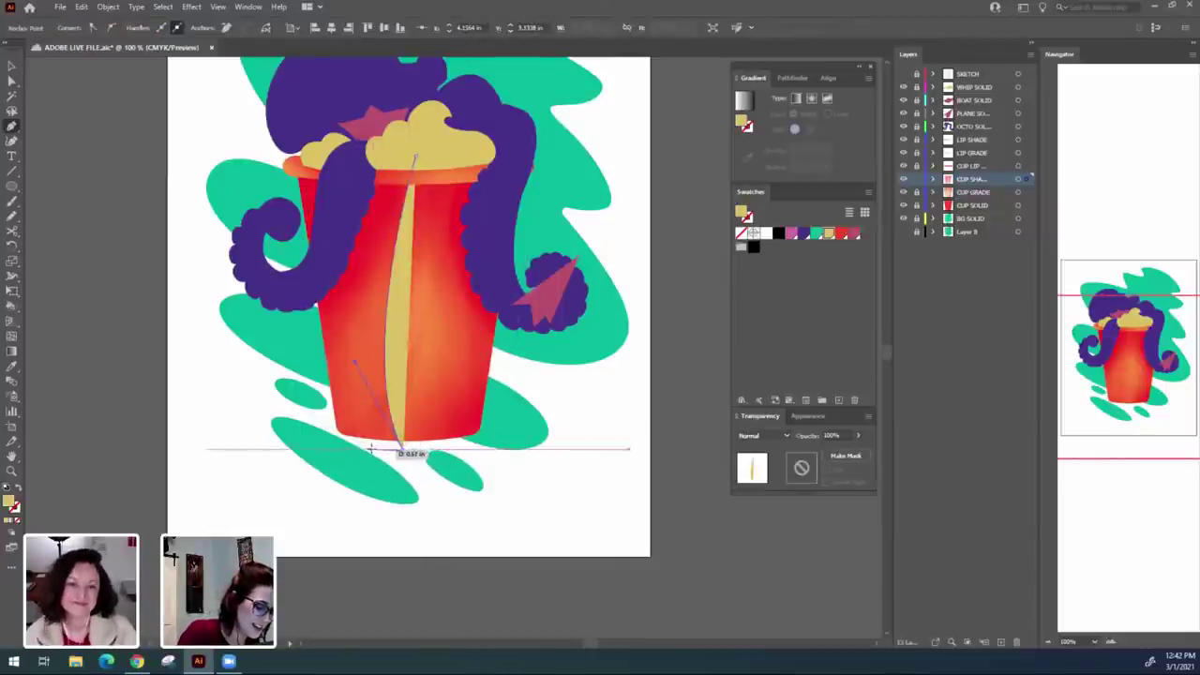
pyautogui.click(371, 449)
pyautogui.moveTo(398, 160); pyautogui.dragTo(441, 88)
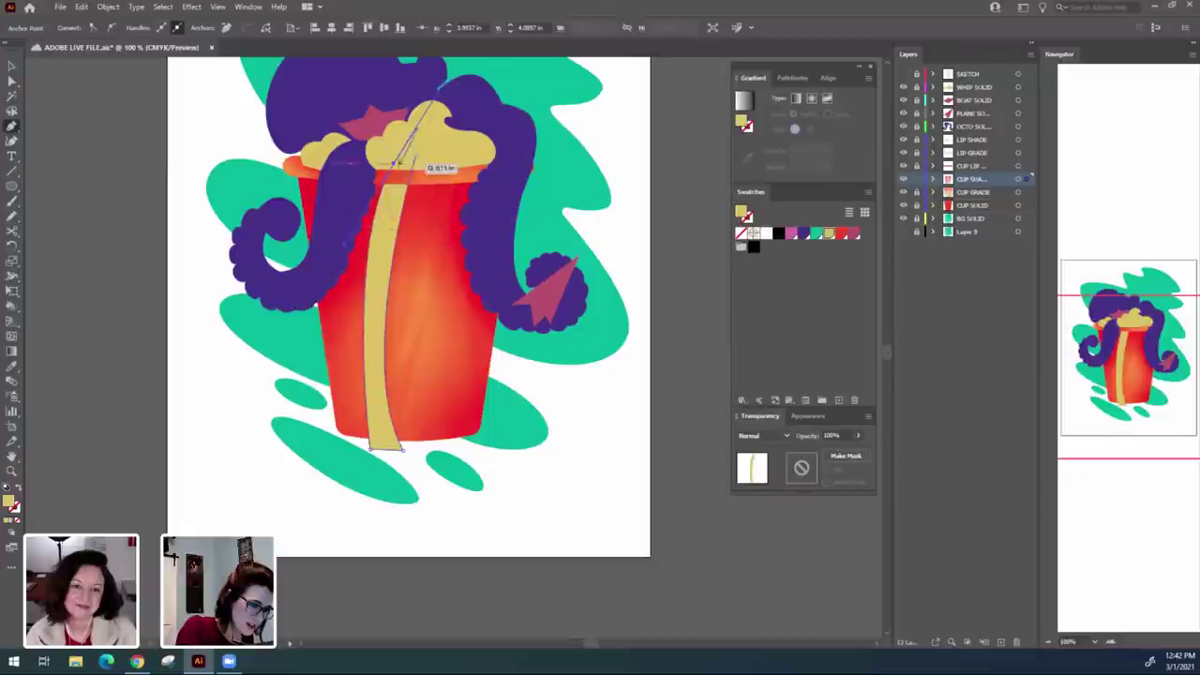
pyautogui.click(394, 164)
pyautogui.click(415, 157)
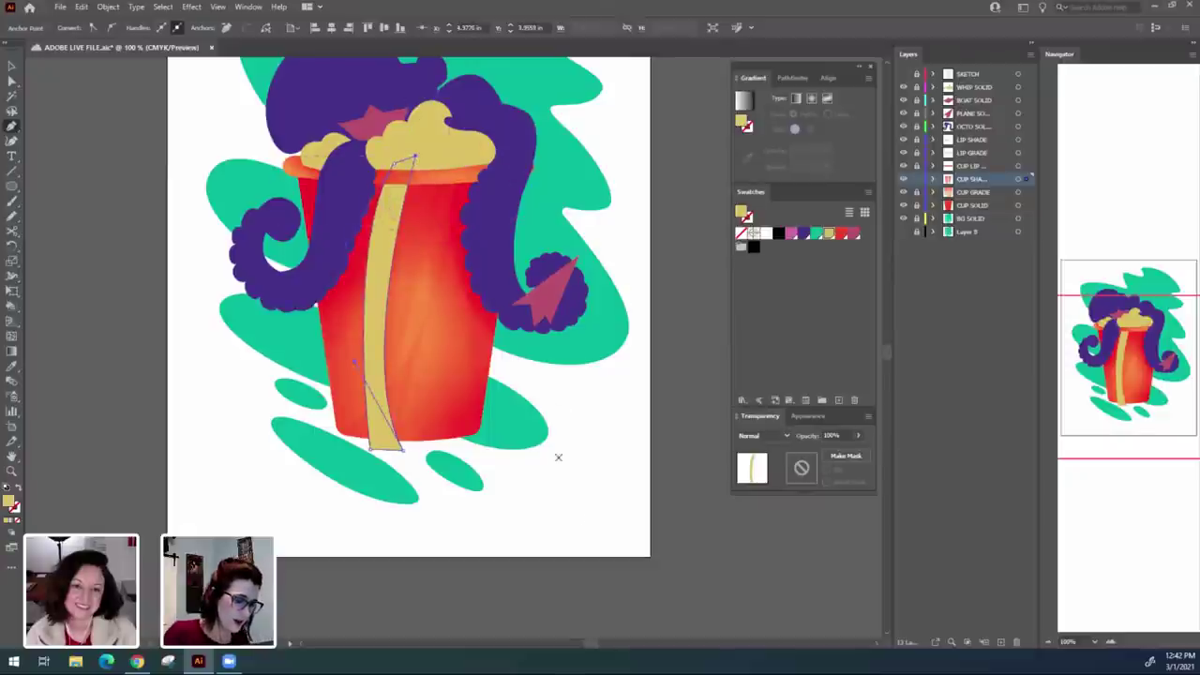
# Try the Multiply and Screen blending modes on the new yellow strip.
pyautogui.moveTo(586, 549); pyautogui.dragTo(574, 533)
pyautogui.click(775, 435)
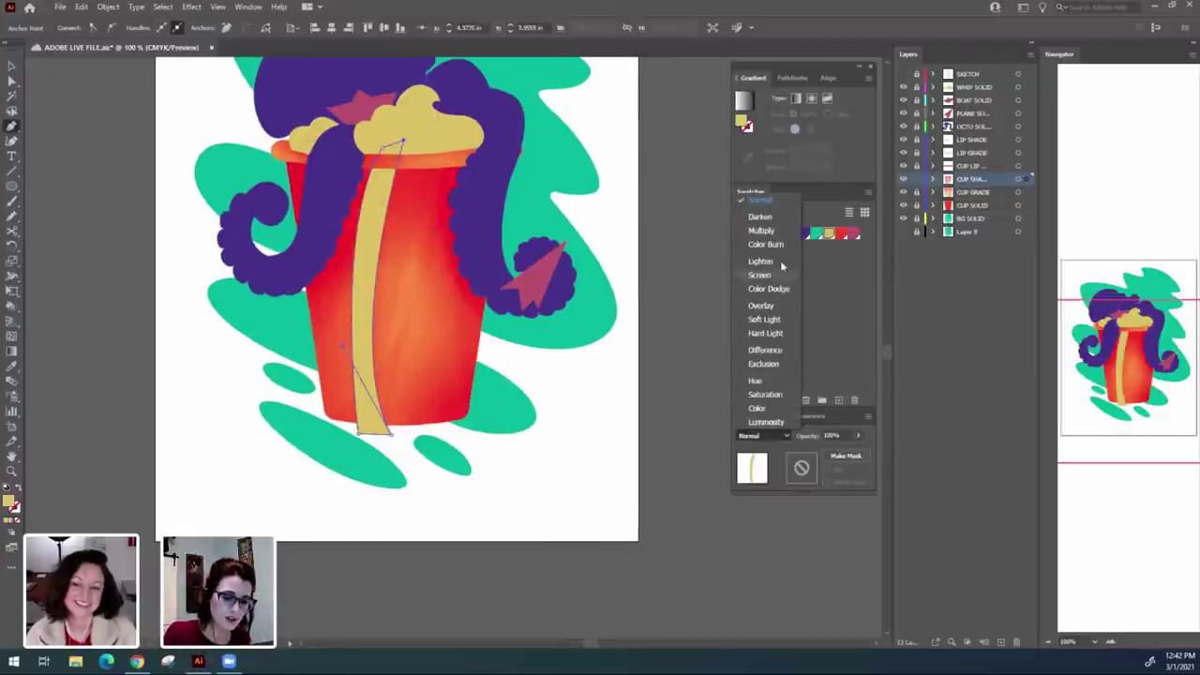
pyautogui.click(750, 242)
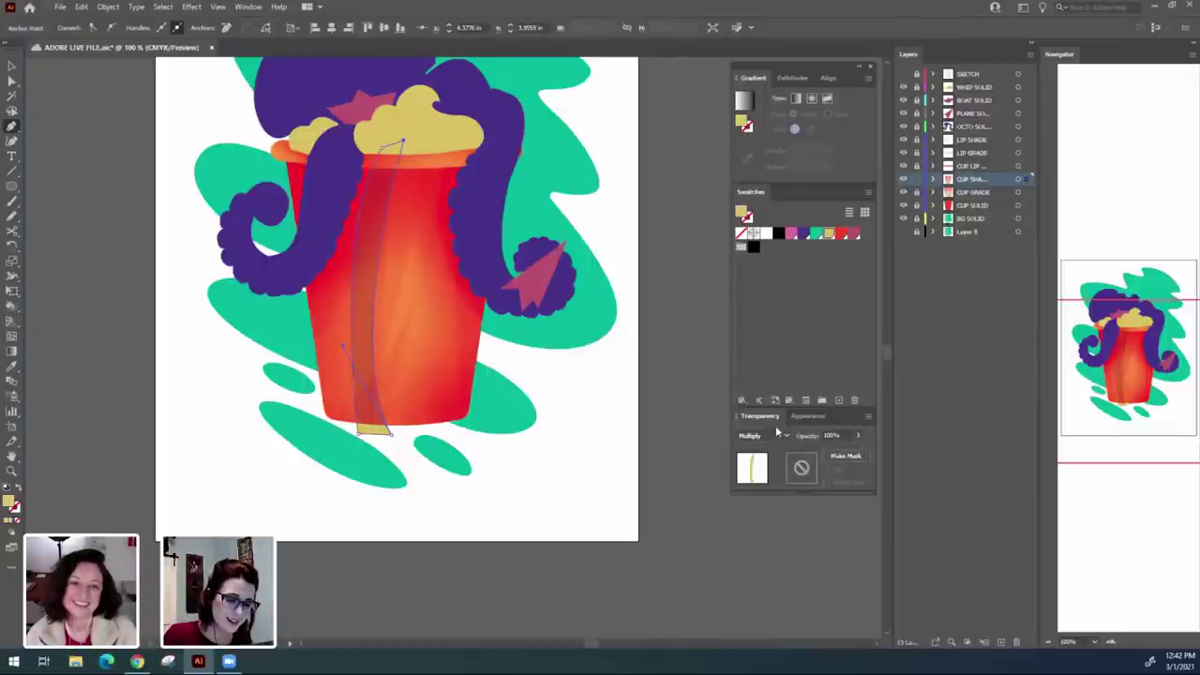
pyautogui.click(780, 436)
pyautogui.click(782, 273)
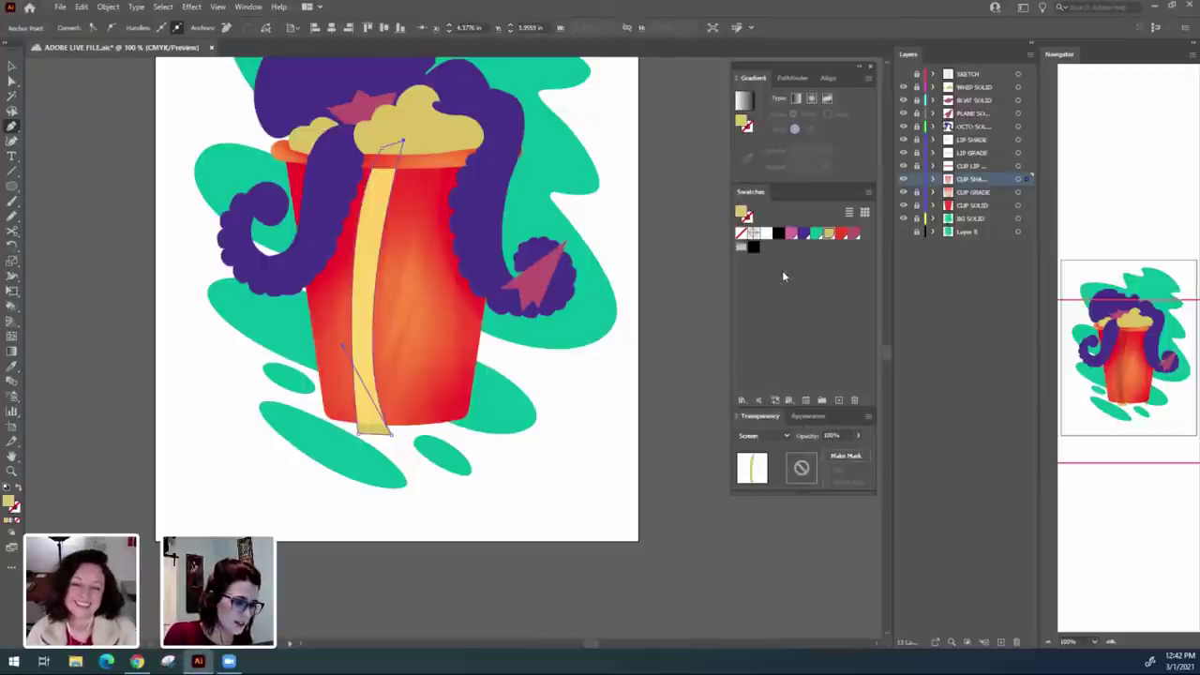
# Set the new yellow strip to Lighten blending with 20% opacity and deselect it.
pyautogui.click(786, 437)
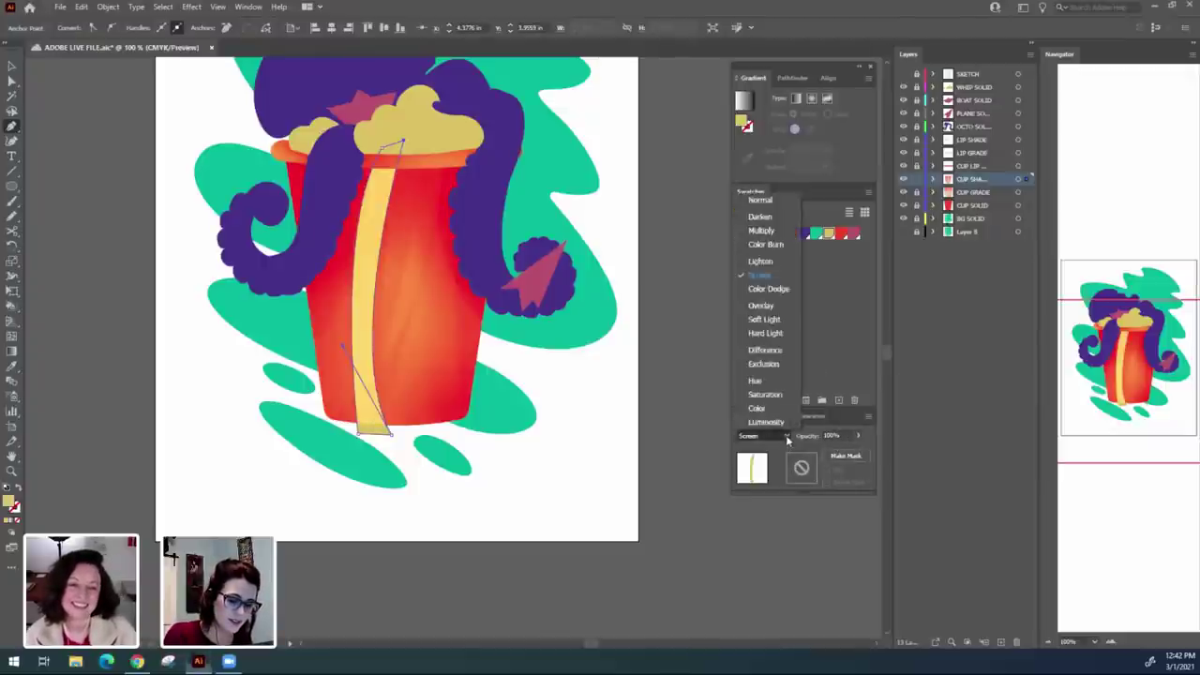
pyautogui.click(761, 261)
pyautogui.click(837, 436)
pyautogui.write('20')
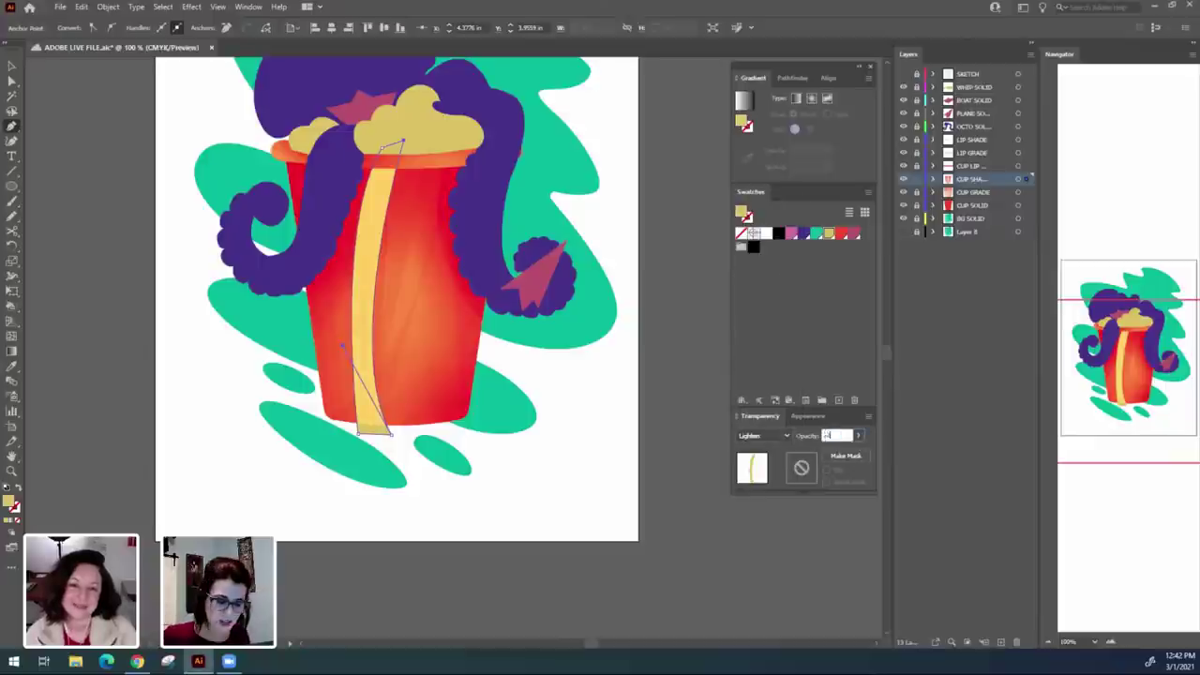
pyautogui.press('Return')
pyautogui.press('v')
pyautogui.click(635, 603)
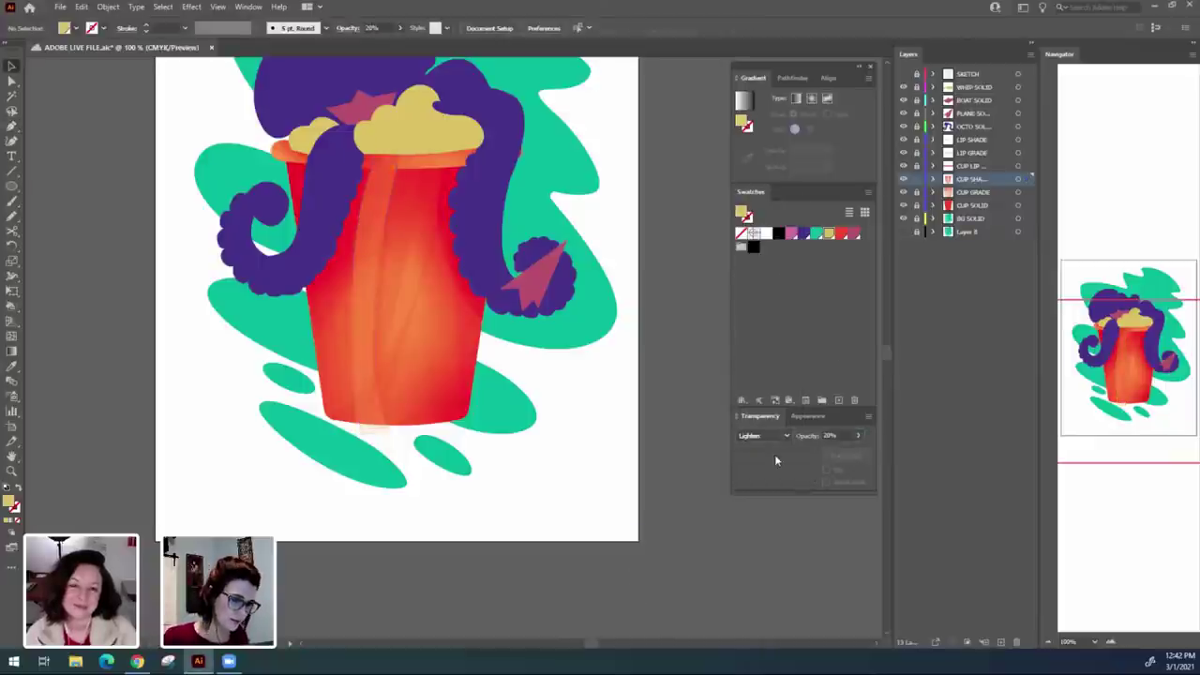
# Widen the strip across the cup's centre by moving its two right corner points outward.
pyautogui.hotkey('ctrl', '-')
pyautogui.hotkey('ctrl', '-')
pyautogui.hotkey('ctrl', '+')
pyautogui.hotkey('ctrl', '+')
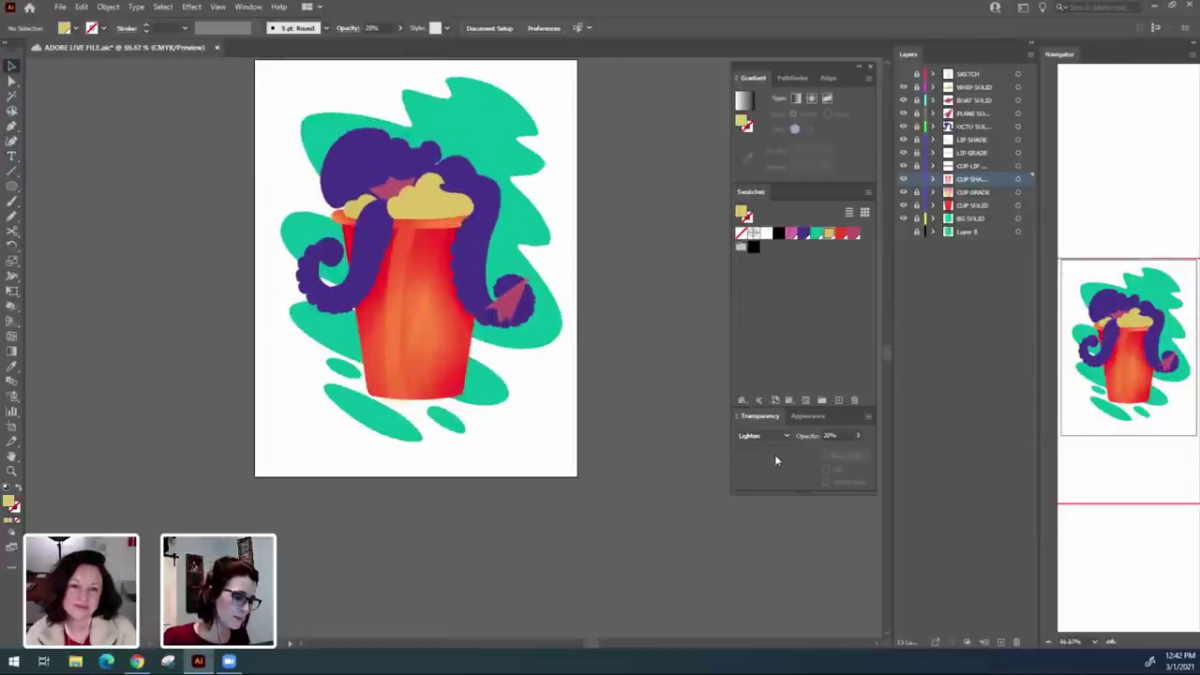
pyautogui.click(399, 330)
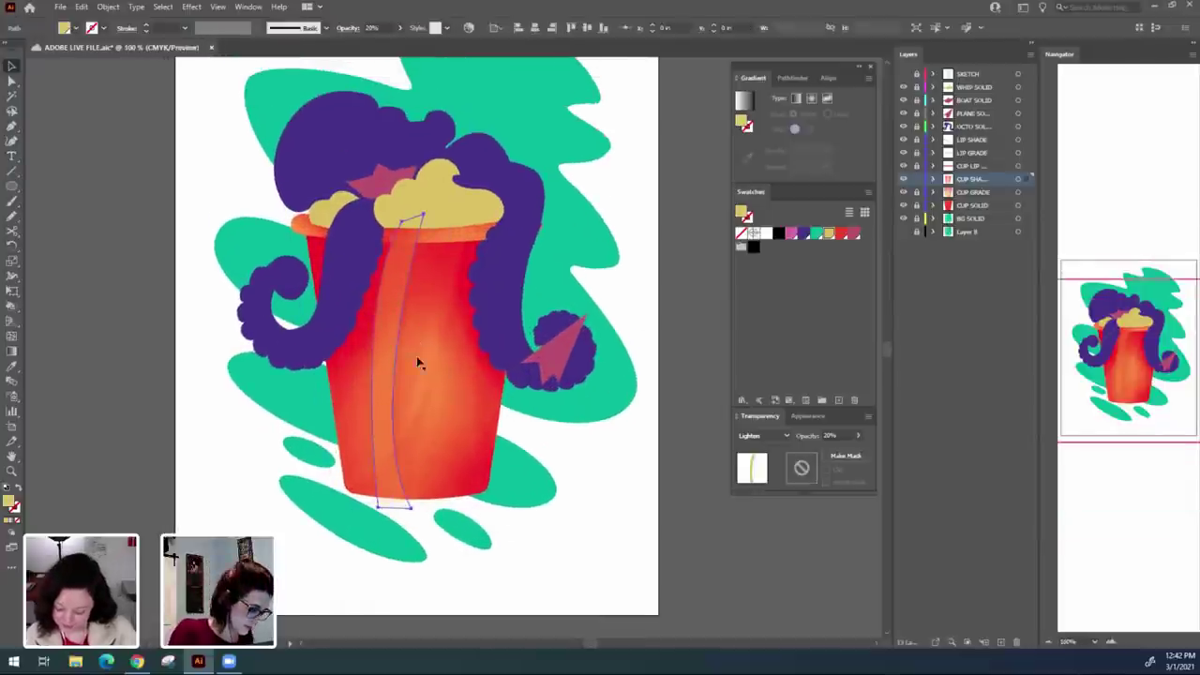
pyautogui.press('a')
pyautogui.click(431, 217)
pyautogui.moveTo(431, 219); pyautogui.dragTo(465, 223)
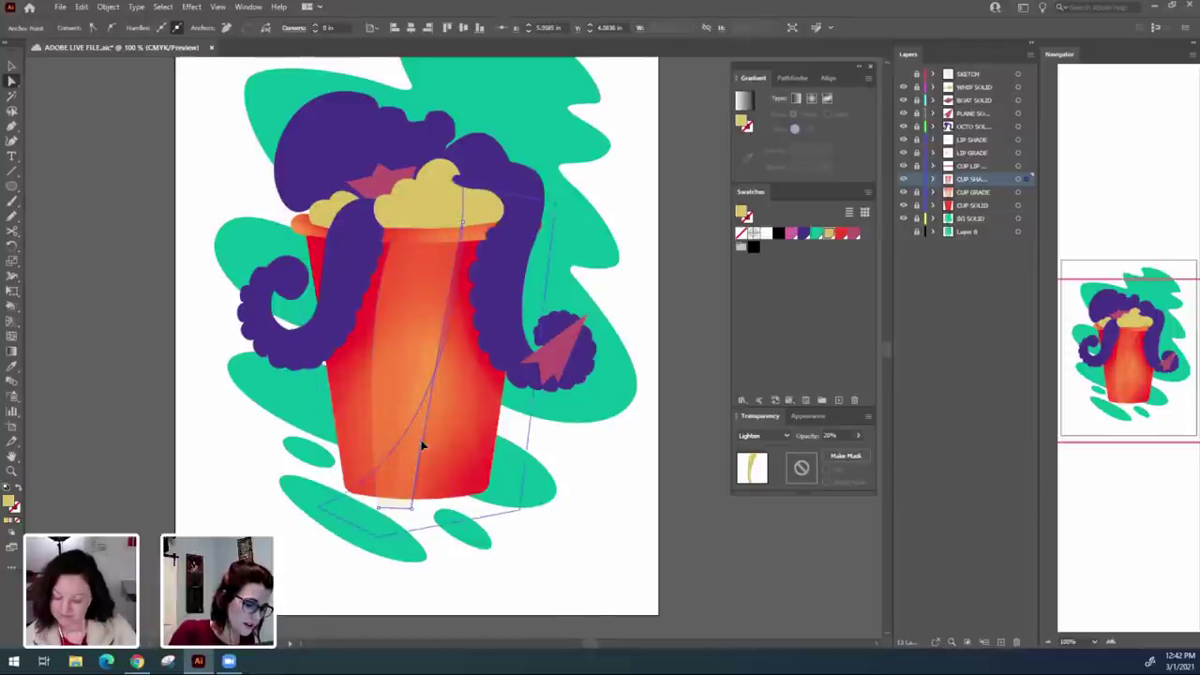
pyautogui.moveTo(411, 507); pyautogui.dragTo(452, 514)
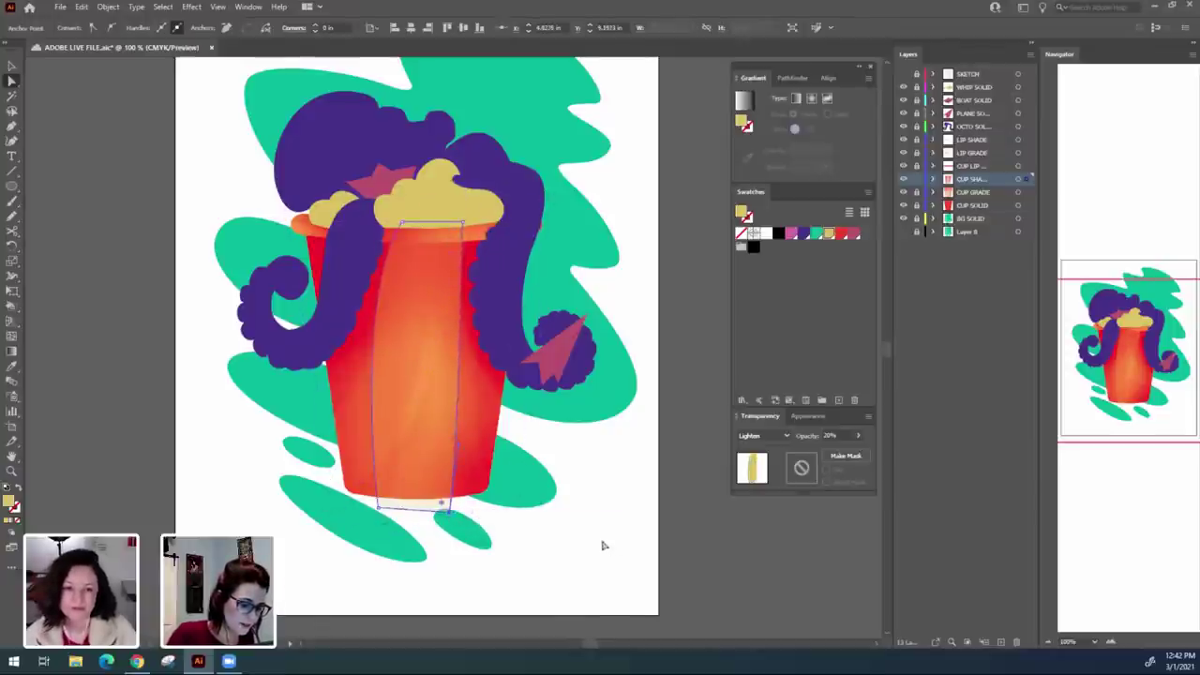
pyautogui.click(603, 545)
# Adjust the highlight's corner points and bow its right edge slightly outward so the shape narrows toward the rim.
pyautogui.click(441, 504)
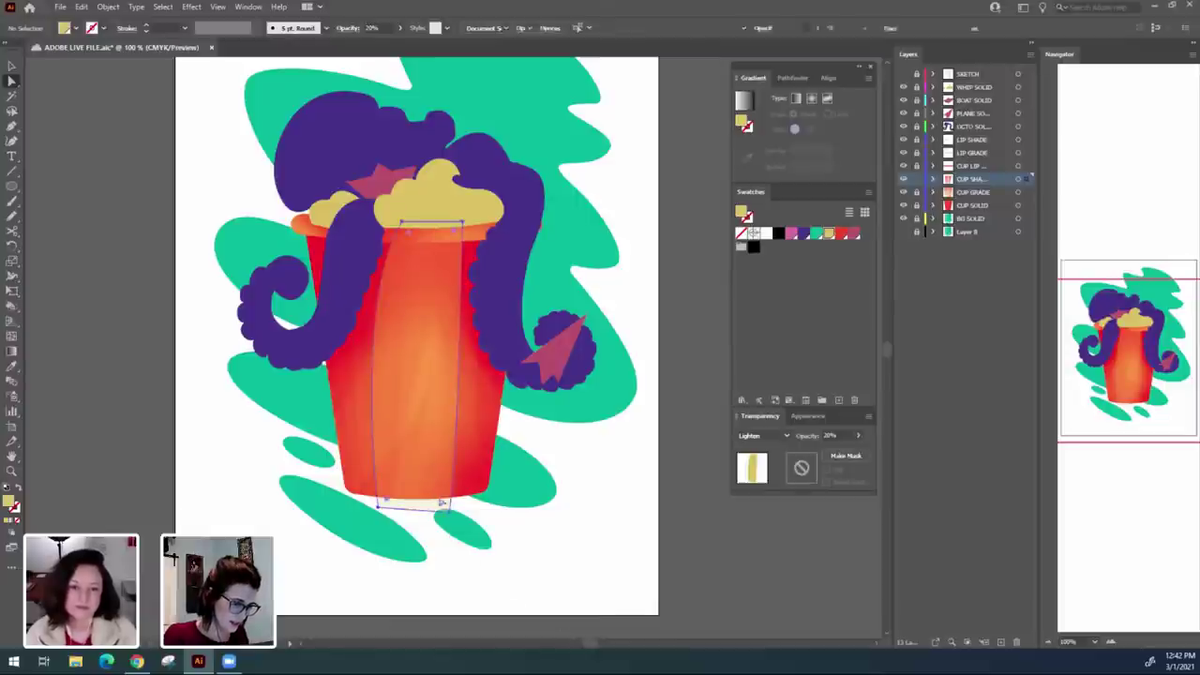
pyautogui.click(461, 503)
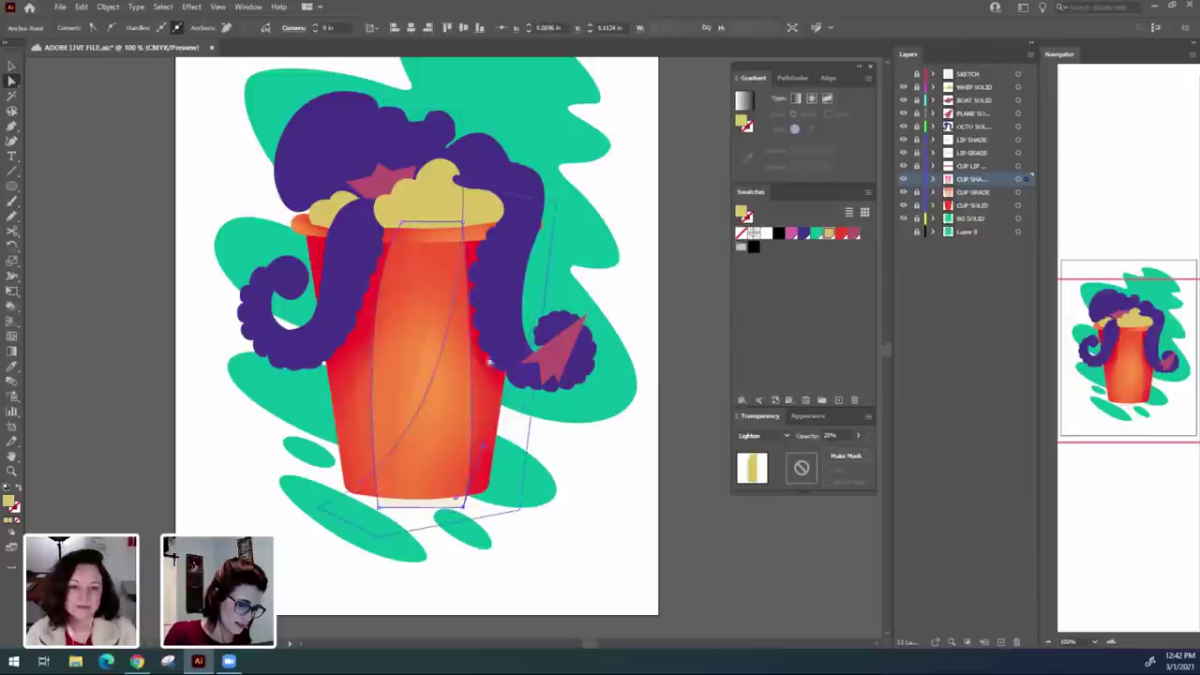
pyautogui.moveTo(463, 223); pyautogui.dragTo(446, 225)
pyautogui.moveTo(482, 447); pyautogui.dragTo(517, 443)
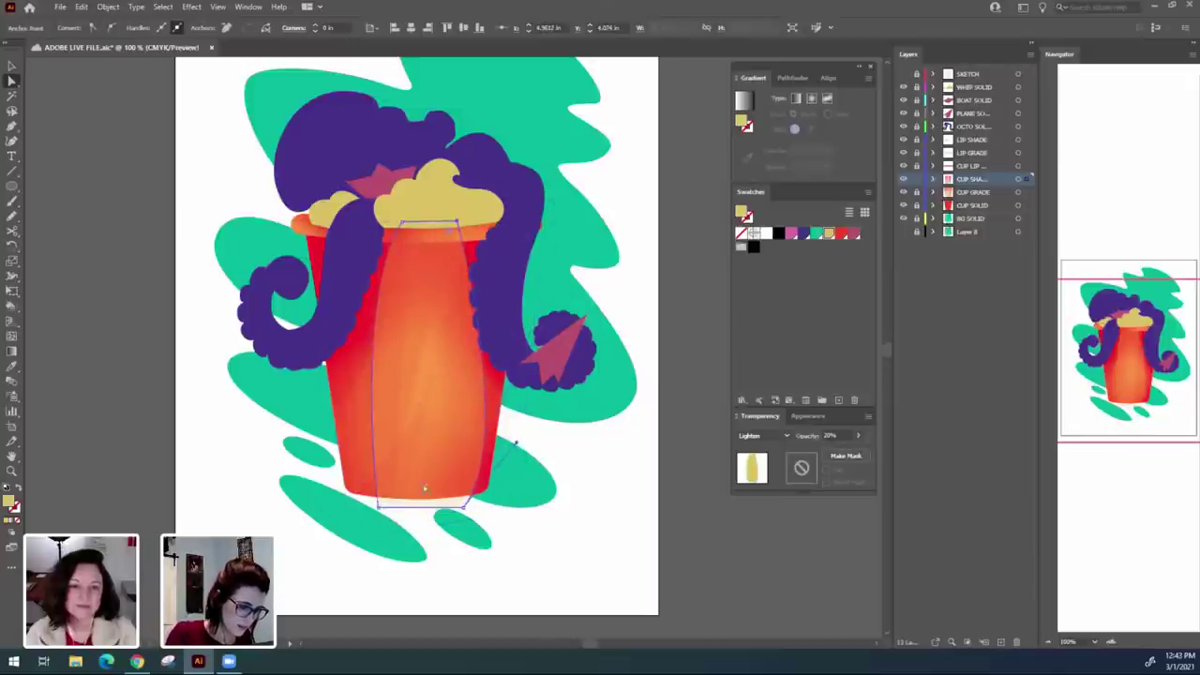
pyautogui.moveTo(378, 505); pyautogui.dragTo(371, 511)
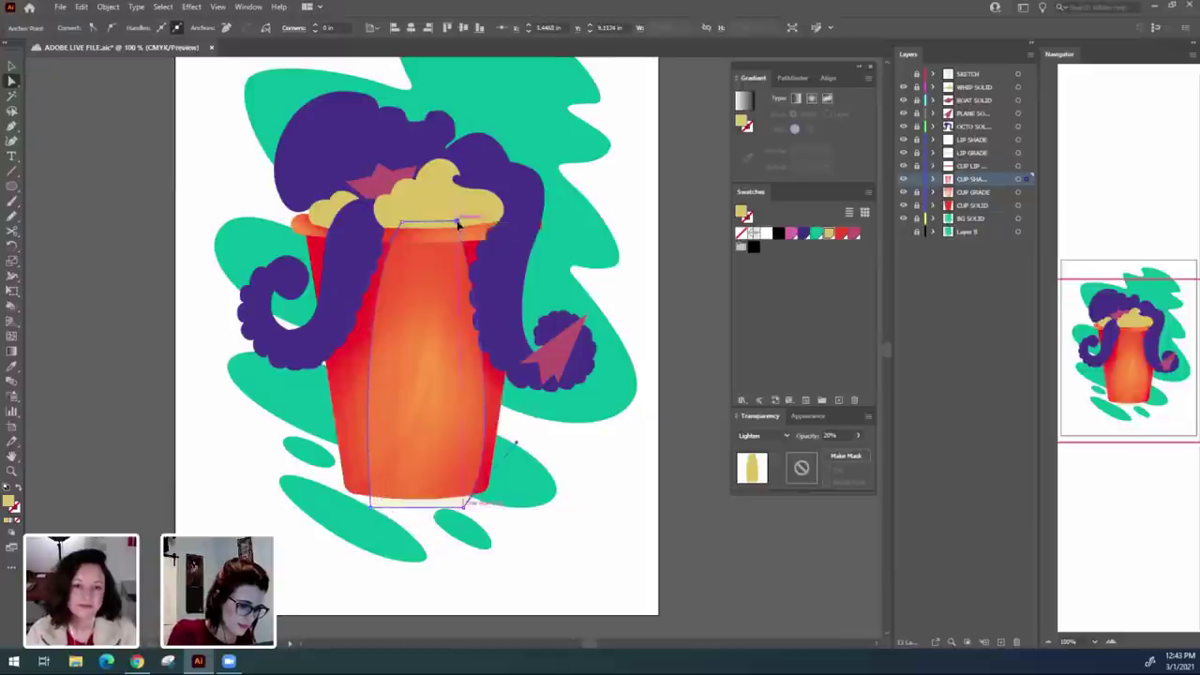
pyautogui.moveTo(466, 511); pyautogui.dragTo(452, 506)
pyautogui.moveTo(506, 436); pyautogui.dragTo(496, 392)
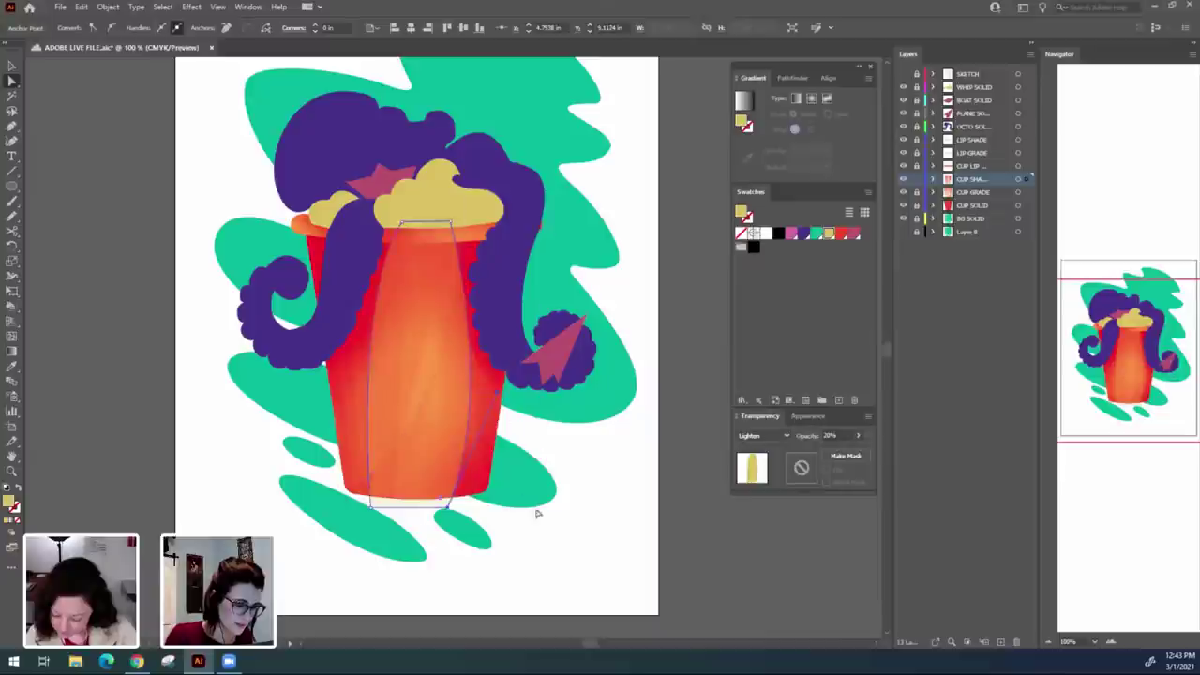
# Set the opacity of the yellow highlight on the cup to 5% and deselect it.
pyautogui.press('v')
pyautogui.click(847, 435)
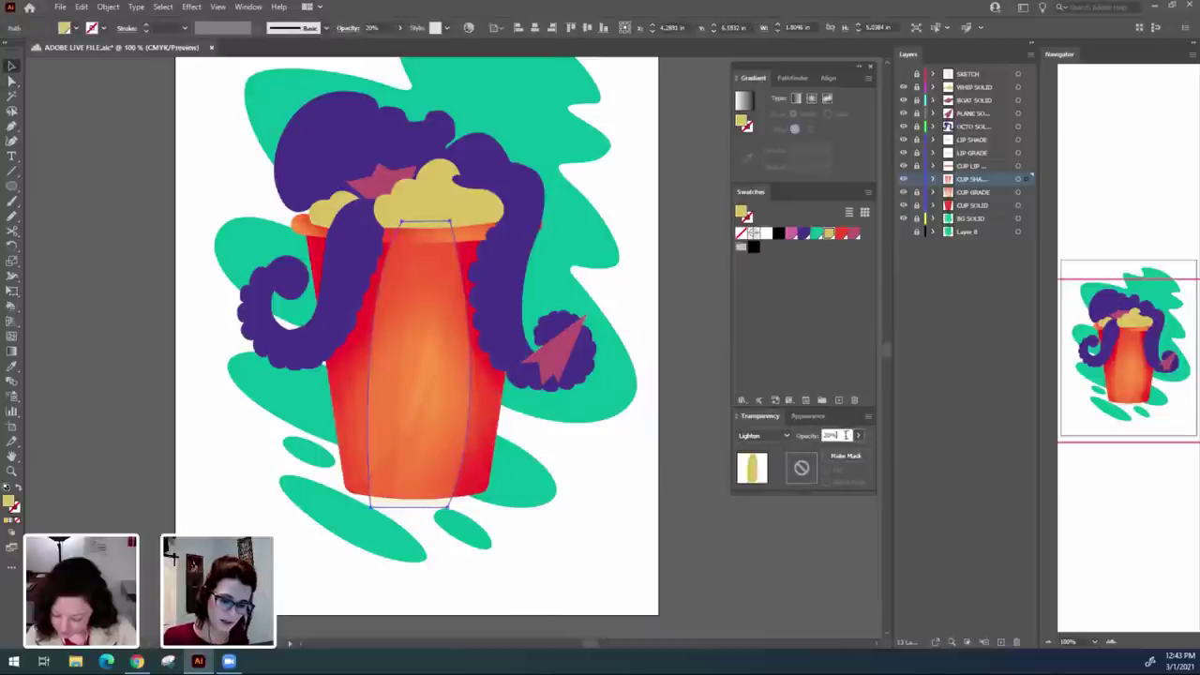
pyautogui.write('5')
pyautogui.press('Return')
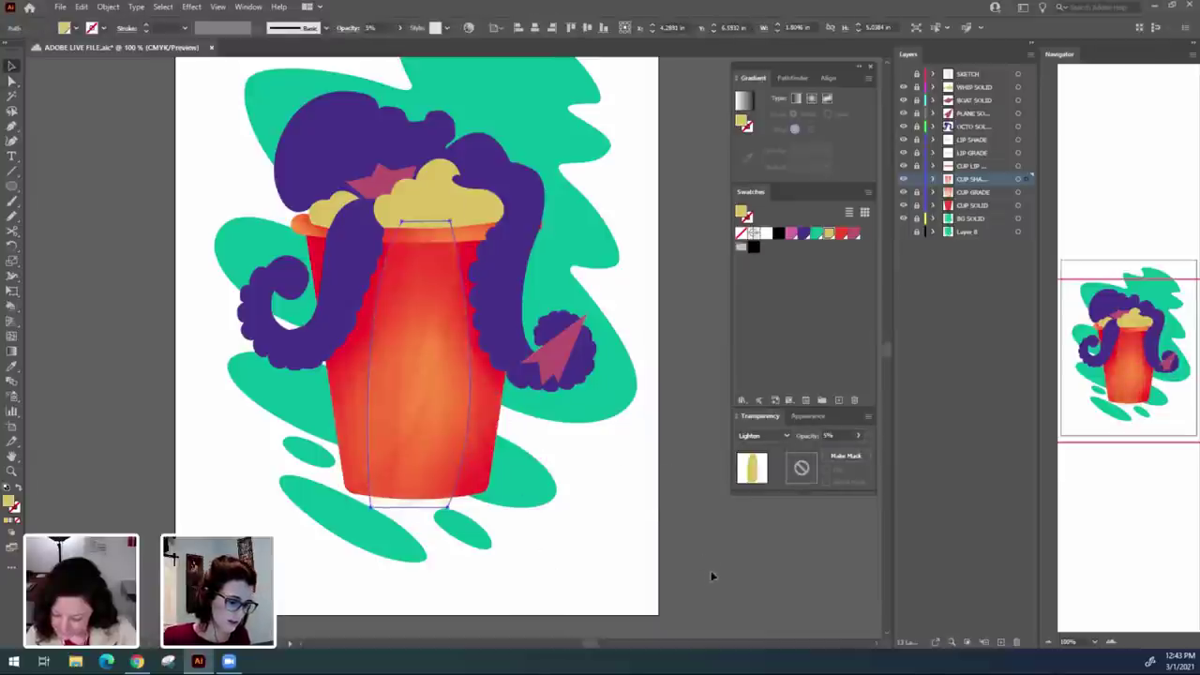
pyautogui.click(481, 587)
pyautogui.hotkey('ctrl', '-')
pyautogui.hotkey('ctrl', '-')
pyautogui.hotkey('ctrl', '-')
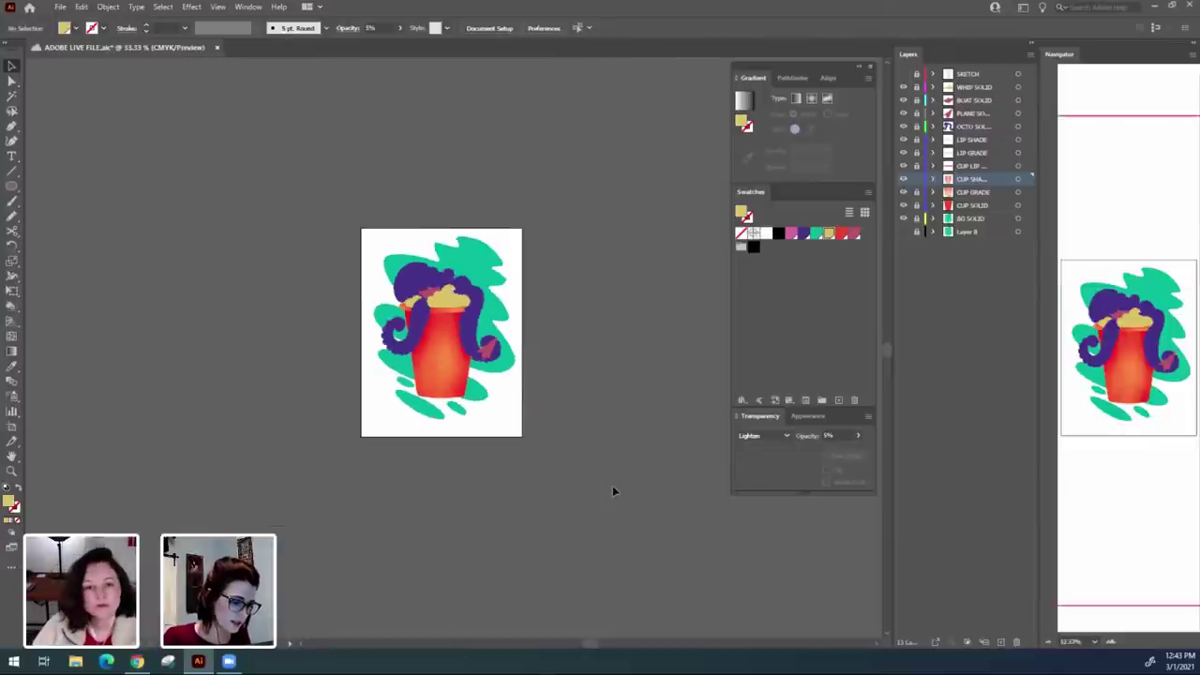
pyautogui.hotkey('ctrl', '=')
pyautogui.hotkey('ctrl', '=')
pyautogui.moveTo(481, 412); pyautogui.dragTo(494, 432)
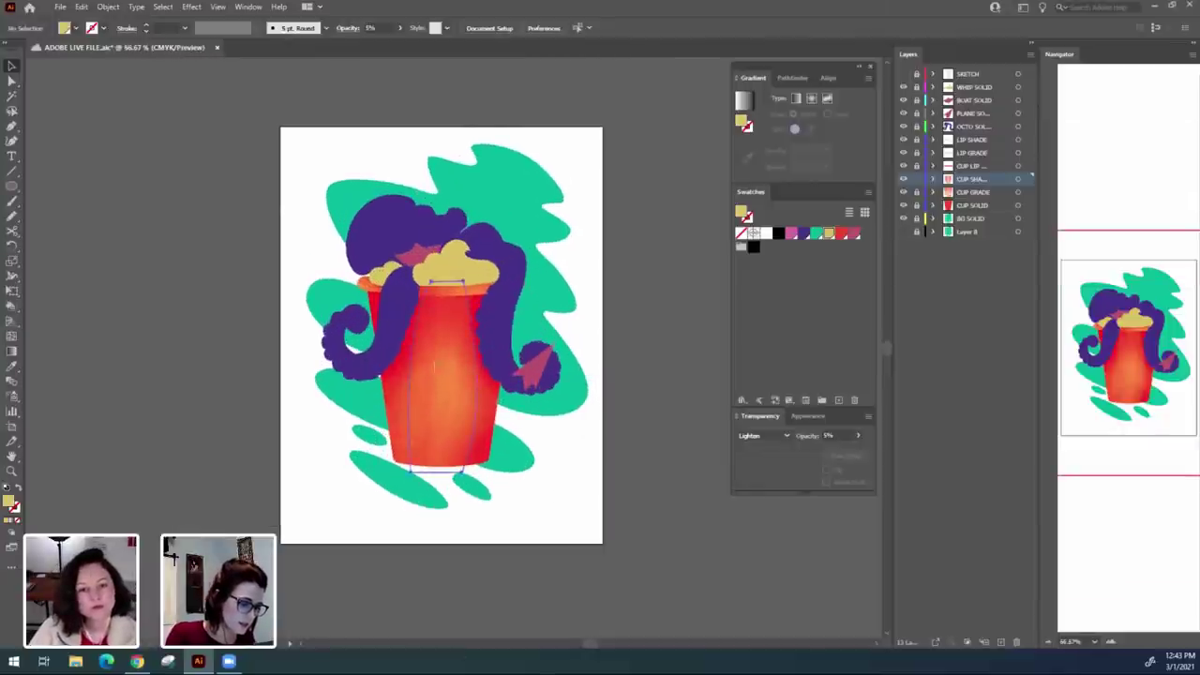
pyautogui.doubleClick(432, 285)
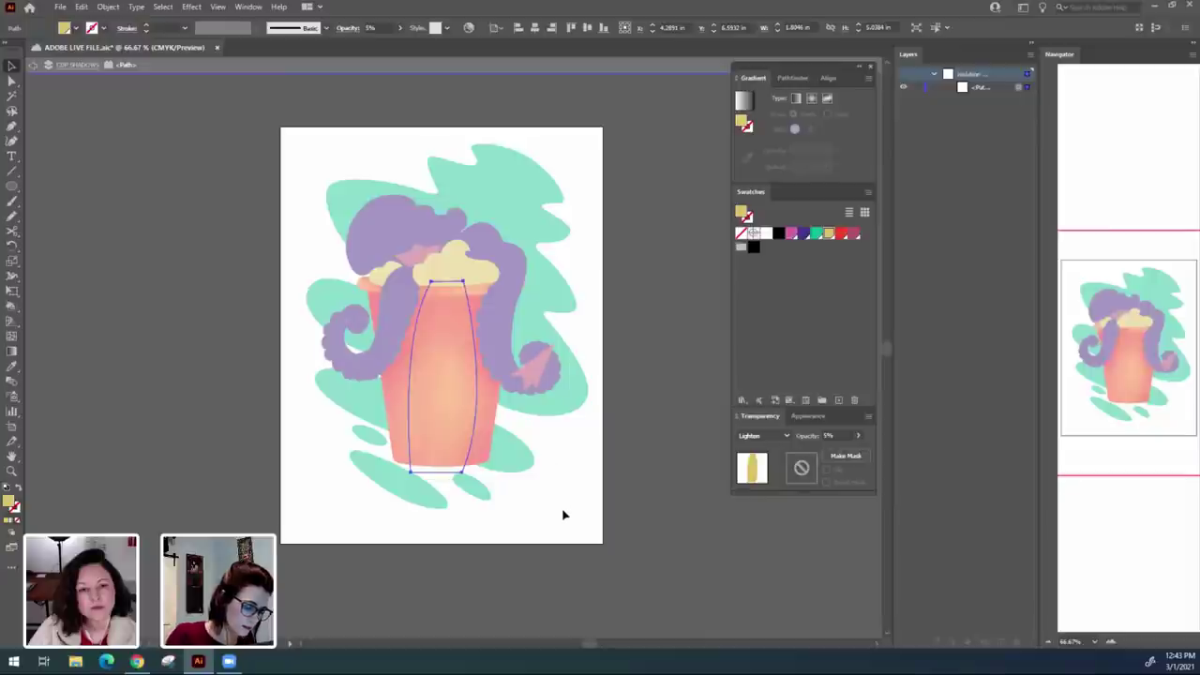
pyautogui.click(563, 510)
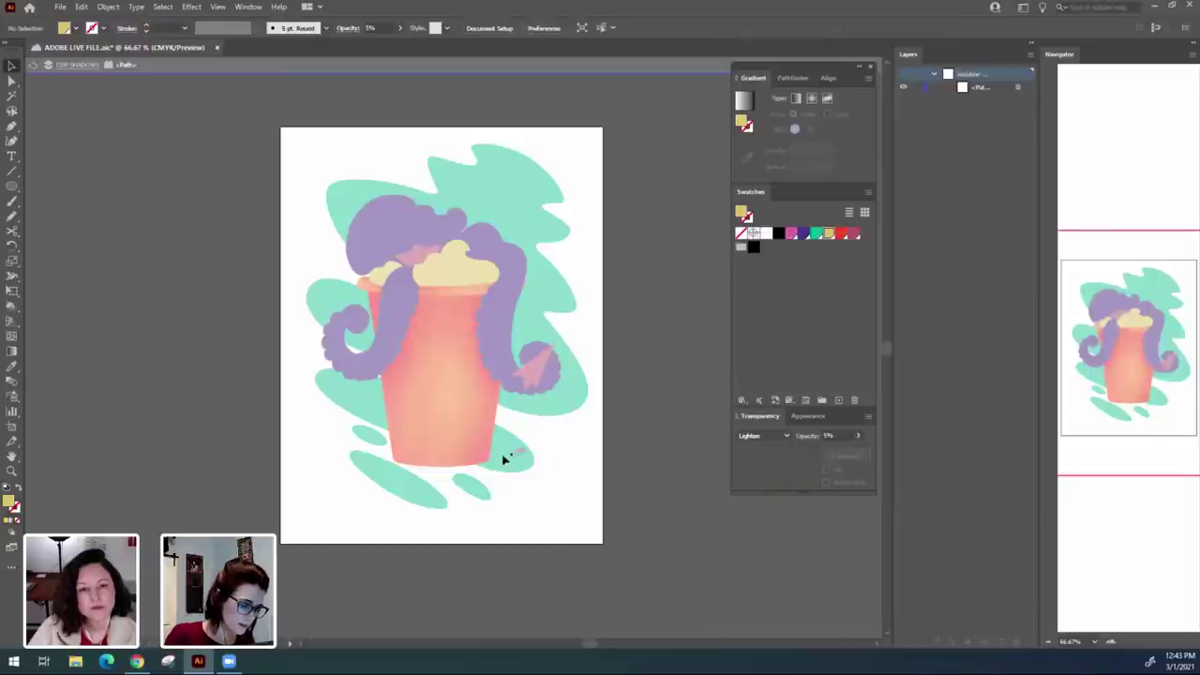
pyautogui.doubleClick(610, 489)
# Widen the highlight's upper edge below the rim by moving its two upper corner points outward, and deselect the shape.
pyautogui.press('a')
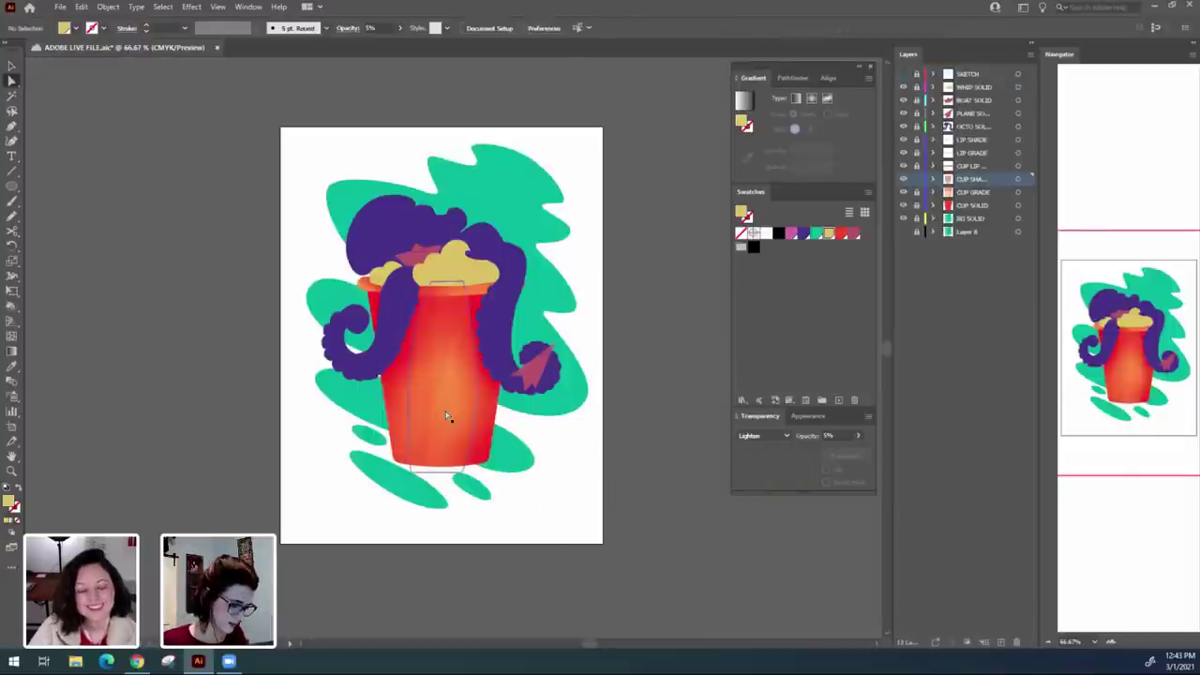
pyautogui.hotkey('ctrl', '1')
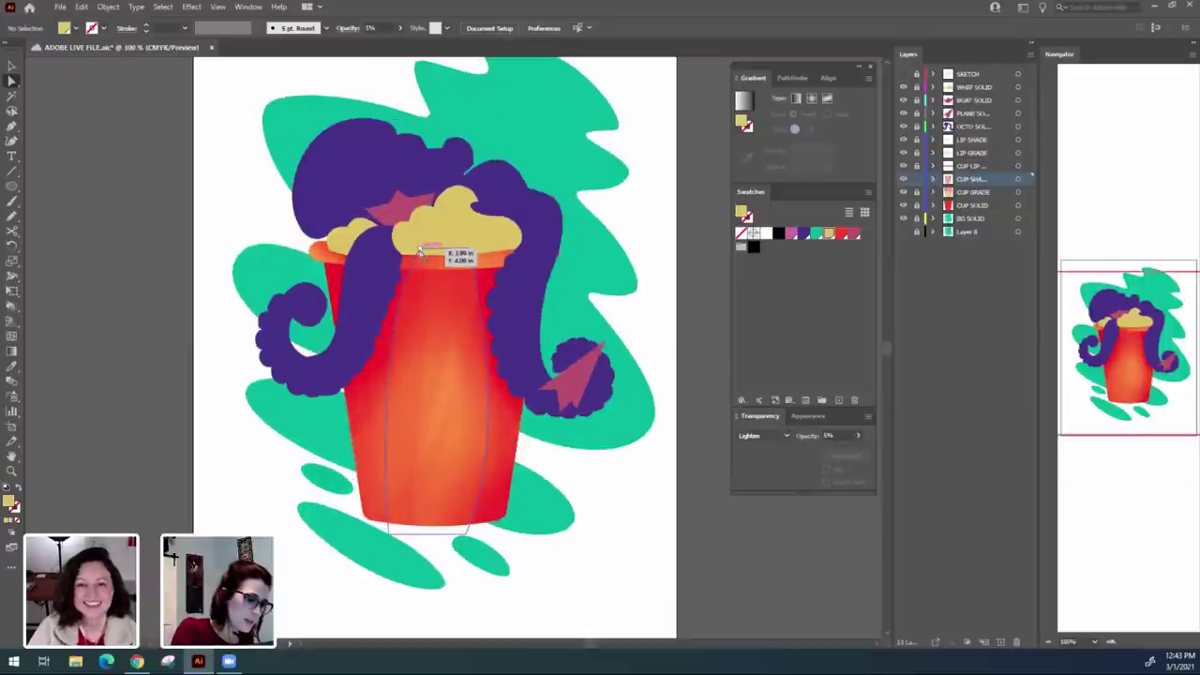
pyautogui.click(421, 251)
pyautogui.moveTo(421, 251); pyautogui.dragTo(485, 243)
pyautogui.click(469, 250)
pyautogui.click(613, 542)
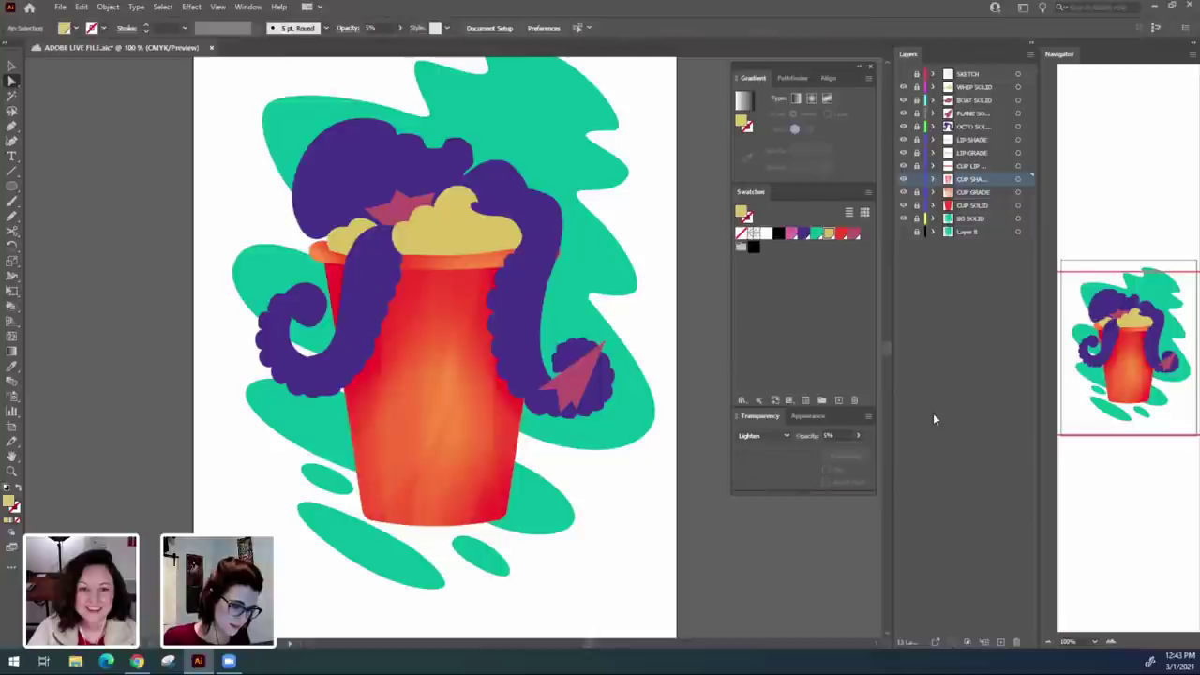
pyautogui.hotkey('ctrl', '-')
pyautogui.hotkey('ctrl', '-')
pyautogui.hotkey('ctrl', '1')
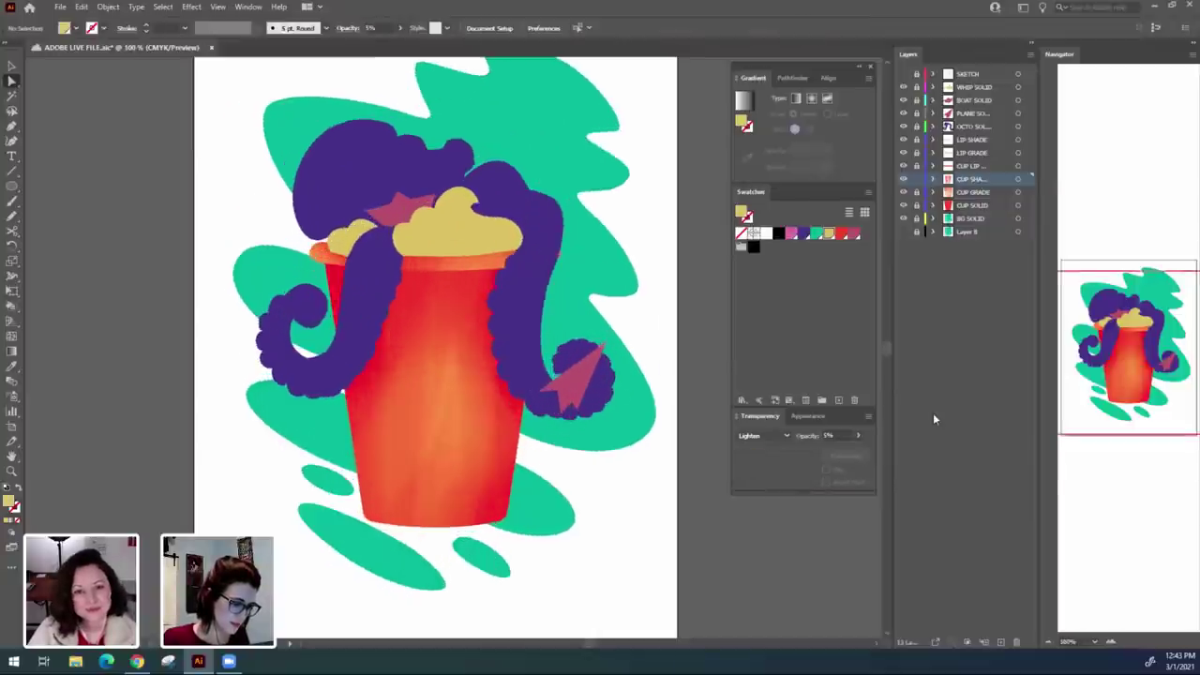
pyautogui.press('v')
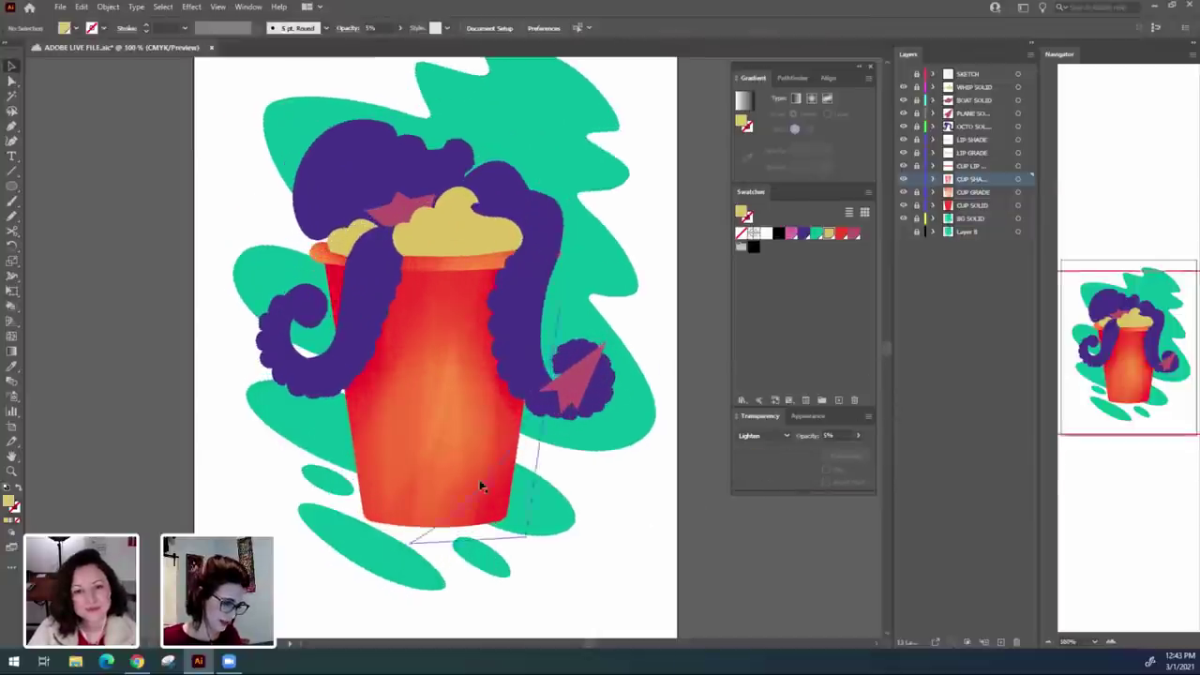
pyautogui.click(477, 482)
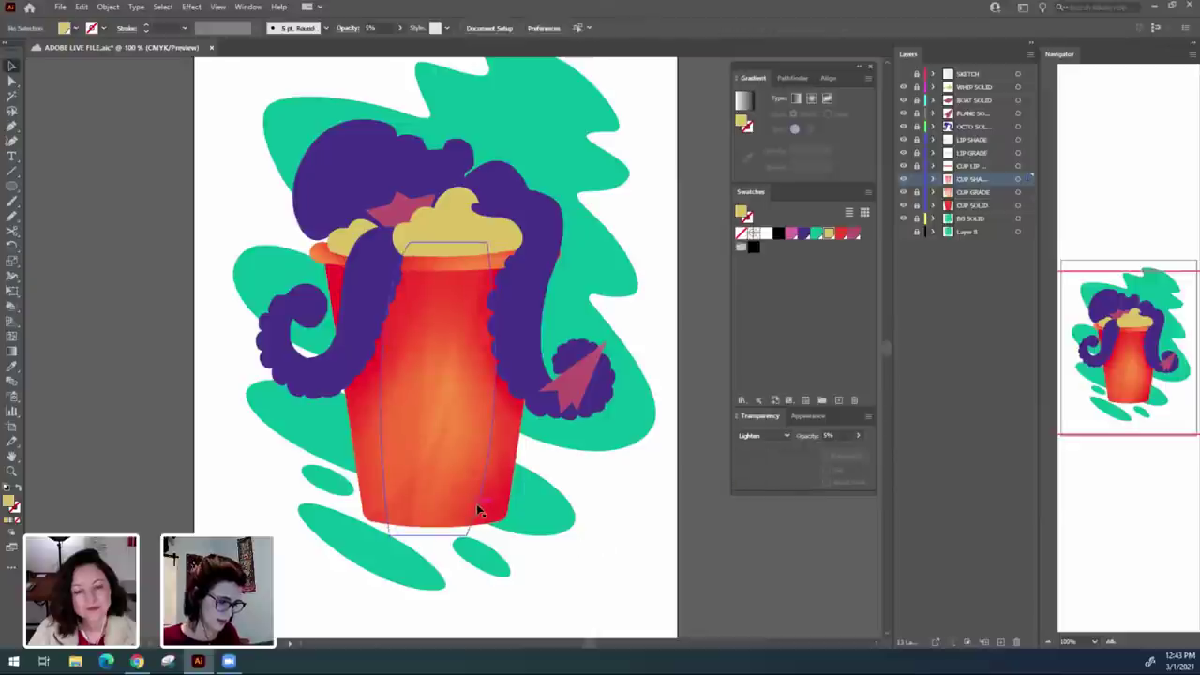
pyautogui.doubleClick(475, 504)
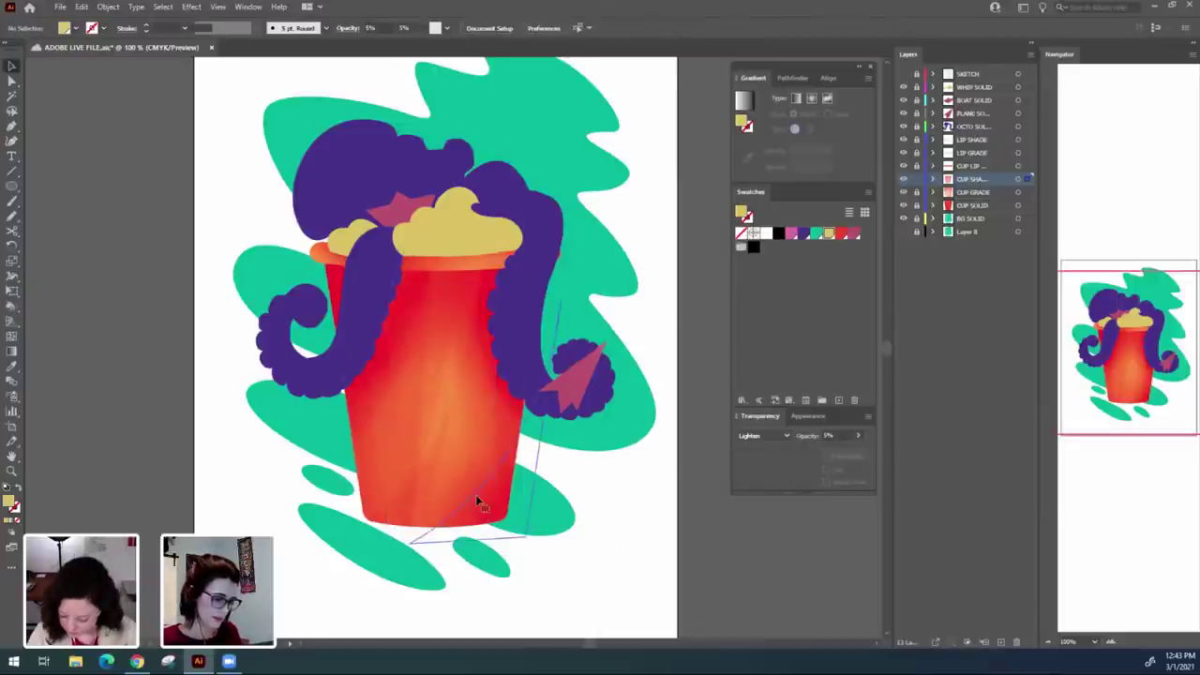
pyautogui.click(566, 552)
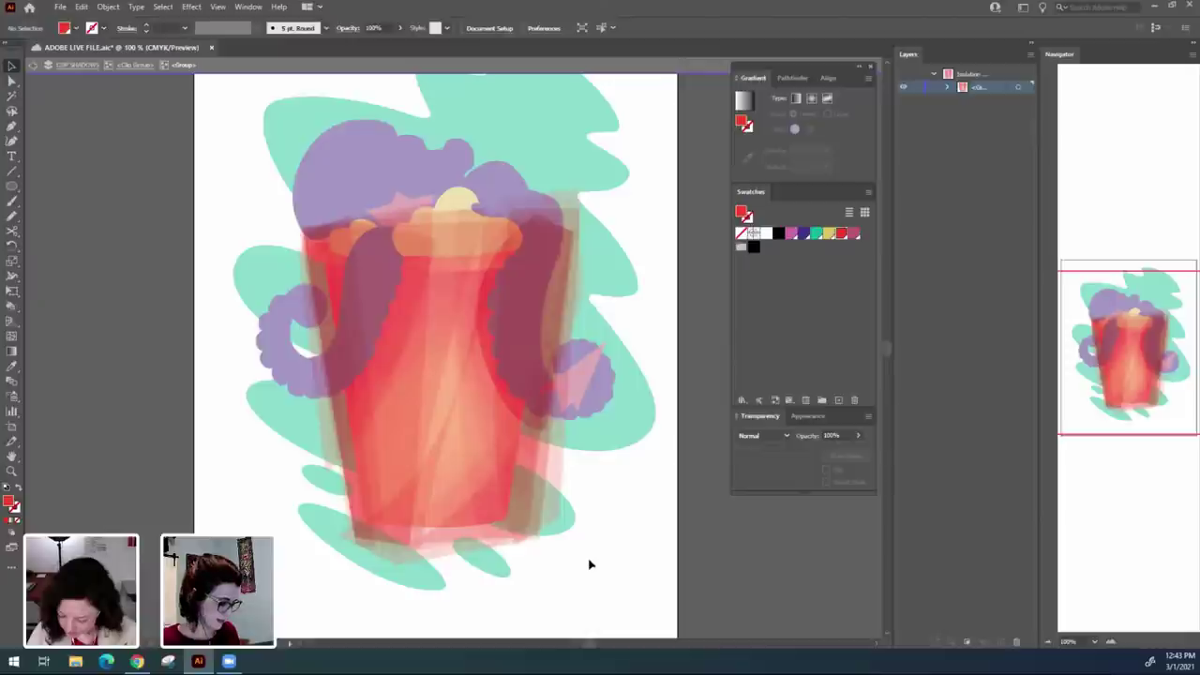
pyautogui.doubleClick(609, 572)
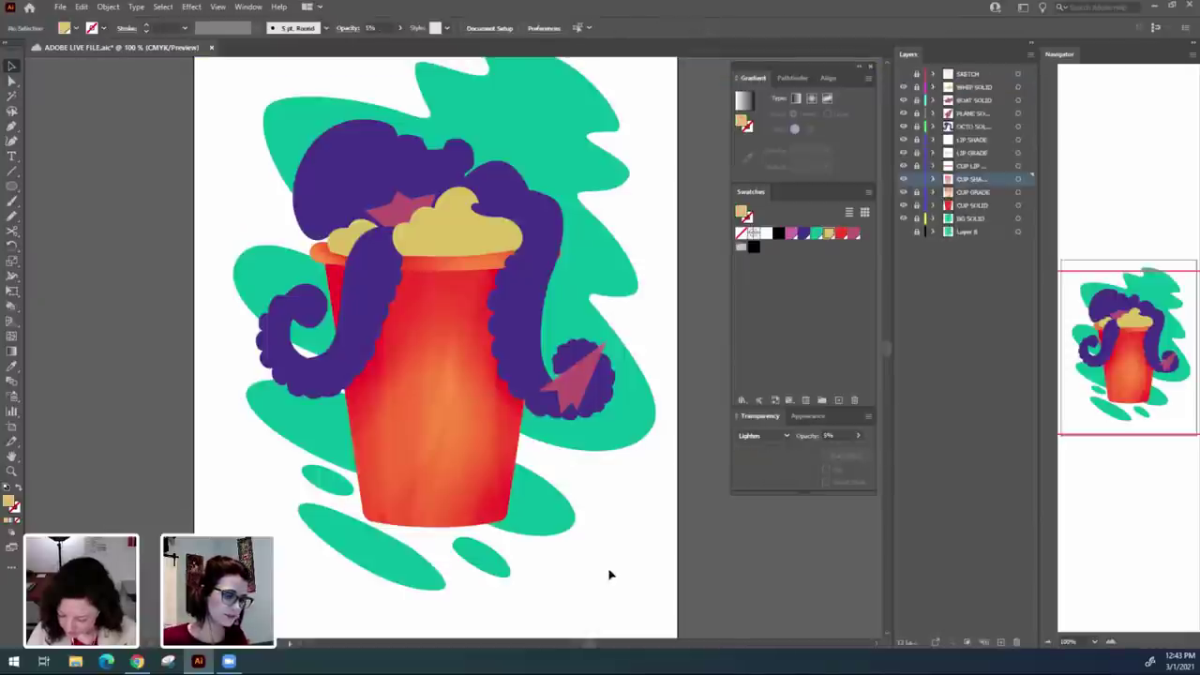
# Show the SKETCH layer over the artwork and unlock the octopus solid layer, with the cup and tentacles in close view.
pyautogui.hotkey('ctrl', '-')
pyautogui.hotkey('ctrl', '-')
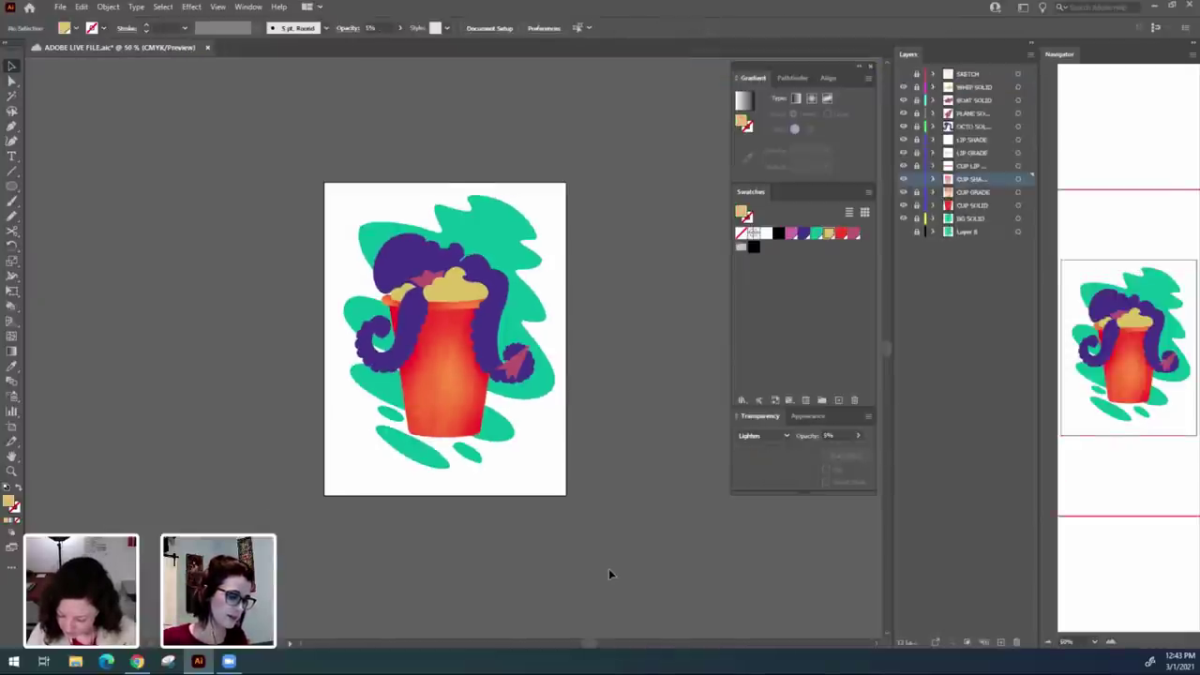
pyautogui.hotkey('ctrl', '+')
pyautogui.moveTo(575, 541); pyautogui.dragTo(517, 598)
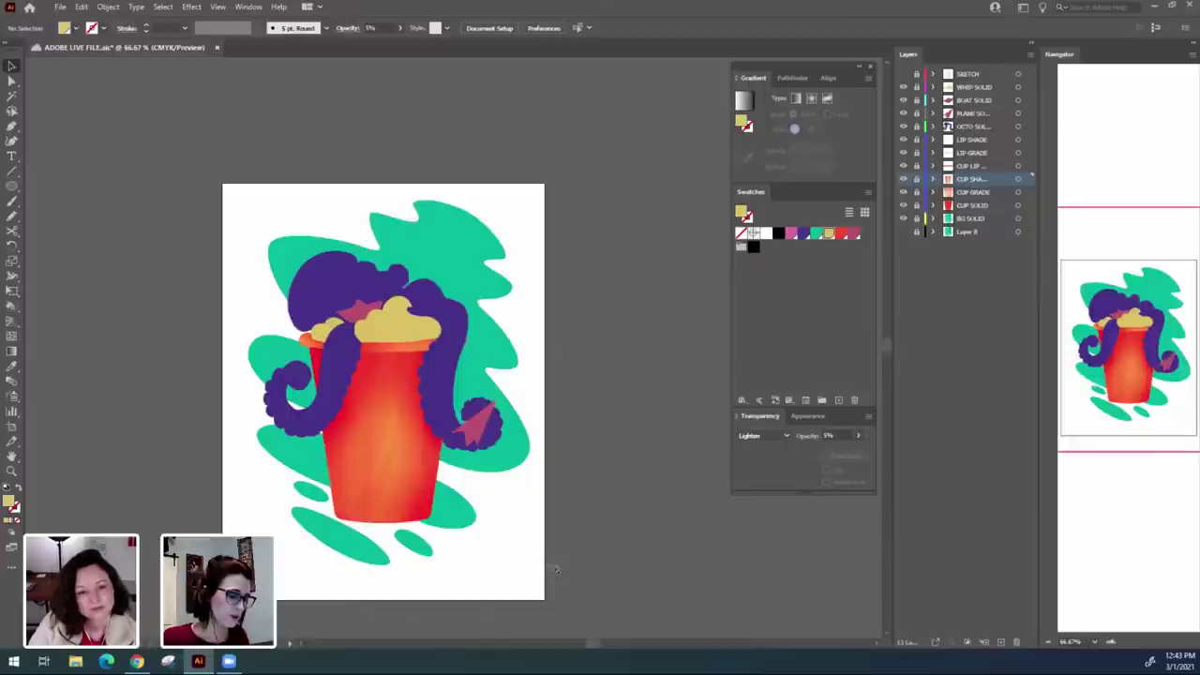
pyautogui.click(903, 74)
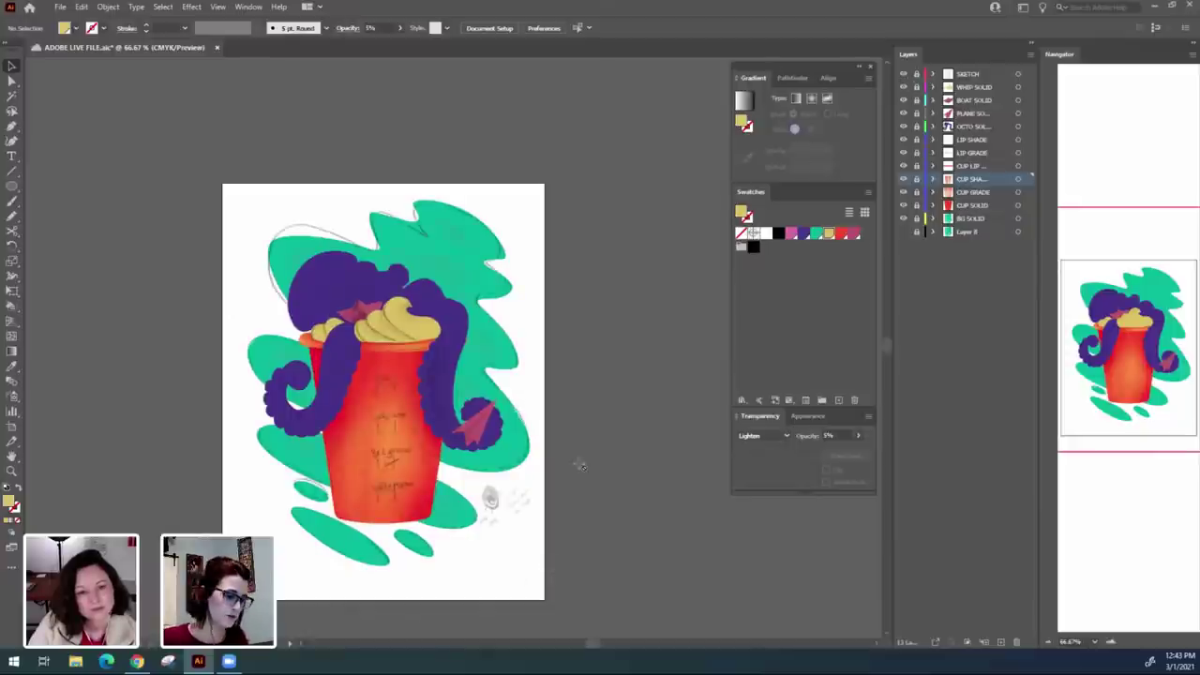
pyautogui.hotkey('ctrl', '+')
pyautogui.moveTo(608, 460); pyautogui.dragTo(668, 489)
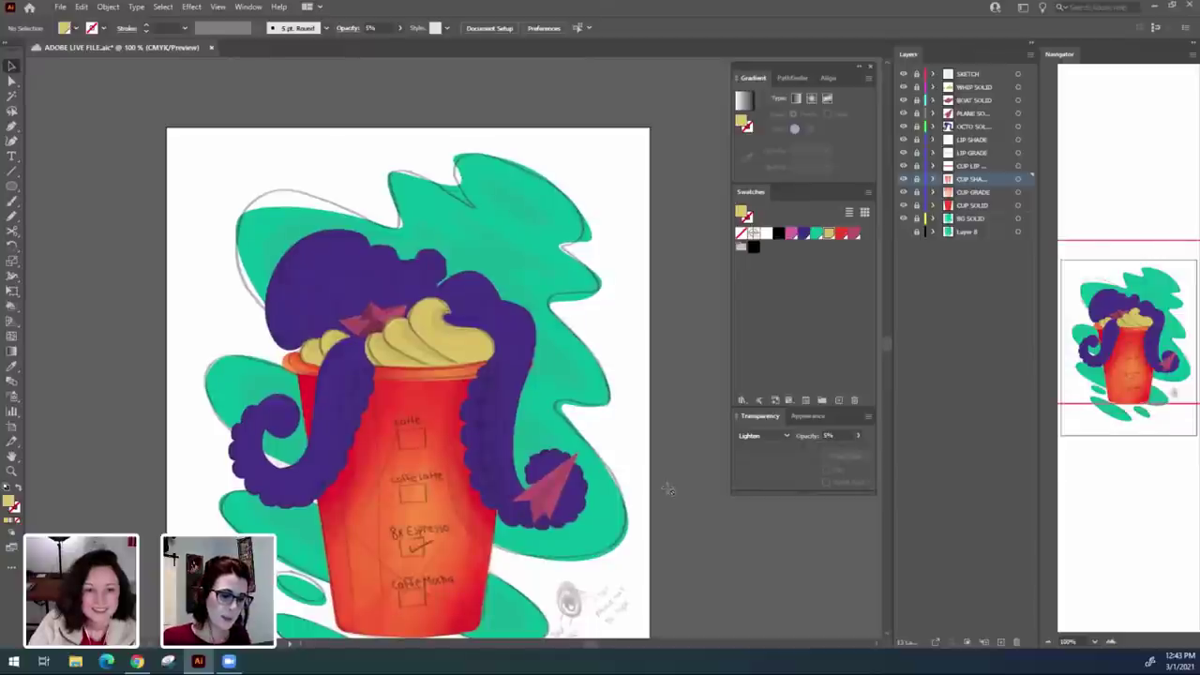
pyautogui.hotkey('ctrl', '+')
pyautogui.moveTo(667, 488); pyautogui.dragTo(708, 378)
pyautogui.moveTo(362, 554); pyautogui.dragTo(470, 363)
pyautogui.moveTo(541, 315); pyautogui.dragTo(571, 321)
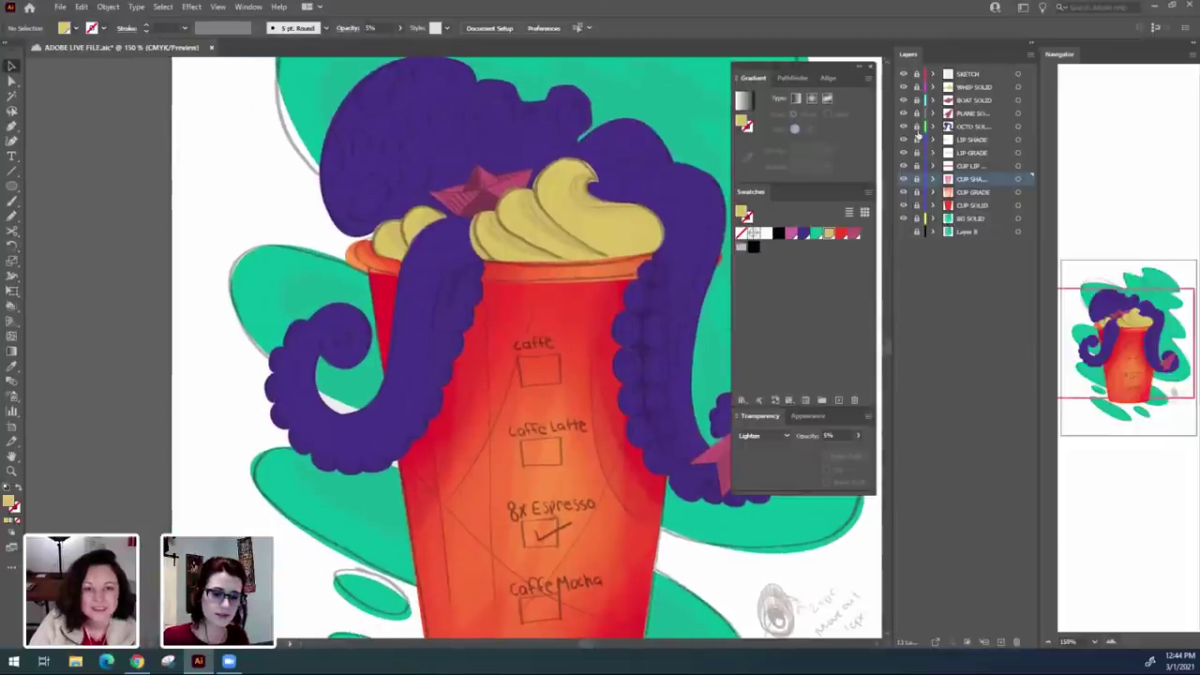
pyautogui.moveTo(604, 521)
pyautogui.mouseDown()
pyautogui.moveTo(578, 521)
pyautogui.moveTo(598, 500)
pyautogui.mouseUp()
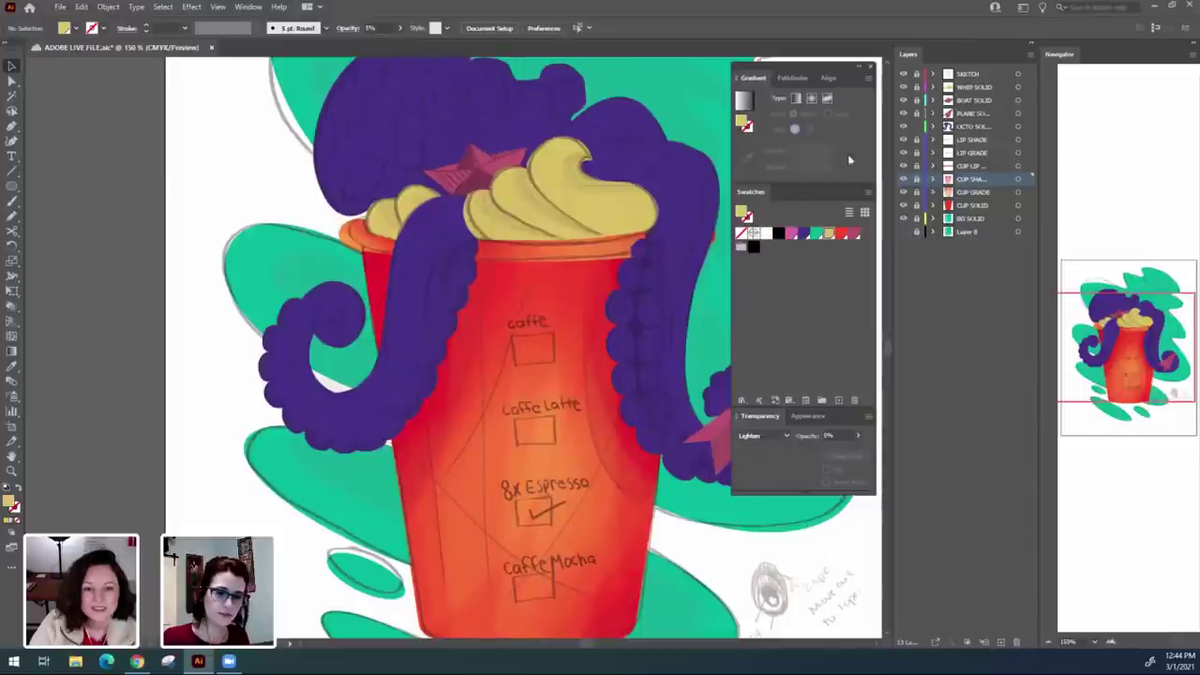
# Create a layer directly above the octopus solid layer, give it the colour Green and a name beginning with OCTO LEG.
pyautogui.click(986, 126)
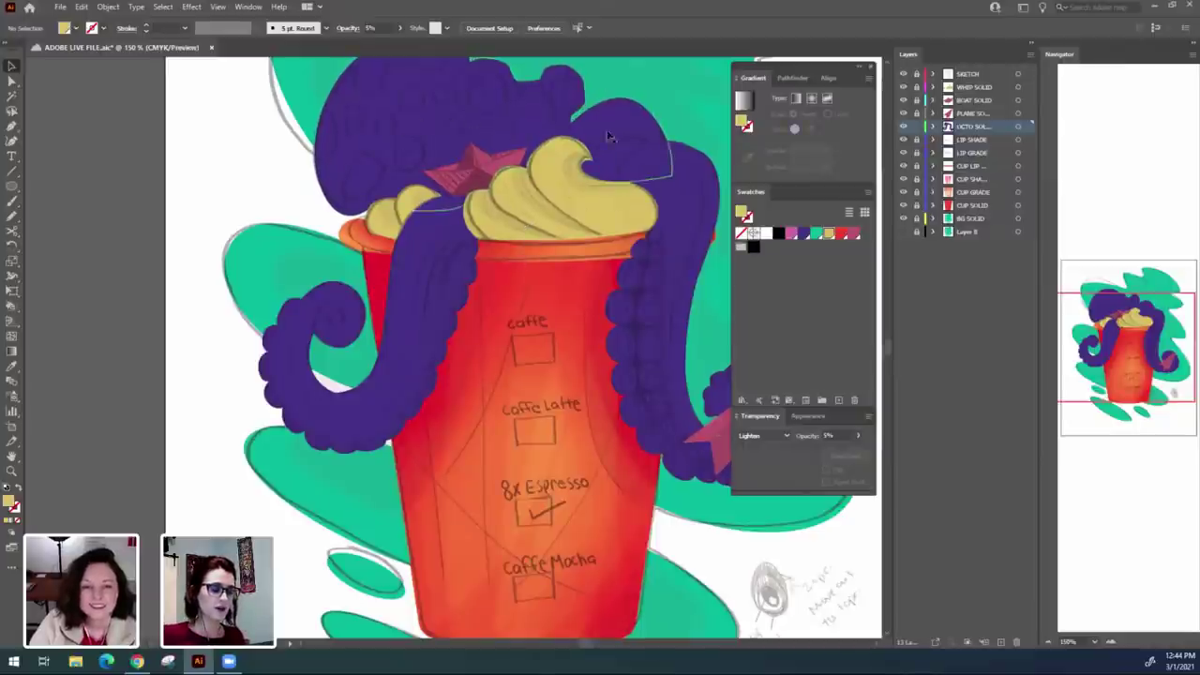
pyautogui.moveTo(600, 330); pyautogui.dragTo(518, 299)
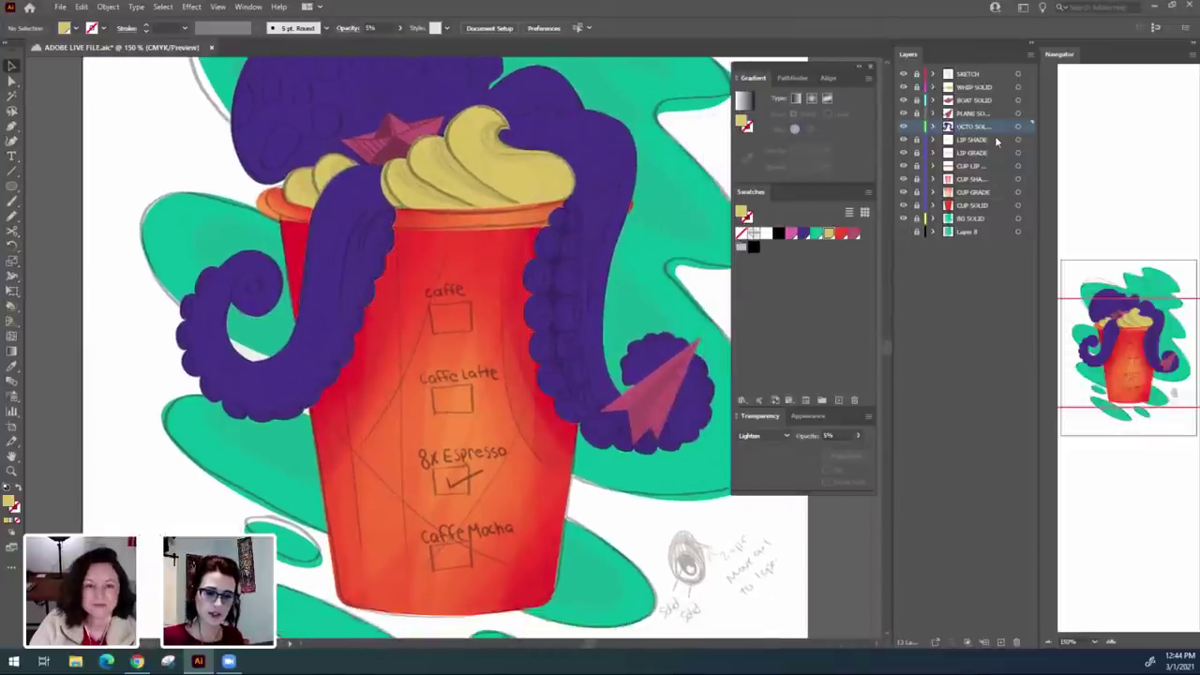
pyautogui.click(999, 643)
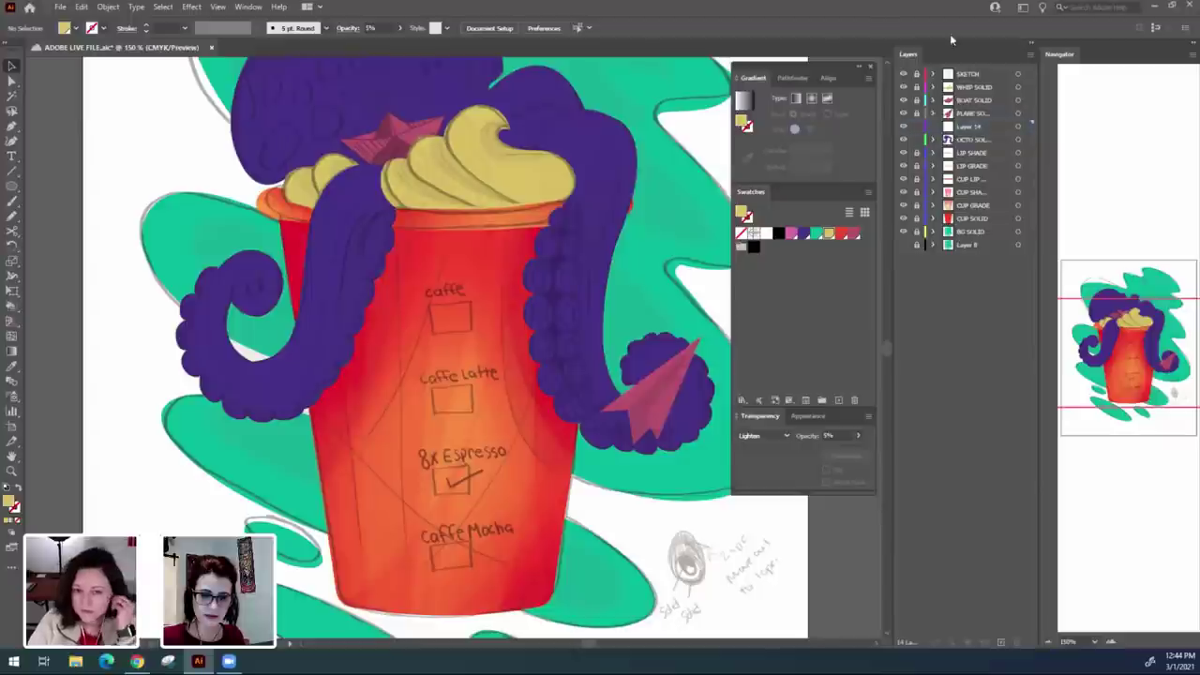
pyautogui.doubleClick(994, 126)
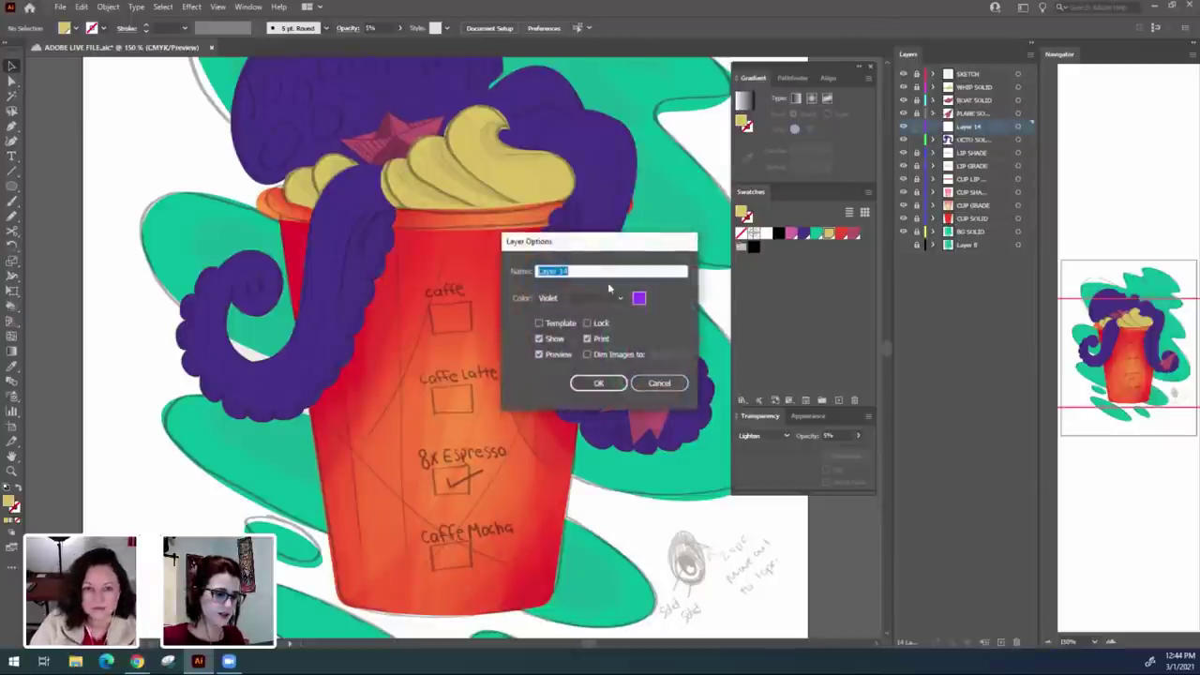
pyautogui.click(590, 300)
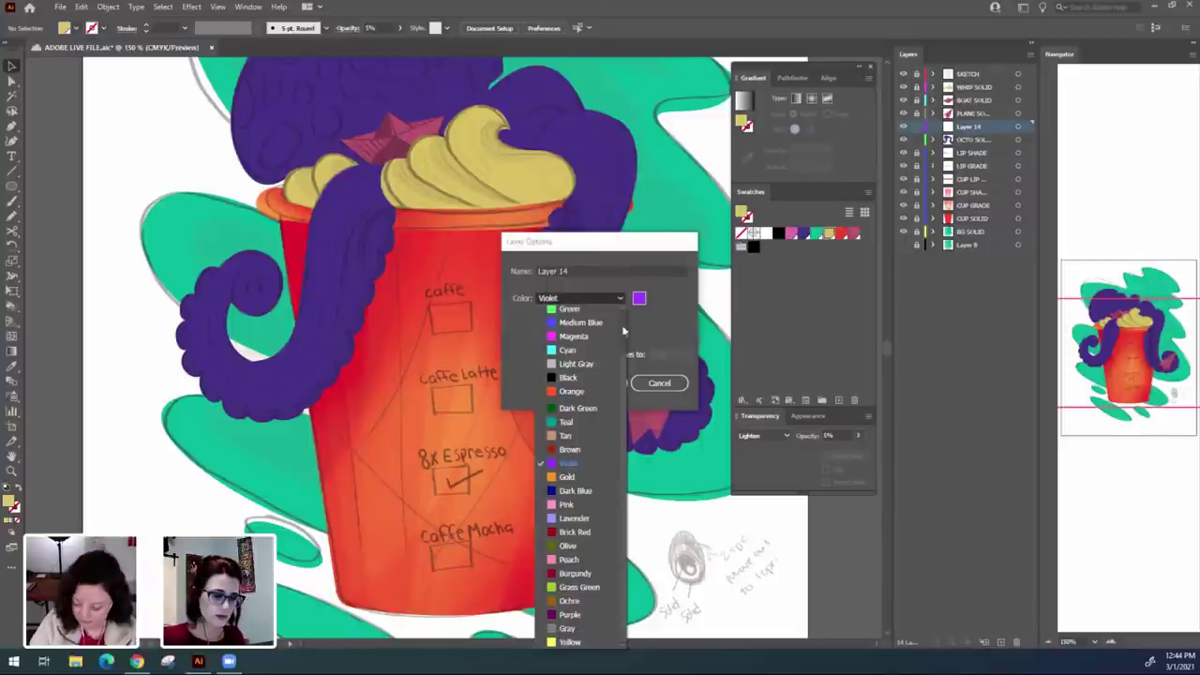
pyautogui.click(600, 309)
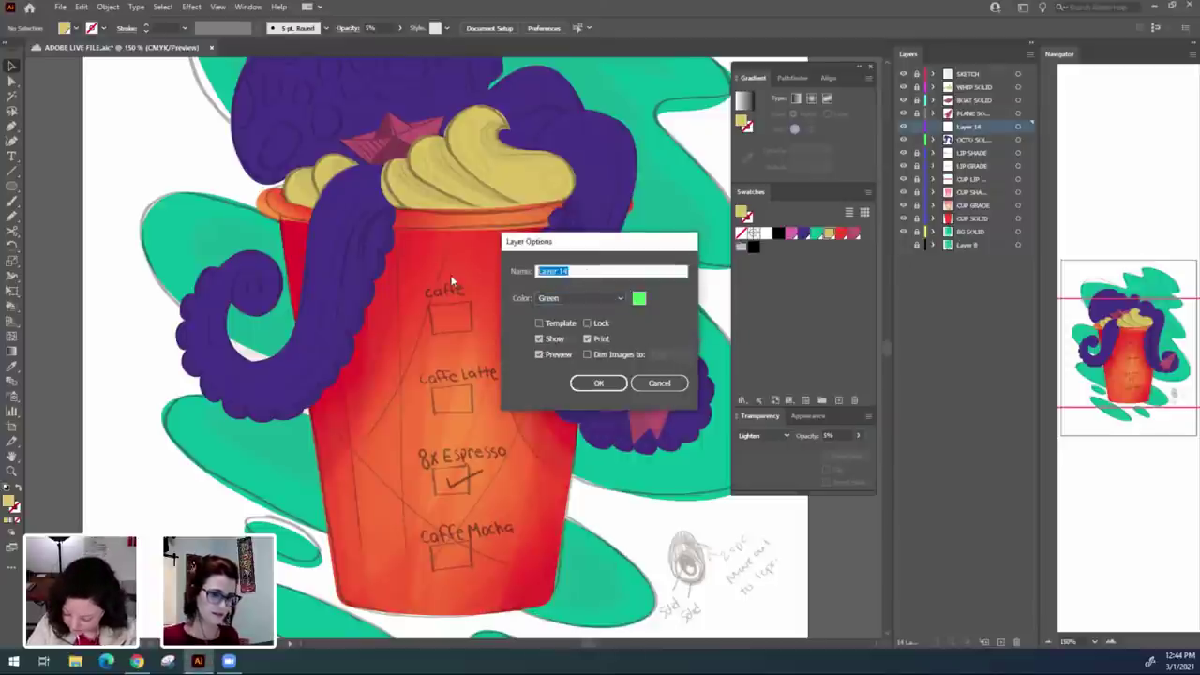
pyautogui.write('OCTO LEG')
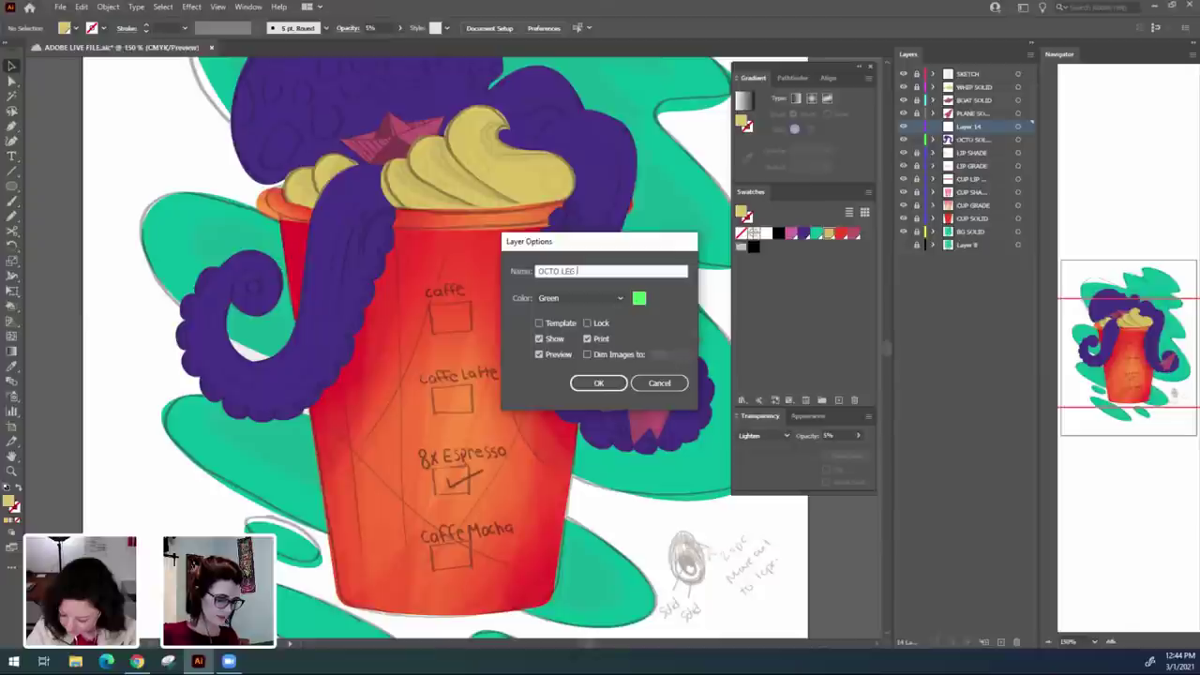
pyautogui.write('E')
pyautogui.press('Return')
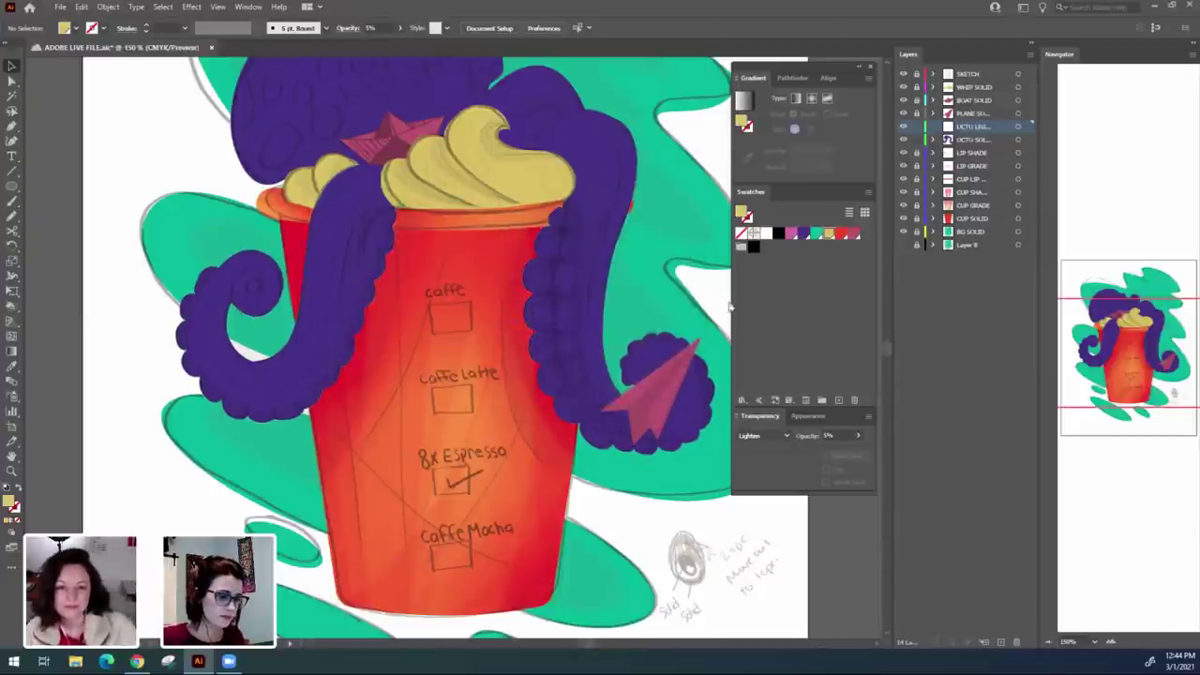
# Copy the purple tentacle on the cup's left side and paste it in place on the new OCTO LEG layer.
pyautogui.click(572, 322)
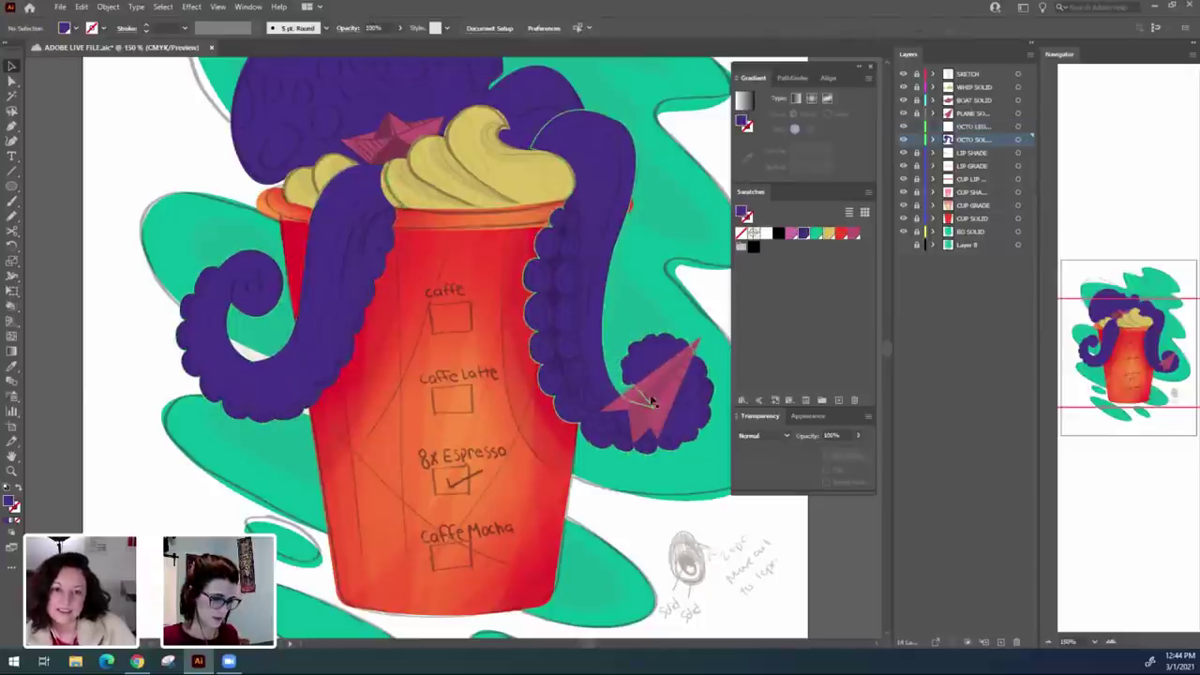
pyautogui.click(347, 351)
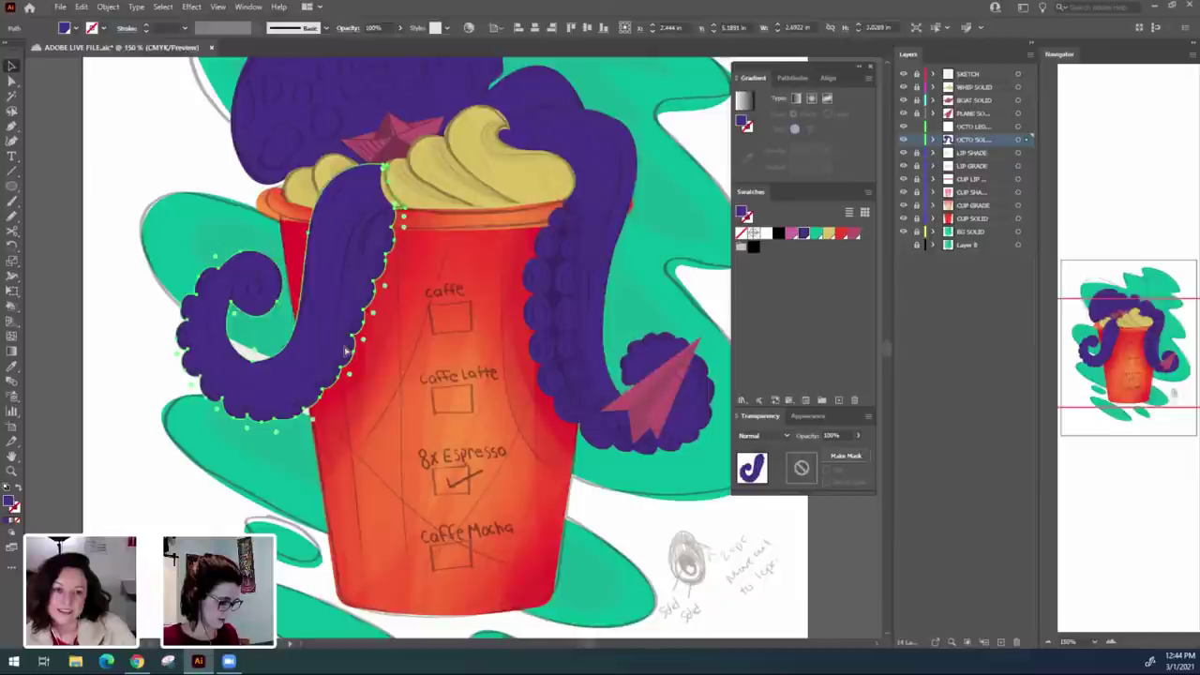
pyautogui.click(381, 429)
pyautogui.click(330, 382)
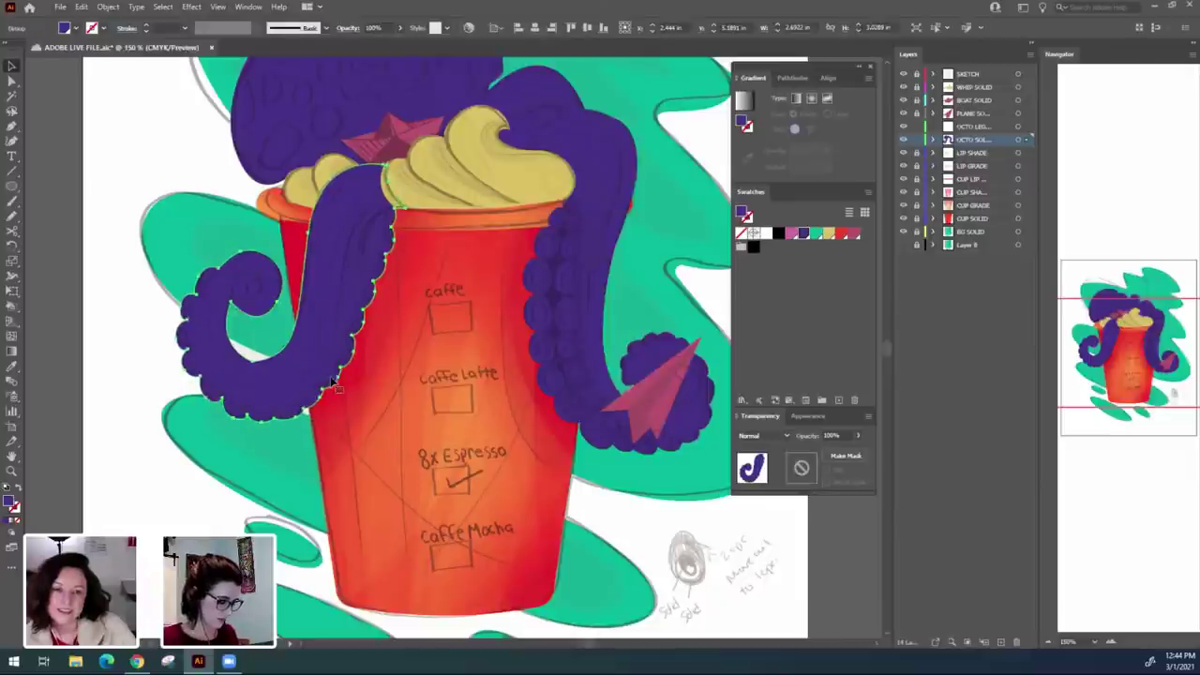
pyautogui.click(234, 476)
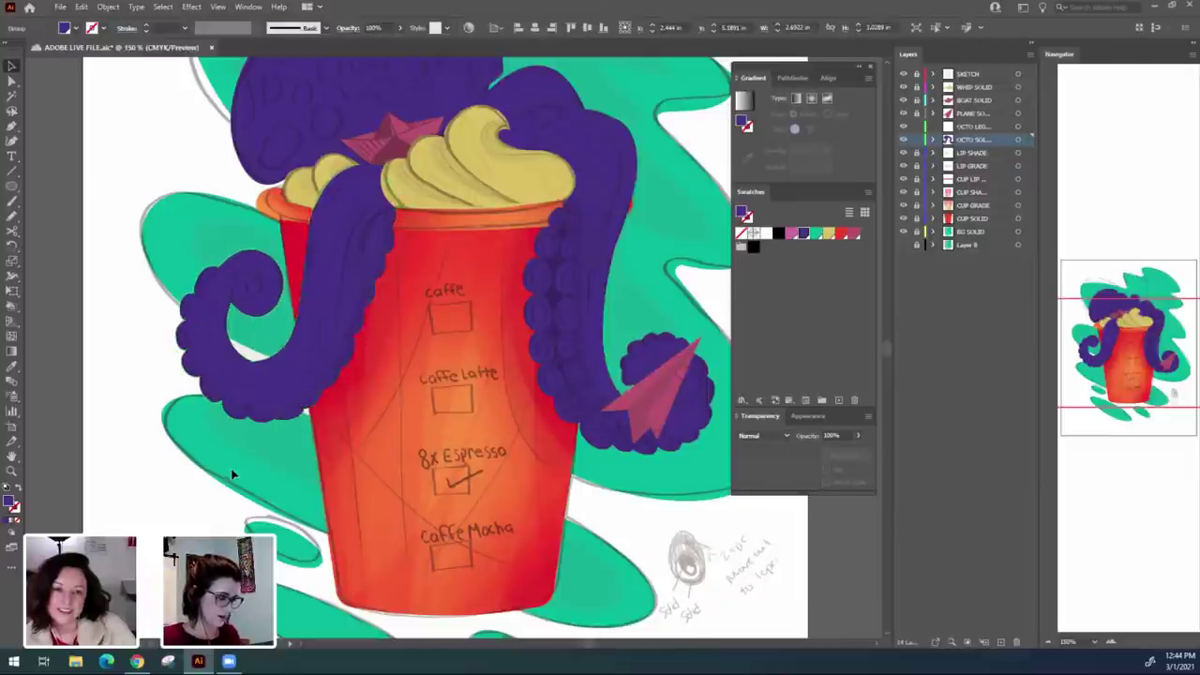
pyautogui.click(971, 126)
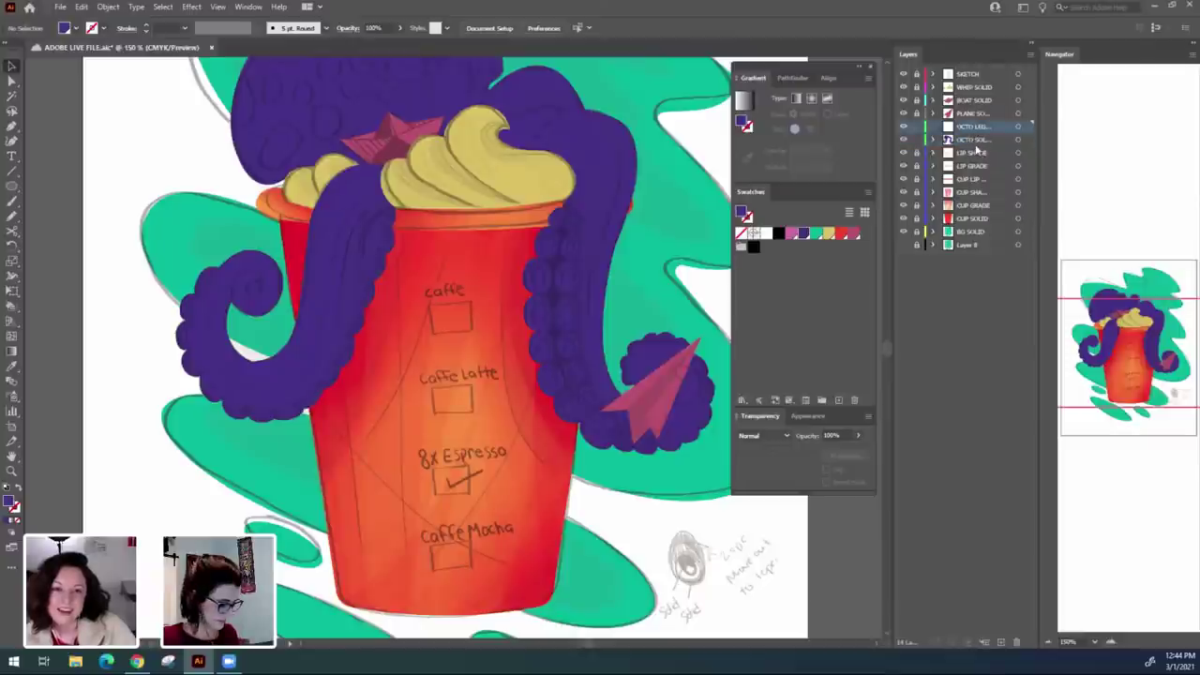
pyautogui.hotkey('ctrl', 'f')
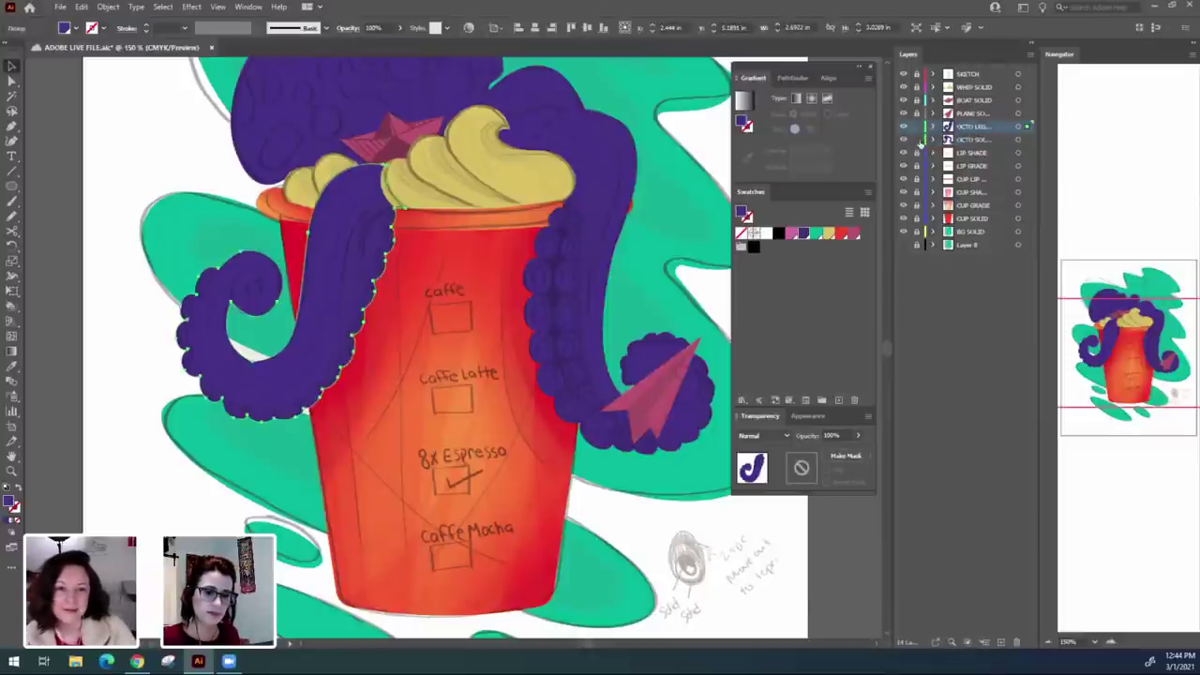
# Apply a freeform gradient in Points mode to the copied tentacle on the cup's left side.
pyautogui.click(224, 504)
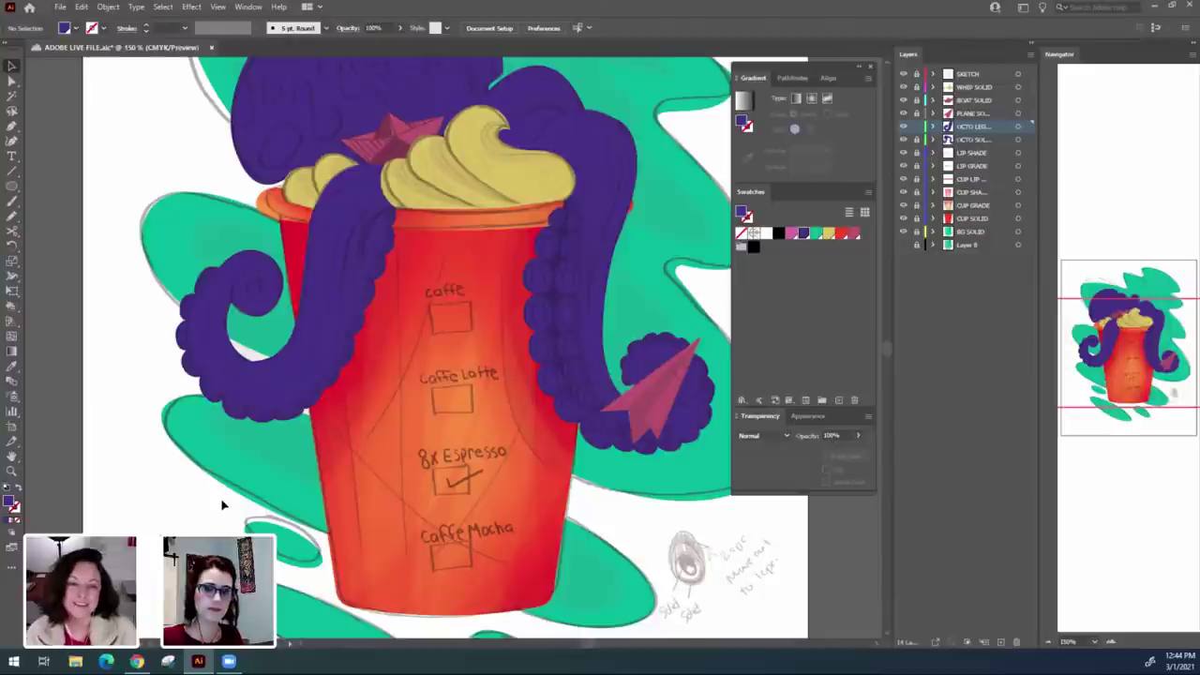
pyautogui.scroll(1, 221, 499)
pyautogui.scroll(1, 221, 499)
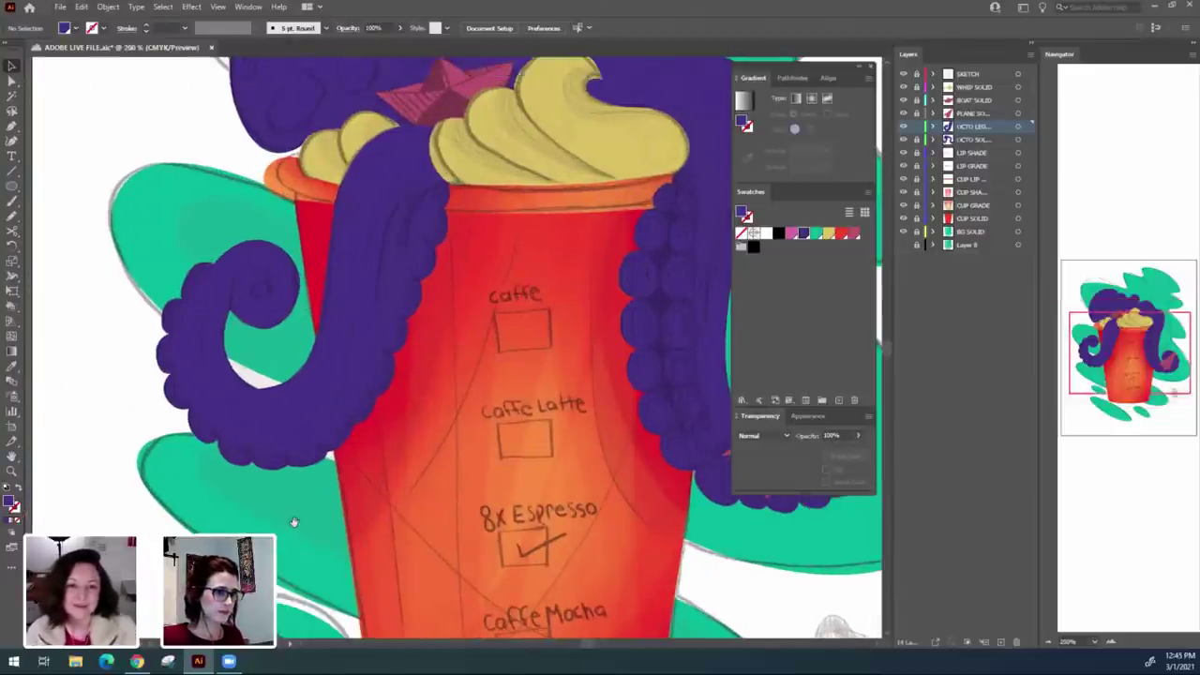
pyautogui.click(305, 445)
pyautogui.moveTo(506, 429); pyautogui.dragTo(472, 440)
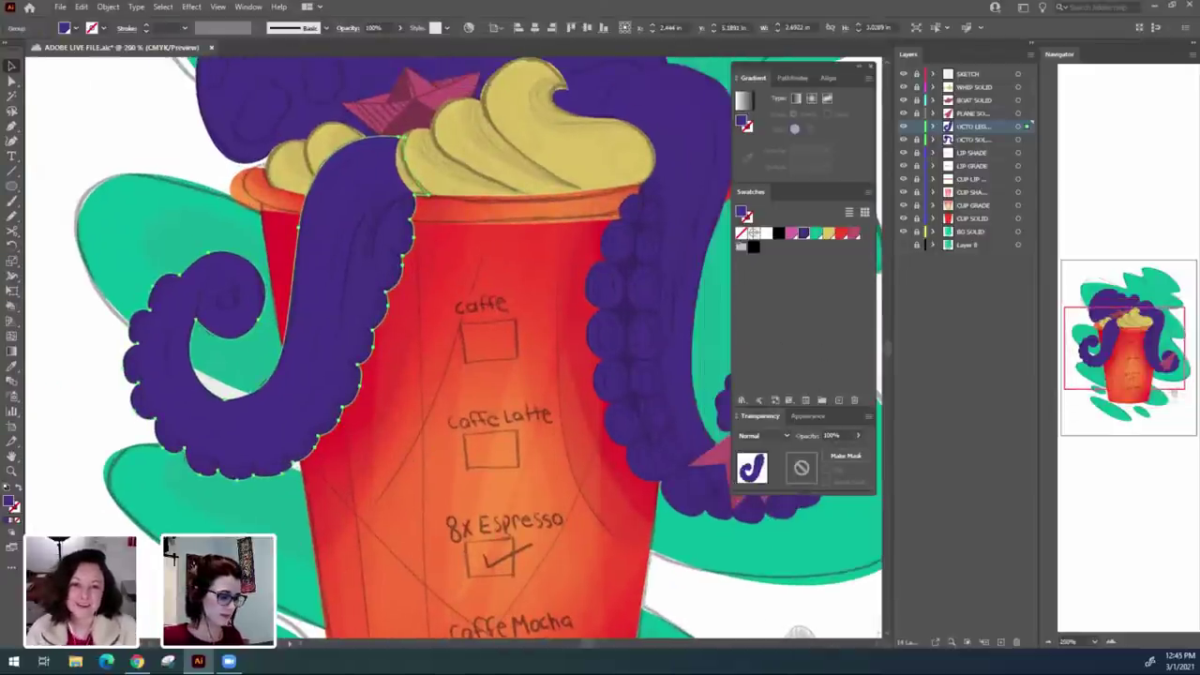
pyautogui.click(506, 359)
pyautogui.moveTo(505, 359); pyautogui.dragTo(520, 388)
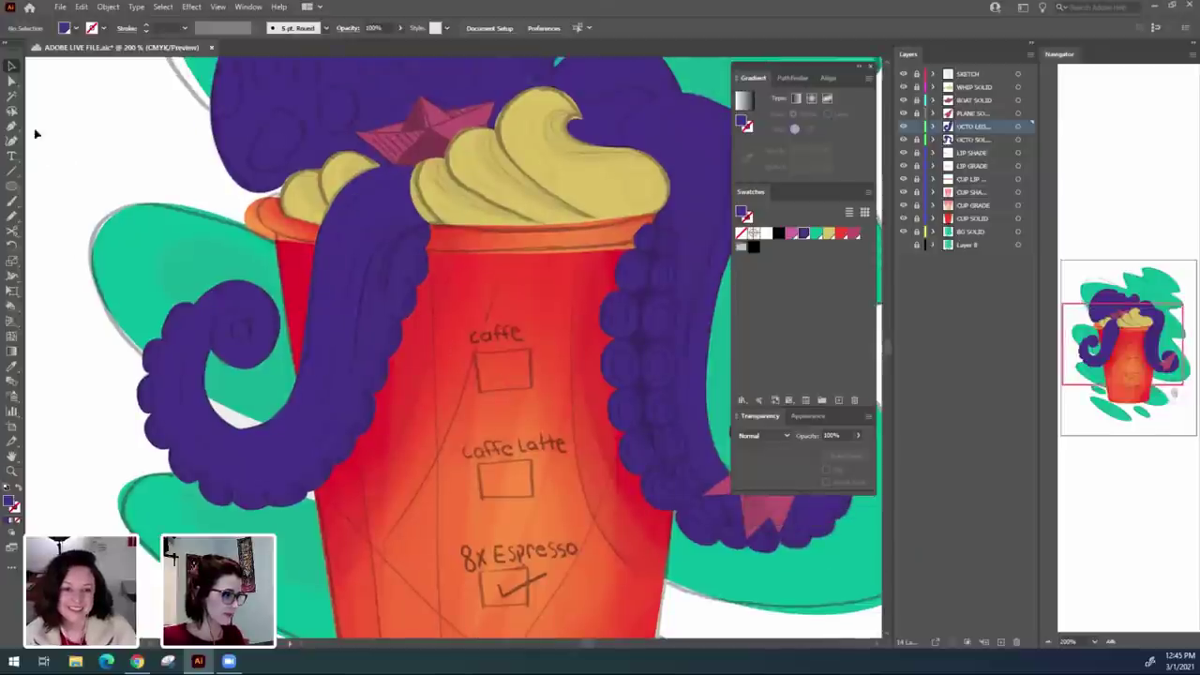
pyautogui.click(333, 318)
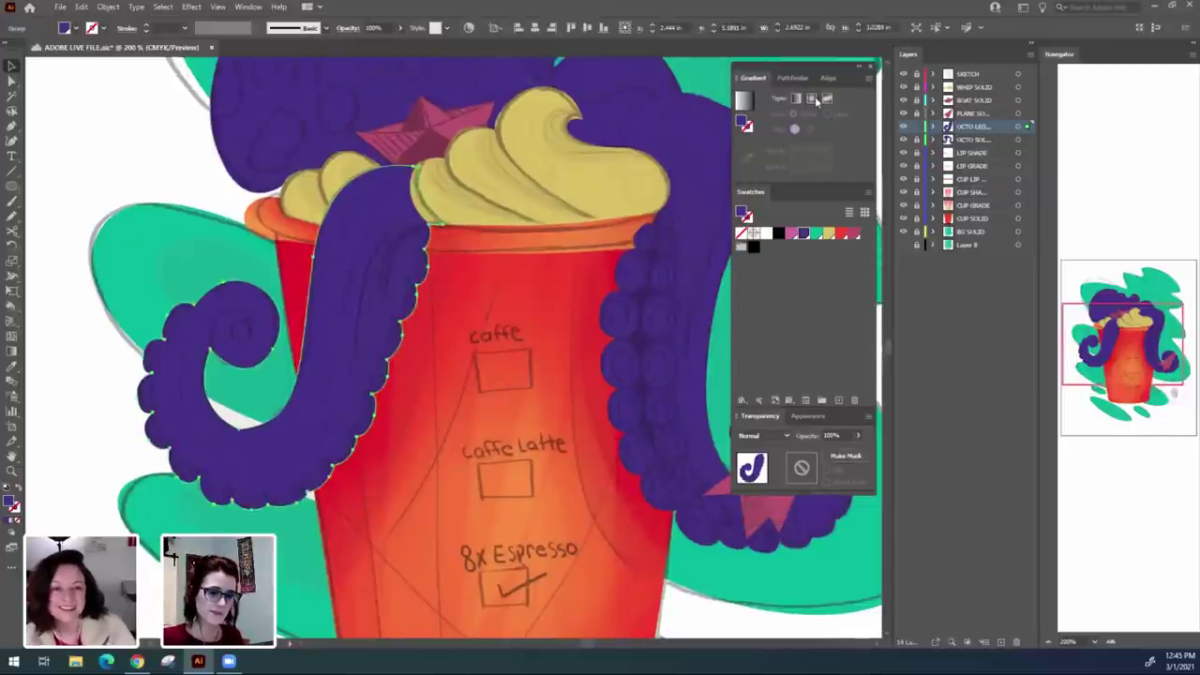
pyautogui.click(822, 98)
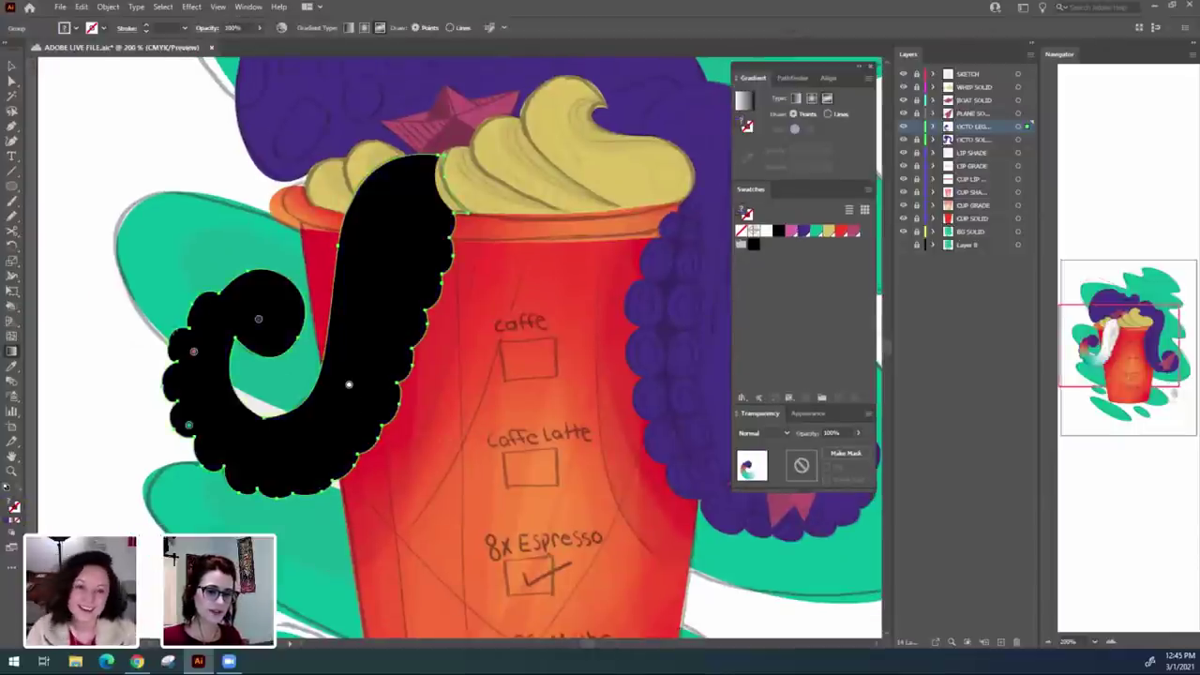
# Recolour the tentacle's white gradient point purple, move it near the rim, and spread the other points along the lower bend and curl.
pyautogui.doubleClick(349, 385)
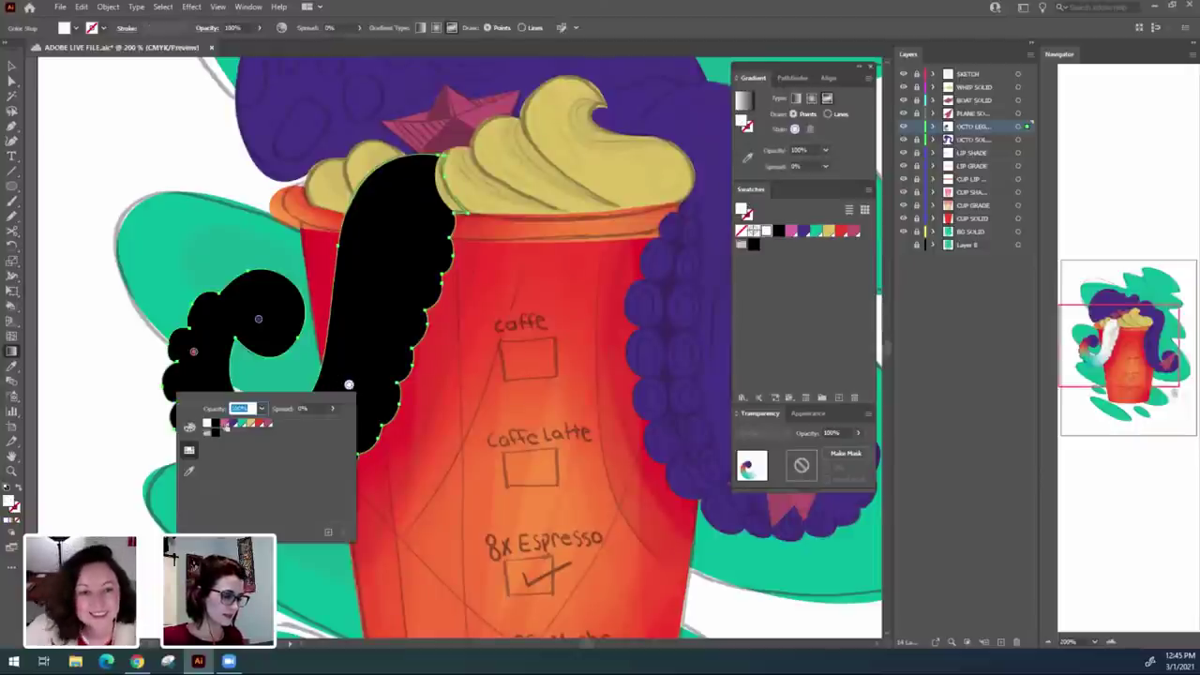
pyautogui.click(232, 425)
pyautogui.click(350, 388)
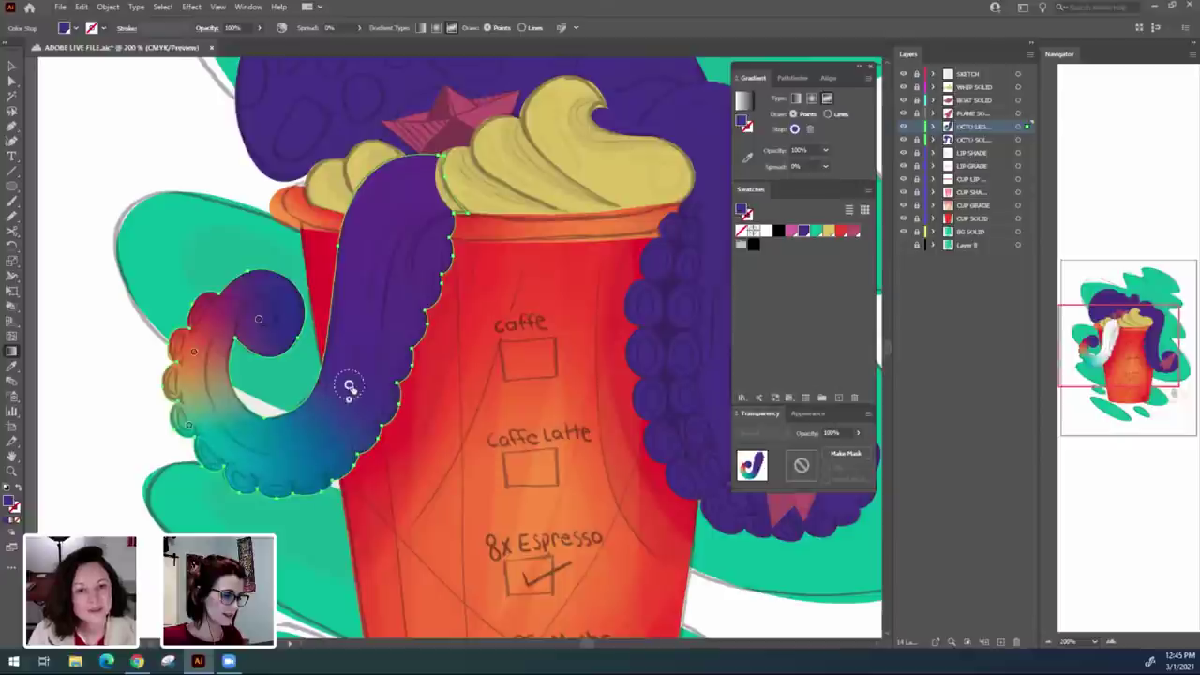
pyautogui.moveTo(350, 387); pyautogui.dragTo(401, 209)
pyautogui.moveTo(190, 429); pyautogui.dragTo(318, 457)
pyautogui.moveTo(193, 347); pyautogui.dragTo(200, 415)
pyautogui.moveTo(259, 320); pyautogui.dragTo(264, 314)
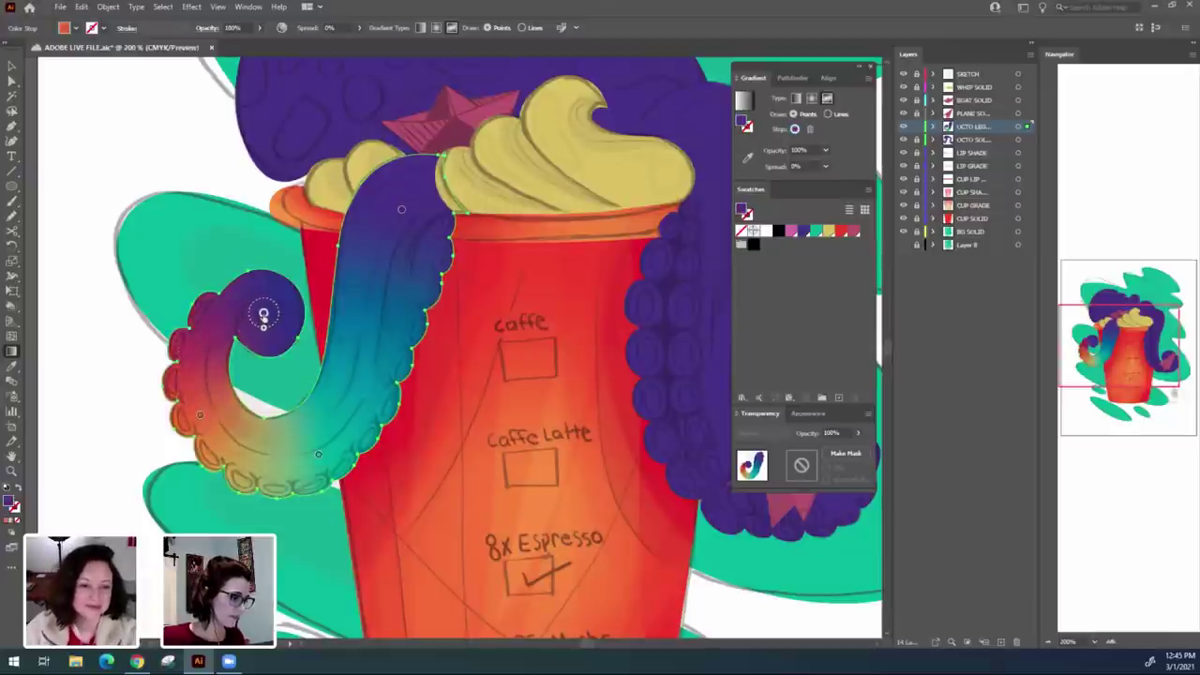
# Set the two lower gradient points to green, place them along the bend's outer edge, and add a point at the inner bend.
pyautogui.doubleClick(318, 455)
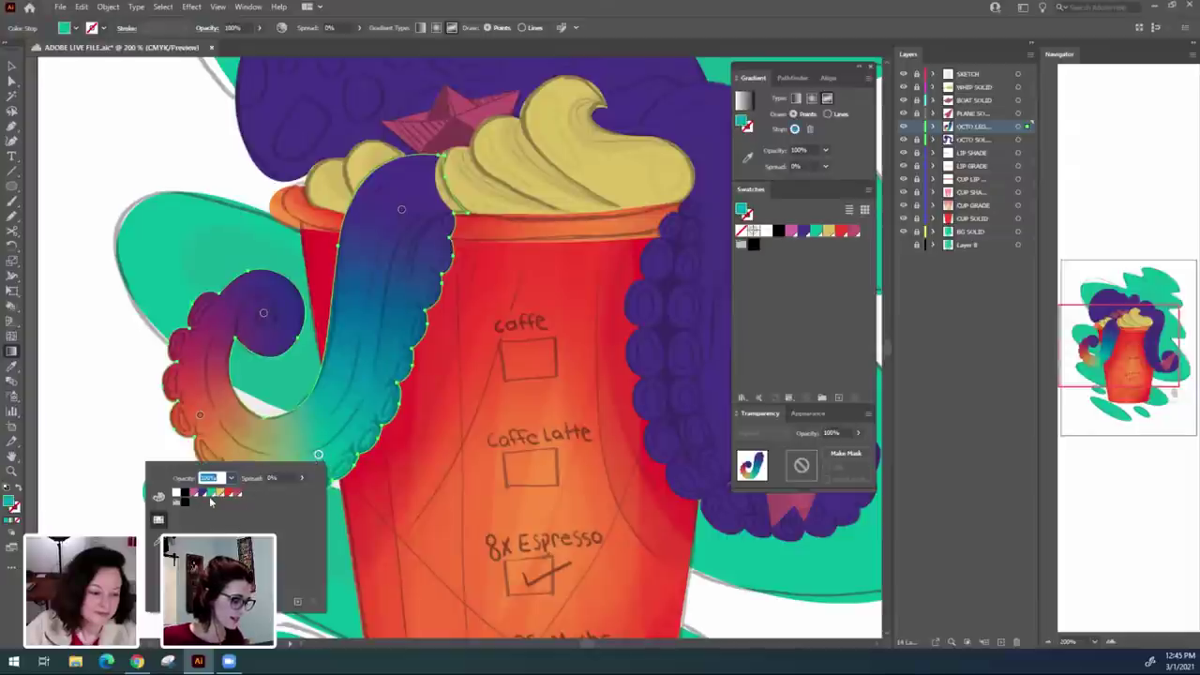
pyautogui.click(201, 421)
pyautogui.doubleClick(200, 417)
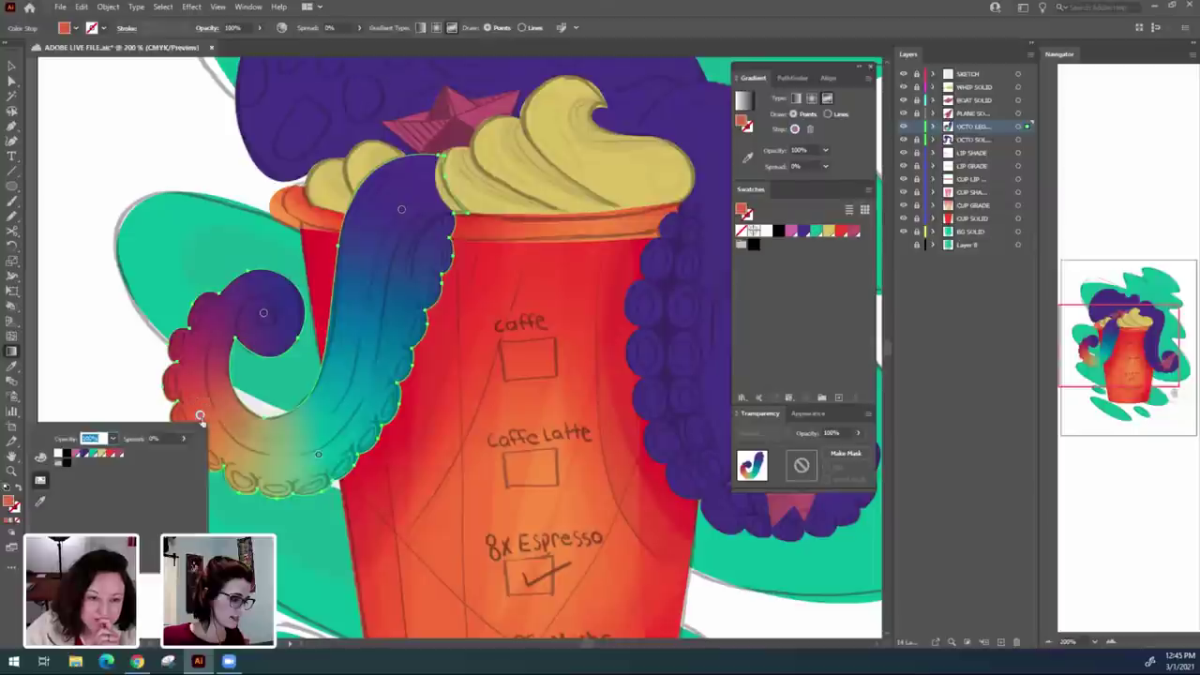
pyautogui.click(96, 454)
pyautogui.moveTo(200, 416); pyautogui.dragTo(232, 458)
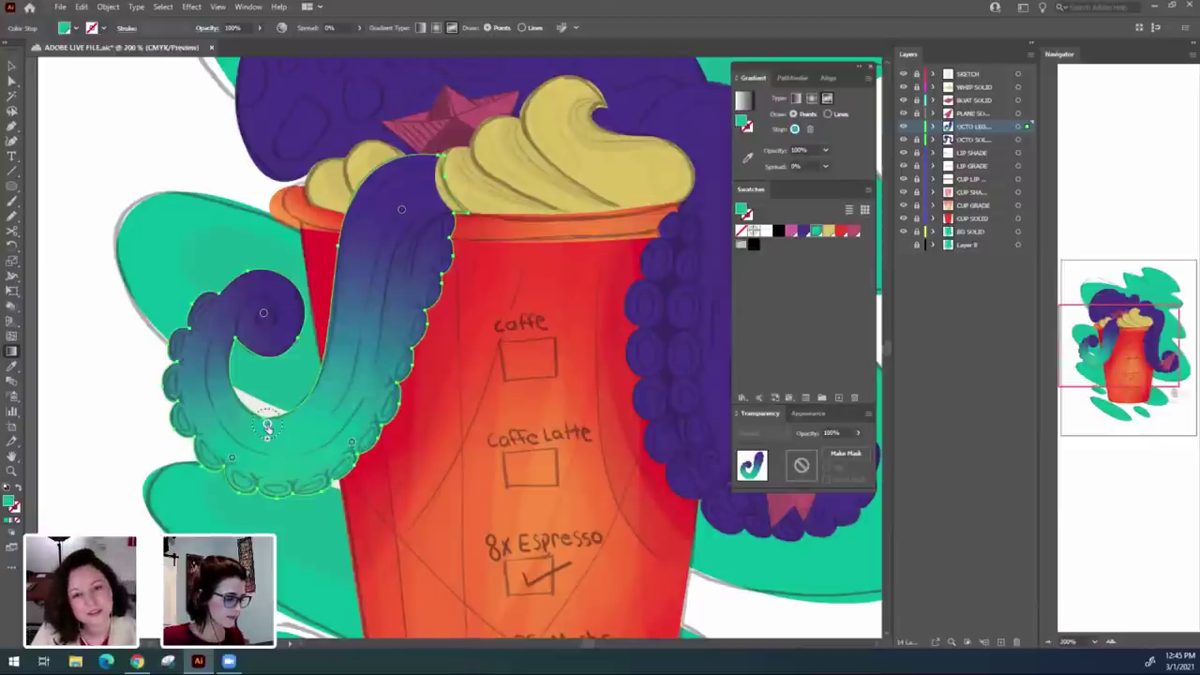
# Colour the gradient point at the tentacle's inner bend purple.
pyautogui.doubleClick(266, 428)
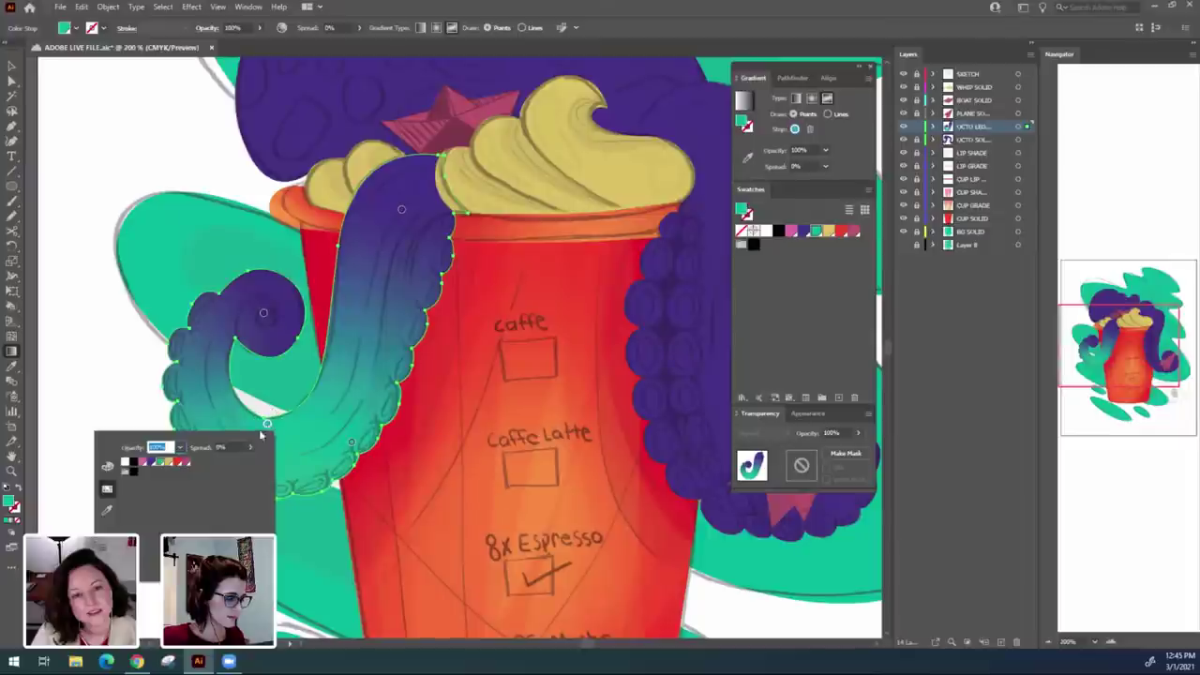
pyautogui.click(147, 463)
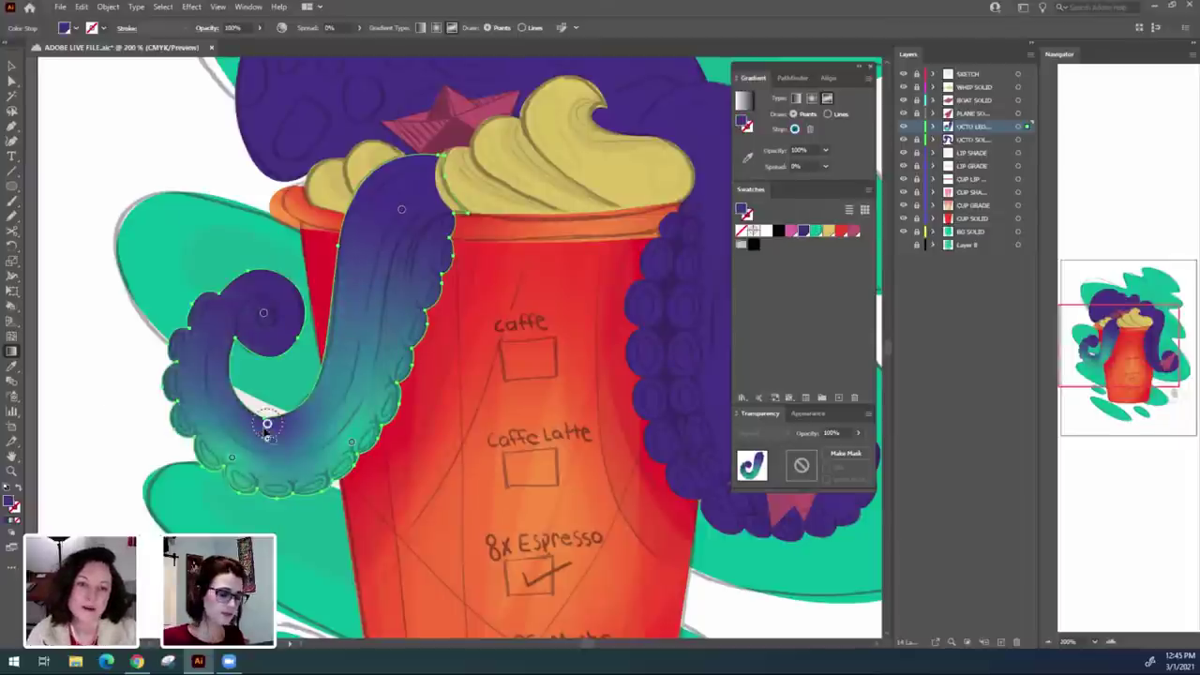
pyautogui.hotkey('ctrl', '-')
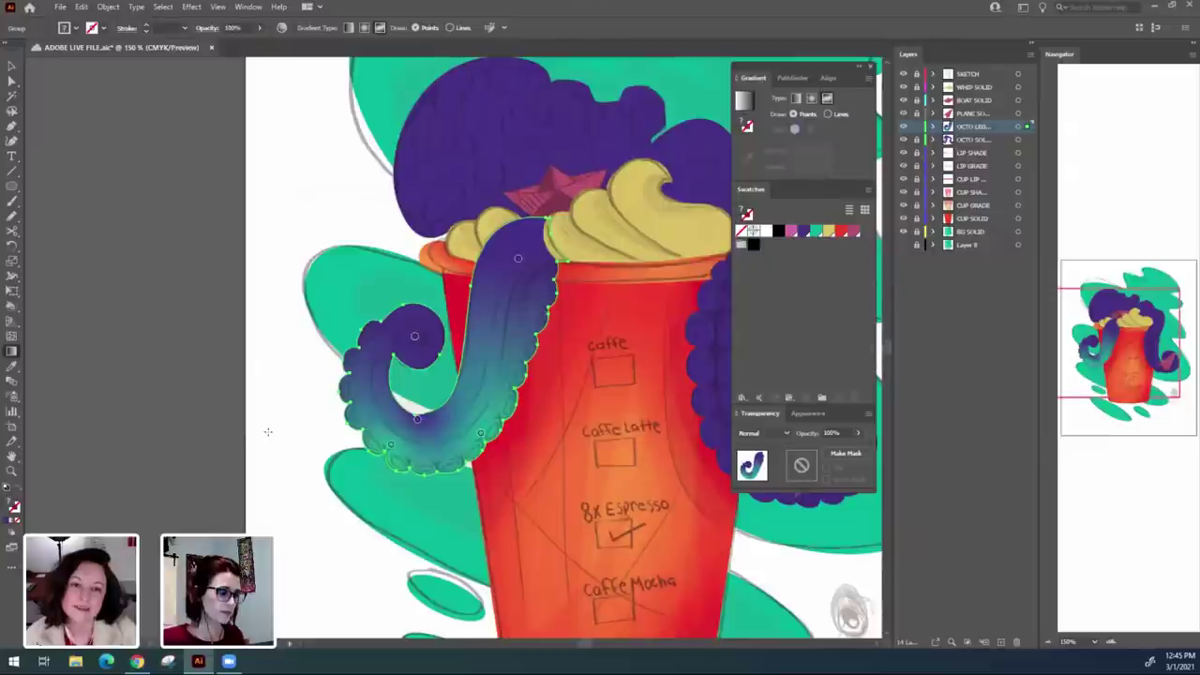
pyautogui.moveTo(531, 506); pyautogui.dragTo(425, 514)
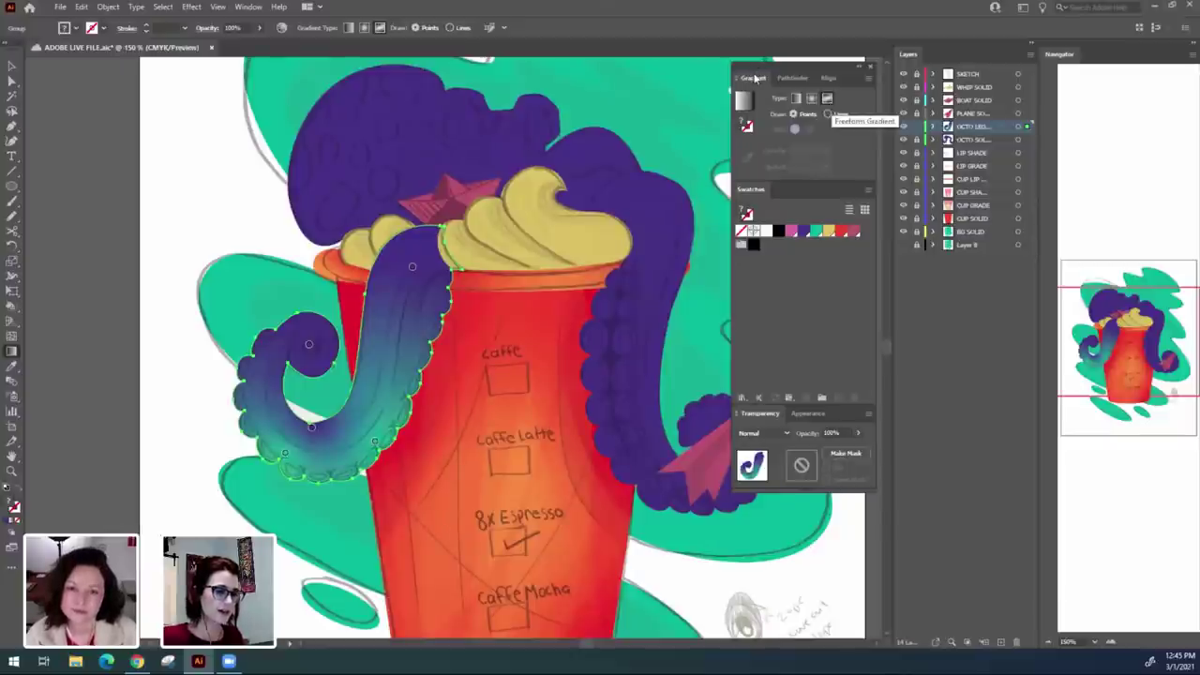
# Detach and close the Gradient panel, reopen it, and dock it above the Align panel.
pyautogui.moveTo(753, 77); pyautogui.dragTo(516, 170)
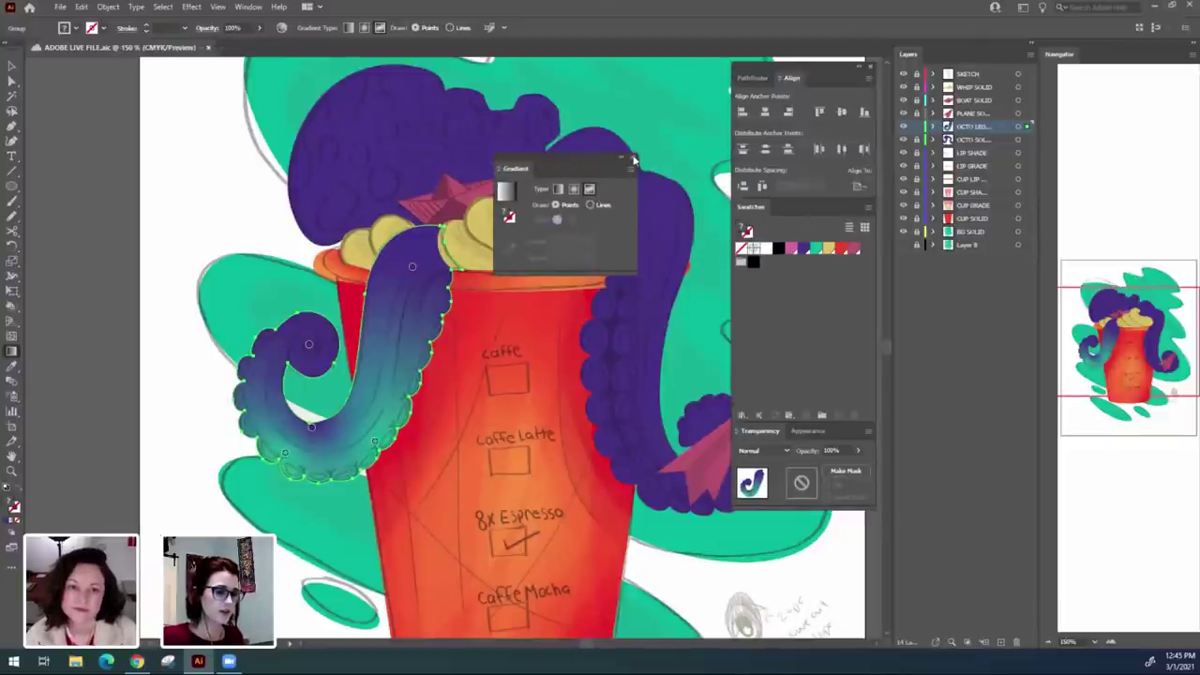
pyautogui.click(634, 161)
pyautogui.press('v')
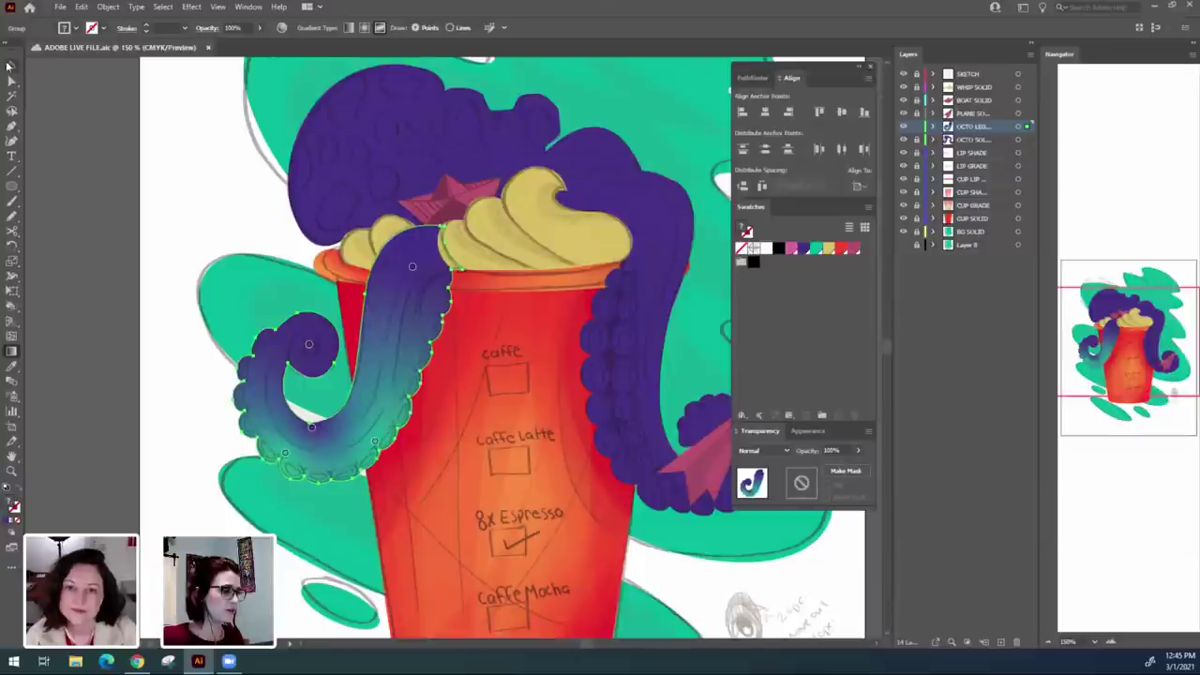
pyautogui.click(249, 7)
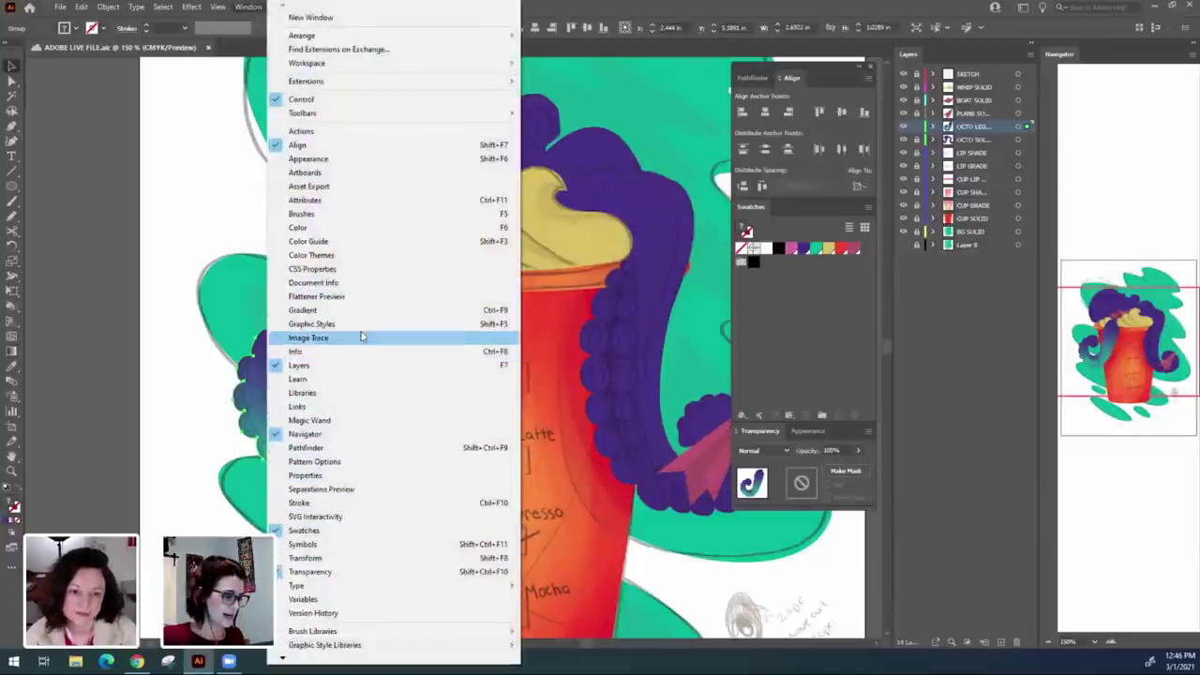
pyautogui.click(360, 311)
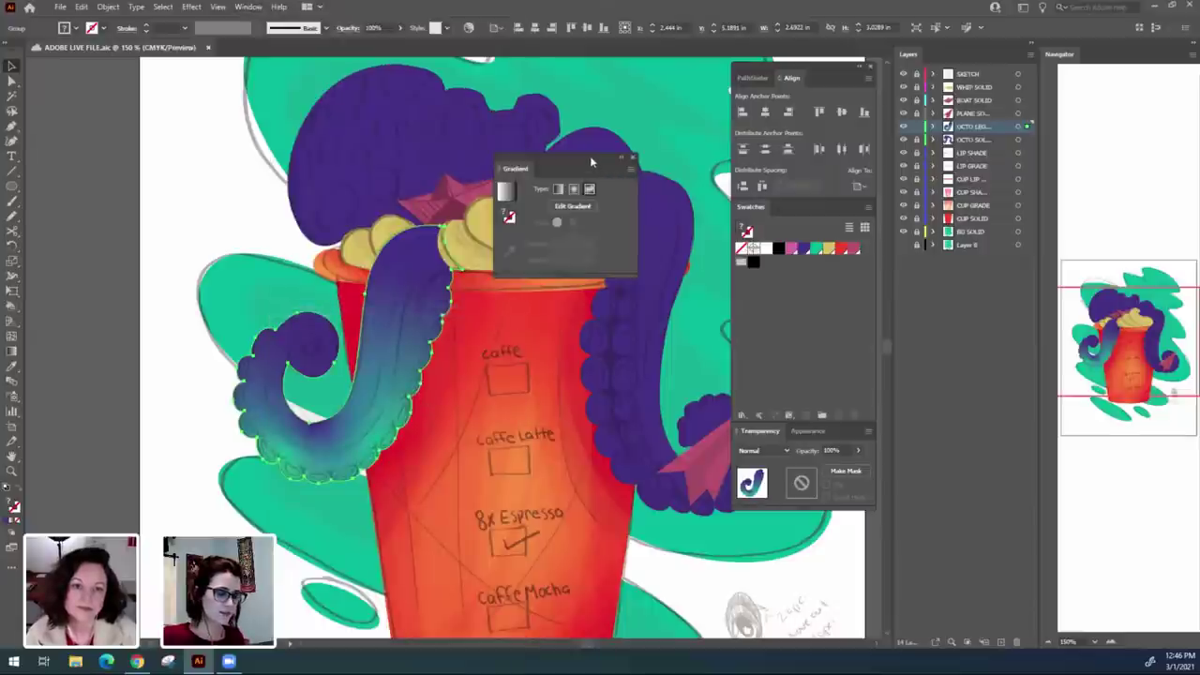
pyautogui.moveTo(592, 162); pyautogui.dragTo(817, 67)
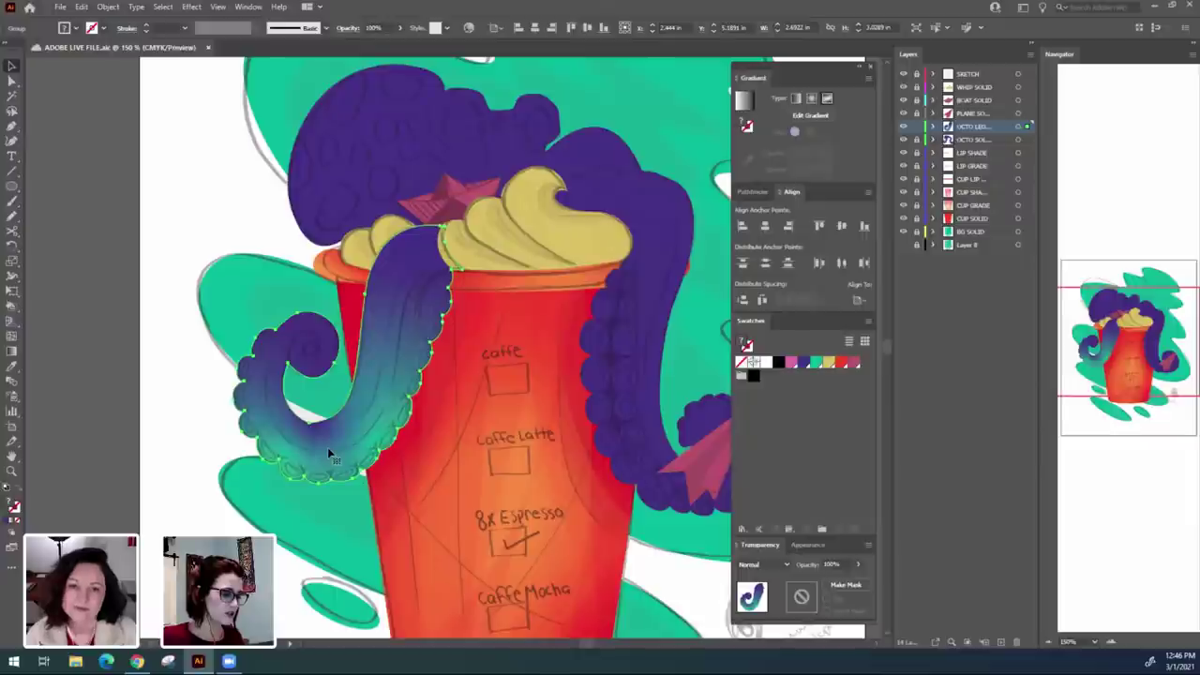
# Shift the green point up the tentacle's outer edge, move the inner purple point toward the cup, and add another purple point beside it.
pyautogui.click(822, 114)
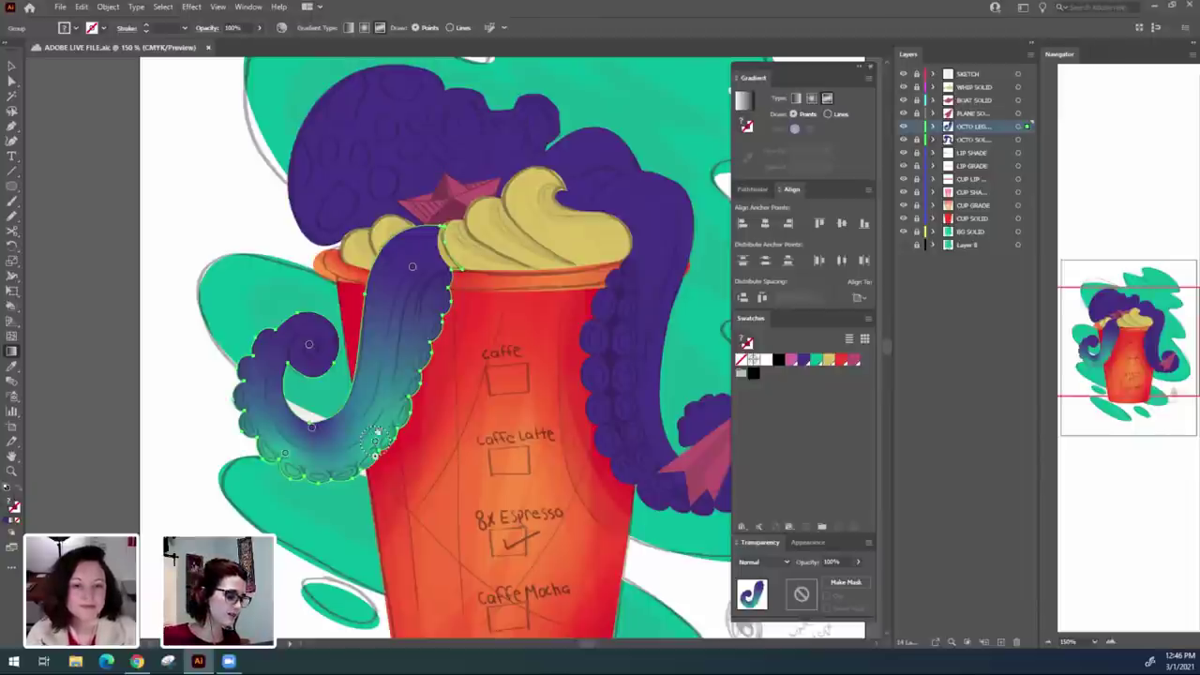
pyautogui.moveTo(375, 446); pyautogui.dragTo(404, 406)
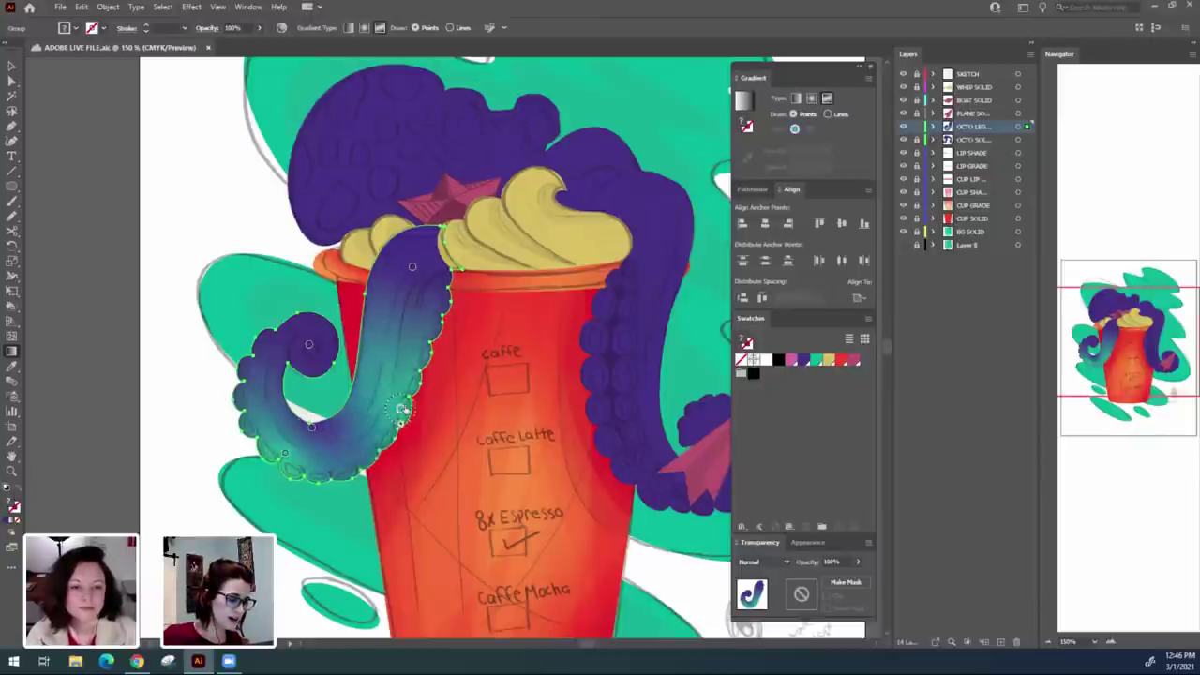
pyautogui.click(310, 429)
pyautogui.moveTo(309, 428)
pyautogui.mouseDown()
pyautogui.moveTo(333, 421)
pyautogui.moveTo(329, 442)
pyautogui.moveTo(333, 432)
pyautogui.mouseUp()
pyautogui.click(281, 400)
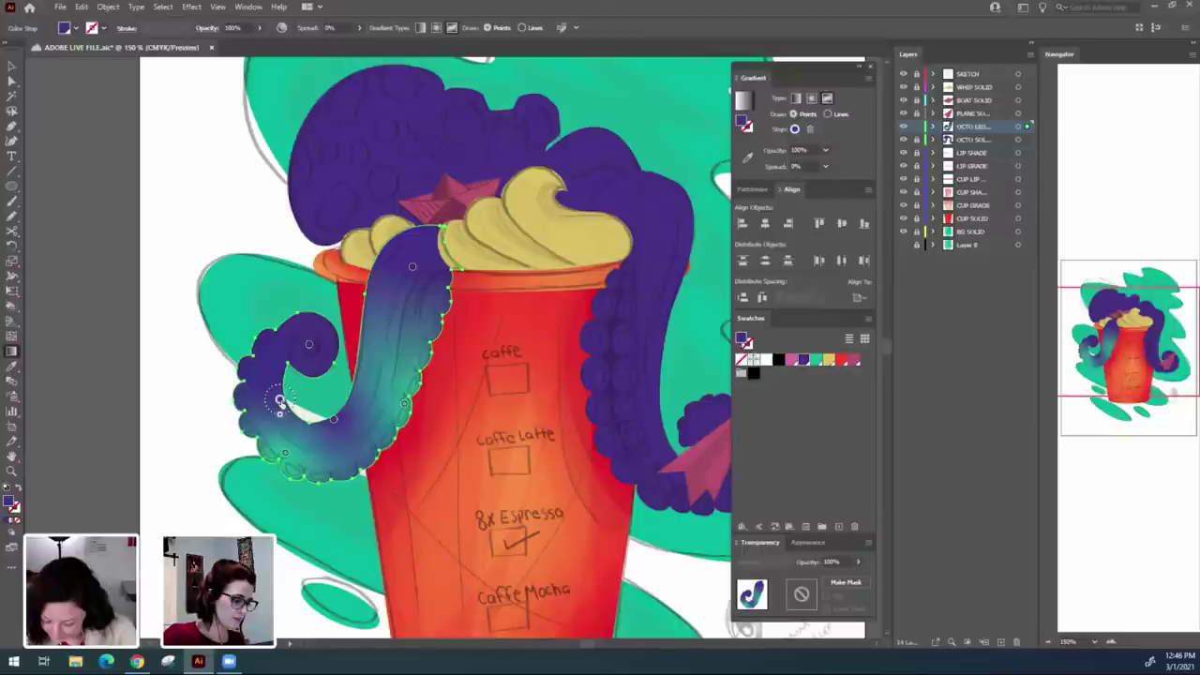
# Add a green gradient point on the tentacle's outer left edge beside the suckers and shift it slightly upward.
pyautogui.click(244, 398)
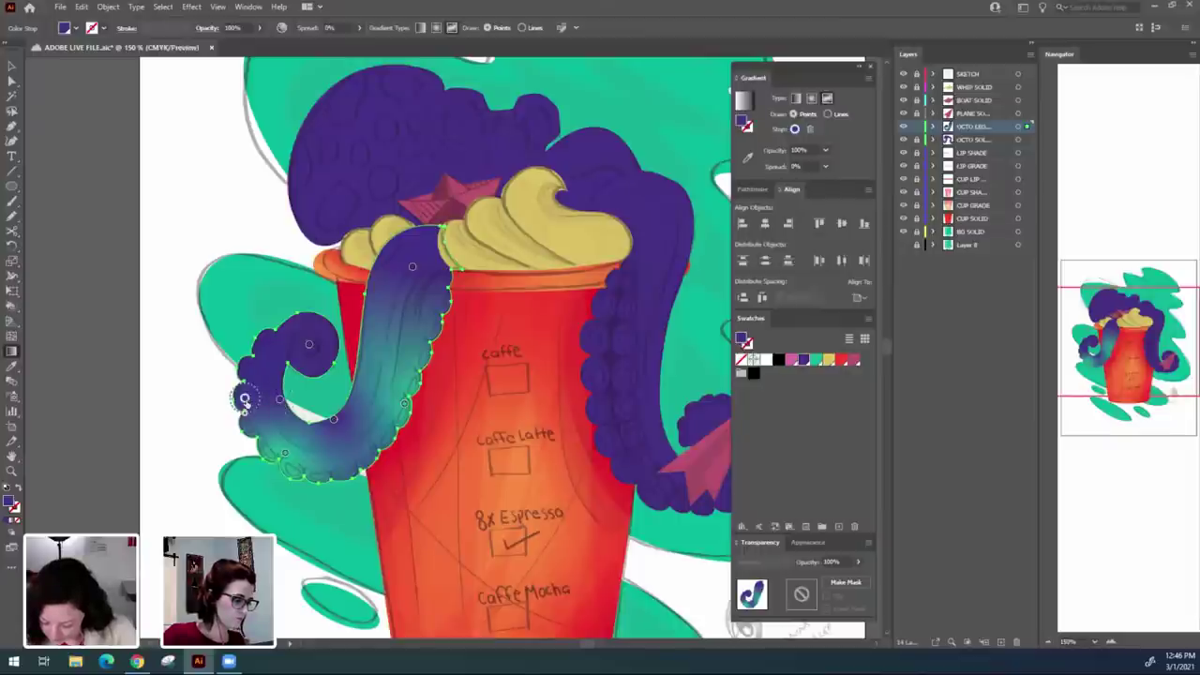
pyautogui.doubleClick(244, 399)
pyautogui.click(137, 437)
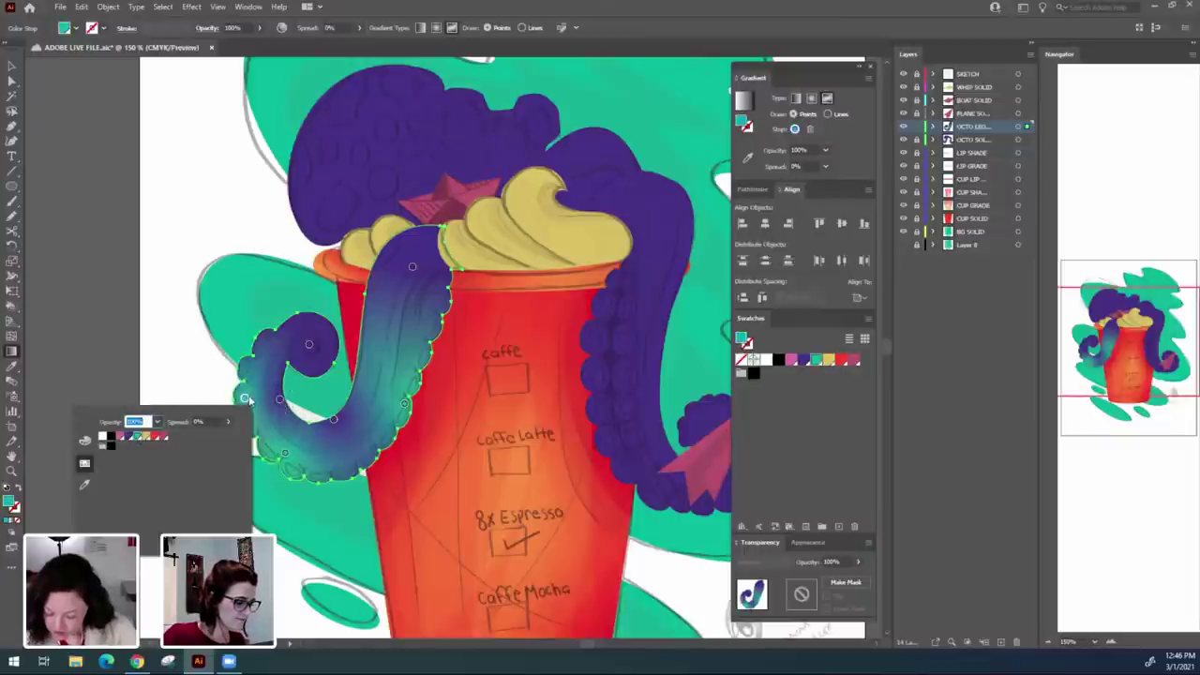
pyautogui.moveTo(244, 398); pyautogui.dragTo(250, 374)
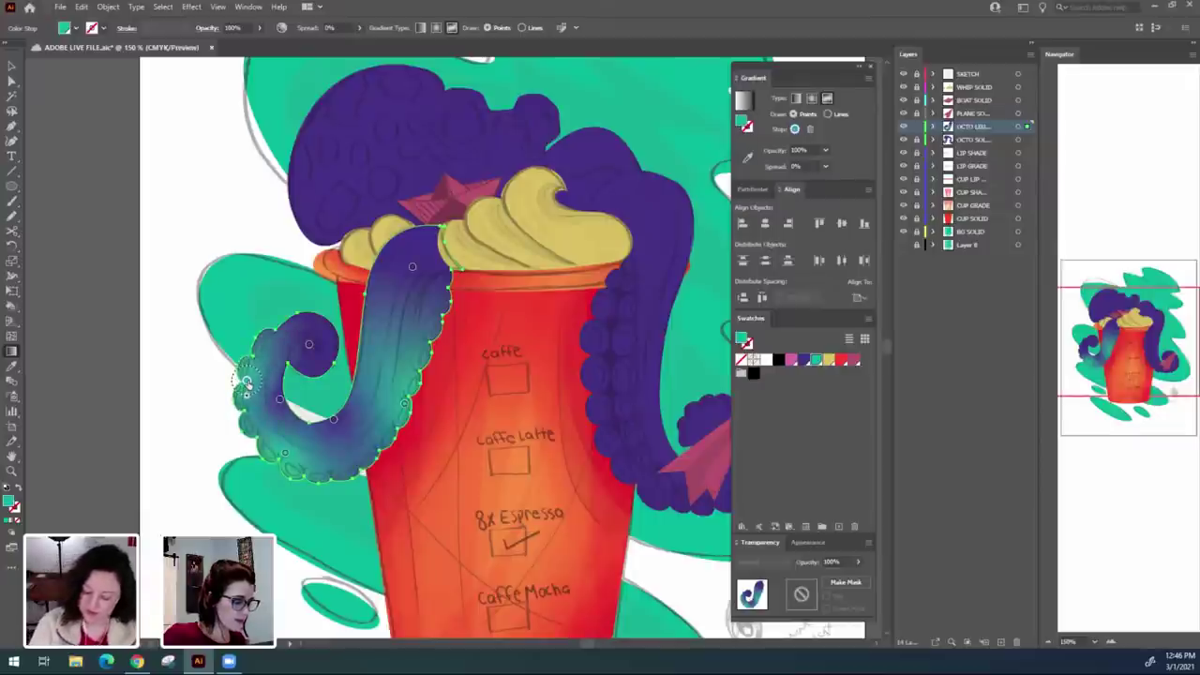
# Move the curl's purple point toward its inner tip, add a green point on the curl's top edge, and deselect the tentacle.
pyautogui.moveTo(196, 442); pyautogui.dragTo(155, 429)
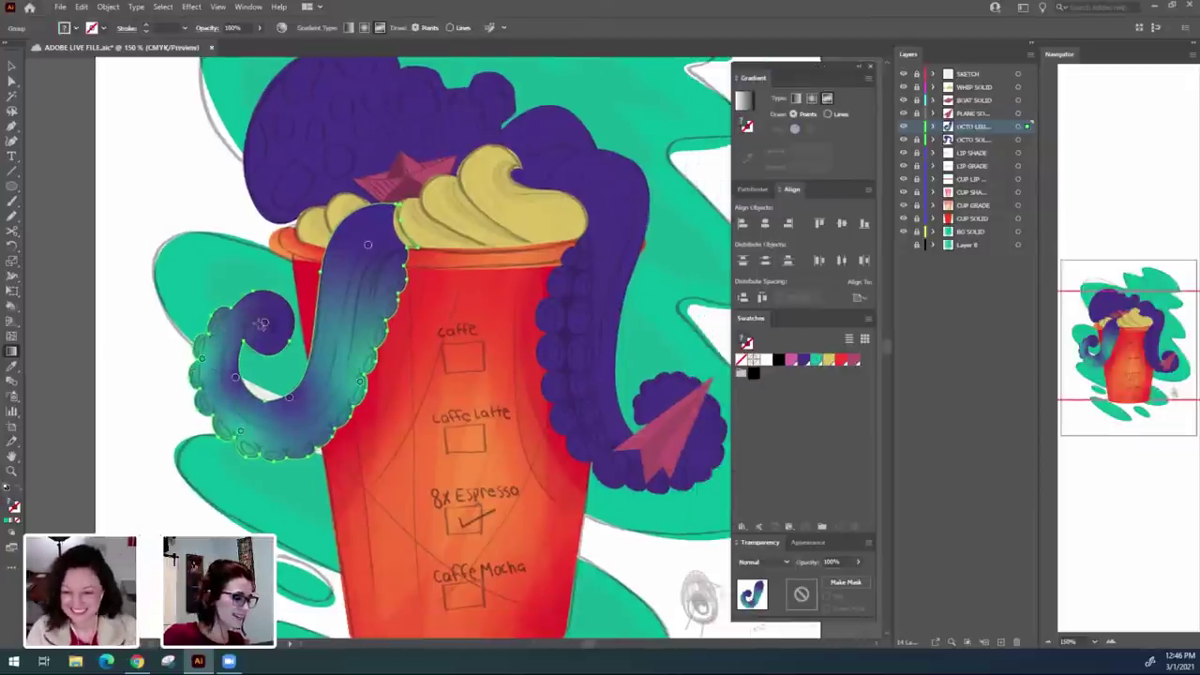
pyautogui.moveTo(264, 328); pyautogui.dragTo(269, 336)
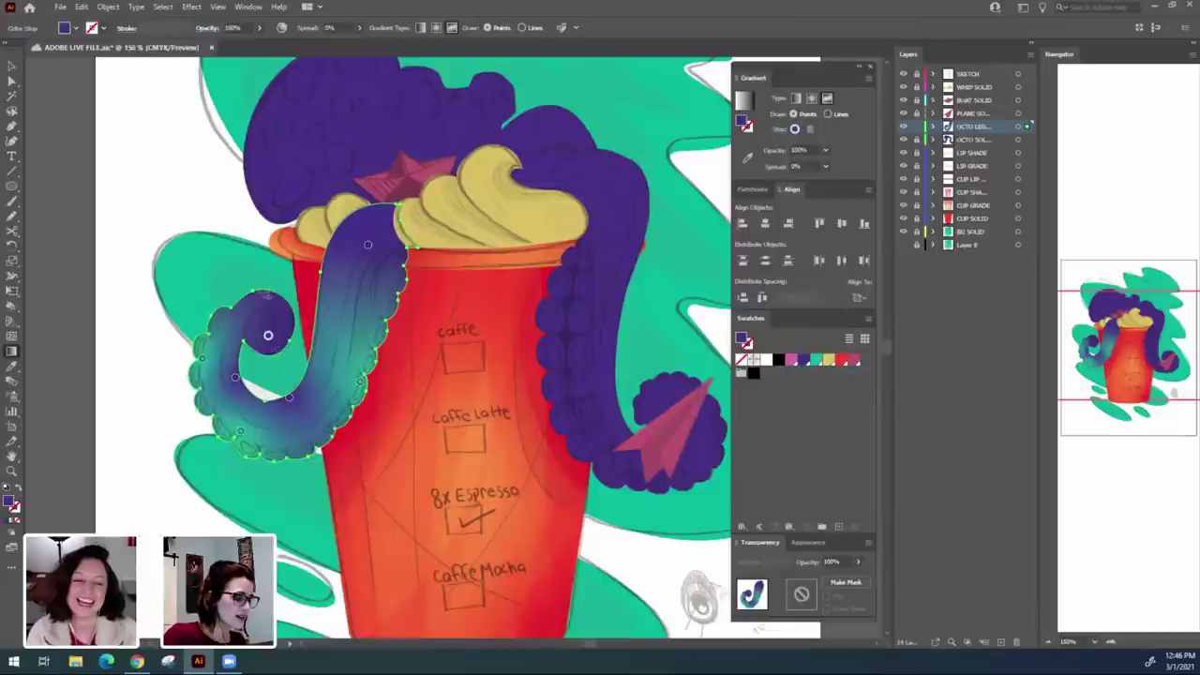
pyautogui.doubleClick(262, 293)
pyautogui.click(156, 332)
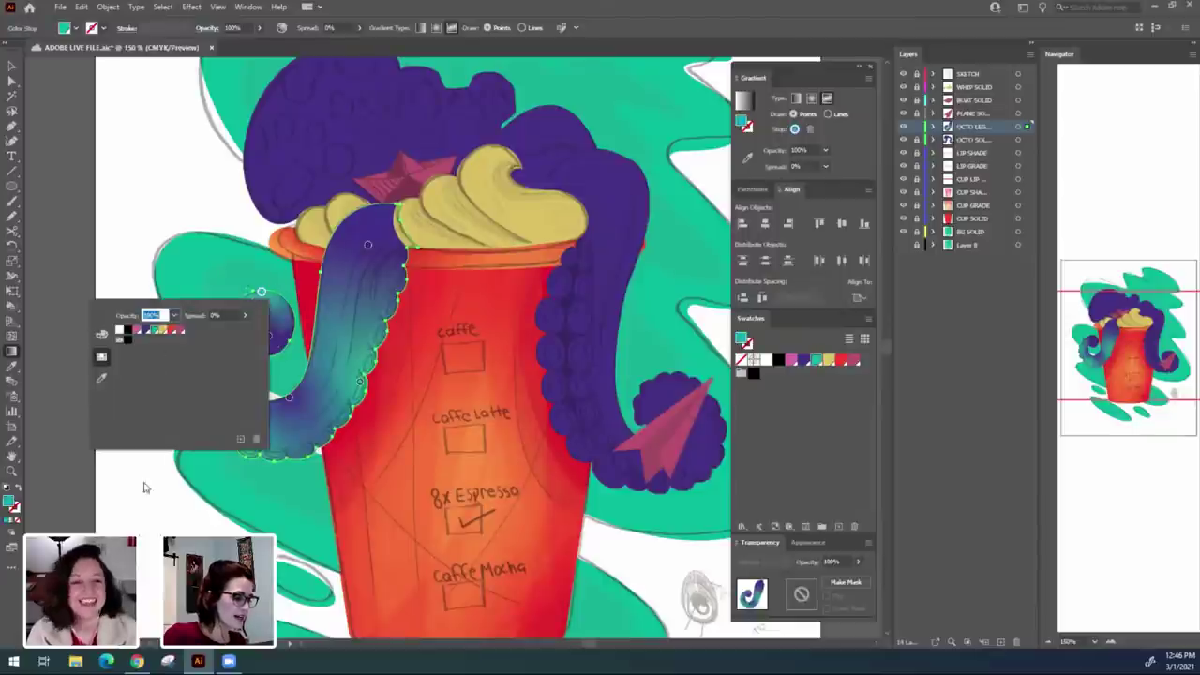
pyautogui.click(145, 482)
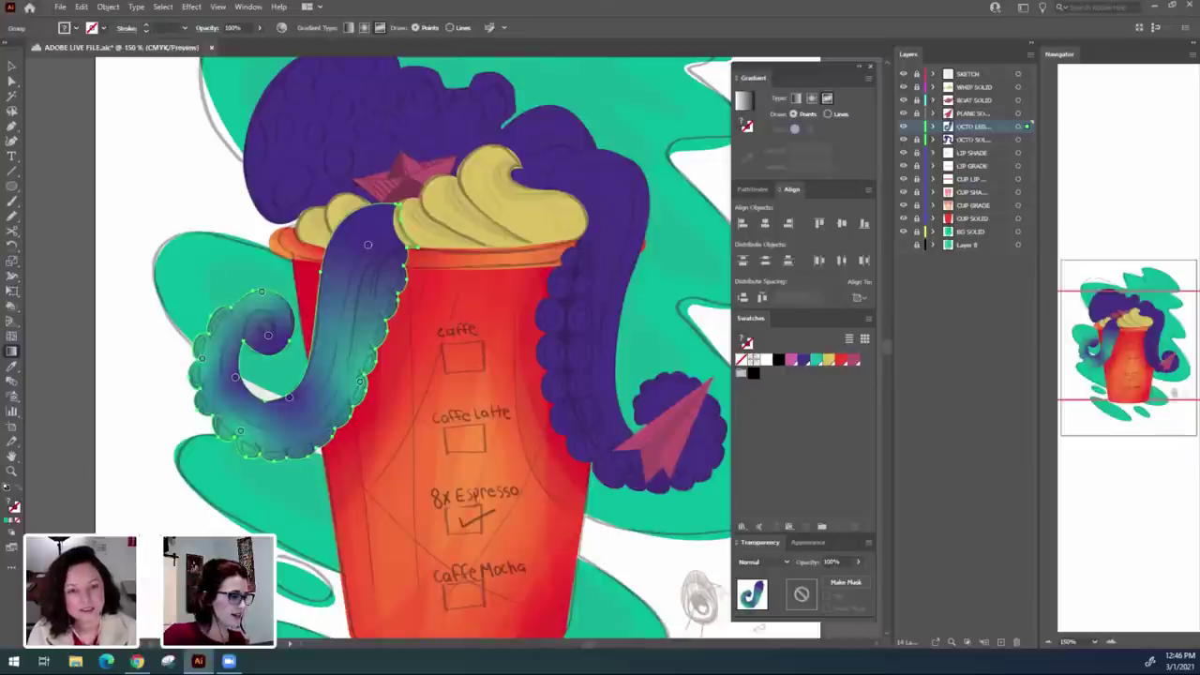
pyautogui.click(11, 67)
pyautogui.click(155, 393)
# Examine the tentacle's gradient against the whole illustration and in close view with the sketch lines.
pyautogui.moveTo(306, 514); pyautogui.dragTo(262, 484)
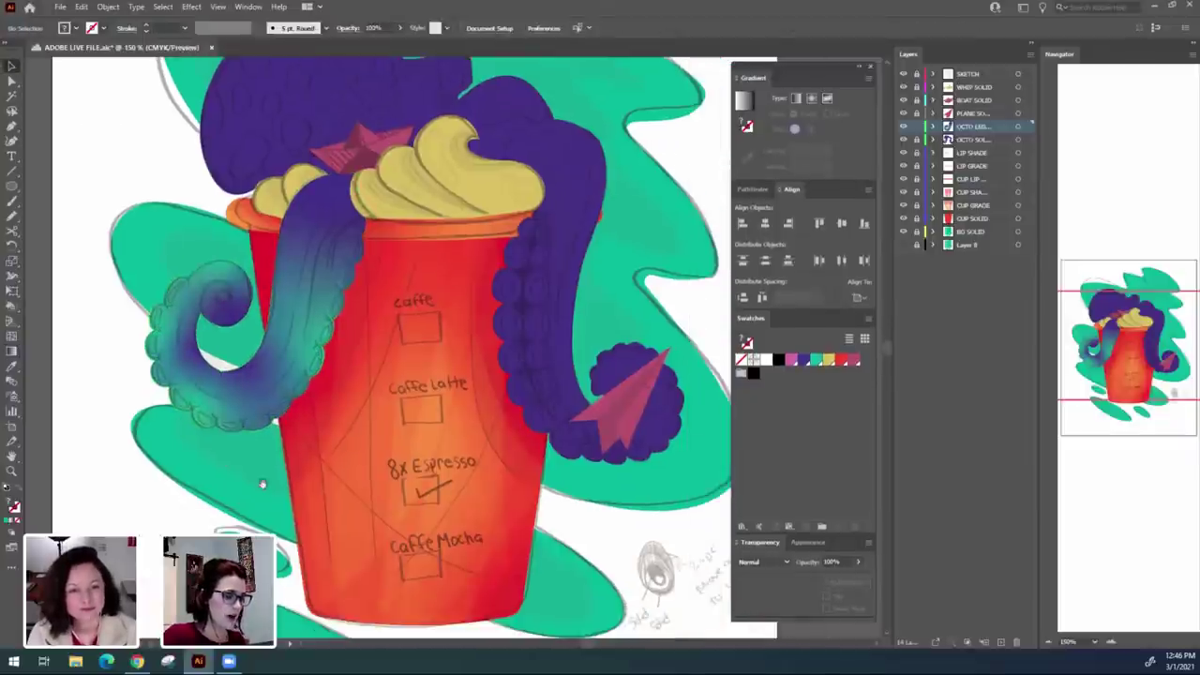
pyautogui.hotkey('ctrl', '-')
pyautogui.hotkey('ctrl', '-')
pyautogui.hotkey('ctrl', '-')
pyautogui.hotkey('ctrl', '-')
pyautogui.hotkey('ctrl', '=')
pyautogui.hotkey('ctrl', '=')
pyautogui.hotkey('ctrl', '=')
pyautogui.hotkey('ctrl', '=')
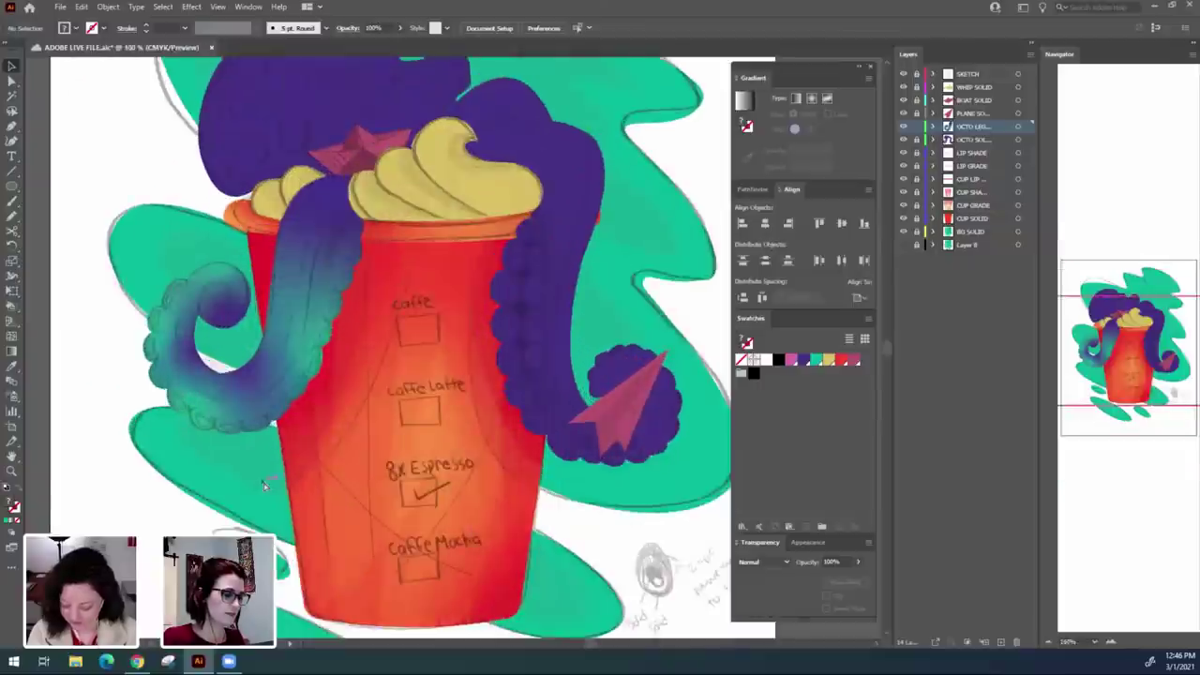
pyautogui.hotkey('ctrl', '=')
pyautogui.moveTo(262, 483); pyautogui.dragTo(379, 519)
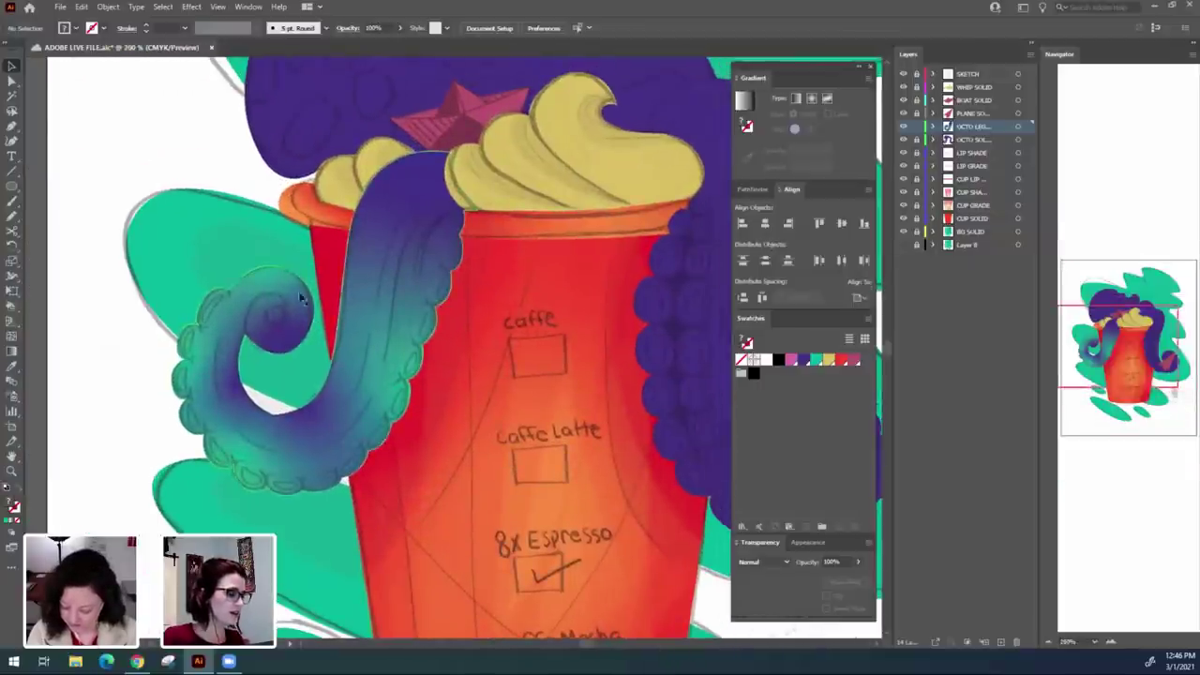
pyautogui.click(275, 276)
pyautogui.scroll(-1, 148, 501)
pyautogui.hscroll(1, 148, 502)
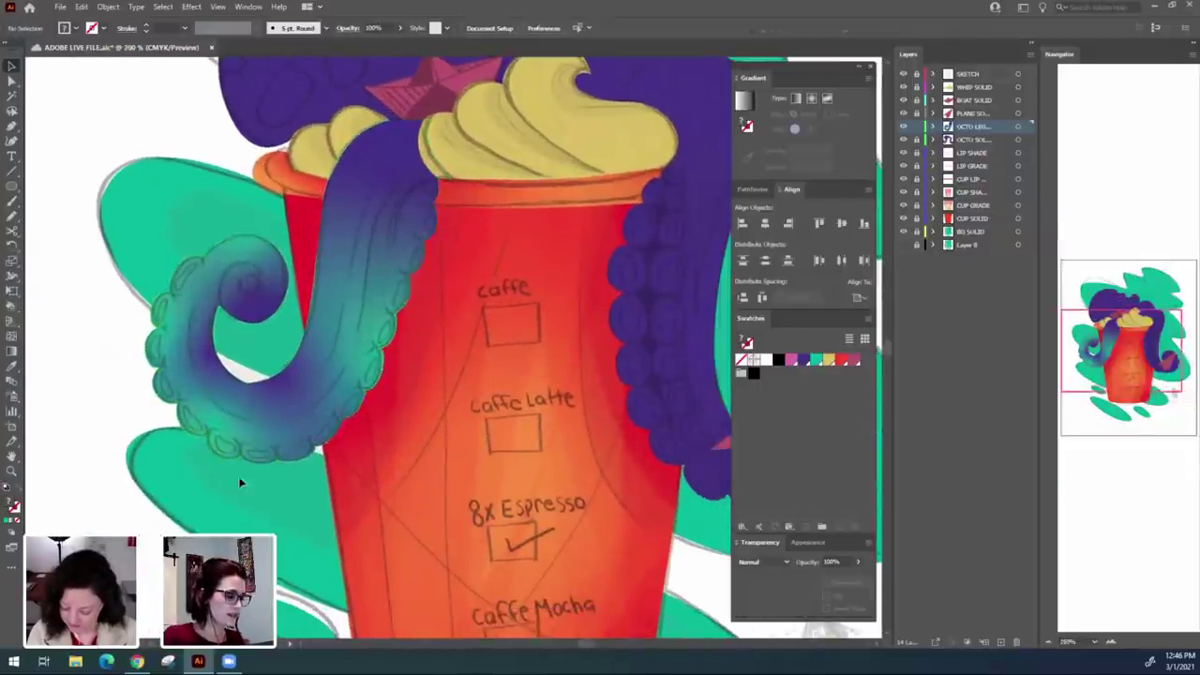
# Adjust the outline's anchor point at the tentacle's inner bend below the curl, and deselect the tentacle.
pyautogui.moveTo(491, 436); pyautogui.dragTo(469, 447)
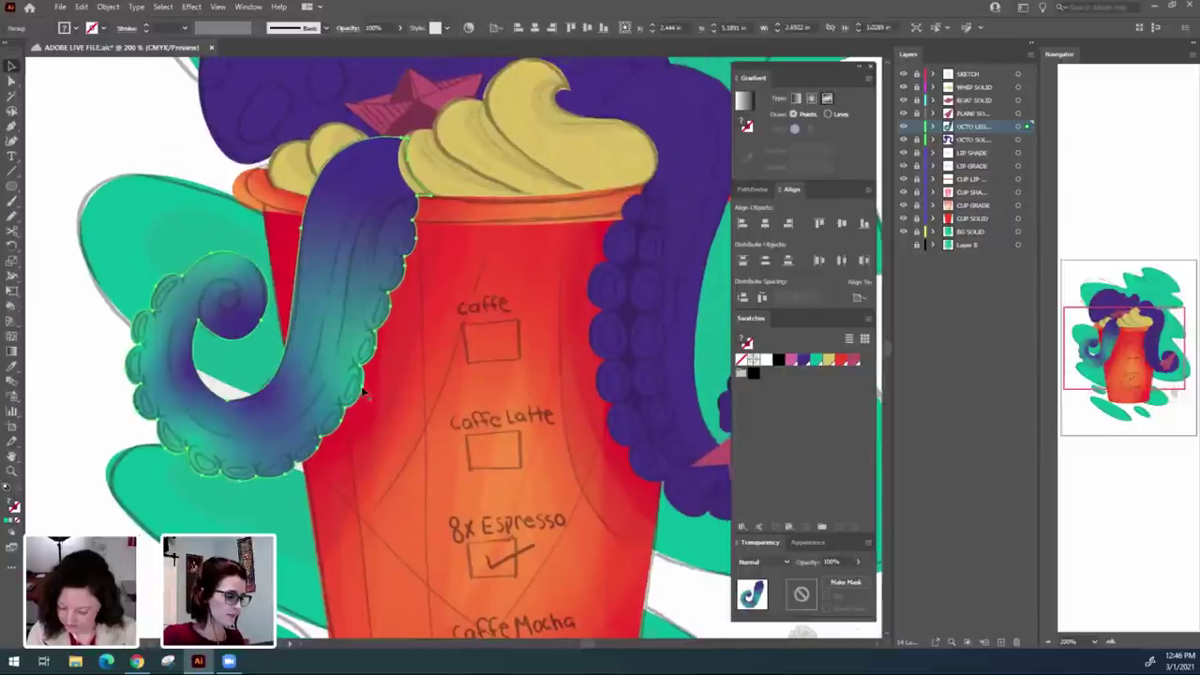
pyautogui.press('a')
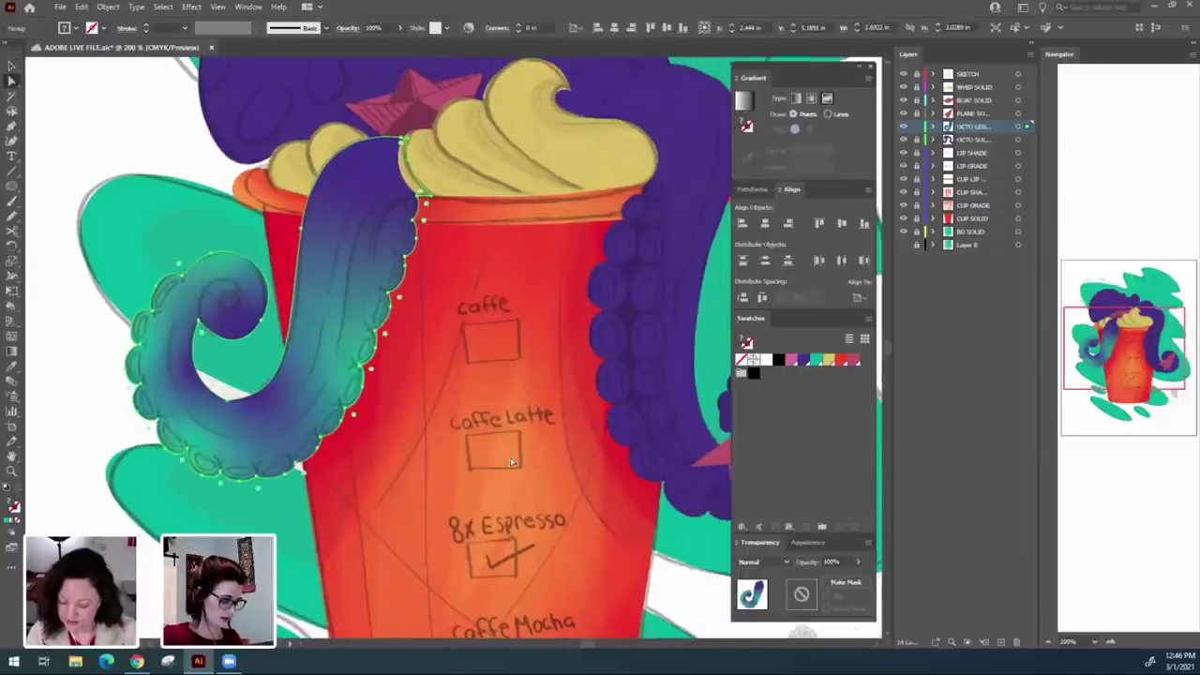
pyautogui.press('v')
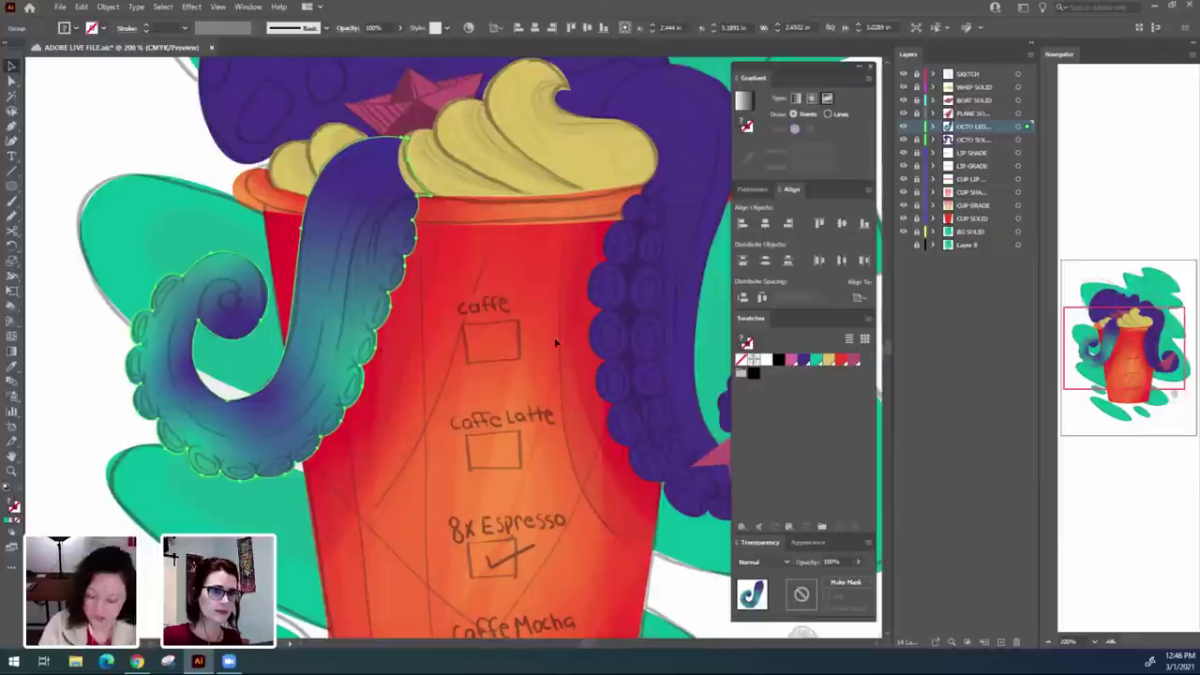
pyautogui.click(438, 347)
pyautogui.click(321, 313)
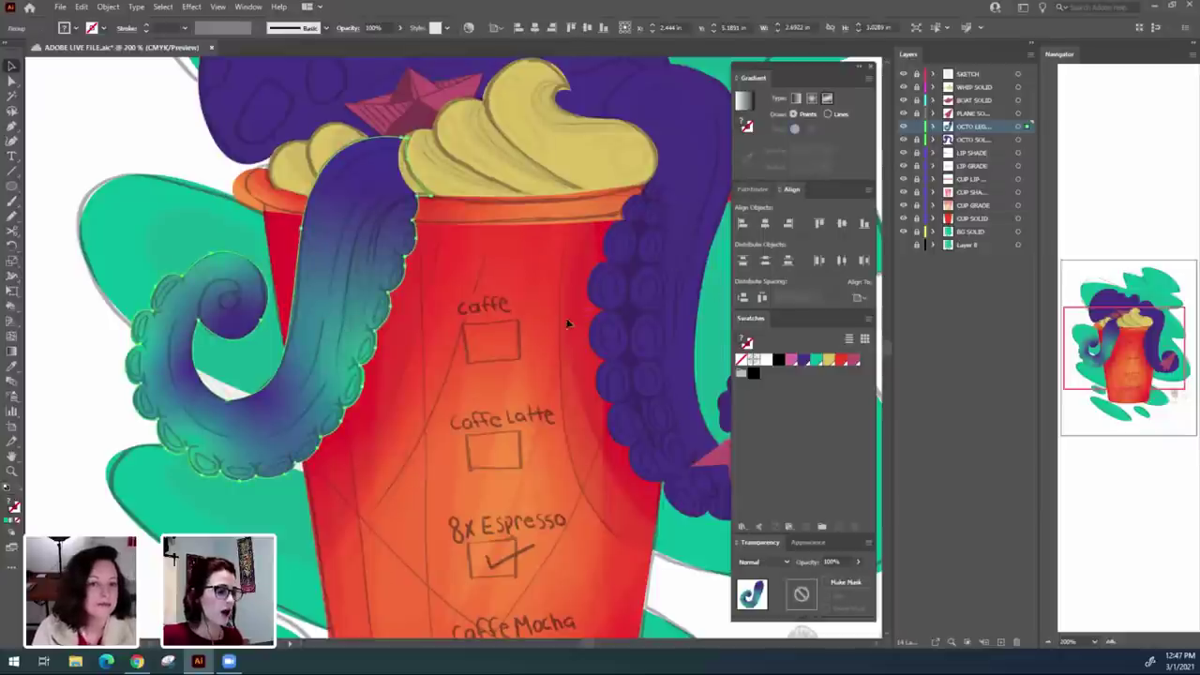
pyautogui.press('a')
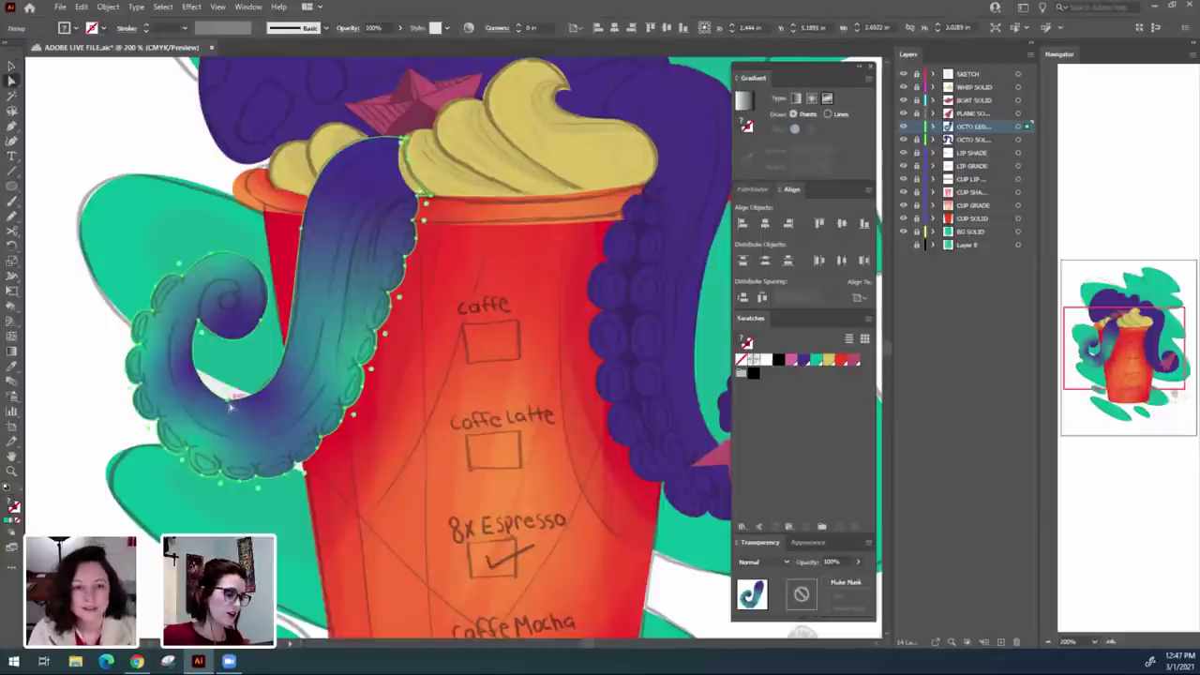
pyautogui.click(228, 394)
pyautogui.moveTo(228, 395)
pyautogui.mouseDown()
pyautogui.moveTo(225, 353)
pyautogui.moveTo(225, 375)
pyautogui.mouseUp()
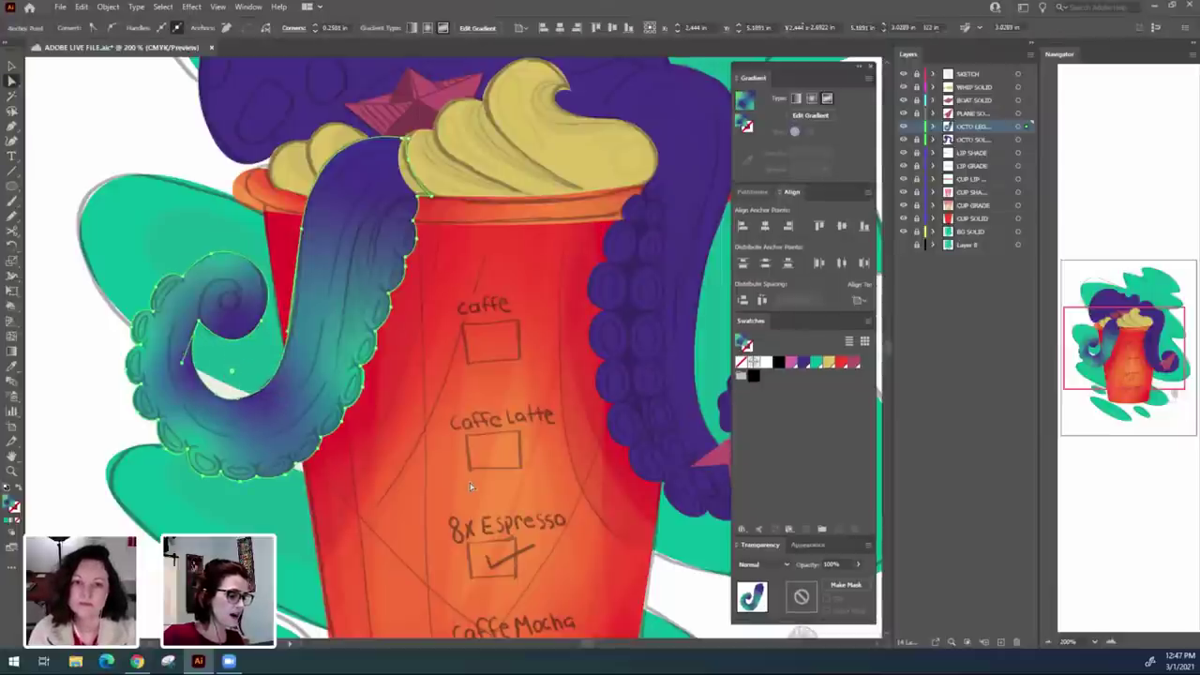
pyautogui.hotkey('ctrl', 'shift', 'a')
pyautogui.scroll(-1, 470, 483)
pyautogui.press('v')
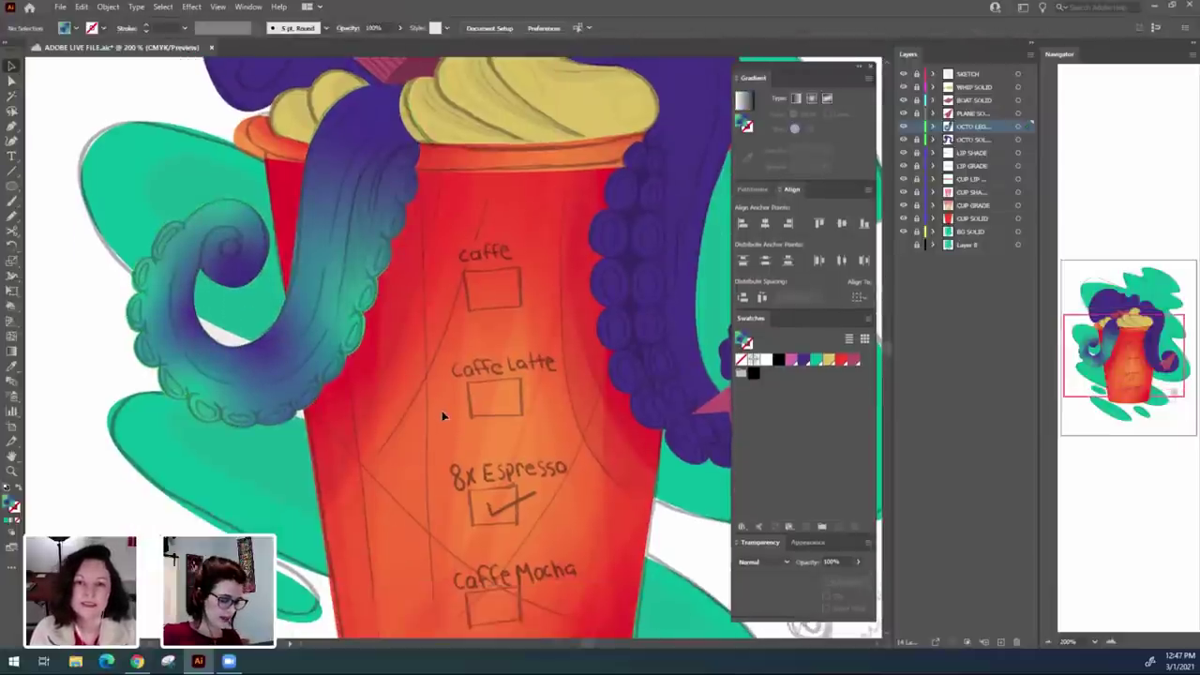
pyautogui.click(335, 314)
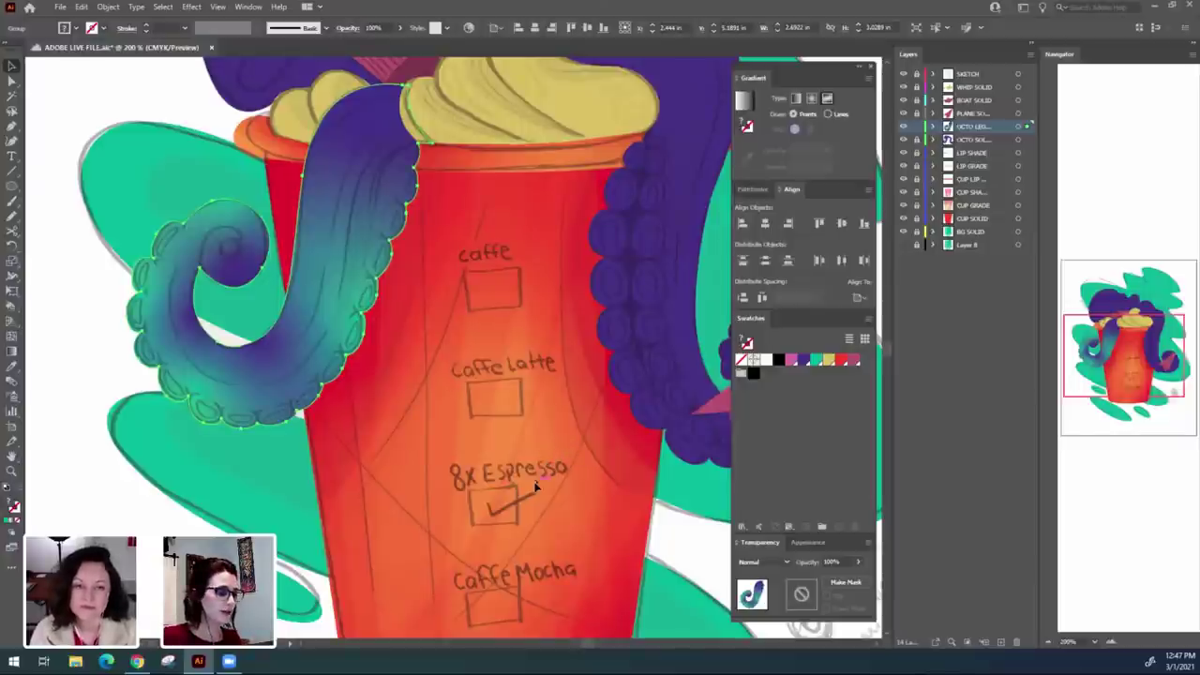
pyautogui.moveTo(420, 424); pyautogui.dragTo(453, 458)
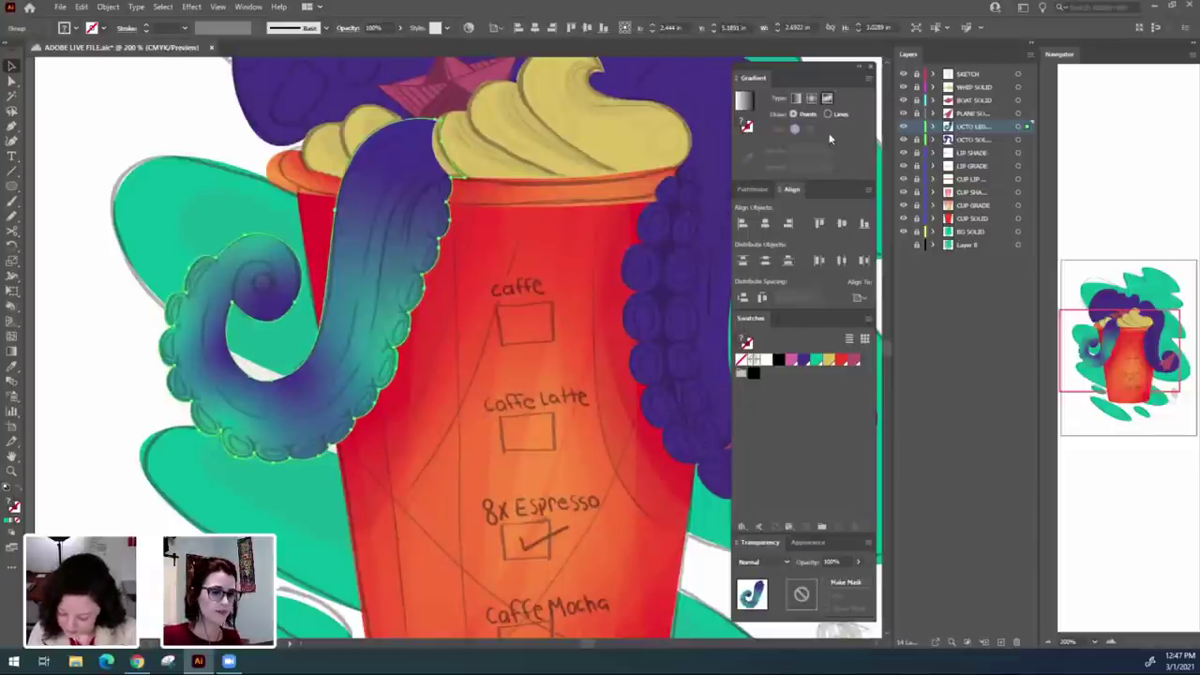
pyautogui.click(491, 359)
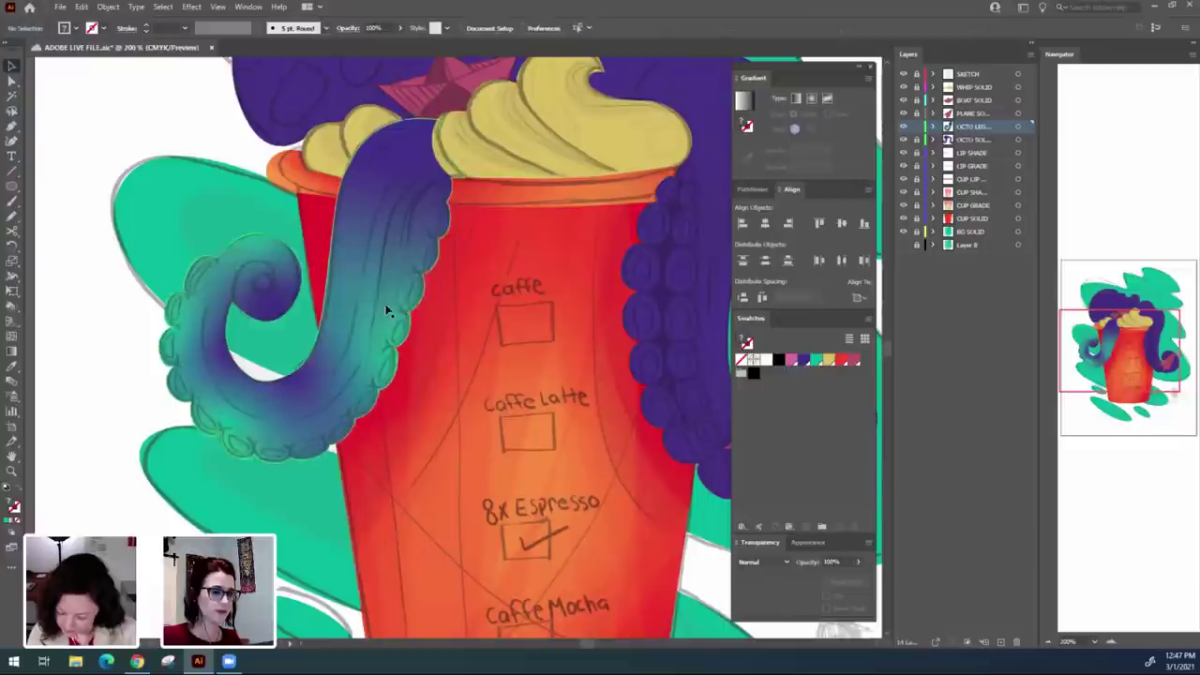
pyautogui.doubleClick(387, 312)
pyautogui.doubleClick(525, 328)
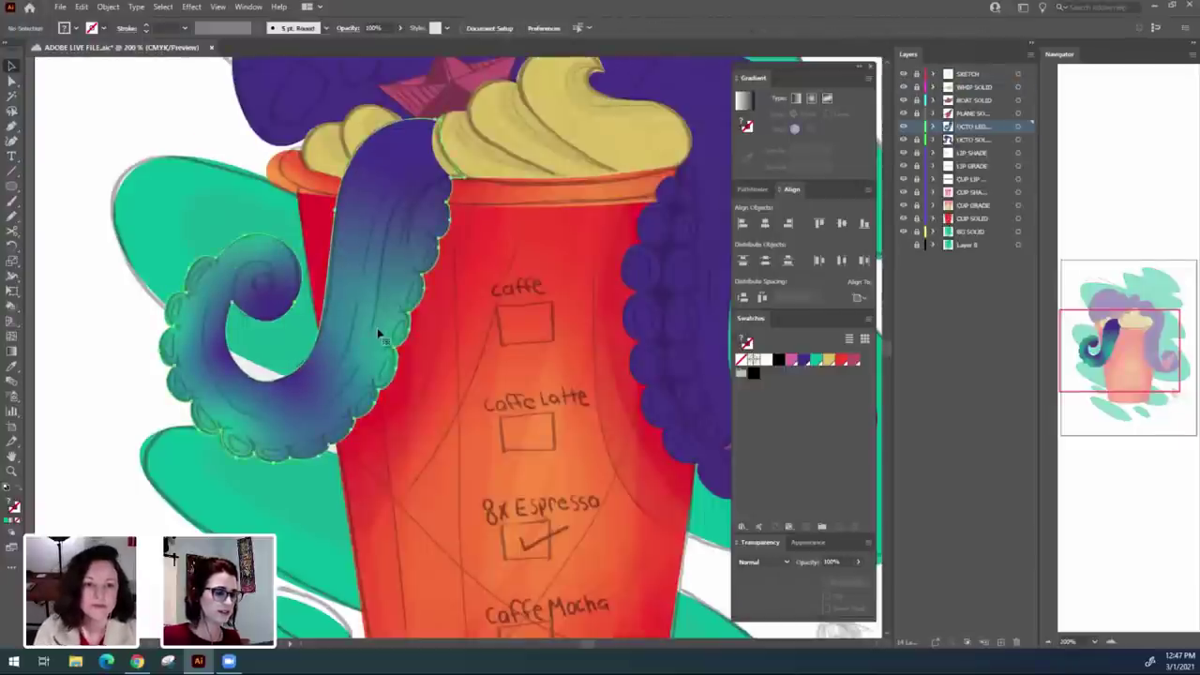
# Nudge the anchor point on the curl's edge facing the cup slightly, and deselect the tentacle.
pyautogui.click(380, 335)
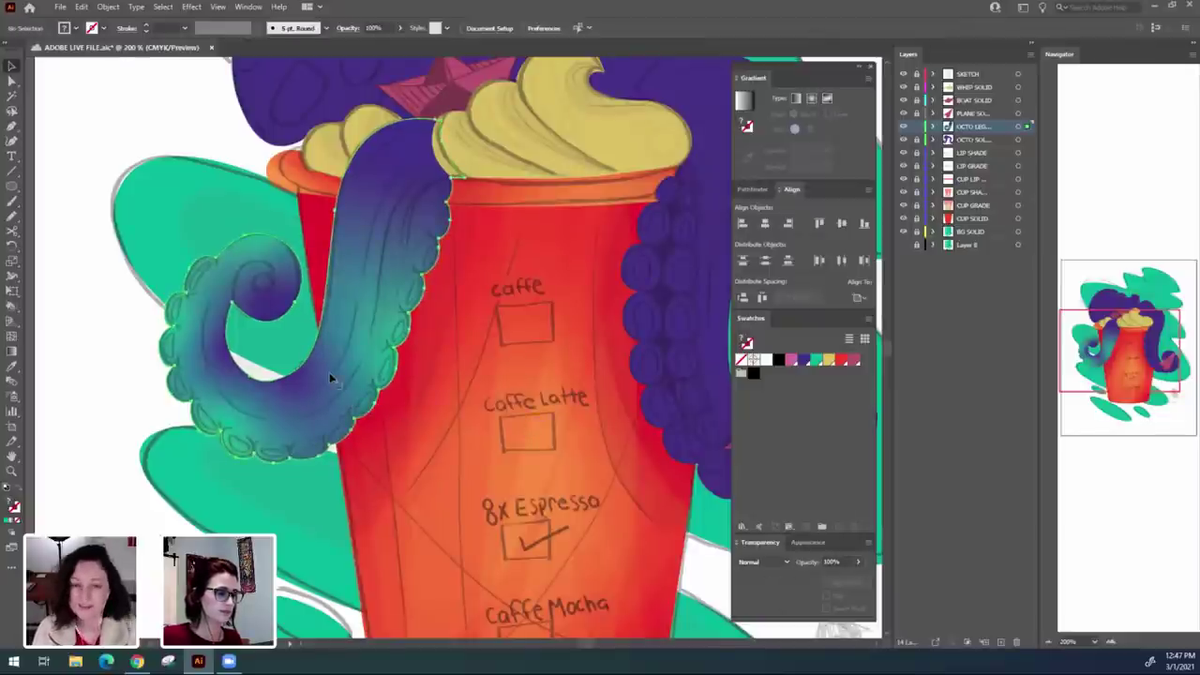
pyautogui.press('a')
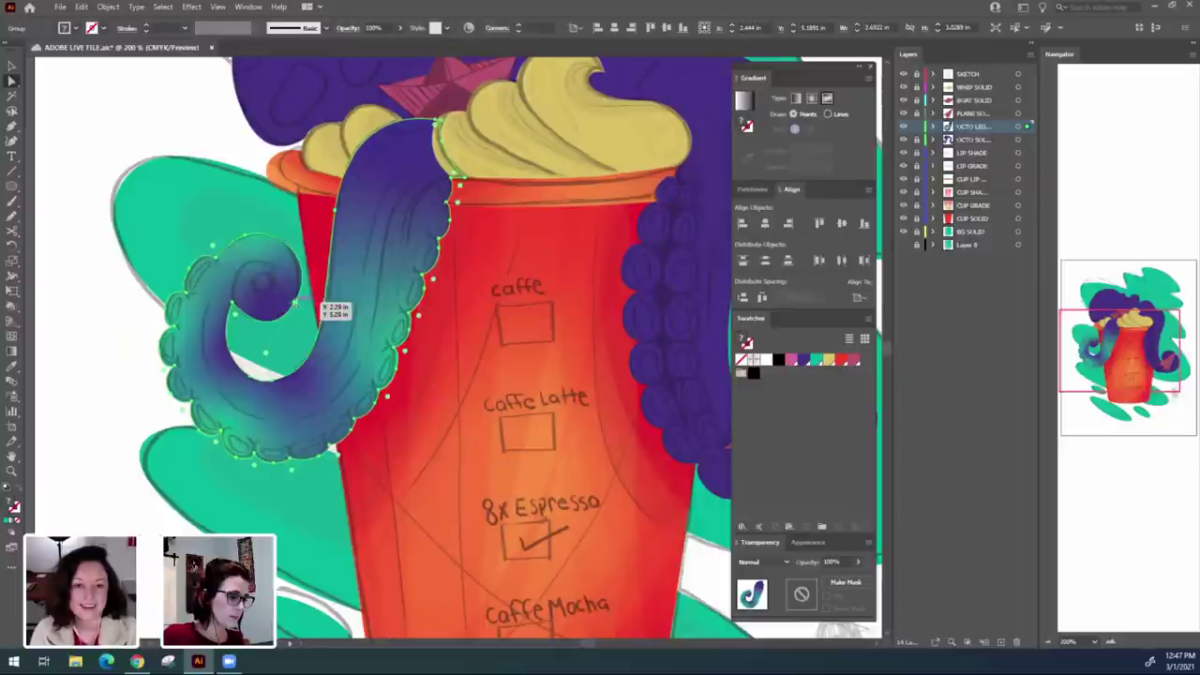
pyautogui.click(295, 302)
pyautogui.moveTo(296, 305); pyautogui.dragTo(298, 304)
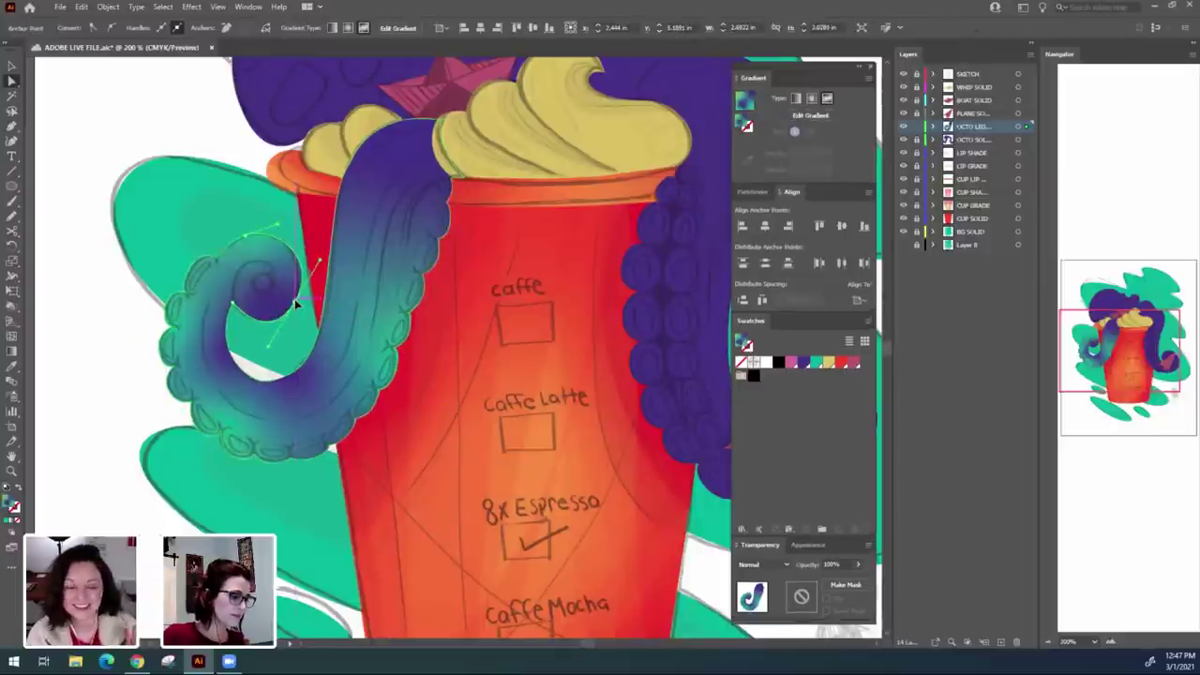
pyautogui.click(487, 467)
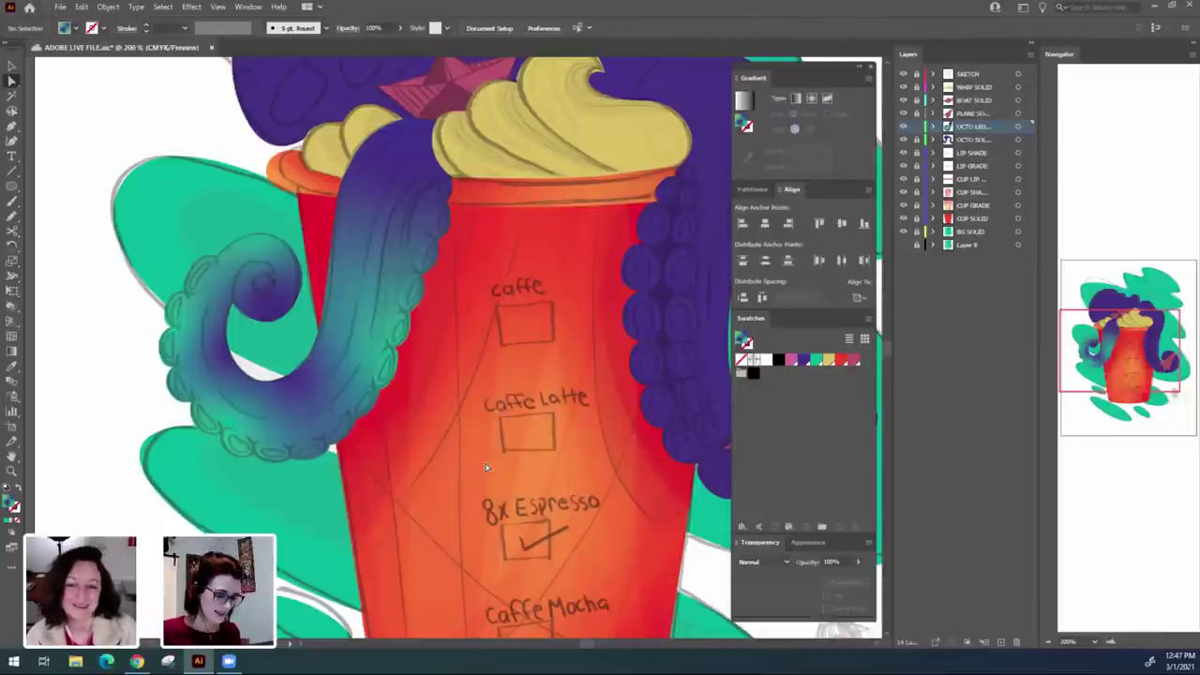
pyautogui.press('v')
pyautogui.click(335, 378)
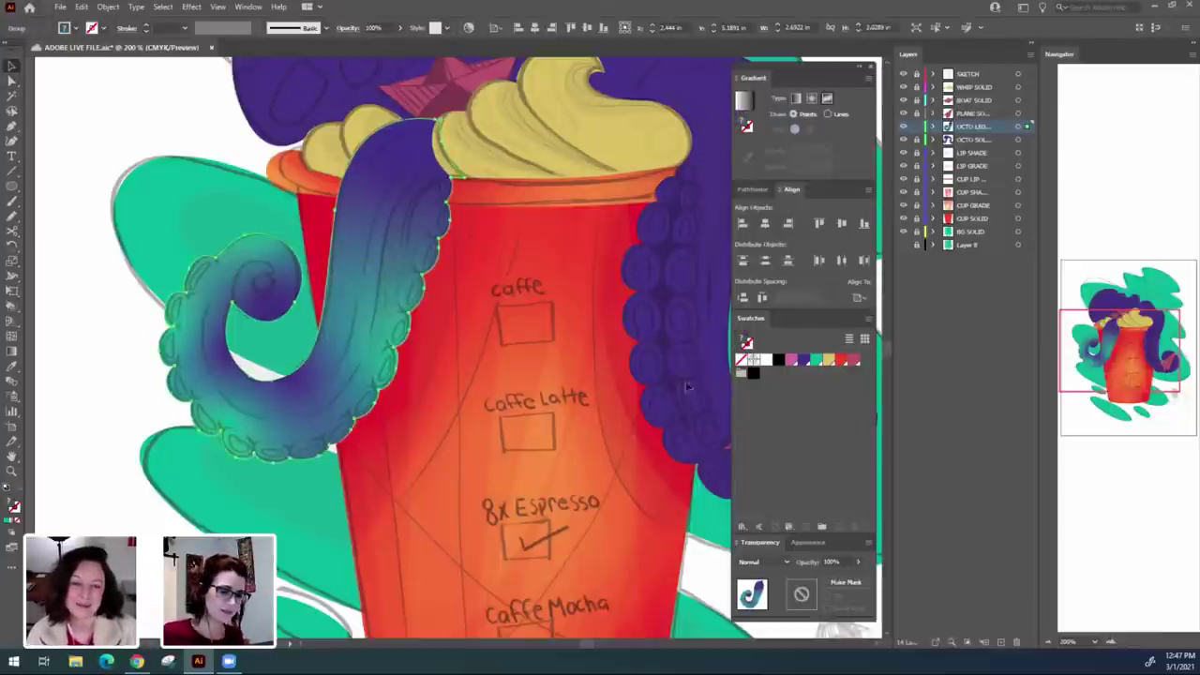
pyautogui.click(795, 113)
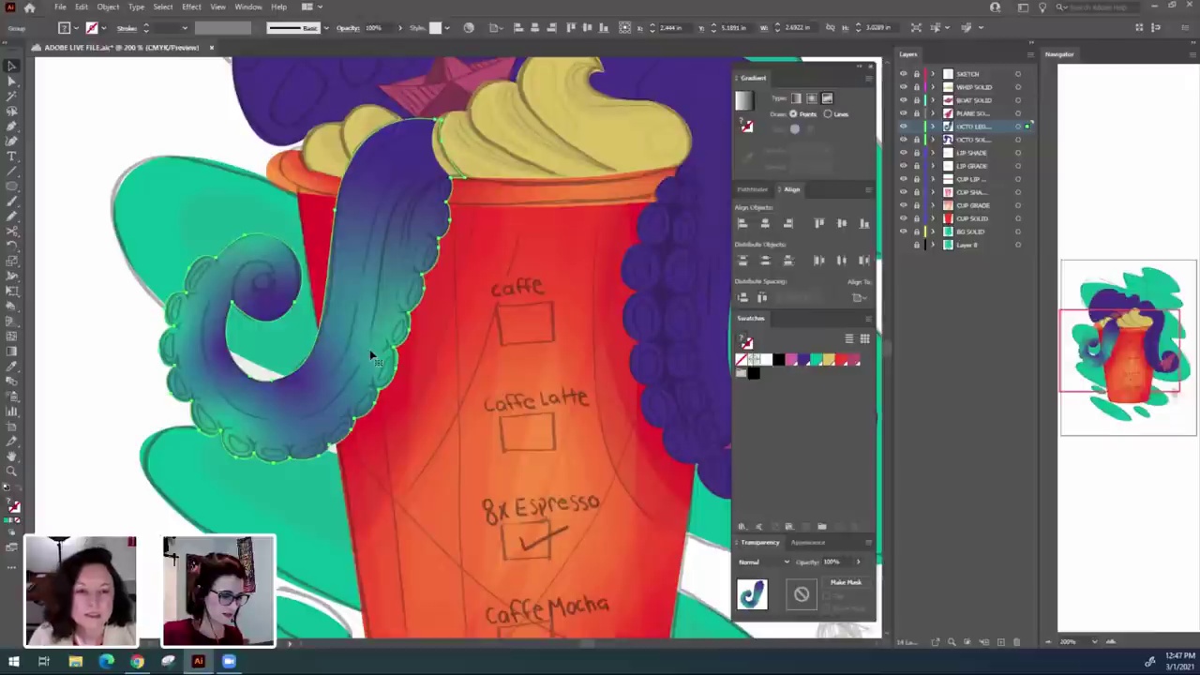
pyautogui.click(458, 397)
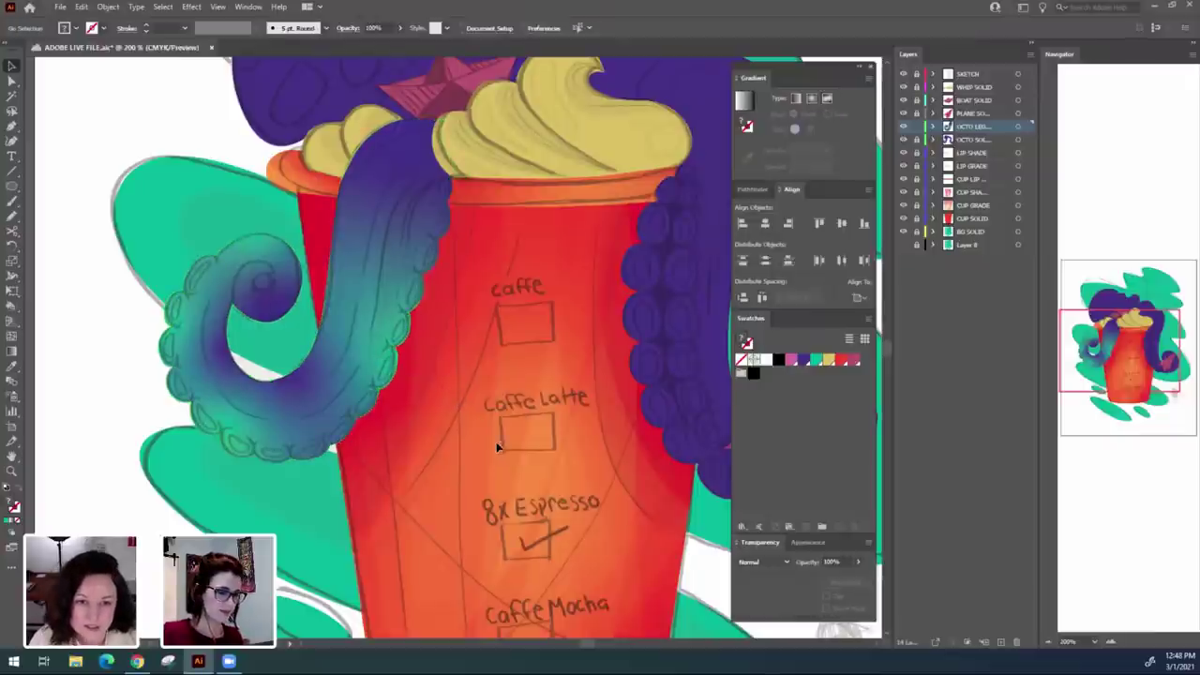
# Select the gradient tentacle and try the Multiply, Lighten and Screen blending modes on it in turn.
pyautogui.hotkey('ctrl', '-')
pyautogui.moveTo(504, 432); pyautogui.dragTo(448, 432)
pyautogui.click(348, 306)
pyautogui.click(779, 558)
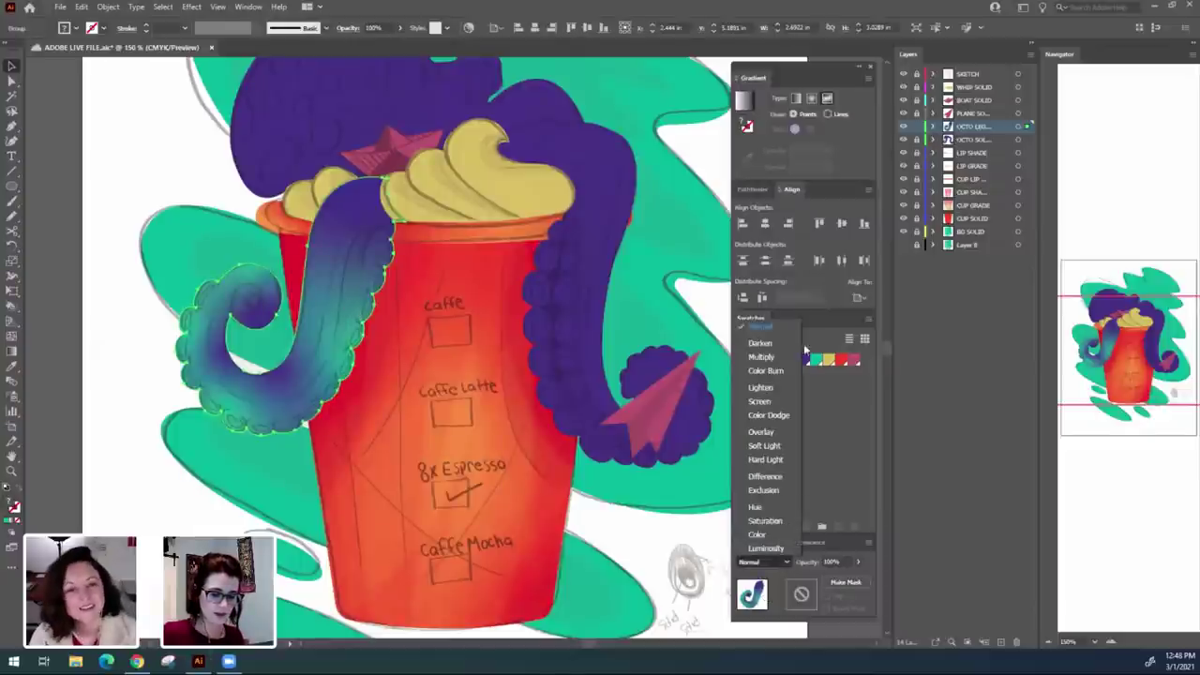
pyautogui.click(786, 356)
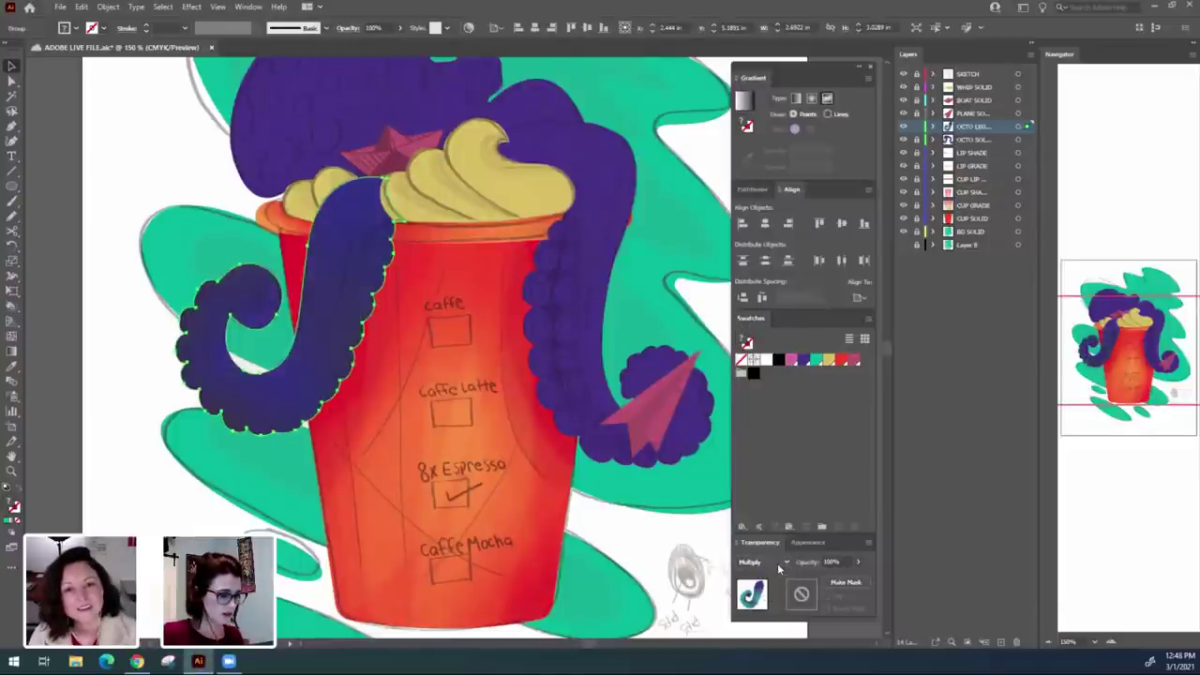
pyautogui.click(778, 561)
pyautogui.click(784, 388)
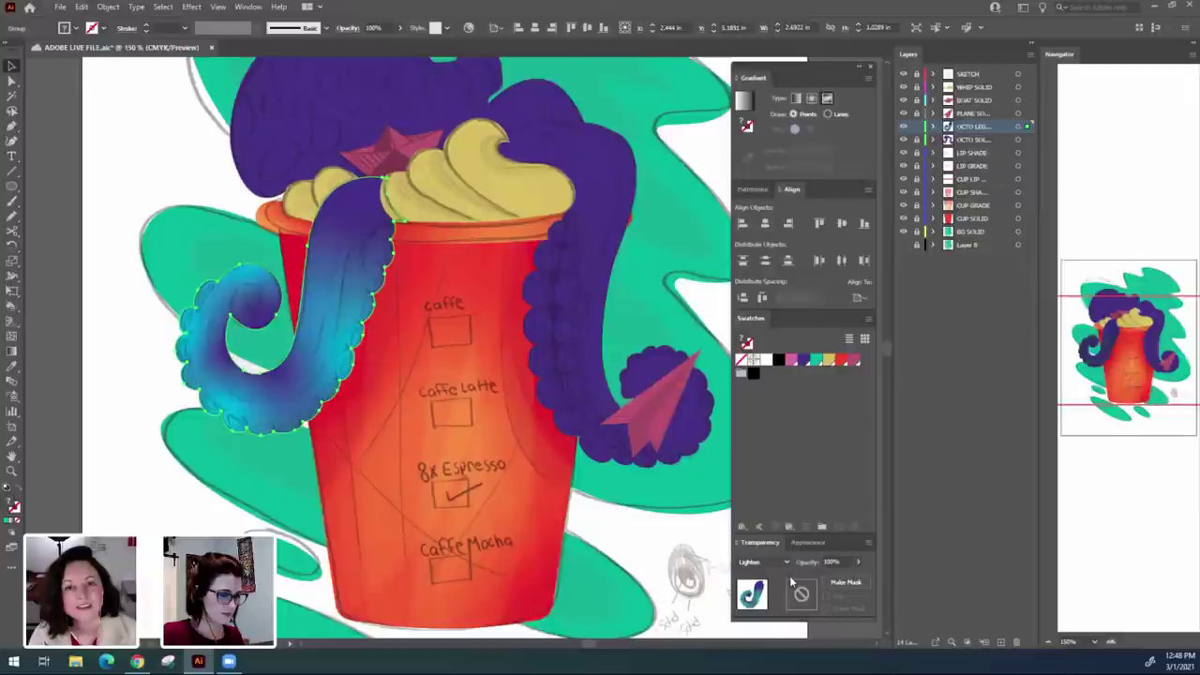
pyautogui.click(779, 560)
pyautogui.click(788, 403)
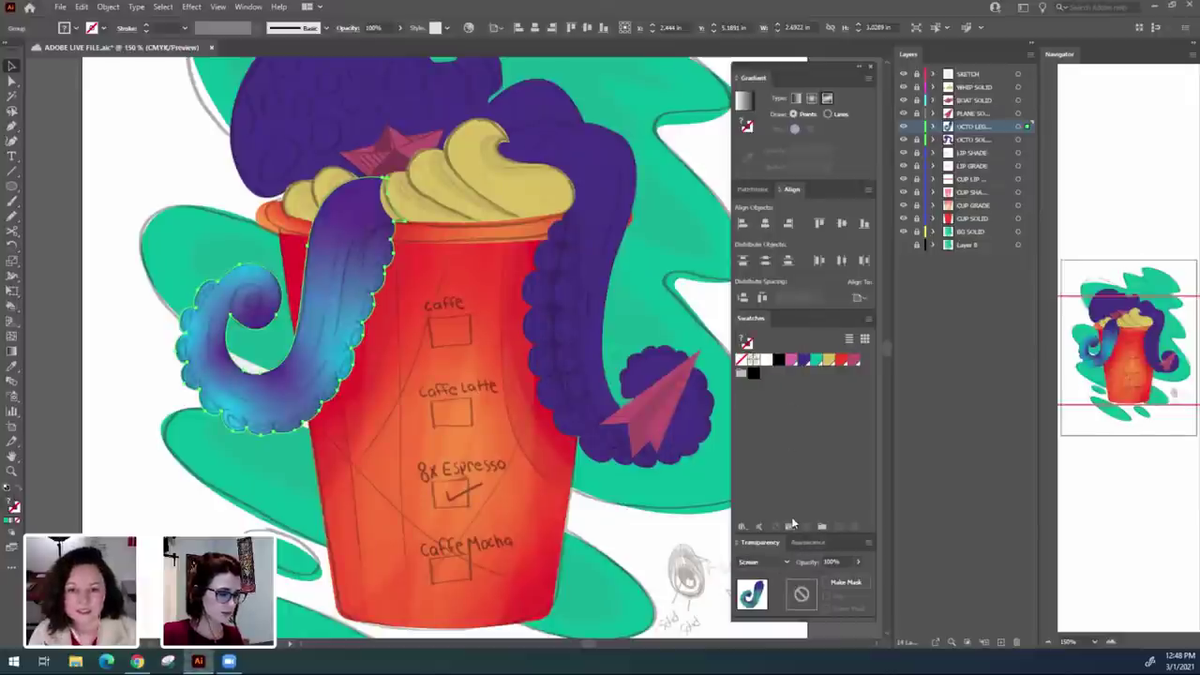
# Compare the Lighten blending mode with Multiply once more on the selected tentacle.
pyautogui.click(788, 563)
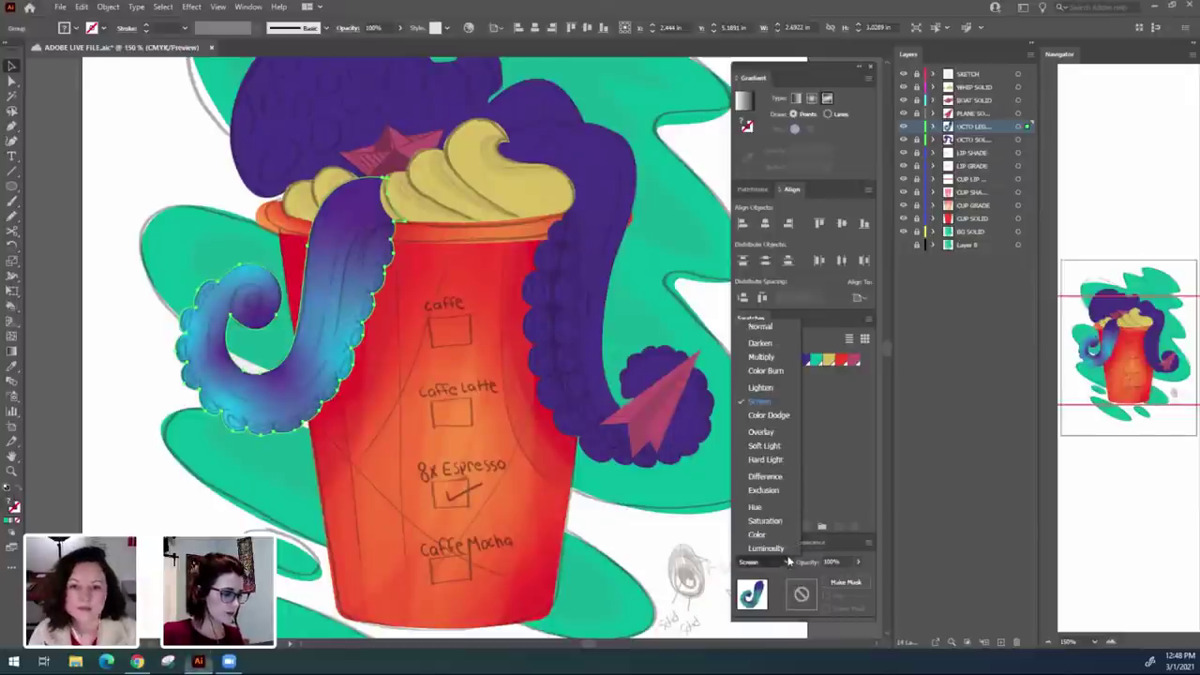
pyautogui.click(785, 381)
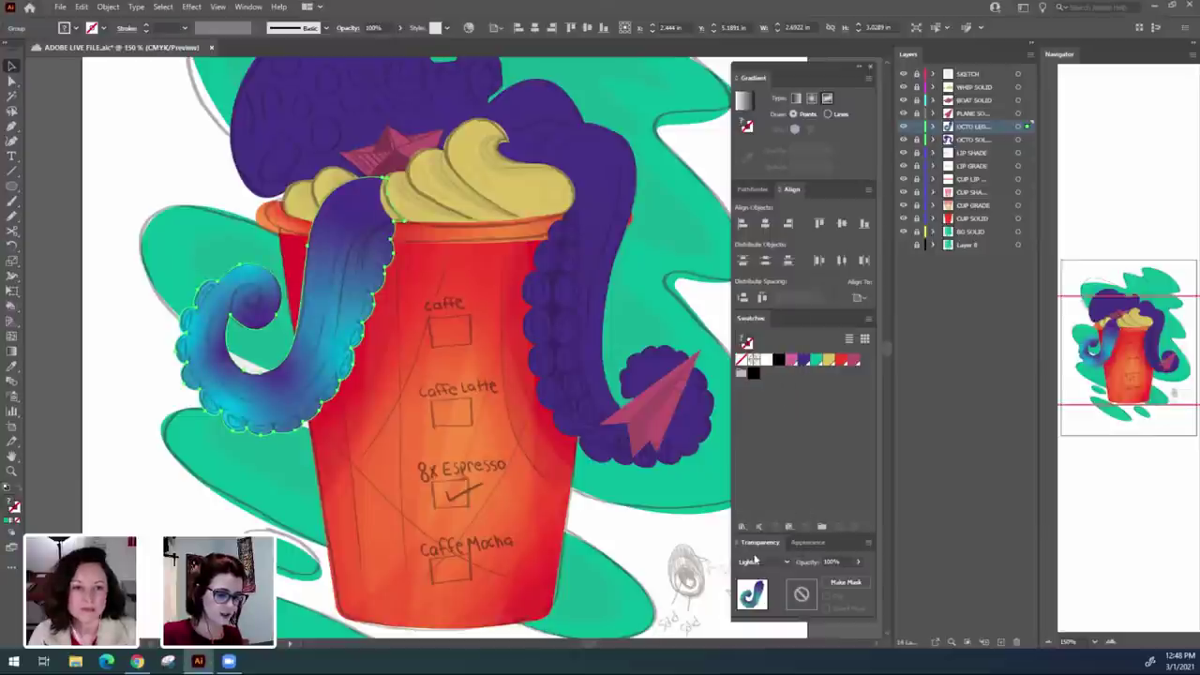
pyautogui.click(780, 562)
pyautogui.click(776, 357)
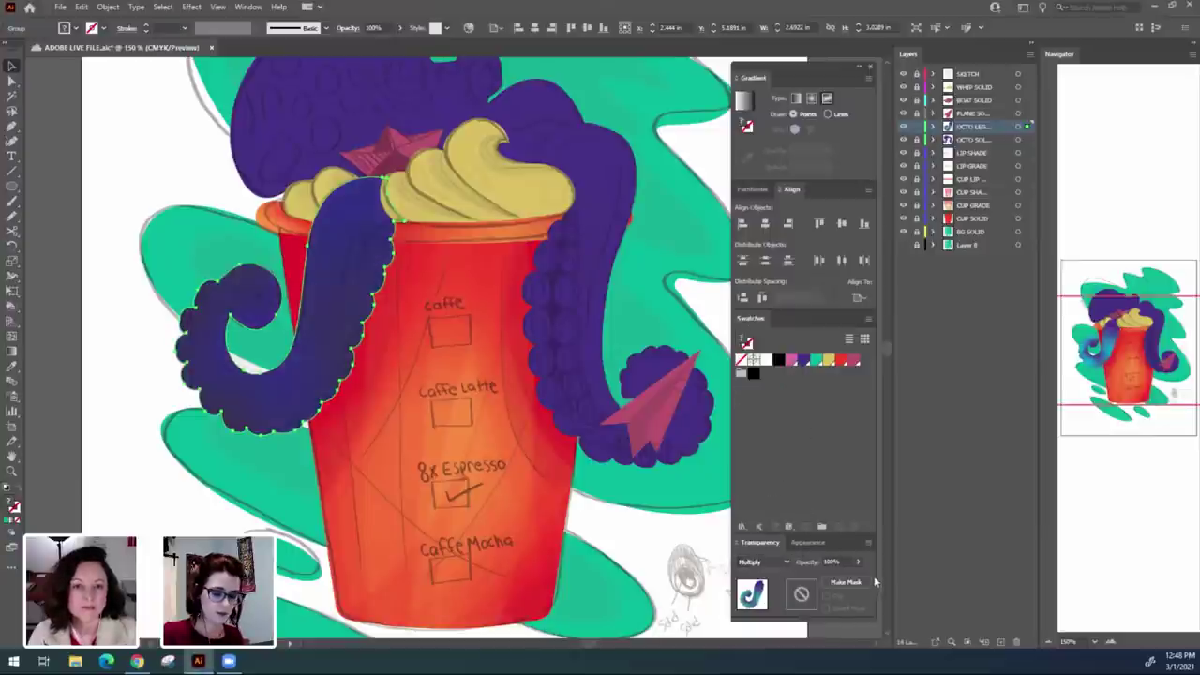
# Set the gradient tentacle's opacity to 30% and its blending mode to Lighten.
pyautogui.click(848, 563)
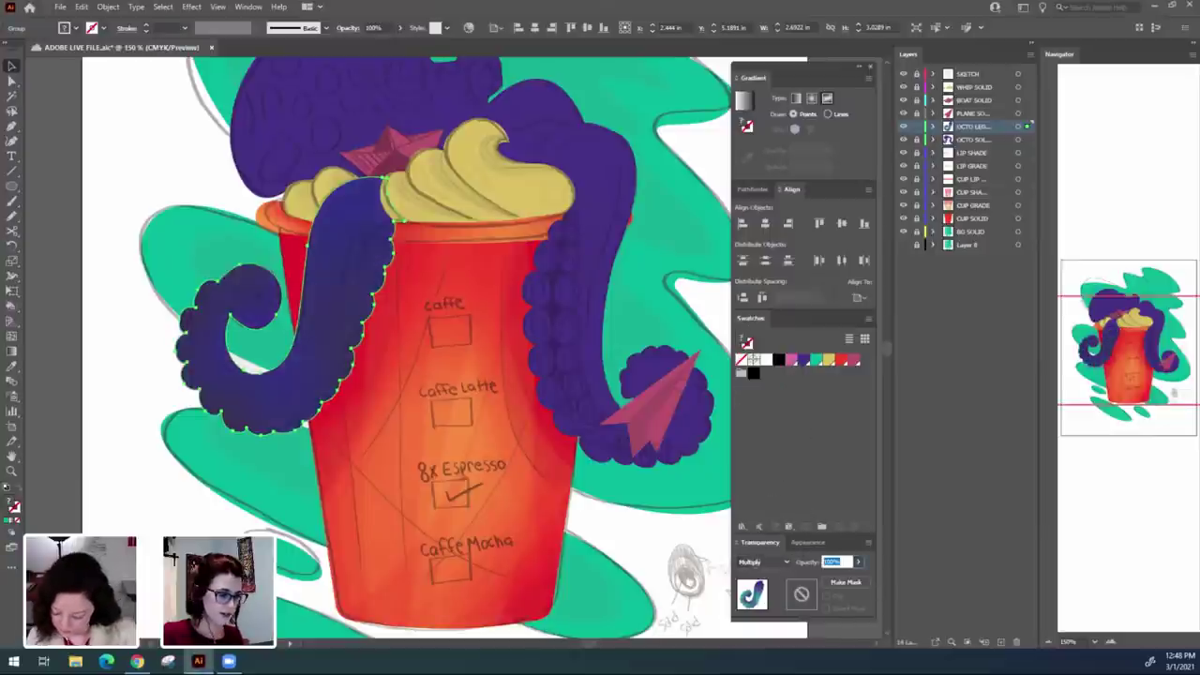
pyautogui.write('30')
pyautogui.press('Return')
pyautogui.click(757, 567)
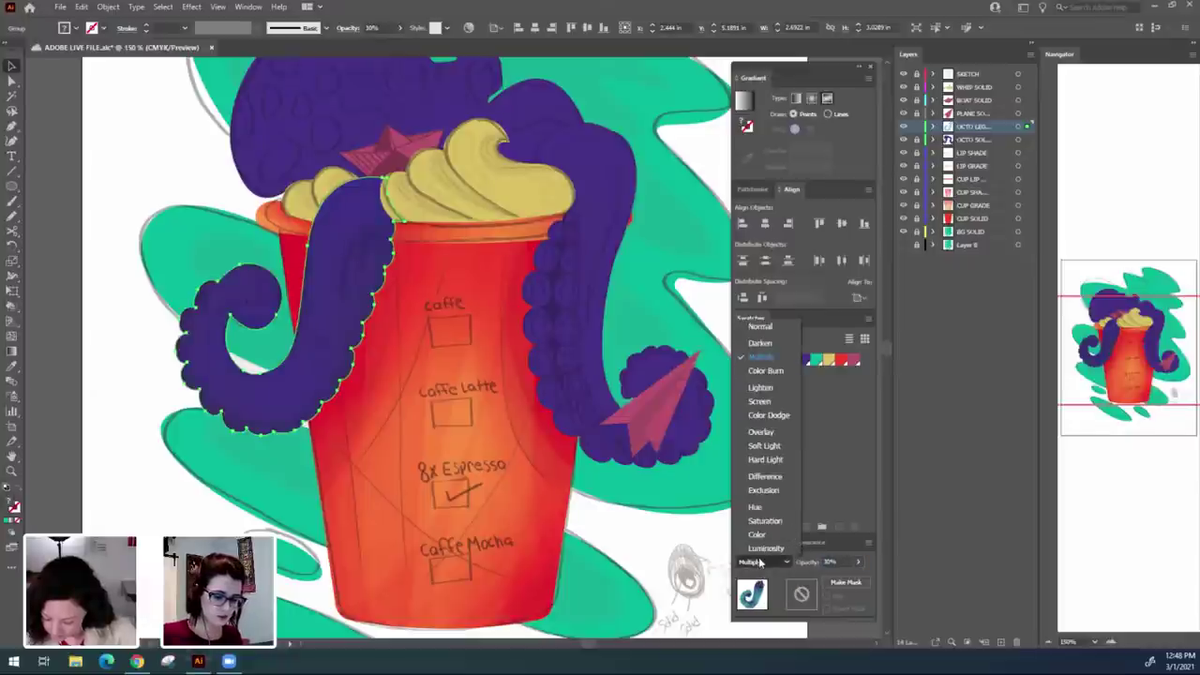
pyautogui.click(783, 388)
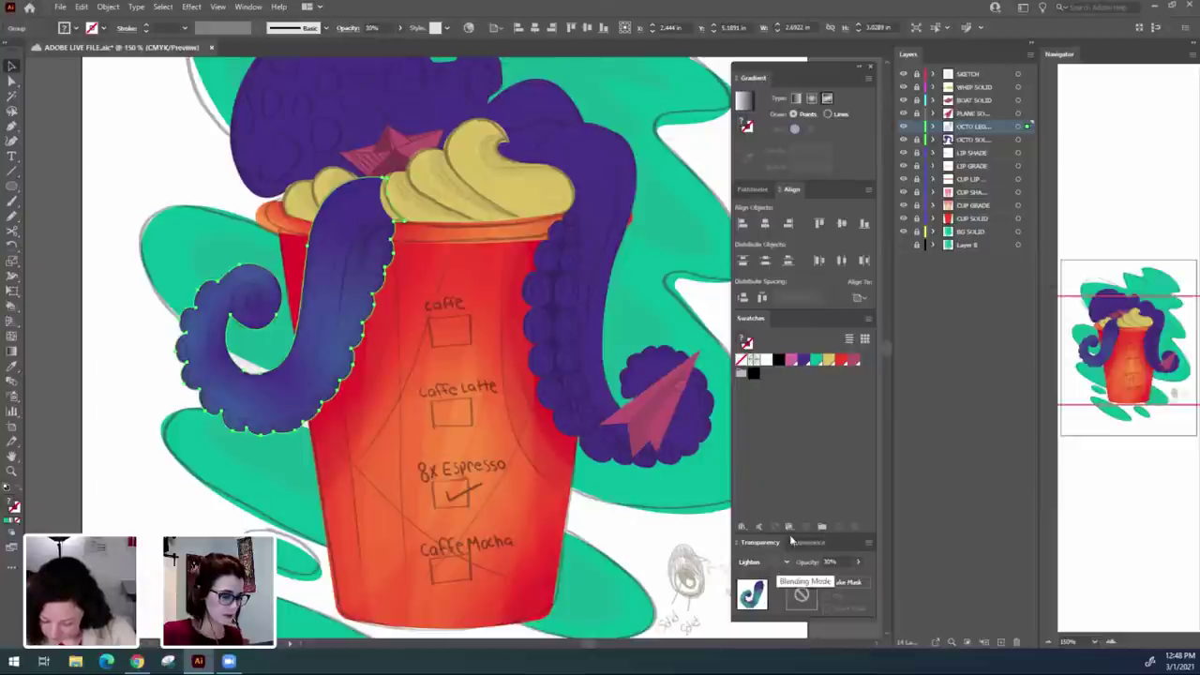
# Deselect the tentacle and examine its softened shading against the rest of the illustration.
pyautogui.click(139, 500)
pyautogui.moveTo(139, 500); pyautogui.dragTo(158, 523)
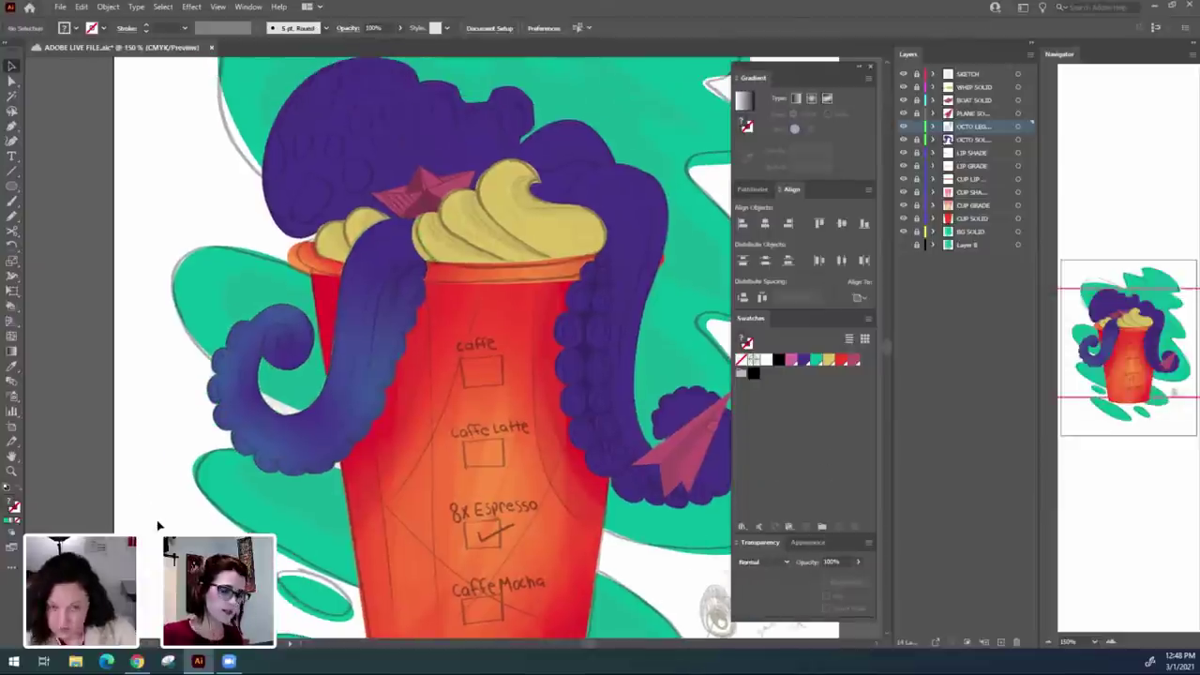
pyautogui.hotkey('ctrl', '-')
pyautogui.hotkey('ctrl', '-')
pyautogui.hotkey('ctrl', '=')
pyautogui.hotkey('ctrl', '=')
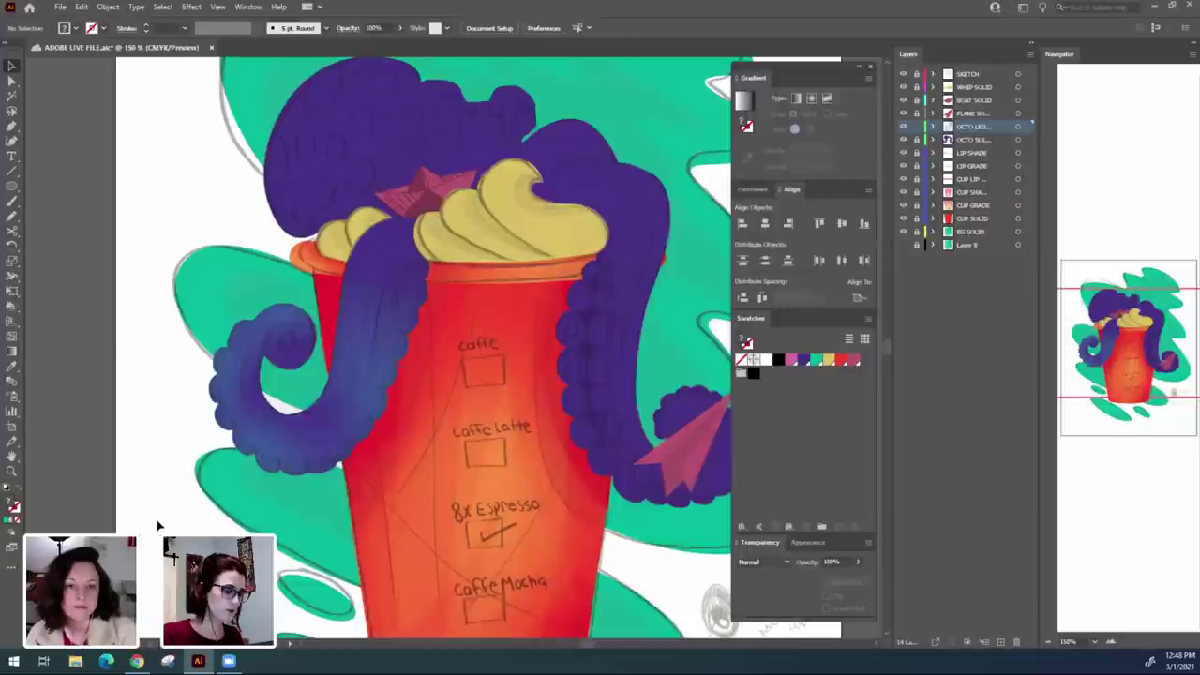
pyautogui.click(350, 378)
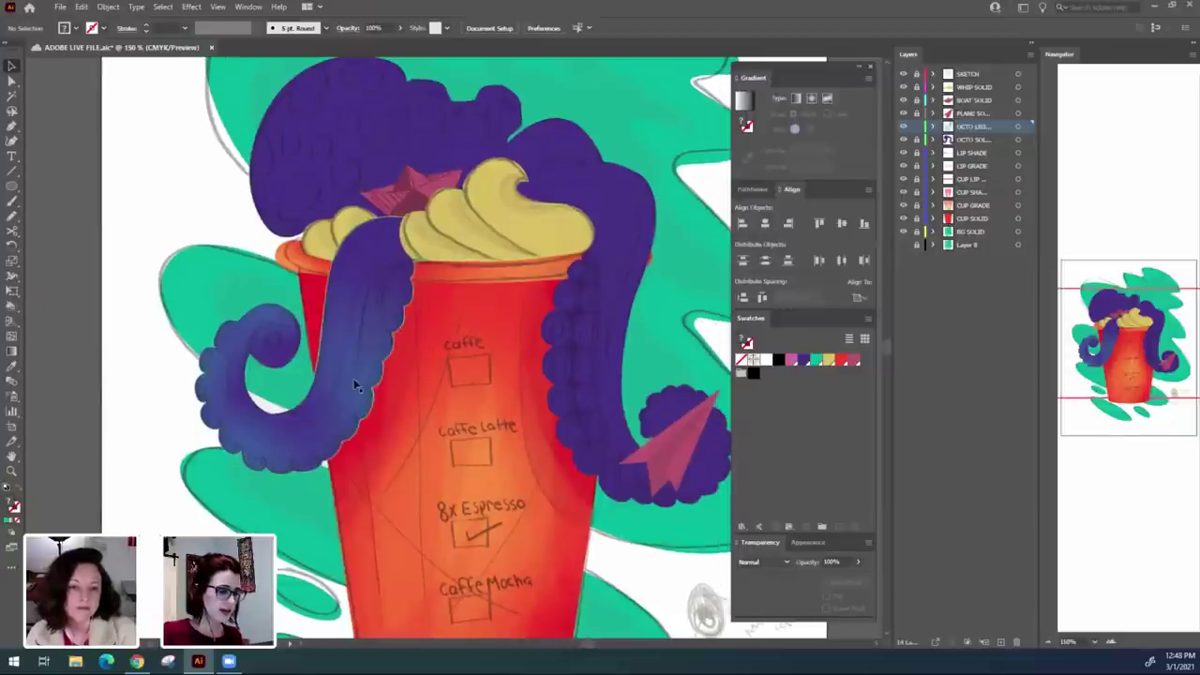
pyautogui.click(118, 423)
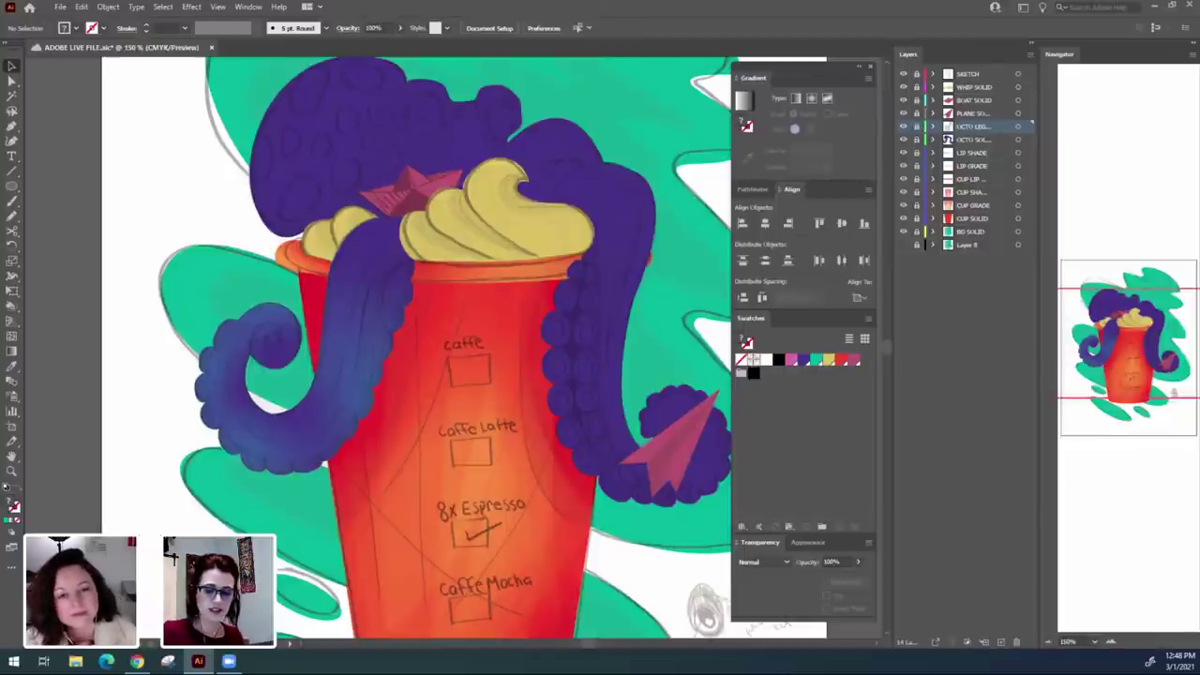
# Create a new layer above the tentacle gradient layer, name it OCTO LEG SHADE and set its color to Green.
pyautogui.click(1001, 642)
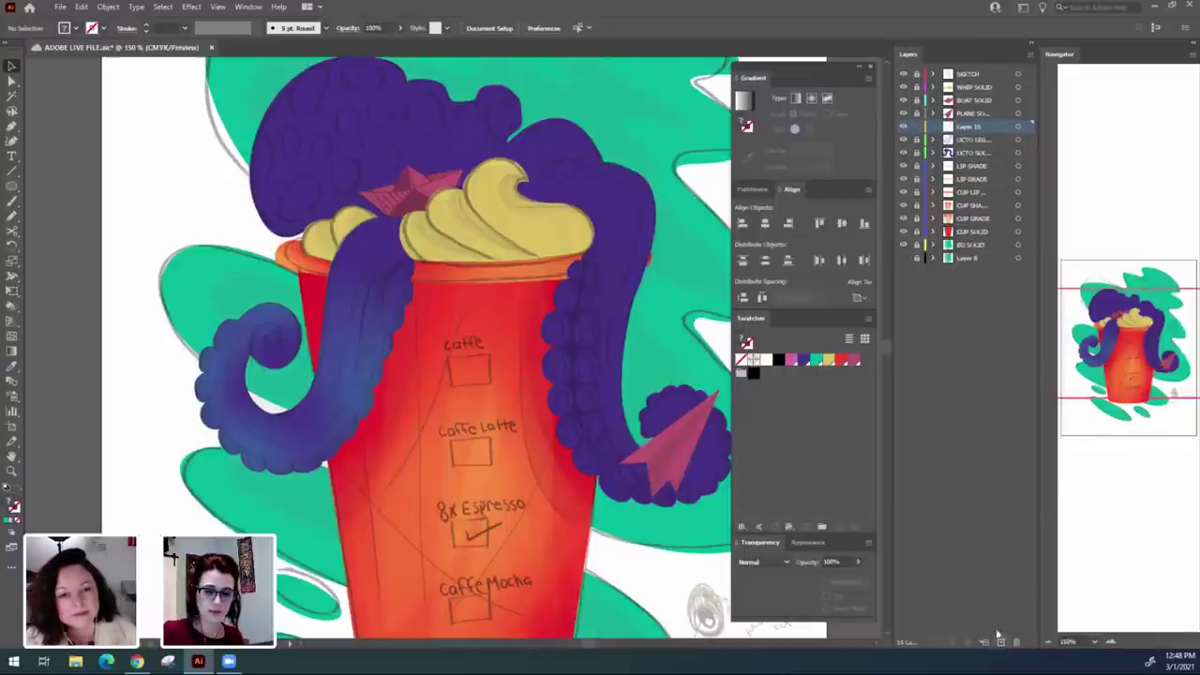
pyautogui.doubleClick(983, 128)
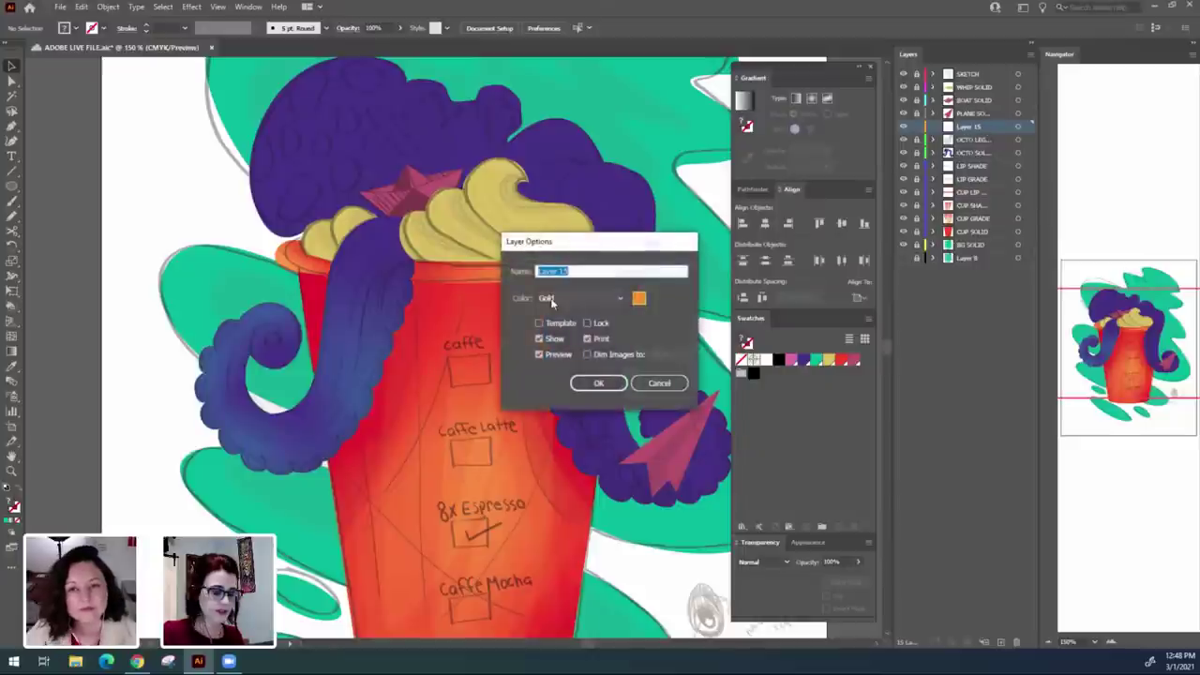
pyautogui.click(615, 300)
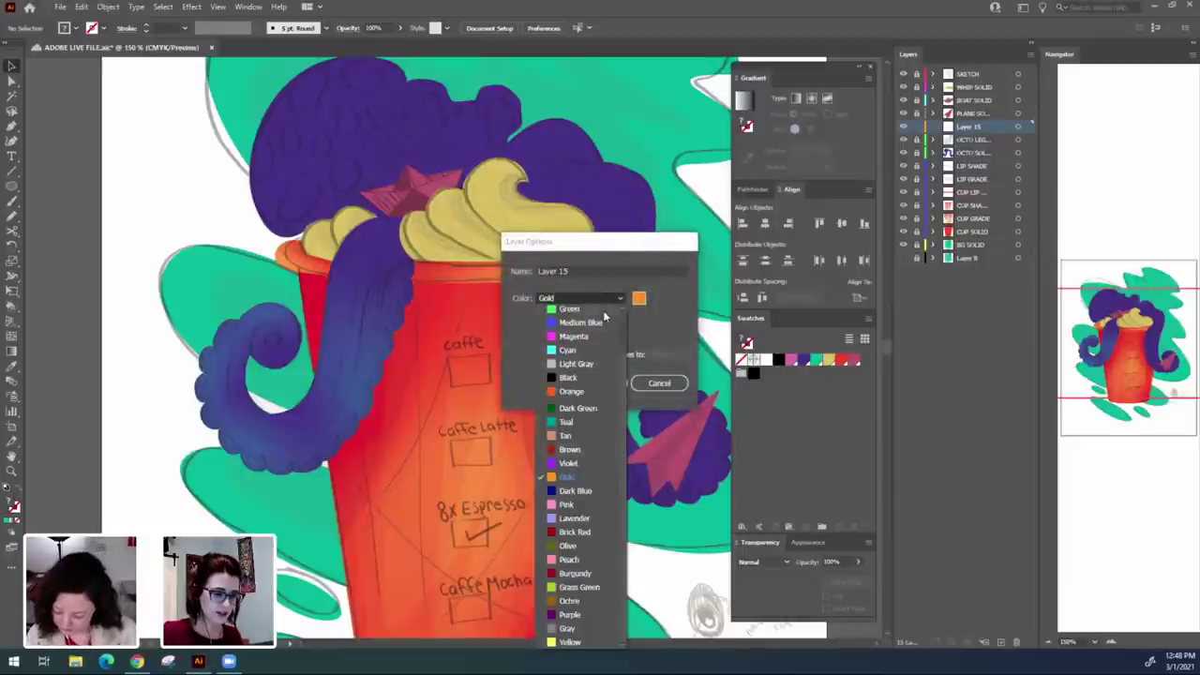
pyautogui.click(605, 311)
pyautogui.click(598, 271)
pyautogui.moveTo(598, 271); pyautogui.dragTo(428, 268)
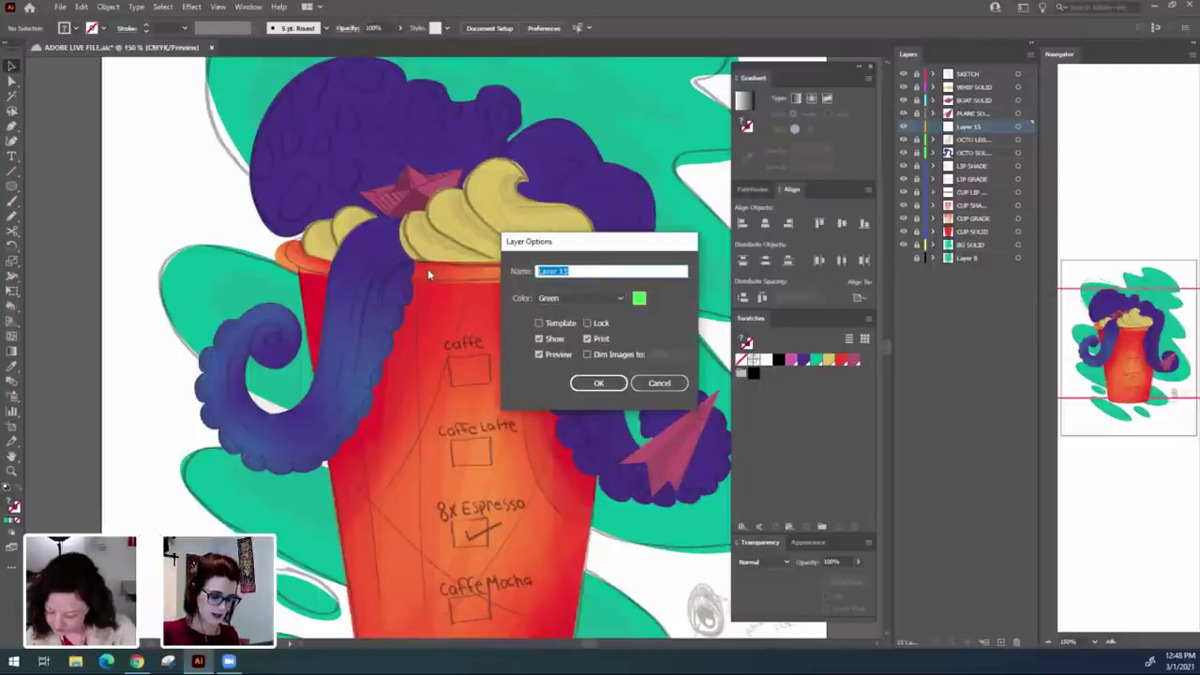
pyautogui.press('BackSpace')
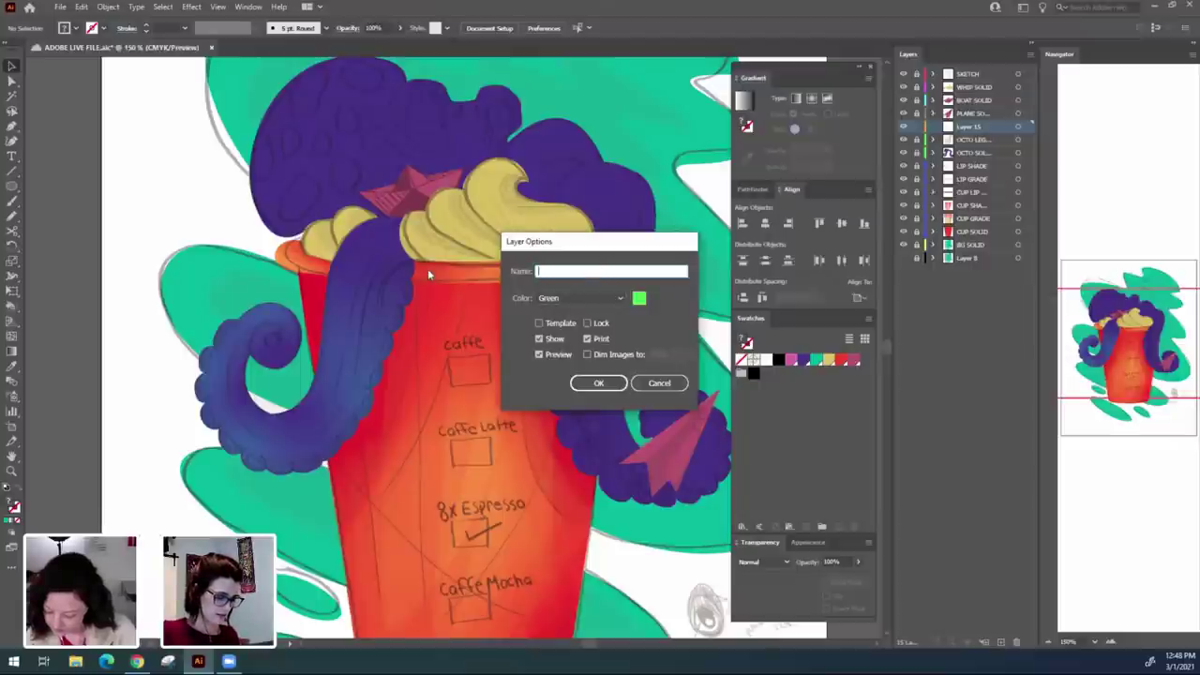
pyautogui.write('OCTO LEG SHADE')
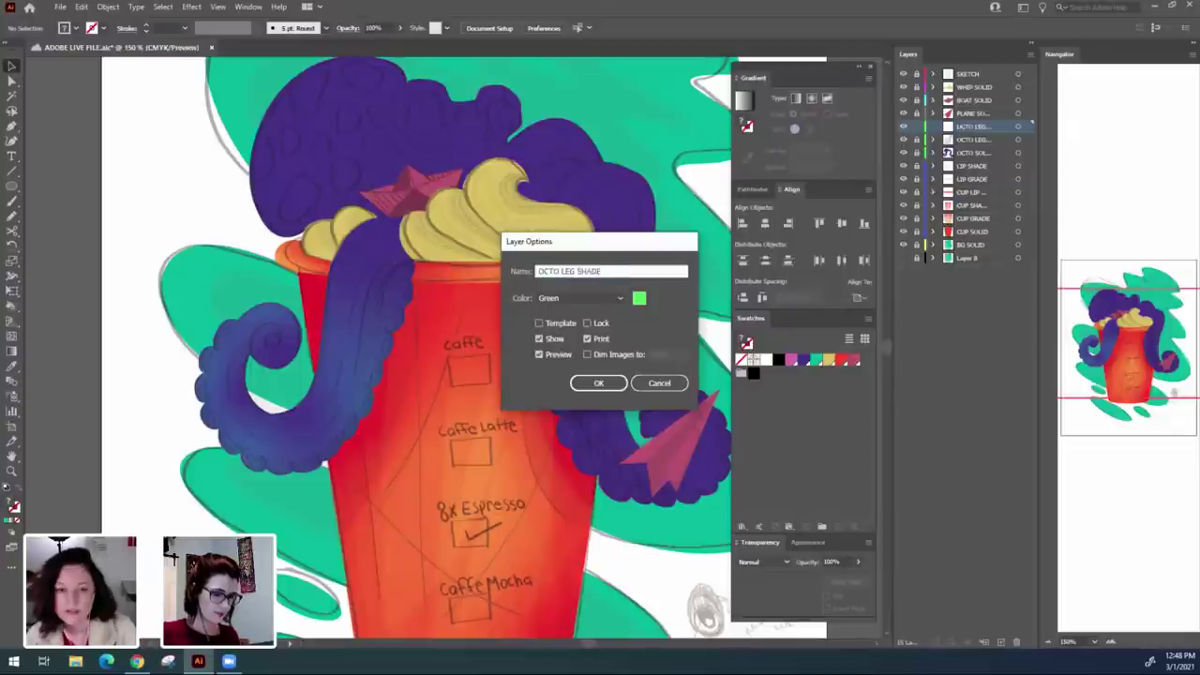
pyautogui.press('Return')
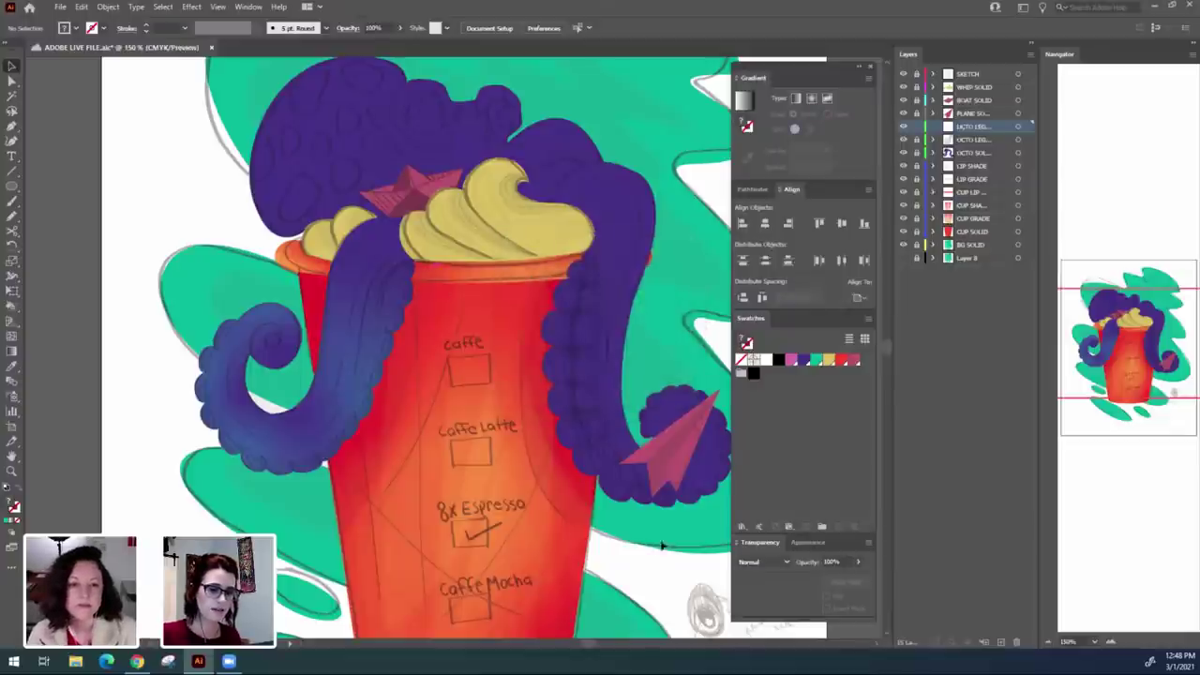
# Draw a closed curved Pen shape over the suckered inner edge of the curled tentacle, overlapping the cup.
pyautogui.moveTo(453, 488); pyautogui.dragTo(490, 486)
pyautogui.click(14, 127)
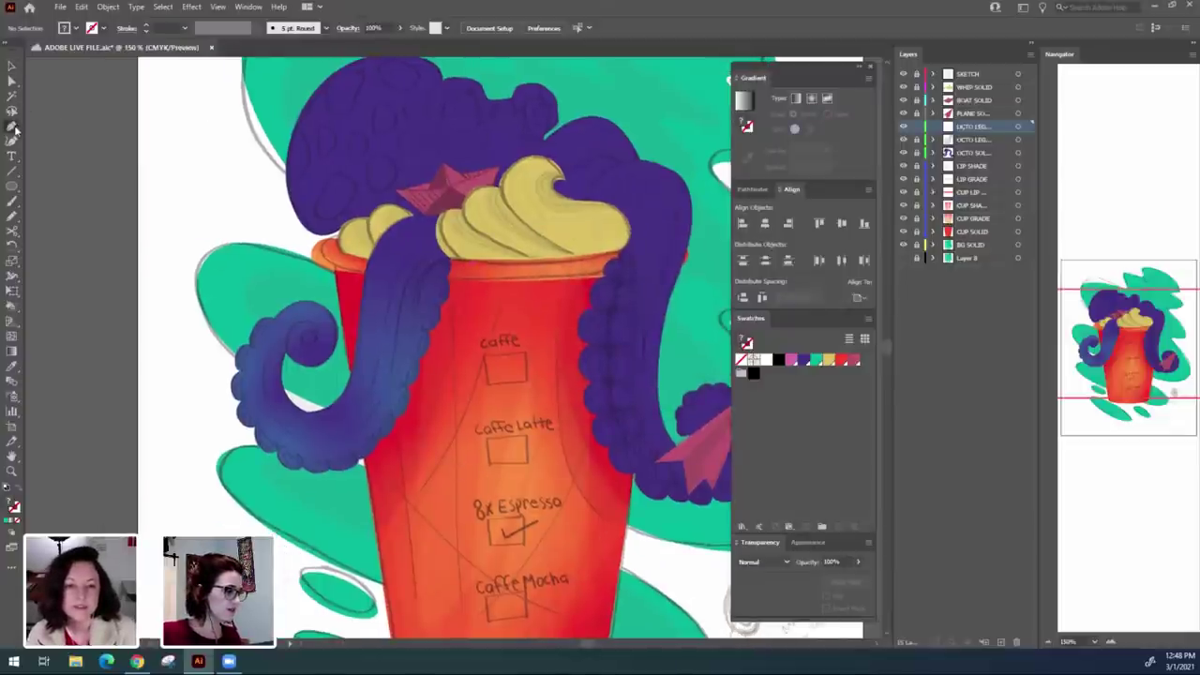
pyautogui.hscroll(-2, 305, 427)
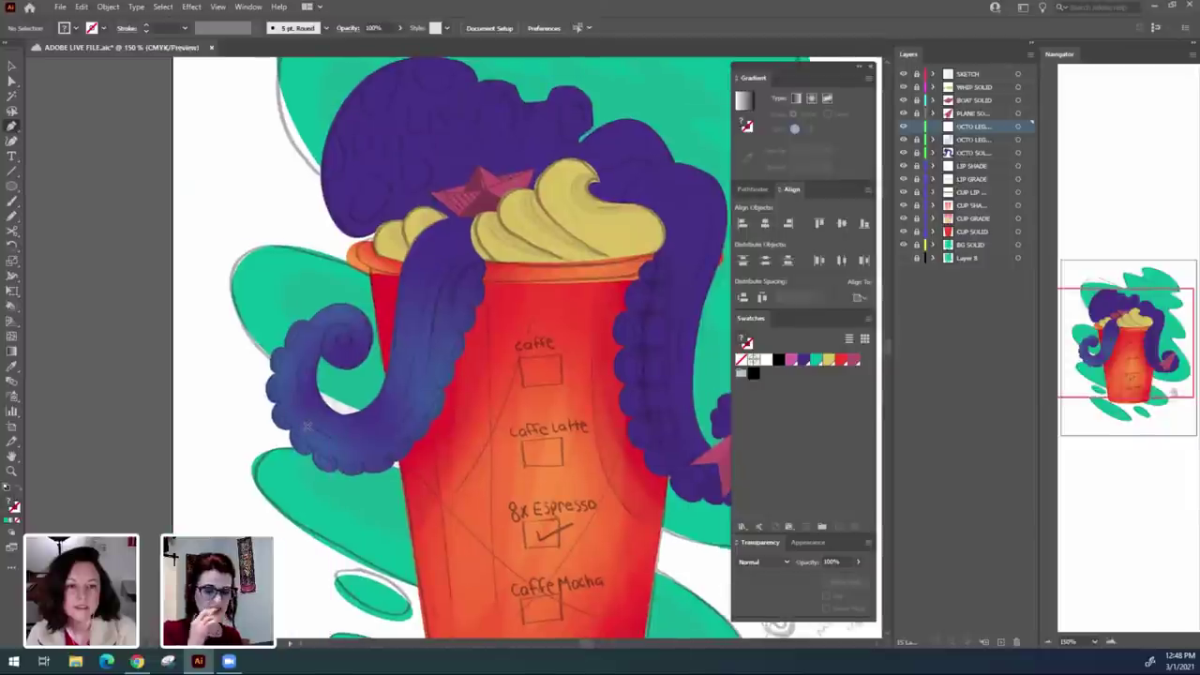
pyautogui.scroll(1, 306, 427)
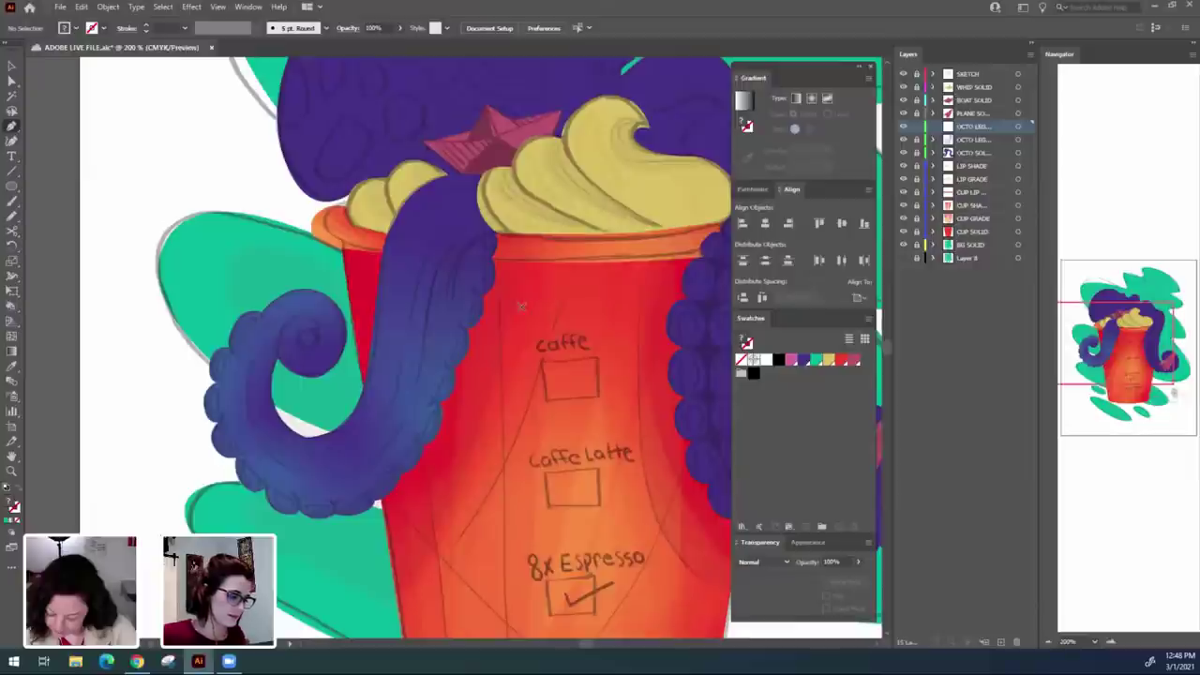
pyautogui.moveTo(555, 348); pyautogui.dragTo(534, 352)
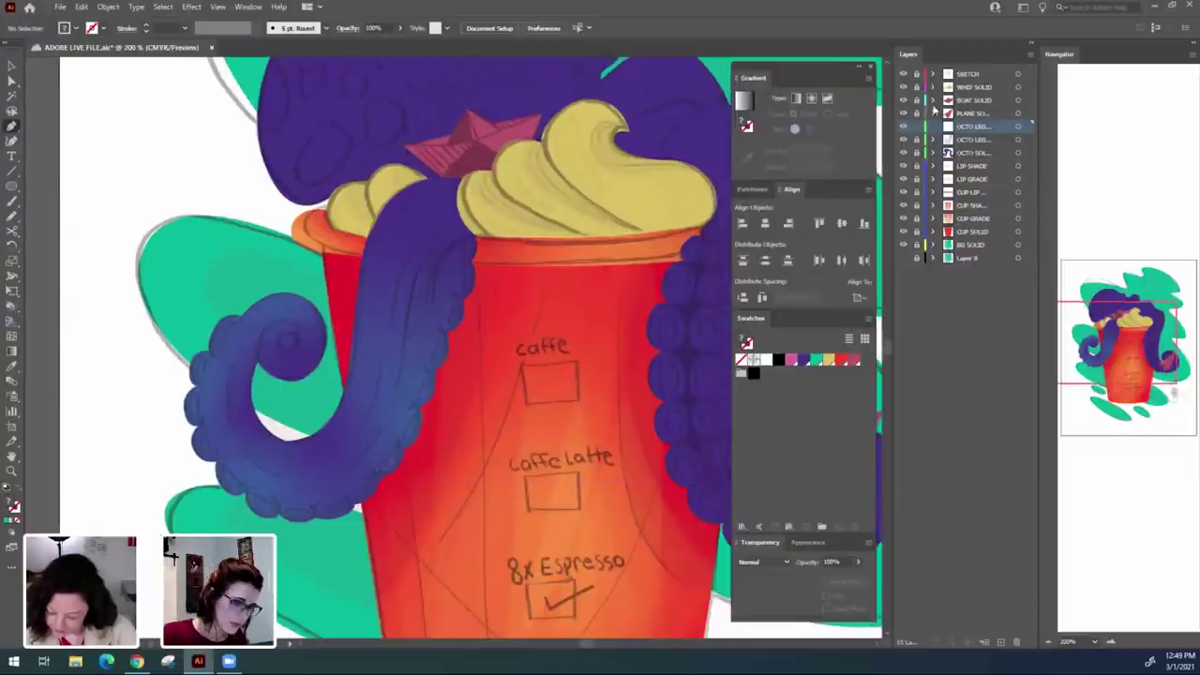
pyautogui.click(904, 74)
pyautogui.moveTo(461, 571)
pyautogui.mouseDown()
pyautogui.moveTo(456, 509)
pyautogui.moveTo(459, 544)
pyautogui.moveTo(478, 549)
pyautogui.mouseUp()
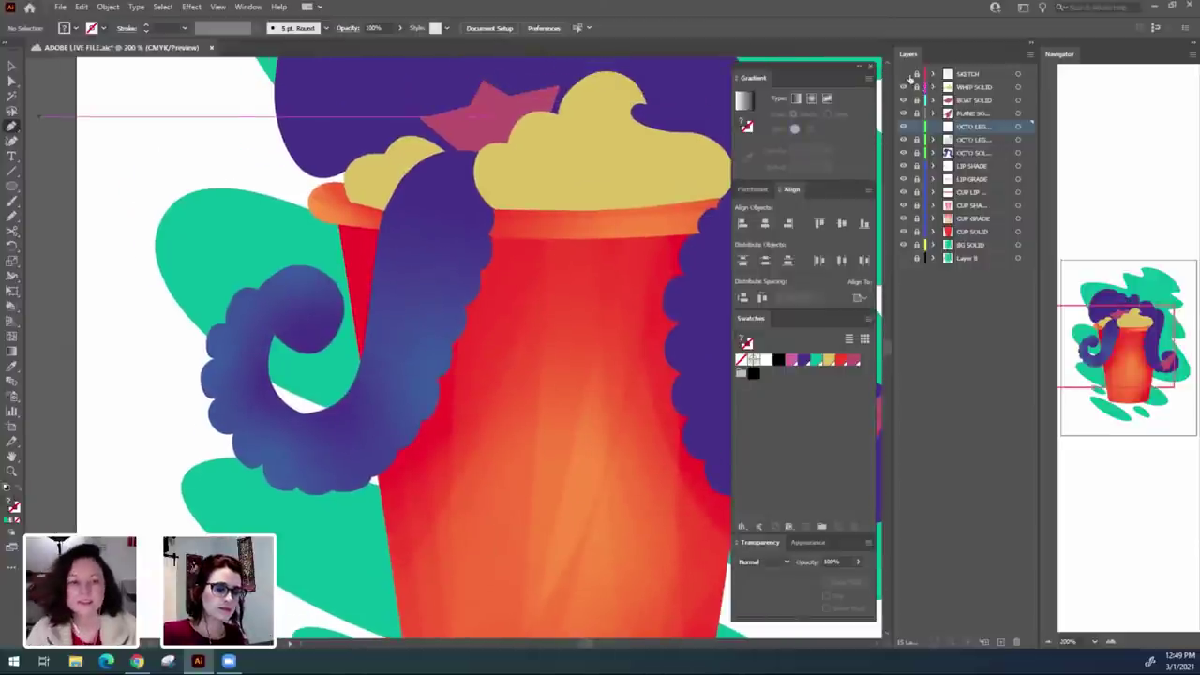
pyautogui.moveTo(560, 403); pyautogui.dragTo(495, 426)
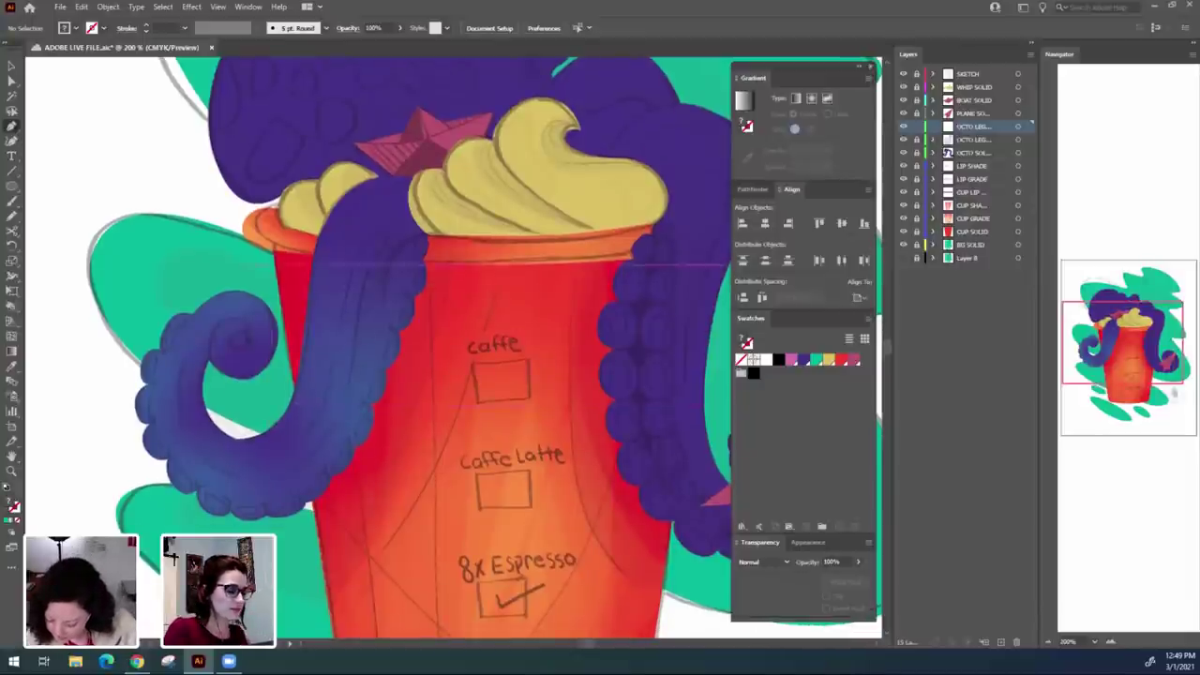
pyautogui.click(447, 223)
pyautogui.moveTo(359, 297); pyautogui.dragTo(426, 429)
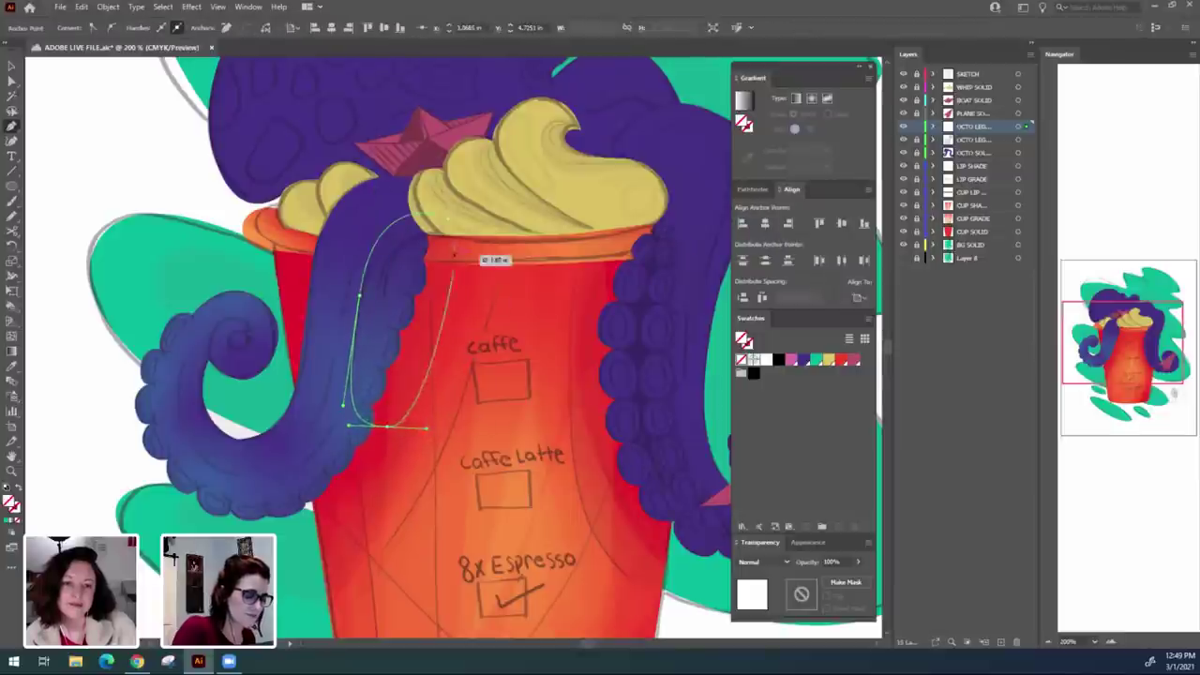
pyautogui.click(447, 222)
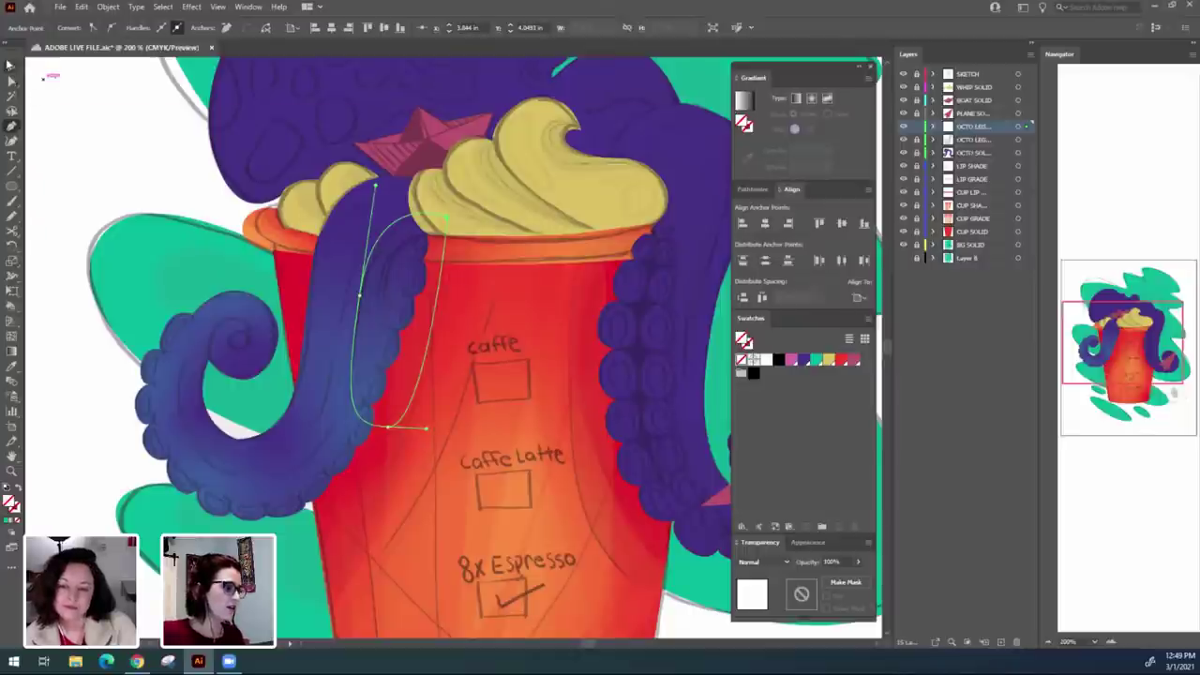
# Fill the new shade shape with the purple swatch and set its blending mode to Multiply at 30% opacity.
pyautogui.click(11, 65)
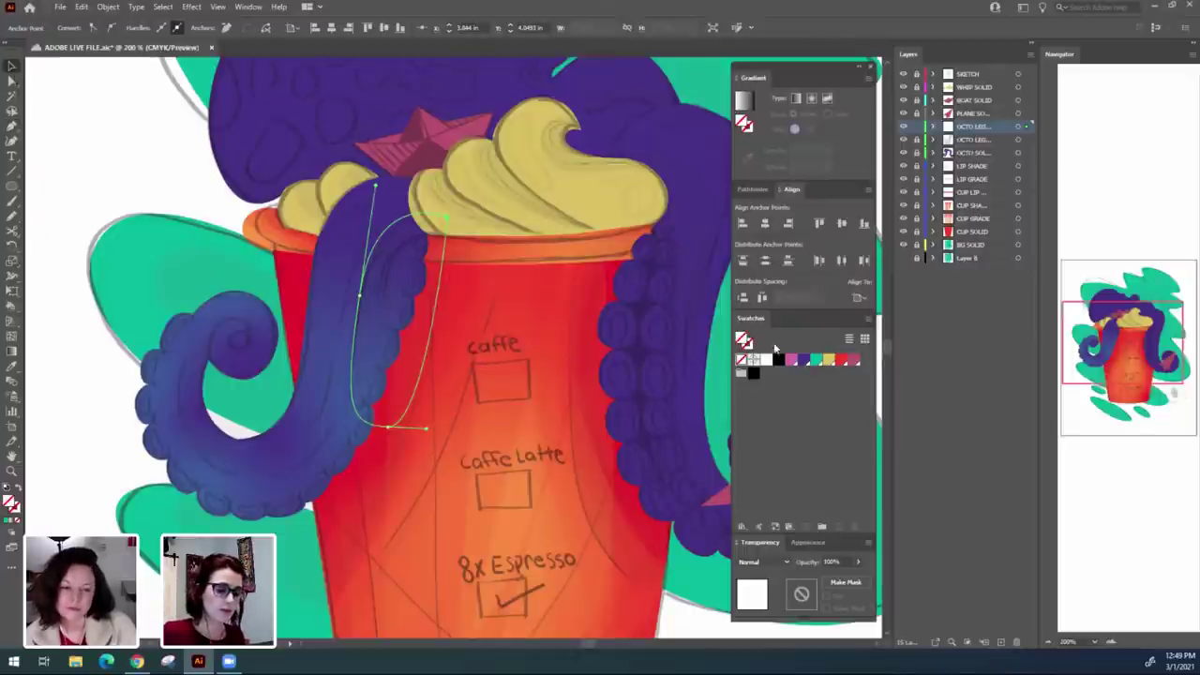
pyautogui.click(803, 360)
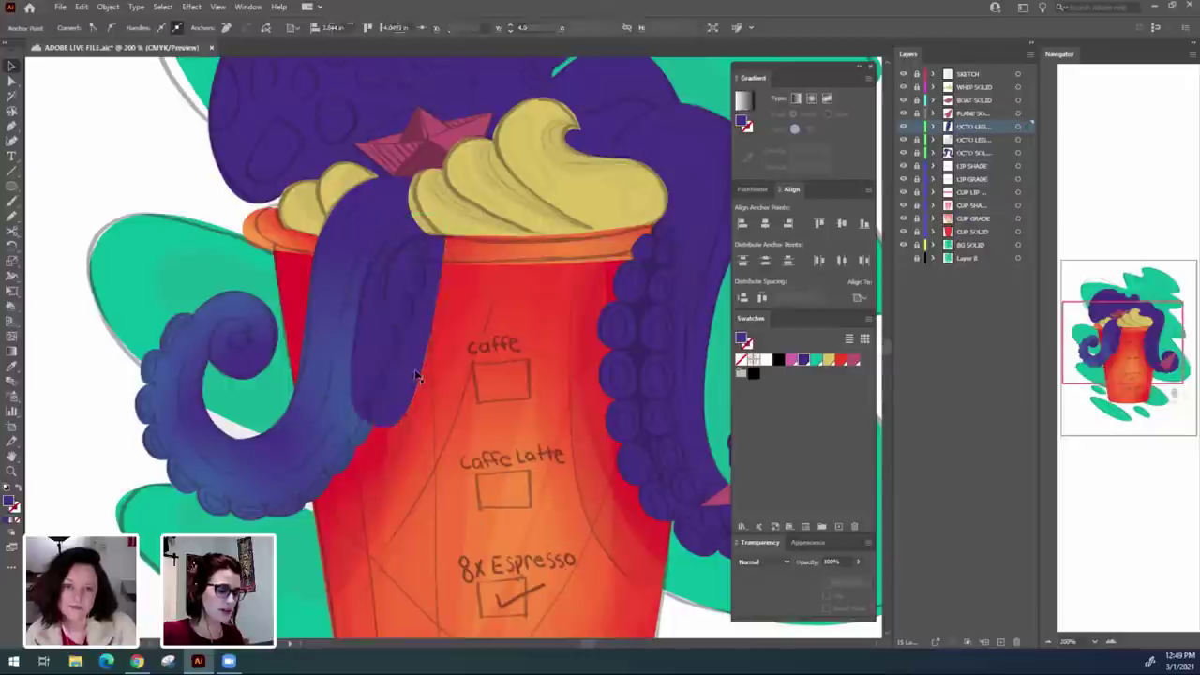
pyautogui.click(389, 346)
pyautogui.click(766, 562)
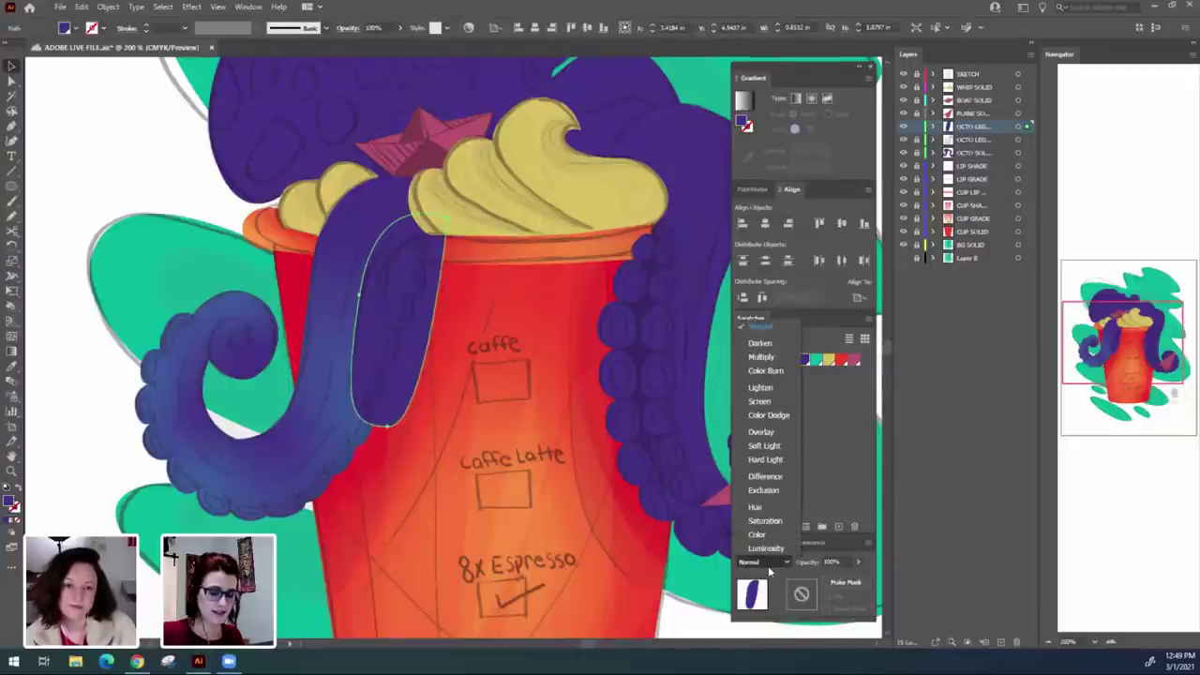
pyautogui.click(765, 357)
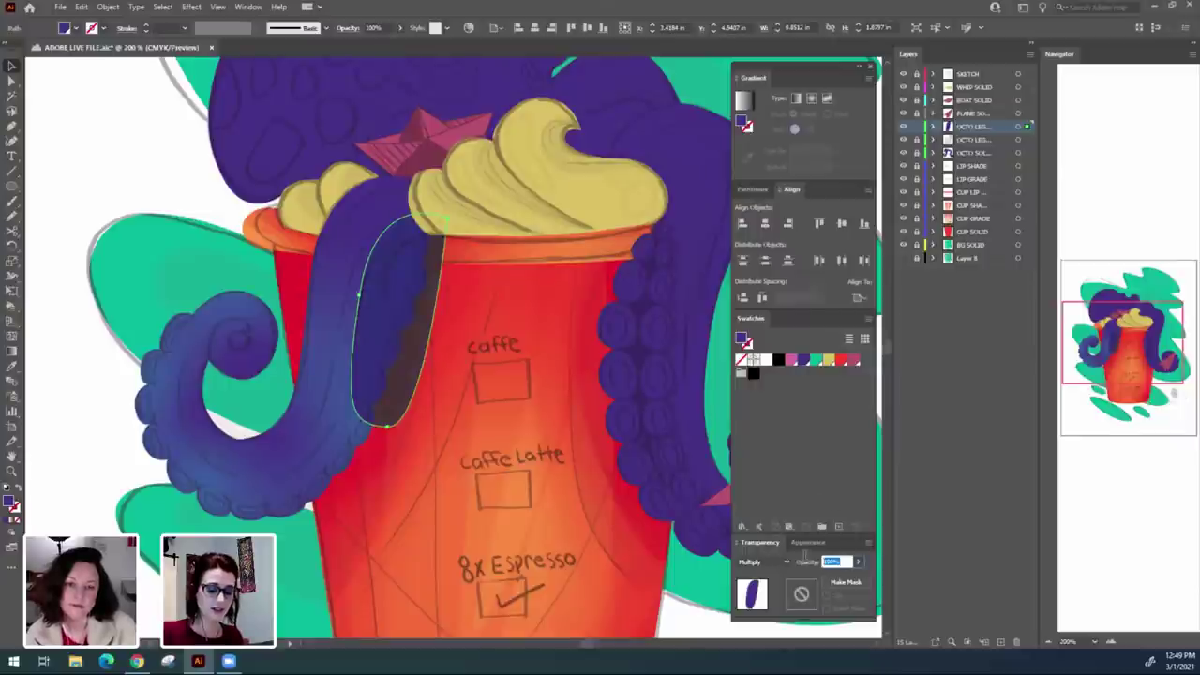
pyautogui.write('30')
pyautogui.press('Return')
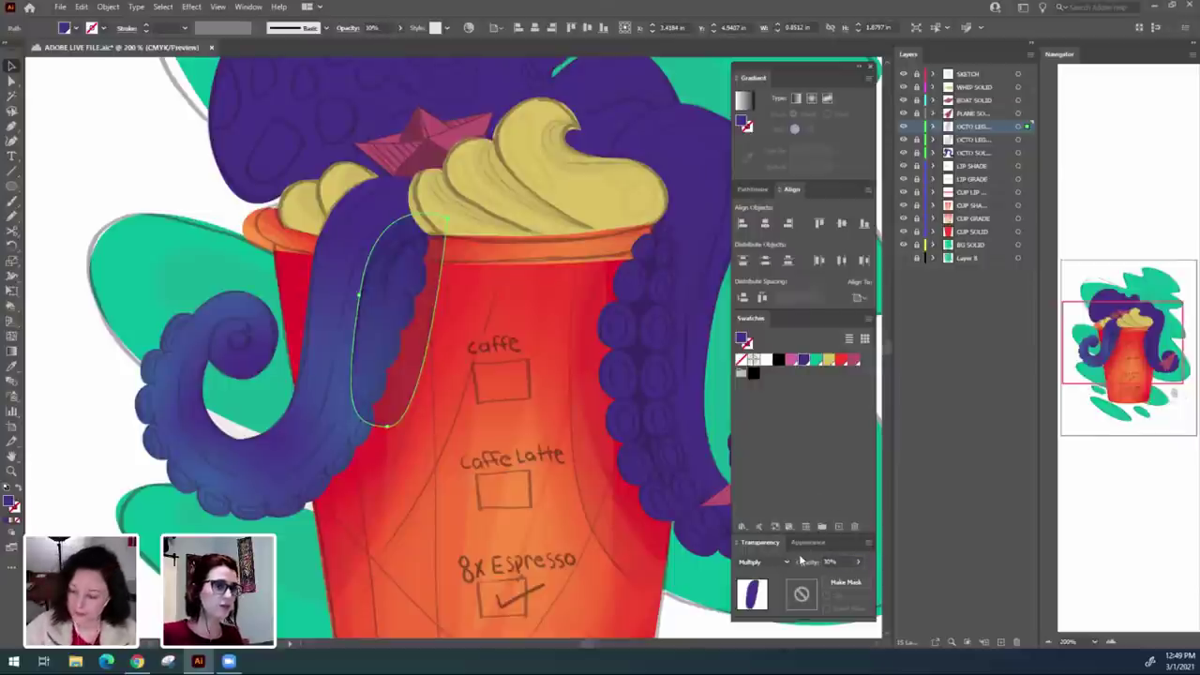
# Examine the shade shape on the curled tentacle up close and against the whole illustration, with and without its selection outline.
pyautogui.click(498, 484)
pyautogui.click(420, 355)
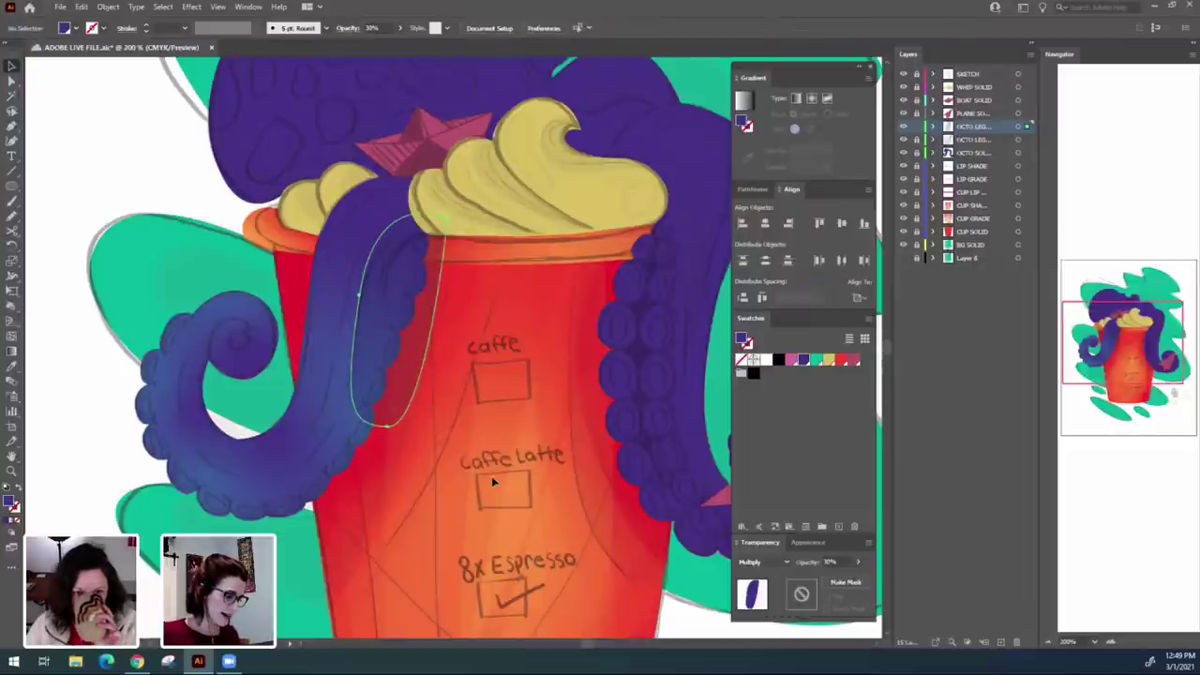
pyautogui.hotkey('ctrl', '-')
pyautogui.hotkey('ctrl', '-')
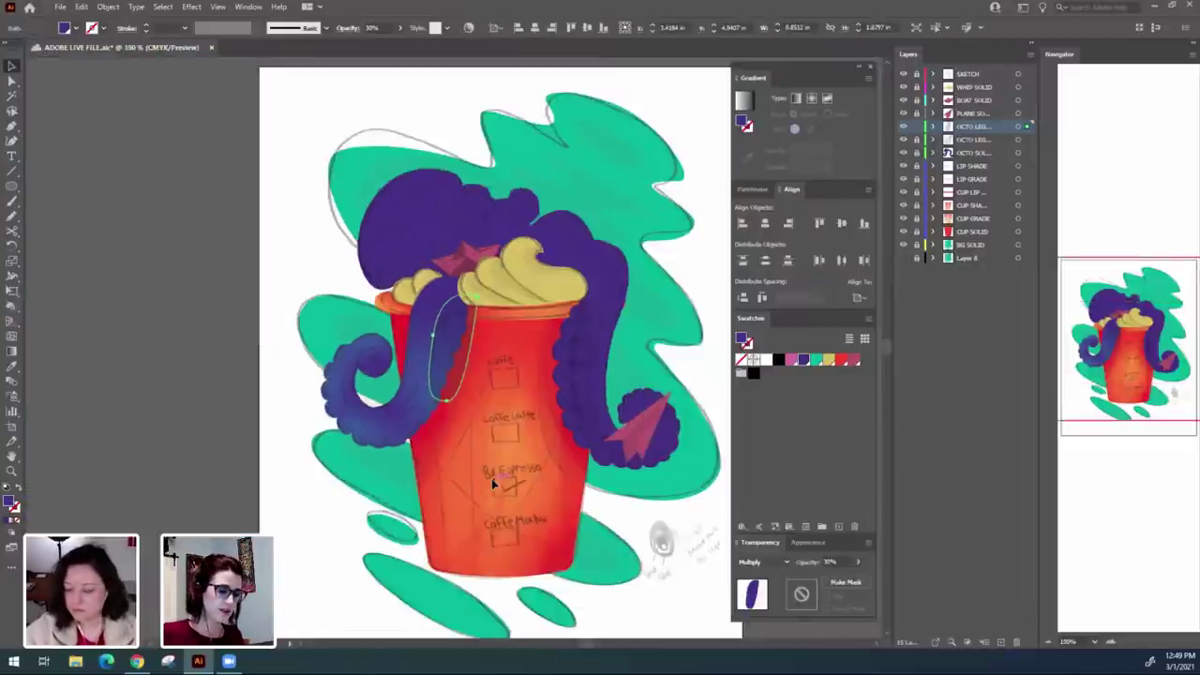
pyautogui.hotkey('ctrl', '=')
pyautogui.hotkey('ctrl', '+')
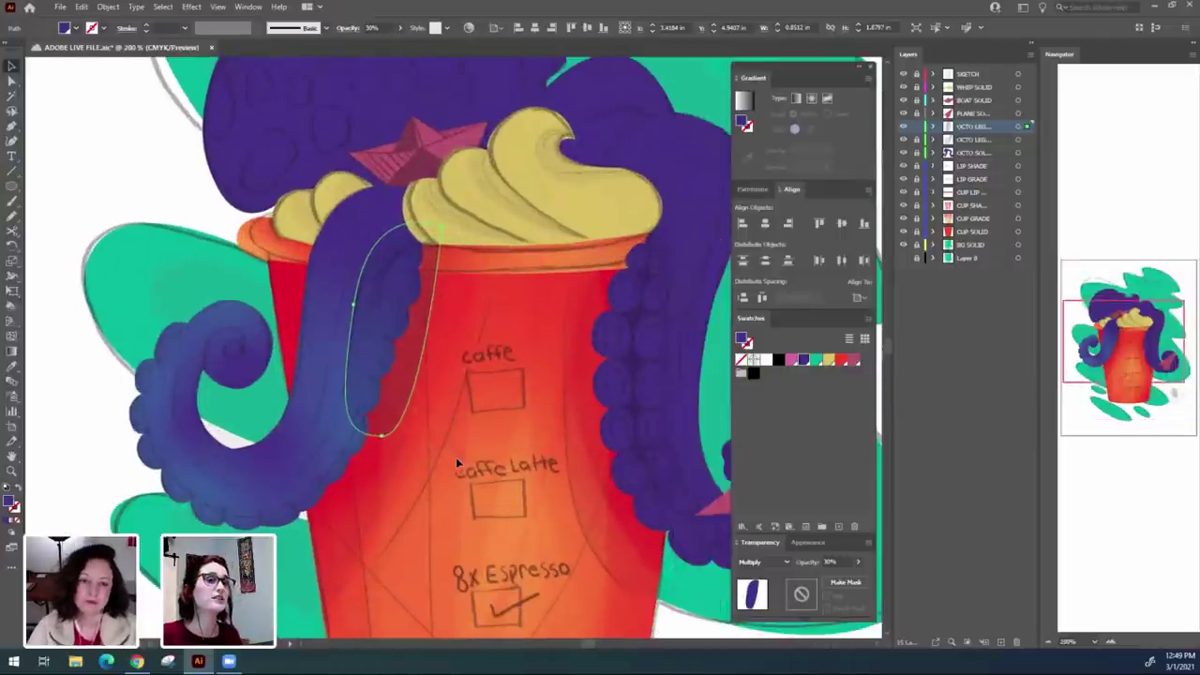
pyautogui.scroll(-2, 460, 449)
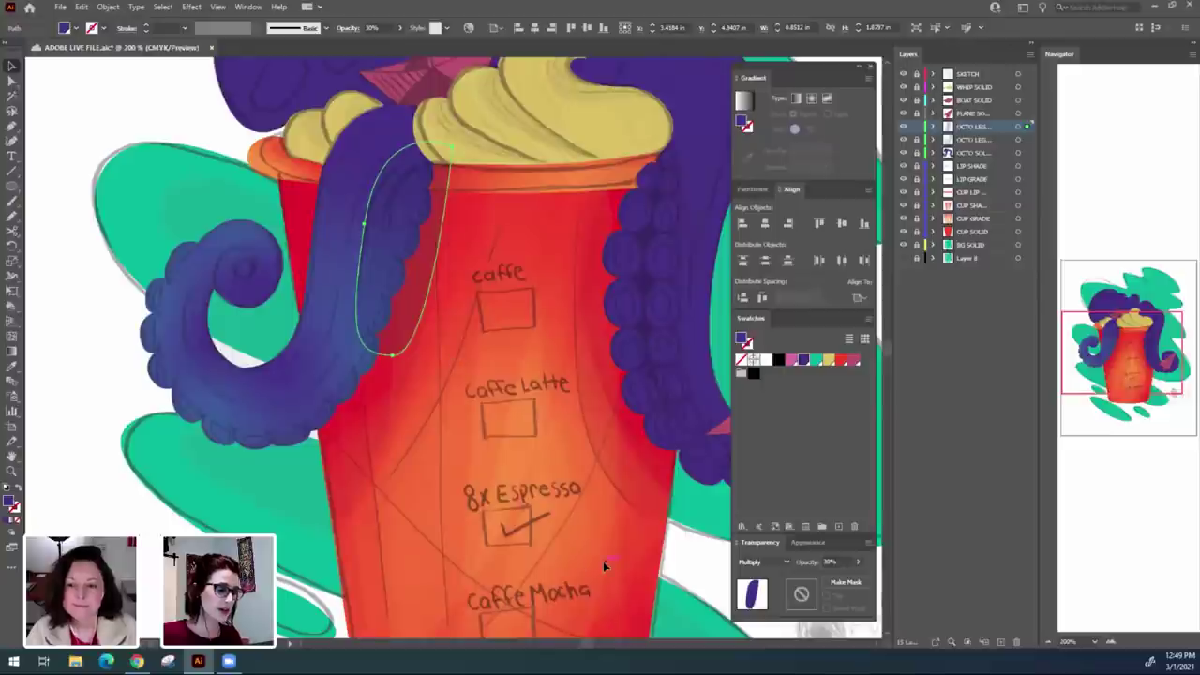
pyautogui.press('a')
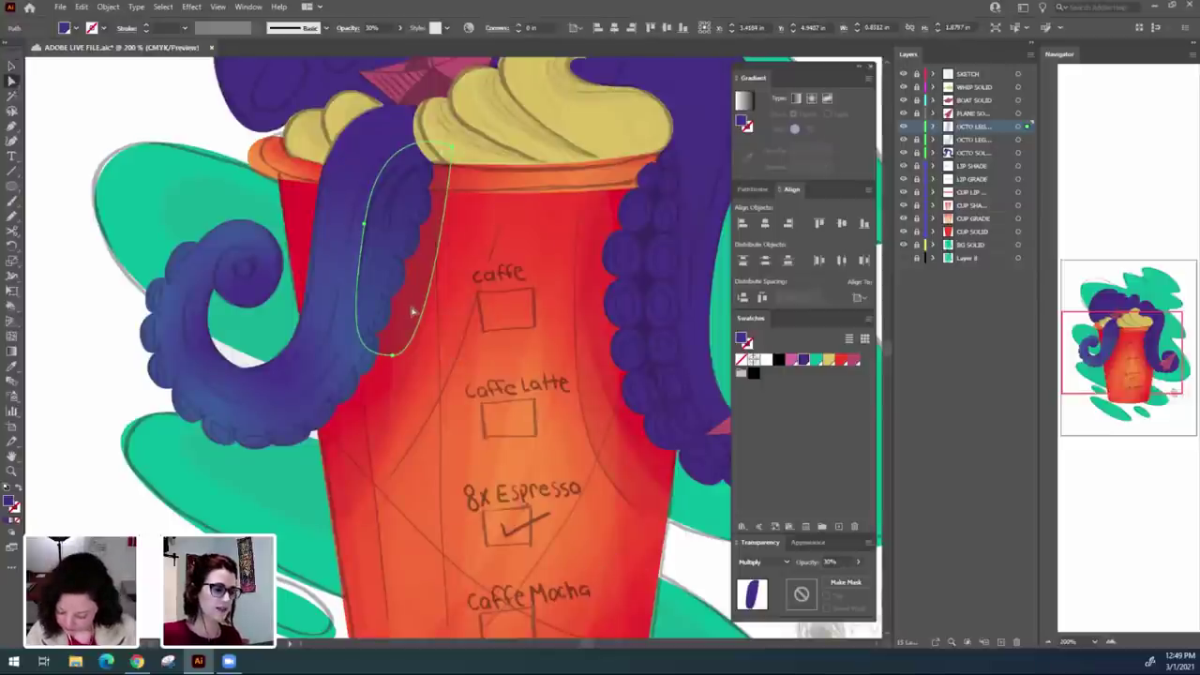
pyautogui.moveTo(504, 444); pyautogui.dragTo(511, 443)
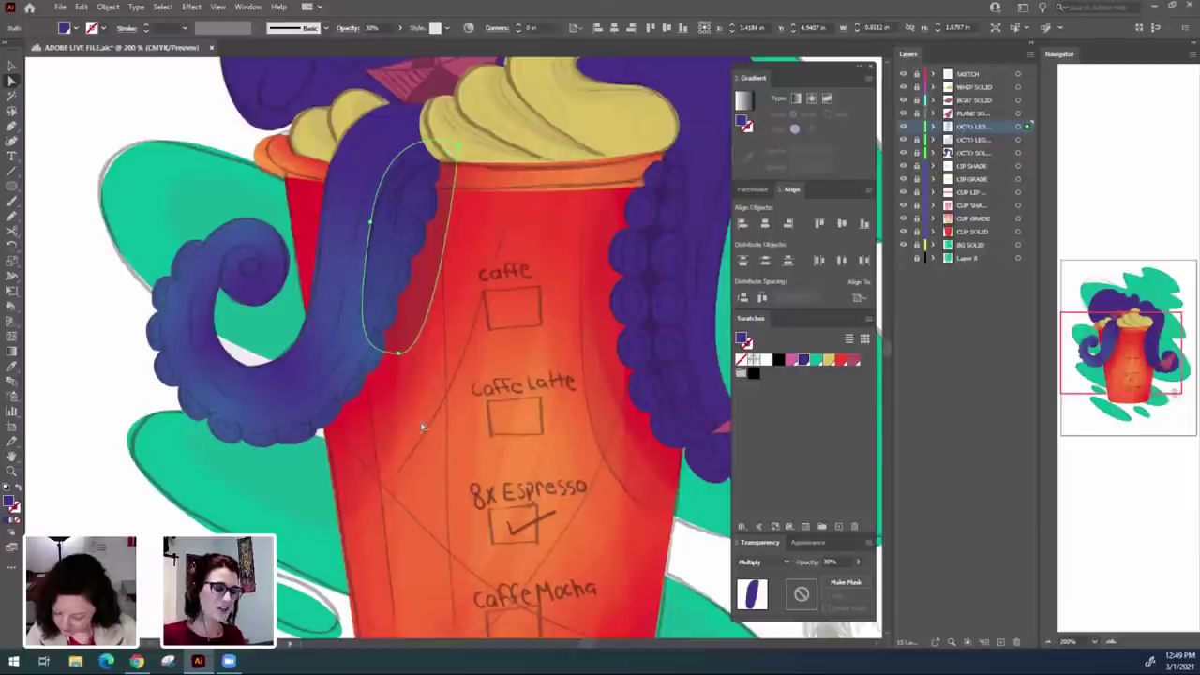
pyautogui.scroll(2, 418, 430)
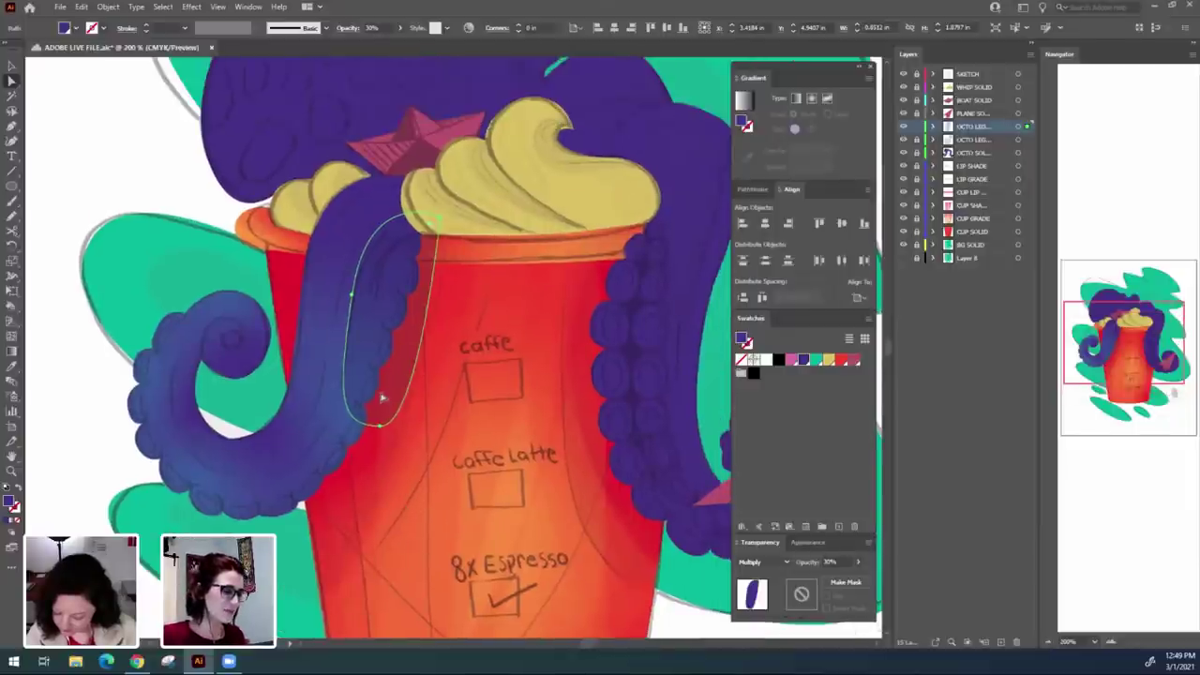
pyautogui.click(545, 558)
pyautogui.press('v')
pyautogui.click(365, 394)
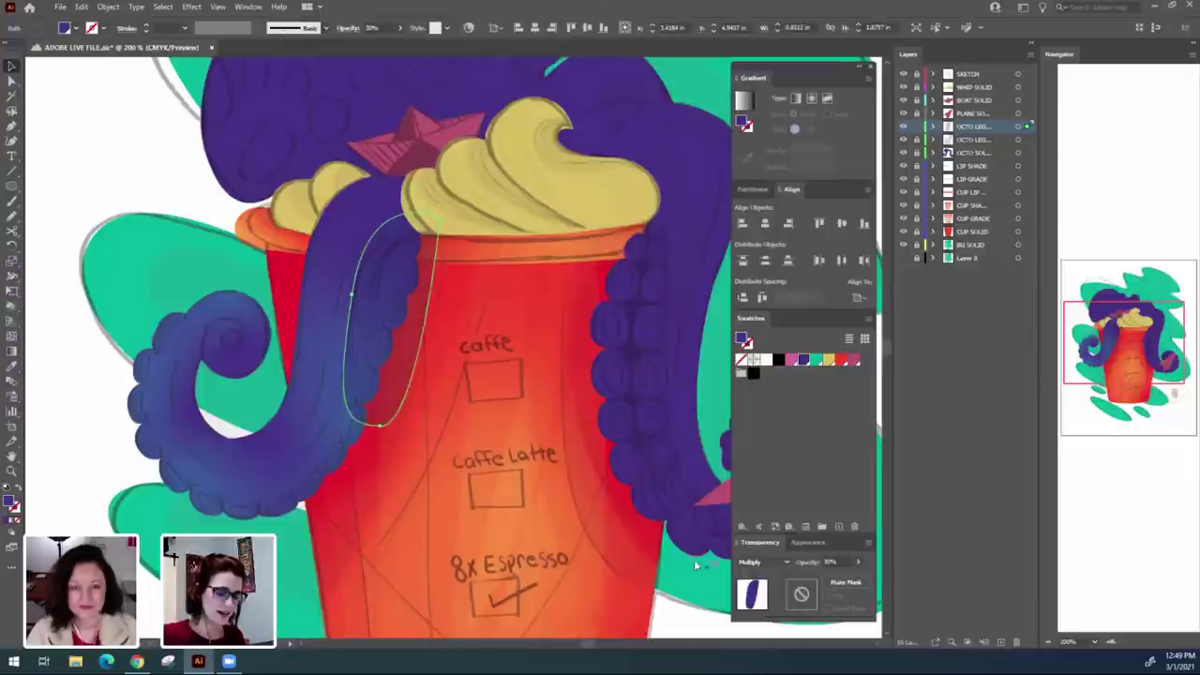
pyautogui.click(512, 546)
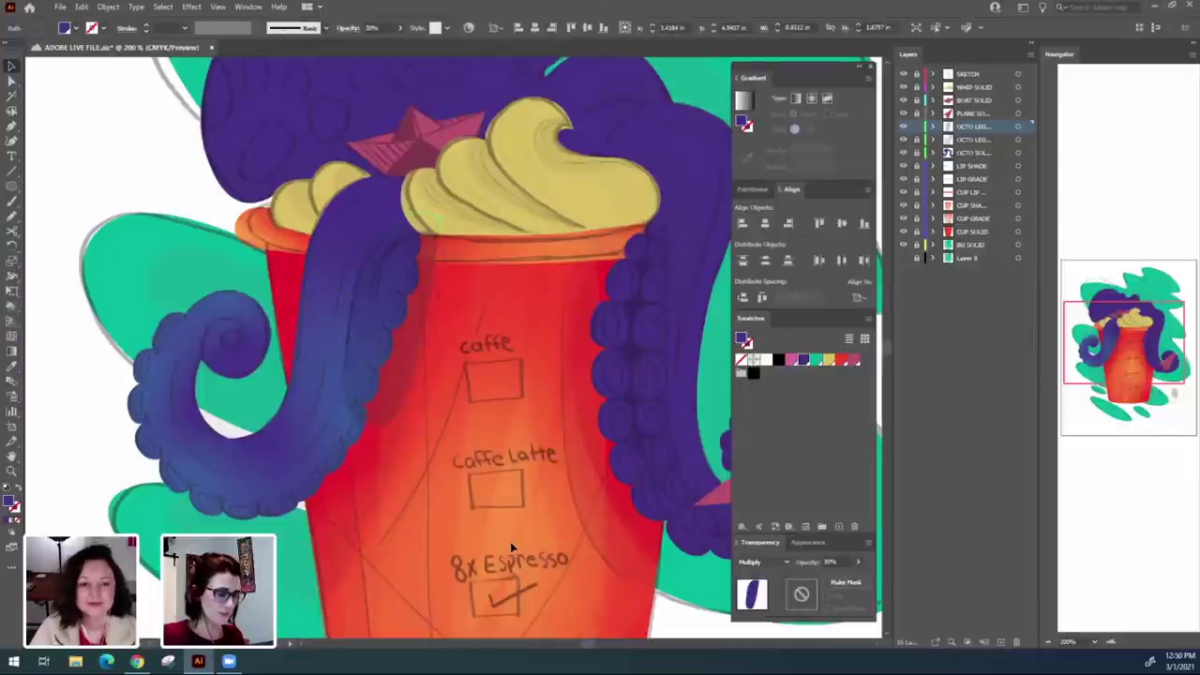
# Select the shade shape on the curled tentacle for editing its individual anchor points.
pyautogui.click(405, 384)
pyautogui.press('a')
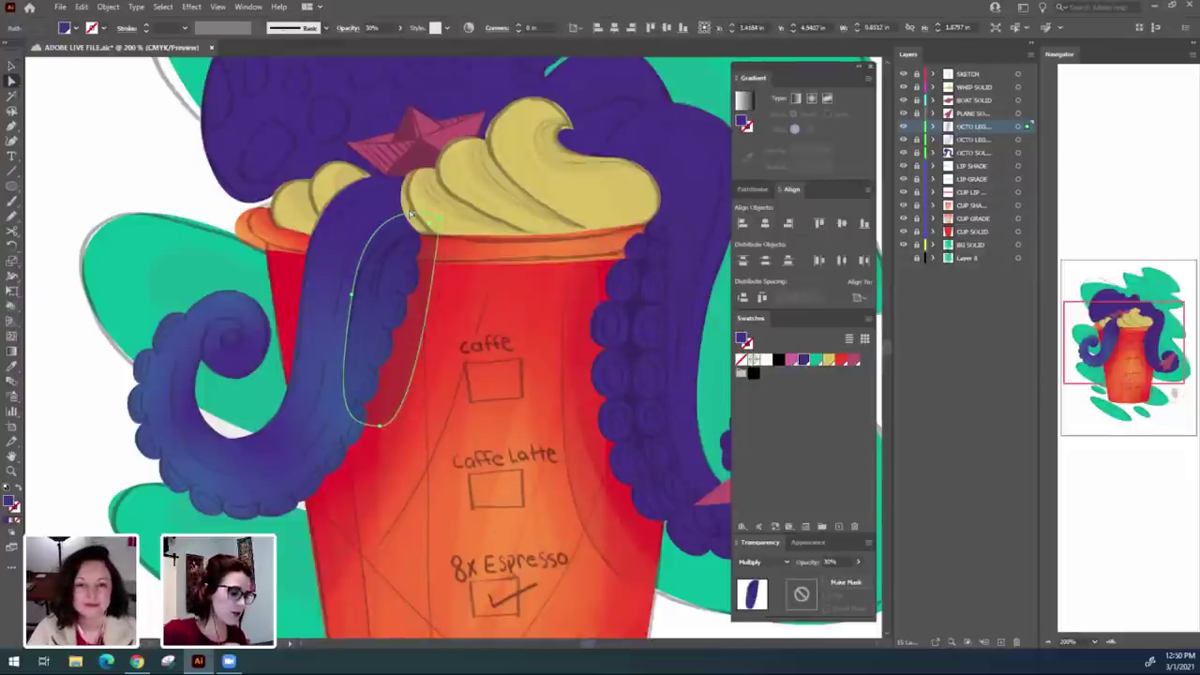
# Reshape the tentacle's elongated cup shadow by nudging its upper anchor and moving its bottom anchor down toward the cup's centre.
pyautogui.click(442, 214)
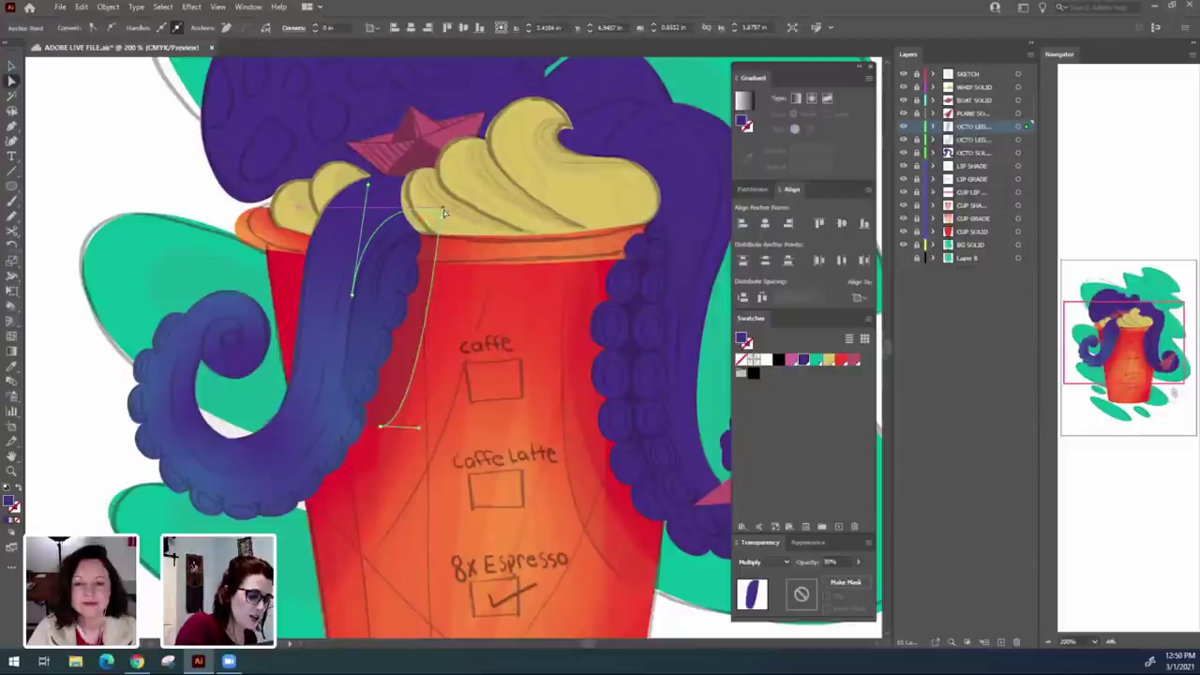
pyautogui.moveTo(443, 211); pyautogui.dragTo(441, 213)
pyautogui.click(404, 466)
pyautogui.click(380, 428)
pyautogui.click(380, 428)
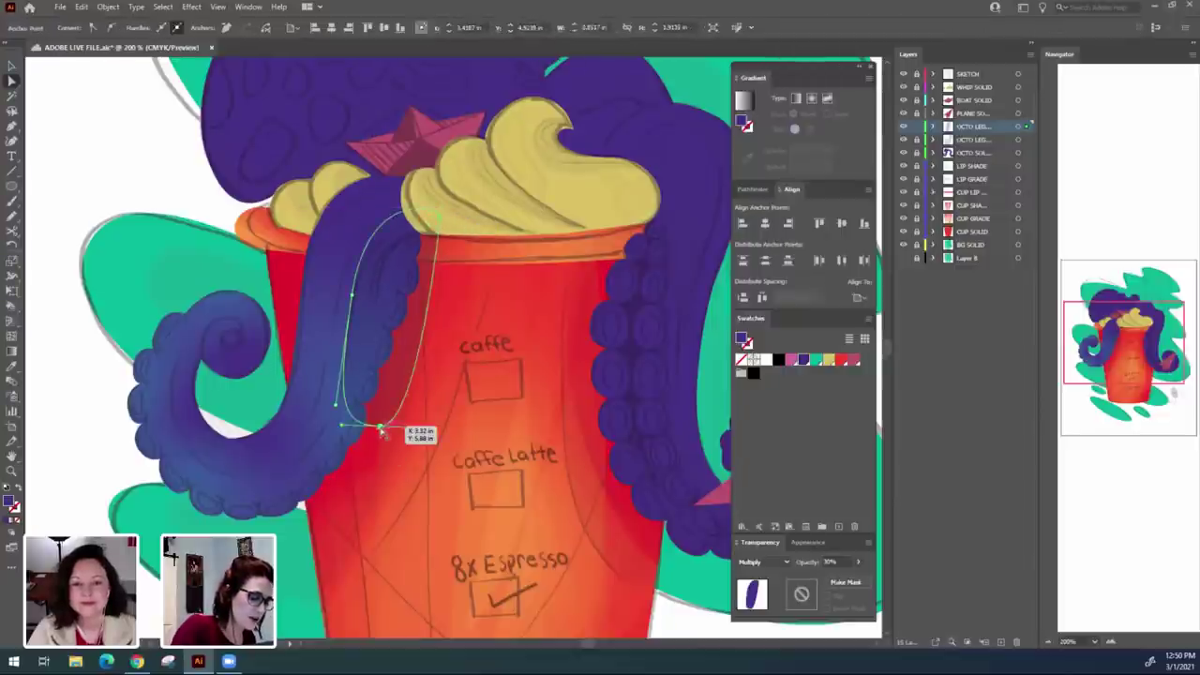
pyautogui.moveTo(381, 430); pyautogui.dragTo(404, 450)
pyautogui.click(426, 501)
pyautogui.moveTo(459, 512); pyautogui.dragTo(453, 502)
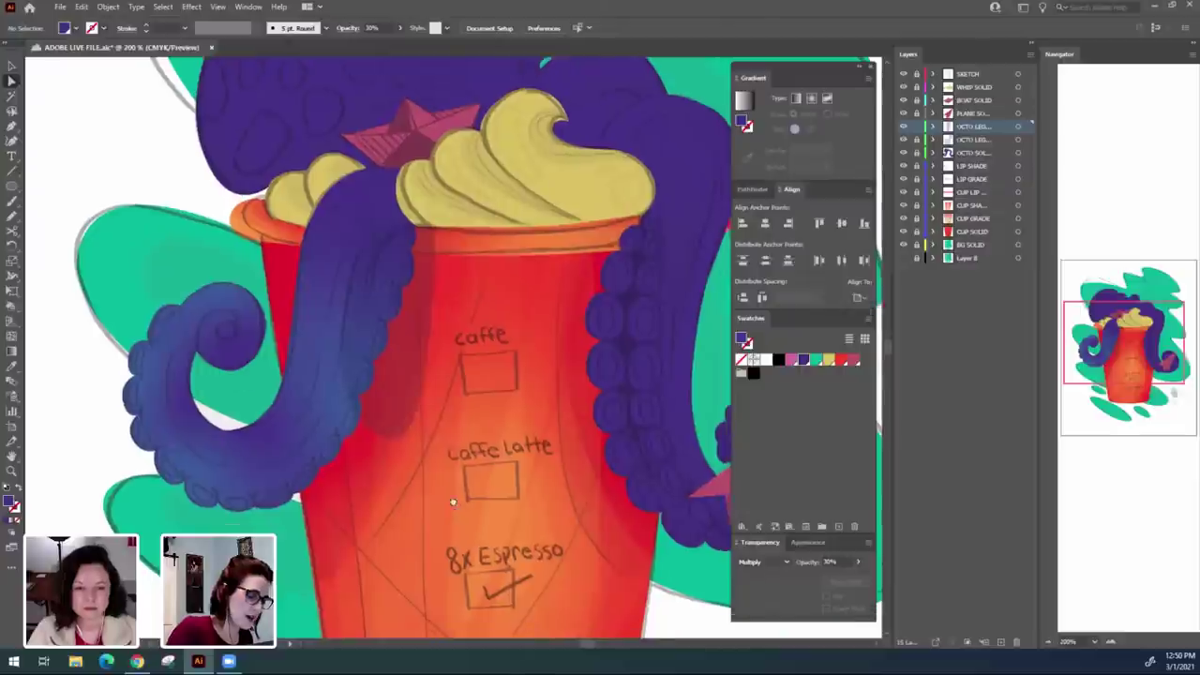
# Draw a second closed purple shadow shape with the Pen tool, curving from the cup rim along the tentacle's inner edge to a lower point.
pyautogui.scroll(-1, 453, 502)
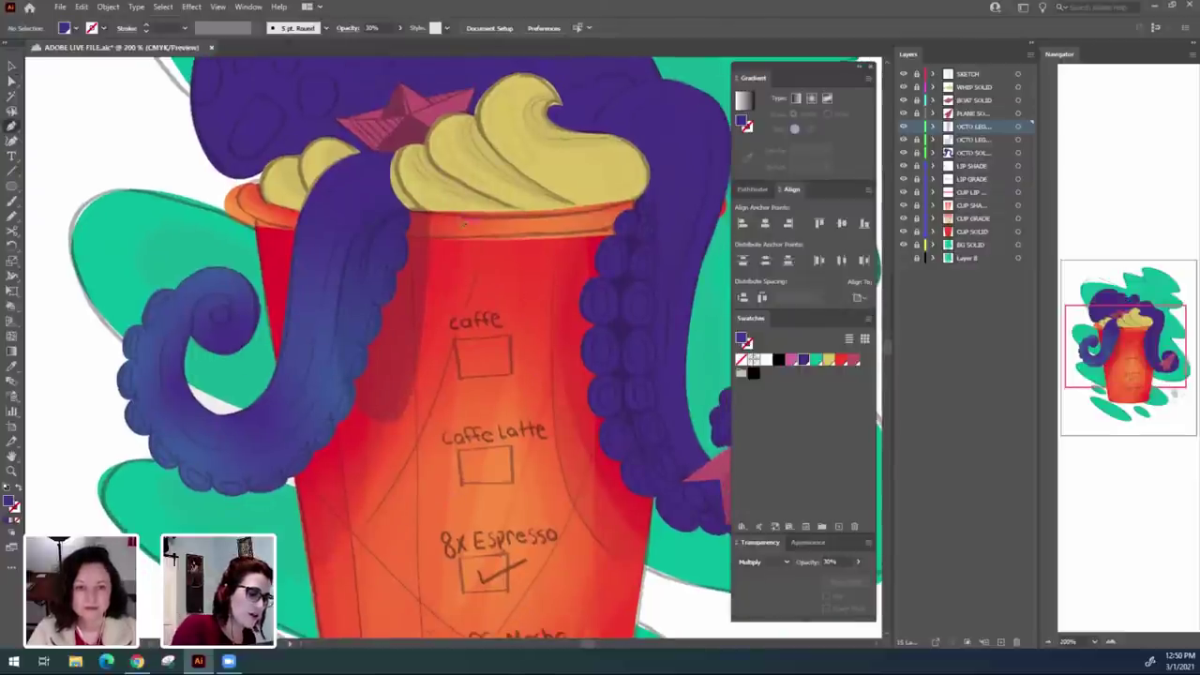
pyautogui.click(450, 240)
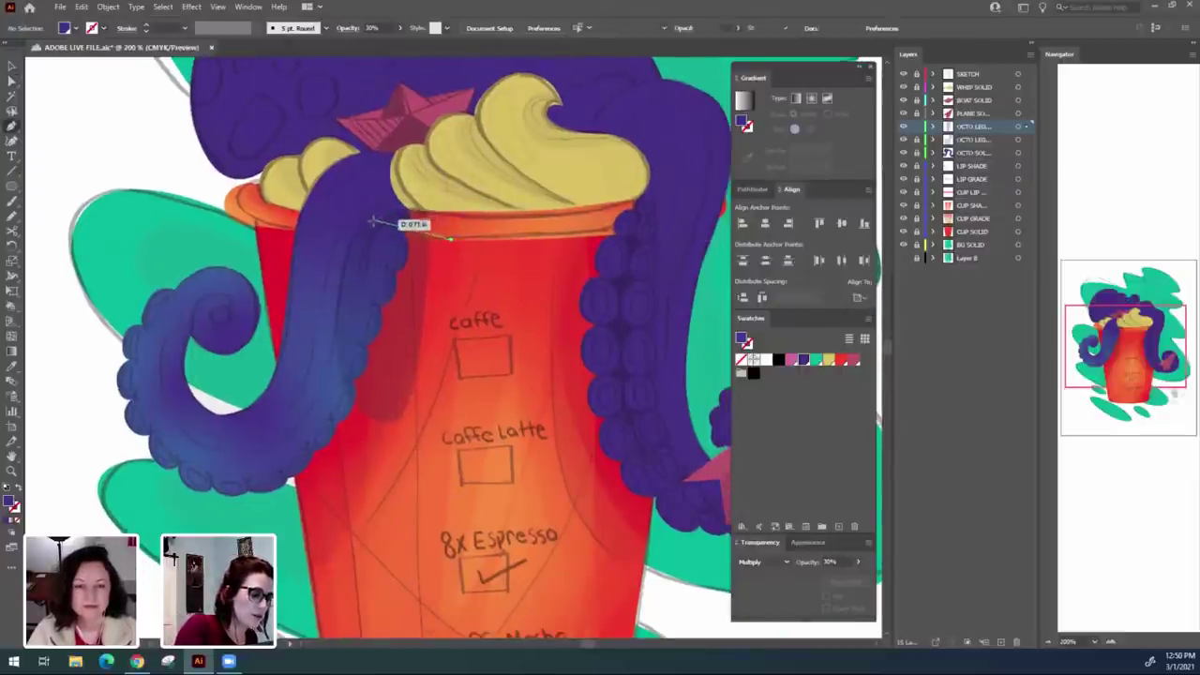
pyautogui.moveTo(373, 221); pyautogui.dragTo(323, 291)
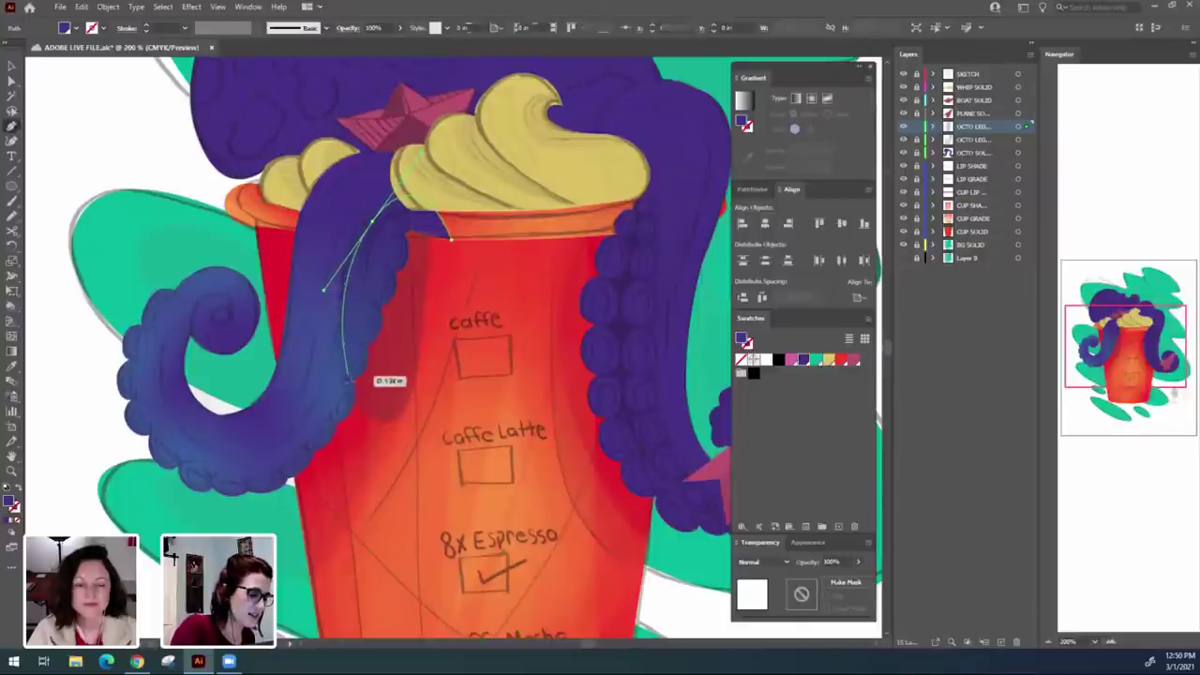
pyautogui.moveTo(386, 412); pyautogui.dragTo(369, 414)
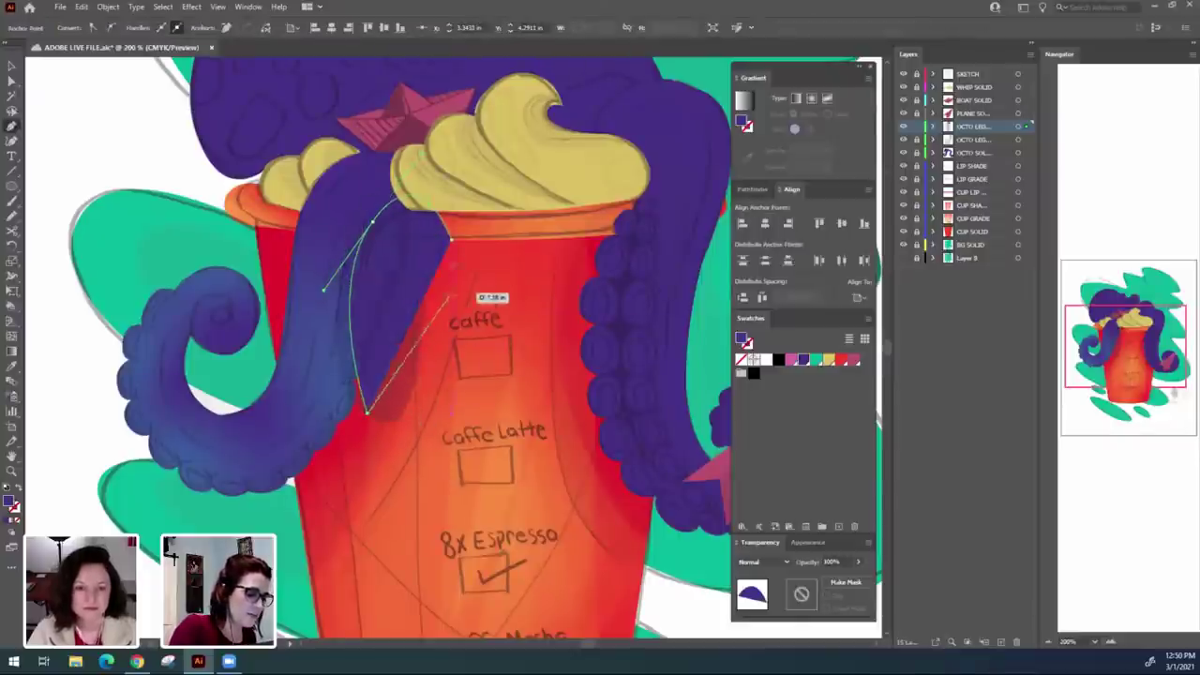
pyautogui.click(450, 241)
# Refine the second shadow shape by moving its upper curve anchor slightly up and its rim corner slightly outward.
pyautogui.press('a')
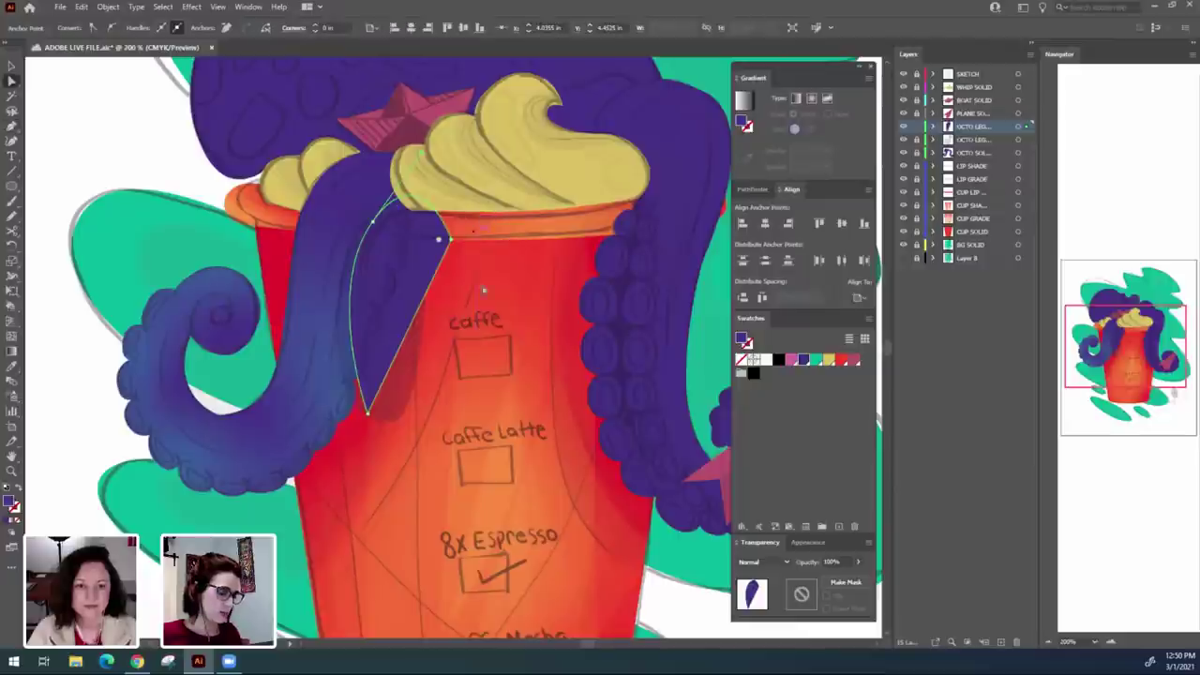
pyautogui.click(402, 254)
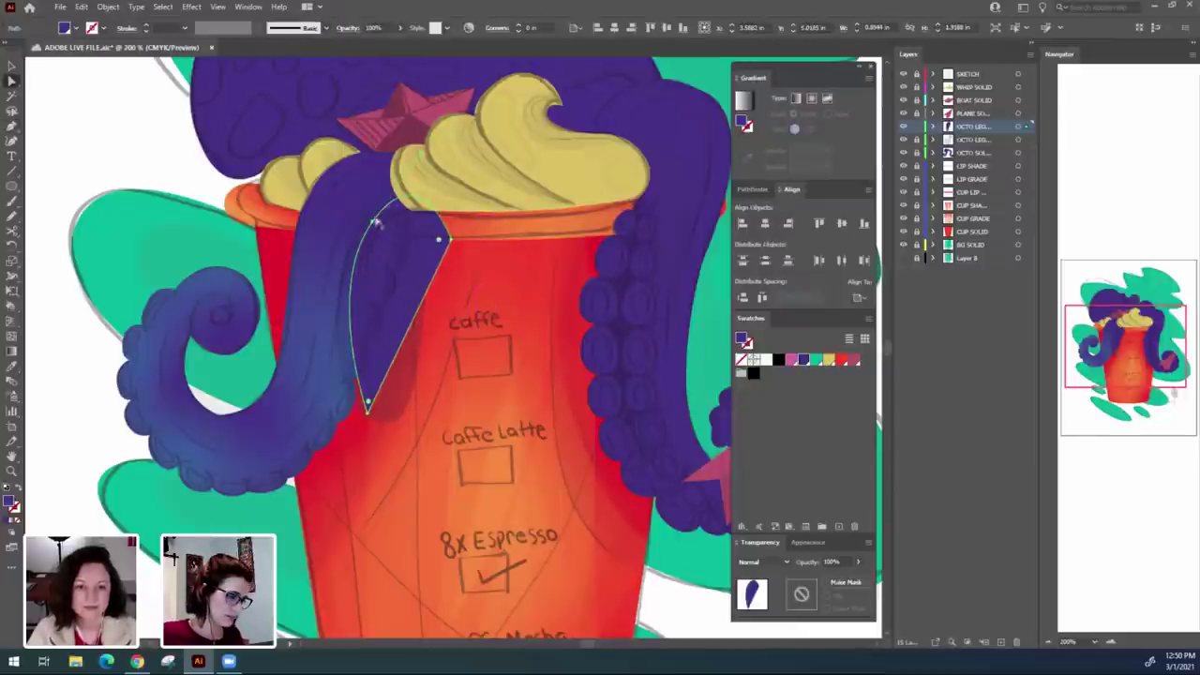
pyautogui.moveTo(375, 223); pyautogui.dragTo(374, 220)
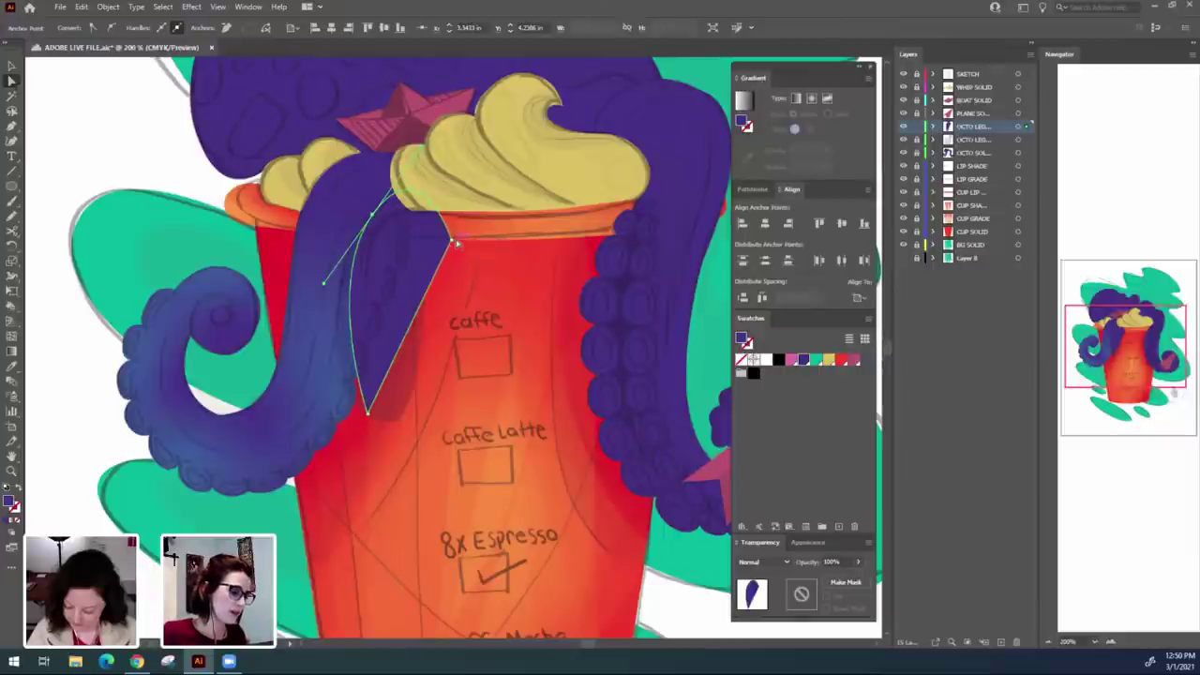
pyautogui.moveTo(457, 244); pyautogui.dragTo(461, 244)
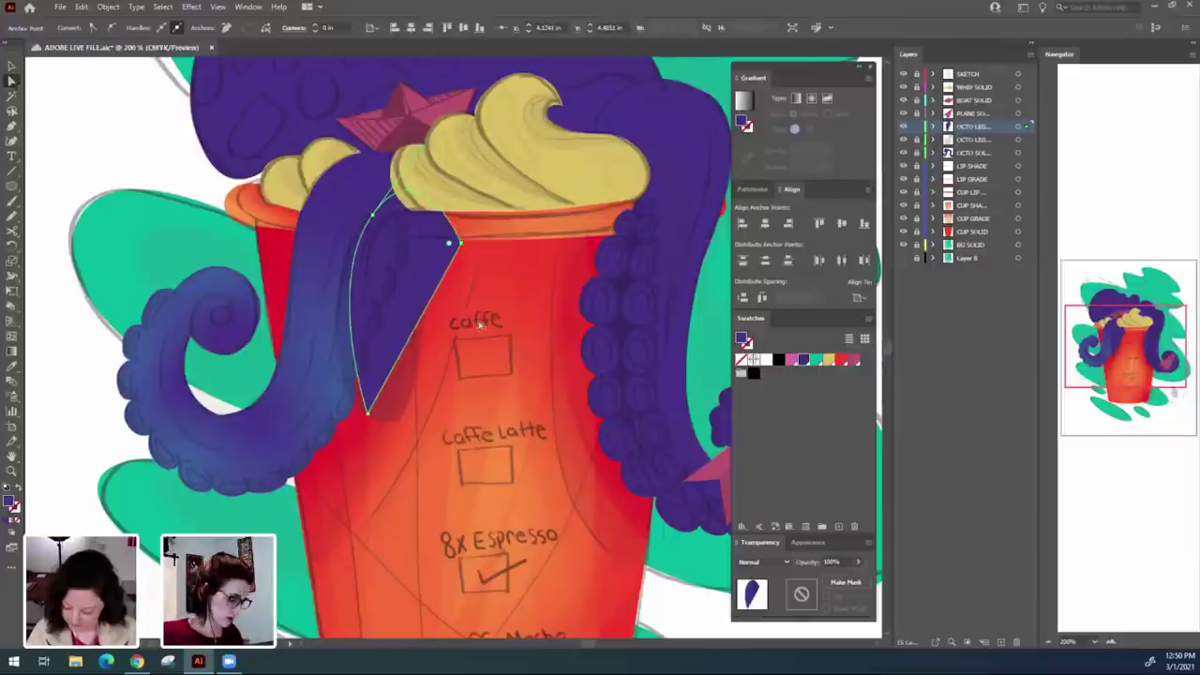
# Set the second shadow shape's blend mode to Multiply and its opacity to 30%.
pyautogui.press('v')
pyautogui.click(757, 562)
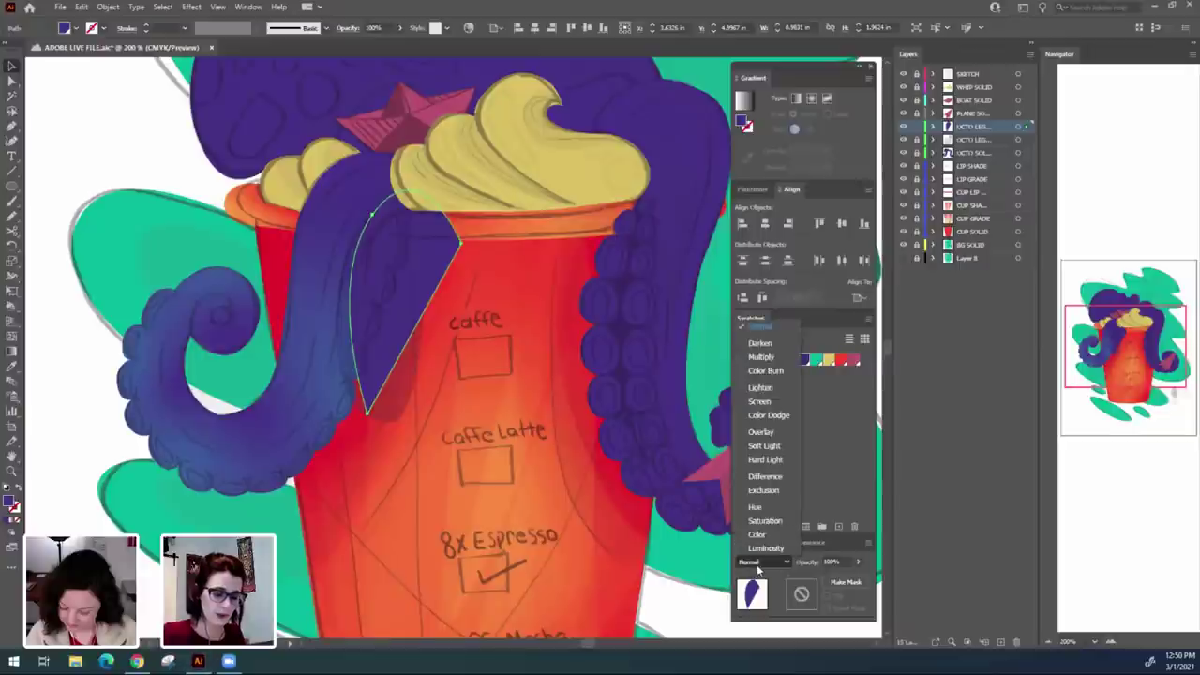
pyautogui.click(761, 357)
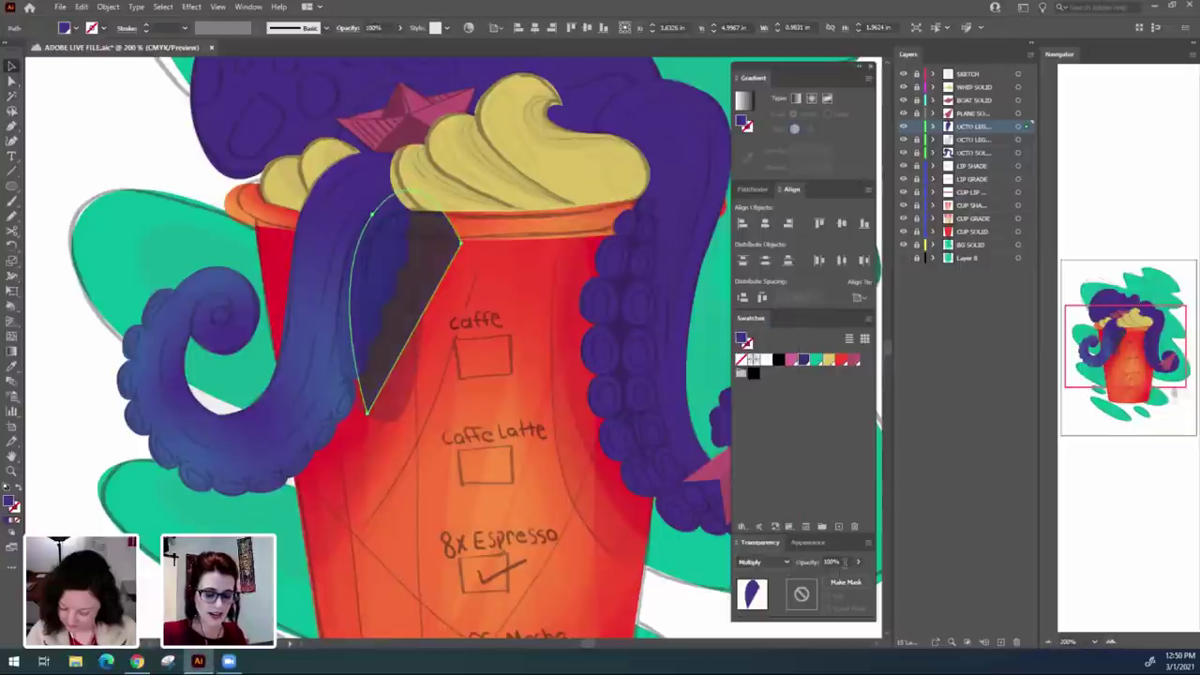
pyautogui.write('2')
pyautogui.press('Return')
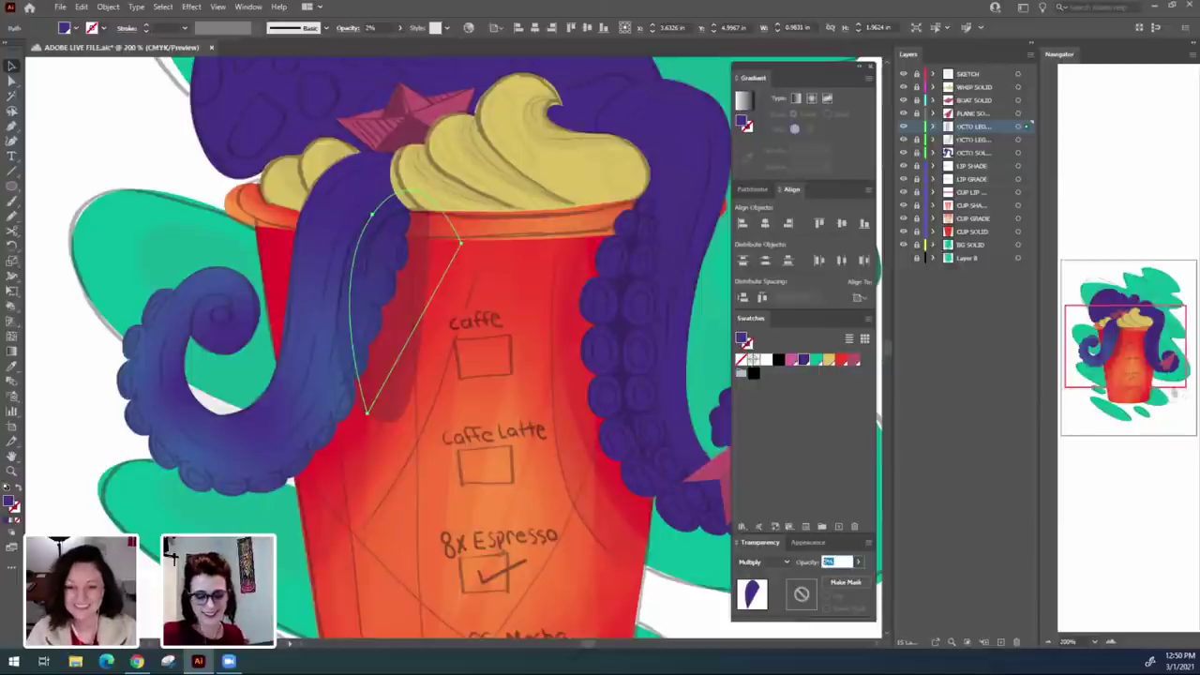
pyautogui.write('30')
pyautogui.press('Return')
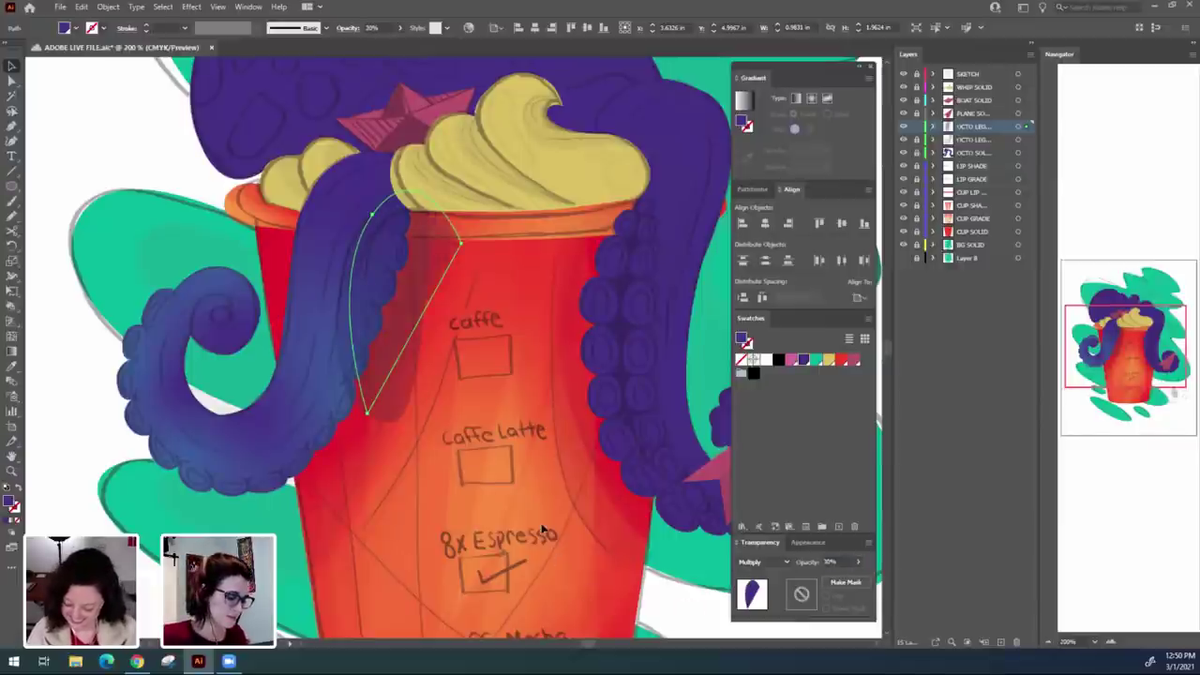
# Check the layered tentacle shadows on the cup with the SKETCH layer hidden, and show the layer again.
pyautogui.click(542, 529)
pyautogui.moveTo(385, 481); pyautogui.dragTo(441, 535)
pyautogui.click(465, 473)
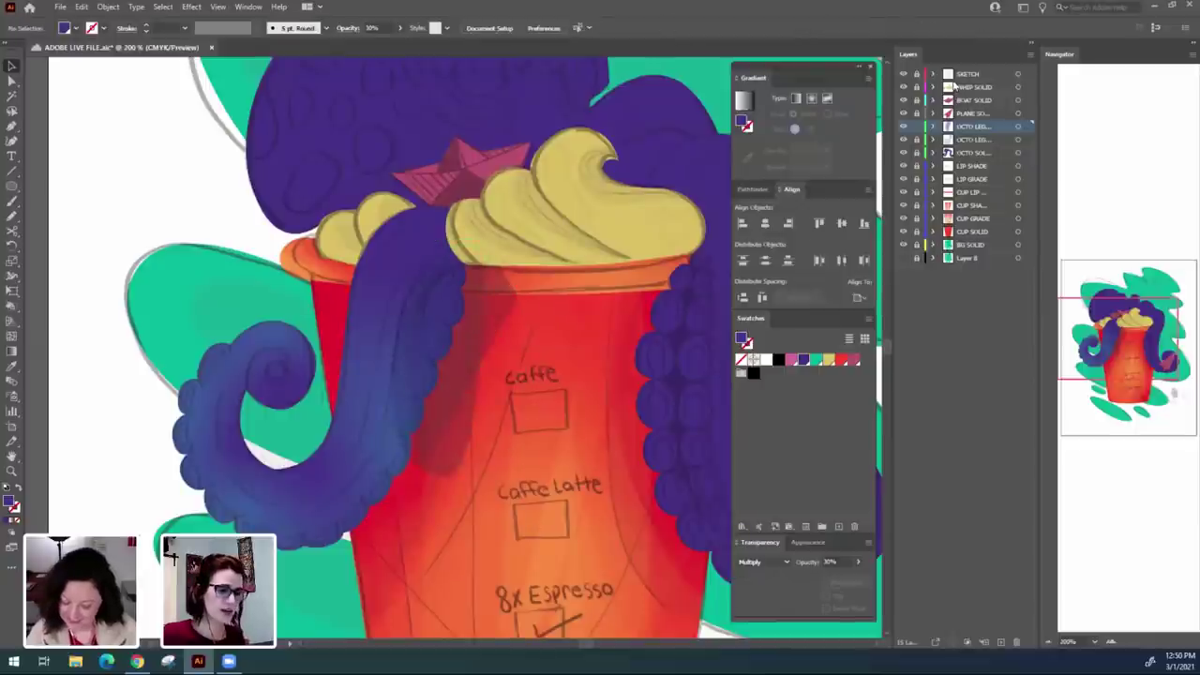
pyautogui.click(904, 74)
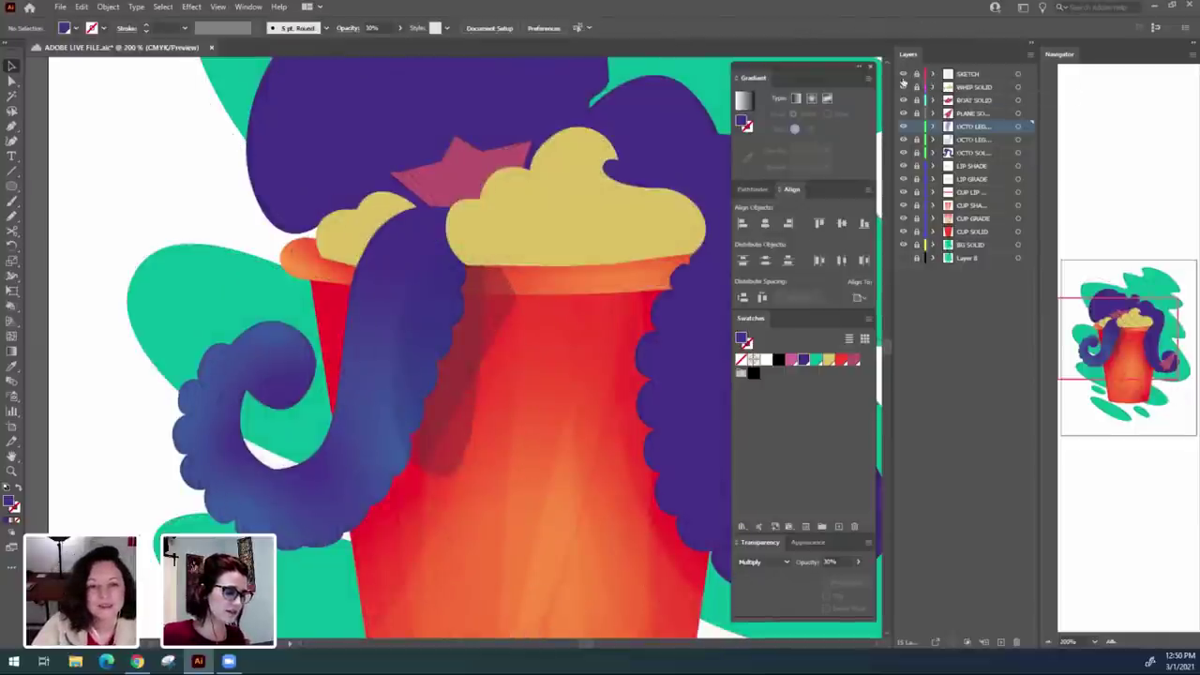
pyautogui.click(904, 74)
pyautogui.click(521, 448)
pyautogui.moveTo(559, 410); pyautogui.dragTo(511, 360)
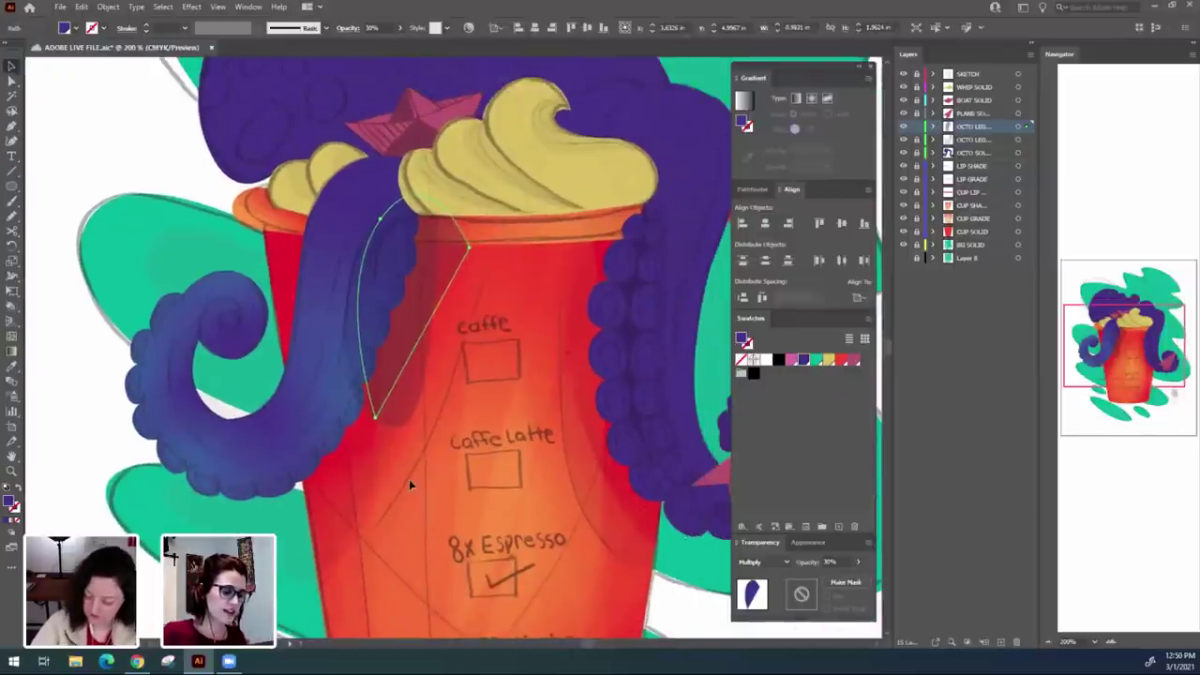
pyautogui.moveTo(429, 478); pyautogui.dragTo(444, 509)
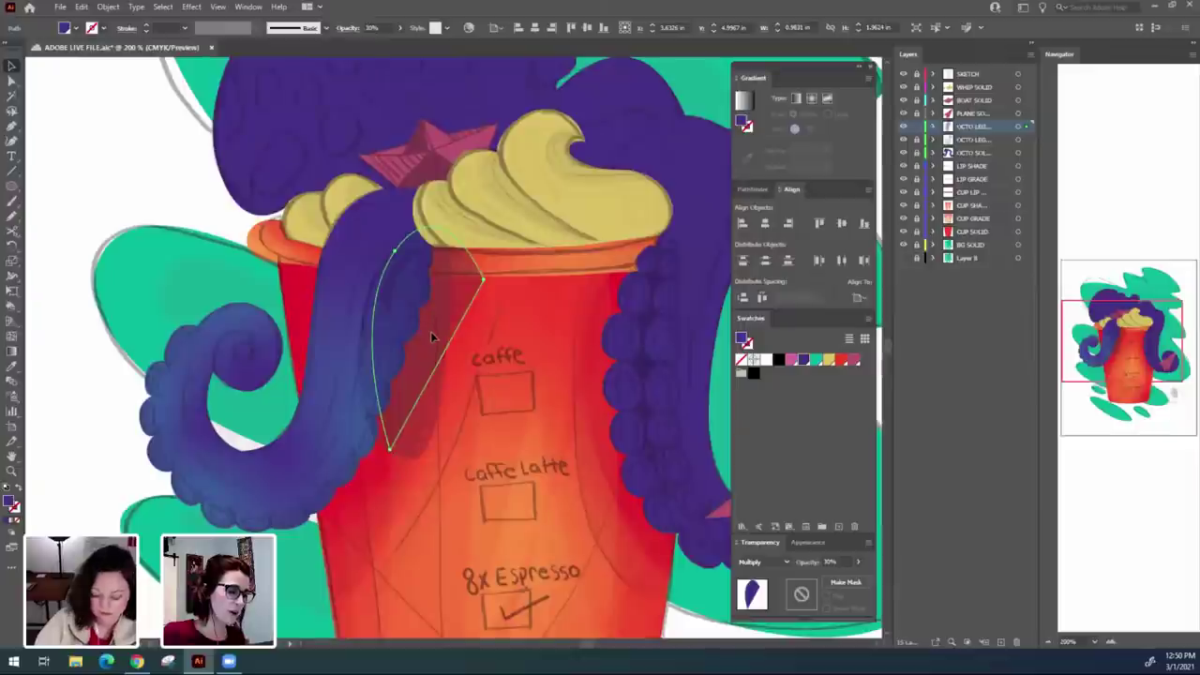
pyautogui.scroll(-2, 513, 445)
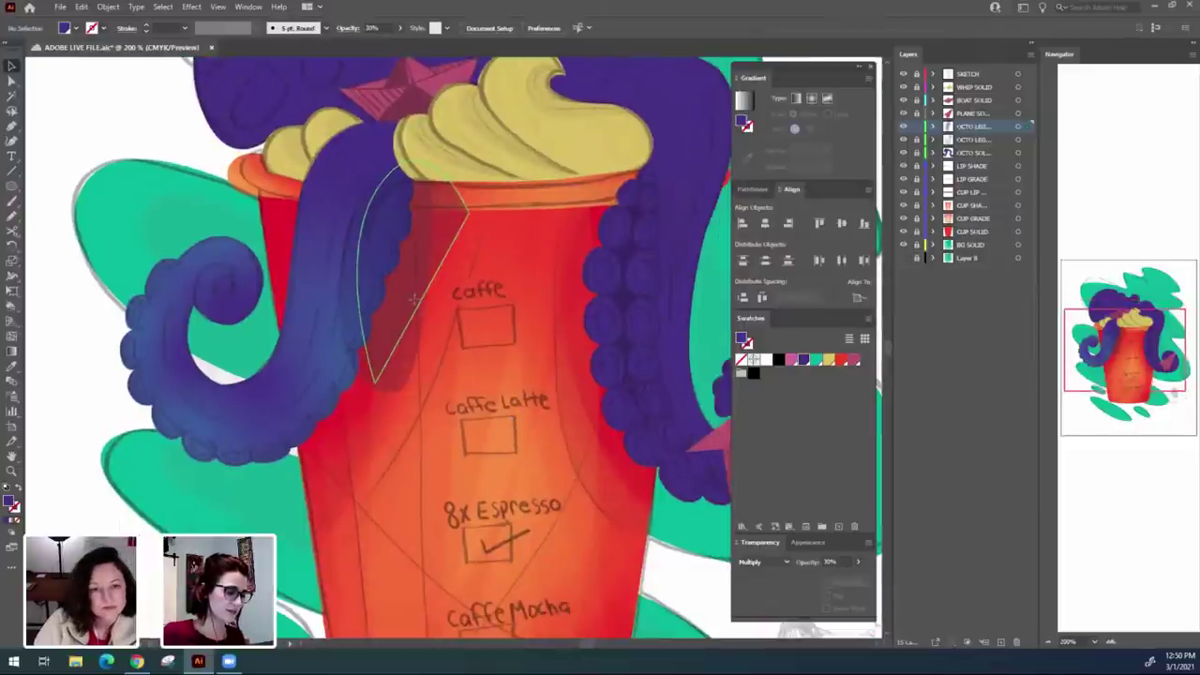
pyautogui.click(441, 272)
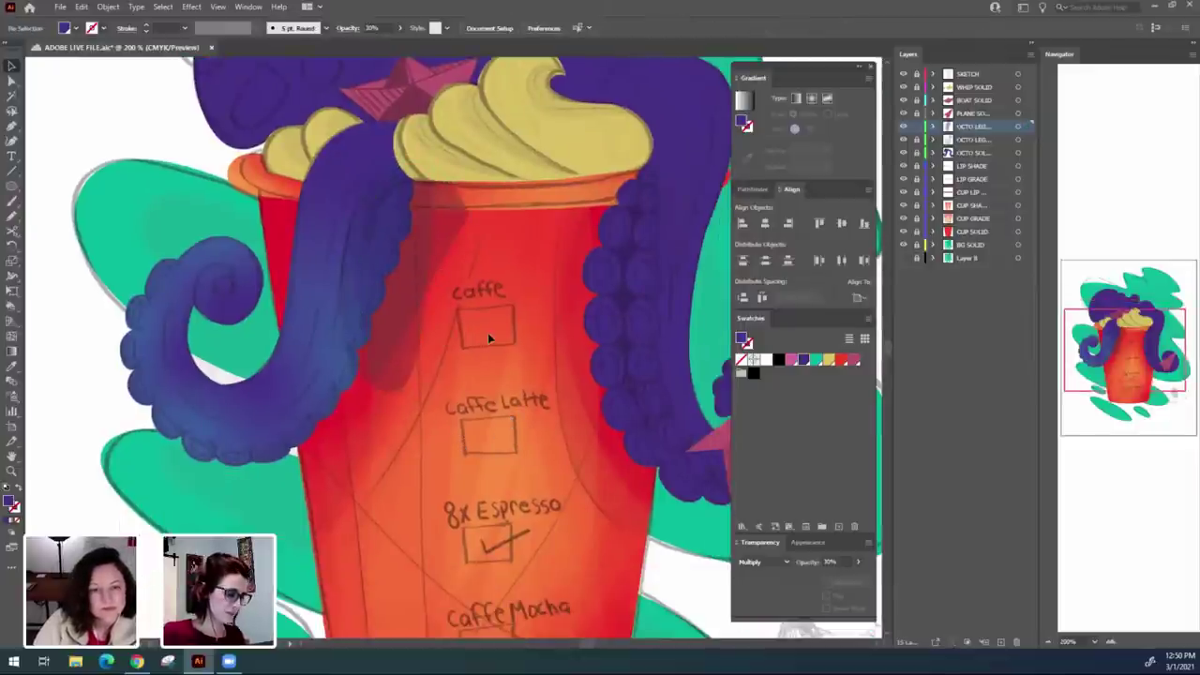
# Draw a third, shorter pointed shadow shape with the Pen tool between the cup rim and the tentacle's inner edge.
pyautogui.press('p')
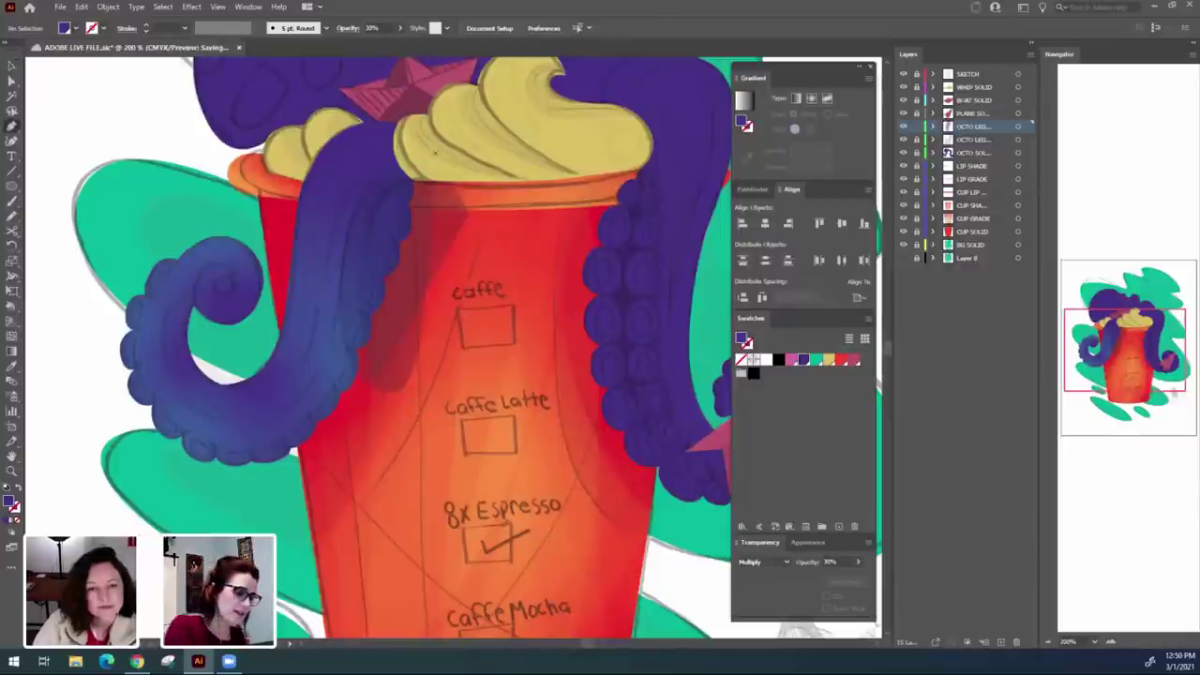
pyautogui.click(465, 190)
pyautogui.moveTo(374, 203); pyautogui.dragTo(346, 252)
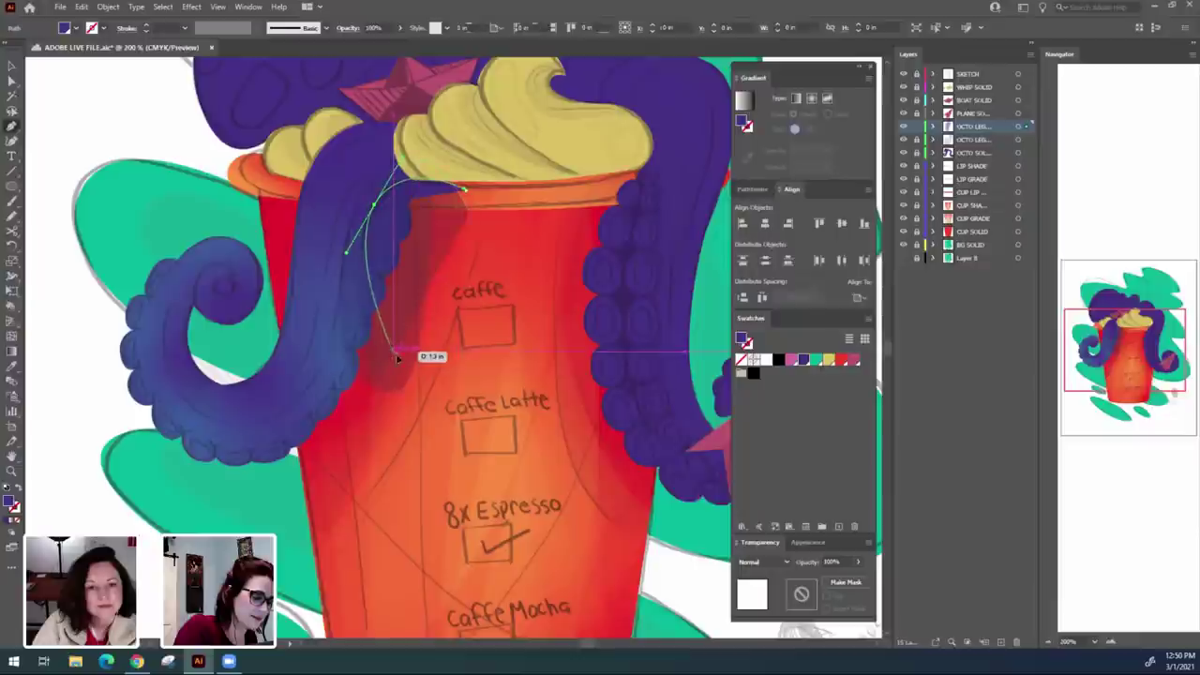
pyautogui.click(396, 352)
pyautogui.click(464, 190)
# Set the third shadow shape to Multiply blending at 20% opacity and deselect it.
pyautogui.click(784, 562)
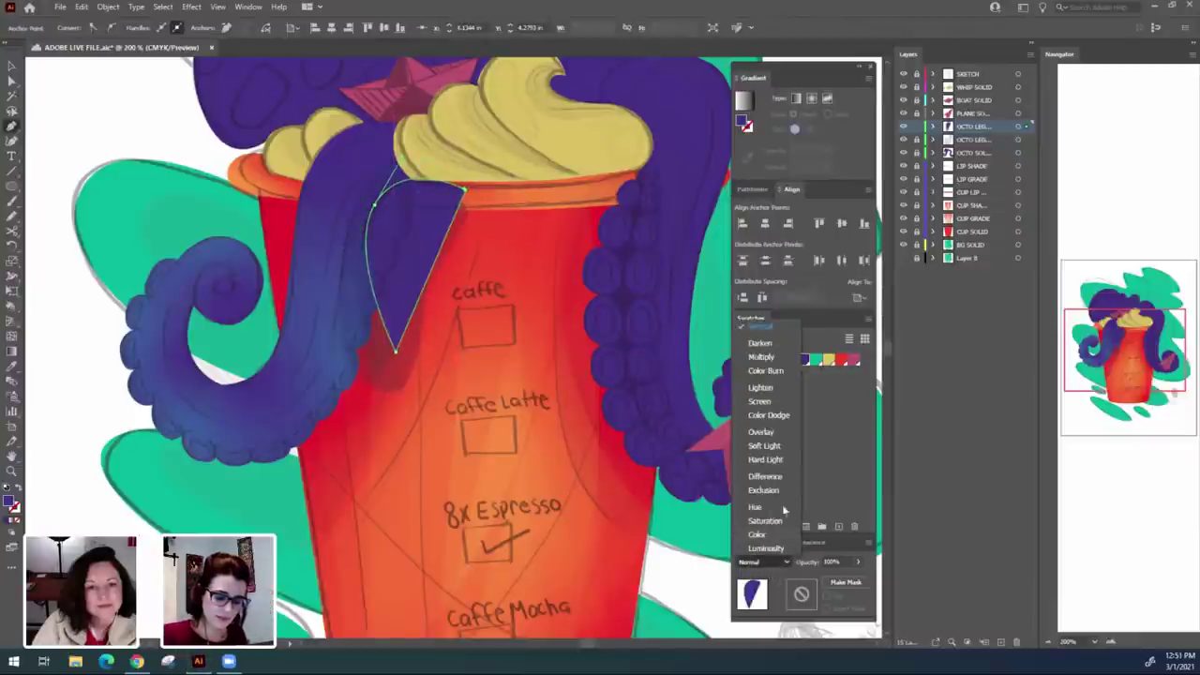
pyautogui.click(762, 357)
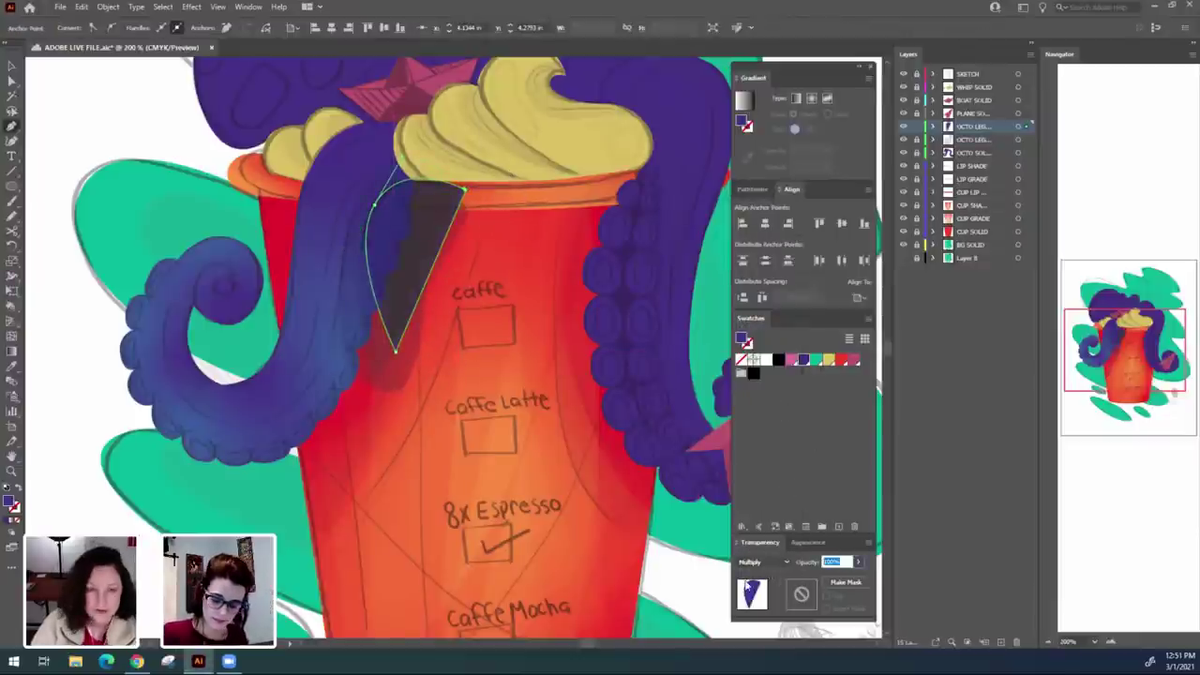
pyautogui.write('20')
pyautogui.press('Return')
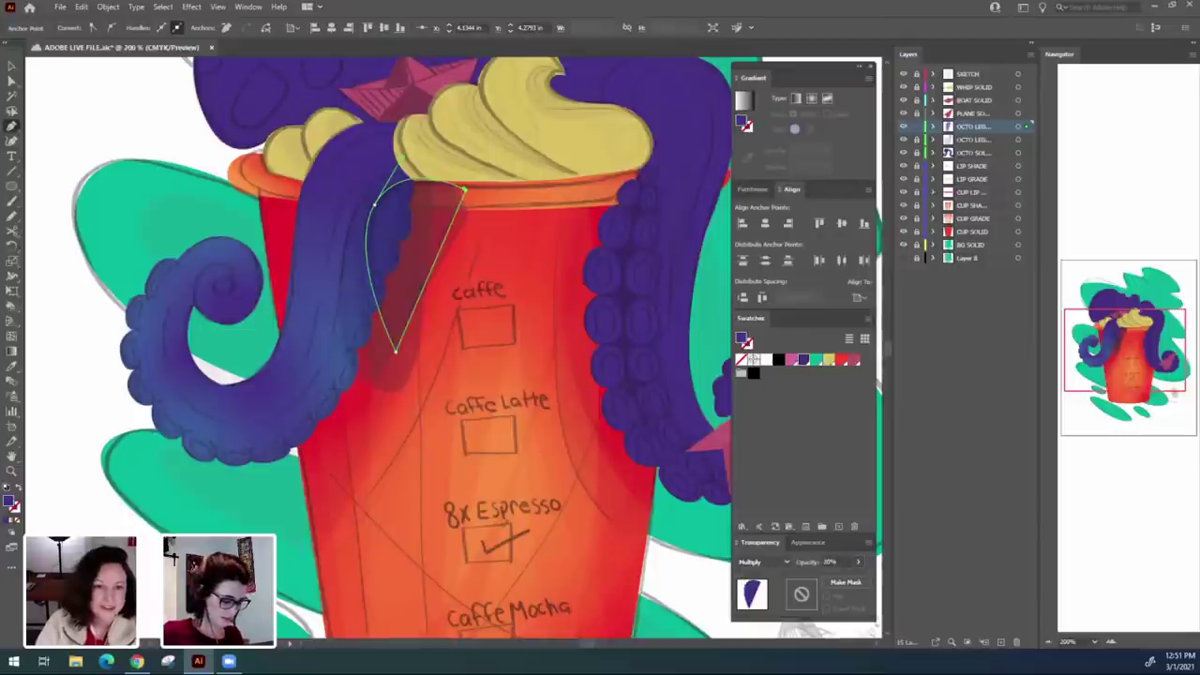
pyautogui.press('v')
pyautogui.click(535, 502)
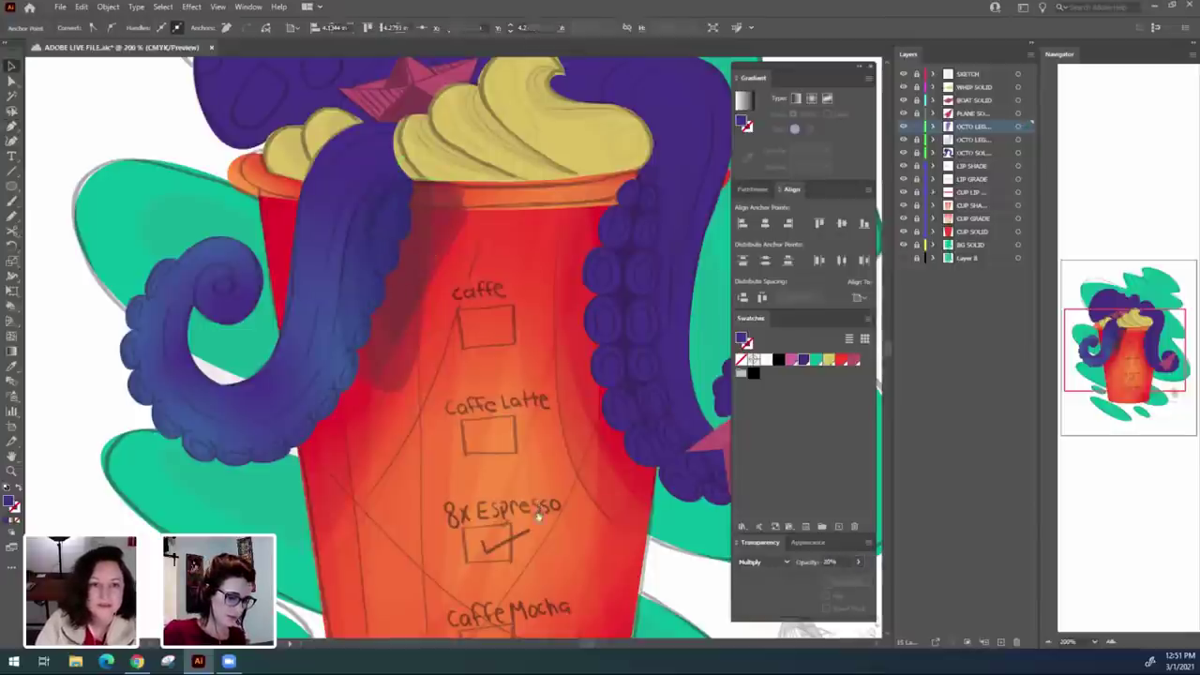
# Draw a larger closed shadow shape with the Pen tool, from the tentacle's lower bend up to the rim and back down across the cup.
pyautogui.moveTo(450, 467); pyautogui.dragTo(516, 476)
pyautogui.click(486, 385)
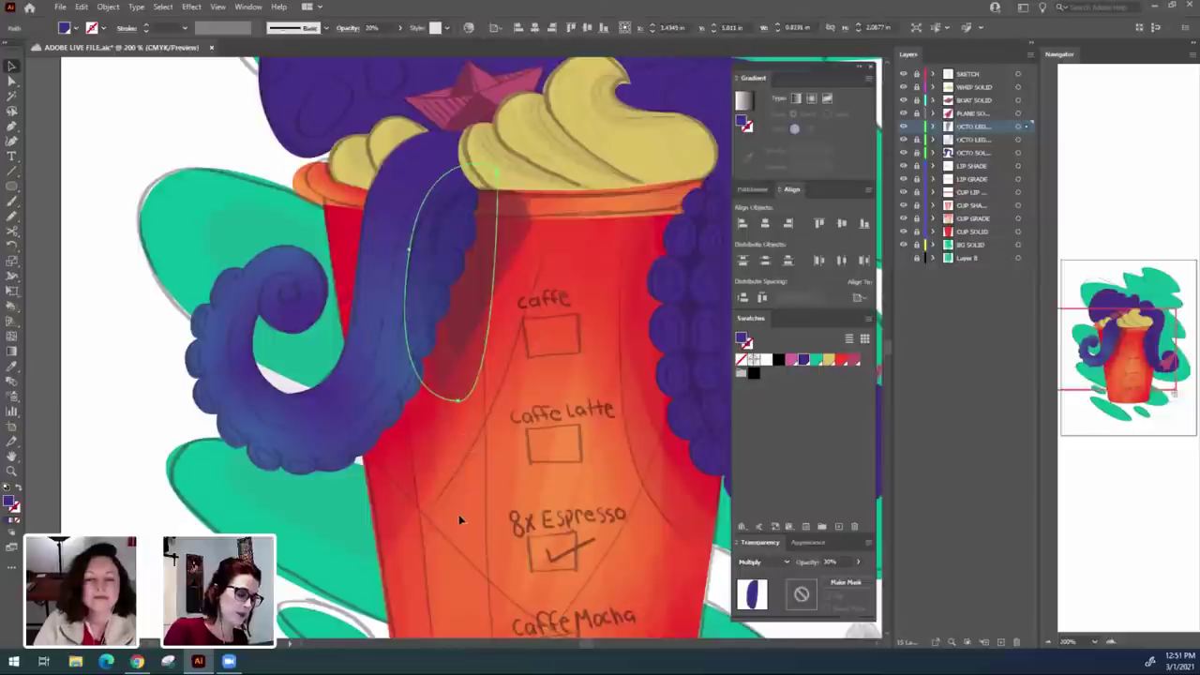
pyautogui.hscroll(-2, 469, 497)
pyautogui.click(491, 506)
pyautogui.press('p')
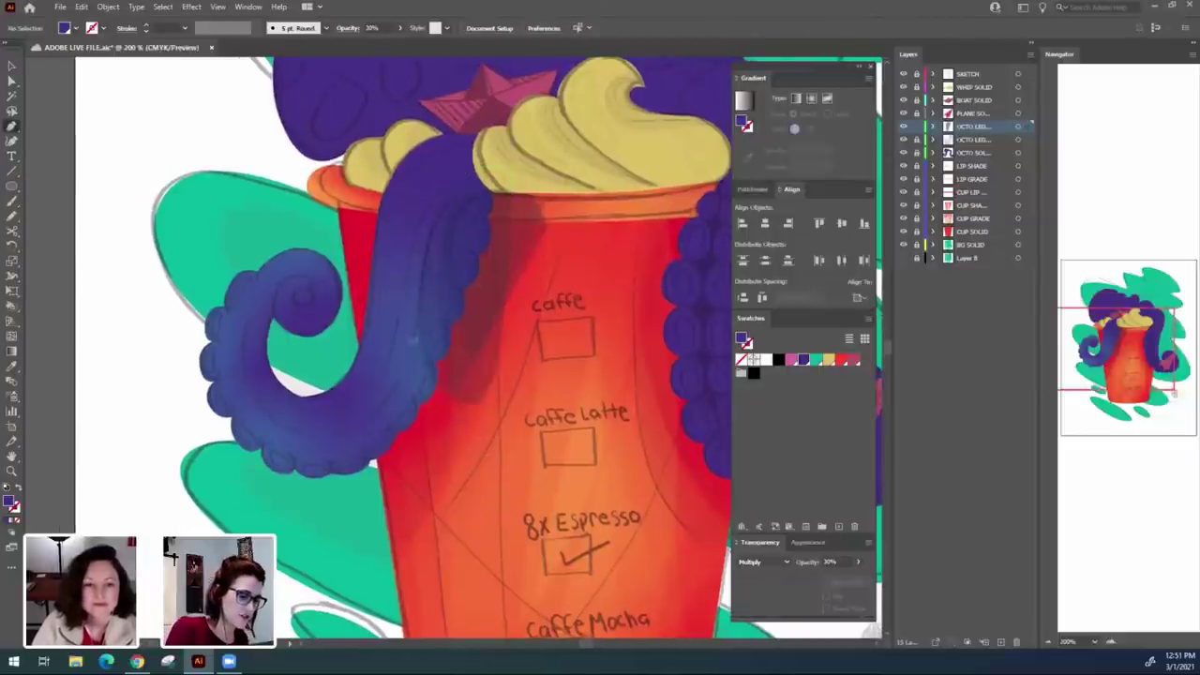
pyautogui.click(387, 457)
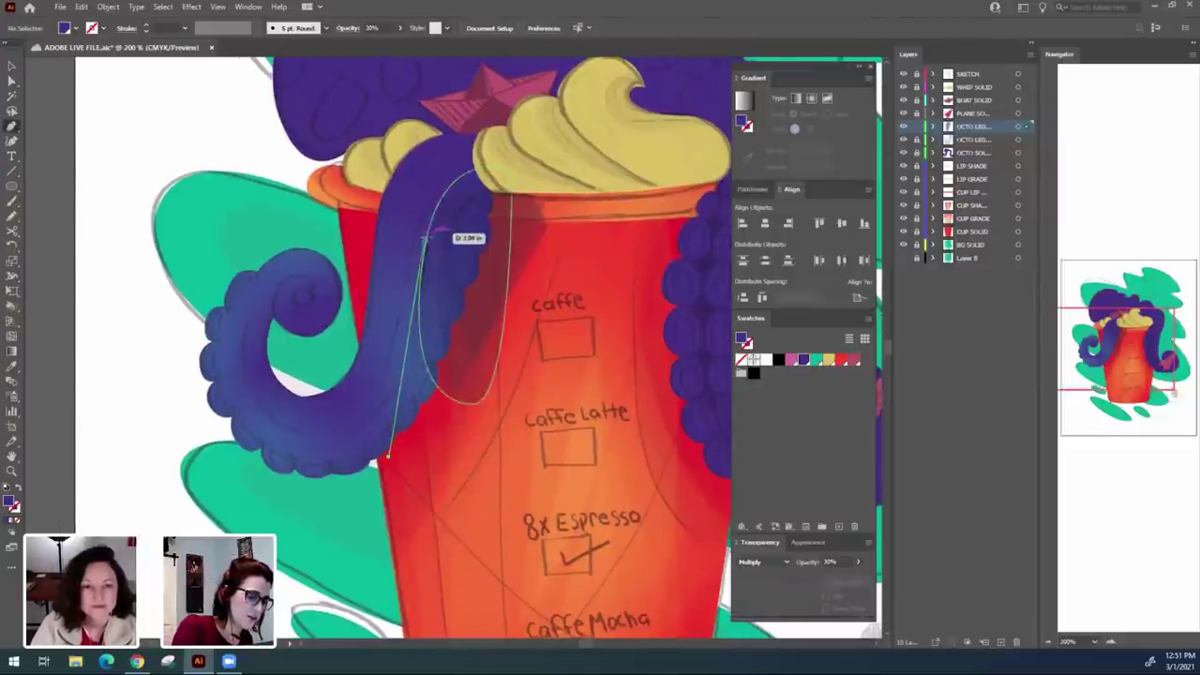
pyautogui.moveTo(437, 219); pyautogui.dragTo(448, 166)
pyautogui.click(525, 194)
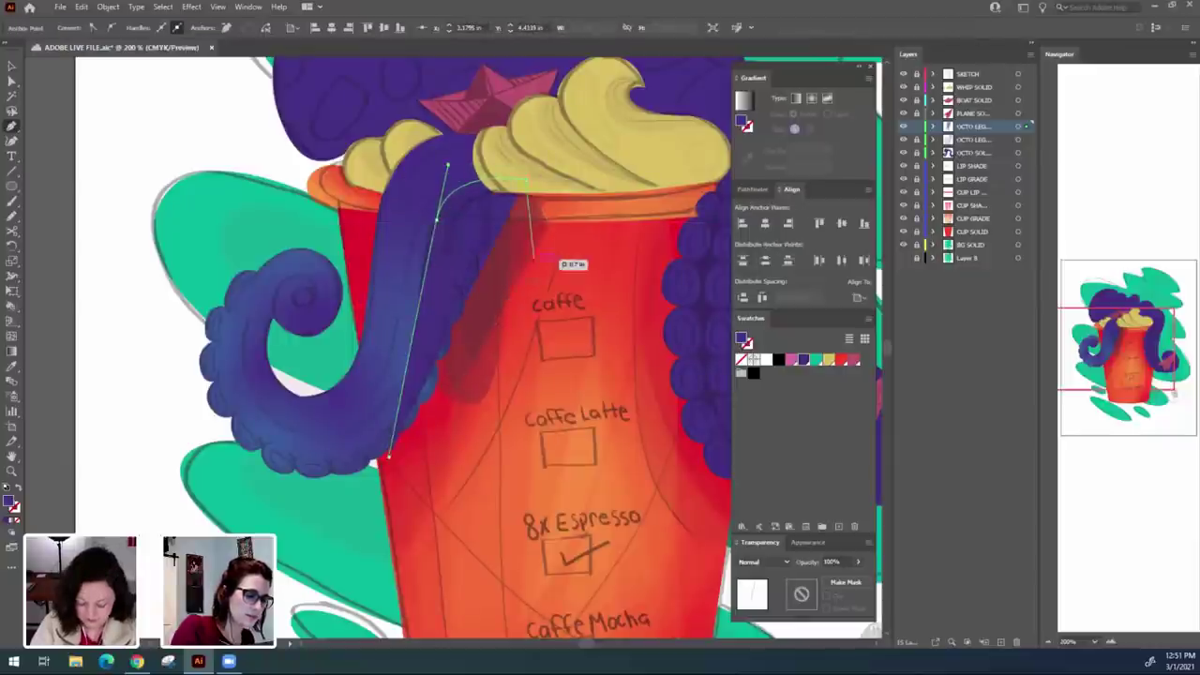
pyautogui.click(523, 333)
pyautogui.click(437, 448)
pyautogui.click(387, 457)
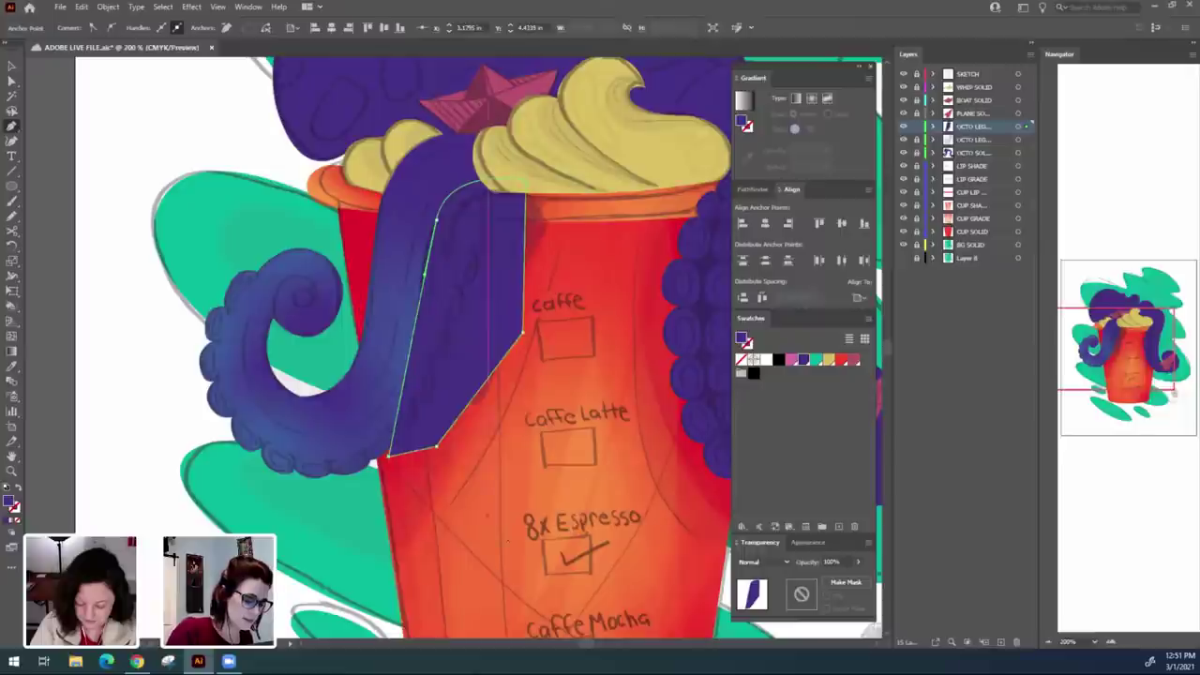
# Reshape the upper curve of the large shadow shape by adjusting its anchor and handles along the tentacle with the Direct Selection tool.
pyautogui.moveTo(520, 559); pyautogui.dragTo(520, 525)
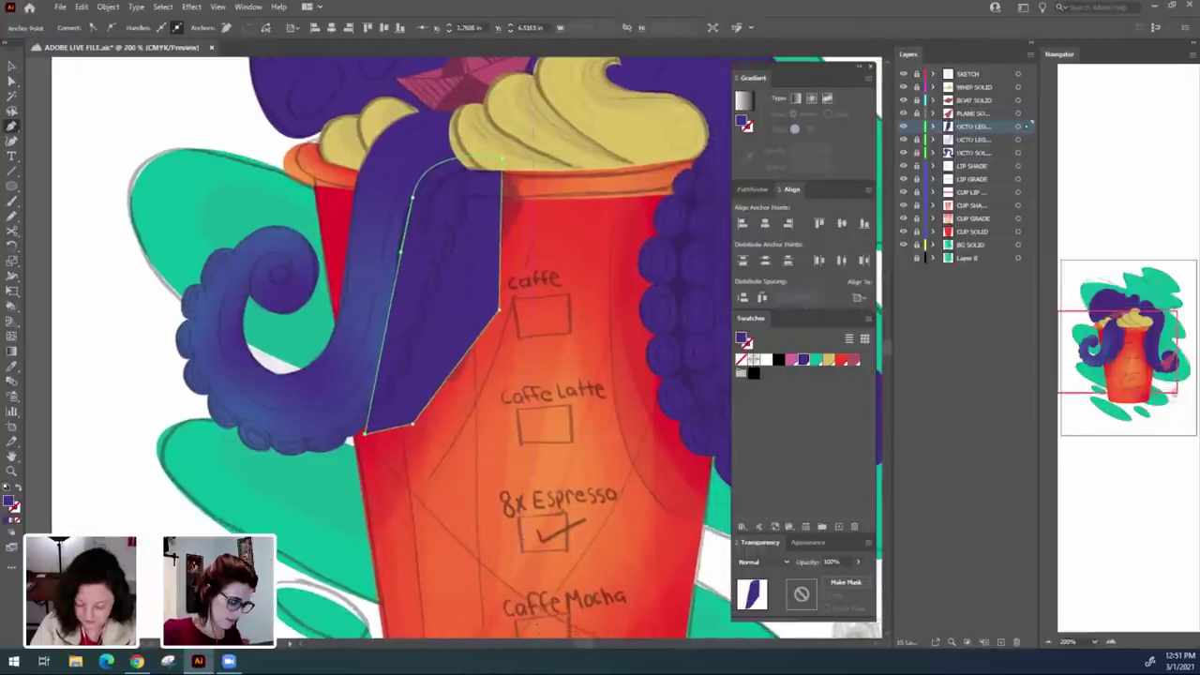
pyautogui.click(509, 553)
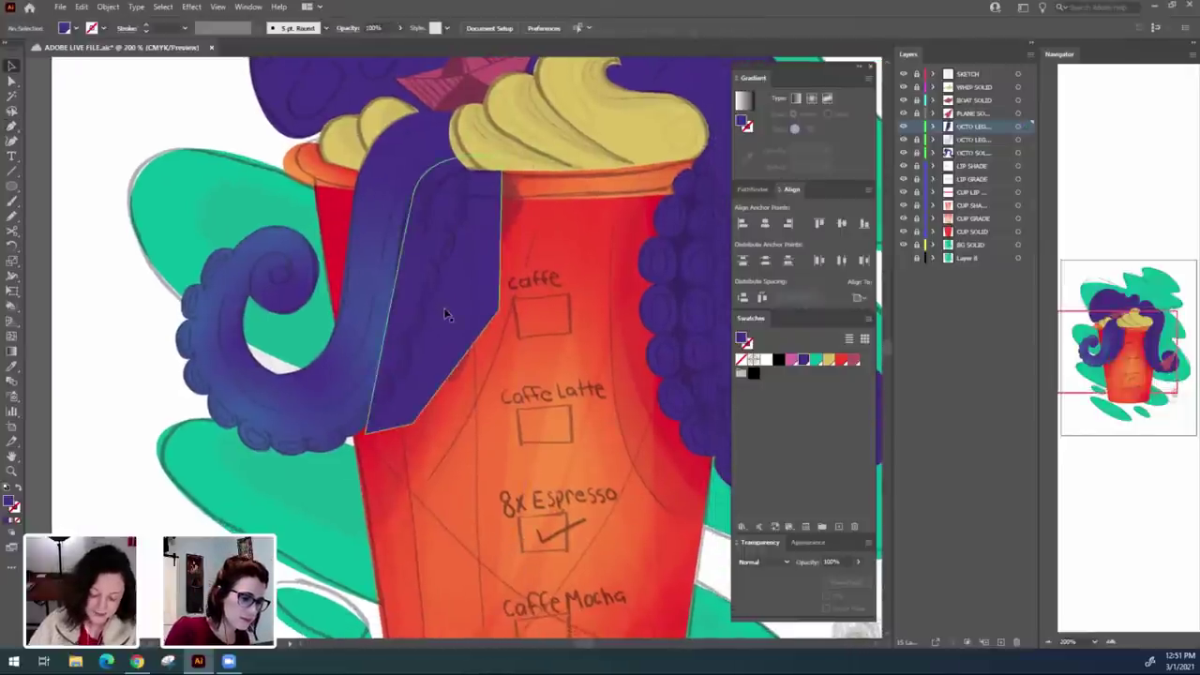
pyautogui.click(446, 314)
pyautogui.press('a')
pyautogui.click(413, 197)
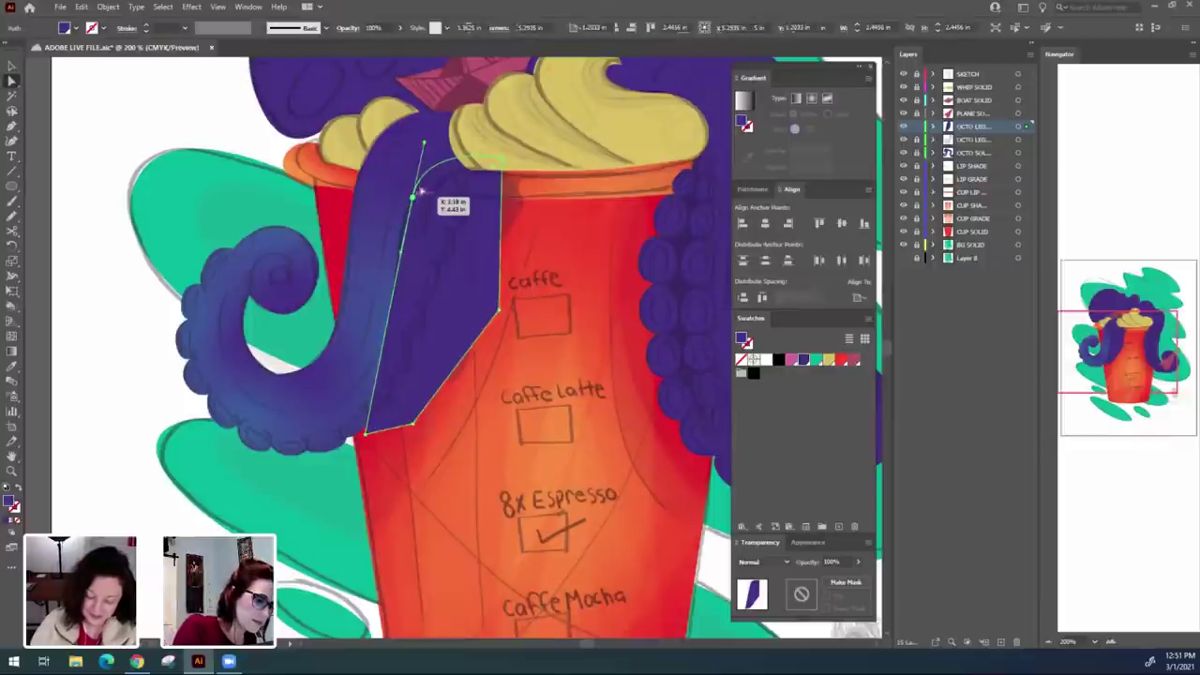
pyautogui.moveTo(424, 143); pyautogui.dragTo(442, 139)
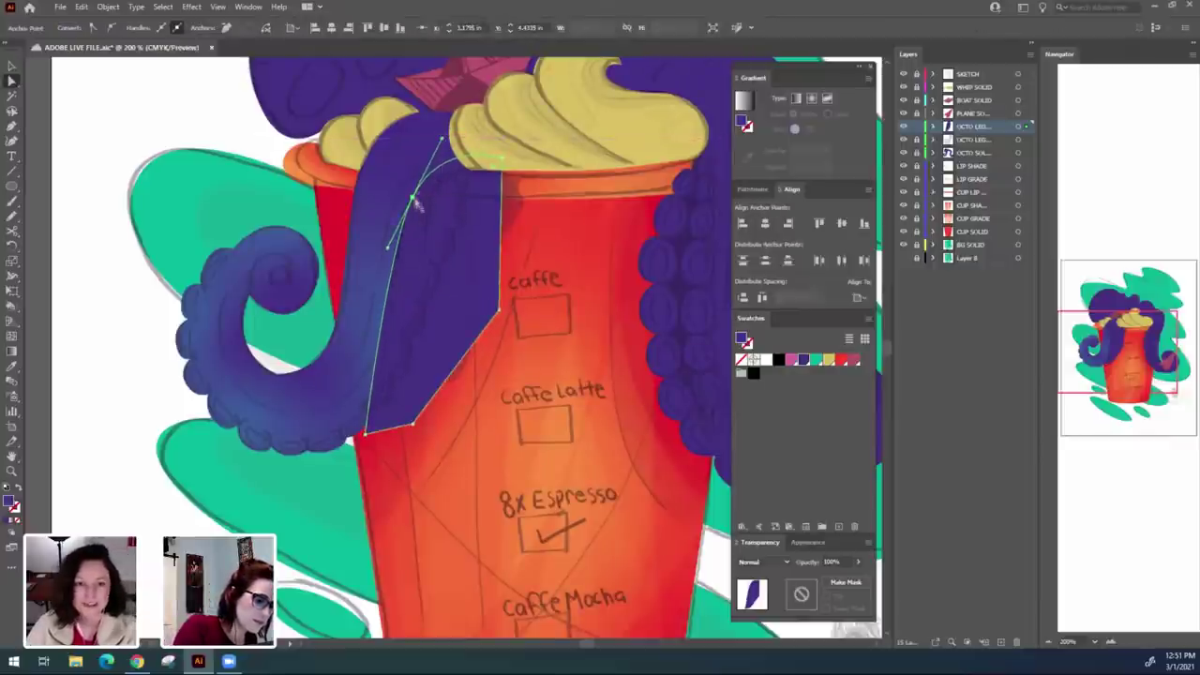
pyautogui.moveTo(418, 204); pyautogui.dragTo(414, 199)
pyautogui.click(366, 436)
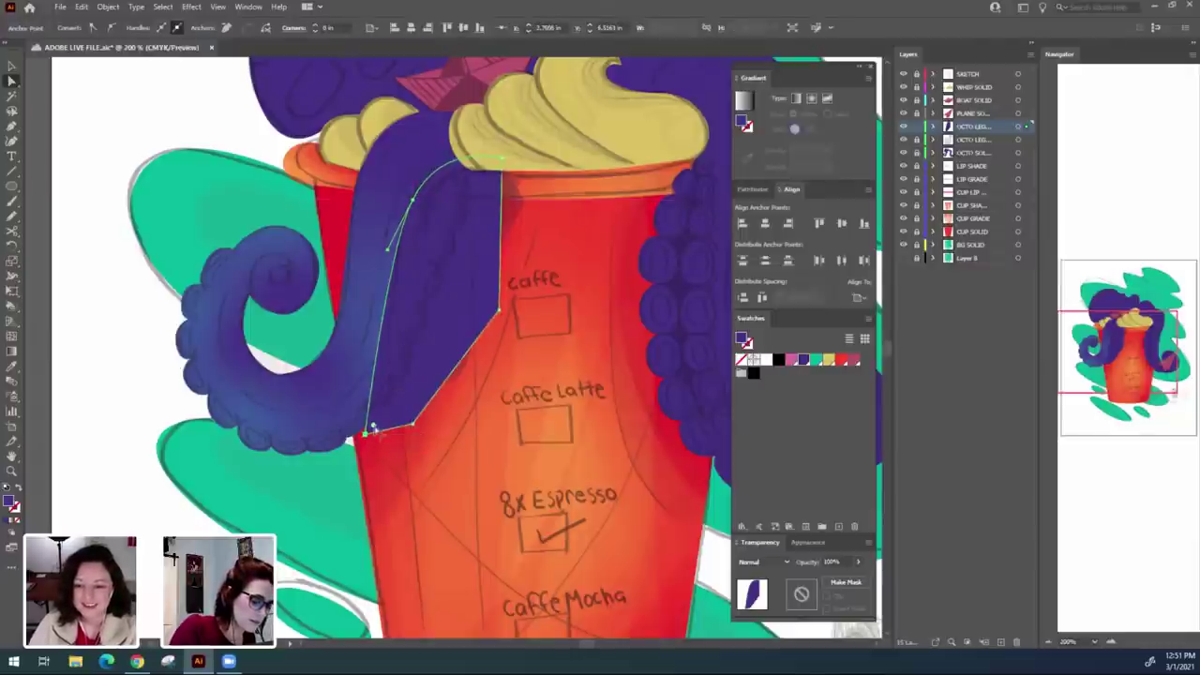
pyautogui.press('v')
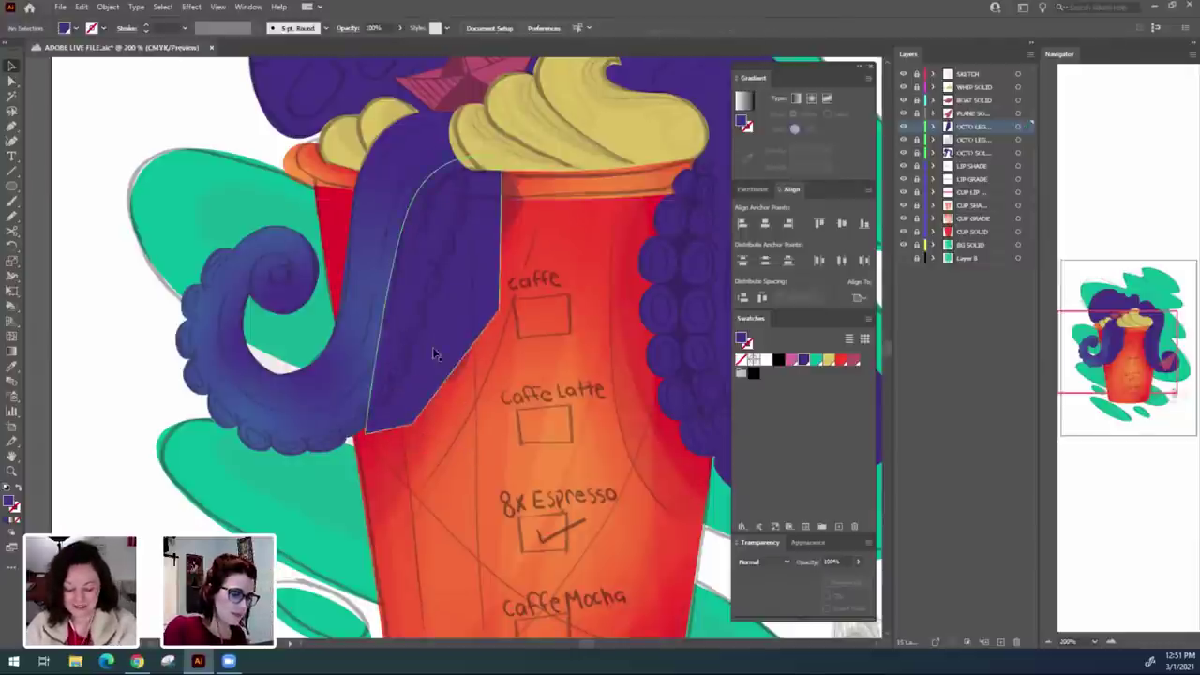
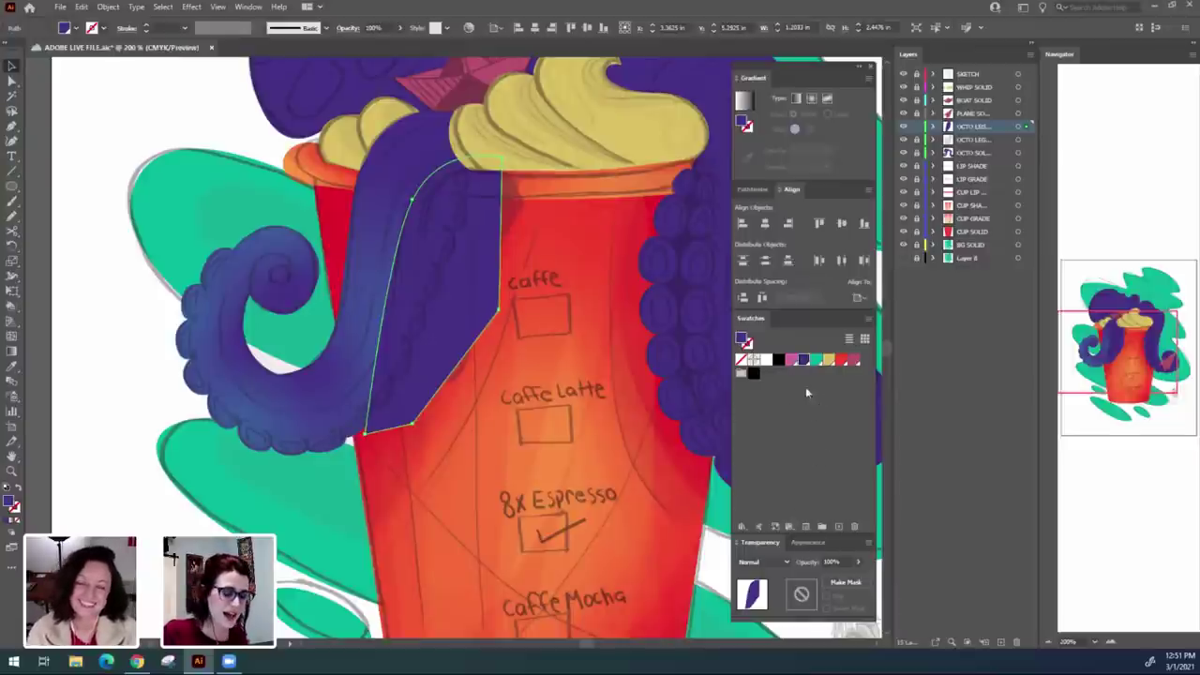
# Set the large tentacle shadow shape to Multiply blending at 50% opacity and deselect it.
pyautogui.click(494, 469)
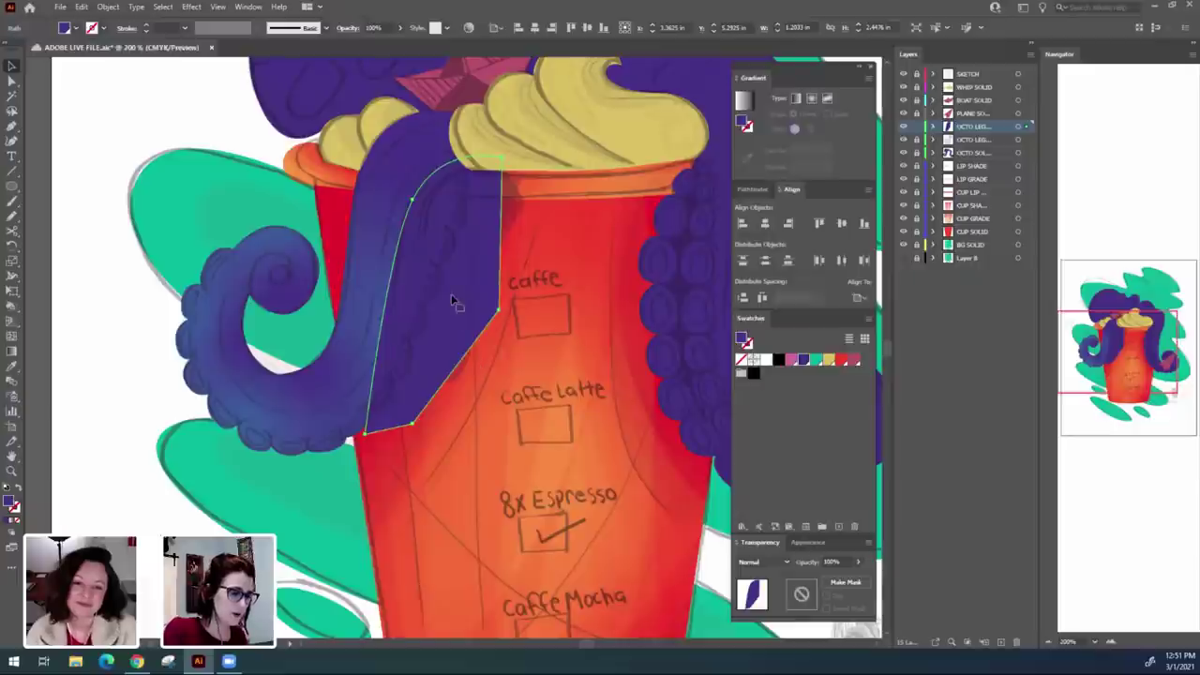
pyautogui.click(463, 314)
pyautogui.click(785, 561)
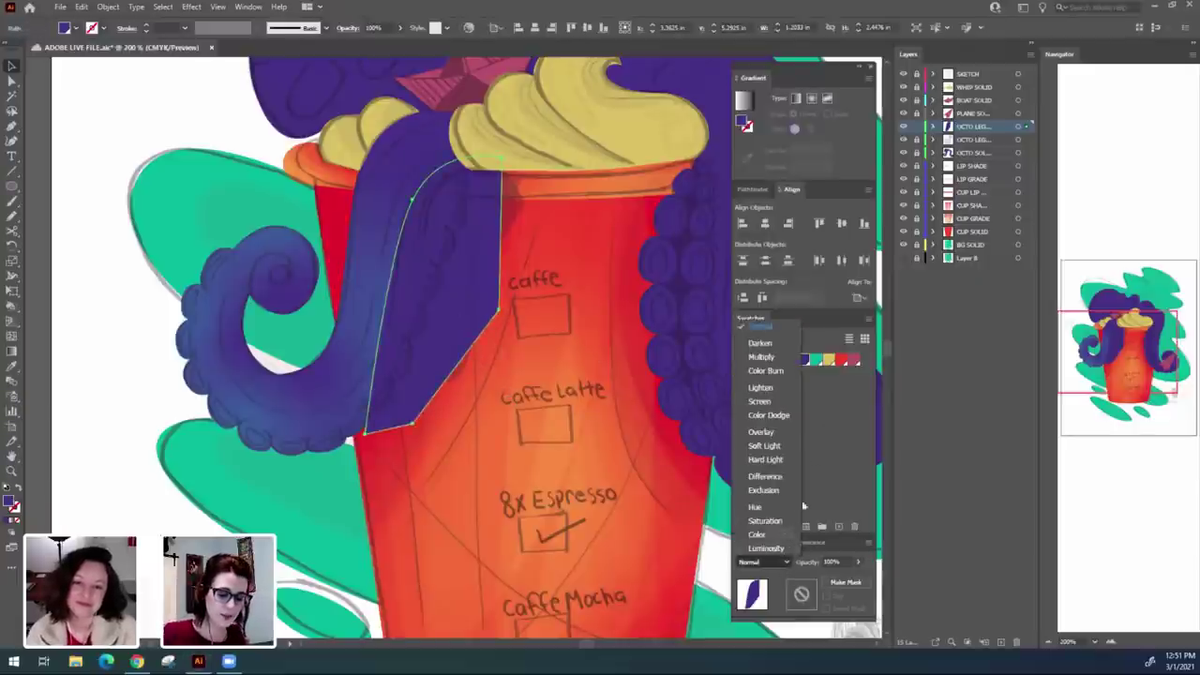
pyautogui.click(761, 370)
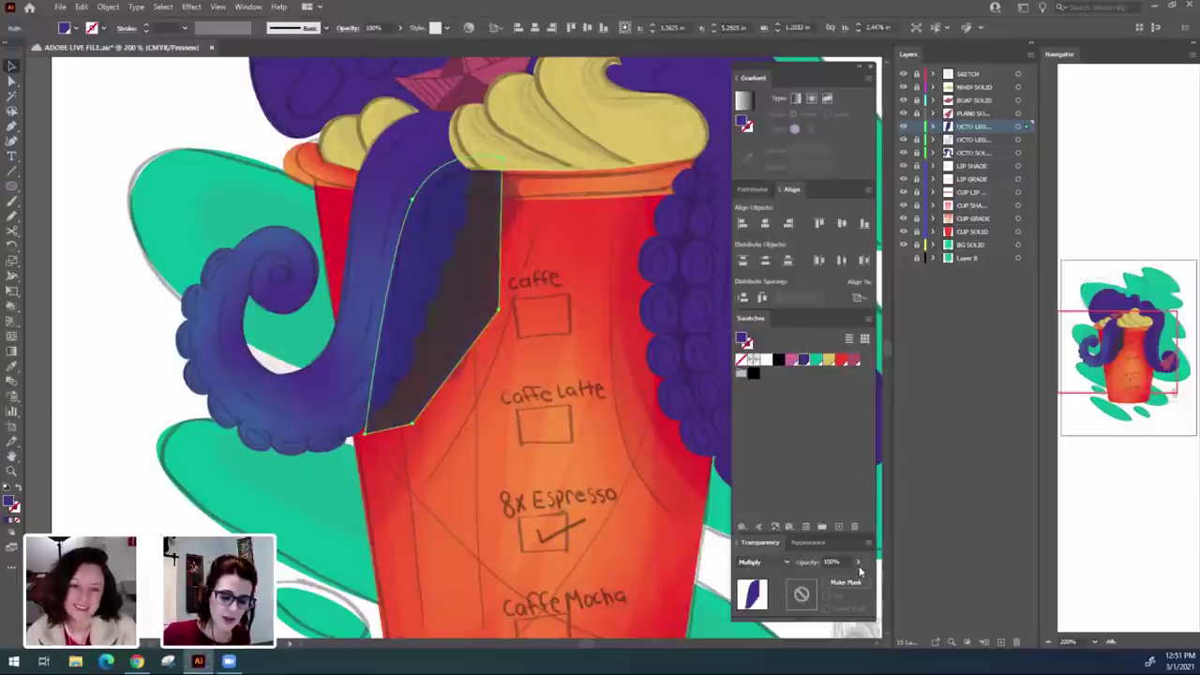
pyautogui.click(859, 564)
pyautogui.moveTo(846, 562); pyautogui.dragTo(773, 568)
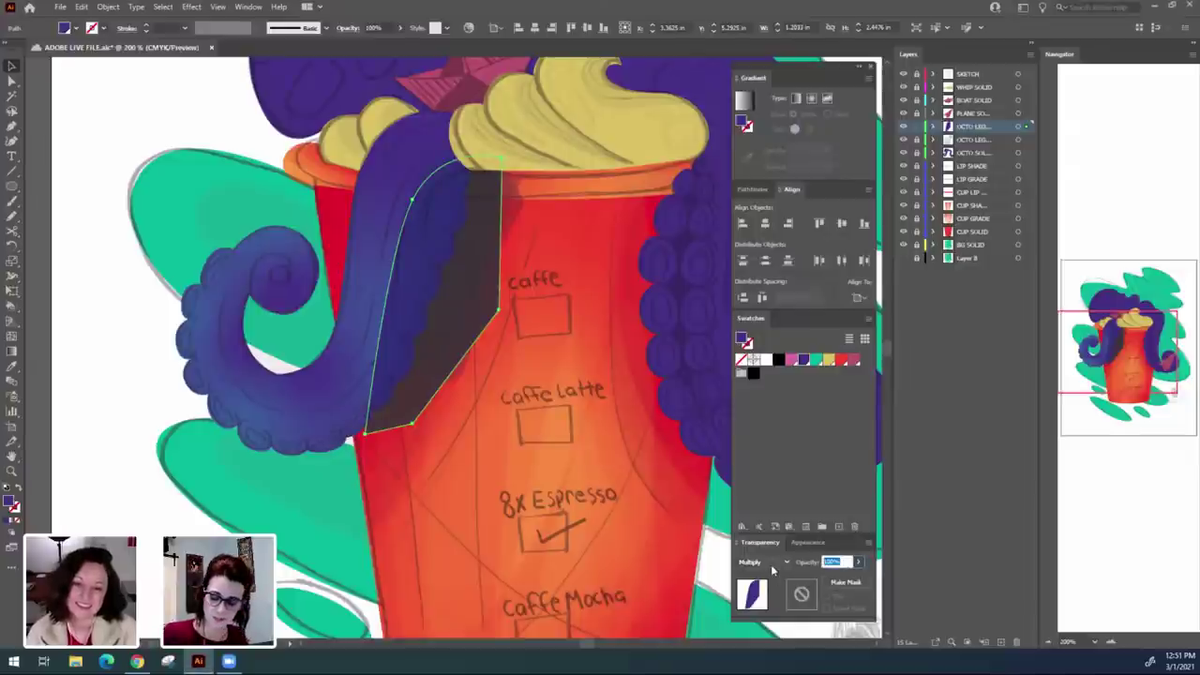
pyautogui.write('50')
pyautogui.press('Return')
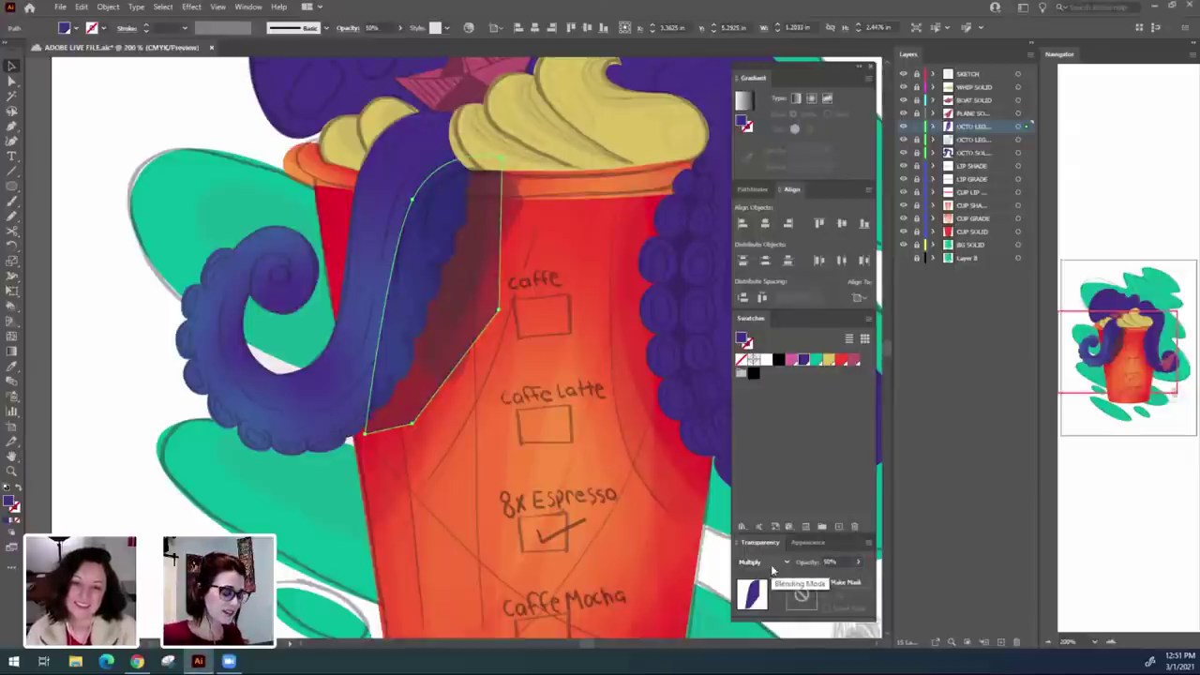
pyautogui.click(488, 519)
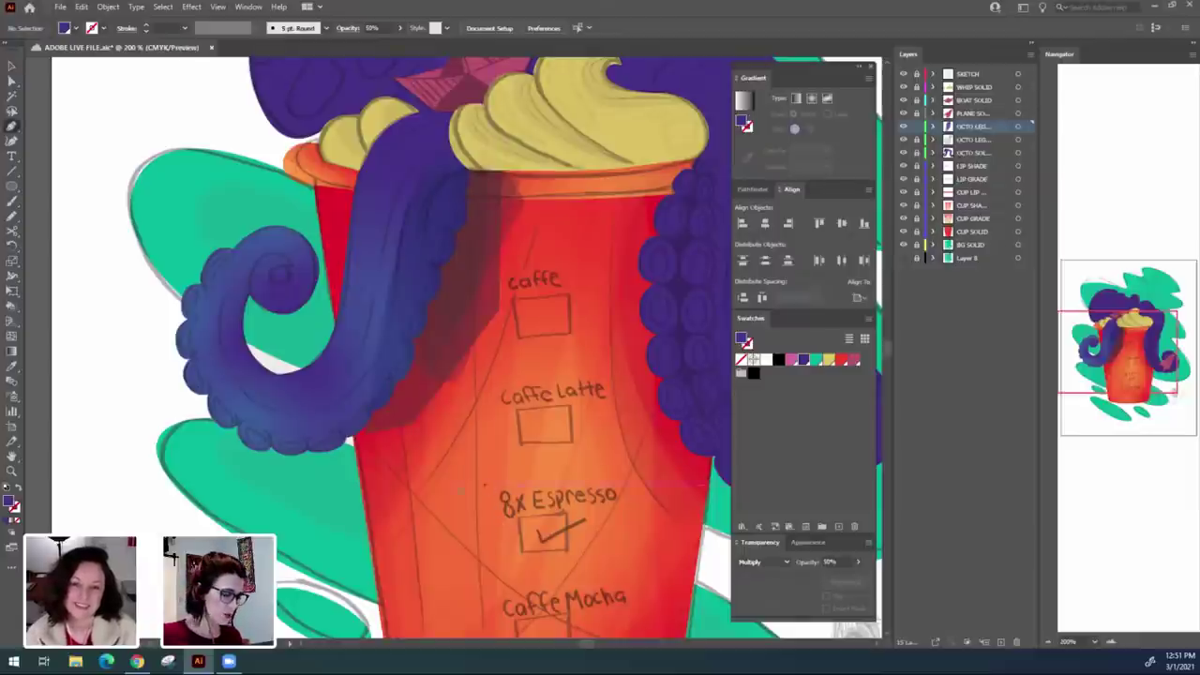
# Draw a closed crescent shadow shape with the Pen tool inside the tentacle's lower bend and move its bottom anchor slightly lower.
pyautogui.moveTo(239, 389)
pyautogui.mouseDown()
pyautogui.moveTo(394, 441)
pyautogui.moveTo(338, 410)
pyautogui.moveTo(428, 410)
pyautogui.mouseUp()
pyautogui.click(348, 332)
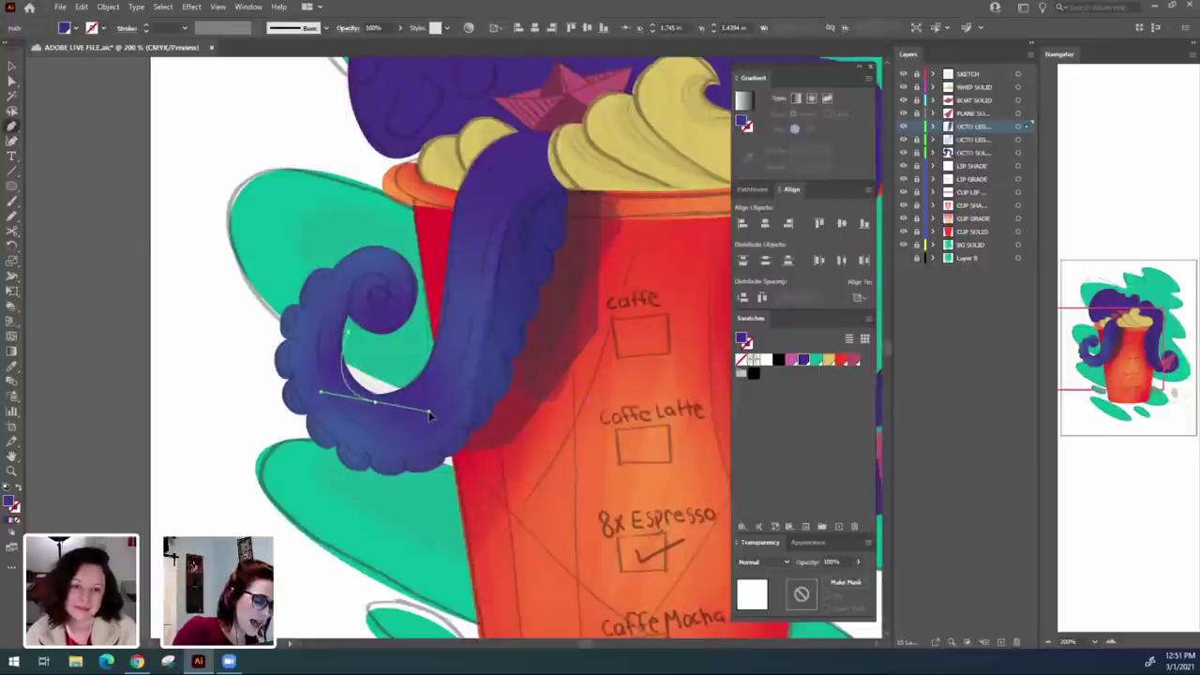
pyautogui.moveTo(446, 233); pyautogui.dragTo(413, 141)
pyautogui.click(446, 233)
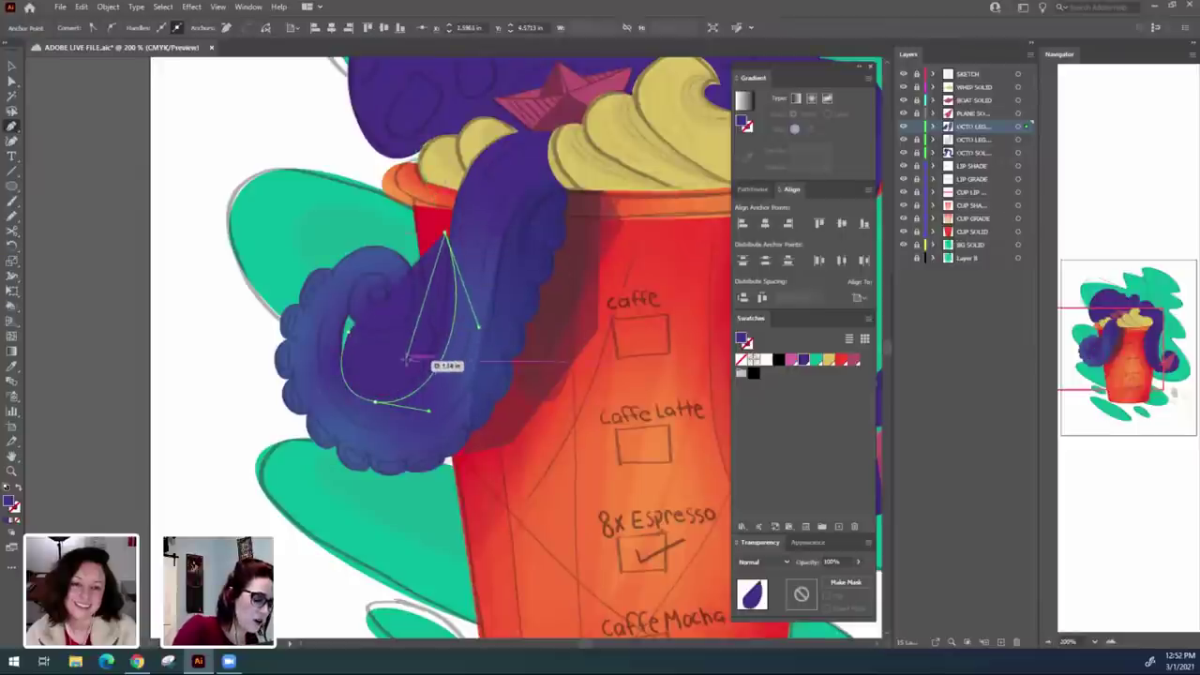
pyautogui.moveTo(406, 361); pyautogui.dragTo(354, 338)
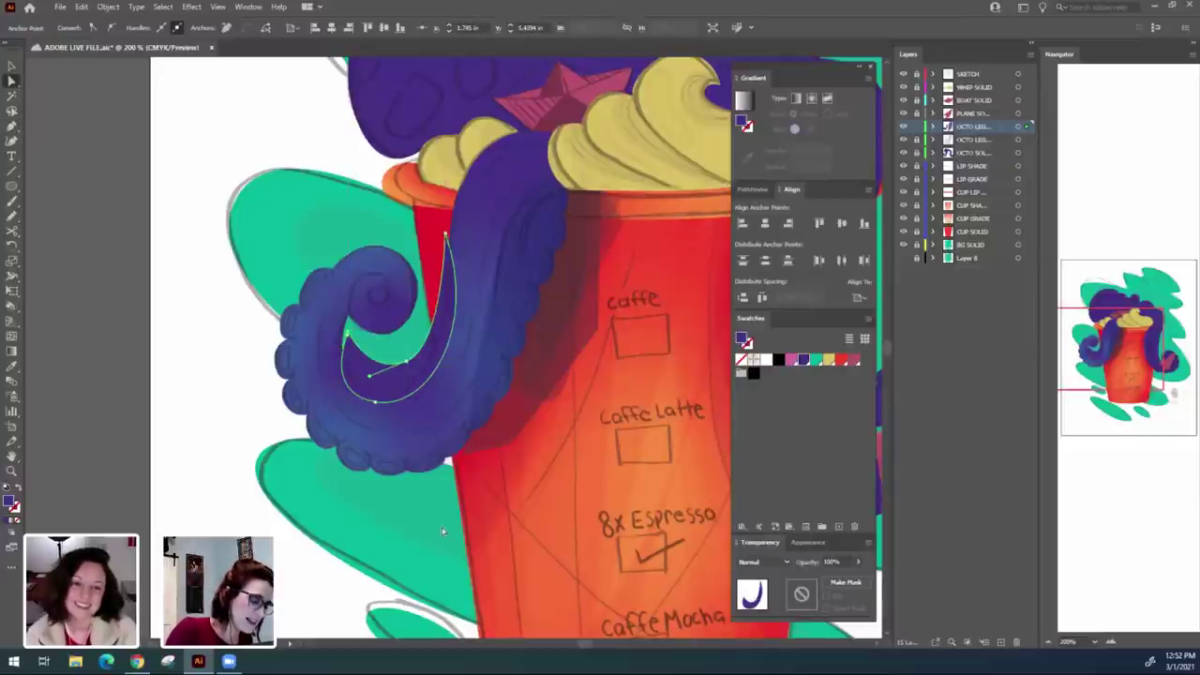
pyautogui.click(376, 403)
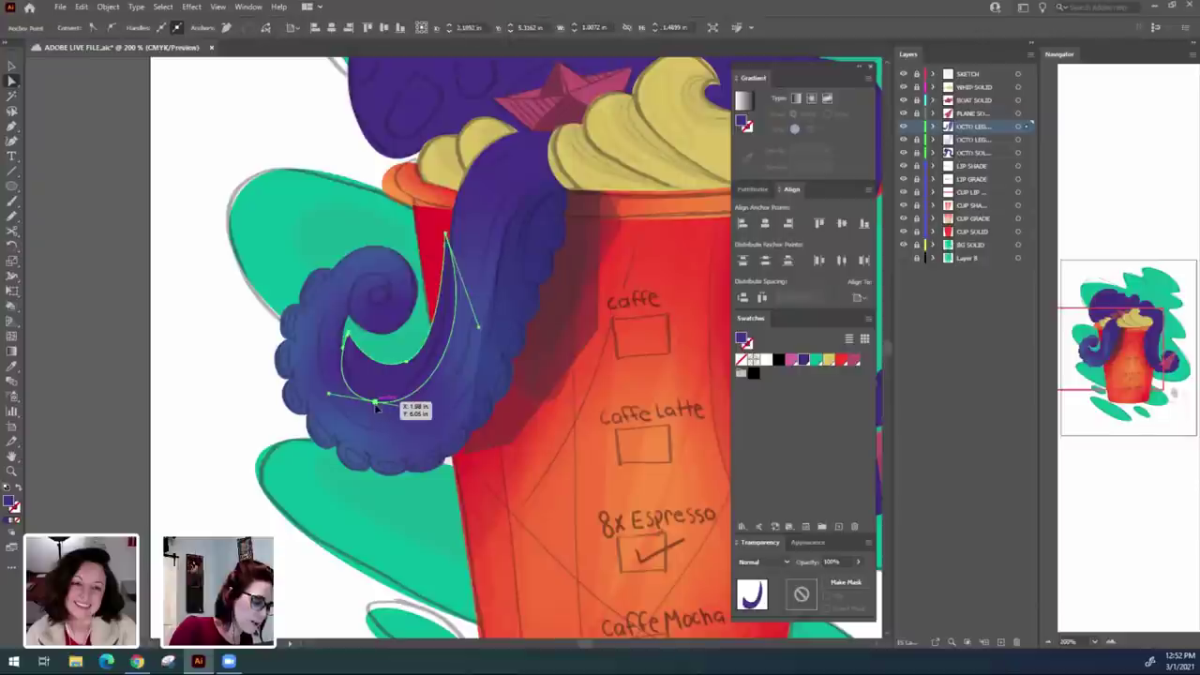
pyautogui.moveTo(376, 406); pyautogui.dragTo(433, 419)
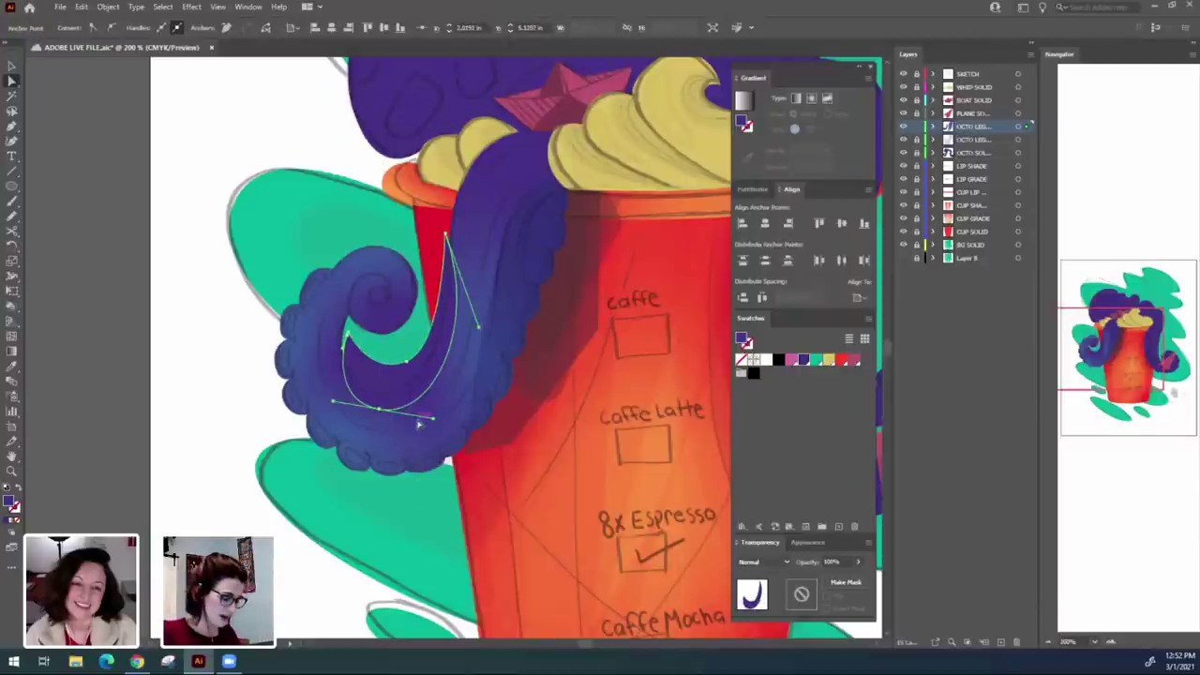
pyautogui.press('v')
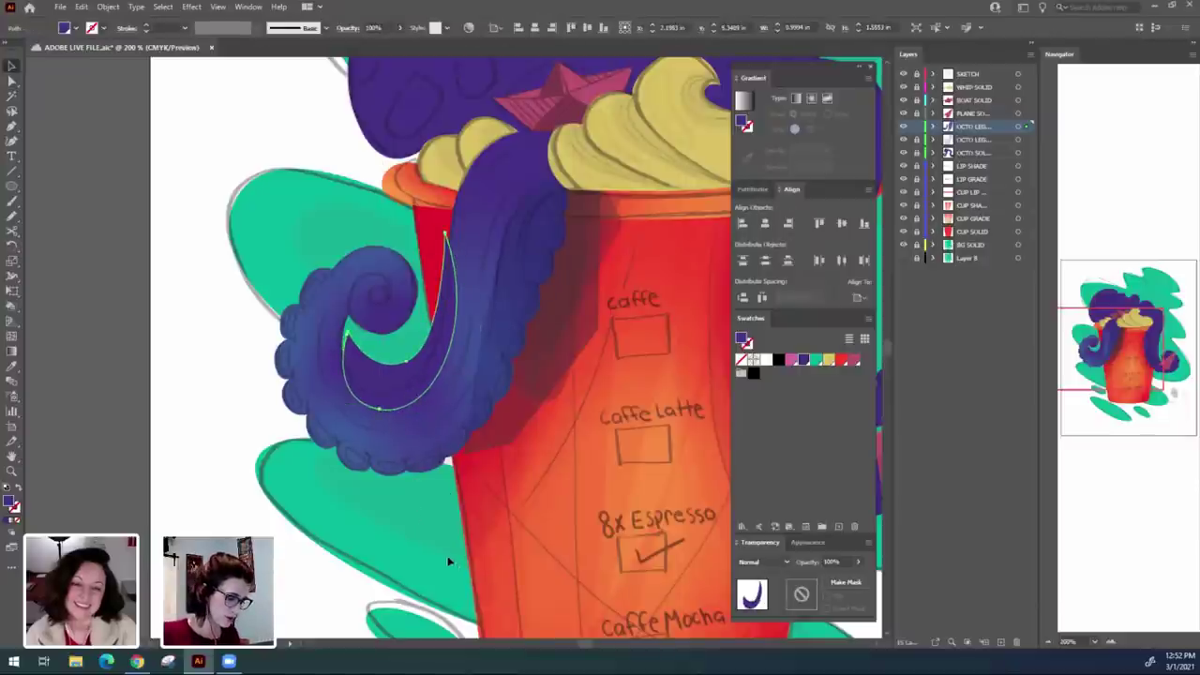
# Set the crescent shadow in the tentacle's bend to Multiply blending at 50% opacity.
pyautogui.click(764, 561)
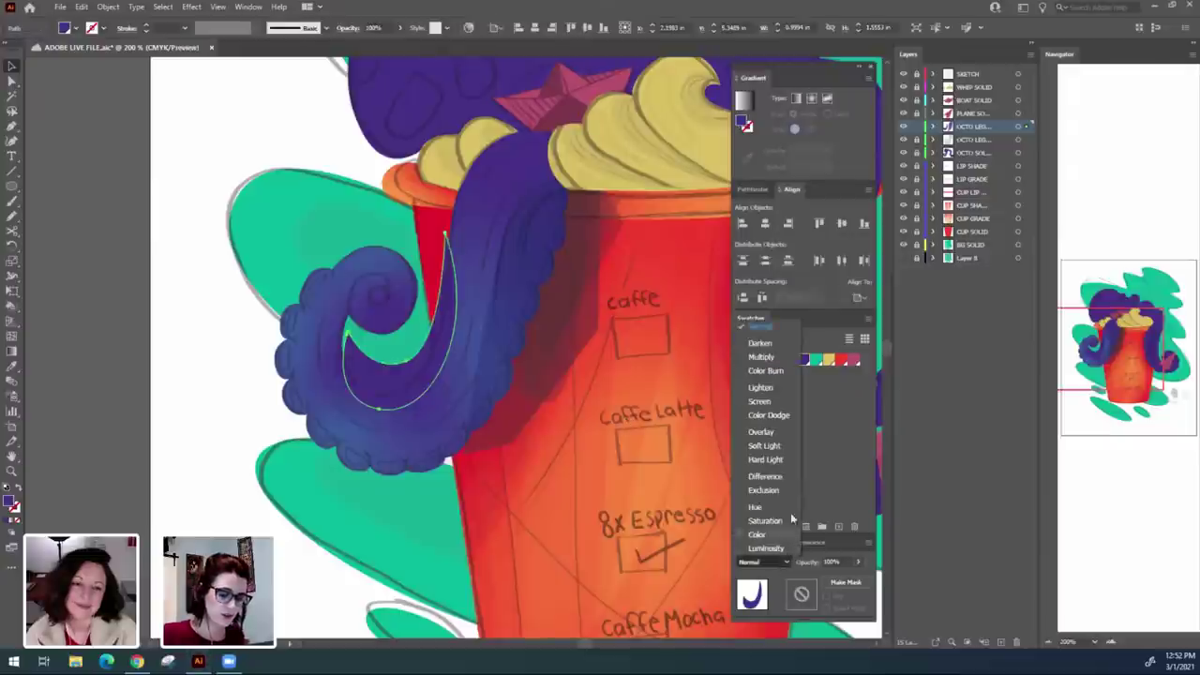
pyautogui.click(762, 357)
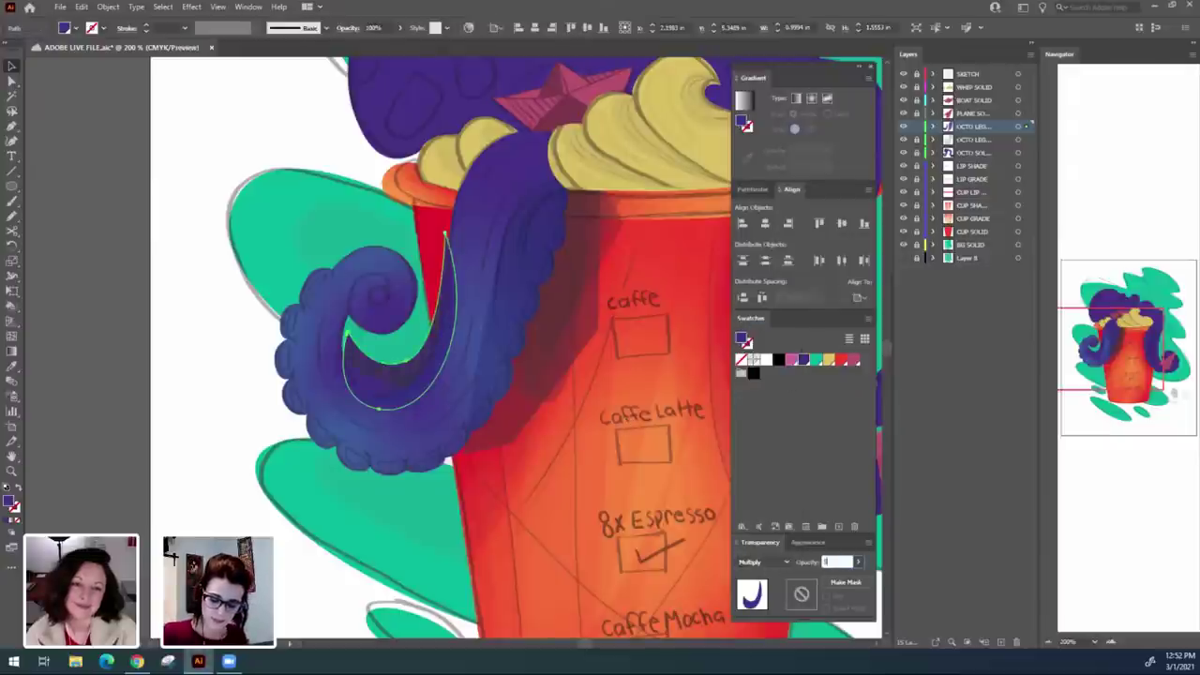
pyautogui.write('50')
pyautogui.press('Return')
# Hide the SKETCH layer and deselect the crescent shadow.
pyautogui.moveTo(535, 534); pyautogui.dragTo(474, 531)
pyautogui.click(904, 74)
pyautogui.click(333, 621)
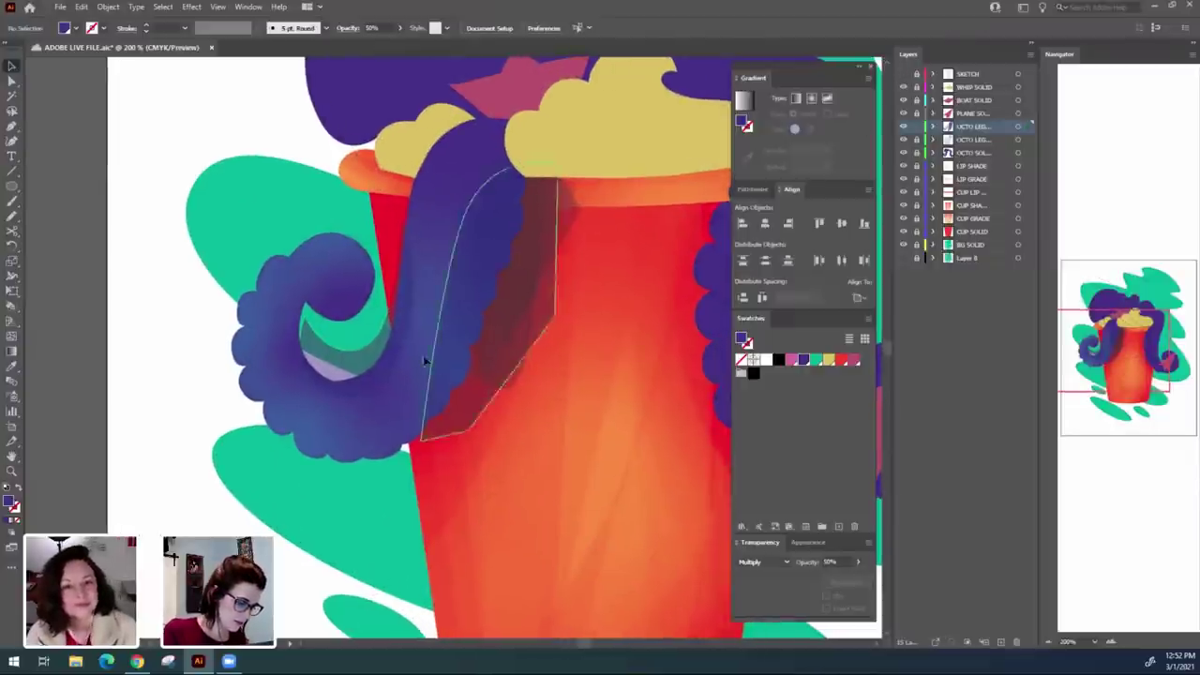
# Set the crescent shadow's opacity to 70% and deselect it.
pyautogui.click(361, 394)
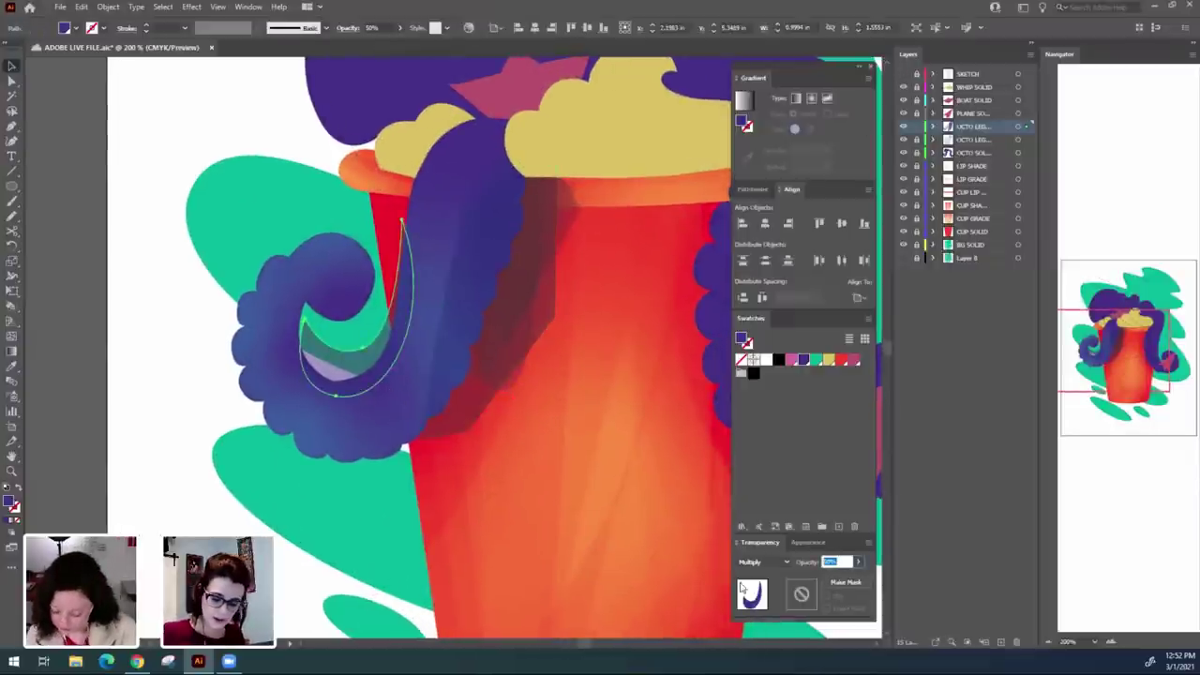
pyautogui.write('70')
pyautogui.press('Return')
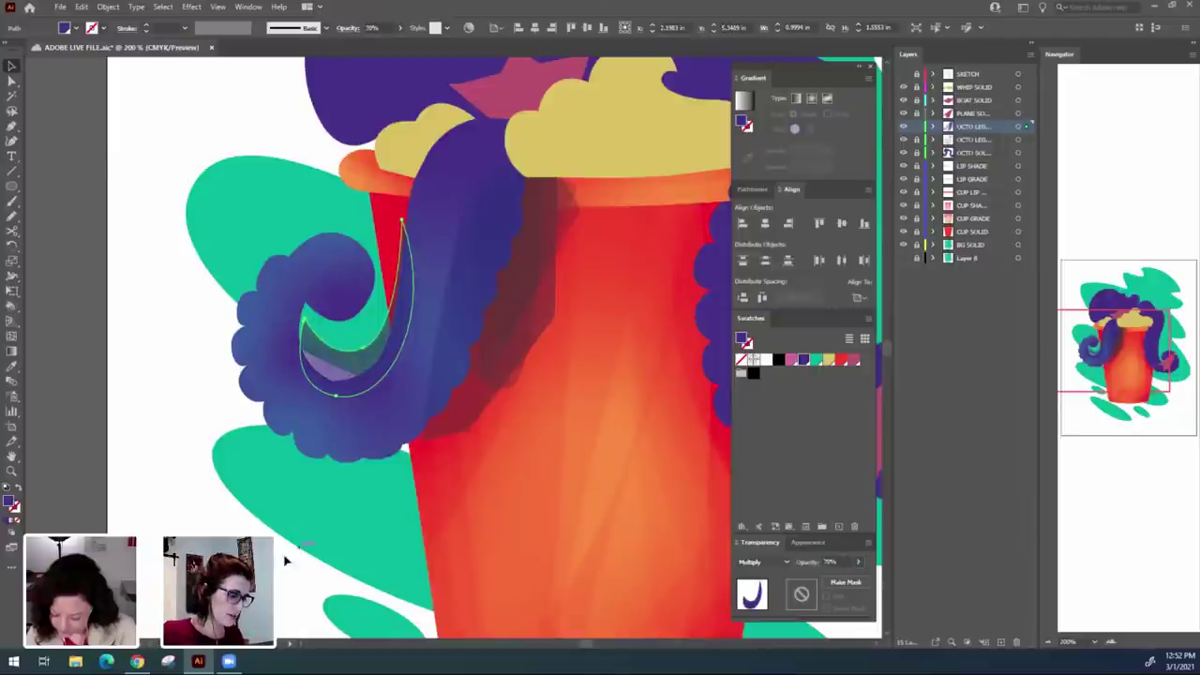
pyautogui.click(286, 557)
# Move the crescent shadow's bottom anchor slightly down into the tentacle with the Direct Selection tool and deselect the shape.
pyautogui.moveTo(502, 520); pyautogui.dragTo(487, 509)
pyautogui.click(344, 381)
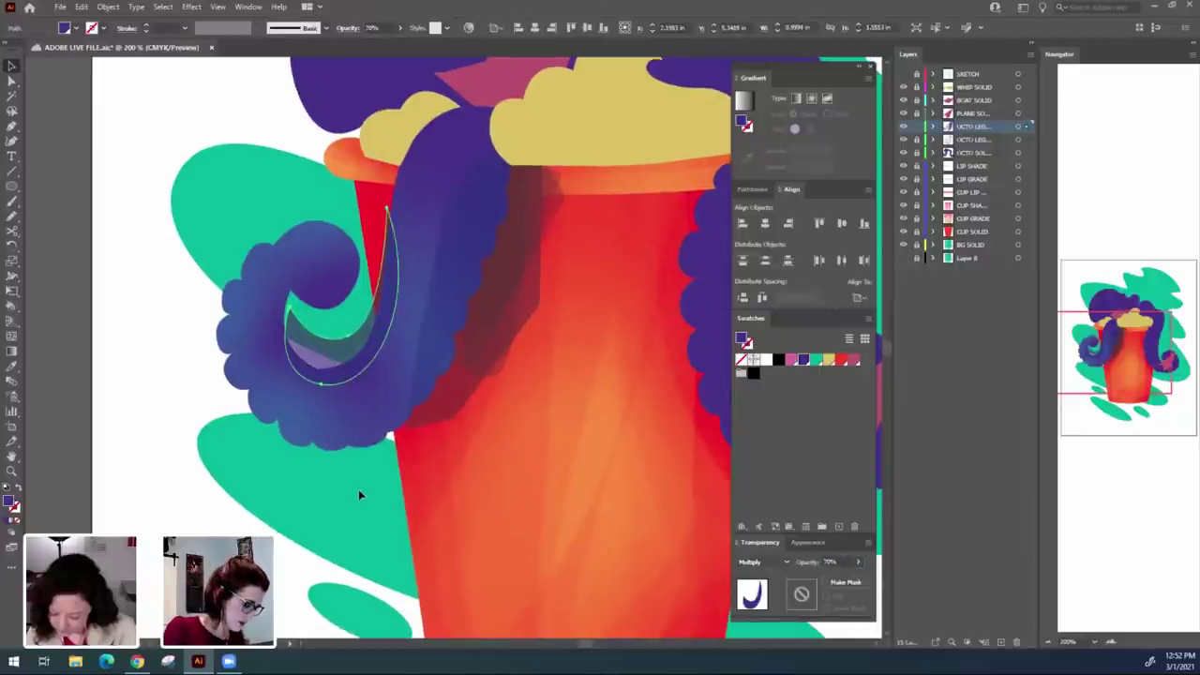
pyautogui.press('a')
pyautogui.click(321, 385)
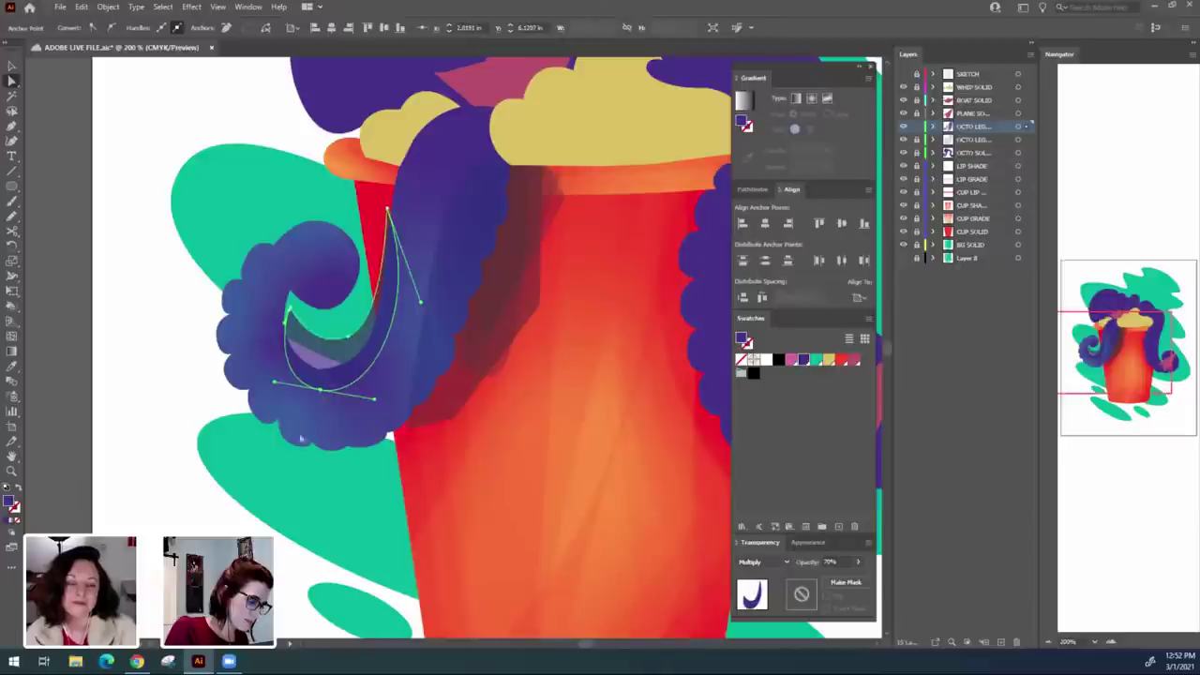
pyautogui.click(451, 552)
pyautogui.moveTo(551, 564); pyautogui.dragTo(532, 552)
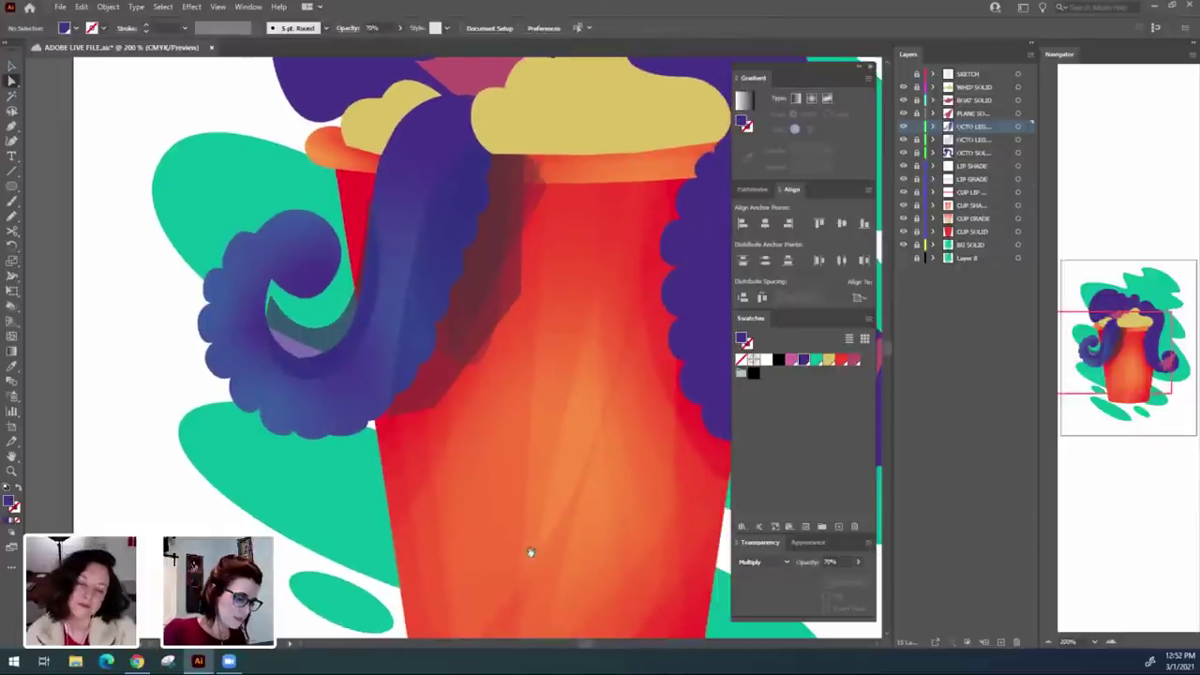
# Nudge the upper anchor of the pointed shadow shape that overlaps the tentacle and deselect the shape.
pyautogui.click(328, 367)
pyautogui.hotkey('ctrl', 'shift', 'a')
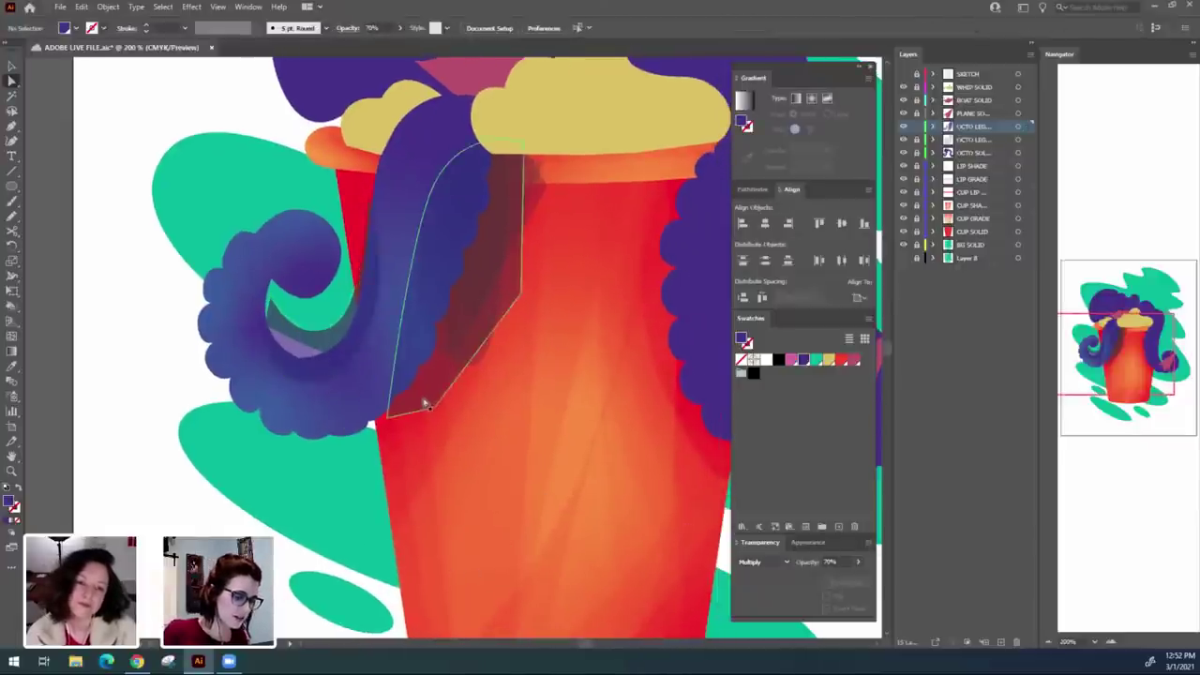
pyautogui.click(427, 403)
pyautogui.click(477, 145)
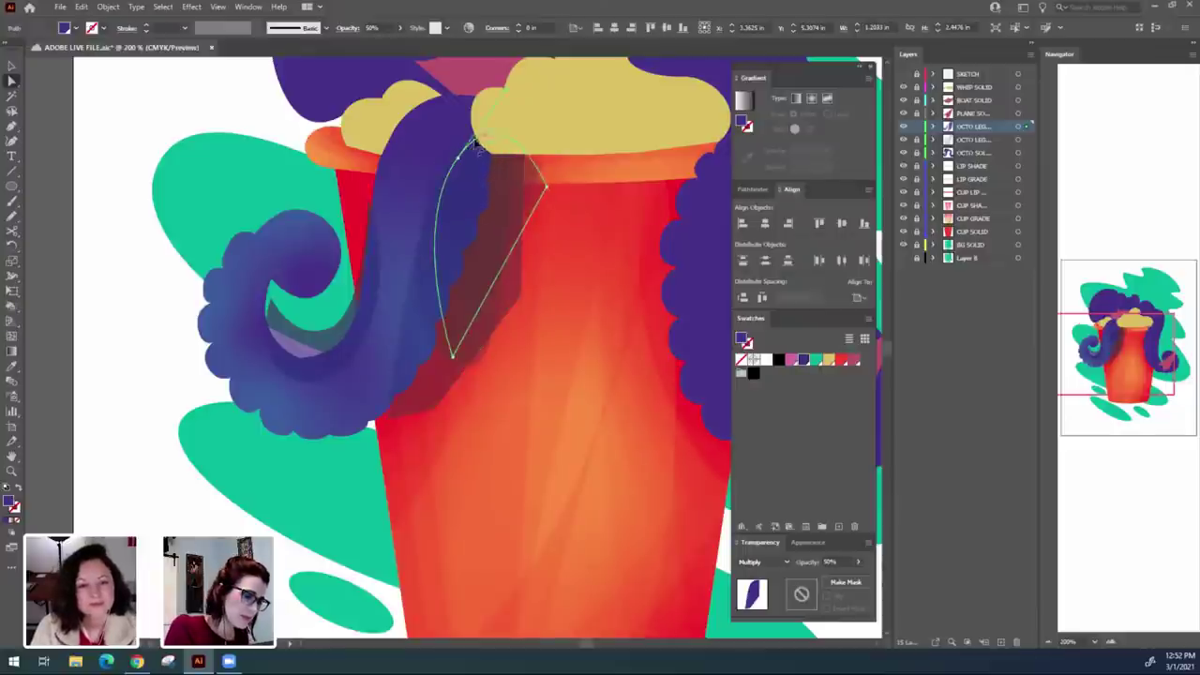
pyautogui.moveTo(458, 160); pyautogui.dragTo(460, 164)
pyautogui.click(573, 260)
# Select both upper anchors of the rounded shadow shape together and move them slightly up beneath the whipped cream.
pyautogui.click(421, 393)
pyautogui.click(471, 133)
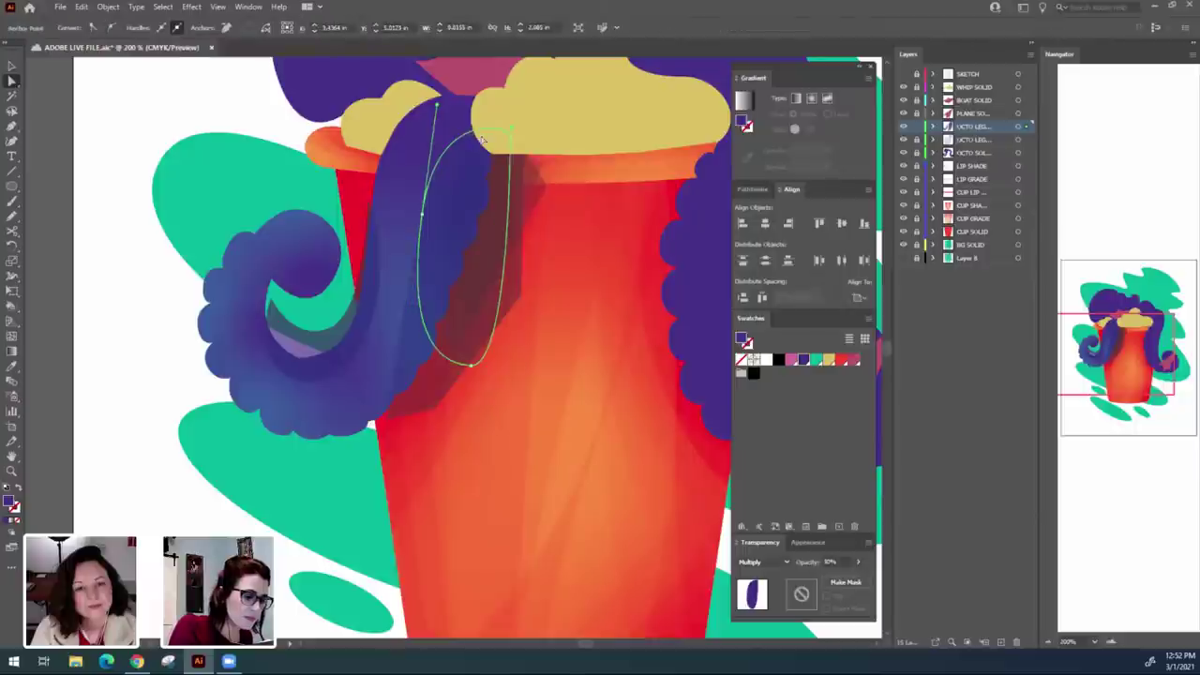
pyautogui.click(511, 140)
pyautogui.click(422, 215)
pyautogui.keyDown('shift'); pyautogui.click(505, 131); pyautogui.keyUp('shift')
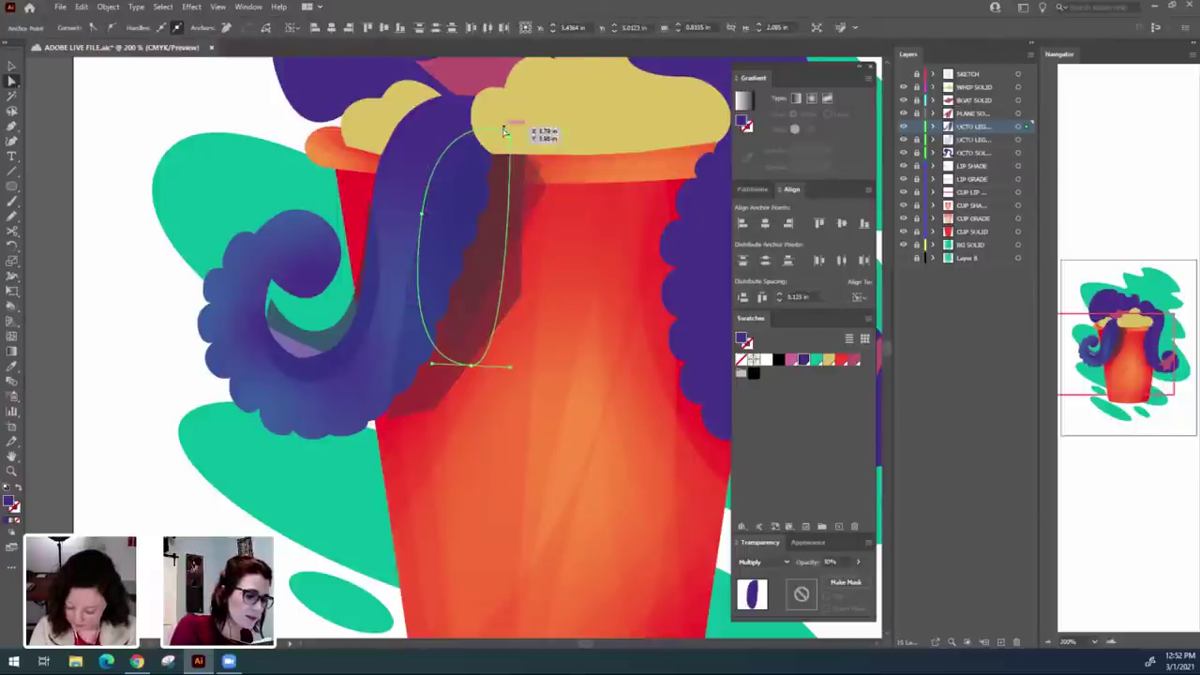
pyautogui.moveTo(498, 128); pyautogui.dragTo(496, 122)
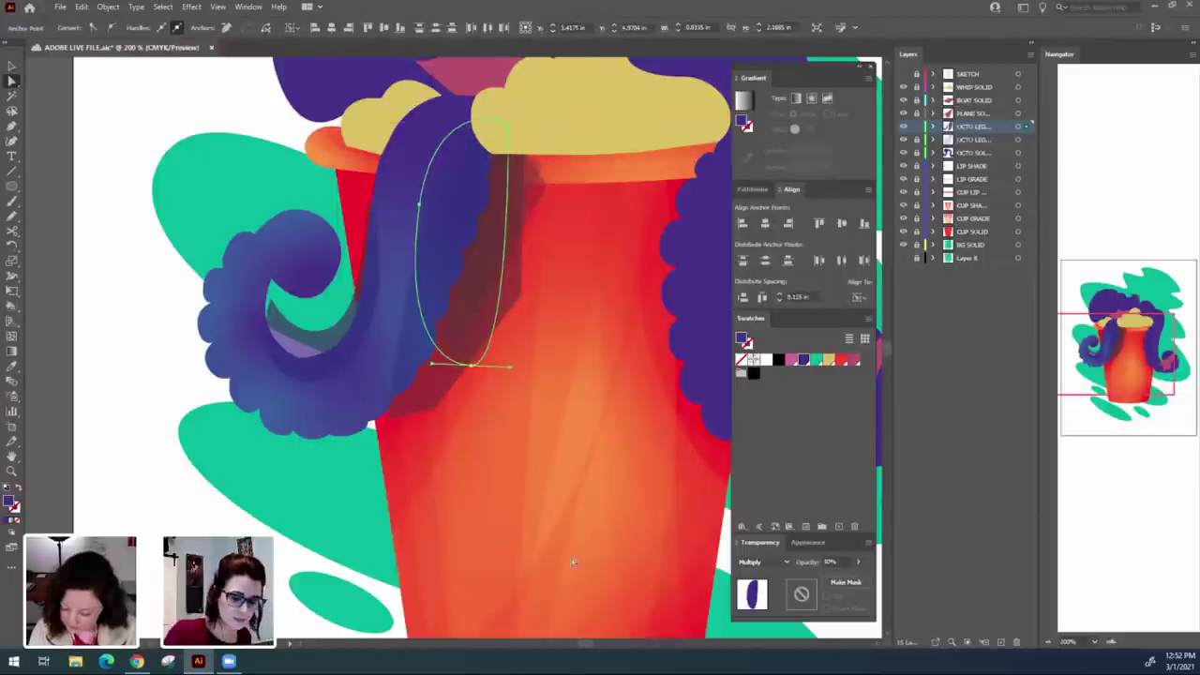
pyautogui.click(563, 565)
# Nudge the curve anchor of the large shadow shape inward along the tentacle, toward the cup, and deselect the shape.
pyautogui.moveTo(453, 575); pyautogui.dragTo(475, 547)
pyautogui.click(462, 357)
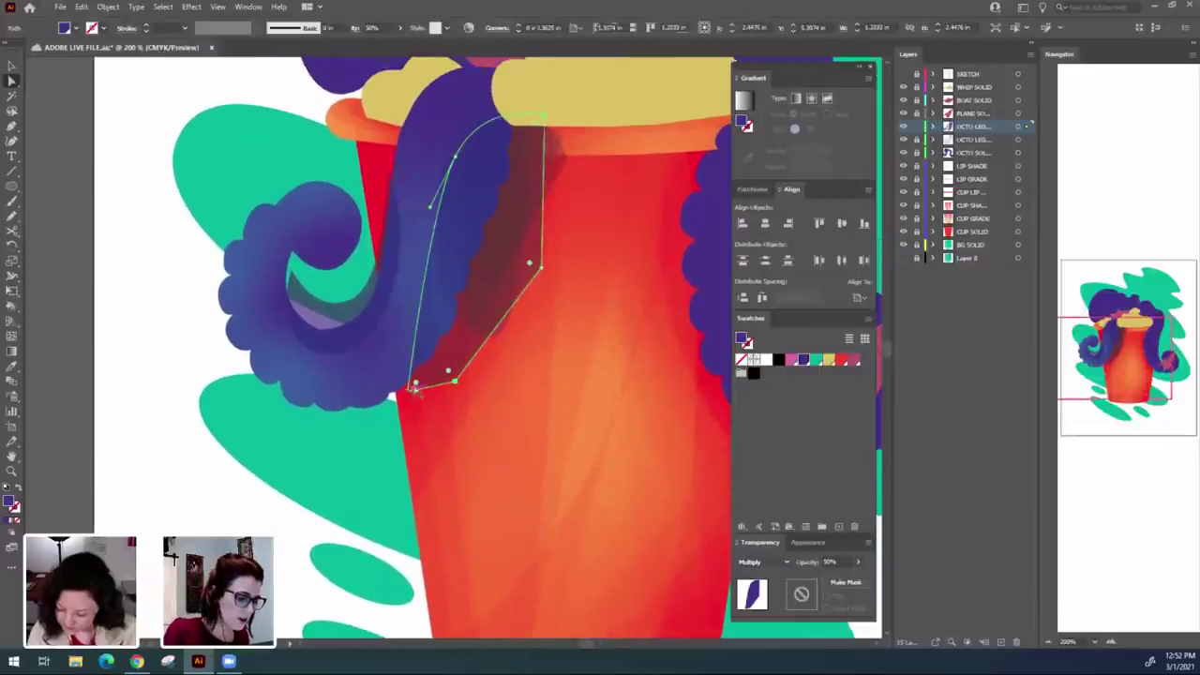
pyautogui.click(434, 200)
pyautogui.moveTo(456, 157); pyautogui.dragTo(469, 165)
pyautogui.click(480, 426)
pyautogui.moveTo(335, 523); pyautogui.dragTo(392, 545)
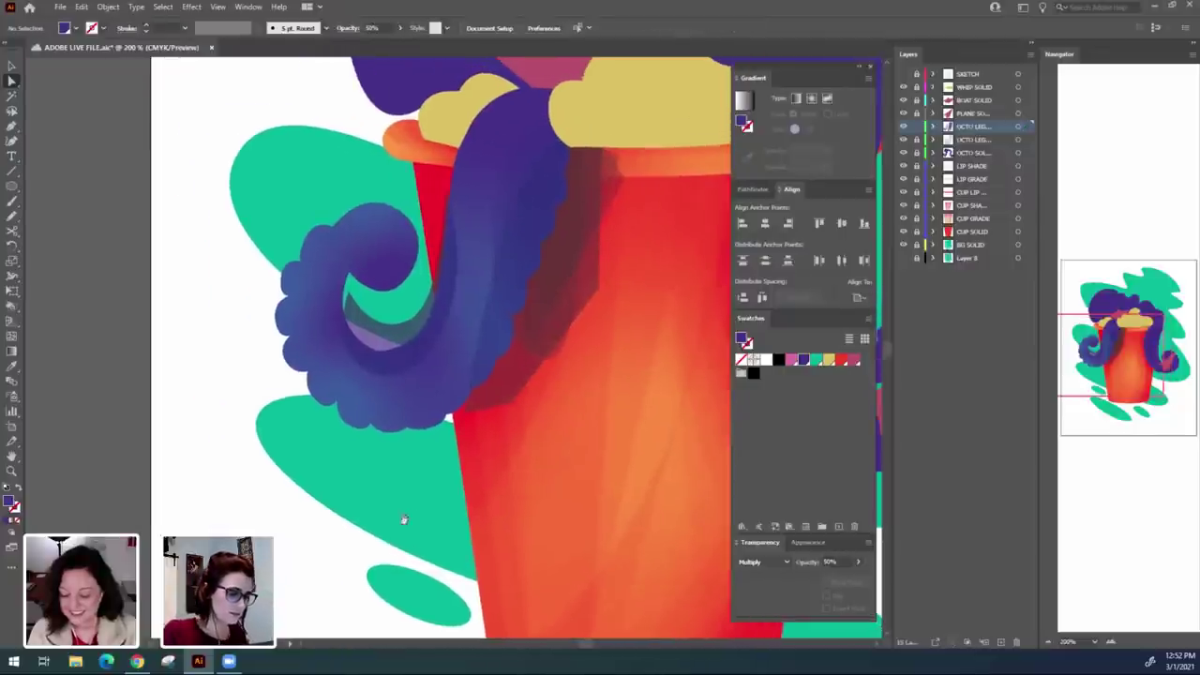
# Copy the crescent shadow slightly up and to the right inside the tentacle curl, and rotate the copy counterclockwise with Free Transform.
pyautogui.press('v')
pyautogui.click(407, 356)
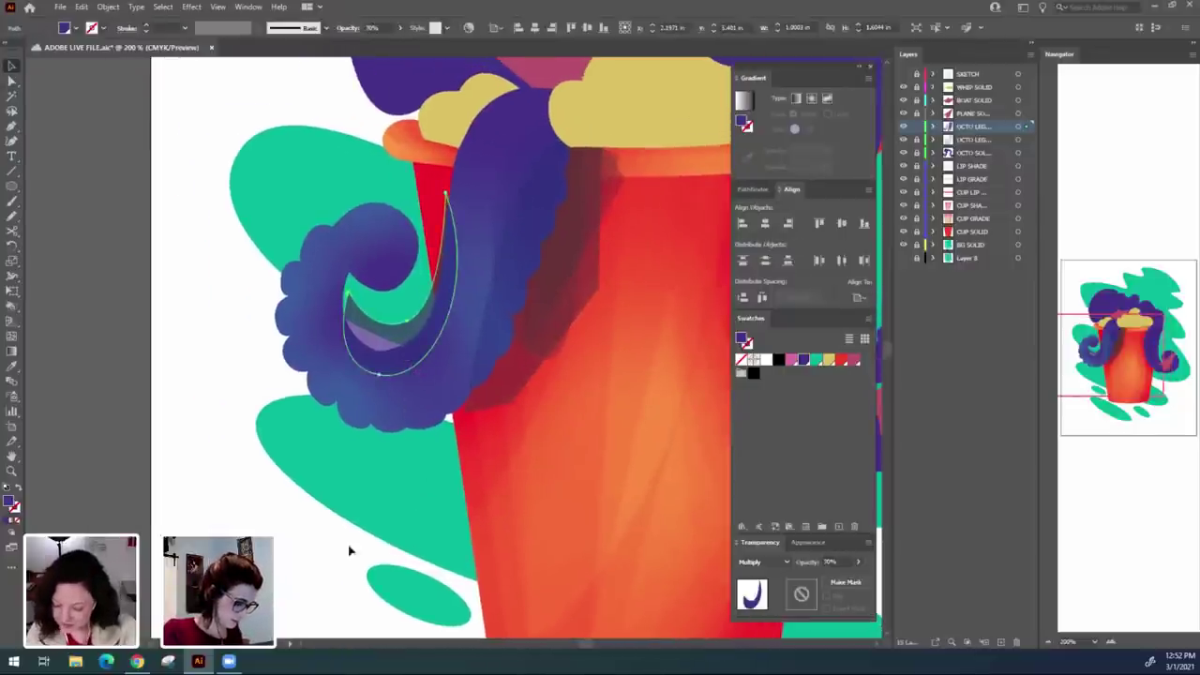
pyautogui.hotkey('ctrl', 'shift', 'a')
pyautogui.moveTo(410, 345); pyautogui.dragTo(419, 333)
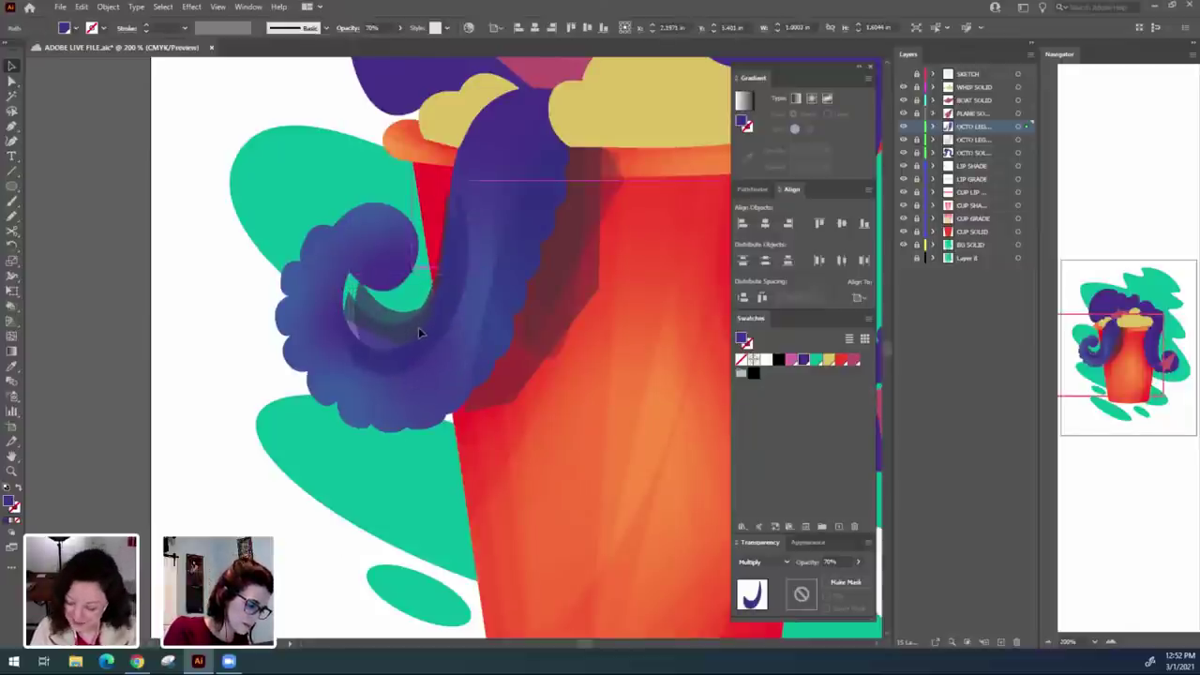
pyautogui.press('e')
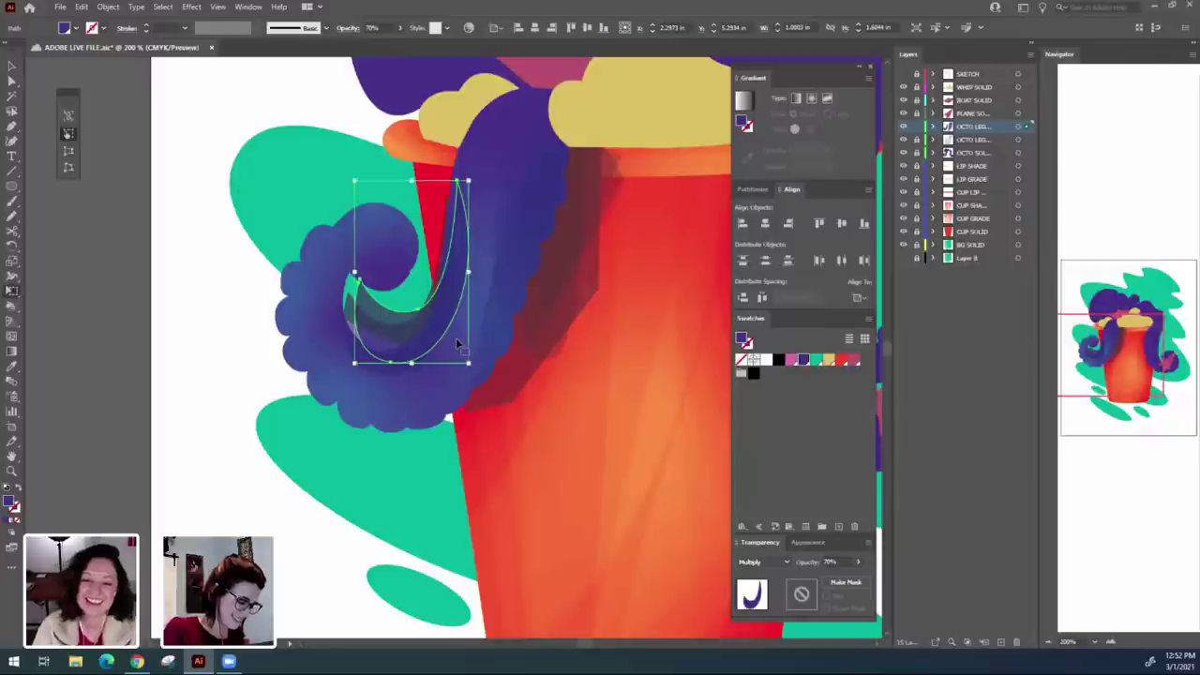
pyautogui.moveTo(478, 280); pyautogui.dragTo(466, 242)
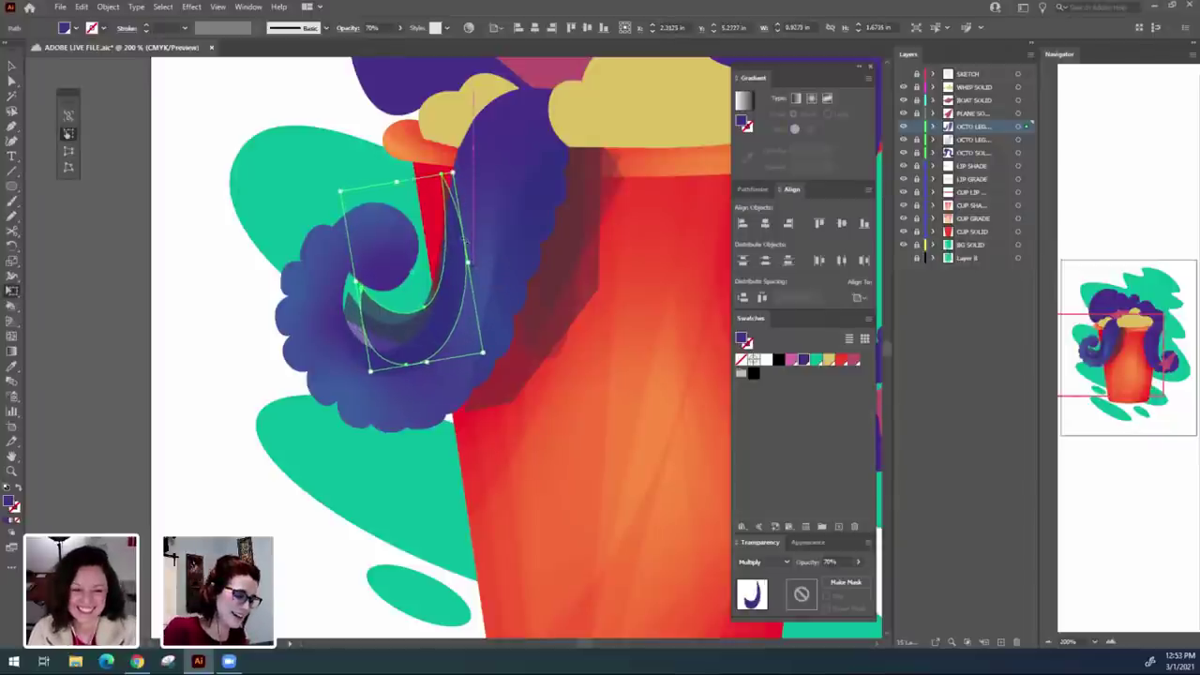
pyautogui.moveTo(440, 328); pyautogui.dragTo(434, 324)
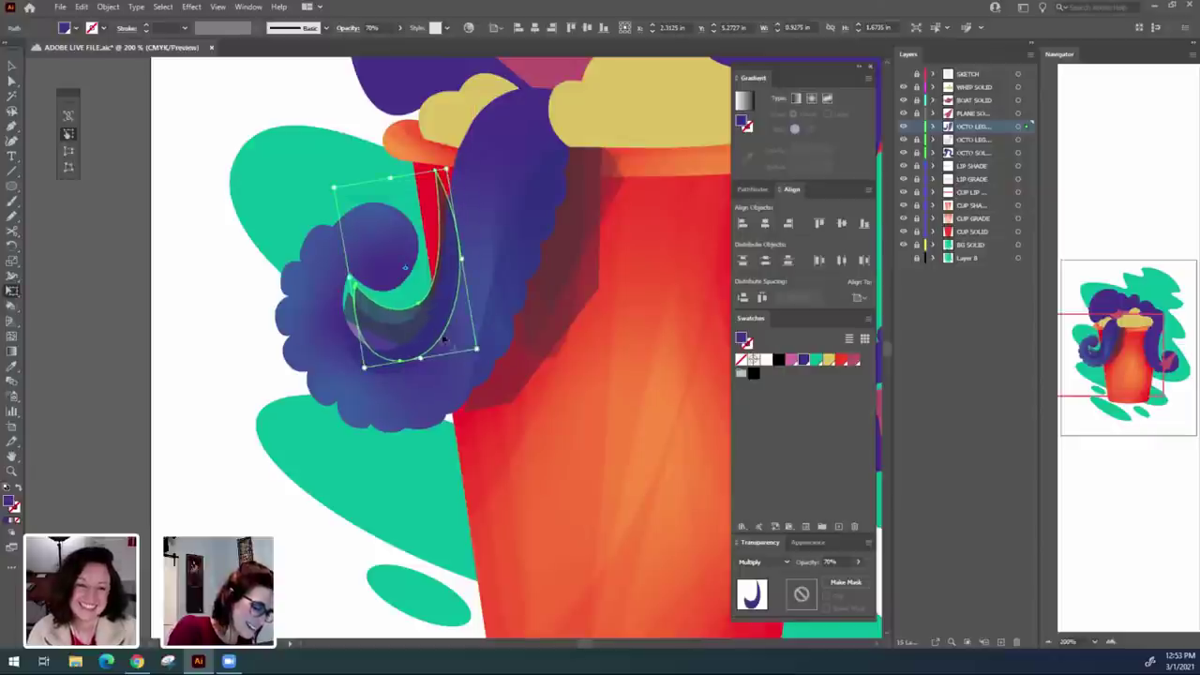
# Set the copied crescent shadow's opacity to 30% and deselect it.
pyautogui.moveTo(513, 458); pyautogui.dragTo(482, 445)
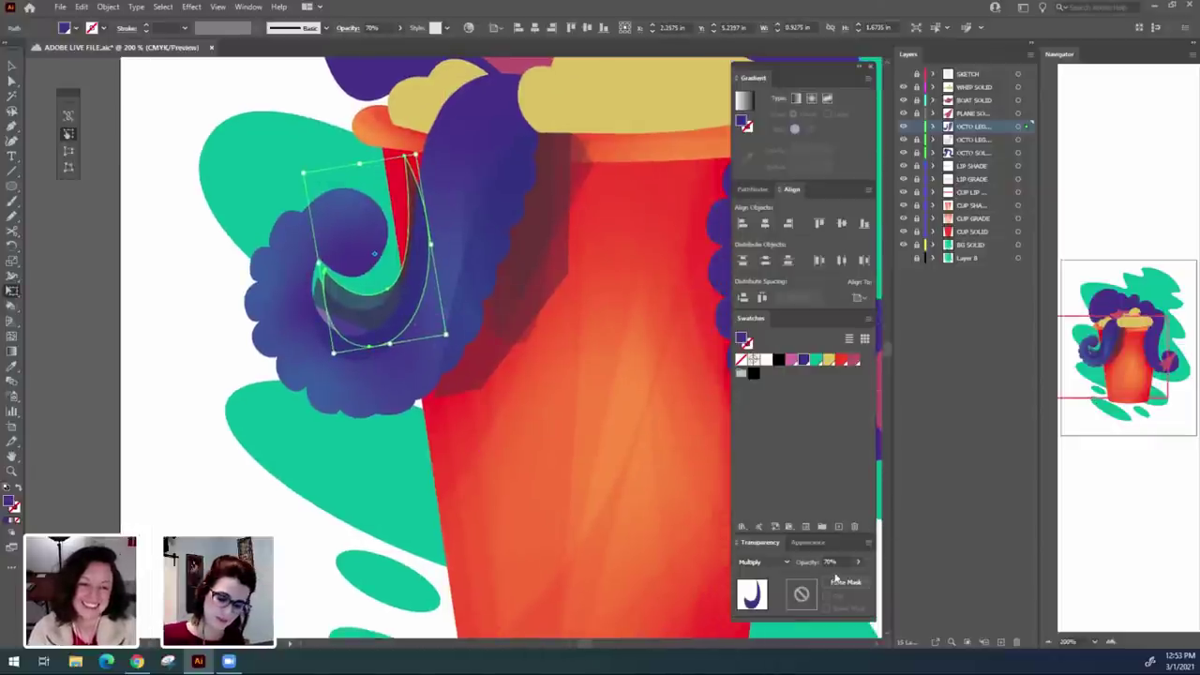
pyautogui.click(830, 562)
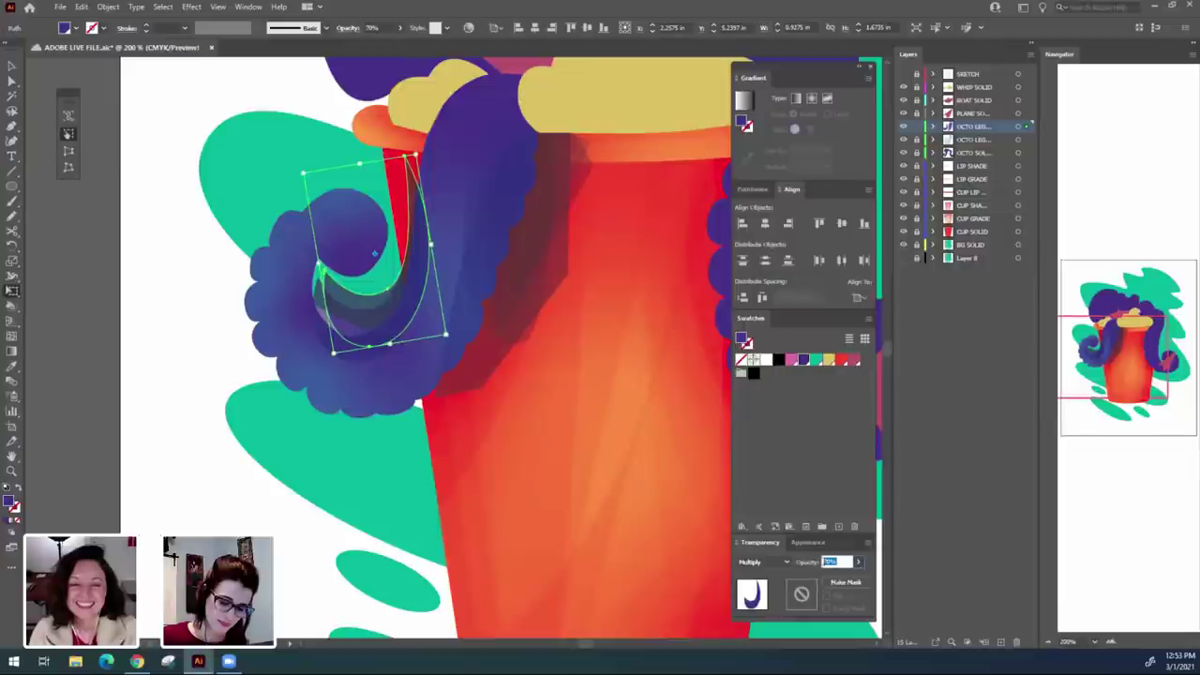
pyautogui.write('30')
pyautogui.press('Return')
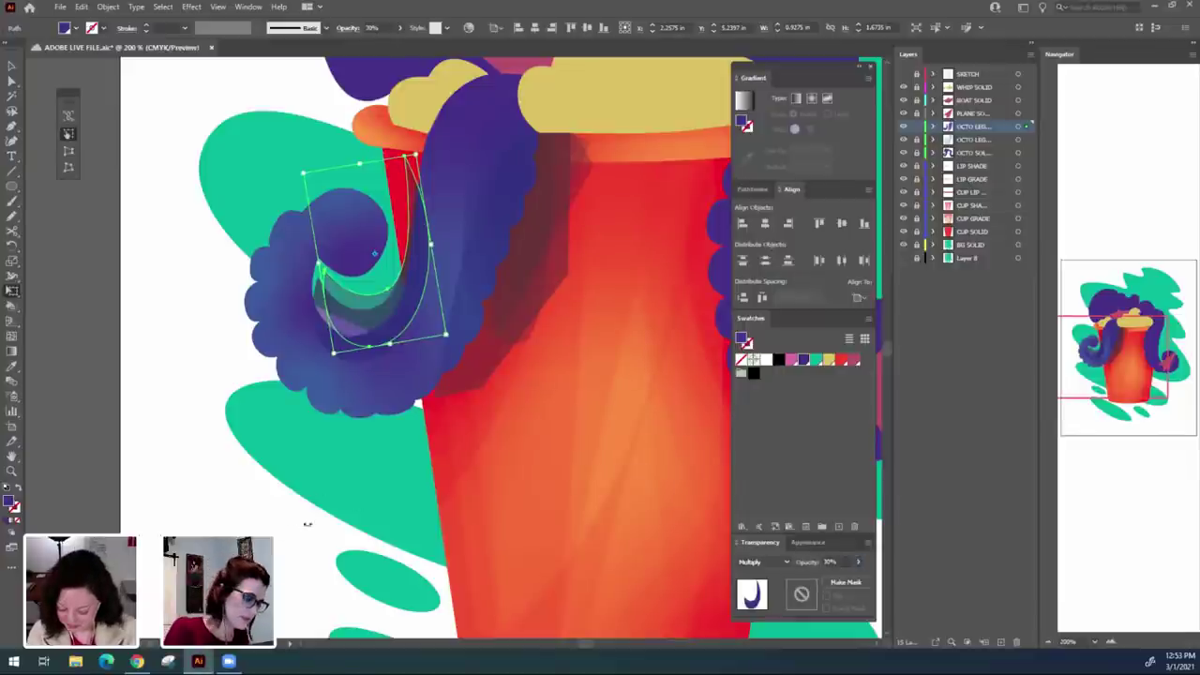
pyautogui.press('v')
pyautogui.click(416, 529)
pyautogui.moveTo(460, 447); pyautogui.dragTo(469, 482)
pyautogui.moveTo(393, 362); pyautogui.dragTo(381, 344)
pyautogui.click(310, 569)
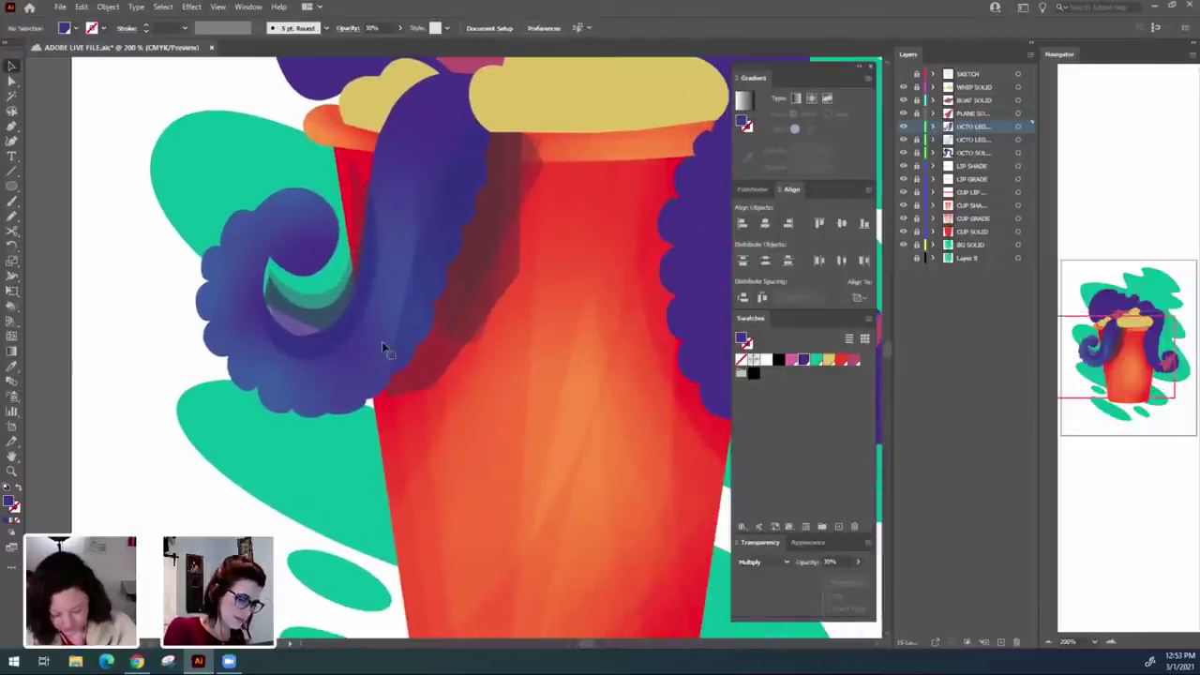
# Try the Darken and Lighten blend modes on the copied crescent shadow.
pyautogui.click(382, 344)
pyautogui.click(786, 562)
pyautogui.click(775, 343)
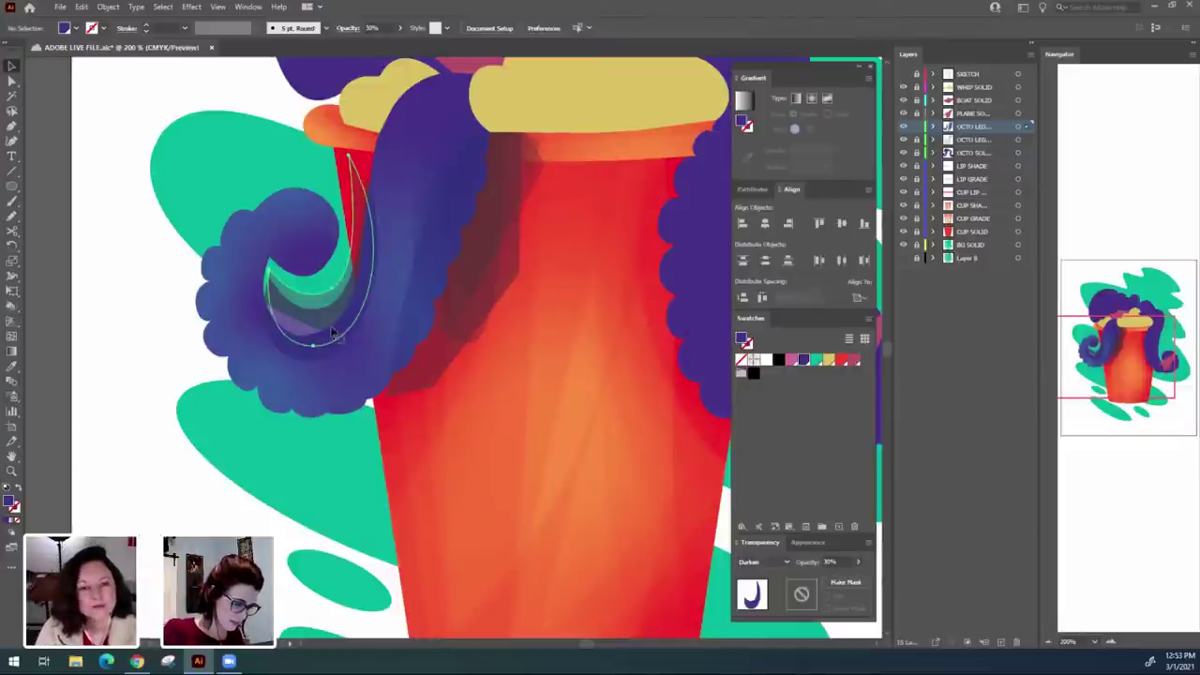
pyautogui.click(785, 562)
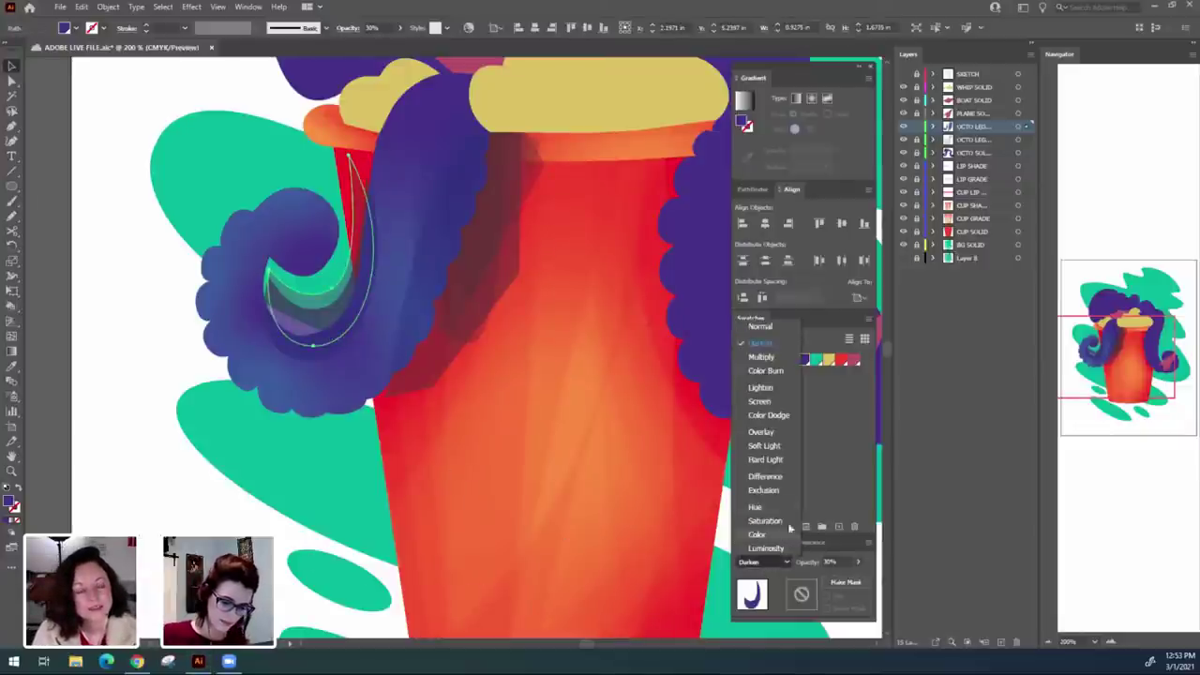
pyautogui.click(783, 389)
pyautogui.click(388, 584)
pyautogui.hscroll(-2, 407, 523)
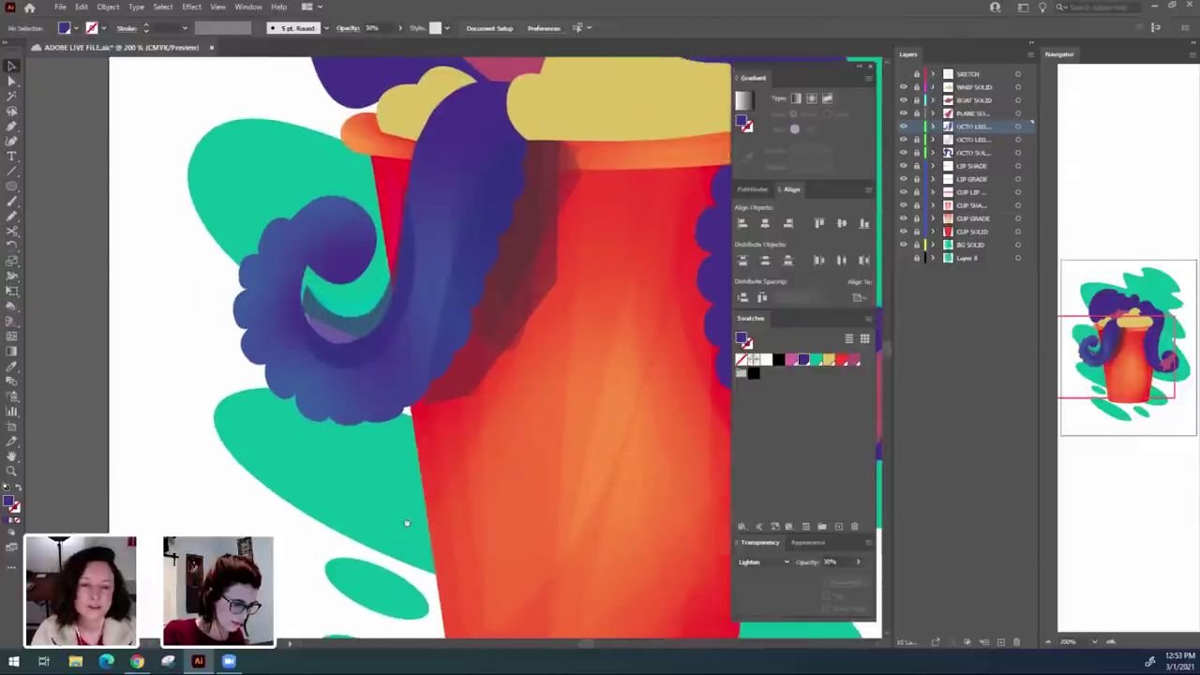
# Return the copied crescent shadow's blend mode to Multiply and deselect it.
pyautogui.click(366, 325)
pyautogui.click(771, 562)
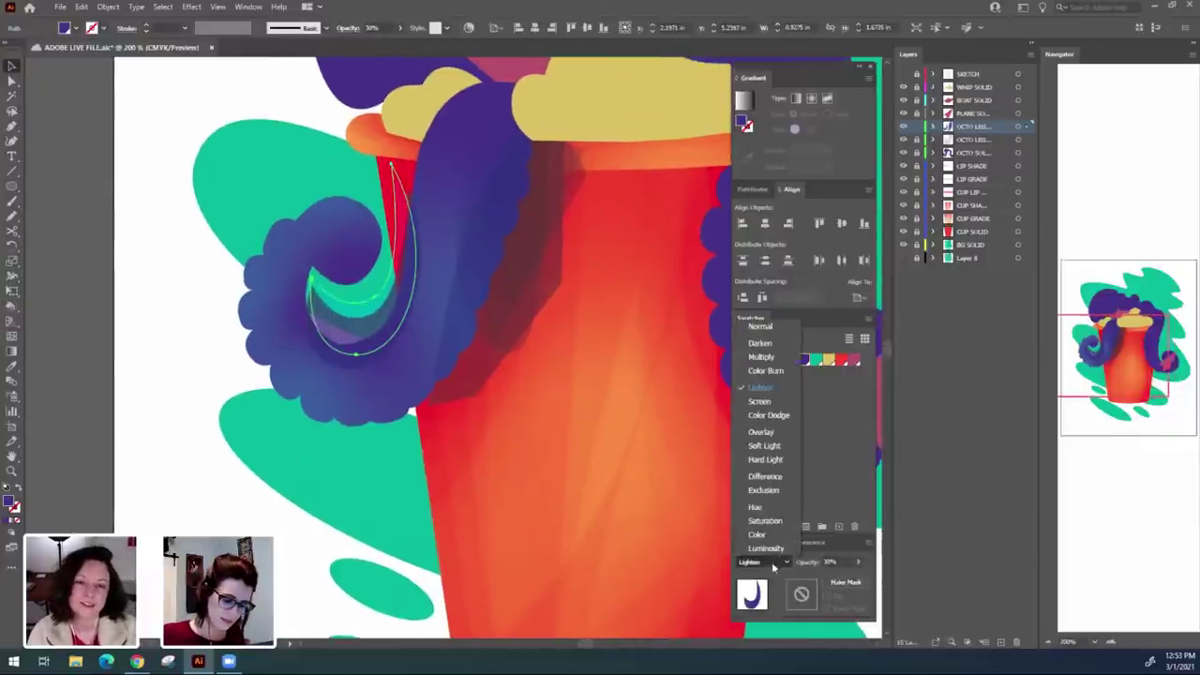
pyautogui.click(762, 357)
pyautogui.click(316, 535)
pyautogui.hscroll(-3, 423, 478)
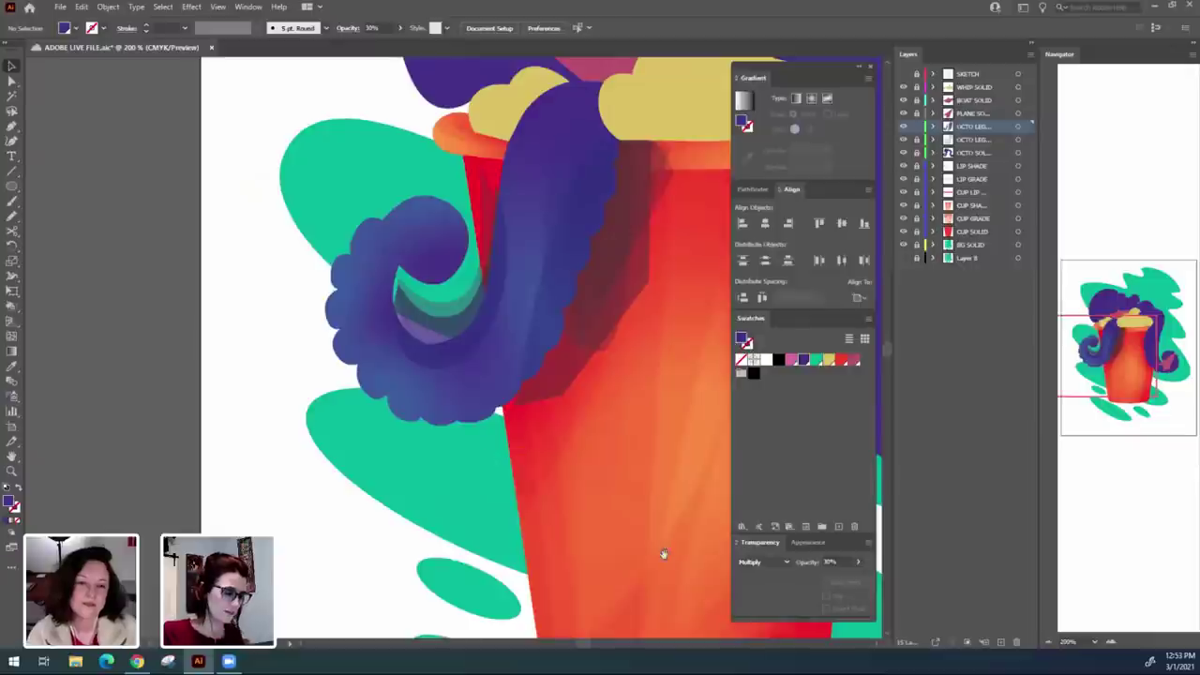
pyautogui.moveTo(664, 555); pyautogui.dragTo(653, 567)
pyautogui.press('p')
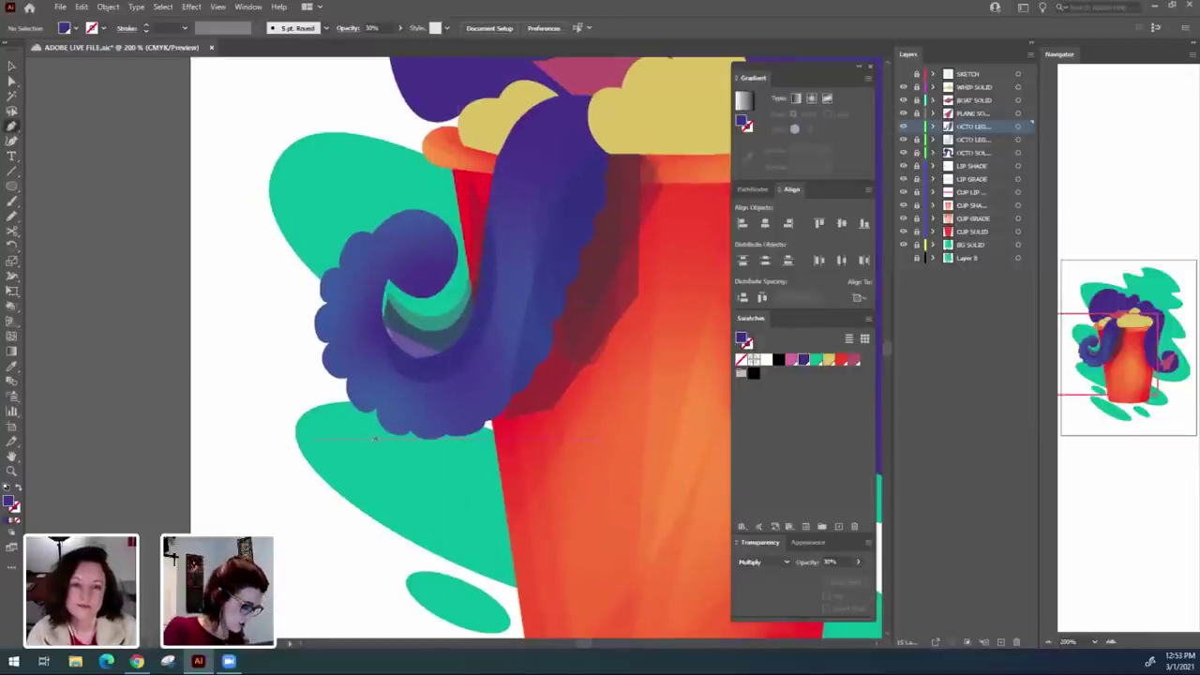
pyautogui.press('a')
pyautogui.click(451, 322)
pyautogui.keyDown('shift'); pyautogui.click(624, 323); pyautogui.keyUp('shift')
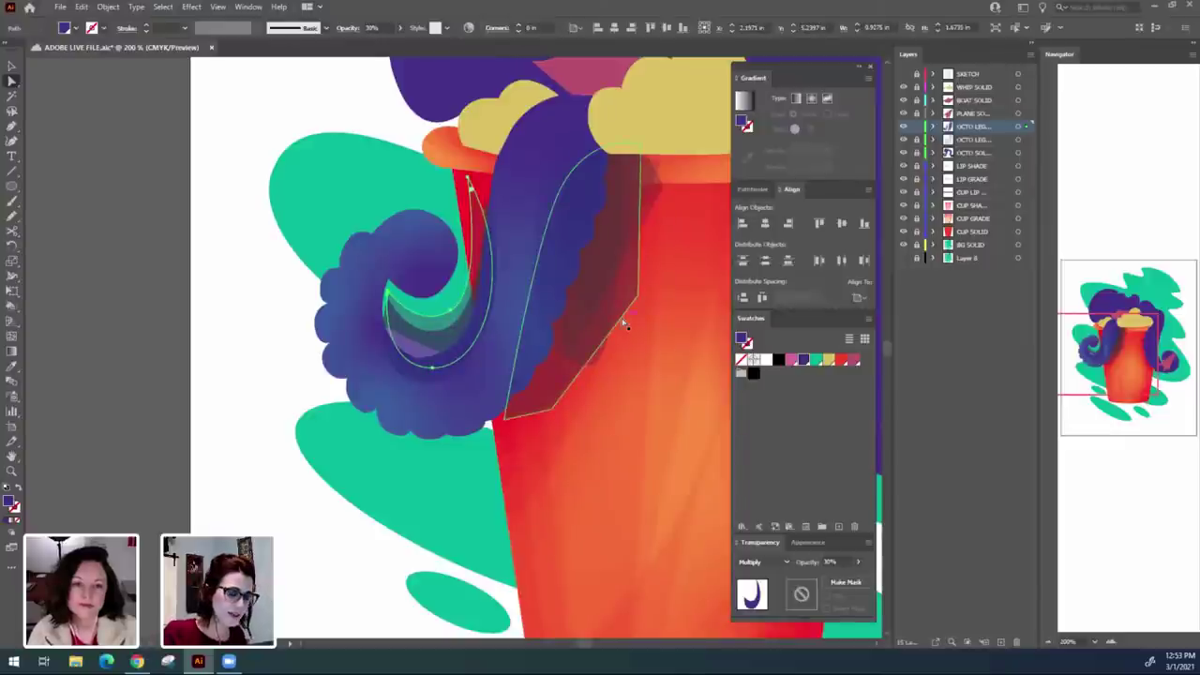
pyautogui.hotkey('ctrl', 'shift', 'a')
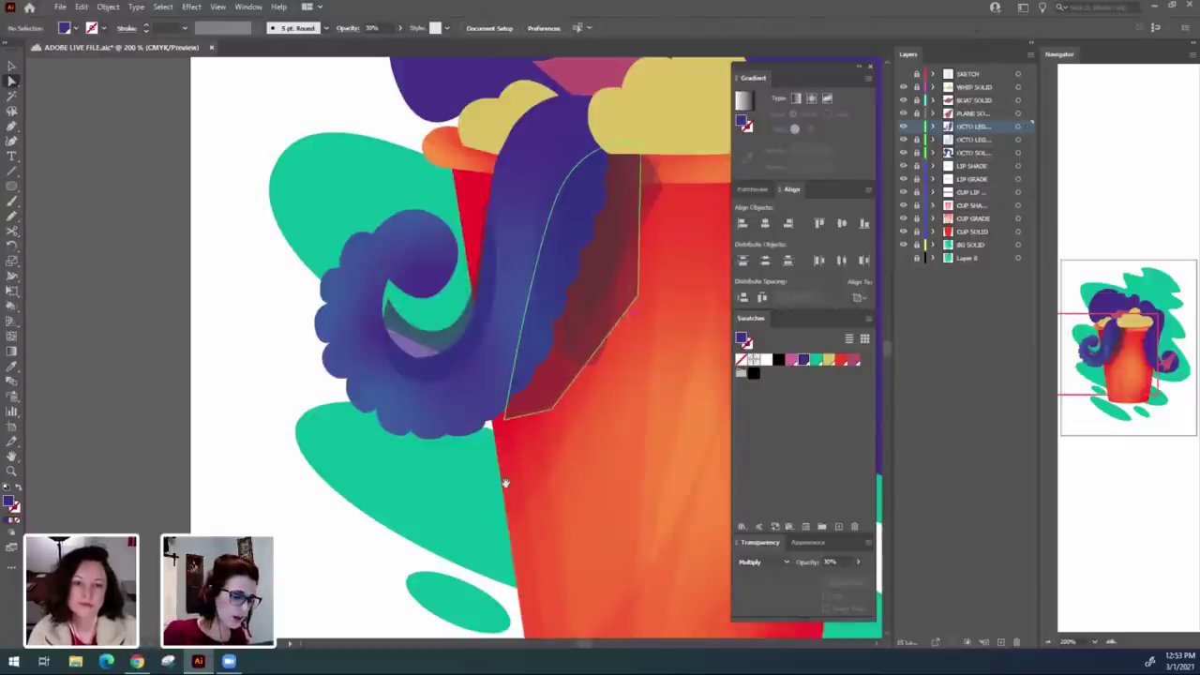
pyautogui.moveTo(505, 483); pyautogui.dragTo(497, 492)
# Draw a closed, curved crescent along the inside of the tentacle curl with the Pen tool and adjust its bottom anchor's handle.
pyautogui.press('p')
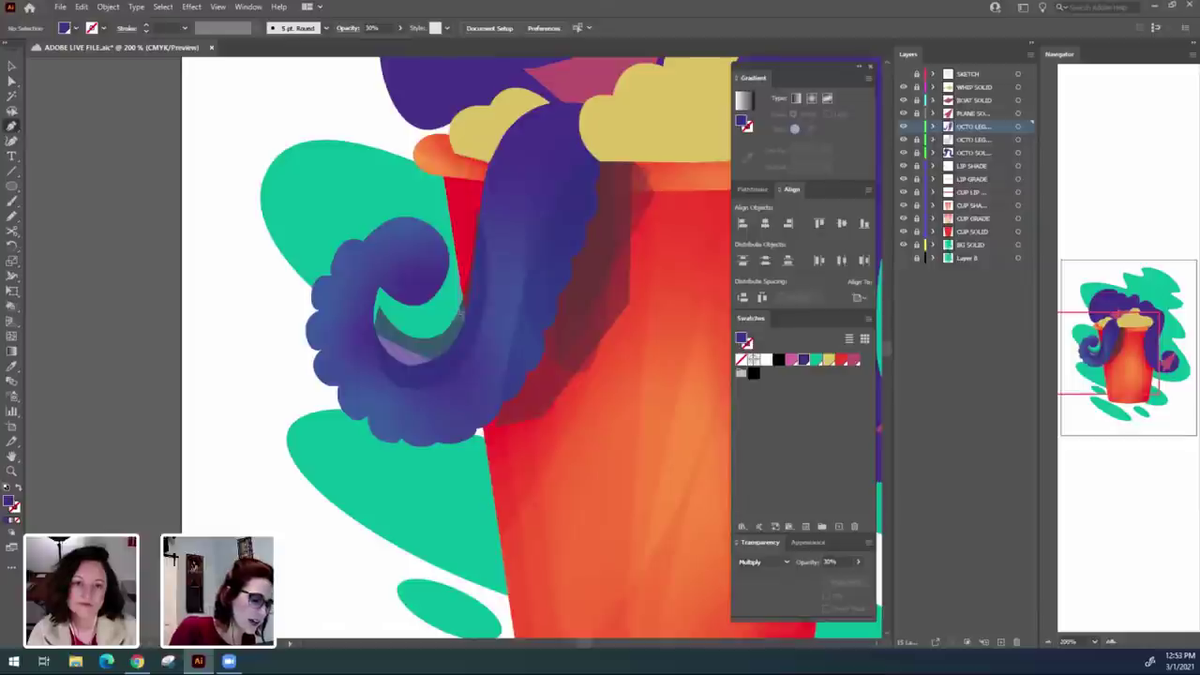
pyautogui.moveTo(459, 317); pyautogui.dragTo(322, 382)
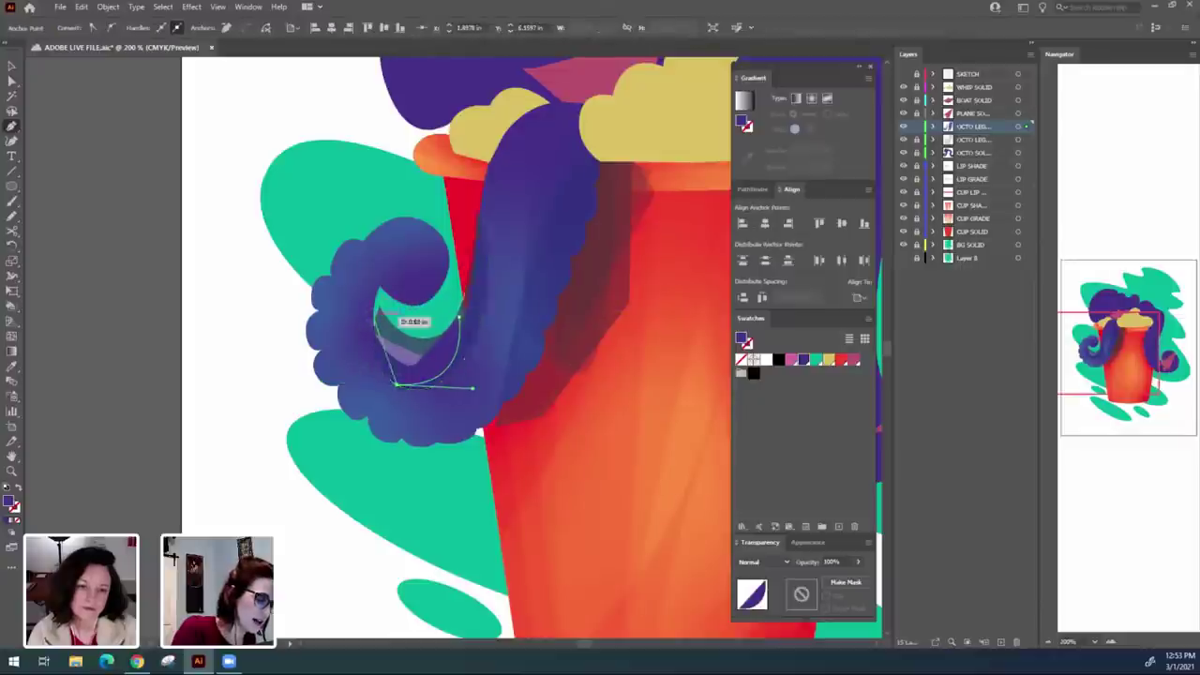
pyautogui.moveTo(378, 310); pyautogui.dragTo(403, 254)
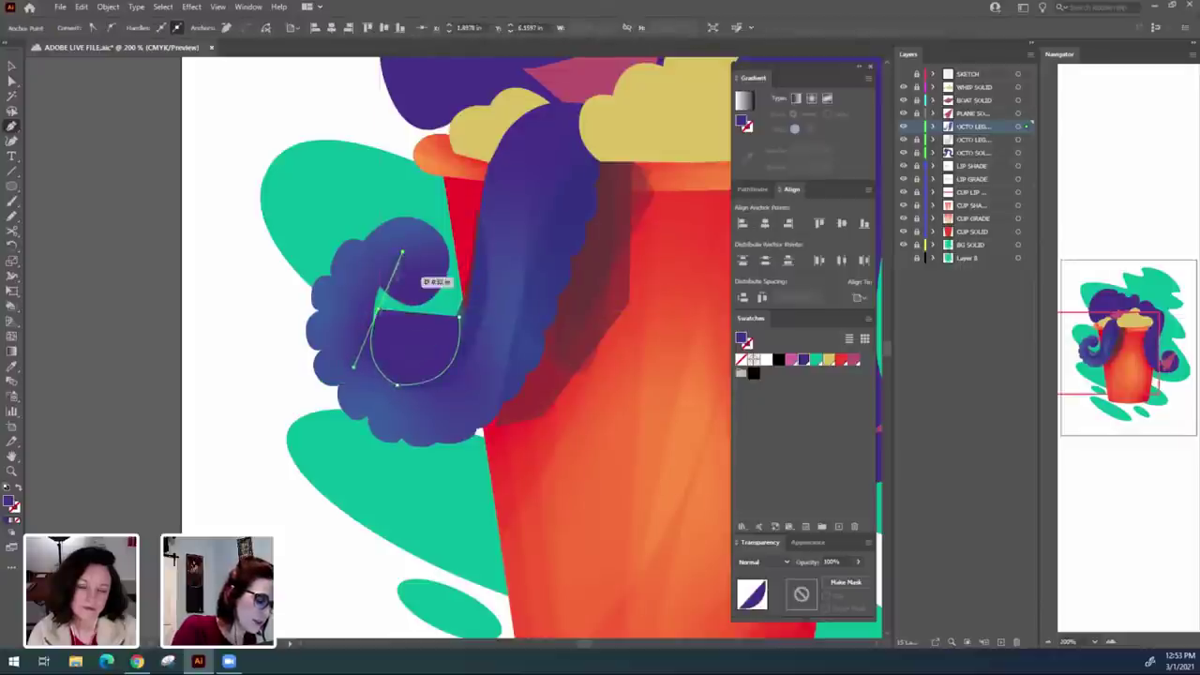
pyautogui.click(378, 310)
pyautogui.moveTo(413, 358); pyautogui.dragTo(431, 353)
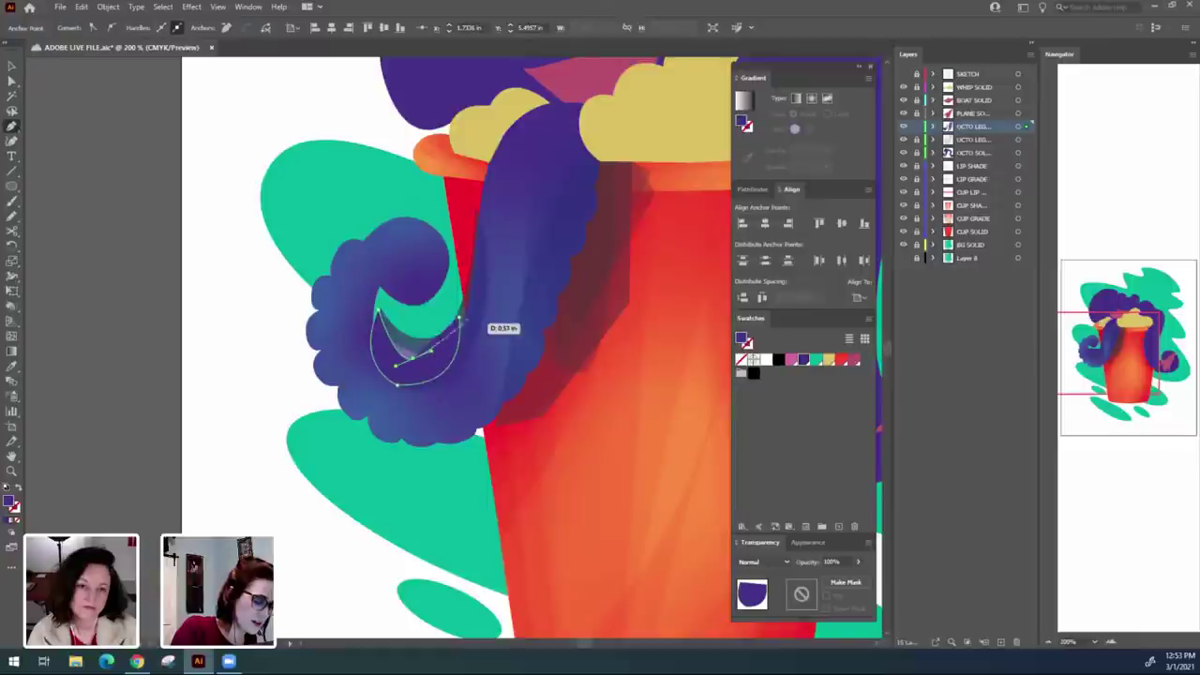
pyautogui.click(460, 317)
pyautogui.press('a')
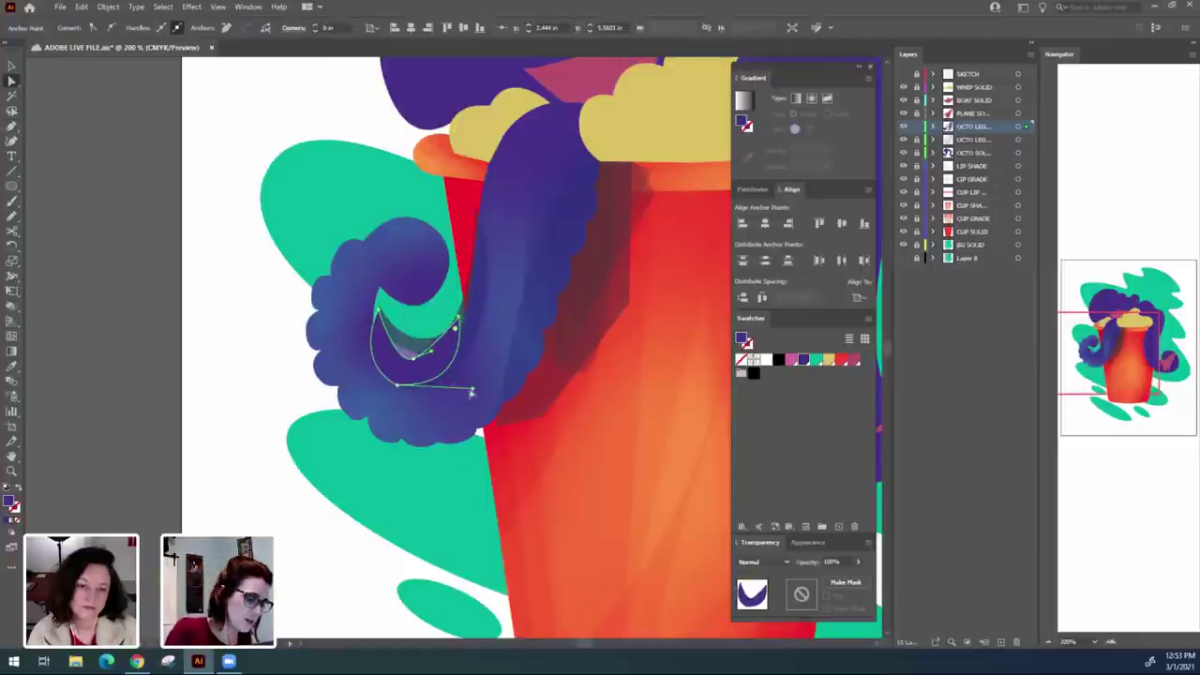
pyautogui.moveTo(472, 388); pyautogui.dragTo(470, 394)
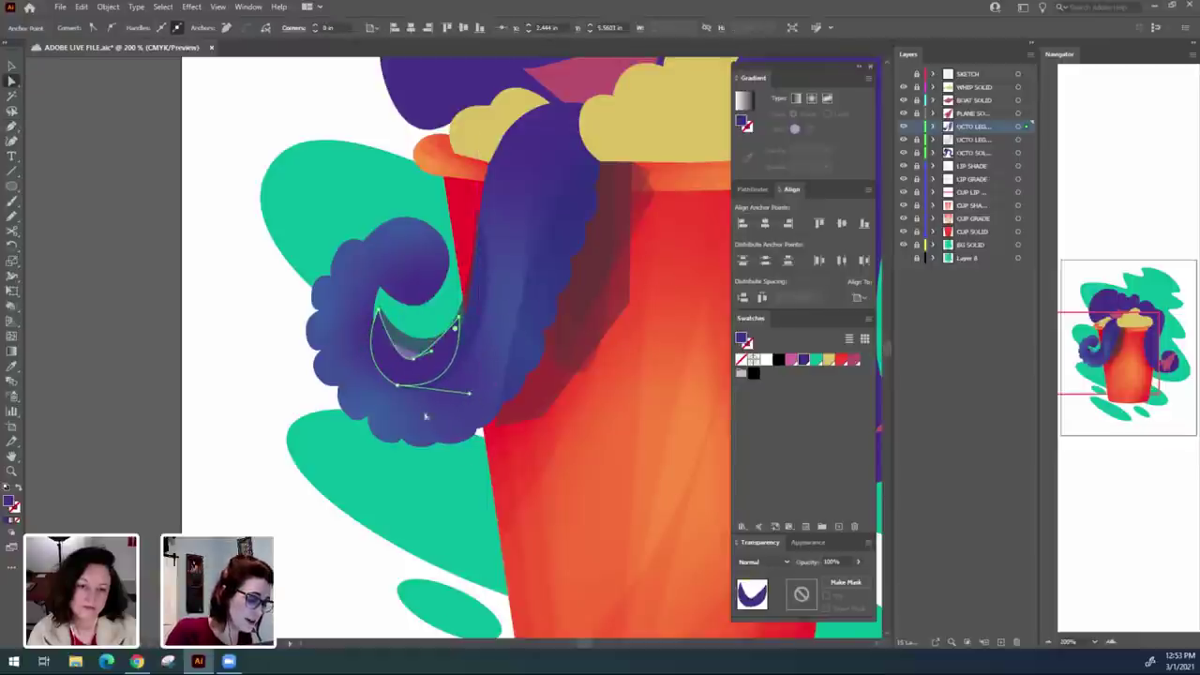
# Set the newly drawn crescent's blend mode to Multiply and its opacity to 70%, and deselect it.
pyautogui.press('v')
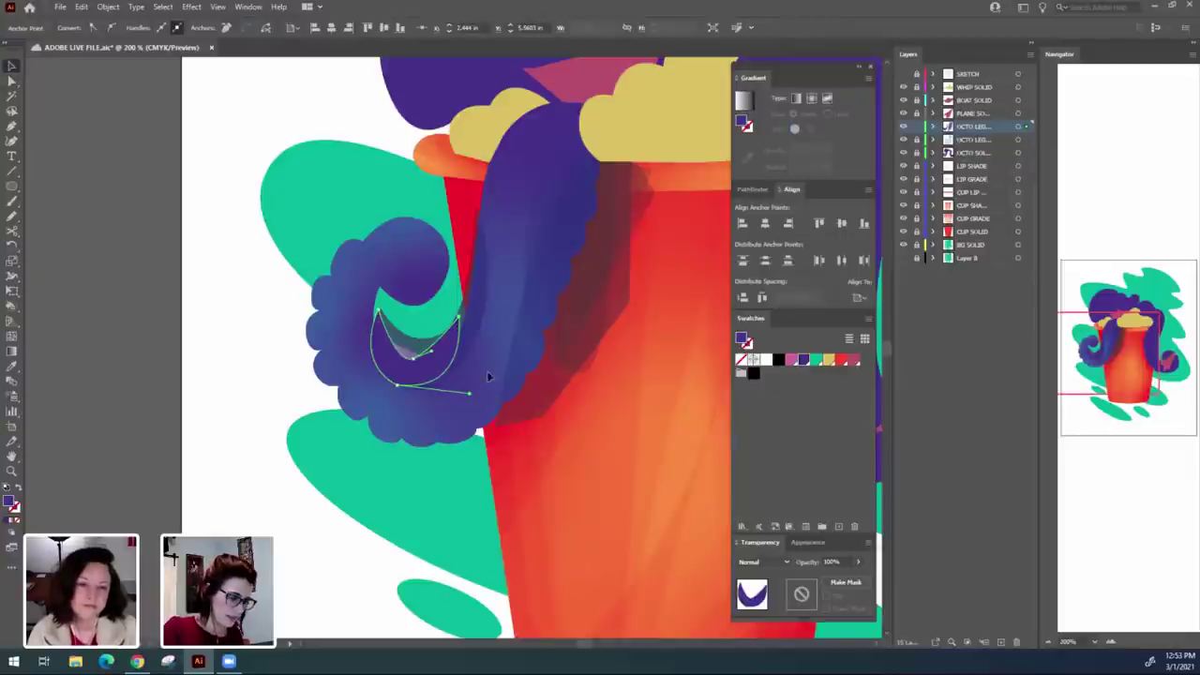
pyautogui.click(775, 562)
pyautogui.click(786, 366)
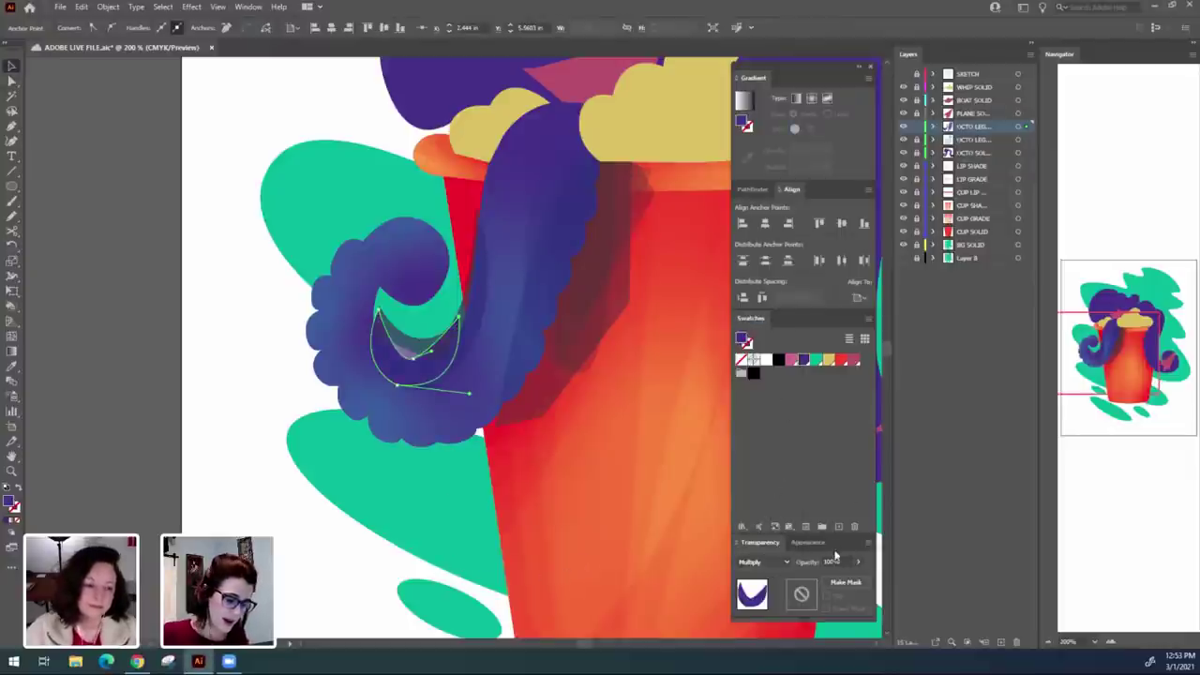
pyautogui.press('Tab')
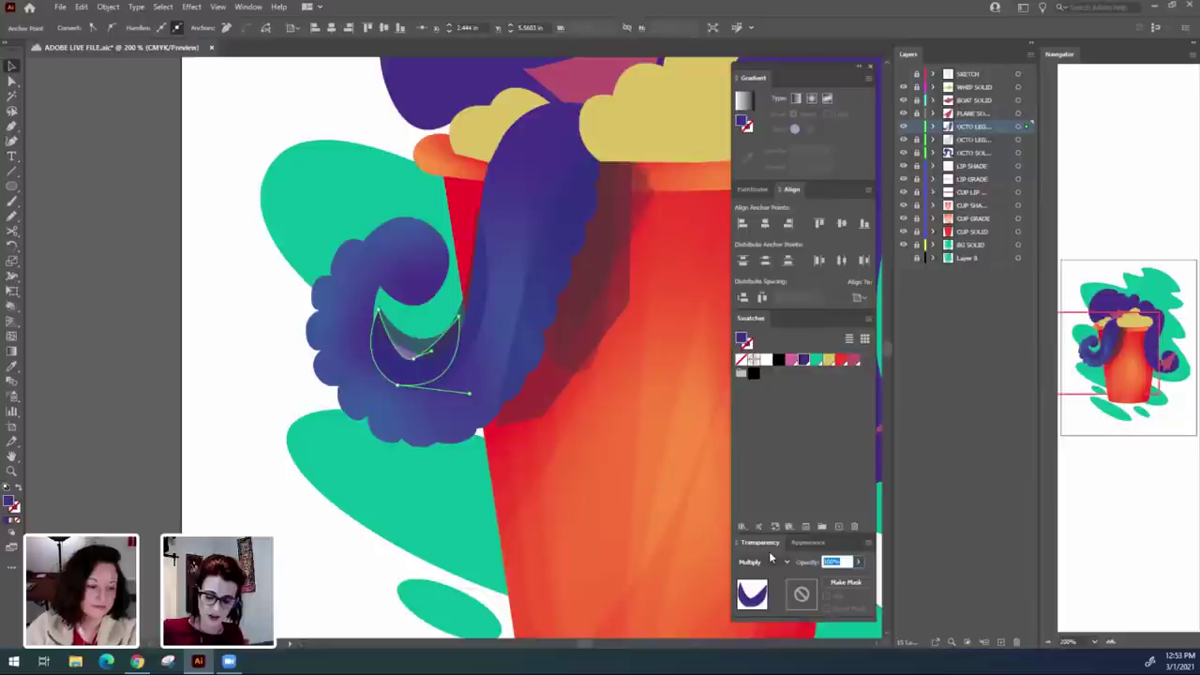
pyautogui.press('Return')
pyautogui.click(342, 575)
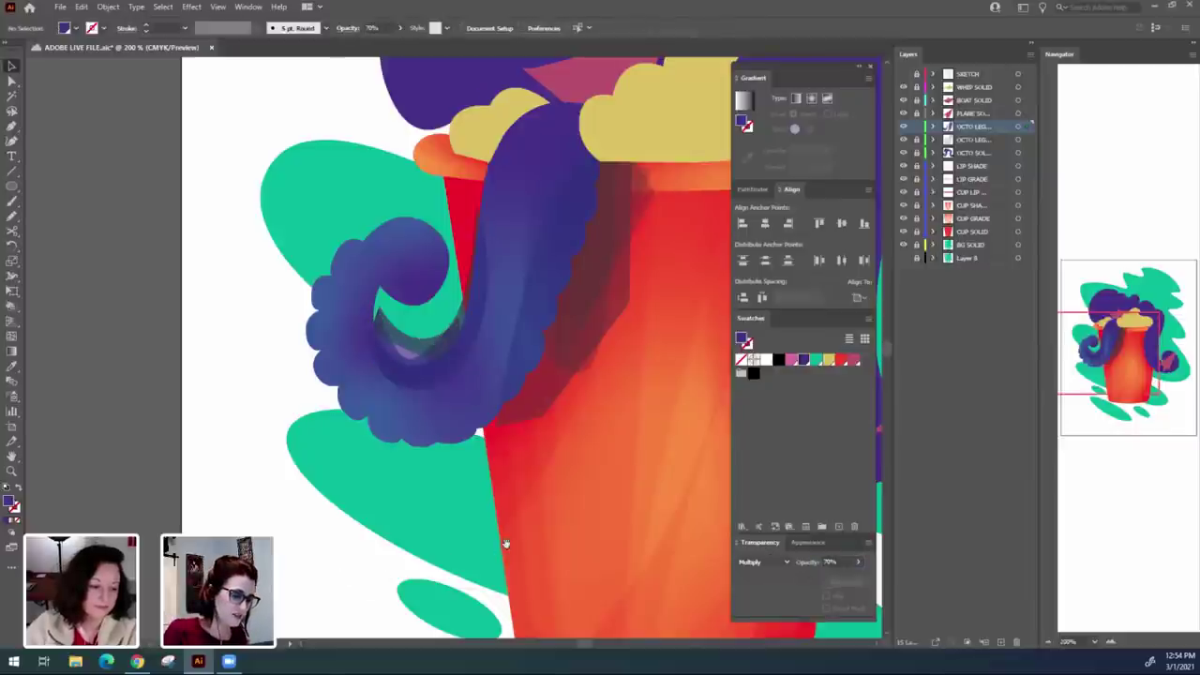
# Examine the shading inside the tentacle curl in the context of the whole illustration.
pyautogui.moveTo(569, 464); pyautogui.dragTo(541, 456)
pyautogui.hotkey('ctrl', '-')
pyautogui.hotkey('ctrl', '-')
pyautogui.hotkey('ctrl', '-')
pyautogui.hotkey('ctrl', '-')
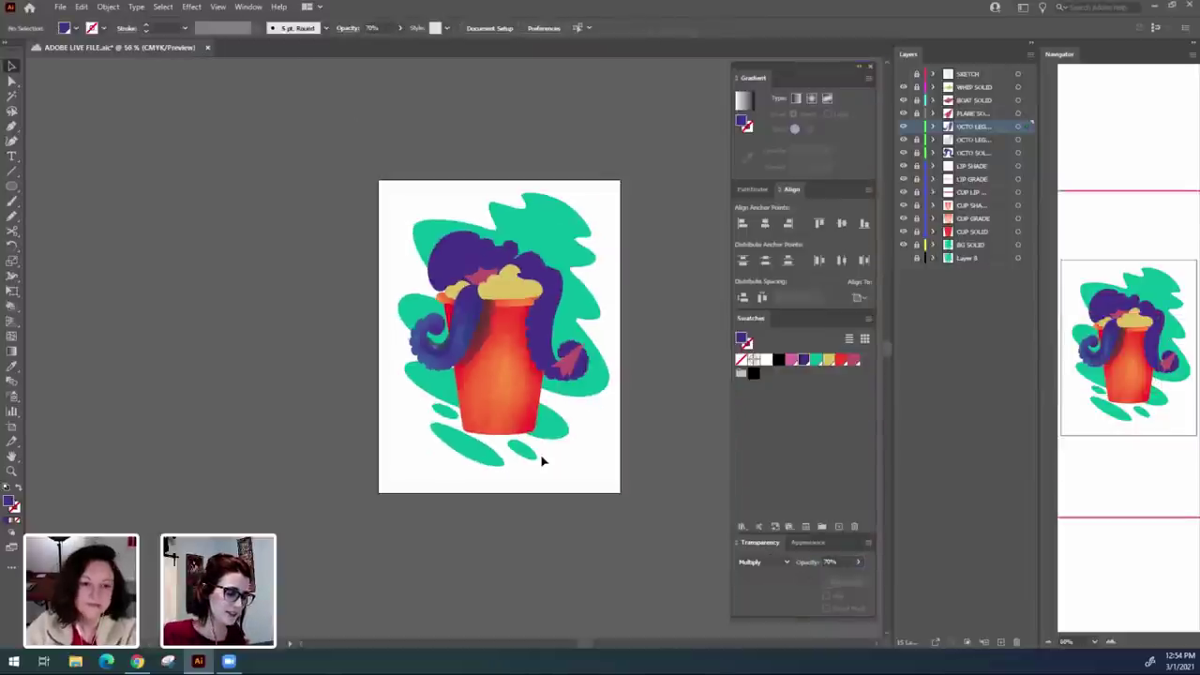
pyautogui.hotkey('ctrl', '+')
pyautogui.hotkey('ctrl', '+')
pyautogui.hotkey('ctrl', '+')
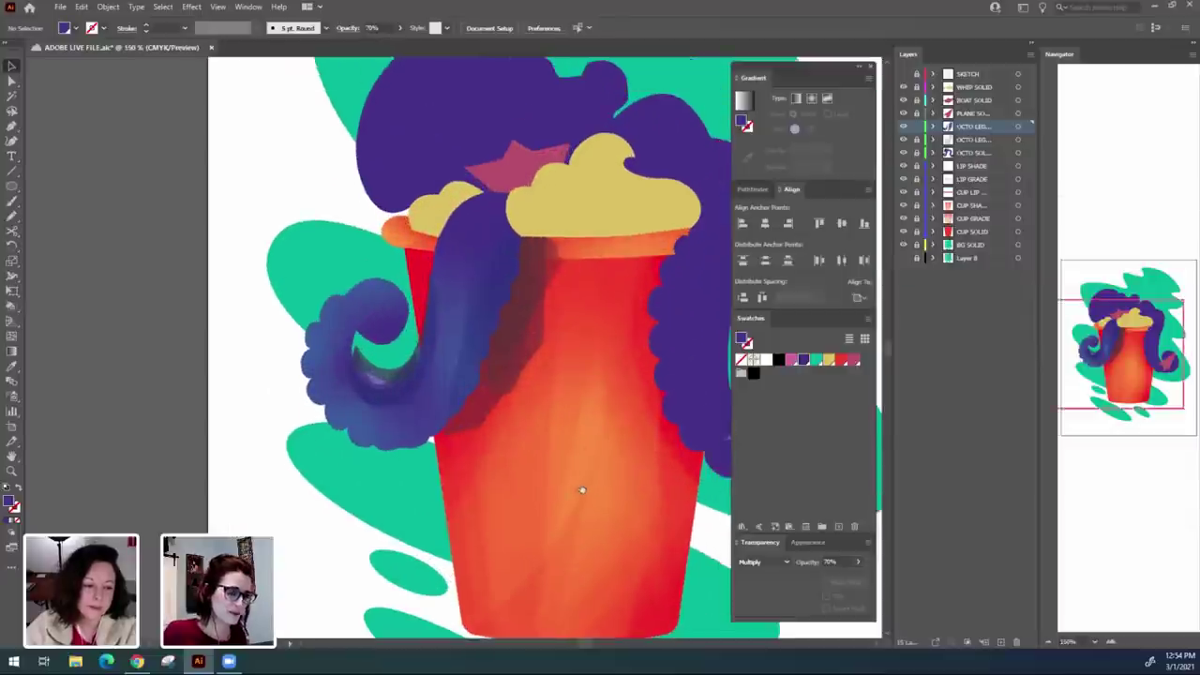
# Move the original crescent shadow's upper anchor down along the tentacle, adjust its curve handle, and deselect the shape.
pyautogui.click(428, 343)
pyautogui.moveTo(426, 281); pyautogui.dragTo(419, 312)
pyautogui.moveTo(441, 378); pyautogui.dragTo(440, 384)
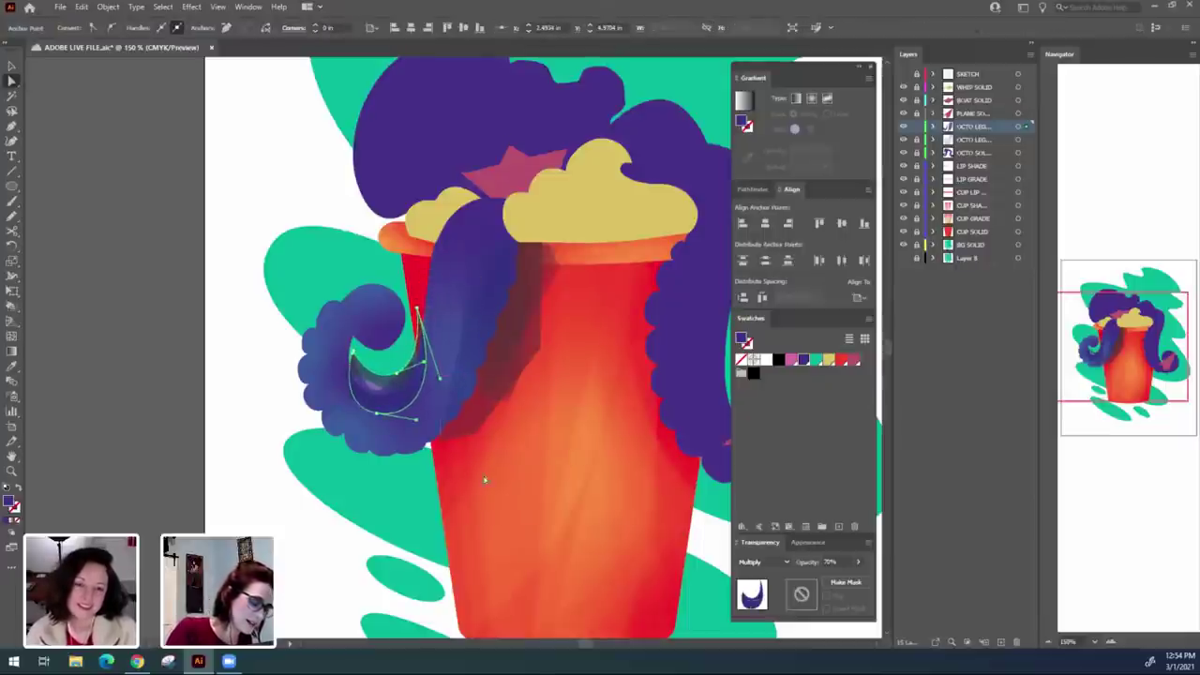
pyautogui.click(485, 481)
# Select the large 50% shadow overlapping the cup and move its upper curve anchor slightly toward the cup.
pyautogui.moveTo(565, 506); pyautogui.dragTo(514, 490)
pyautogui.click(399, 419)
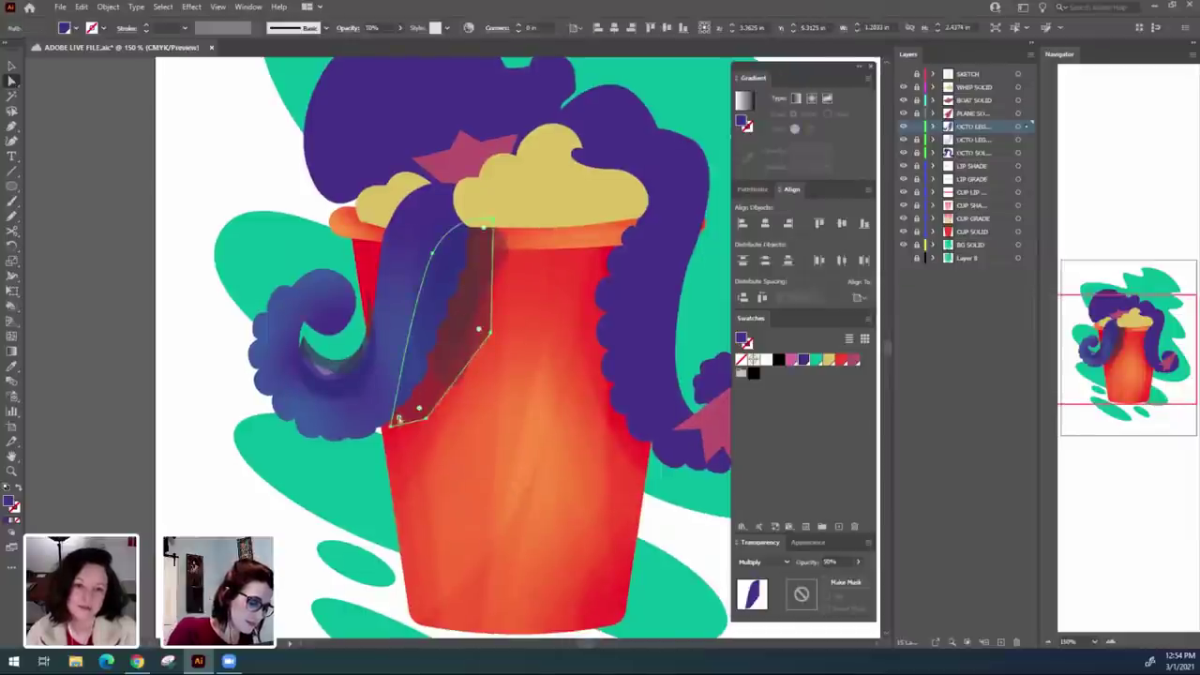
pyautogui.click(391, 427)
pyautogui.moveTo(432, 254); pyautogui.dragTo(443, 260)
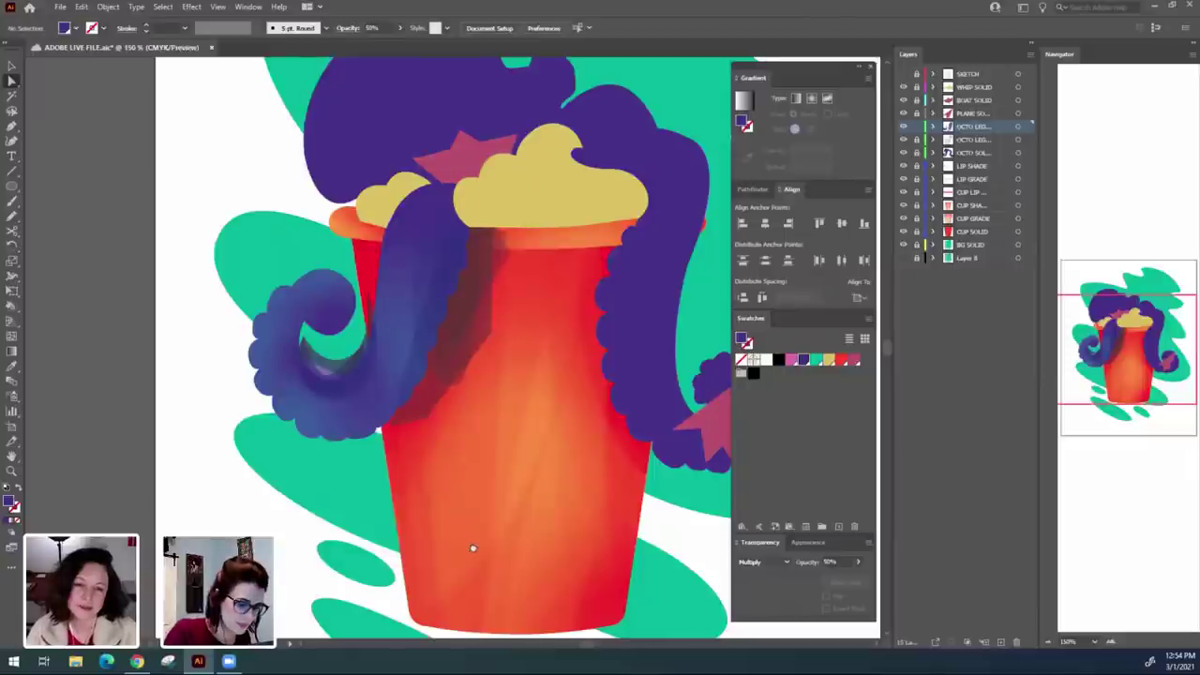
# Adjust the curves of the overlapping shadows along the tentacle's side facing the cup, and deselect them.
pyautogui.click(447, 249)
pyautogui.moveTo(442, 244); pyautogui.dragTo(467, 189)
pyautogui.click(494, 417)
pyautogui.click(447, 267)
pyautogui.moveTo(455, 346); pyautogui.dragTo(432, 373)
pyautogui.hotkey('ctrl', 'shift', 'a')
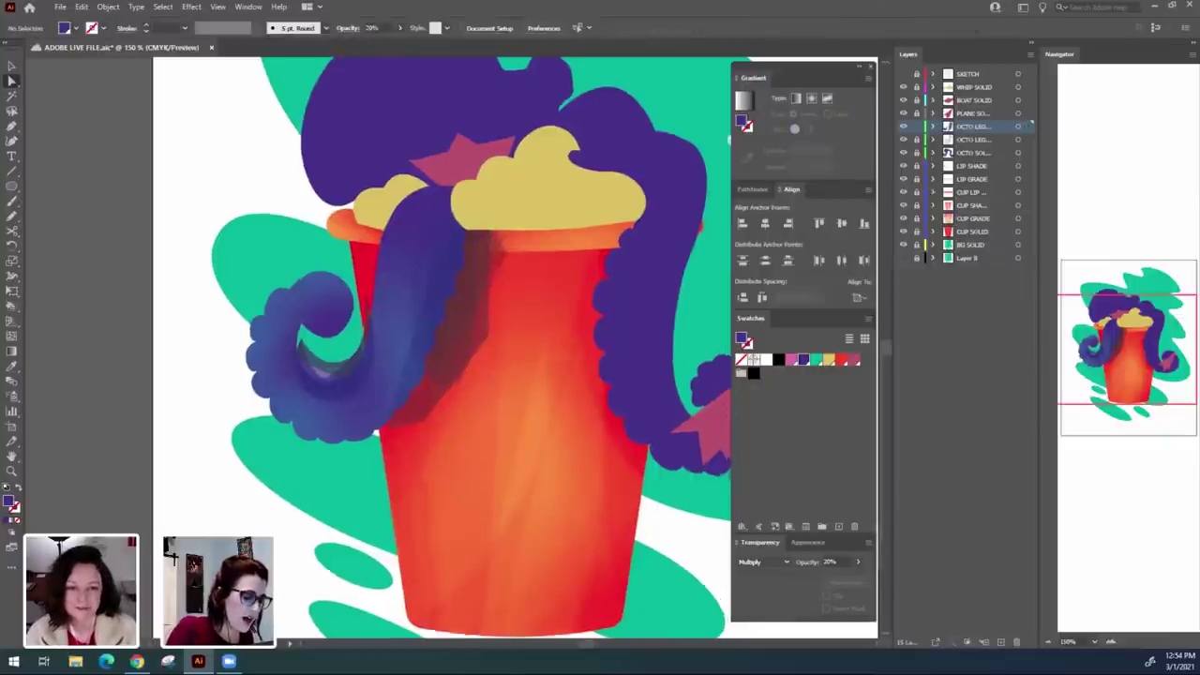
pyautogui.scroll(-1, 371, 511)
pyautogui.hscroll(-1, 371, 511)
pyautogui.hotkey('ctrl', '+')
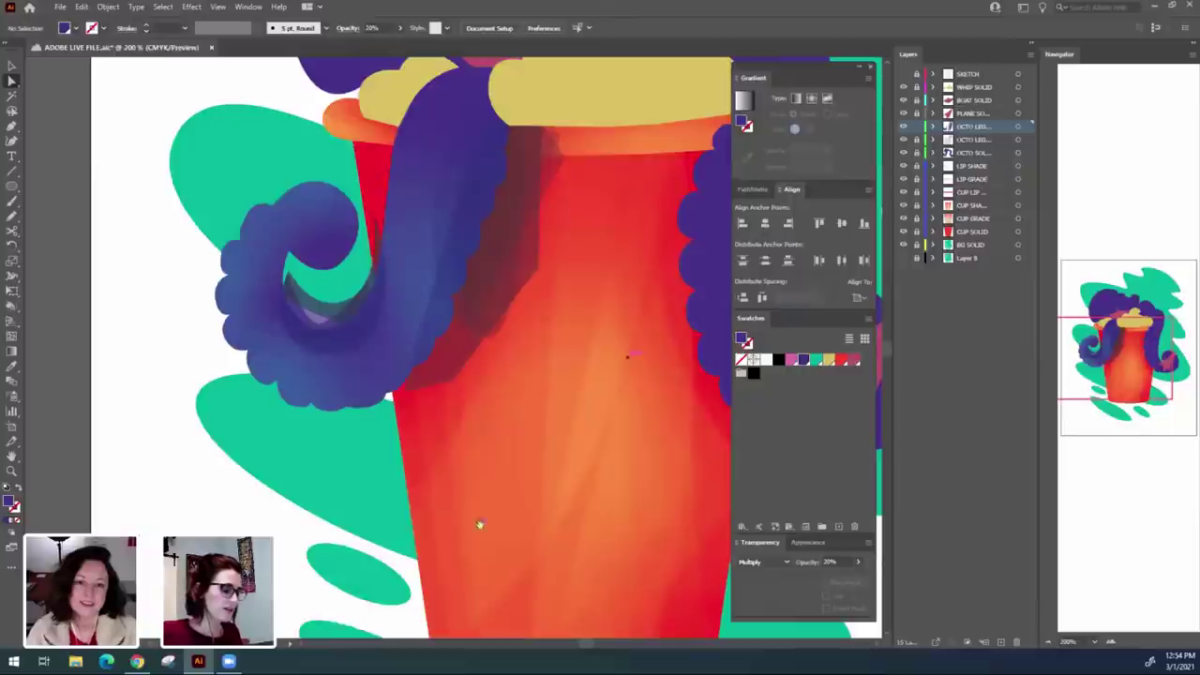
pyautogui.moveTo(479, 523); pyautogui.dragTo(526, 497)
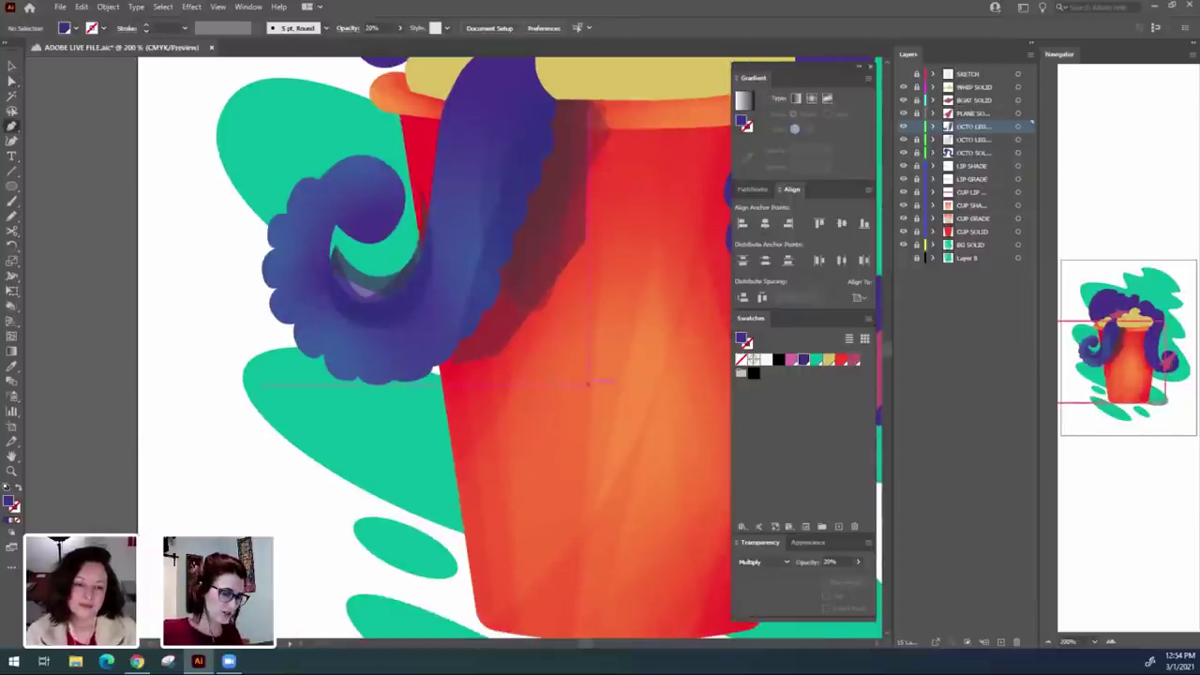
# Draw a small crescent-shaped purple shadow along the inner edge of the tentacle curl with the Pen tool.
pyautogui.moveTo(335, 214); pyautogui.dragTo(405, 258)
pyautogui.click(398, 289)
pyautogui.click(337, 213)
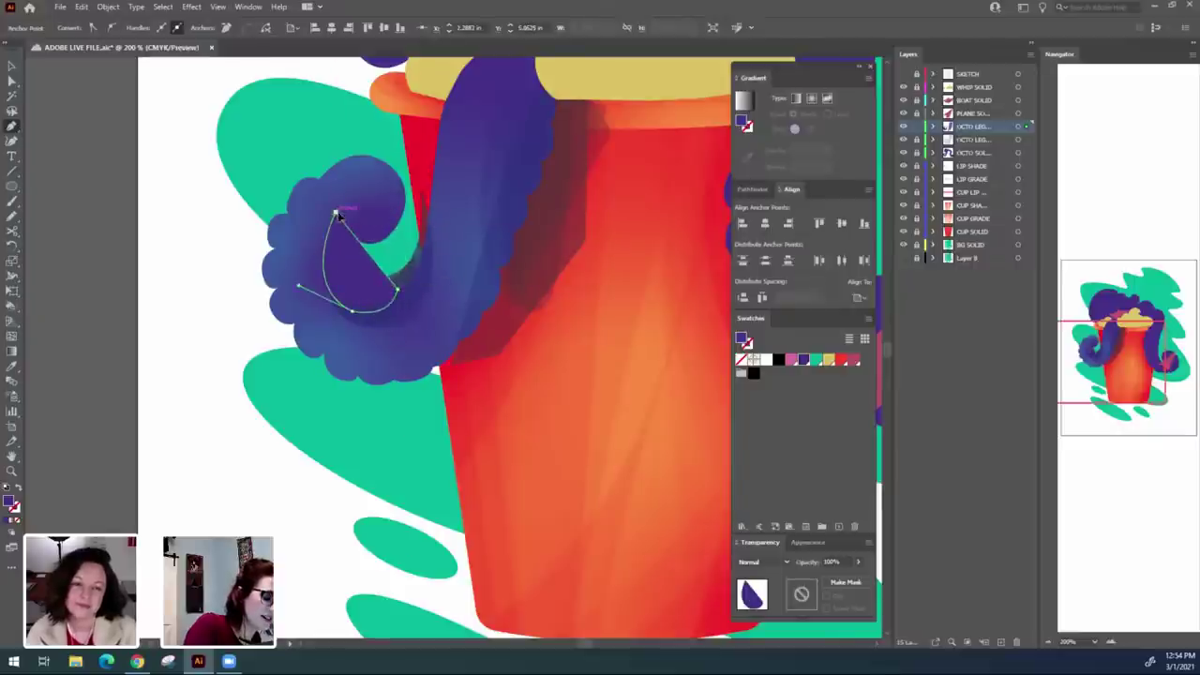
pyautogui.moveTo(335, 214); pyautogui.dragTo(329, 522)
pyautogui.press('v')
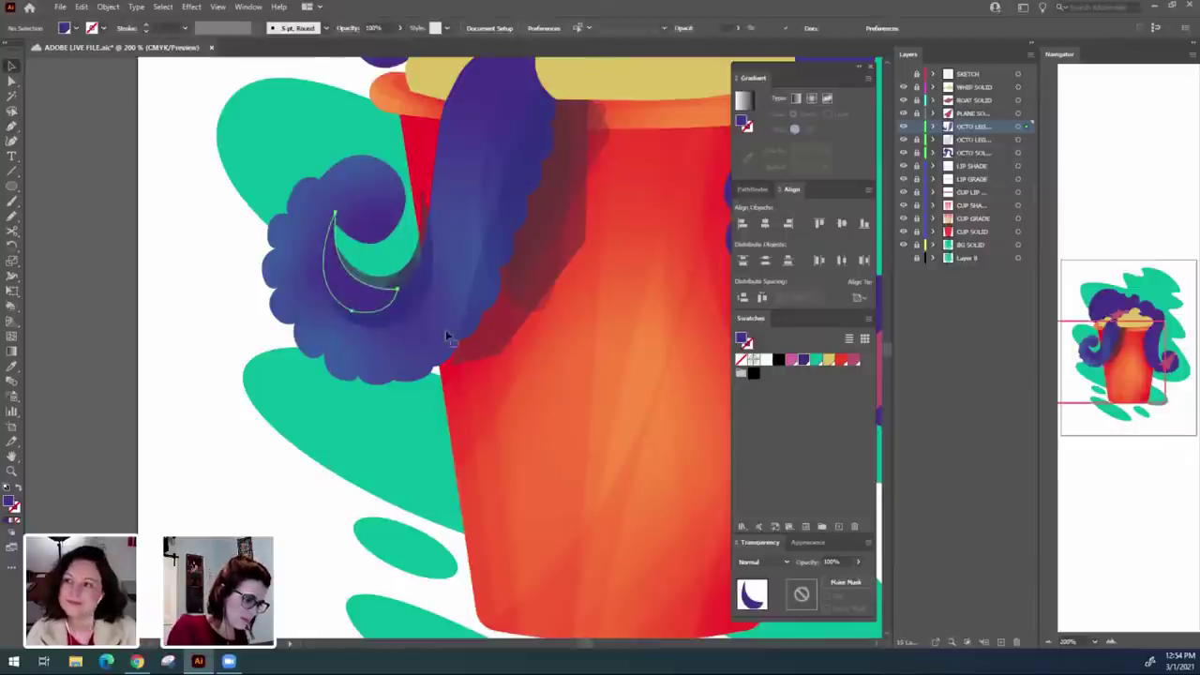
# Set the new crescent's blend mode to Multiply and its opacity to 30%, and deselect it.
pyautogui.click(773, 566)
pyautogui.click(791, 375)
pyautogui.click(832, 561)
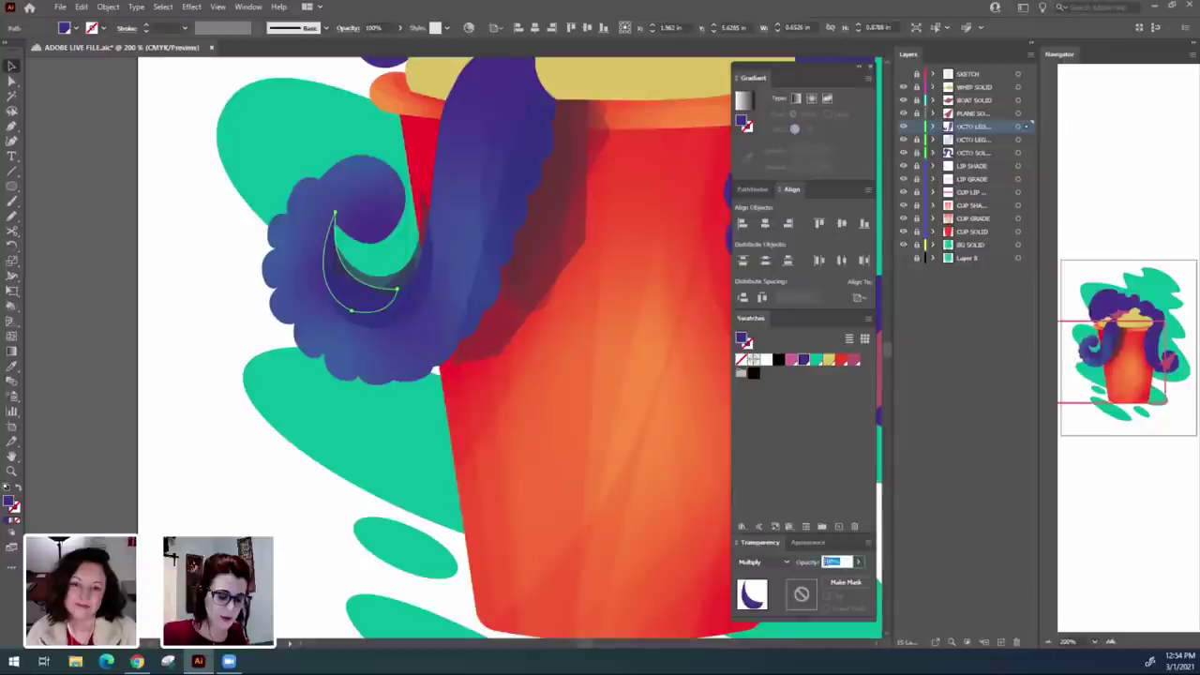
pyautogui.write('30')
pyautogui.press('Return')
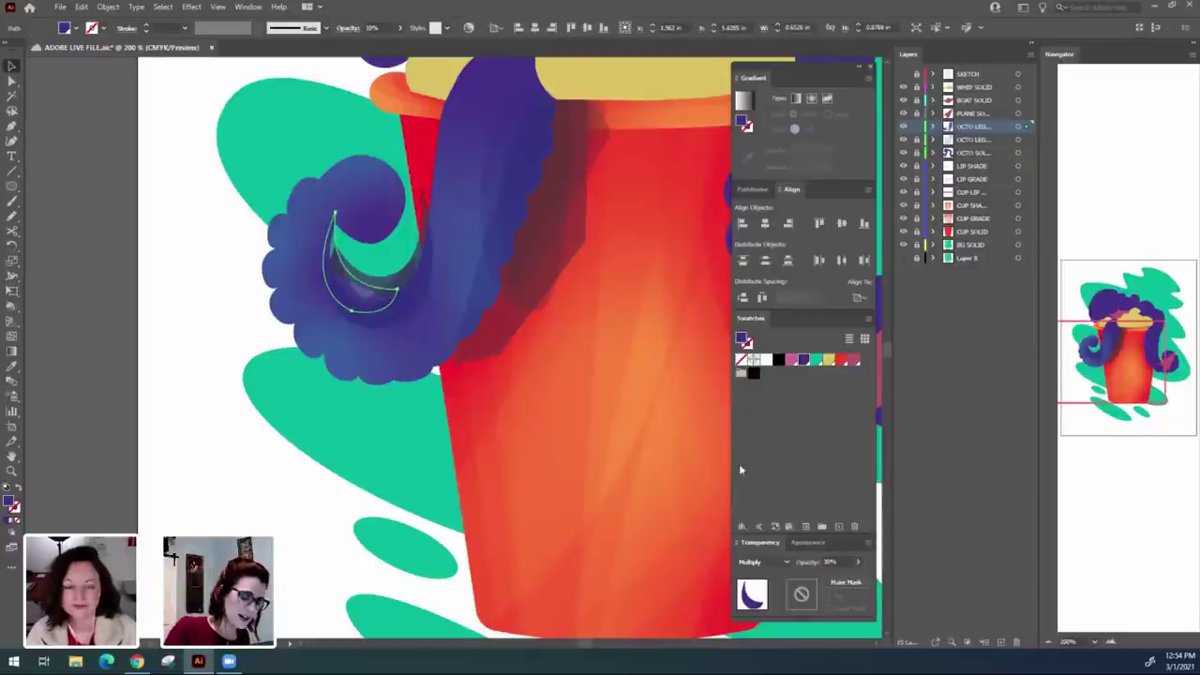
pyautogui.click(285, 514)
# Adjust the upper anchor of the 30% crescent inside the curl, reshape its lower curve, and deselect it.
pyautogui.hotkey('ctrl', '0')
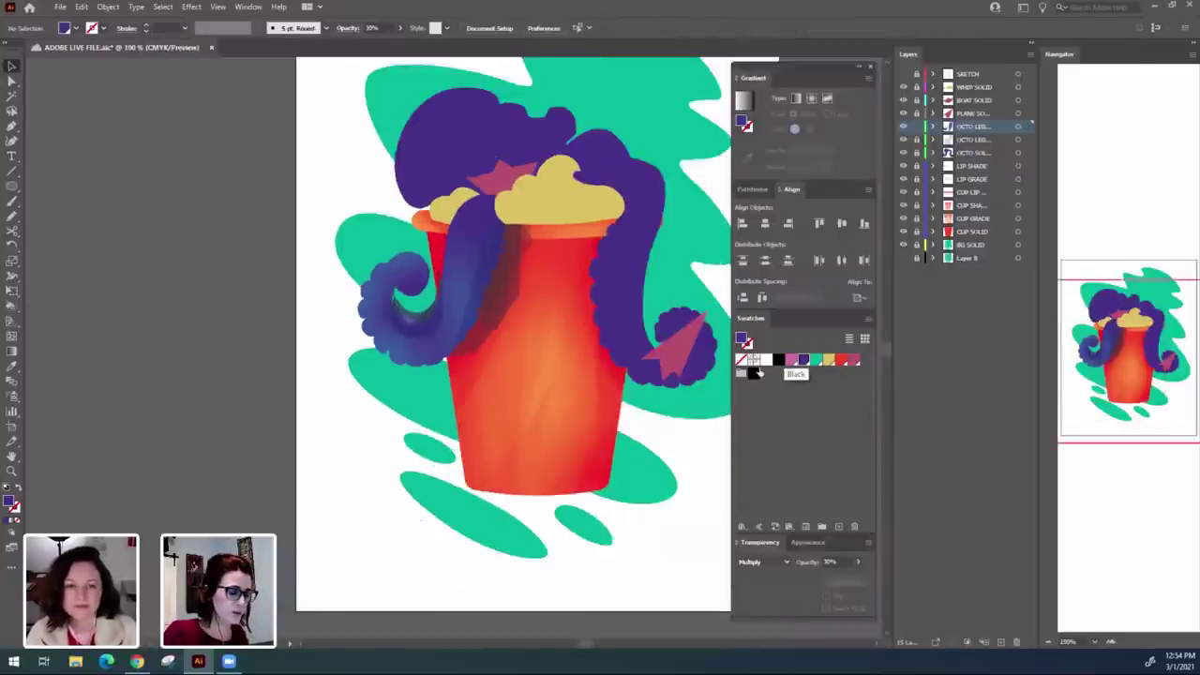
pyautogui.hotkey('ctrl', '+')
pyautogui.hotkey('ctrl', '+')
pyautogui.hotkey('ctrl', '+')
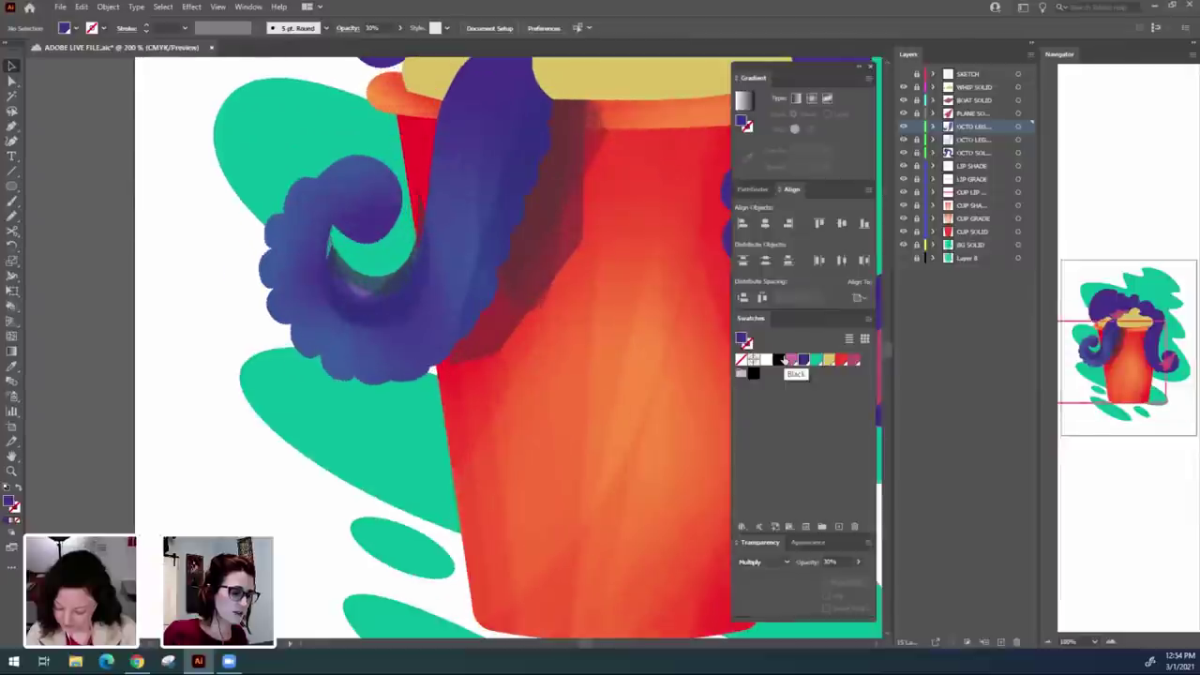
pyautogui.moveTo(387, 435); pyautogui.dragTo(517, 504)
pyautogui.hotkey('ctrl', '=')
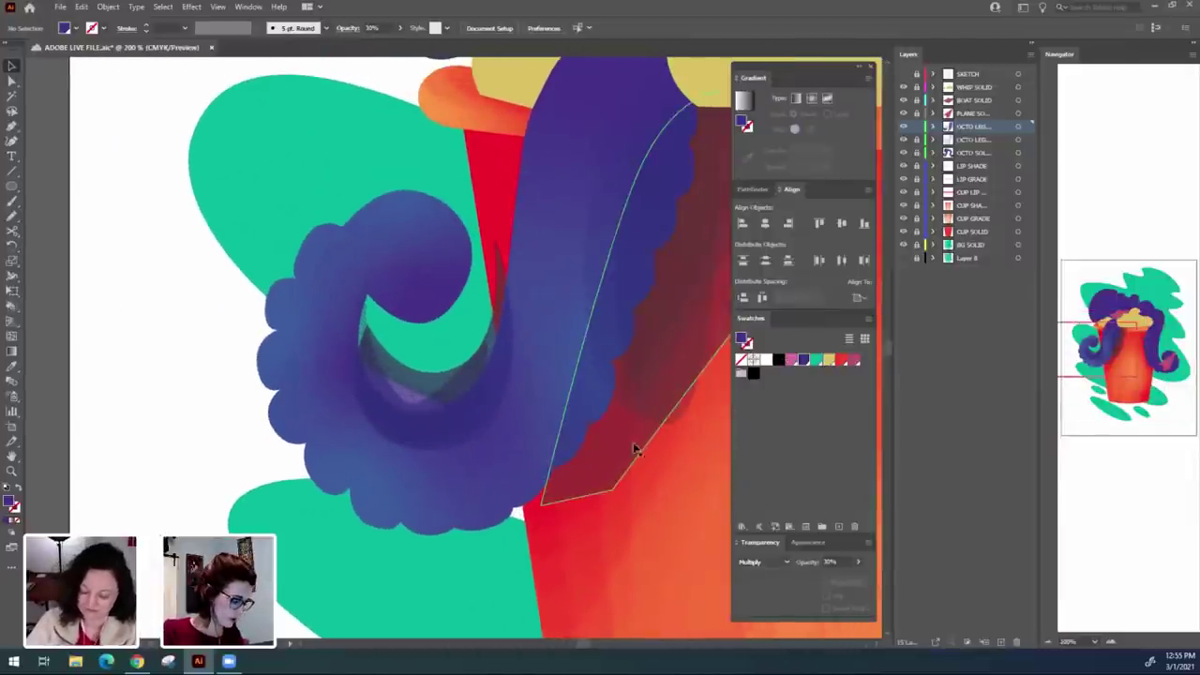
pyautogui.press('a')
pyautogui.moveTo(367, 281); pyautogui.dragTo(369, 286)
pyautogui.click(405, 349)
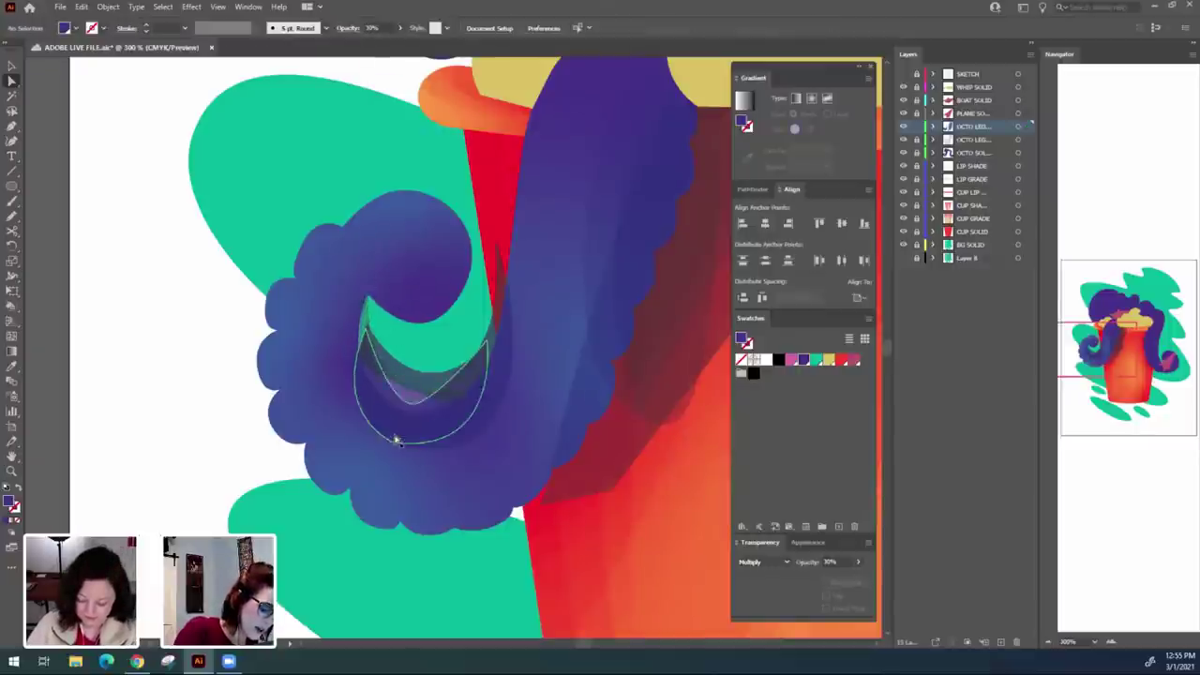
pyautogui.moveTo(392, 434); pyautogui.dragTo(427, 358)
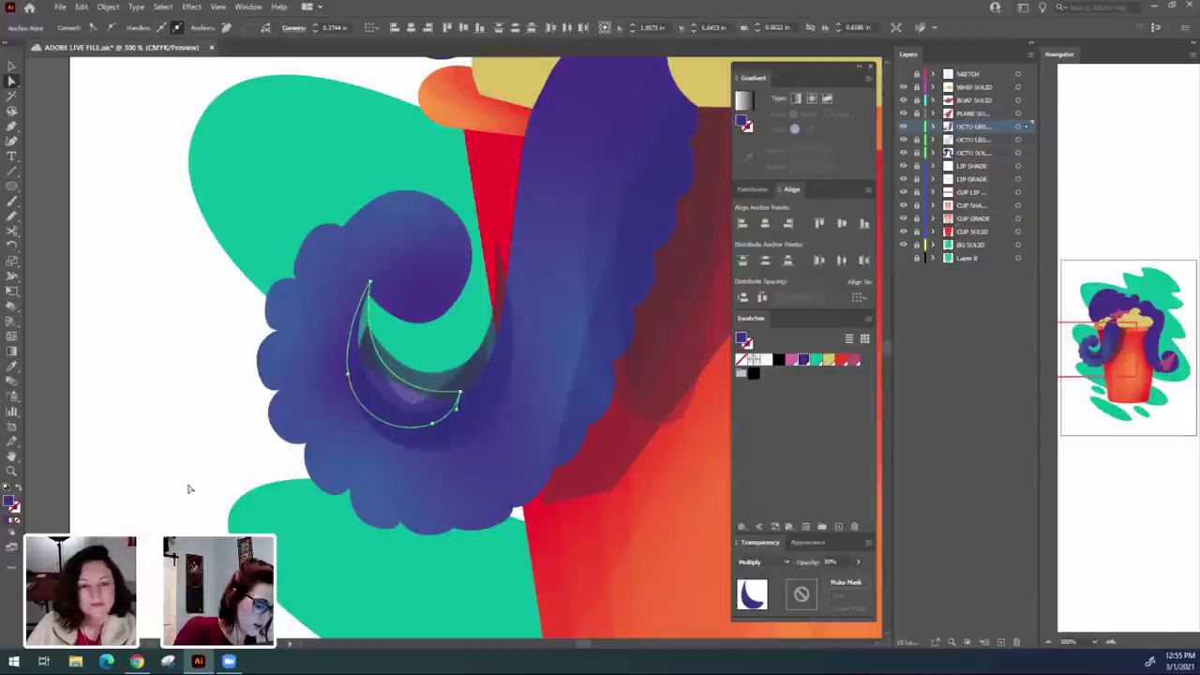
pyautogui.click(188, 489)
# Select the larger shadow inside the tentacle curl to check its outline, deselect it, and review the shading.
pyautogui.moveTo(421, 584); pyautogui.dragTo(371, 560)
pyautogui.click(426, 413)
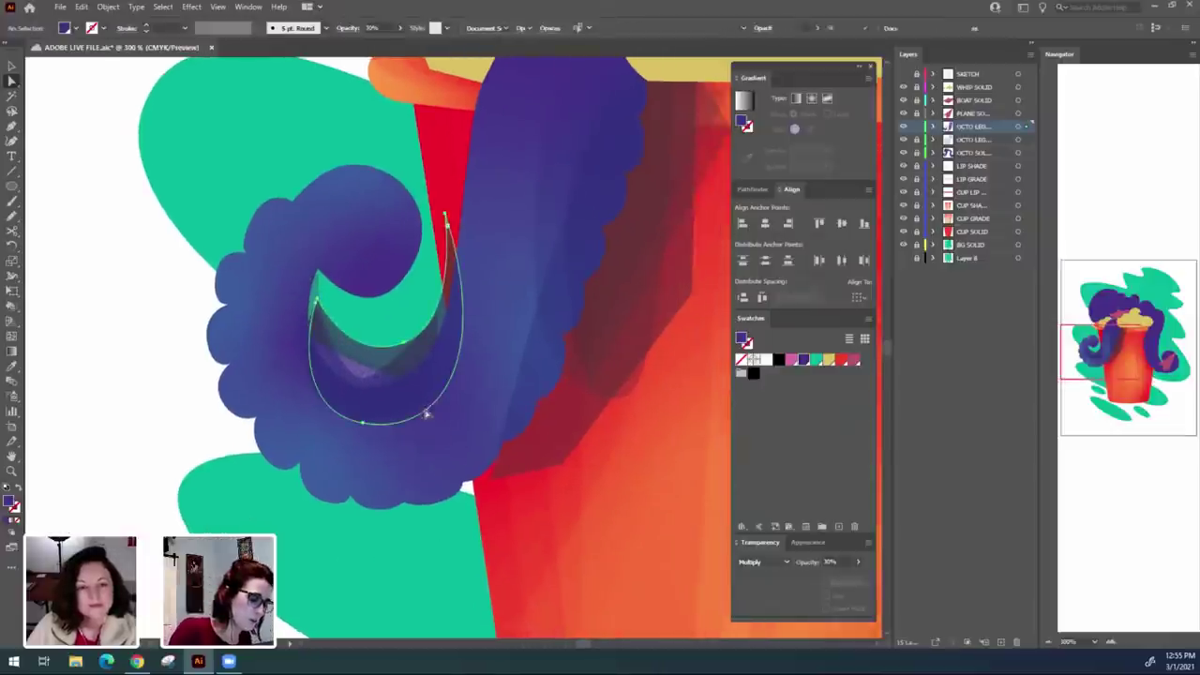
pyautogui.click(187, 428)
pyautogui.hotkey('ctrl', '-')
pyautogui.hotkey('ctrl', '-')
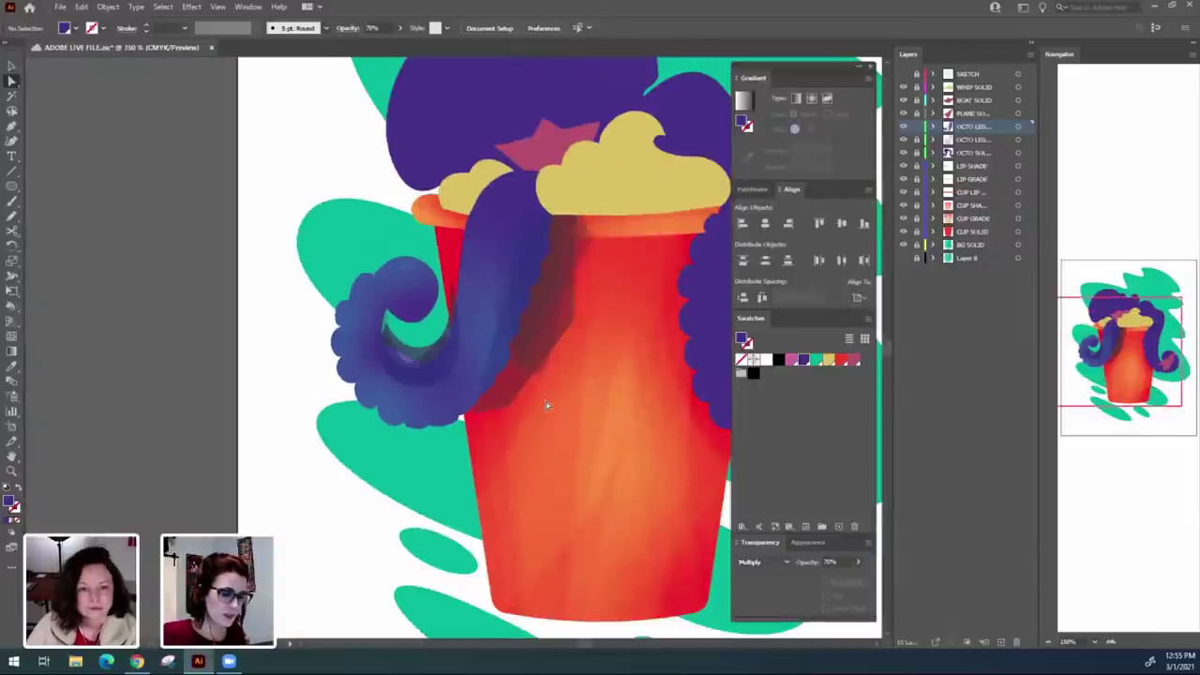
# Make the SKETCH layer visible over the artwork as a guide for the tentacle curl.
pyautogui.click(904, 74)
pyautogui.hscroll(1, 836, 440)
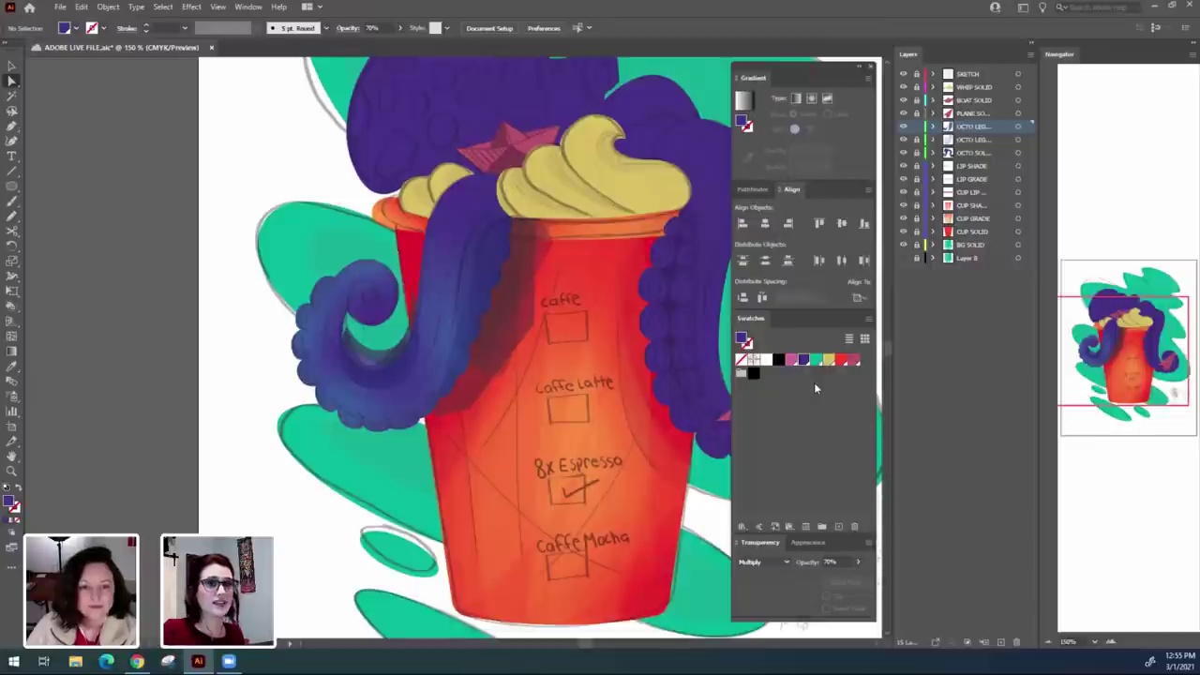
pyautogui.moveTo(520, 390); pyautogui.dragTo(552, 406)
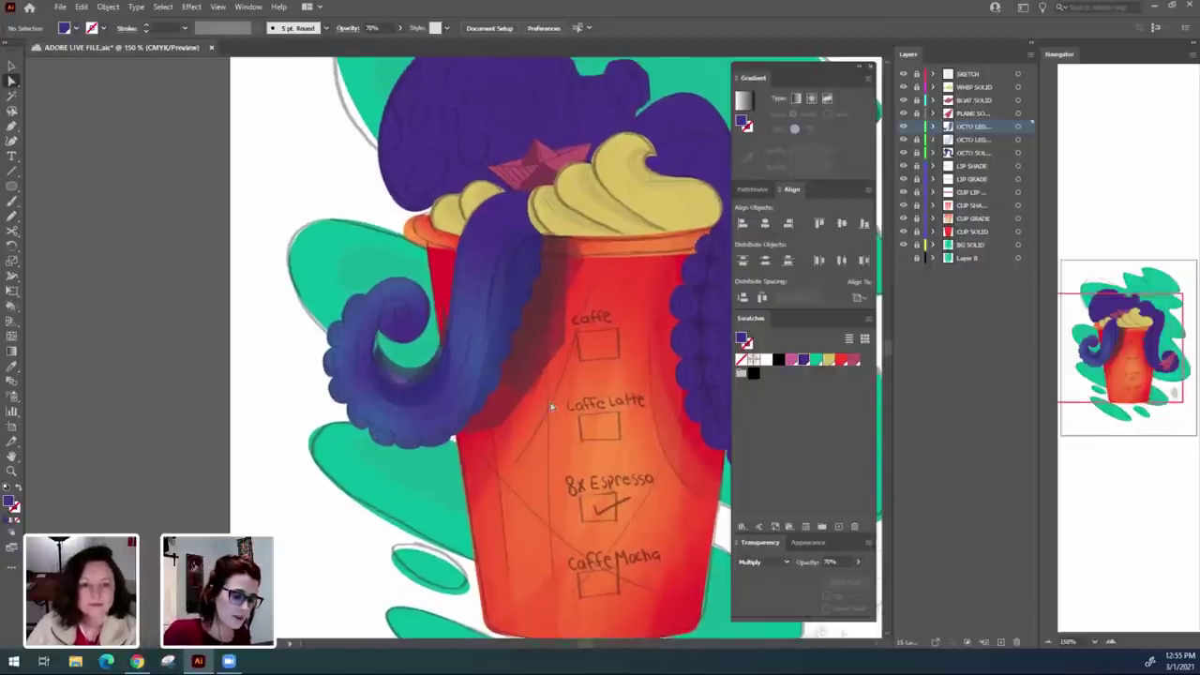
pyautogui.hscroll(2, 627, 560)
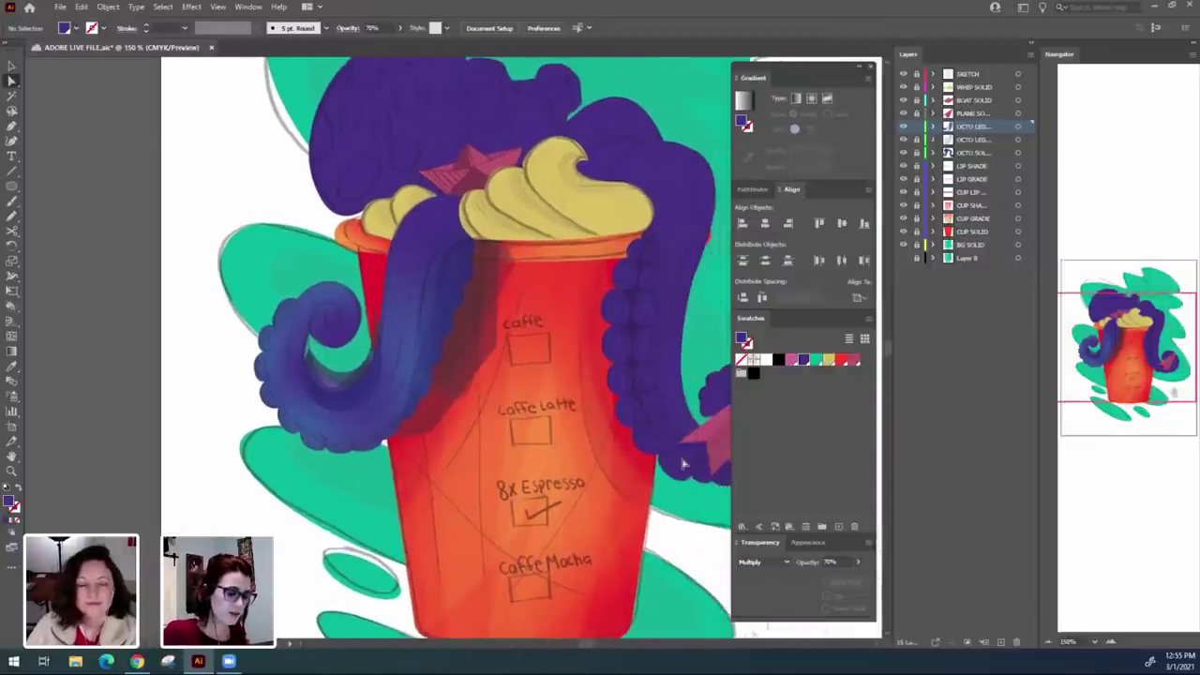
pyautogui.hotkey('ctrl', '=')
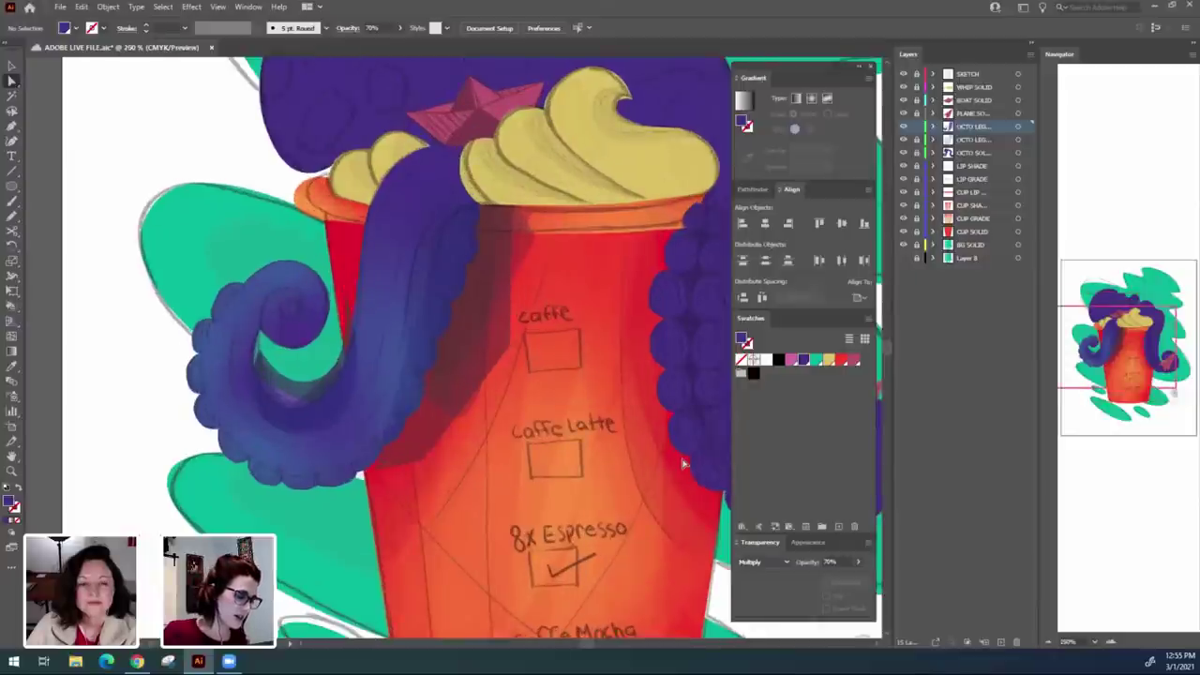
pyautogui.moveTo(349, 507); pyautogui.dragTo(440, 549)
pyautogui.scroll(1, 467, 443)
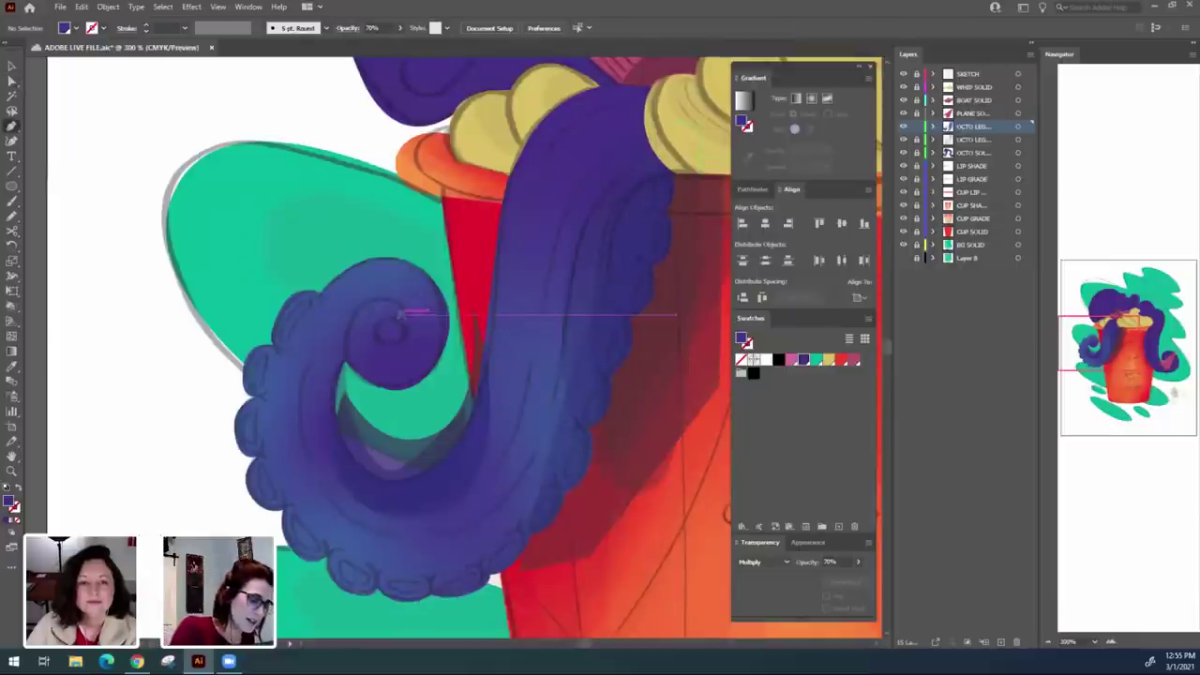
pyautogui.click(407, 315)
pyautogui.moveTo(365, 344); pyautogui.dragTo(435, 305)
pyautogui.click(414, 339)
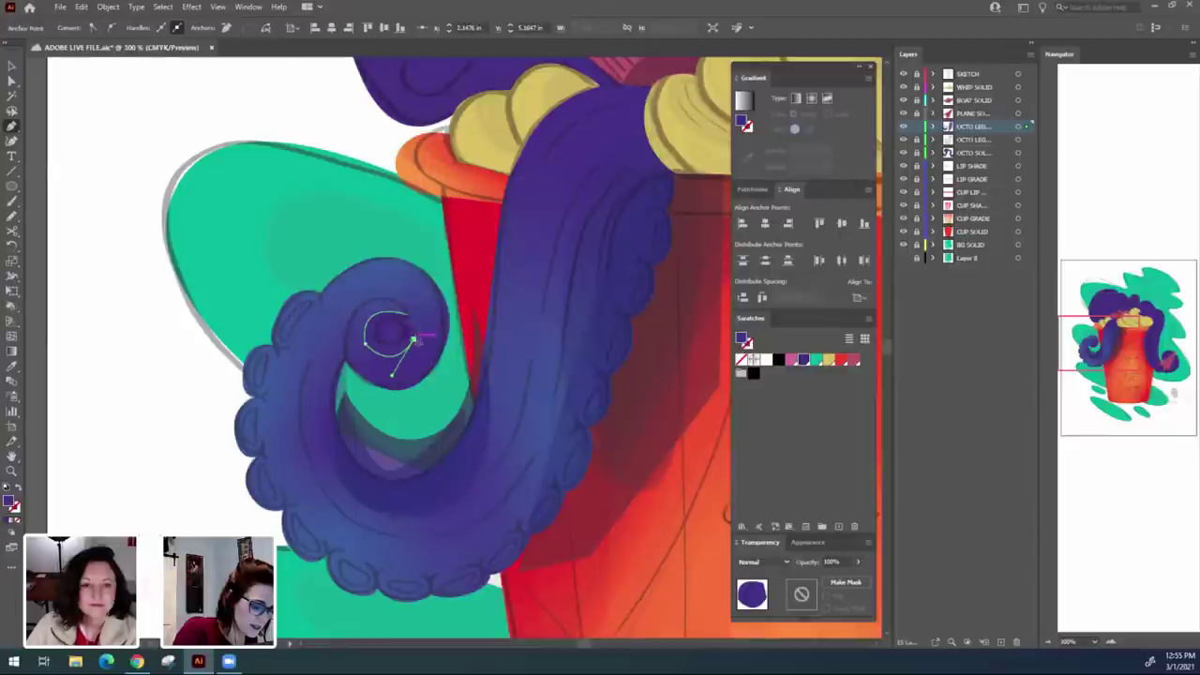
pyautogui.click(408, 314)
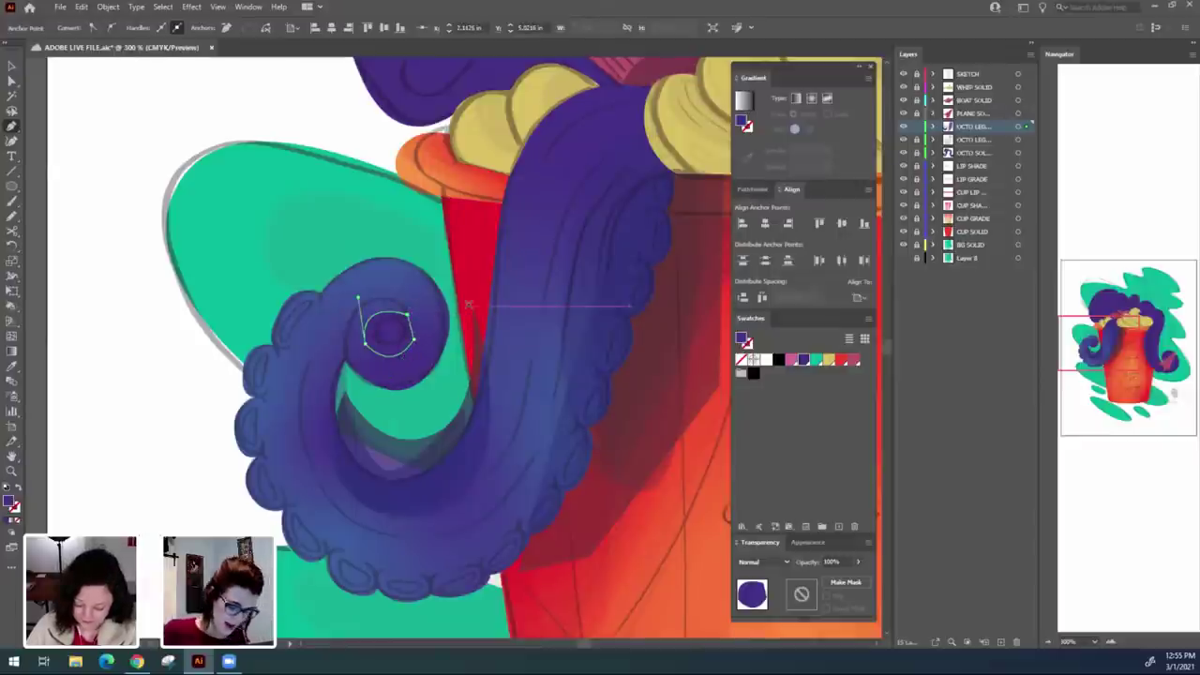
pyautogui.press('Delete')
pyautogui.hotkey('ctrl', 'z')
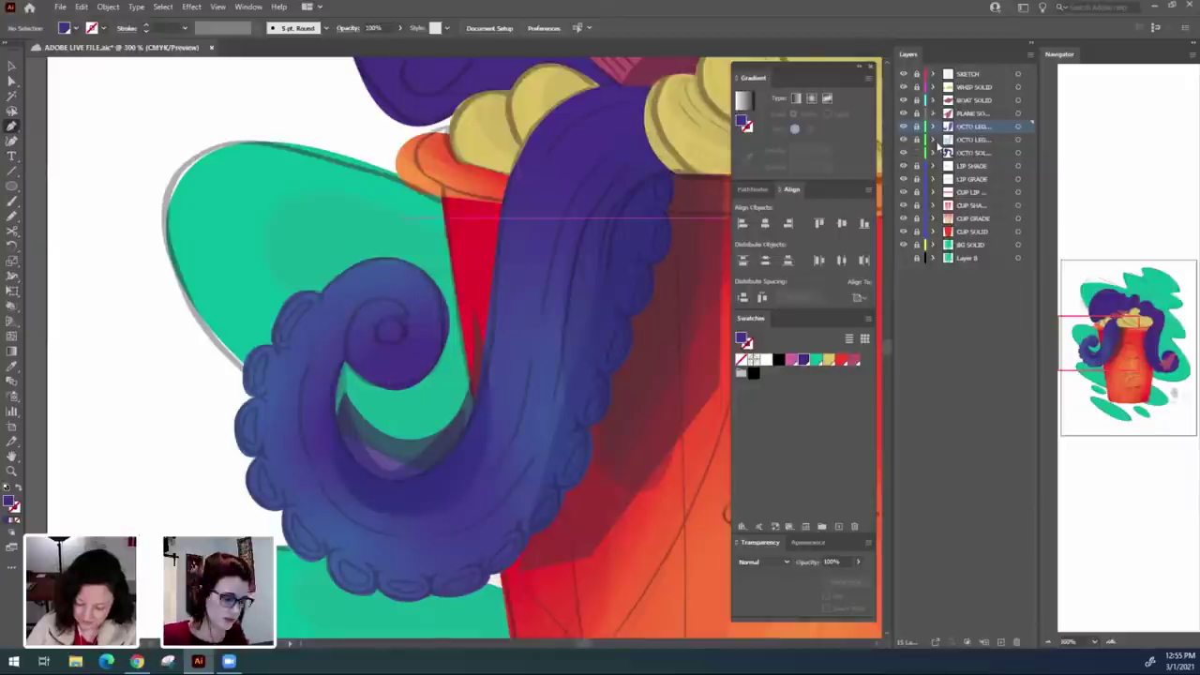
# On the octopus solid-color layer, draw a circle about 0.16 in wide at the curl's spiral center and fill it with the pink swatch.
pyautogui.click(12, 188)
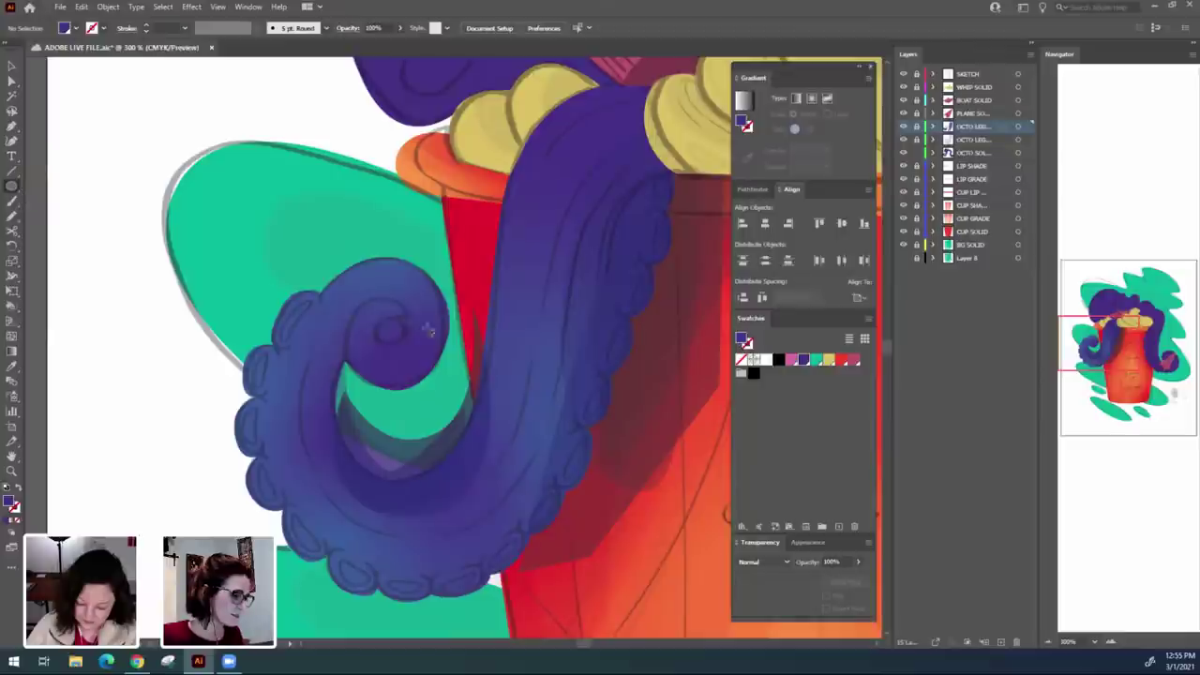
pyautogui.click(971, 154)
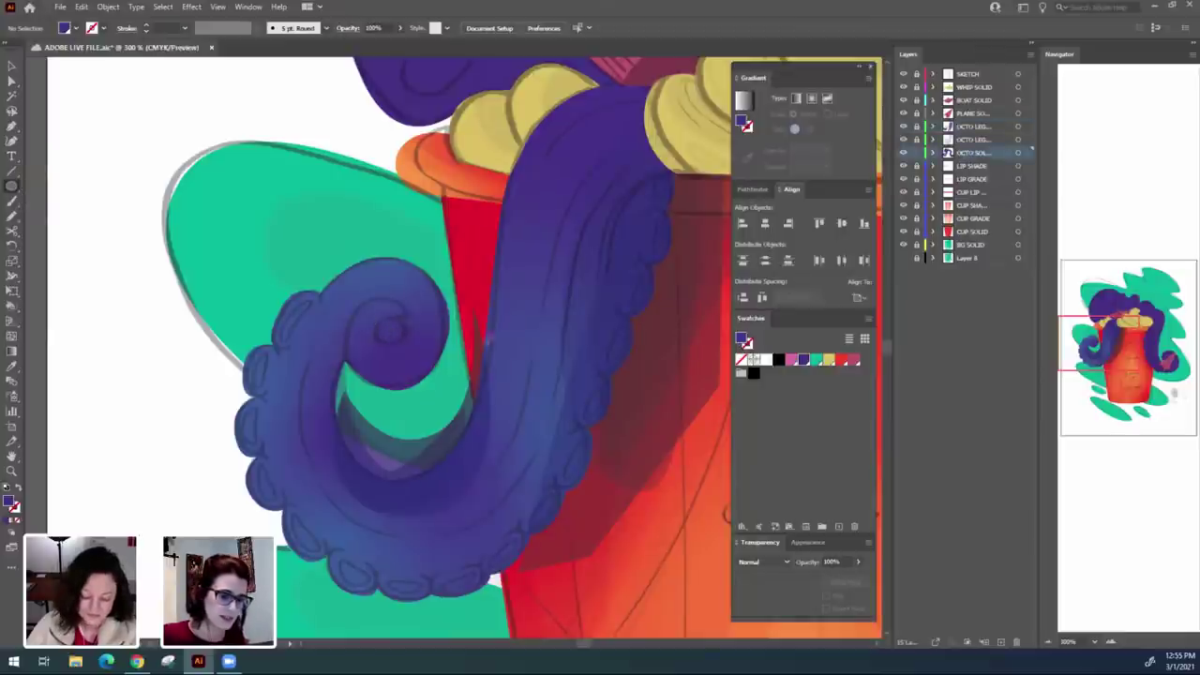
pyautogui.moveTo(373, 319)
pyautogui.mouseDown()
pyautogui.moveTo(404, 344)
pyautogui.moveTo(395, 329)
pyautogui.mouseUp()
pyautogui.hotkey('ctrl', 's')
pyautogui.press('v')
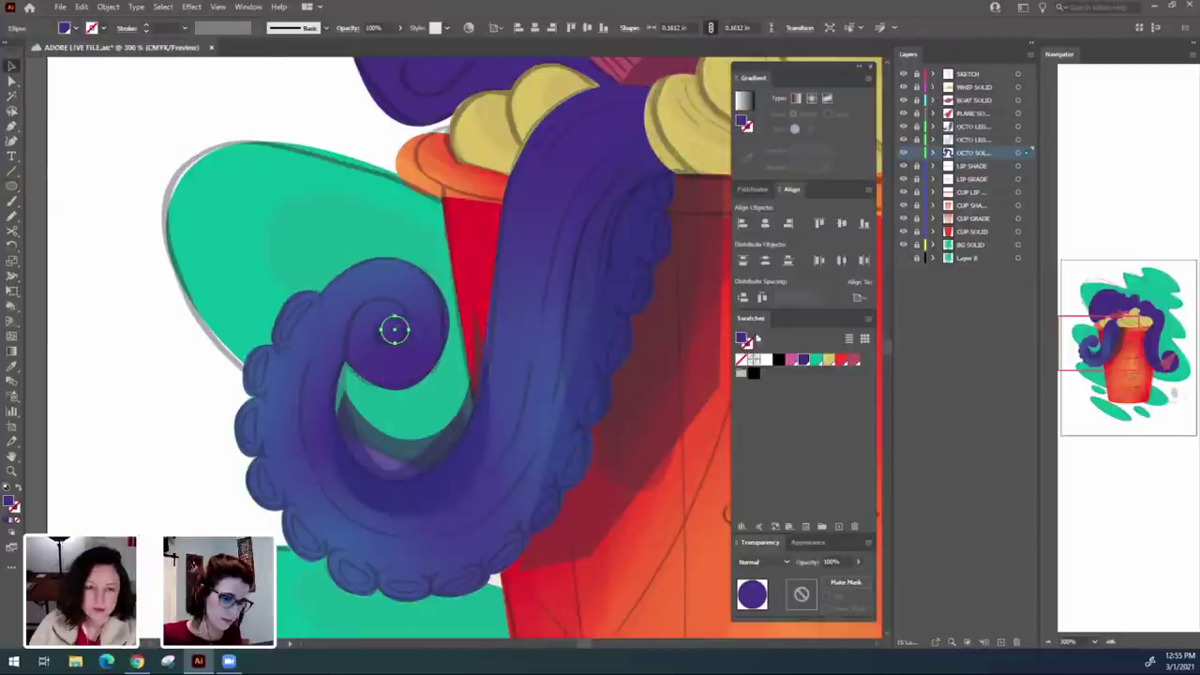
pyautogui.click(799, 359)
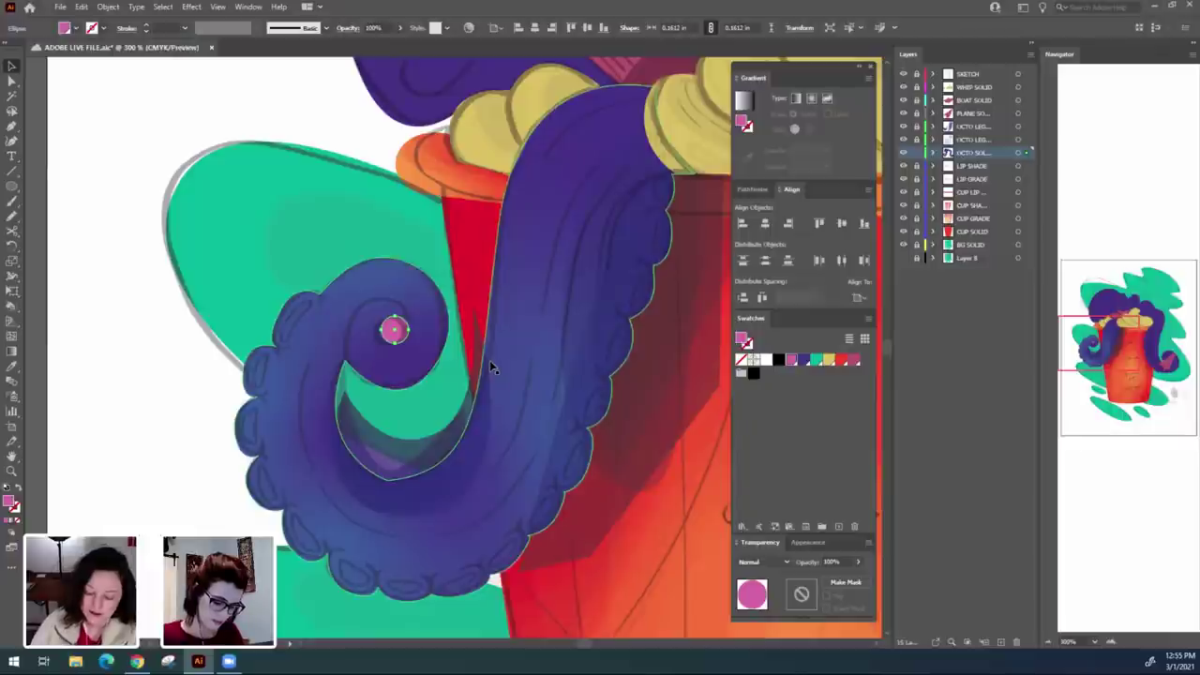
# Move the pink circle and adjust its anchors to fit the center of the sketched spiral, and deselect it.
pyautogui.press('a')
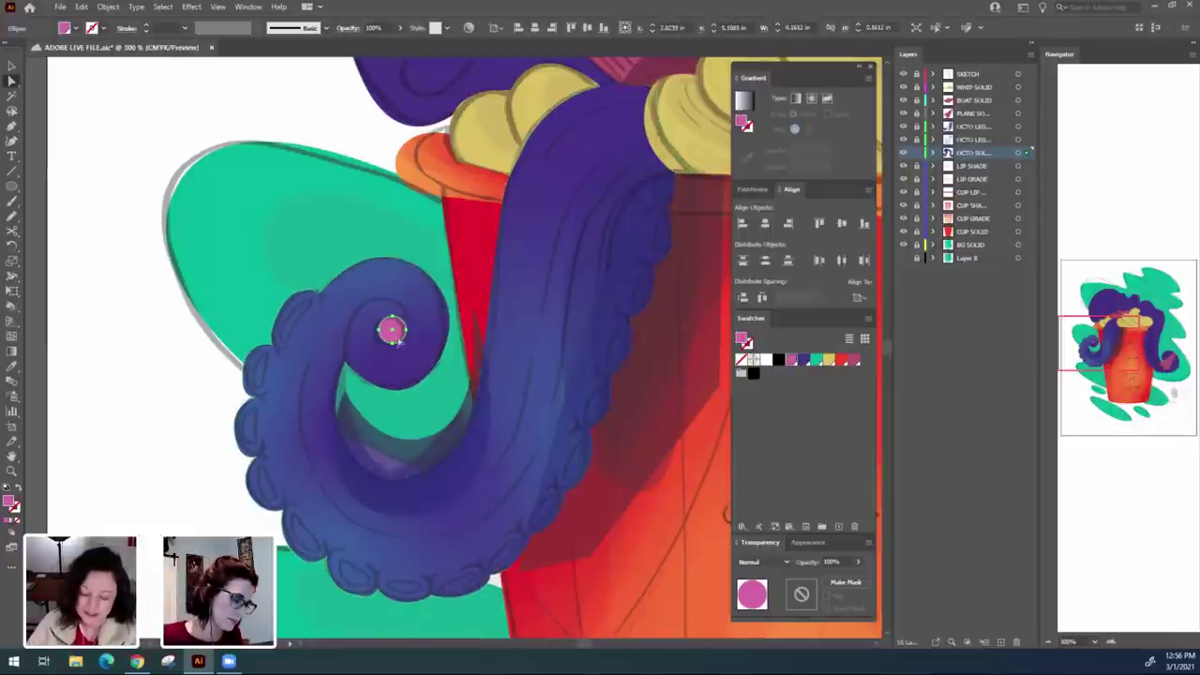
pyautogui.moveTo(378, 330); pyautogui.dragTo(384, 328)
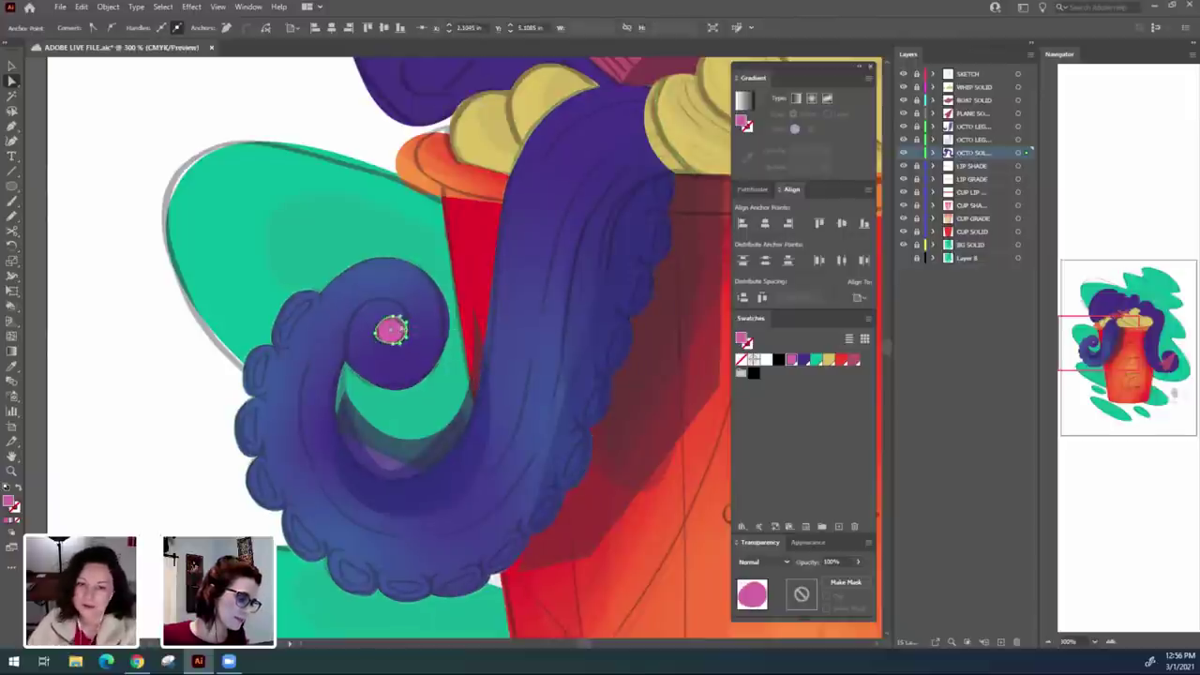
pyautogui.moveTo(393, 319); pyautogui.dragTo(389, 325)
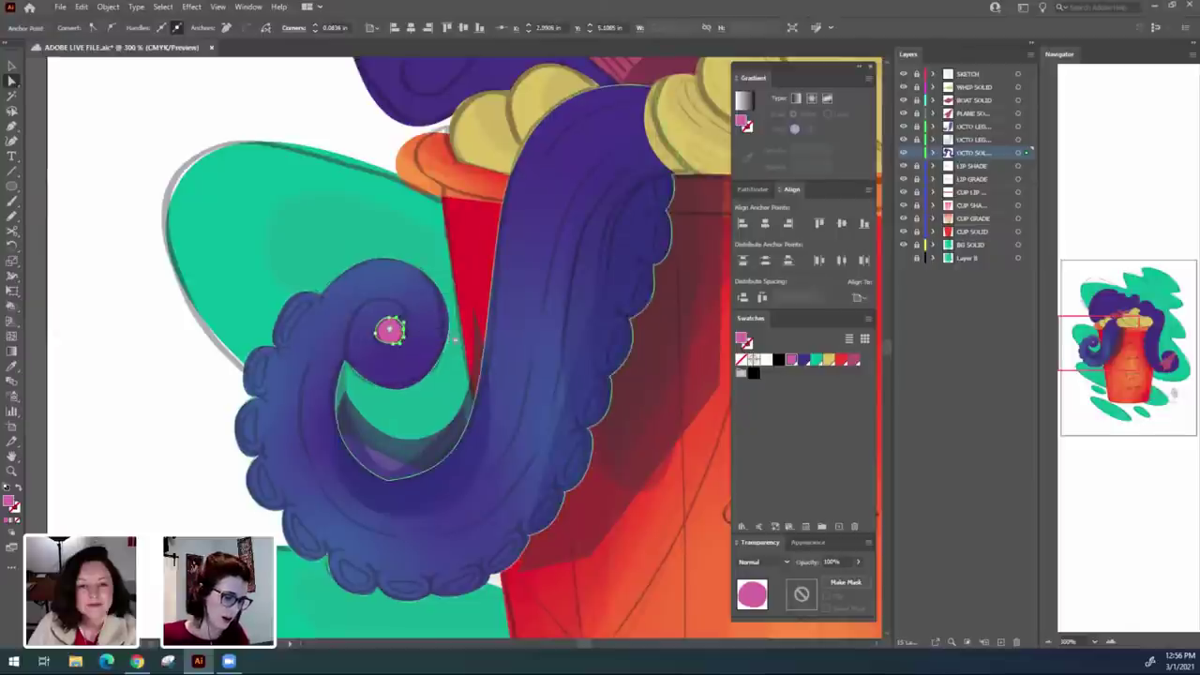
pyautogui.hotkey('ctrl', 'shift', 'a')
# Select the pink circle together with the tentacle, cut the circle out with Pathfinder Minus Front, and deselect the result.
pyautogui.press('v')
pyautogui.click(392, 330)
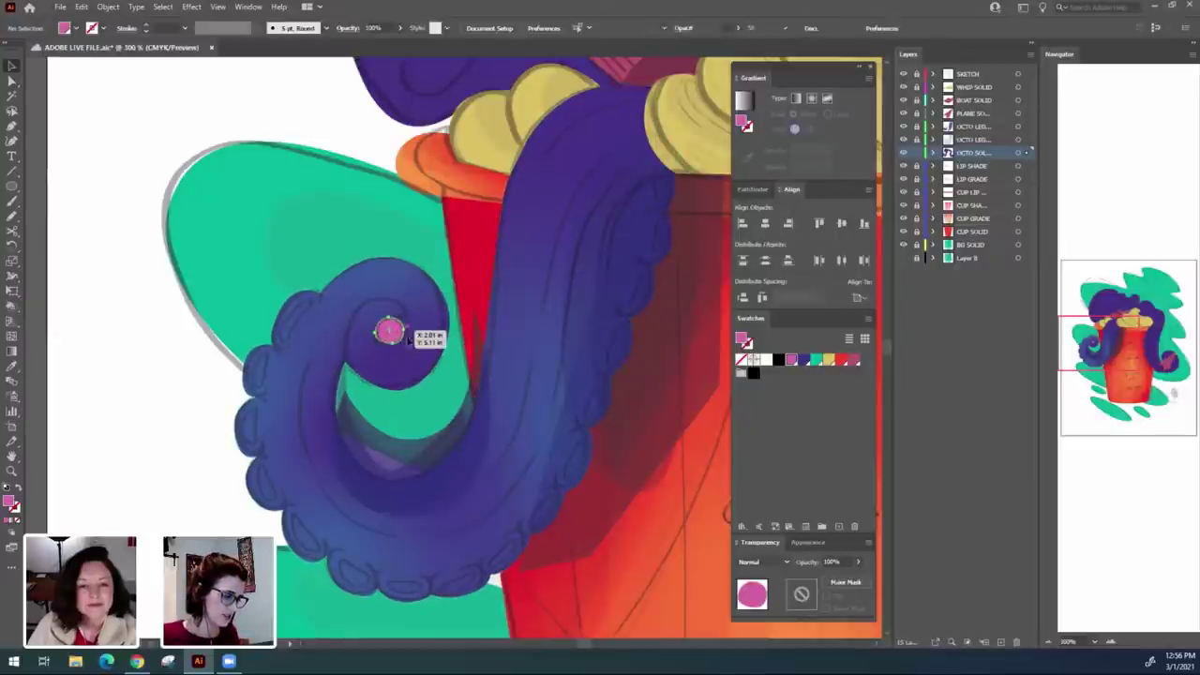
pyautogui.keyDown('shift'); pyautogui.click(426, 333); pyautogui.keyUp('shift')
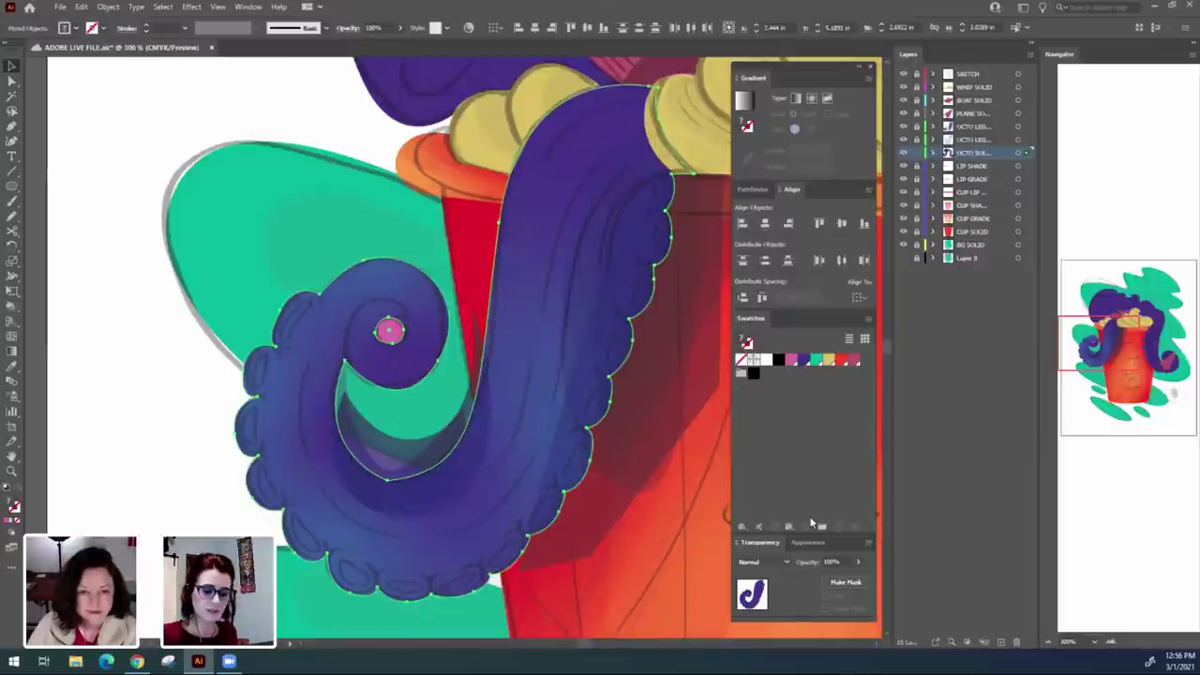
pyautogui.click(753, 189)
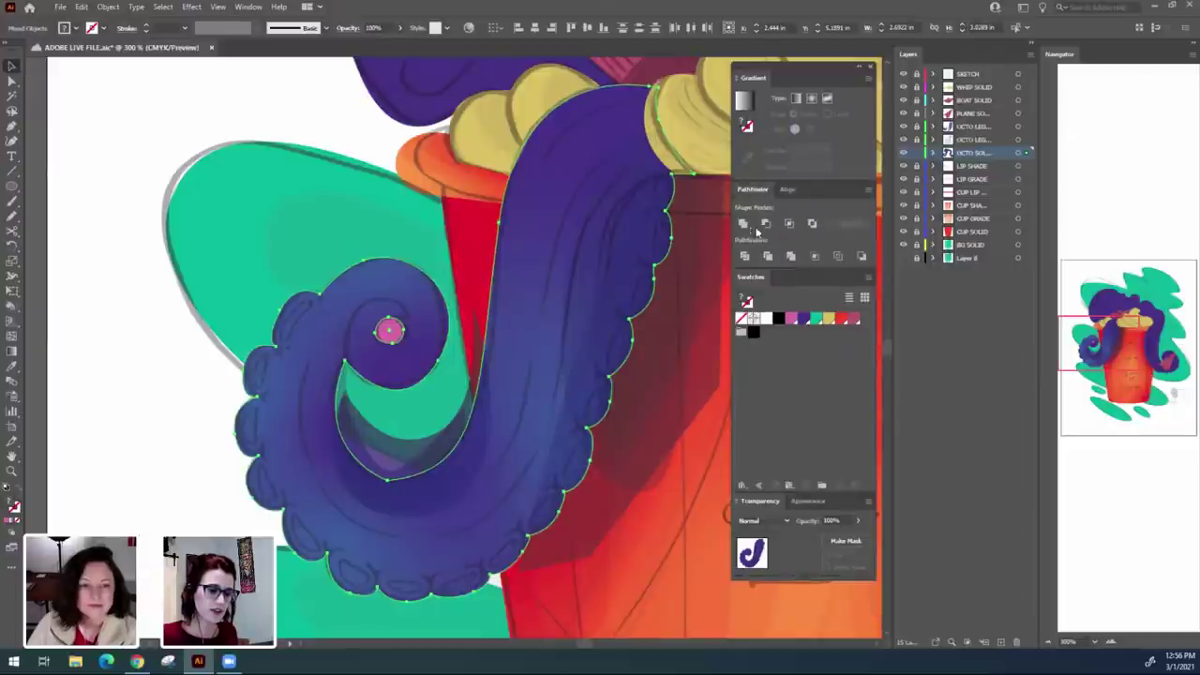
pyautogui.click(766, 224)
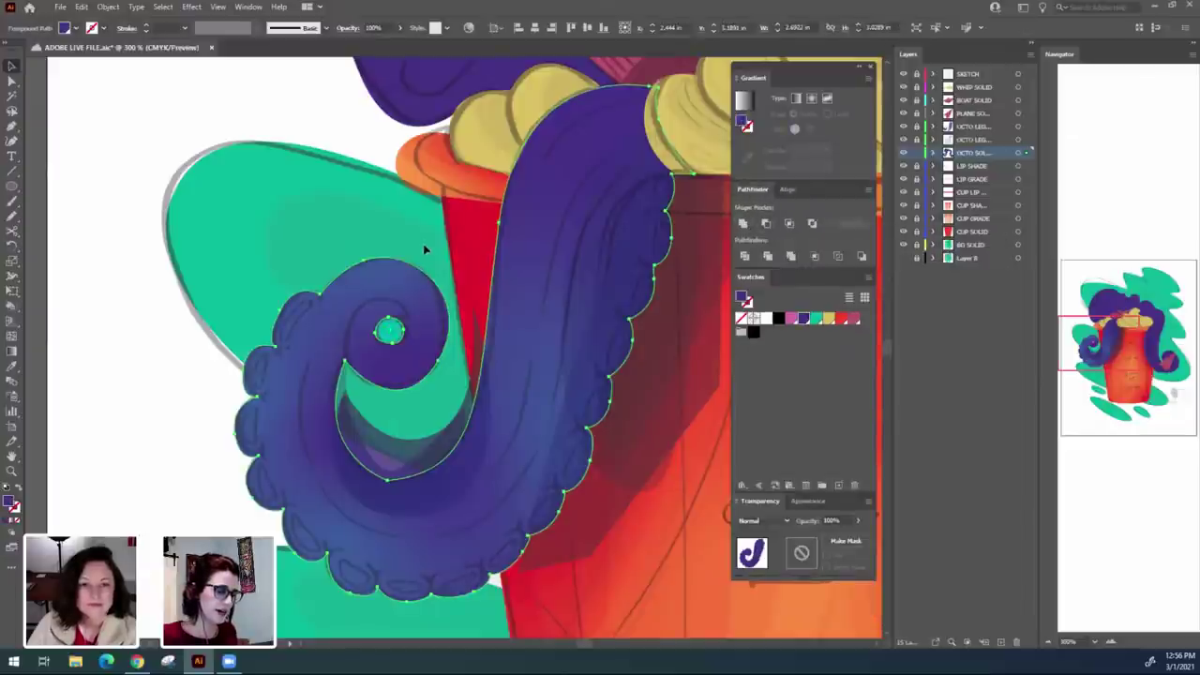
pyautogui.click(132, 442)
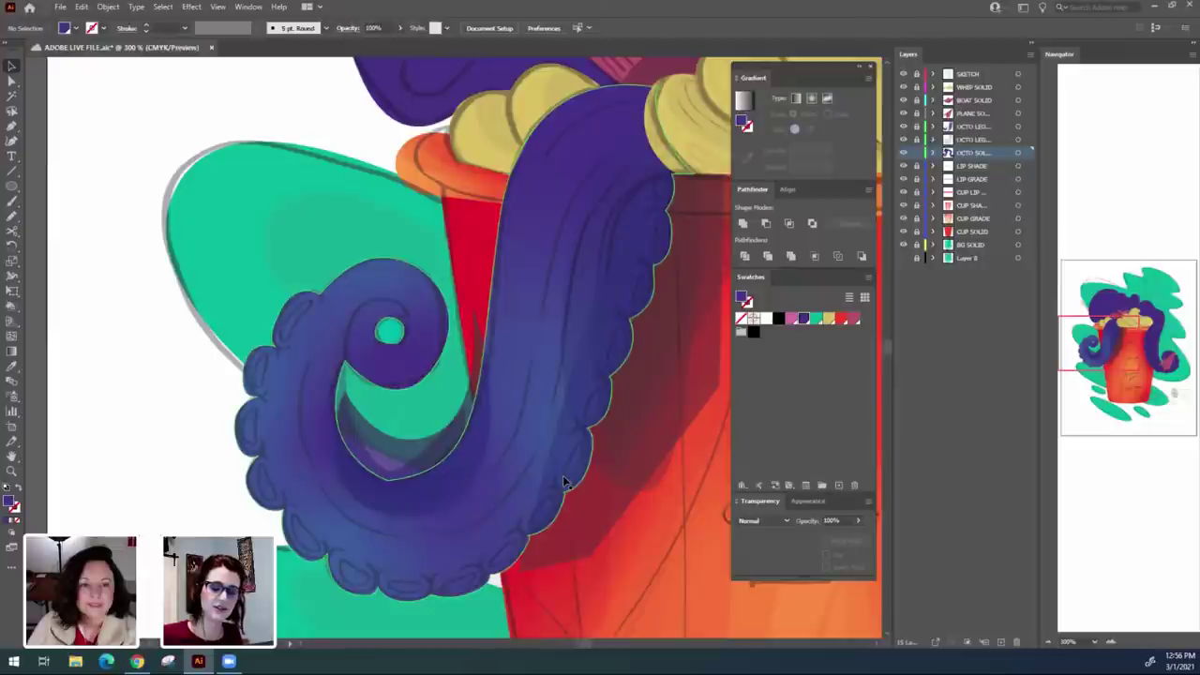
# Examine the hole in the tentacle curl and the sketch overlay in the context of the whole illustration.
pyautogui.hotkey('ctrl', '-')
pyautogui.hotkey('ctrl', '-')
pyautogui.moveTo(563, 476); pyautogui.dragTo(357, 485)
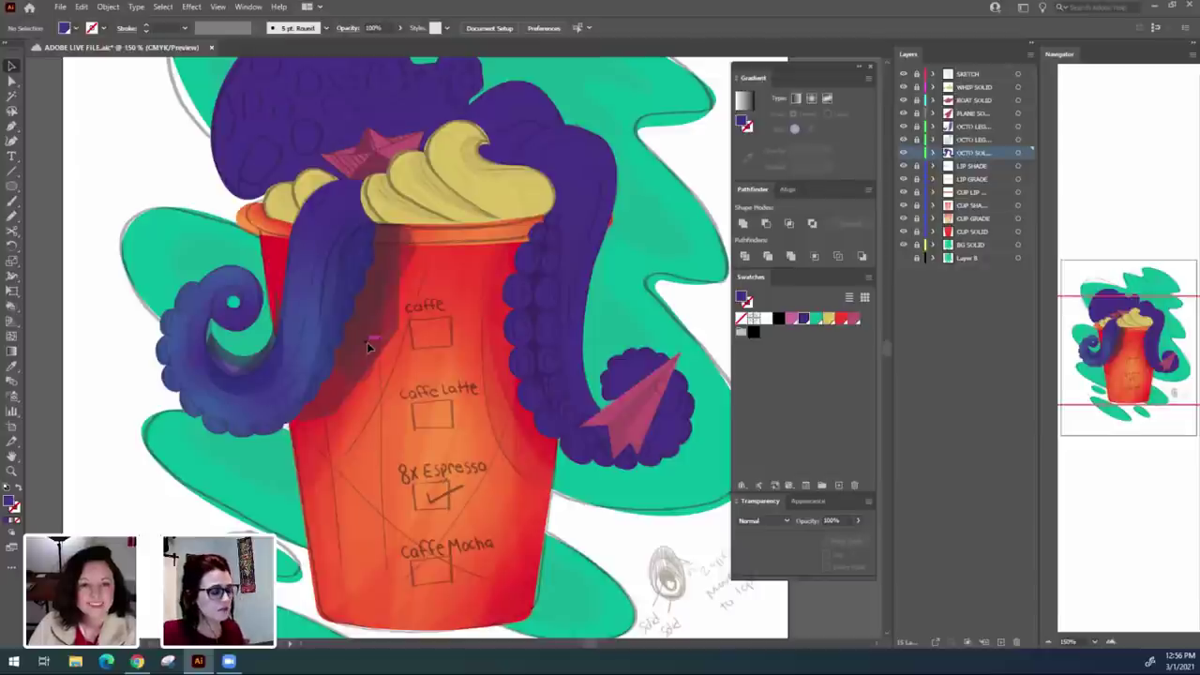
pyautogui.moveTo(367, 342); pyautogui.dragTo(491, 424)
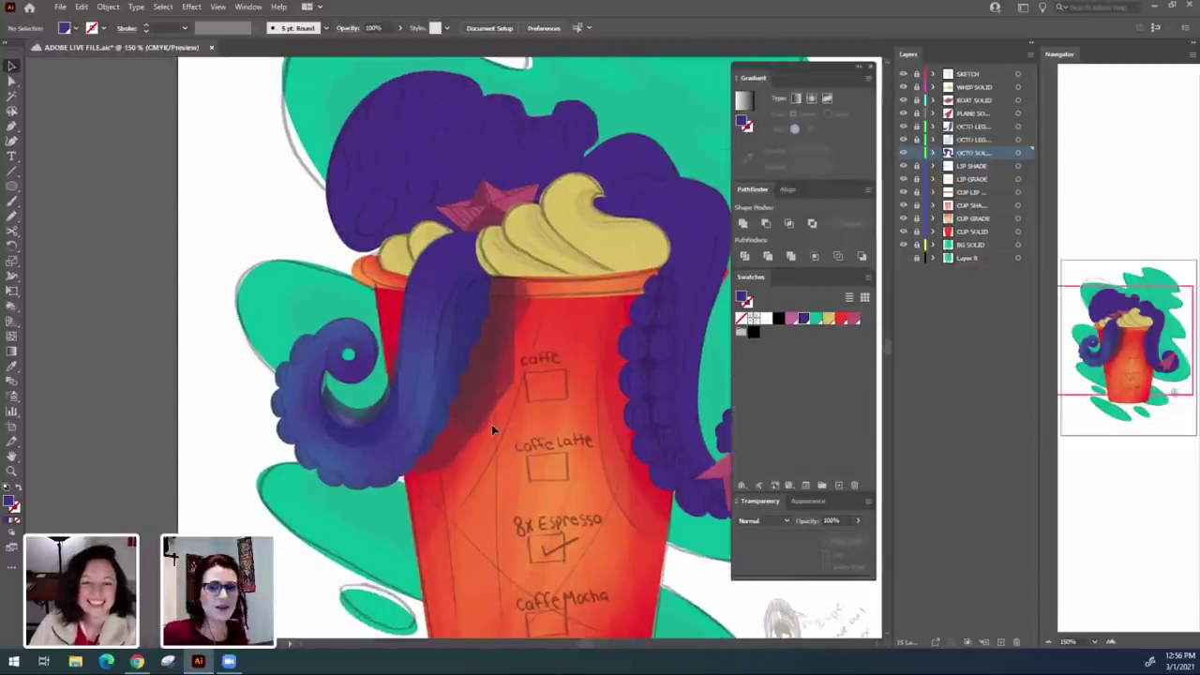
pyautogui.hotkey('ctrl', '-')
pyautogui.hotkey('ctrl', '+')
pyautogui.hotkey('ctrl', '+')
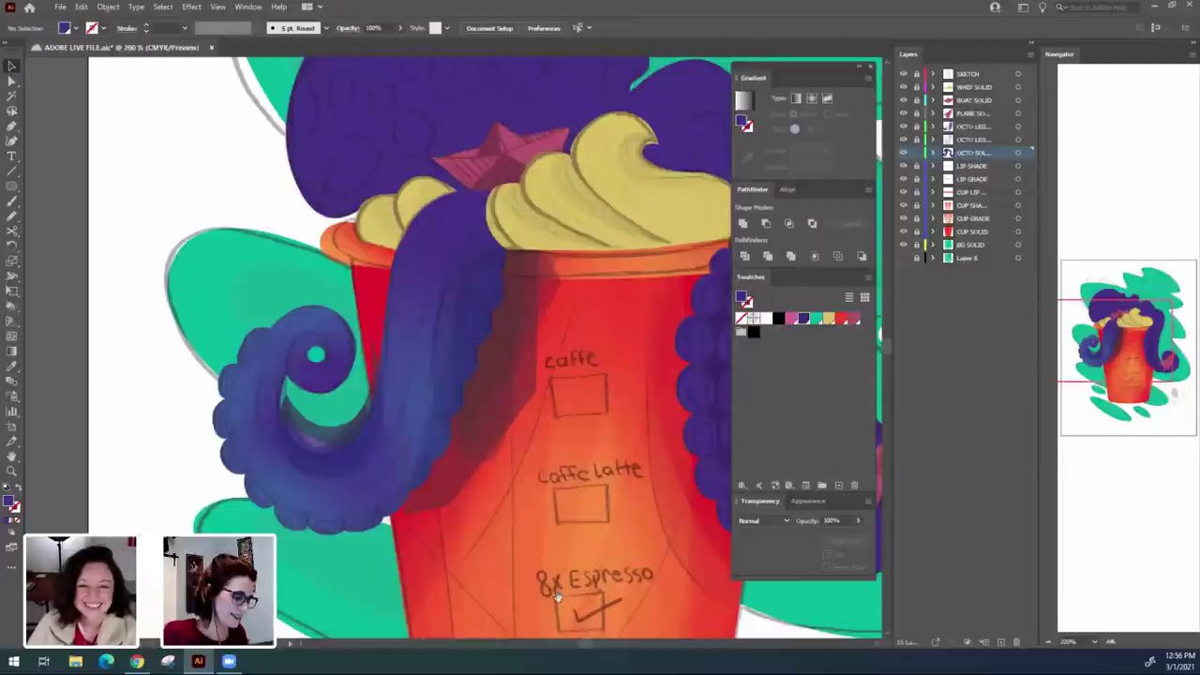
pyautogui.scroll(-1, 566, 434)
pyautogui.scroll(-4, 566, 434)
pyautogui.scroll(1, 566, 437)
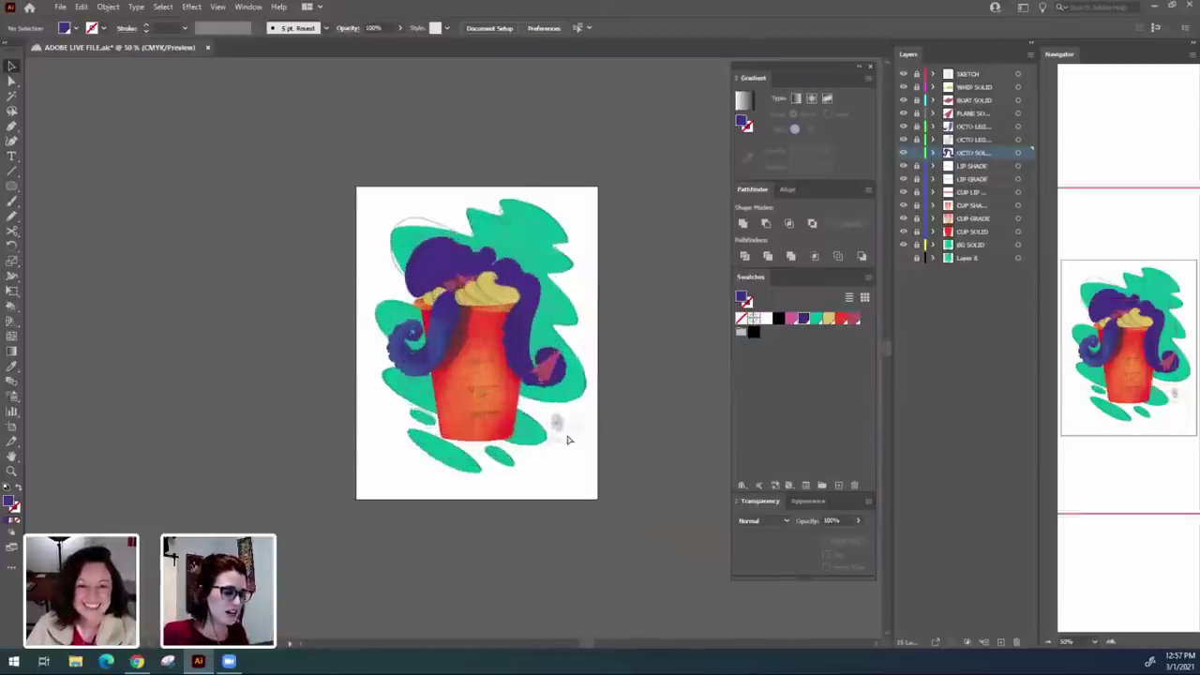
# Examine the curled tentacle, its spiral hole and the layered shadows on the cup in close-up and in the context of the illustration.
pyautogui.hotkey('ctrl', '+')
pyautogui.hotkey('ctrl', '+')
pyautogui.hotkey('ctrl', '+')
pyautogui.hotkey('ctrl', '+')
pyautogui.moveTo(367, 475); pyautogui.dragTo(421, 516)
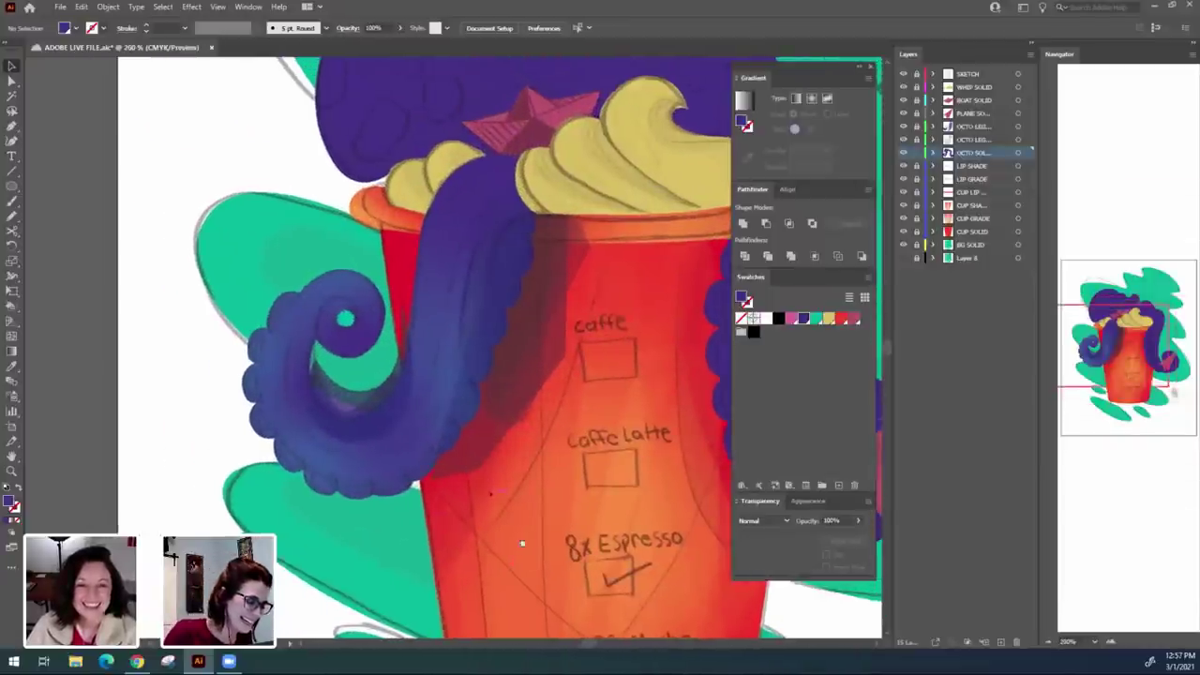
pyautogui.scroll(-2, 600, 412)
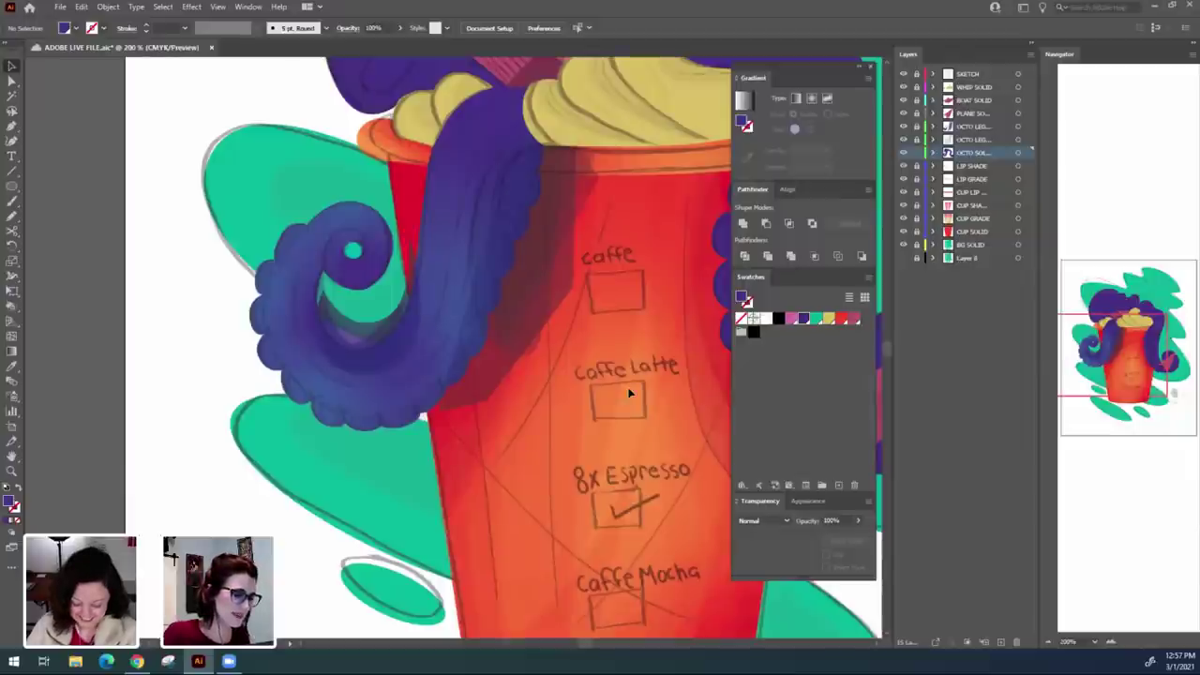
pyautogui.scroll(1, 630, 393)
pyautogui.scroll(3, 619, 450)
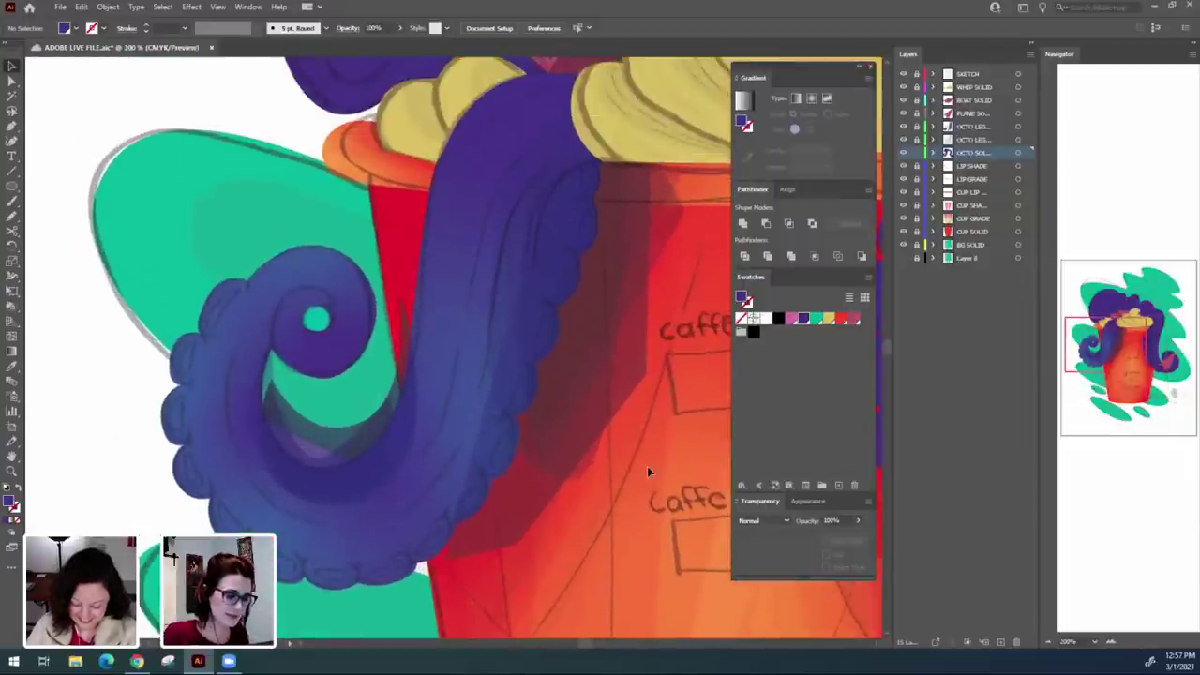
pyautogui.scroll(-2, 647, 469)
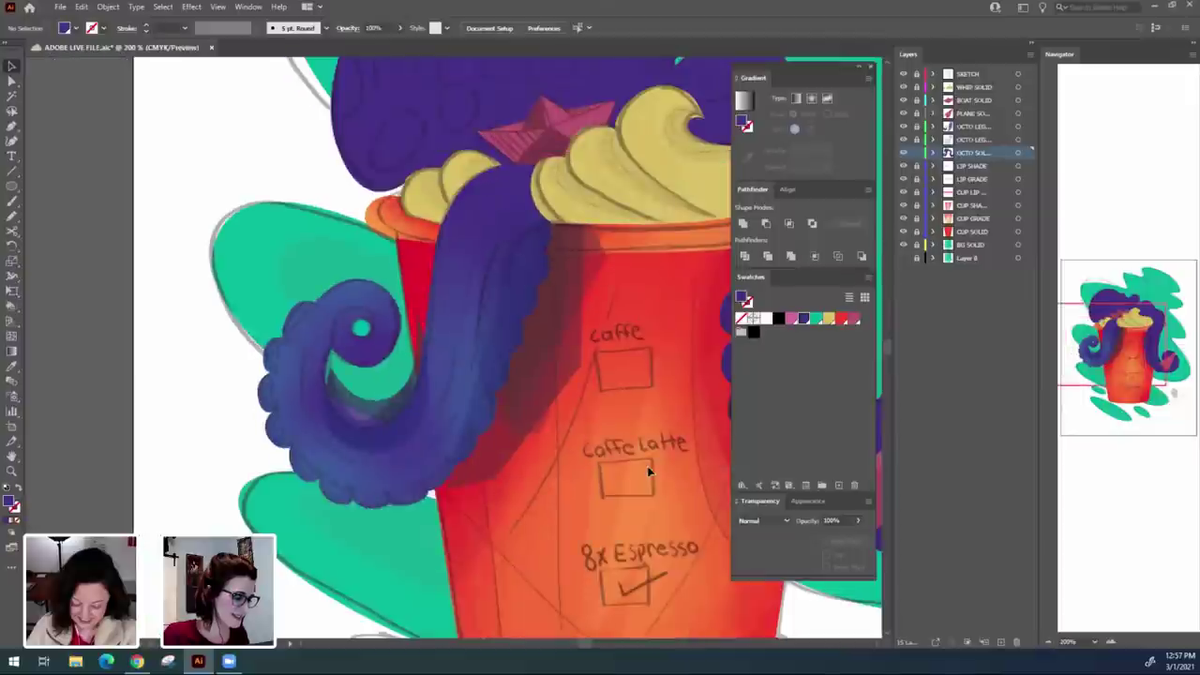
pyautogui.hscroll(1, 645, 473)
pyautogui.scroll(-2, 667, 441)
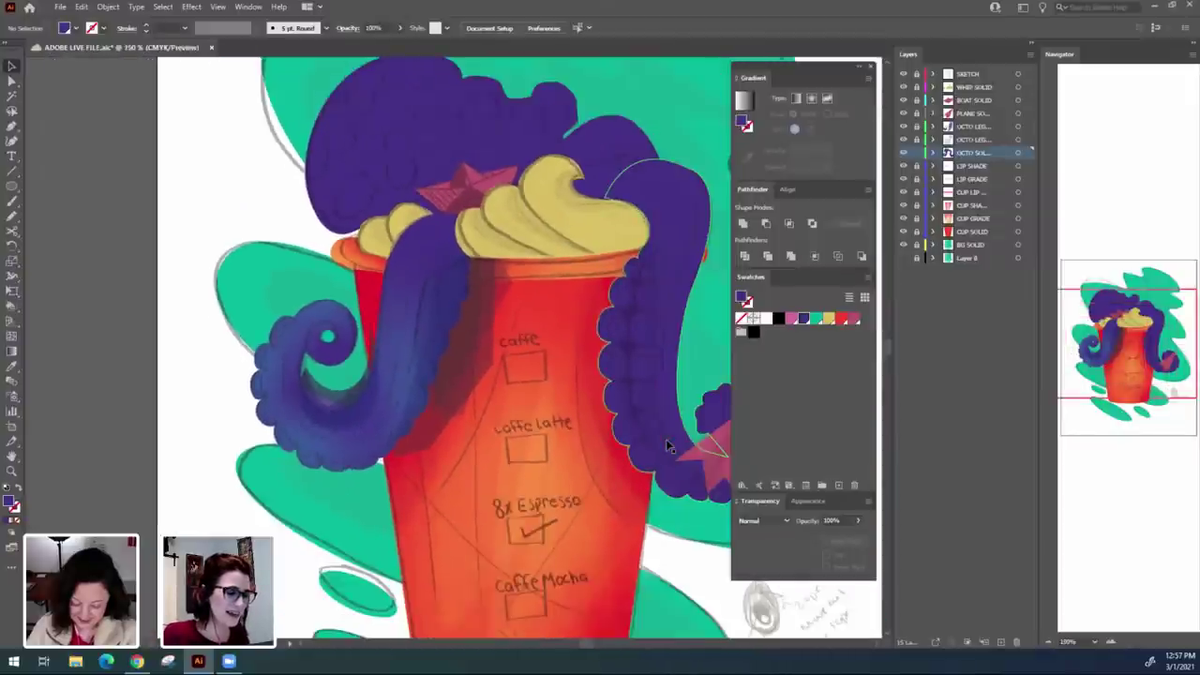
pyautogui.hscroll(1, 538, 533)
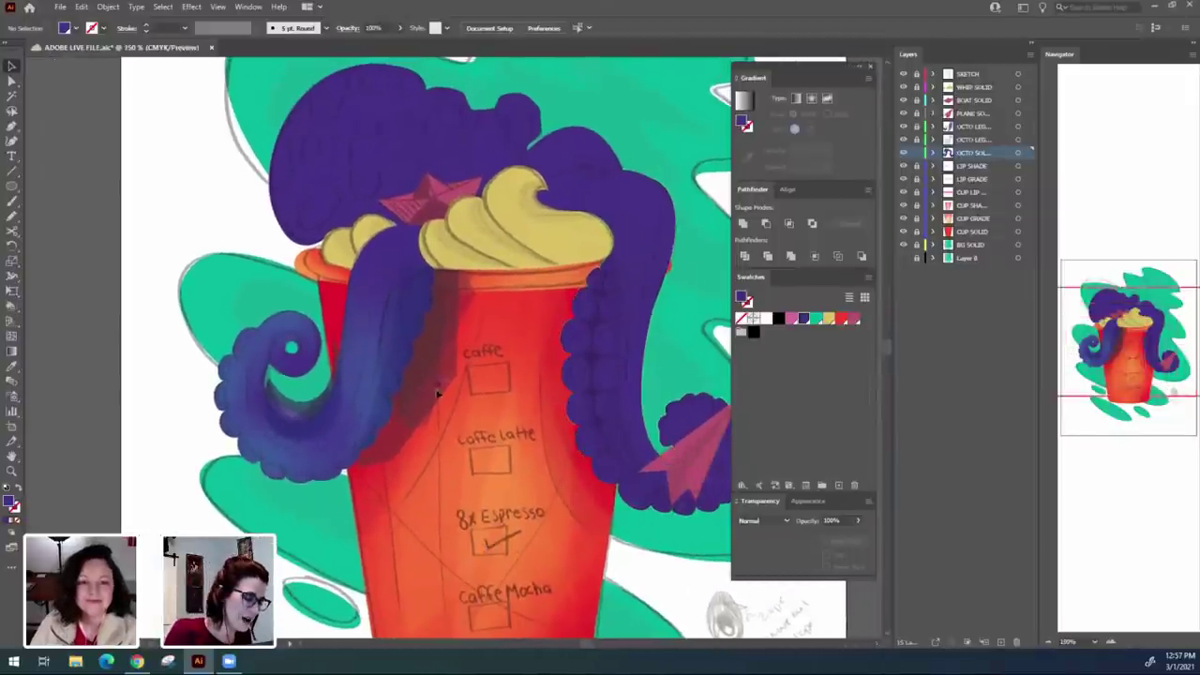
pyautogui.scroll(-1, 497, 440)
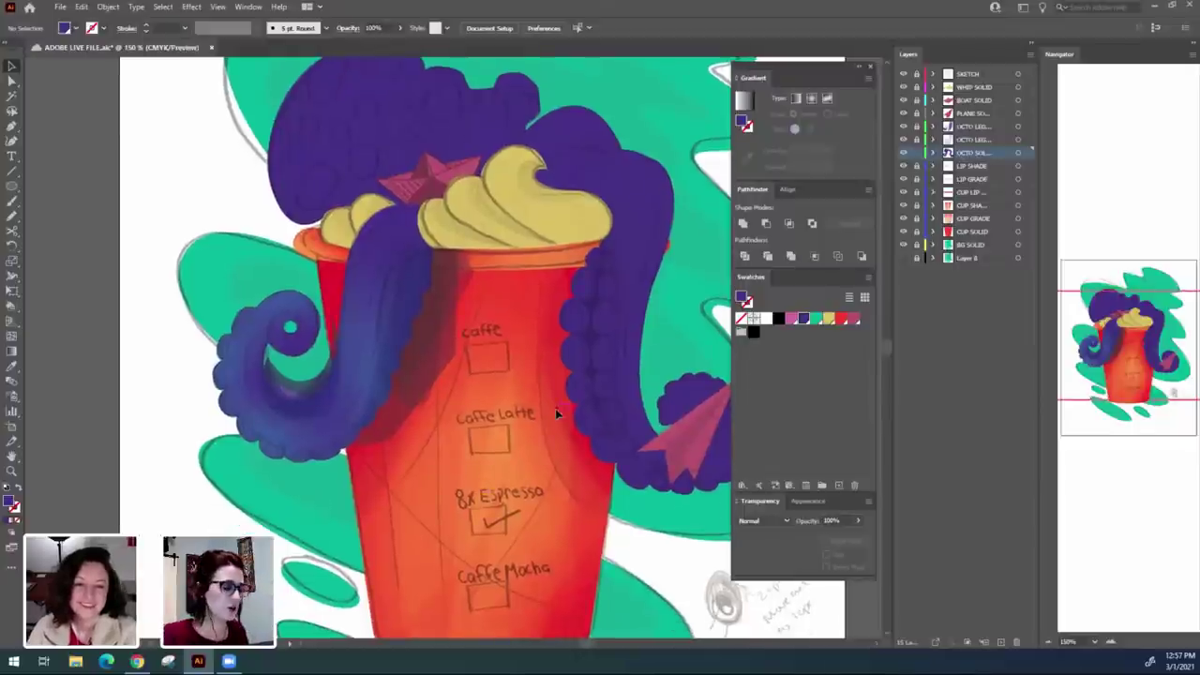
pyautogui.scroll(1, 365, 446)
pyautogui.hscroll(-1, 365, 446)
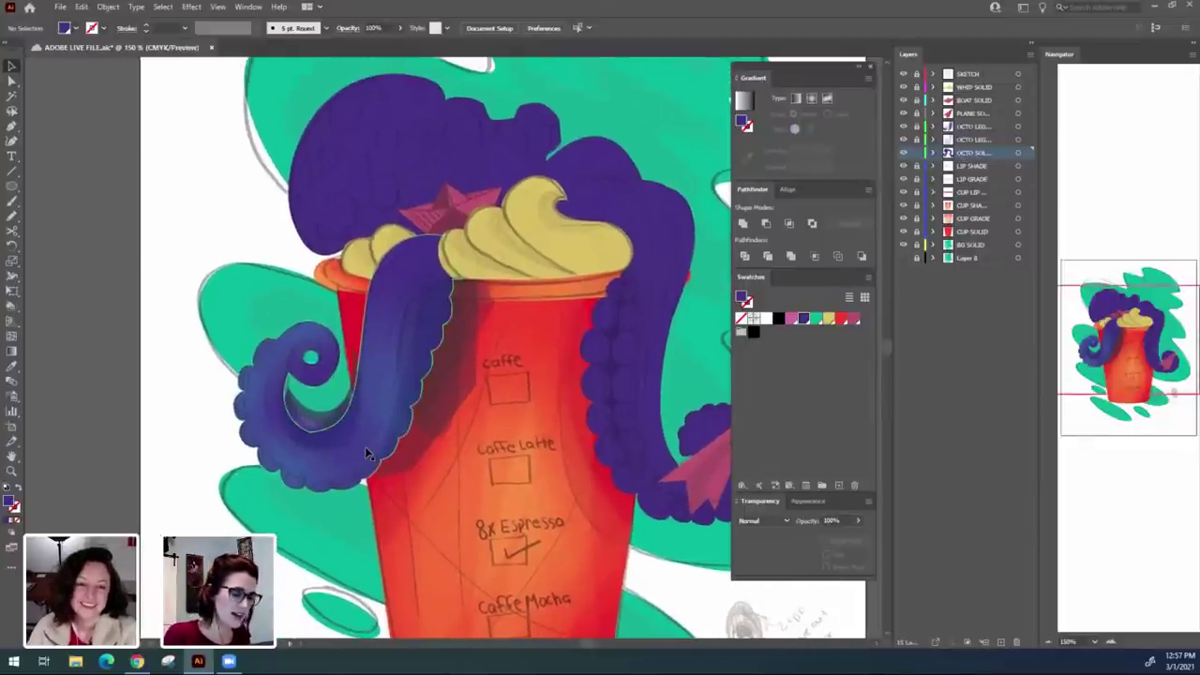
pyautogui.scroll(1, 365, 447)
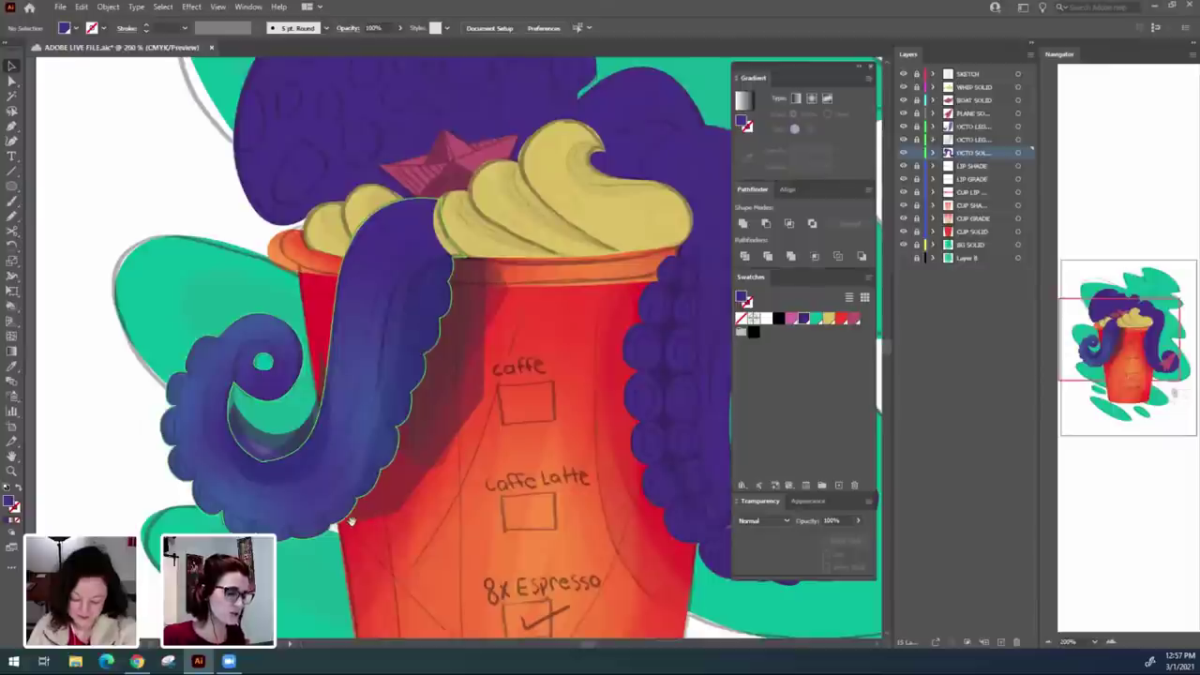
pyautogui.scroll(1, 365, 446)
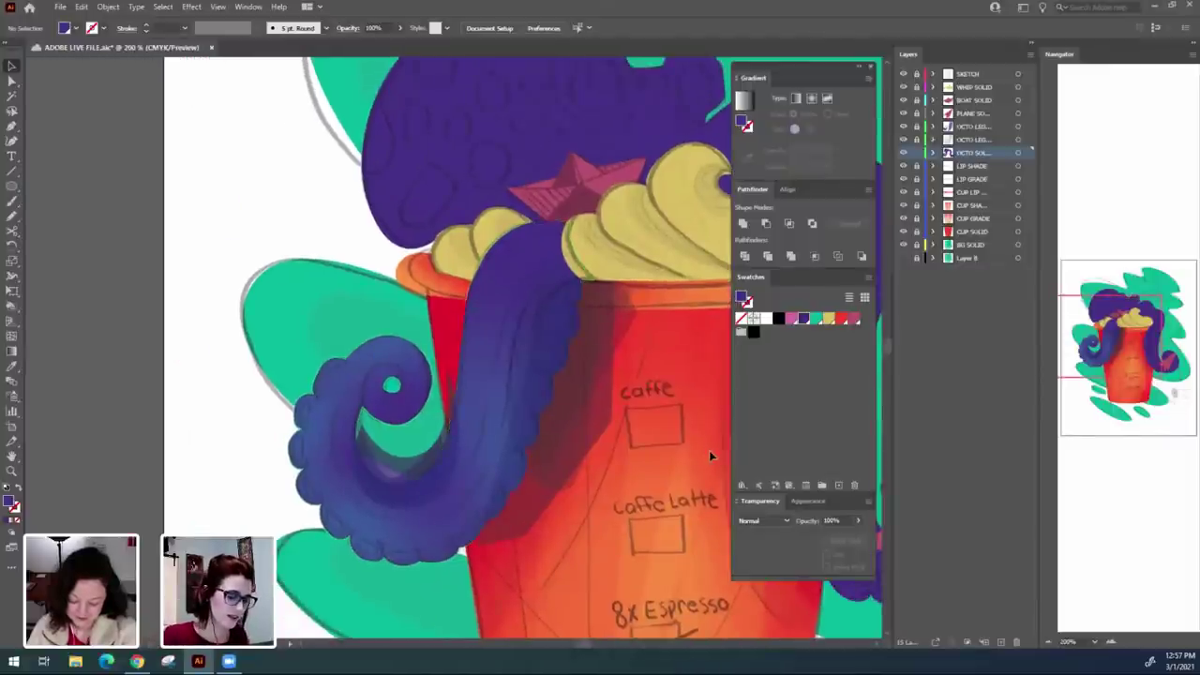
pyautogui.scroll(-2, 710, 454)
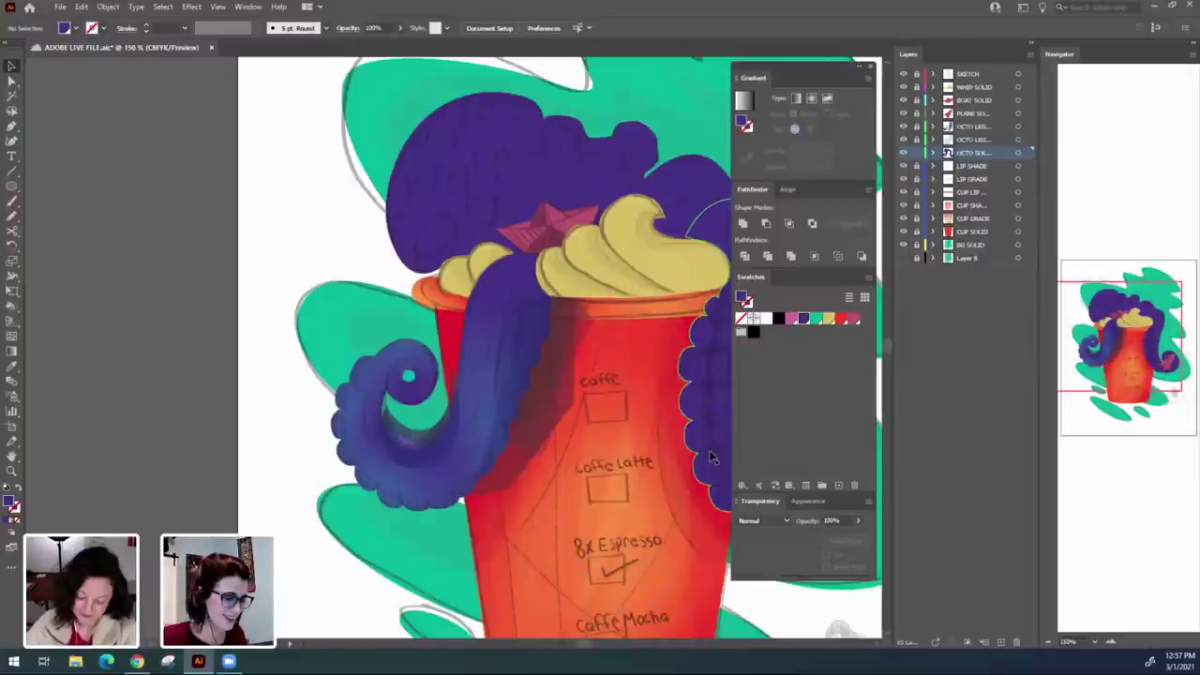
pyautogui.scroll(1, 711, 458)
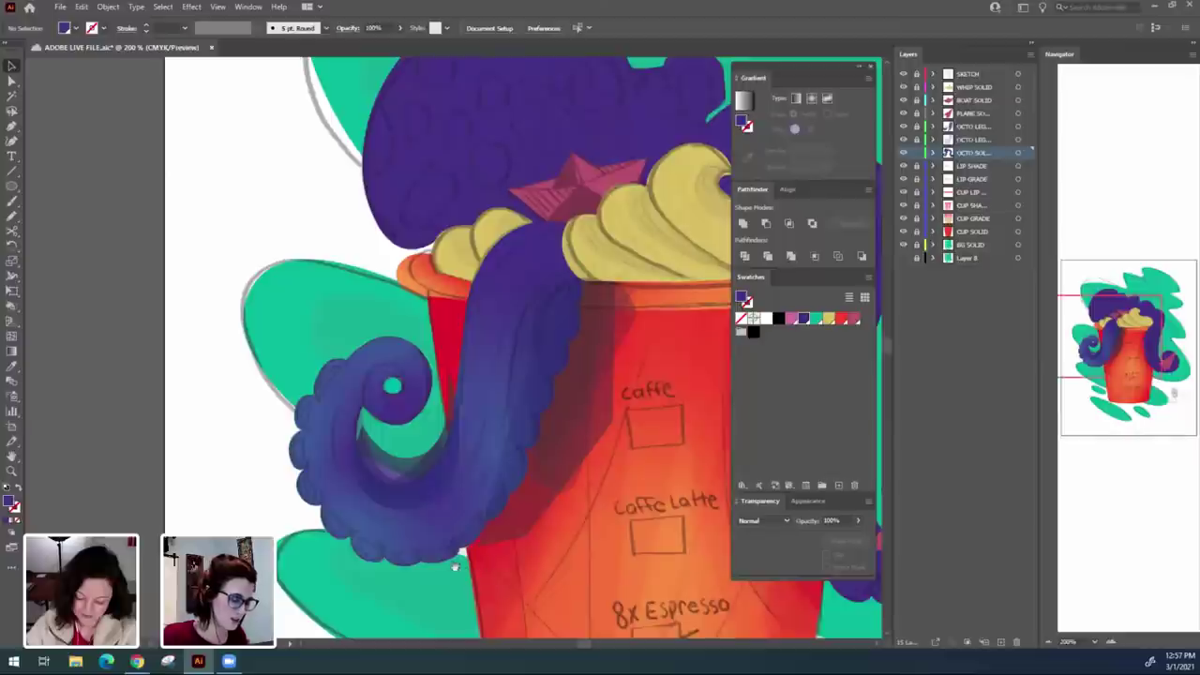
pyautogui.scroll(-2, 483, 497)
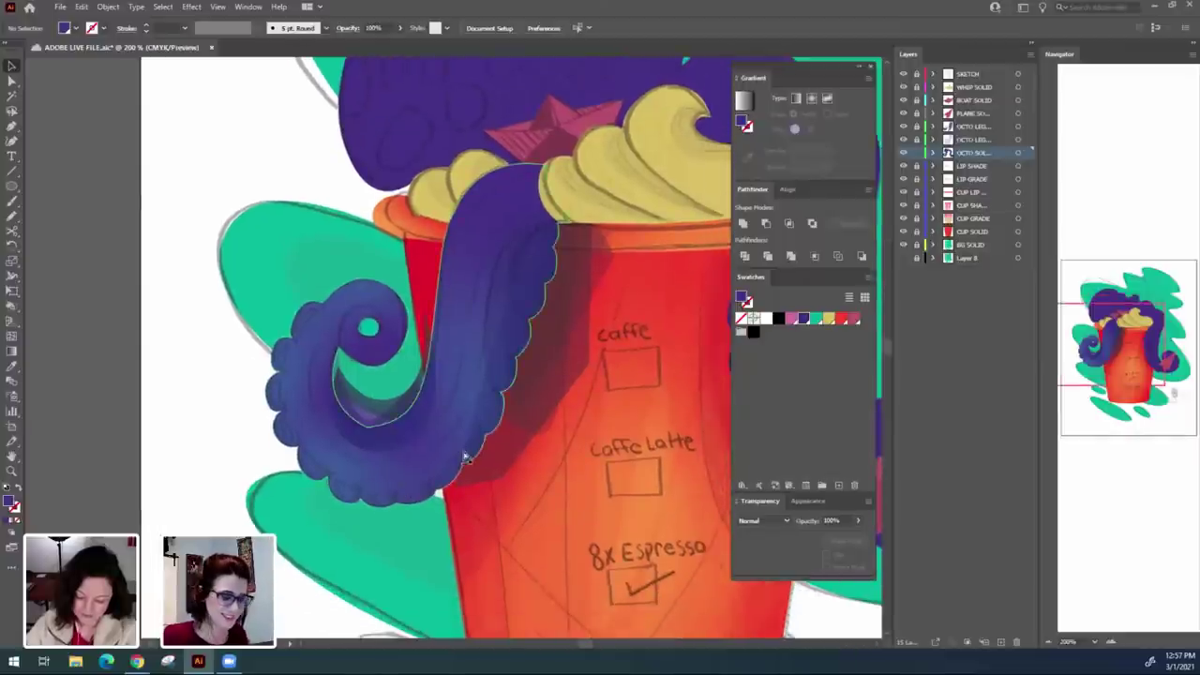
pyautogui.scroll(2, 464, 457)
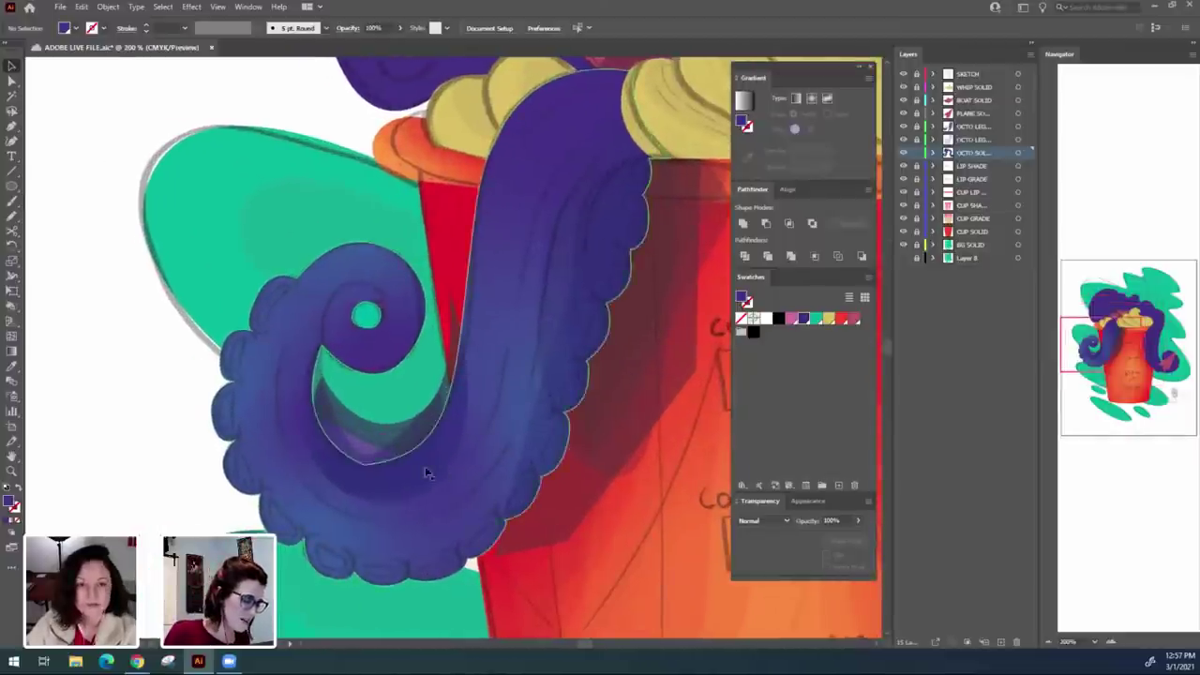
# With the octopus solid-color layer locked and the upper octopus leg layer unlocked, adjust the lower edge of the Multiply shadow inside the curl.
pyautogui.click(918, 155)
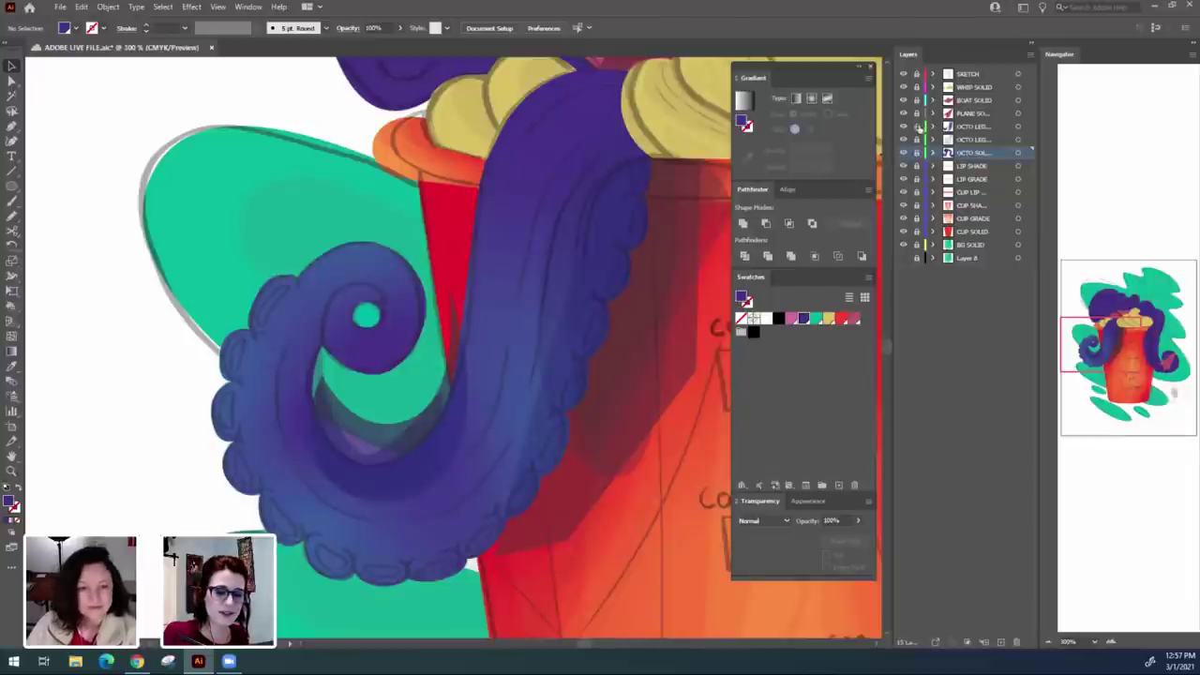
pyautogui.click(918, 126)
pyautogui.moveTo(591, 558); pyautogui.dragTo(530, 518)
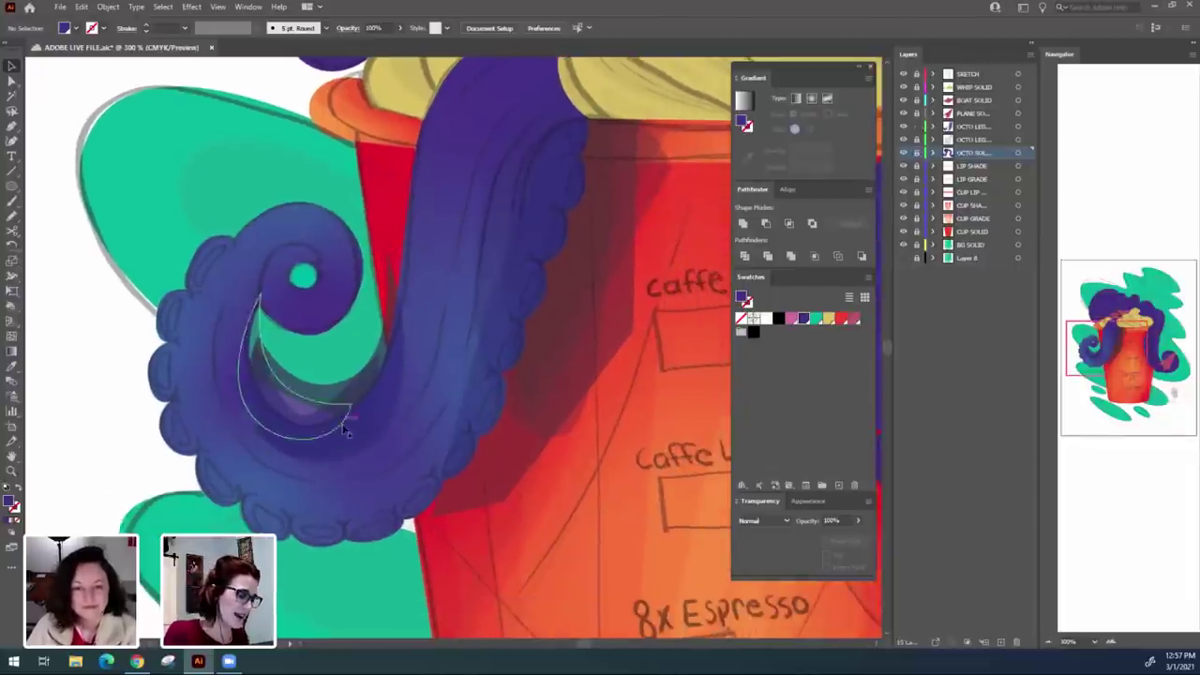
pyautogui.click(328, 451)
pyautogui.click(338, 453)
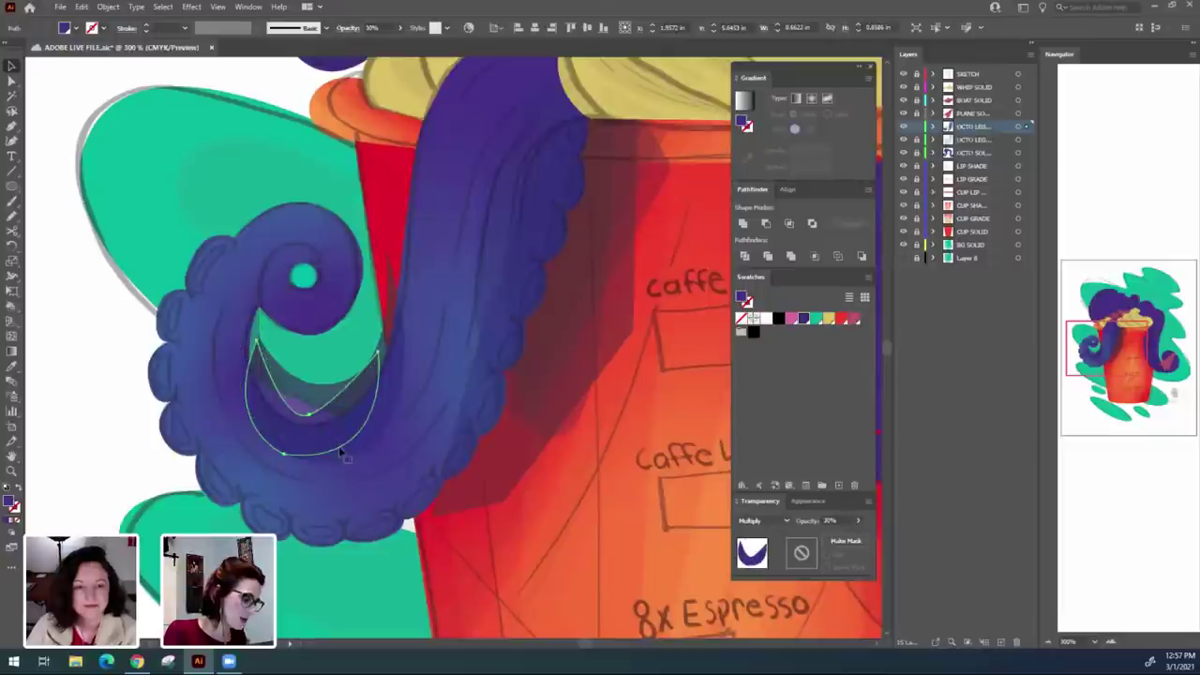
pyautogui.press('a')
pyautogui.moveTo(289, 445); pyautogui.dragTo(335, 397)
pyautogui.click(118, 482)
pyautogui.moveTo(600, 511); pyautogui.dragTo(570, 528)
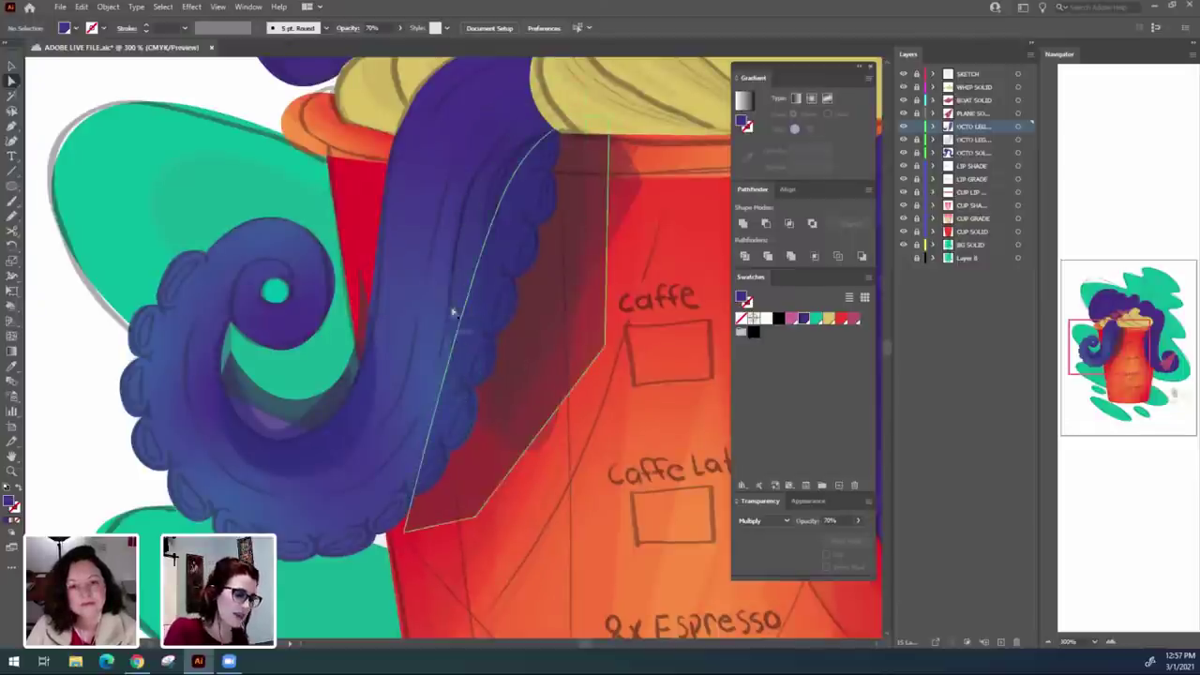
# Move the lower-left corner anchor of the tentacle's 50% Multiply cup shadow to the right onto the cup, and deselect the shadow.
pyautogui.click(385, 407)
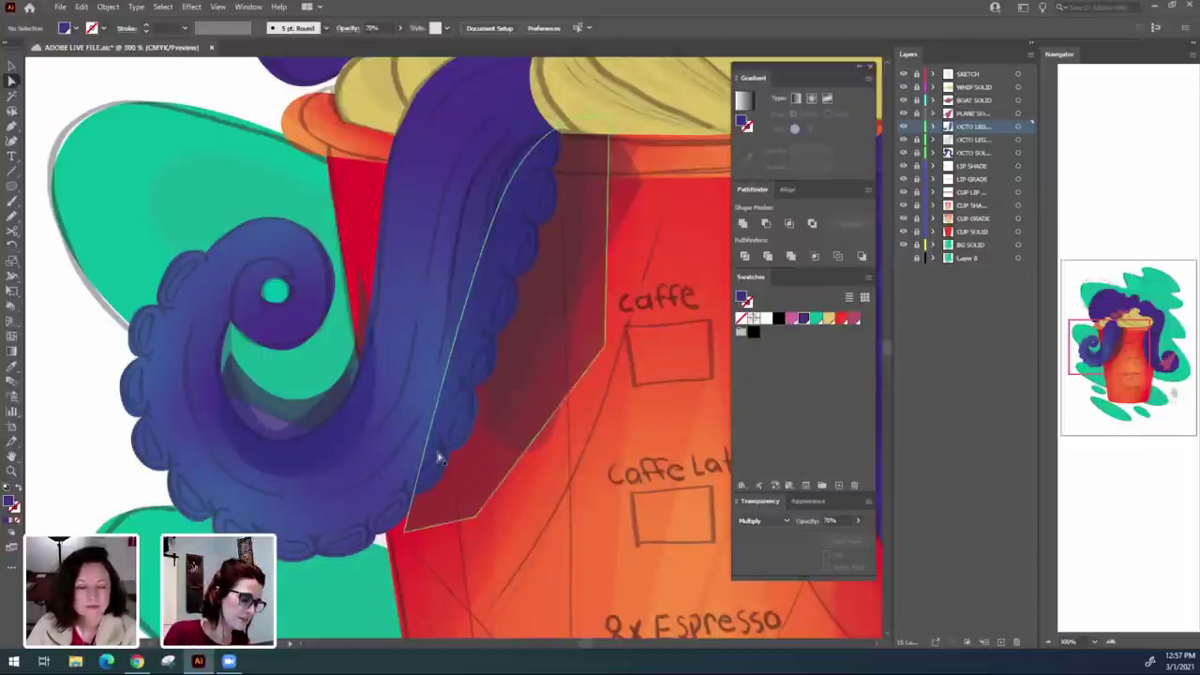
pyautogui.click(443, 458)
pyautogui.moveTo(406, 531); pyautogui.dragTo(440, 525)
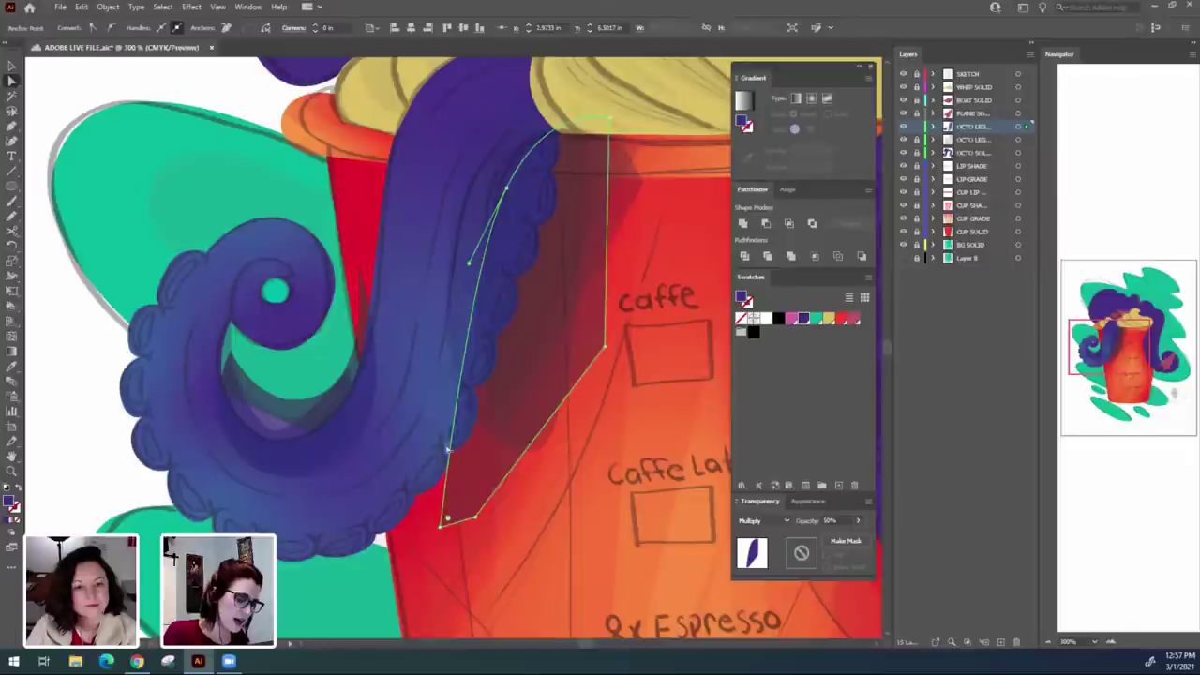
pyautogui.click(111, 480)
# Draw a closed, rounded Pen shape about 0.28 in wide around the hole at the tentacle curl's center.
pyautogui.moveTo(184, 499); pyautogui.dragTo(234, 518)
pyautogui.press('p')
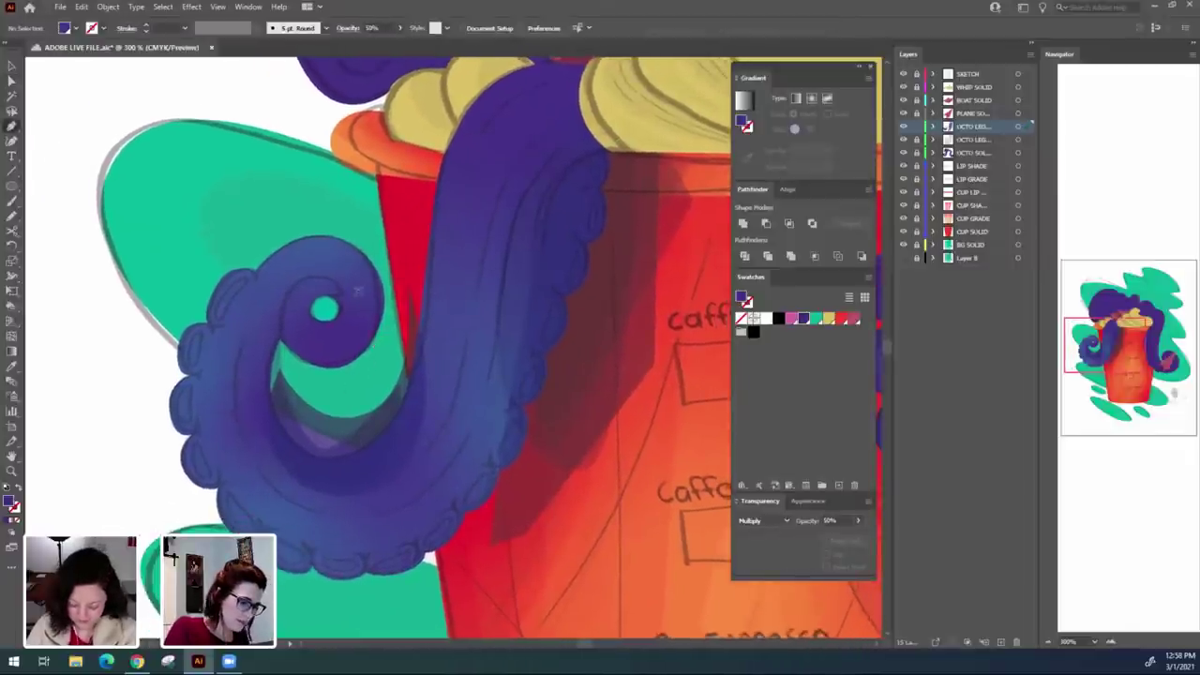
pyautogui.click(339, 294)
pyautogui.moveTo(337, 294); pyautogui.dragTo(339, 292)
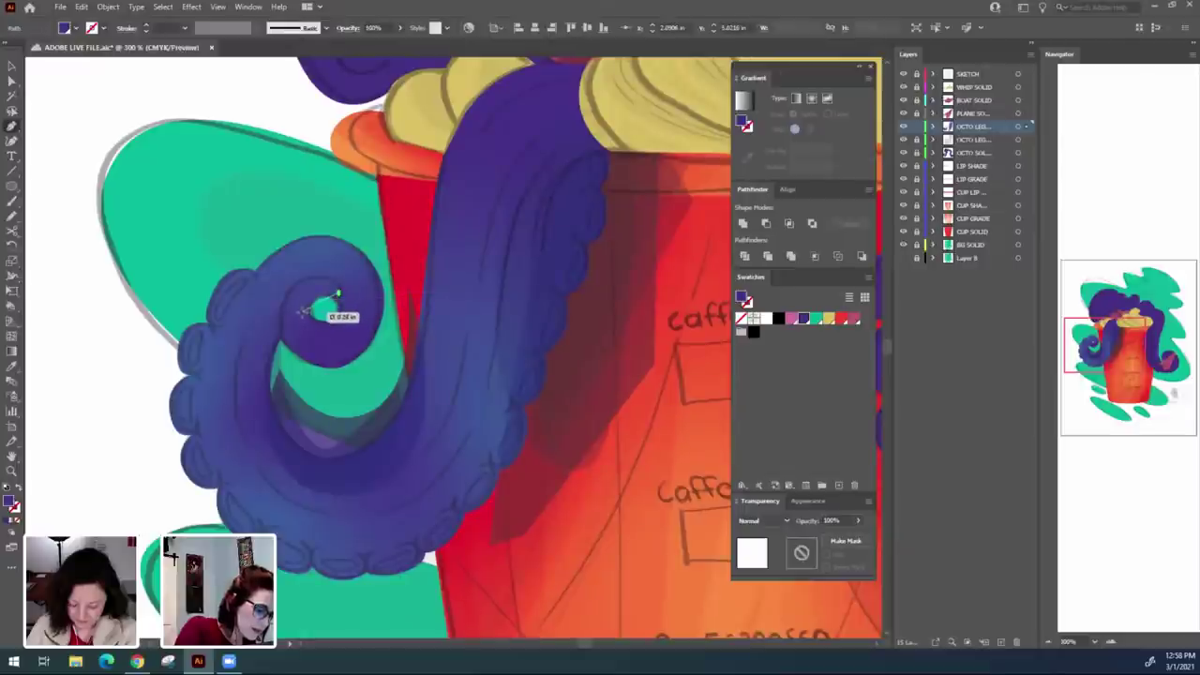
pyautogui.click(304, 279)
pyautogui.moveTo(300, 348); pyautogui.dragTo(343, 300)
pyautogui.click(339, 293)
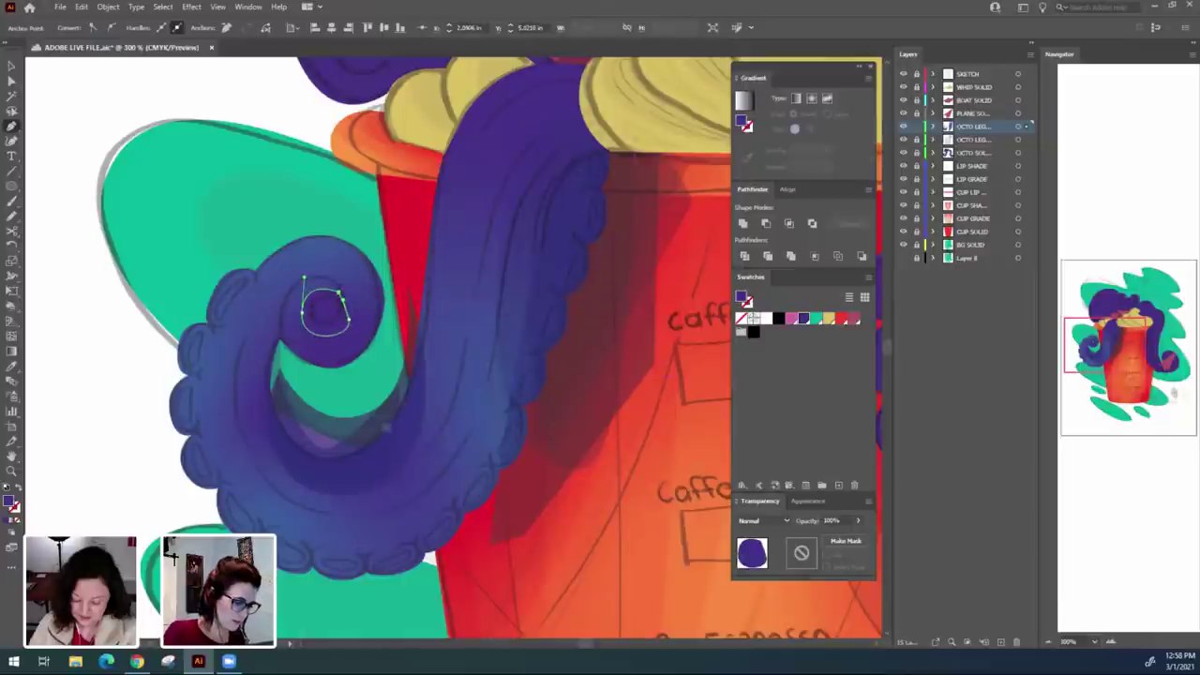
# Set the shape around the spiral hole to Multiply at 50% opacity, and deselect it.
pyautogui.click(762, 522)
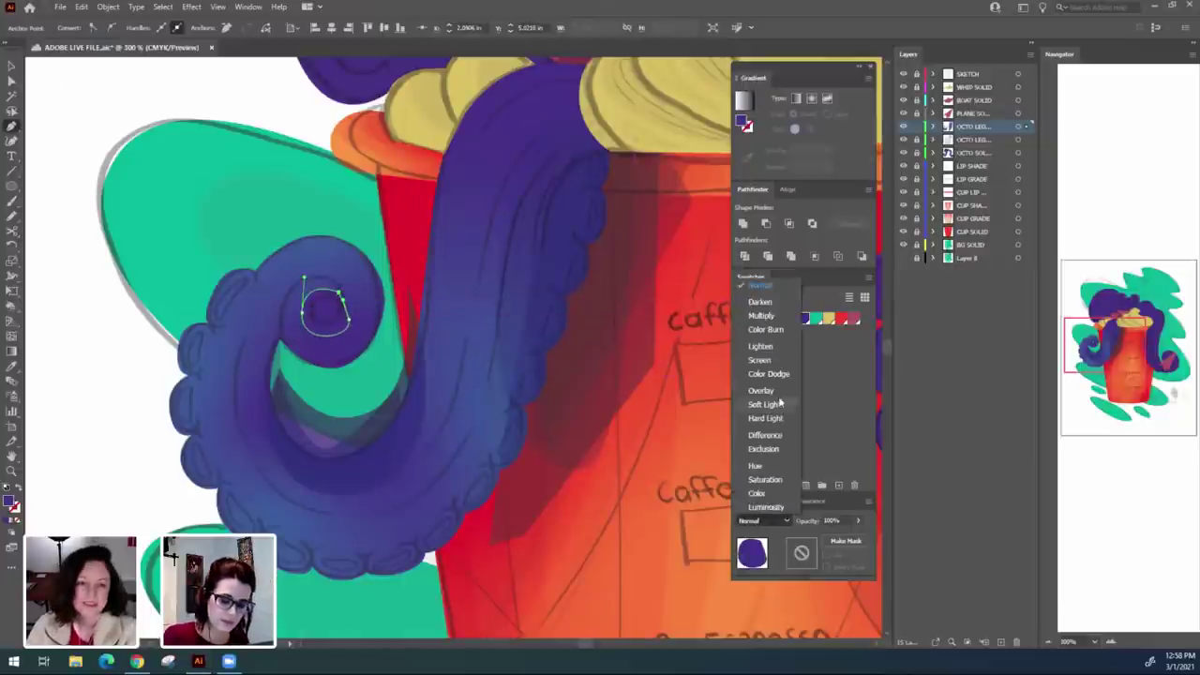
pyautogui.click(762, 316)
pyautogui.click(829, 521)
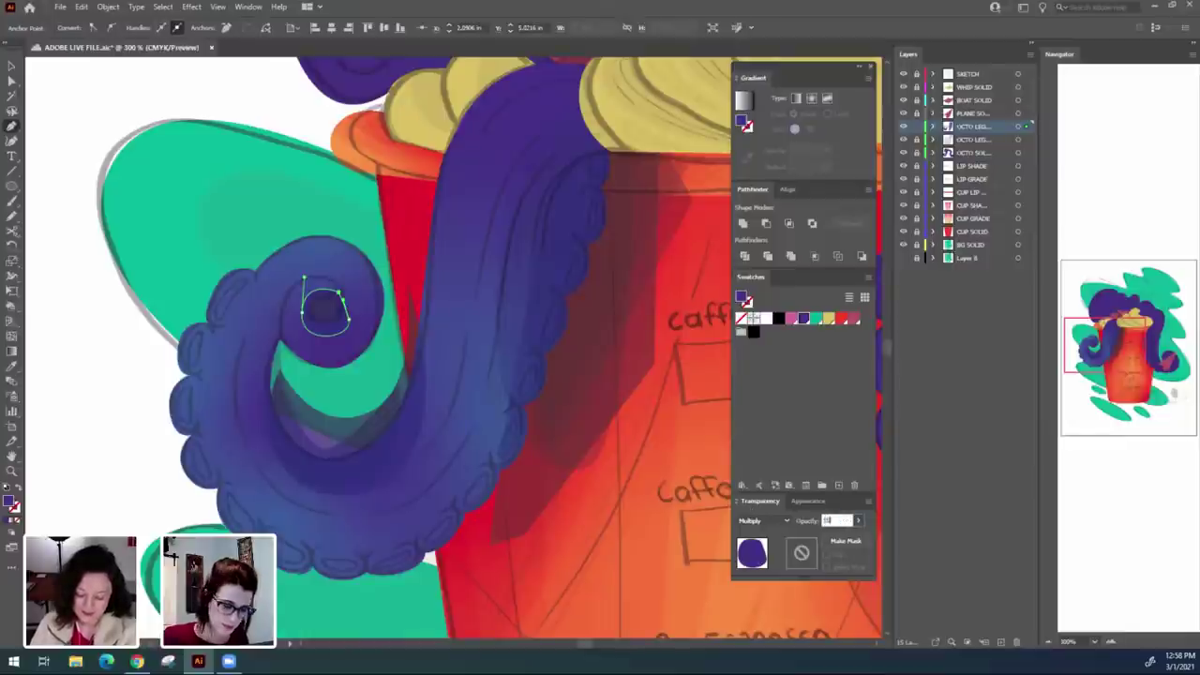
pyautogui.write('50')
pyautogui.press('Return')
pyautogui.press('v')
pyautogui.hotkey('ctrl', 'shift', 'a')
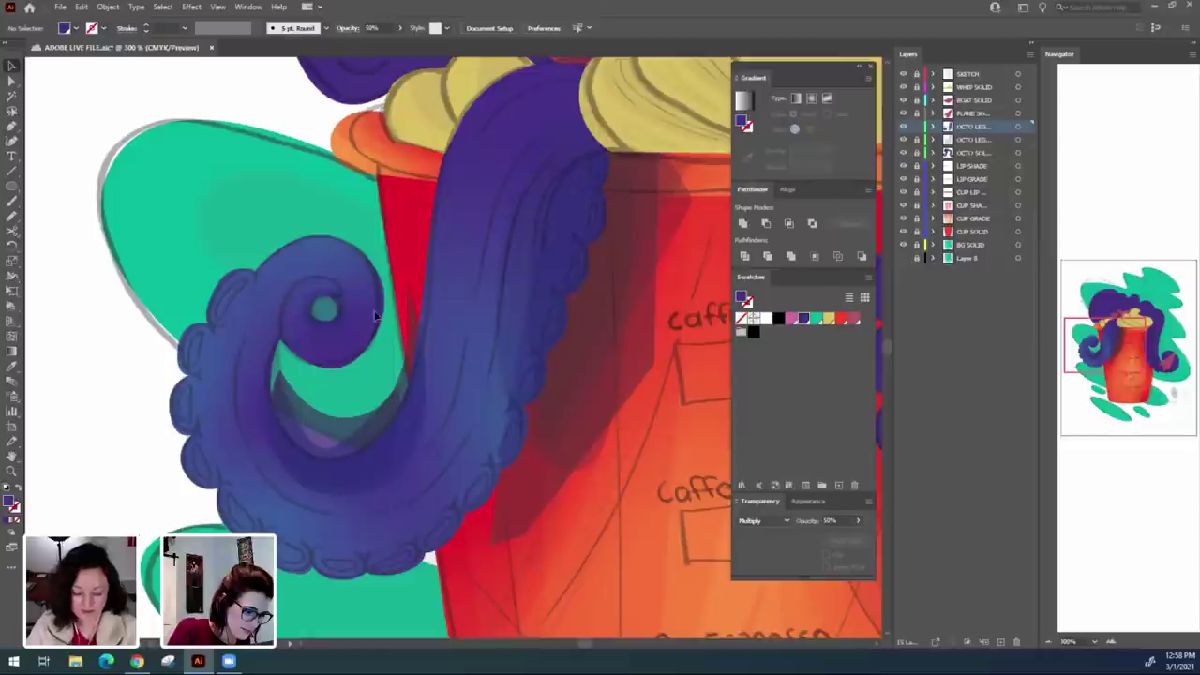
# Move the upper-right anchor of the Multiply shape around the spiral hole inward toward the hole, and deselect the shape.
pyautogui.click(344, 315)
pyautogui.press('a')
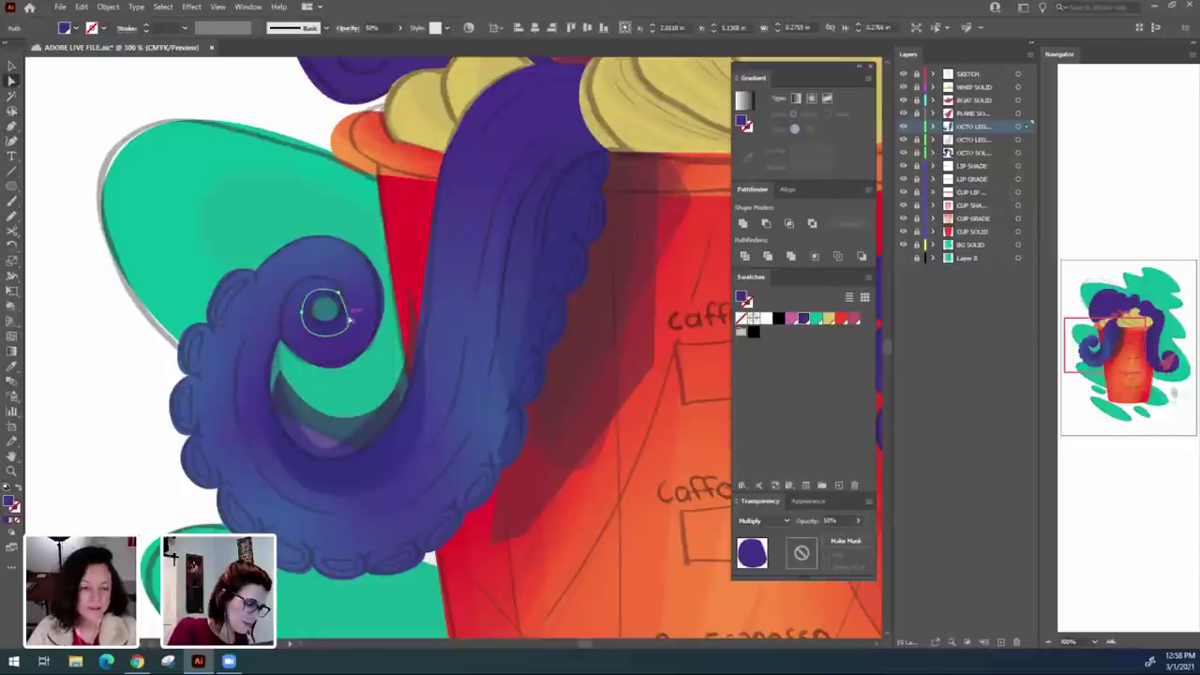
pyautogui.click(338, 292)
pyautogui.moveTo(339, 291); pyautogui.dragTo(331, 295)
pyautogui.click(348, 317)
pyautogui.press('Delete')
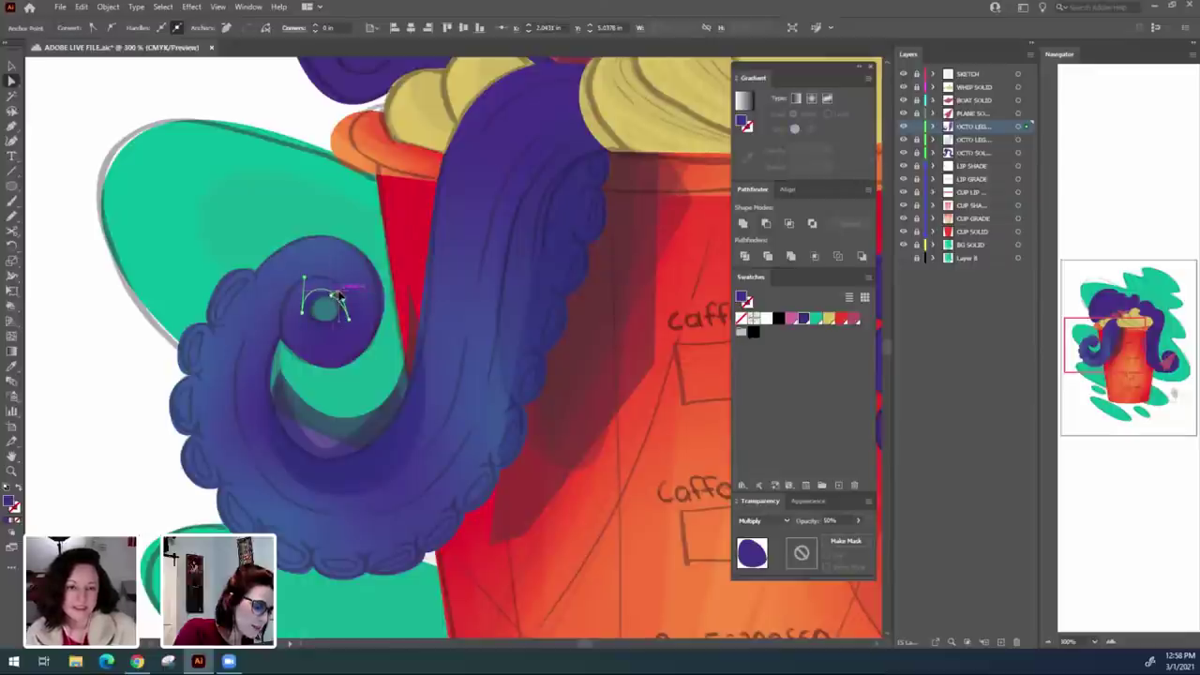
pyautogui.hotkey('ctrl', 'z')
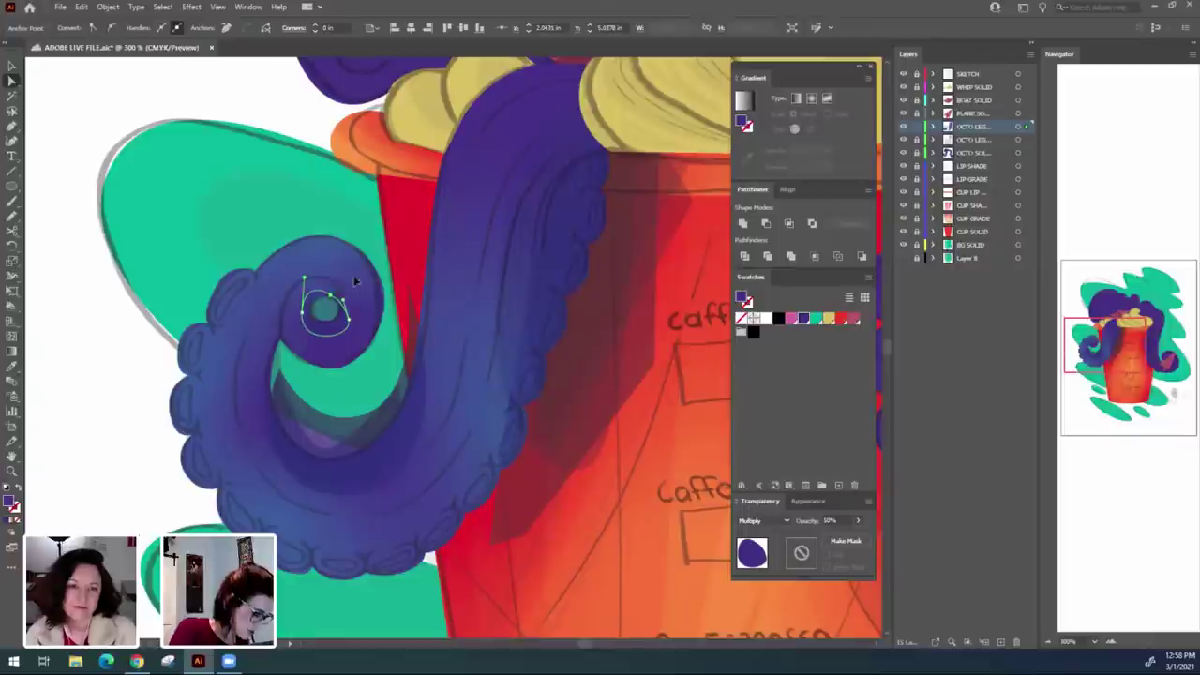
pyautogui.click(356, 224)
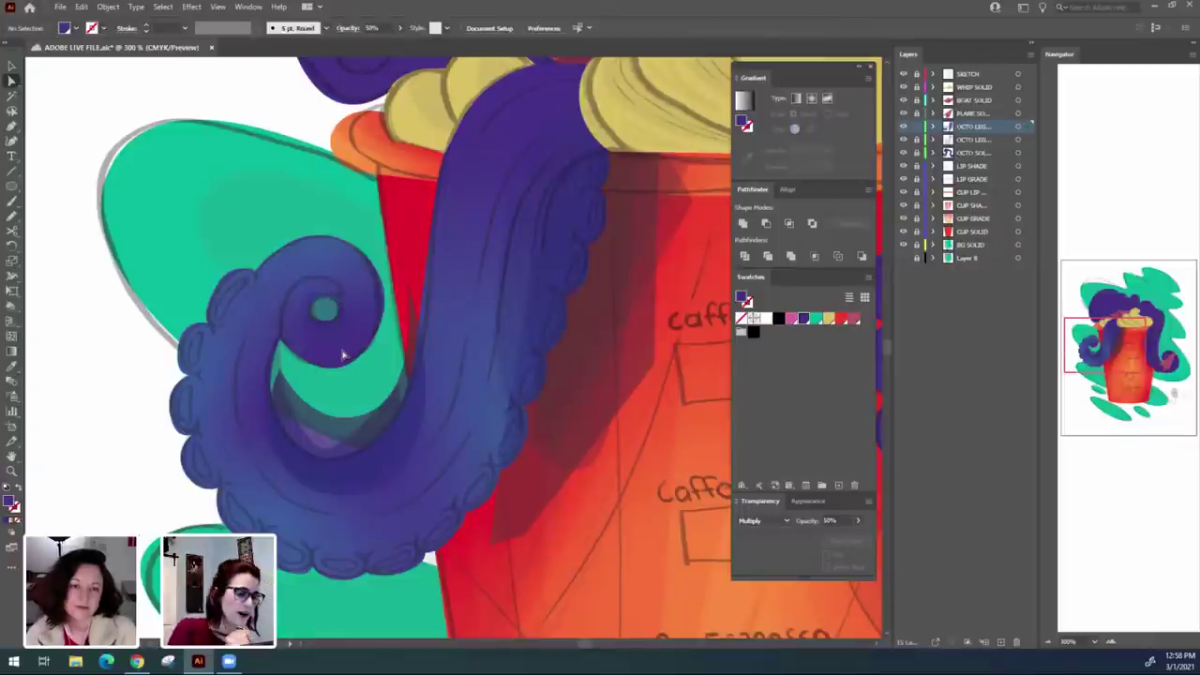
# Draw a small crescent about 0.19 in wide with the Pen tool along the upper-left edge of the spiral hole, and deselect it.
pyautogui.press('p')
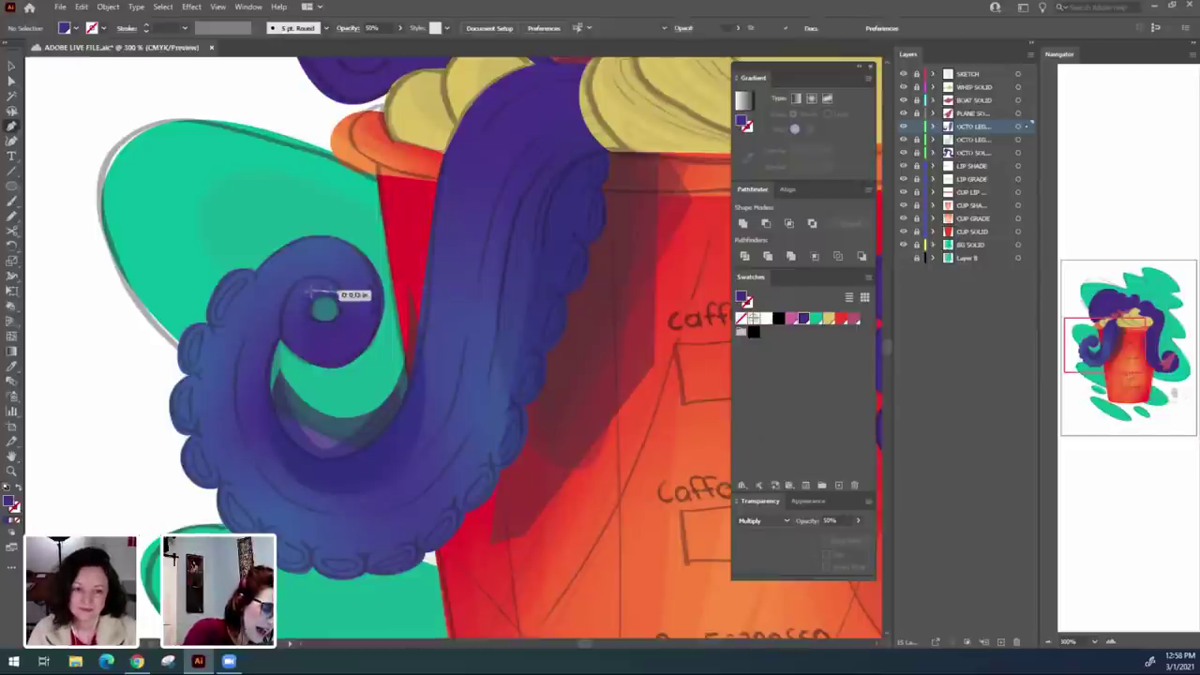
pyautogui.moveTo(305, 314); pyautogui.dragTo(307, 354)
pyautogui.click(306, 317)
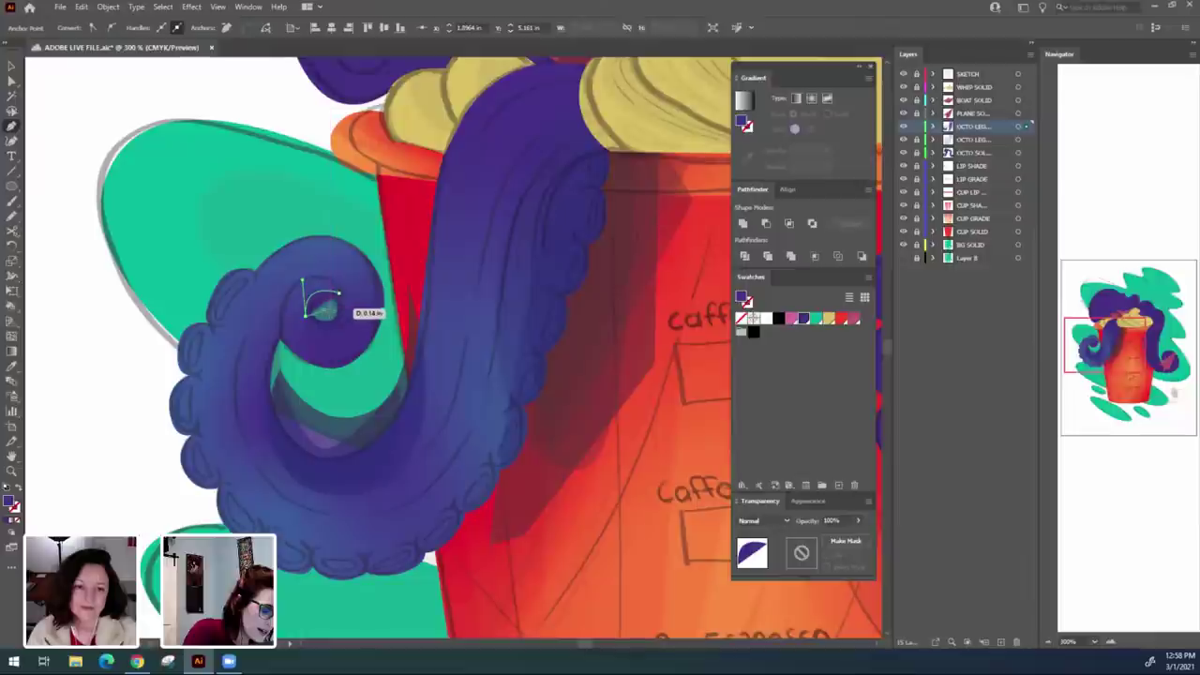
pyautogui.moveTo(326, 300); pyautogui.dragTo(339, 321)
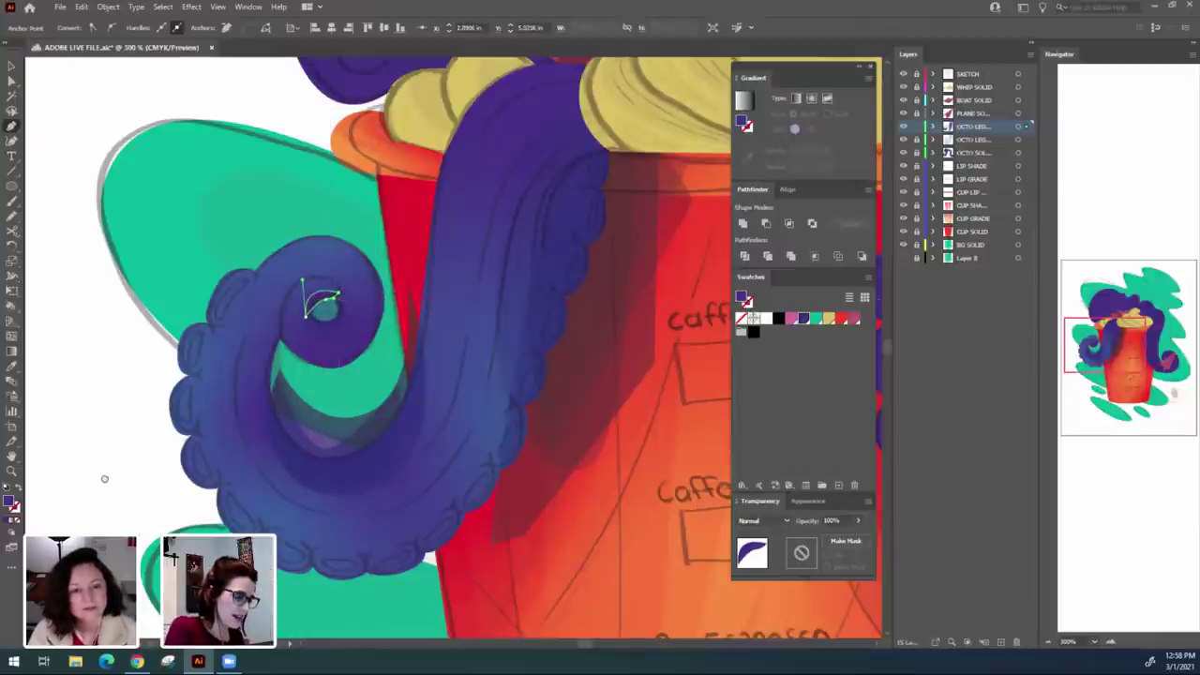
pyautogui.moveTo(104, 479); pyautogui.dragTo(46, 412)
pyautogui.press('v')
pyautogui.click(137, 473)
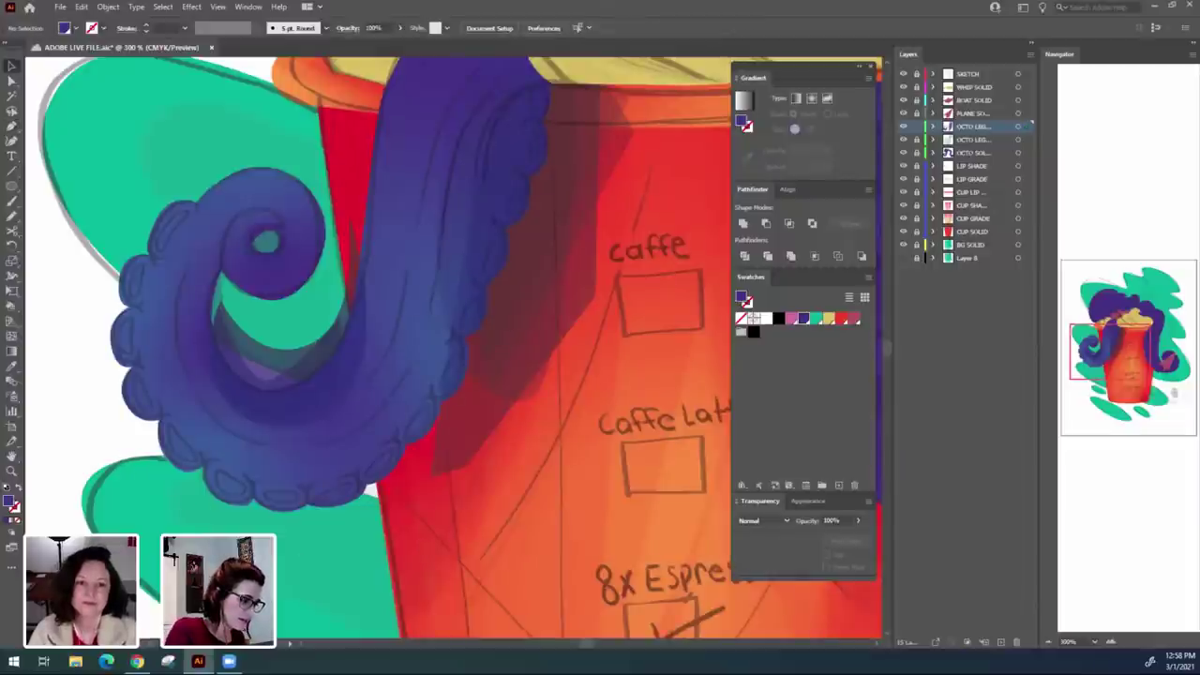
# Set the small crescent at the spiral hole's edge to Multiply at 50% opacity, and deselect it.
pyautogui.moveTo(329, 575); pyautogui.dragTo(326, 562)
pyautogui.scroll(-1, 327, 562)
pyautogui.click(261, 197)
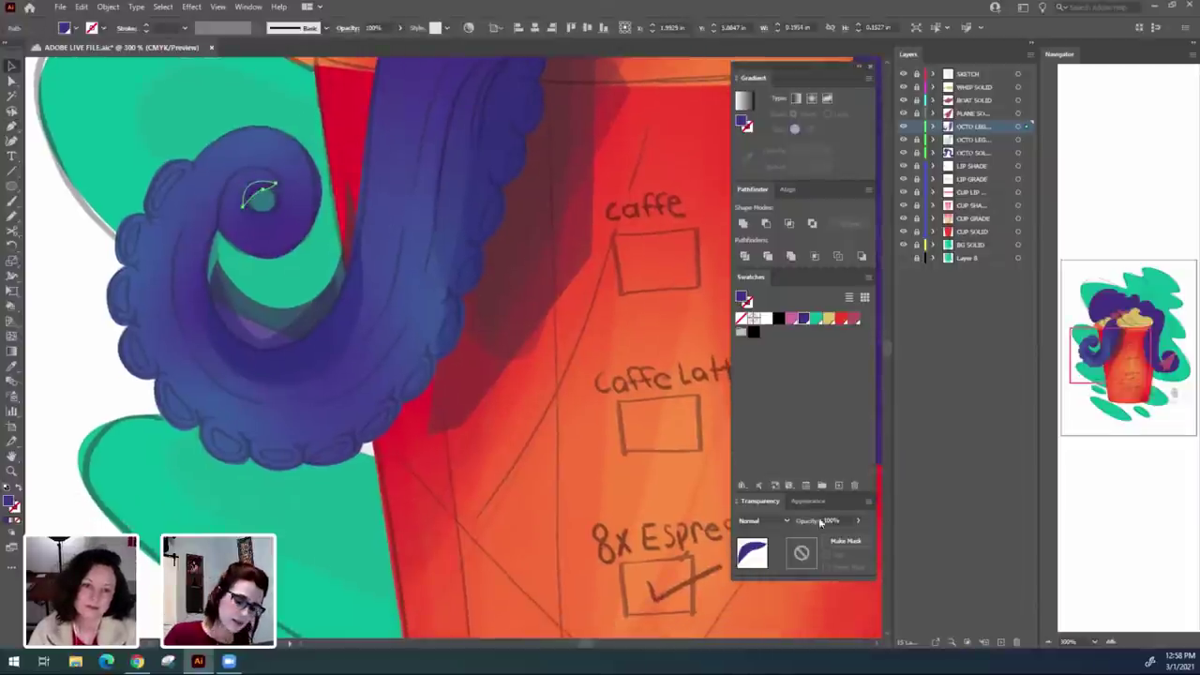
pyautogui.click(772, 520)
pyautogui.click(762, 316)
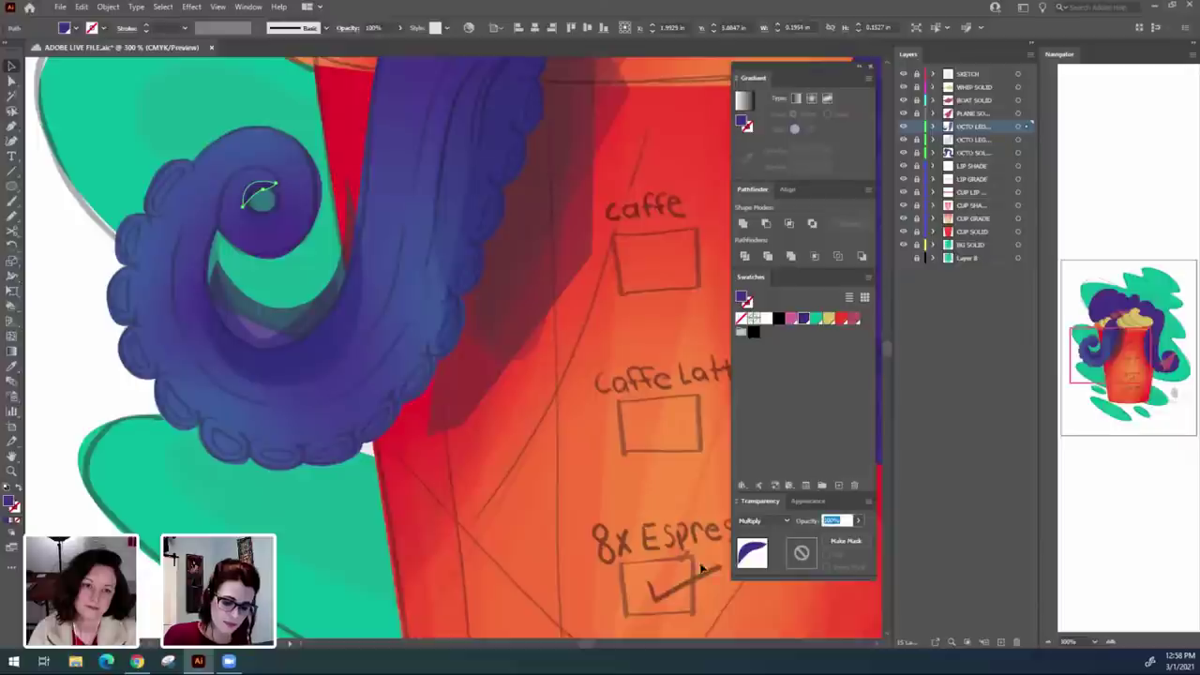
pyautogui.write('50')
pyautogui.press('Return')
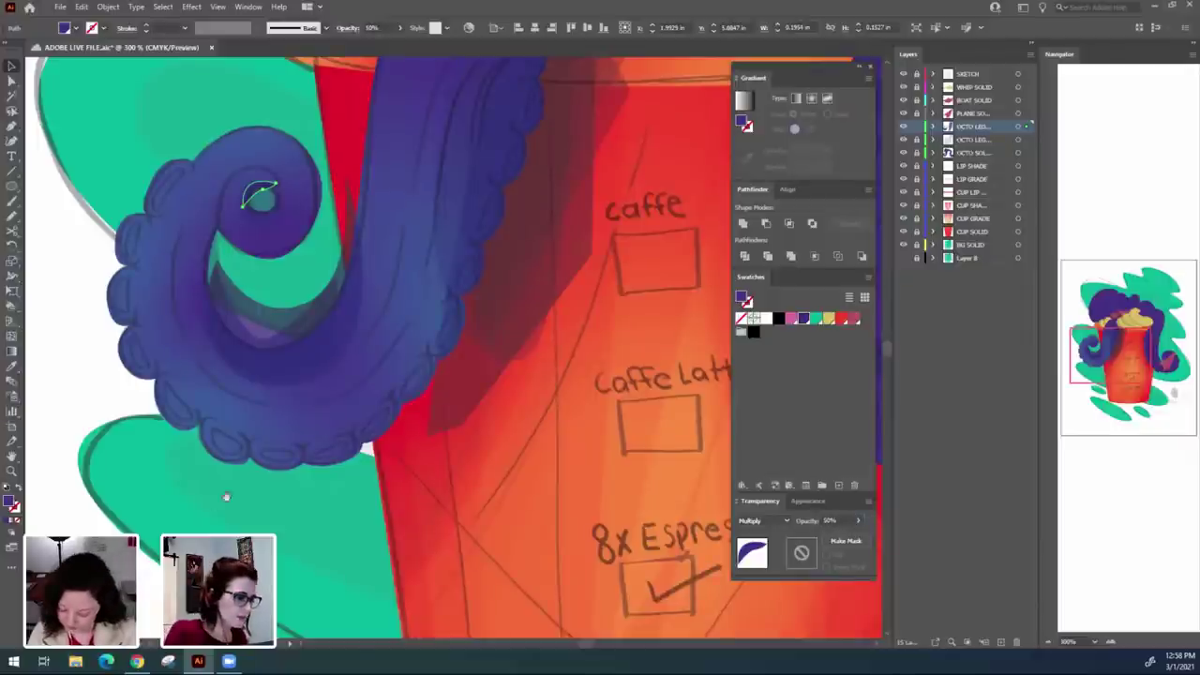
pyautogui.scroll(-1, 128, 528)
pyautogui.click(467, 434)
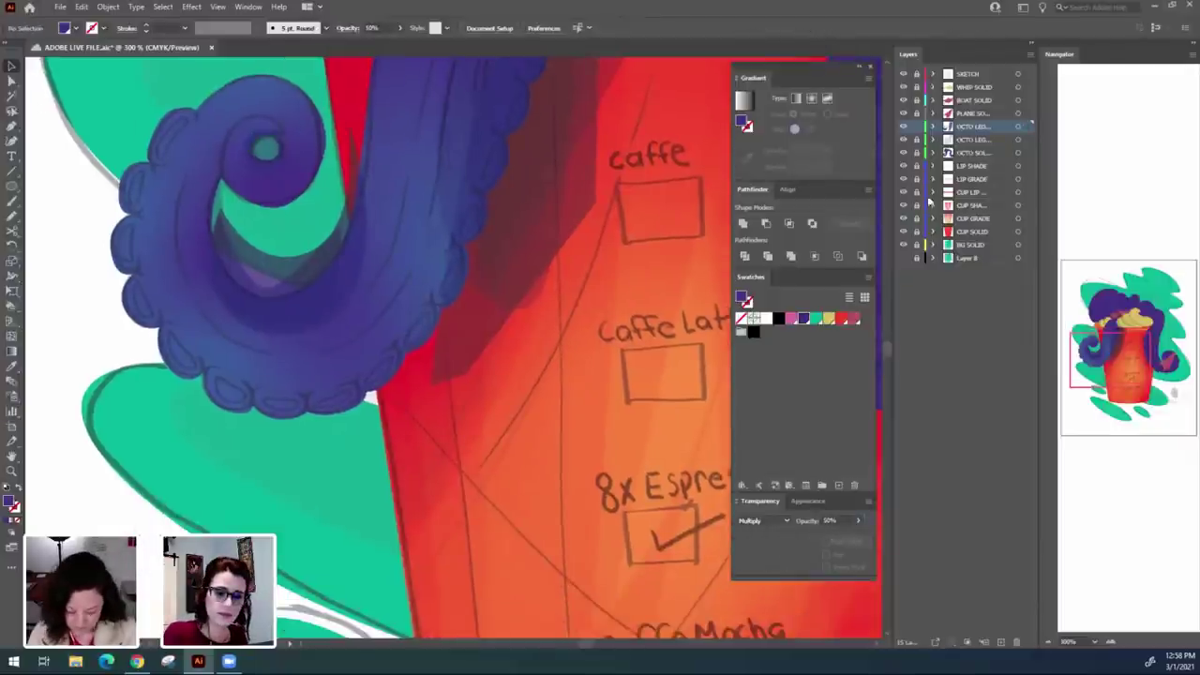
# Hide the SKETCH layer and examine the shadows on the tentacle and the whole cup.
pyautogui.click(903, 73)
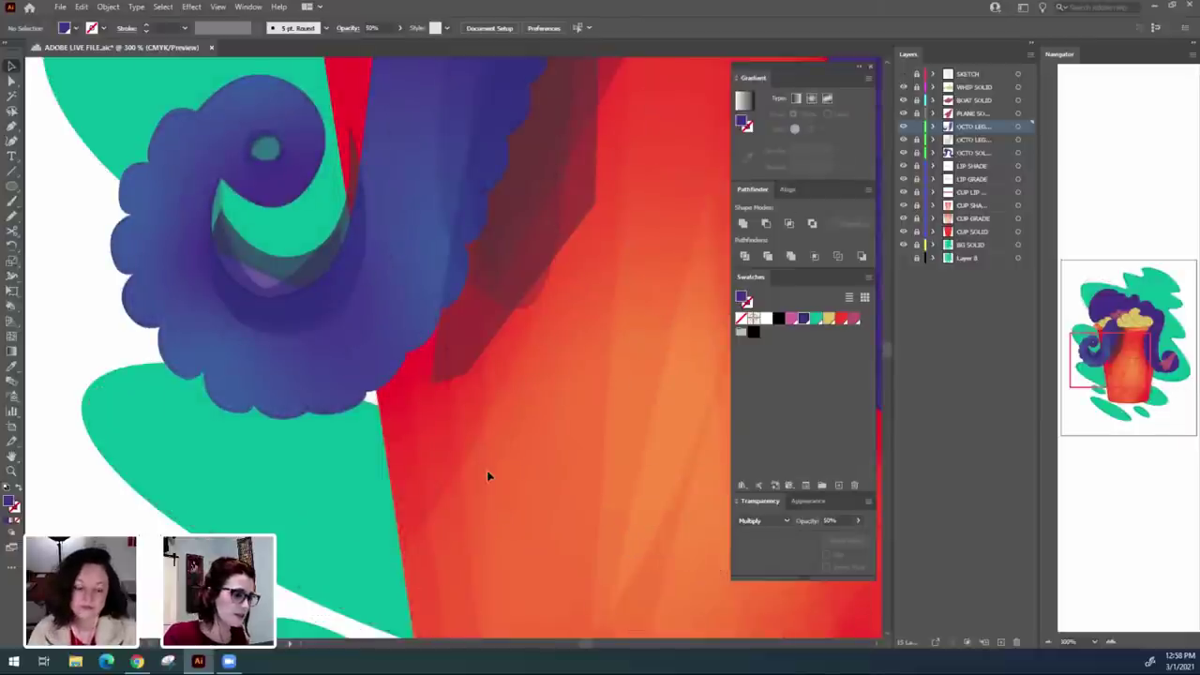
pyautogui.hotkey('ctrl', '-')
pyautogui.hotkey('ctrl', '-')
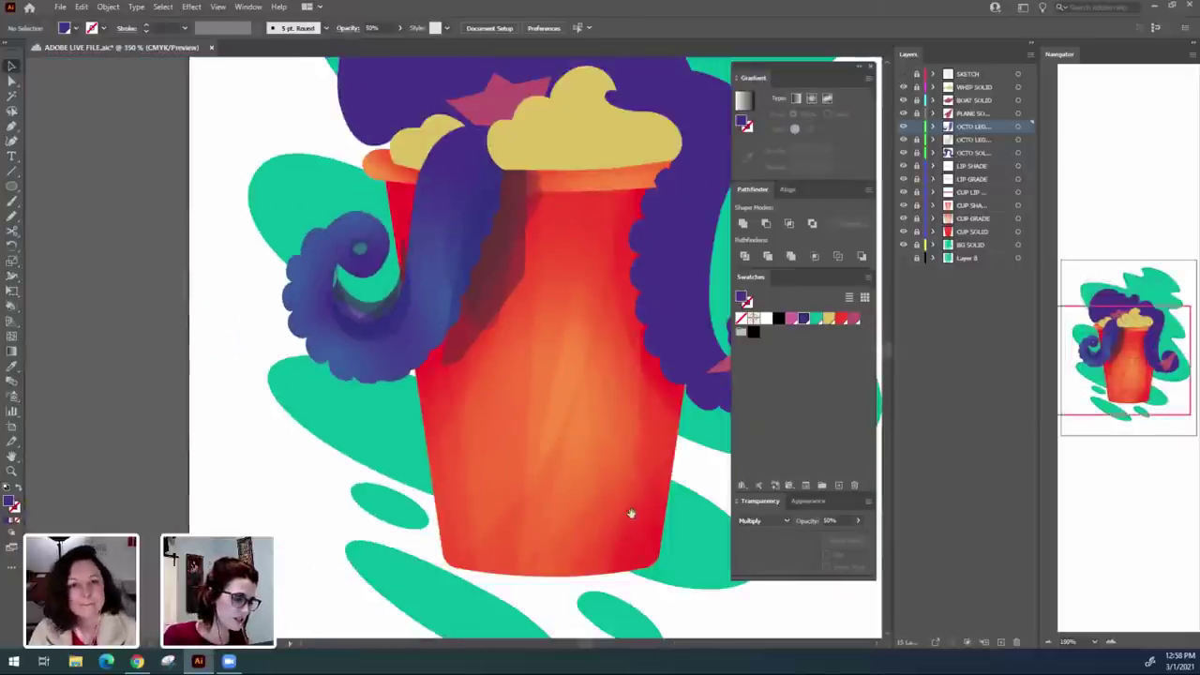
pyautogui.moveTo(704, 440); pyautogui.dragTo(675, 466)
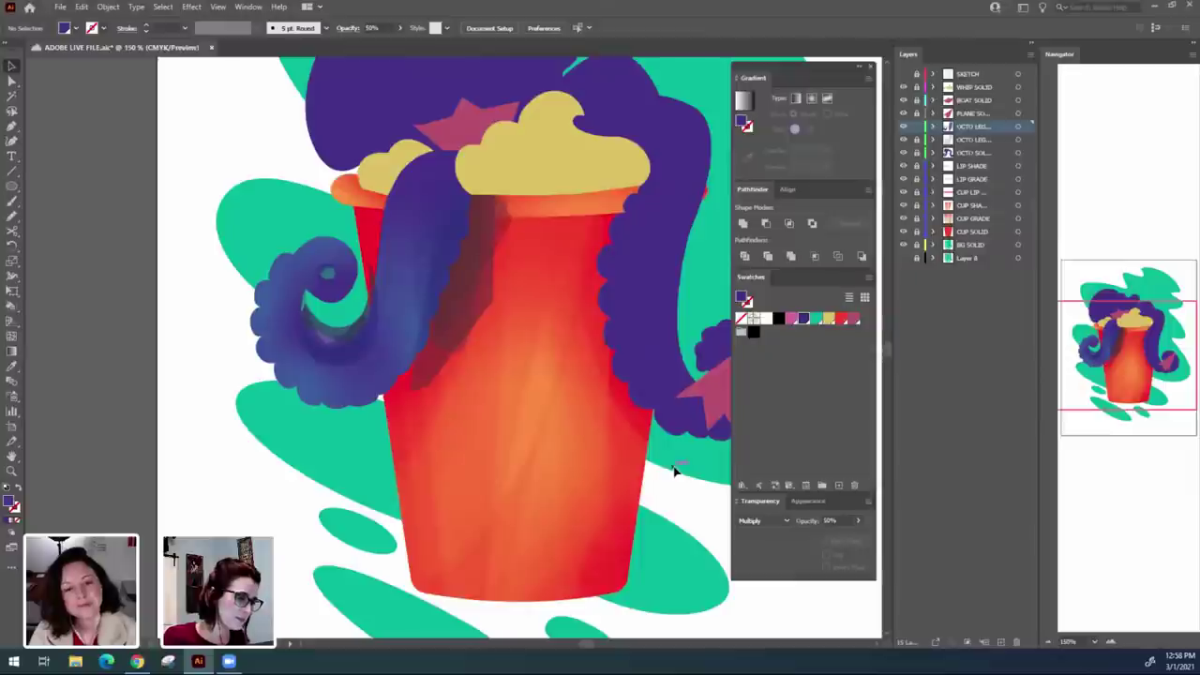
pyautogui.hotkey('ctrl', '+')
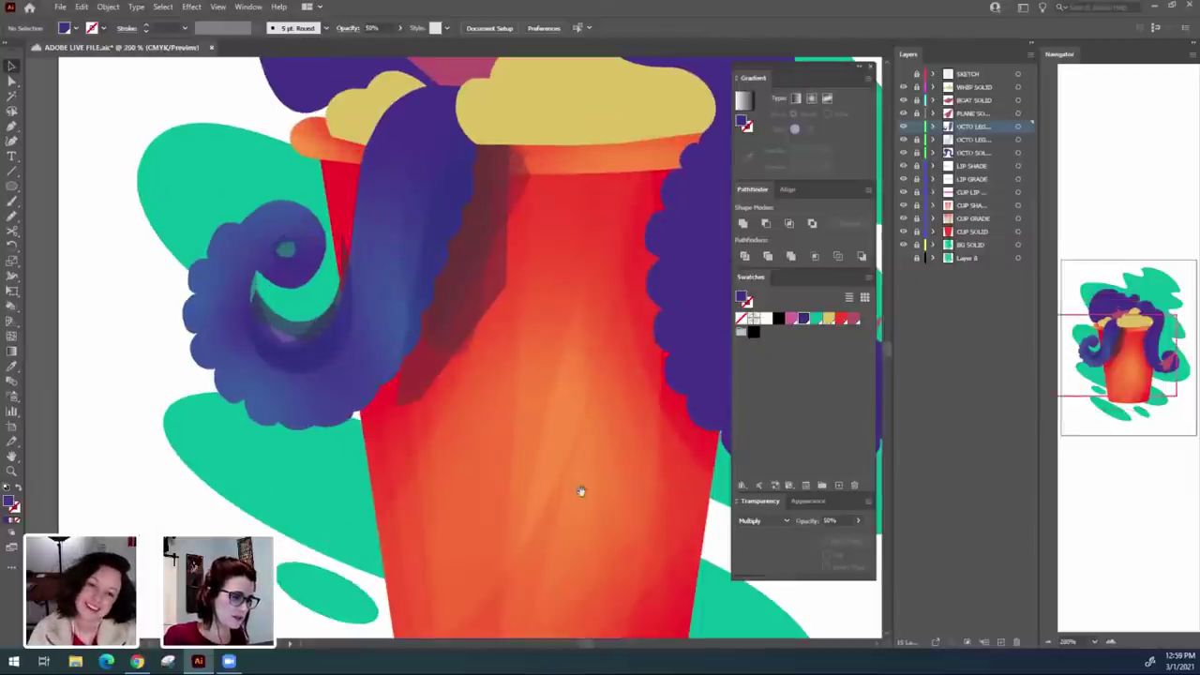
pyautogui.moveTo(579, 507); pyautogui.dragTo(555, 538)
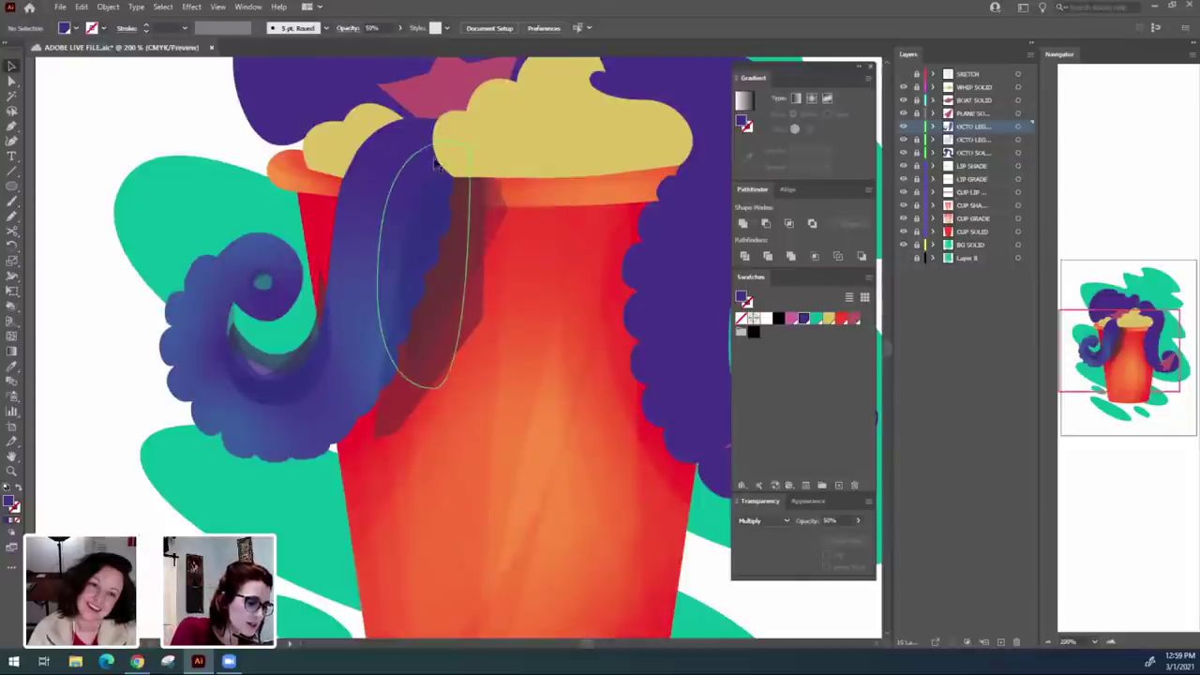
# Set the long oval Multiply shadow between the tentacle and the cup to 60% opacity, and deselect it.
pyautogui.click(436, 163)
pyautogui.click(830, 521)
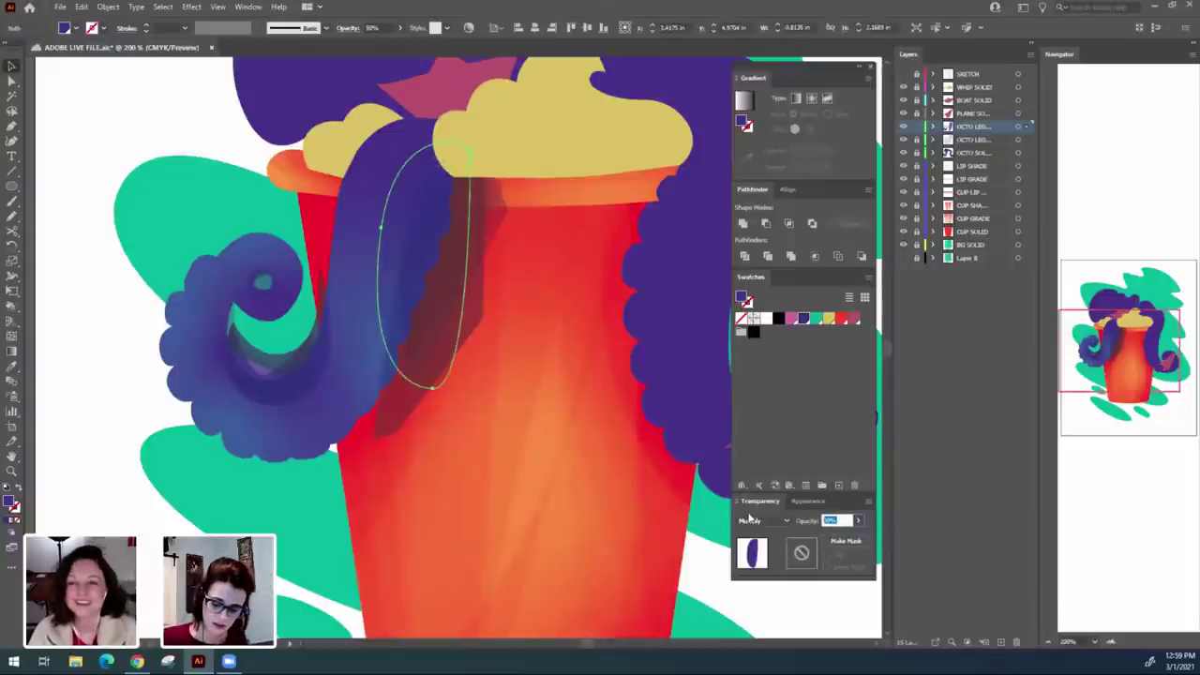
pyautogui.write('60')
pyautogui.press('Return')
pyautogui.click(588, 543)
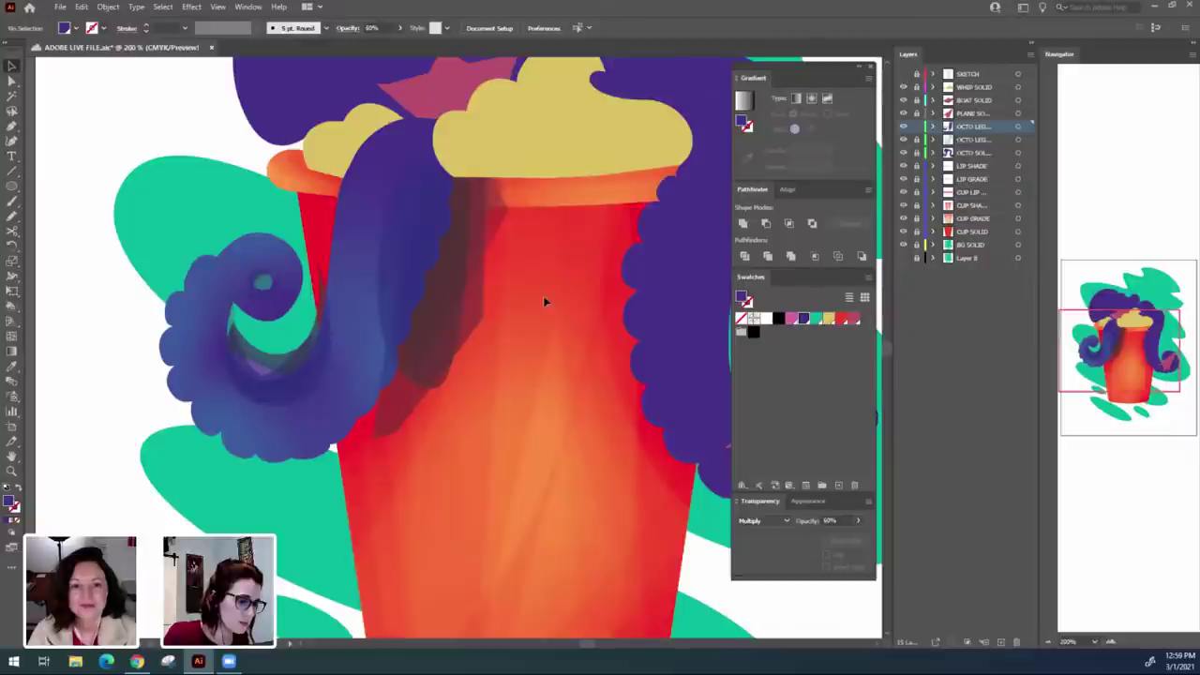
# Set the pointed shadow reaching the cup lip beside the tentacle to 60% opacity, and deselect it.
pyautogui.click(497, 214)
pyautogui.click(830, 521)
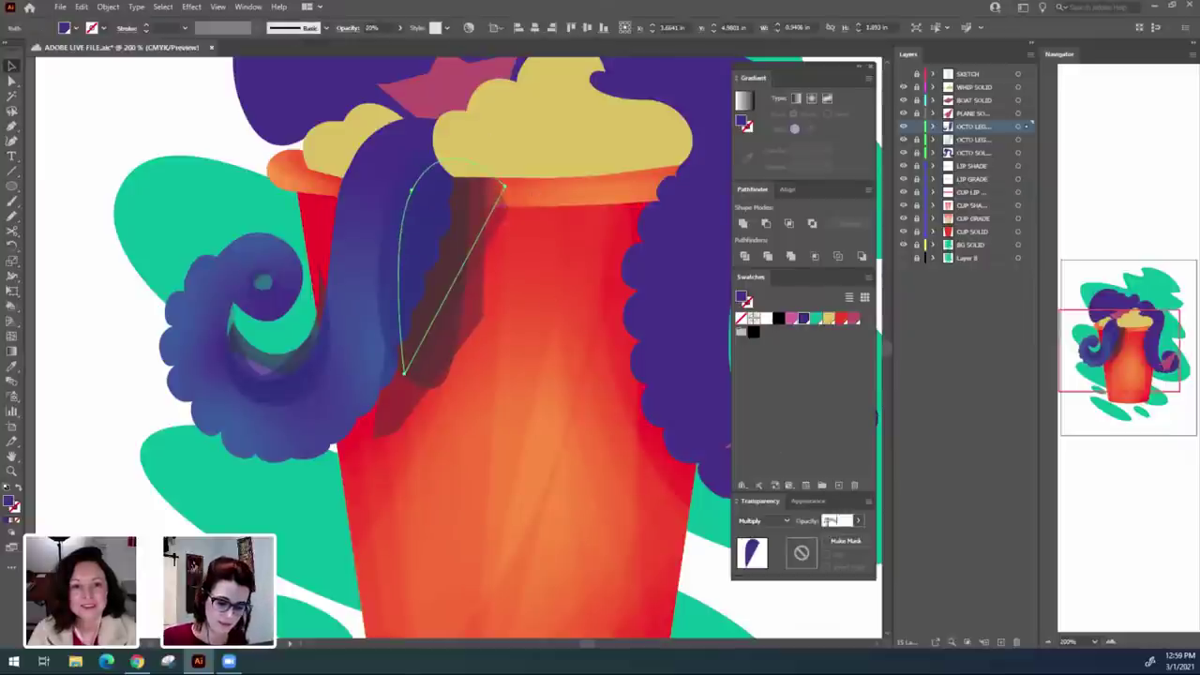
pyautogui.write('60')
pyautogui.press('Return')
pyautogui.click(564, 486)
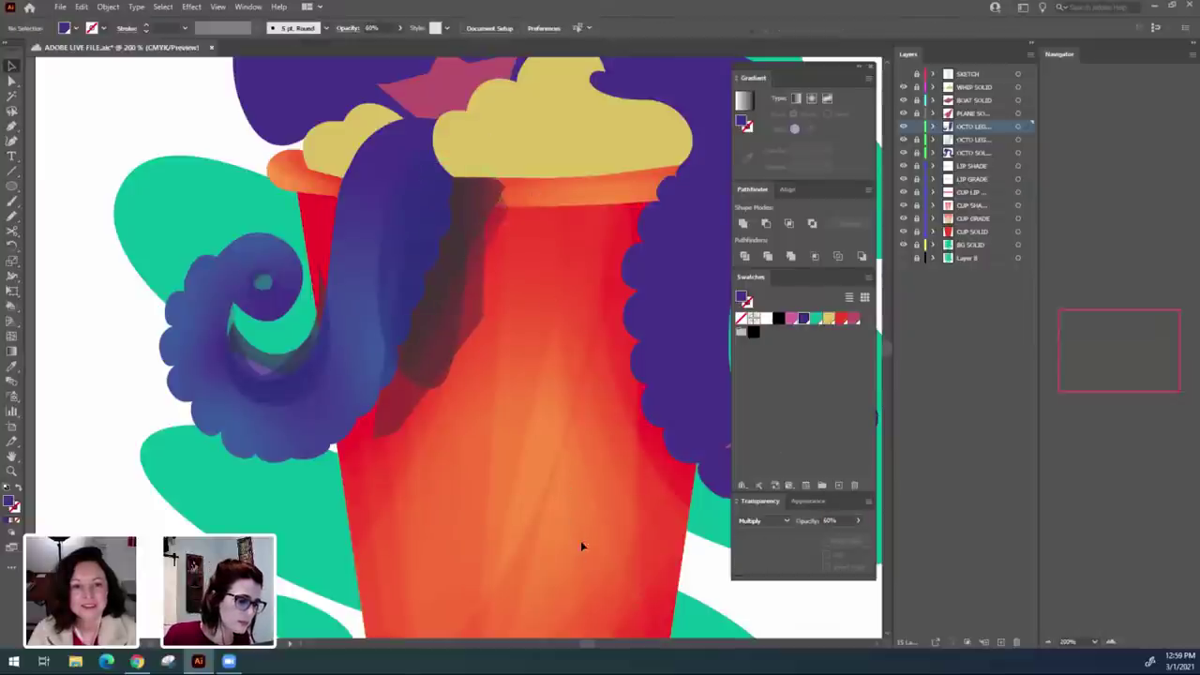
# Set the 30% opacity pointed shadow beside the tentacle to 50% opacity, and deselect it.
pyautogui.moveTo(582, 481); pyautogui.dragTo(531, 544)
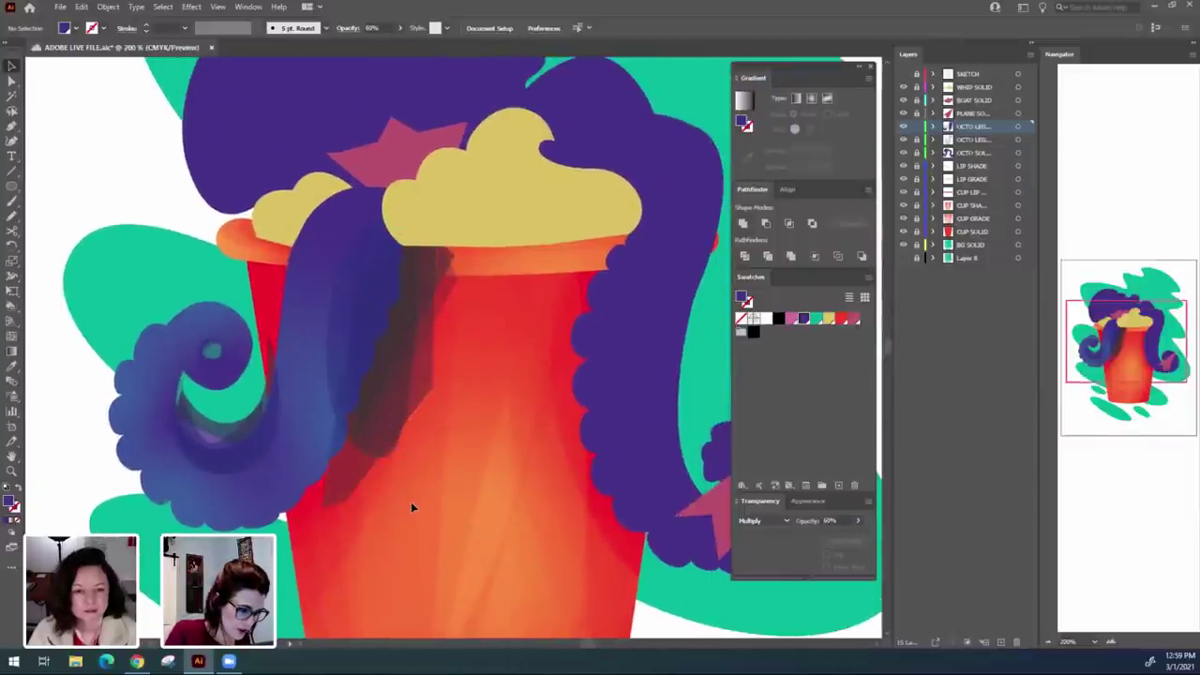
pyautogui.click(436, 273)
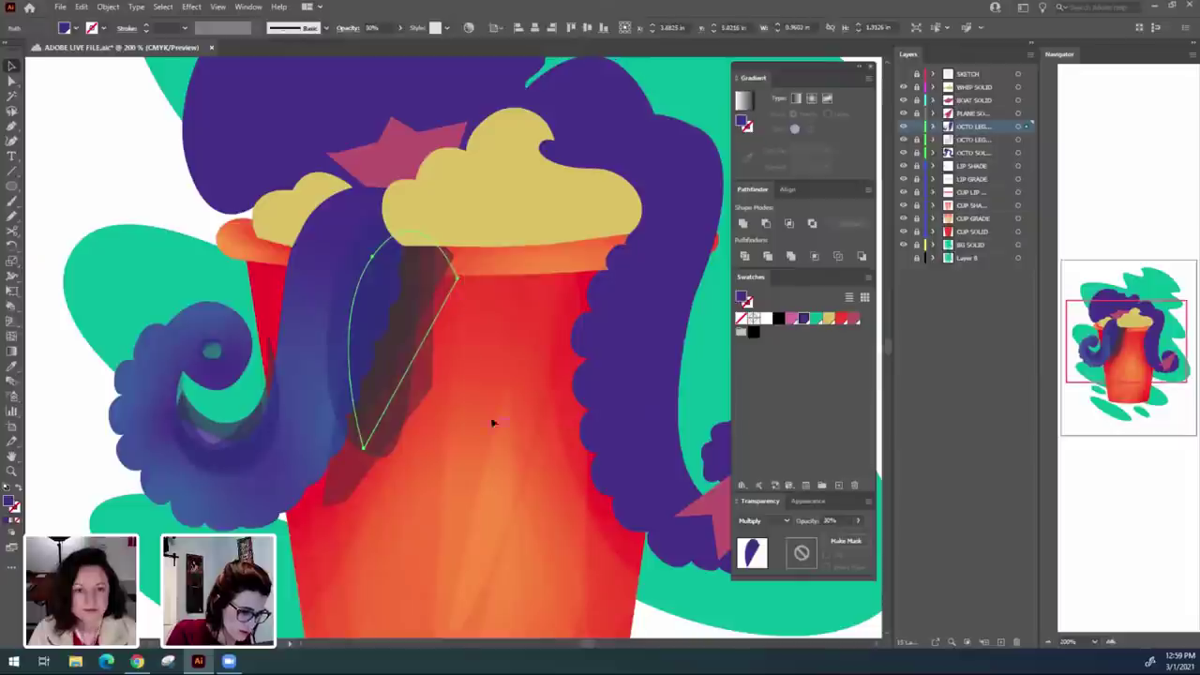
pyautogui.click(831, 520)
pyautogui.write('50')
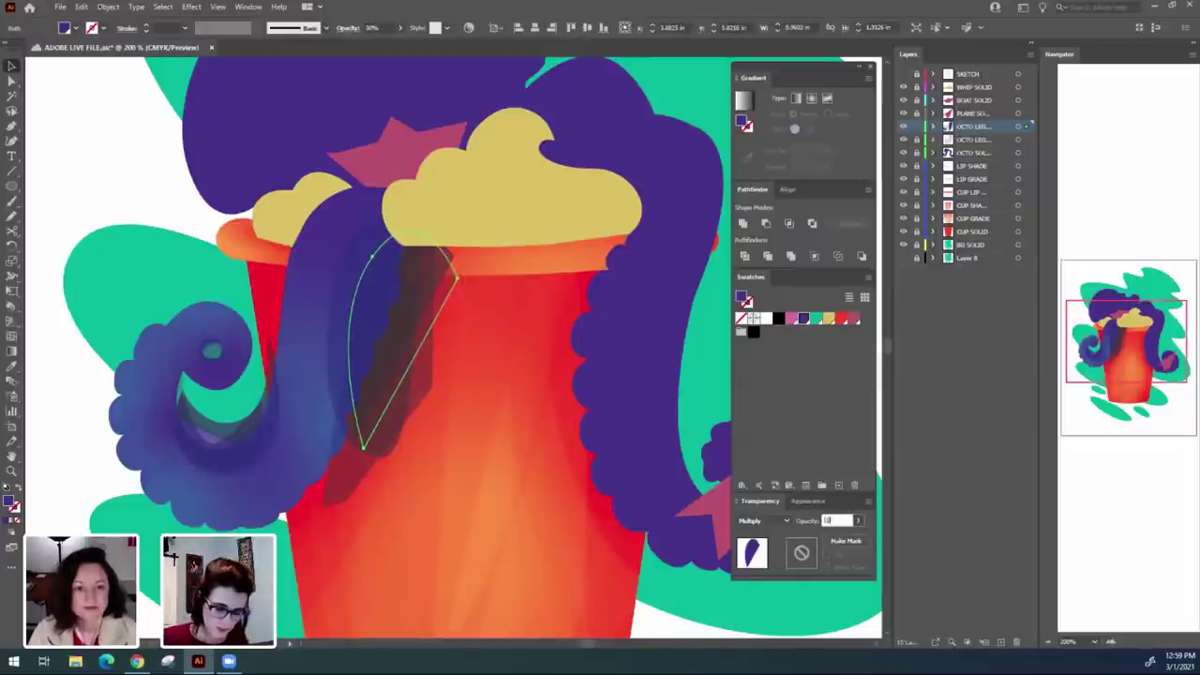
pyautogui.press('Return')
pyautogui.click(509, 515)
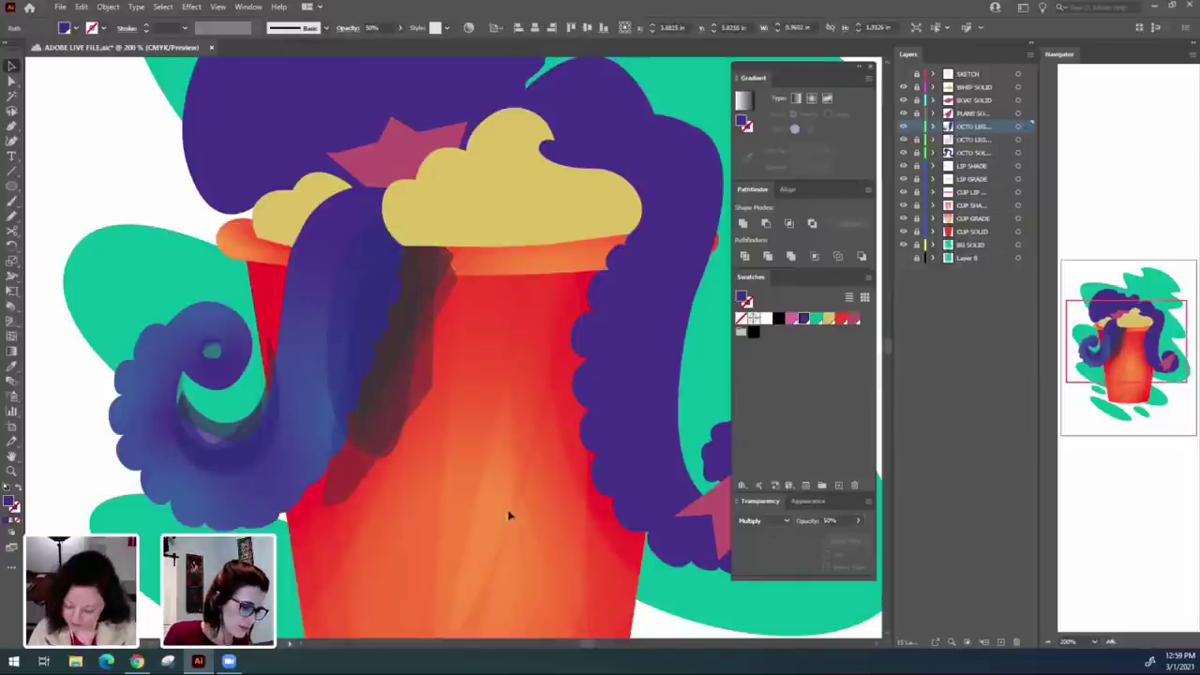
# Shift the 60% opacity shadow at the top of the tentacle slightly near the whipped cream, and deselect it.
pyautogui.click(383, 225)
pyautogui.moveTo(379, 223); pyautogui.dragTo(396, 234)
pyautogui.click(480, 403)
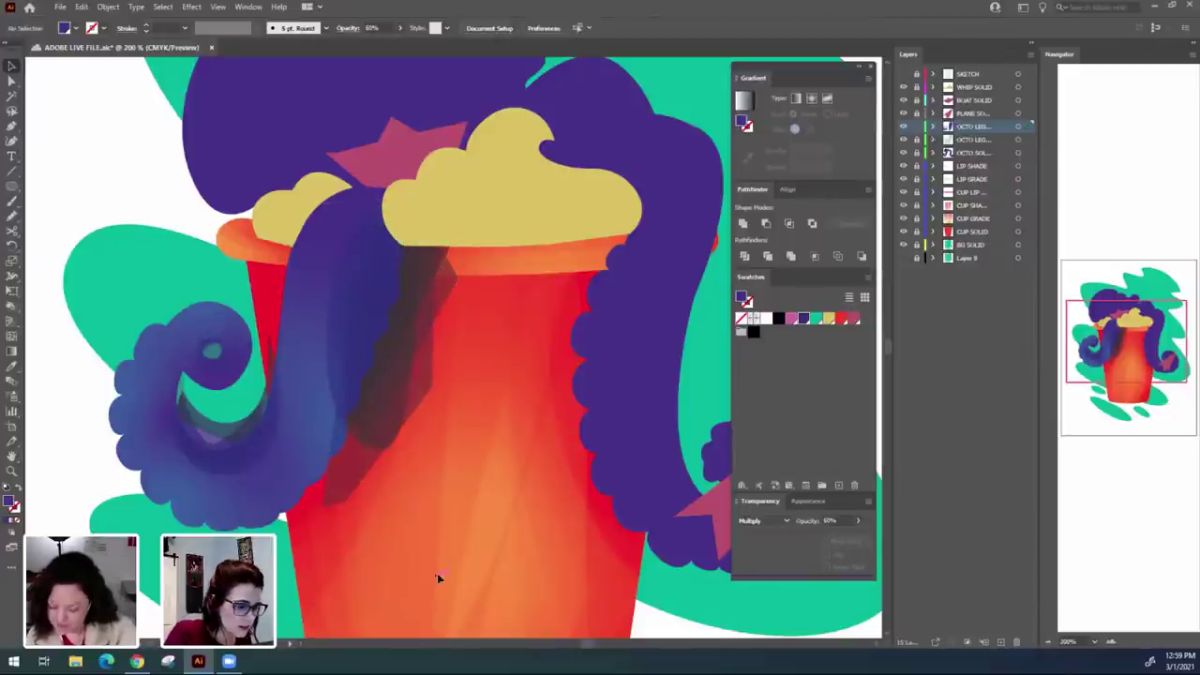
pyautogui.click(361, 481)
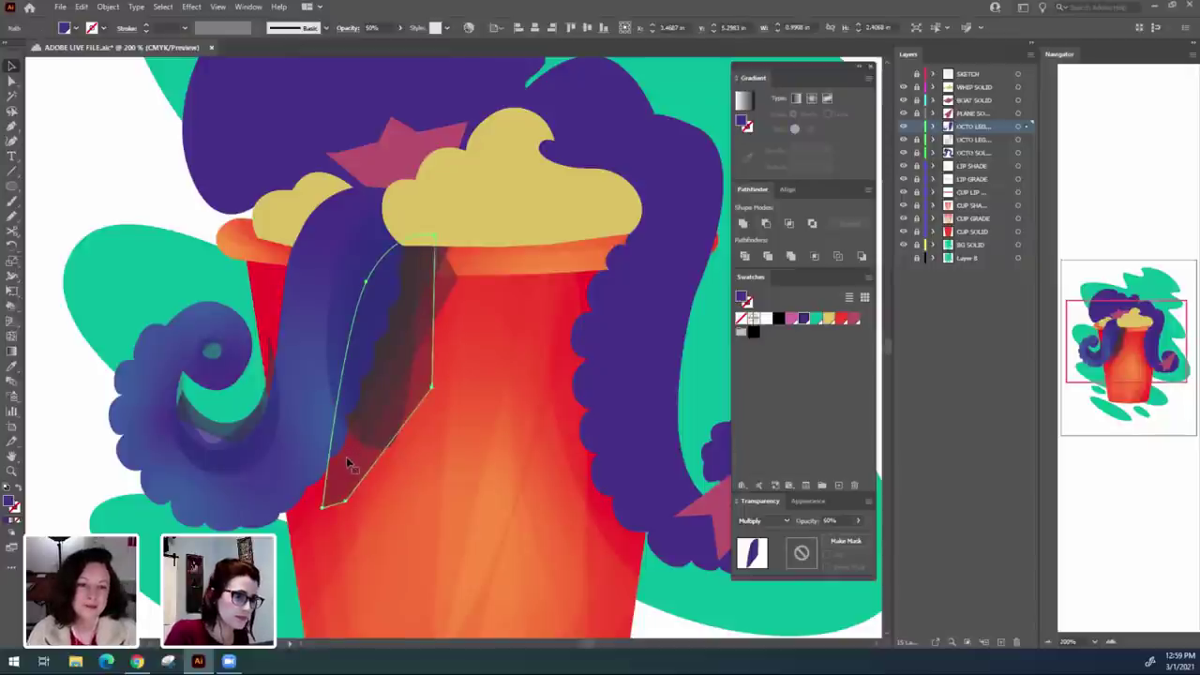
pyautogui.doubleClick(350, 460)
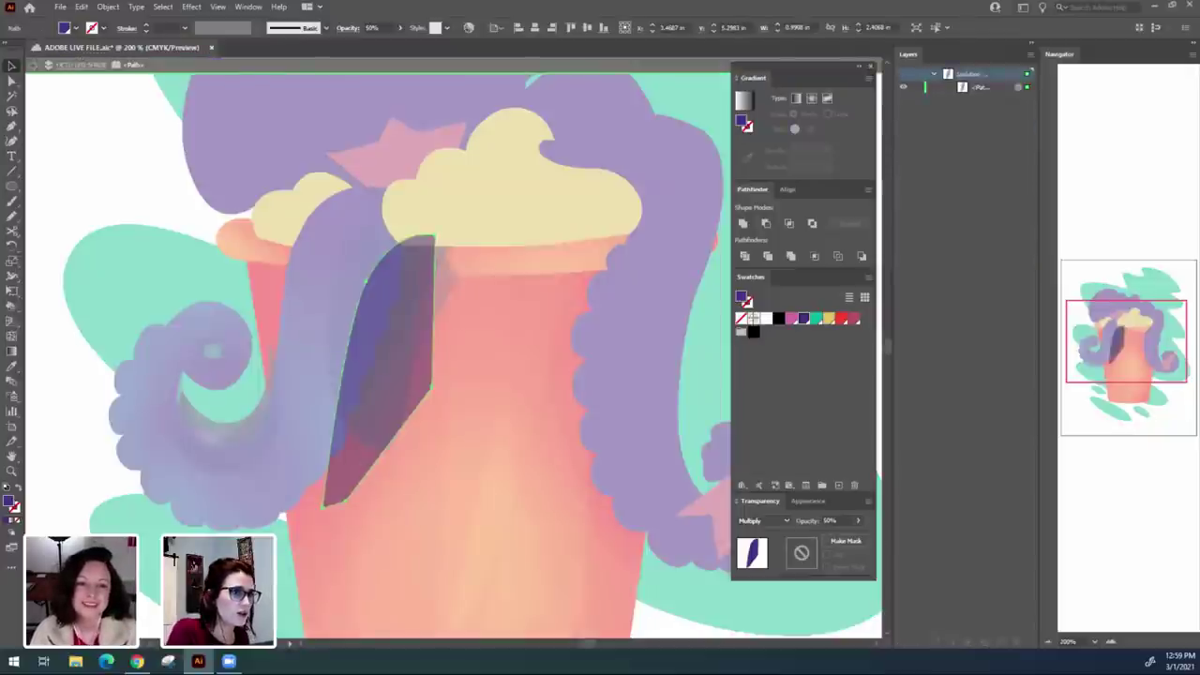
pyautogui.click(470, 440)
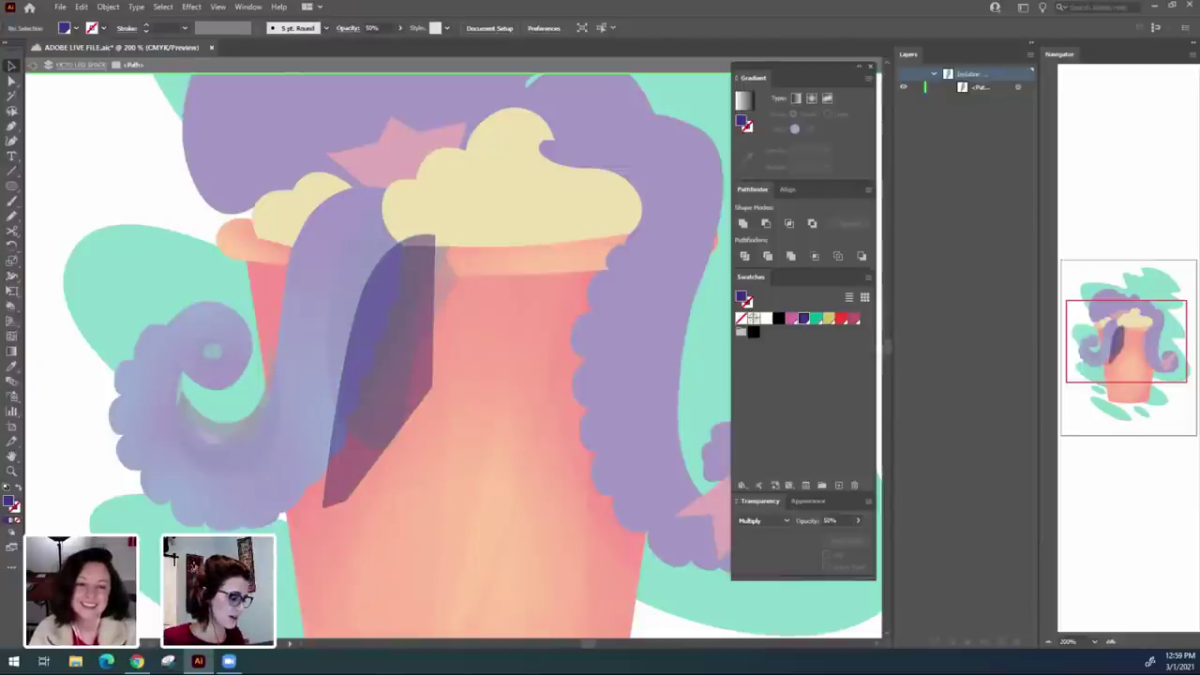
pyautogui.press('Escape')
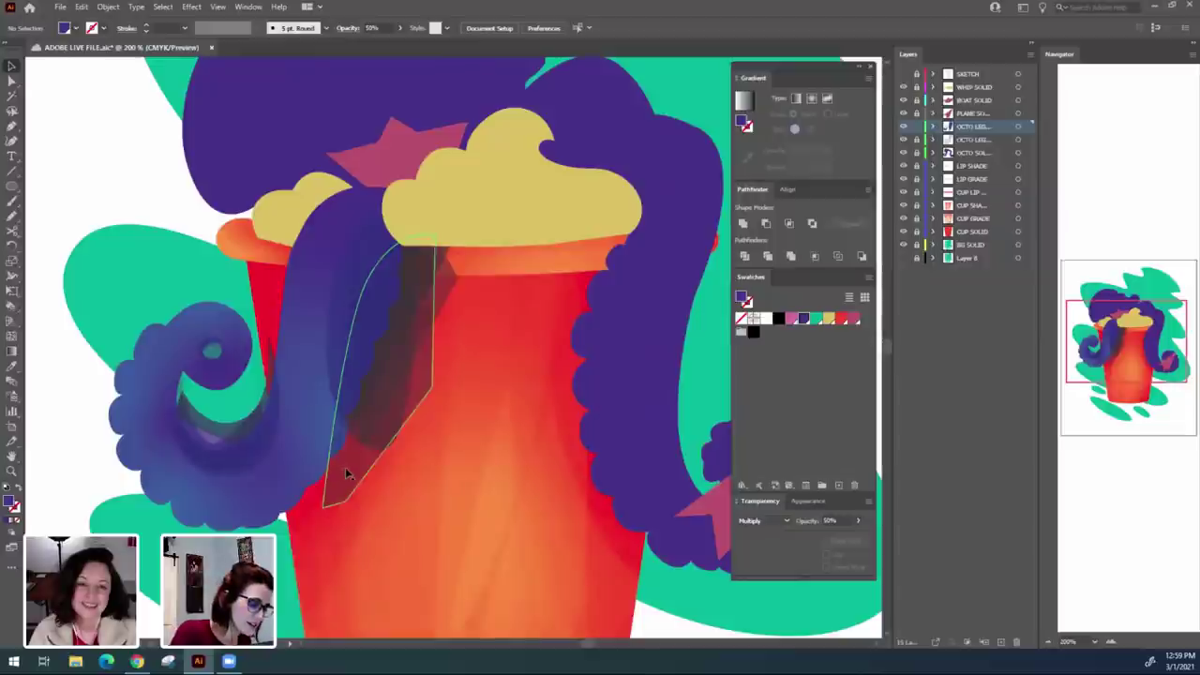
# Nudge the longest angular shadow toward the cup's center, pull its lower tip up to the tentacle's edge, and deselect it.
pyautogui.click(347, 471)
pyautogui.moveTo(346, 466)
pyautogui.mouseDown()
pyautogui.moveTo(359, 459)
pyautogui.moveTo(345, 486)
pyautogui.moveTo(350, 458)
pyautogui.mouseUp()
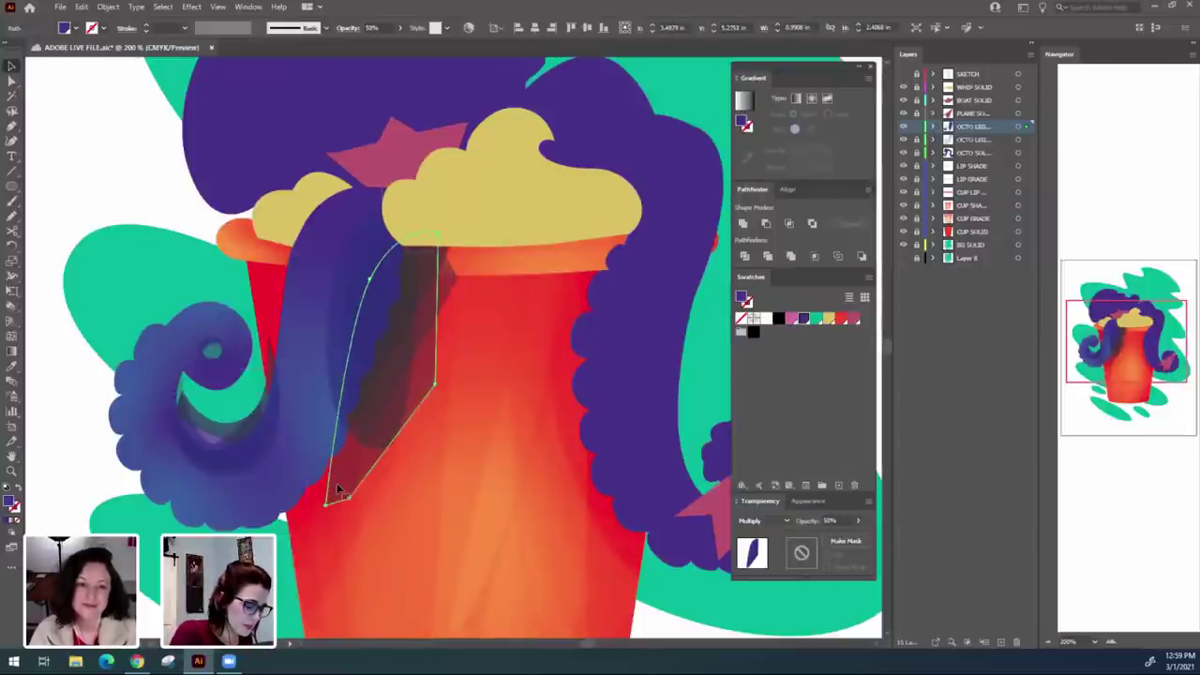
pyautogui.press('a')
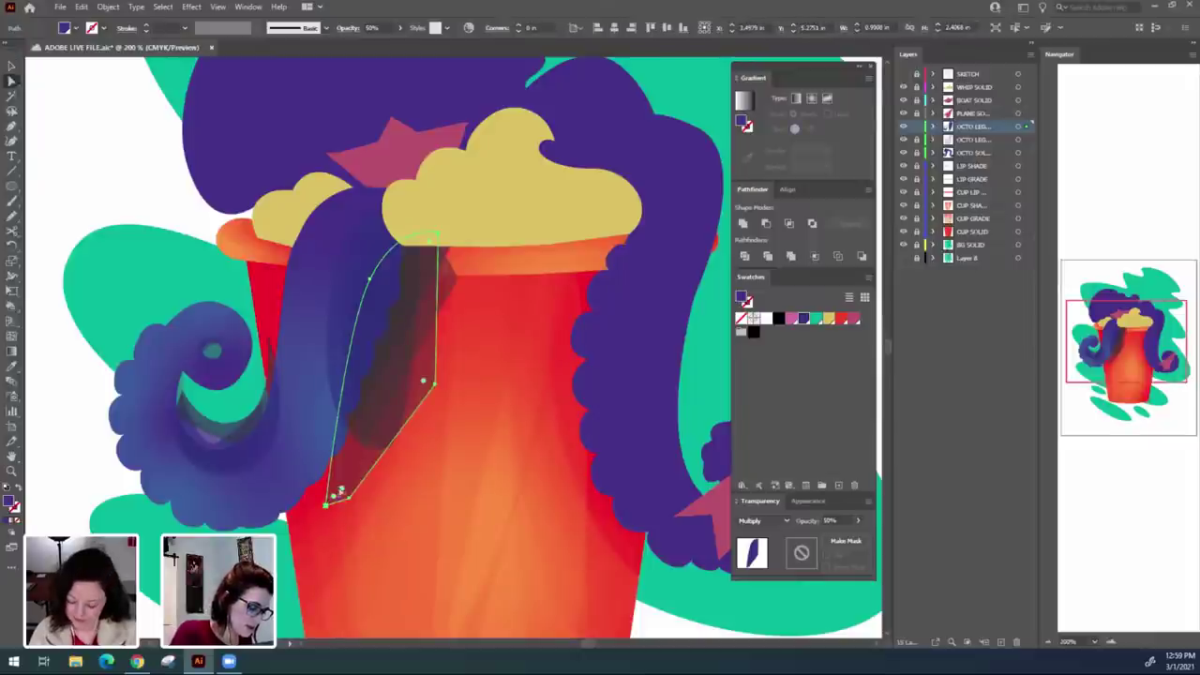
pyautogui.moveTo(327, 504); pyautogui.dragTo(351, 461)
pyautogui.click(374, 593)
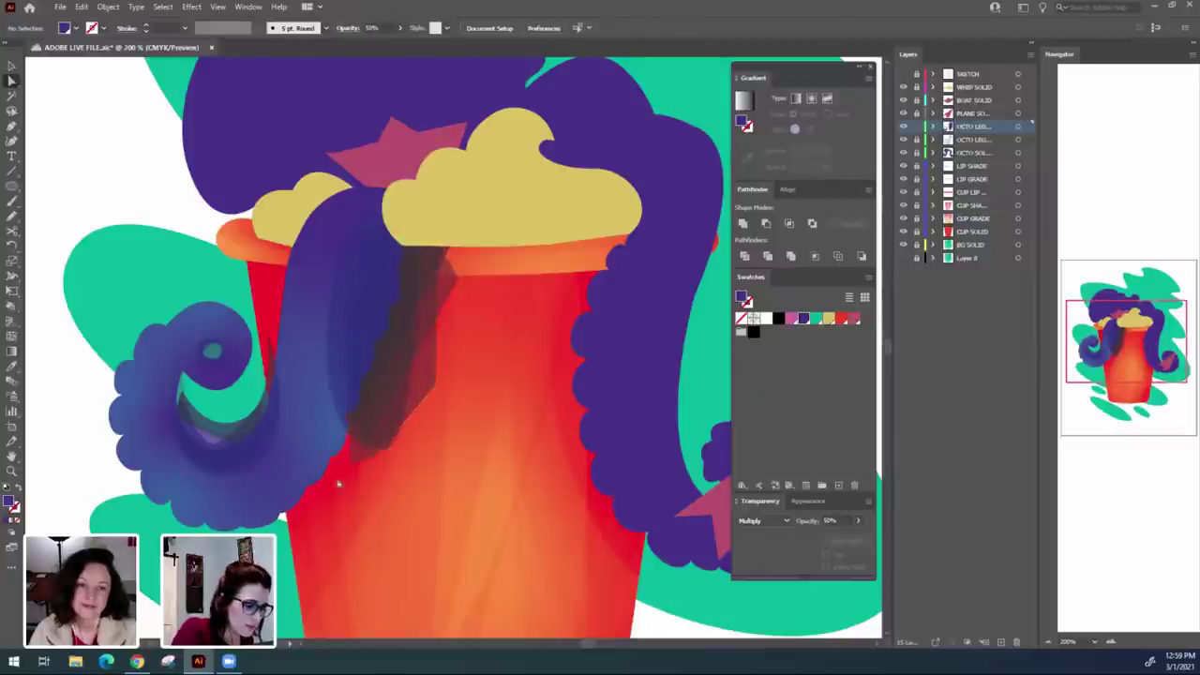
# Show the SKETCH layer and draw a closed Pen shape about 0.91 in wide and 2.15 in tall along the tentacle's cup-side edge.
pyautogui.click(904, 75)
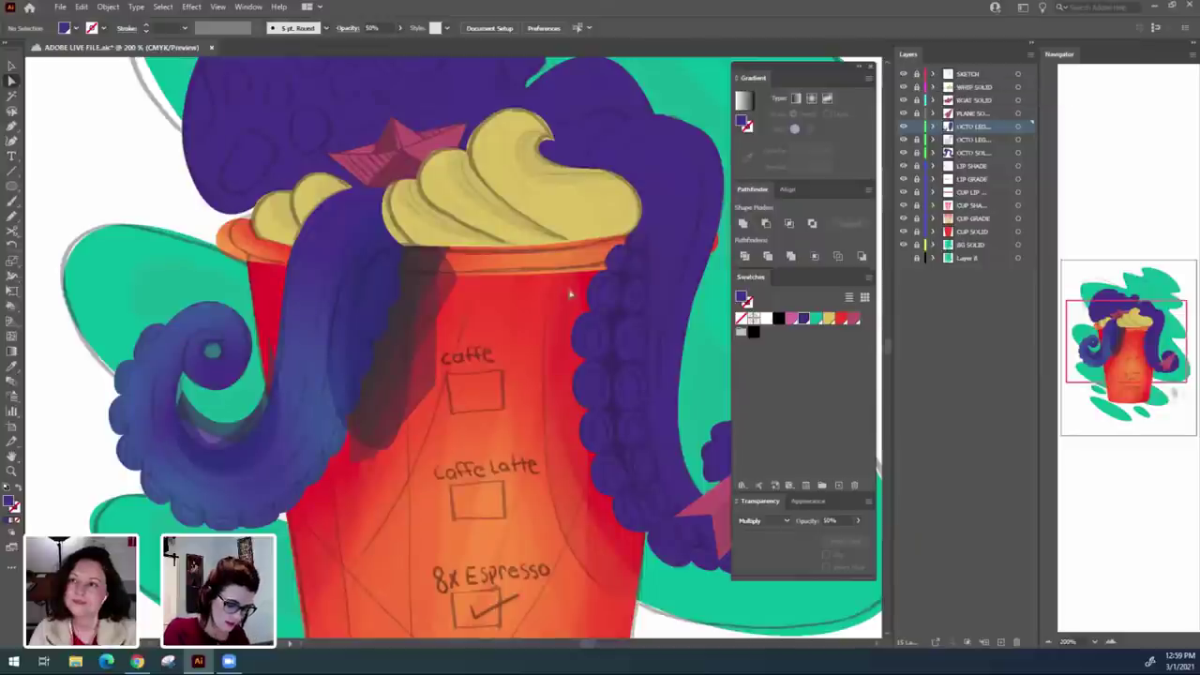
pyautogui.click(402, 246)
pyautogui.moveTo(353, 303); pyautogui.dragTo(343, 363)
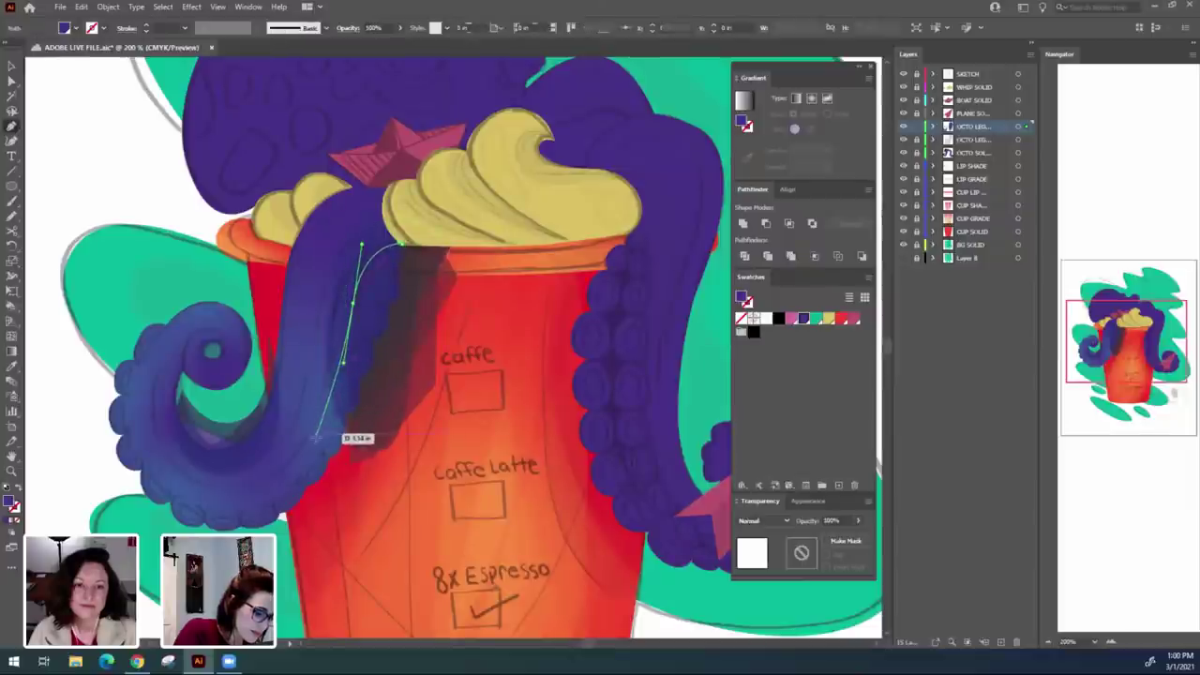
pyautogui.moveTo(316, 438); pyautogui.dragTo(422, 295)
pyautogui.click(394, 341)
pyautogui.click(404, 244)
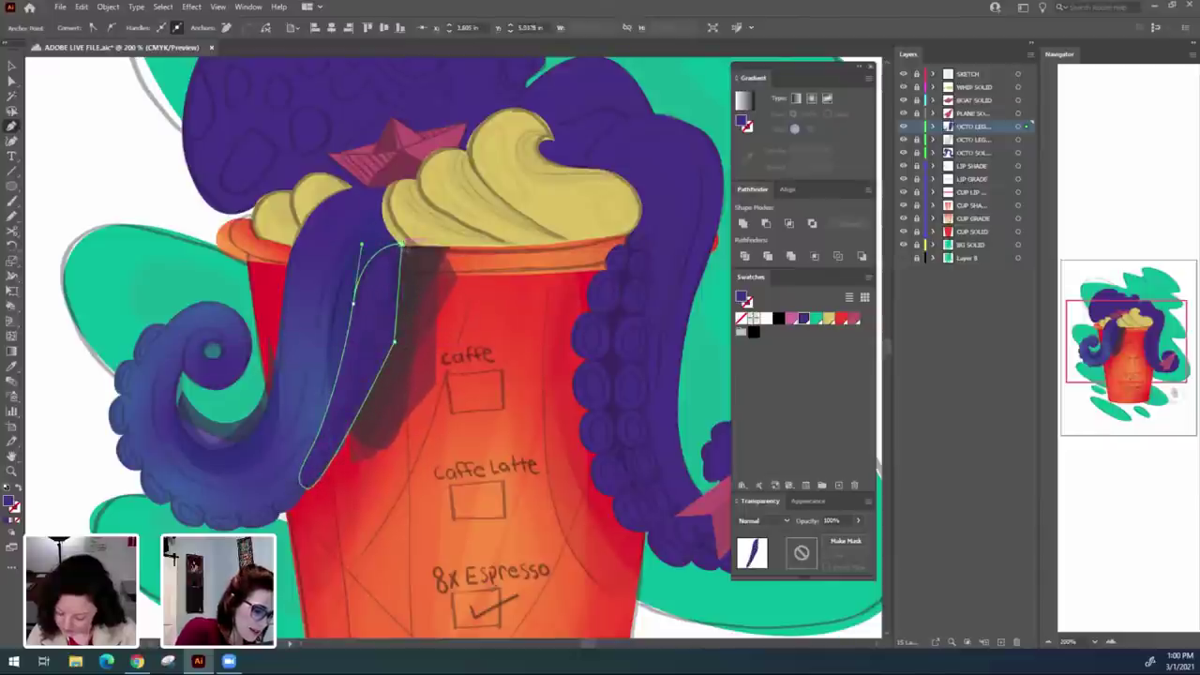
pyautogui.press('a')
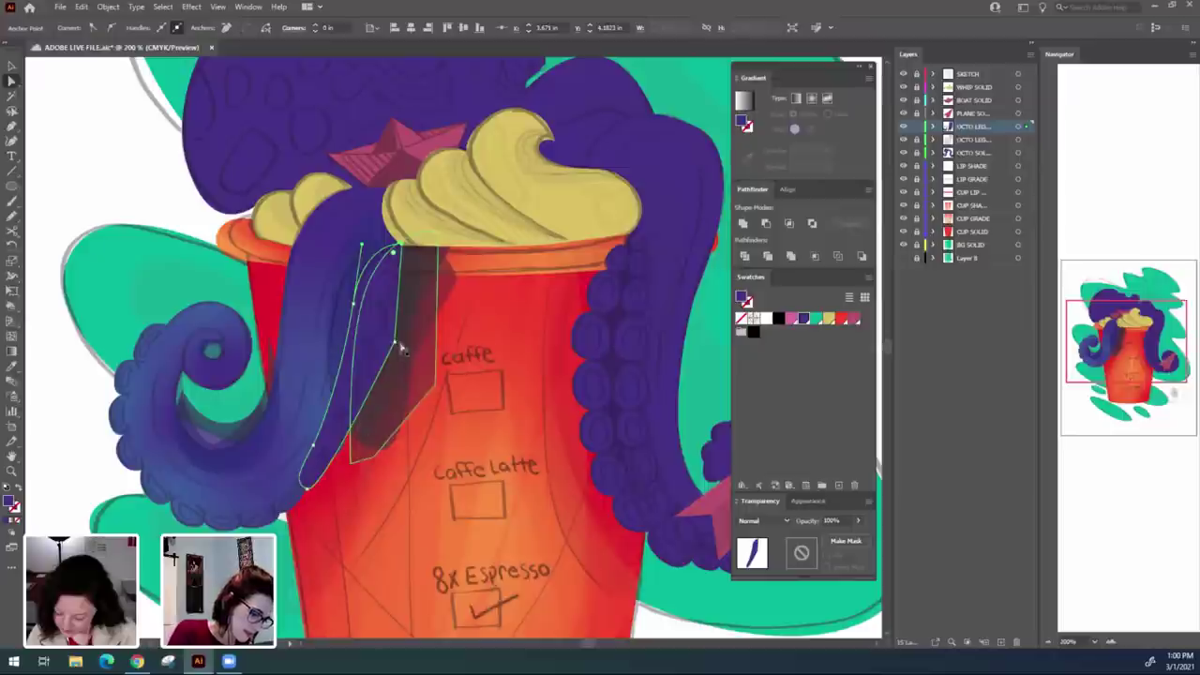
pyautogui.moveTo(394, 344); pyautogui.dragTo(398, 347)
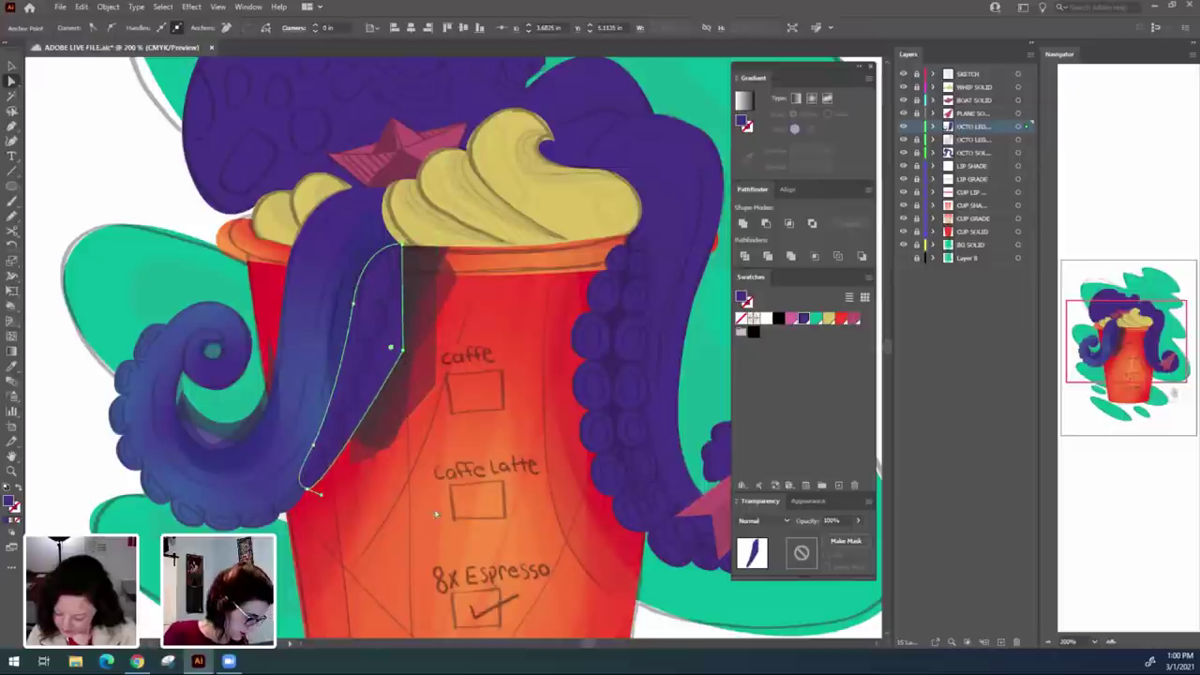
# Set the new shape on the tentacle's cup-side edge to Multiply at 60% opacity, deselect it, and hide the SKETCH layer.
pyautogui.click(384, 347)
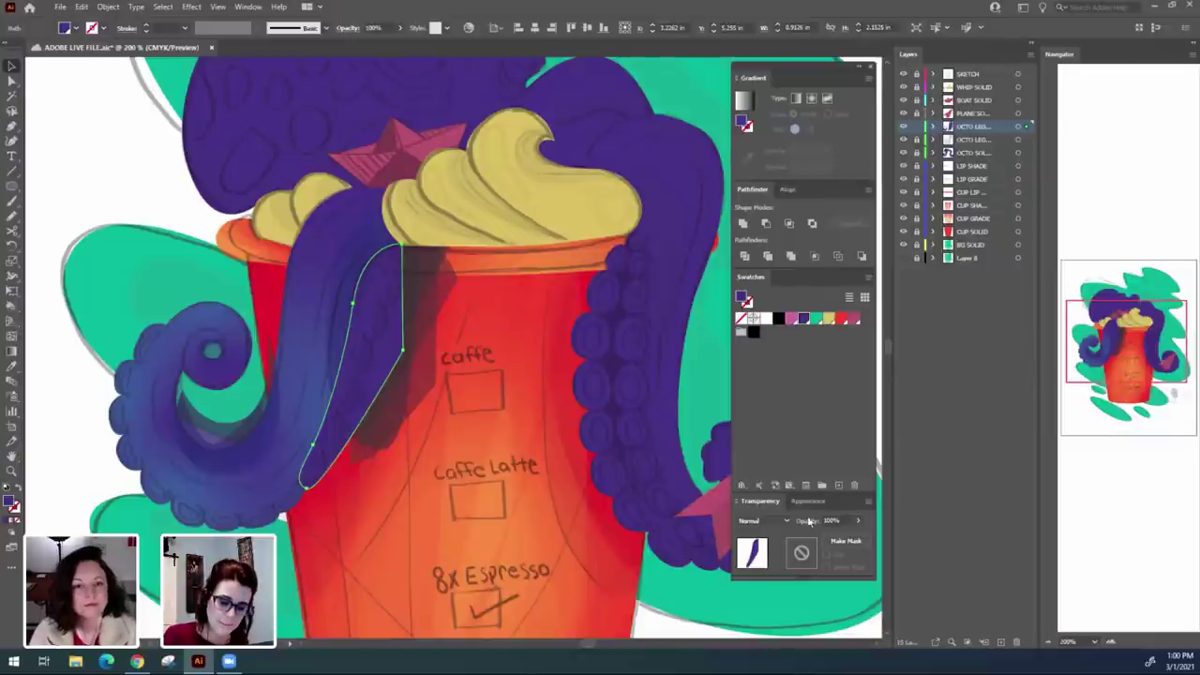
pyautogui.click(767, 520)
pyautogui.click(761, 315)
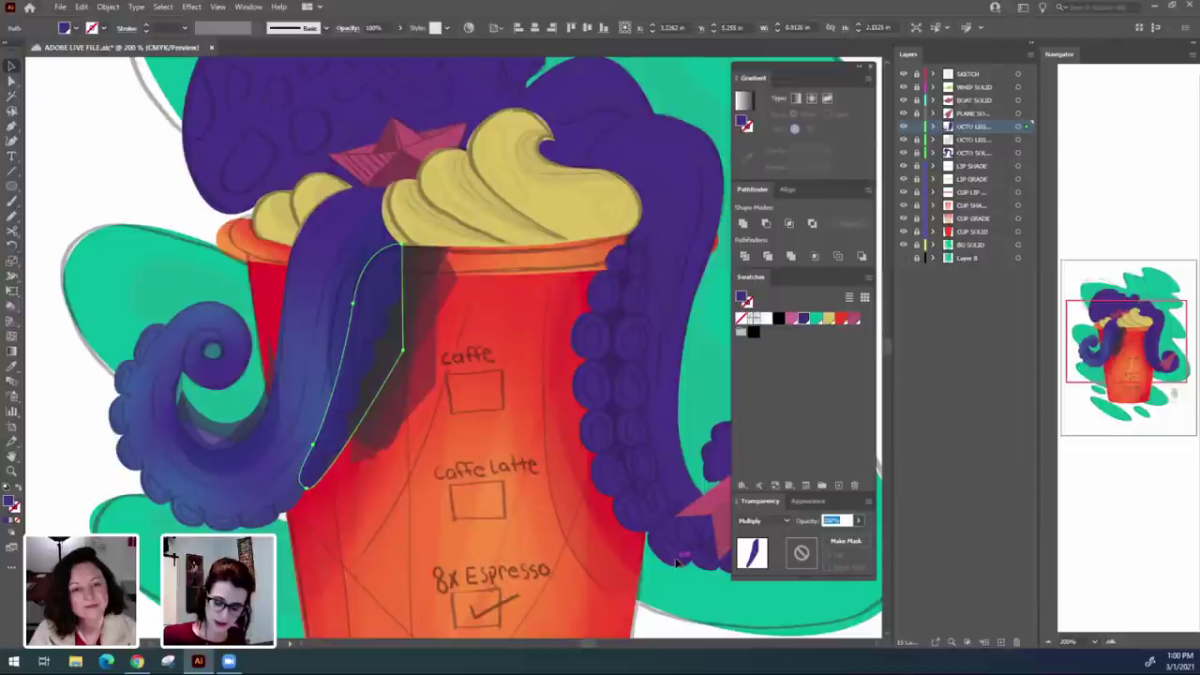
pyautogui.write('60')
pyautogui.press('Return')
pyautogui.hotkey('ctrl', 'shift', 'a')
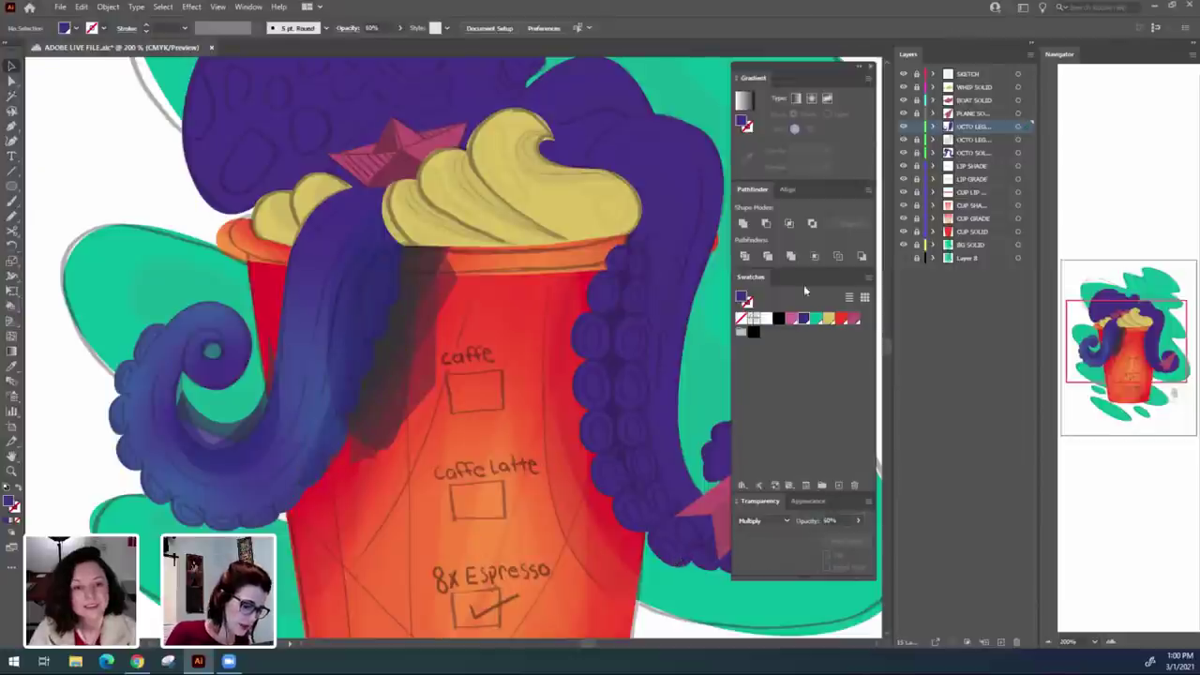
pyautogui.click(903, 74)
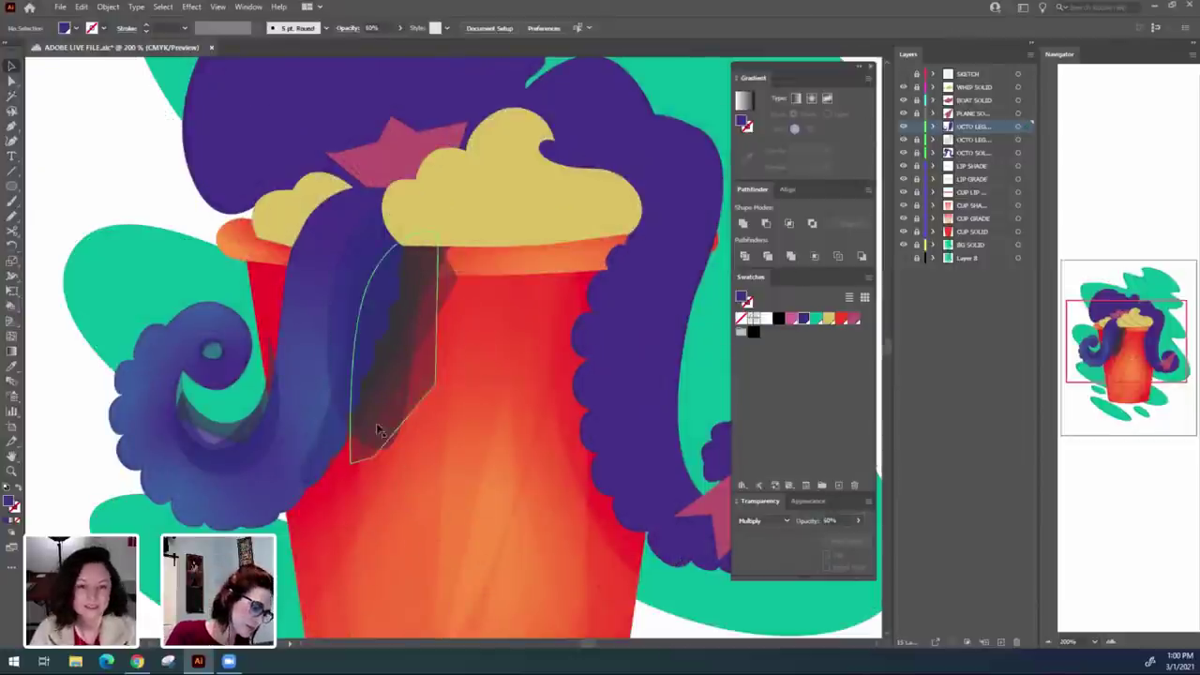
pyautogui.moveTo(303, 575)
pyautogui.mouseDown()
pyautogui.moveTo(328, 557)
pyautogui.moveTo(332, 444)
pyautogui.moveTo(302, 578)
pyautogui.mouseUp()
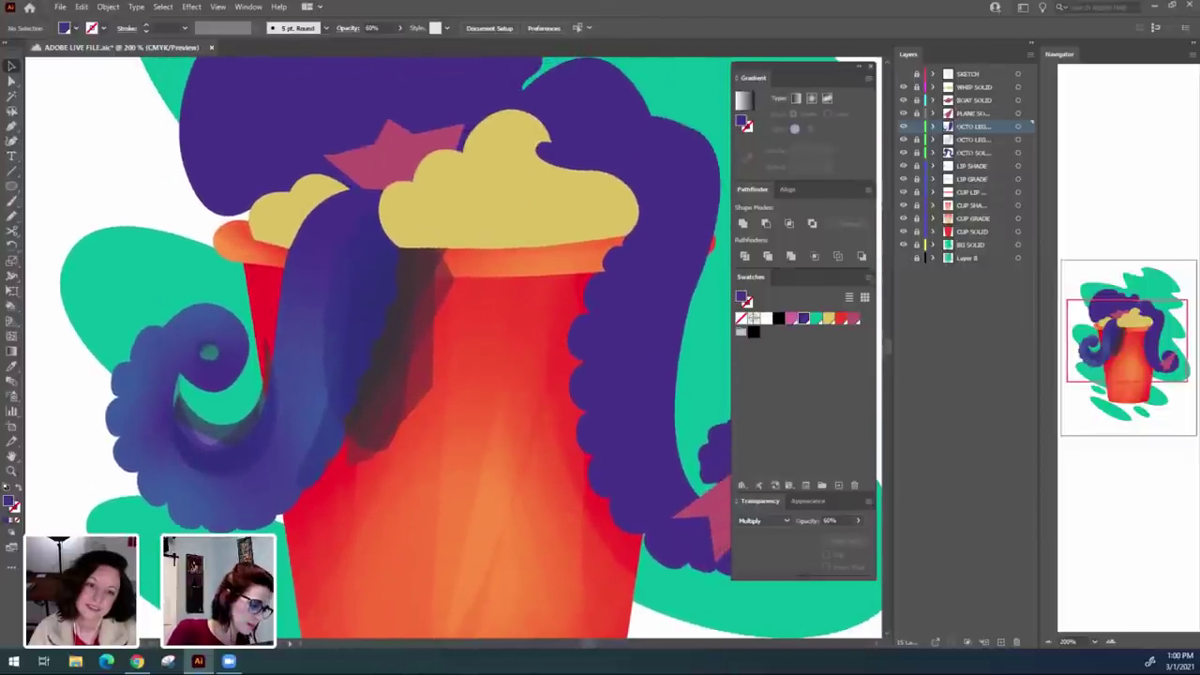
# Set the newest shadow on the tentacle's cup-side edge to 20% opacity and deselect it.
pyautogui.hscroll(-3, 568, 569)
pyautogui.scroll(-1, 568, 568)
pyautogui.moveTo(617, 502); pyautogui.dragTo(611, 452)
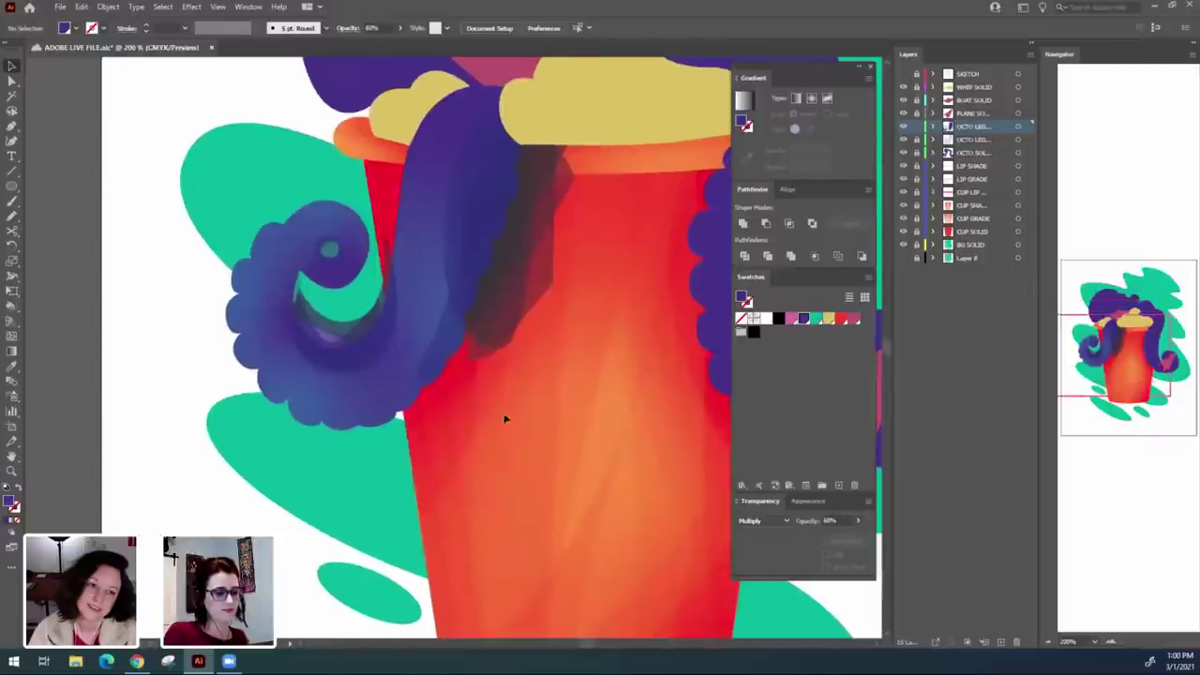
pyautogui.click(448, 352)
pyautogui.click(837, 520)
pyautogui.moveTo(836, 520); pyautogui.dragTo(744, 527)
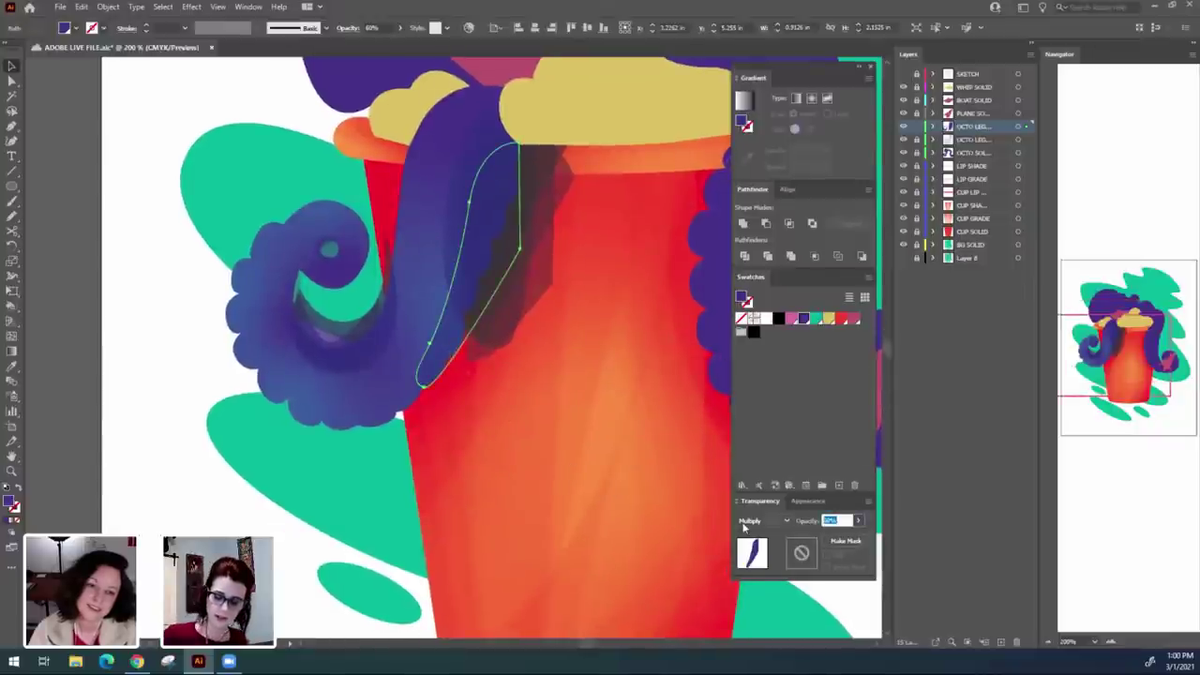
pyautogui.write('20')
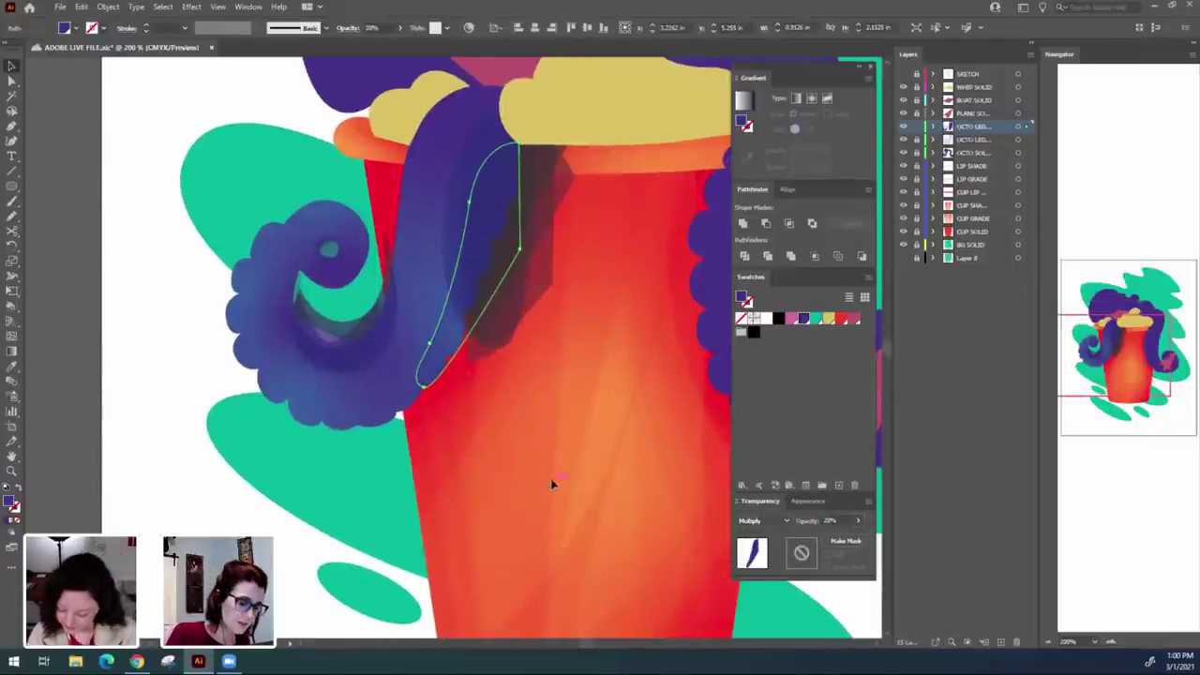
pyautogui.click(578, 511)
# Set the opacity of the shadow on the tentacle's cup-side edge to 30% and deselect it.
pyautogui.scroll(2, 568, 485)
pyautogui.hscroll(2, 568, 485)
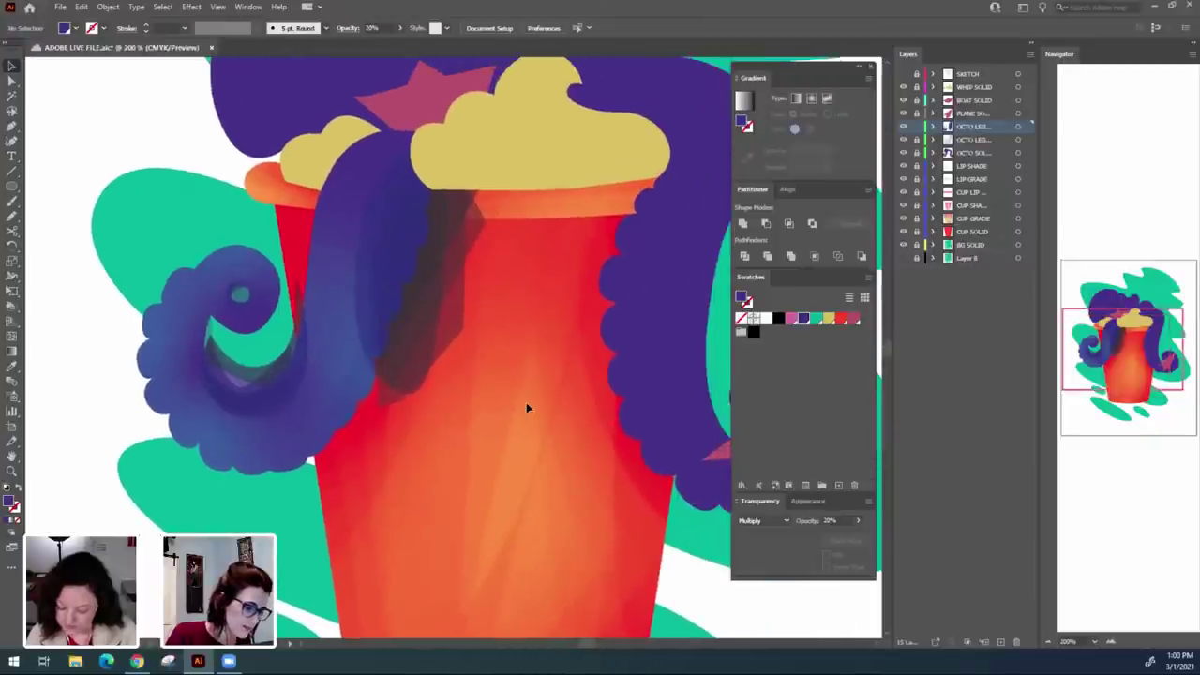
pyautogui.click(401, 295)
pyautogui.moveTo(844, 520); pyautogui.dragTo(812, 521)
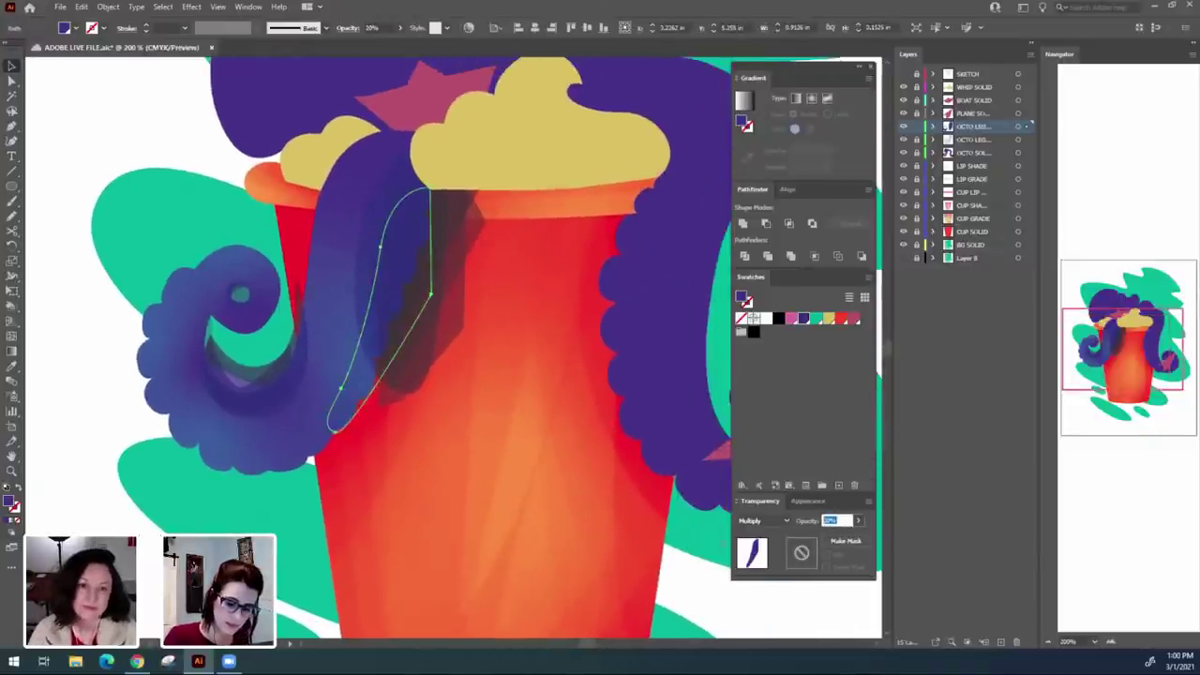
pyautogui.write('30')
pyautogui.click(461, 510)
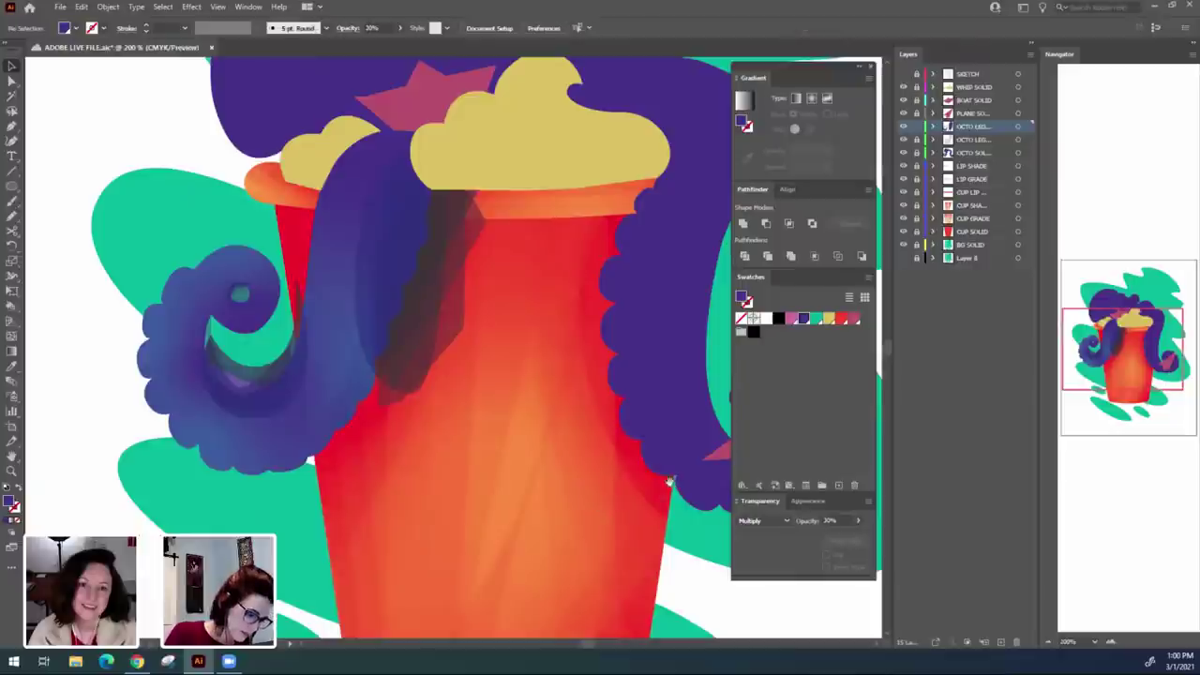
# Duplicate the 30% opacity shadow with a slight offset up toward the cup's center, and deselect it.
pyautogui.moveTo(592, 515); pyautogui.dragTo(541, 527)
pyautogui.hscroll(1, 540, 527)
pyautogui.click(279, 409)
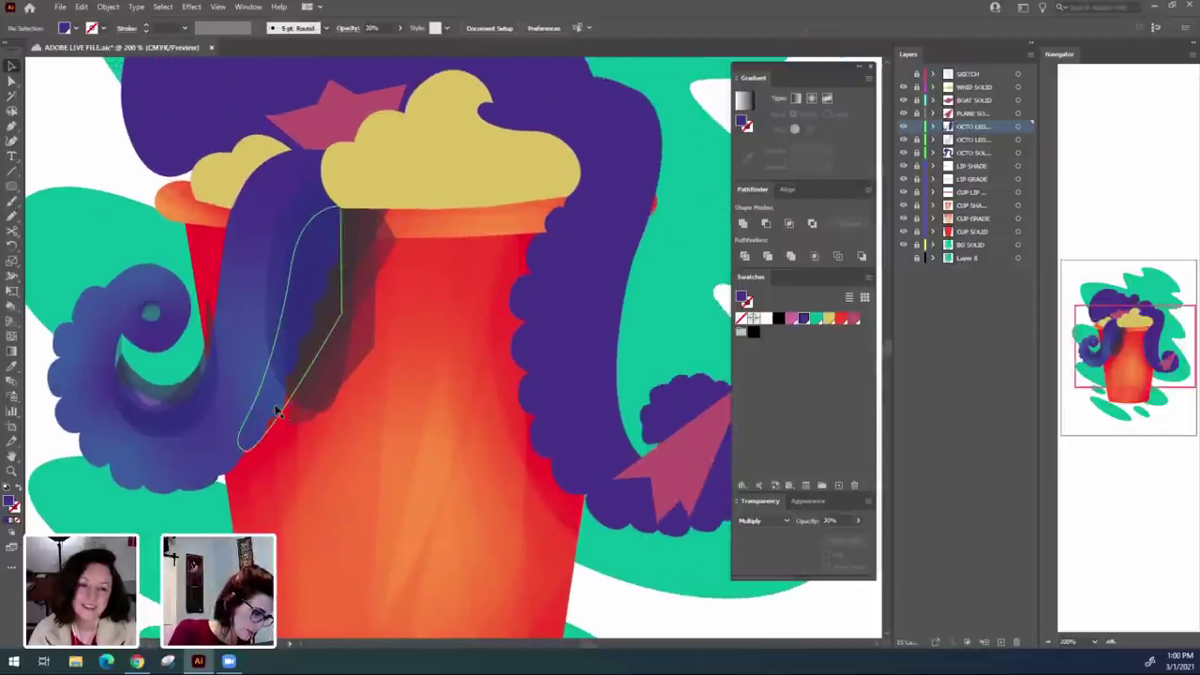
pyautogui.click(353, 529)
pyautogui.click(303, 372)
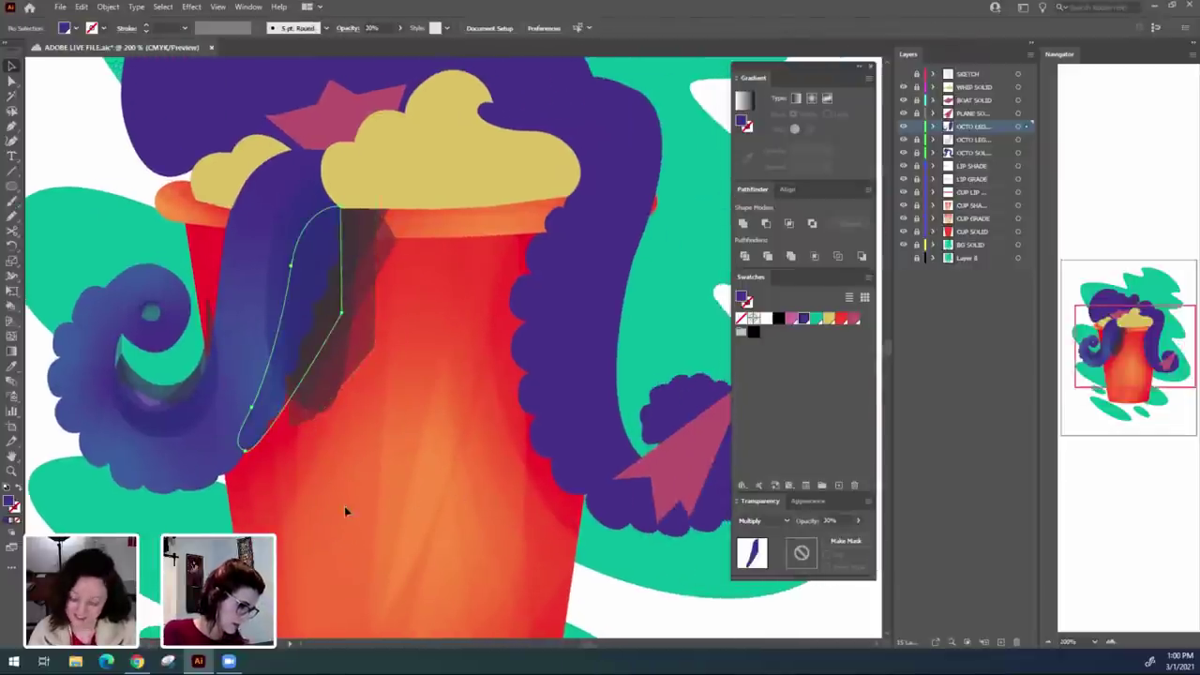
pyautogui.moveTo(303, 374)
pyautogui.mouseDown()
pyautogui.moveTo(321, 342)
pyautogui.moveTo(313, 358)
pyautogui.mouseUp()
pyautogui.click(341, 500)
# Save the document, group all the shadow shapes on the OCTO LEG SHADE layer, and deselect the group.
pyautogui.moveTo(419, 533); pyautogui.dragTo(510, 551)
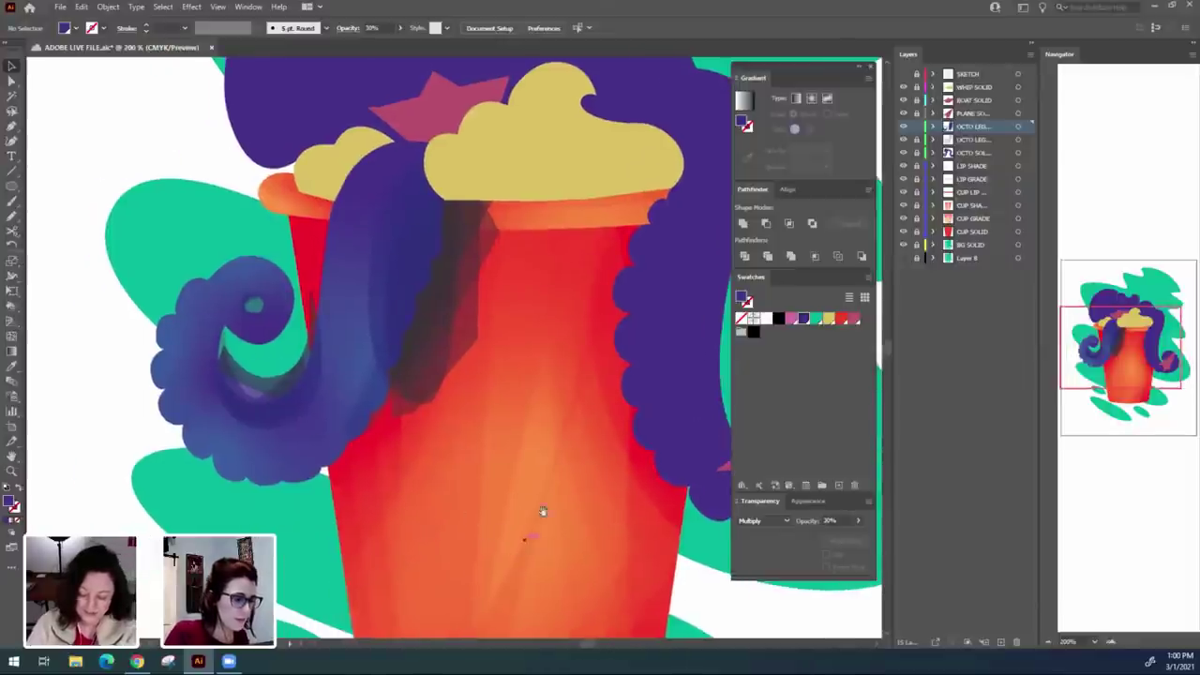
pyautogui.moveTo(543, 512); pyautogui.dragTo(526, 543)
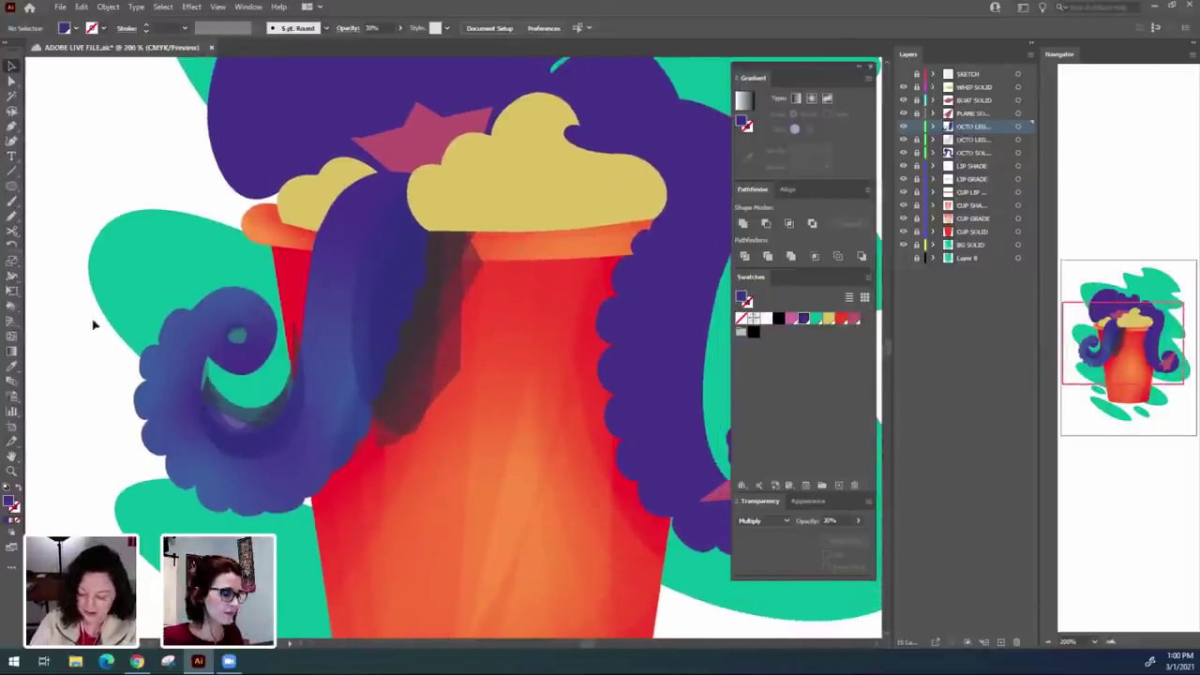
pyautogui.hotkey('ctrl', 's')
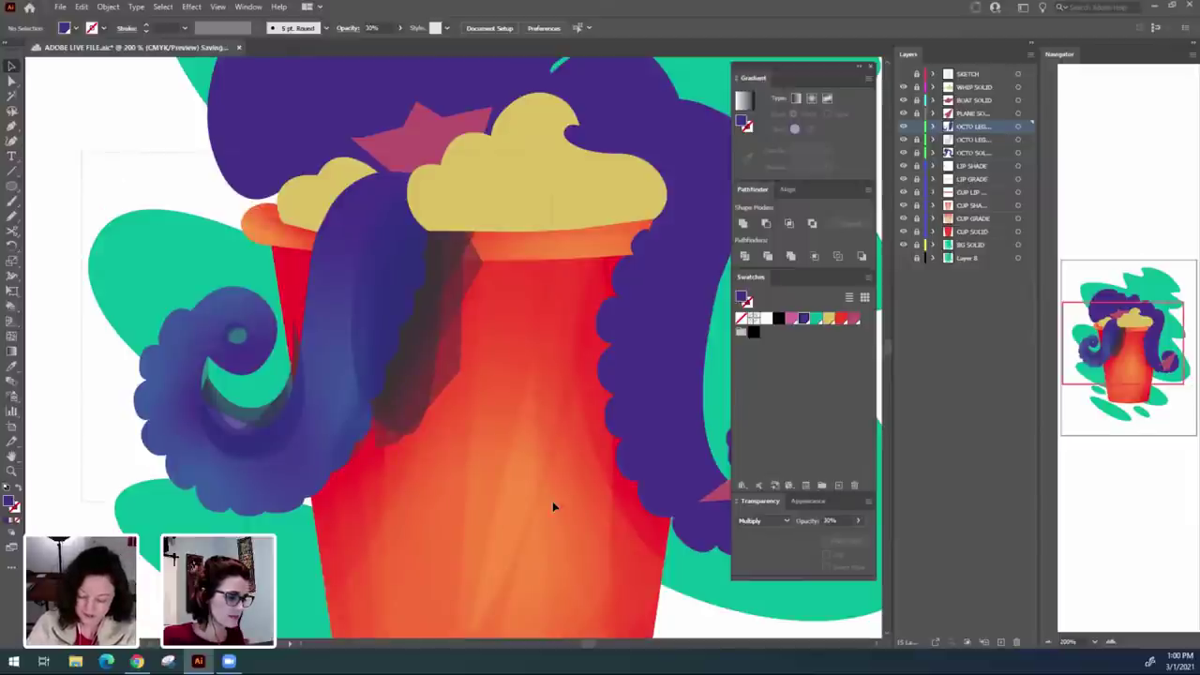
pyautogui.hotkey('ctrl', 'a')
pyautogui.hotkey('ctrl', 'g')
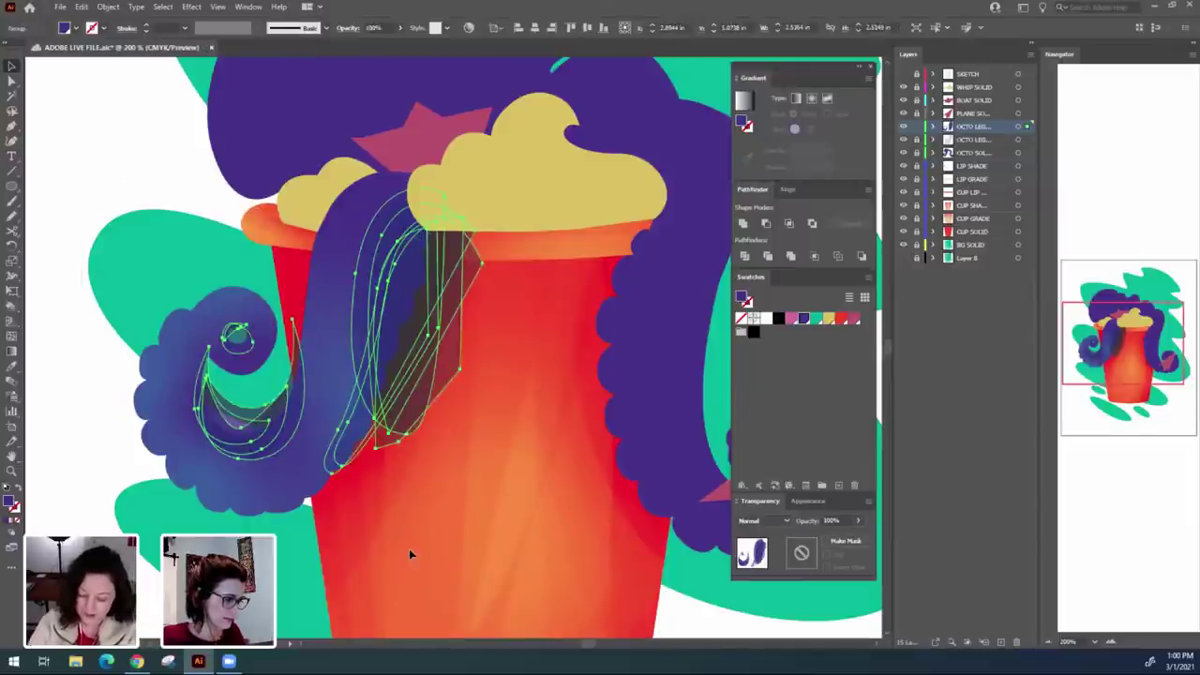
pyautogui.click(406, 549)
# Copy the curled tentacle's solid shape and paste it in place in front of the shadows on the OCTO LEG SHADE layer.
pyautogui.moveTo(367, 538)
pyautogui.mouseDown()
pyautogui.moveTo(432, 556)
pyautogui.moveTo(480, 536)
pyautogui.mouseUp()
pyautogui.moveTo(561, 518); pyautogui.dragTo(557, 537)
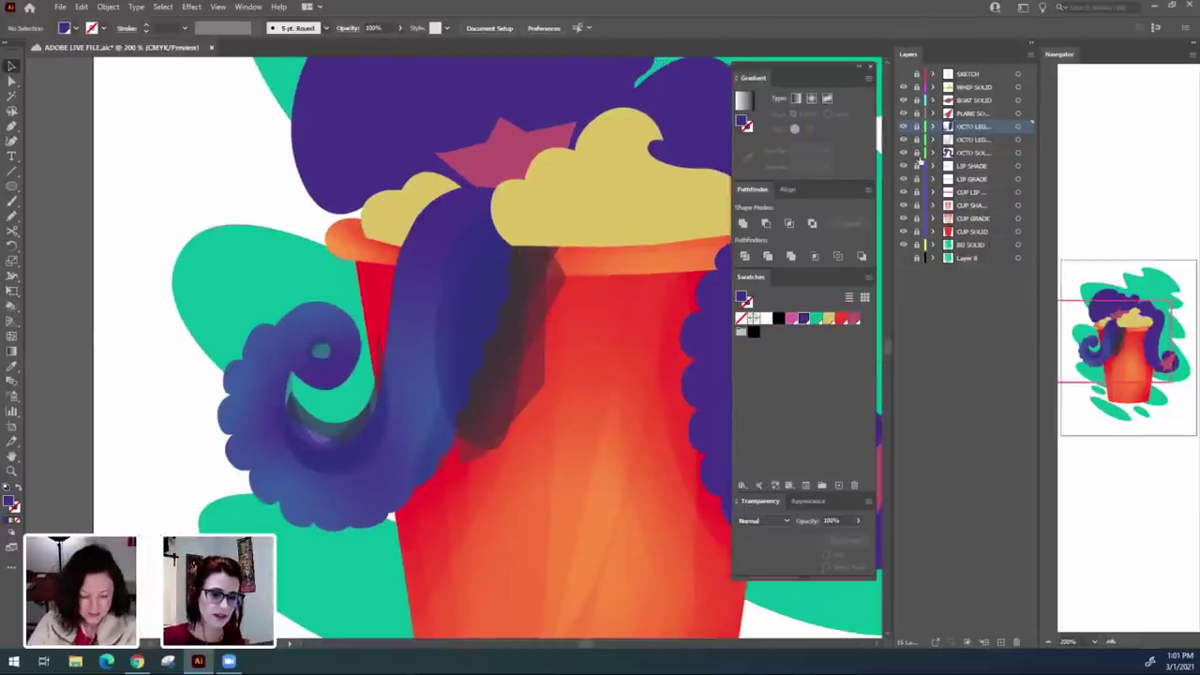
pyautogui.click(424, 316)
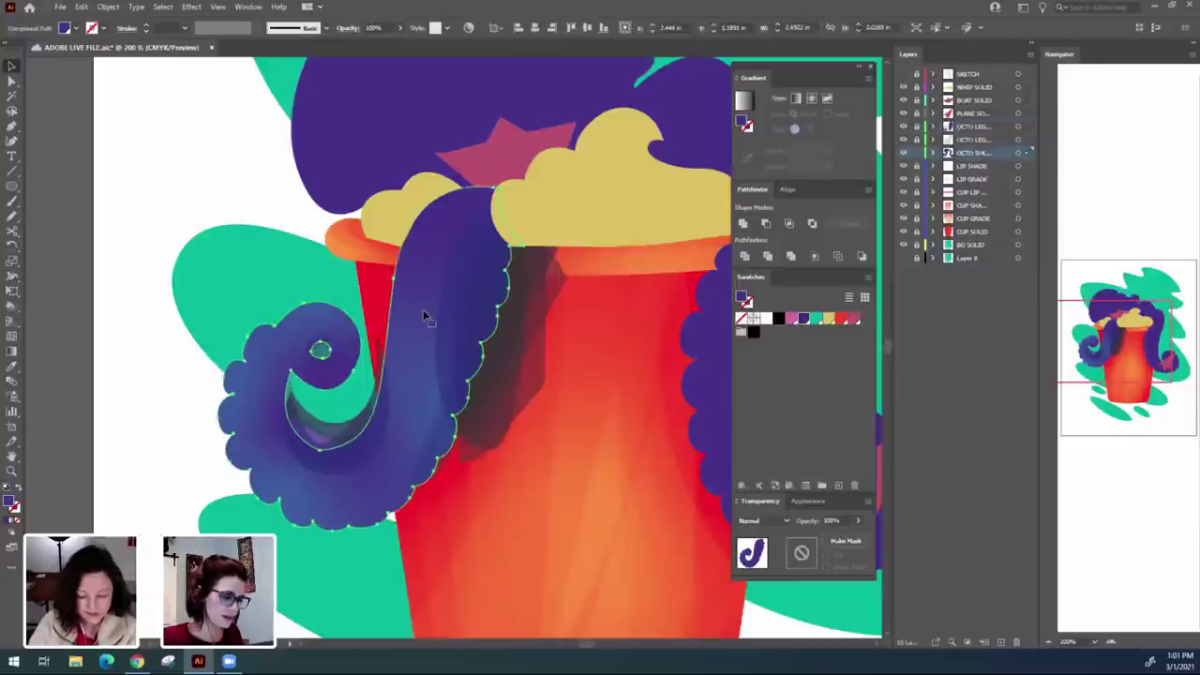
pyautogui.click(541, 506)
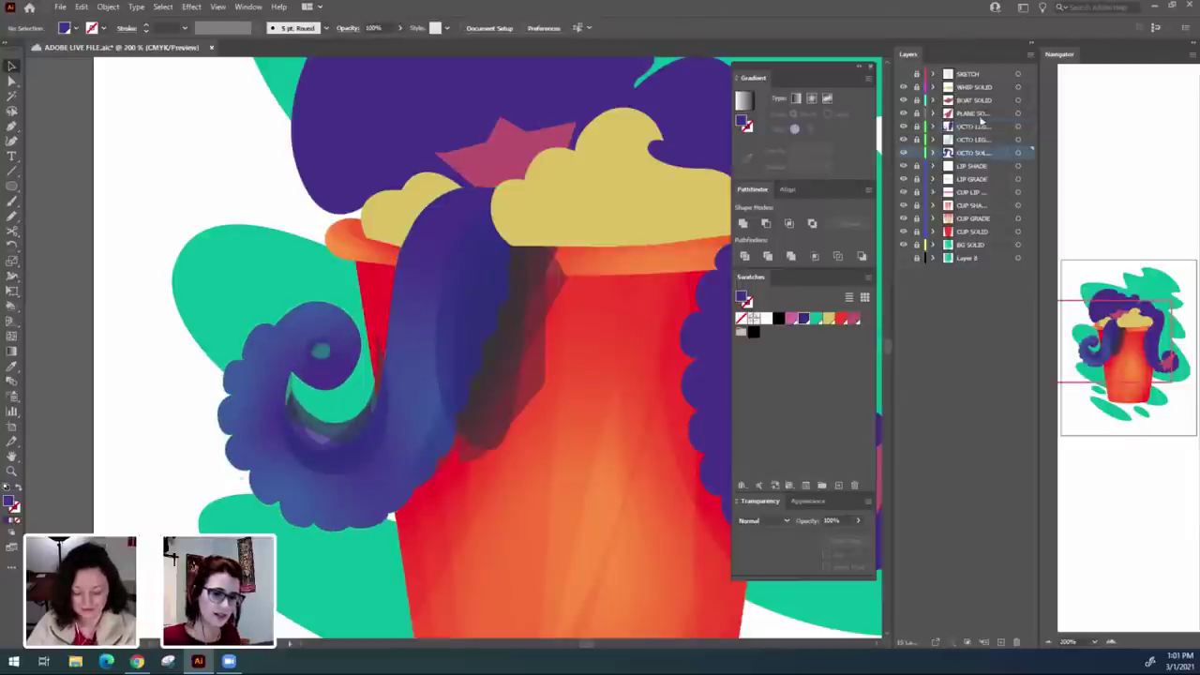
pyautogui.click(990, 129)
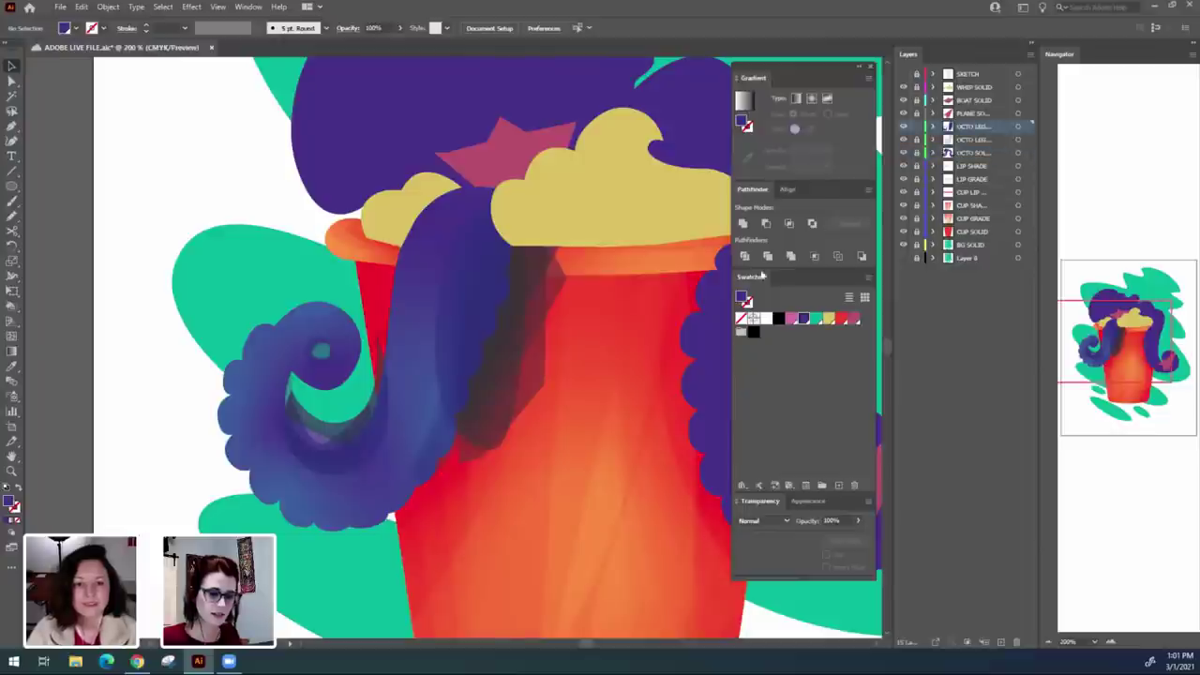
pyautogui.click(379, 507)
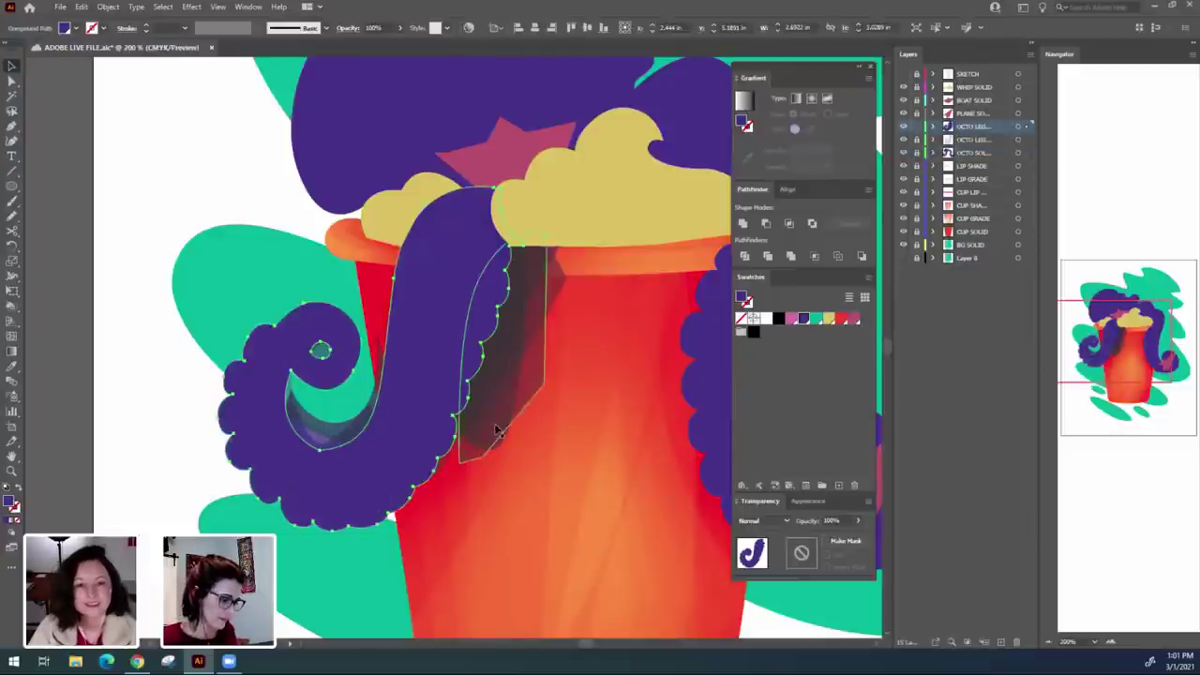
# Make a clipping mask from the pasted tentacle shape and the shadow group, and deselect it.
pyautogui.click(108, 6)
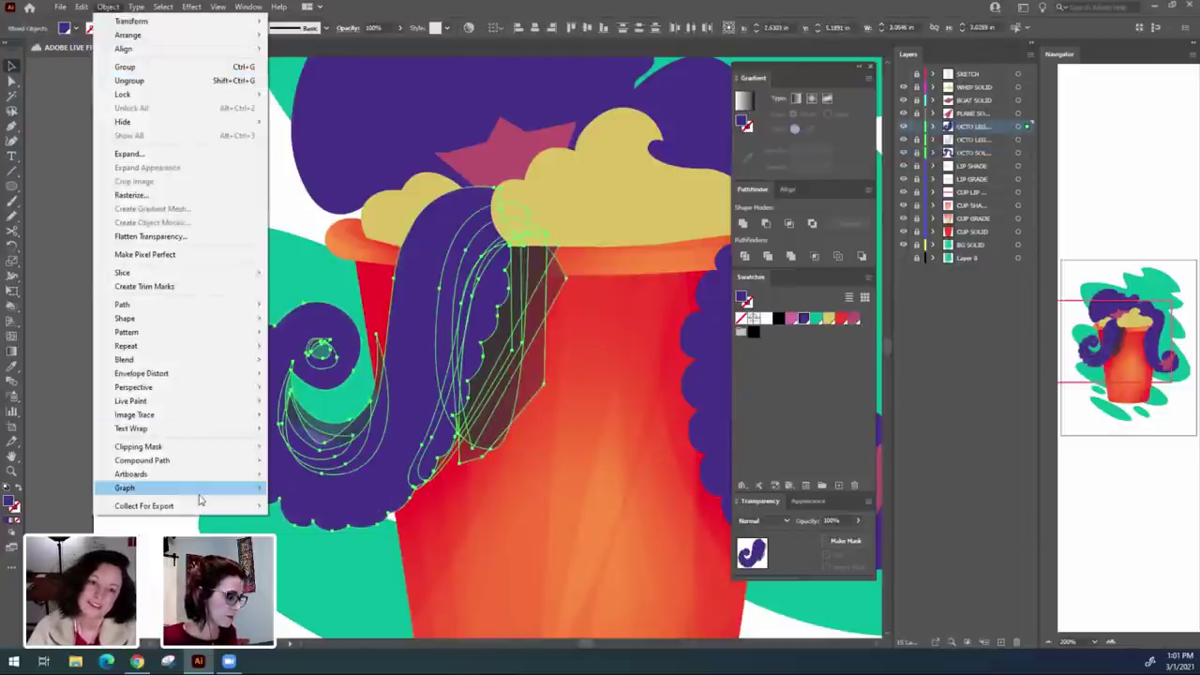
pyautogui.moveTo(217, 447)
pyautogui.click(298, 447)
pyautogui.click(169, 482)
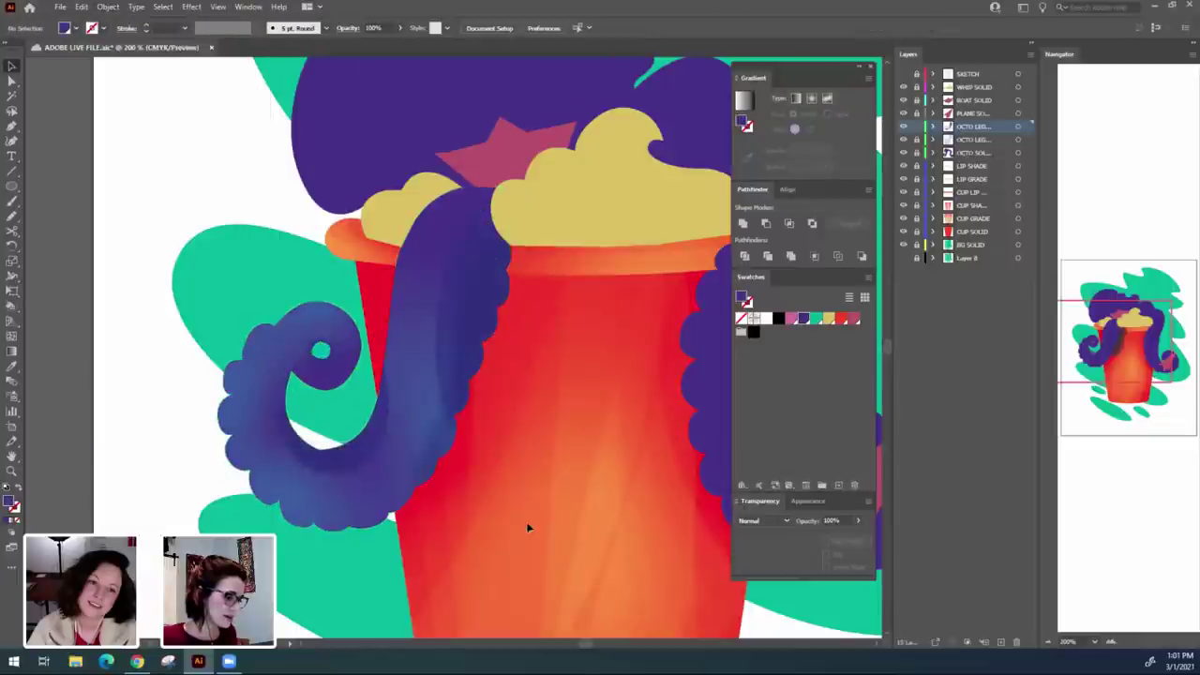
# Reshape the 60% opacity shadow on the tentacle's cup side by adjusting its lower curve handle and inner anchor points, and deselect it.
pyautogui.hotkey('ctrl', '-')
pyautogui.hotkey('ctrl', '-')
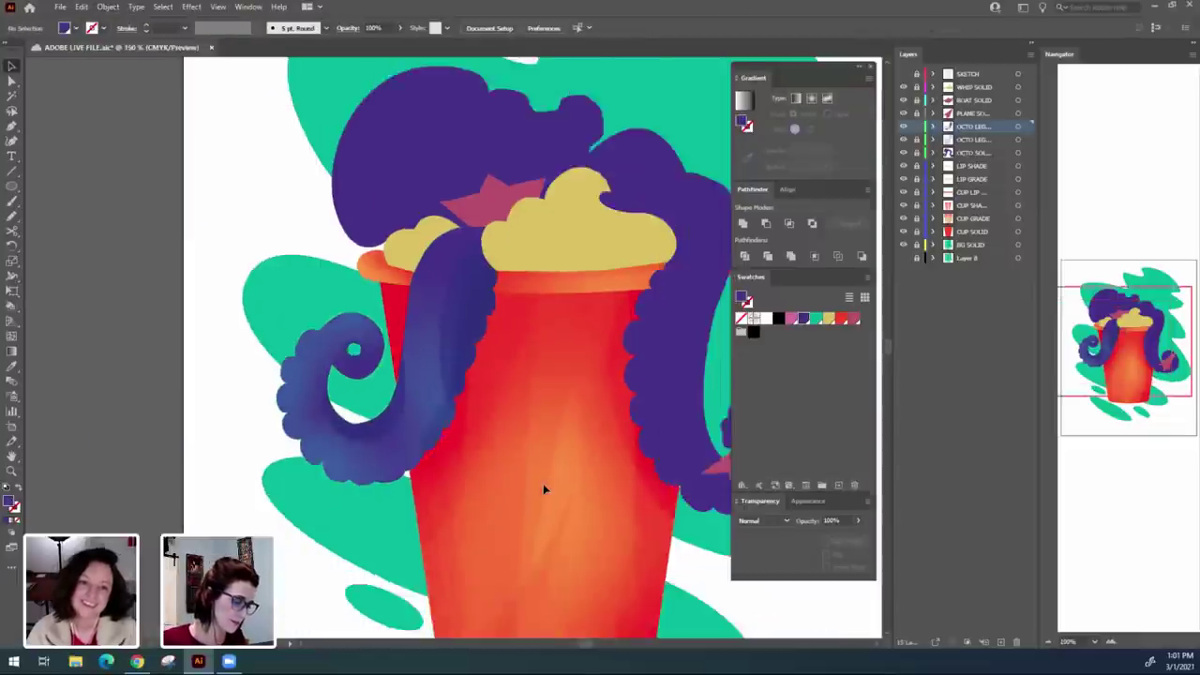
pyautogui.hotkey('ctrl', '+')
pyautogui.hotkey('ctrl', '+')
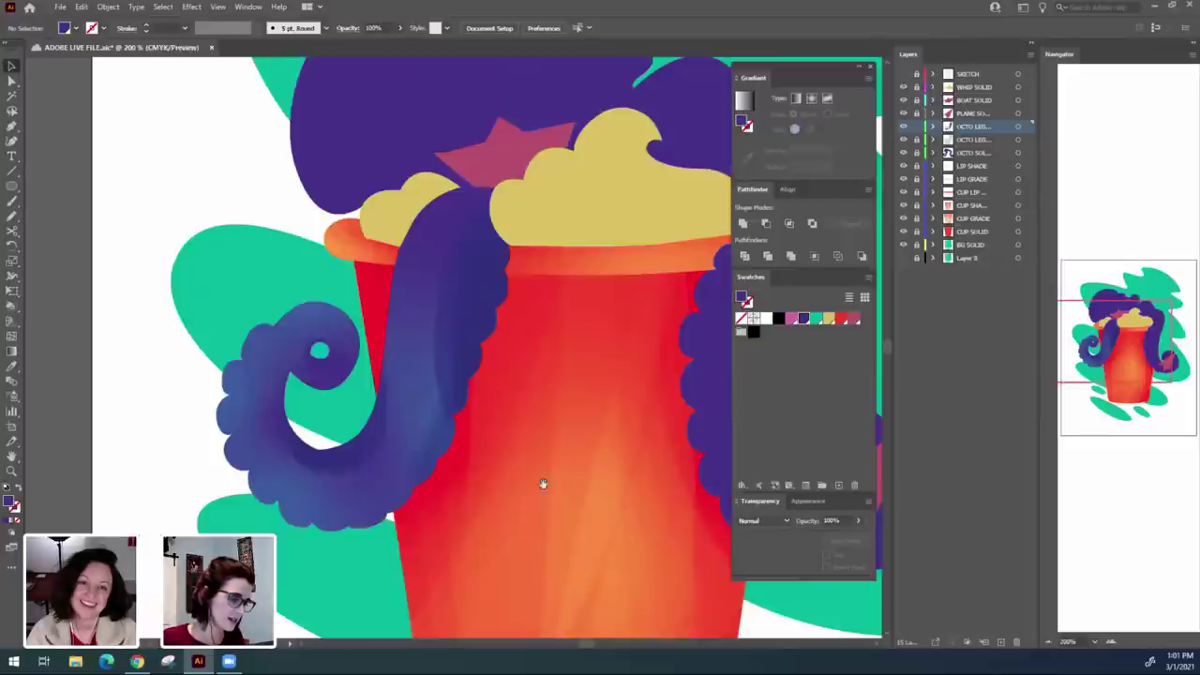
pyautogui.moveTo(542, 486); pyautogui.dragTo(434, 506)
pyautogui.press('a')
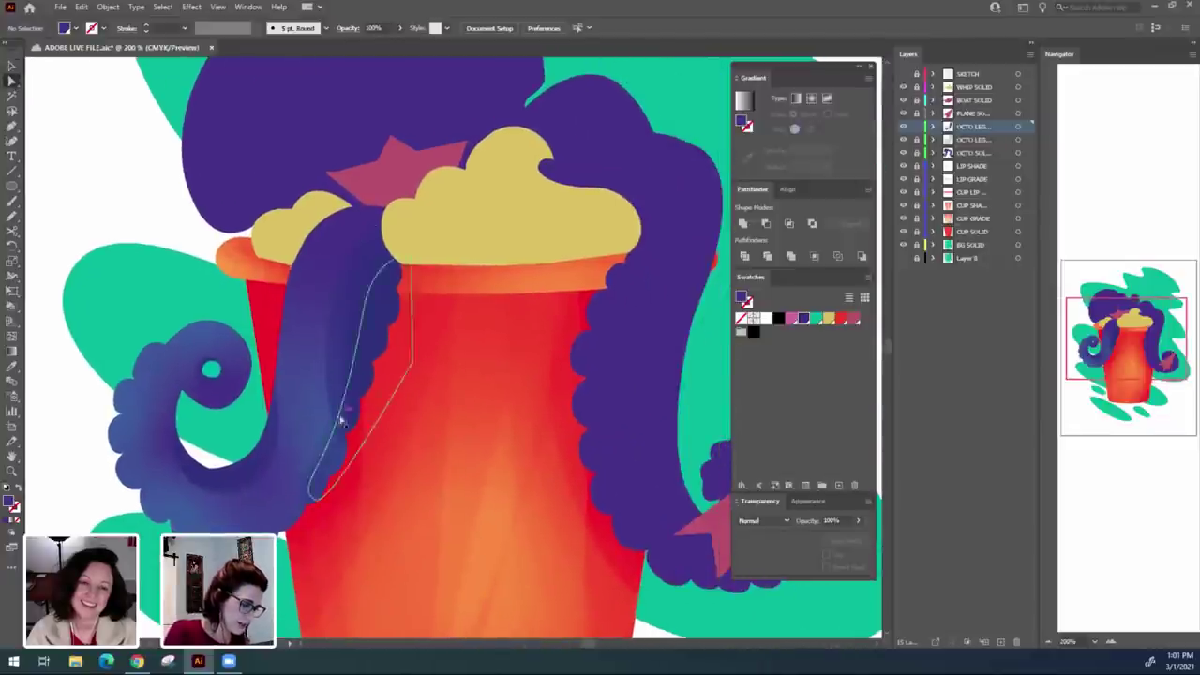
pyautogui.click(333, 326)
pyautogui.moveTo(329, 308); pyautogui.dragTo(288, 507)
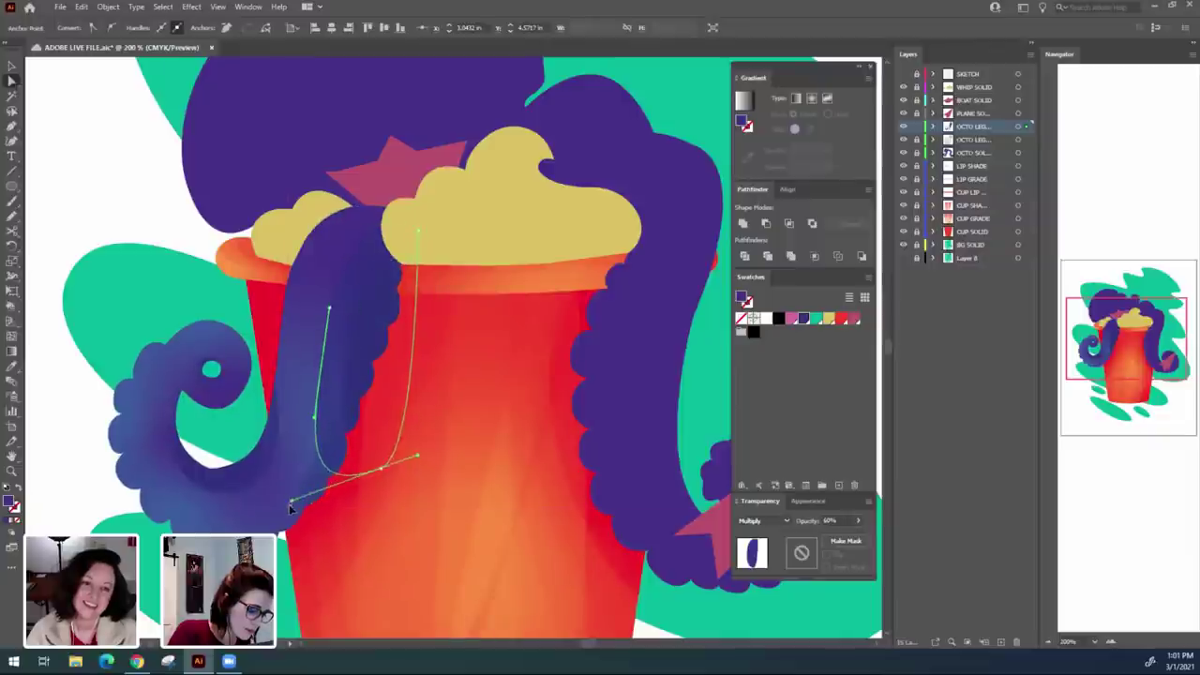
pyautogui.moveTo(315, 424); pyautogui.dragTo(347, 427)
pyautogui.moveTo(290, 512); pyautogui.dragTo(274, 530)
pyautogui.moveTo(329, 307); pyautogui.dragTo(336, 311)
pyautogui.click(438, 621)
# Examine the clipped tentacle shading within the whole illustration and up close.
pyautogui.scroll(-3, 437, 628)
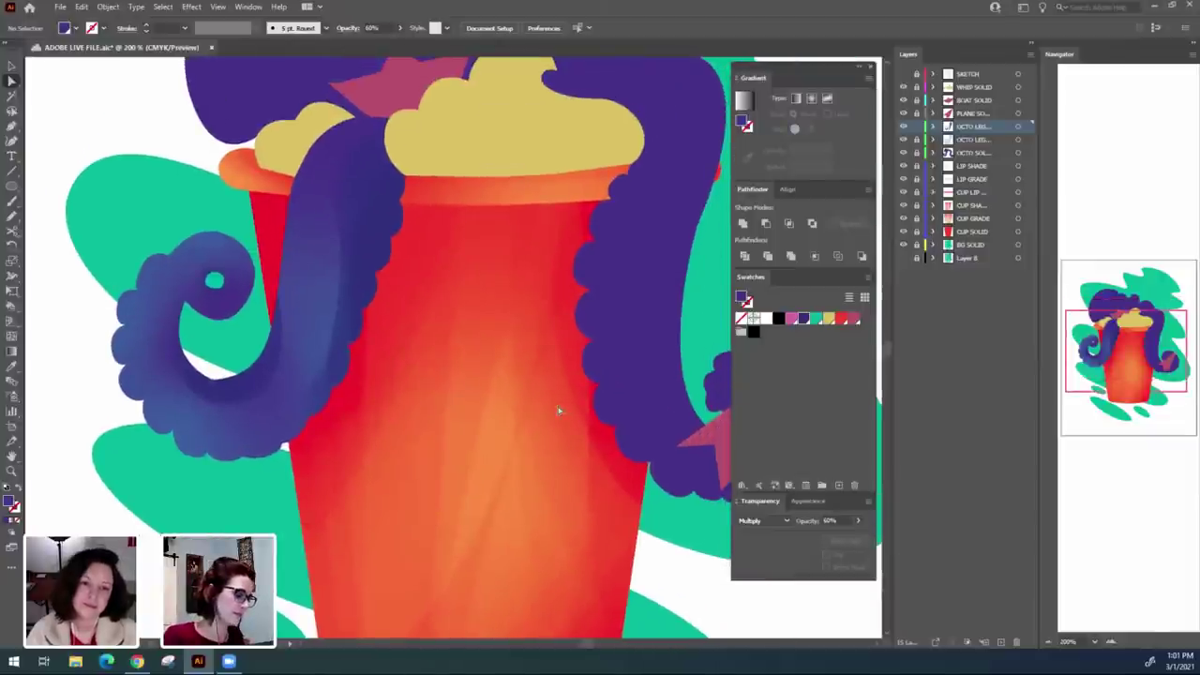
pyautogui.hotkey('ctrl', '0')
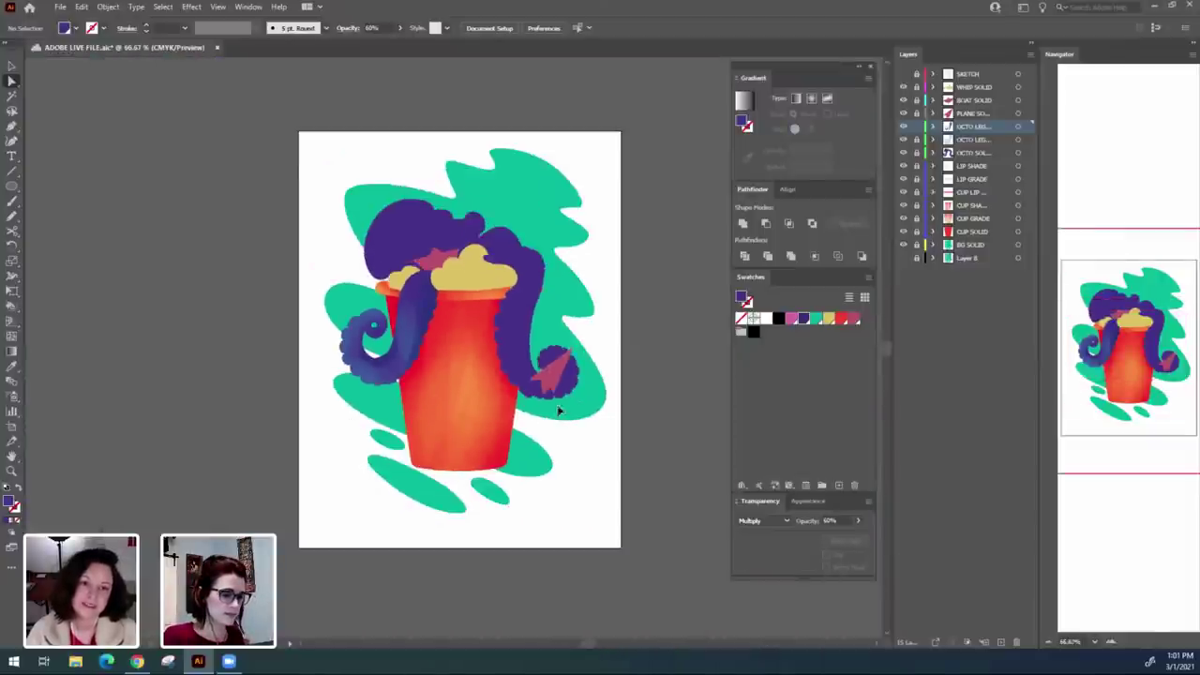
pyautogui.hotkey('ctrl', '-')
pyautogui.moveTo(669, 582); pyautogui.dragTo(588, 596)
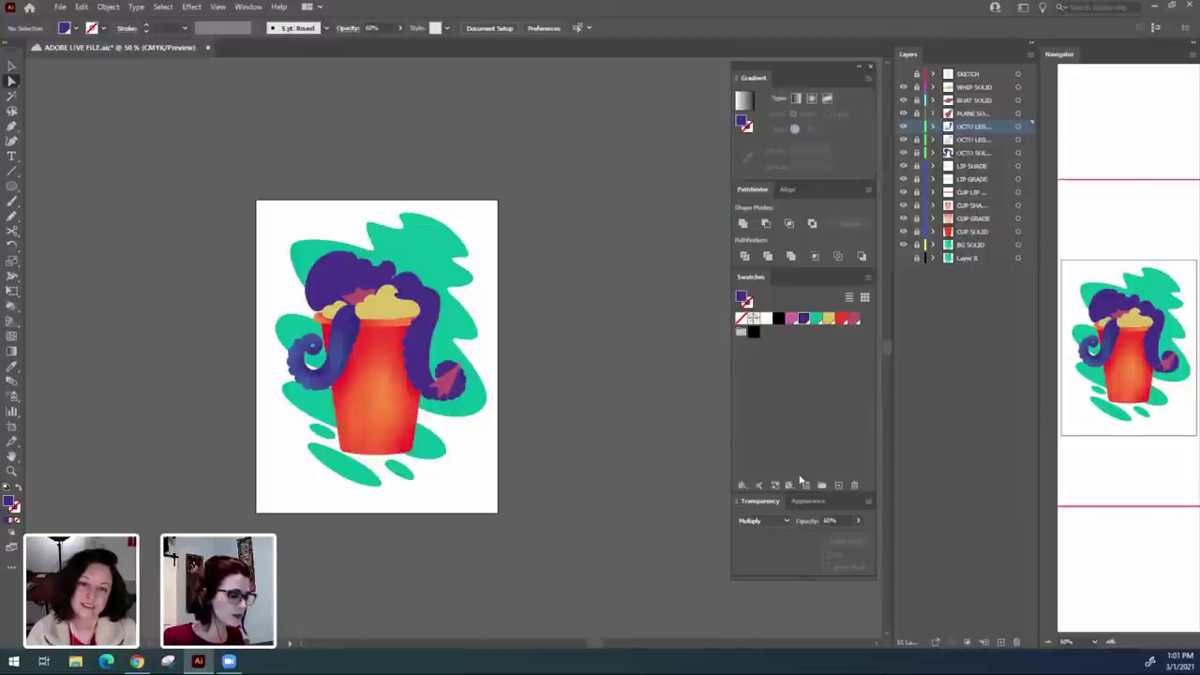
pyautogui.hotkey('ctrl', '+')
pyautogui.hotkey('ctrl', '+')
pyautogui.hotkey('ctrl', '+')
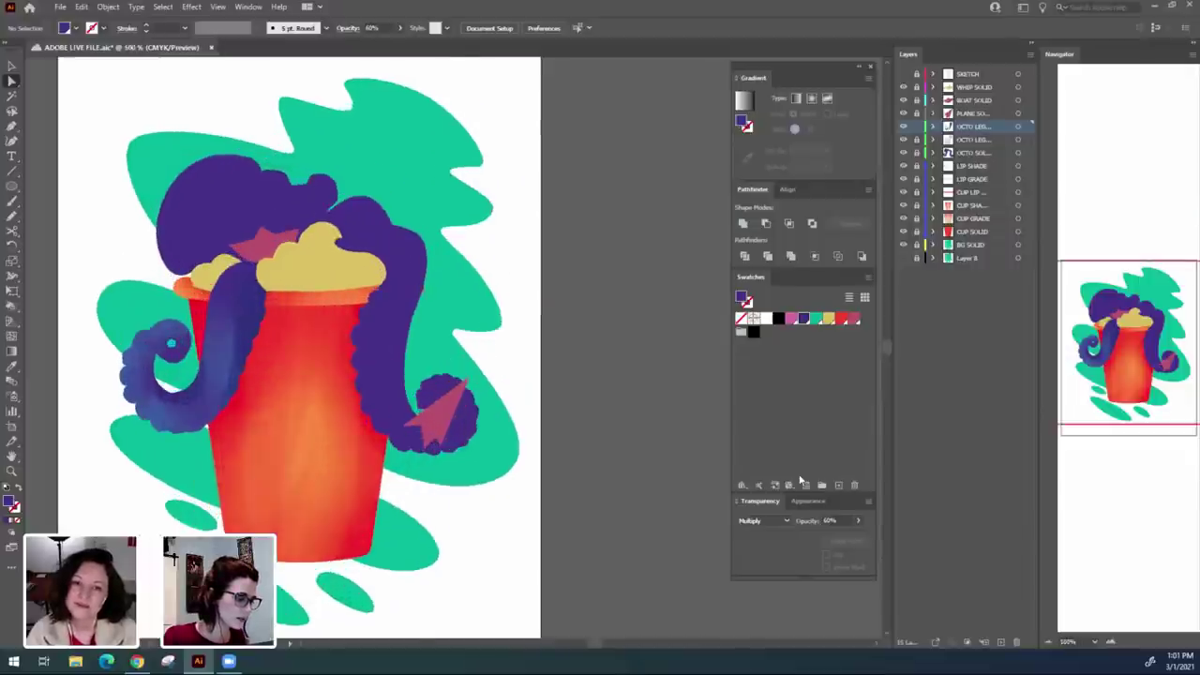
pyautogui.moveTo(172, 456); pyautogui.dragTo(531, 464)
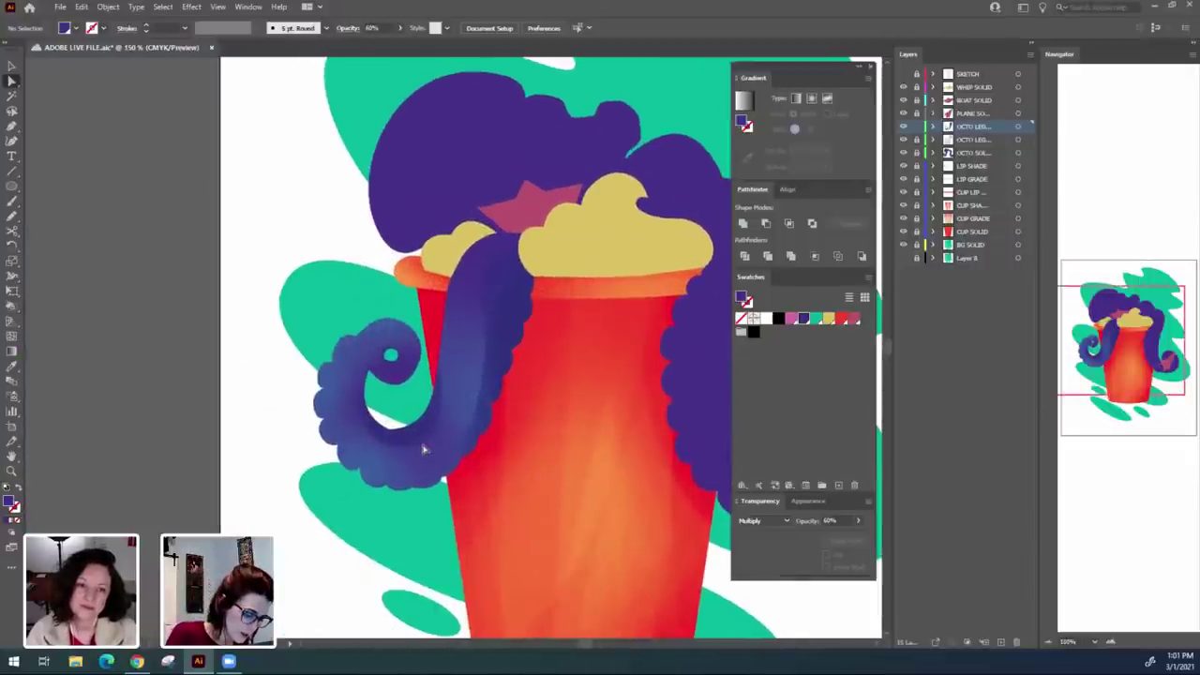
# Isolate the clipped shadow group, select the crescent shadow in the tentacle's curl to inspect it, and exit isolation.
pyautogui.press('v')
pyautogui.click(421, 438)
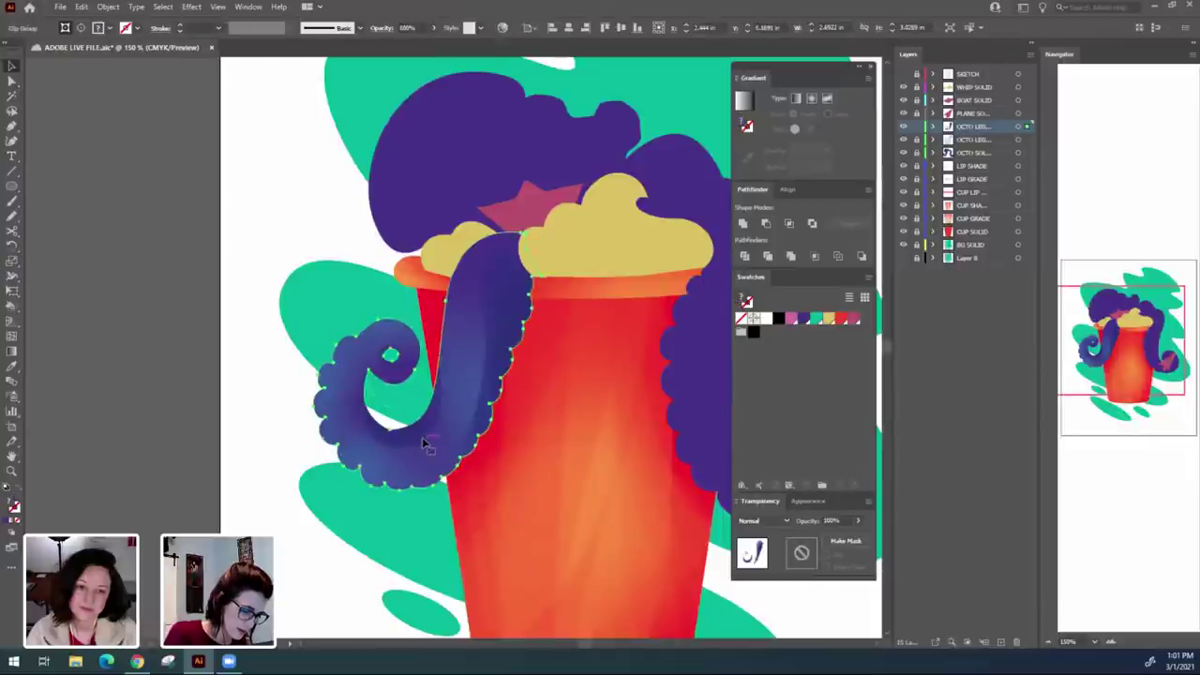
pyautogui.hotkey('ctrl', 'shift', 'a')
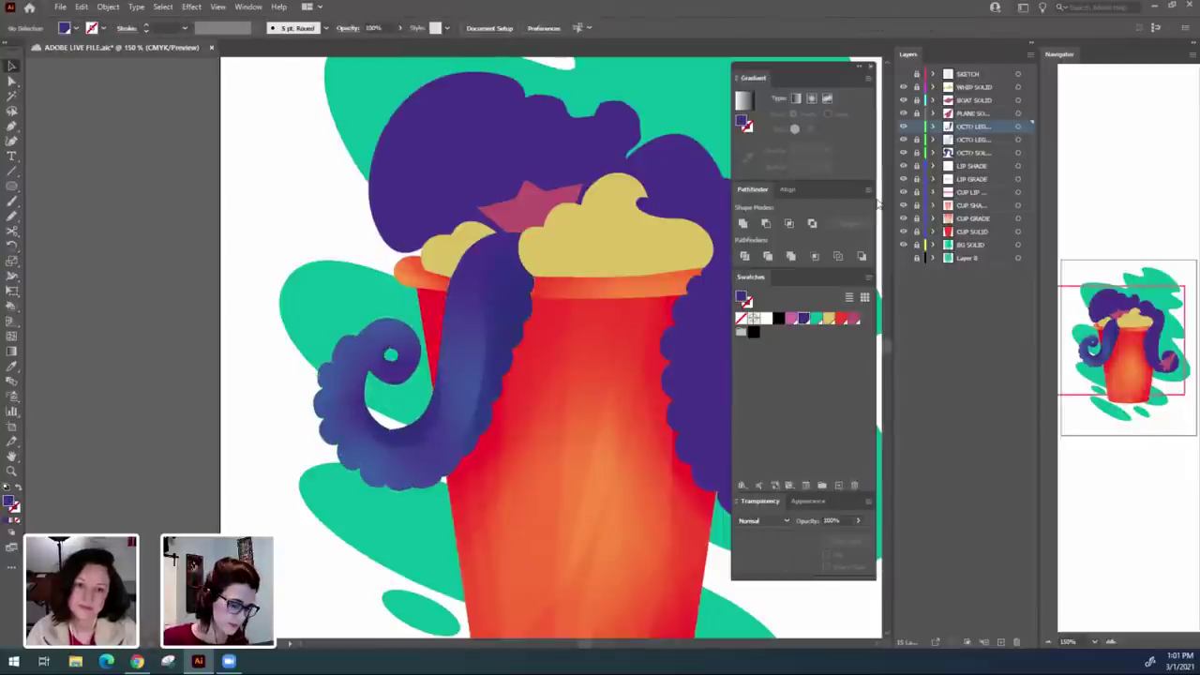
pyautogui.doubleClick(422, 438)
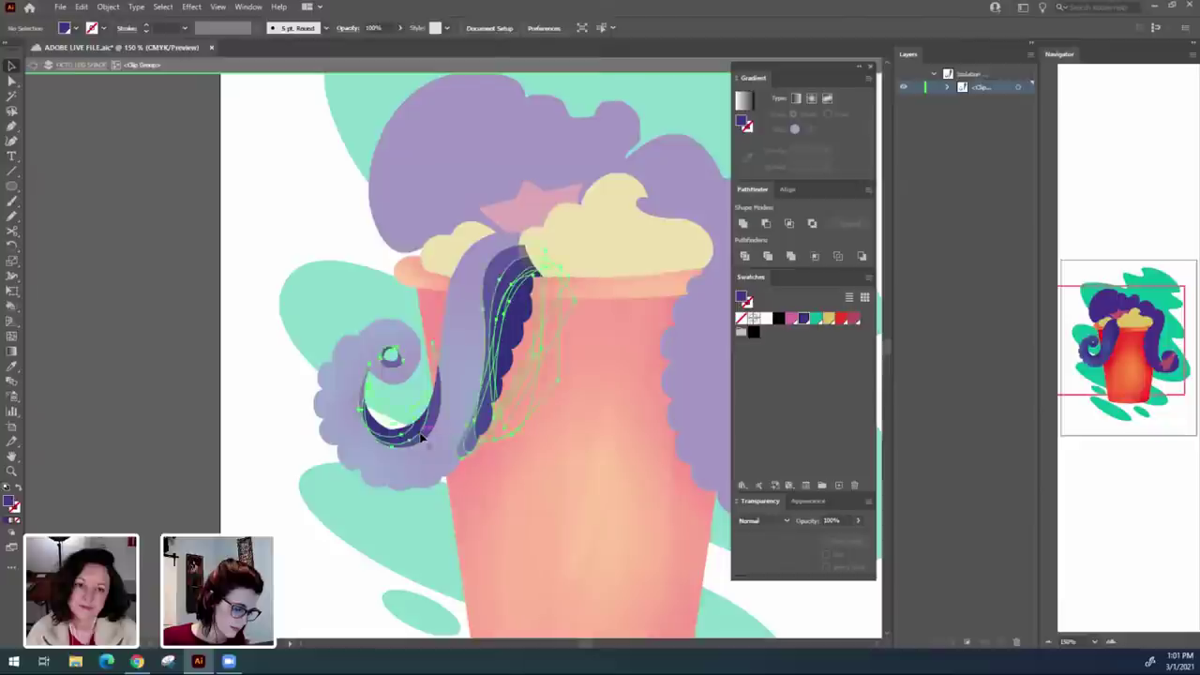
pyautogui.doubleClick(402, 437)
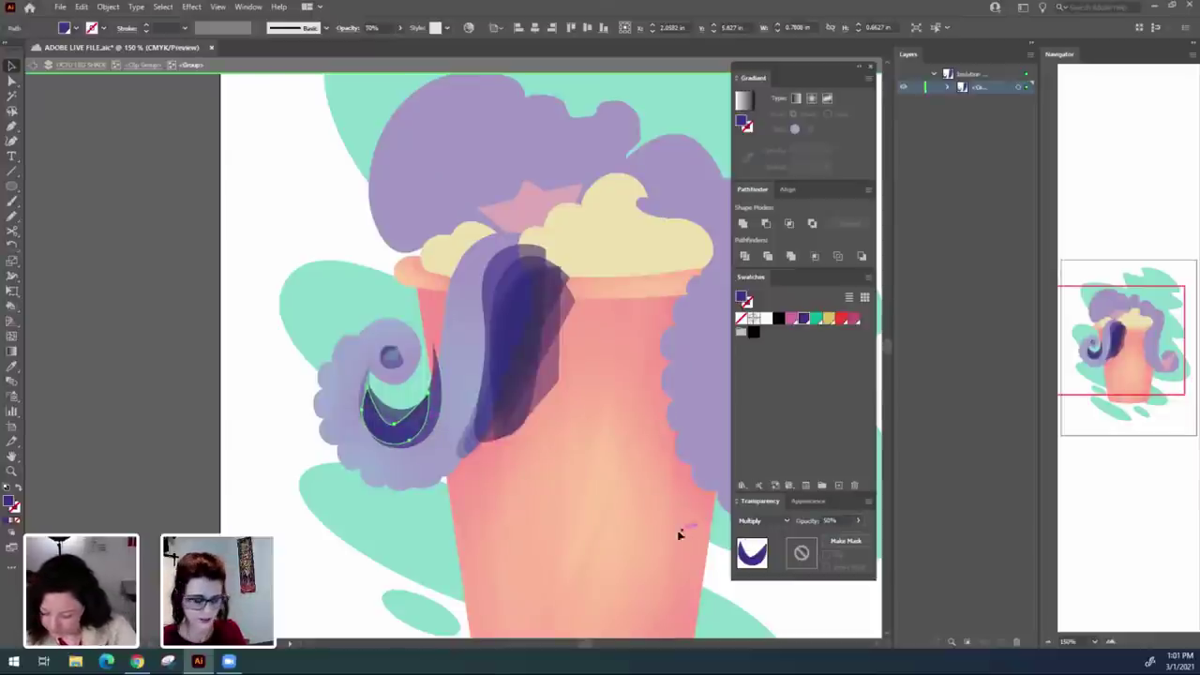
pyautogui.press('Escape')
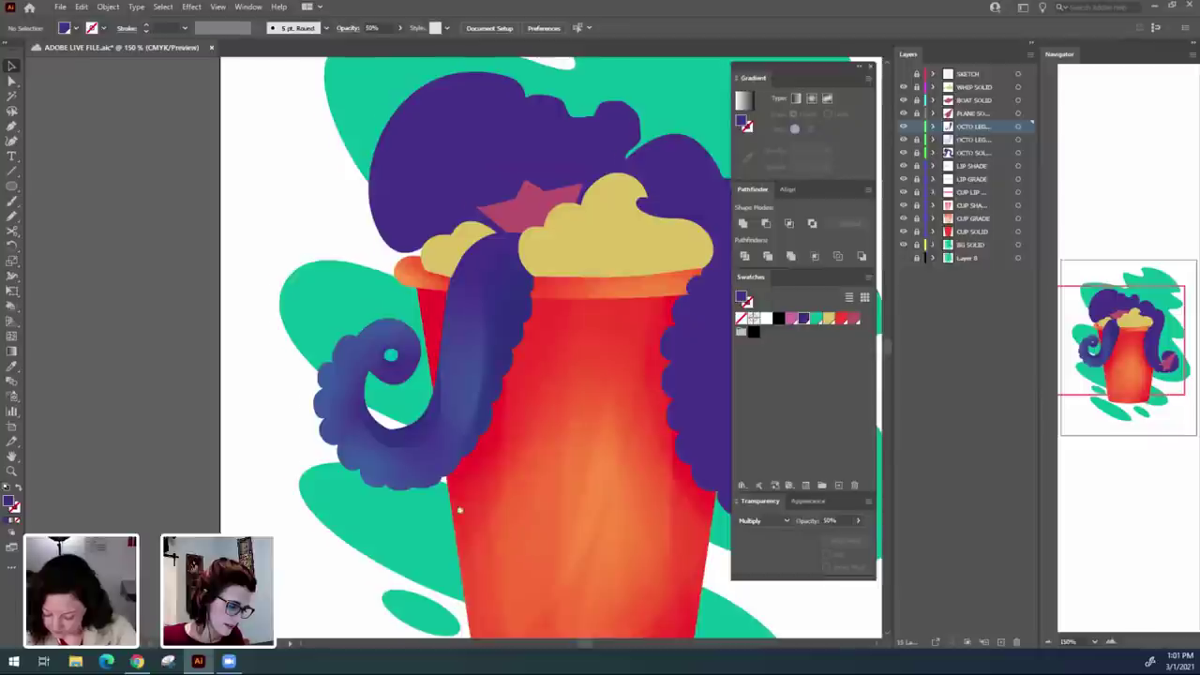
# Isolate the clipped shadow group, set the crescent shadow in the tentacle's curl to 40% opacity, and exit isolation.
pyautogui.moveTo(524, 534); pyautogui.dragTo(370, 432)
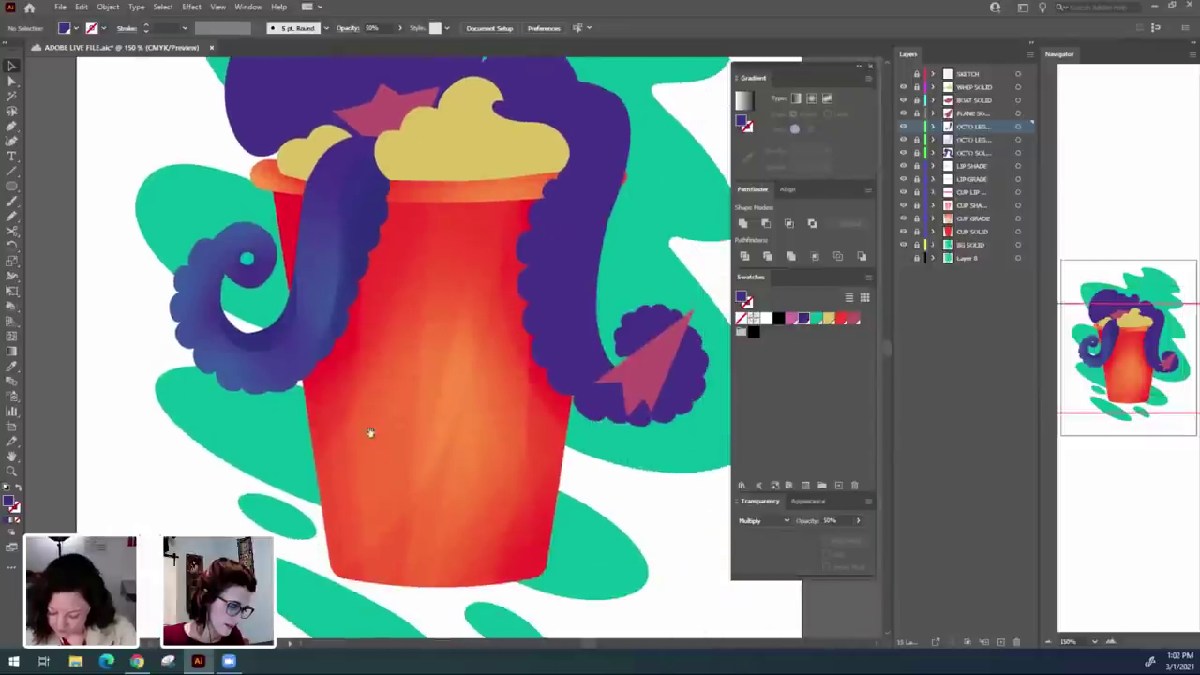
pyautogui.doubleClick(293, 317)
pyautogui.doubleClick(289, 327)
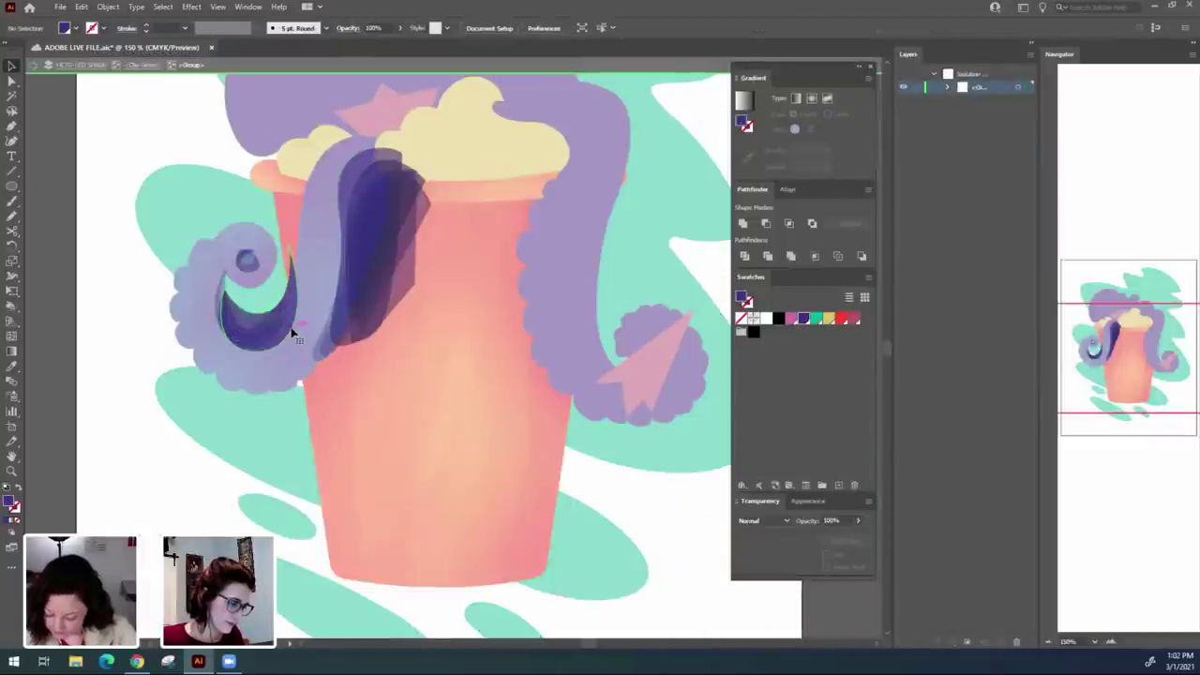
pyautogui.click(290, 328)
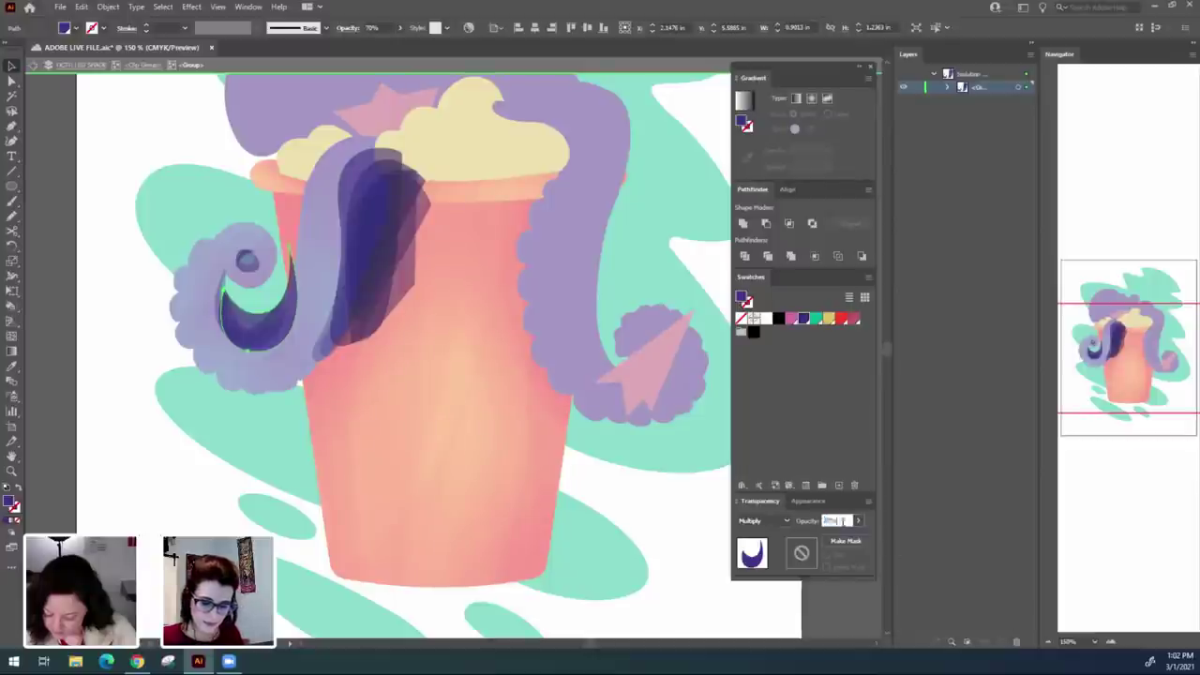
pyautogui.press('Return')
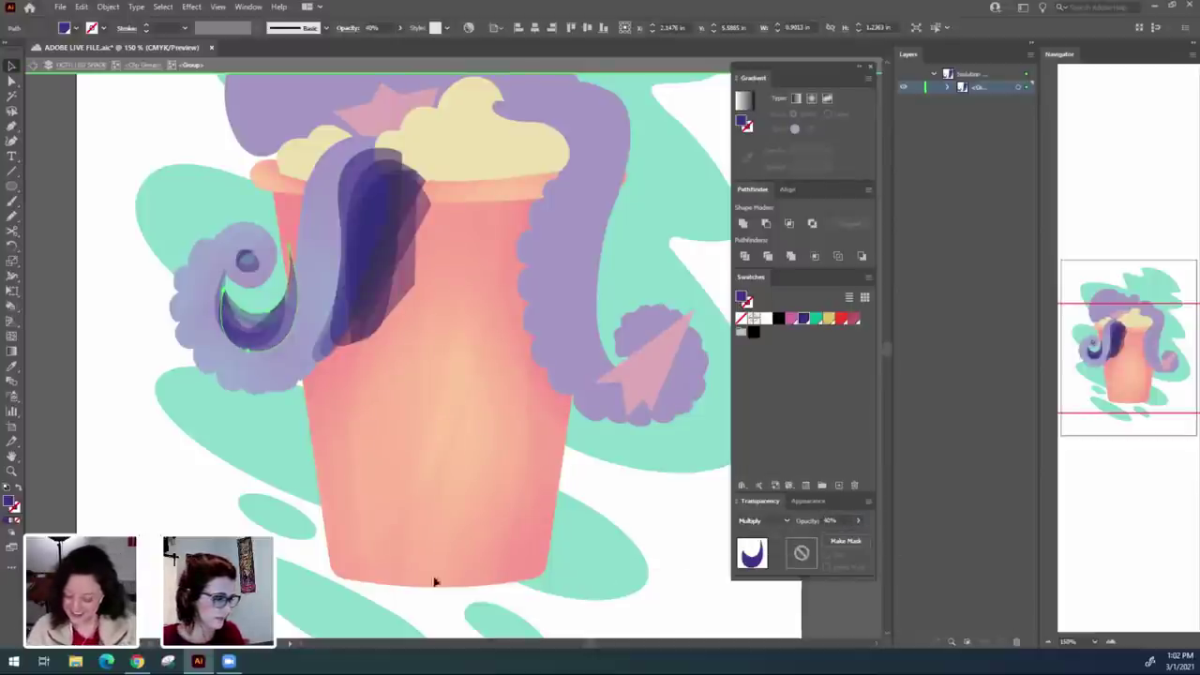
pyautogui.press('Escape')
# Examine the lightened tentacle shading within the whole illustration and up close.
pyautogui.moveTo(564, 471); pyautogui.dragTo(556, 534)
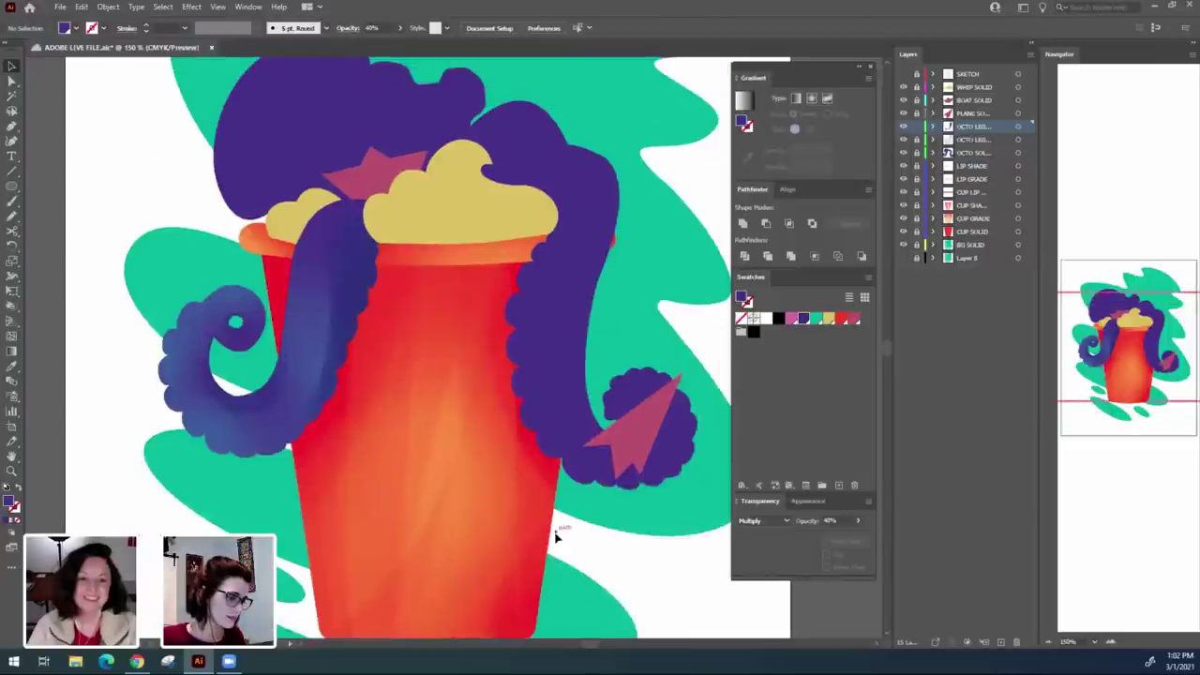
pyautogui.hotkey('ctrl', '-')
pyautogui.hotkey('ctrl', '-')
pyautogui.hotkey('ctrl', '-')
pyautogui.hotkey('ctrl', '=')
pyautogui.hotkey('ctrl', '=')
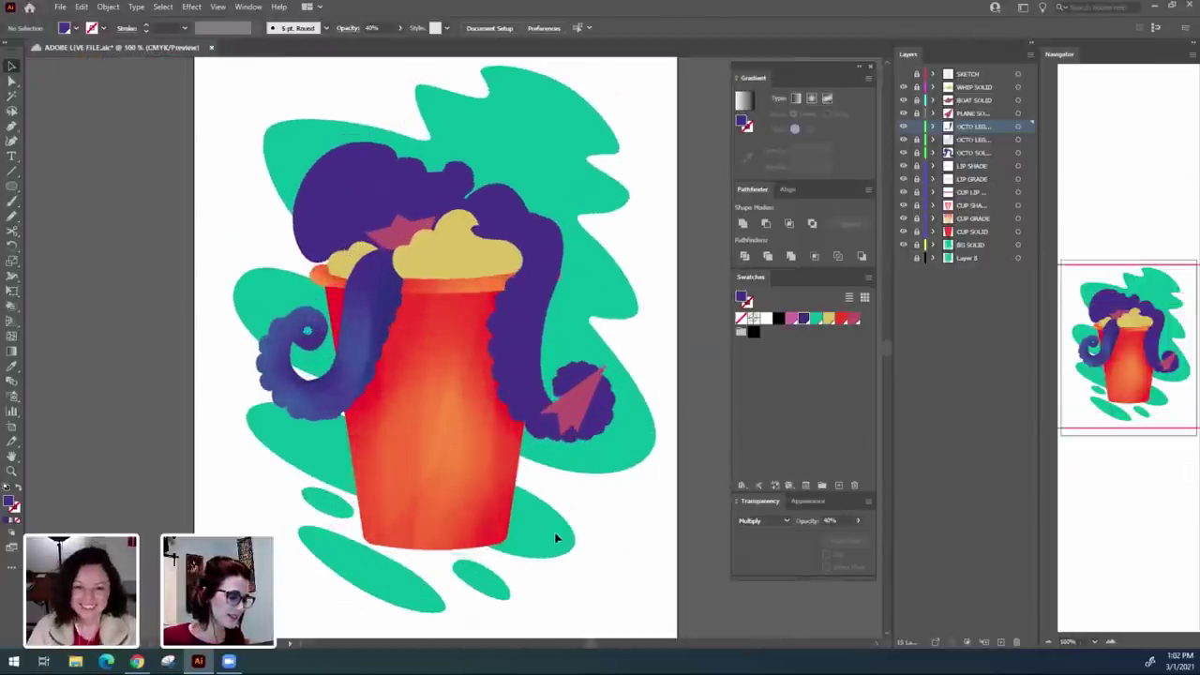
pyautogui.hotkey('ctrl', '+')
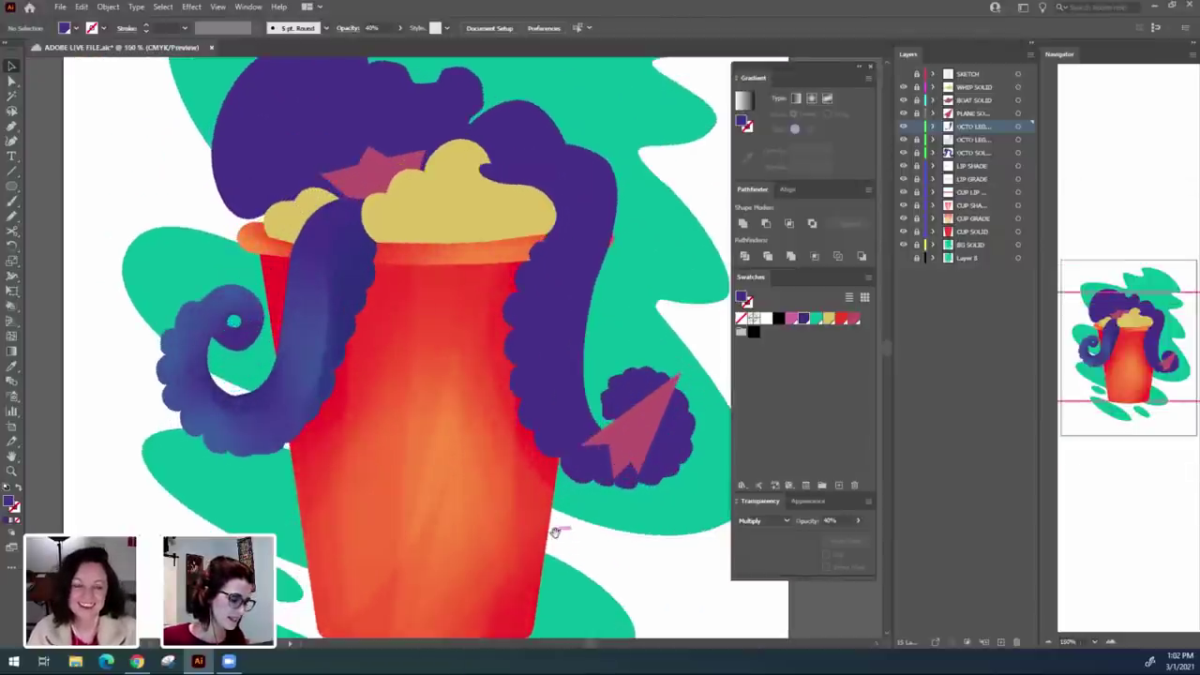
pyautogui.moveTo(637, 581); pyautogui.dragTo(606, 567)
pyautogui.moveTo(437, 476); pyautogui.dragTo(449, 488)
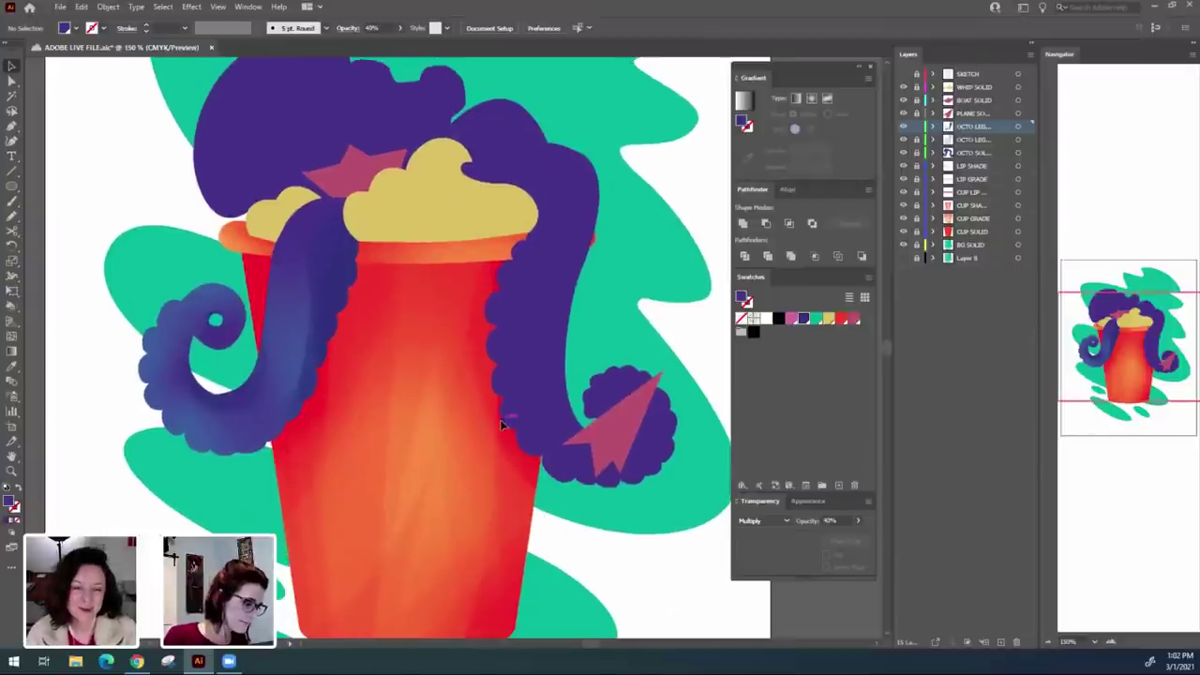
pyautogui.hotkey('ctrl', '+')
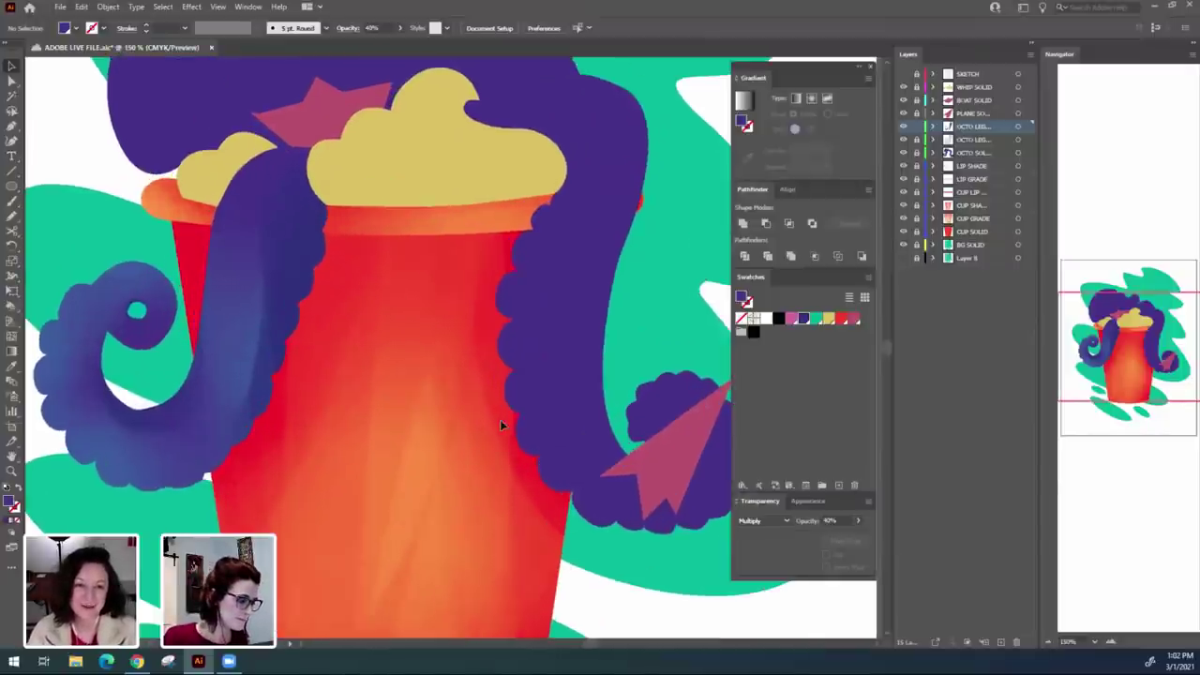
pyautogui.moveTo(398, 514); pyautogui.dragTo(484, 478)
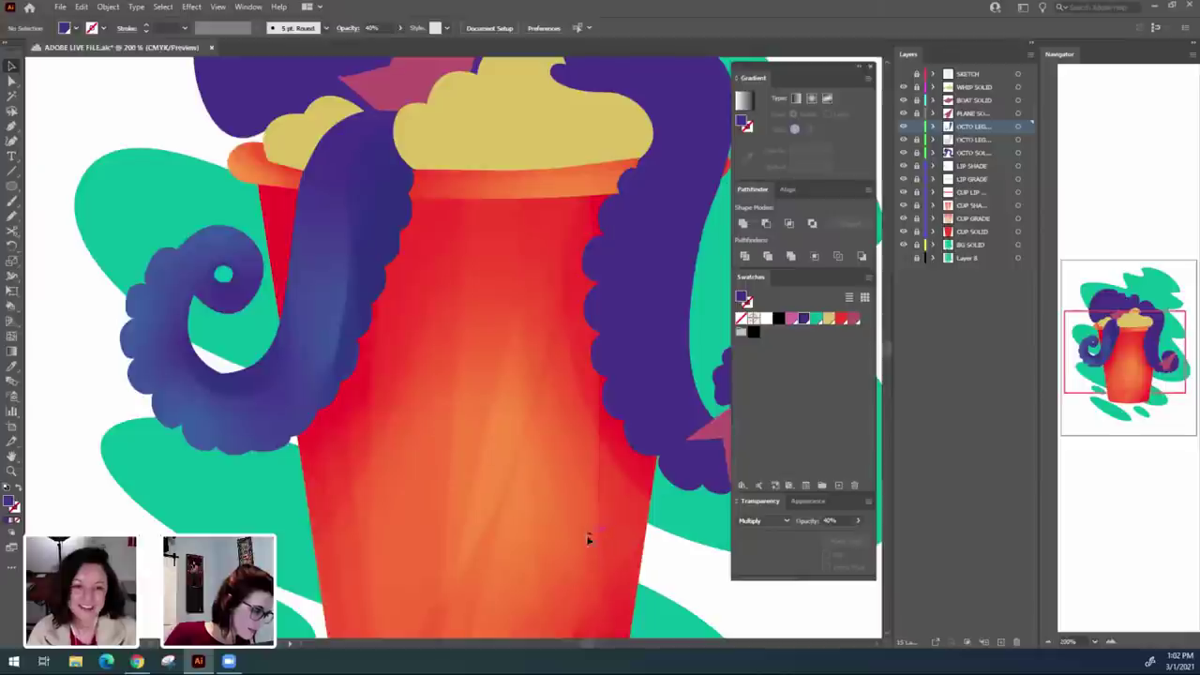
pyautogui.moveTo(540, 546); pyautogui.dragTo(552, 490)
pyautogui.moveTo(580, 421); pyautogui.dragTo(582, 472)
pyautogui.scroll(-1, 582, 478)
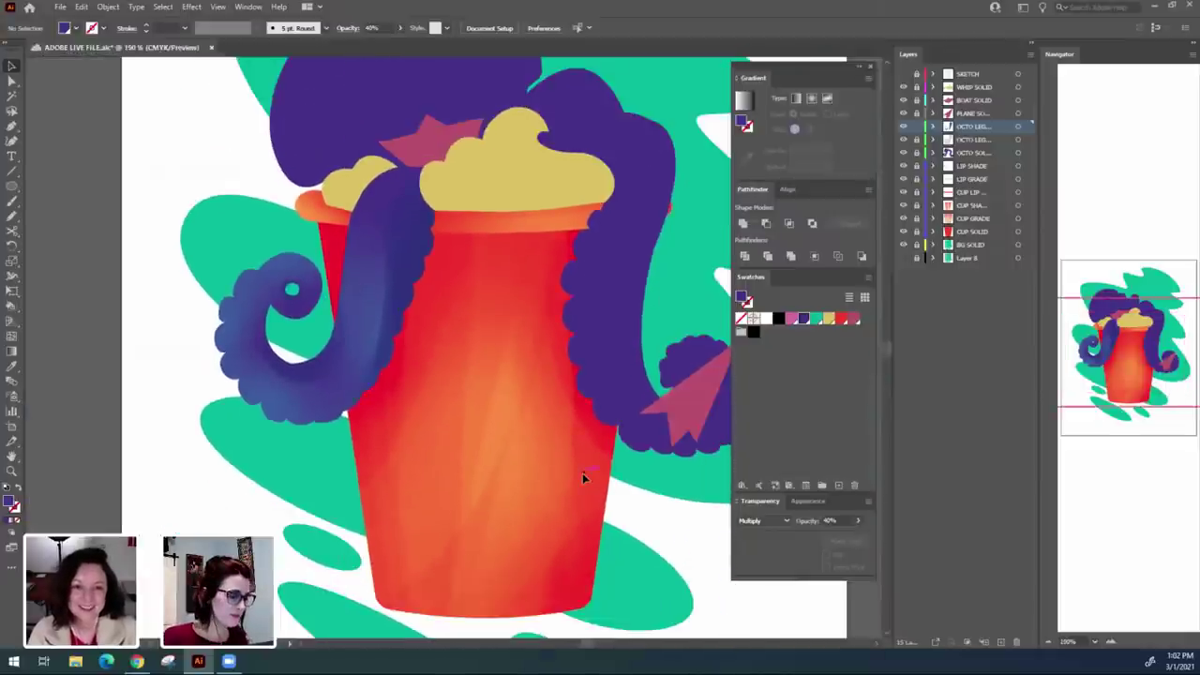
pyautogui.scroll(1, 581, 477)
pyautogui.hscroll(1, 581, 478)
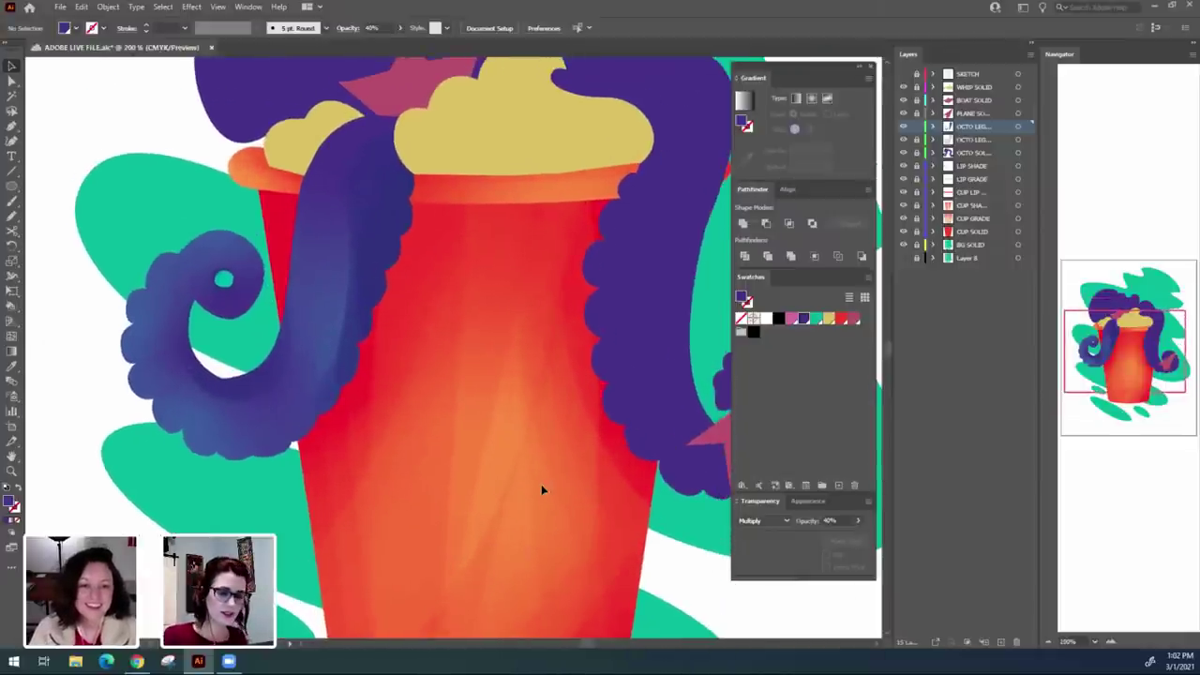
pyautogui.scroll(-2, 541, 484)
pyautogui.scroll(1, 541, 484)
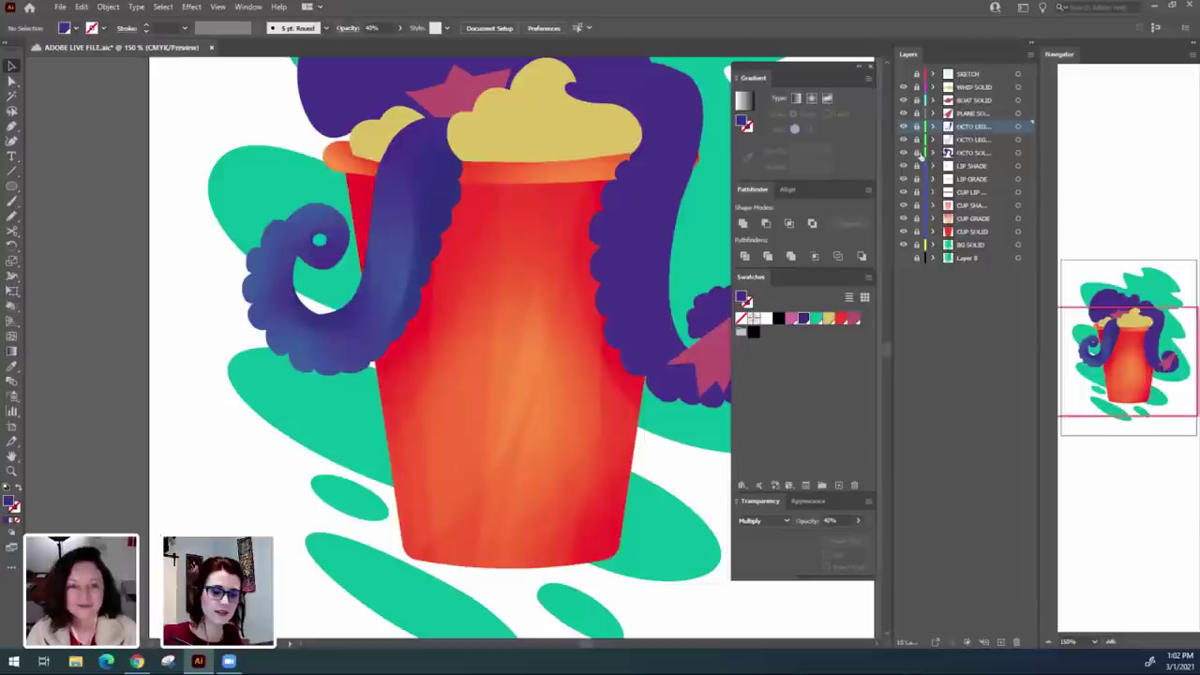
# Show the sketch layer, choose the pink fill for the Pen tool, and make the octopus solid-colour layer active.
pyautogui.click(905, 75)
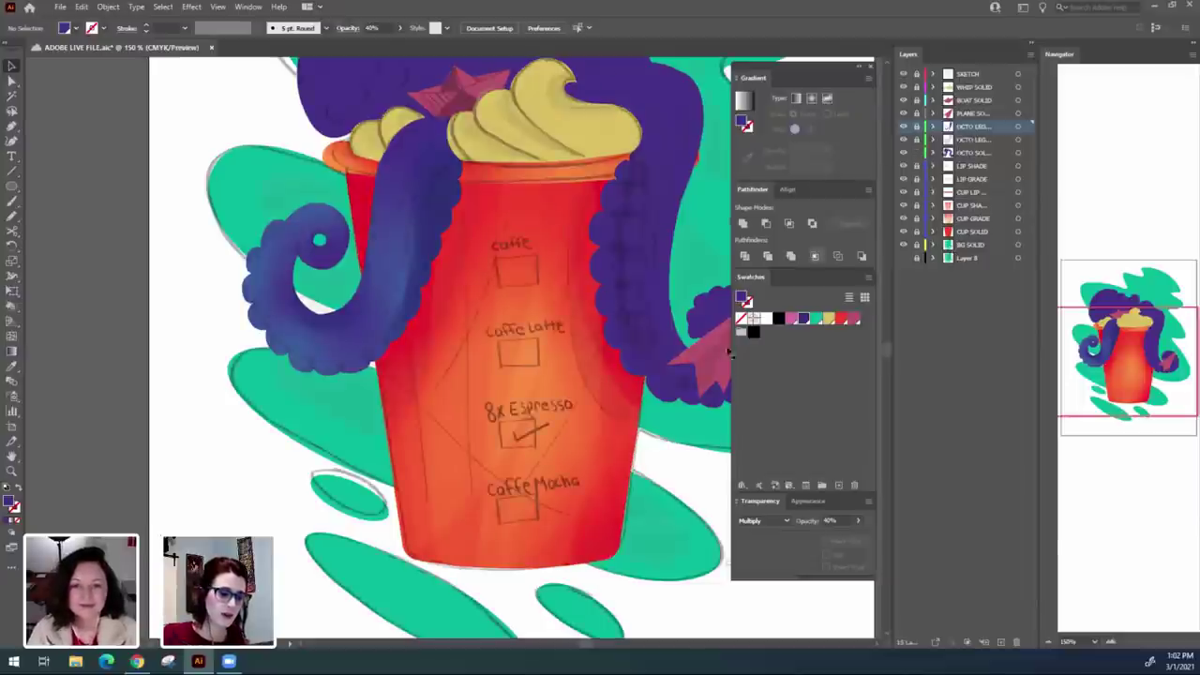
pyautogui.hscroll(2, 388, 501)
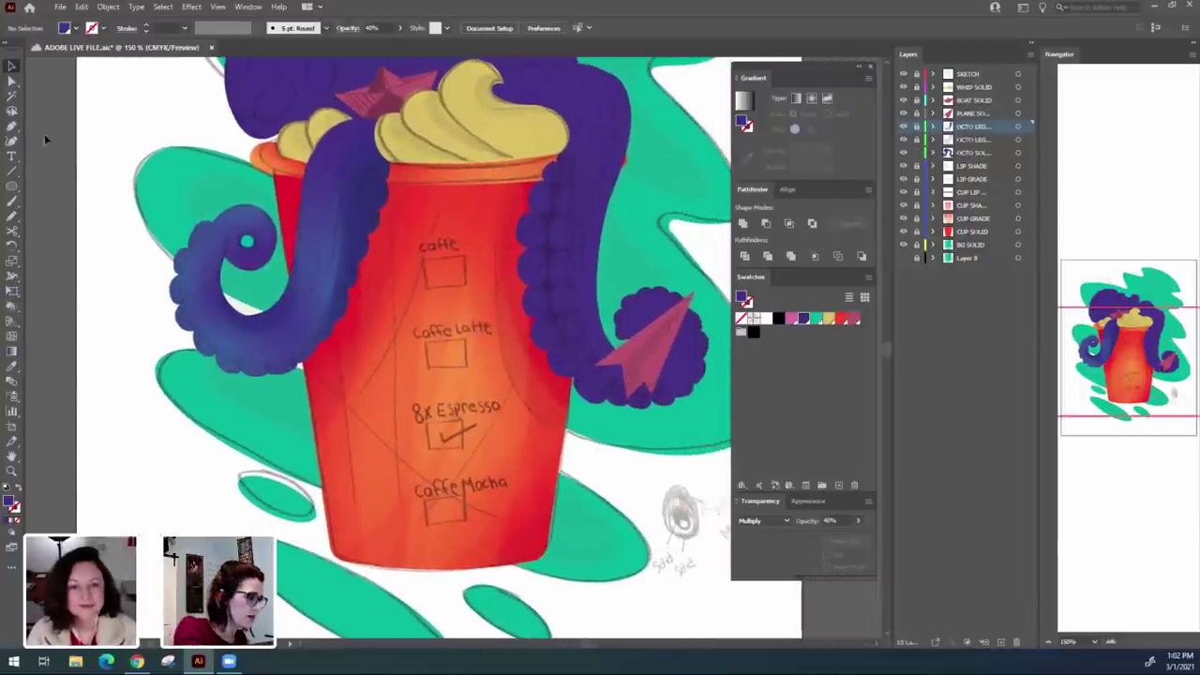
pyautogui.moveTo(149, 437); pyautogui.dragTo(281, 482)
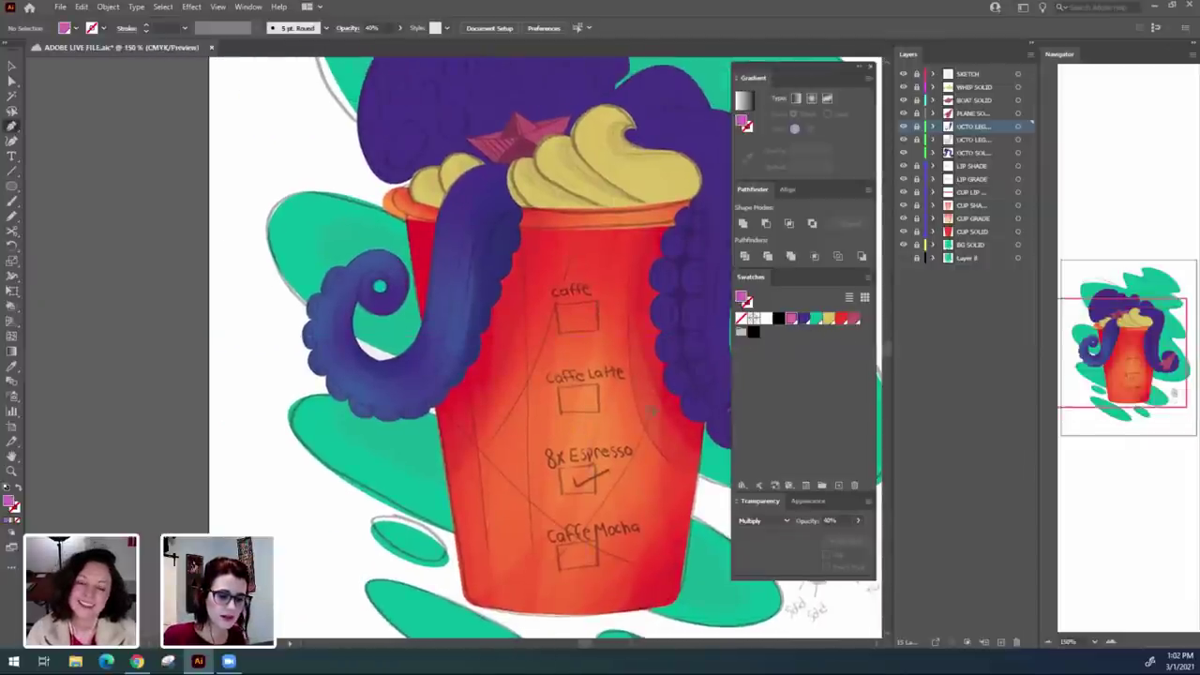
pyautogui.hscroll(2, 514, 261)
pyautogui.scroll(1, 514, 260)
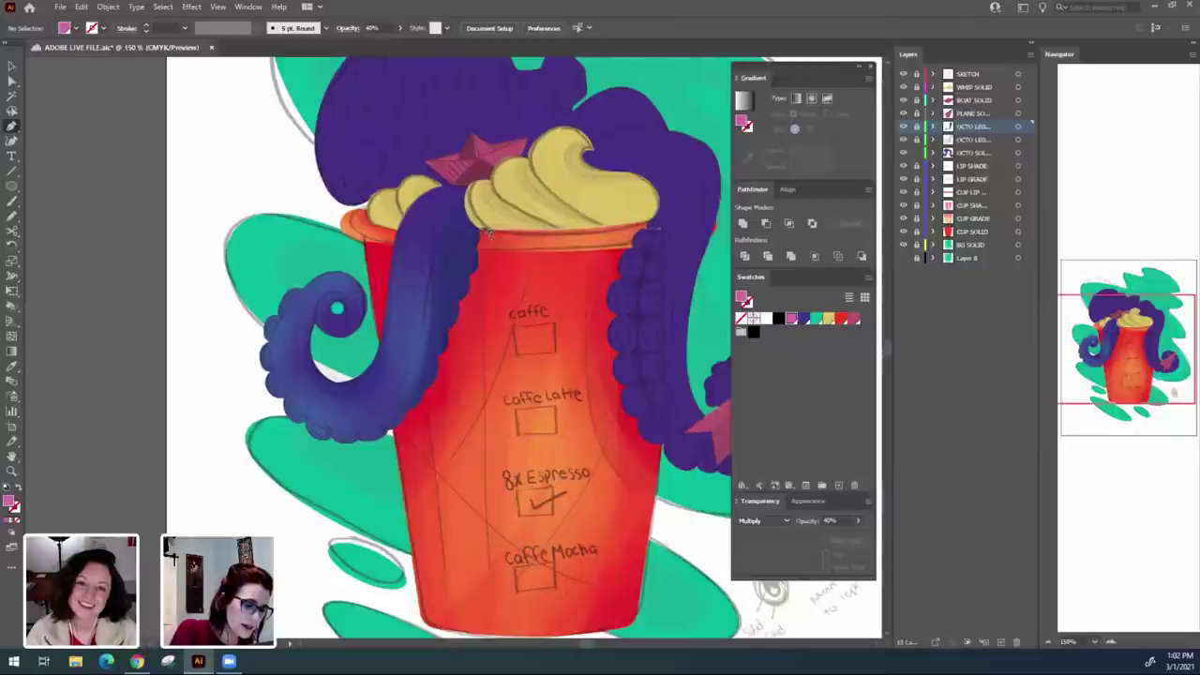
pyautogui.click(979, 152)
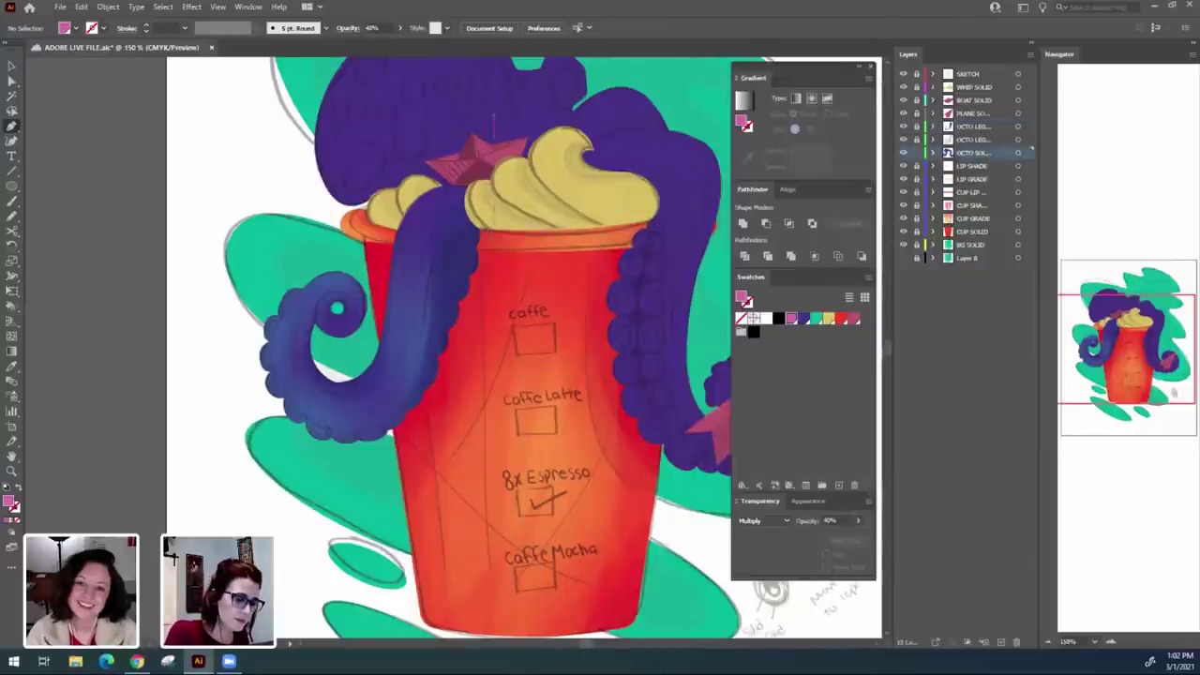
# Draw a closed pink shape over the suckered underside of the curled tentacle, following the sketch inside and overlapping the tentacle's outer edge.
pyautogui.click(494, 234)
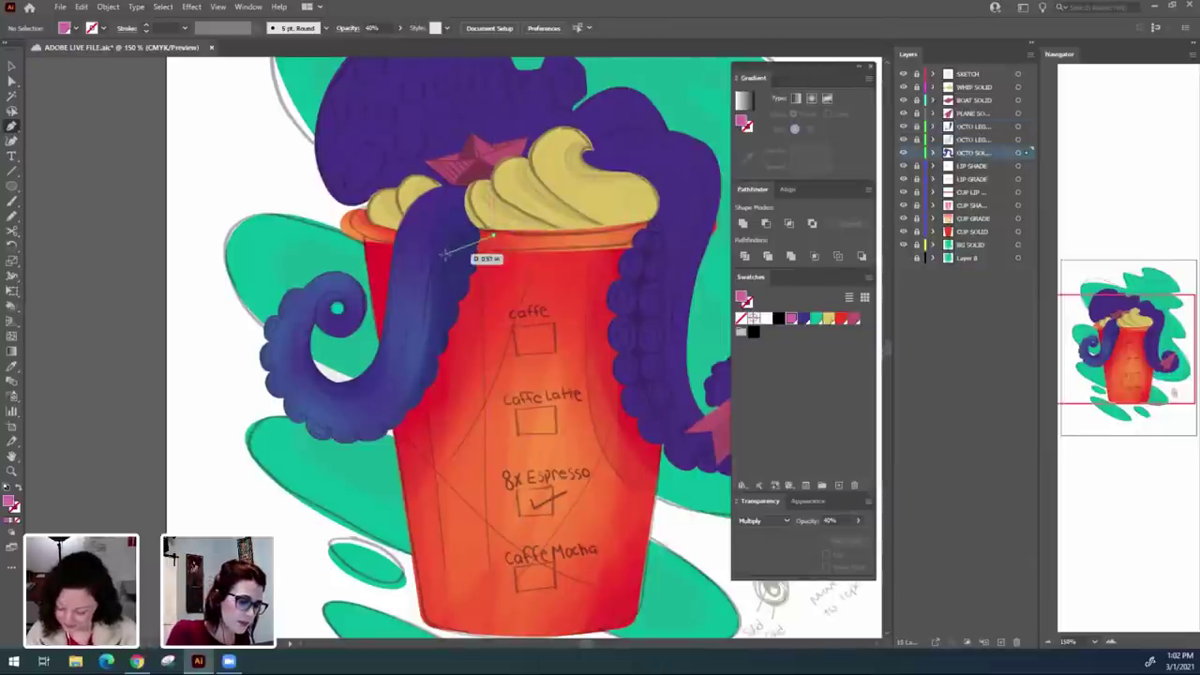
pyautogui.moveTo(444, 256); pyautogui.dragTo(437, 287)
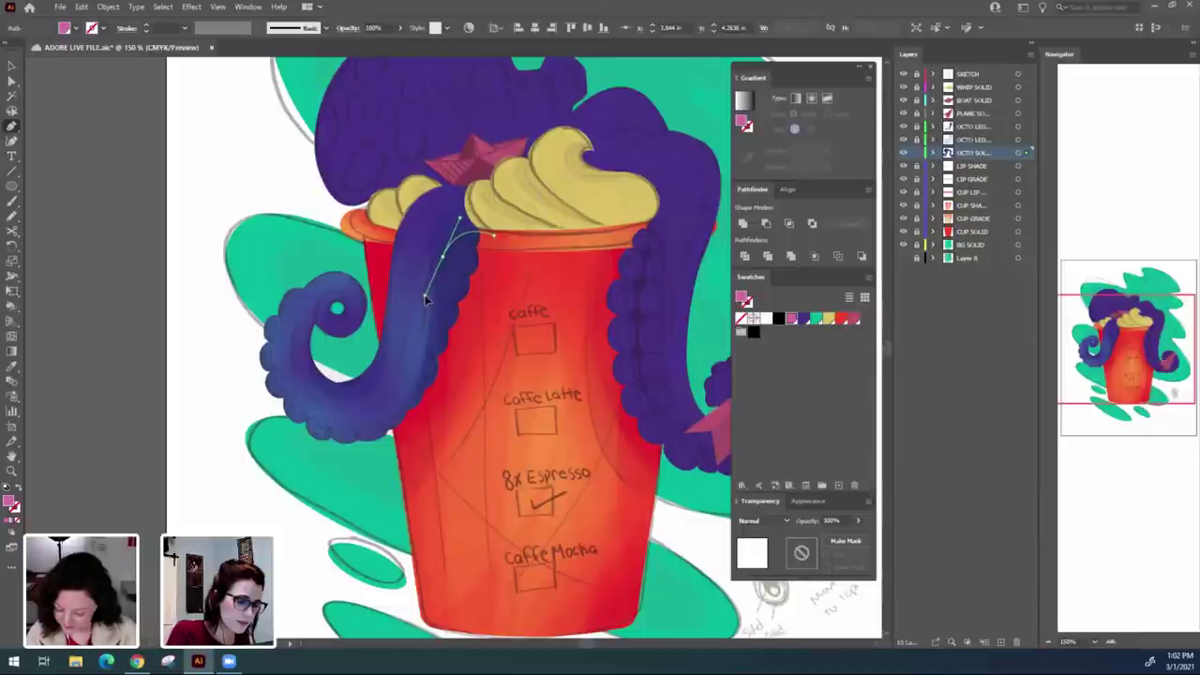
pyautogui.click(444, 256)
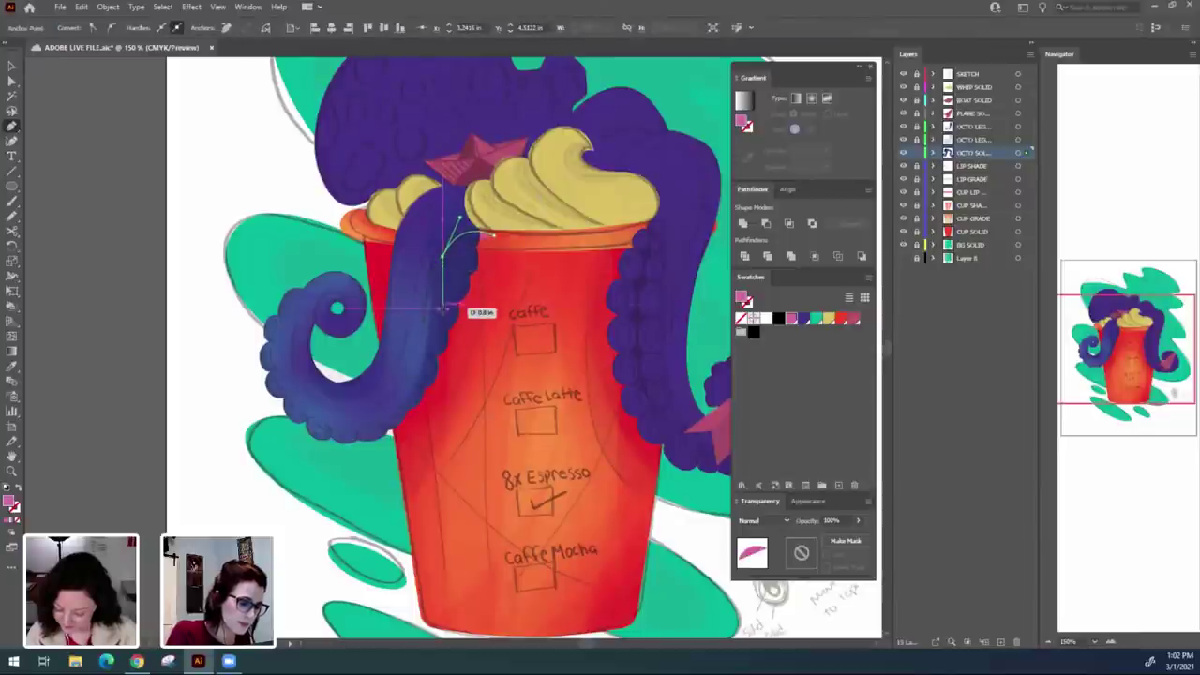
pyautogui.click(439, 319)
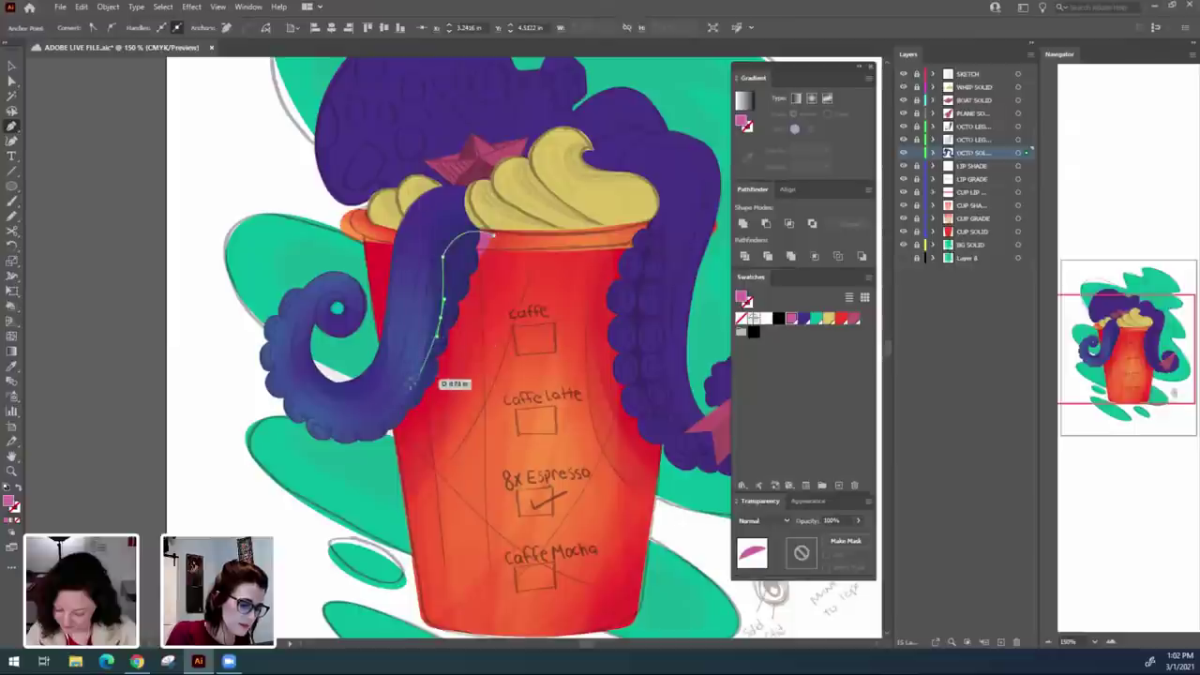
pyautogui.moveTo(396, 405); pyautogui.dragTo(389, 415)
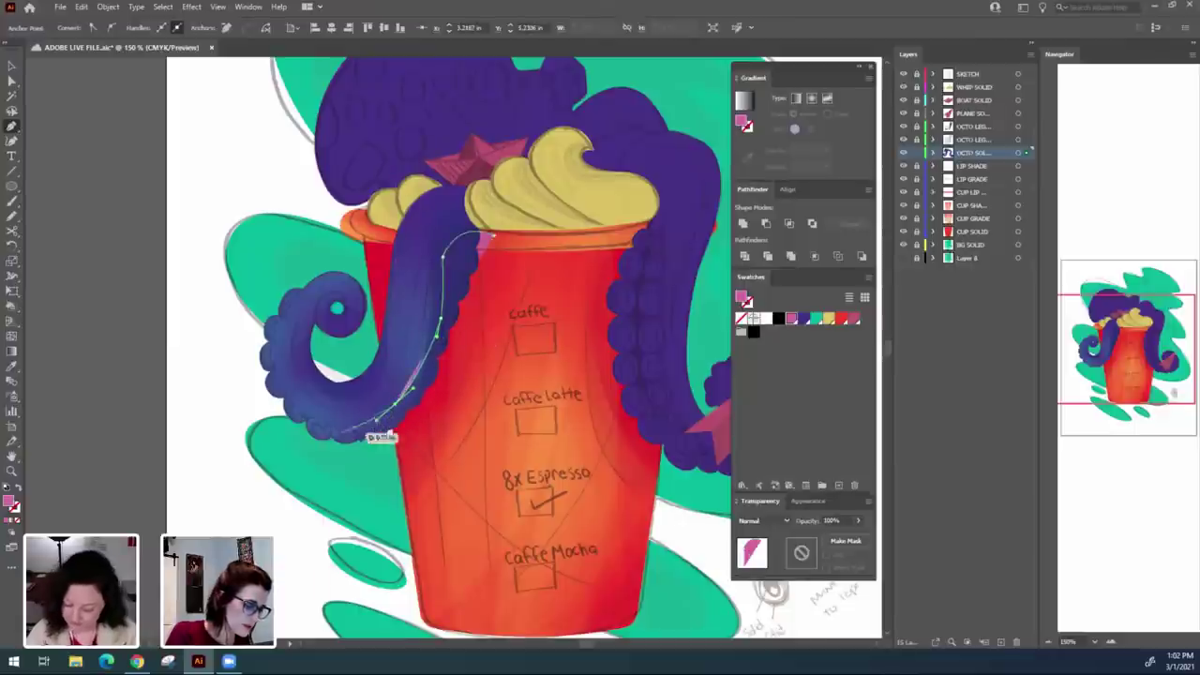
pyautogui.moveTo(306, 405); pyautogui.dragTo(280, 372)
pyautogui.moveTo(283, 324); pyautogui.dragTo(302, 271)
pyautogui.moveTo(261, 410); pyautogui.dragTo(308, 502)
pyautogui.moveTo(442, 424); pyautogui.dragTo(497, 235)
# Round the corner points along the inner edge of the pink underside shape and deselect it.
pyautogui.press('a')
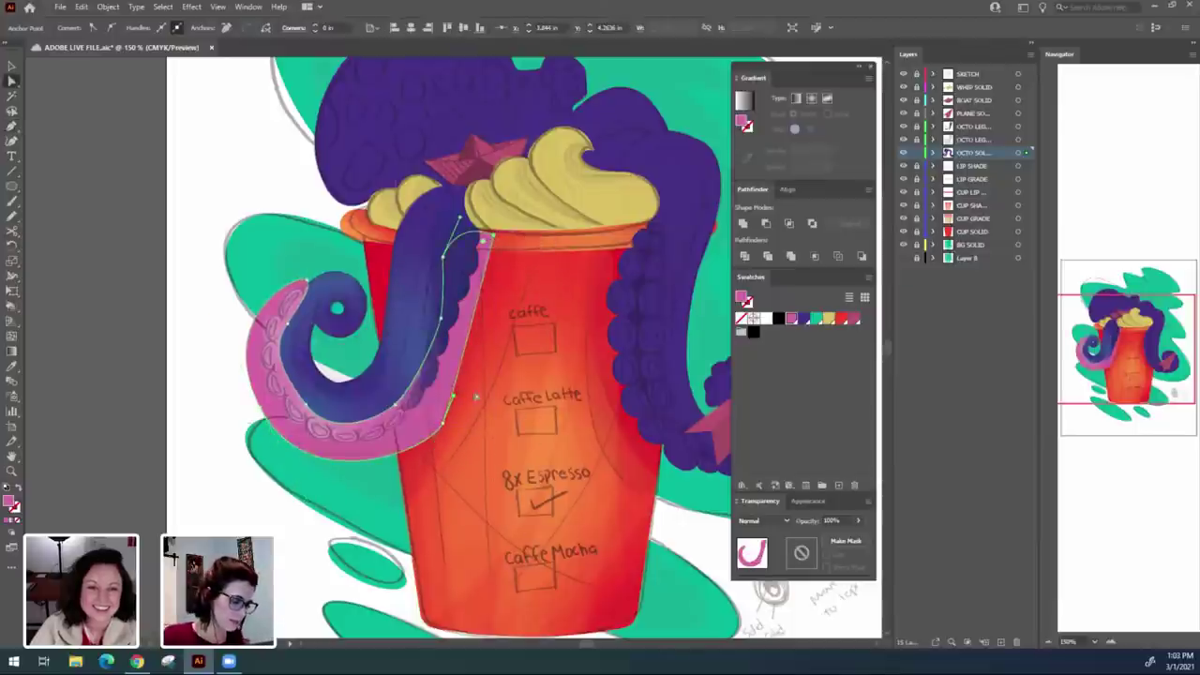
pyautogui.moveTo(440, 319); pyautogui.dragTo(510, 302)
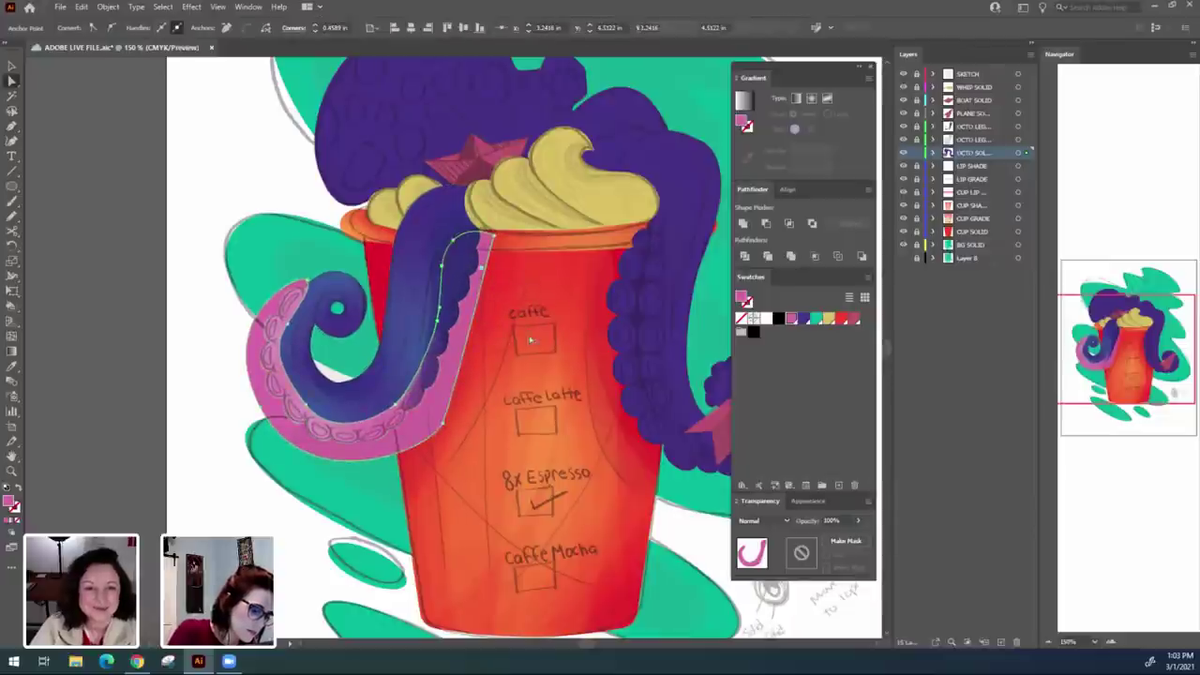
pyautogui.click(395, 406)
pyautogui.moveTo(395, 405); pyautogui.dragTo(395, 406)
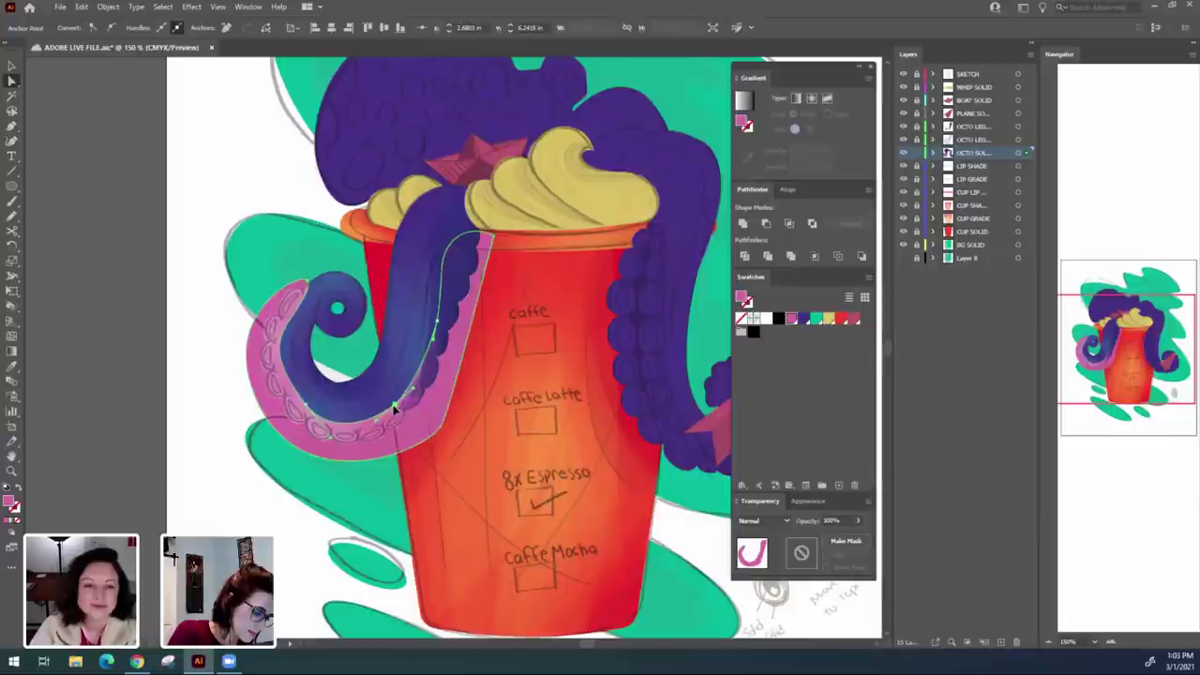
pyautogui.click(353, 502)
pyautogui.press('v')
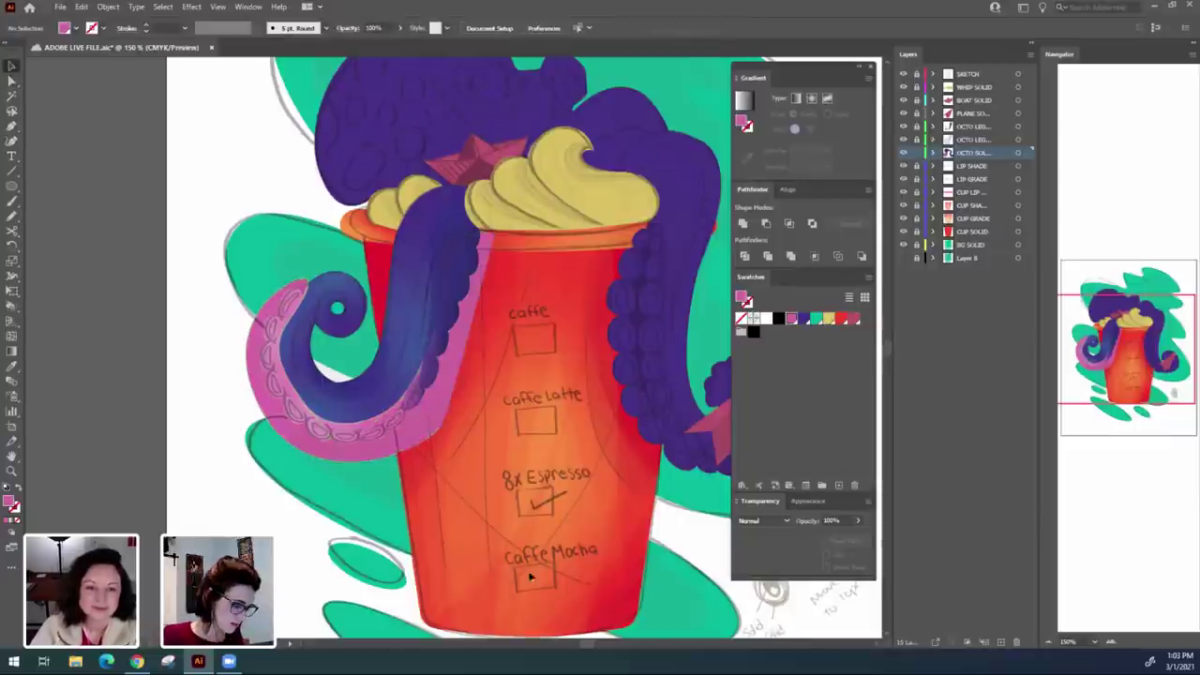
# Trim the pink underside shape to the tentacle's scalloped outline using a copy of the tentacle, keep its fill pink, and deselect it.
pyautogui.click(405, 385)
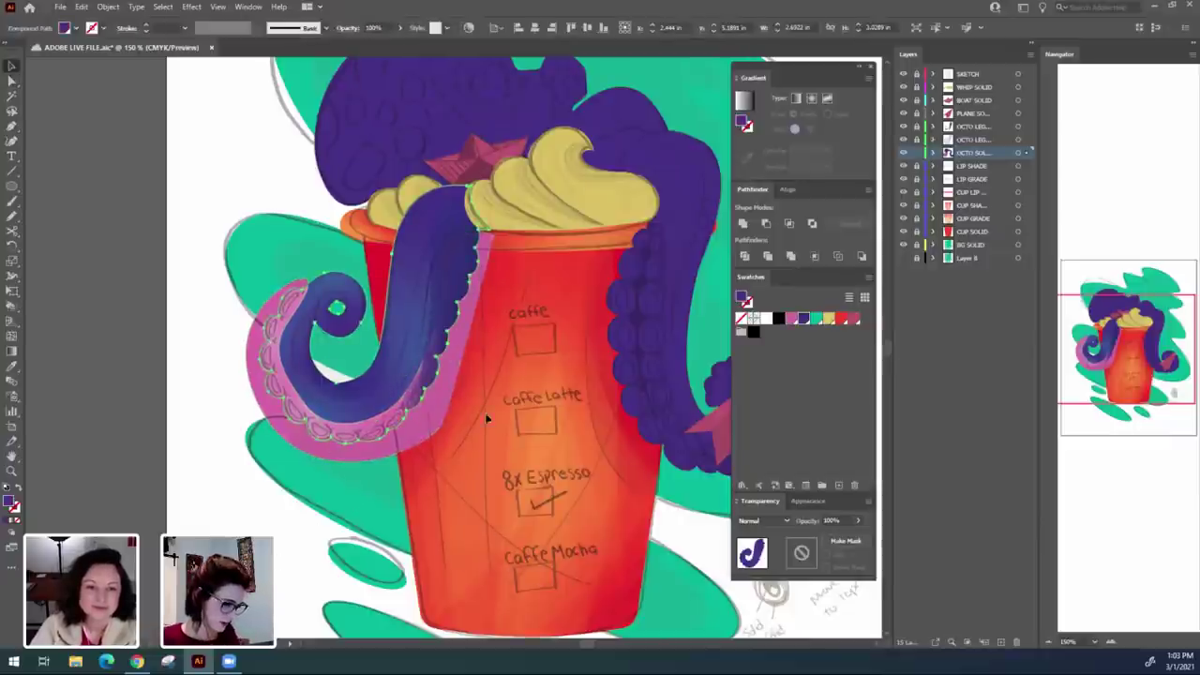
pyautogui.click(201, 509)
pyautogui.hotkey('ctrl', 'z')
pyautogui.hotkey('ctrl', 'z')
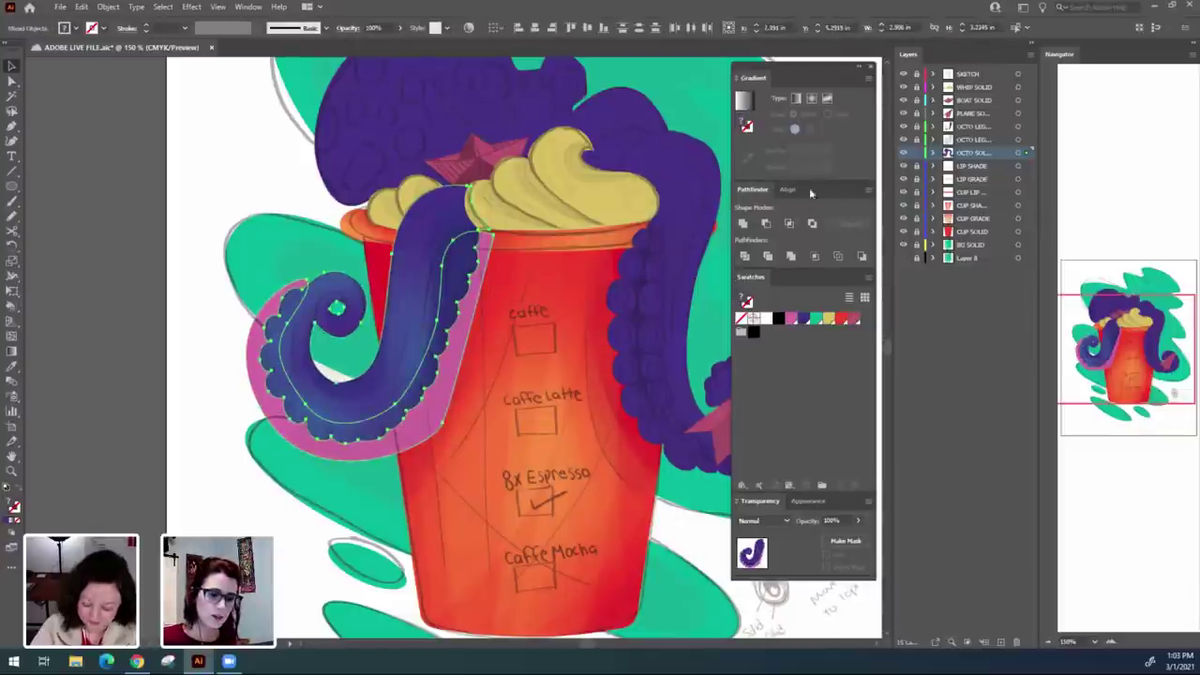
pyautogui.click(804, 319)
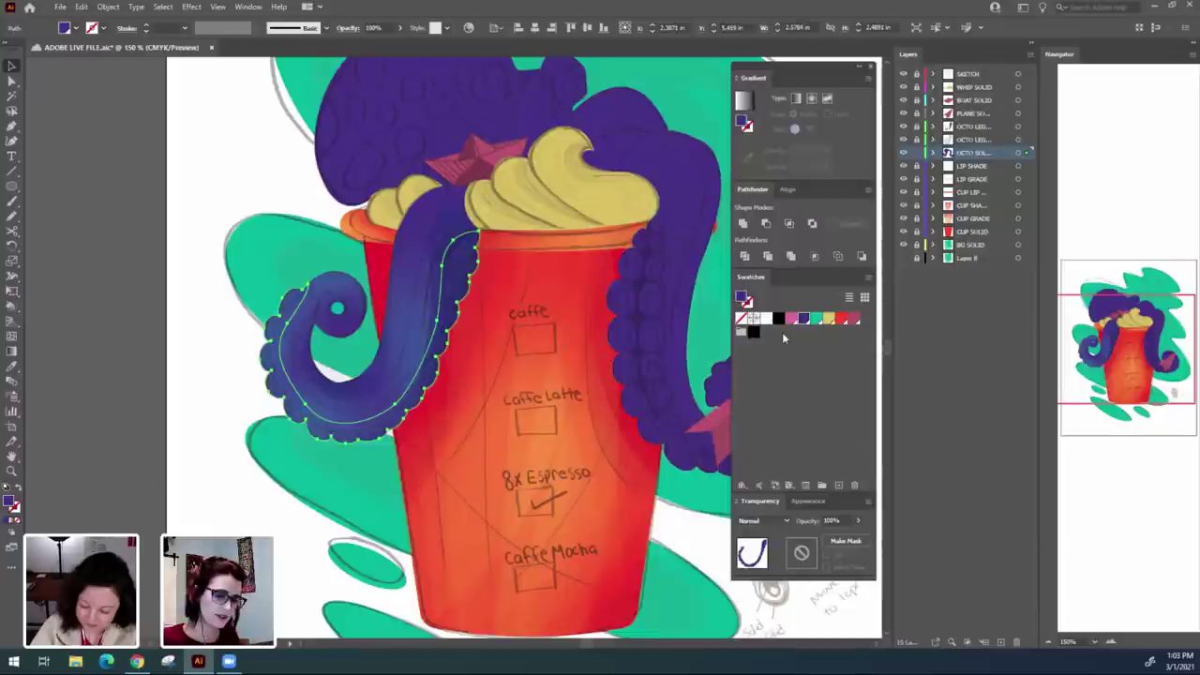
pyautogui.hotkey('ctrl', 'z')
pyautogui.hotkey('ctrl', 'shift', 'a')
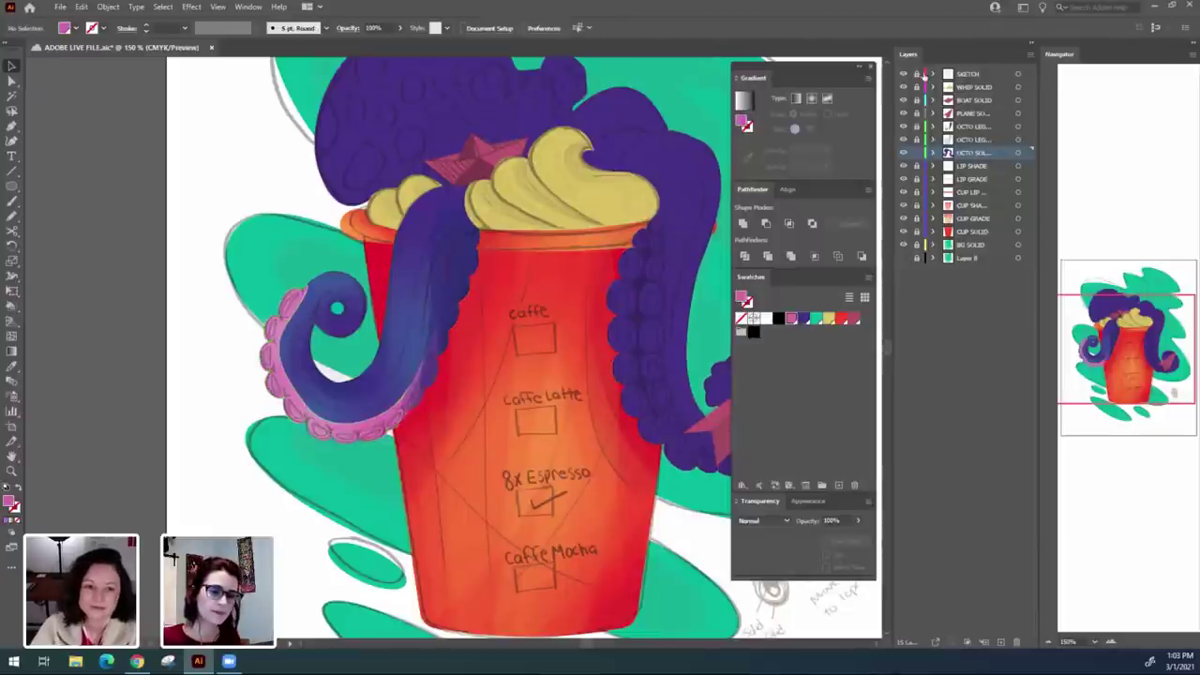
# Hide the sketch layer and look over the pink tentacle underside within the illustration.
pyautogui.click(904, 74)
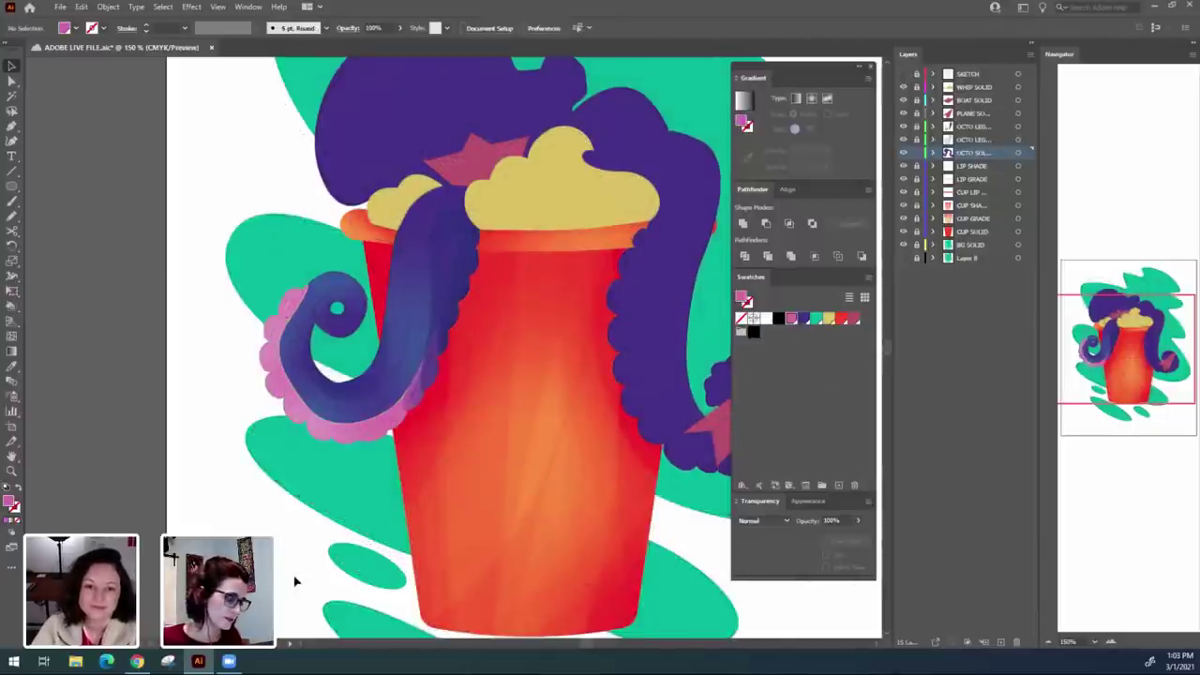
pyautogui.moveTo(503, 558); pyautogui.dragTo(445, 569)
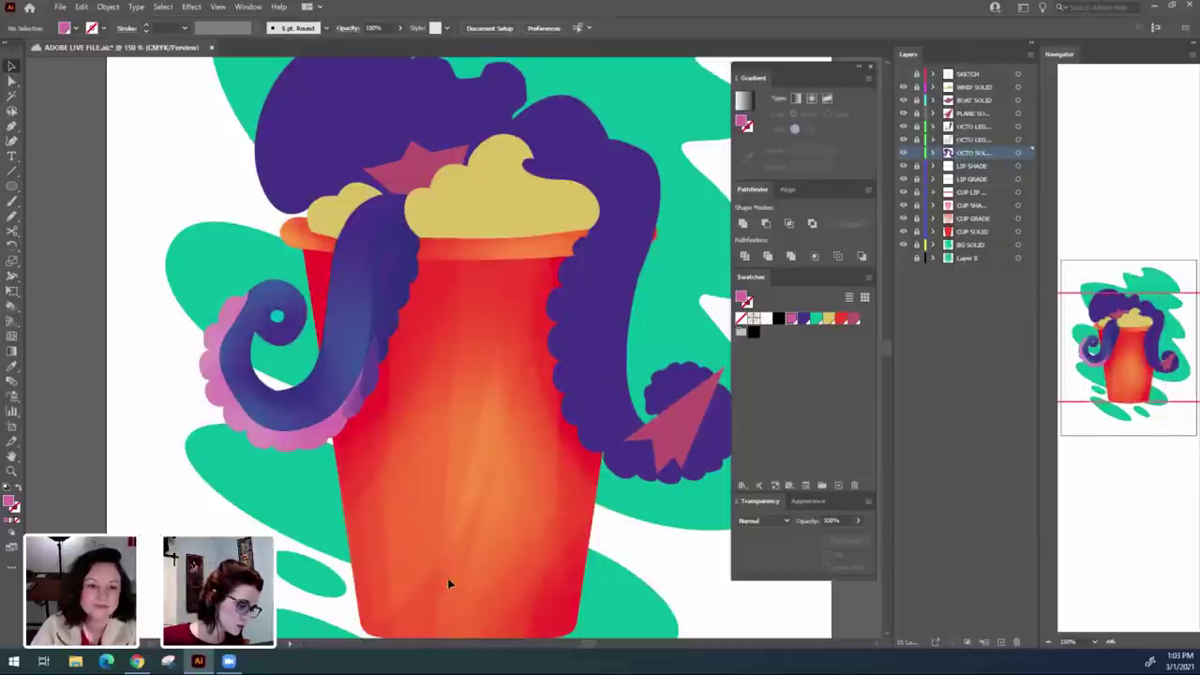
pyautogui.moveTo(442, 575); pyautogui.dragTo(521, 518)
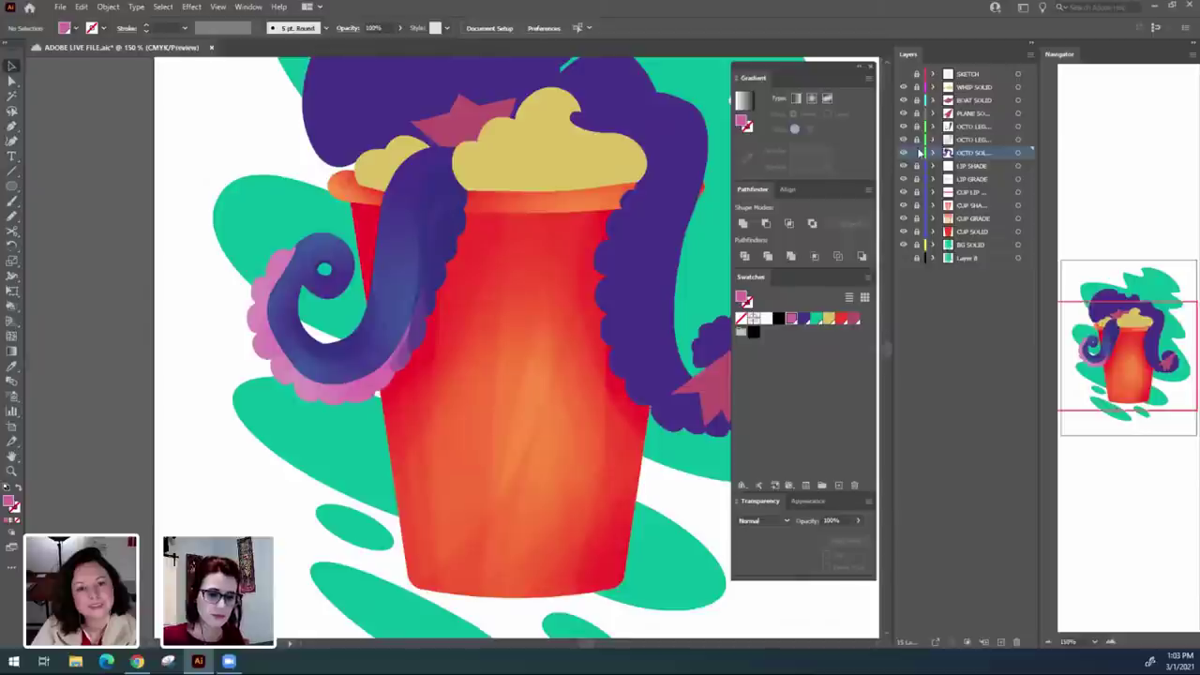
pyautogui.moveTo(557, 472); pyautogui.dragTo(504, 481)
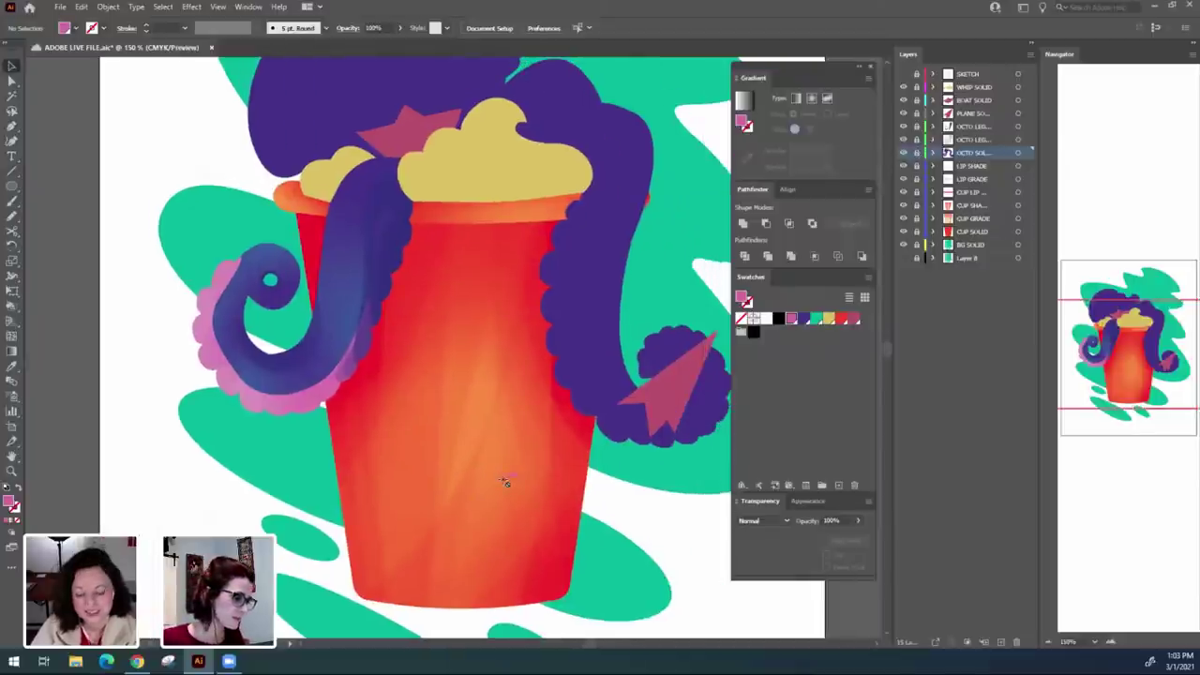
# Examine the whole illustration, then the octopus head and both tentacles up close.
pyautogui.hotkey('ctrl', '0')
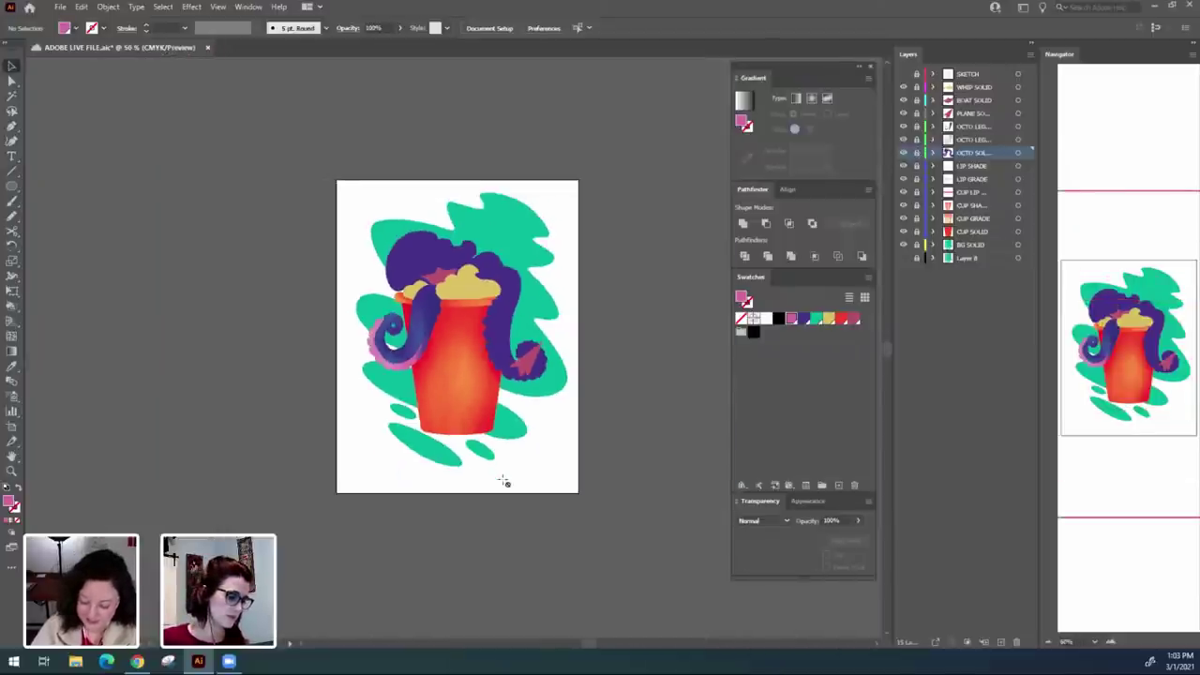
pyautogui.hotkey('ctrl', '=')
pyautogui.hotkey('ctrl', '=')
pyautogui.hotkey('ctrl', '=')
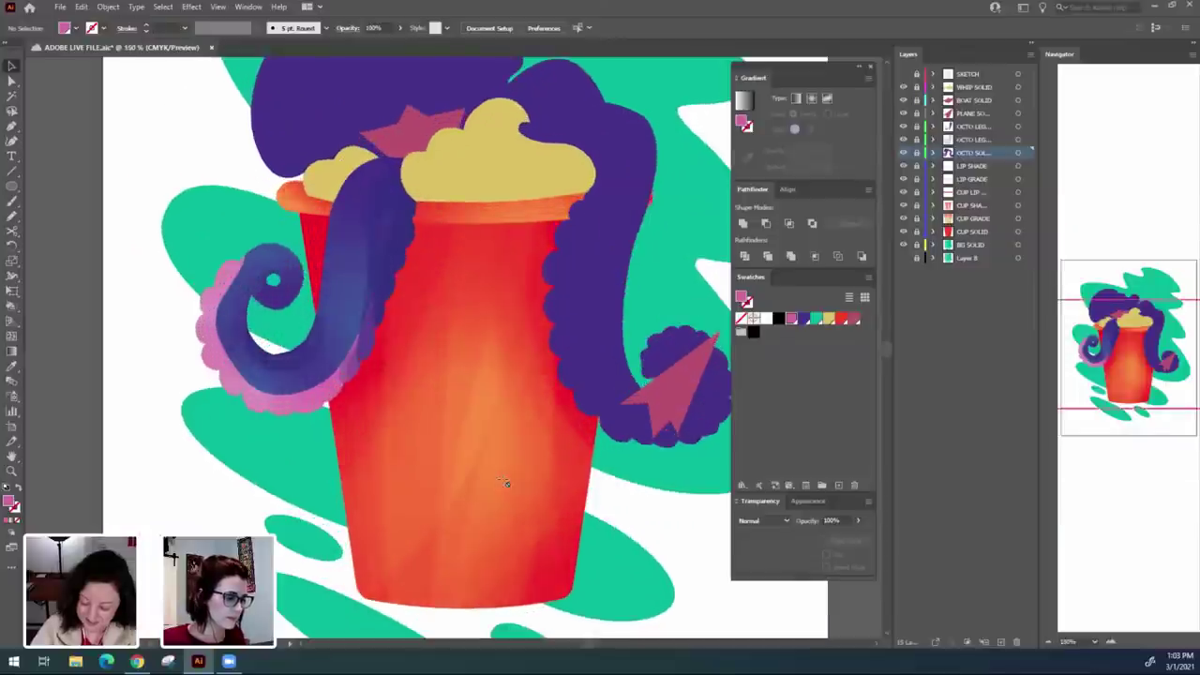
pyautogui.moveTo(501, 479); pyautogui.dragTo(486, 509)
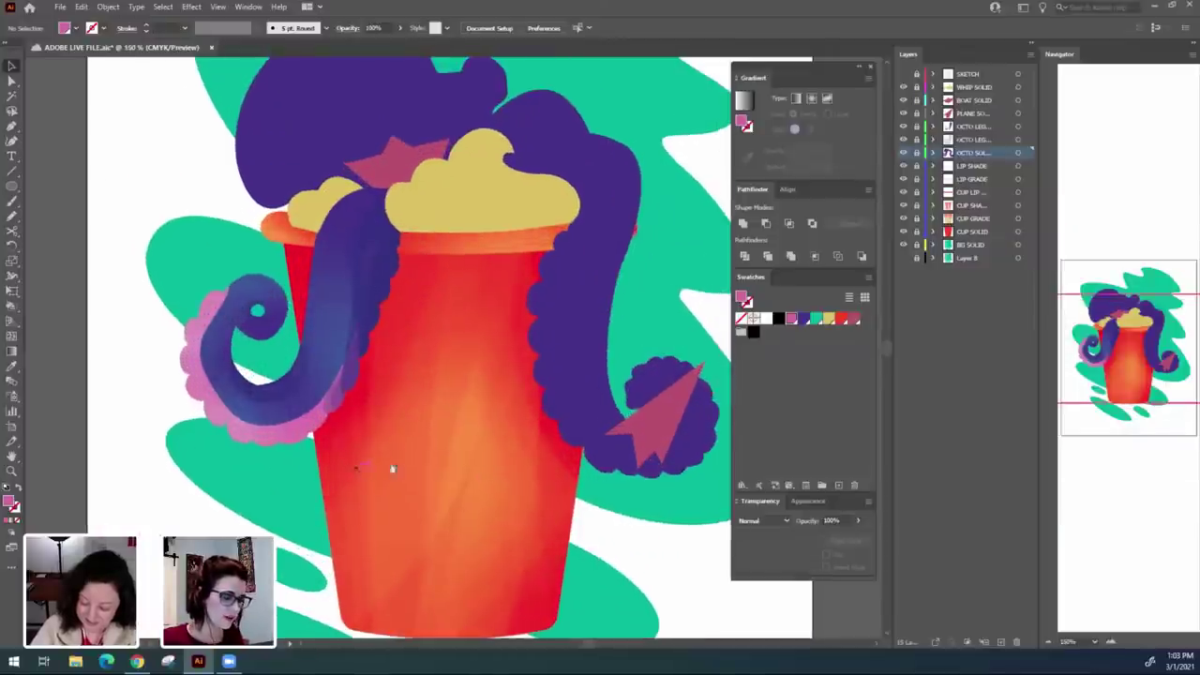
pyautogui.moveTo(393, 469); pyautogui.dragTo(338, 478)
pyautogui.click(15, 81)
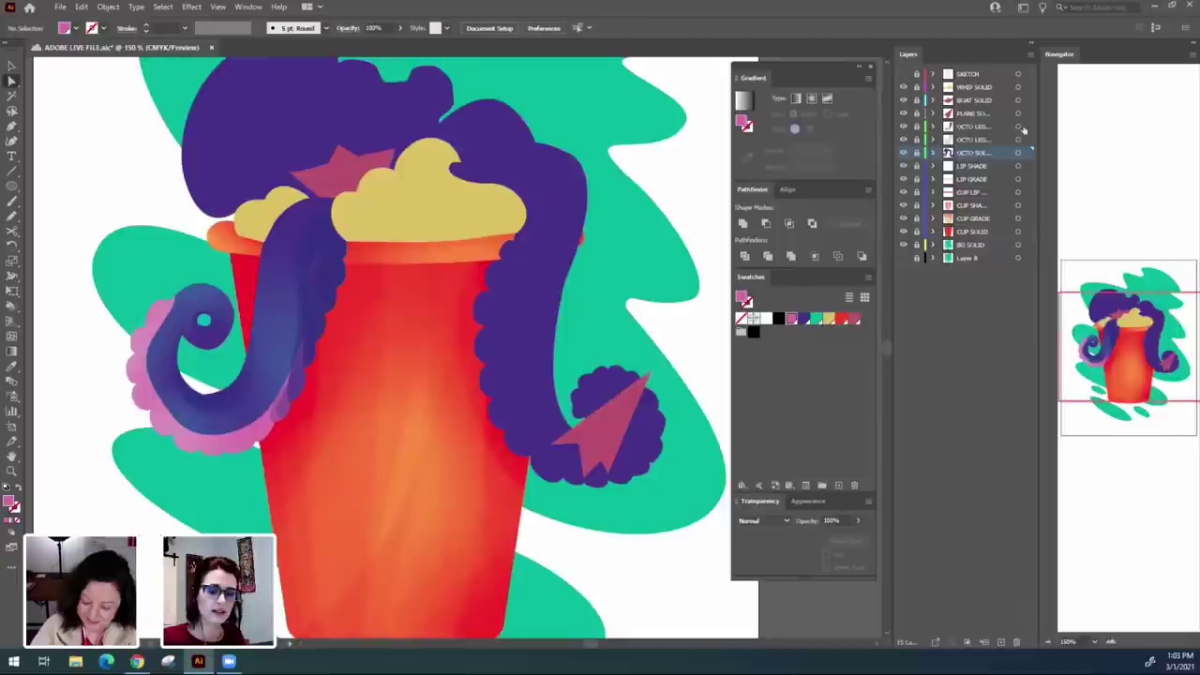
pyautogui.moveTo(657, 311); pyautogui.dragTo(643, 374)
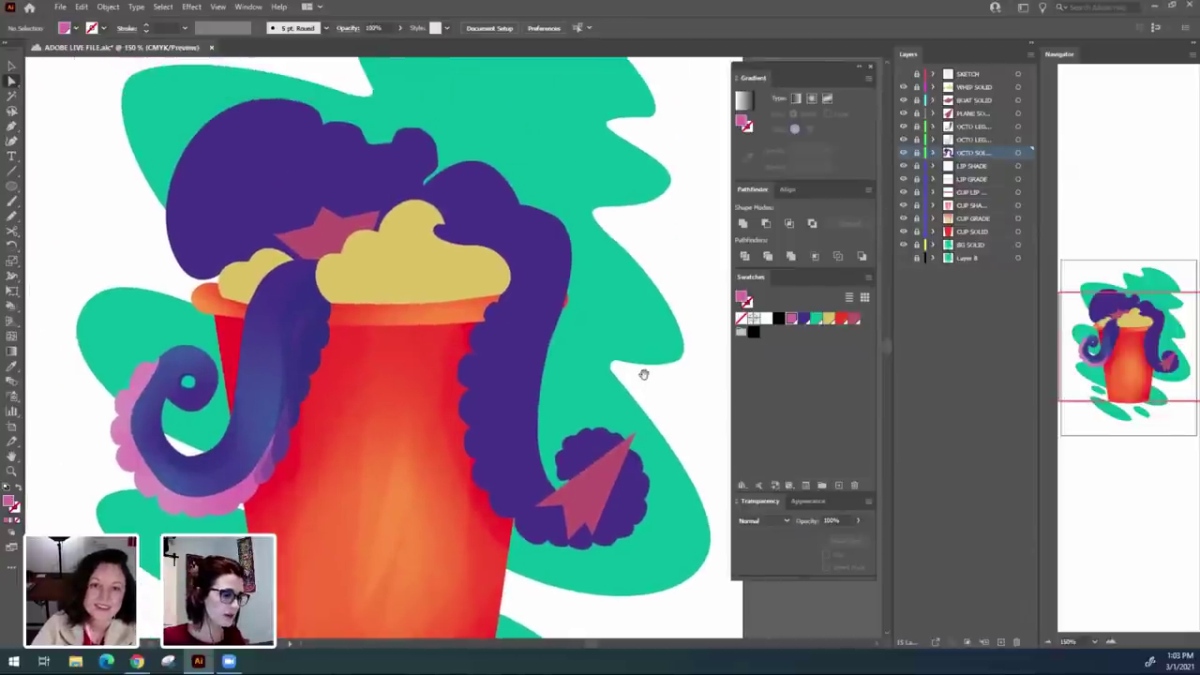
pyautogui.moveTo(260, 174); pyautogui.dragTo(308, 198)
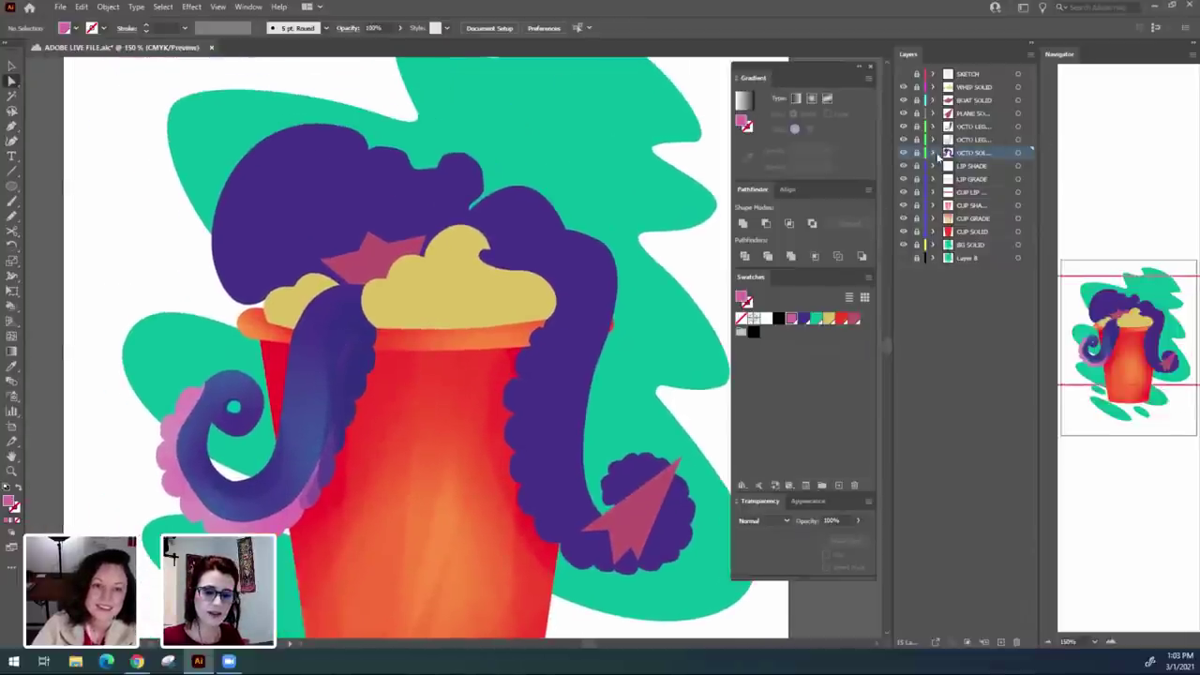
# Copy the solid purple octopus head shape and deselect it.
pyautogui.click(348, 214)
pyautogui.press('v')
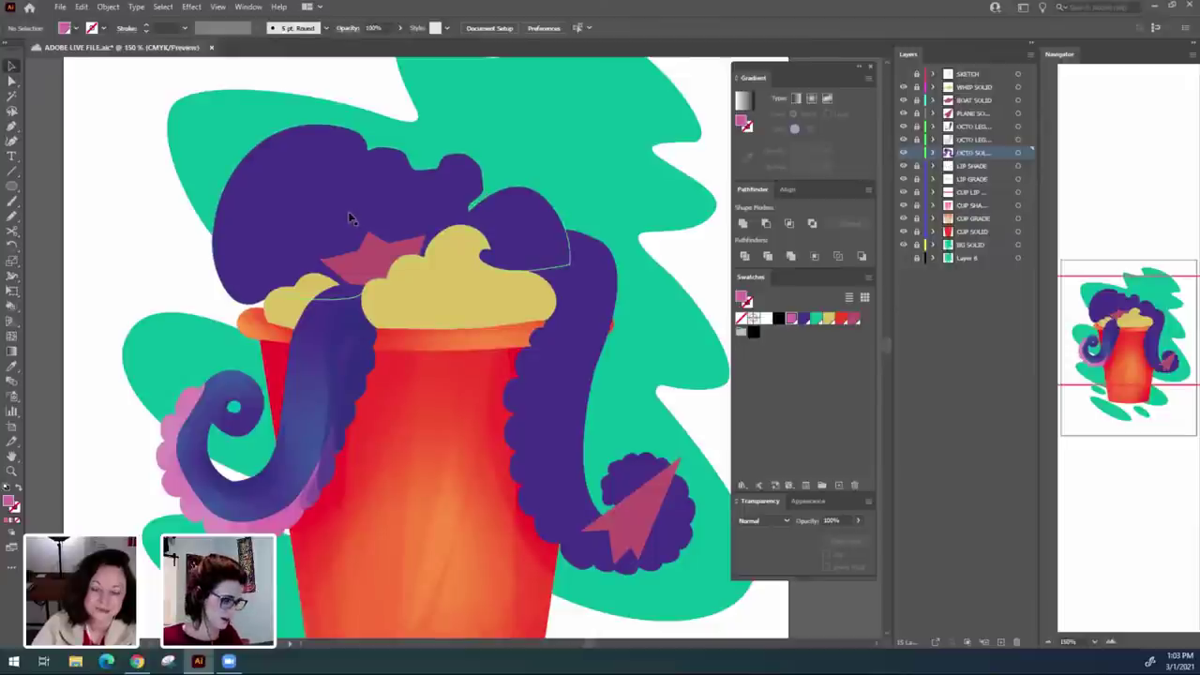
pyautogui.click(650, 207)
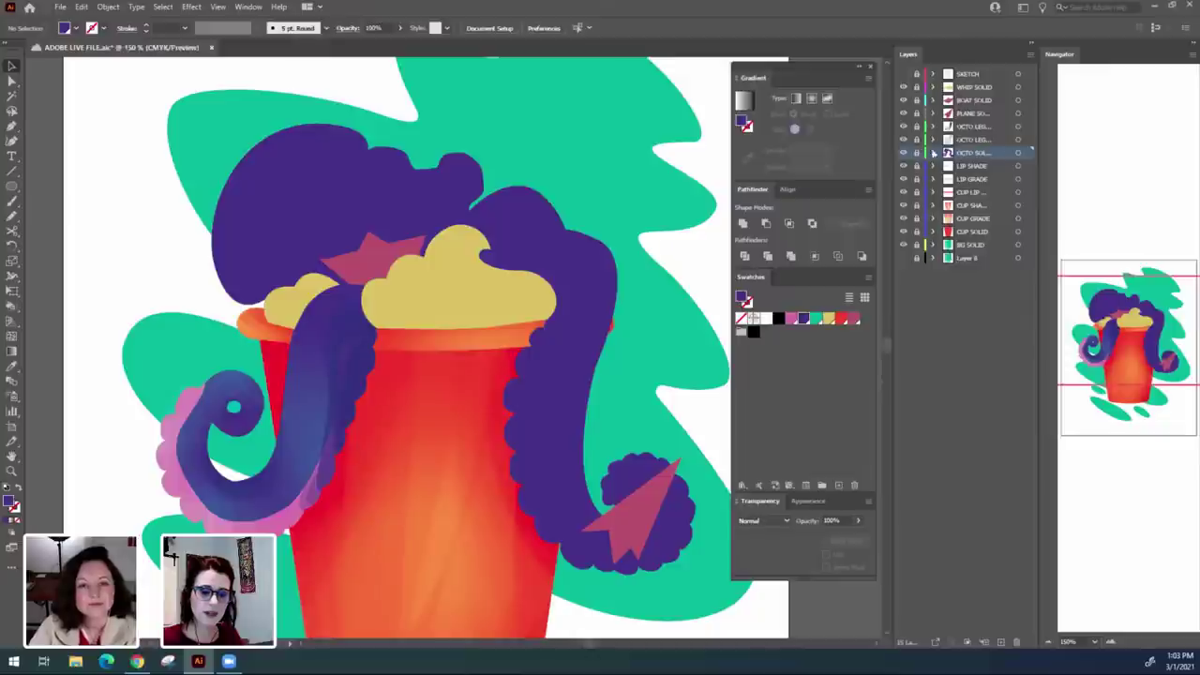
pyautogui.click(996, 87)
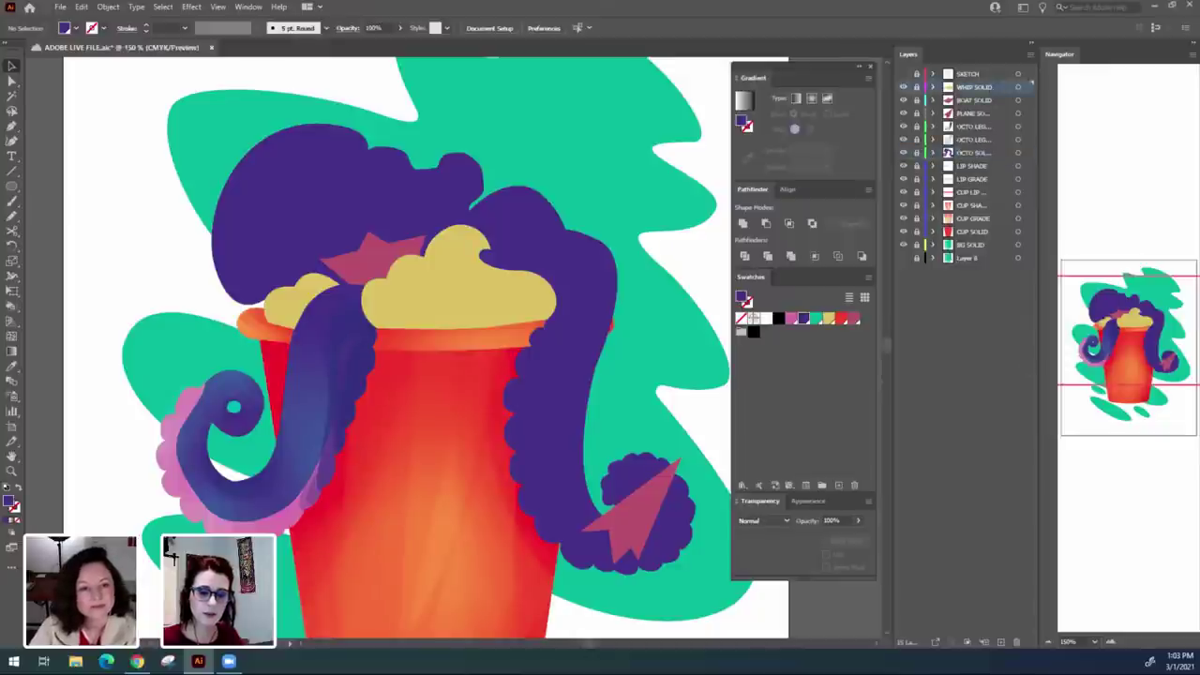
pyautogui.click(1000, 643)
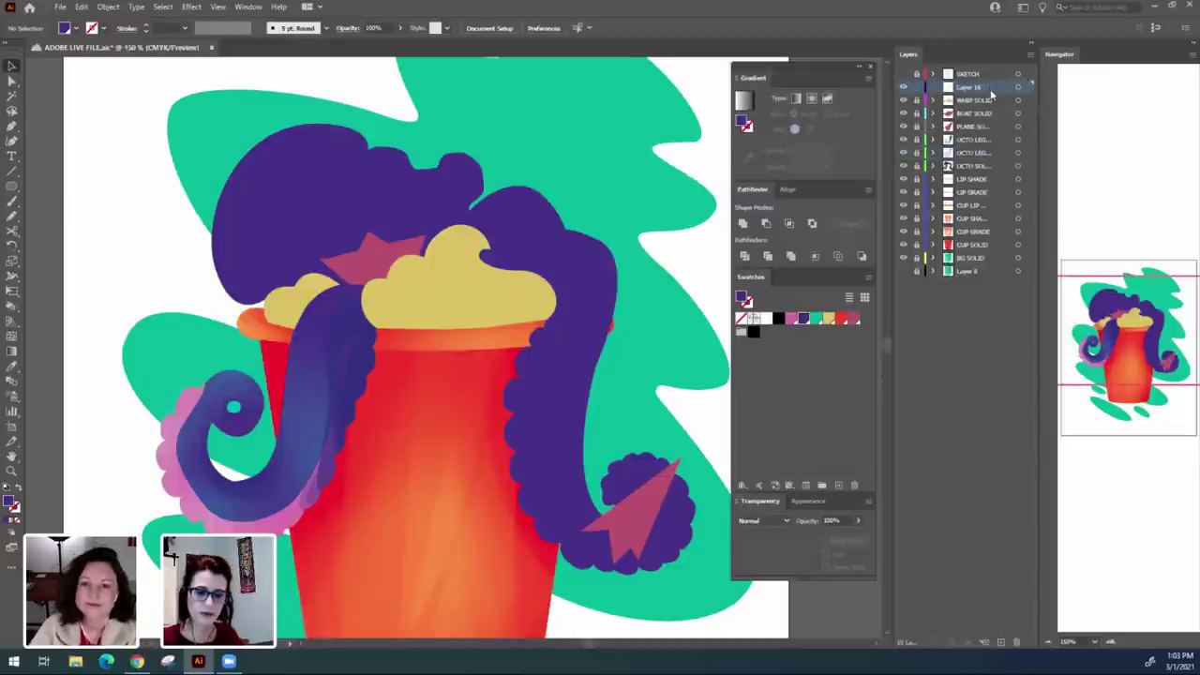
pyautogui.moveTo(991, 98); pyautogui.dragTo(997, 137)
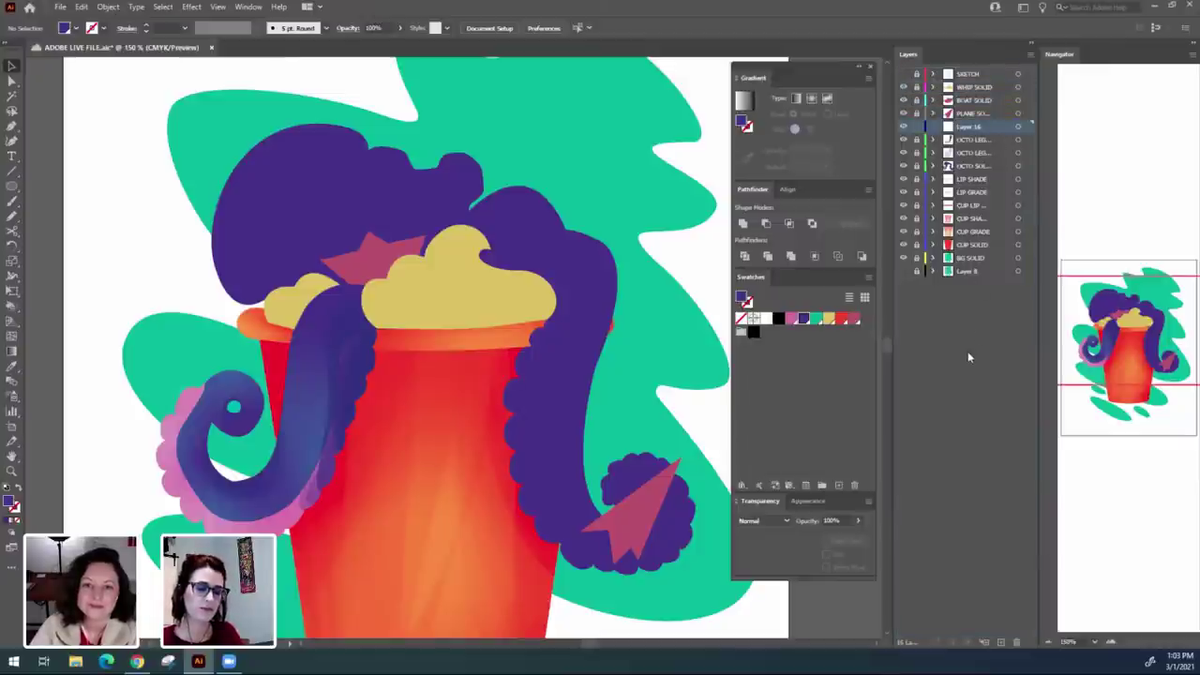
pyautogui.click(1018, 642)
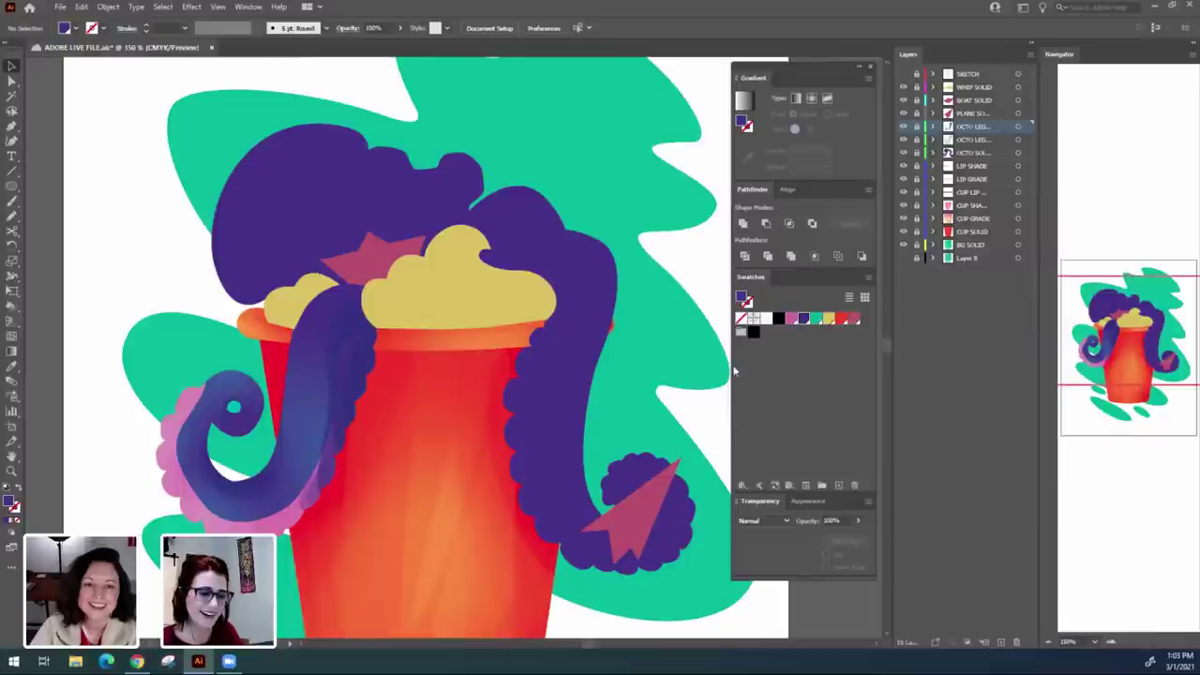
# Paste the copied head shape in place on the OCTO LEG layer directly above OCTO SOLID and select it.
pyautogui.click(983, 153)
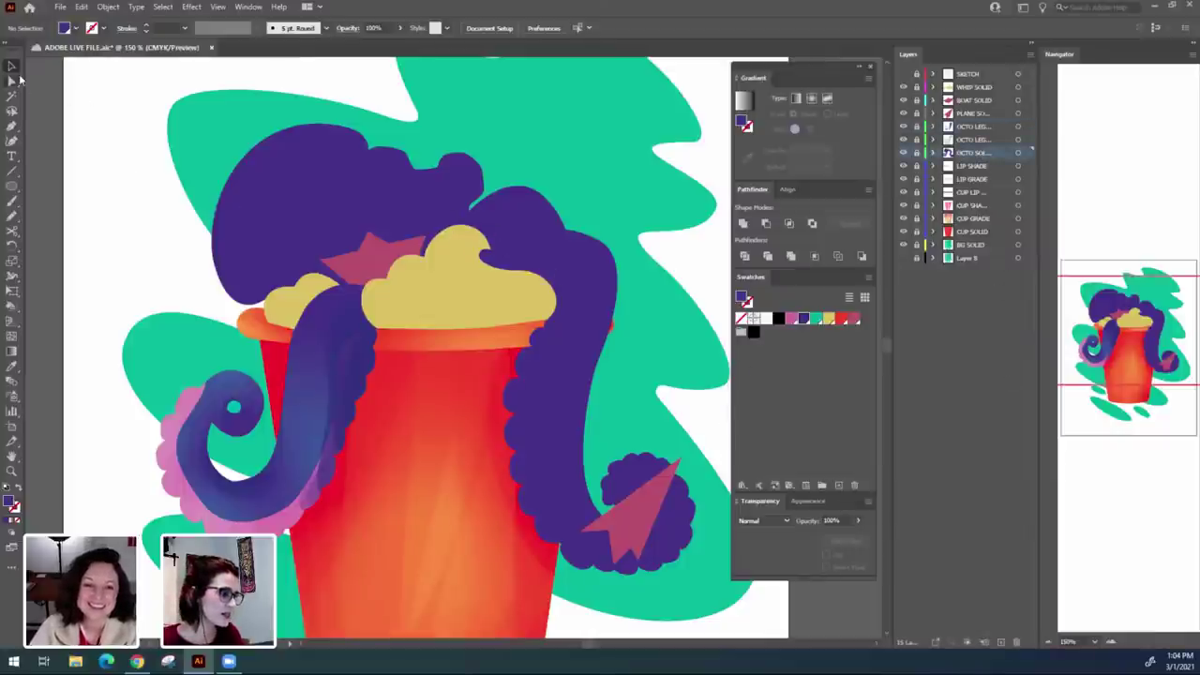
pyautogui.click(12, 67)
pyautogui.click(964, 140)
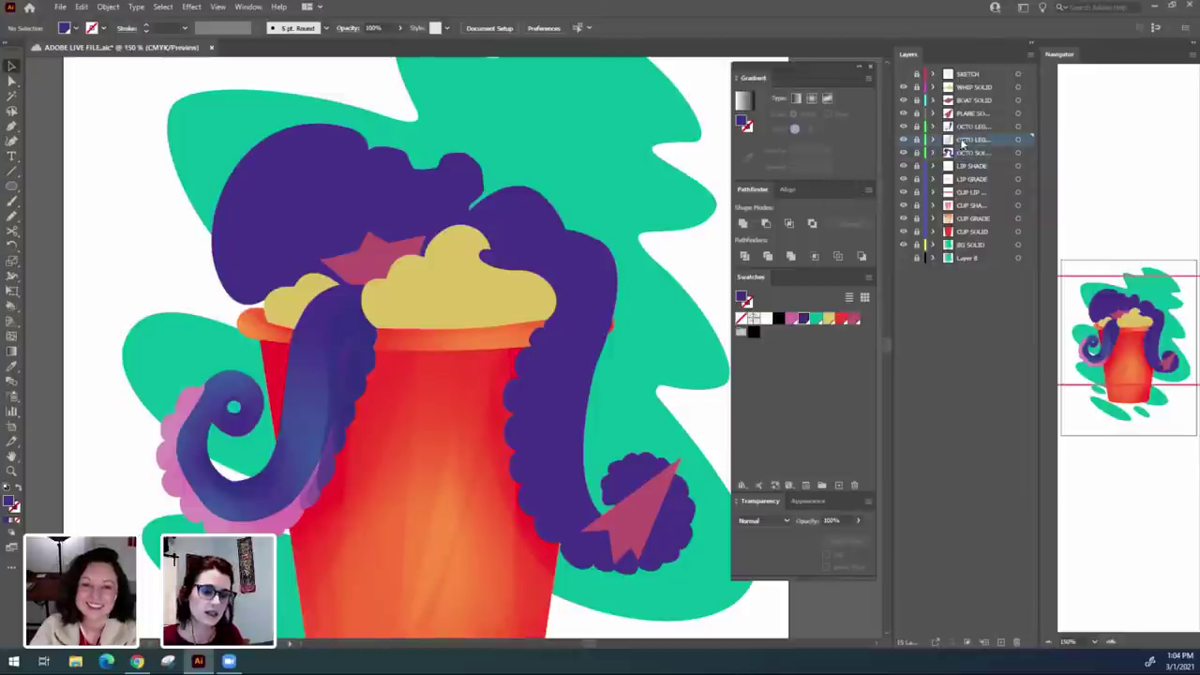
pyautogui.click(488, 234)
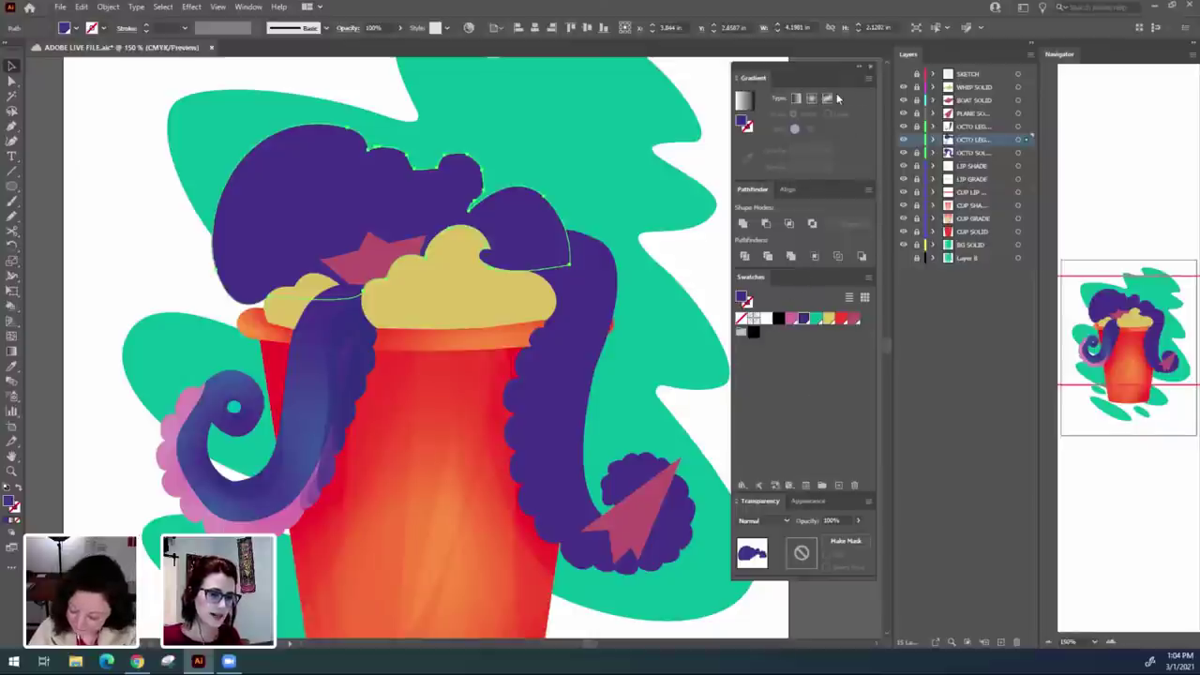
# Give the head copy a freeform points gradient, show the sketch, and place colour stops across the head, between the eyes and near the mouth.
pyautogui.press('g')
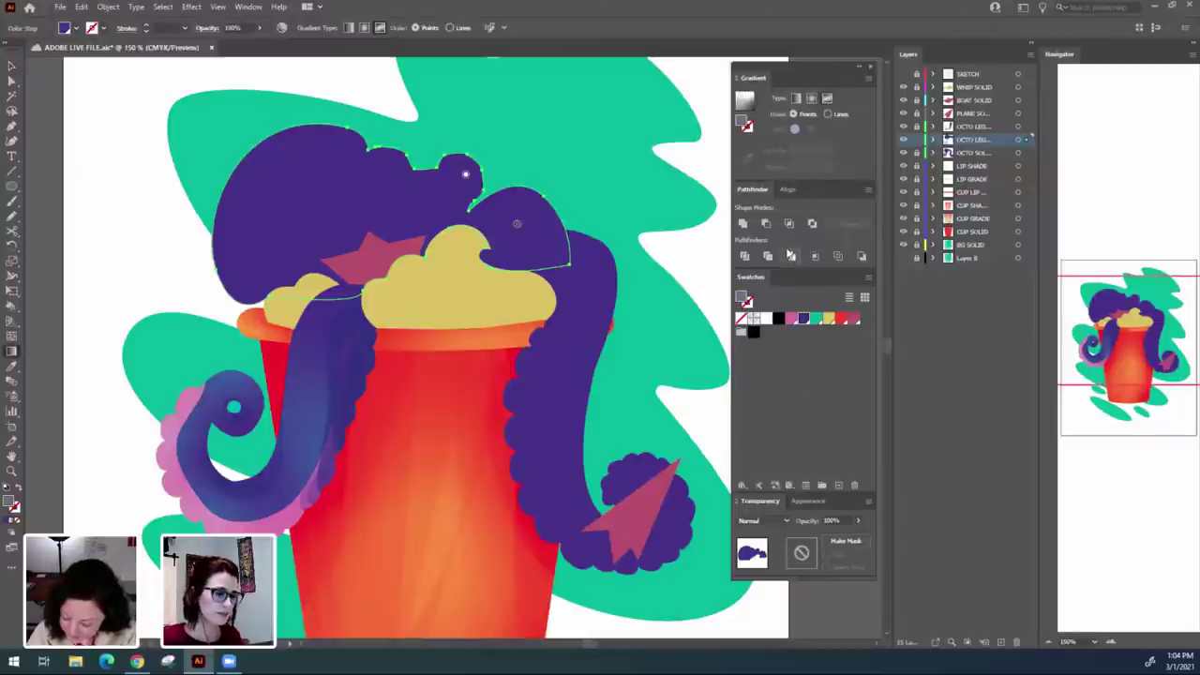
pyautogui.click(465, 175)
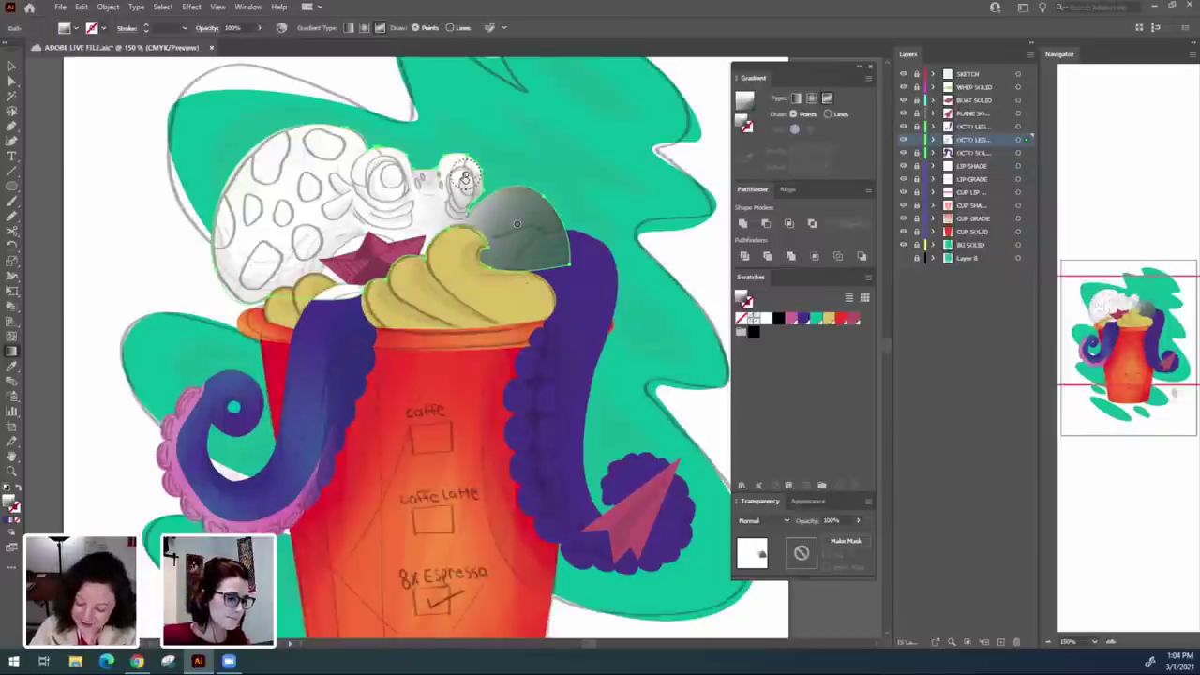
pyautogui.moveTo(399, 211); pyautogui.dragTo(344, 273)
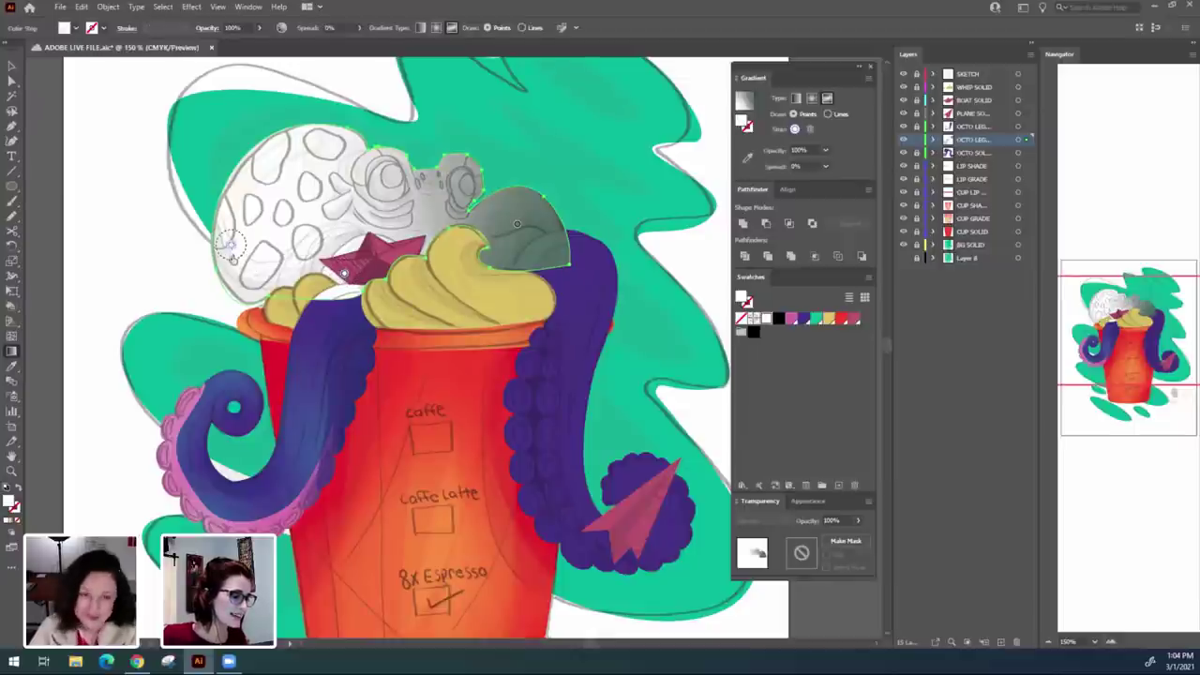
pyautogui.click(427, 177)
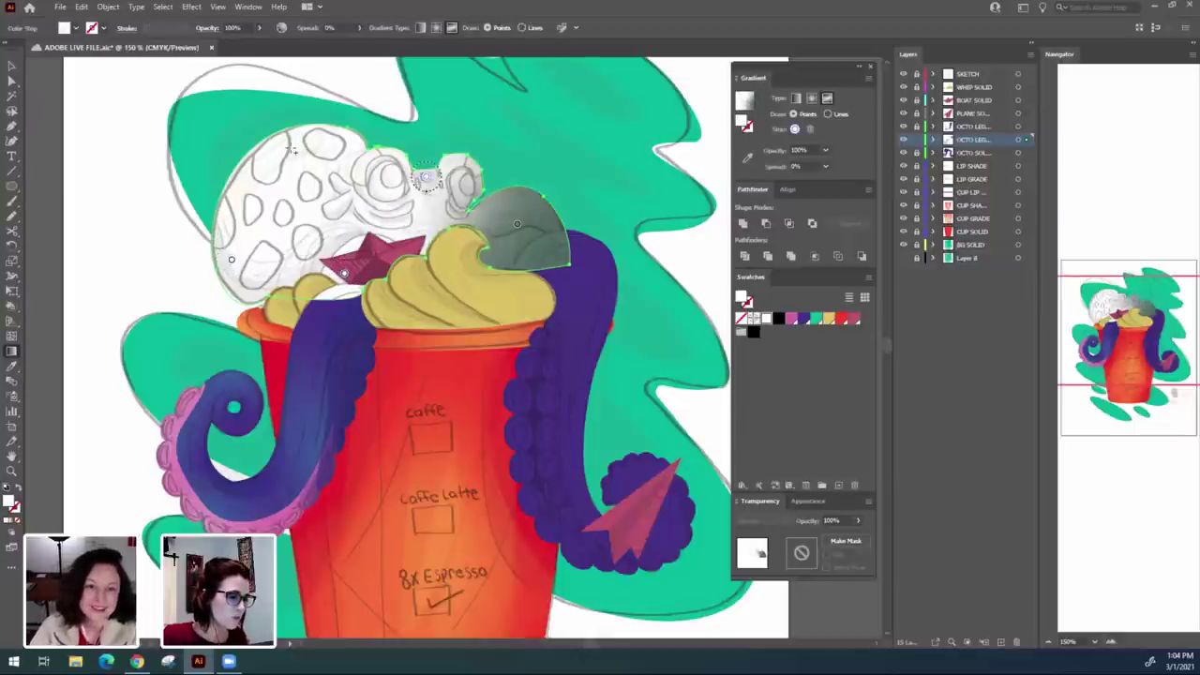
pyautogui.click(516, 224)
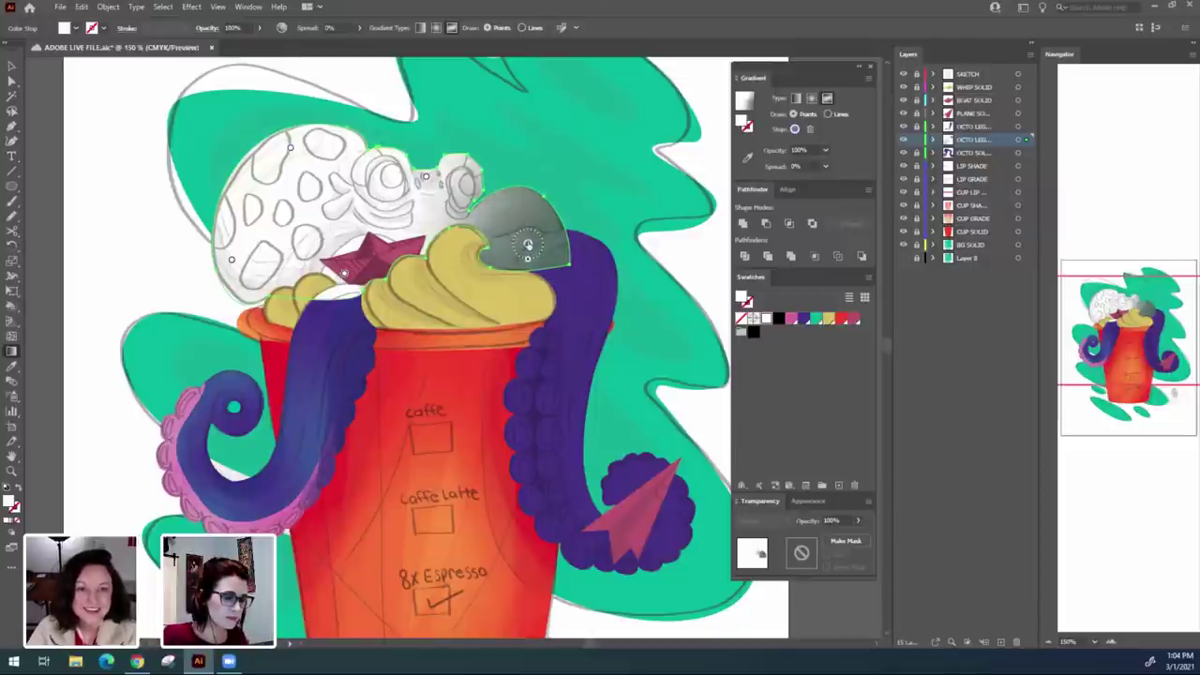
# Colour the lower stop in the hump behind the whipped cream purple and add a teal green stop near the hump's upper edge.
pyautogui.doubleClick(527, 246)
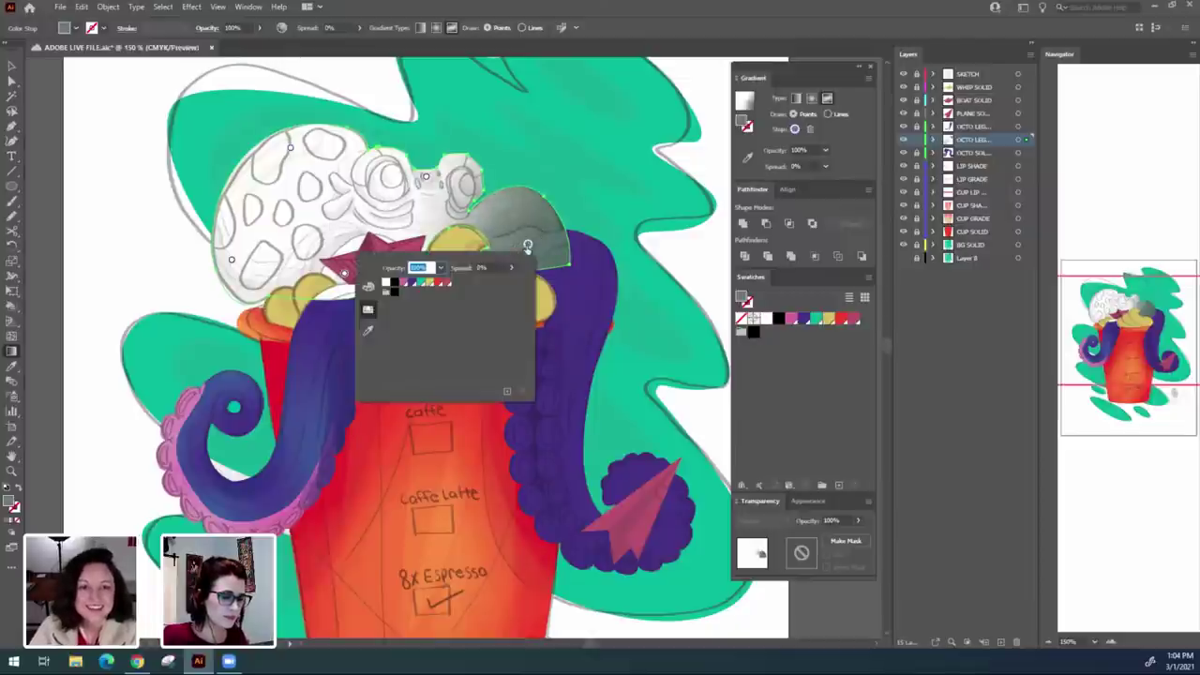
pyautogui.click(410, 283)
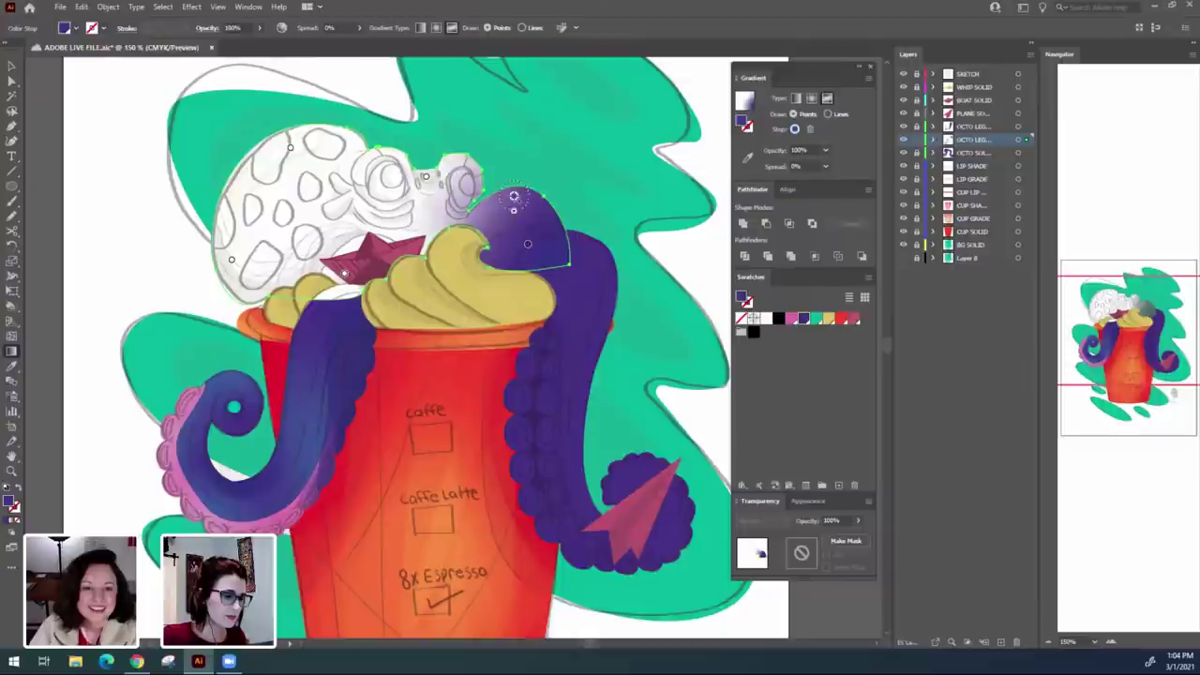
pyautogui.click(514, 197)
pyautogui.doubleClick(513, 197)
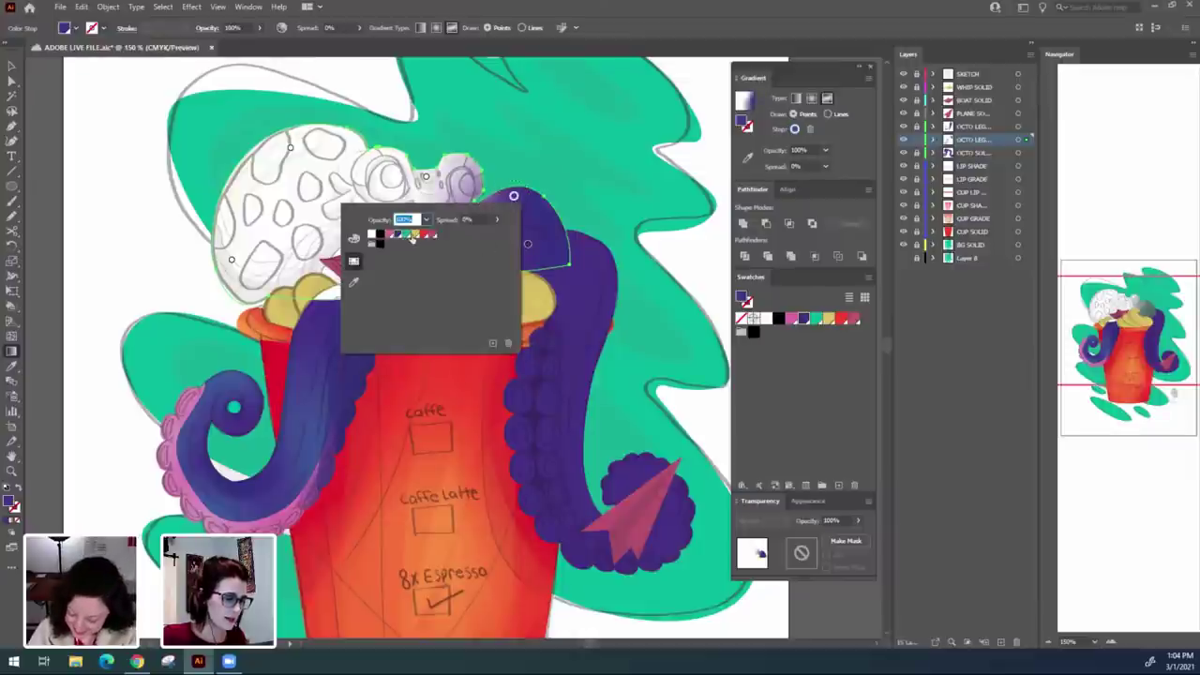
pyautogui.click(409, 237)
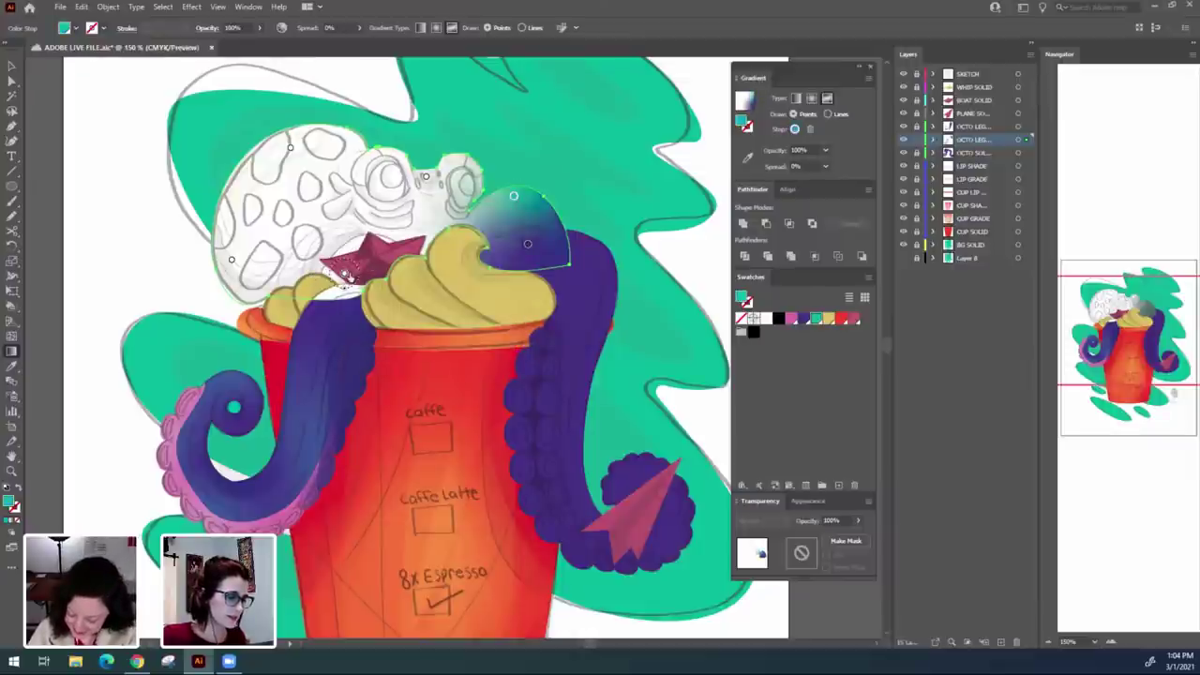
# Colour the gradient stop by the paper boat purple and add a teal green stop below the eyes.
pyautogui.doubleClick(344, 274)
pyautogui.click(239, 313)
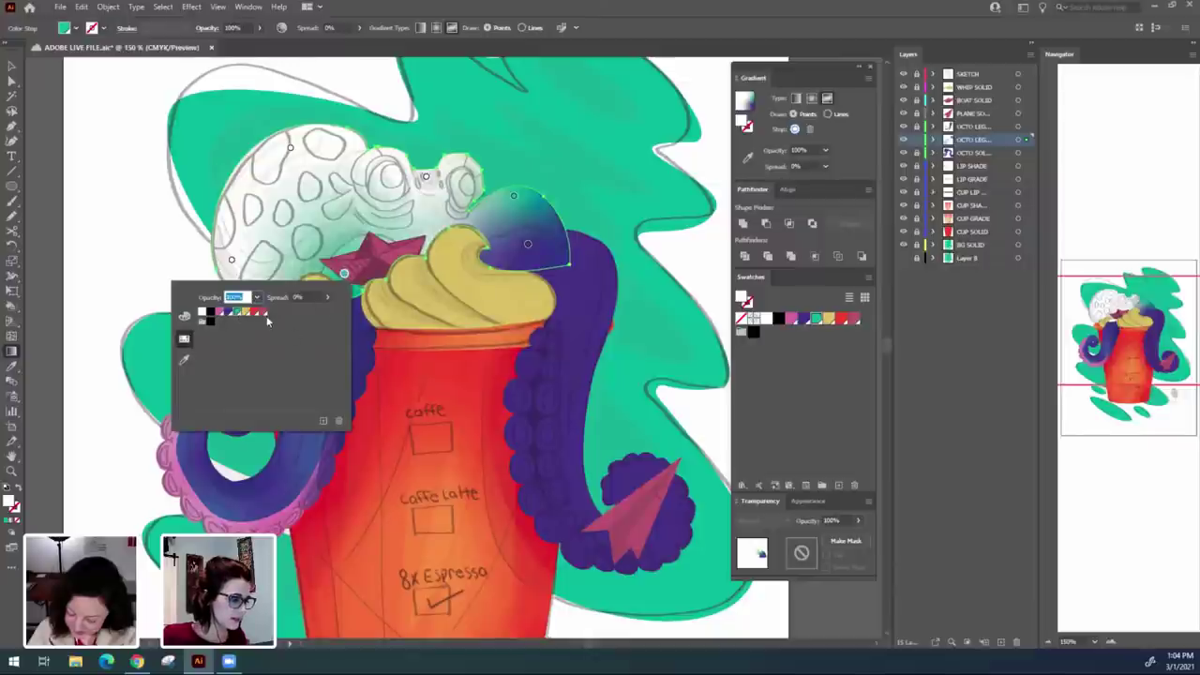
pyautogui.click(231, 312)
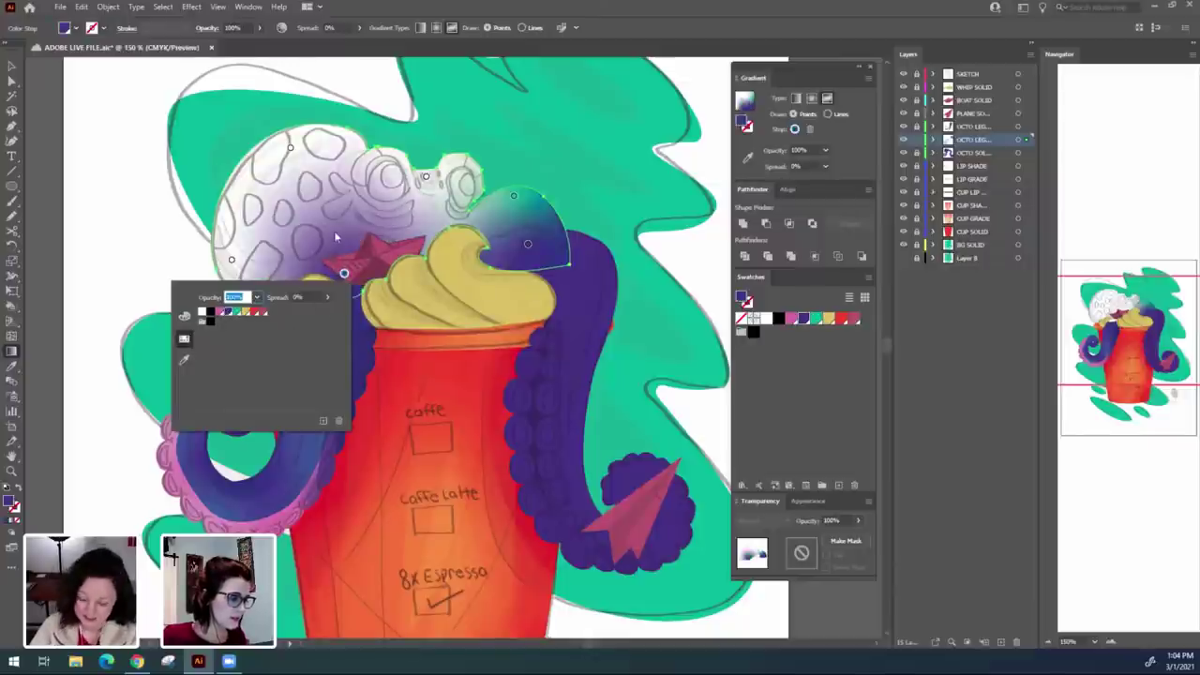
pyautogui.click(410, 219)
pyautogui.doubleClick(410, 219)
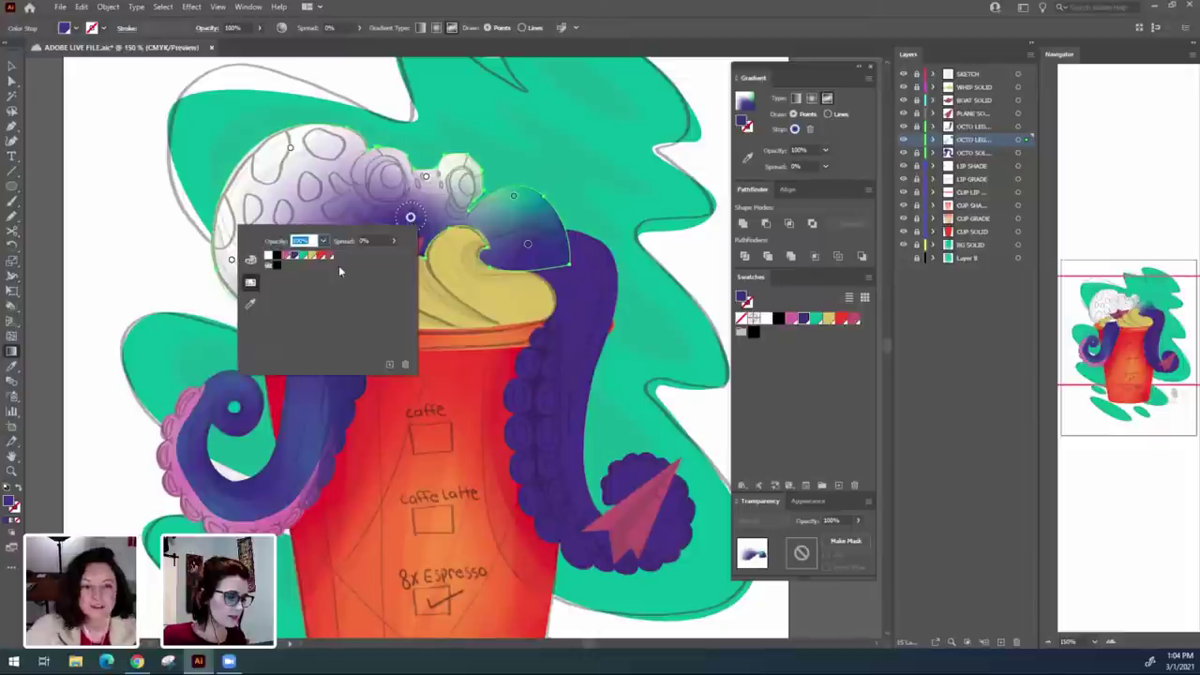
pyautogui.click(302, 260)
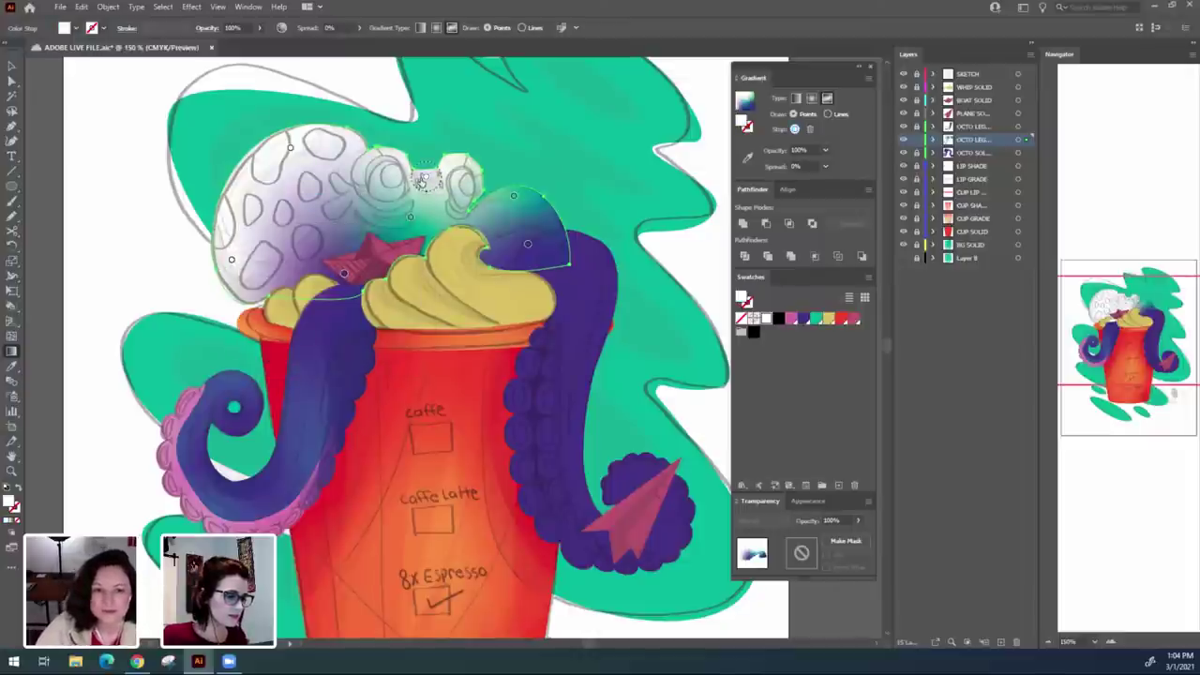
# Recolour the remaining white gradient stops: purple between the eyes, teal green at the crown, and purple at the head's lower back.
pyautogui.doubleClick(424, 178)
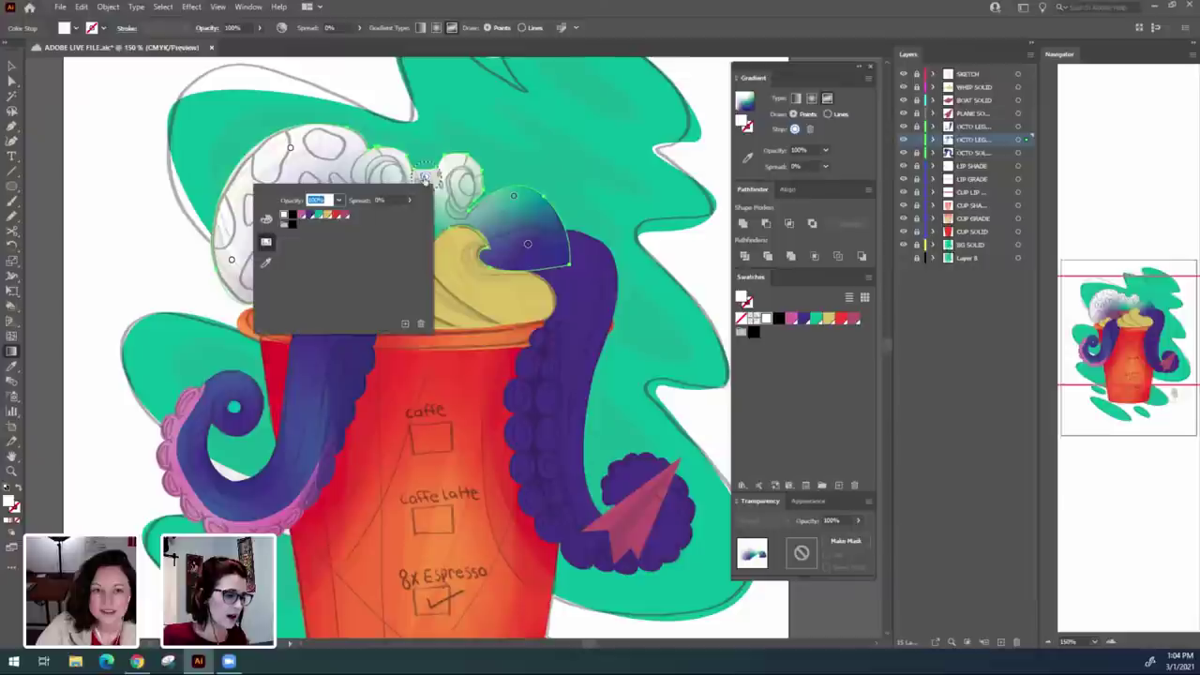
pyautogui.click(318, 217)
pyautogui.click(311, 217)
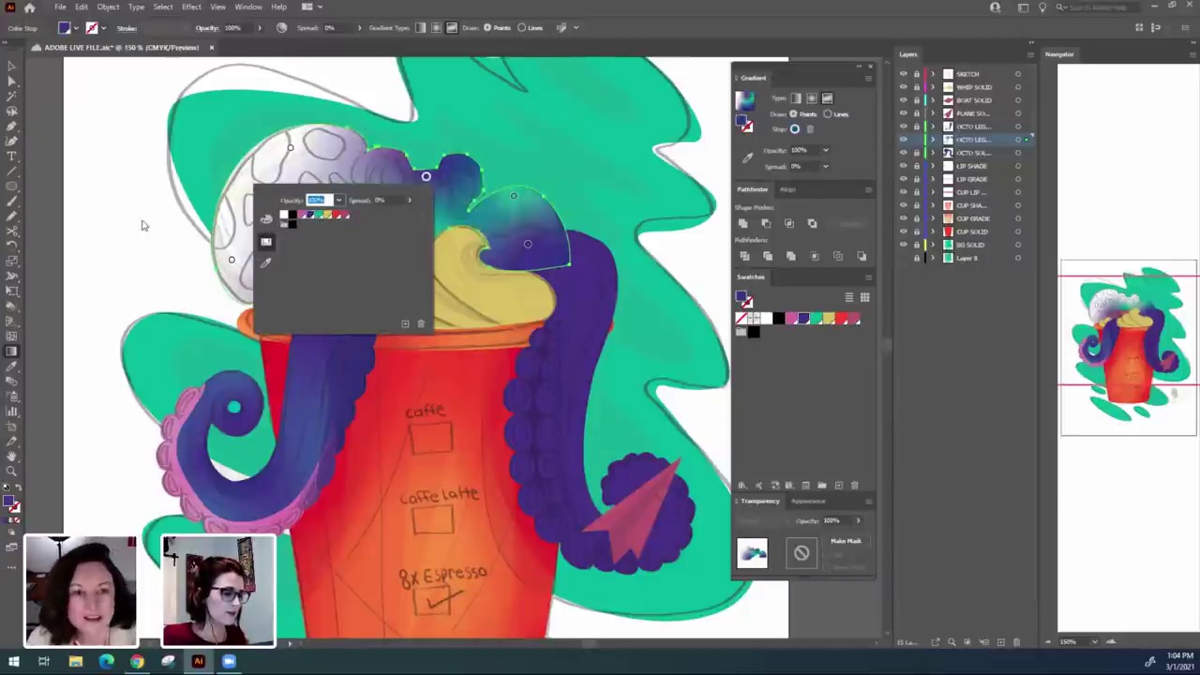
pyautogui.doubleClick(291, 148)
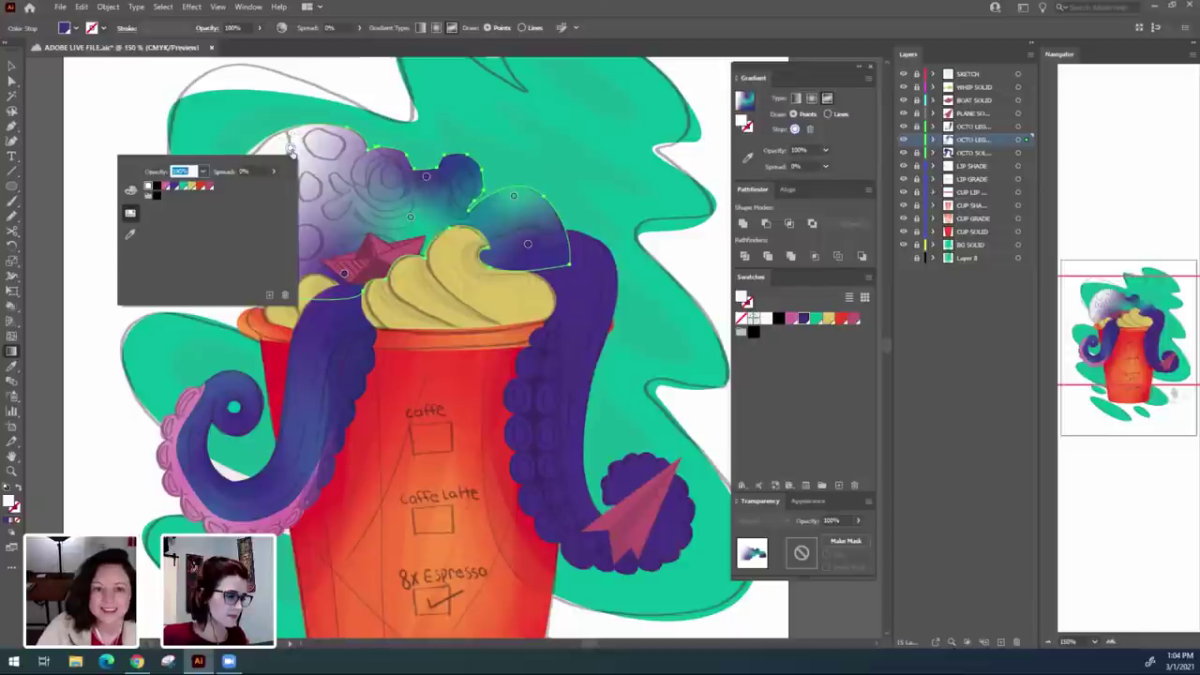
pyautogui.click(183, 187)
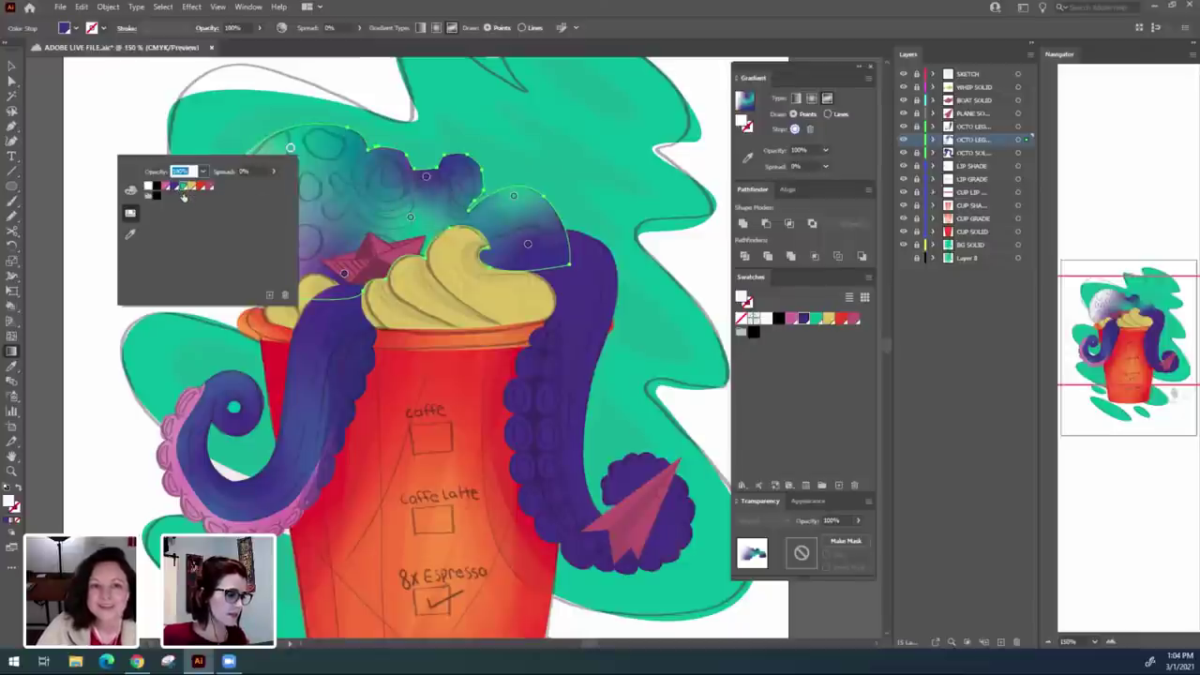
pyautogui.doubleClick(231, 261)
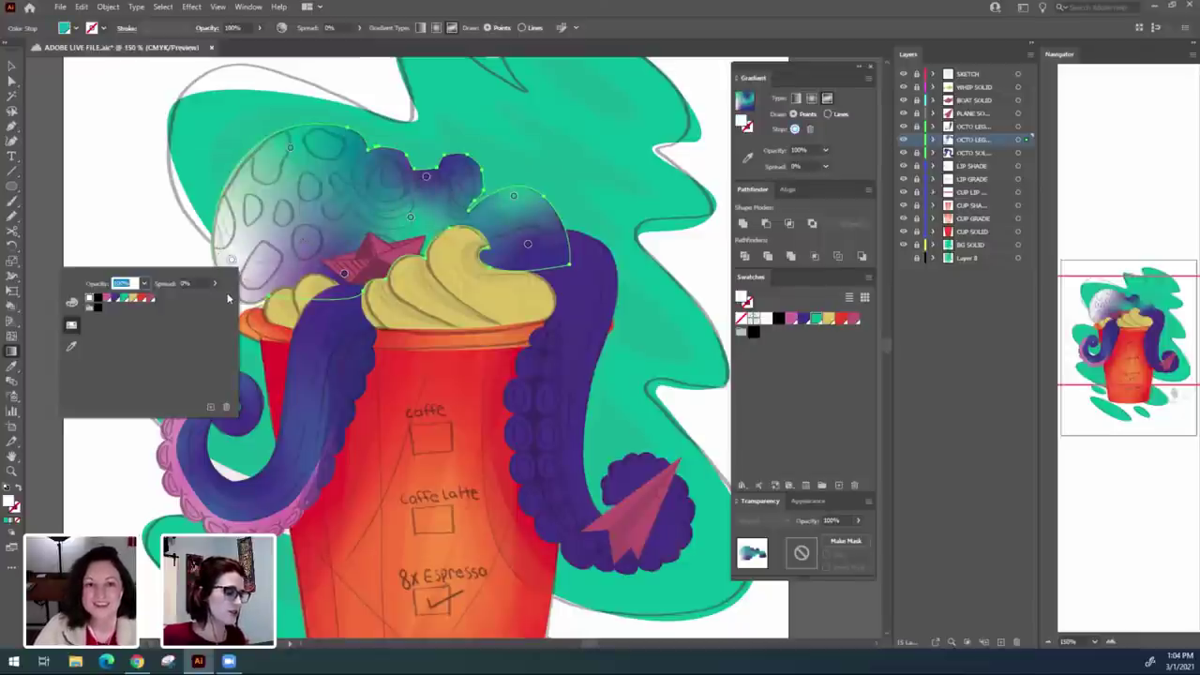
pyautogui.click(115, 299)
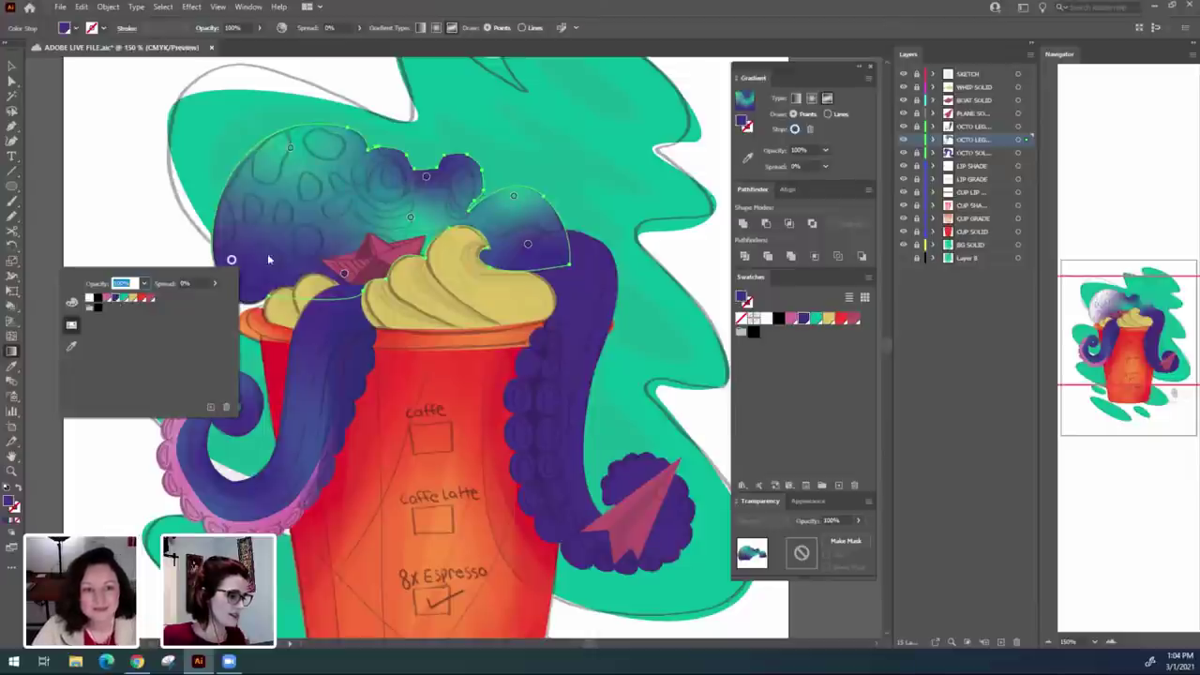
# Fine-tune the head's gradient stops at the lower back, crown, between the eyes and below the eyes, widening the crown stop's spread.
pyautogui.moveTo(232, 262); pyautogui.dragTo(235, 273)
pyautogui.moveTo(411, 226); pyautogui.dragTo(418, 228)
pyautogui.click(291, 150)
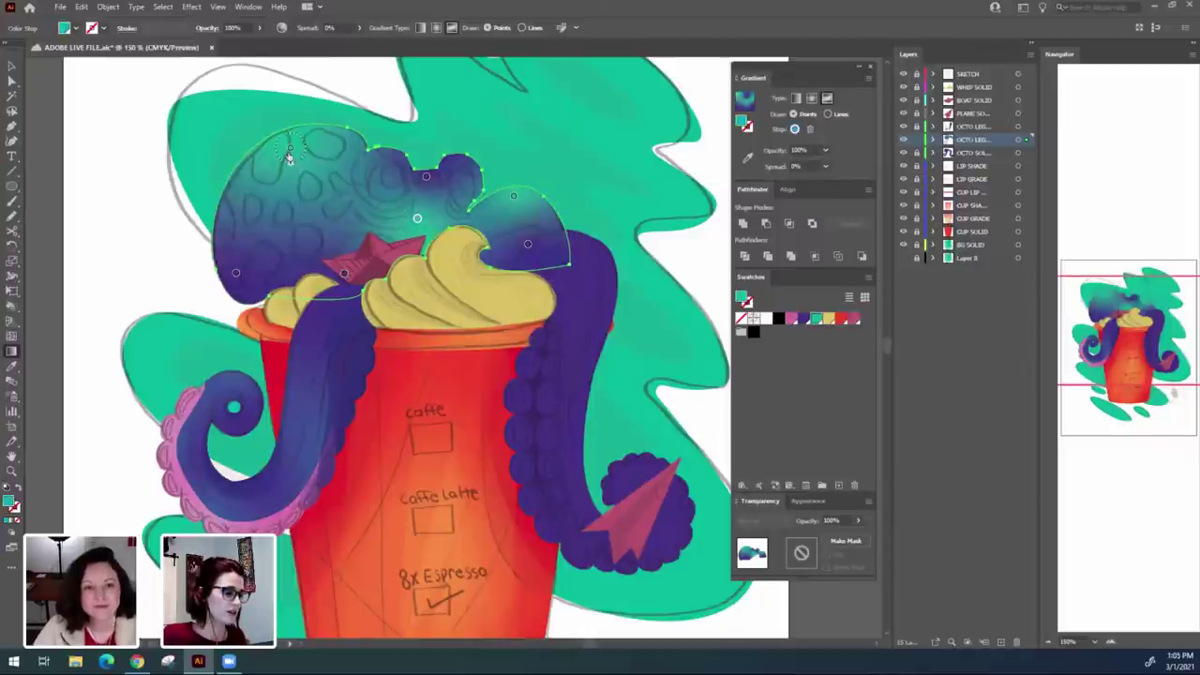
pyautogui.moveTo(291, 164); pyautogui.dragTo(286, 175)
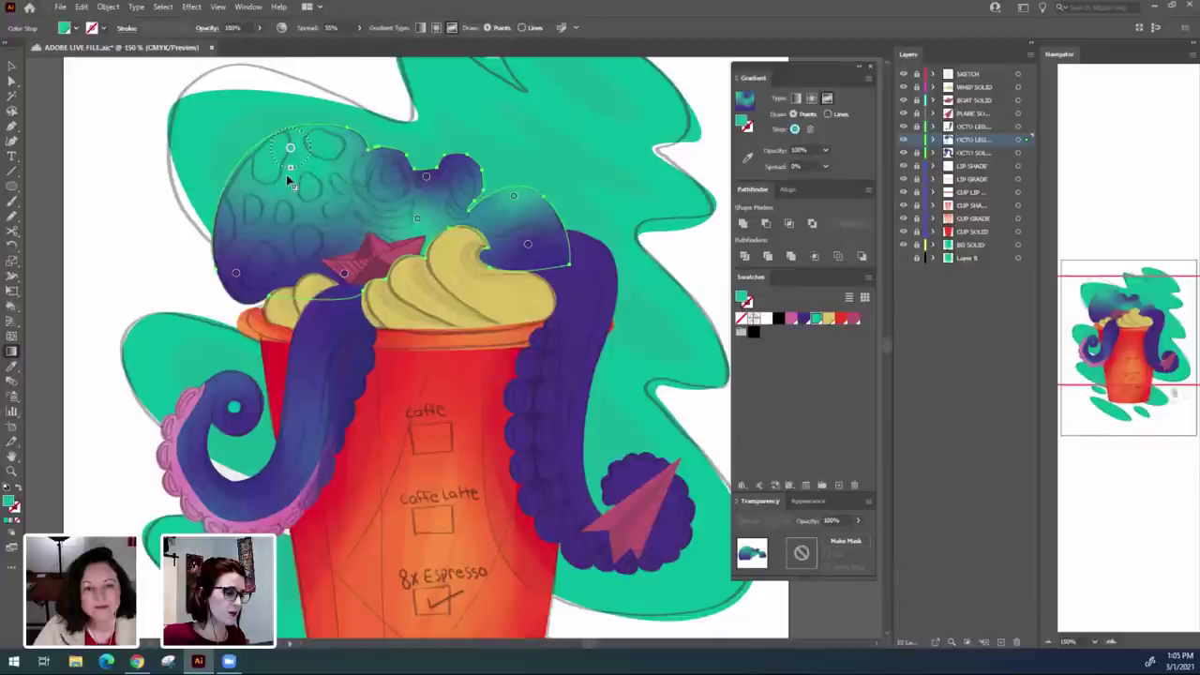
pyautogui.click(427, 176)
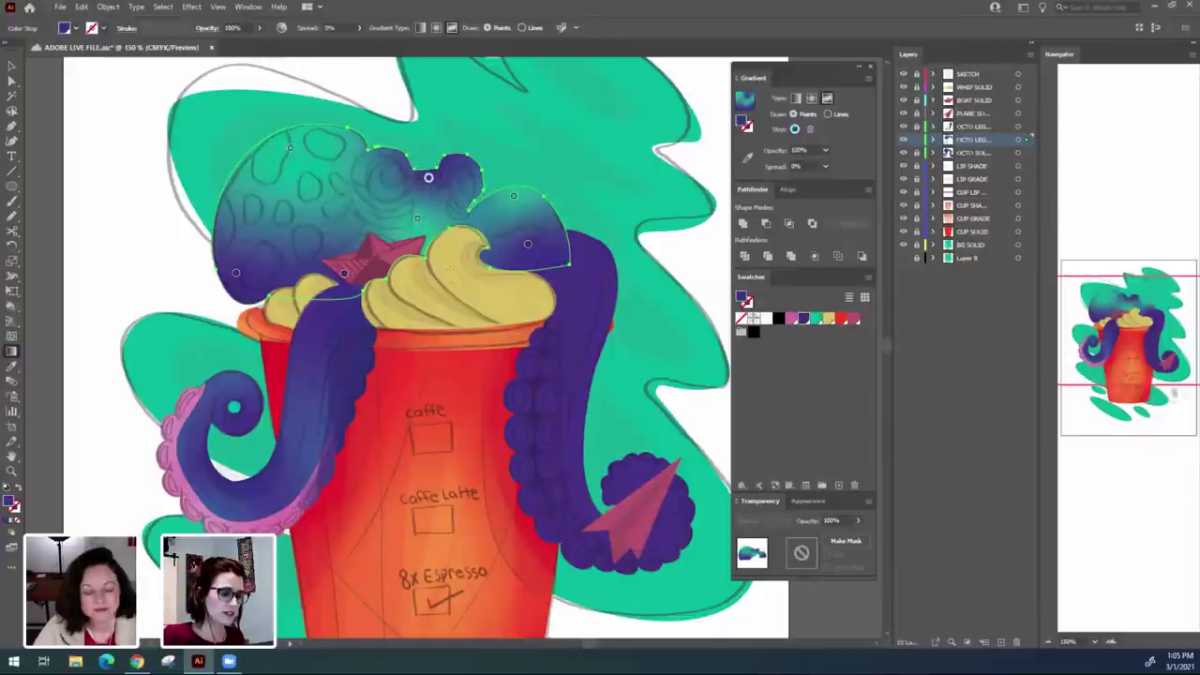
pyautogui.click(416, 220)
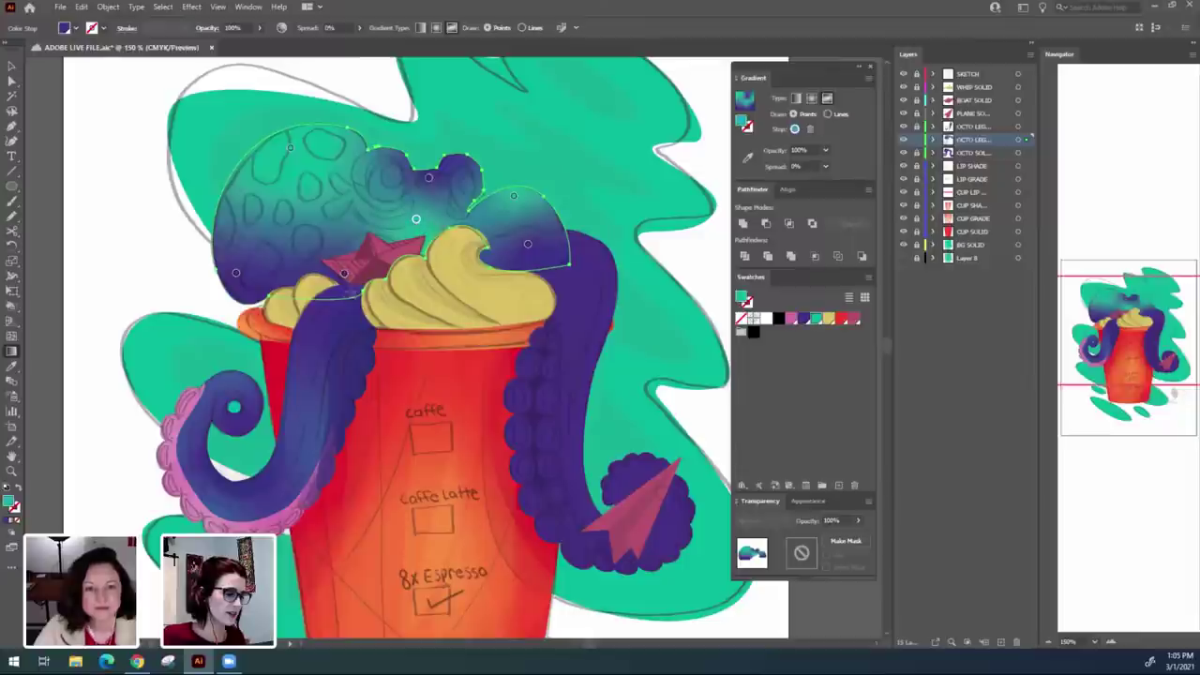
# Move the head shape's anchor point beside the whipped cream up to the front tentacle's top edge.
pyautogui.click(12, 81)
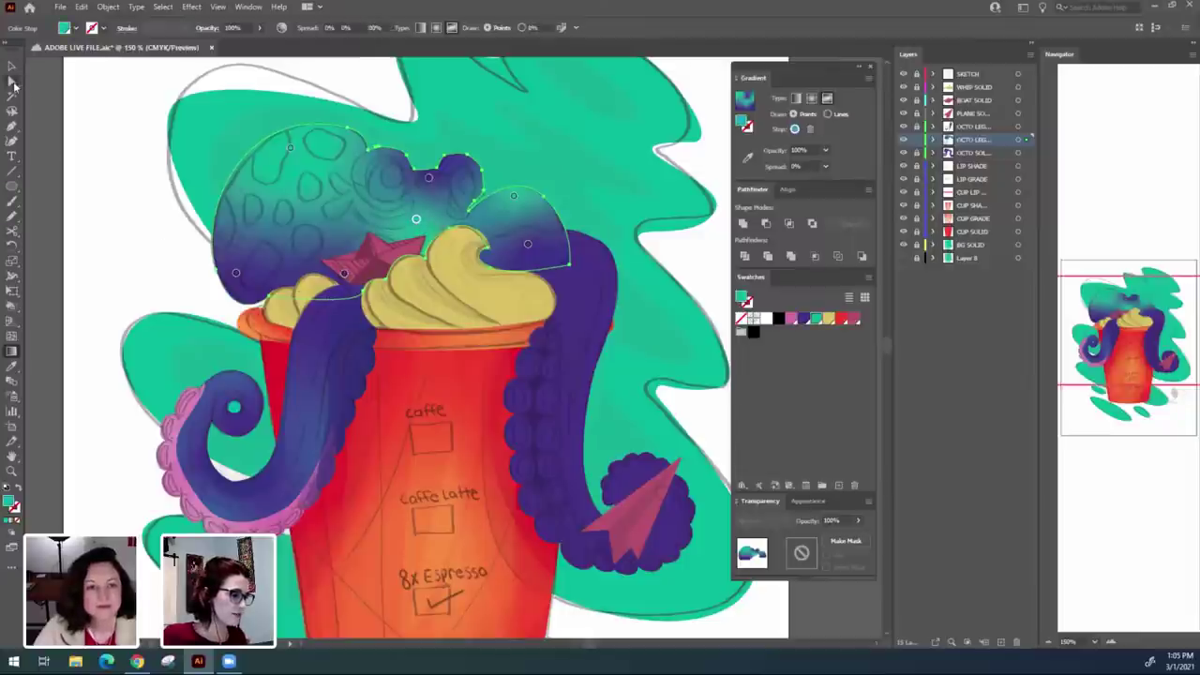
pyautogui.click(359, 296)
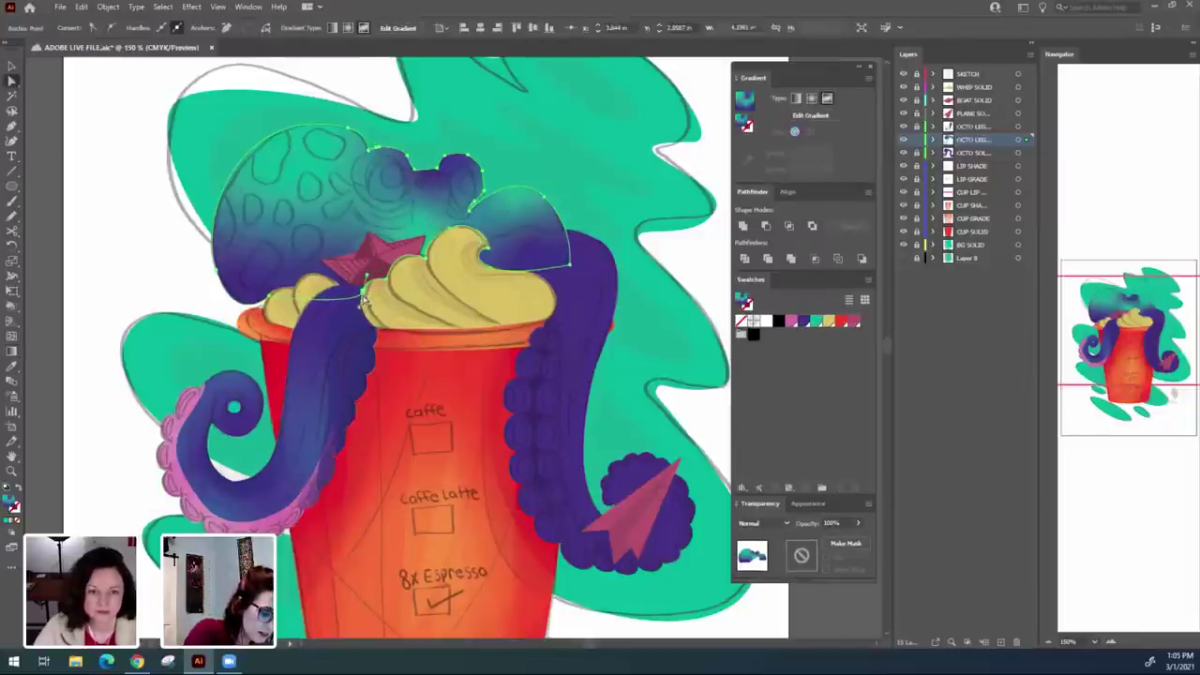
pyautogui.moveTo(356, 294); pyautogui.dragTo(367, 289)
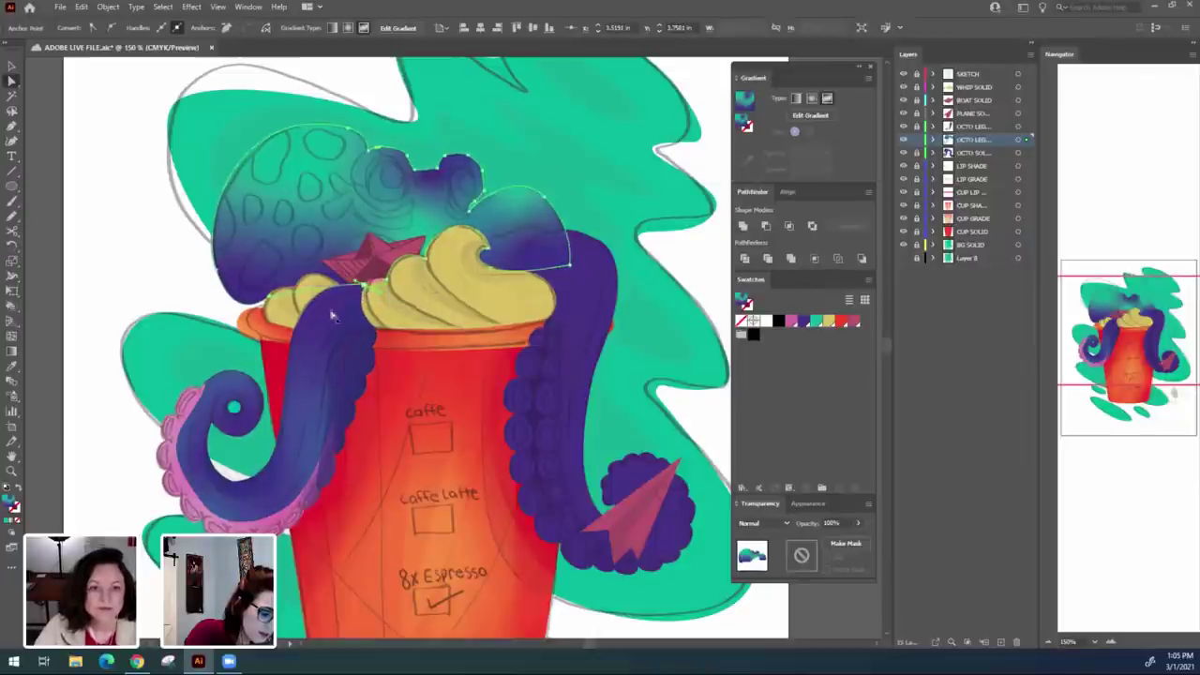
pyautogui.click(193, 272)
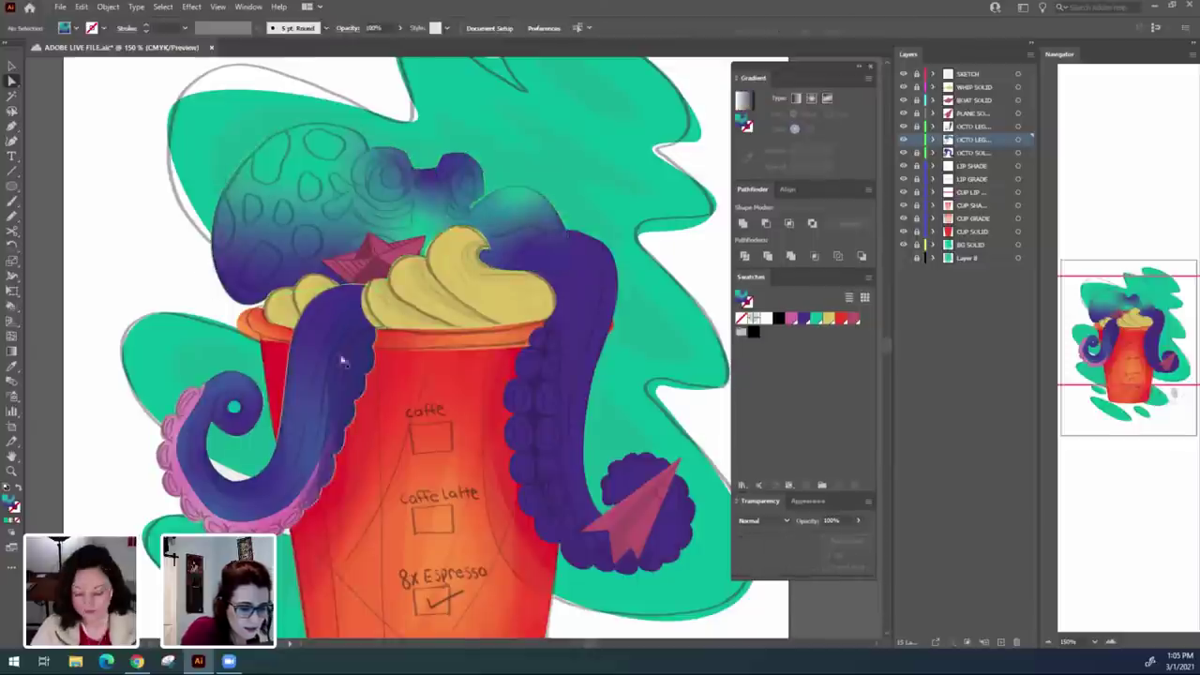
# Move the hump's lower corner anchor up to the back tentacle's top edge and add anchor points along the adjoining lower edge.
pyautogui.click(570, 266)
pyautogui.moveTo(569, 269); pyautogui.dragTo(568, 230)
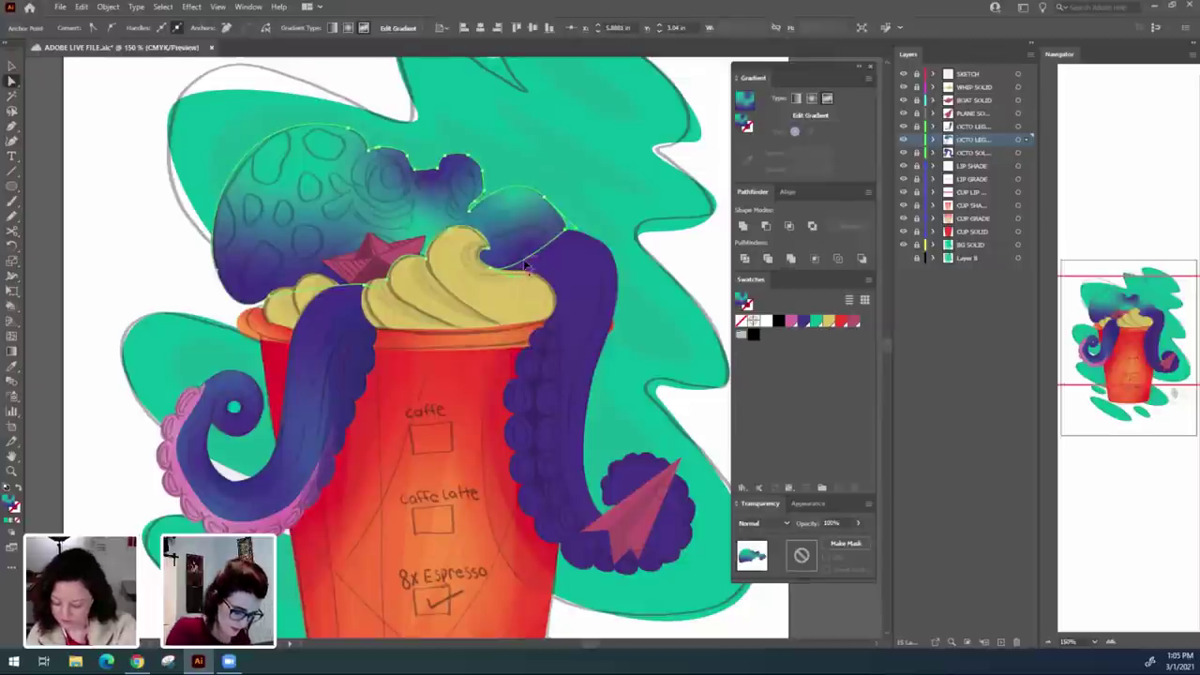
pyautogui.click(14, 130)
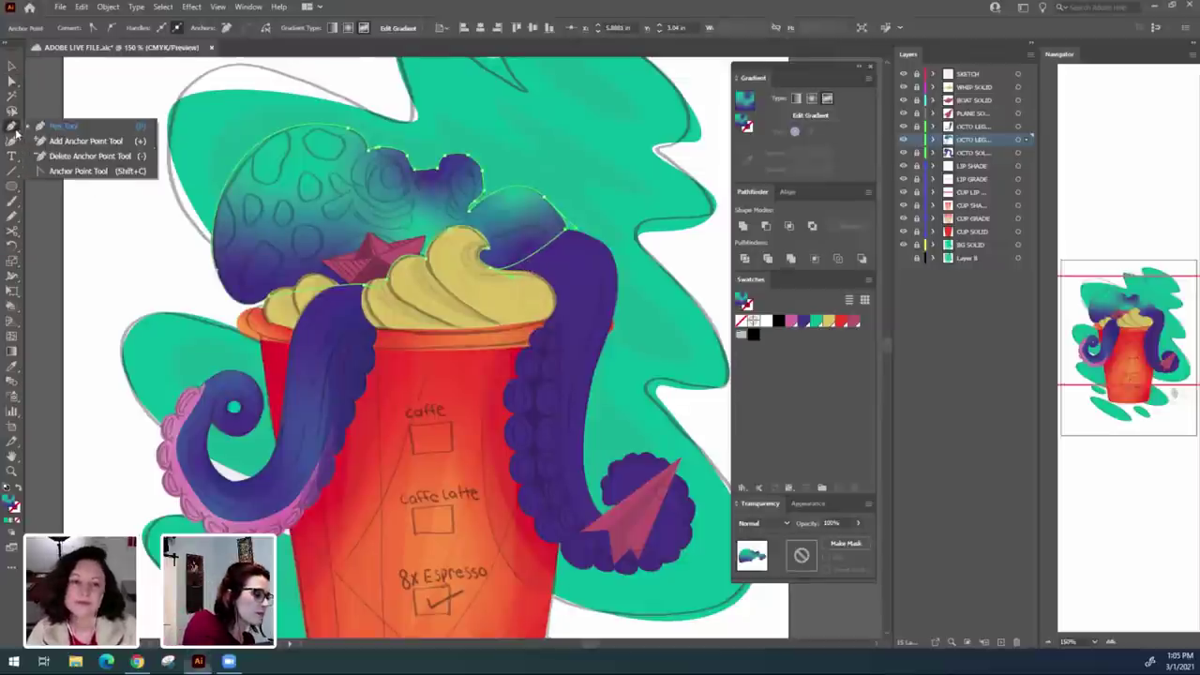
pyautogui.click(70, 143)
pyautogui.click(550, 244)
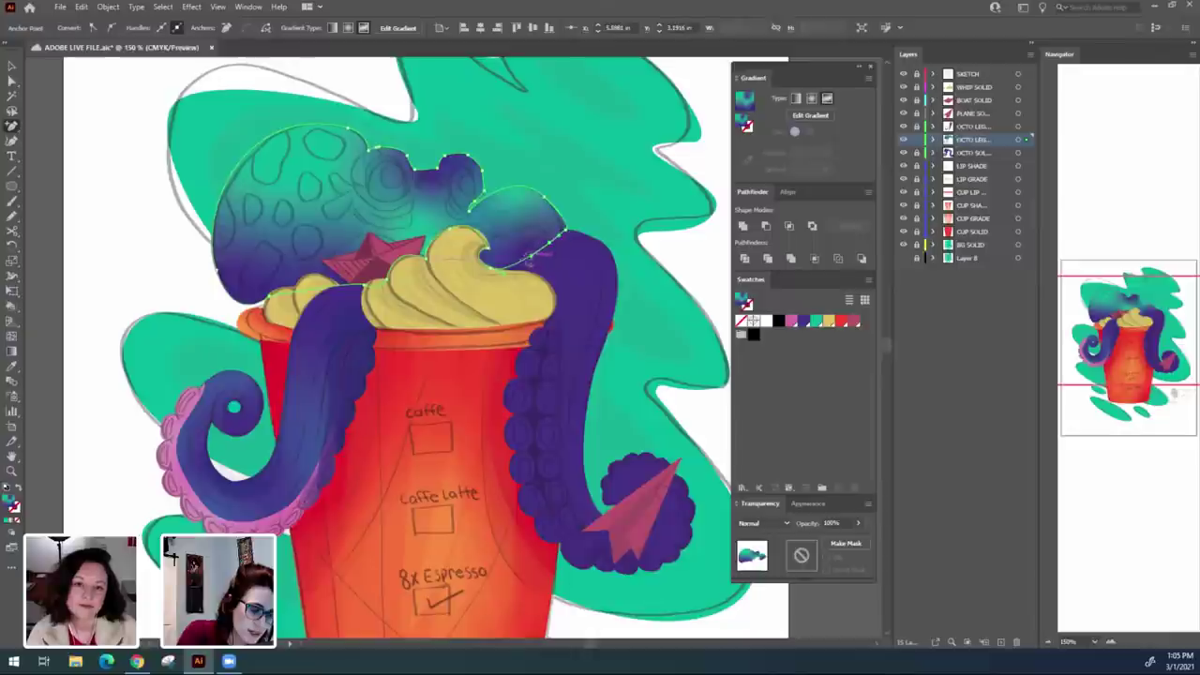
pyautogui.click(530, 256)
pyautogui.click(519, 262)
# Reposition the added anchor points so the hump's lower edge follows the curve of the back tentacle.
pyautogui.press('a')
pyautogui.moveTo(558, 247); pyautogui.dragTo(515, 265)
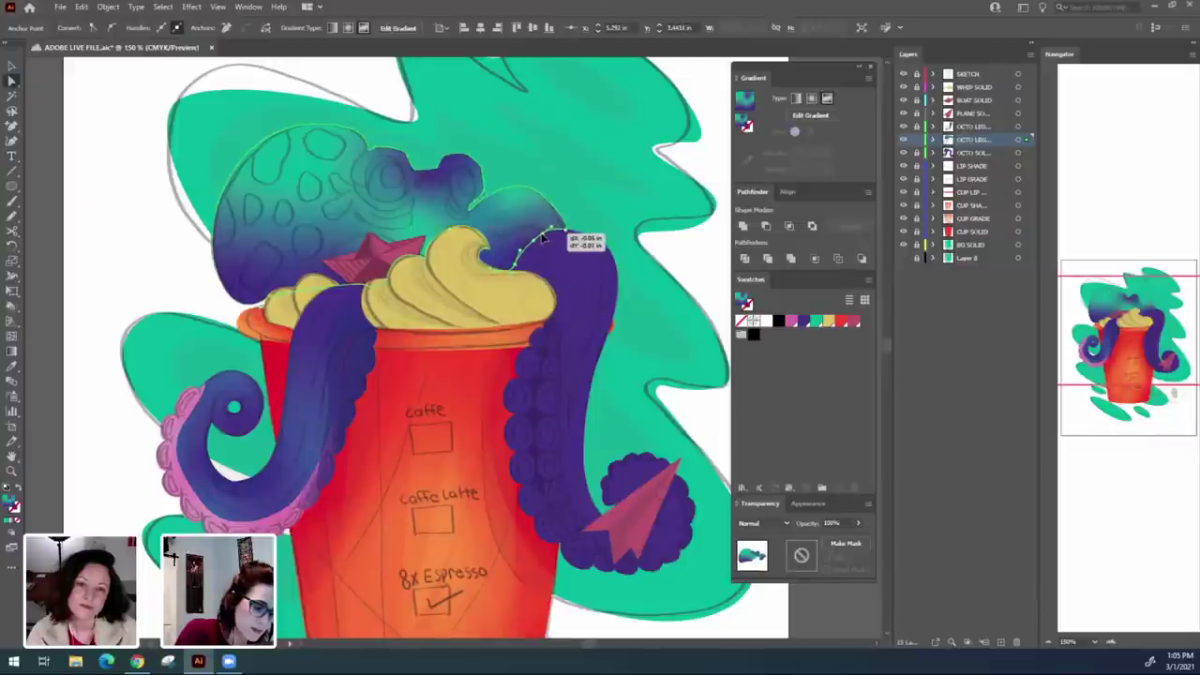
pyautogui.click(559, 230)
pyautogui.moveTo(559, 230); pyautogui.dragTo(556, 231)
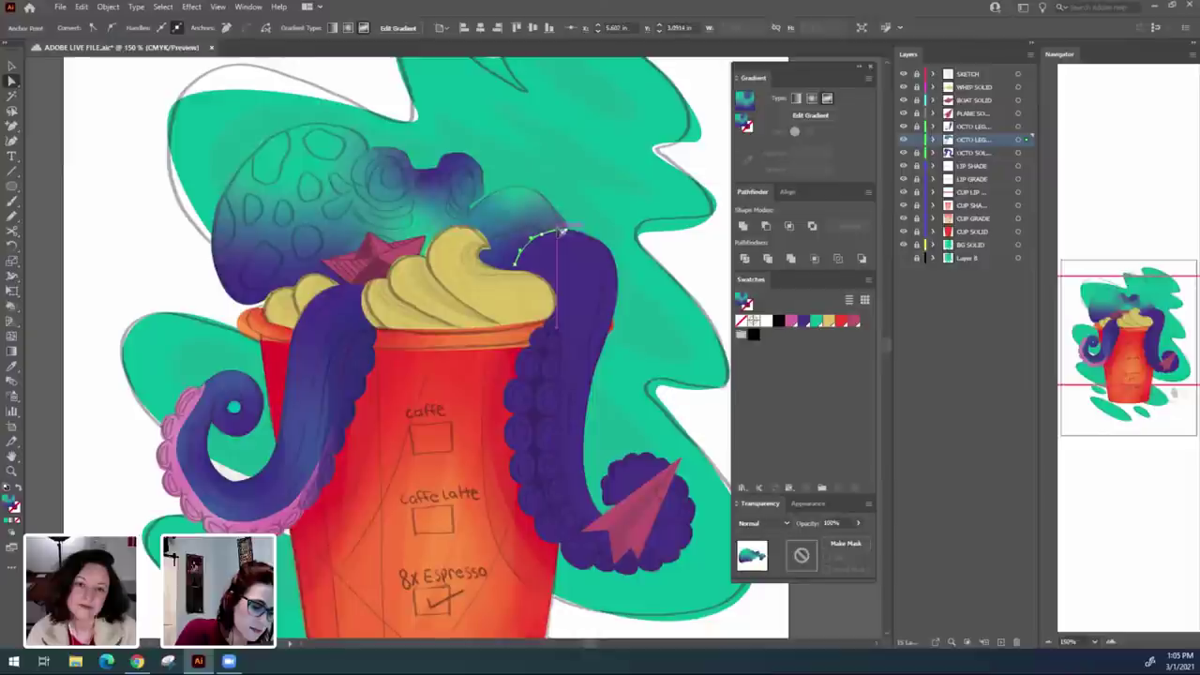
pyautogui.click(700, 278)
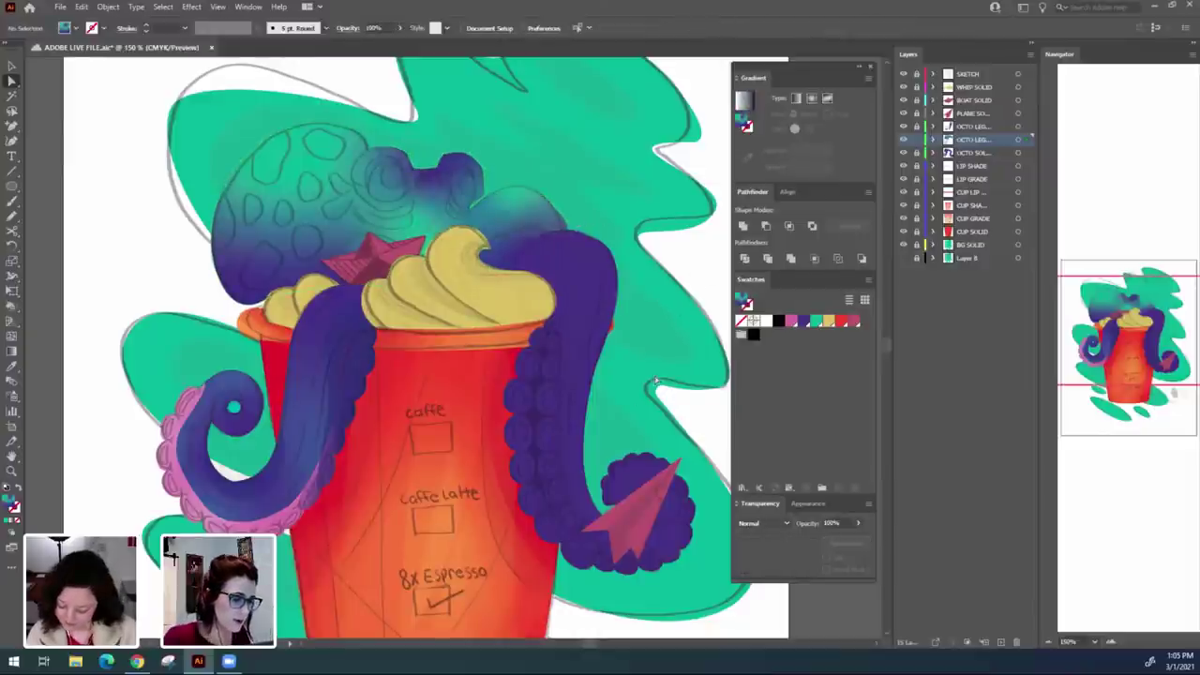
# Set the head gradient shape's blending mode to Lighten and its opacity to 40%.
pyautogui.press('v')
pyautogui.click(350, 197)
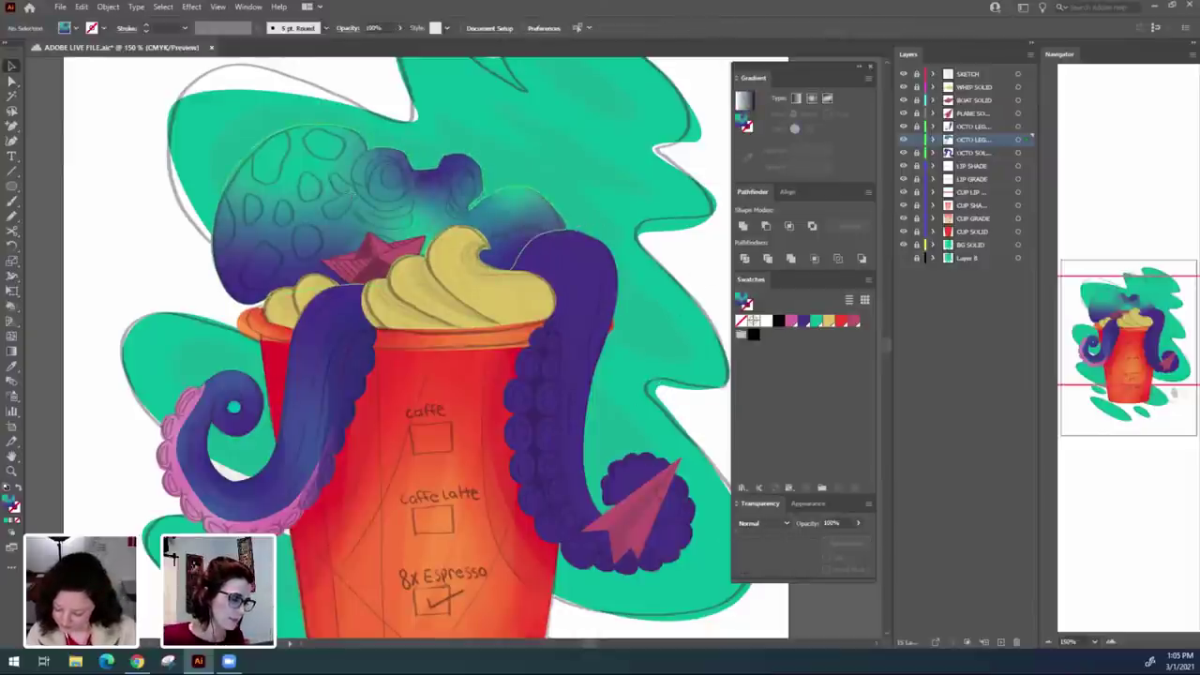
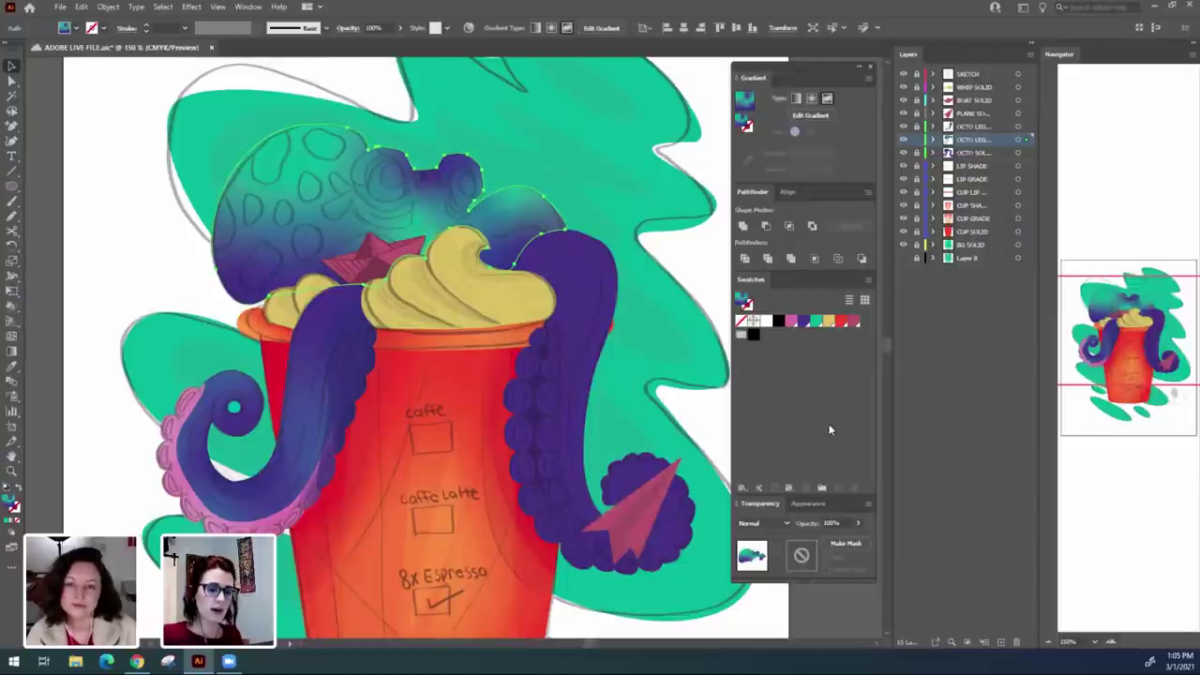
pyautogui.click(767, 524)
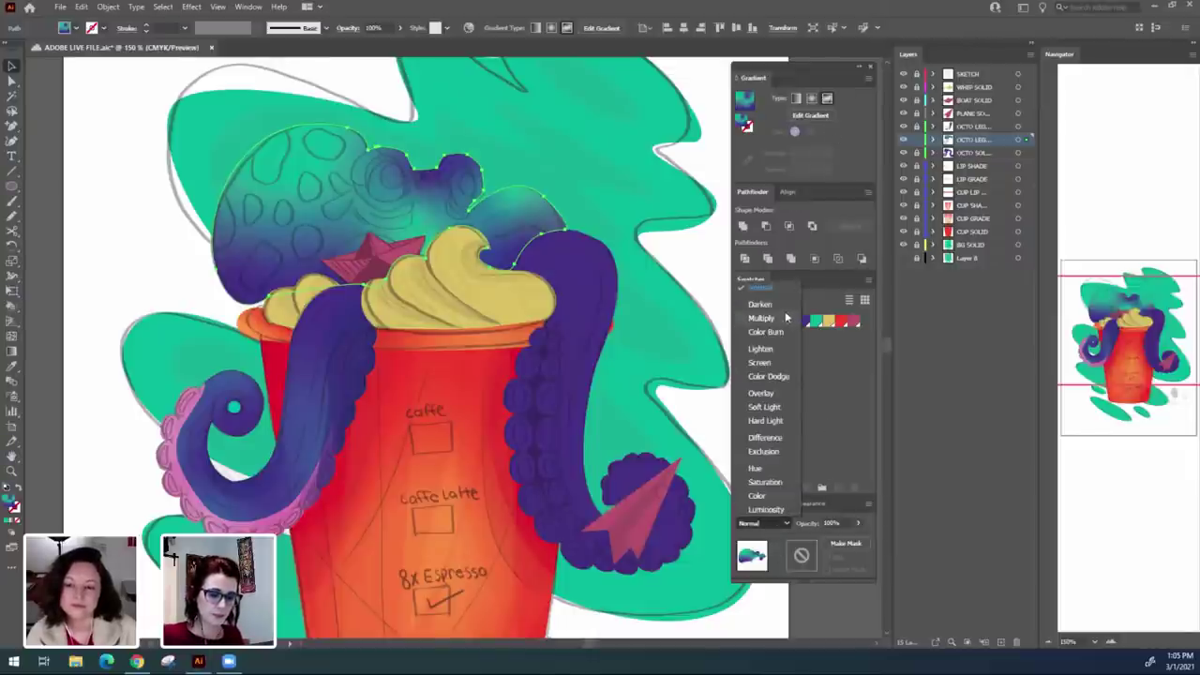
pyautogui.click(761, 348)
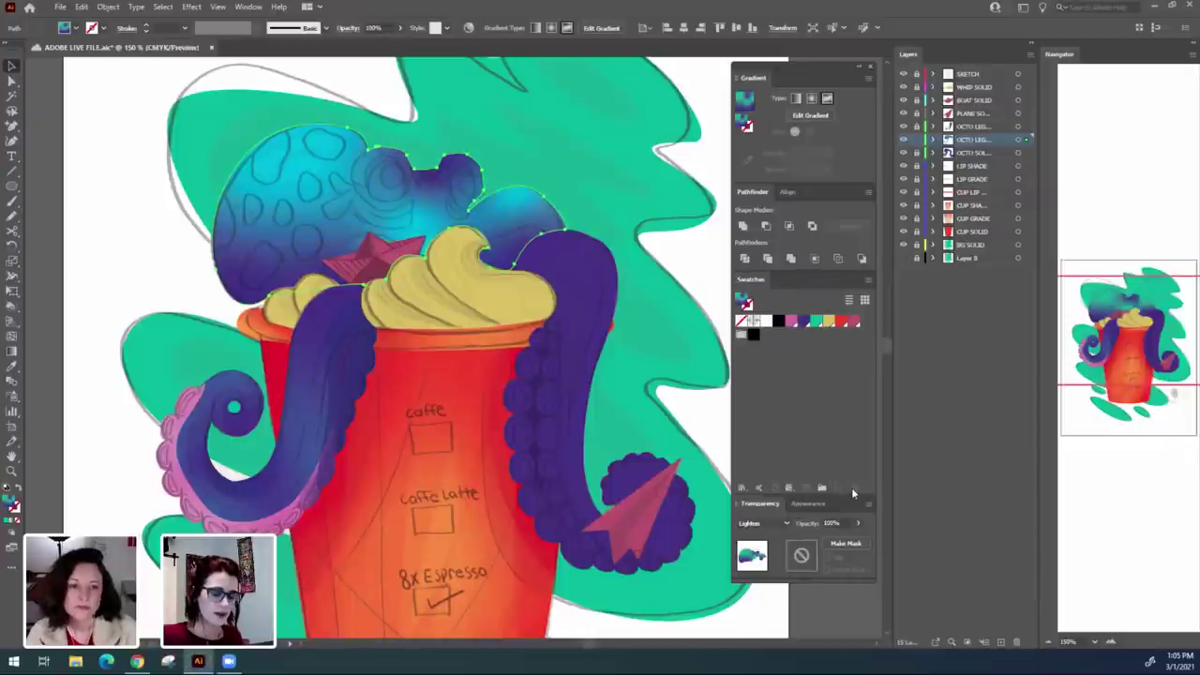
pyautogui.click(831, 523)
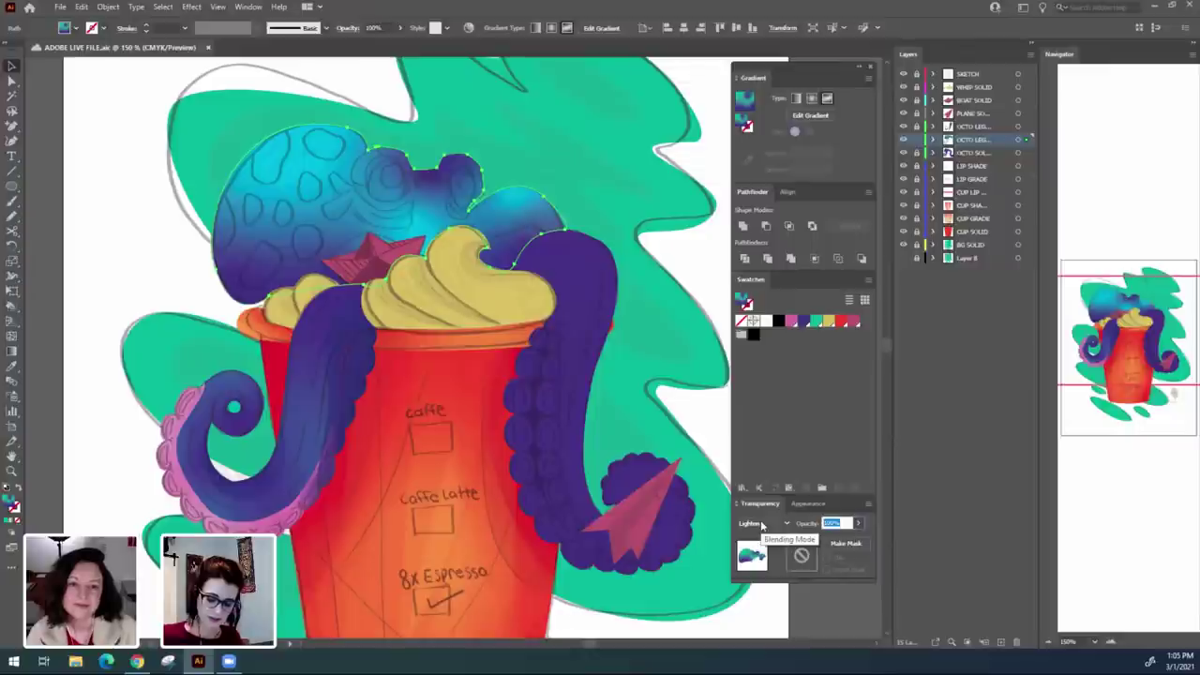
pyautogui.write('40')
pyautogui.press('Return')
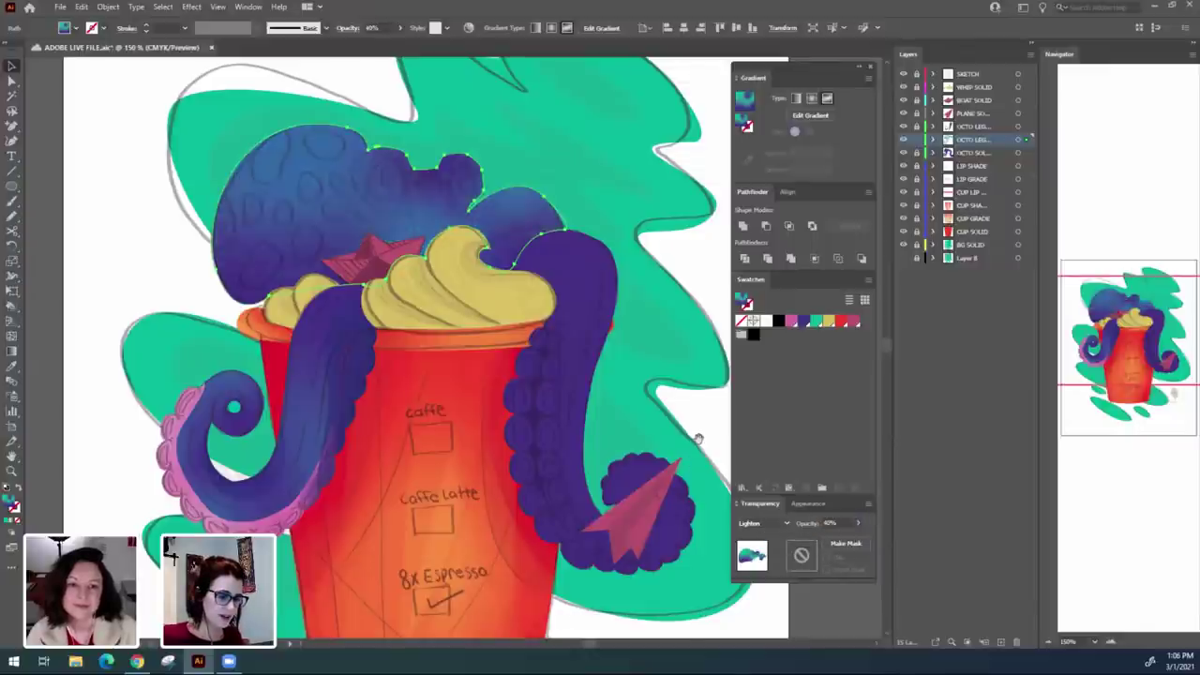
pyautogui.moveTo(731, 431); pyautogui.dragTo(699, 452)
pyautogui.click(702, 460)
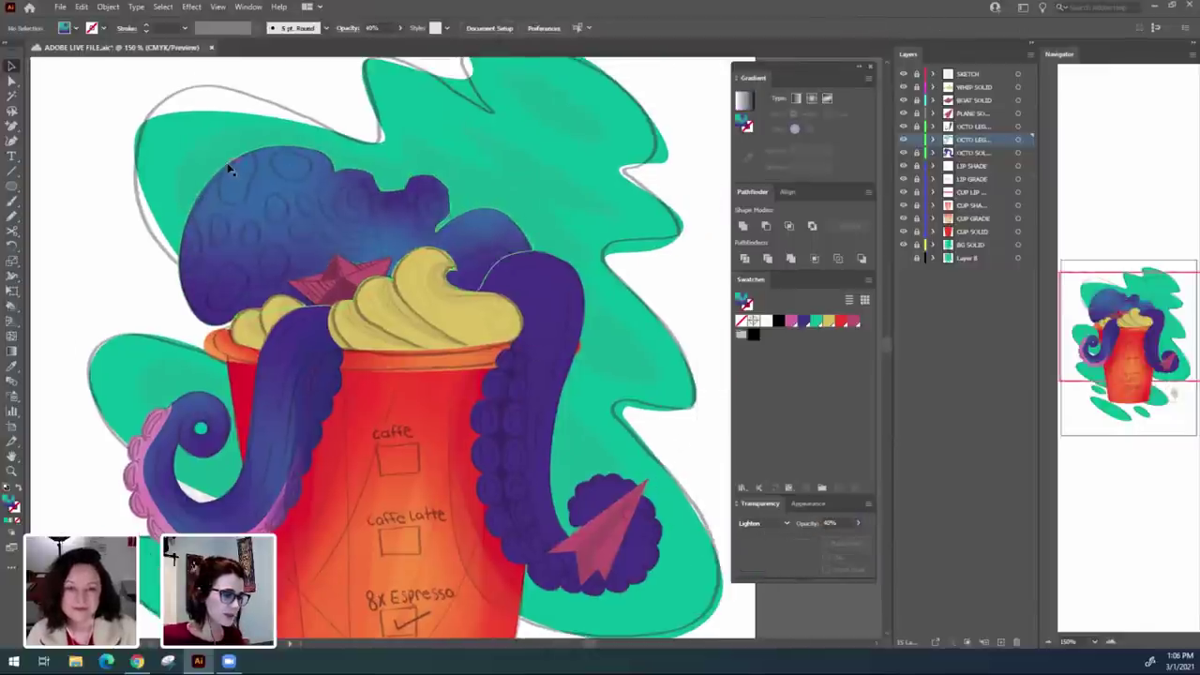
pyautogui.click(268, 207)
pyautogui.click(675, 441)
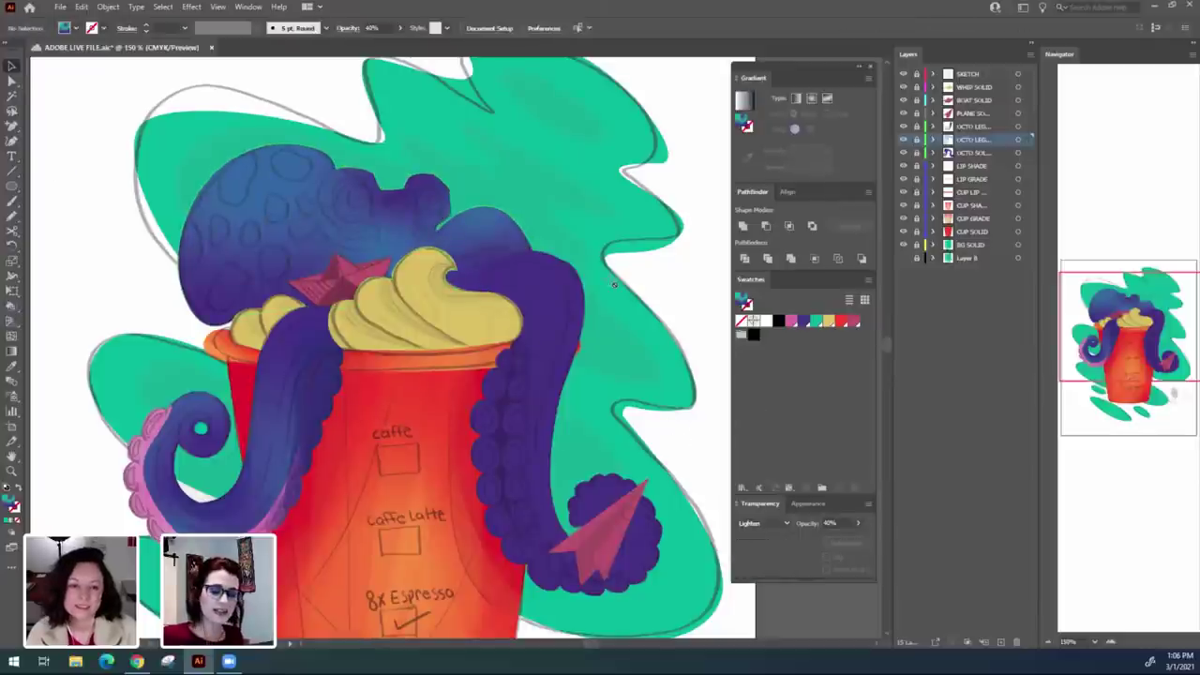
# Create a layer above the uppermost octopus leg layer, name it OCTO HEAD SHADE, and set its colour to Green.
pyautogui.hotkey('ctrl', '=')
pyautogui.moveTo(491, 195); pyautogui.dragTo(584, 275)
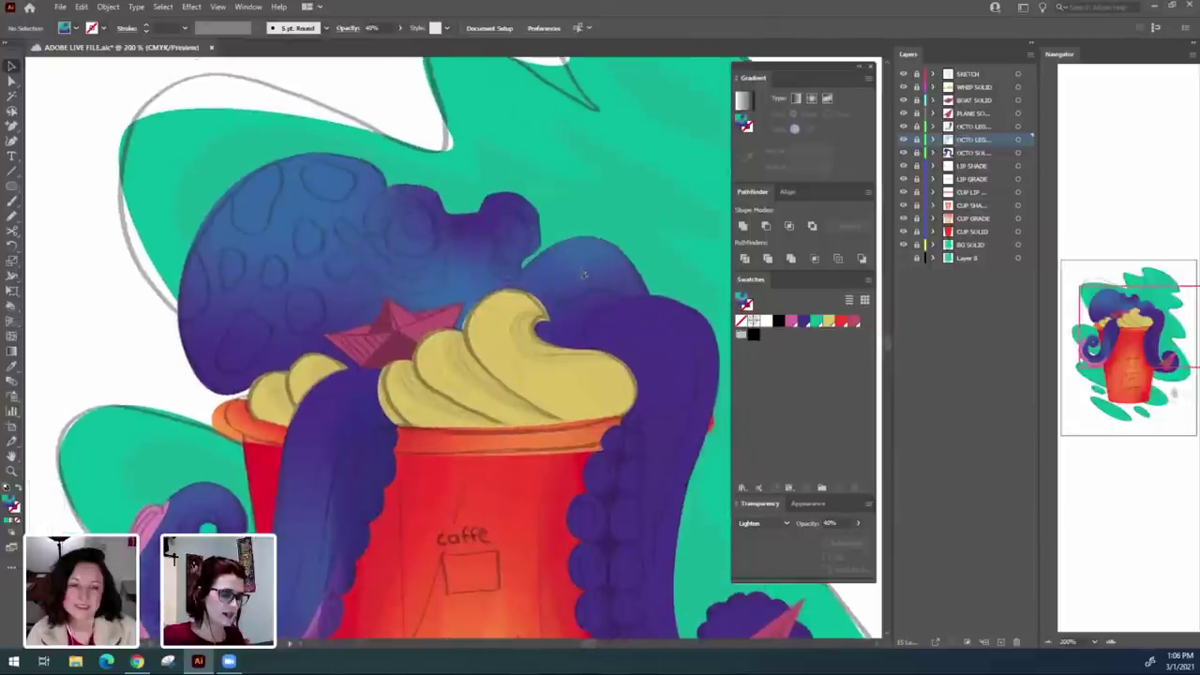
pyautogui.click(992, 126)
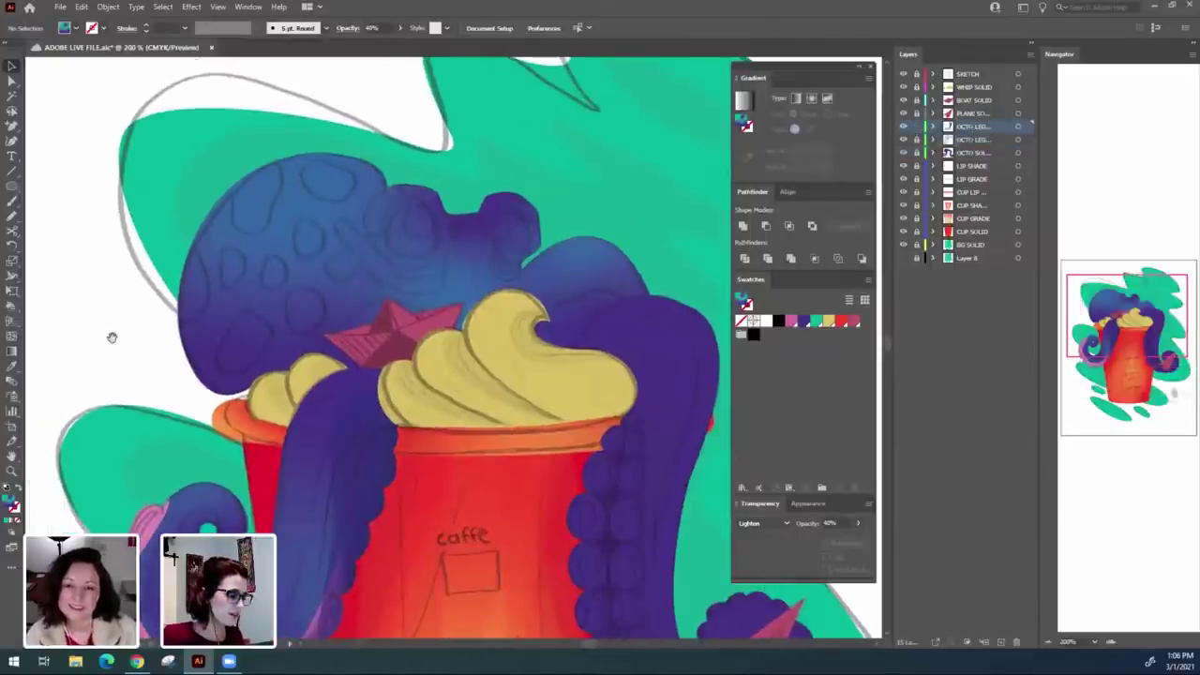
pyautogui.moveTo(112, 337); pyautogui.dragTo(117, 283)
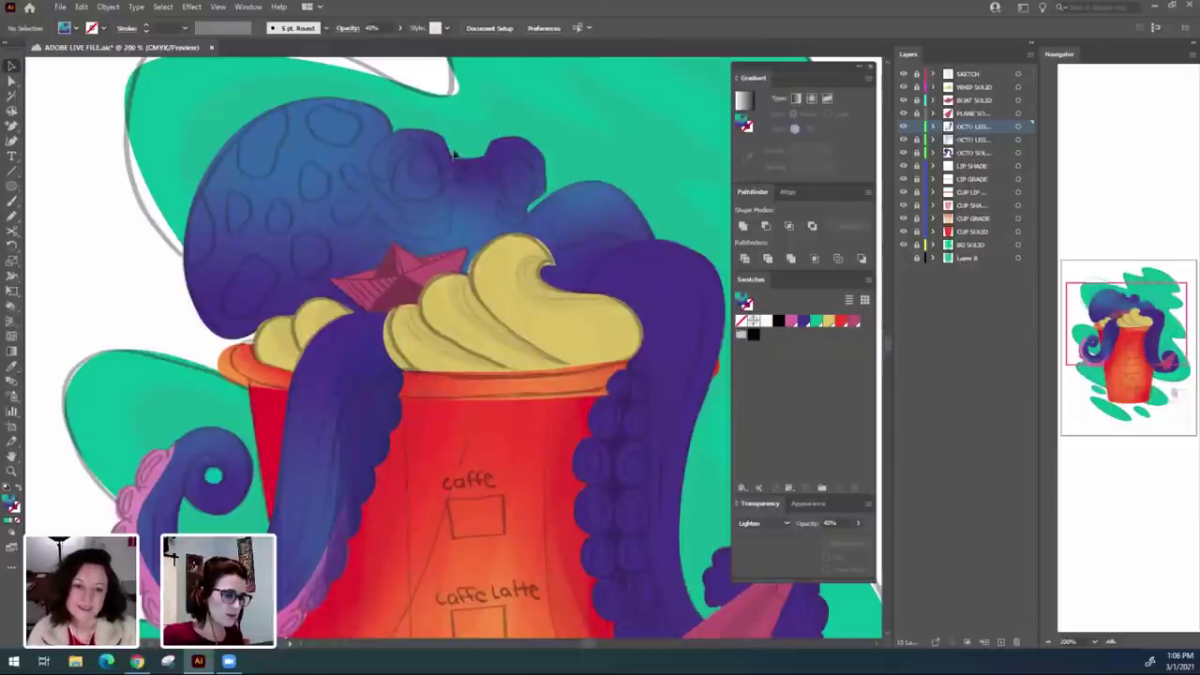
pyautogui.click(999, 642)
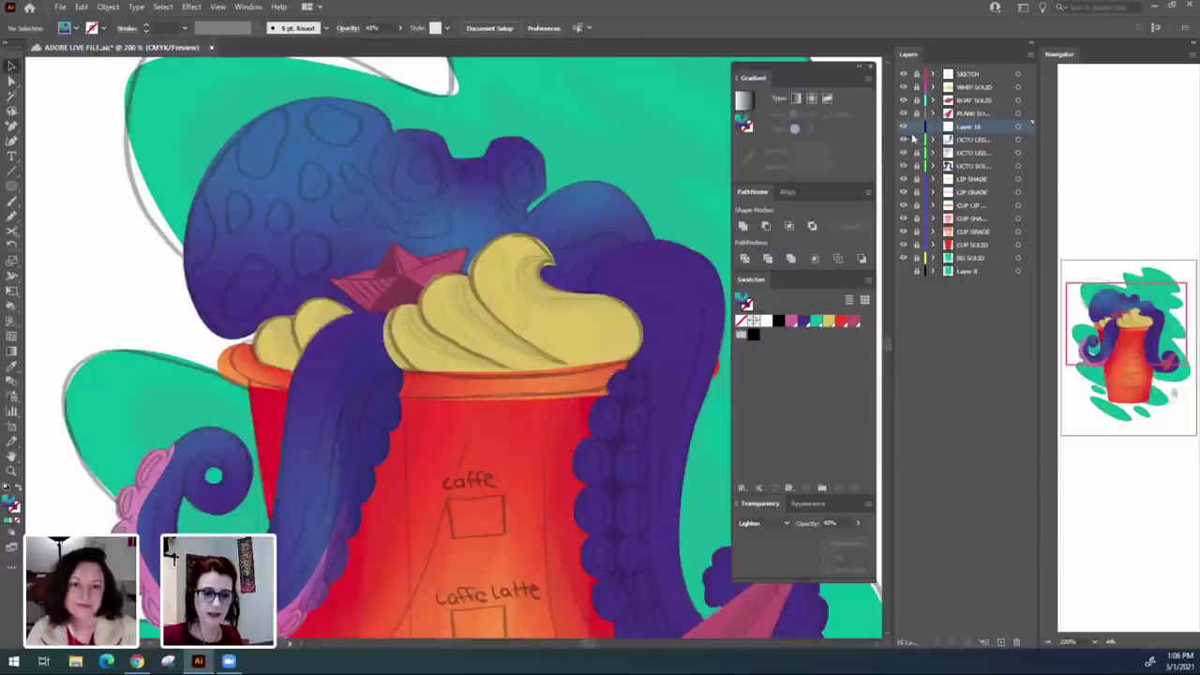
pyautogui.doubleClick(984, 129)
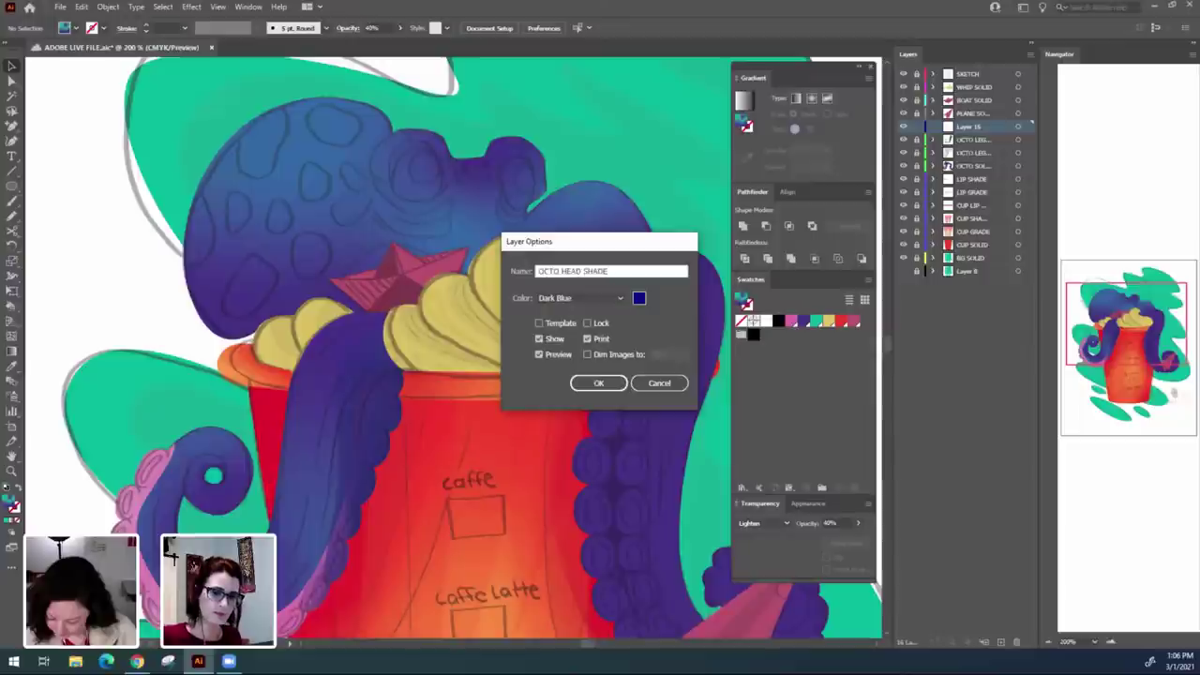
pyautogui.click(591, 299)
pyautogui.click(594, 309)
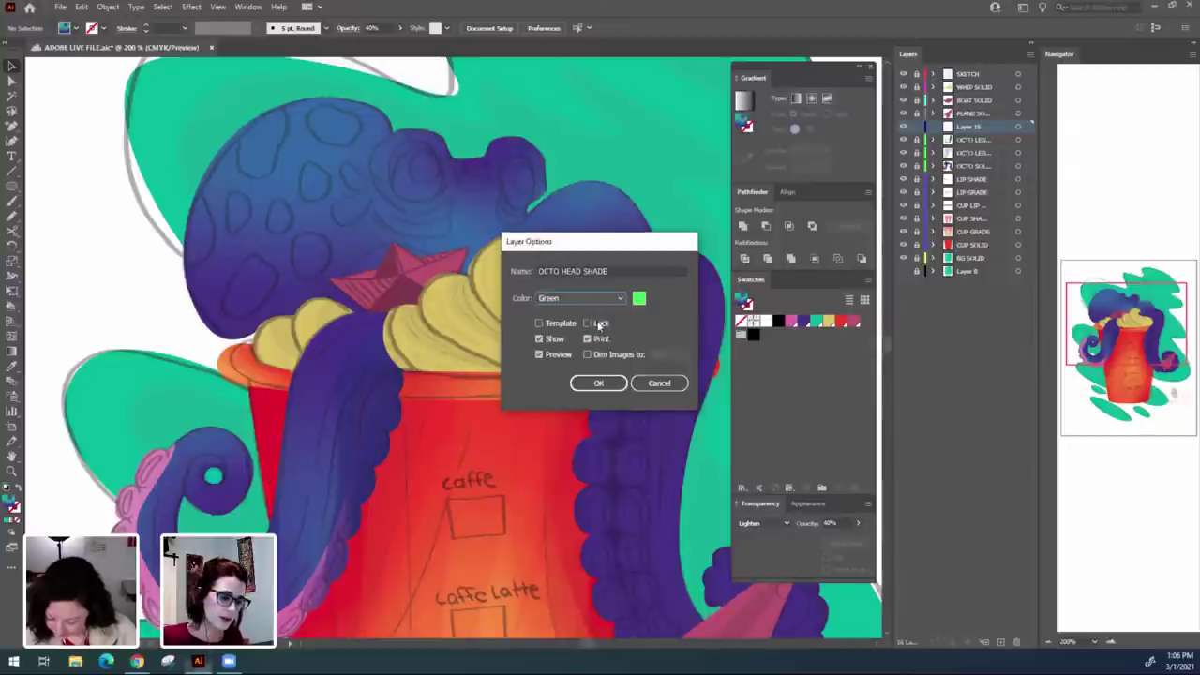
pyautogui.click(612, 383)
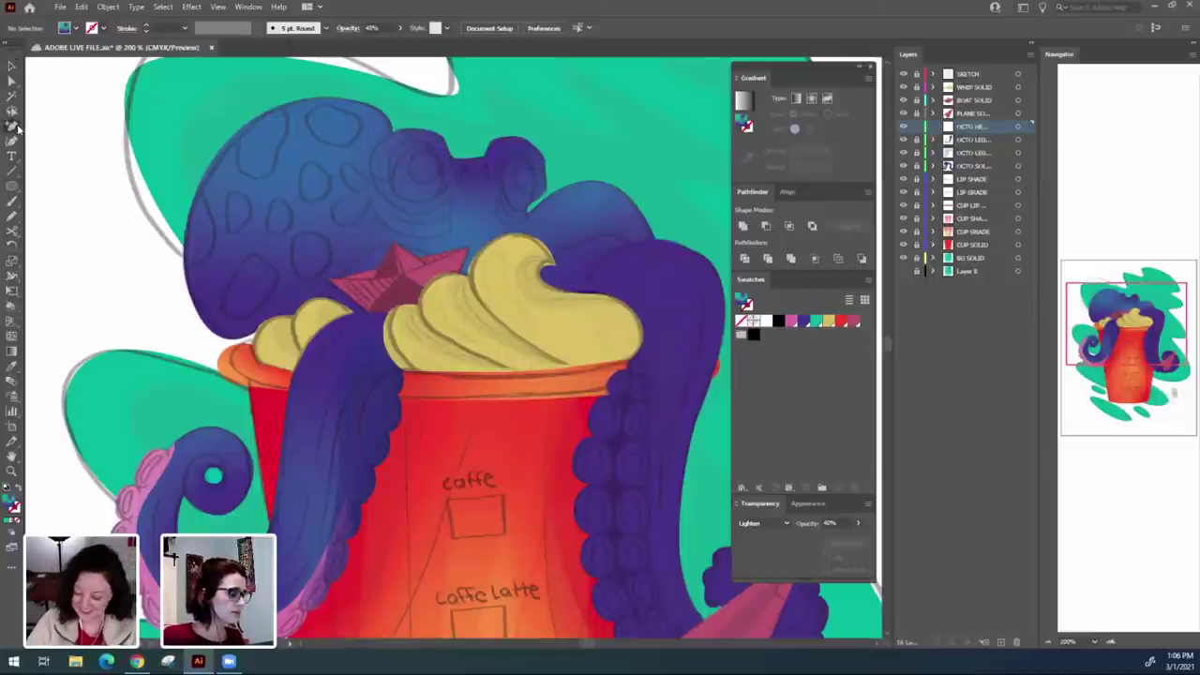
# Reduce the opacity of the head's purple and teal gradient shape, trying 20% and settling on 30%.
pyautogui.moveTo(12, 125); pyautogui.dragTo(66, 123)
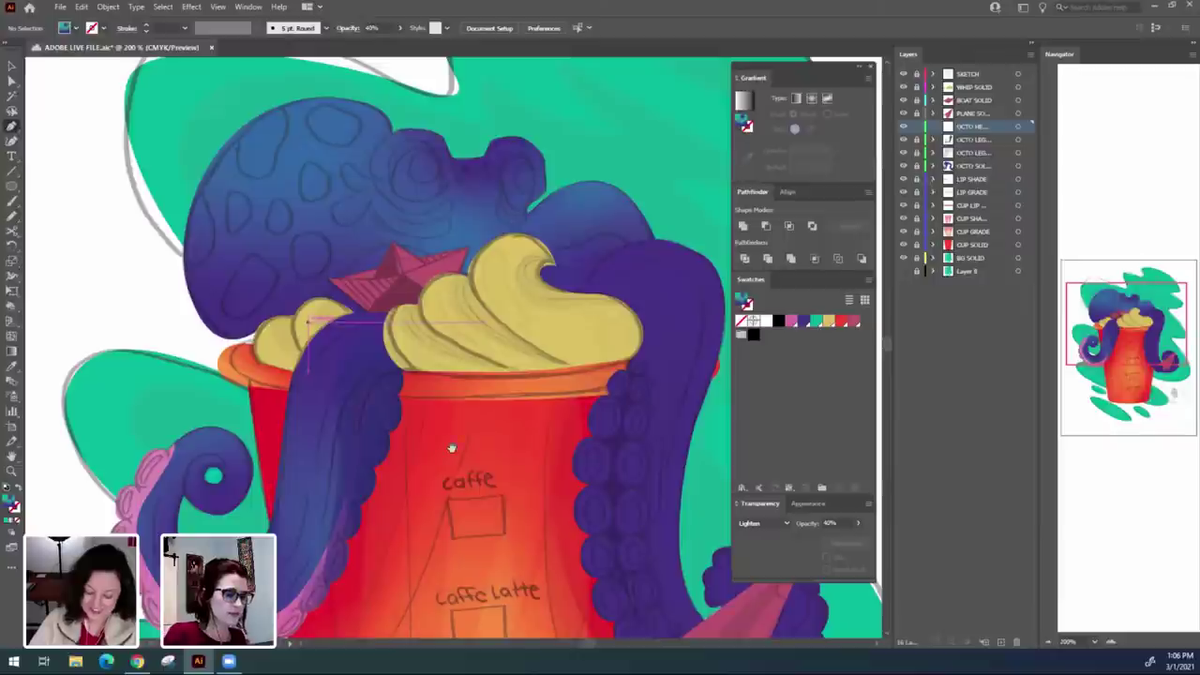
pyautogui.moveTo(450, 447); pyautogui.dragTo(460, 526)
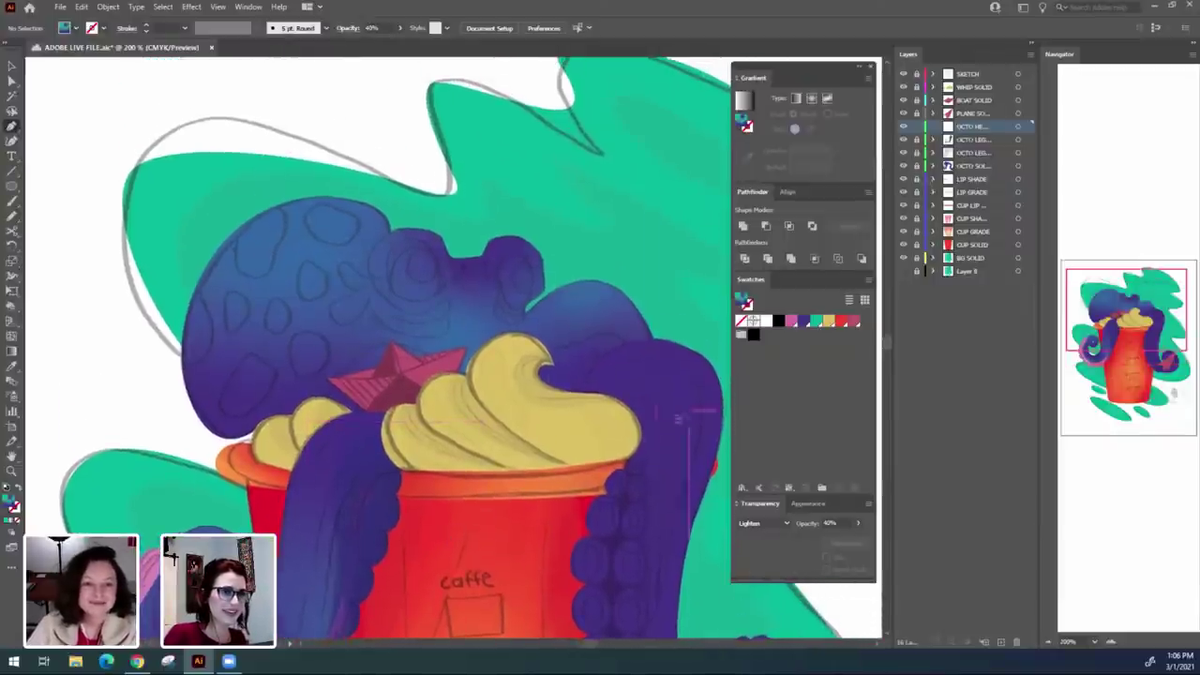
pyautogui.press('v')
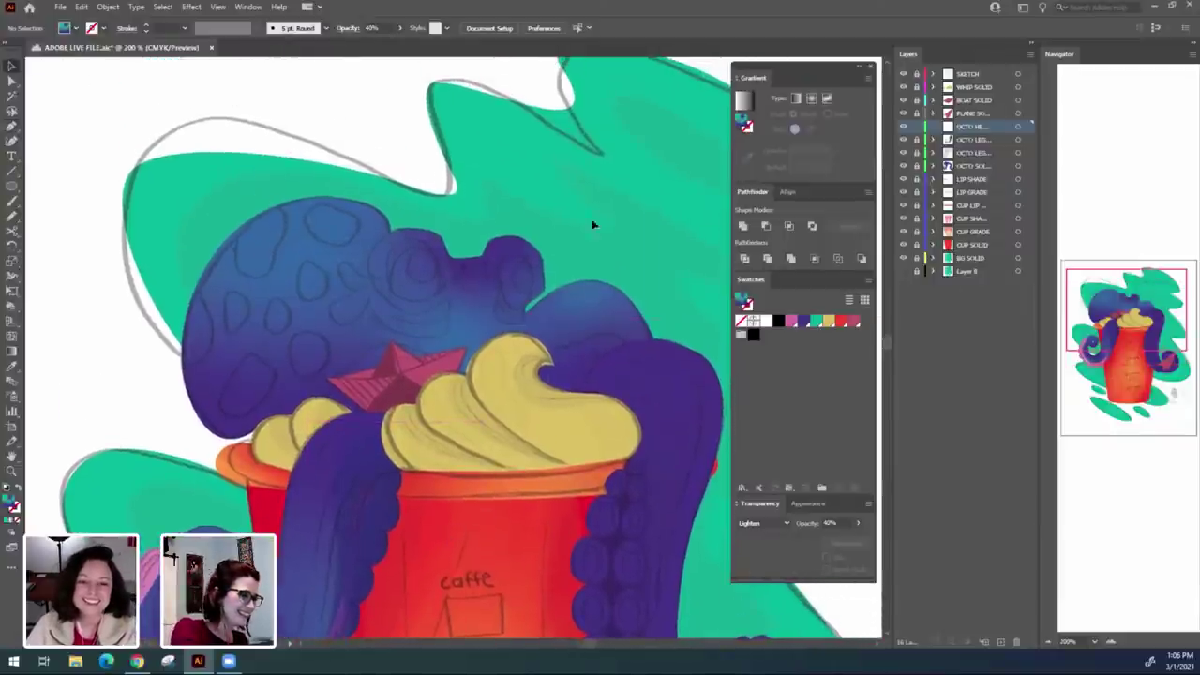
pyautogui.scroll(-5, 711, 531)
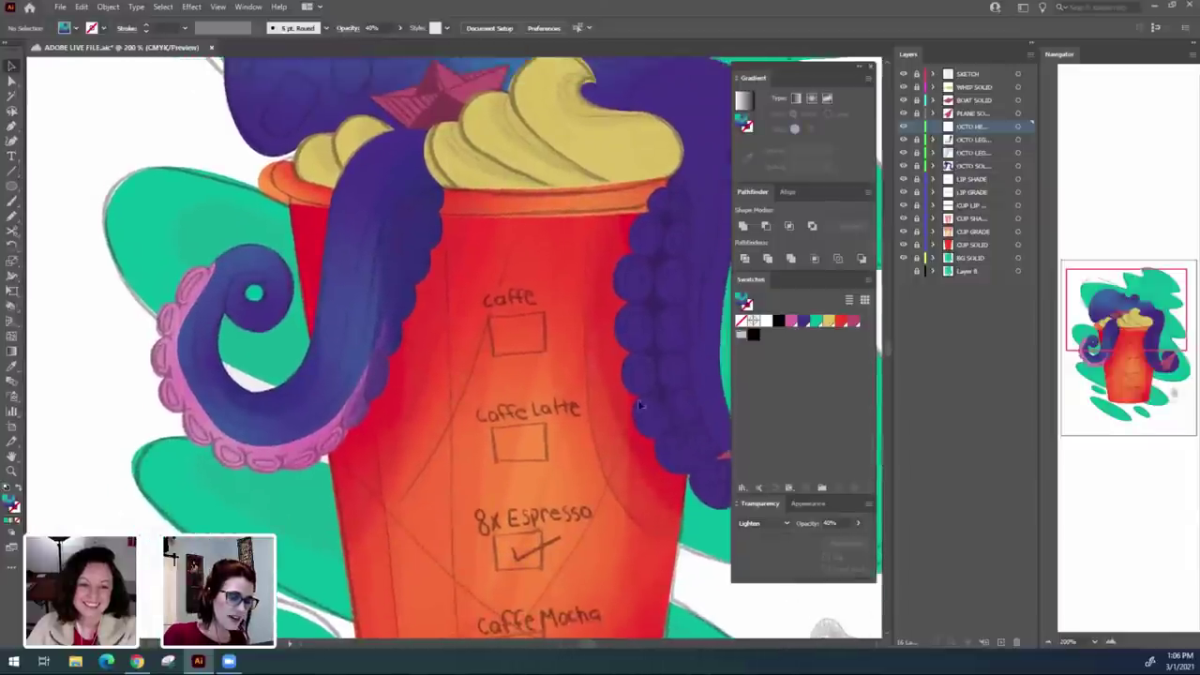
pyautogui.scroll(3, 713, 469)
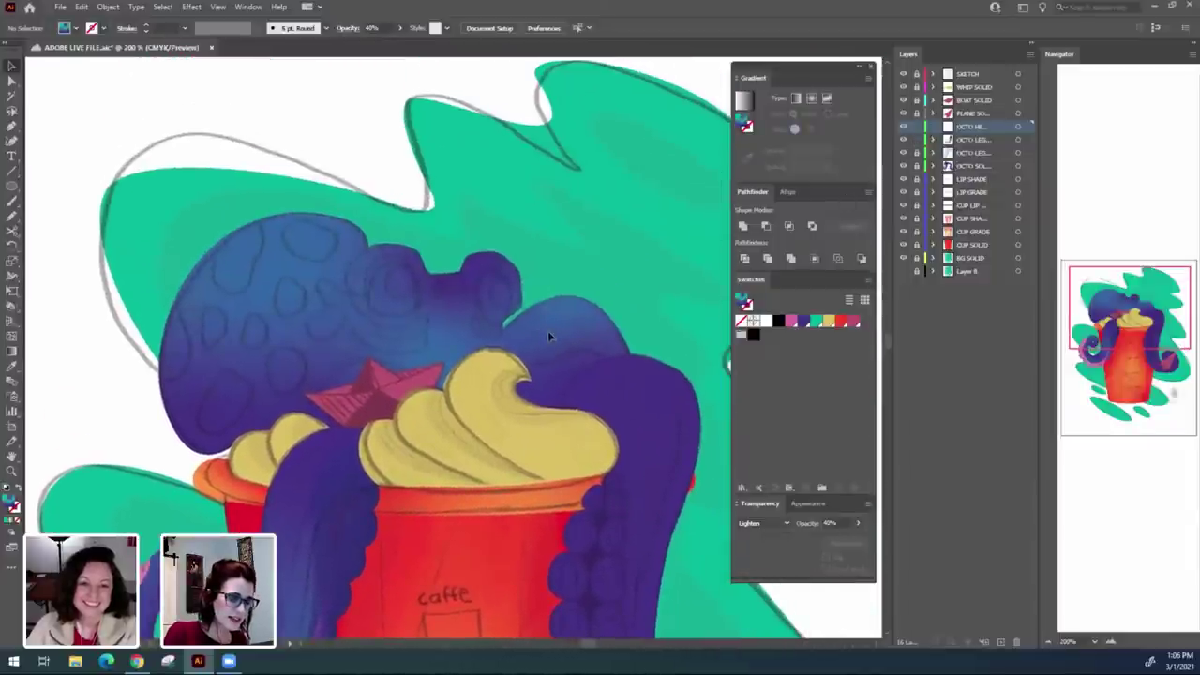
pyautogui.click(584, 342)
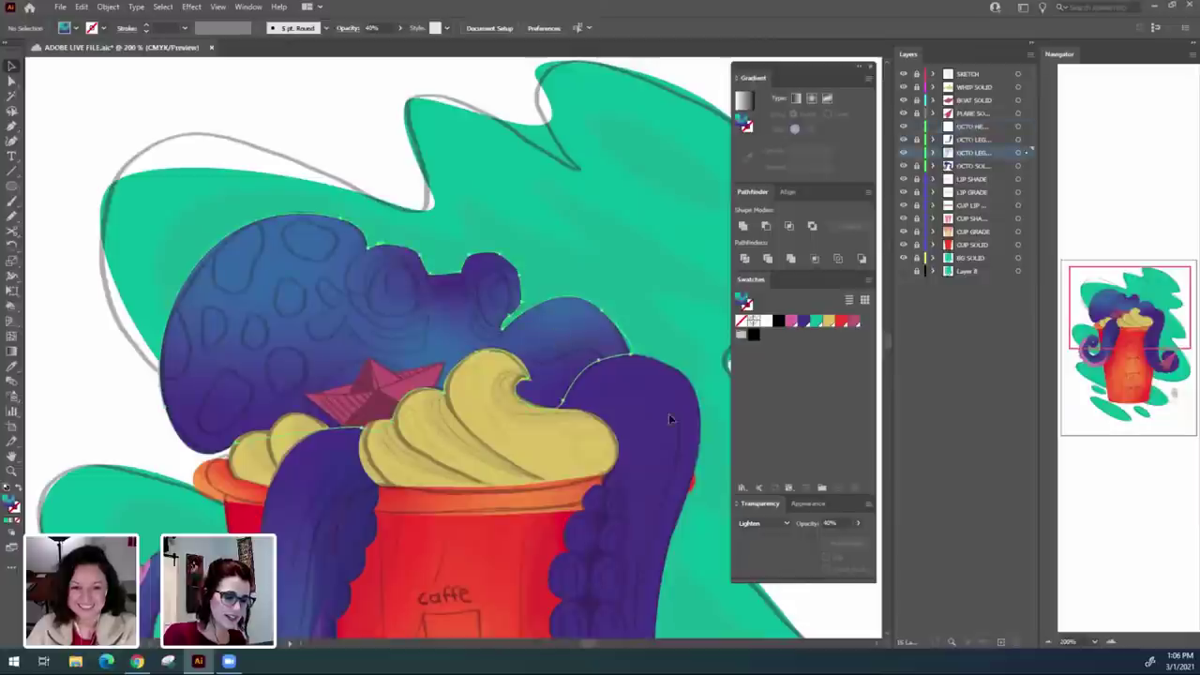
pyautogui.click(830, 523)
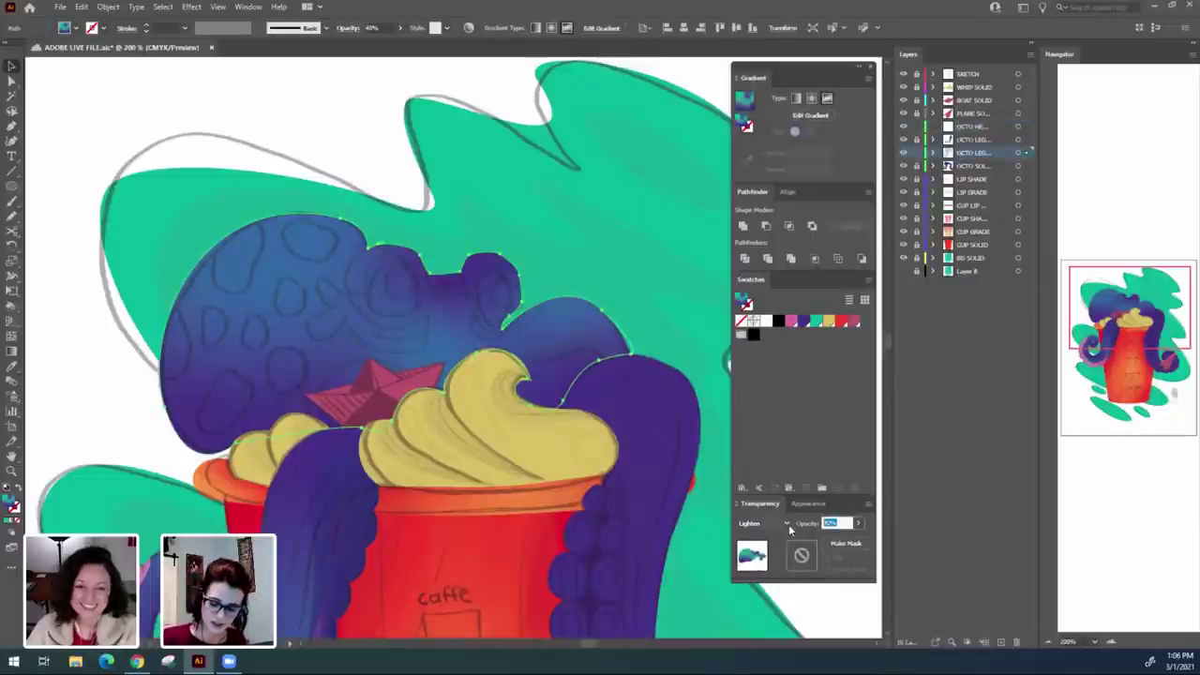
pyautogui.write('20')
pyautogui.press('Return')
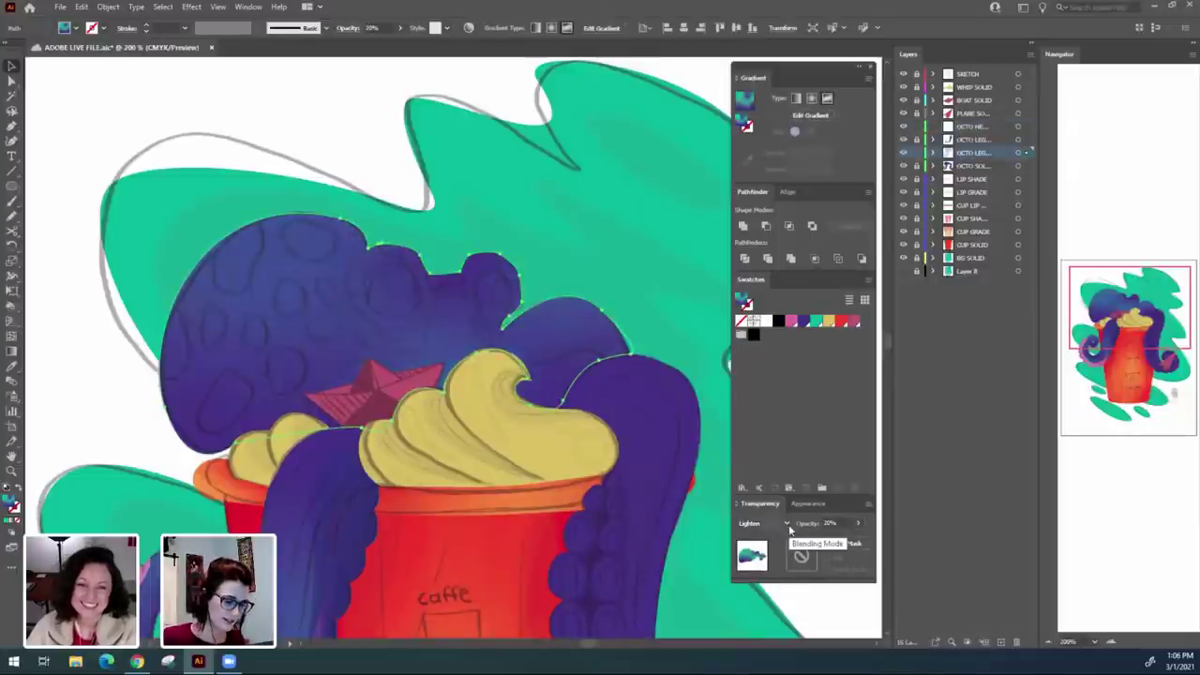
pyautogui.click(832, 523)
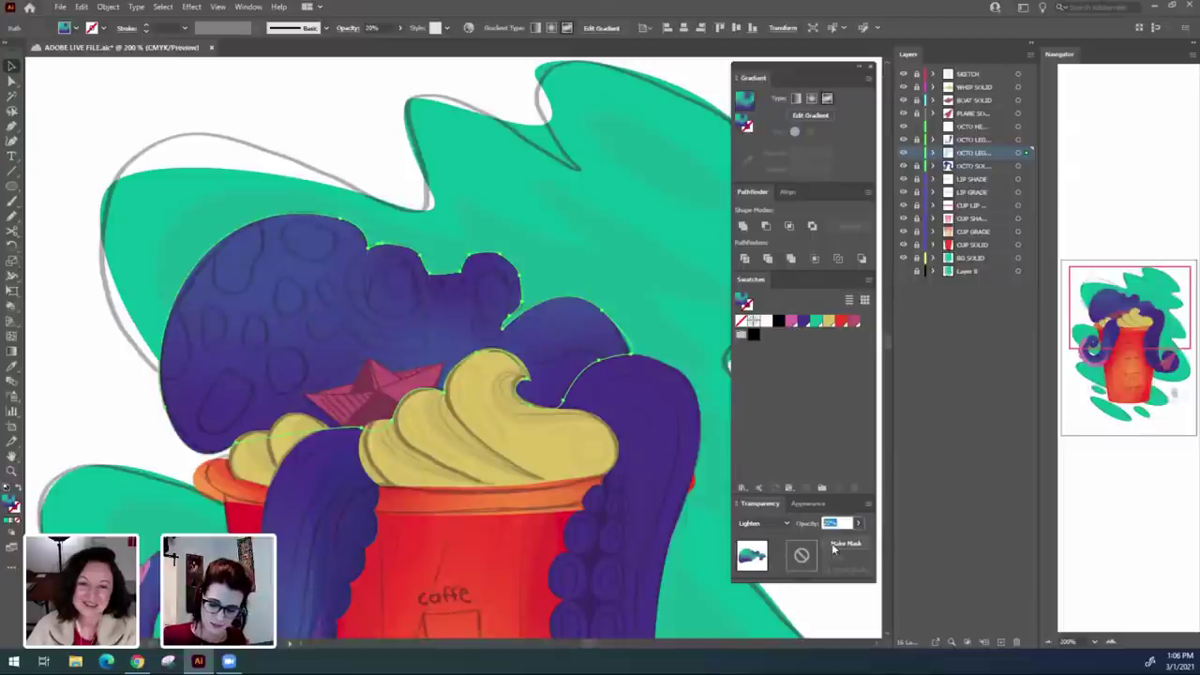
pyautogui.write('30')
pyautogui.press('Return')
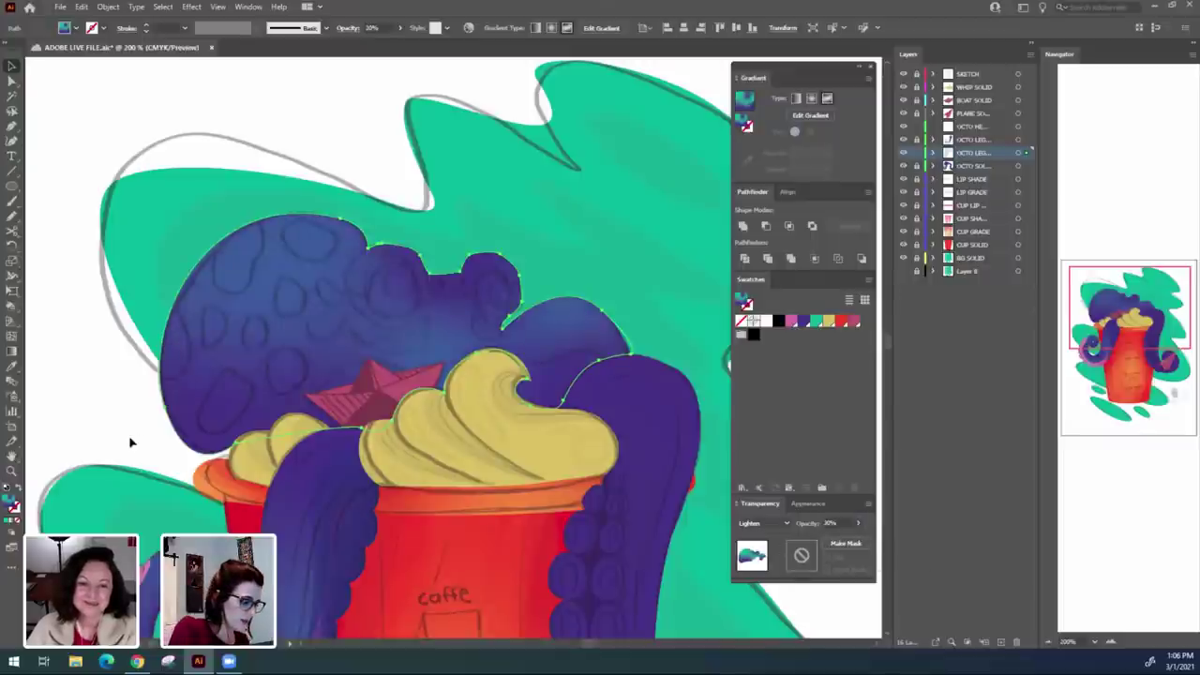
pyautogui.click(132, 443)
pyautogui.scroll(-5, 625, 576)
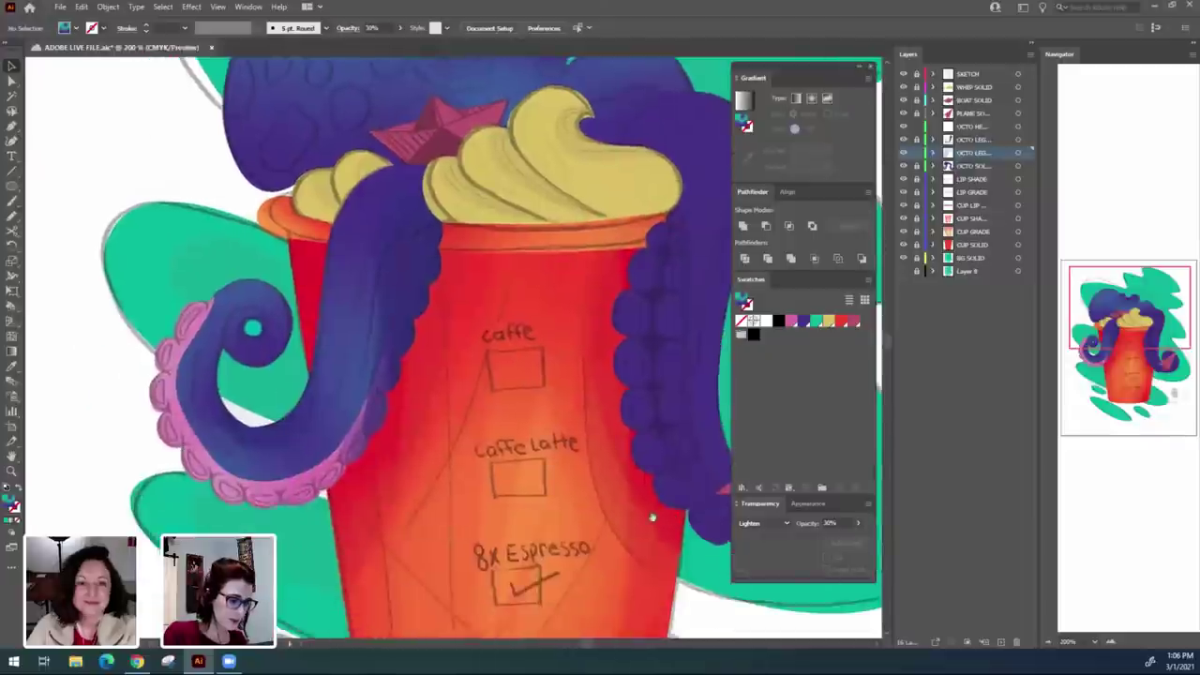
pyautogui.scroll(5, 651, 516)
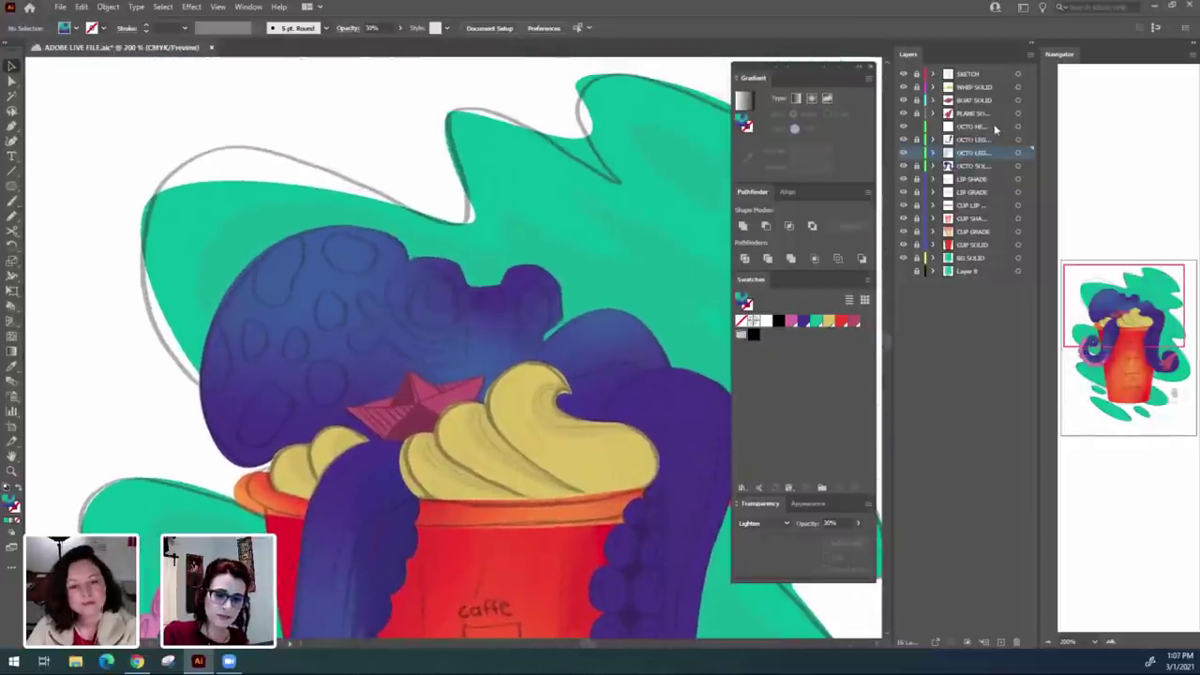
# On the OCTO HEAD SHADE layer, start a purple-filled Pen shadow shape curving from the head's outer edge across its lower part to the boat's tip.
pyautogui.click(995, 128)
pyautogui.moveTo(445, 484); pyautogui.dragTo(457, 474)
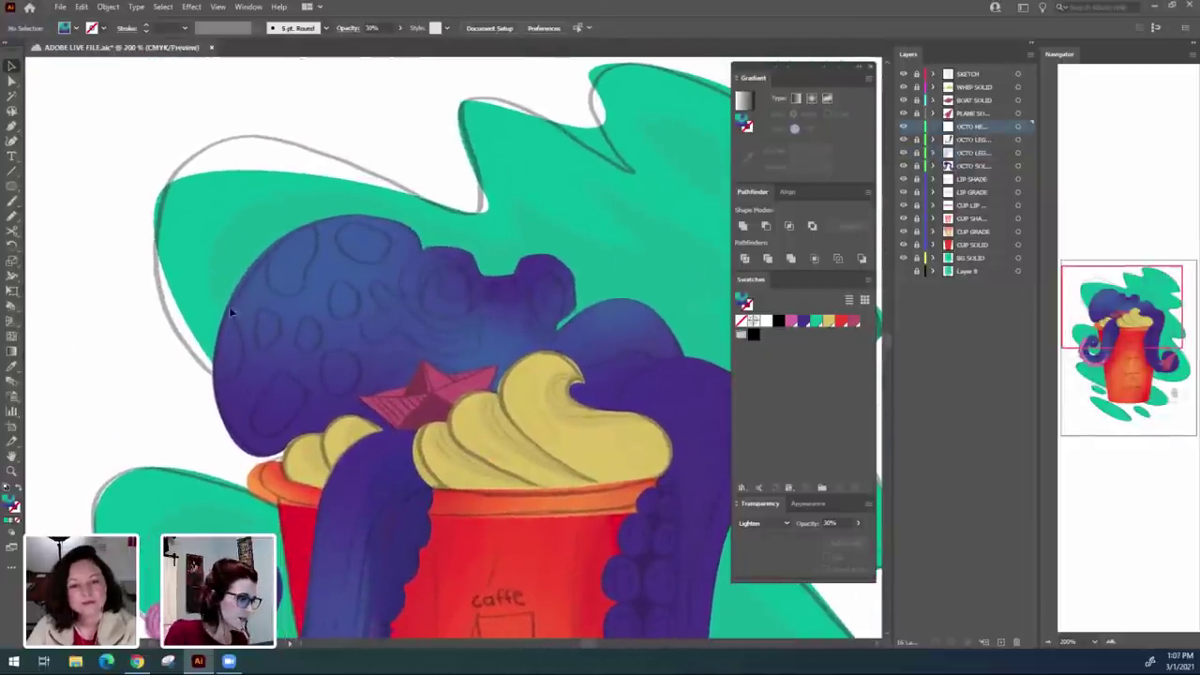
pyautogui.click(13, 126)
pyautogui.moveTo(616, 474); pyautogui.dragTo(648, 506)
pyautogui.moveTo(525, 493); pyautogui.dragTo(572, 426)
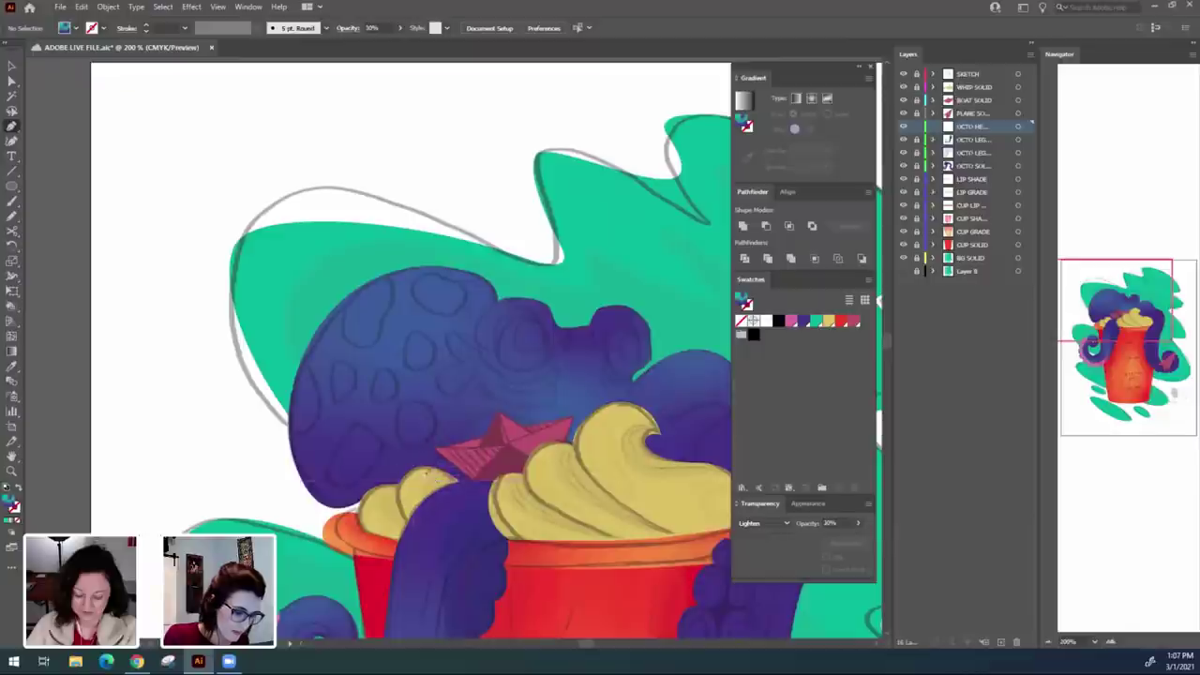
pyautogui.click(287, 379)
pyautogui.moveTo(350, 487); pyautogui.dragTo(562, 427)
pyautogui.click(803, 322)
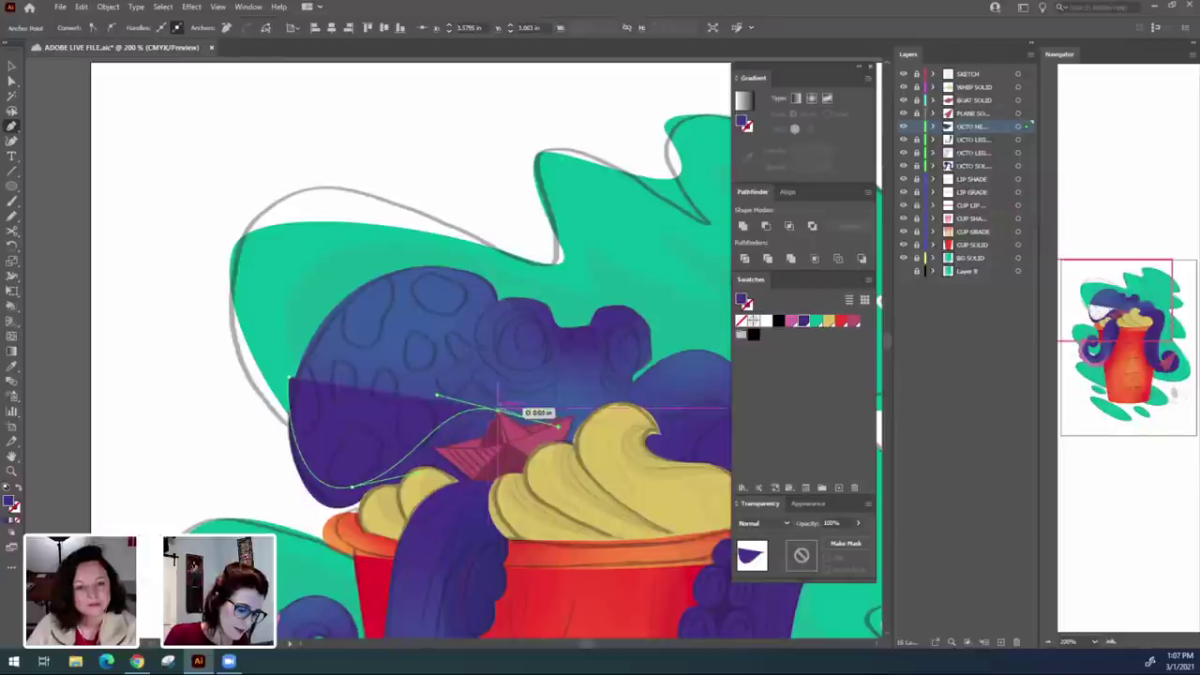
# Continue the shadow path back behind the boat and whipped cream, around the head's lower outer edge, and close it at its starting anchor.
pyautogui.click(509, 424)
pyautogui.moveTo(446, 450); pyautogui.dragTo(430, 491)
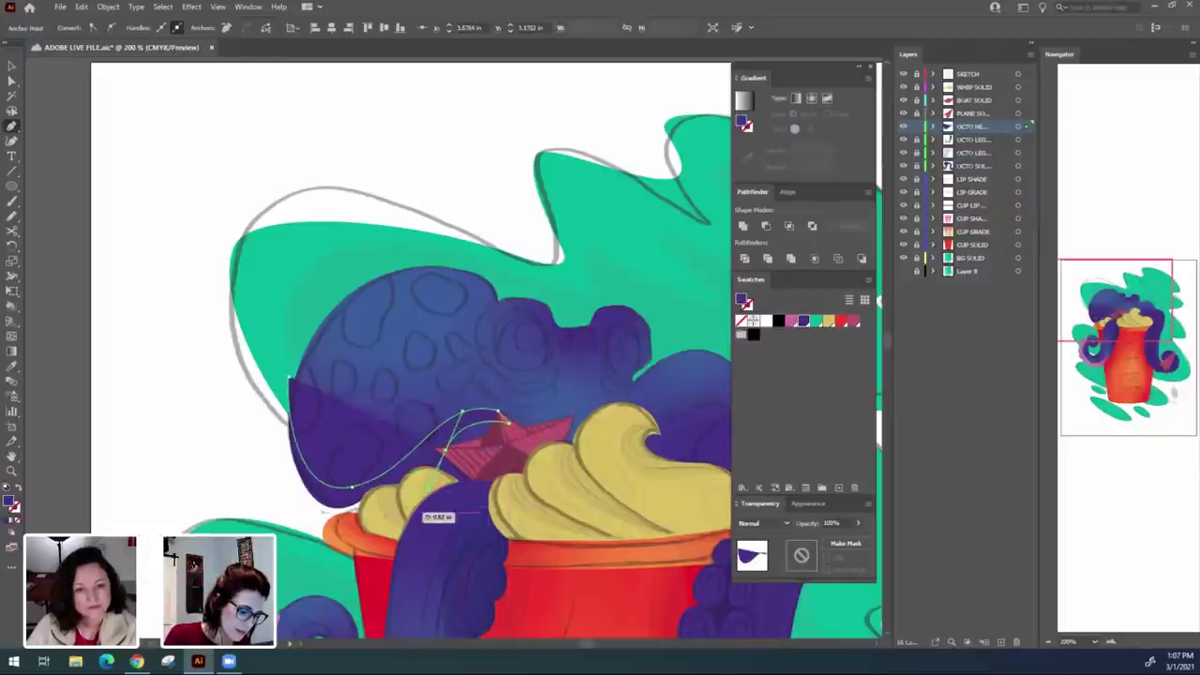
pyautogui.moveTo(349, 516); pyautogui.dragTo(305, 510)
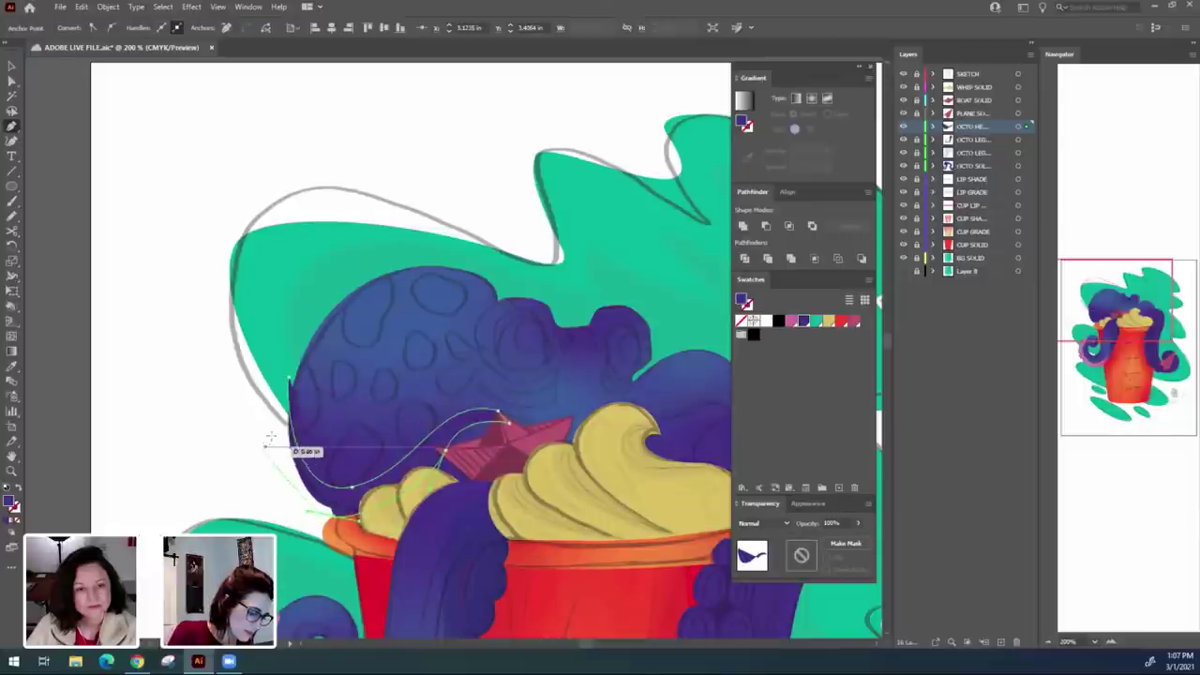
pyautogui.moveTo(280, 447); pyautogui.dragTo(278, 383)
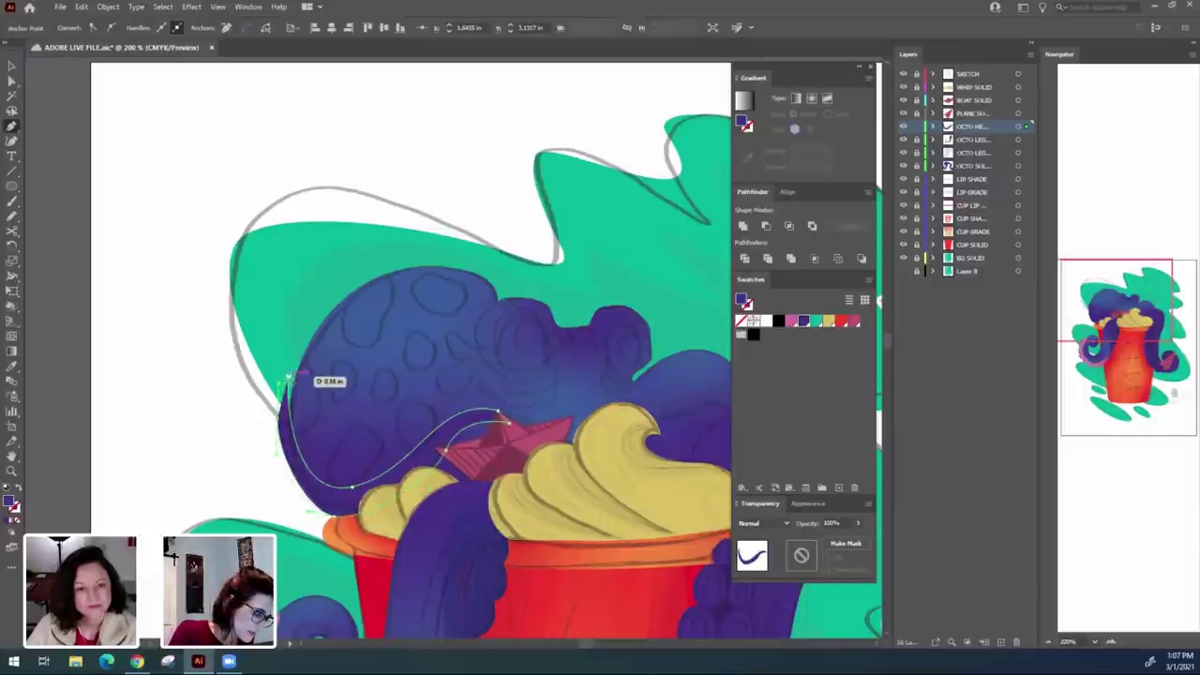
pyautogui.click(288, 378)
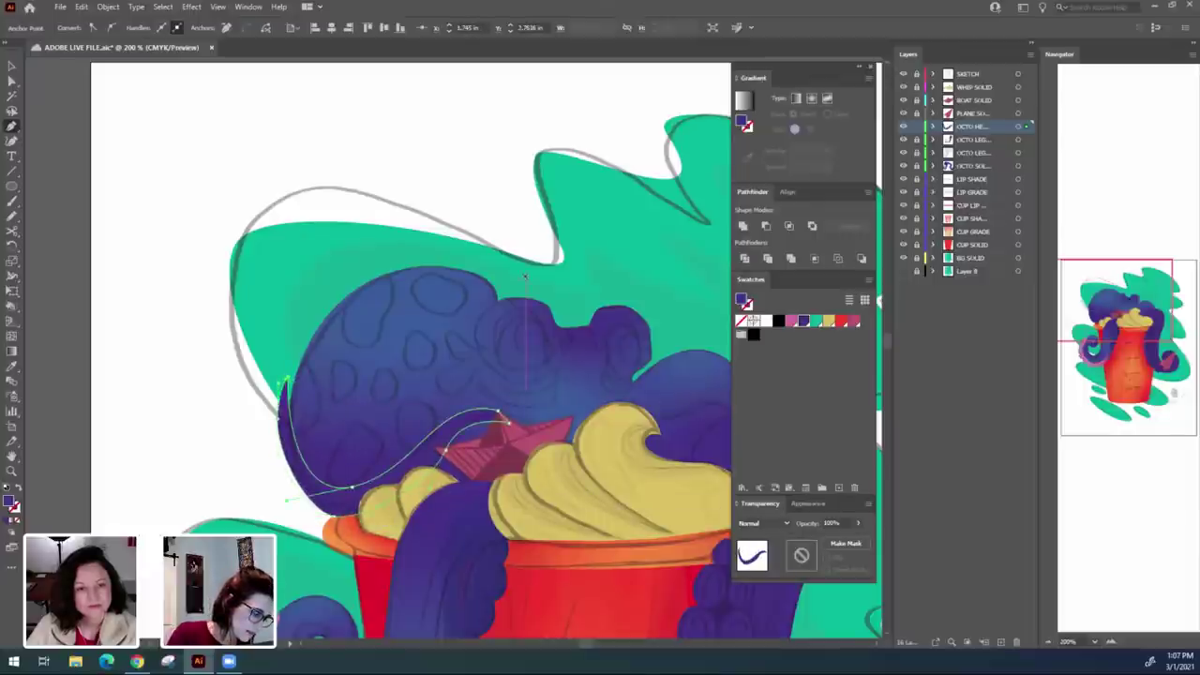
# Set the head shadow's blending mode to Multiply and its opacity to 30%.
pyautogui.click(785, 523)
pyautogui.click(783, 318)
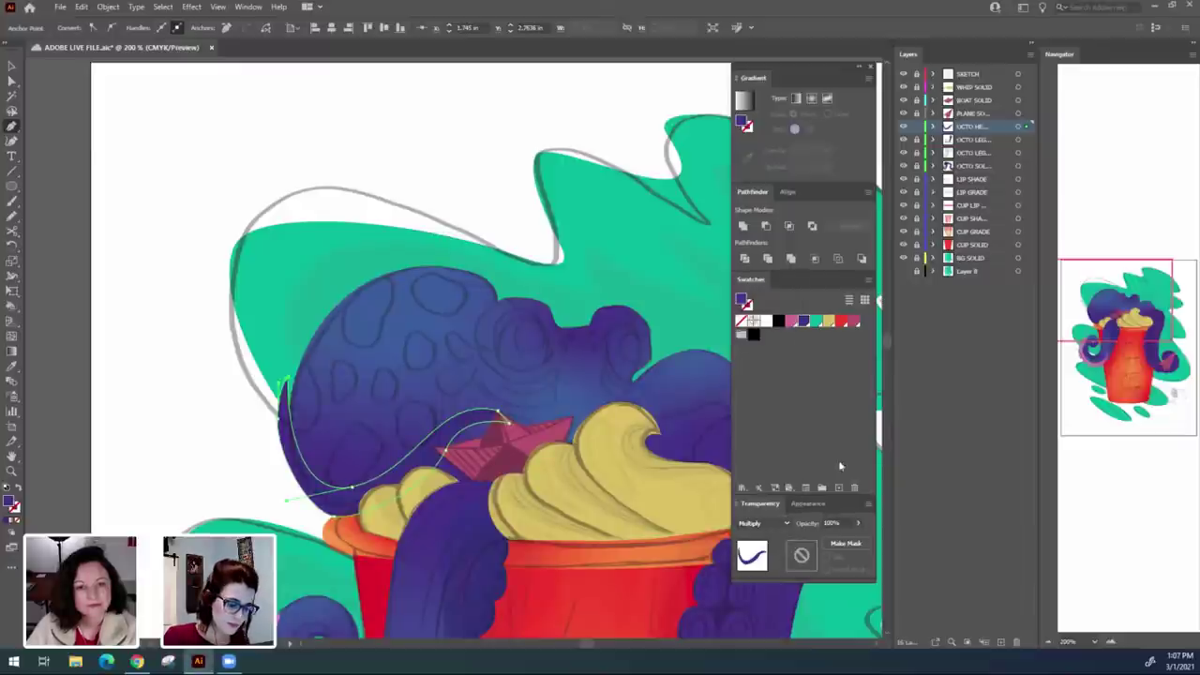
pyautogui.click(845, 523)
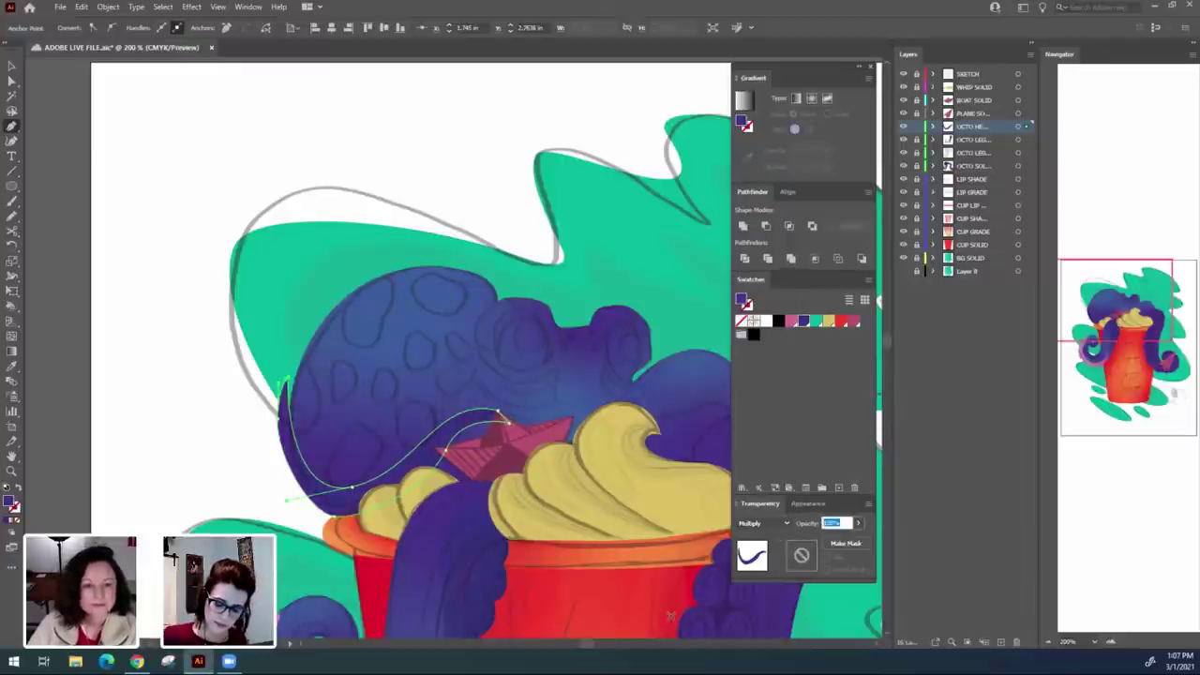
pyautogui.write('30')
pyautogui.press('Return')
pyautogui.press('v')
pyautogui.click(265, 503)
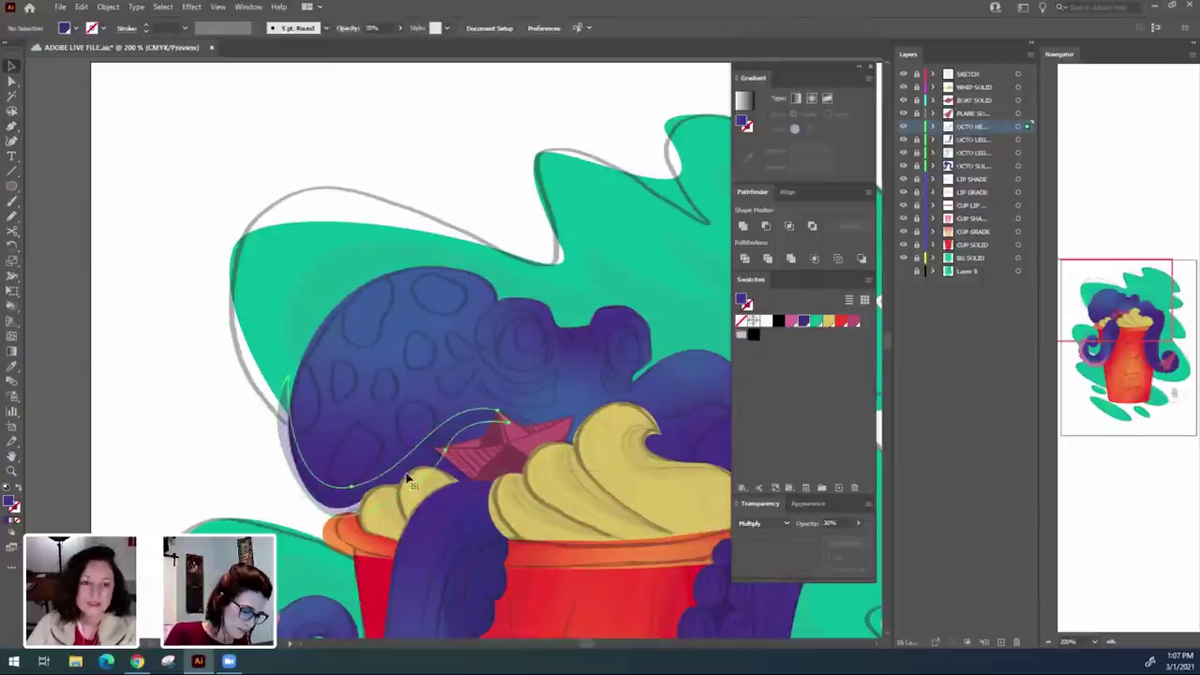
# Raise the anchors along the head shadow's upper edge, including its outer tip and the anchor above the boat, to make the shadow taller.
pyautogui.click(408, 478)
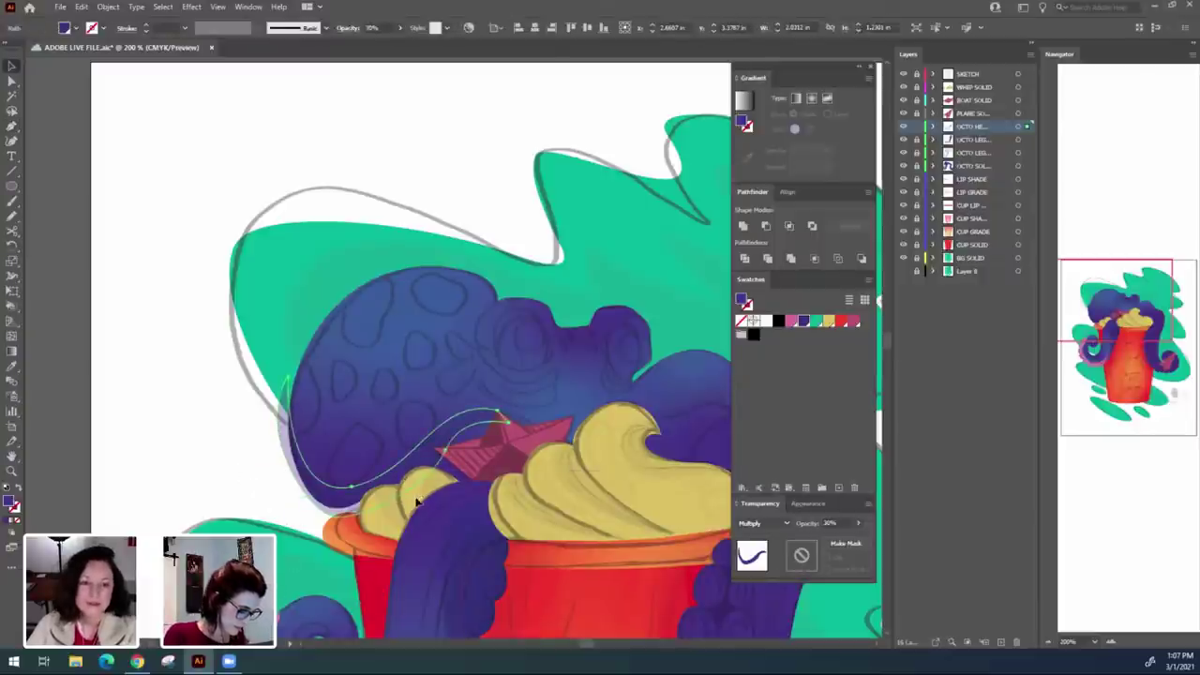
pyautogui.click(223, 472)
pyautogui.click(302, 496)
pyautogui.press('a')
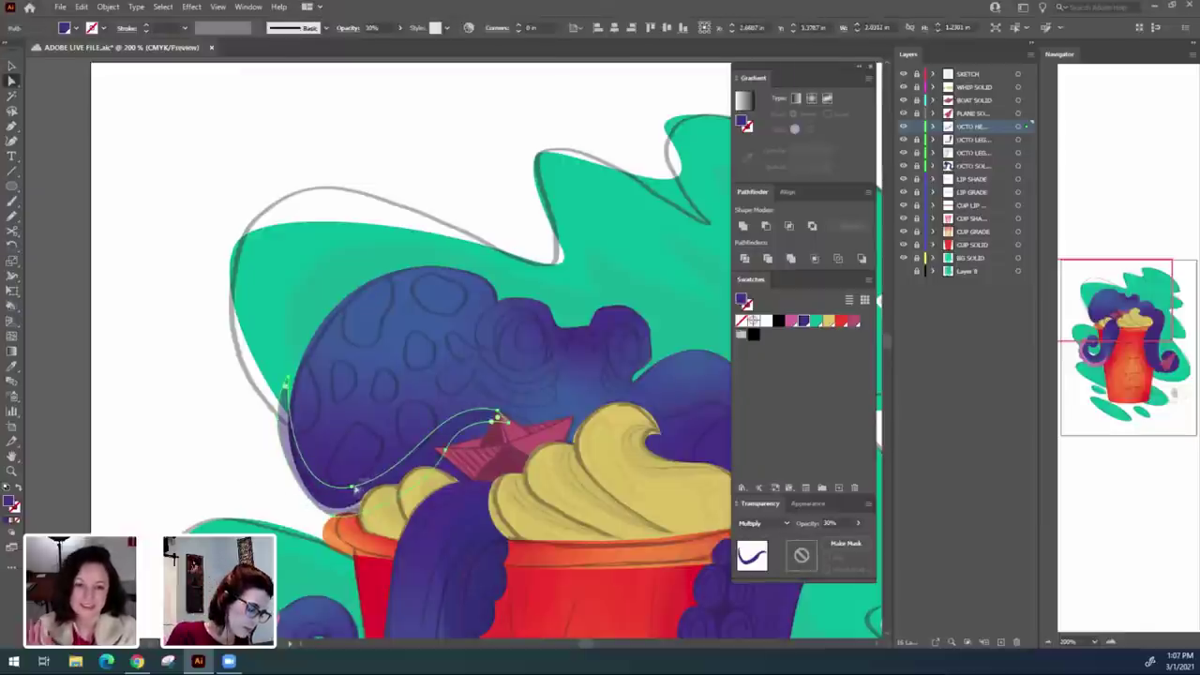
pyautogui.moveTo(353, 488); pyautogui.dragTo(355, 472)
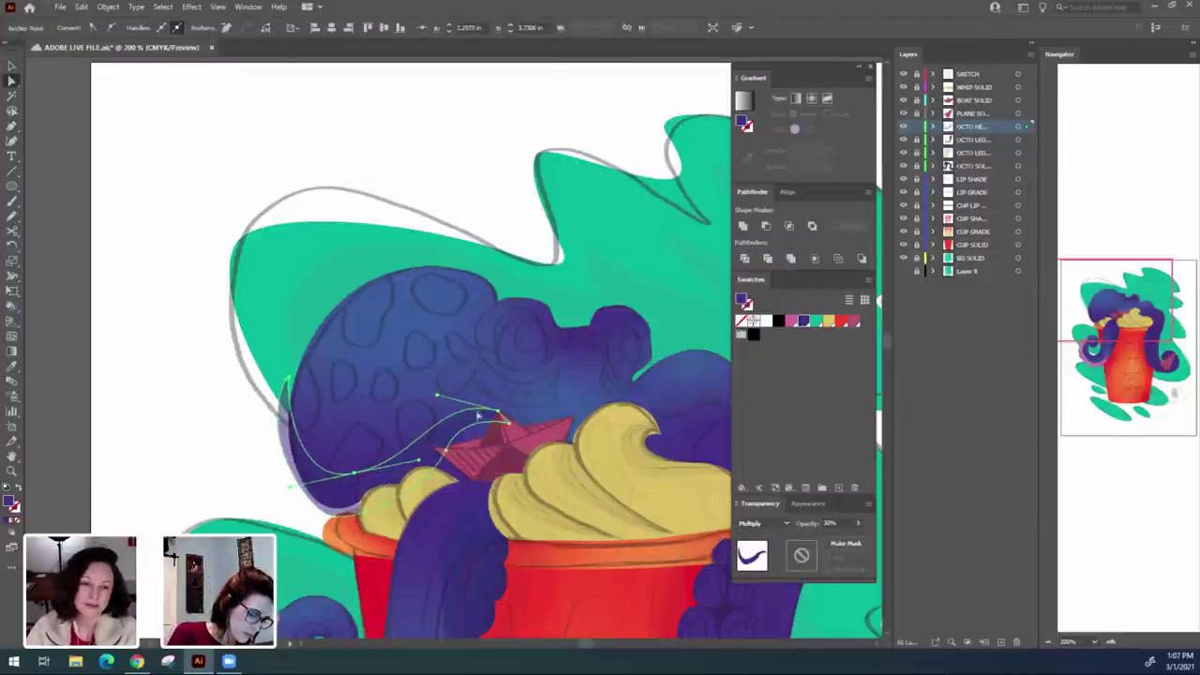
pyautogui.moveTo(500, 413); pyautogui.dragTo(432, 392)
pyautogui.moveTo(289, 379); pyautogui.dragTo(295, 363)
pyautogui.moveTo(355, 473); pyautogui.dragTo(356, 466)
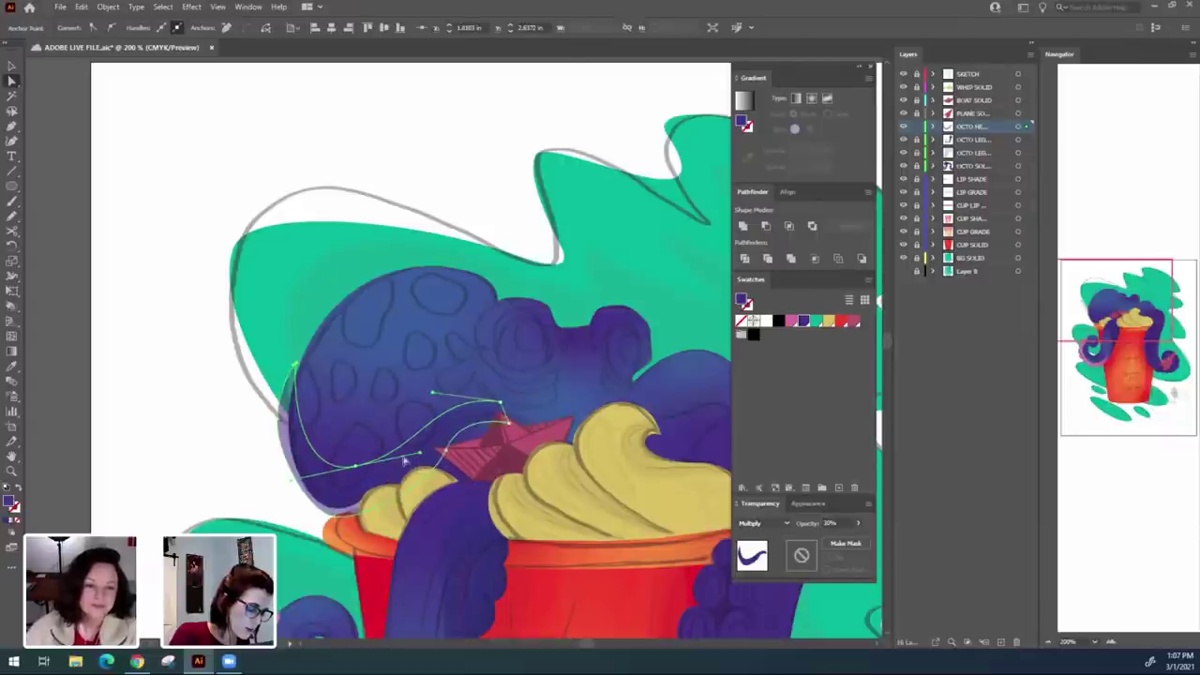
# Shift the head shadow's anchor above the boat back toward the middle of the head to round off the shadow's end.
pyautogui.click(208, 440)
pyautogui.click(501, 402)
pyautogui.moveTo(497, 416); pyautogui.dragTo(484, 430)
pyautogui.click(225, 476)
pyautogui.moveTo(543, 480); pyautogui.dragTo(498, 458)
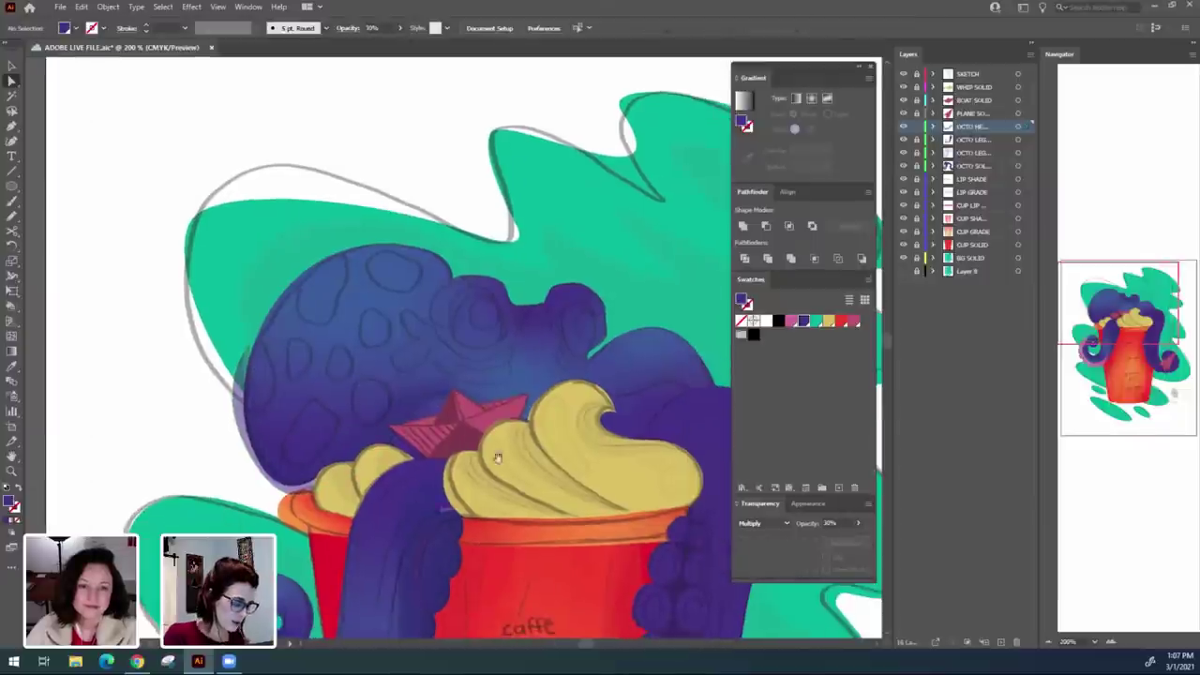
# Raise the head shadow's upper edge further by moving its outer tip, middle dip and crest anchors higher on the head.
pyautogui.press('v')
pyautogui.click(344, 457)
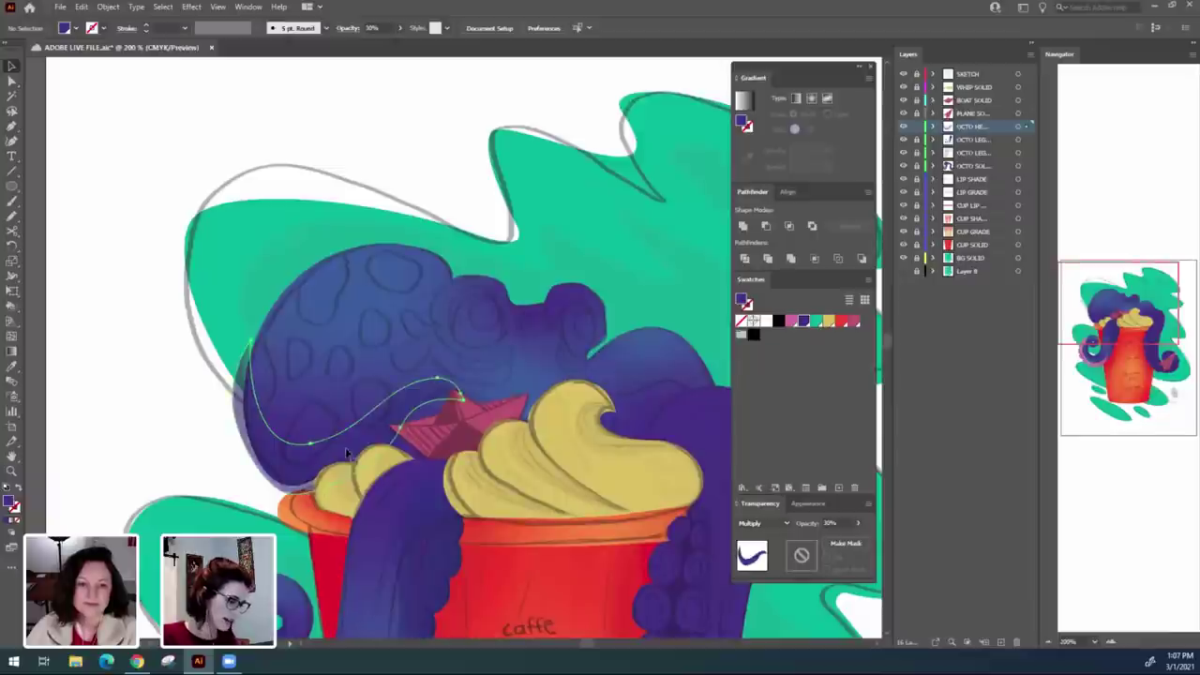
pyautogui.press('a')
pyautogui.moveTo(311, 443); pyautogui.dragTo(315, 434)
pyautogui.moveTo(250, 343); pyautogui.dragTo(257, 322)
pyautogui.moveTo(314, 433); pyautogui.dragTo(318, 429)
pyautogui.click(438, 380)
pyautogui.moveTo(441, 379); pyautogui.dragTo(446, 372)
pyautogui.moveTo(376, 417); pyautogui.dragTo(316, 419)
pyautogui.click(318, 428)
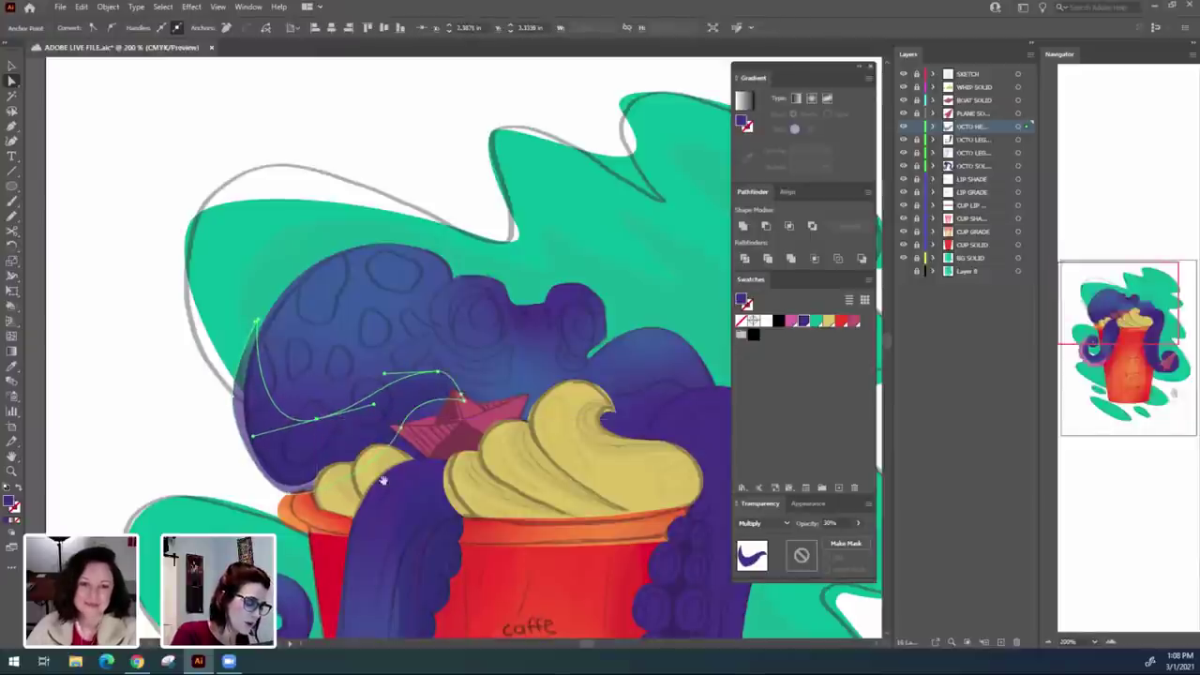
# Nudge the head shadow's corner anchor down over the boat and select the anchor on the shadow's outer edge beside the head.
pyautogui.moveTo(430, 486); pyautogui.dragTo(393, 487)
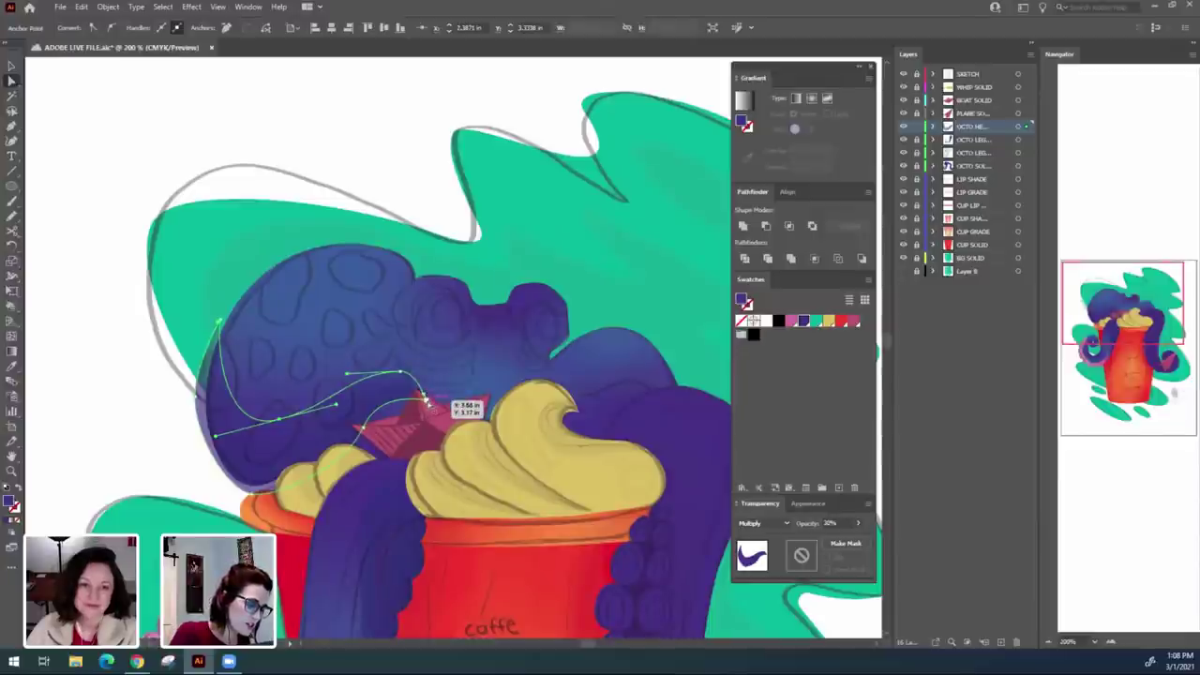
pyautogui.moveTo(426, 401); pyautogui.dragTo(429, 408)
pyautogui.click(146, 444)
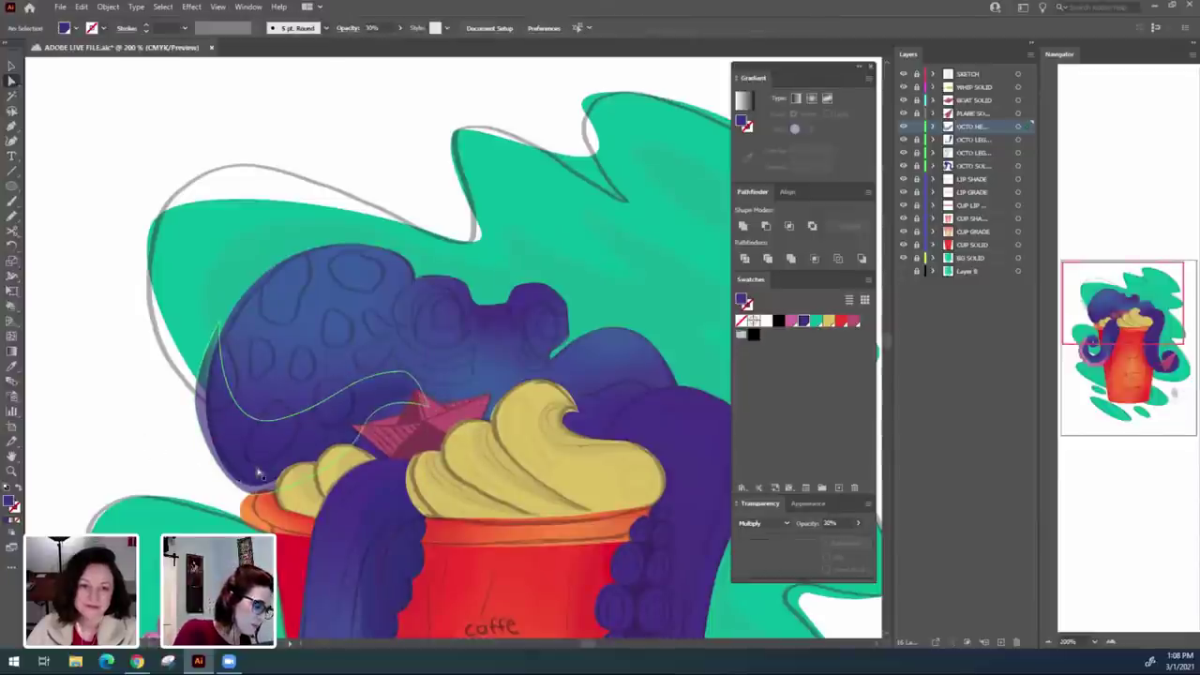
pyautogui.click(259, 475)
pyautogui.click(197, 399)
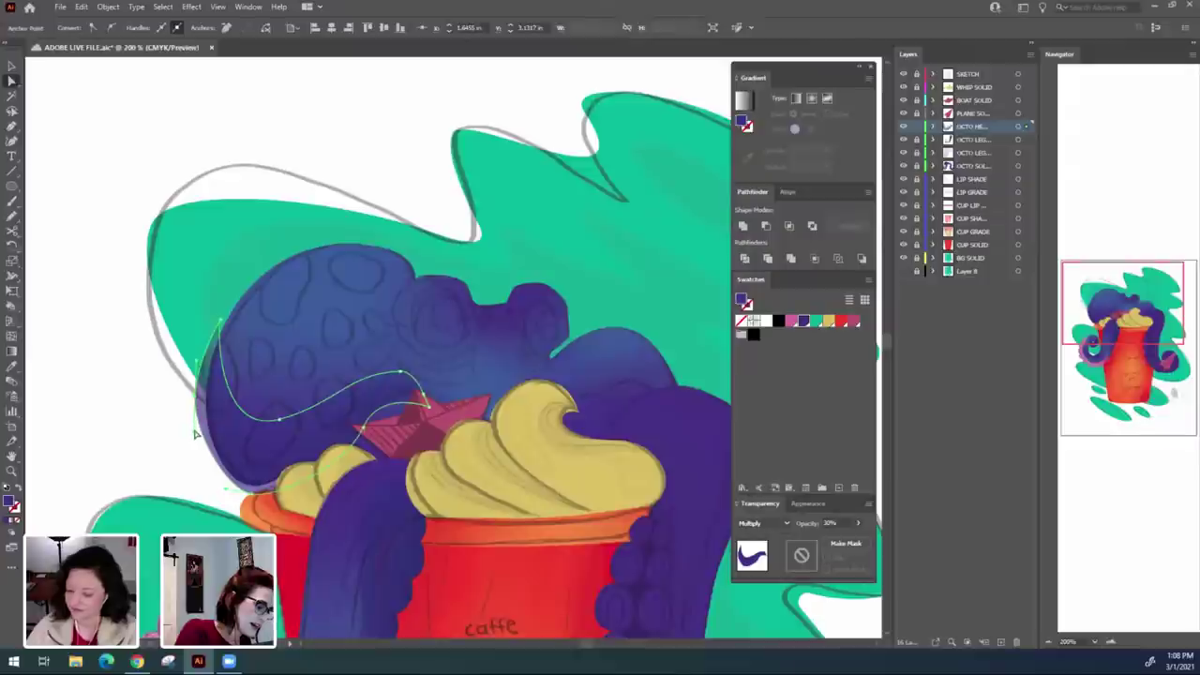
# Fine-tune the curve of the widest shading shape along the outer left edge of the octopus head.
pyautogui.moveTo(195, 434); pyautogui.dragTo(195, 438)
pyautogui.click(197, 468)
pyautogui.moveTo(394, 474); pyautogui.dragTo(385, 442)
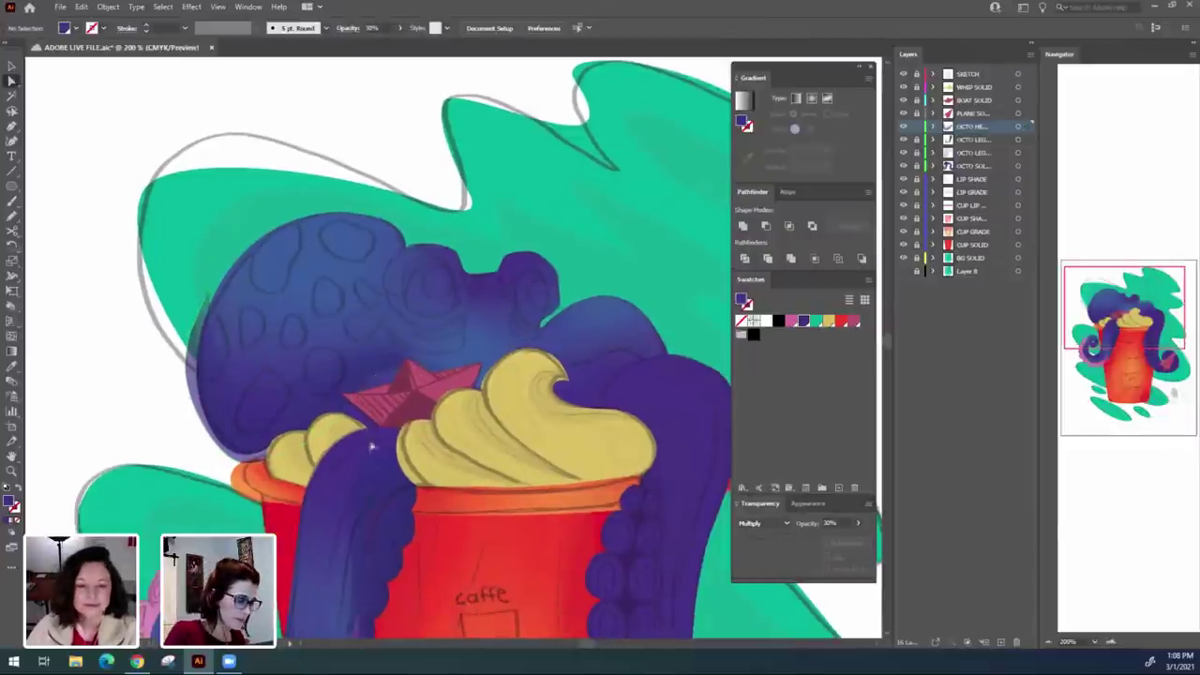
# Send the widest shading shape on the octopus head to the back of its layer.
pyautogui.press('v')
pyautogui.click(433, 433)
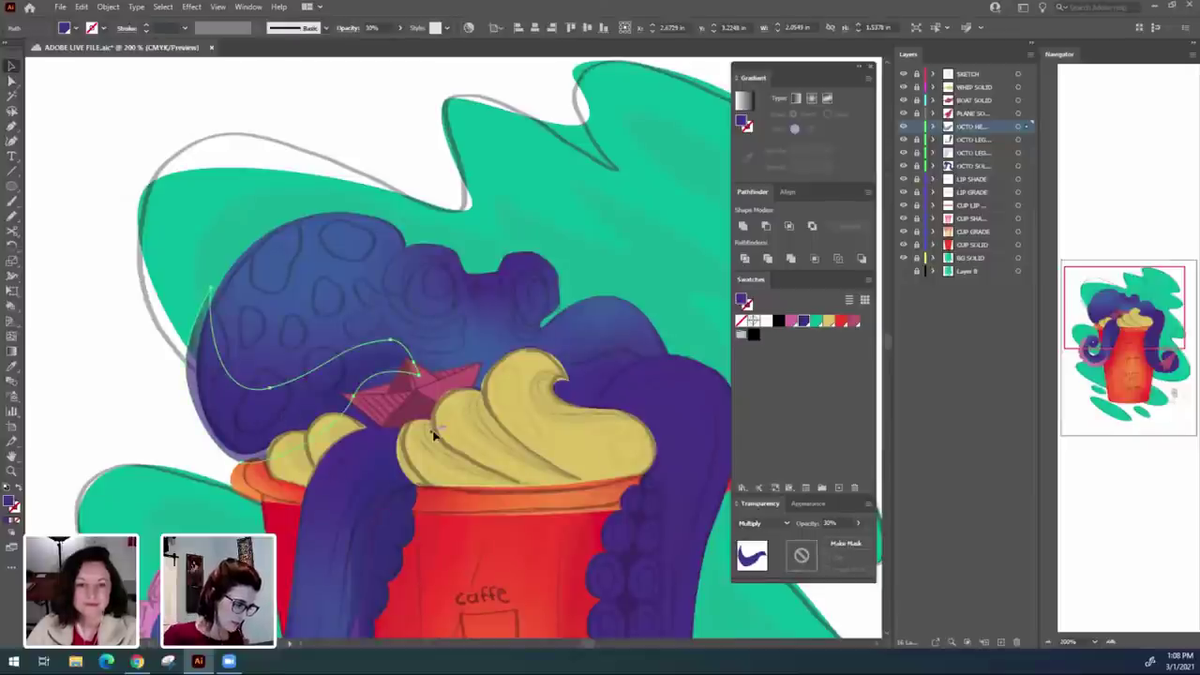
pyautogui.rightClick(304, 433)
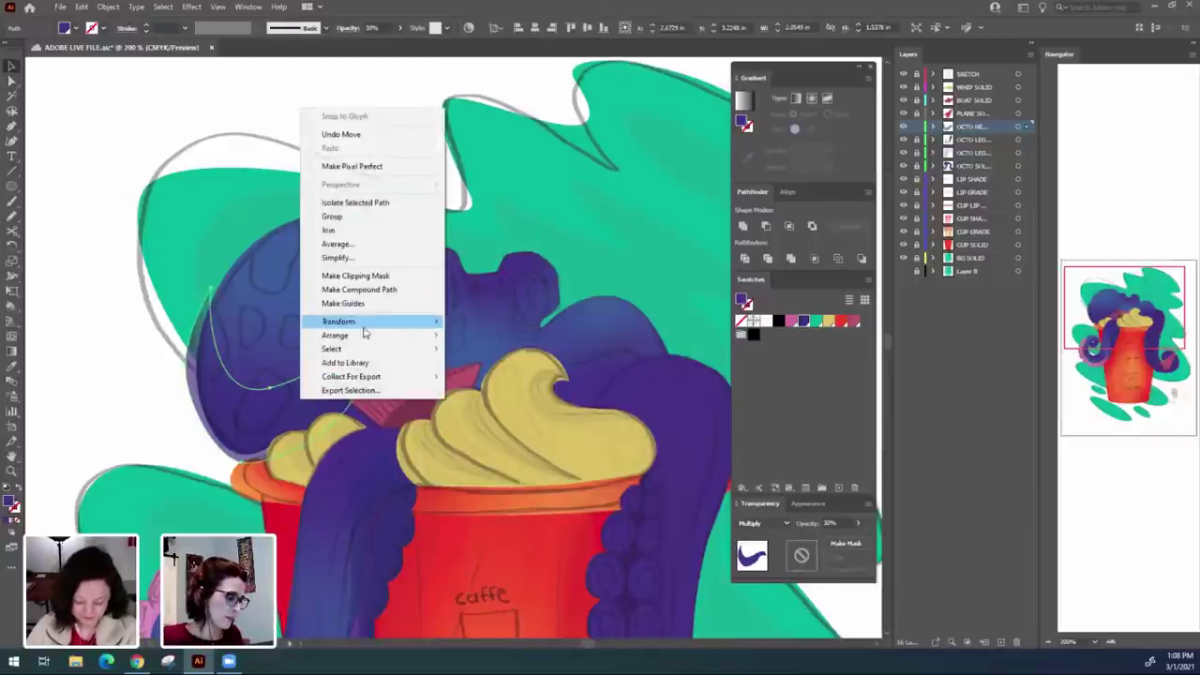
pyautogui.moveTo(369, 336)
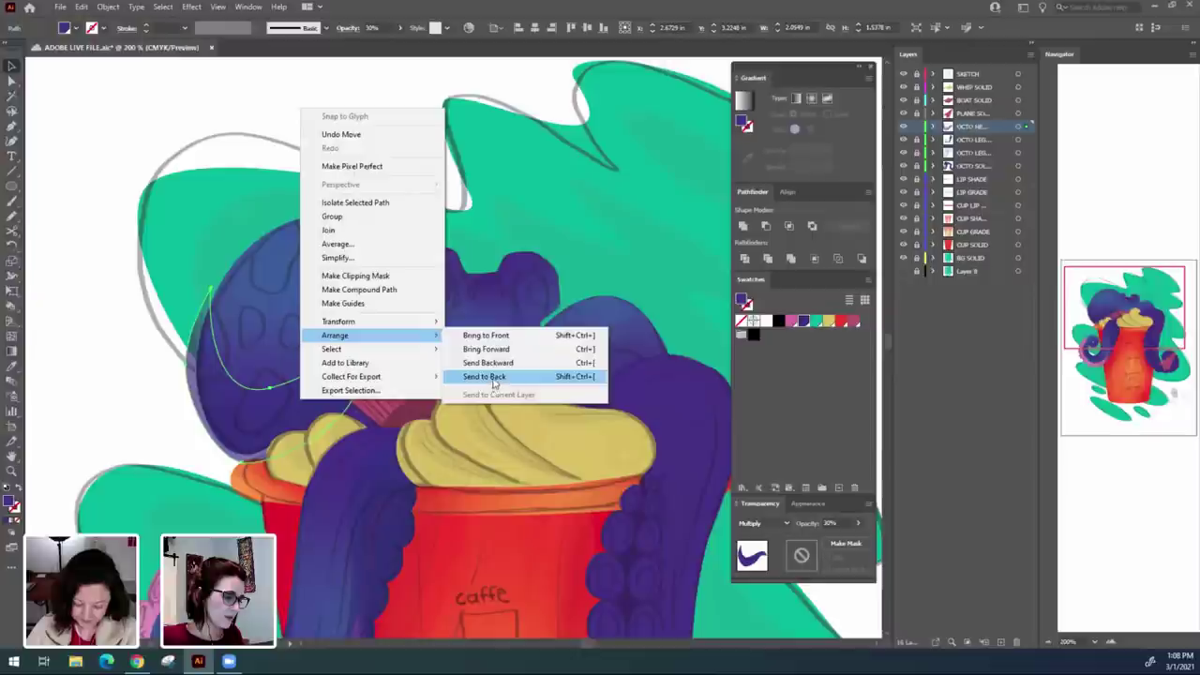
pyautogui.click(497, 376)
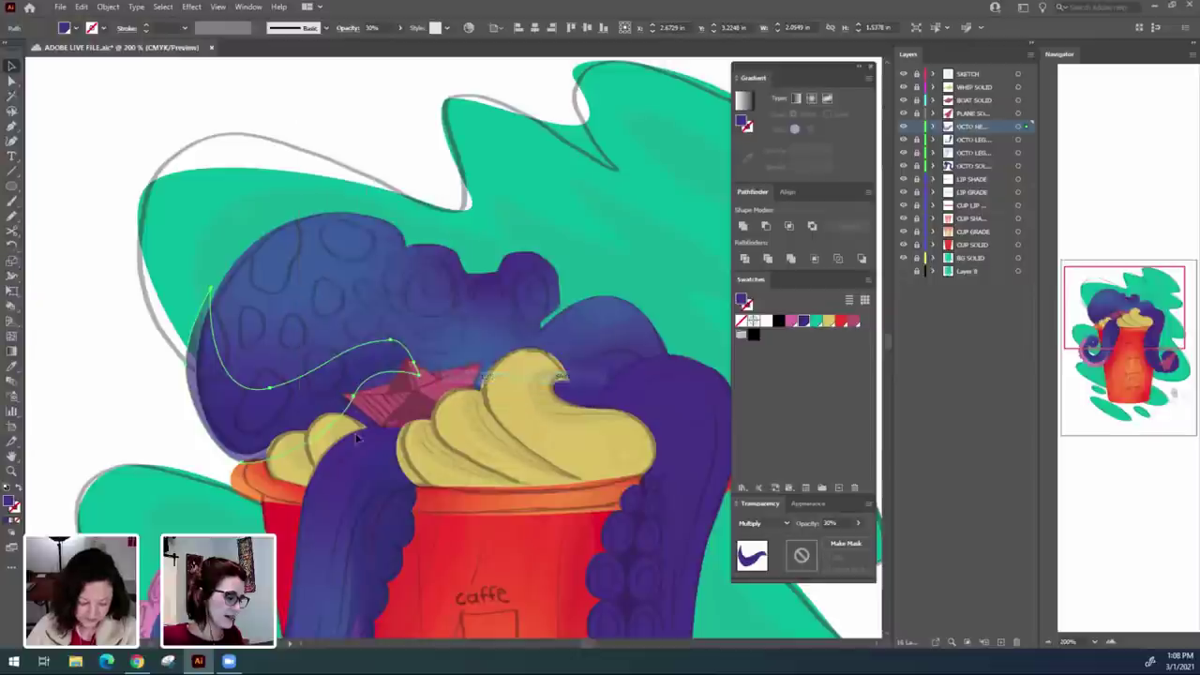
# Send the middle and narrowest shading shapes on the octopus head to the back, one after the other.
pyautogui.rightClick(302, 427)
pyautogui.moveTo(368, 358)
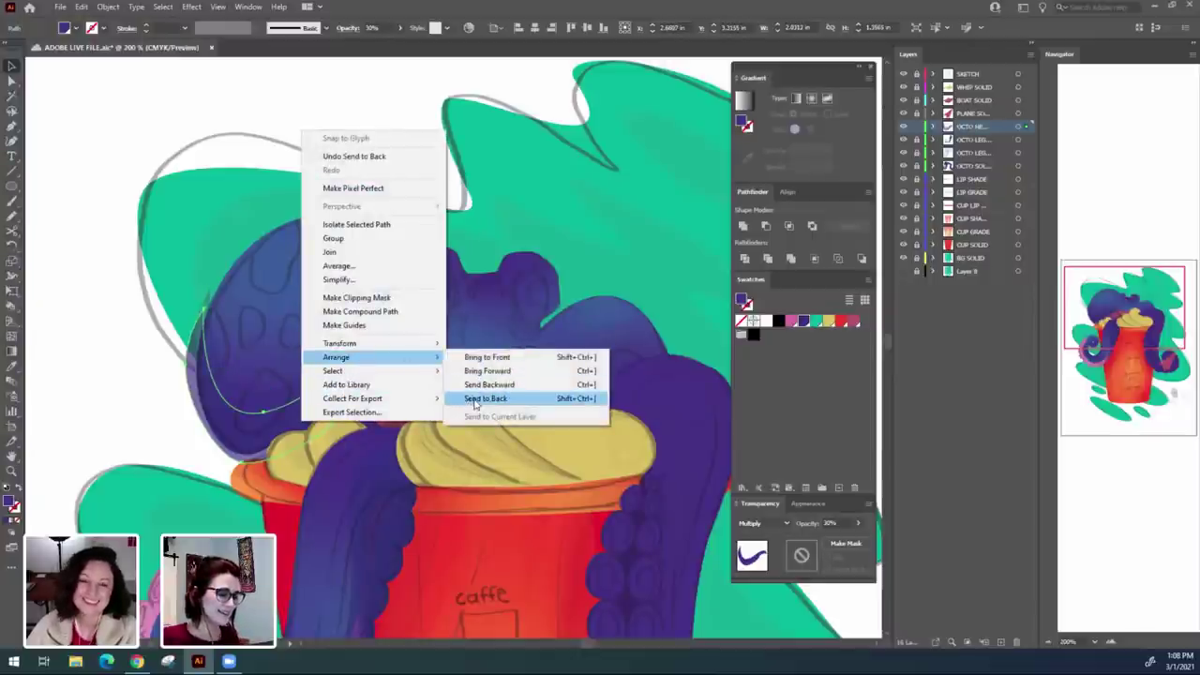
pyautogui.click(486, 399)
pyautogui.rightClick(280, 448)
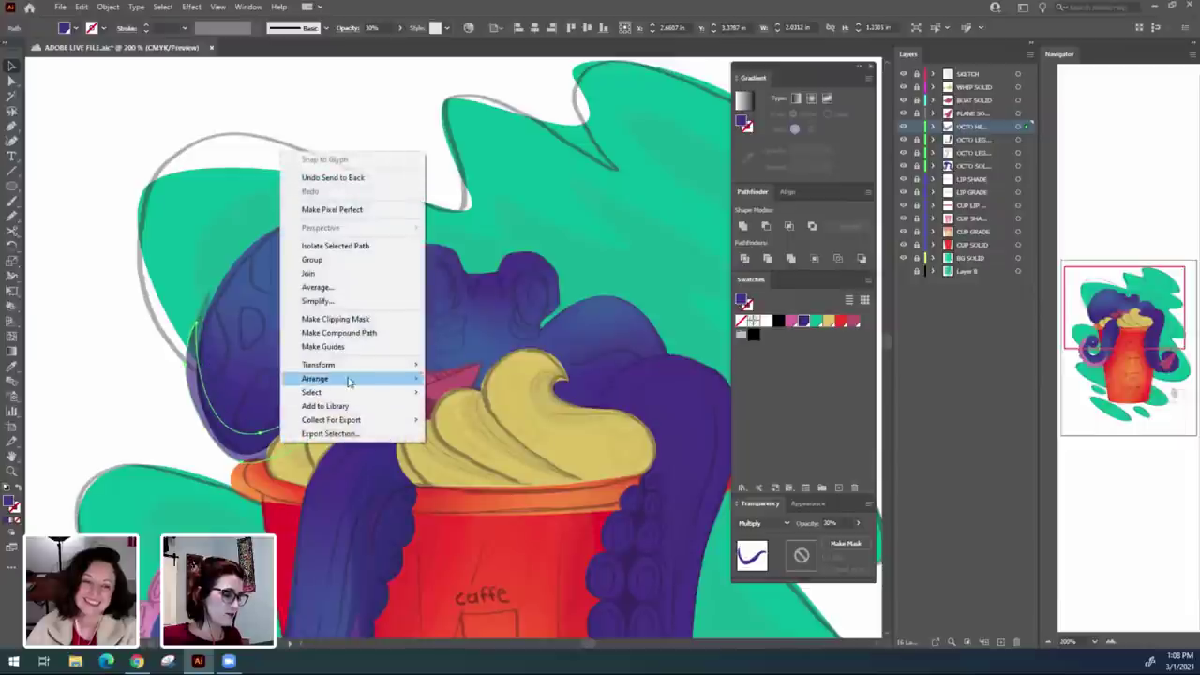
pyautogui.moveTo(348, 379)
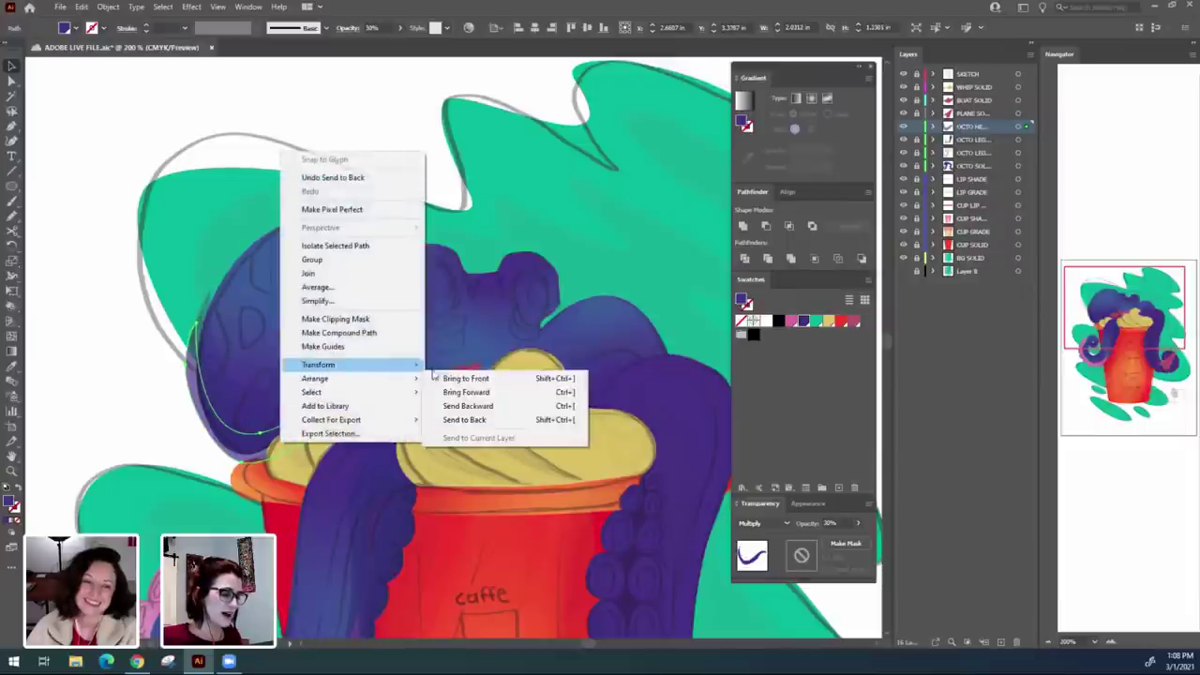
pyautogui.click(473, 421)
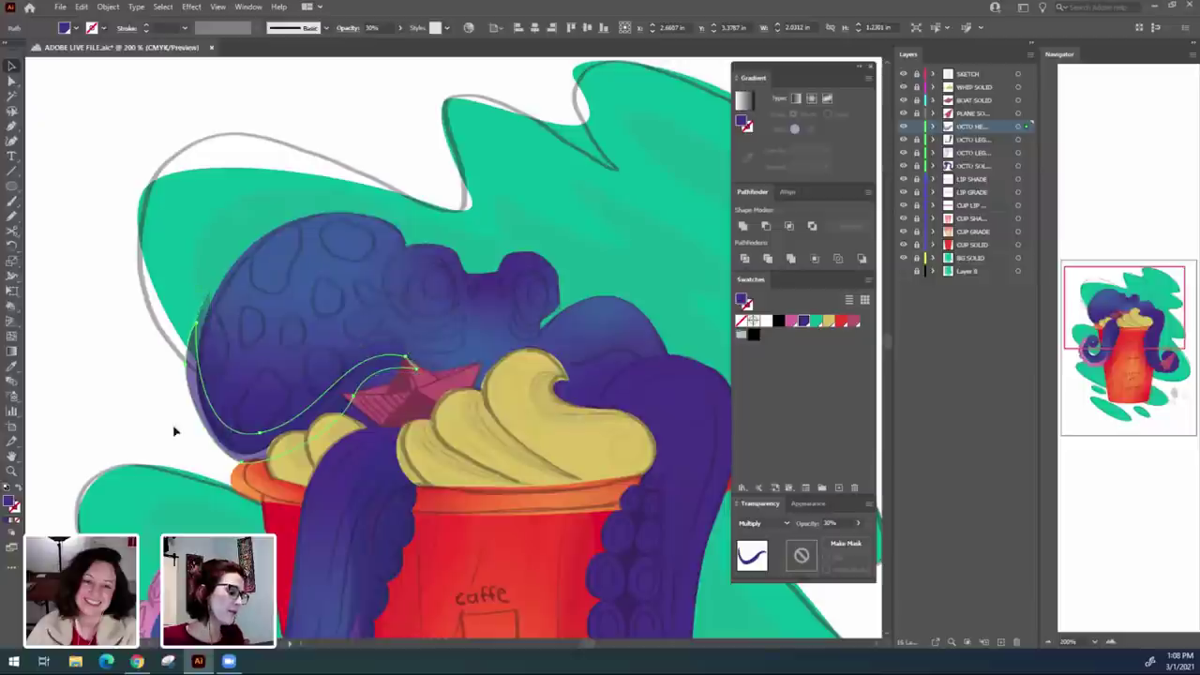
# Bring the widest head shading shape to the front of its layer and clear the selection.
pyautogui.rightClick(265, 446)
pyautogui.moveTo(347, 376)
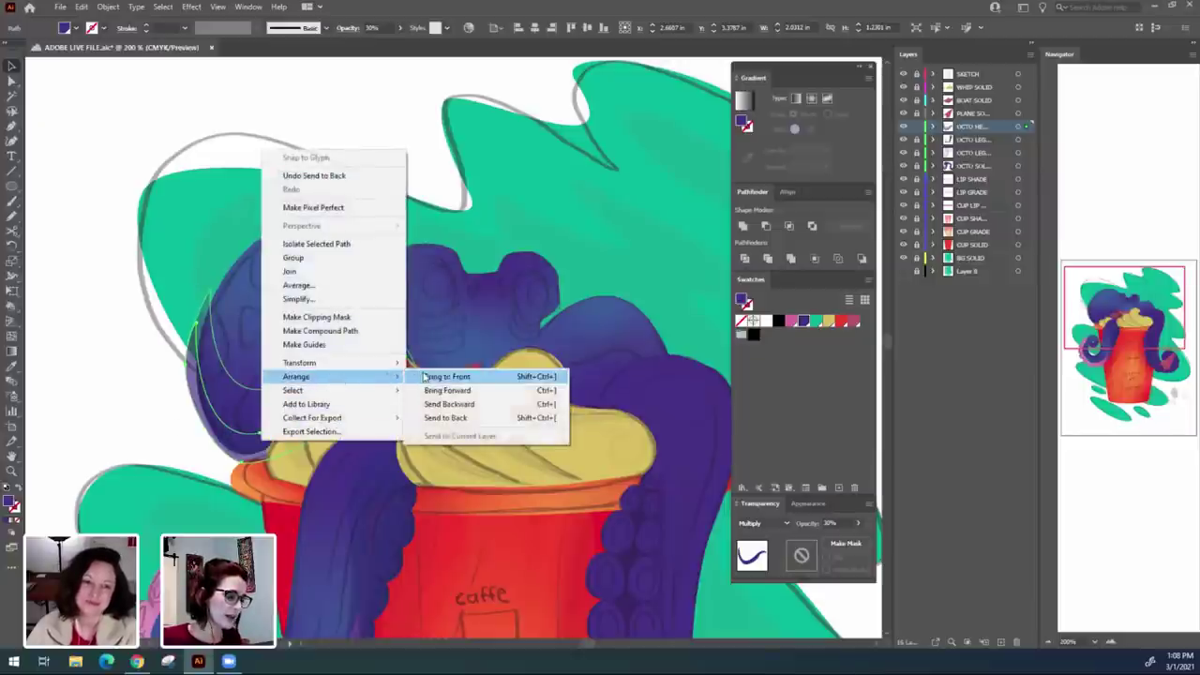
pyautogui.click(440, 376)
pyautogui.click(166, 416)
# Hide the SKETCH layer so the octopus head shading shows without line art.
pyautogui.moveTo(140, 421); pyautogui.dragTo(168, 393)
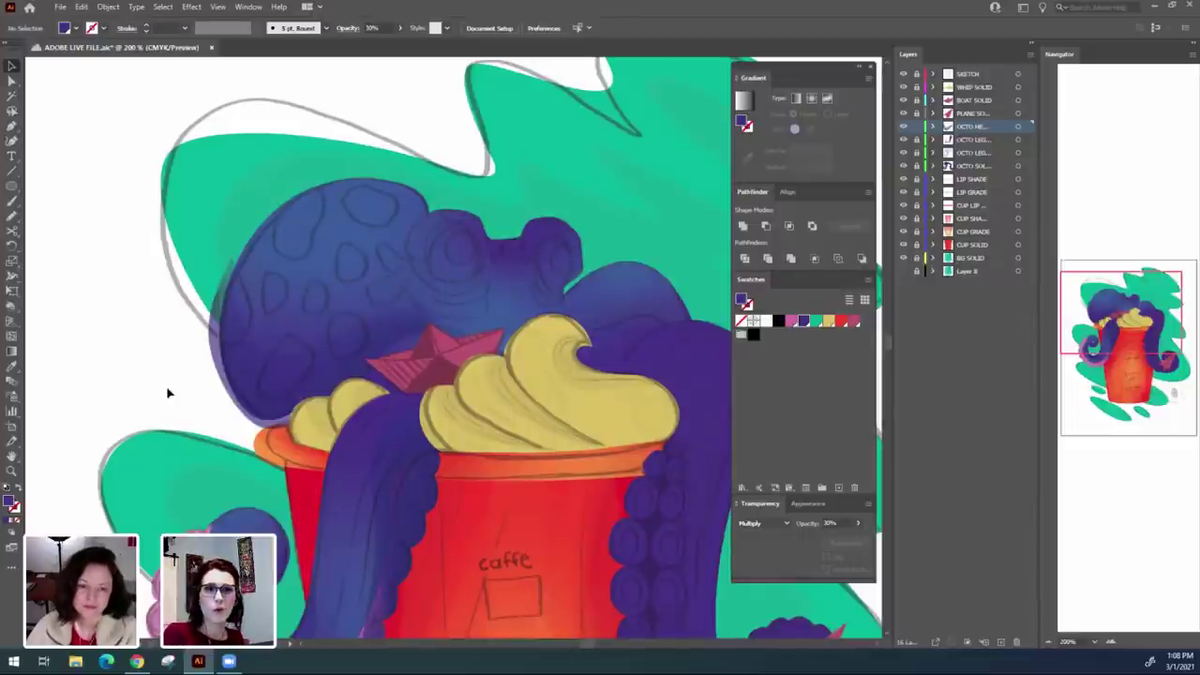
pyautogui.moveTo(425, 508); pyautogui.dragTo(465, 535)
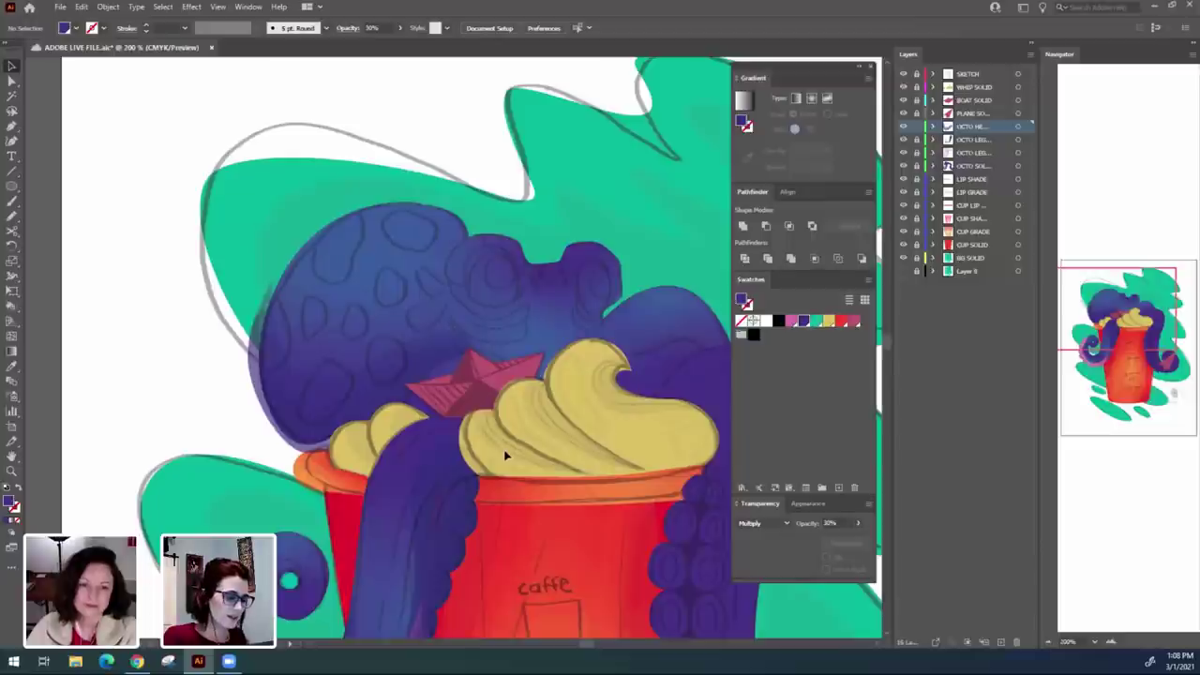
pyautogui.hotkey('ctrl', '+')
pyautogui.moveTo(569, 591)
pyautogui.mouseDown()
pyautogui.moveTo(568, 565)
pyautogui.moveTo(557, 593)
pyautogui.mouseUp()
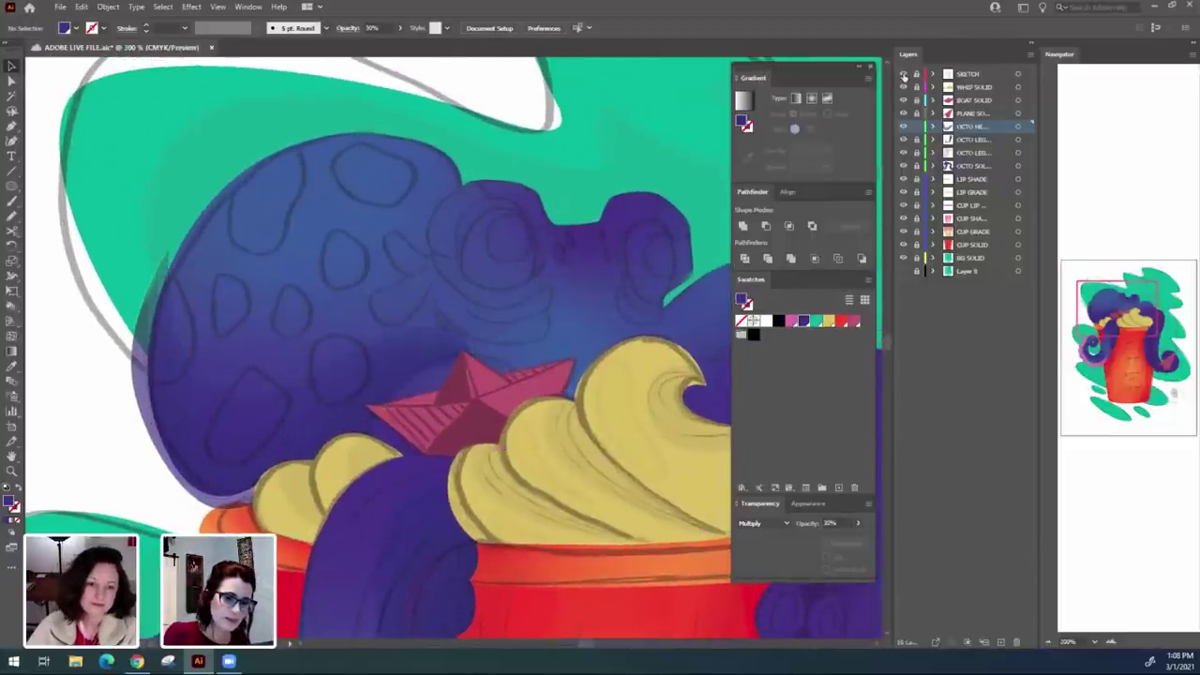
pyautogui.click(904, 75)
# Reshape the lower inner curve of the widest head shading shape beside the pink paper boat.
pyautogui.scroll(-3, 602, 469)
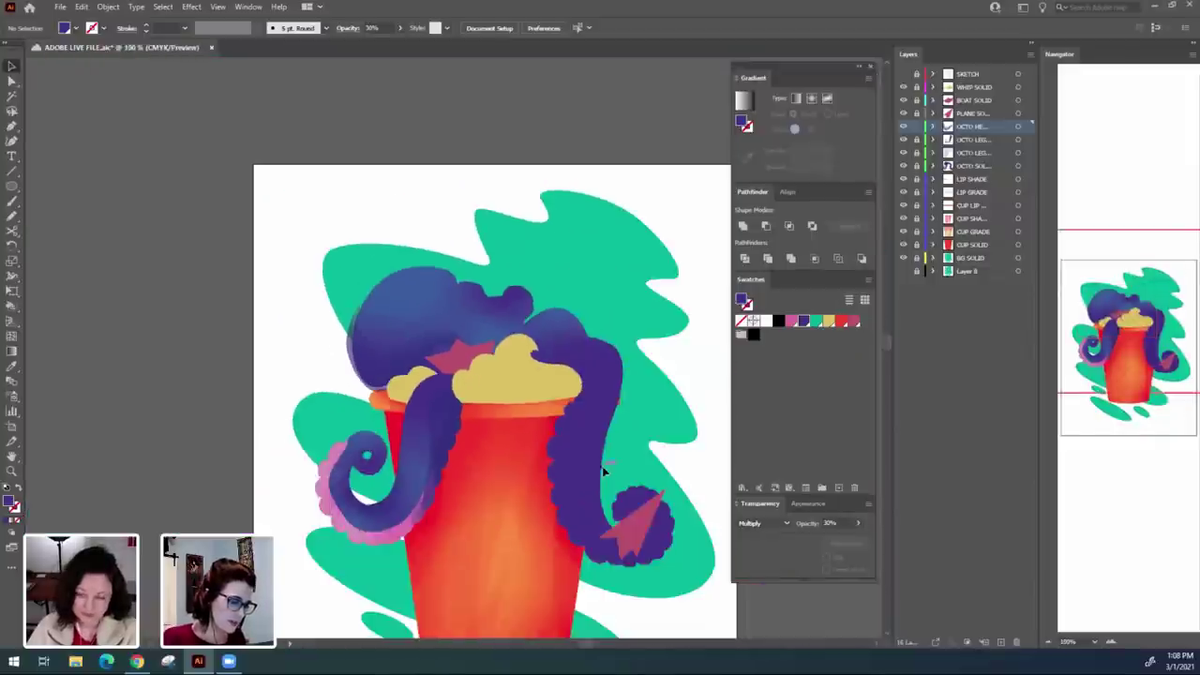
pyautogui.scroll(6, 602, 467)
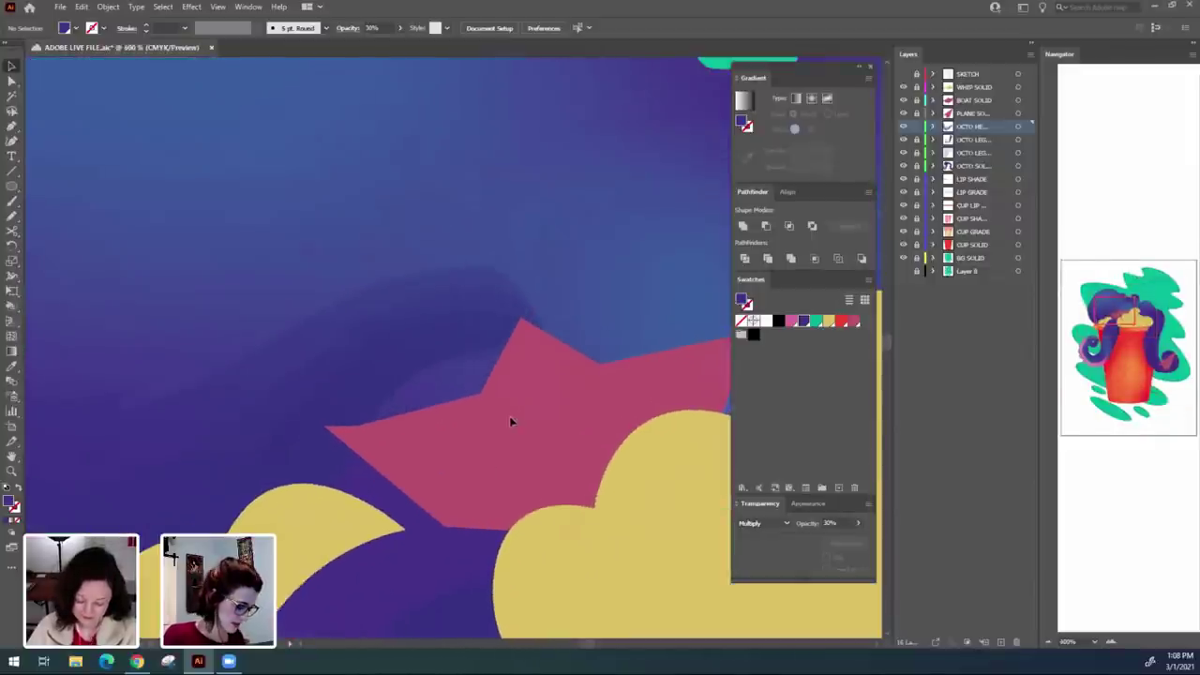
pyautogui.press('a')
pyautogui.moveTo(522, 343); pyautogui.dragTo(562, 374)
pyautogui.moveTo(417, 322); pyautogui.dragTo(447, 287)
pyautogui.moveTo(485, 456); pyautogui.dragTo(528, 387)
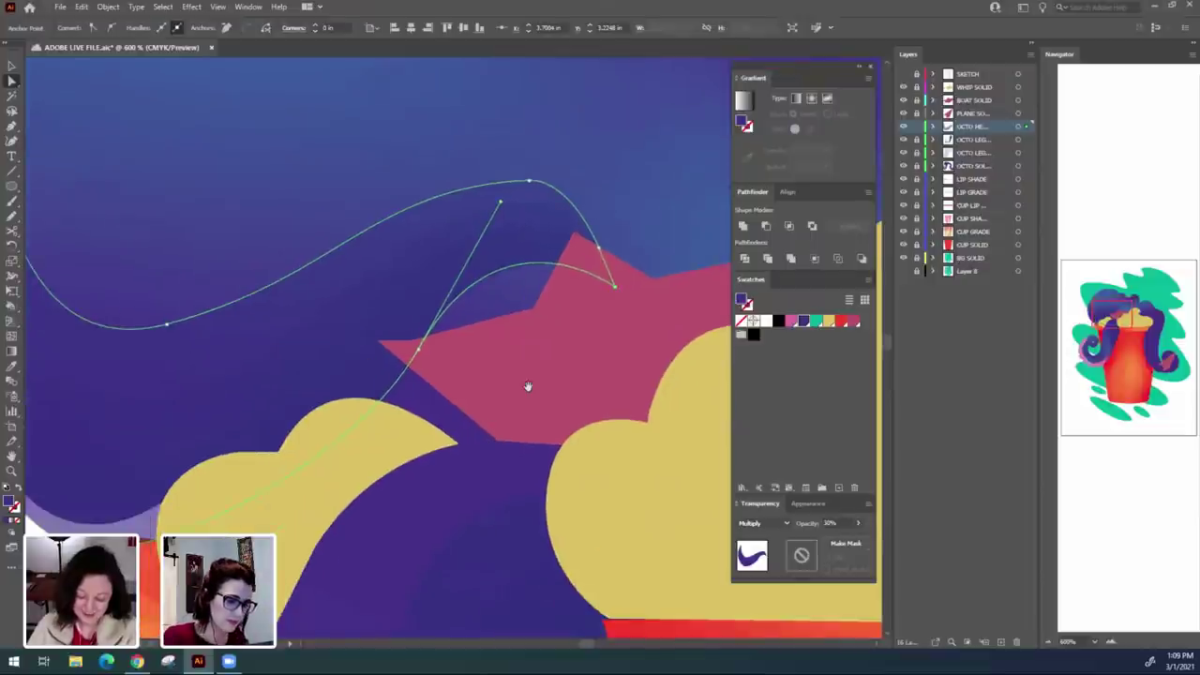
pyautogui.hotkey('ctrl', '-')
pyautogui.hotkey('ctrl', '-')
pyautogui.hotkey('ctrl', '-')
pyautogui.hotkey('ctrl', '-')
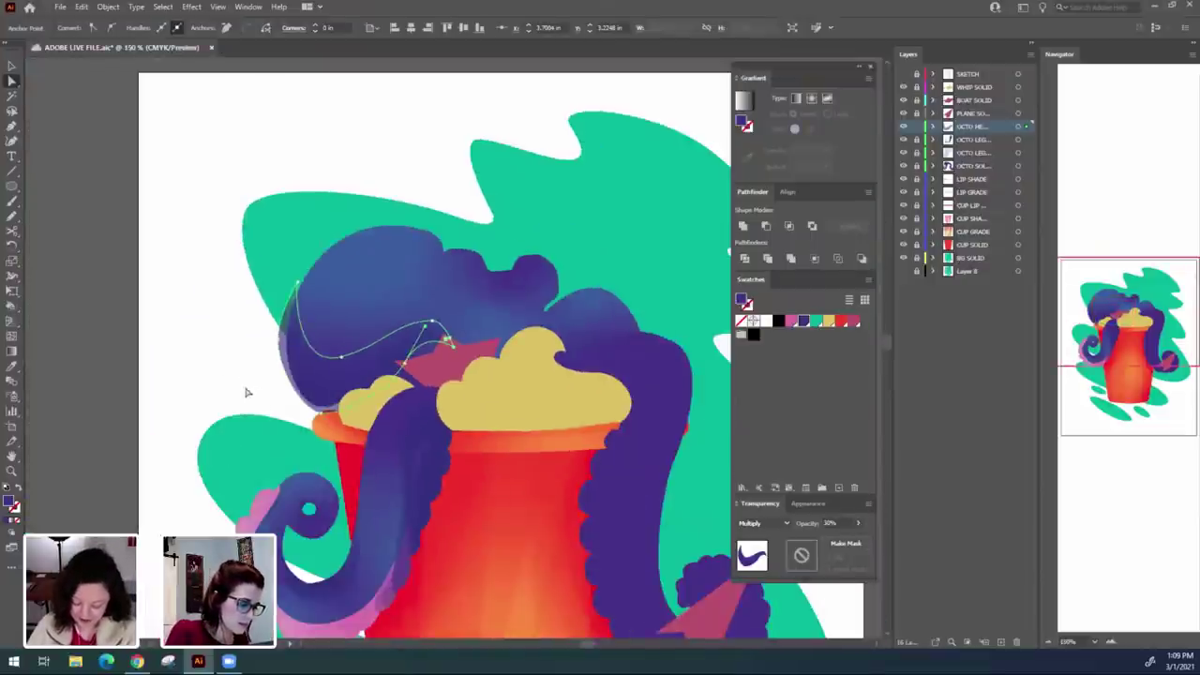
pyautogui.click(247, 391)
# Turn the SKETCH layer back on over the artwork.
pyautogui.moveTo(532, 343); pyautogui.dragTo(533, 380)
pyautogui.hotkey('ctrl', '+')
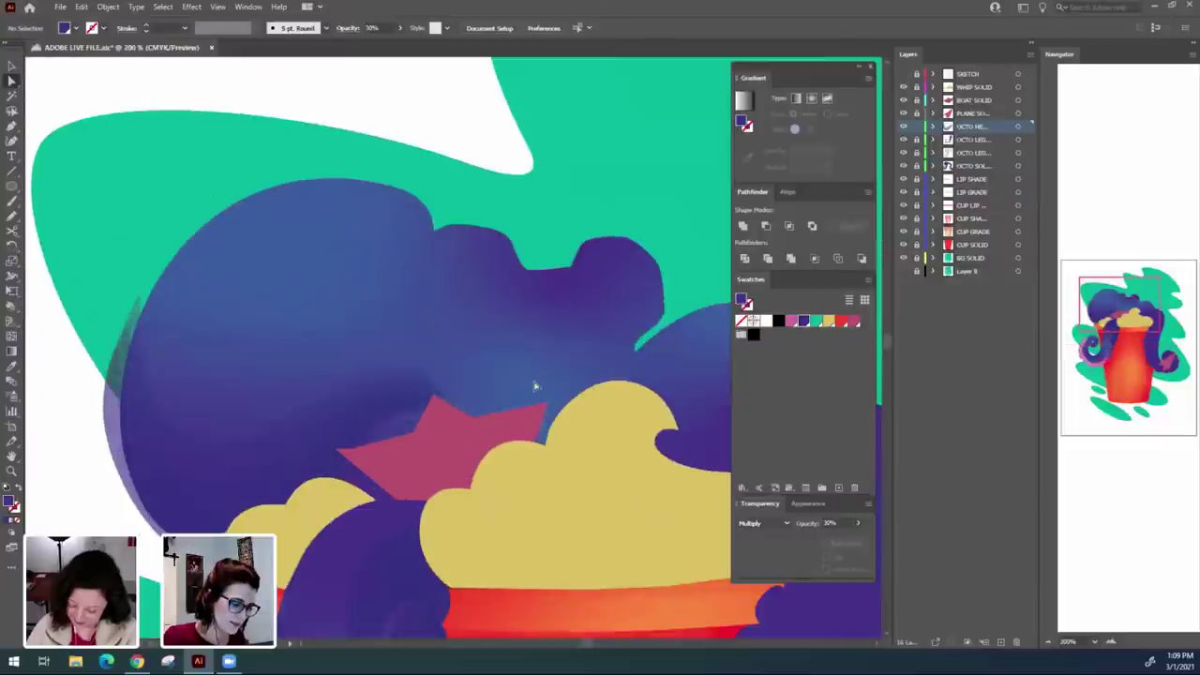
pyautogui.moveTo(567, 529); pyautogui.dragTo(591, 498)
pyautogui.hotkey('ctrl', '-')
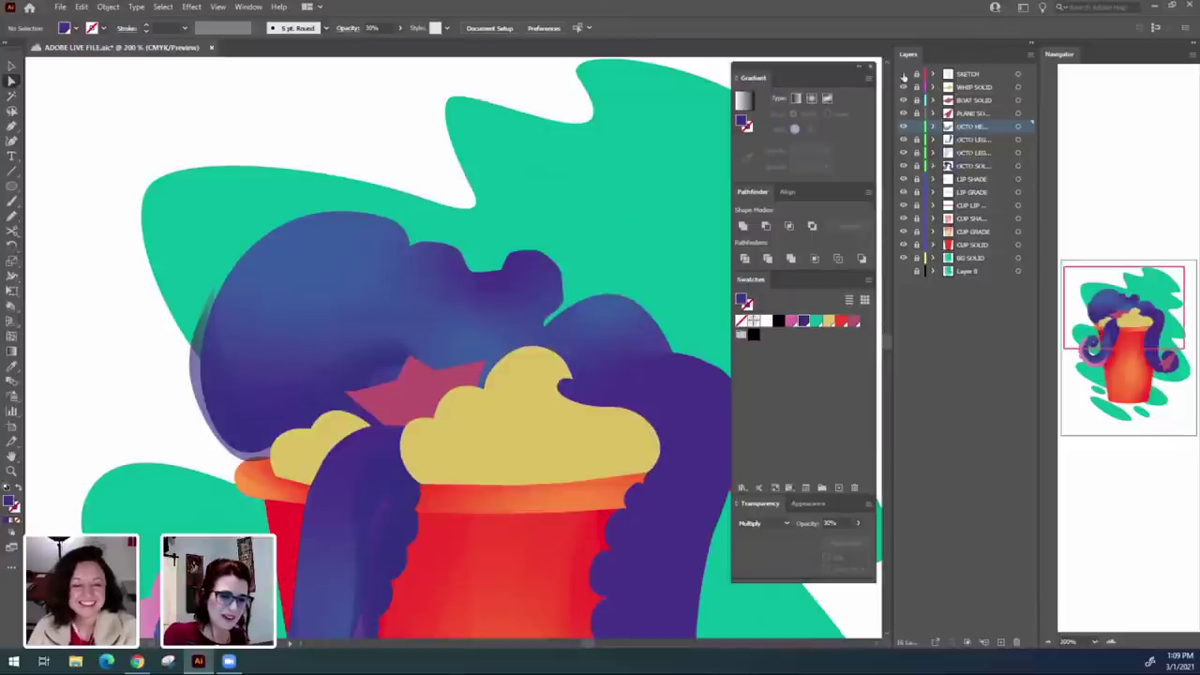
pyautogui.click(904, 74)
# Set the opacity of the narrowest octopus head shading shape to 50%.
pyautogui.moveTo(653, 373); pyautogui.dragTo(630, 399)
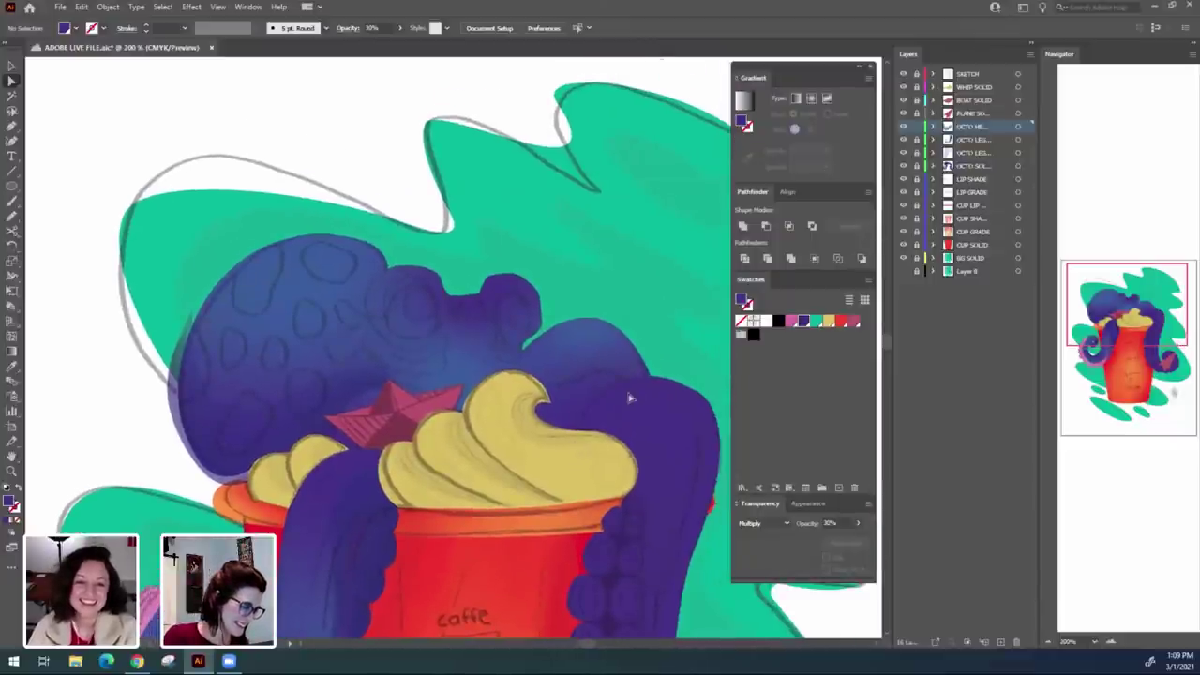
pyautogui.hotkey('ctrl', '+')
pyautogui.moveTo(614, 503); pyautogui.dragTo(591, 528)
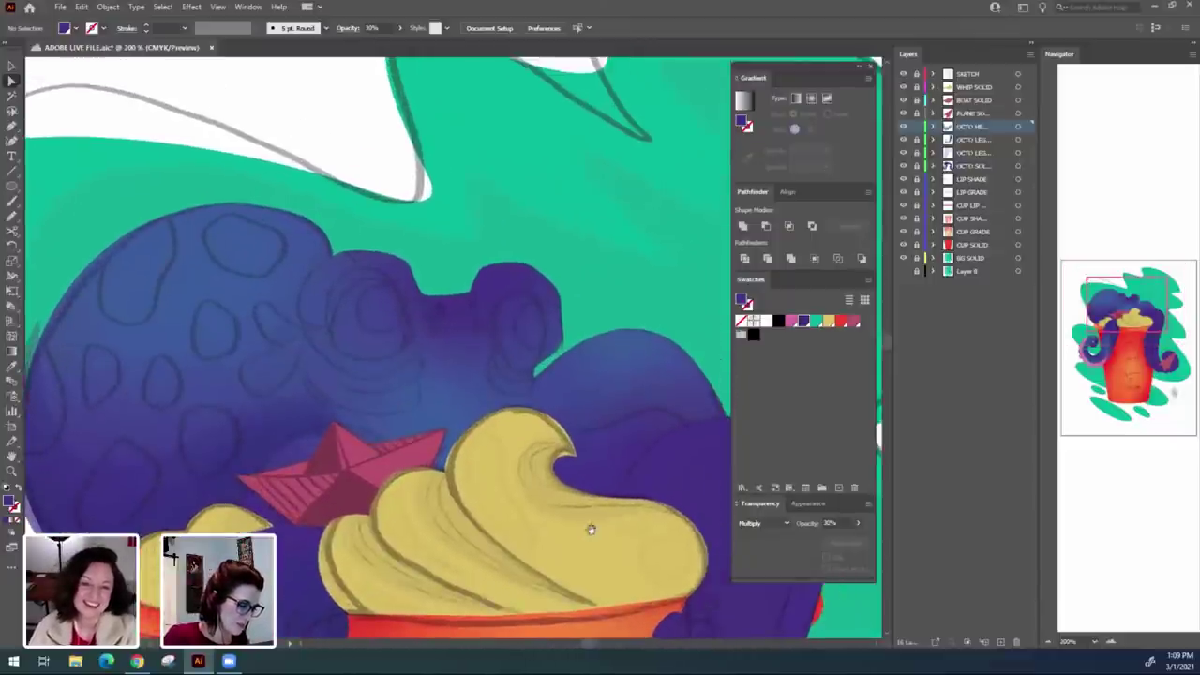
pyautogui.click(241, 479)
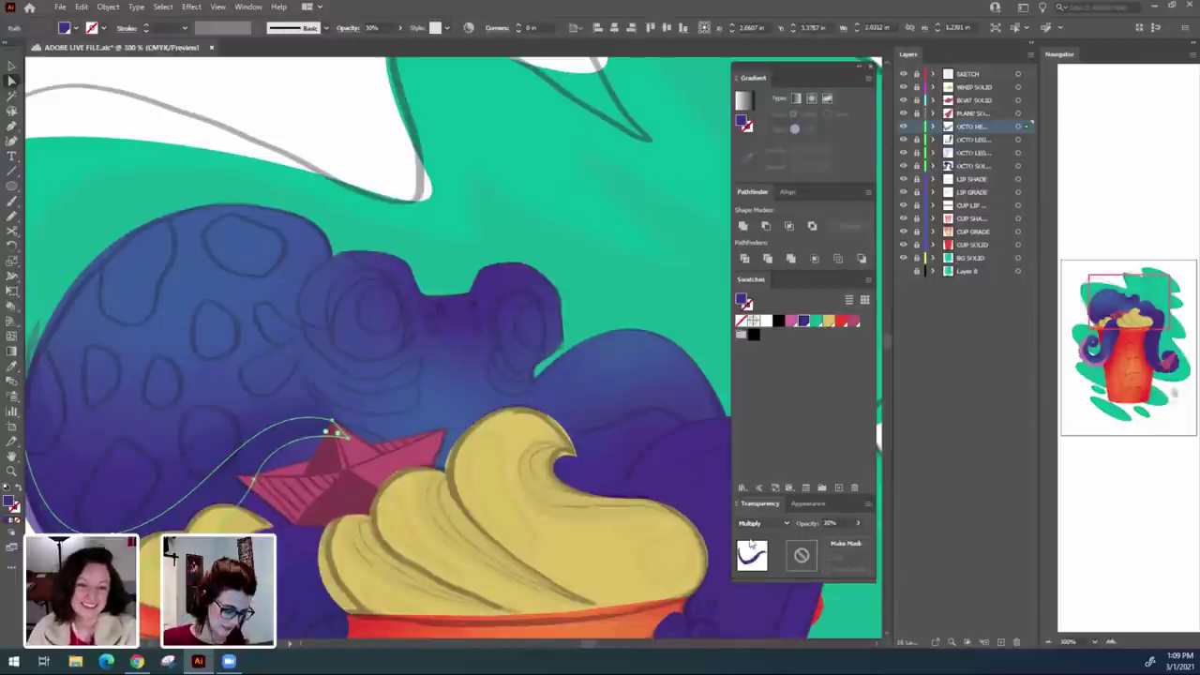
pyautogui.press('v')
pyautogui.click(450, 530)
pyautogui.click(262, 463)
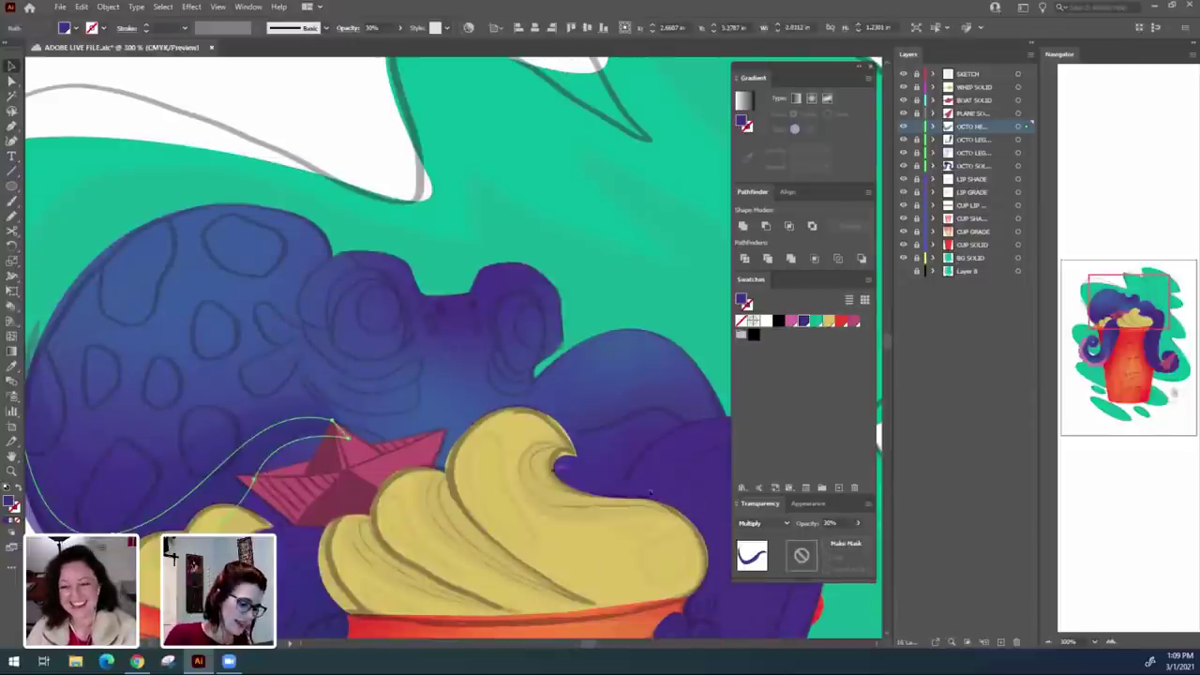
pyautogui.click(834, 523)
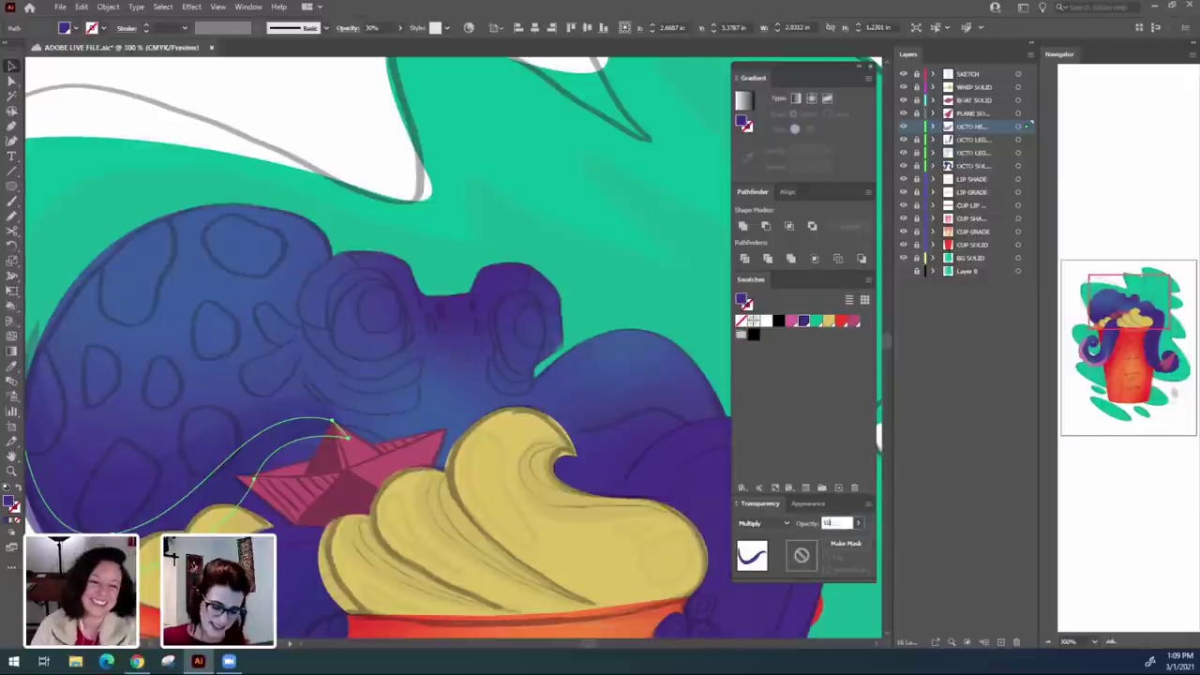
pyautogui.write('50')
pyautogui.press('Return')
pyautogui.click(503, 523)
# Compare the head shading with the SKETCH layer hidden and shown.
pyautogui.moveTo(500, 525); pyautogui.dragTo(596, 471)
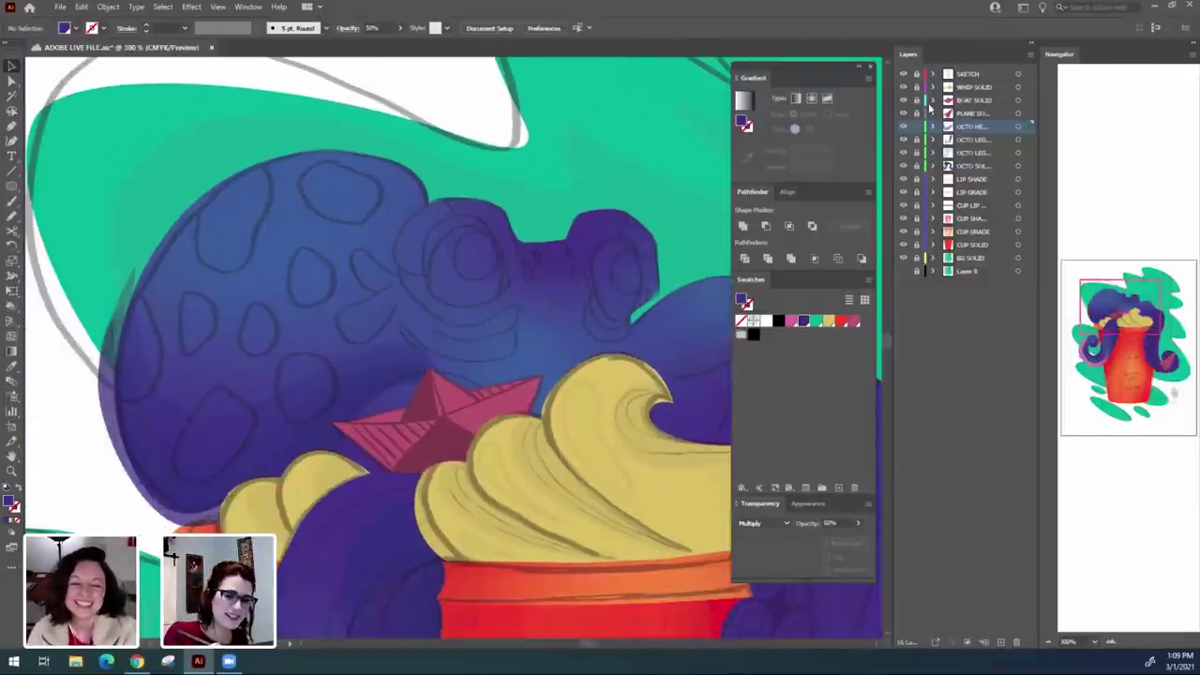
pyautogui.click(903, 74)
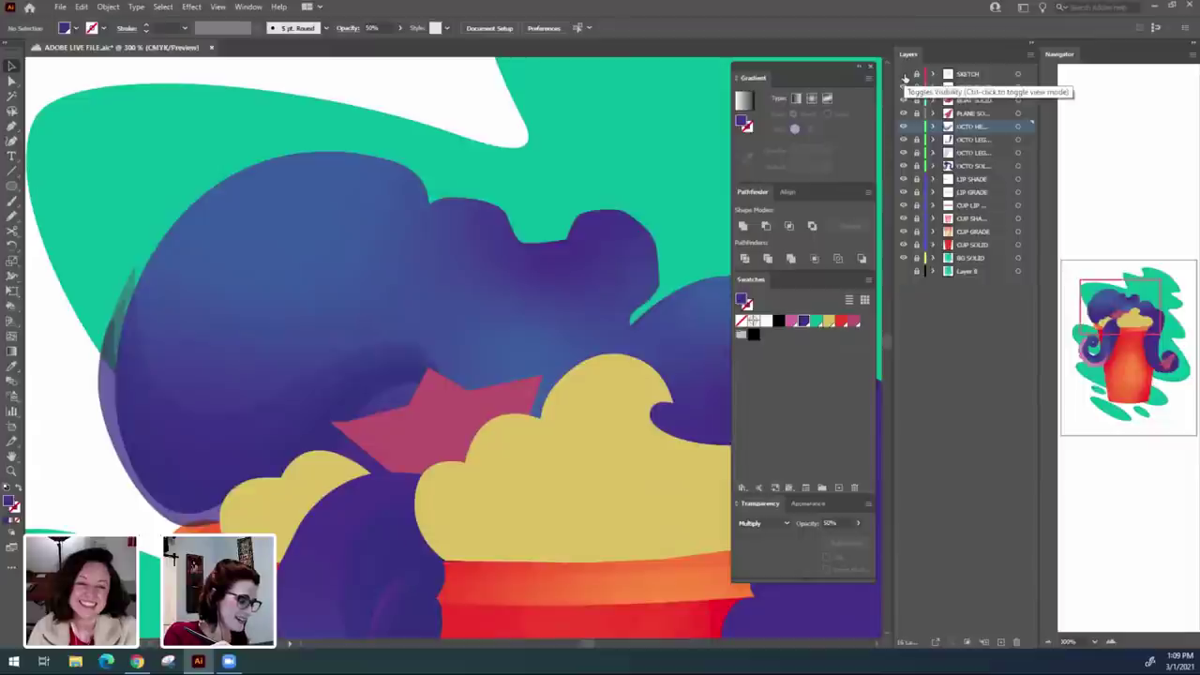
pyautogui.click(903, 74)
# Adjust the upper curve of the widest head shading shape just above the paper boat.
pyautogui.moveTo(719, 407); pyautogui.dragTo(642, 468)
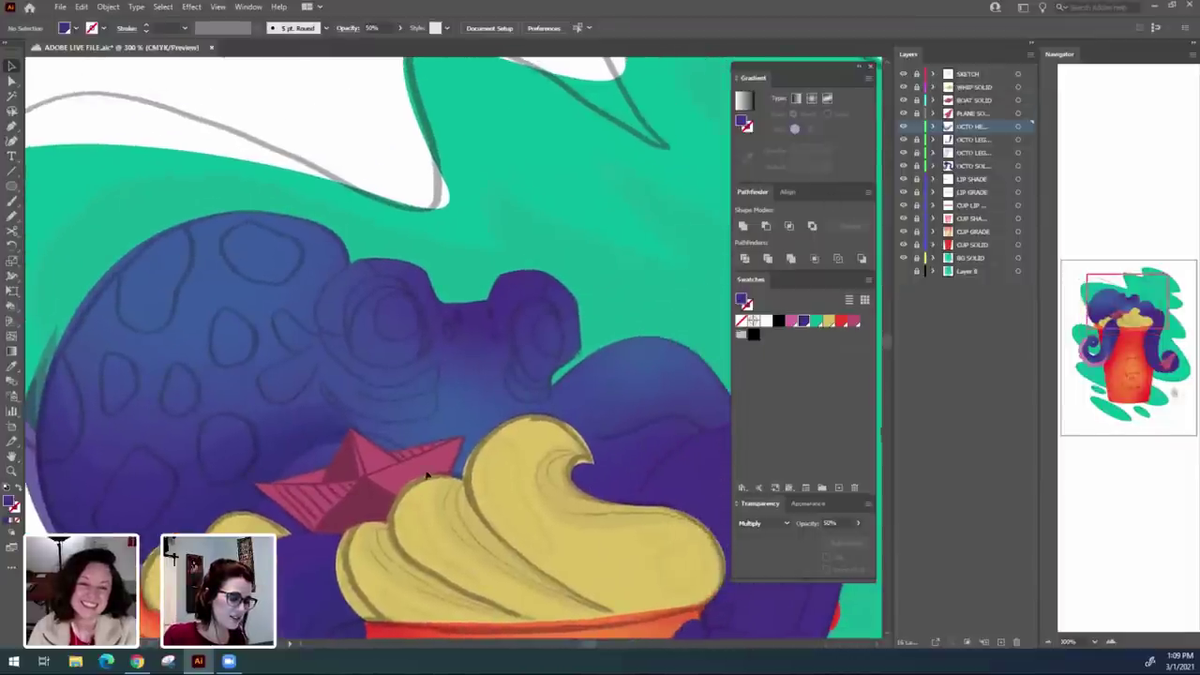
pyautogui.click(346, 411)
pyautogui.press('a')
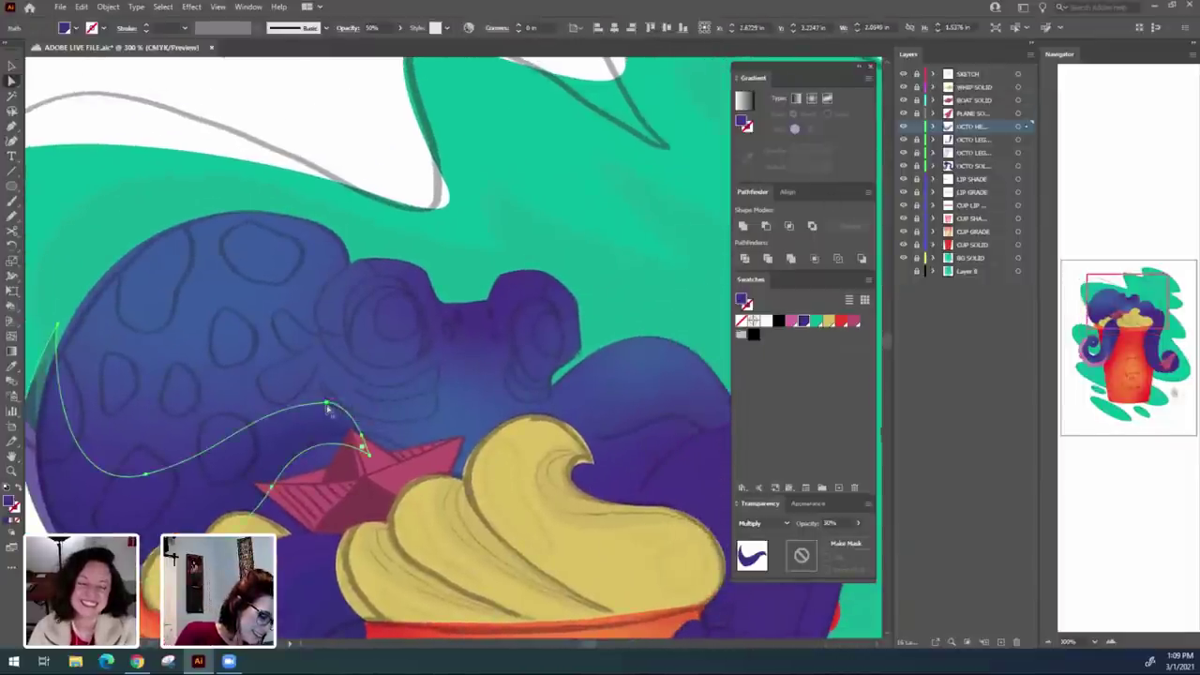
pyautogui.click(327, 404)
pyautogui.moveTo(327, 405); pyautogui.dragTo(320, 411)
pyautogui.moveTo(317, 414); pyautogui.dragTo(367, 438)
pyautogui.click(413, 514)
# Draw a closed crescent shading shape with the Pen tool along the back of the octopus's left eye bump.
pyautogui.moveTo(720, 356); pyautogui.dragTo(664, 388)
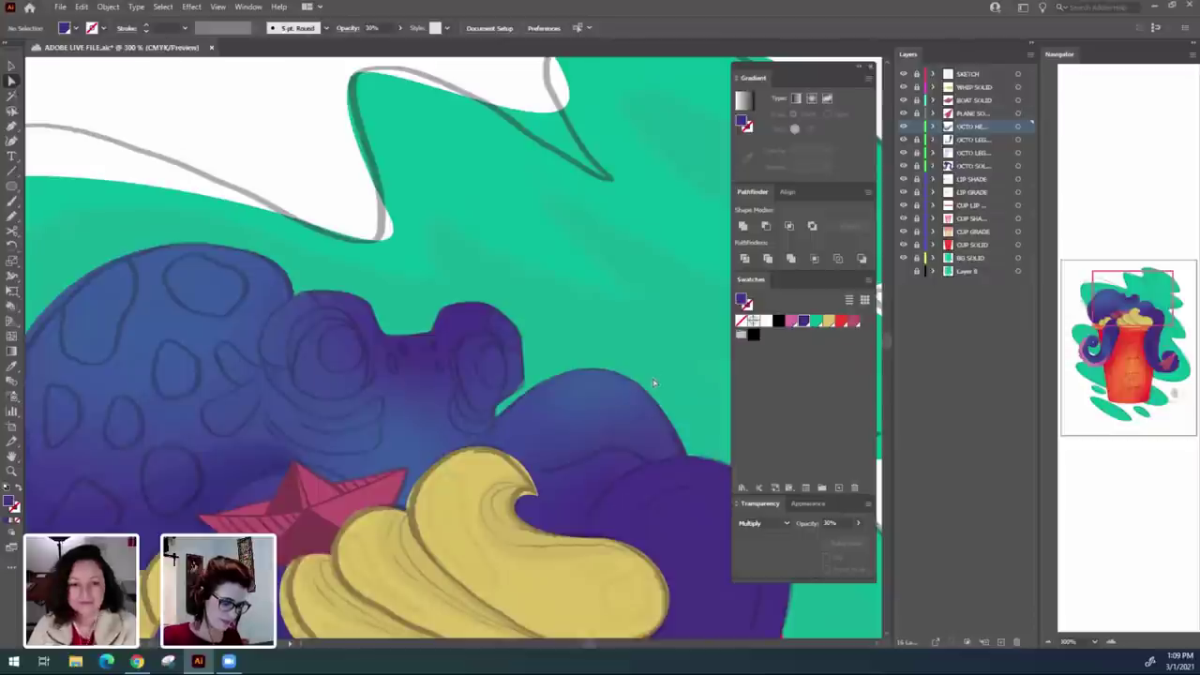
pyautogui.press('p')
pyautogui.hscroll(-3, 415, 443)
pyautogui.scroll(2, 416, 443)
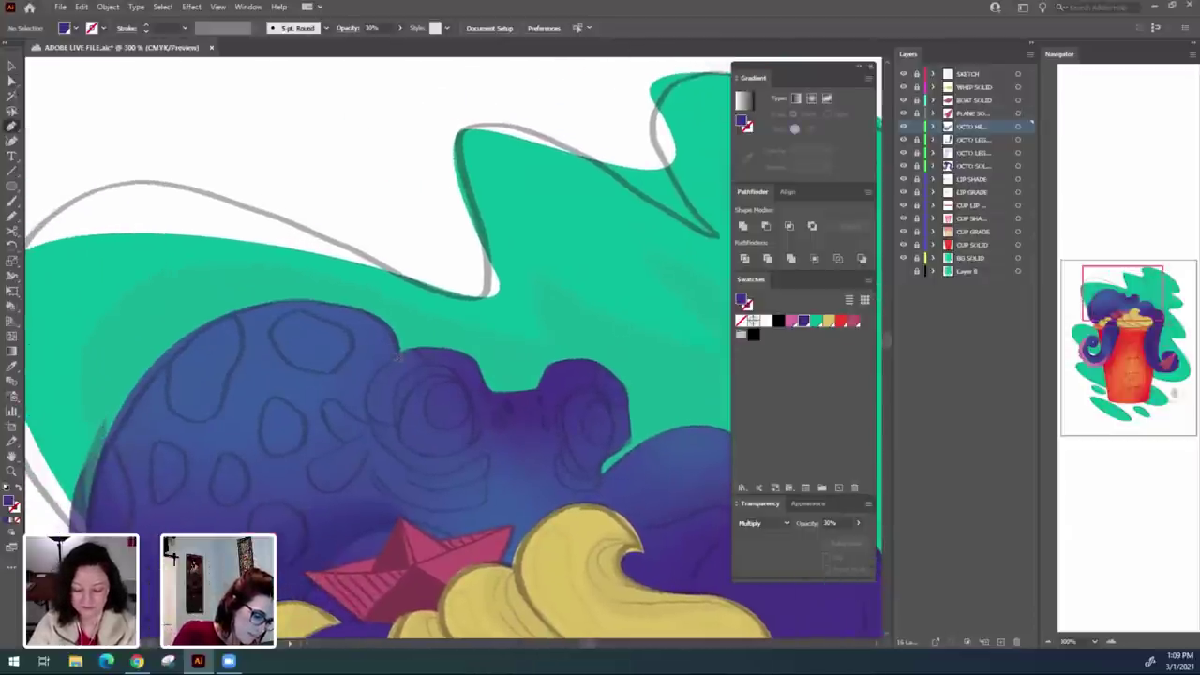
pyautogui.click(399, 354)
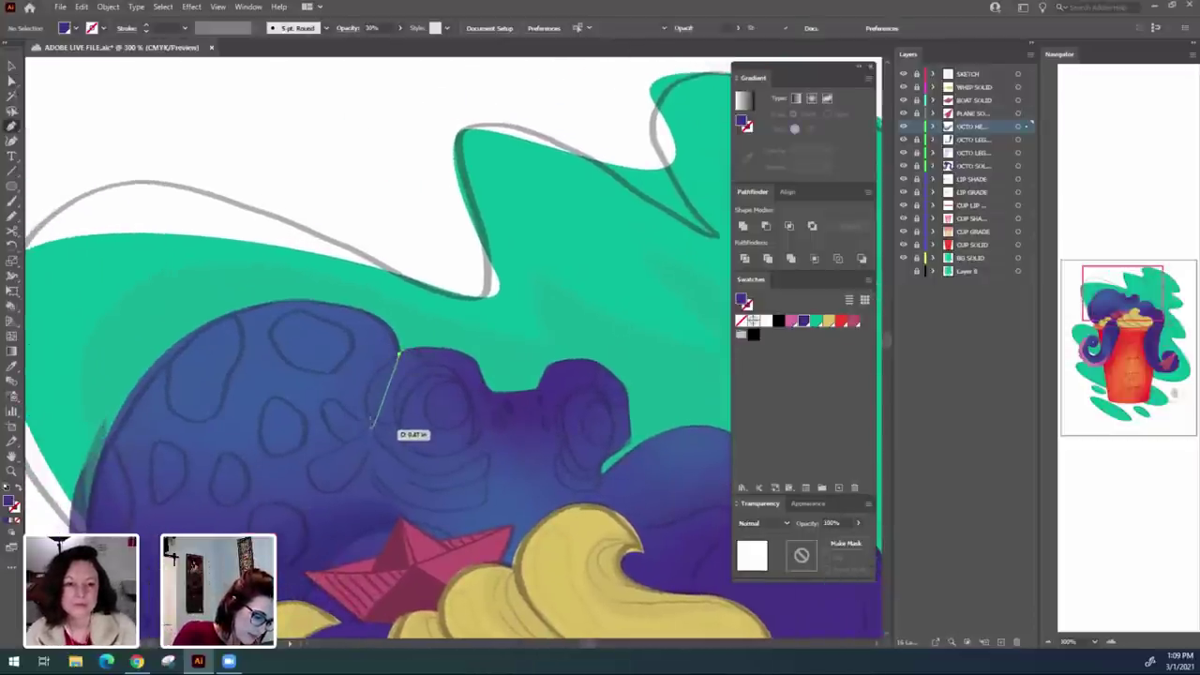
pyautogui.moveTo(369, 414); pyautogui.dragTo(381, 452)
pyautogui.click(368, 414)
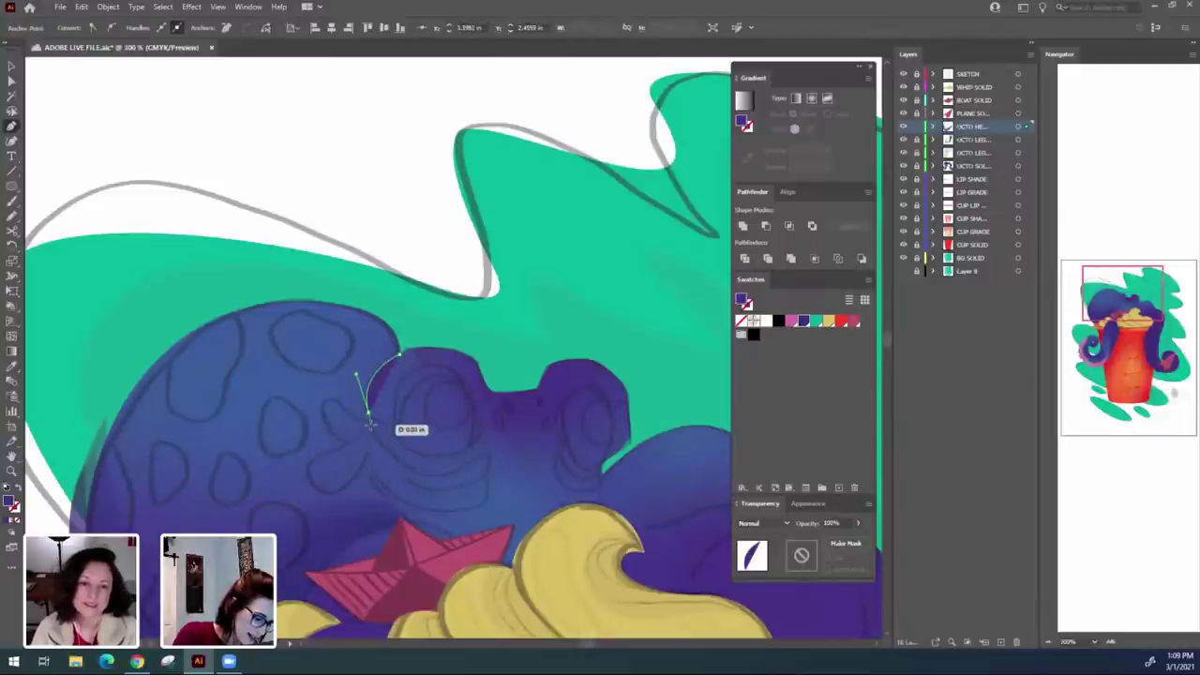
pyautogui.click(370, 424)
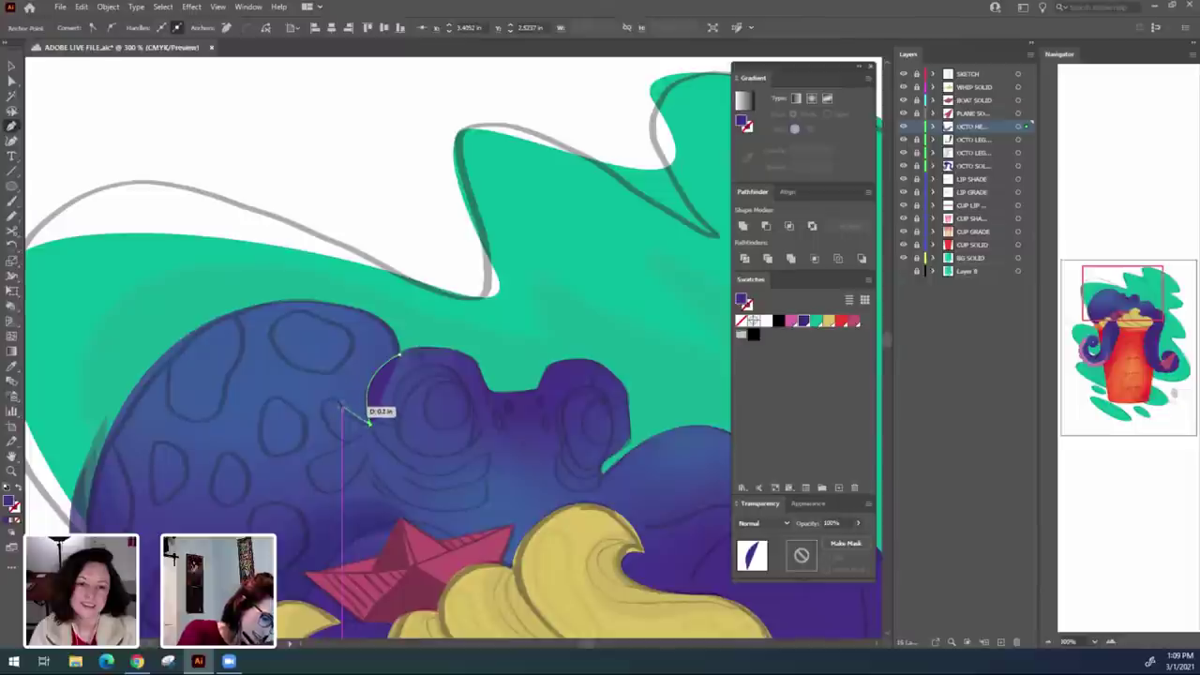
pyautogui.moveTo(342, 404); pyautogui.dragTo(341, 408)
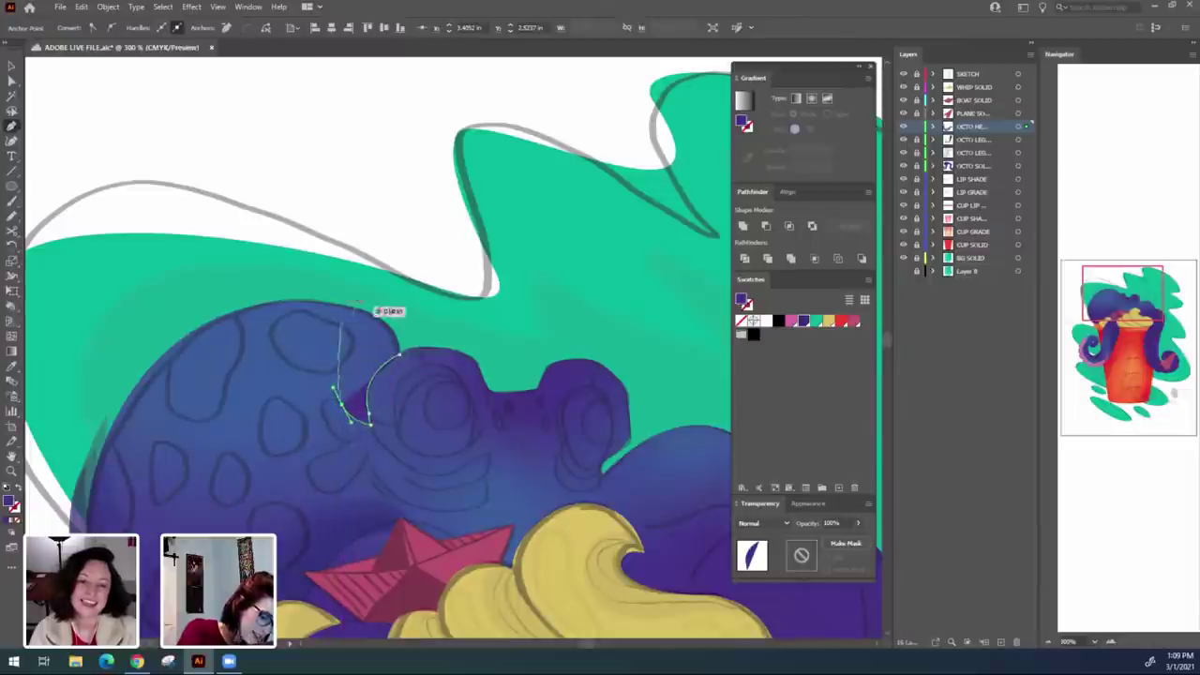
pyautogui.moveTo(395, 357)
pyautogui.mouseDown()
pyautogui.moveTo(450, 352)
pyautogui.moveTo(396, 354)
pyautogui.mouseUp()
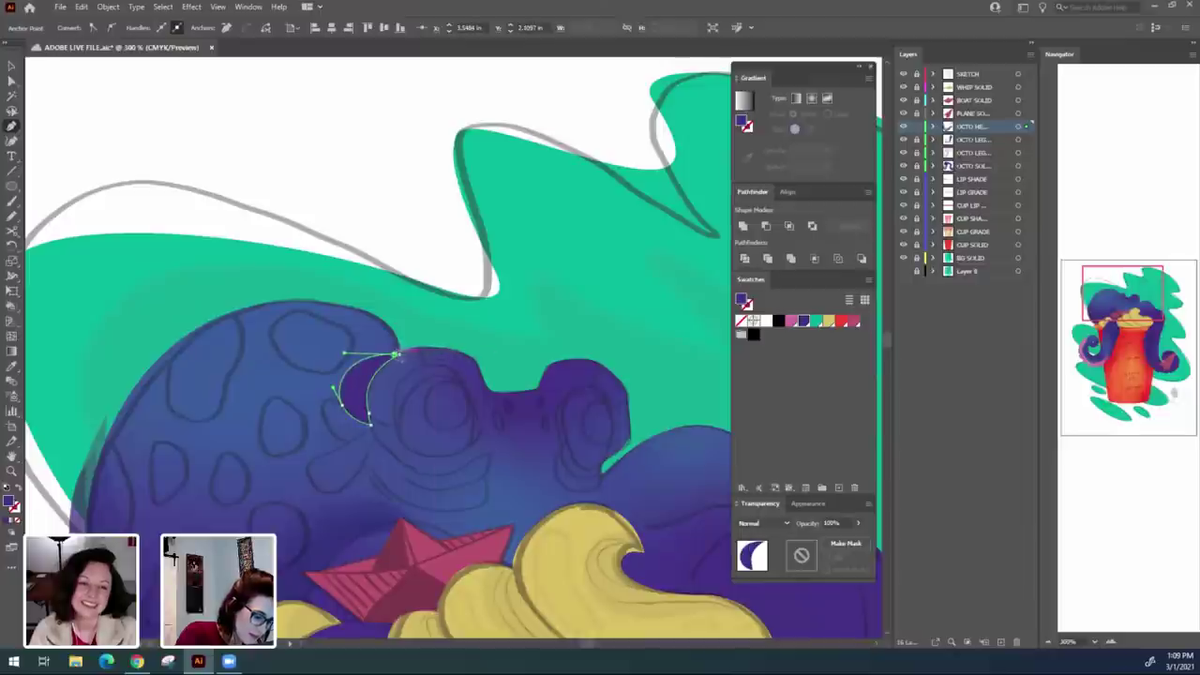
# Set the crescent shading shape behind the left eye bump to Multiply blending at 30% opacity.
pyautogui.click(777, 526)
pyautogui.click(779, 320)
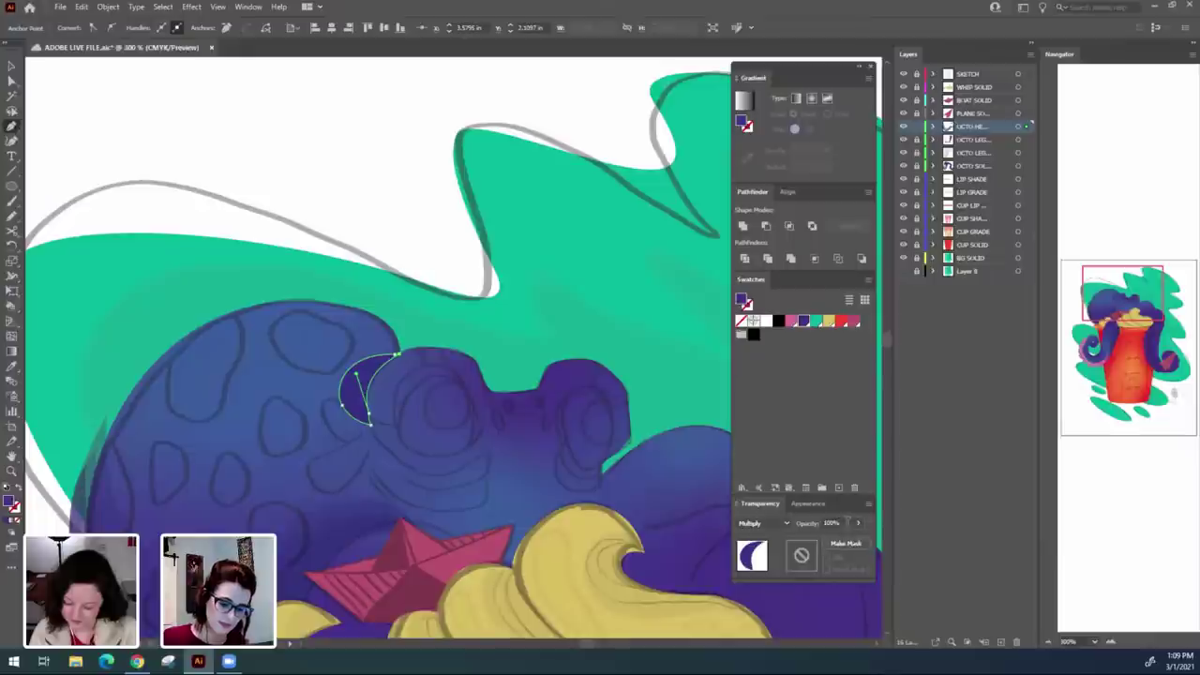
pyautogui.click(835, 522)
pyautogui.write('30')
pyautogui.press('Return')
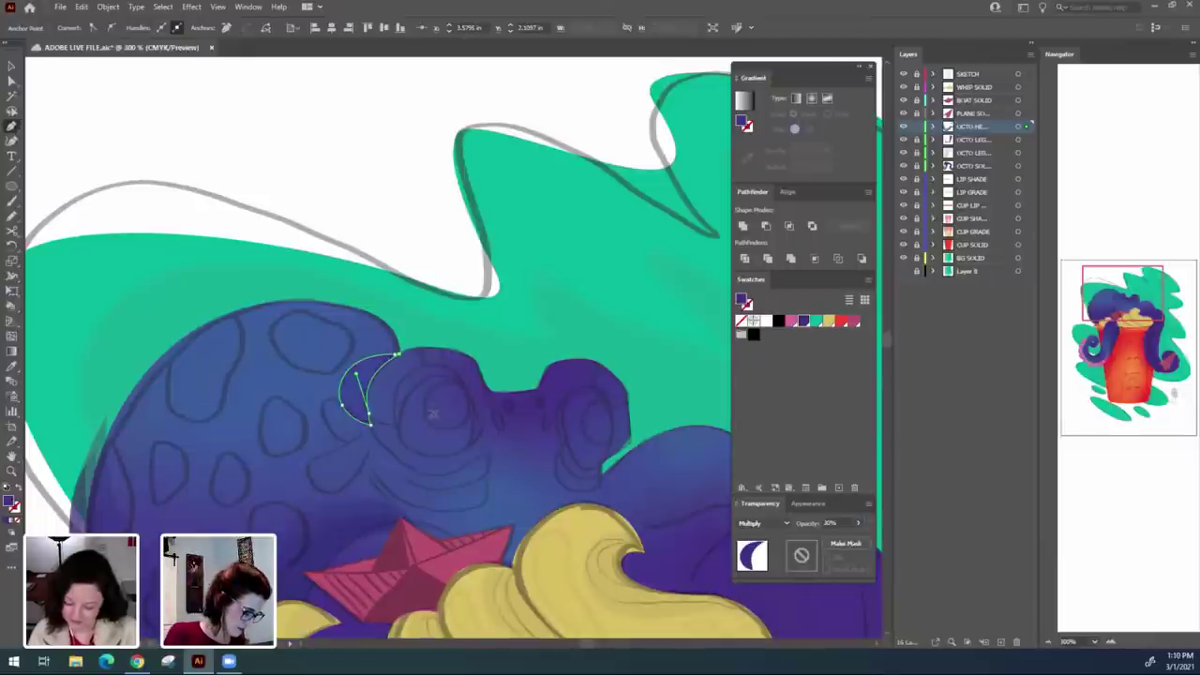
pyautogui.press('v')
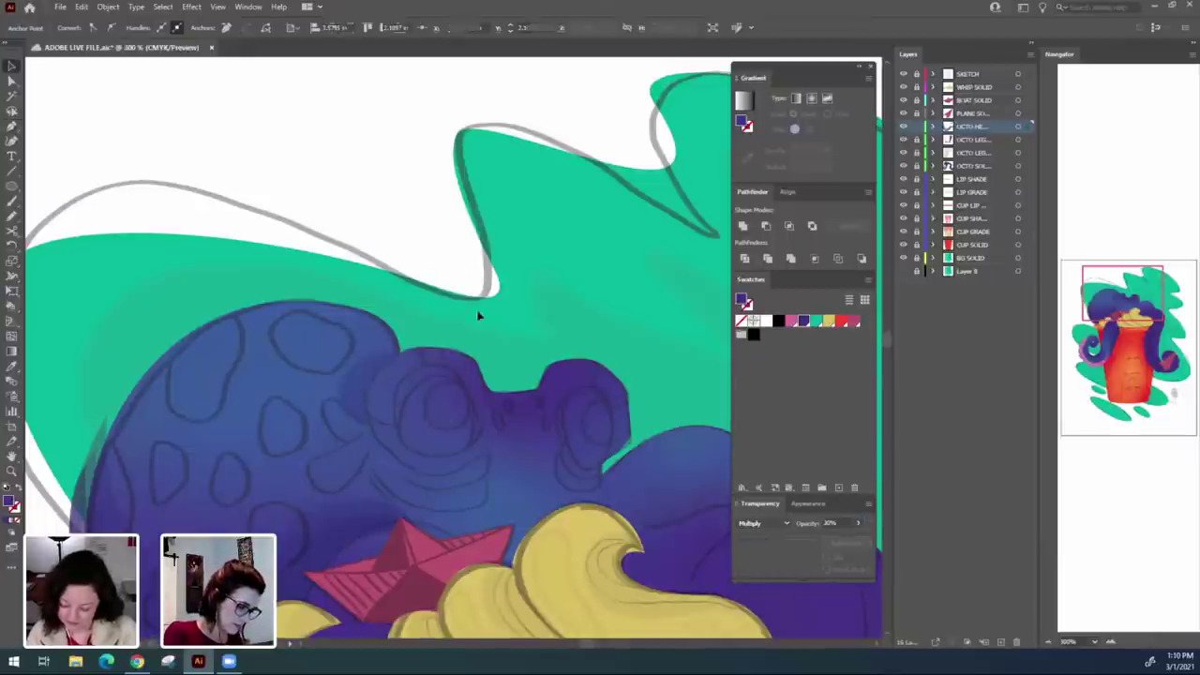
# Try to make a narrower second crescent by pulling its outer curve and lower anchor in toward the left eye bump.
pyautogui.click(394, 380)
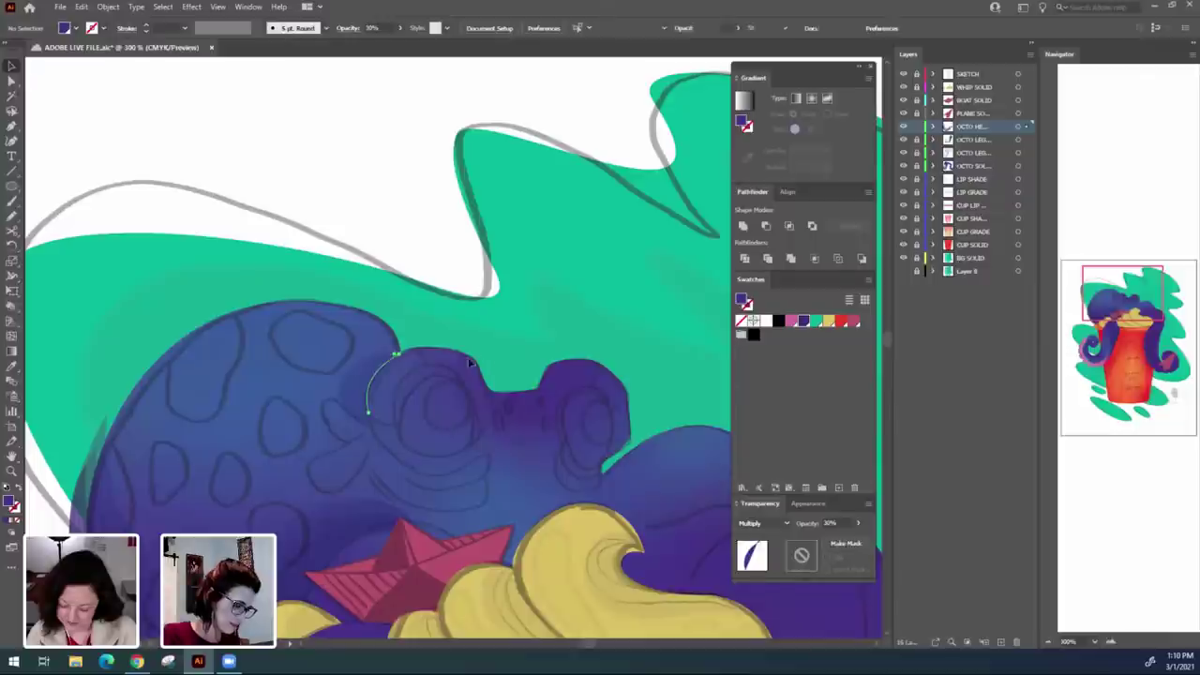
pyautogui.click(433, 417)
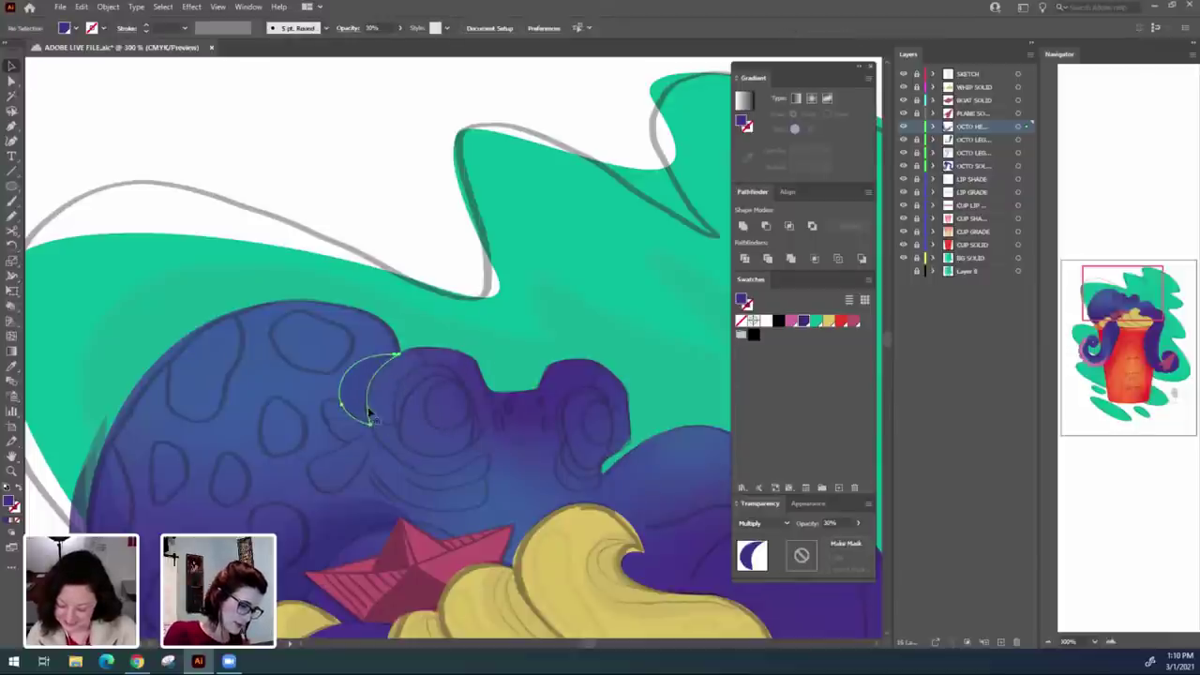
pyautogui.click(369, 413)
pyautogui.click(434, 255)
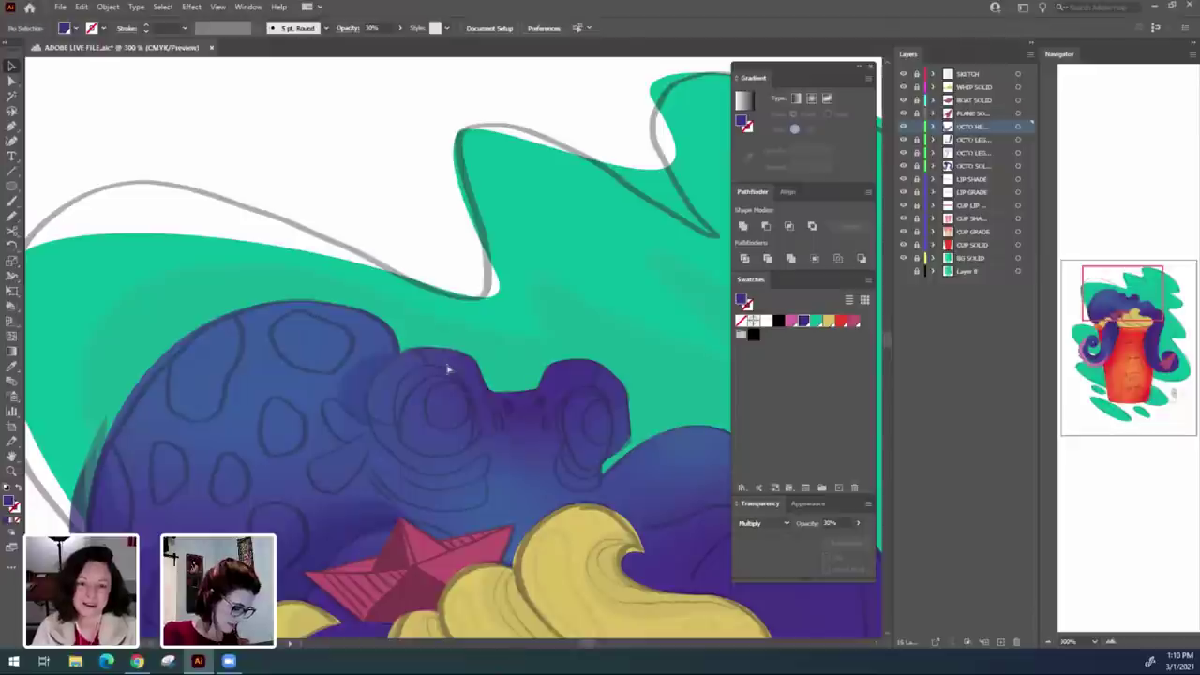
pyautogui.hotkey('ctrl', 'z')
pyautogui.press('a')
pyautogui.click(345, 407)
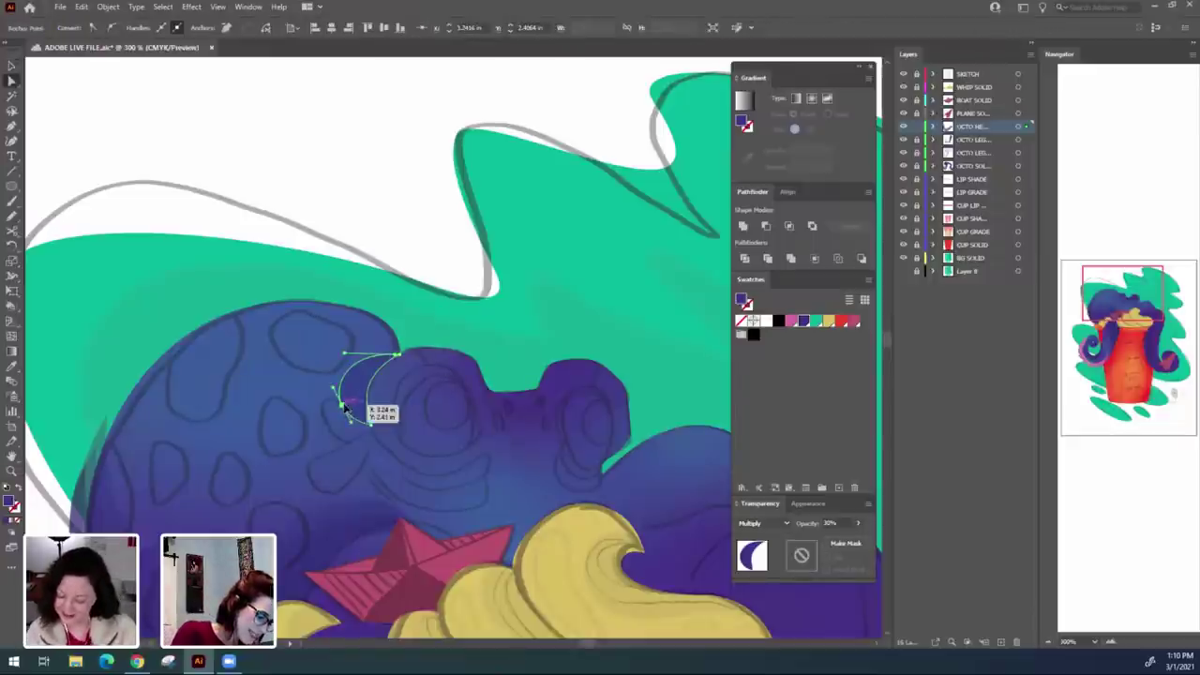
pyautogui.moveTo(345, 357); pyautogui.dragTo(363, 355)
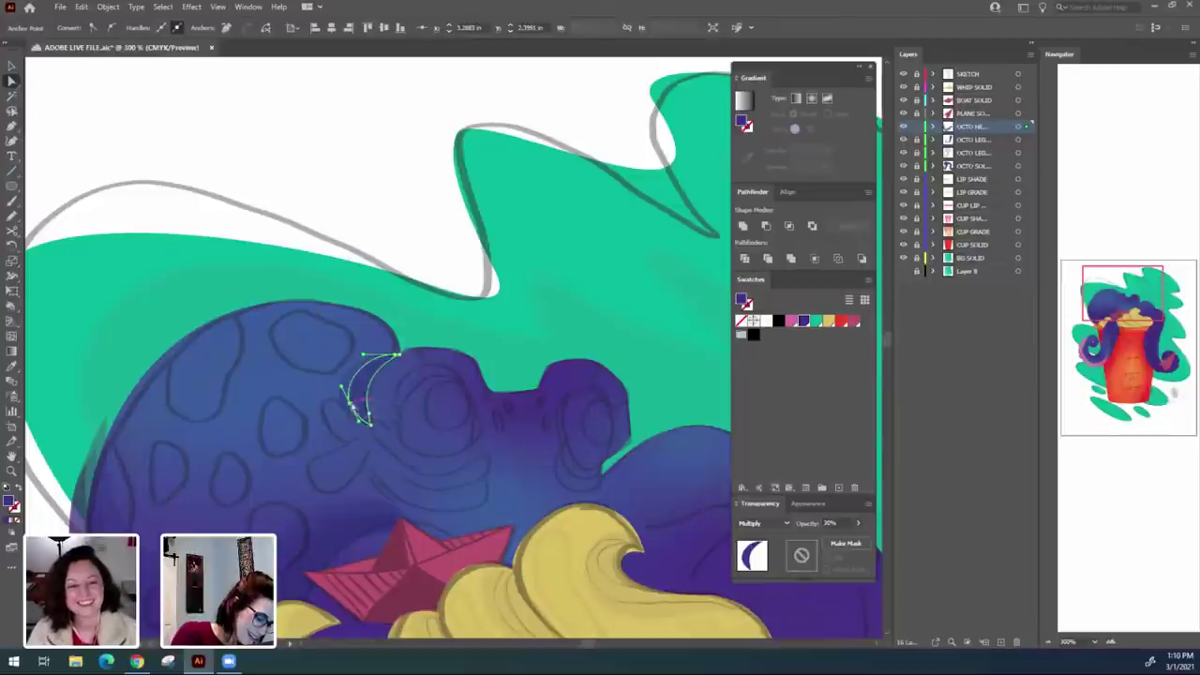
pyautogui.moveTo(351, 404); pyautogui.dragTo(368, 422)
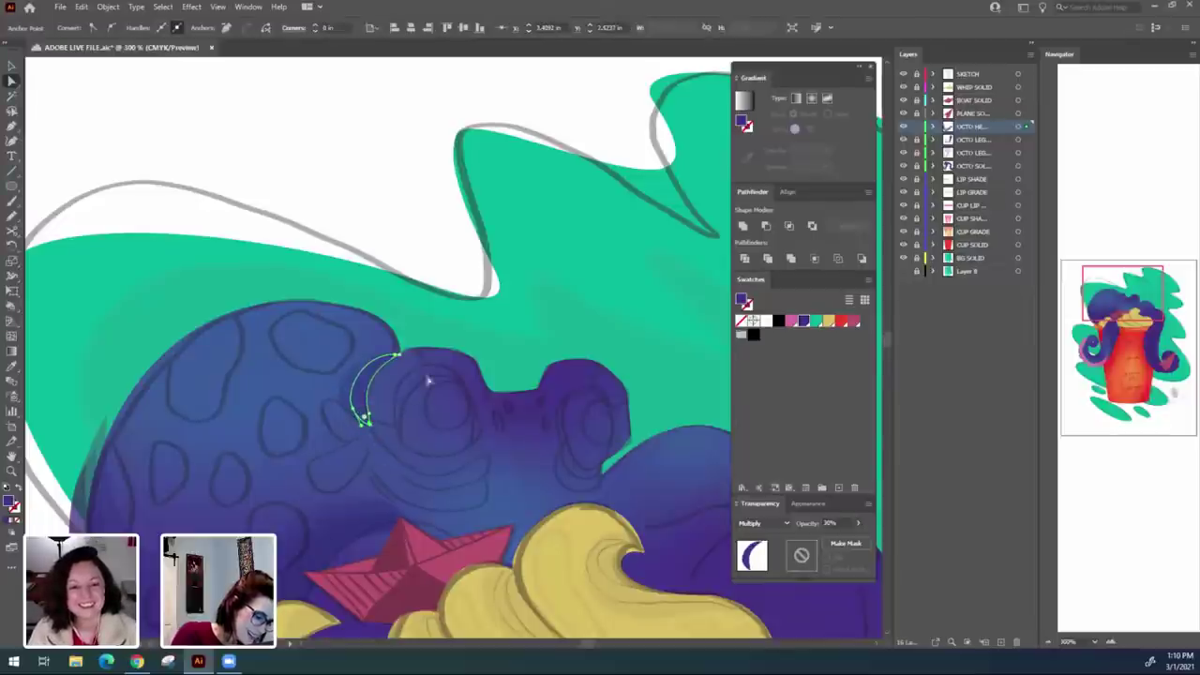
pyautogui.press('v')
pyautogui.click(413, 258)
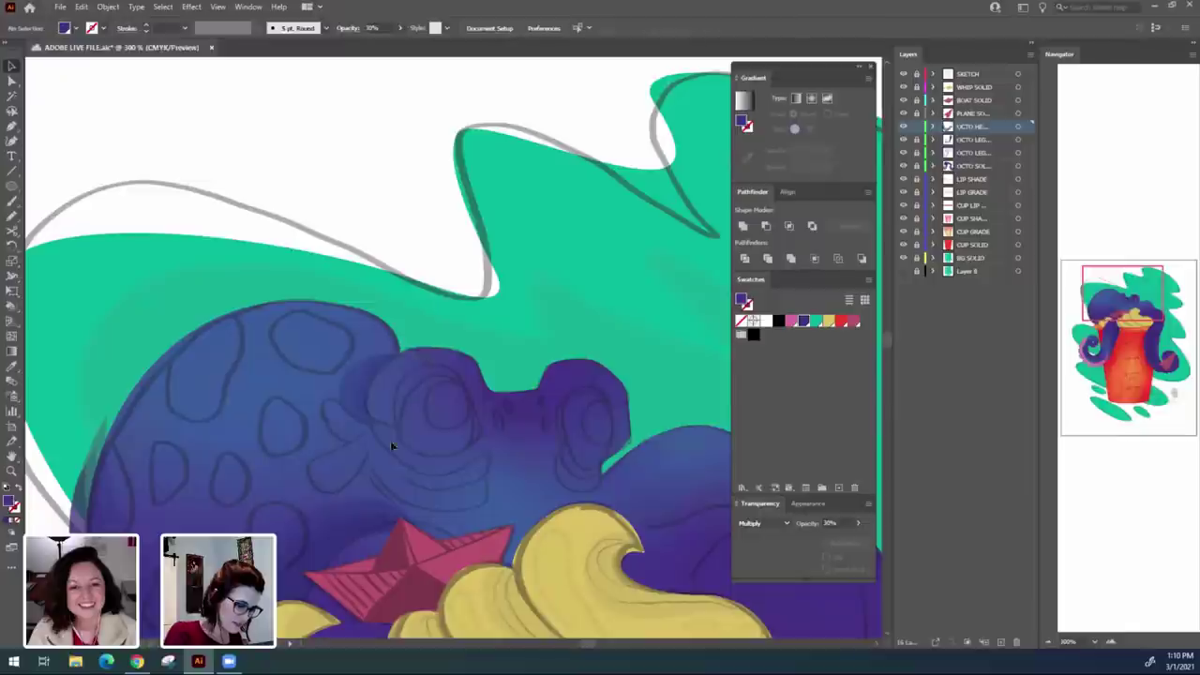
# Reshape the inner crescent's outer curve by merging its lower anchor points and bending the curve with the upper tip's handle.
pyautogui.click(369, 415)
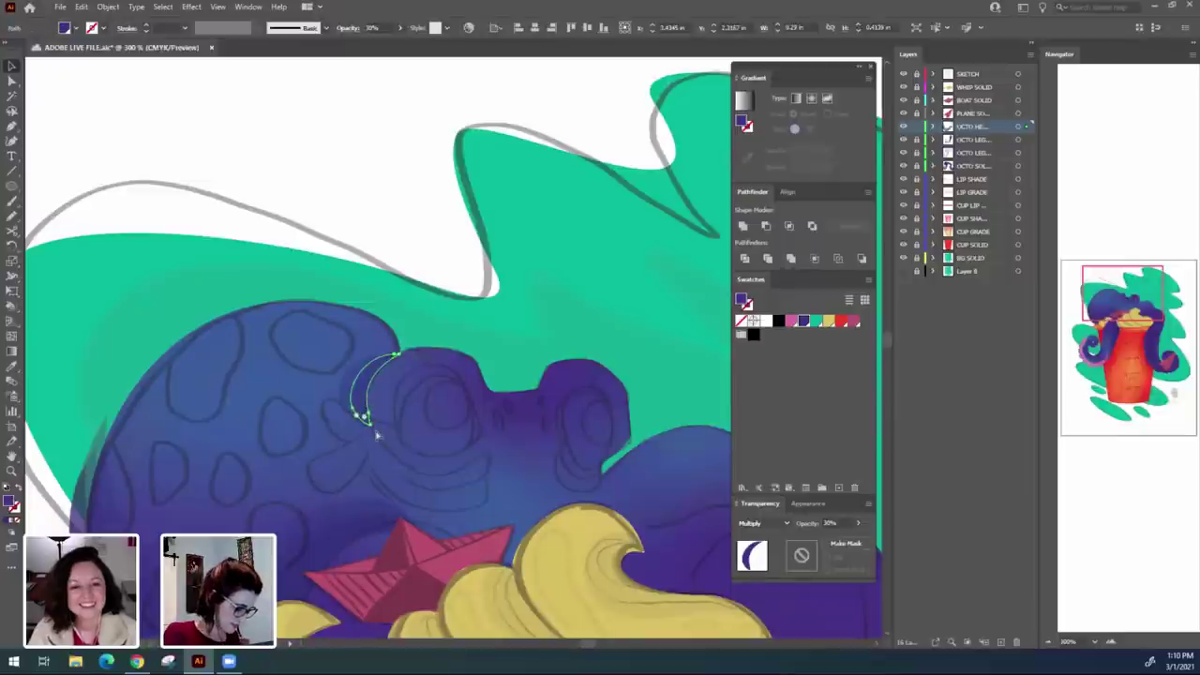
pyautogui.click(433, 246)
pyautogui.click(369, 376)
pyautogui.press('a')
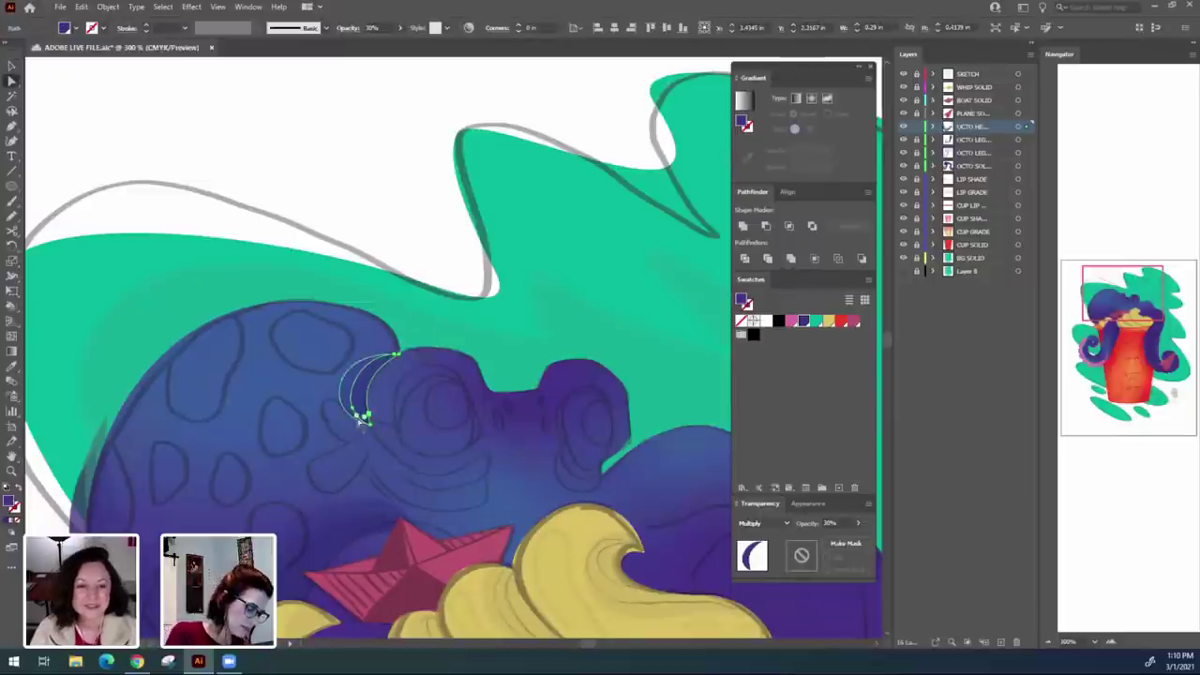
pyautogui.moveTo(361, 414); pyautogui.dragTo(370, 424)
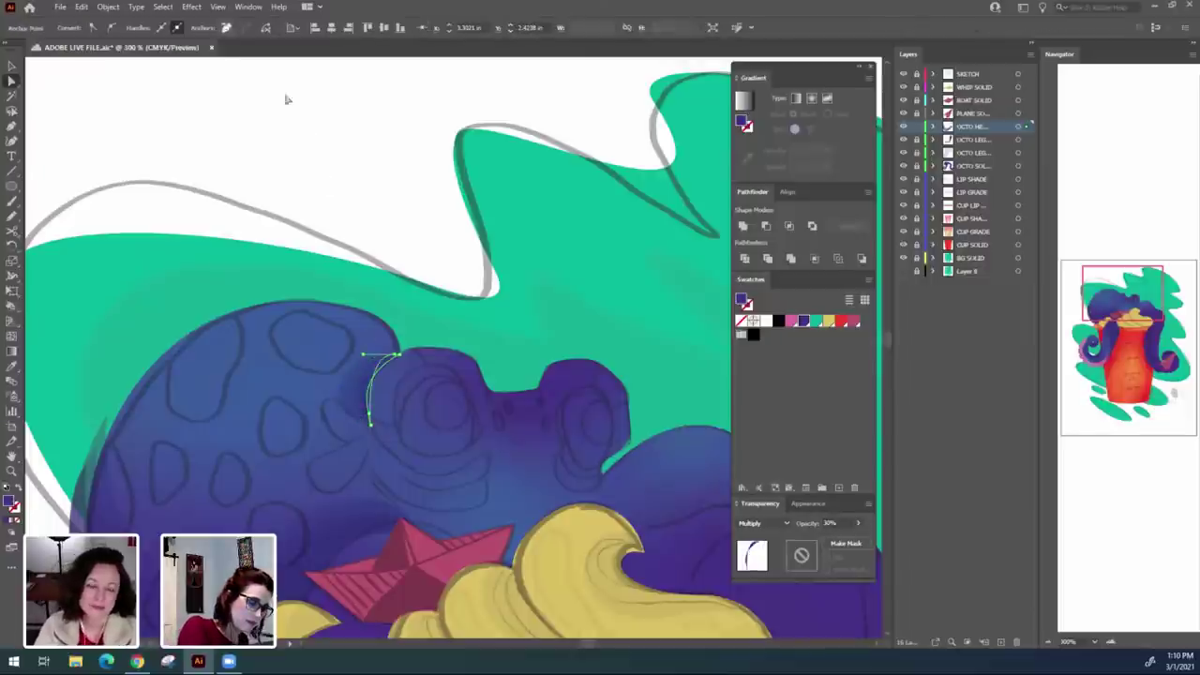
pyautogui.moveTo(353, 360); pyautogui.dragTo(331, 380)
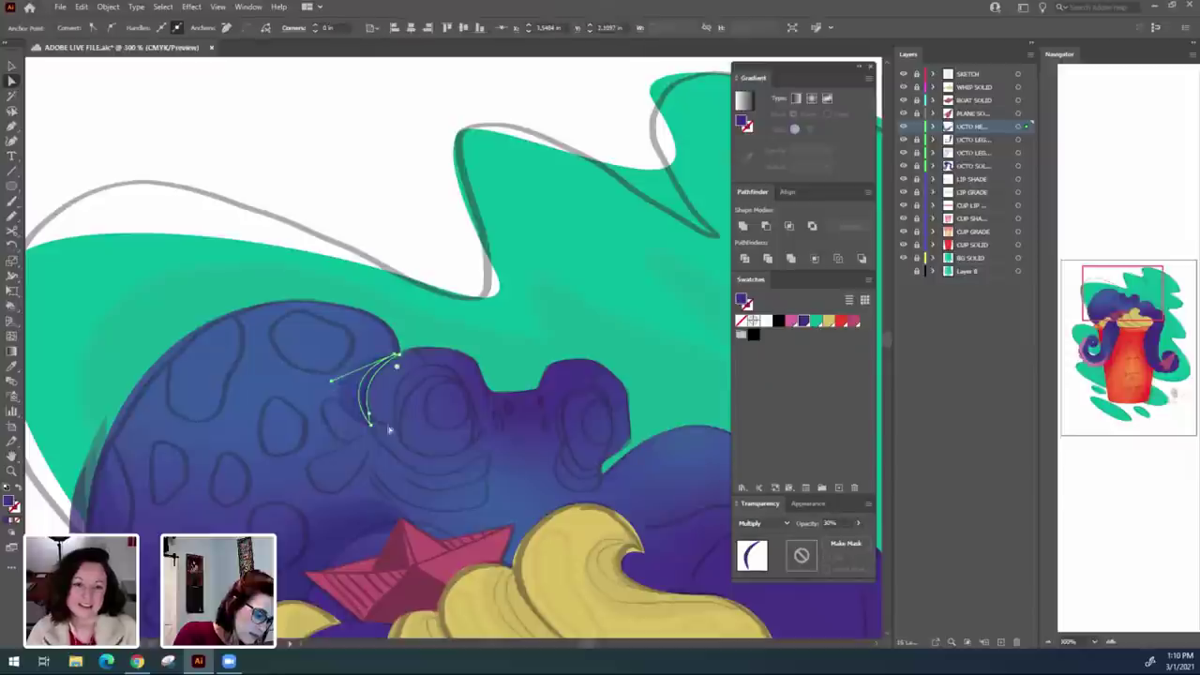
pyautogui.click(425, 241)
# Try to refine the thin inner crescent's curvature and remove an extra anchor point near its upper tip.
pyautogui.moveTo(423, 446); pyautogui.dragTo(400, 414)
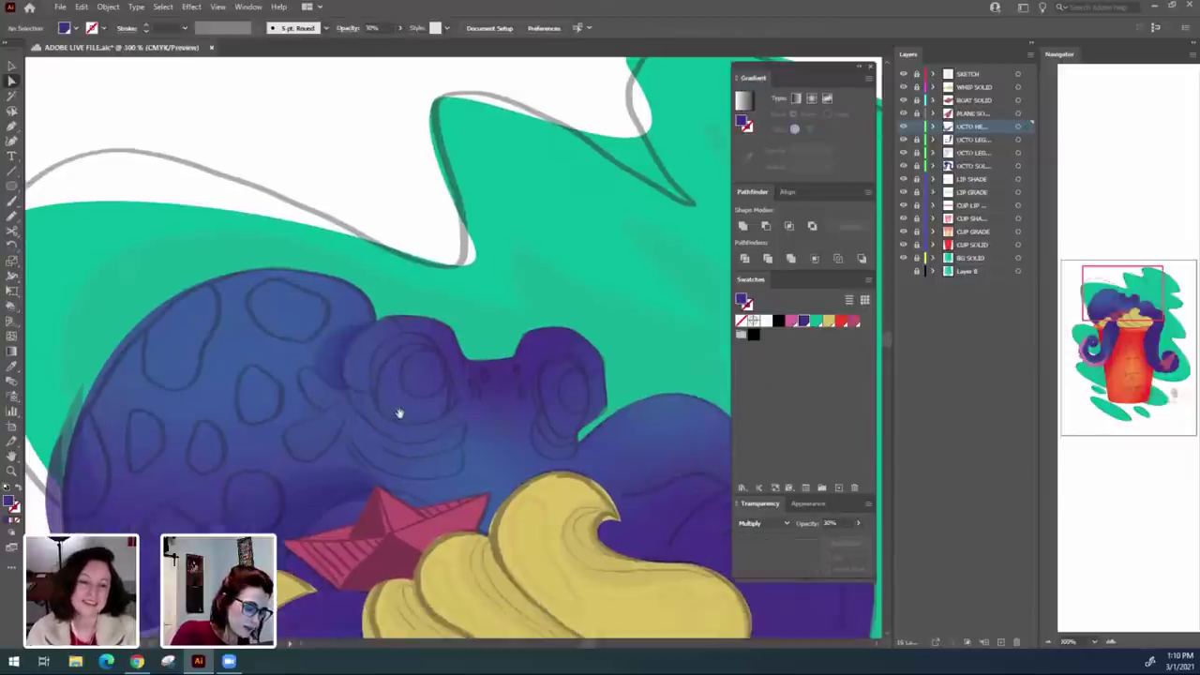
pyautogui.click(341, 373)
pyautogui.click(340, 378)
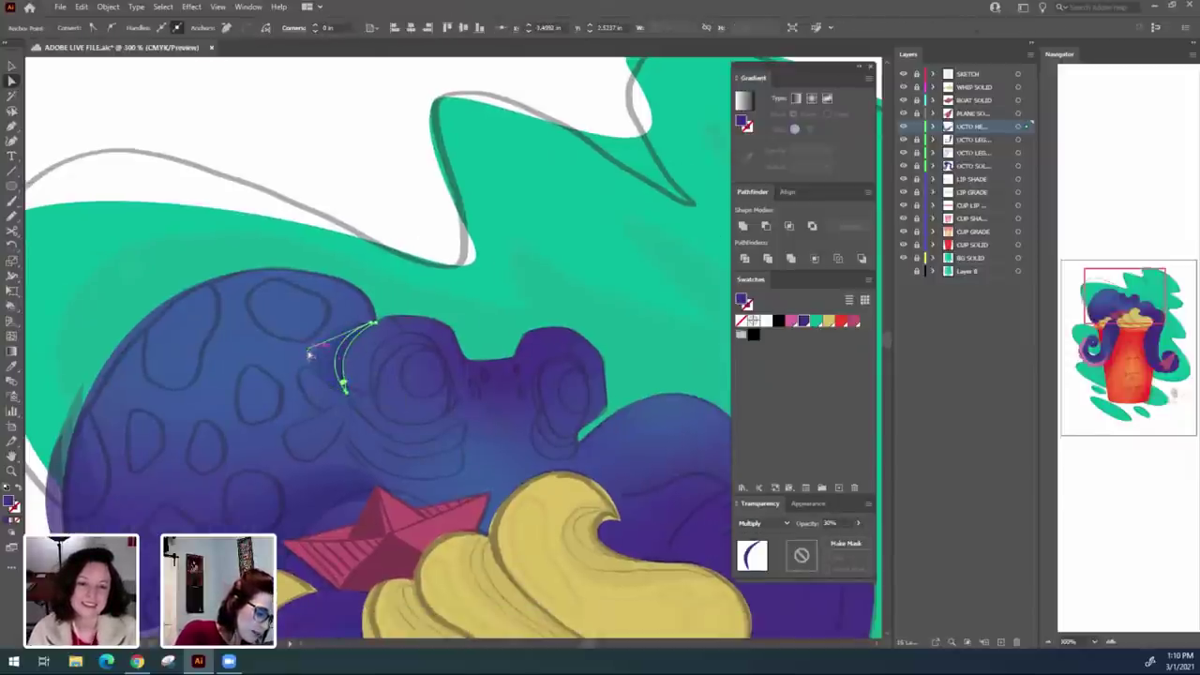
pyautogui.moveTo(310, 355); pyautogui.dragTo(308, 357)
pyautogui.click(411, 229)
pyautogui.click(354, 341)
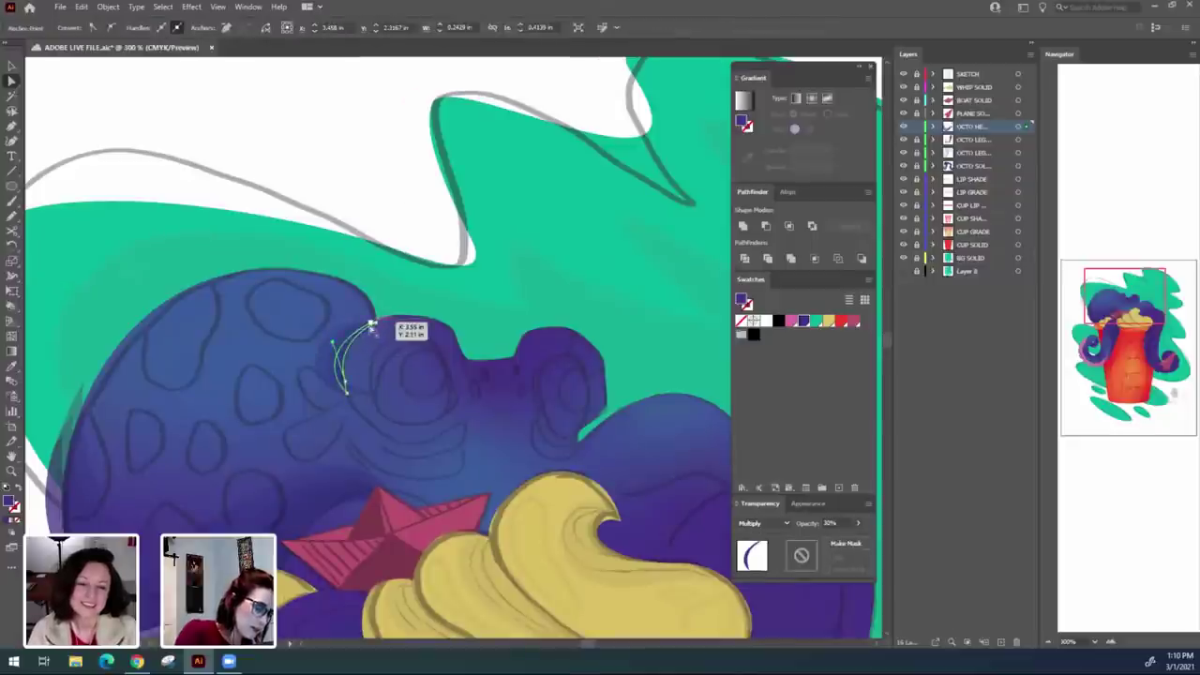
pyautogui.click(371, 326)
pyautogui.click(228, 29)
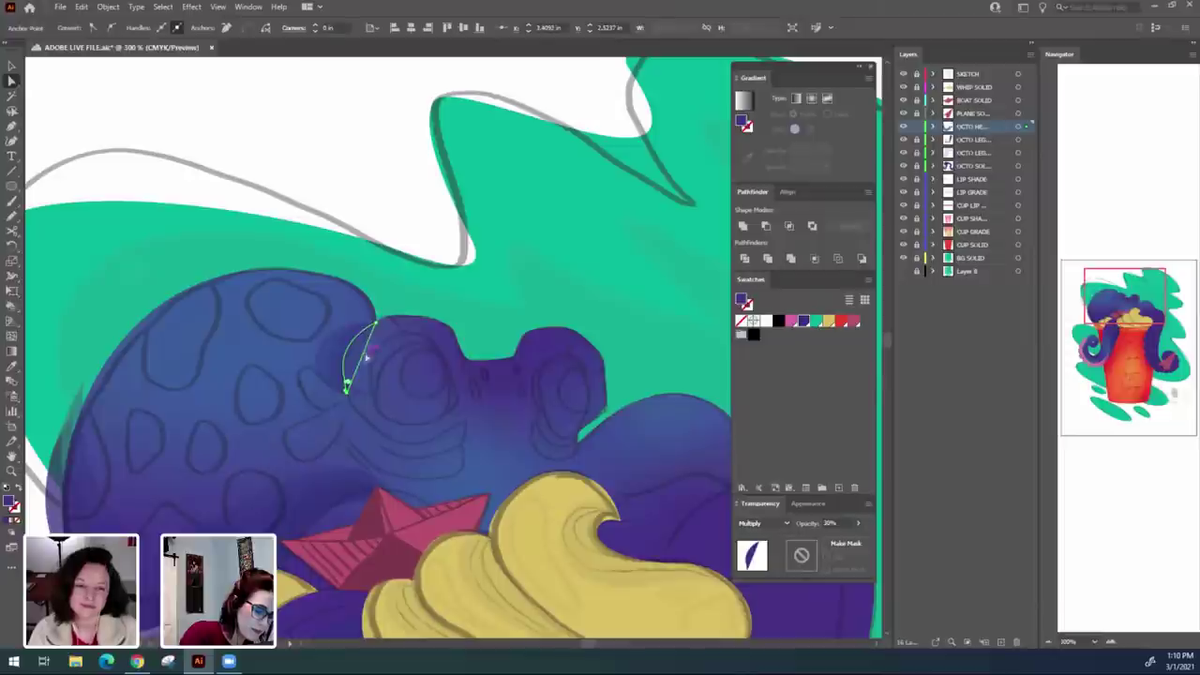
pyautogui.moveTo(364, 350); pyautogui.dragTo(364, 350)
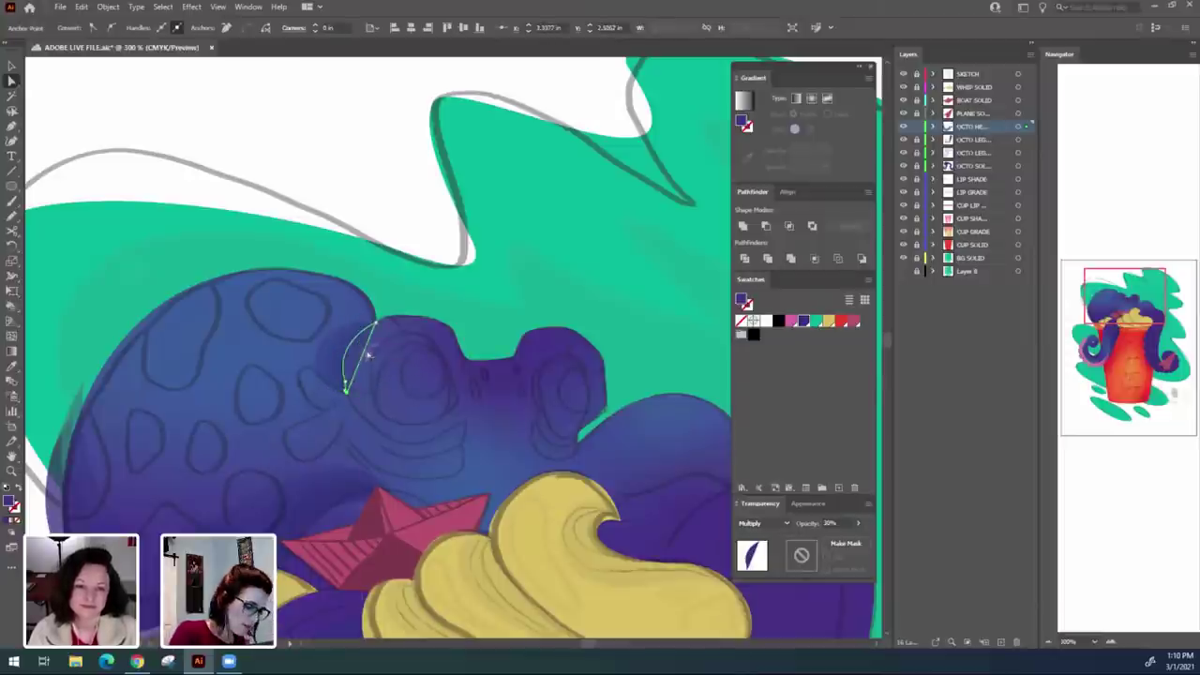
pyautogui.hotkey('ctrl', 'shift', 'a')
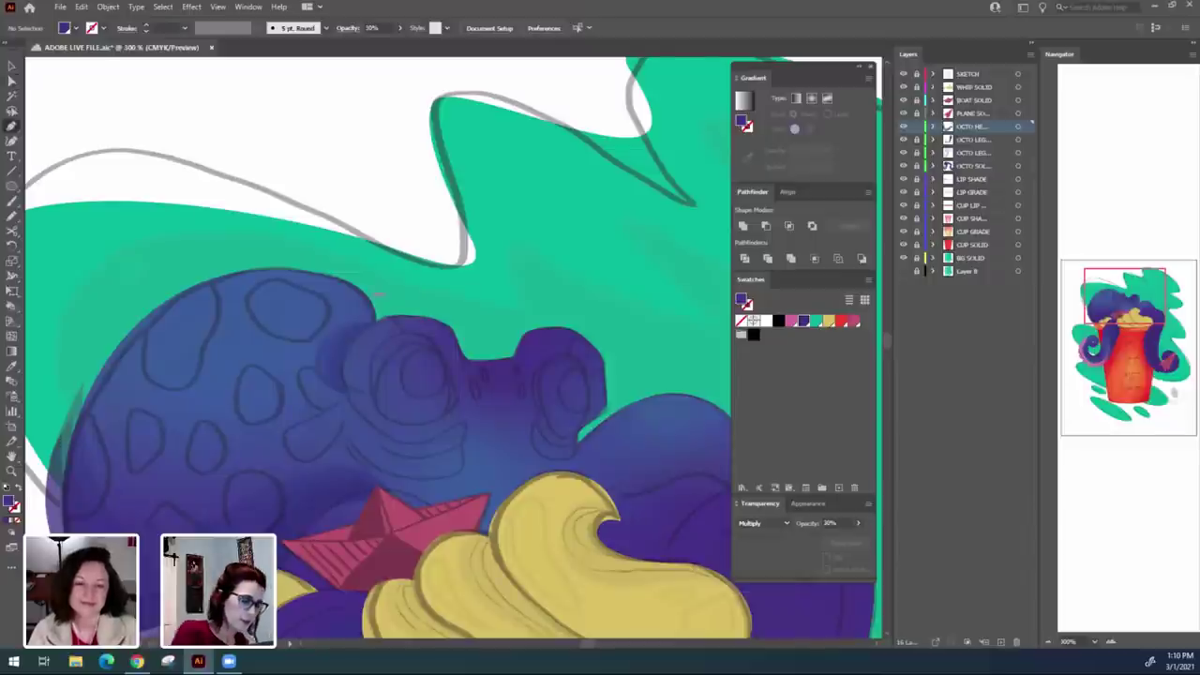
# Draw a new narrow closed crescent with the Pen tool inside the wider one, hugging the back of the left eye bump.
pyautogui.click(375, 322)
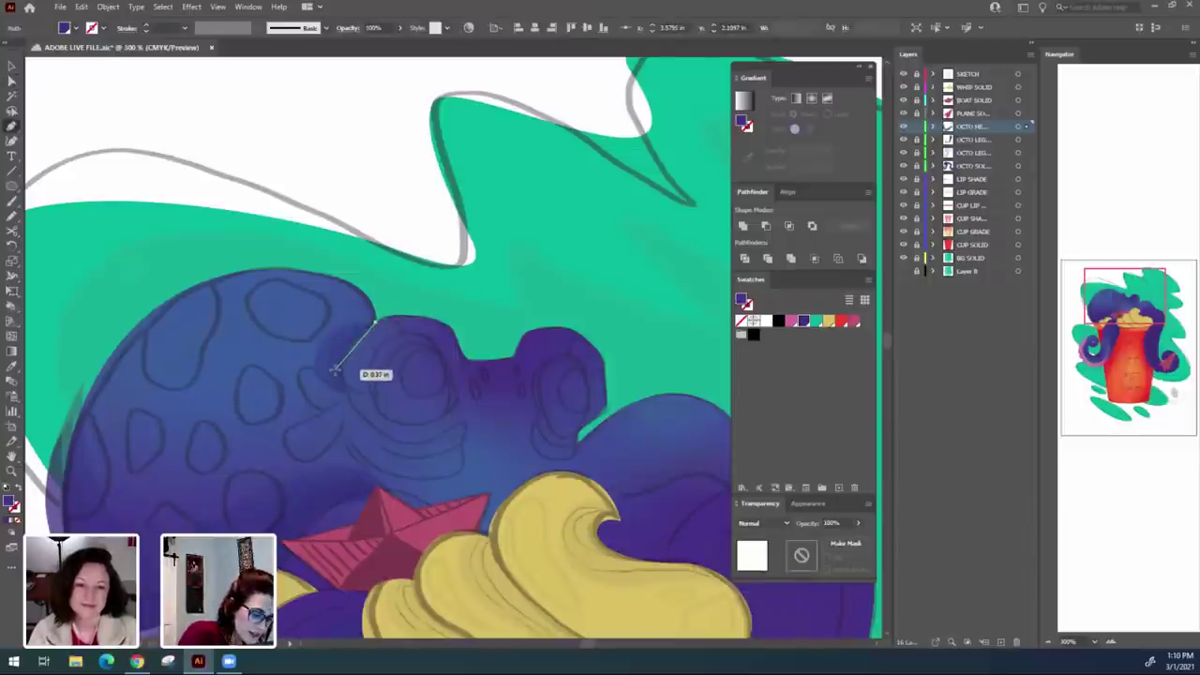
pyautogui.moveTo(335, 369); pyautogui.dragTo(335, 417)
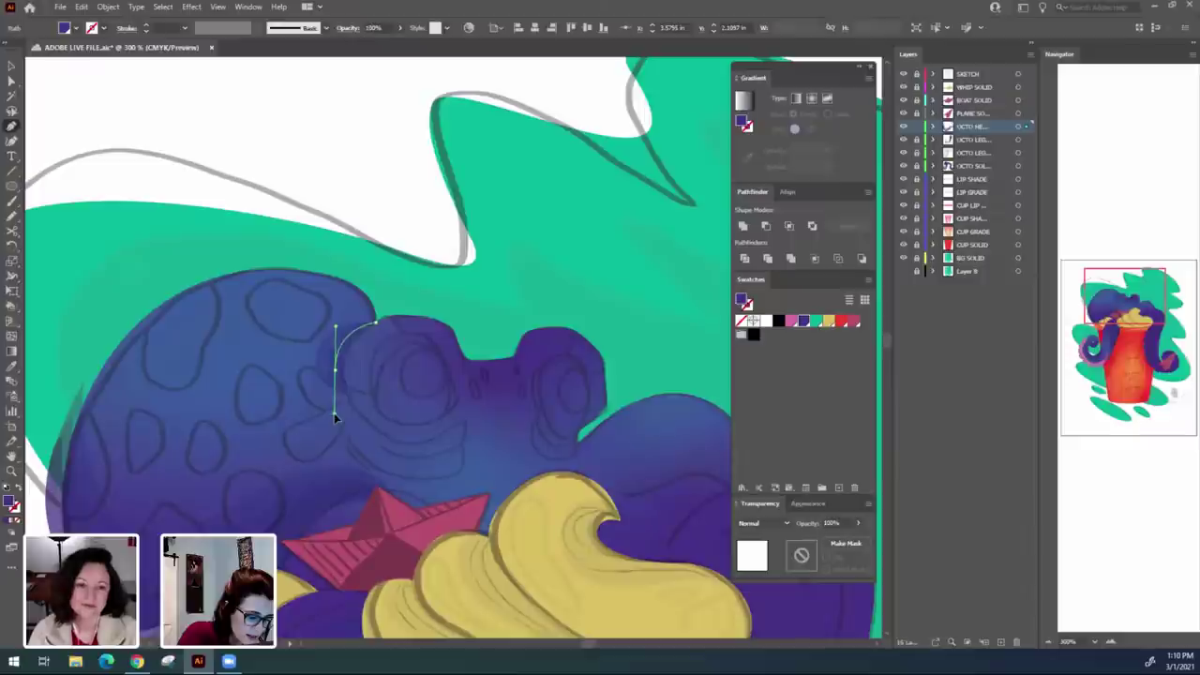
pyautogui.click(336, 371)
pyautogui.click(346, 392)
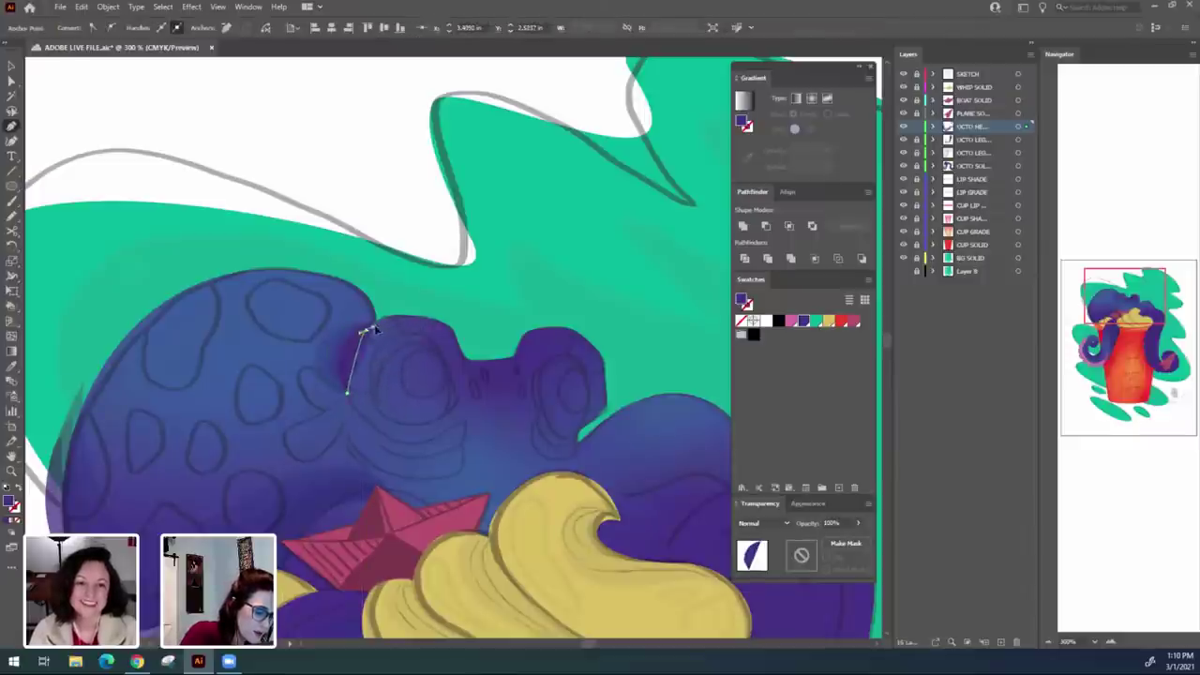
pyautogui.moveTo(372, 329); pyautogui.dragTo(407, 304)
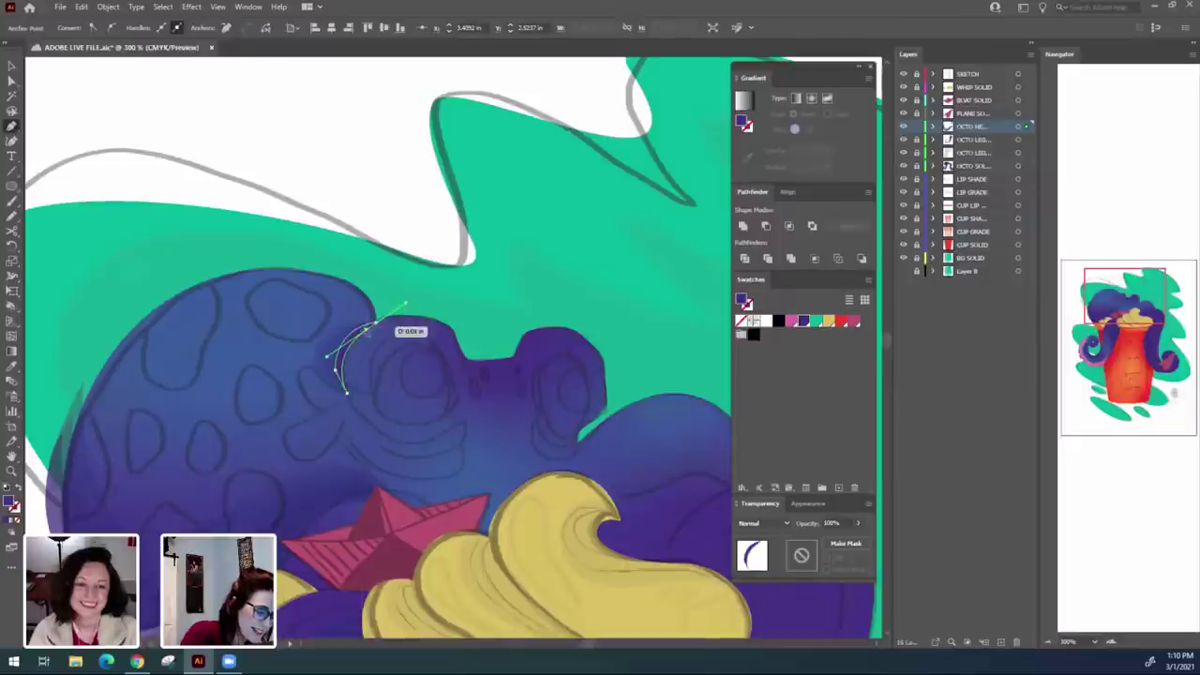
pyautogui.click(366, 330)
pyautogui.click(375, 323)
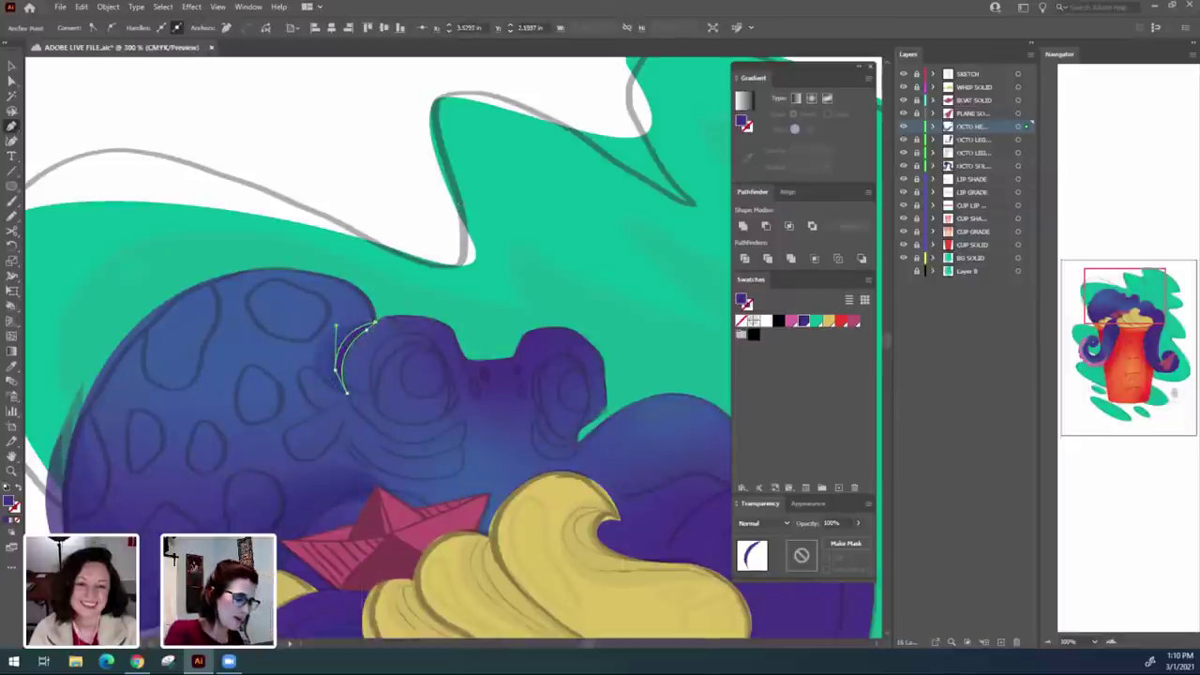
# Set the narrow inner crescent to Multiply blending at 30% opacity and deselect it.
pyautogui.press('a')
pyautogui.click(778, 523)
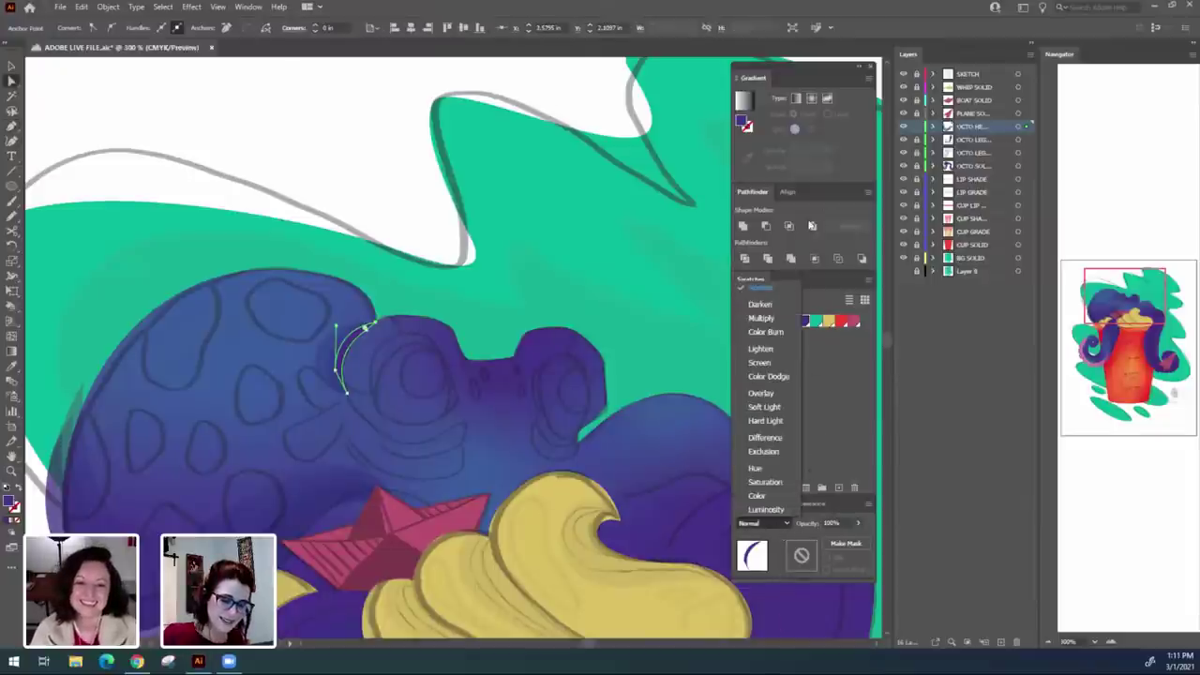
pyautogui.click(761, 319)
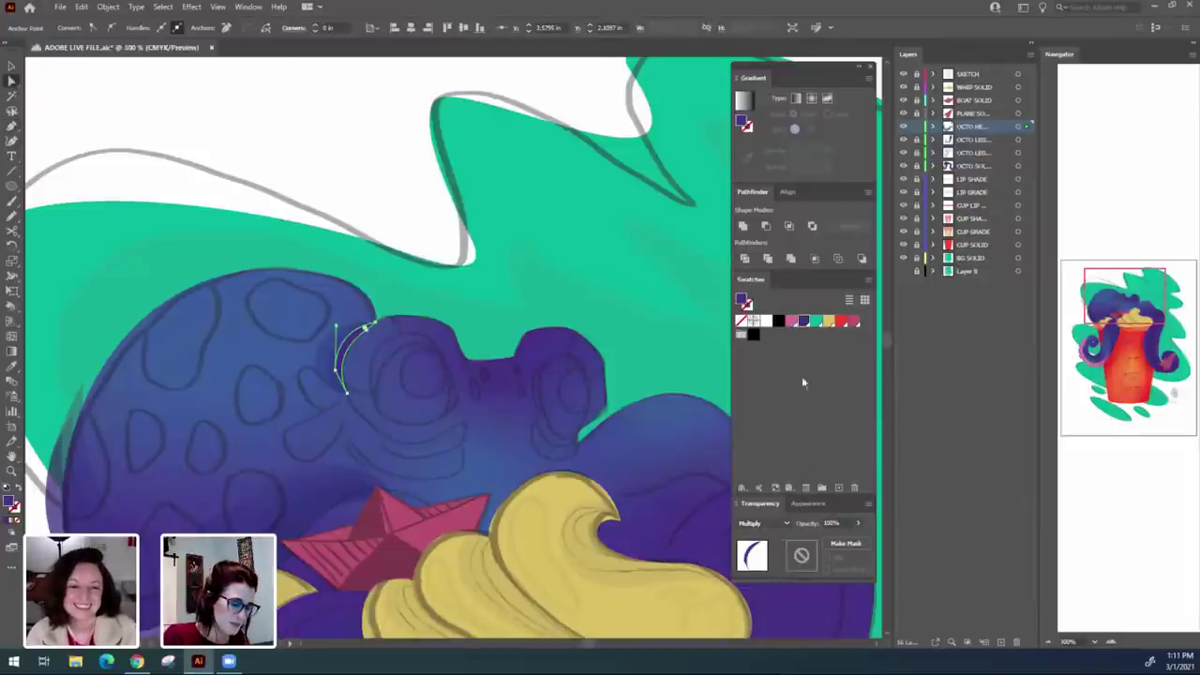
pyautogui.click(842, 523)
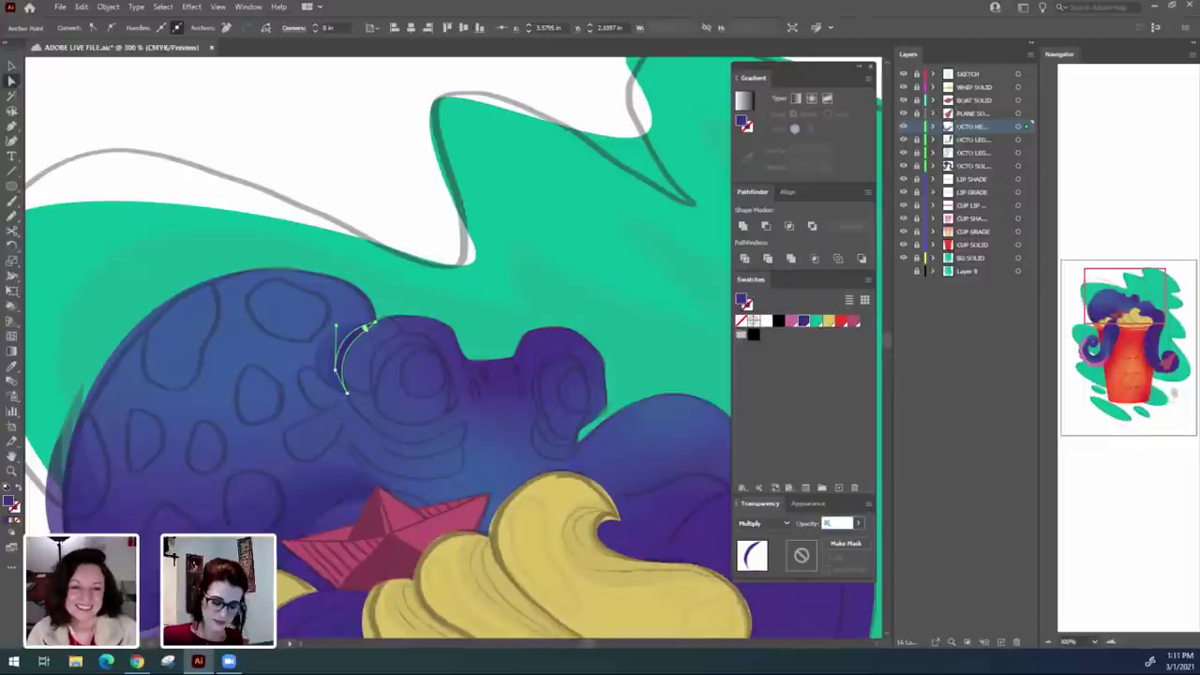
pyautogui.press('Return')
pyautogui.press('v')
pyautogui.hotkey('ctrl', 'shift', 'a')
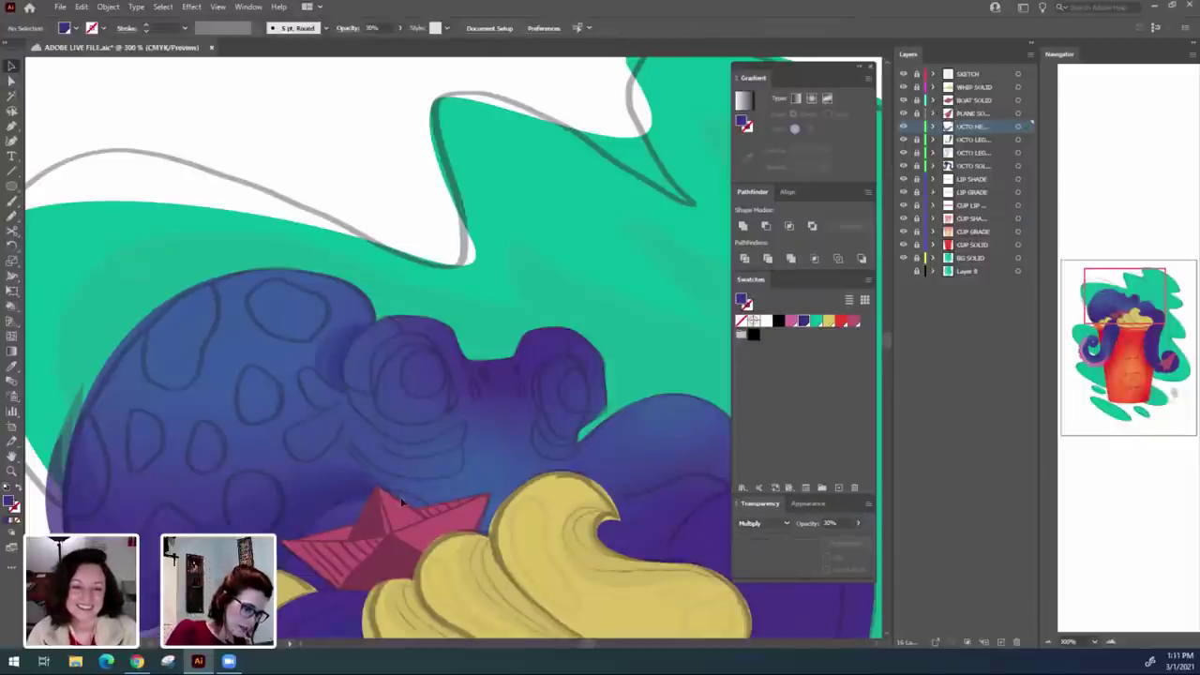
# Check the layered shading around the eye bumps by toggling the SKETCH layer's visibility.
pyautogui.moveTo(543, 400); pyautogui.dragTo(507, 389)
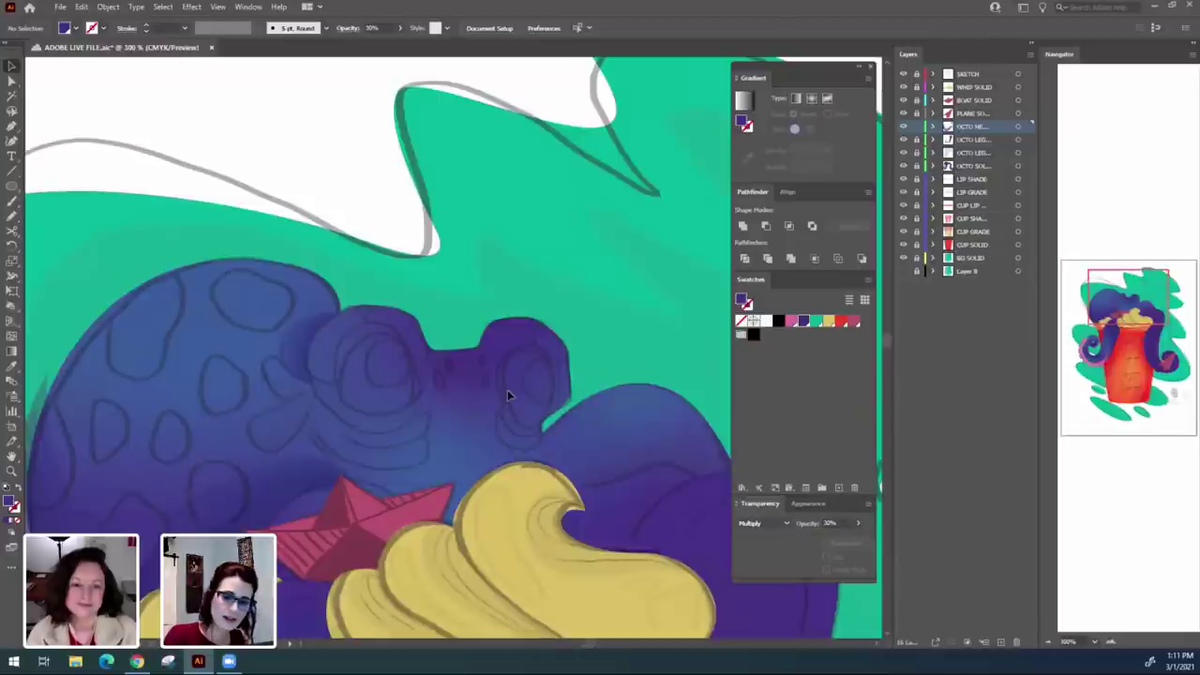
pyautogui.click(904, 74)
pyautogui.moveTo(428, 535); pyautogui.dragTo(492, 520)
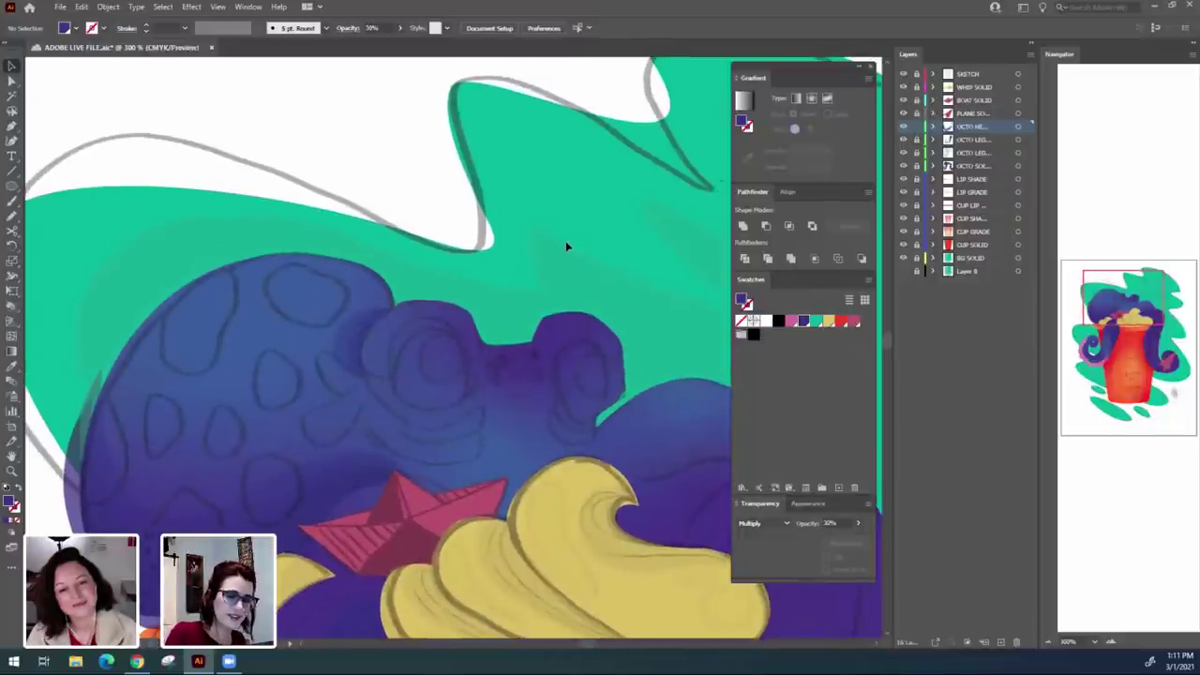
# Draw a small closed crescent with the Pen tool along the lower edge of the teardrop spot just behind the left eye bump.
pyautogui.hotkey('ctrl', '+')
pyautogui.moveTo(482, 449); pyautogui.dragTo(449, 403)
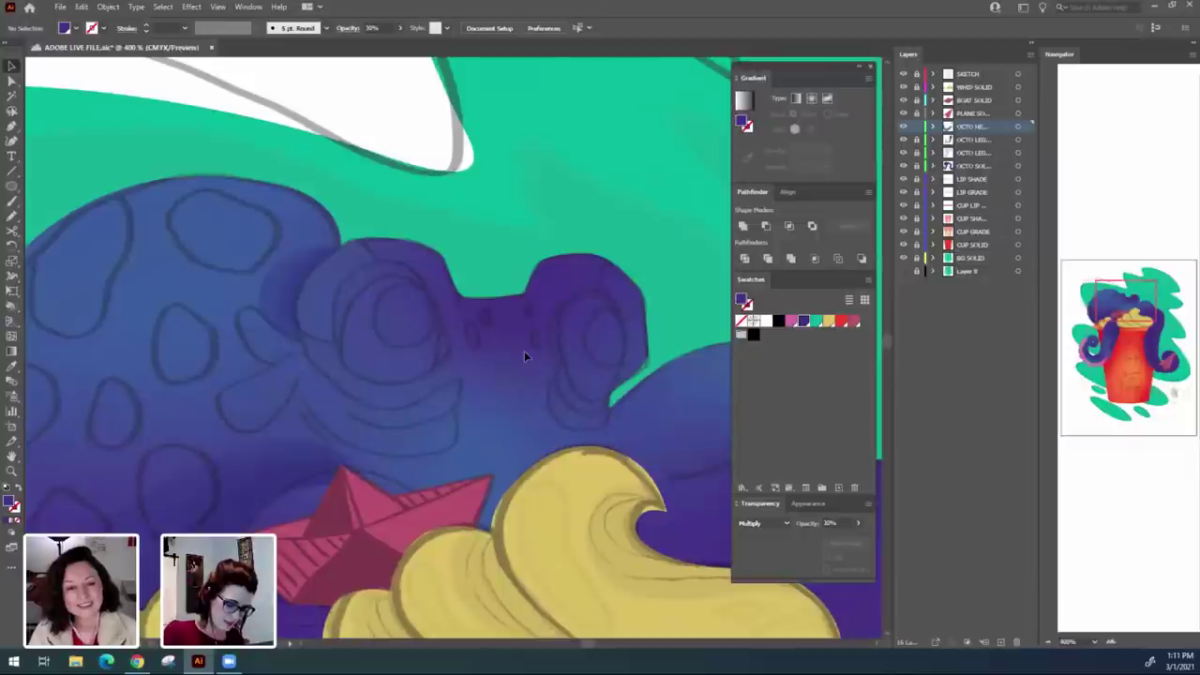
pyautogui.click(237, 317)
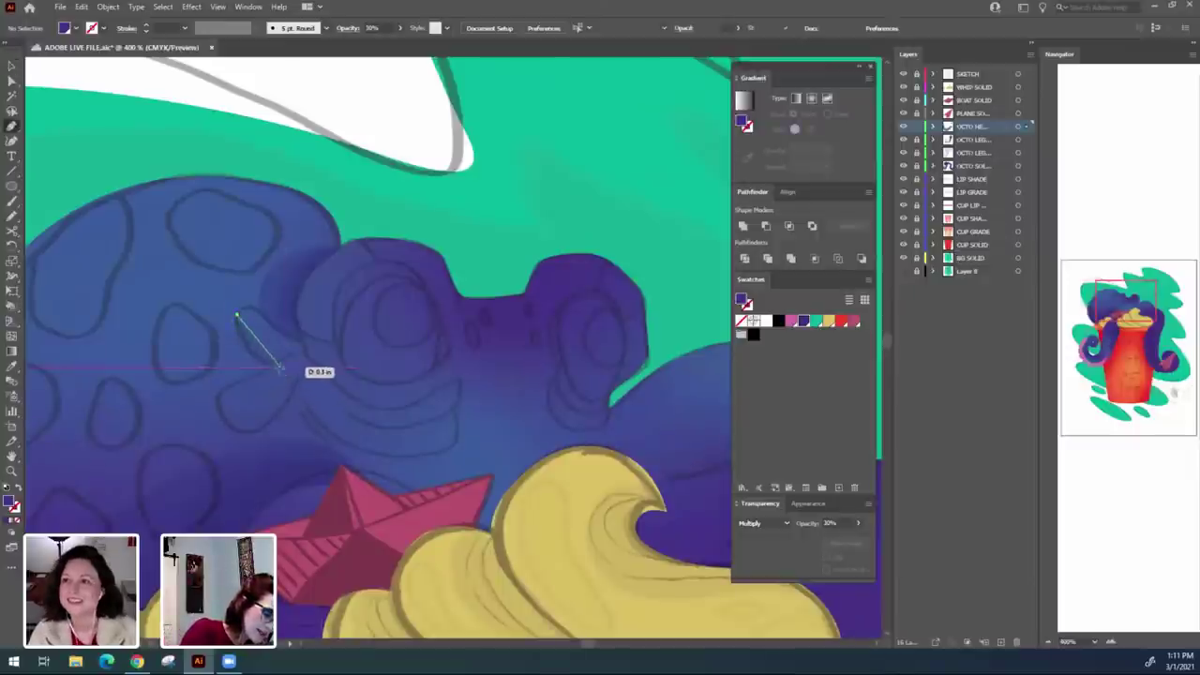
pyautogui.moveTo(273, 365); pyautogui.dragTo(314, 375)
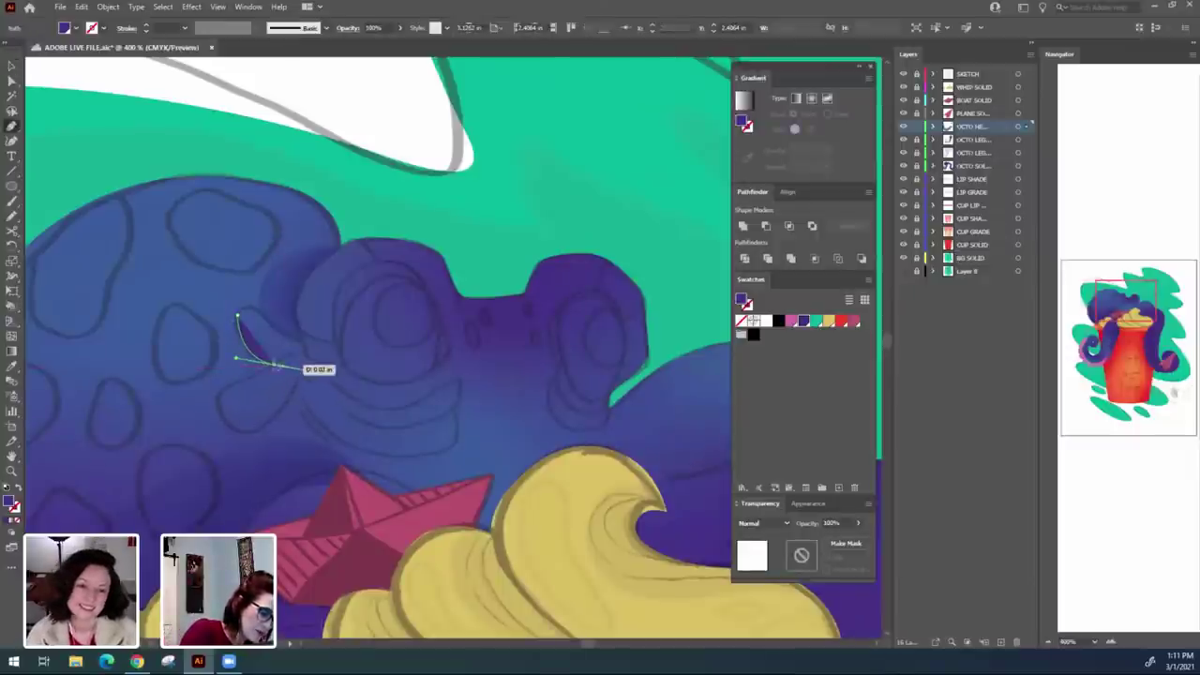
pyautogui.click(274, 364)
pyautogui.click(296, 354)
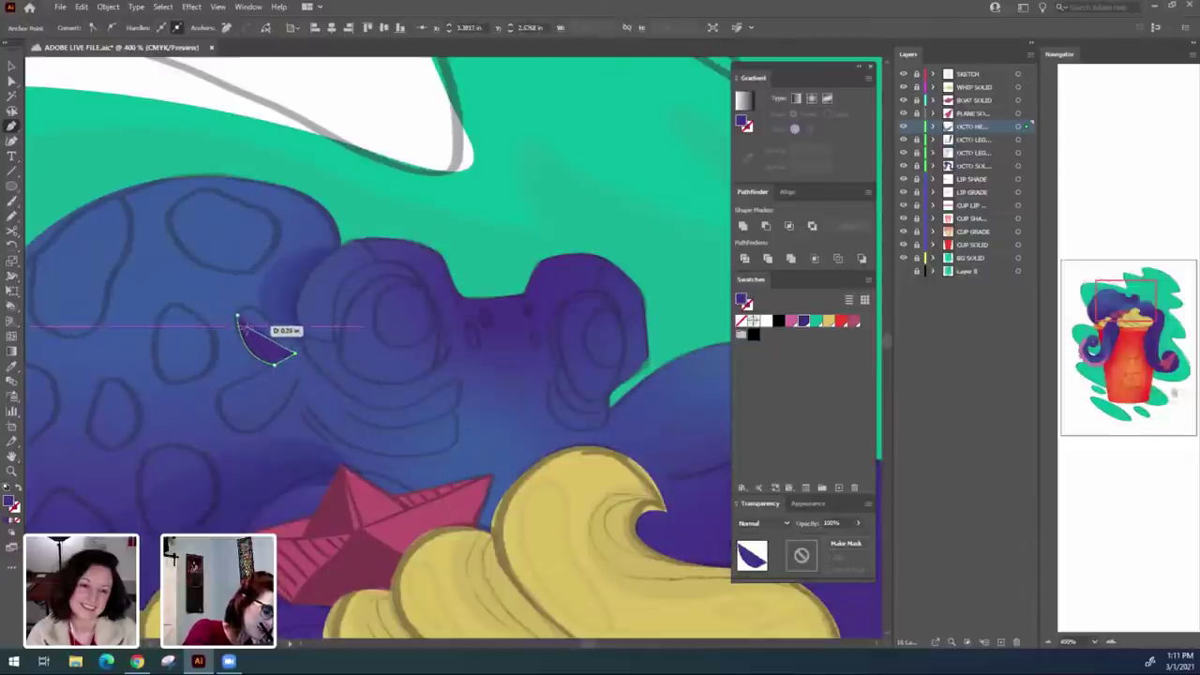
pyautogui.moveTo(249, 332)
pyautogui.mouseDown()
pyautogui.moveTo(237, 315)
pyautogui.moveTo(257, 314)
pyautogui.mouseUp()
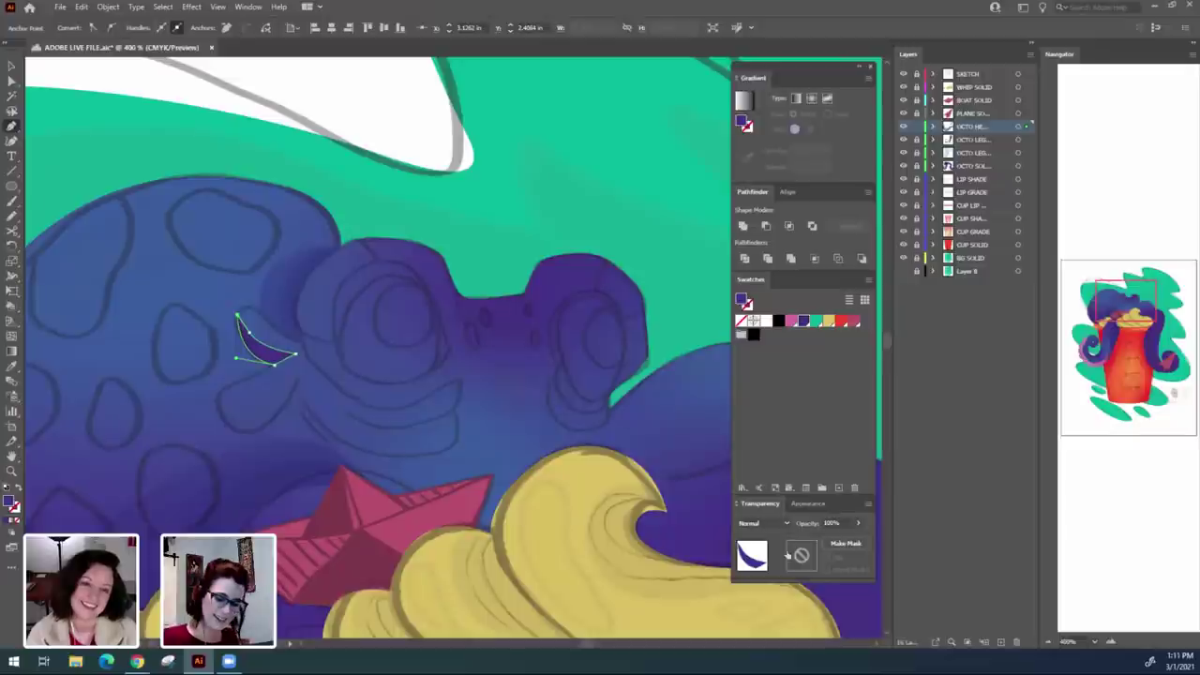
# Set the teardrop spot's crescent to Multiply blending at 30% opacity.
pyautogui.click(778, 522)
pyautogui.click(782, 320)
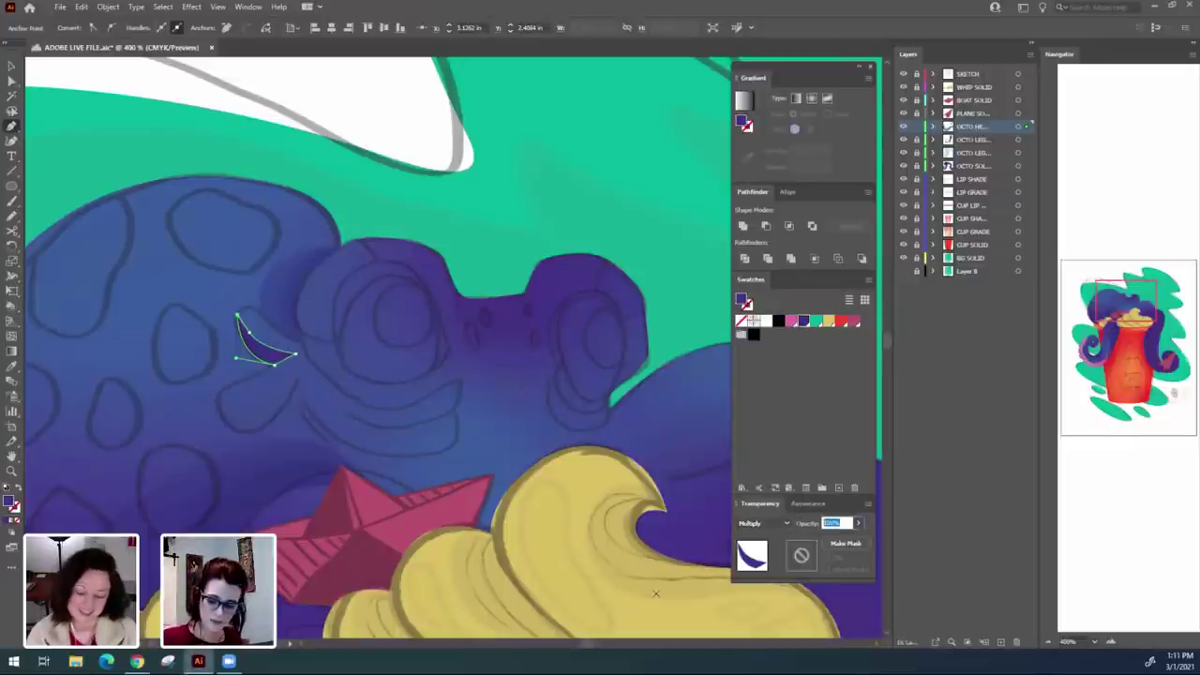
pyautogui.write('30')
pyautogui.press('Return')
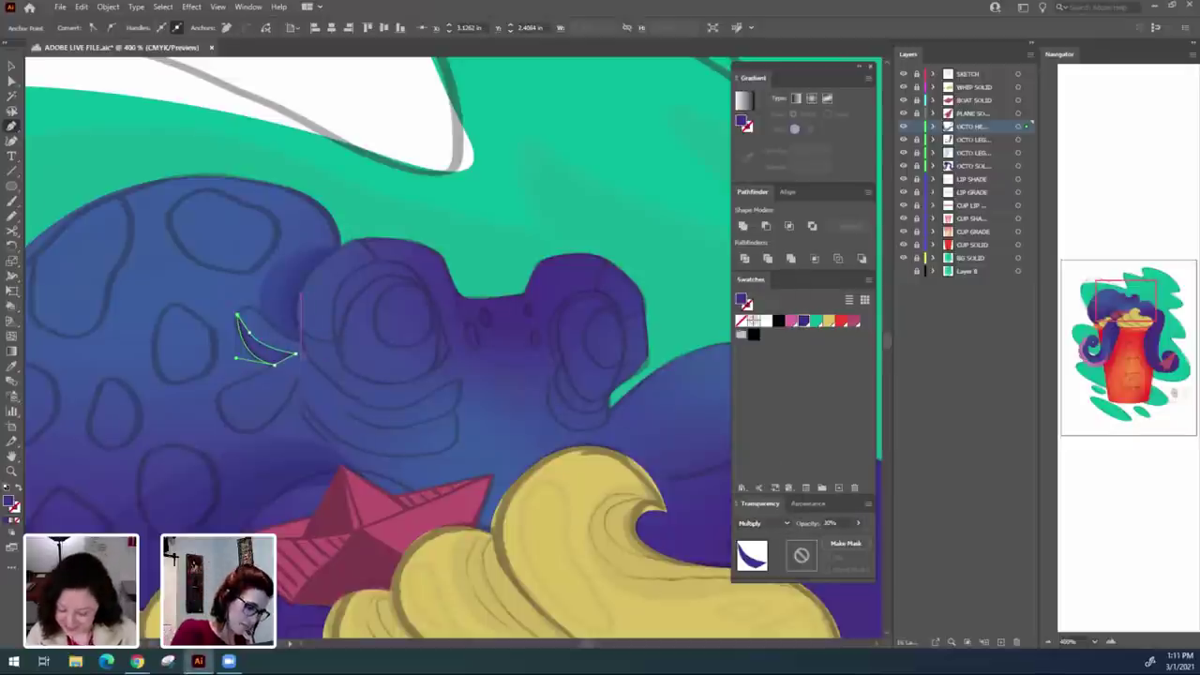
# Draw a closed crescent with the Pen tool along the bottom edge of the next sketched spot, directly below the teardrop spot.
pyautogui.click(300, 373)
pyautogui.moveTo(242, 431); pyautogui.dragTo(217, 375)
pyautogui.click(243, 431)
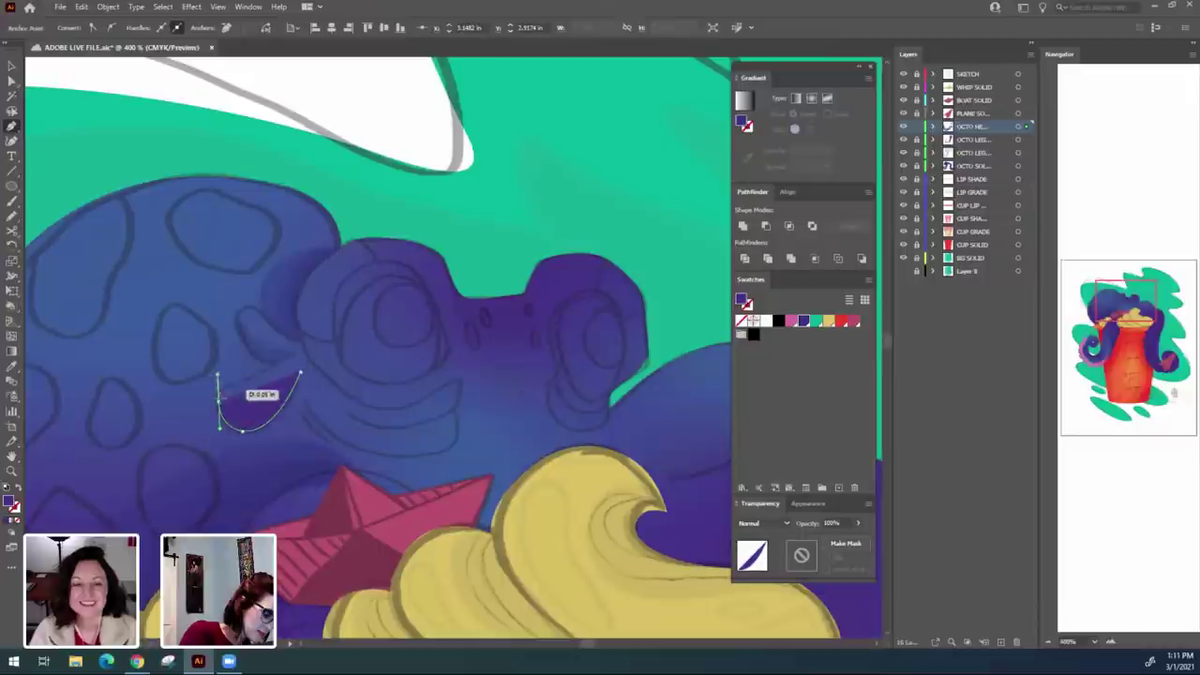
pyautogui.click(218, 402)
pyautogui.moveTo(254, 415)
pyautogui.mouseDown()
pyautogui.moveTo(273, 403)
pyautogui.moveTo(253, 410)
pyautogui.mouseUp()
pyautogui.click(300, 372)
pyautogui.press('a')
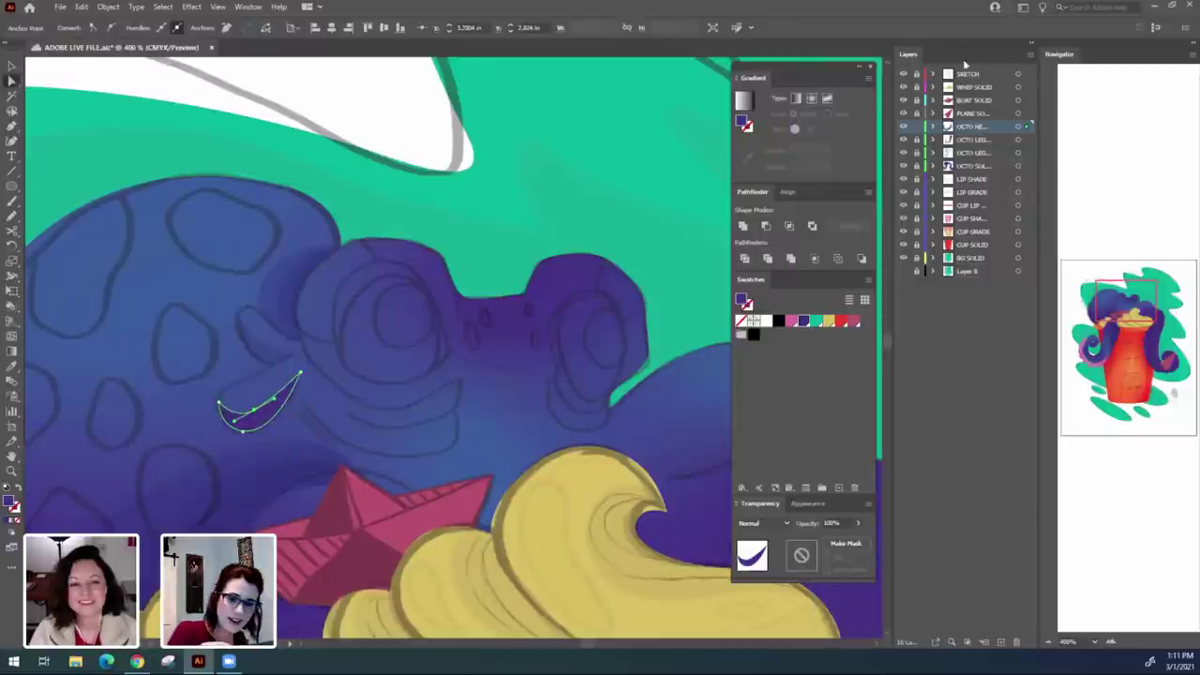
# Set the lower spot's crescent to Multiply blending at 30% opacity and deselect it.
pyautogui.click(783, 523)
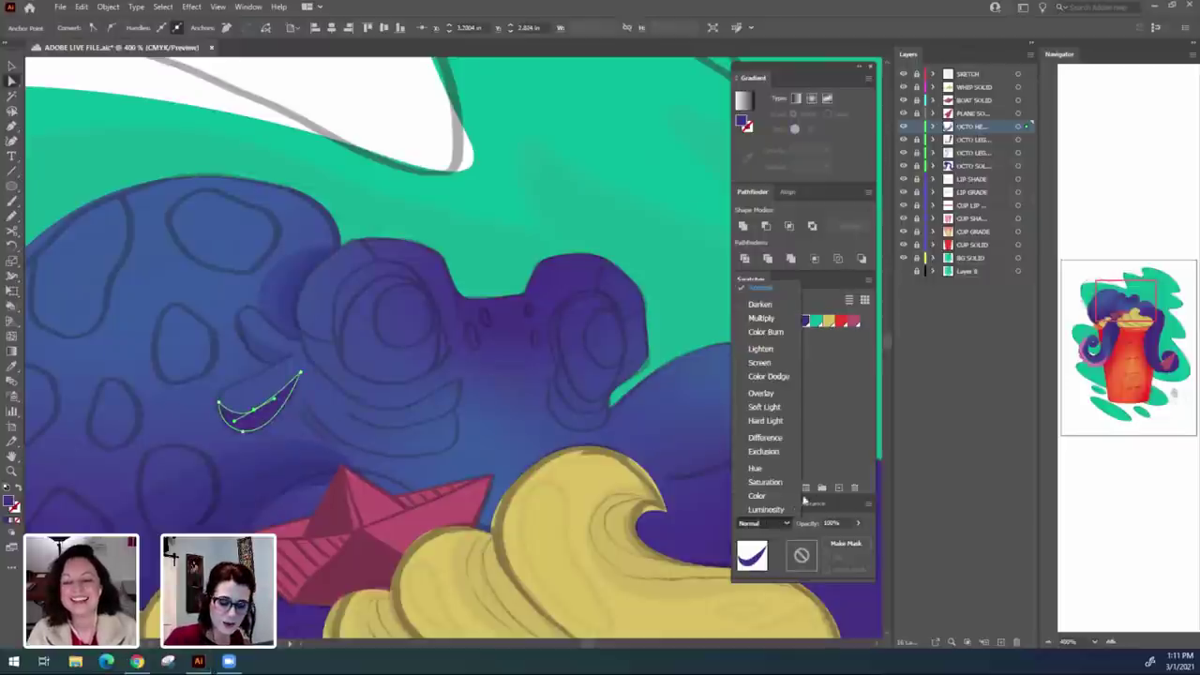
pyautogui.click(786, 332)
pyautogui.click(785, 520)
pyautogui.click(761, 318)
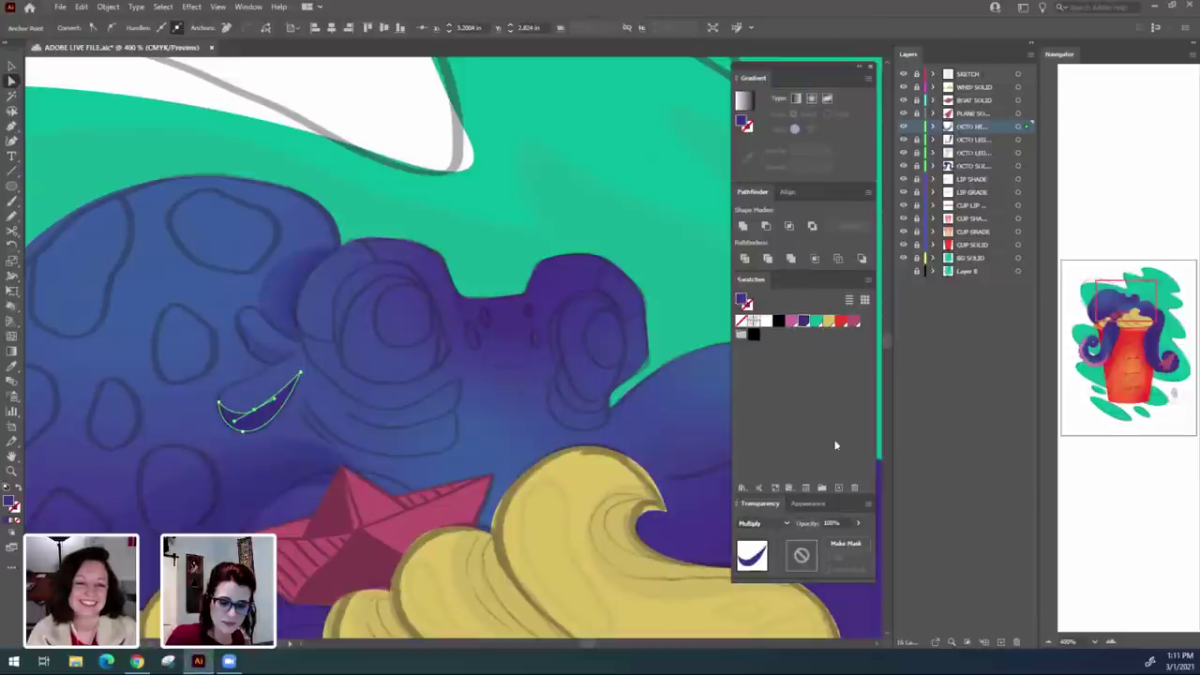
pyautogui.click(858, 524)
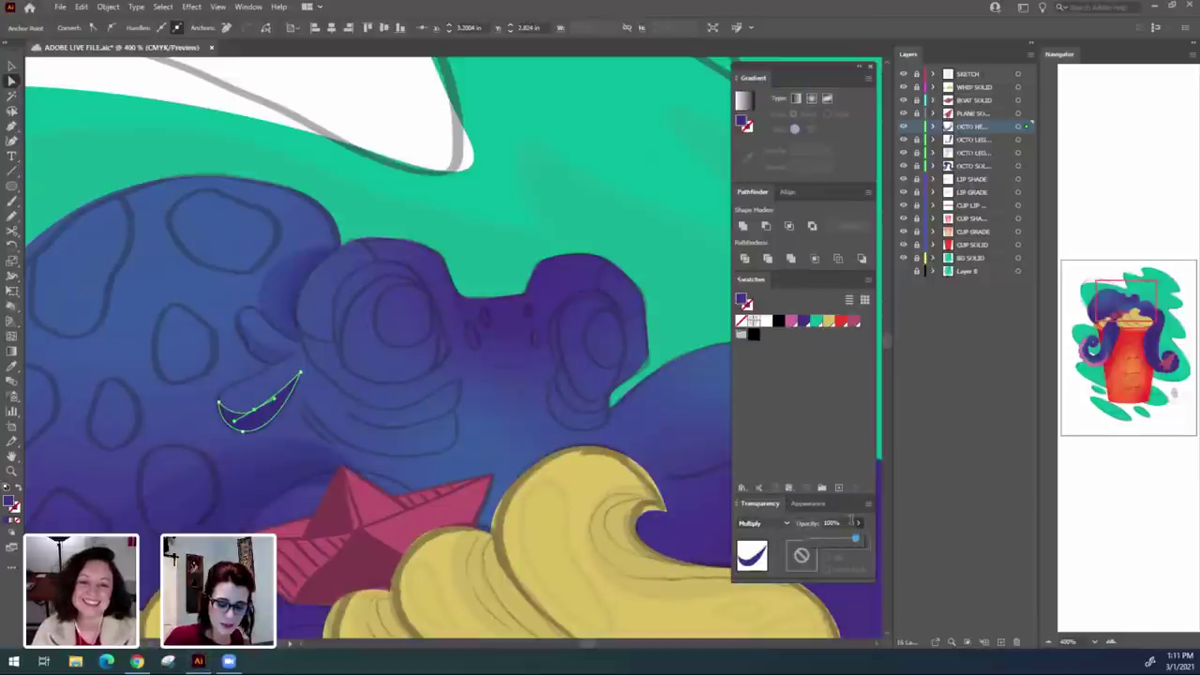
pyautogui.click(849, 522)
pyautogui.write('30')
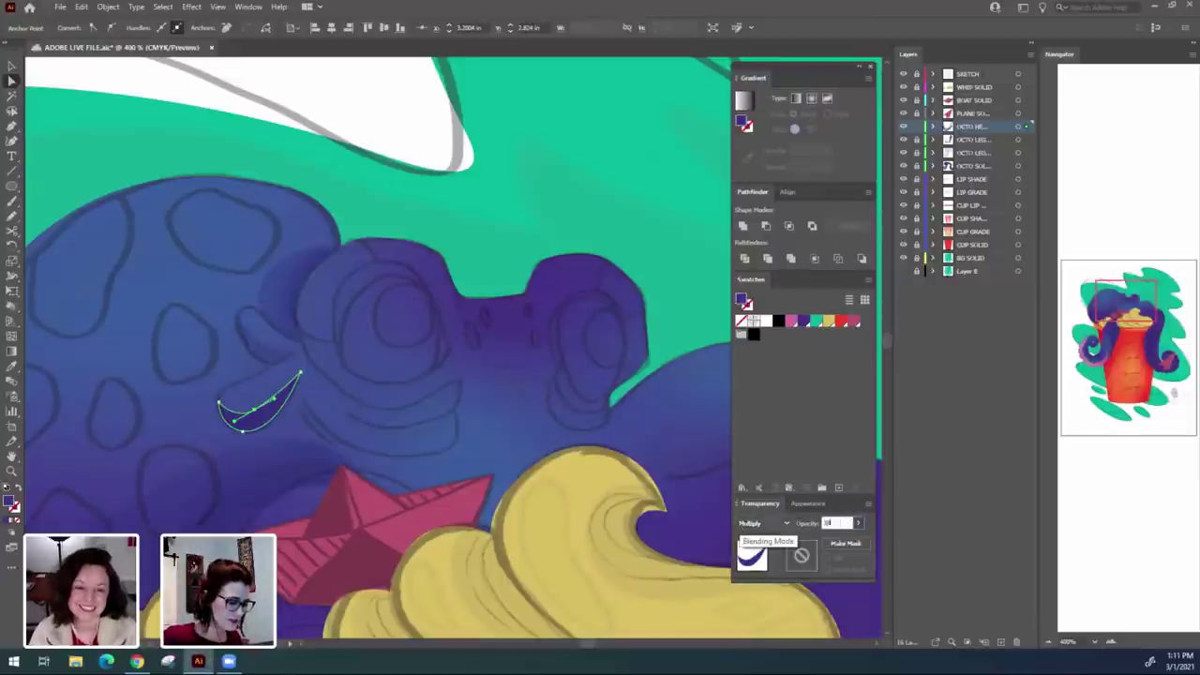
pyautogui.press('Return')
pyautogui.press('v')
pyautogui.click(405, 136)
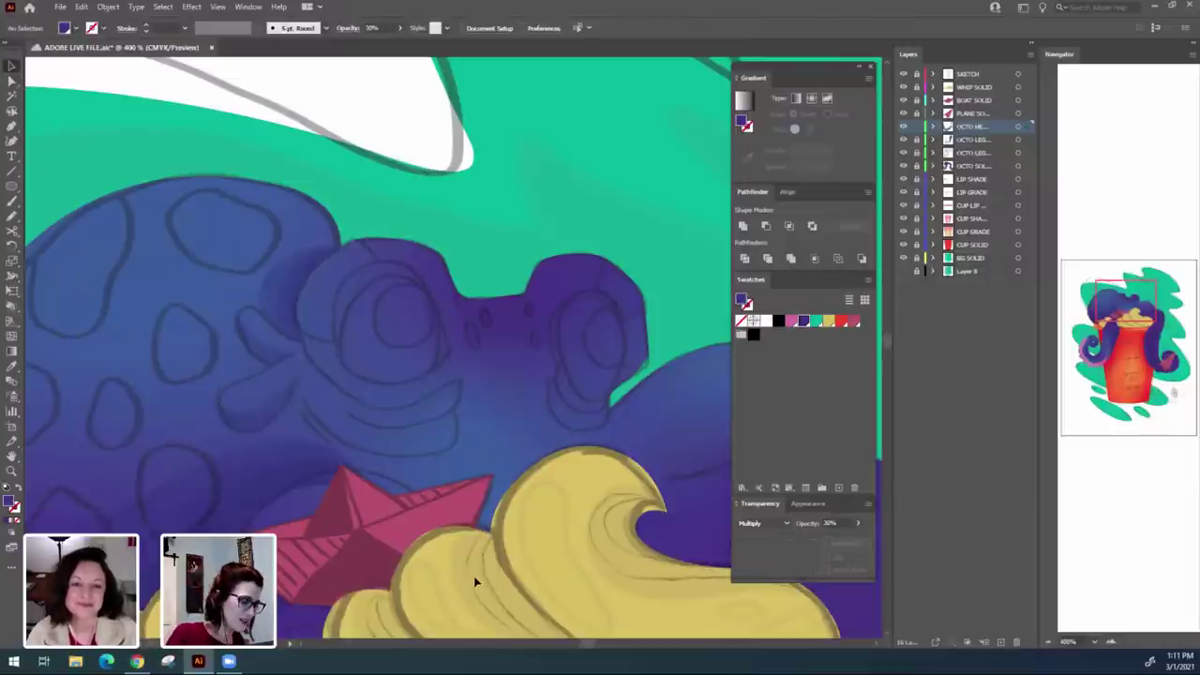
# Draw a long, thin closed crescent with the Pen tool along the upper sketched fold beneath the left eye.
pyautogui.moveTo(475, 581); pyautogui.dragTo(461, 497)
pyautogui.hotkey('ctrl', '-')
pyautogui.scroll(-3, 501, 430)
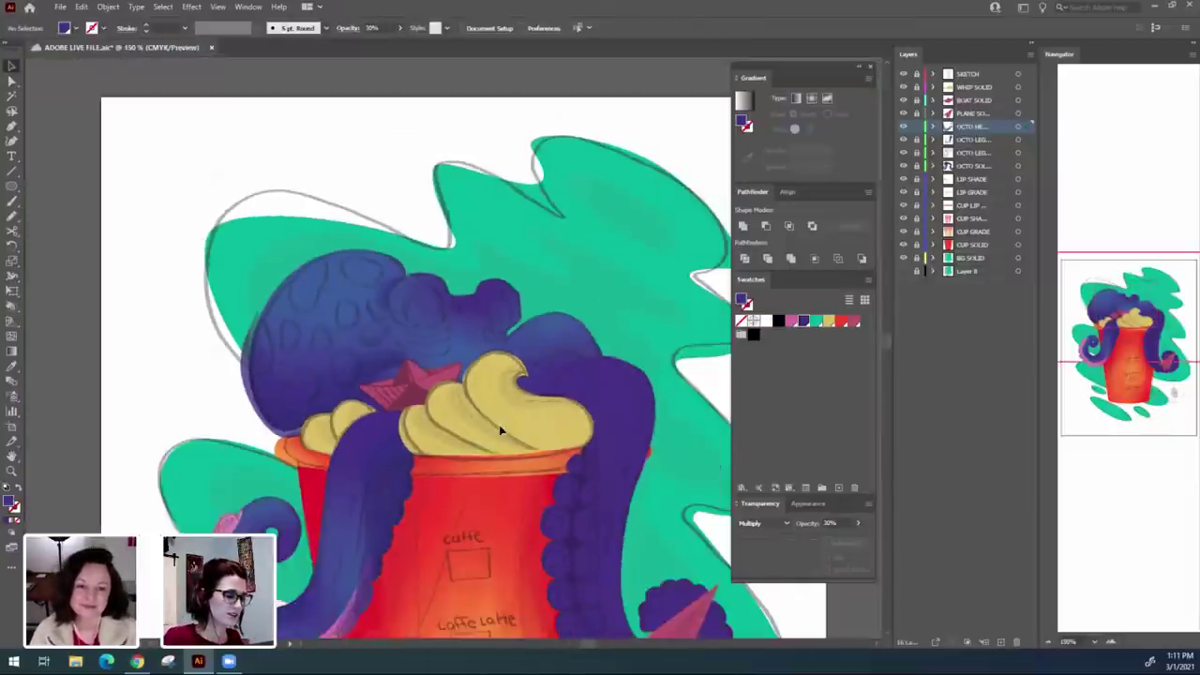
pyautogui.scroll(2, 501, 430)
pyautogui.moveTo(533, 248); pyautogui.dragTo(521, 392)
pyautogui.moveTo(540, 519); pyautogui.dragTo(516, 465)
pyautogui.press('p')
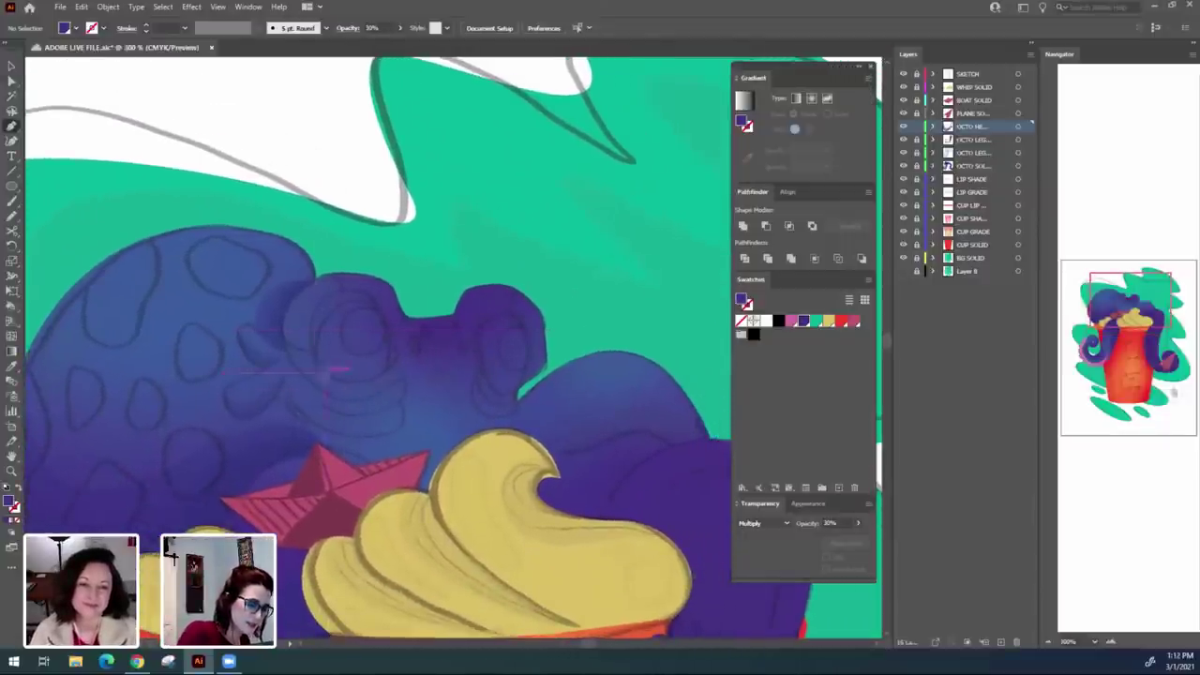
pyautogui.click(305, 376)
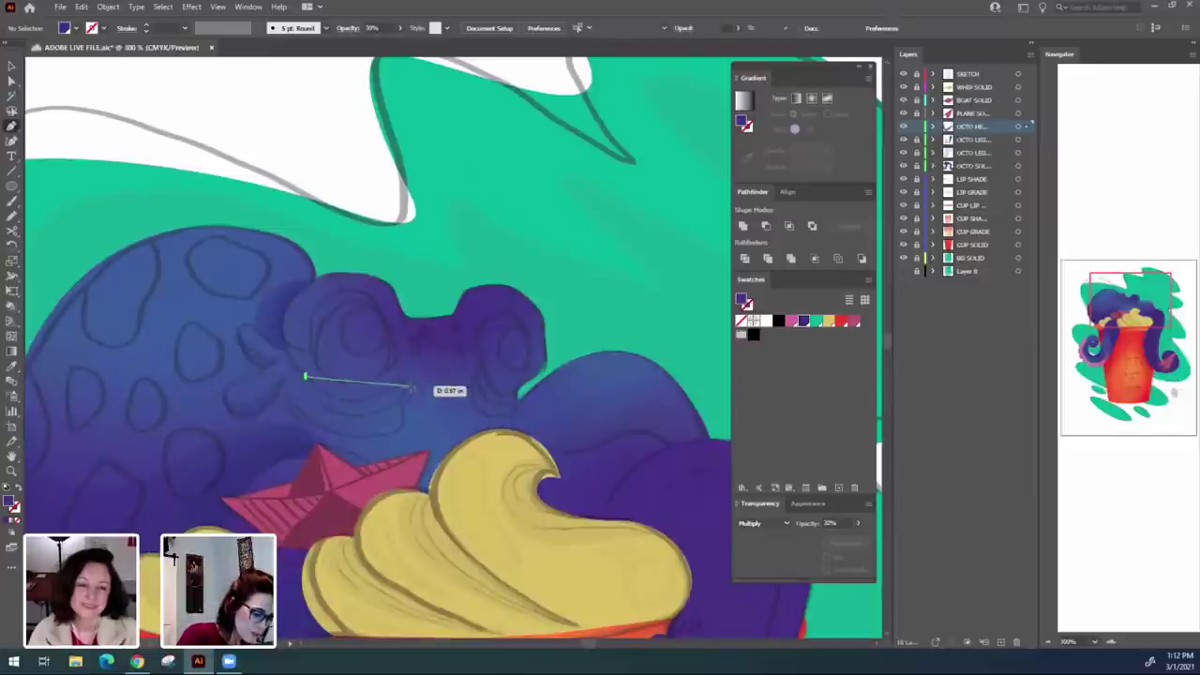
pyautogui.moveTo(400, 385); pyautogui.dragTo(364, 407)
pyautogui.click(386, 387)
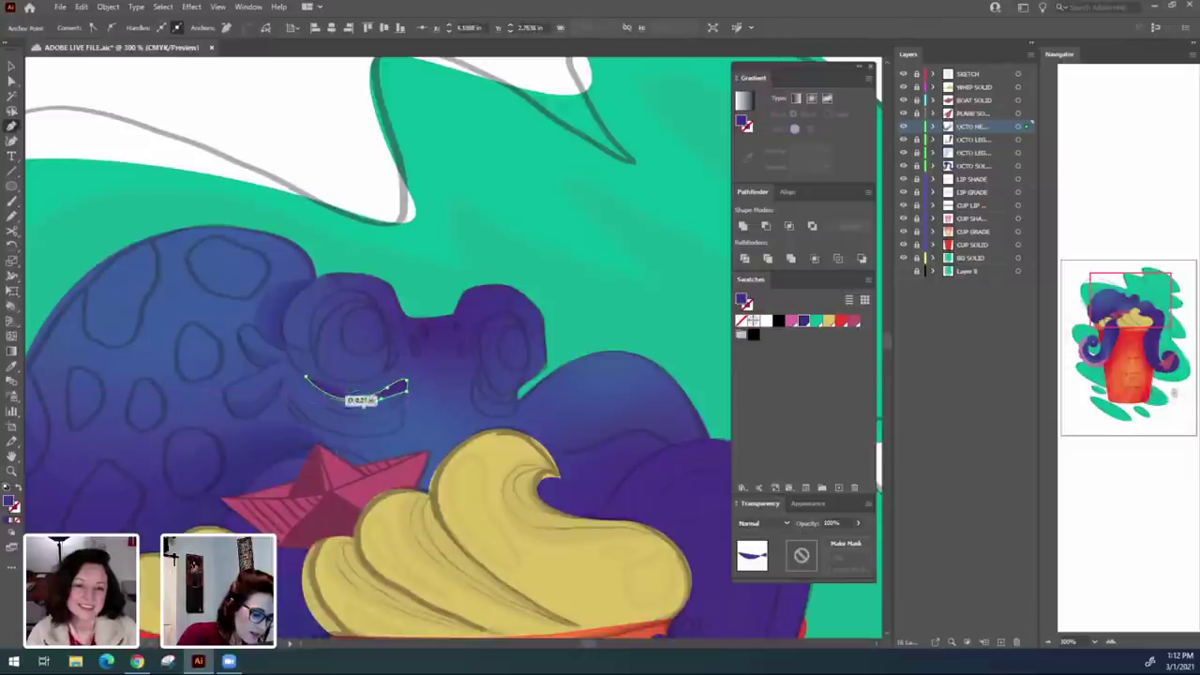
pyautogui.click(309, 387)
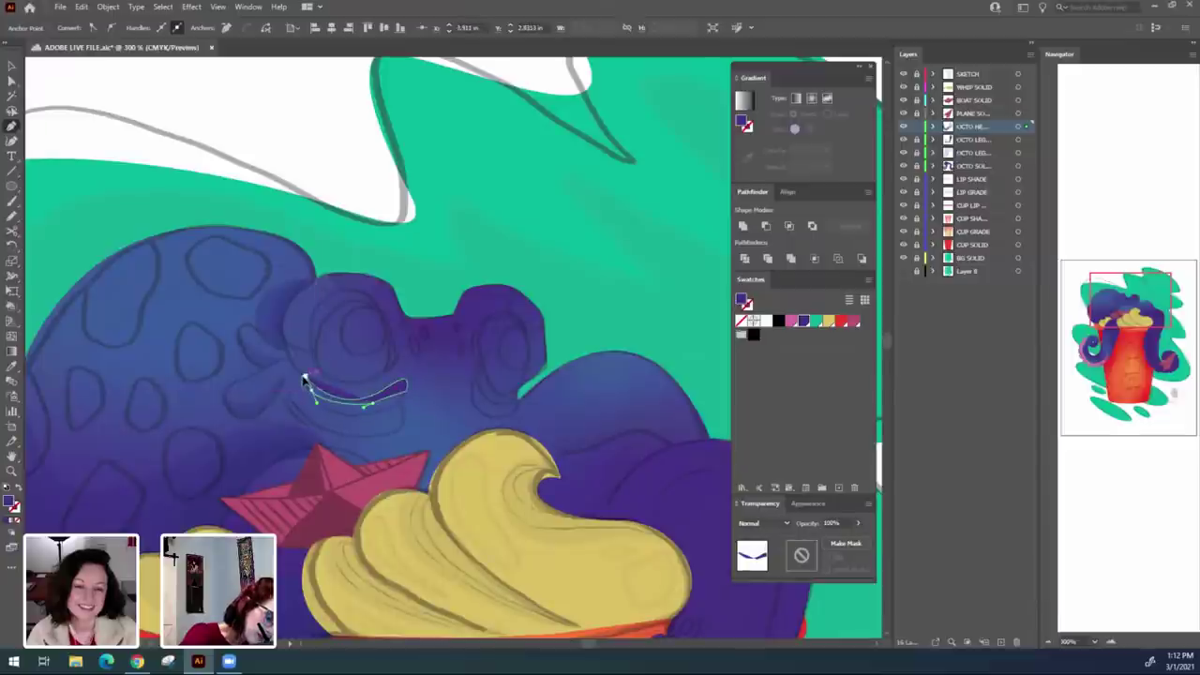
pyautogui.moveTo(300, 373); pyautogui.dragTo(298, 371)
pyautogui.click(305, 376)
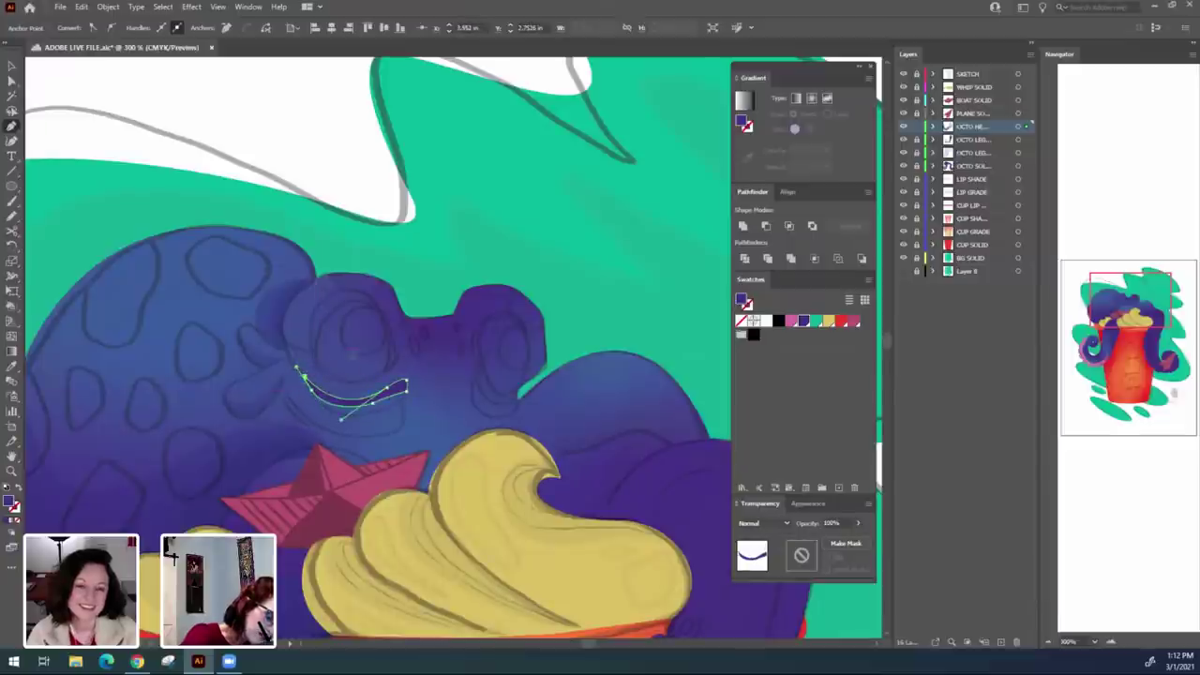
# Set the upper under-eye fold's crescent to Multiply blending at 30% opacity and deselect it.
pyautogui.press('v')
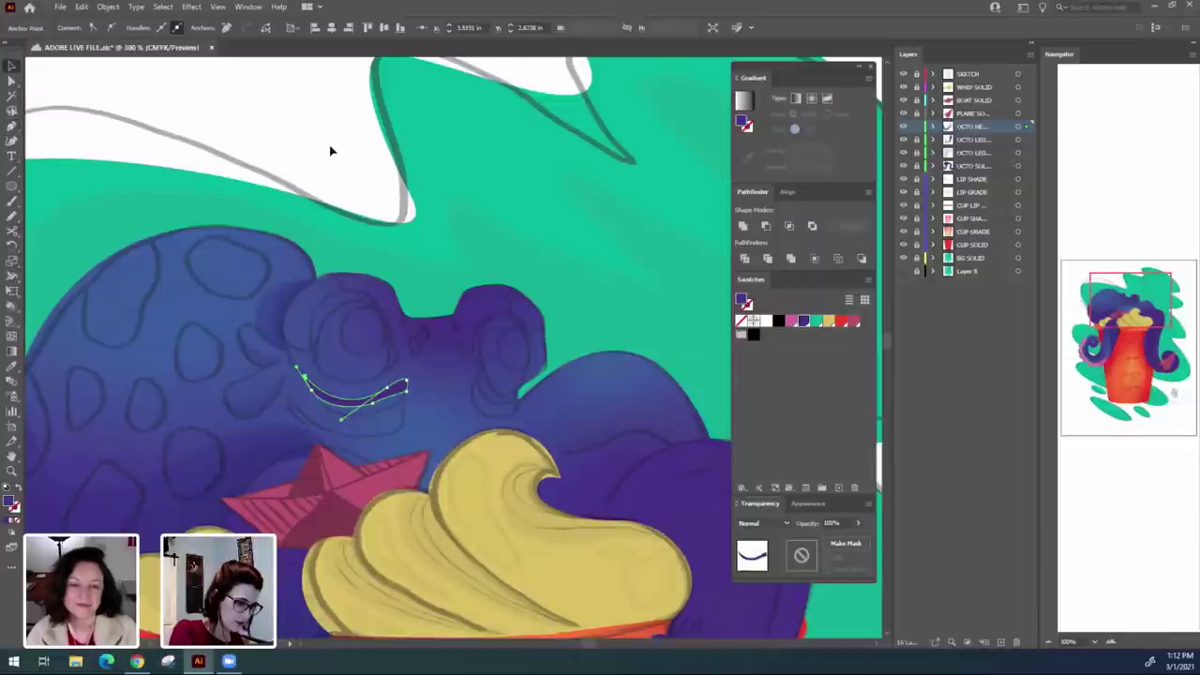
pyautogui.click(385, 424)
pyautogui.click(398, 394)
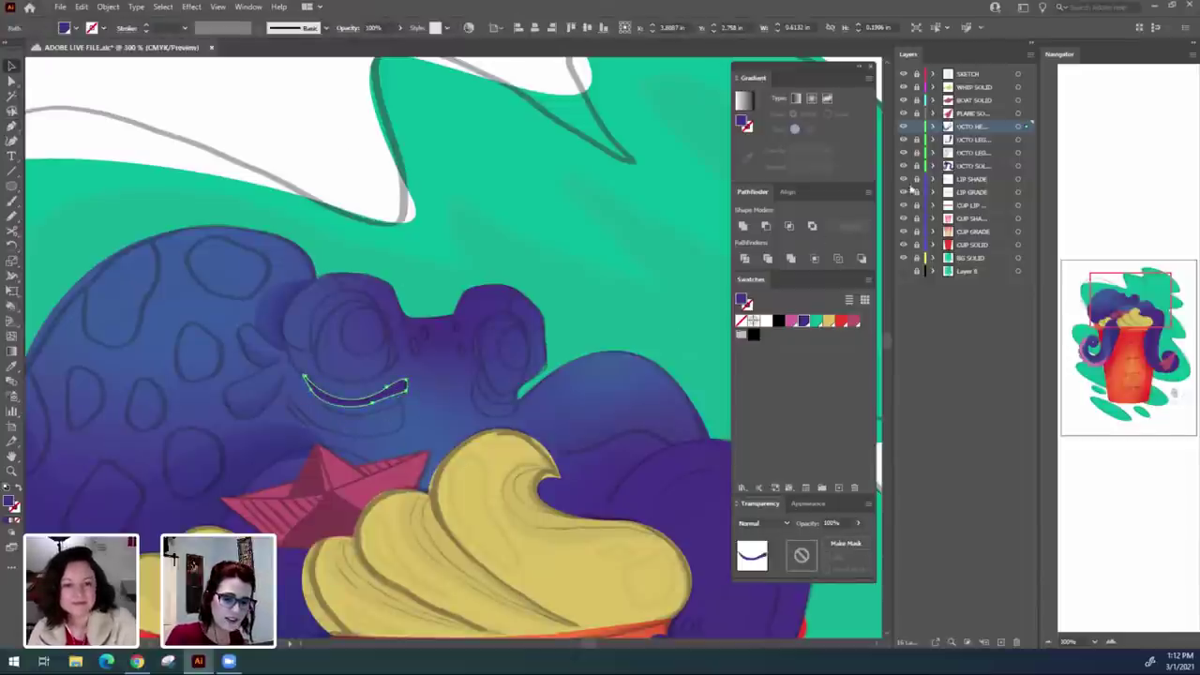
pyautogui.click(776, 523)
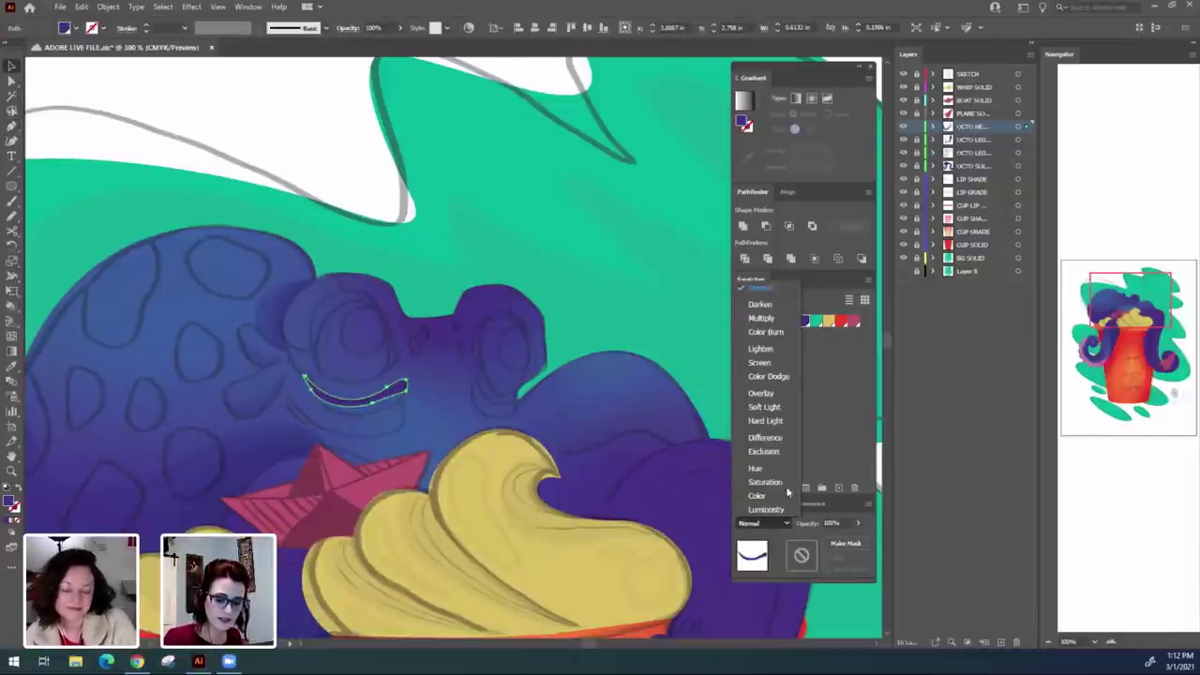
pyautogui.click(785, 320)
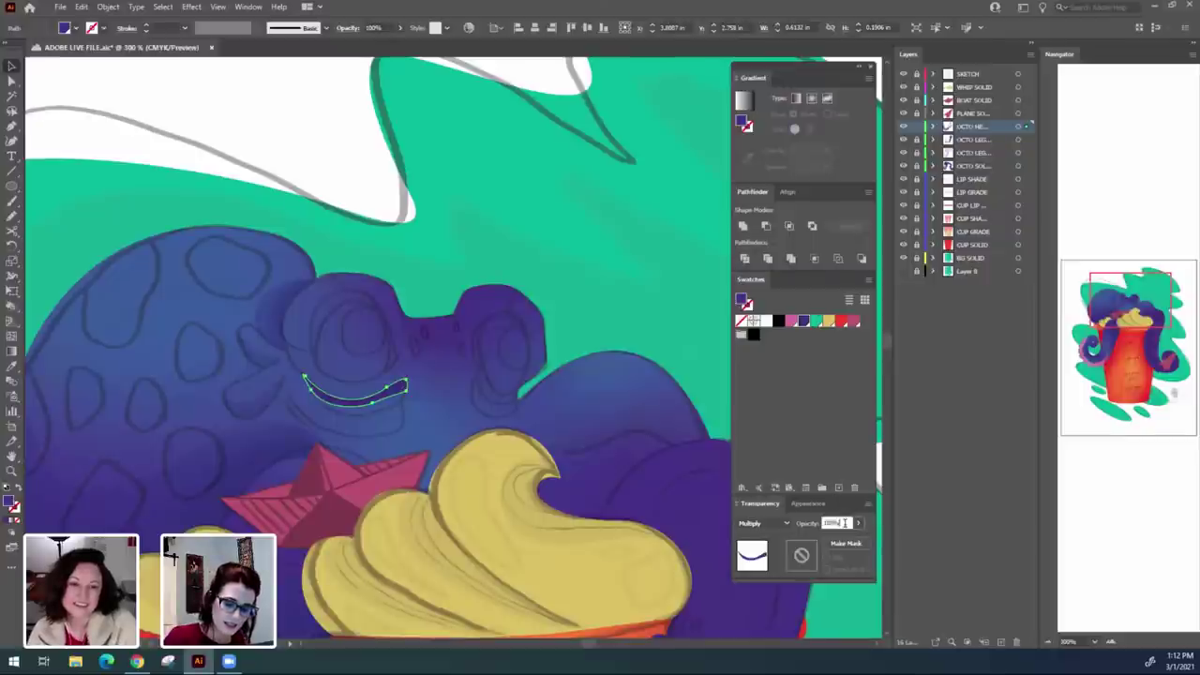
pyautogui.write('20')
pyautogui.press('Return')
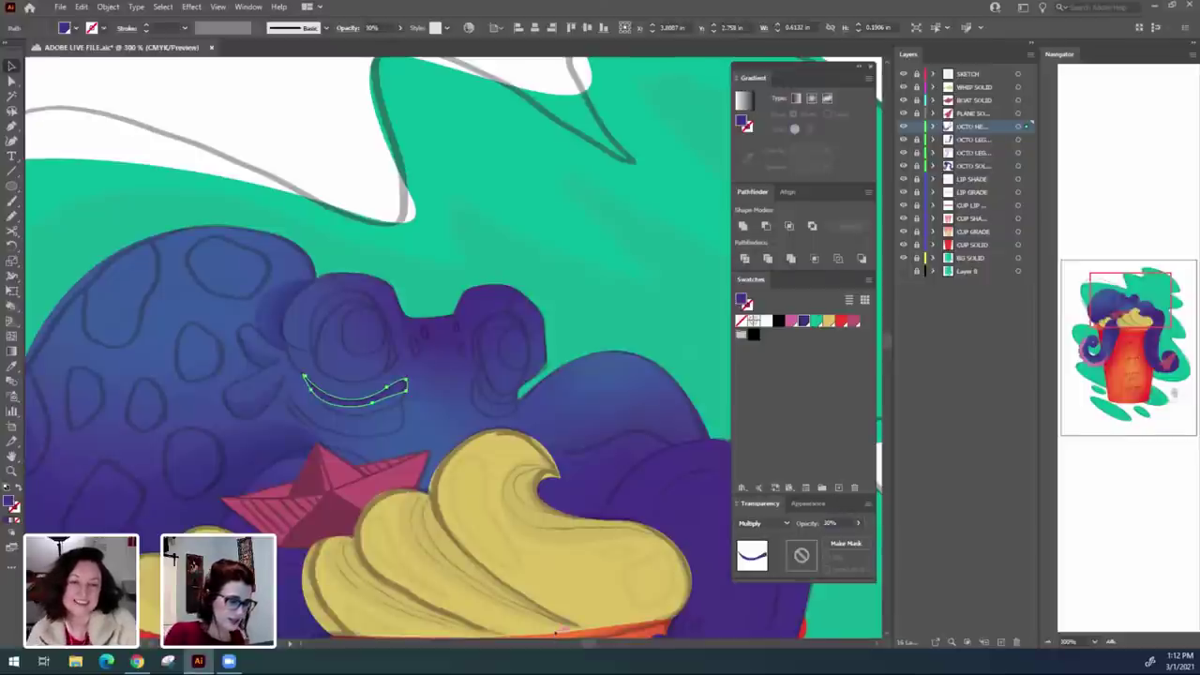
pyautogui.click(323, 140)
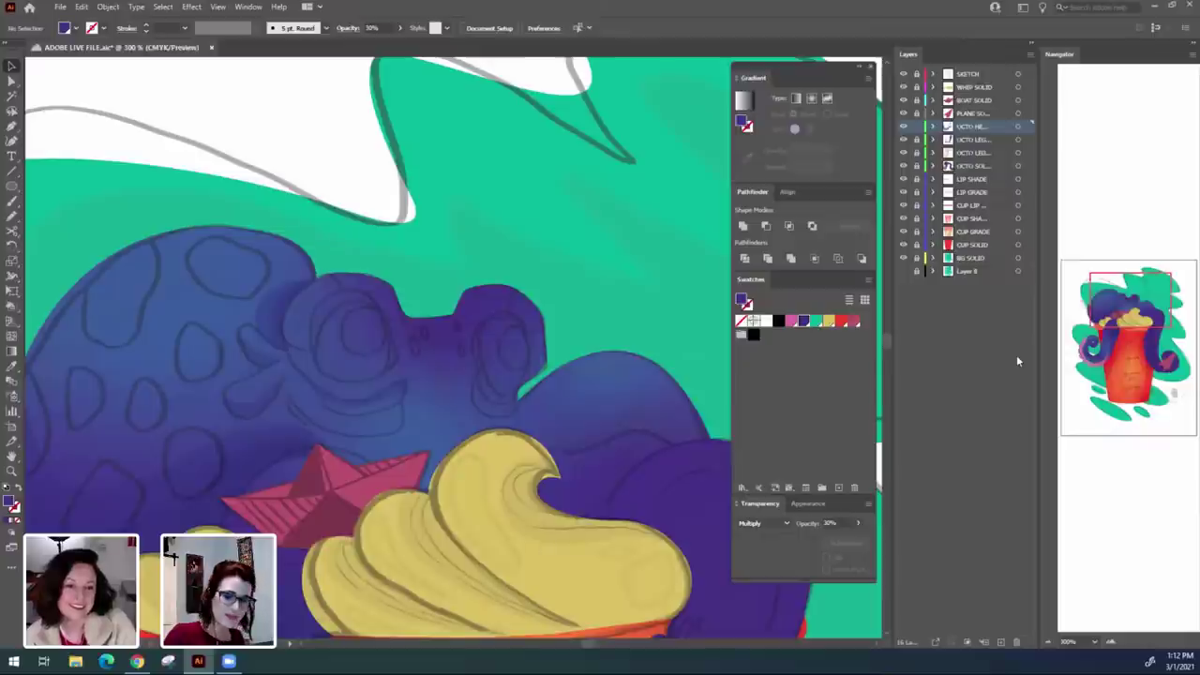
# Draw a second closed crescent with the Pen tool beneath the first under-eye fold, between the two sketched fold lines.
pyautogui.hotkey('ctrl', '+')
pyautogui.hotkey('ctrl', '+')
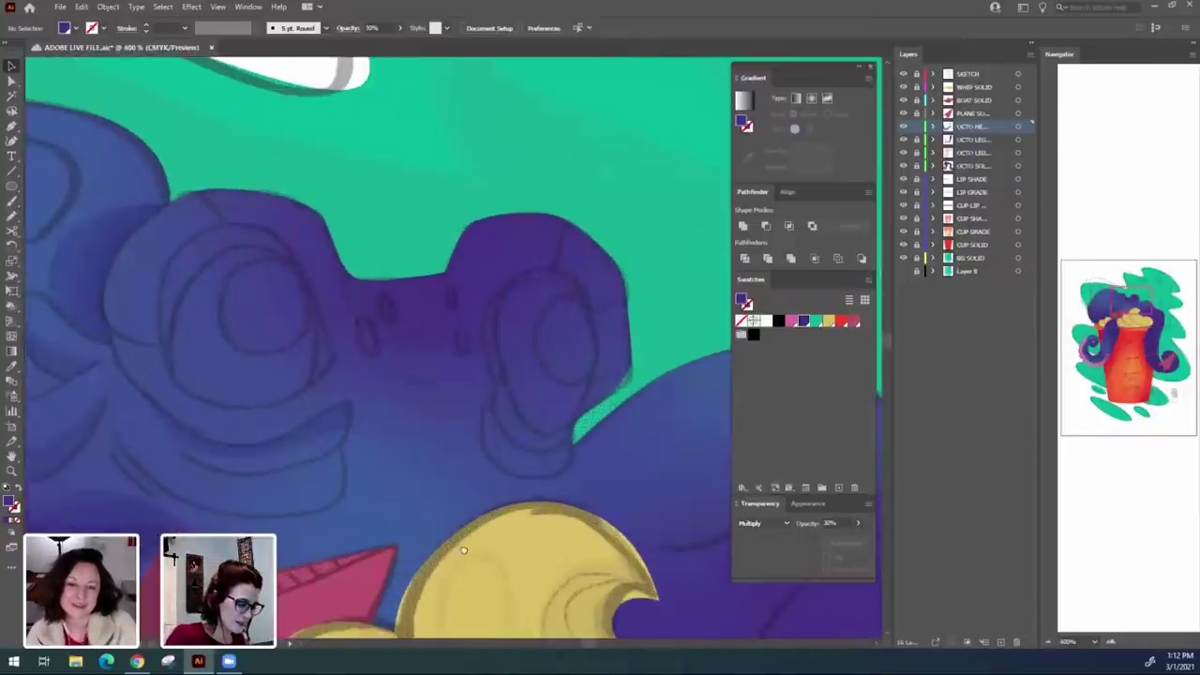
pyautogui.moveTo(462, 550); pyautogui.dragTo(523, 432)
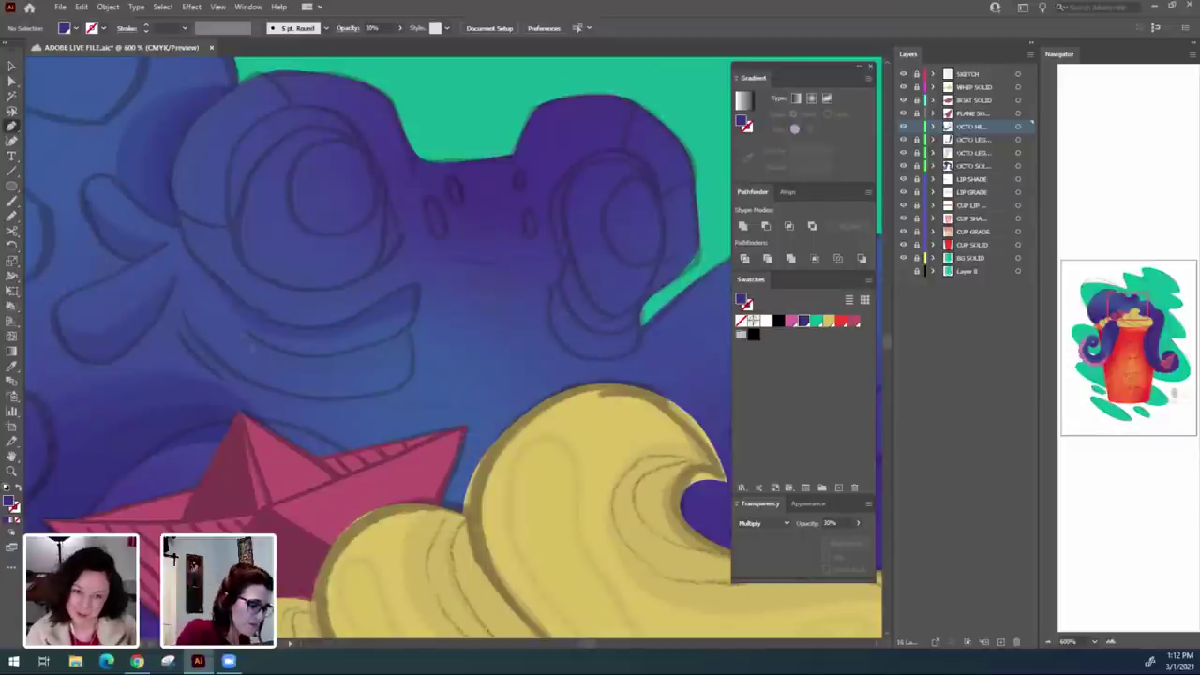
pyautogui.click(223, 317)
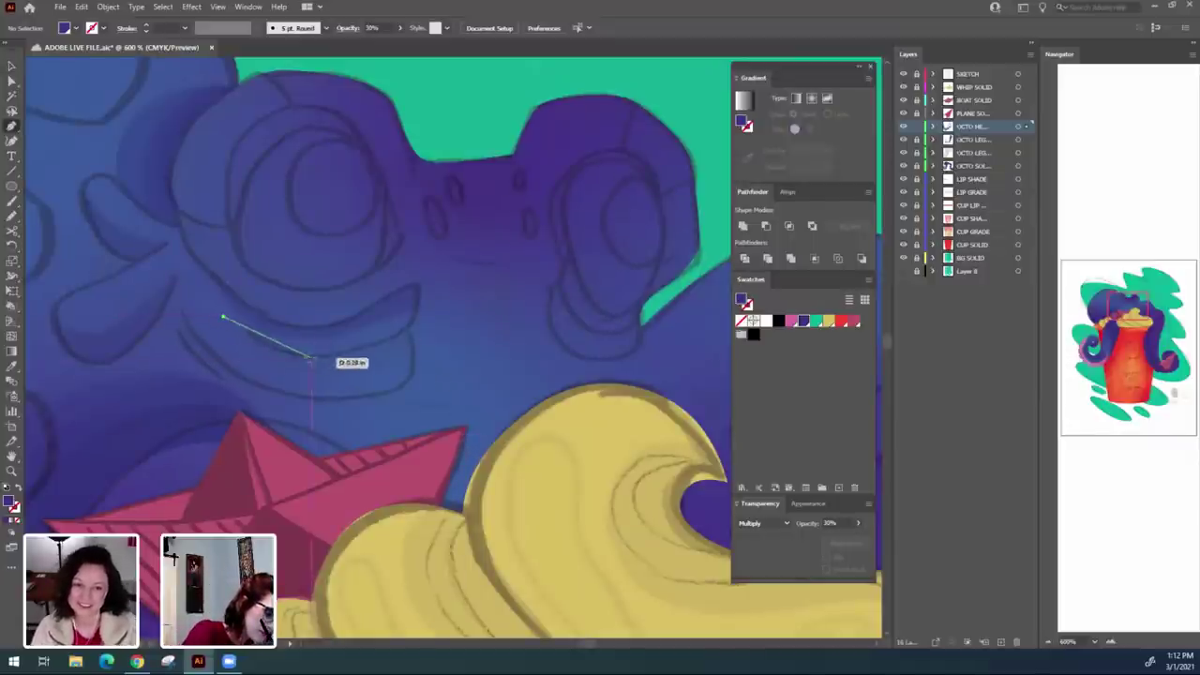
pyautogui.moveTo(305, 356); pyautogui.dragTo(347, 358)
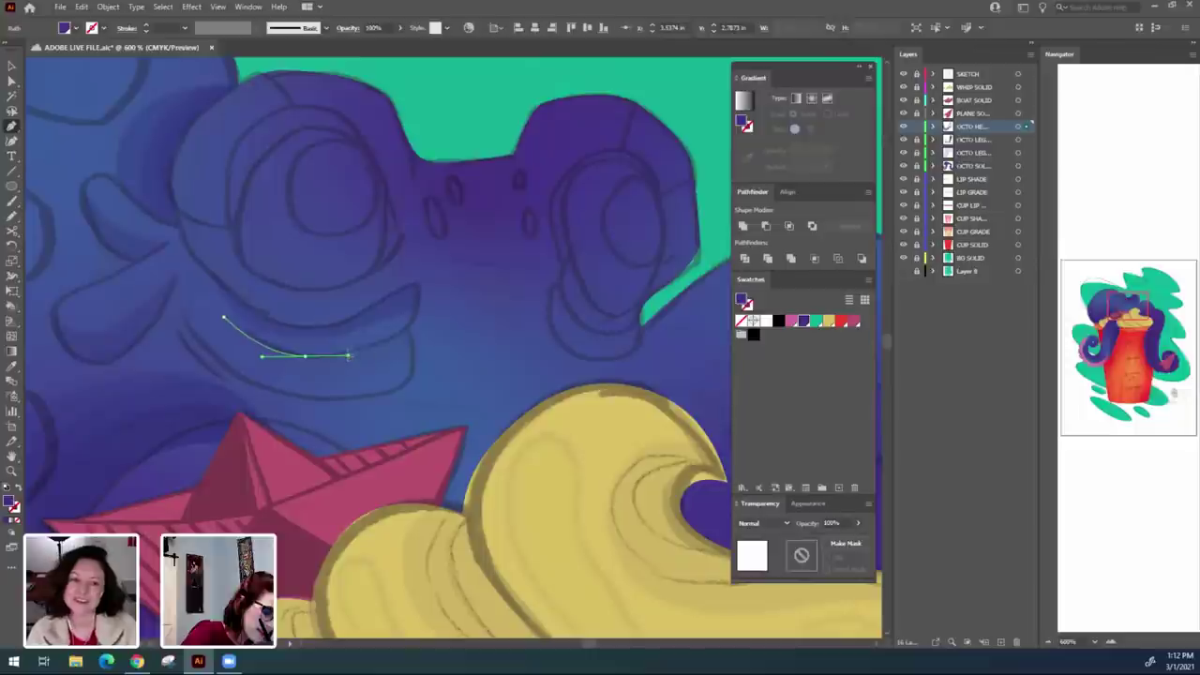
pyautogui.click(410, 330)
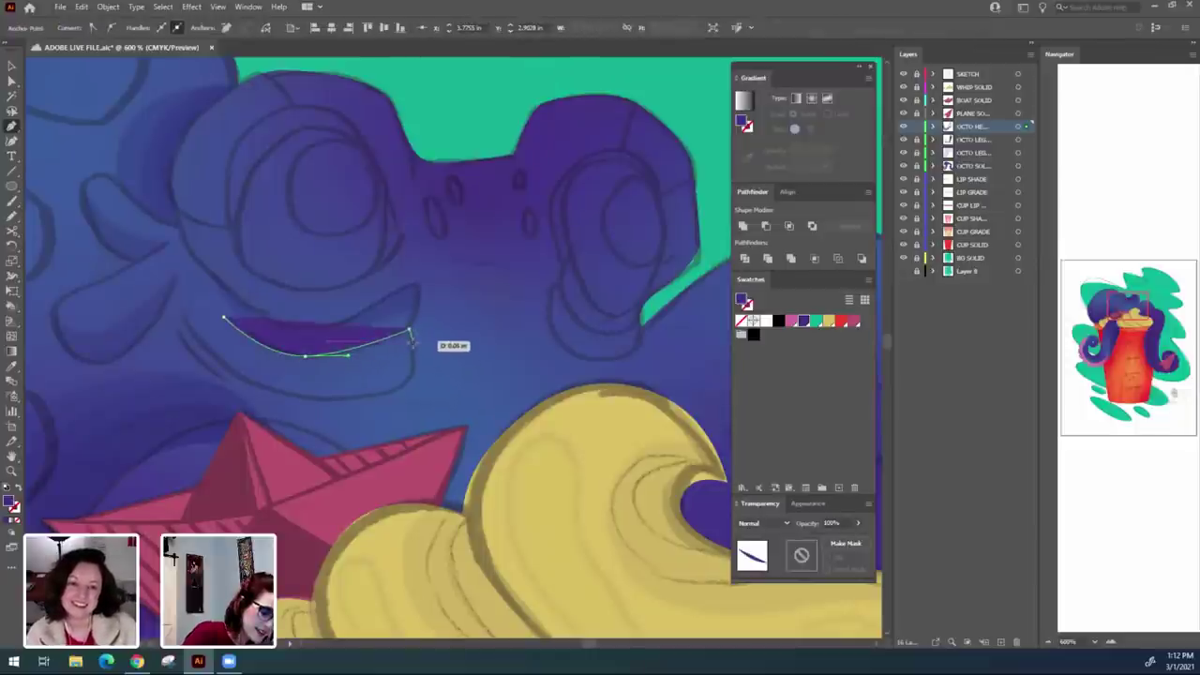
pyautogui.moveTo(412, 344); pyautogui.dragTo(408, 350)
pyautogui.moveTo(259, 354); pyautogui.dragTo(200, 313)
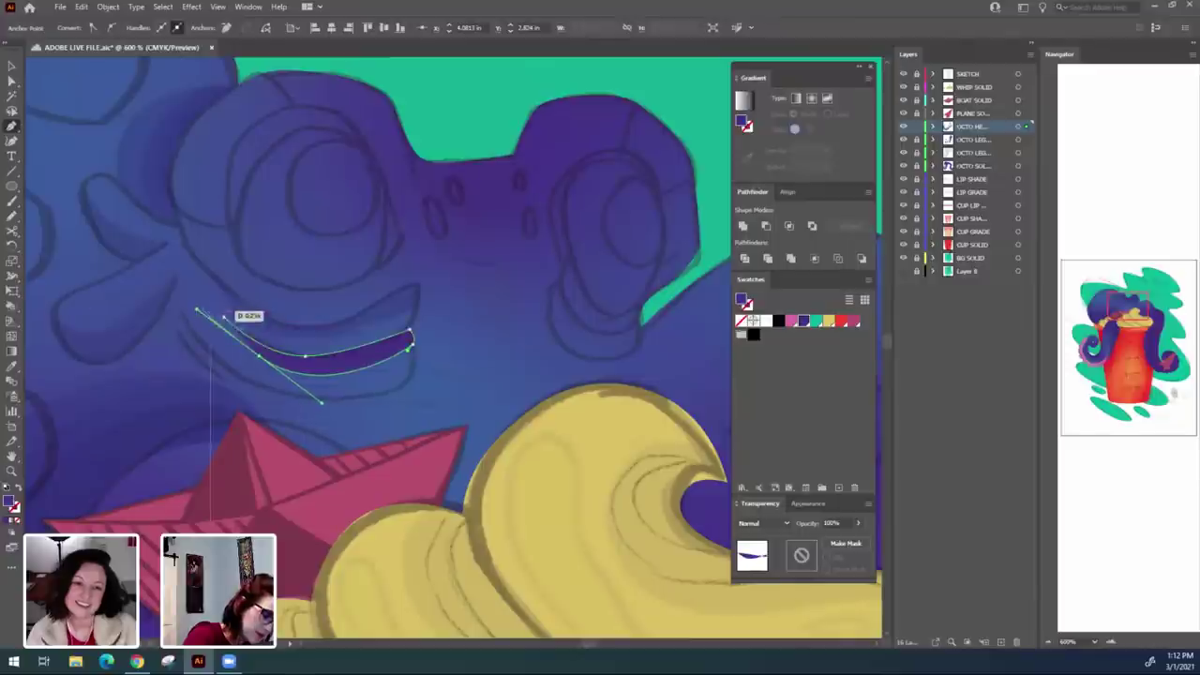
pyautogui.click(223, 318)
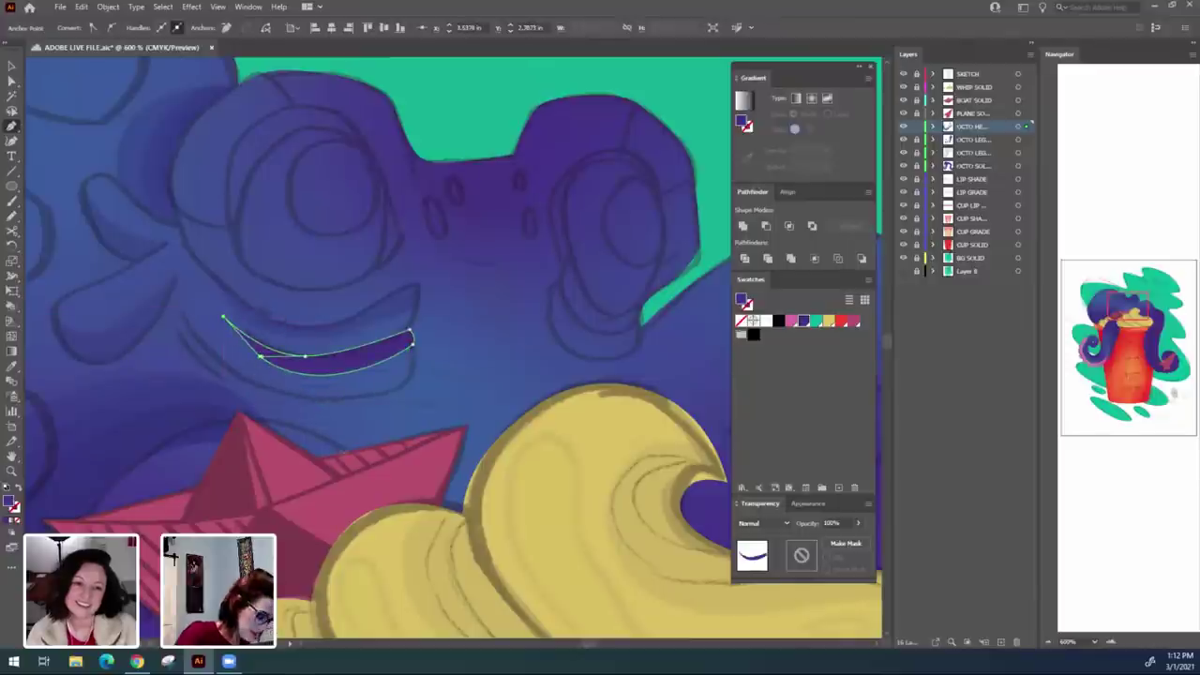
# Round the lower-left corner anchor of the second under-eye crescent to a radius of about 0.32 in.
pyautogui.press('a')
pyautogui.click(259, 357)
pyautogui.click(268, 348)
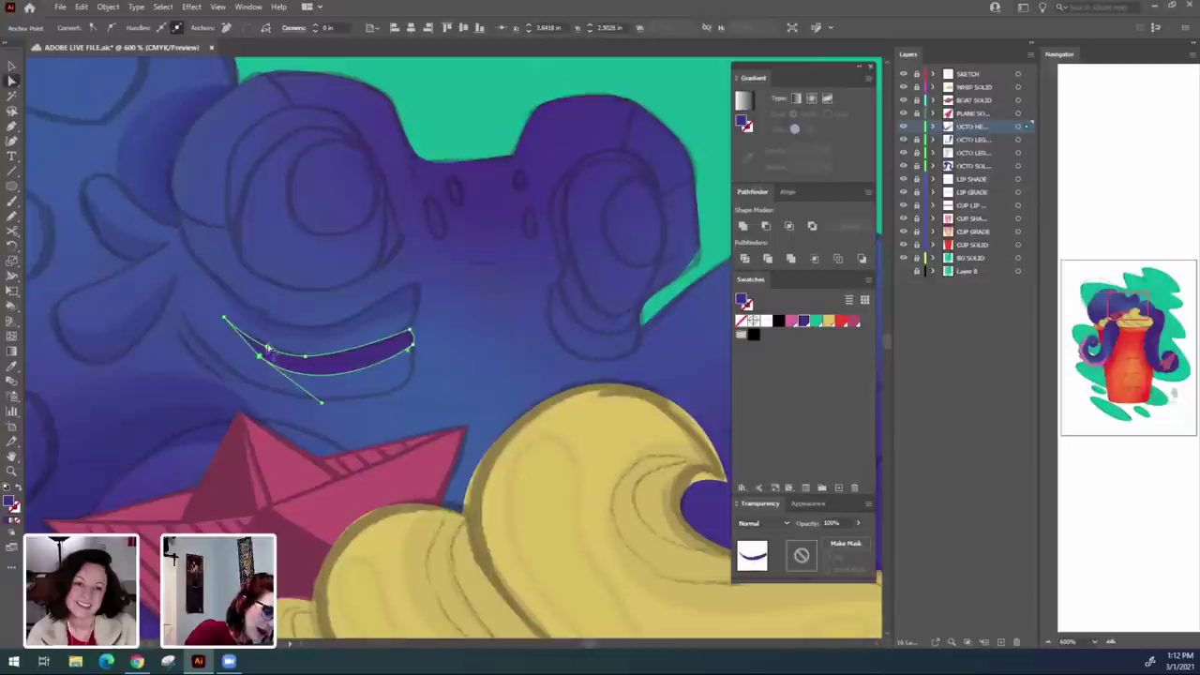
pyautogui.moveTo(280, 332); pyautogui.dragTo(325, 265)
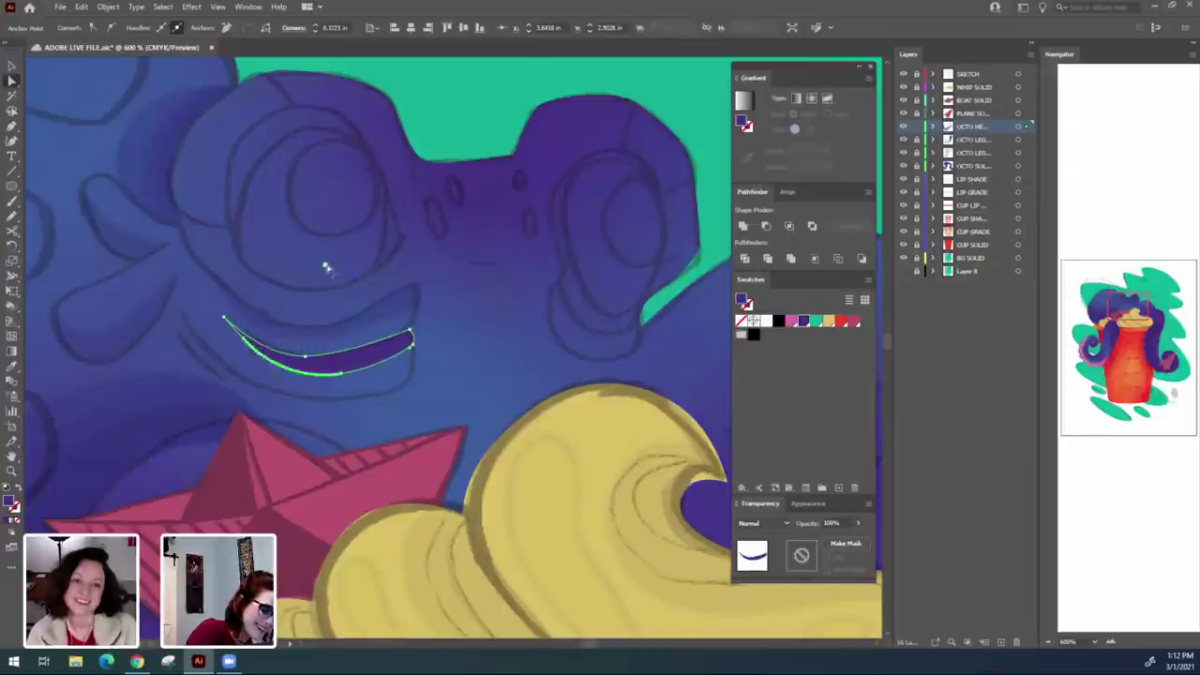
# Round the lower-right corner of the upper under-eye crescent to a radius of about 0.05 in.
pyautogui.click(448, 367)
pyautogui.click(332, 335)
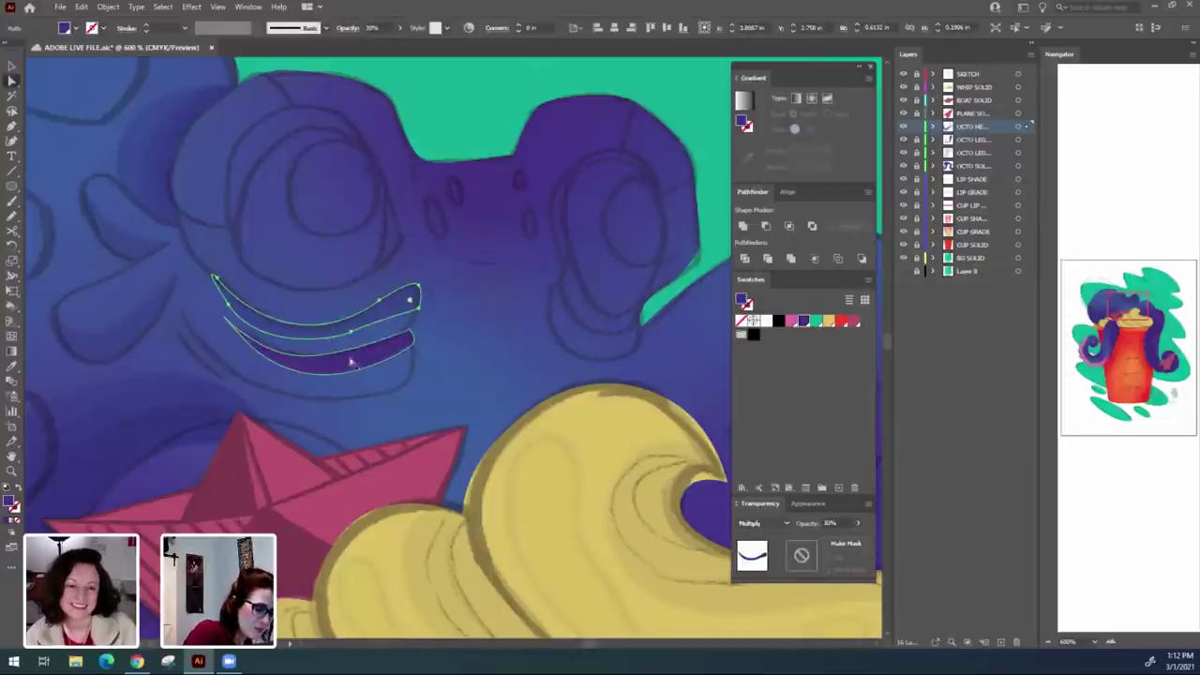
pyautogui.click(418, 308)
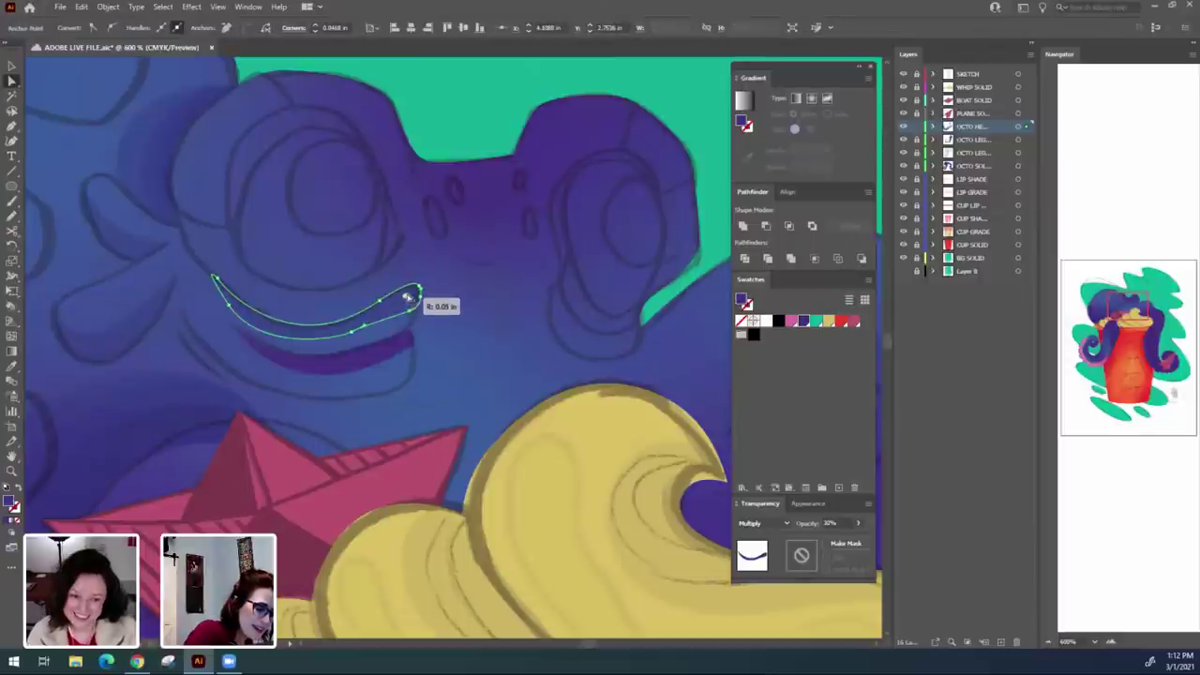
pyautogui.click(338, 428)
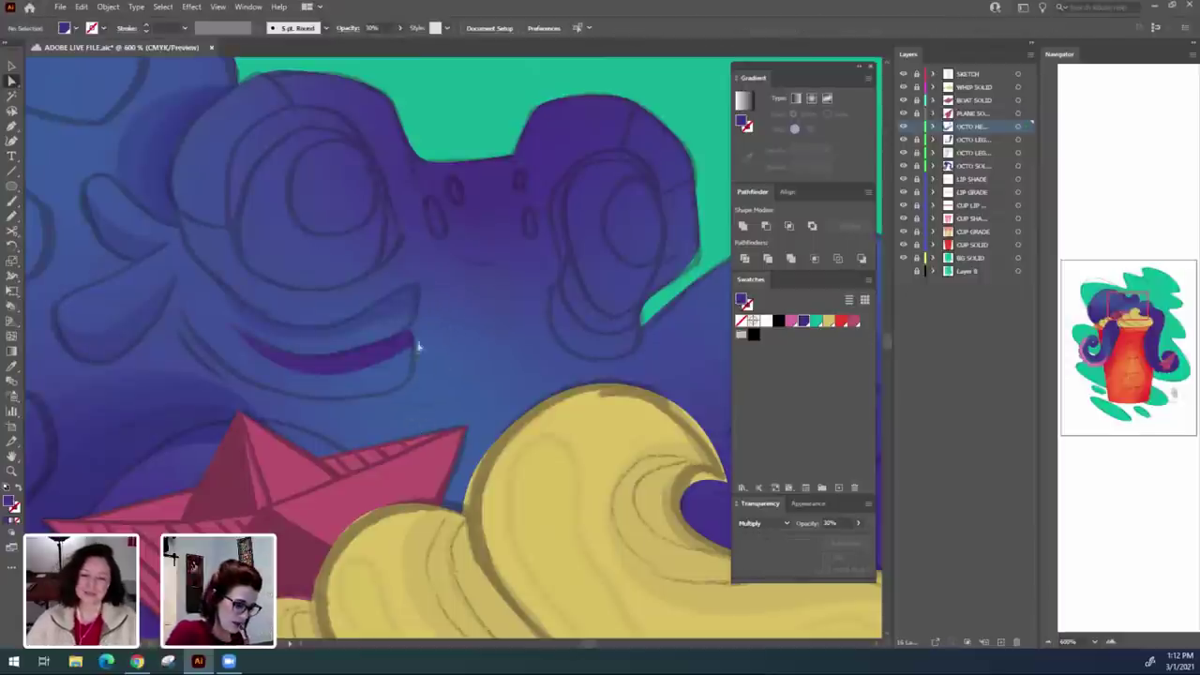
# Reshape the right end of the second under-eye crescent by shifting its upper corner anchor and adjusting the upper edge's curve.
pyautogui.moveTo(411, 331); pyautogui.dragTo(413, 328)
pyautogui.moveTo(348, 357); pyautogui.dragTo(353, 363)
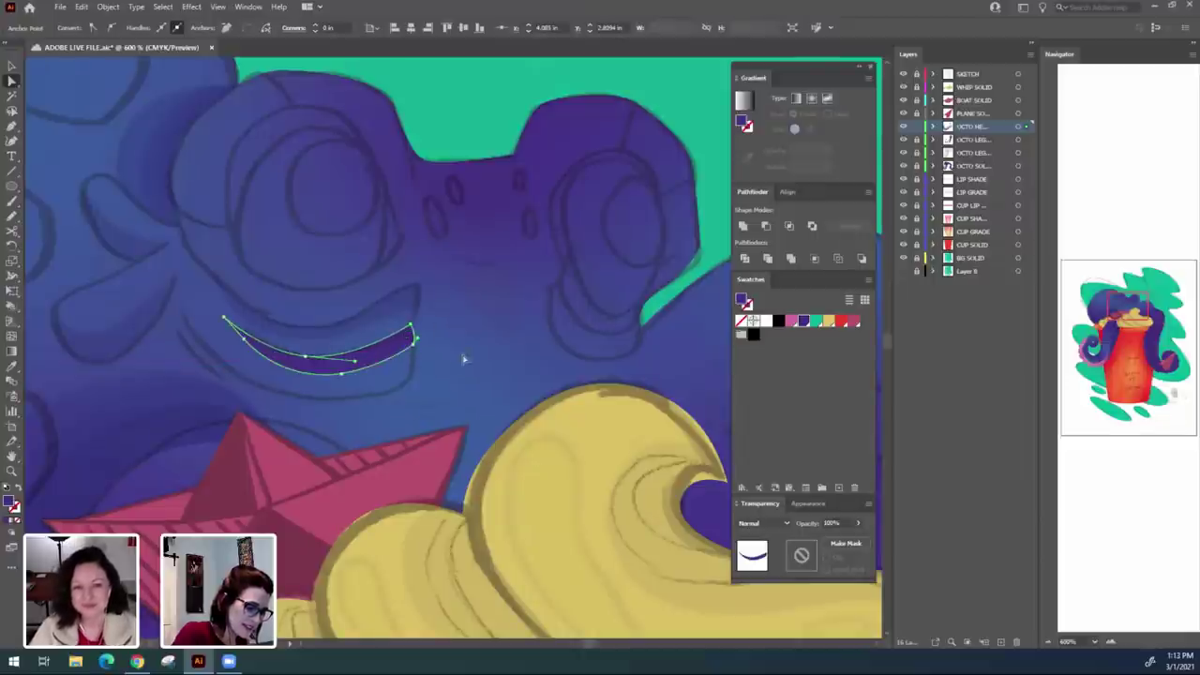
pyautogui.click(421, 412)
# Set the second under-eye crescent to Multiply blending at 30% opacity and deselect it.
pyautogui.press('v')
pyautogui.click(390, 364)
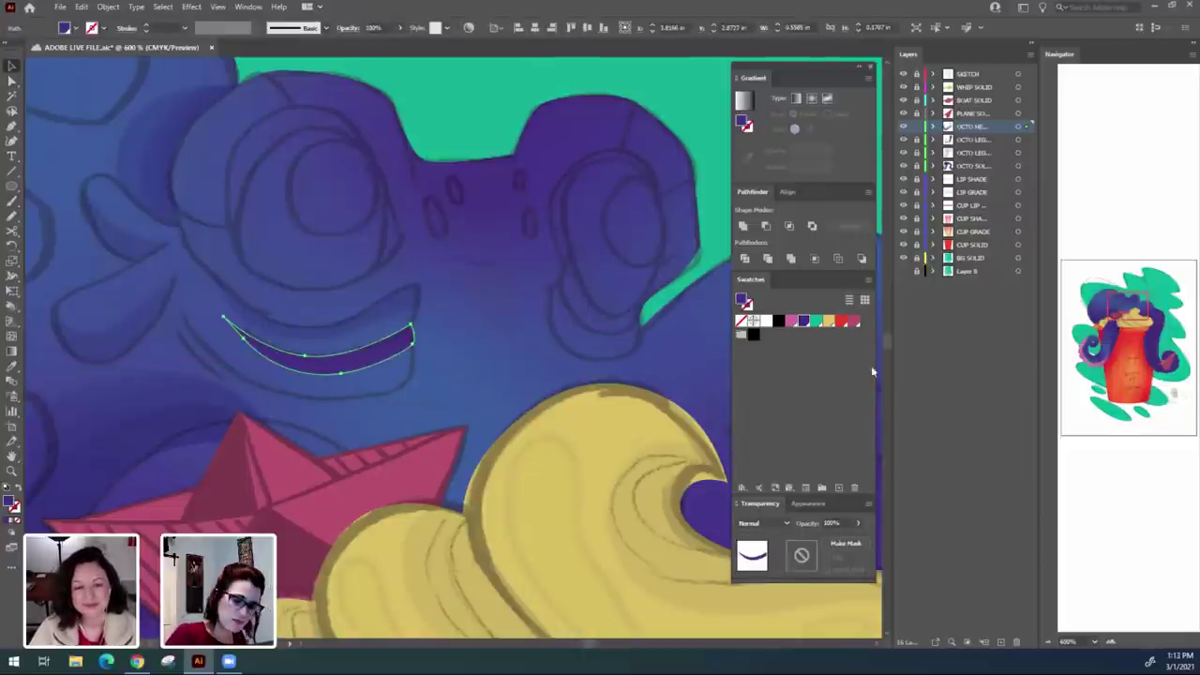
pyautogui.click(786, 523)
pyautogui.click(761, 319)
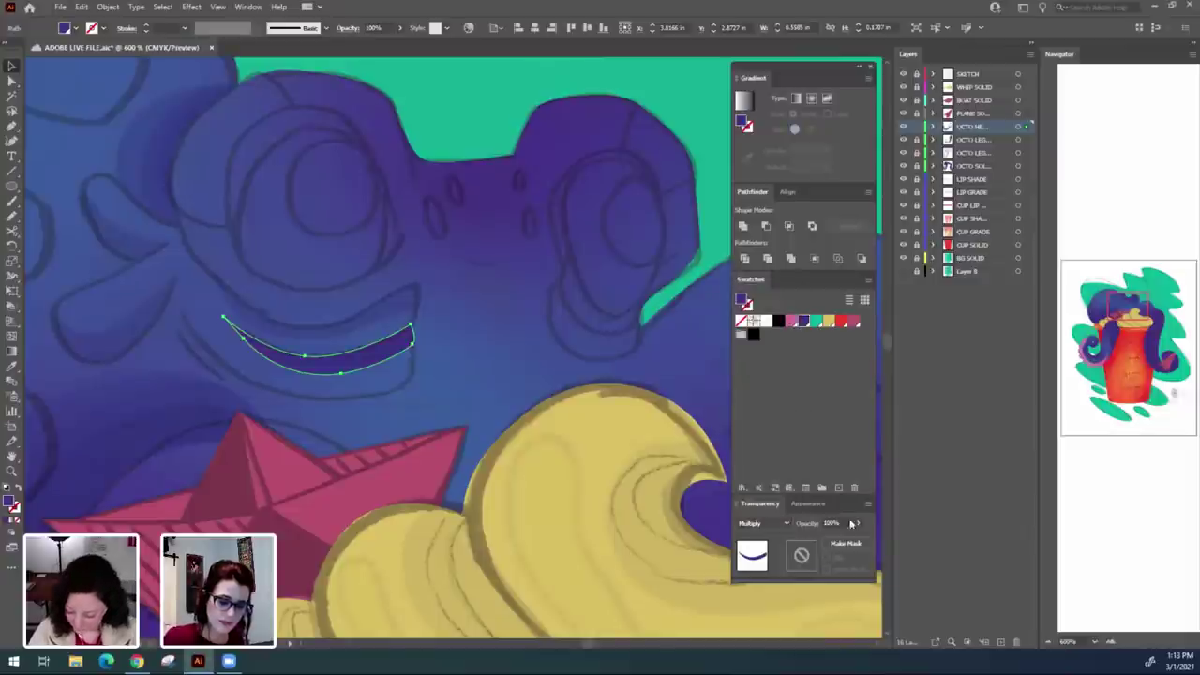
pyautogui.write('30')
pyautogui.press('Return')
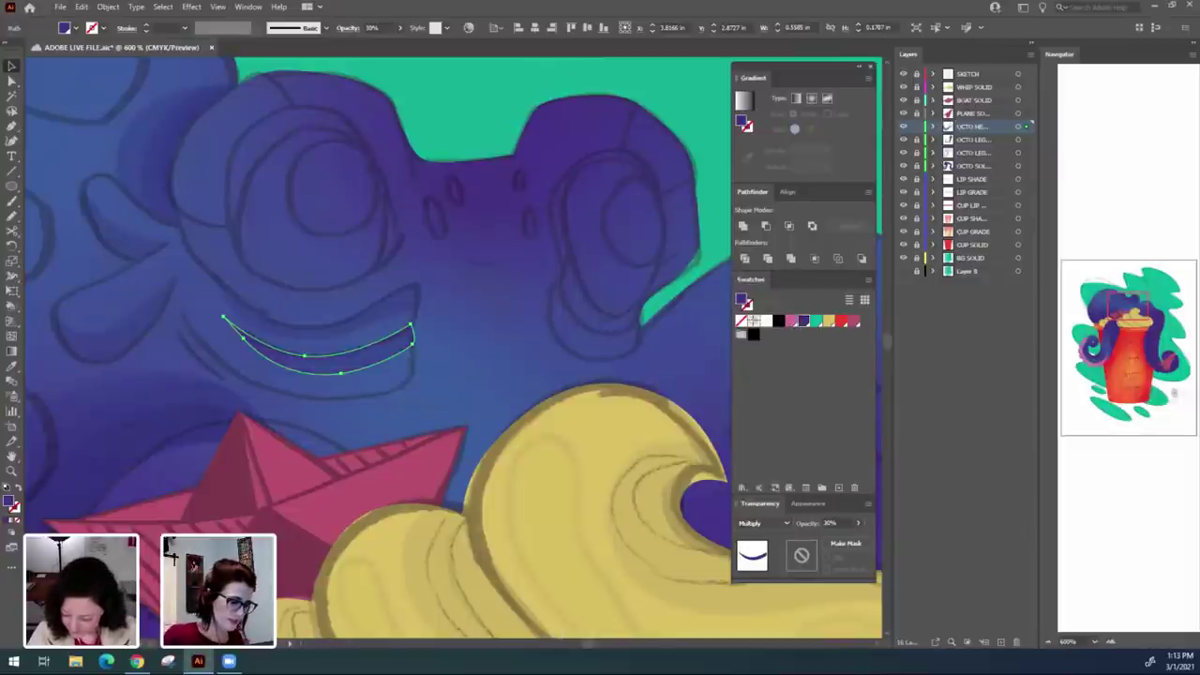
pyautogui.click(477, 401)
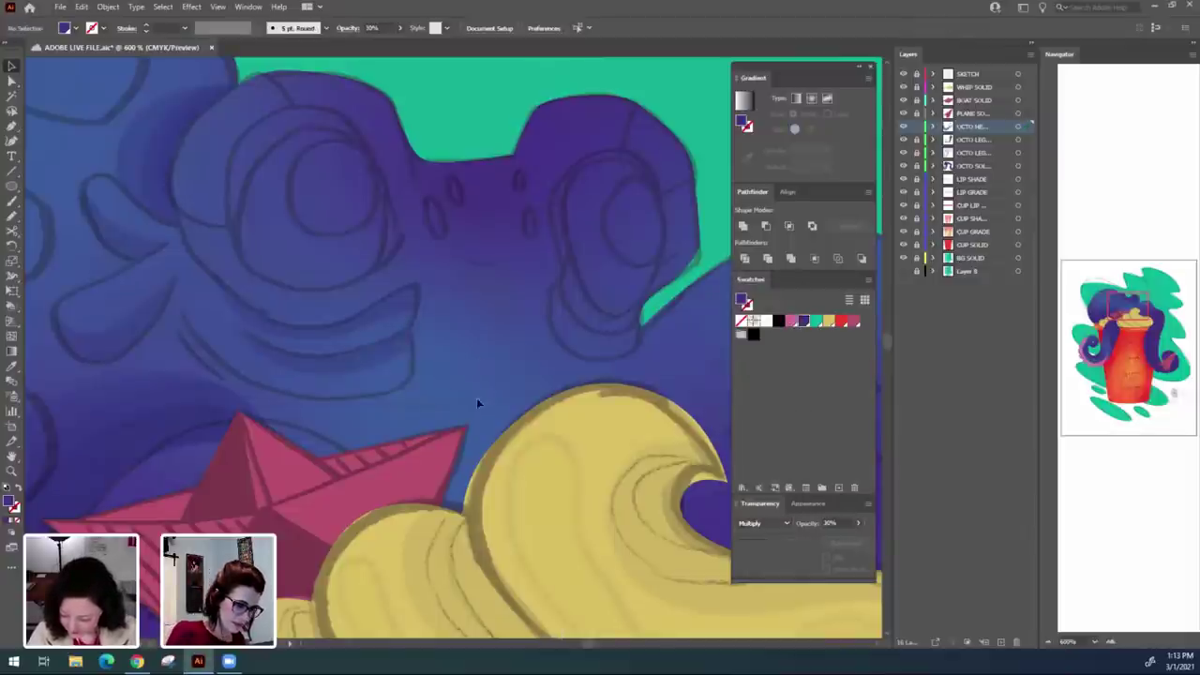
# Hide the SKETCH layer and inspect the shading around the left eye bump without the sketch lines.
pyautogui.click(904, 75)
pyautogui.moveTo(528, 284)
pyautogui.mouseDown()
pyautogui.moveTo(547, 445)
pyautogui.moveTo(578, 313)
pyautogui.mouseUp()
pyautogui.hotkey('ctrl', '=')
pyautogui.hotkey('ctrl', '-')
pyautogui.hotkey('ctrl', '-')
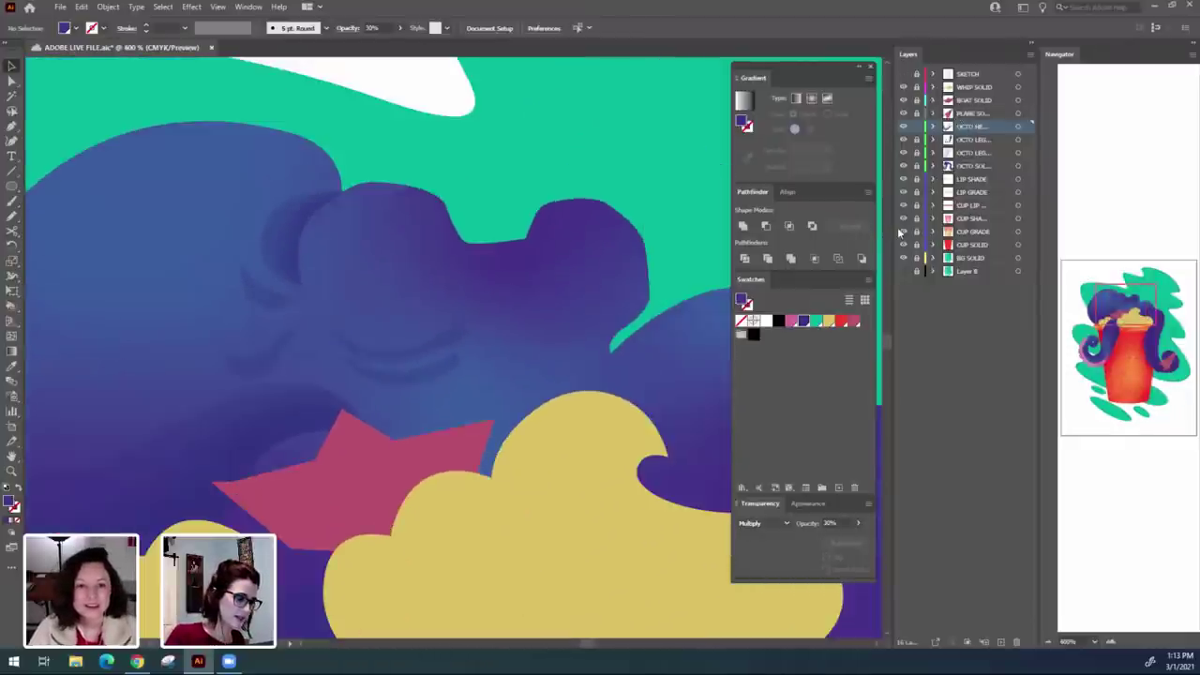
pyautogui.hotkey('ctrl', '-')
pyautogui.hotkey('ctrl', '=')
pyautogui.hotkey('ctrl', '=')
pyautogui.hotkey('ctrl', '=')
pyautogui.moveTo(294, 214); pyautogui.dragTo(361, 271)
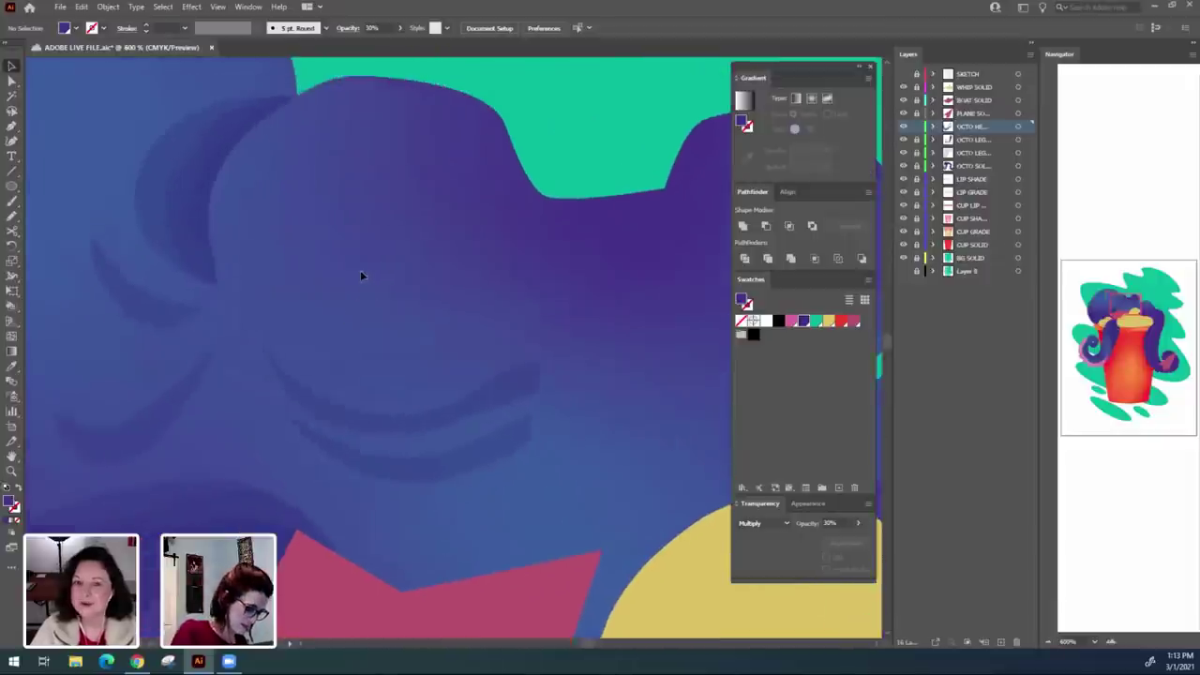
pyautogui.moveTo(232, 259); pyautogui.dragTo(320, 339)
# Try to reshape the lower ends of the layered crescents beside the left eye bump.
pyautogui.press('a')
pyautogui.click(282, 307)
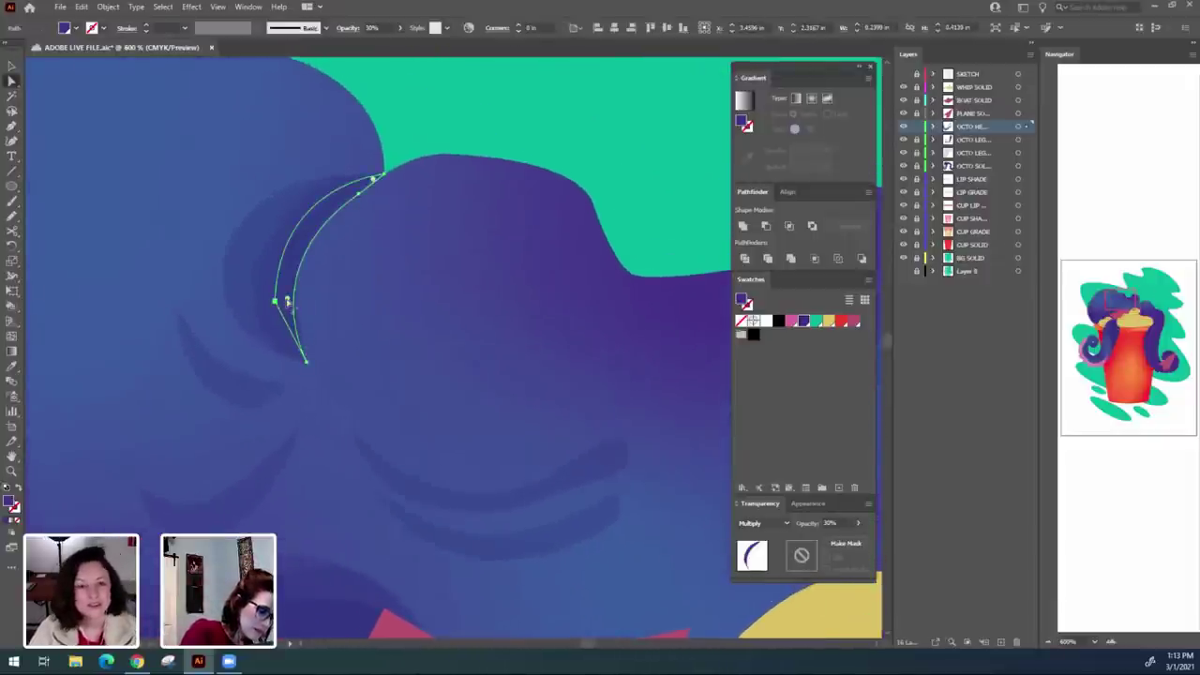
pyautogui.moveTo(288, 300); pyautogui.dragTo(295, 359)
pyautogui.hotkey('ctrl', 'z')
pyautogui.click(302, 334)
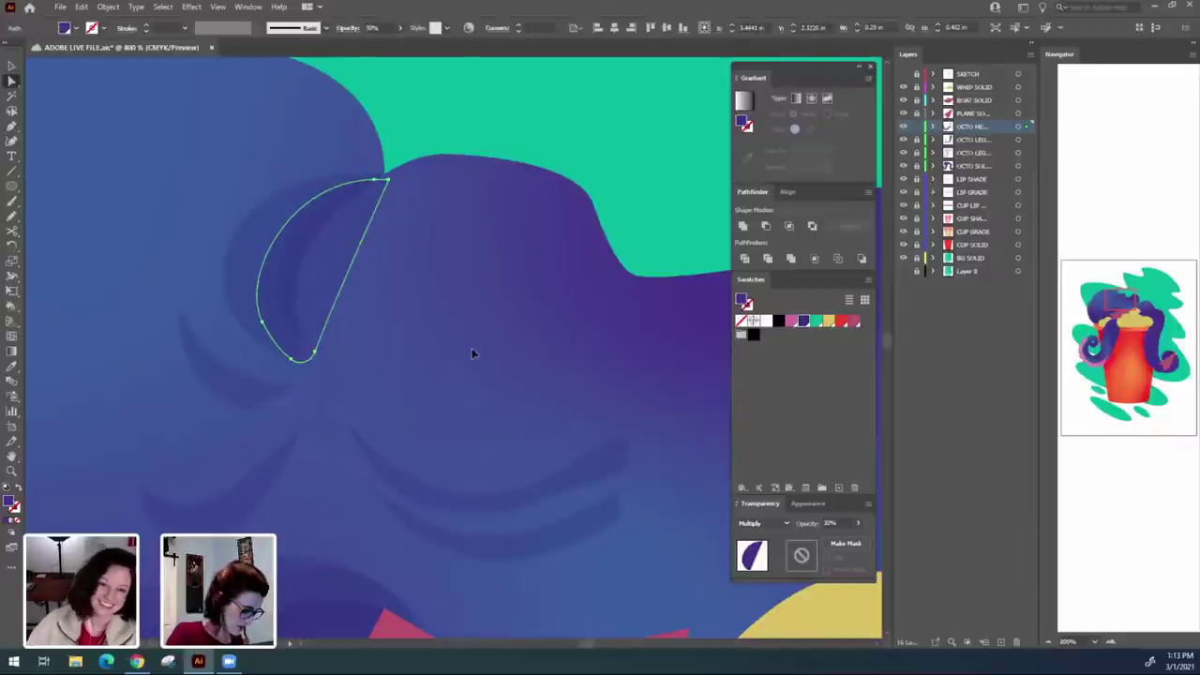
pyautogui.hotkey('ctrl', 'z')
pyautogui.hotkey('ctrl', 'z')
# Delete the distorted middle crescent that overlaps the left eye bump.
pyautogui.click(629, 160)
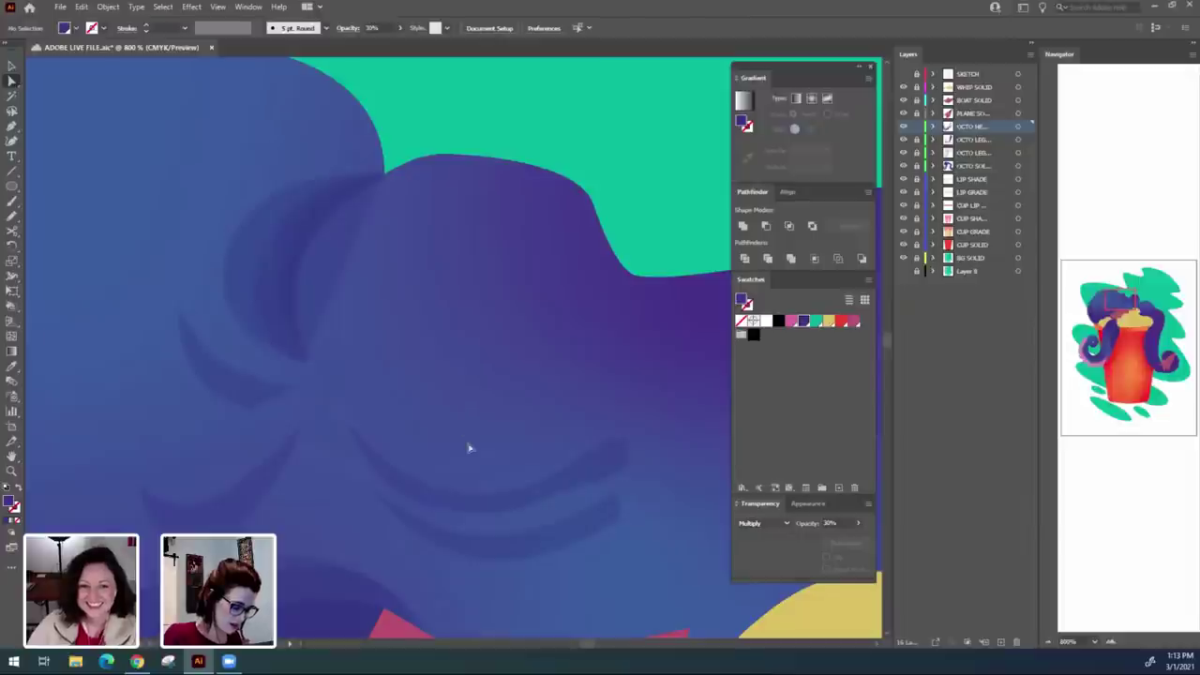
pyautogui.click(341, 281)
pyautogui.press('Delete')
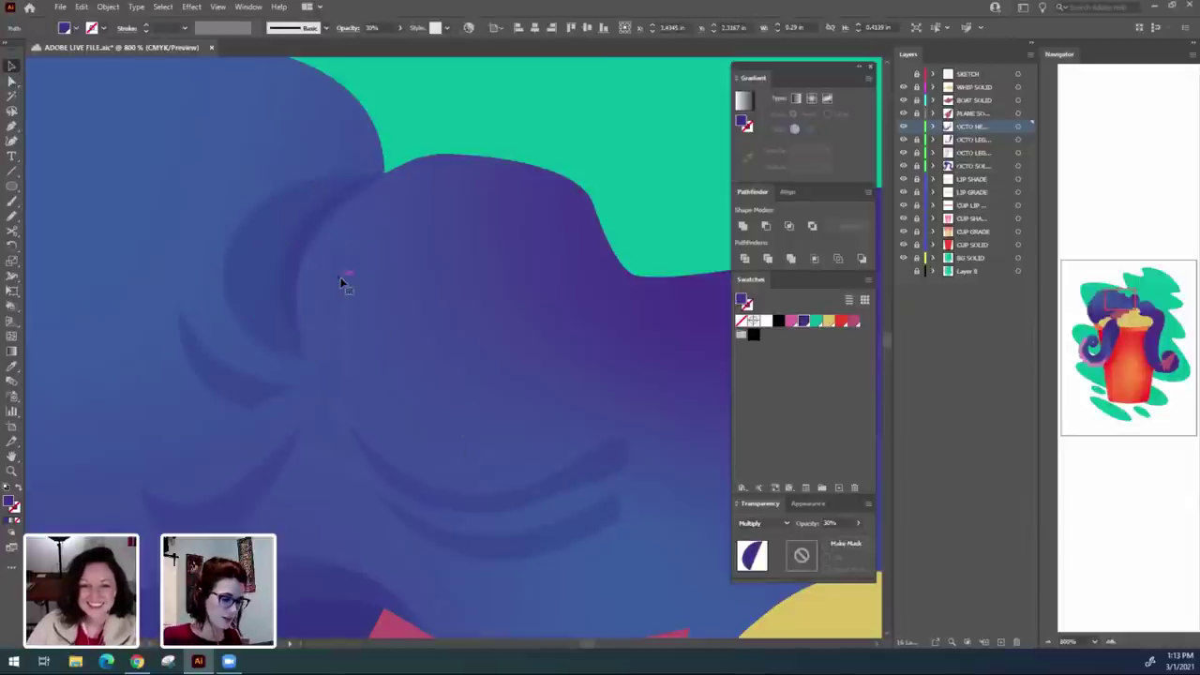
# Refit the large crescent's inner edge to the left eye bump by moving its lower inner anchor and curve handle.
pyautogui.press('a')
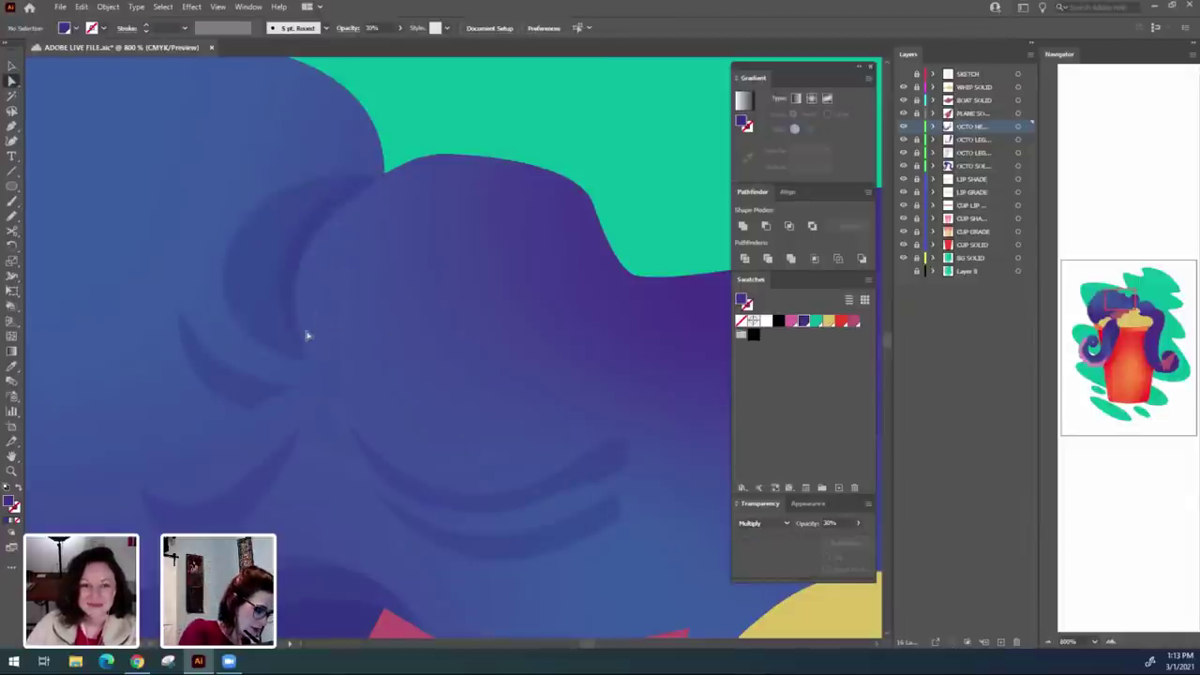
pyautogui.click(302, 323)
pyautogui.click(302, 331)
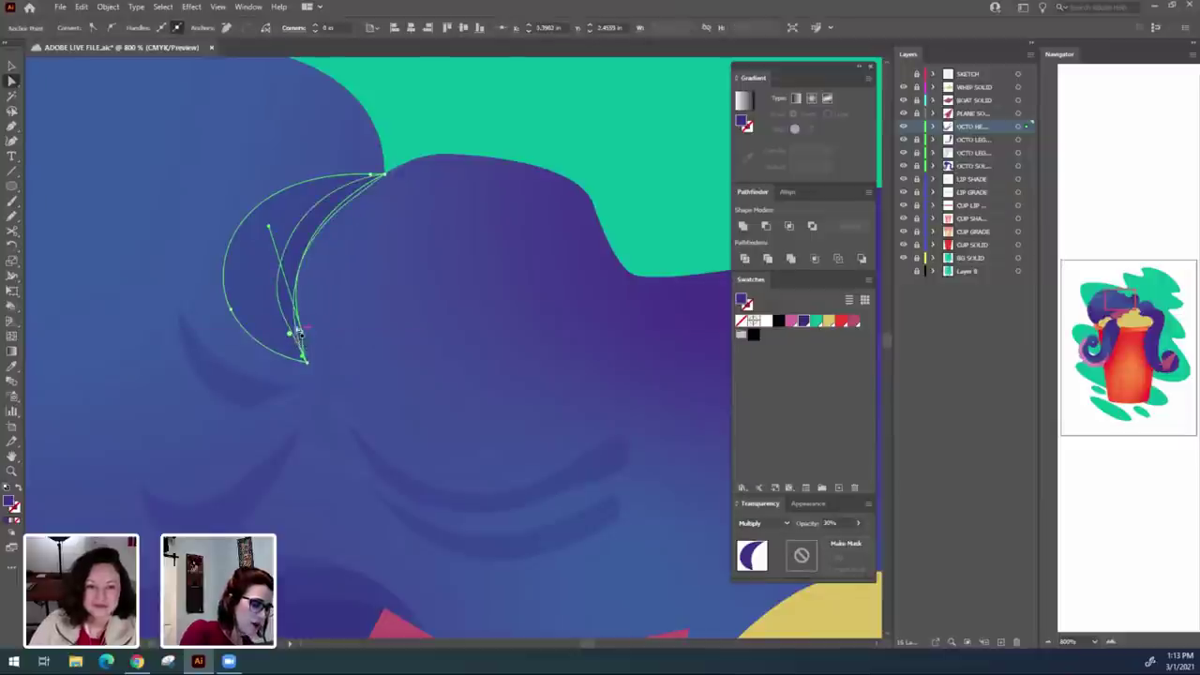
pyautogui.moveTo(268, 223)
pyautogui.mouseDown()
pyautogui.moveTo(271, 201)
pyautogui.moveTo(291, 198)
pyautogui.moveTo(273, 200)
pyautogui.moveTo(290, 247)
pyautogui.moveTo(268, 242)
pyautogui.mouseUp()
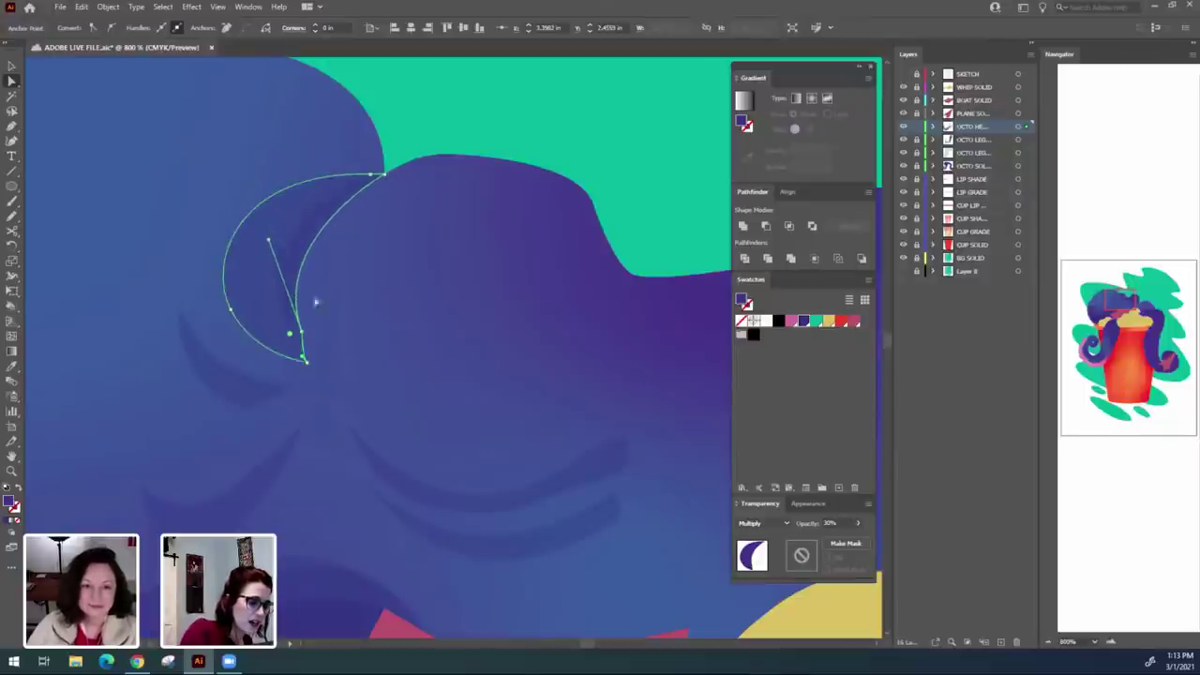
pyautogui.click(301, 360)
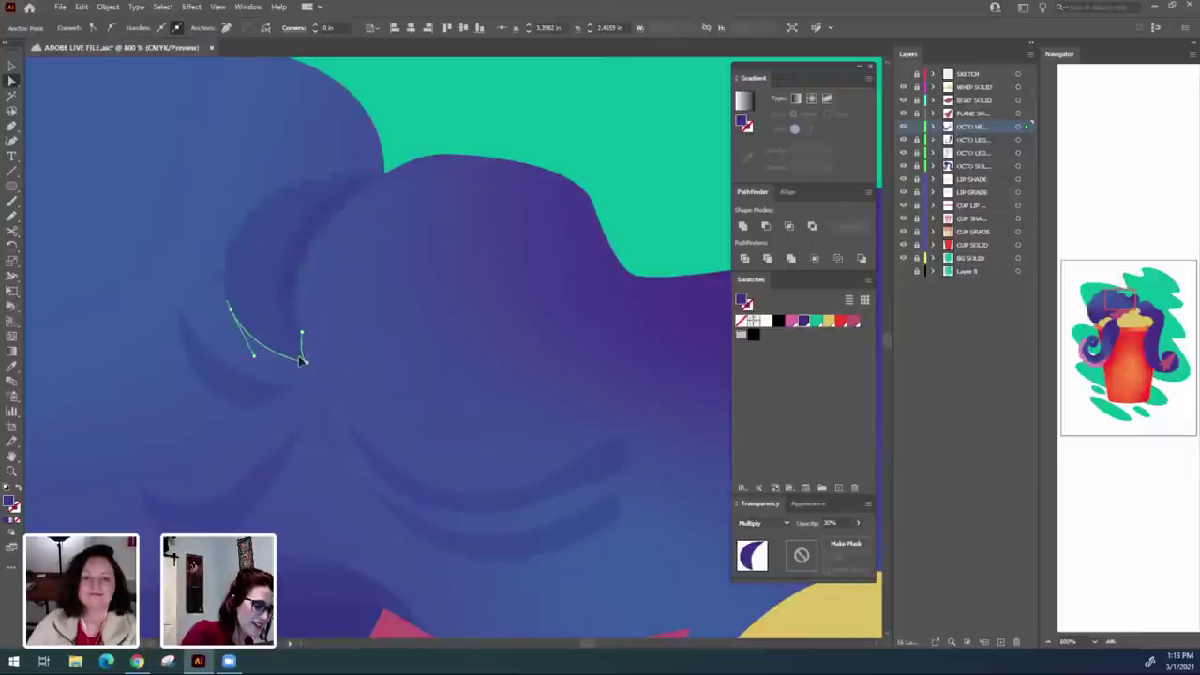
pyautogui.click(302, 333)
pyautogui.moveTo(302, 333); pyautogui.dragTo(297, 332)
pyautogui.moveTo(265, 242); pyautogui.dragTo(269, 248)
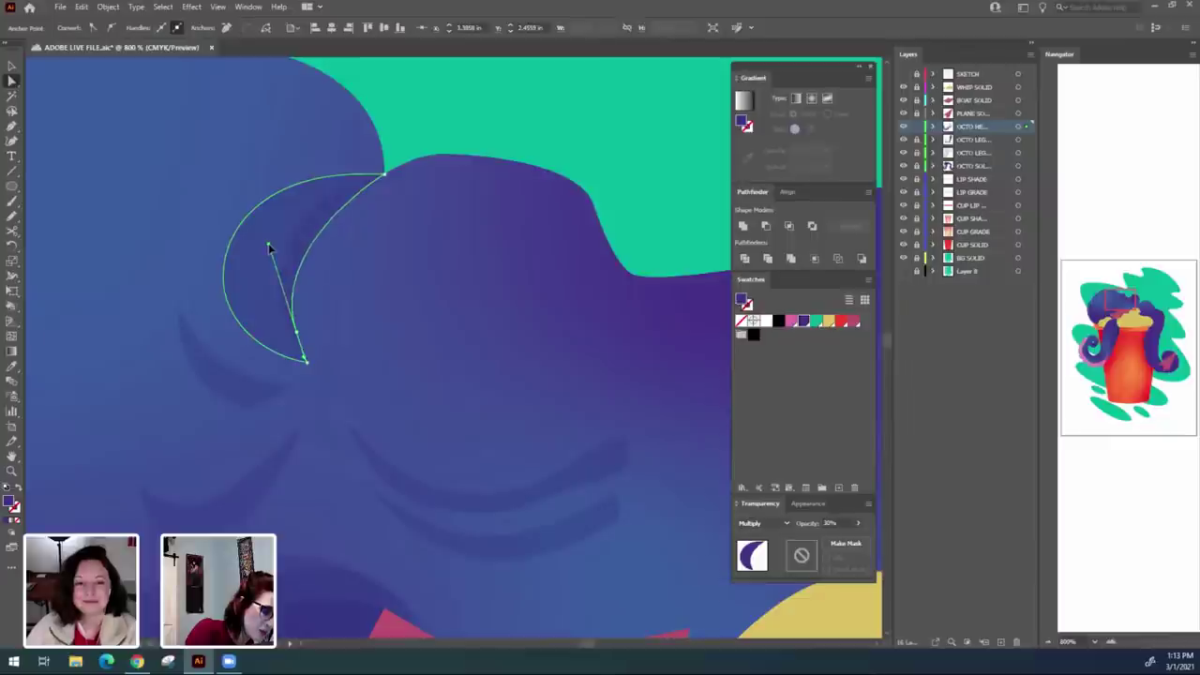
pyautogui.click(482, 160)
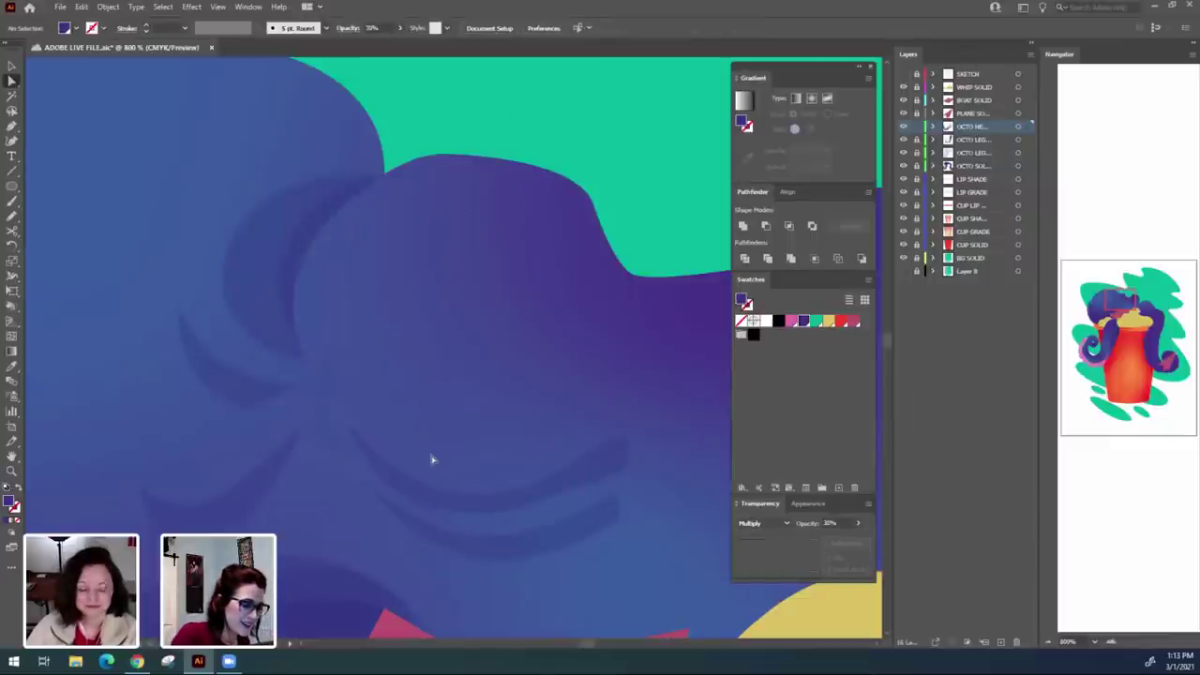
# Try to correct the tip anchors of the thin inner crescent beside the left eye bump, then remove that crescent.
pyautogui.moveTo(434, 446); pyautogui.dragTo(415, 426)
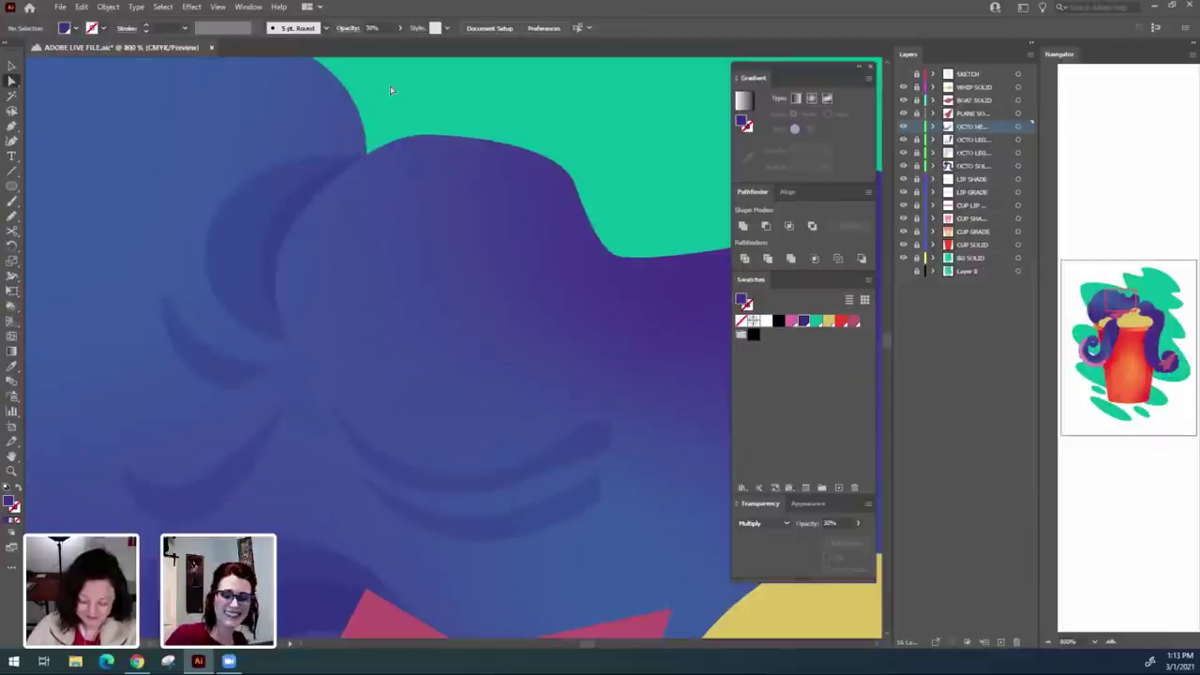
pyautogui.hotkey('ctrl', '=')
pyautogui.moveTo(345, 234); pyautogui.dragTo(441, 405)
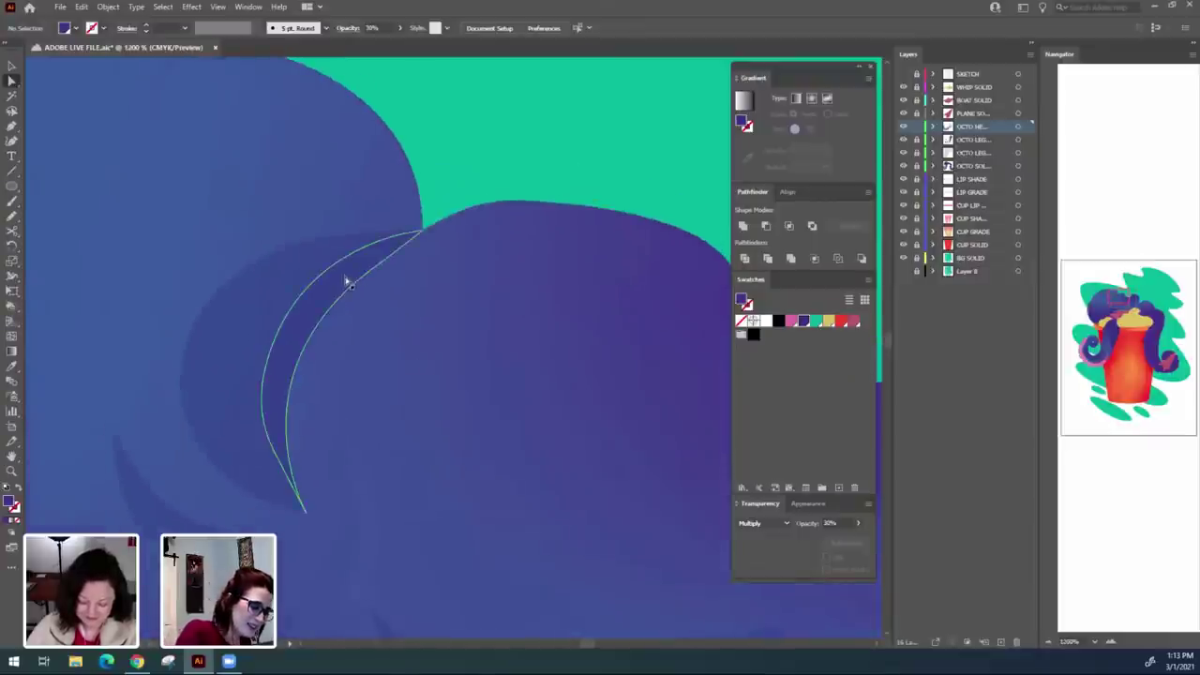
pyautogui.click(347, 282)
pyautogui.click(422, 231)
pyautogui.click(488, 156)
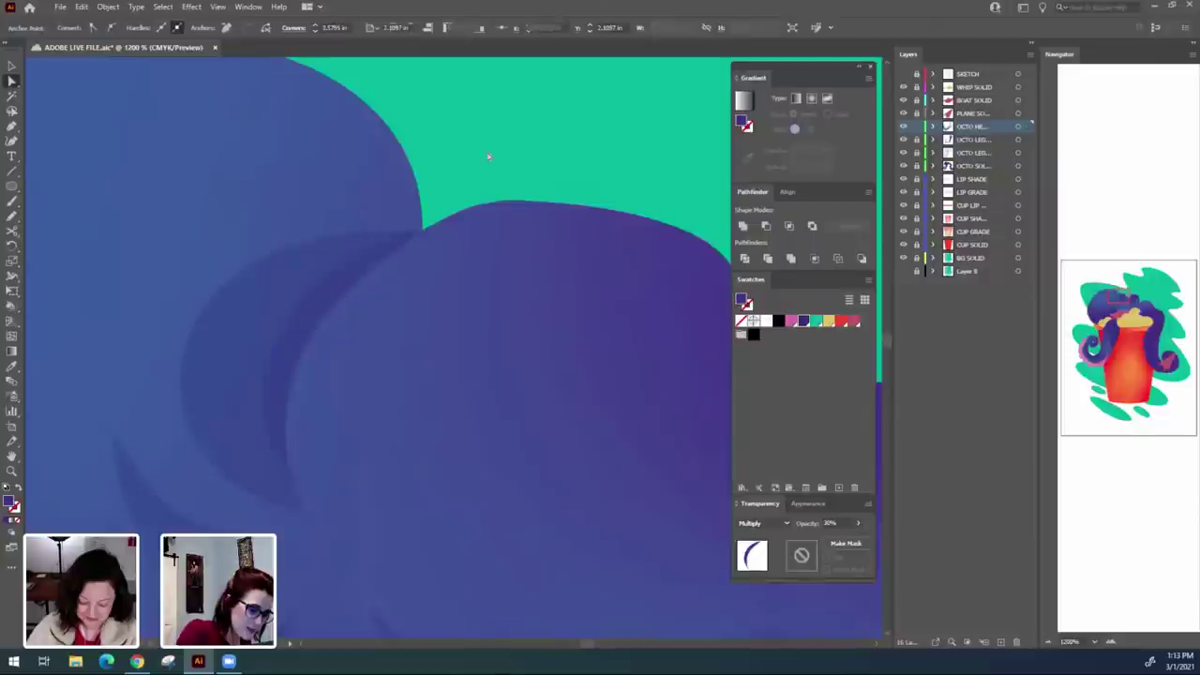
pyautogui.moveTo(377, 471); pyautogui.dragTo(367, 441)
pyautogui.click(281, 328)
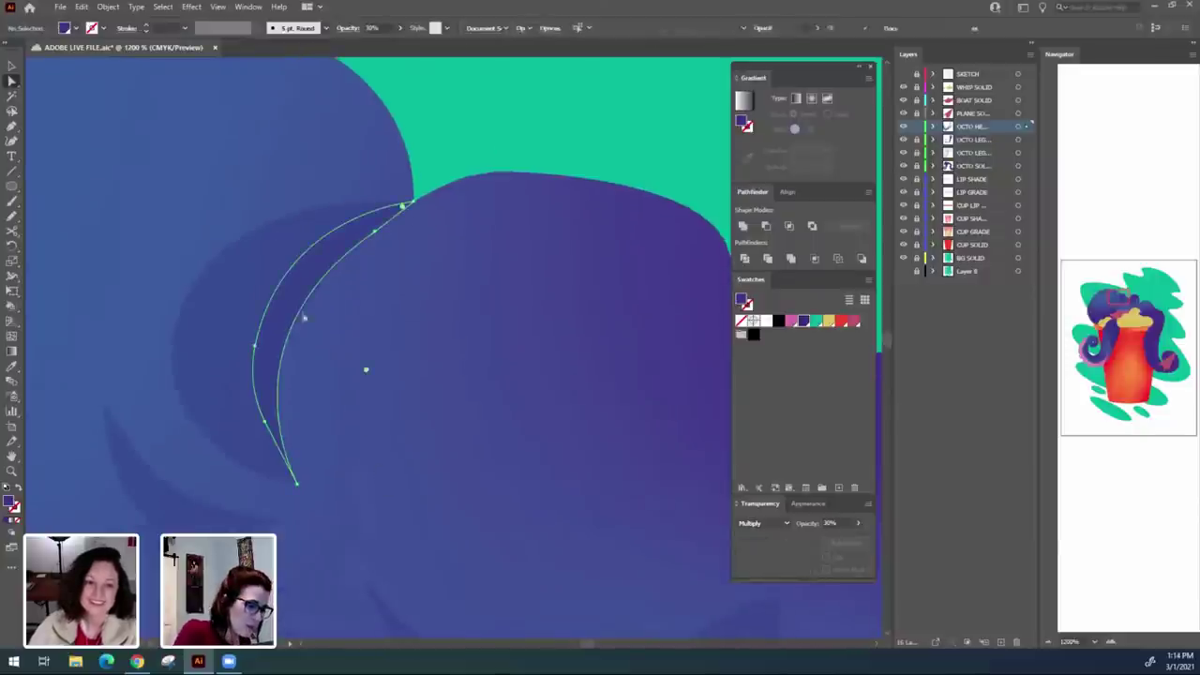
pyautogui.click(300, 485)
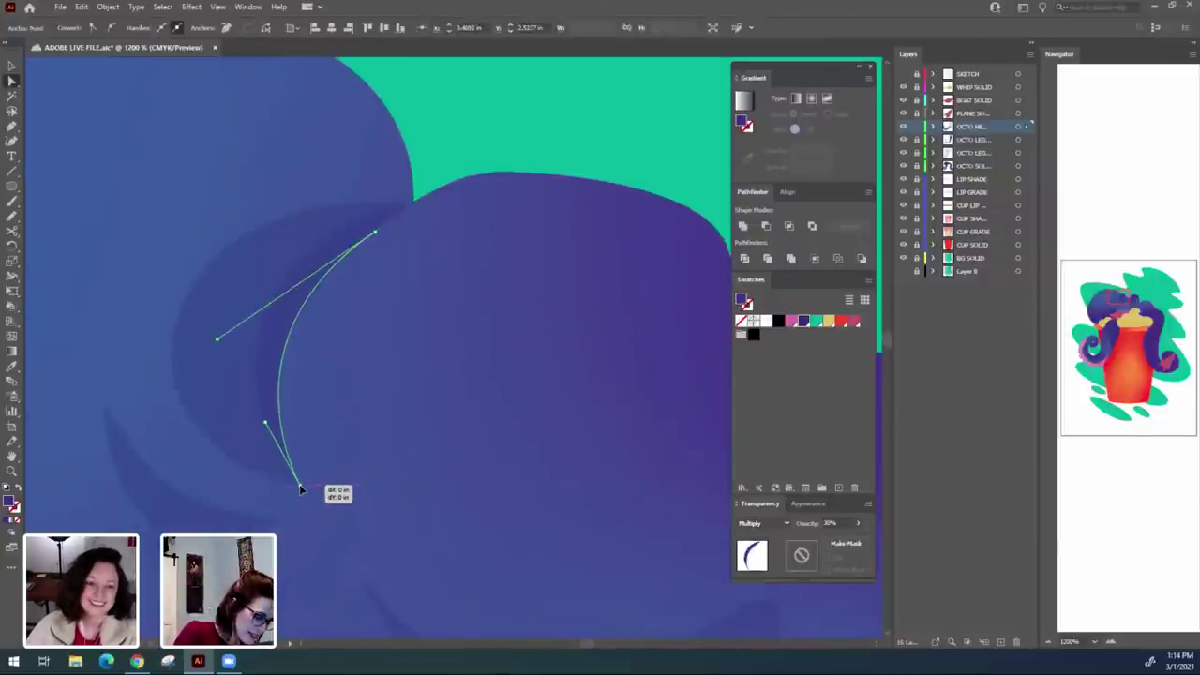
pyautogui.click(522, 188)
pyautogui.moveTo(385, 475); pyautogui.dragTo(377, 466)
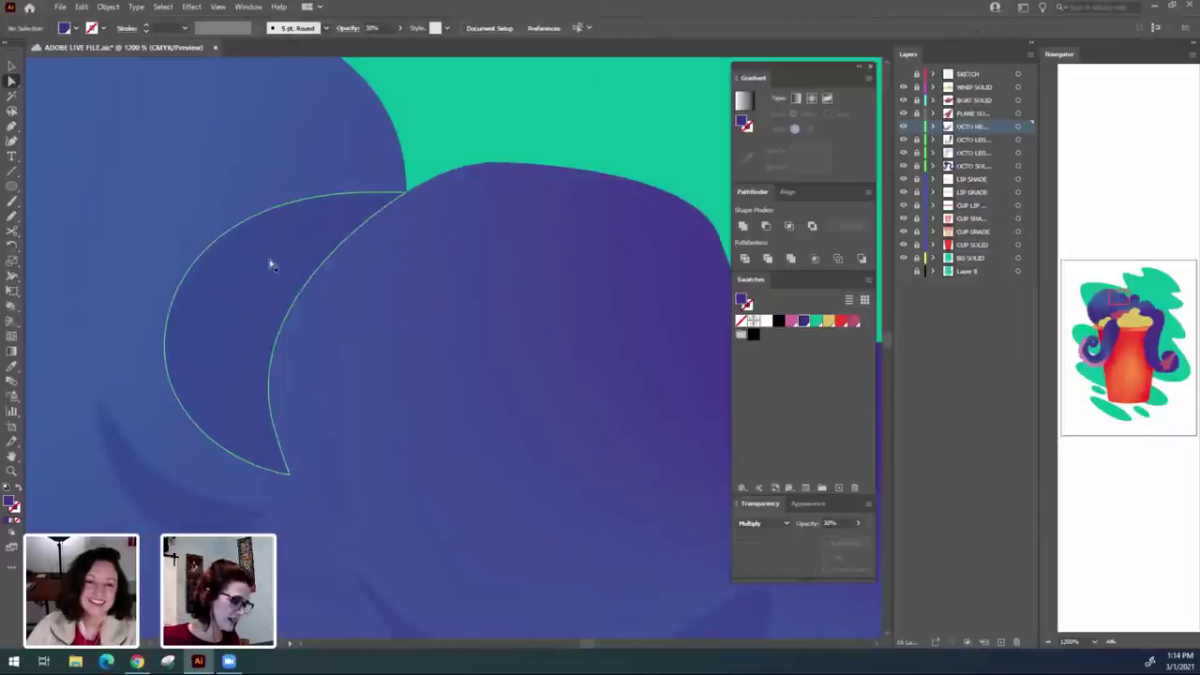
# Duplicate the large crescent beside the left eye bump in place, directly in front of the original.
pyautogui.click(269, 264)
pyautogui.click(289, 475)
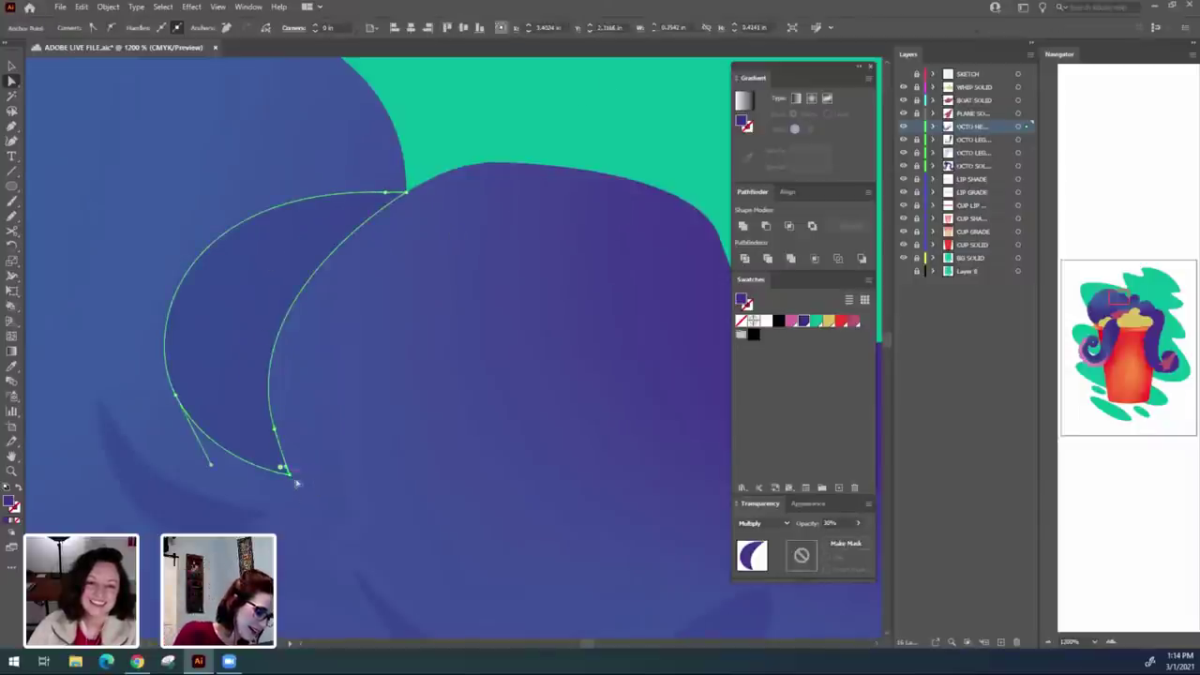
pyautogui.click(330, 367)
pyautogui.click(231, 329)
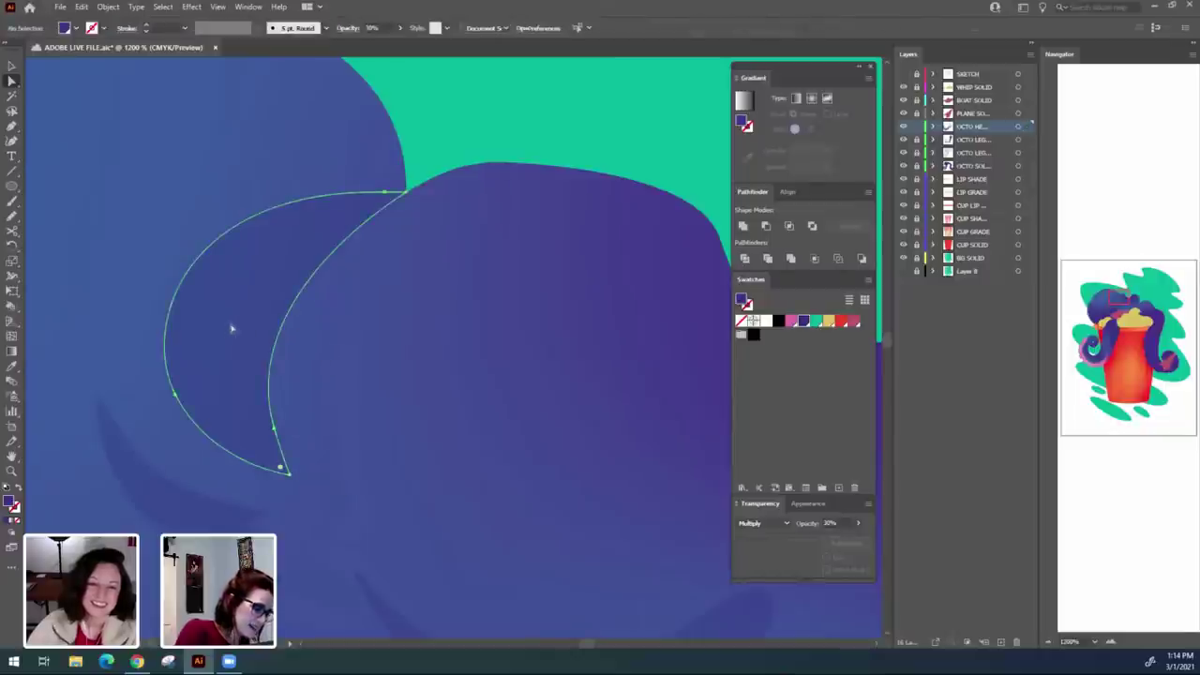
pyautogui.press('v')
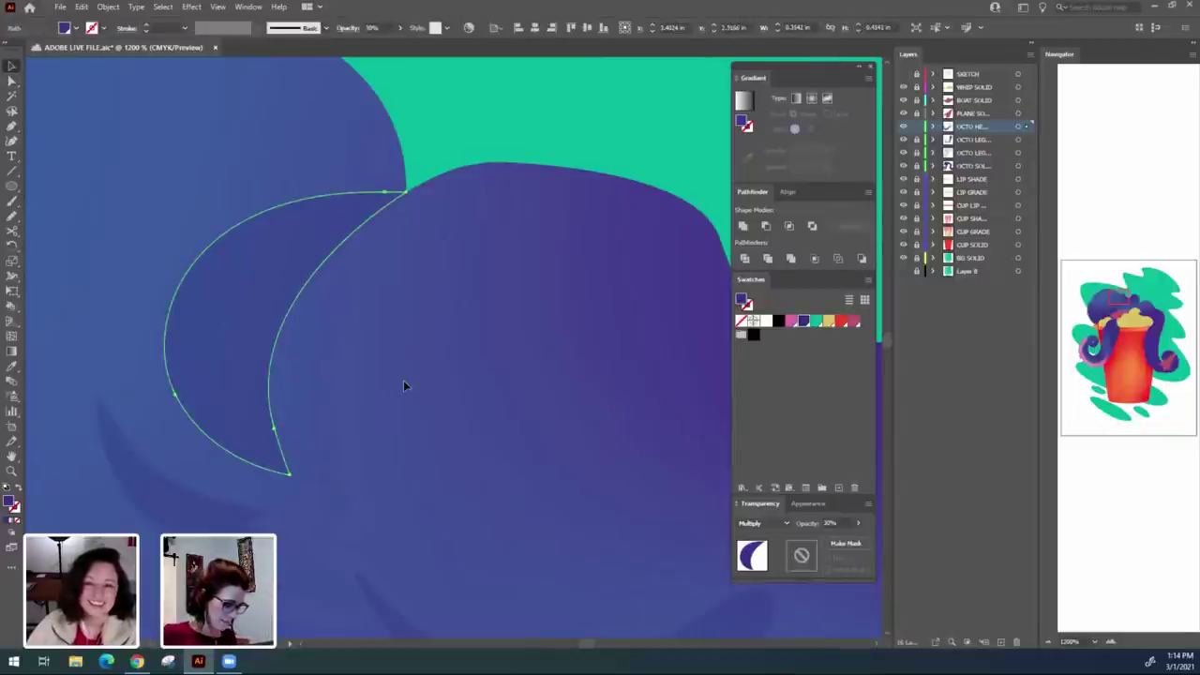
pyautogui.click(514, 98)
pyautogui.hotkey('ctrl', 'f')
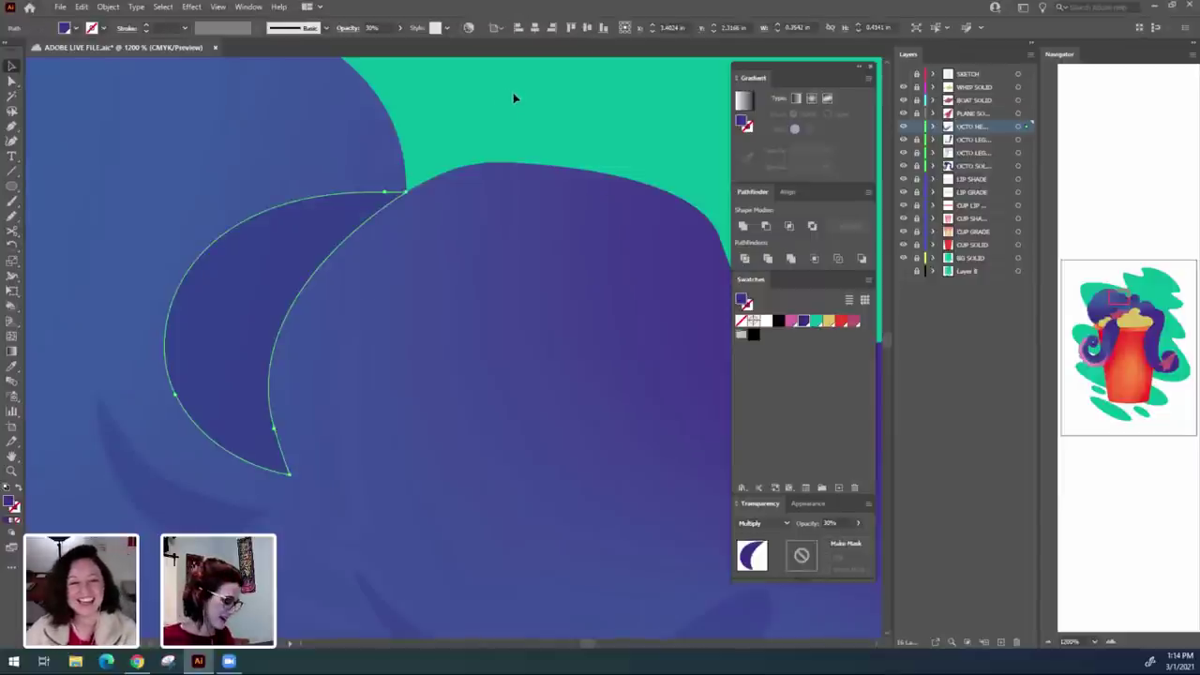
# Narrow the duplicated crescent to about 0.22 in wide by curving its outer edge inward, then select the whole shape.
pyautogui.press('a')
pyautogui.click(176, 394)
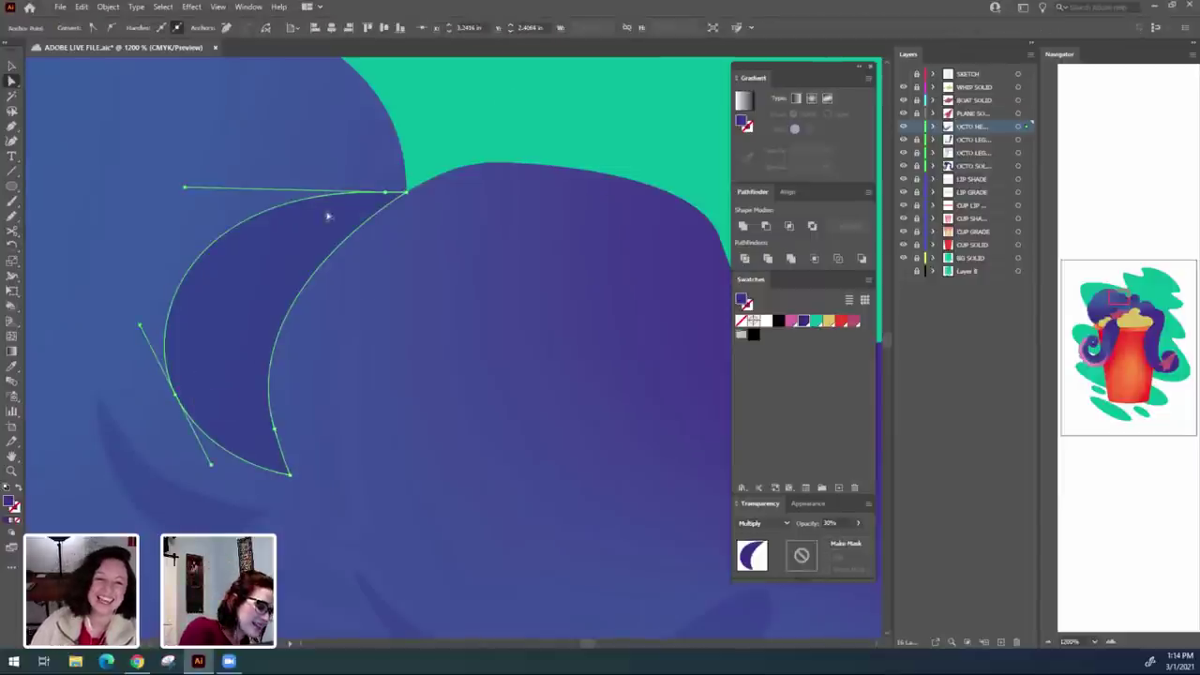
pyautogui.moveTo(188, 191); pyautogui.dragTo(290, 179)
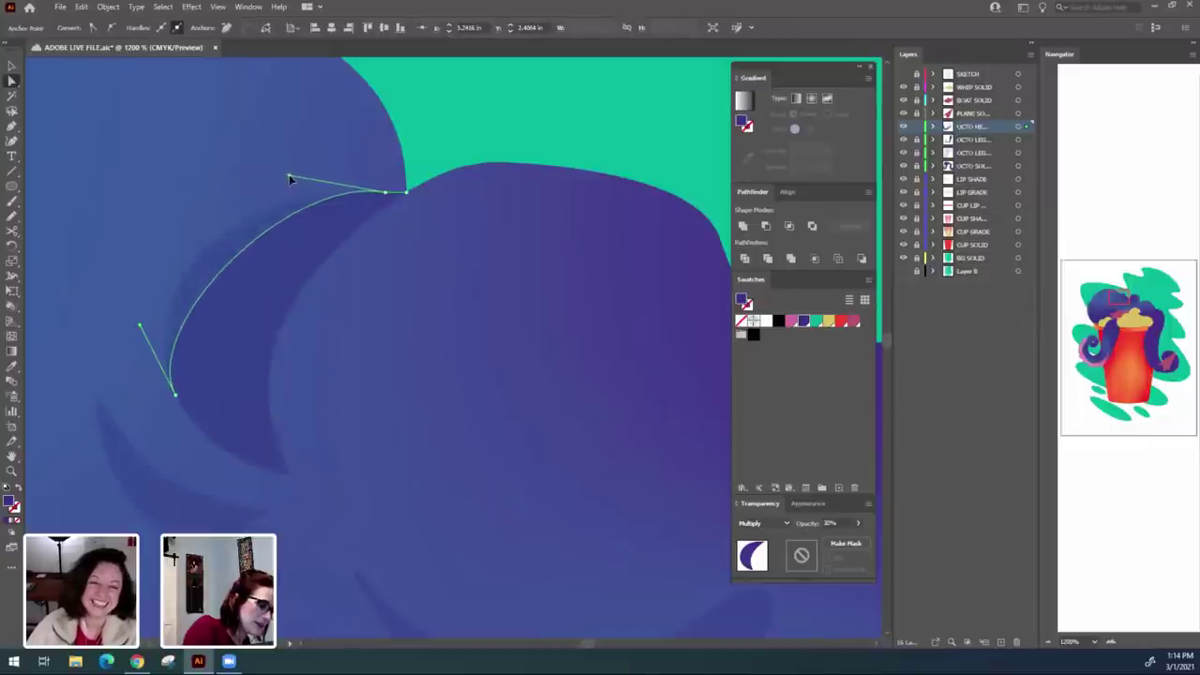
pyautogui.moveTo(176, 396); pyautogui.dragTo(198, 394)
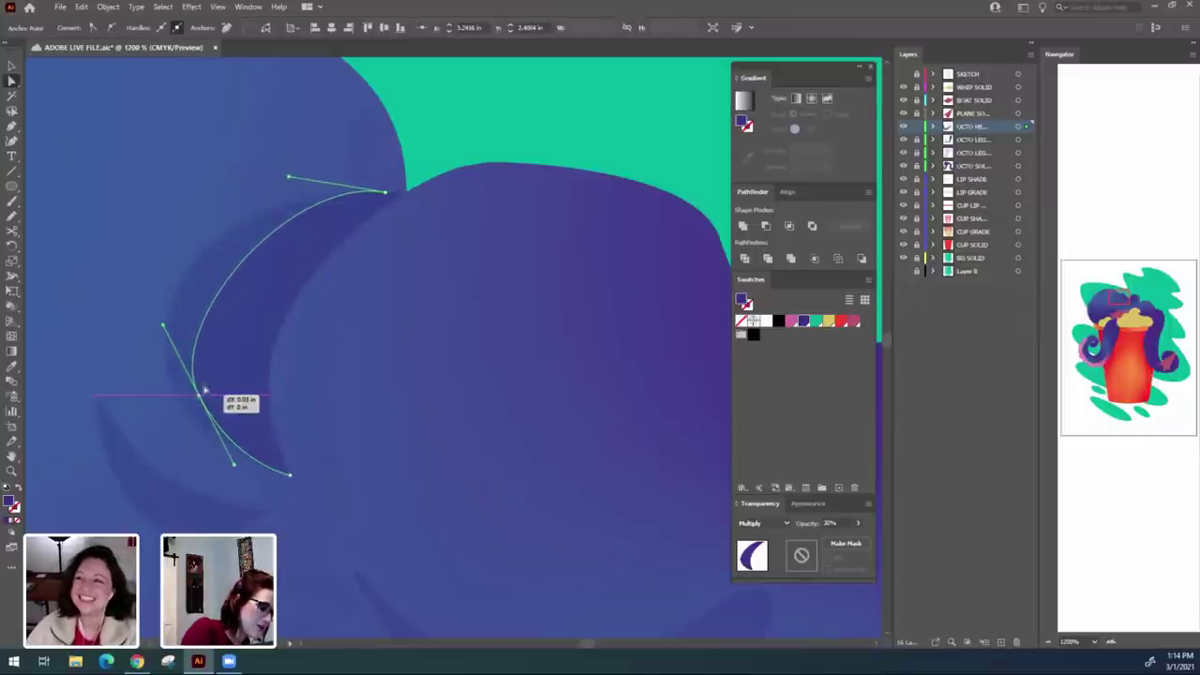
pyautogui.click(232, 30)
pyautogui.moveTo(163, 325); pyautogui.dragTo(142, 222)
pyautogui.click(469, 126)
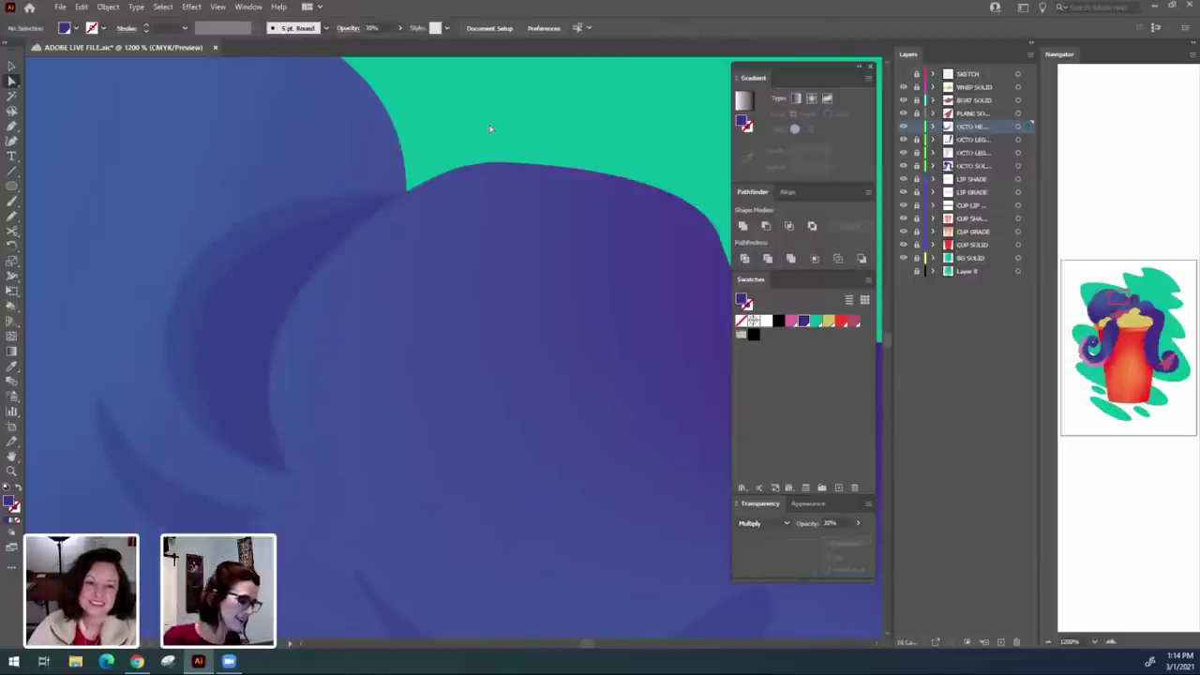
pyautogui.press('v')
pyautogui.click(266, 298)
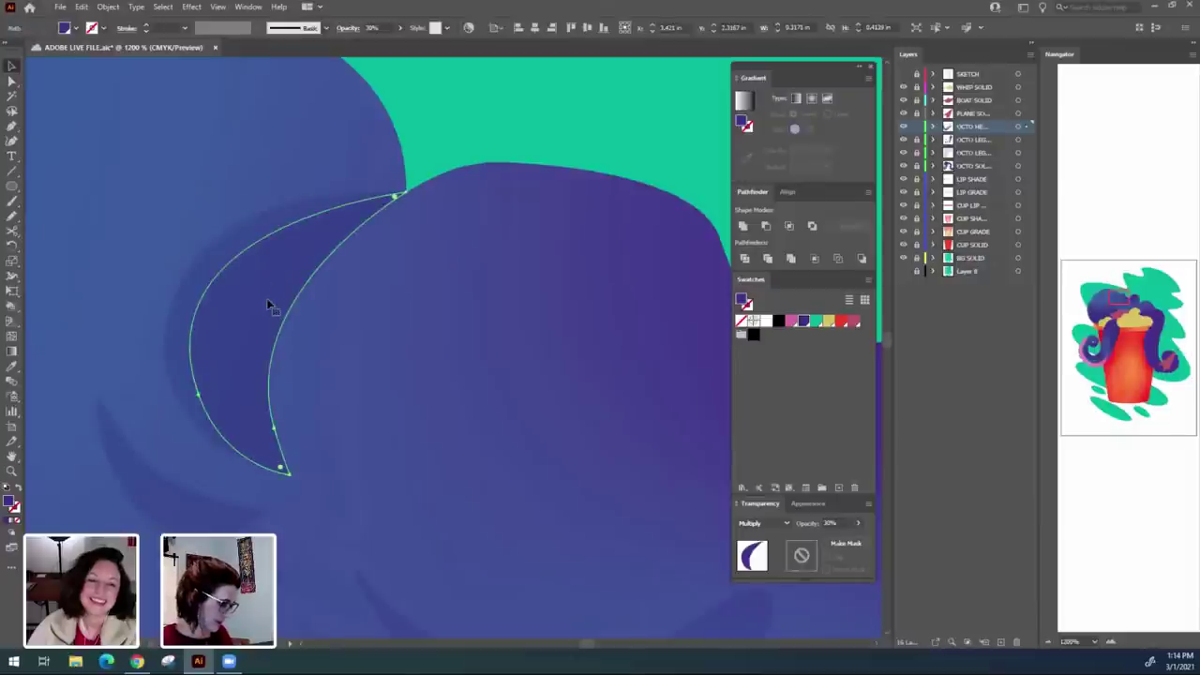
# Narrow the front crescent beside the left eye bump further by moving its lower outer anchor inward.
pyautogui.hotkey('ctrl', 'h')
pyautogui.hotkey('ctrl', 'h')
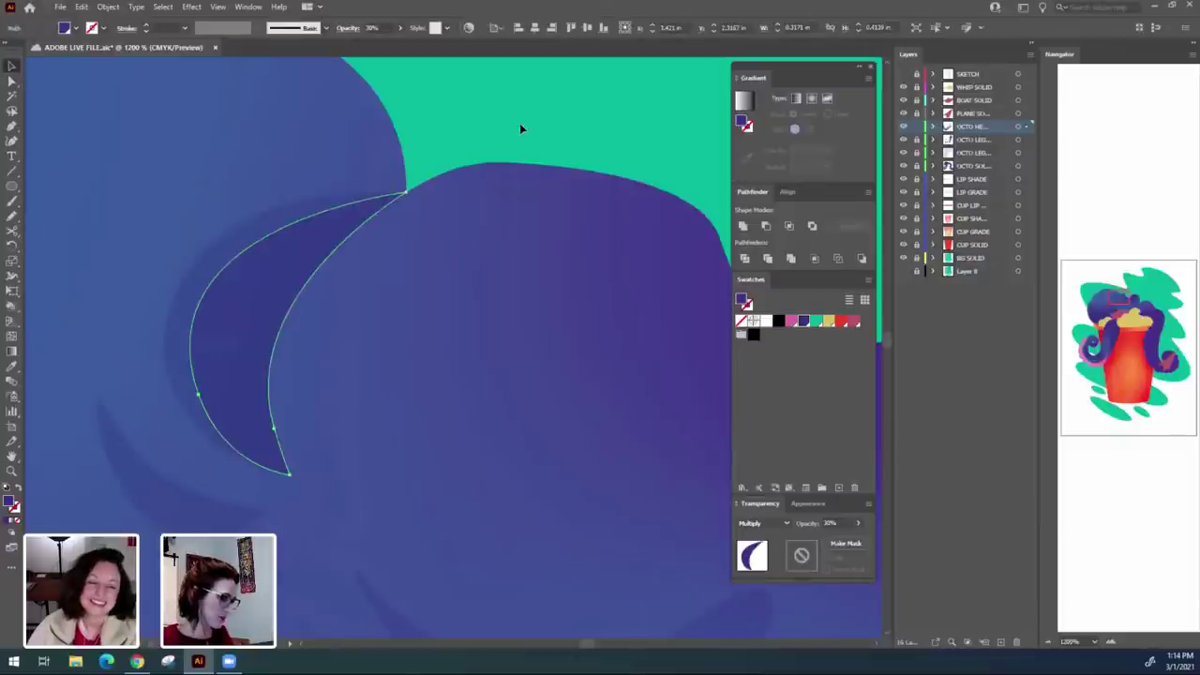
pyautogui.press('a')
pyautogui.click(198, 395)
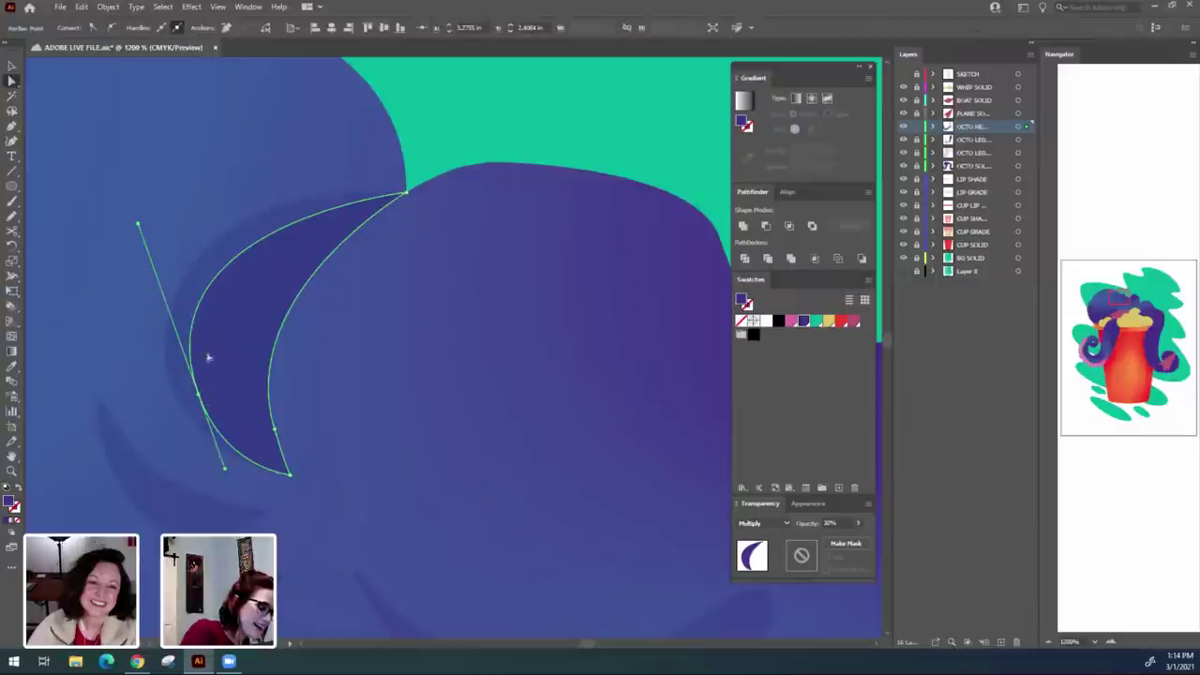
pyautogui.moveTo(199, 397); pyautogui.dragTo(225, 399)
pyautogui.click(550, 116)
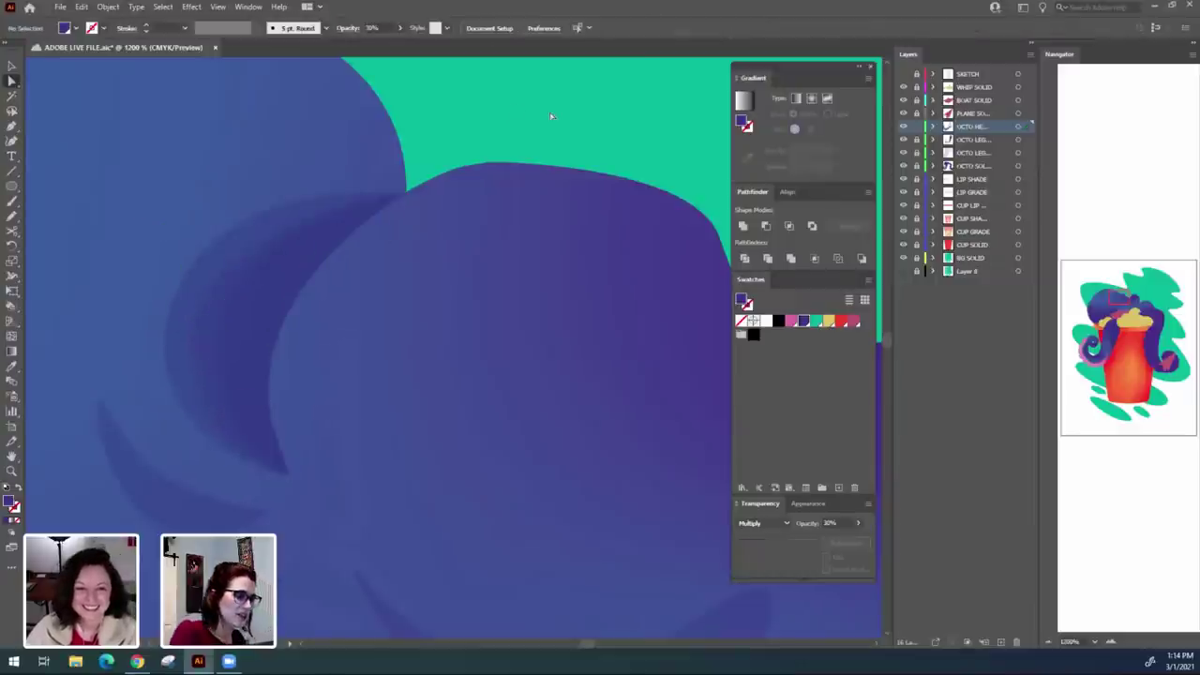
# Reshape the lower edge of the upper under-eye fold by shortening the curve handle on its lower middle anchor.
pyautogui.moveTo(541, 323); pyautogui.dragTo(460, 232)
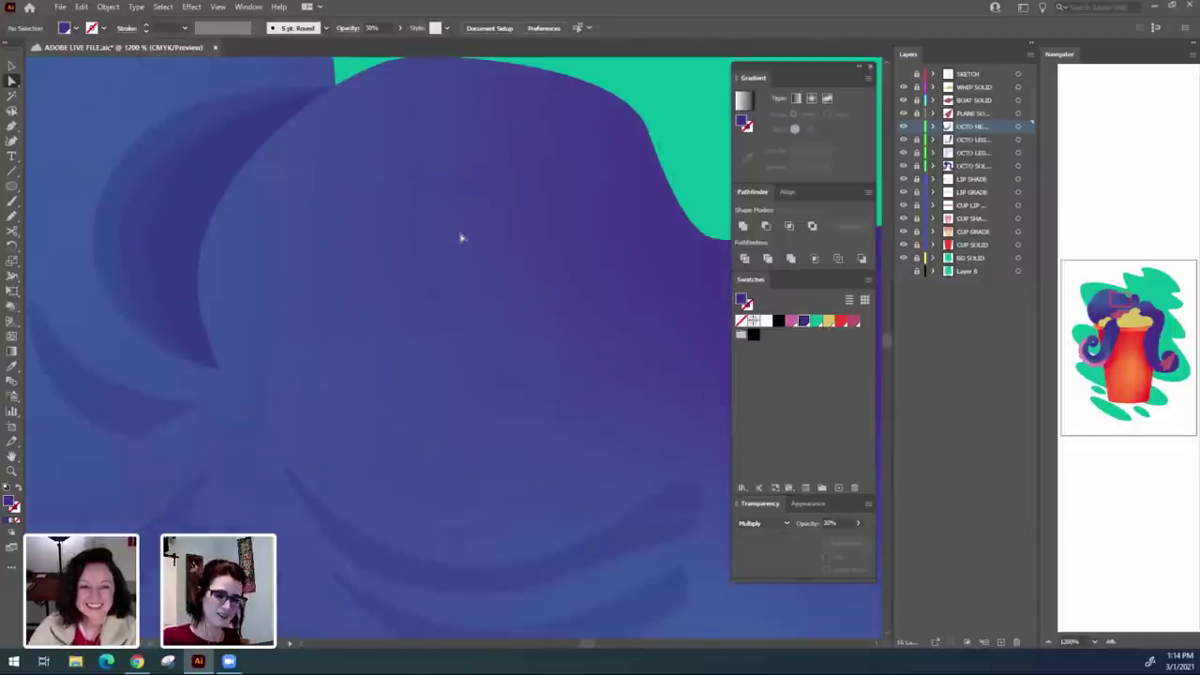
pyautogui.hotkey('ctrl', '-')
pyautogui.hotkey('ctrl', '-')
pyautogui.hotkey('ctrl', '-')
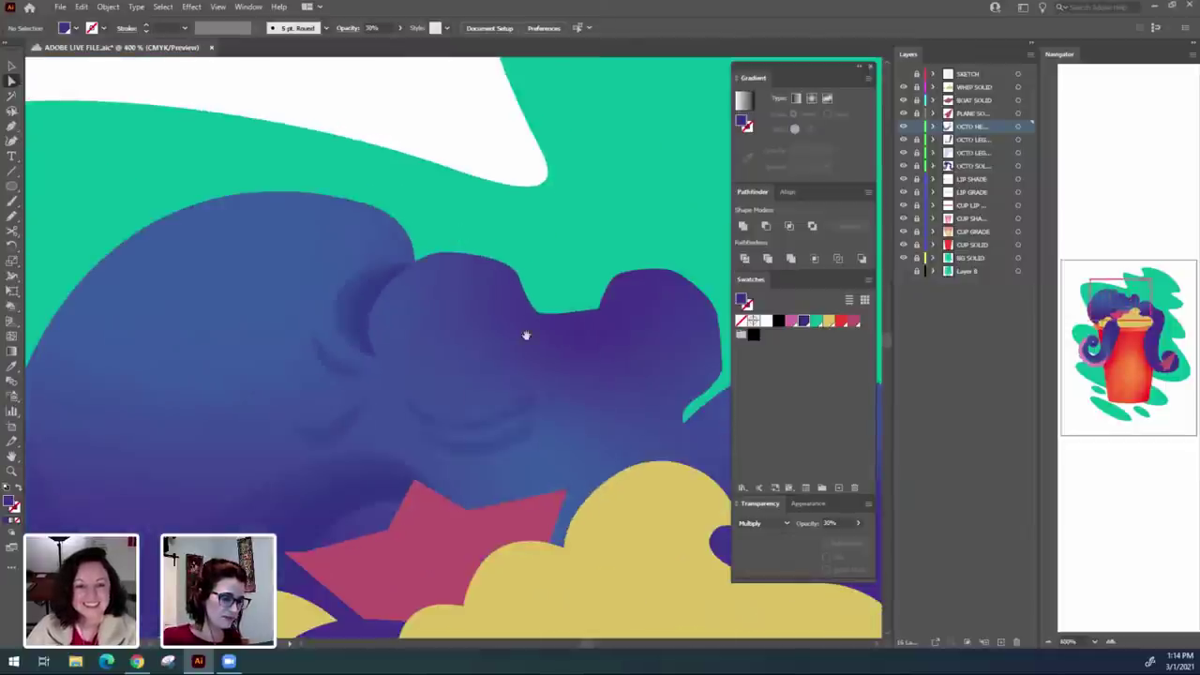
pyautogui.moveTo(526, 335); pyautogui.dragTo(384, 276)
pyautogui.hotkey('ctrl', '+')
pyautogui.hotkey('ctrl', '+')
pyautogui.hotkey('ctrl', '+')
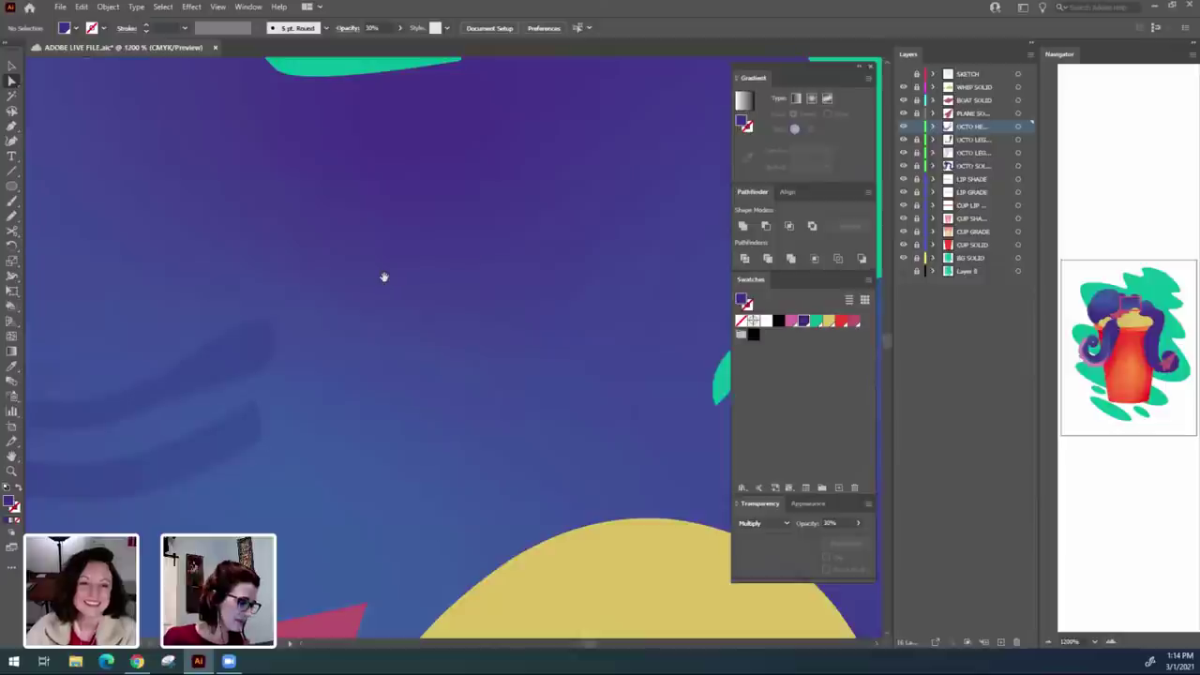
pyautogui.moveTo(287, 236); pyautogui.dragTo(475, 224)
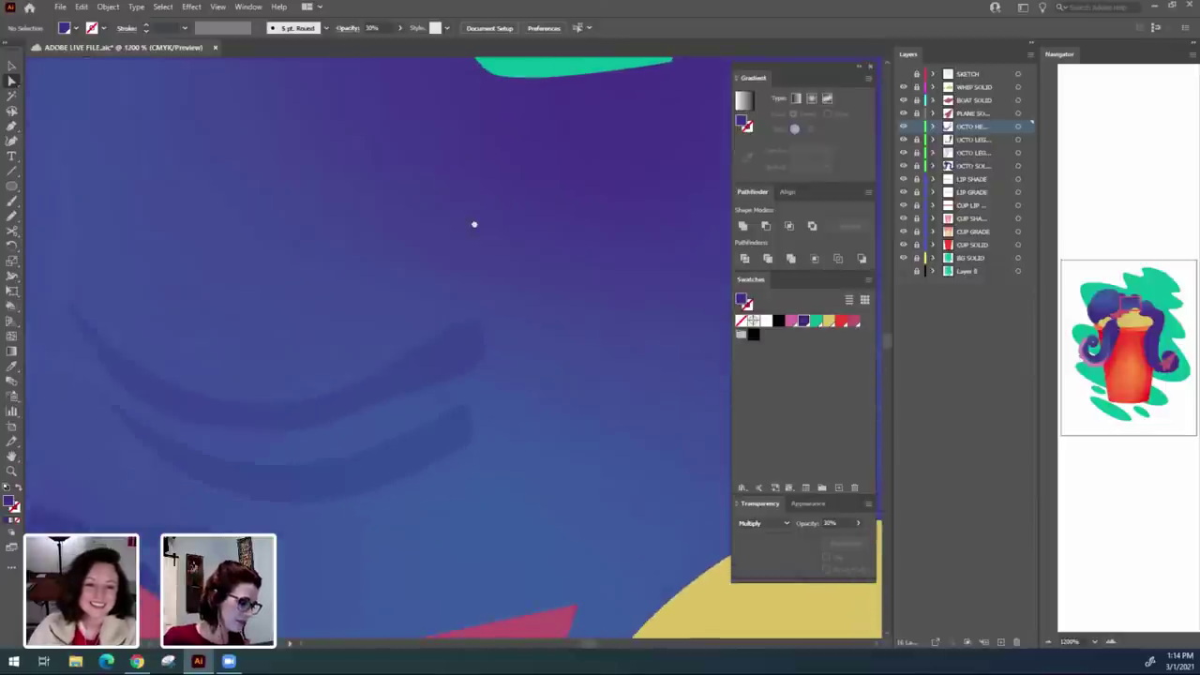
pyautogui.click(416, 378)
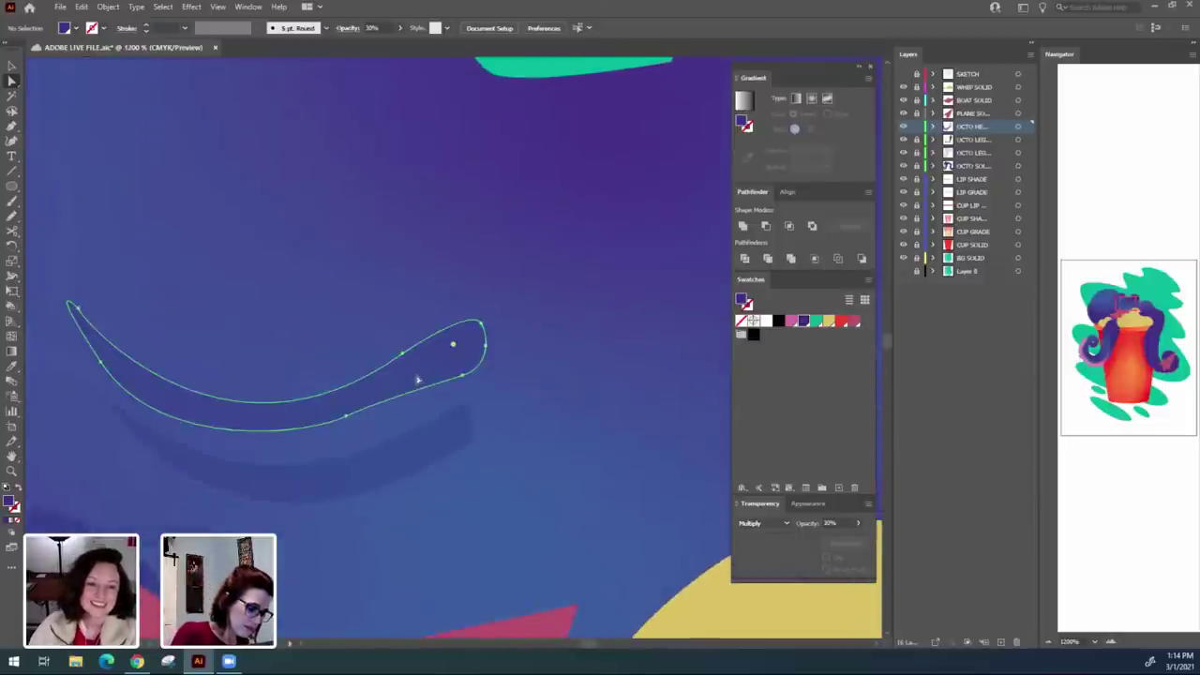
pyautogui.click(347, 416)
pyautogui.moveTo(411, 392); pyautogui.dragTo(385, 410)
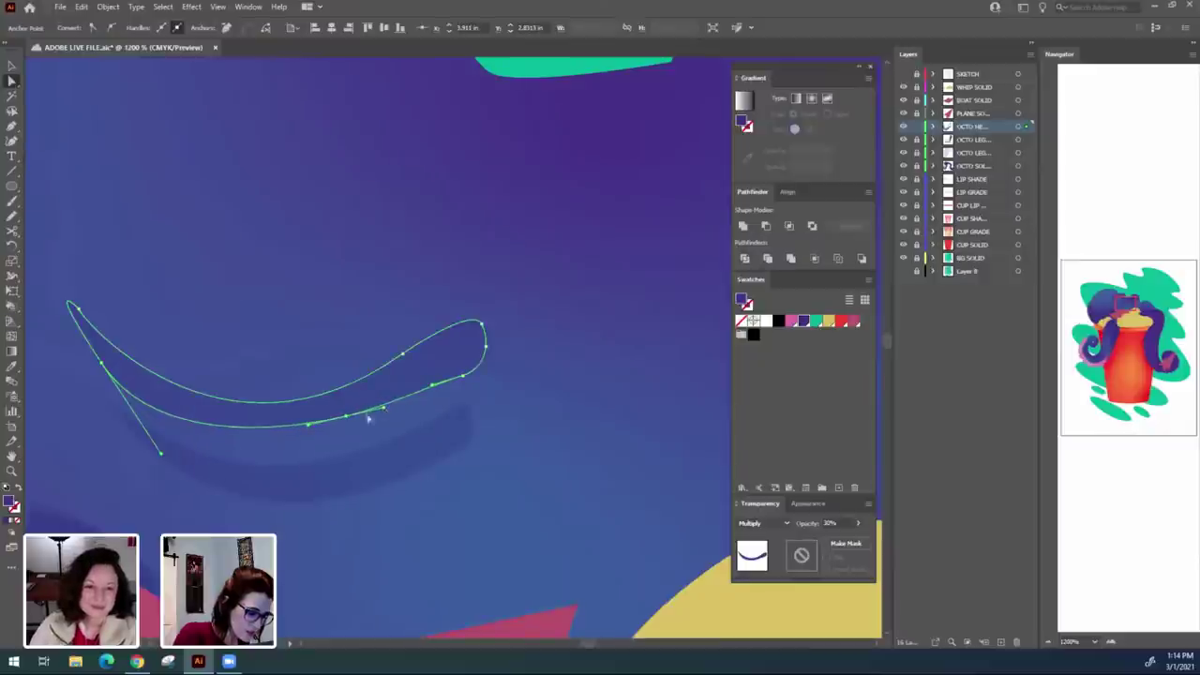
# Refine the upper under-eye fold's tapered left end by raising the curve handle of its lower left anchor slightly.
pyautogui.click(341, 450)
pyautogui.click(76, 312)
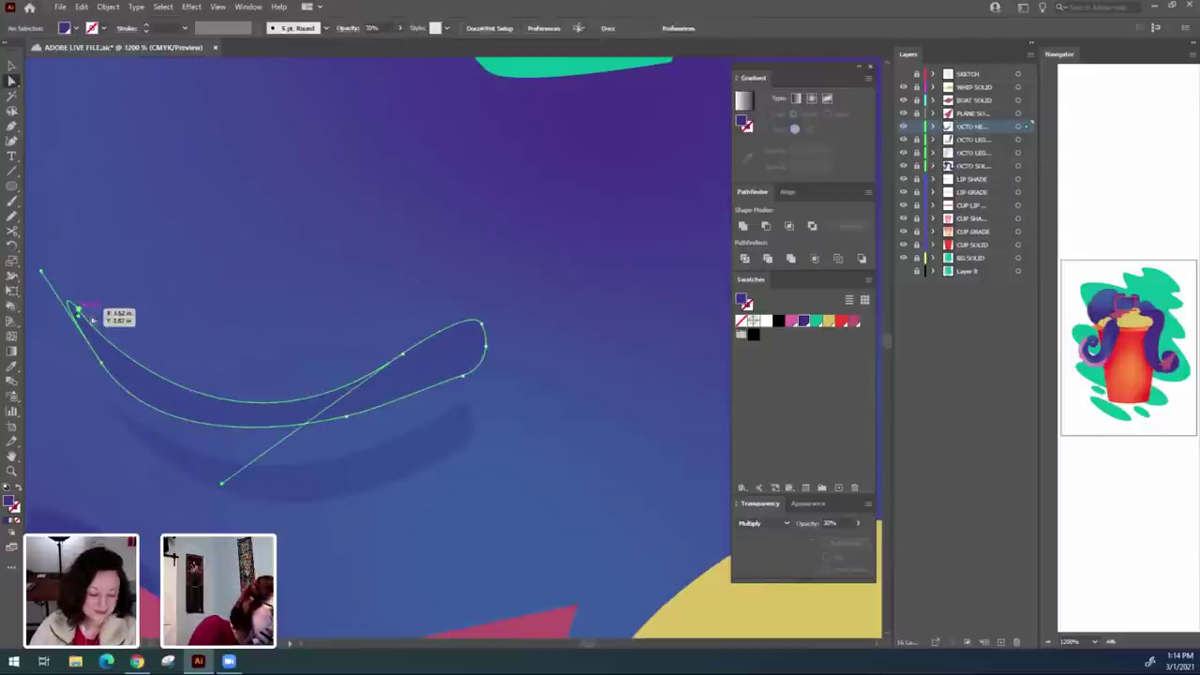
pyautogui.click(271, 410)
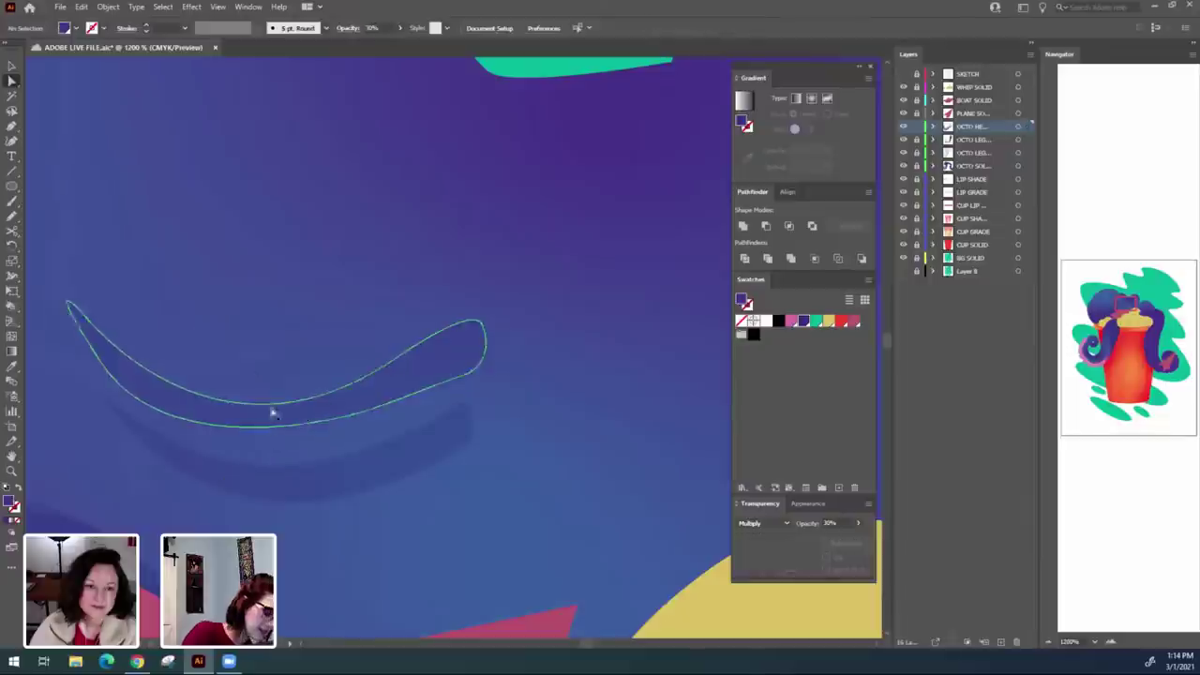
pyautogui.click(101, 363)
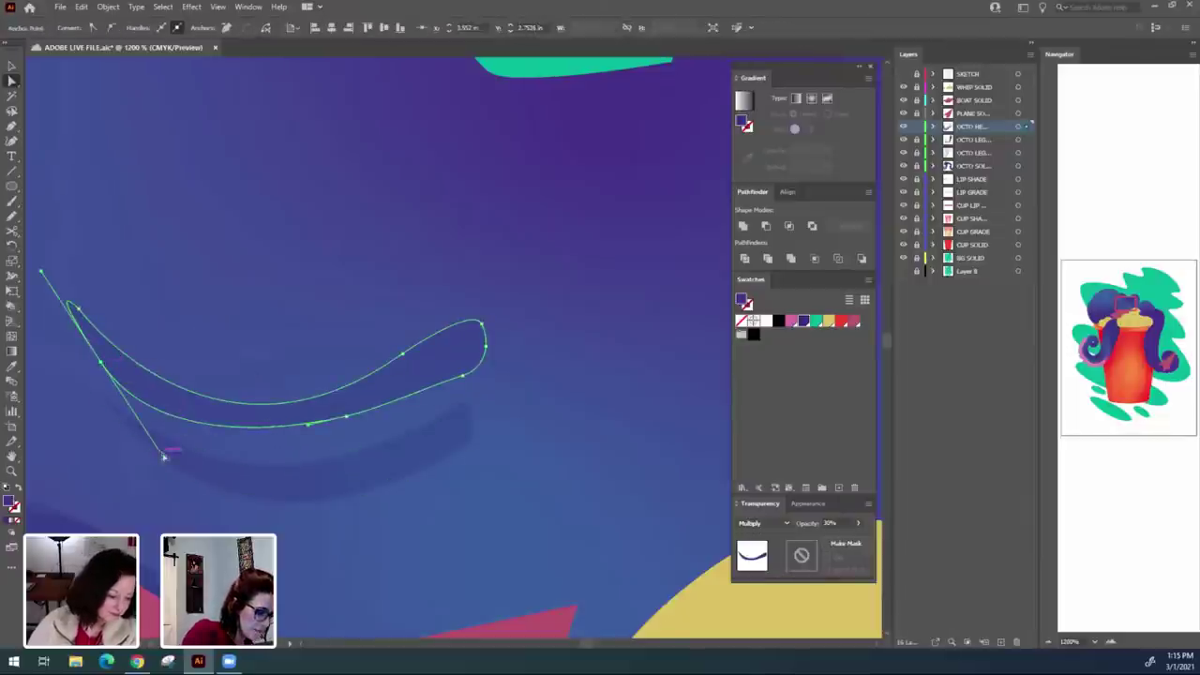
pyautogui.moveTo(161, 455); pyautogui.dragTo(160, 445)
pyautogui.click(582, 445)
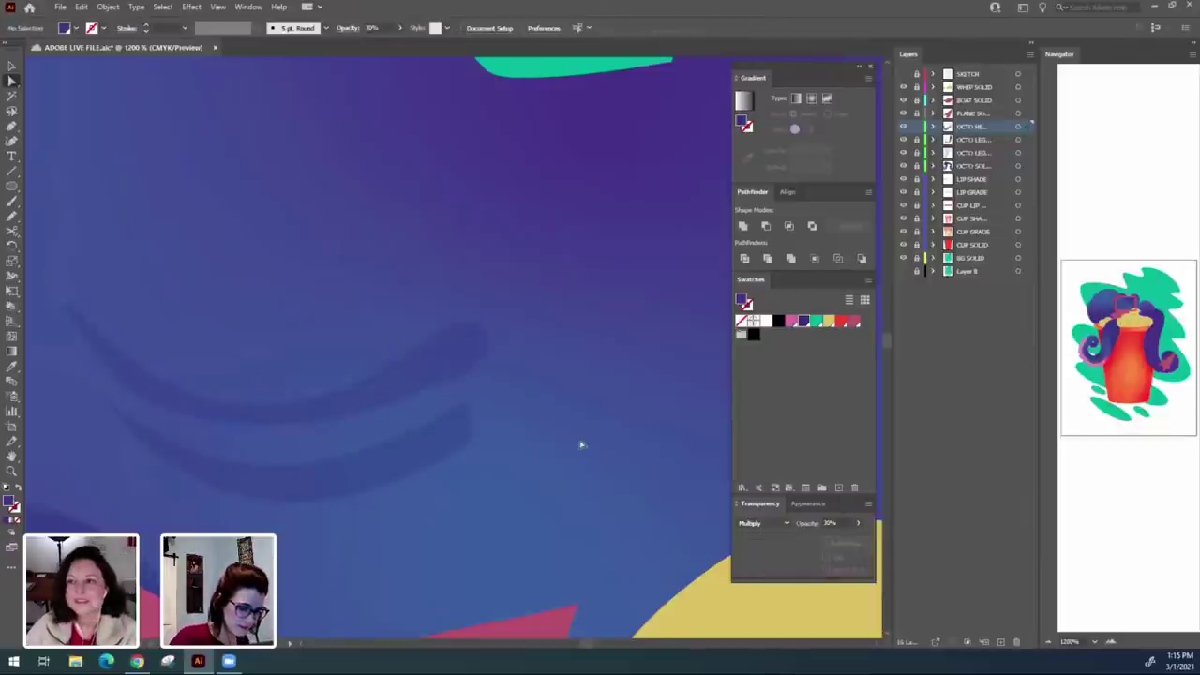
# Show the SKETCH layer and draw a closed, rounded shade shape with the Pen tool in the dip between the two eye bumps.
pyautogui.scroll(-5, 582, 445)
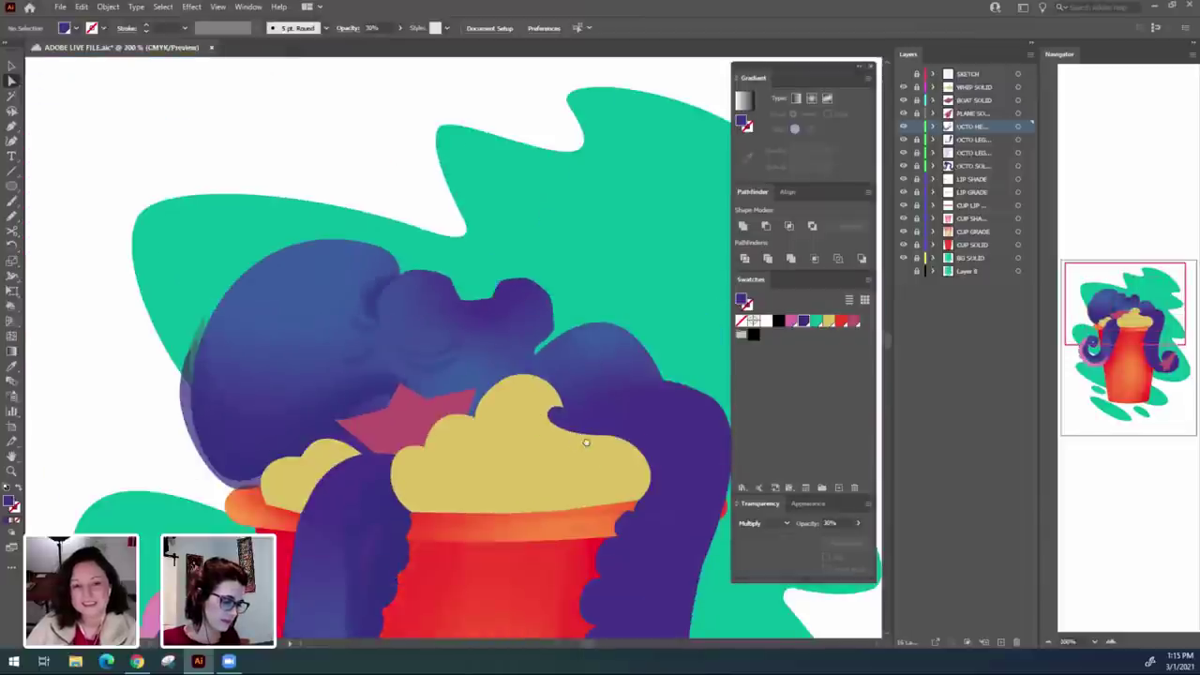
pyautogui.moveTo(585, 441); pyautogui.dragTo(479, 489)
pyautogui.scroll(2, 479, 488)
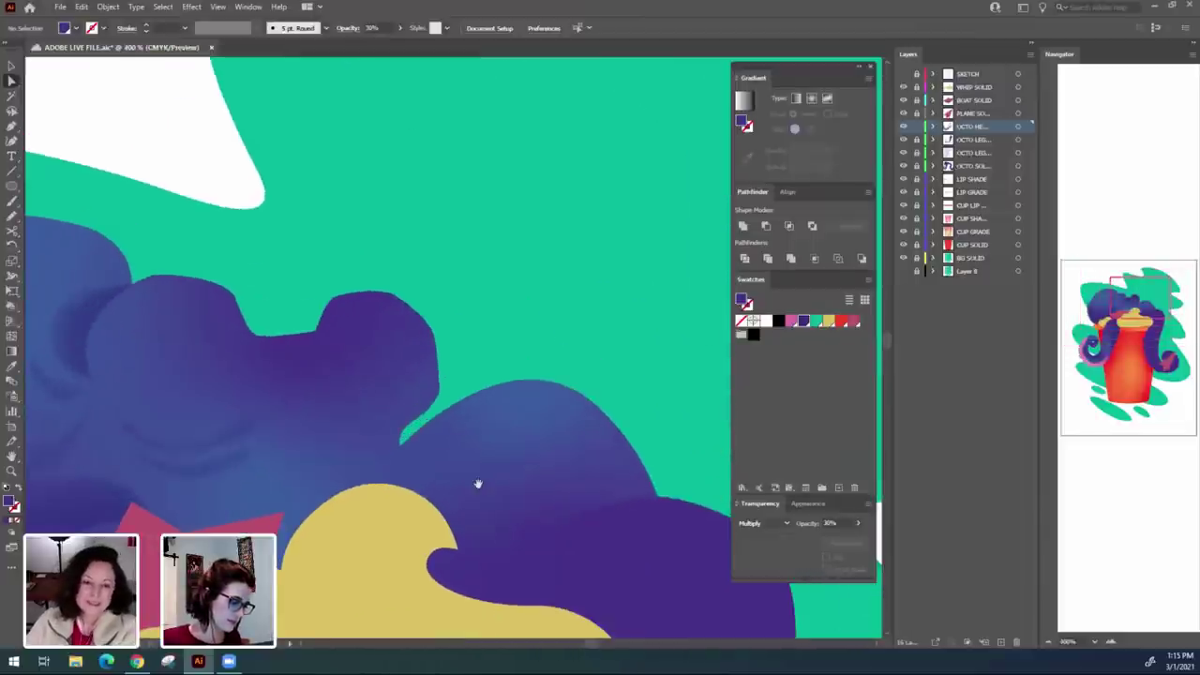
pyautogui.scroll(2, 536, 477)
pyautogui.click(903, 74)
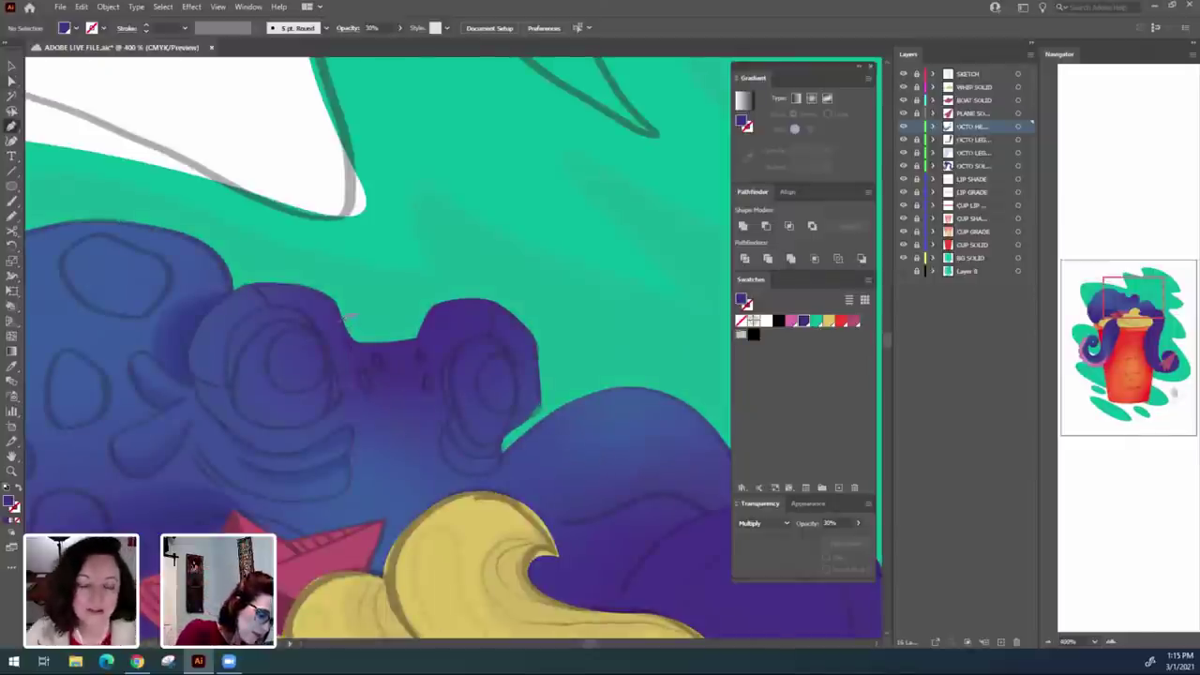
pyautogui.click(342, 320)
pyautogui.click(354, 356)
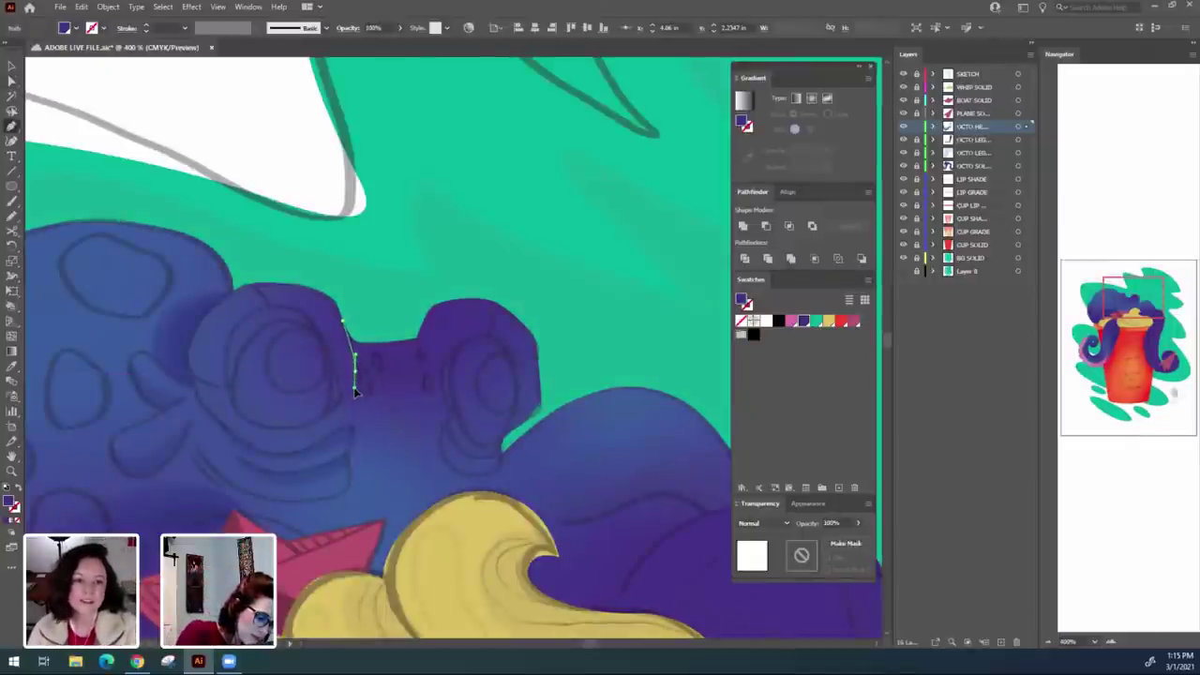
pyautogui.moveTo(422, 391); pyautogui.dragTo(349, 321)
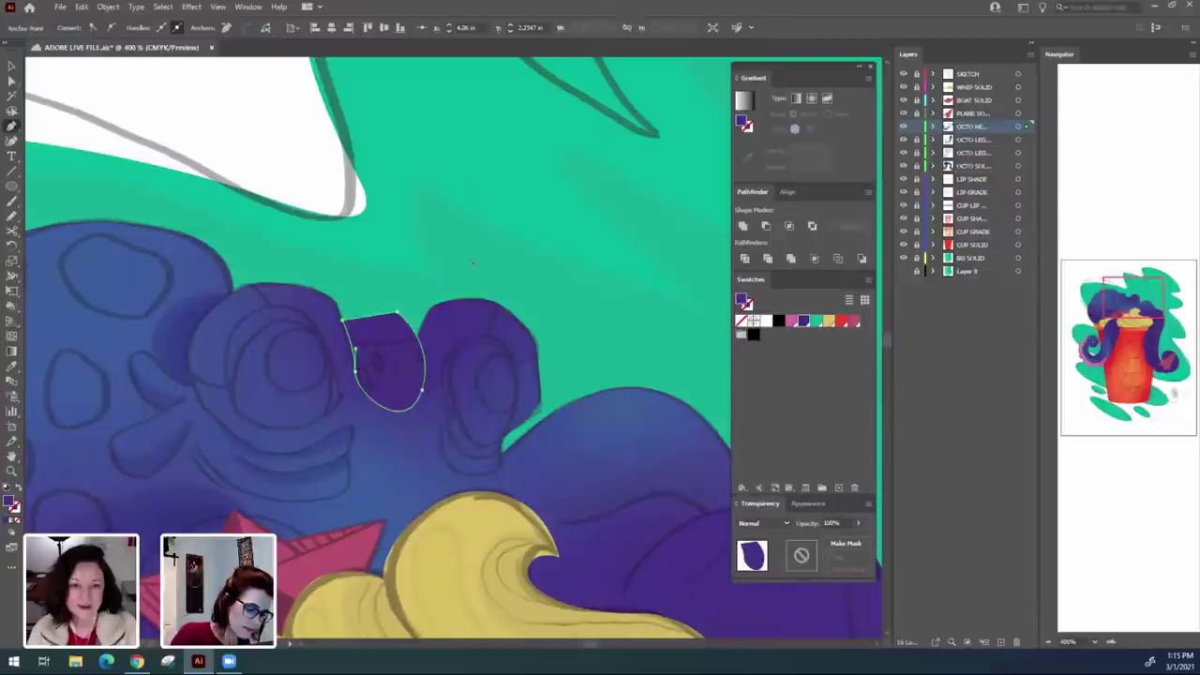
# Set the shade shape between the eye bumps to Multiply blending with 60% opacity.
pyautogui.click(770, 527)
pyautogui.click(800, 340)
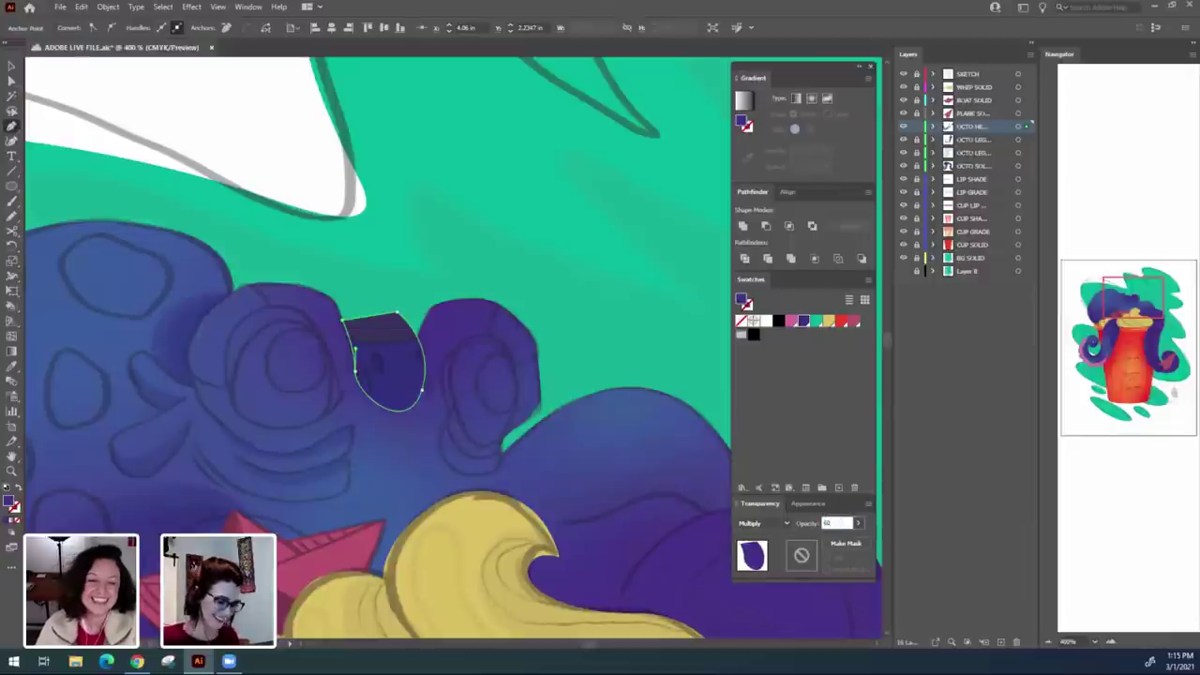
pyautogui.press('Return')
pyautogui.click(590, 326)
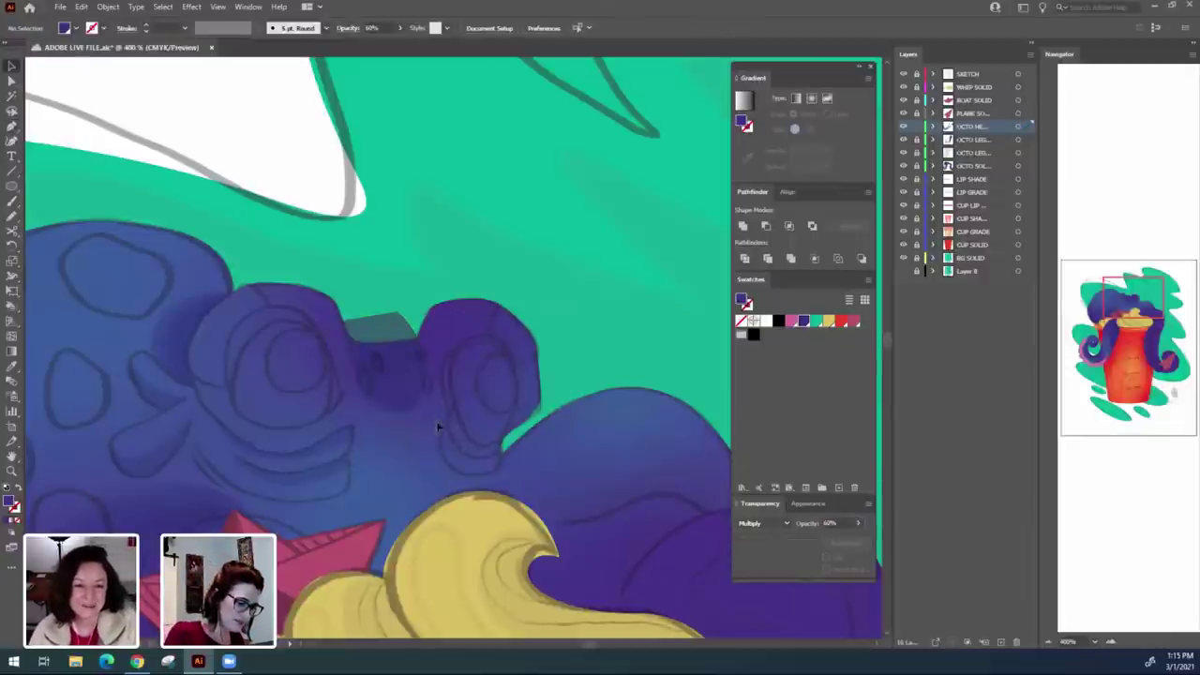
# Duplicate the shade shape between the eye bumps in place, directly in front of the original.
pyautogui.click(421, 393)
pyautogui.click(584, 345)
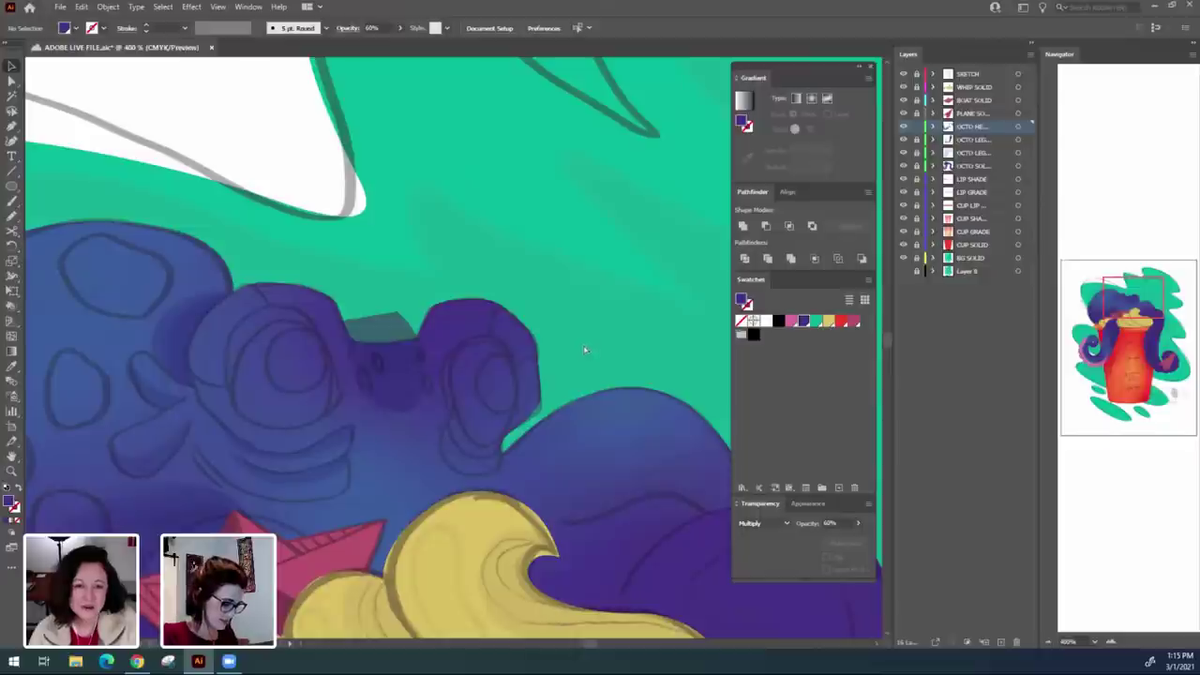
pyautogui.hotkey('ctrl', 'f')
pyautogui.press('a')
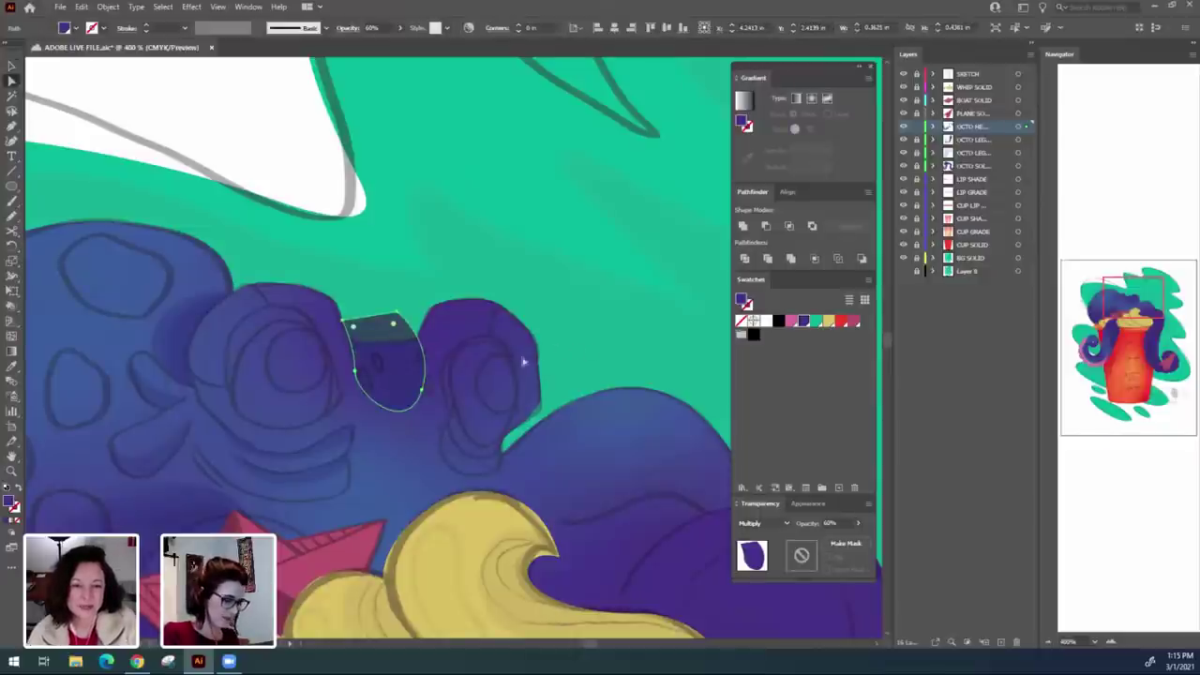
# Shorten the duplicated shade shape by raising its two lower side anchors, and tighten the curve at its upper right anchor.
pyautogui.click(356, 372)
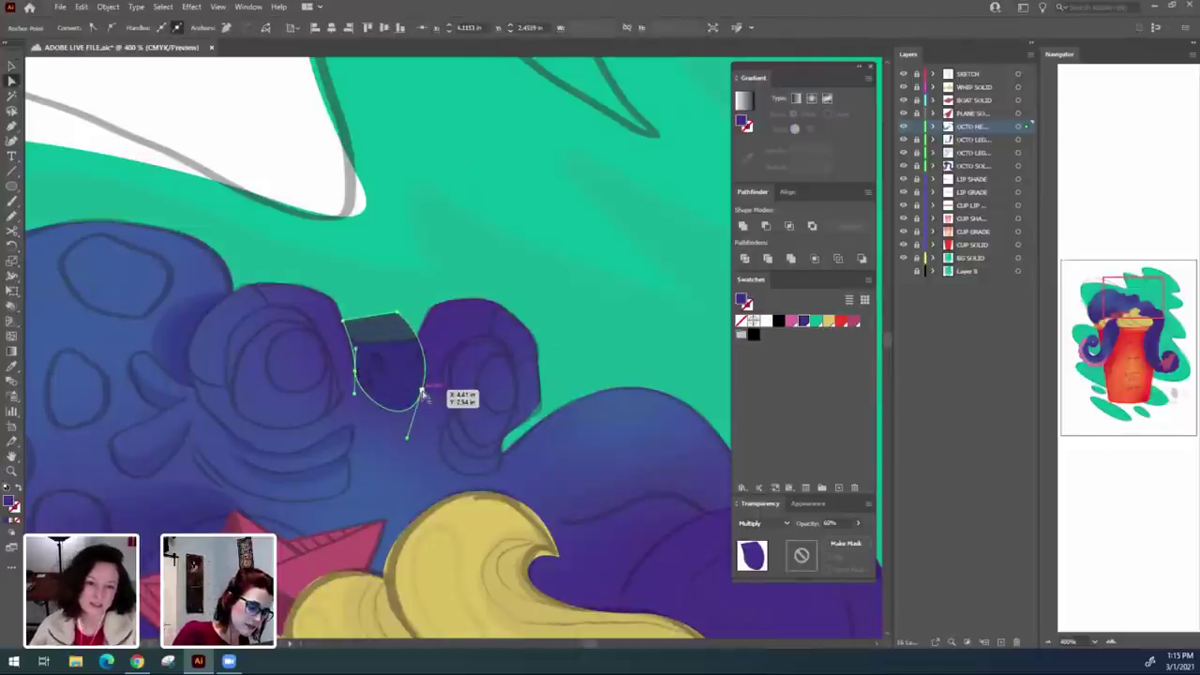
pyautogui.moveTo(423, 395); pyautogui.dragTo(419, 372)
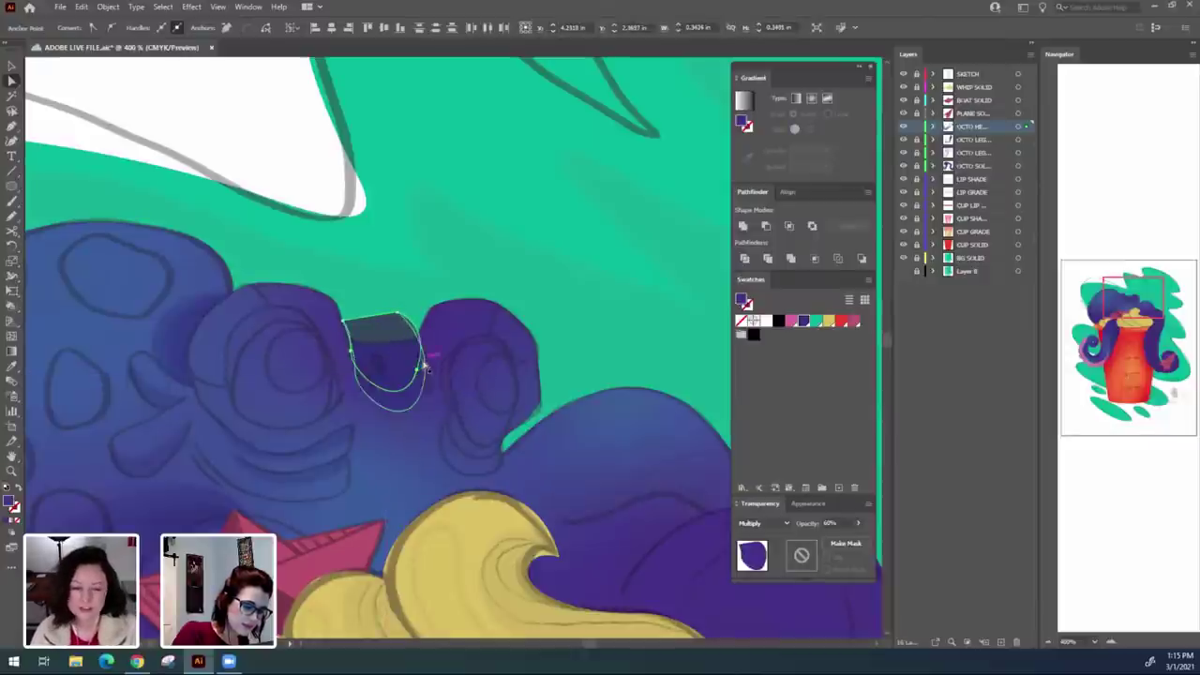
pyautogui.click(397, 314)
pyautogui.moveTo(432, 324); pyautogui.dragTo(423, 326)
pyautogui.click(440, 268)
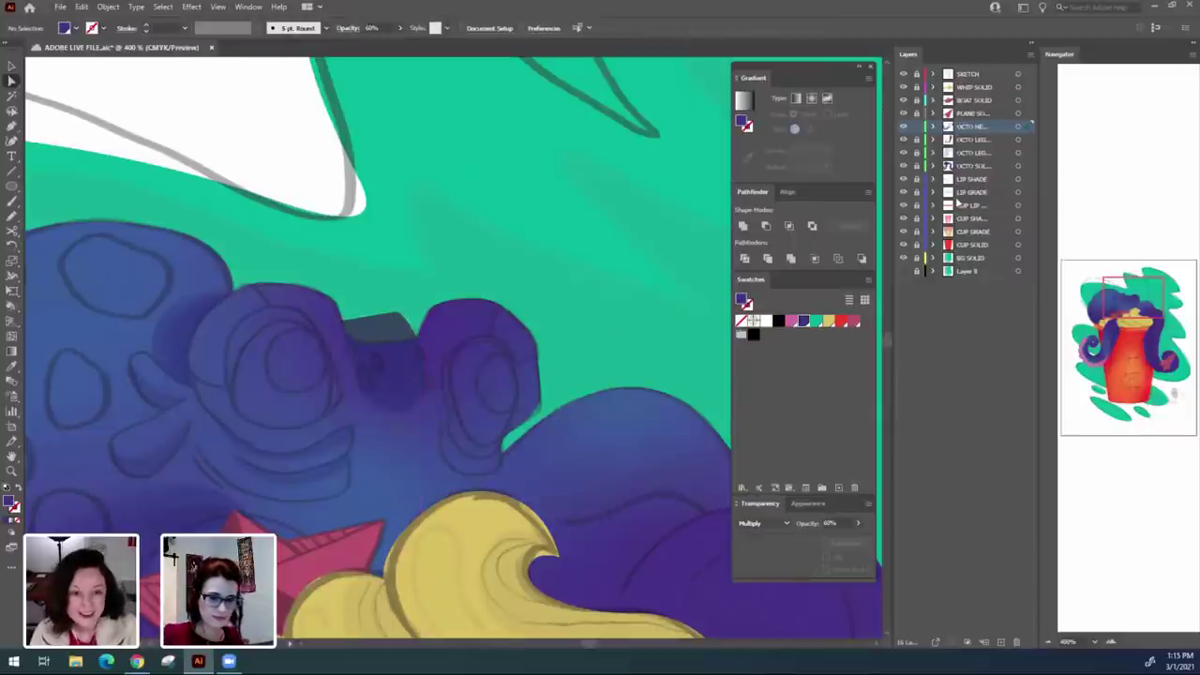
# Hide the SKETCH layer and examine the layered shading between the eye bumps.
pyautogui.click(904, 74)
pyautogui.moveTo(596, 368); pyautogui.dragTo(672, 285)
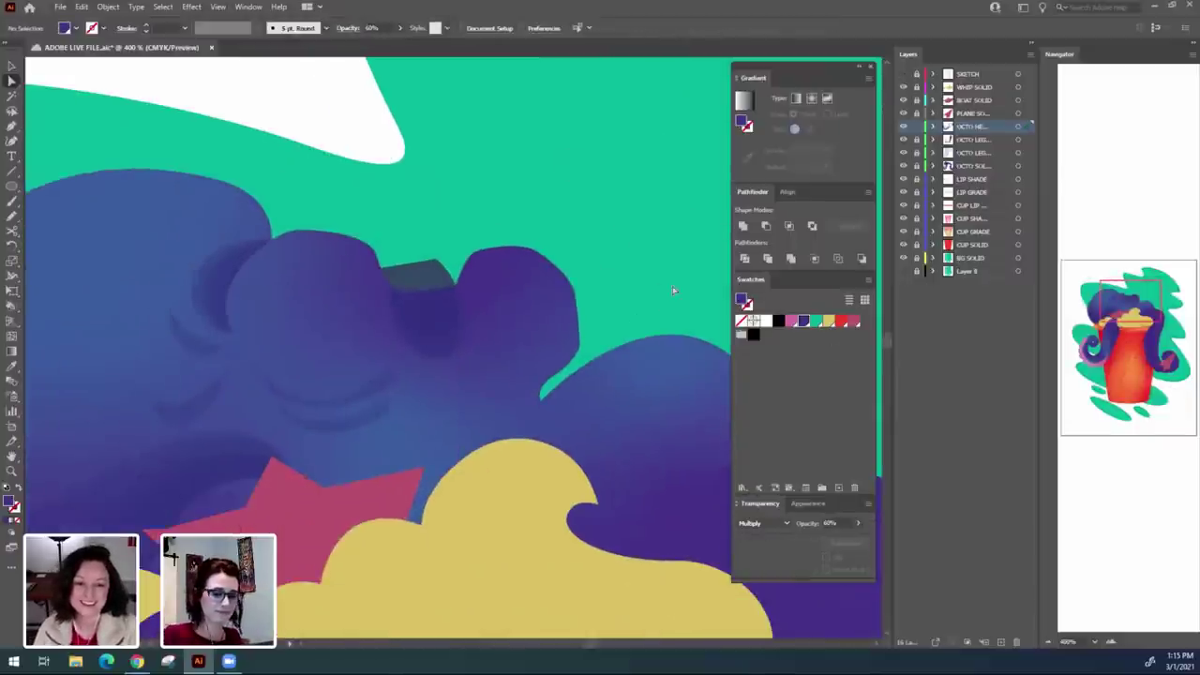
pyautogui.hotkey('ctrl', '-')
pyautogui.hotkey('ctrl', '-')
pyautogui.hotkey('ctrl', '=')
pyautogui.hotkey('ctrl', '=')
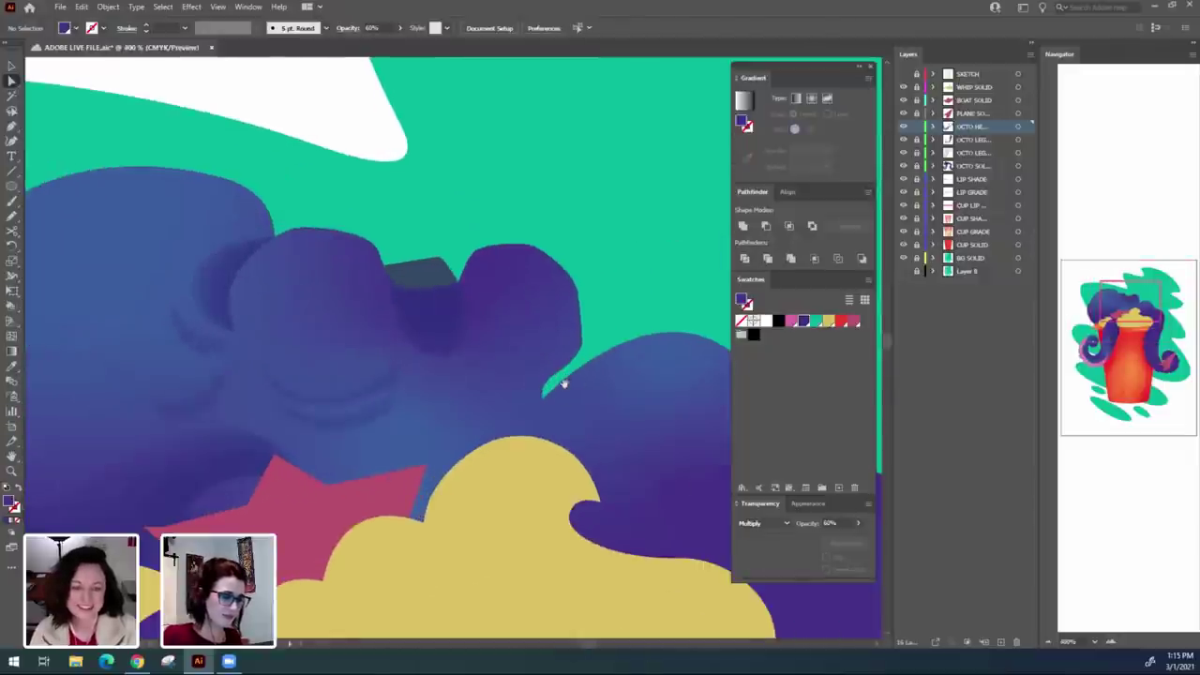
# Refit the smaller shade shape's left edge to the left eye bump by adjusting its left anchor and upper curve handle.
pyautogui.moveTo(565, 383); pyautogui.dragTo(551, 383)
pyautogui.hotkey('ctrl', '=')
pyautogui.hotkey('ctrl', '=')
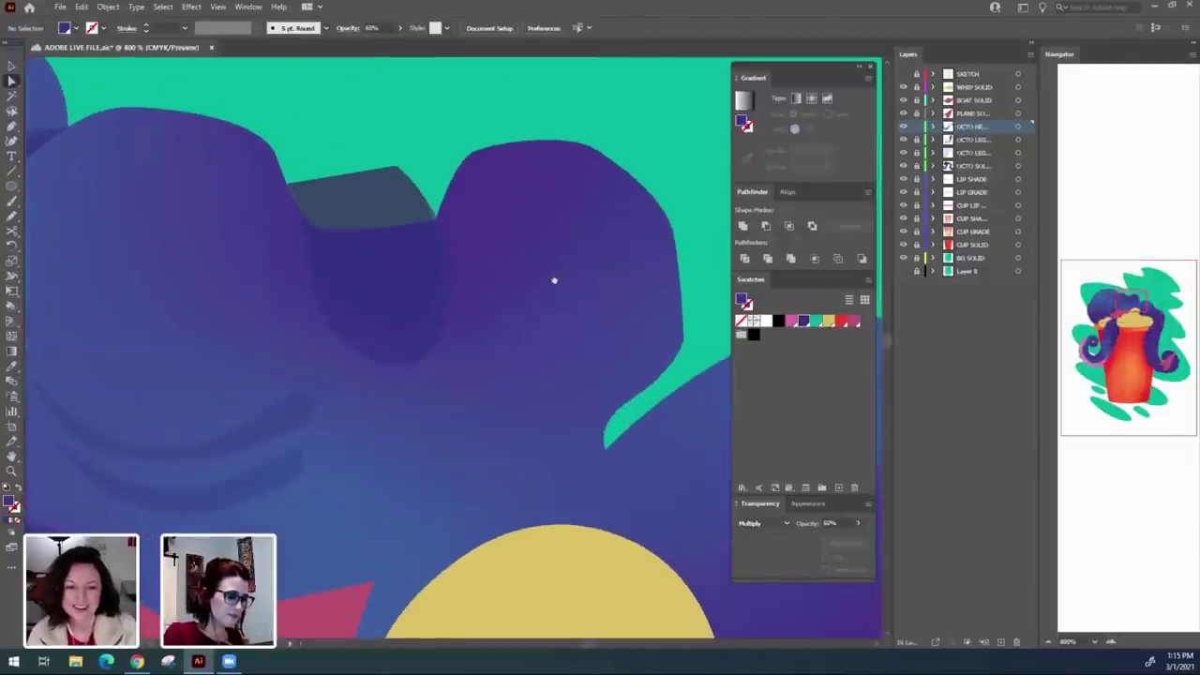
pyautogui.moveTo(553, 280); pyautogui.dragTo(573, 311)
pyautogui.click(394, 304)
pyautogui.moveTo(321, 275); pyautogui.dragTo(328, 278)
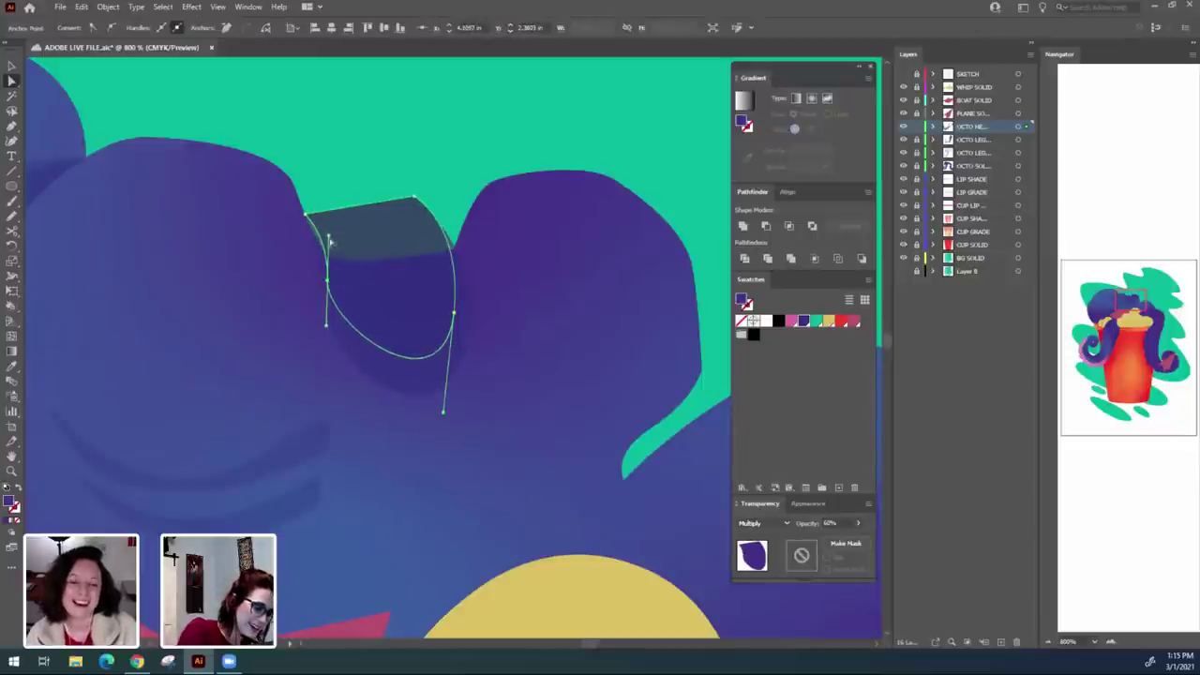
pyautogui.moveTo(330, 231); pyautogui.dragTo(319, 237)
pyautogui.hotkey('ctrl', 'shift', 'a')
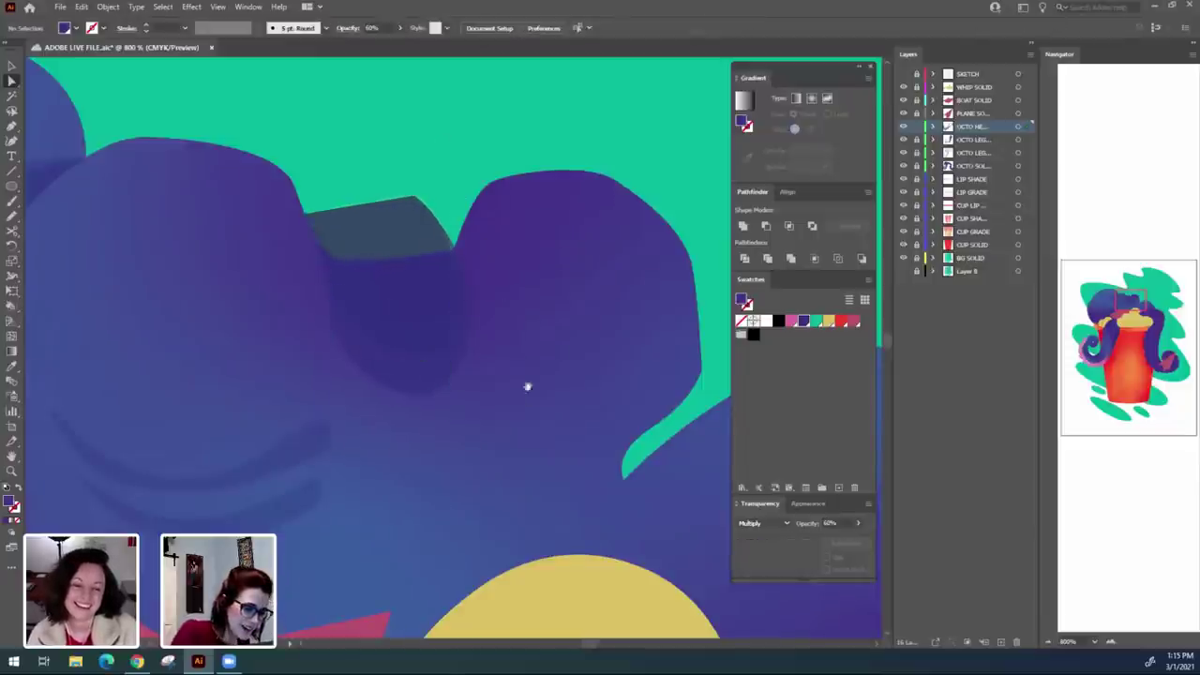
# Save the document, then duplicate the smaller shade shape between the eye bumps in place, directly in front.
pyautogui.moveTo(529, 486); pyautogui.dragTo(527, 442)
pyautogui.scroll(3, 549, 351)
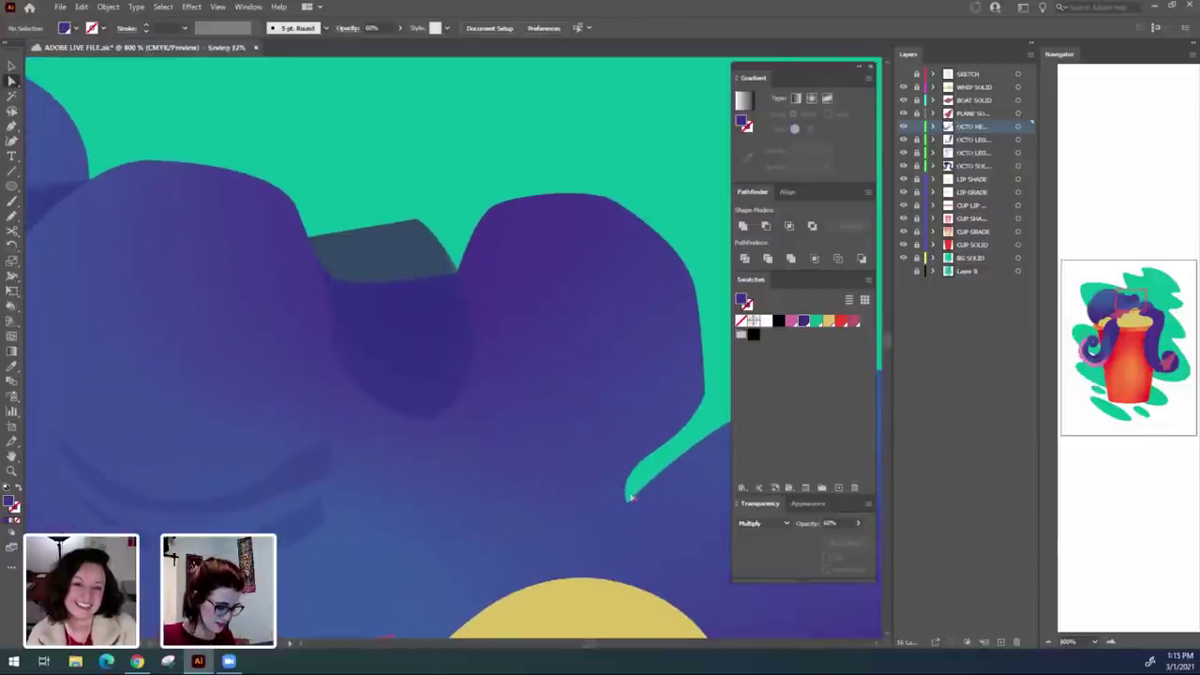
pyautogui.press('v')
pyautogui.click(445, 352)
pyautogui.click(444, 353)
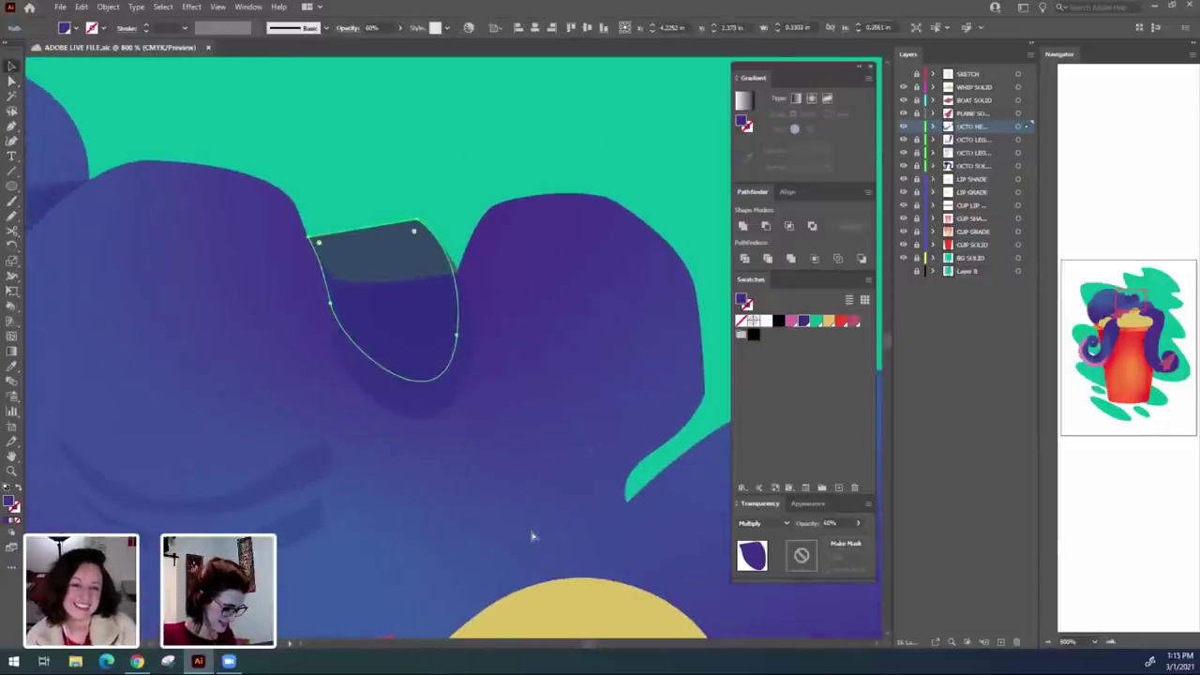
pyautogui.click(629, 153)
pyautogui.hotkey('ctrl', 'f')
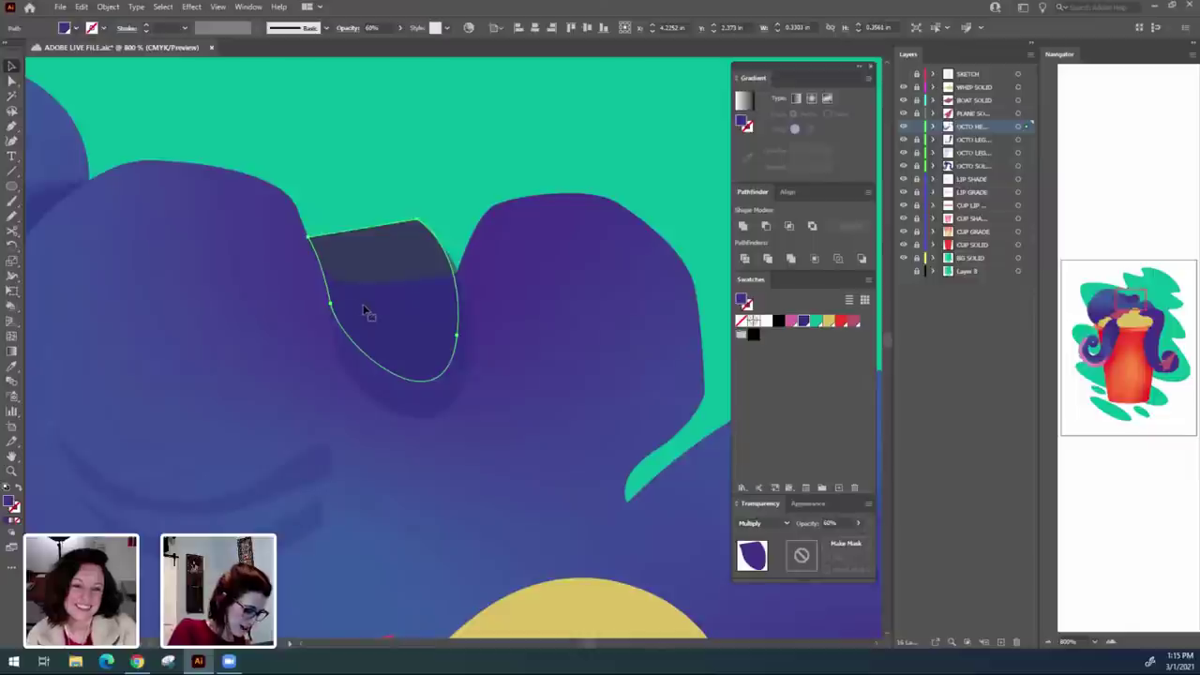
# Reshape the front duplicate shade between the eye bumps by raising both side anchors and moving its two top anchors above the head edge.
pyautogui.press('a')
pyautogui.moveTo(330, 304); pyautogui.dragTo(333, 286)
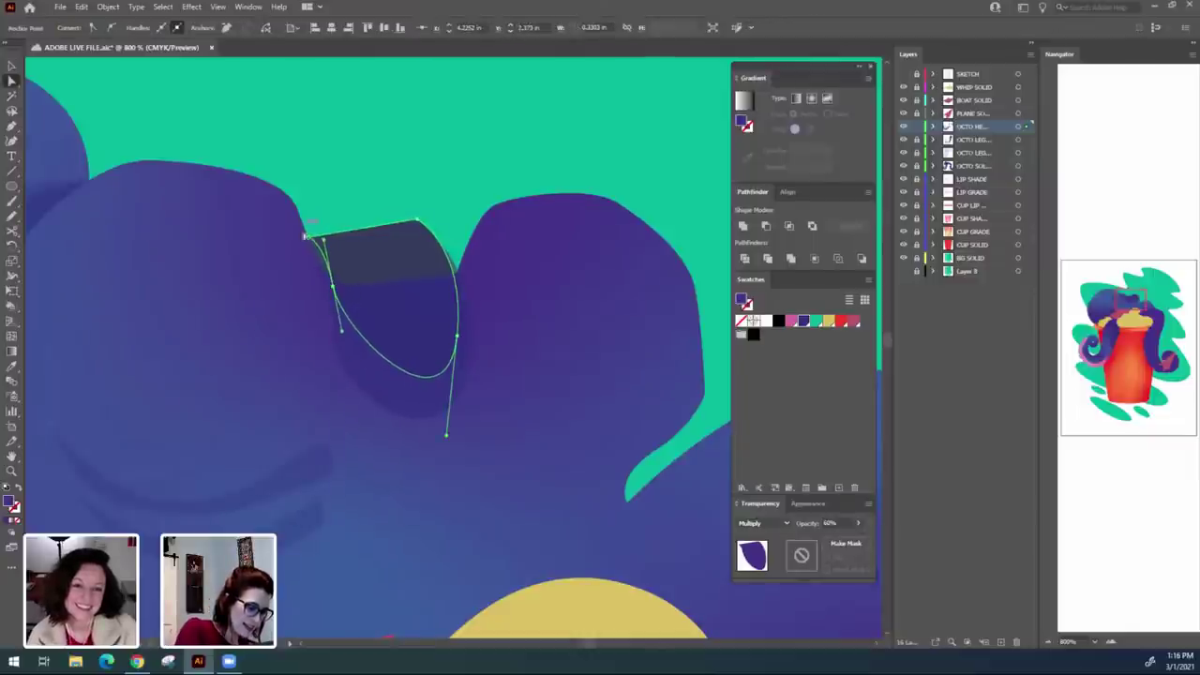
pyautogui.moveTo(305, 236); pyautogui.dragTo(310, 213)
pyautogui.click(457, 335)
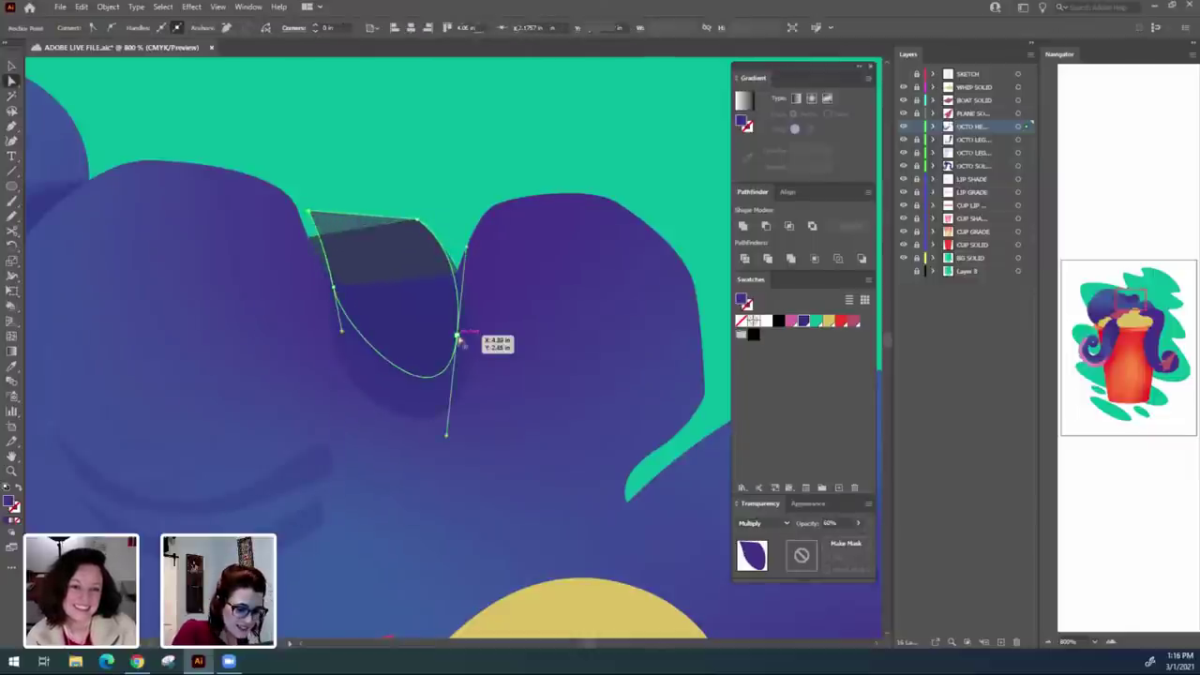
pyautogui.moveTo(458, 336); pyautogui.dragTo(443, 307)
pyautogui.click(431, 225)
pyautogui.click(418, 221)
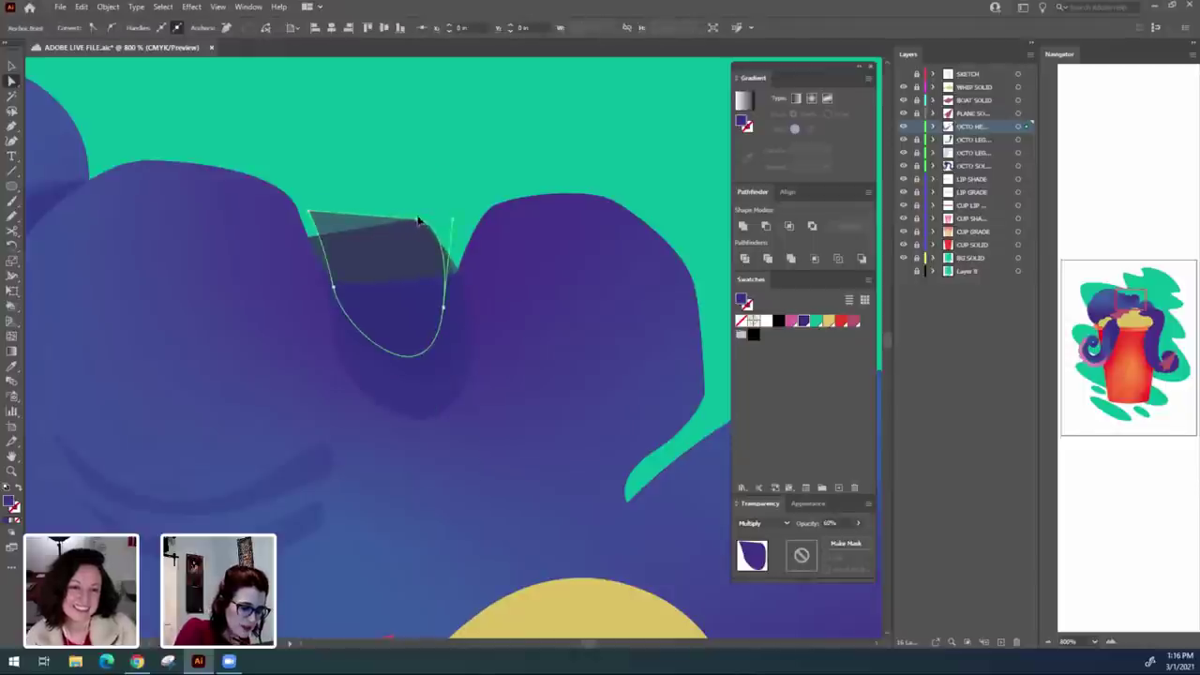
pyautogui.moveTo(419, 220); pyautogui.dragTo(395, 189)
pyautogui.hotkey('ctrl', 'shift', 'a')
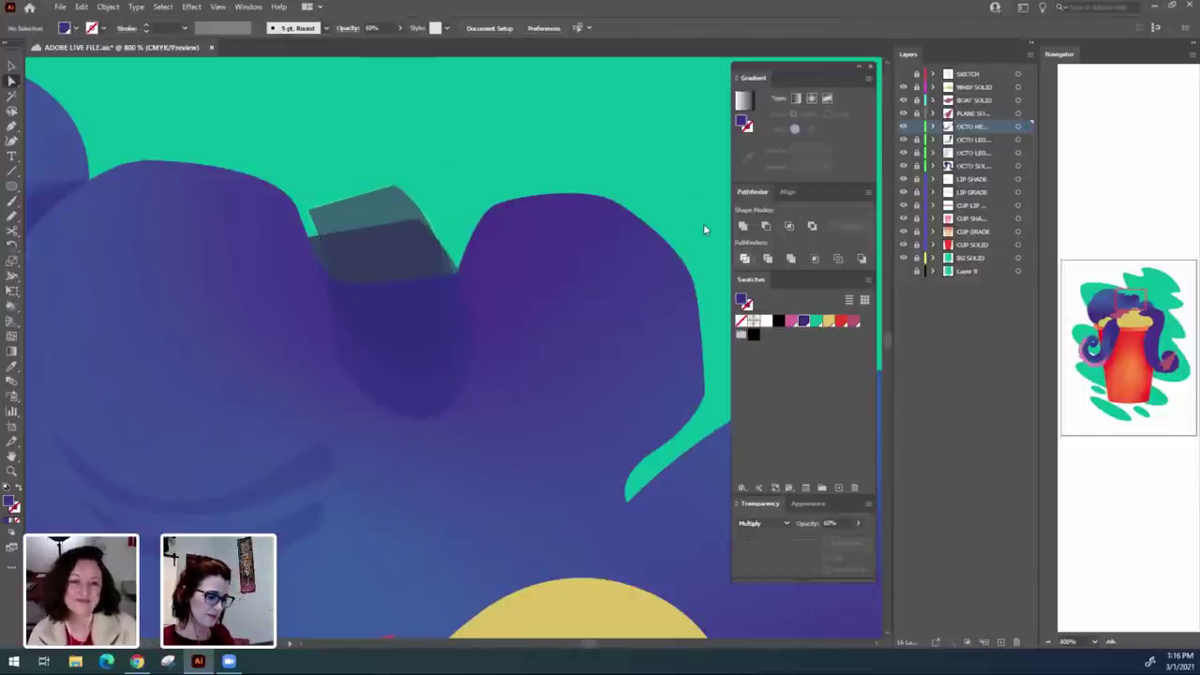
# Examine the shading between the eye bumps in the wider illustration, and show the SKETCH layer over the head.
pyautogui.hotkey('ctrl', '-')
pyautogui.hotkey('ctrl', '-')
pyautogui.hotkey('ctrl', '-')
pyautogui.hotkey('ctrl', '-')
pyautogui.hotkey('ctrl', '-')
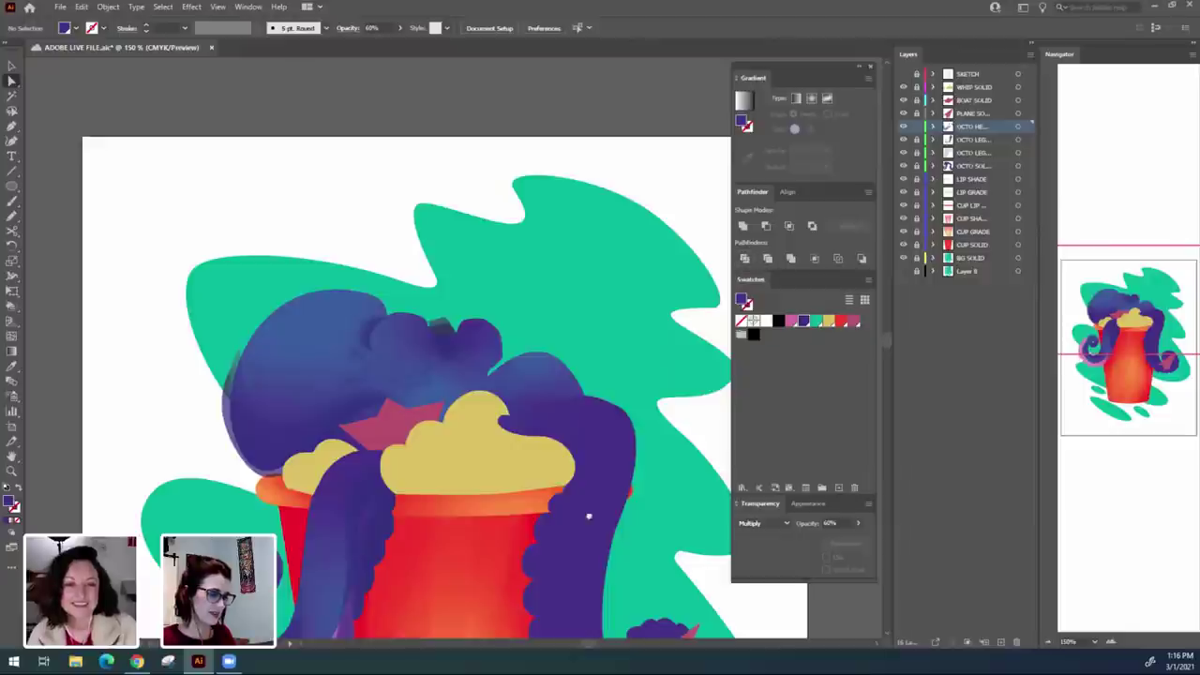
pyautogui.moveTo(588, 516); pyautogui.dragTo(557, 433)
pyautogui.hotkey('ctrl', '+')
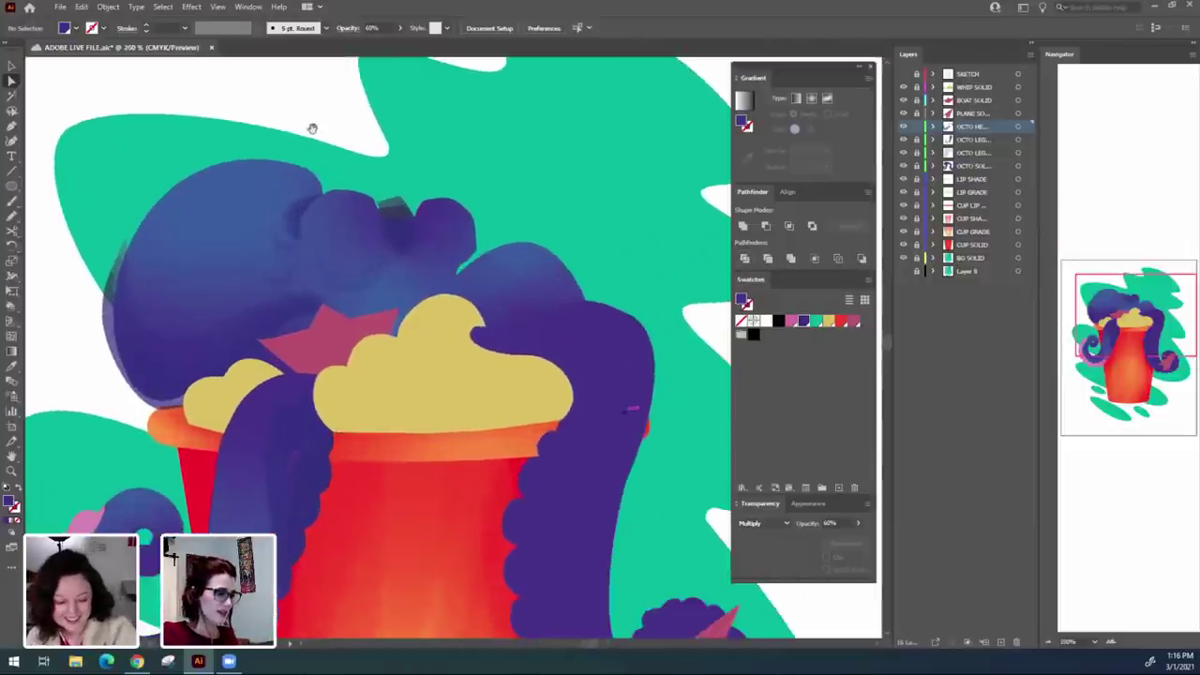
pyautogui.hotkey('ctrl', '+')
pyautogui.hotkey('ctrl', '+')
pyautogui.hotkey('ctrl', '+')
pyautogui.moveTo(510, 353); pyautogui.dragTo(580, 596)
pyautogui.moveTo(641, 310); pyautogui.dragTo(721, 393)
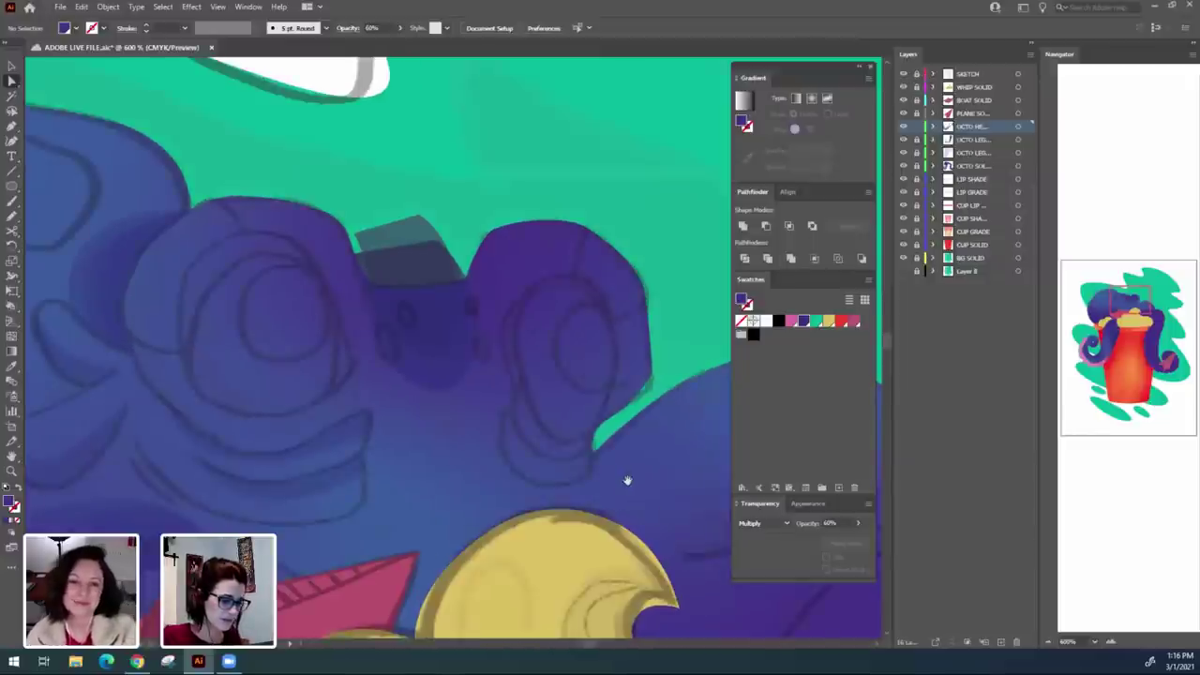
# Draw a closed purple crescent with the Pen tool along the lower edge of the right eye, following the sketch.
pyautogui.moveTo(633, 464); pyautogui.dragTo(622, 378)
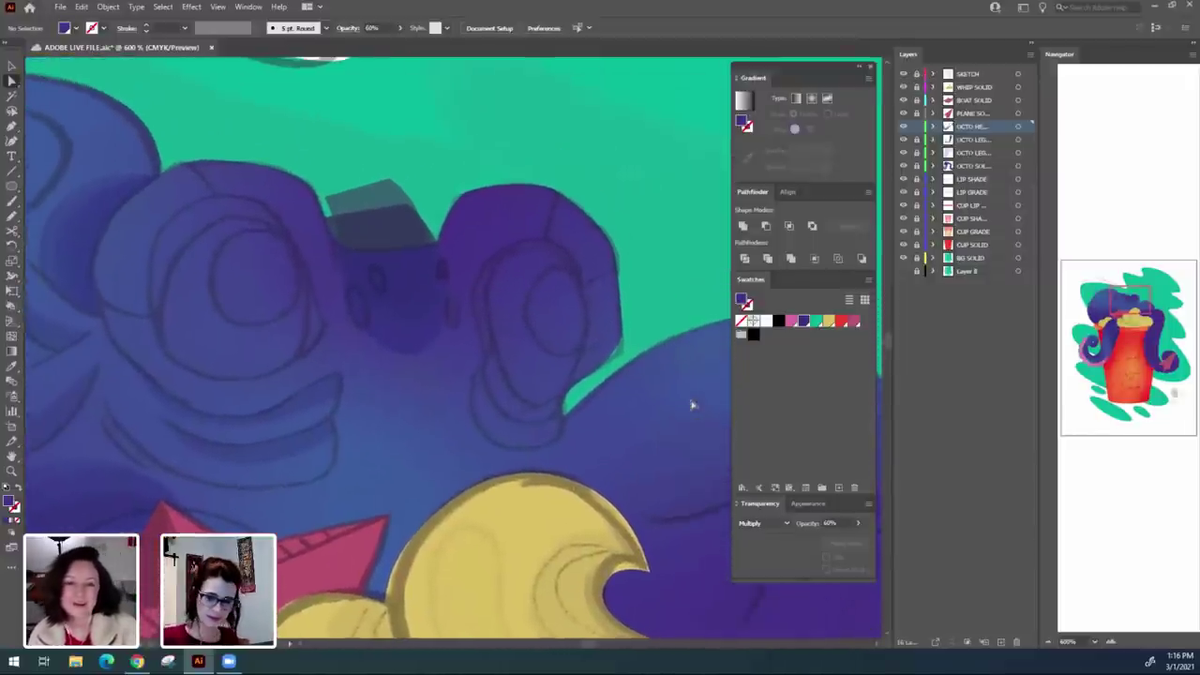
pyautogui.press('p')
pyautogui.moveTo(567, 308); pyautogui.dragTo(526, 322)
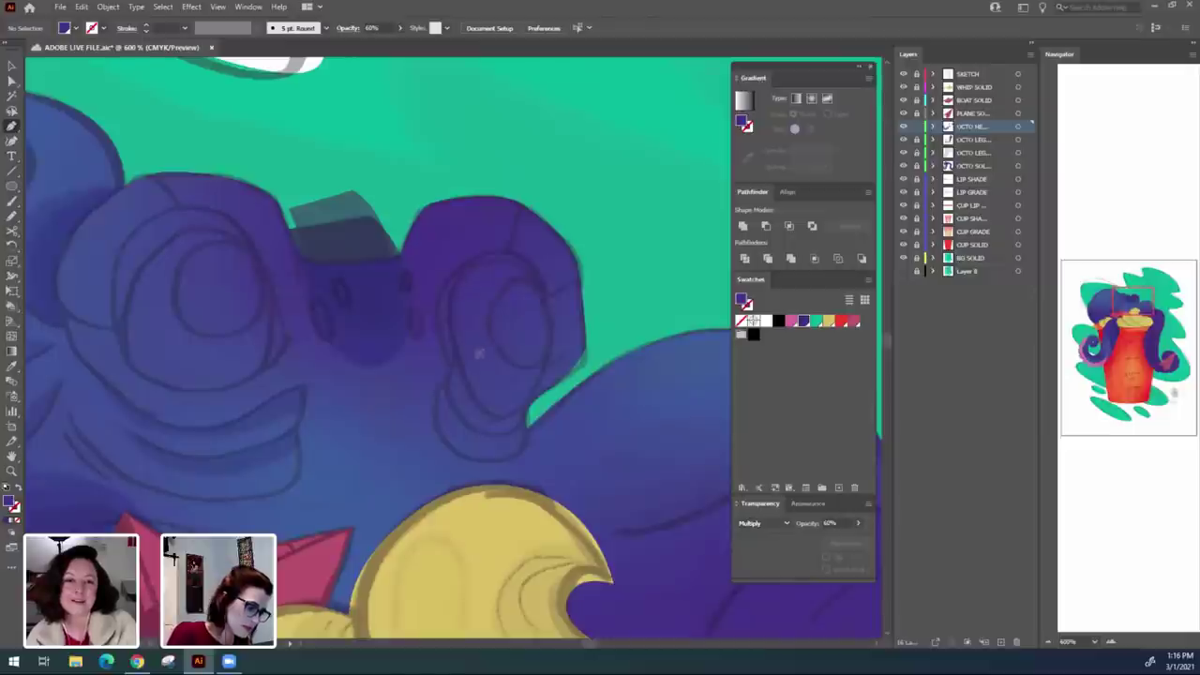
pyautogui.click(457, 360)
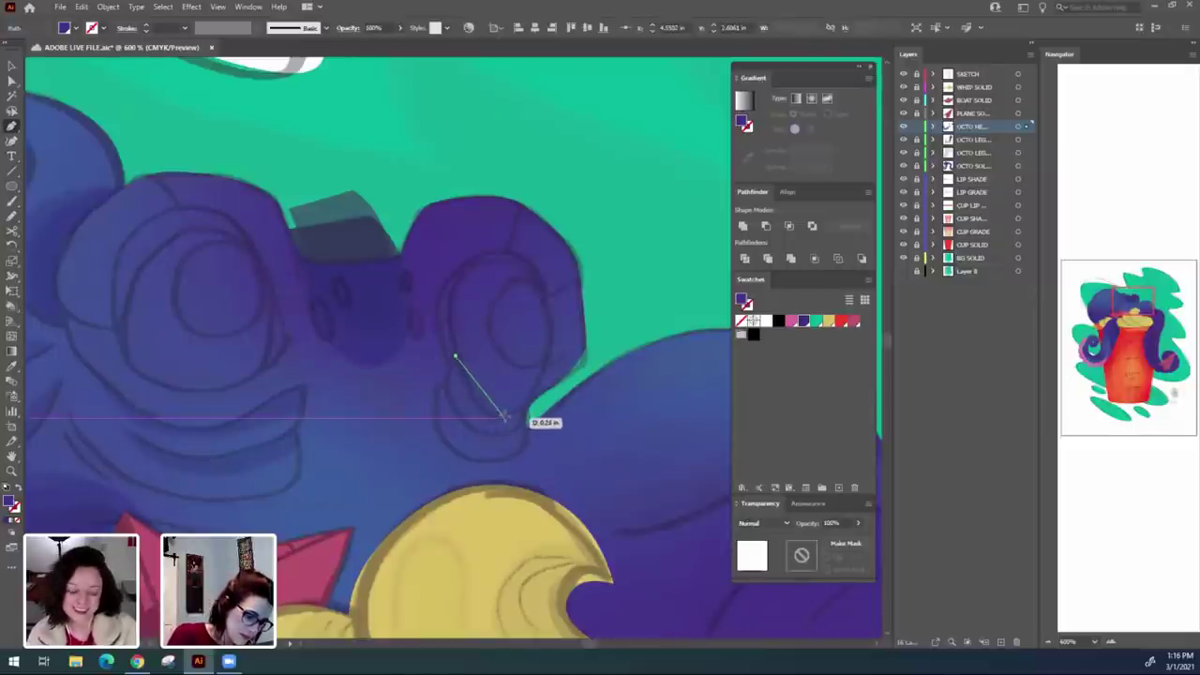
pyautogui.moveTo(480, 426); pyautogui.dragTo(527, 420)
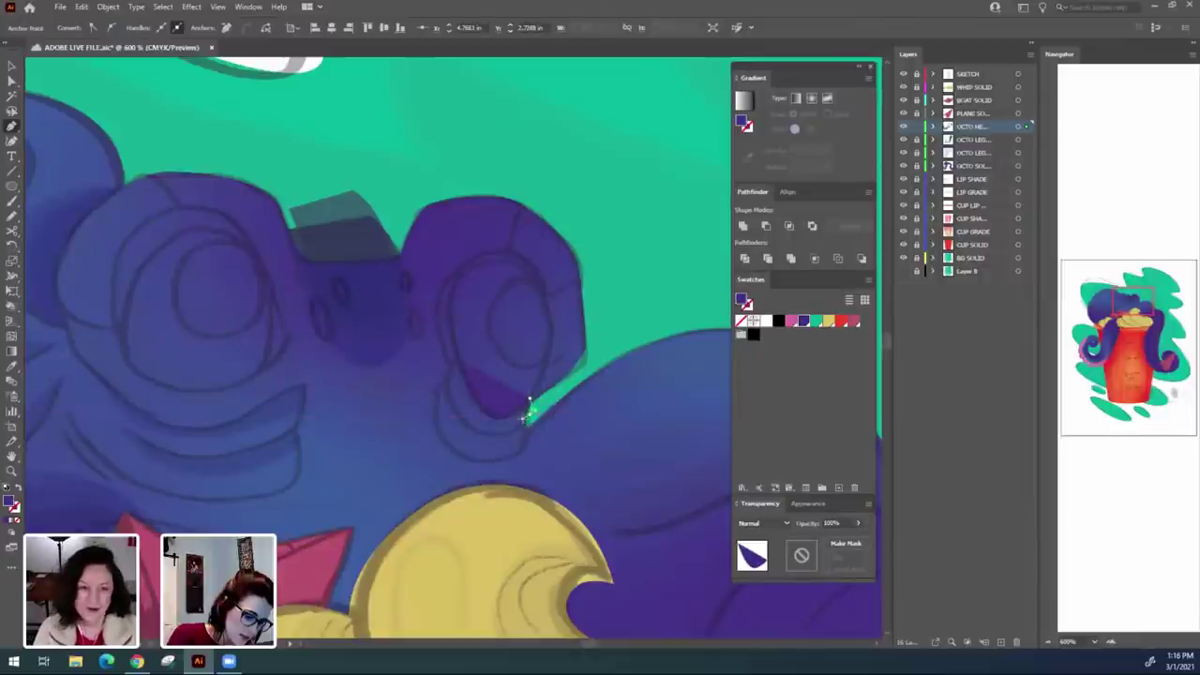
pyautogui.moveTo(451, 360); pyautogui.dragTo(437, 400)
pyautogui.click(455, 357)
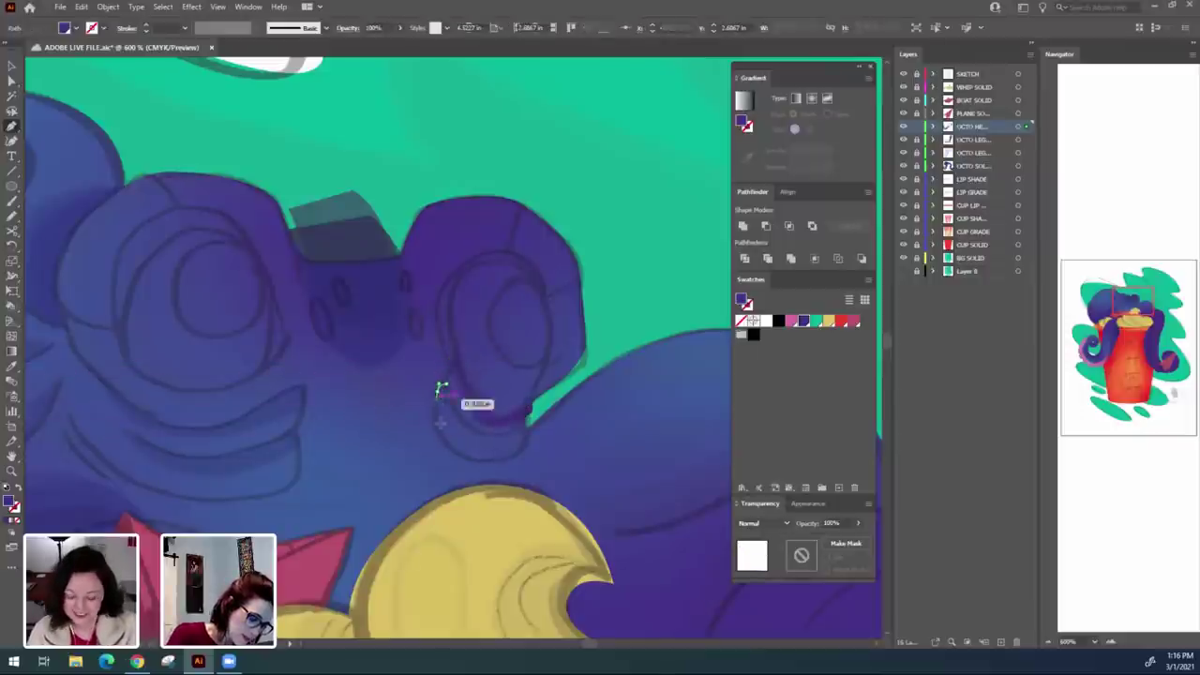
pyautogui.moveTo(482, 442); pyautogui.dragTo(511, 403)
pyautogui.moveTo(486, 438); pyautogui.dragTo(473, 432)
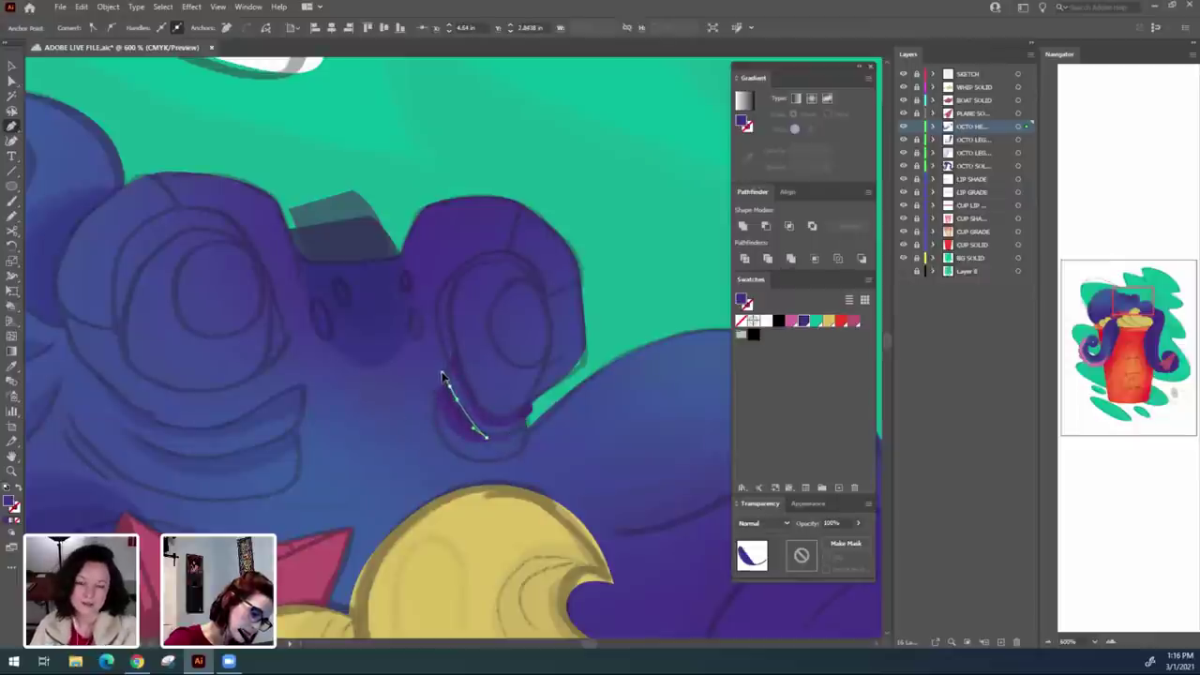
pyautogui.moveTo(446, 356); pyautogui.dragTo(446, 355)
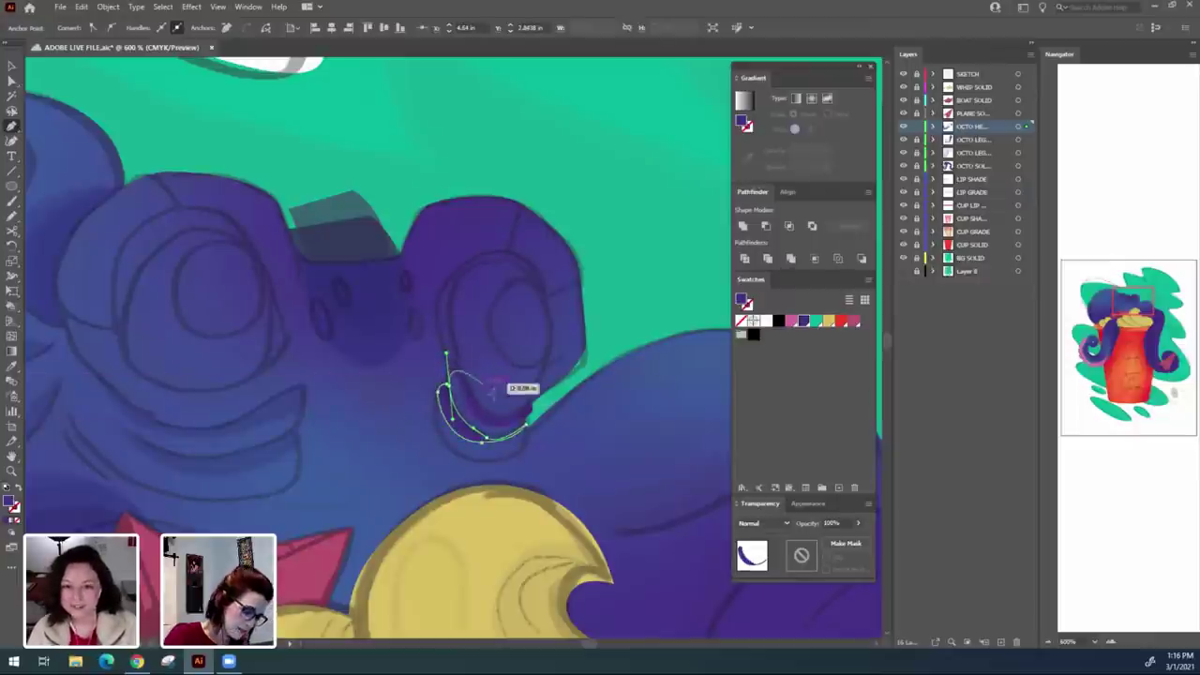
pyautogui.press('a')
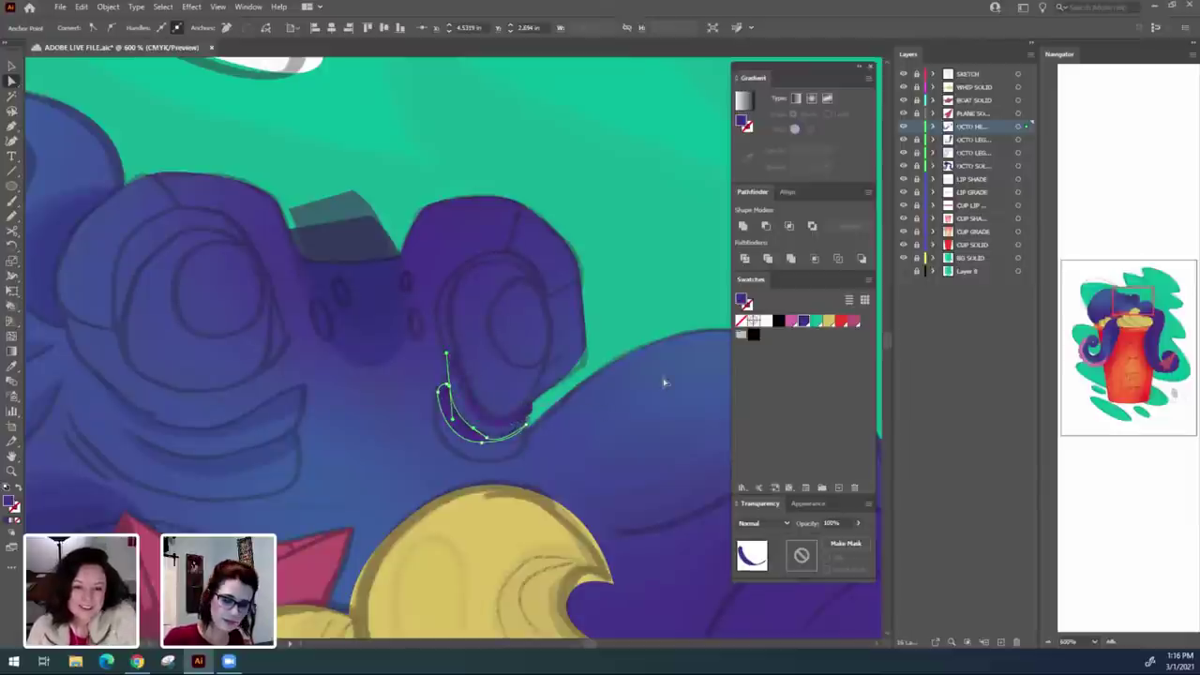
pyautogui.hotkey('ctrl', '=')
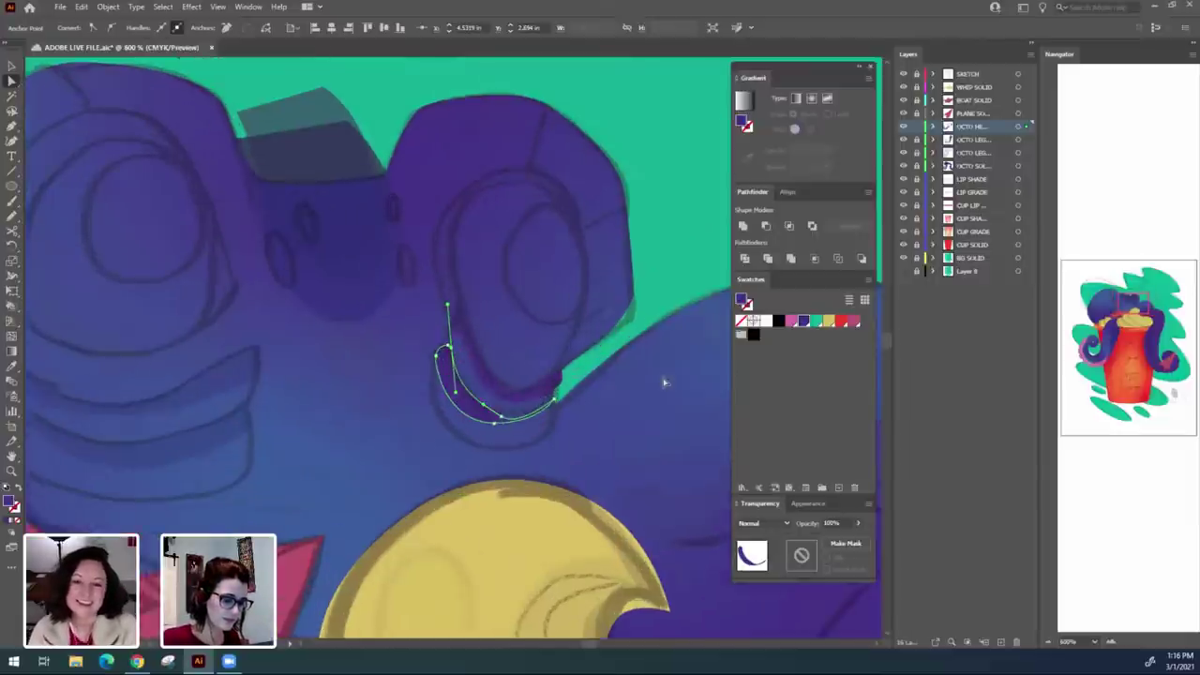
pyautogui.moveTo(634, 472); pyautogui.dragTo(579, 487)
pyautogui.hotkey('ctrl', 'shift', 'a')
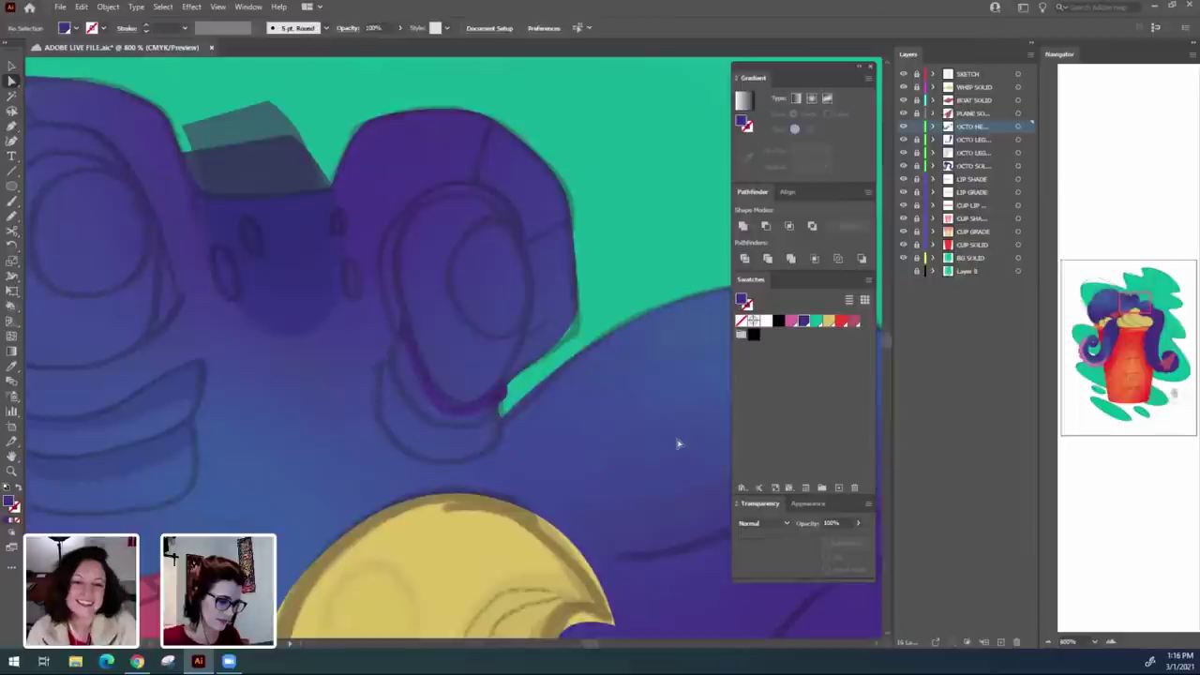
# Draw a second closed purple crescent with the Pen tool just below the first under the right eye, and adjust its lower curve.
pyautogui.press('p')
pyautogui.click(390, 359)
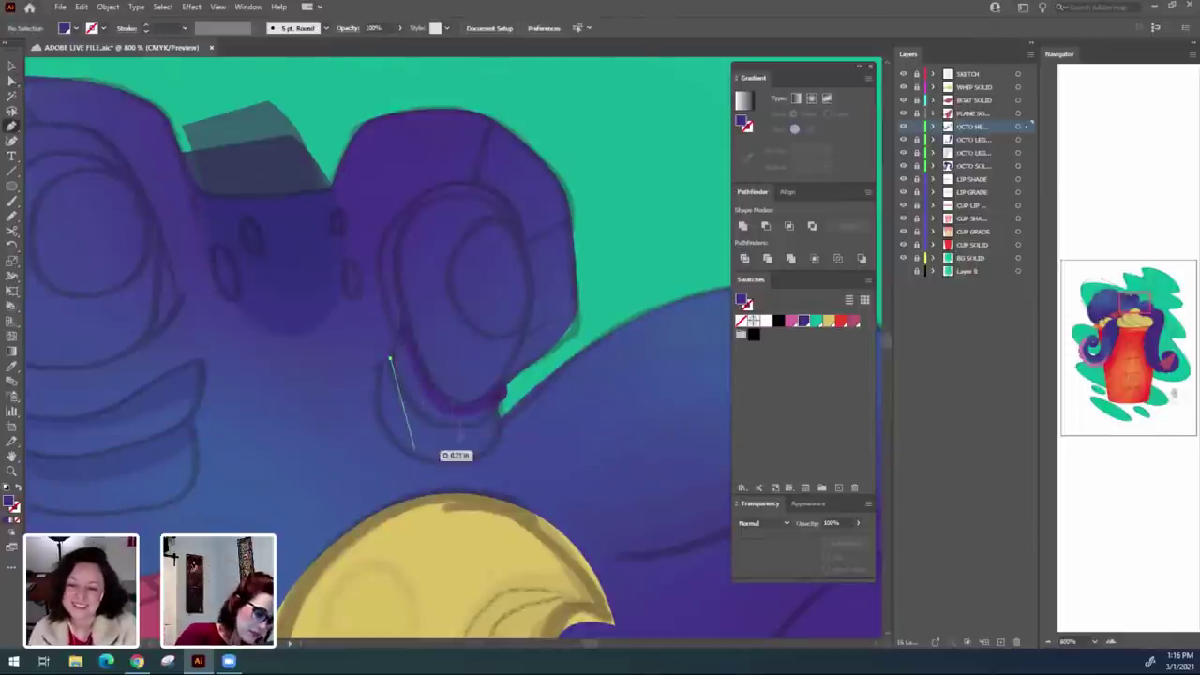
pyautogui.moveTo(449, 426); pyautogui.dragTo(486, 428)
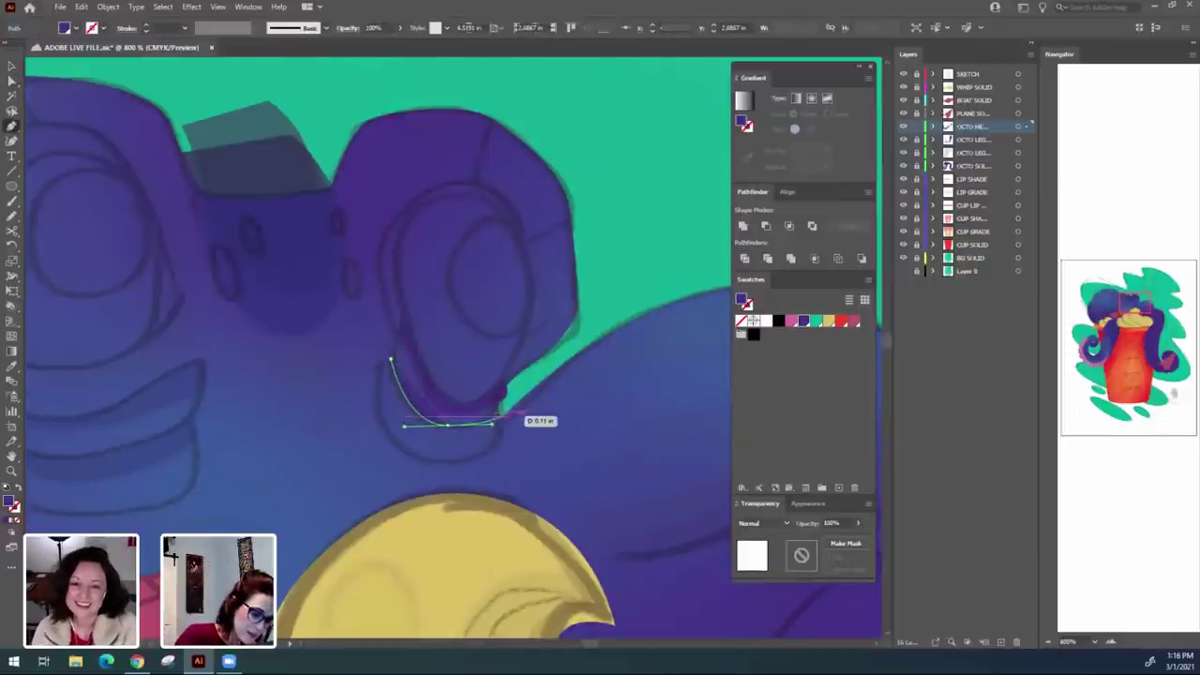
pyautogui.click(499, 410)
pyautogui.click(499, 422)
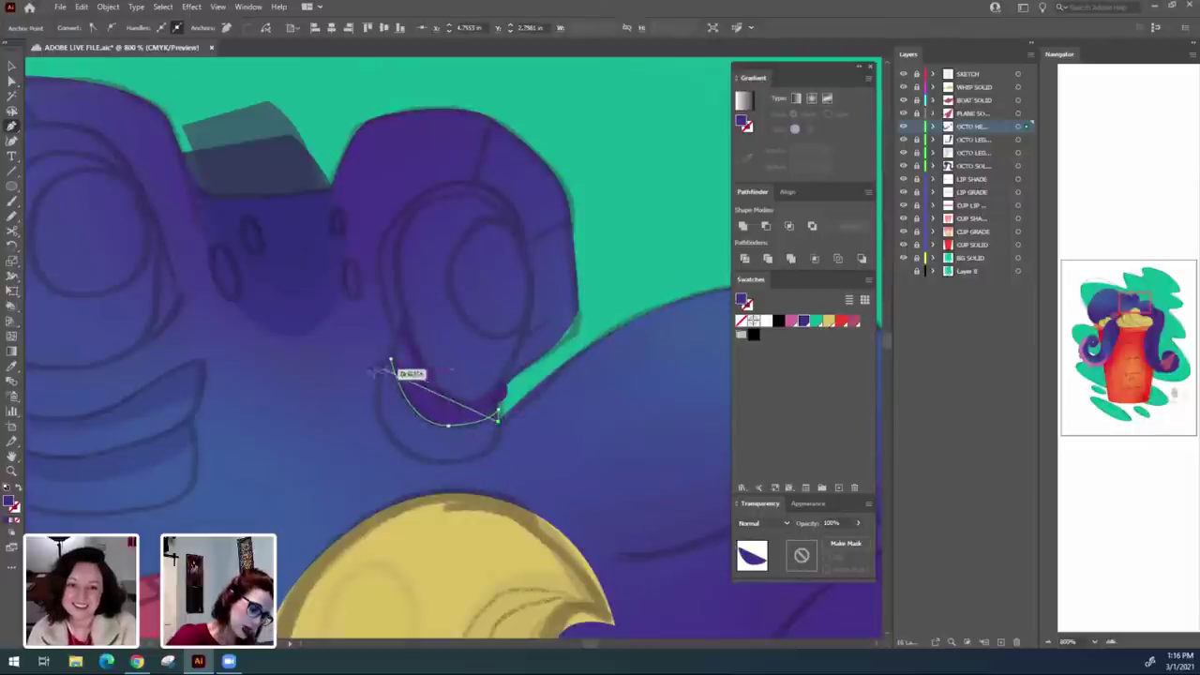
pyautogui.moveTo(433, 437); pyautogui.dragTo(413, 427)
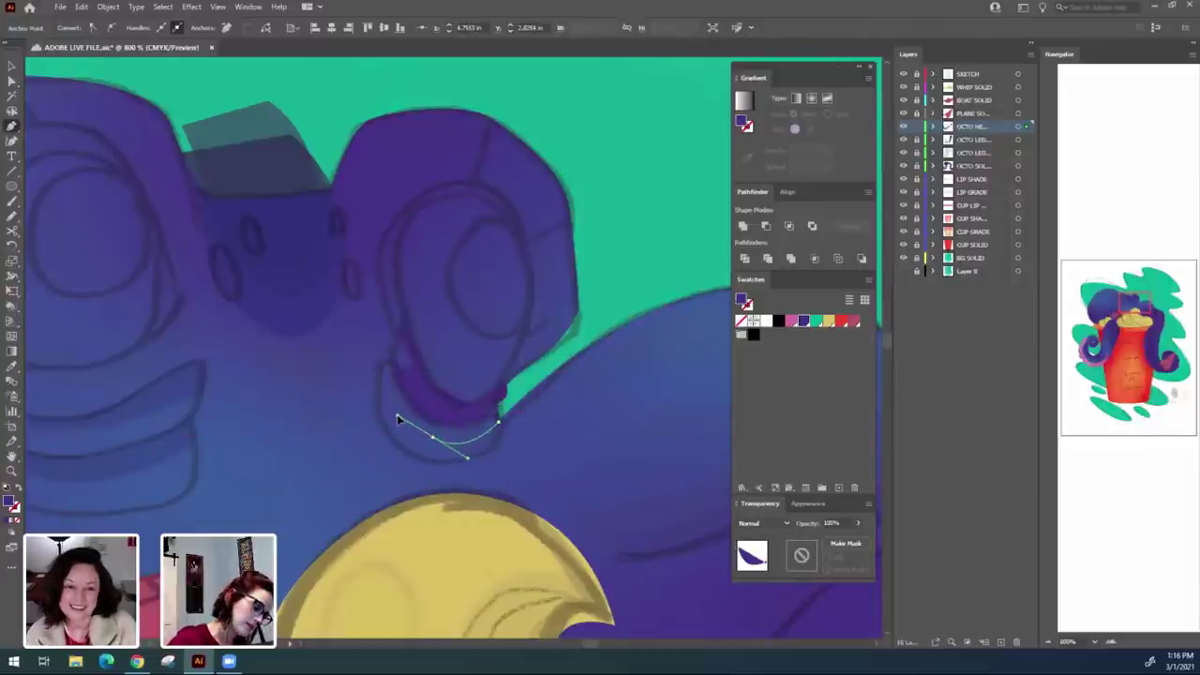
pyautogui.click(379, 370)
pyautogui.click(390, 359)
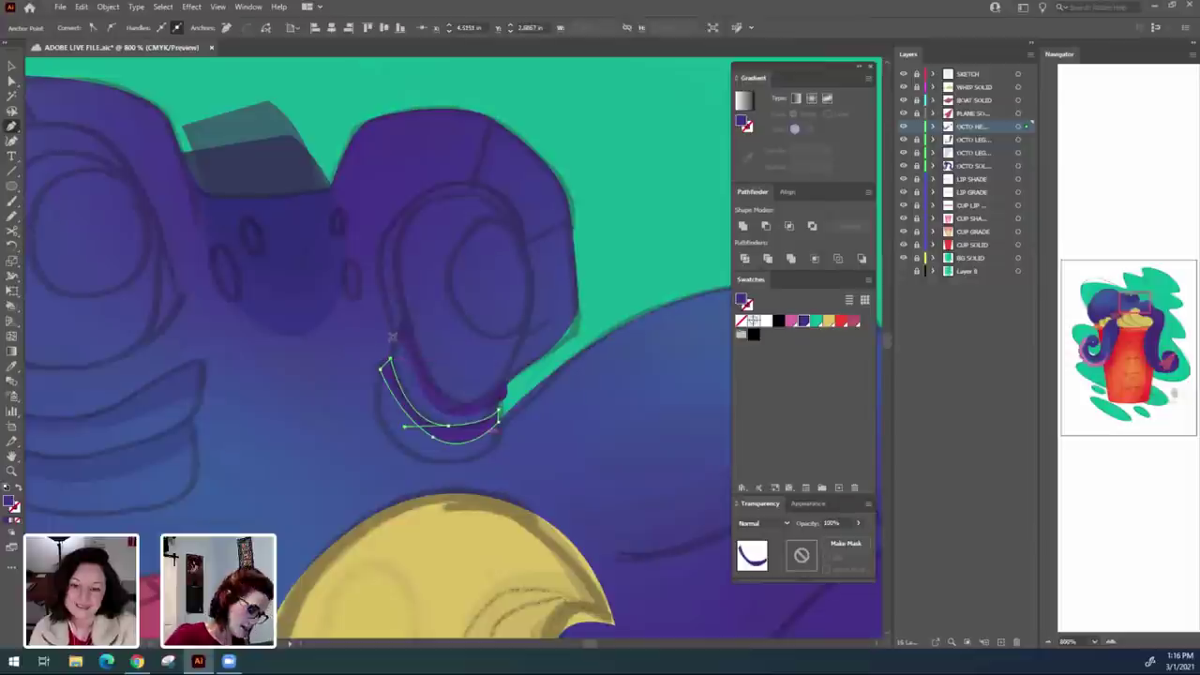
pyautogui.press('a')
pyautogui.moveTo(433, 438); pyautogui.dragTo(463, 459)
pyautogui.click(643, 269)
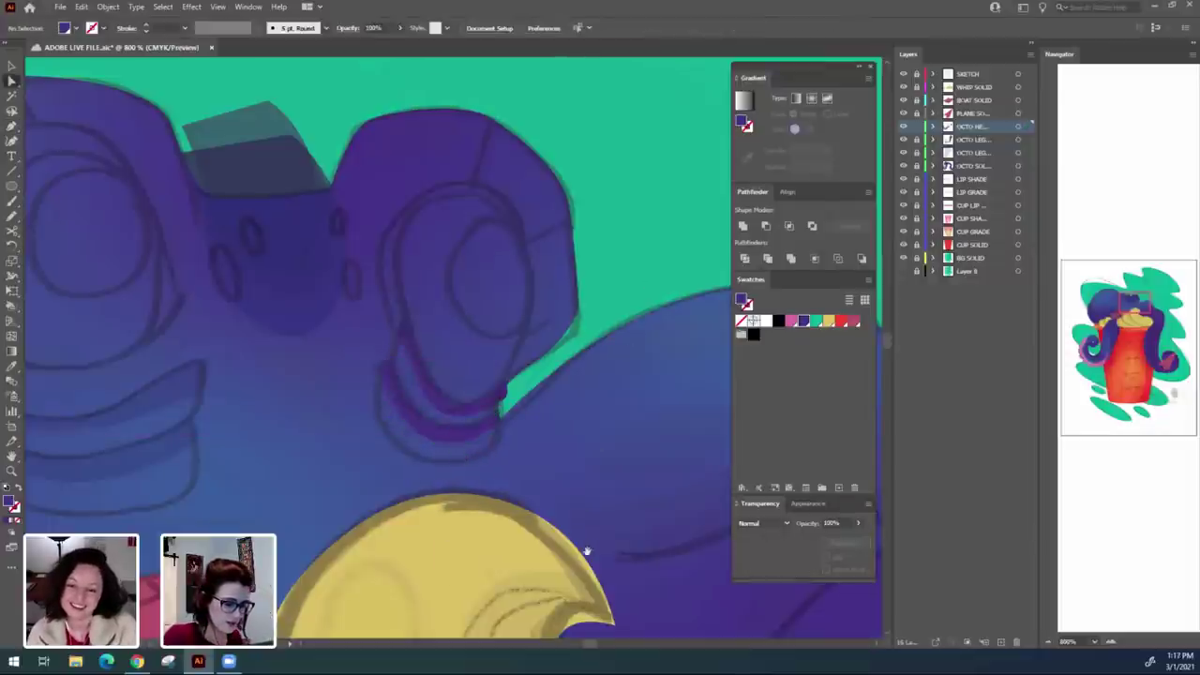
# Examine the two crescent folds under the right eye against the sketch, both from afar and close up.
pyautogui.moveTo(661, 465); pyautogui.dragTo(675, 421)
pyautogui.hotkey('ctrl', '-')
pyautogui.hotkey('ctrl', '-')
pyautogui.hotkey('ctrl', '-')
pyautogui.hotkey('ctrl', '-')
pyautogui.hotkey('ctrl', '+')
pyautogui.hotkey('ctrl', '+')
pyautogui.hotkey('ctrl', '+')
pyautogui.hotkey('ctrl', '+')
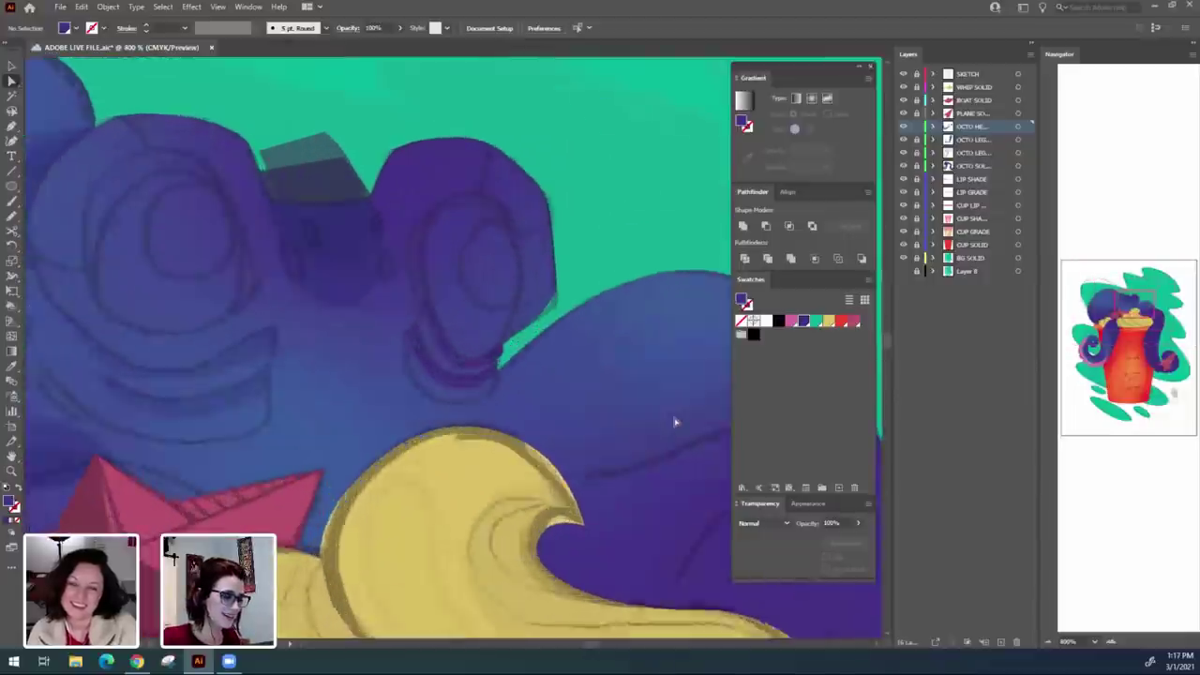
pyautogui.moveTo(579, 357); pyautogui.dragTo(470, 410)
pyautogui.click(495, 402)
pyautogui.click(509, 414)
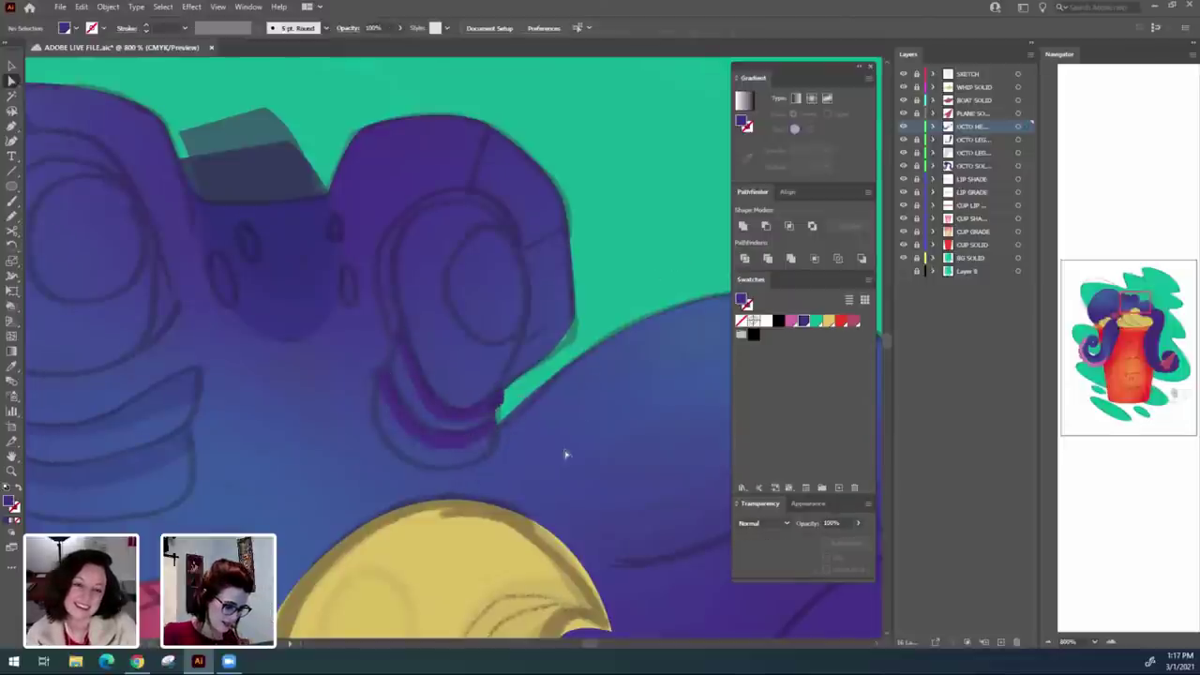
# Set both crescent folds under the right eye to Multiply blending at 60% opacity.
pyautogui.press('v')
pyautogui.click(476, 416)
pyautogui.keyDown('shift'); pyautogui.click(468, 437); pyautogui.keyUp('shift')
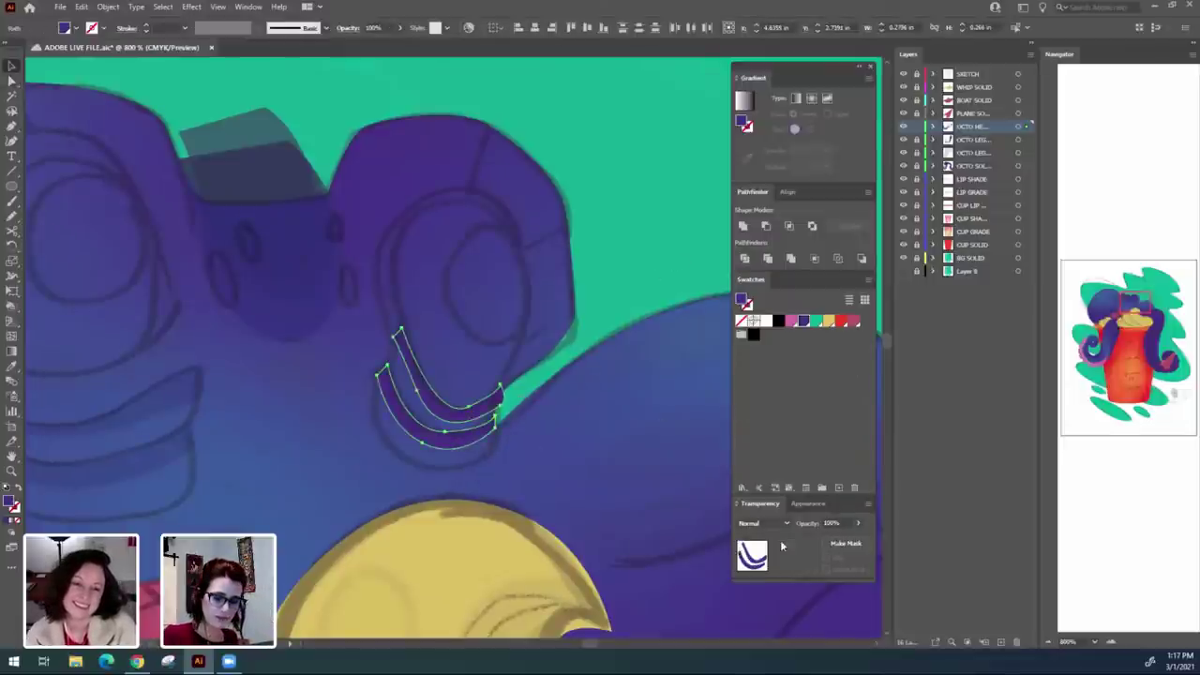
pyautogui.click(764, 523)
pyautogui.click(776, 319)
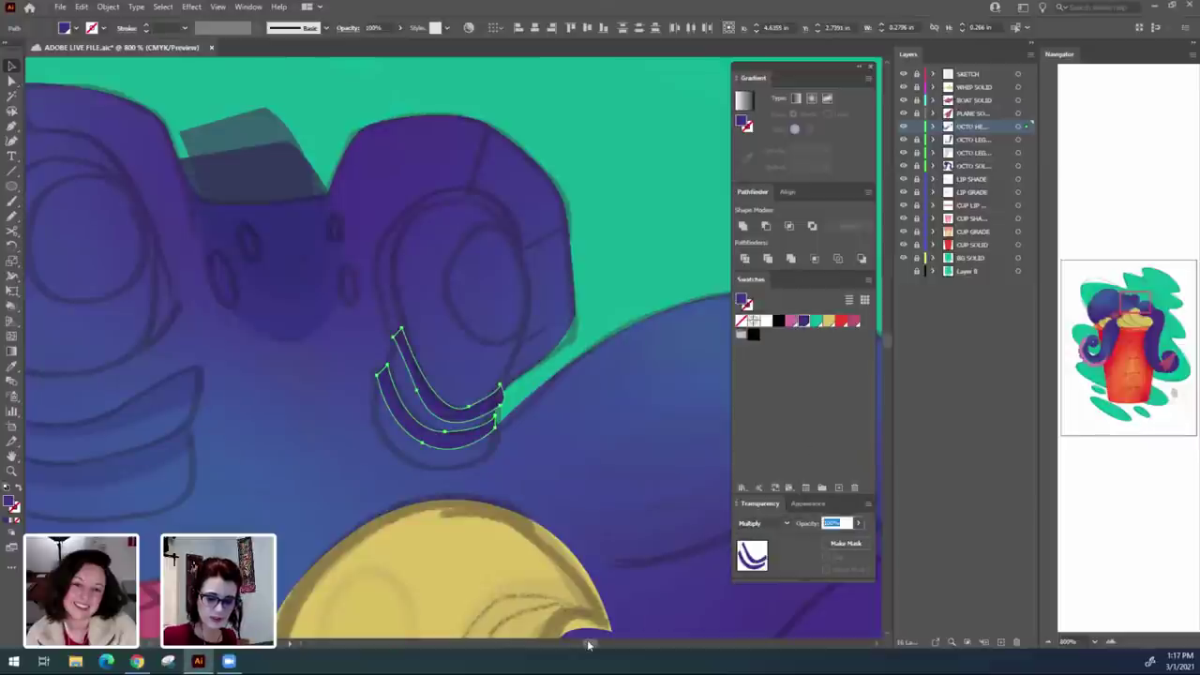
pyautogui.press('Return')
pyautogui.click(667, 231)
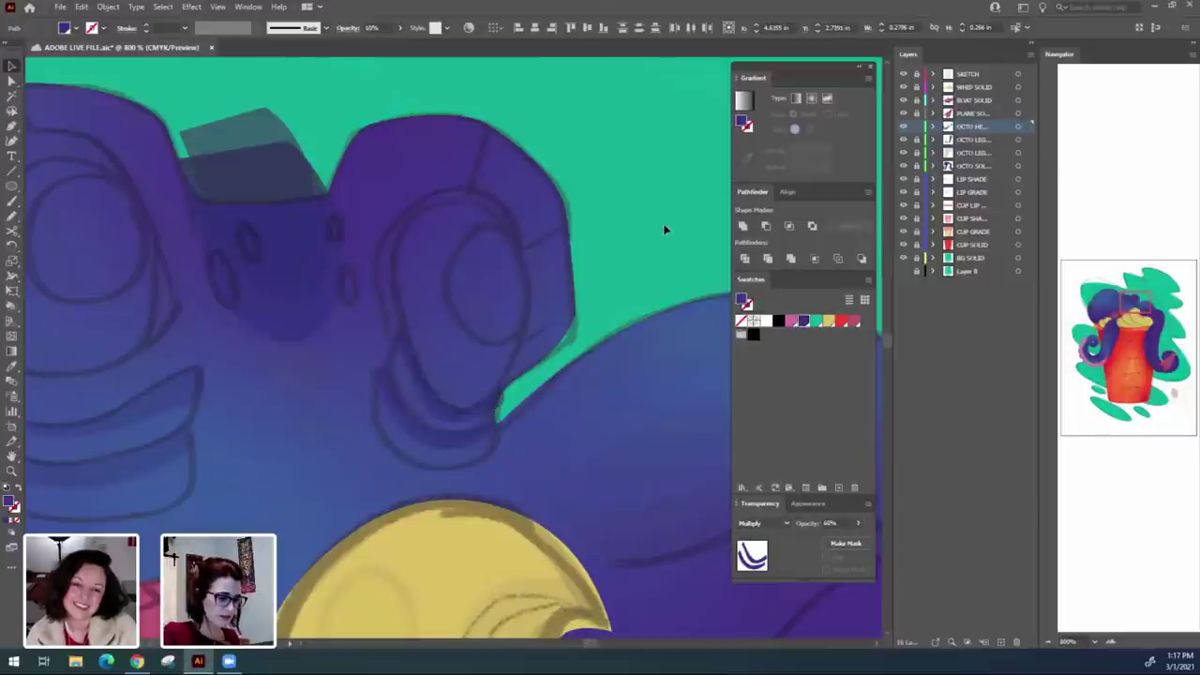
# Examine the head shading in the whole illustration and close up with the SKETCH layer hidden, and show that layer again.
pyautogui.hotkey('ctrl', '-')
pyautogui.hotkey('ctrl', '-')
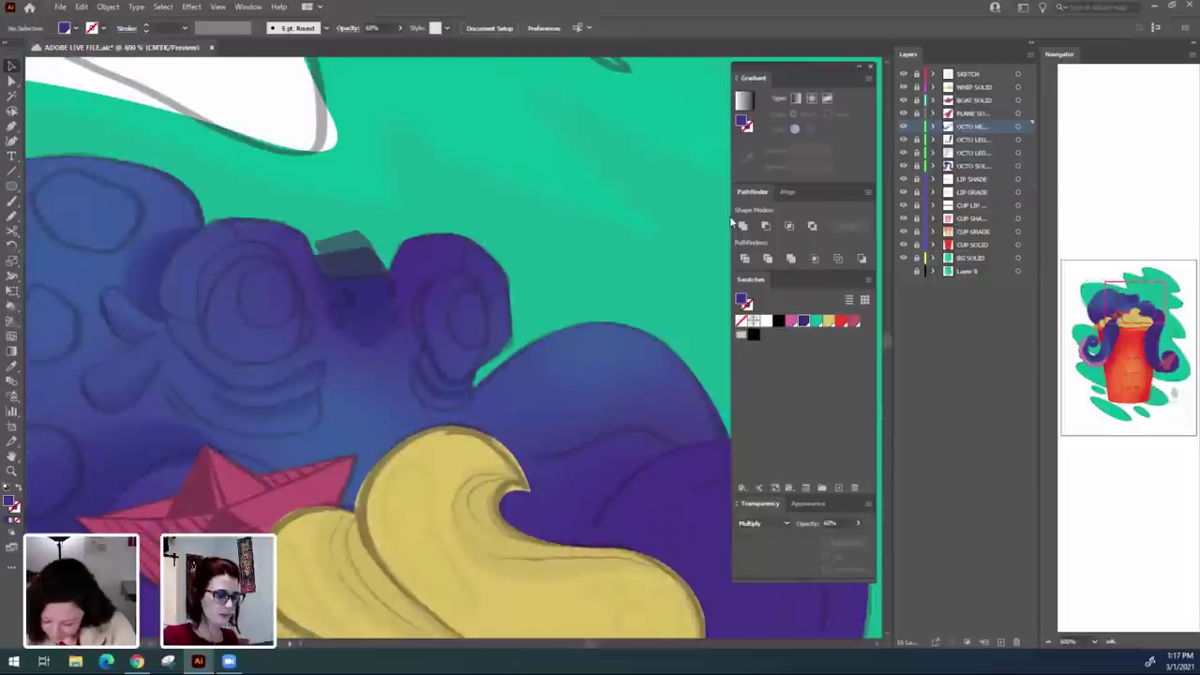
pyautogui.moveTo(511, 525); pyautogui.dragTo(616, 425)
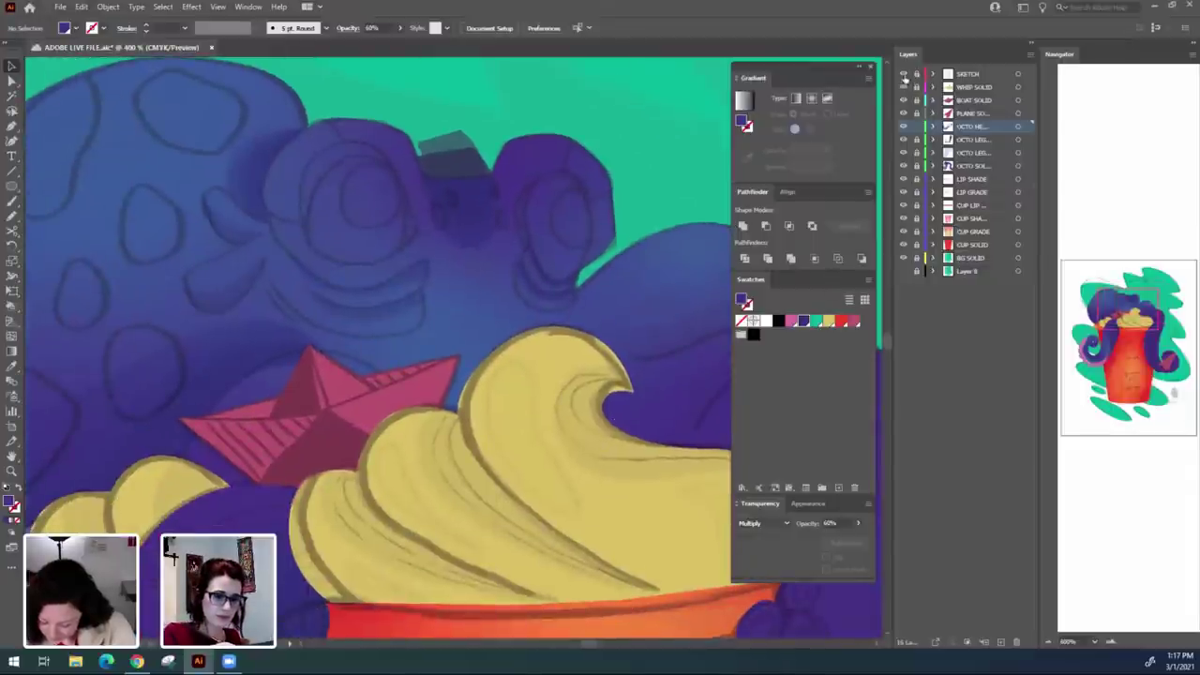
pyautogui.click(904, 74)
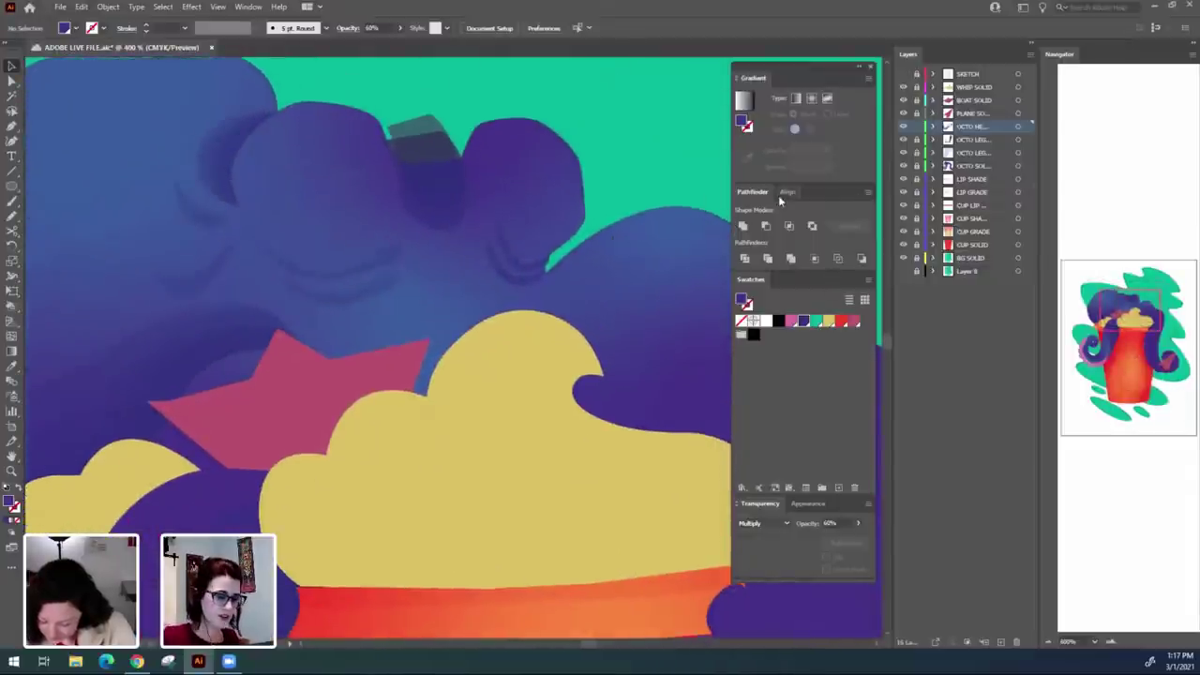
pyautogui.hotkey('ctrl', '0')
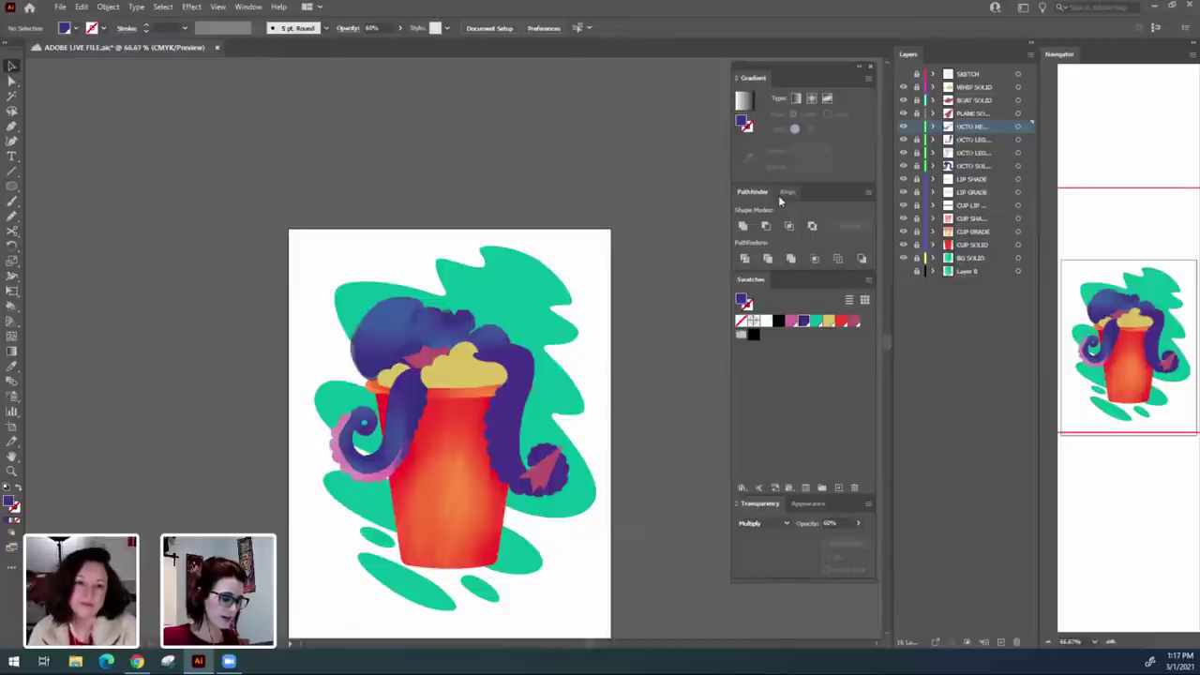
pyautogui.hotkey('ctrl', '+')
pyautogui.hotkey('ctrl', '+')
pyautogui.hotkey('ctrl', '+')
pyautogui.hotkey('ctrl', '+')
pyautogui.hotkey('ctrl', '+')
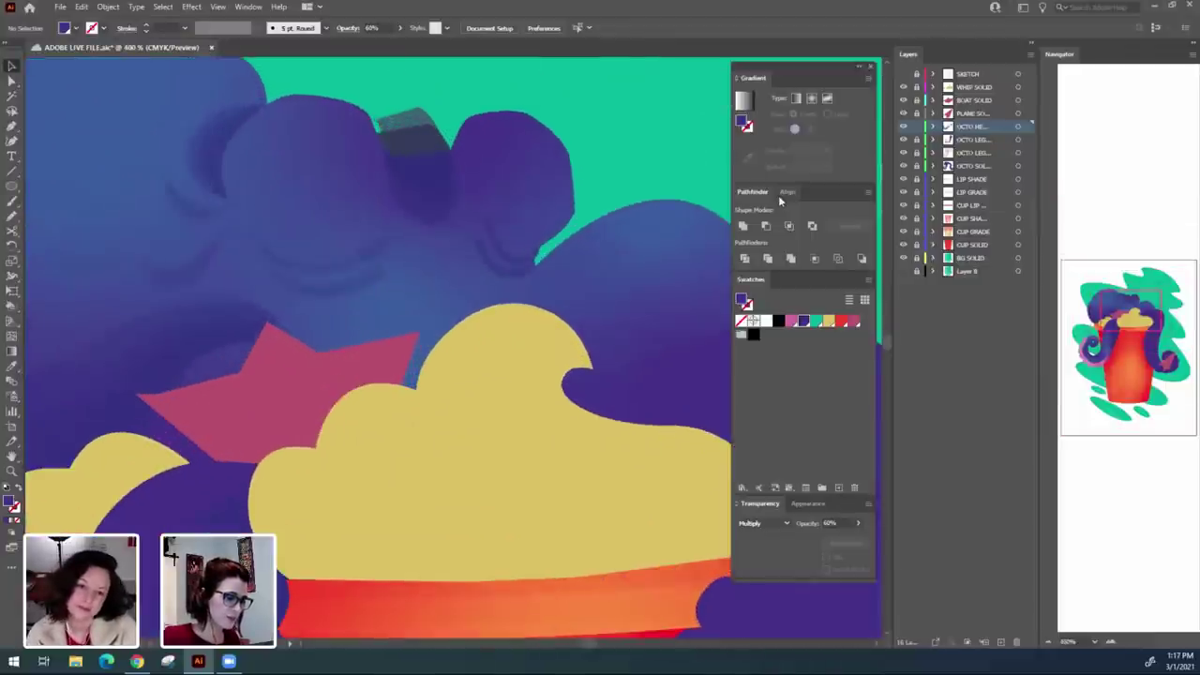
pyautogui.moveTo(616, 258); pyautogui.dragTo(692, 416)
pyautogui.hotkey('ctrl', '+')
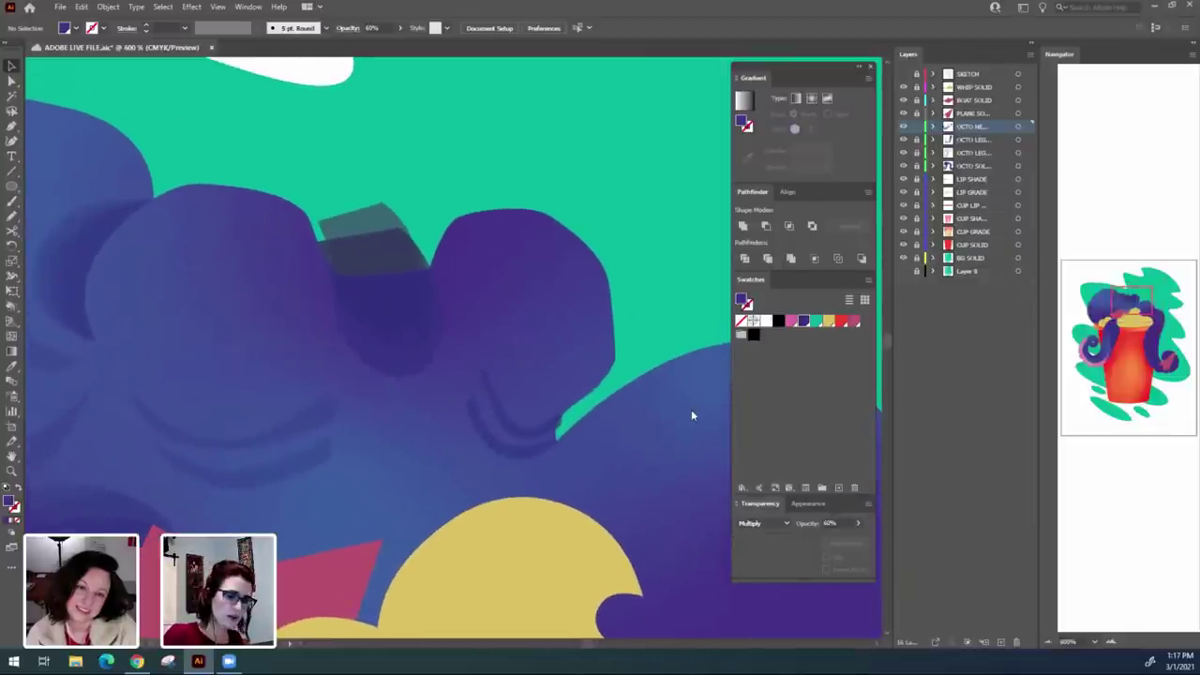
pyautogui.click(904, 74)
pyautogui.hscroll(2, 691, 394)
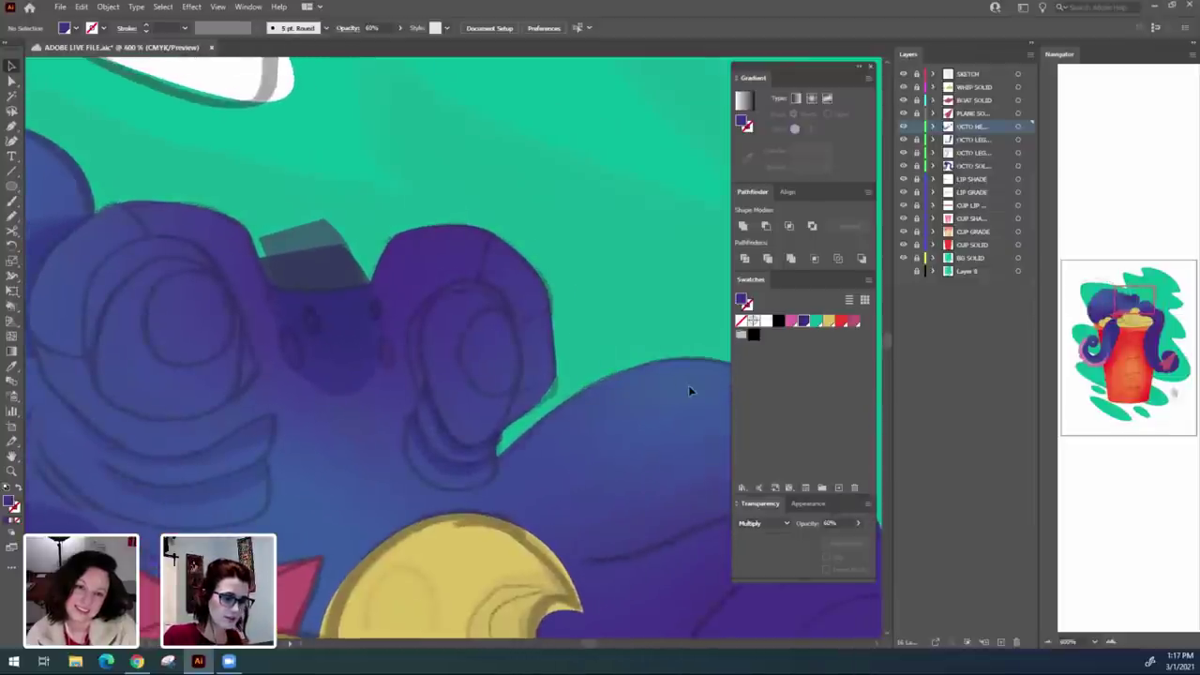
# Draw a closed purple crescent with the Pen tool along the upper and outer edge of the right eye, following the sketch.
pyautogui.press('p')
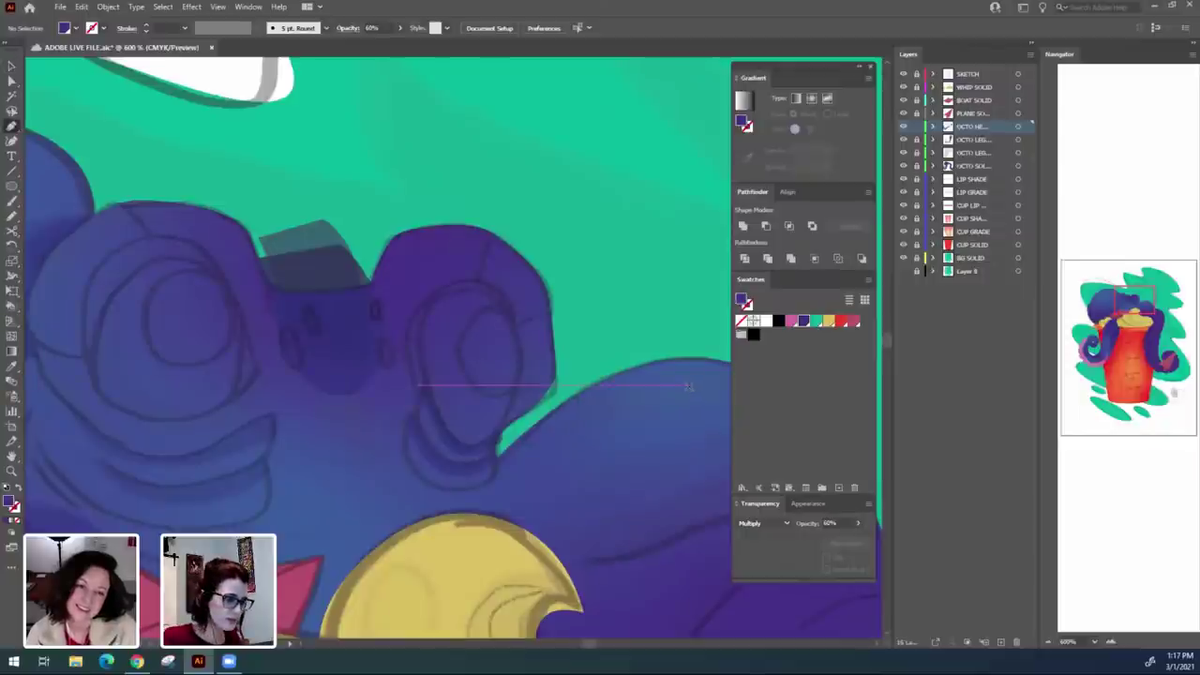
pyautogui.scroll(1, 484, 222)
pyautogui.moveTo(553, 443); pyautogui.dragTo(525, 387)
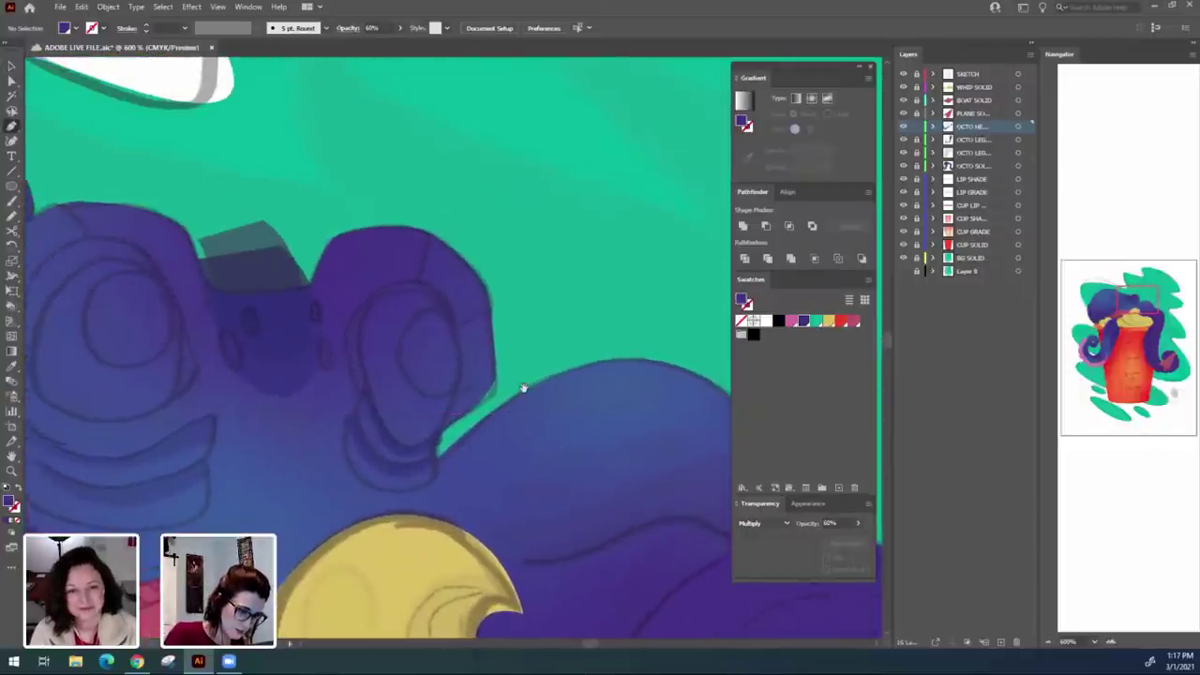
pyautogui.click(370, 295)
pyautogui.moveTo(424, 267); pyautogui.dragTo(460, 271)
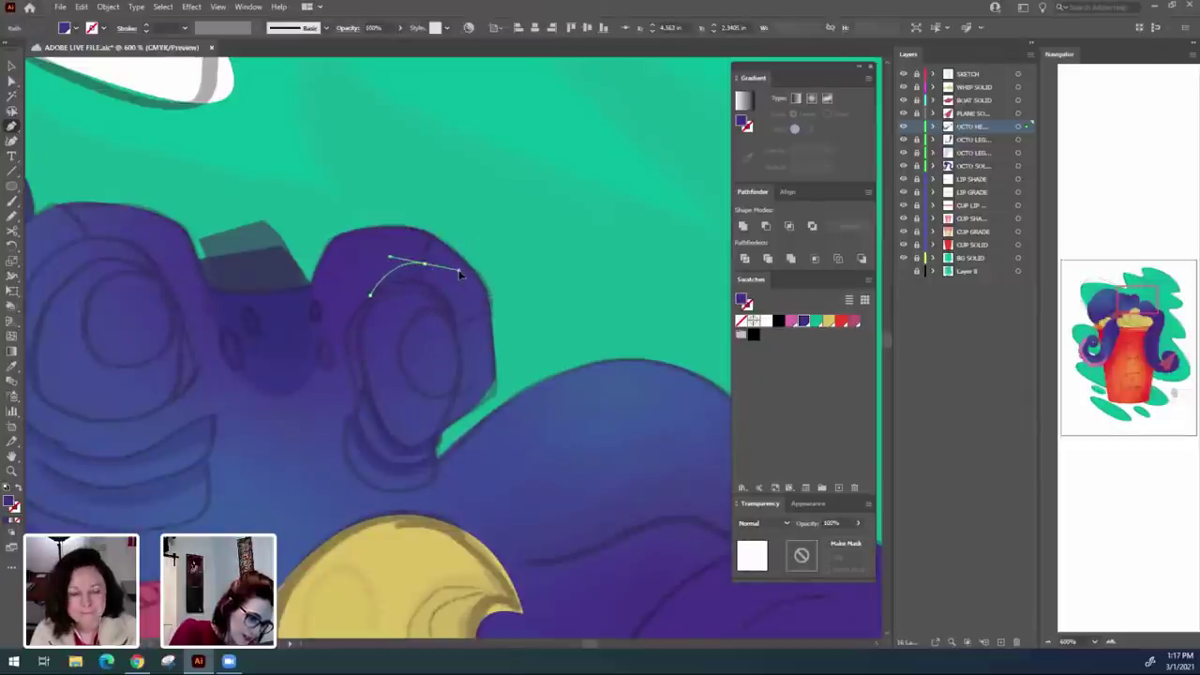
pyautogui.moveTo(473, 341); pyautogui.dragTo(474, 356)
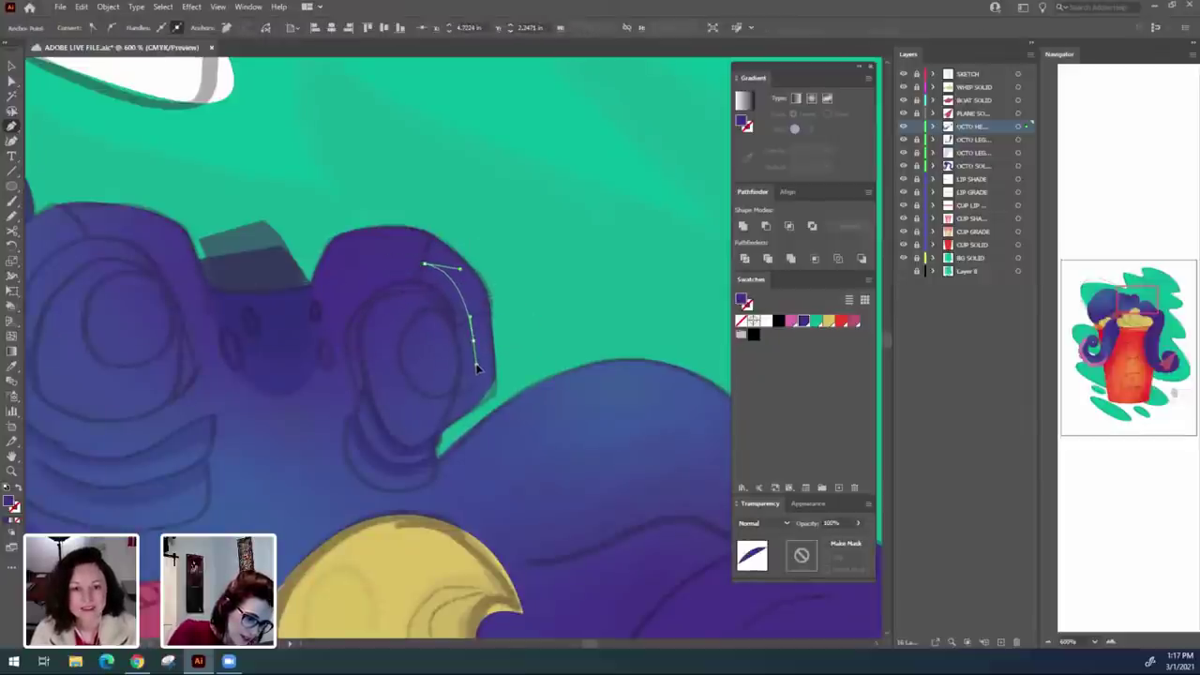
pyautogui.moveTo(438, 431); pyautogui.dragTo(401, 451)
pyautogui.click(440, 429)
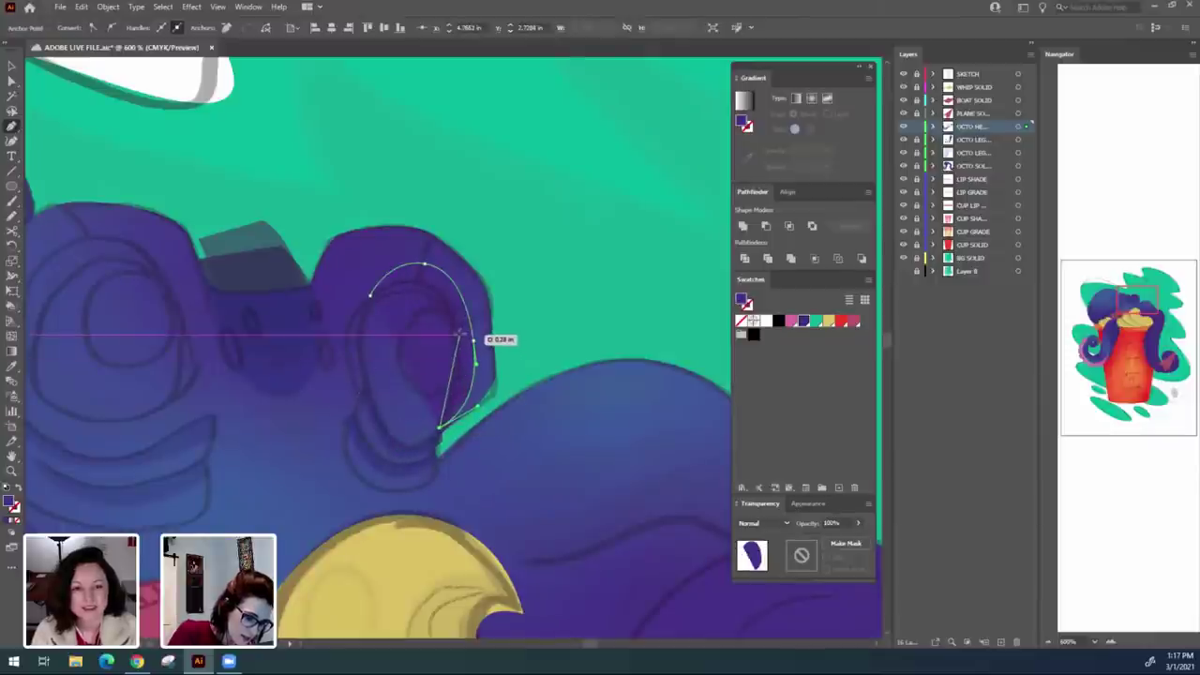
pyautogui.moveTo(460, 335); pyautogui.dragTo(372, 296)
pyautogui.click(460, 335)
pyautogui.click(371, 297)
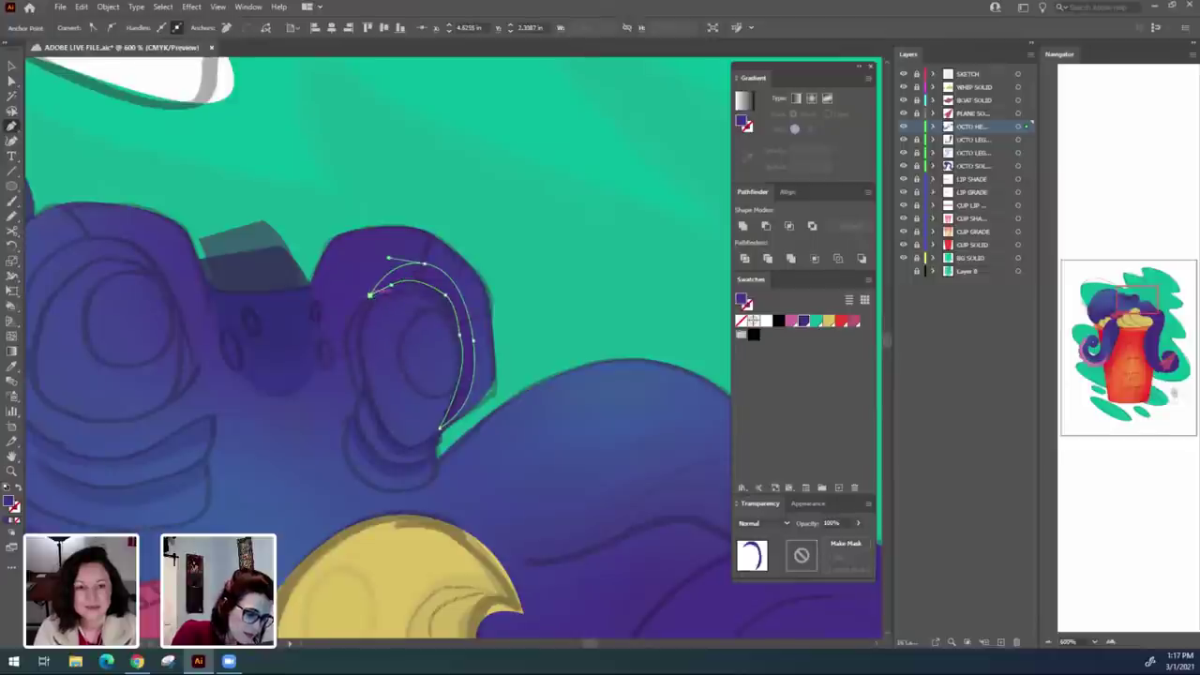
# Set the crescent around the right eye to Multiply blending at 60% opacity.
pyautogui.moveTo(602, 489); pyautogui.dragTo(586, 459)
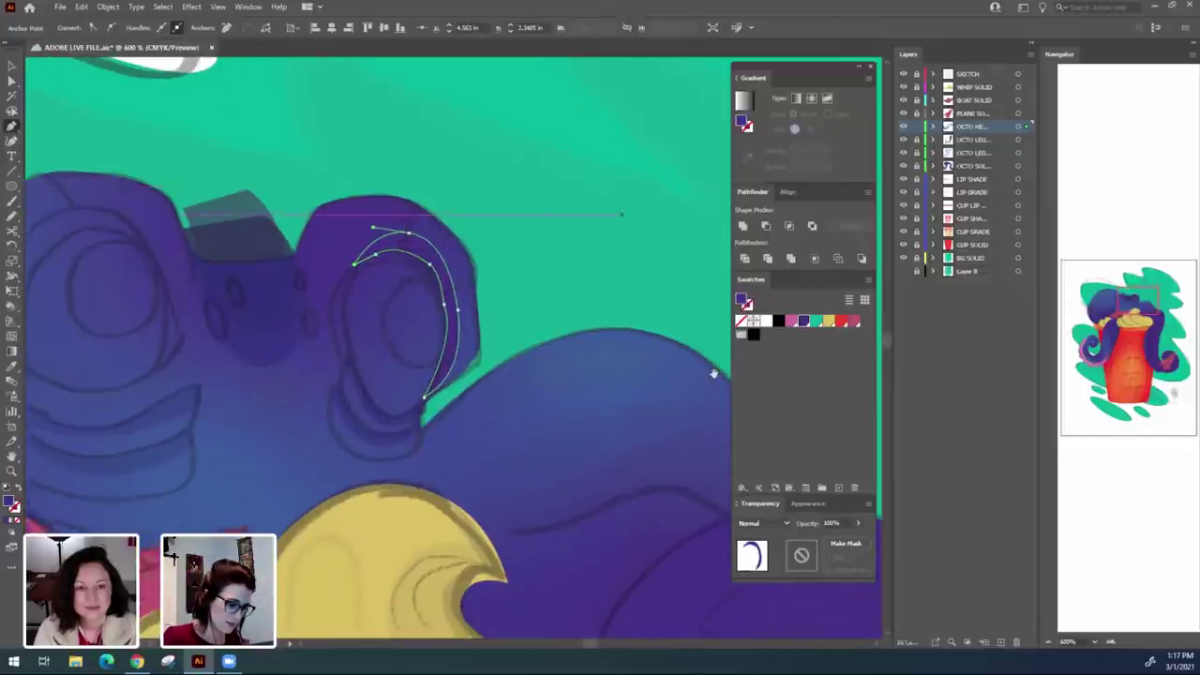
pyautogui.click(784, 523)
pyautogui.click(762, 319)
pyautogui.click(832, 523)
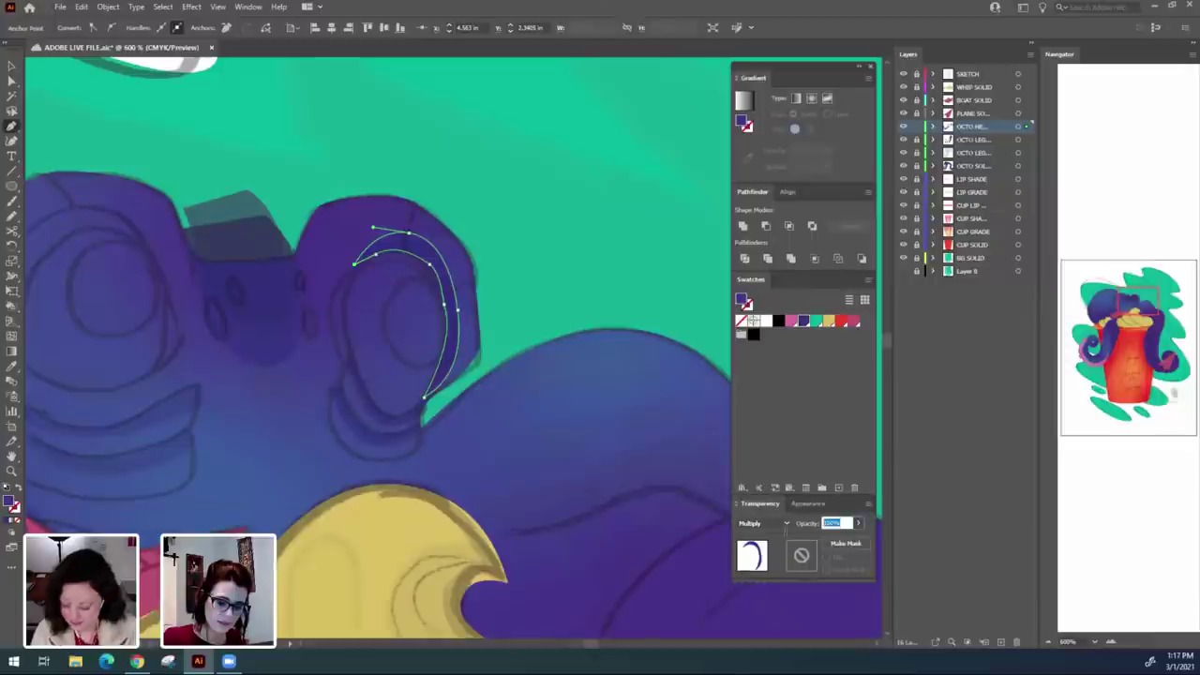
pyautogui.write('60')
pyautogui.press('Return')
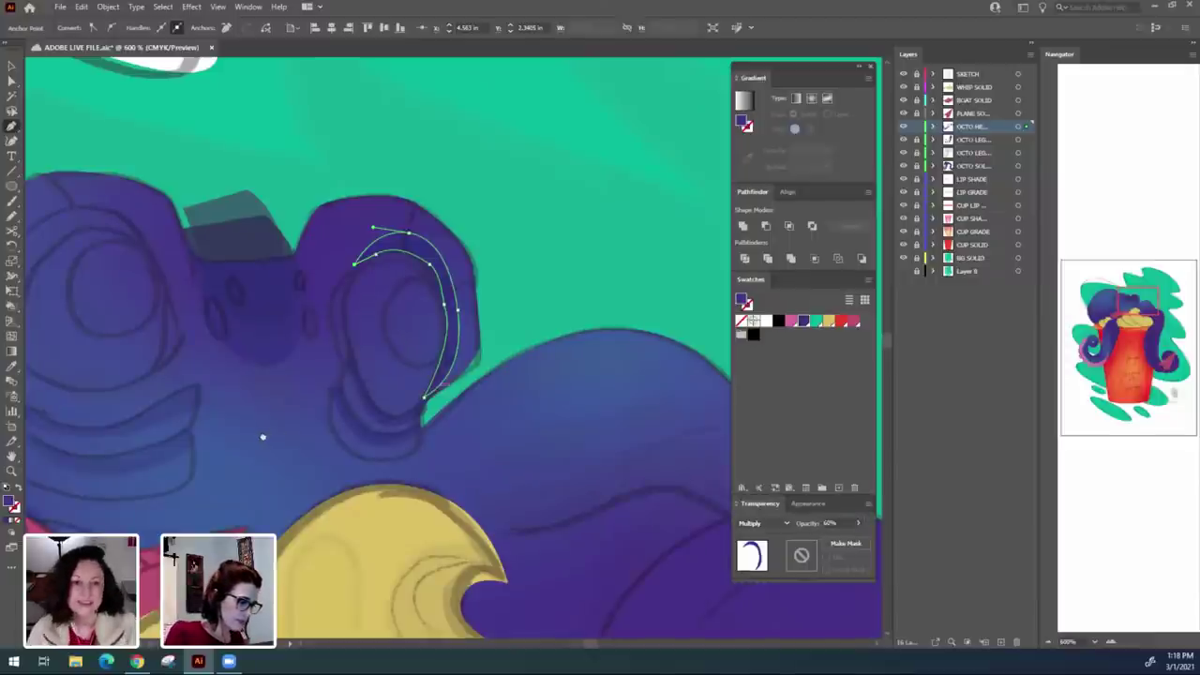
# Draw a closed purple crescent with the Pen tool over the top and inner side of the left eye, and adjust its upper curves.
pyautogui.moveTo(263, 437); pyautogui.dragTo(456, 456)
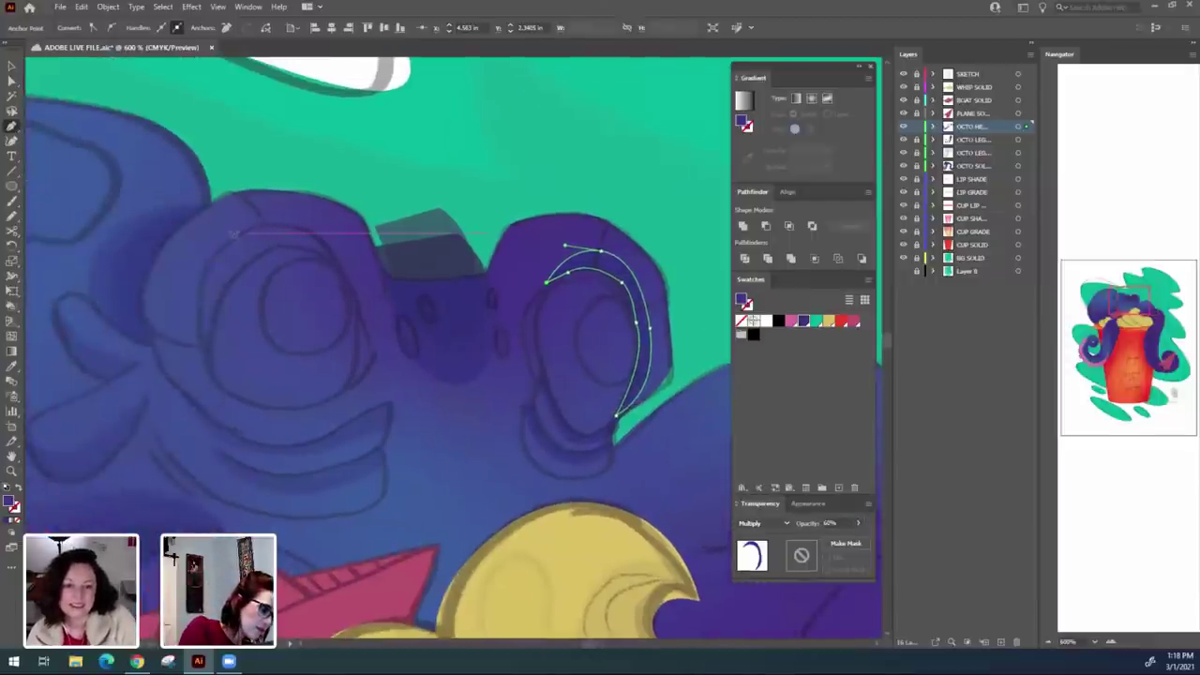
pyautogui.click(219, 248)
pyautogui.click(298, 215)
pyautogui.moveTo(310, 220); pyautogui.dragTo(348, 231)
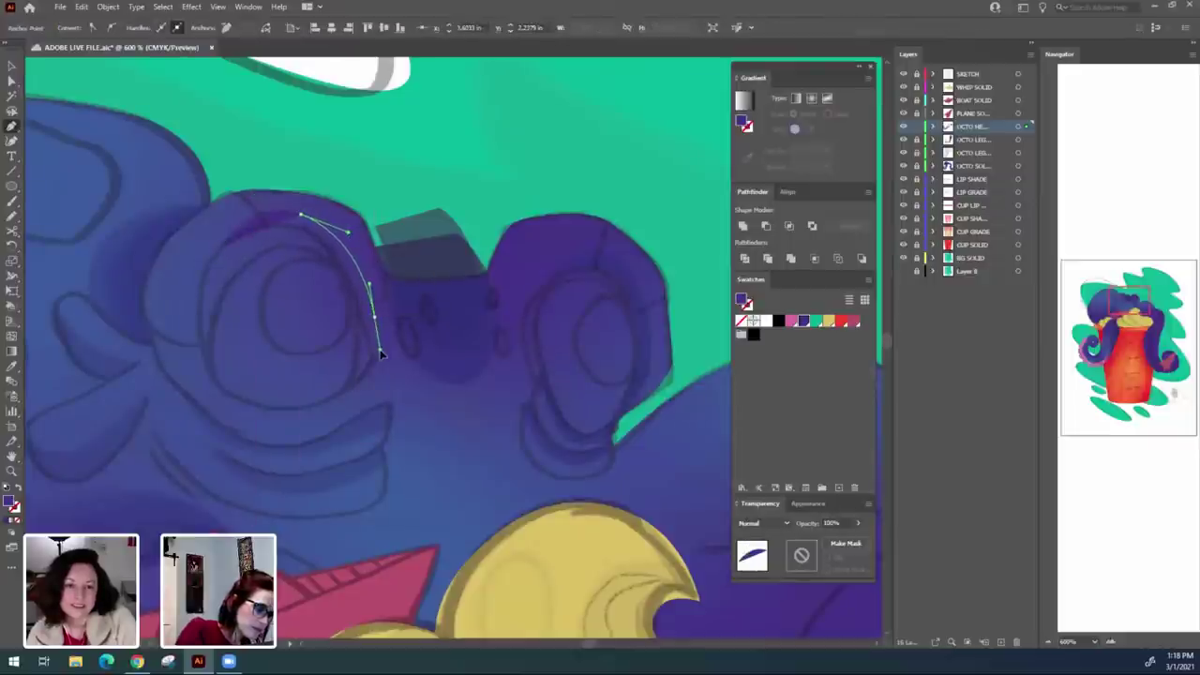
pyautogui.moveTo(376, 353); pyautogui.dragTo(344, 275)
pyautogui.moveTo(306, 228); pyautogui.dragTo(281, 220)
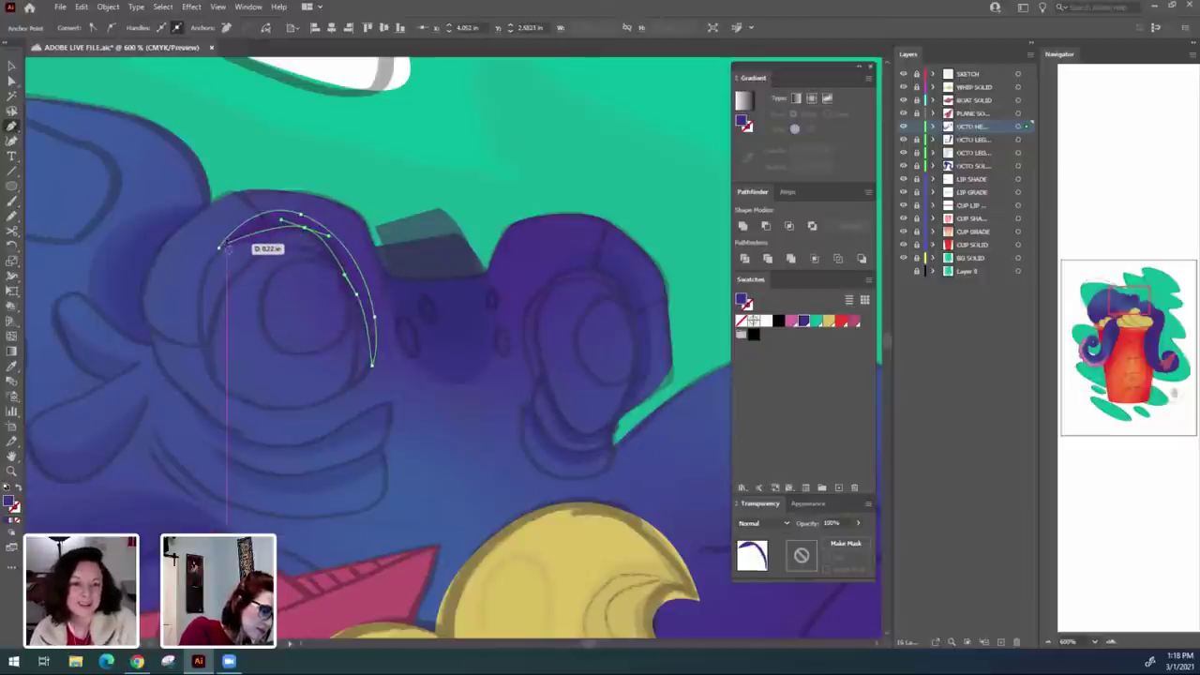
pyautogui.click(219, 246)
pyautogui.press('a')
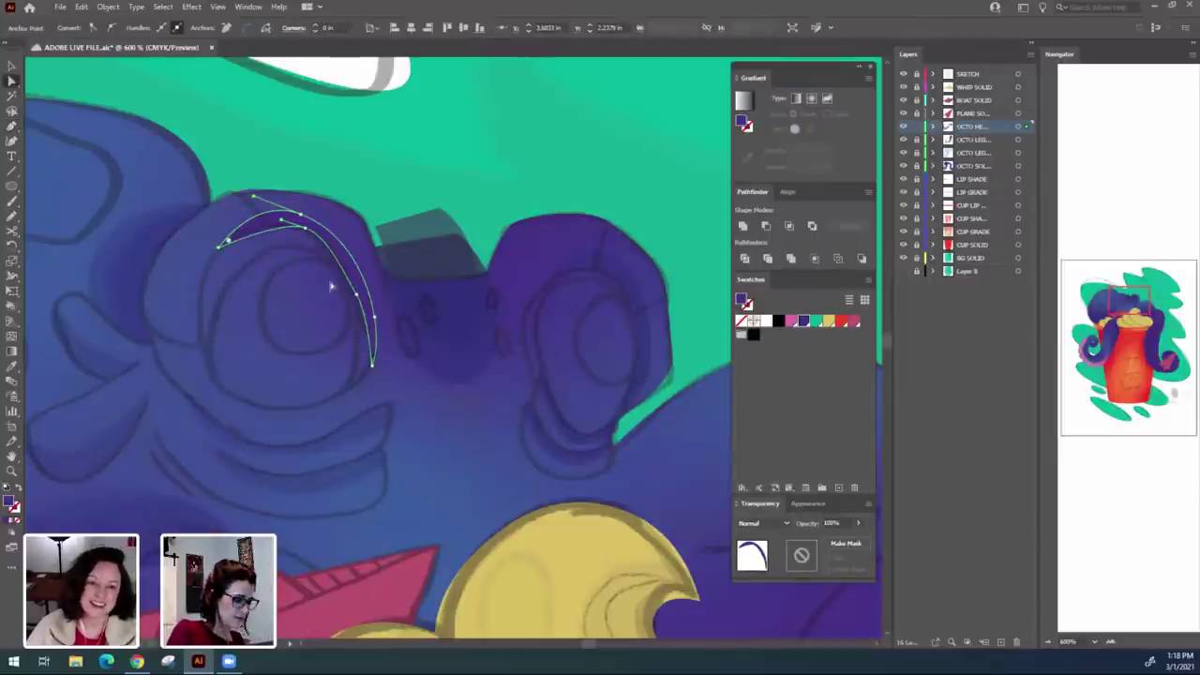
pyautogui.moveTo(288, 226); pyautogui.dragTo(340, 245)
pyautogui.click(302, 228)
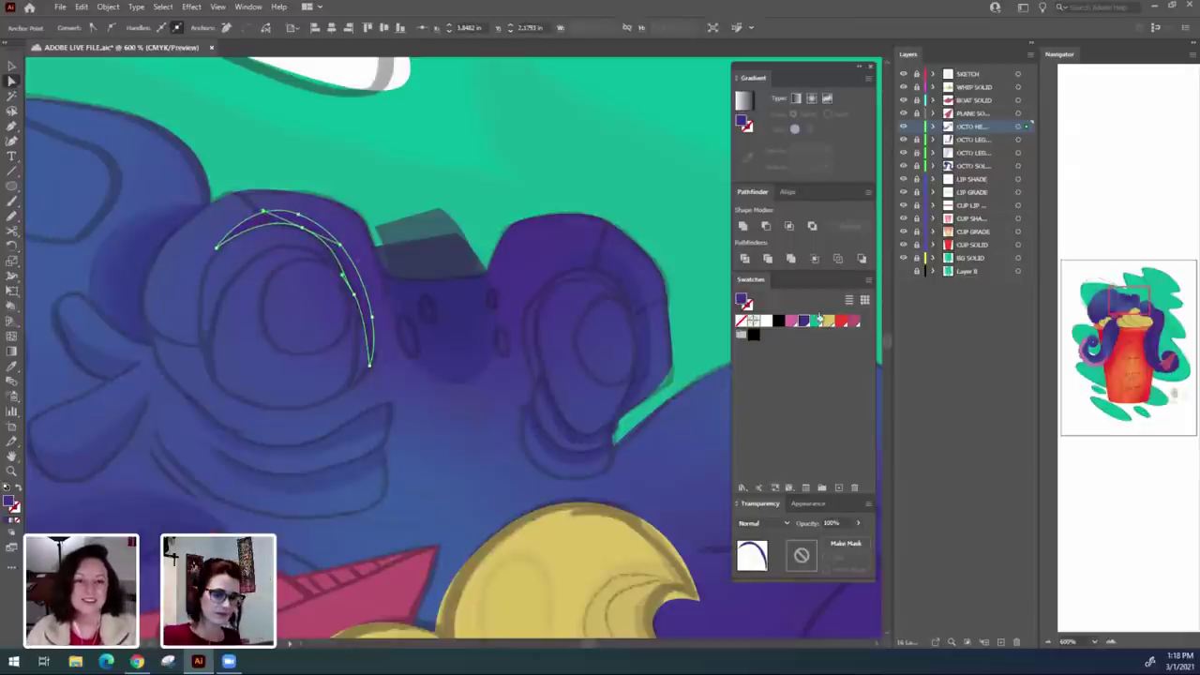
# Set the crescent over the left eye to Multiply blending at 40% opacity, and deselect it.
pyautogui.click(777, 524)
pyautogui.click(788, 323)
pyautogui.click(846, 524)
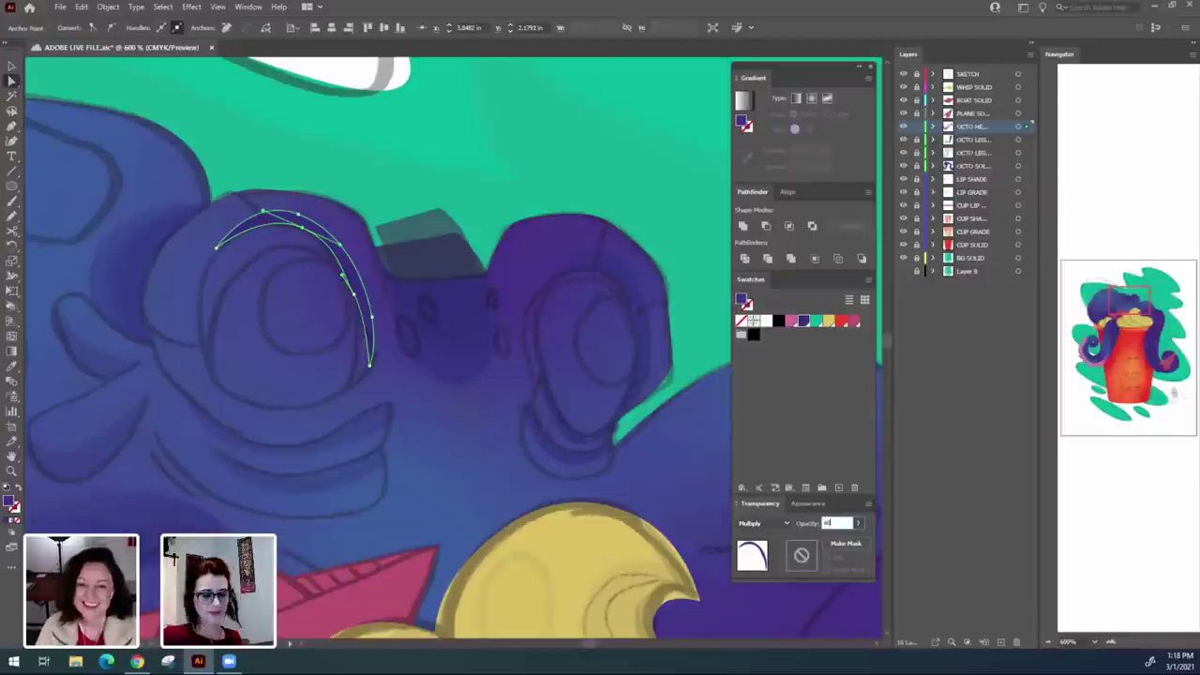
pyautogui.write('40')
pyautogui.press('Return')
pyautogui.scroll(-1, 647, 186)
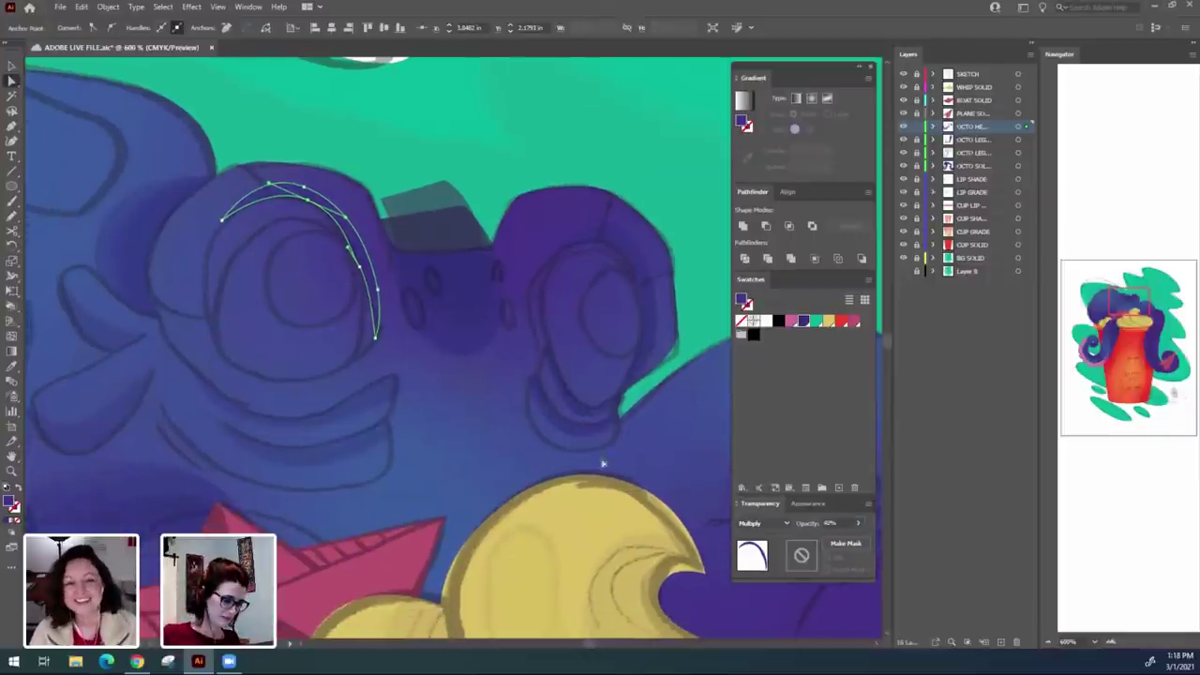
pyautogui.press('v')
pyautogui.click(502, 480)
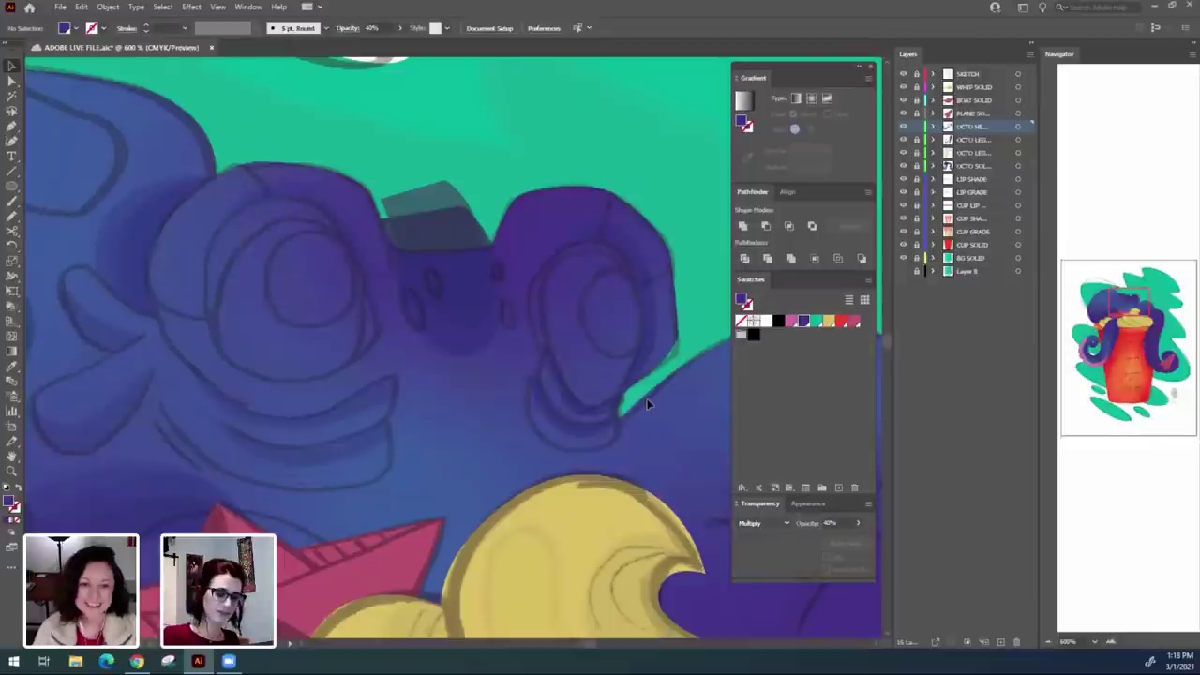
# Check the new eye shading in the whole illustration and save the document.
pyautogui.hotkey('ctrl', '-')
pyautogui.hotkey('ctrl', '-')
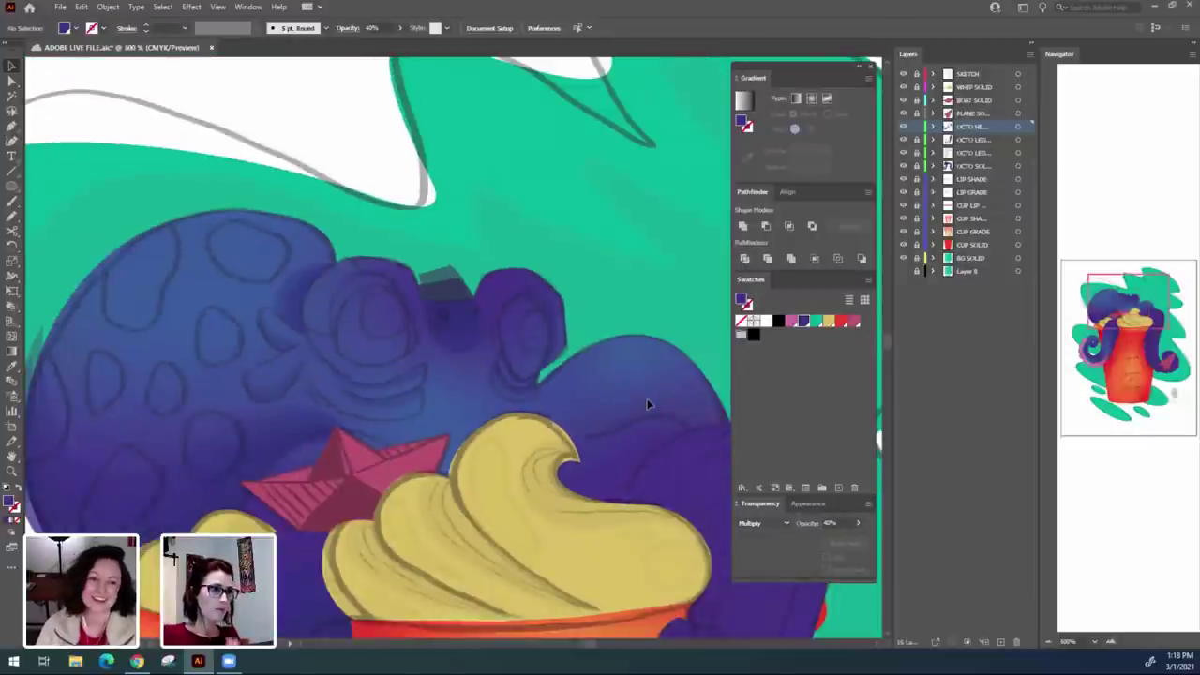
pyautogui.scroll(-5, 647, 404)
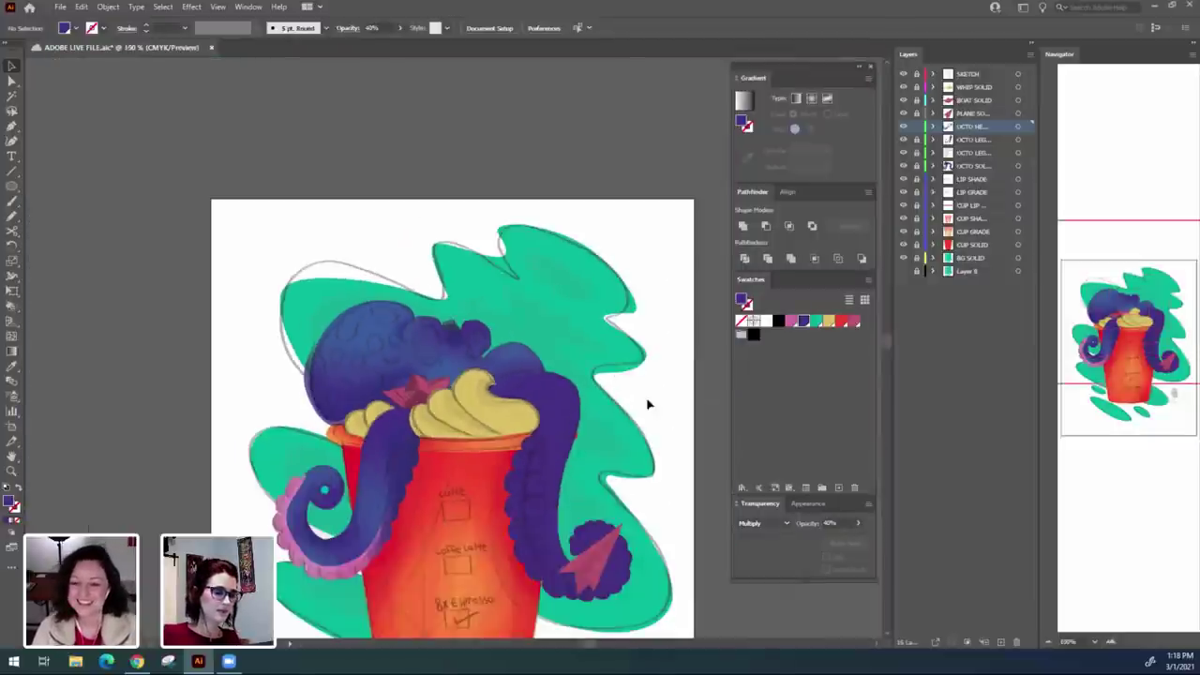
pyautogui.scroll(-2, 668, 400)
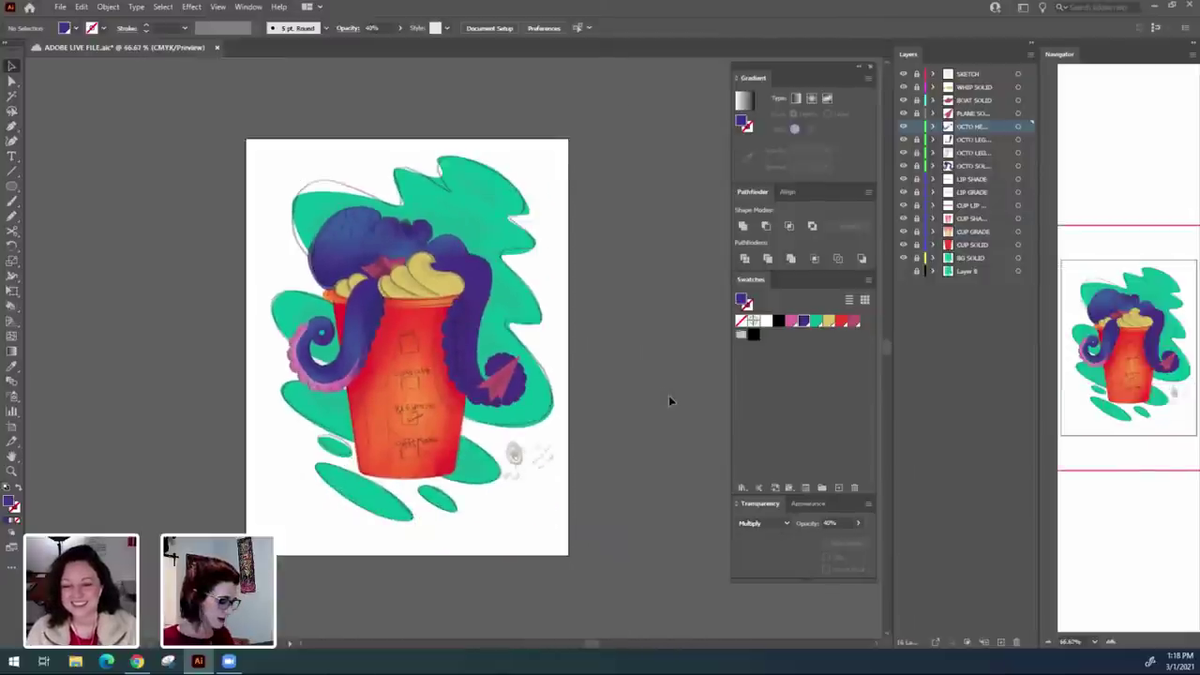
pyautogui.hotkey('ctrl', 's')
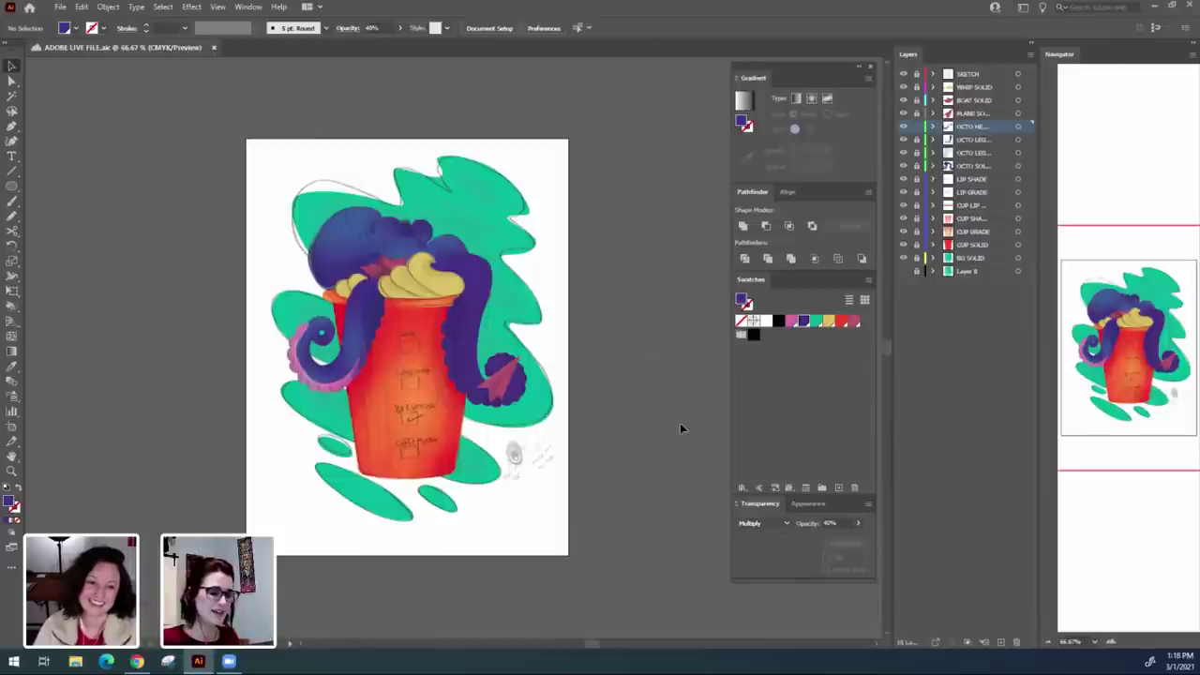
pyautogui.click(59, 7)
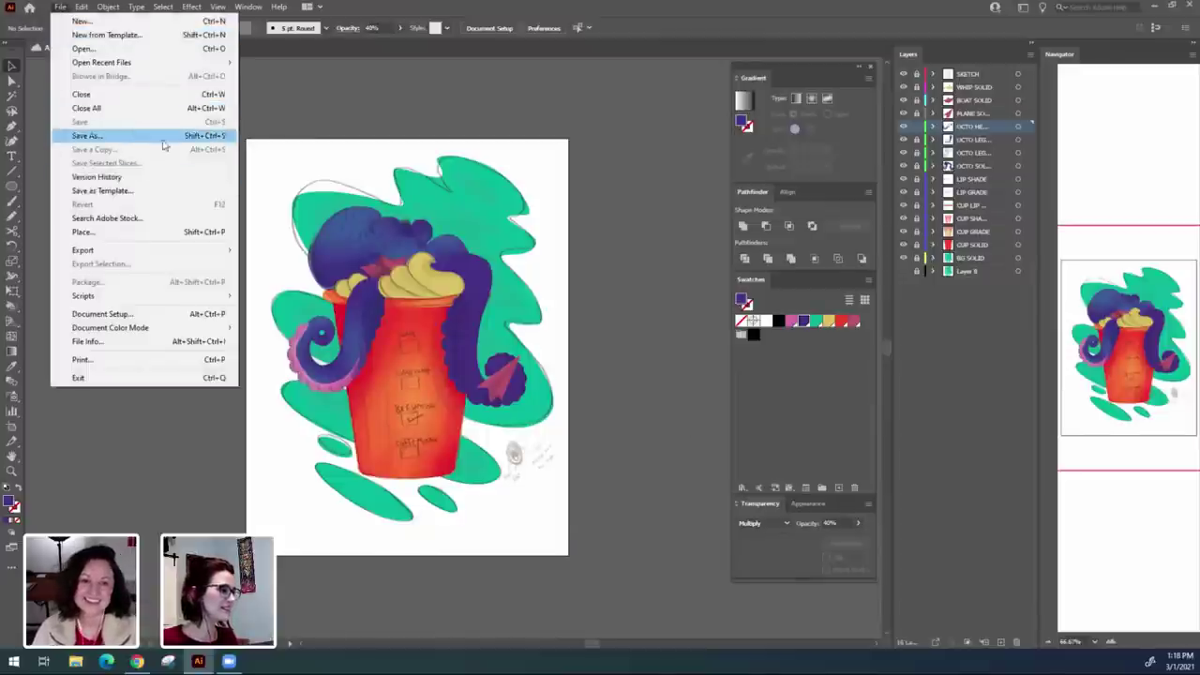
pyautogui.click(661, 380)
# Examine the octopus head, tentacles, whipped cream and cup shading in the whole illustration and close up.
pyautogui.moveTo(681, 508); pyautogui.dragTo(691, 476)
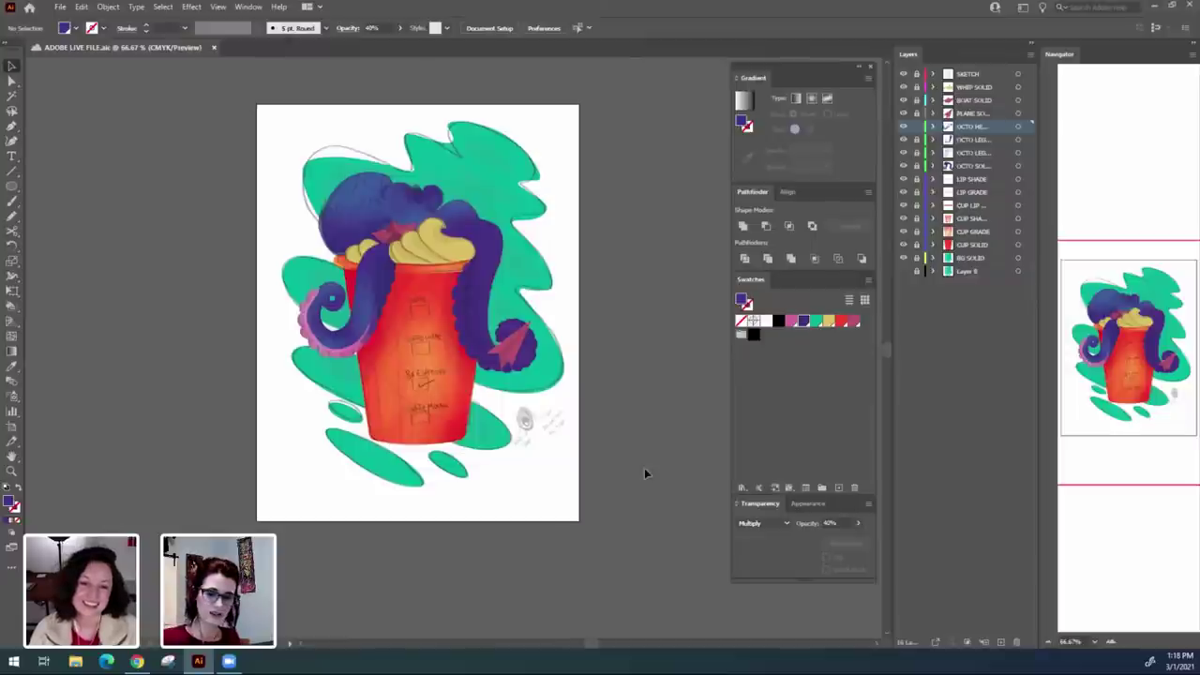
pyautogui.hotkey('ctrl', '=')
pyautogui.moveTo(616, 353); pyautogui.dragTo(629, 413)
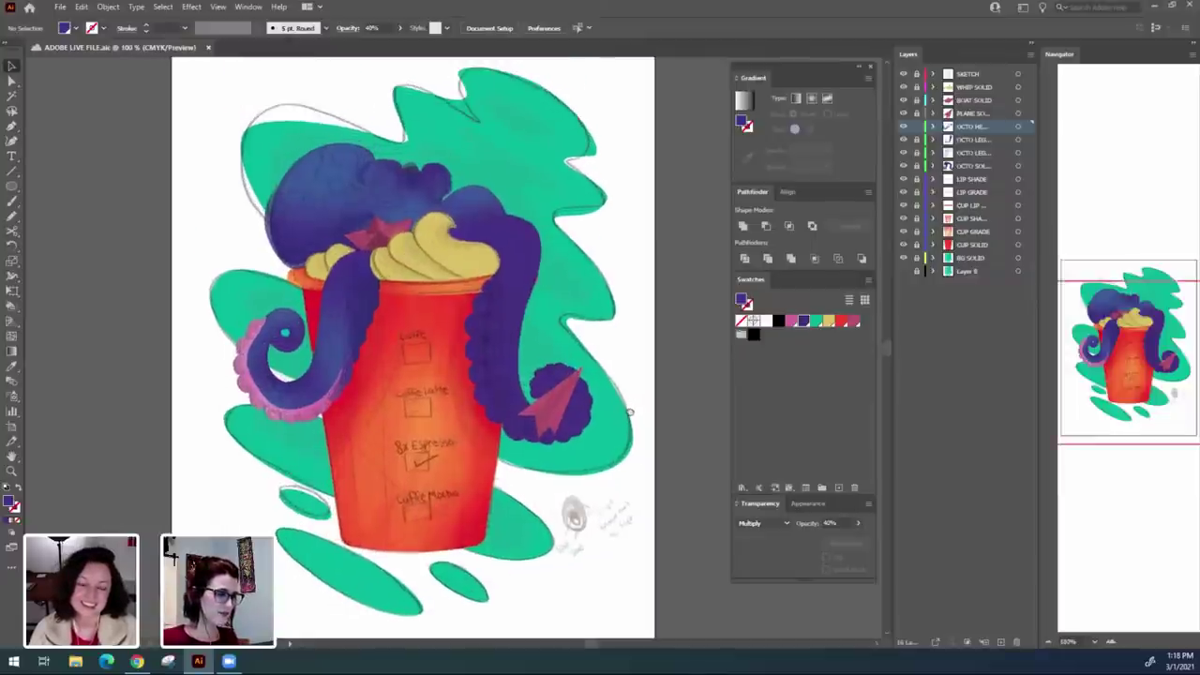
pyautogui.hotkey('ctrl', '=')
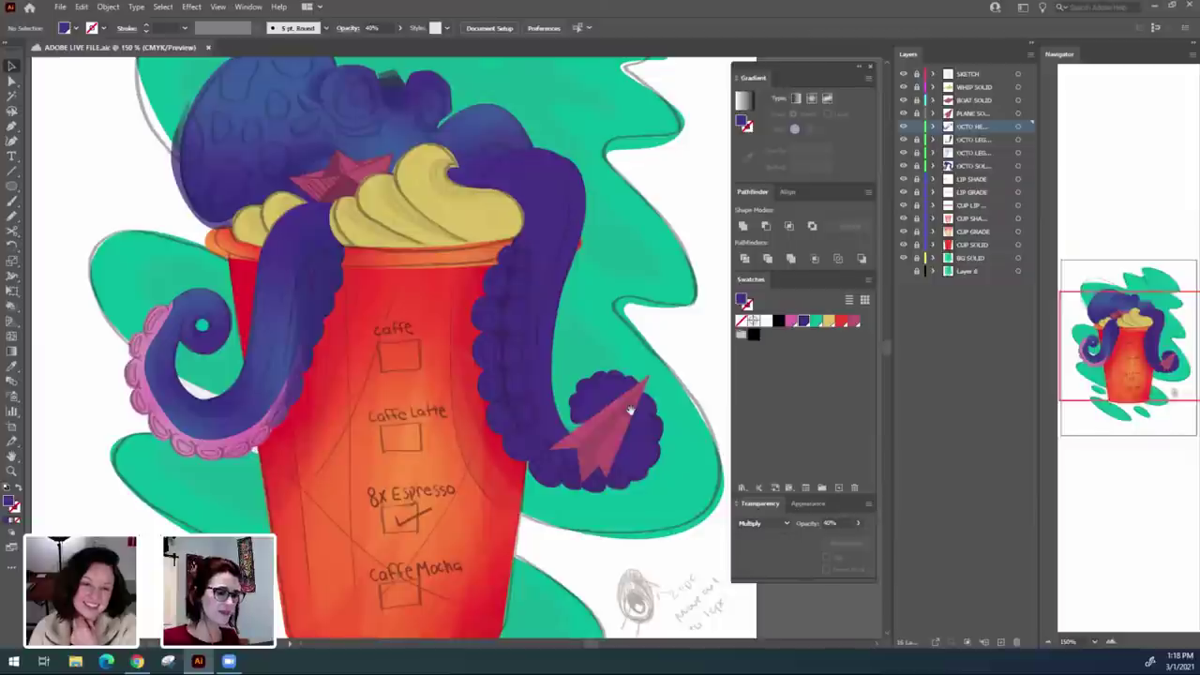
pyautogui.moveTo(292, 172); pyautogui.dragTo(306, 214)
pyautogui.hotkey('ctrl', '-')
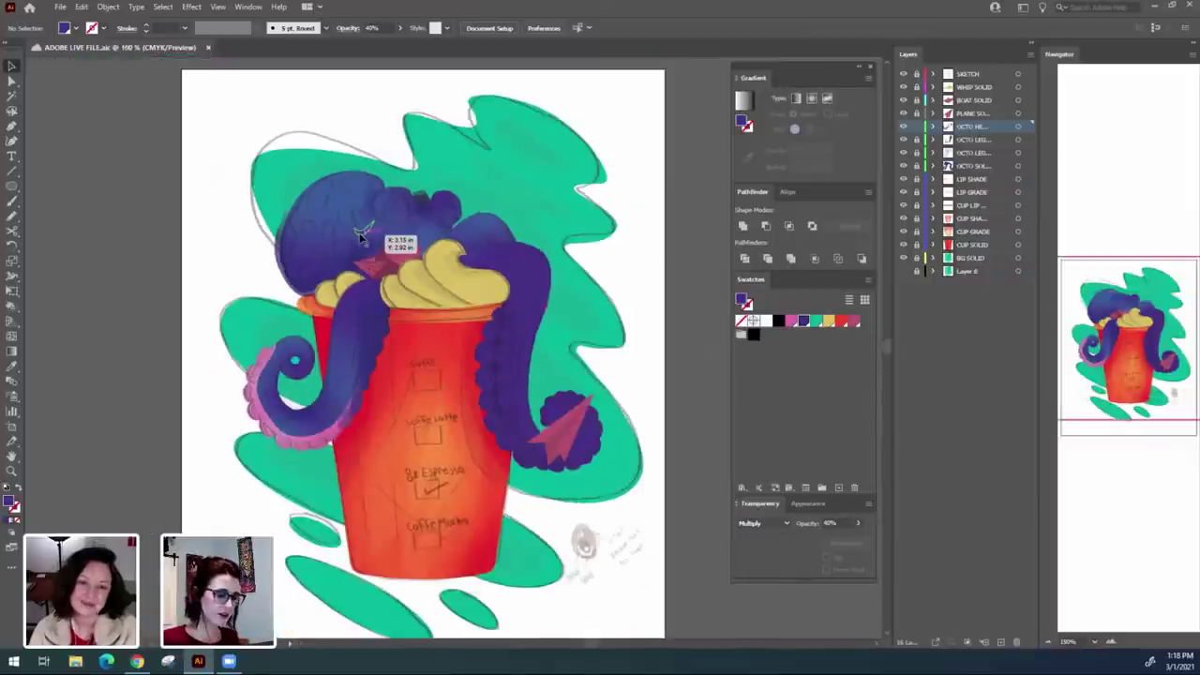
pyautogui.hotkey('ctrl', '=')
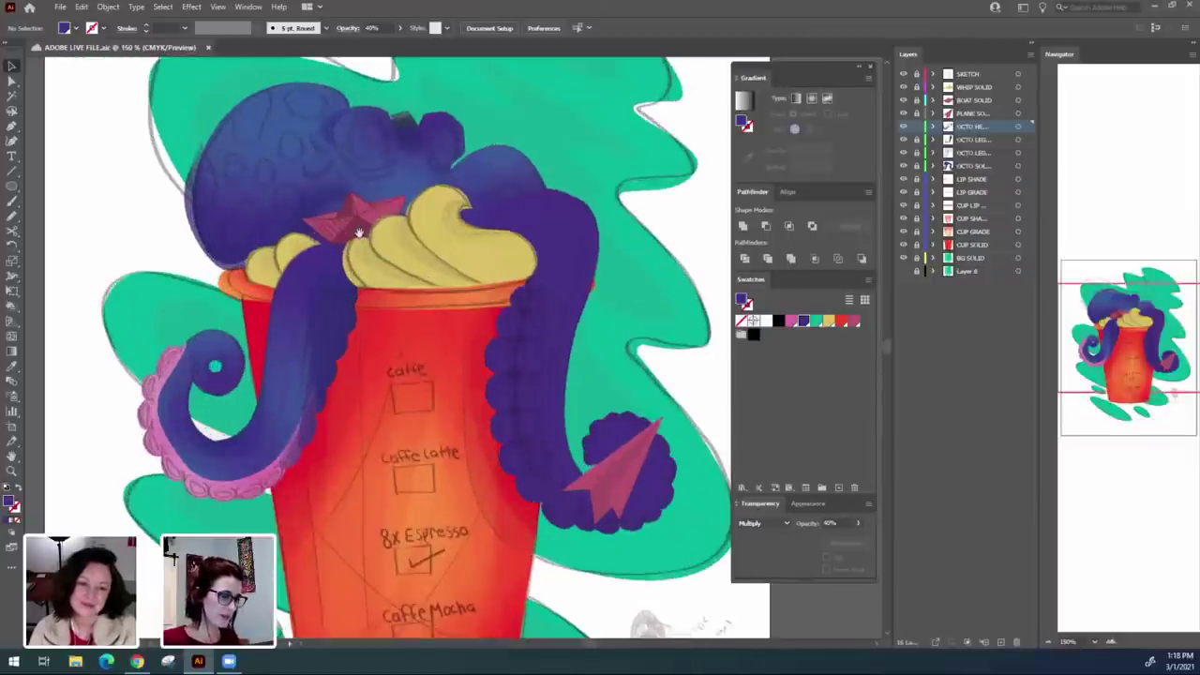
pyautogui.moveTo(359, 232); pyautogui.dragTo(400, 283)
pyautogui.hotkey('ctrl', '=')
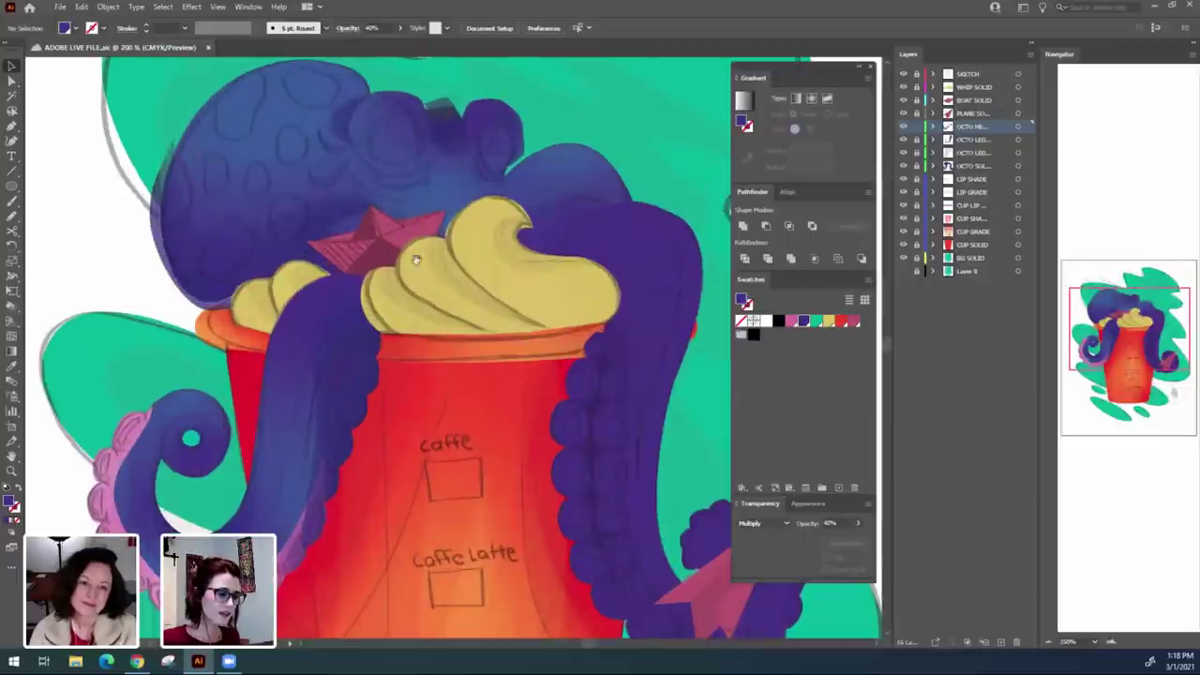
pyautogui.moveTo(483, 183); pyautogui.dragTo(450, 260)
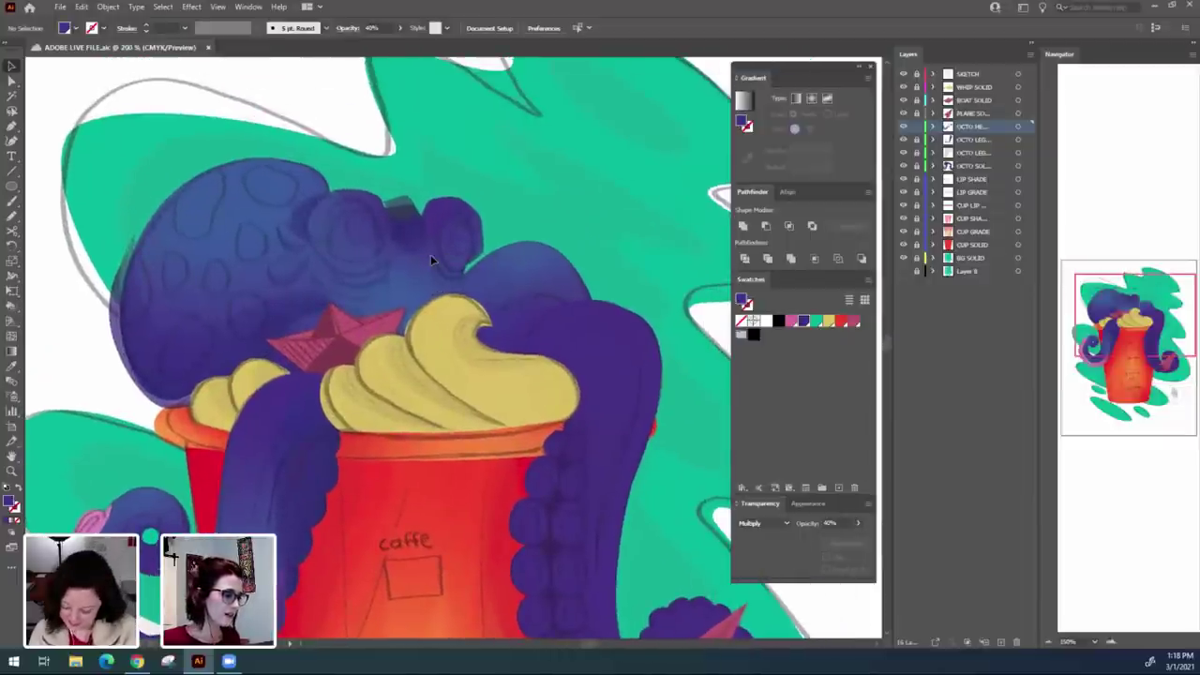
pyautogui.hotkey('ctrl', '=')
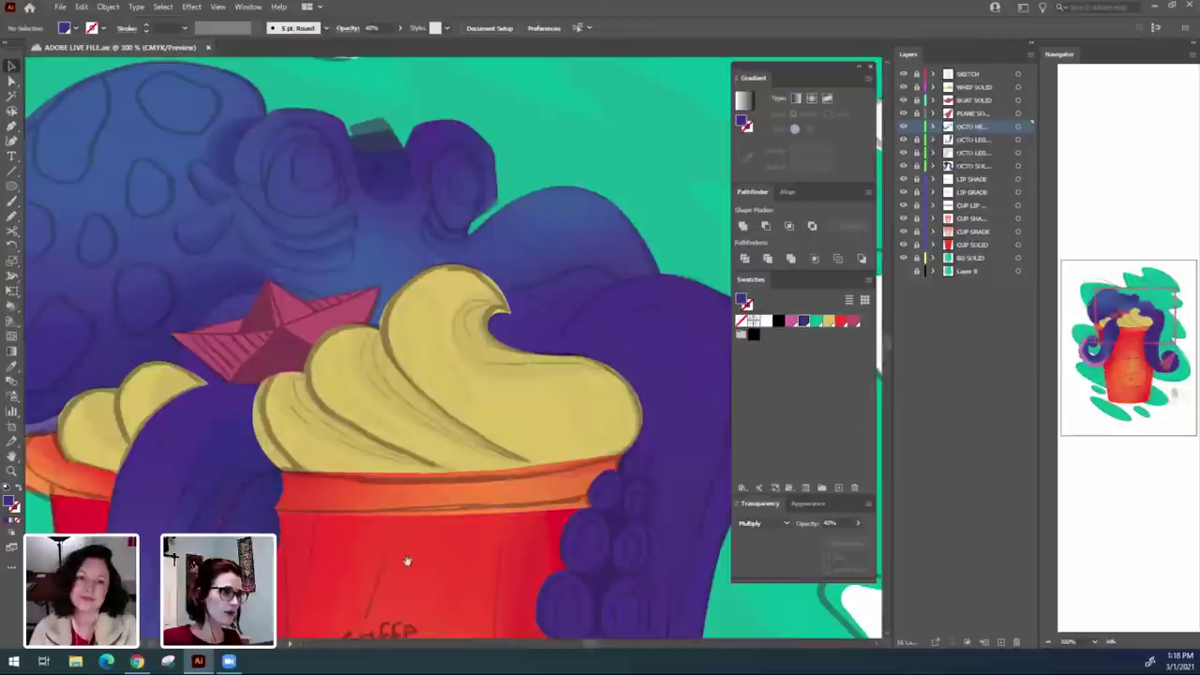
pyautogui.moveTo(365, 562); pyautogui.dragTo(446, 532)
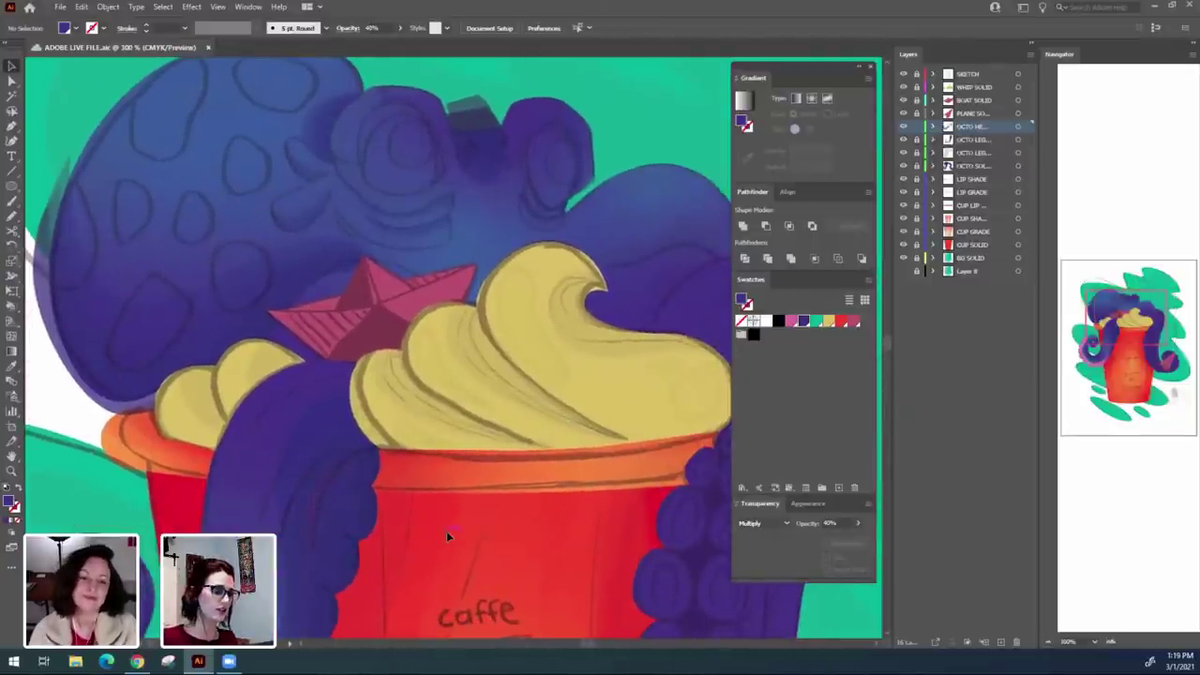
pyautogui.moveTo(520, 563); pyautogui.dragTo(463, 559)
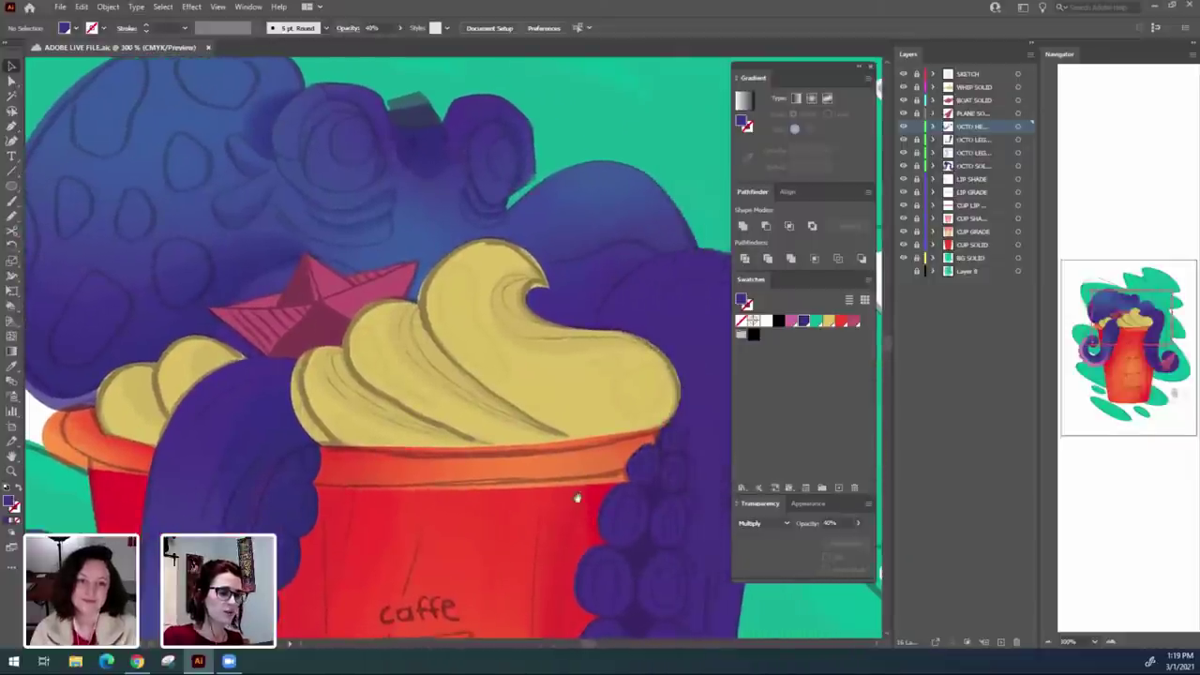
pyautogui.moveTo(691, 451); pyautogui.dragTo(659, 465)
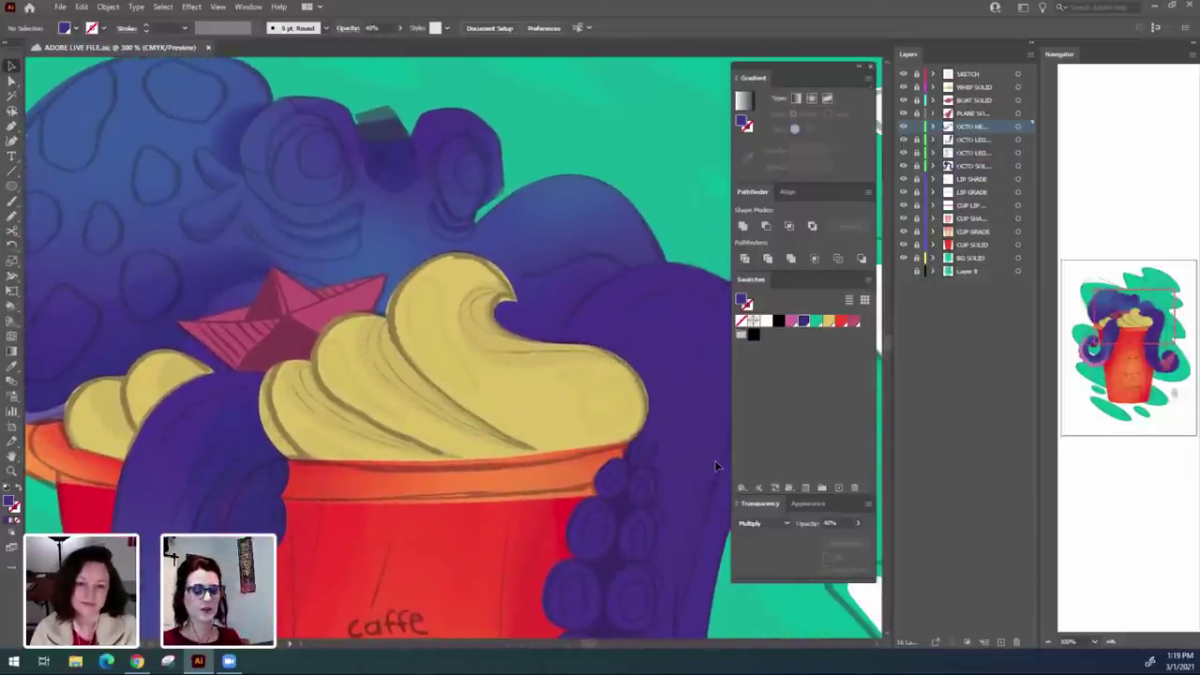
pyautogui.hotkey('ctrl', '=')
pyautogui.hotkey('ctrl', '-')
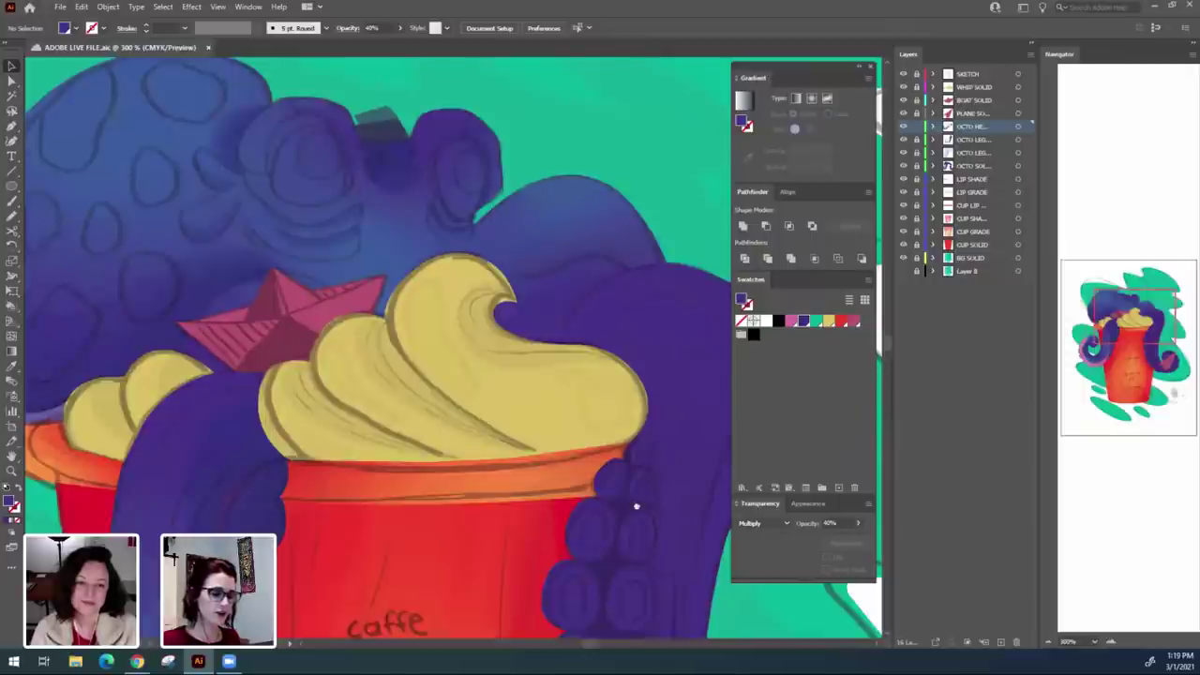
pyautogui.moveTo(644, 374); pyautogui.dragTo(577, 448)
pyautogui.moveTo(380, 496); pyautogui.dragTo(694, 415)
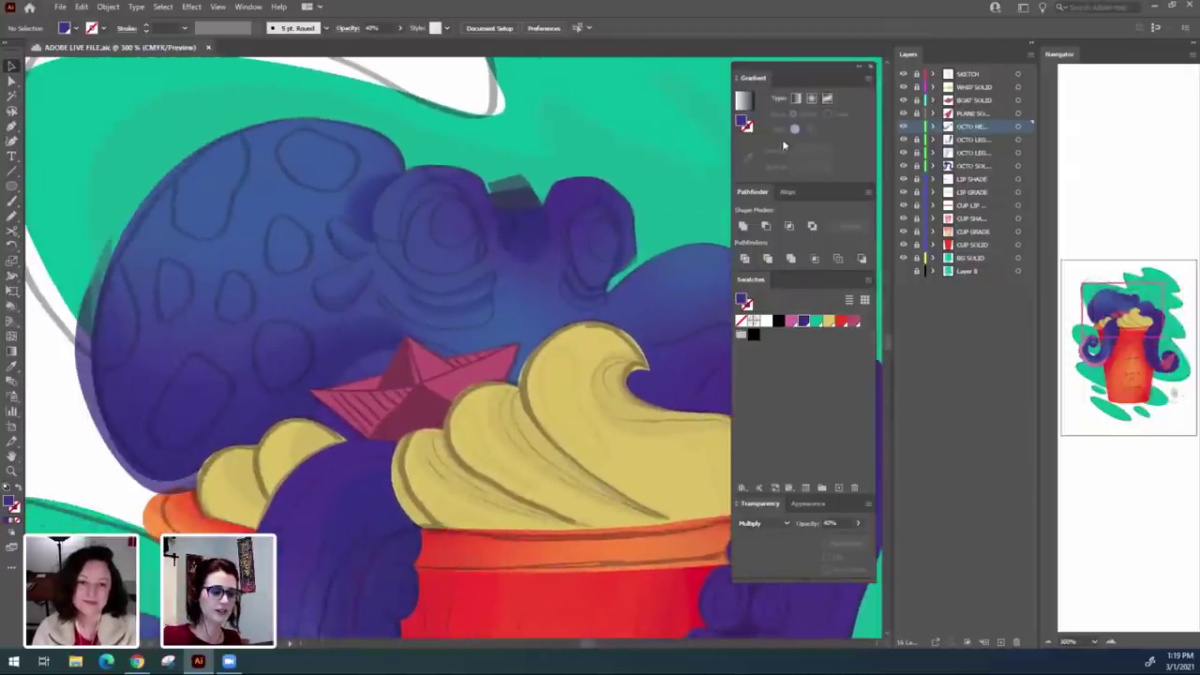
# Draw a closed purple wave-shaped shadow with the Pen tool across the lower part of the tentacle rising behind the whipped cream.
pyautogui.moveTo(633, 375); pyautogui.dragTo(584, 418)
pyautogui.press('p')
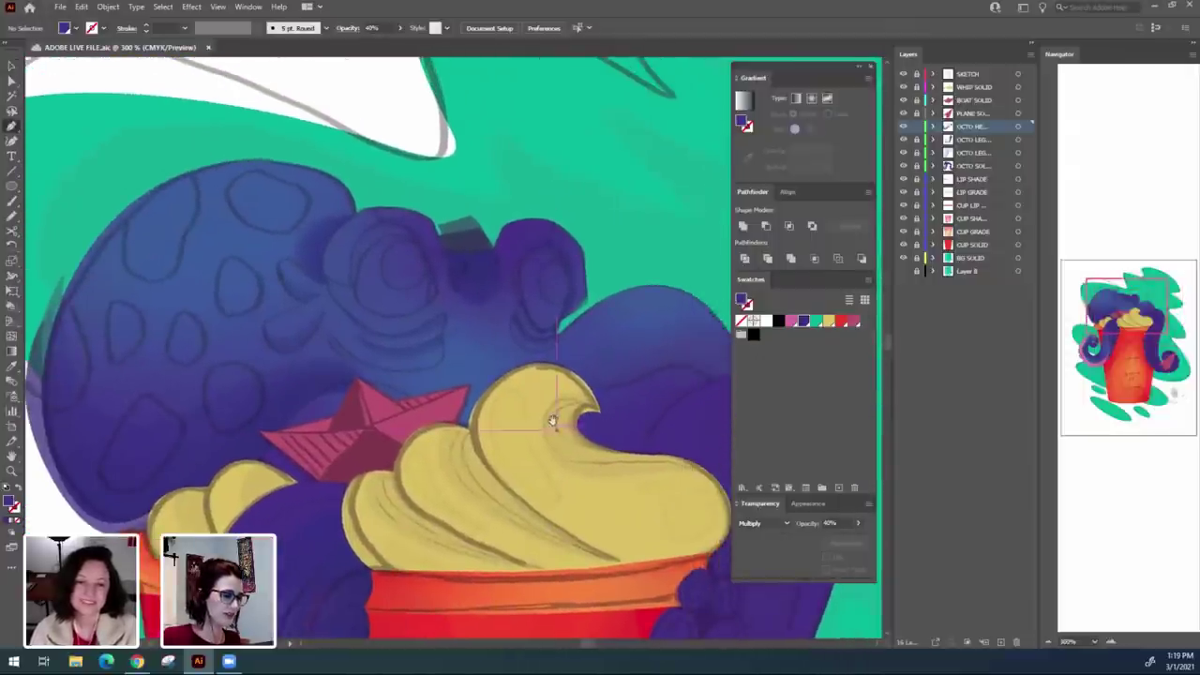
pyautogui.scroll(1, 553, 421)
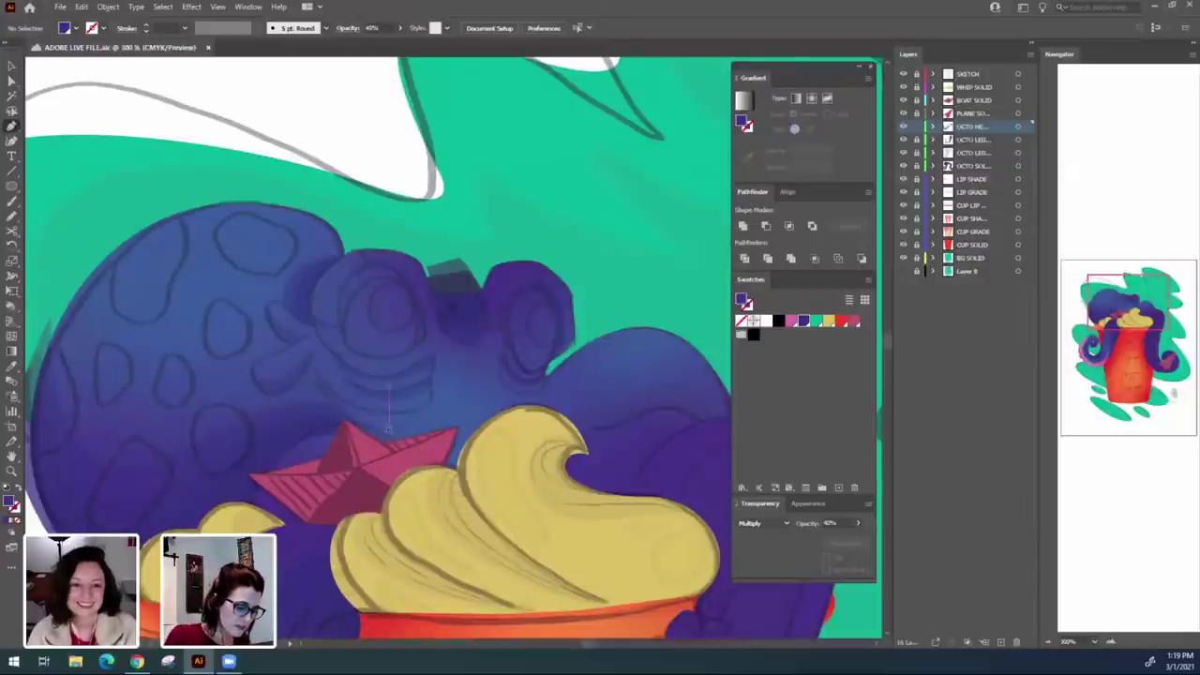
pyautogui.hscroll(4, 544, 425)
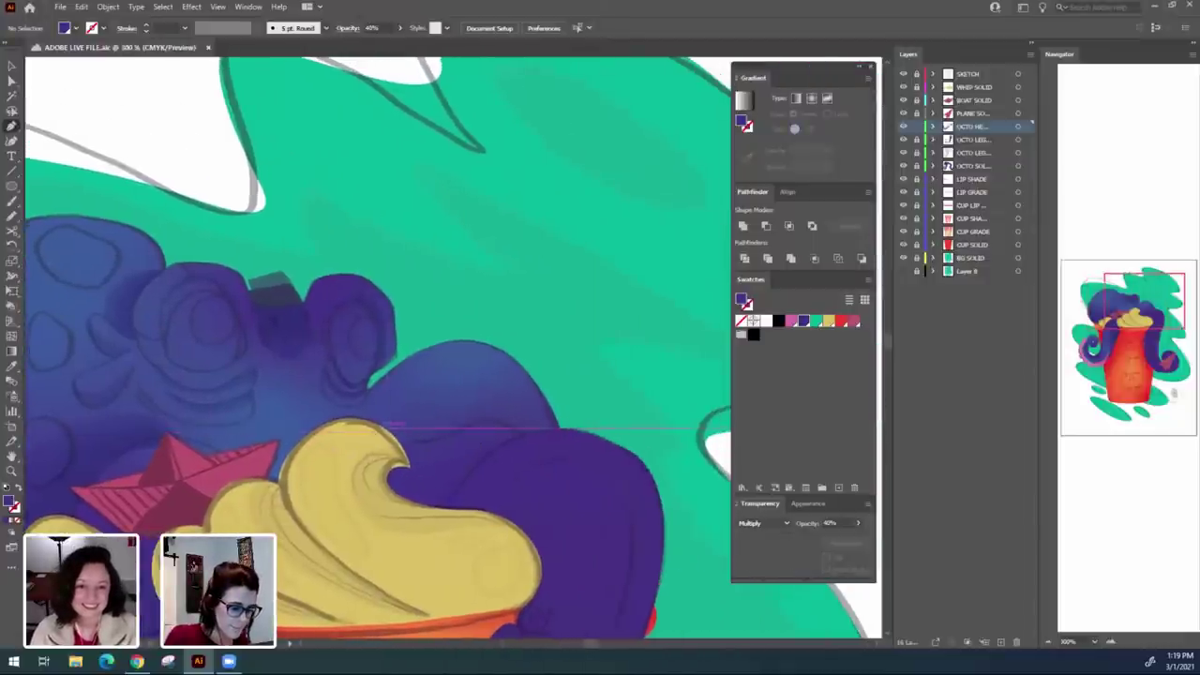
pyautogui.click(373, 422)
pyautogui.moveTo(464, 408); pyautogui.dragTo(488, 383)
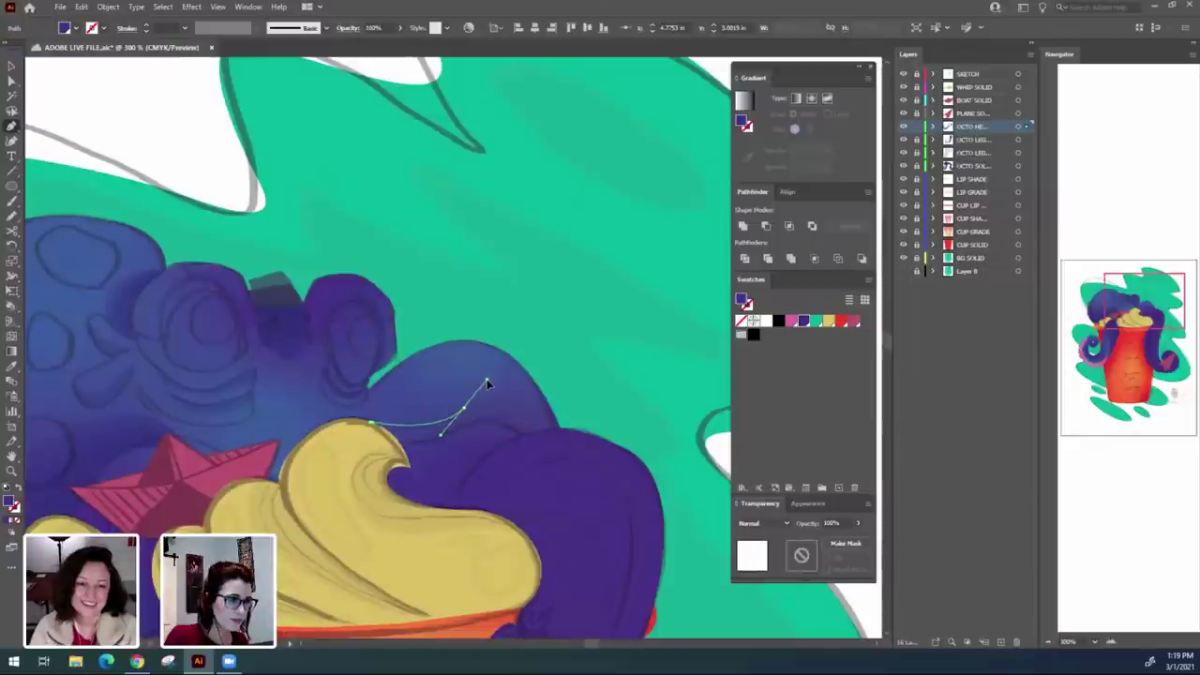
pyautogui.moveTo(561, 410); pyautogui.dragTo(390, 446)
pyautogui.click(569, 429)
pyautogui.click(523, 433)
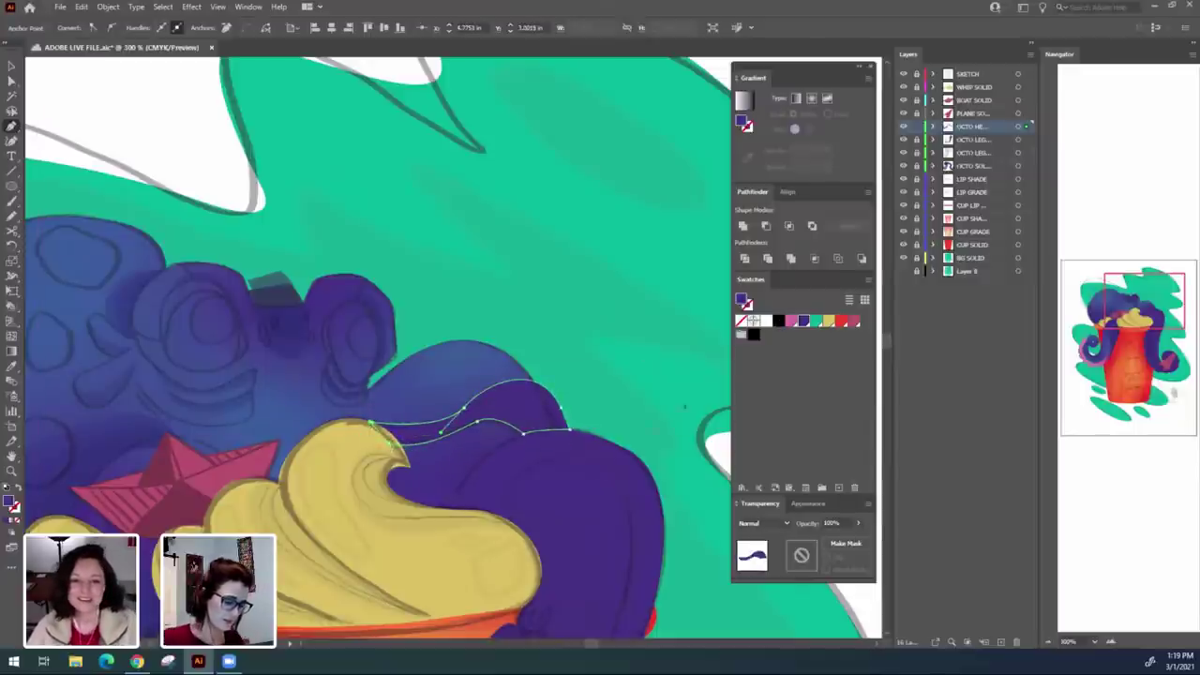
pyautogui.press('a')
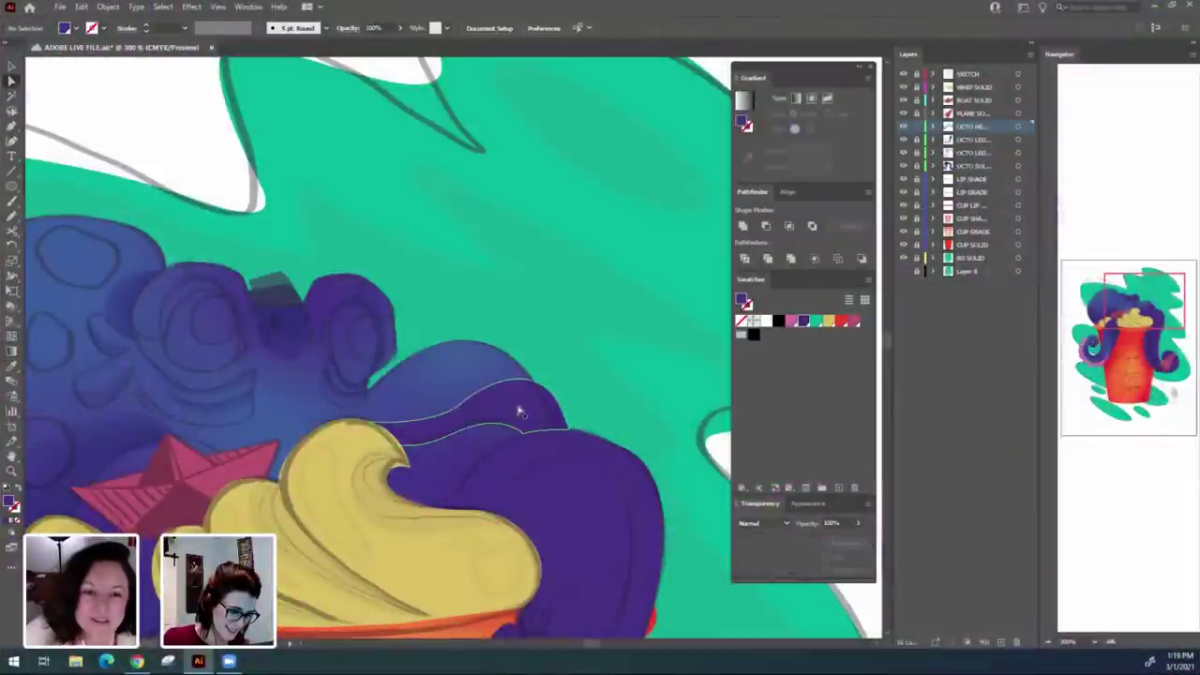
pyautogui.moveTo(517, 407); pyautogui.dragTo(445, 426)
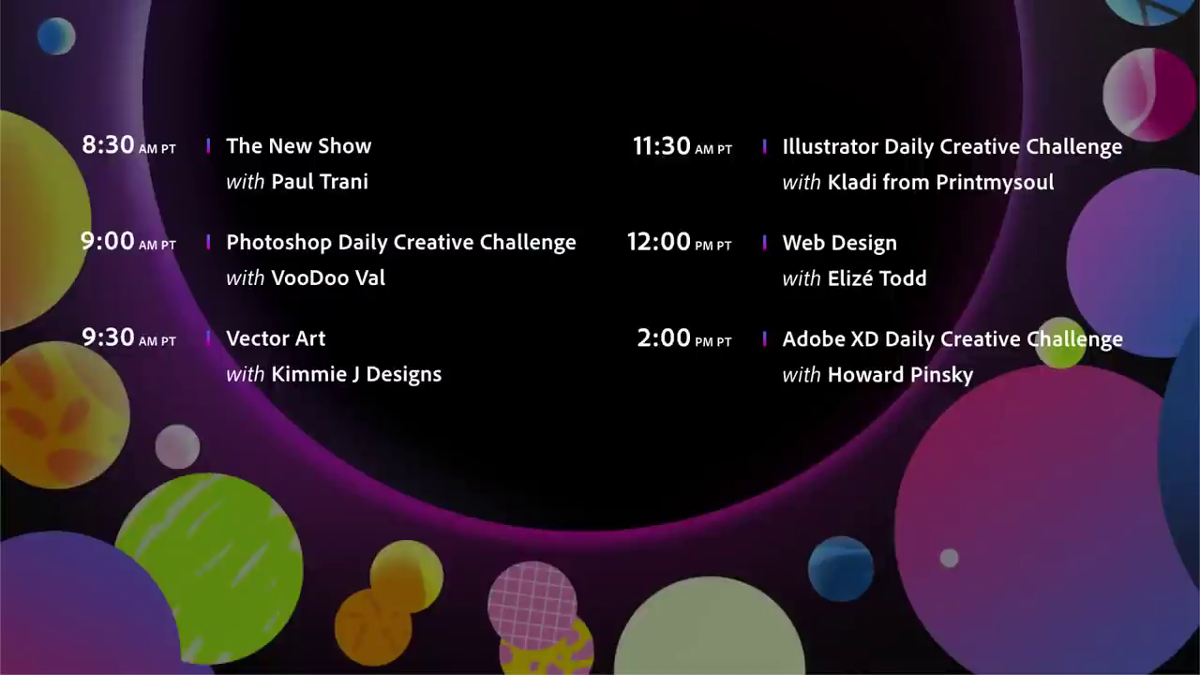
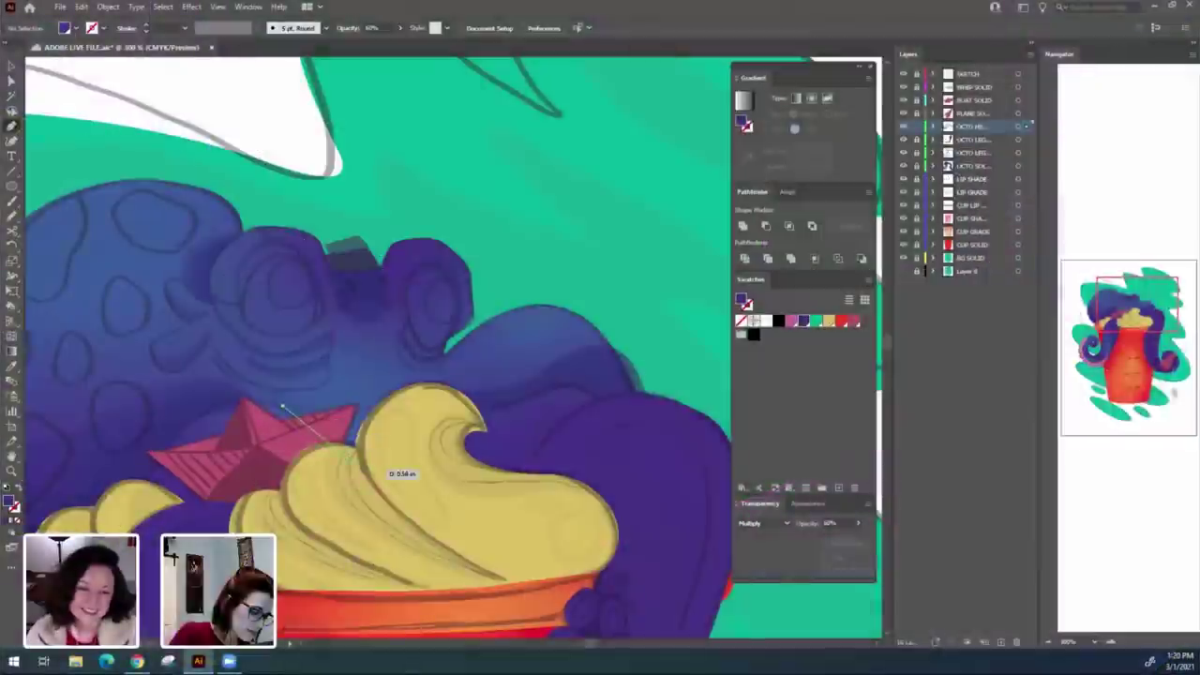
# Draw a closed purple shape with the Pen tool below the octopus face, spanning from the paper boat to the whipped cream peak.
pyautogui.moveTo(281, 406); pyautogui.dragTo(362, 461)
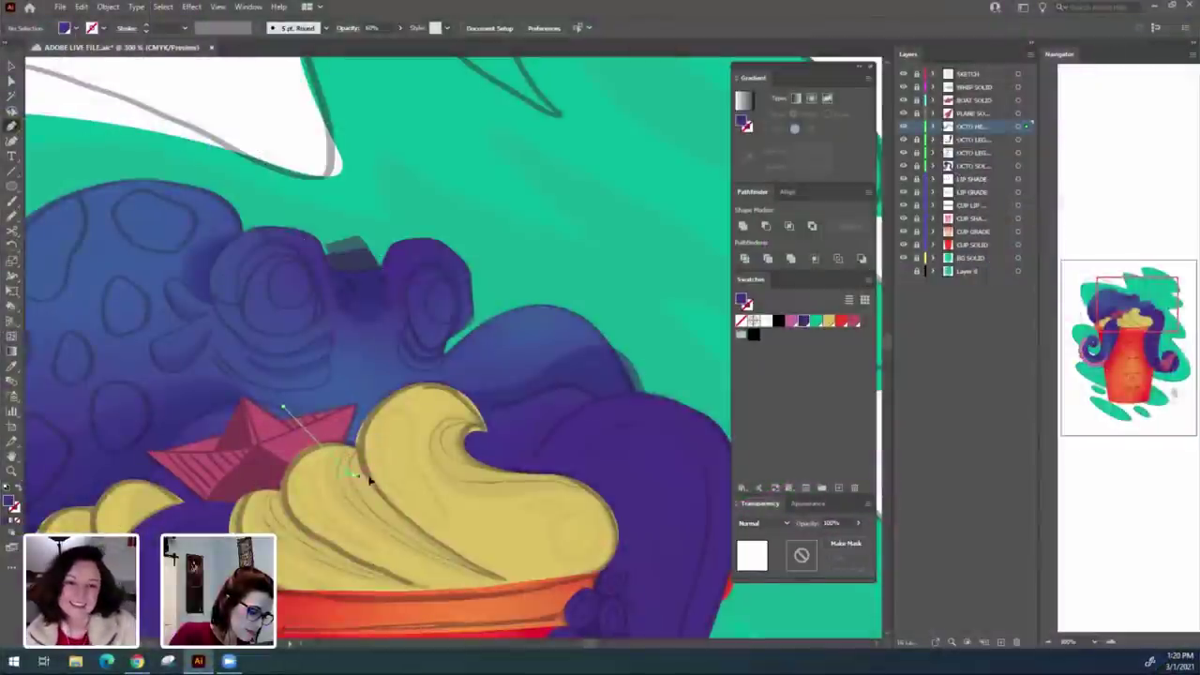
pyautogui.click(432, 395)
pyautogui.click(410, 371)
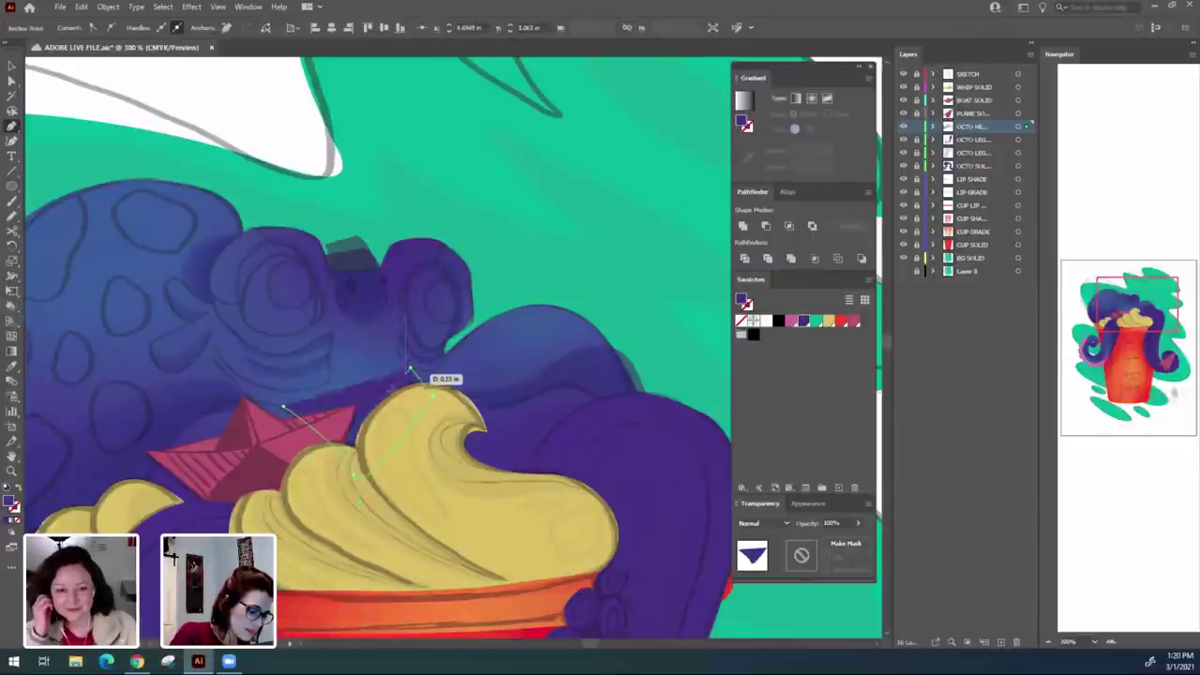
pyautogui.moveTo(375, 390); pyautogui.dragTo(366, 400)
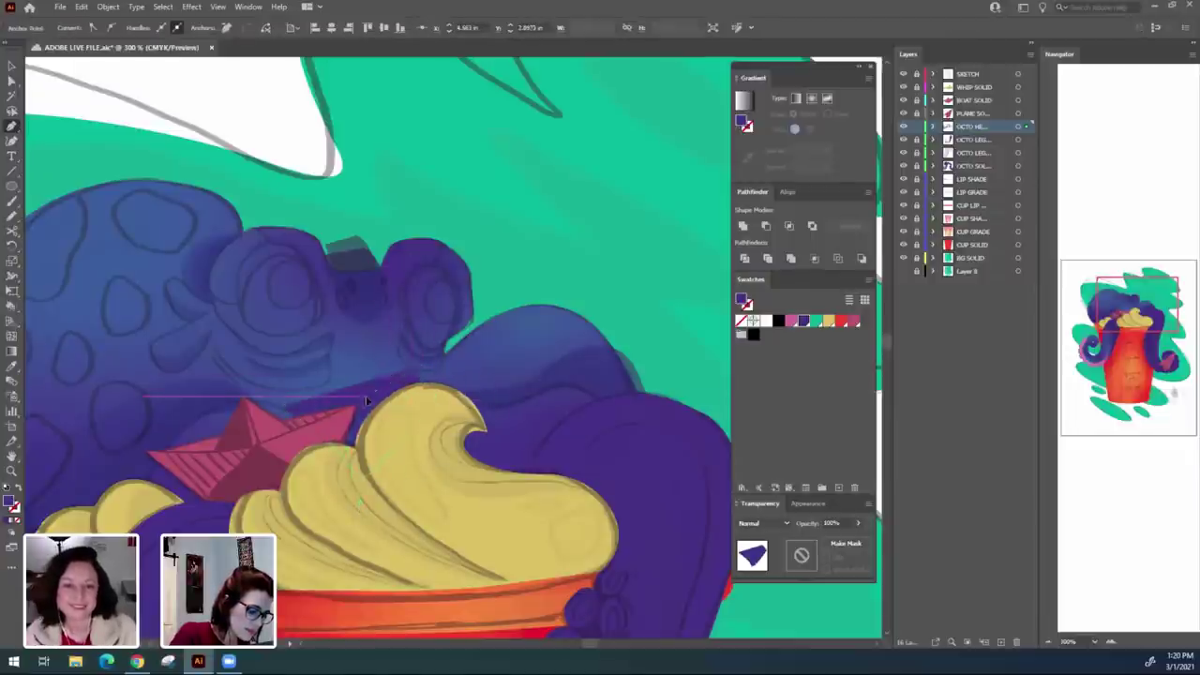
pyautogui.click(313, 388)
pyautogui.click(285, 391)
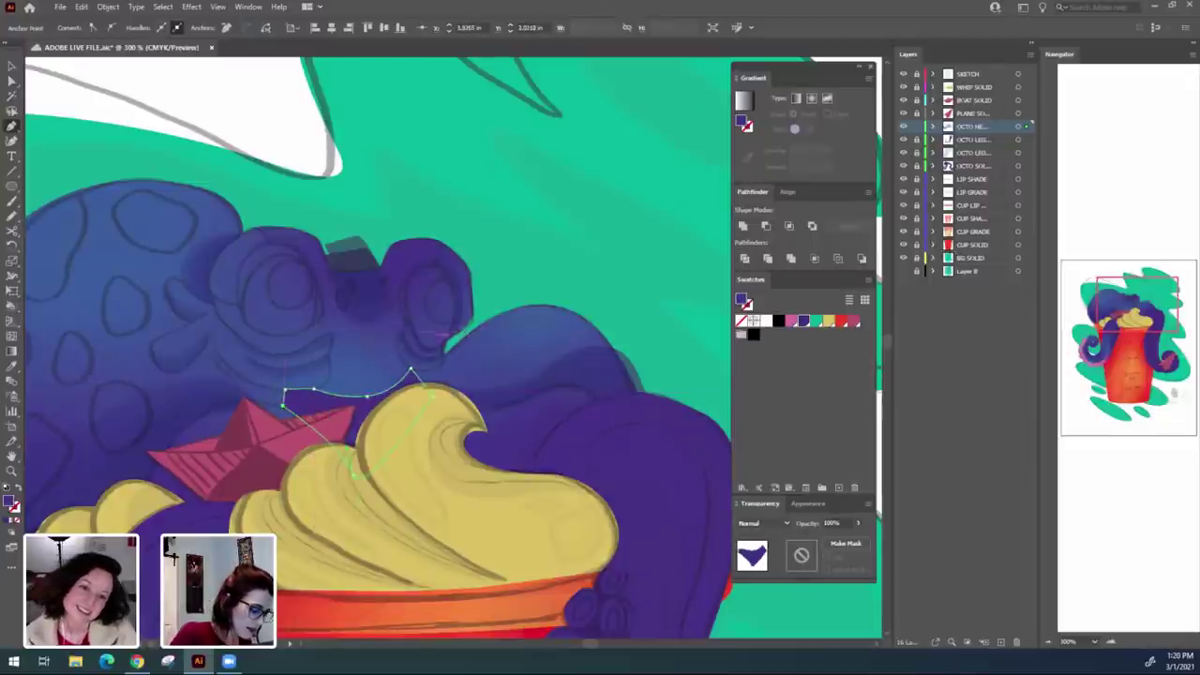
pyautogui.press('a')
pyautogui.click(442, 531)
pyautogui.click(364, 409)
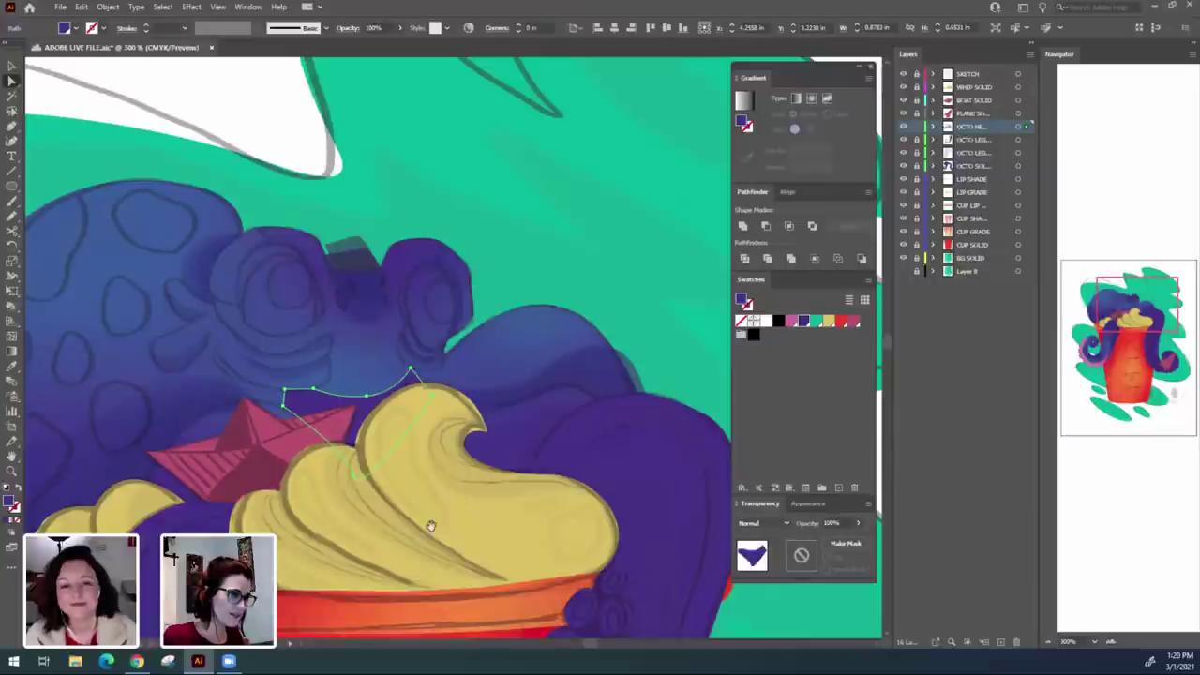
# Reshape the upper edge of the purple shape below the face by moving its corner and middle anchor points into a flatter curve.
pyautogui.moveTo(431, 530); pyautogui.dragTo(464, 525)
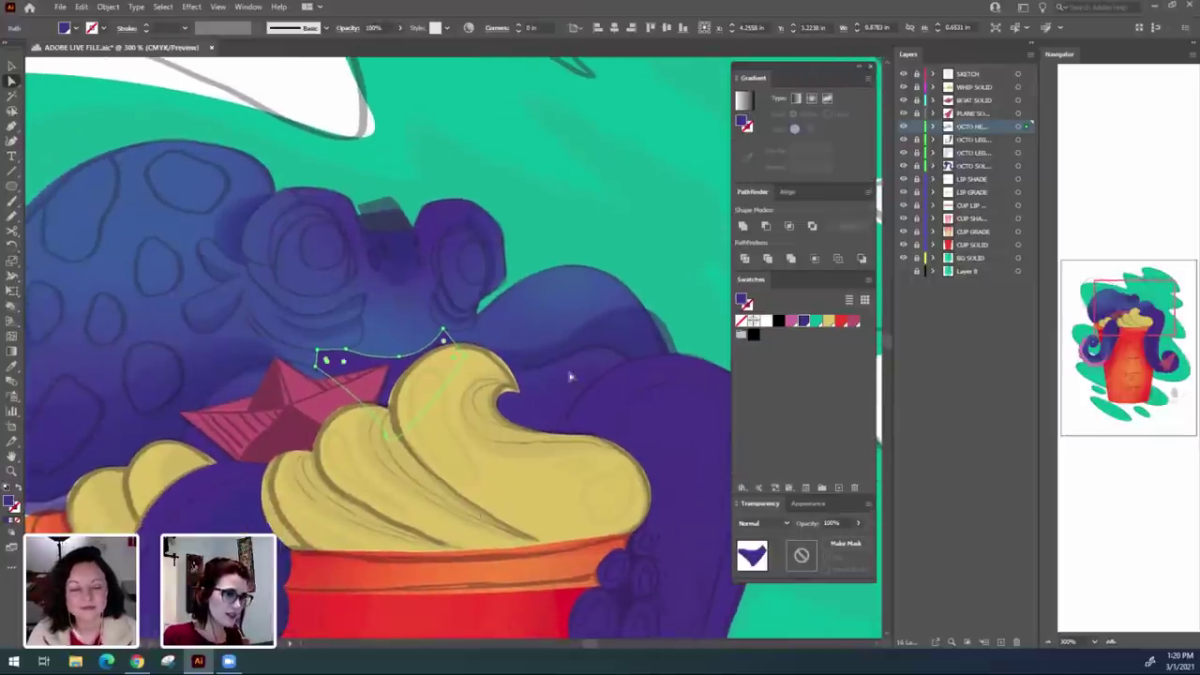
pyautogui.moveTo(452, 457); pyautogui.dragTo(471, 468)
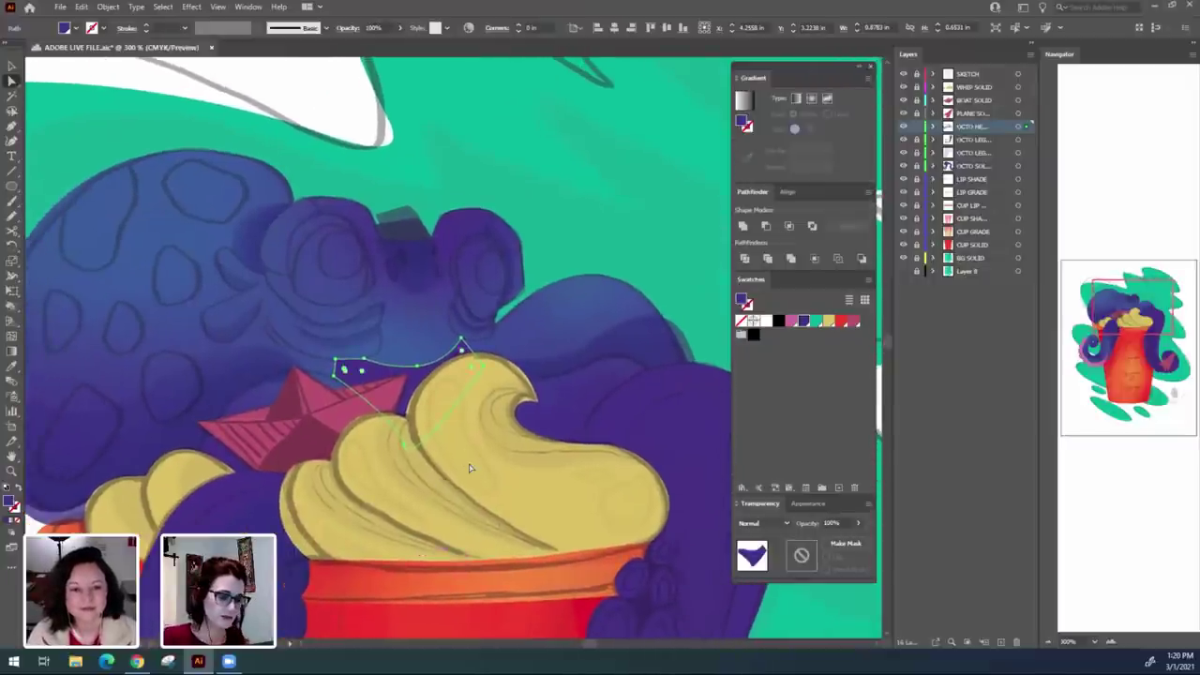
pyautogui.hotkey('ctrl', '=')
pyautogui.moveTo(668, 361); pyautogui.dragTo(644, 440)
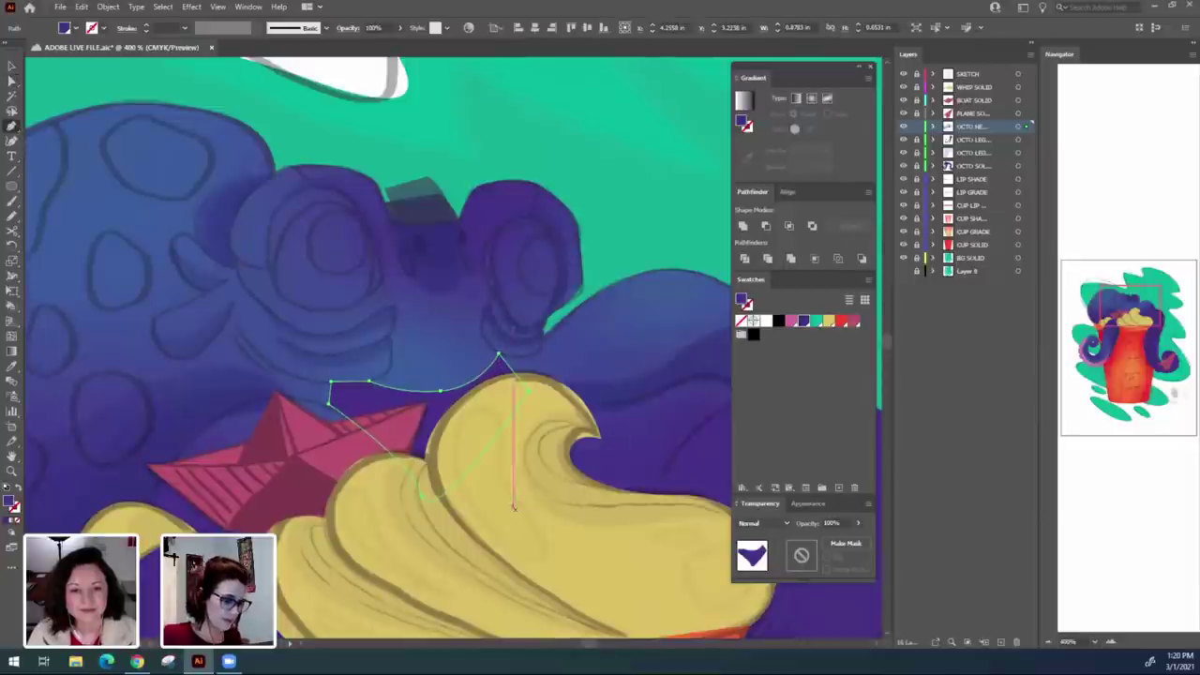
pyautogui.press('v')
pyautogui.press('a')
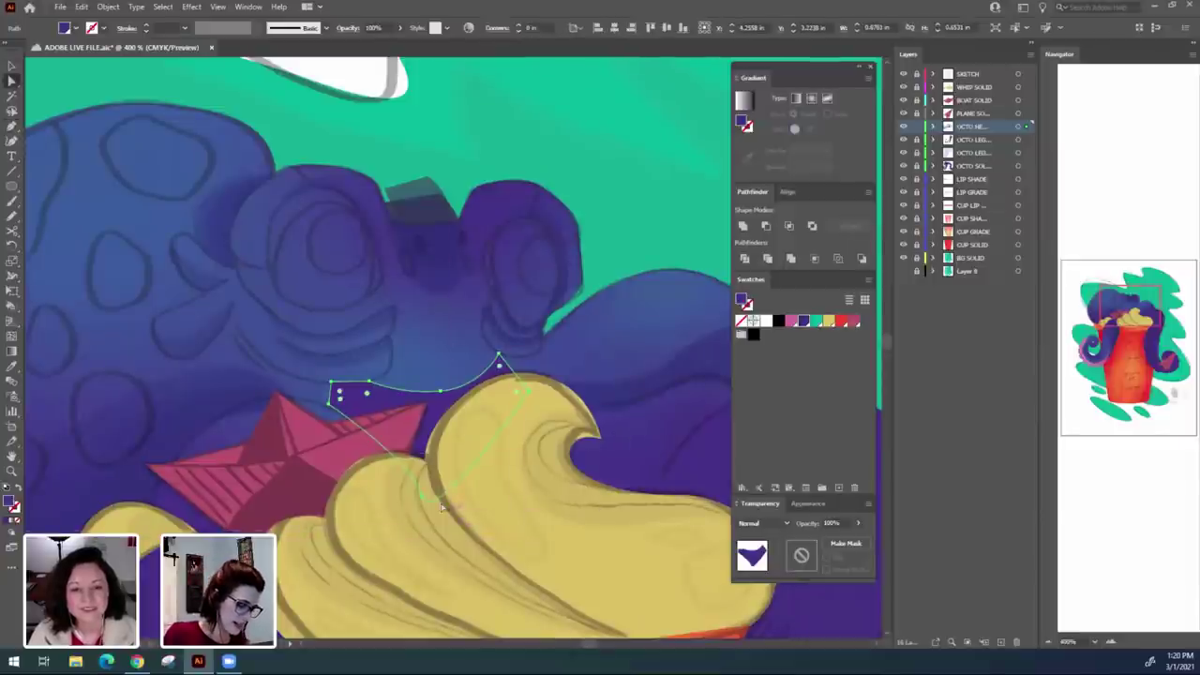
pyautogui.moveTo(373, 387); pyautogui.dragTo(429, 394)
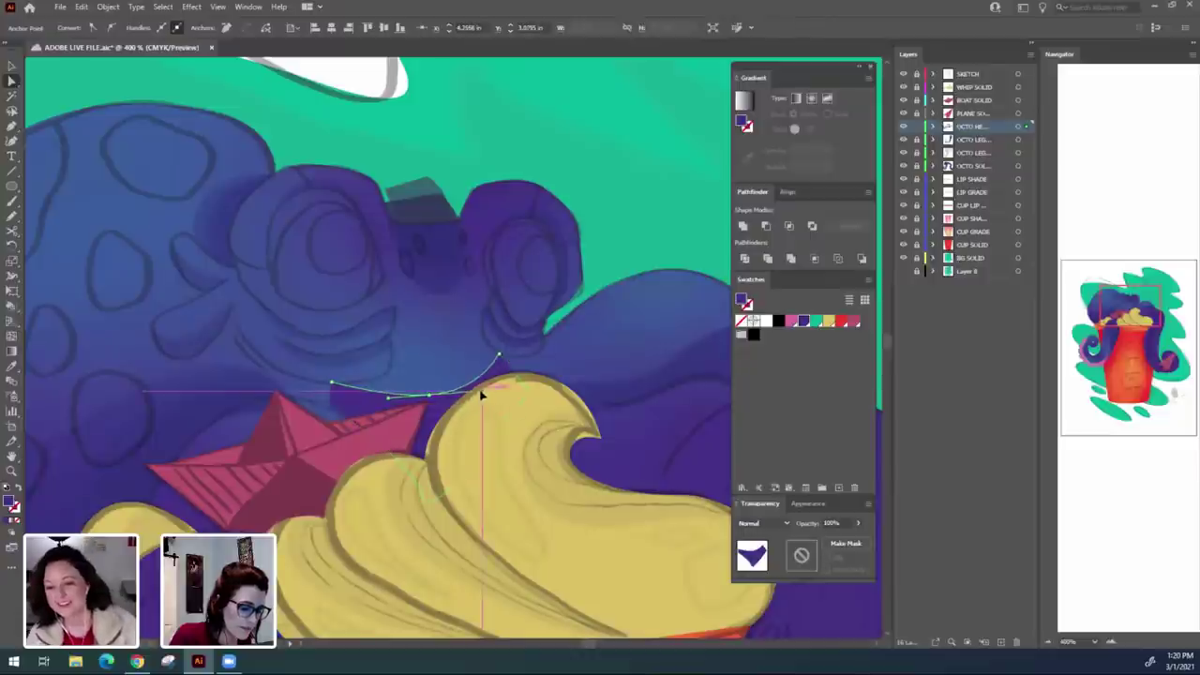
pyautogui.moveTo(338, 389); pyautogui.dragTo(380, 401)
pyautogui.moveTo(500, 357); pyautogui.dragTo(508, 362)
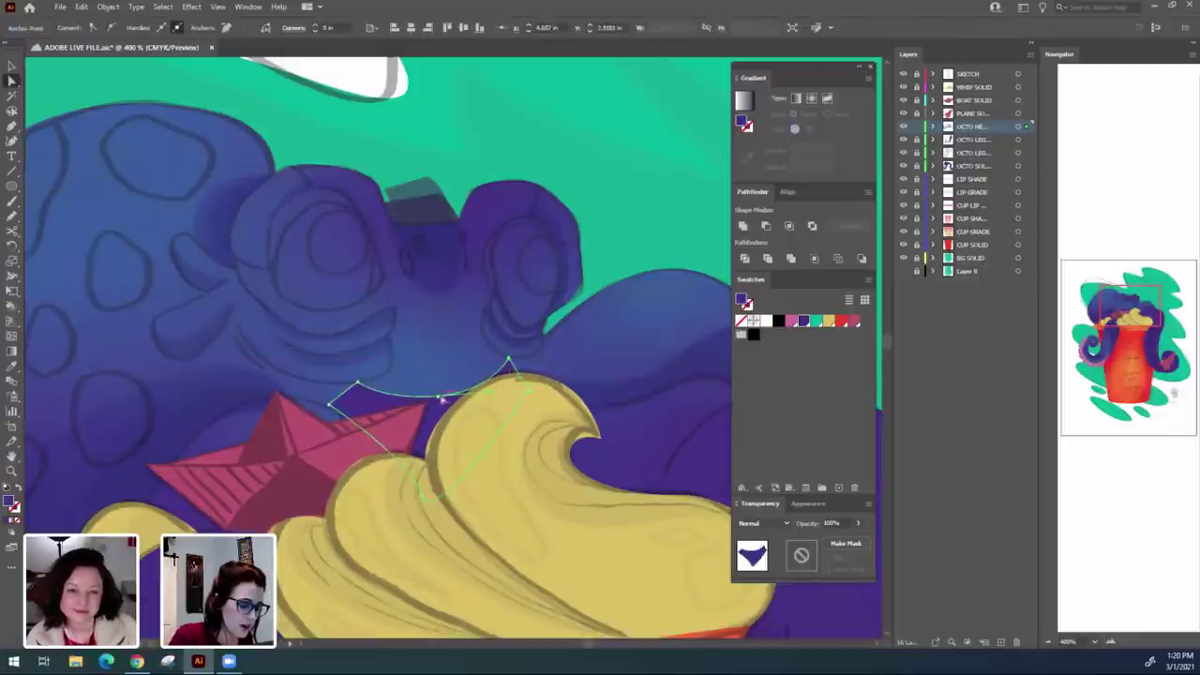
pyautogui.moveTo(442, 400); pyautogui.dragTo(494, 386)
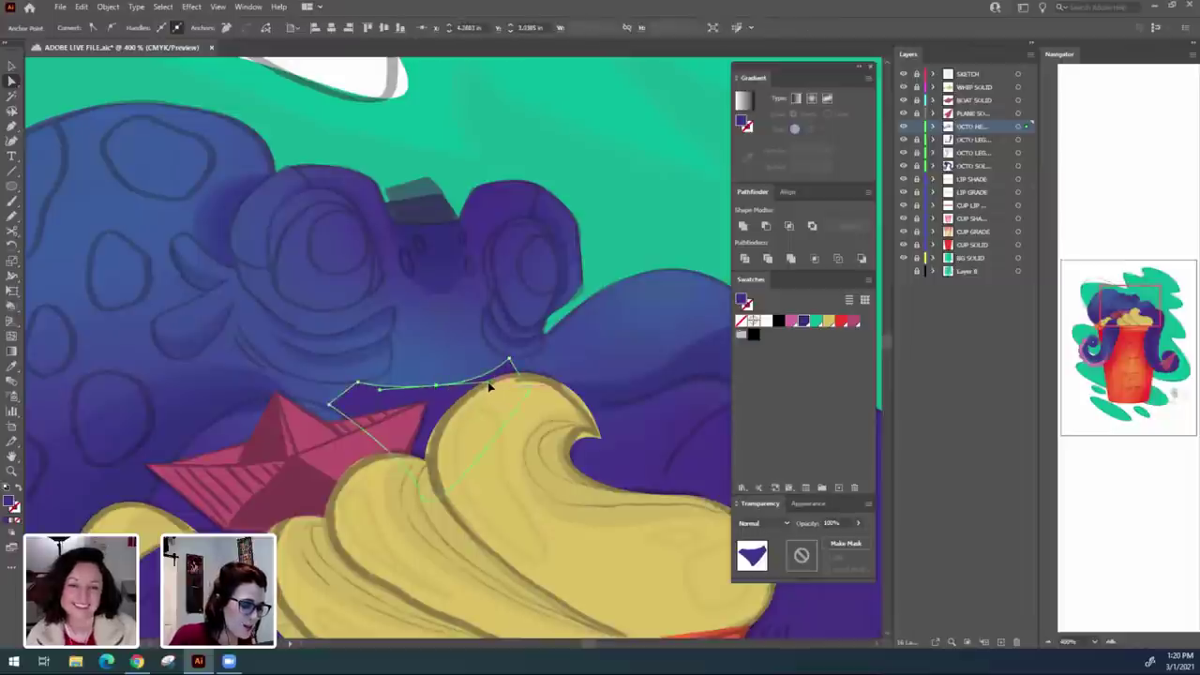
pyautogui.click(405, 531)
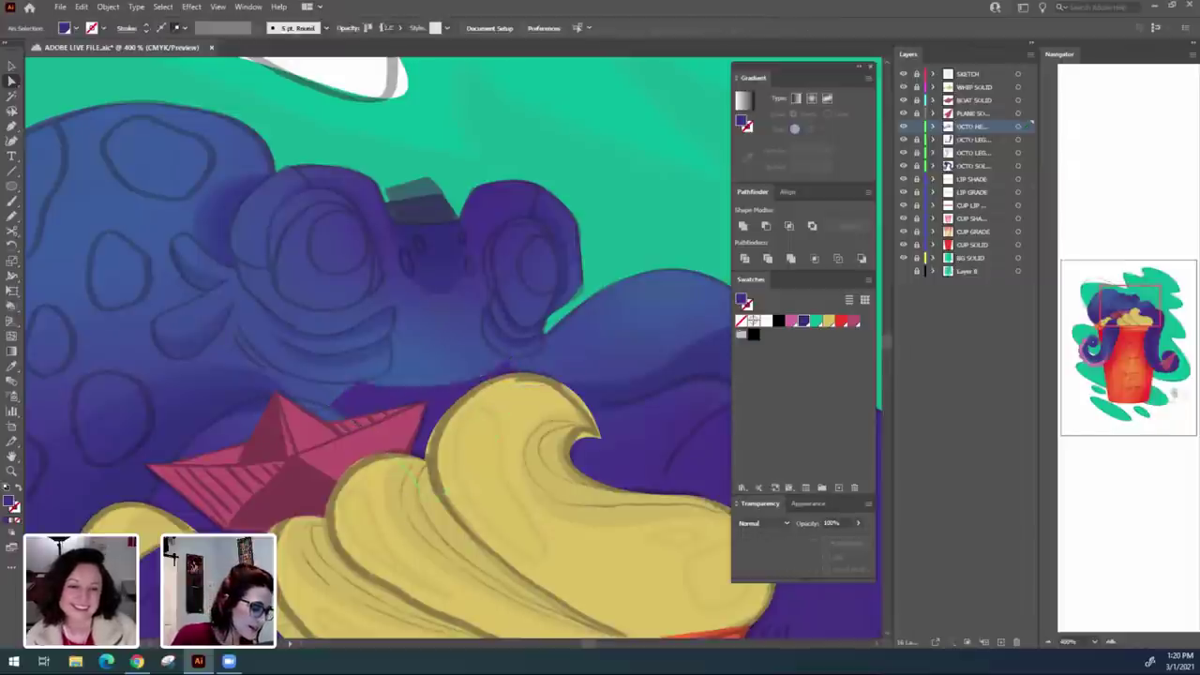
# Fine-tune the corner point of the purple shape beside the paper boat.
pyautogui.click(398, 403)
pyautogui.moveTo(329, 405); pyautogui.dragTo(327, 408)
pyautogui.click(444, 501)
pyautogui.moveTo(609, 528); pyautogui.dragTo(558, 484)
# Set the purple shape between the boat and the whipped cream to Multiply blending at 60% opacity, and deselect it.
pyautogui.click(392, 373)
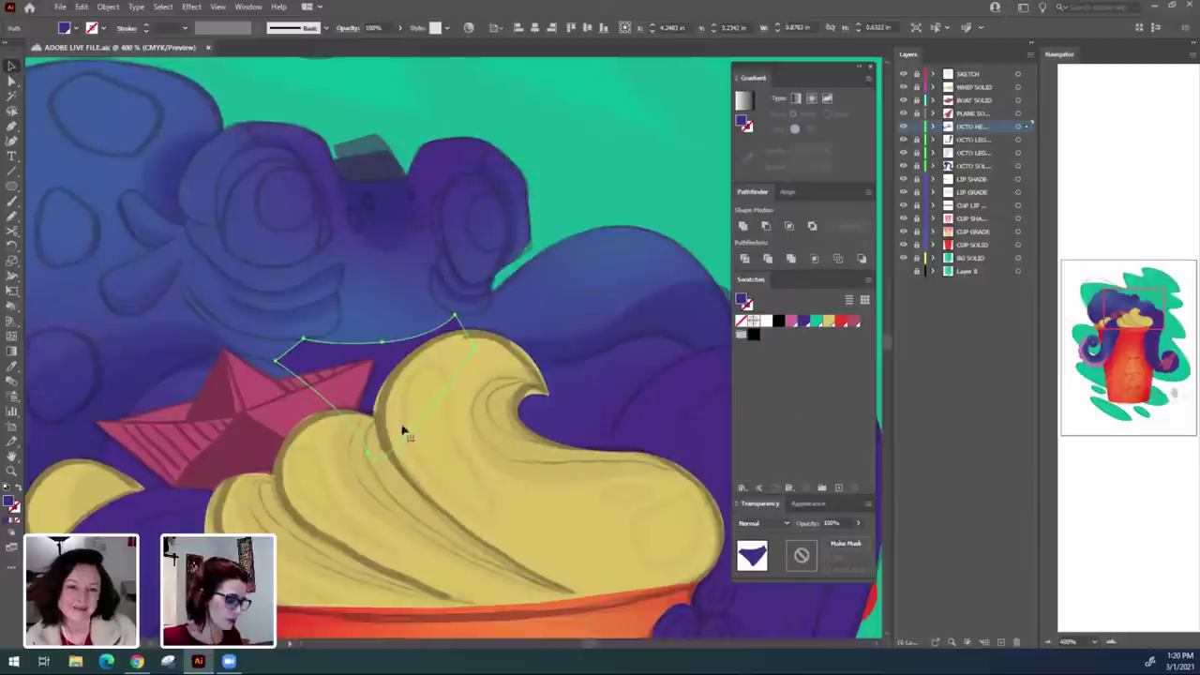
pyautogui.click(432, 461)
pyautogui.click(401, 375)
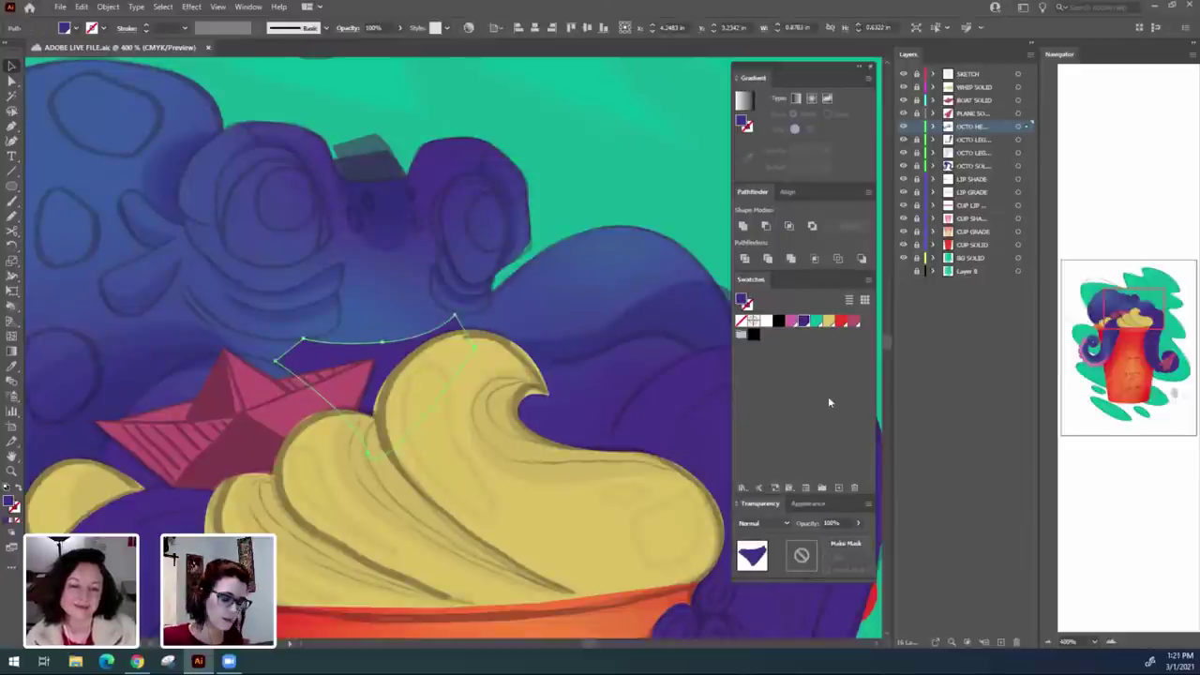
pyautogui.click(782, 522)
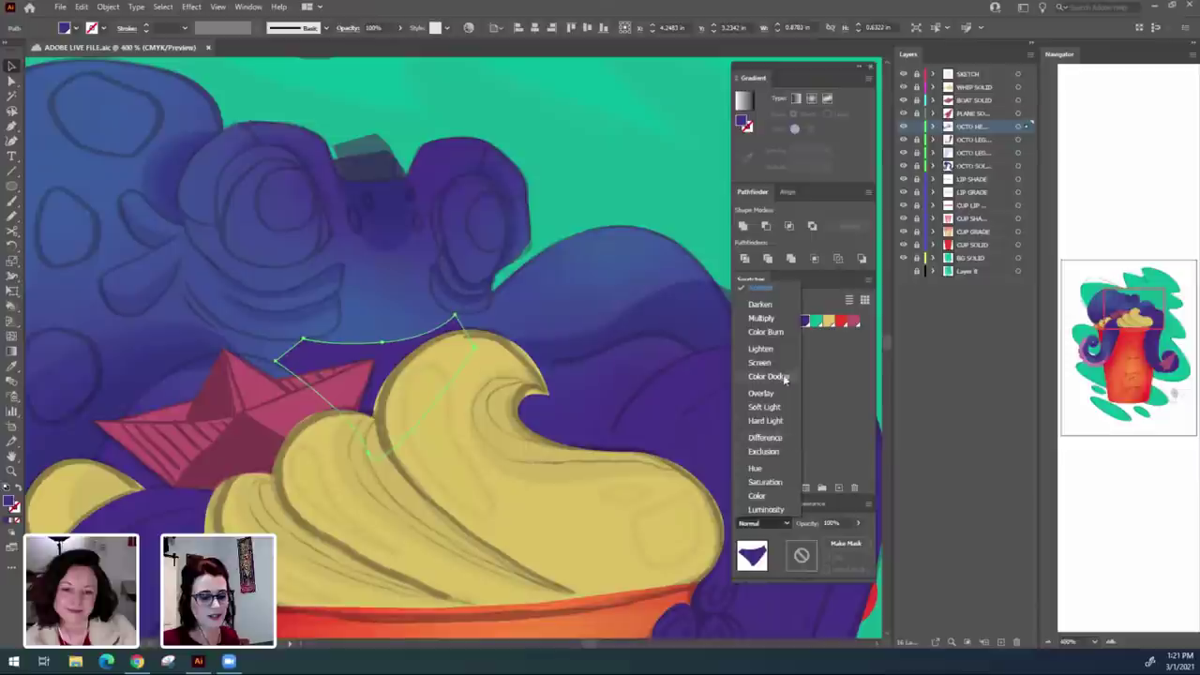
pyautogui.click(779, 318)
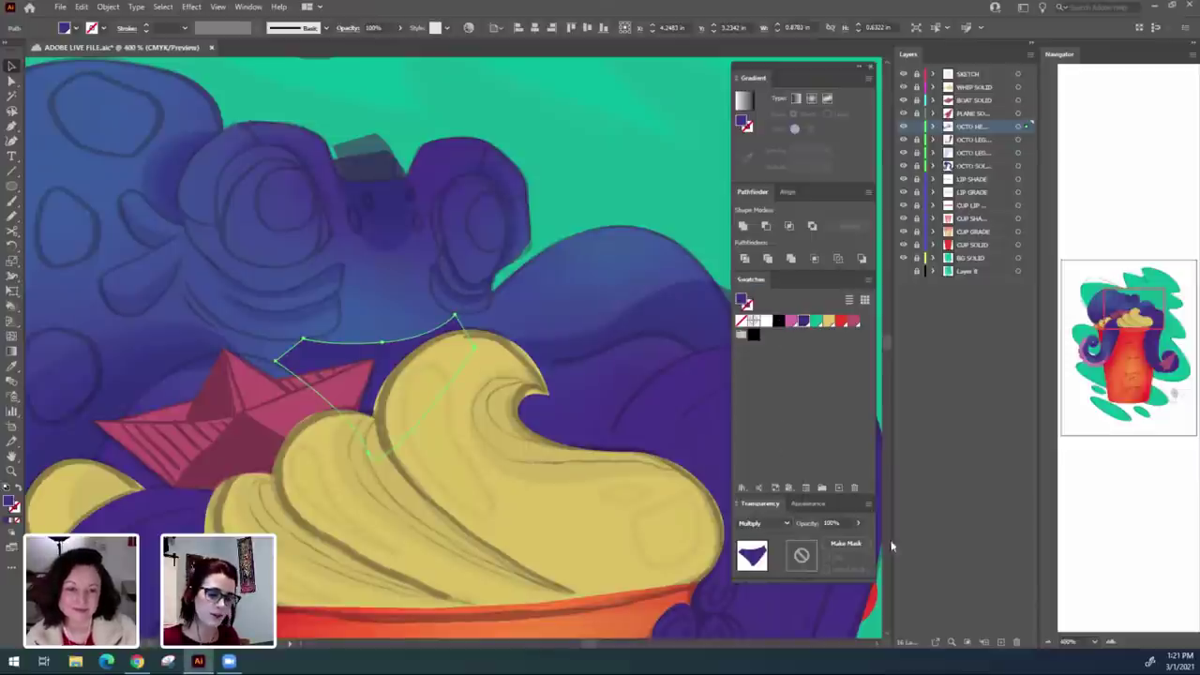
pyautogui.click(834, 524)
pyautogui.write('60')
pyautogui.press('Return')
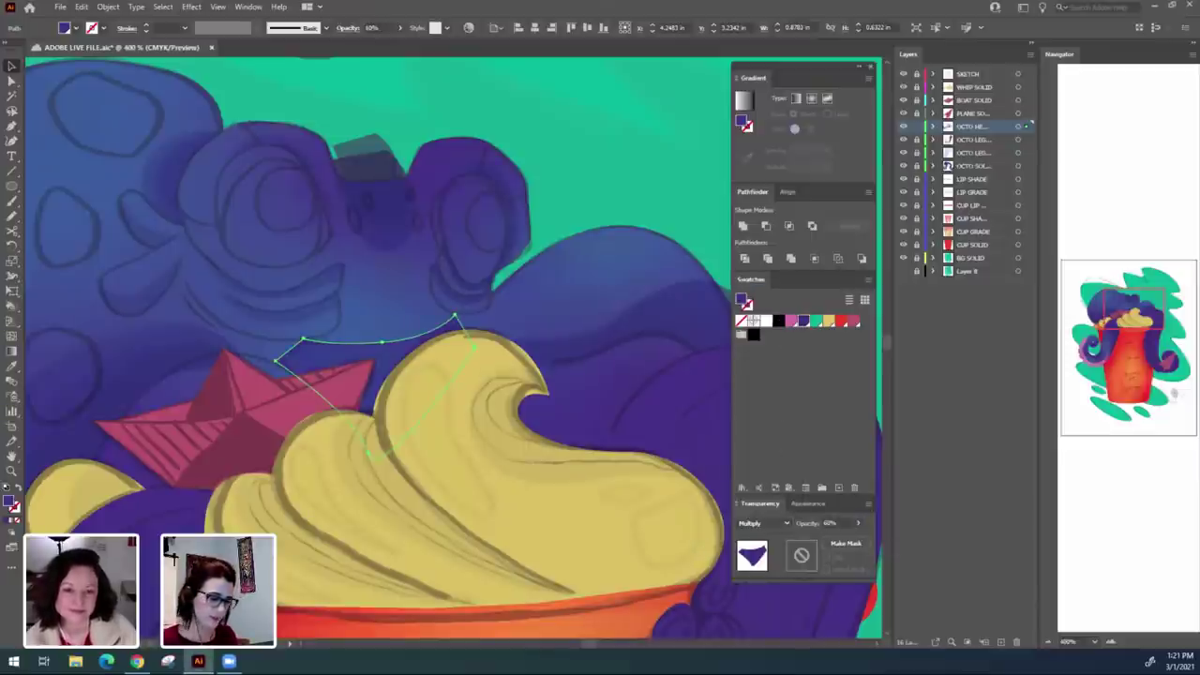
pyautogui.click(644, 189)
# Raise the middle anchor point on the upper edge of the shading between the boat and the whipped cream.
pyautogui.hscroll(-1, 541, 435)
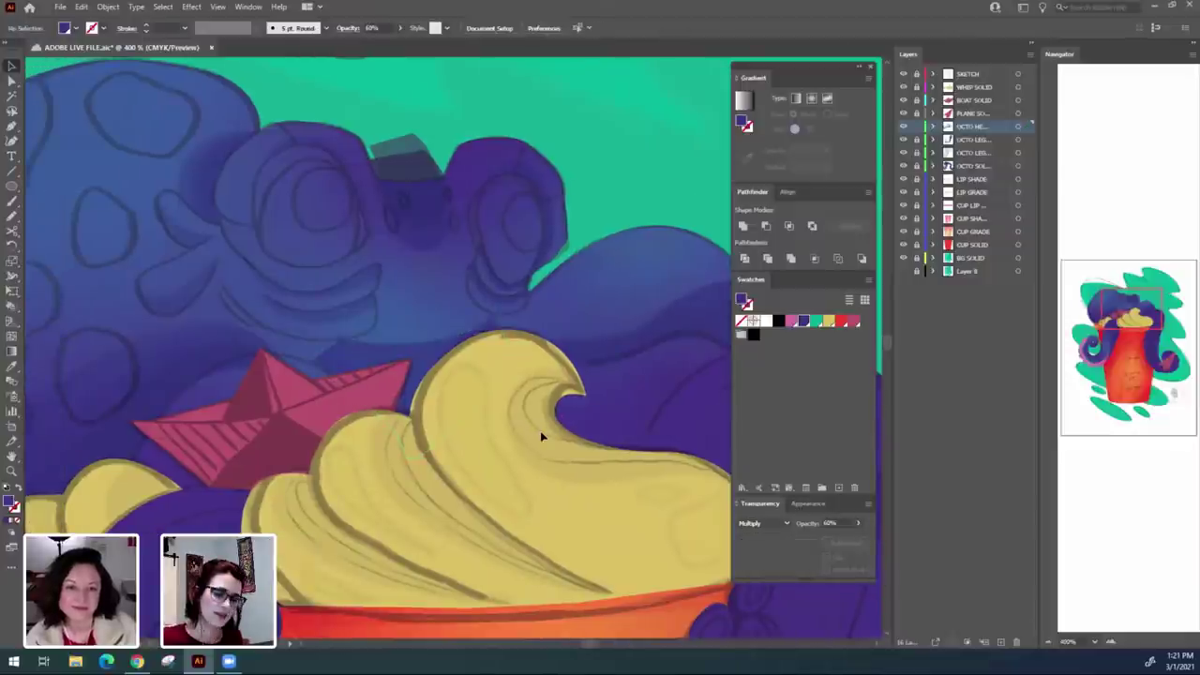
pyautogui.scroll(2, 540, 432)
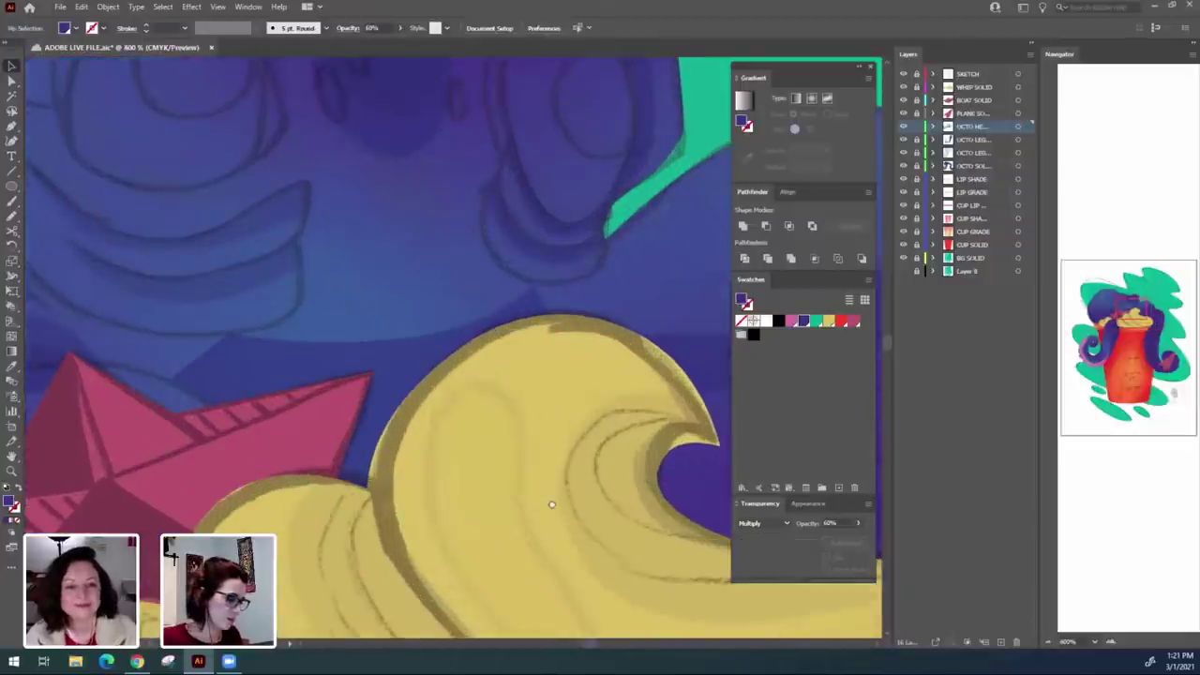
pyautogui.scroll(2, 552, 504)
pyautogui.click(405, 443)
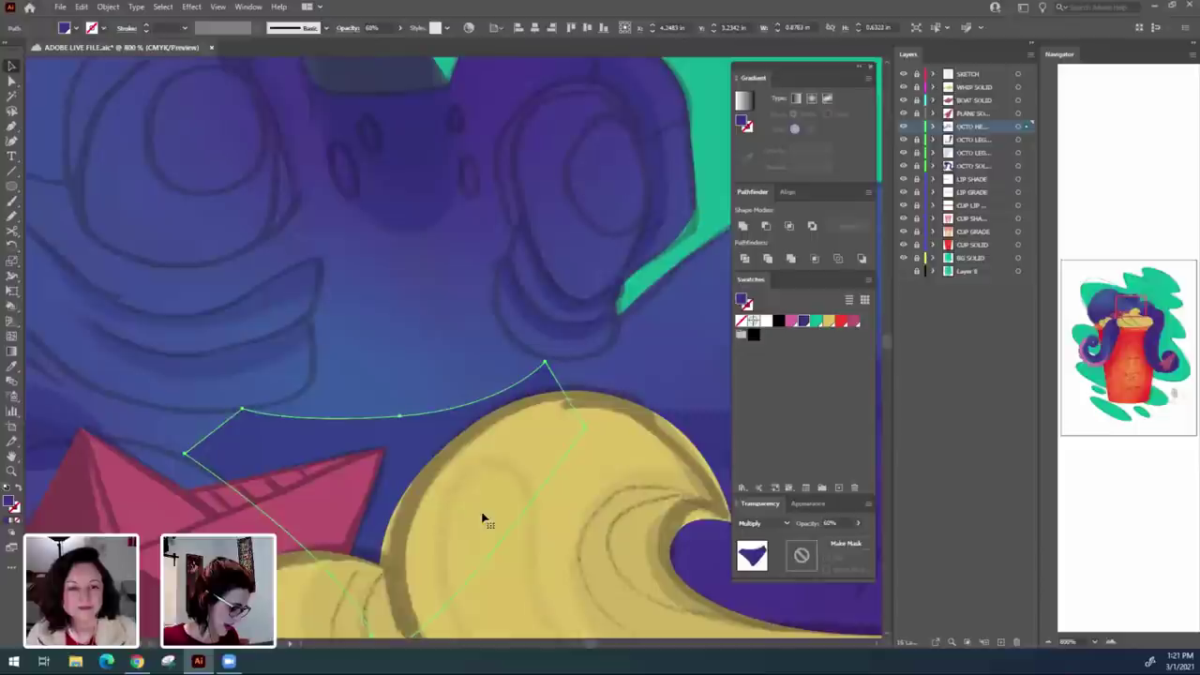
pyautogui.click(548, 573)
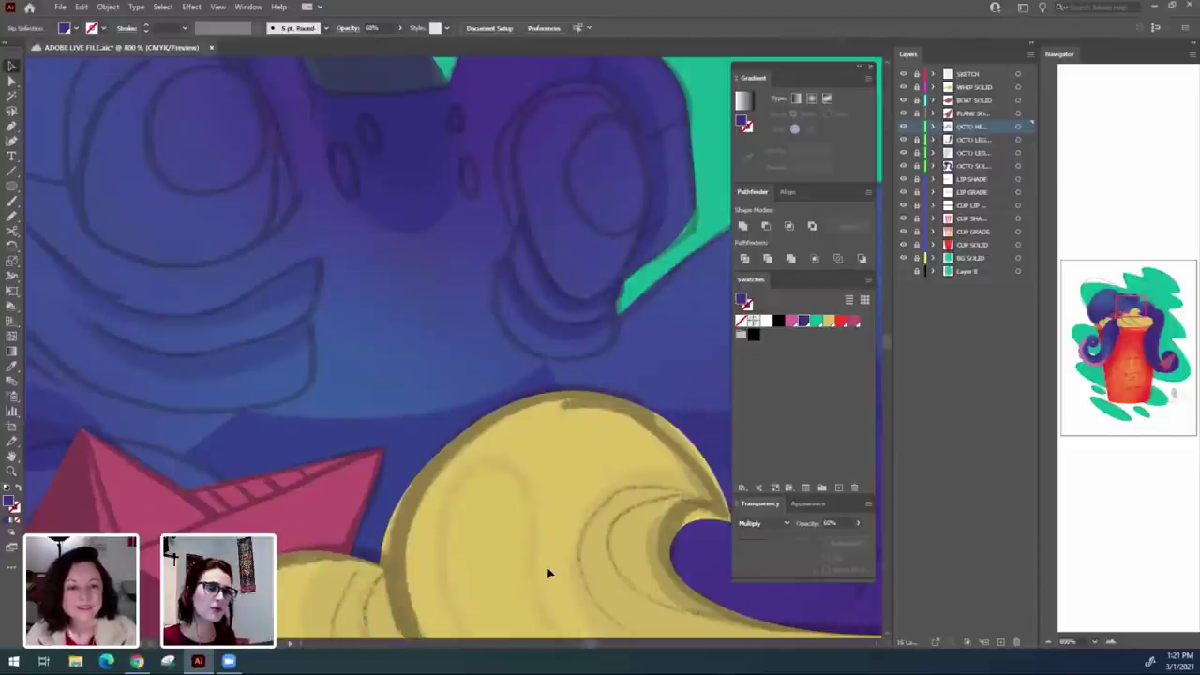
pyautogui.click(531, 564)
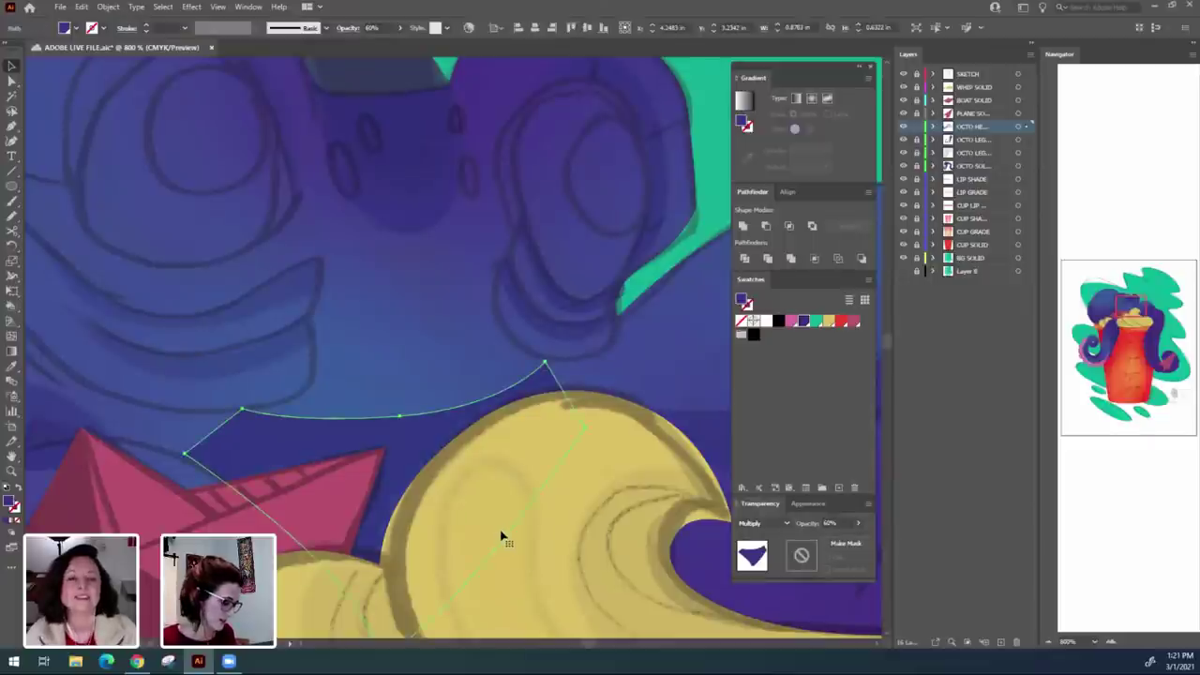
pyautogui.press('a')
pyautogui.moveTo(402, 419); pyautogui.dragTo(407, 390)
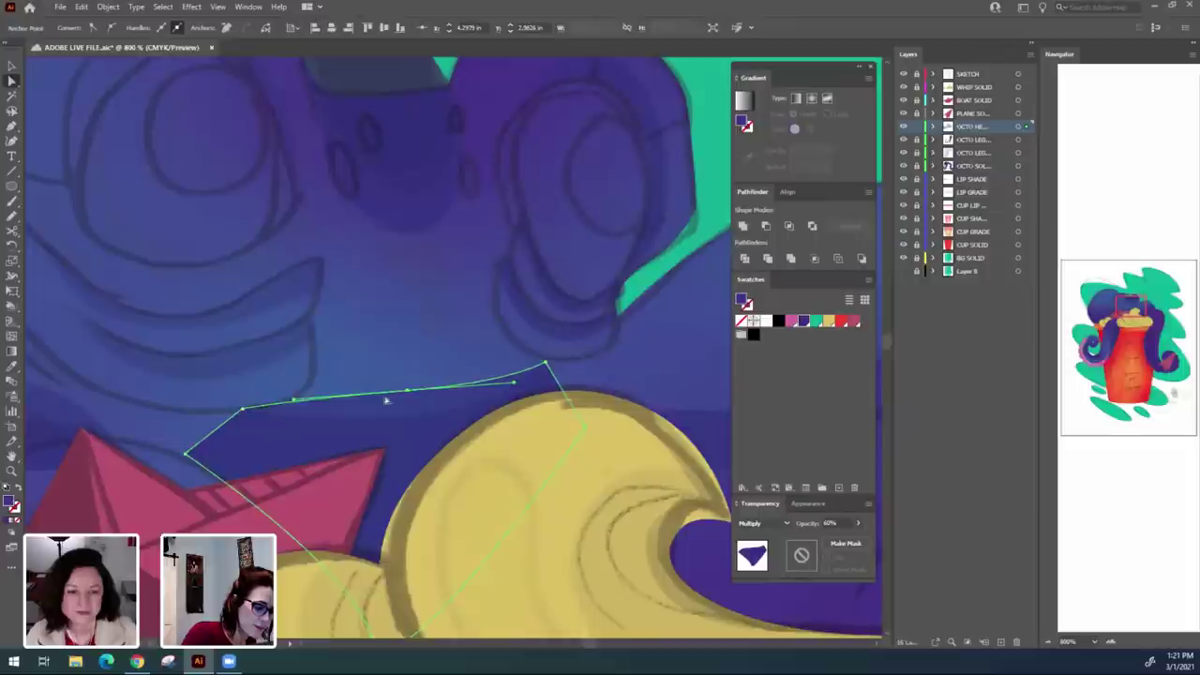
pyautogui.click(569, 617)
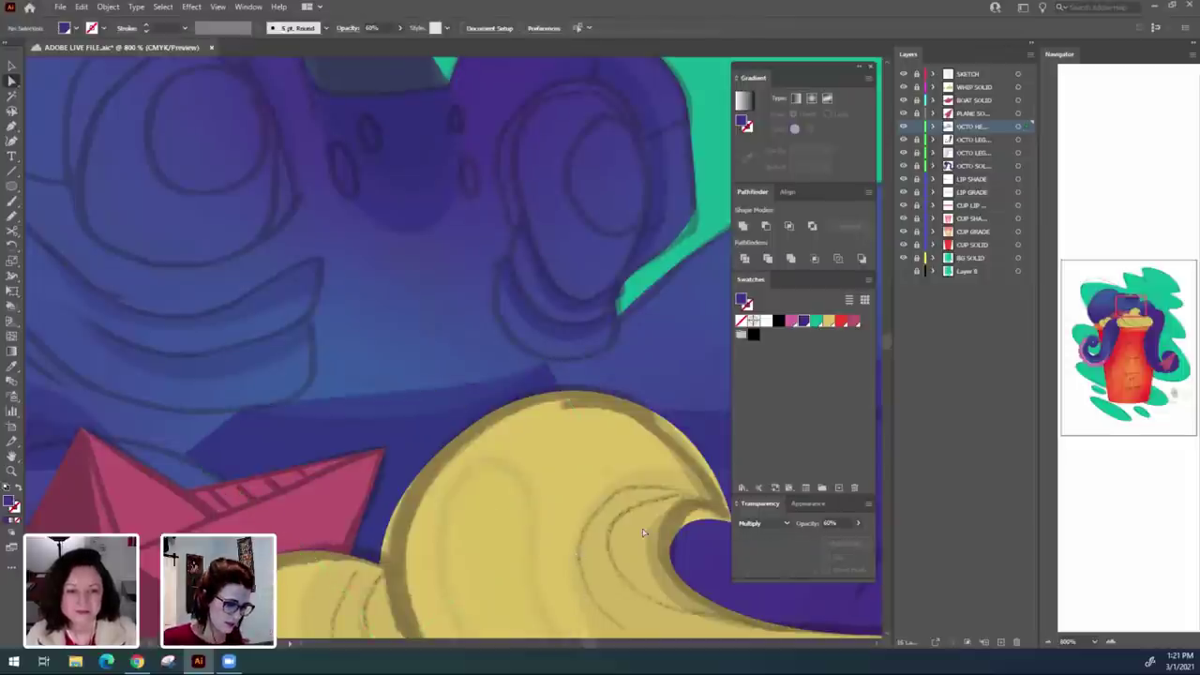
# Delete the shading shape between the paper boat and the whipped cream peak.
pyautogui.click(600, 561)
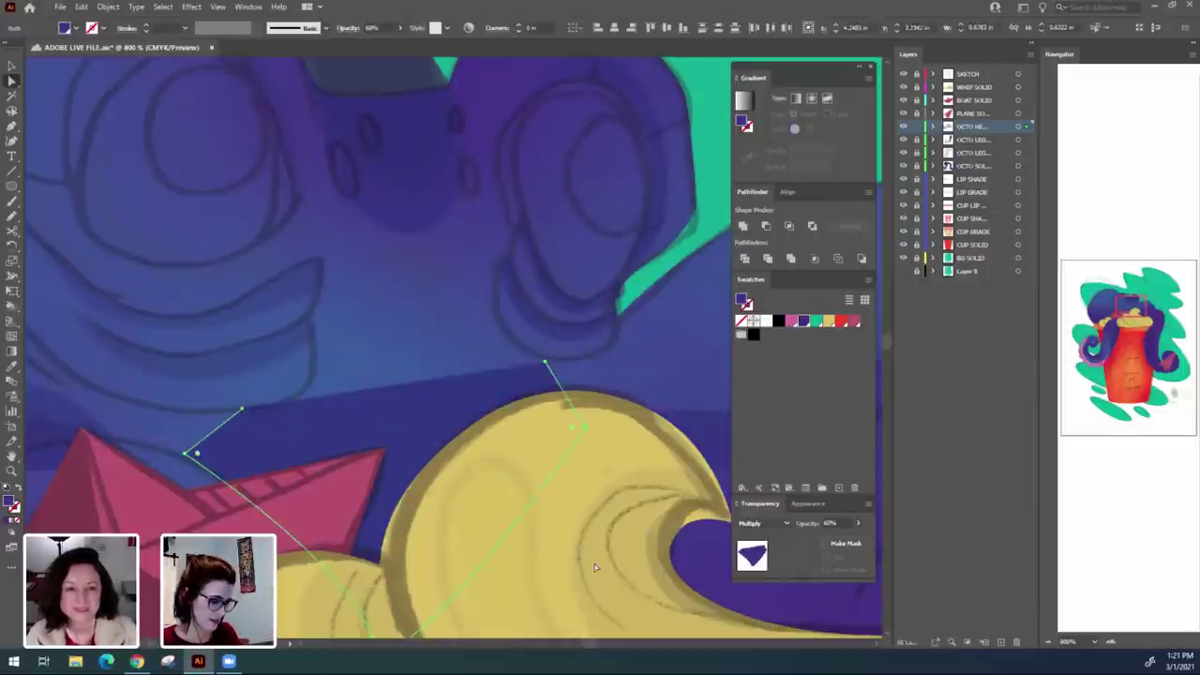
pyautogui.press('Delete')
pyautogui.moveTo(584, 493); pyautogui.dragTo(363, 507)
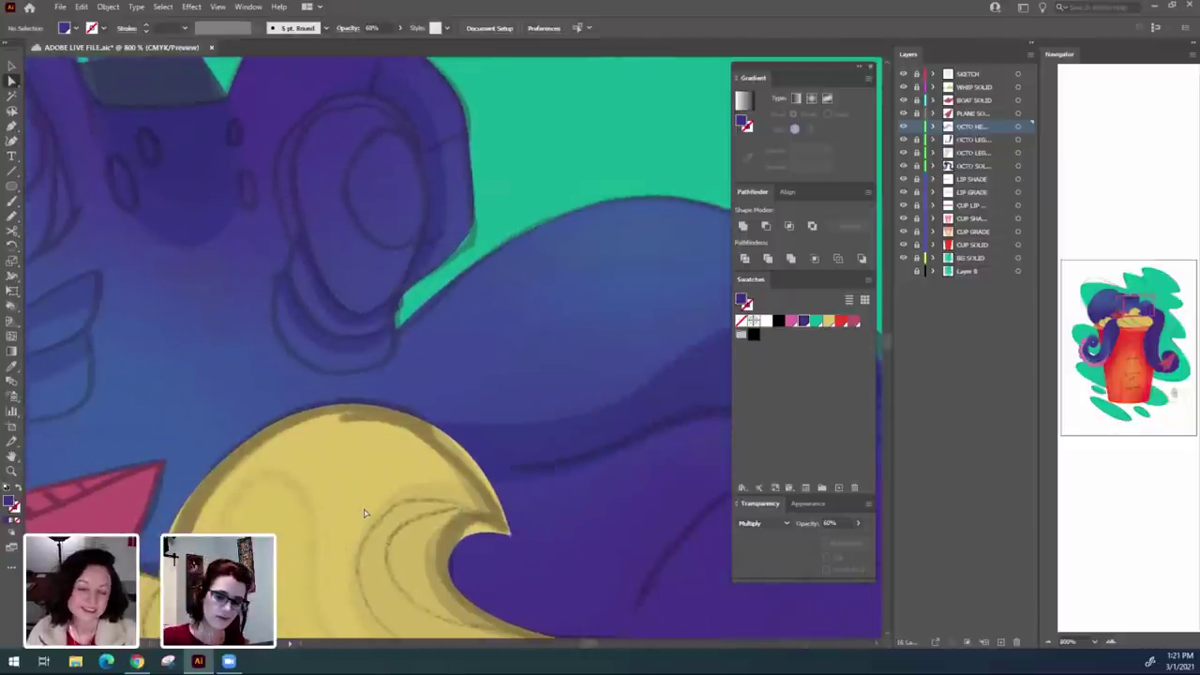
# Raise the left anchor point on the upper edge of the tentacle shading behind the whipped cream, and deselect the shape.
pyautogui.hotkey('ctrl', '-')
pyautogui.hotkey('ctrl', '-')
pyautogui.moveTo(552, 546); pyautogui.dragTo(470, 579)
pyautogui.press('v')
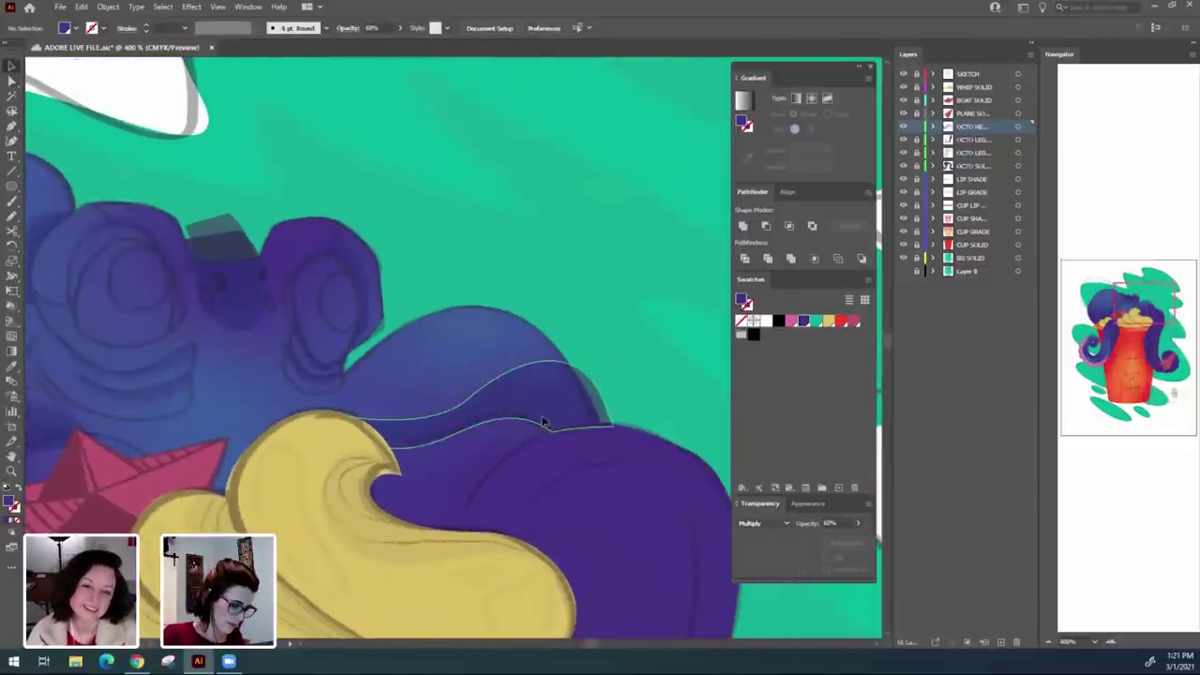
pyautogui.click(544, 423)
pyautogui.click(589, 453)
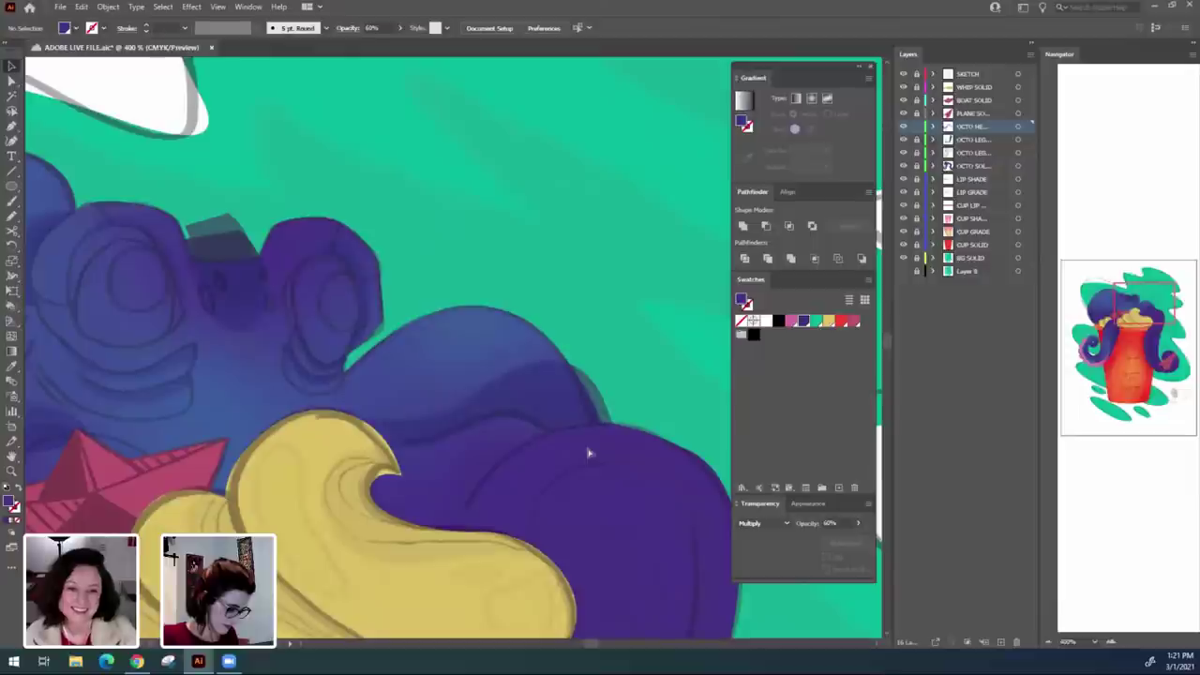
pyautogui.click(563, 441)
pyautogui.press('a')
pyautogui.moveTo(533, 396); pyautogui.dragTo(466, 379)
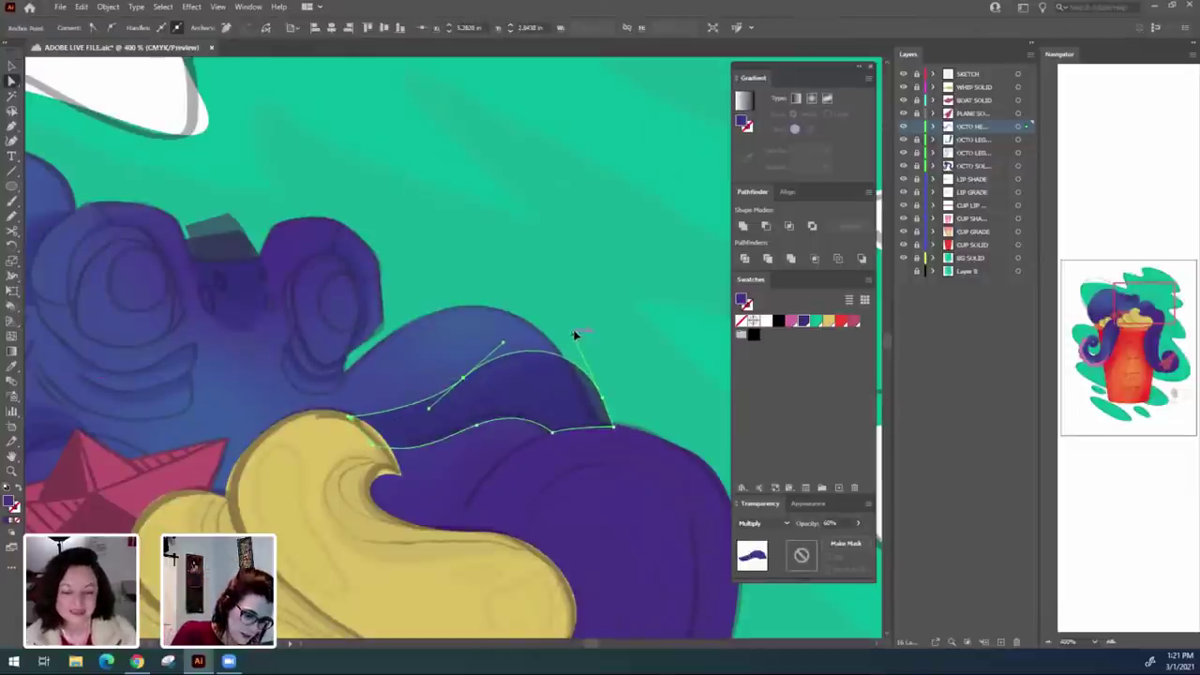
pyautogui.click(619, 347)
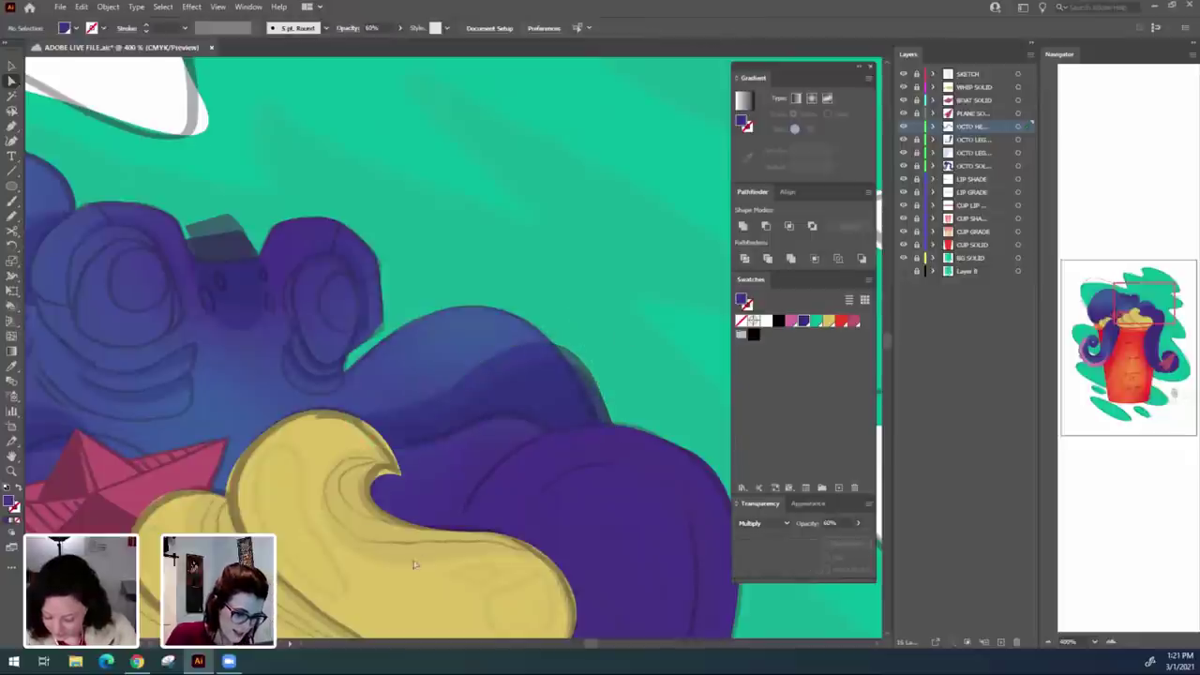
# Check the shading without the line art by hiding the SKETCH layer and showing it again.
pyautogui.moveTo(382, 583); pyautogui.dragTo(451, 547)
pyautogui.scroll(-2, 573, 428)
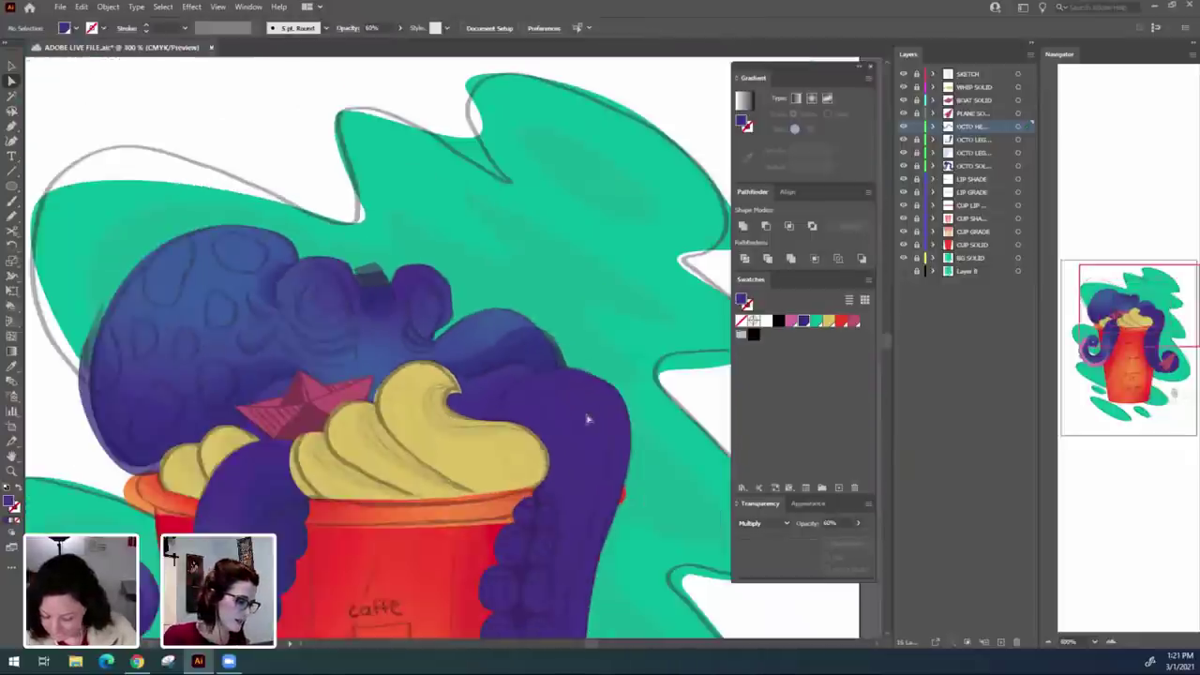
pyautogui.moveTo(390, 452); pyautogui.dragTo(485, 473)
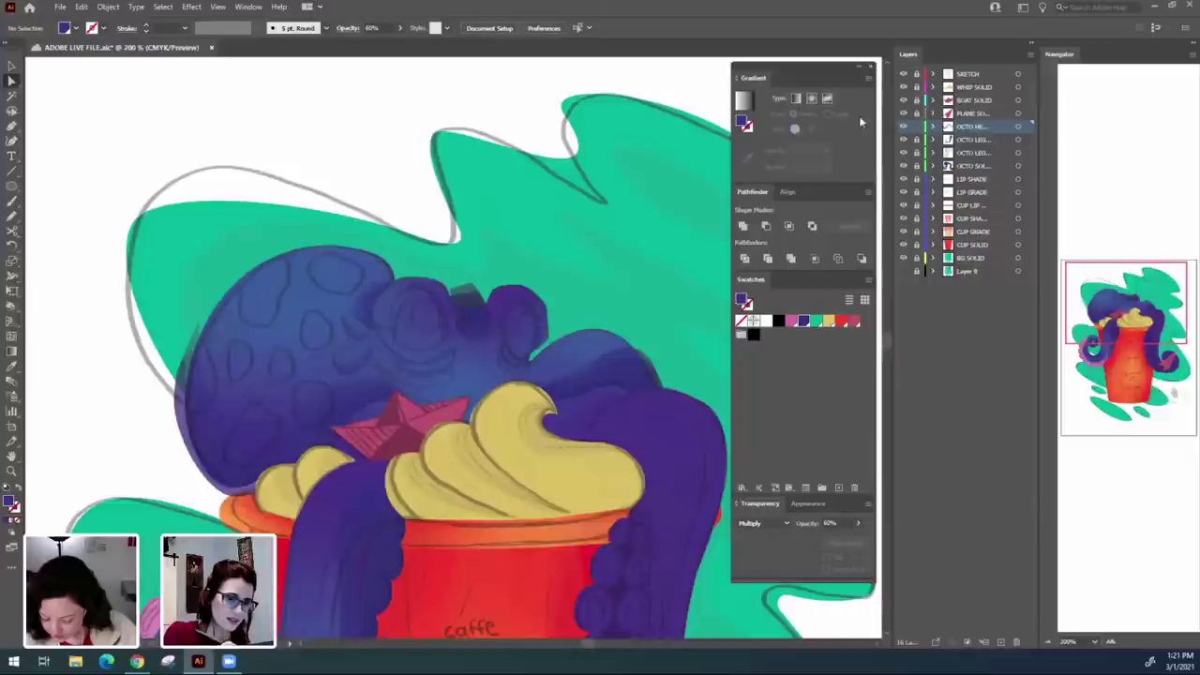
pyautogui.click(903, 74)
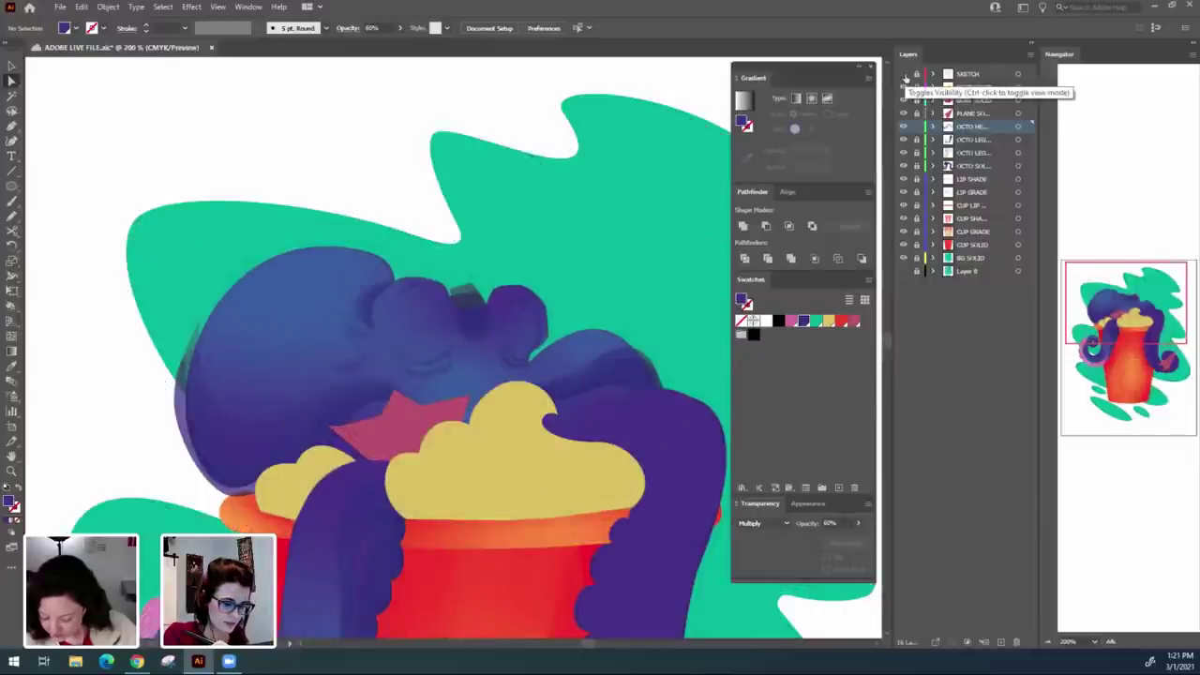
pyautogui.click(903, 75)
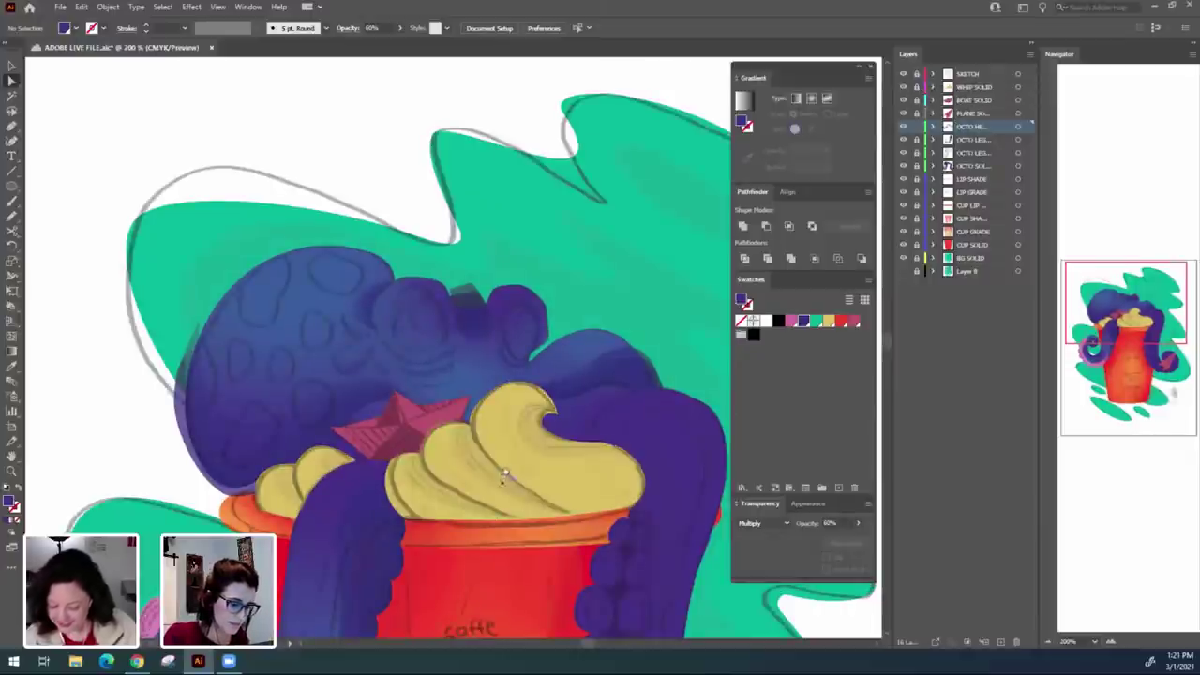
# Lower the left tip of the arc-shaped shading over the octopus's left eye slightly.
pyautogui.scroll(3, 606, 403)
pyautogui.scroll(2, 605, 404)
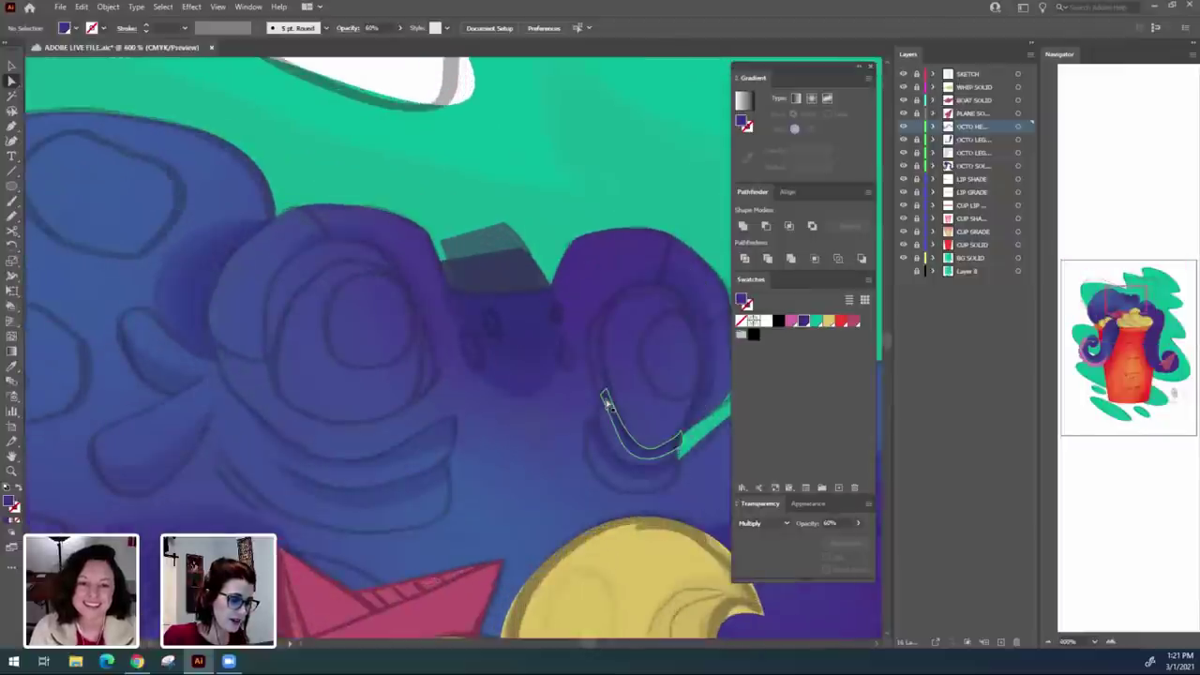
pyautogui.moveTo(564, 462); pyautogui.dragTo(485, 541)
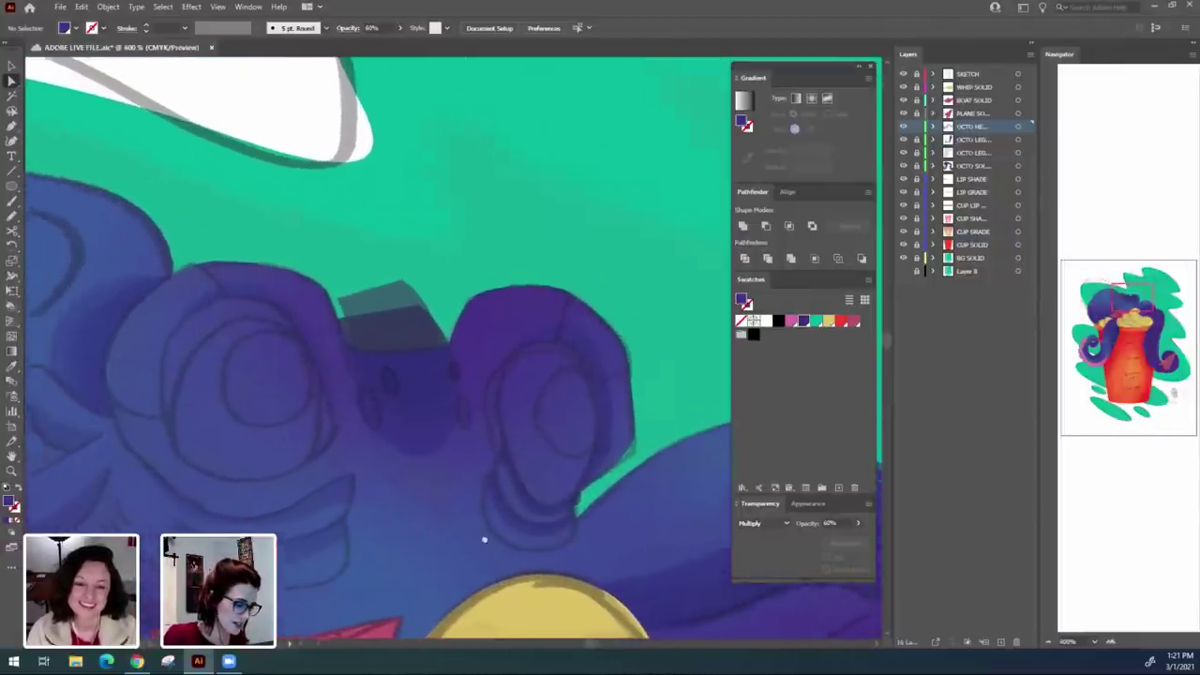
pyautogui.hscroll(-3, 450, 429)
pyautogui.click(345, 287)
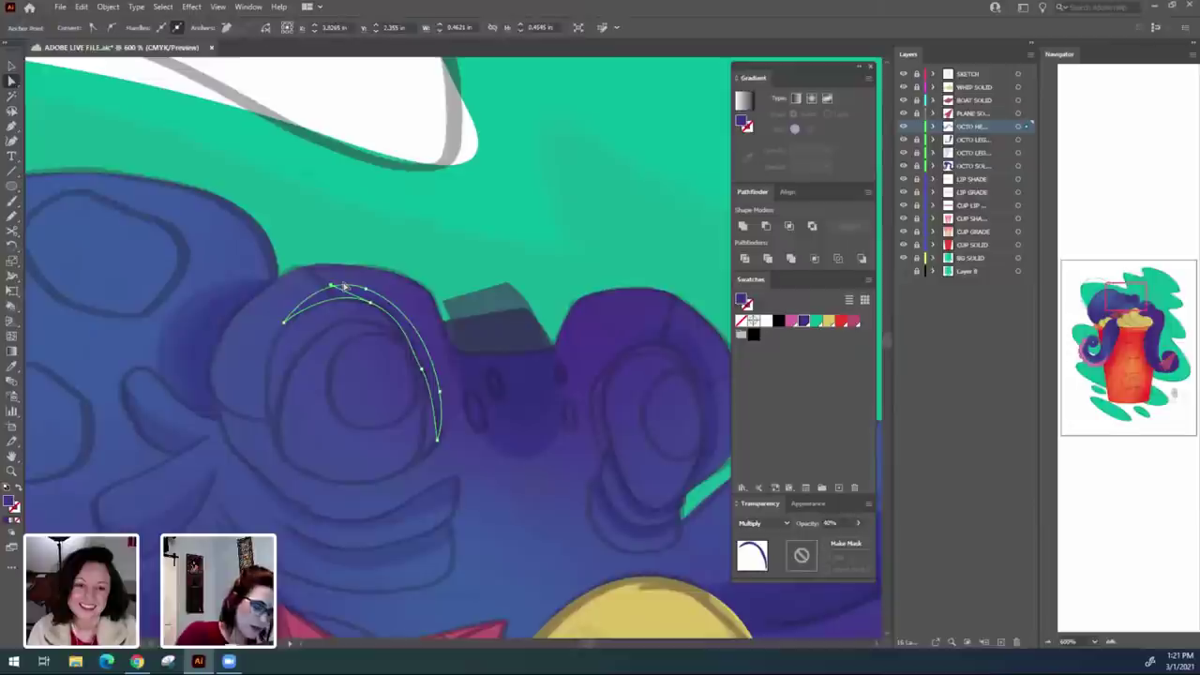
pyautogui.scroll(4, 345, 287)
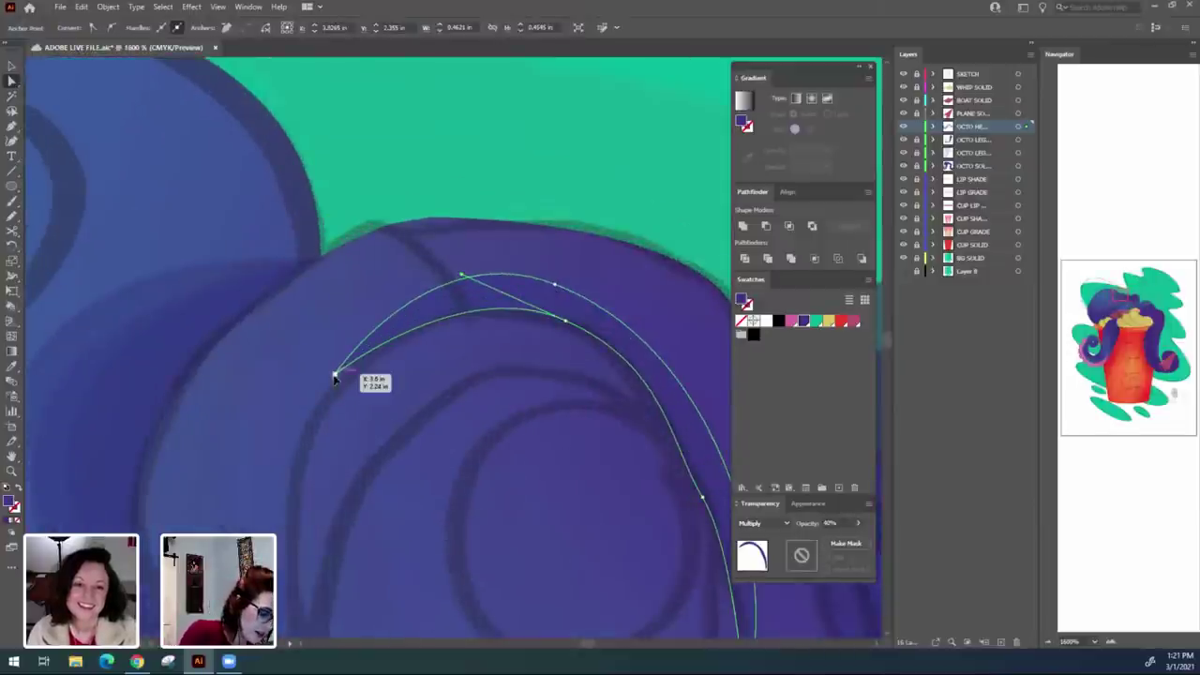
pyautogui.moveTo(336, 374); pyautogui.dragTo(336, 382)
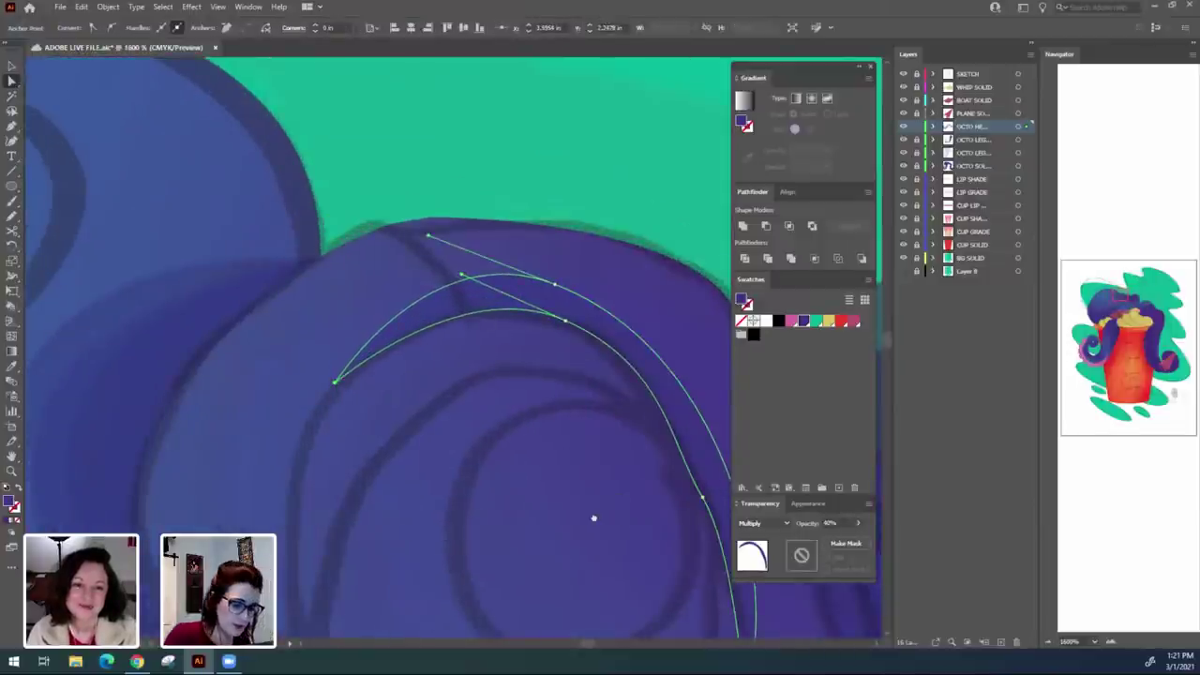
# Remove the lower anchor point from the inner edge of the left eye's arc shading, reshape the remaining curve and deselect it.
pyautogui.moveTo(593, 518); pyautogui.dragTo(404, 465)
pyautogui.click(512, 443)
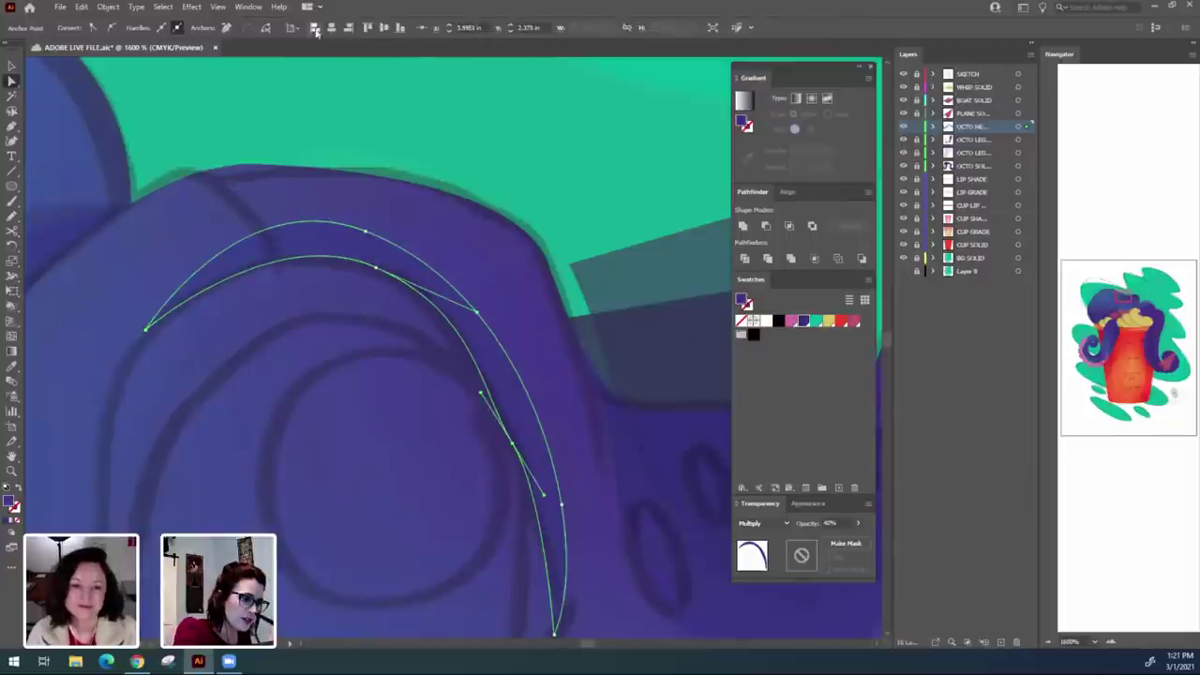
pyautogui.click(226, 28)
pyautogui.scroll(-3, 606, 515)
pyautogui.hscroll(2, 606, 515)
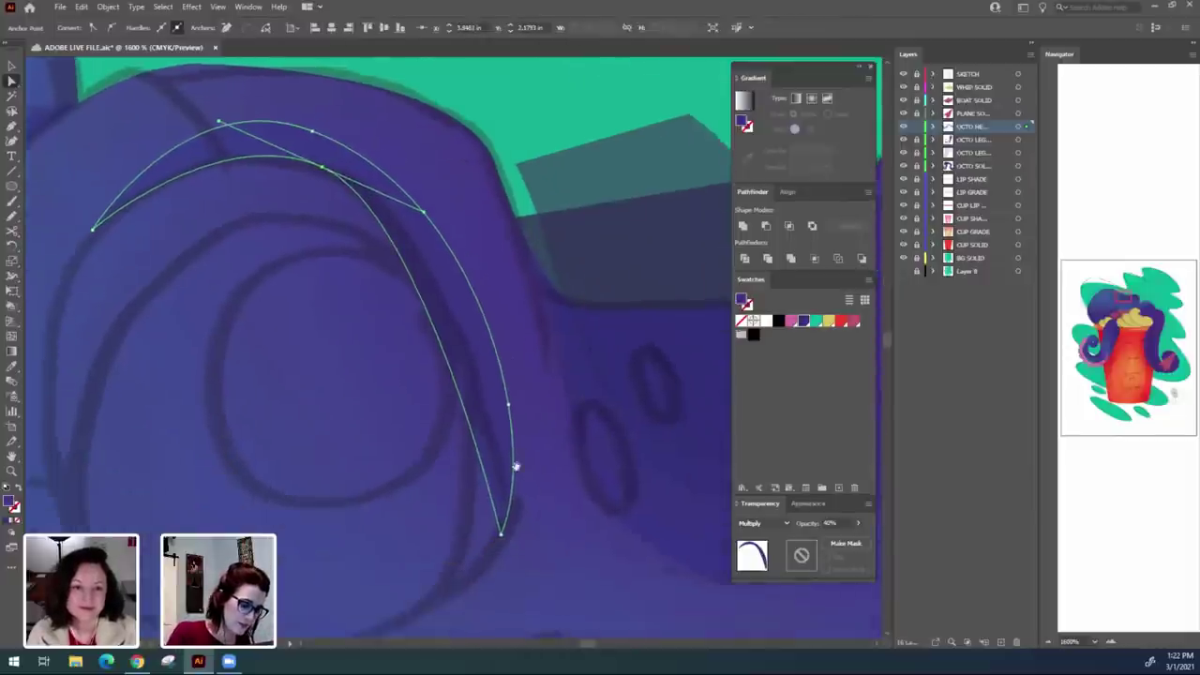
pyautogui.click(489, 510)
pyautogui.moveTo(414, 196); pyautogui.dragTo(490, 244)
pyautogui.click(428, 561)
# Fine-tune the top of the inner curve on the left eye's arc shading, and deselect it.
pyautogui.moveTo(514, 565); pyautogui.dragTo(496, 539)
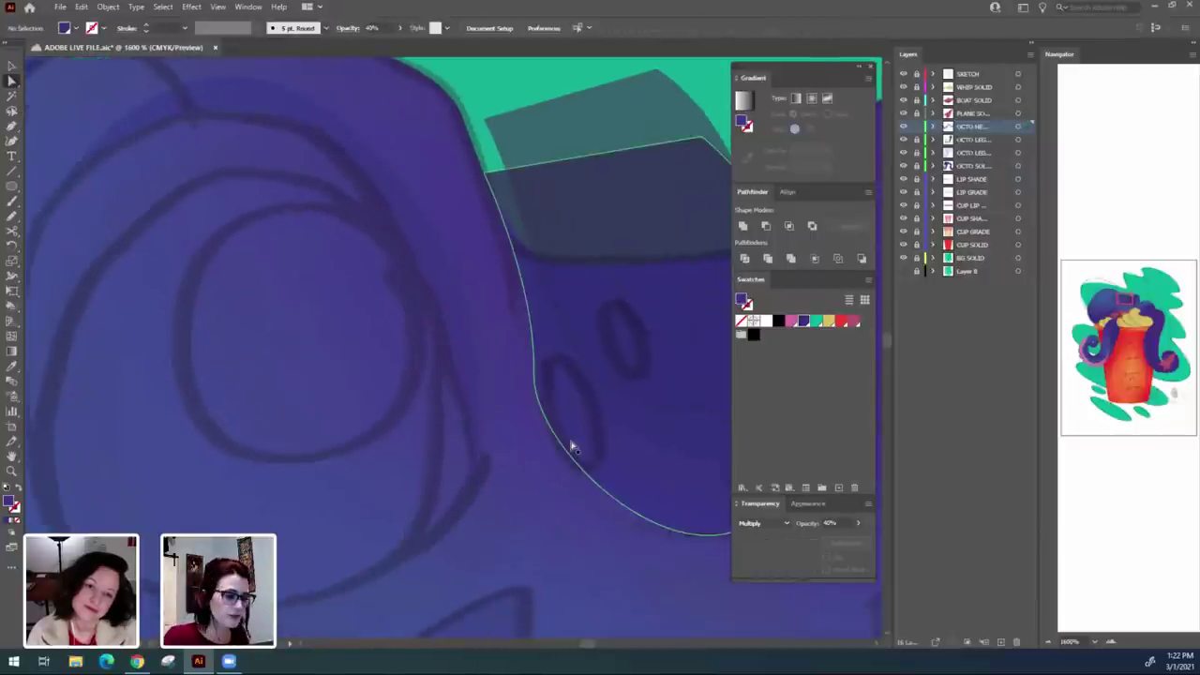
pyautogui.scroll(-4, 572, 448)
pyautogui.scroll(2, 410, 348)
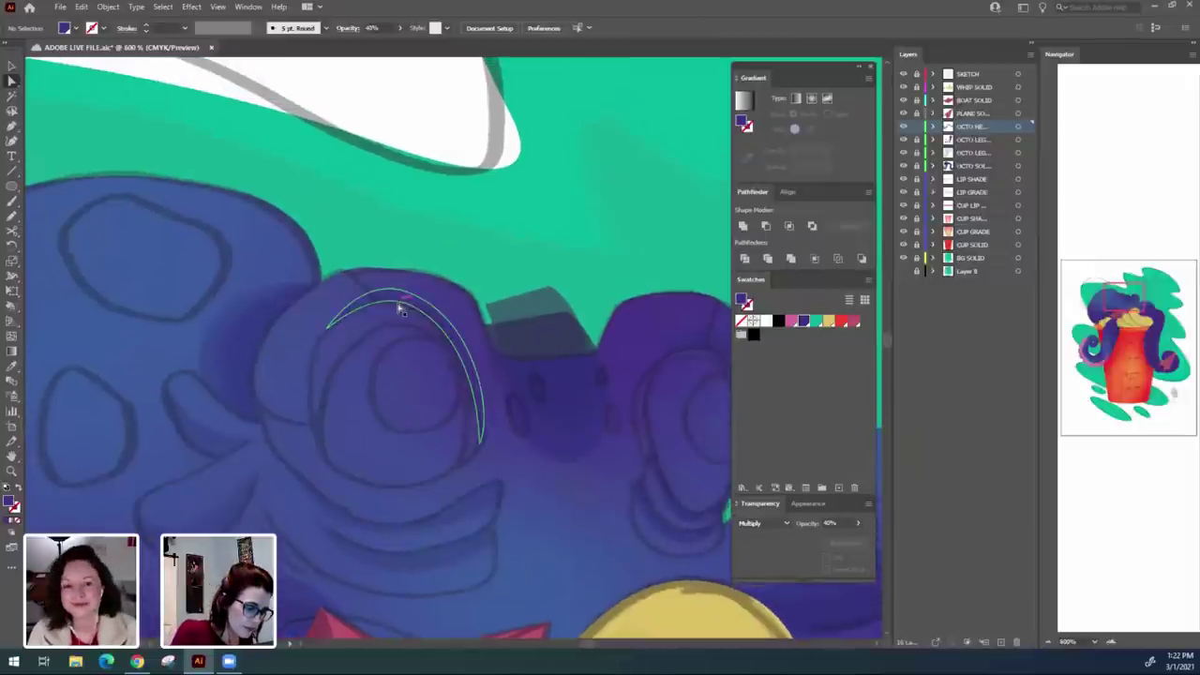
pyautogui.moveTo(400, 309); pyautogui.dragTo(420, 315)
pyautogui.click(581, 217)
# Remove the upper-right anchor point from the inner edge of the right eye's arc shading and convert the one below to smooth.
pyautogui.moveTo(503, 552); pyautogui.dragTo(301, 549)
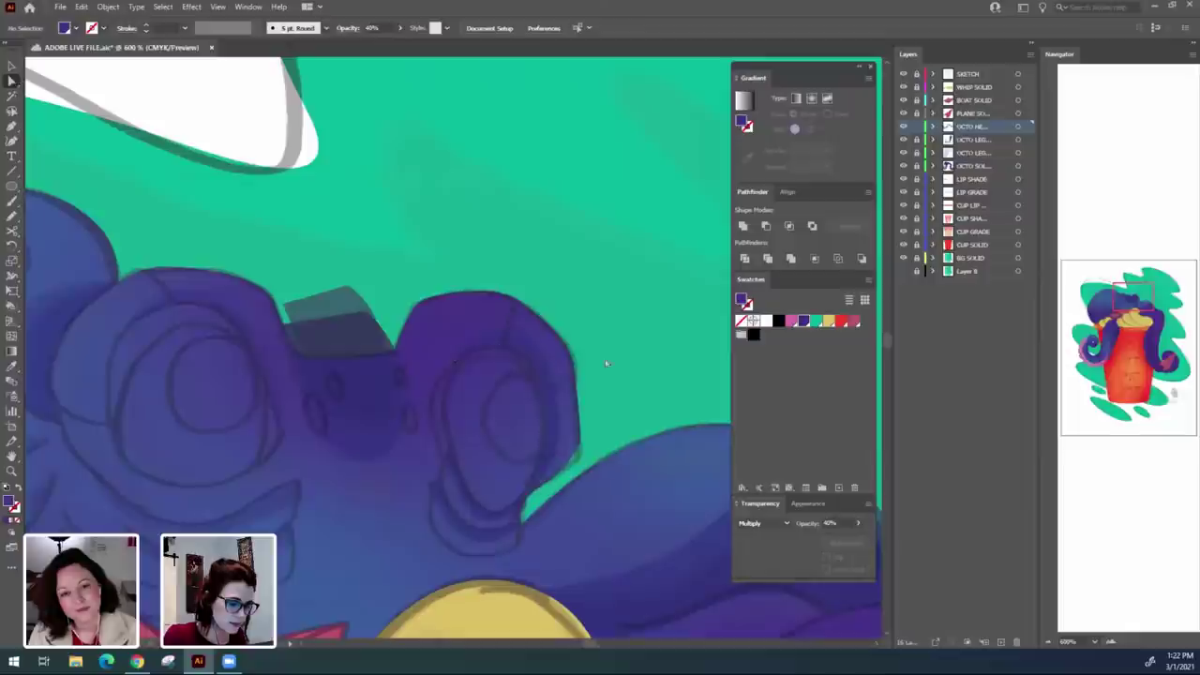
pyautogui.click(548, 383)
pyautogui.hotkey('ctrl', '=')
pyautogui.hotkey('ctrl', '=')
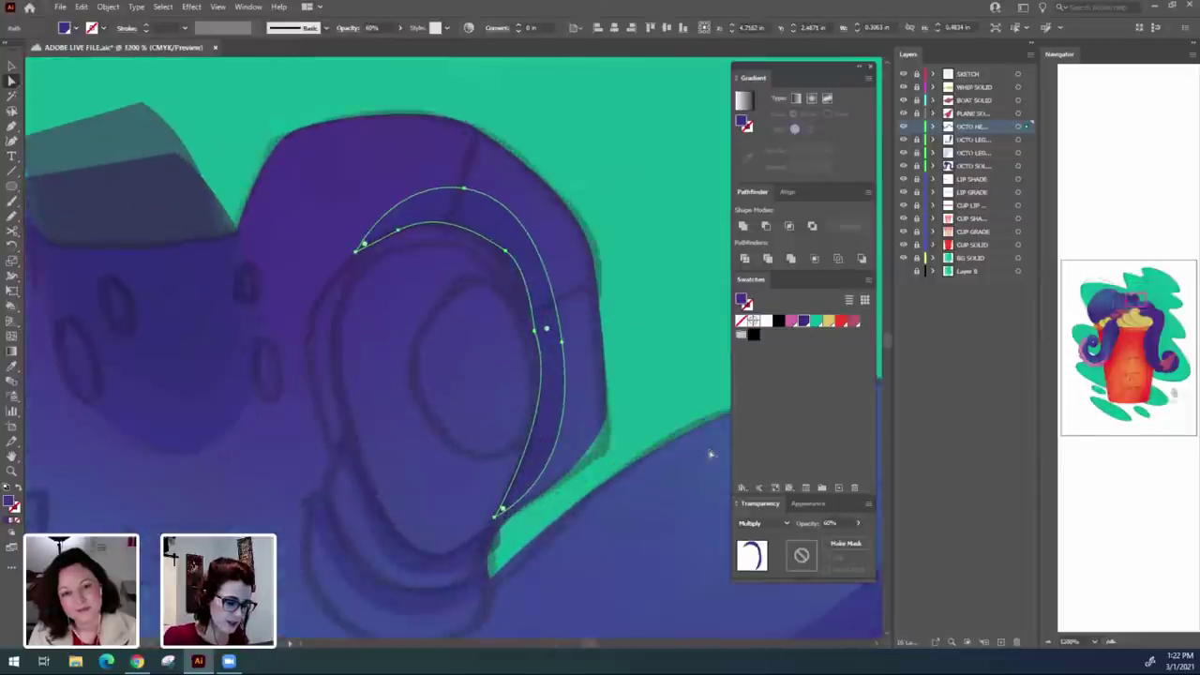
pyautogui.moveTo(605, 372); pyautogui.dragTo(557, 391)
pyautogui.click(462, 267)
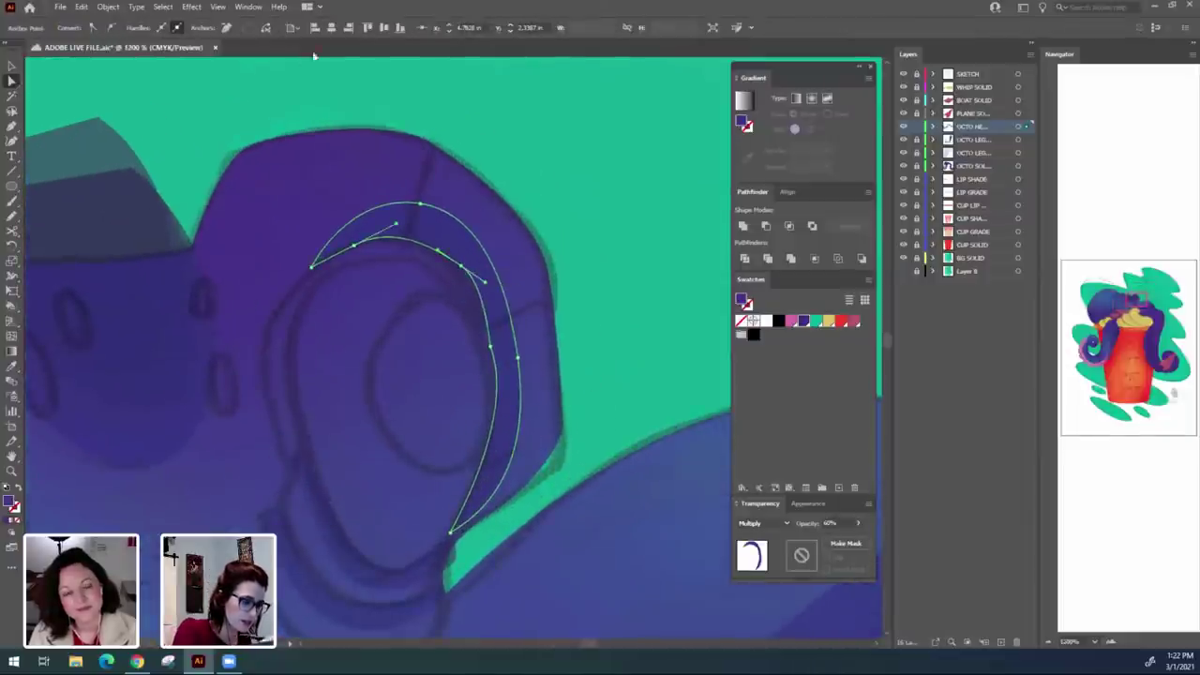
pyautogui.click(226, 27)
pyautogui.click(486, 344)
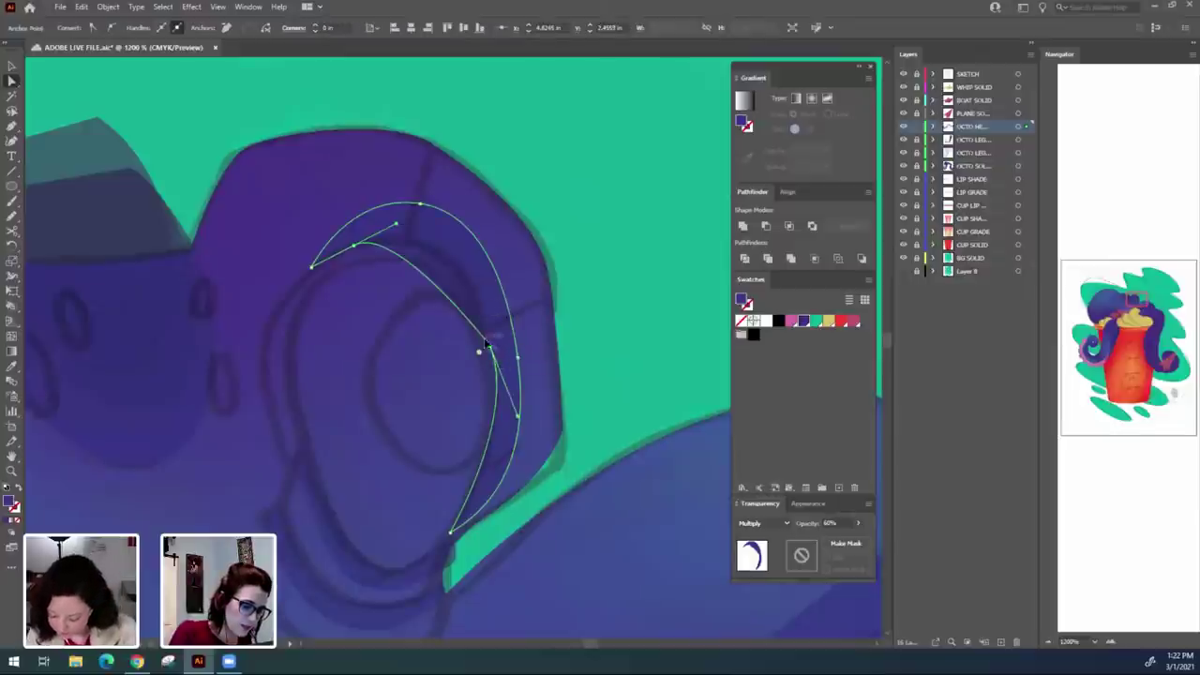
pyautogui.click(113, 28)
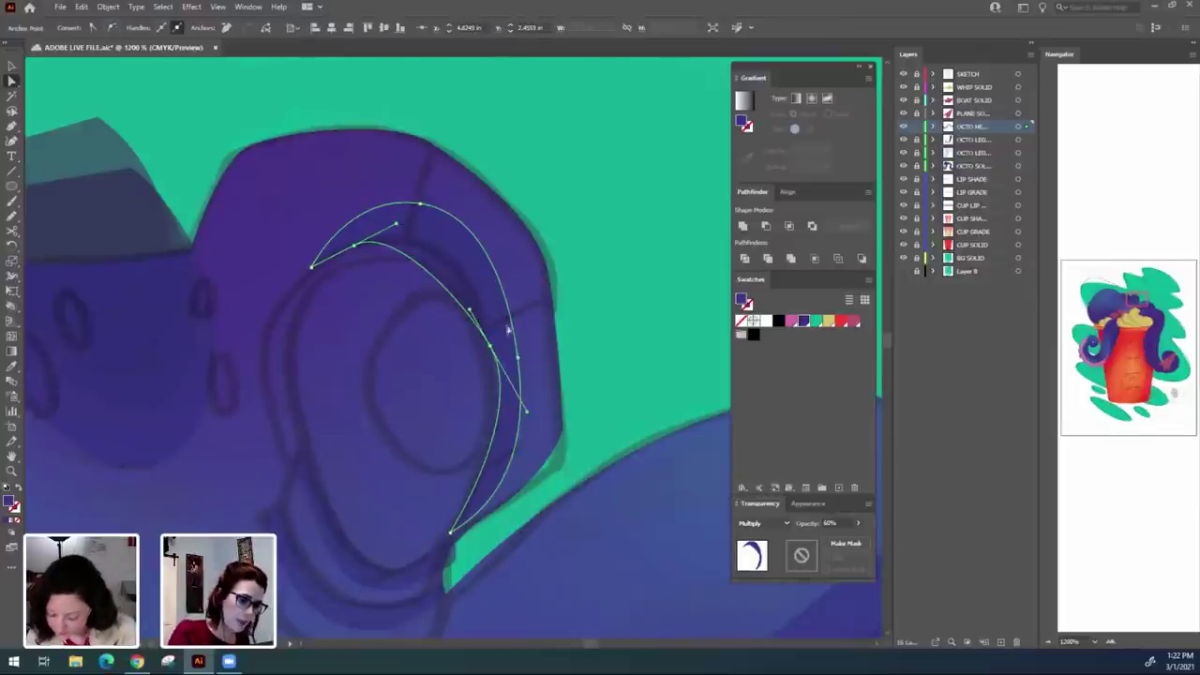
# Adjust the smooth point and curve handles on the inner edge of the right eye's shading to follow the sketched eye rim.
pyautogui.moveTo(474, 311); pyautogui.dragTo(463, 250)
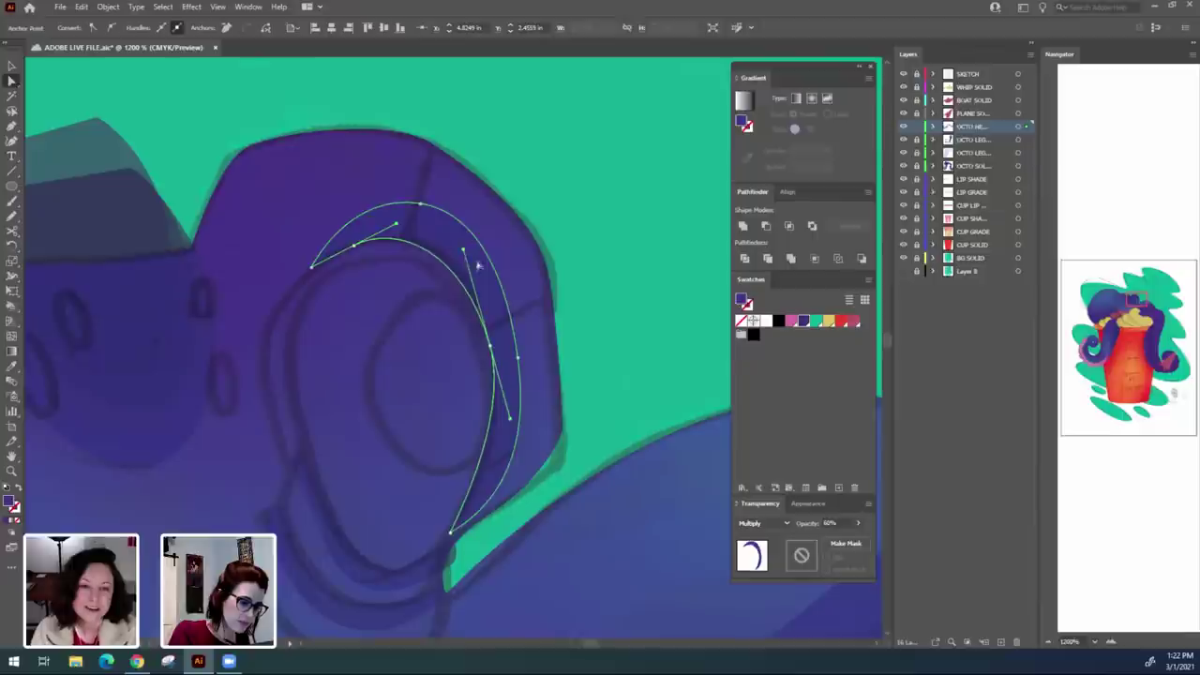
pyautogui.moveTo(491, 347); pyautogui.dragTo(493, 350)
pyautogui.click(563, 294)
pyautogui.click(354, 246)
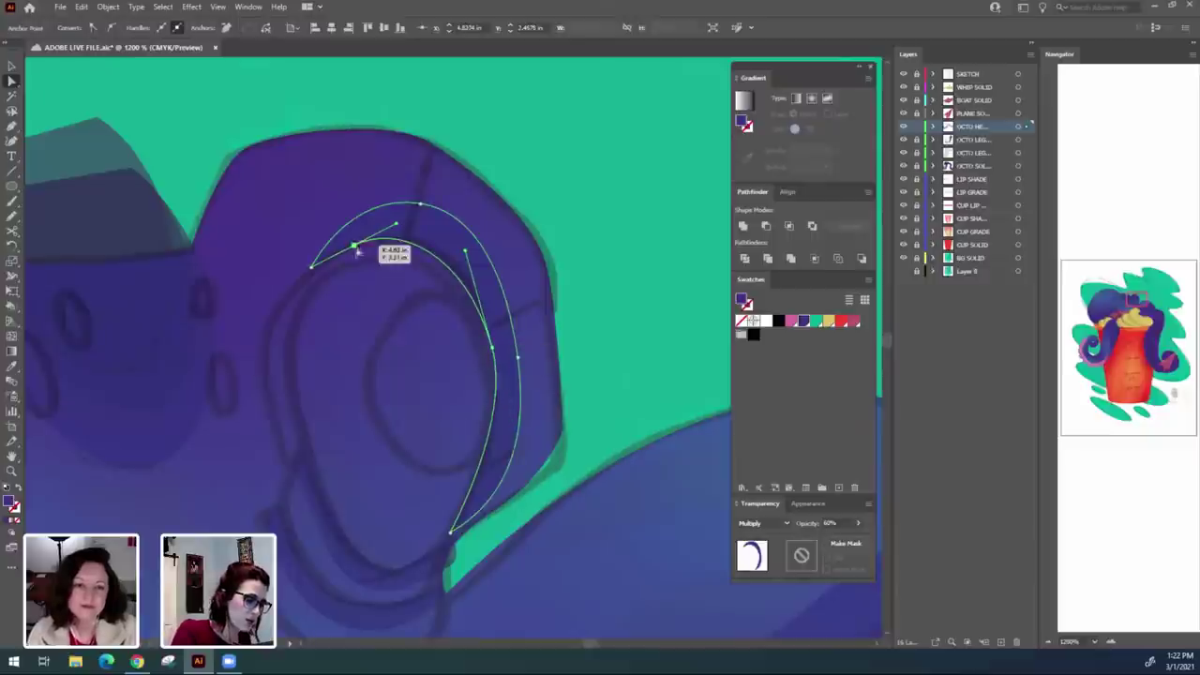
pyautogui.moveTo(396, 224); pyautogui.dragTo(402, 226)
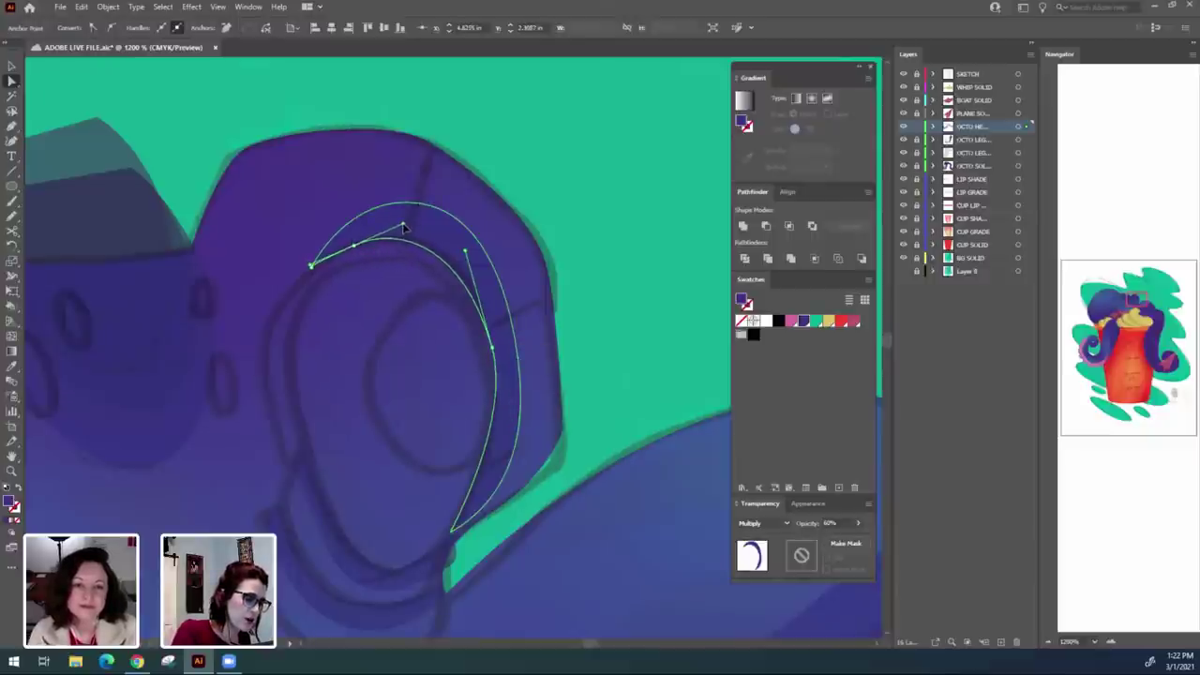
pyautogui.click(609, 205)
# Examine the shading on the octopus head, eyes and tentacles up close and against the whole cup illustration.
pyautogui.scroll(-2, 562, 433)
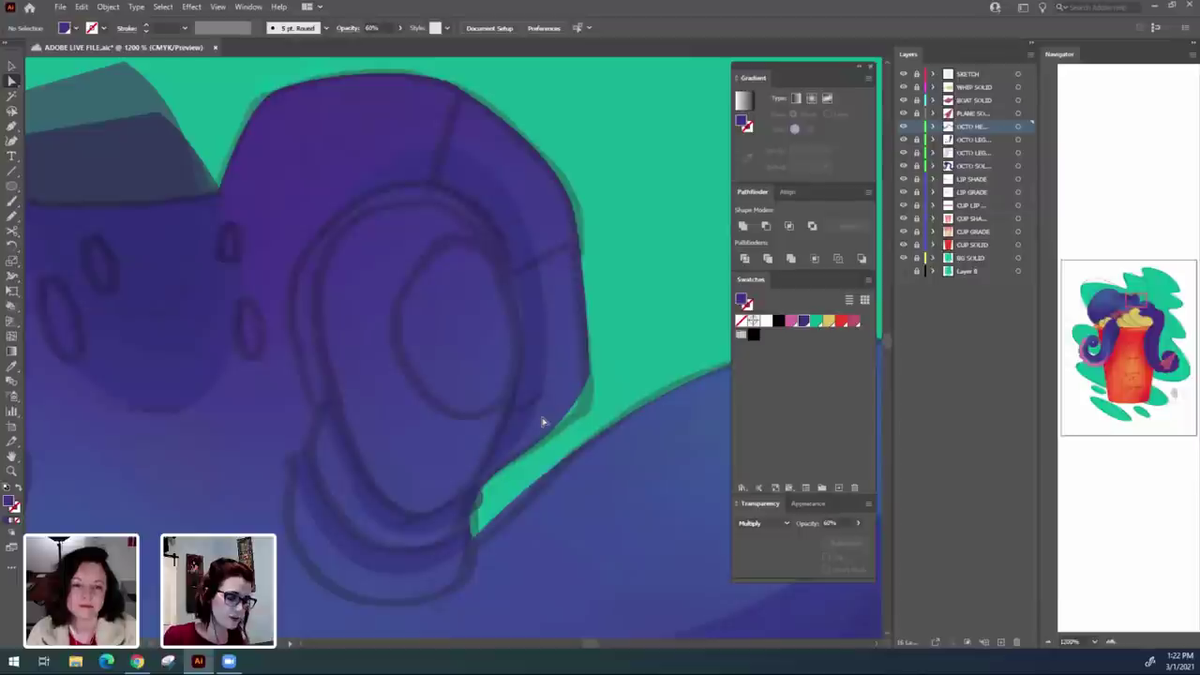
pyautogui.scroll(-3, 559, 410)
pyautogui.moveTo(352, 566); pyautogui.dragTo(528, 444)
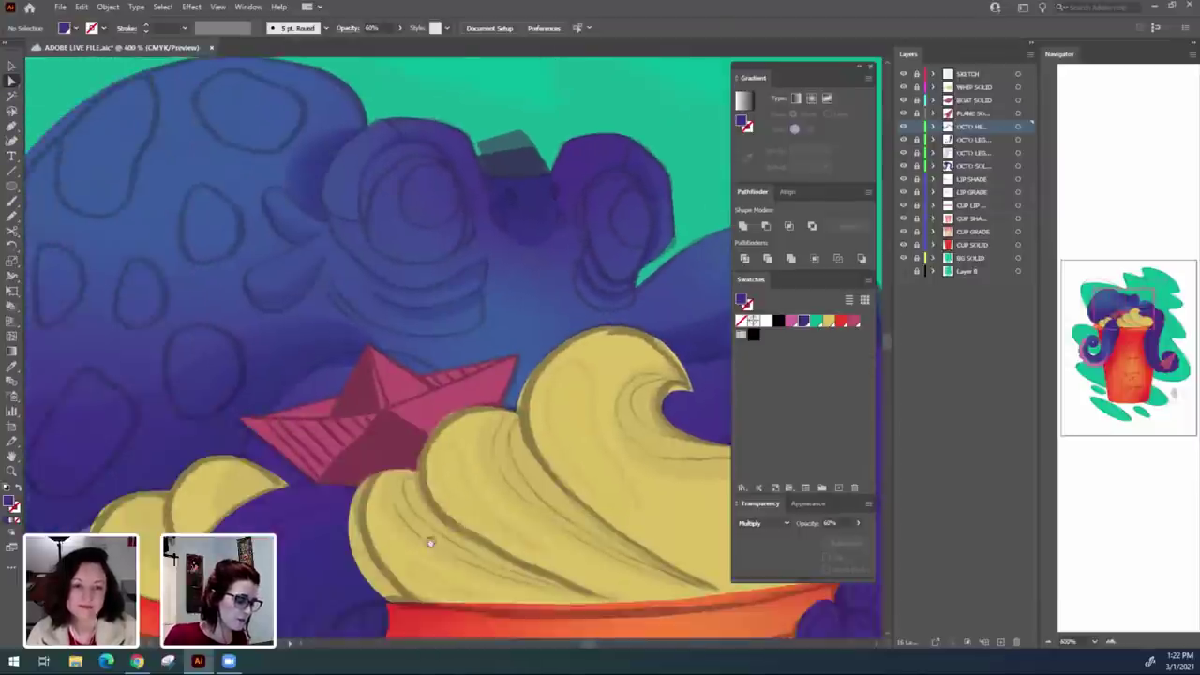
pyautogui.moveTo(473, 503); pyautogui.dragTo(701, 431)
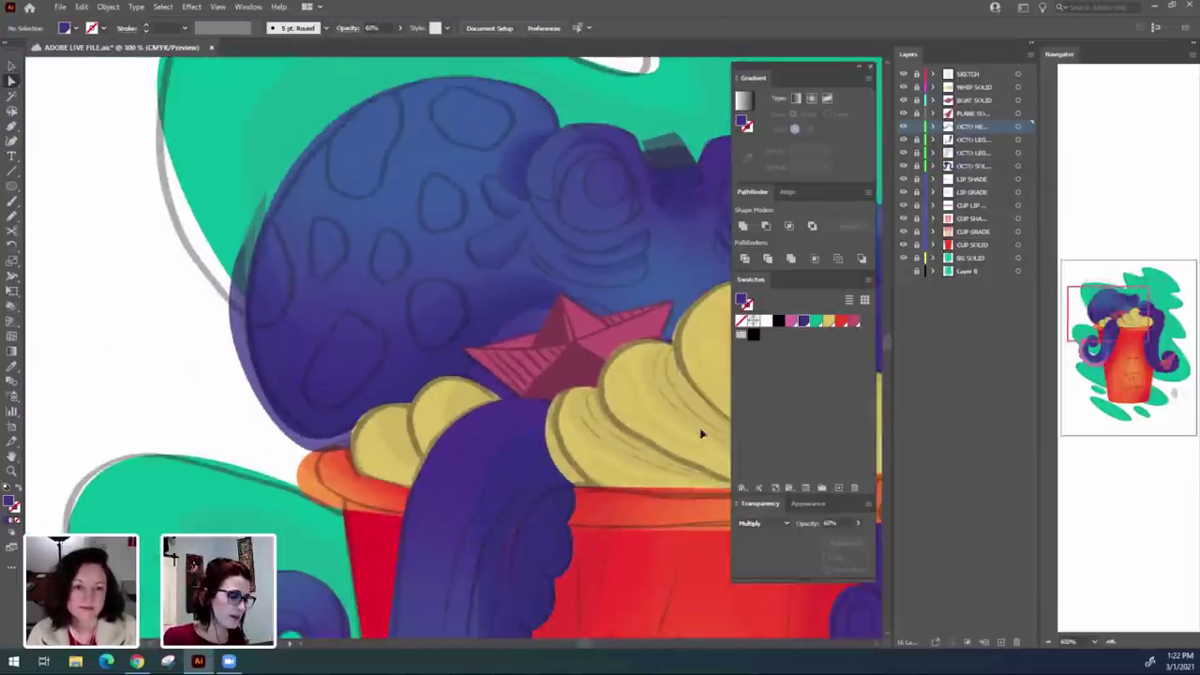
pyautogui.moveTo(702, 422); pyautogui.dragTo(522, 548)
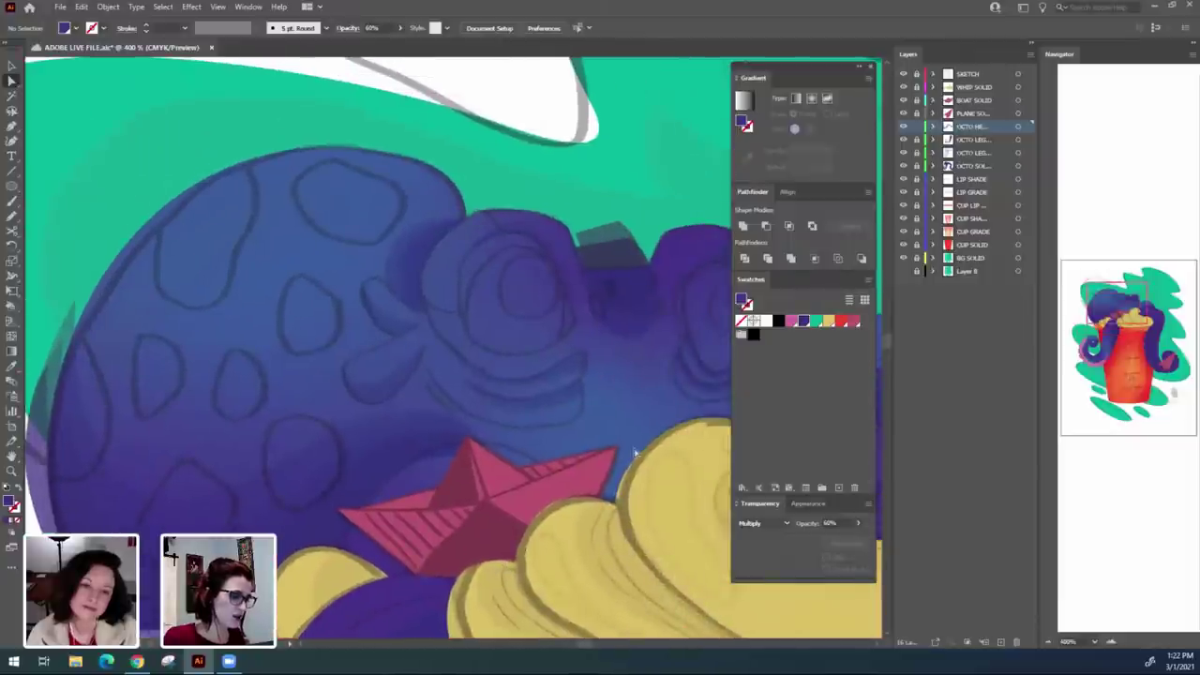
pyautogui.hotkey('ctrl', '-')
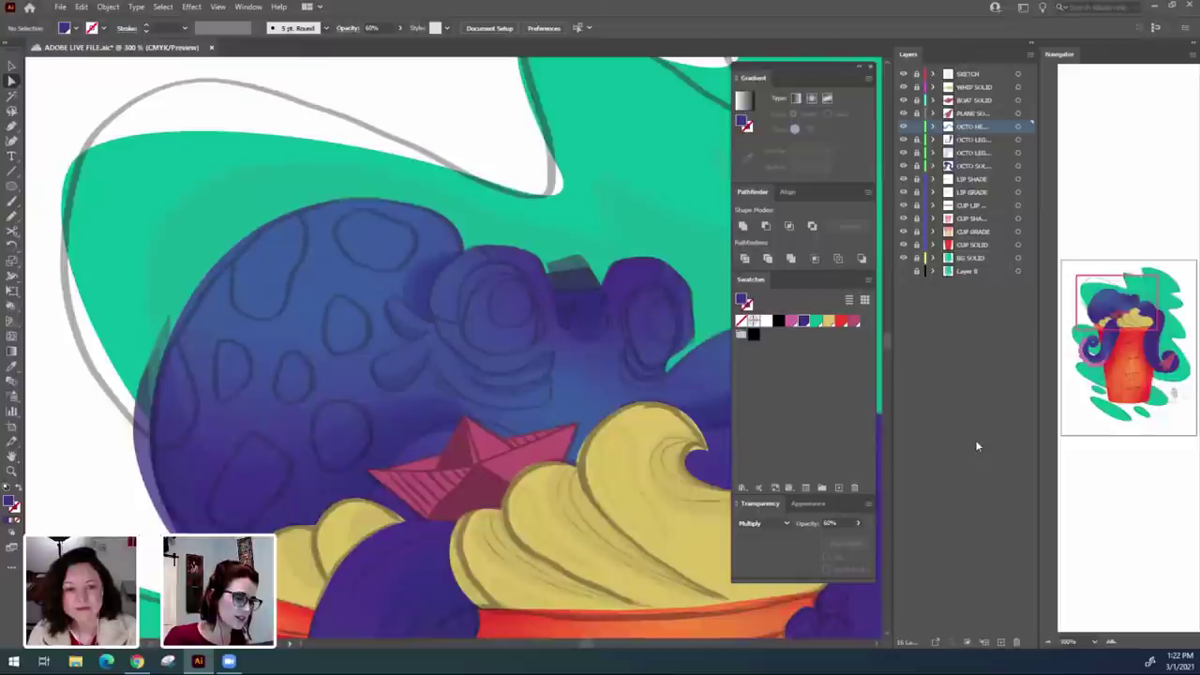
pyautogui.hotkey('ctrl', '-')
pyautogui.hotkey('ctrl', '-')
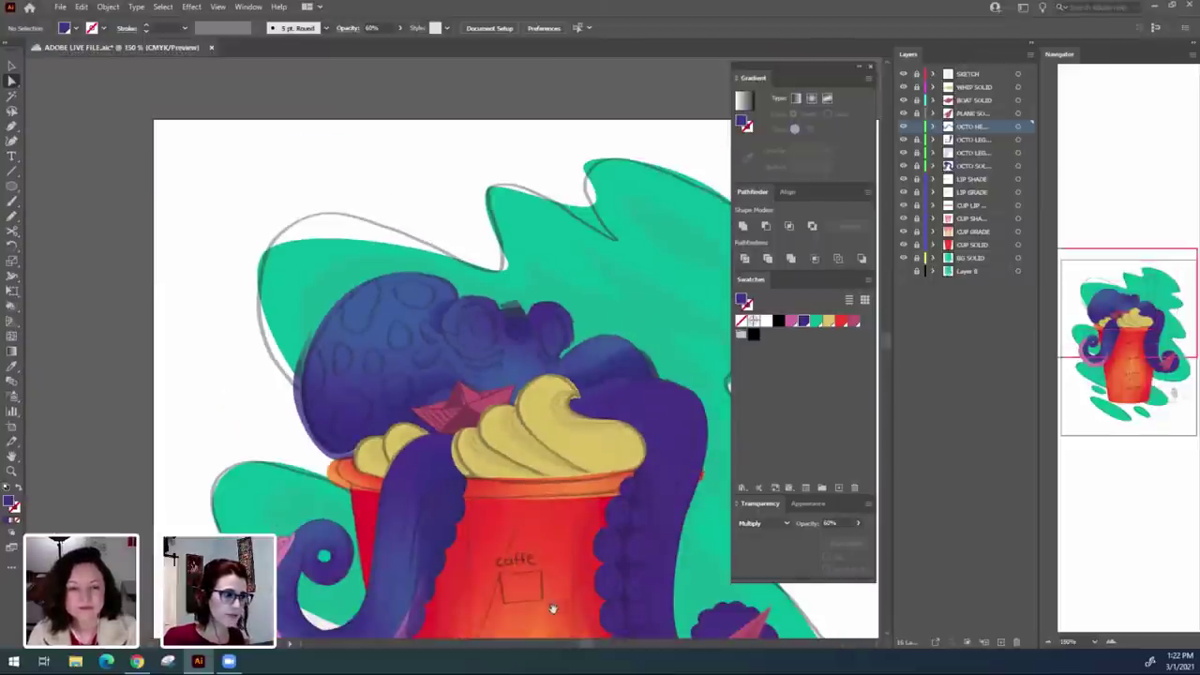
pyautogui.scroll(-3, 525, 457)
pyautogui.scroll(-1, 553, 410)
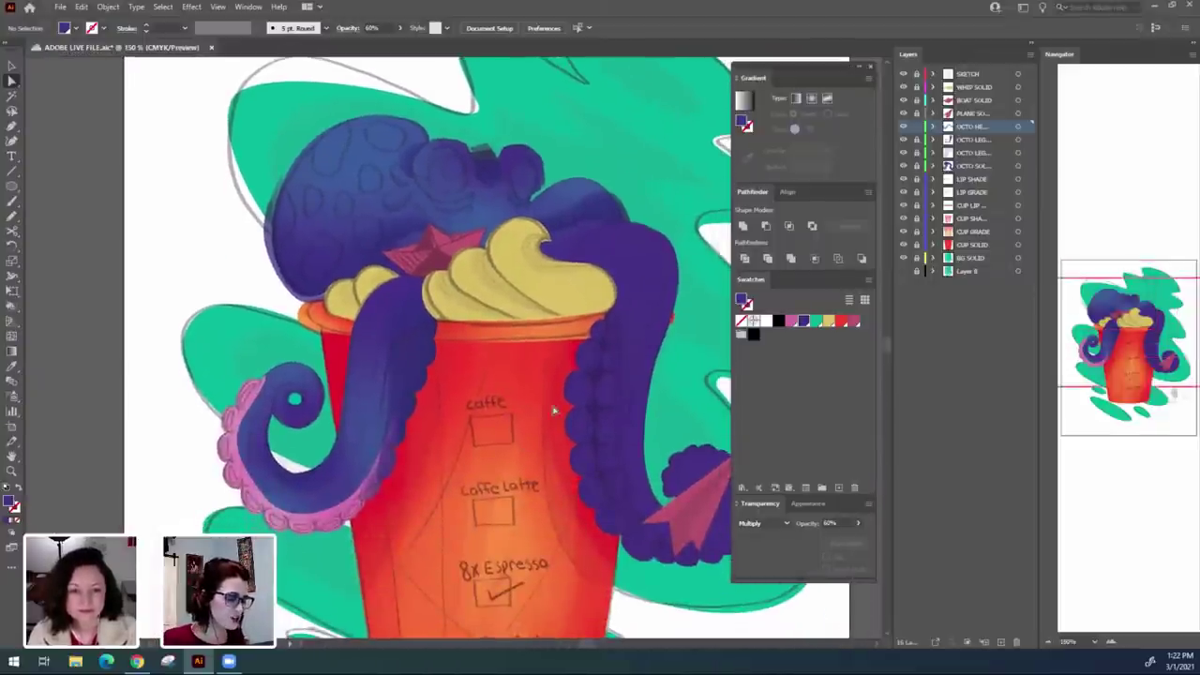
pyautogui.hotkey('ctrl', '+')
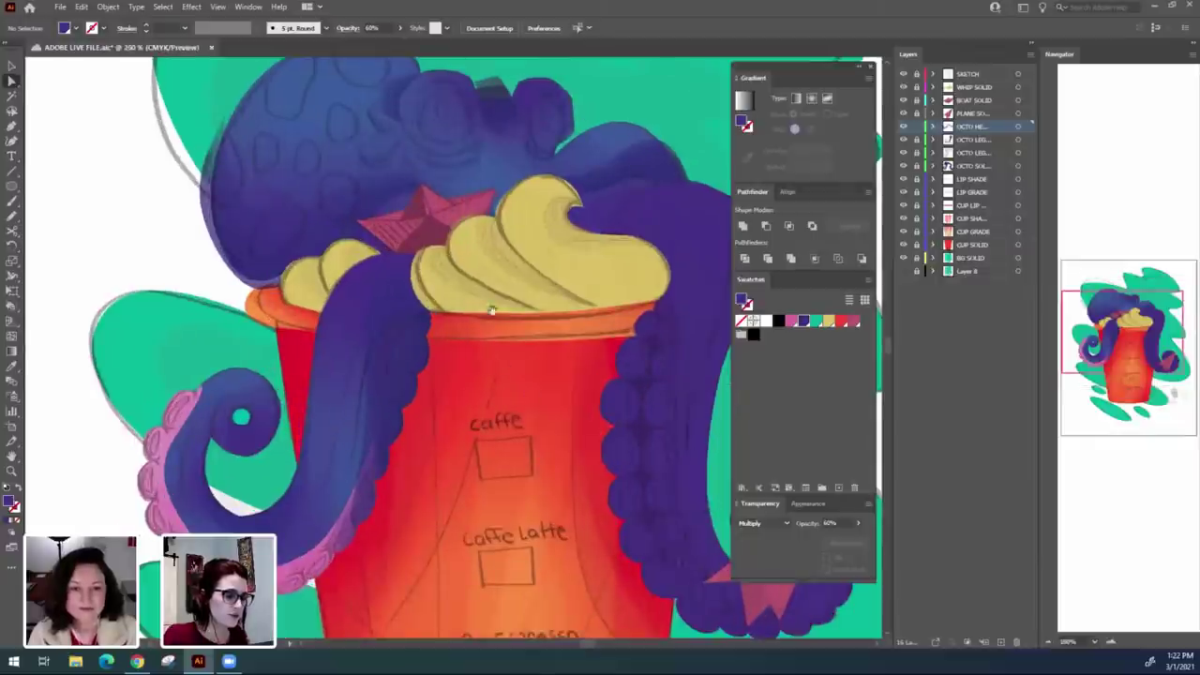
pyautogui.moveTo(493, 310); pyautogui.dragTo(539, 555)
pyautogui.hotkey('ctrl', '+')
pyautogui.hotkey('ctrl', '+')
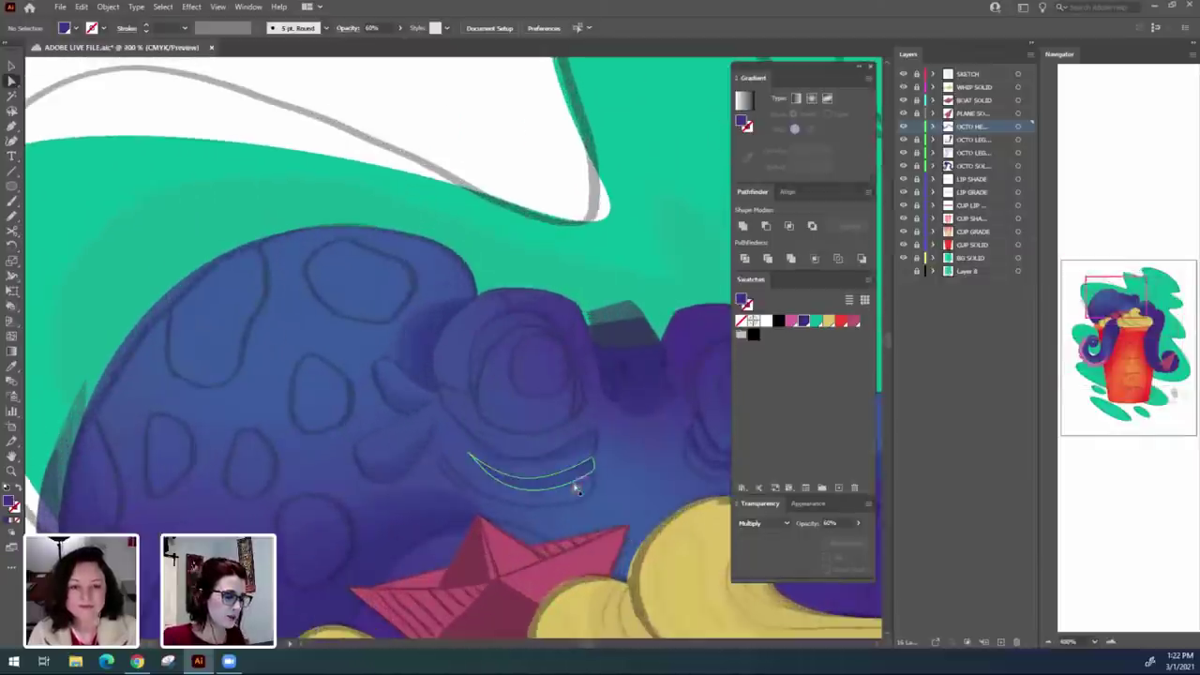
pyautogui.moveTo(562, 594); pyautogui.dragTo(663, 441)
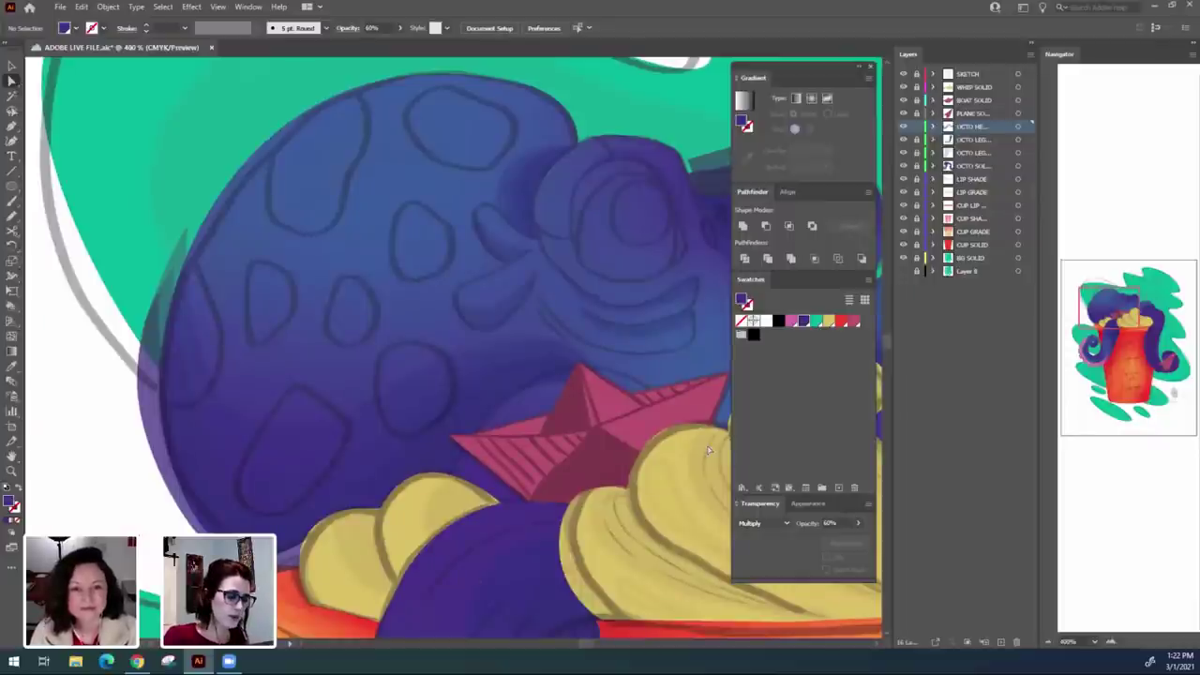
# Examine the shading around the octopus's eyes, between them and on the rear tentacle up close against the sketch lines.
pyautogui.scroll(-1, 709, 451)
pyautogui.moveTo(654, 429); pyautogui.dragTo(591, 532)
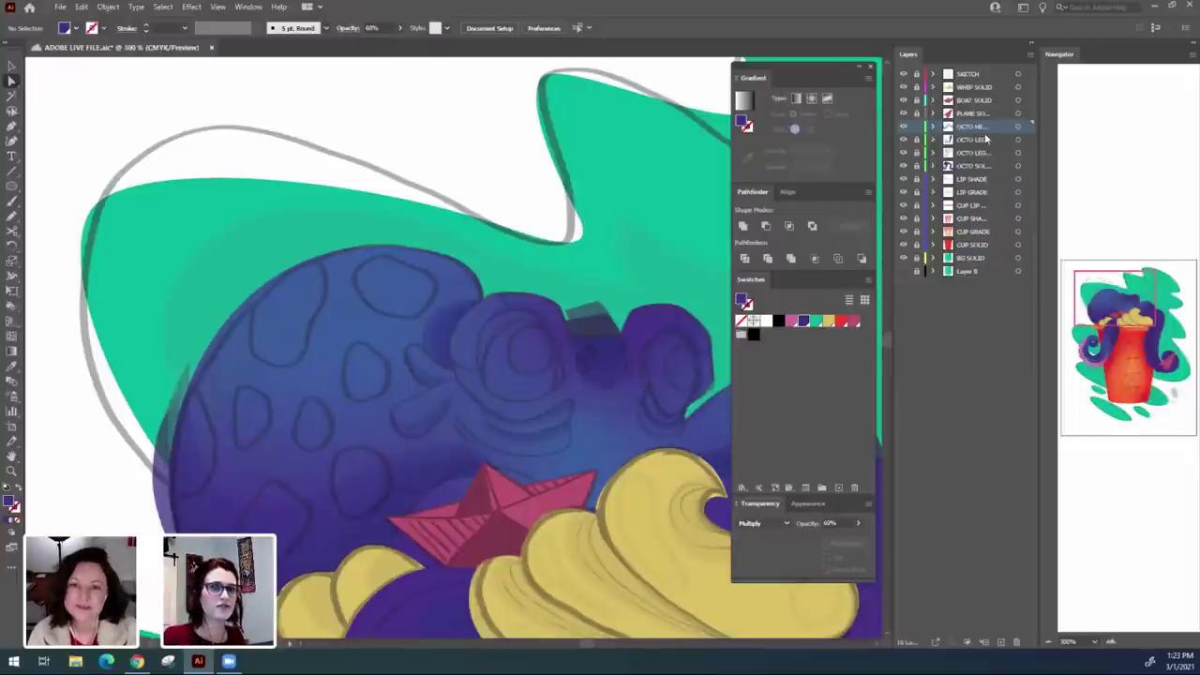
pyautogui.scroll(-2, 553, 450)
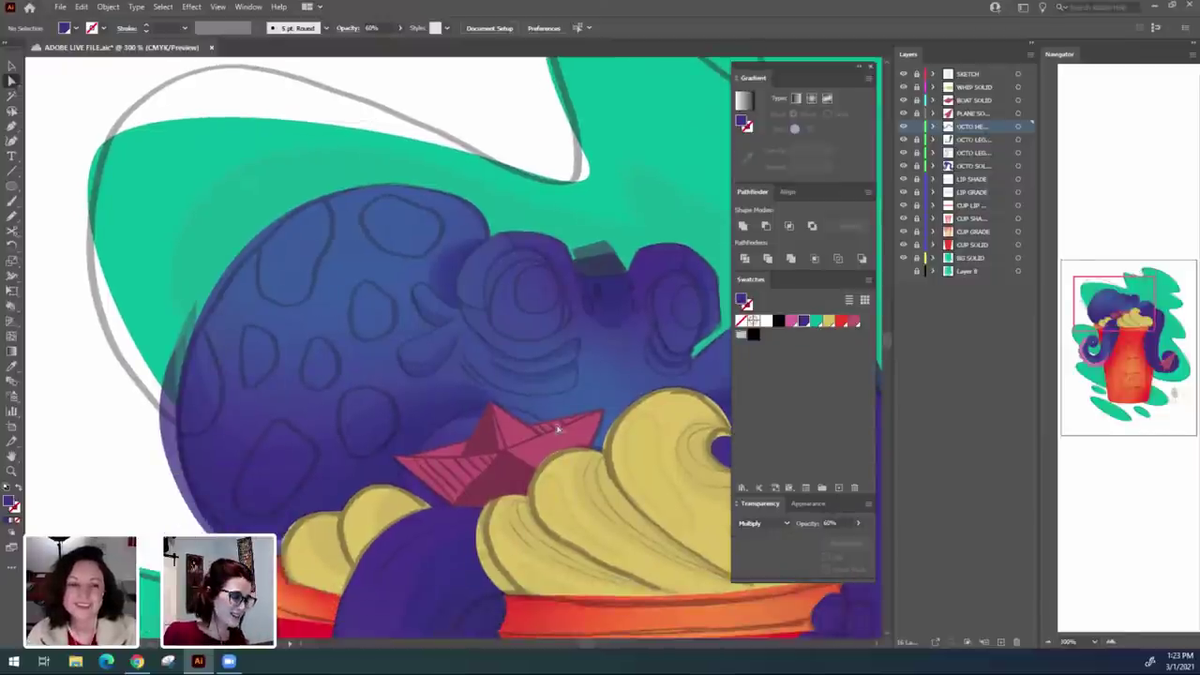
pyautogui.press('p')
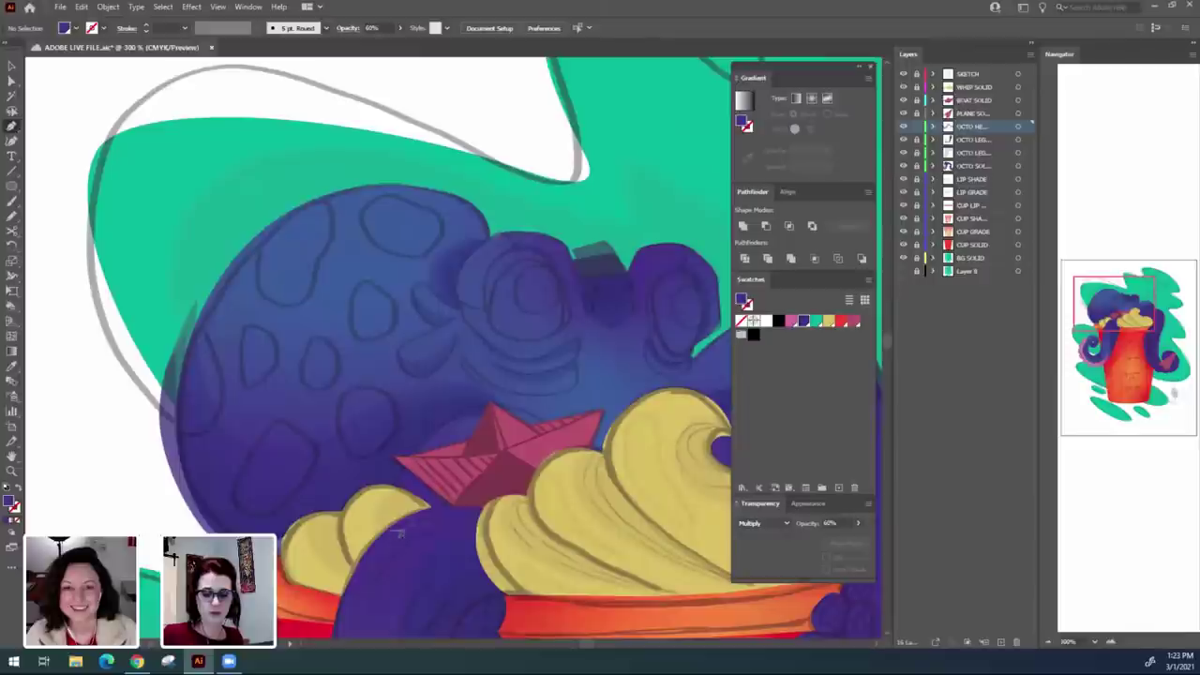
pyautogui.moveTo(573, 514); pyautogui.dragTo(611, 541)
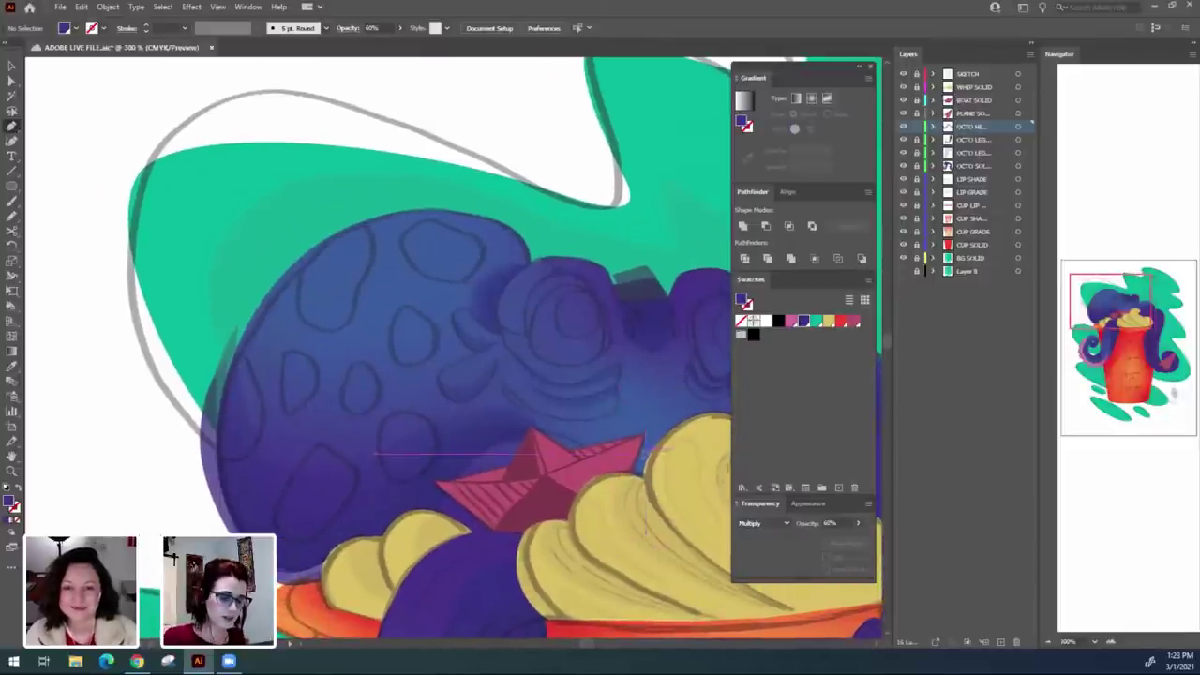
pyautogui.hotkey('ctrl', '=')
pyautogui.moveTo(693, 615); pyautogui.dragTo(482, 565)
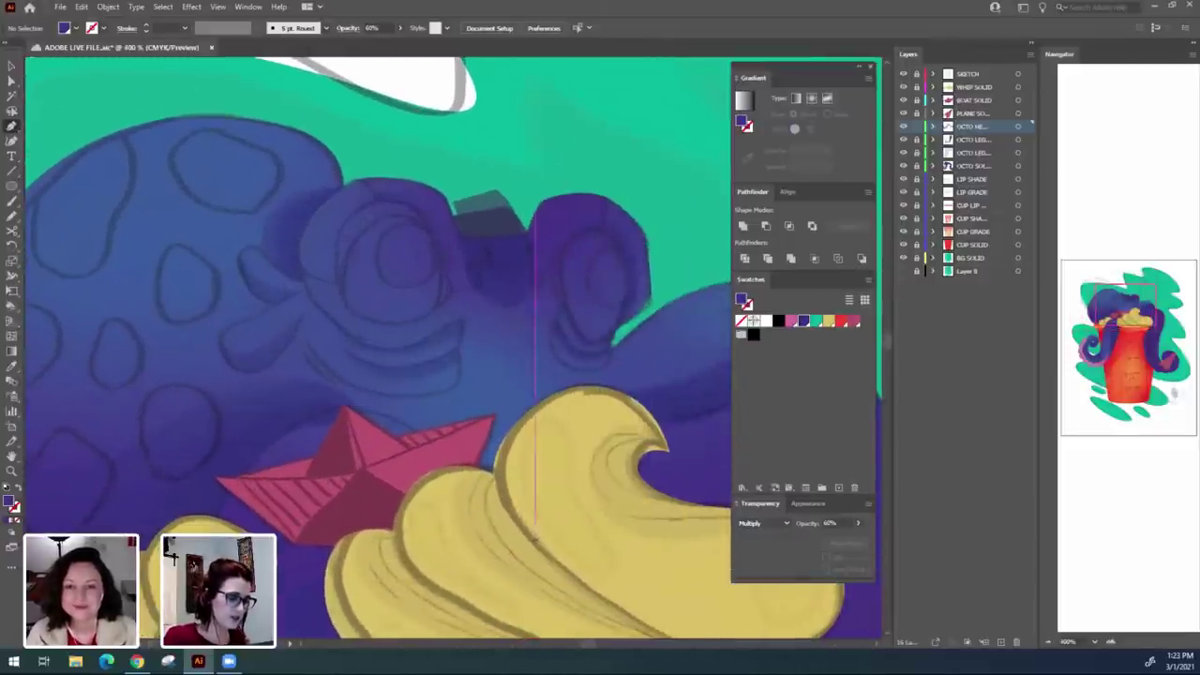
pyautogui.hotkey('ctrl', '=')
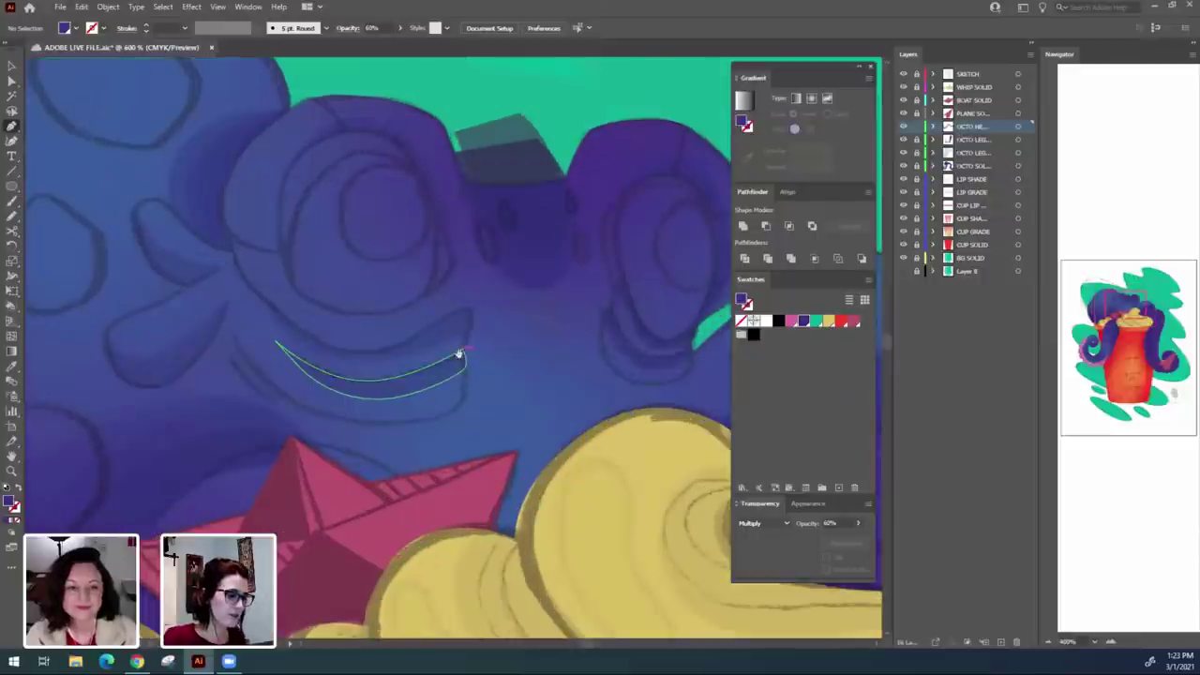
pyautogui.scroll(3, 549, 485)
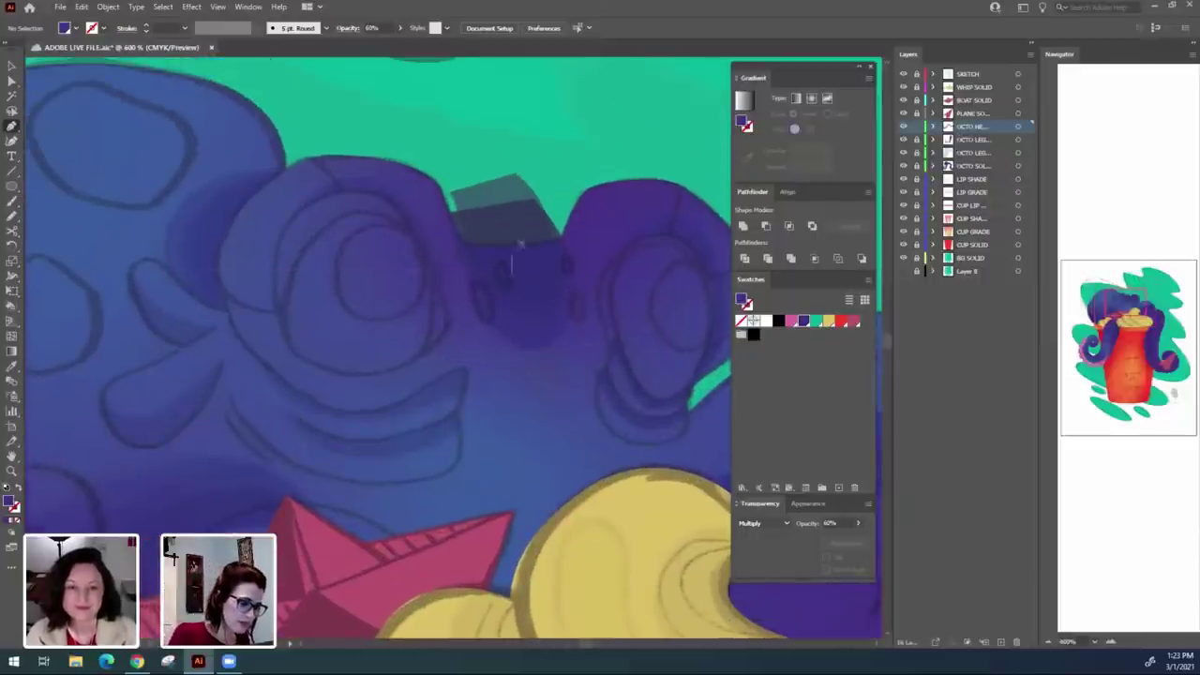
pyautogui.moveTo(332, 516); pyautogui.dragTo(568, 372)
# Try to adjust the inner edge of the shading along the underside of the octopus head, and undo the last change.
pyautogui.press('a')
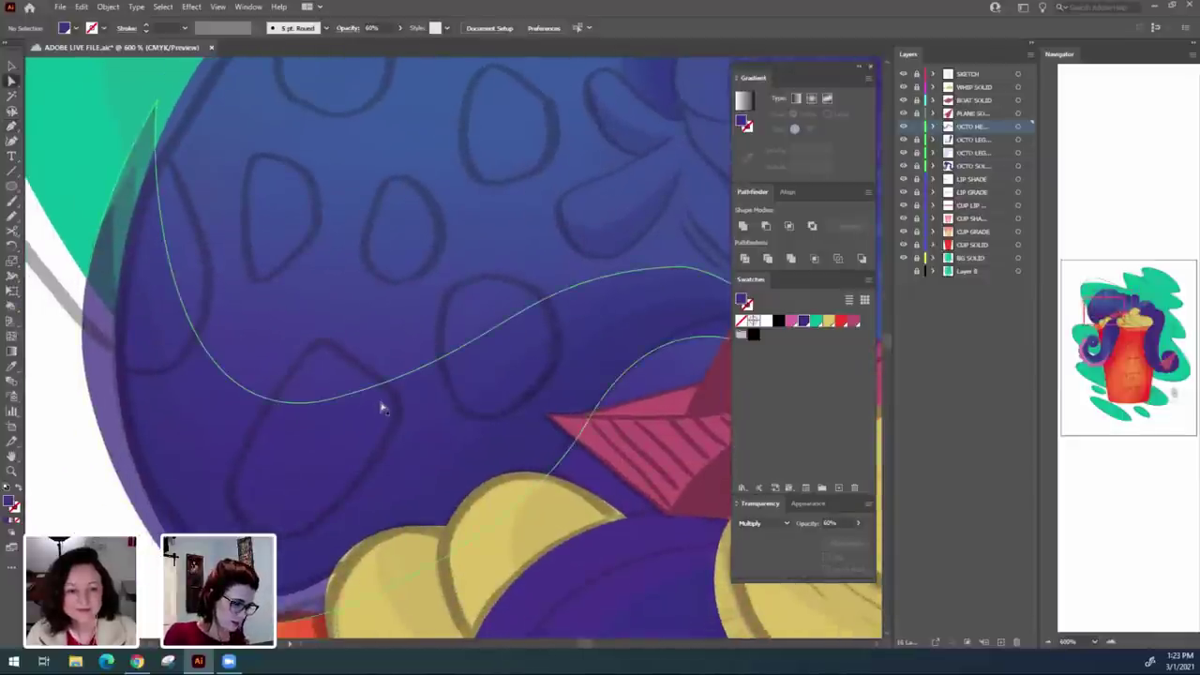
pyautogui.click(380, 403)
pyautogui.moveTo(542, 511); pyautogui.dragTo(439, 609)
pyautogui.moveTo(573, 365); pyautogui.dragTo(565, 356)
pyautogui.moveTo(230, 495); pyautogui.dragTo(231, 478)
pyautogui.moveTo(148, 524); pyautogui.dragTo(293, 490)
pyautogui.click(207, 490)
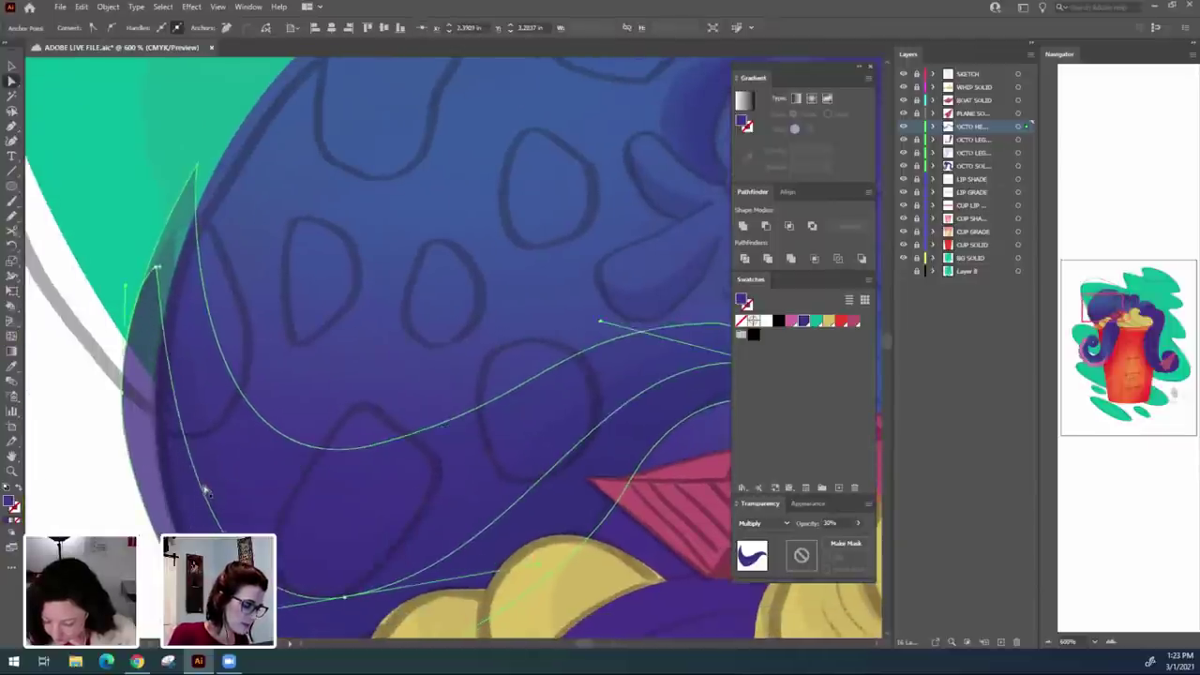
pyautogui.hotkey('ctrl', 'z')
# Raise the low anchor point on the head shading's upper edge, flatten its curve handles into a smoother sweep, and deselect it.
pyautogui.click(363, 448)
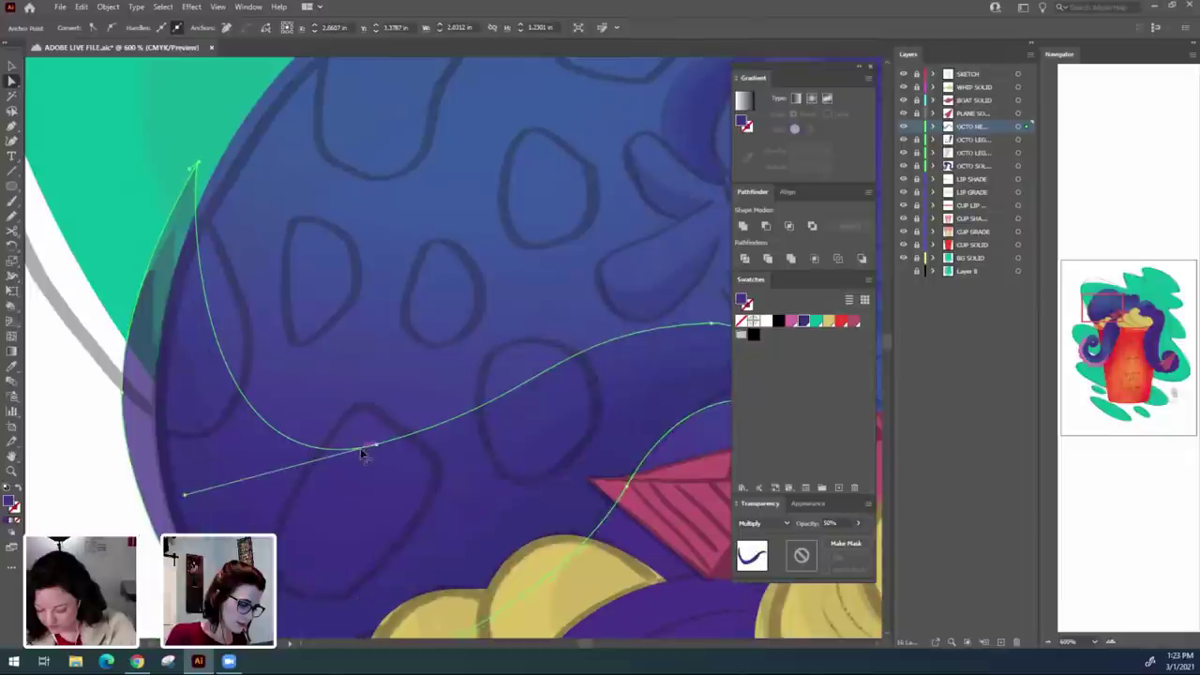
pyautogui.moveTo(187, 495); pyautogui.dragTo(214, 479)
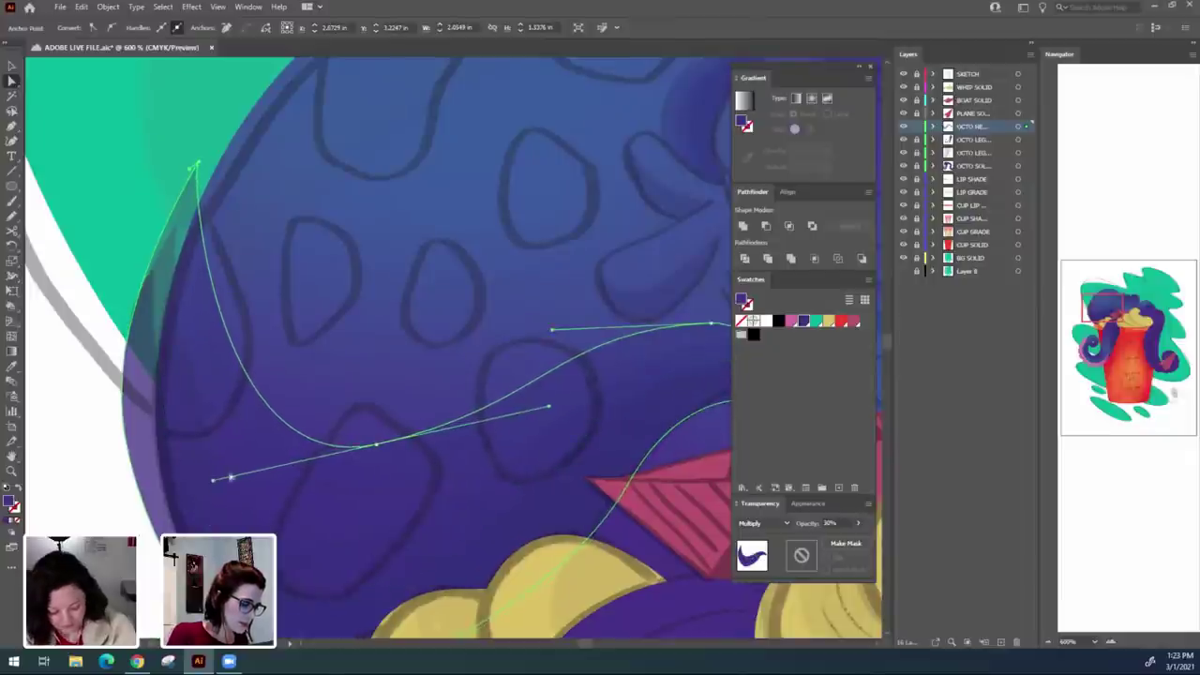
pyautogui.moveTo(396, 440); pyautogui.dragTo(384, 419)
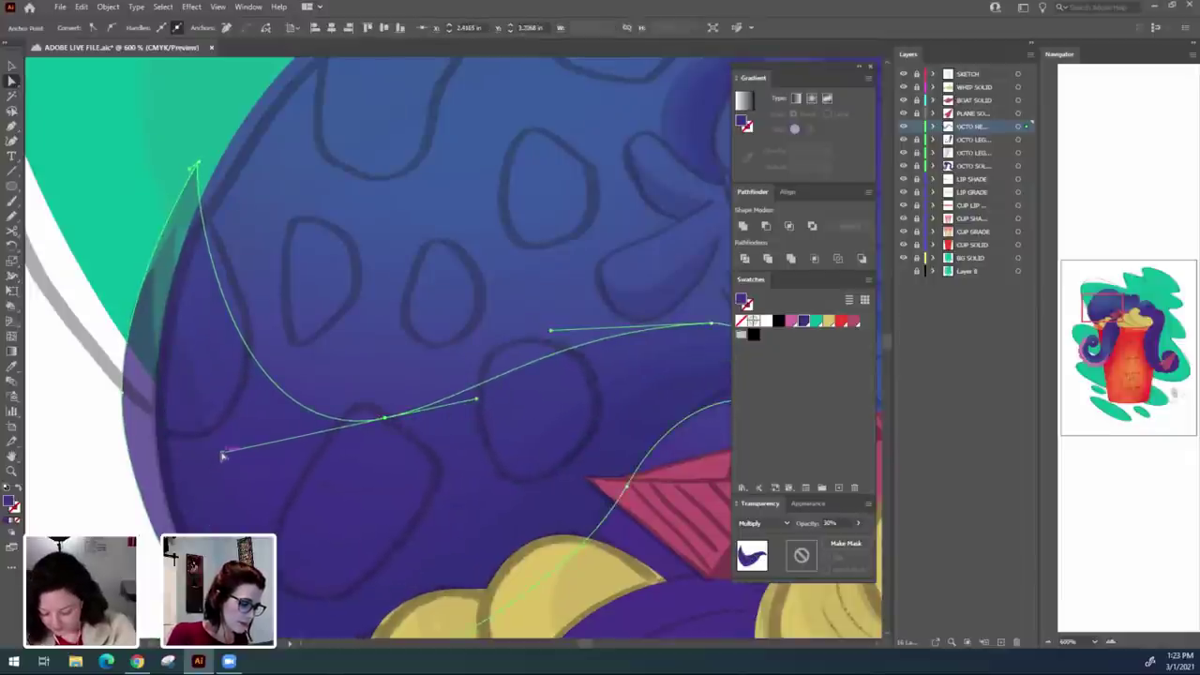
pyautogui.moveTo(222, 455); pyautogui.dragTo(228, 429)
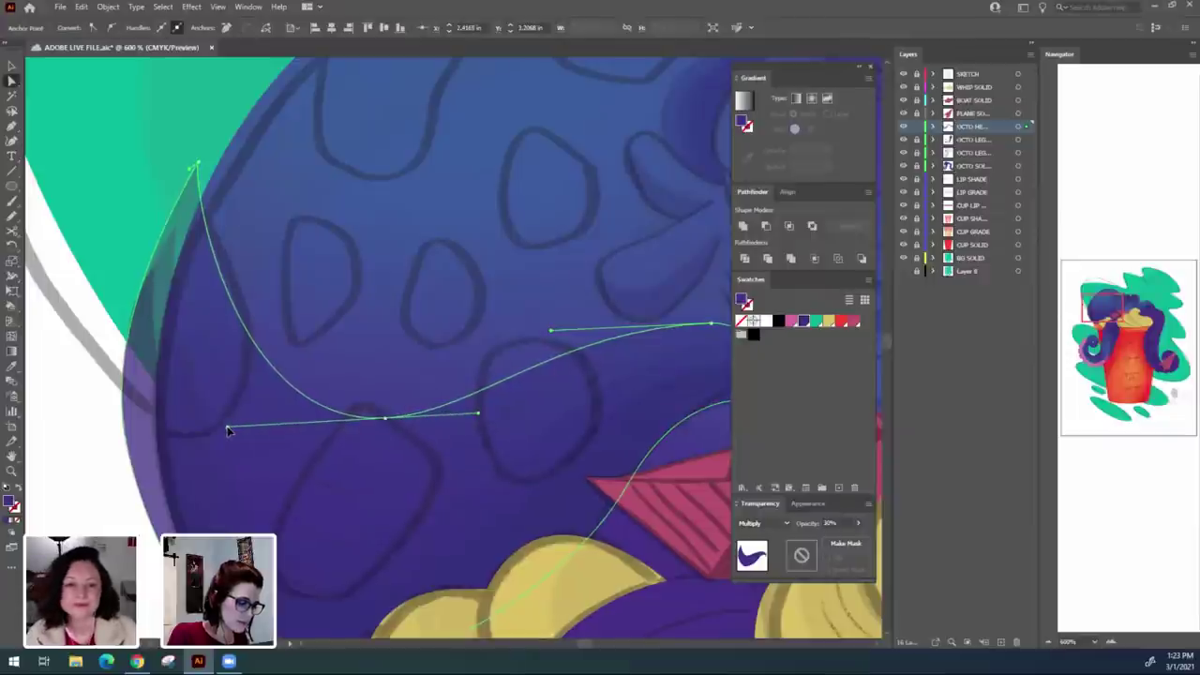
pyautogui.click(385, 327)
pyautogui.moveTo(530, 406); pyautogui.dragTo(353, 383)
pyautogui.scroll(-5, 351, 383)
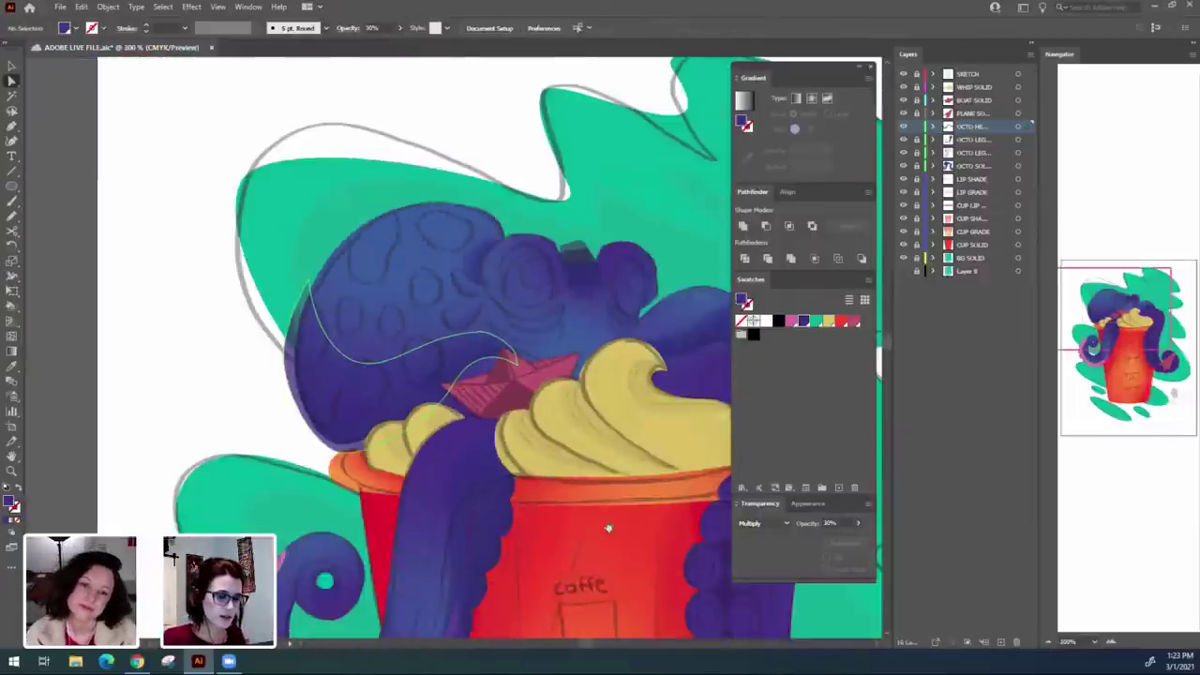
# Copy the solid octopus head shape from its unlocked layer, relock that layer, and paste the copy in place on the OCTO HEAD SHADE layer.
pyautogui.press('v')
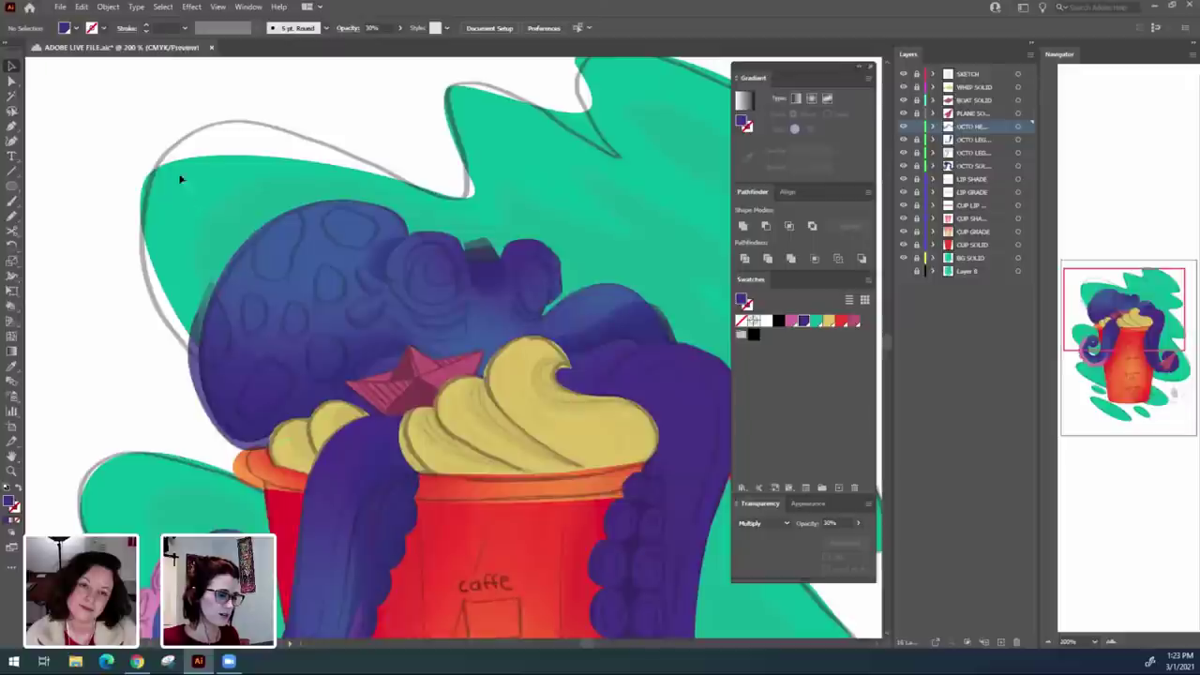
pyautogui.moveTo(122, 147); pyautogui.dragTo(468, 340)
pyautogui.moveTo(673, 467); pyautogui.dragTo(677, 465)
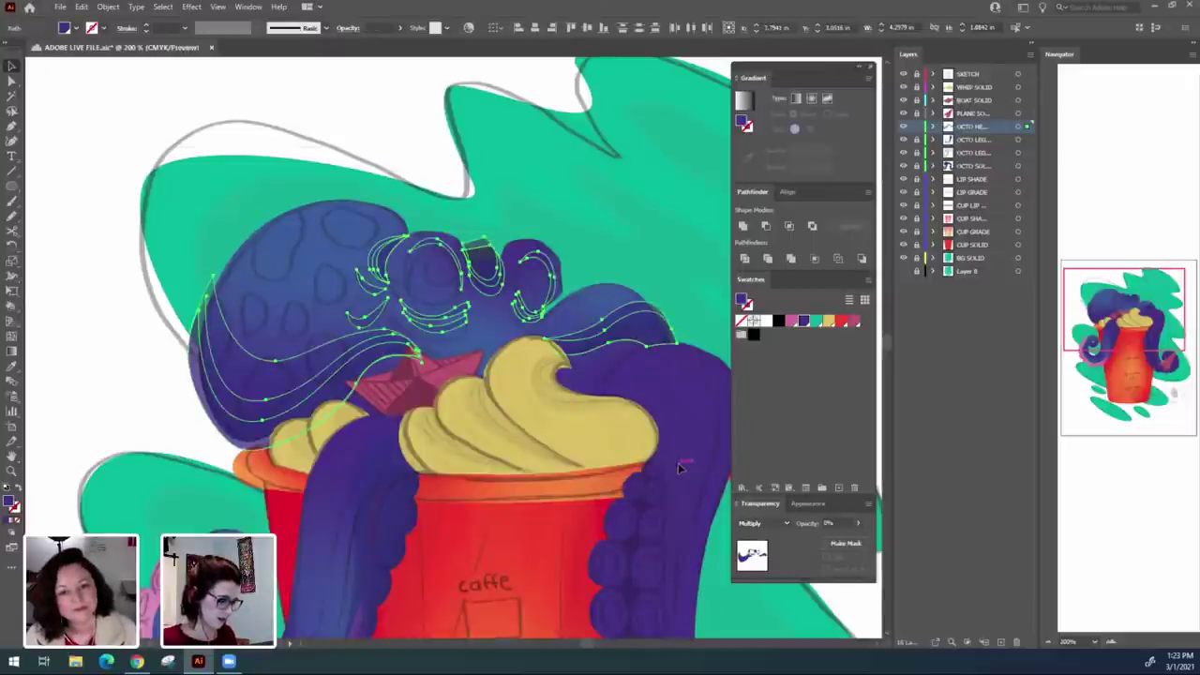
pyautogui.click(680, 241)
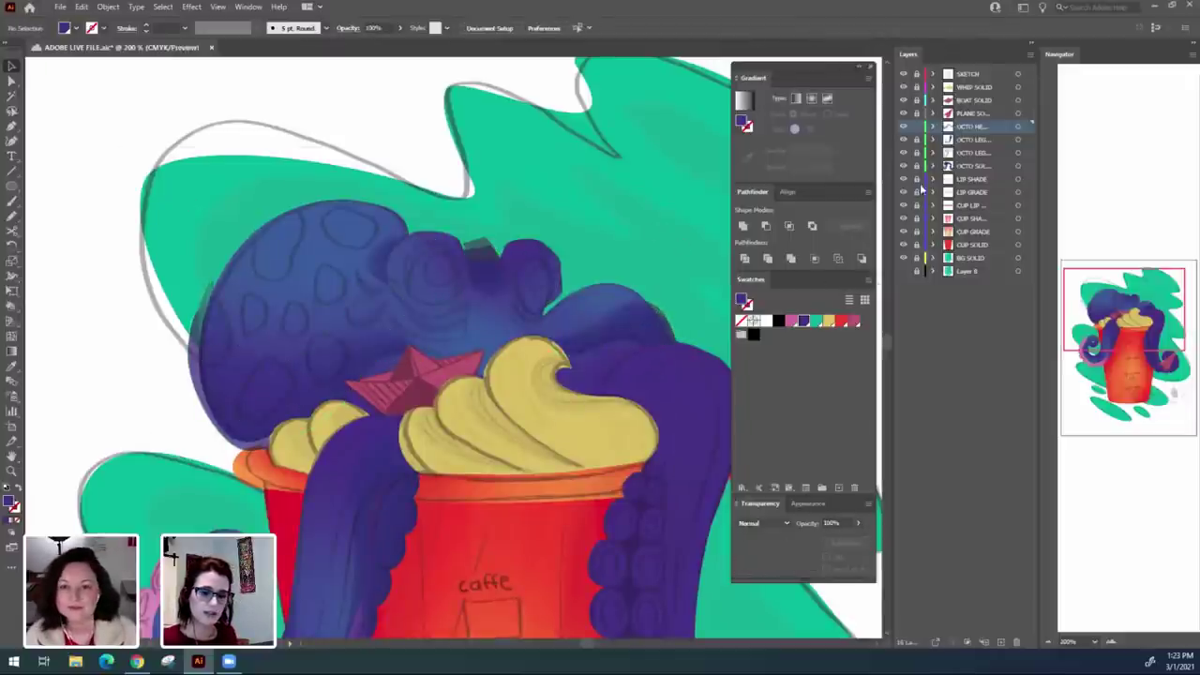
pyautogui.click(917, 166)
pyautogui.click(321, 259)
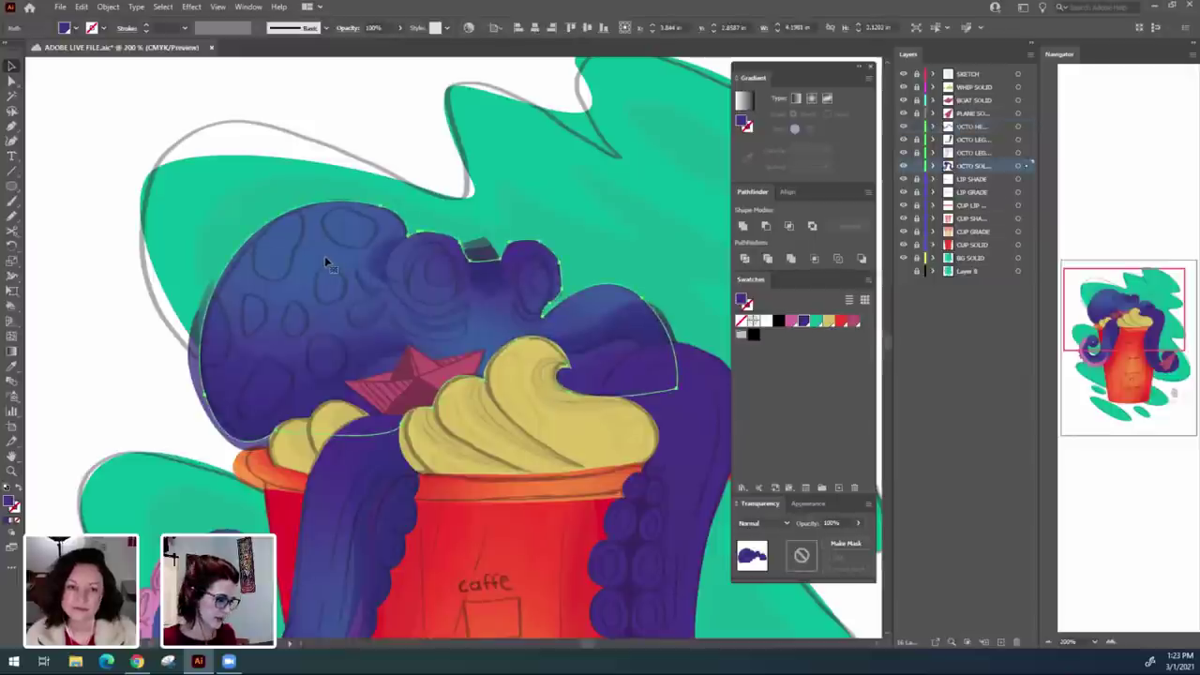
pyautogui.click(585, 216)
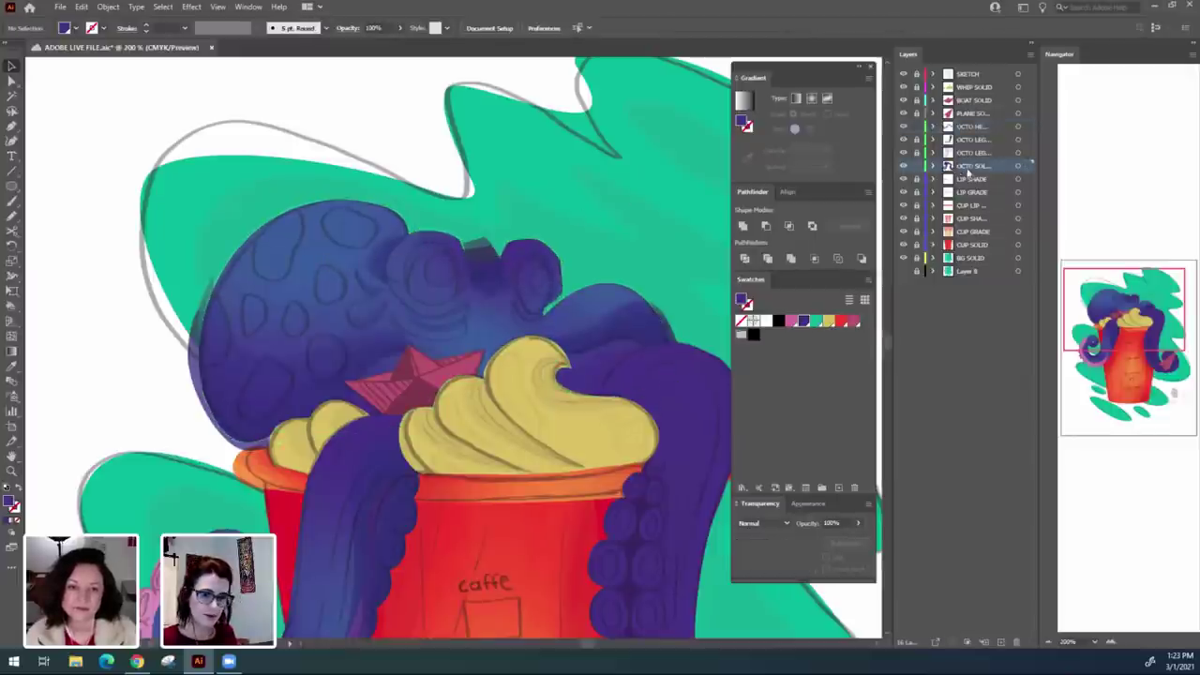
pyautogui.click(970, 127)
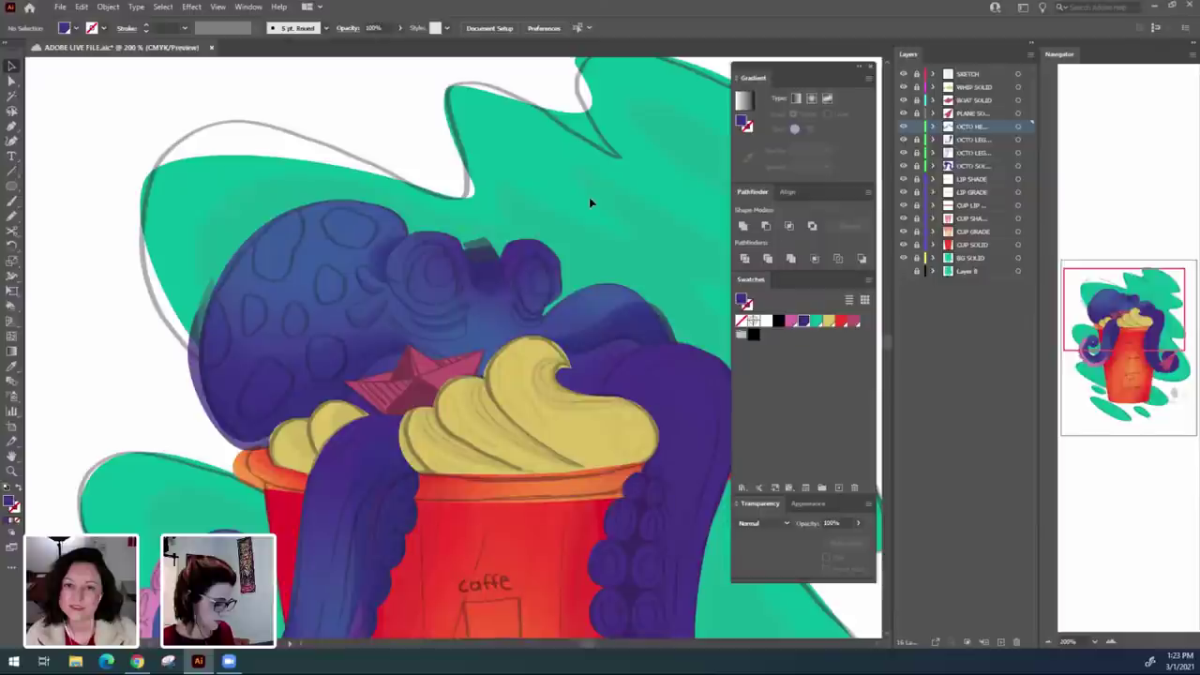
pyautogui.click(447, 276)
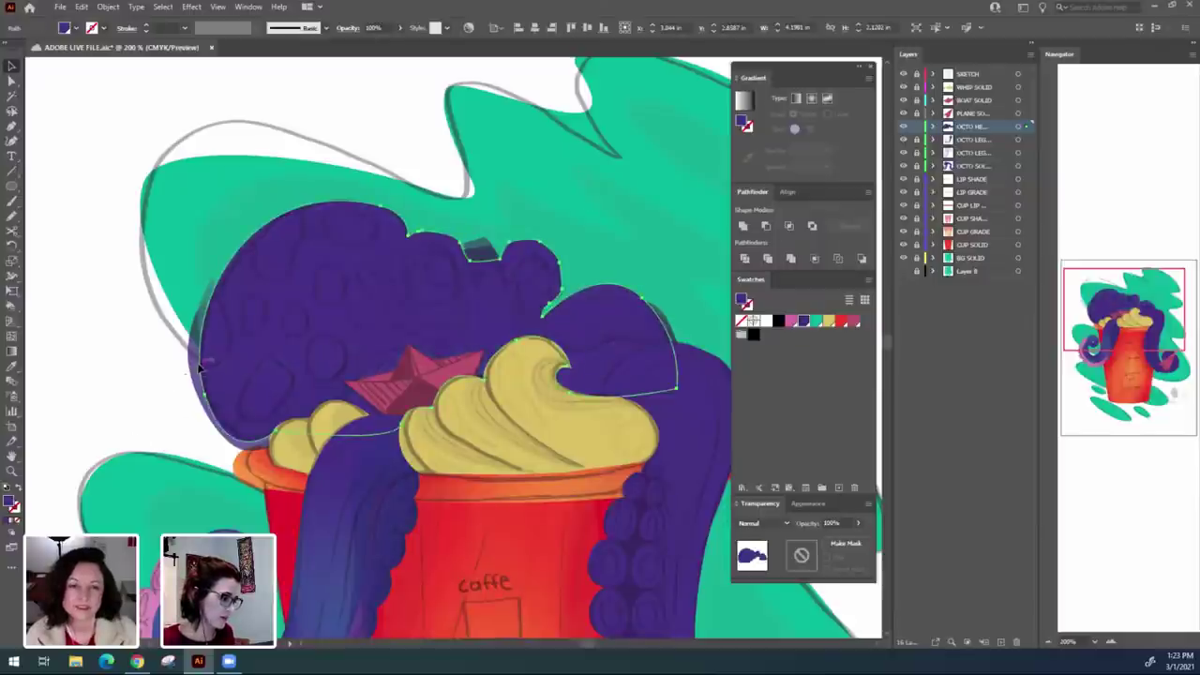
# Make a clipping mask from the pasted head shape and all the head shading shapes, and deselect the result.
pyautogui.moveTo(186, 374); pyautogui.dragTo(199, 367)
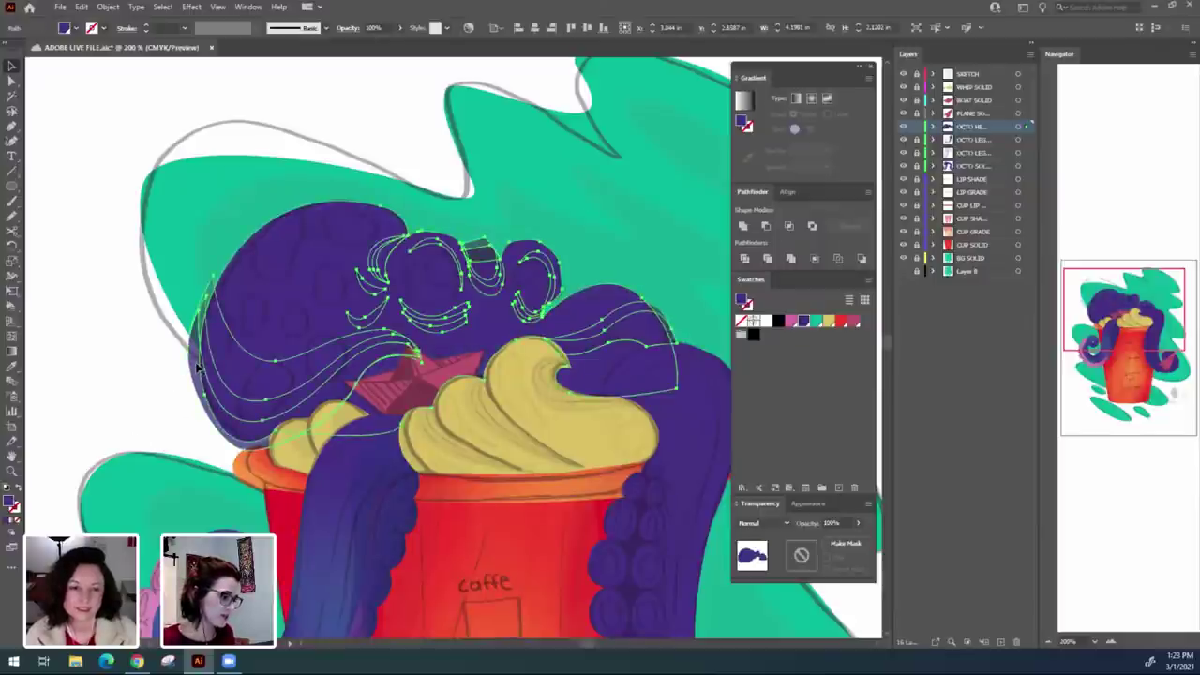
pyautogui.click(111, 7)
pyautogui.moveTo(228, 446)
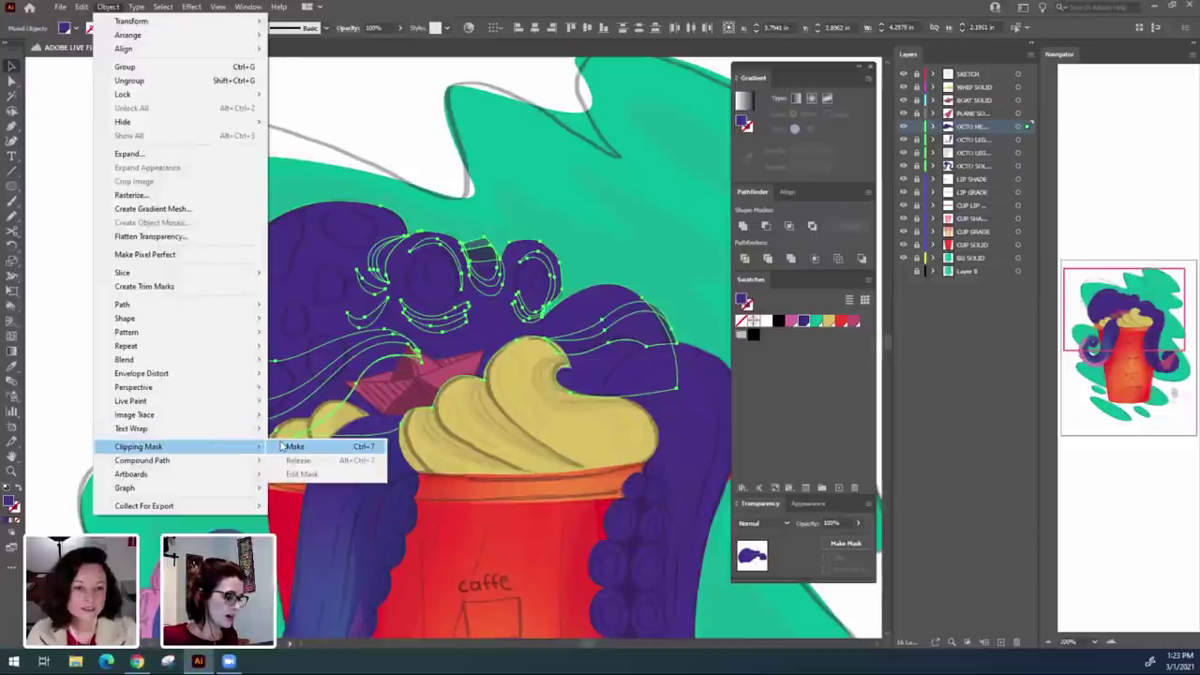
pyautogui.click(295, 447)
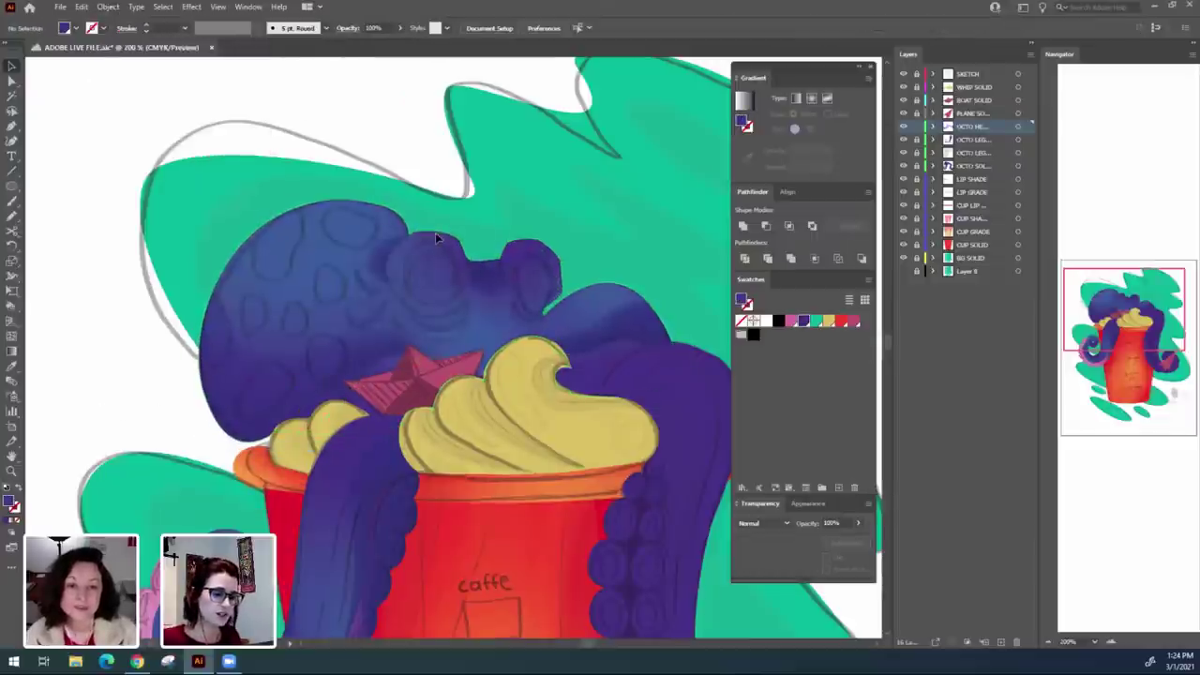
# Hide the SKETCH layer and check the clipped head shading against the whole cup illustration.
pyautogui.click(903, 74)
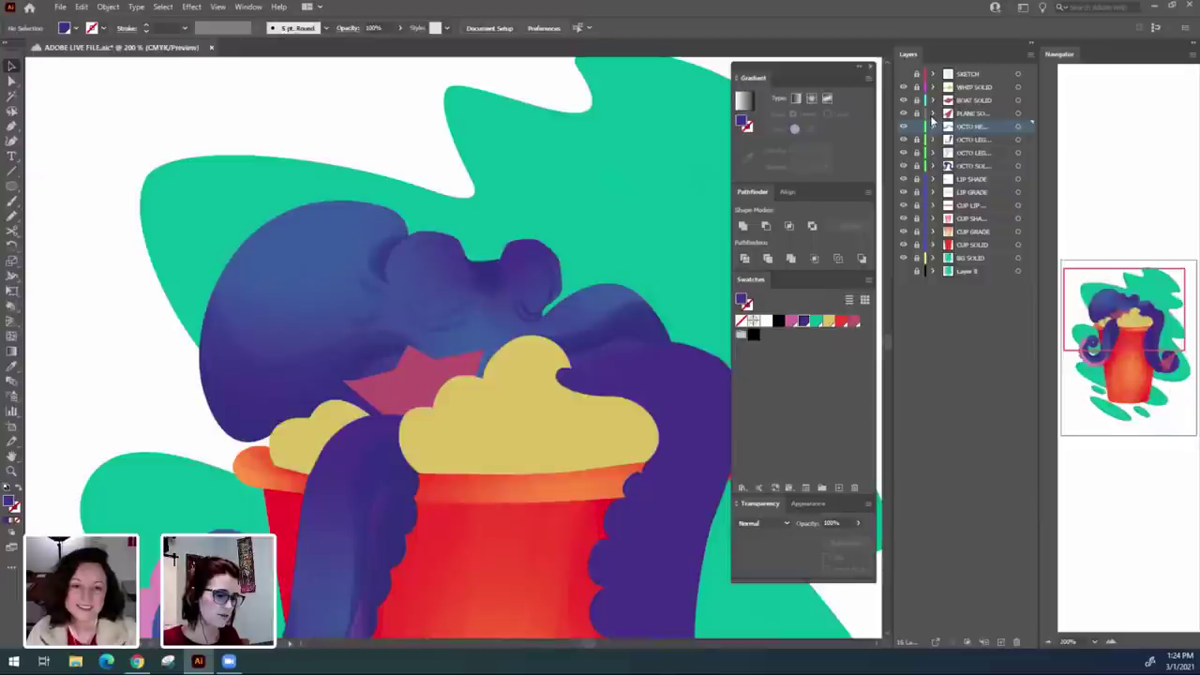
pyautogui.hotkey('ctrl', '-')
pyautogui.hotkey('ctrl', '-')
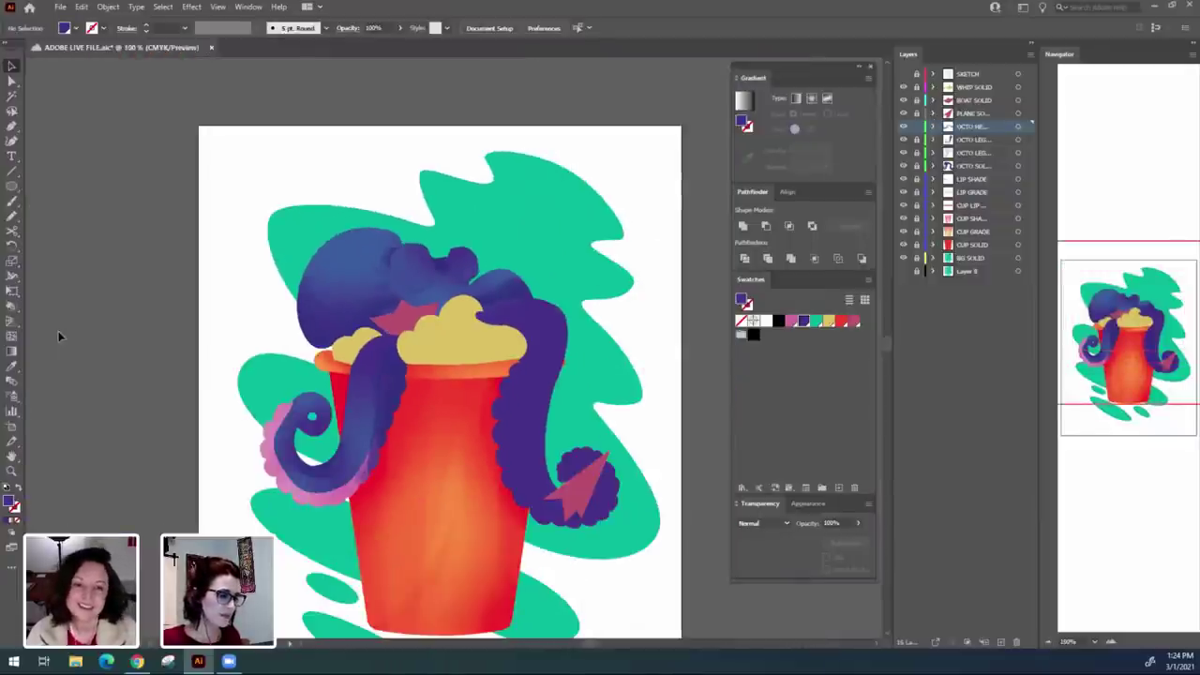
# Open the head shading's clip group in isolation mode at the tentacle hump behind the whipped cream.
pyautogui.hotkey('ctrl', '+')
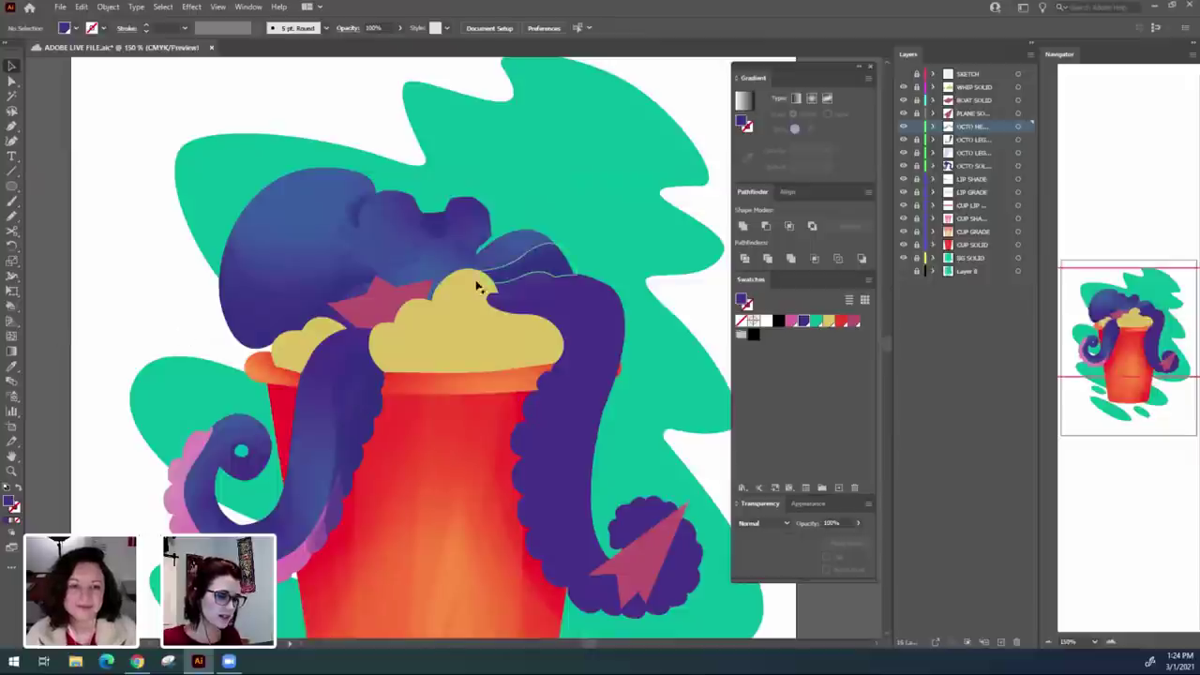
pyautogui.hotkey('ctrl', '+')
pyautogui.hotkey('ctrl', '+')
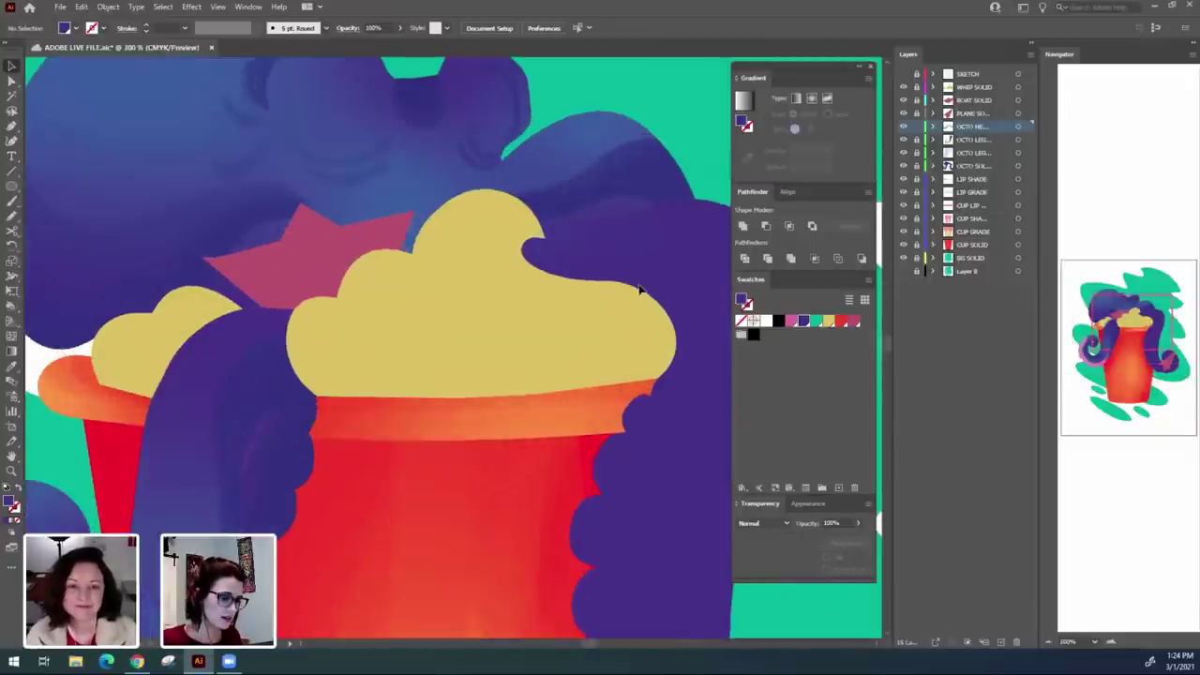
pyautogui.moveTo(560, 329); pyautogui.dragTo(453, 490)
pyautogui.hotkey('ctrl', '+')
pyautogui.hotkey('ctrl', '+')
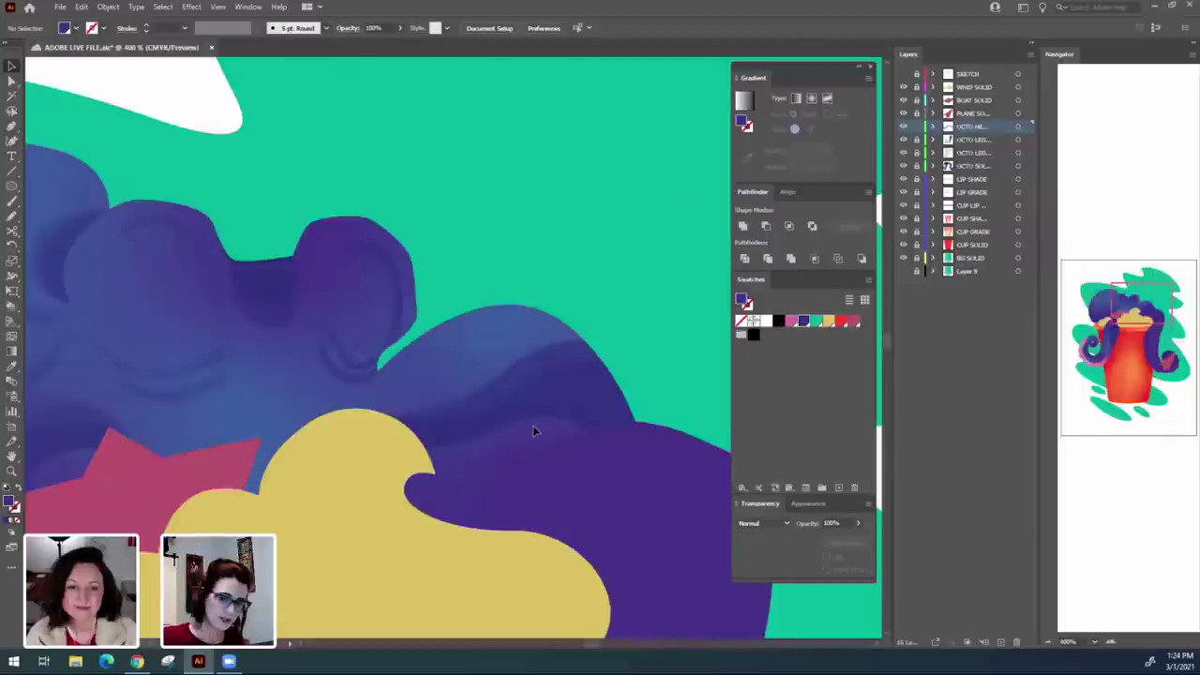
pyautogui.hotkey('ctrl', '+')
pyautogui.moveTo(533, 425); pyautogui.dragTo(388, 386)
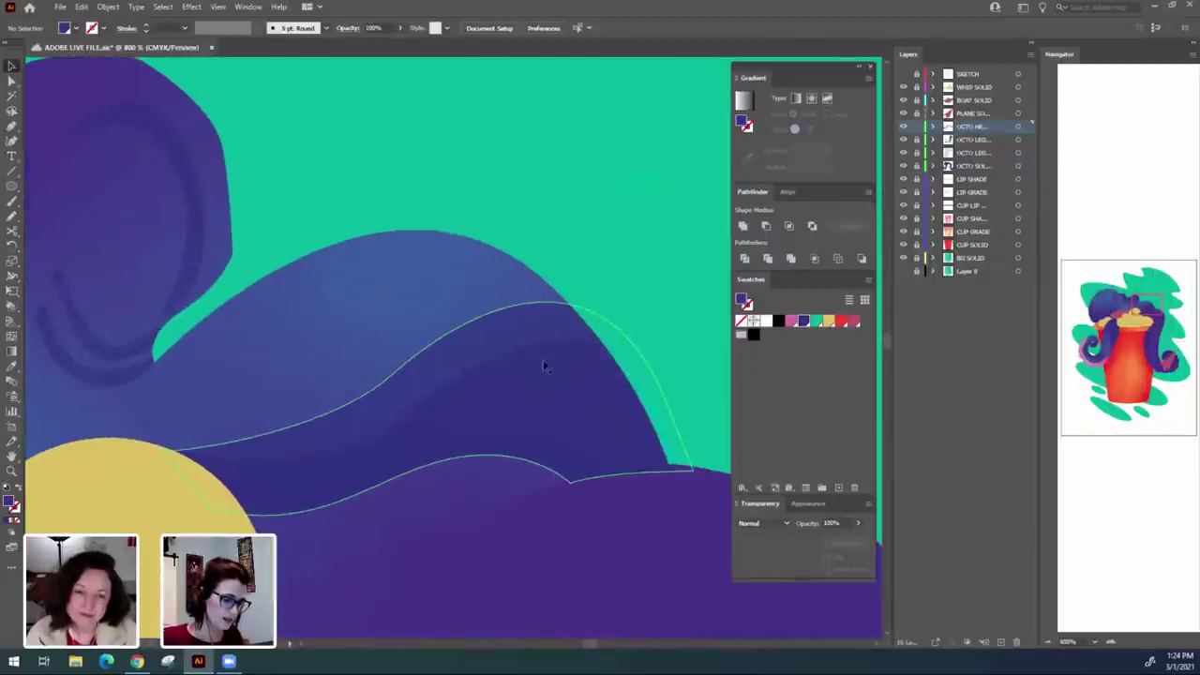
pyautogui.doubleClick(497, 344)
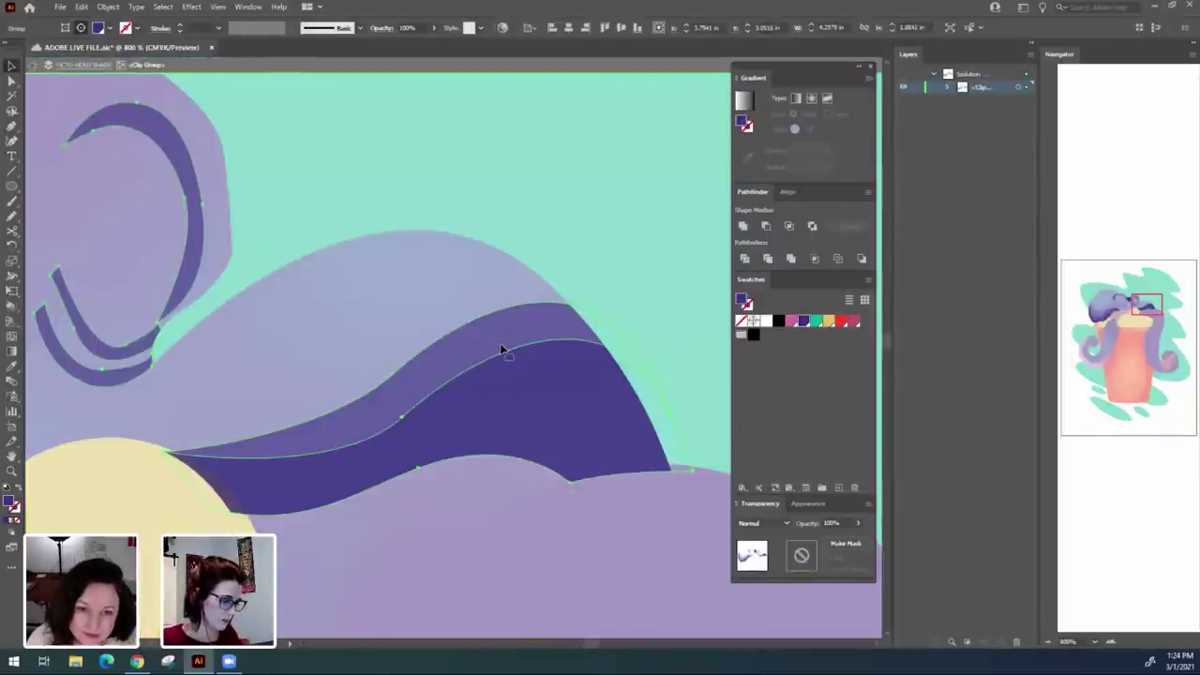
# Lower the middle anchor point and adjust the curve handle on the upper edge of the tentacle hump's outer shading, and deselect it.
pyautogui.press('a')
pyautogui.moveTo(404, 384); pyautogui.dragTo(403, 396)
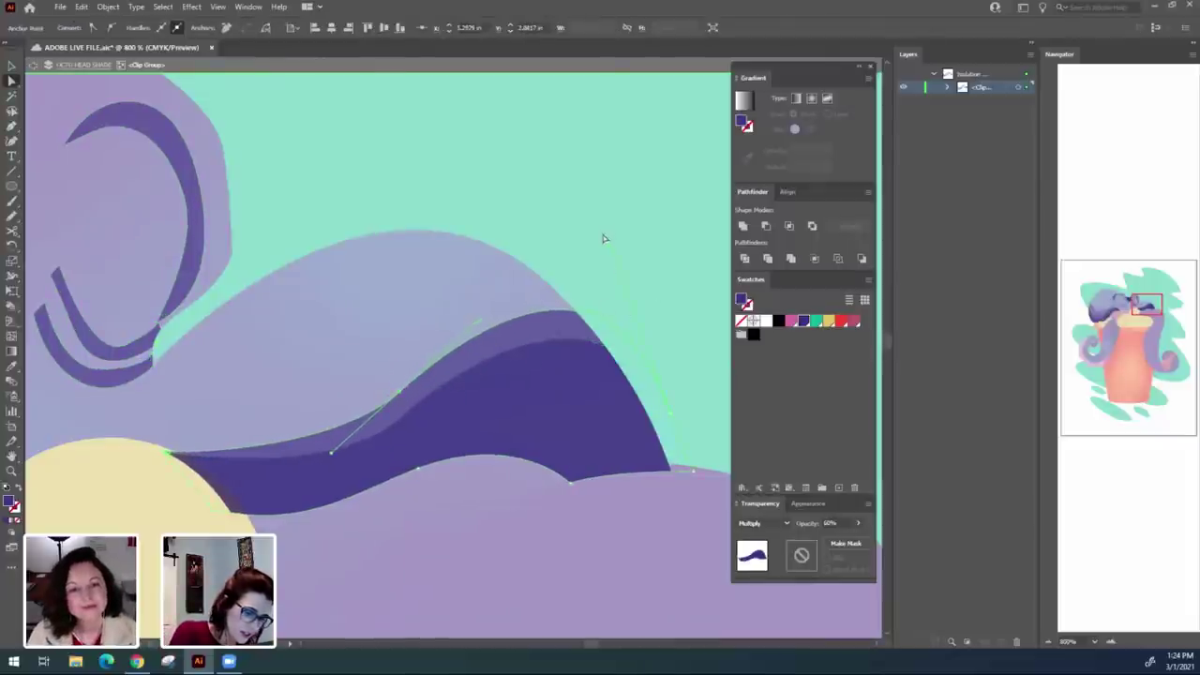
pyautogui.moveTo(608, 244); pyautogui.dragTo(635, 260)
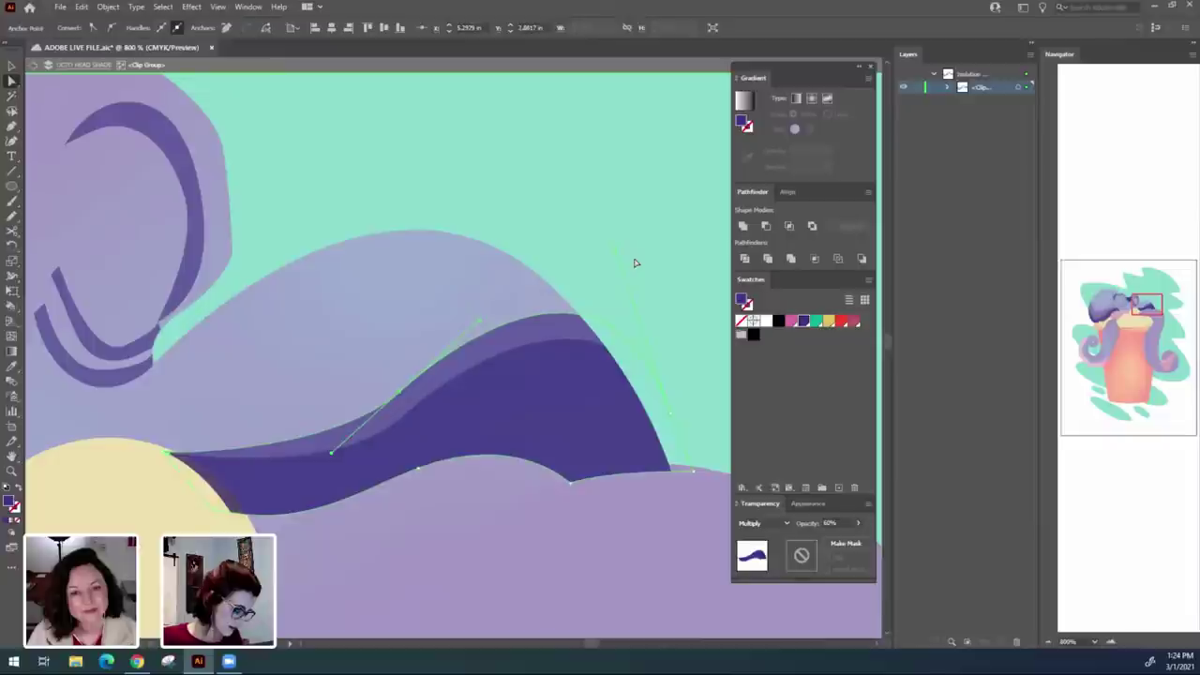
pyautogui.press('v')
pyautogui.click(450, 378)
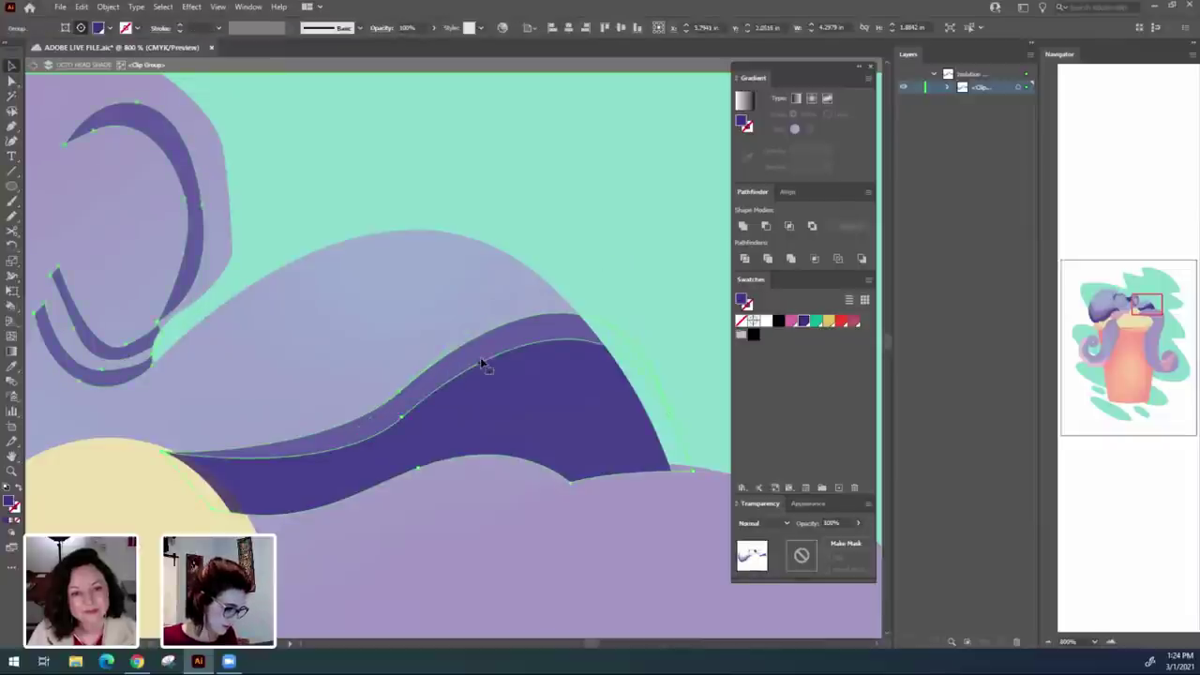
pyautogui.click(647, 251)
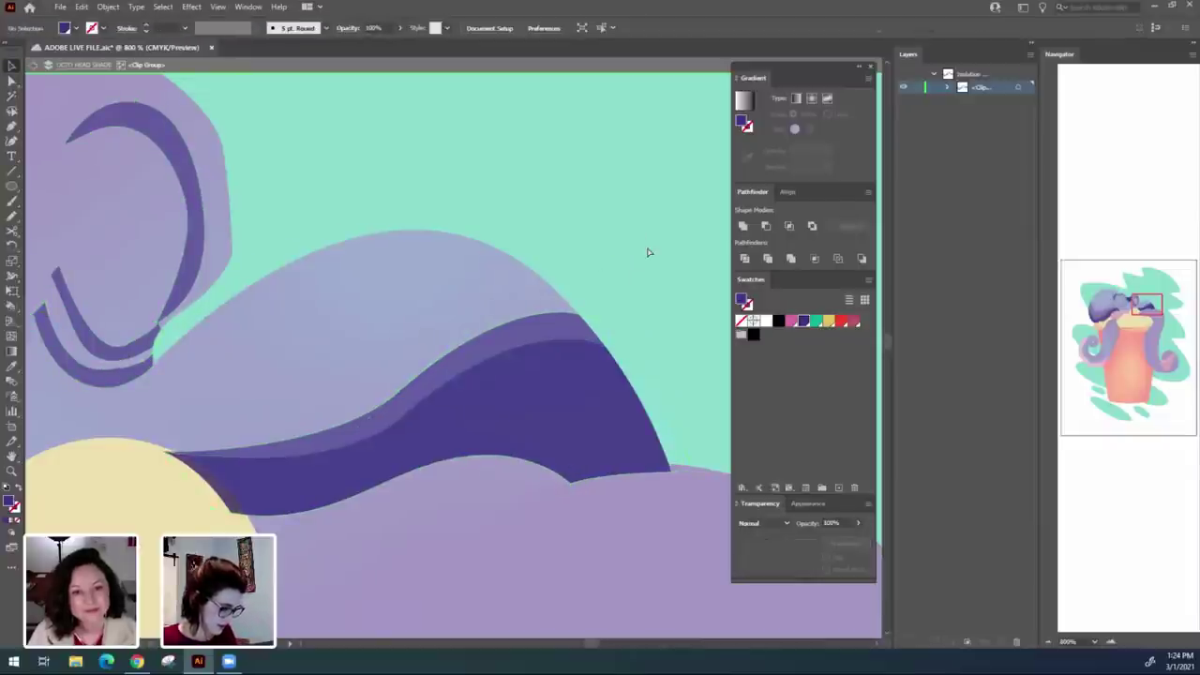
# Open the tentacle hump's outer shading group in isolation and paste a copy of the shading shape in front of it.
pyautogui.click(590, 306)
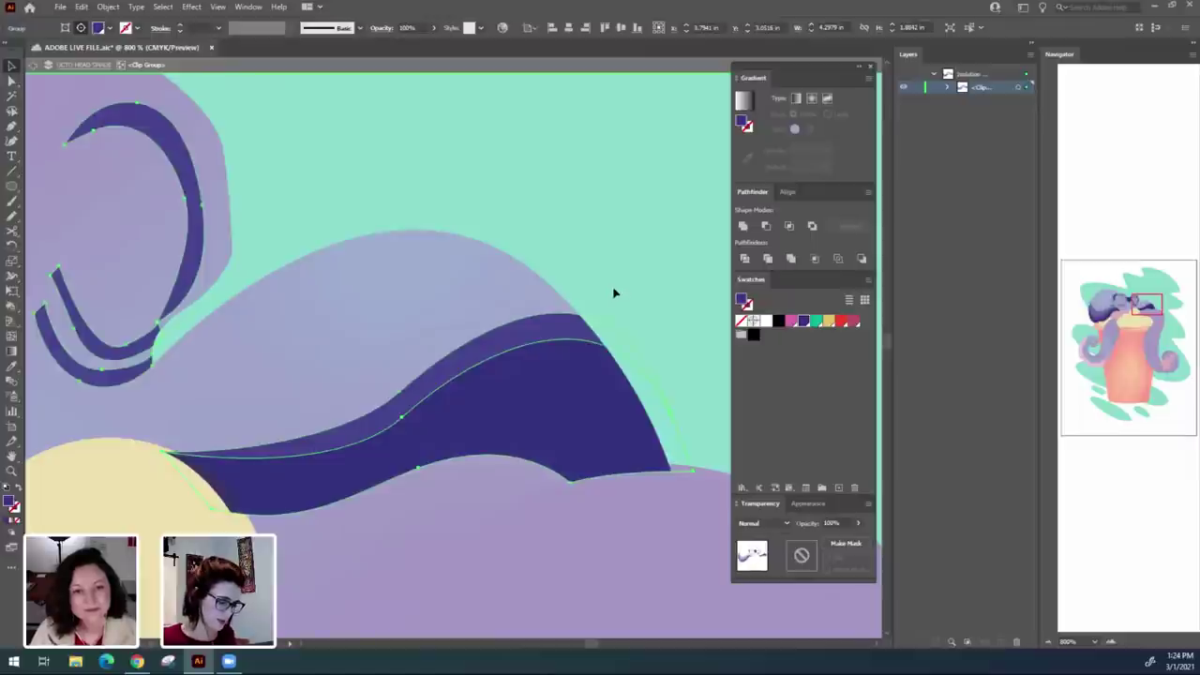
pyautogui.press('Delete')
pyautogui.click(507, 331)
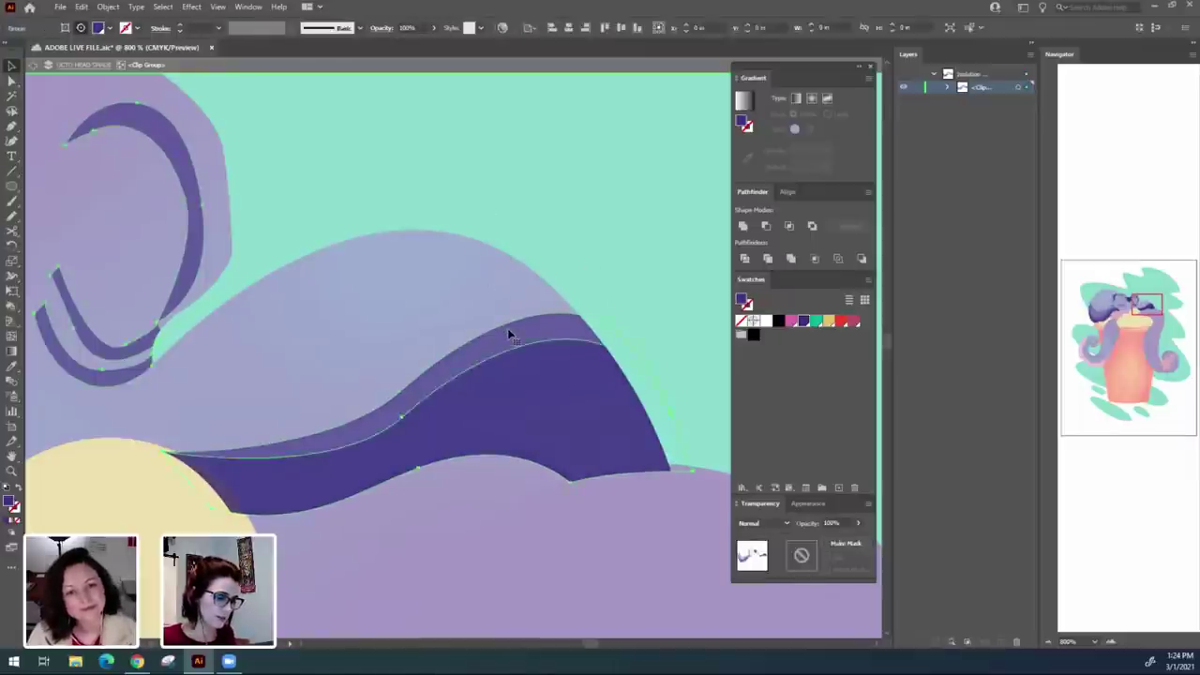
pyautogui.click(508, 331)
pyautogui.hotkey('ctrl', 'c')
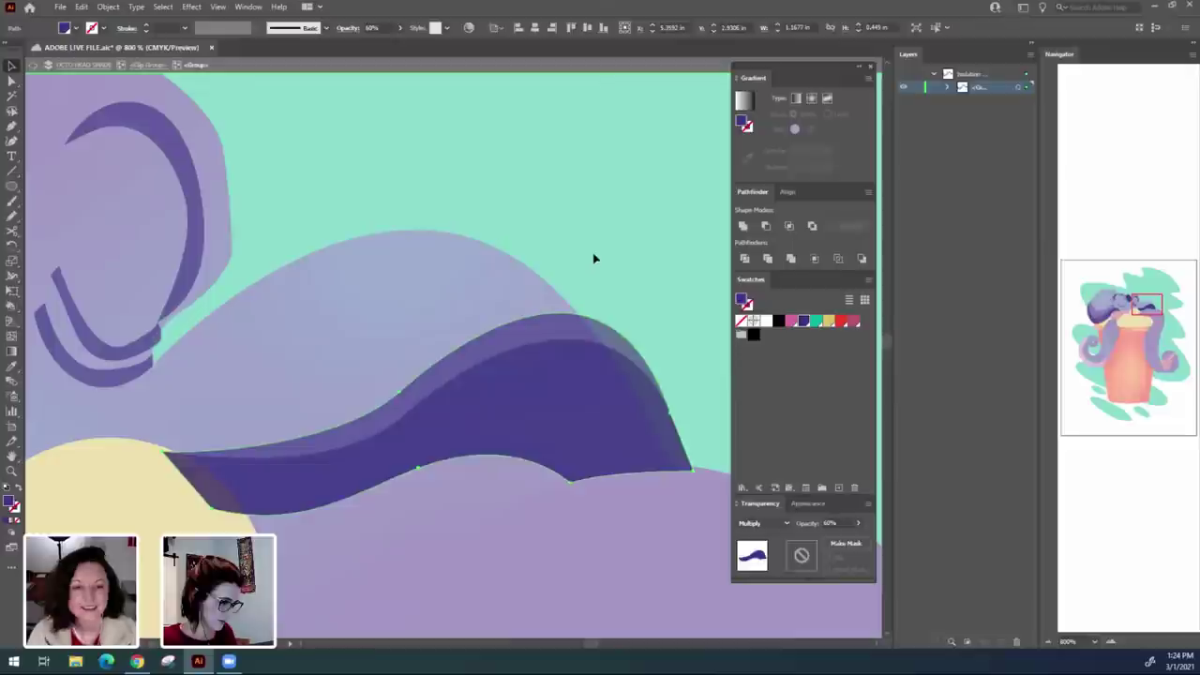
pyautogui.hotkey('ctrl', 'f')
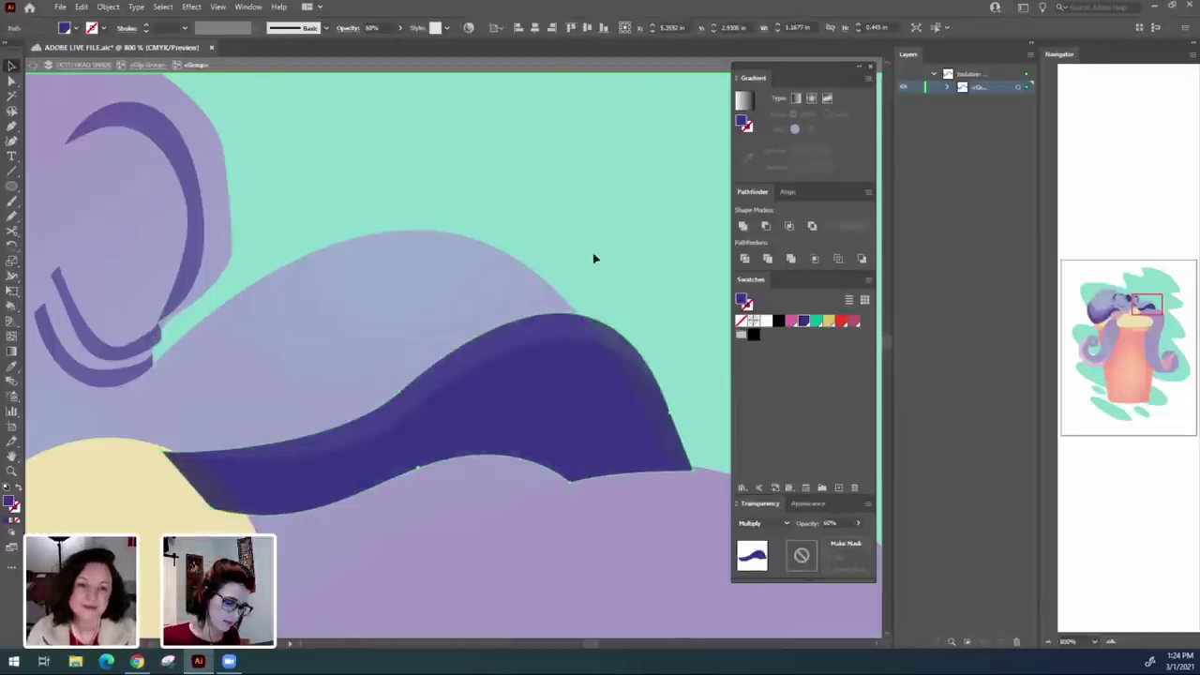
# Set the copied shading's opacity to 10%, raise its middle upper anchor point above the original edge, and leave isolation mode.
pyautogui.click(840, 523)
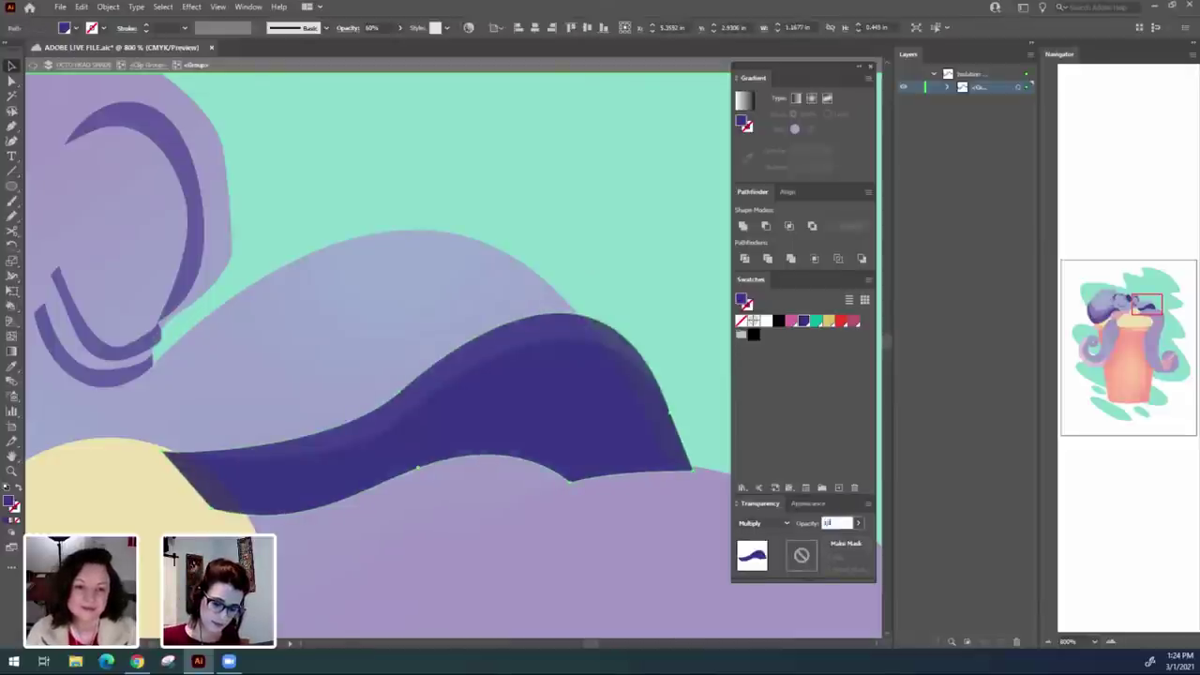
pyautogui.write('10')
pyautogui.press('Return')
pyautogui.press('a')
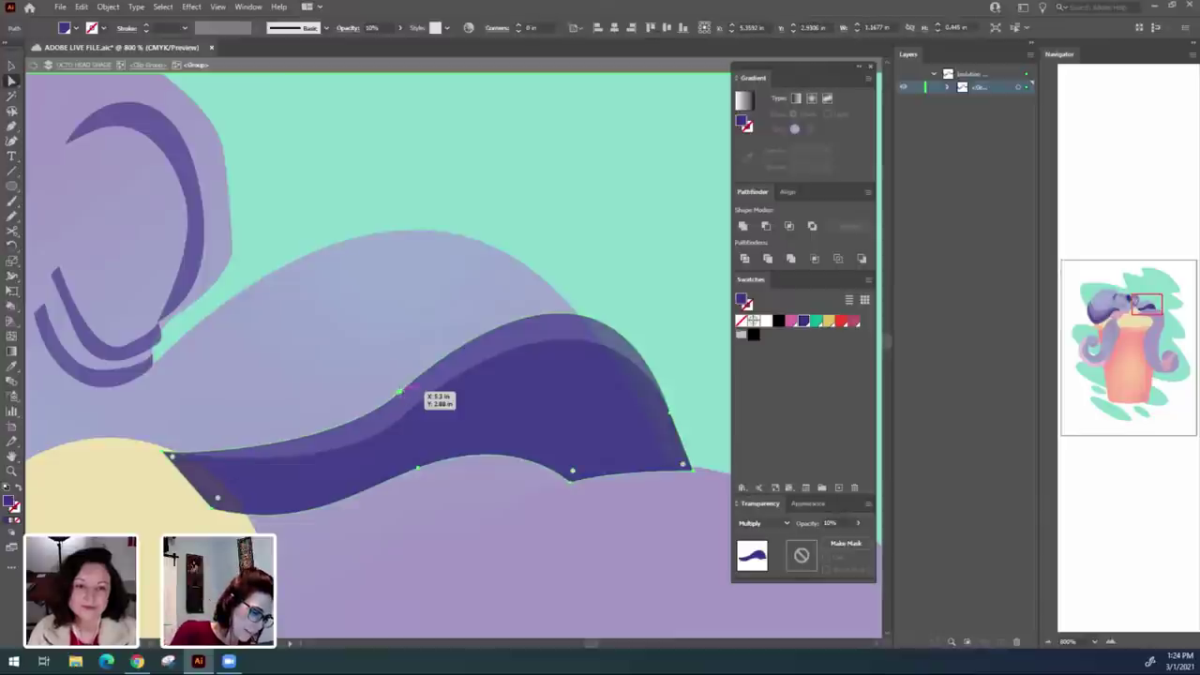
pyautogui.moveTo(398, 392); pyautogui.dragTo(392, 372)
pyautogui.click(591, 232)
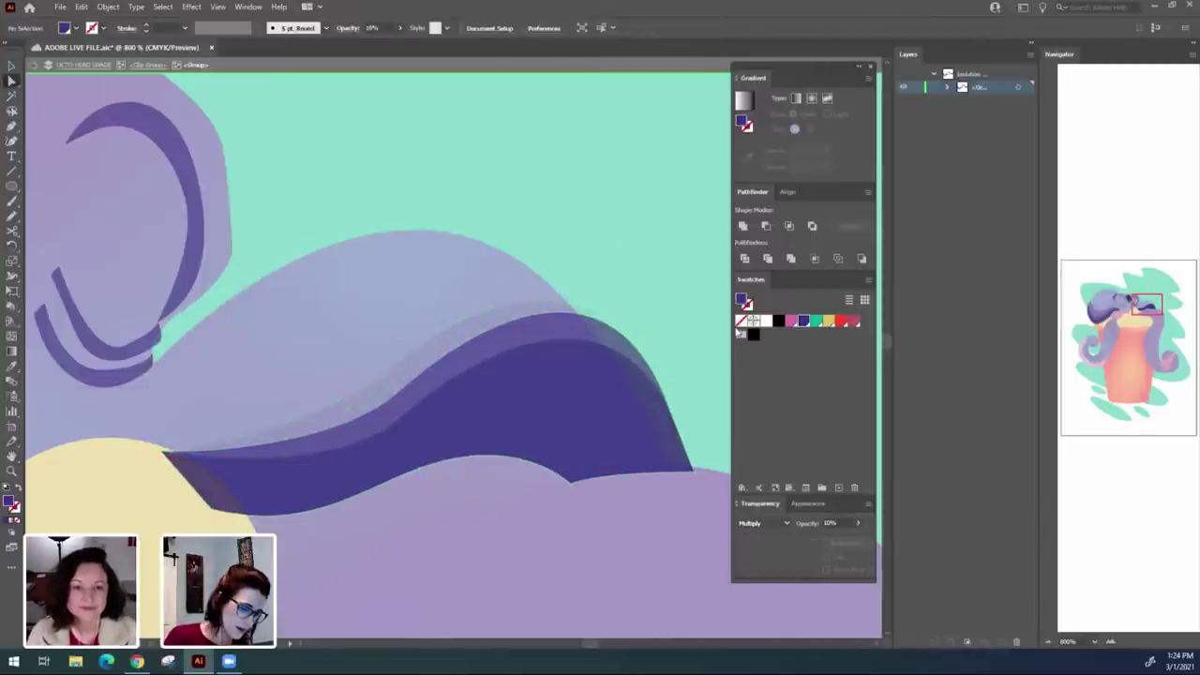
pyautogui.doubleClick(565, 214)
# Examine the head shading against the whole cup illustration and the shading along the left tentacle's sucker edge.
pyautogui.hotkey('ctrl', '-')
pyautogui.hotkey('ctrl', '-')
pyautogui.hotkey('ctrl', '-')
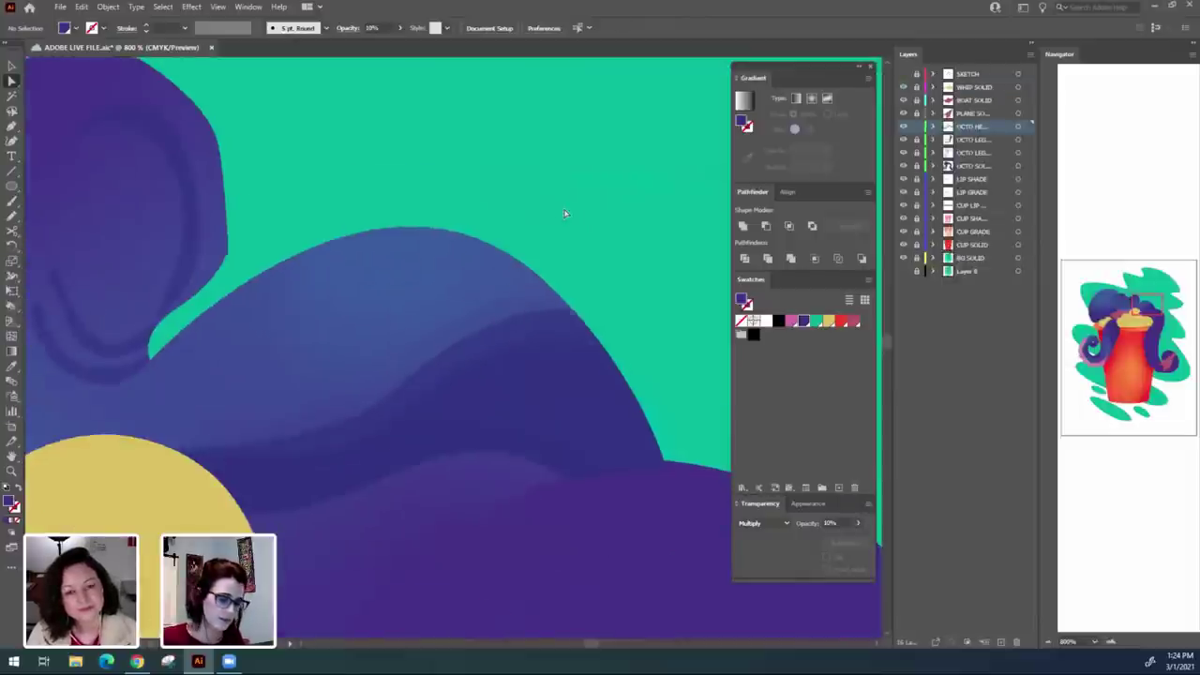
pyautogui.moveTo(332, 546); pyautogui.dragTo(492, 369)
pyautogui.moveTo(461, 535); pyautogui.dragTo(507, 495)
pyautogui.hscroll(2, 464, 528)
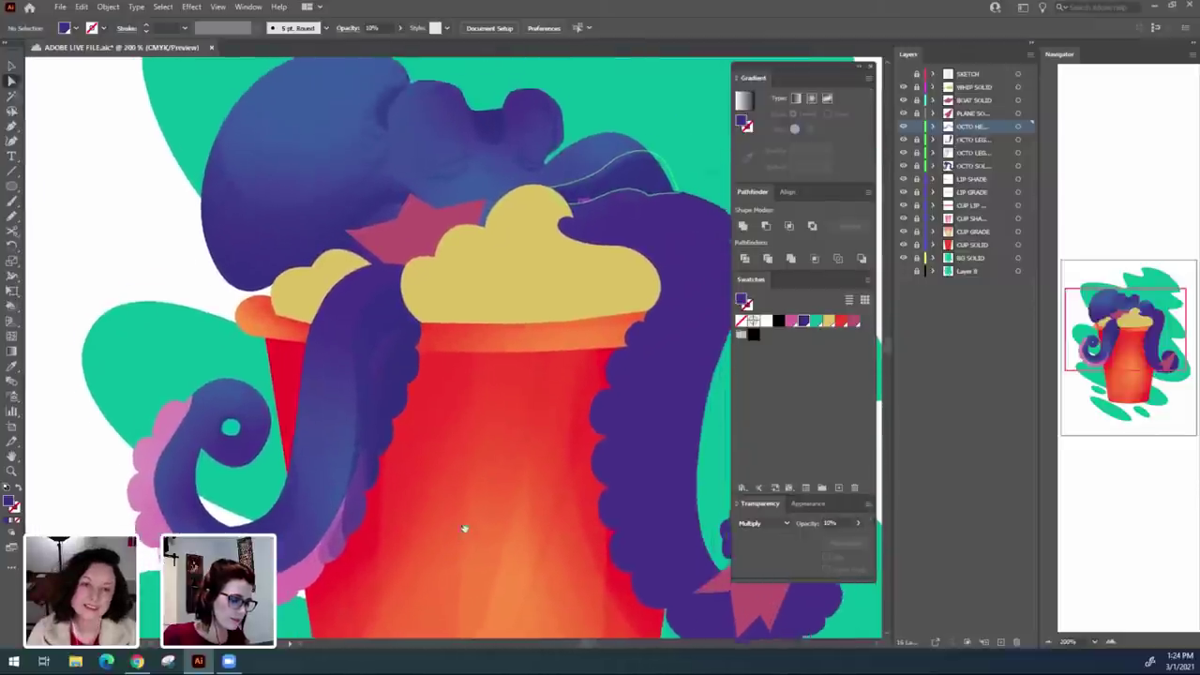
pyautogui.scroll(3, 496, 493)
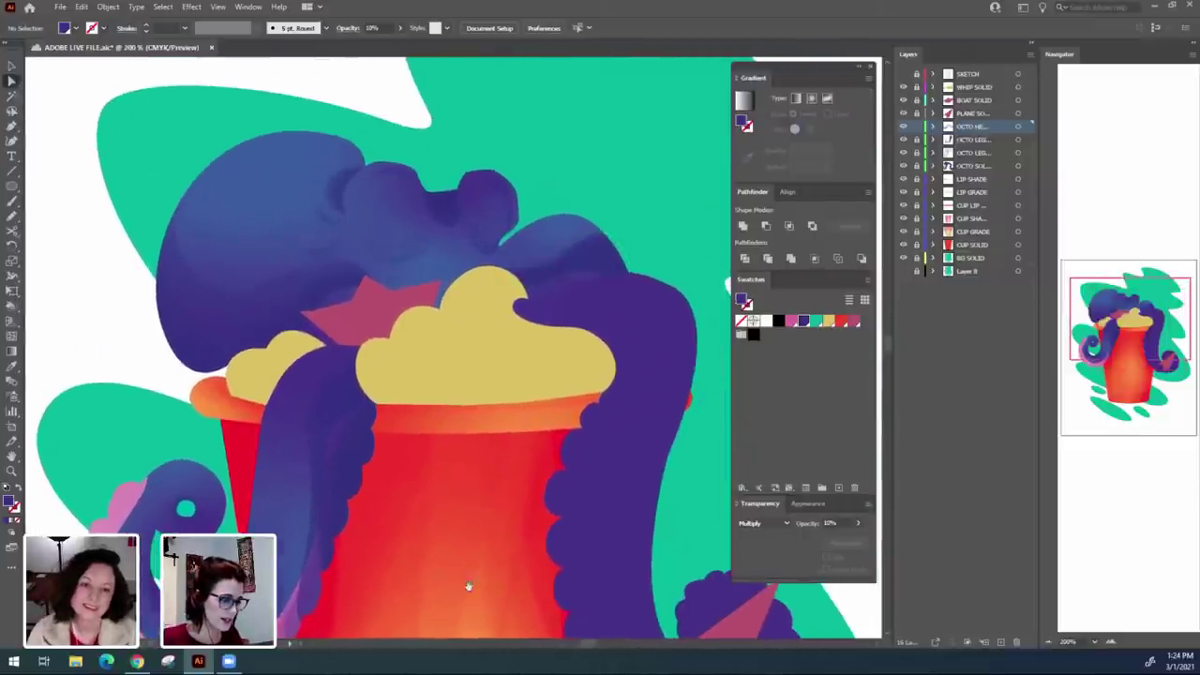
pyautogui.moveTo(468, 586); pyautogui.dragTo(557, 370)
pyautogui.press('v')
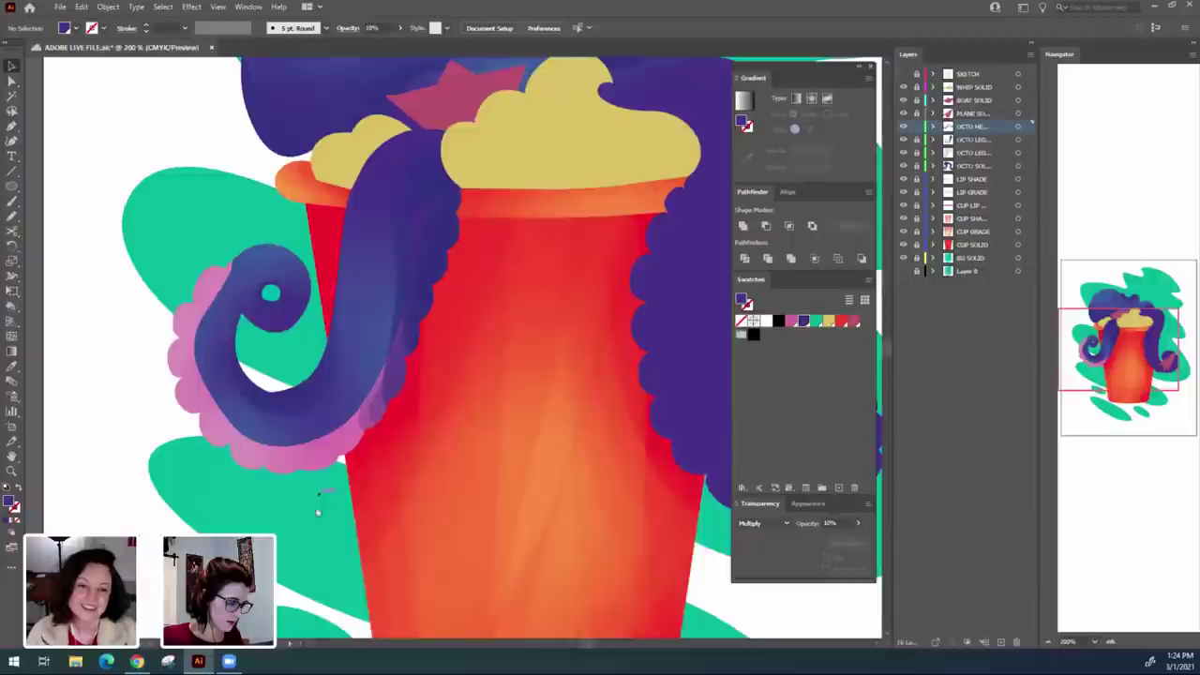
pyautogui.scroll(2, 318, 511)
pyautogui.hscroll(-3, 319, 511)
pyautogui.scroll(-2, 641, 480)
pyautogui.hscroll(-1, 641, 479)
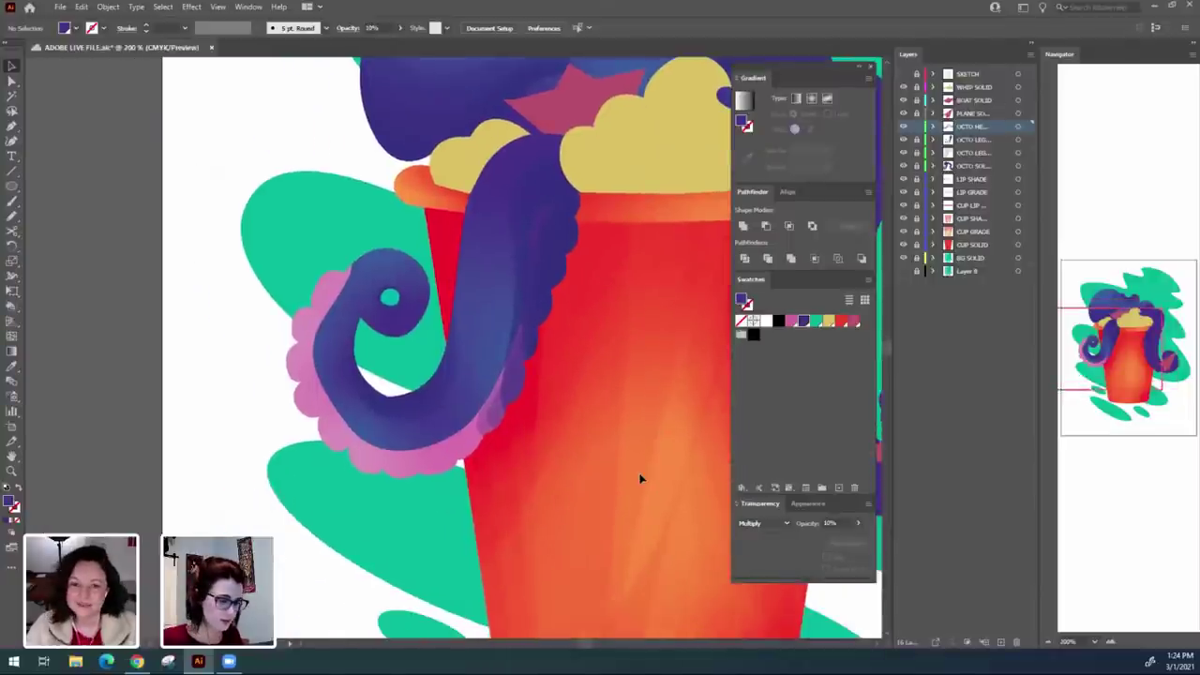
pyautogui.scroll(1, 642, 479)
pyautogui.hscroll(1, 639, 473)
pyautogui.scroll(1, 638, 474)
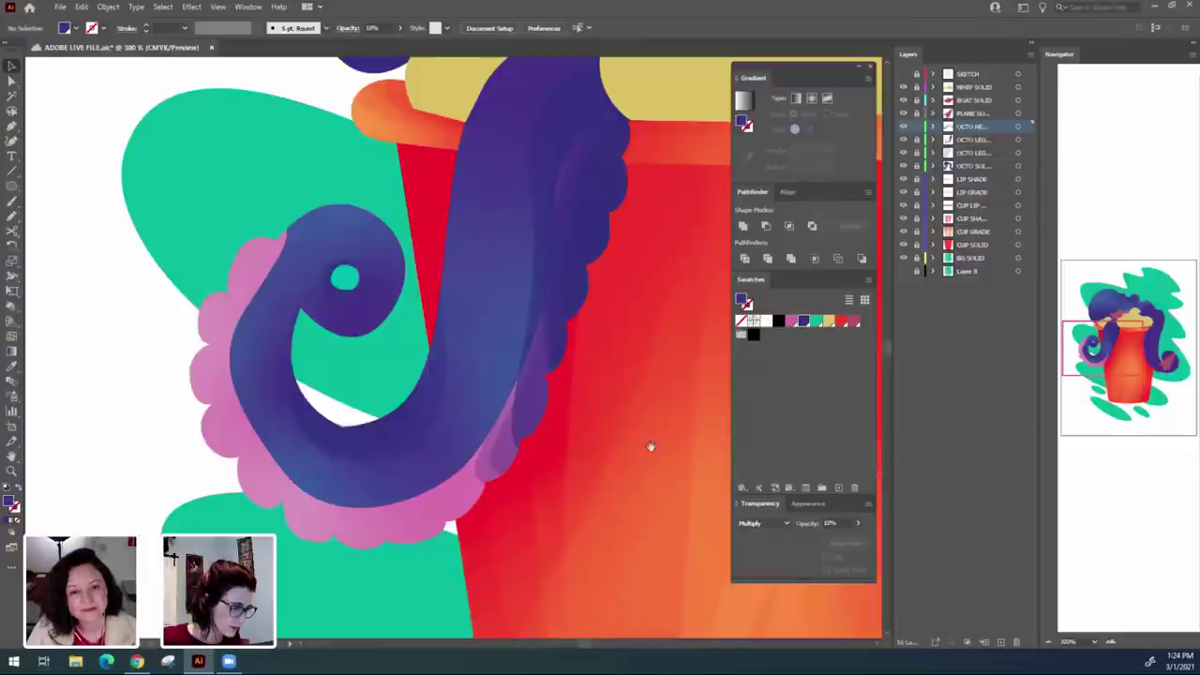
pyautogui.moveTo(651, 446); pyautogui.dragTo(648, 459)
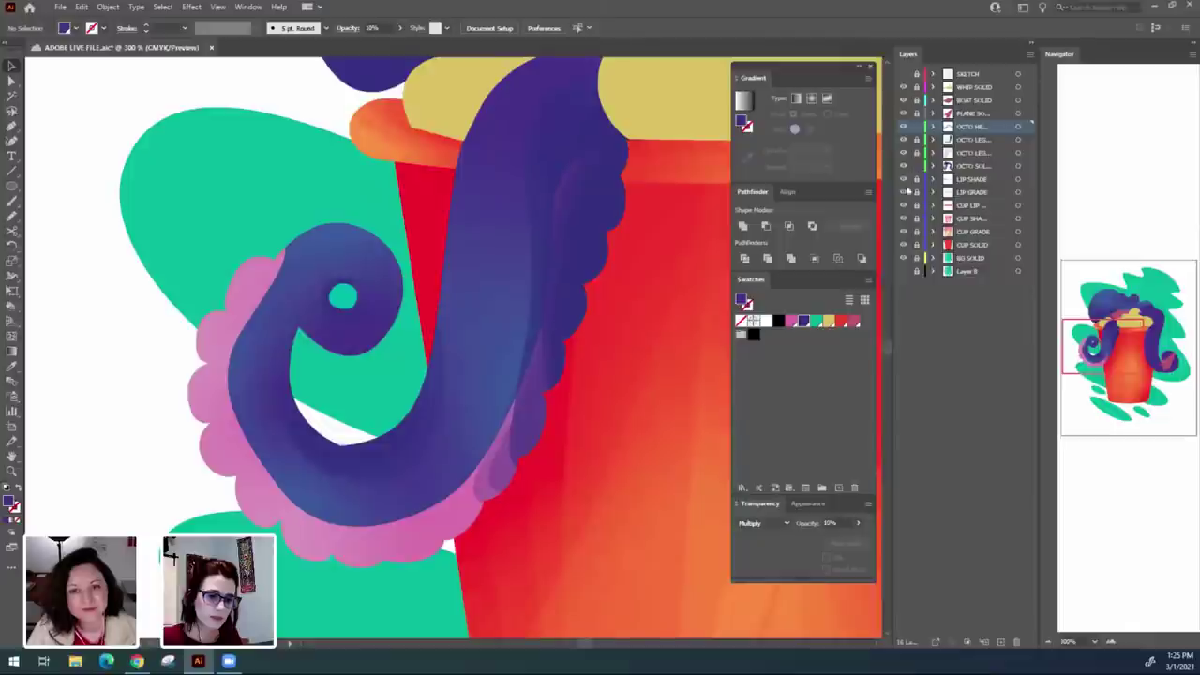
# Copy the left tentacle's pink sucker edge from the octopus solid layer, paste it in front on the OCTO HEAD SHADE layer, and deselect it.
pyautogui.click(446, 544)
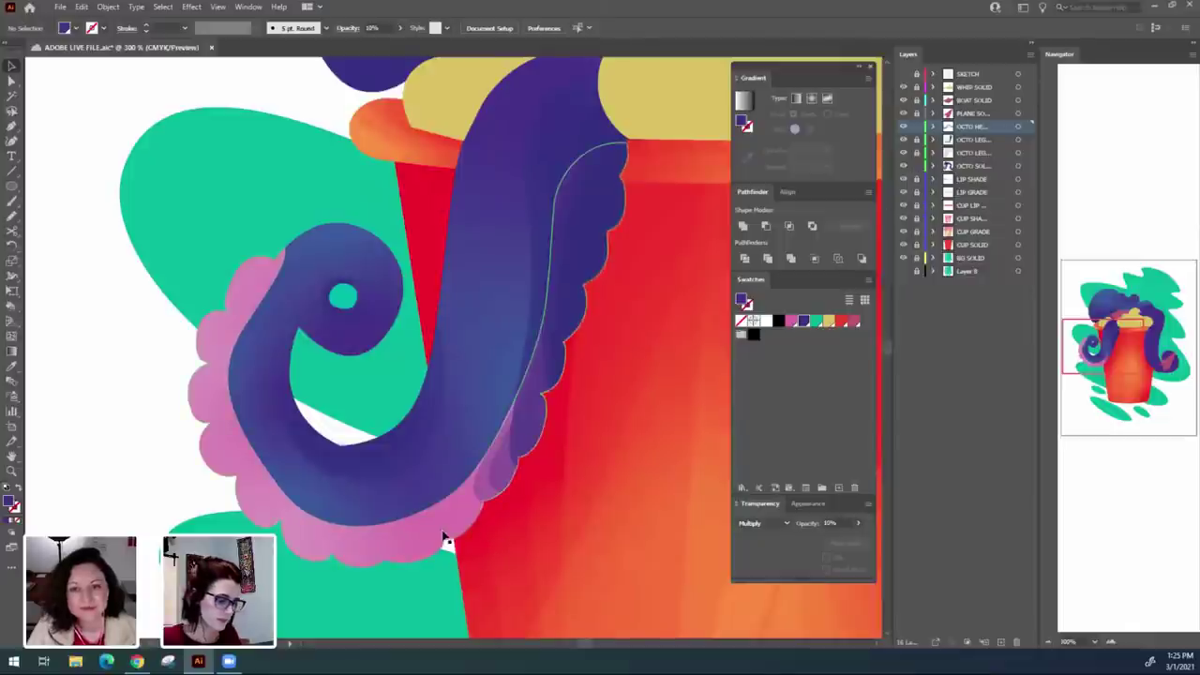
pyautogui.click(550, 568)
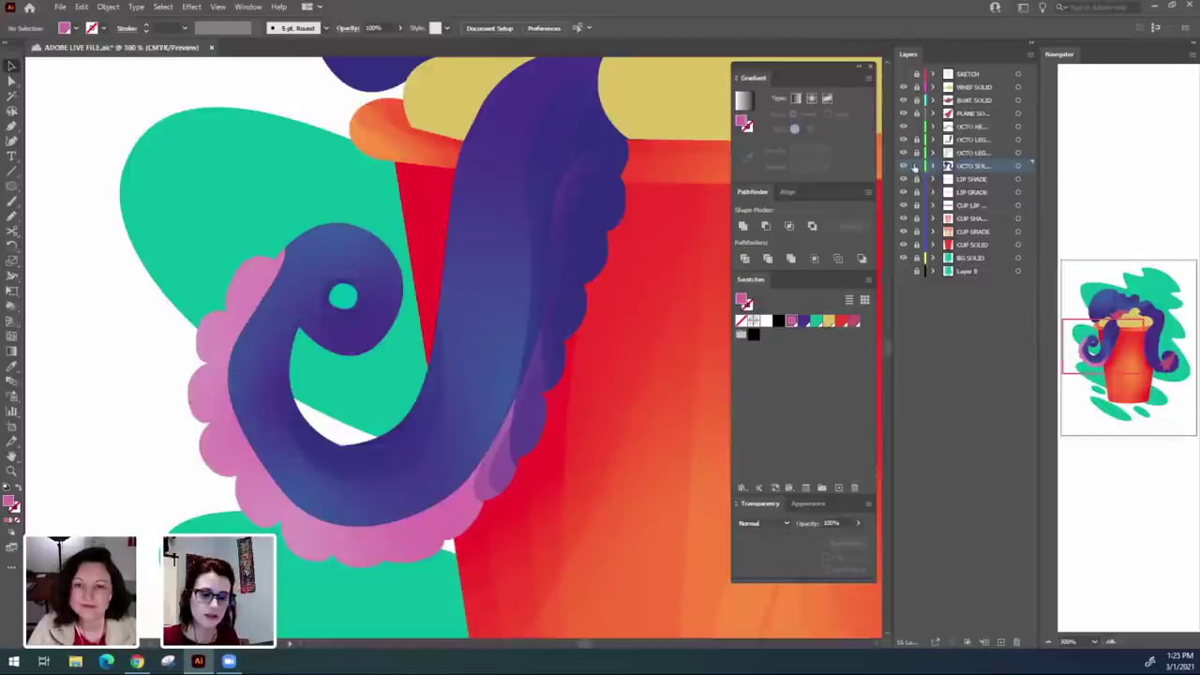
pyautogui.click(972, 126)
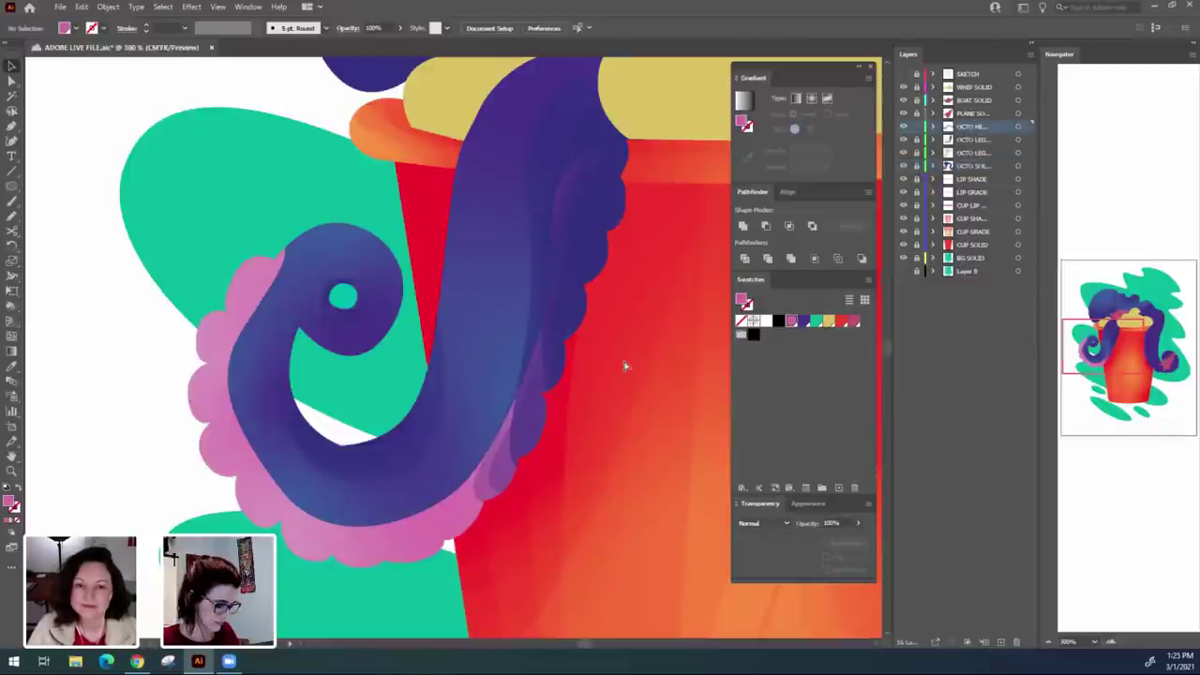
pyautogui.hotkey('ctrl', 'f')
pyautogui.click(596, 394)
# Examine the pasted pink sucker edge on the left tentacle against the whole illustration and up close.
pyautogui.scroll(-3, 594, 394)
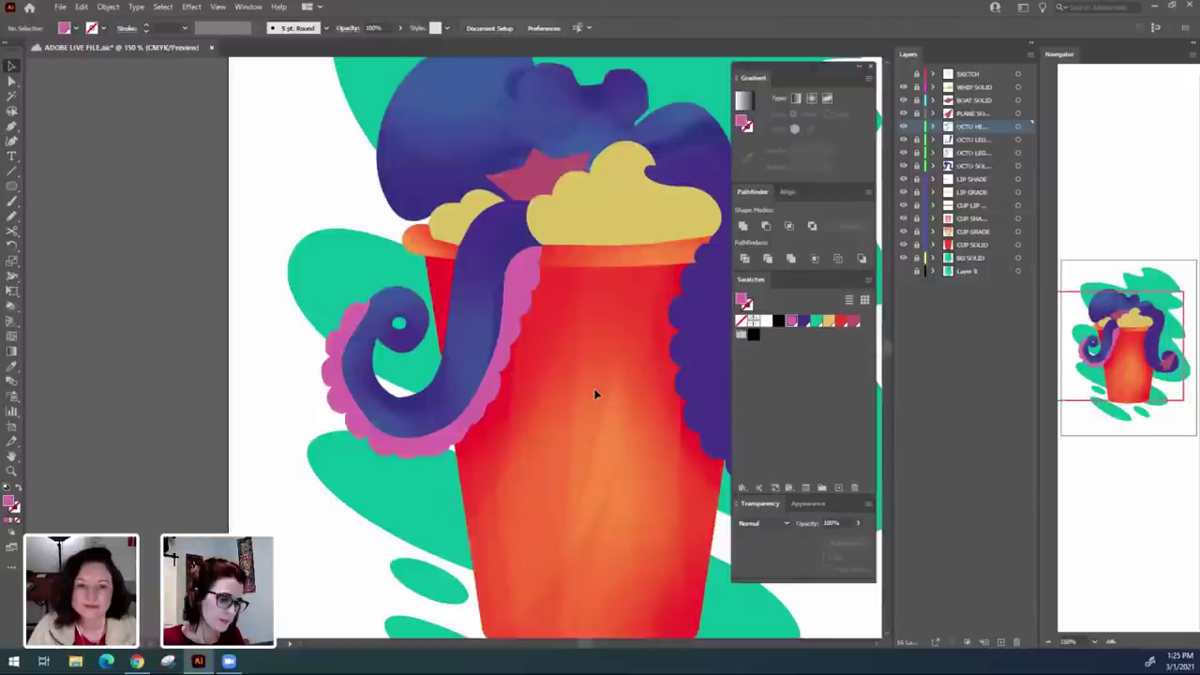
pyautogui.moveTo(594, 404); pyautogui.dragTo(556, 465)
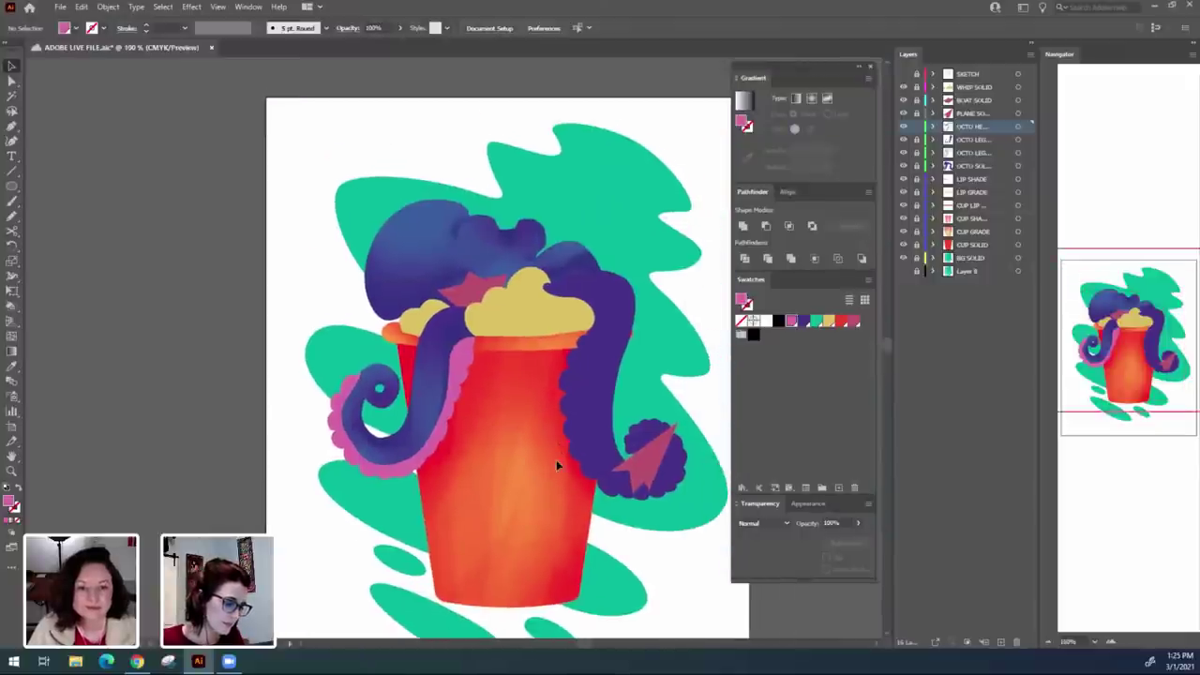
pyautogui.scroll(3, 556, 463)
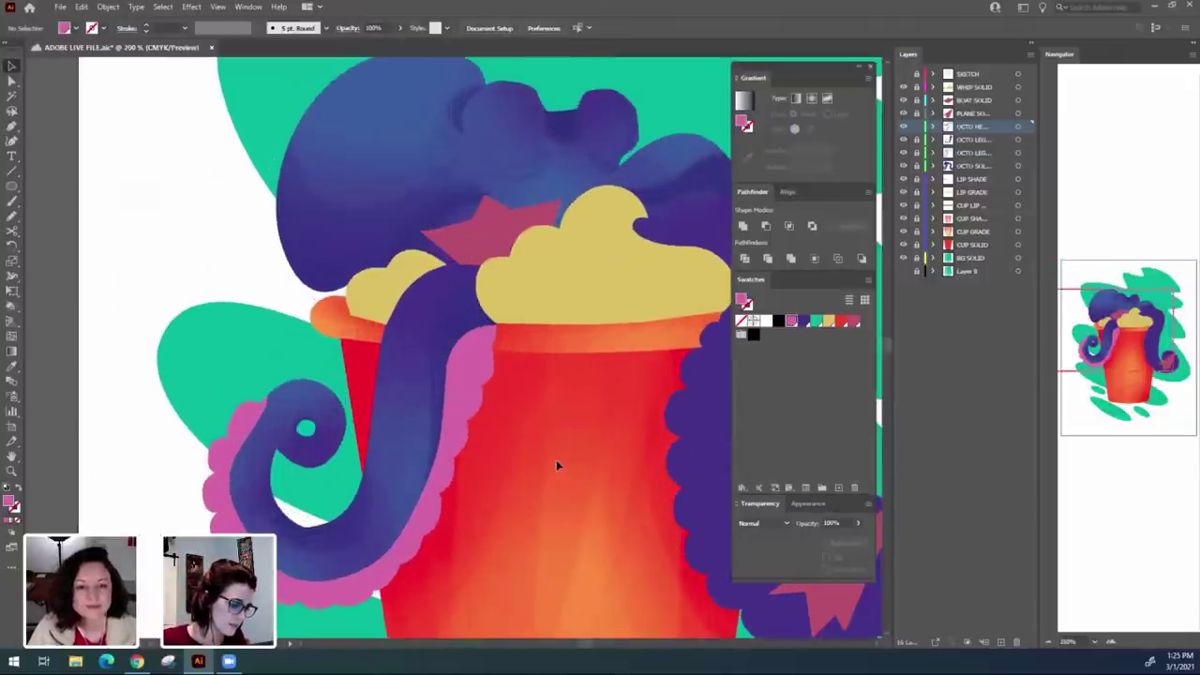
pyautogui.moveTo(596, 542); pyautogui.dragTo(568, 497)
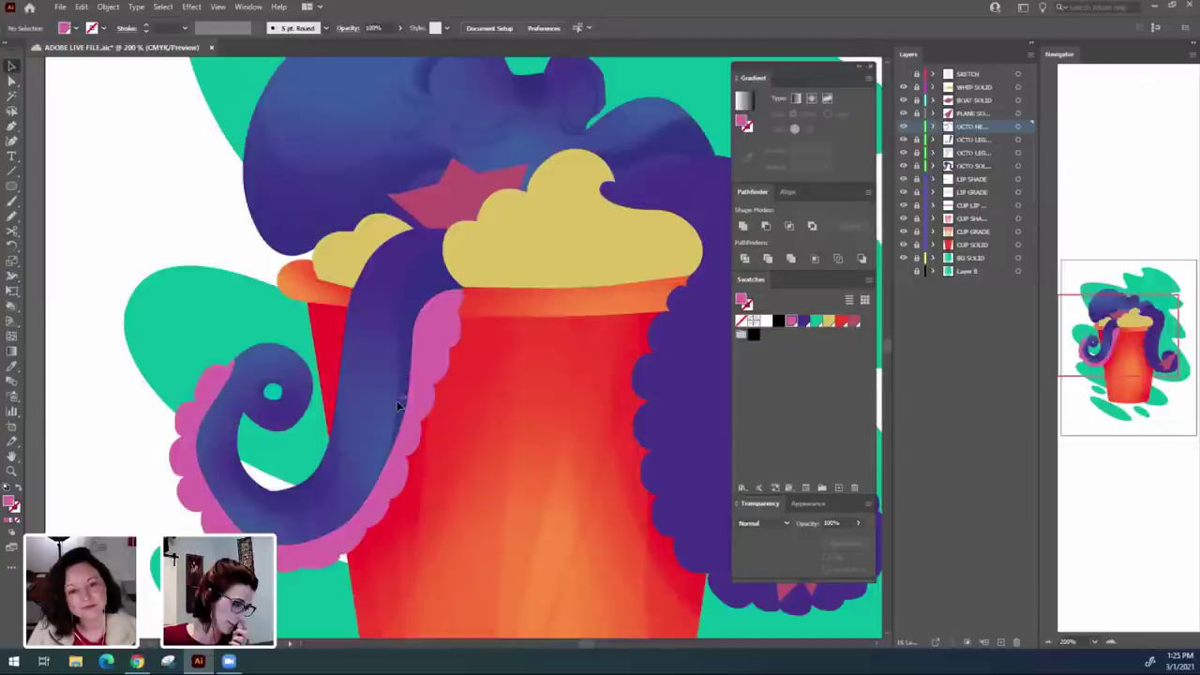
pyautogui.moveTo(482, 494); pyautogui.dragTo(545, 484)
pyautogui.scroll(2, 547, 493)
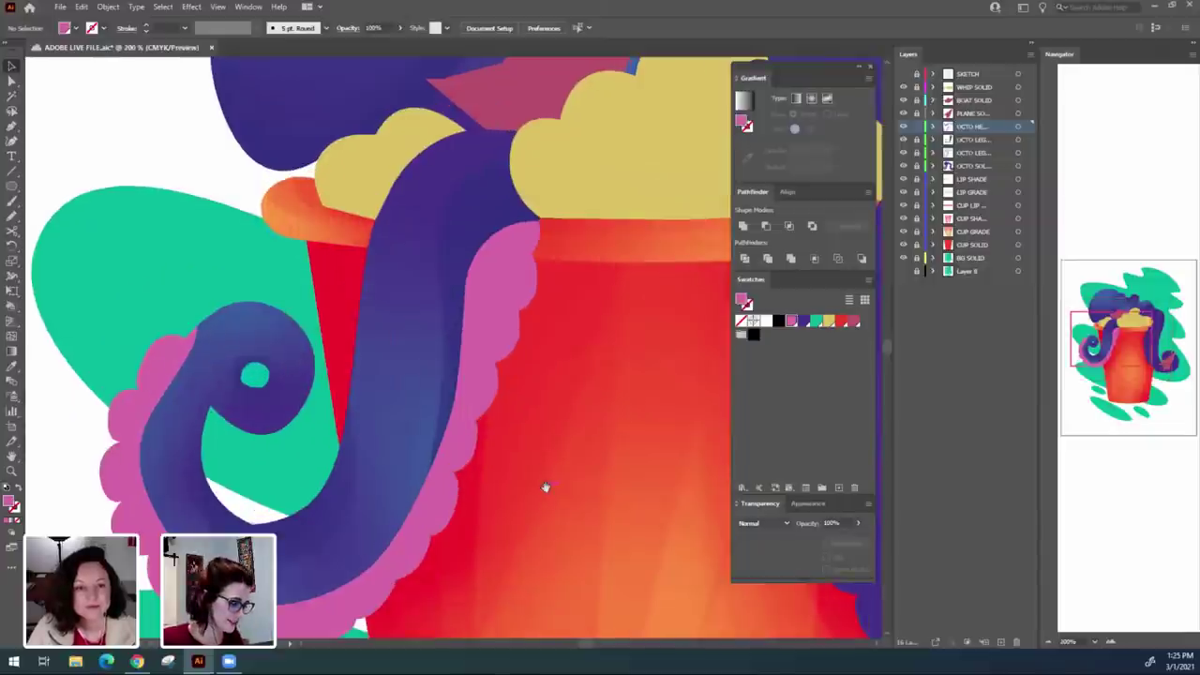
pyautogui.moveTo(507, 574); pyautogui.dragTo(563, 580)
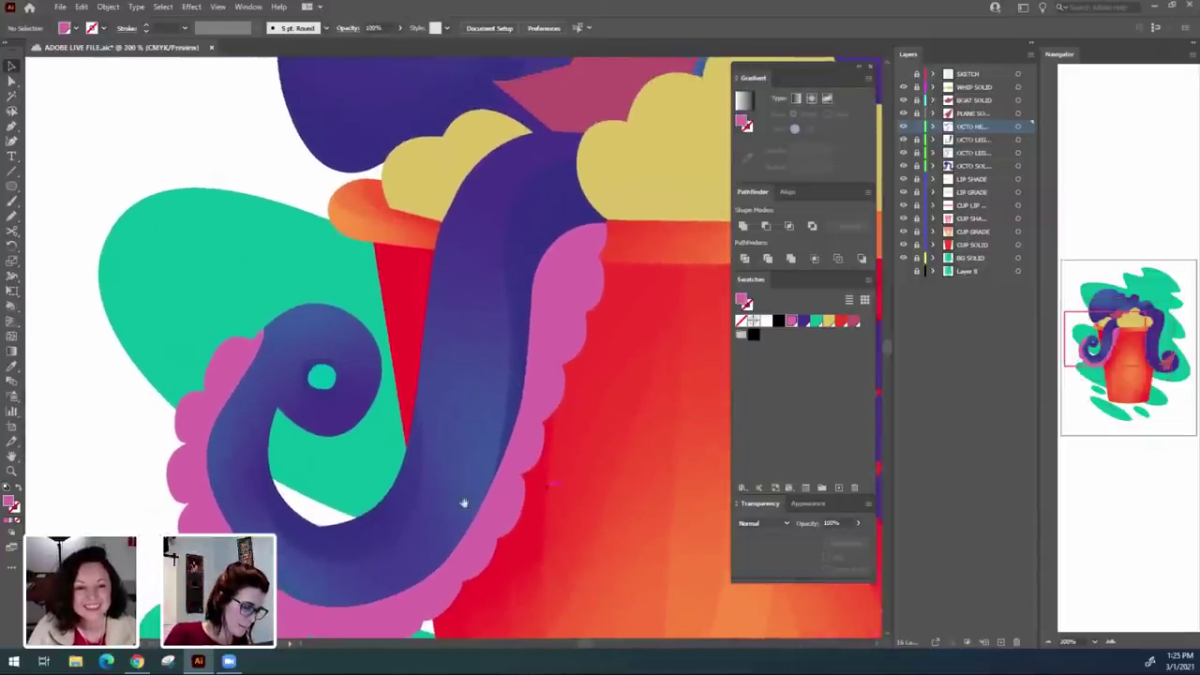